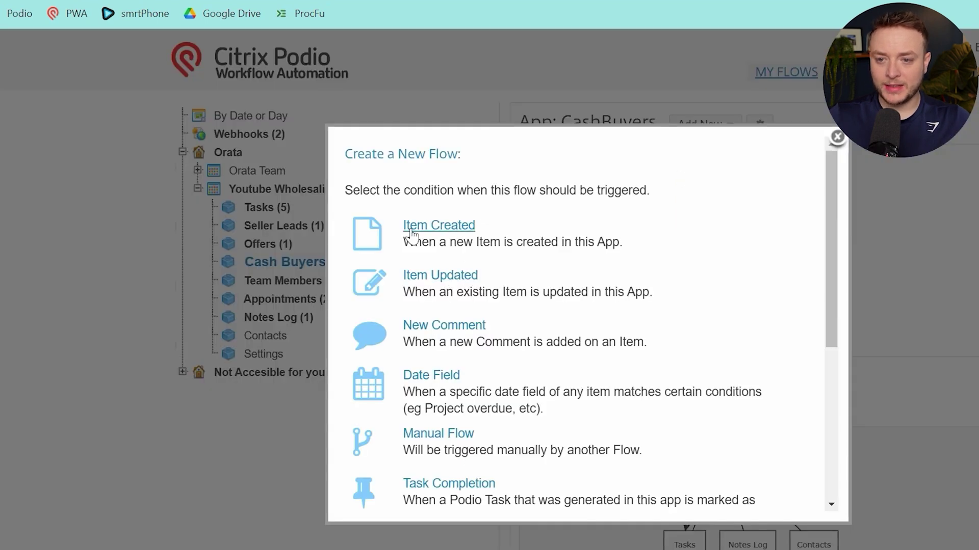
Make Item Created the flow's trigger and finish naming it '1.0.0 - Cash Buyer Created'
click(462, 232)
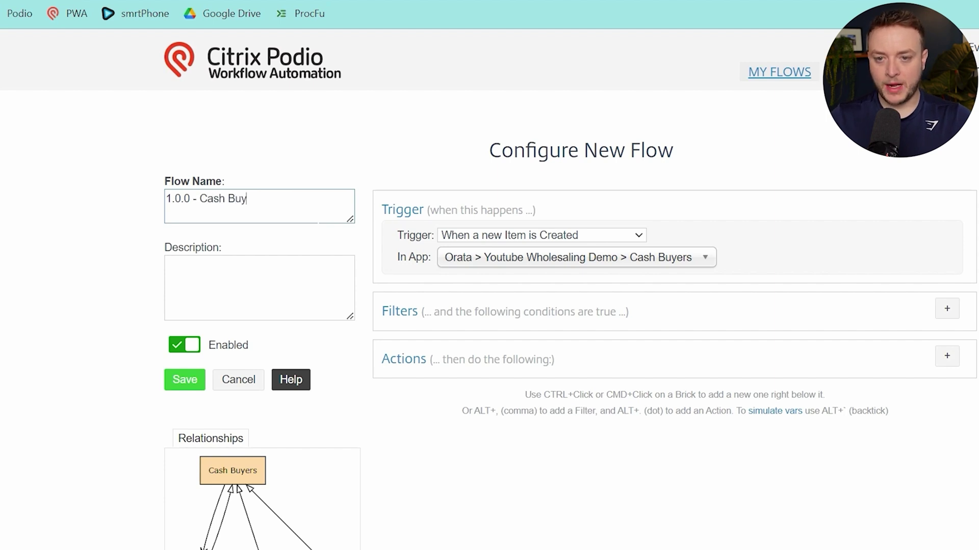
text(reated)
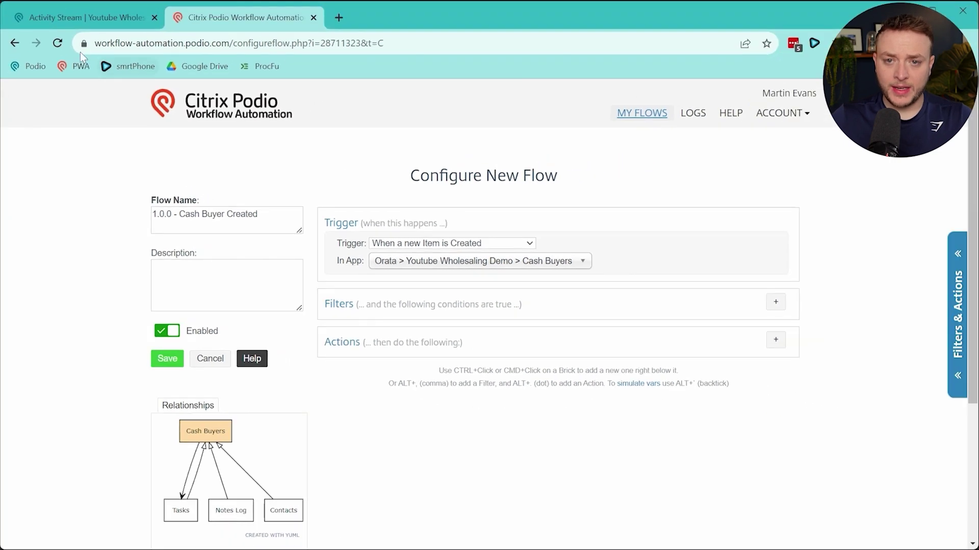
click(84, 18)
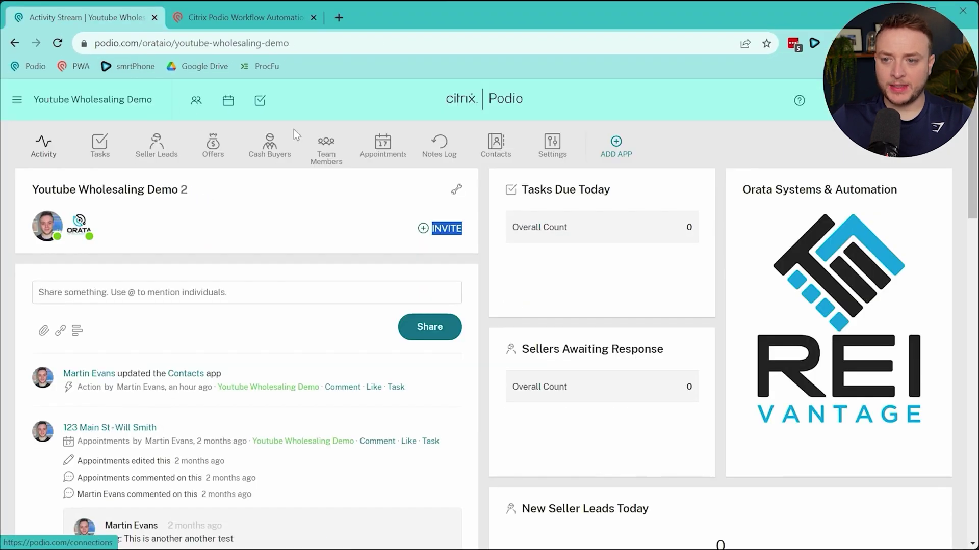
Open the Cash Buyers template editor and inspect the Stripped Phone, Buyers PID and Buyers URL fields
click(282, 150)
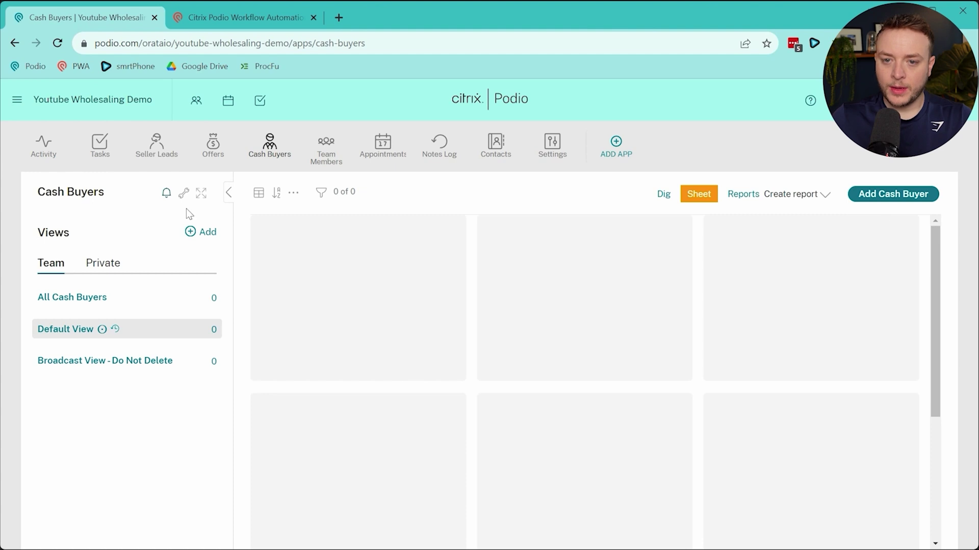
click(184, 193)
click(223, 225)
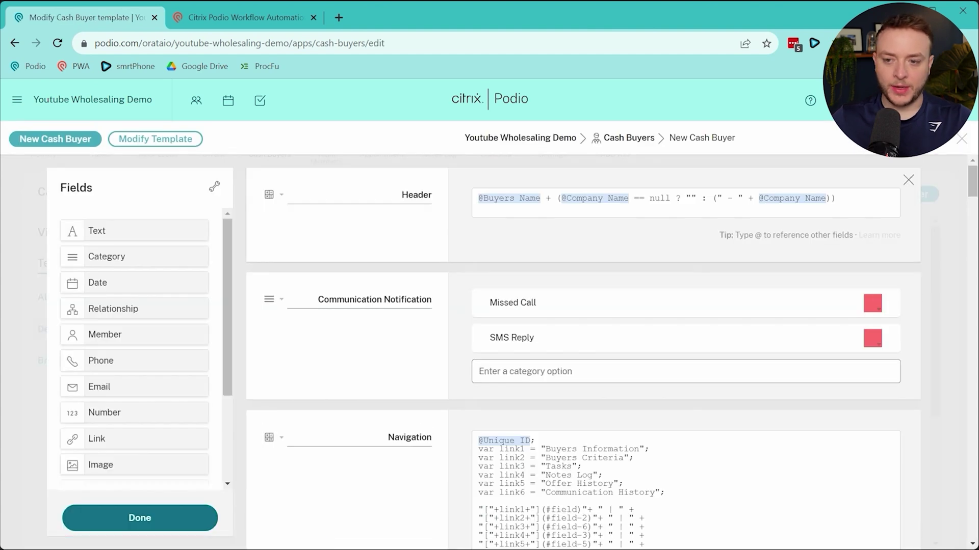
scroll(481, 346, down, 20)
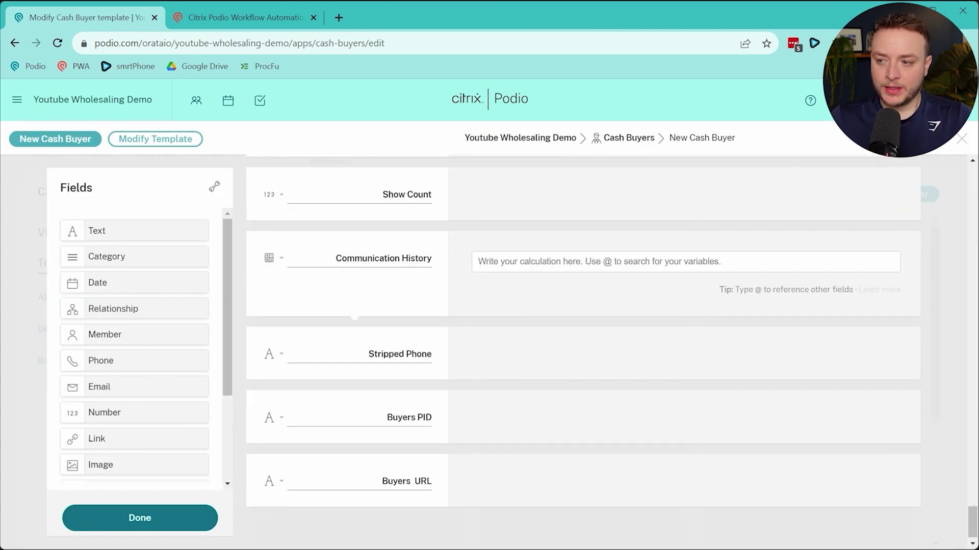
drag(369, 349, 422, 348)
drag(386, 410, 433, 410)
click(433, 410)
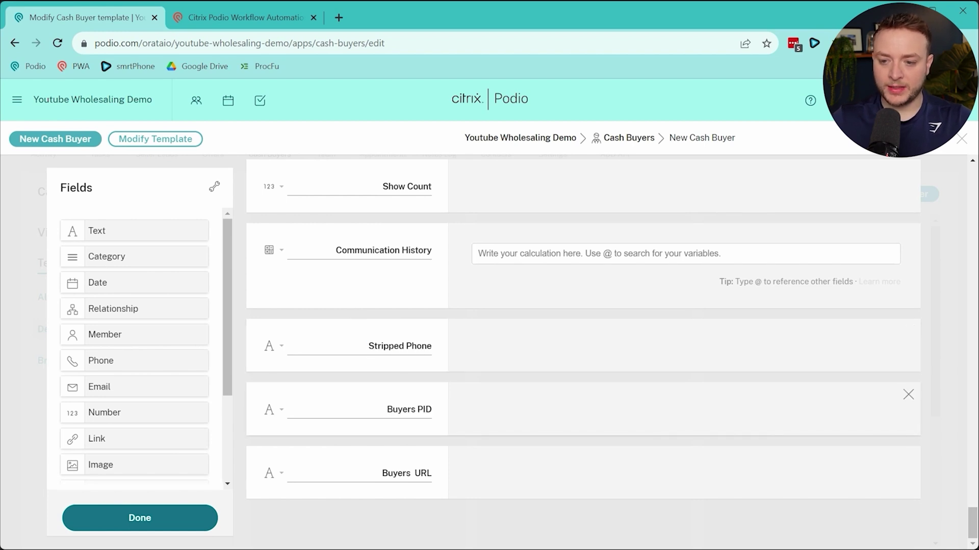
drag(381, 473, 413, 473)
click(416, 473)
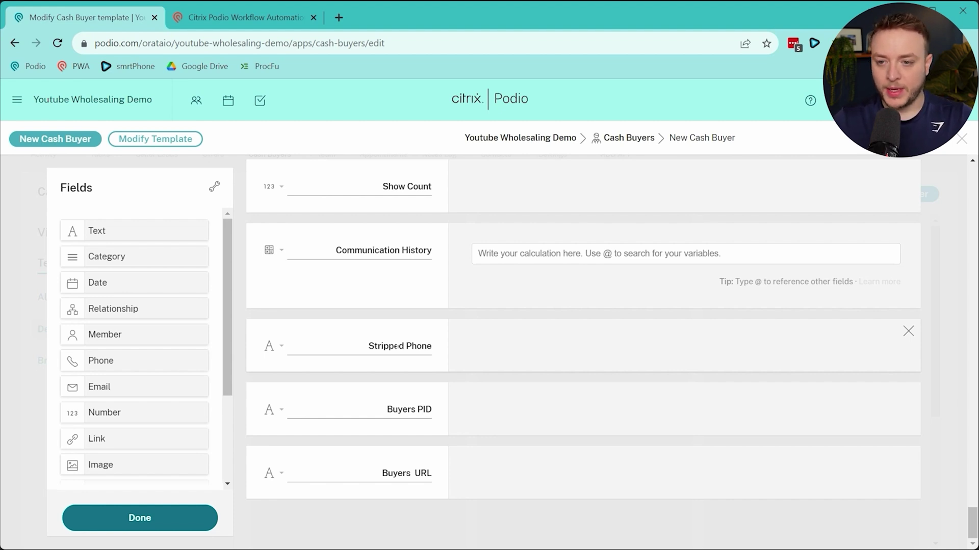
Check the Show Count field higher up, then go back to the Cash Buyers app
scroll(396, 347, up, 3)
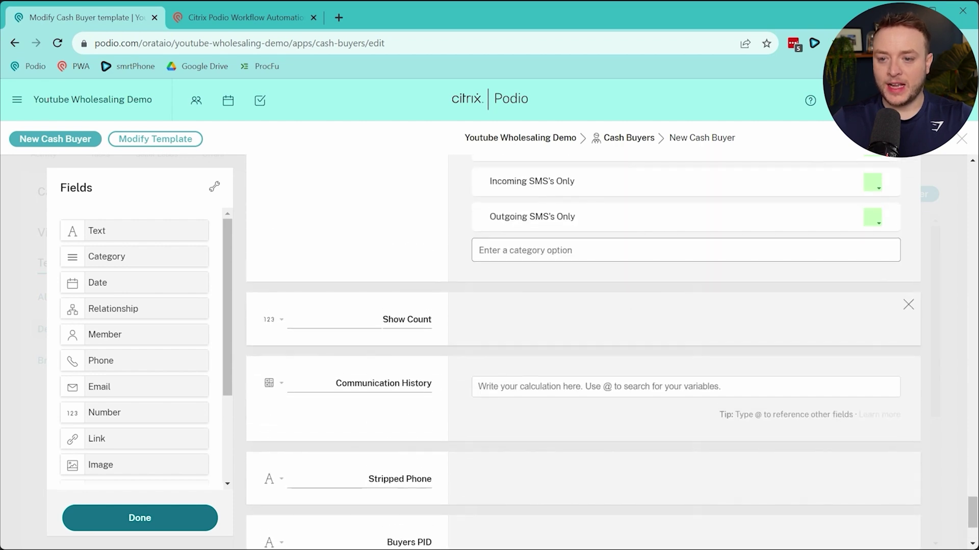
drag(383, 319, 414, 320)
click(415, 321)
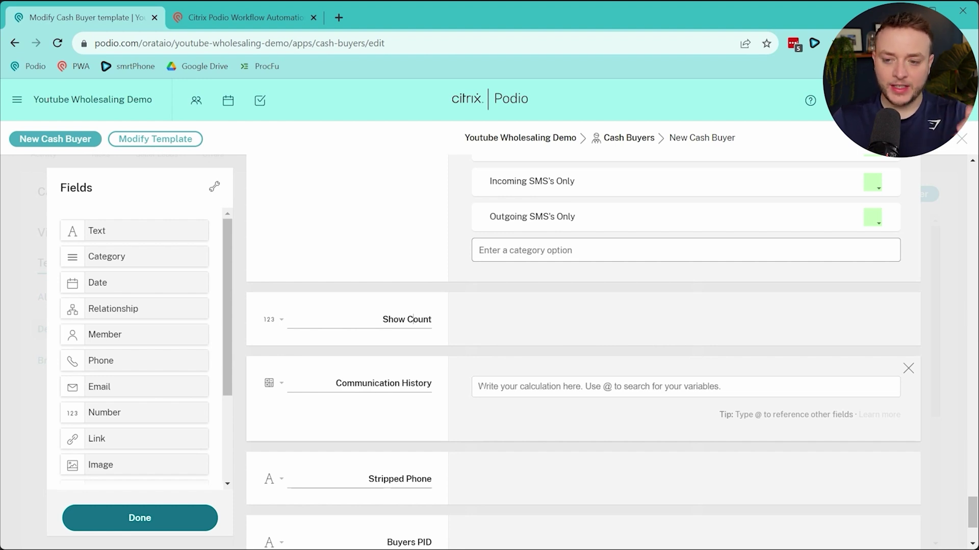
scroll(487, 395, up, 10)
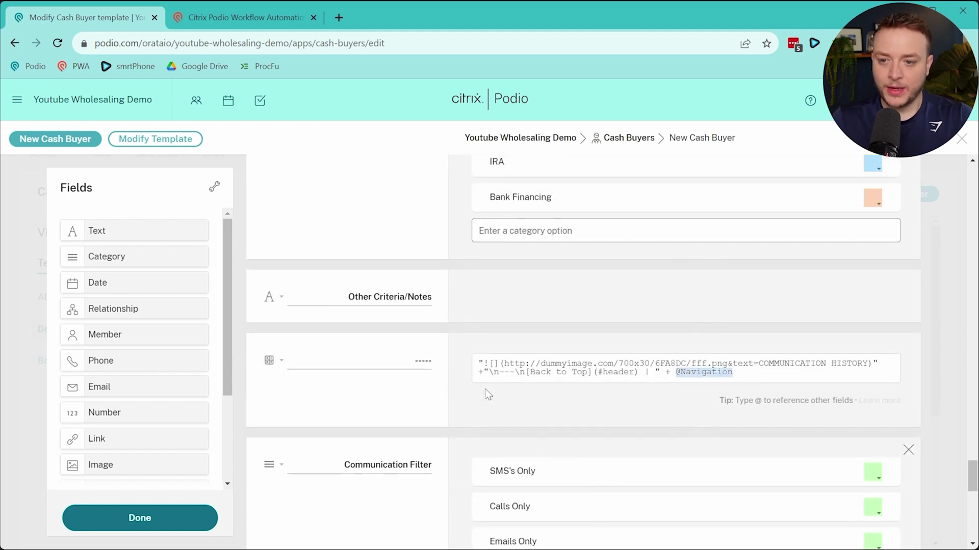
scroll(487, 392, up, 10)
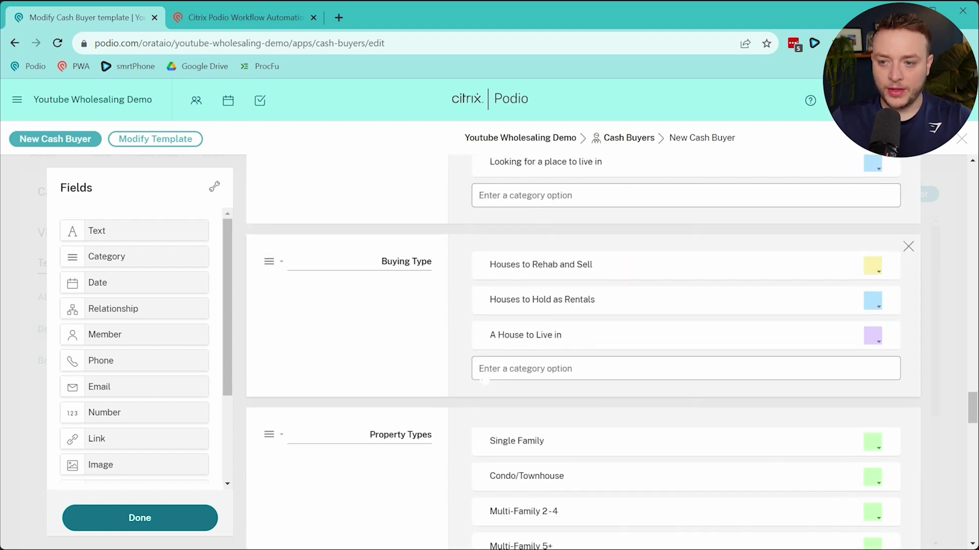
scroll(486, 380, up, 10)
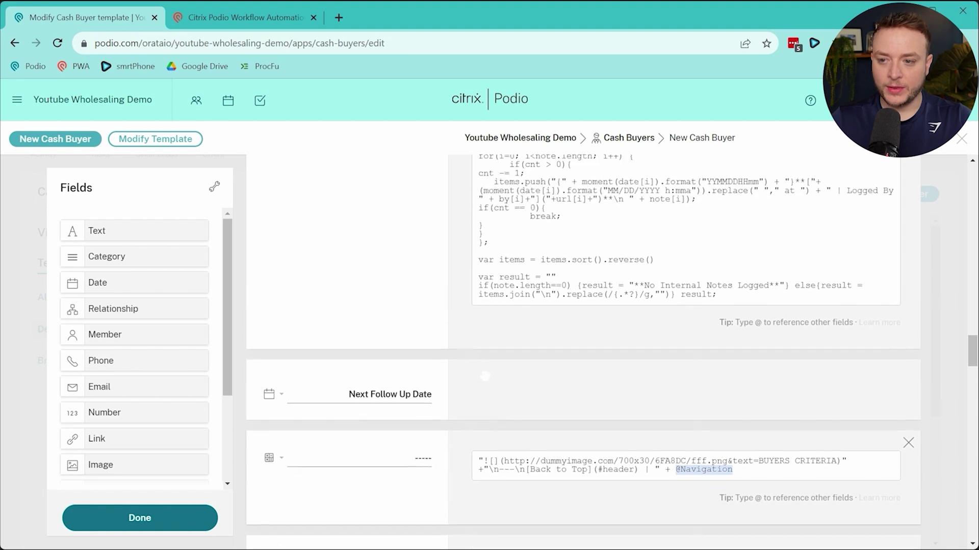
scroll(486, 379, up, 1)
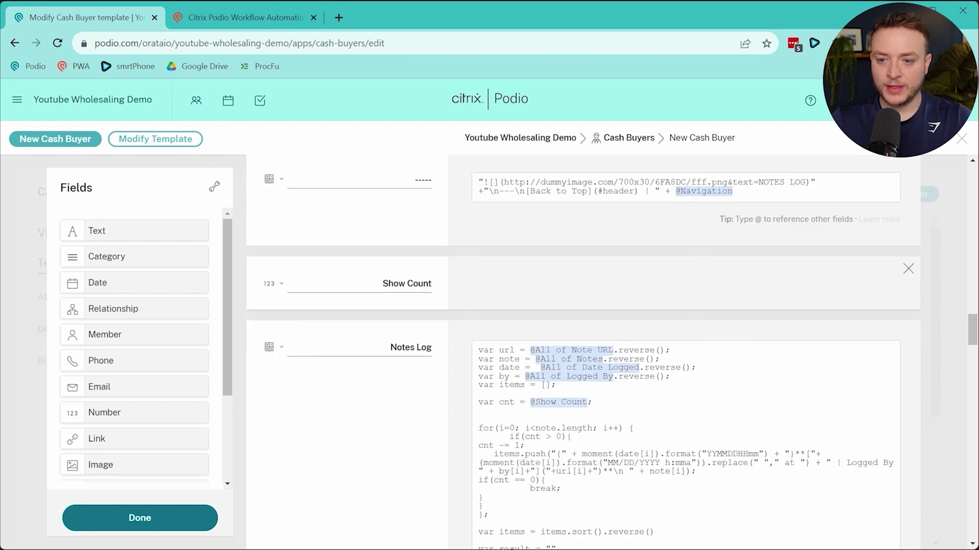
drag(382, 284, 430, 283)
click(423, 283)
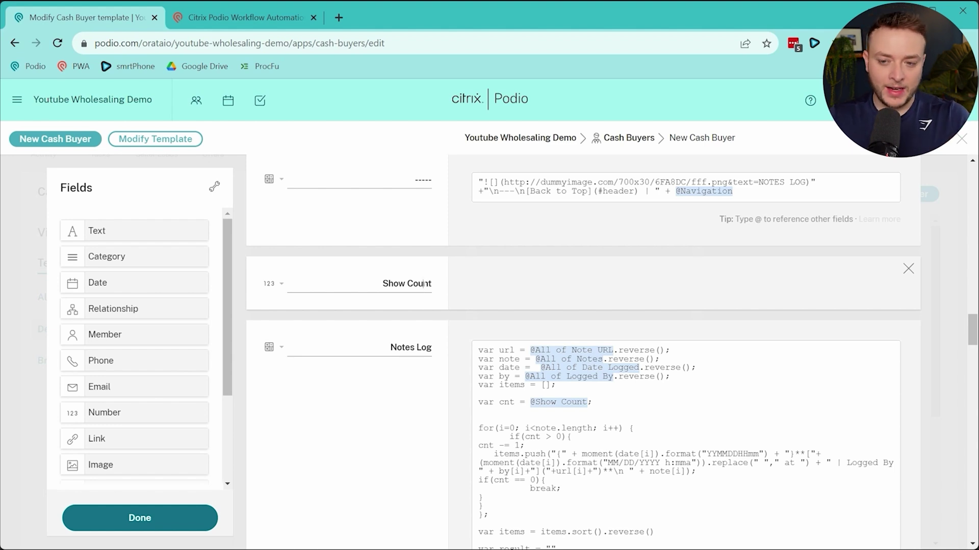
click(618, 141)
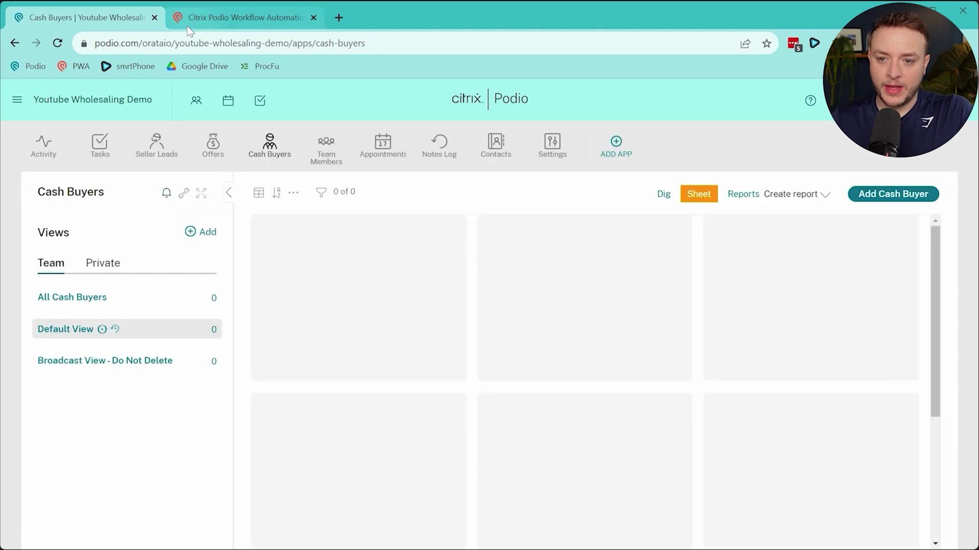
Add a Custom Variable / Calc action named strippedPhone with the empty-string value ""
click(188, 26)
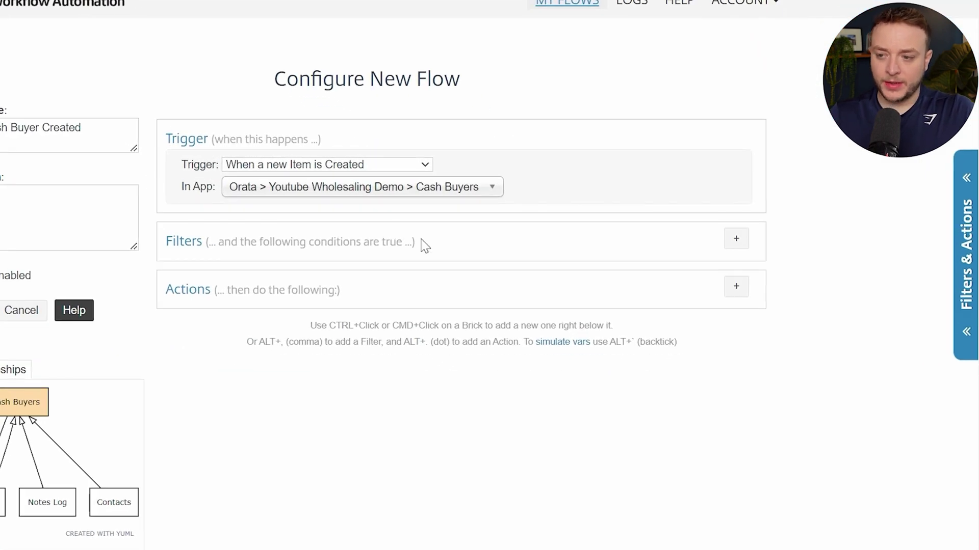
click(745, 294)
text(var)
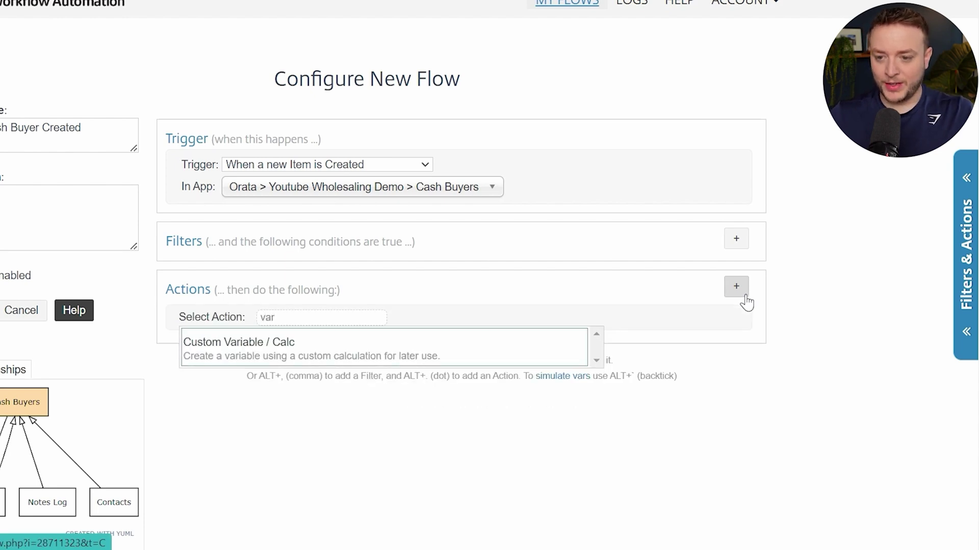
key(Return)
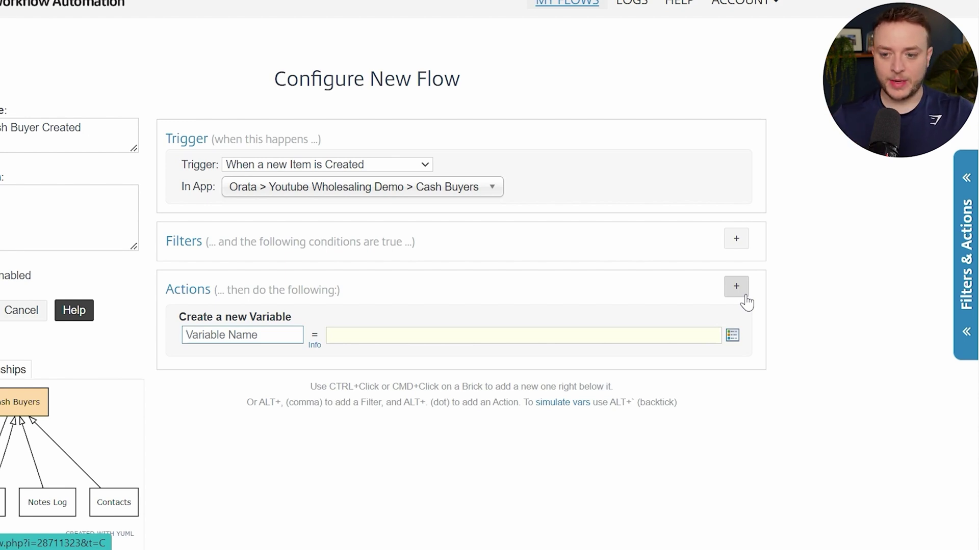
click(225, 335)
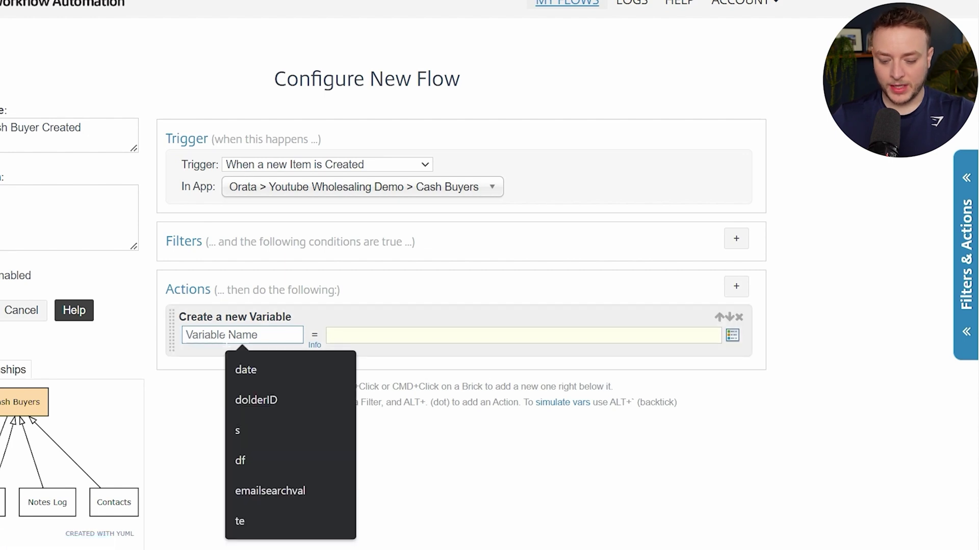
text(stripped)
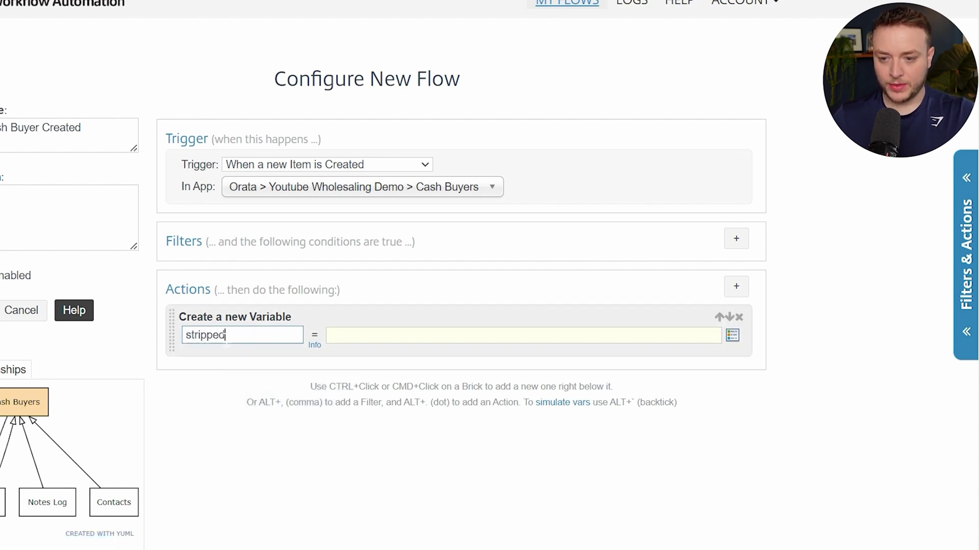
text(Phone)
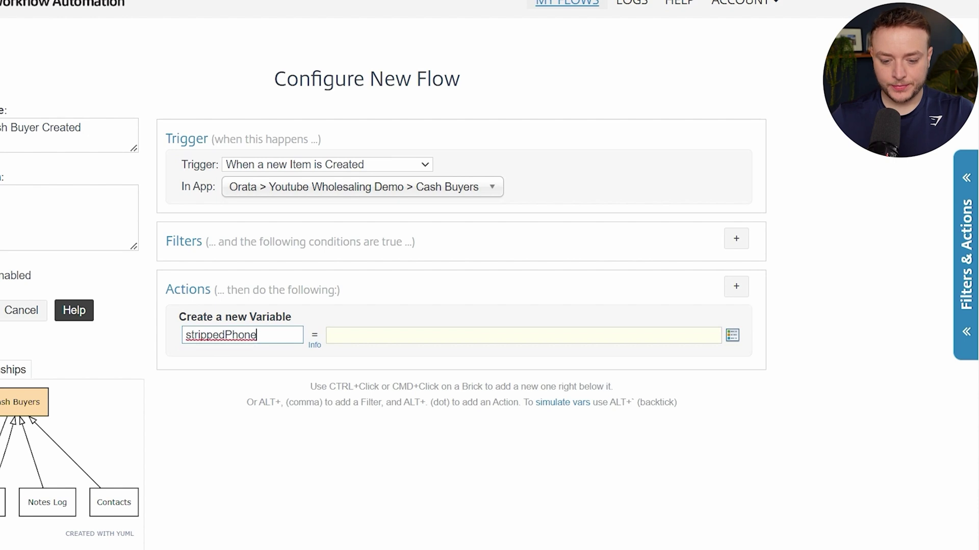
key(Tab)
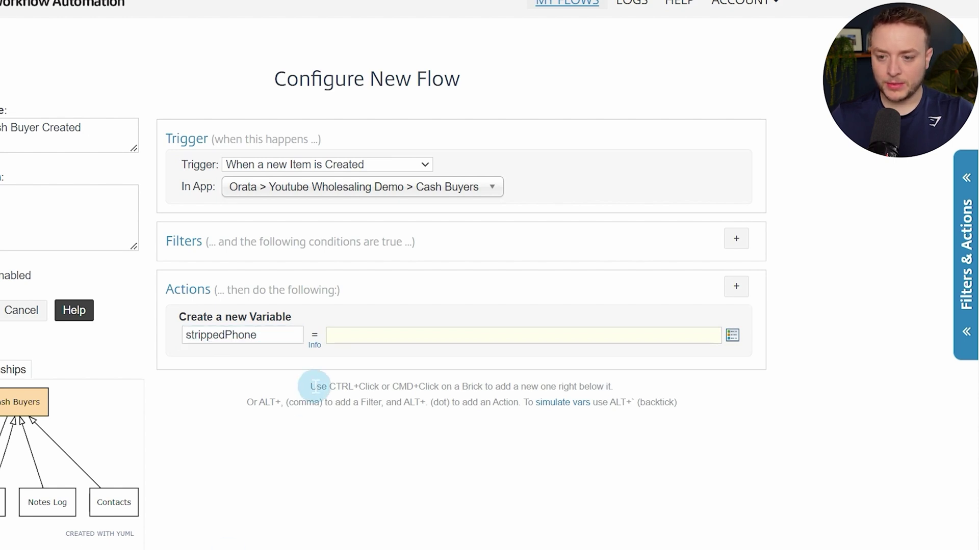
click(418, 334)
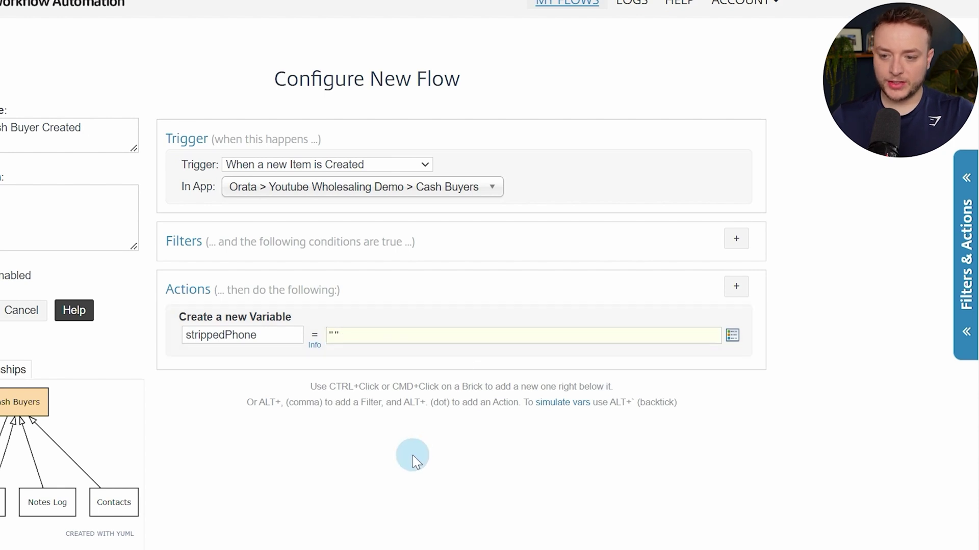
Add a For Each loop that iterates over each Cash Buyer Phone value
ctrl+click(300, 358)
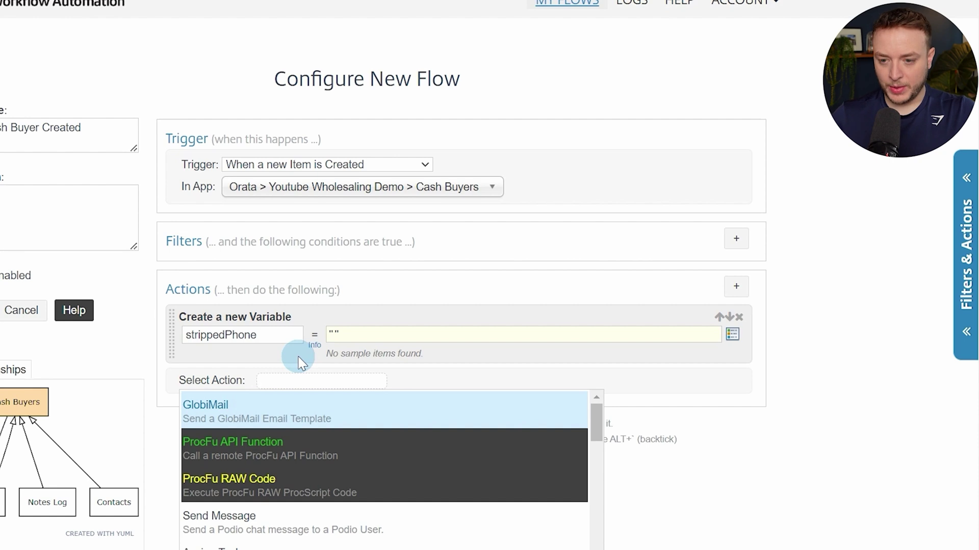
text(for ea)
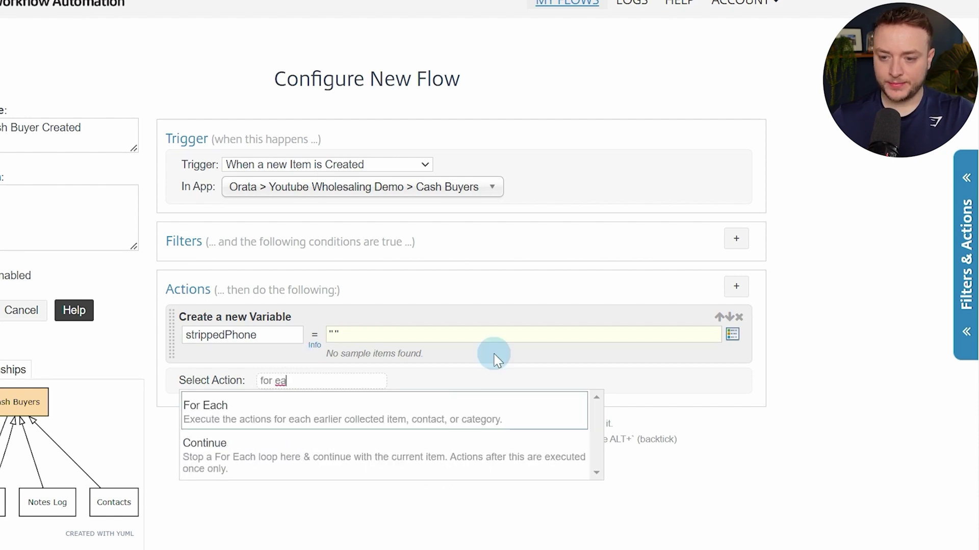
click(498, 401)
click(481, 398)
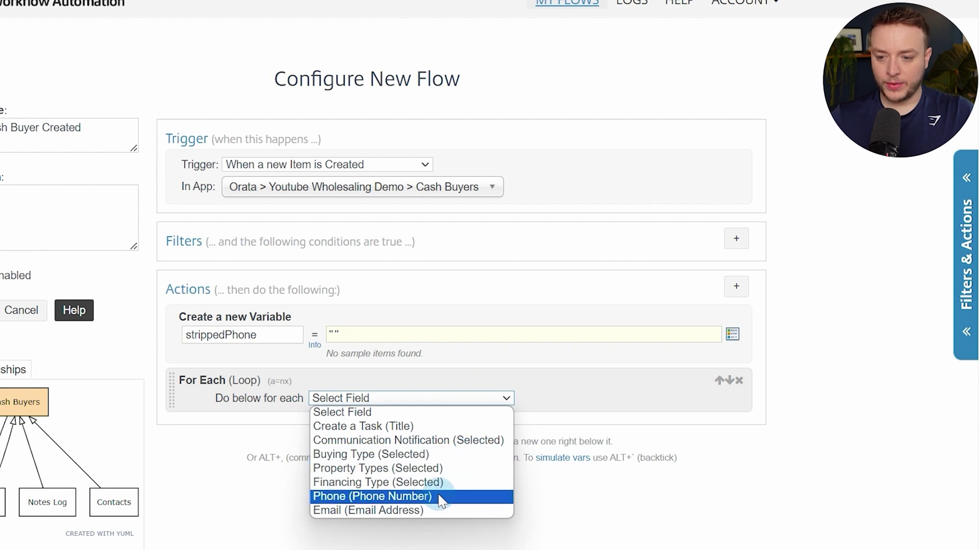
click(369, 501)
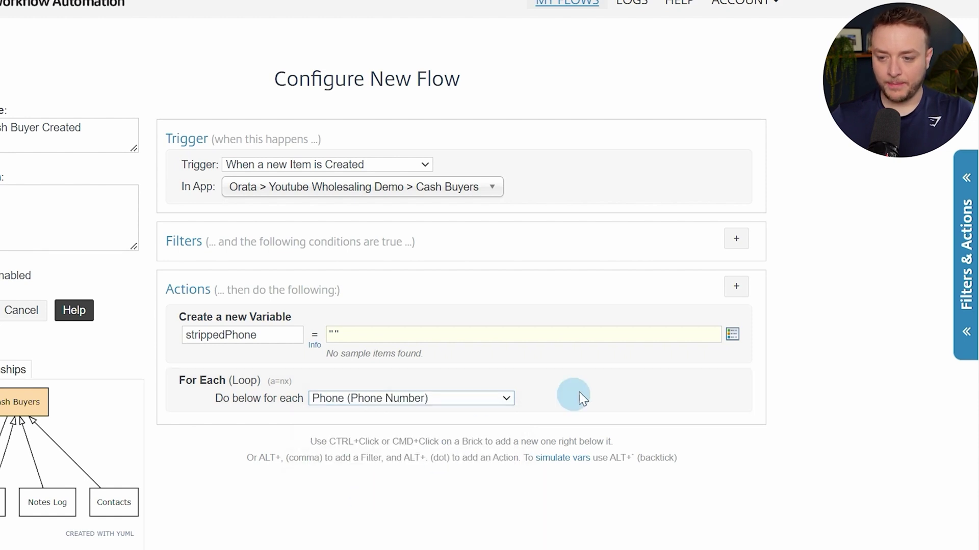
Add a custom variable inside the loop, also named strippedPhone, ready for its value
ctrl+click(609, 387)
text(var)
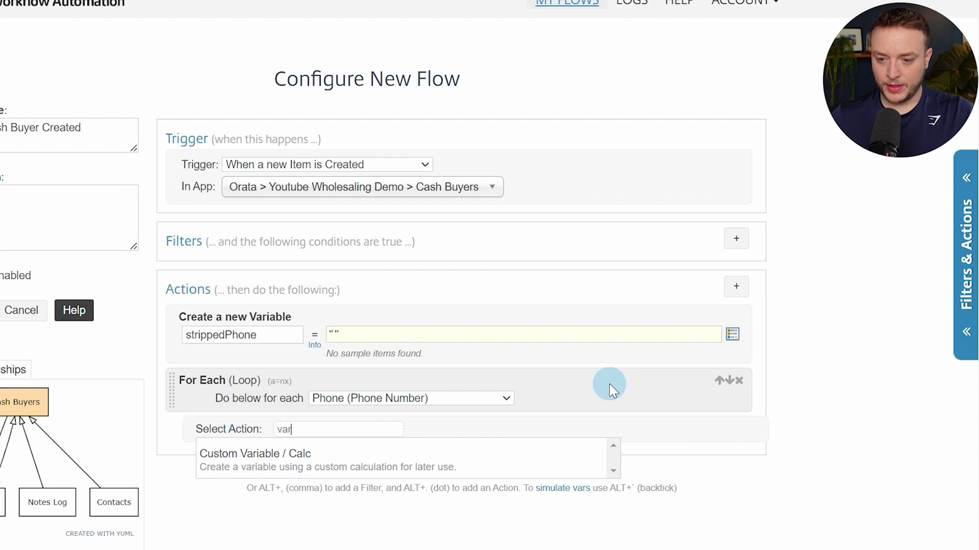
key(Return)
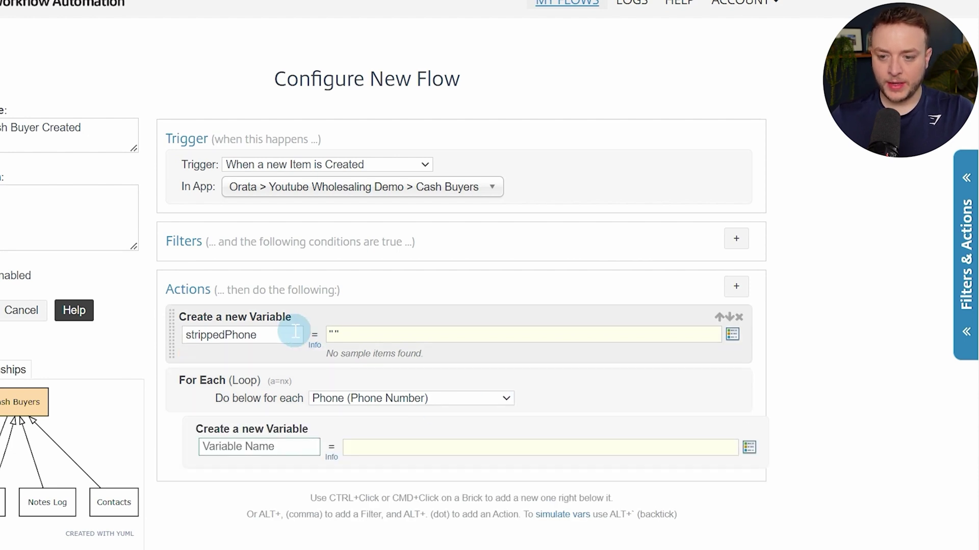
double_click(295, 334)
key(ctrl+c)
click(280, 444)
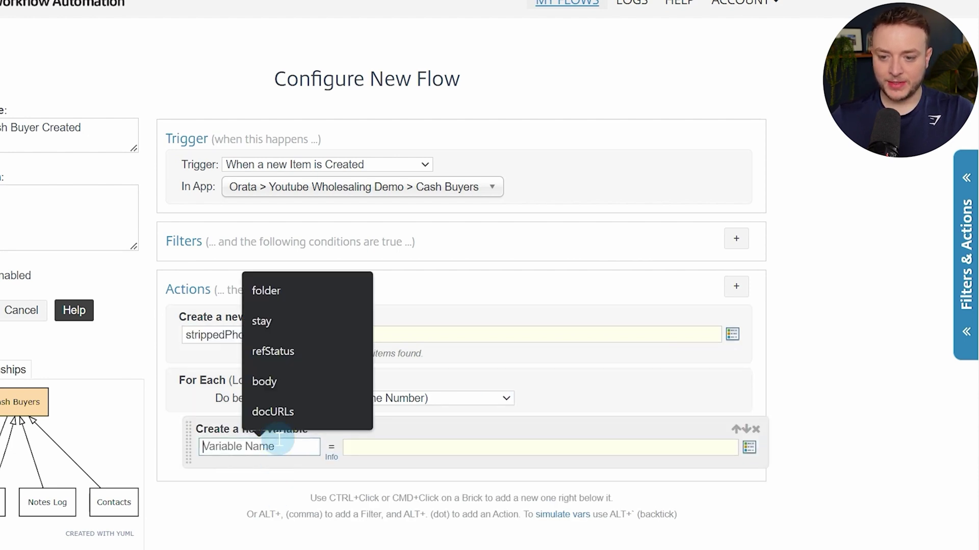
key(ctrl+v)
scroll(381, 426, down, 3)
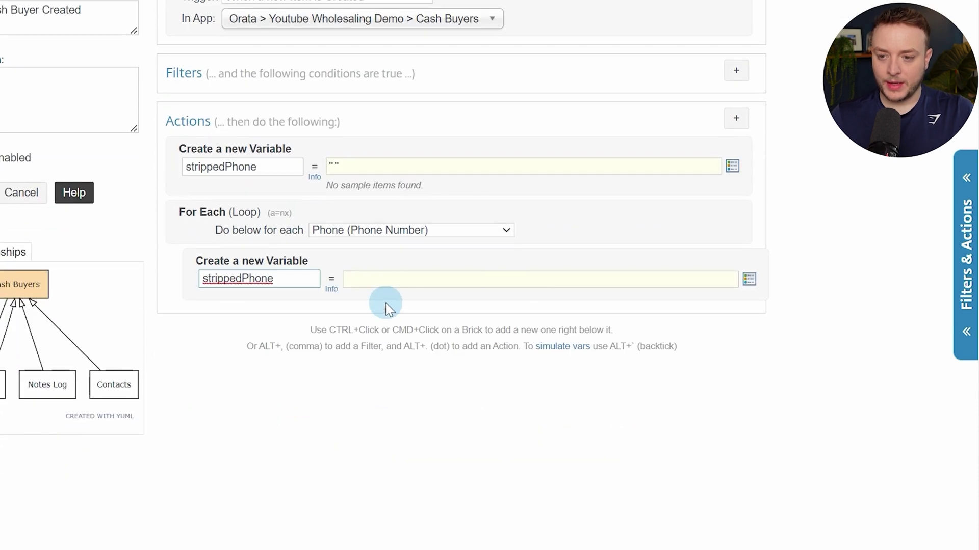
click(388, 280)
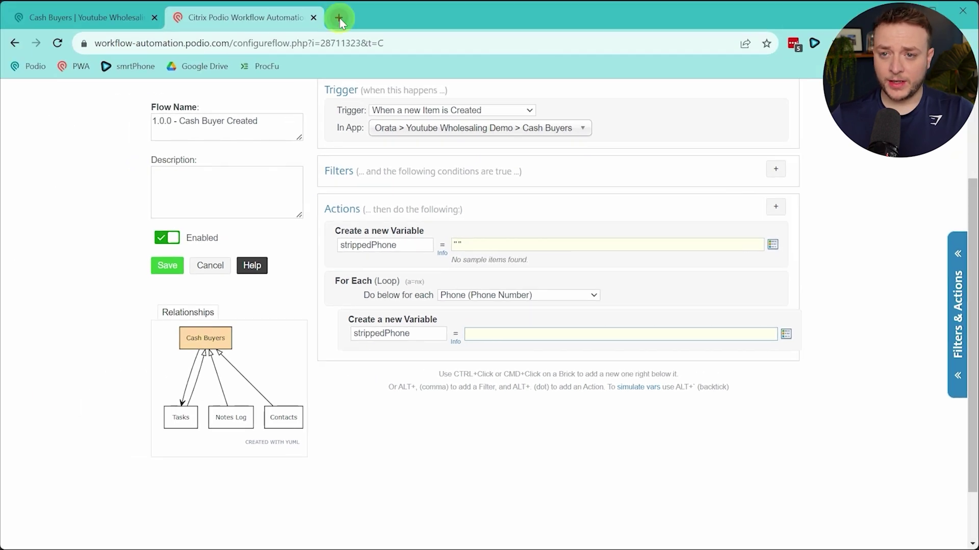
click(339, 18)
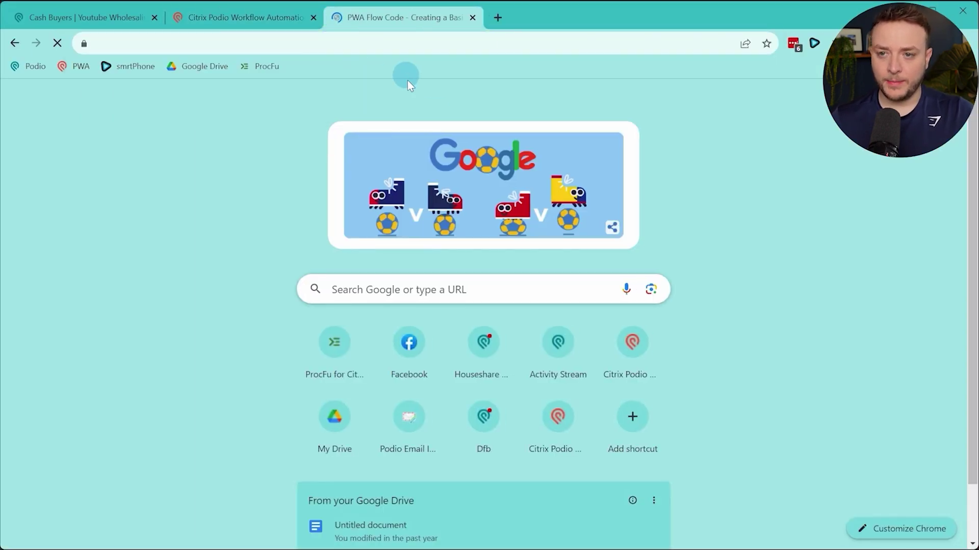
Find the Seller Leads App Flows page in the PWA Flow Code PDF and select the sellerPhone expression
scroll(546, 240, down, 4)
scroll(546, 240, down, 18)
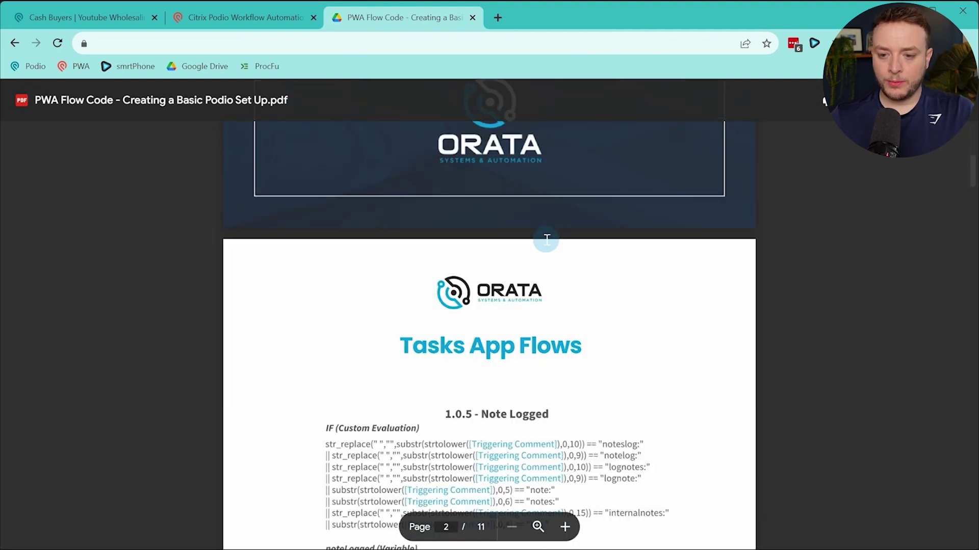
scroll(546, 240, down, 5)
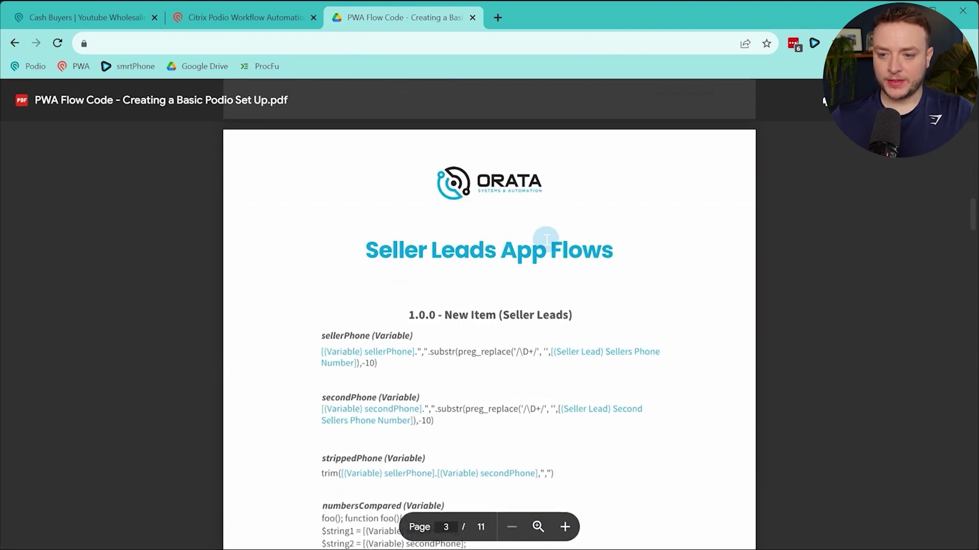
scroll(535, 281, down, 1)
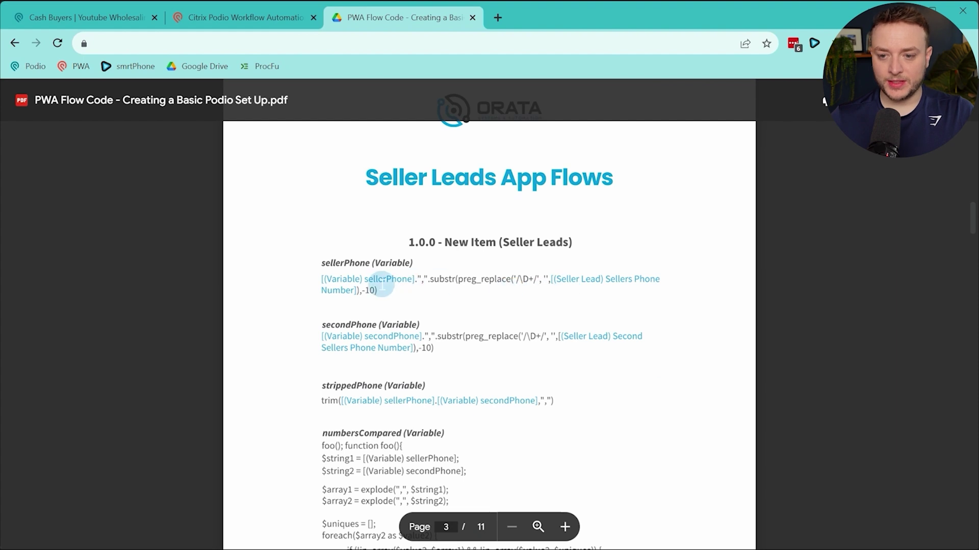
drag(320, 279, 390, 294)
key(ctrl+c)
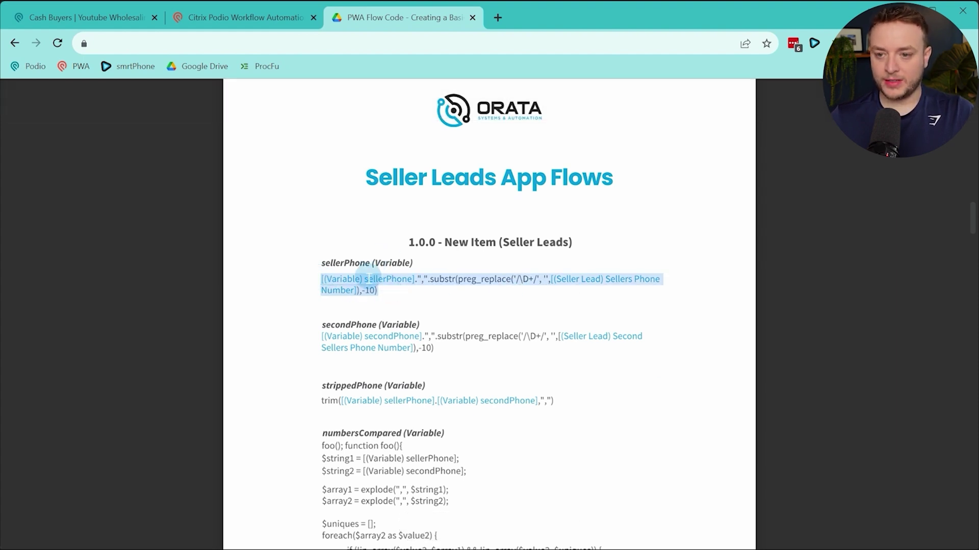
Paste the phone expression as the loop variable's value, replacing sellerPhone with the (Variable) strippedPhone token
click(252, 20)
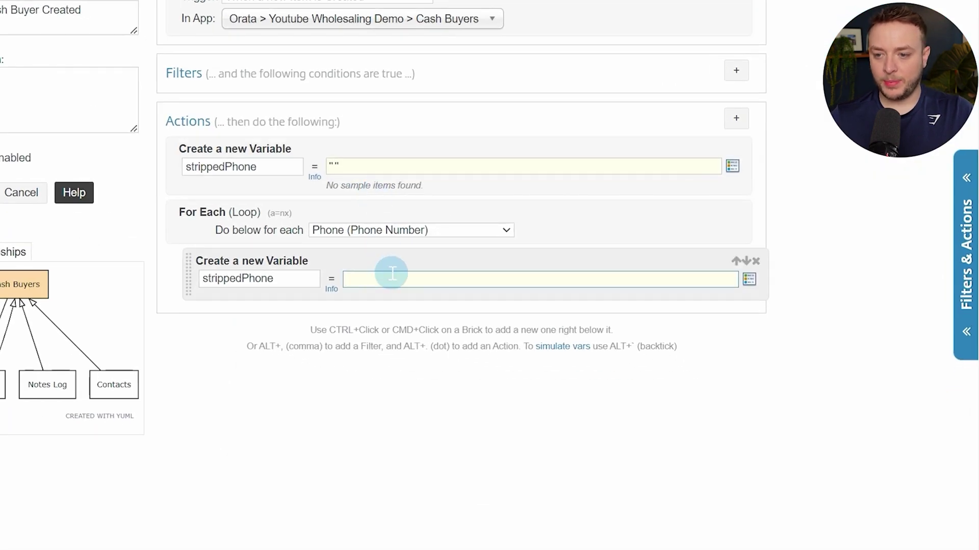
key(ctrl+v)
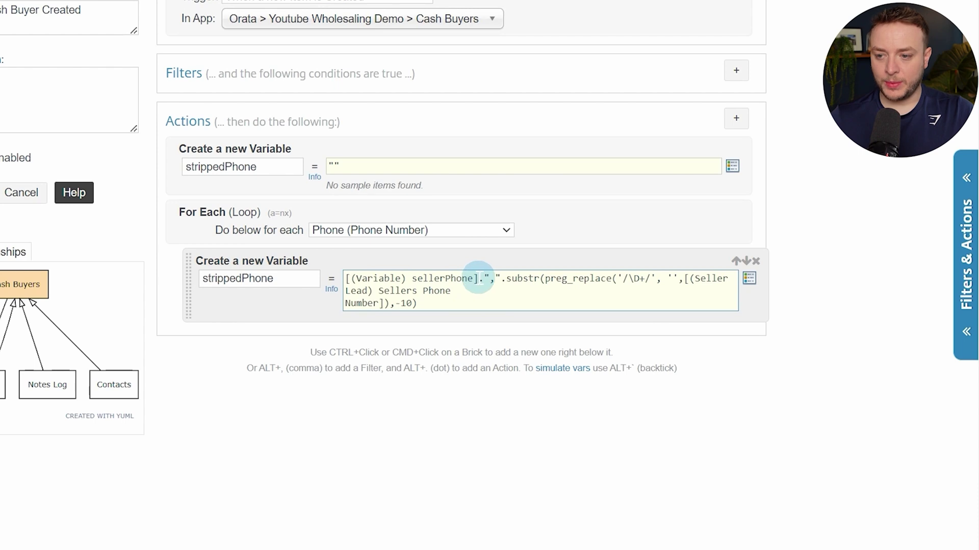
drag(480, 278, 344, 278)
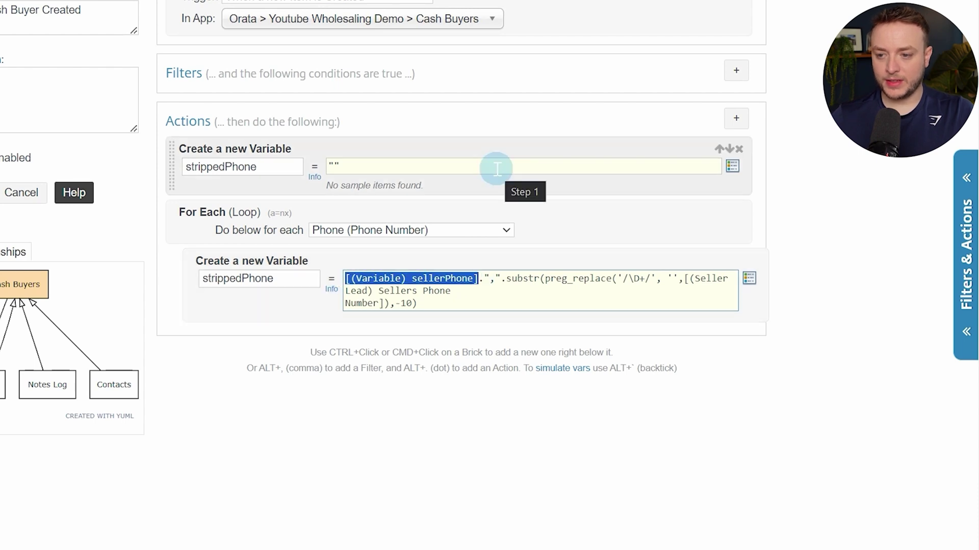
key(BackSpace)
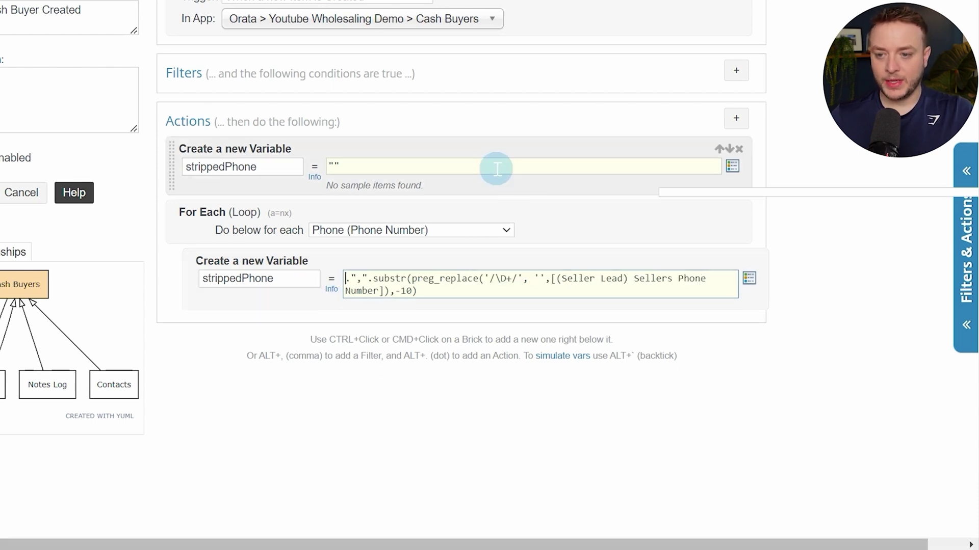
key(alt+t)
text(var)
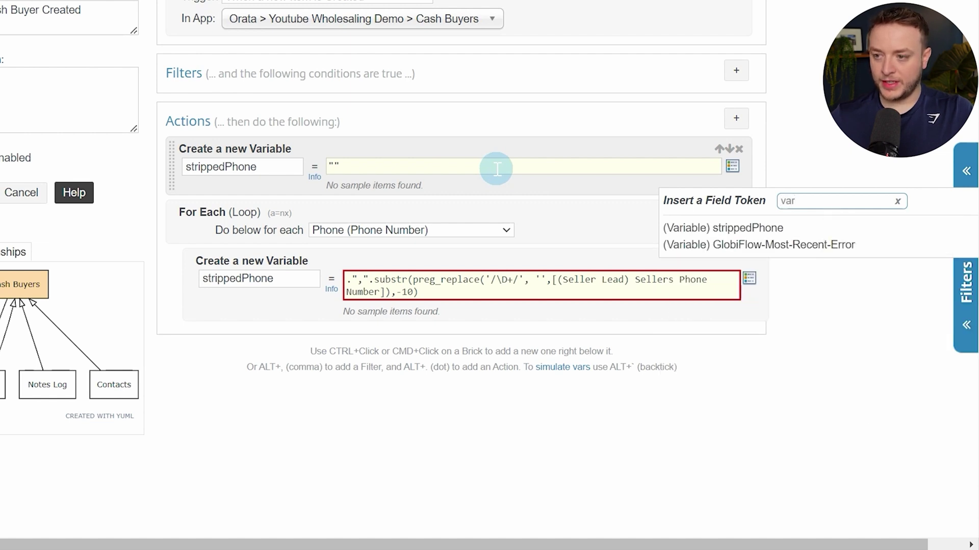
click(810, 237)
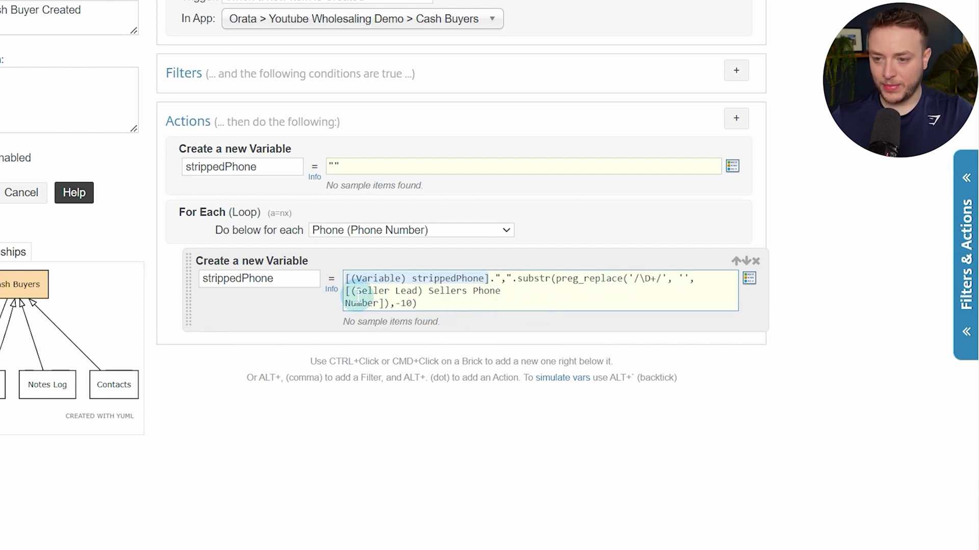
Replace the Seller Lead phone token with (Cash Buyer) Phone and review the finished formula
drag(345, 290, 384, 305)
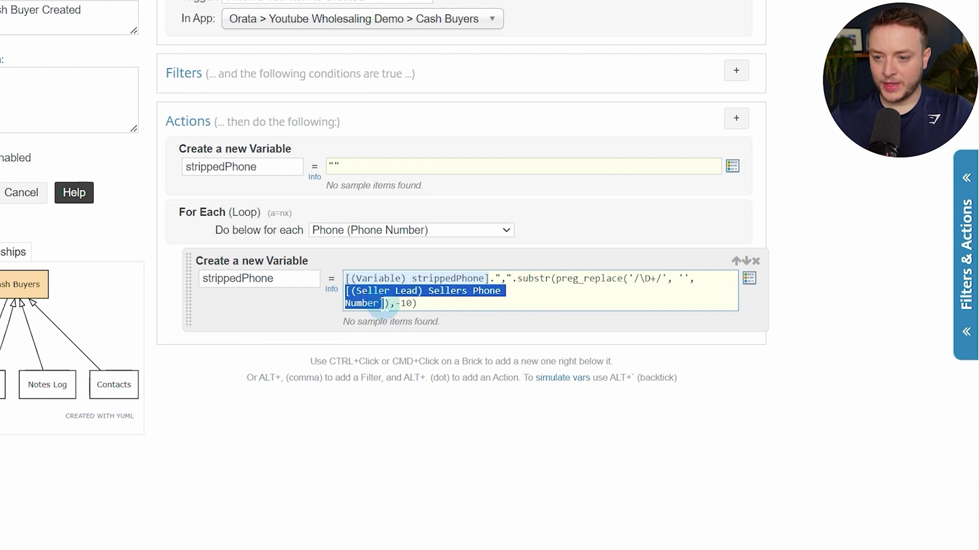
key(BackSpace)
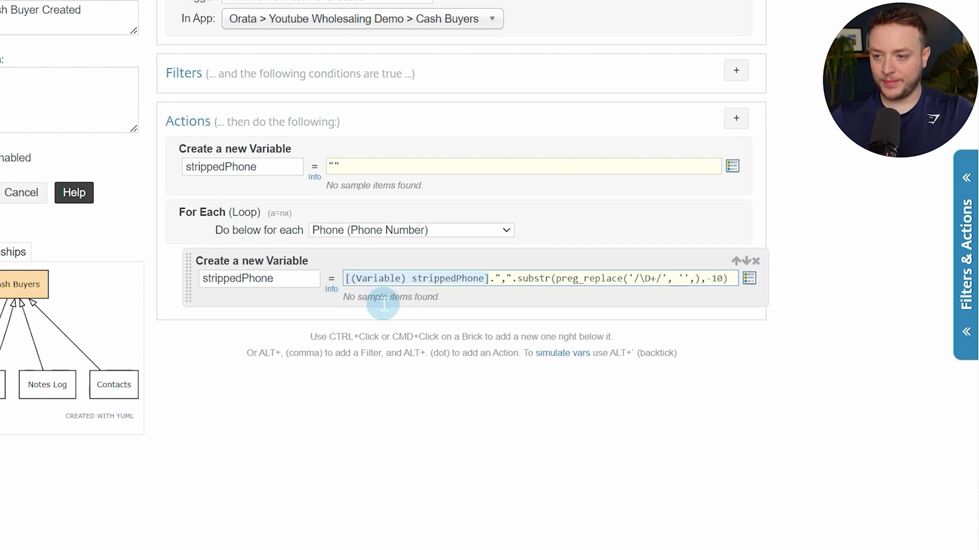
key(alt+slash)
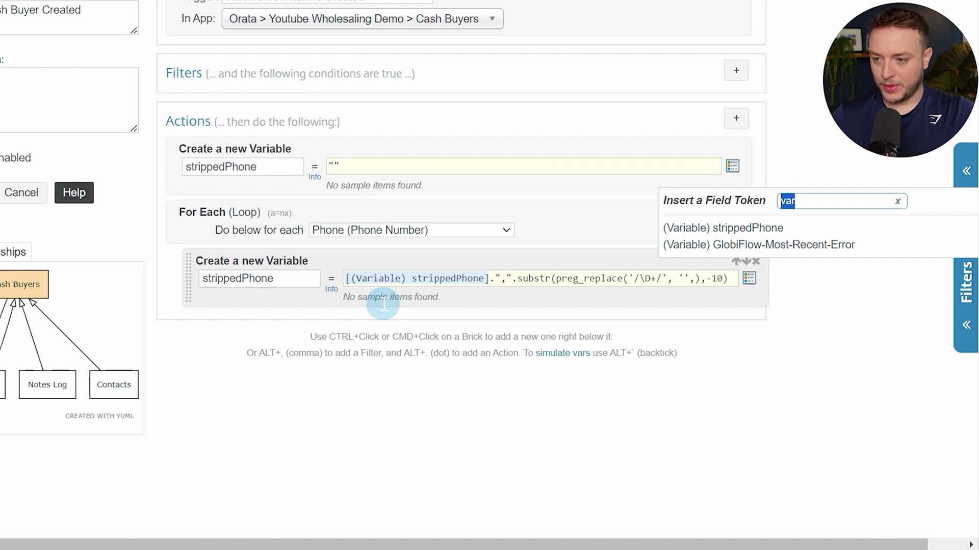
text(phone)
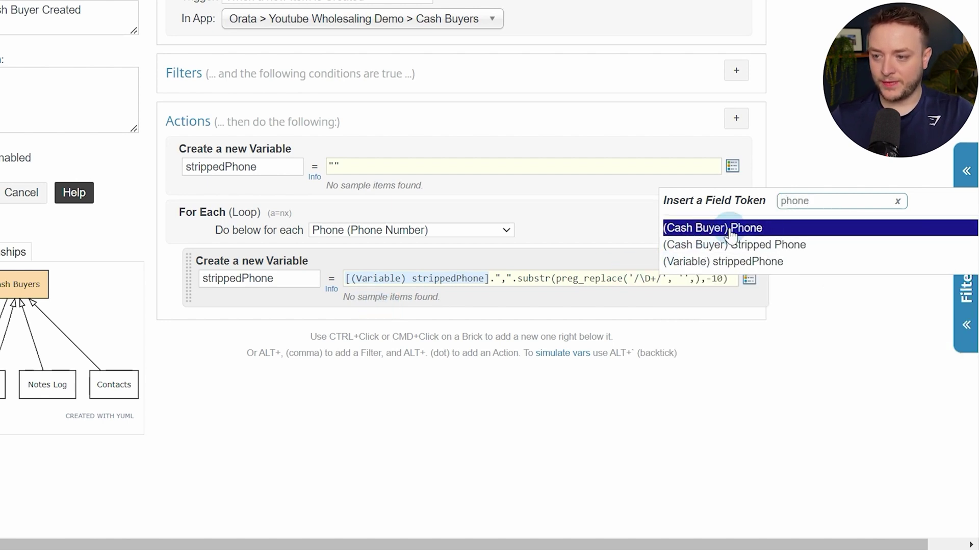
click(701, 234)
click(584, 299)
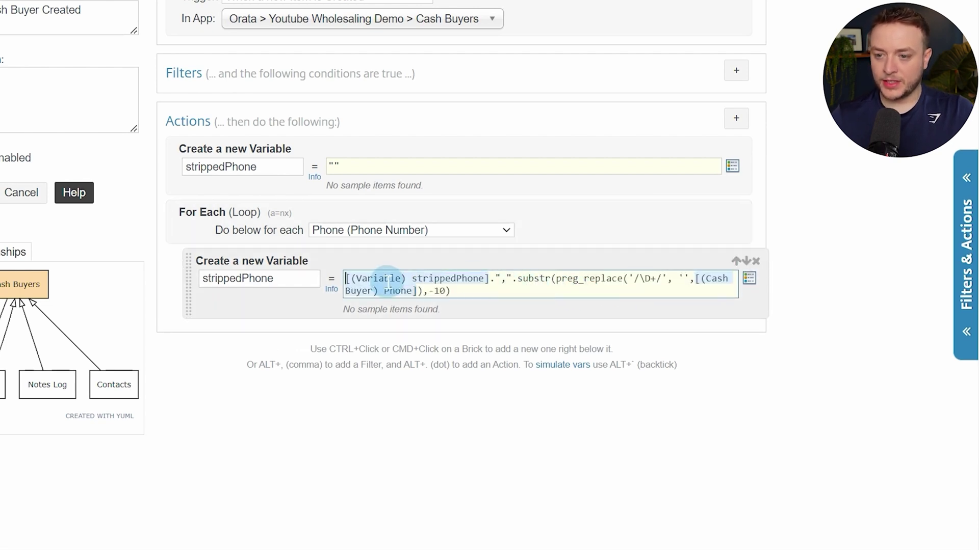
click(368, 278)
drag(368, 278, 438, 278)
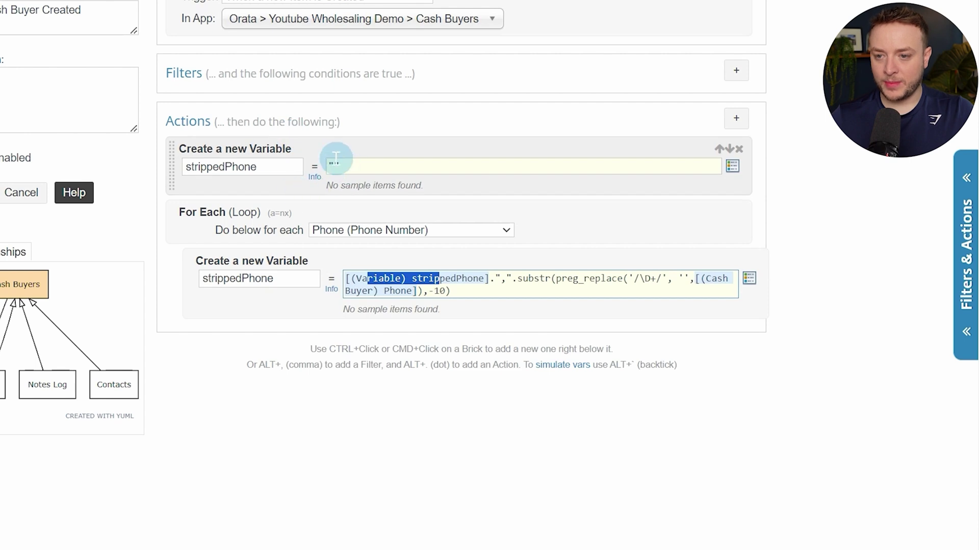
click(553, 278)
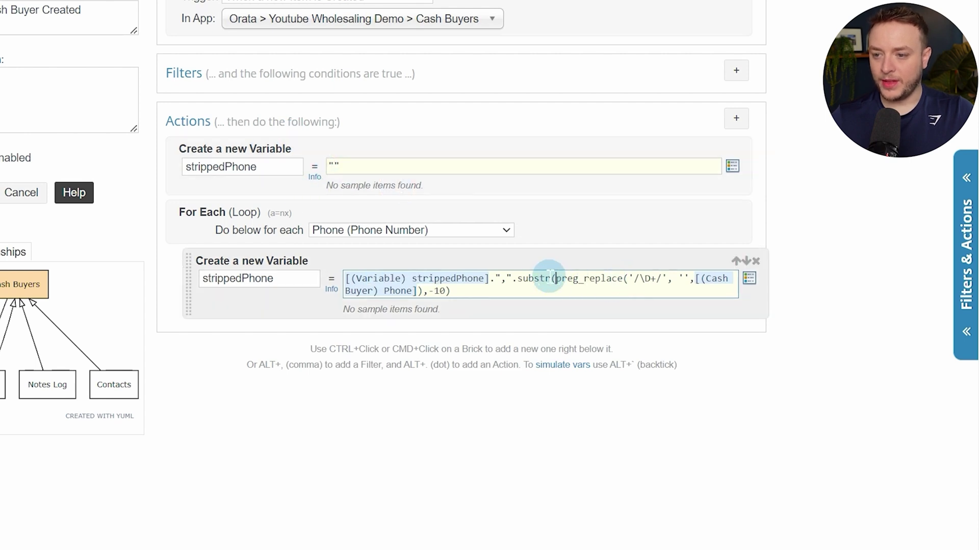
click(525, 278)
drag(525, 279, 539, 290)
click(539, 289)
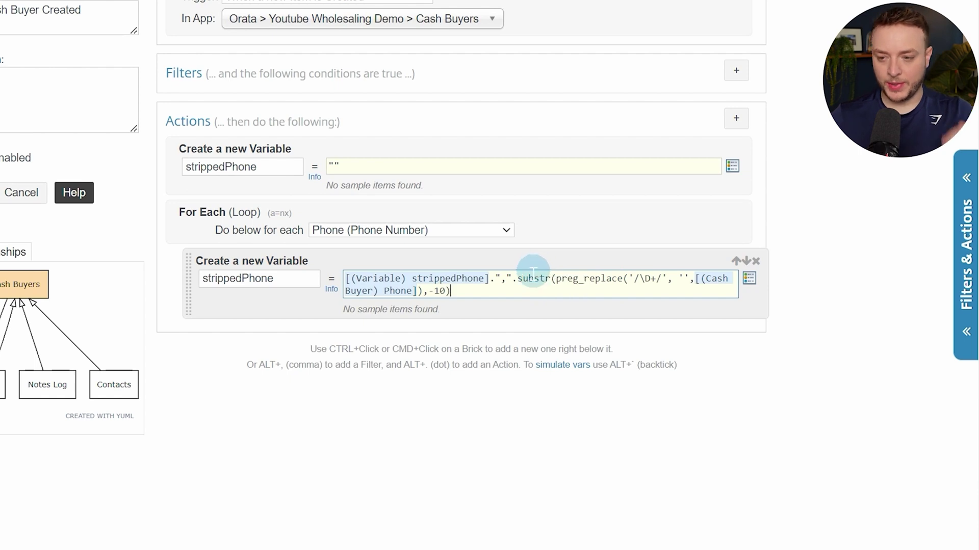
End the loop with a Continue step, followed by a new custom variable action
ctrl+click(299, 319)
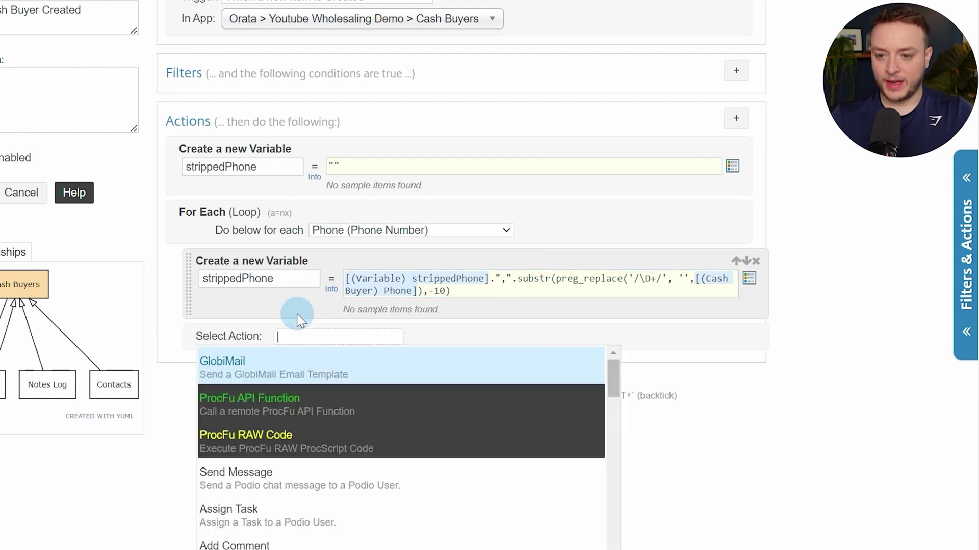
text(contin)
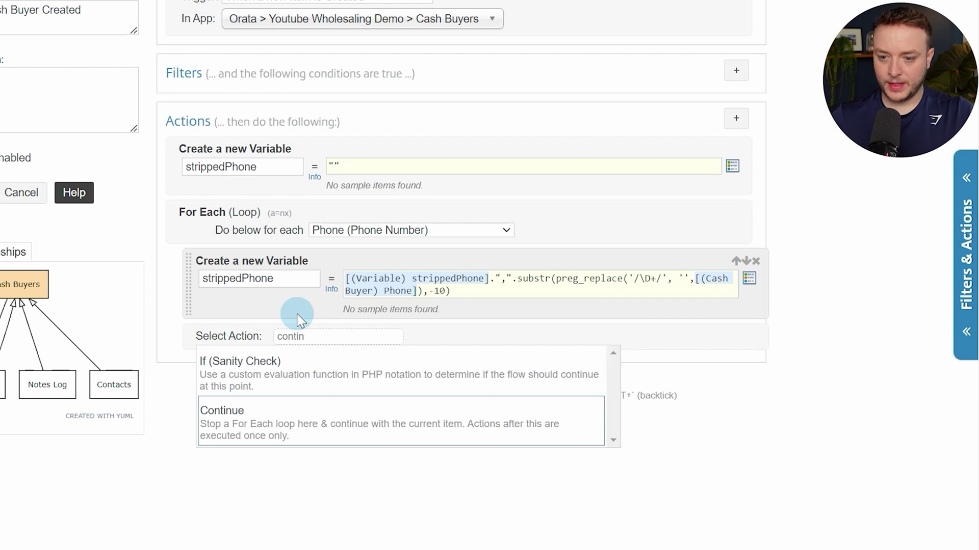
key(Return)
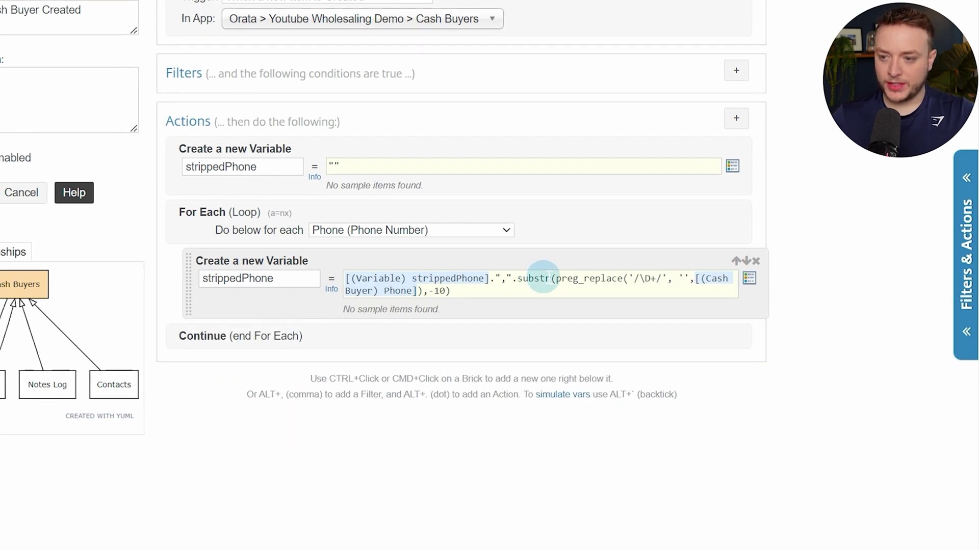
ctrl+click(374, 346)
text(var)
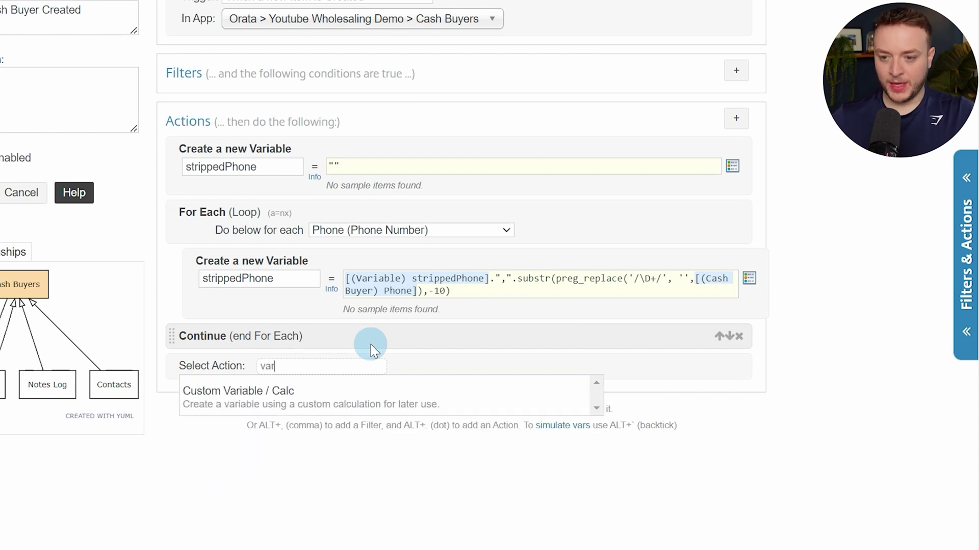
click(365, 396)
Name the new variable strippedPhone and set its value to trim([(Variable) strippedPhone],",")
double_click(269, 283)
key(ctrl+c)
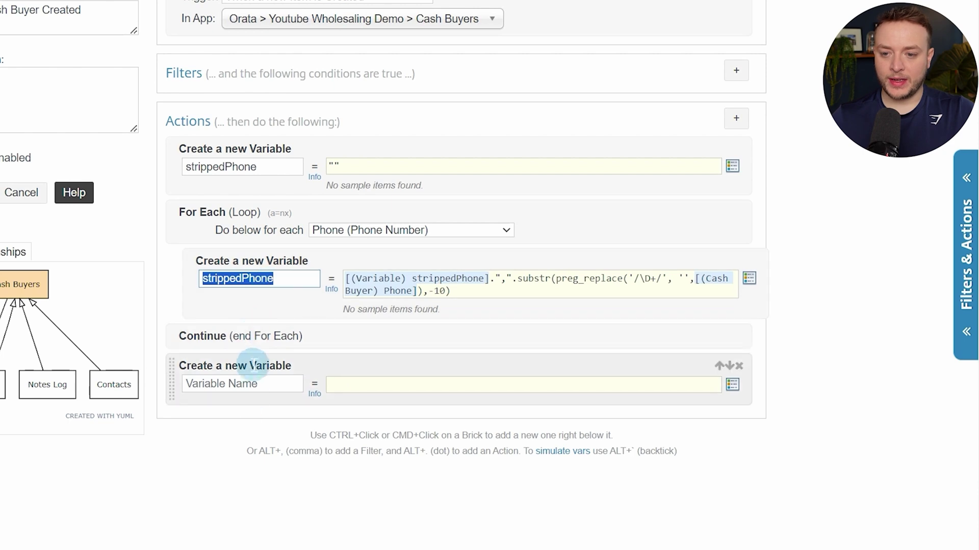
click(253, 386)
key(ctrl+v)
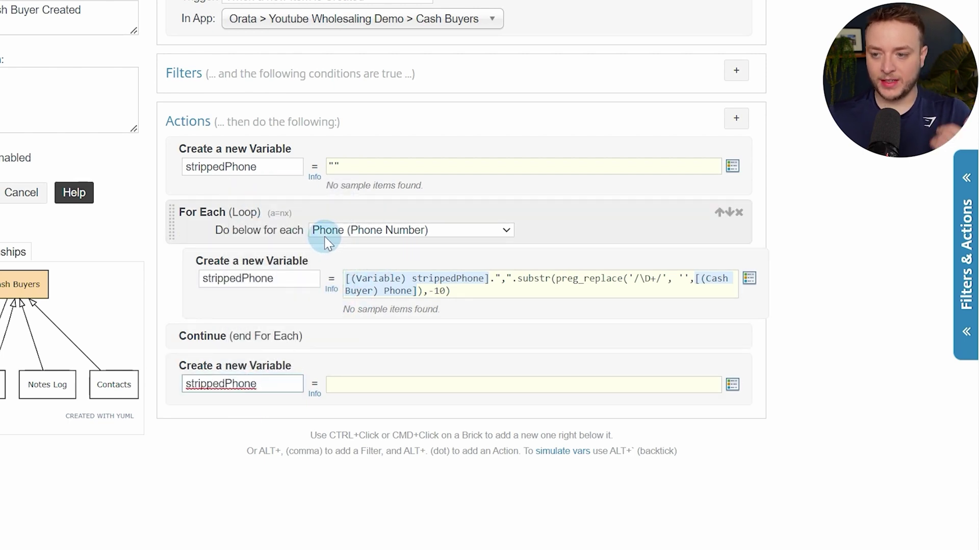
click(350, 383)
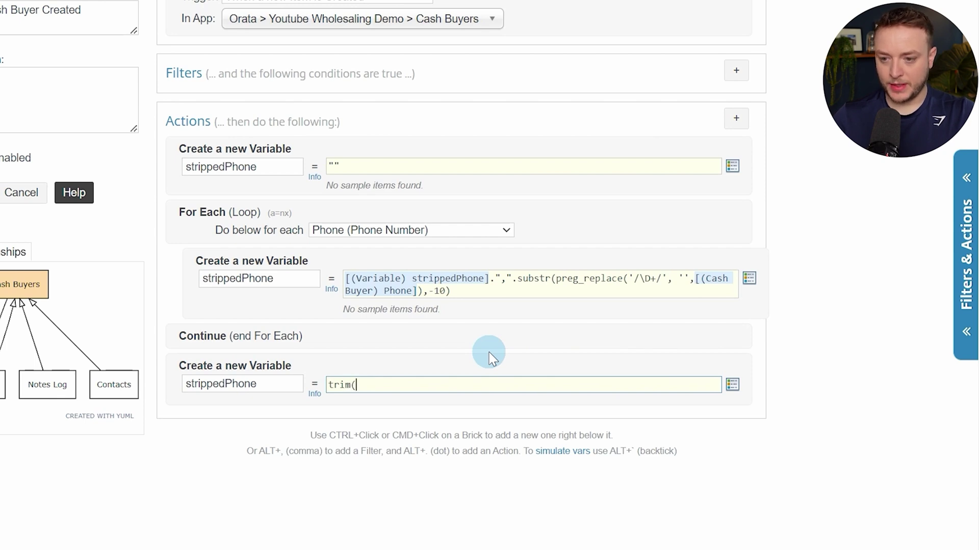
key(ctrl+space)
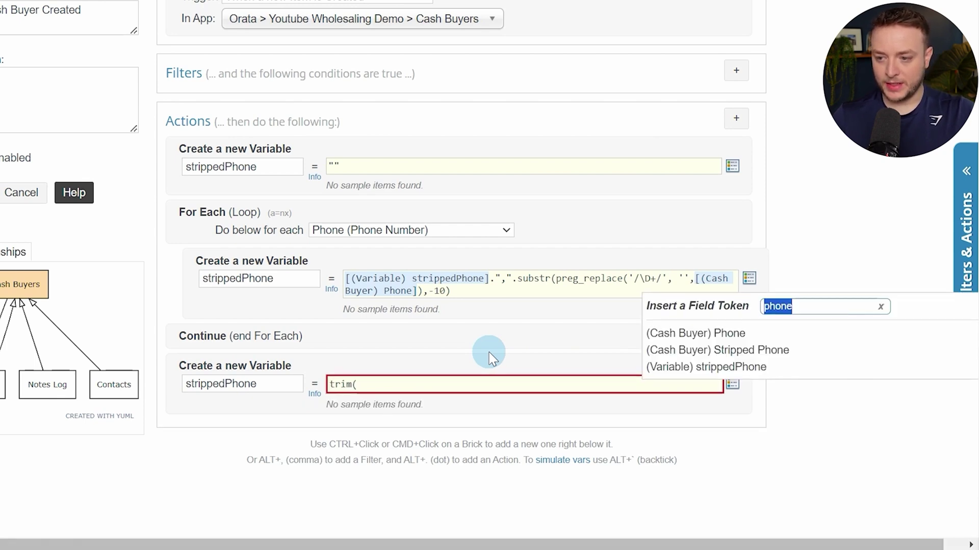
text(var)
key(Down)
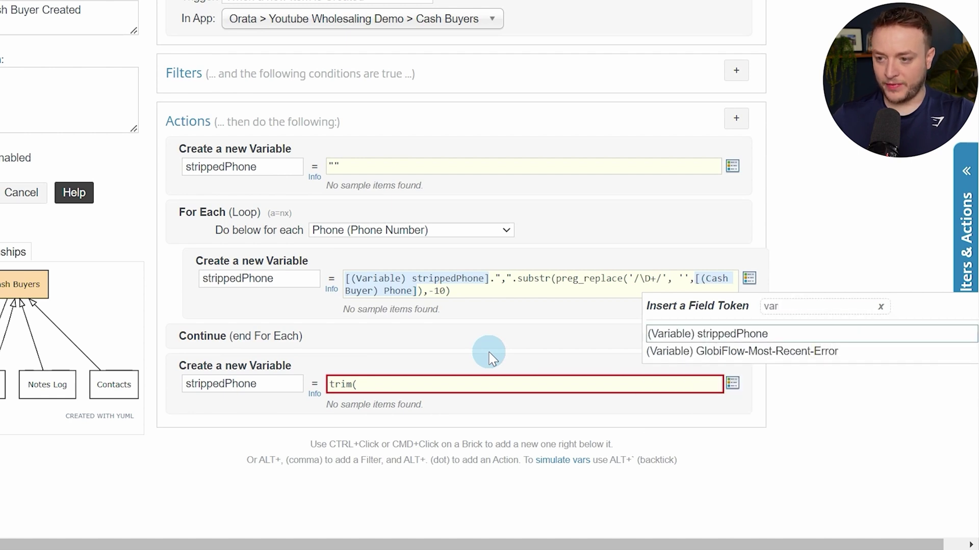
key(Return)
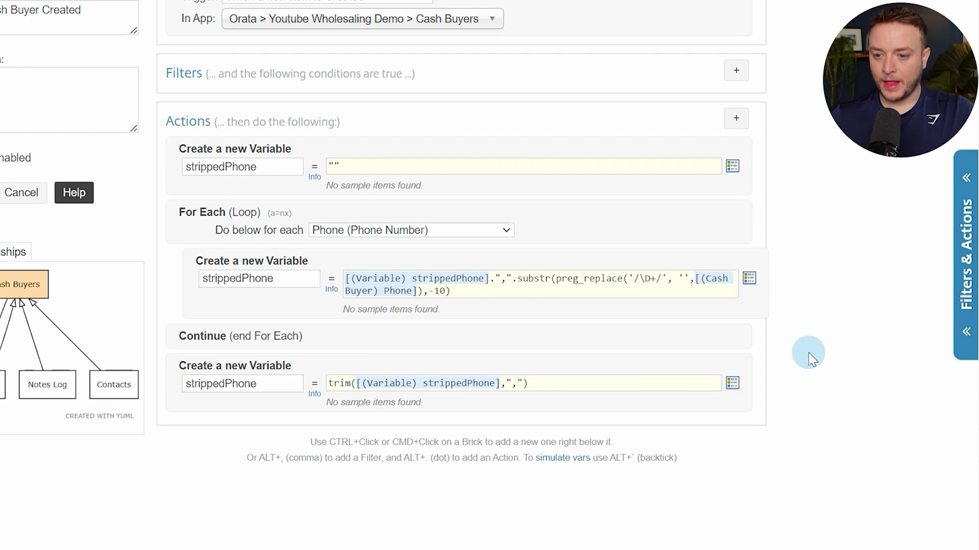
scroll(688, 316, down, 2)
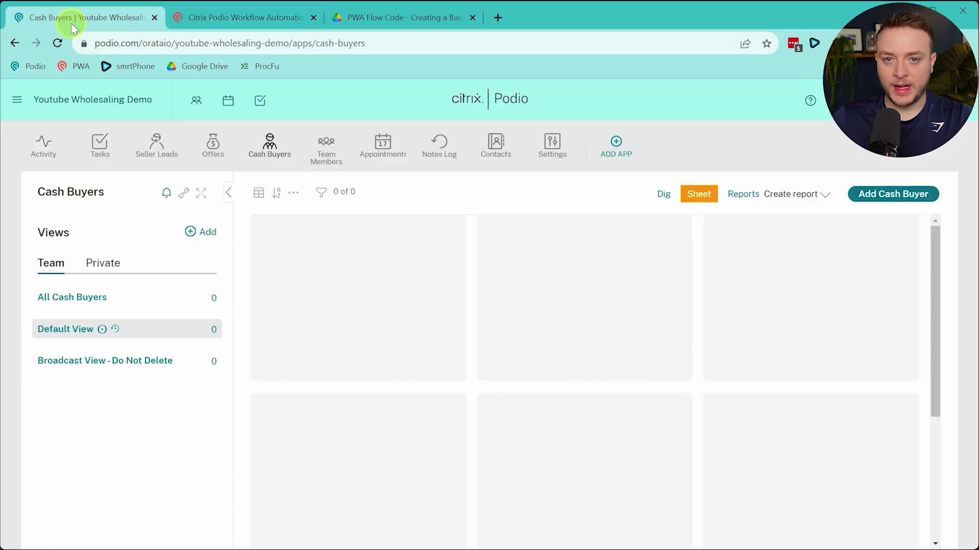
Start a new Cash Buyer with three test phone numbers, then return to the flow editor
click(903, 196)
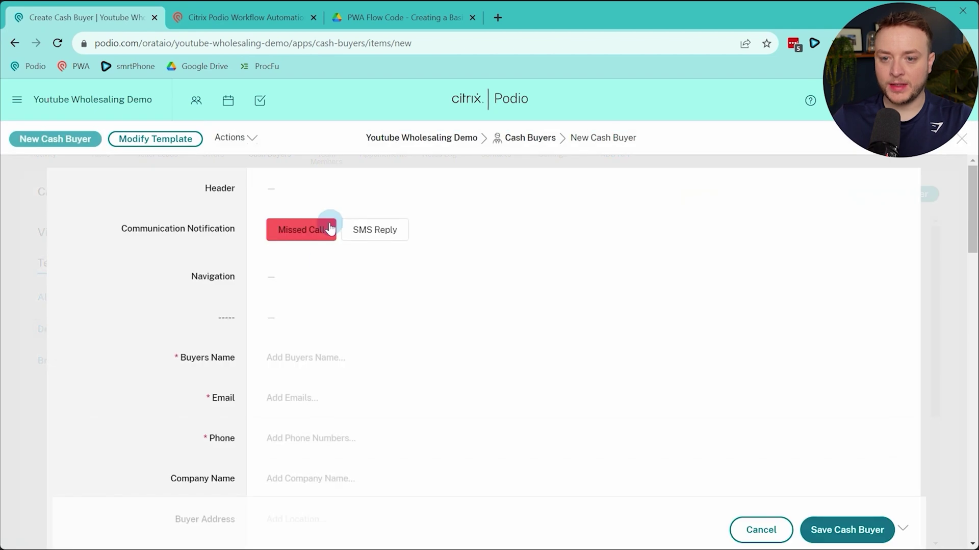
scroll(349, 371, down, 2)
click(349, 372)
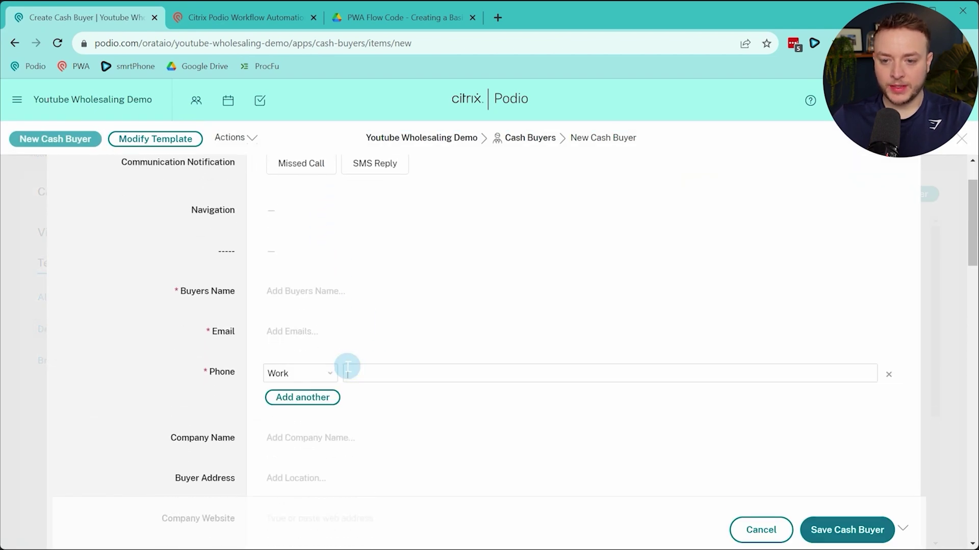
text(4523453)
click(302, 398)
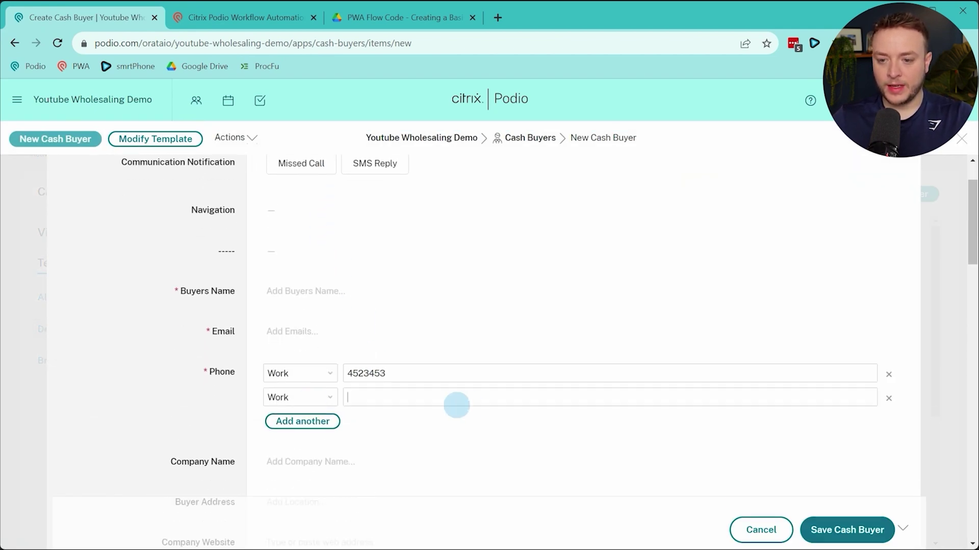
text(3453453)
click(302, 421)
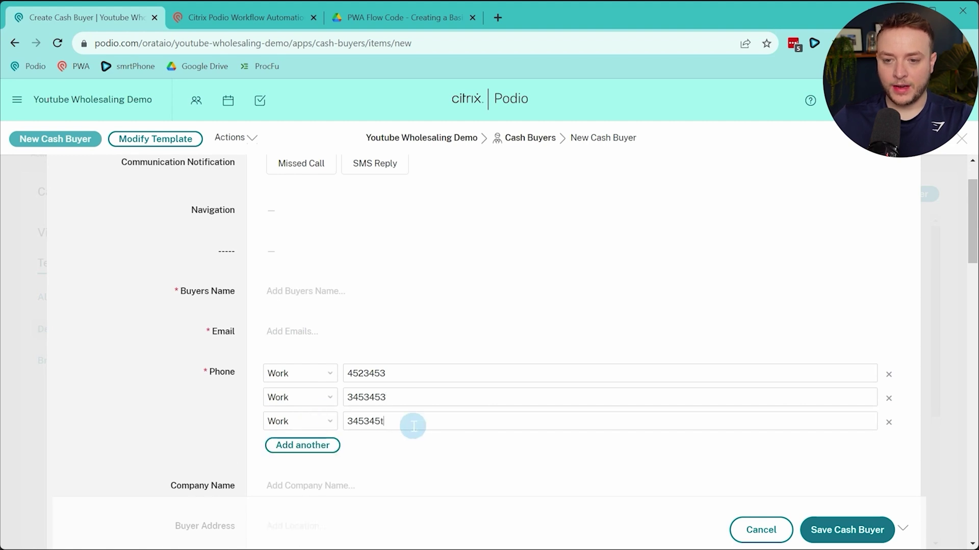
text(345345t)
click(188, 377)
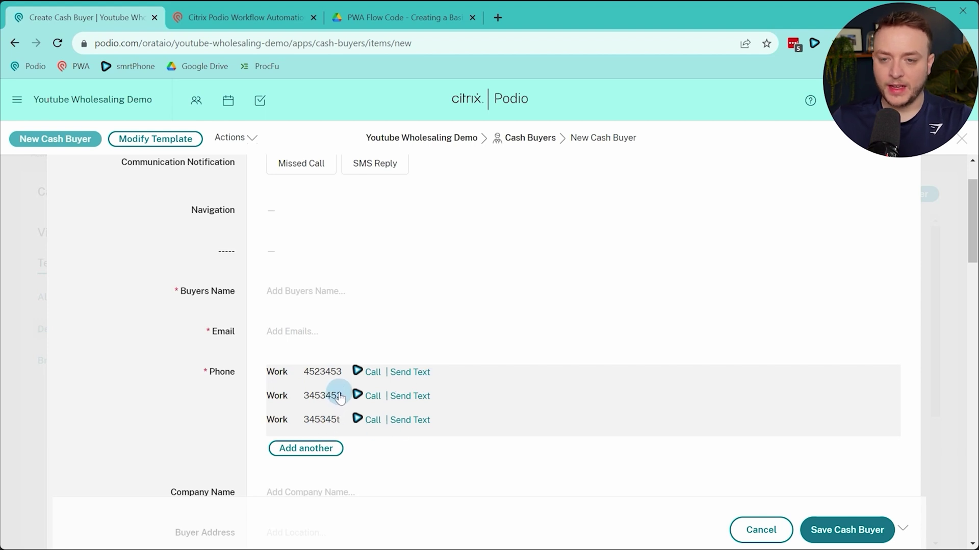
click(270, 18)
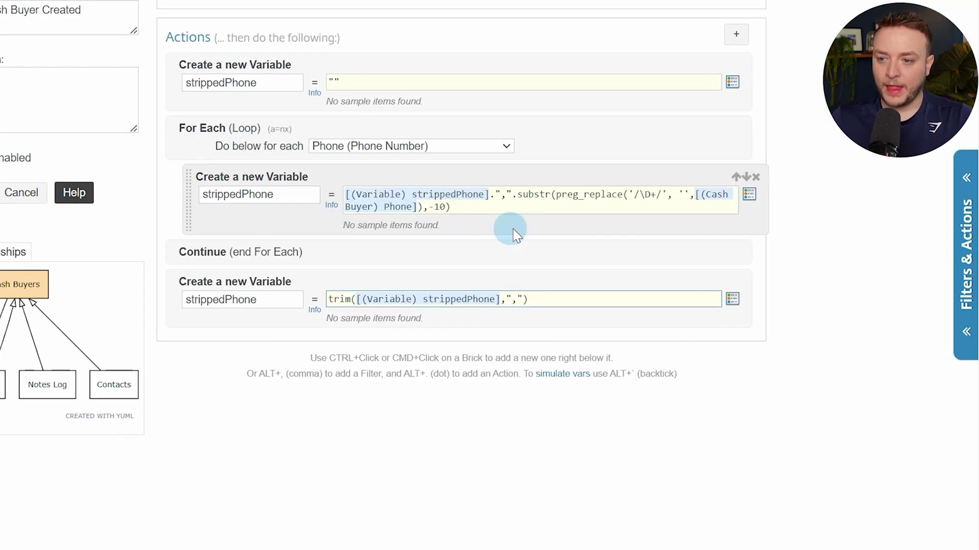
After the last strippedPhone variable, add an Update Item action for the Cash Buyer with Silent and Hook Event on
drag(623, 194, 653, 198)
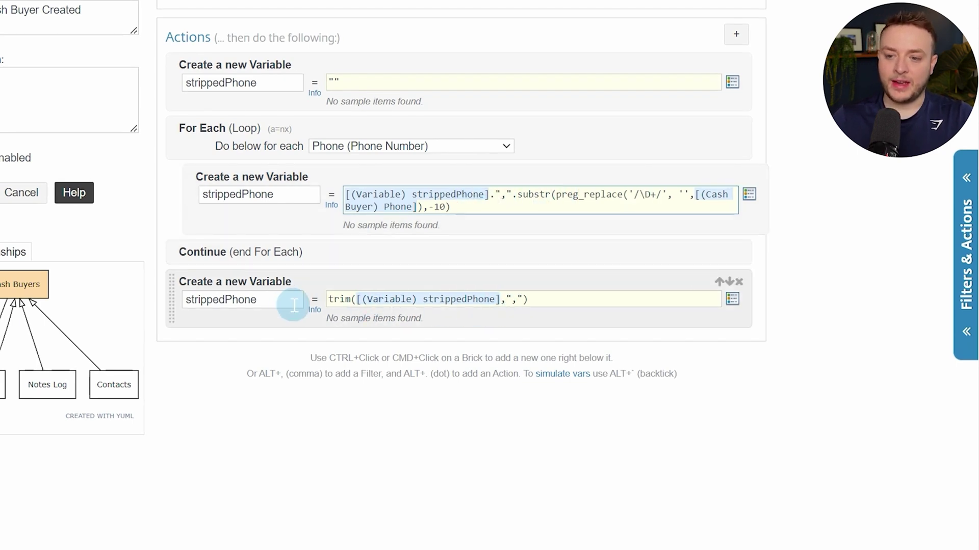
click(244, 299)
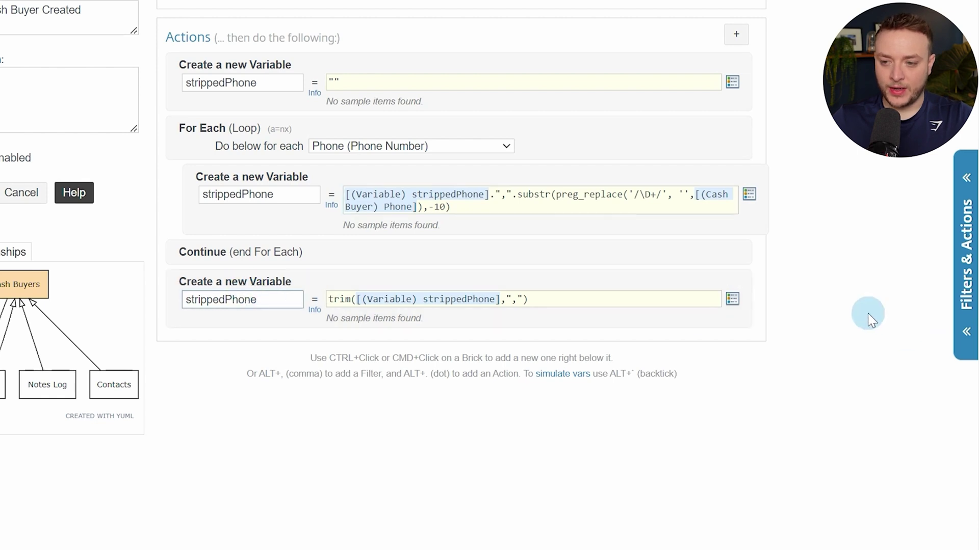
ctrl+click(278, 318)
text(upd)
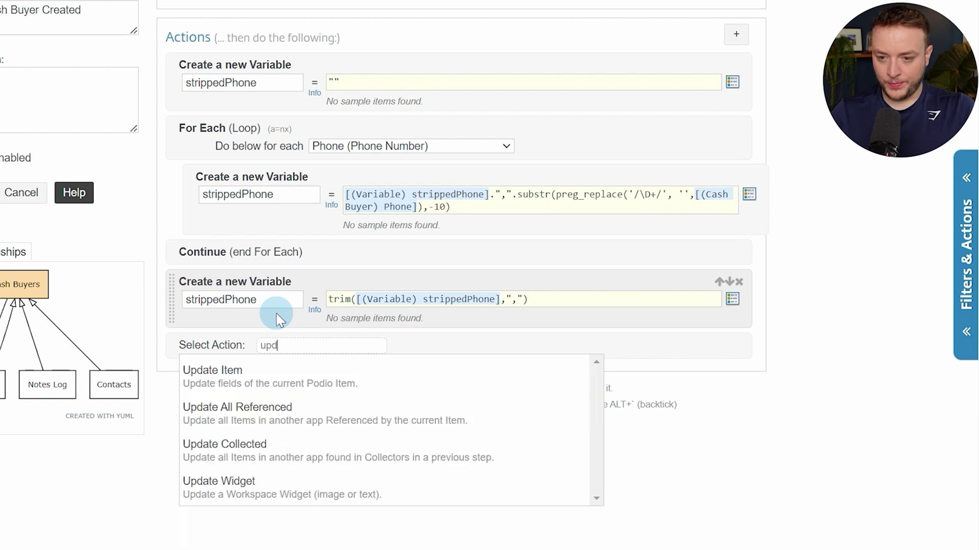
text(a)
key(Down)
key(Return)
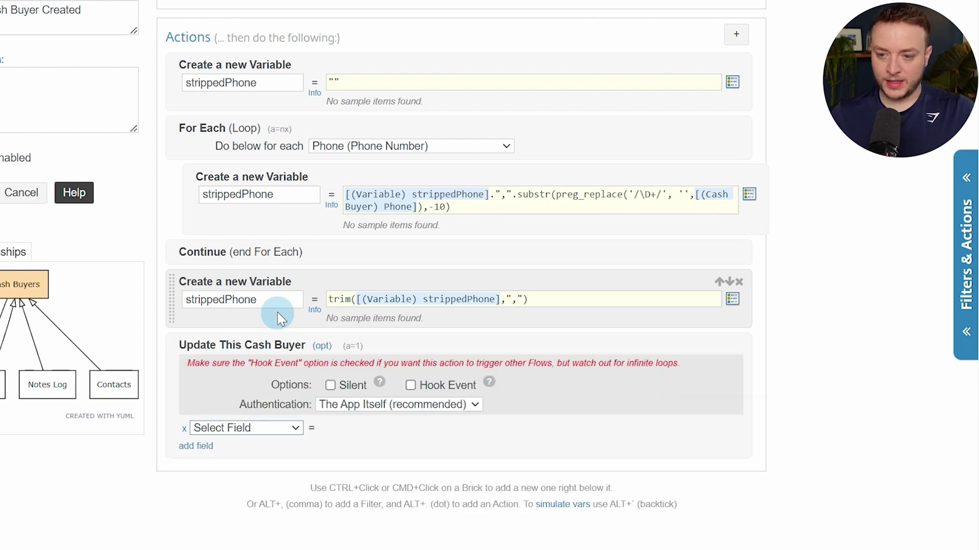
click(331, 385)
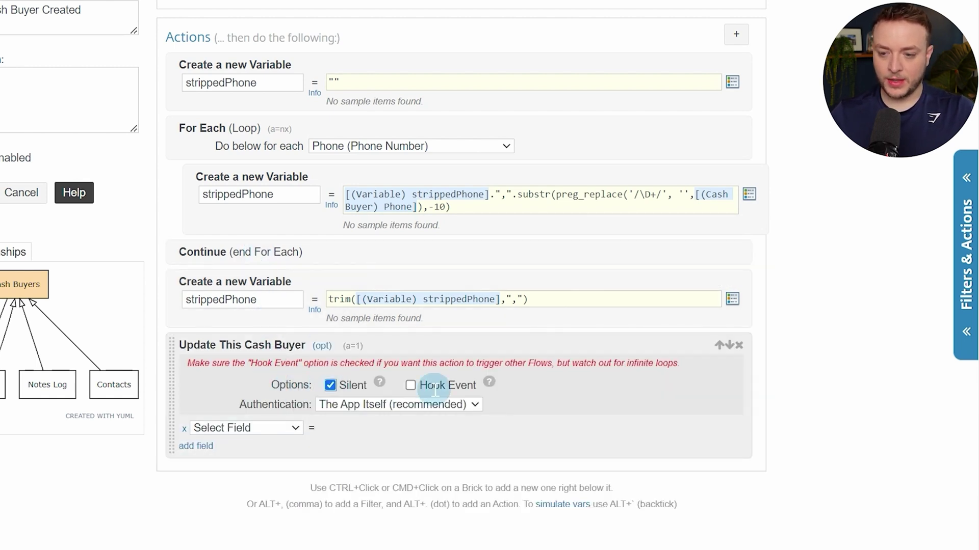
click(410, 385)
Add update rows for Show Count, a second Show Count, and Stripped Phone
click(250, 430)
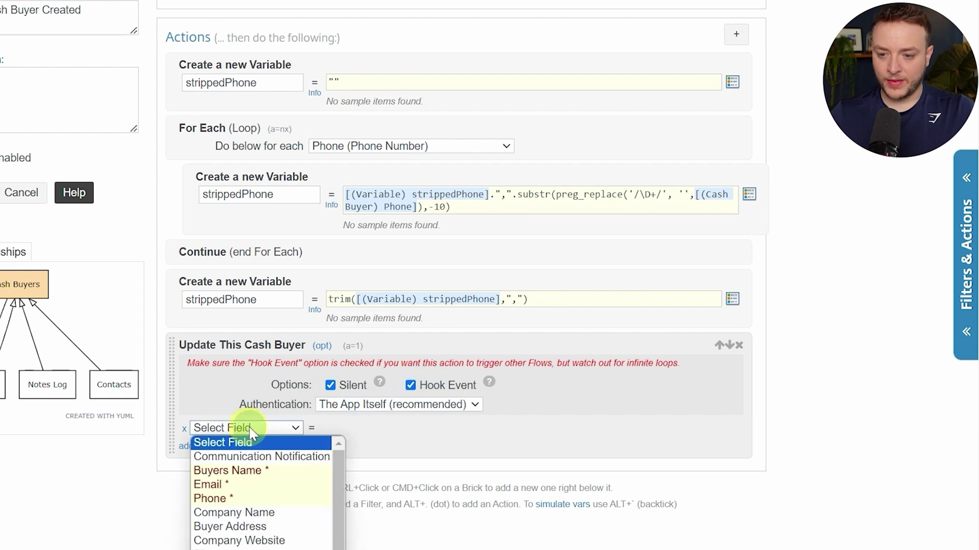
scroll(328, 312, down, 5)
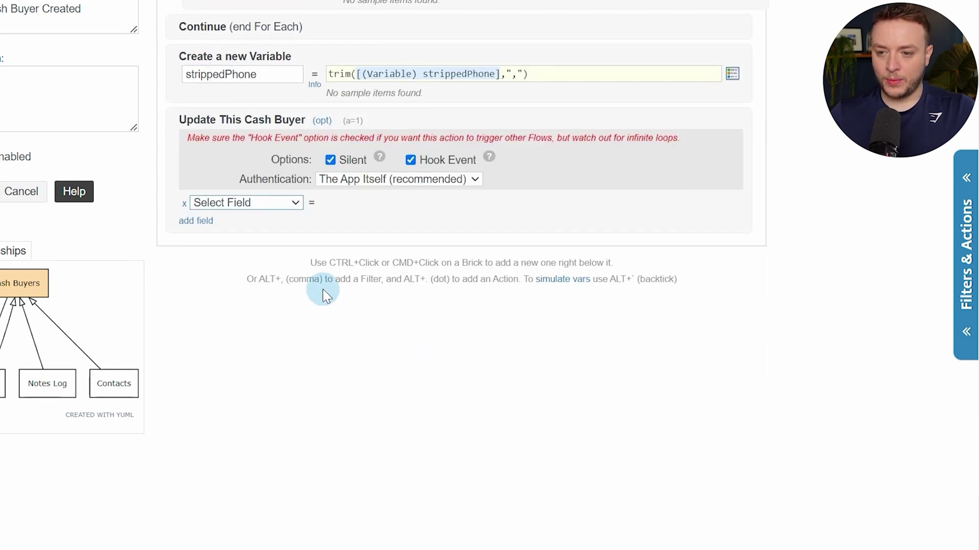
click(301, 209)
scroll(296, 302, down, 3)
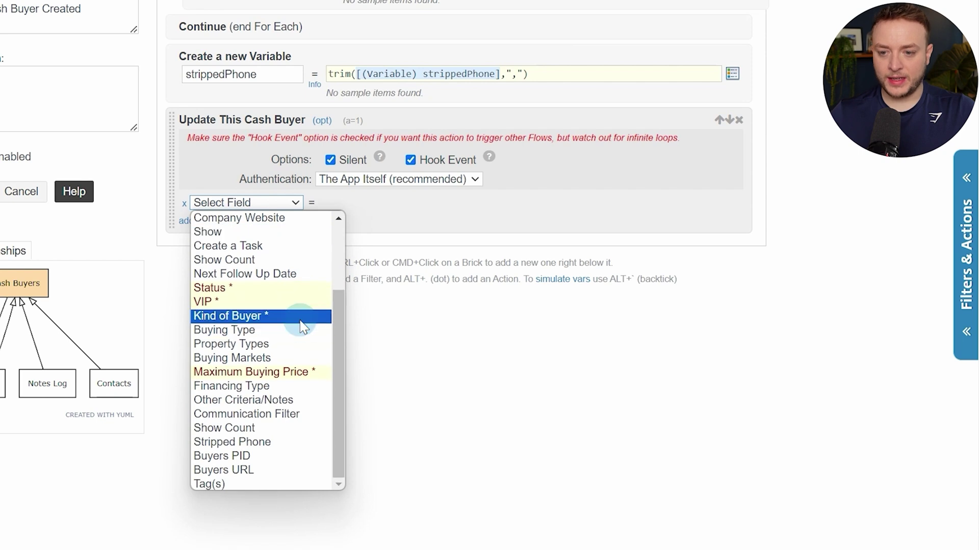
scroll(299, 321, up, 3)
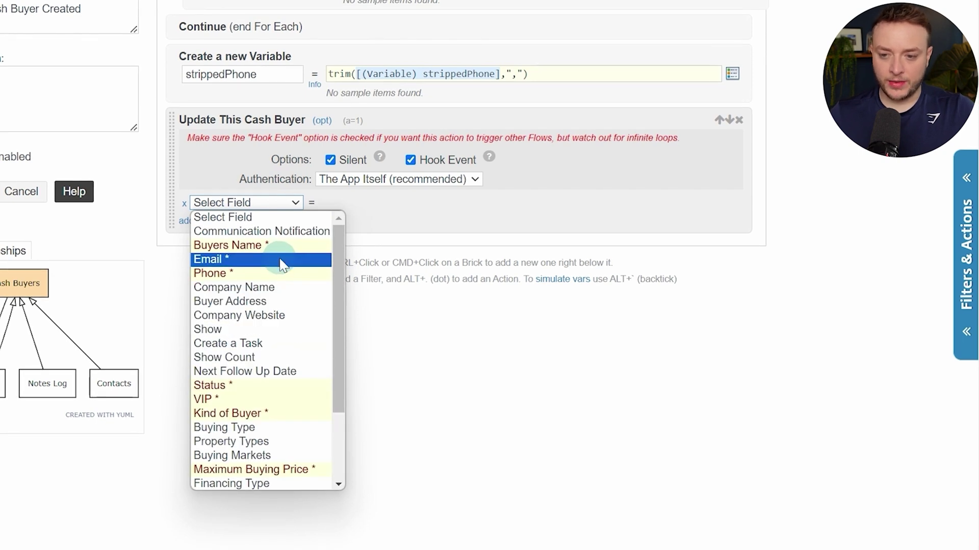
click(274, 361)
click(195, 226)
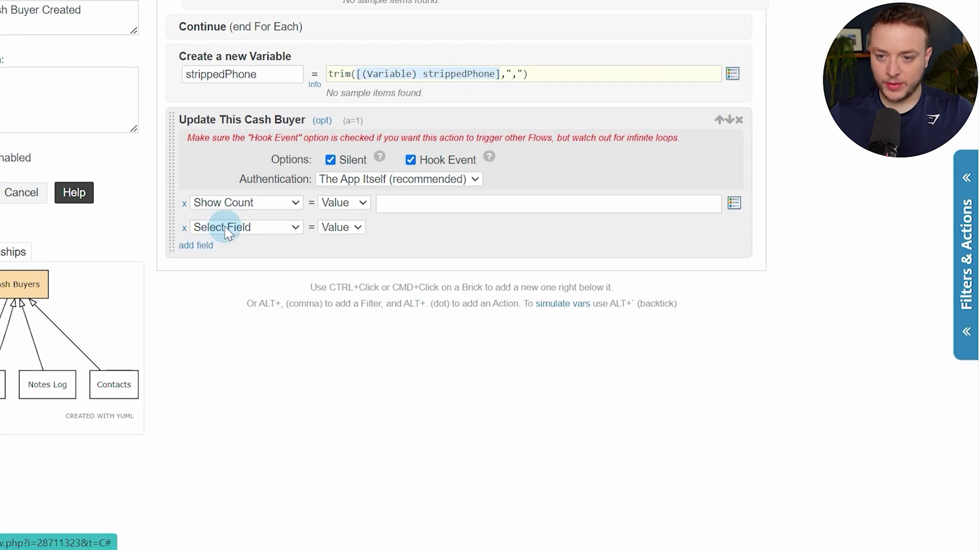
click(227, 232)
scroll(250, 295, down, 4)
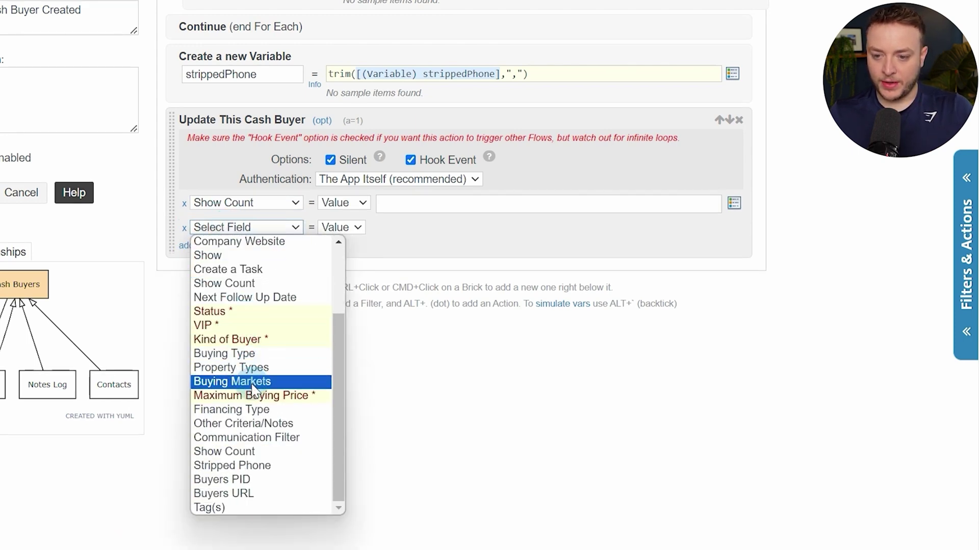
click(256, 451)
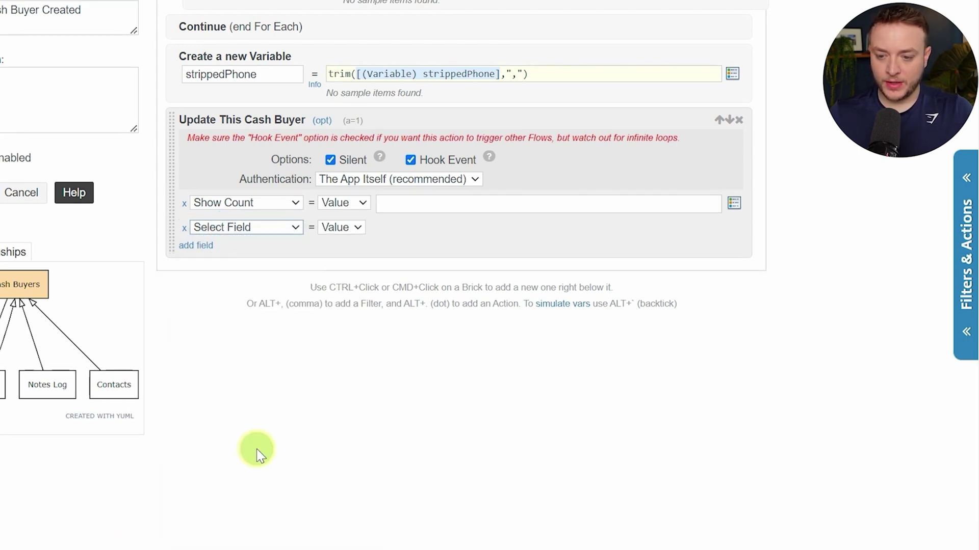
click(210, 252)
click(240, 252)
scroll(239, 387, down, 3)
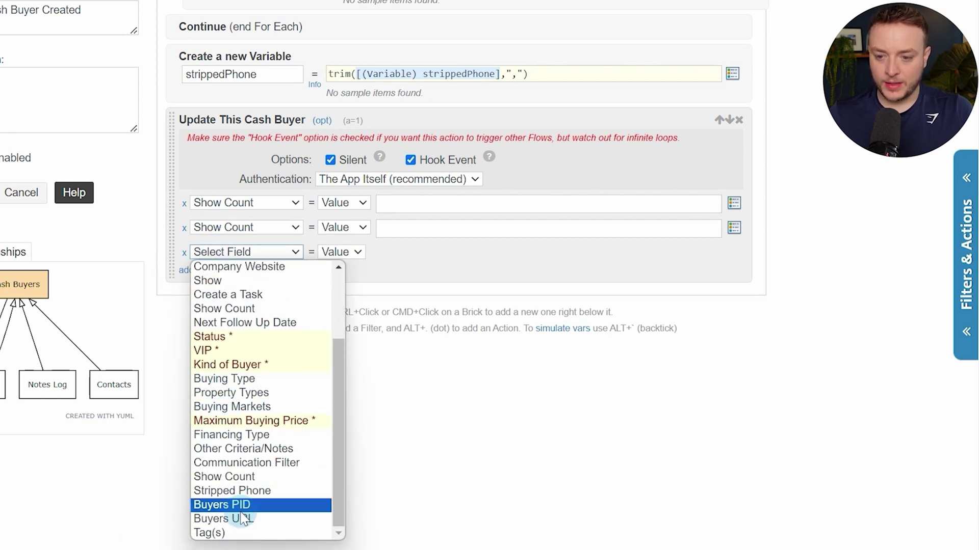
click(227, 491)
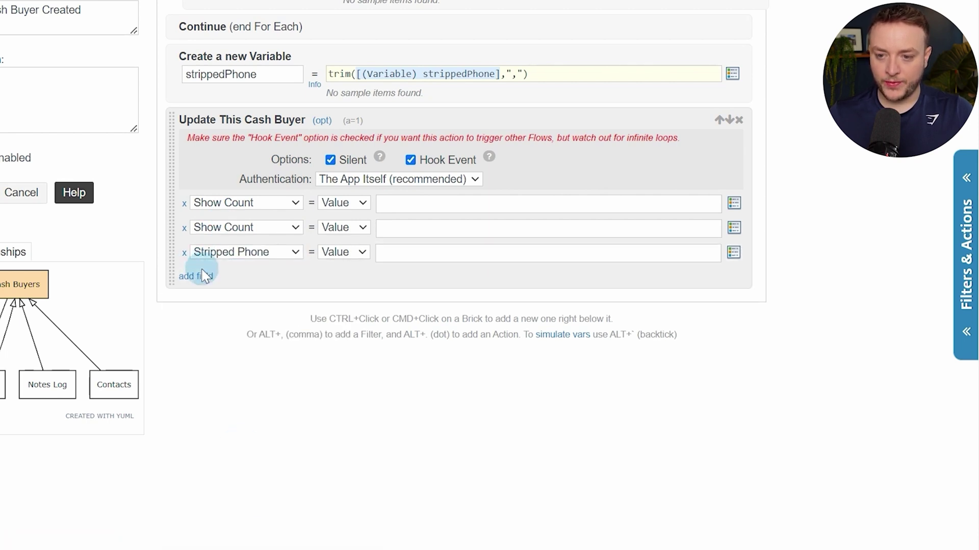
Add two more update rows for Buyers PID and Buyers URL
click(205, 275)
click(214, 277)
scroll(265, 459, down, 3)
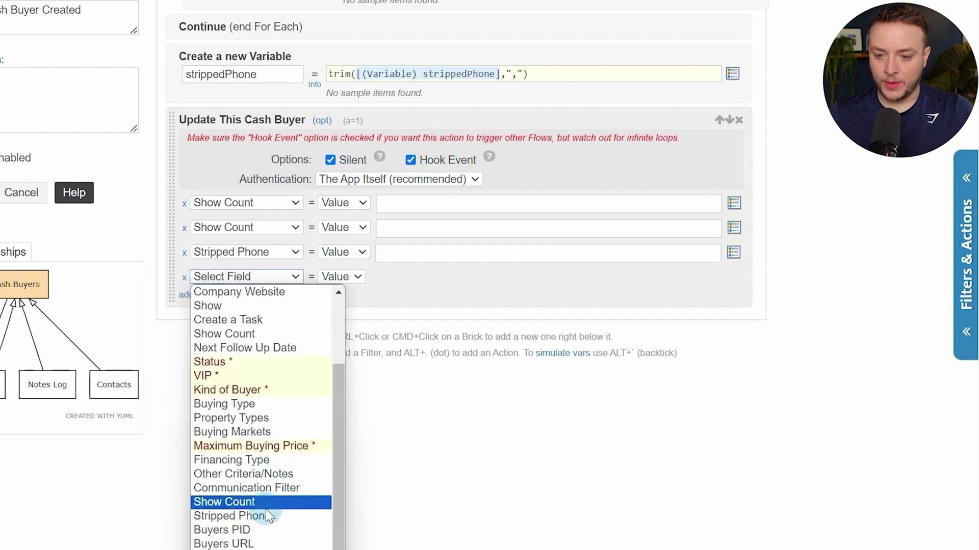
click(385, 304)
scroll(277, 162, down, 2)
click(278, 190)
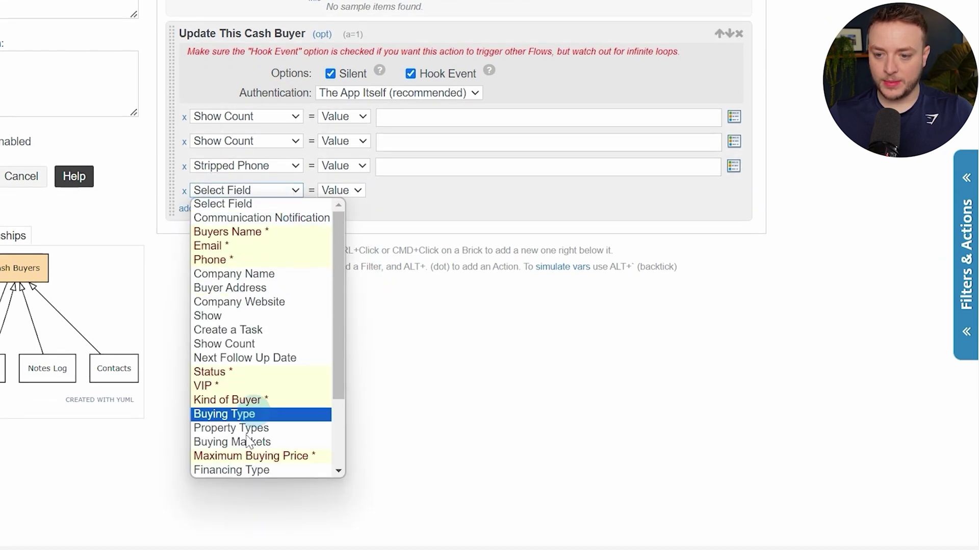
scroll(258, 410, down, 2)
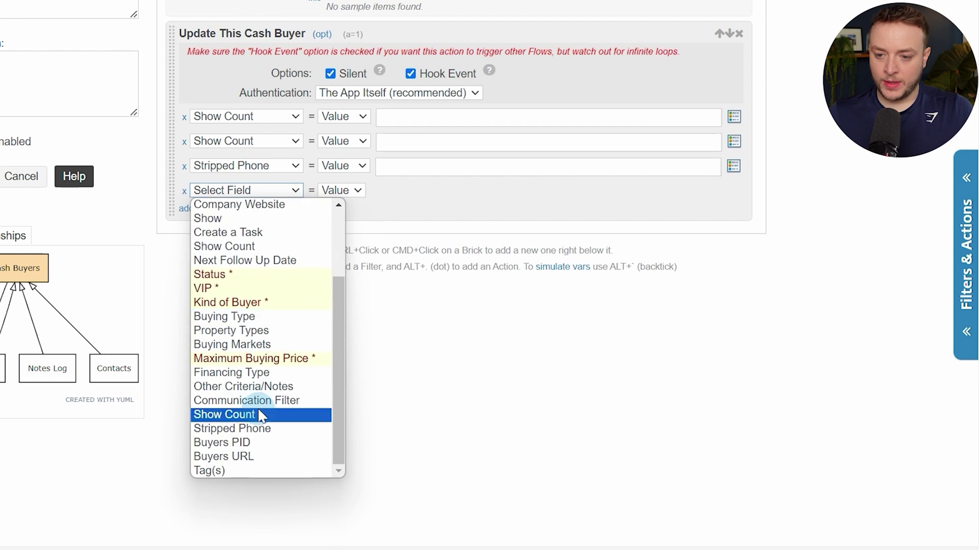
click(275, 442)
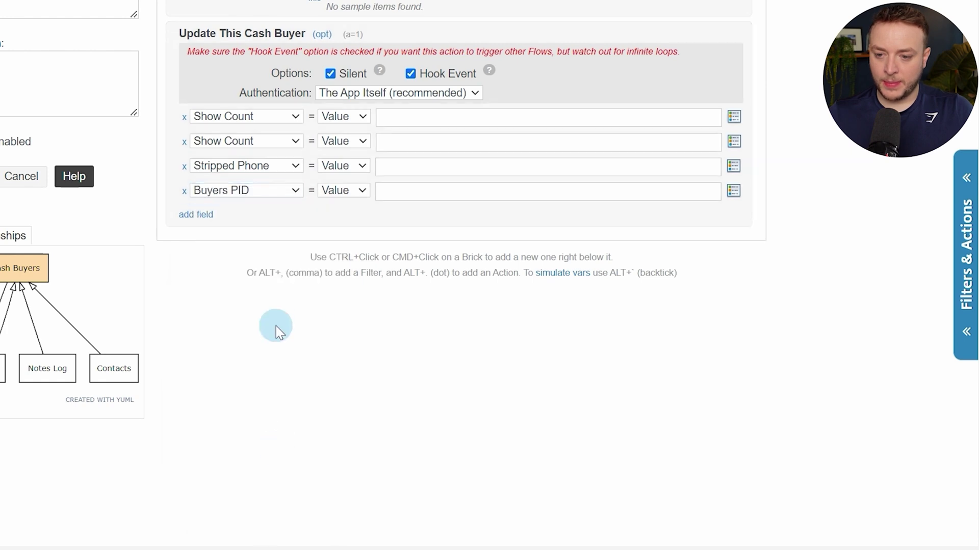
click(199, 225)
click(206, 217)
scroll(328, 393, down, 3)
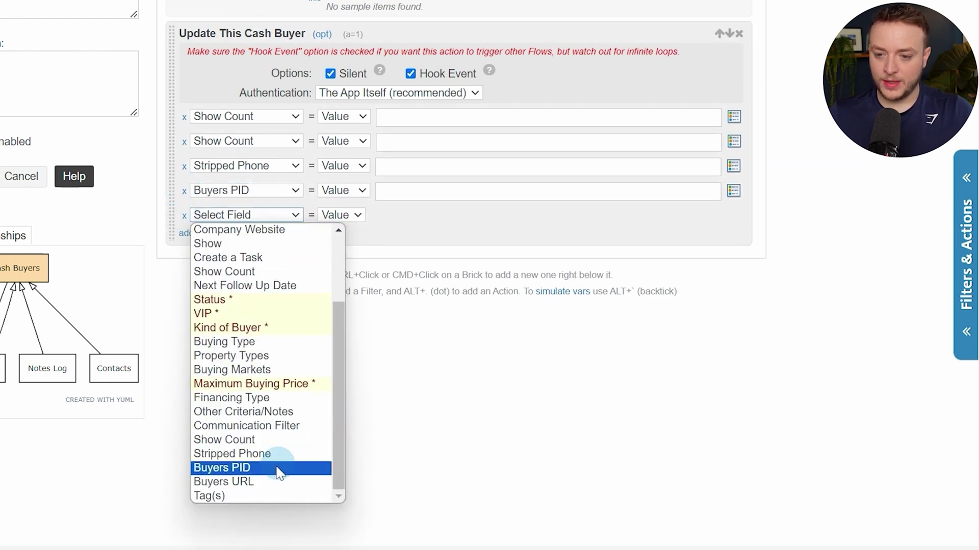
click(267, 482)
Fill the Stripped Phone value with the [(Variable) strippedPhone] token
click(459, 118)
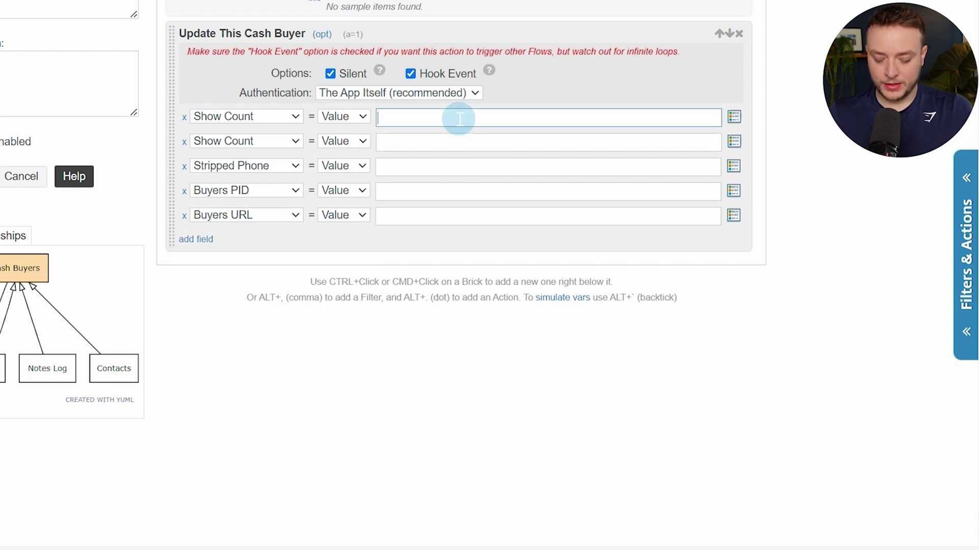
key(Tab)
key(Tab)
key(Tab)
key(Tab)
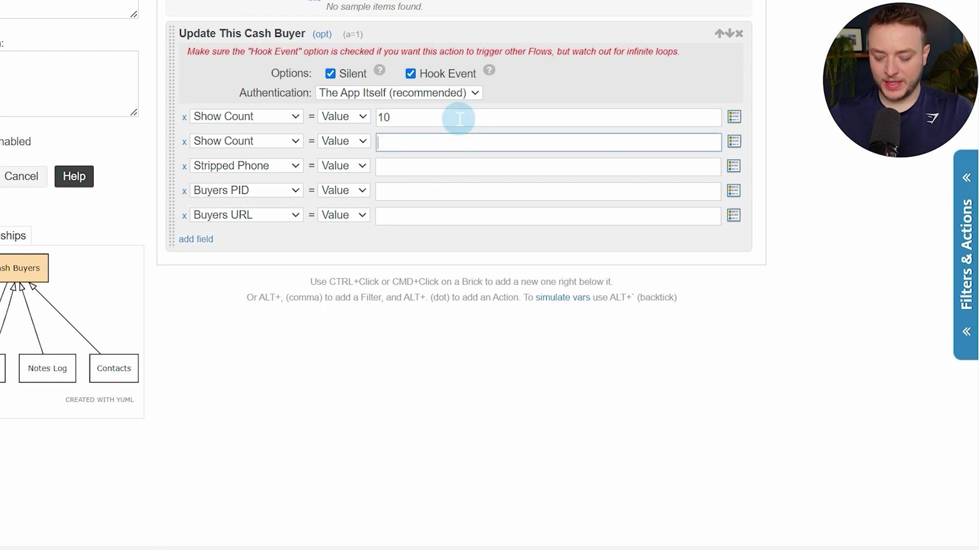
key(Tab)
key(Tab)
key(Tab)
key(Tab)
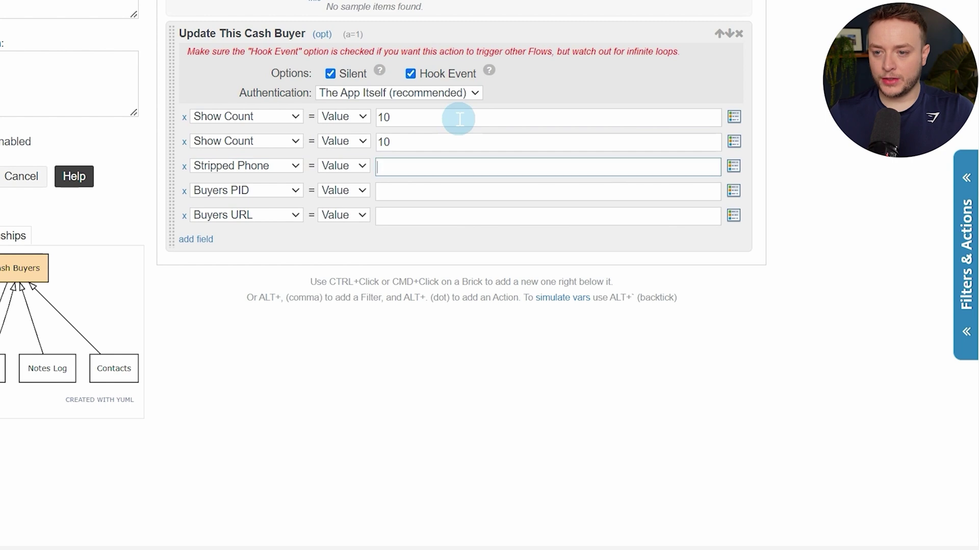
text(@)
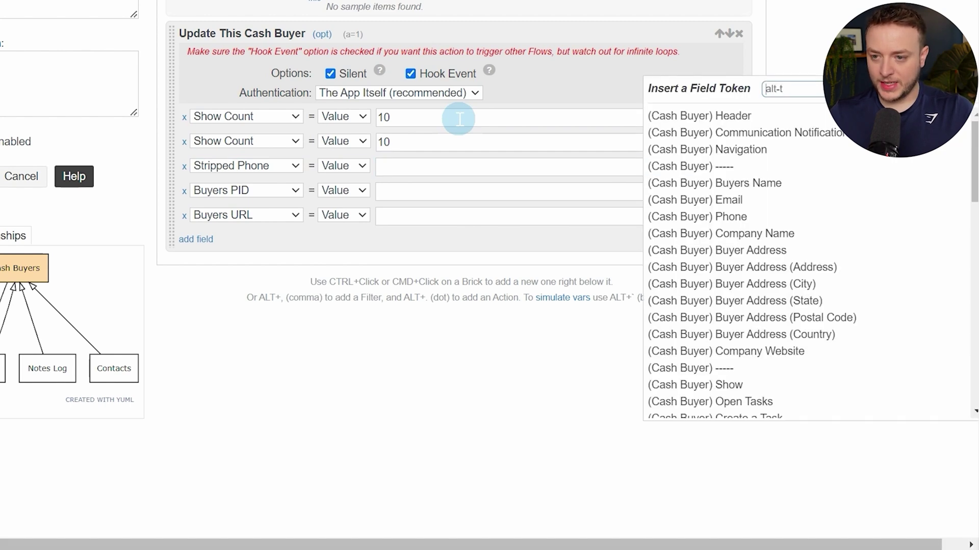
text(var)
key(Down)
key(Return)
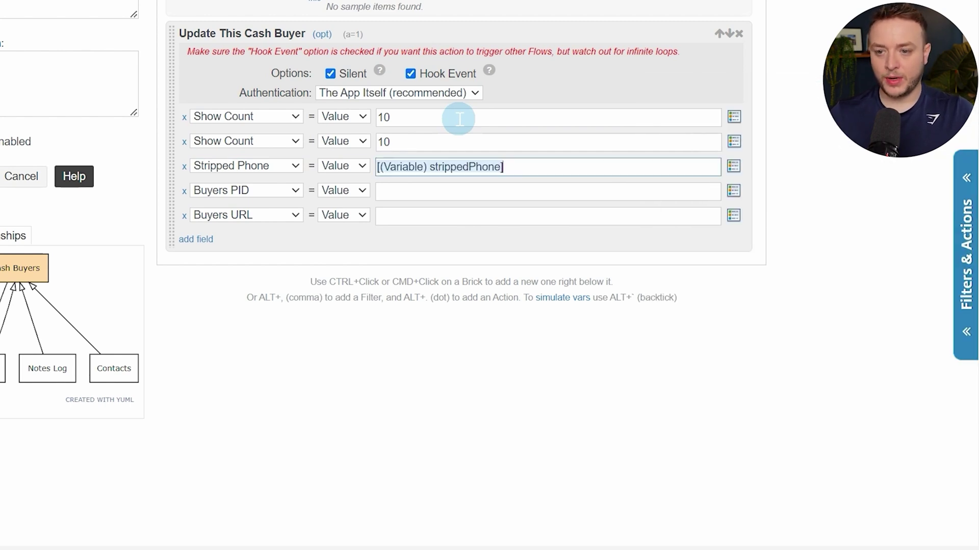
Fill Buyers PID with [(Cash Buyer) Podio Item ID] and Buyers URL with [(Cash Buyer) URL Link to Item]
click(459, 194)
text(@)
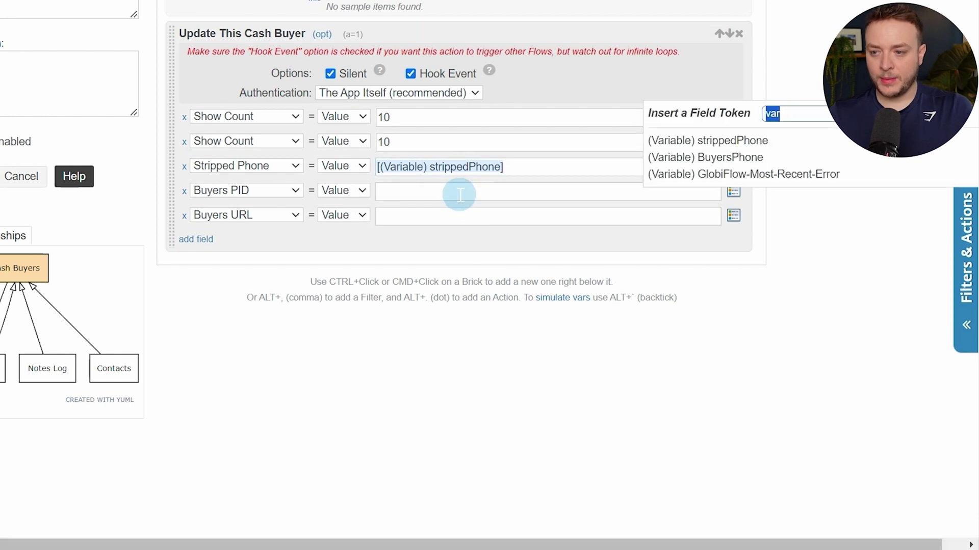
text(podio)
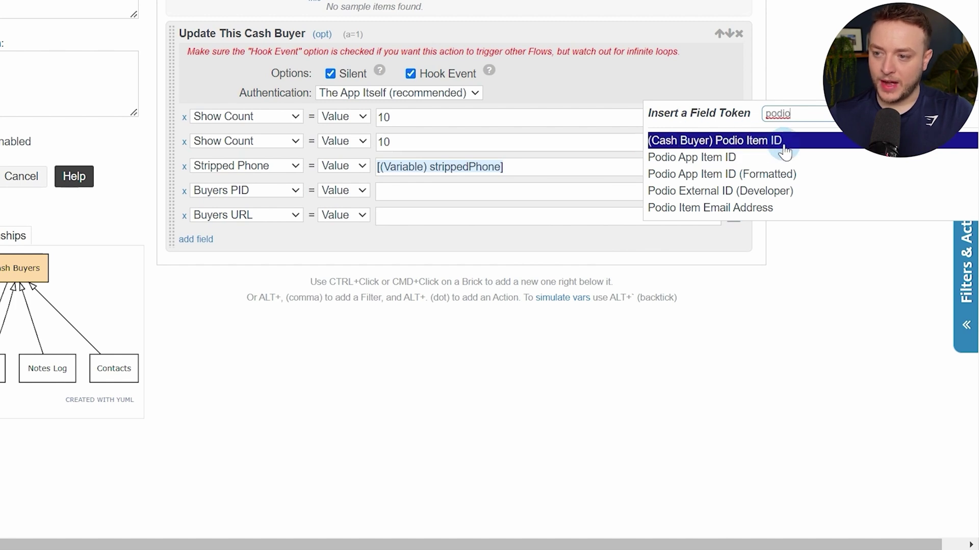
click(801, 144)
click(535, 218)
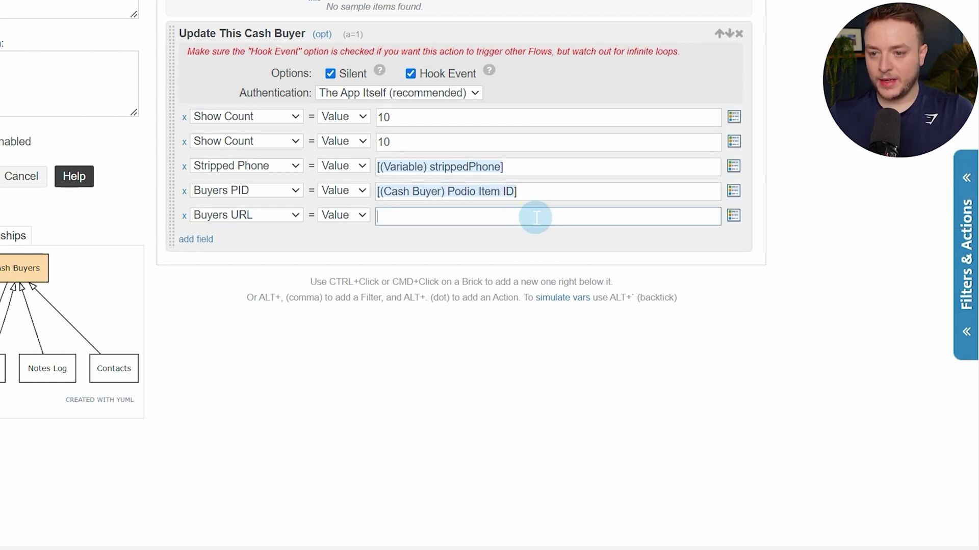
key(alt+slash)
text(url)
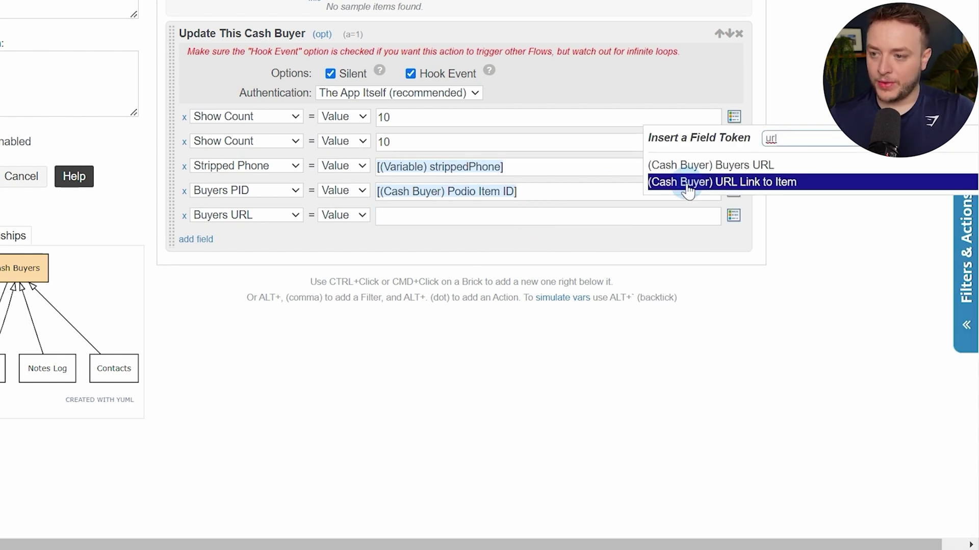
click(775, 195)
scroll(480, 377, up, 2)
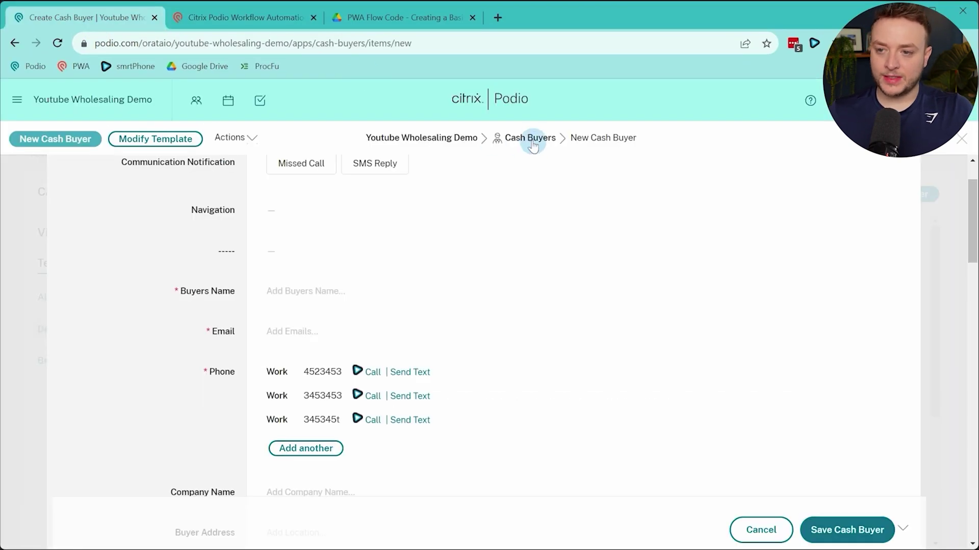
Leave the unsaved new-buyer form via the Cash Buyers breadcrumb, confirming Leave
click(532, 145)
click(555, 121)
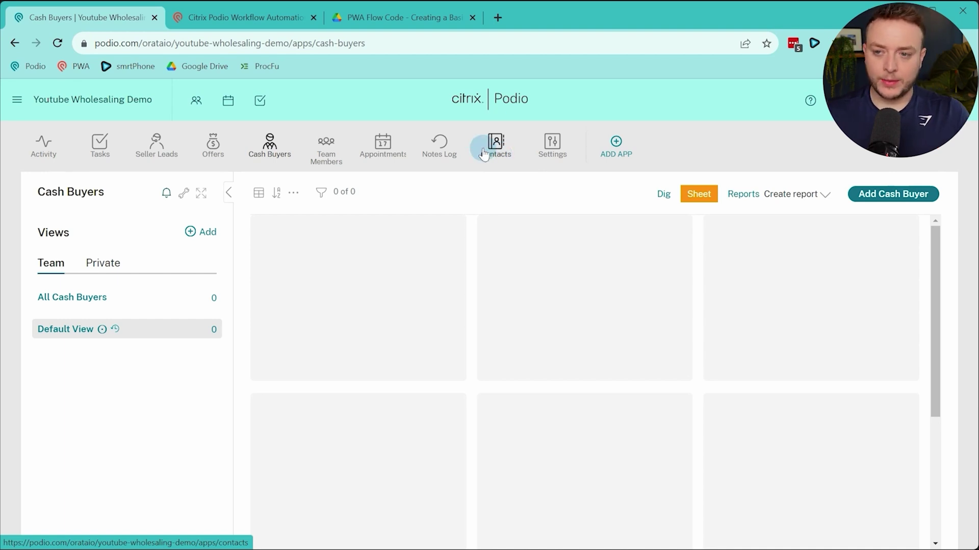
Back in the flow editor, add a Create Item action targeting the Contacts app
click(240, 17)
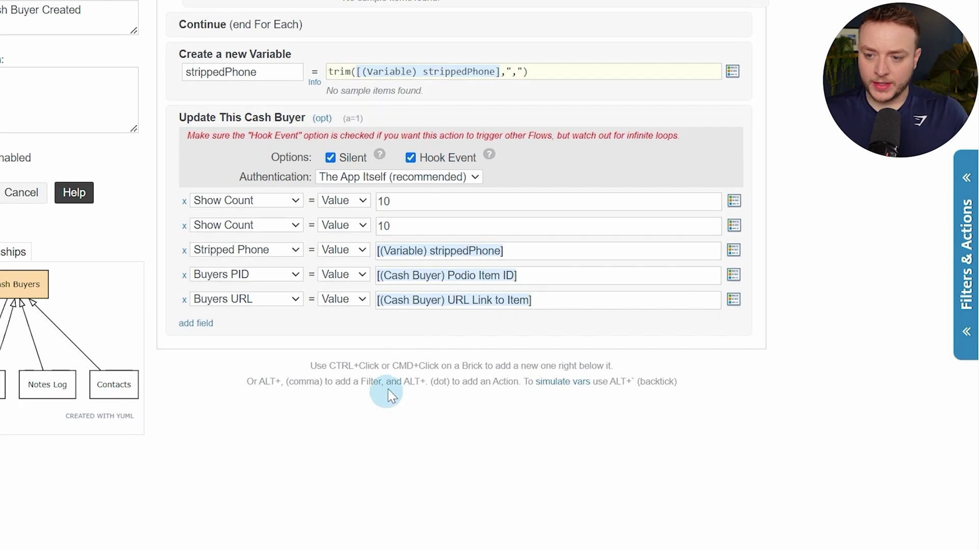
ctrl+click(436, 335)
text(create)
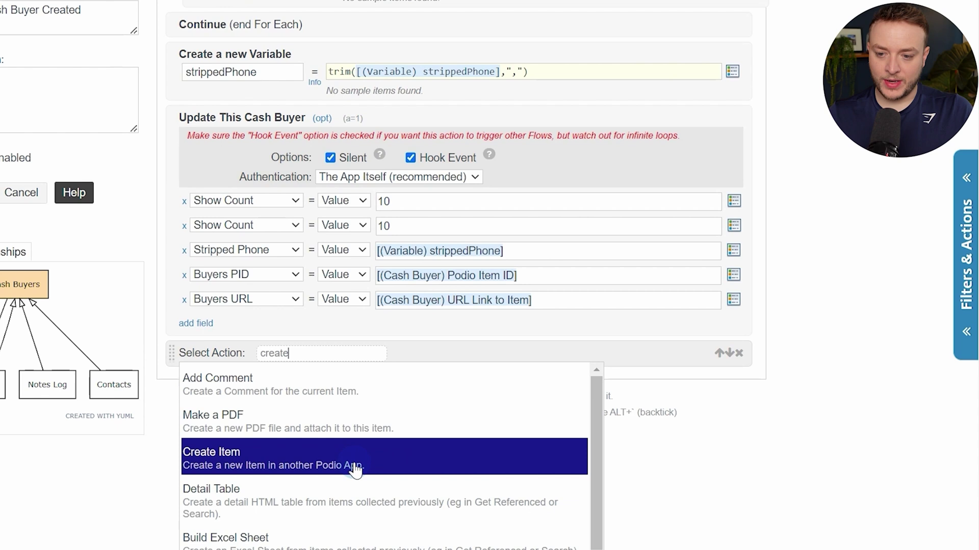
click(355, 472)
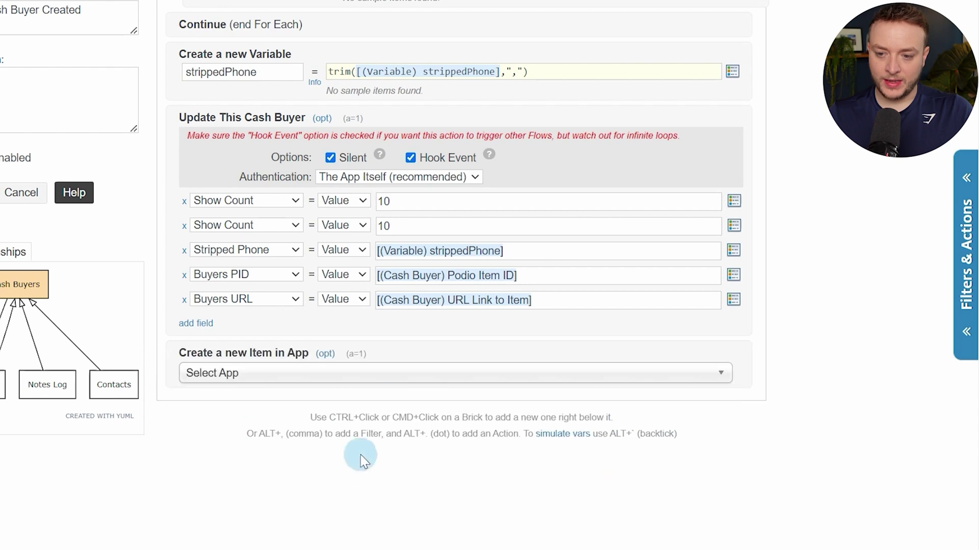
click(398, 373)
text(cont)
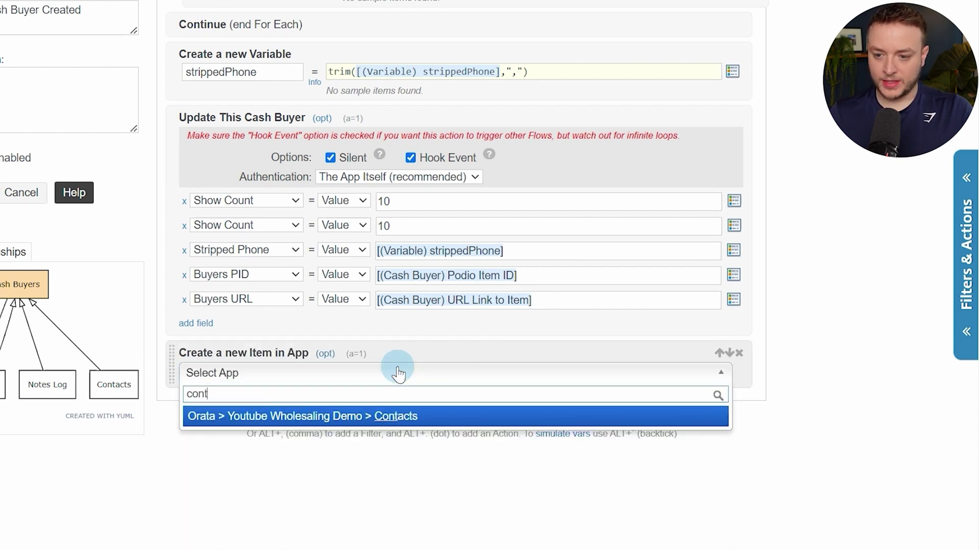
click(398, 416)
Turn on Silent and Hook Event and authenticate the action as the user's own account
scroll(443, 283, down, 3)
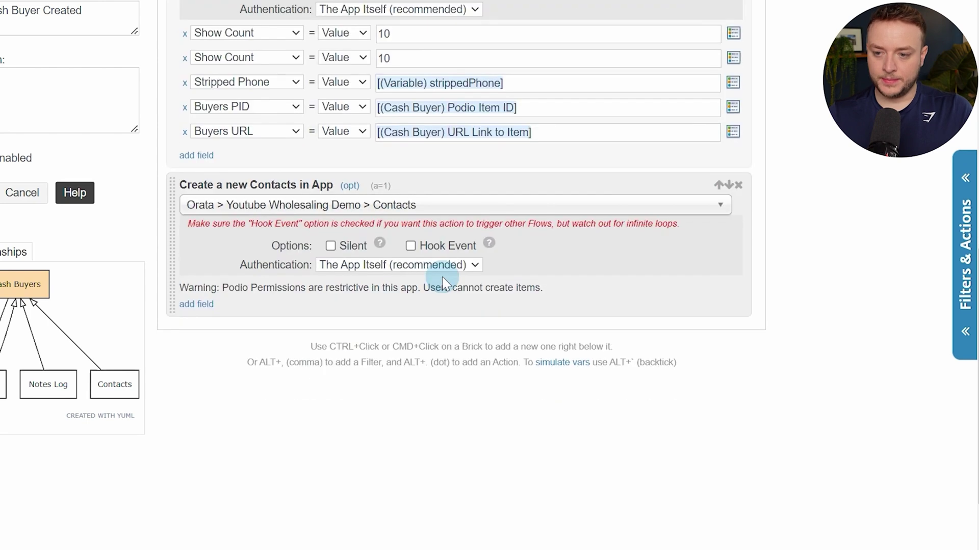
click(327, 248)
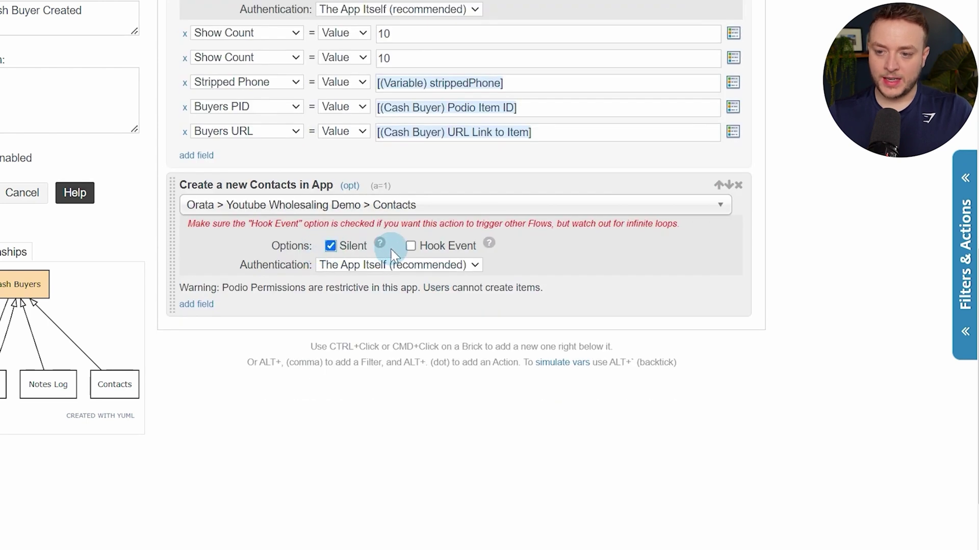
click(411, 246)
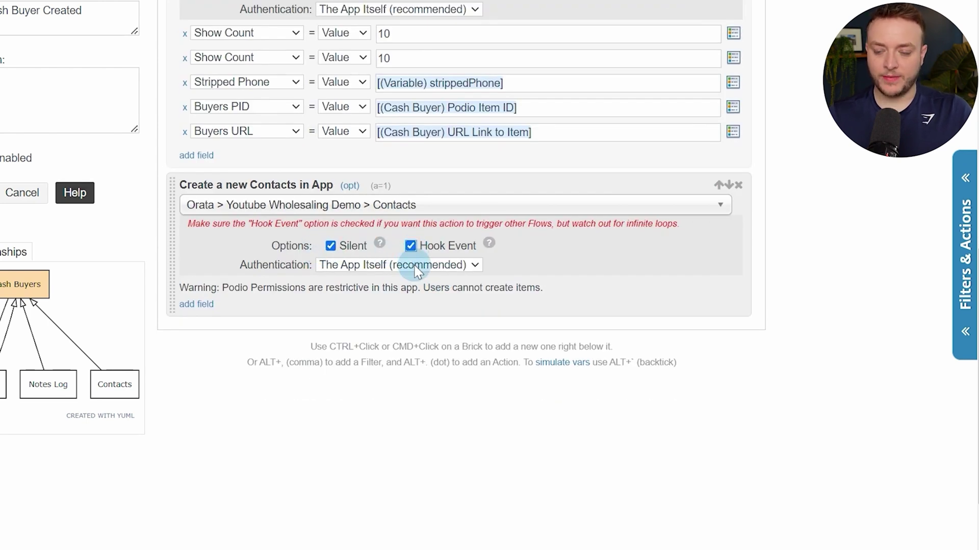
drag(217, 289, 450, 287)
click(454, 284)
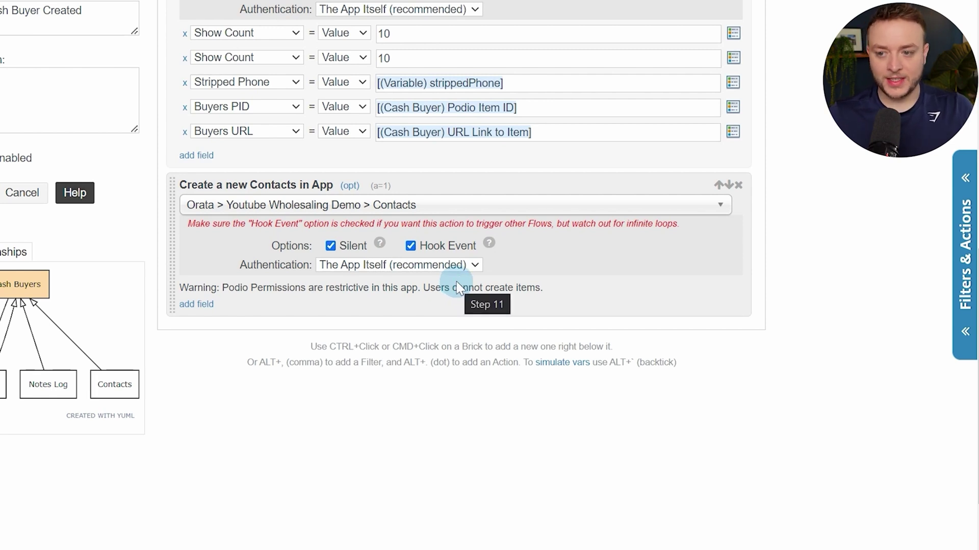
click(458, 268)
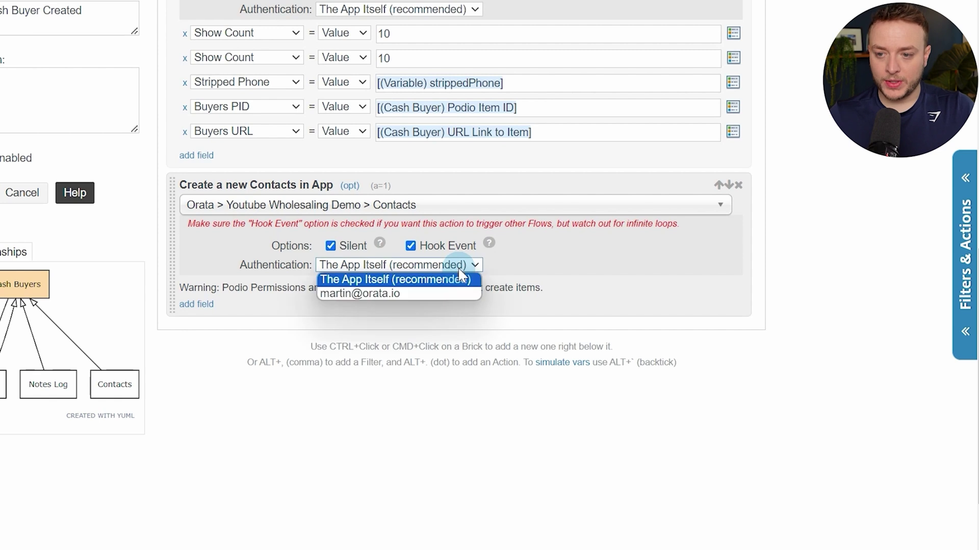
click(351, 294)
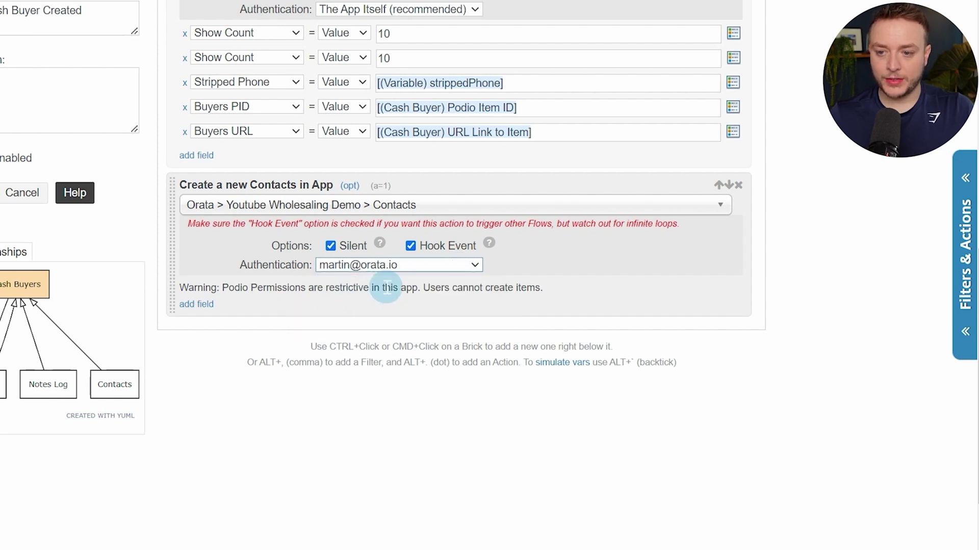
Add Name, Phone and Address field rows to the new Contacts item
click(198, 304)
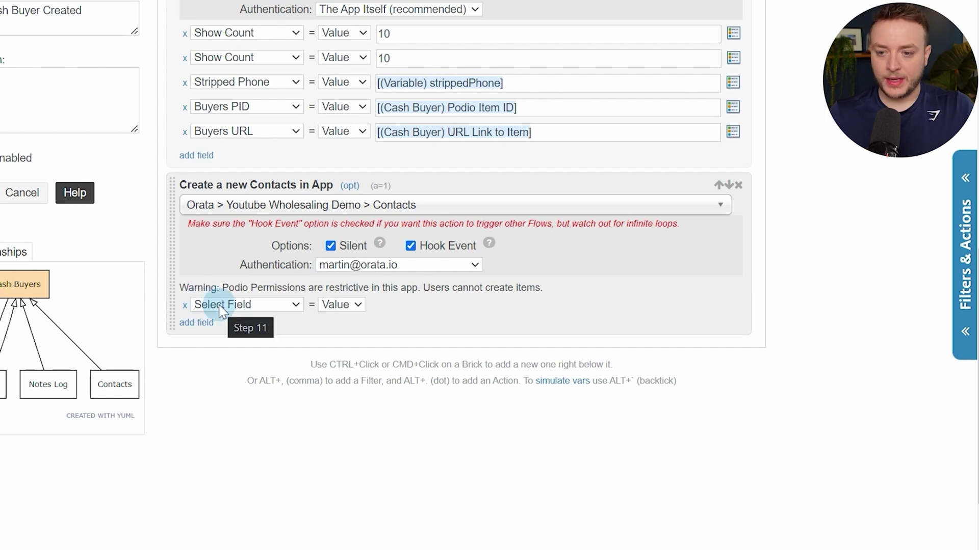
click(222, 306)
click(225, 320)
right_click(227, 320)
click(224, 305)
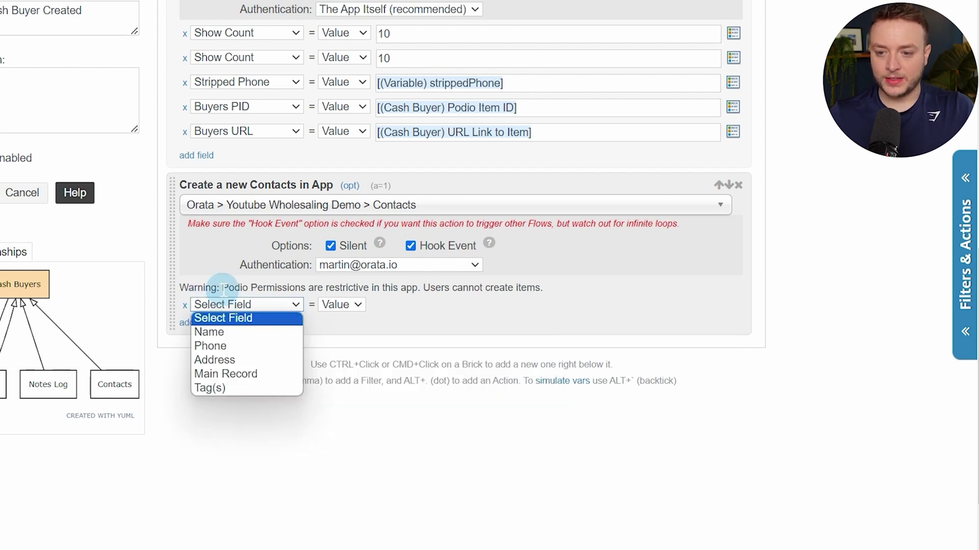
click(232, 332)
click(214, 325)
click(222, 329)
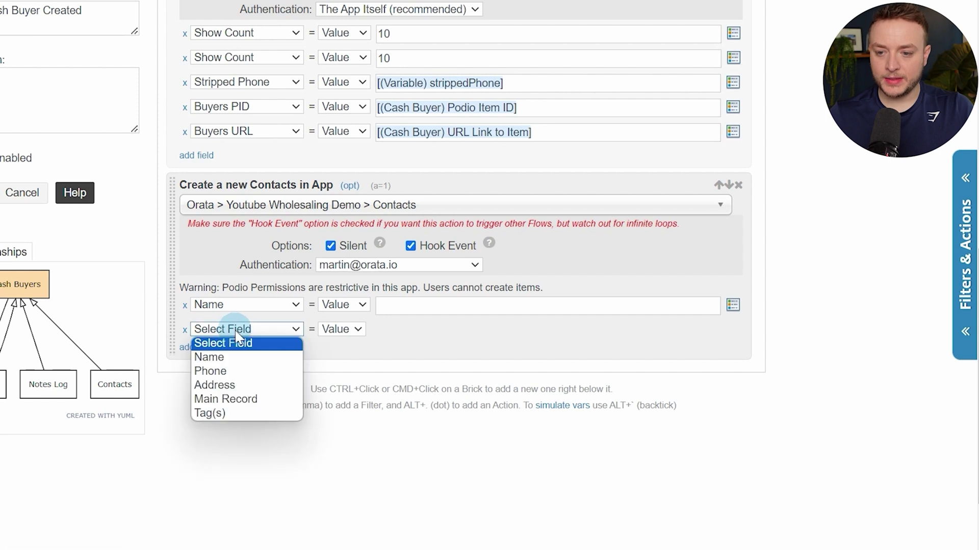
click(199, 372)
click(197, 354)
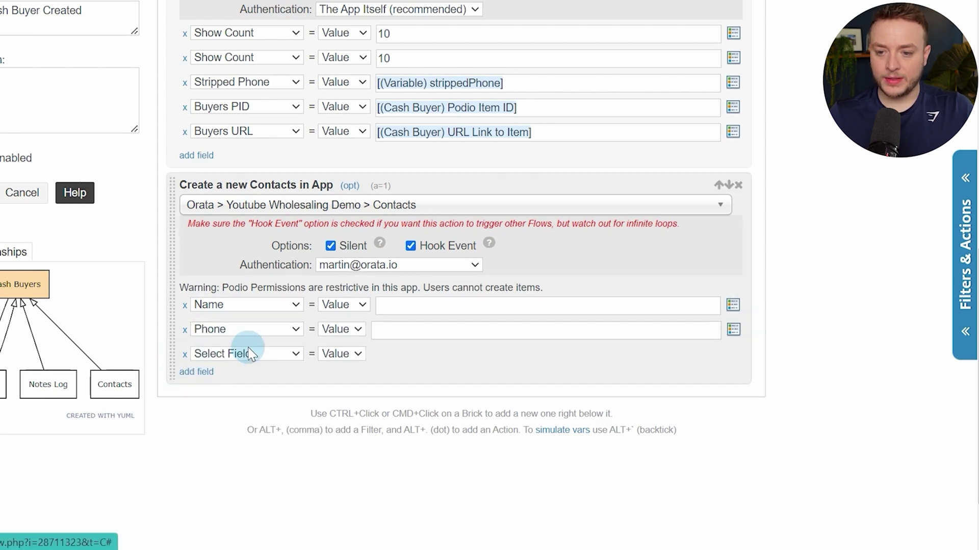
click(247, 350)
click(263, 410)
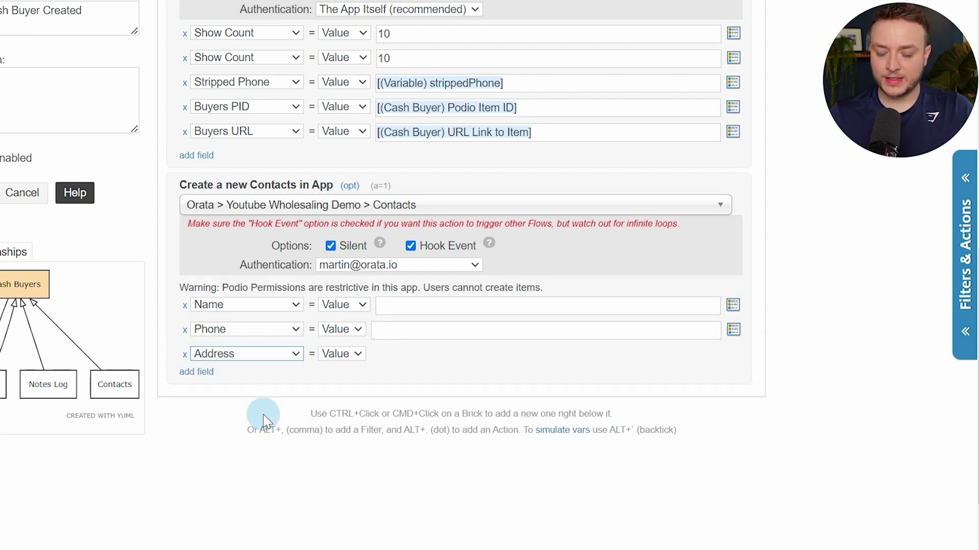
Add a Main Record row linked to the current Cash Buyer
click(197, 372)
click(270, 377)
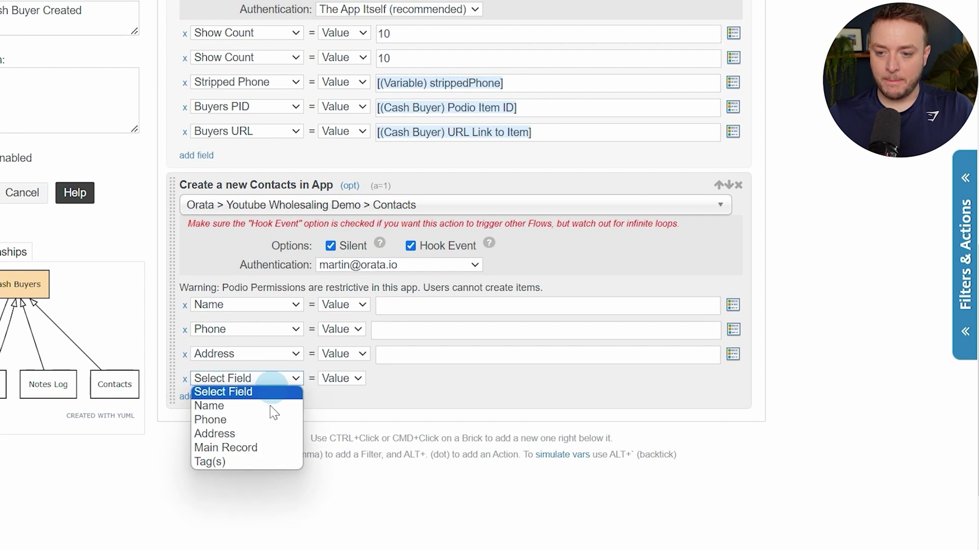
click(267, 448)
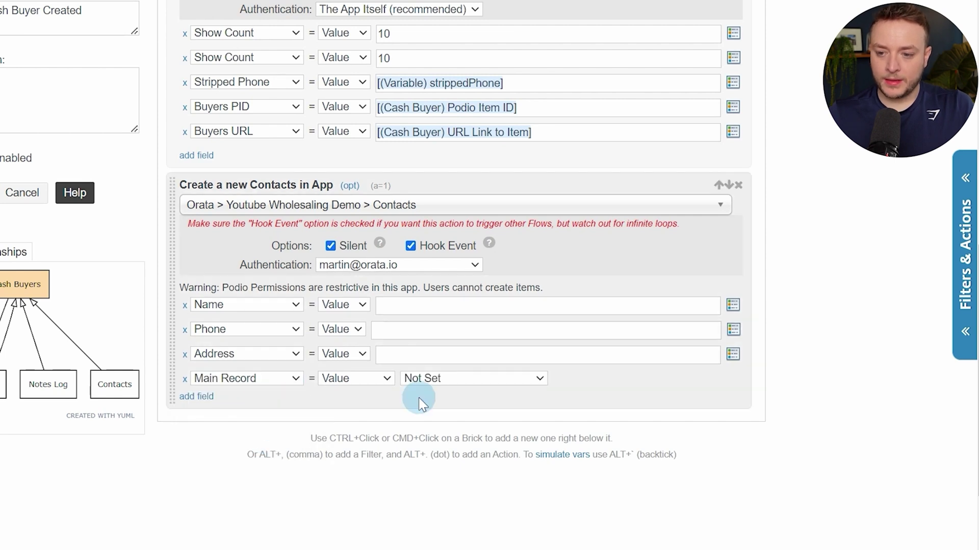
click(426, 378)
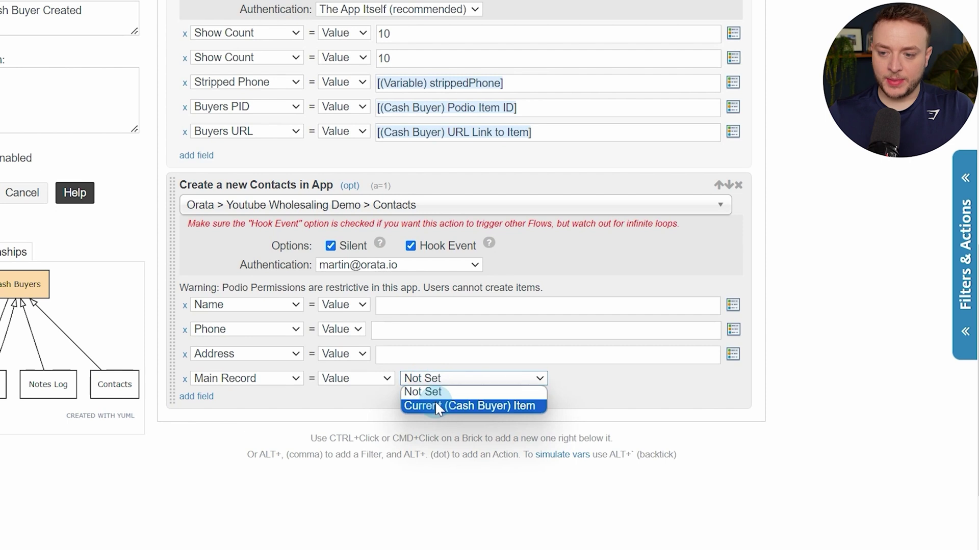
click(435, 405)
Fill Name with the (Cash Buyer) Buyers Name token and Phone with the (Cash Buyer) Phone token
click(409, 305)
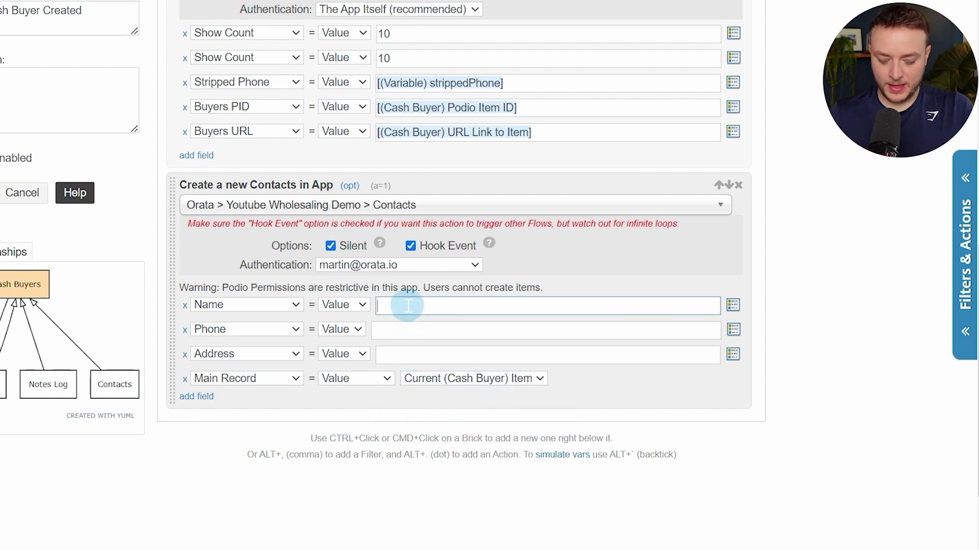
key(bracketleft)
text(name)
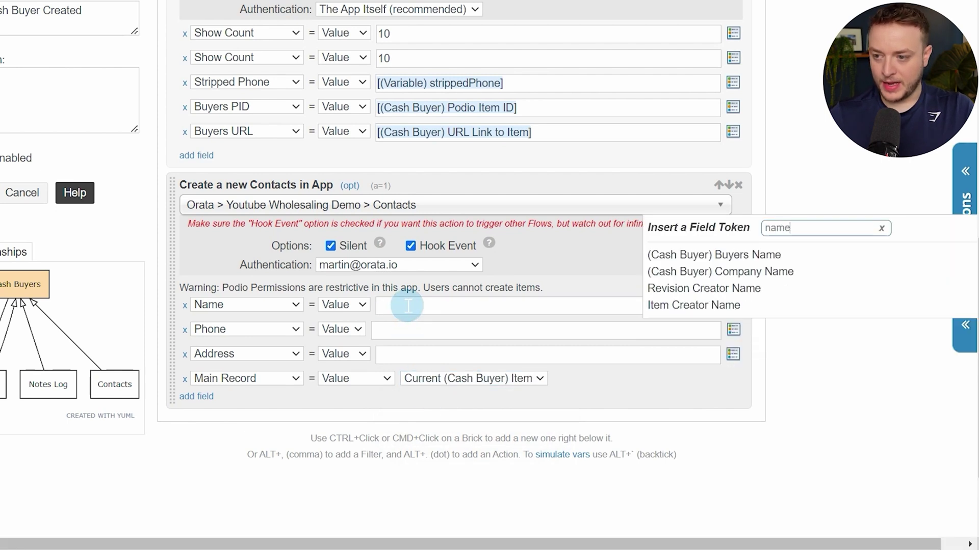
click(769, 255)
click(485, 330)
key(bracketleft)
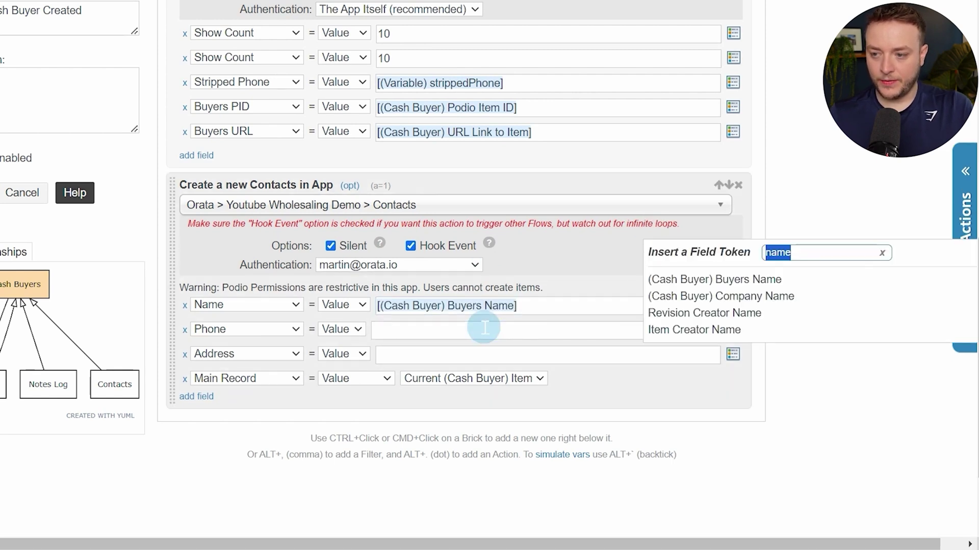
text(pho)
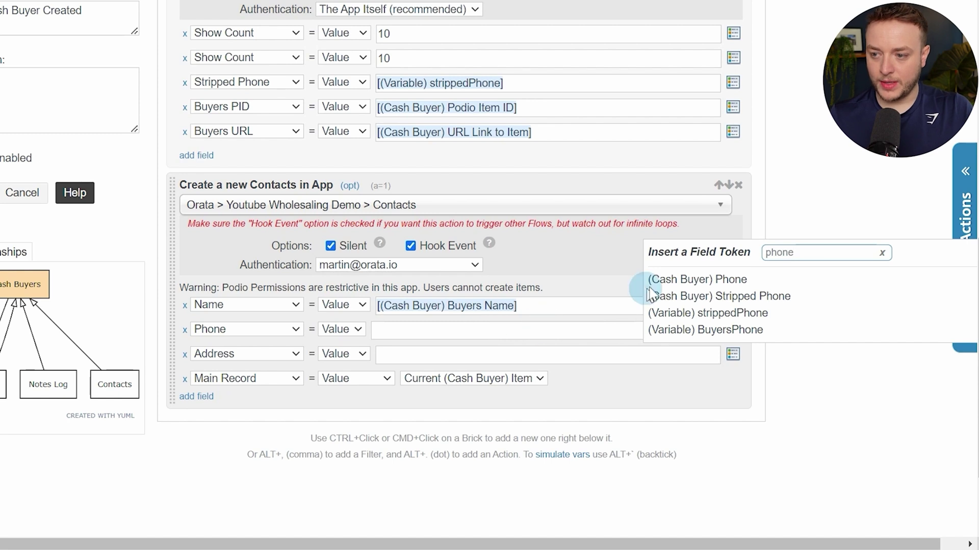
click(655, 280)
Set the Address value to 'Cash Buyers'
click(458, 356)
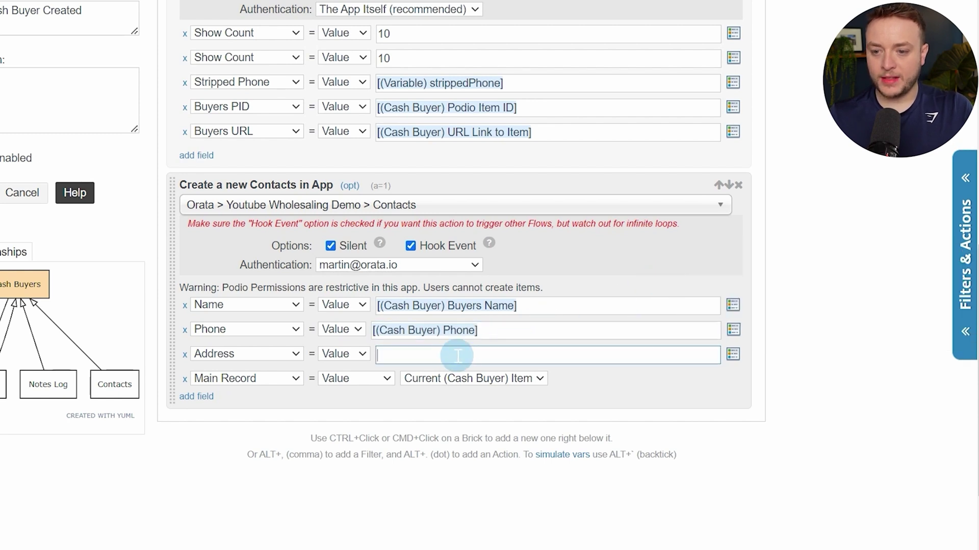
click(458, 355)
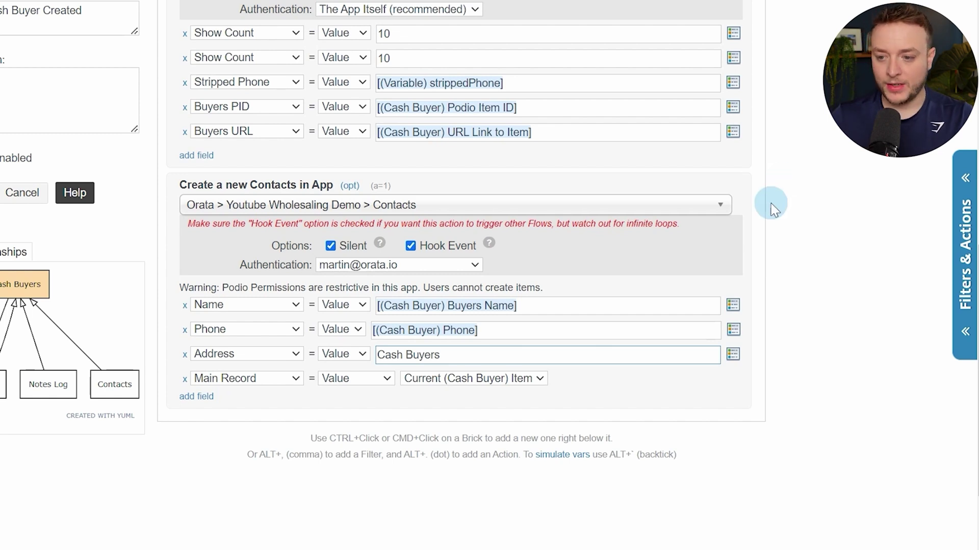
scroll(749, 245, up, 5)
Save the flow, then copy '1.0.0 - Cash Buyer Created' into the Cash Buyers app
click(51, 212)
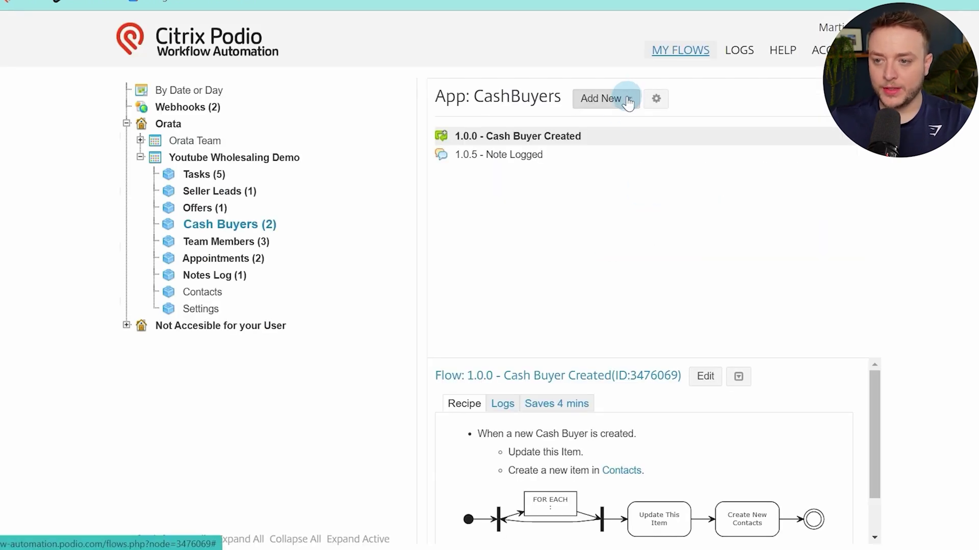
click(684, 136)
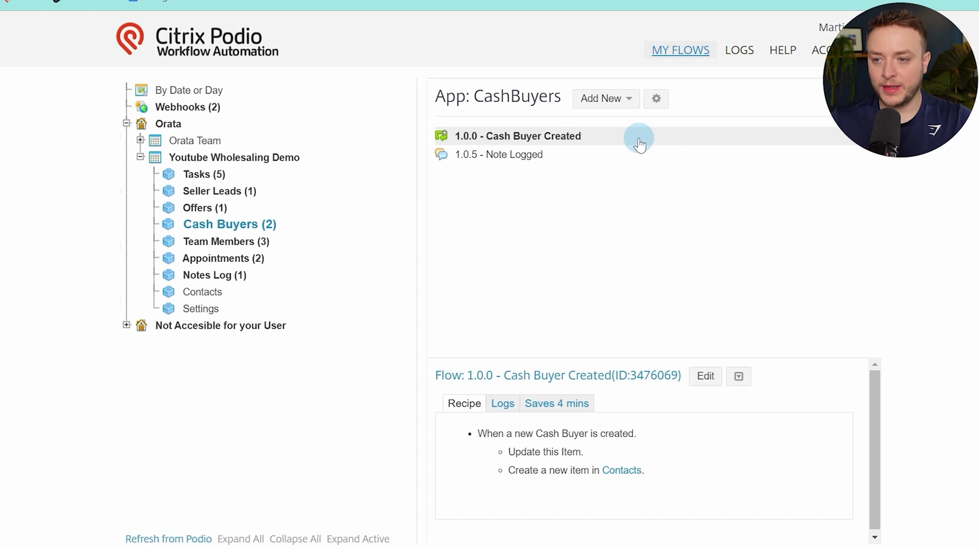
click(737, 378)
click(744, 403)
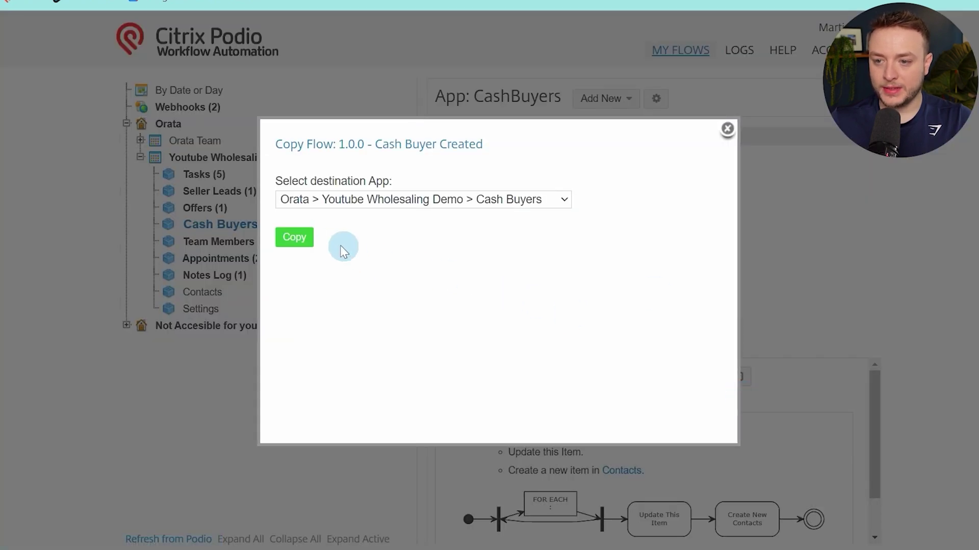
click(309, 246)
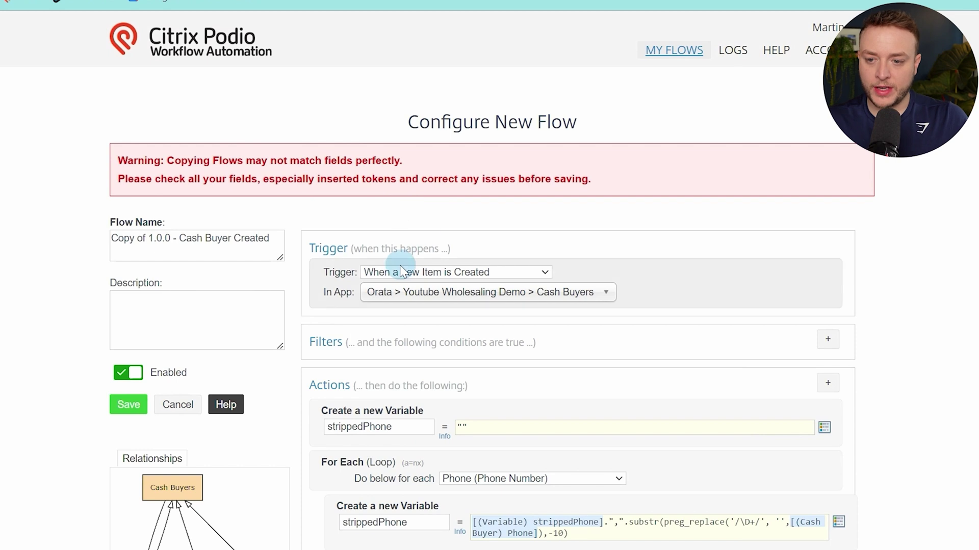
Set the trigger to 'When an Item is Updated' and rename the flow '1.0.1 - Contact Details Updated'
click(423, 273)
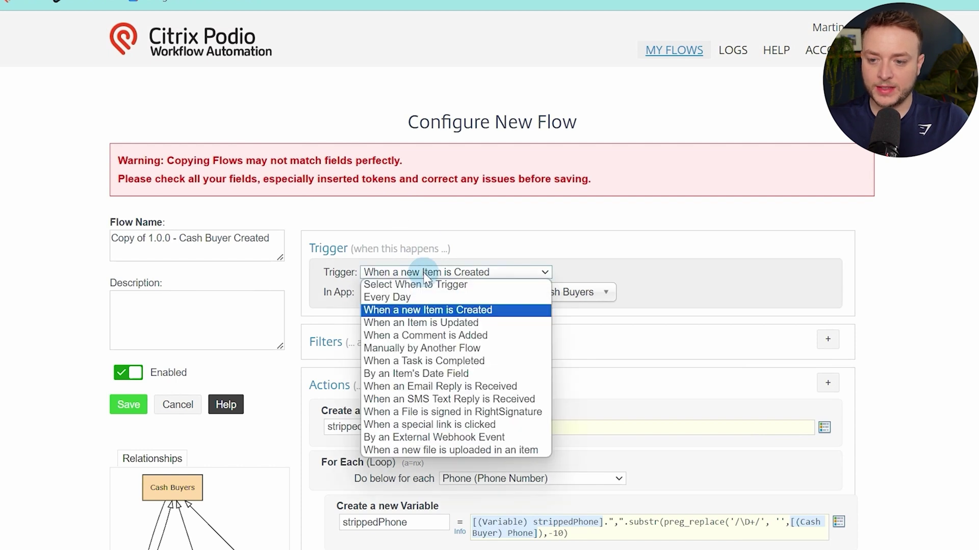
click(415, 325)
click(172, 239)
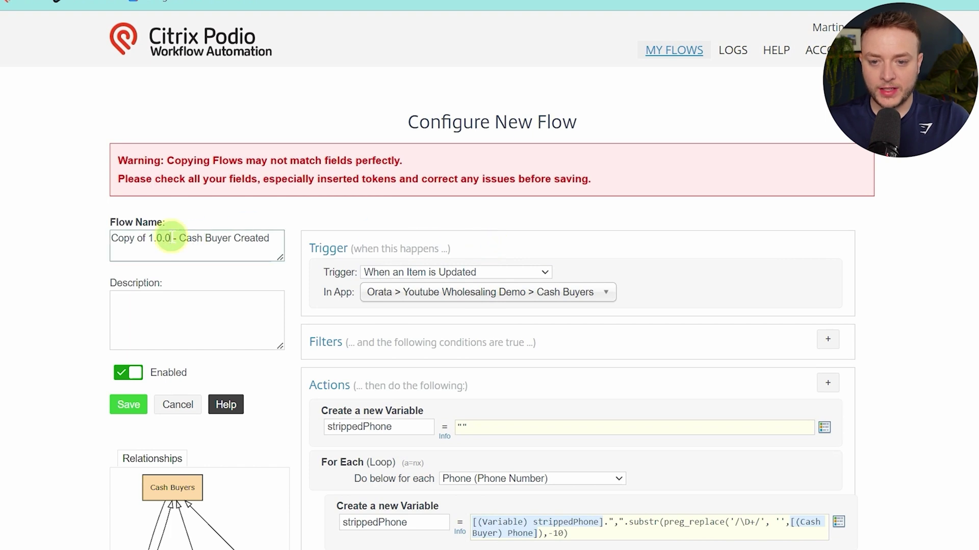
key(BackSpace)
text(1)
key(ctrl+Left)
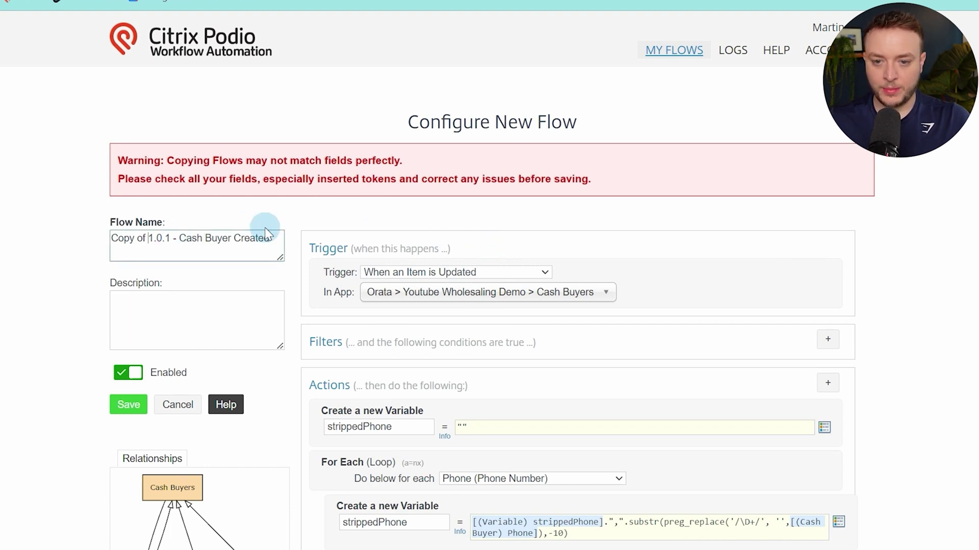
key(ctrl+BackSpace)
key(ctrl+BackSpace)
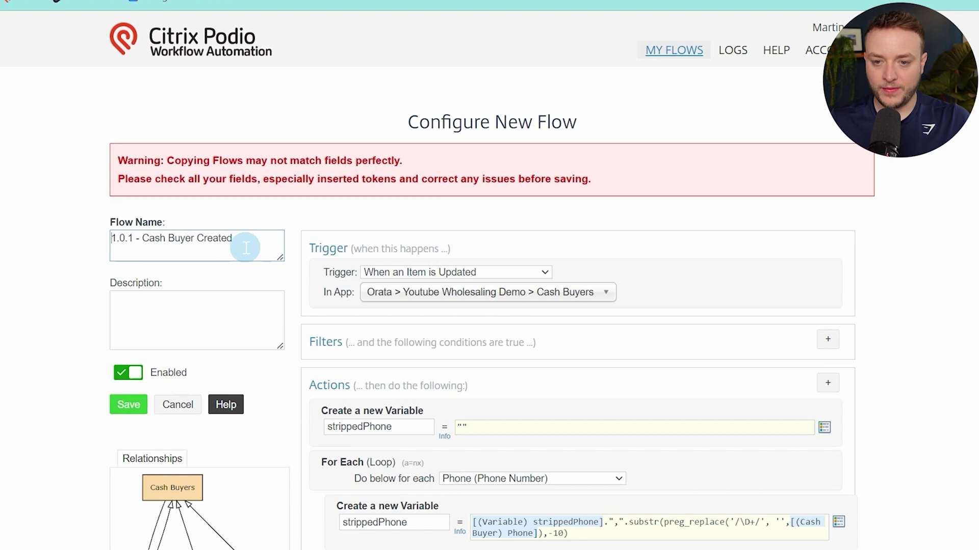
drag(247, 240, 144, 238)
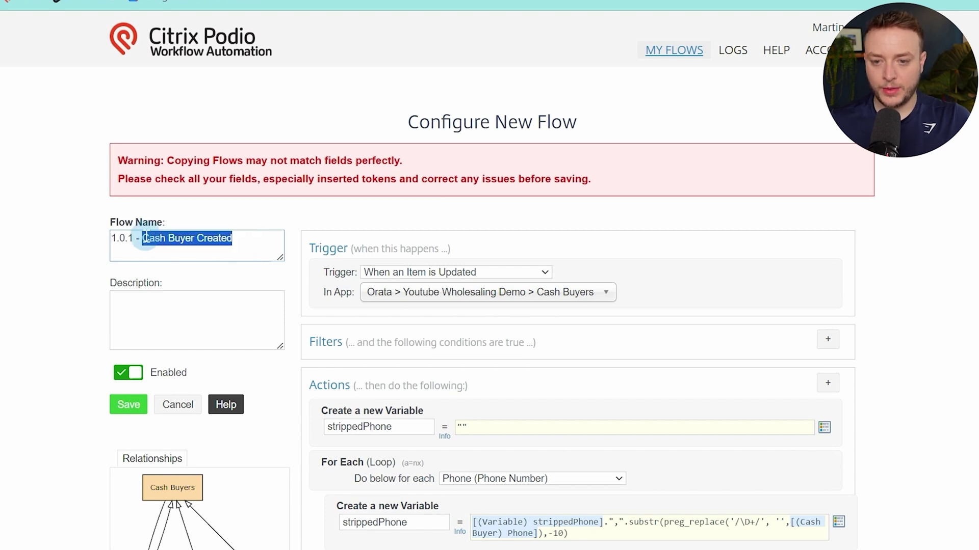
text(Contact Detail)
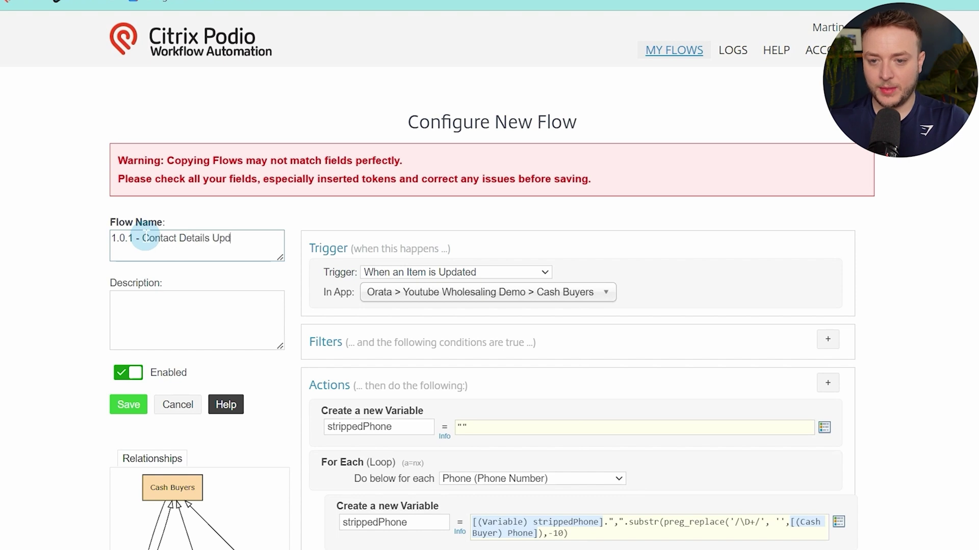
click(802, 215)
scroll(787, 218, down, 4)
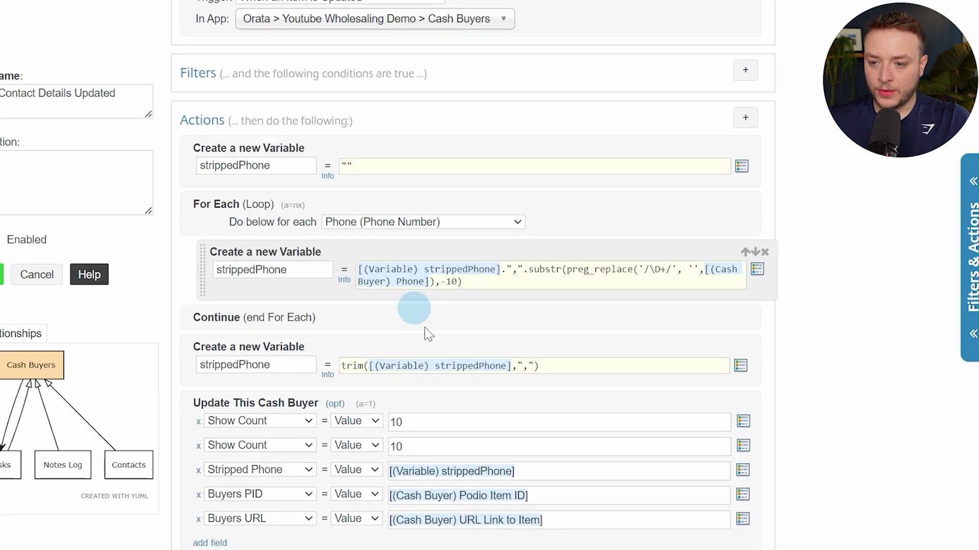
scroll(575, 247, down, 2)
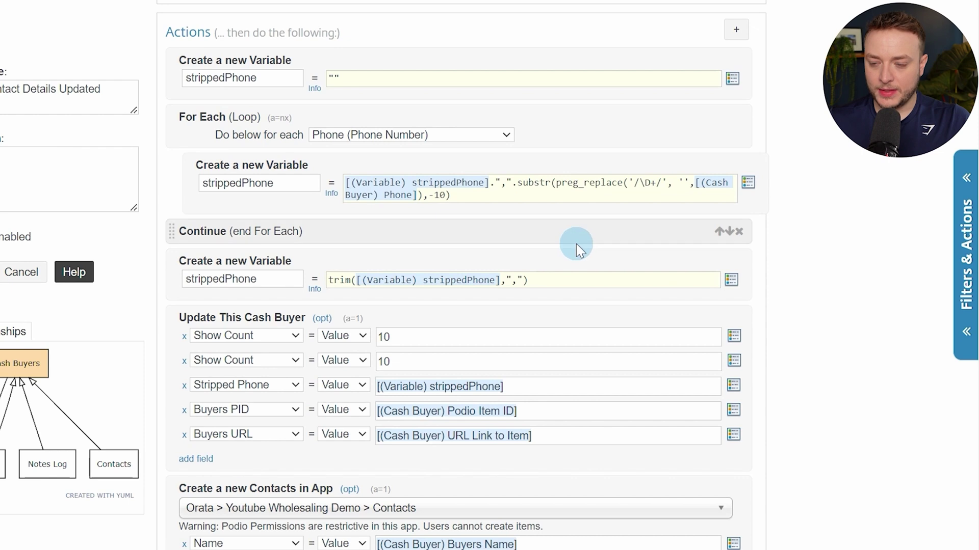
Remove both Show Count rows, Buyers PID and Buyers URL, then delete the Create Contacts action
scroll(576, 243, down, 1)
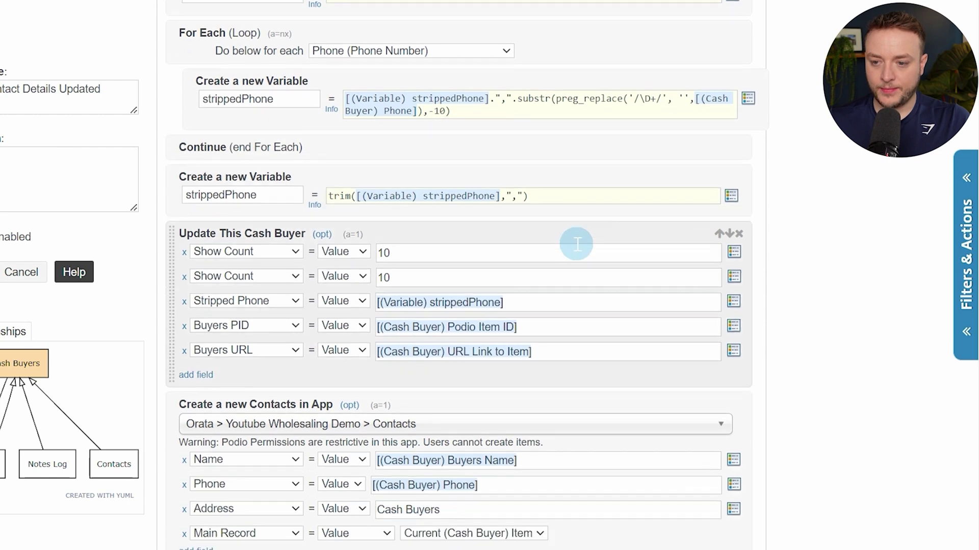
click(183, 255)
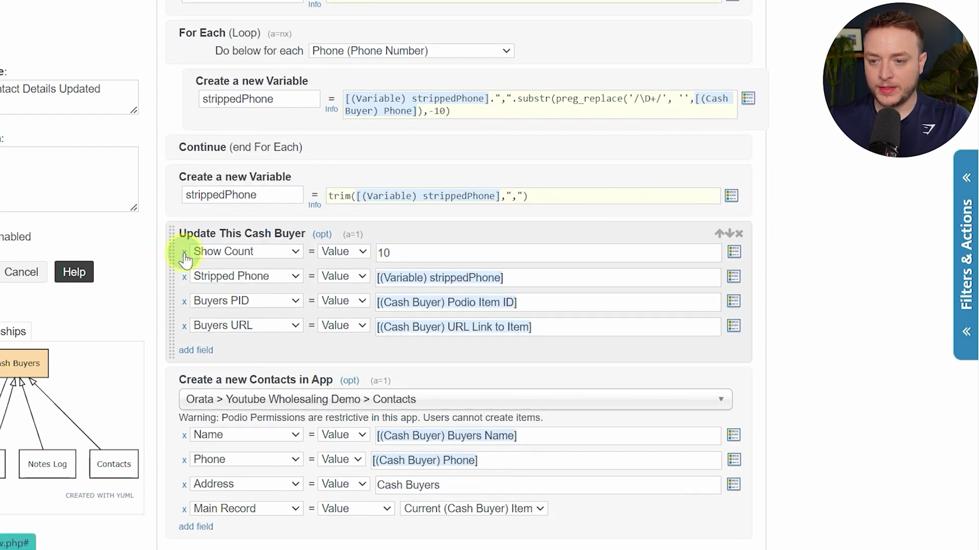
click(184, 255)
click(184, 277)
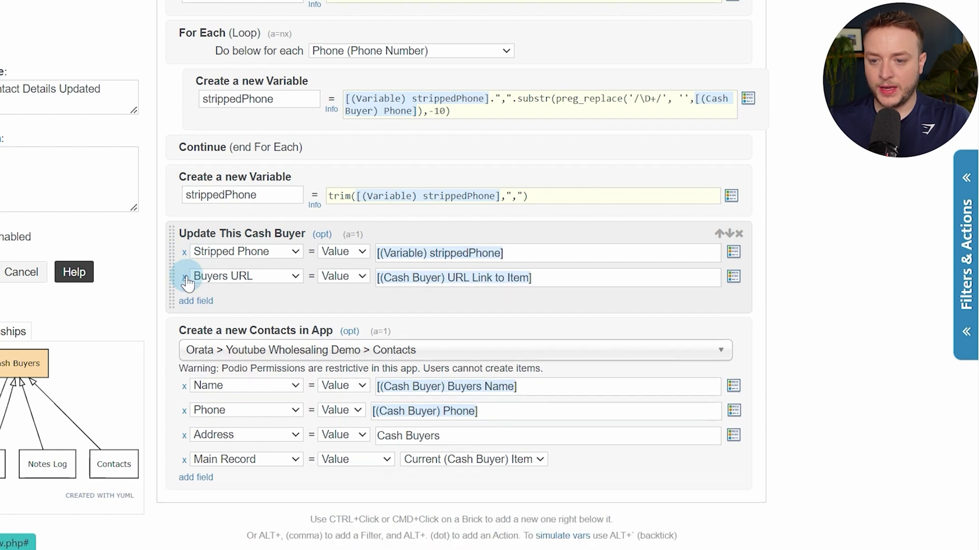
click(184, 277)
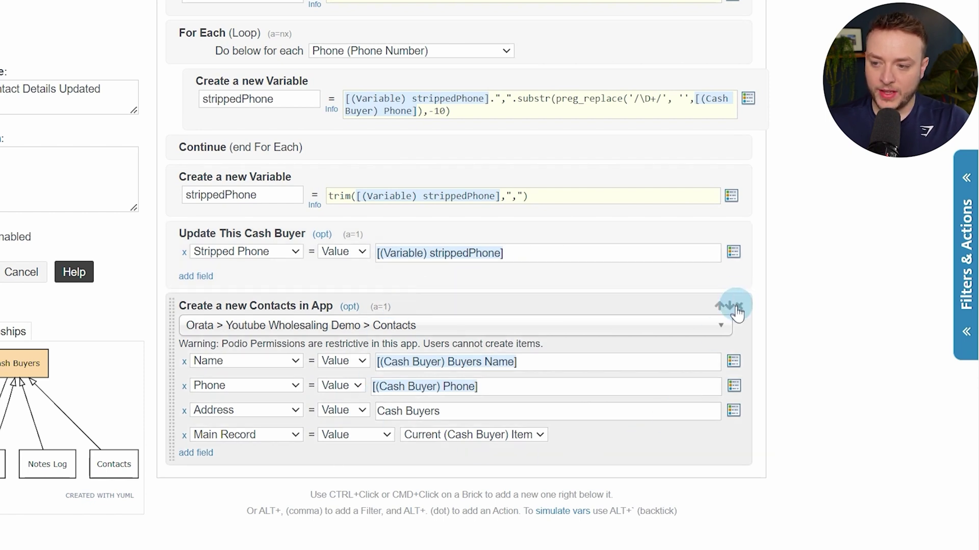
click(739, 305)
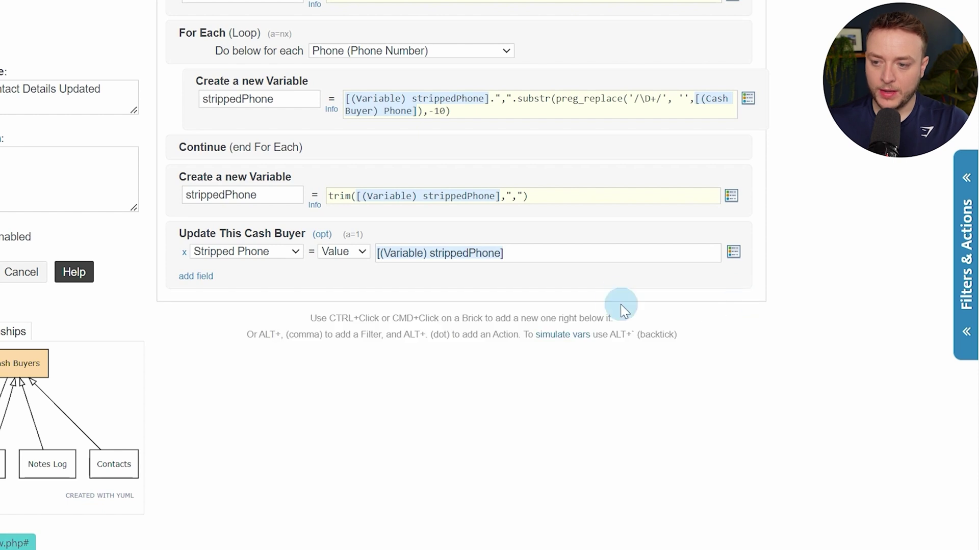
Add a Get Referenced Item(s) action on Contacts, Direction REVERSE, Using Field (Contacts) Main Record
ctrl+click(608, 281)
text(get re)
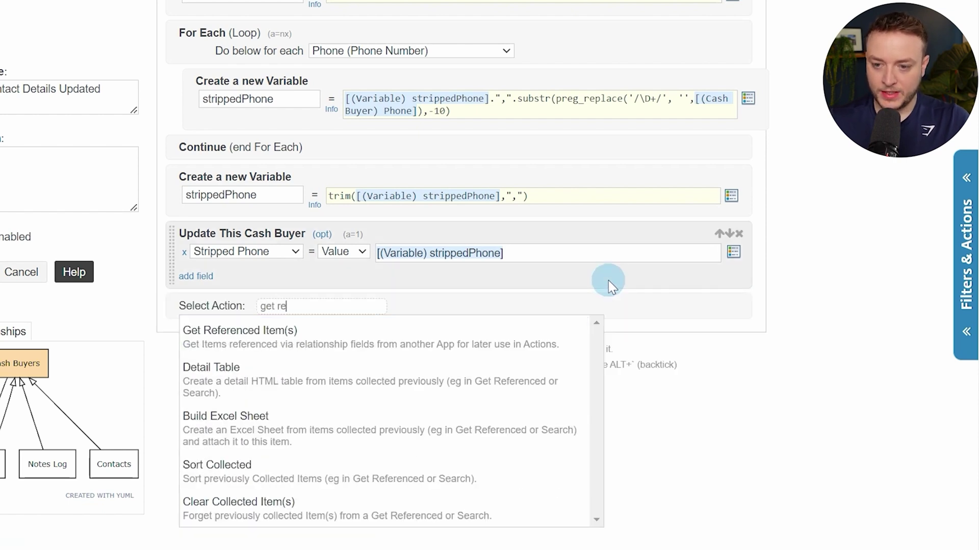
key(Return)
click(624, 321)
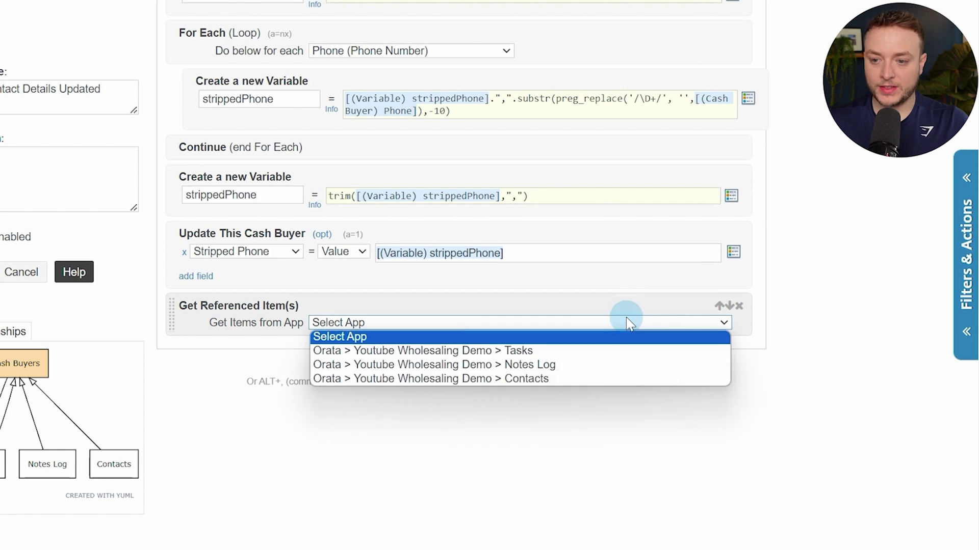
click(620, 378)
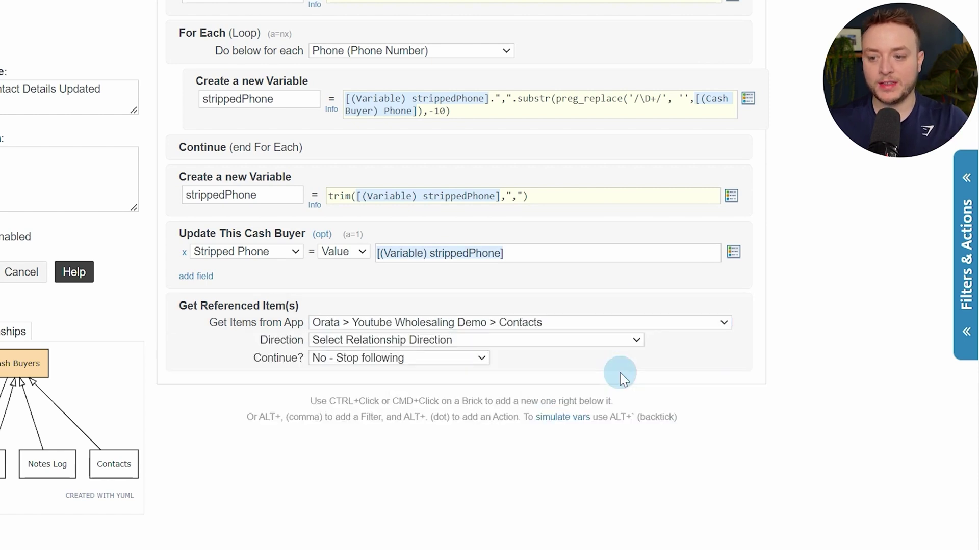
click(551, 342)
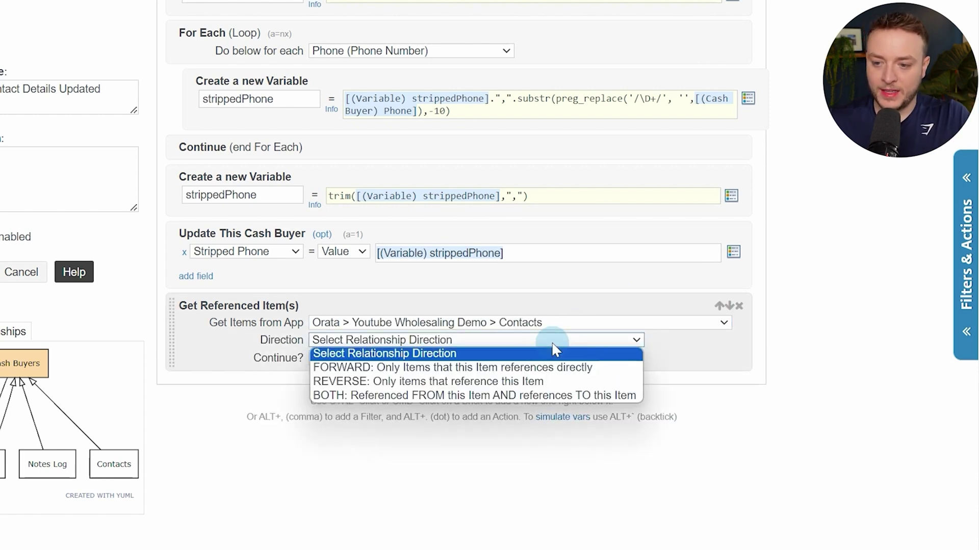
click(531, 384)
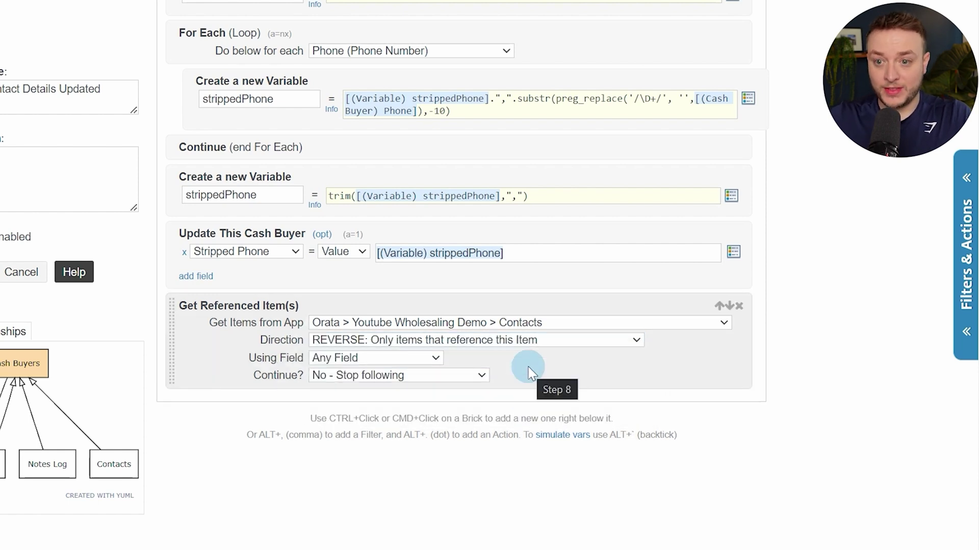
click(374, 359)
click(378, 386)
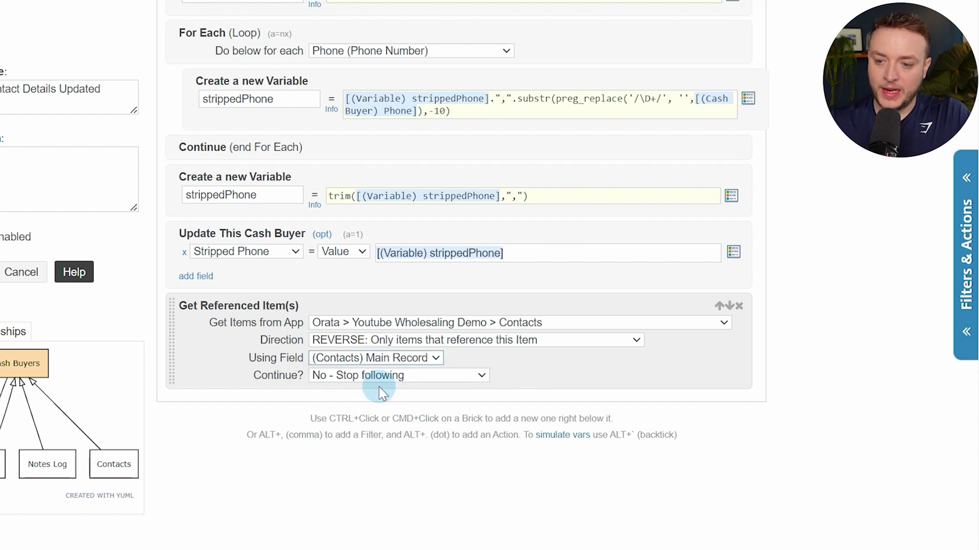
Review the Continue? options and insert a new action below the Get Referenced step
click(487, 382)
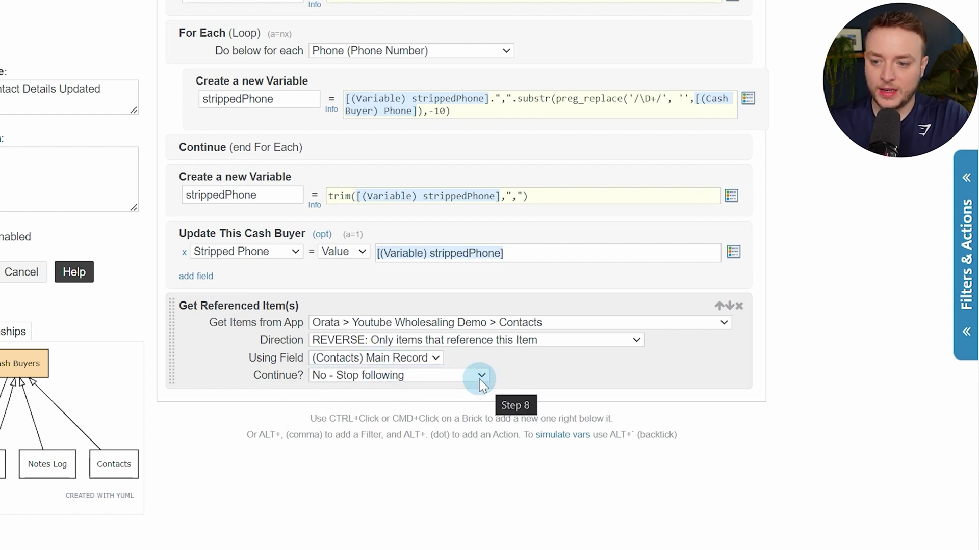
click(636, 381)
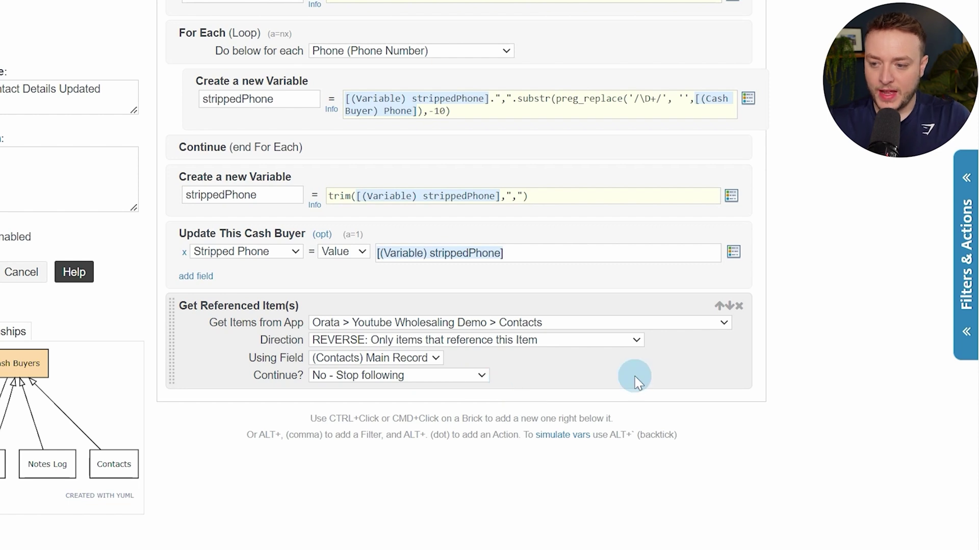
key(alt+period)
Add an Update Collected action for Ref (Contacts) from Contacts, running silently with user authentication
text(up)
key(Down)
key(Down)
key(Down)
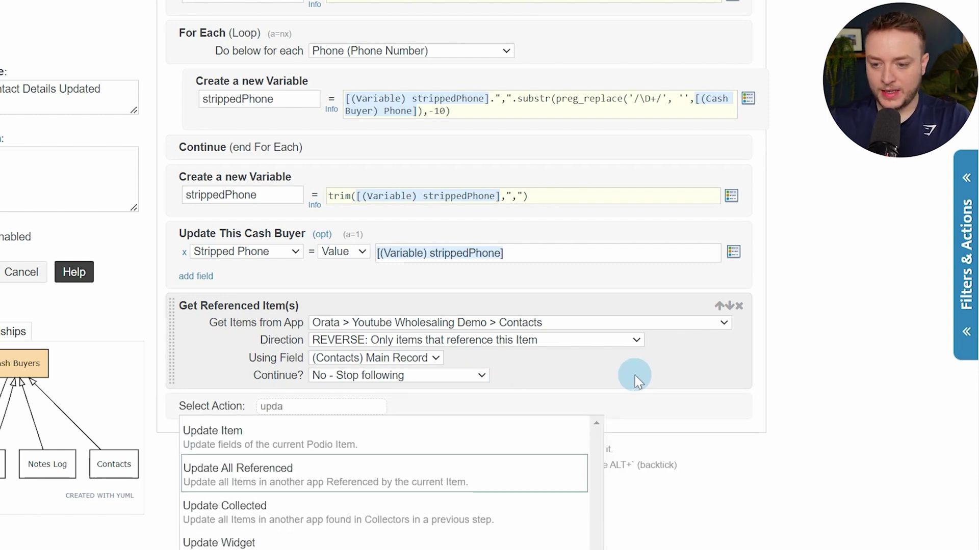
key(Return)
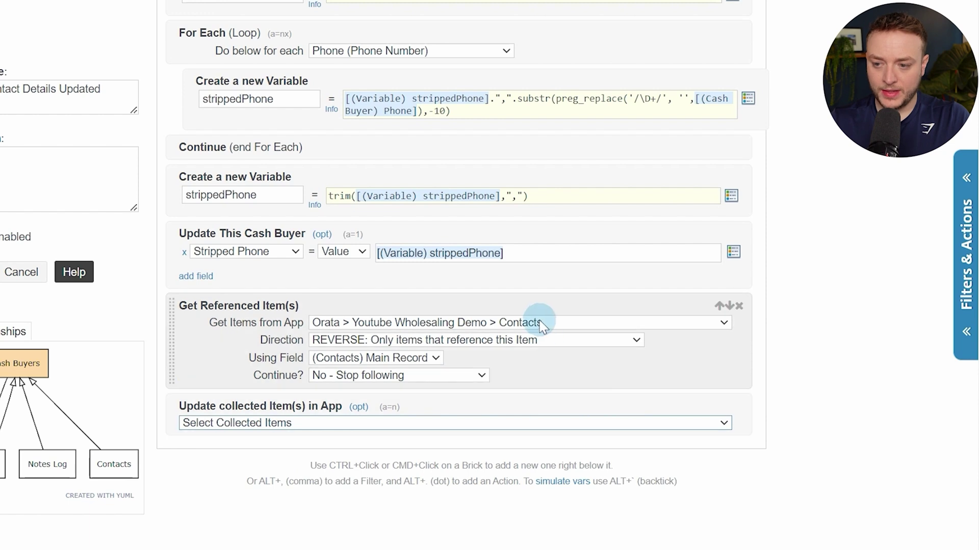
scroll(535, 316, down, 2)
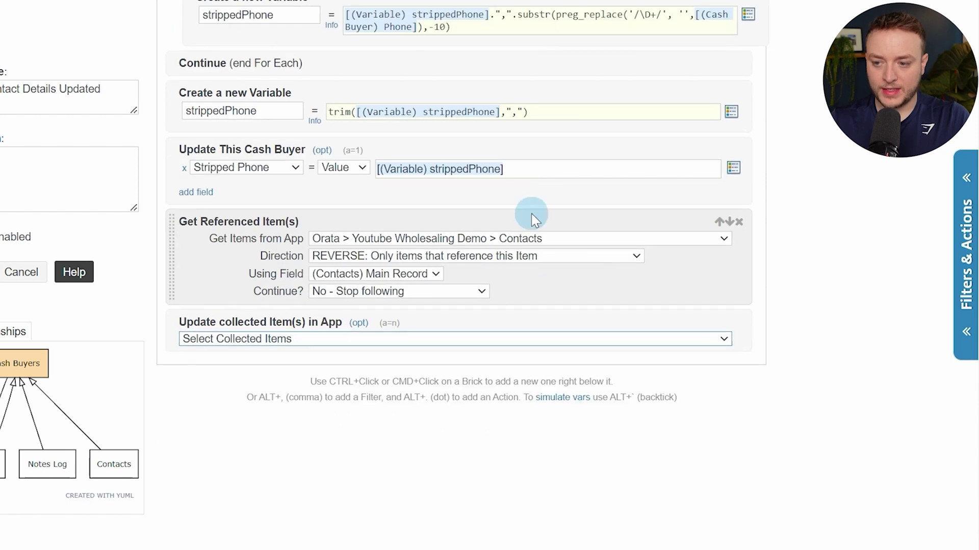
click(487, 344)
click(437, 366)
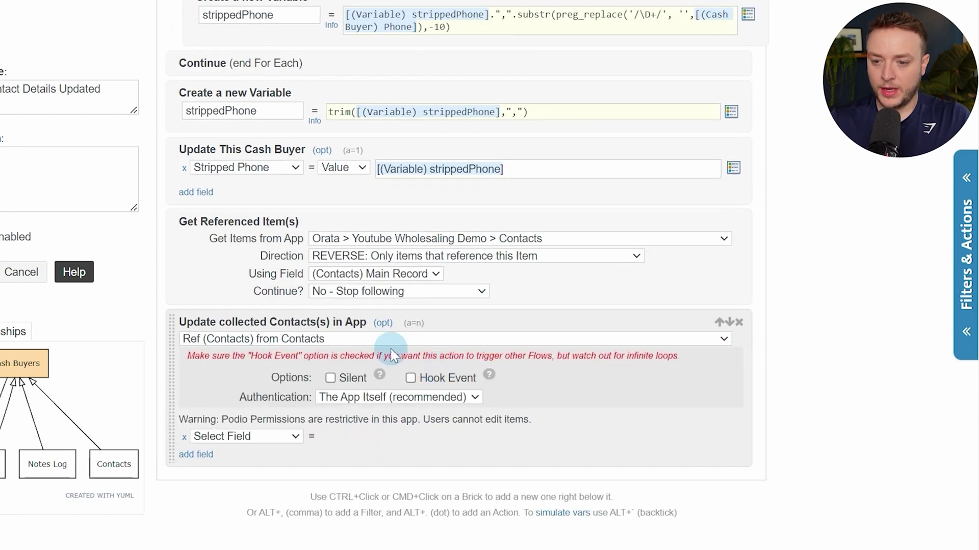
click(331, 378)
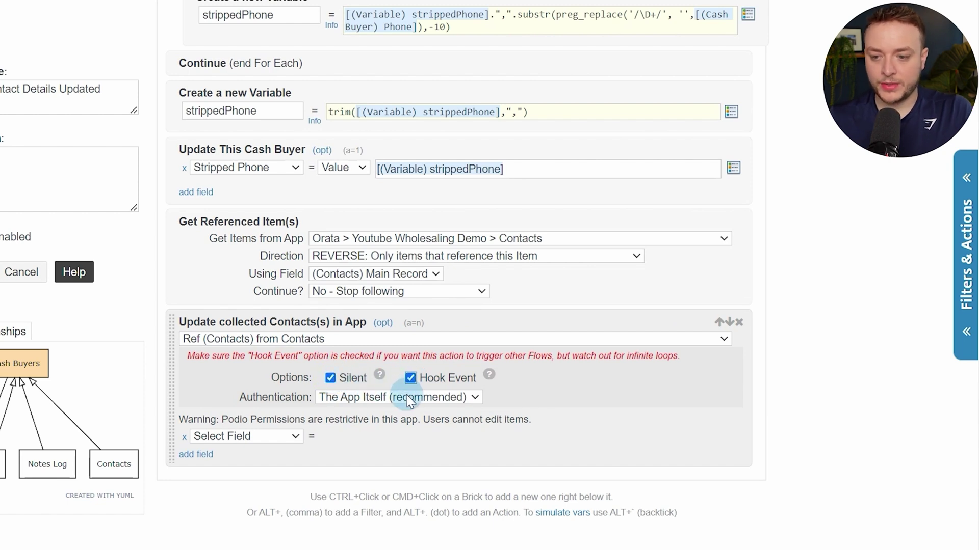
click(408, 401)
click(395, 421)
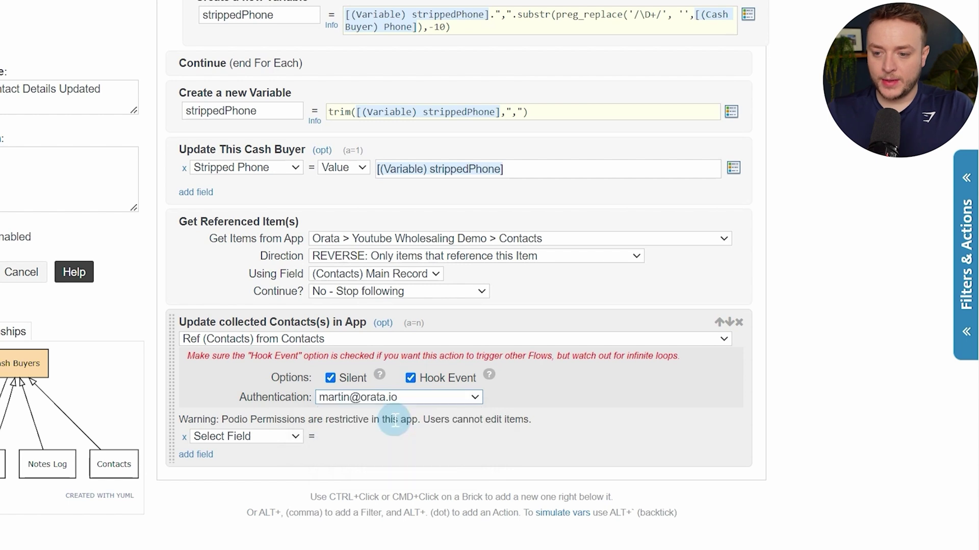
Add Name and Phone field rows to the contact update, removing an extra third row
scroll(270, 293, down, 3)
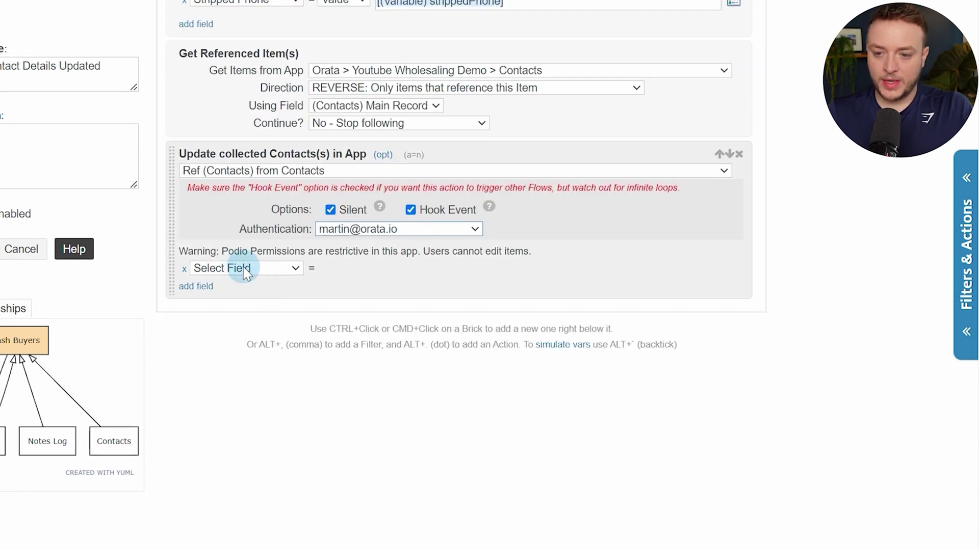
click(245, 270)
click(245, 296)
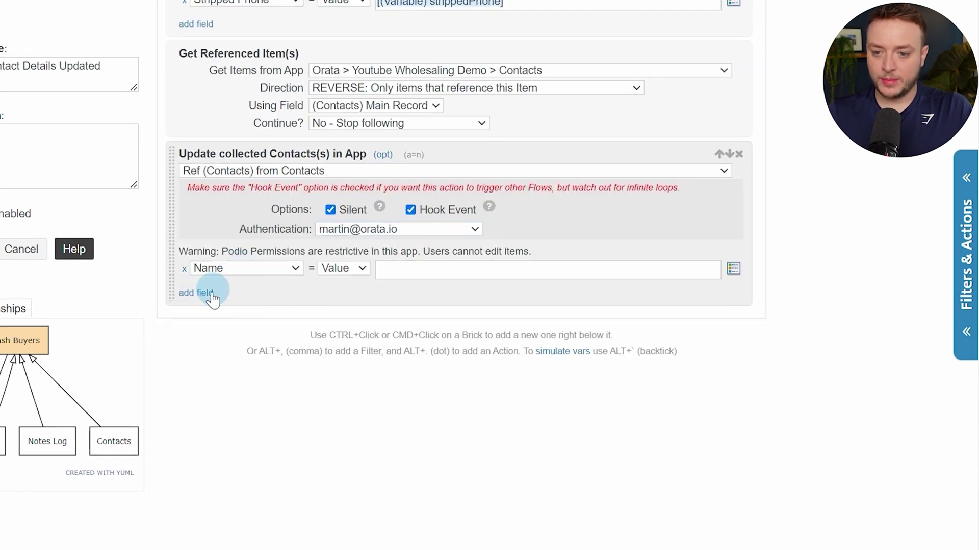
click(204, 293)
click(230, 293)
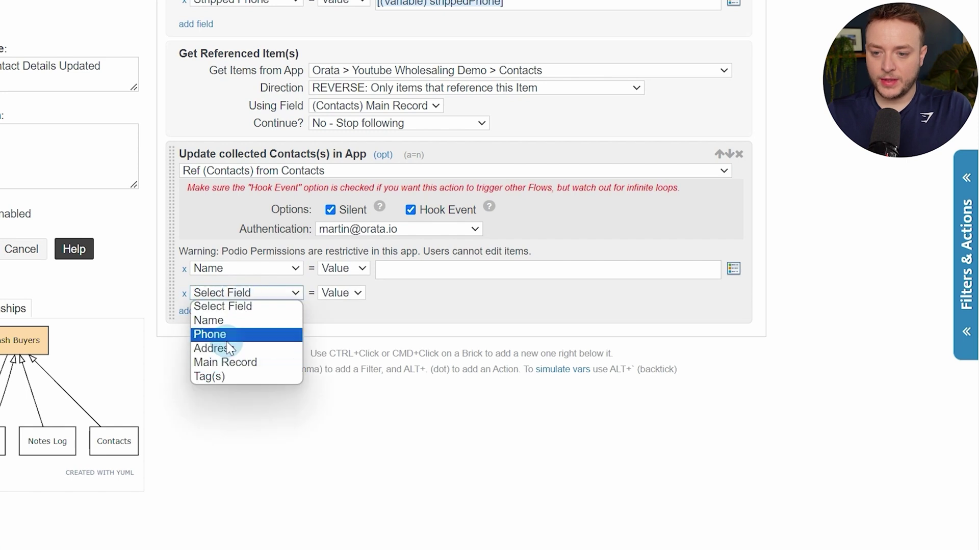
click(212, 334)
click(197, 316)
click(224, 318)
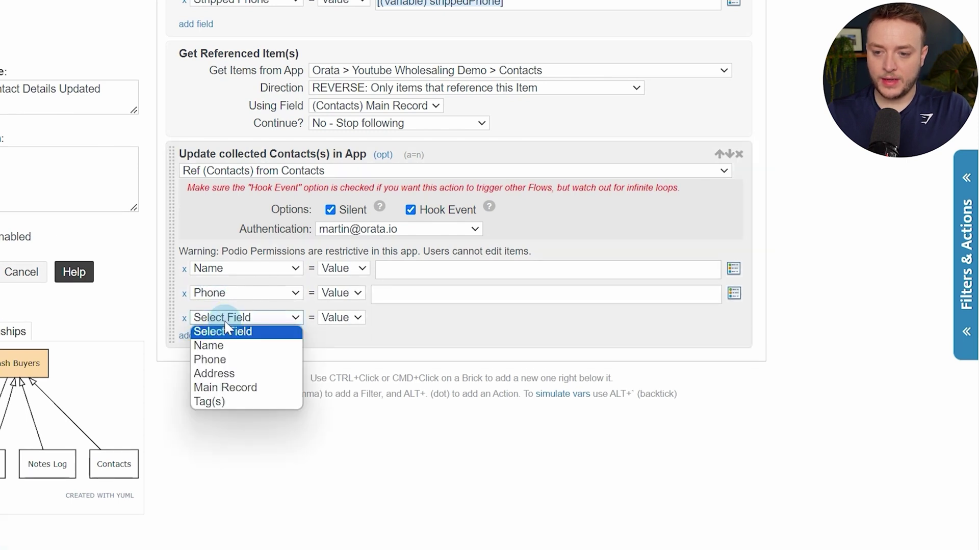
click(183, 318)
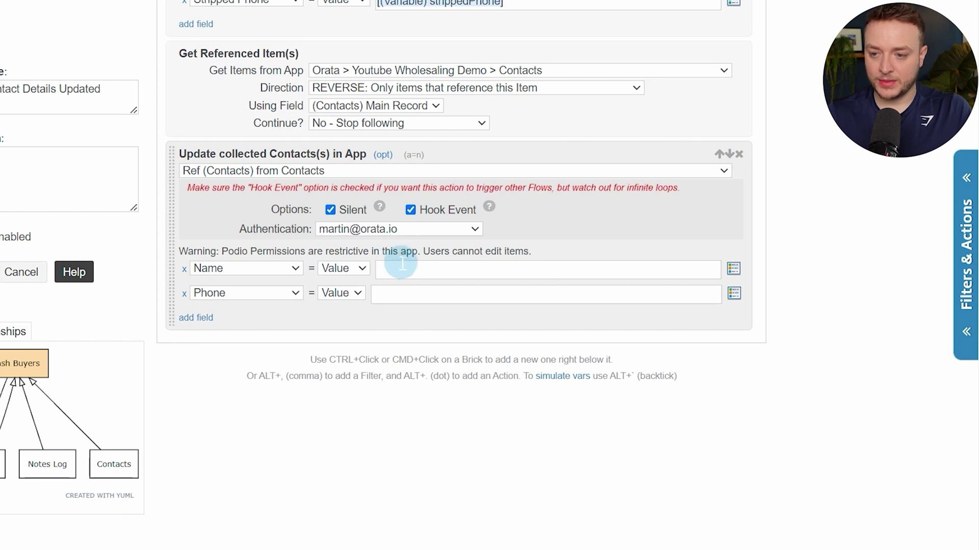
Fill Name with the (Cash Buyer) Buyers Name token and Phone with the (Cash Buyer) Phone token
click(403, 264)
key(alt+/)
text(na)
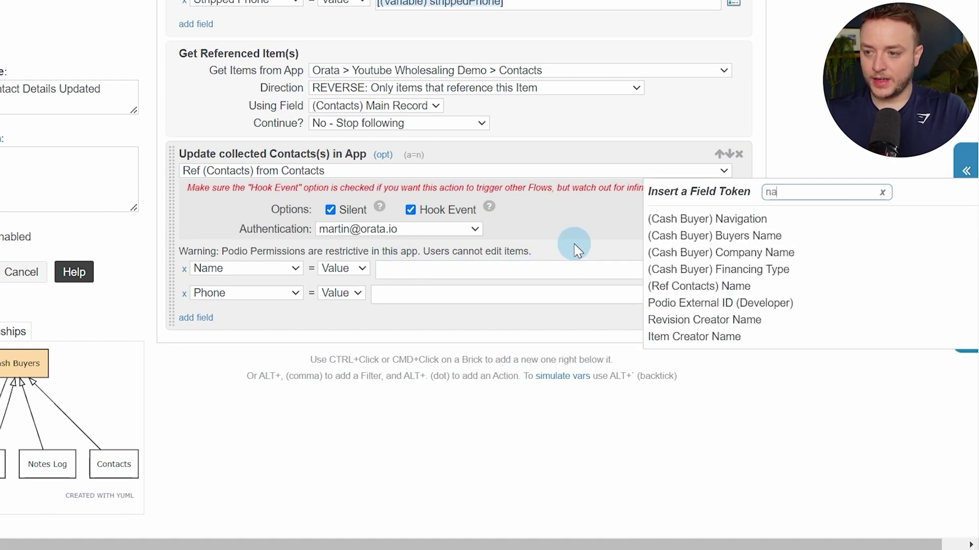
text(m)
key(Down)
key(Return)
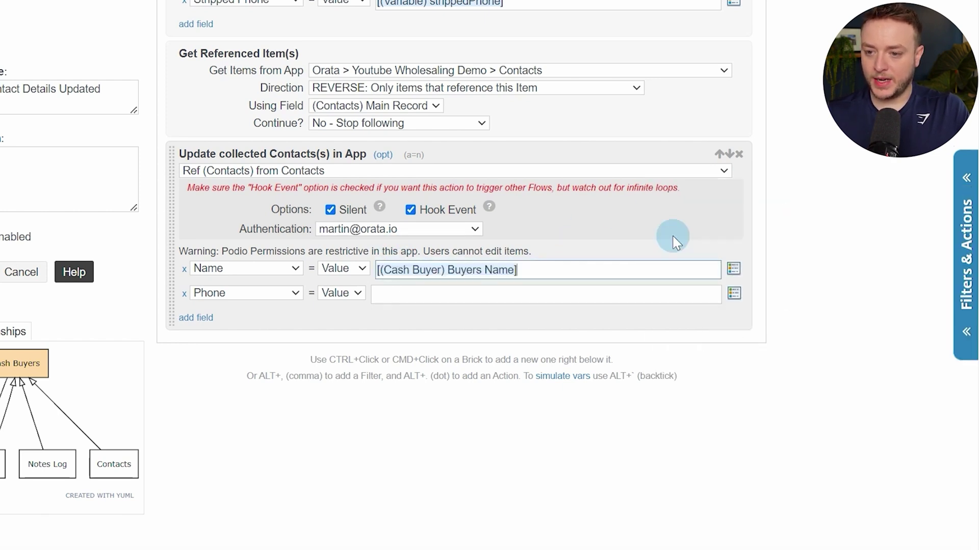
click(418, 293)
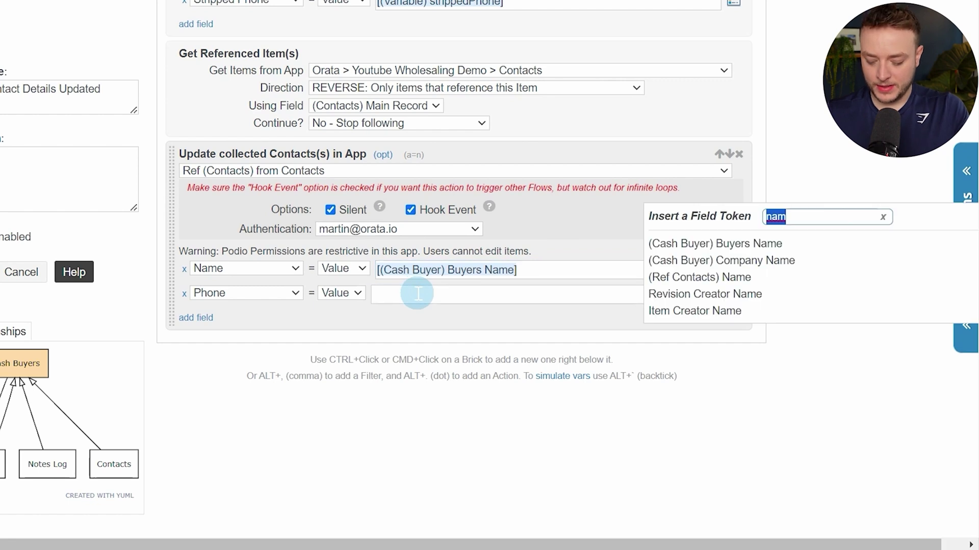
text(phone)
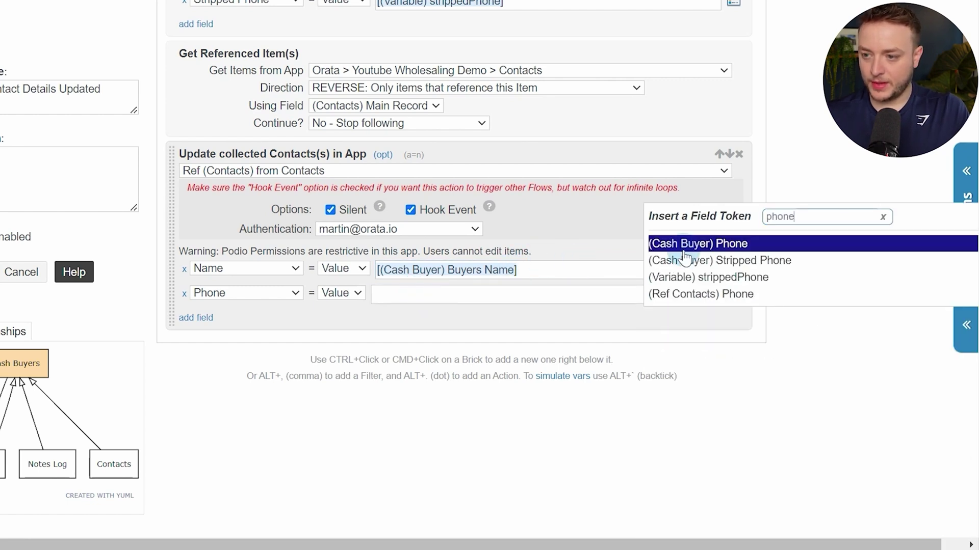
click(688, 244)
Add two filters and make the first a Field Changed check on Buyers Name
scroll(811, 333, up, 8)
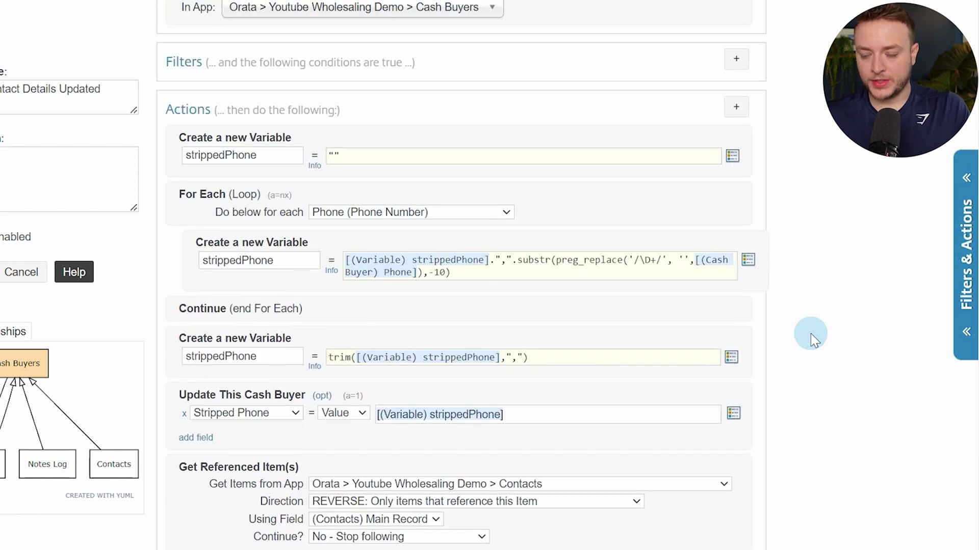
scroll(811, 333, up, 4)
scroll(812, 335, down, 1)
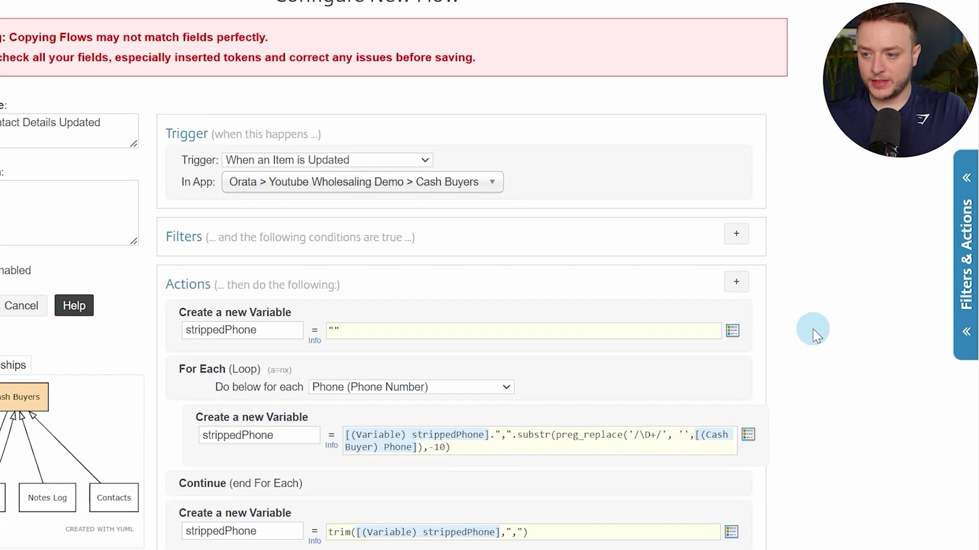
click(736, 235)
click(736, 240)
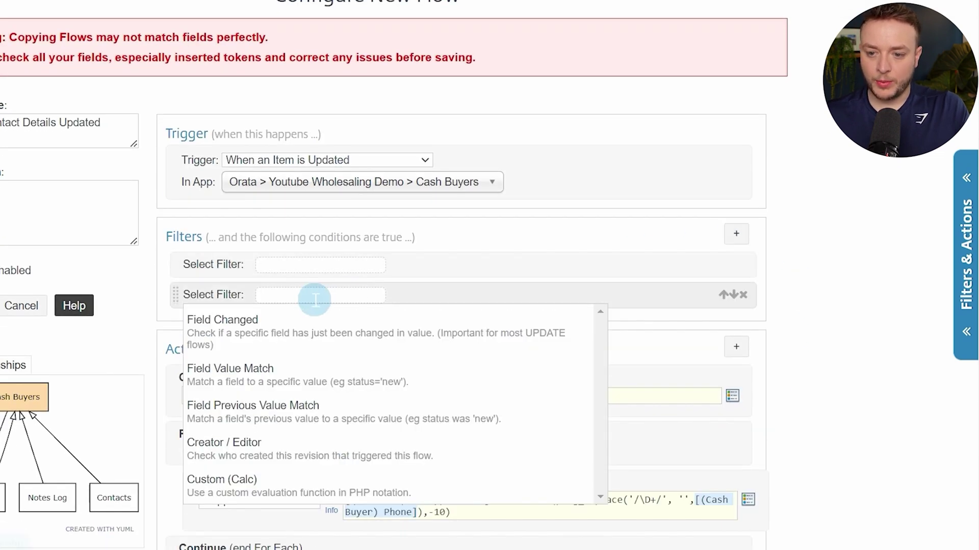
click(303, 261)
click(284, 286)
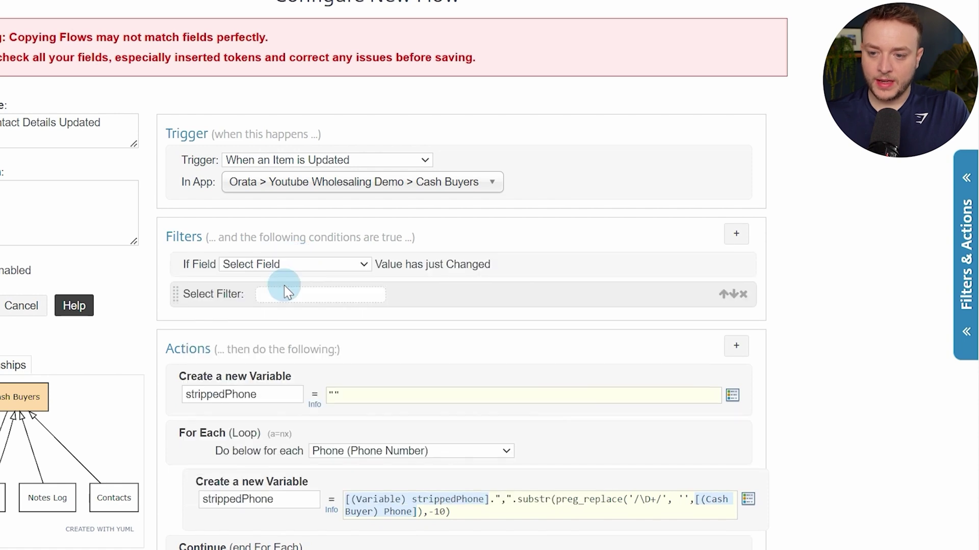
click(317, 265)
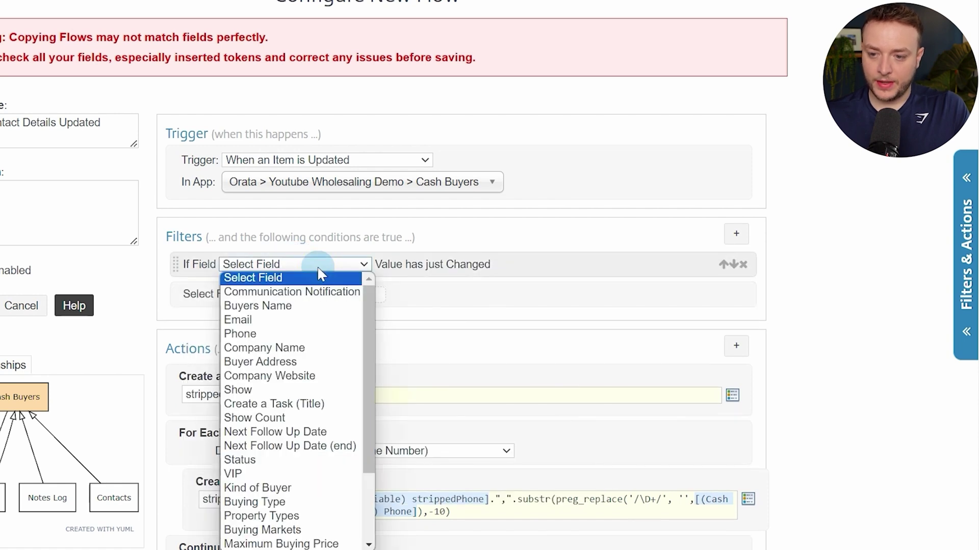
click(300, 306)
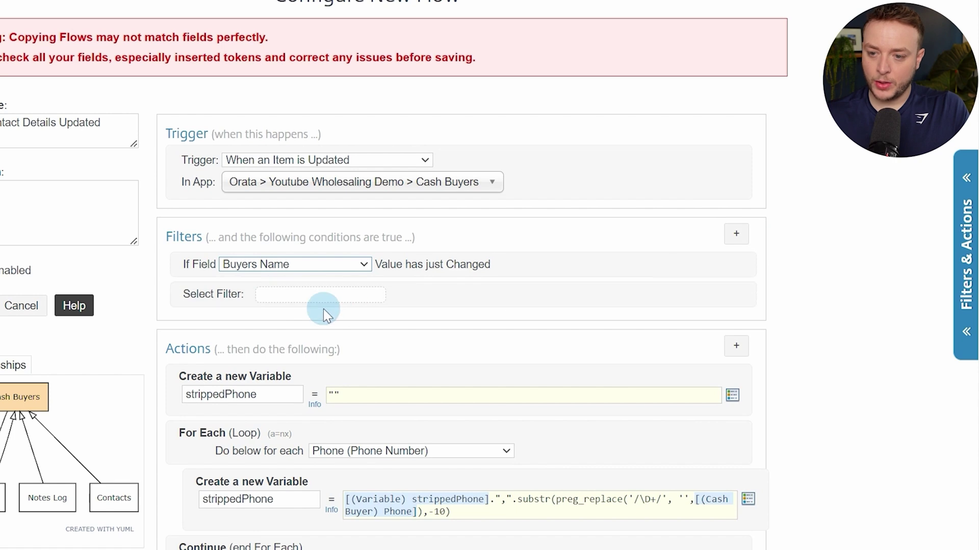
Make the second filter a Field Changed check on Phone, joined with OR
click(322, 295)
click(288, 328)
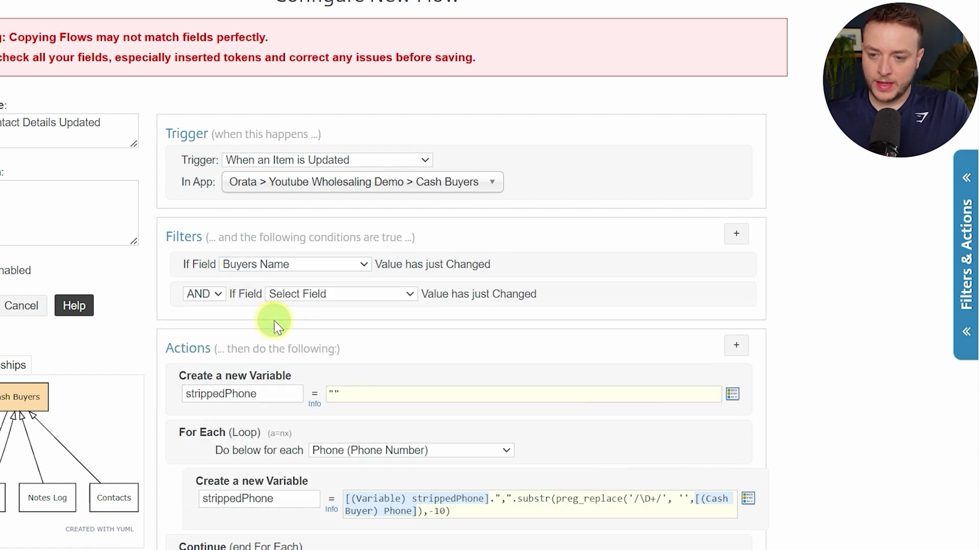
click(190, 294)
click(196, 322)
click(331, 295)
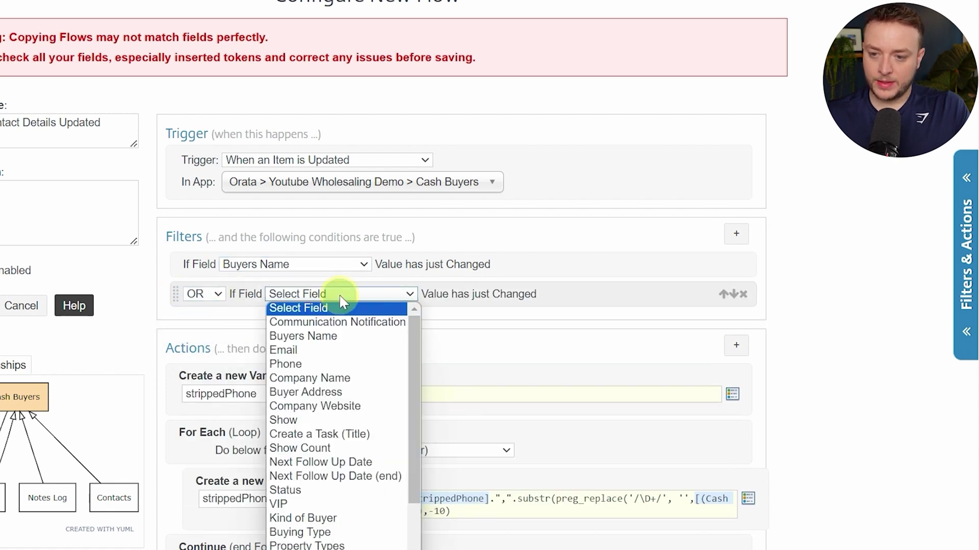
click(336, 364)
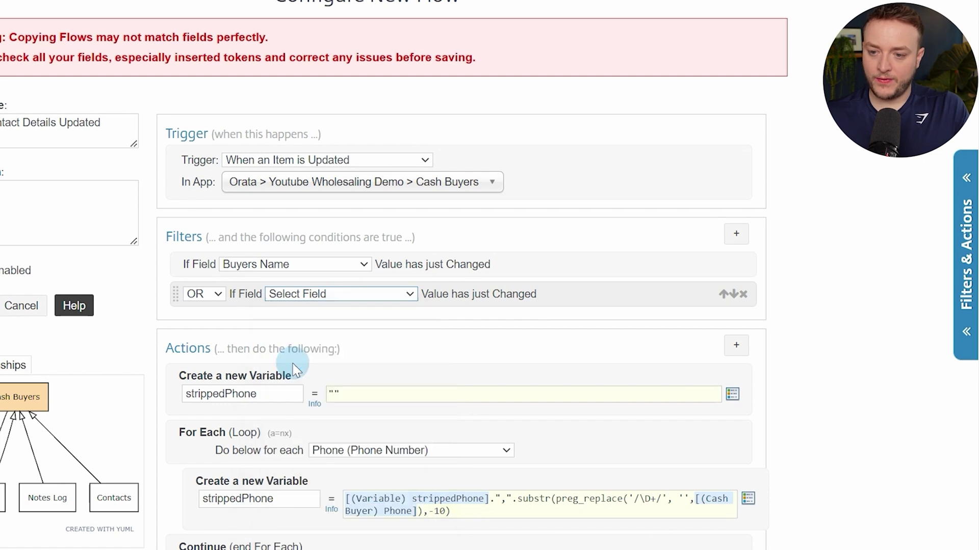
scroll(836, 291, down, 5)
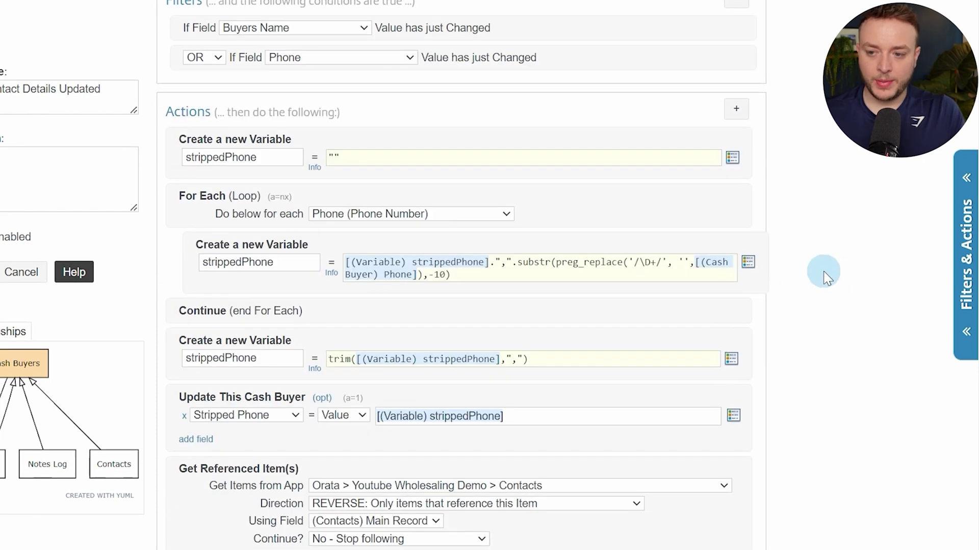
Review the actions, save the Contact Details Updated flow, and view the 1.0.5 - Note Logged flow
scroll(703, 145, up, 2)
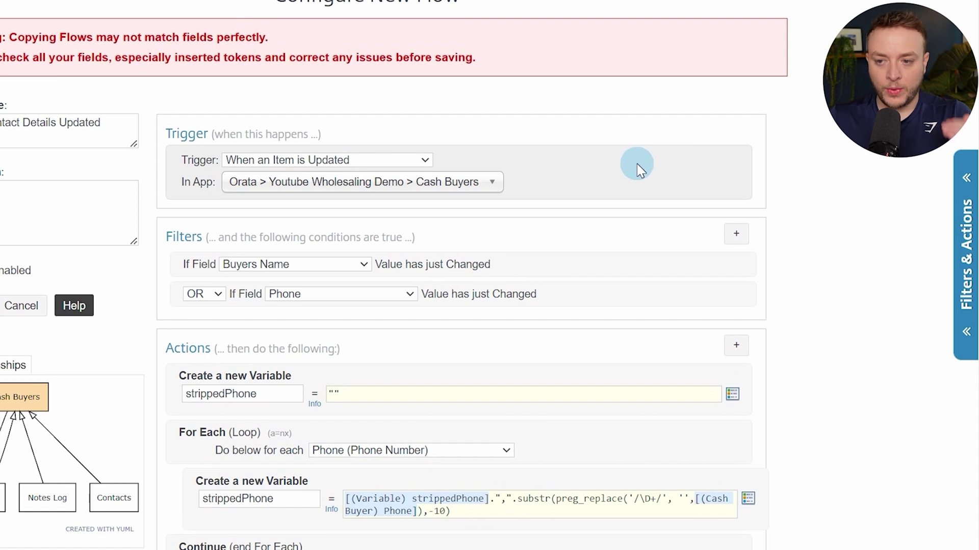
scroll(637, 164, down, 2)
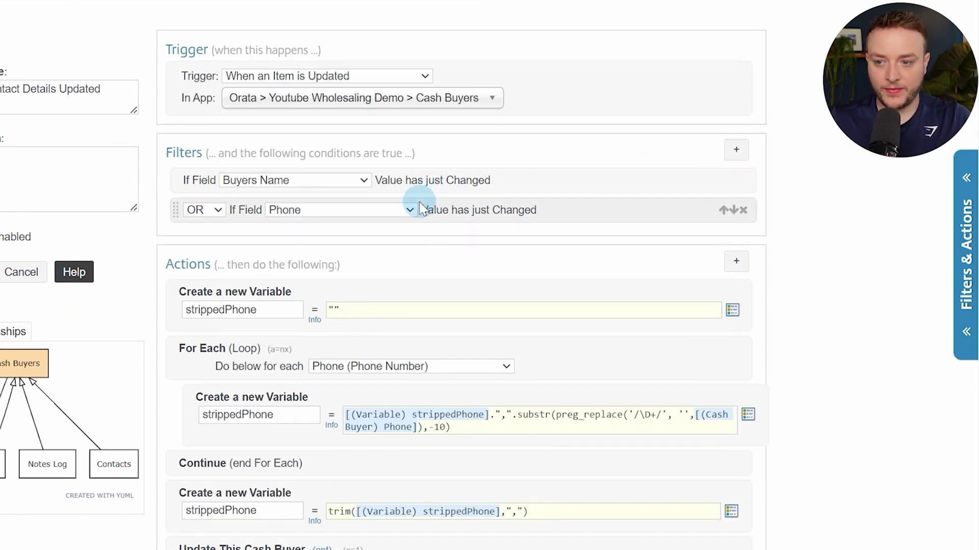
scroll(421, 205, down, 2)
scroll(421, 206, down, 2)
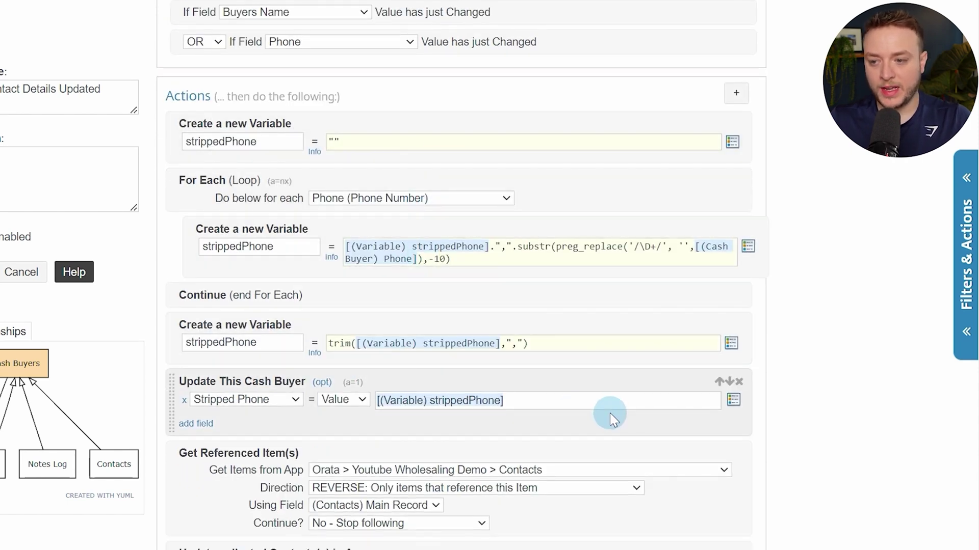
scroll(591, 377, down, 6)
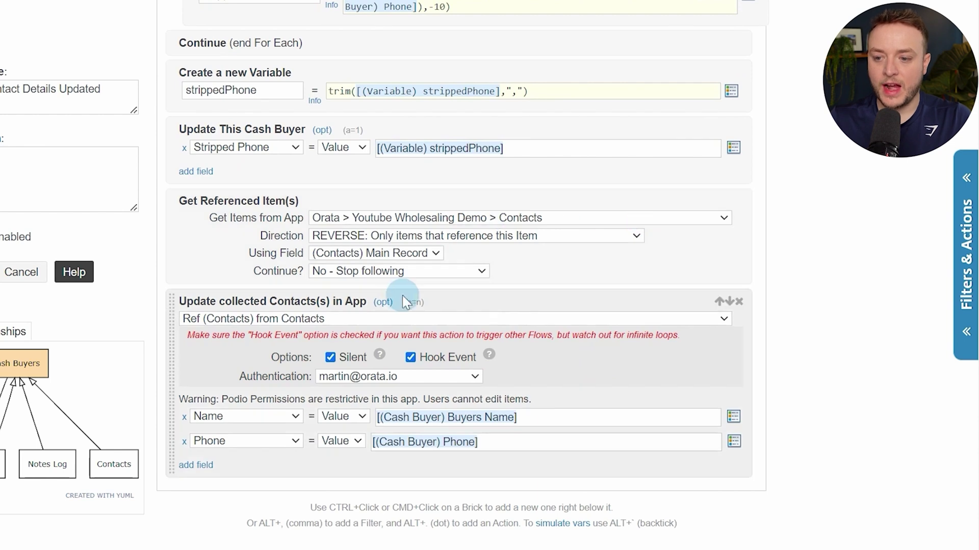
scroll(565, 283, down, 2)
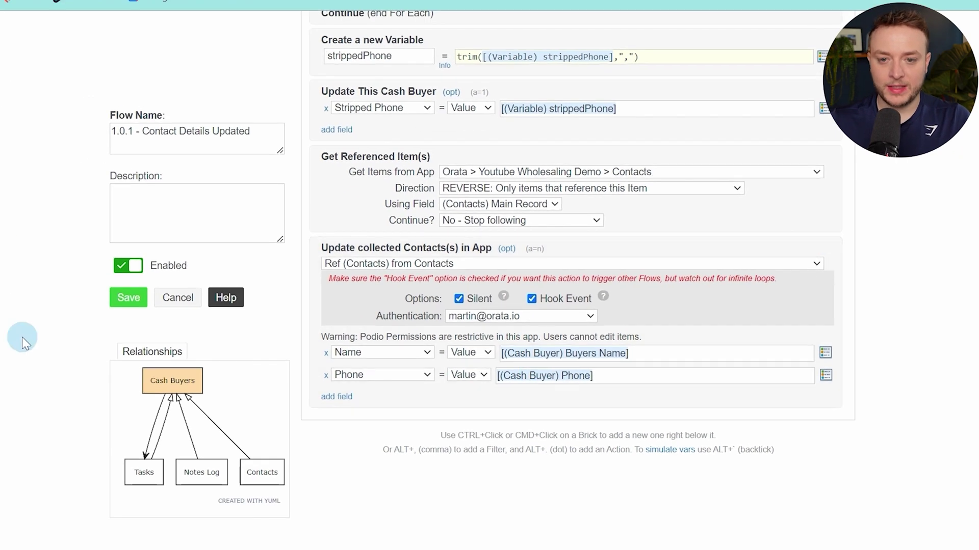
click(120, 301)
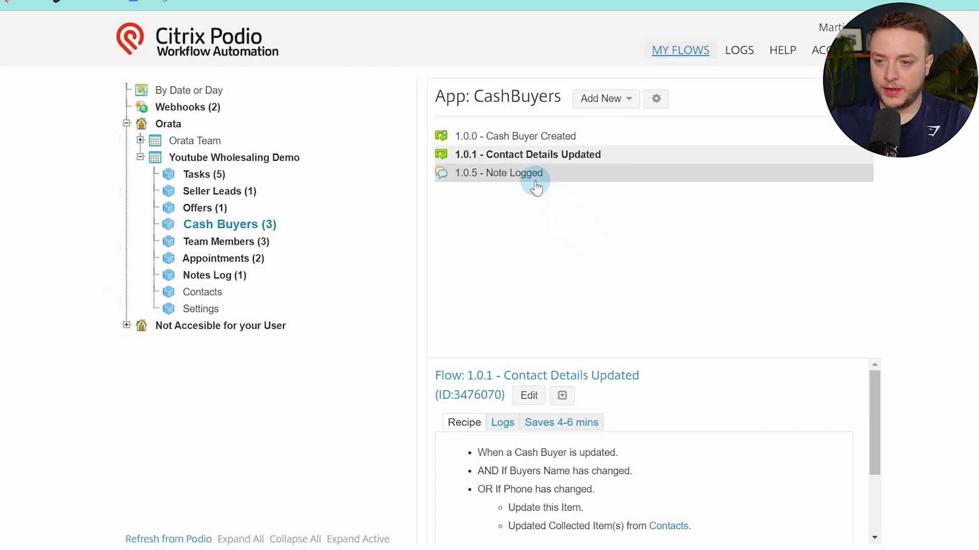
click(536, 181)
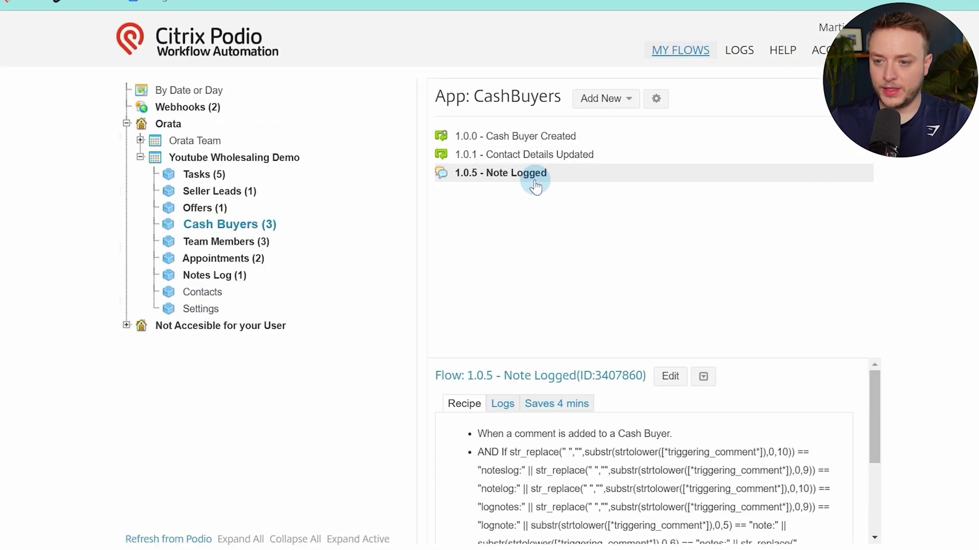
Rename the flow '1.0.5 - Note Logged' to '1.0.2 - Note Logged' and save it
click(671, 377)
scroll(236, 168, down, 5)
scroll(240, 178, up, 5)
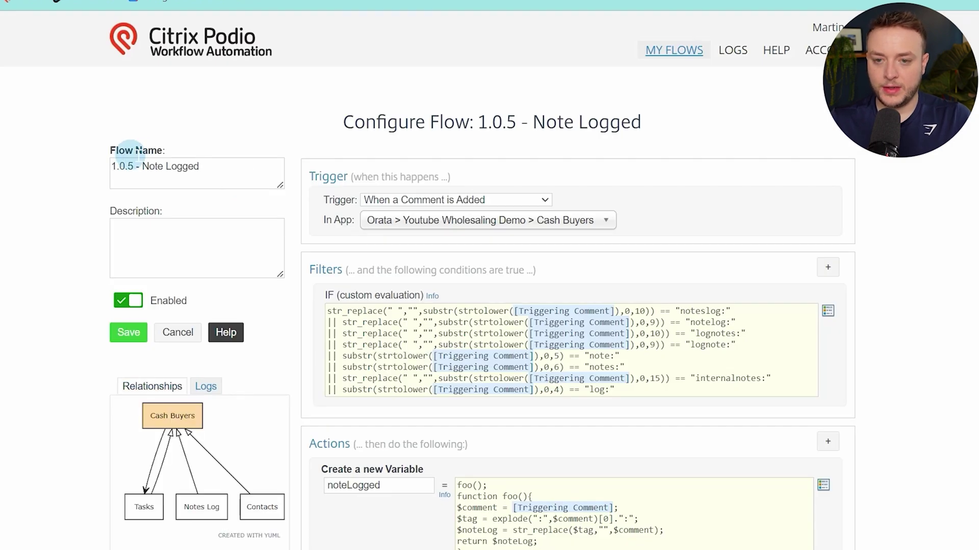
click(134, 166)
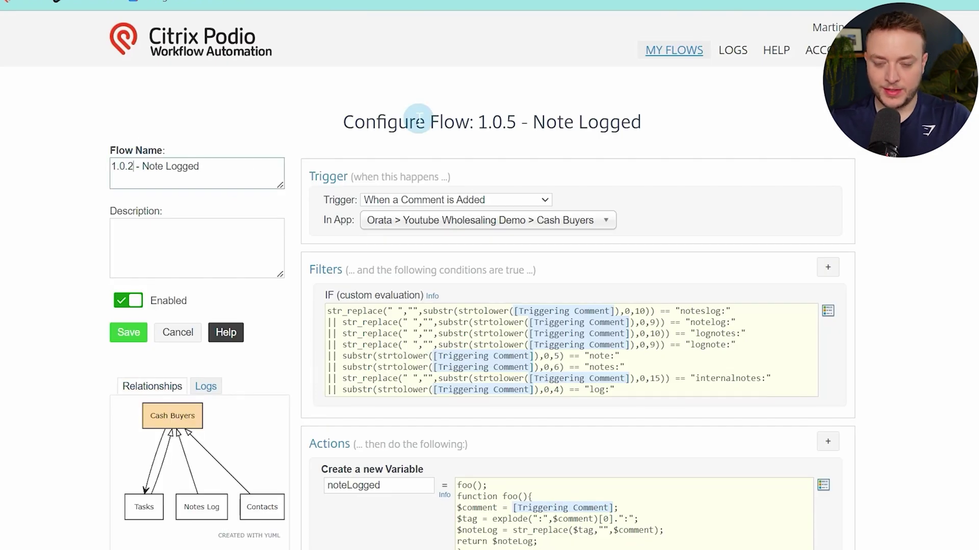
text(2)
click(135, 336)
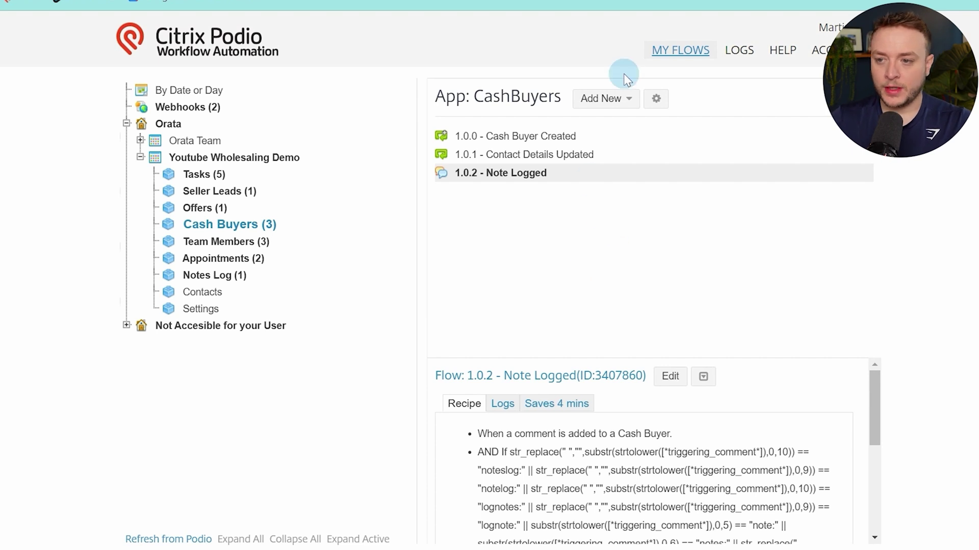
Create a new comment-triggered flow named '1.0.3 - Follow Up Comment Added'
click(627, 97)
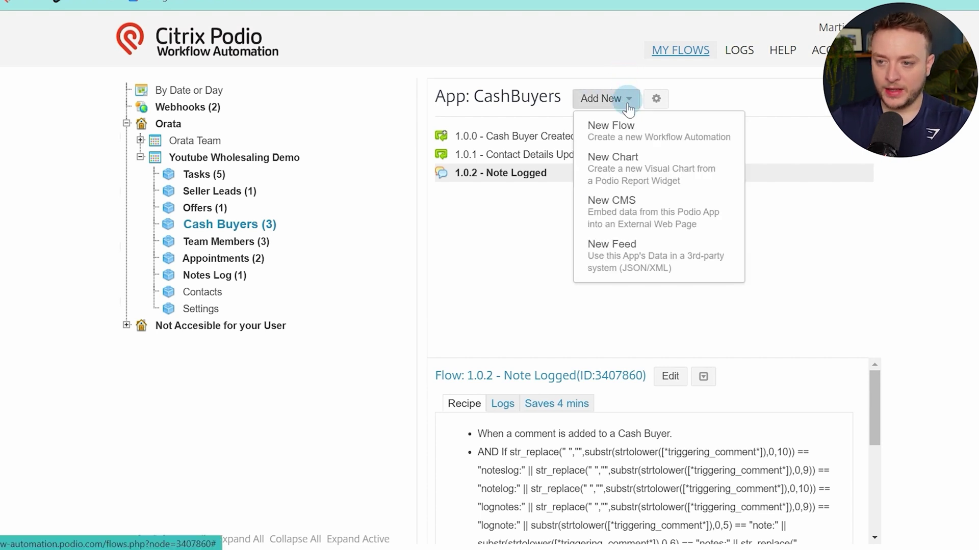
click(614, 127)
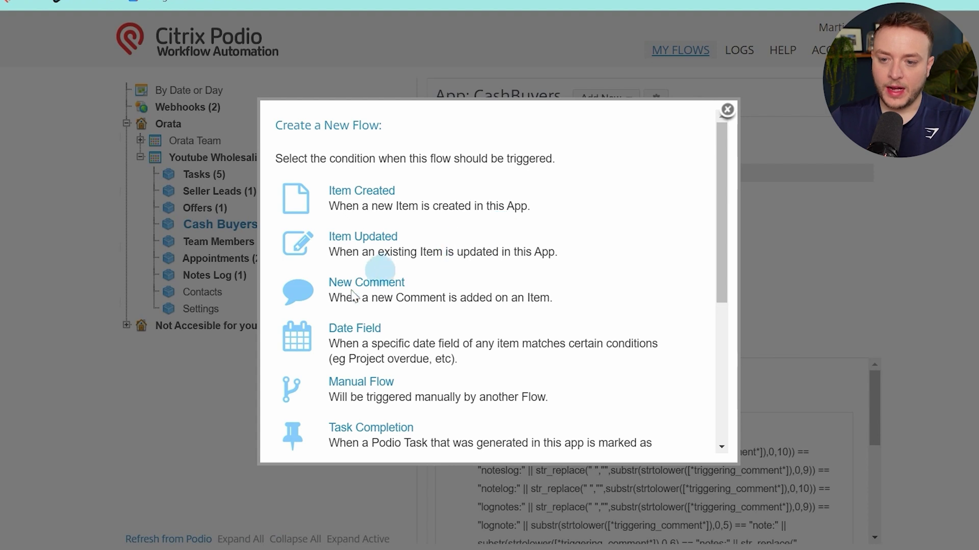
click(395, 283)
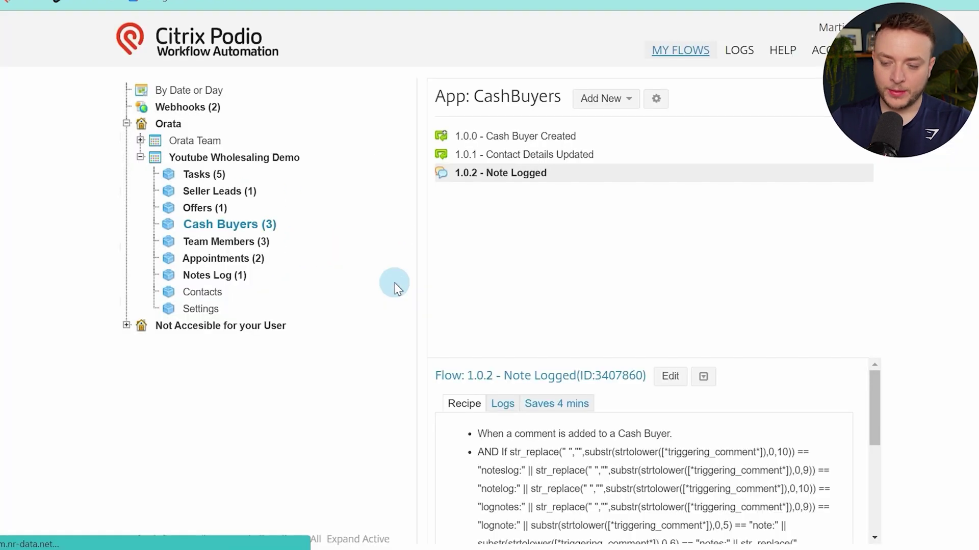
click(248, 169)
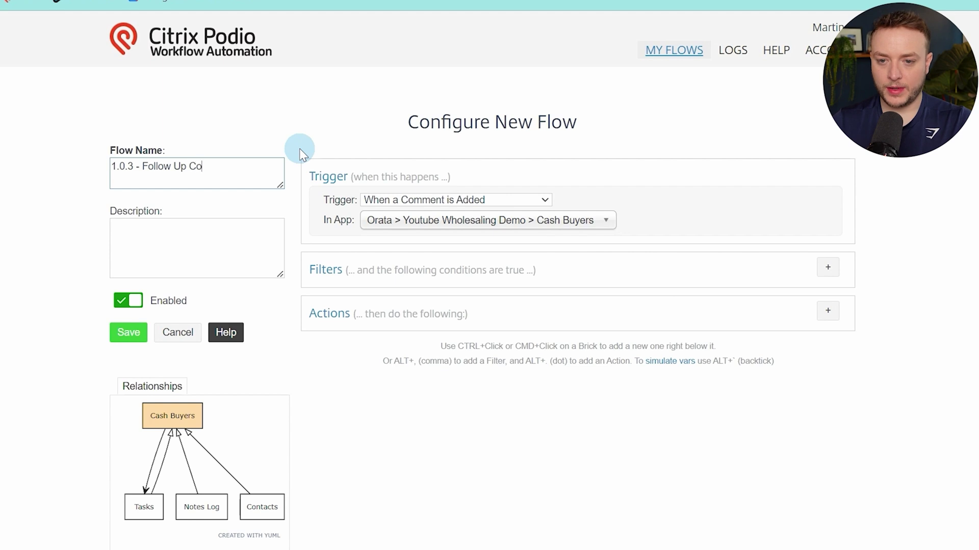
text(1.0.3 - Follow Up Comment Added)
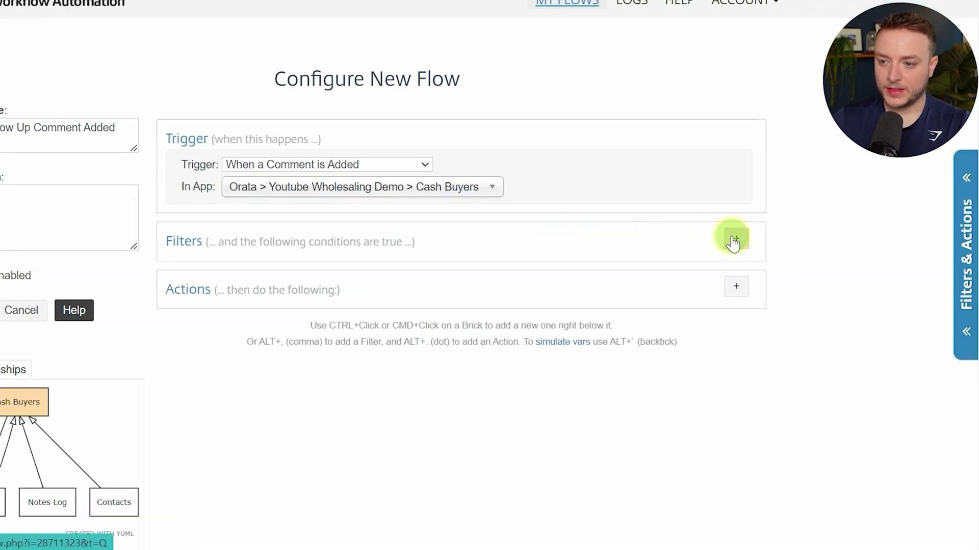
Add an empty Custom (Calc) filter to the flow
click(736, 238)
click(253, 376)
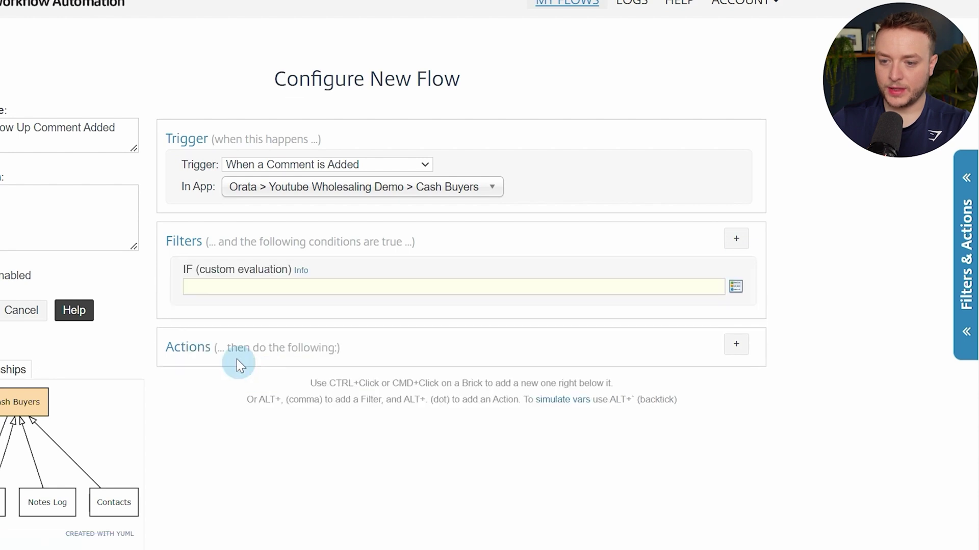
click(266, 289)
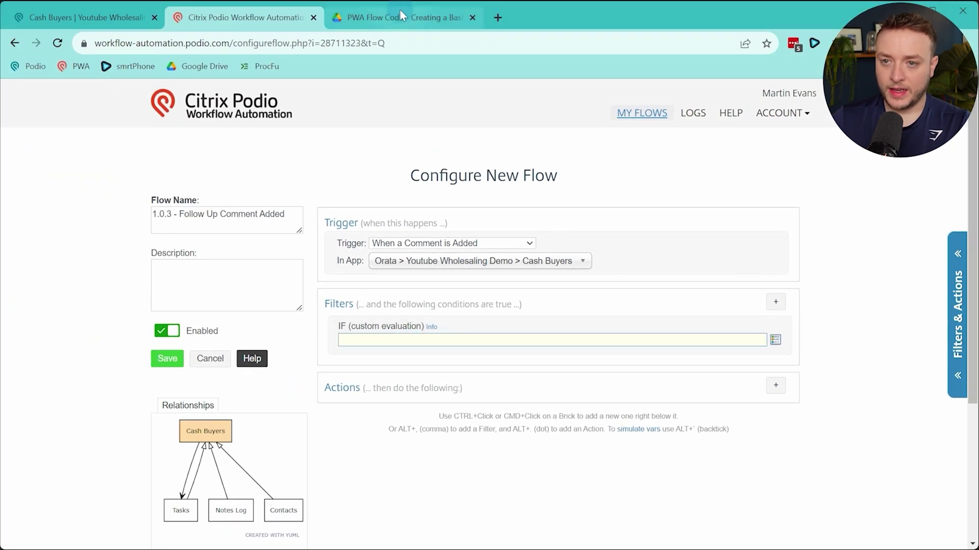
Copy the 1.0.3 IF (Custom Evaluation) expression from the PWA Flow Code PDF into the filter
click(402, 21)
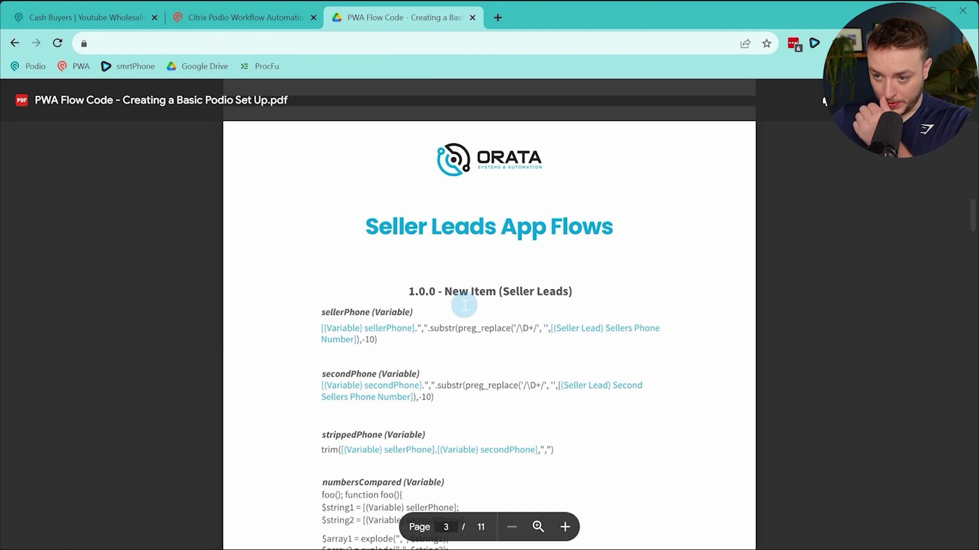
scroll(465, 300, down, 4)
scroll(465, 300, up, 2)
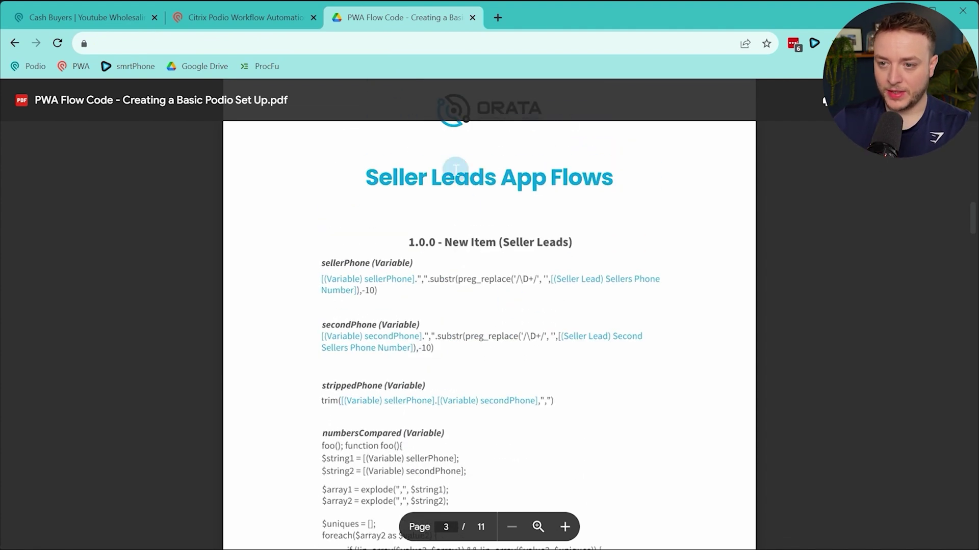
scroll(482, 227, down, 9)
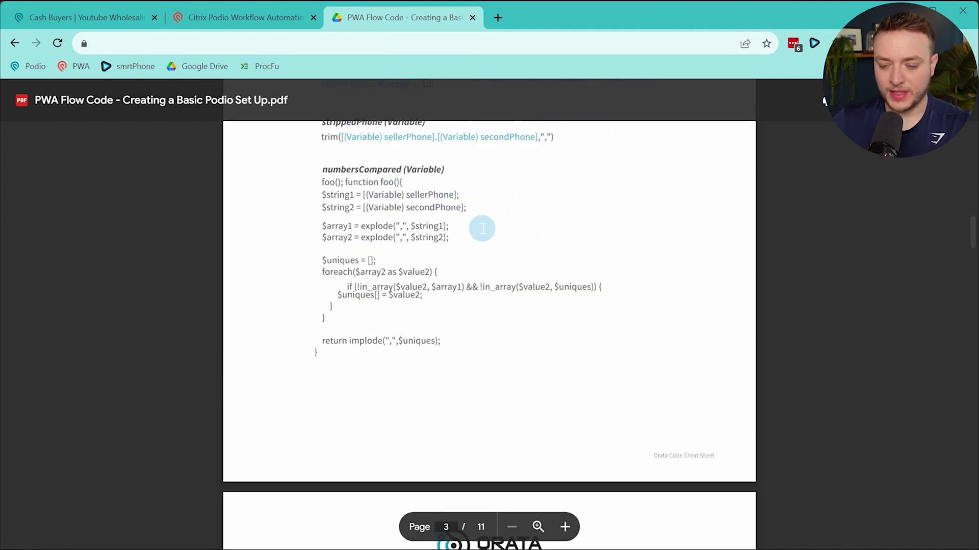
scroll(482, 229, down, 1)
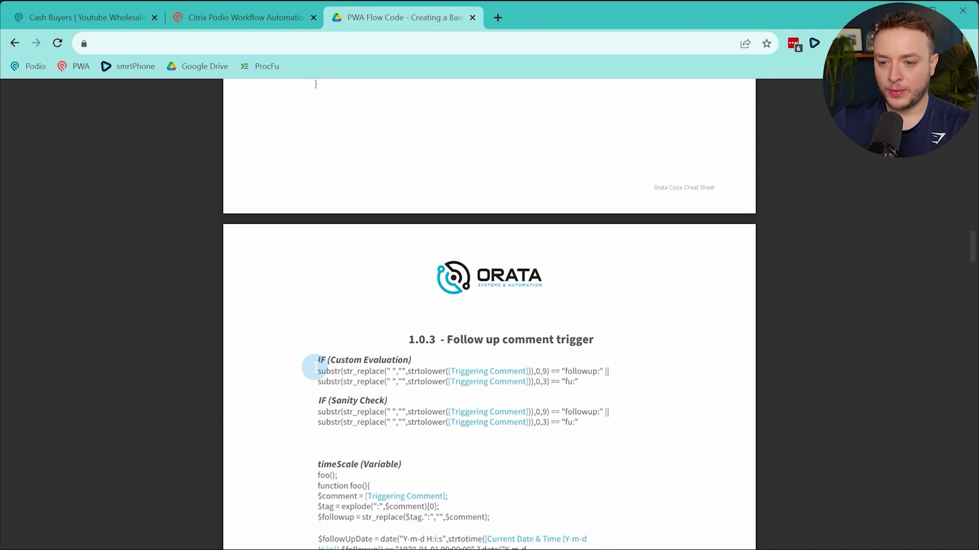
drag(315, 371, 579, 382)
key(ctrl+c)
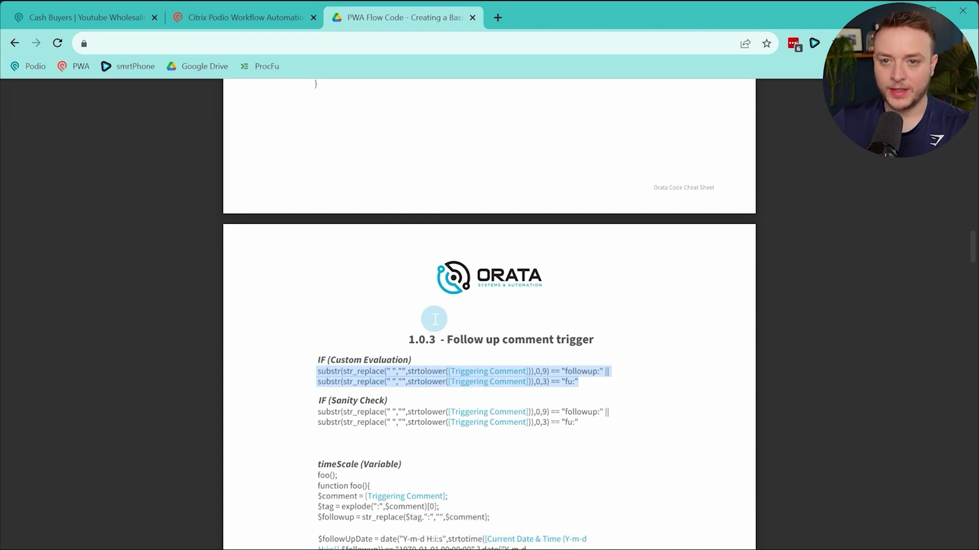
key(ctrl+shift+Tab)
key(ctrl+v)
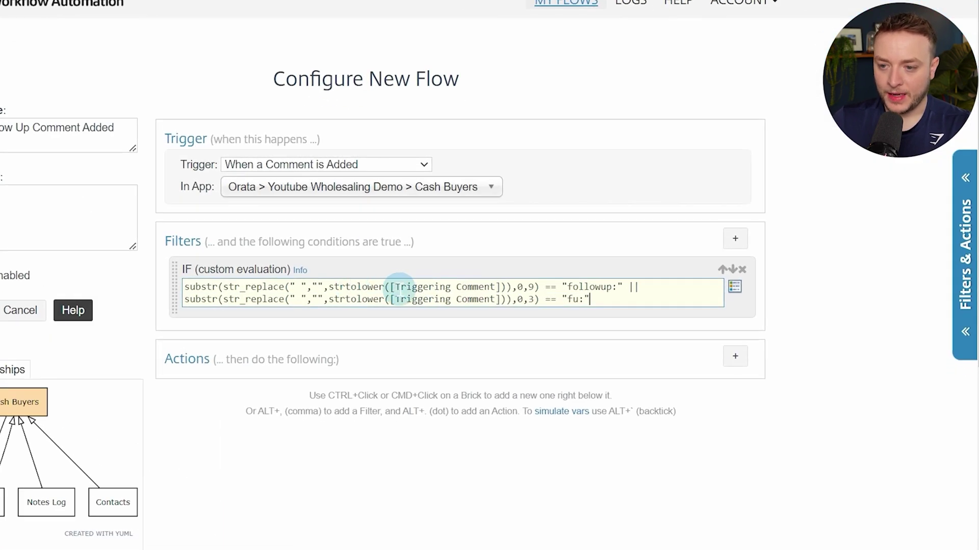
Replace the pasted [Triggering Comment] text on line 1 with the Triggering Comment field token
drag(385, 286, 495, 286)
click(449, 287)
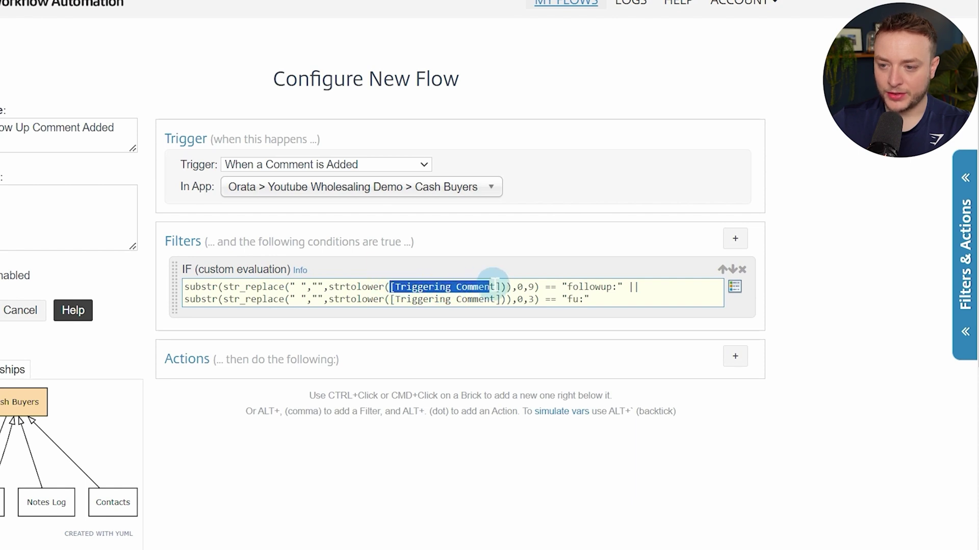
text([)
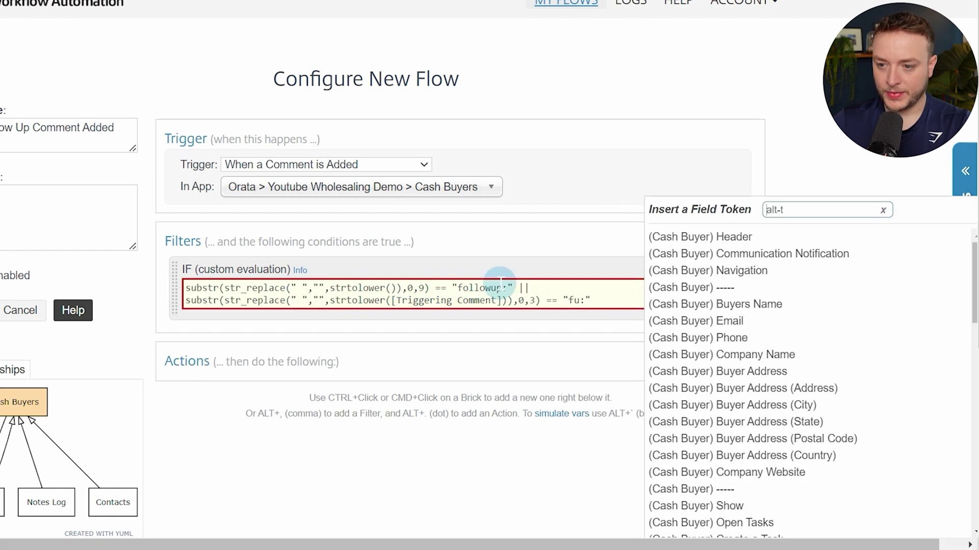
text(trig)
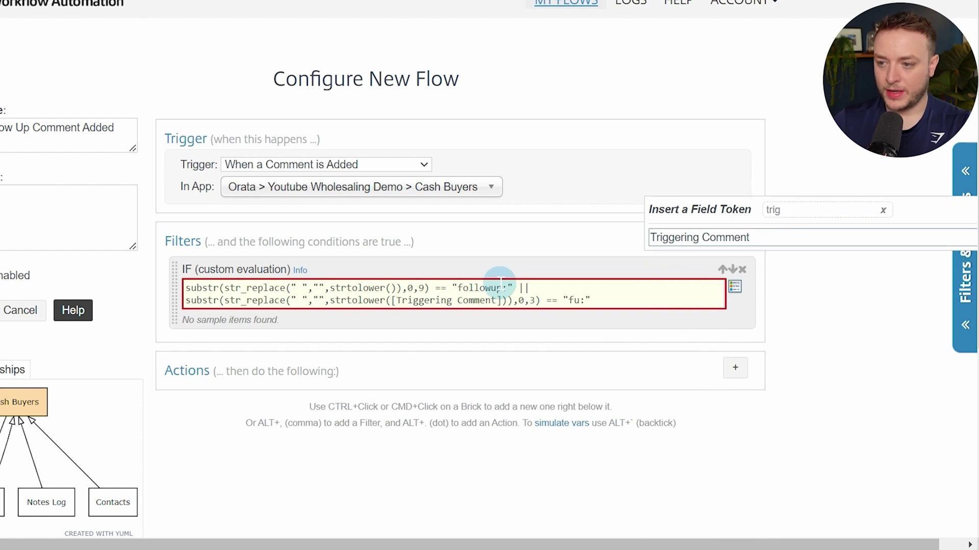
key(Return)
click(806, 306)
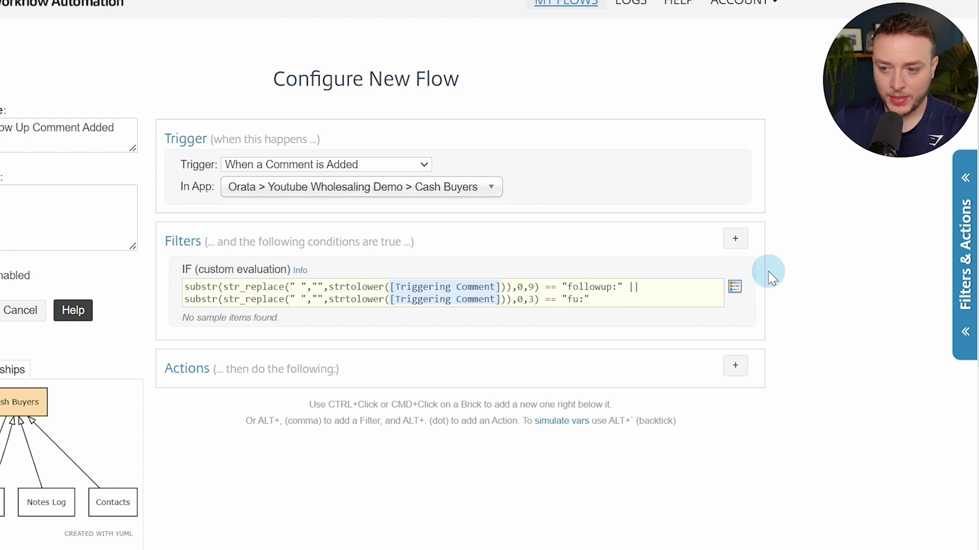
Replace the custom evaluation filter with a Comment Contains 'fu:' filter
click(735, 239)
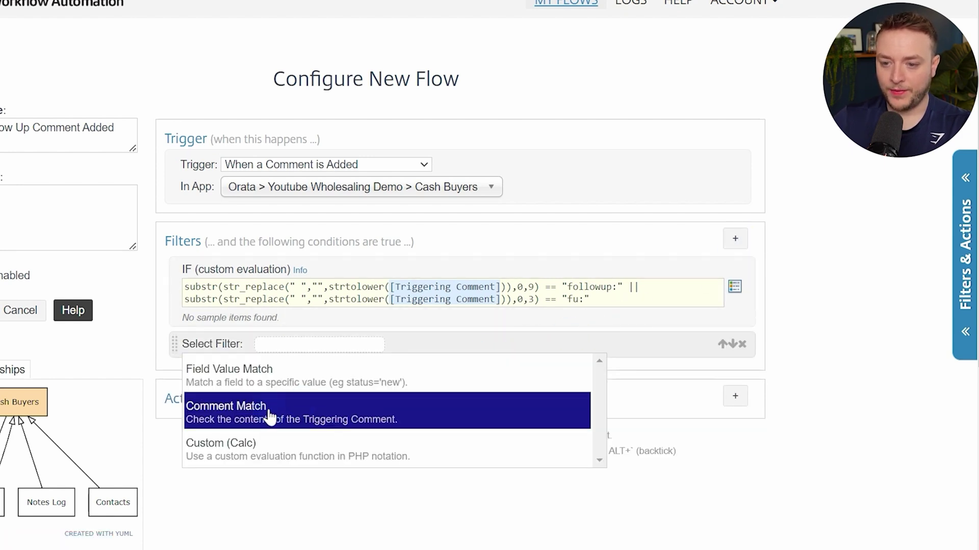
click(250, 411)
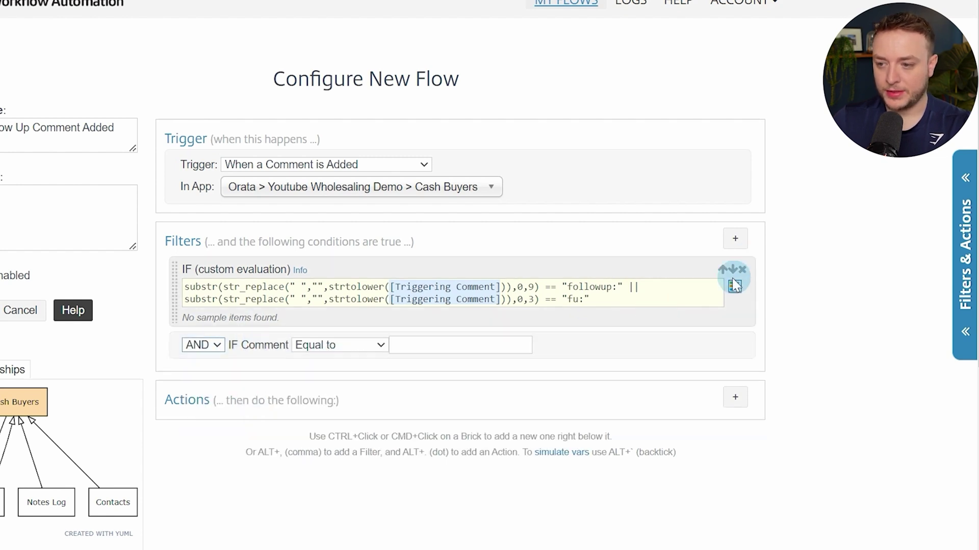
click(658, 300)
key(ctrl+a)
key(ctrl+c)
click(742, 269)
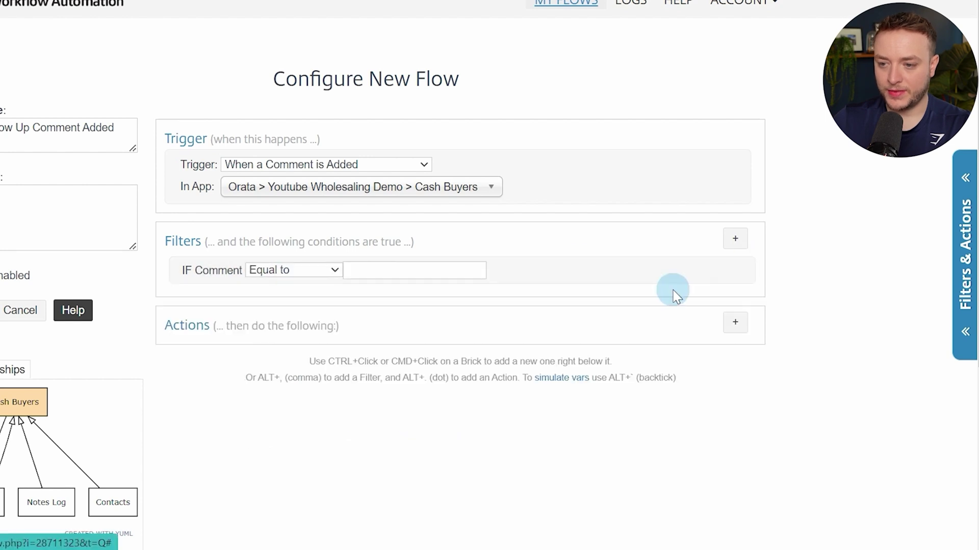
click(294, 268)
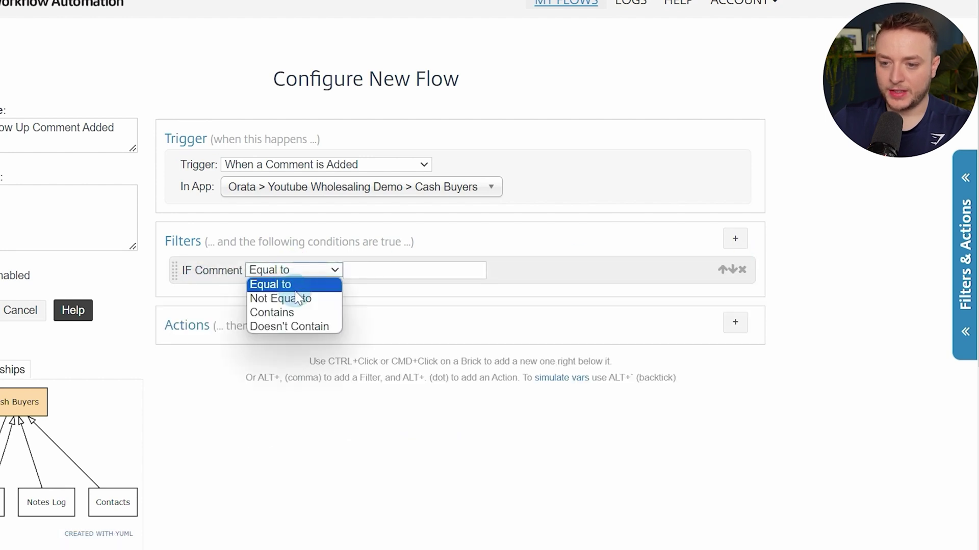
click(295, 312)
click(367, 273)
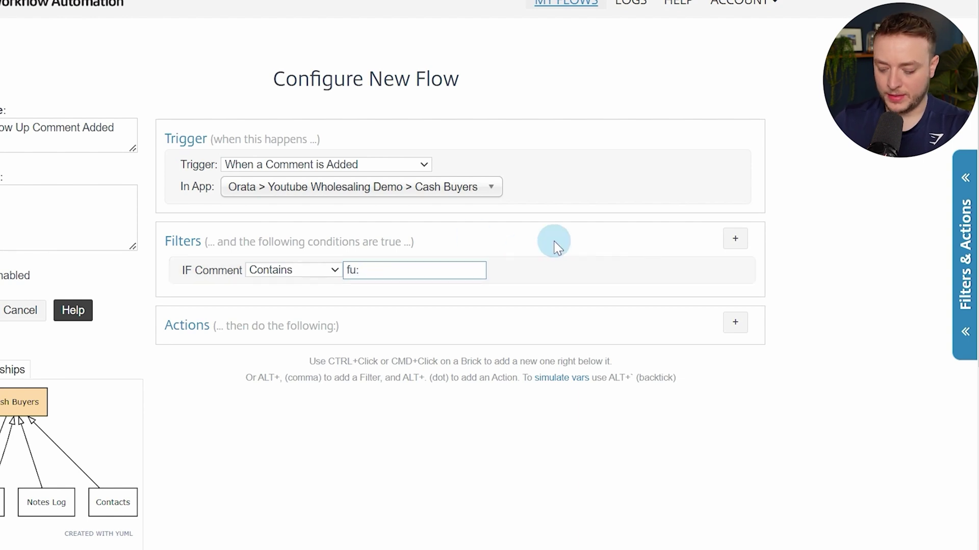
click(786, 184)
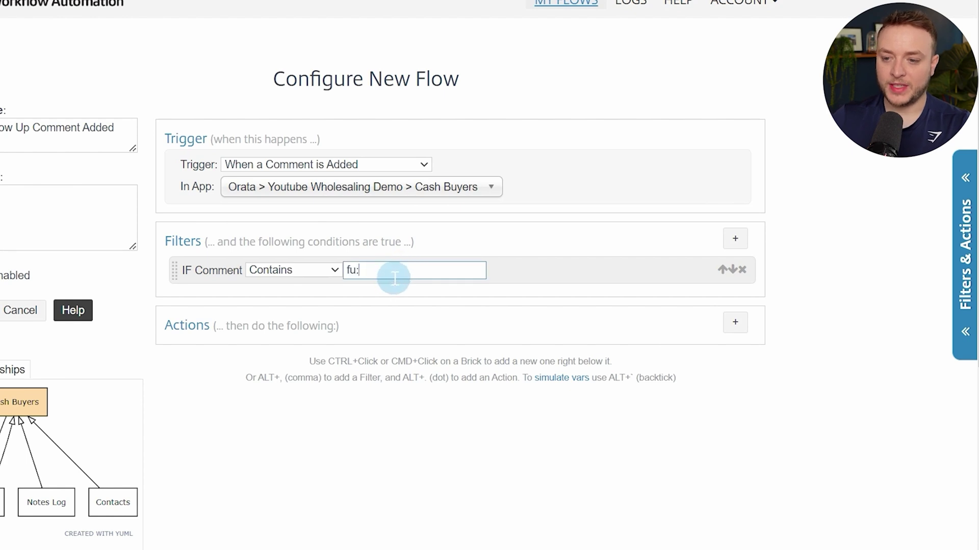
Add a second comment filter, Contains 'Fu:', joined with OR
ctrl+click(530, 273)
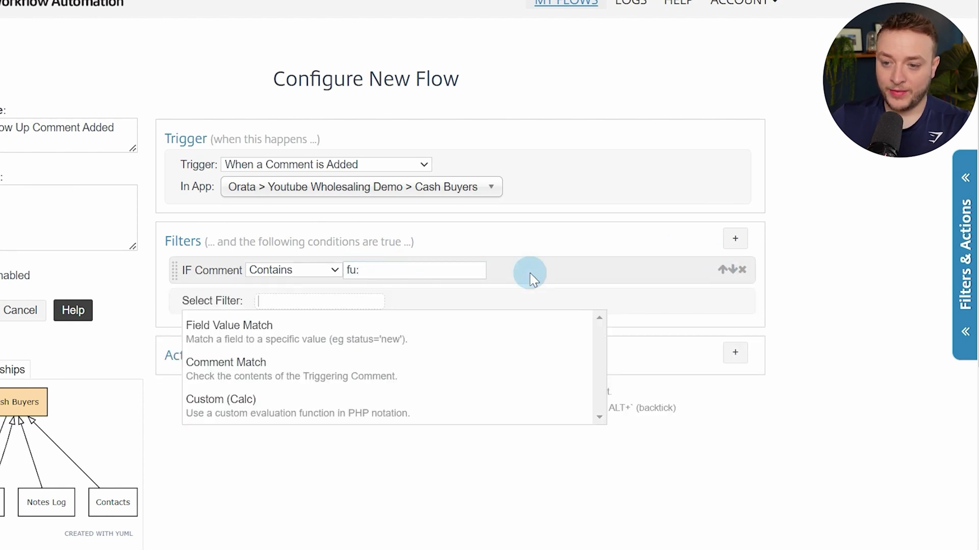
click(267, 410)
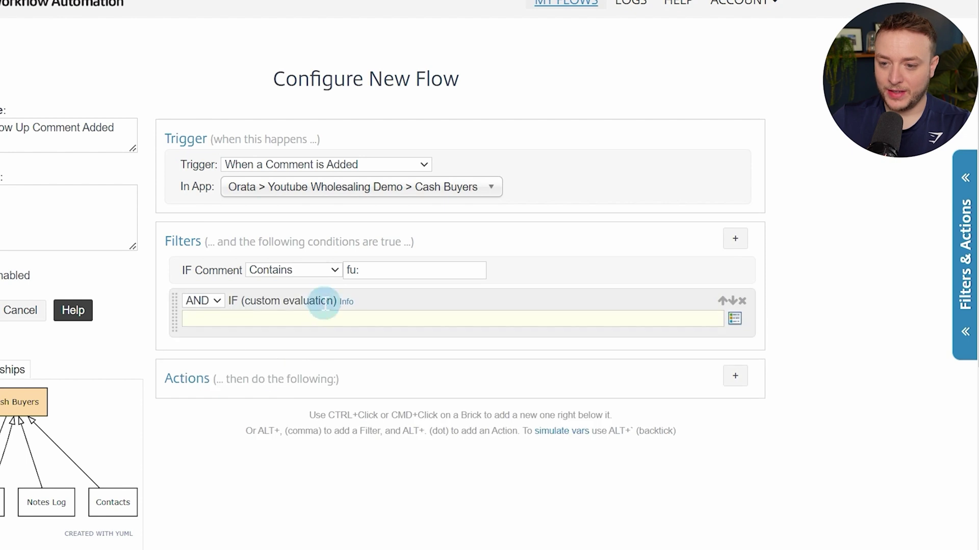
click(742, 300)
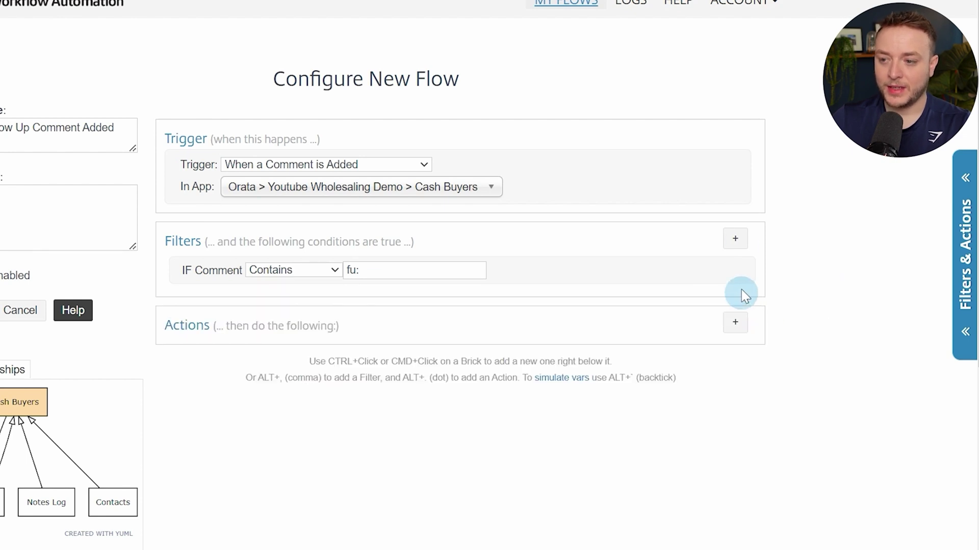
click(735, 239)
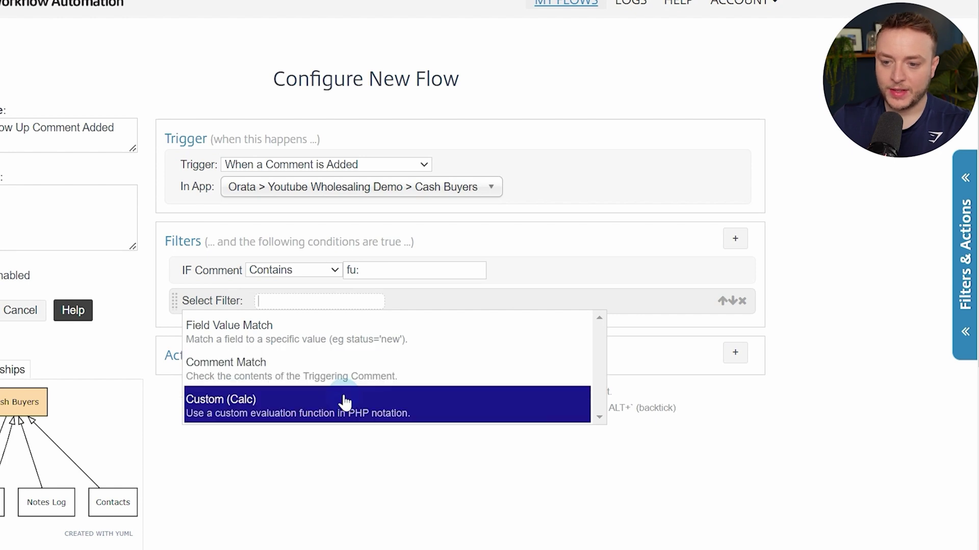
click(339, 371)
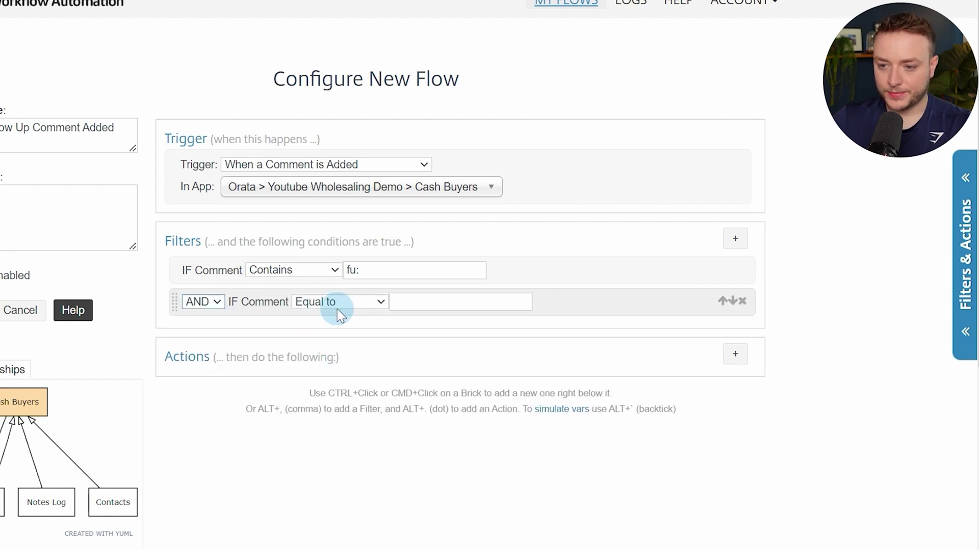
click(340, 302)
click(349, 346)
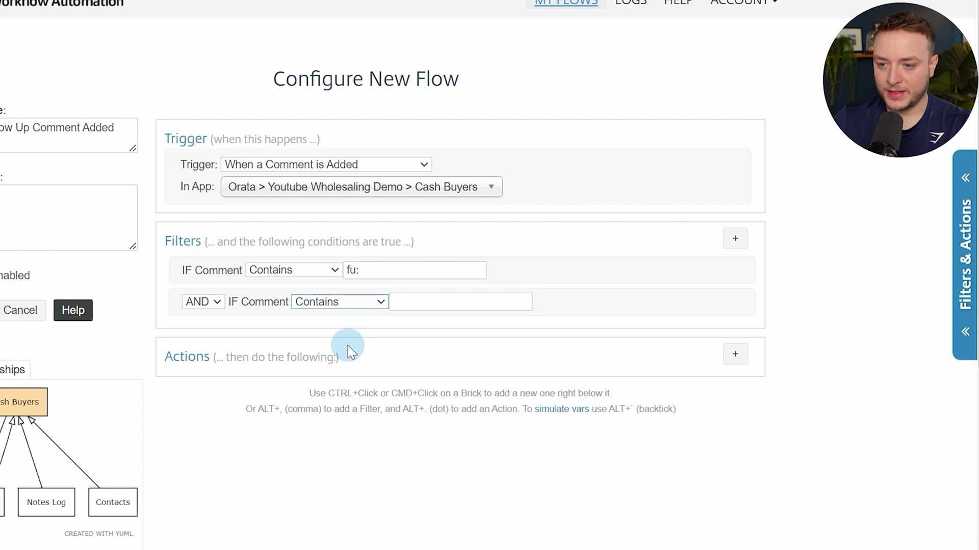
click(432, 301)
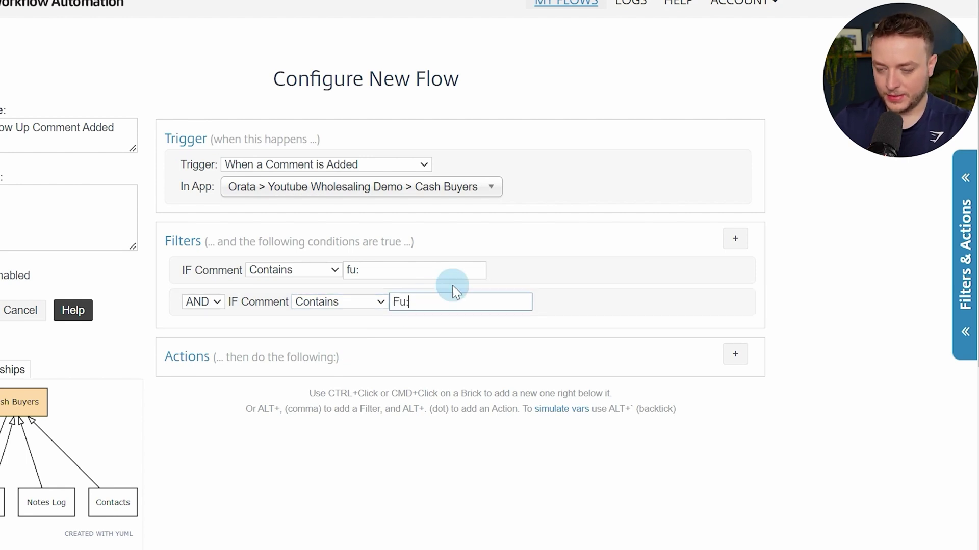
text(Fu:)
click(196, 302)
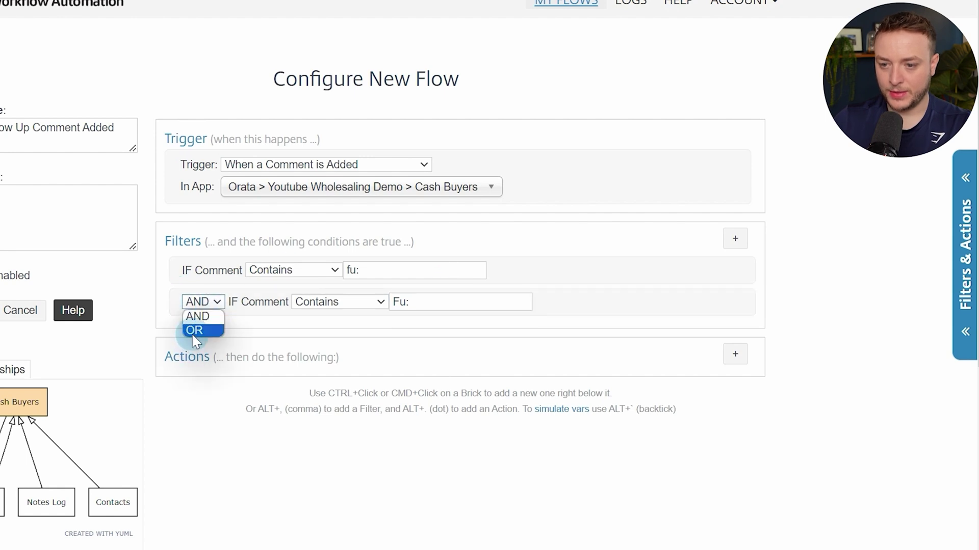
click(195, 328)
Add a third OR comment filter, Contains 'FU:', then delete one trial filter
click(735, 239)
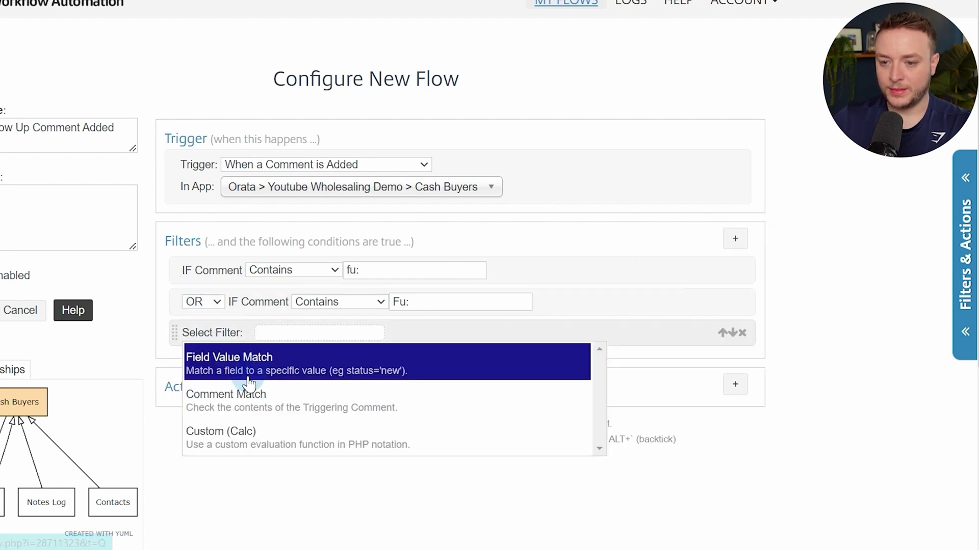
click(242, 393)
click(219, 333)
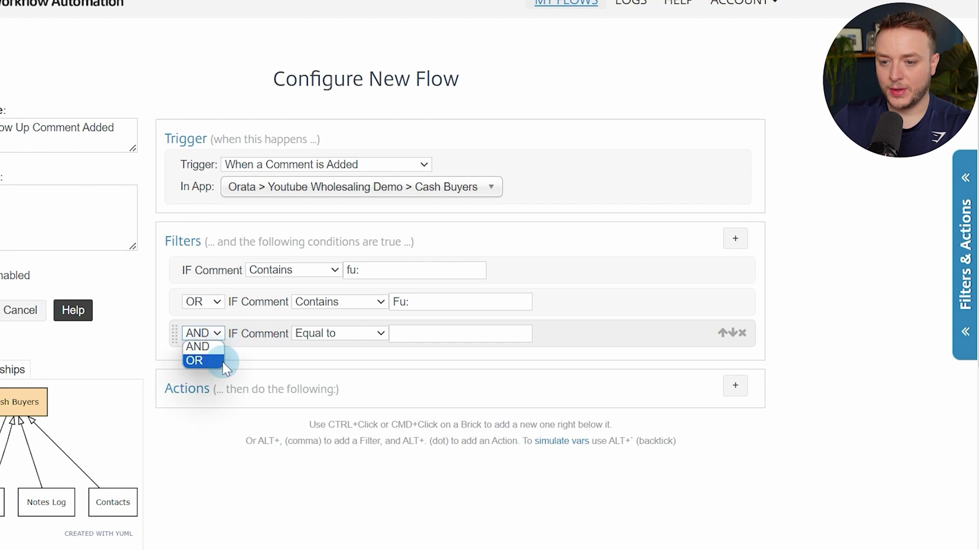
click(218, 359)
click(296, 337)
click(316, 373)
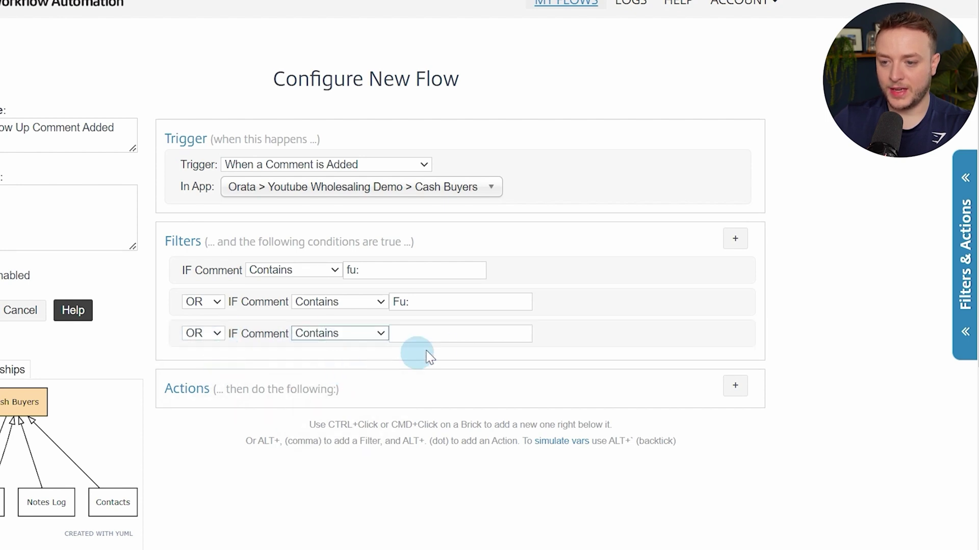
click(450, 333)
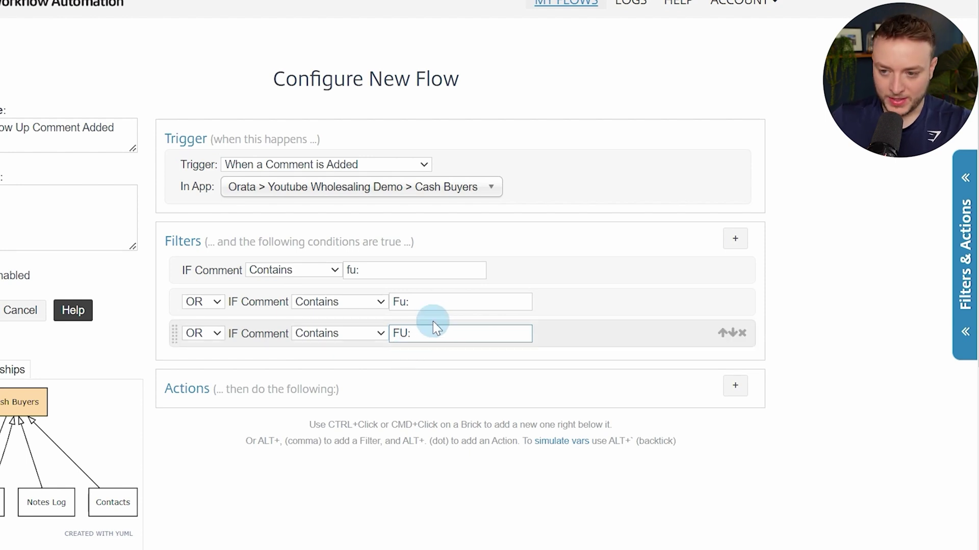
click(742, 270)
Delete the last trial filter and paste the substr/str_replace/strtolower expression into a new Custom (Calc) filter
click(742, 270)
click(742, 270)
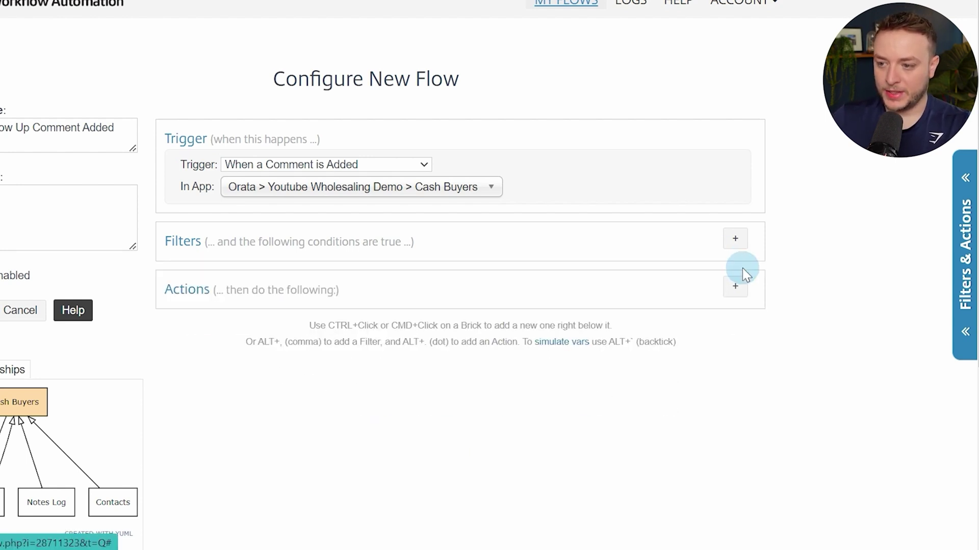
click(733, 240)
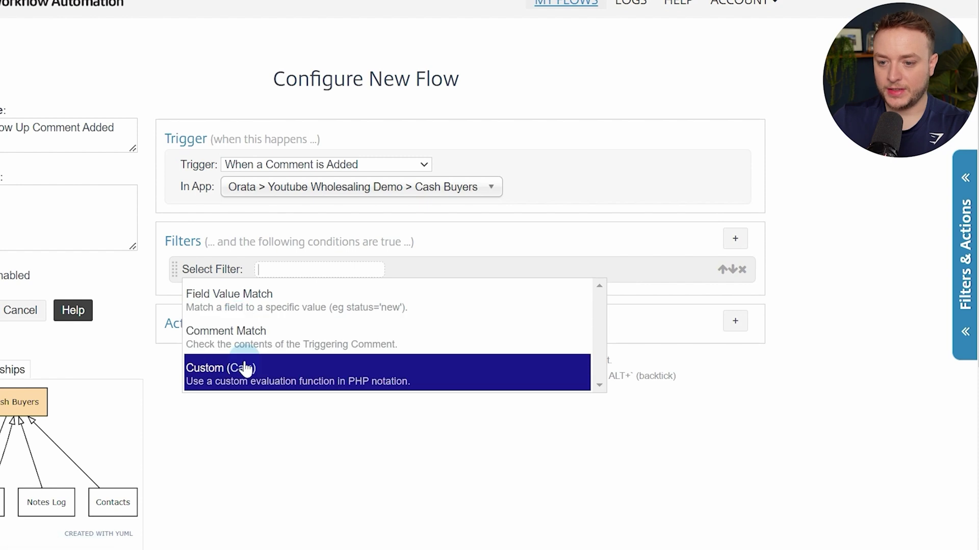
click(275, 368)
click(329, 287)
key(ctrl+v)
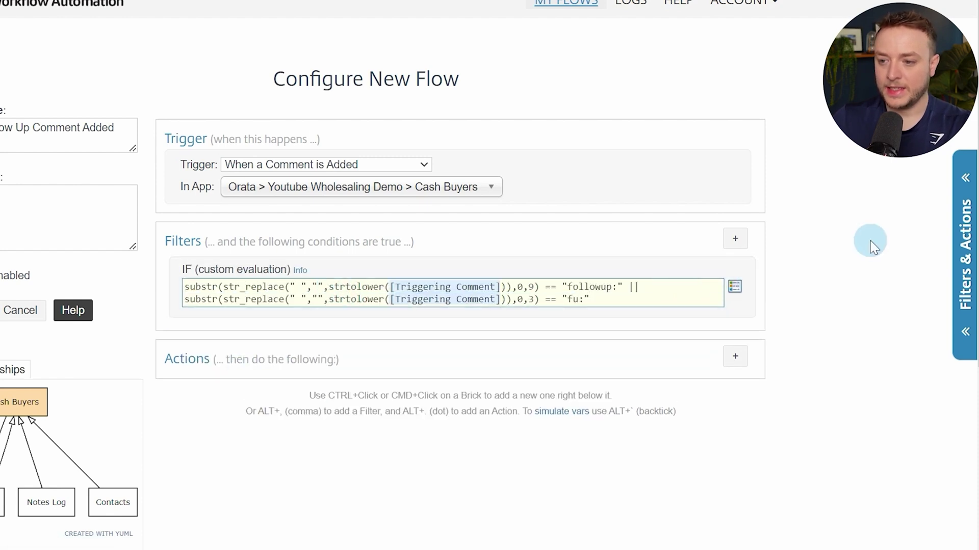
Highlight the lowercase conversion and the fu: match text to explain the expression
drag(219, 287, 502, 295)
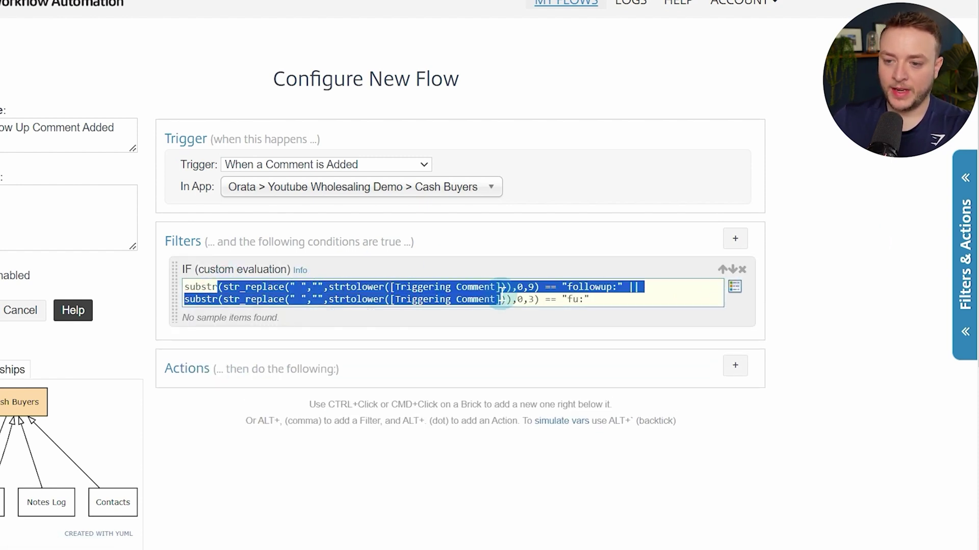
click(496, 294)
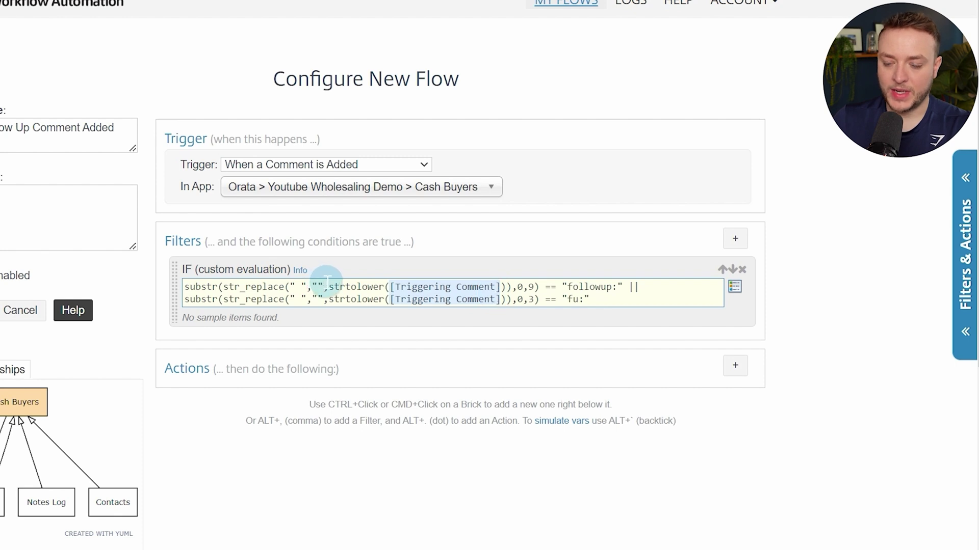
drag(334, 287, 610, 283)
click(506, 287)
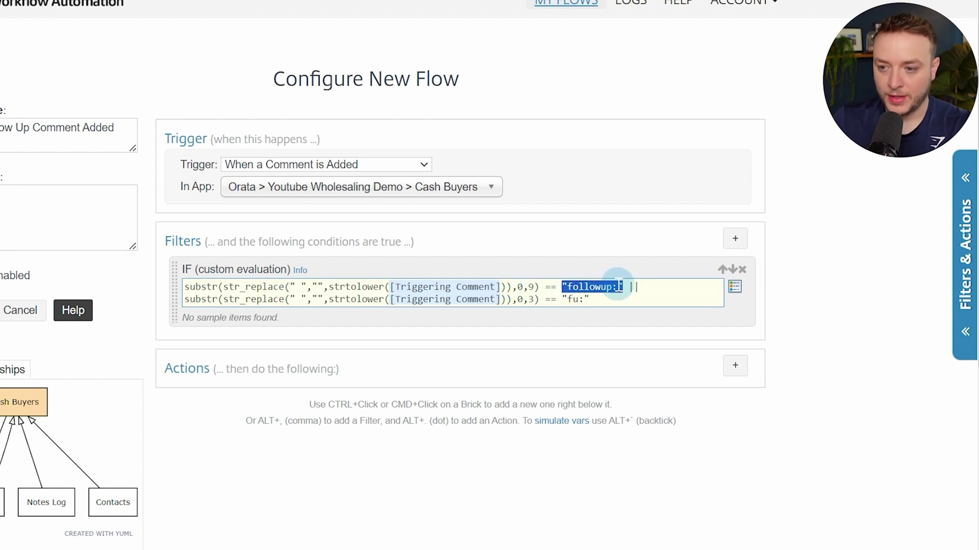
drag(551, 299, 580, 298)
click(580, 300)
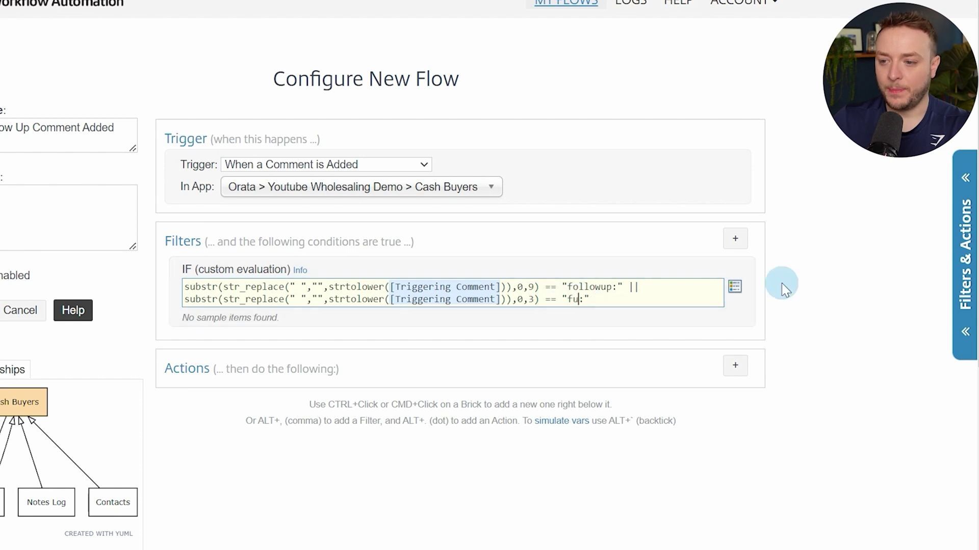
click(798, 267)
scroll(776, 308, down, 2)
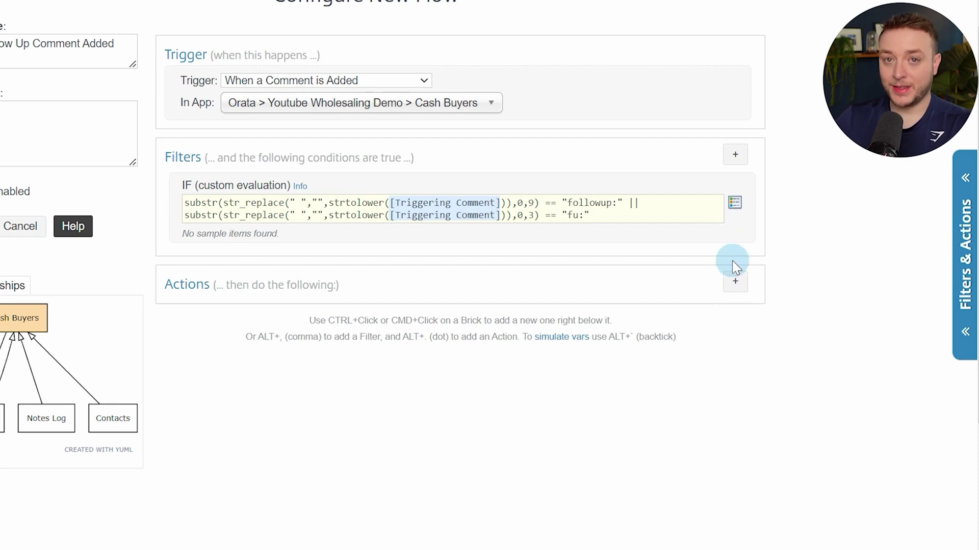
Add a Search for Item(s) action targeting the Team Members app
click(734, 283)
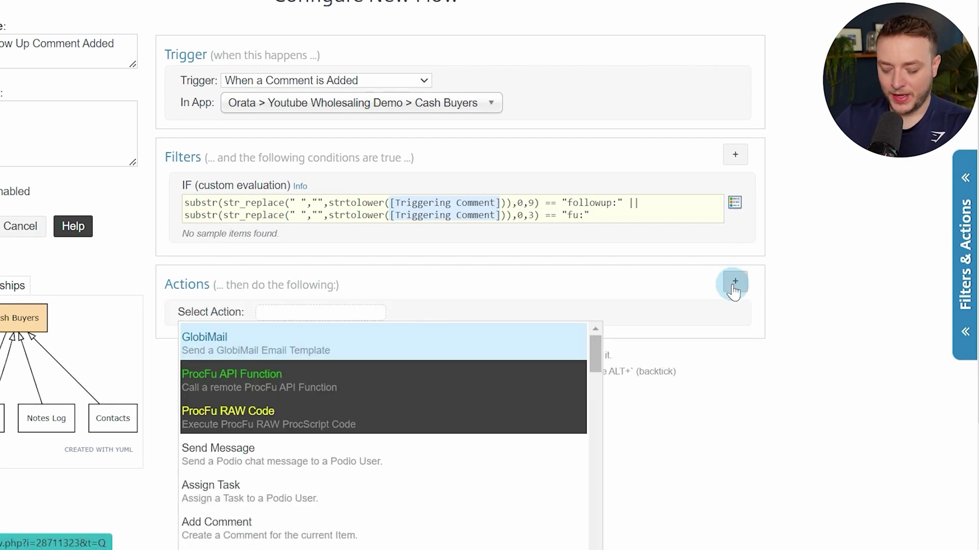
text(sear)
key(Return)
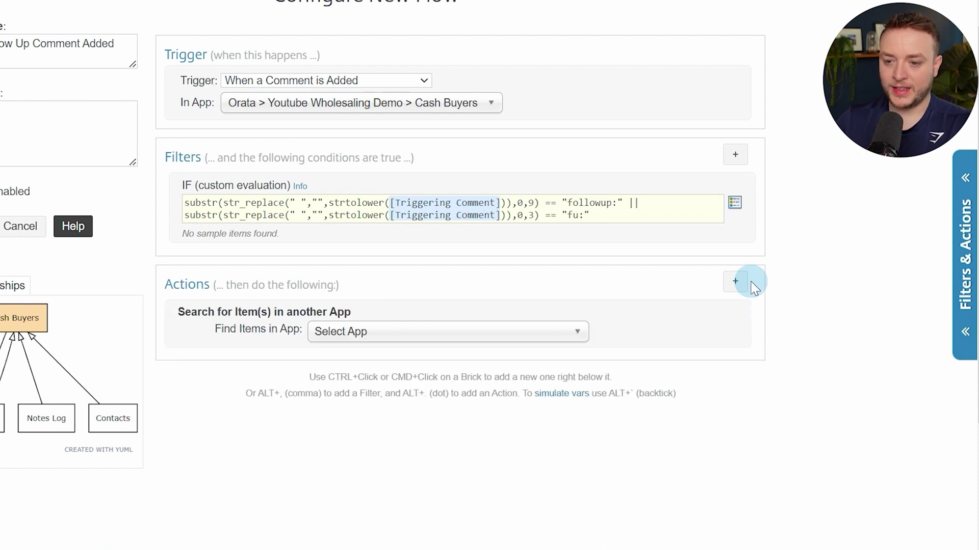
text(team)
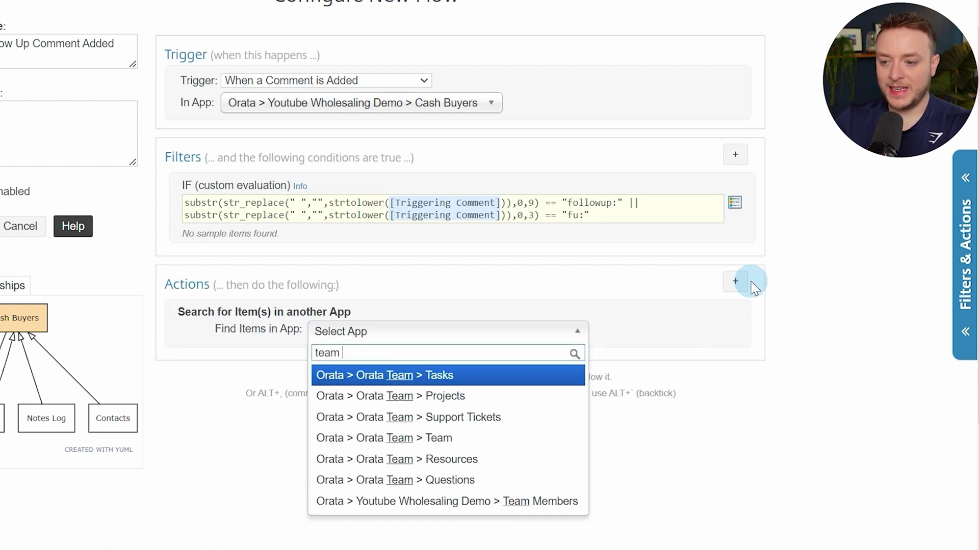
text( mem)
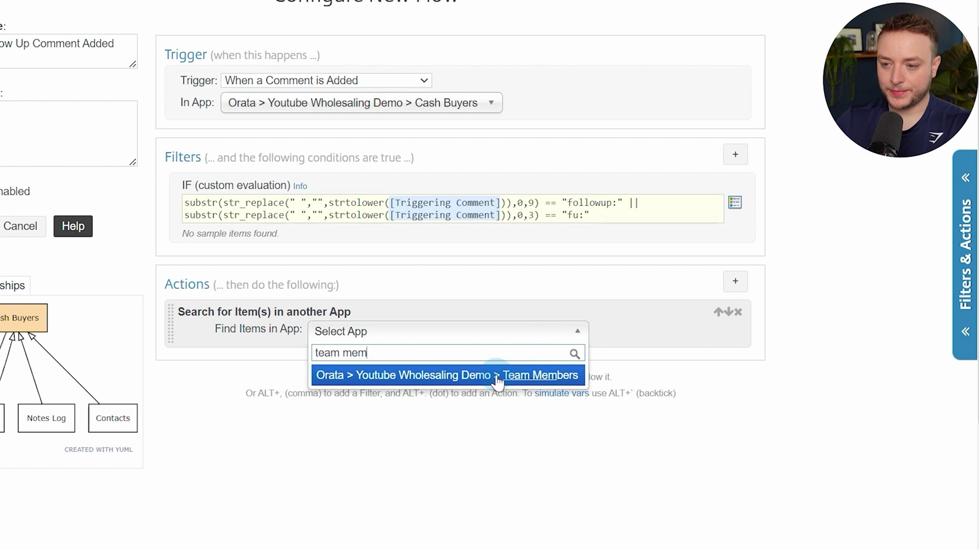
click(463, 384)
Match Members Name Equal to the [Comment Creator Name] token
click(347, 352)
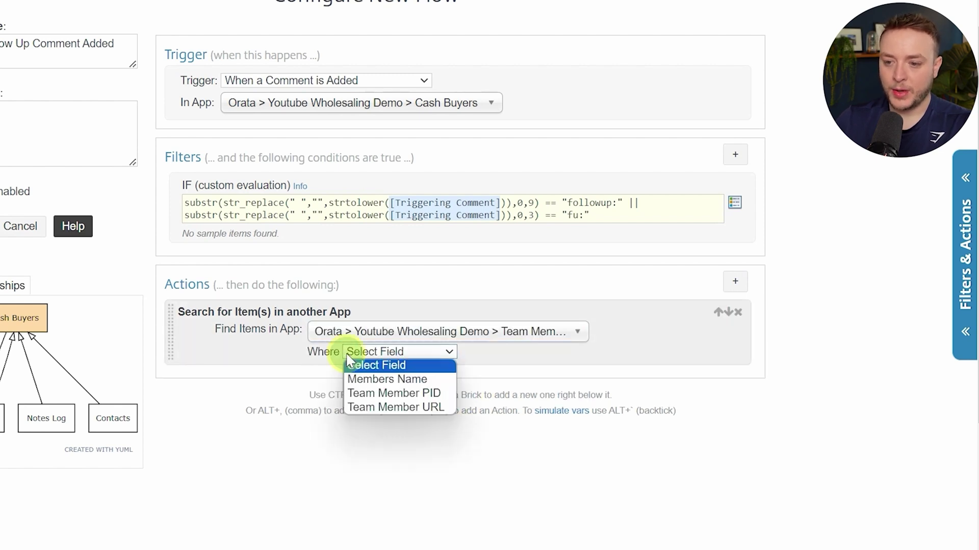
click(369, 383)
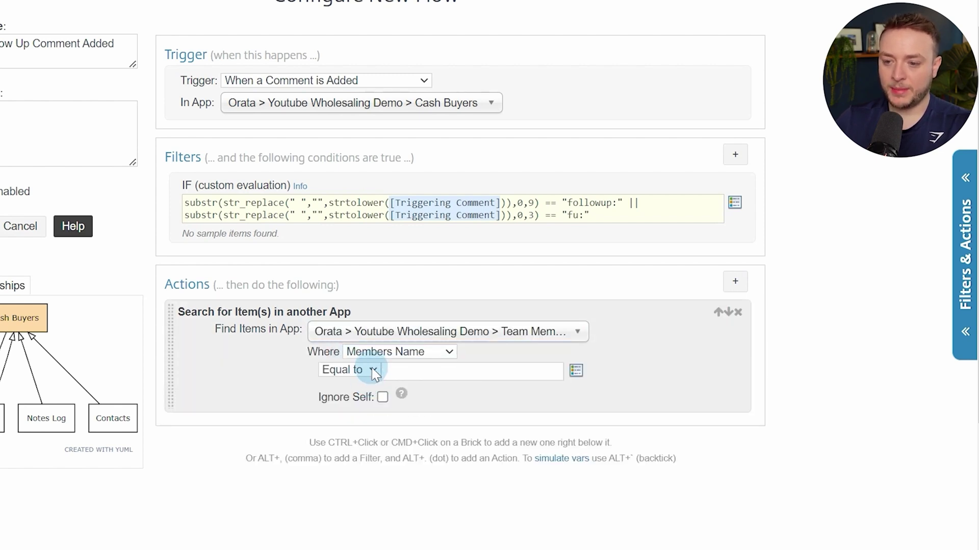
click(412, 371)
text(comme)
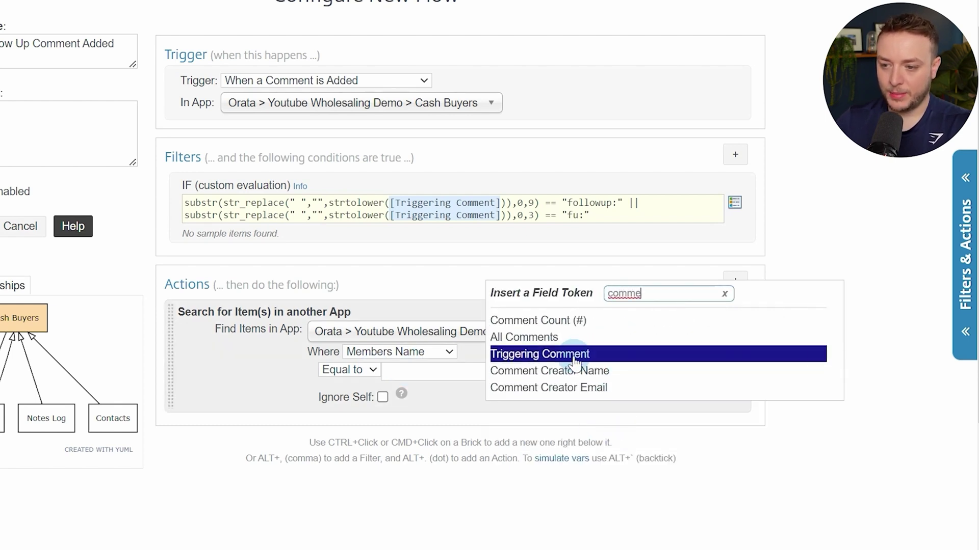
click(614, 377)
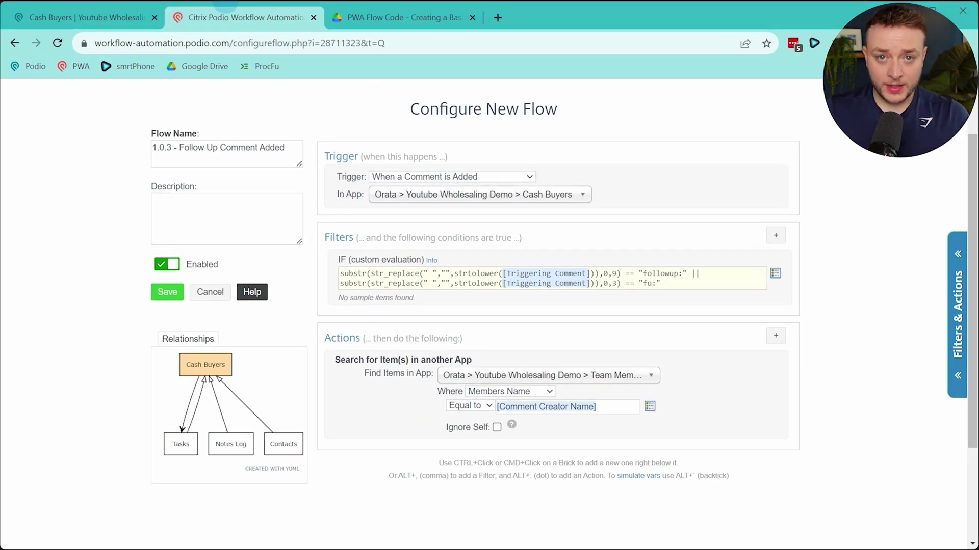
In Podio, review the Team Members app's two member cards and the 123 Main St seller lead
click(122, 14)
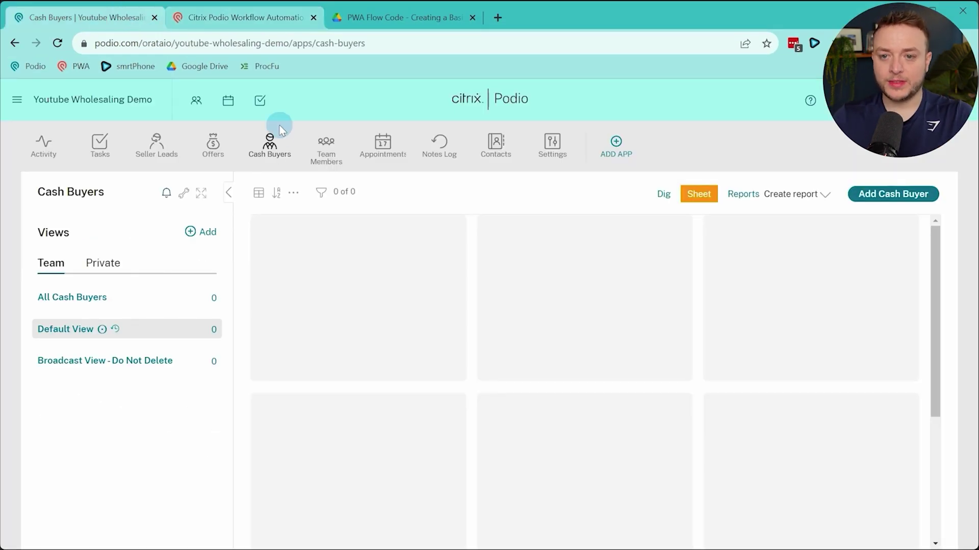
click(336, 164)
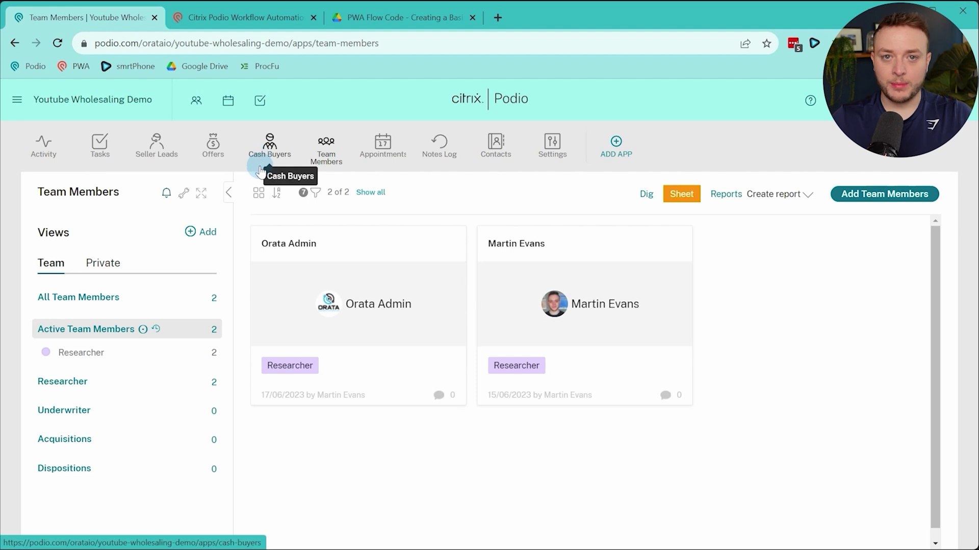
click(155, 146)
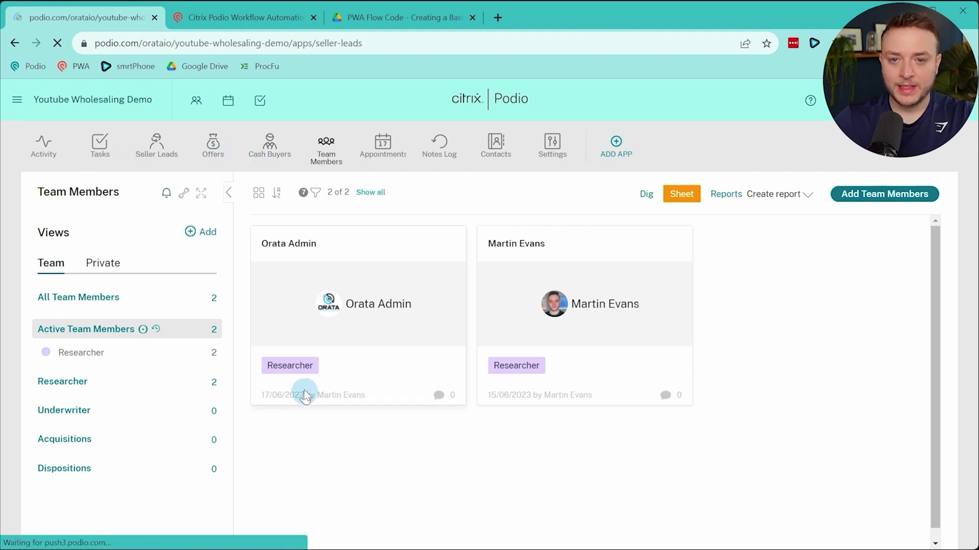
click(292, 250)
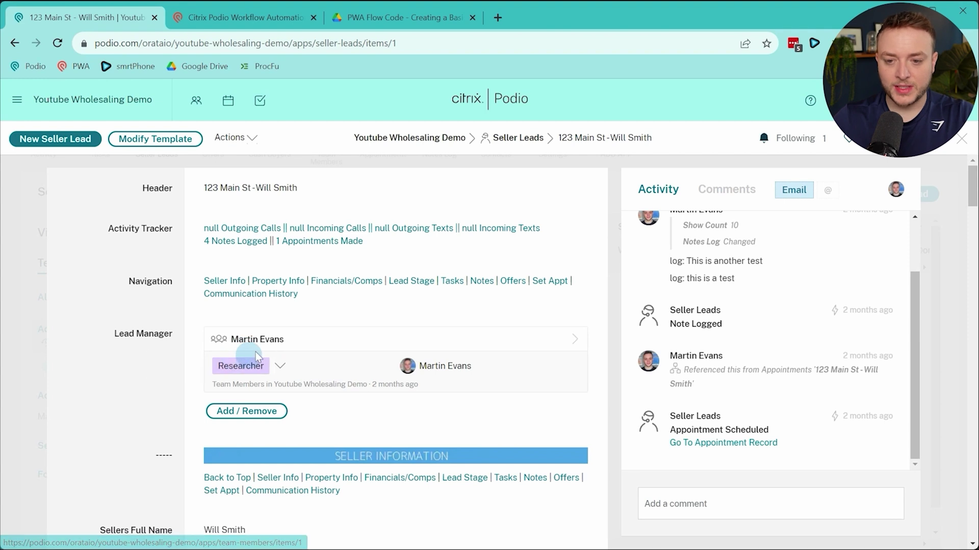
click(299, 345)
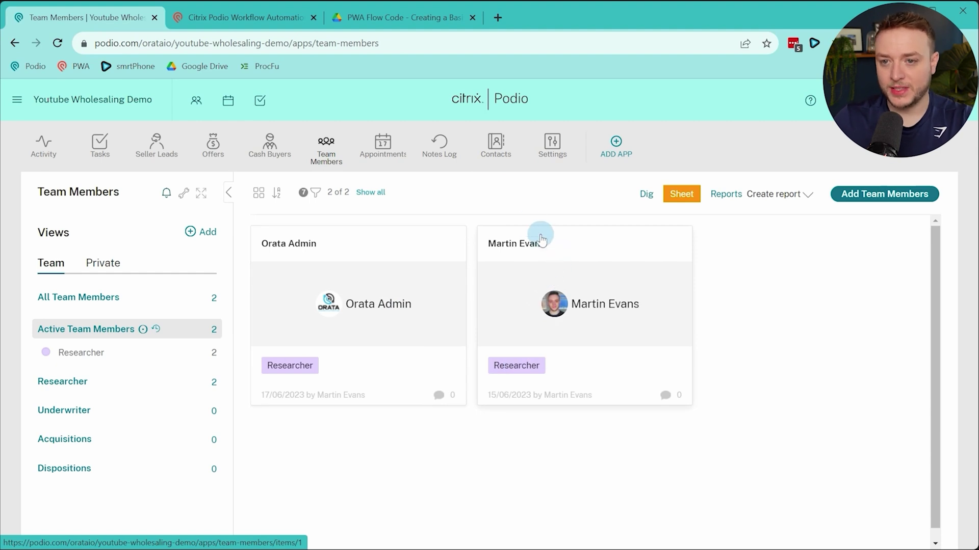
click(293, 26)
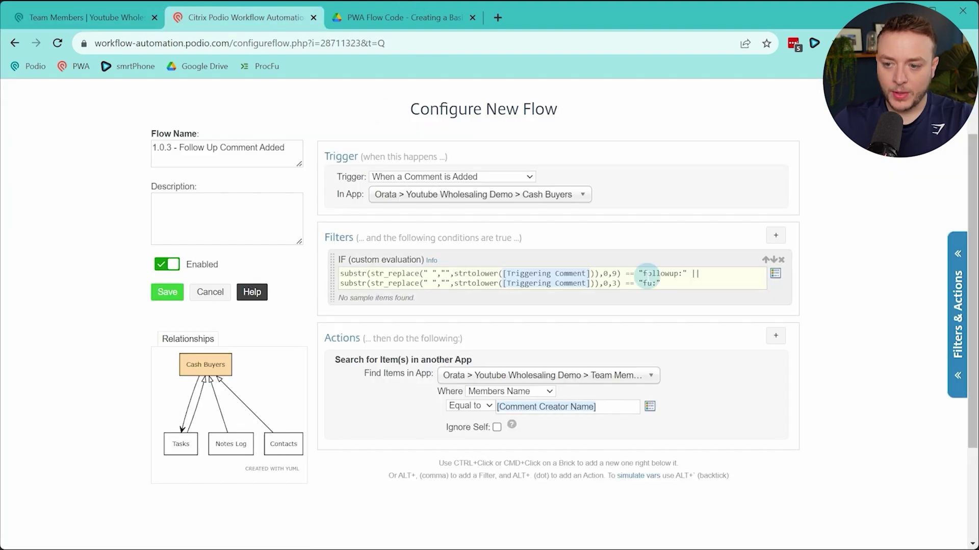
Add a sanity check after the Team Members search: [(Ref Team Members) Podio Item ID] == ""
scroll(586, 286, down, 4)
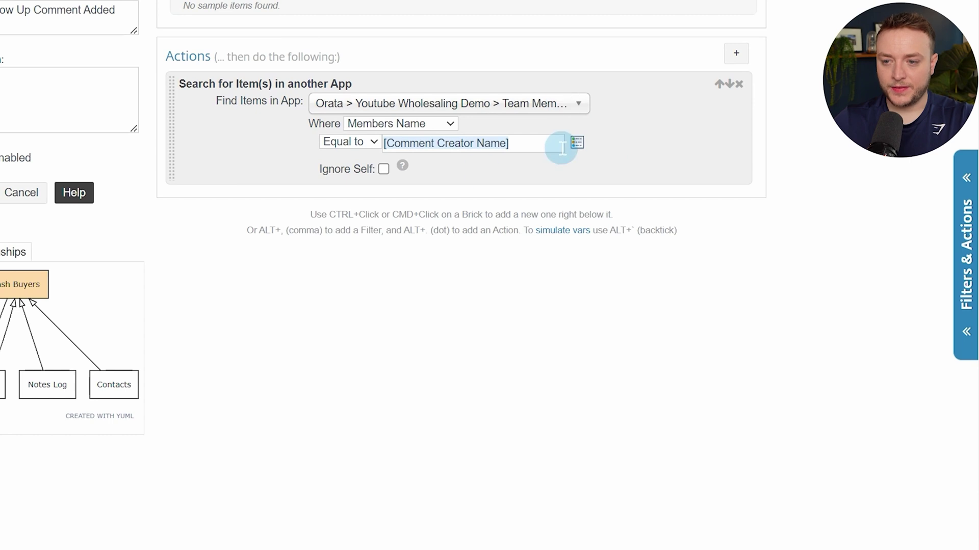
key(alt+period)
text(san)
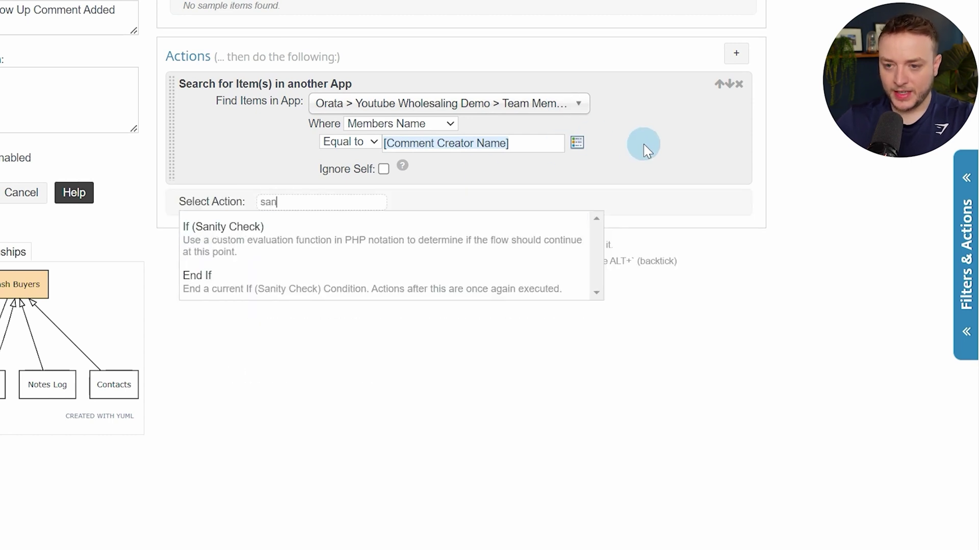
key(Return)
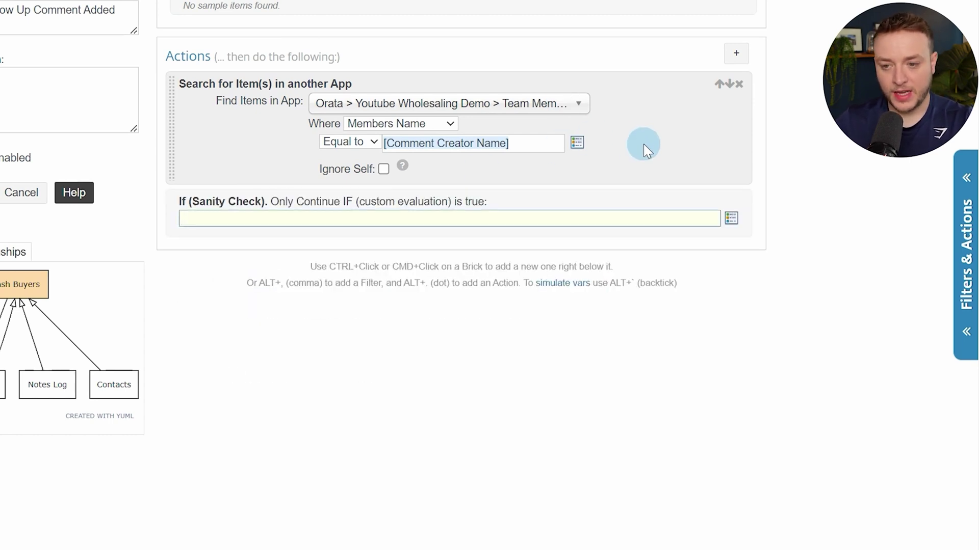
key(bracketleft)
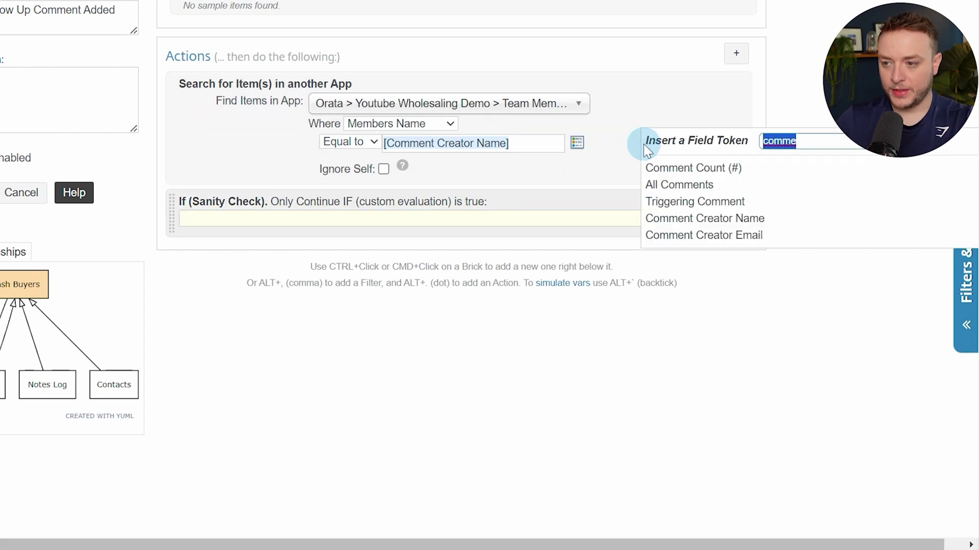
text(podio ite)
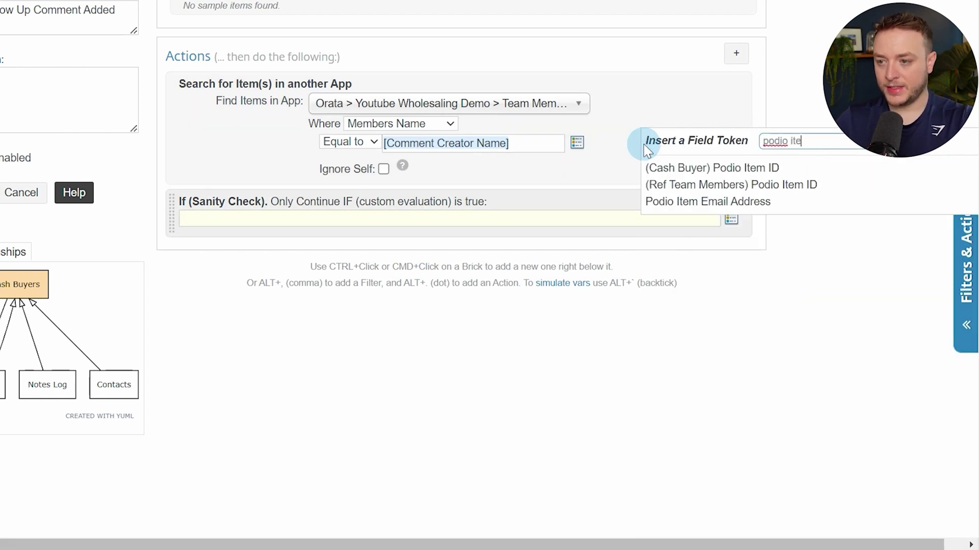
text(m)
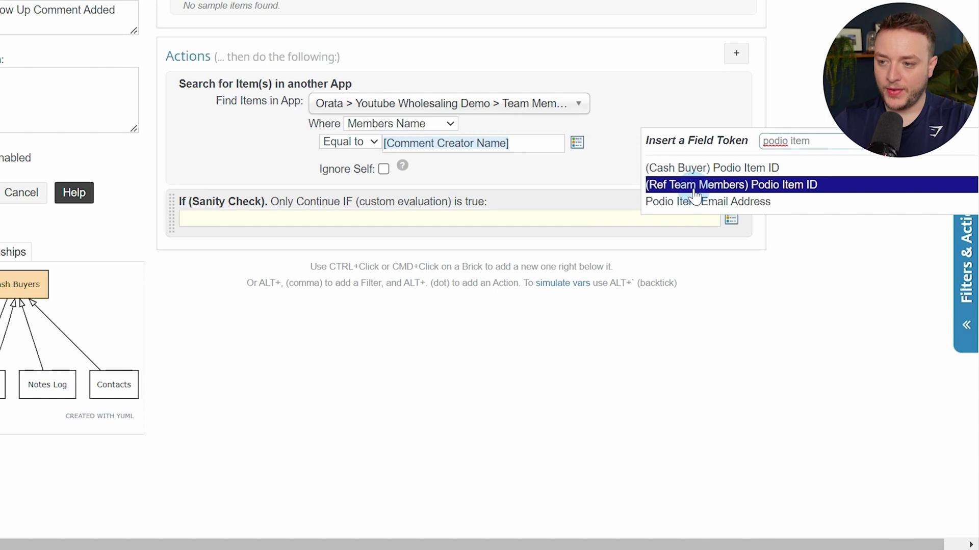
click(847, 190)
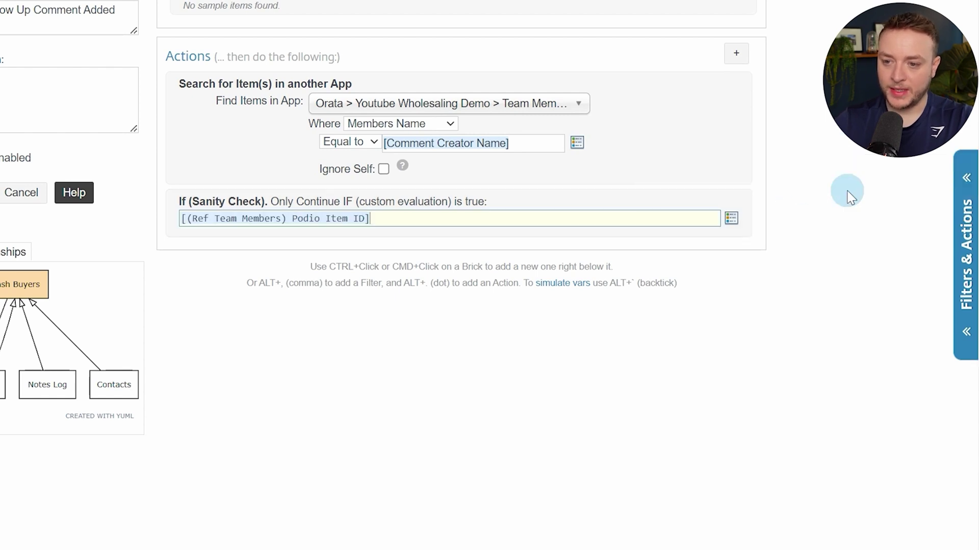
text(== "")
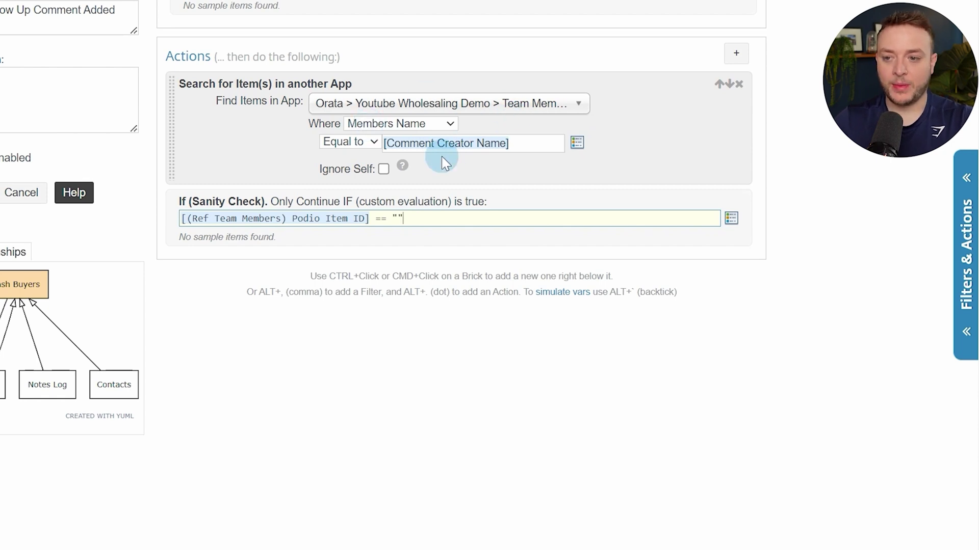
Add a comment: '**Unable to find a team member with the name [Comment Creator Name] in the team member app. Please add them'
ctrl+click(455, 234)
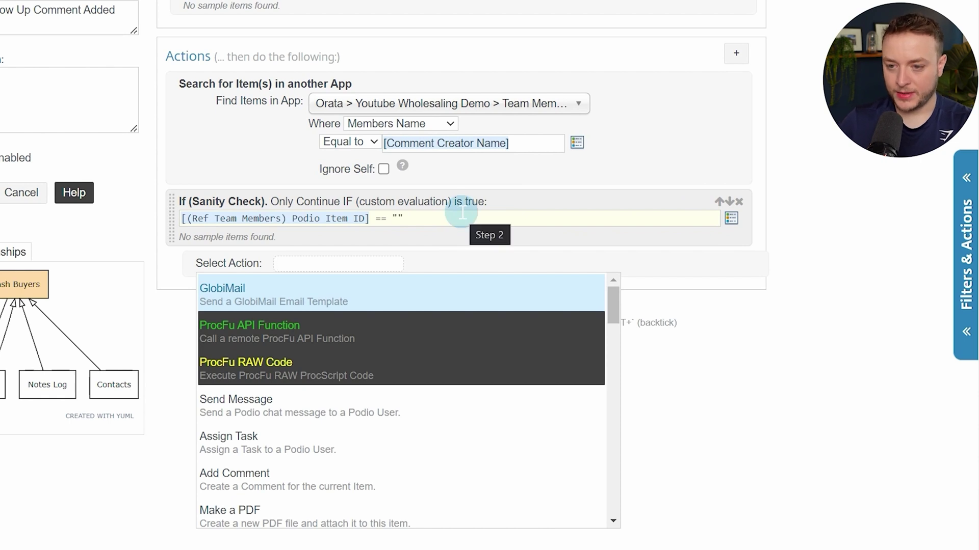
text(comm)
key(Return)
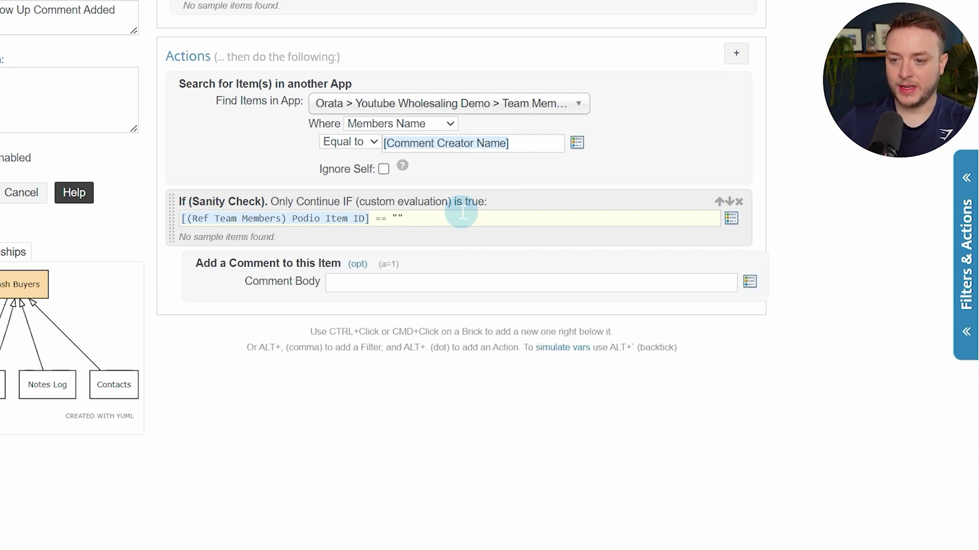
text(**)
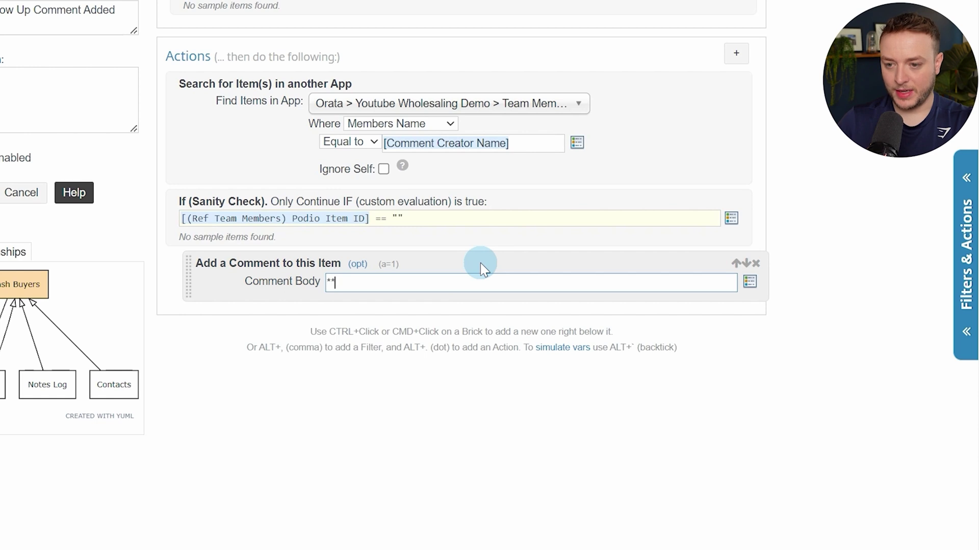
text(Unable to )
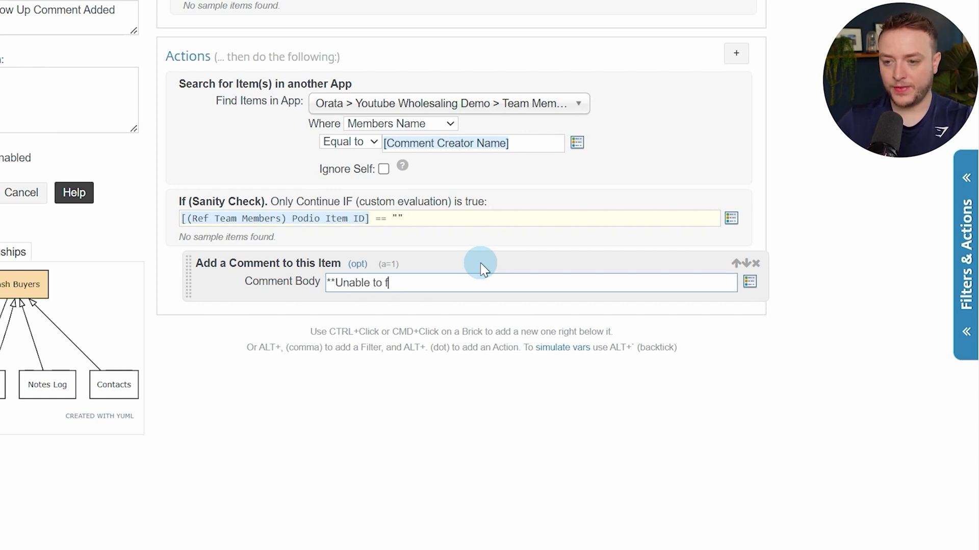
text(find a team me)
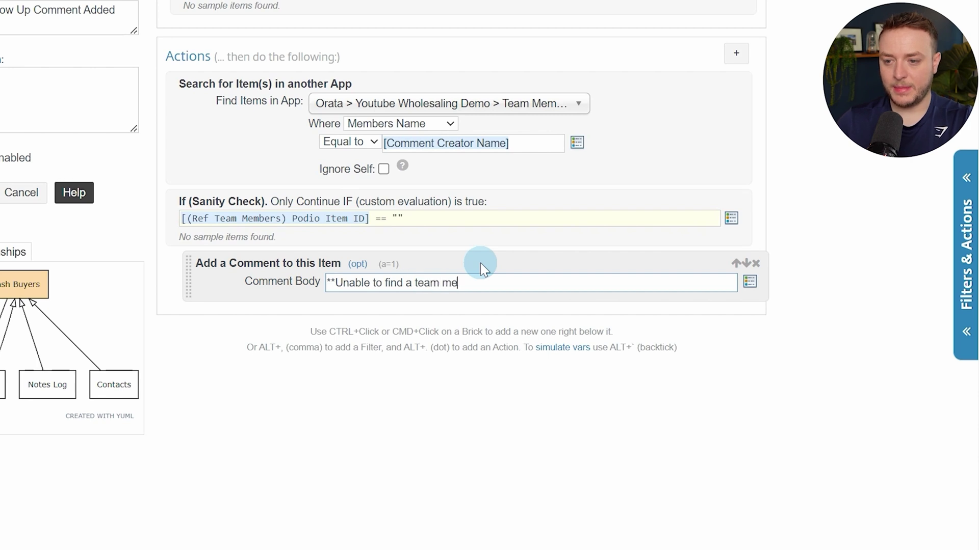
text(mber with the name)
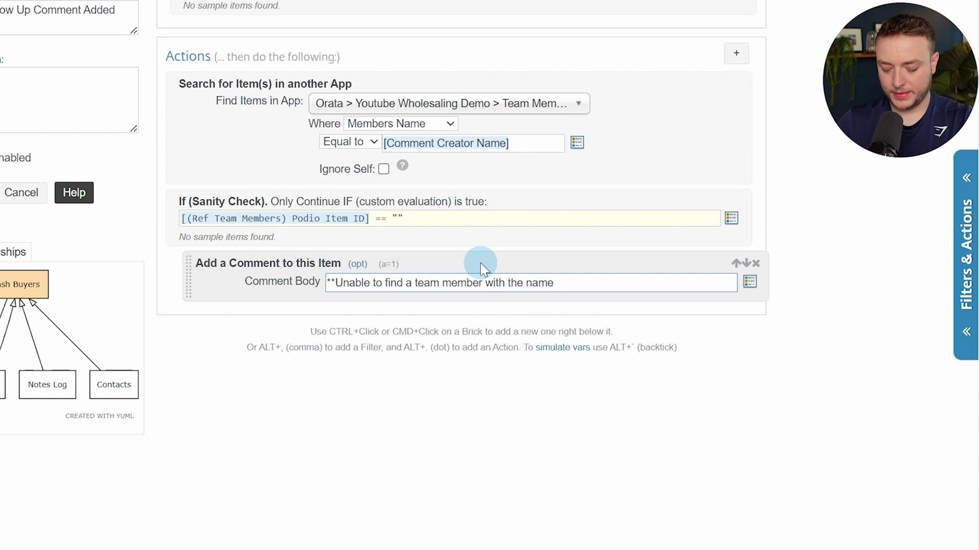
key(alt+slash)
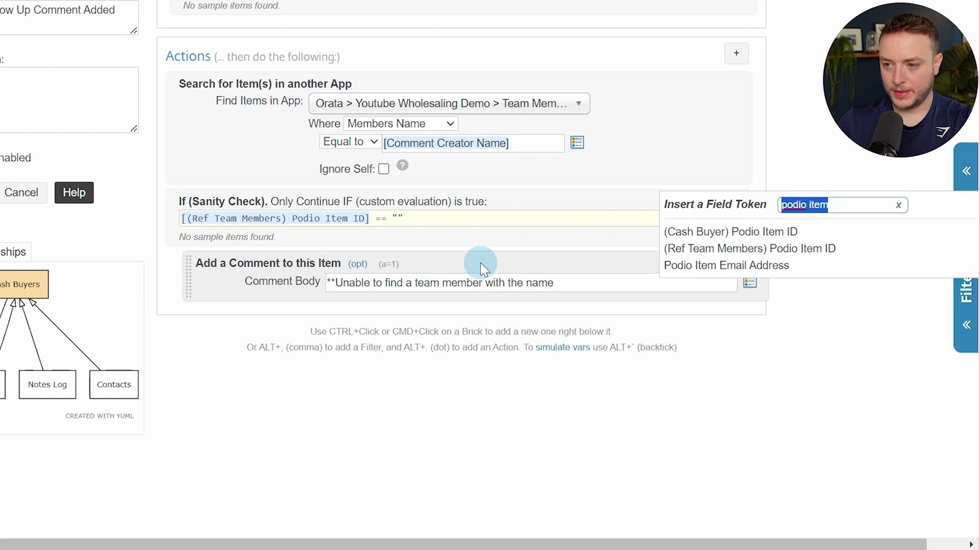
text(comme)
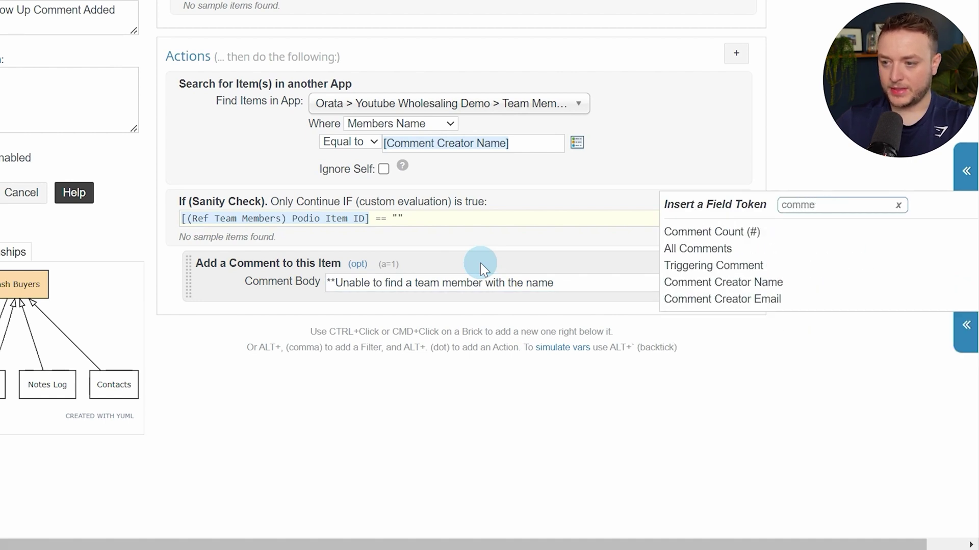
key(Down)
key(Down)
key(Down)
key(Return)
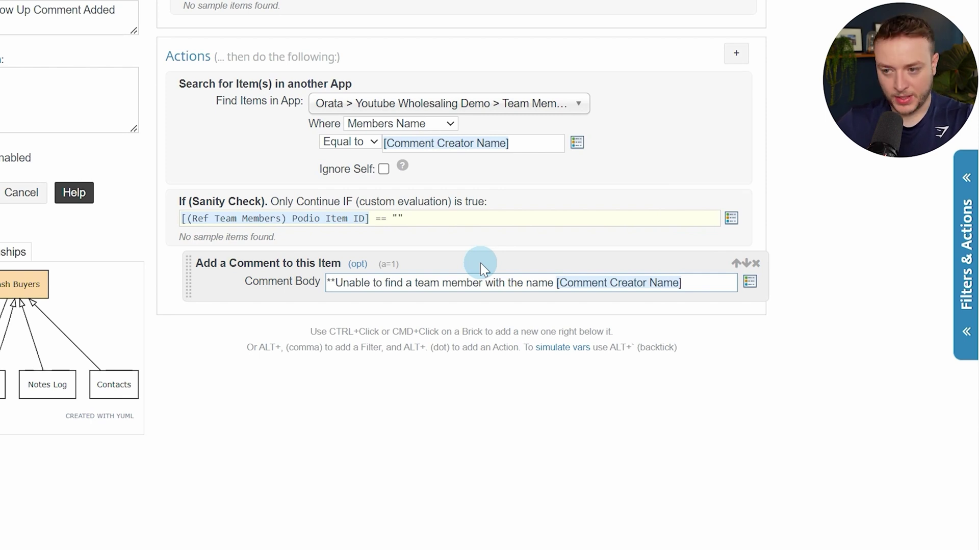
text(in the te)
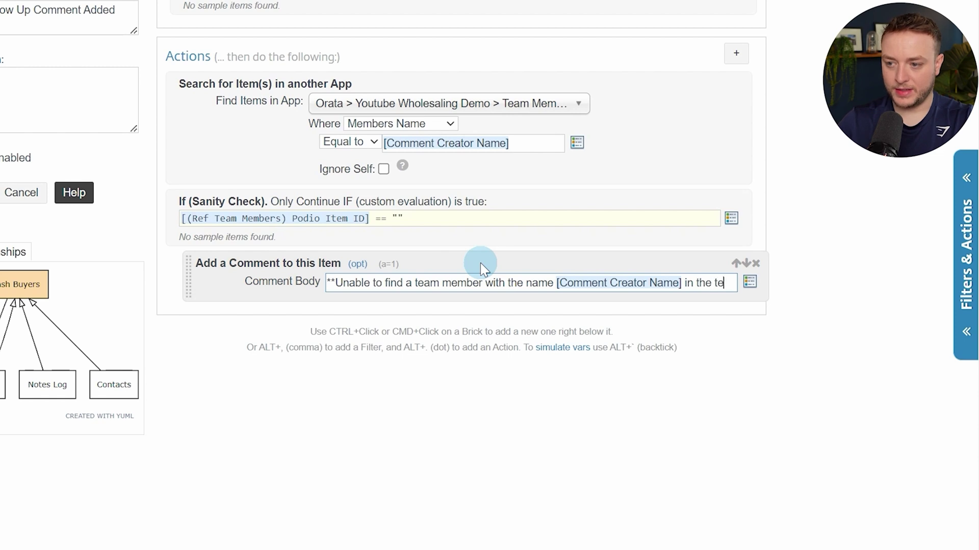
text(am member)
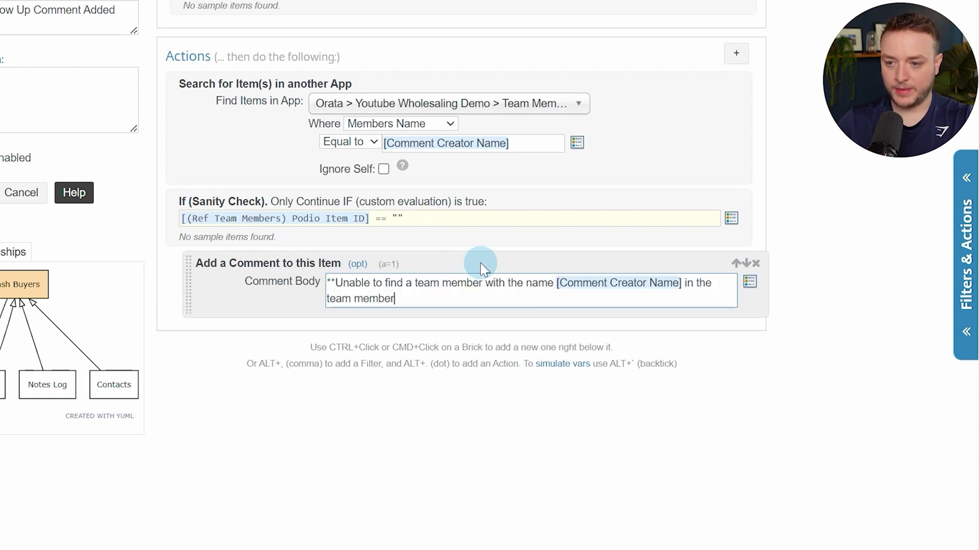
text( app. Plea)
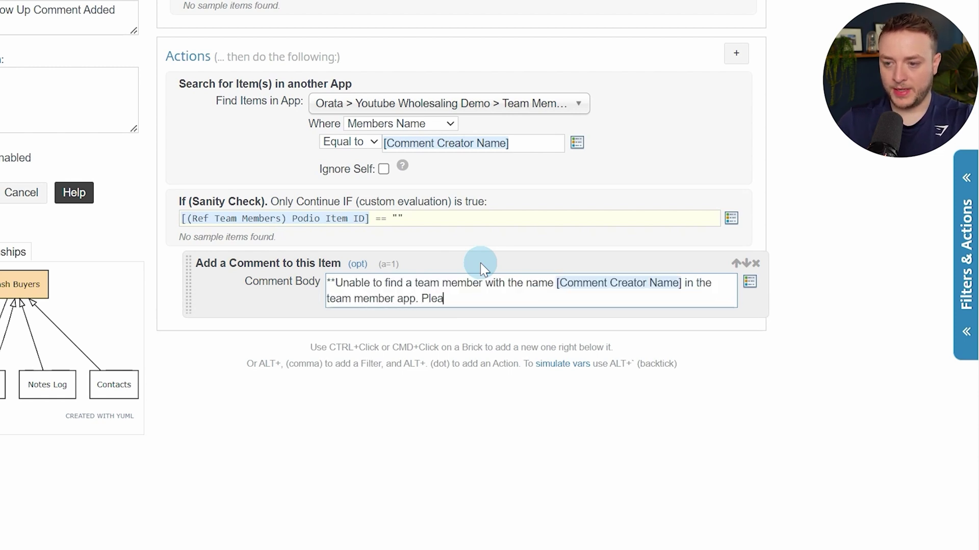
text(se add them)
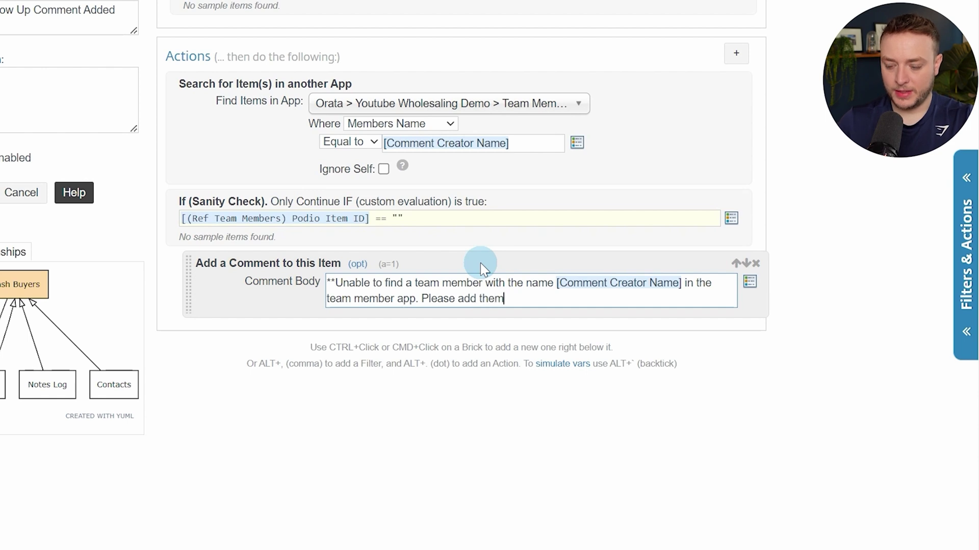
click(284, 296)
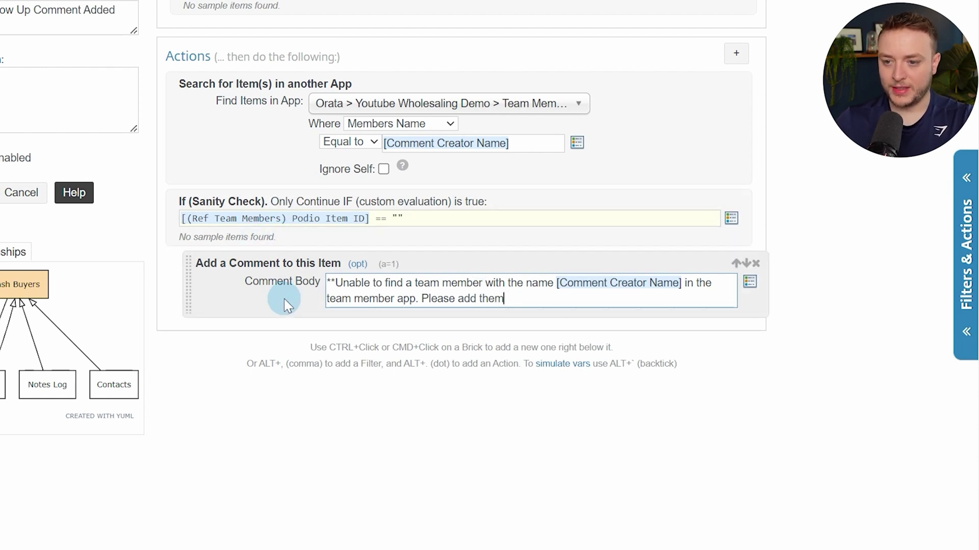
key(alt+period)
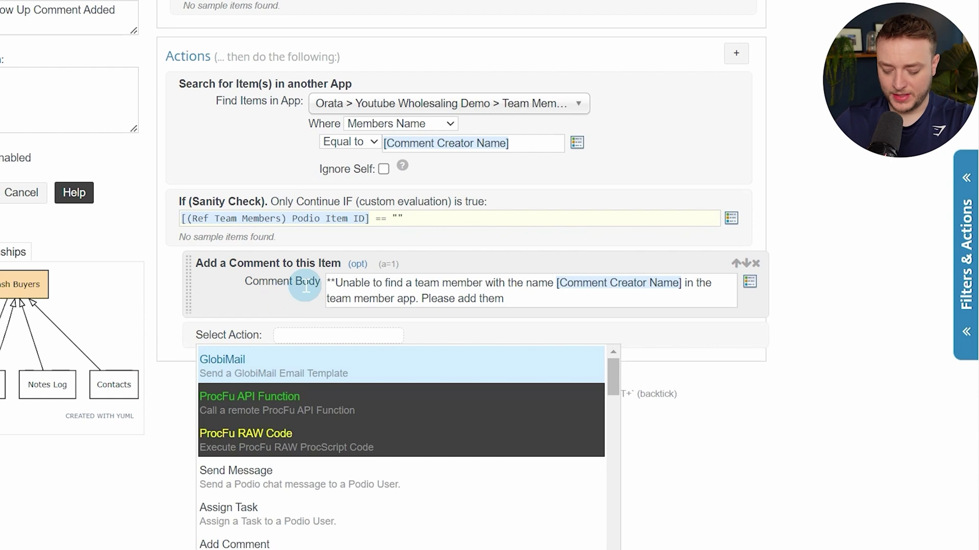
Add an End If step closing the sanity check after the missing-member comment
text(end if)
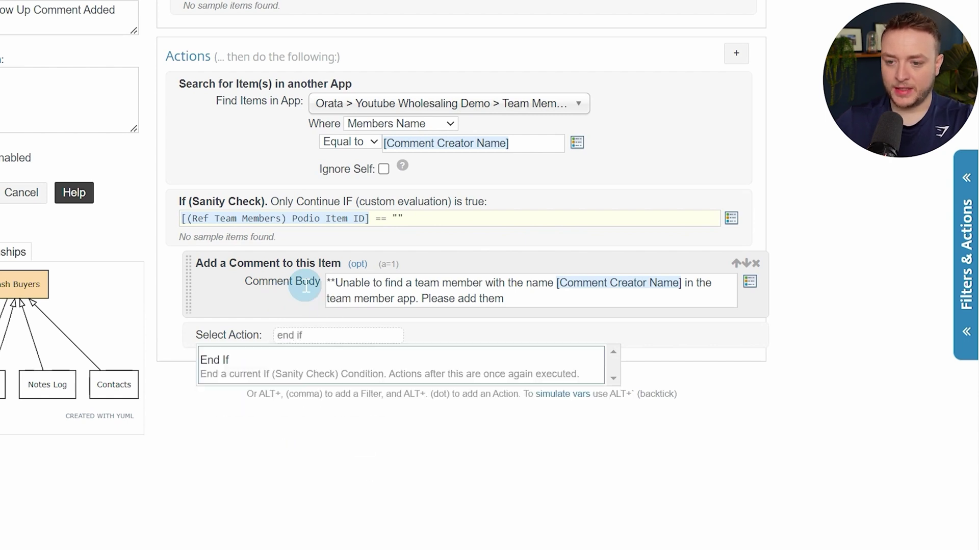
key(Return)
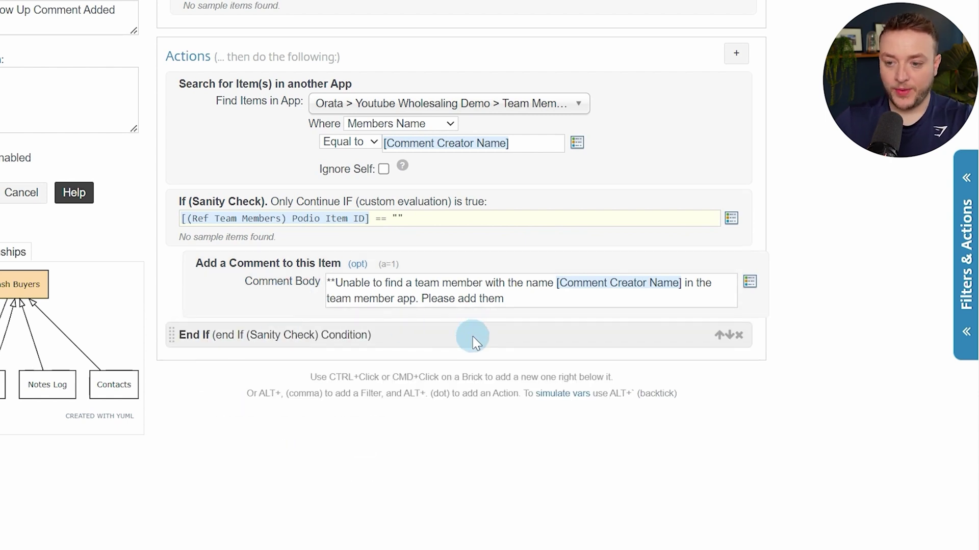
key(alt+period)
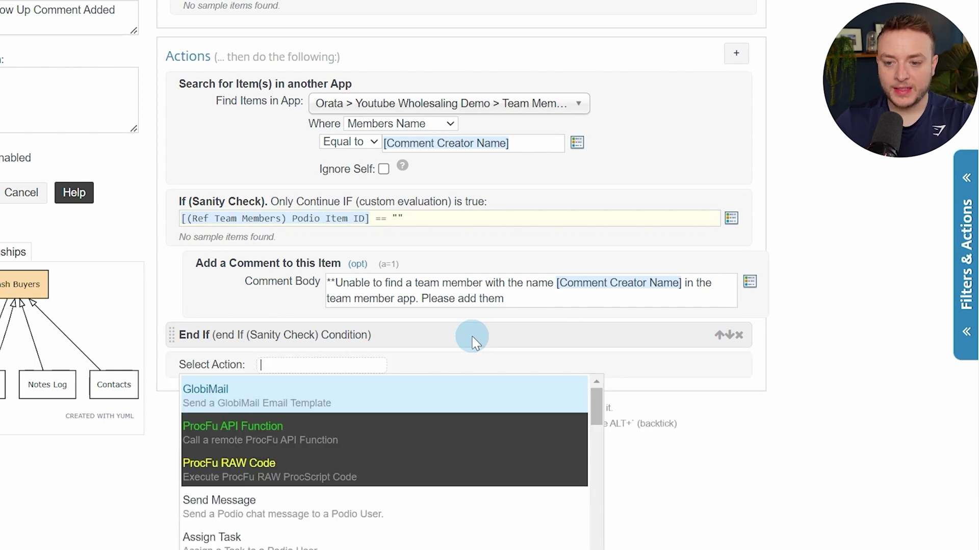
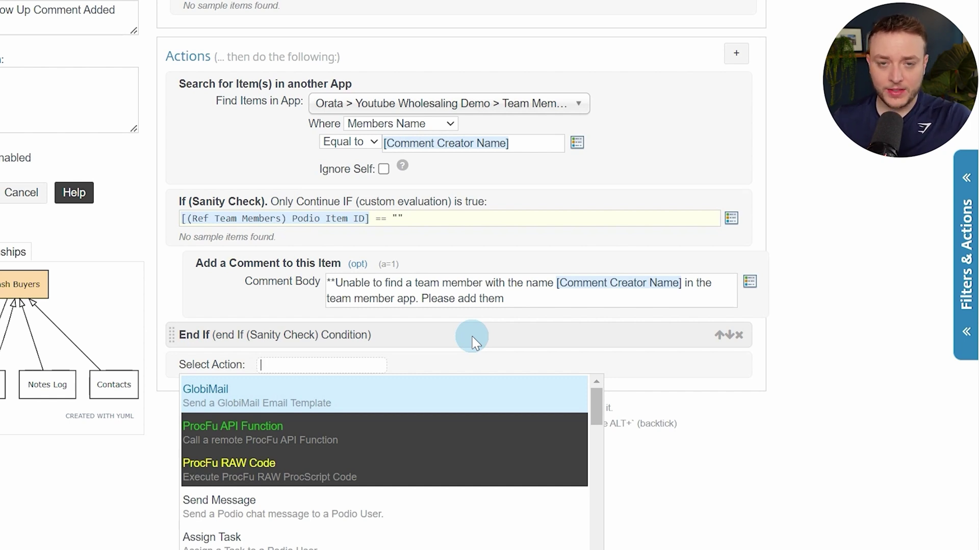
Add a Get Referenced Item(s) step fetching Tasks in REVERSE direction via the (Task) Related Item field
text(get re)
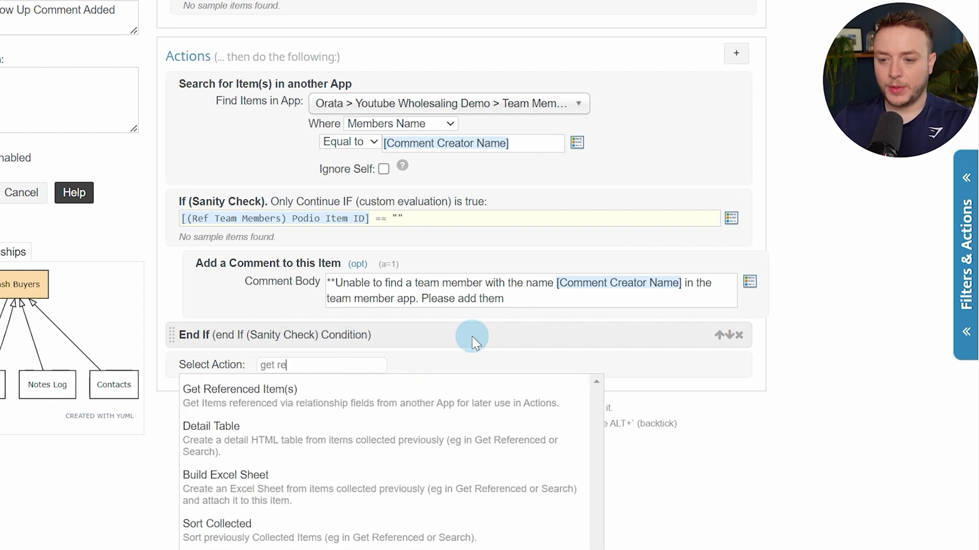
key(Return)
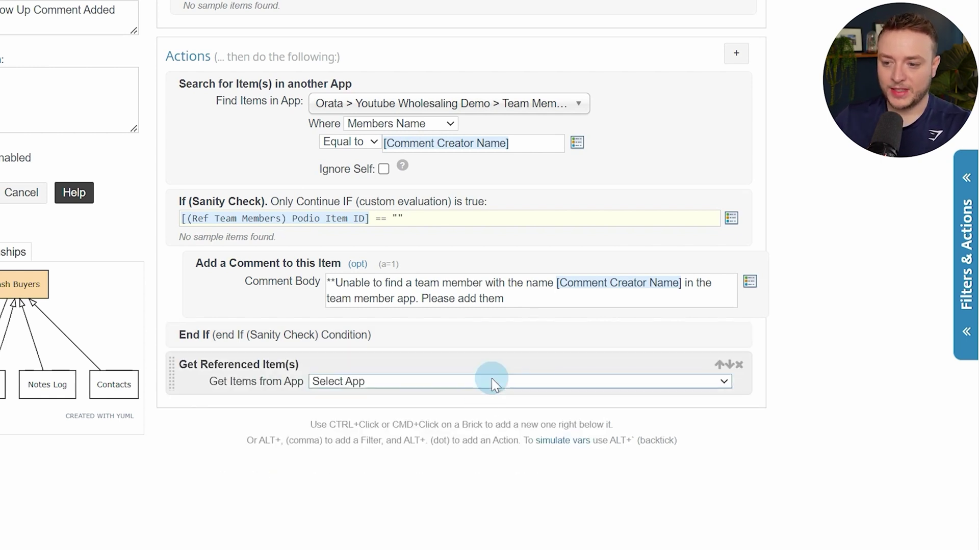
click(492, 382)
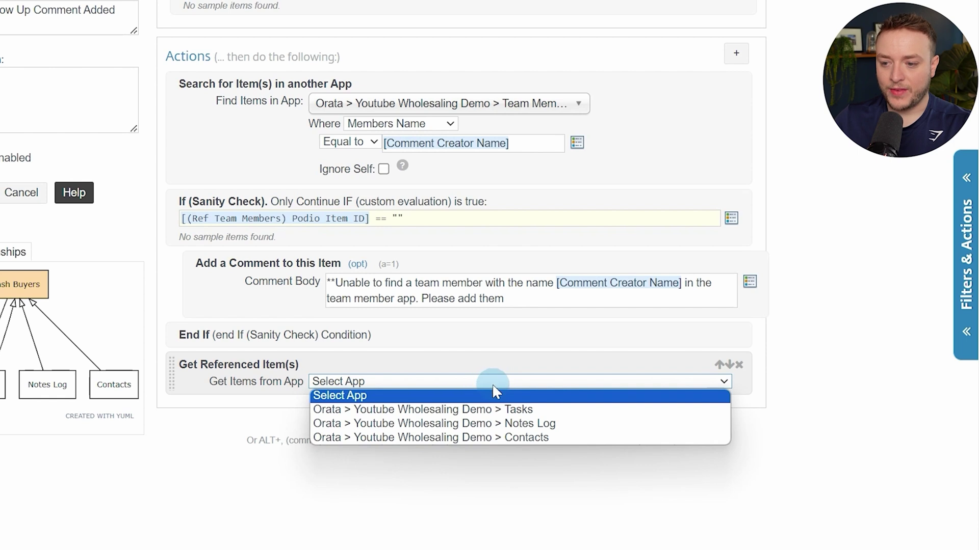
click(455, 411)
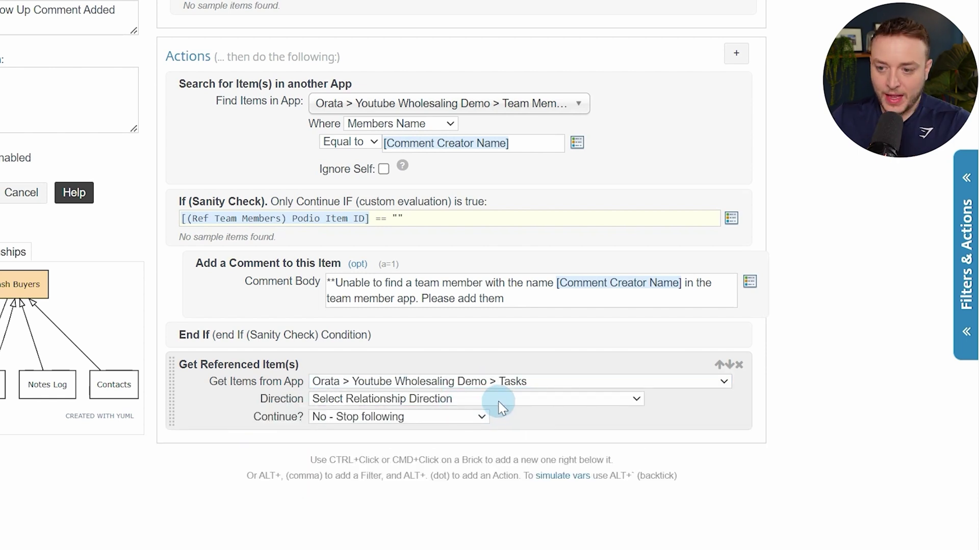
click(498, 399)
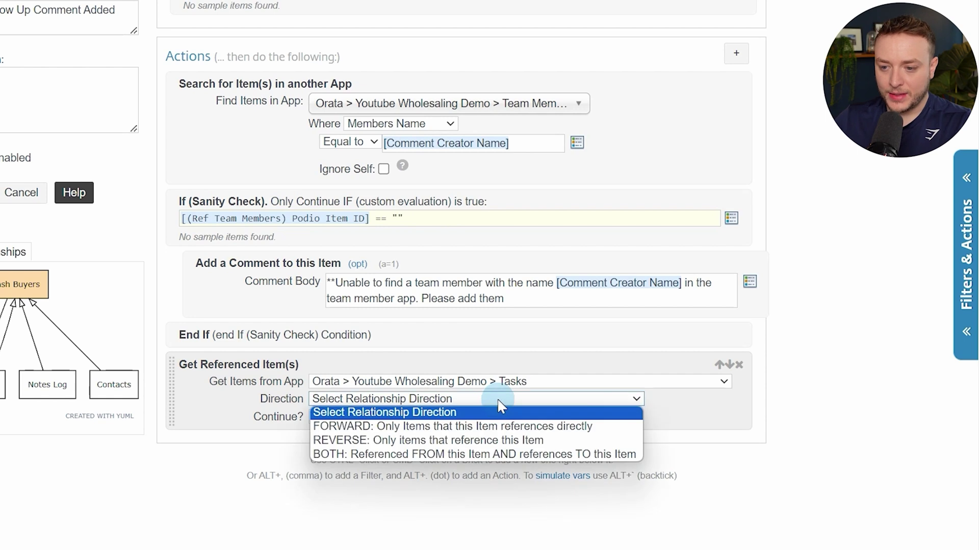
click(489, 442)
scroll(484, 439, down, 2)
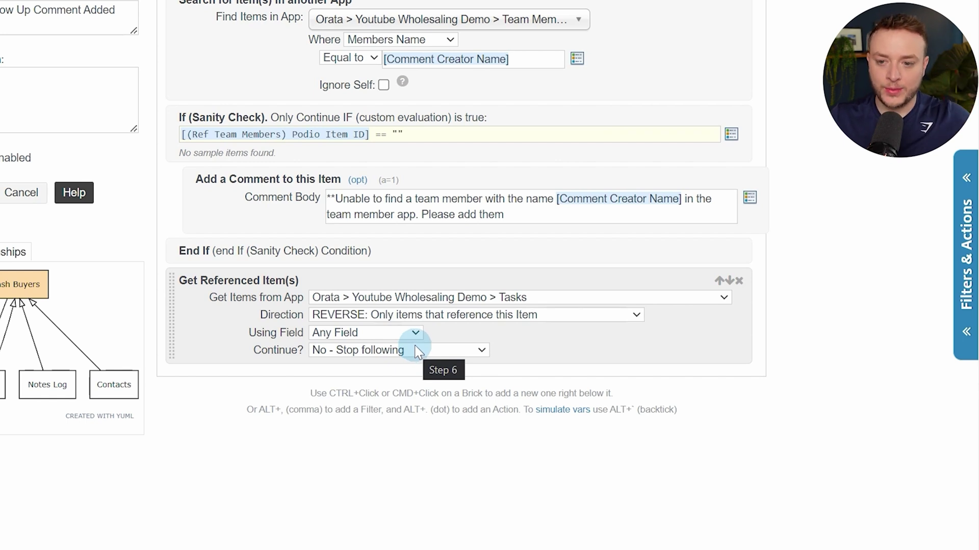
click(412, 333)
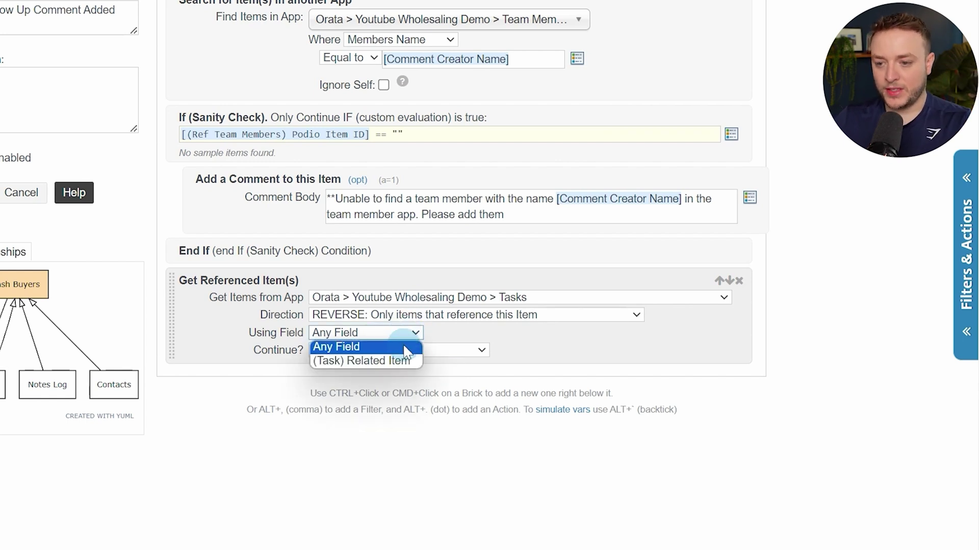
click(388, 361)
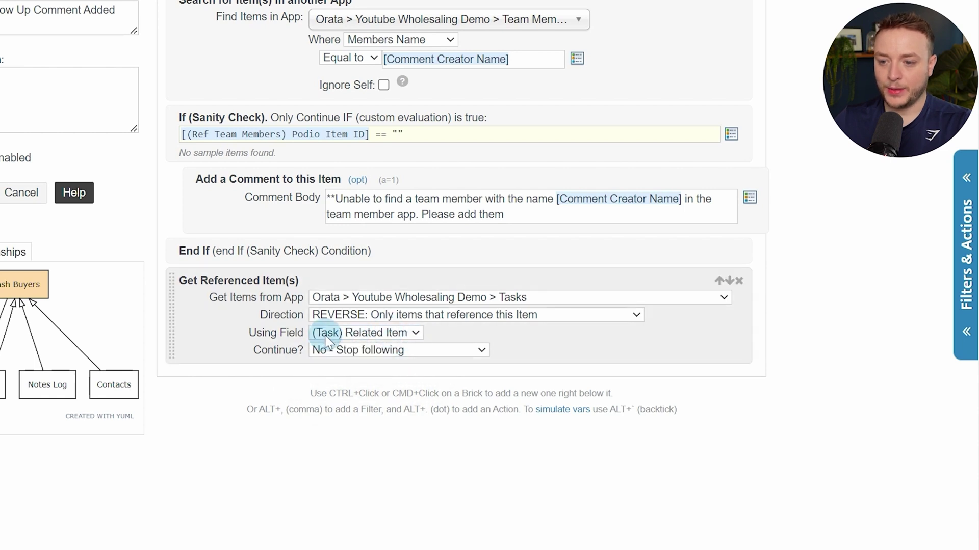
Check the 'Follow up with Lead' task's Related Item link to a seller lead, then return to the flow editor
click(114, 15)
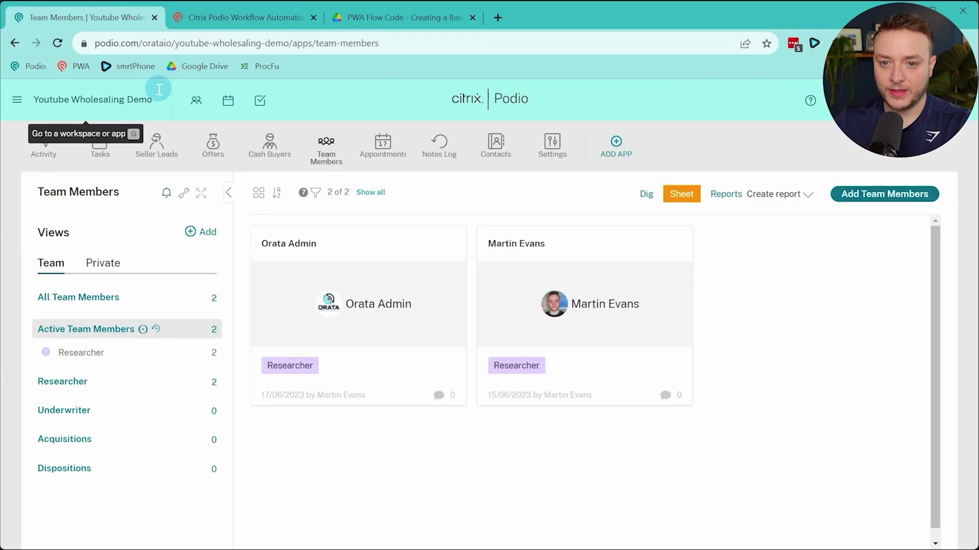
click(102, 141)
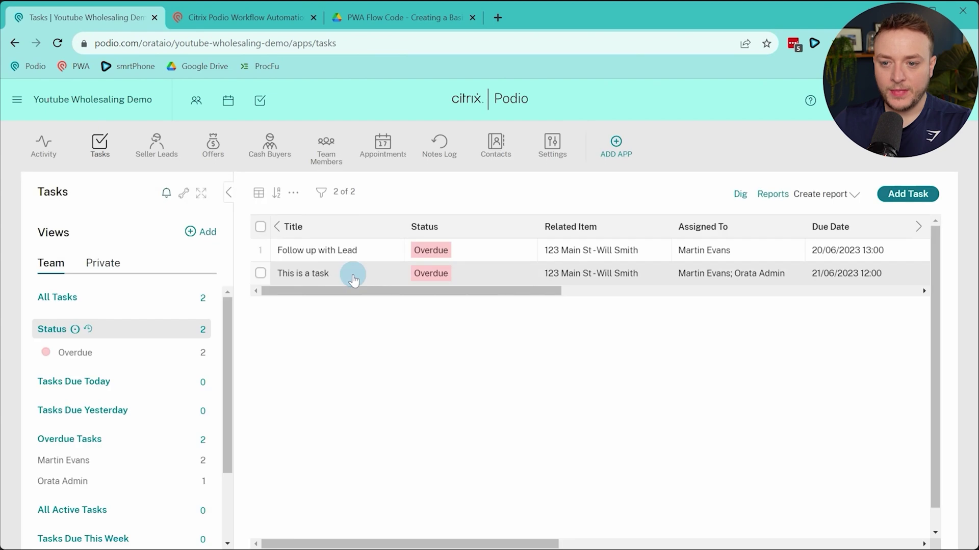
click(349, 252)
scroll(196, 359, down, 3)
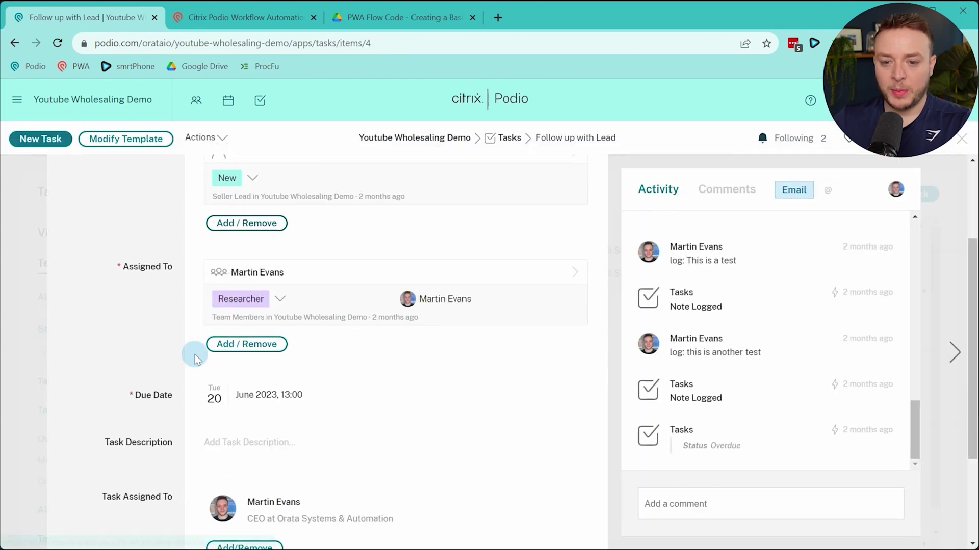
scroll(174, 276, up, 1)
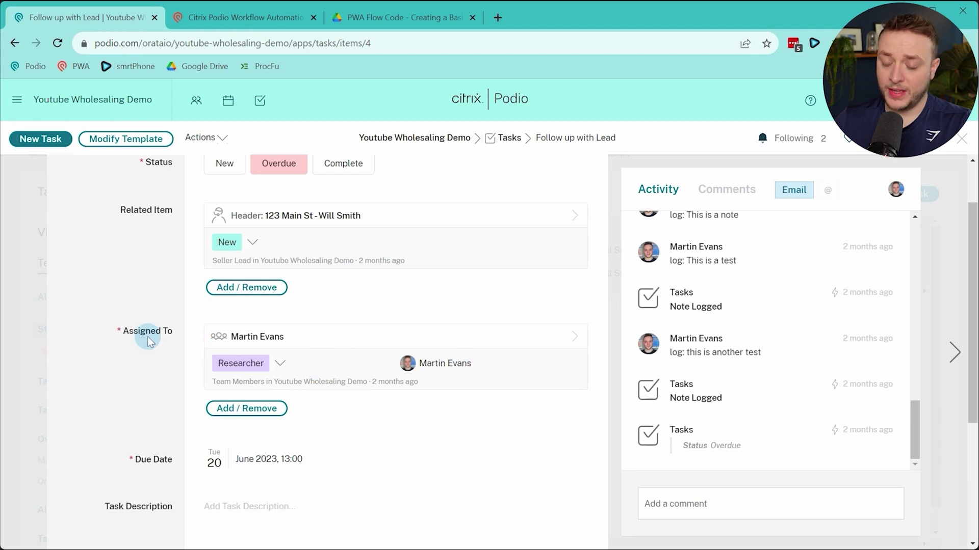
scroll(137, 271, up, 1)
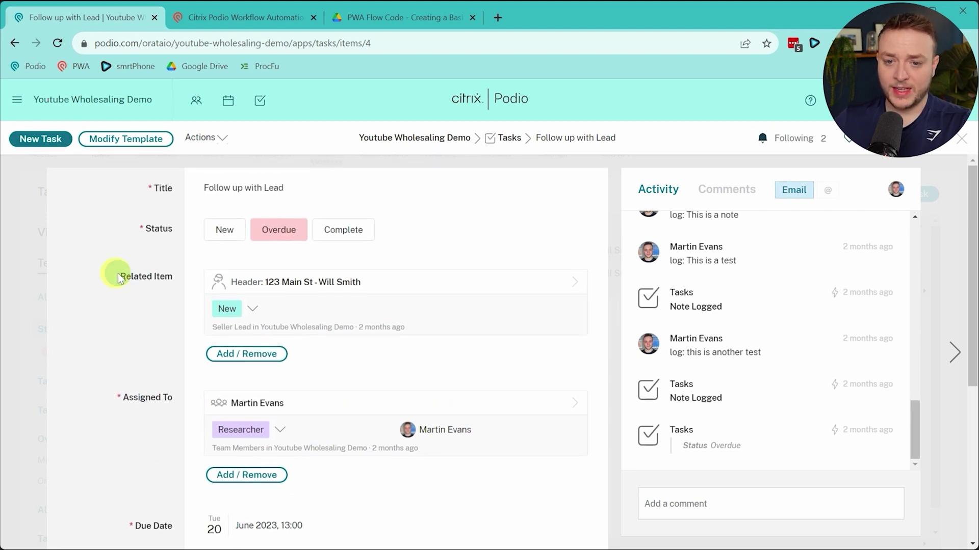
drag(120, 275, 379, 300)
click(125, 307)
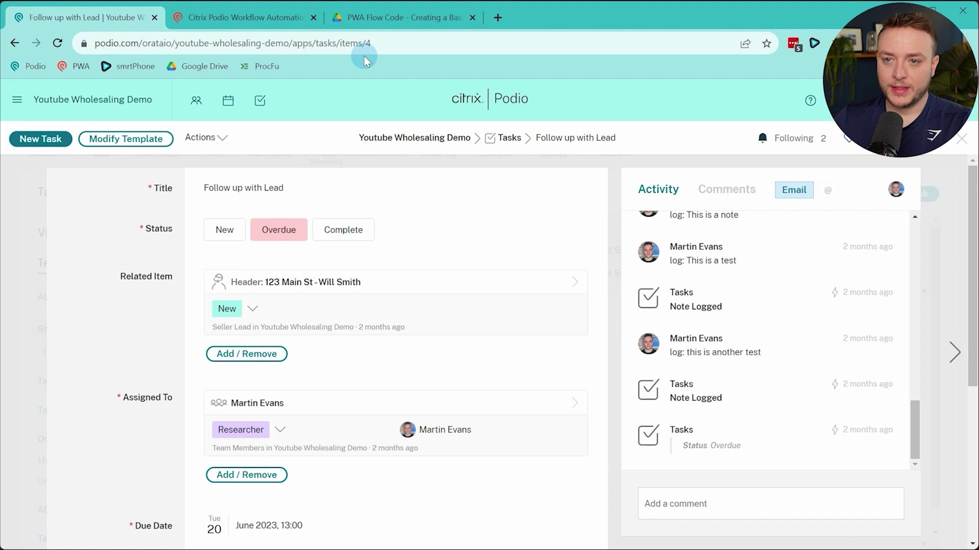
click(299, 24)
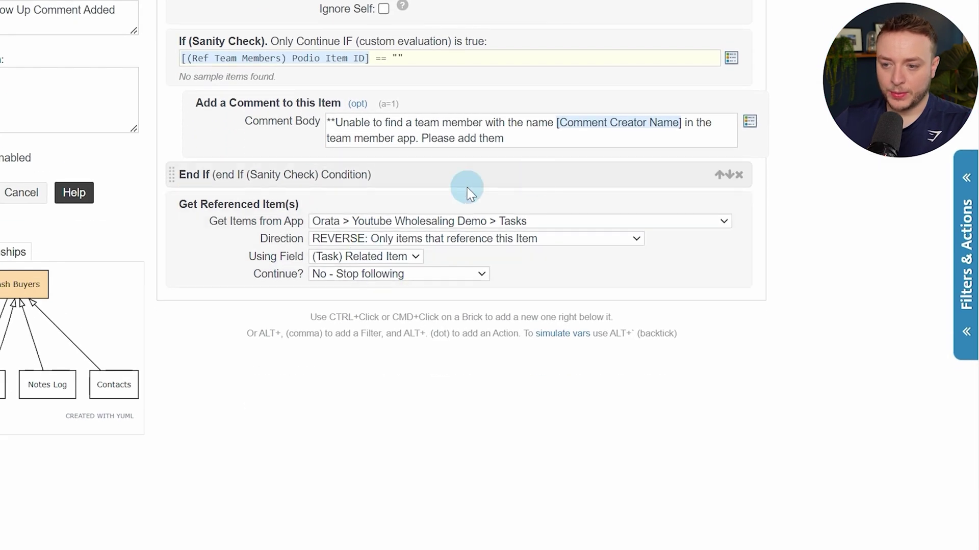
Add a For Each loop over the (Ref) Task (Item) items
ctrl+click(582, 280)
text(for e)
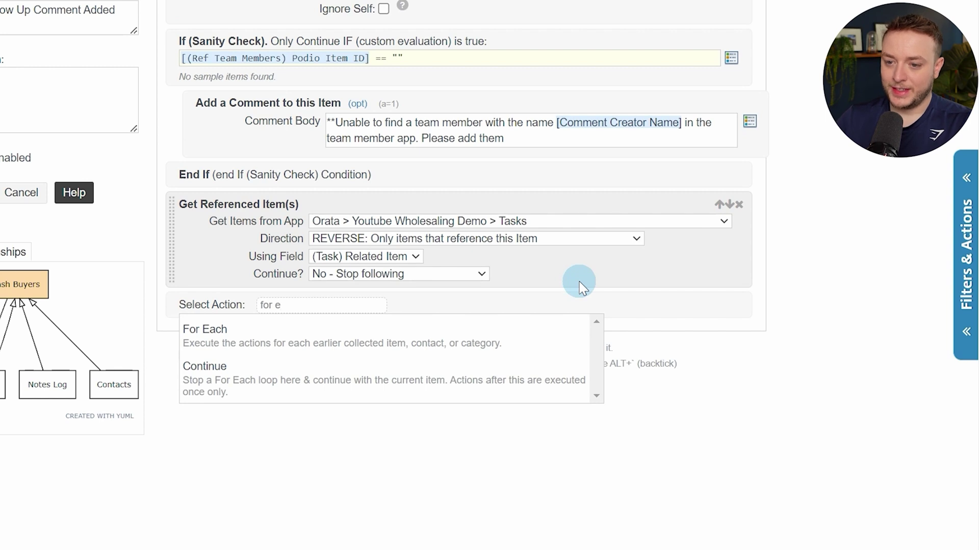
key(Return)
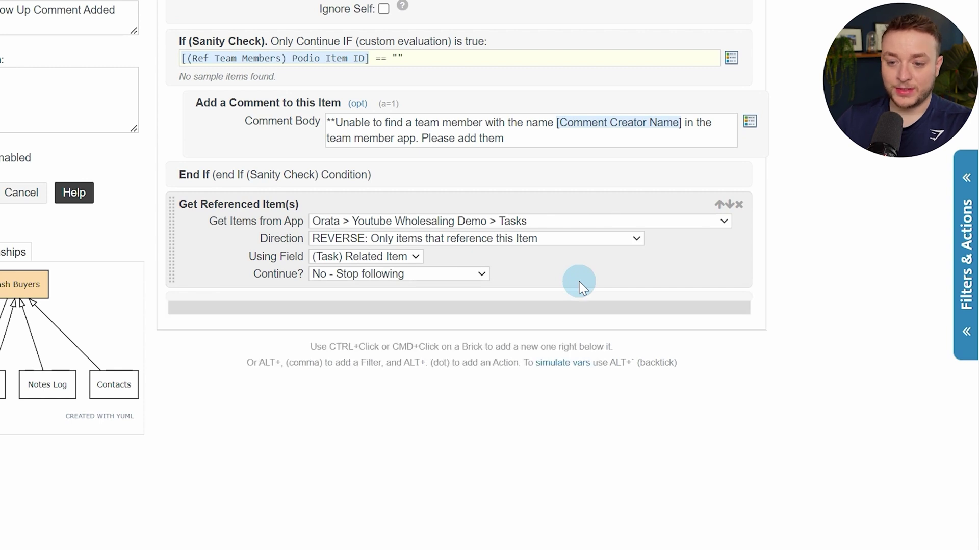
click(498, 326)
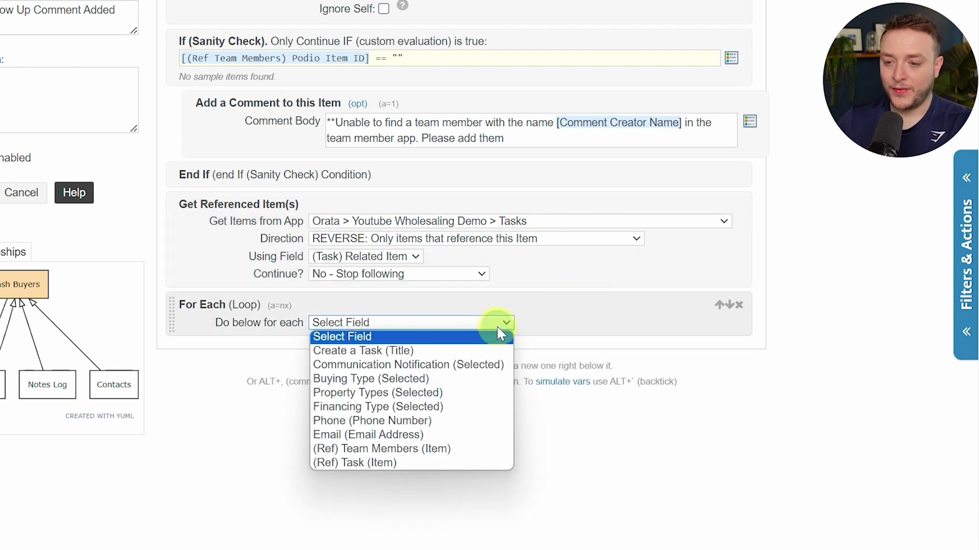
click(365, 463)
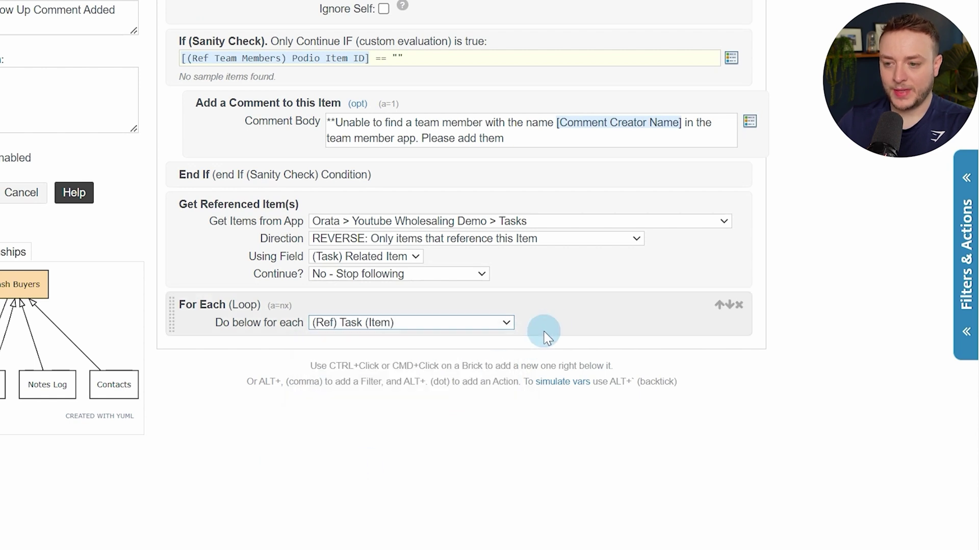
Inside the loop, add an If (Sanity Check) beginning [(Ref Task) Task Type] ==
ctrl+click(563, 320)
text(sani)
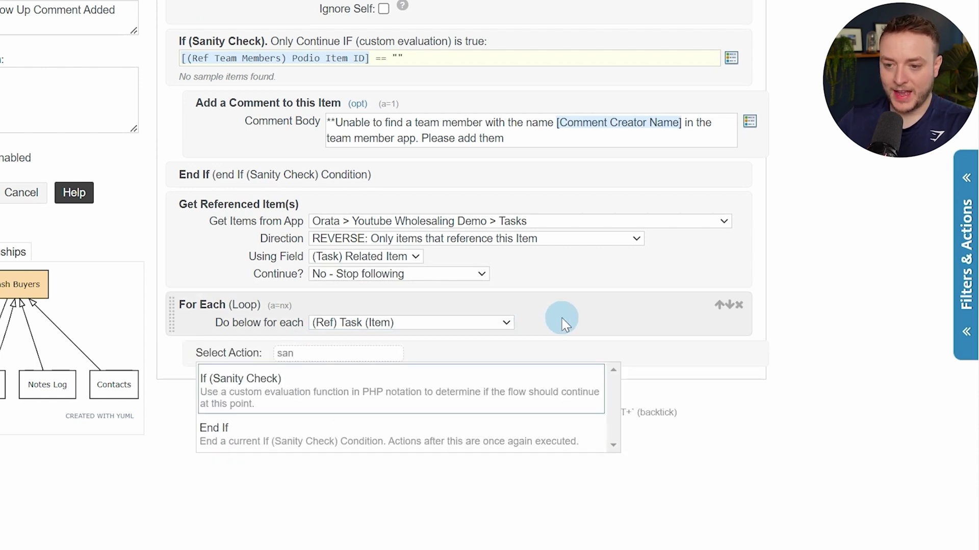
key(Return)
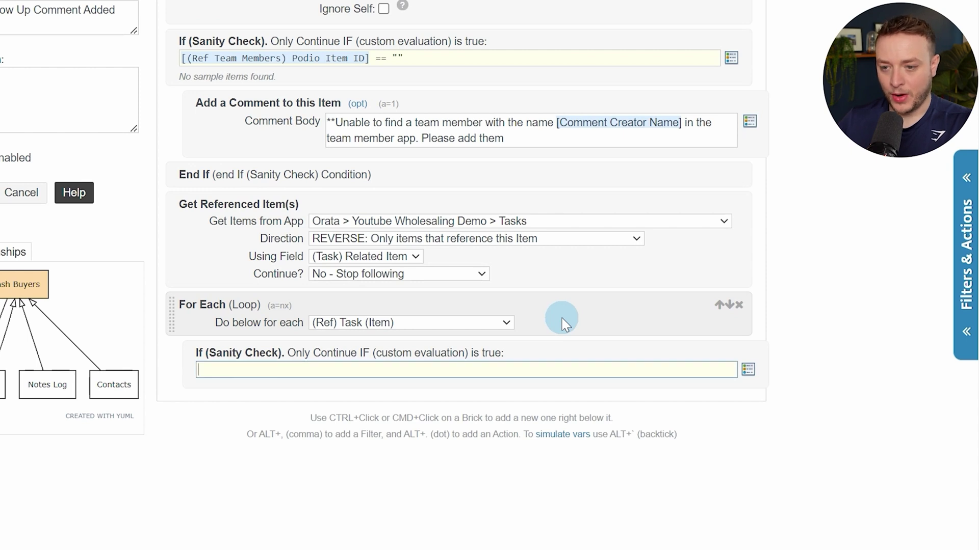
key(bracketleft)
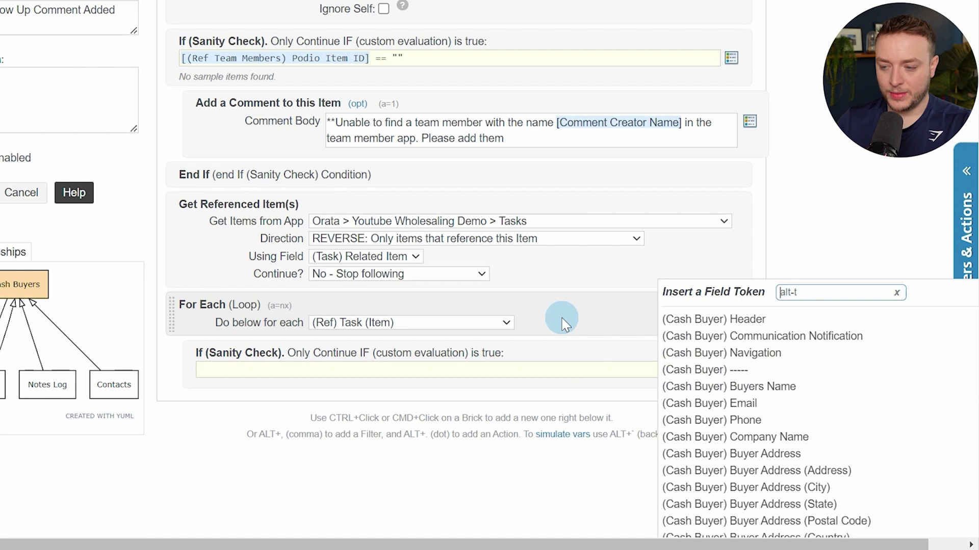
text(type)
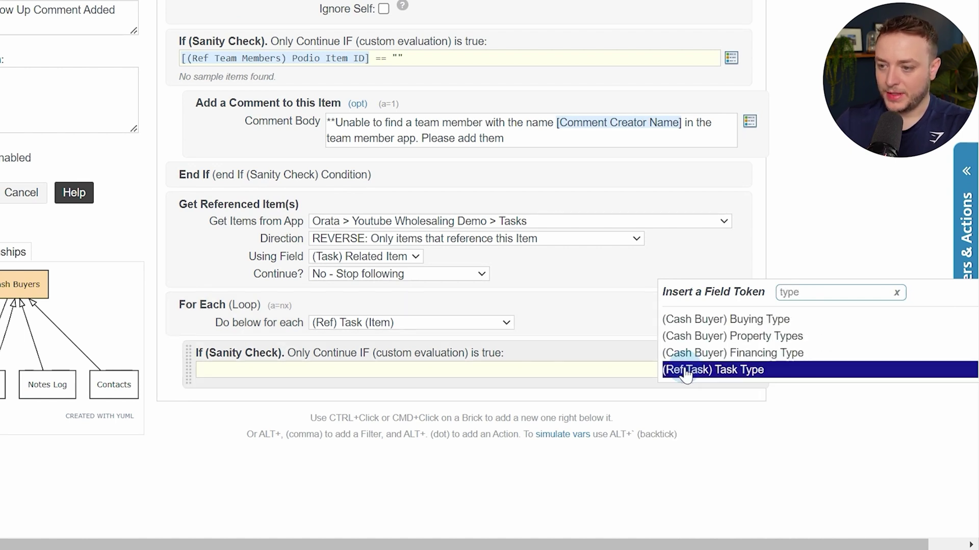
click(747, 374)
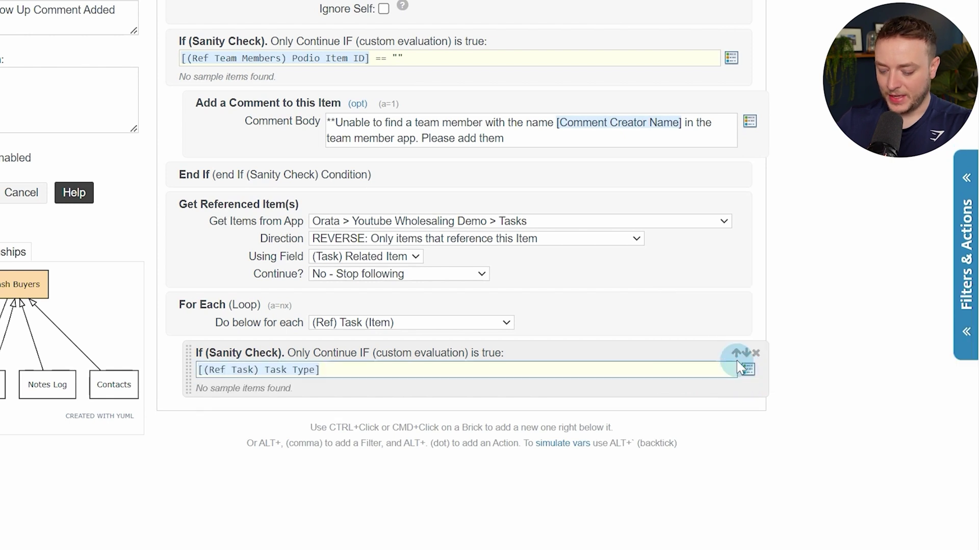
text(== "Follow Up)
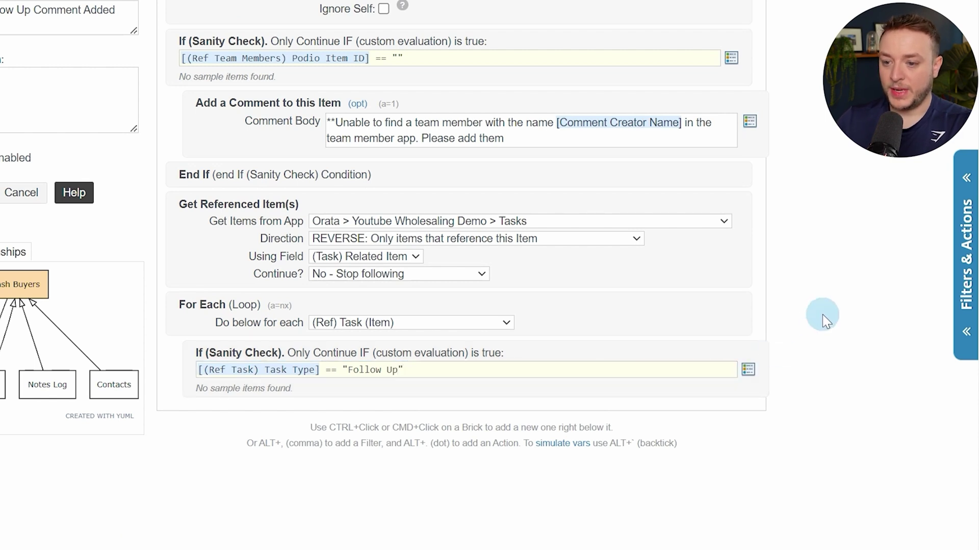
Extend the check to require Task Type "Follow Up" and [(Ref Task) Status] == "New"
drag(347, 370, 358, 371)
click(358, 370)
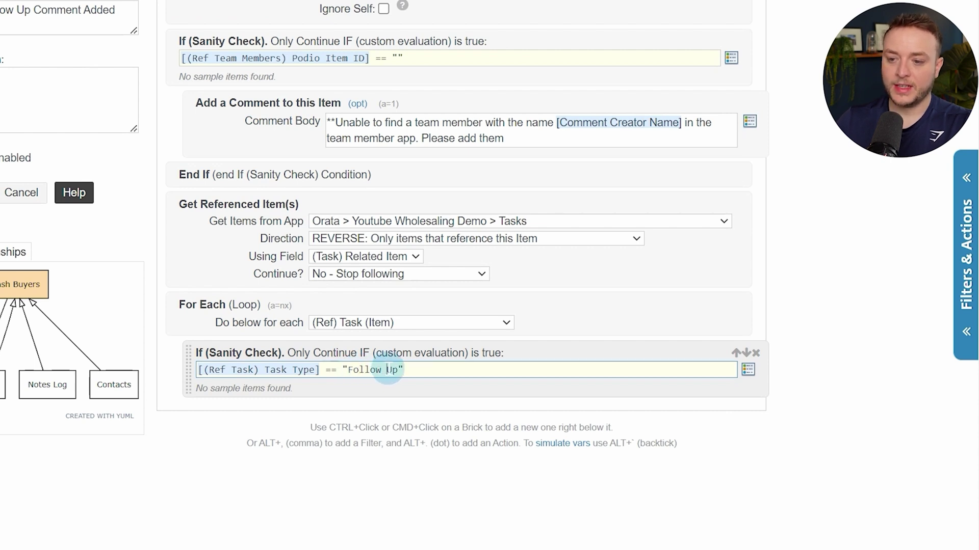
click(392, 371)
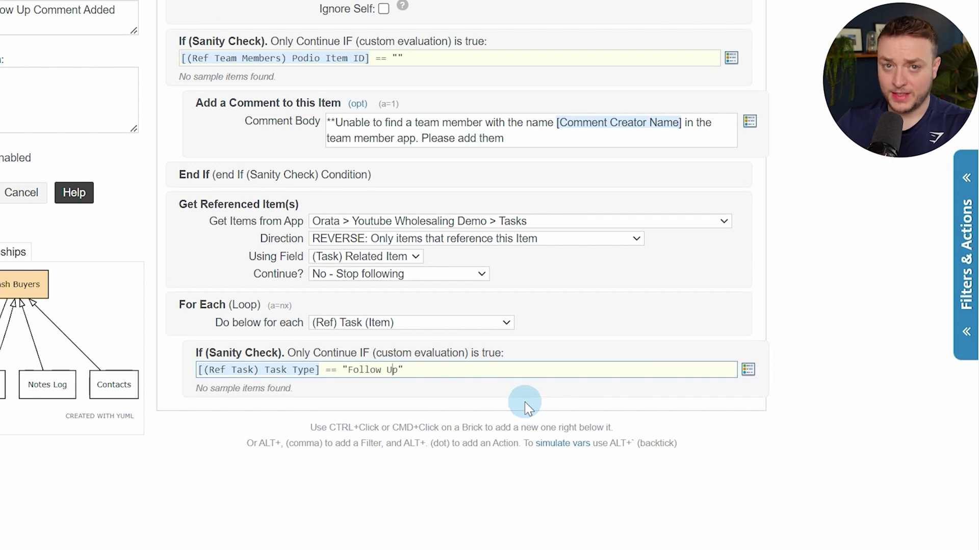
click(437, 371)
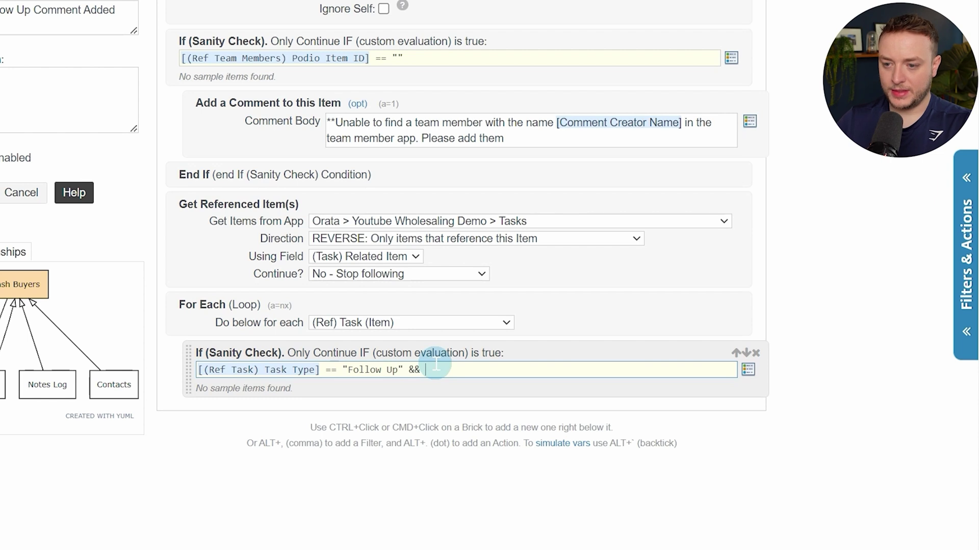
click(748, 369)
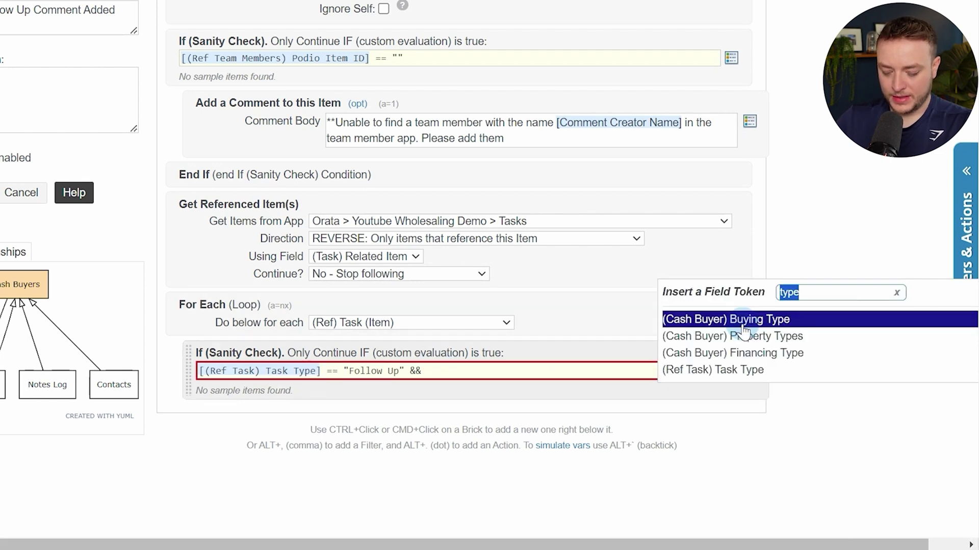
text(status)
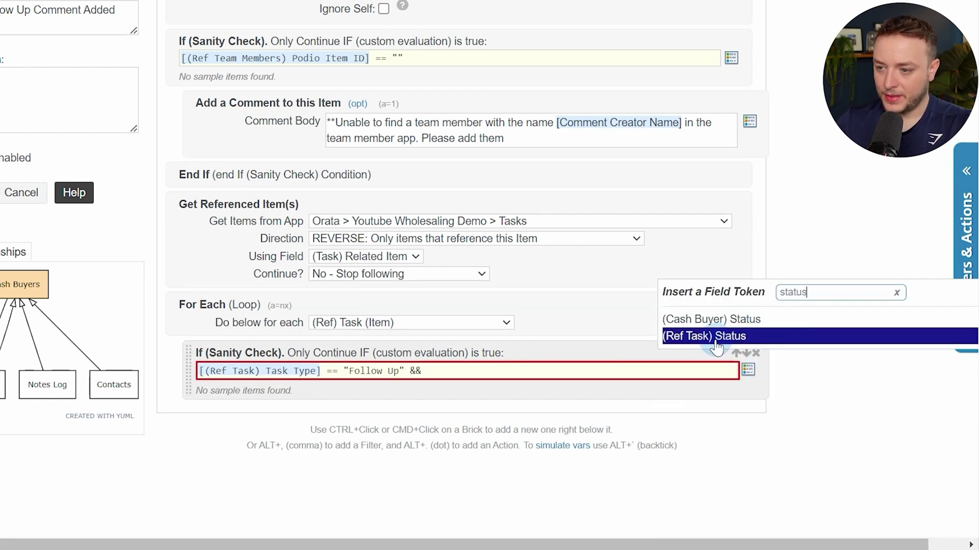
click(740, 337)
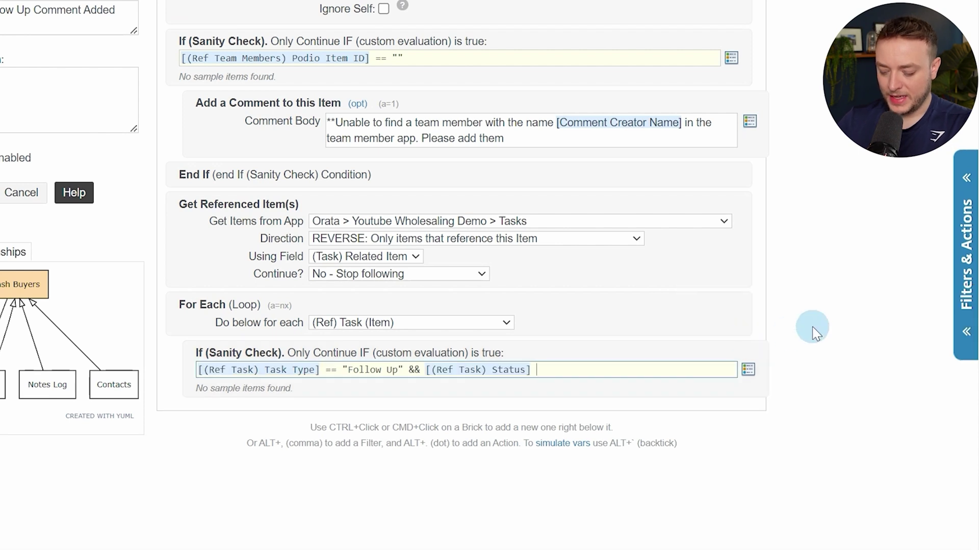
text(== "New)
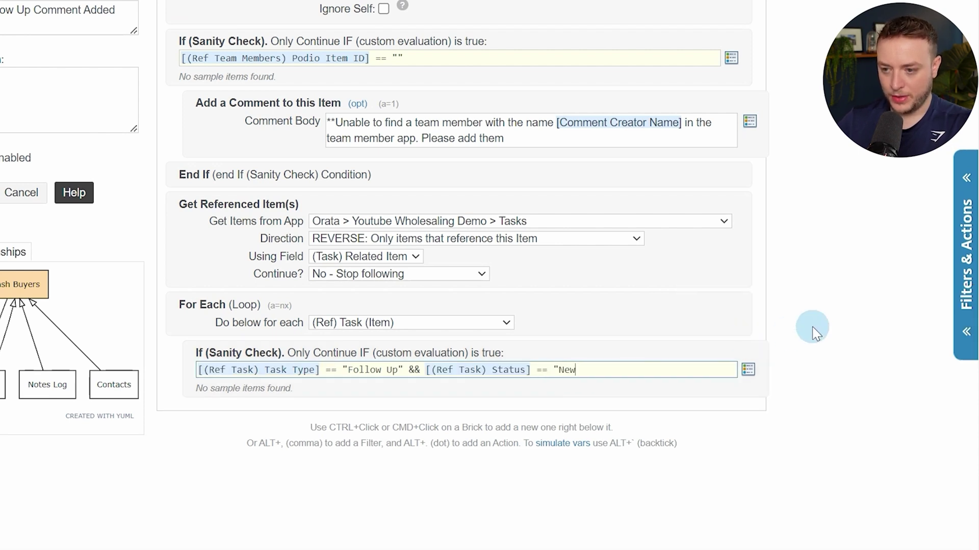
text(")
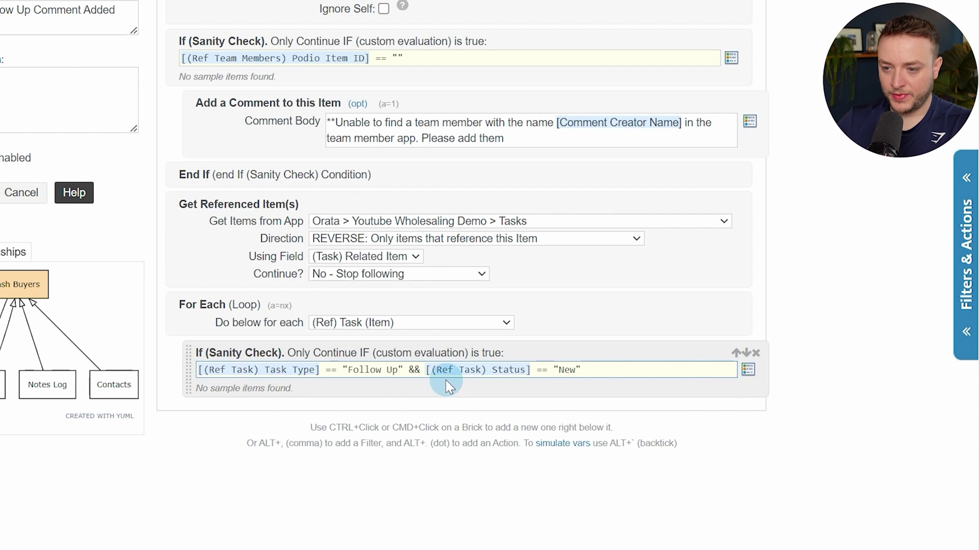
Group the status test as (Status == "New" || Status == "Overdue")
click(429, 370)
text(()
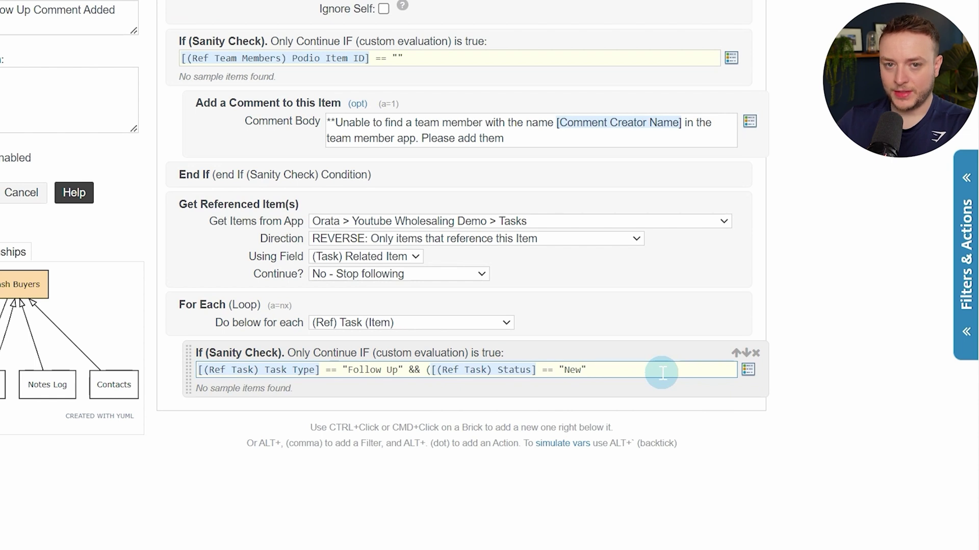
text( ||)
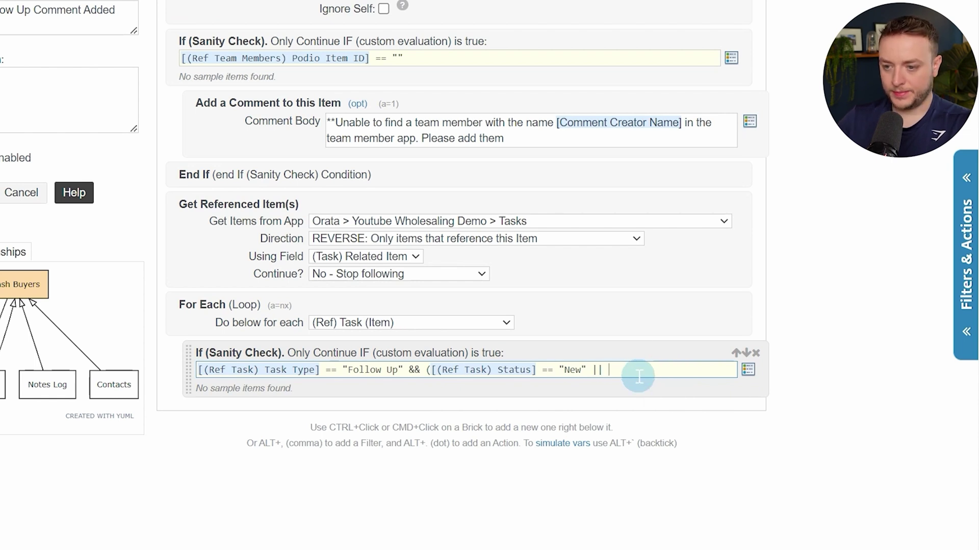
text([tit)
key(BackSpace)
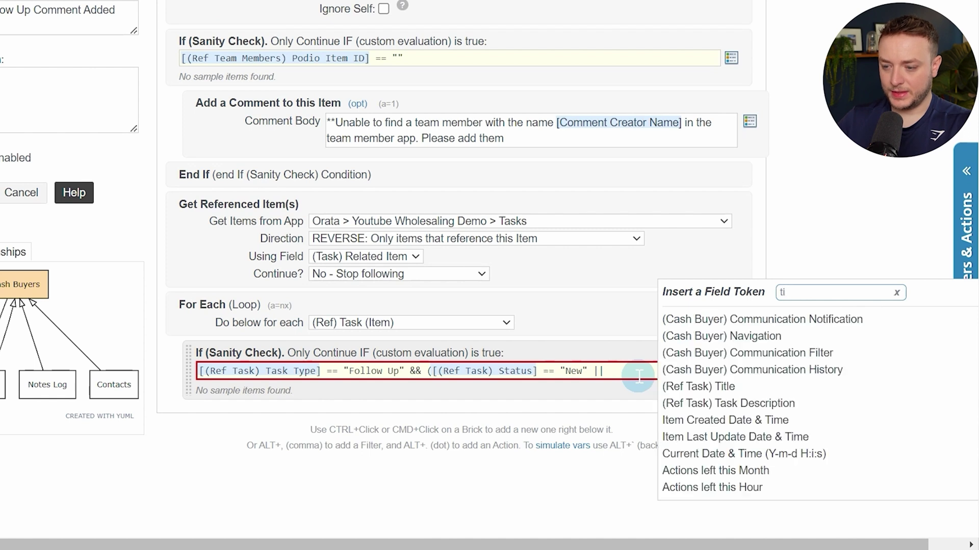
key(BackSpace)
key(BackSpace)
text(stat)
key(Down)
key(Down)
key(Down)
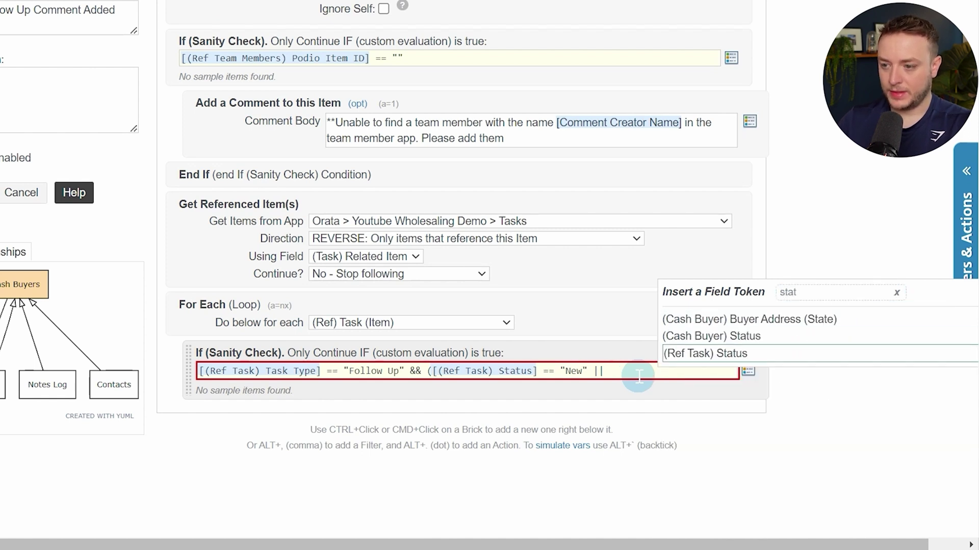
key(Return)
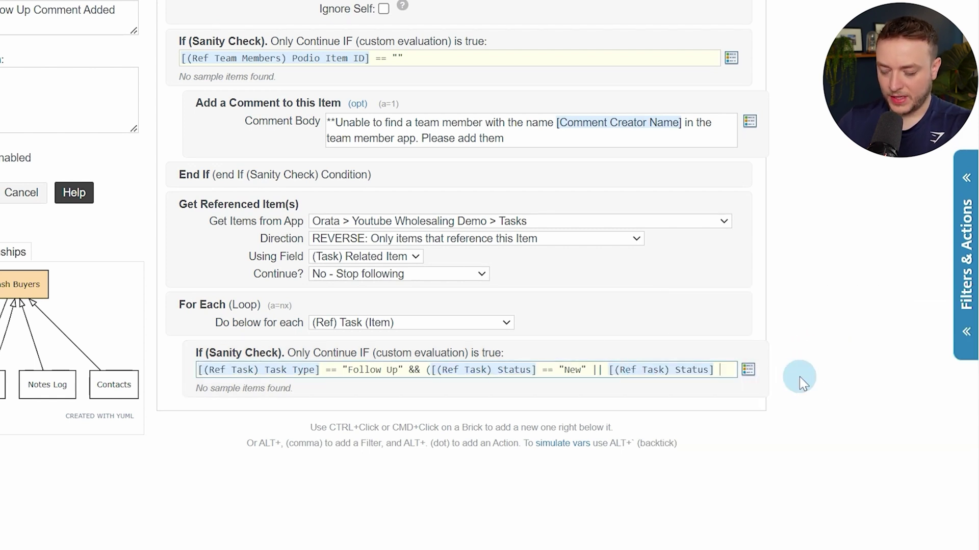
text(== "O)
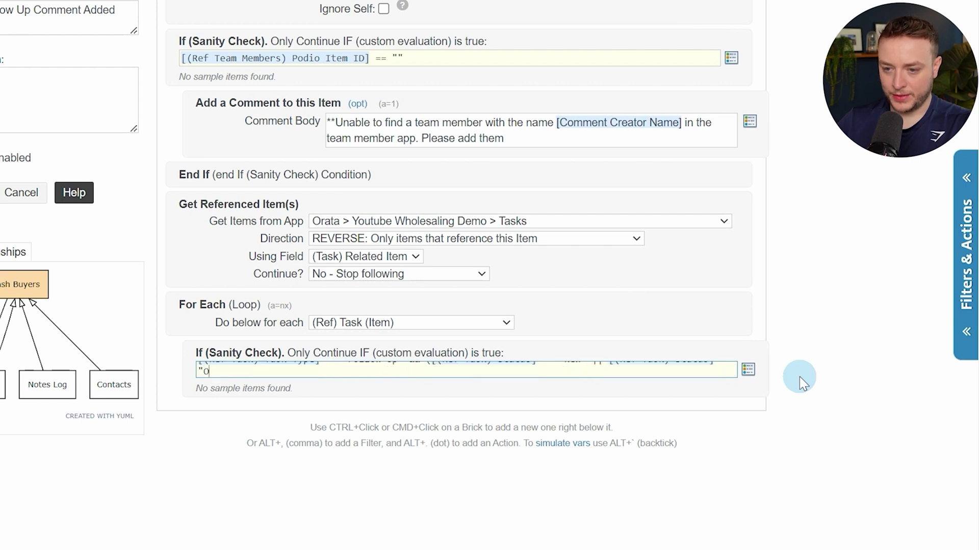
text(verdue")
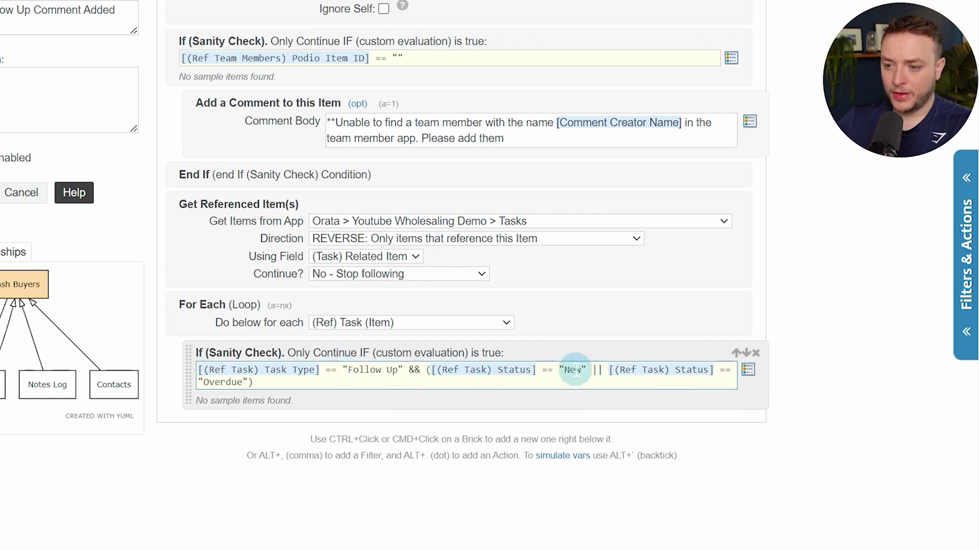
drag(566, 371, 581, 371)
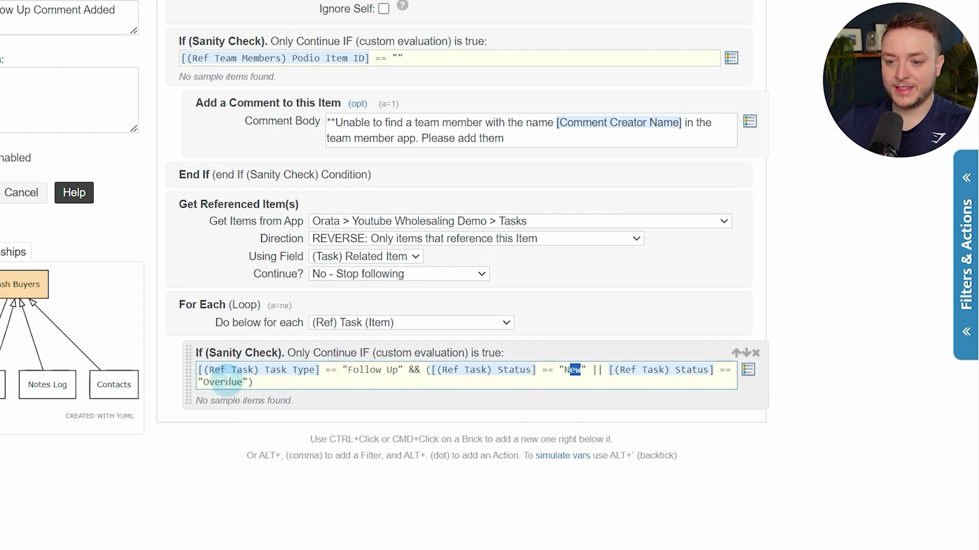
drag(214, 382, 238, 382)
click(272, 385)
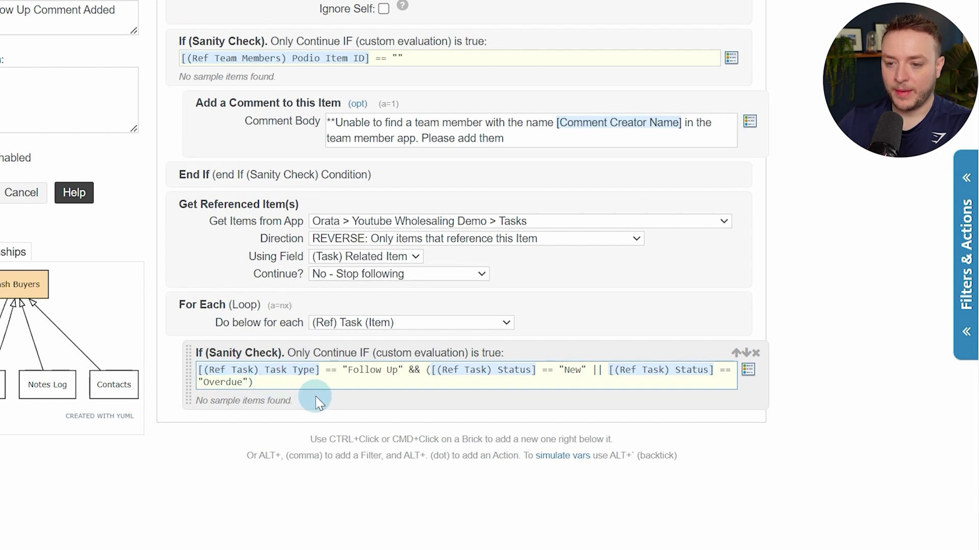
ctrl+click(329, 404)
Add an End If after the Follow Up check, followed by a Continue step ending the For Each
text(end if)
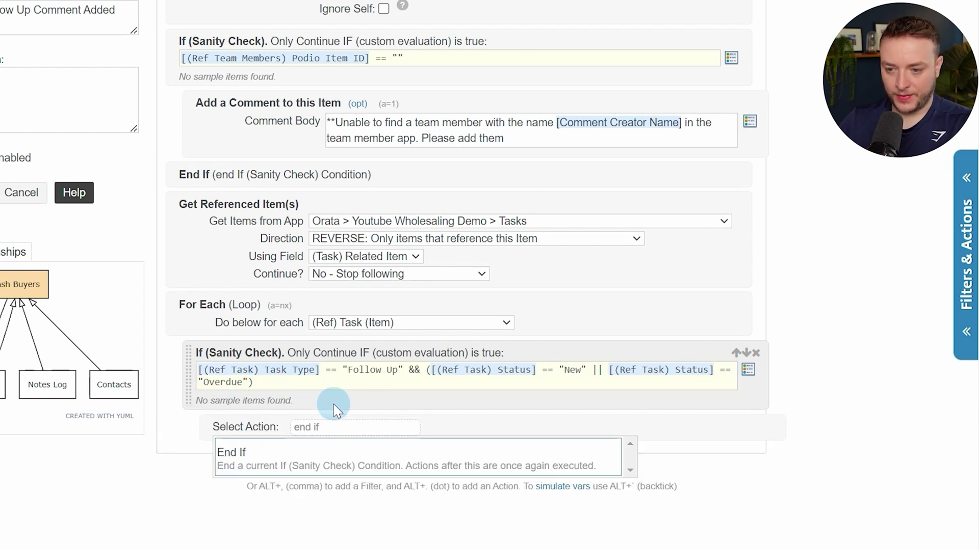
key(Return)
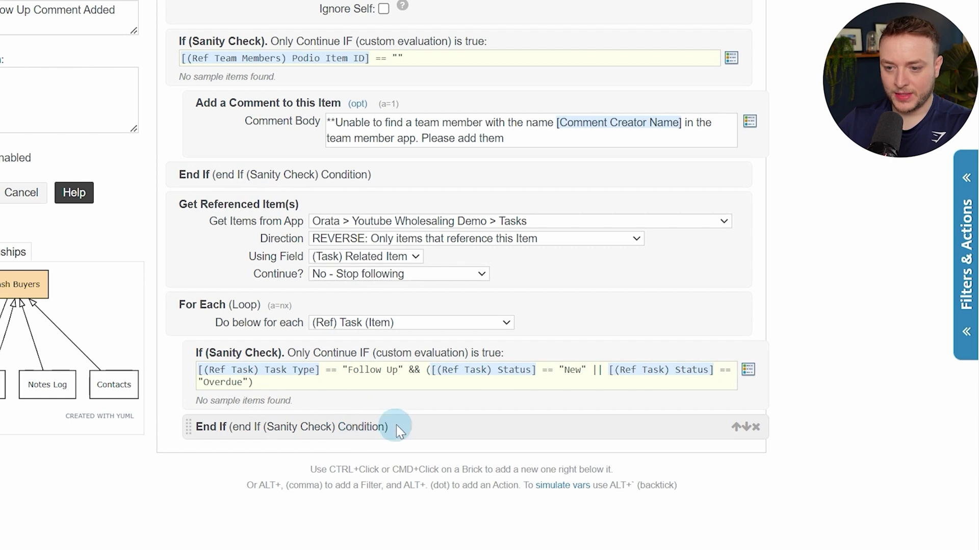
ctrl+click(405, 423)
text(contin)
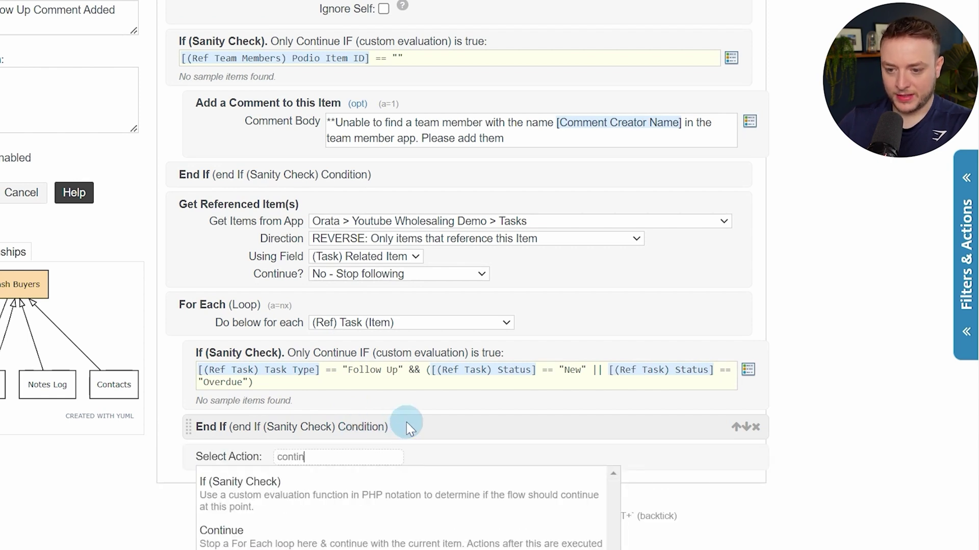
key(Down)
key(Return)
scroll(406, 423, down, 2)
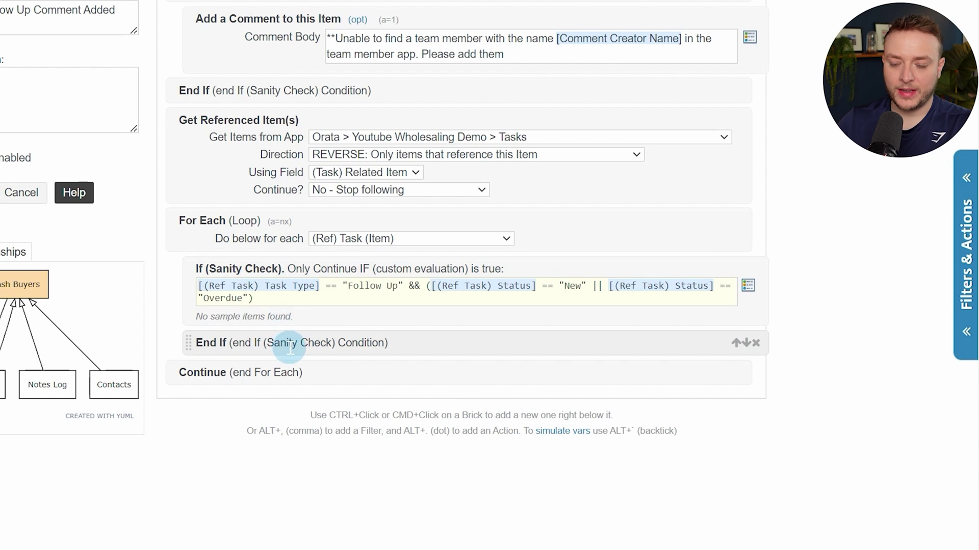
ctrl+click(357, 311)
Add an Update Collected step on Ref (Task) from Tasks with Silent and Hook Event ticked
text(up)
key(Down)
key(Down)
key(Down)
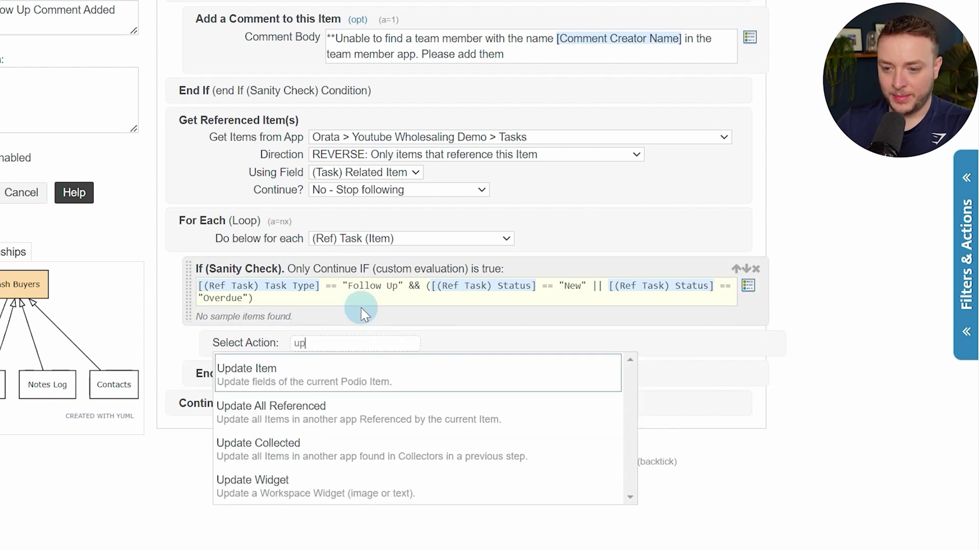
key(Return)
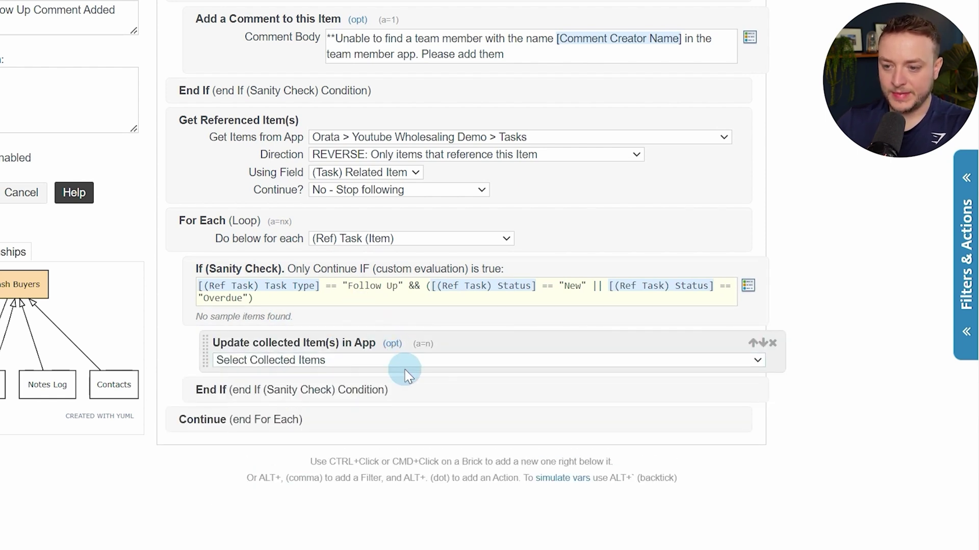
click(403, 361)
click(387, 401)
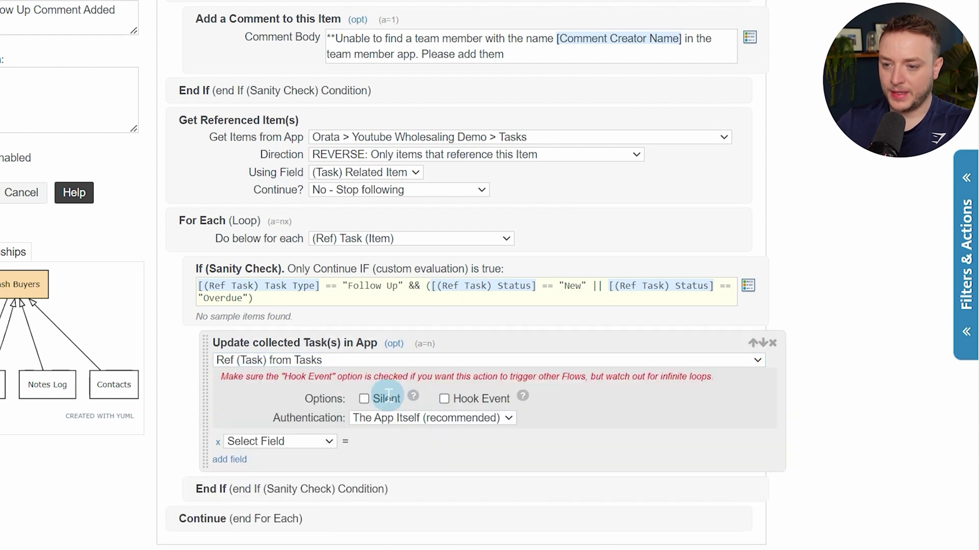
click(364, 399)
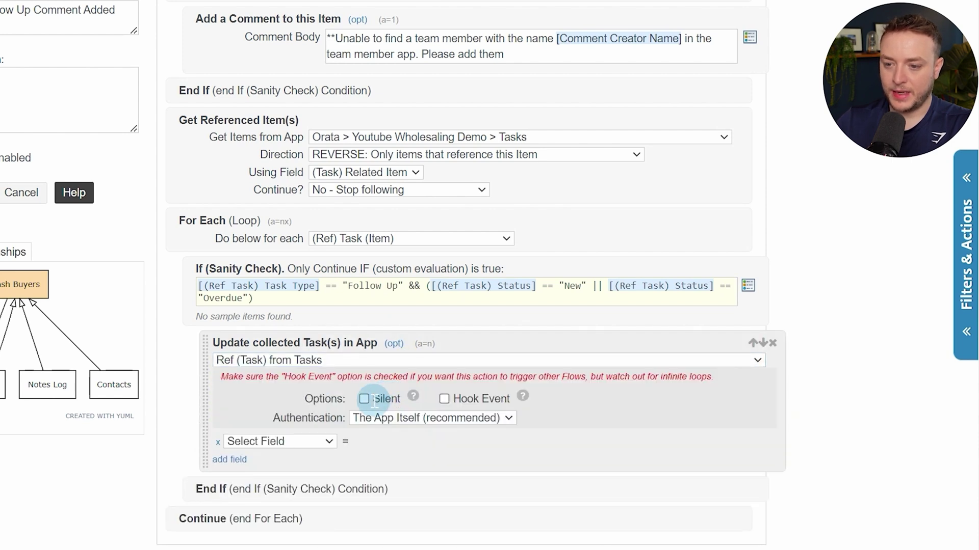
click(444, 399)
Set the updated task field Status to the value Complete
click(327, 442)
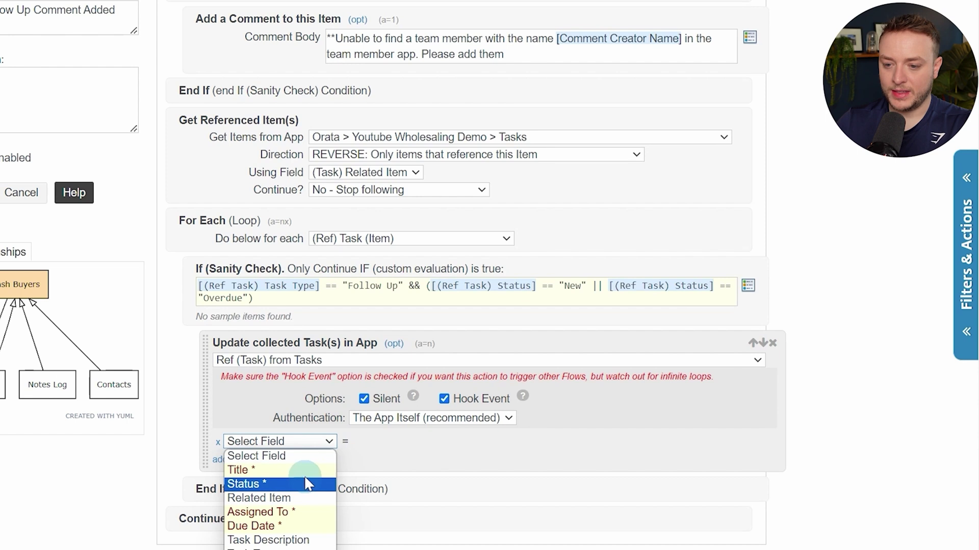
click(305, 471)
scroll(429, 359, down, 4)
click(301, 218)
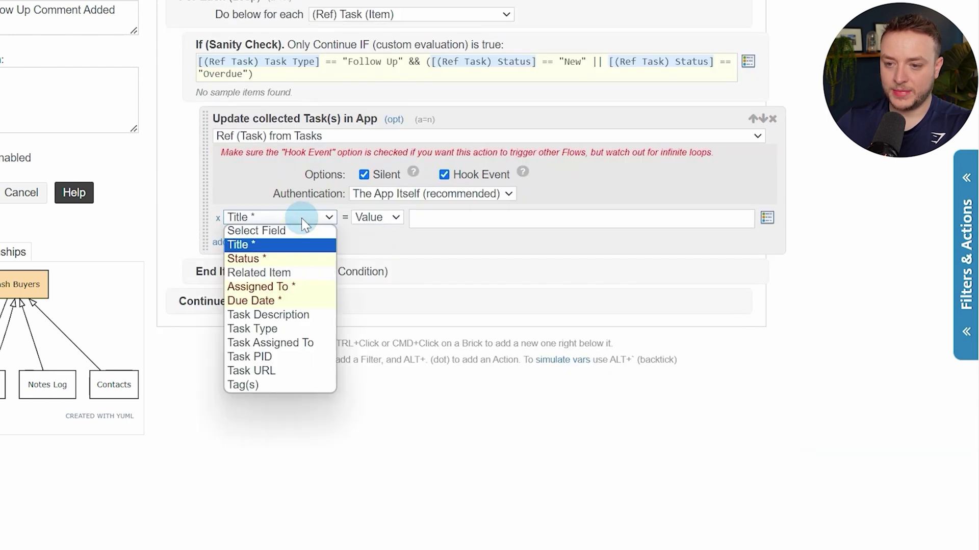
click(295, 259)
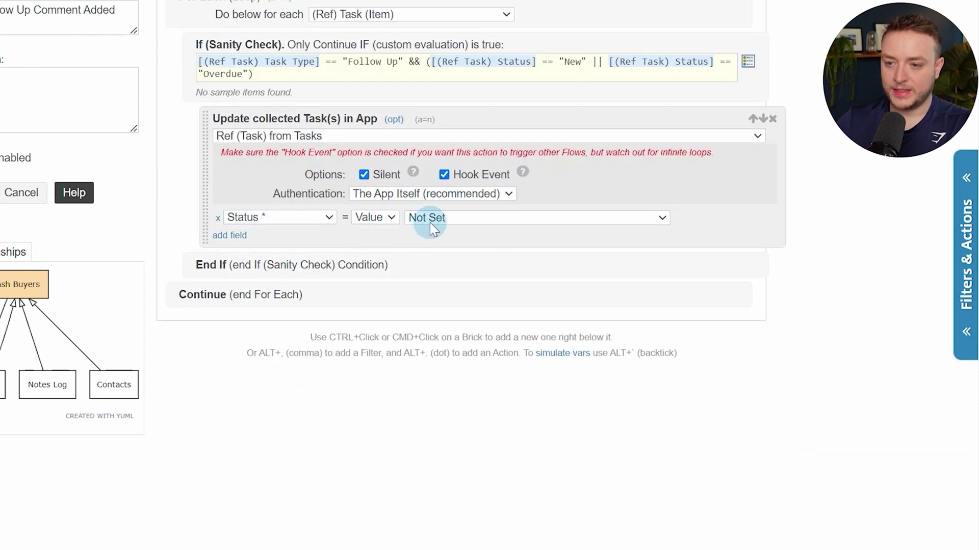
click(430, 223)
click(433, 275)
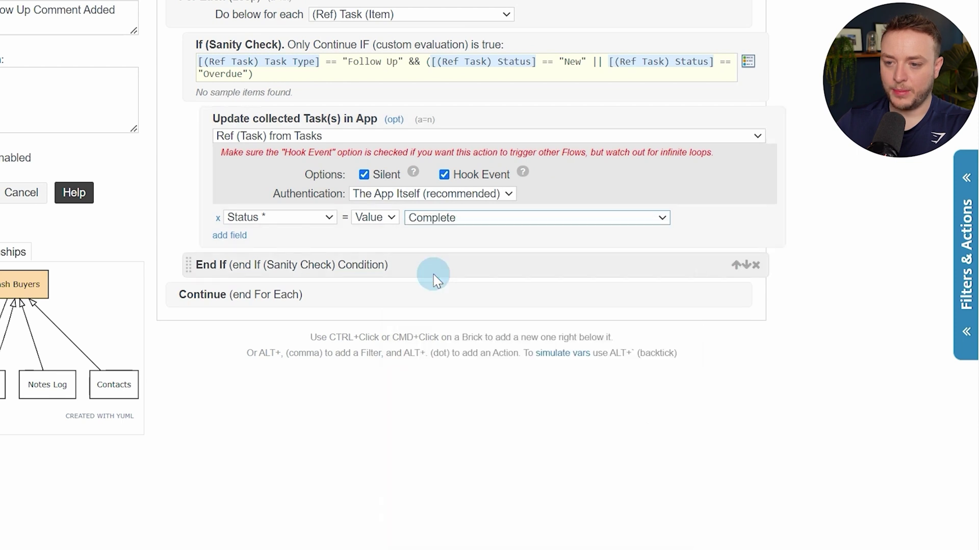
scroll(485, 266, up, 3)
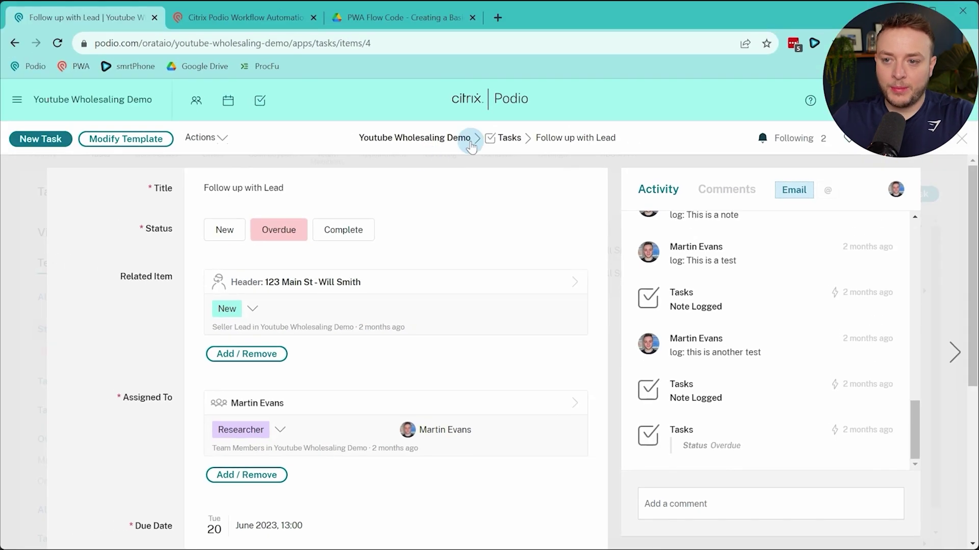
Start a new Cash Buyer item from the Cash Buyers app, then go back to the flow editor
click(505, 138)
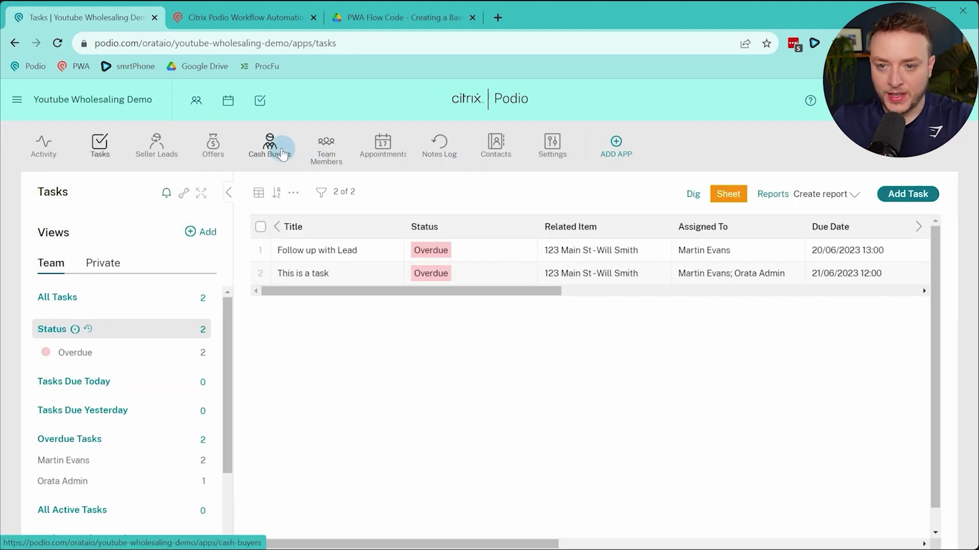
click(276, 147)
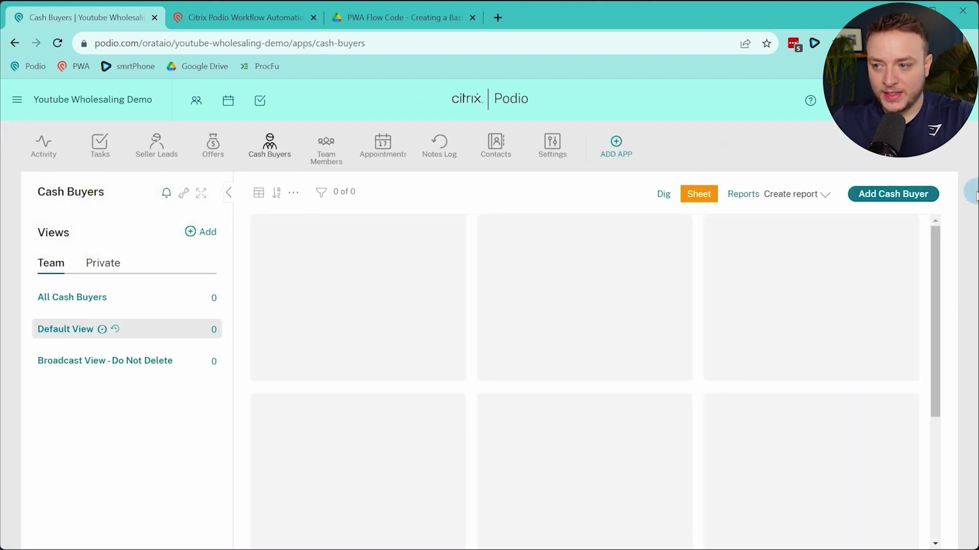
click(933, 202)
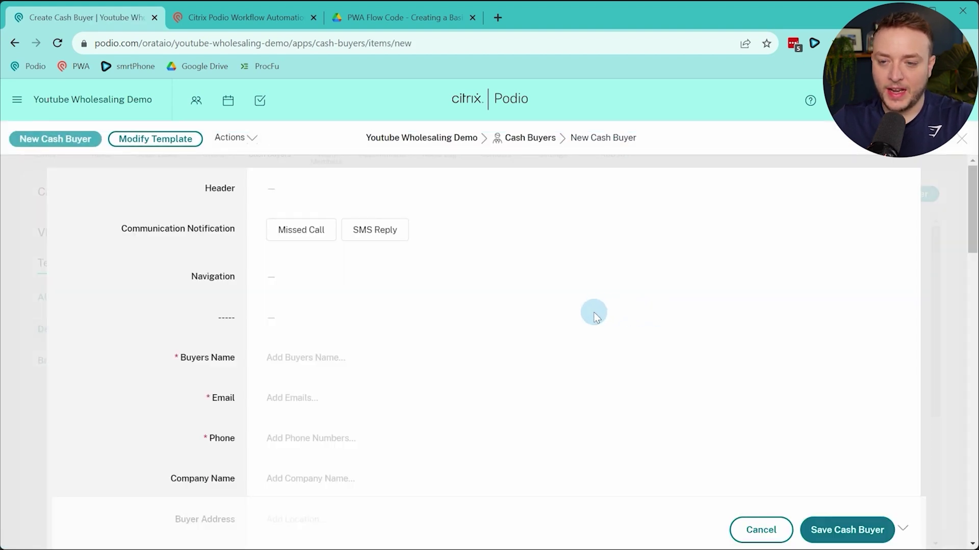
click(270, 19)
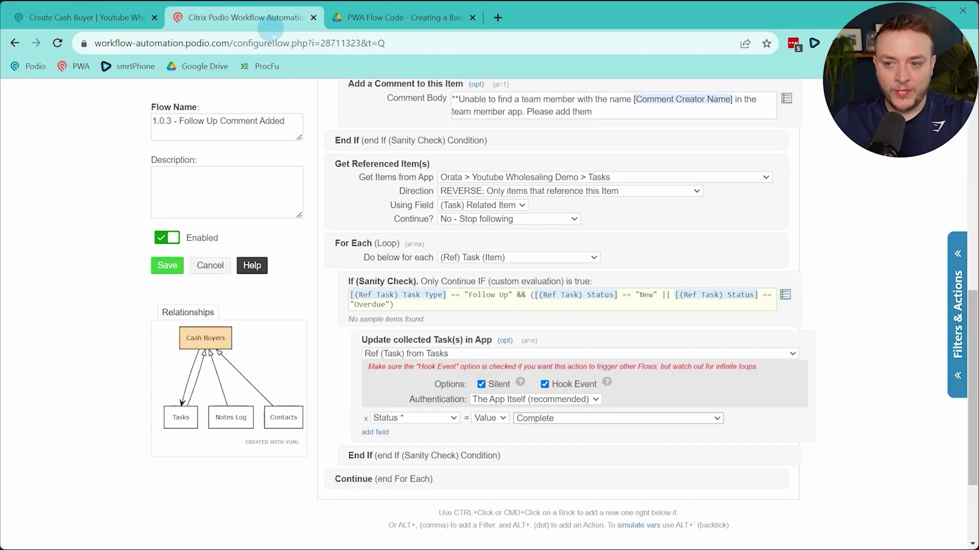
Create a timeScale variable after the Continue step and find its code in the PWA Flow Code PDF
scroll(441, 262, up, 2)
scroll(448, 225, down, 3)
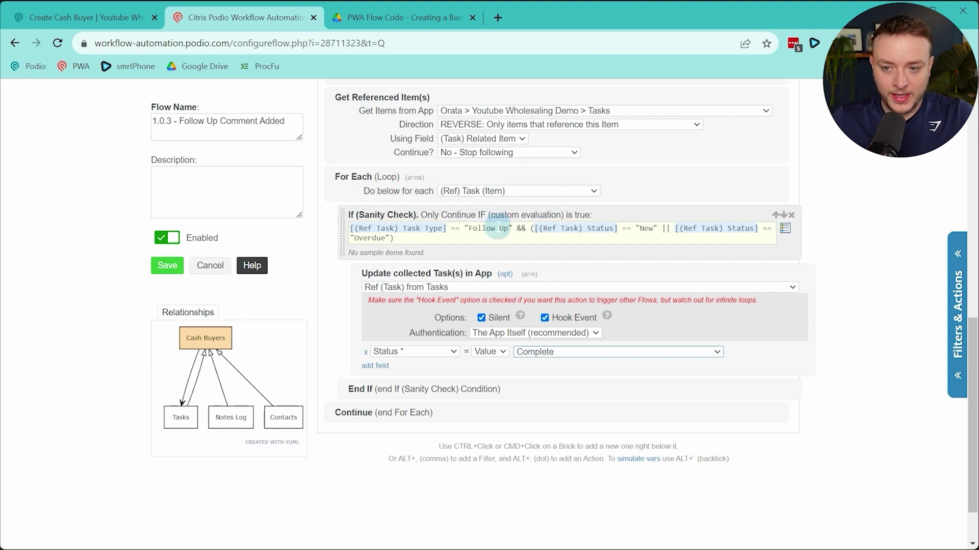
drag(464, 229, 505, 229)
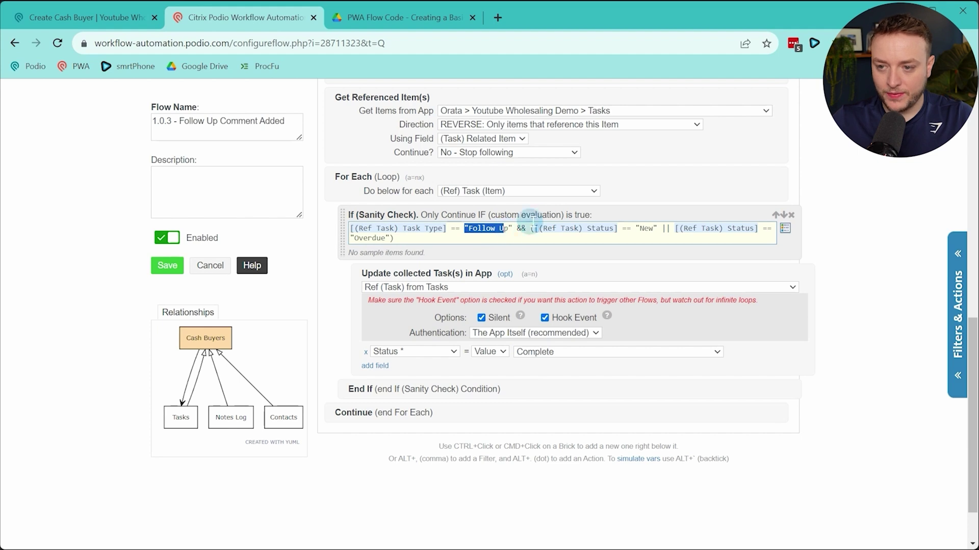
click(561, 228)
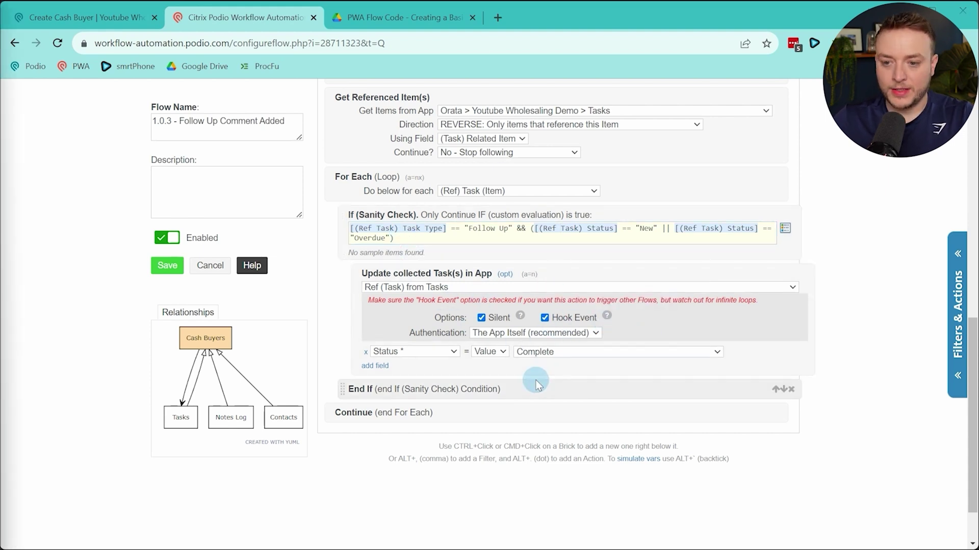
ctrl+click(530, 413)
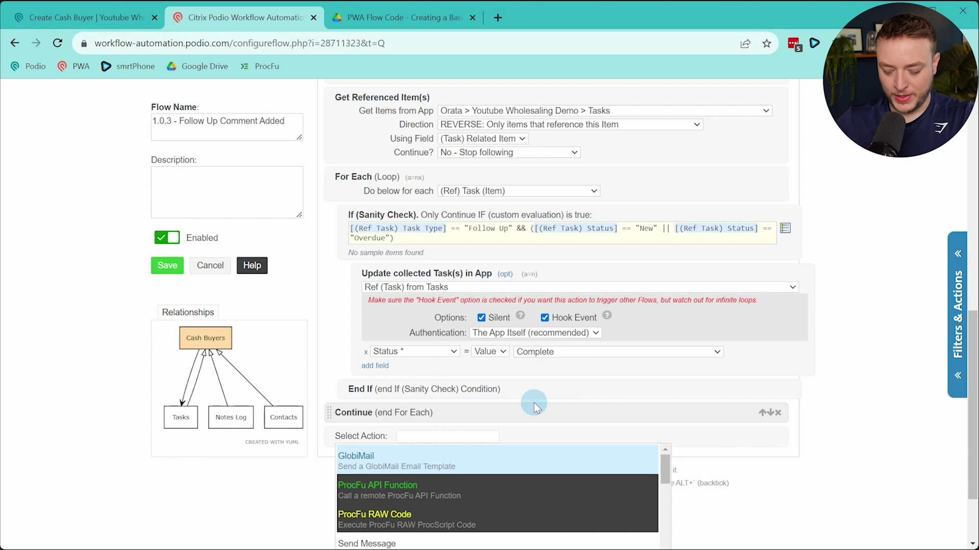
text(var)
key(Return)
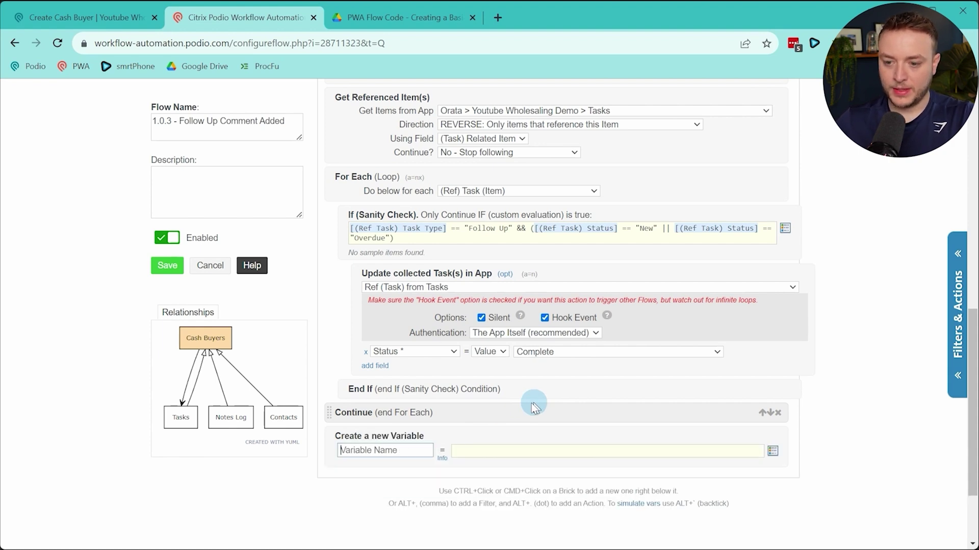
scroll(437, 432, down, 1)
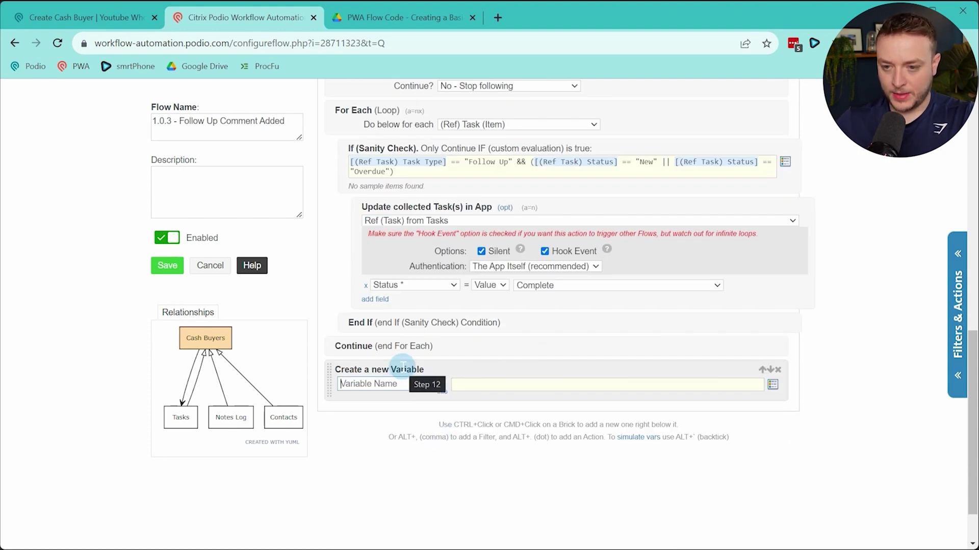
text(timeScale)
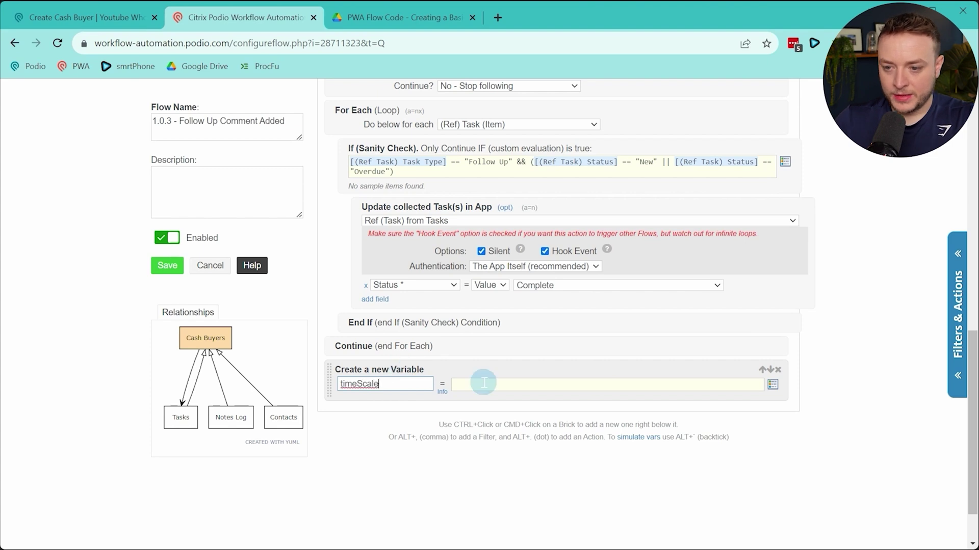
click(485, 385)
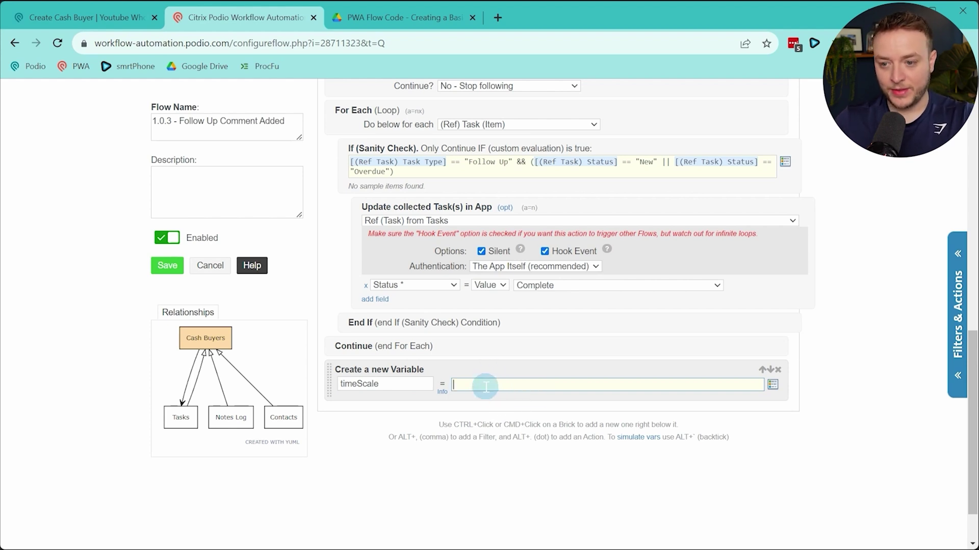
click(427, 29)
scroll(508, 290, down, 4)
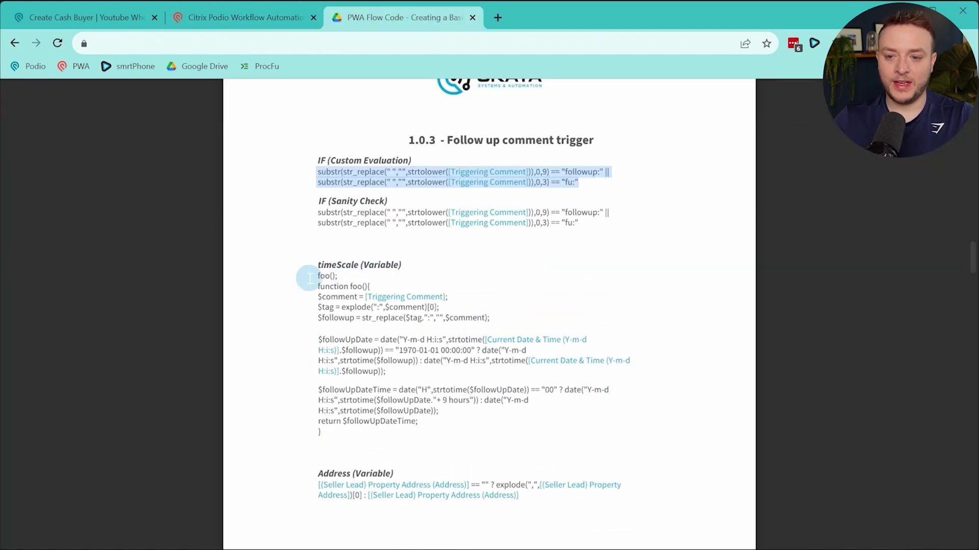
Copy the foo() timeScale function from the PDF and return to the flow page
drag(313, 277, 320, 435)
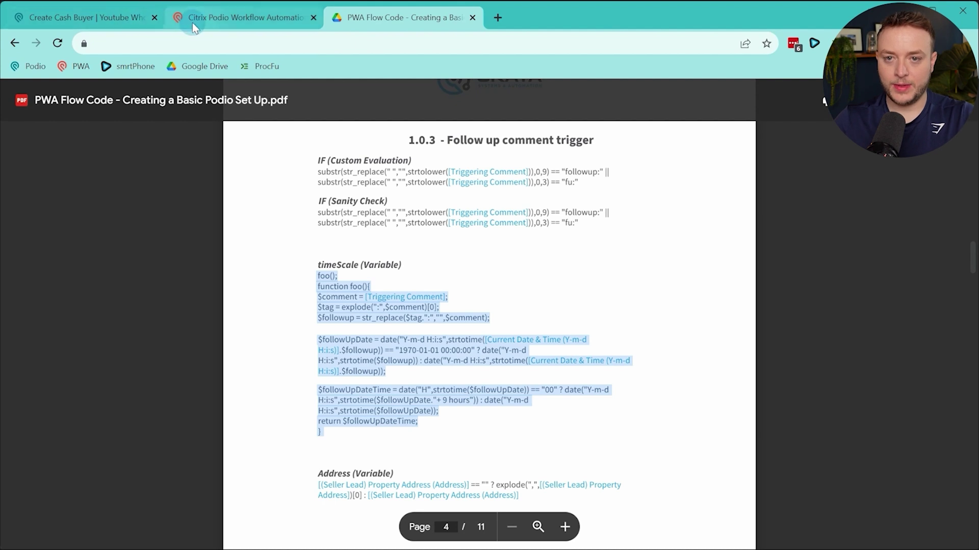
click(213, 17)
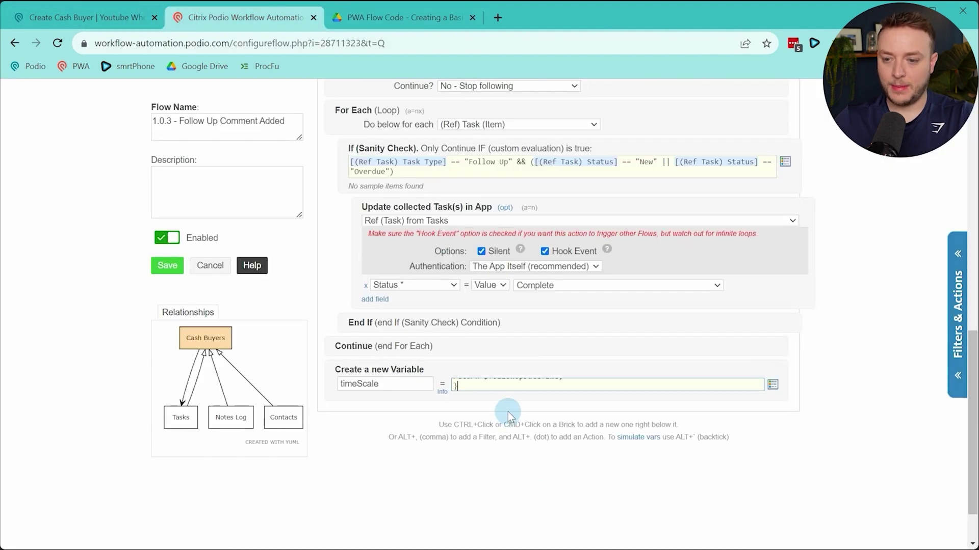
Replace the first pasted Current Date & Time text with the Current Date & Time (Y-m-d H:i:s) token
scroll(627, 357, down, 1)
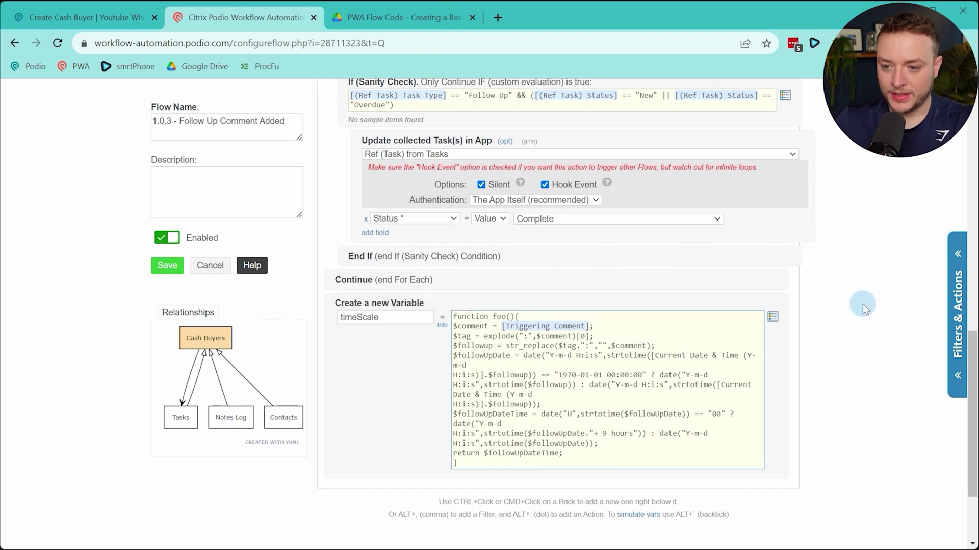
drag(651, 356, 487, 370)
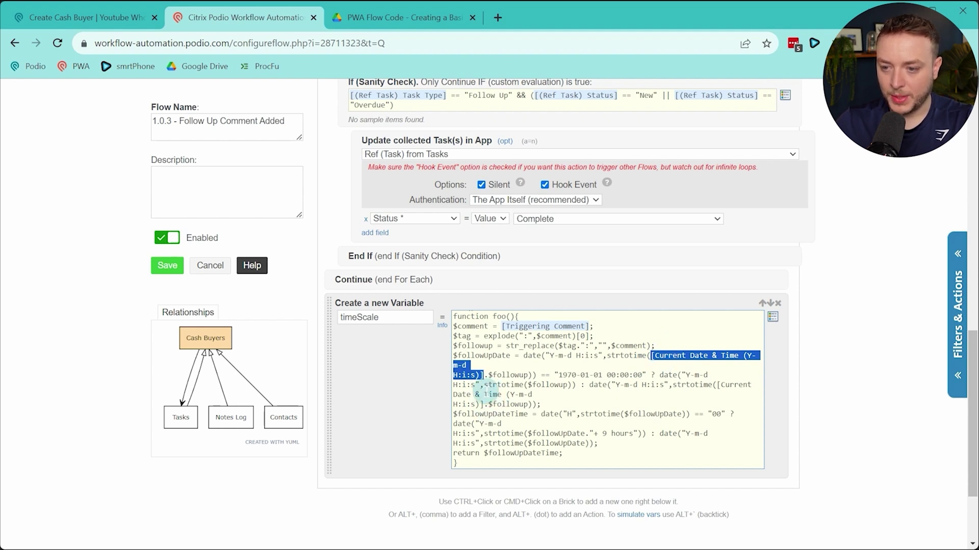
key(BackSpace)
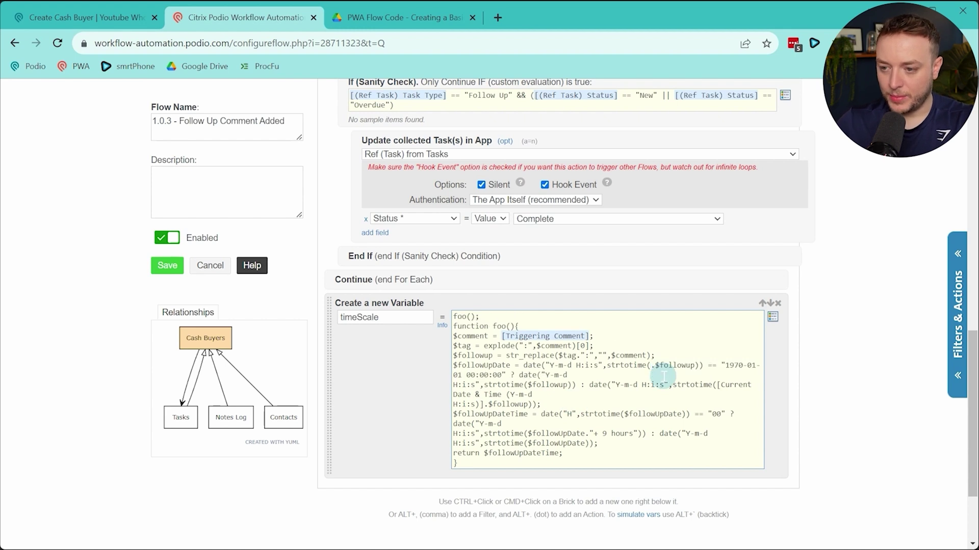
click(775, 317)
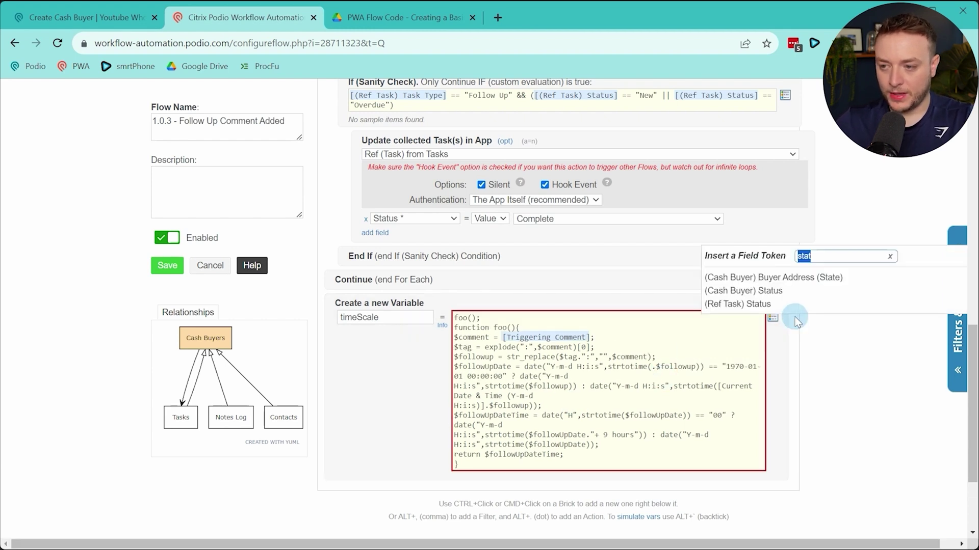
text(curr)
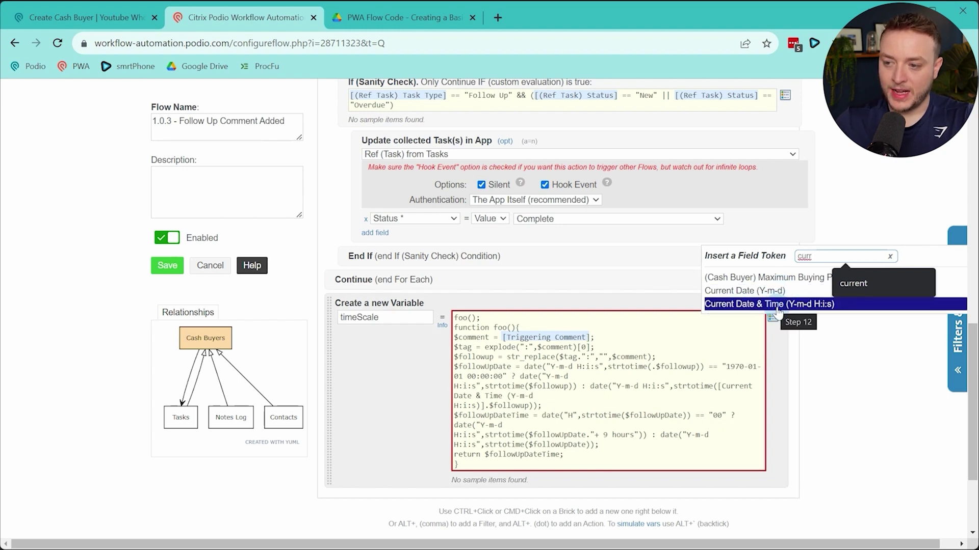
click(777, 307)
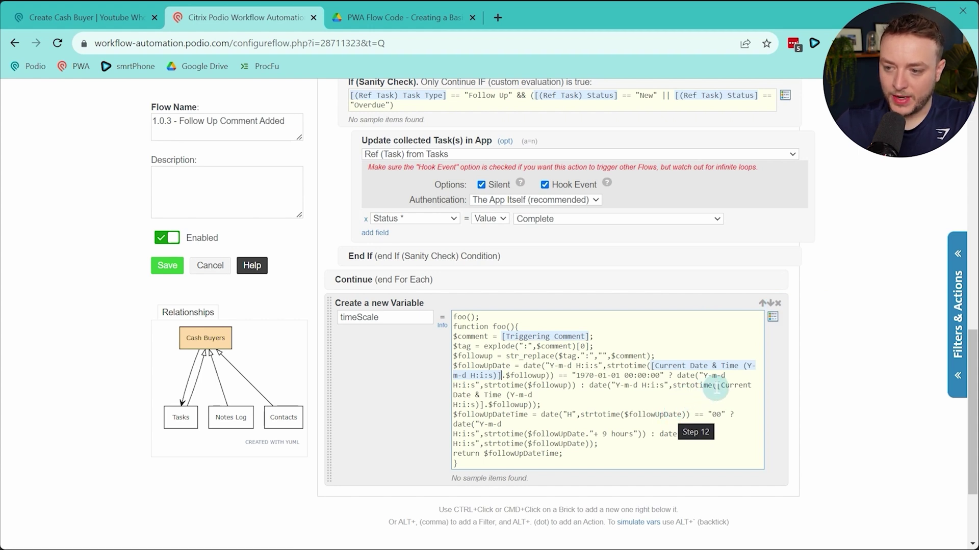
Replace the second pasted date text with the Current Date & Time (Y-m-d H:i:s) token too
drag(717, 386, 715, 401)
drag(510, 397, 487, 406)
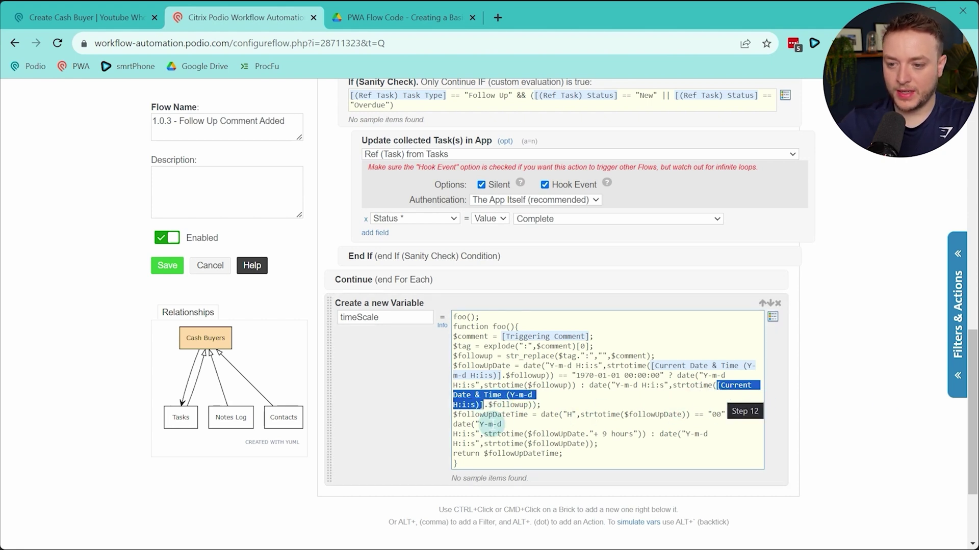
key(BackSpace)
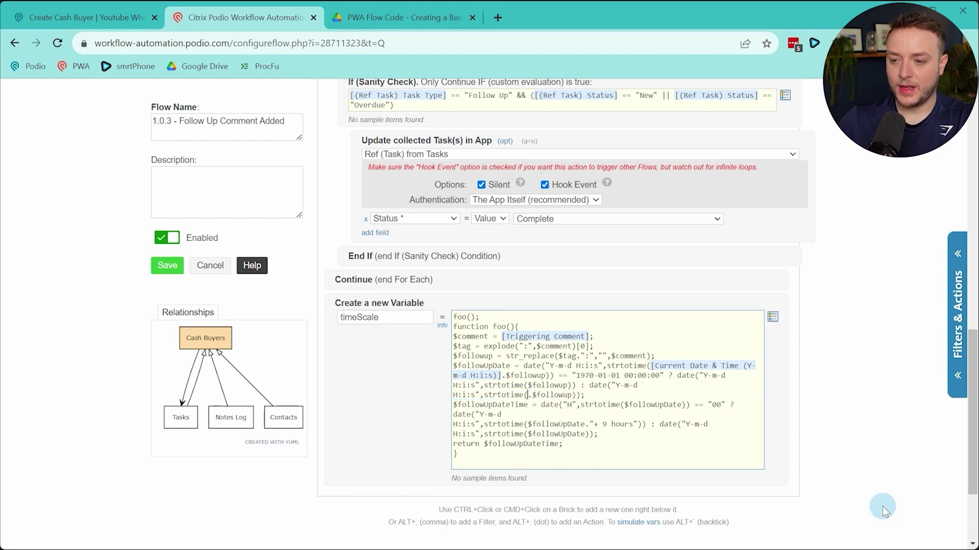
key([)
key(BackSpace)
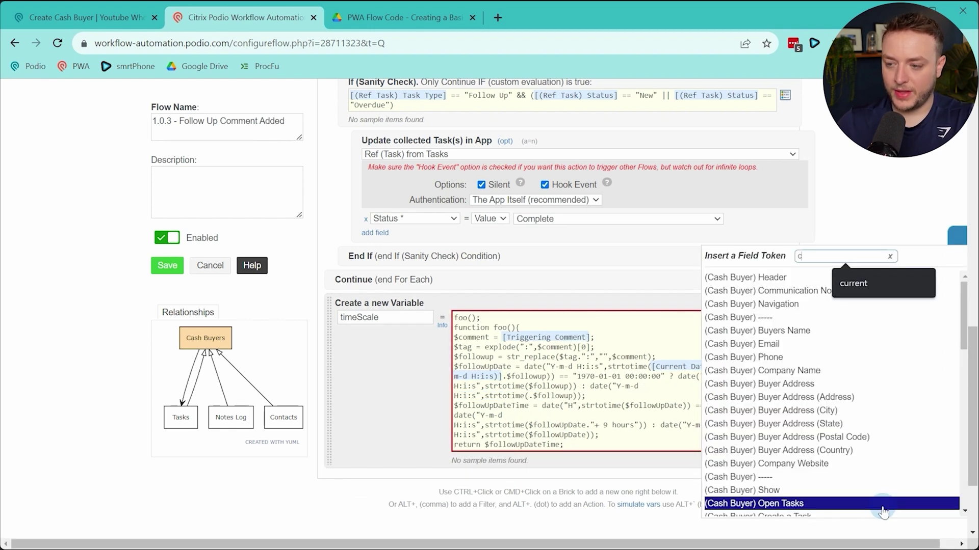
text(curr)
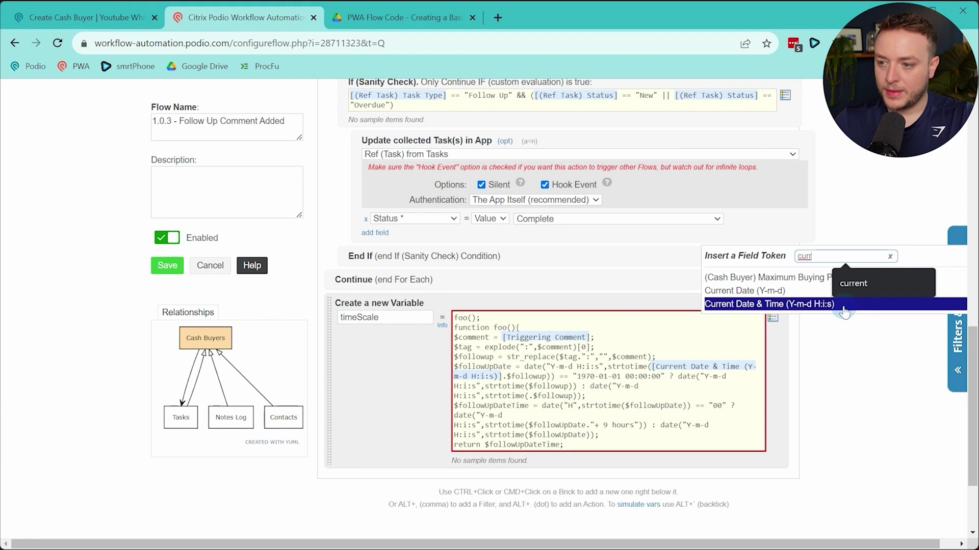
click(826, 304)
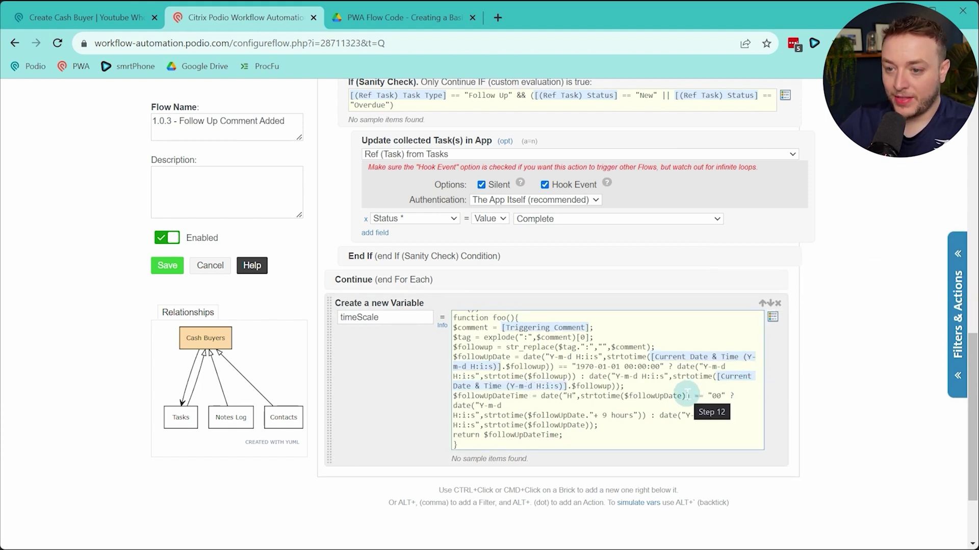
click(718, 426)
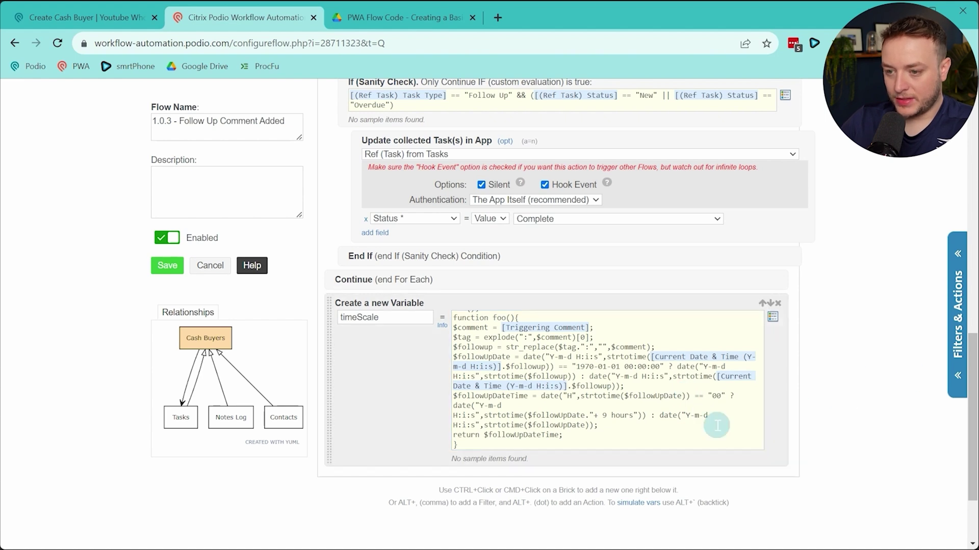
key(Up)
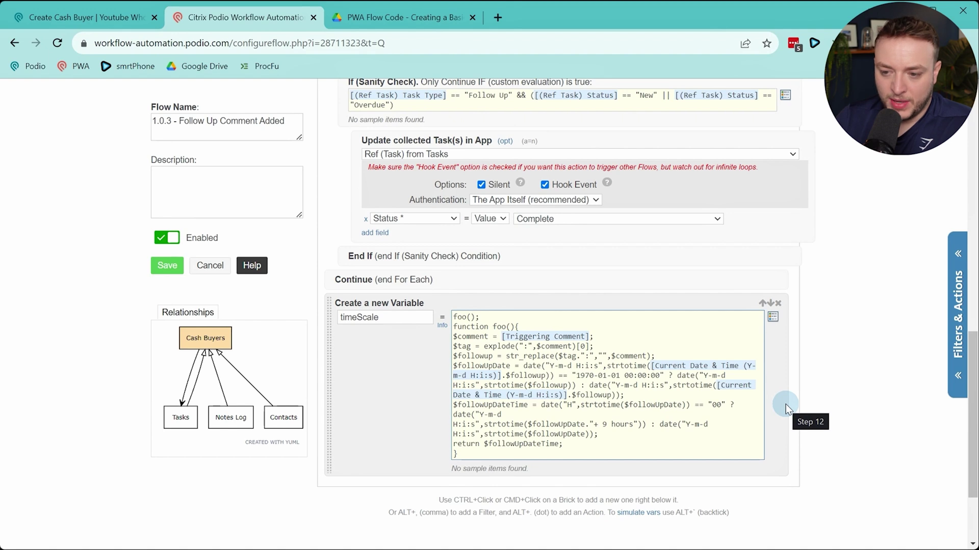
scroll(838, 390, down, 3)
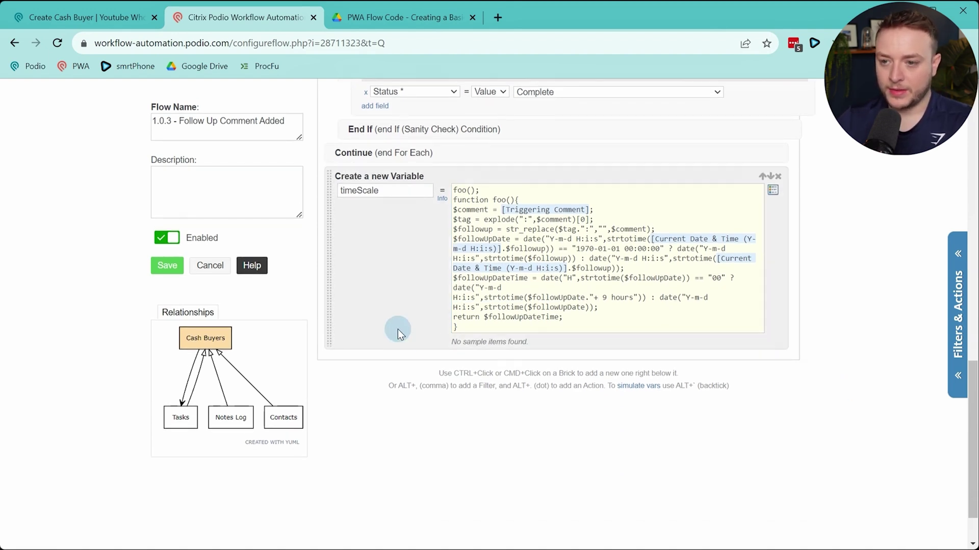
Add a Create Item action that creates a task in the Youtube Wholesaling Demo Tasks app
ctrl+click(385, 324)
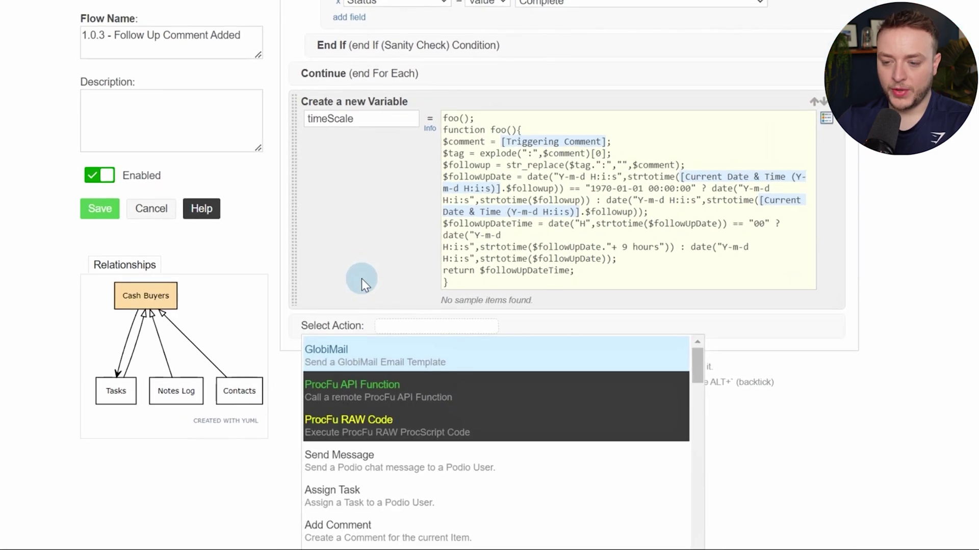
text(create)
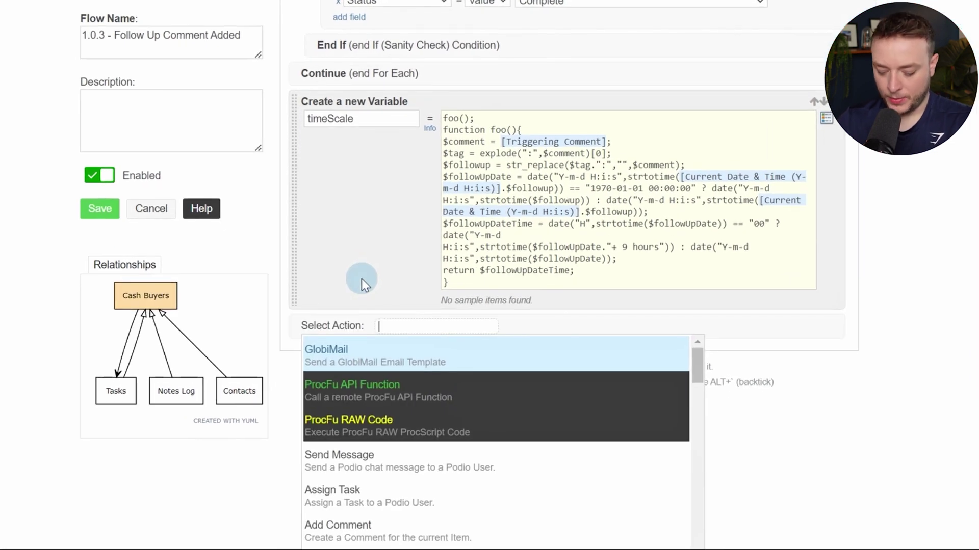
key(Down)
key(Down)
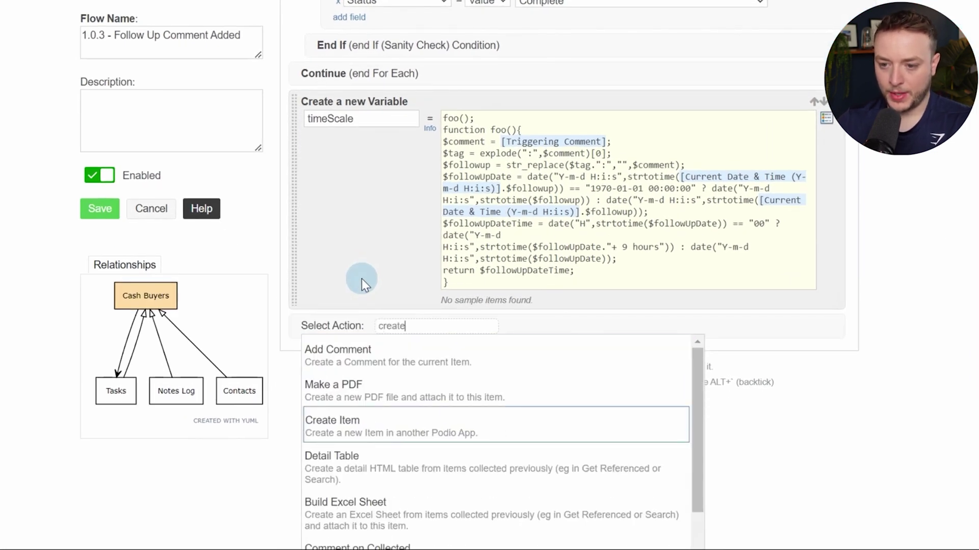
key(Return)
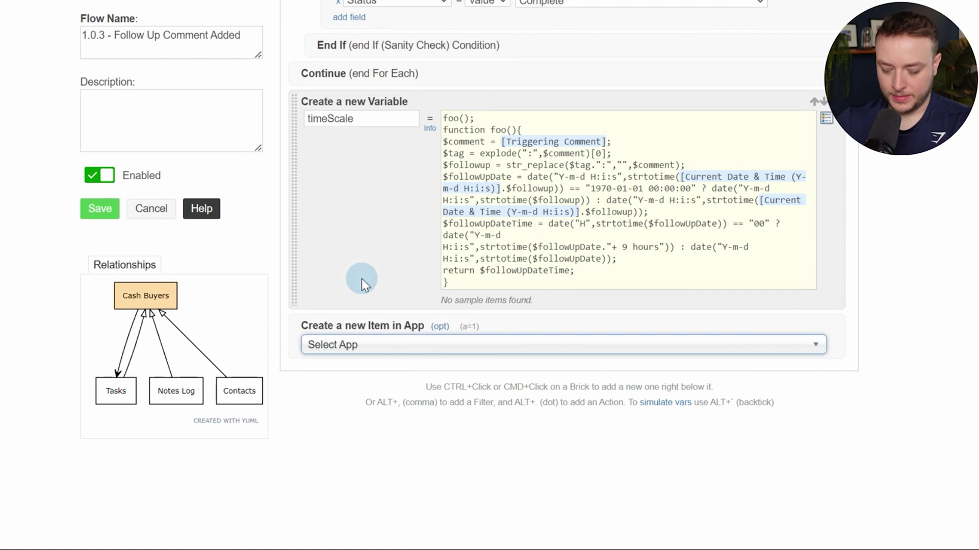
text(task)
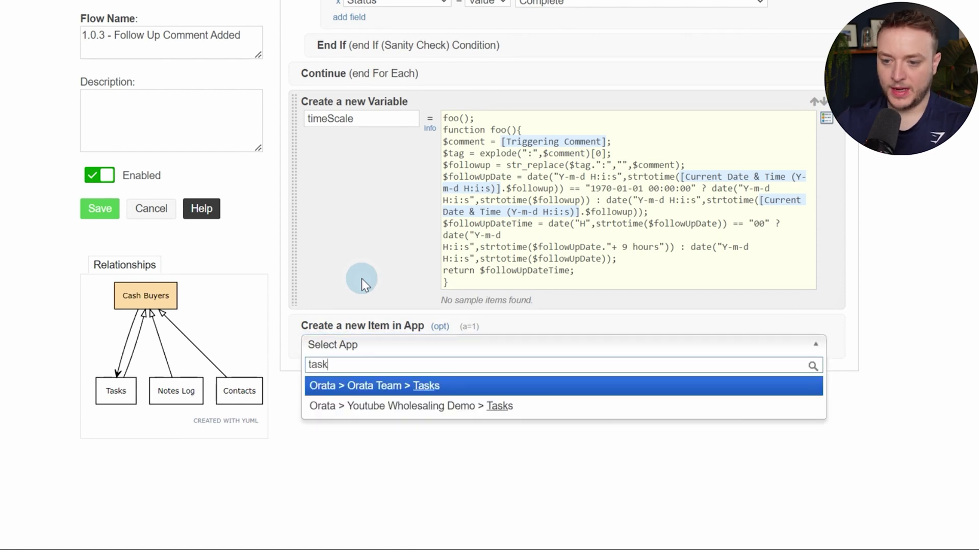
click(518, 411)
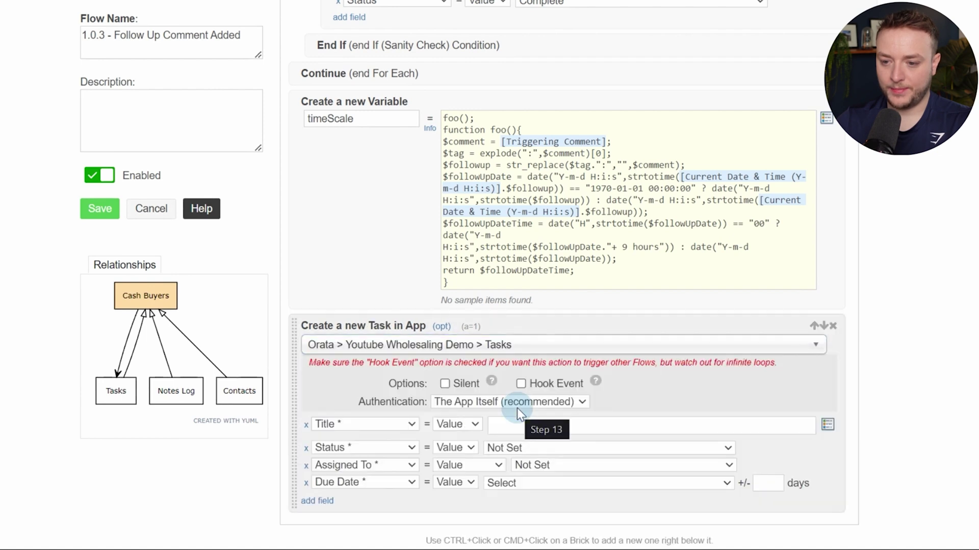
scroll(517, 408, down, 4)
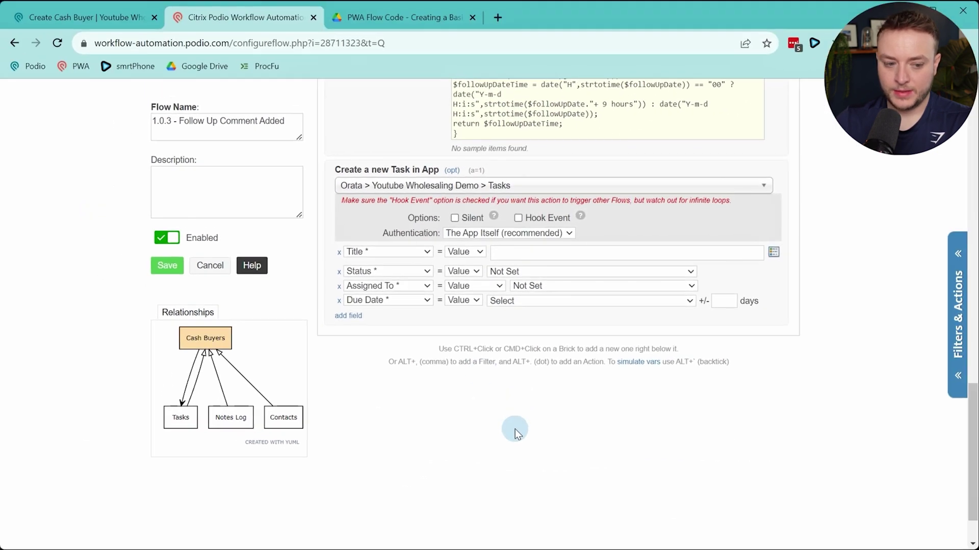
click(454, 218)
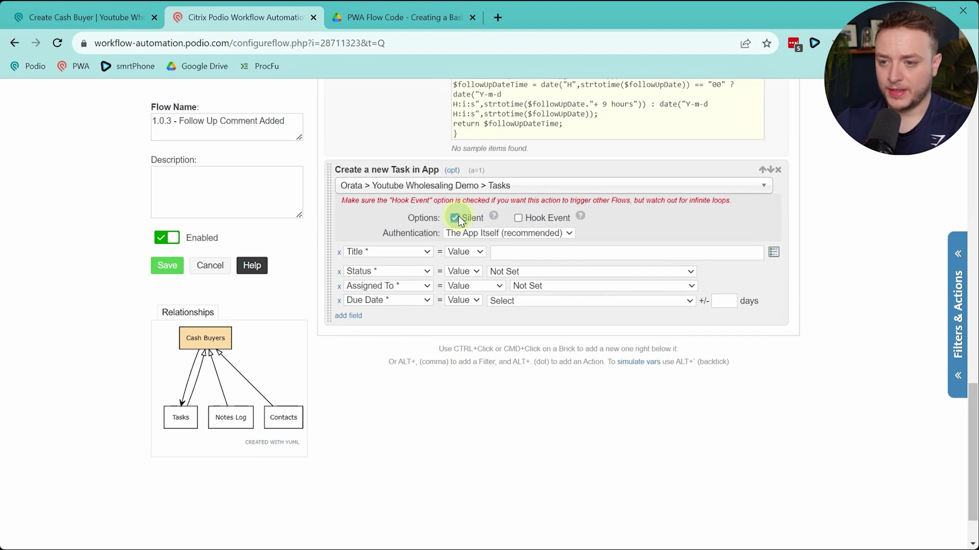
click(453, 219)
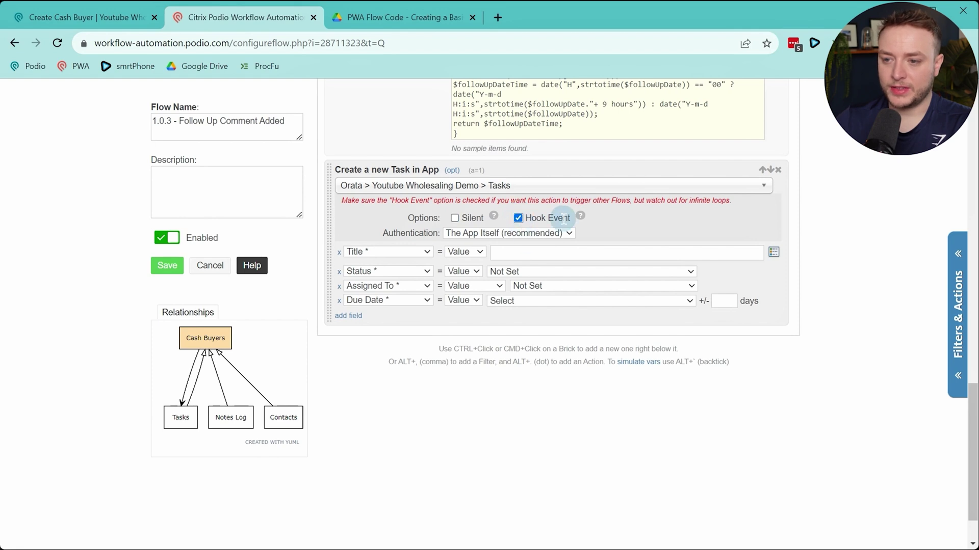
Title the task 'Follow Up With [(Cash Buyer) Buyers Name]' and set its Status to New
click(530, 253)
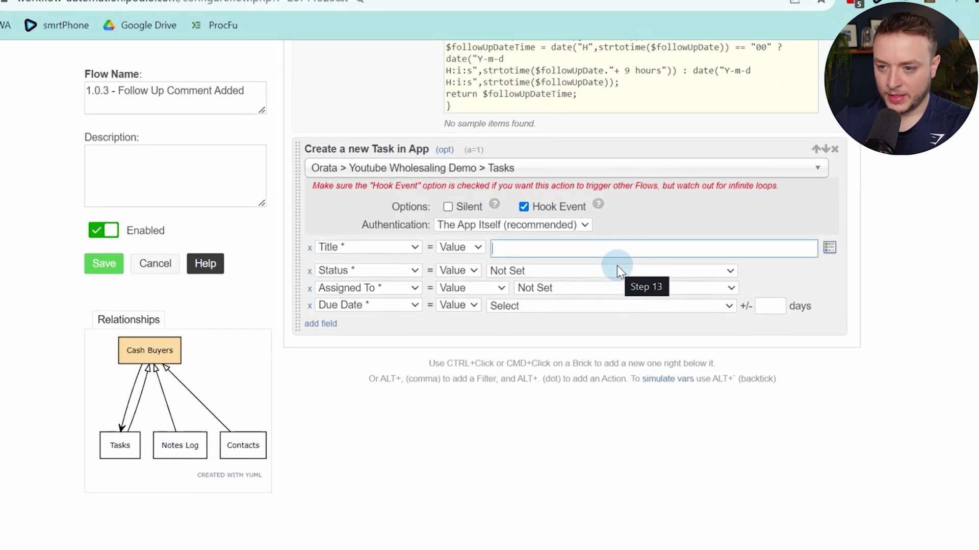
text(Follow U)
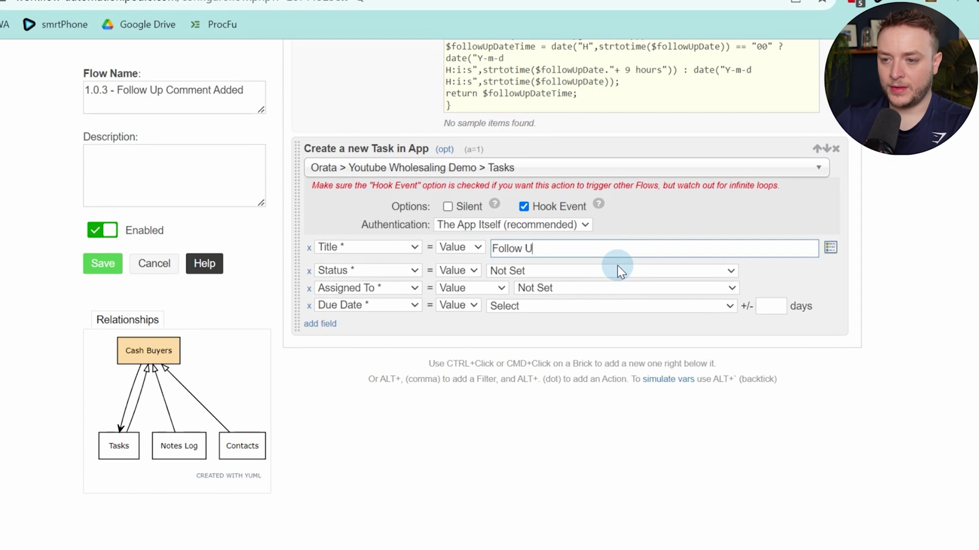
text(p With)
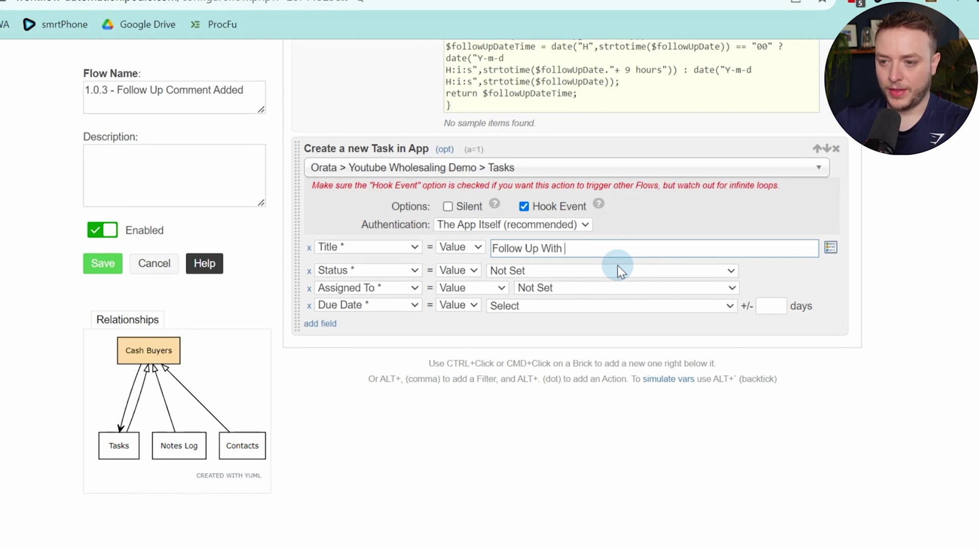
key(alt+slash)
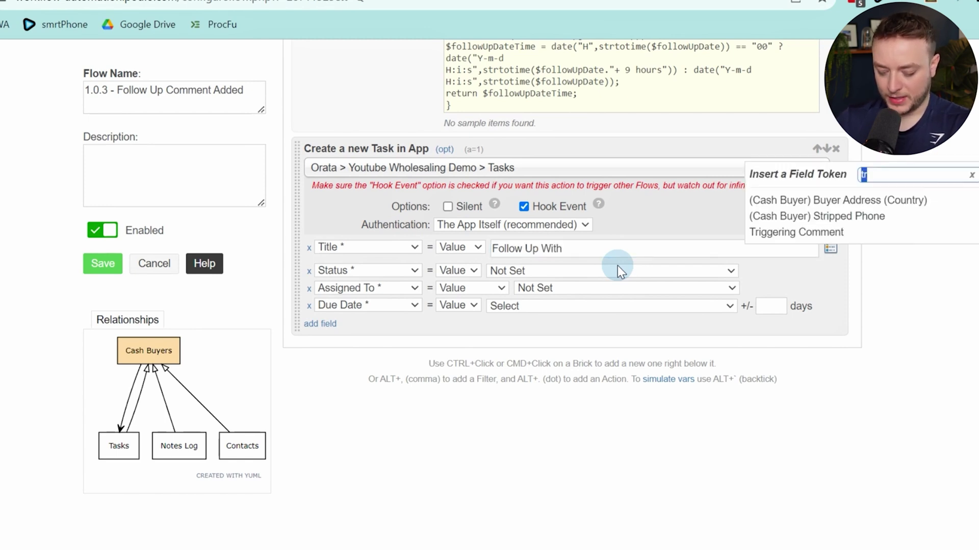
text(name)
click(775, 210)
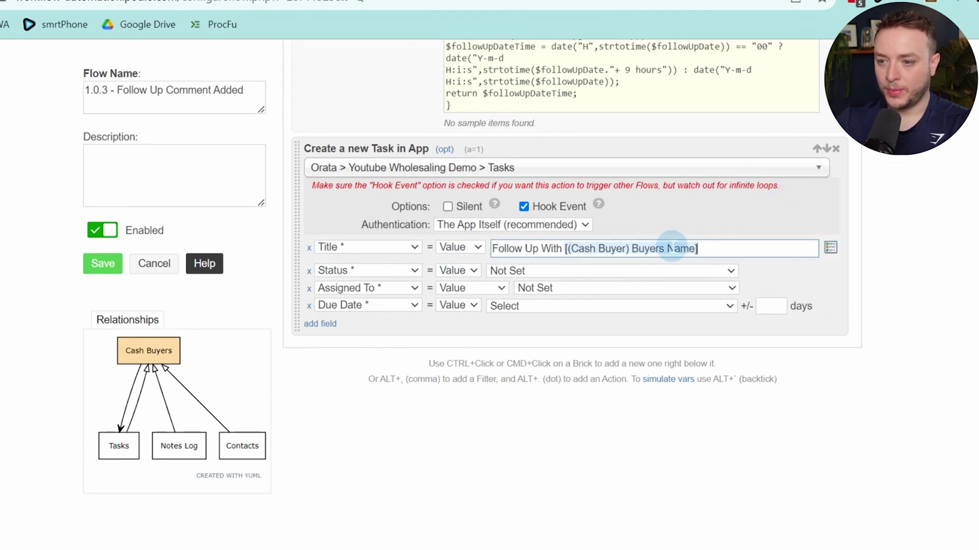
click(414, 271)
click(413, 270)
click(536, 272)
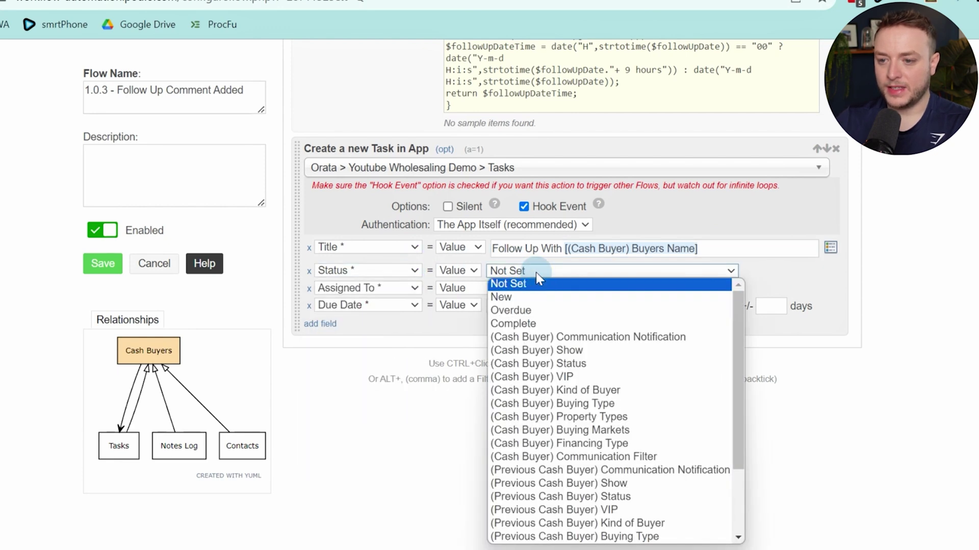
click(536, 298)
Replace the default rows with Related Item set to the current Cash Buyer item
click(420, 289)
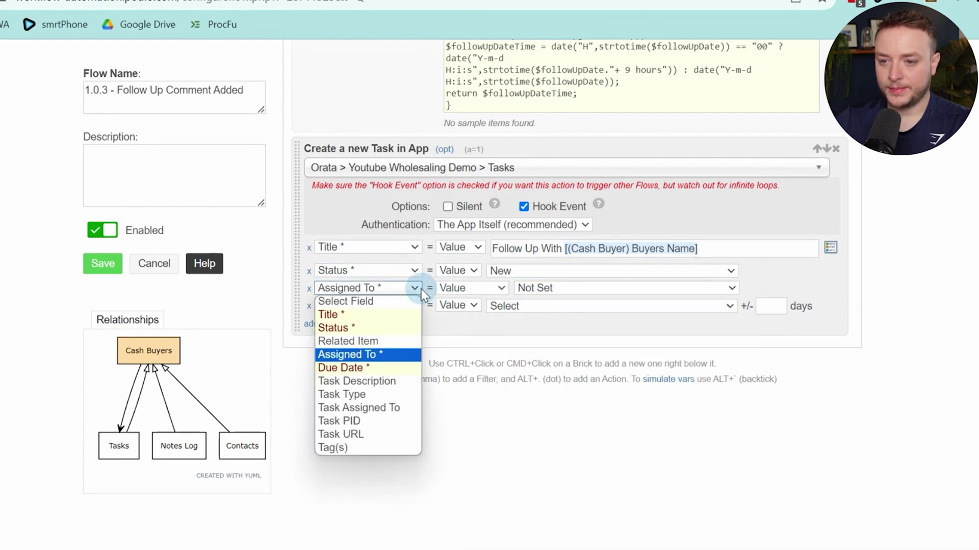
click(357, 289)
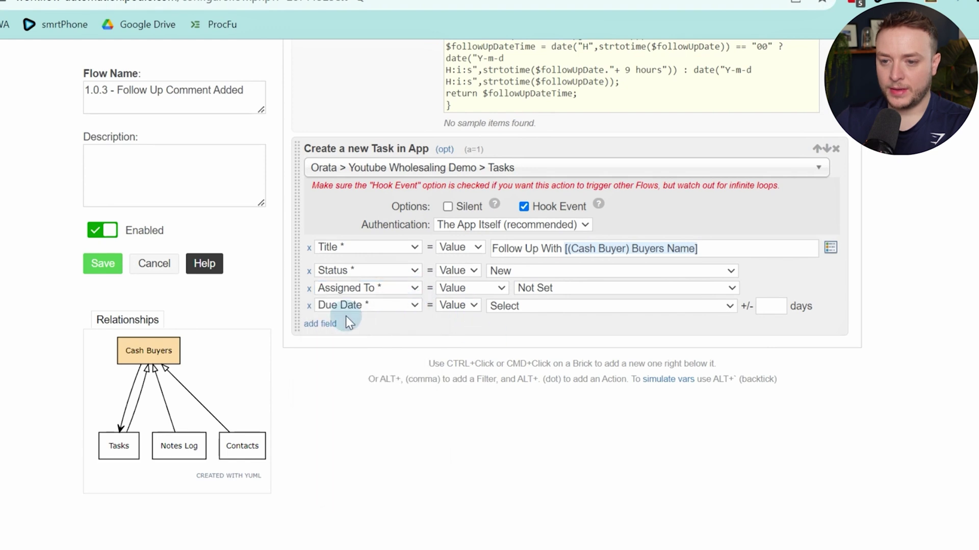
click(309, 291)
click(309, 289)
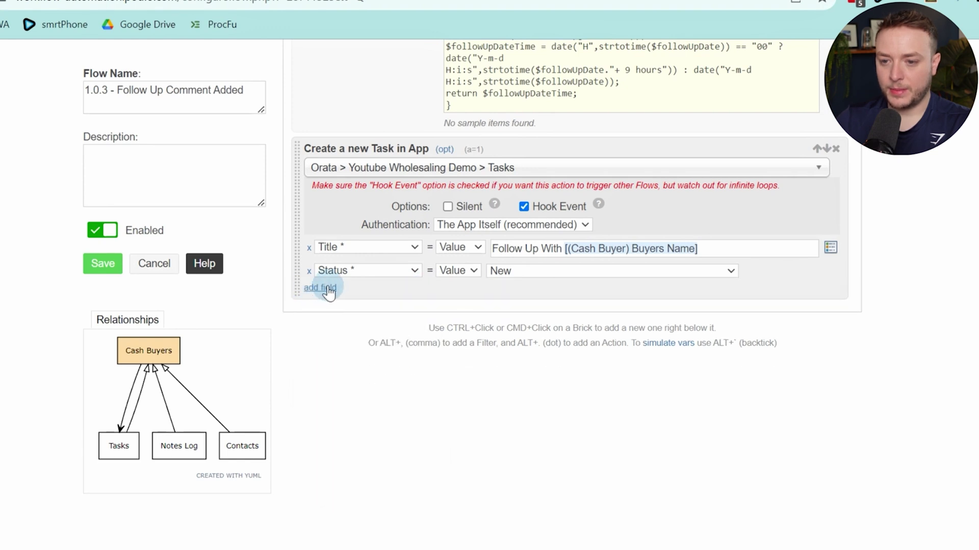
click(320, 287)
click(354, 289)
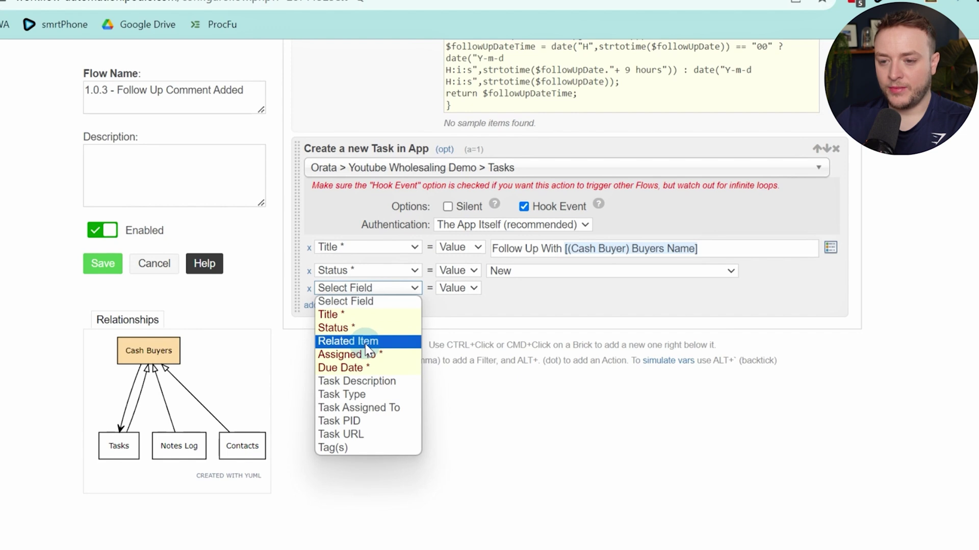
click(352, 341)
click(520, 291)
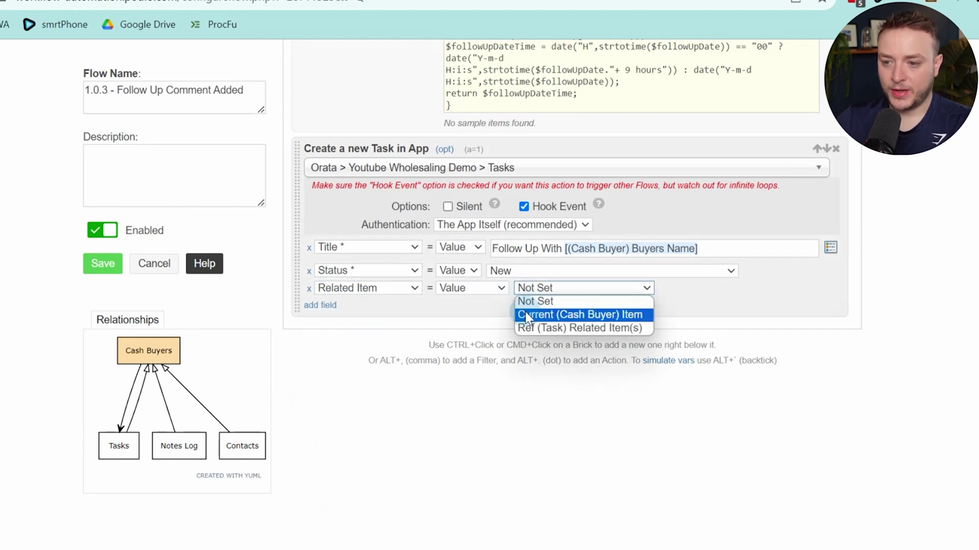
click(525, 312)
Add an Assigned To field set to the Team Members reference
click(321, 305)
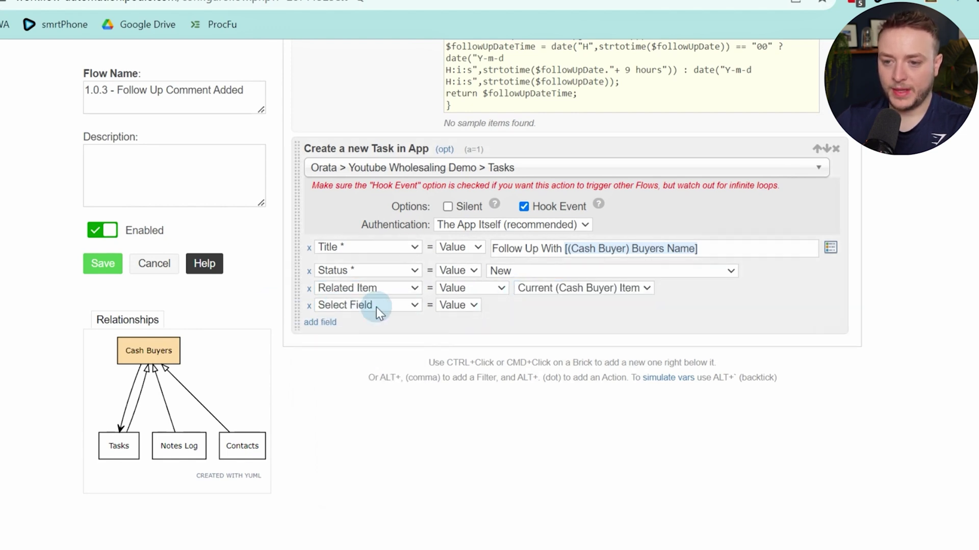
click(376, 306)
click(353, 373)
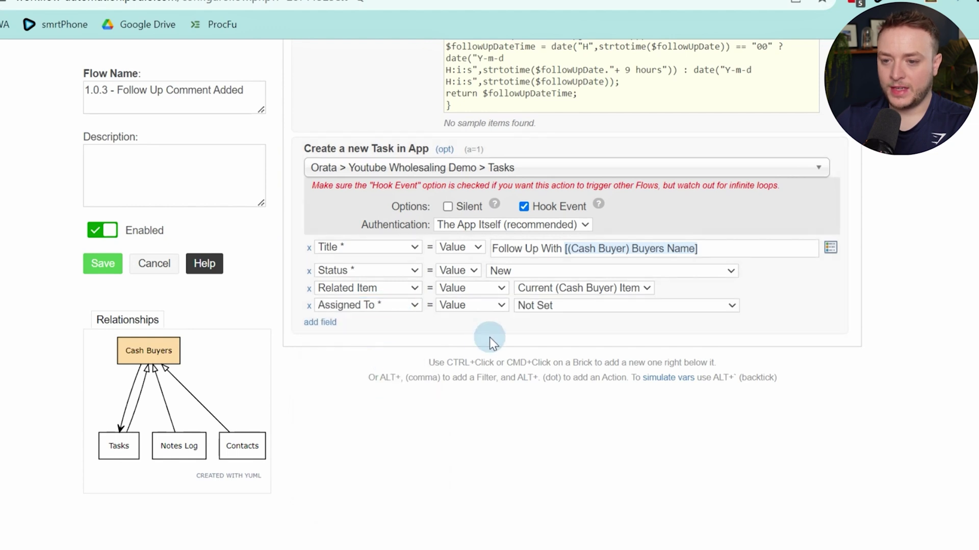
click(532, 306)
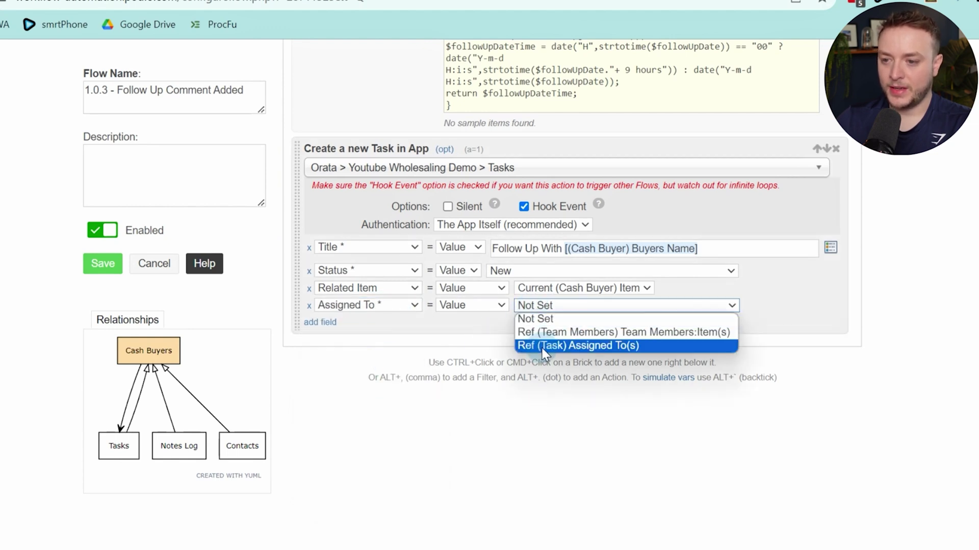
click(598, 334)
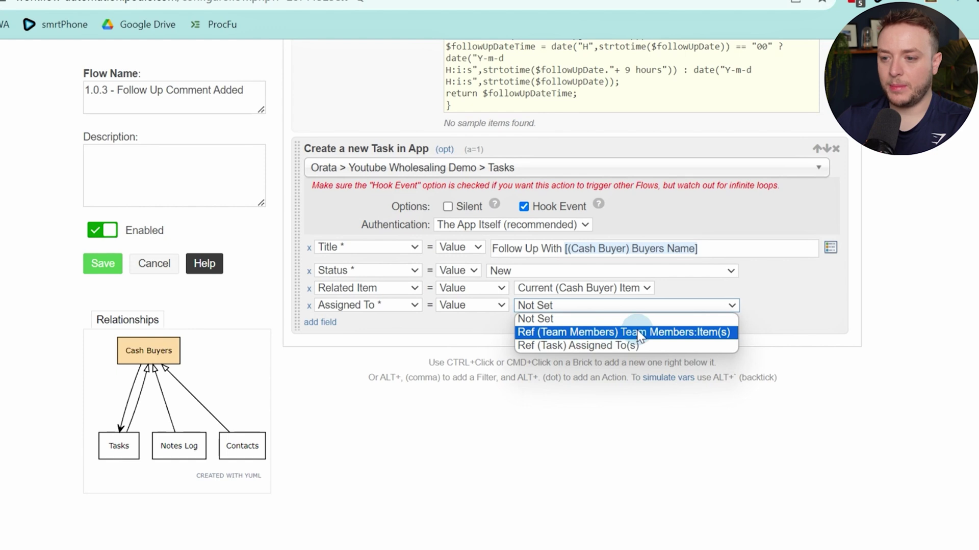
click(675, 338)
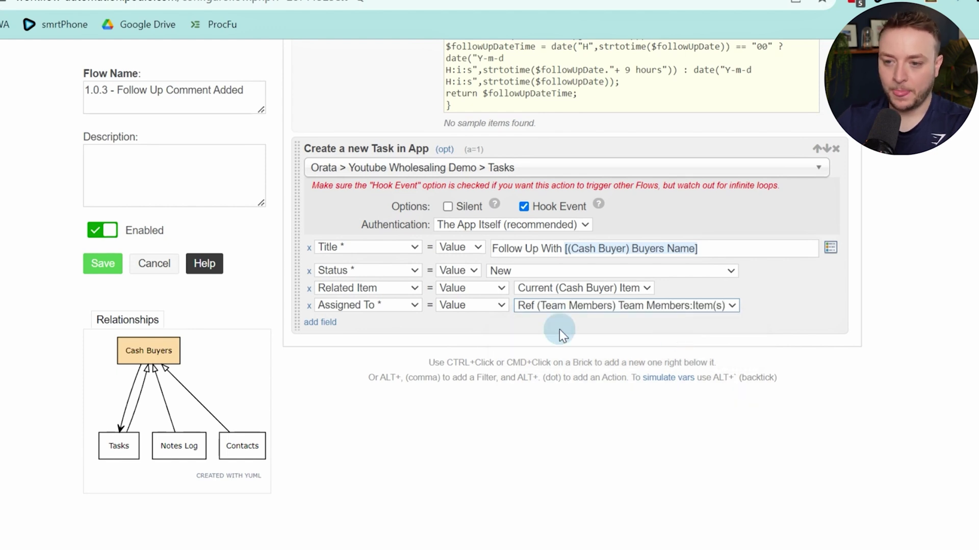
Add a Due Date field row to the task
click(328, 322)
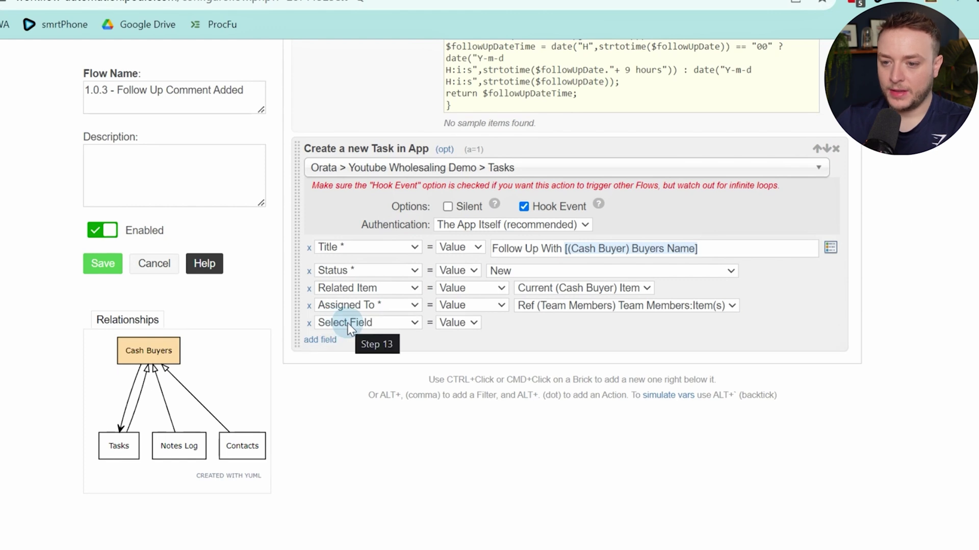
click(349, 324)
click(338, 402)
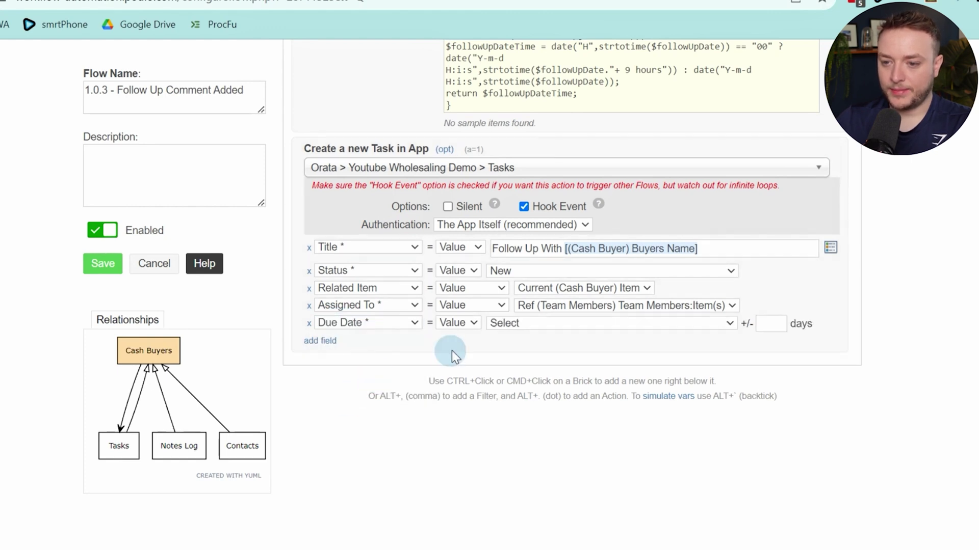
click(513, 324)
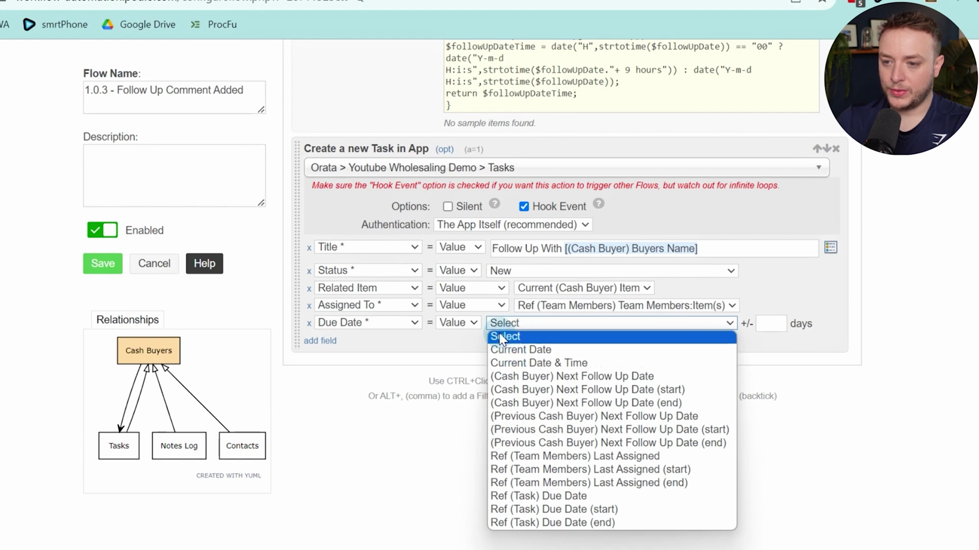
Make the due date a calculated value using the timeScale variable
click(455, 327)
click(455, 325)
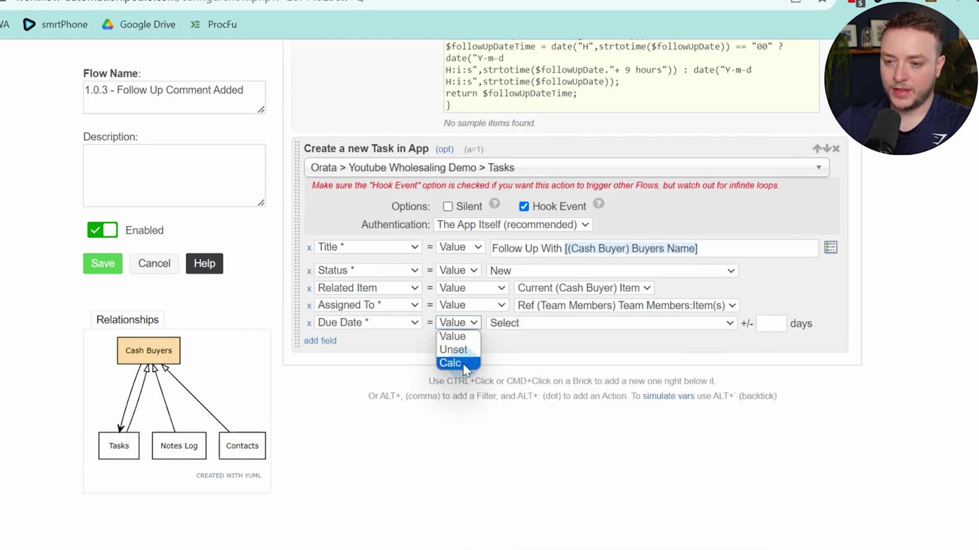
click(465, 363)
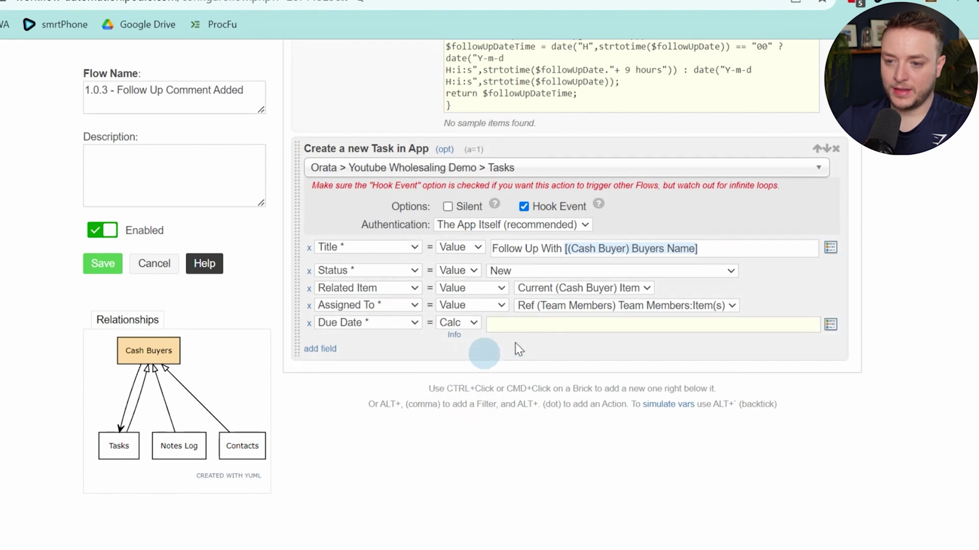
click(534, 325)
text(var)
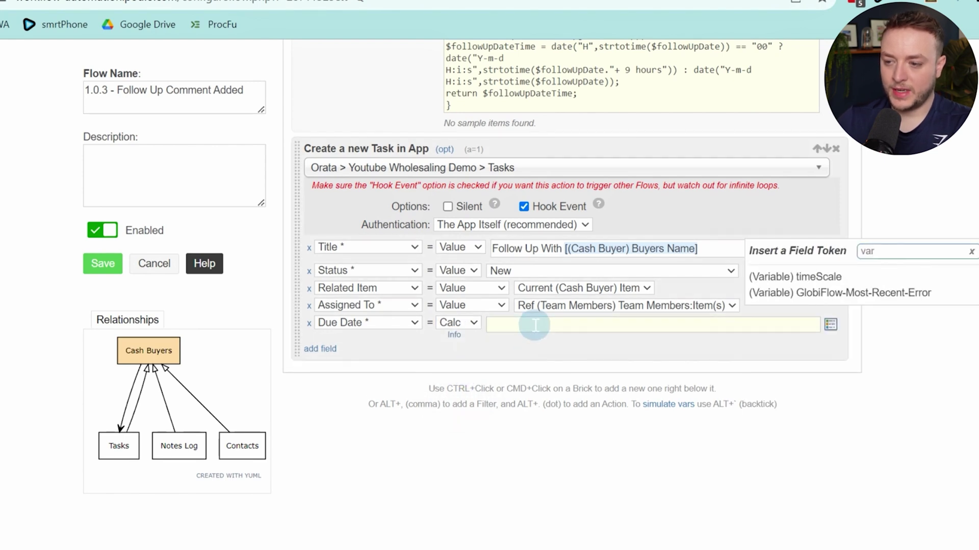
click(781, 281)
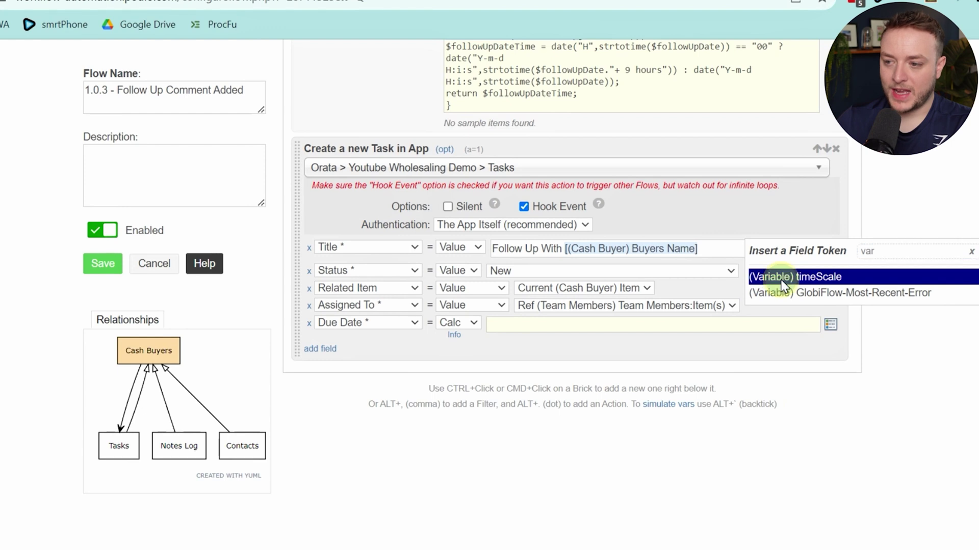
click(782, 284)
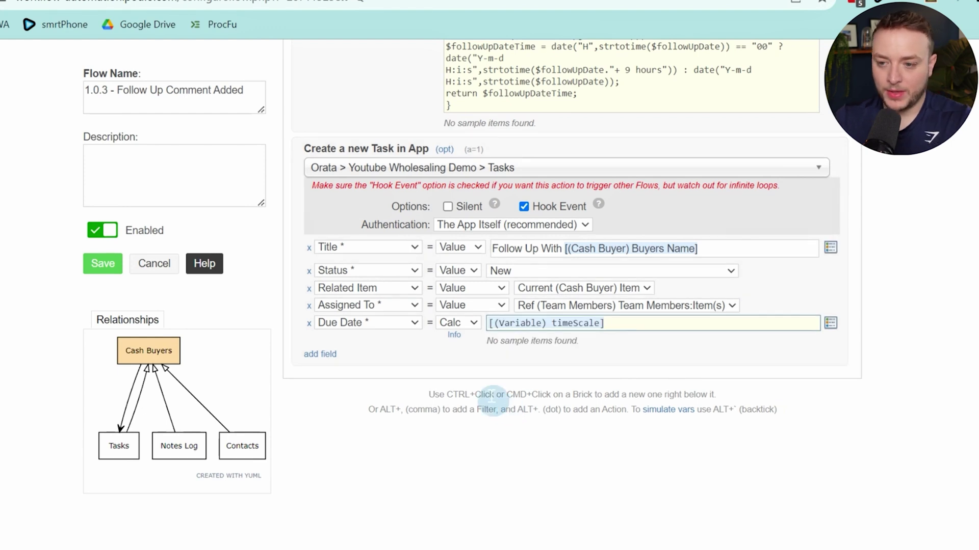
Add a Task Type field set to Follow Up
click(332, 358)
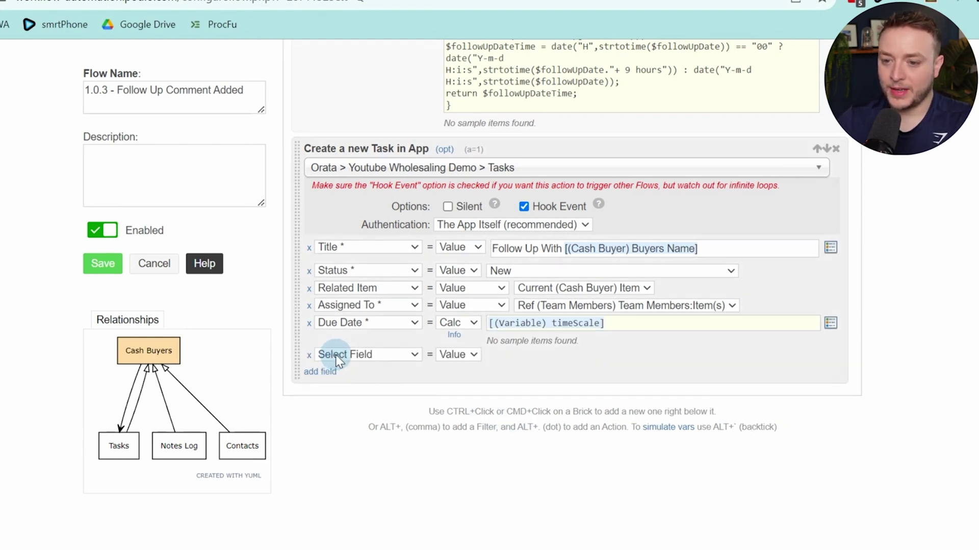
click(347, 354)
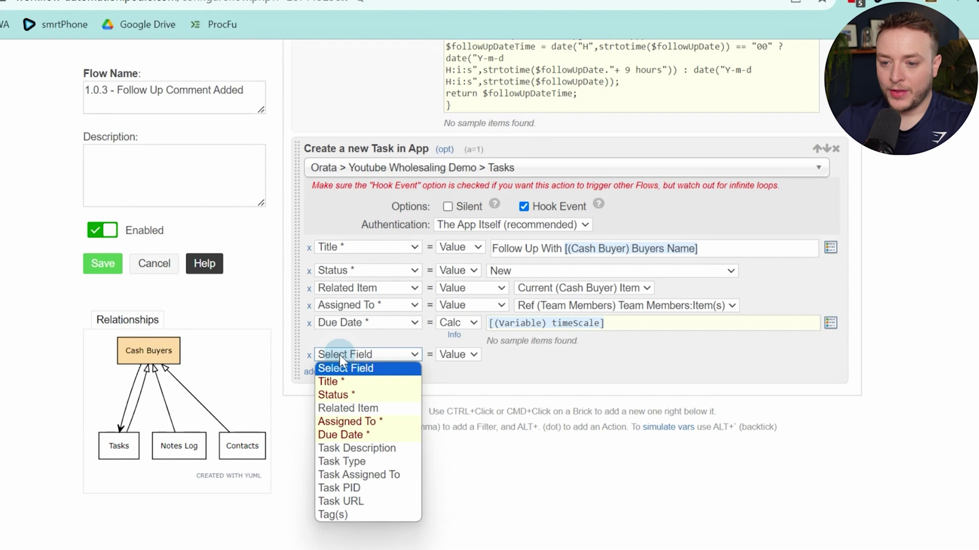
click(352, 462)
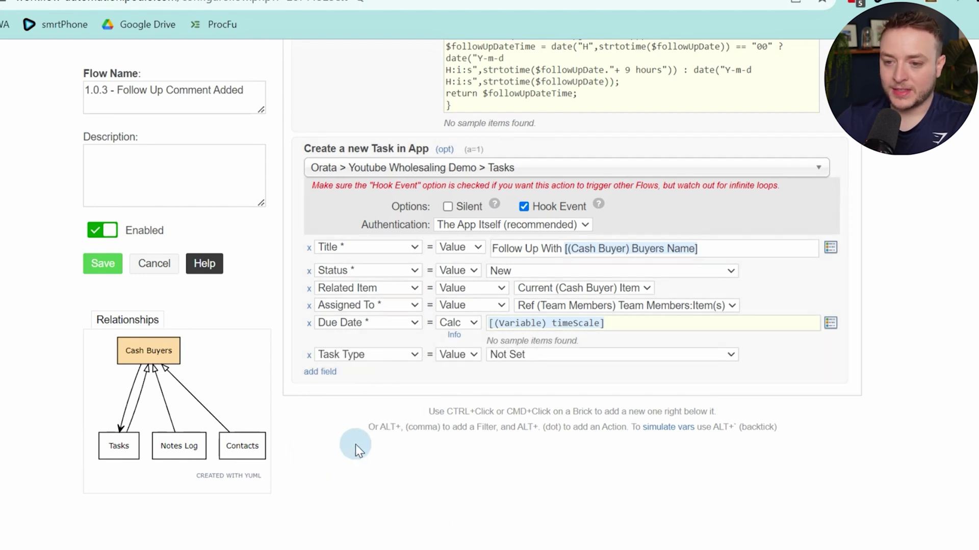
click(524, 356)
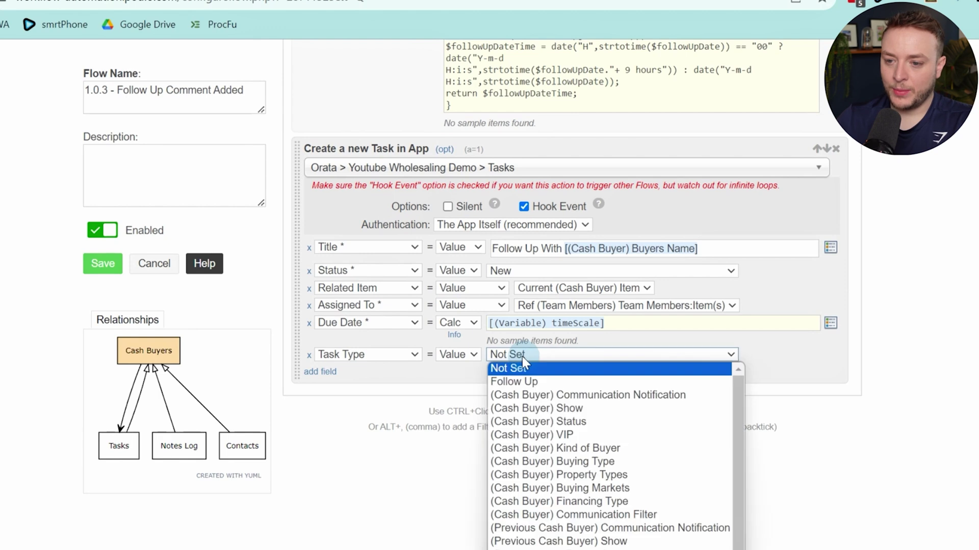
click(524, 383)
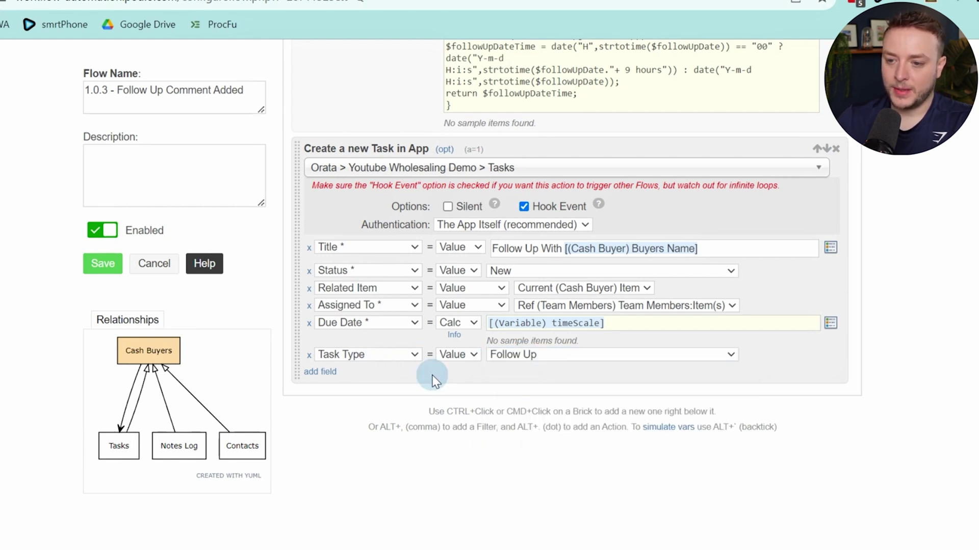
Add a custom variable step named commentDate below the task
ctrl+click(393, 377)
text(var)
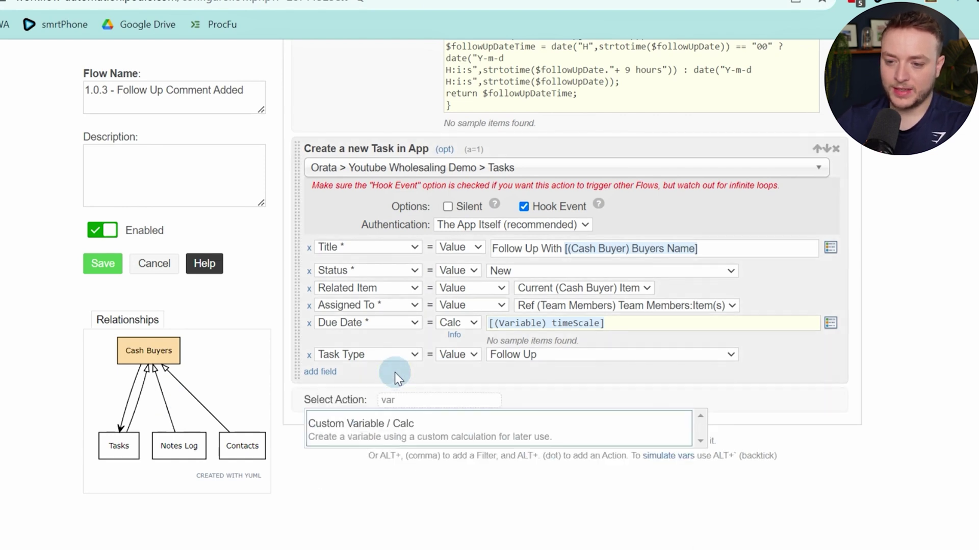
key(Return)
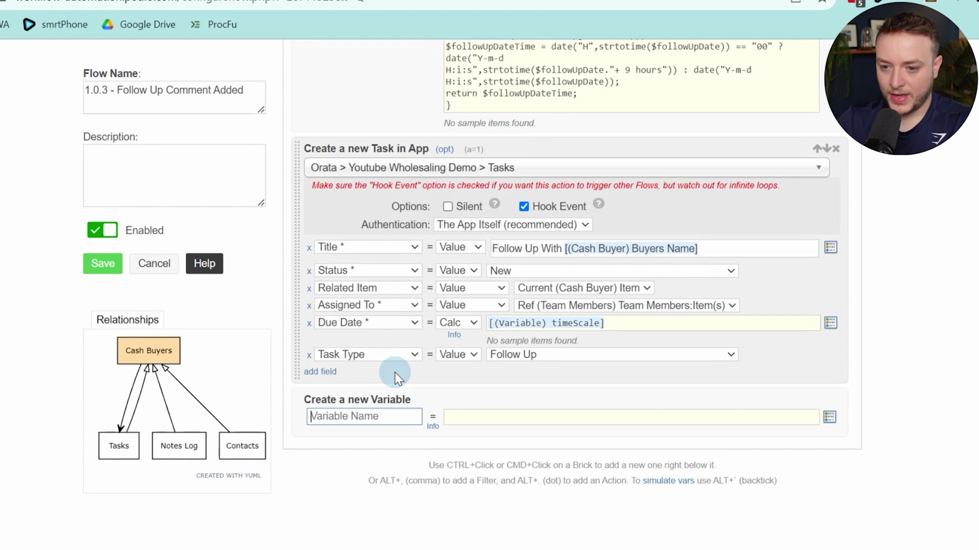
text(c)
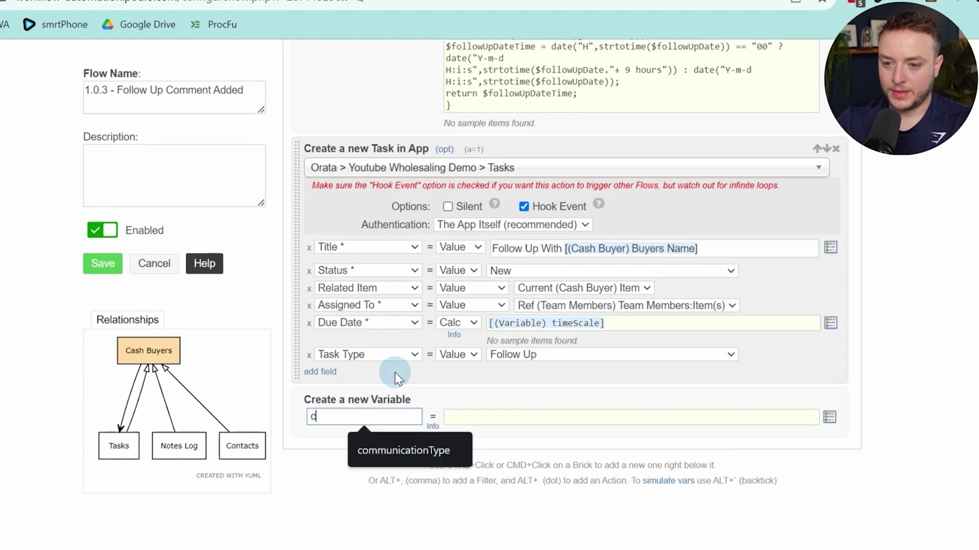
text(ommentDate)
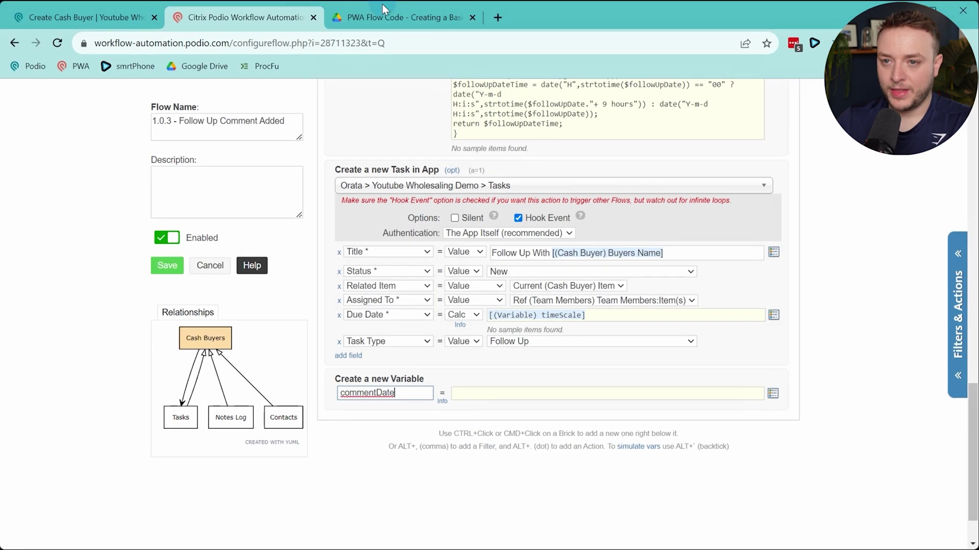
click(385, 12)
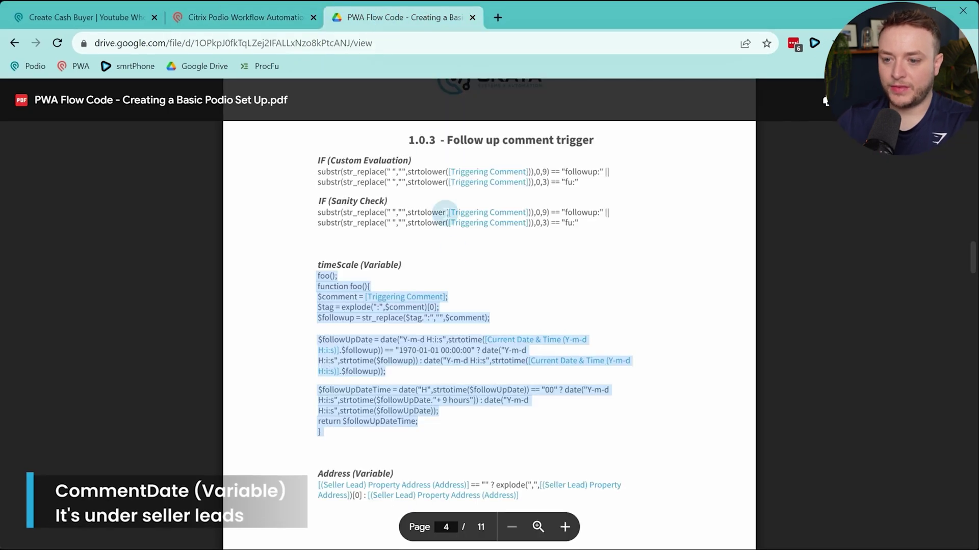
Copy the commentDate formula from page 5 of the code PDF and return to the flow editor
click(502, 310)
scroll(505, 307, down, 1)
scroll(505, 307, down, 10)
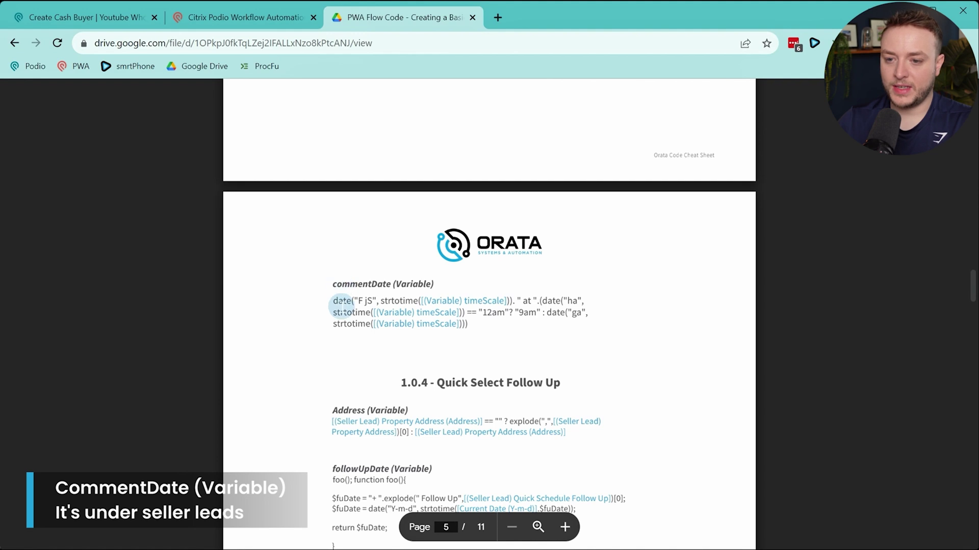
drag(334, 299, 468, 325)
key(ctrl+c)
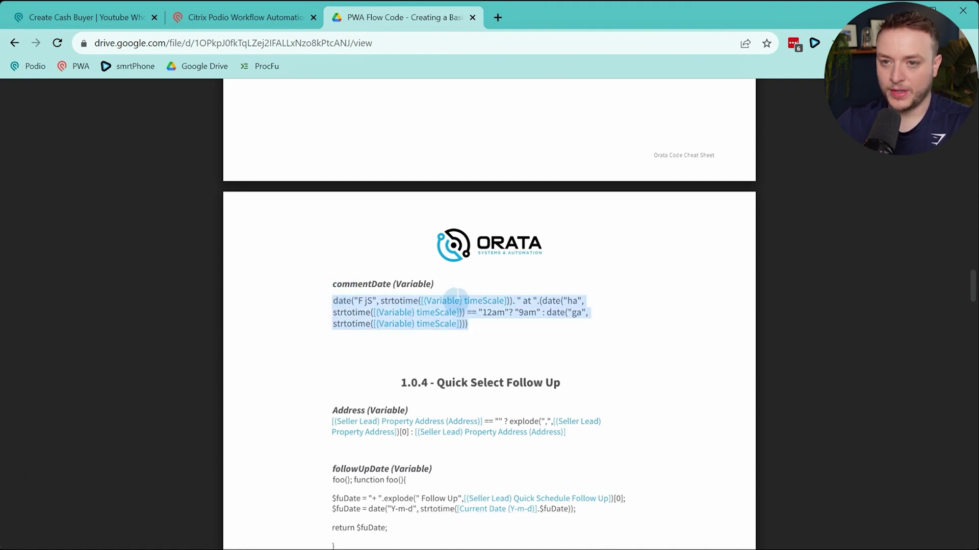
click(253, 21)
scroll(456, 347, up, 4)
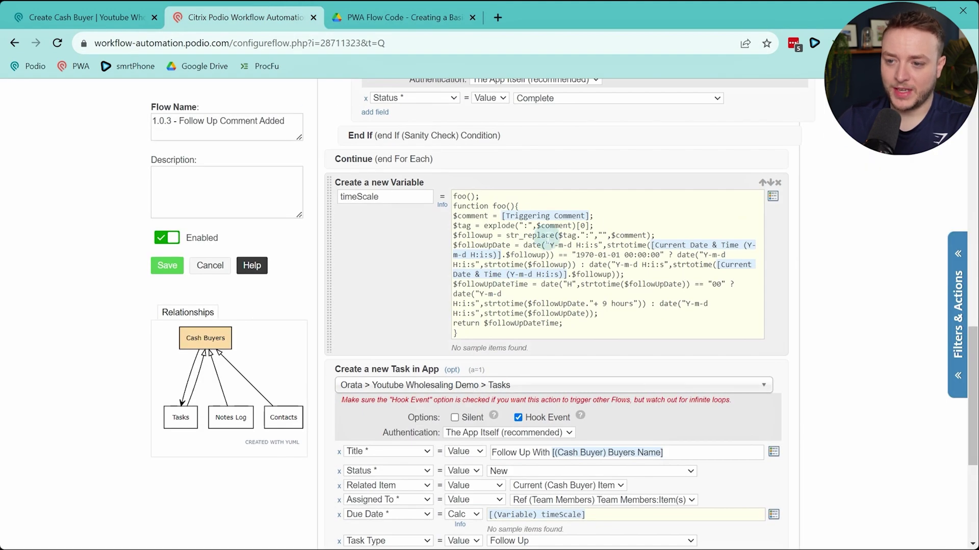
Paste the copied date formula into the commentDate variable's value
scroll(546, 235, down, 4)
click(513, 393)
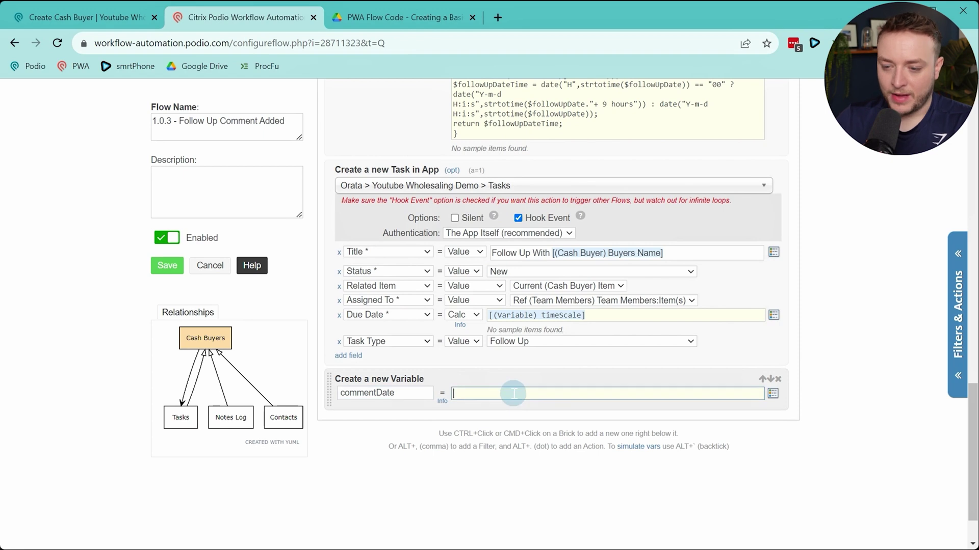
key(ctrl+v)
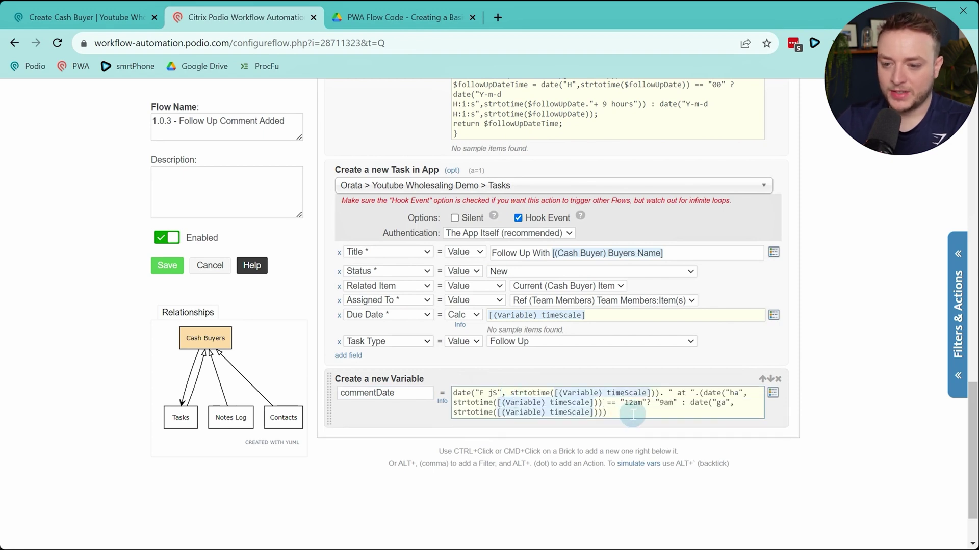
click(334, 393)
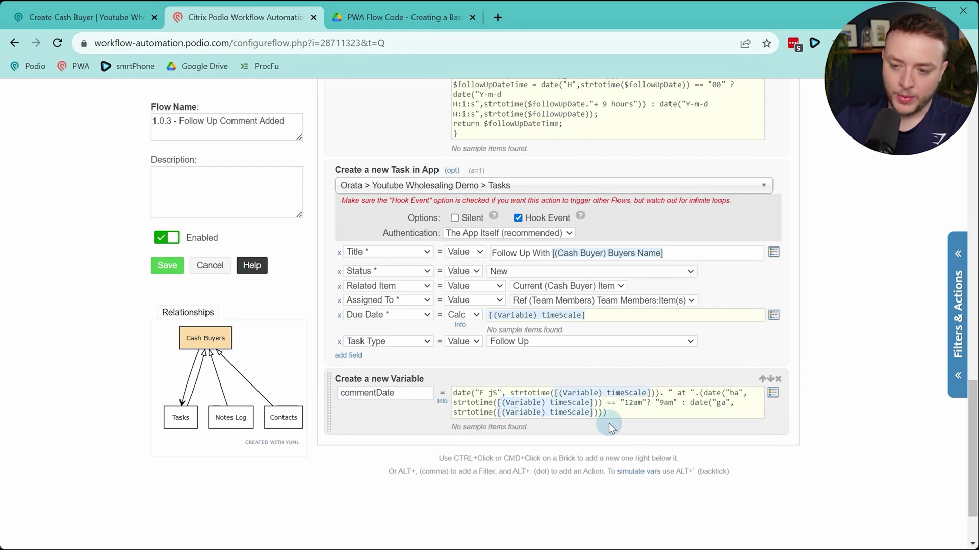
Add an Add Comment action after the commentDate variable
ctrl+click(357, 422)
text(add)
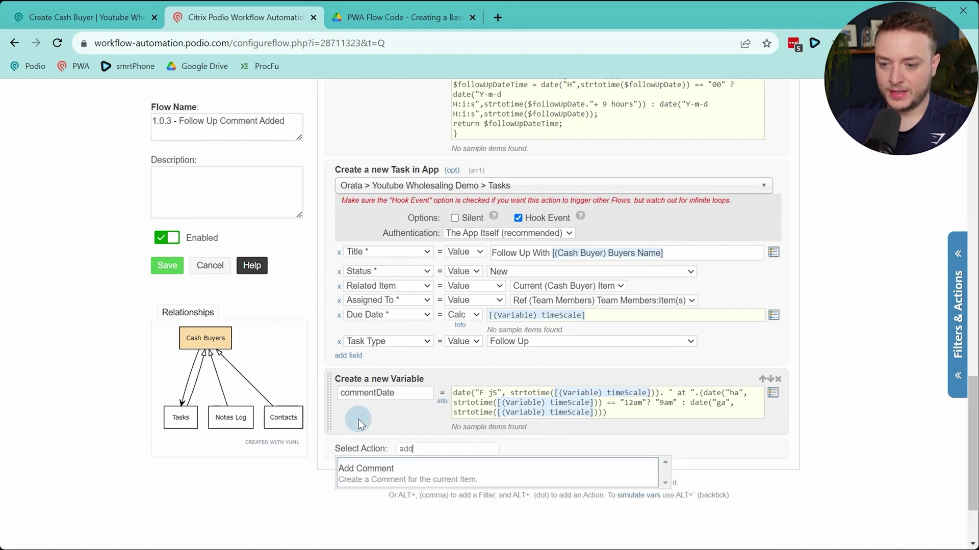
key(Return)
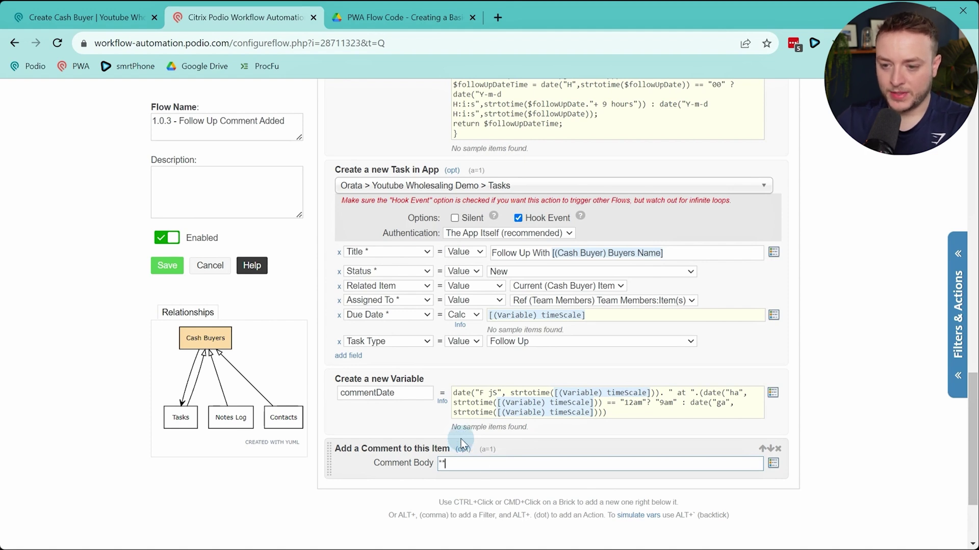
scroll(459, 479, down, 4)
scroll(527, 331, down, 1)
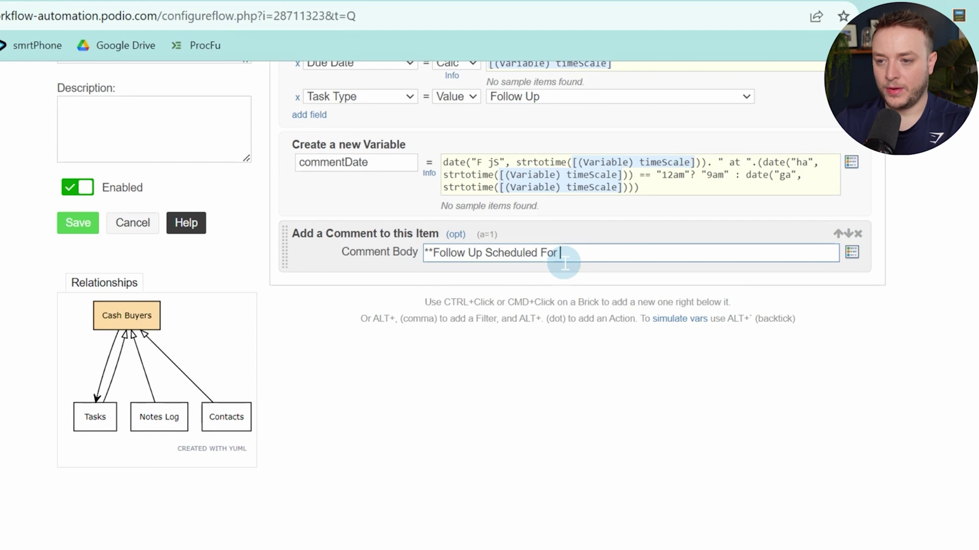
Set the comment body to 'Follow Up Scheduled For [(Variable) commentDate]'
key(alt+slash)
text(vat)
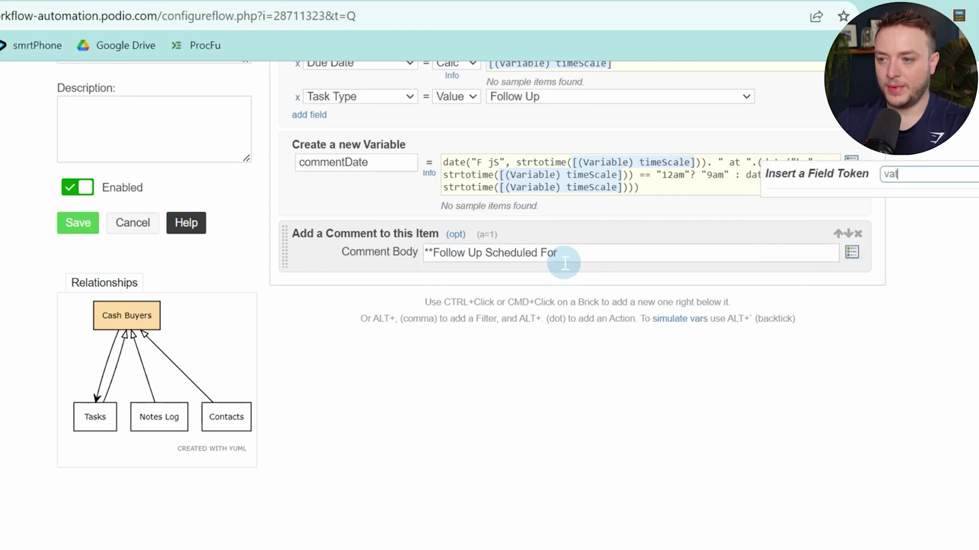
key(BackSpace)
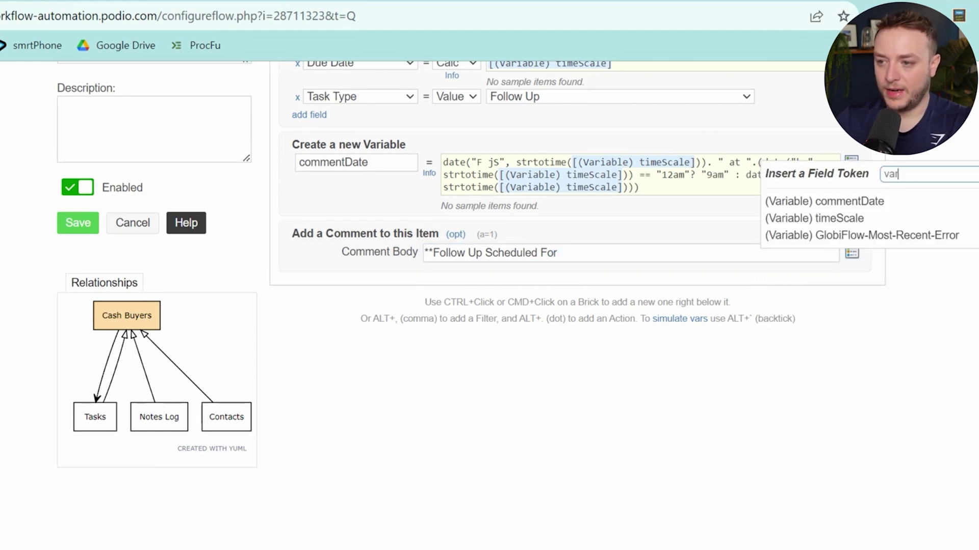
click(935, 210)
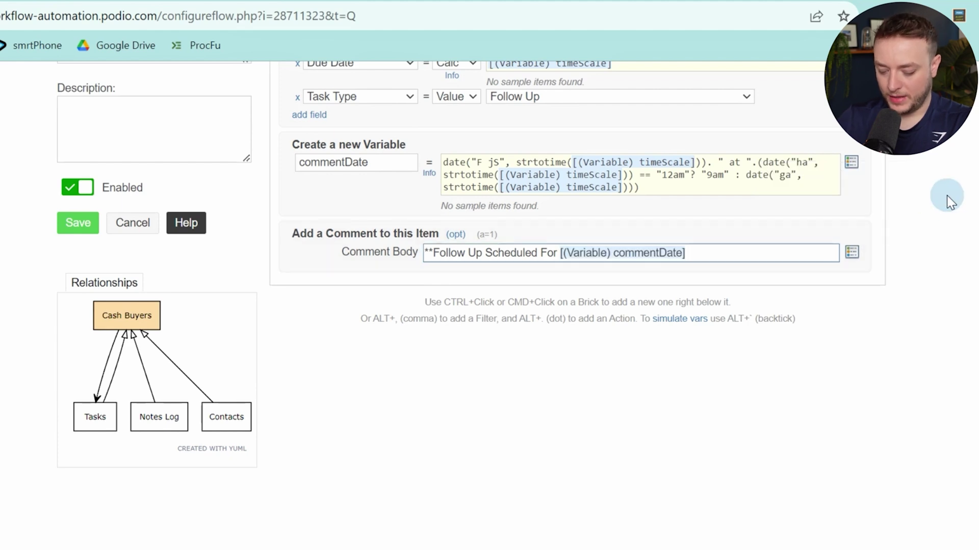
text(**)
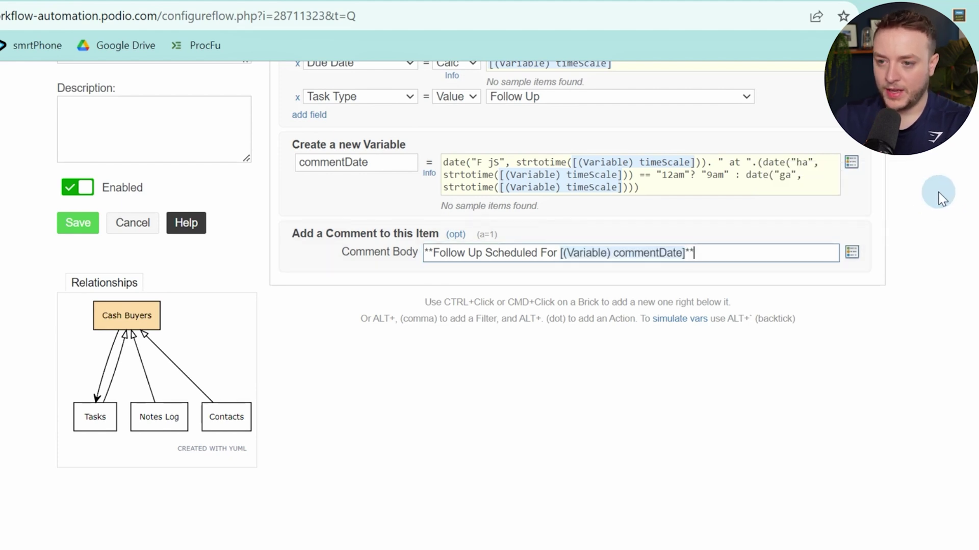
Save the flow and go to the Cash Buyers app
scroll(631, 341, up, 6)
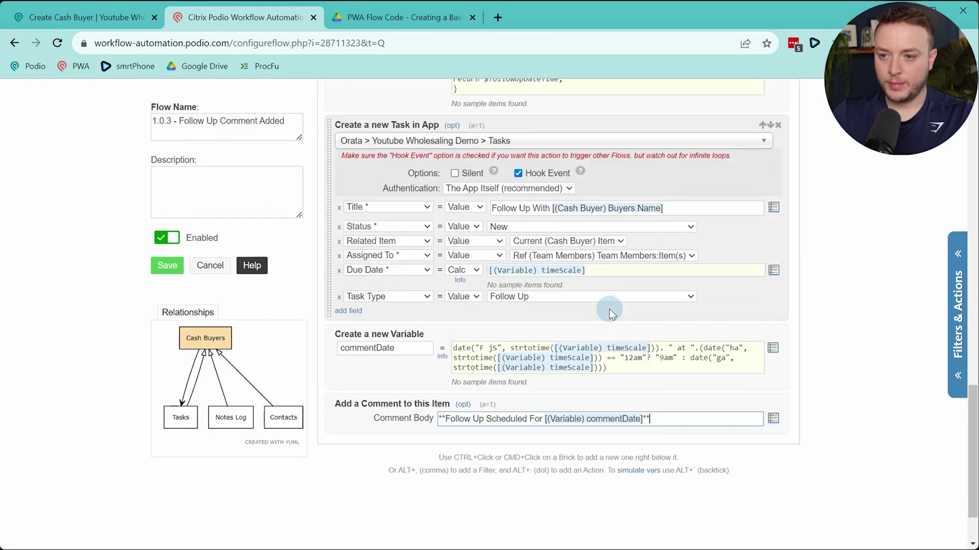
scroll(614, 269, up, 10)
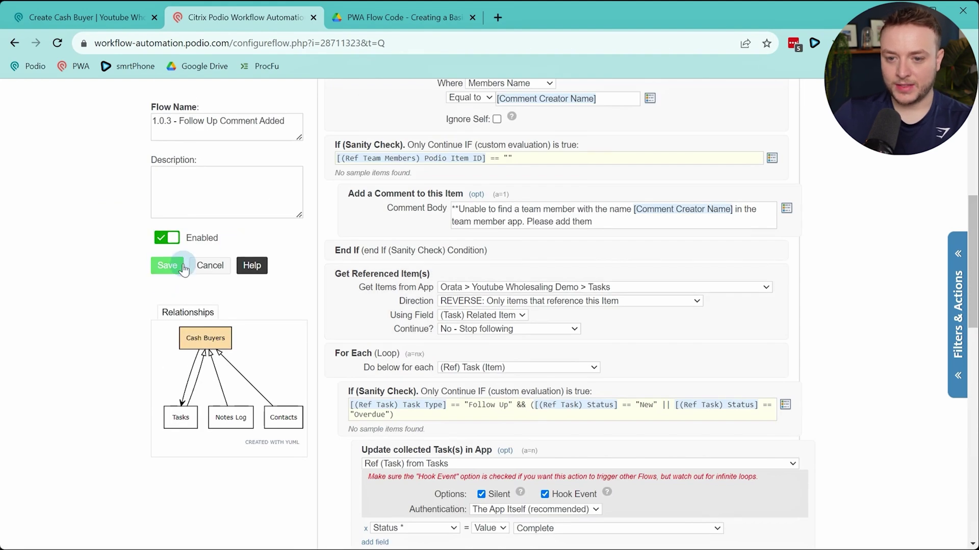
click(167, 265)
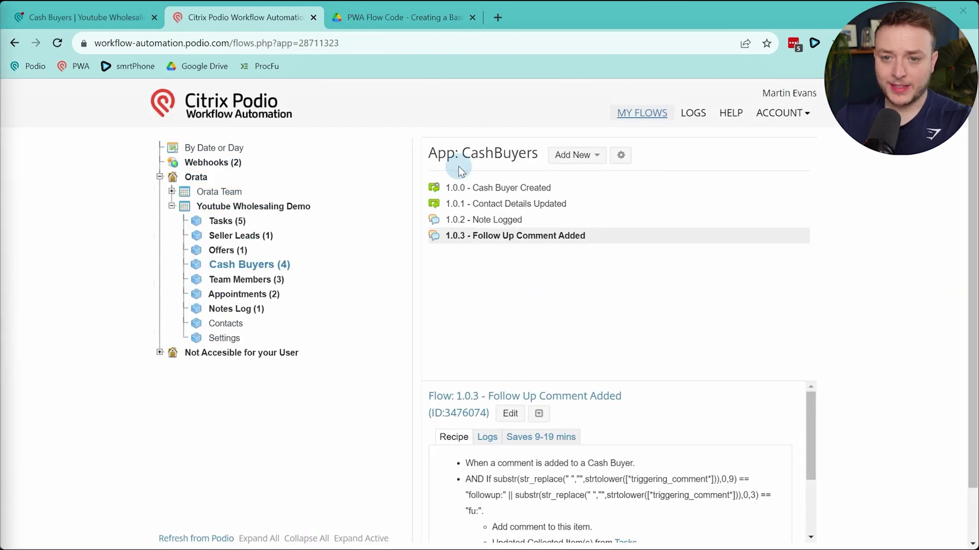
click(102, 18)
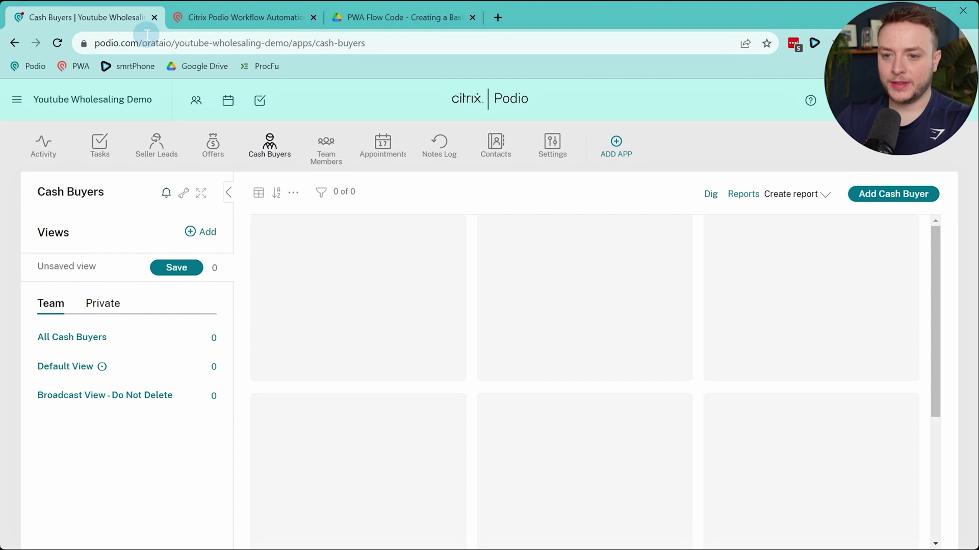
Start a new cash buyer and enter the buyer's name and work email
click(929, 197)
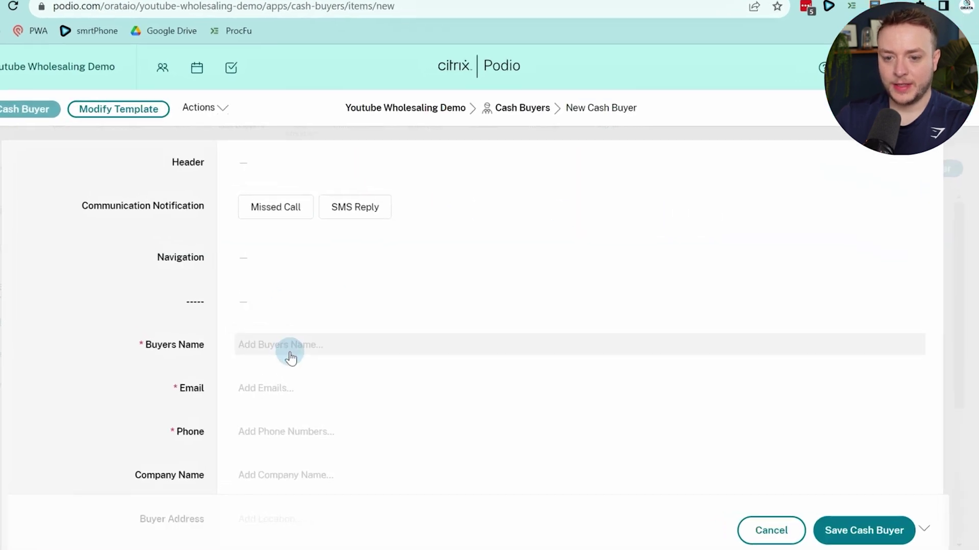
click(290, 351)
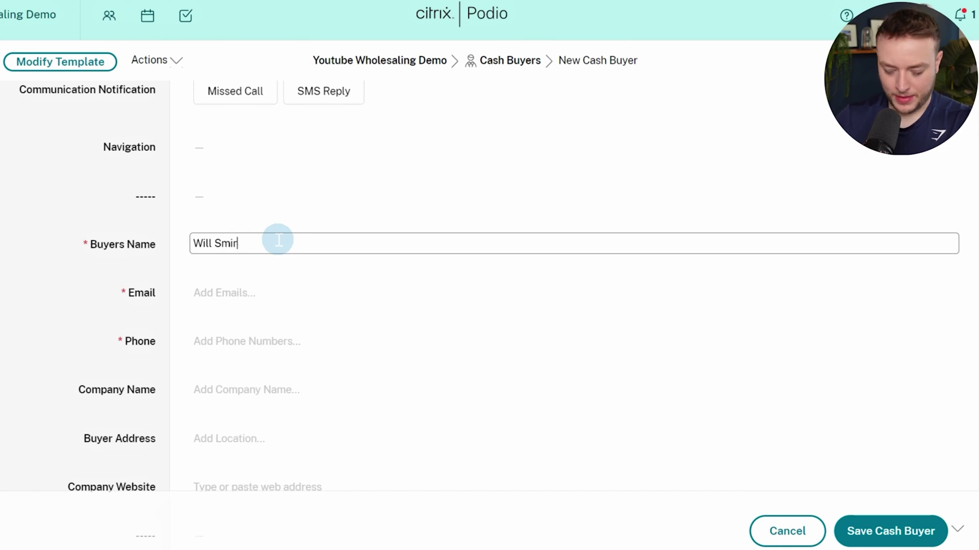
click(321, 284)
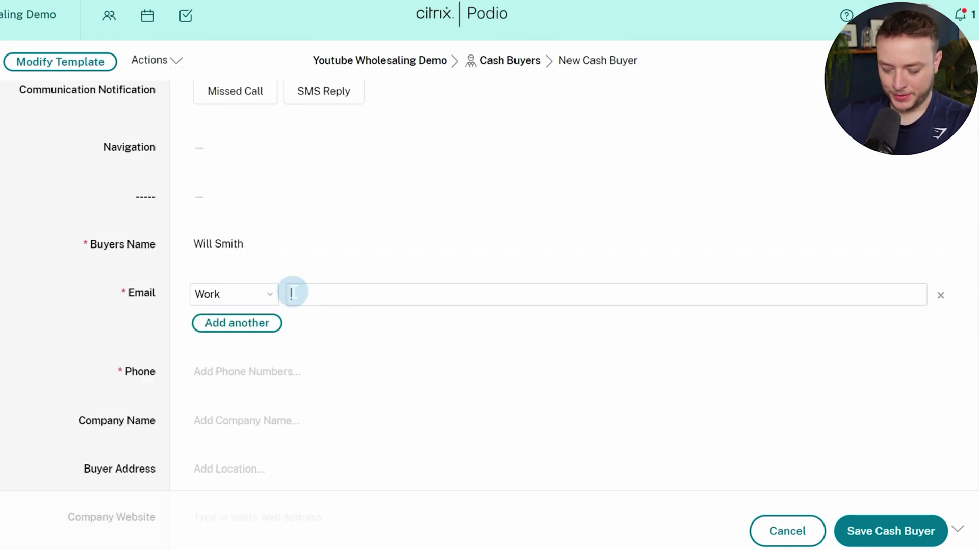
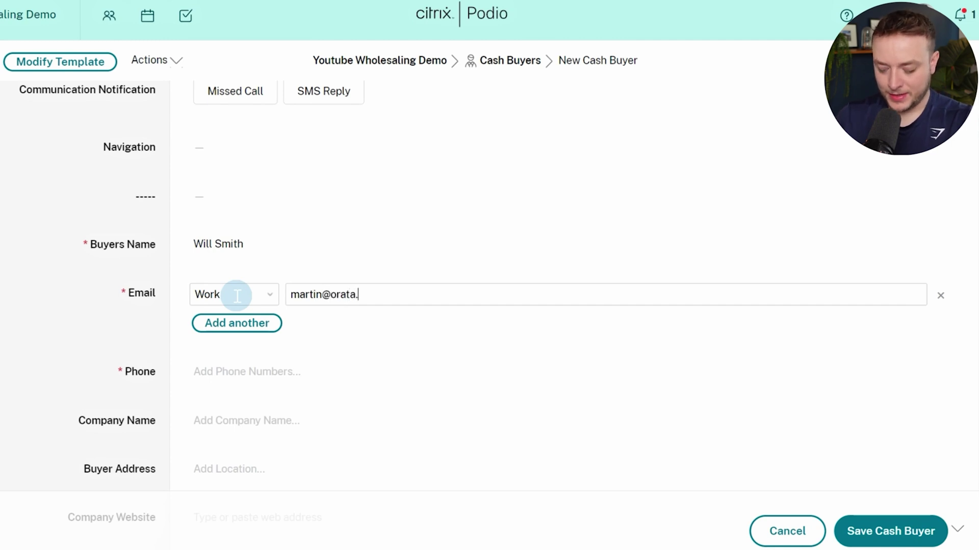
Enter the work phone and a $34,234.00 maximum buying price, then save the buyer
click(273, 369)
scroll(613, 248, down, 3)
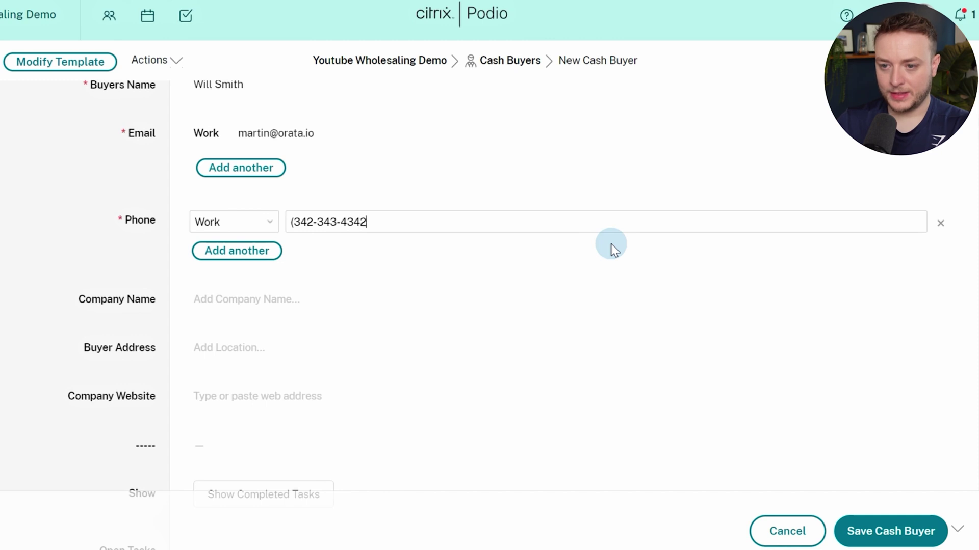
key(Left)
key(Left)
key(Left)
key(Left)
key(Left)
key(Left)
key(Left)
key(Left)
key(Left)
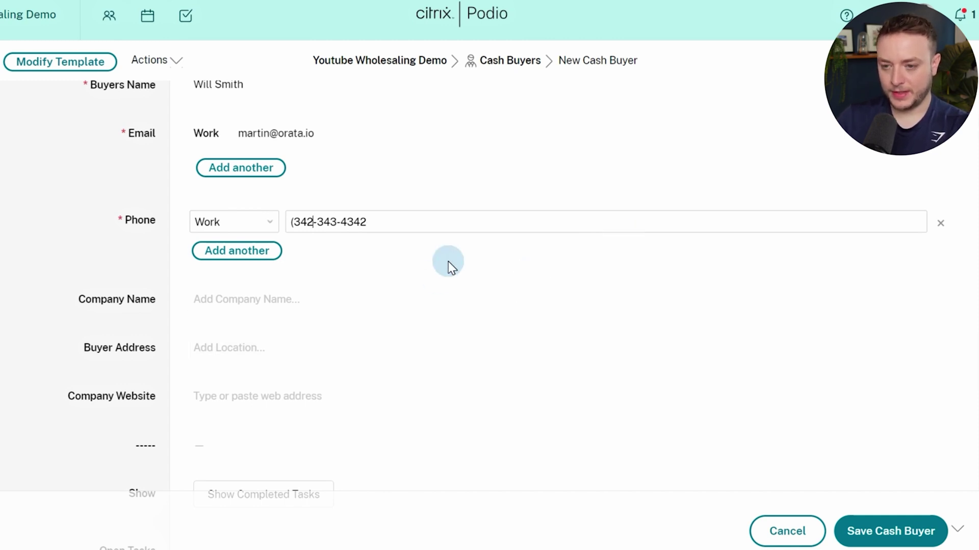
text())
click(162, 268)
scroll(162, 270, down, 20)
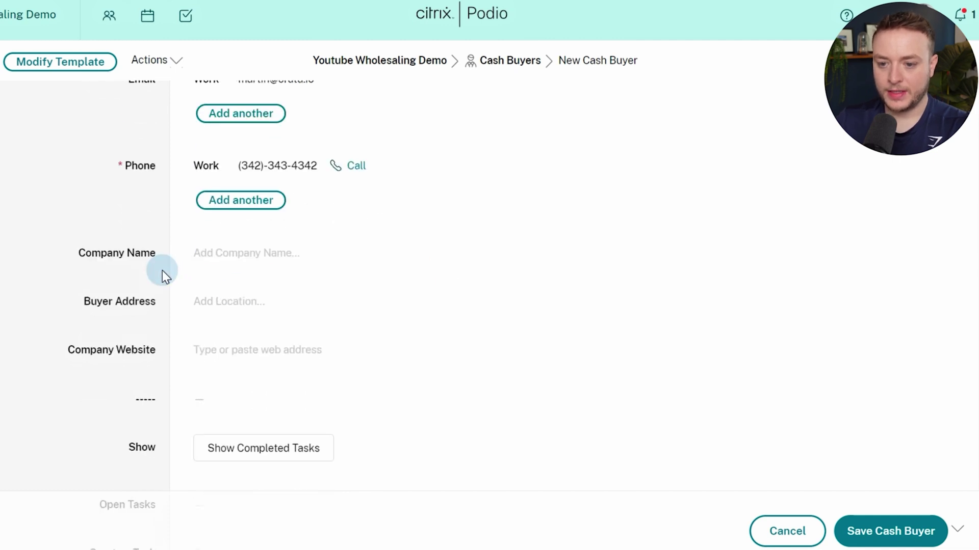
scroll(162, 272, up, 3)
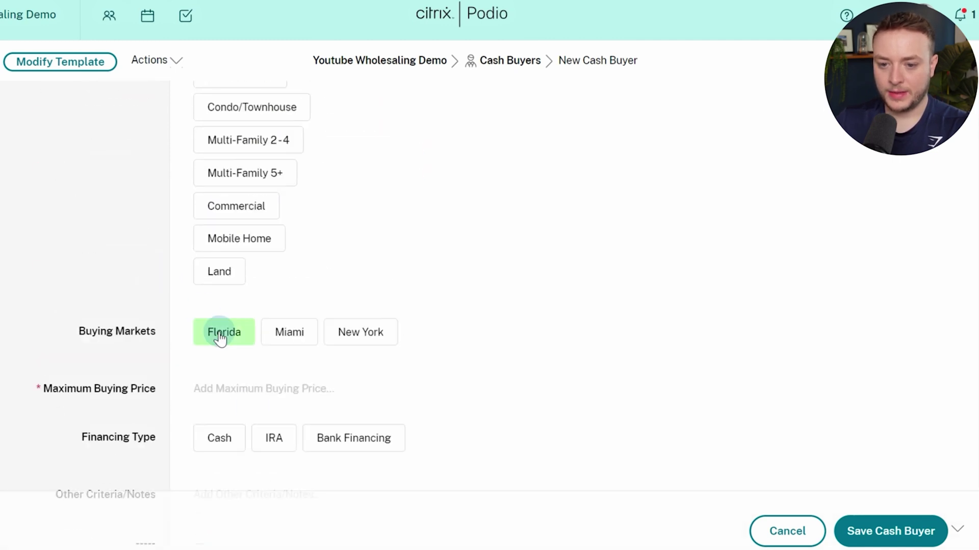
click(262, 391)
click(19, 410)
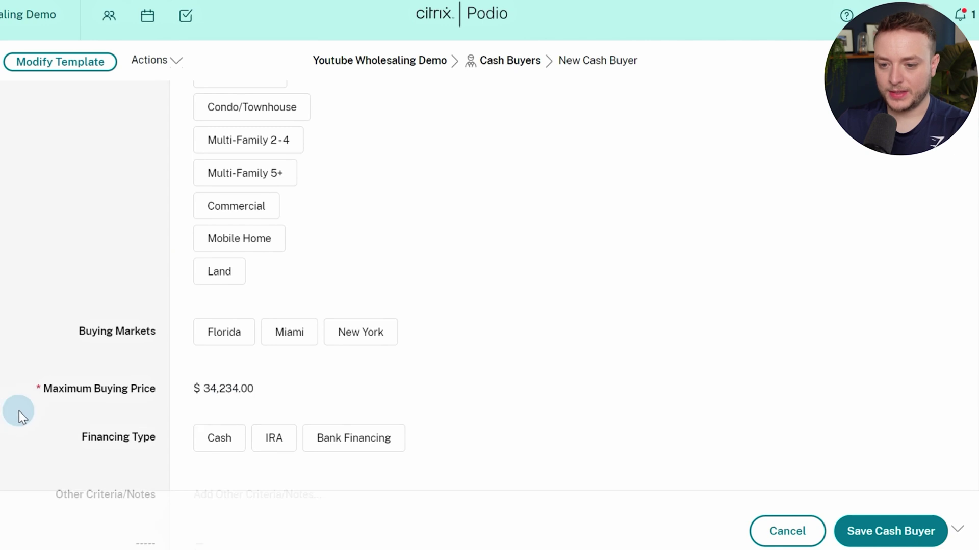
click(892, 531)
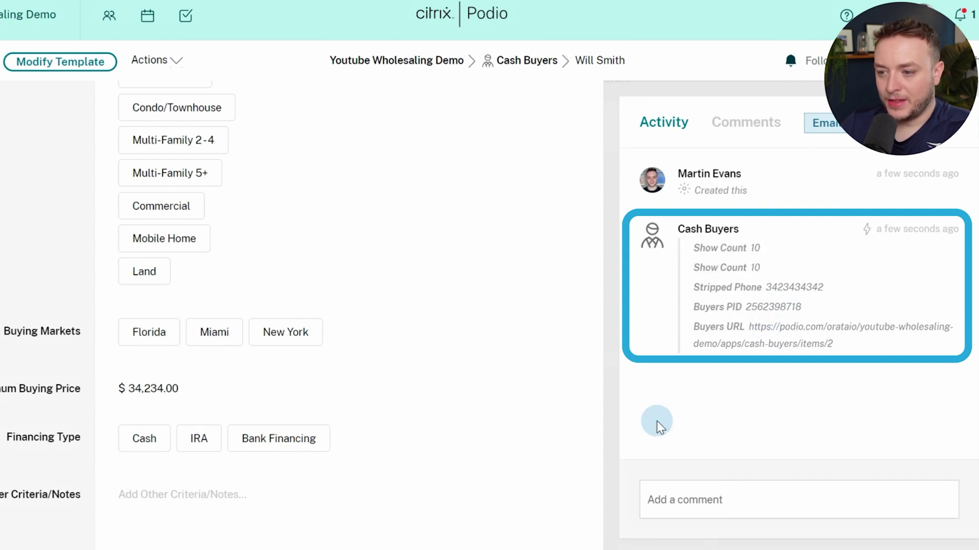
scroll(421, 390, up, 5)
scroll(420, 390, down, 9)
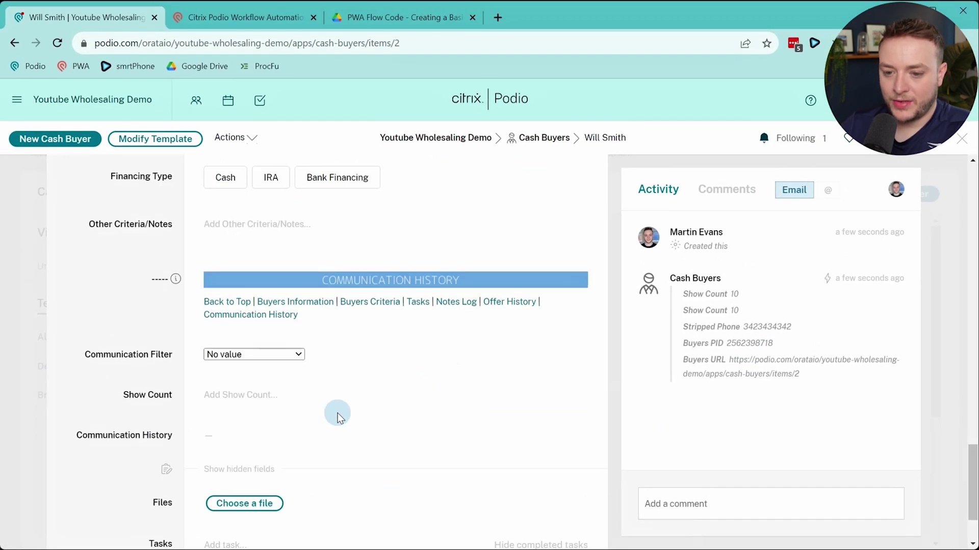
scroll(342, 407, up, 1)
click(57, 43)
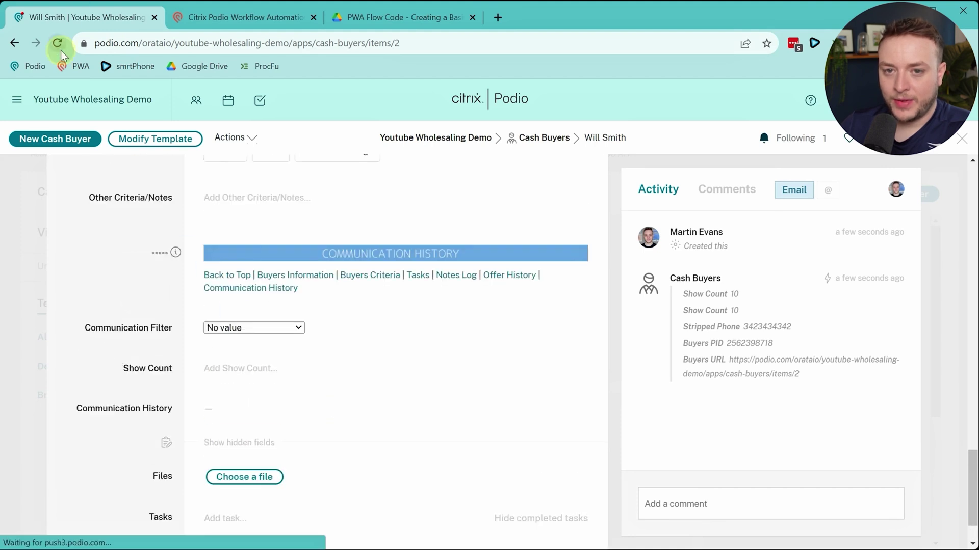
scroll(202, 275, down, 15)
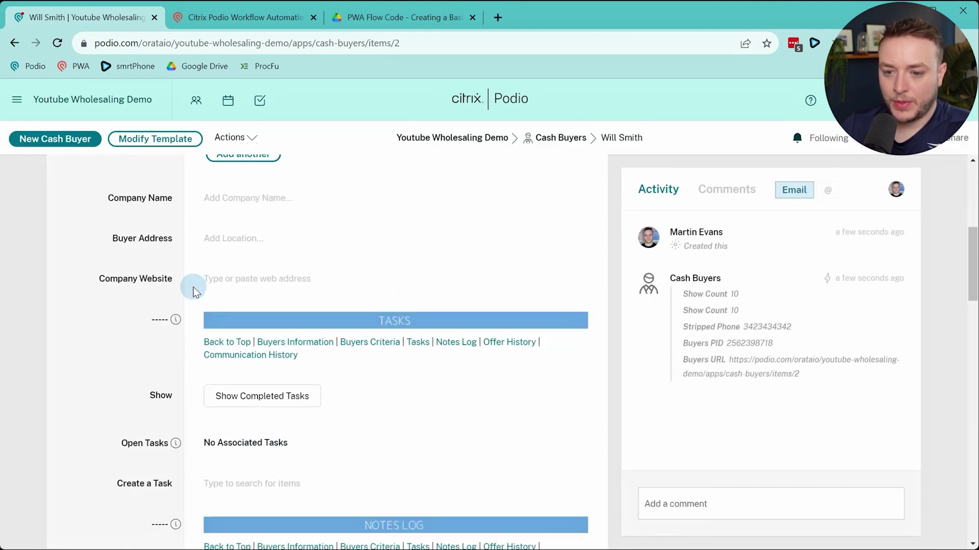
scroll(168, 300, down, 9)
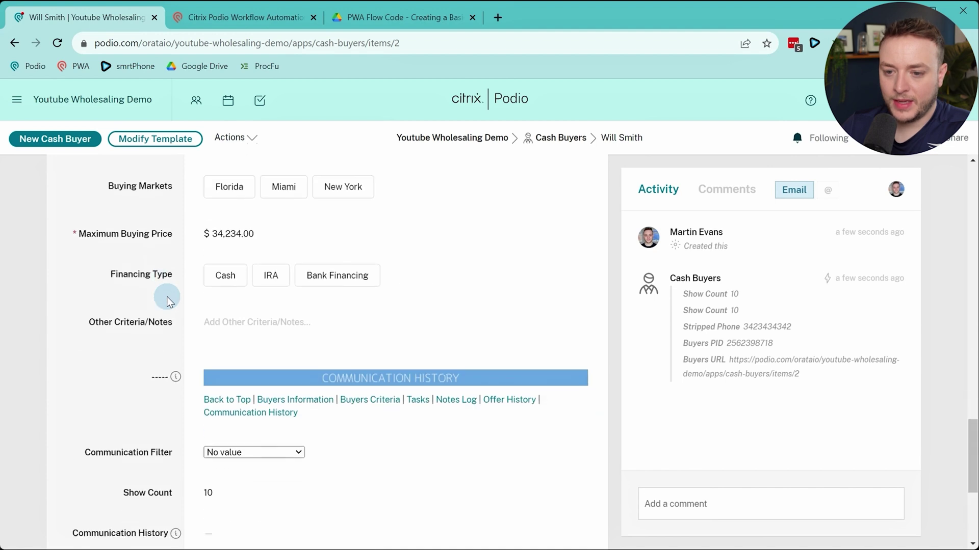
click(357, 474)
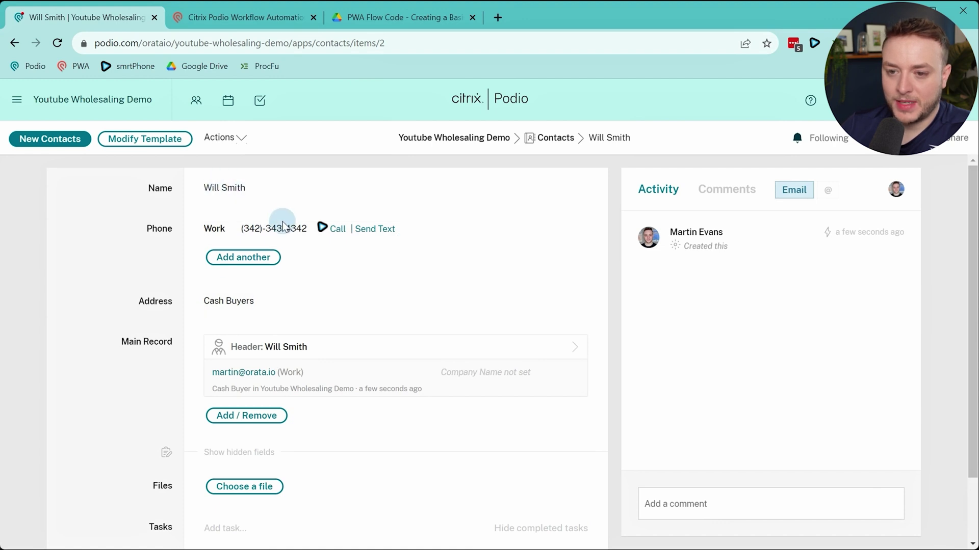
click(372, 360)
Edit the buyer's surname and change the work phone's area code
click(224, 346)
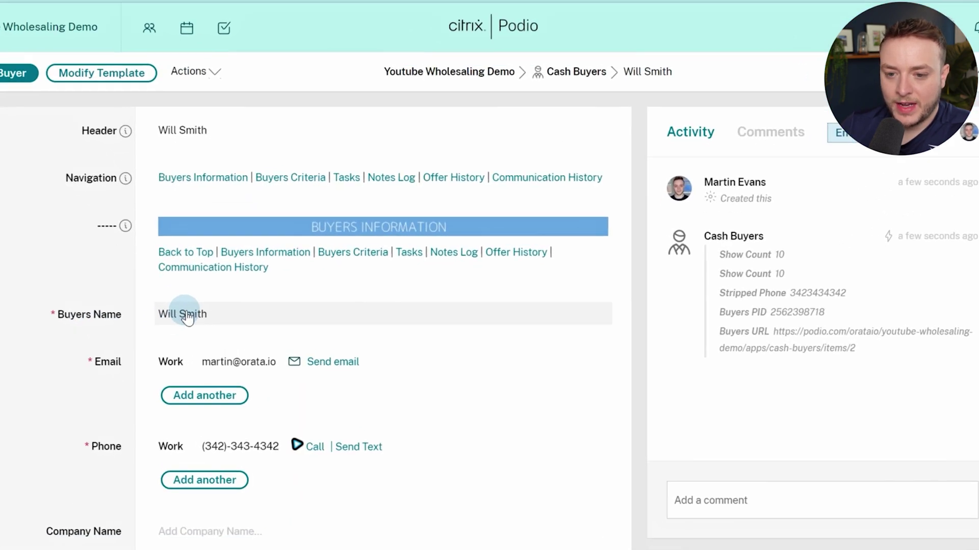
drag(224, 346, 246, 347)
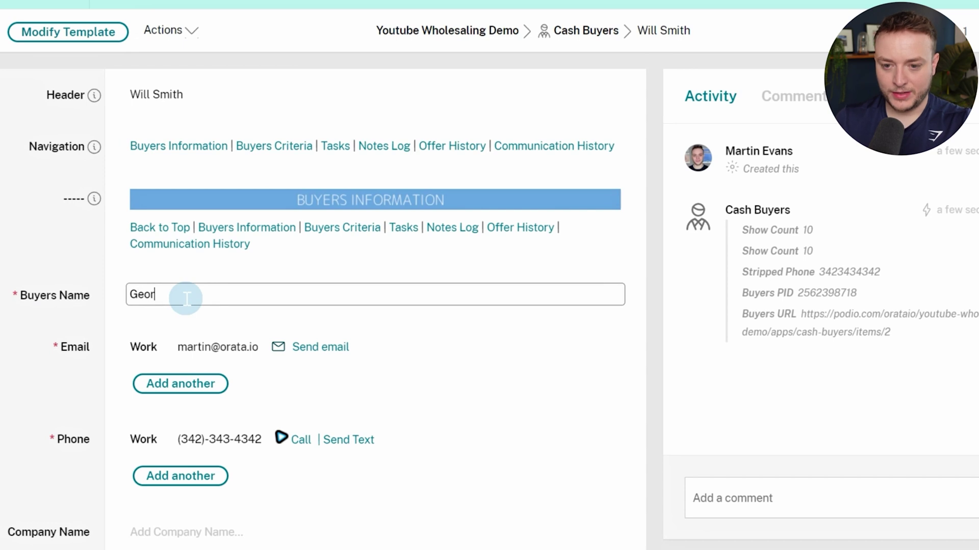
click(249, 441)
triple_click(252, 442)
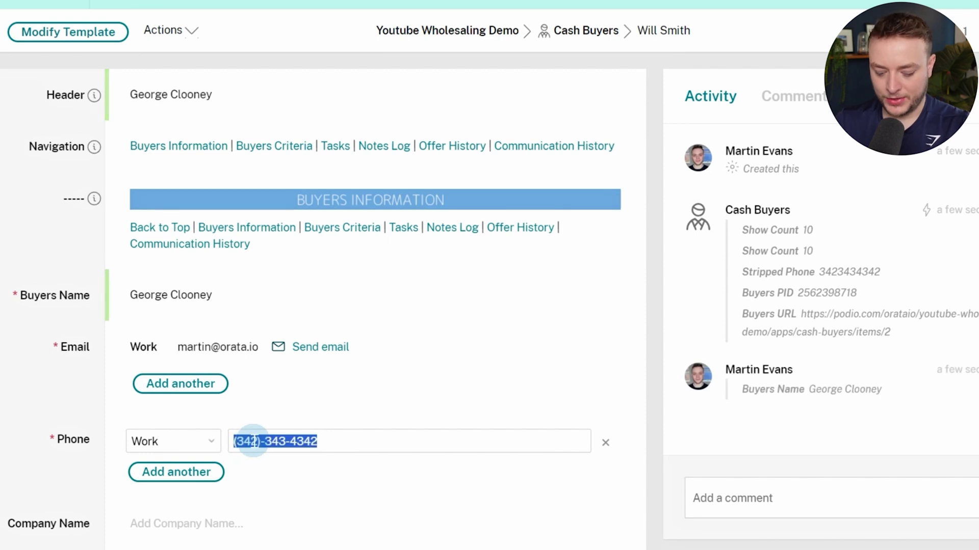
key(Right)
key(Left)
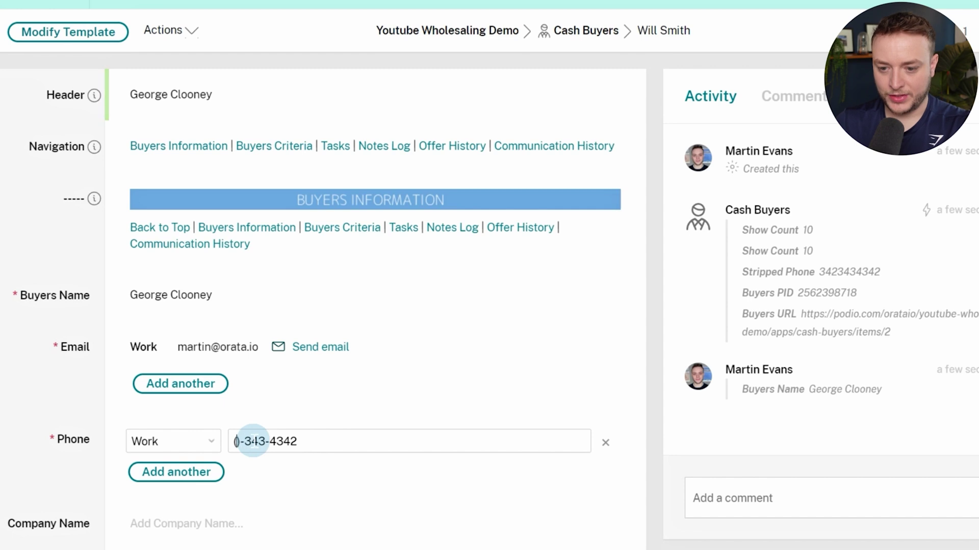
text(3)
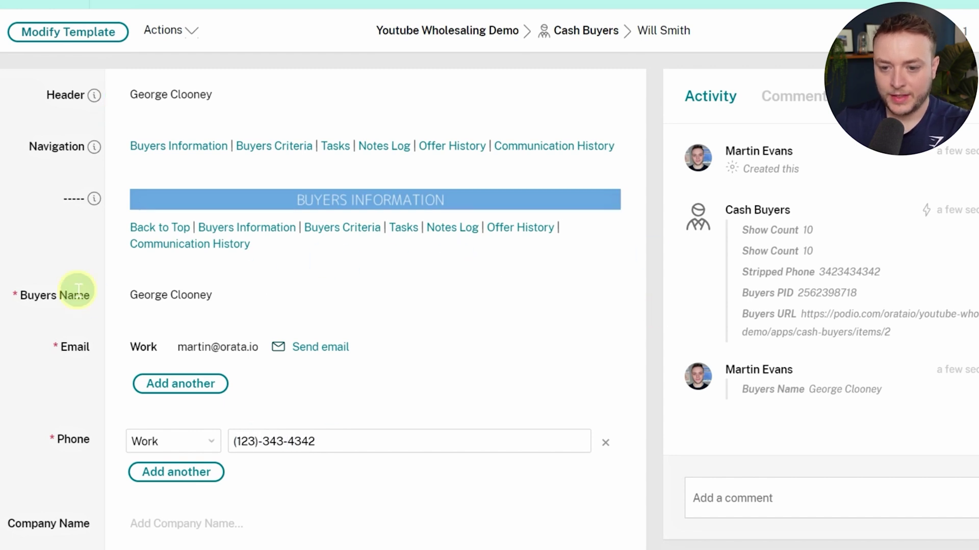
click(76, 293)
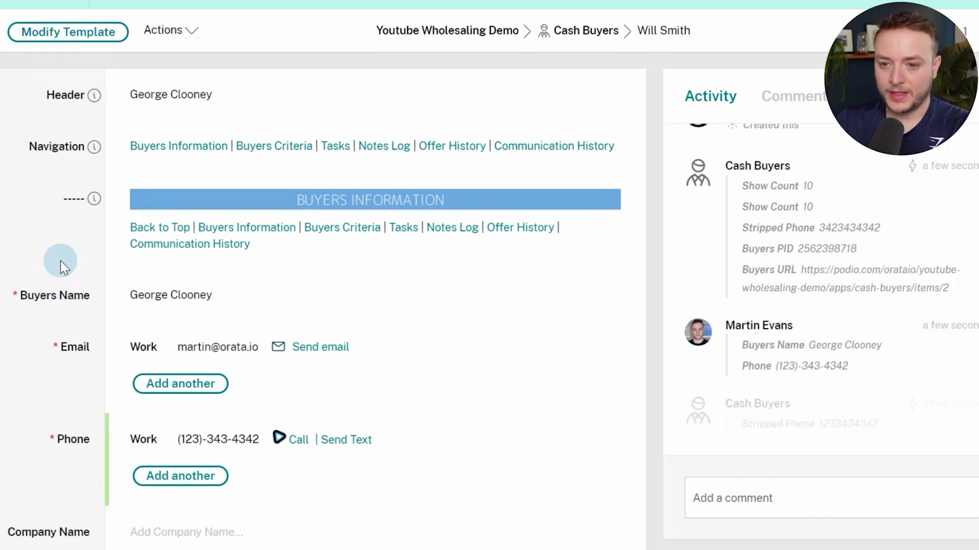
Check the linked contact shows the new details, then return to the cash buyer
scroll(85, 219, down, 3)
scroll(154, 246, down, 2)
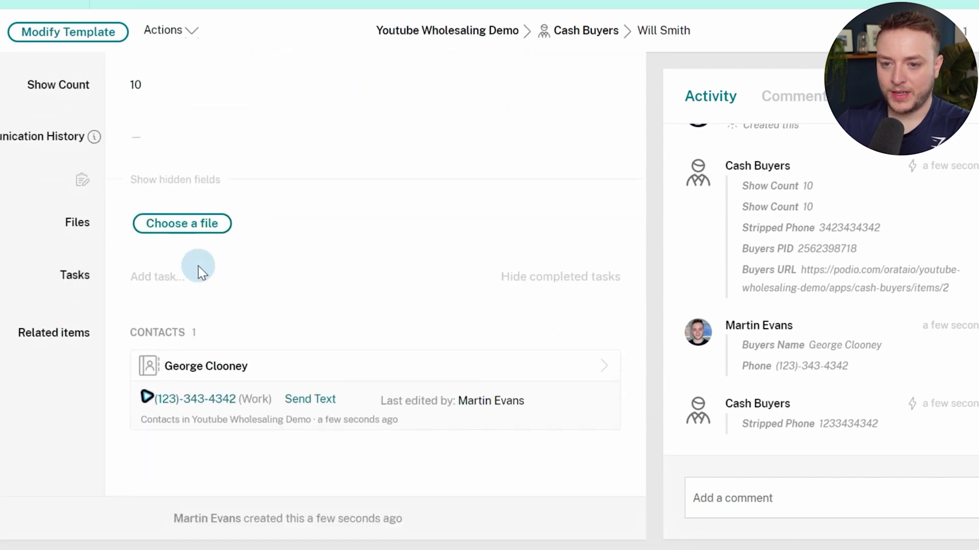
click(433, 367)
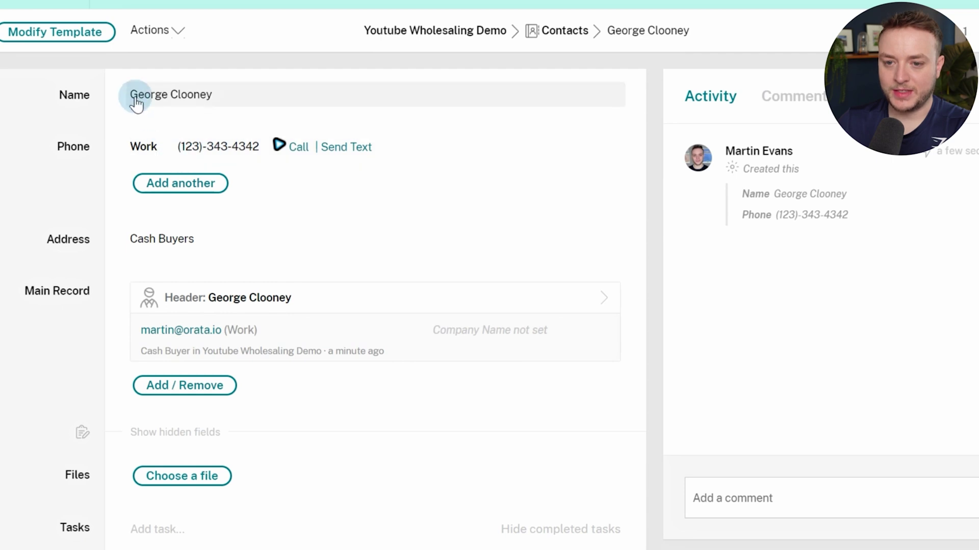
click(347, 313)
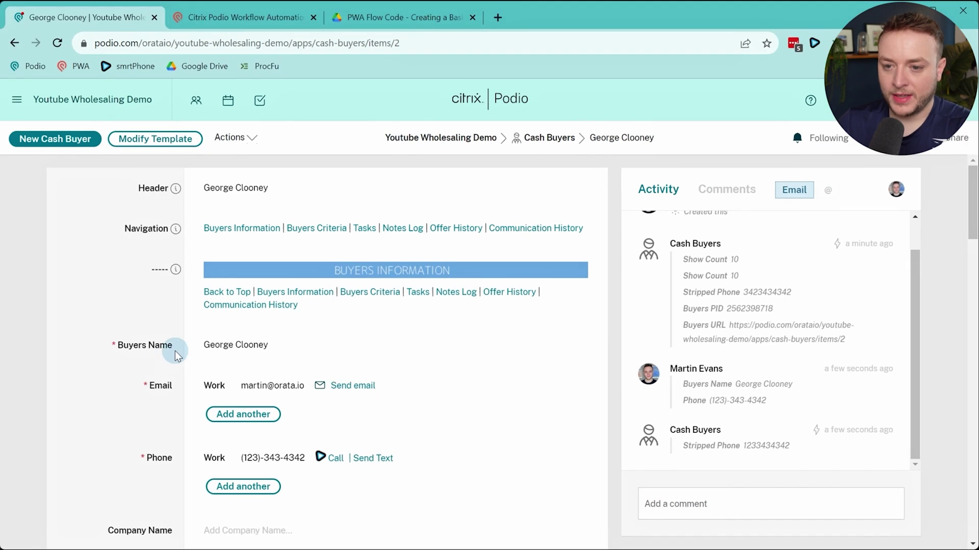
scroll(77, 342, down, 3)
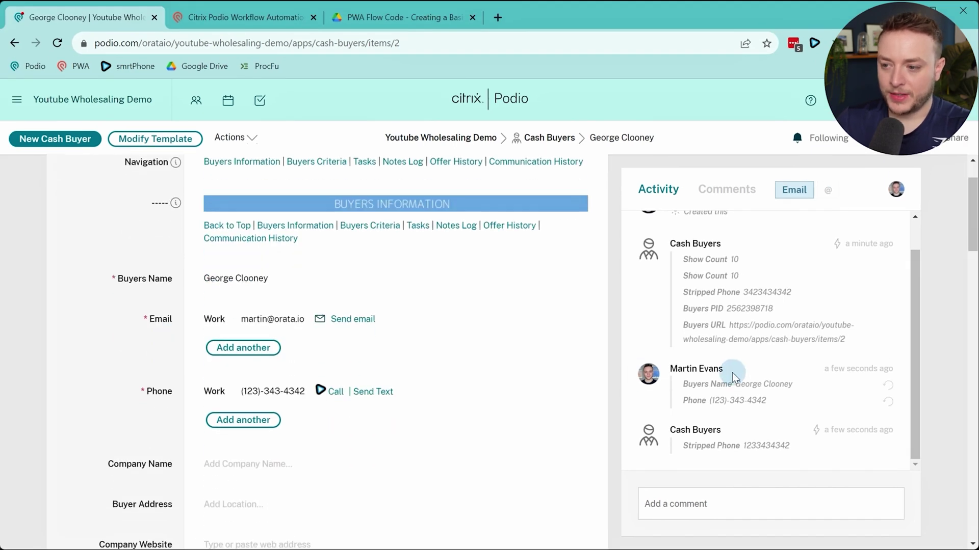
Post the comment 'fu: 1 week' on the buyer and open the resulting Follow Up task
click(723, 502)
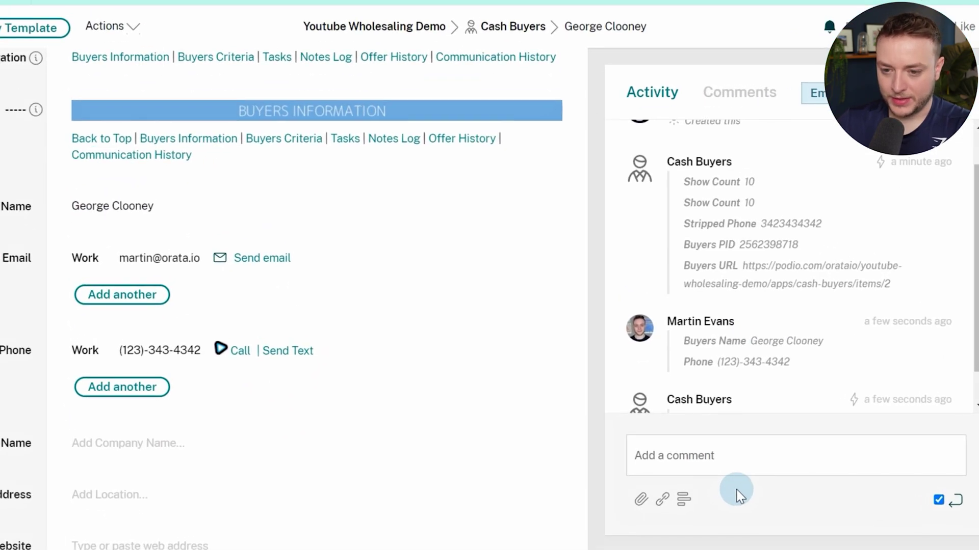
text(fu: 1 week)
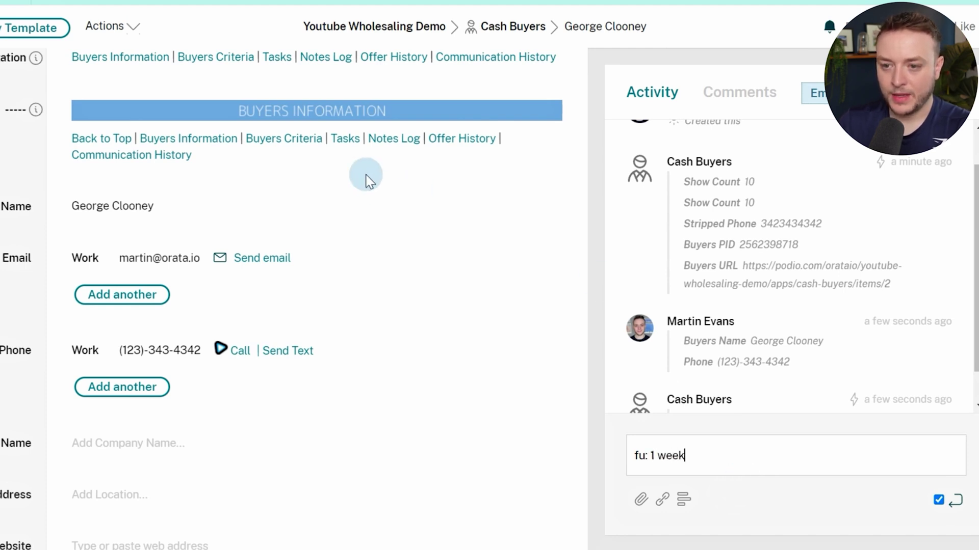
scroll(366, 178, down, 10)
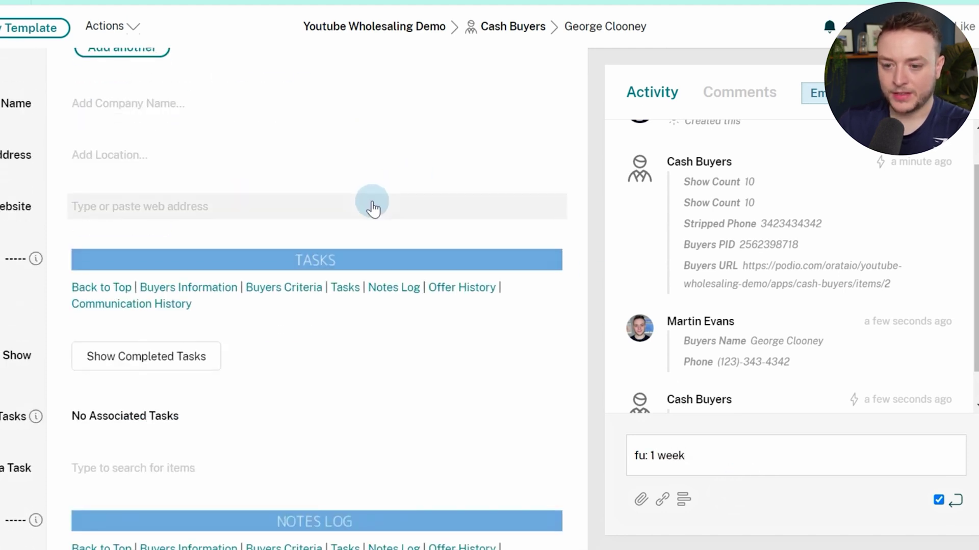
text(1 week)
key(Return)
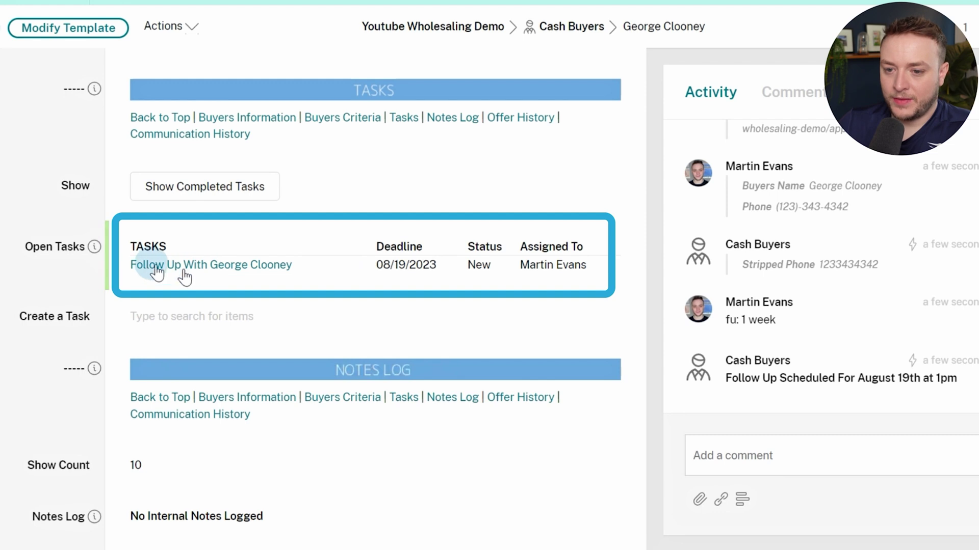
drag(394, 264, 428, 263)
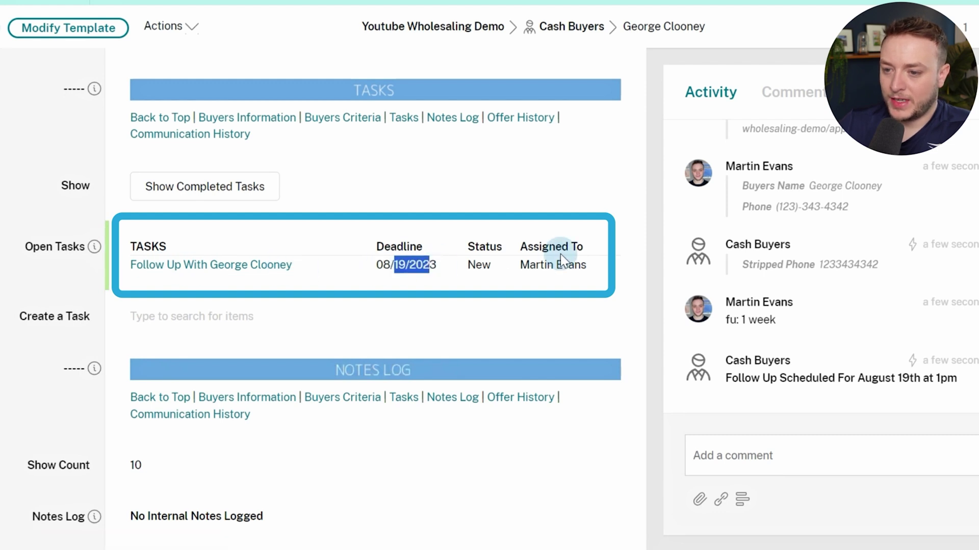
drag(520, 264, 546, 265)
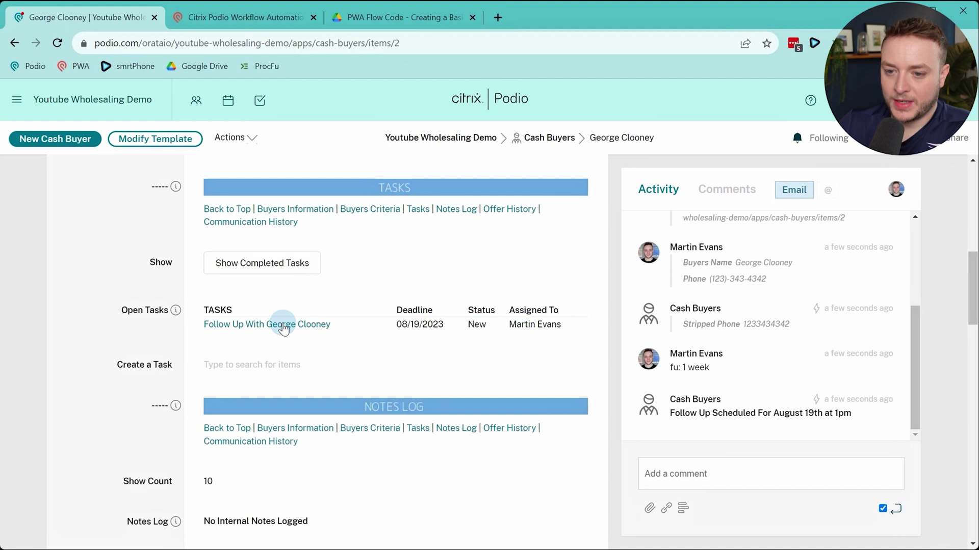
click(244, 266)
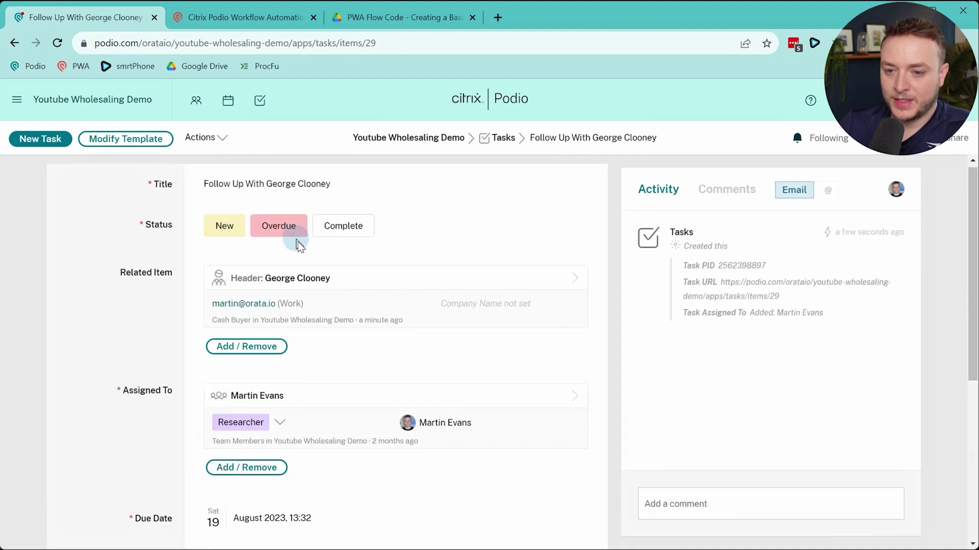
View the task template's Task Assigned To field settings, then go to the related cash buyer
scroll(313, 245, down, 3)
scroll(285, 306, up, 3)
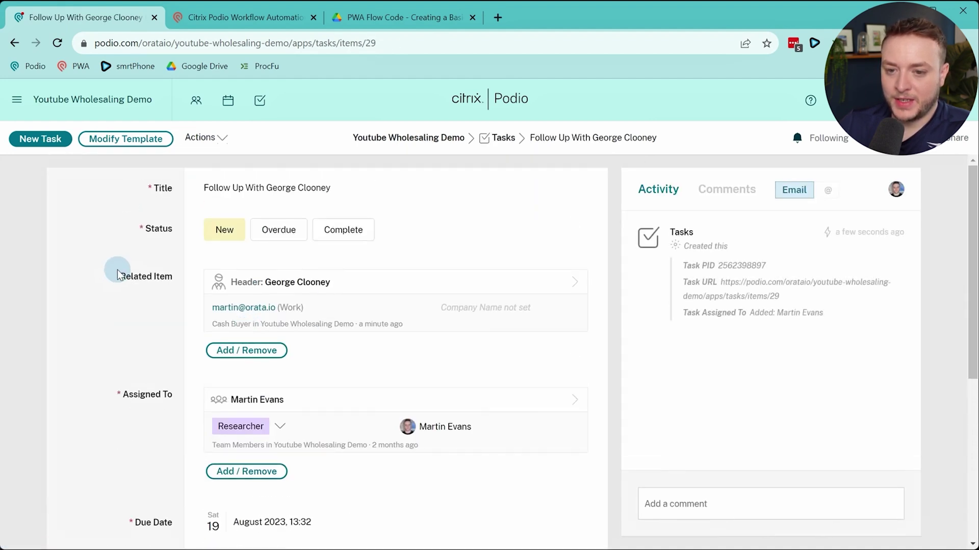
scroll(306, 301, down, 5)
scroll(305, 322, down, 1)
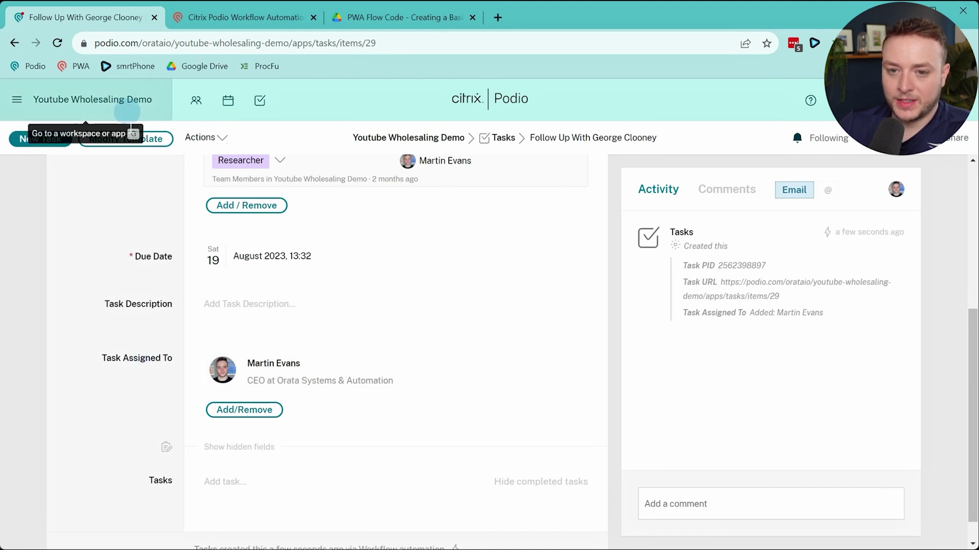
click(130, 138)
scroll(510, 329, up, 3)
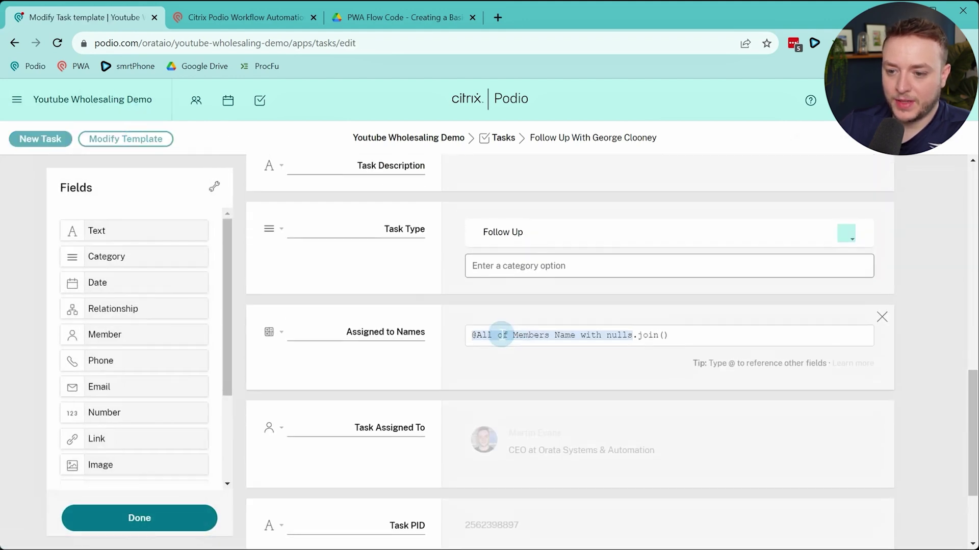
click(280, 428)
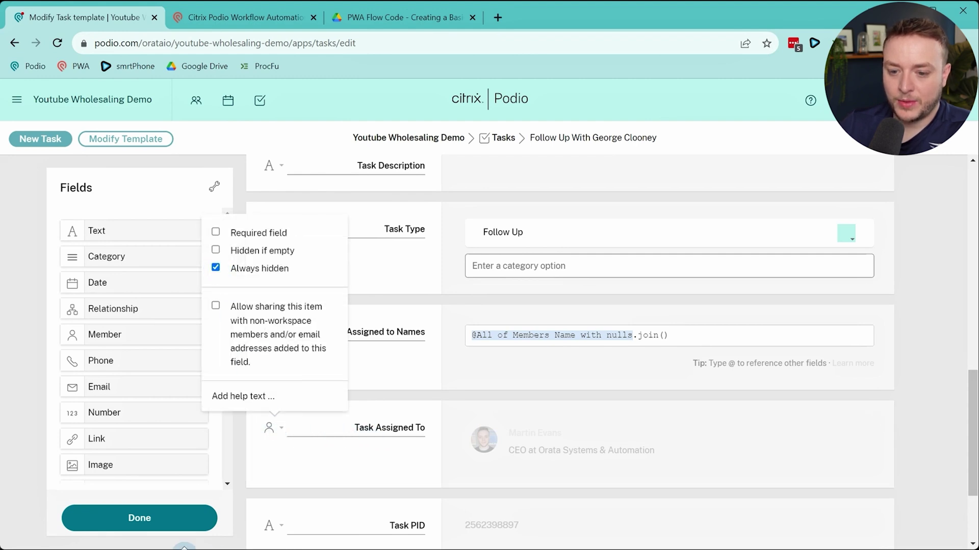
click(192, 520)
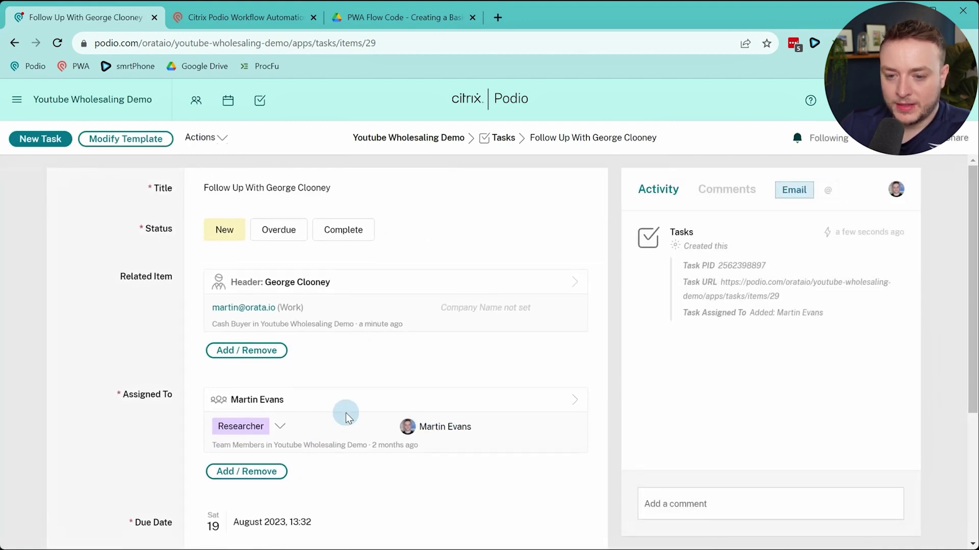
click(285, 287)
scroll(245, 300, down, 1)
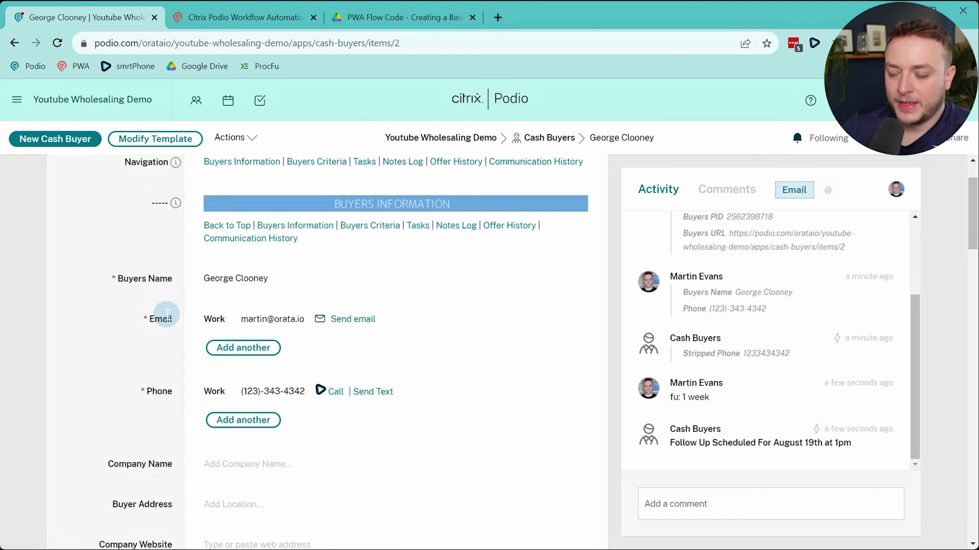
Check the Follow Up task under the buyer's Open Tasks, then return to the CashBuyers flows
scroll(171, 312, down, 1)
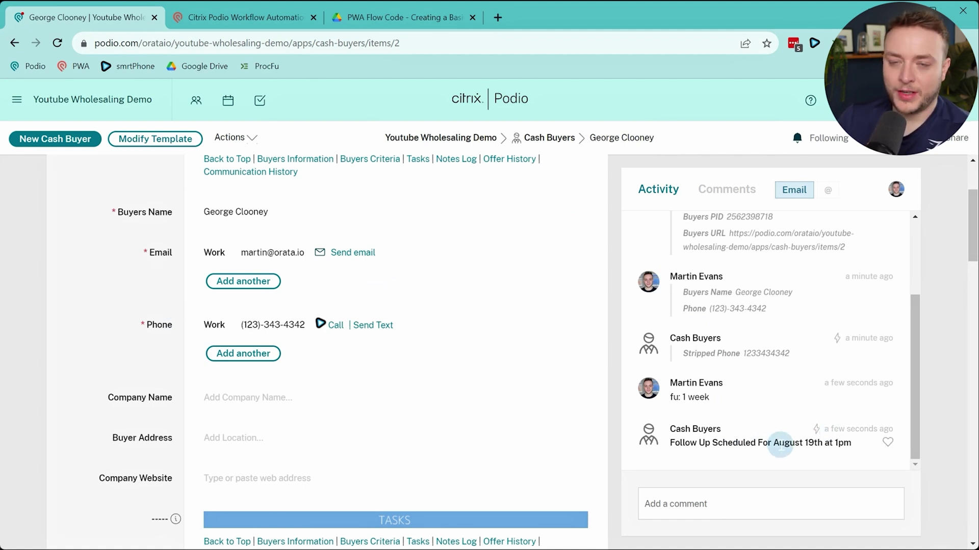
scroll(405, 395, down, 5)
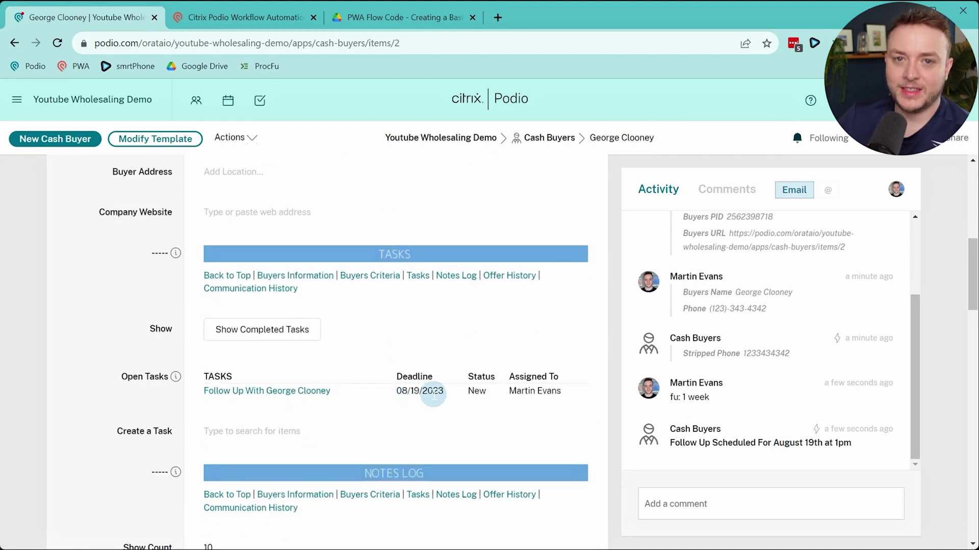
click(200, 13)
Inspect flow 1.0.3's timeScale variable and Create Task step, cancel, and return to the buyer
click(525, 414)
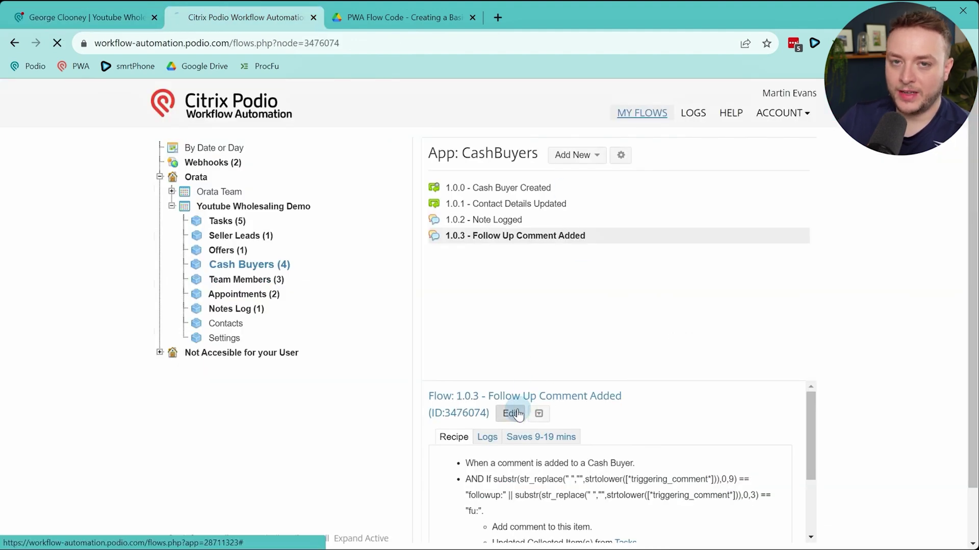
scroll(574, 320, down, 10)
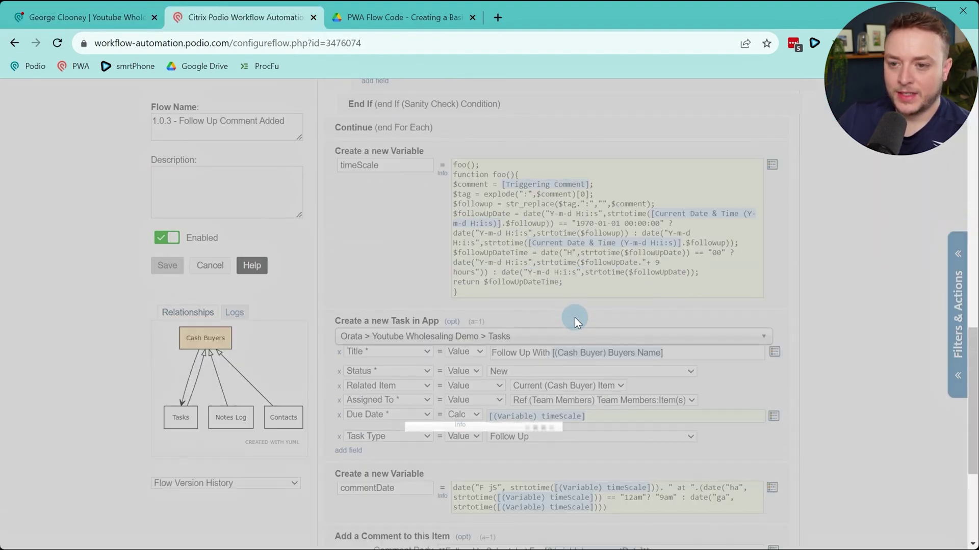
scroll(570, 304, down, 10)
scroll(564, 311, down, 7)
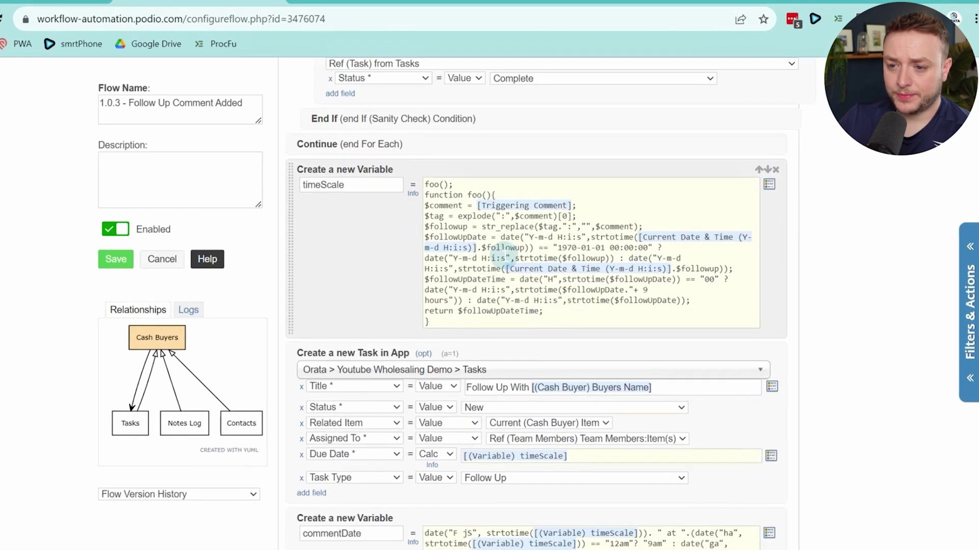
drag(490, 202, 564, 280)
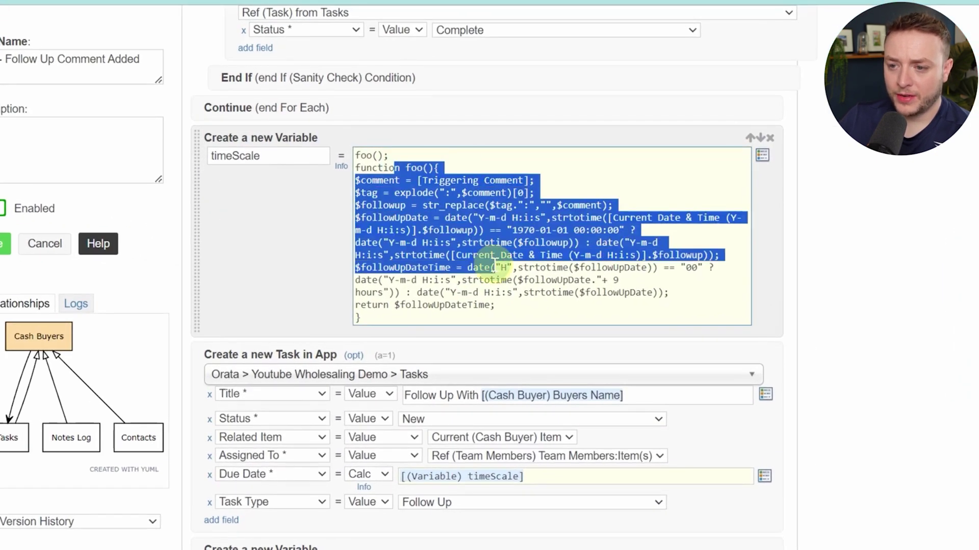
click(495, 264)
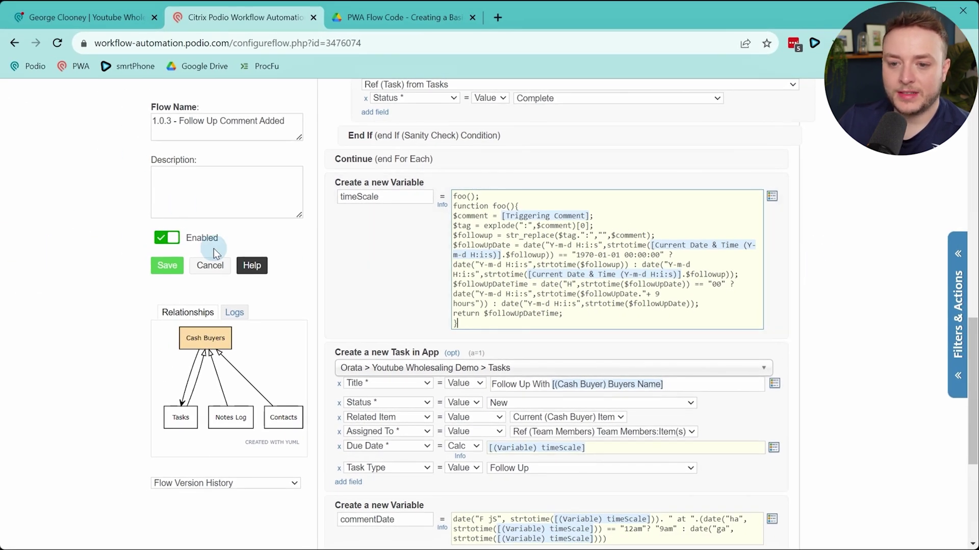
click(210, 265)
click(116, 18)
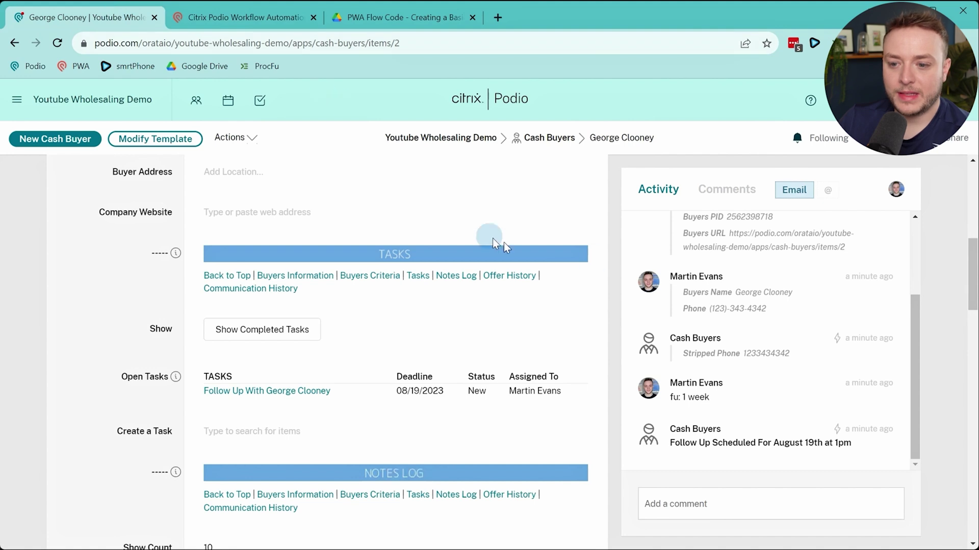
Post a 'fu: 1 month' follow-up comment on the Cash Buyer record
click(284, 20)
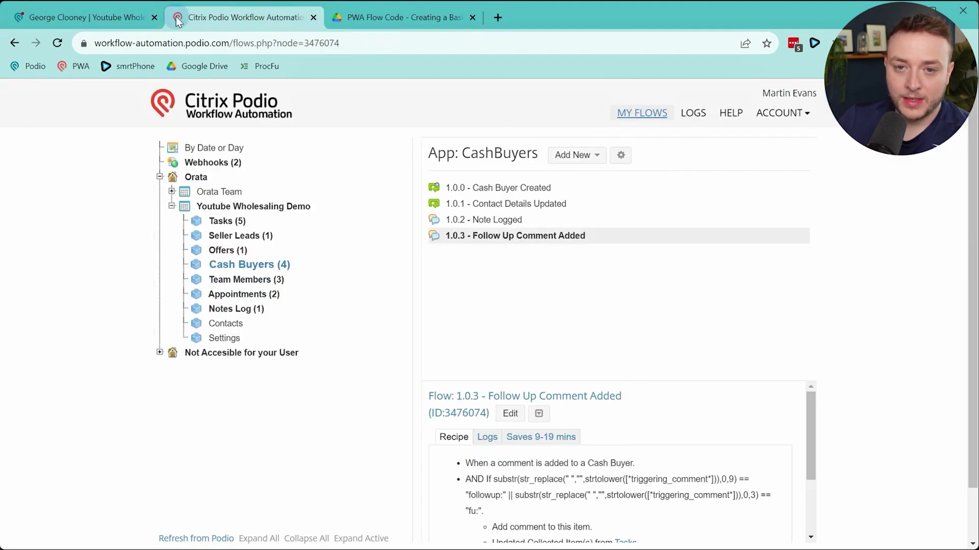
click(139, 23)
click(670, 484)
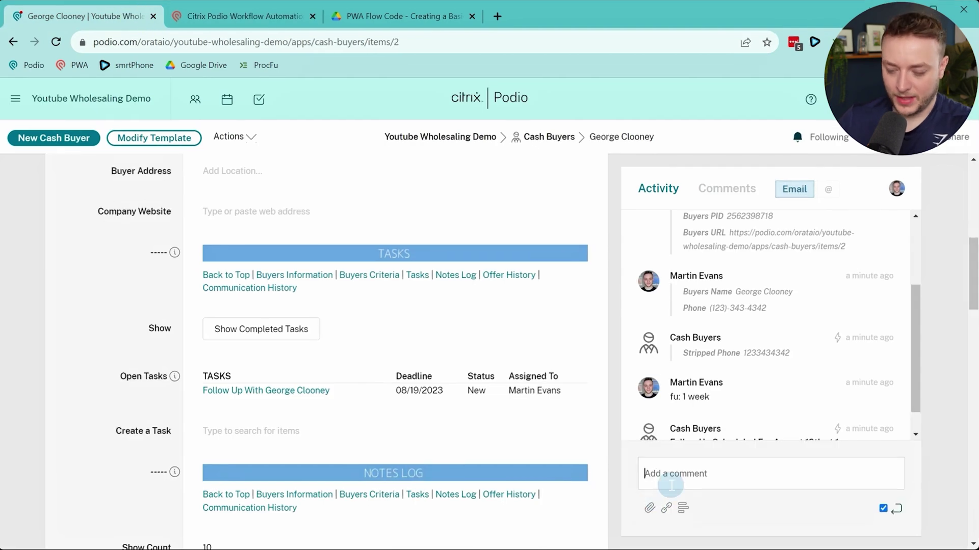
text(fu: 1 month)
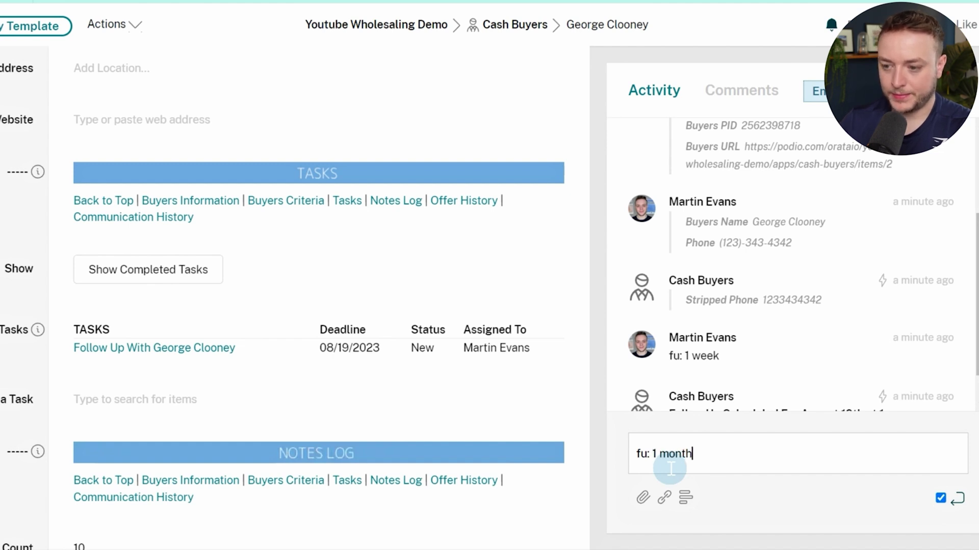
key(Return)
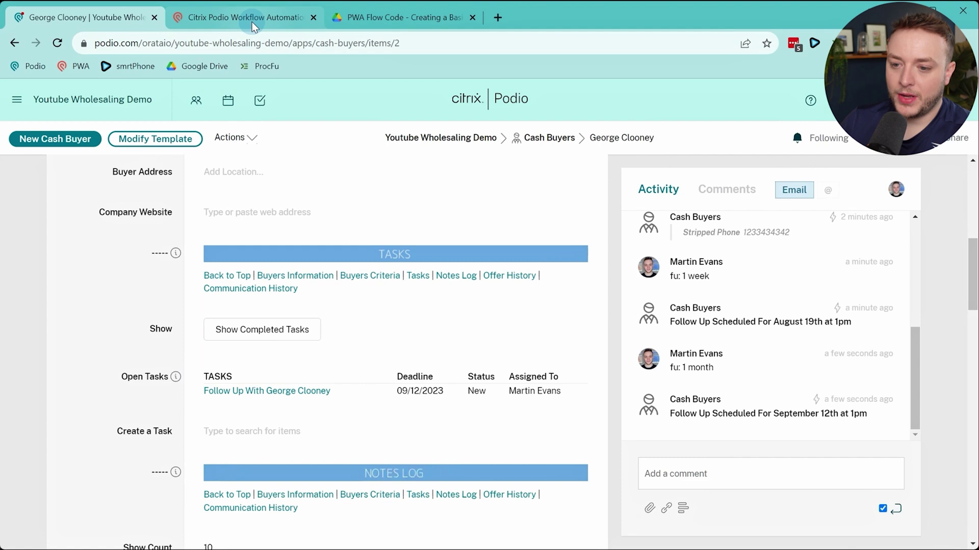
click(252, 20)
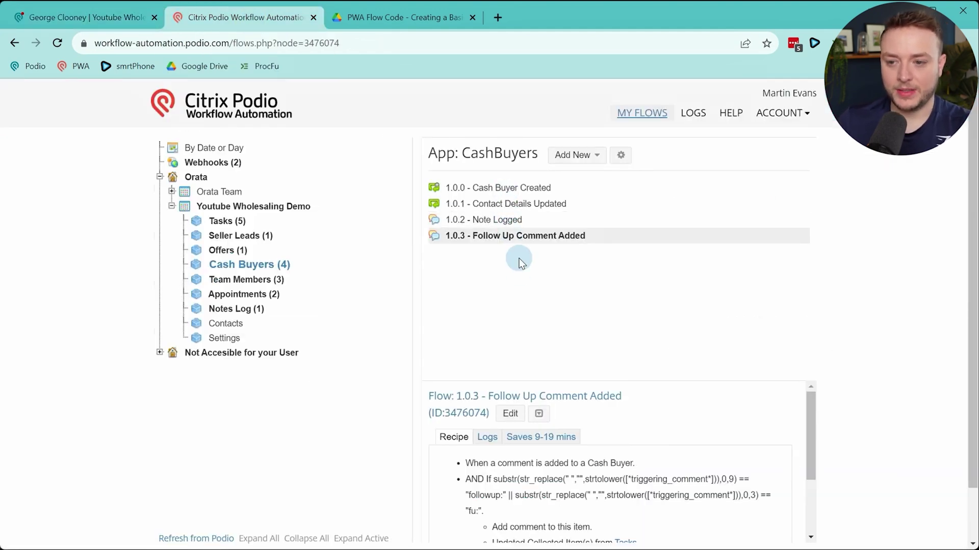
Check the Cash Buyer's Next Follow Up Date field, then return to the CashBuyers flow list
click(119, 19)
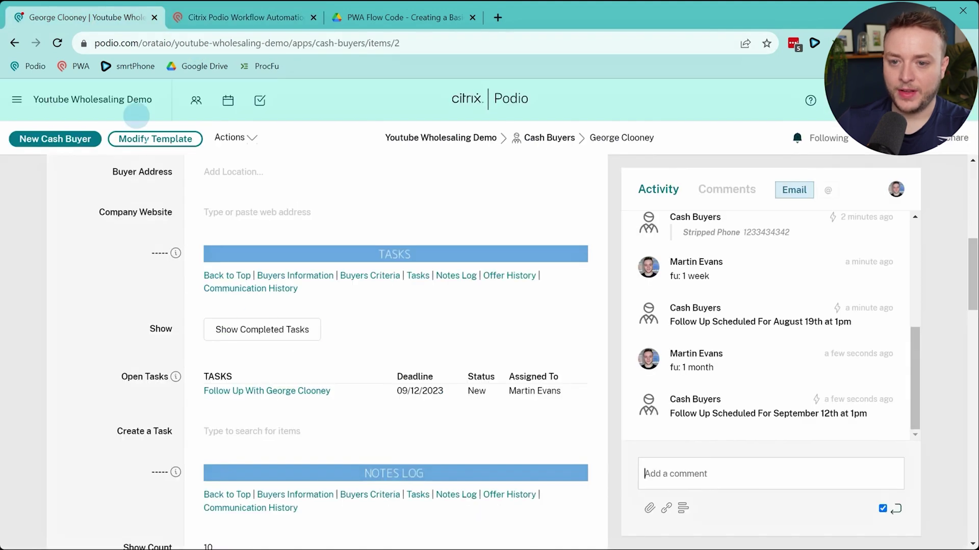
scroll(249, 321, up, 8)
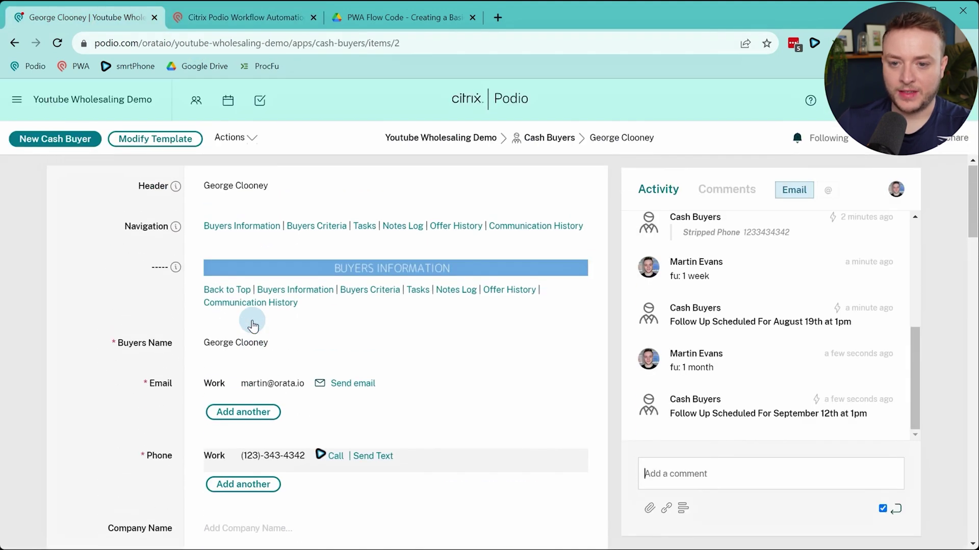
scroll(250, 323, down, 15)
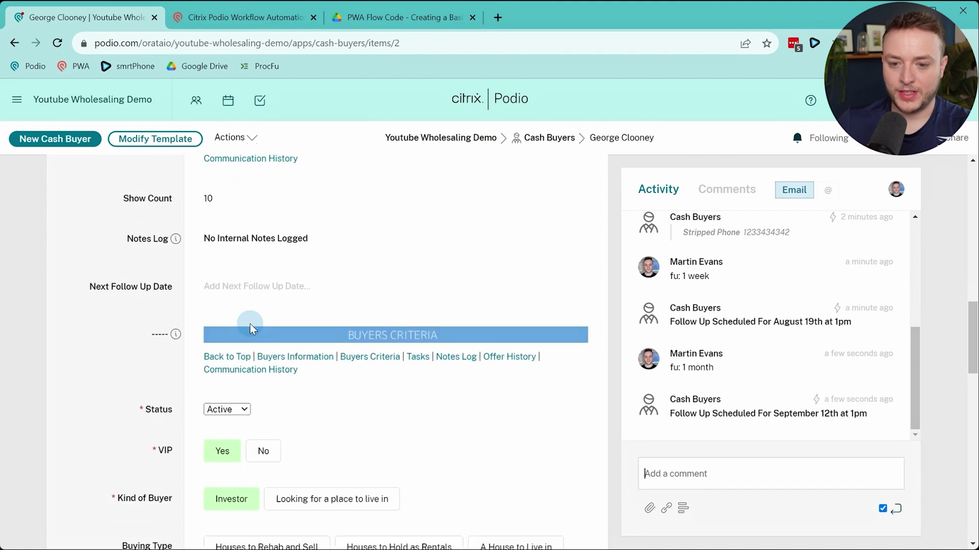
scroll(250, 323, down, 1)
click(282, 235)
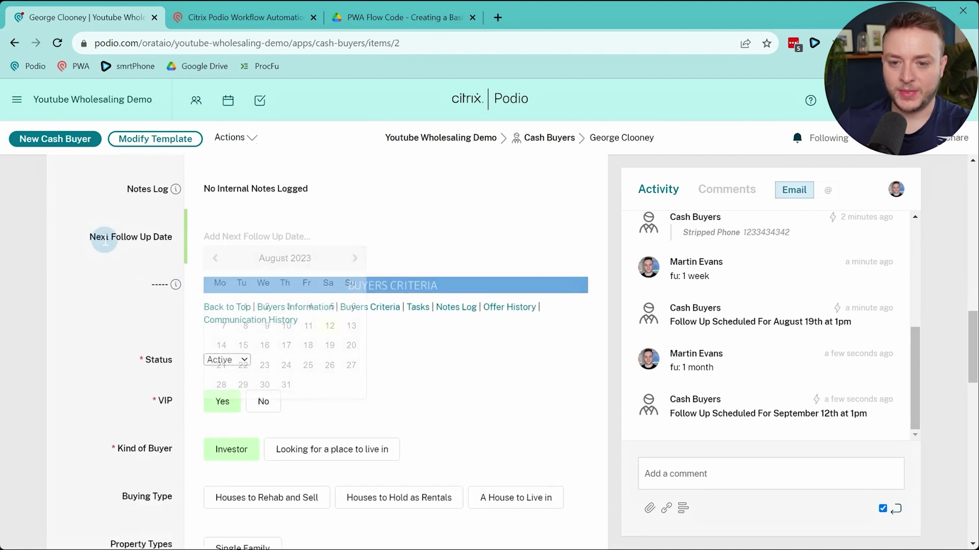
click(247, 239)
scroll(246, 251, down, 9)
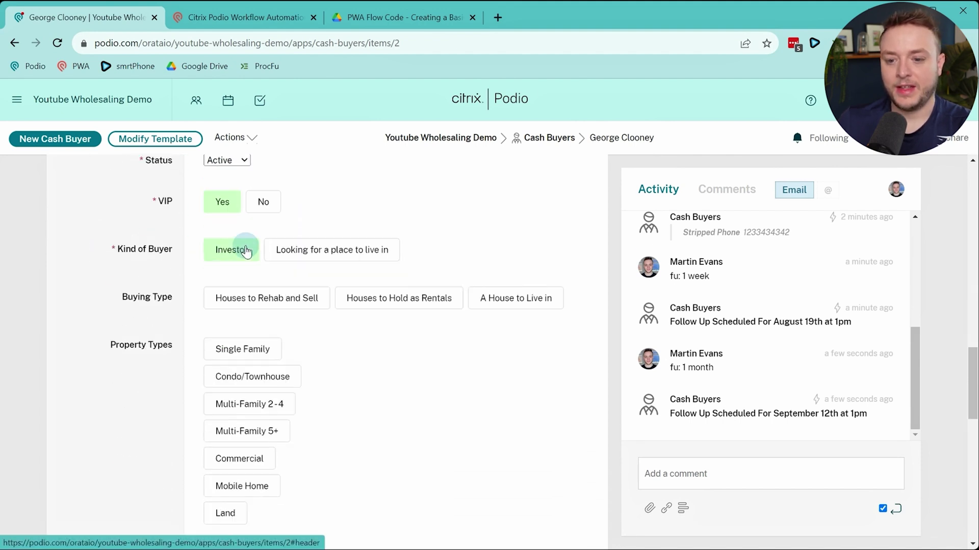
scroll(246, 251, down, 6)
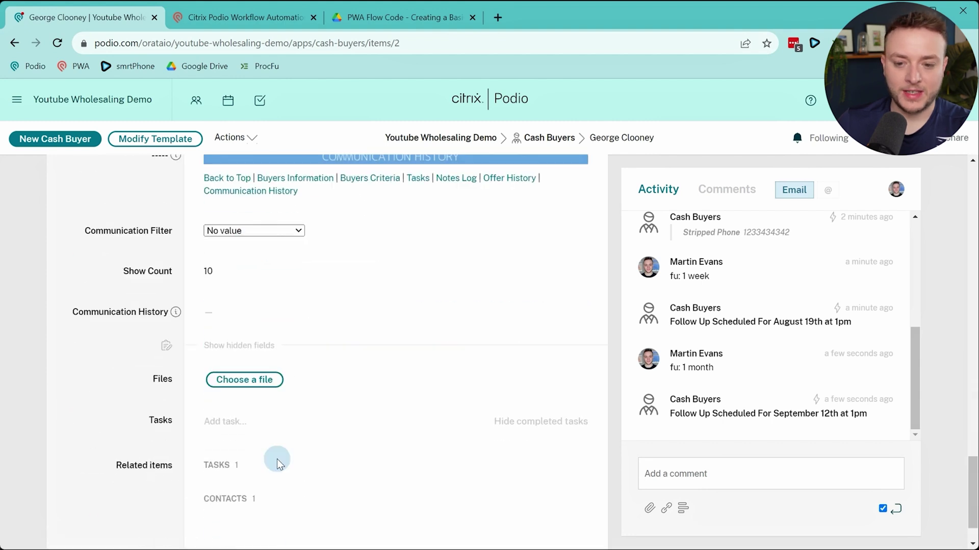
scroll(282, 448, up, 20)
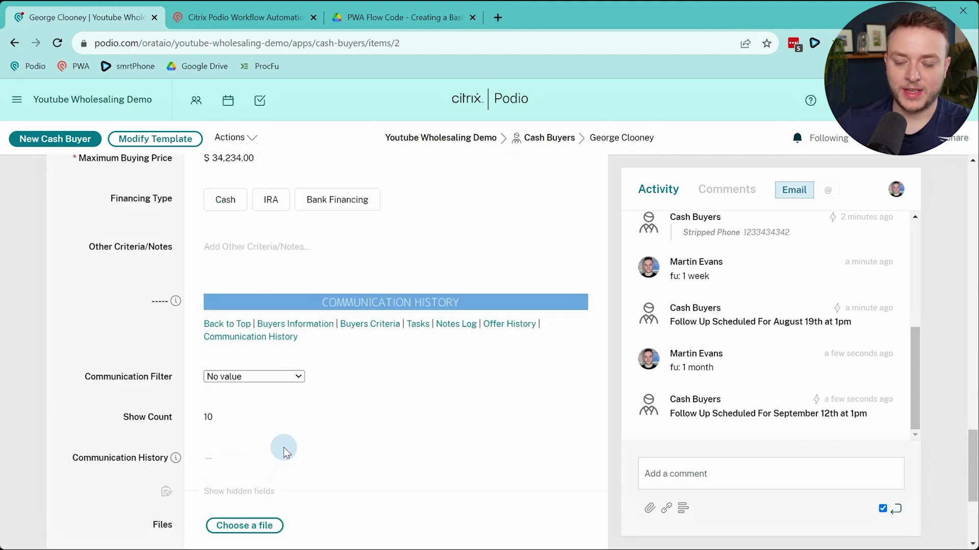
click(228, 22)
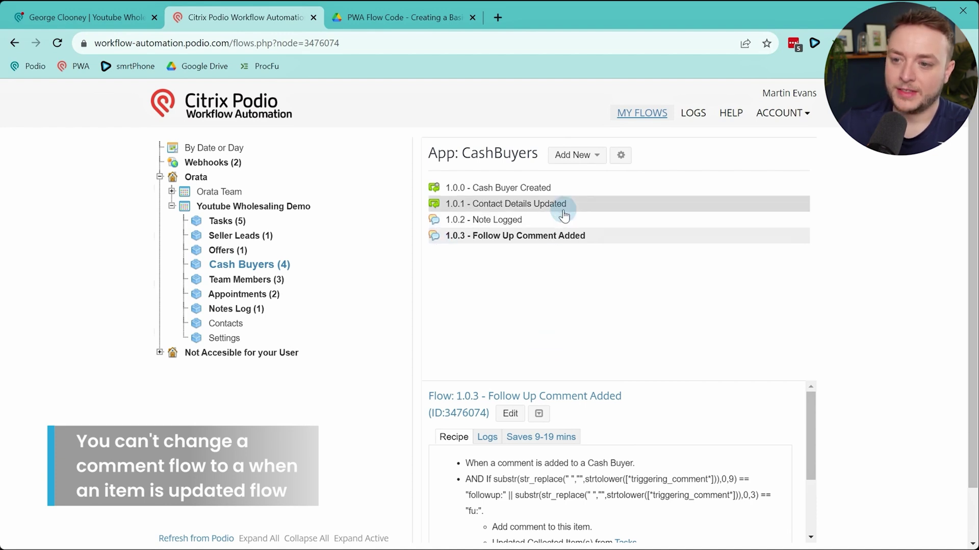
Create an Item Updated flow named '1.0.4 - Next Follow Up Date Field Updated'
click(575, 155)
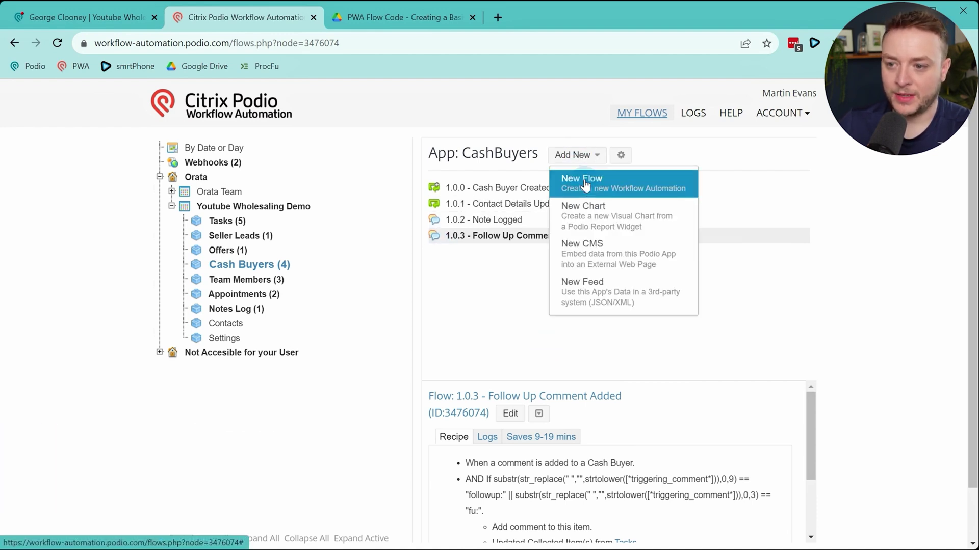
click(583, 190)
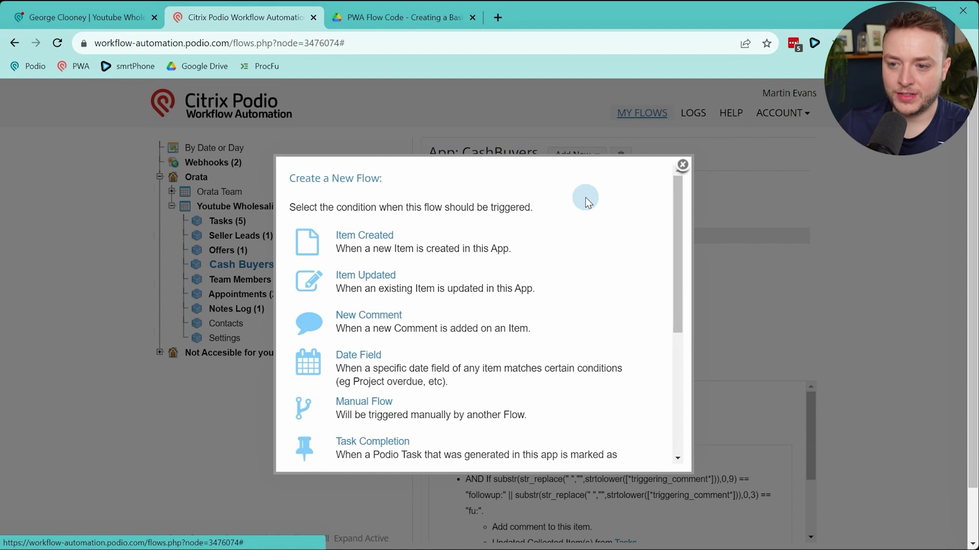
click(374, 278)
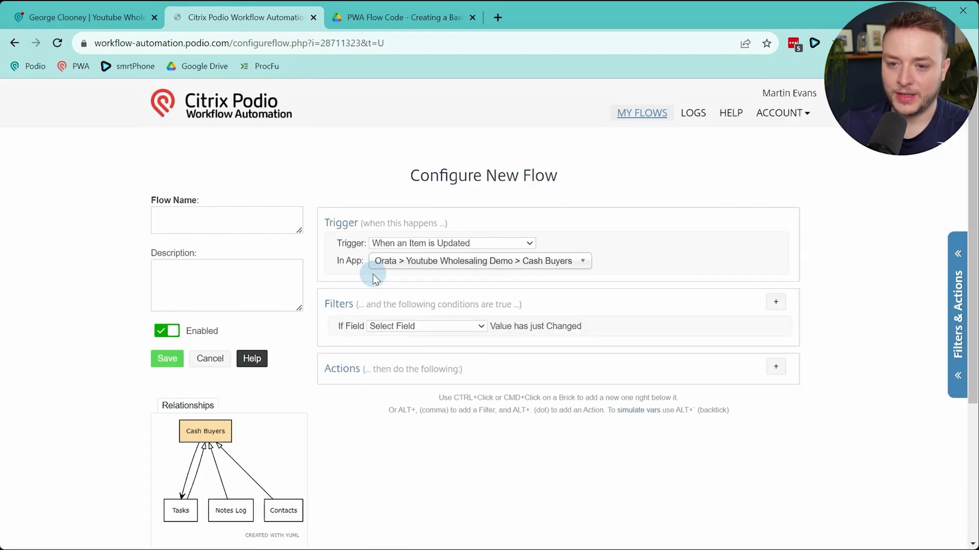
click(344, 264)
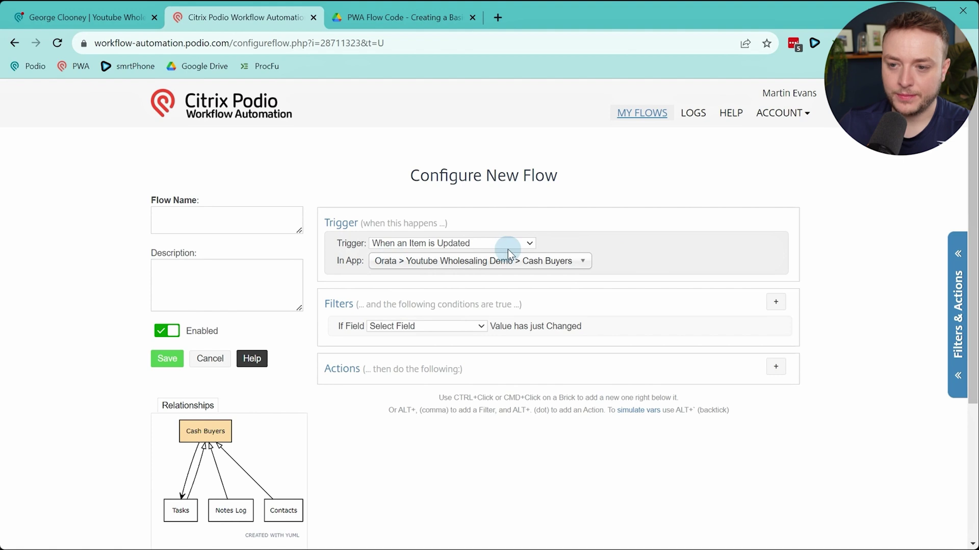
click(239, 223)
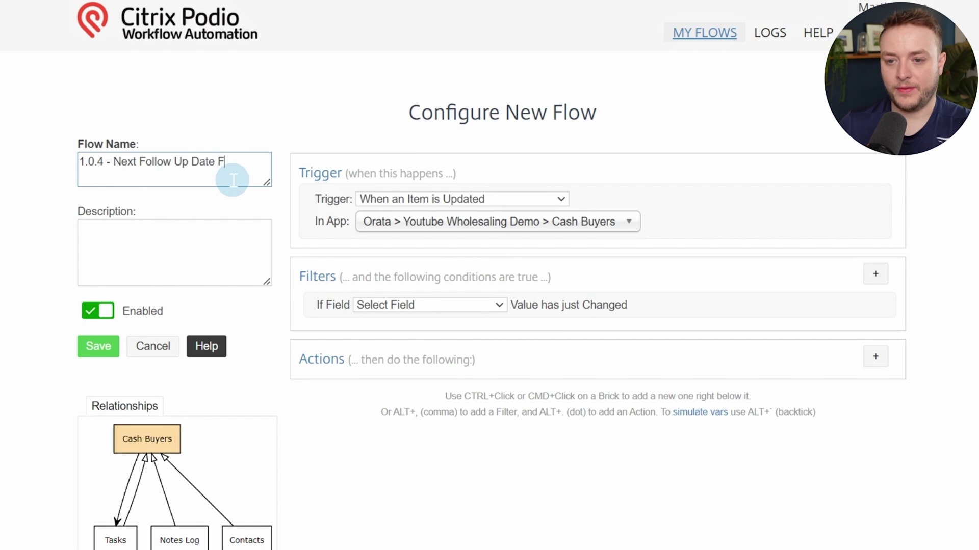
text(pdated)
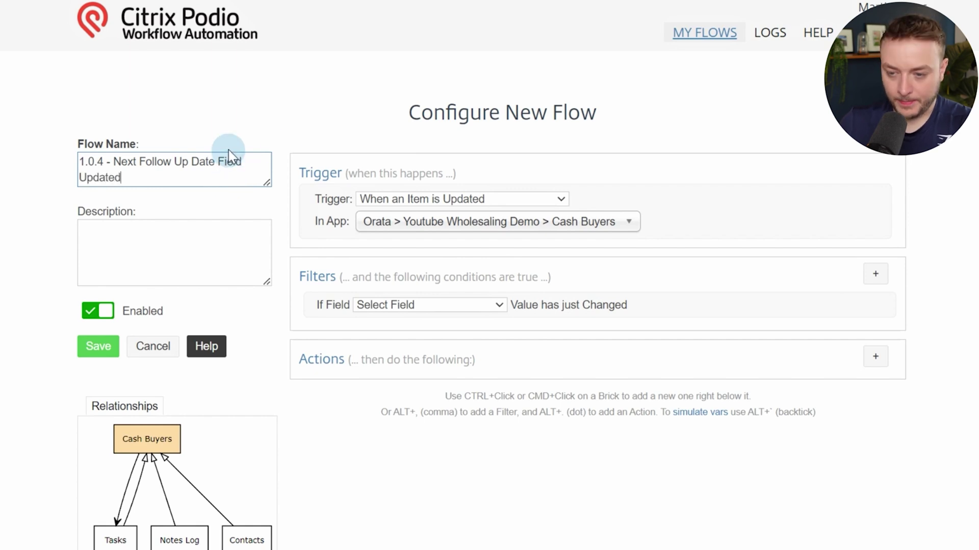
Watch the Next Follow Up Date field and add a Custom (Calc) filter using its token
click(472, 305)
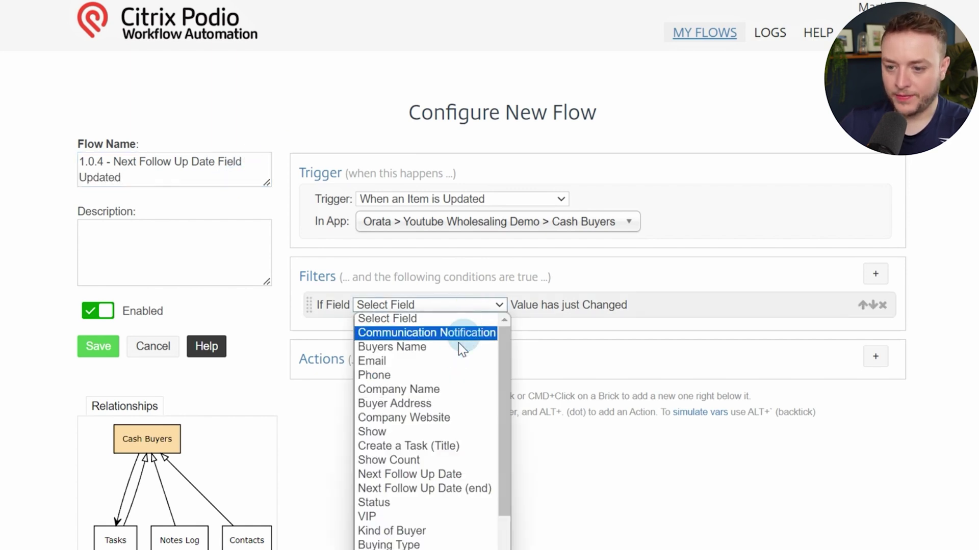
click(406, 475)
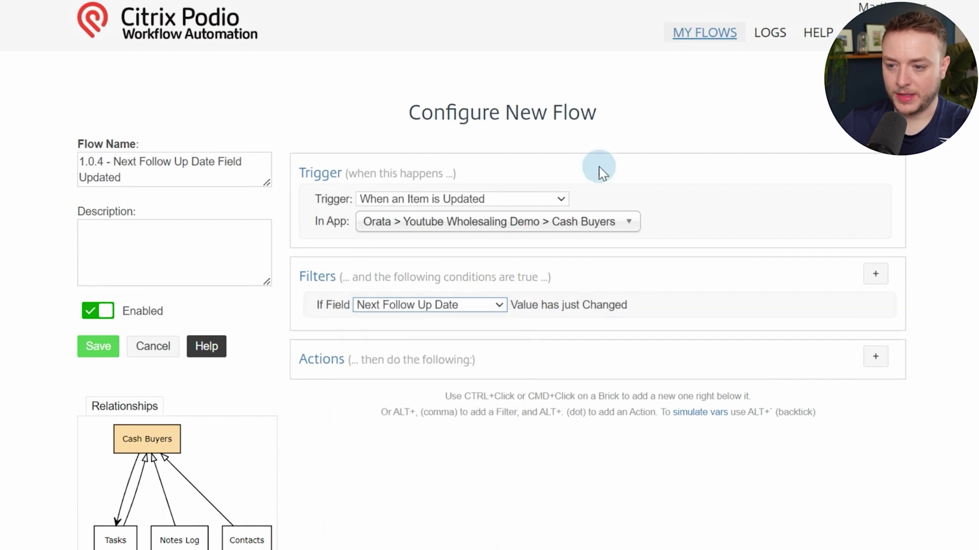
click(874, 275)
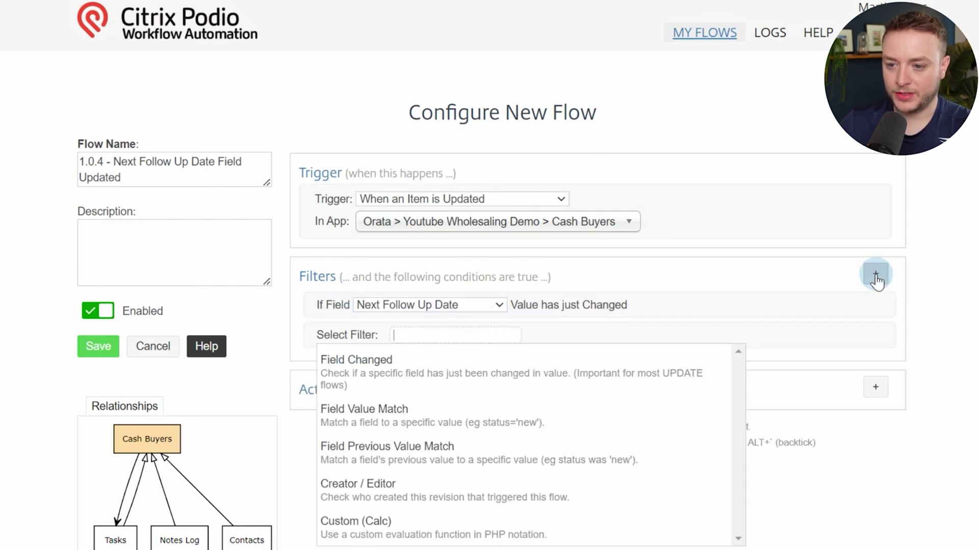
click(489, 526)
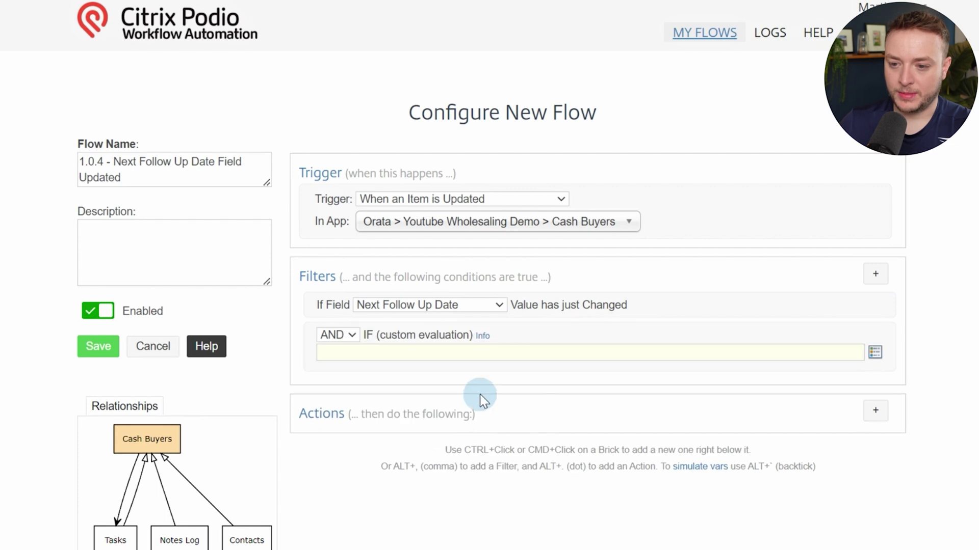
click(488, 355)
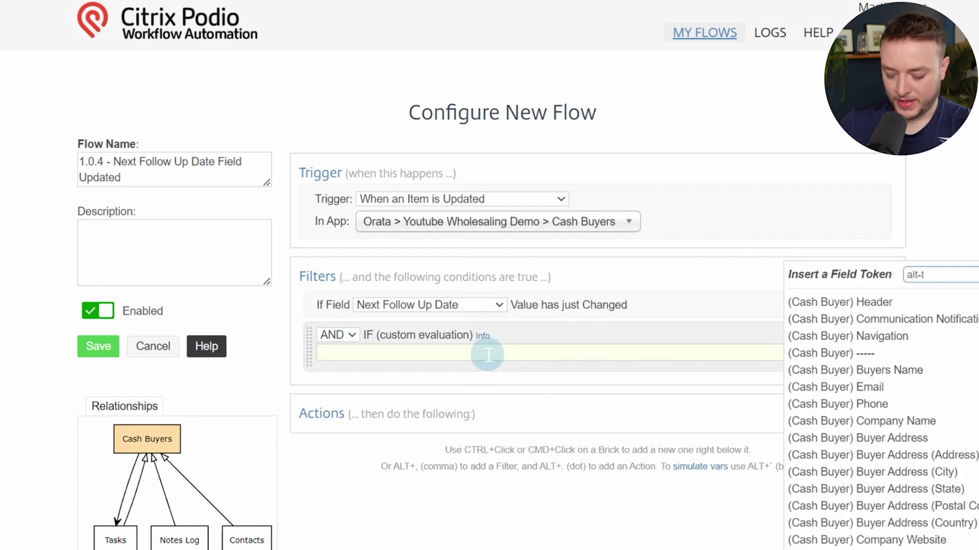
text(next)
key(Return)
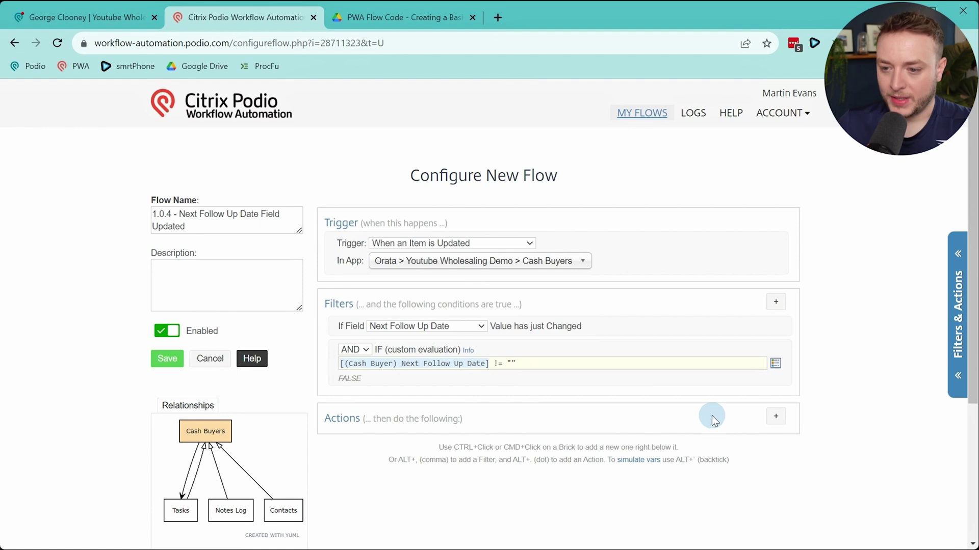
Add a Team Members search matching Members Name to [Revision Creator Name]
scroll(711, 413, down, 4)
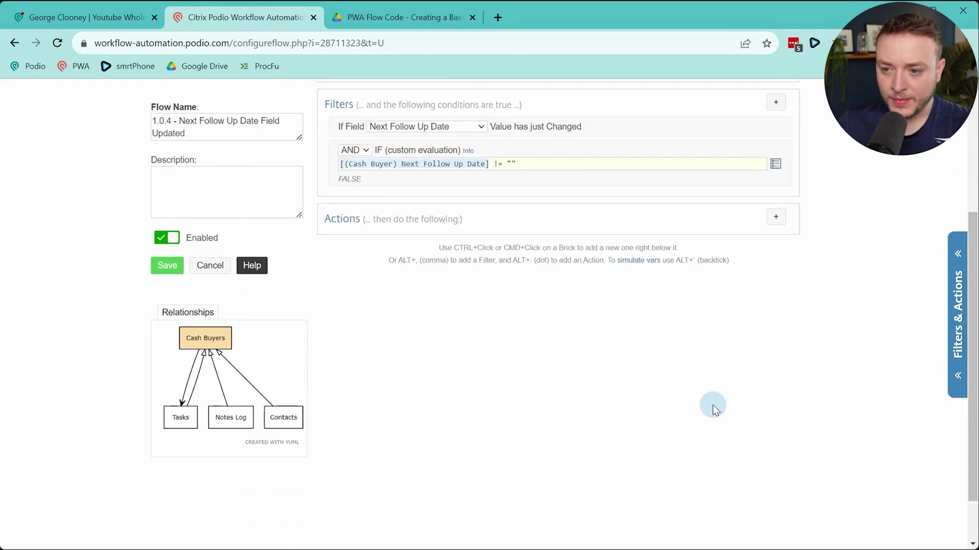
click(776, 218)
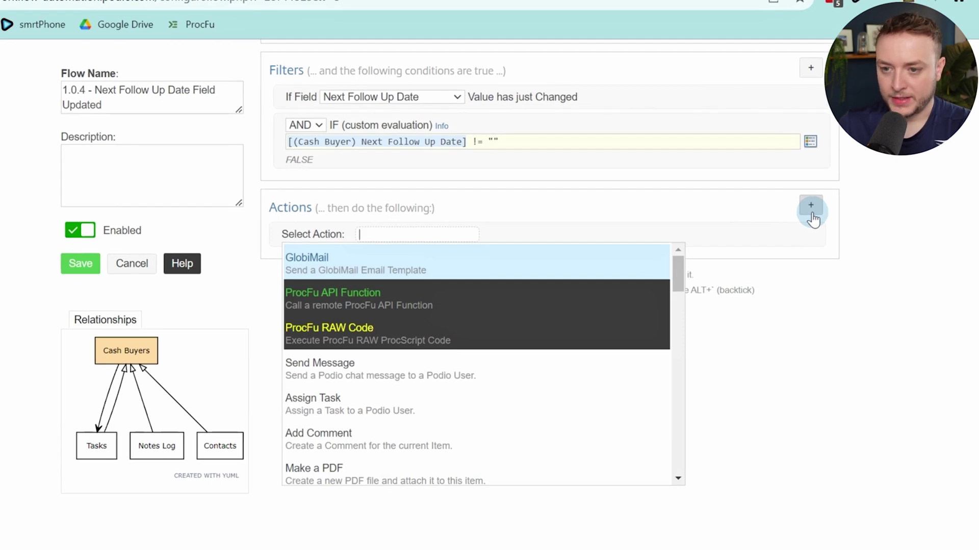
text(sear)
key(Return)
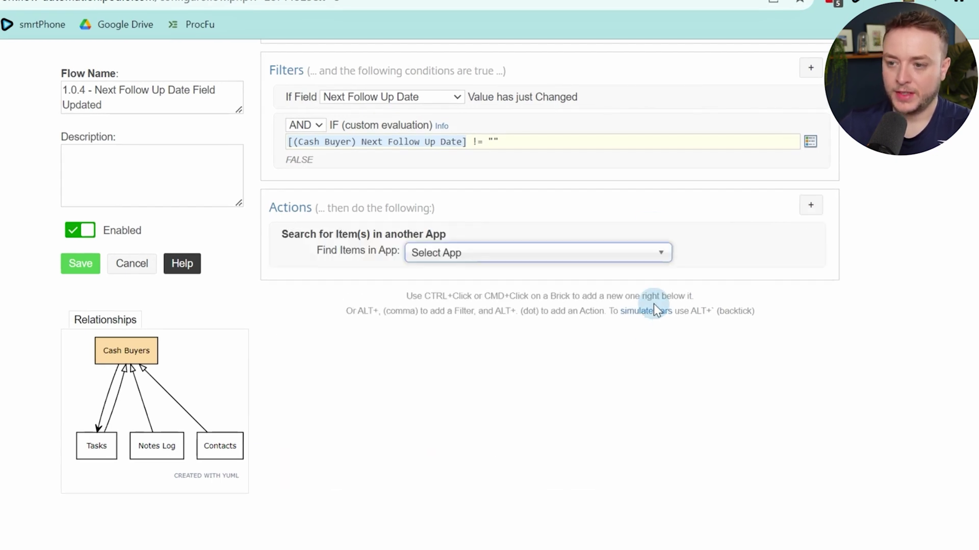
text(team)
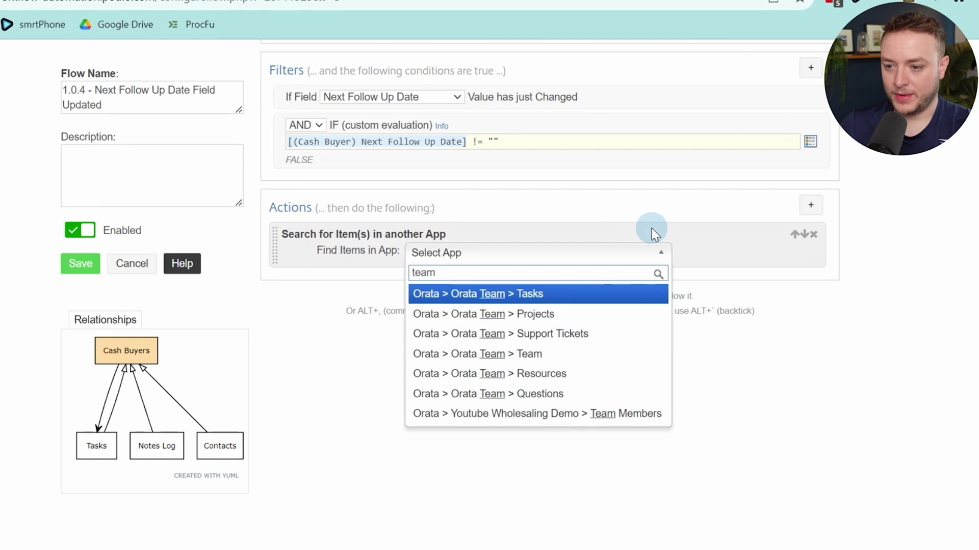
text( me)
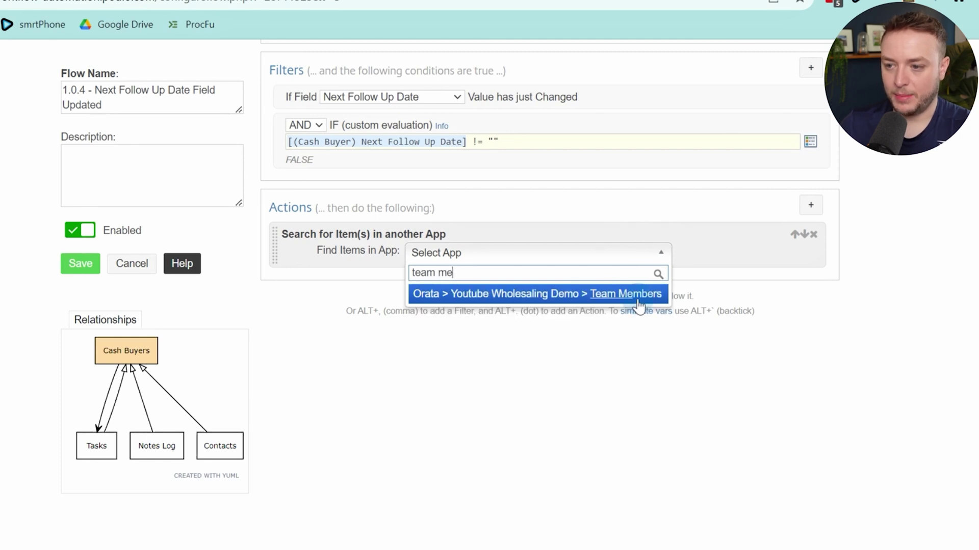
click(638, 299)
click(490, 270)
click(493, 298)
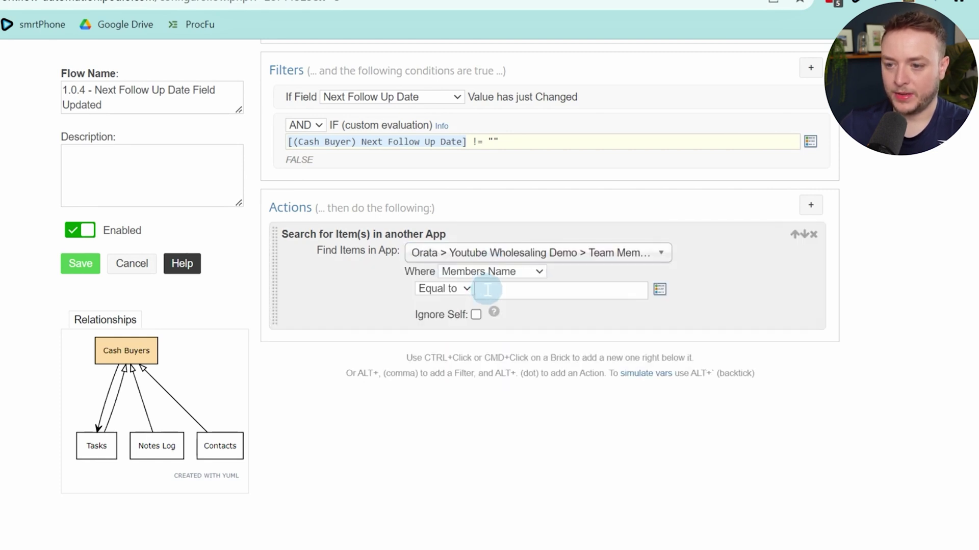
click(506, 288)
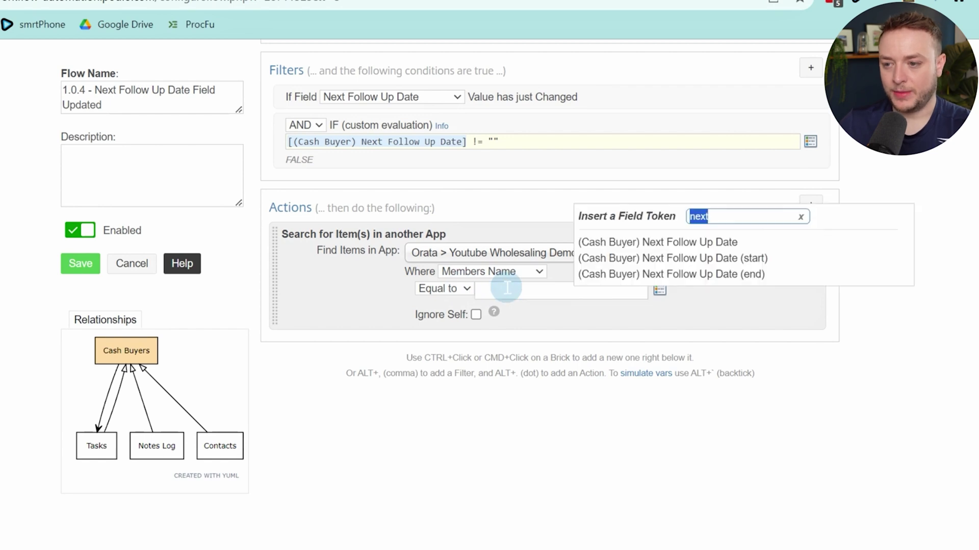
text(com)
key(BackSpace)
key(BackSpace)
key(BackSpace)
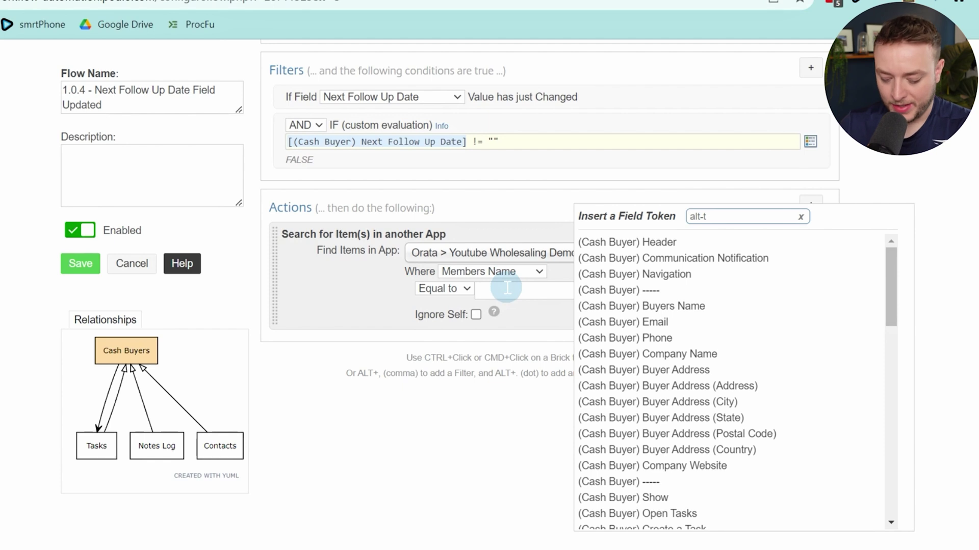
text(rev)
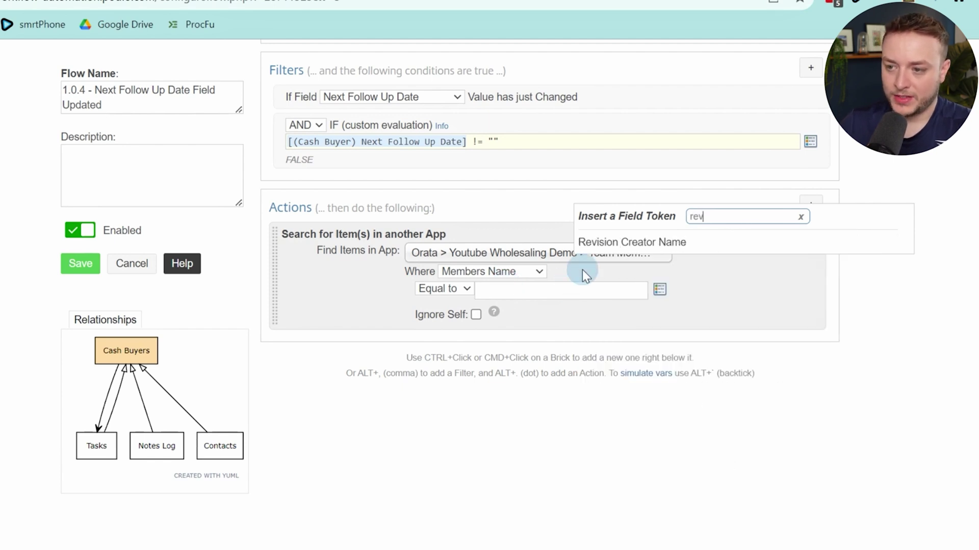
click(600, 248)
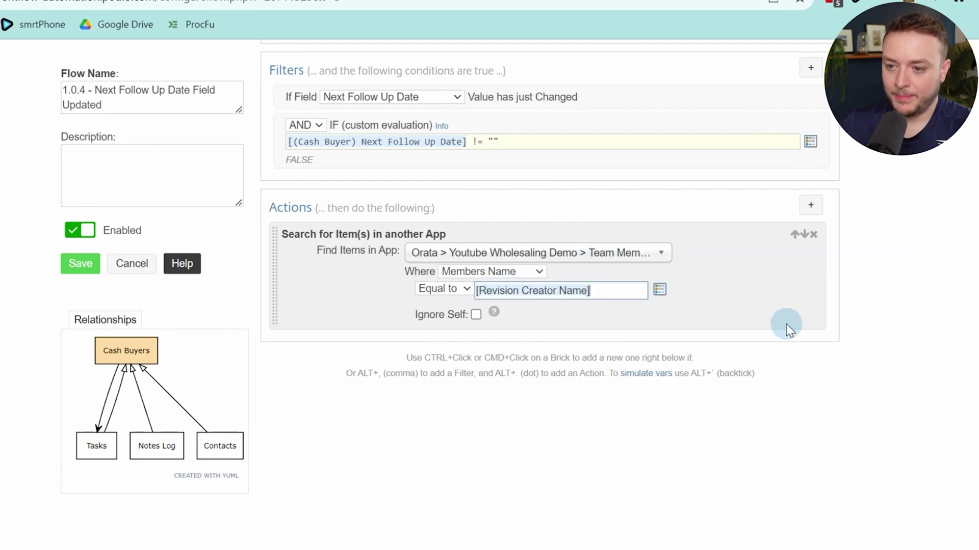
Add an If (Sanity Check) on [(Ref Team Members) Podio Item ID] == ""
ctrl+click(774, 302)
text(san)
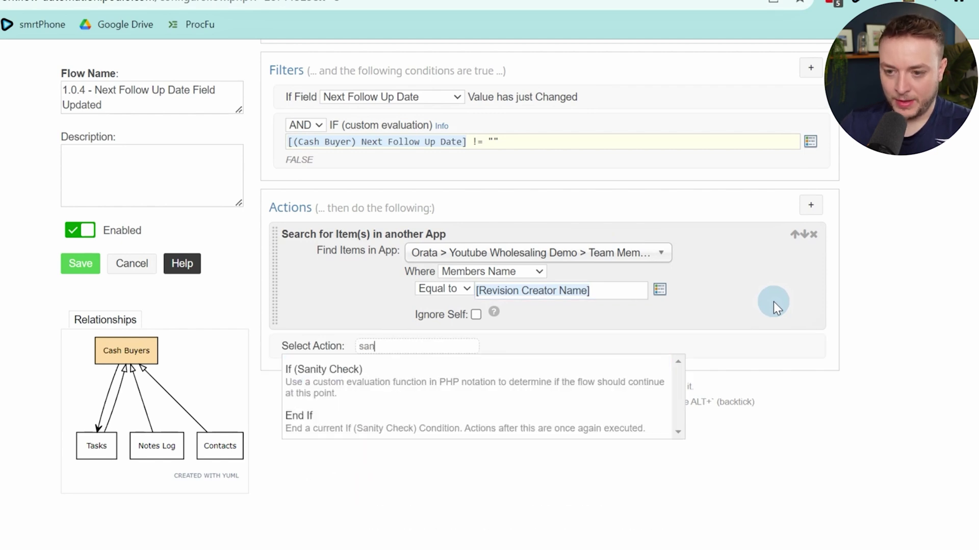
key(Return)
text([)
text(podio)
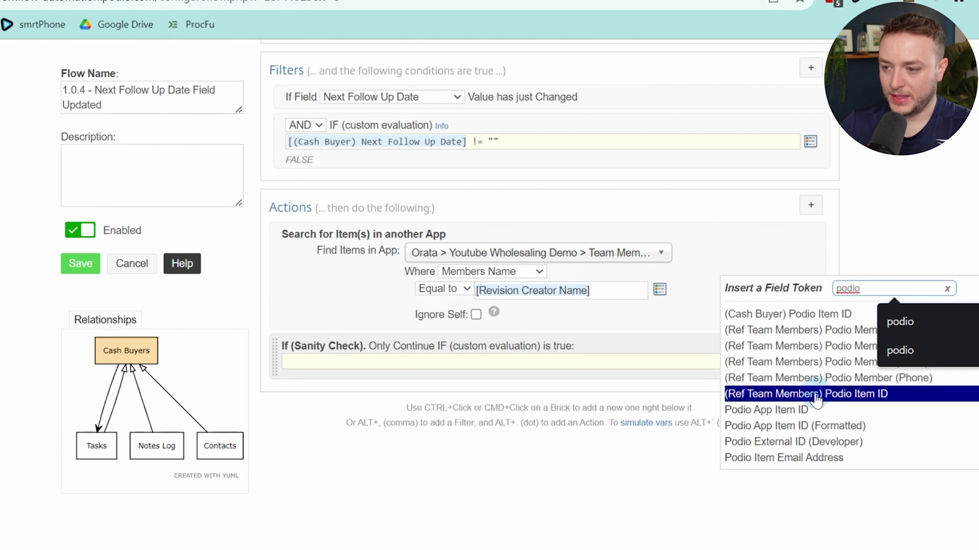
click(855, 400)
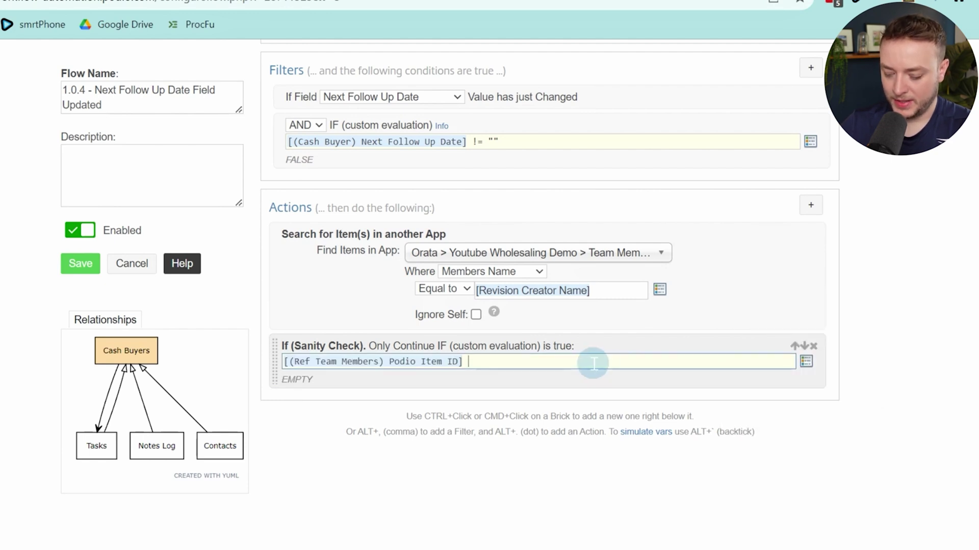
Close the check with End If and add an Add Comment action inside it
ctrl+click(607, 384)
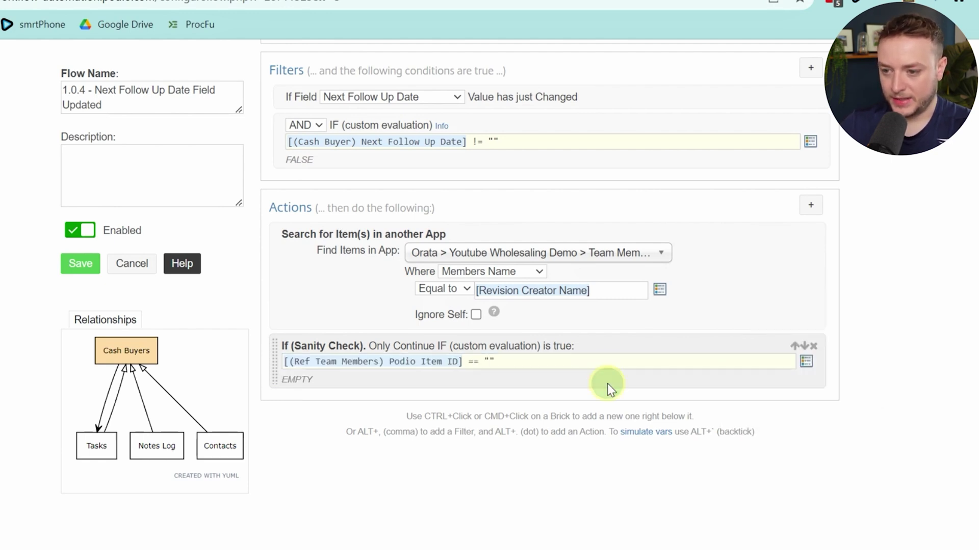
text(end if)
key(Return)
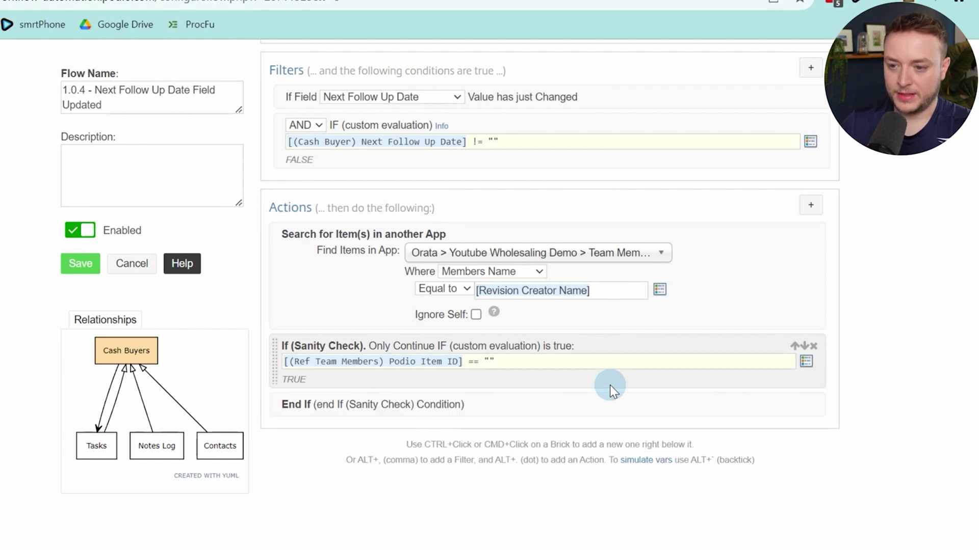
ctrl+click(619, 390)
text(comm)
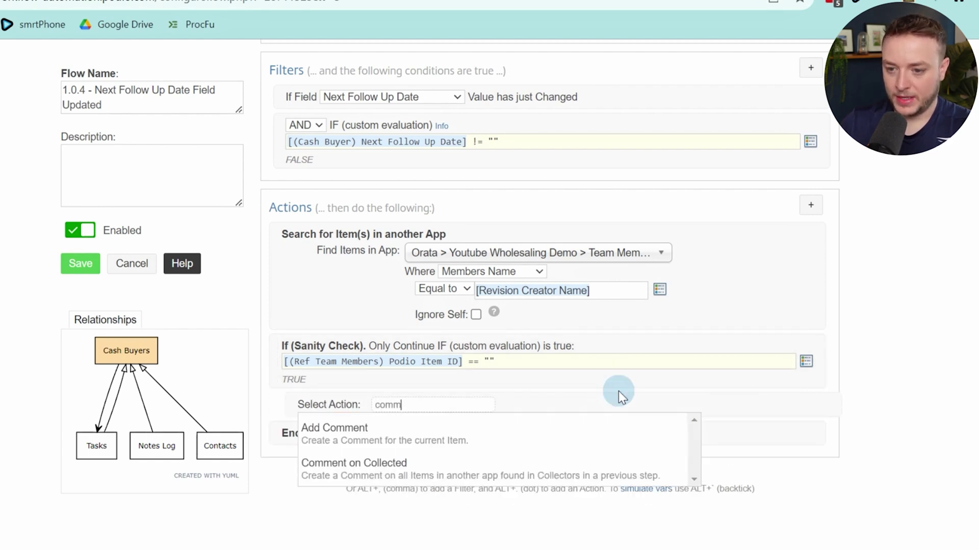
key(Return)
scroll(702, 252, up, 5)
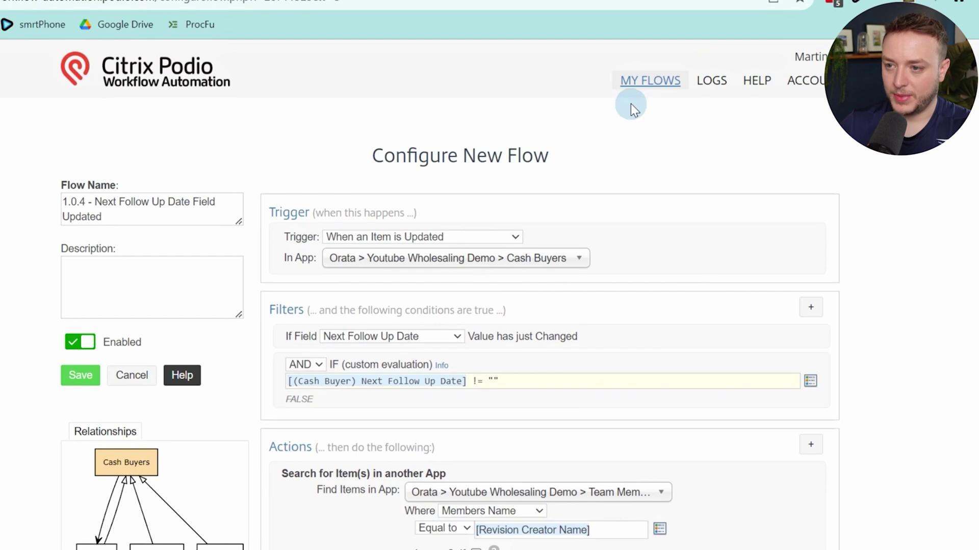
Edit the Cash Buyers flow '1.0.3 - Follow Up Comment Added' and scroll to its Sanity Check
click(647, 91)
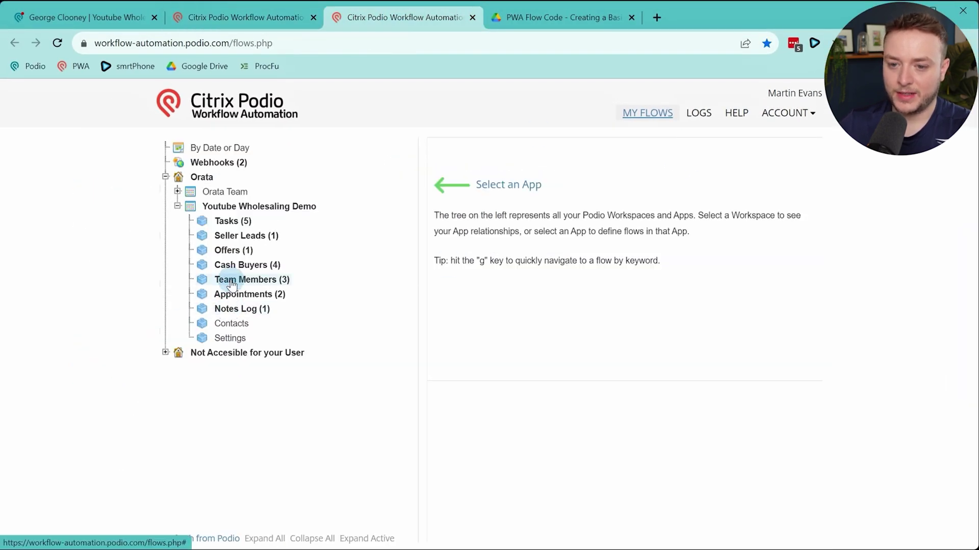
click(232, 266)
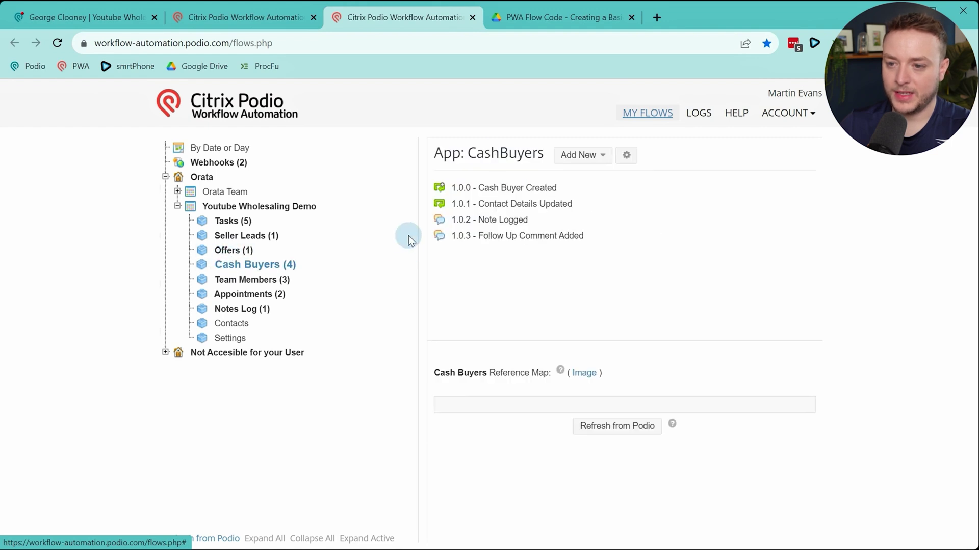
click(513, 241)
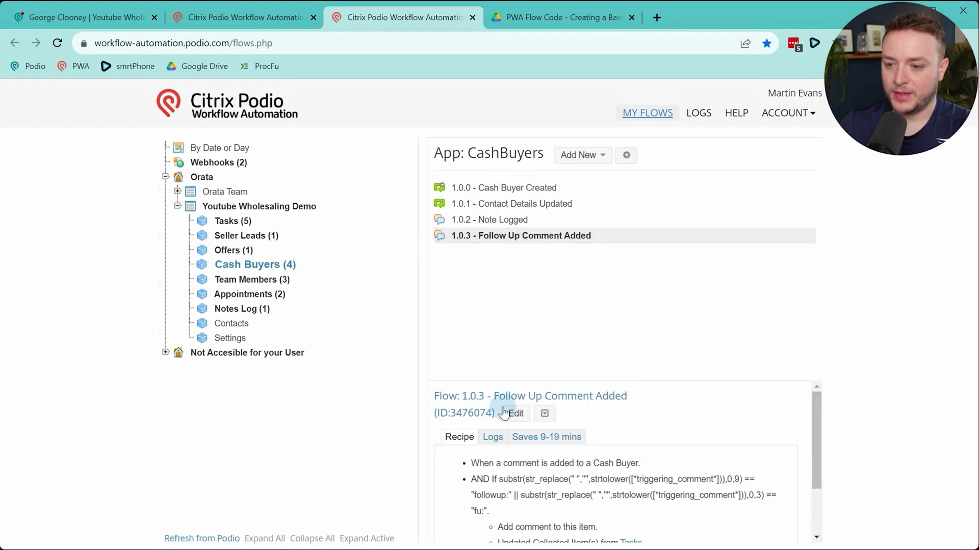
click(506, 413)
scroll(666, 219, down, 15)
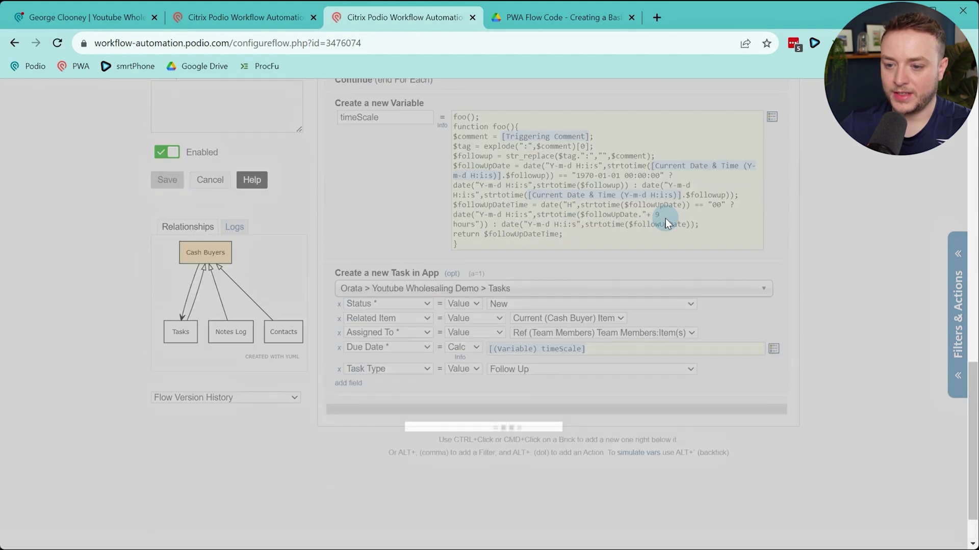
scroll(665, 224, down, 7)
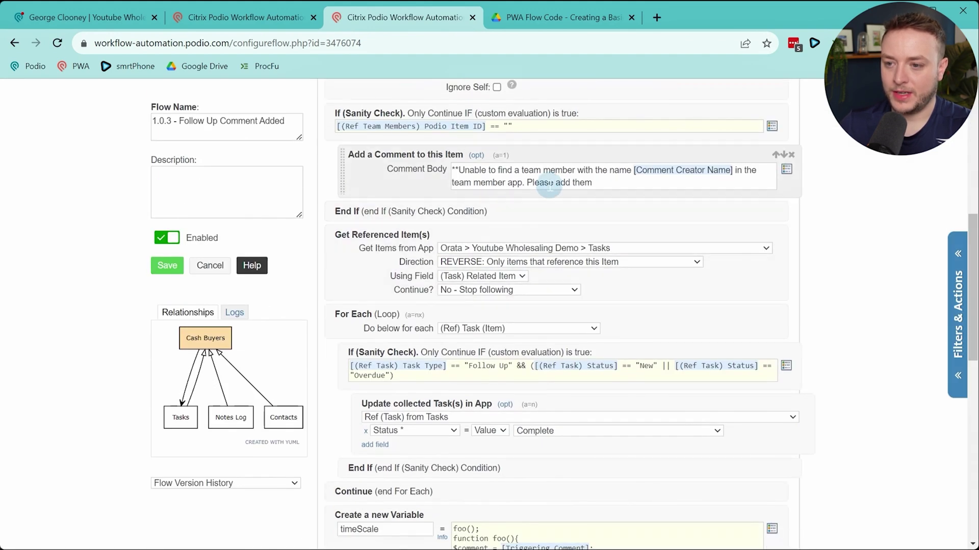
Copy 1.0.3's unable-to-find comment into 1.0.4, replacing [Comment Creator Name] with [Revision Creator Name]
triple_click(550, 182)
key(ctrl+c)
key(ctrl+shift+Tab)
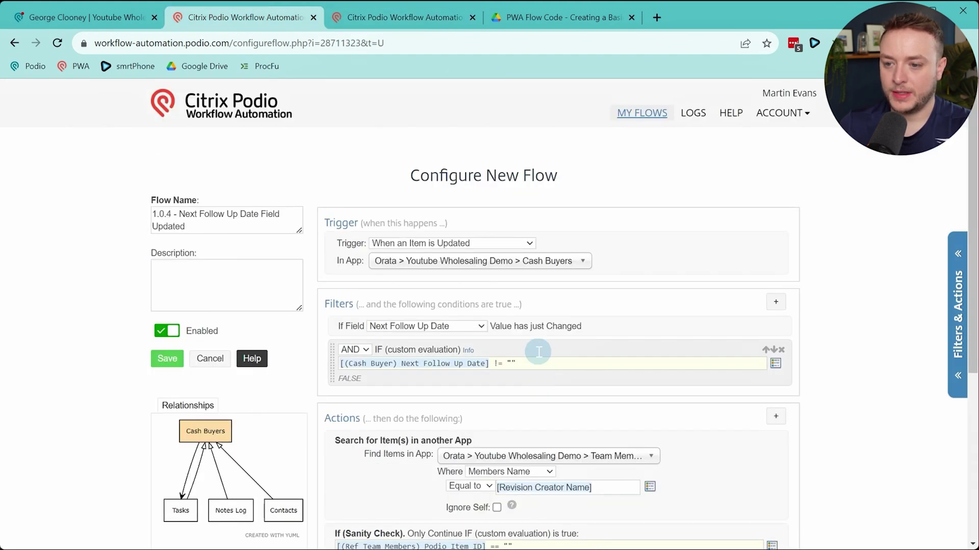
scroll(566, 487, down, 4)
click(535, 400)
key(ctrl+v)
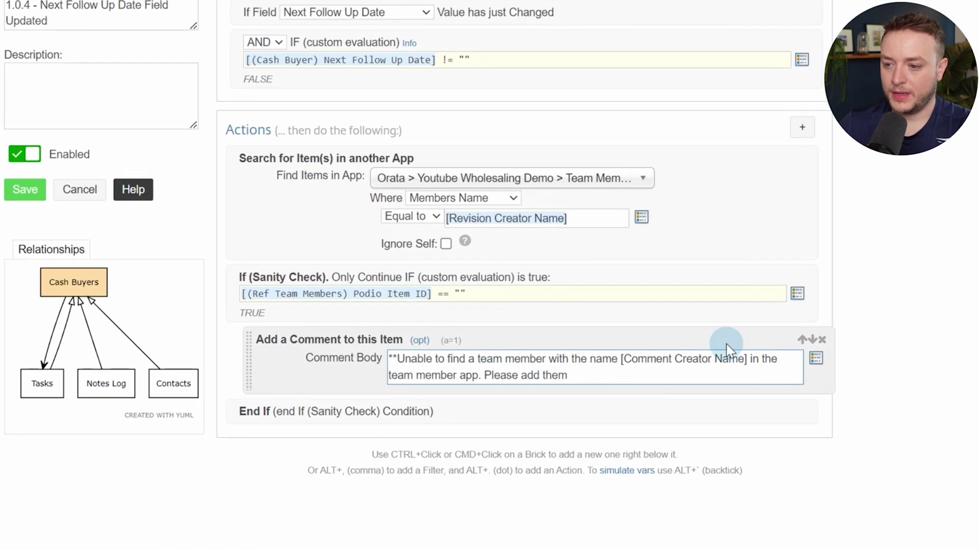
drag(746, 359, 618, 359)
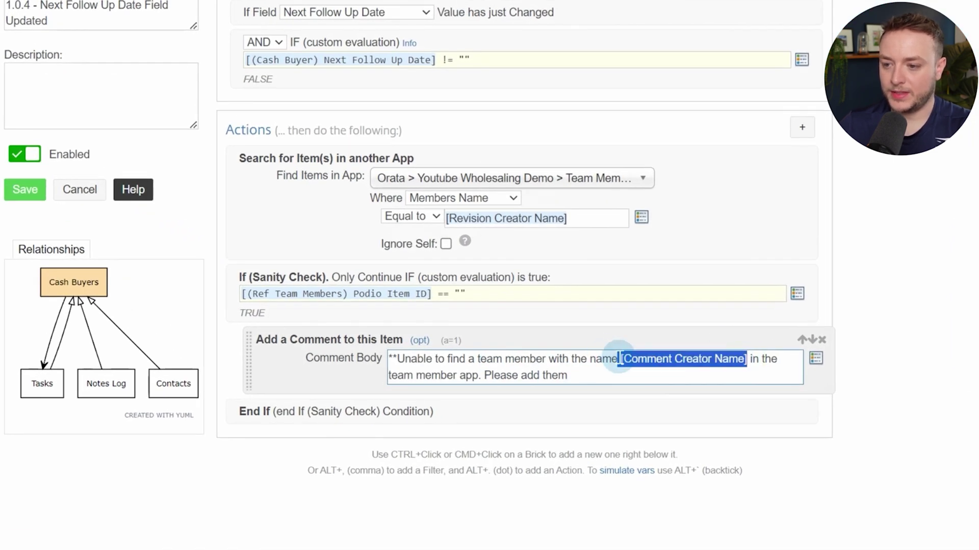
key(BackSpace)
key(bracketleft)
text(rev)
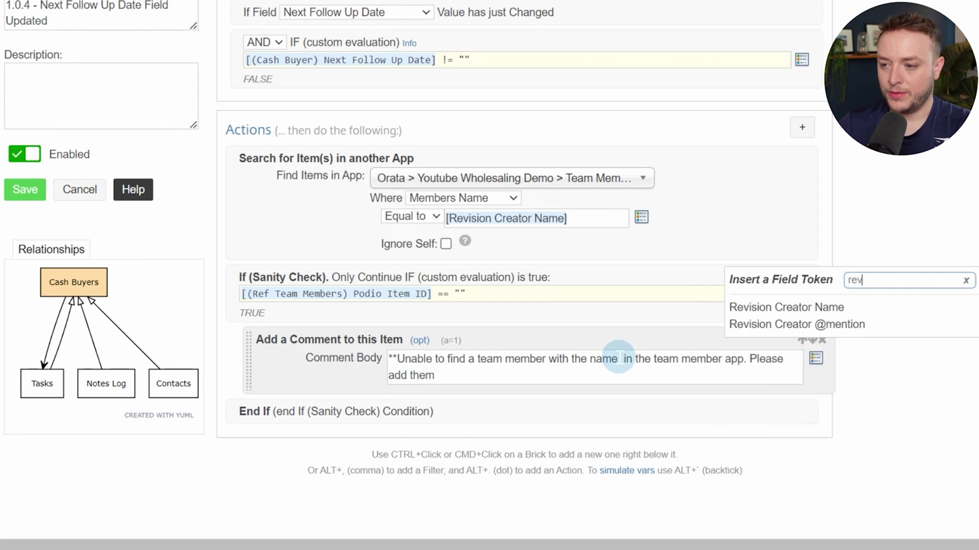
key(Return)
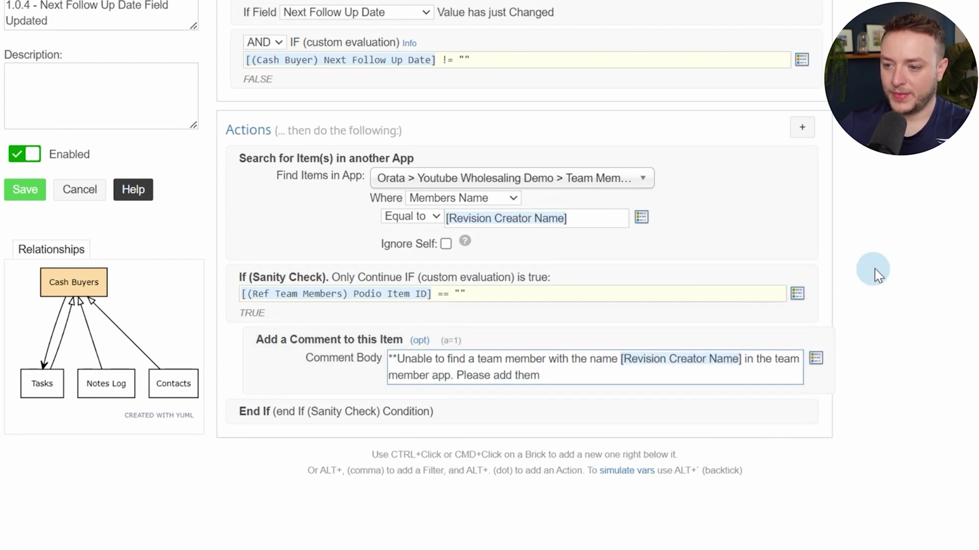
scroll(860, 373, down, 2)
Add Get Referenced Item(s) from Tasks, REVERSE, via the (Task) Related Item field
ctrl+click(476, 332)
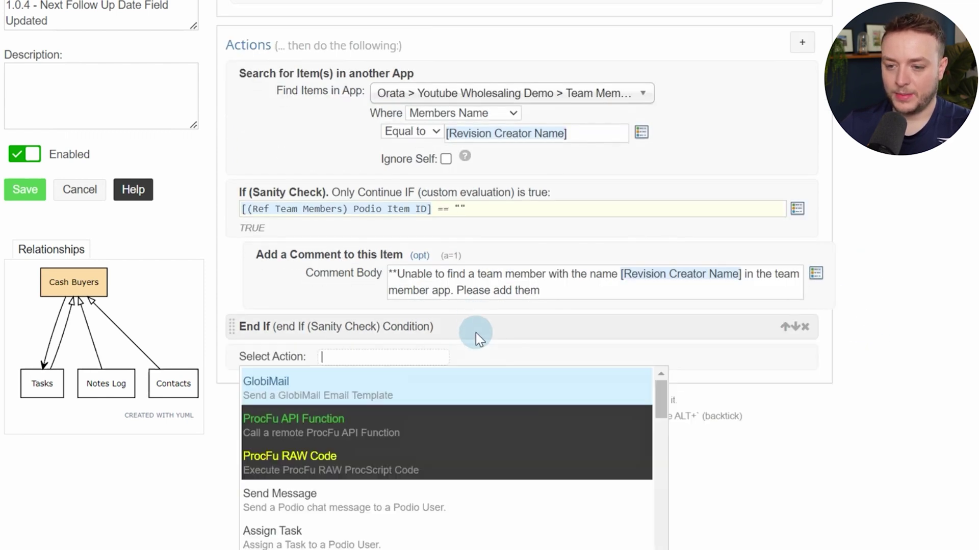
text(get re)
key(Return)
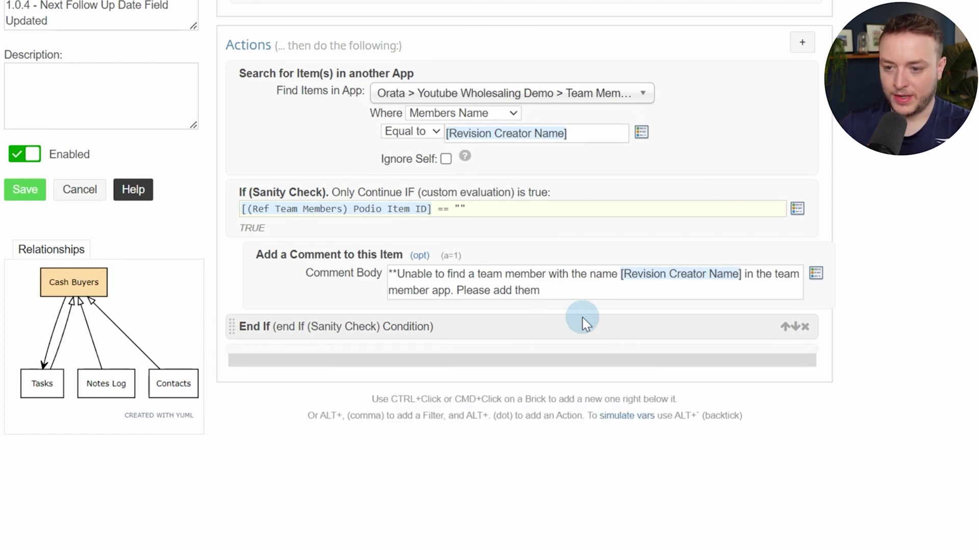
click(550, 373)
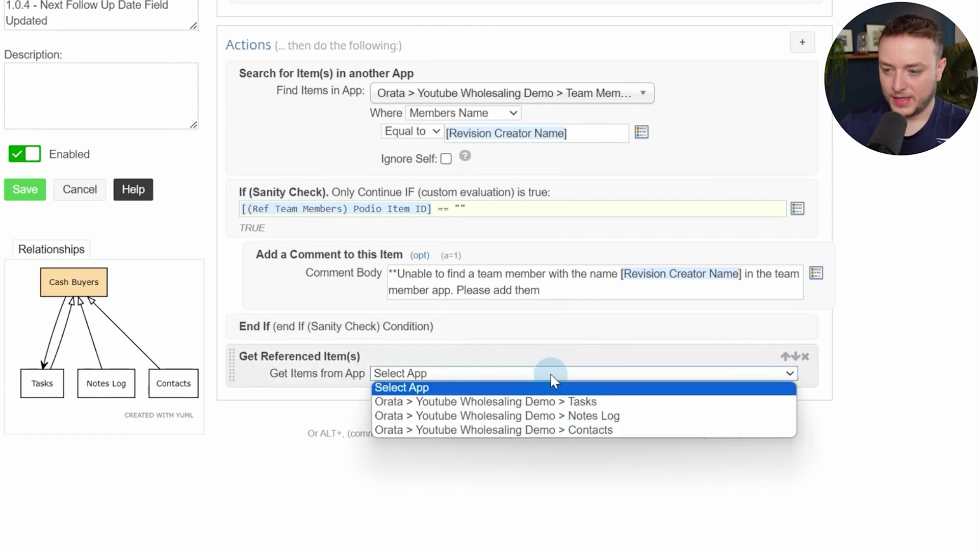
click(576, 402)
scroll(510, 357, down, 2)
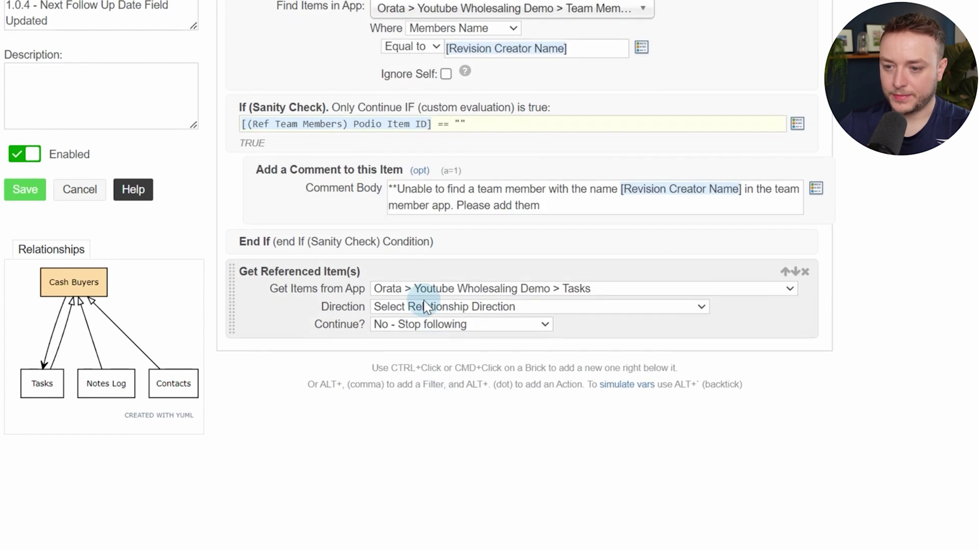
click(426, 307)
click(414, 350)
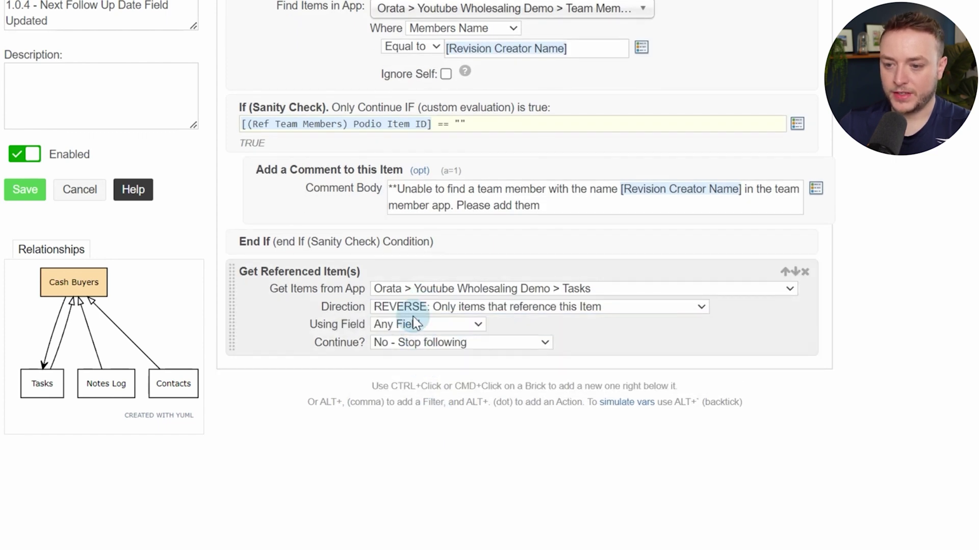
click(415, 324)
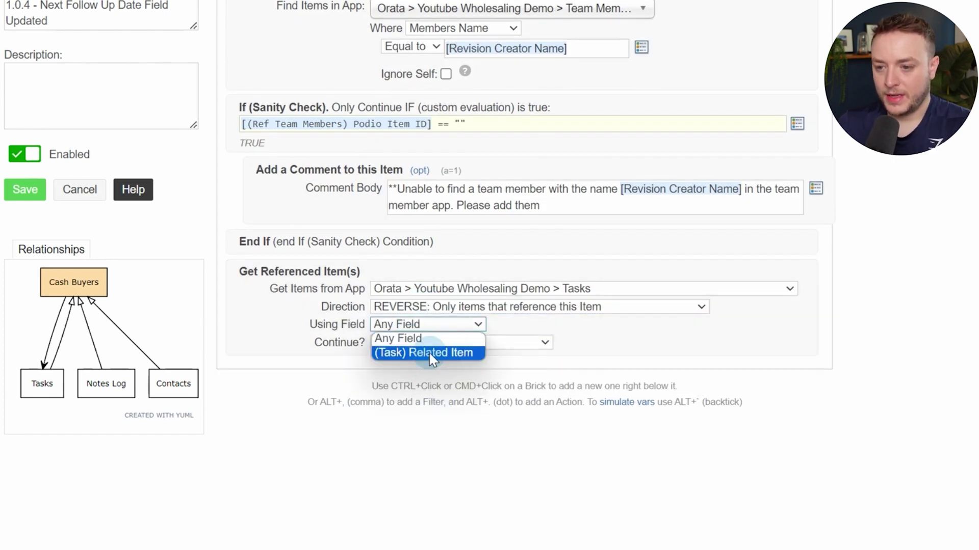
click(423, 352)
Add a For Each loop over (Ref) Task (Item), closed with Continue
ctrl+click(632, 327)
text(for ea)
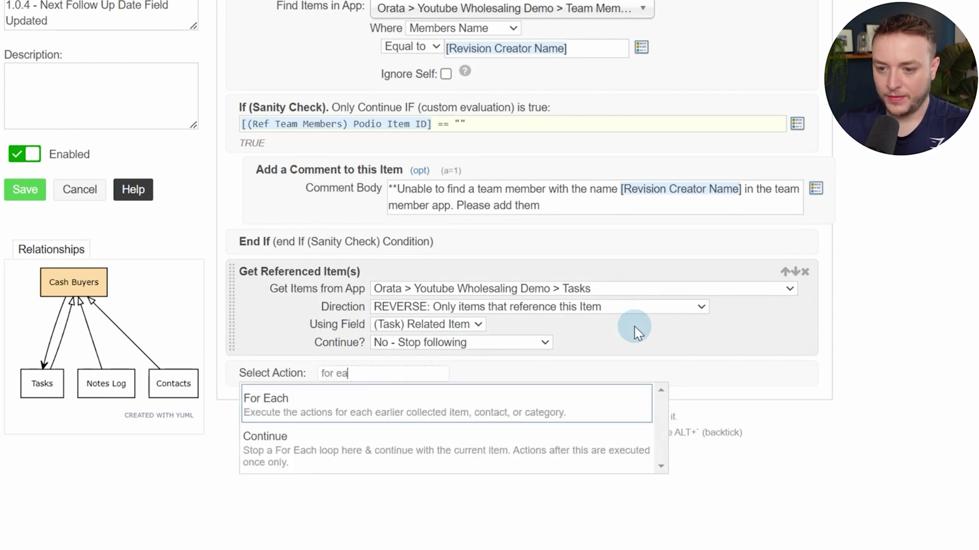
key(Return)
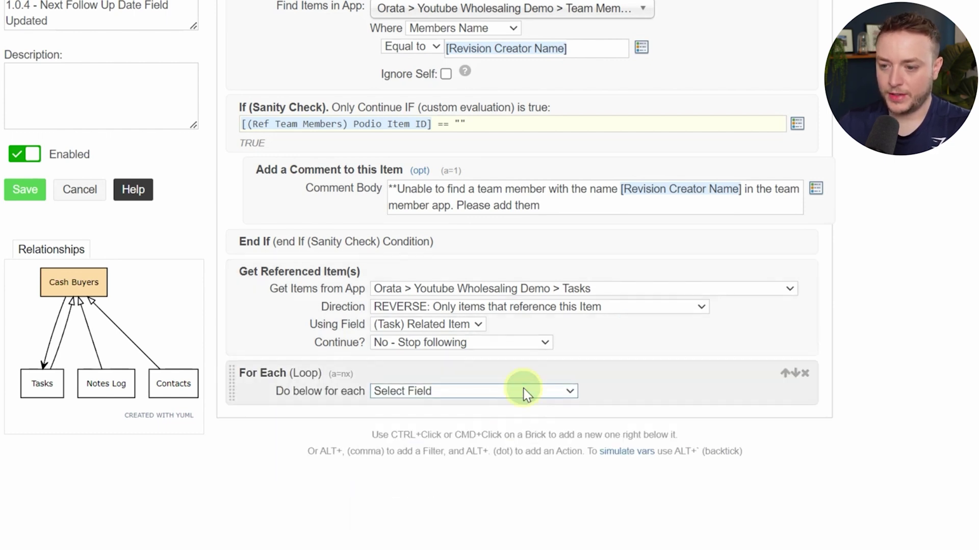
click(524, 390)
click(428, 533)
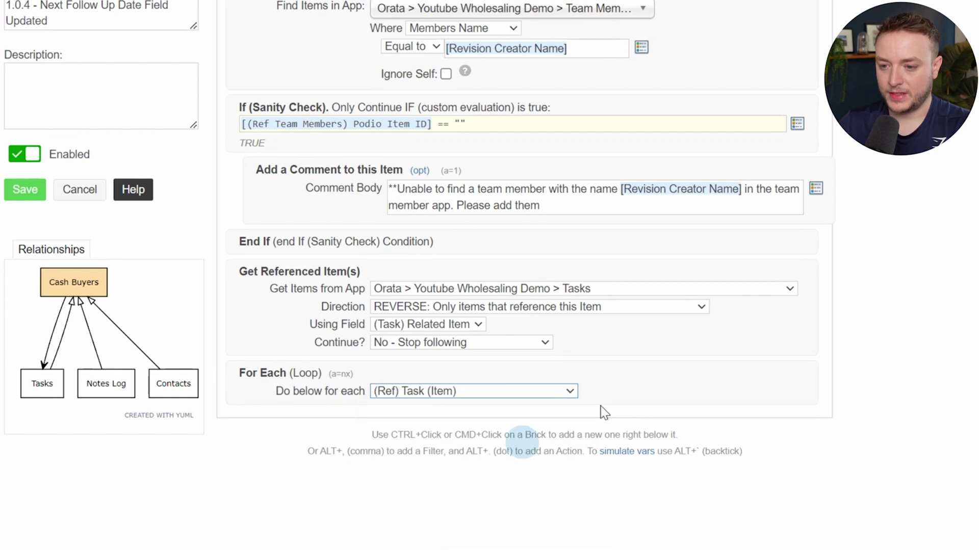
ctrl+click(687, 385)
text(contin)
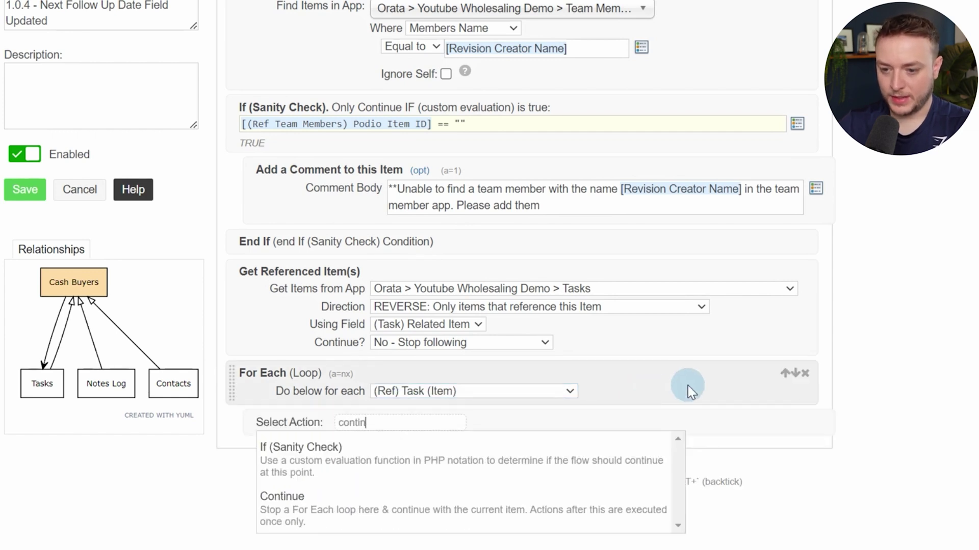
key(Down)
key(Return)
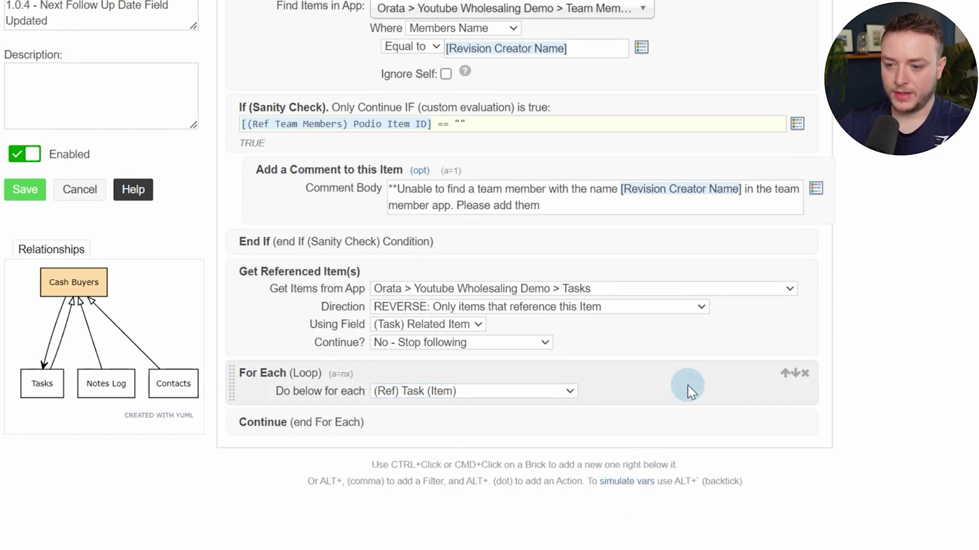
Place an empty If (Sanity Check) with its End If inside the loop
ctrl+click(687, 385)
text(san)
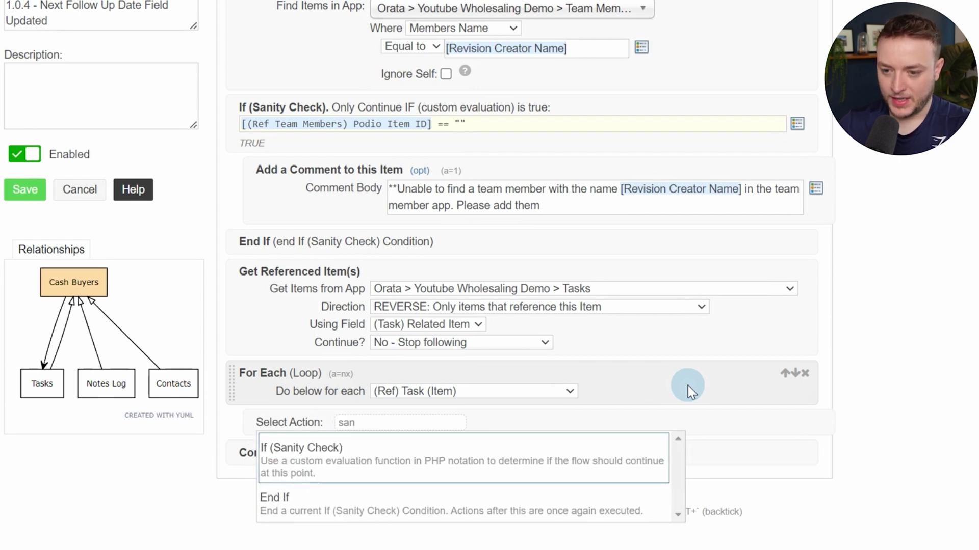
key(Return)
ctrl+click(687, 420)
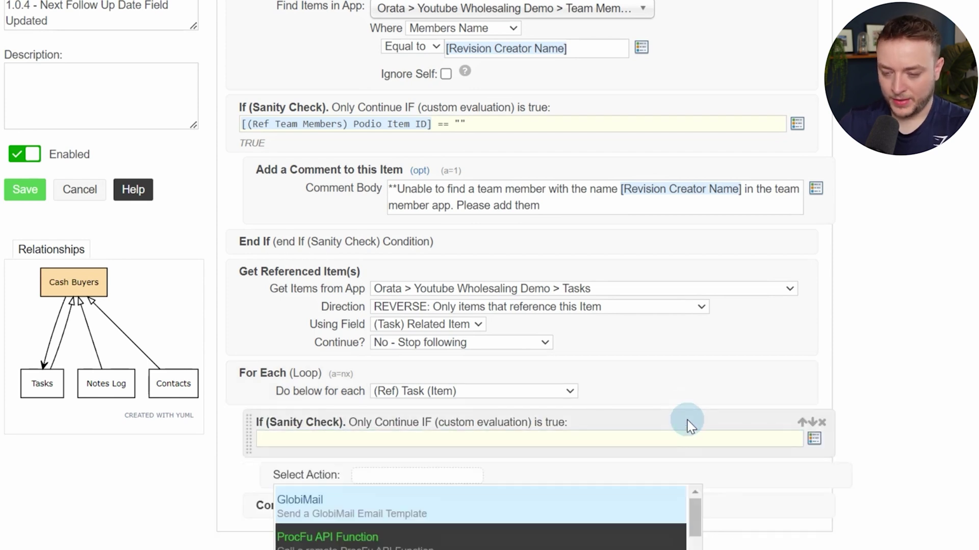
text(end if)
key(Return)
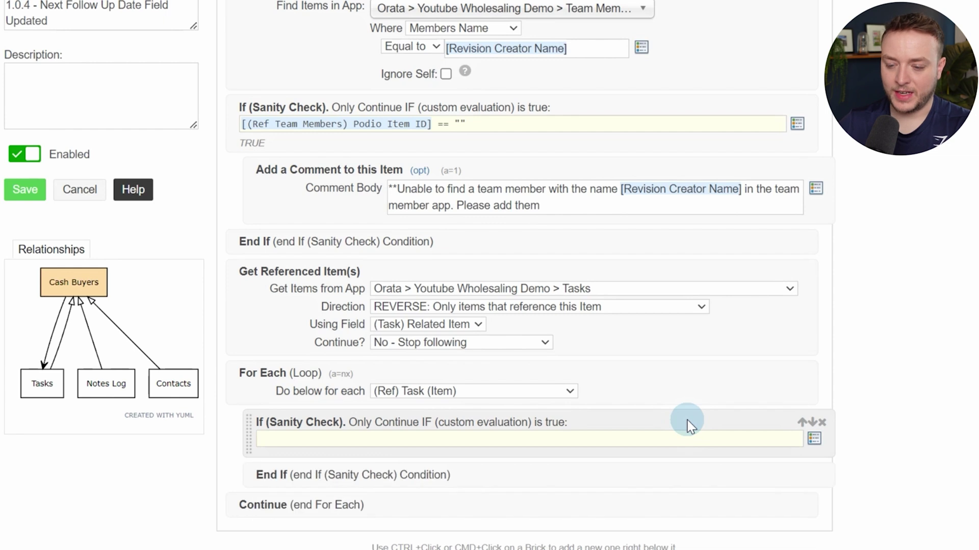
Insert the (Ref Task) Task Type and two Status tokens into the loop's check condition
scroll(688, 416, down, 3)
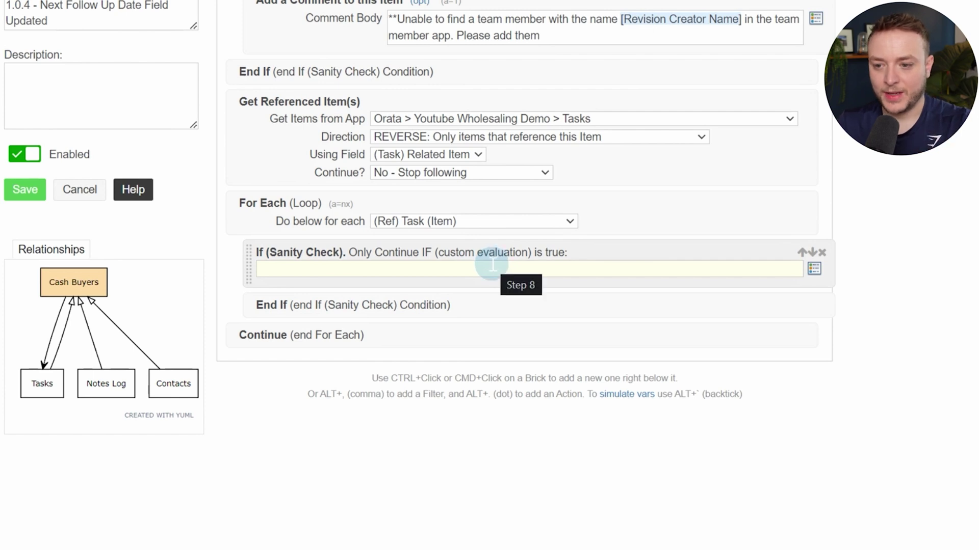
click(610, 268)
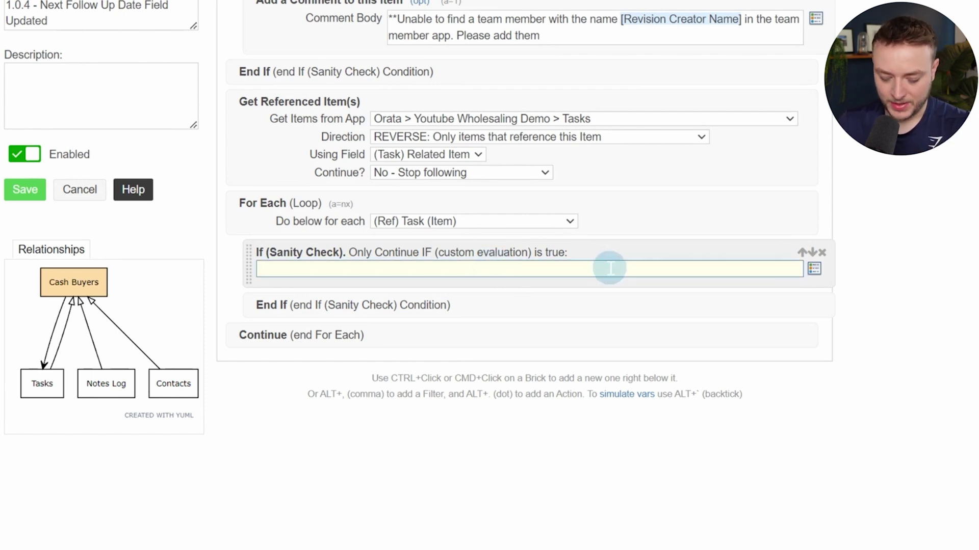
text(@)
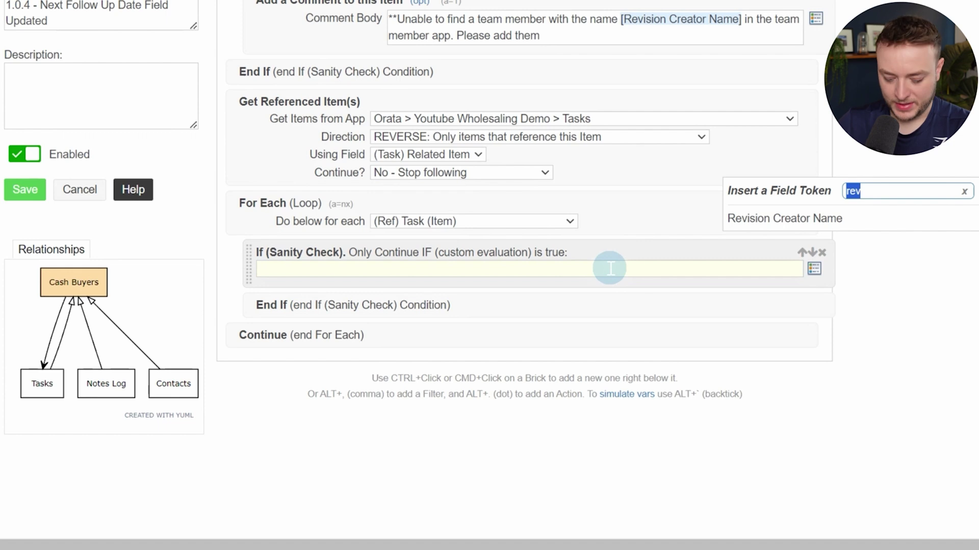
text(type)
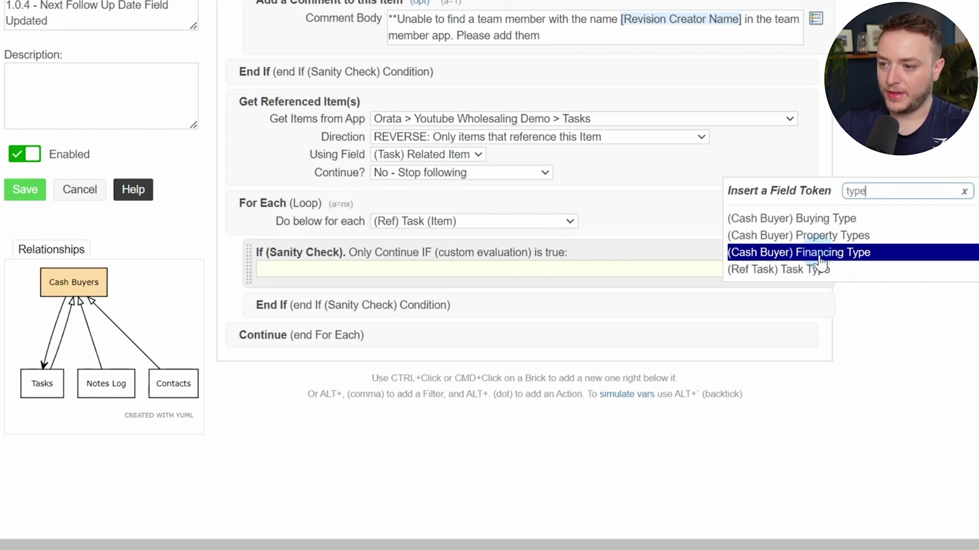
click(815, 269)
text(== "Follow Up" ()
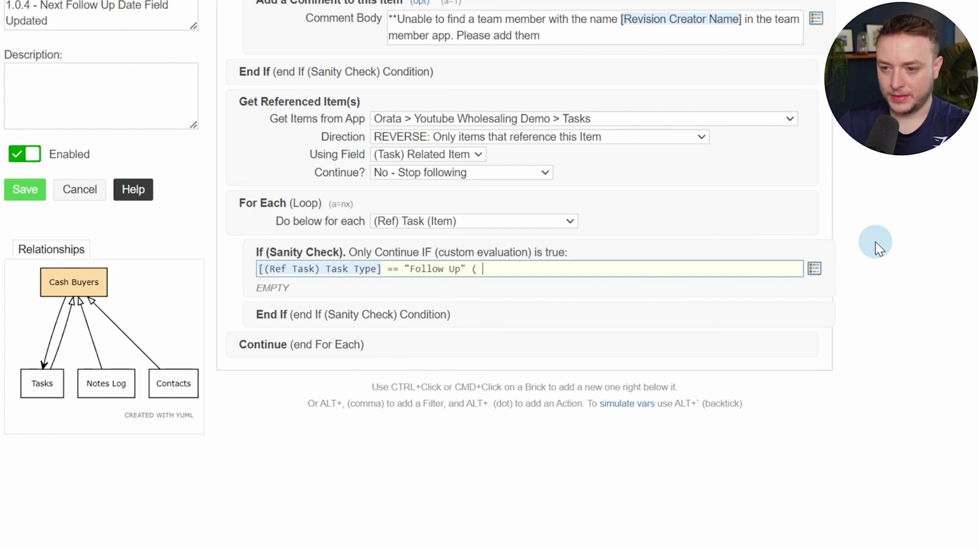
text(@)
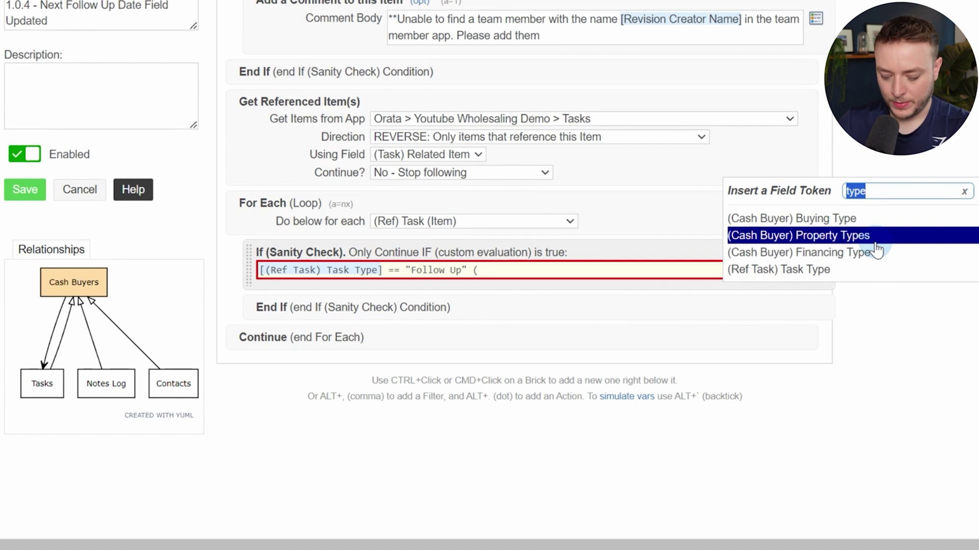
text(stat)
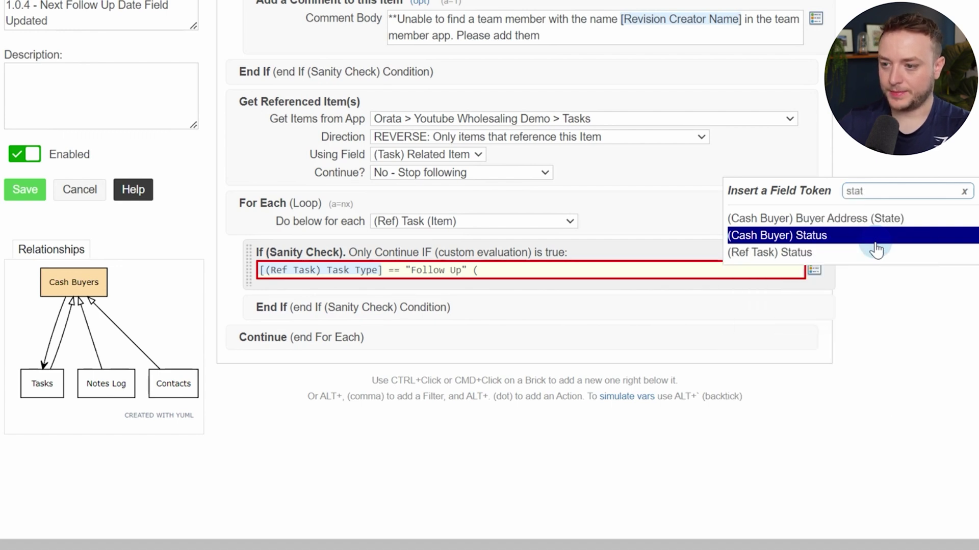
click(876, 252)
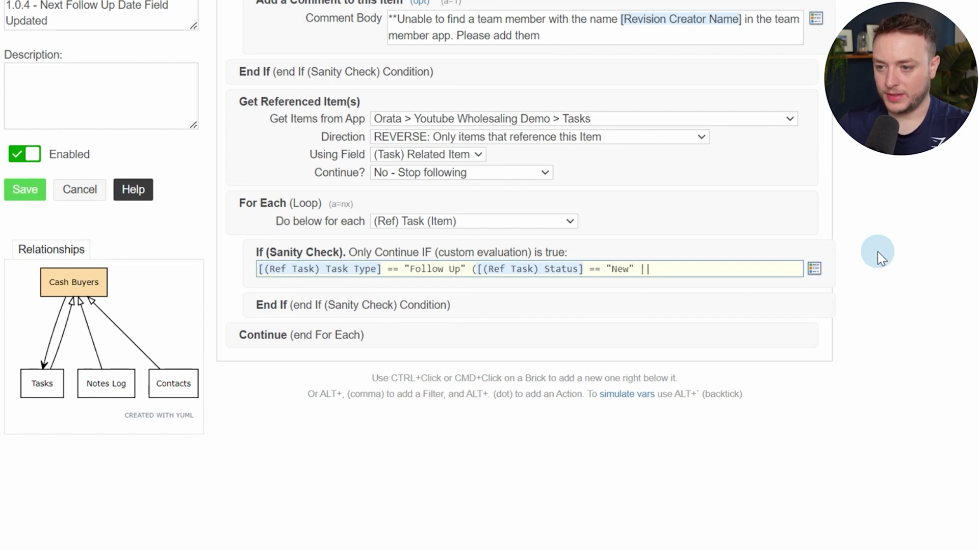
text(@stau)
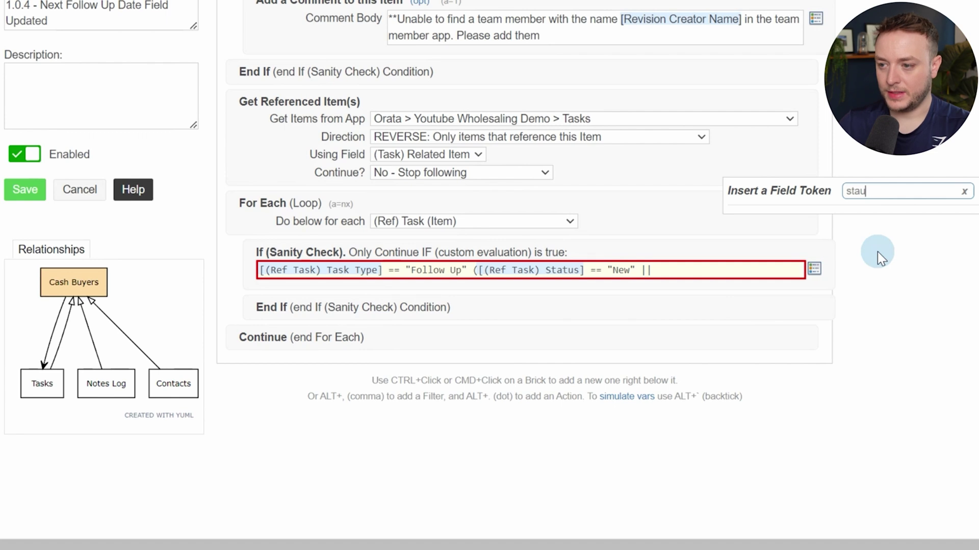
key(BackSpace)
click(877, 252)
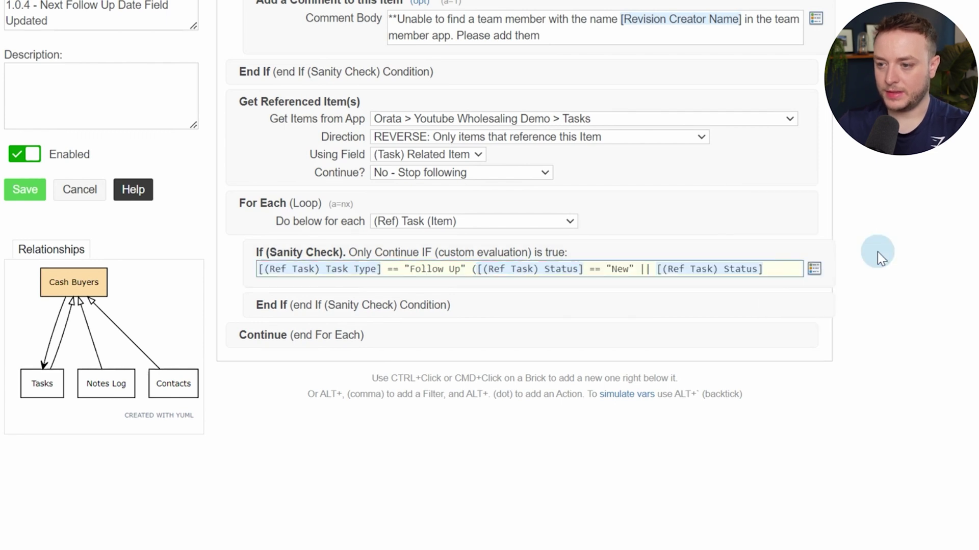
Complete the condition: Task Type "Follow Up" && Status "New" or "Overdue"
text(== ")
text(Overdie)
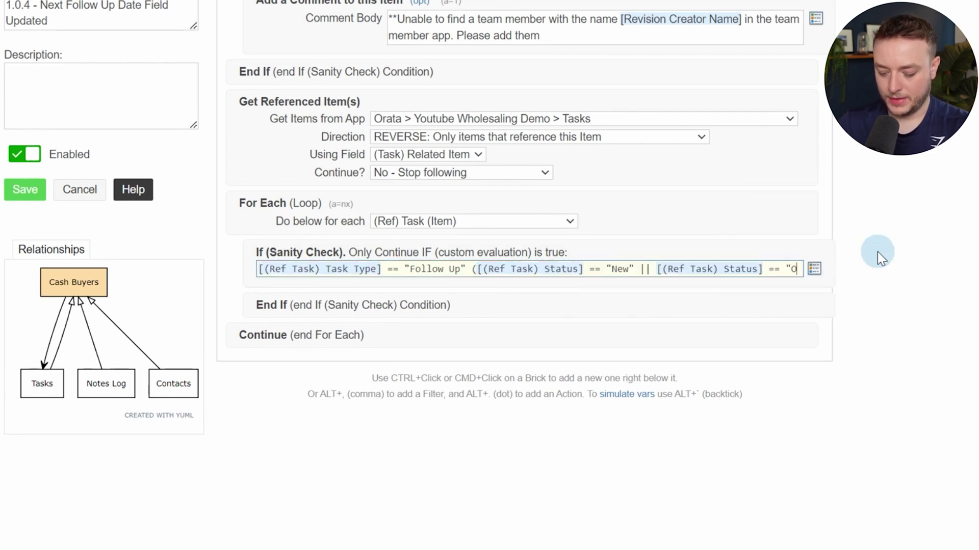
key(BackSpace)
key(BackSpace)
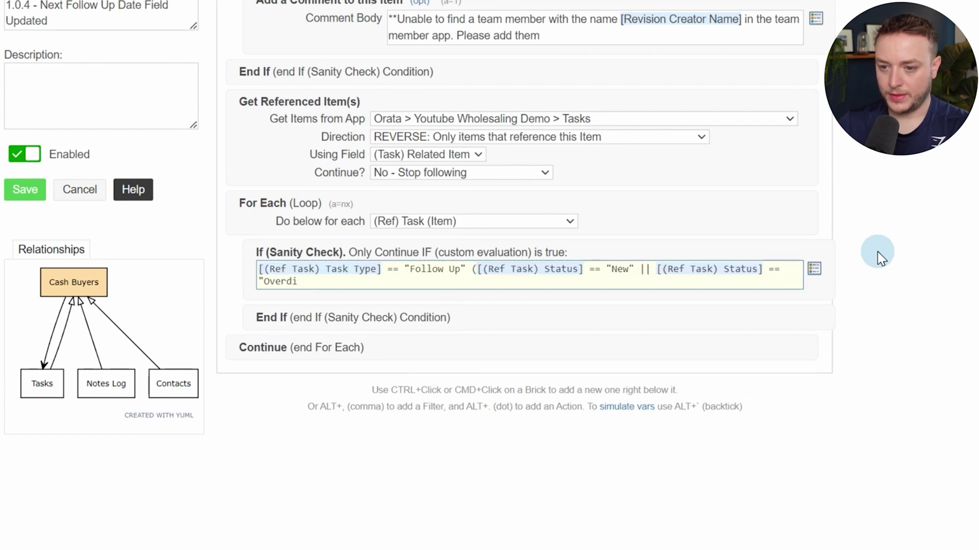
text(ue"))
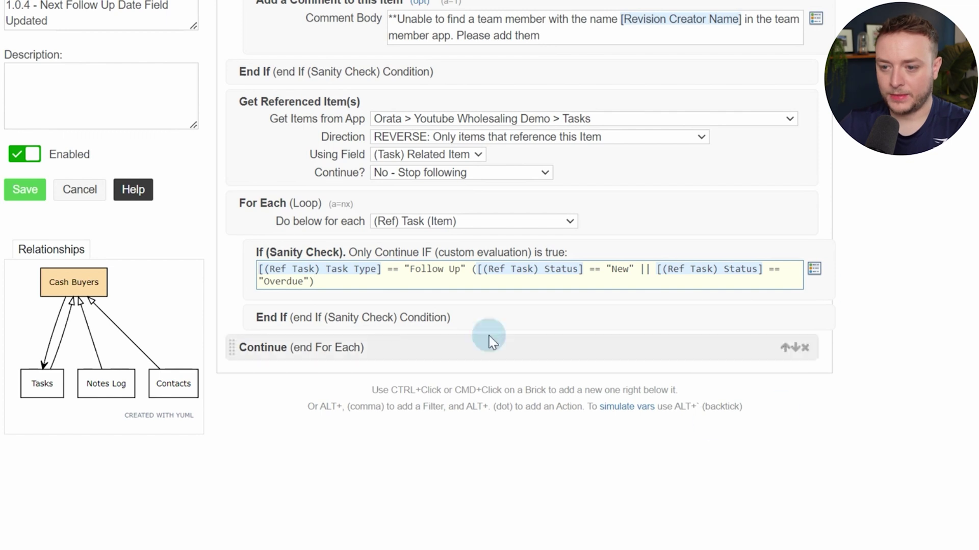
click(466, 269)
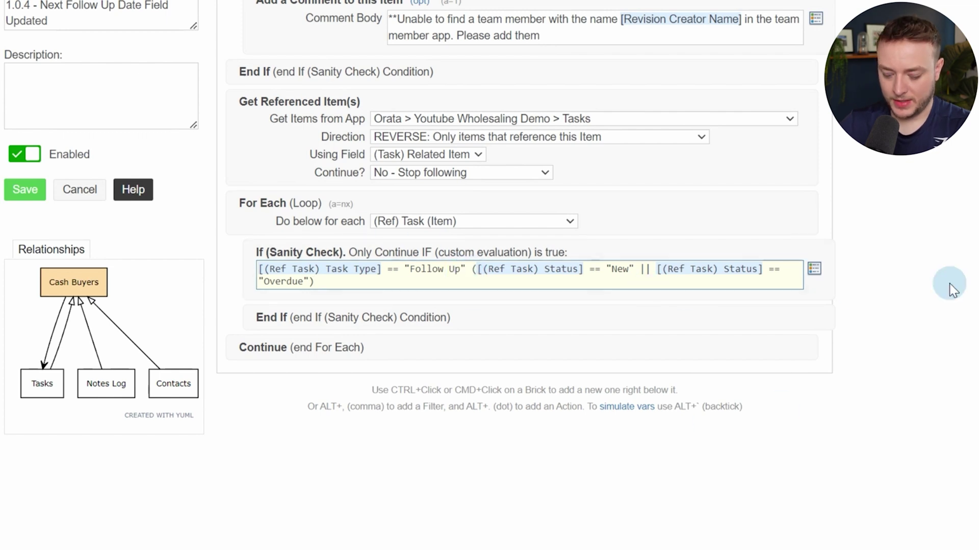
text(&&)
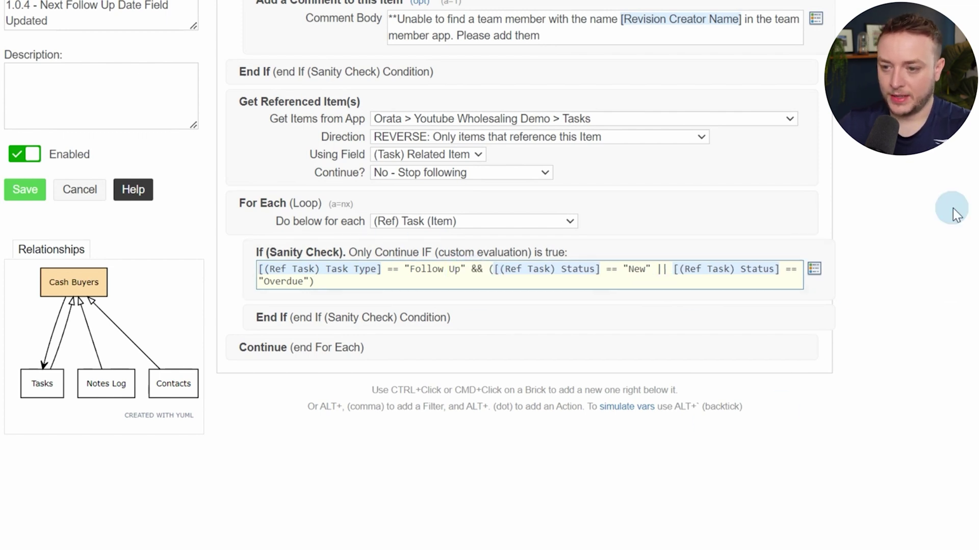
click(945, 212)
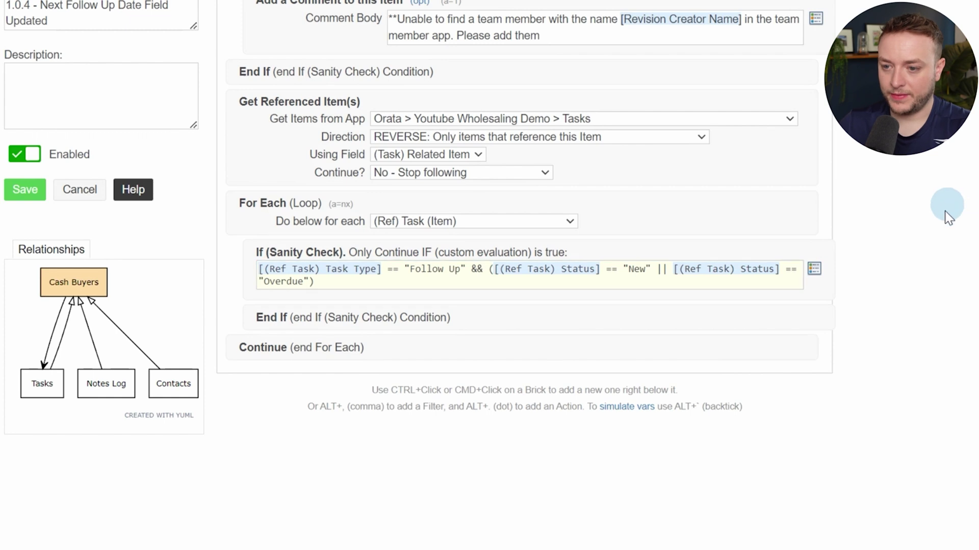
ctrl+click(470, 298)
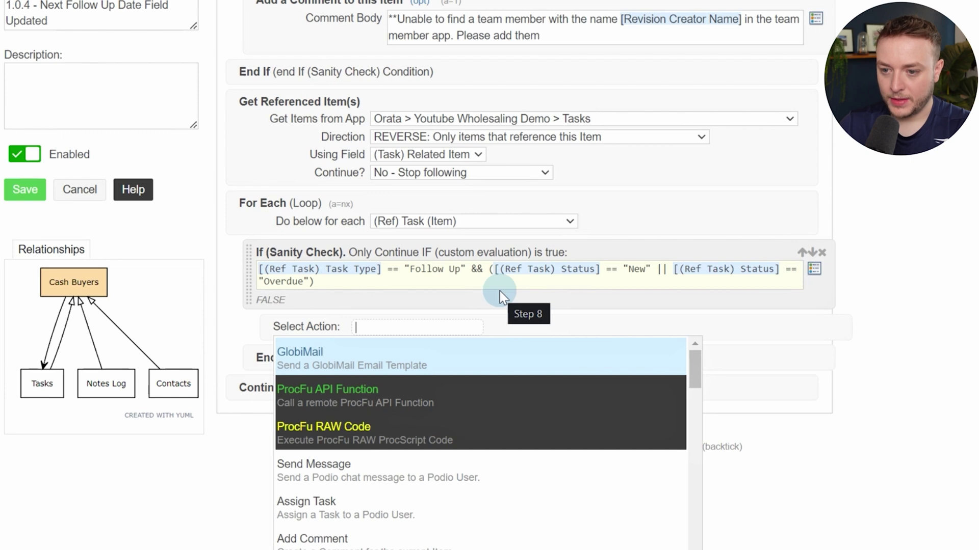
Add Update Collected on the Ref (Task) items with Hook Event, setting Status to Complete
text(upda)
click(454, 433)
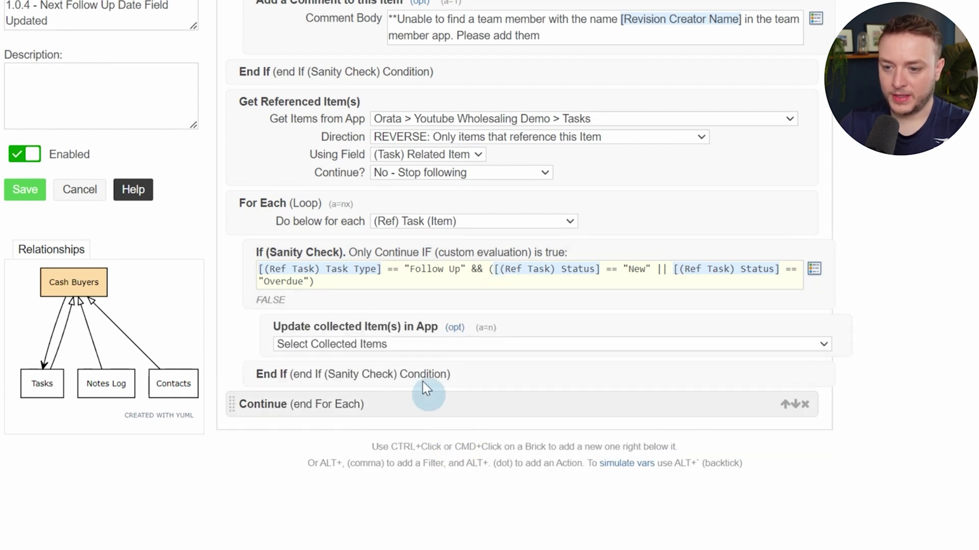
click(408, 344)
click(405, 388)
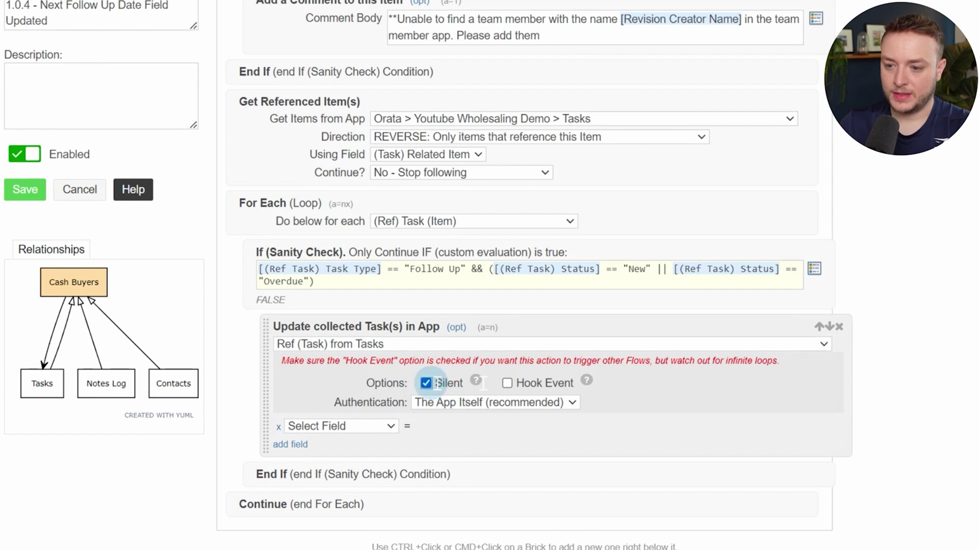
click(507, 383)
click(374, 428)
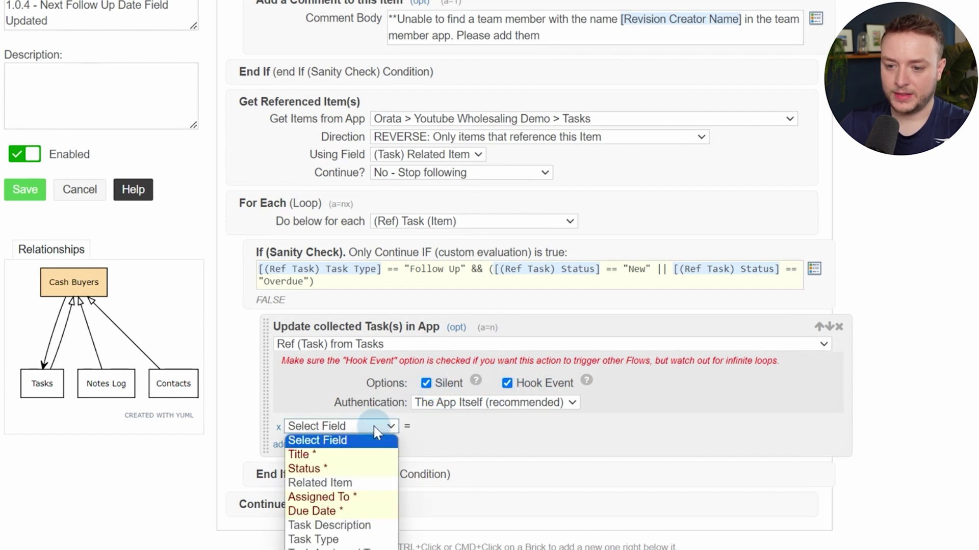
click(358, 468)
scroll(511, 218, down, 4)
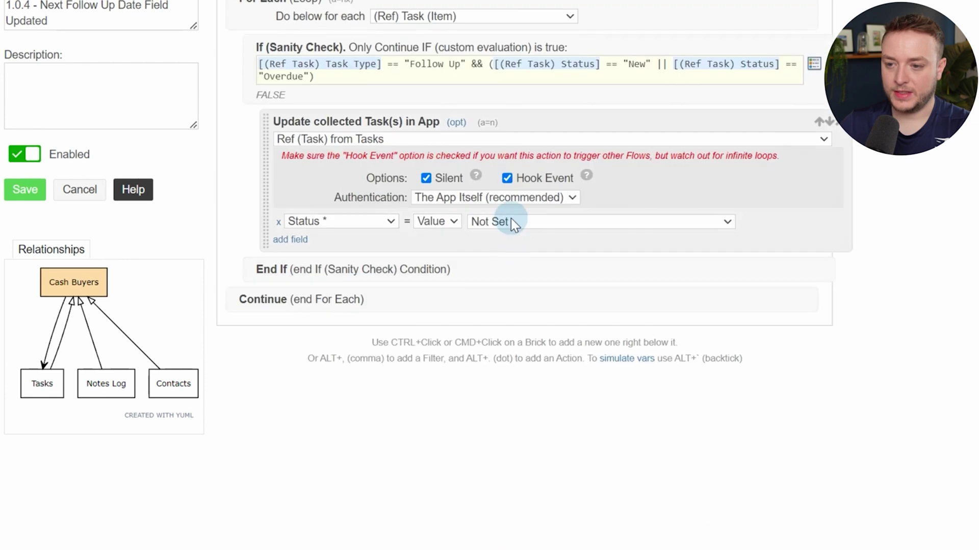
click(510, 221)
click(500, 280)
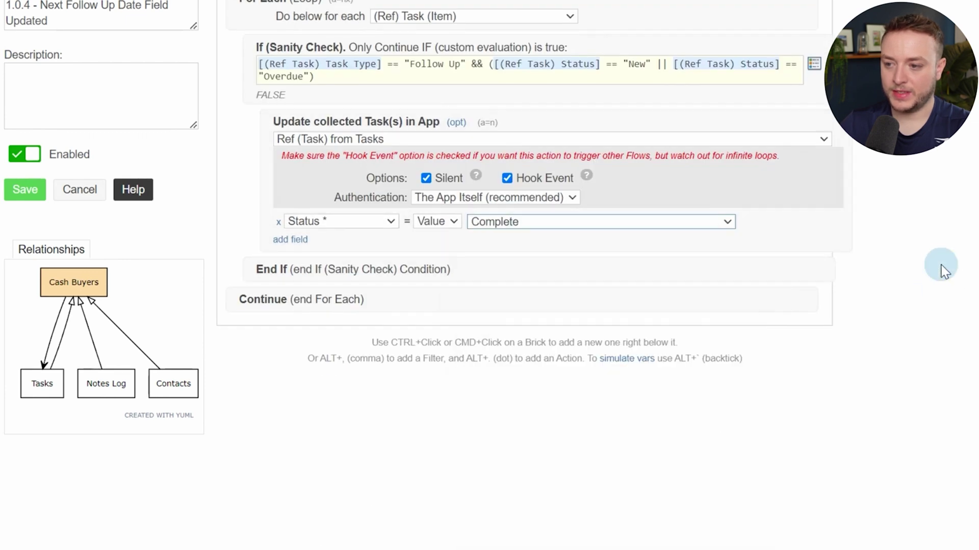
Add a silent Comment on Collected step for the Tasks and begin its Comment Body
ctrl+click(743, 215)
text(com)
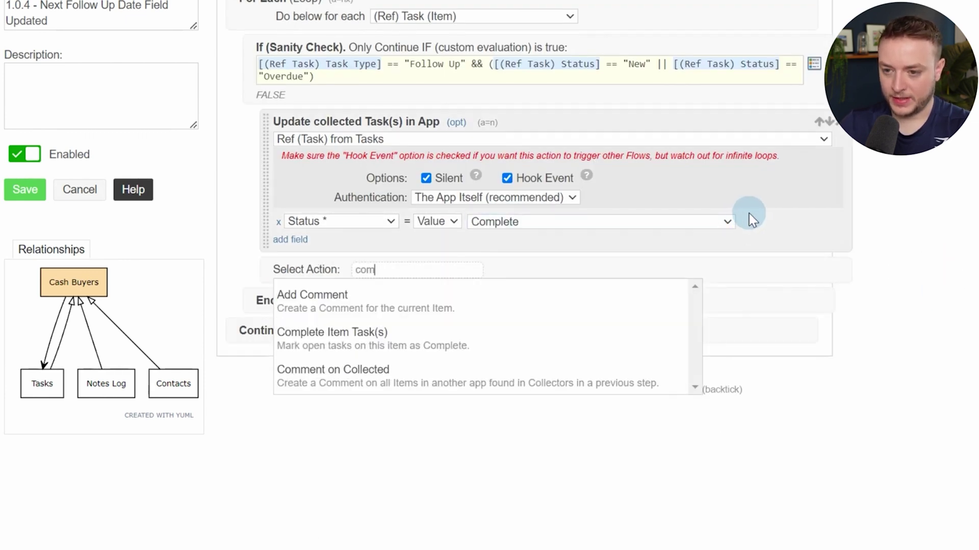
text(me)
click(603, 338)
click(532, 288)
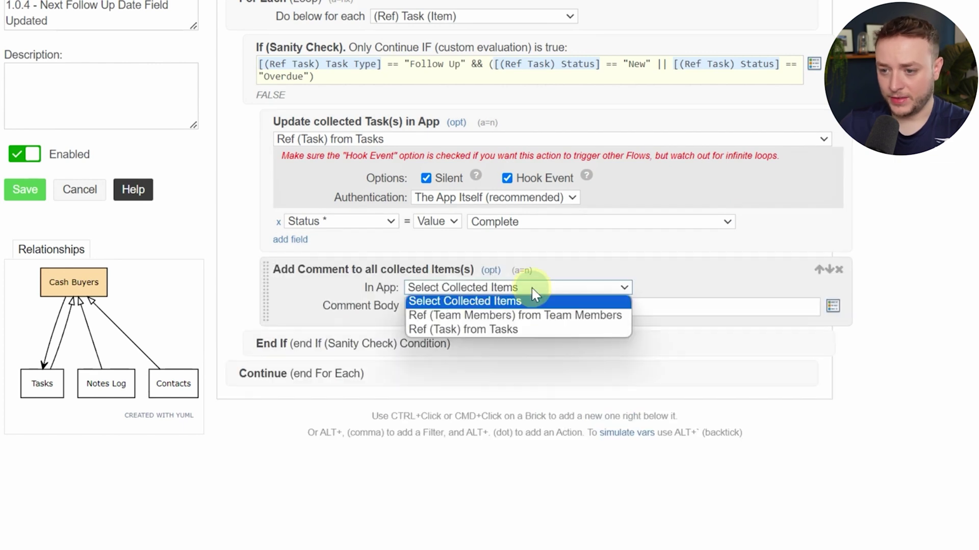
click(453, 330)
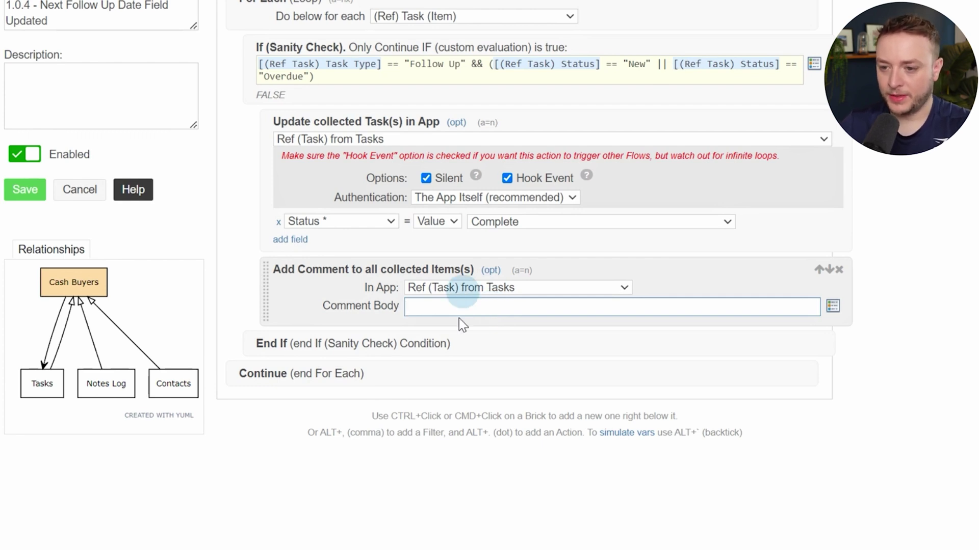
click(491, 272)
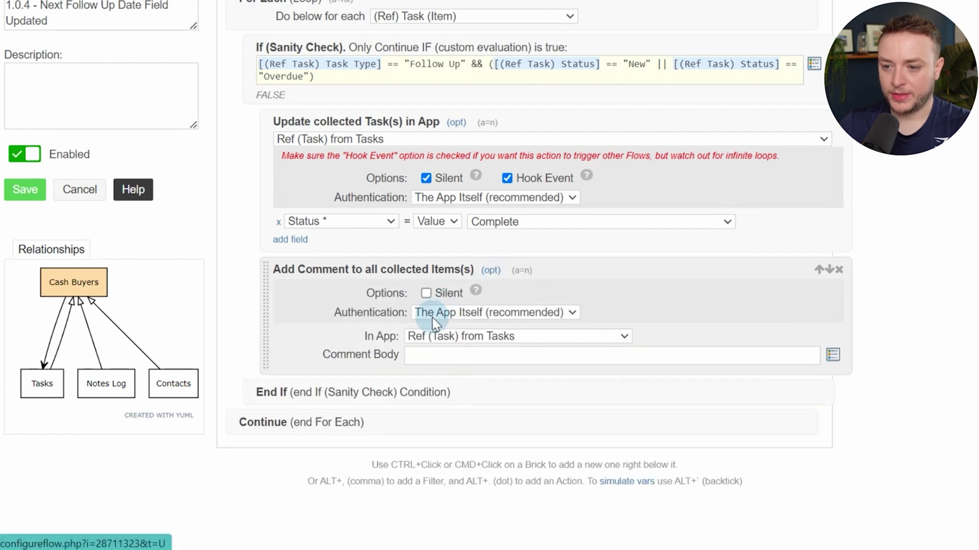
click(426, 293)
click(467, 355)
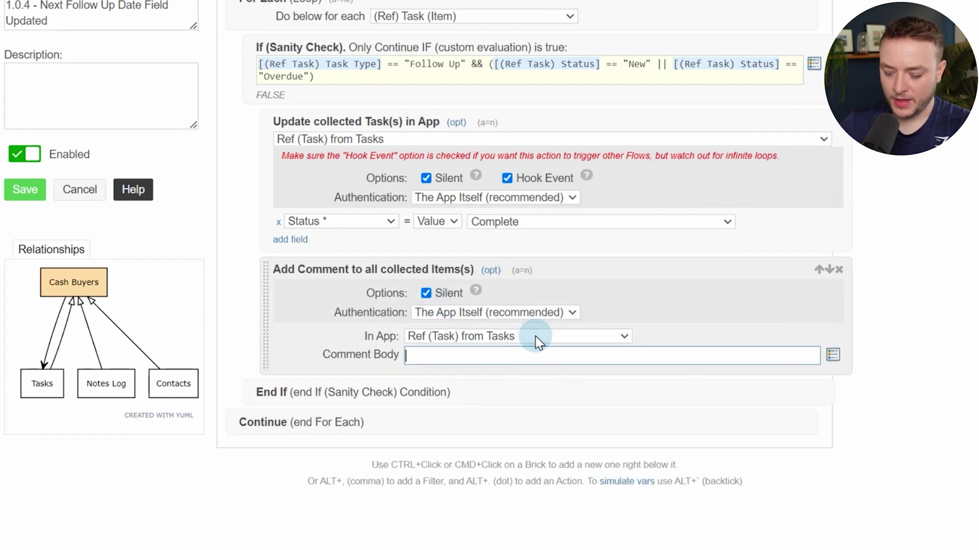
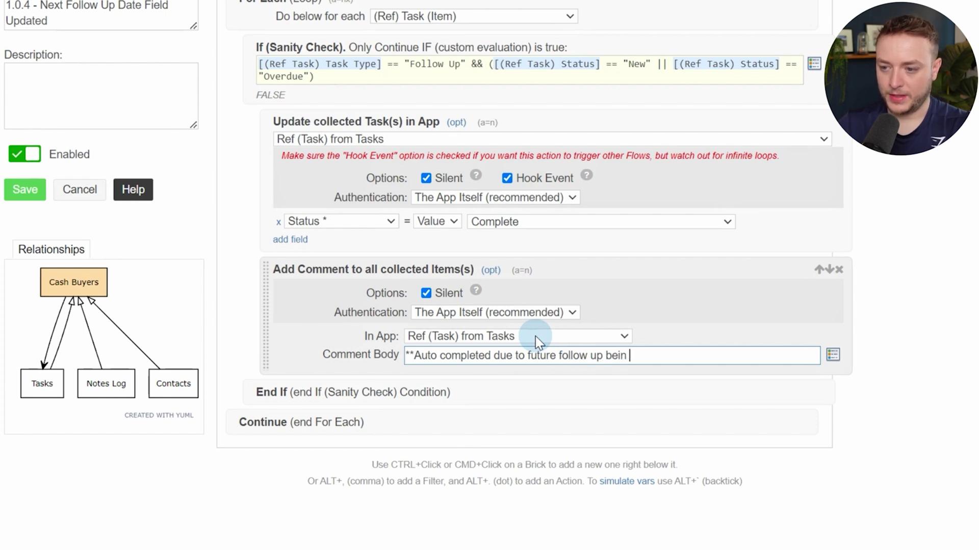
End the comment with 'scheduled**', discard the 1.0.3 tab, and begin a new action in 1.0.4
text(scheduled**)
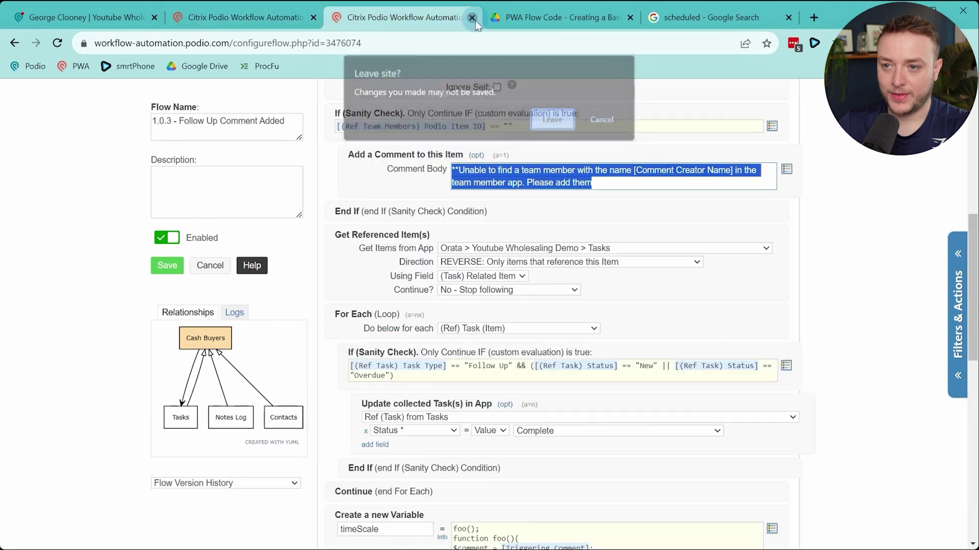
click(554, 120)
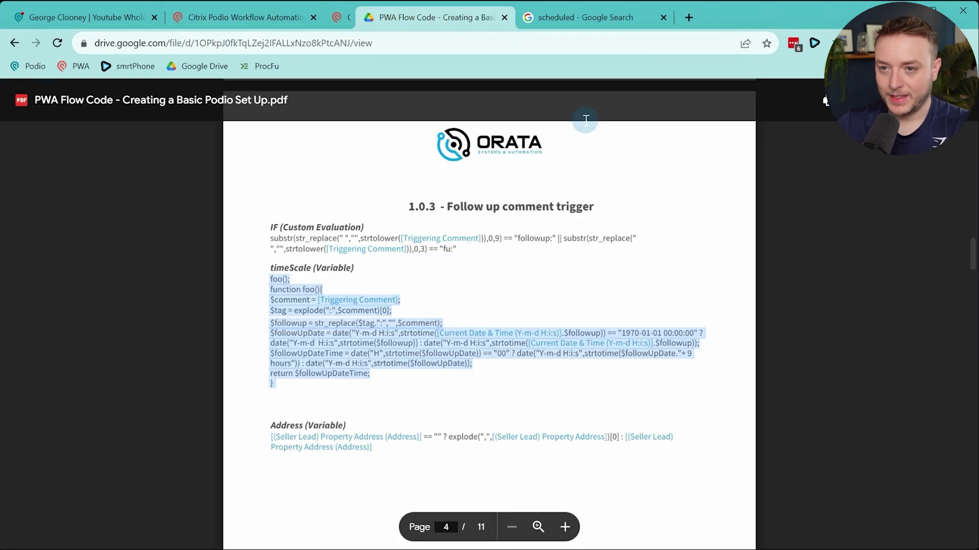
click(241, 33)
click(241, 25)
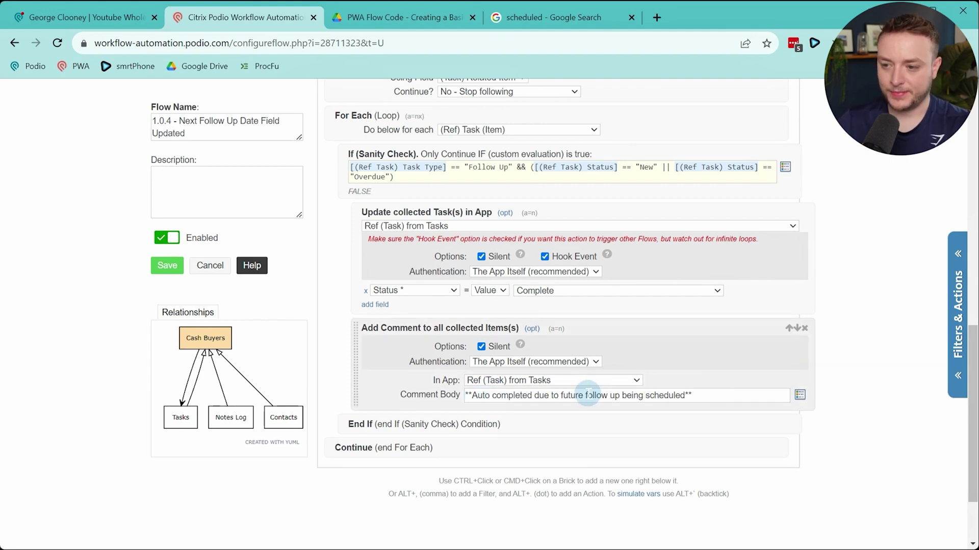
scroll(459, 306, down, 3)
ctrl+click(449, 297)
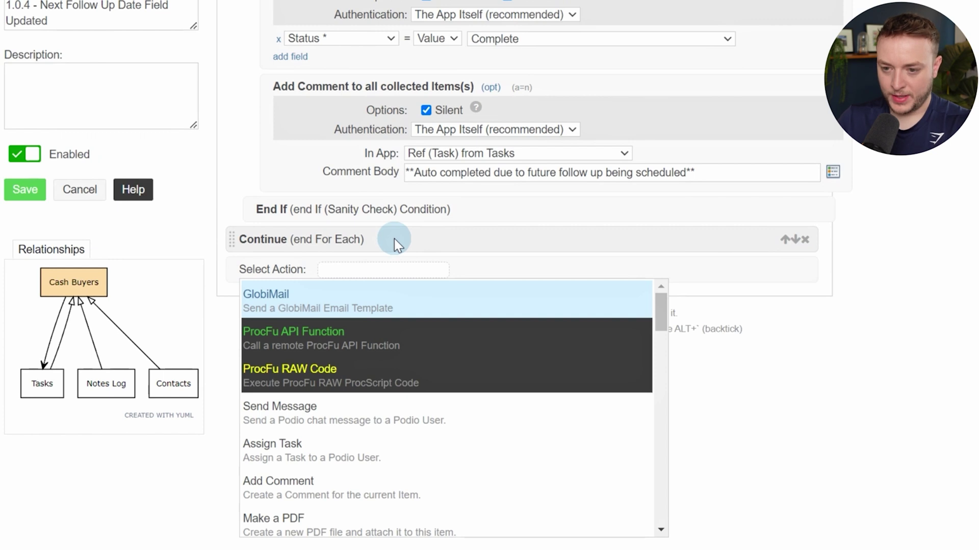
Add a Create Item action for Youtube Wholesaling Demo > Tasks with Hook Event enabled
text(create)
click(388, 381)
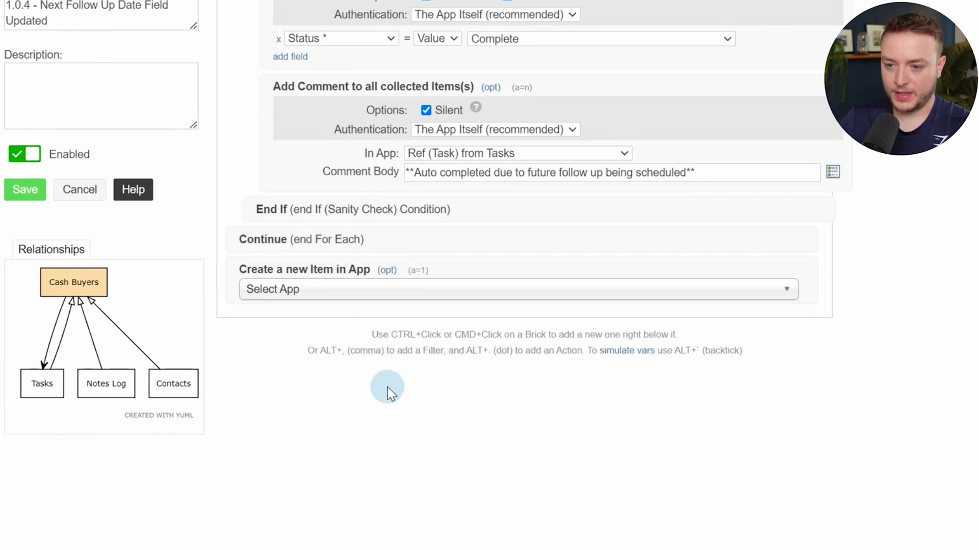
click(371, 291)
text(t)
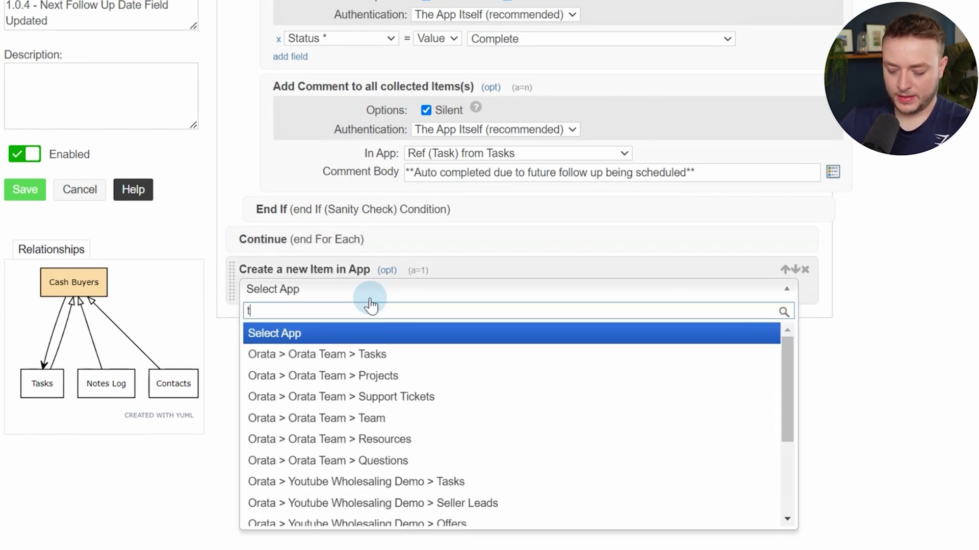
text(asj)
text(k)
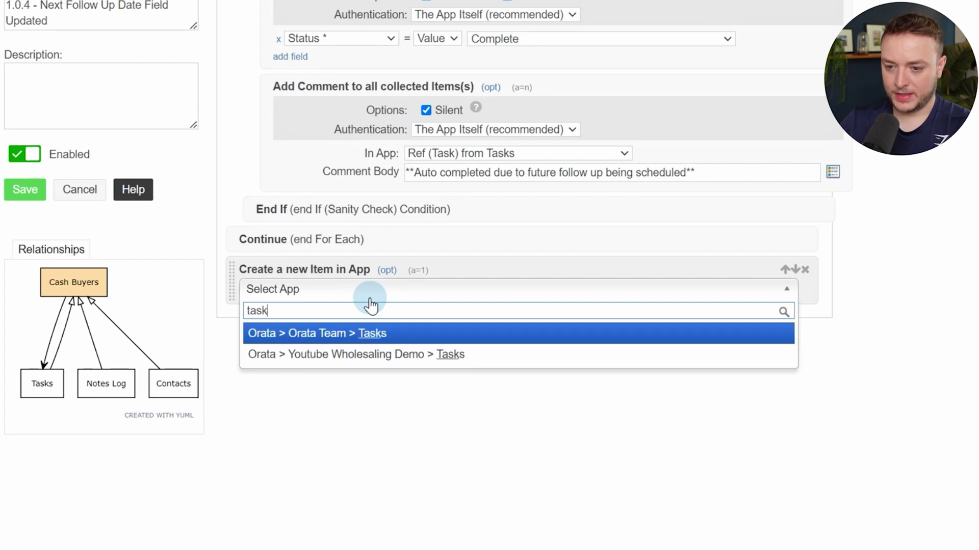
click(401, 352)
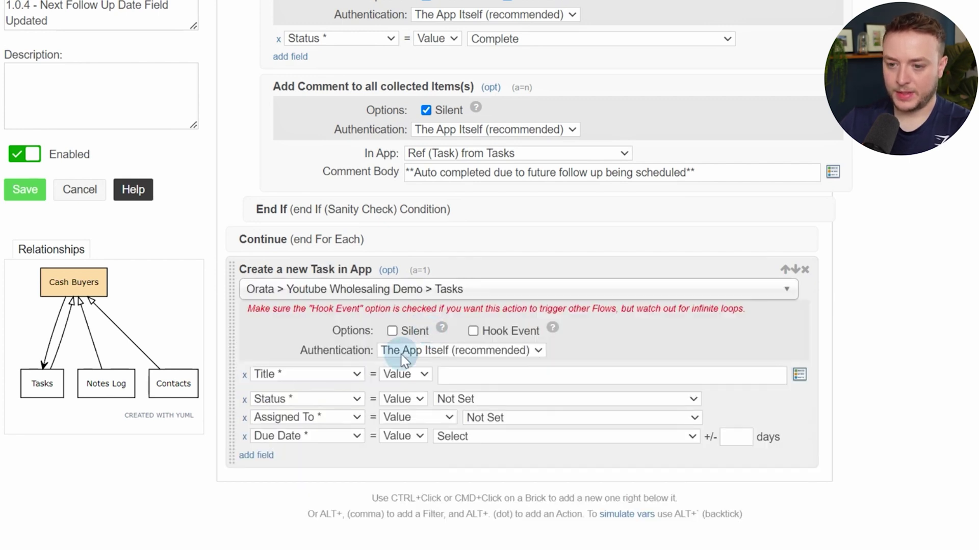
click(473, 331)
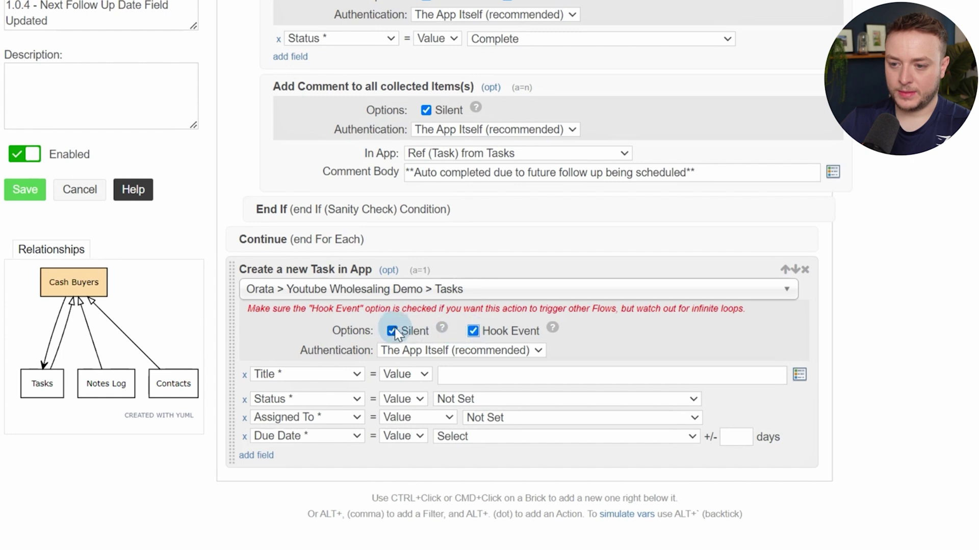
Title the task with the Buyers Name token, drop the default rows, and set Status to New
click(522, 377)
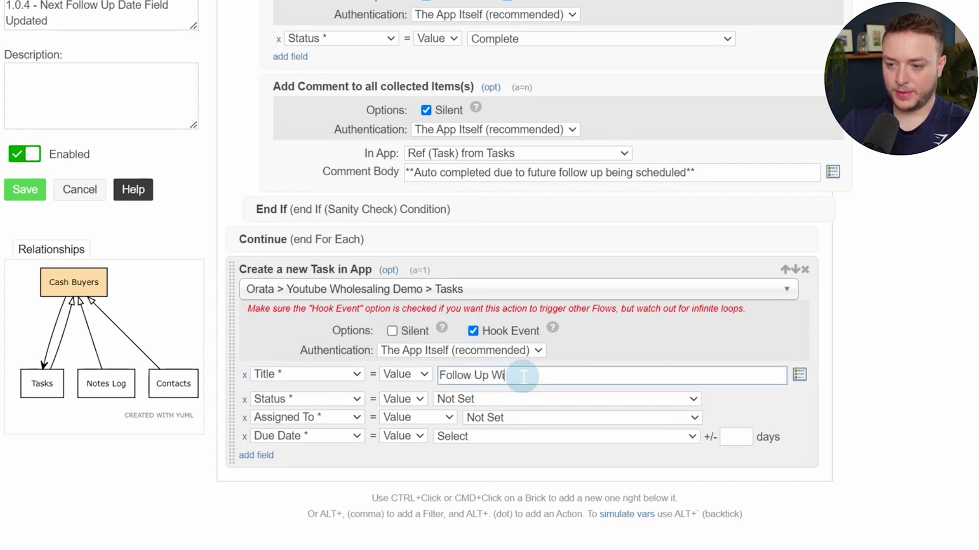
key(alt+t)
text(name)
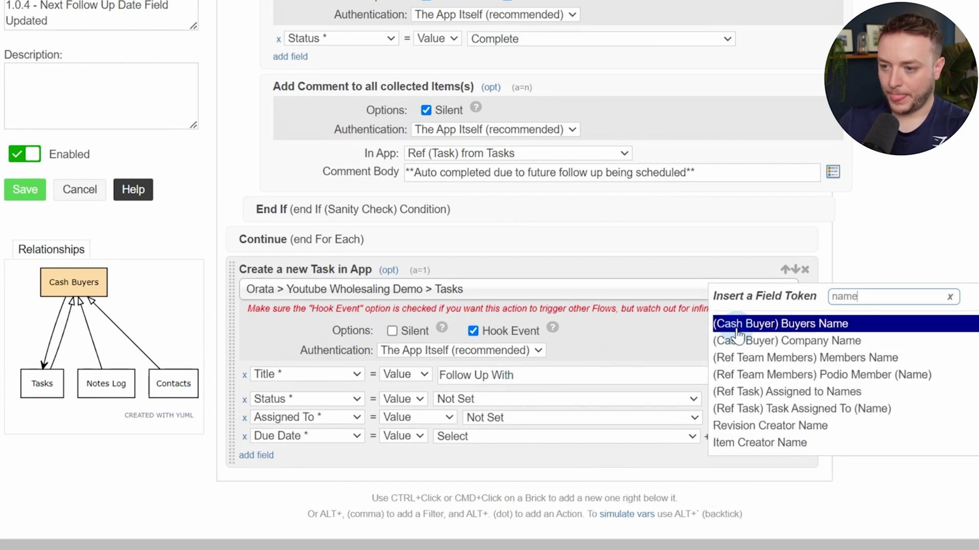
click(737, 328)
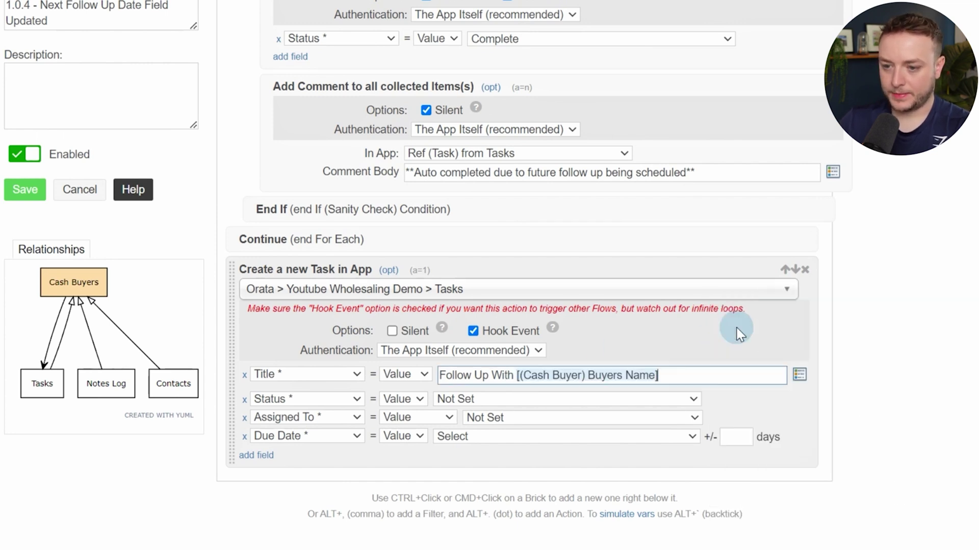
click(245, 419)
click(245, 419)
click(473, 402)
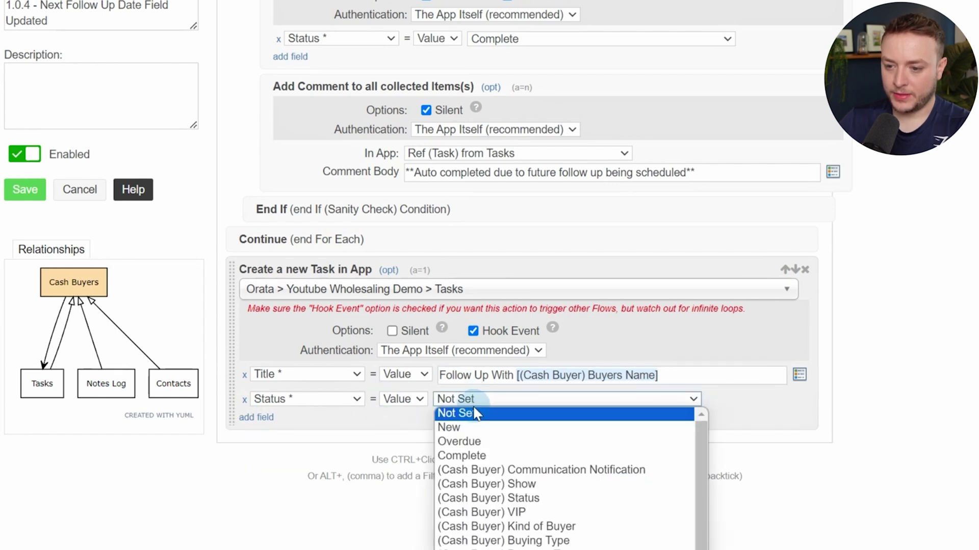
click(461, 423)
Link Related Item to the current Cash Buyer and assign the task to the referenced team members
scroll(520, 270, down, 2)
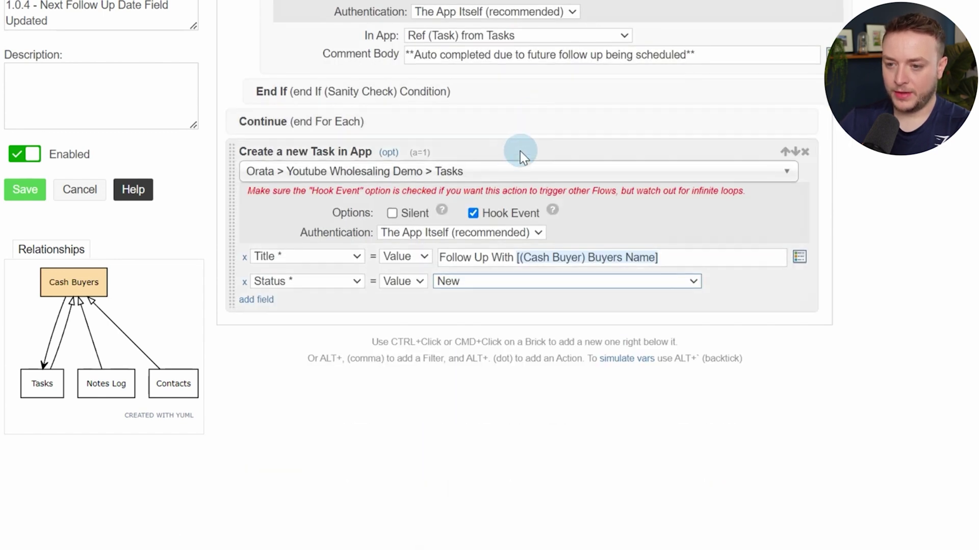
click(256, 298)
click(284, 300)
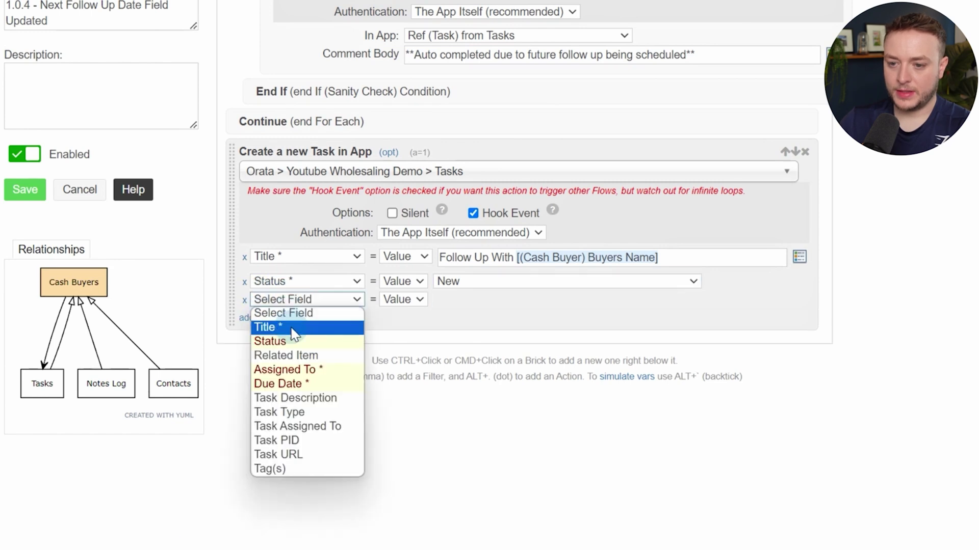
click(285, 355)
click(480, 307)
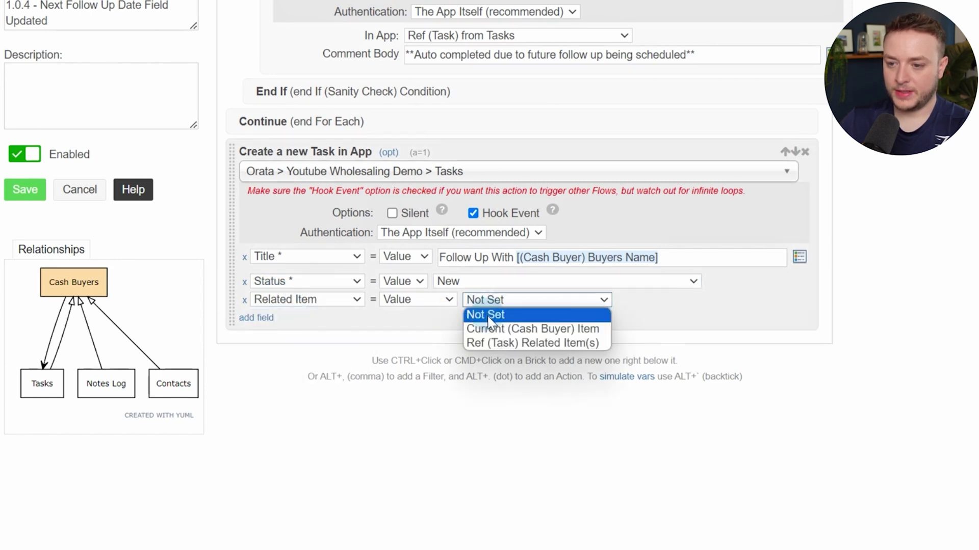
click(486, 326)
click(261, 318)
click(317, 318)
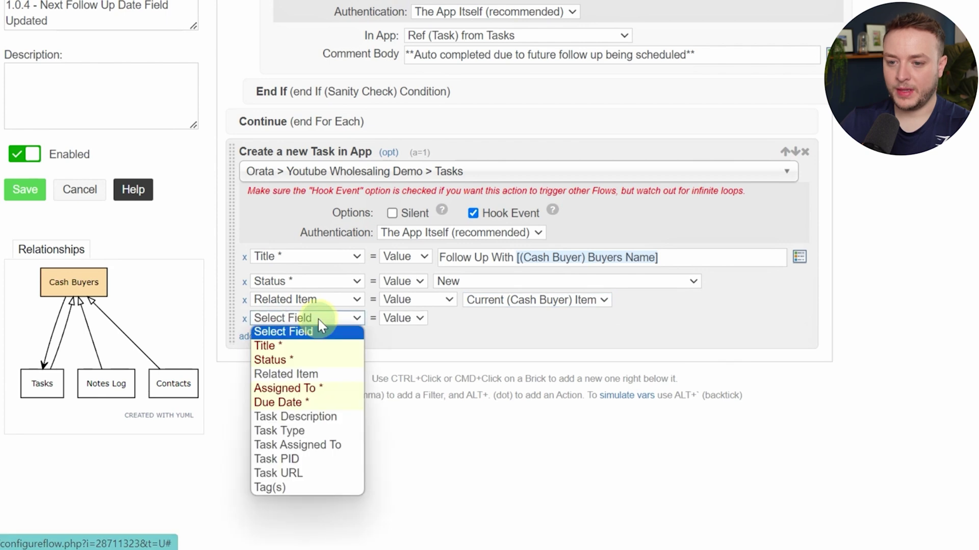
click(317, 388)
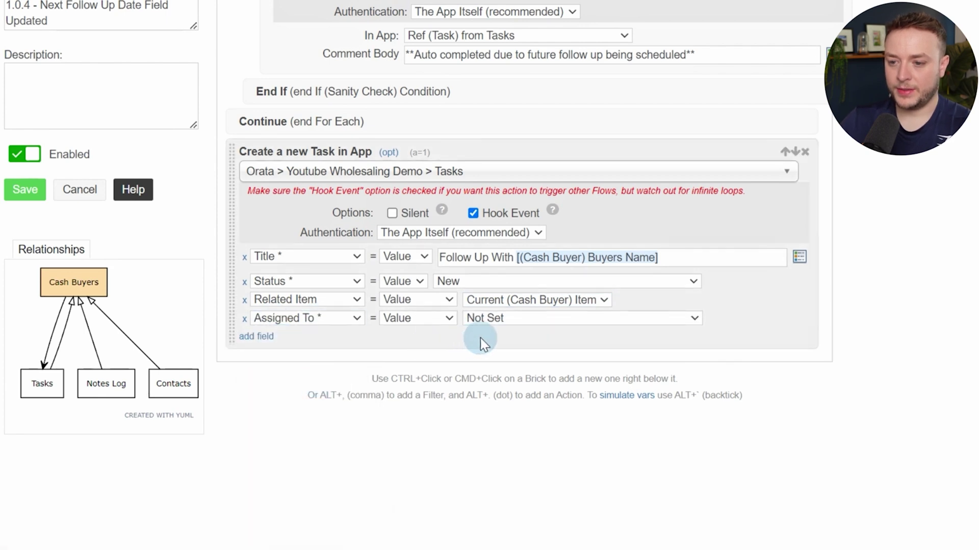
click(497, 319)
click(505, 346)
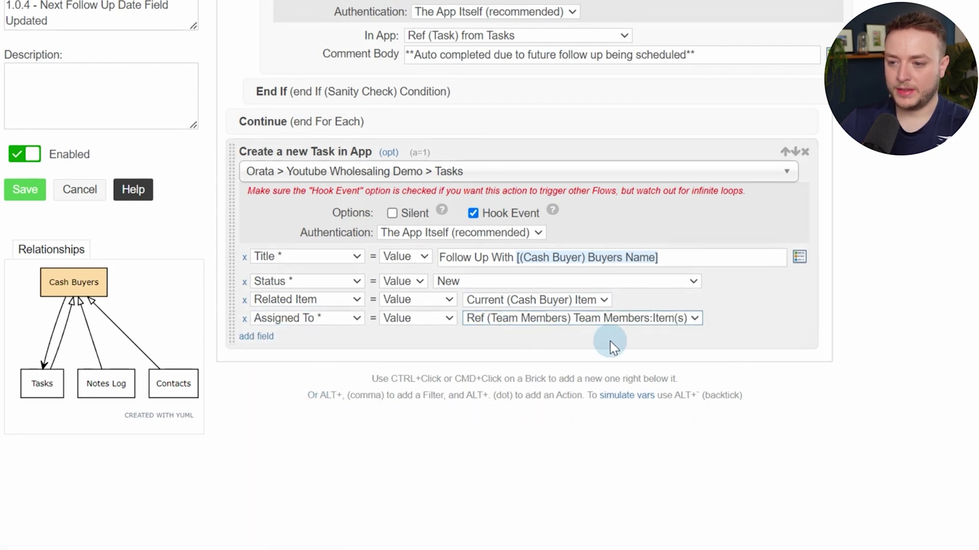
Set Due Date to Next Follow Up Date and Task Type to Follow Up
click(265, 336)
click(326, 337)
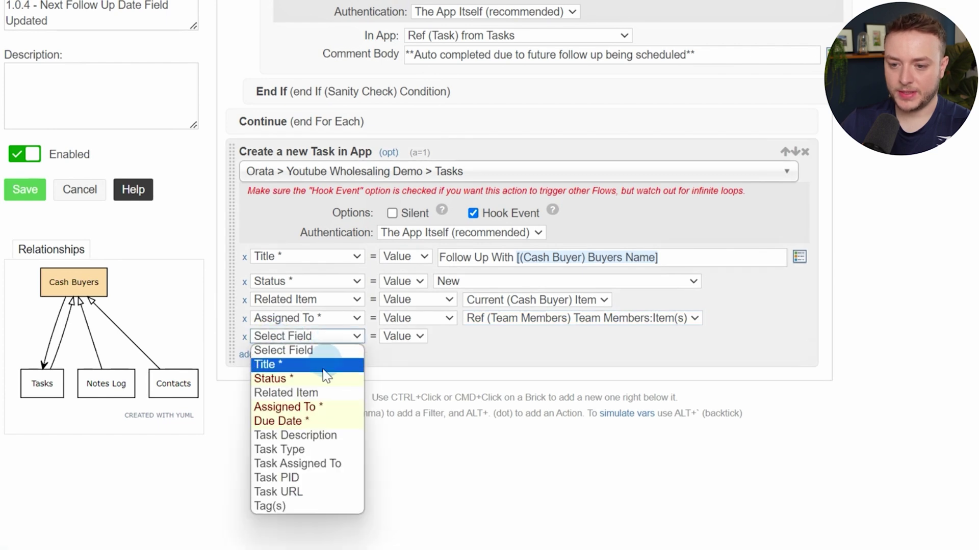
click(306, 422)
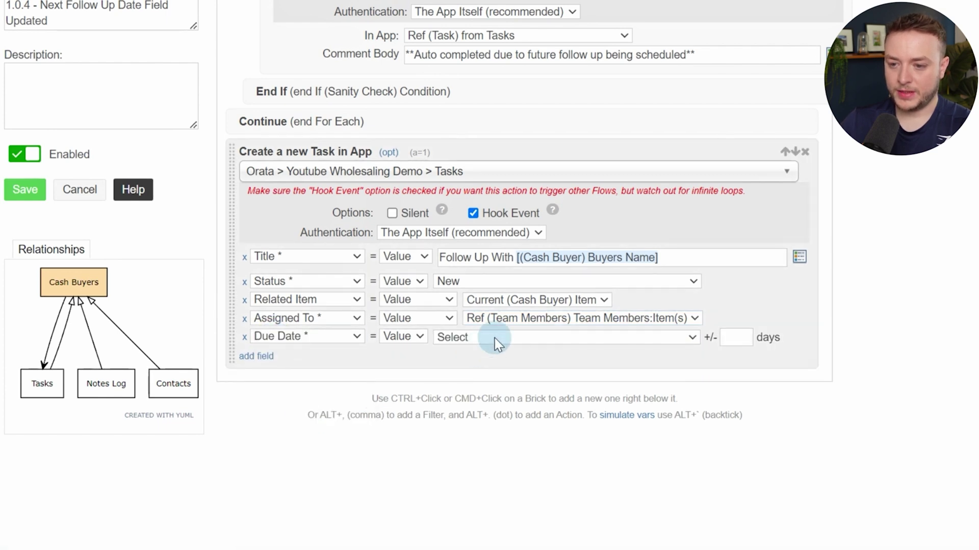
click(466, 338)
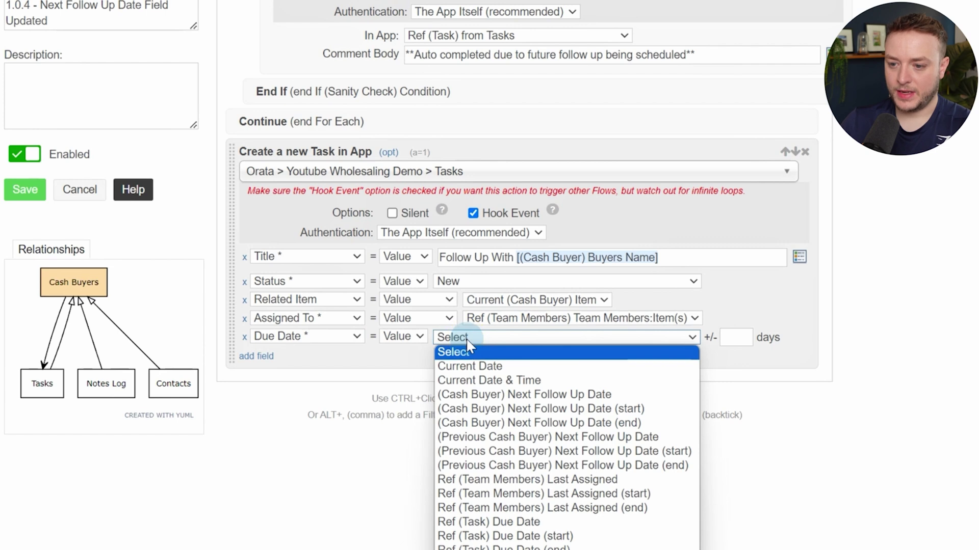
scroll(465, 338, down, 2)
click(479, 261)
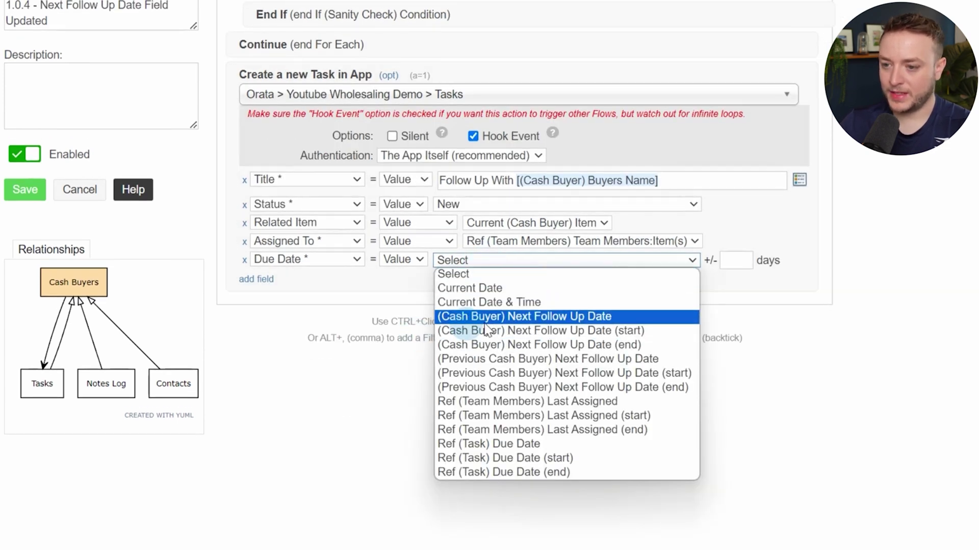
click(508, 319)
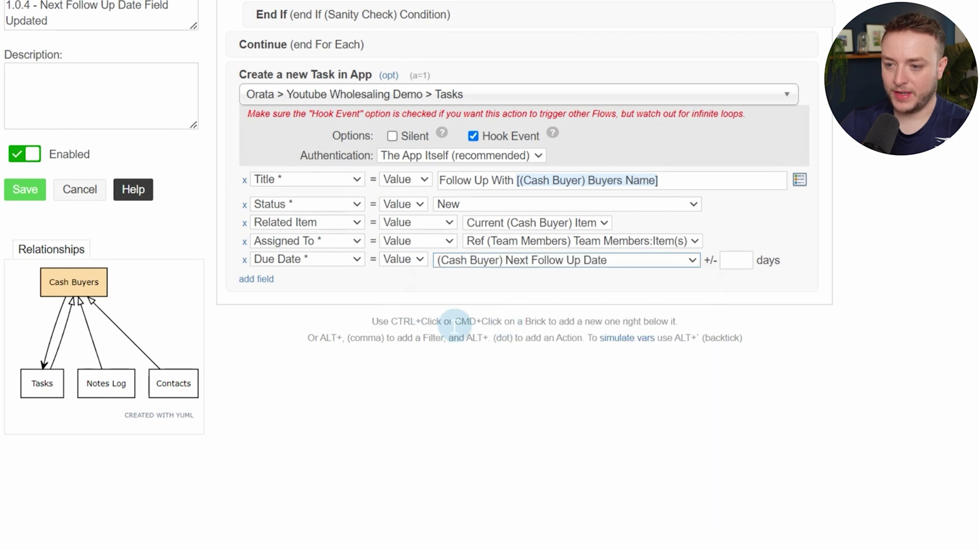
click(264, 282)
click(277, 279)
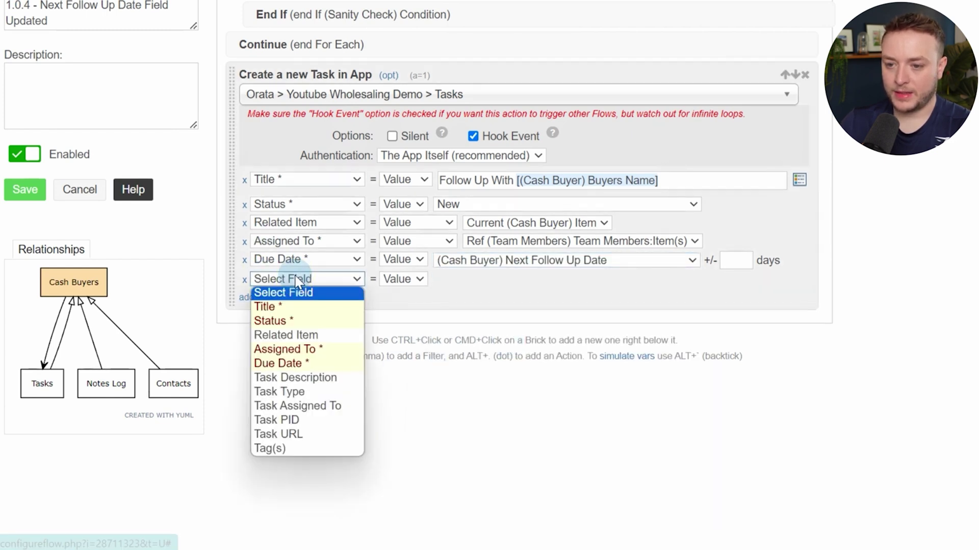
click(295, 394)
click(495, 288)
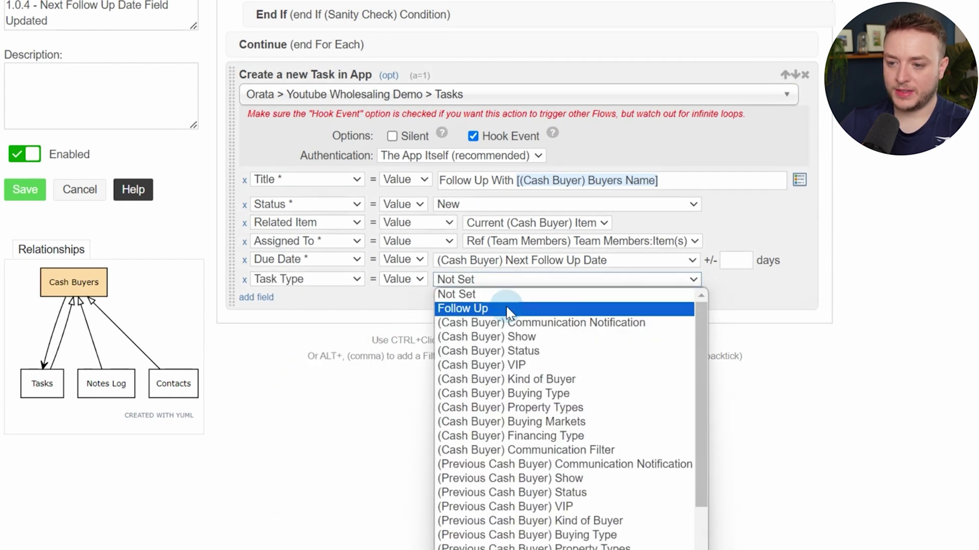
click(508, 310)
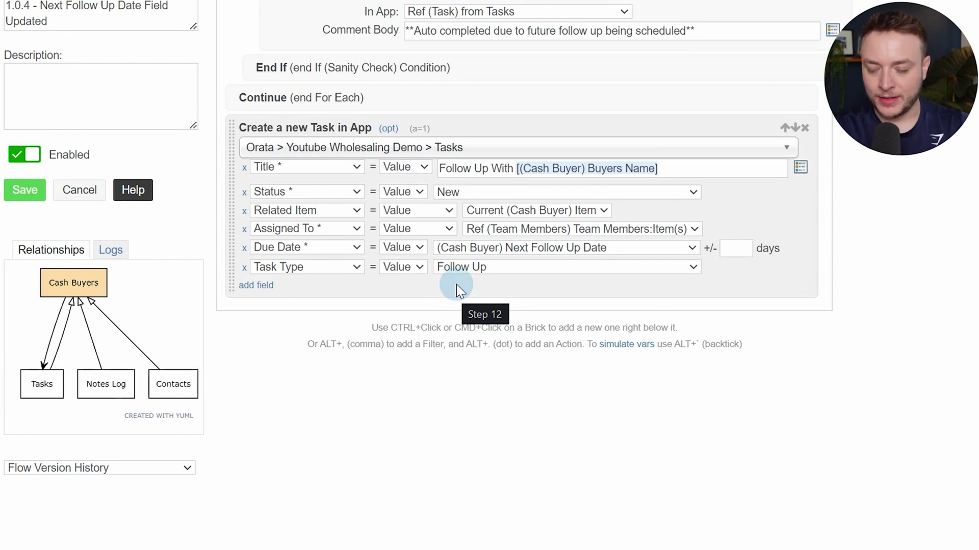
ctrl+click(457, 283)
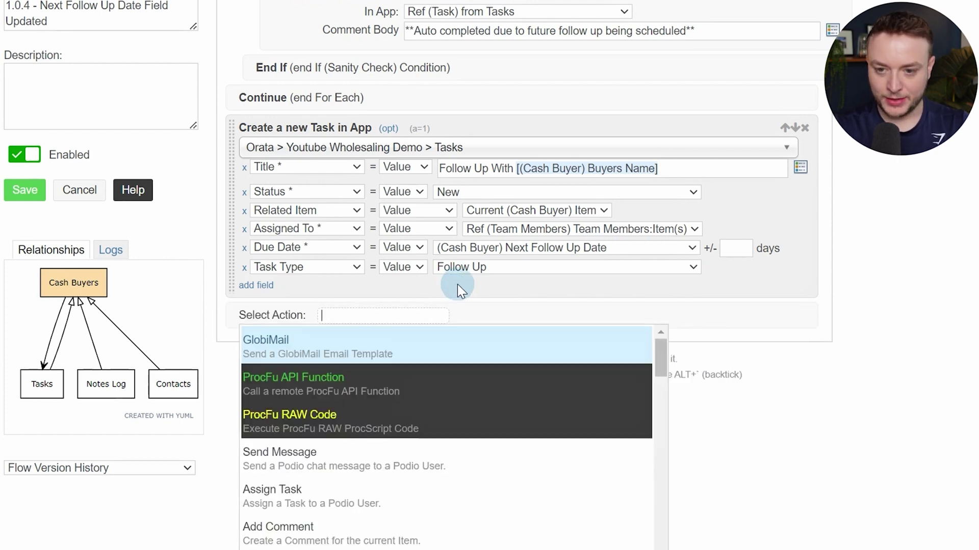
Add a commentDate variable holding the date formula copied from the code PDF
text(var)
key(Return)
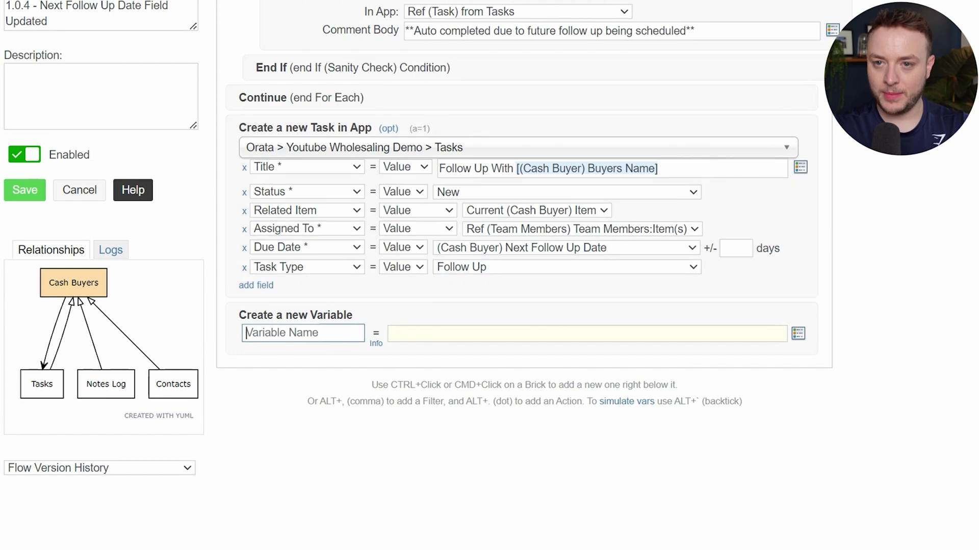
click(402, 17)
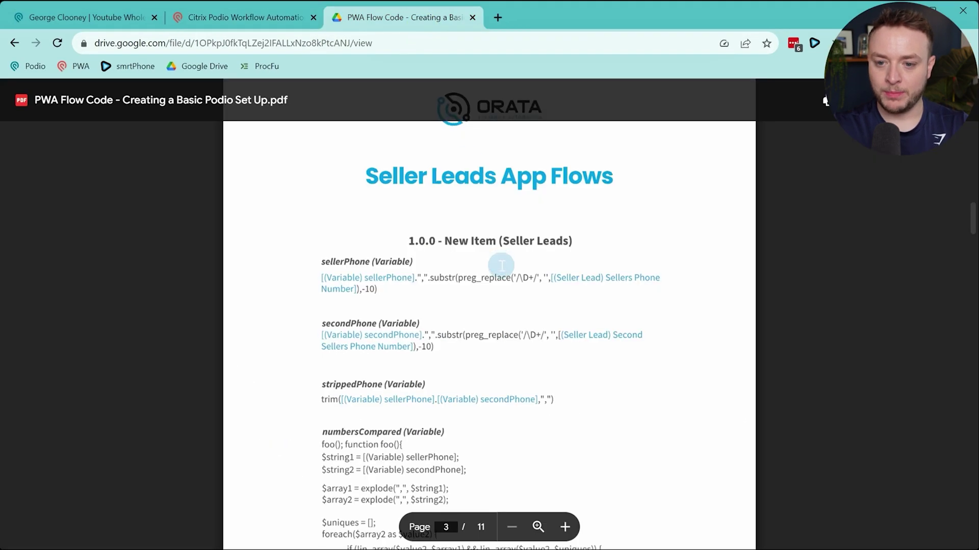
scroll(501, 265, down, 15)
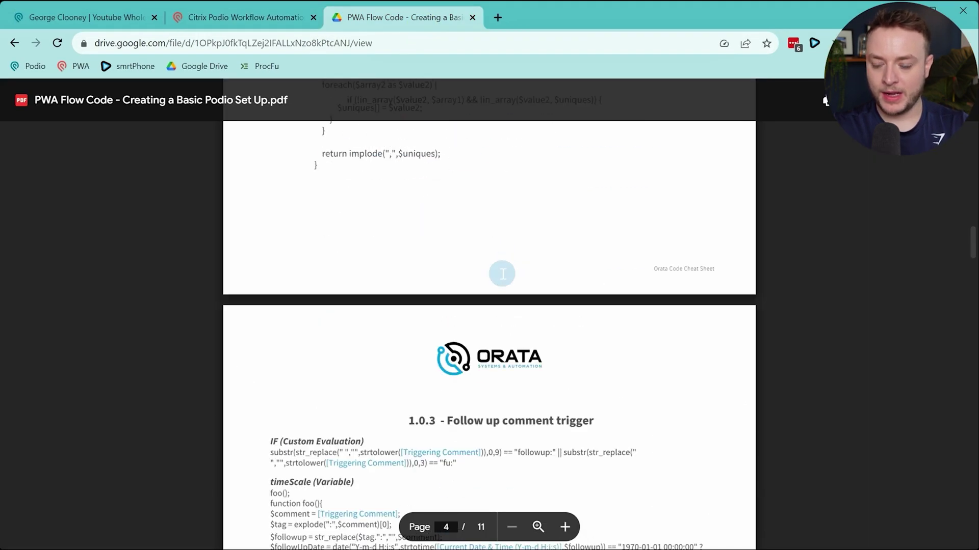
scroll(500, 271, up, 3)
scroll(502, 273, down, 10)
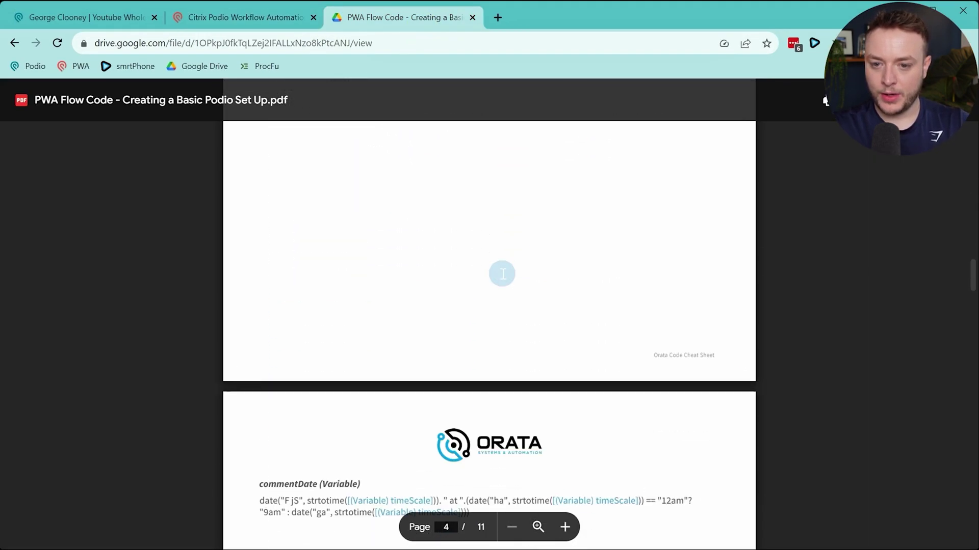
drag(255, 235, 490, 258)
key(ctrl+c)
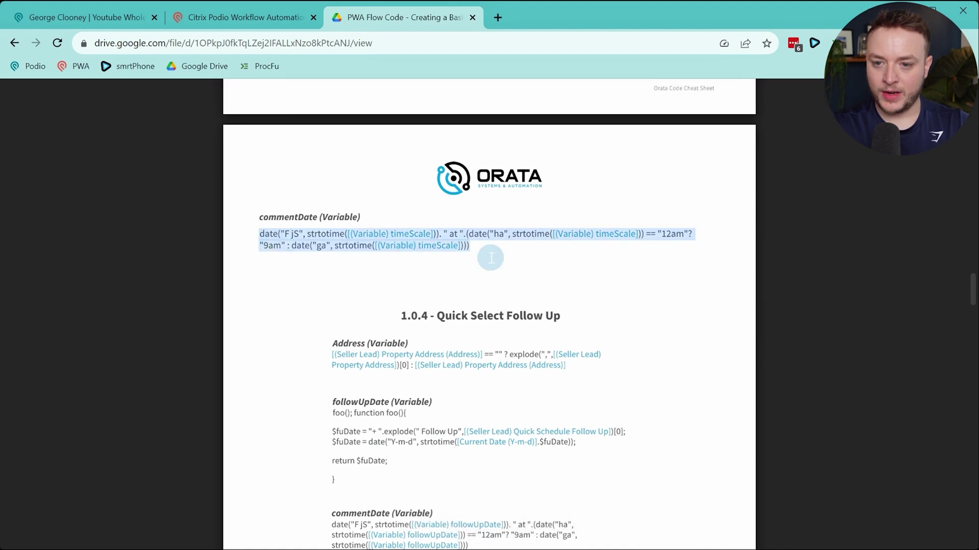
click(219, 17)
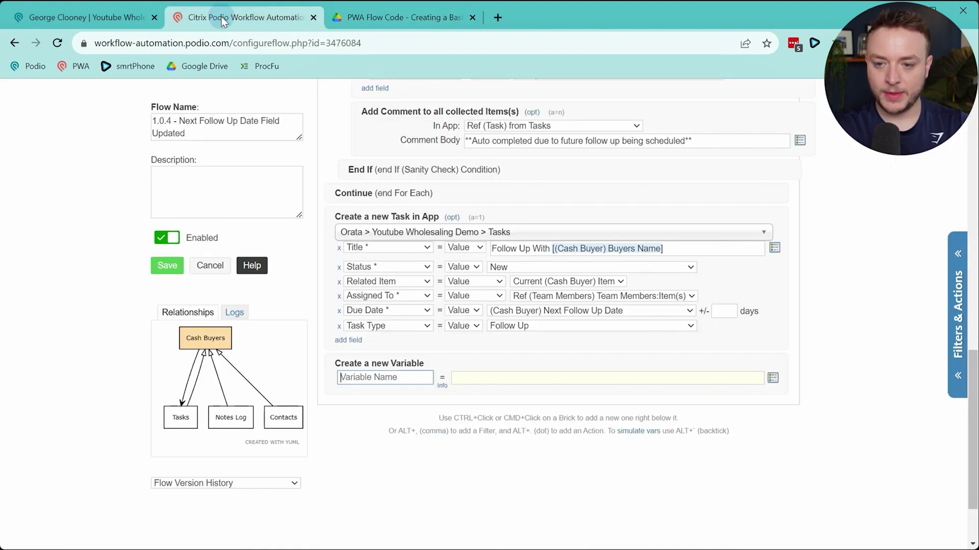
text(commentDate)
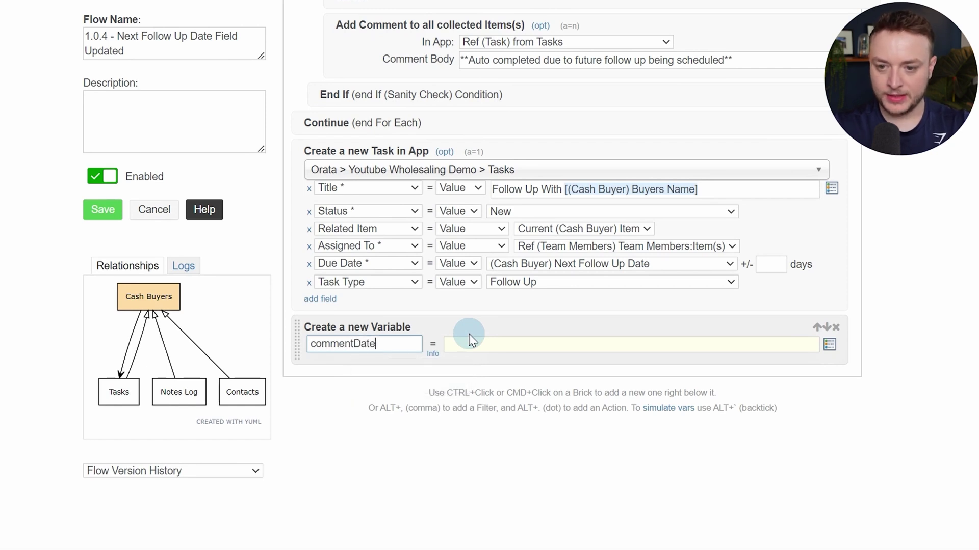
click(469, 341)
key(ctrl+v)
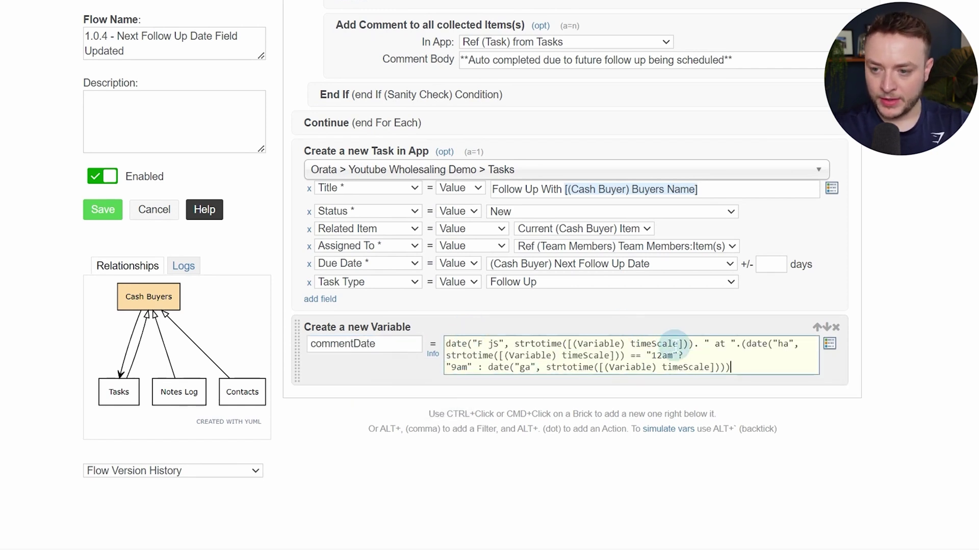
Replace all three timeScale tokens with the Next Follow Up Date (start) token
drag(684, 344, 572, 344)
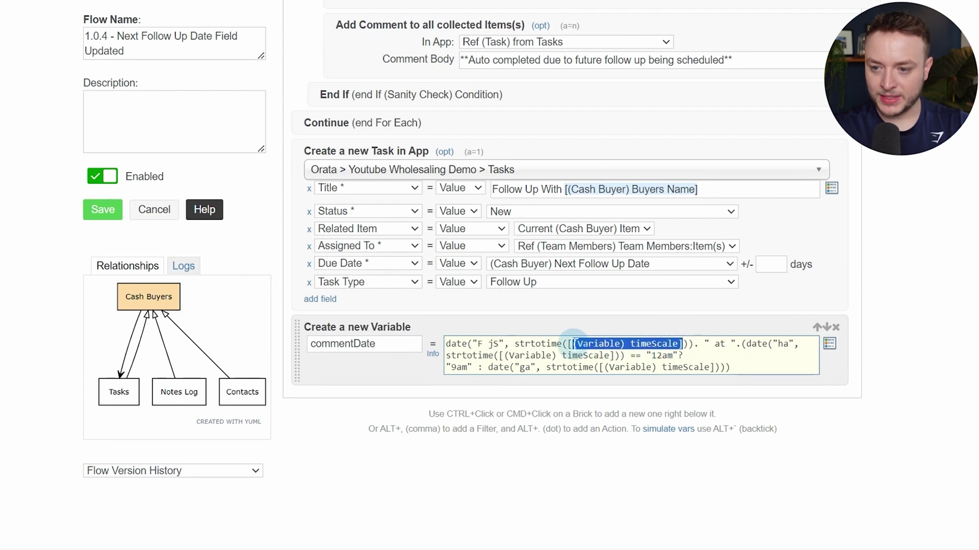
key(BackSpace)
key(alt+t)
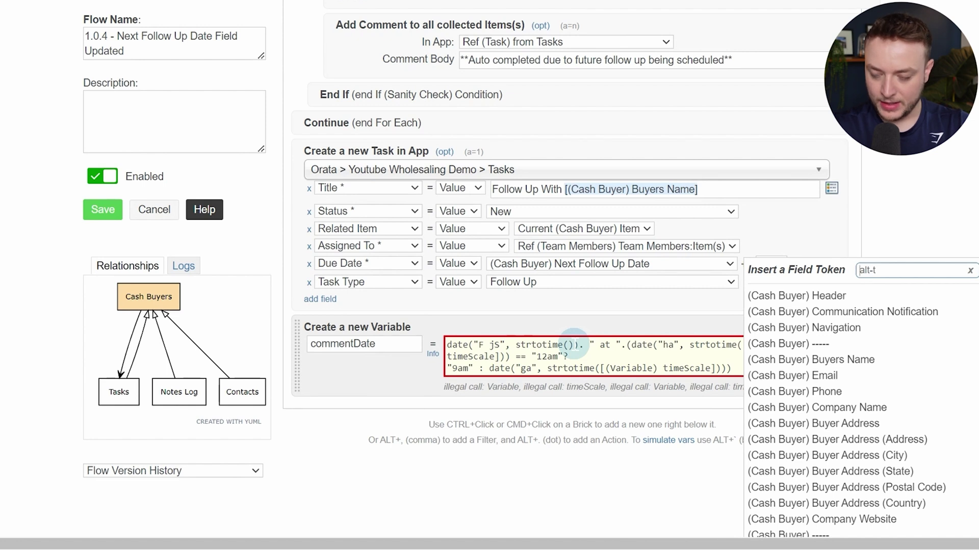
text(next)
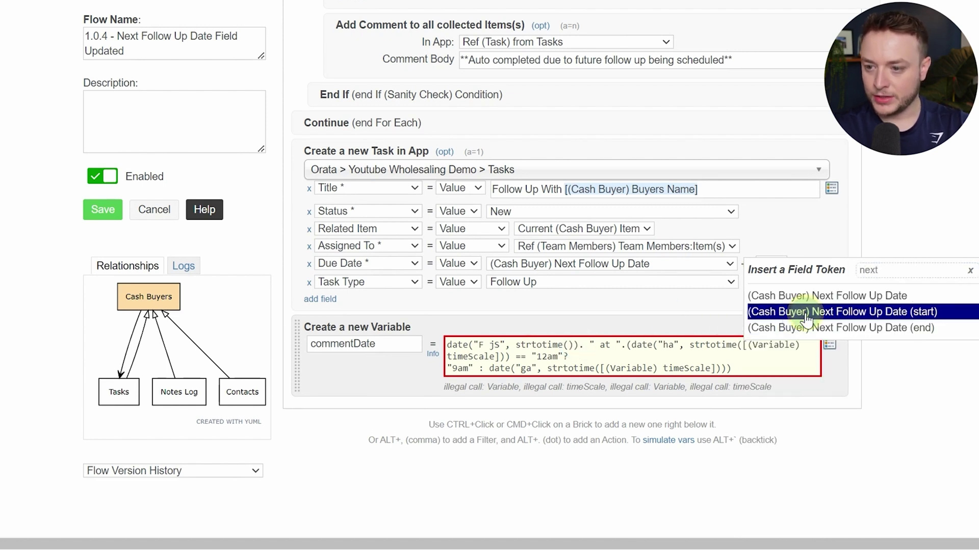
click(802, 312)
mouse_move(566, 344)
mouse_down()
mouse_move(788, 345)
mouse_move(573, 344)
mouse_up()
click(789, 344)
right_click(788, 345)
click(773, 344)
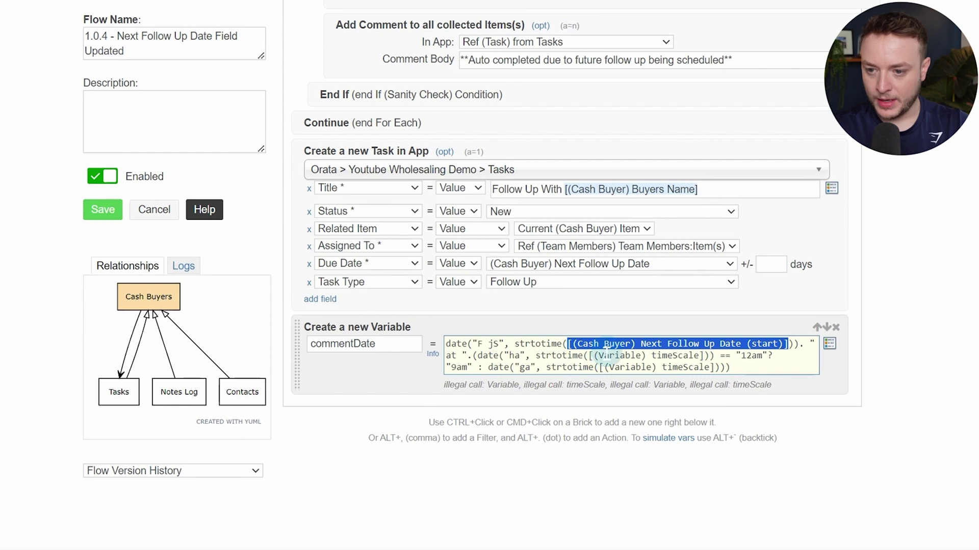
drag(590, 355, 697, 355)
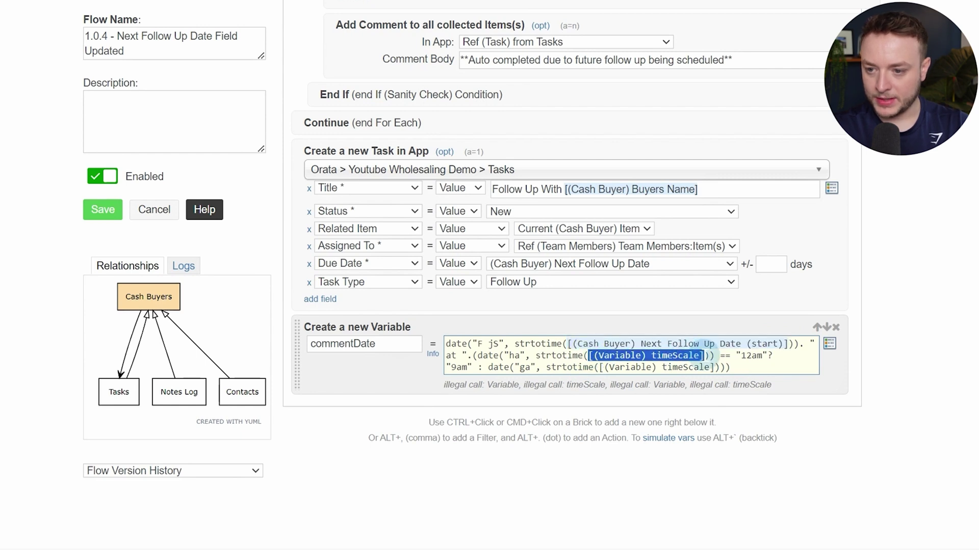
text([(Cash Buyer) Next Follow Up Date (start)])
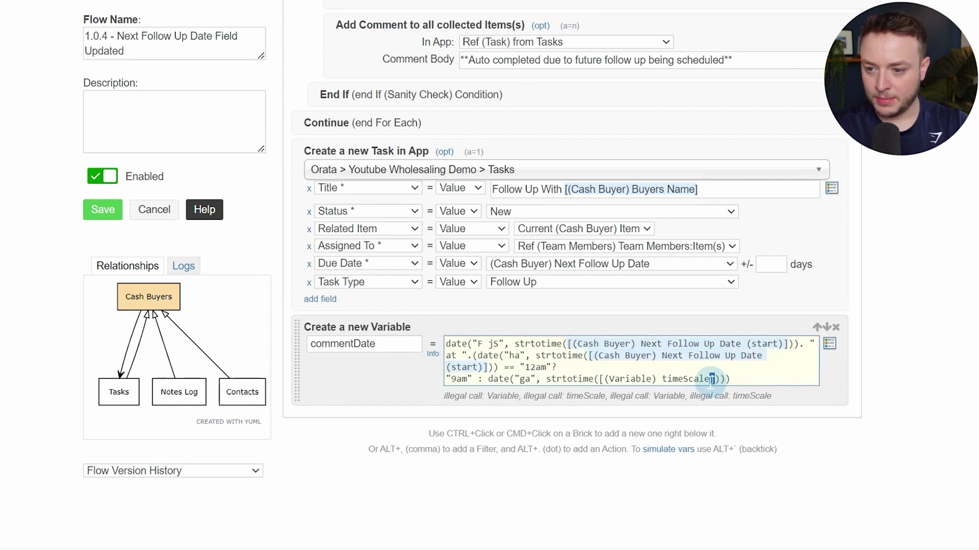
drag(710, 382, 608, 382)
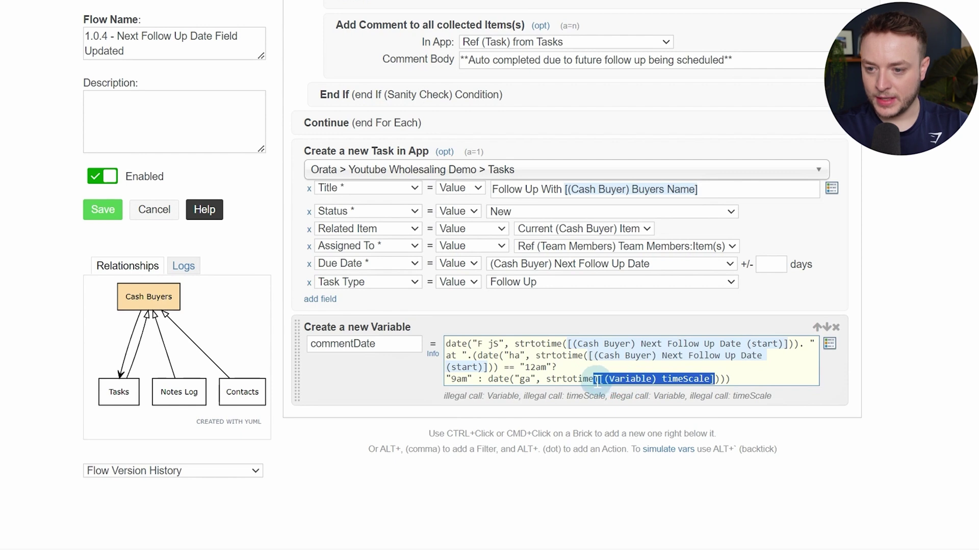
text([(Cash Buyer) Next Follow Up Date (start)])
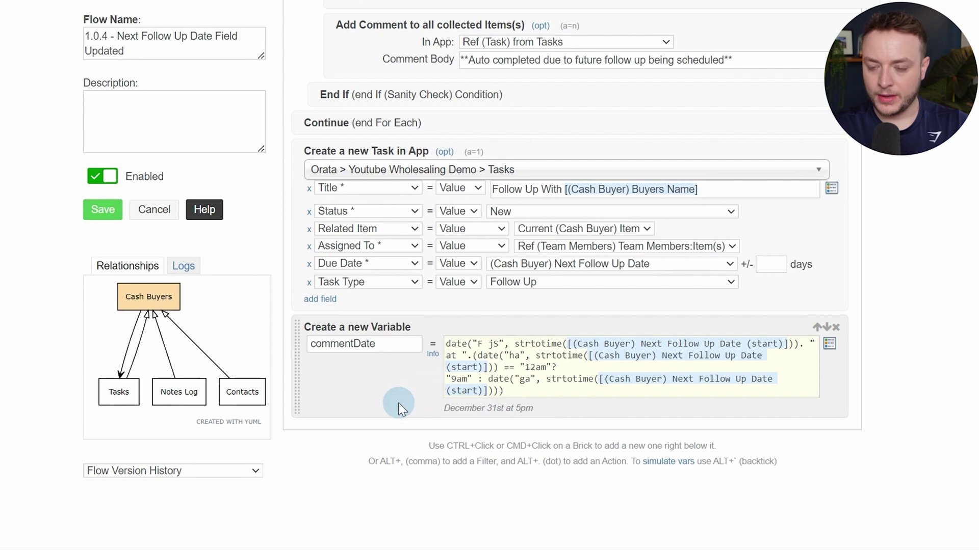
Add an 'Add a Comment to this Item' action reading **Follow Up Scheduled for [(Variable) commentDate]**
ctrl+click(335, 378)
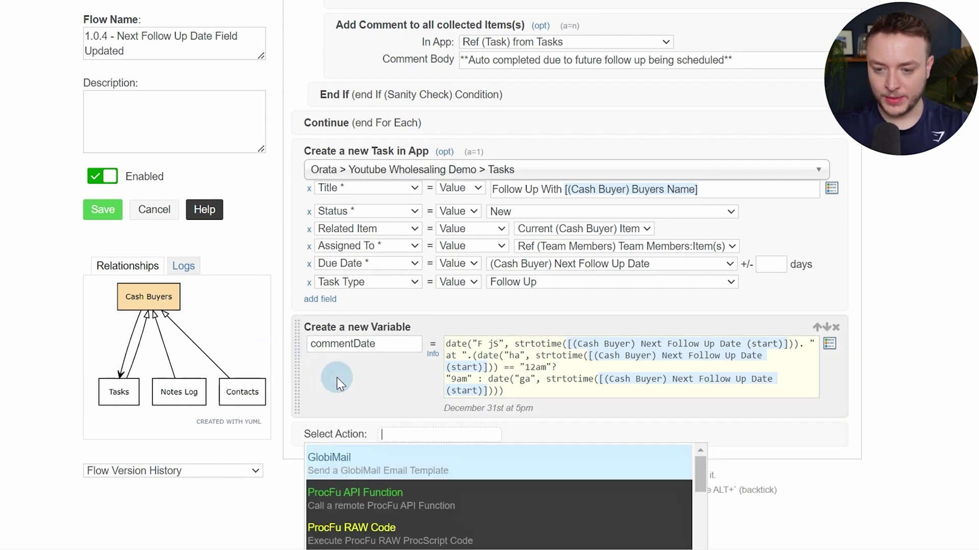
text(domm)
key(Down)
key(Return)
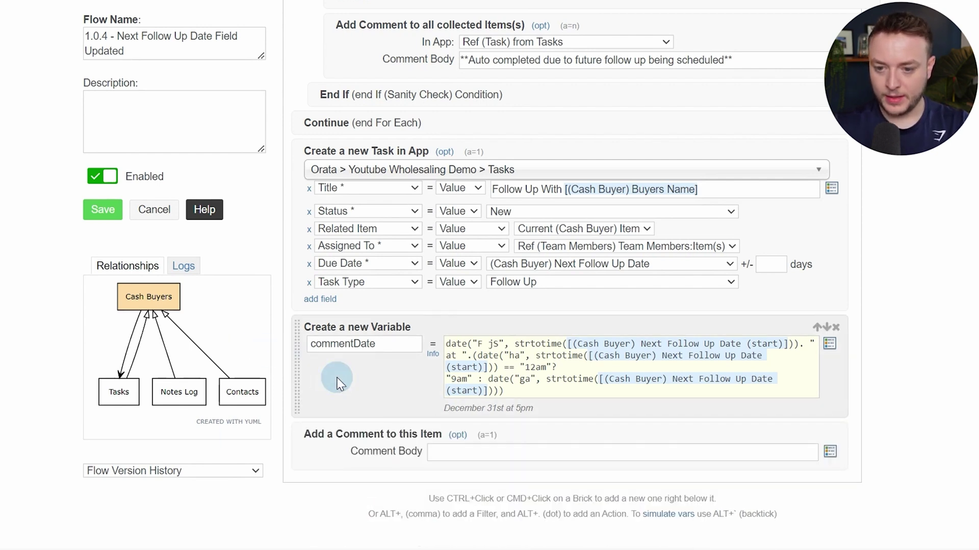
click(463, 448)
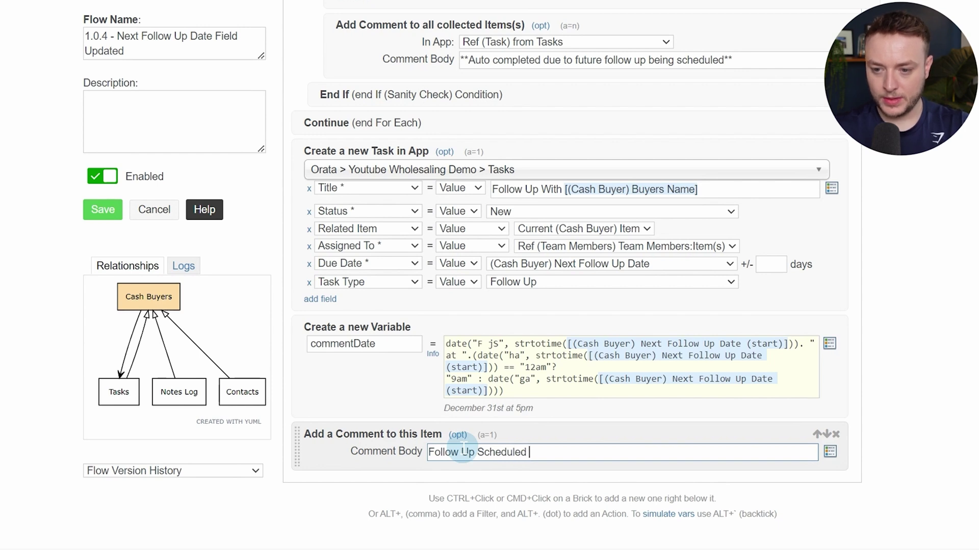
key(alt+/)
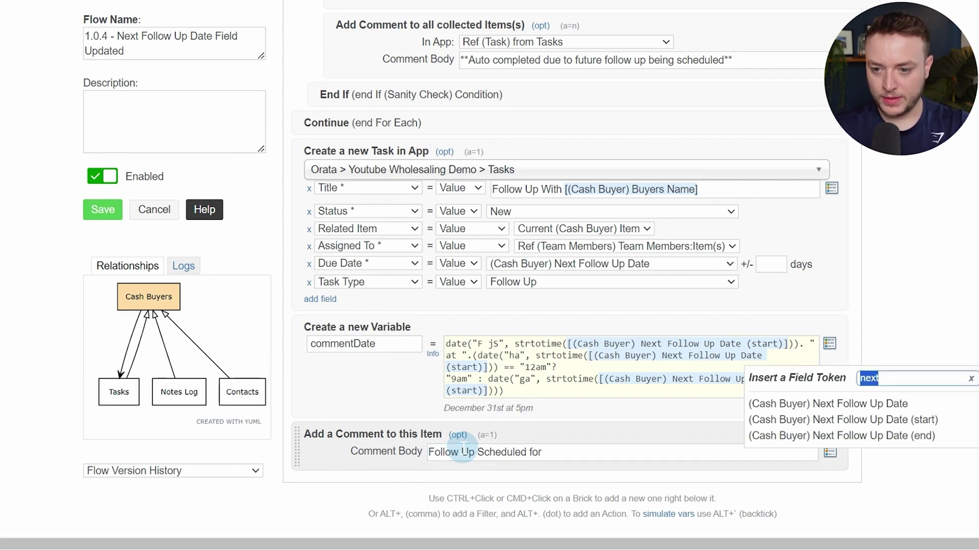
text(var)
key(Return)
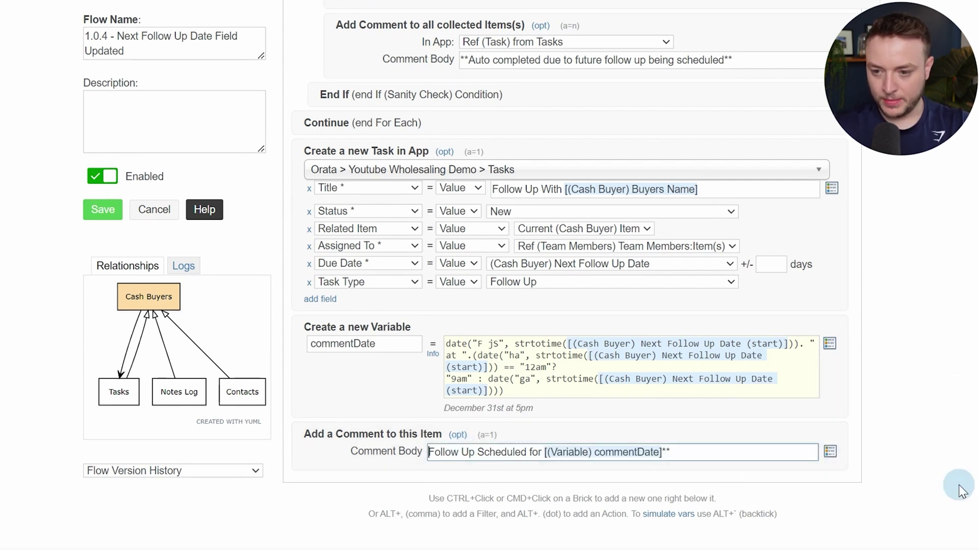
key(Home)
text(**)
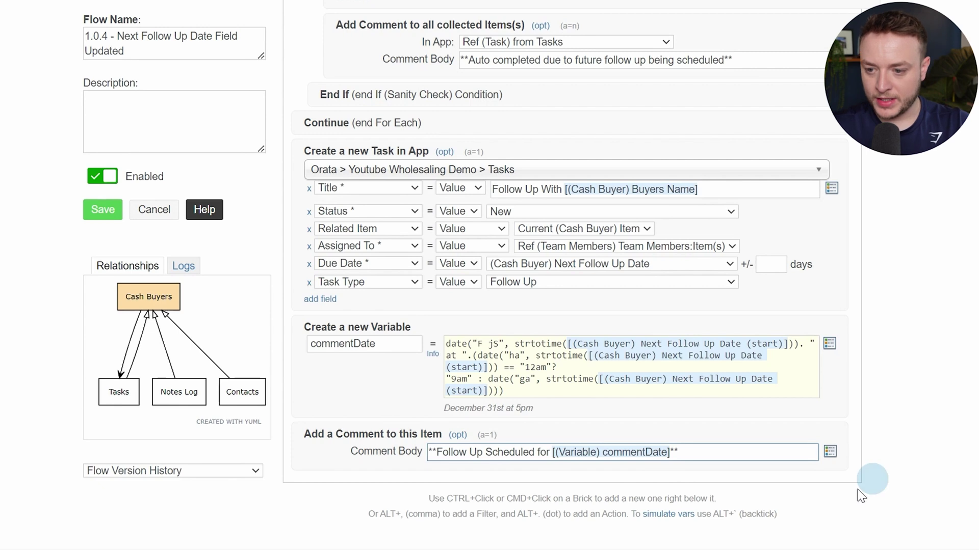
Check the comment action's extra options, then save flow 1.0.4
scroll(816, 415, down, 1)
scroll(815, 416, down, 3)
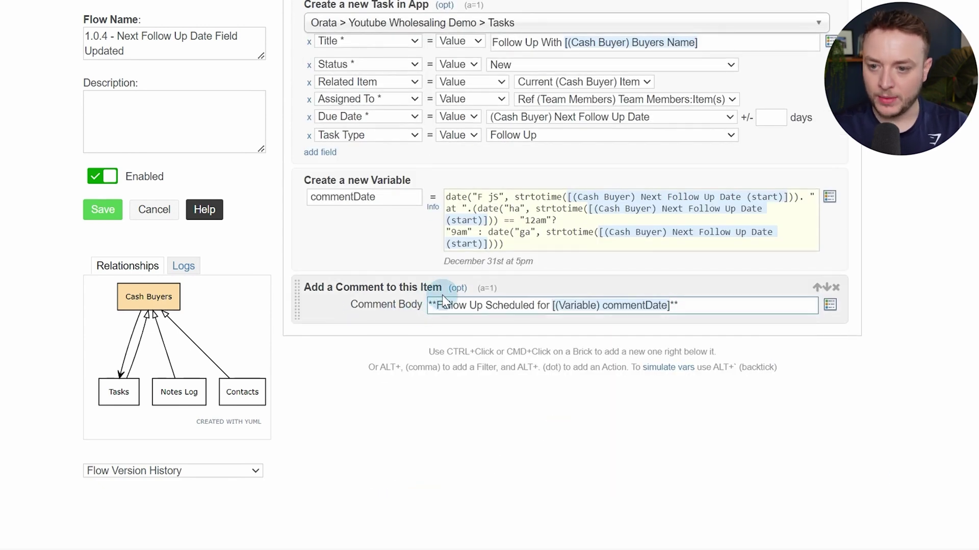
click(455, 289)
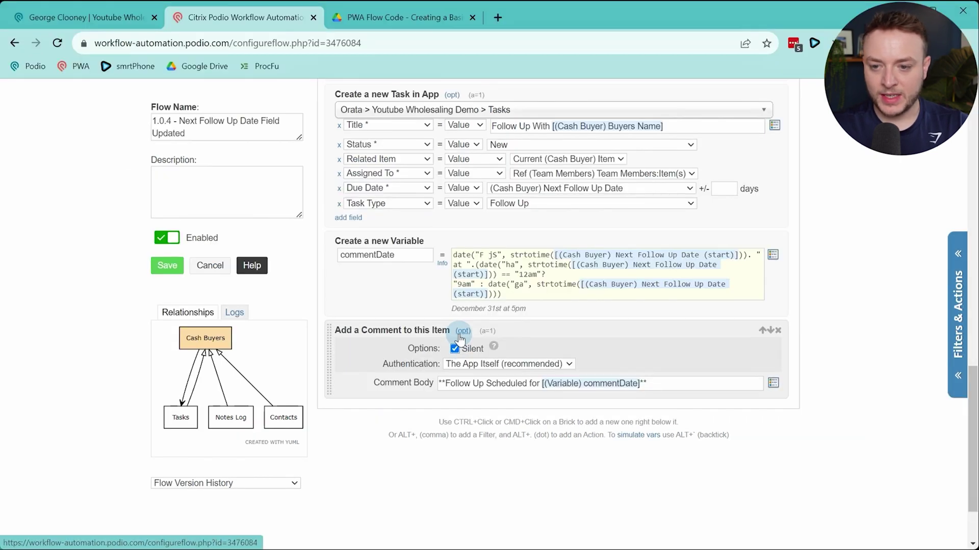
click(457, 288)
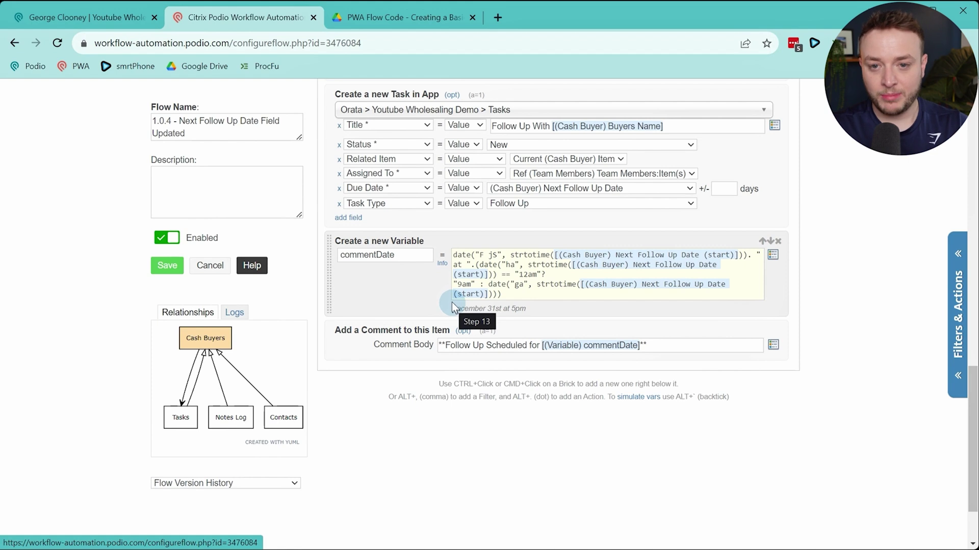
click(168, 266)
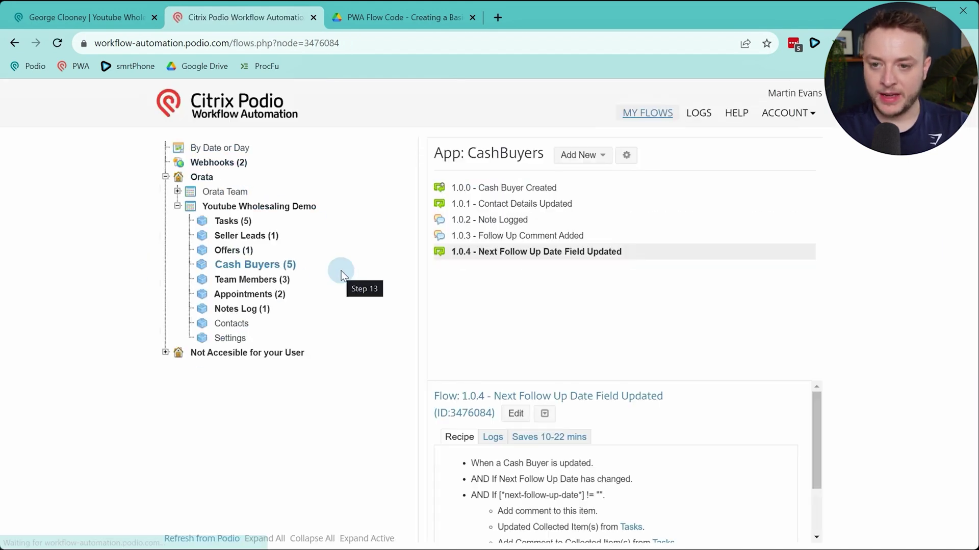
Set the test cash buyer's Next Follow Up Date to 18 August
click(35, 19)
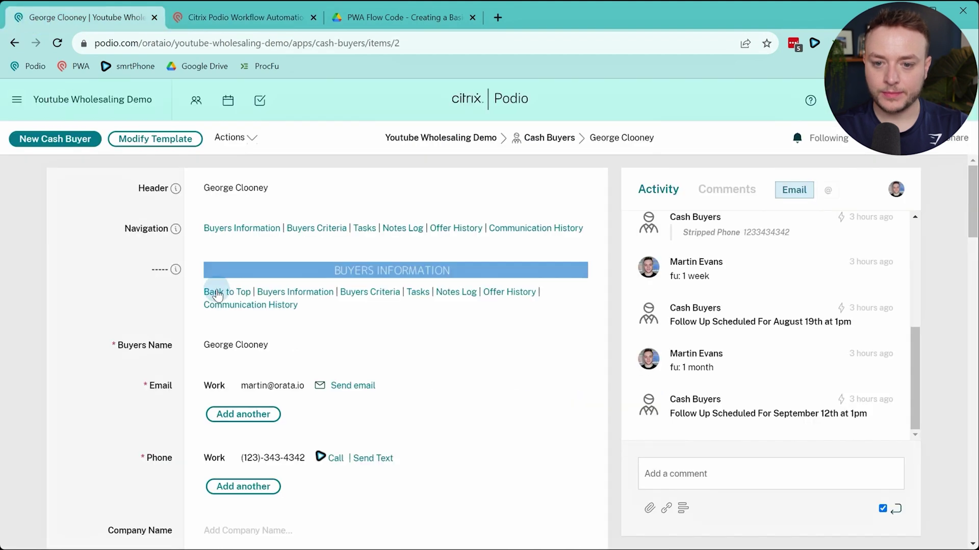
scroll(218, 296, down, 10)
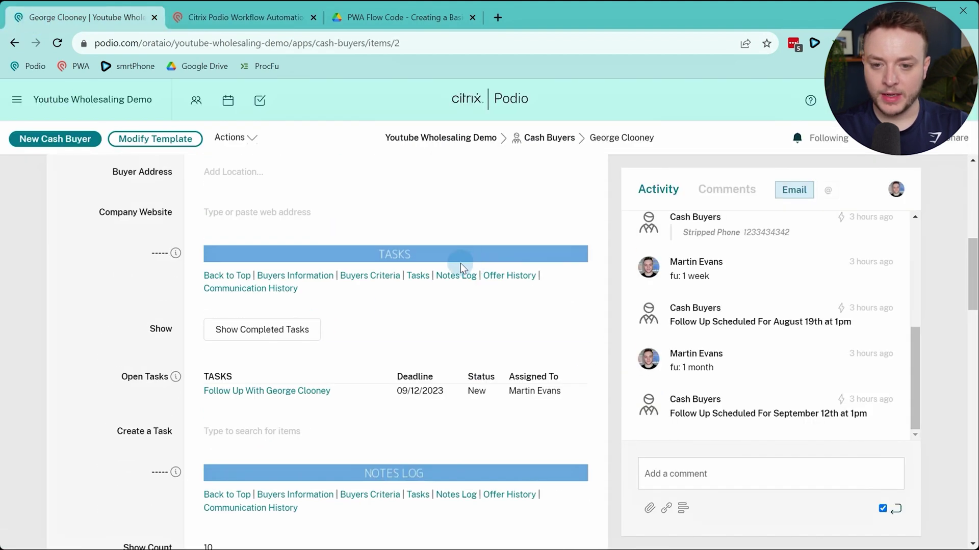
scroll(421, 278, down, 4)
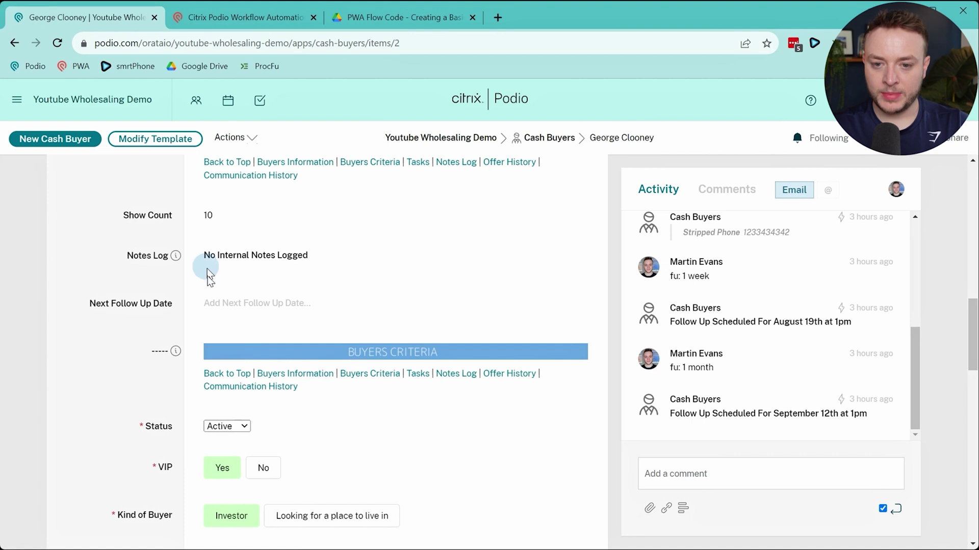
click(214, 310)
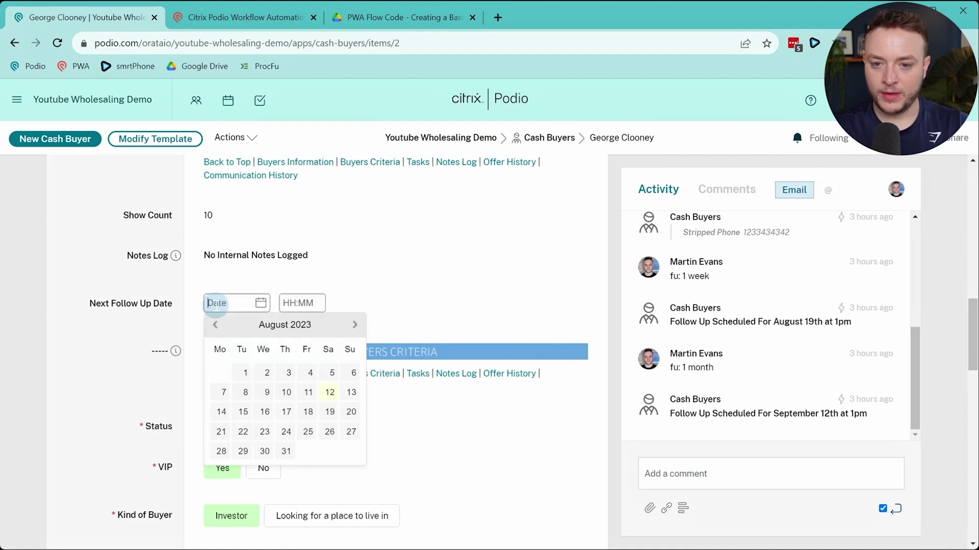
click(308, 412)
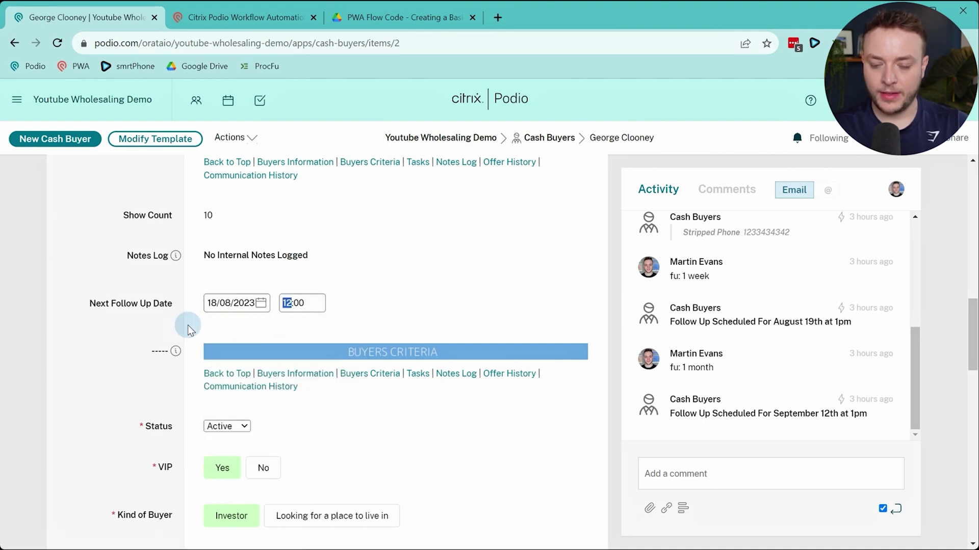
Check the 'Follow Up Scheduled for August 18th at 12pm' comment in Activity, then return to the flows
scroll(144, 329, down, 1)
scroll(145, 328, down, 10)
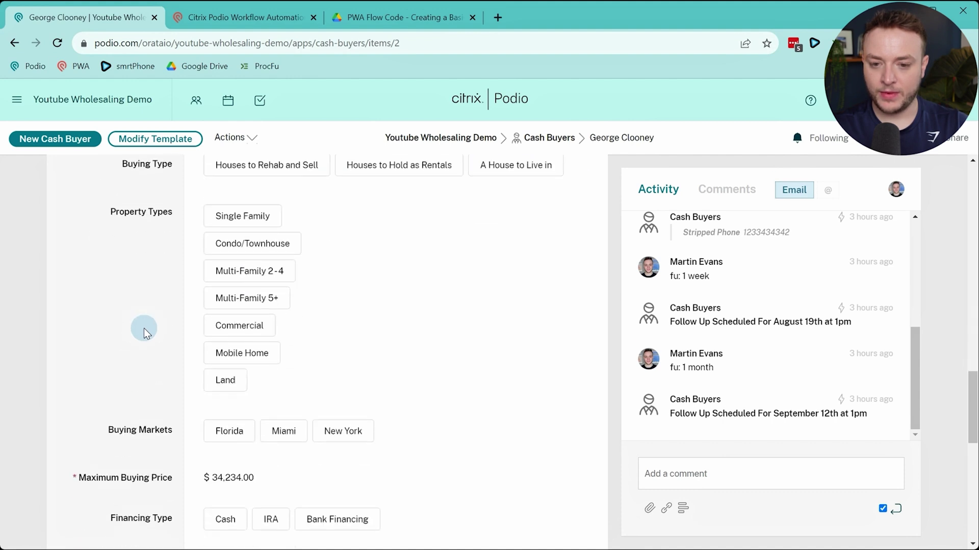
scroll(144, 329, up, 12)
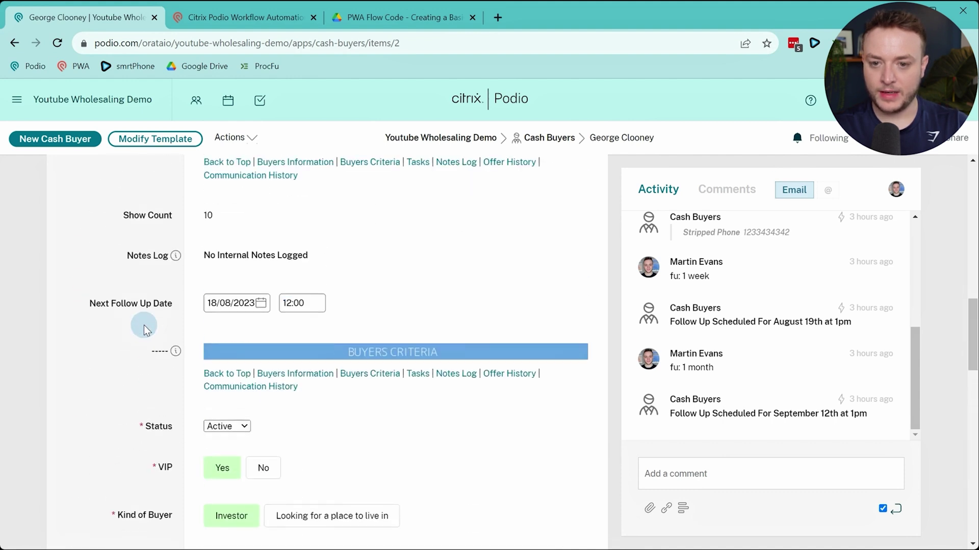
scroll(144, 328, down, 11)
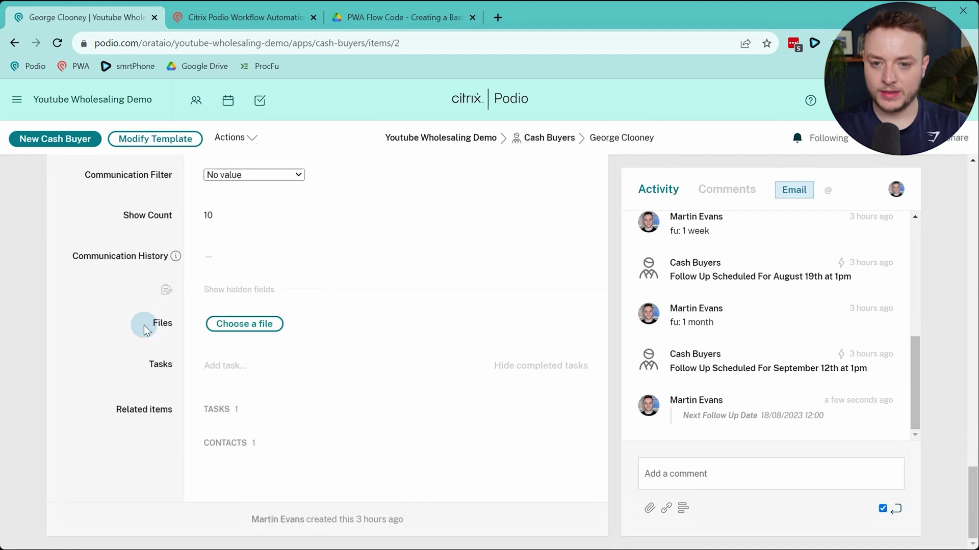
scroll(144, 325, up, 13)
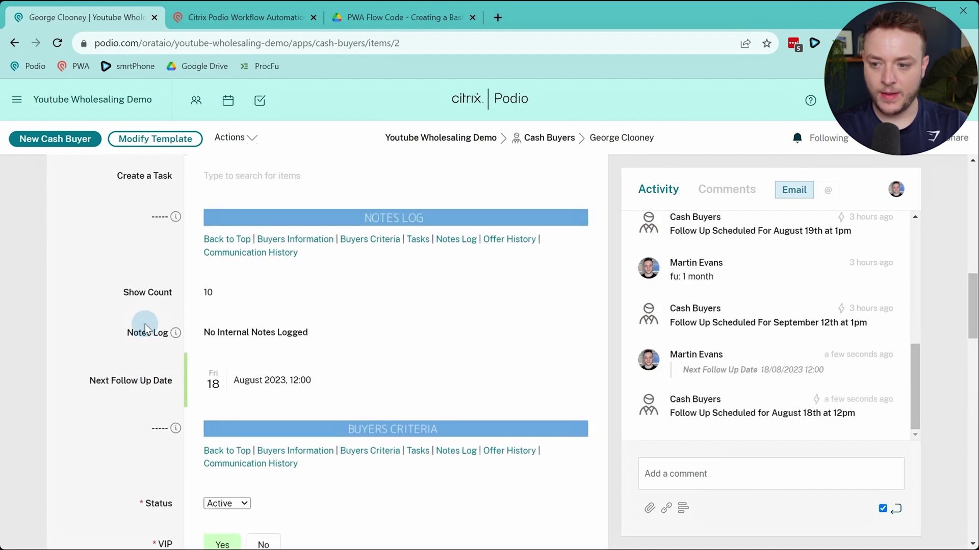
scroll(197, 350, up, 5)
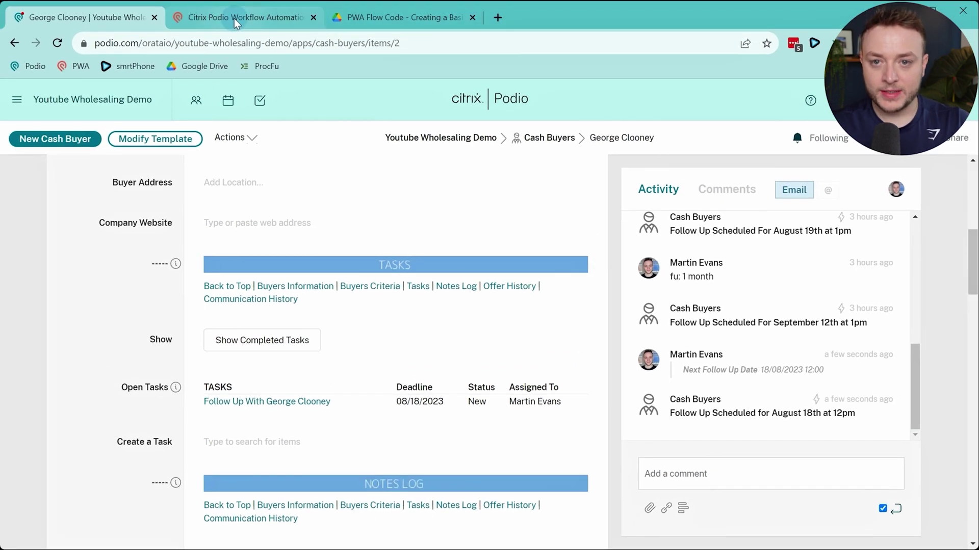
click(234, 19)
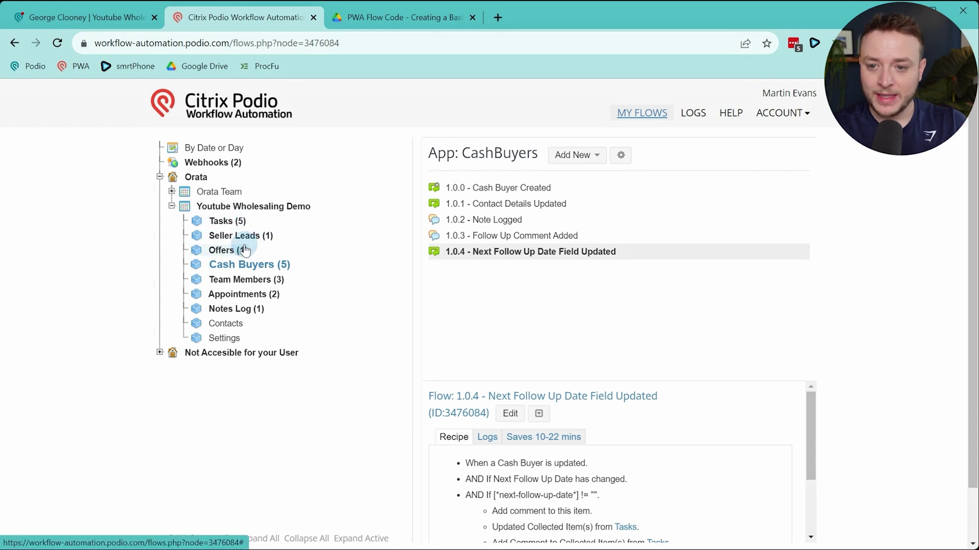
Create a new Offers flow triggered by Item Created
click(229, 251)
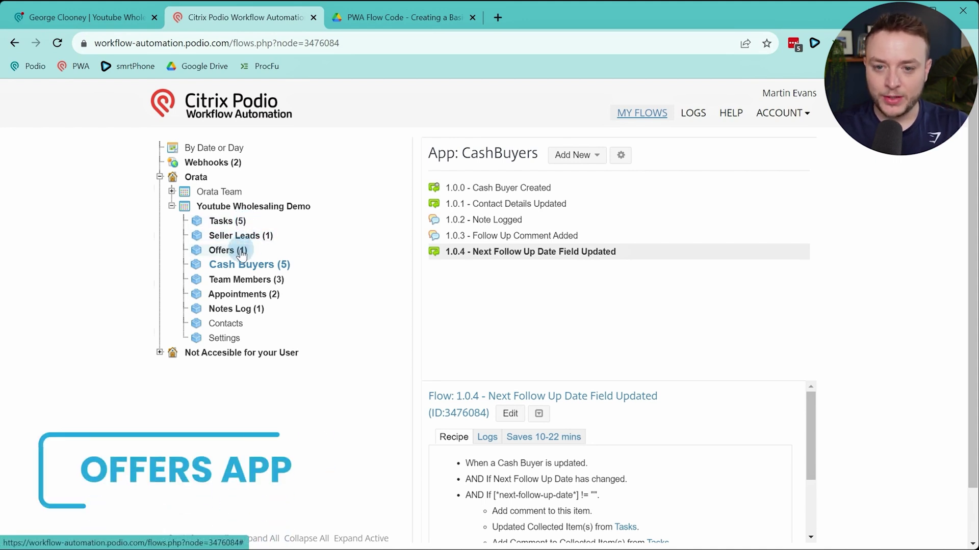
click(414, 259)
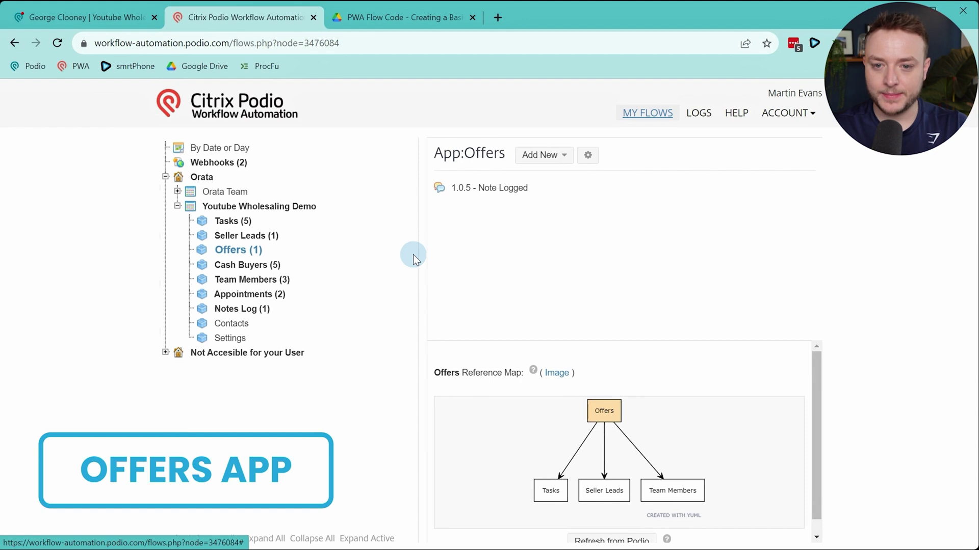
click(541, 155)
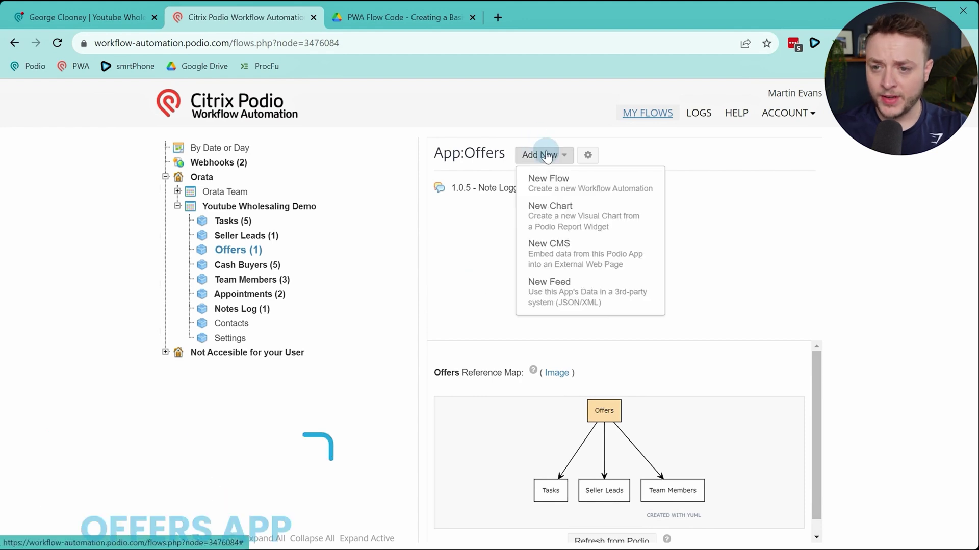
click(541, 180)
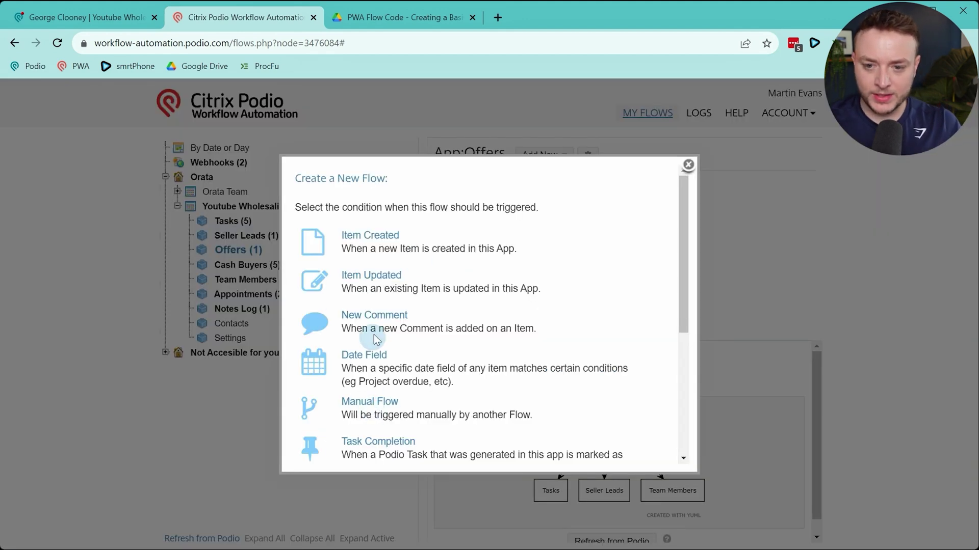
click(377, 284)
click(371, 248)
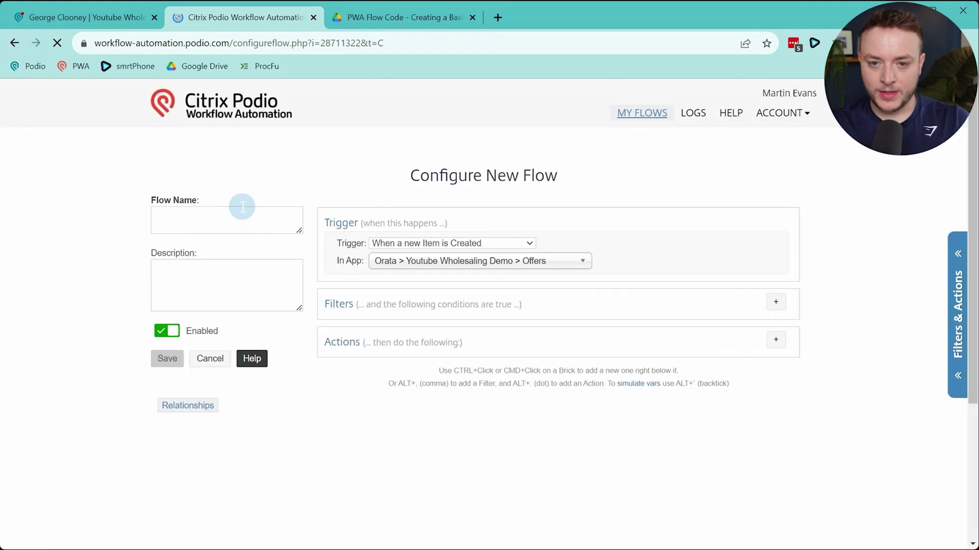
Name the flow '1.0.0 - New Offer Record Added'
text(1.0.0 - New Offer Re)
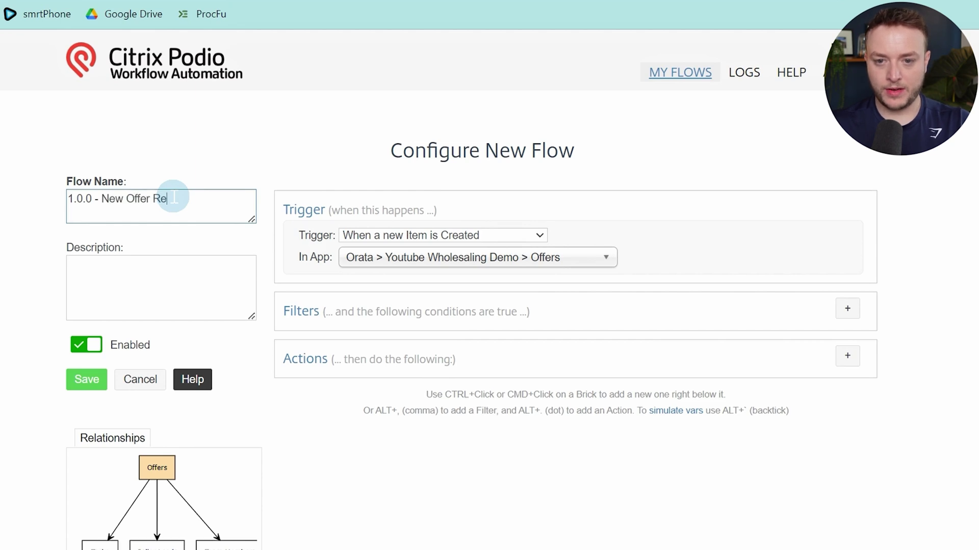
text(d Added)
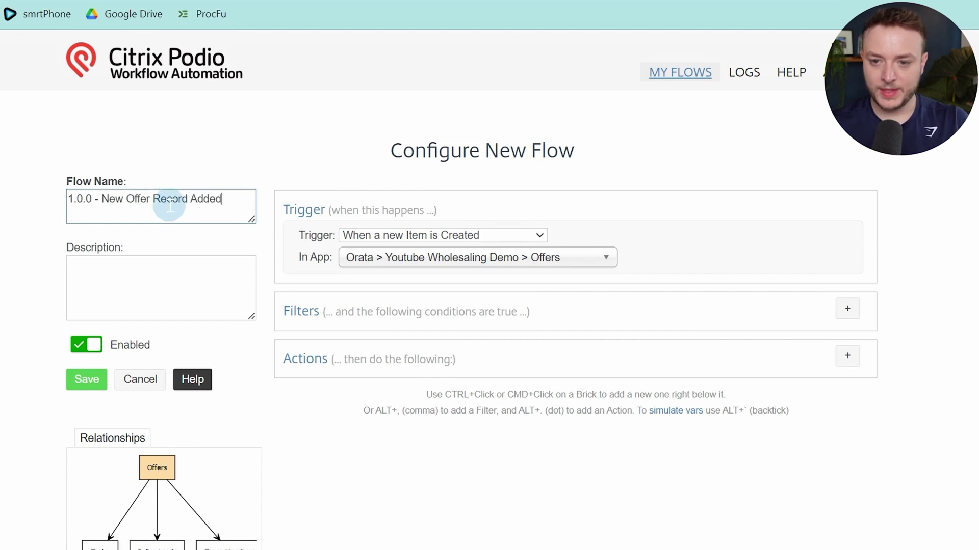
click(181, 199)
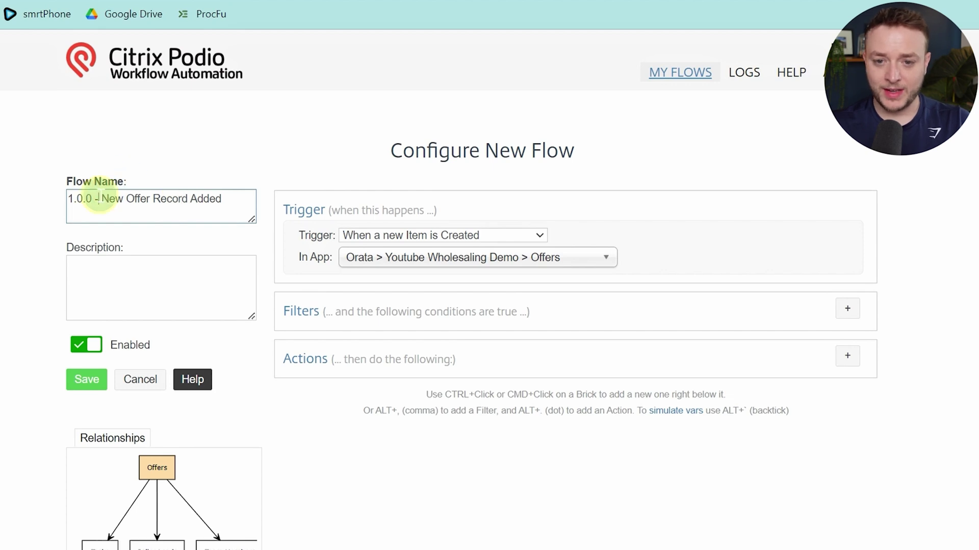
drag(99, 197, 240, 202)
click(425, 209)
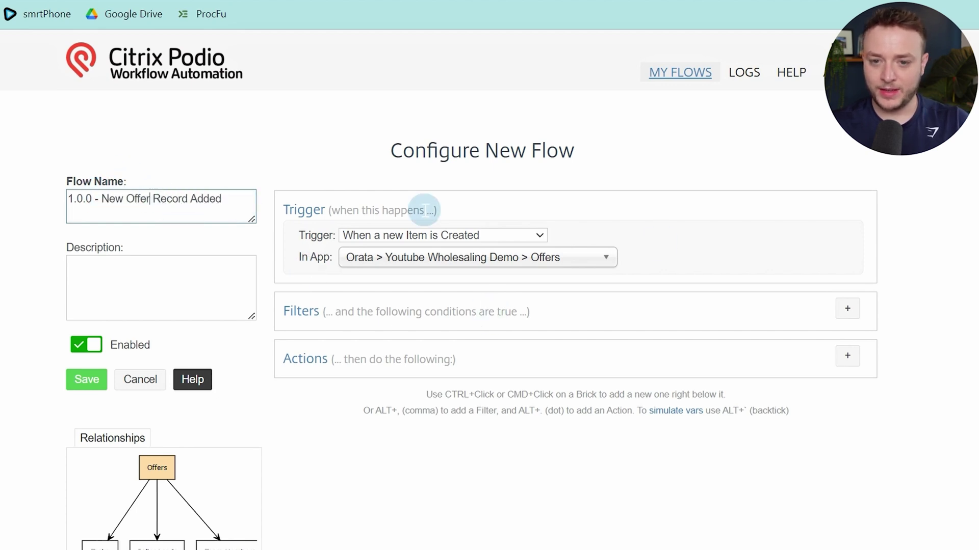
scroll(848, 323, down, 2)
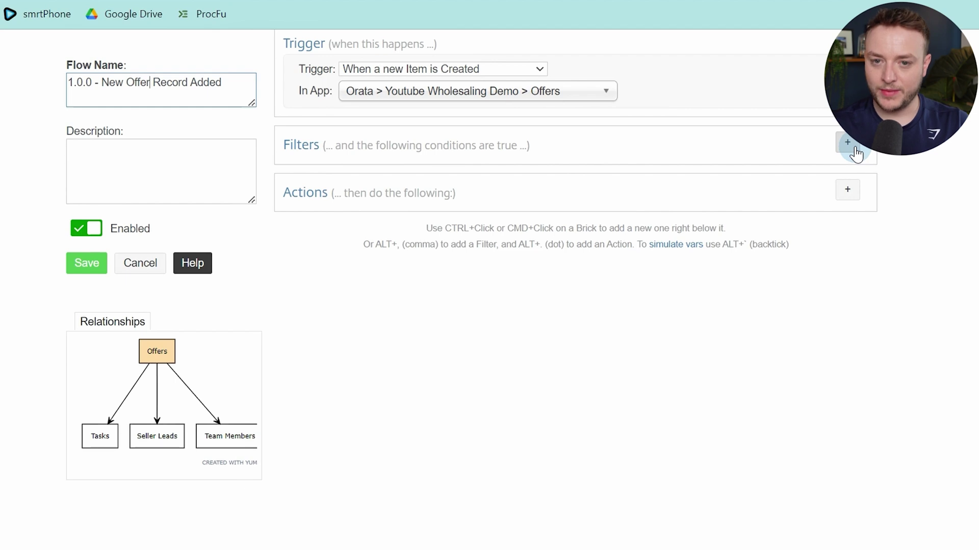
Add Get Referenced Item(s) from Seller Leads, direction FORWARD, using (Offer) Related Lead
click(848, 192)
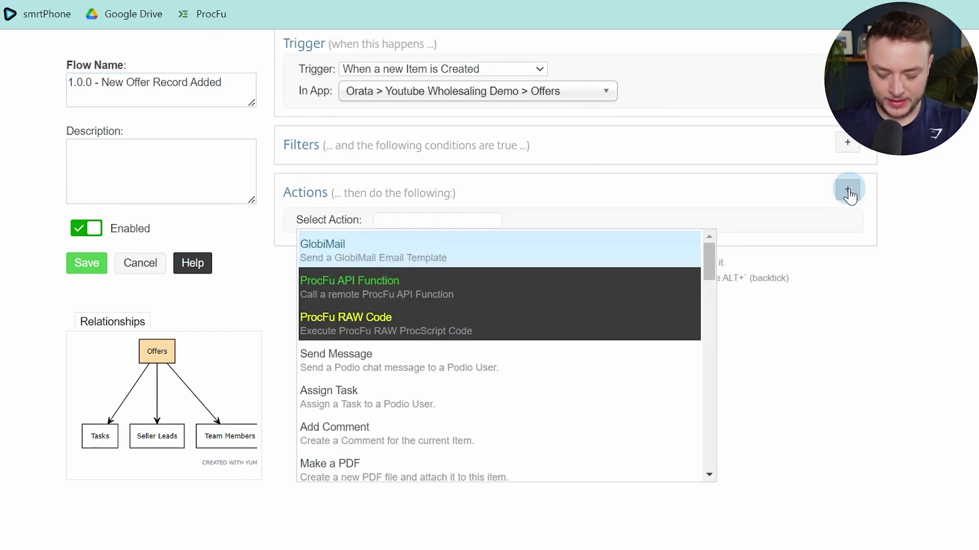
text(get re)
key(Return)
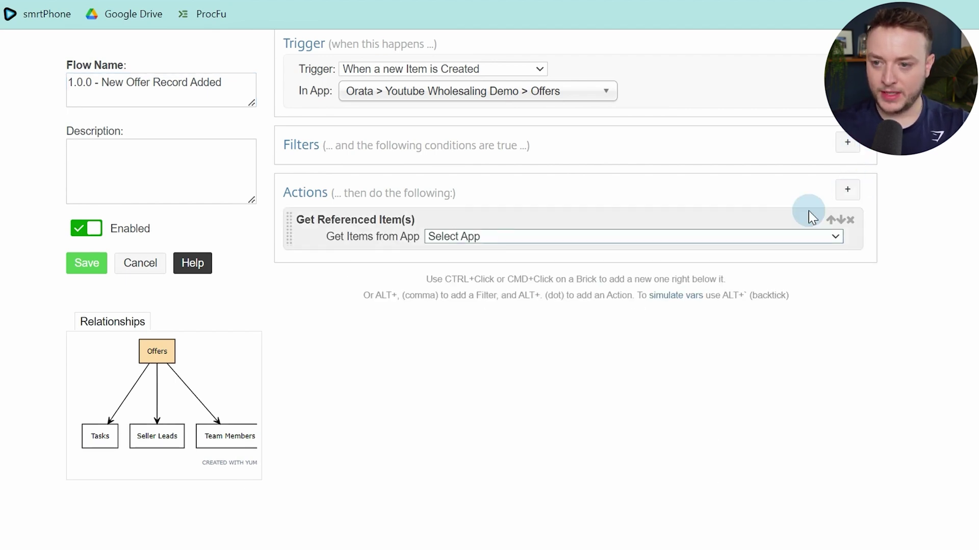
click(766, 237)
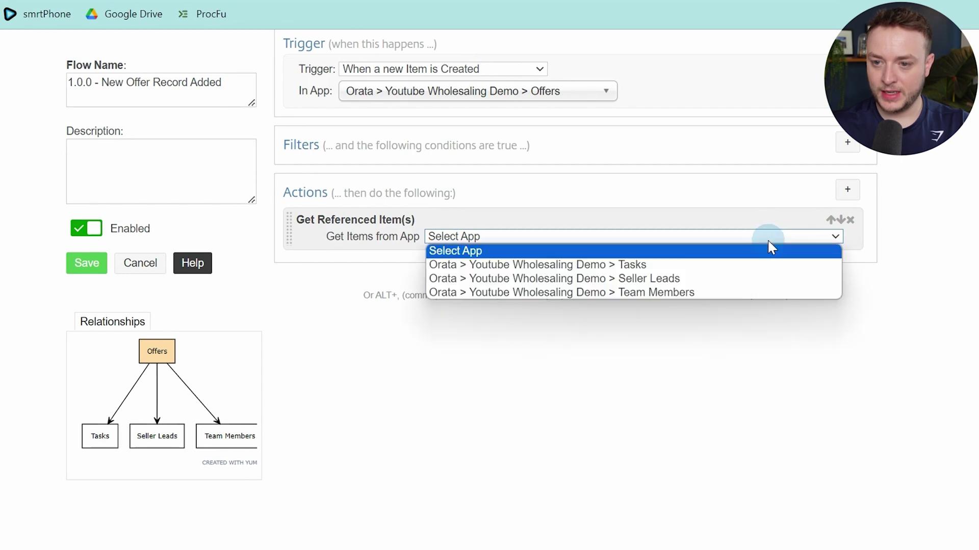
click(737, 281)
click(500, 256)
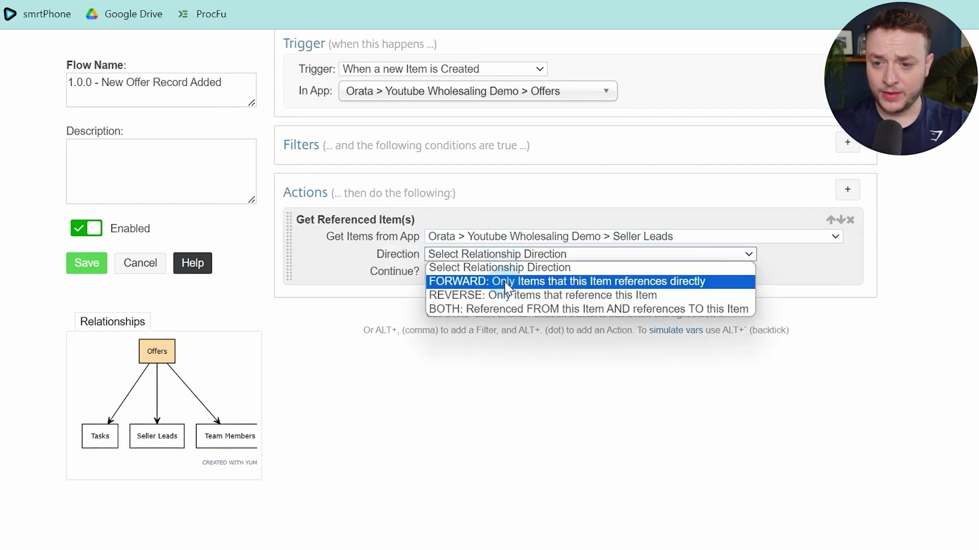
click(508, 282)
click(493, 272)
click(496, 296)
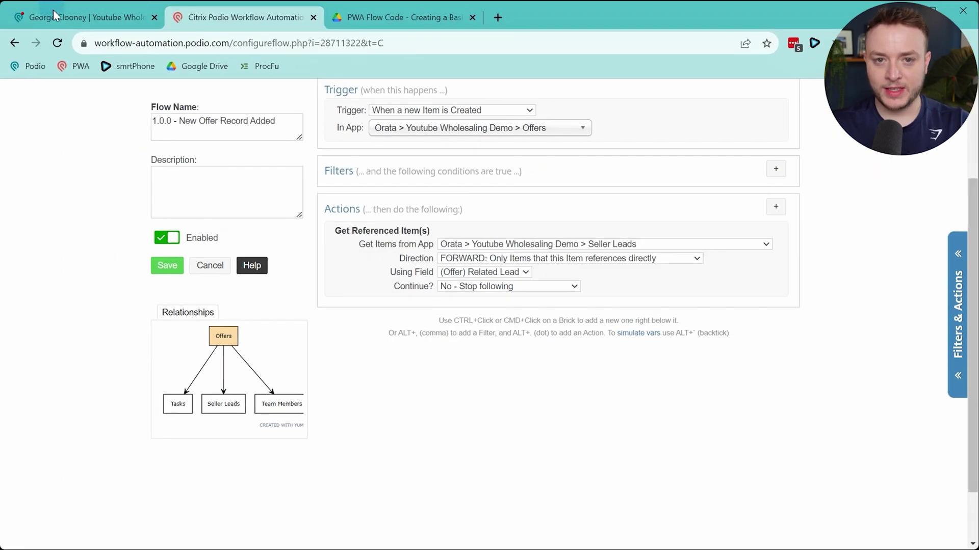
click(55, 16)
Inspect the Related Lead field in the Offers app template, then return to the flow editor
click(512, 138)
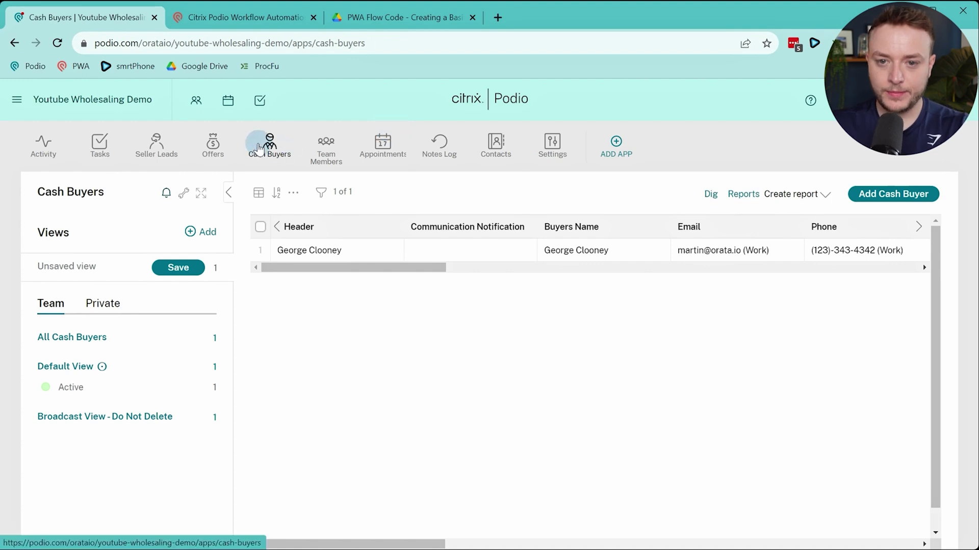
click(213, 145)
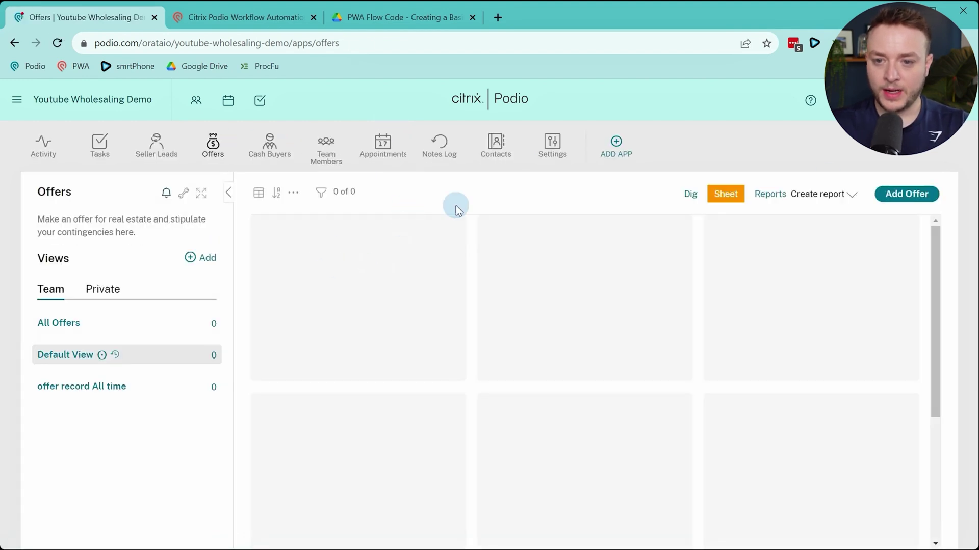
click(183, 193)
click(214, 223)
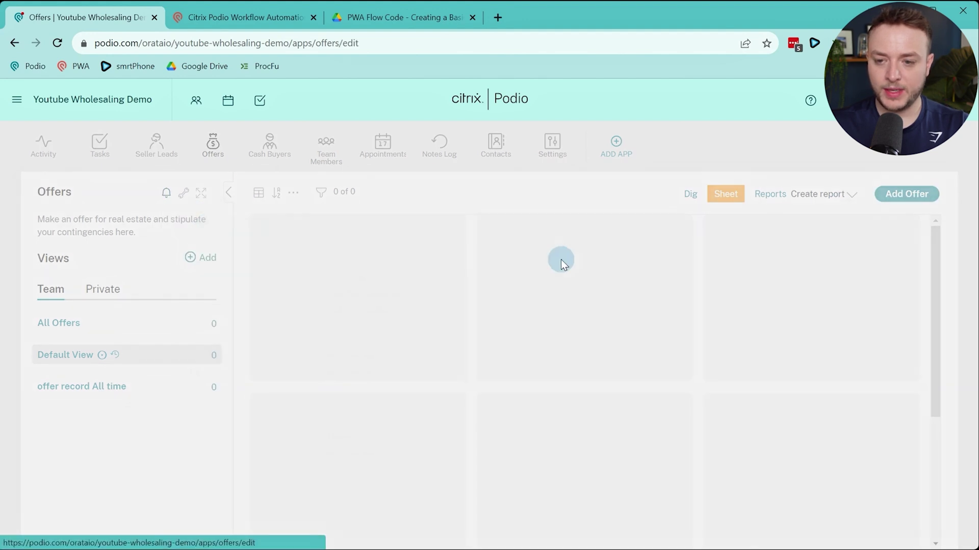
scroll(607, 262, down, 8)
scroll(598, 258, up, 4)
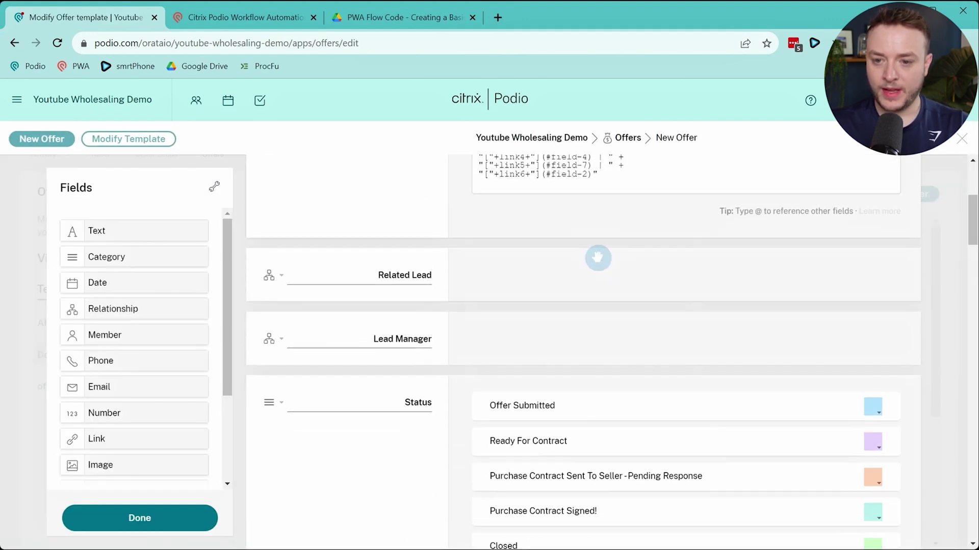
scroll(597, 257, up, 1)
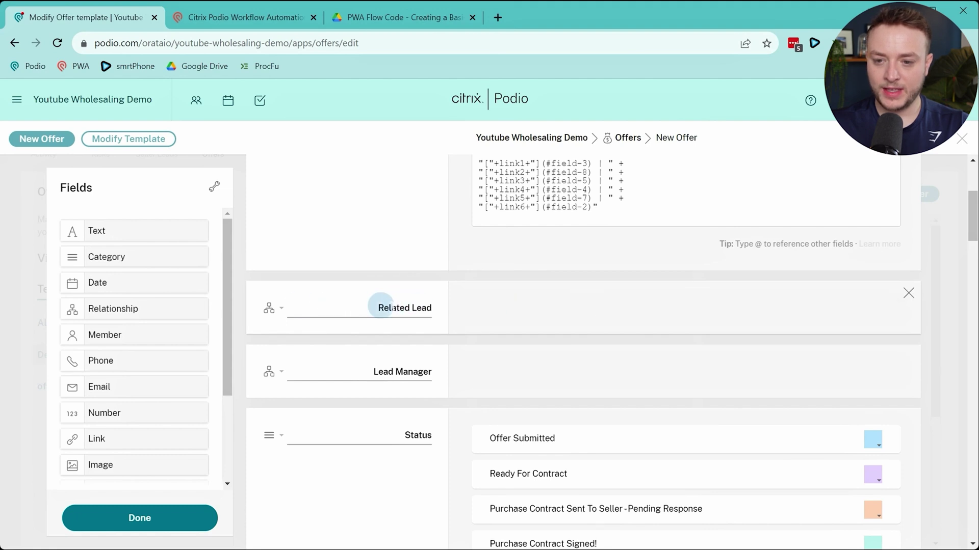
triple_click(378, 306)
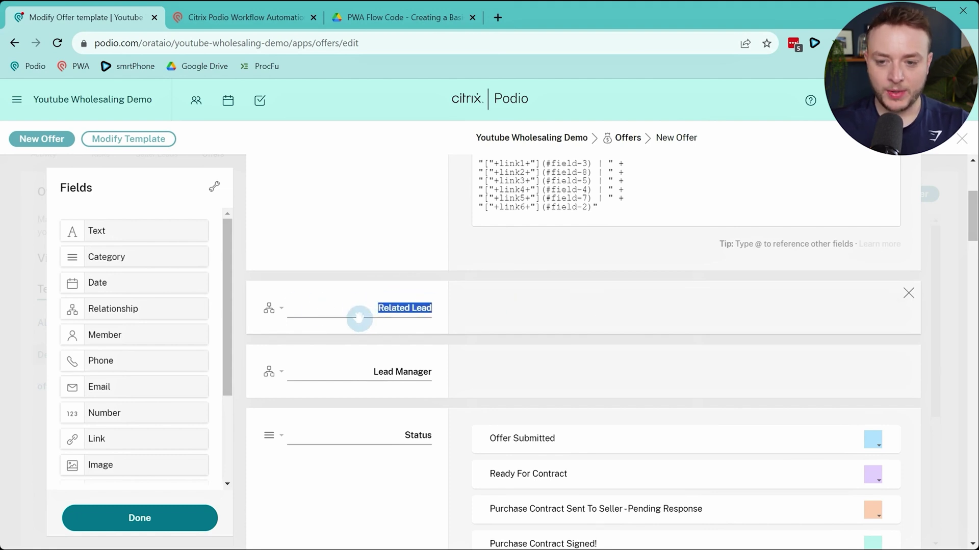
click(256, 19)
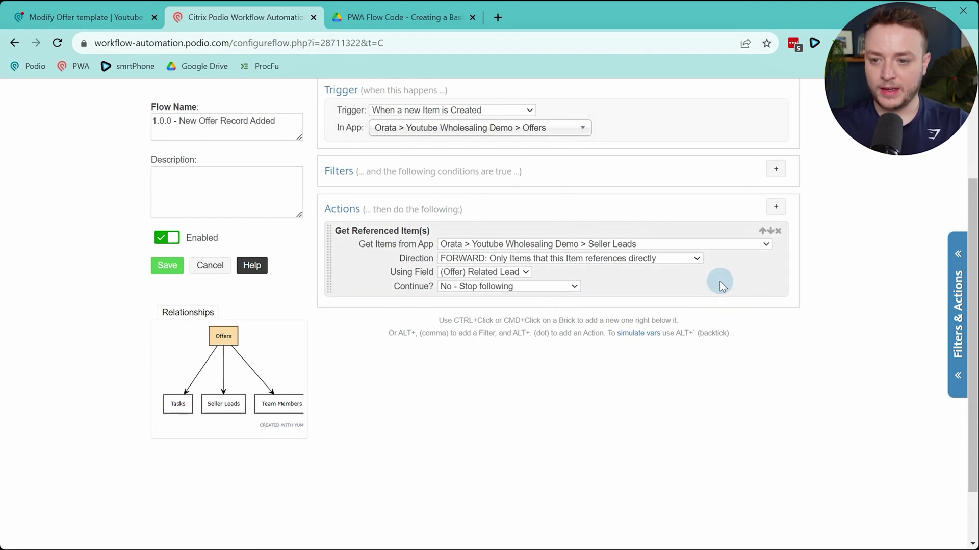
Add an Update This Offer action with field rows for Offer PID and Offer URL
key(alt+period)
text(upda)
key(Return)
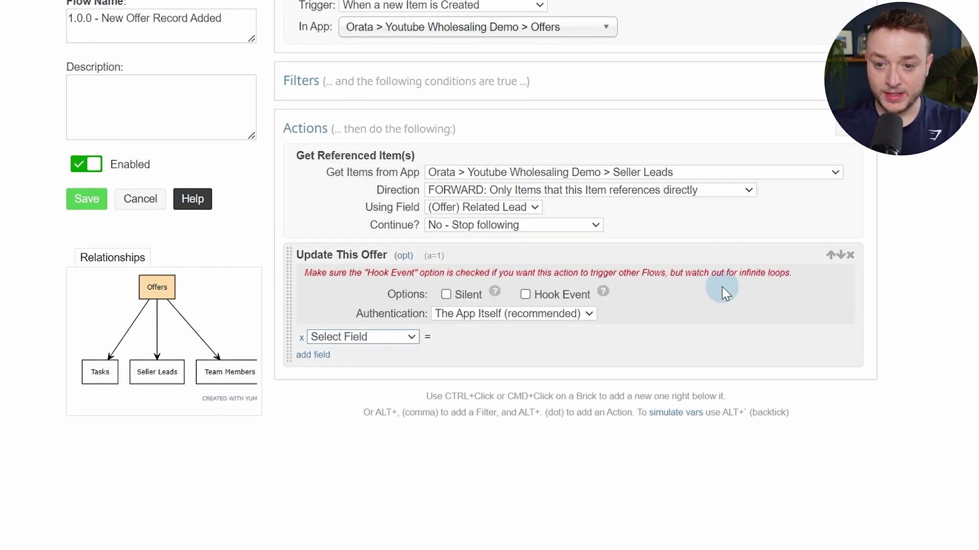
click(383, 337)
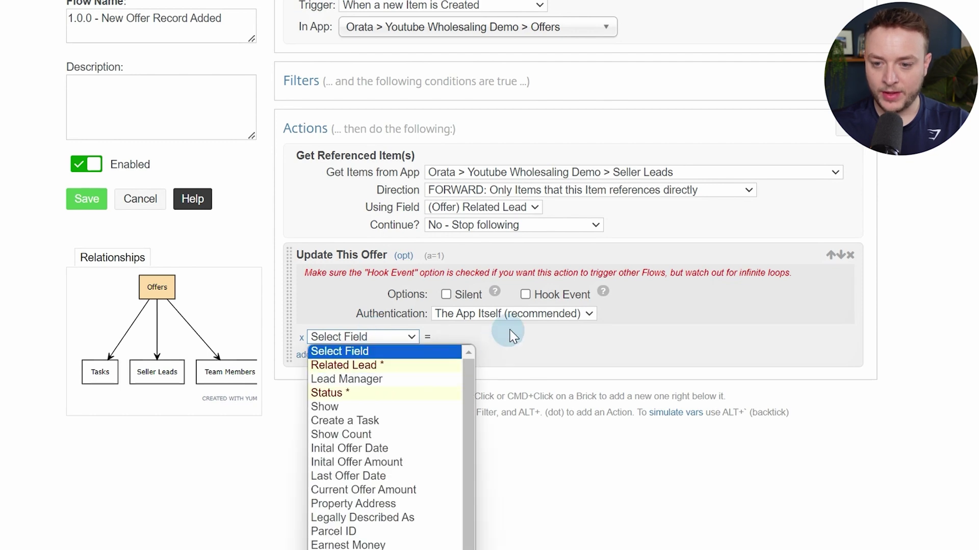
scroll(508, 332, down, 2)
click(395, 250)
scroll(388, 357, down, 1)
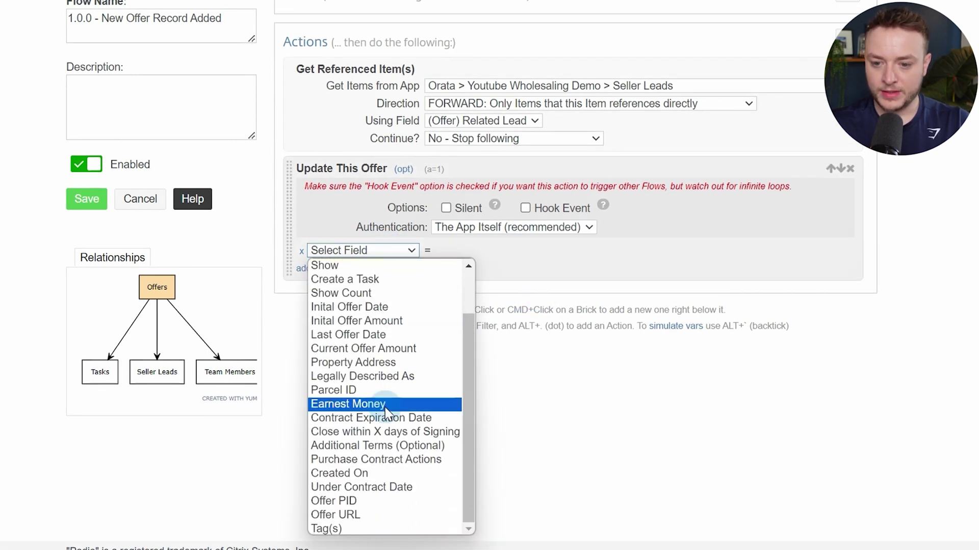
click(385, 504)
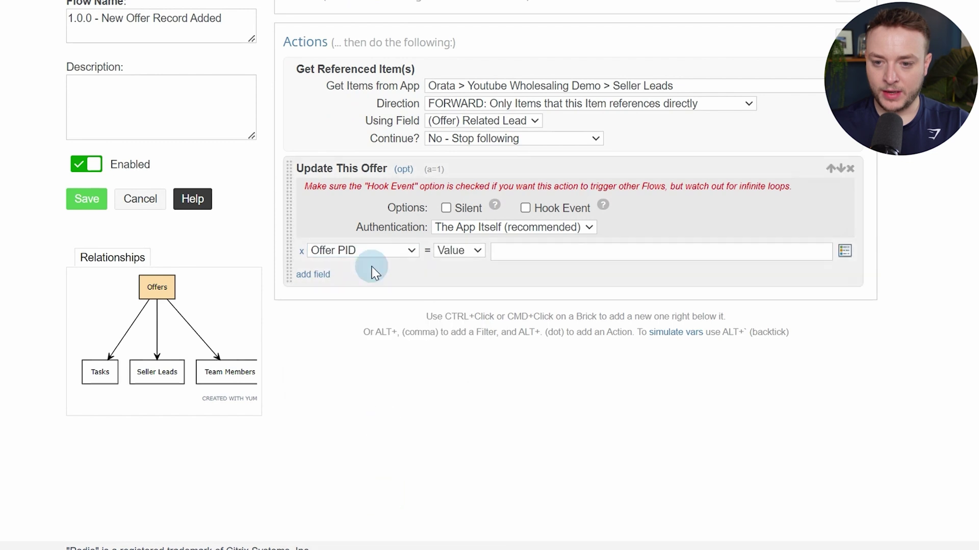
click(321, 275)
click(326, 275)
scroll(357, 357, down, 1)
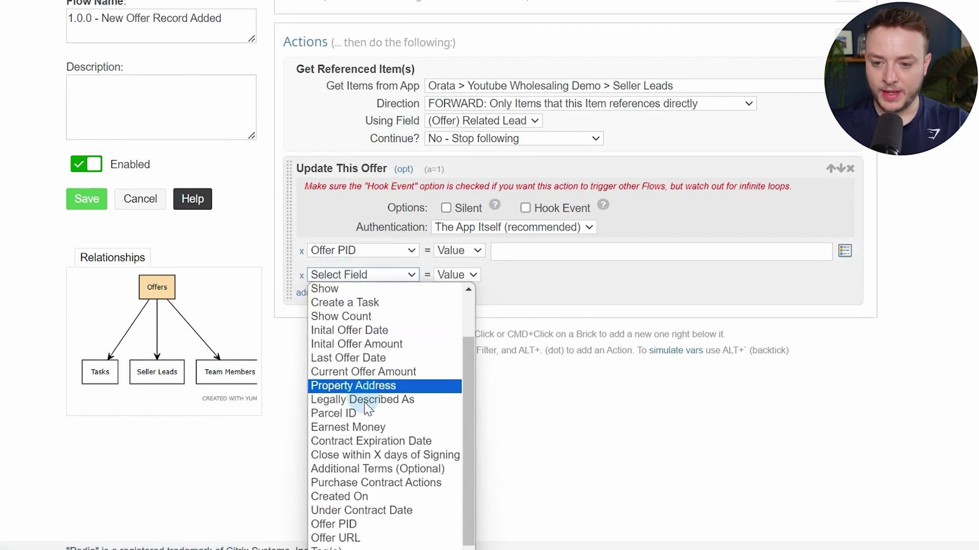
click(377, 528)
scroll(511, 406, down, 1)
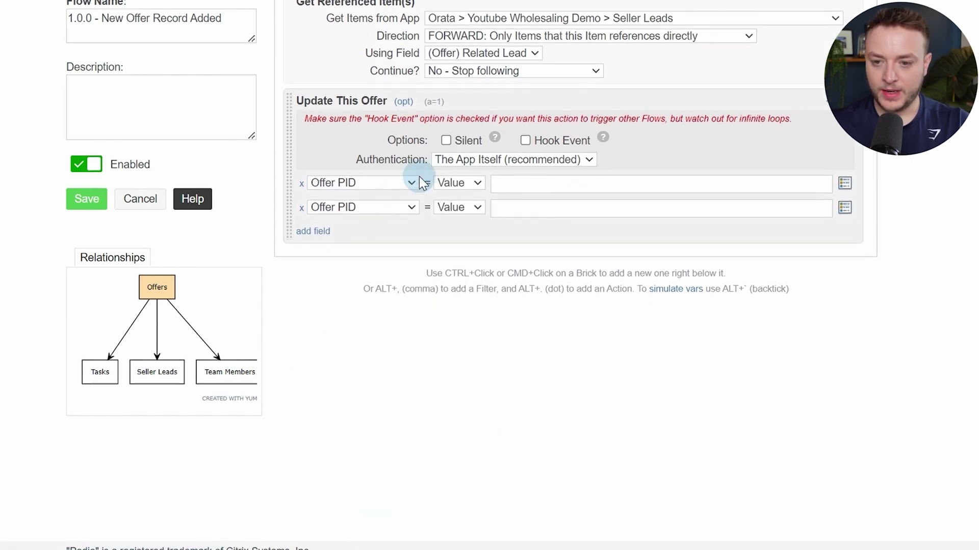
click(393, 213)
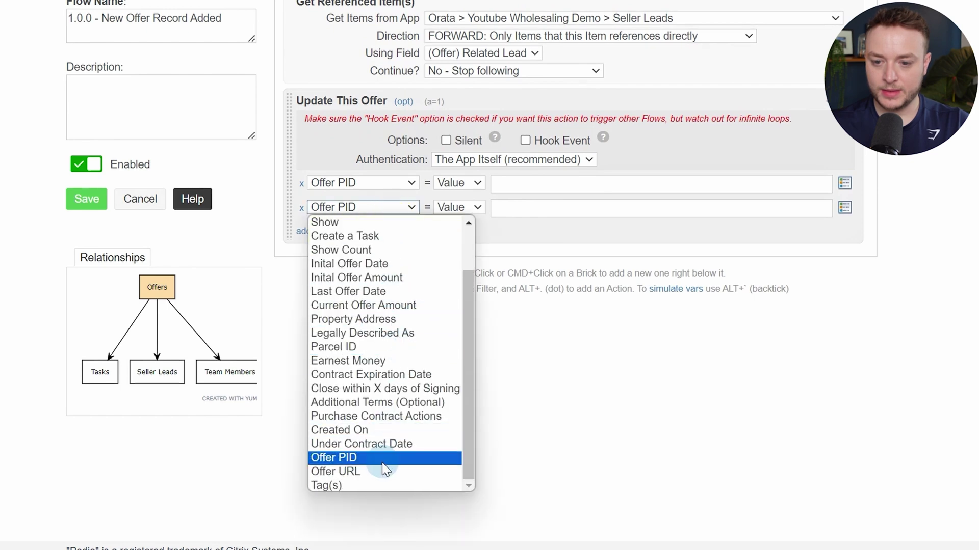
click(379, 471)
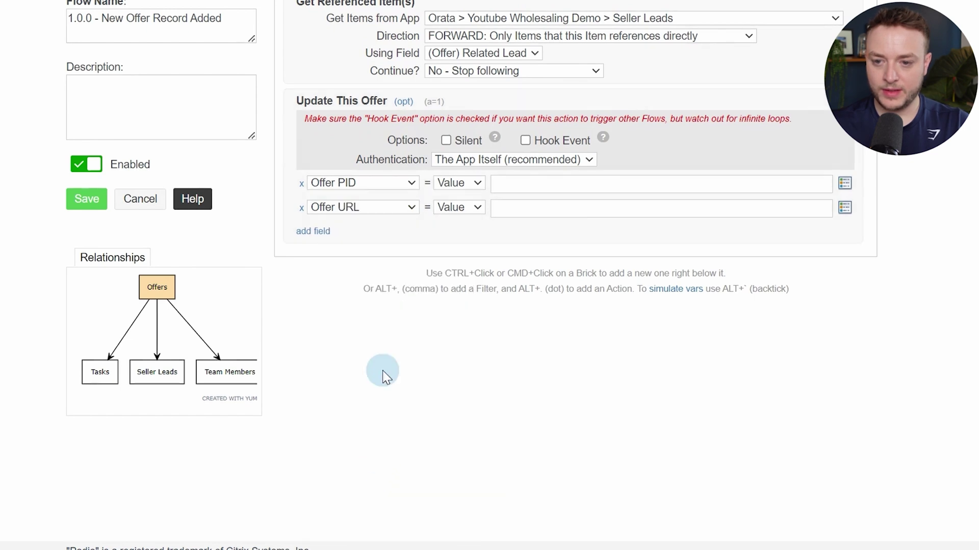
Add Show Count and Created On rows, with Created On set to Current Date & Time
click(315, 231)
click(328, 232)
scroll(383, 367, down, 1)
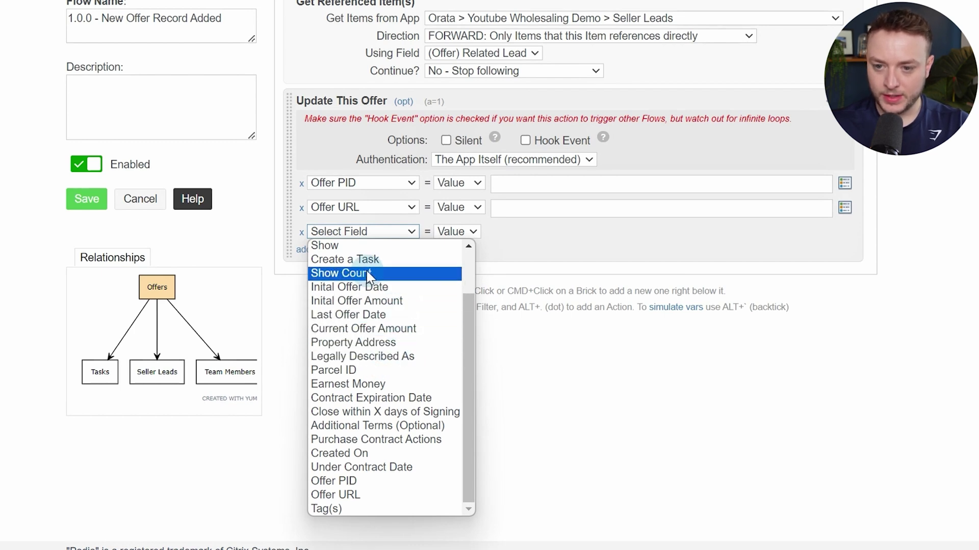
click(348, 273)
click(313, 261)
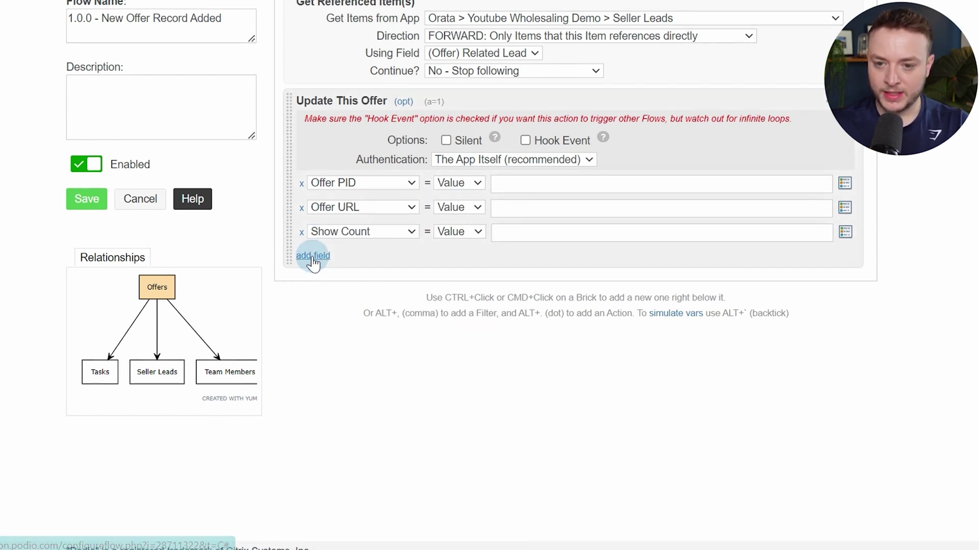
click(313, 256)
click(329, 256)
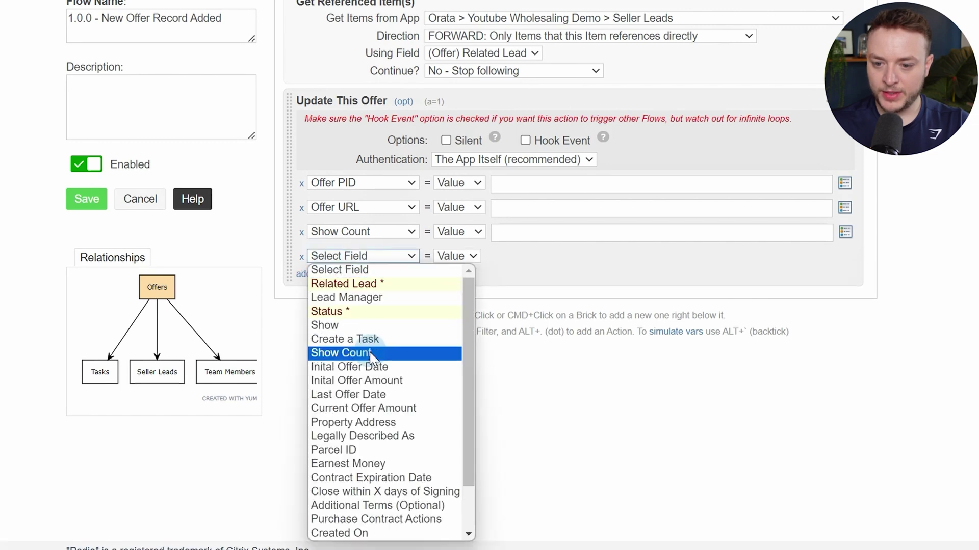
scroll(377, 434, down, 2)
click(370, 479)
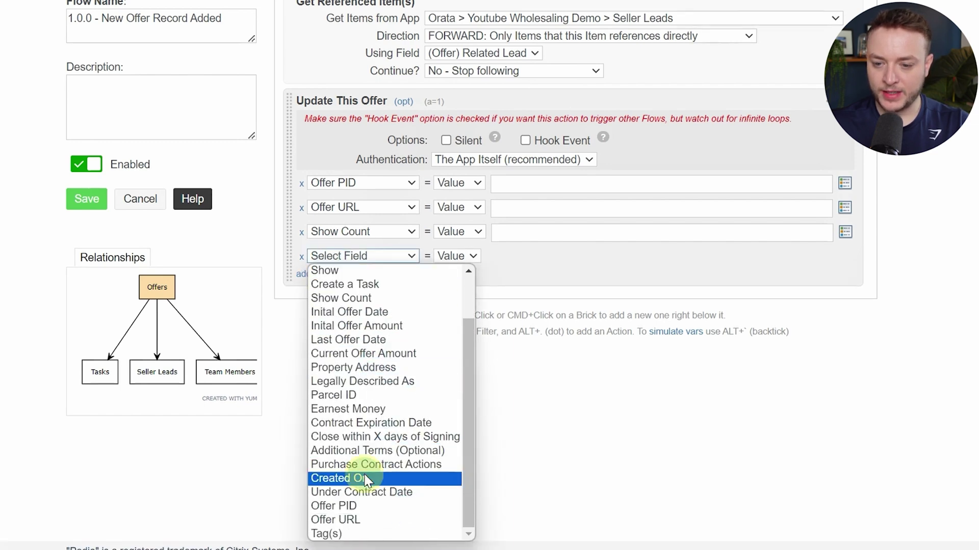
click(554, 262)
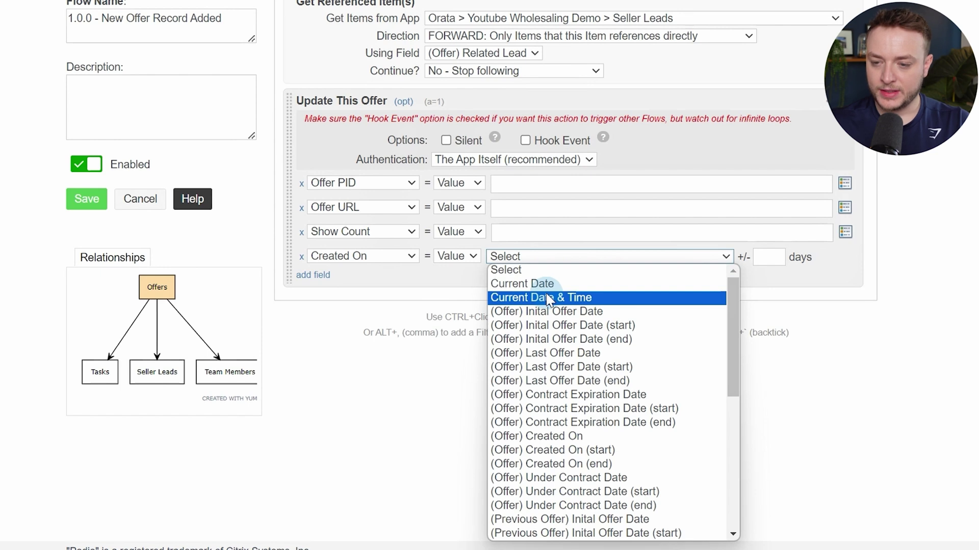
click(548, 299)
Set Show Count to 10, Offer PID to Podio Item ID and Offer URL to the link token, then make the update silent
click(509, 232)
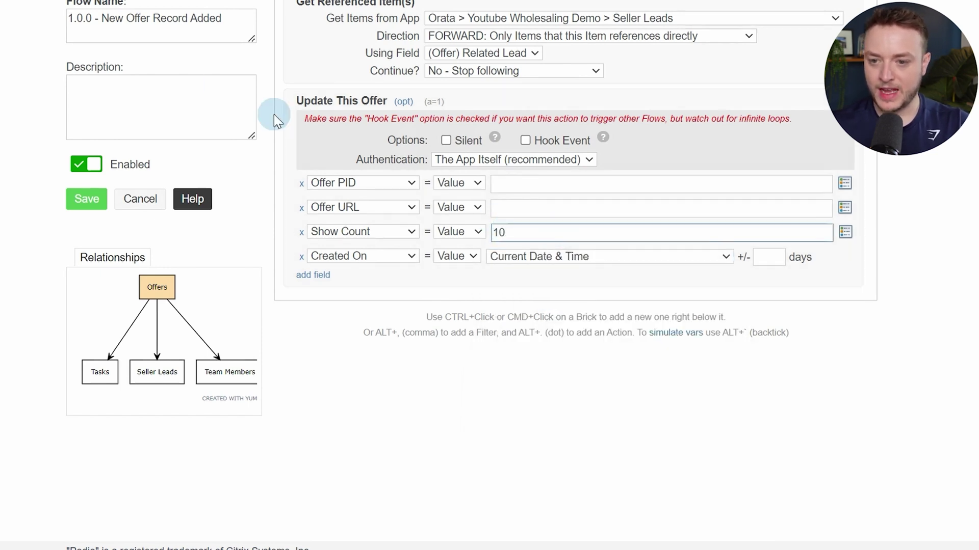
click(519, 182)
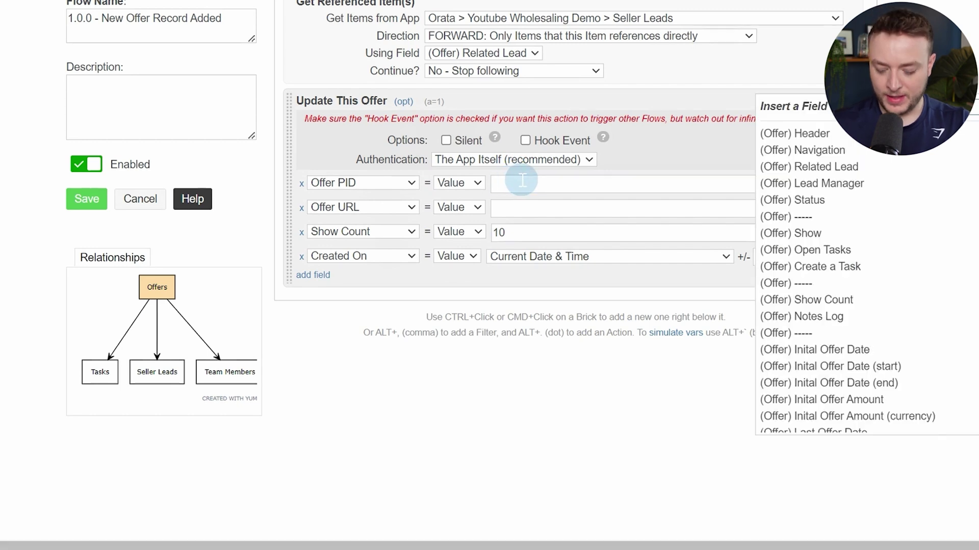
text(po)
click(815, 133)
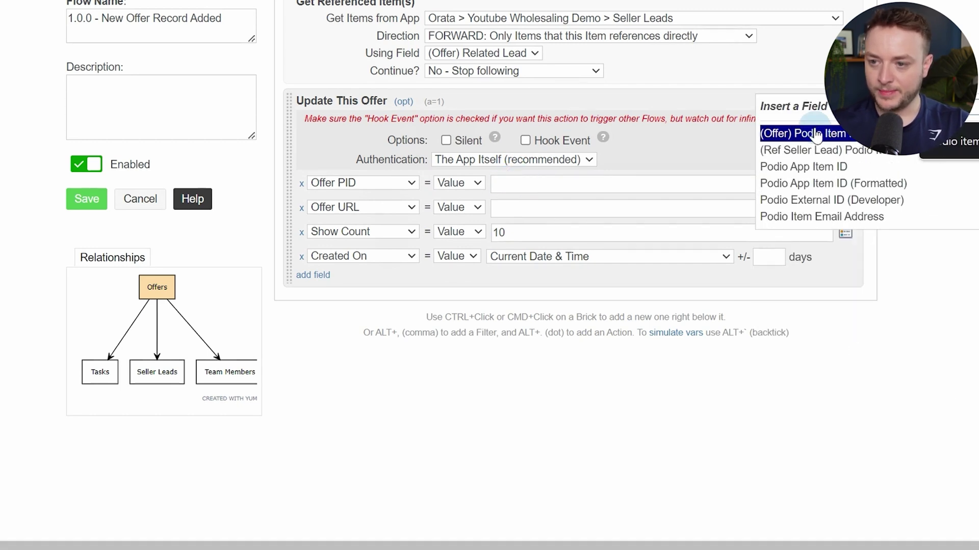
click(556, 215)
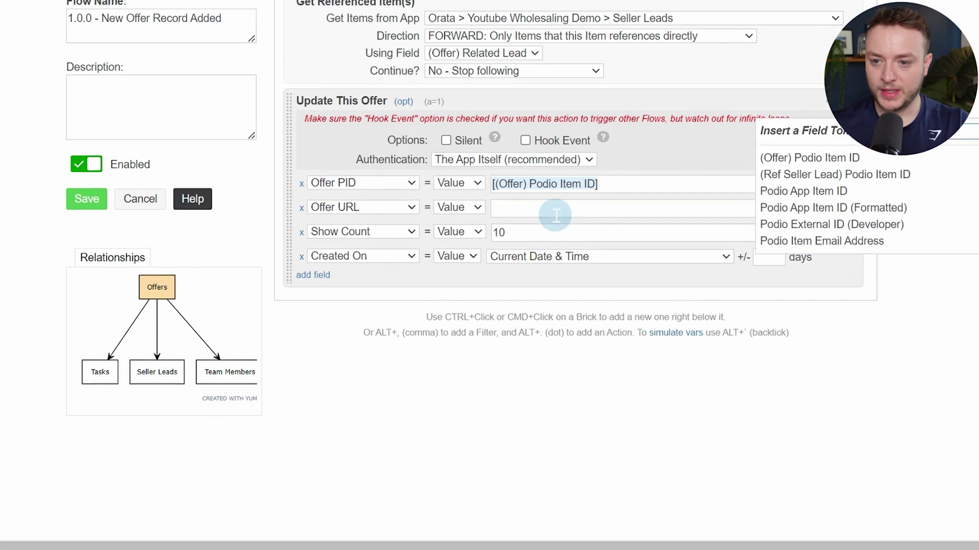
text(url)
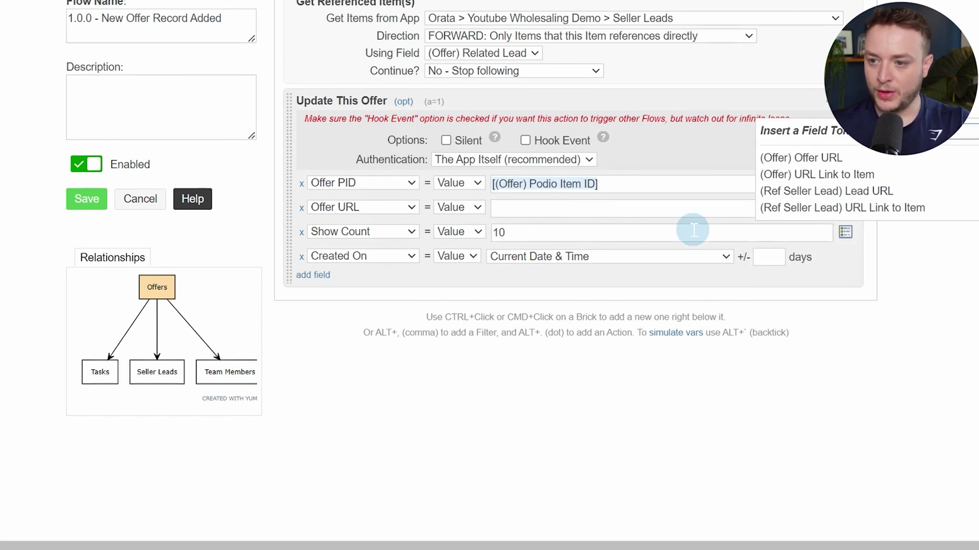
click(811, 159)
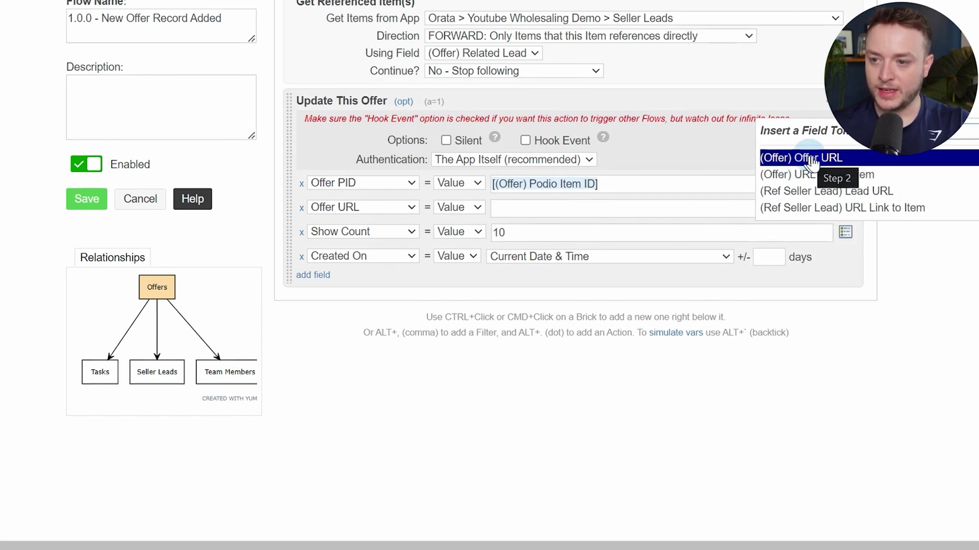
click(813, 183)
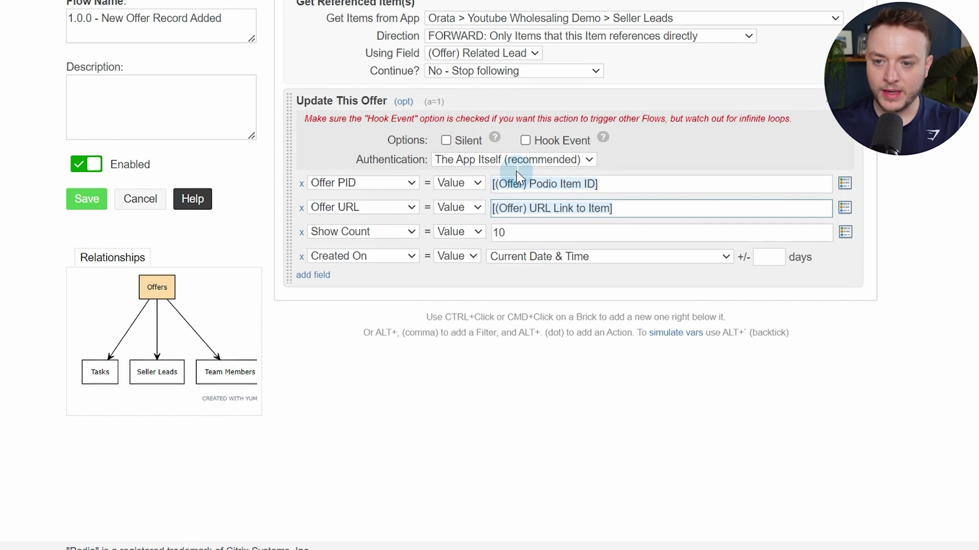
click(446, 141)
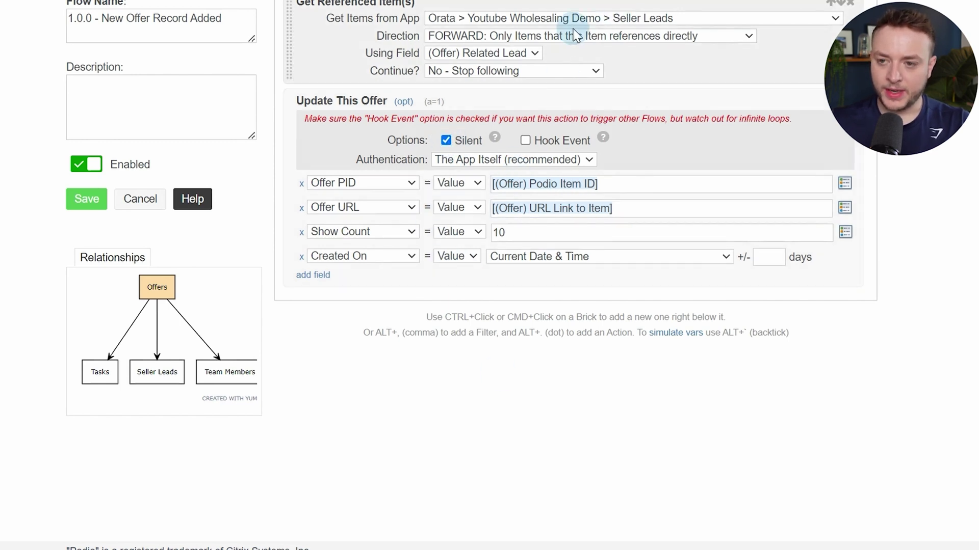
scroll(632, 87, up, 2)
scroll(633, 155, down, 1)
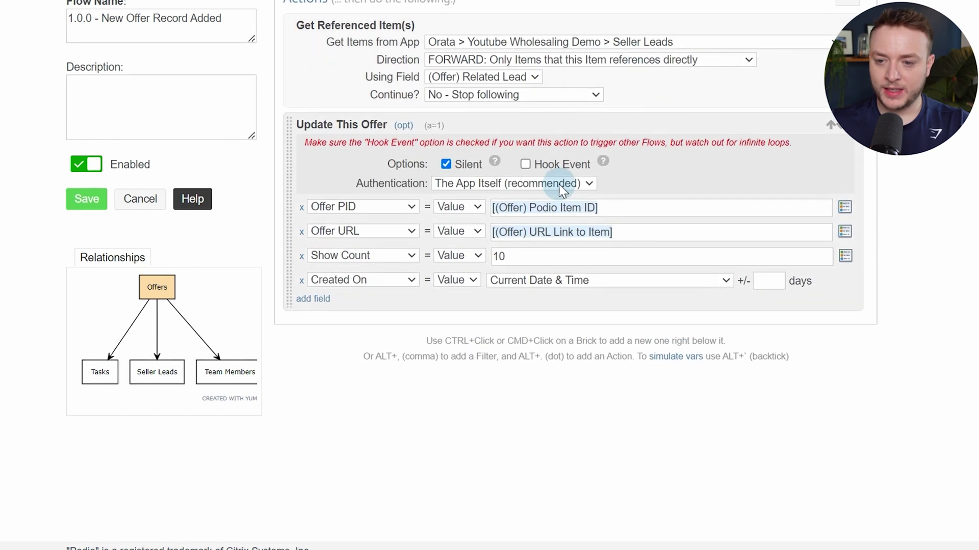
Add a Comment on Collected action targeting the Ref (Seller Lead) items
ctrl+click(430, 301)
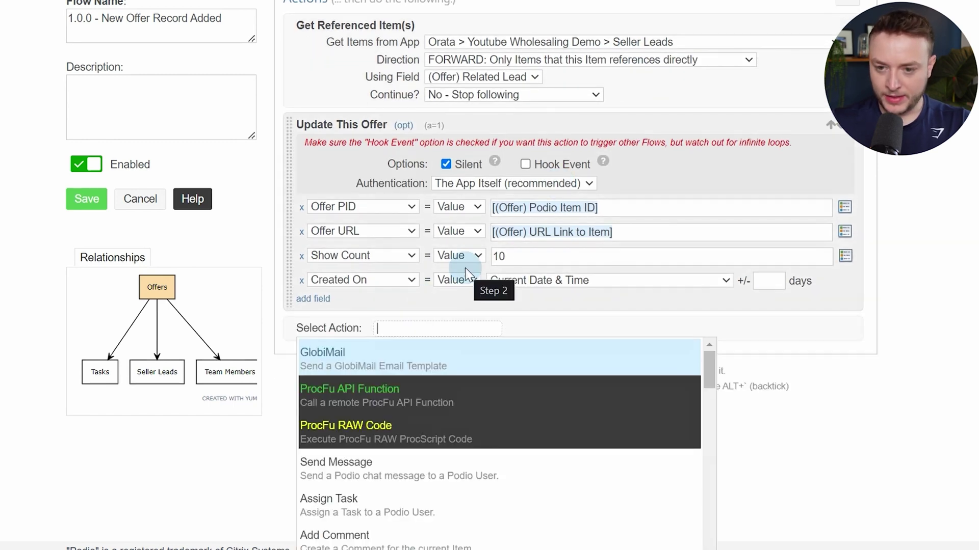
text(comm)
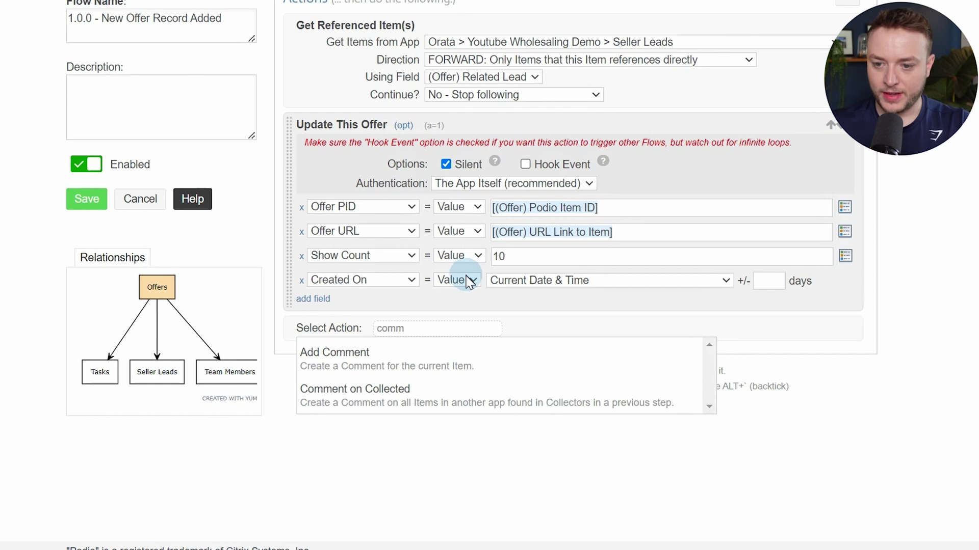
click(494, 402)
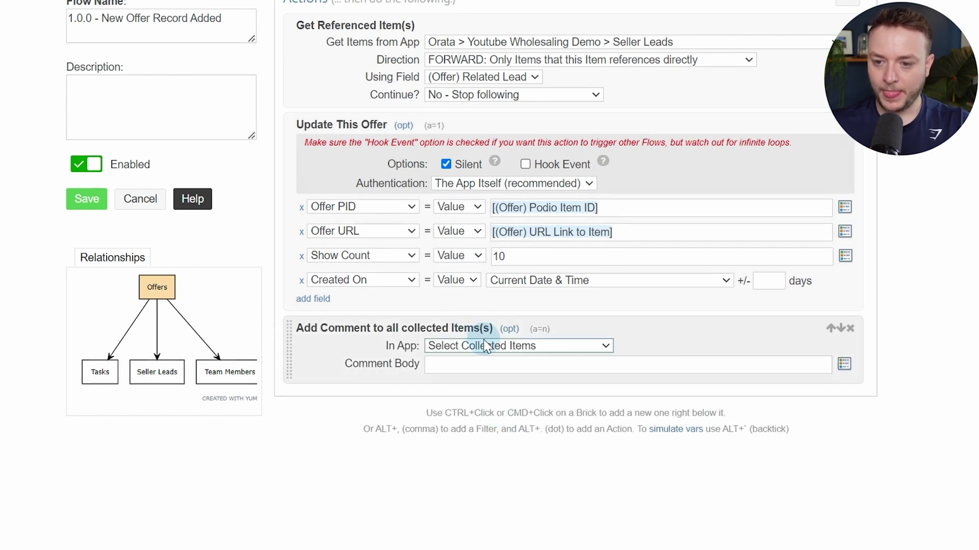
click(485, 345)
click(485, 373)
Write the comment '**Offer Record Created**' with a Go To Offer Record link token, and make it silent
click(513, 365)
click(845, 364)
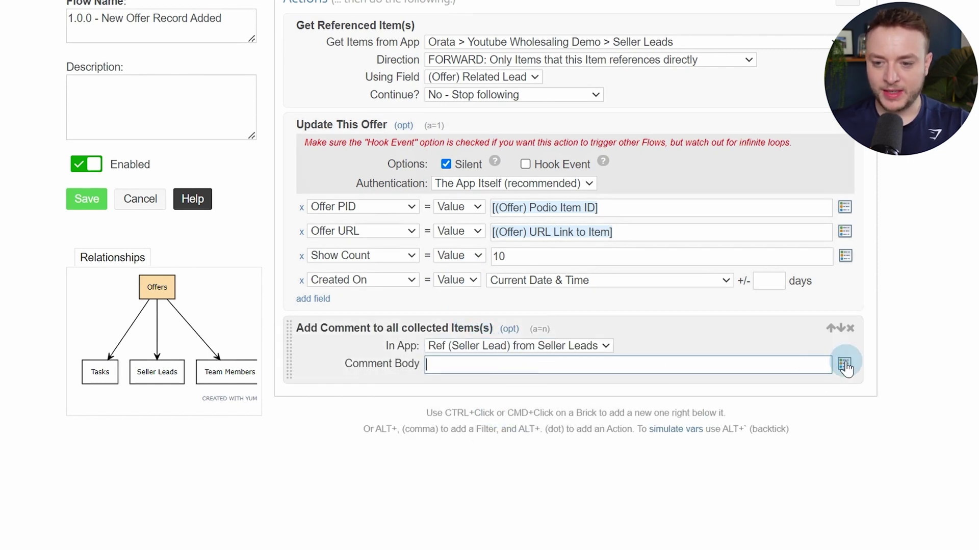
click(774, 368)
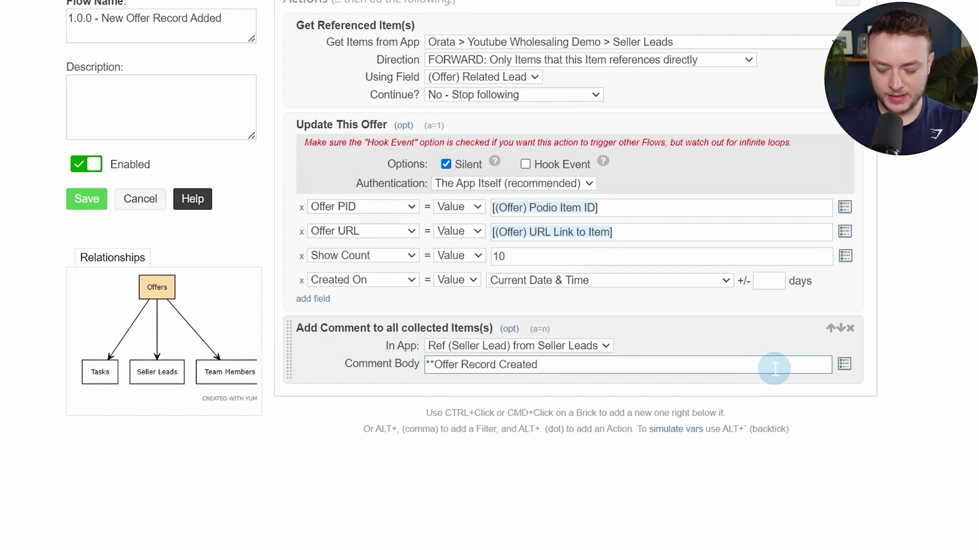
key(Return)
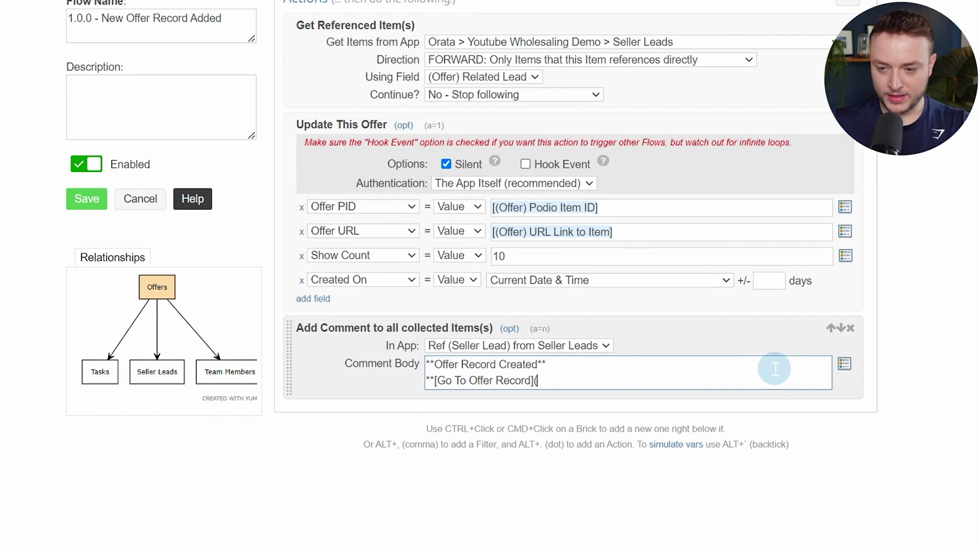
click(844, 364)
text(url)
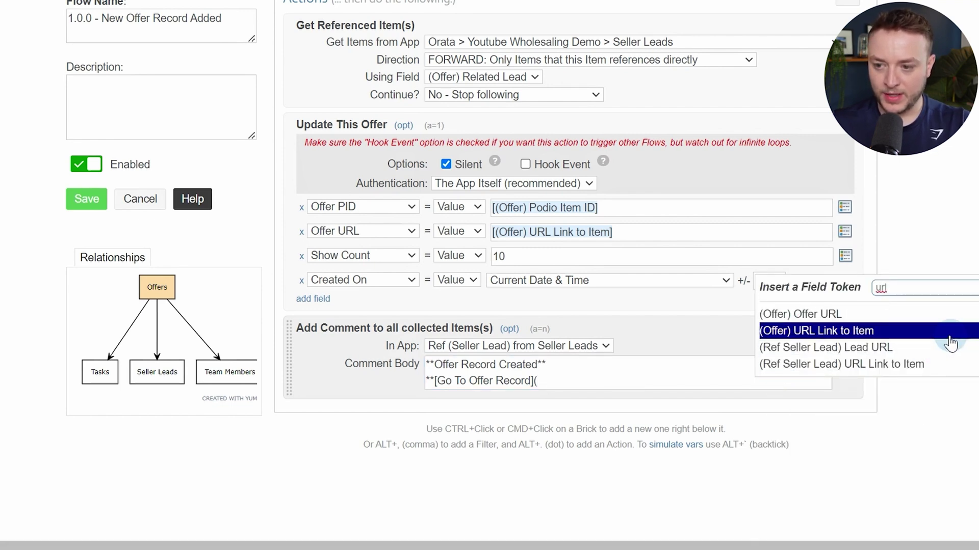
click(833, 335)
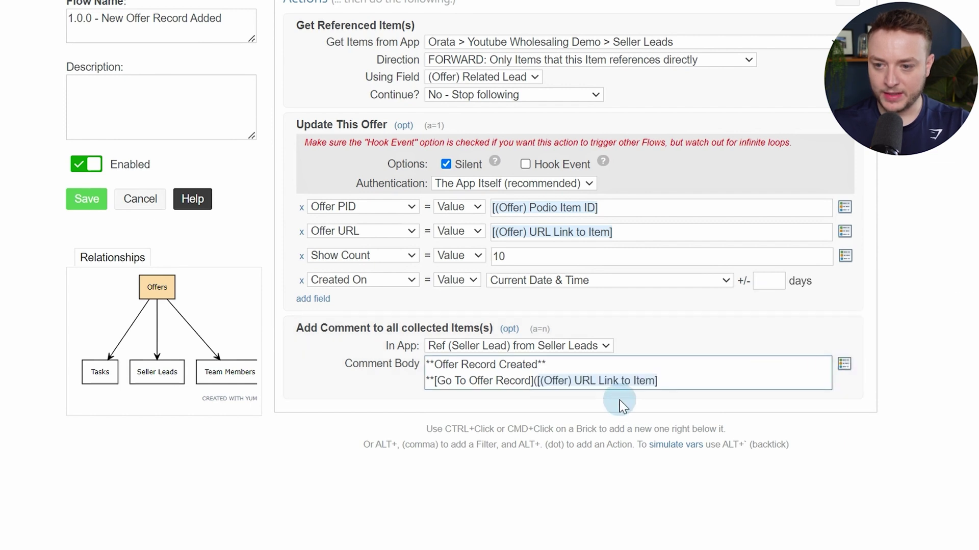
click(830, 405)
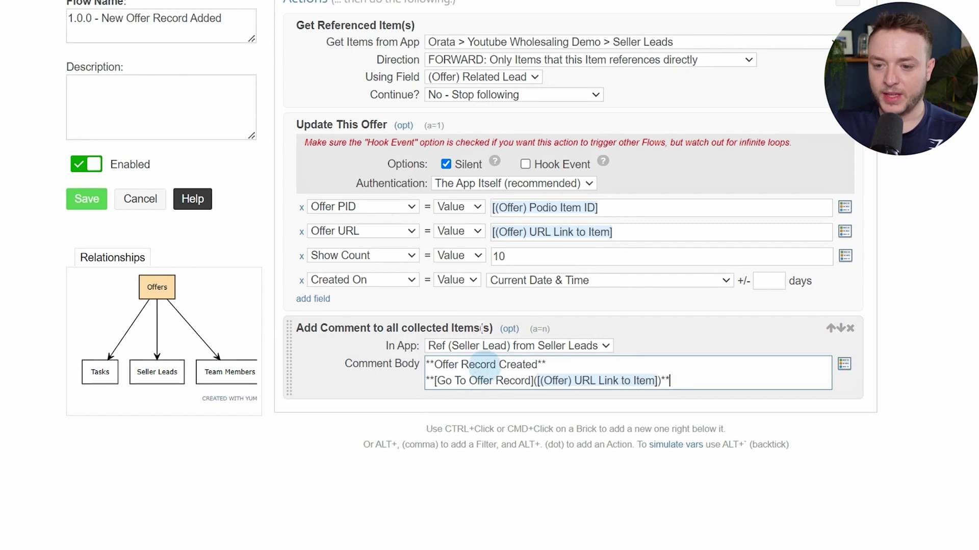
click(507, 329)
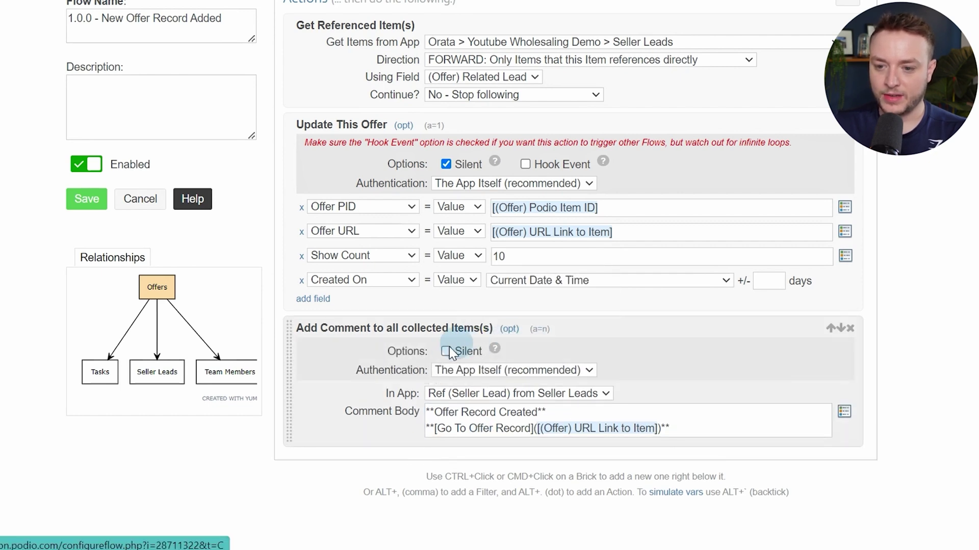
click(446, 352)
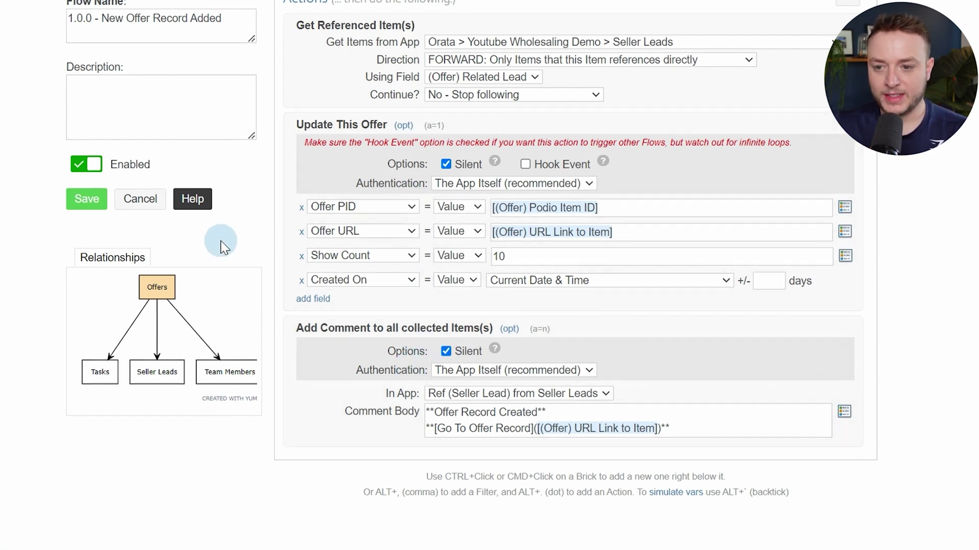
Save the offer flow and start a new Item Updated flow named '1.0.1 - Address Field Updated'
click(102, 199)
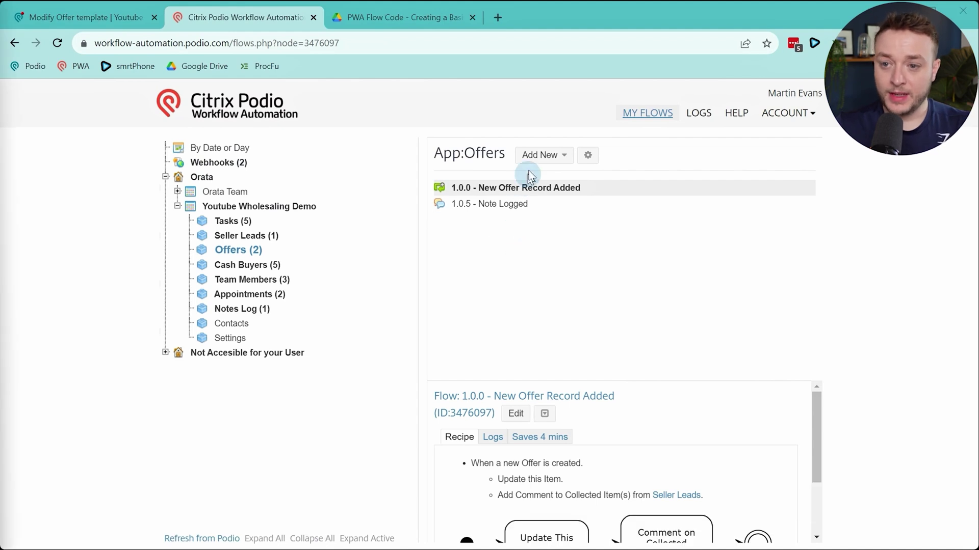
click(542, 154)
click(543, 181)
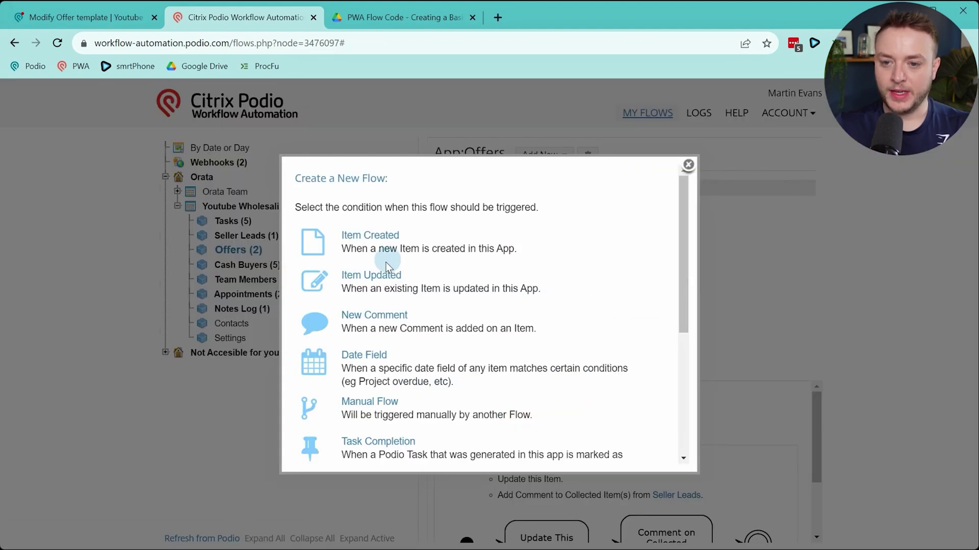
click(377, 278)
click(229, 229)
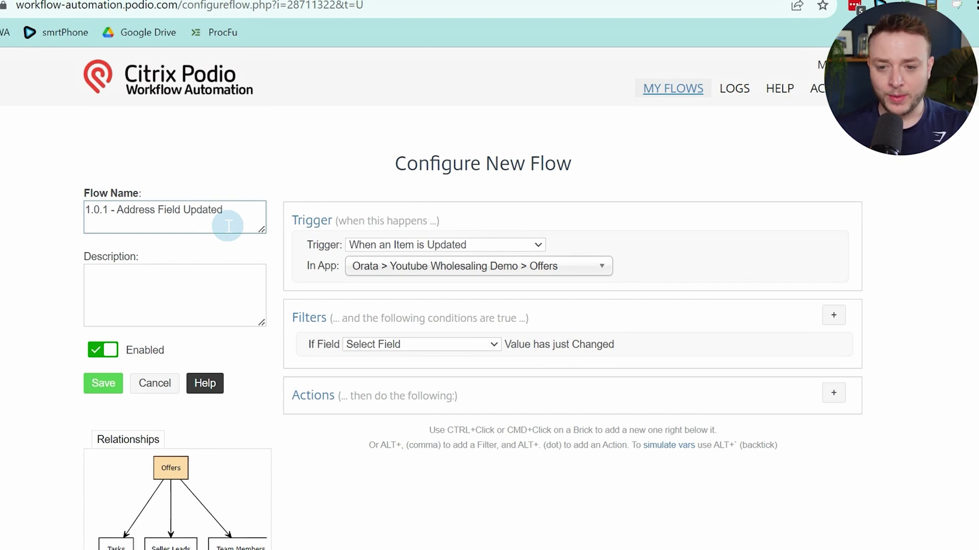
Trigger on Property Address changes and fetch Seller Leads forward via (Offer) Related Lead
click(487, 342)
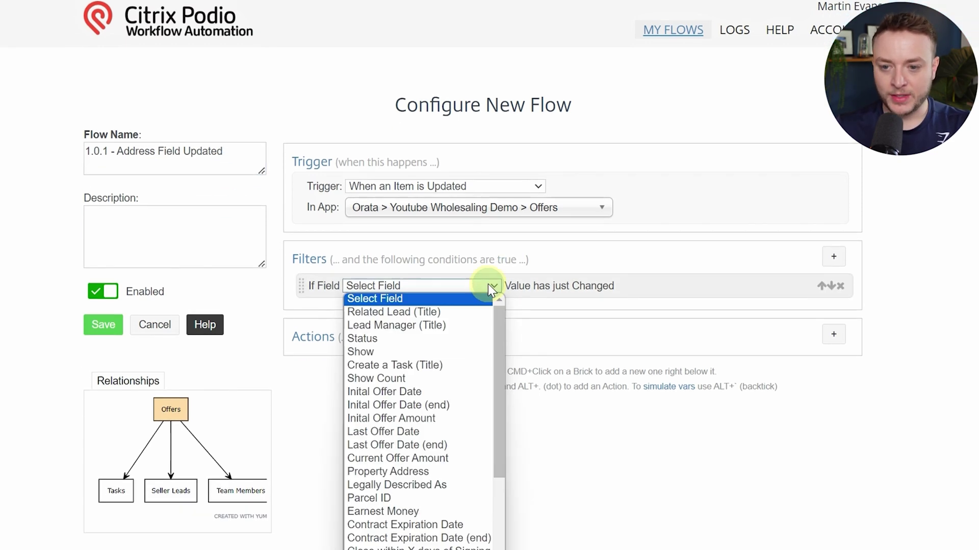
click(431, 470)
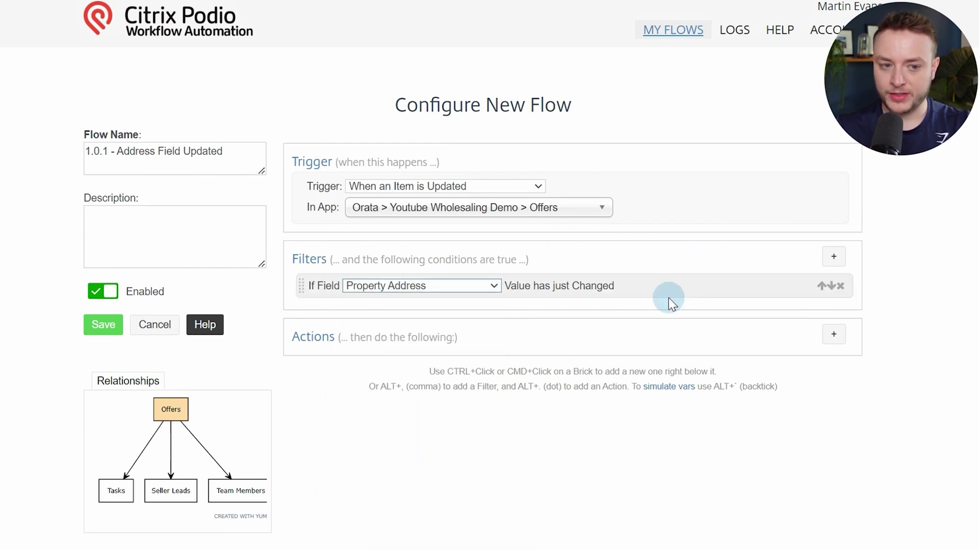
click(834, 335)
text(get re)
key(Return)
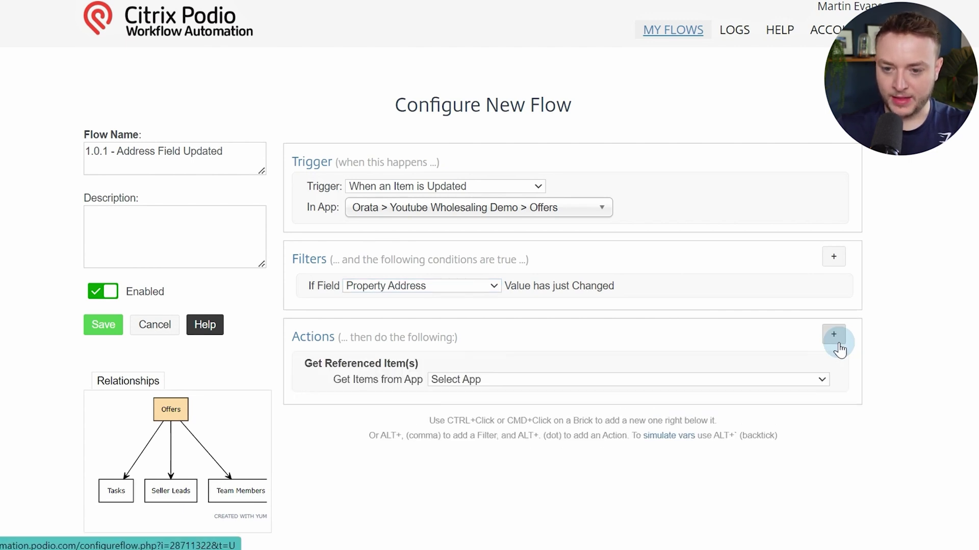
click(791, 384)
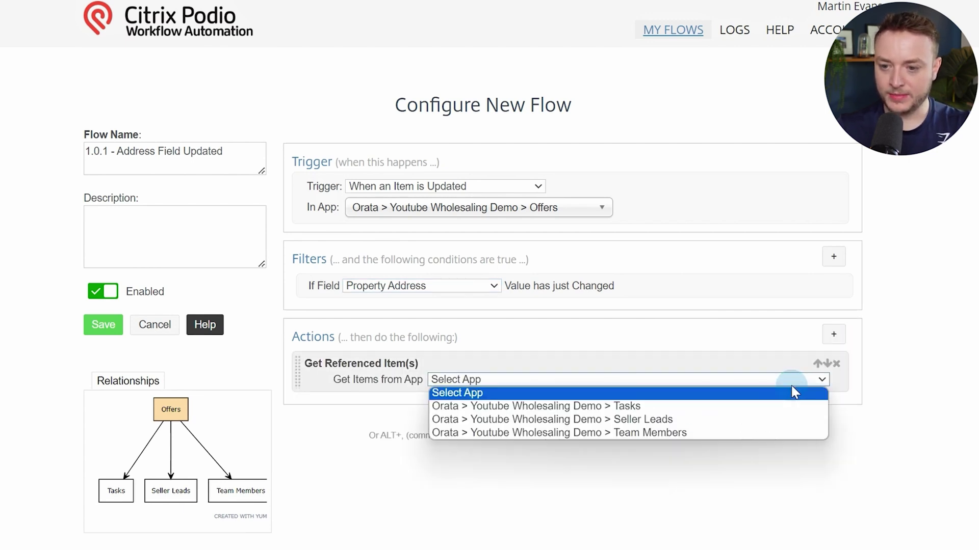
click(750, 419)
click(488, 396)
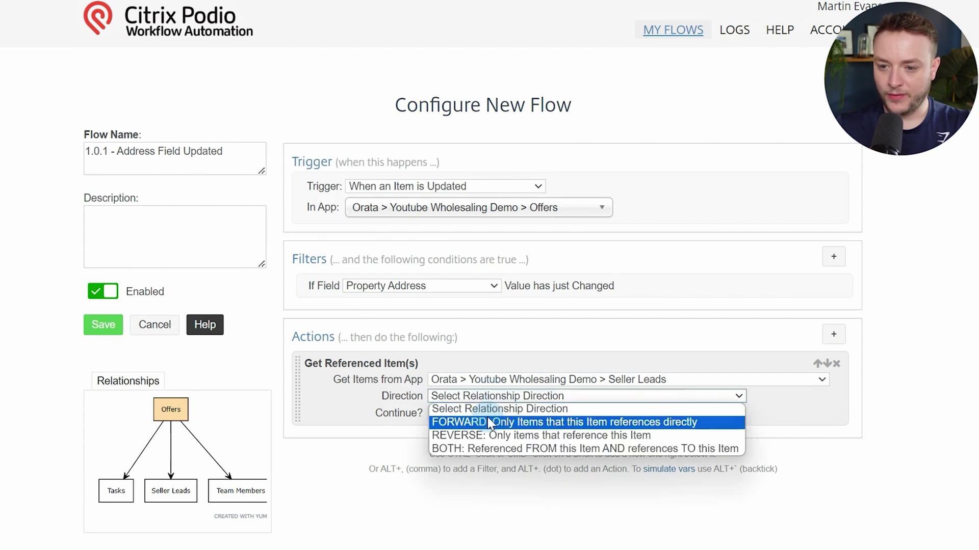
click(487, 422)
click(459, 413)
click(467, 436)
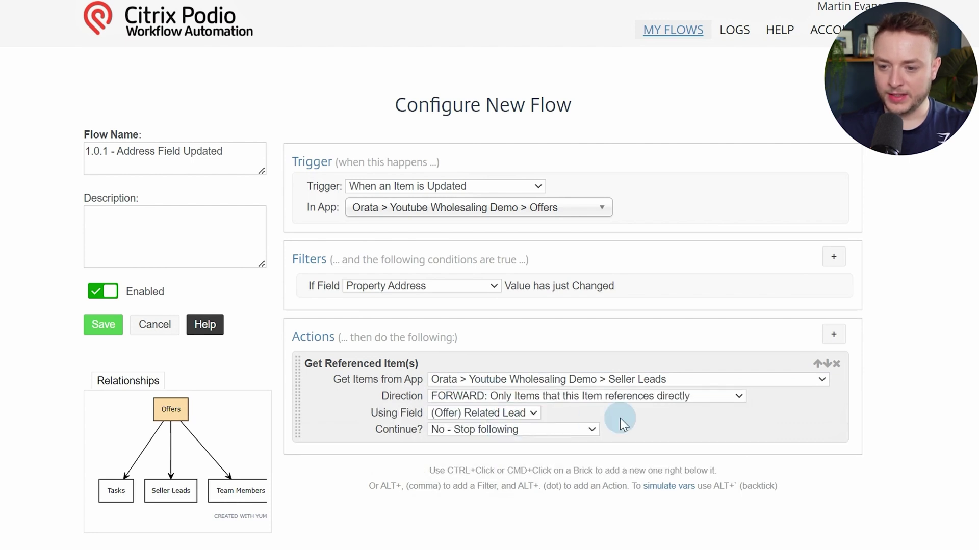
Add Update collected Item(s) on Seller Leads, setting Property Address to [(Offer) Property Address]
key(alt+period)
text(upda)
key(Down)
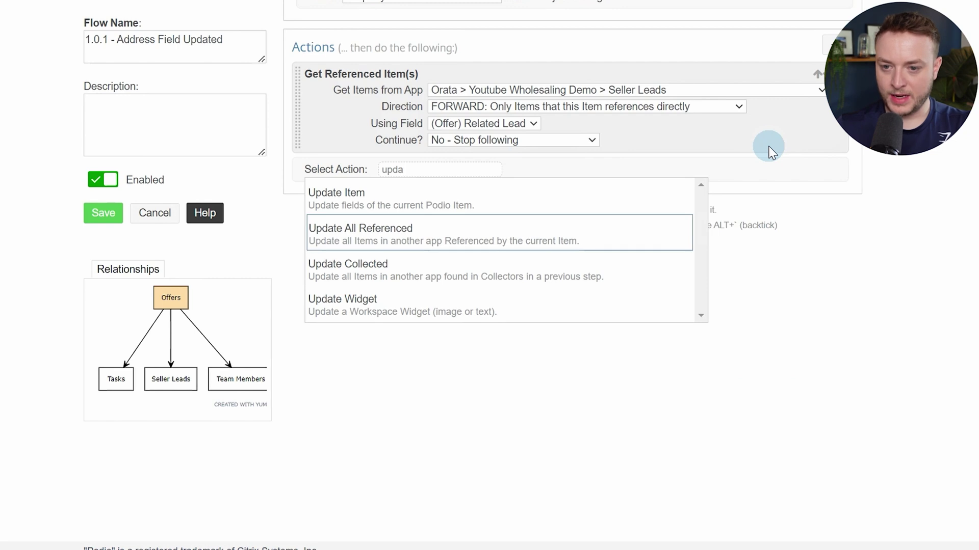
key(Down)
key(Return)
click(724, 184)
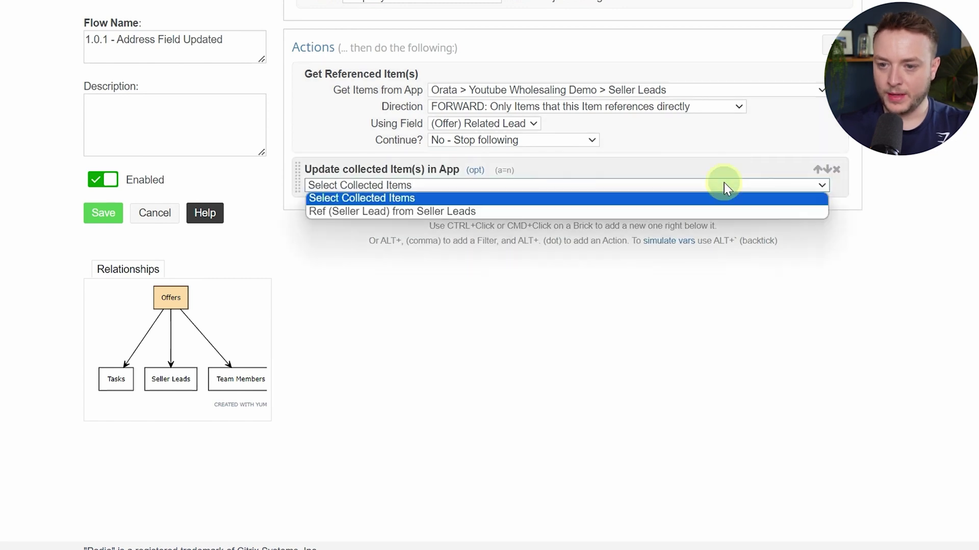
click(563, 210)
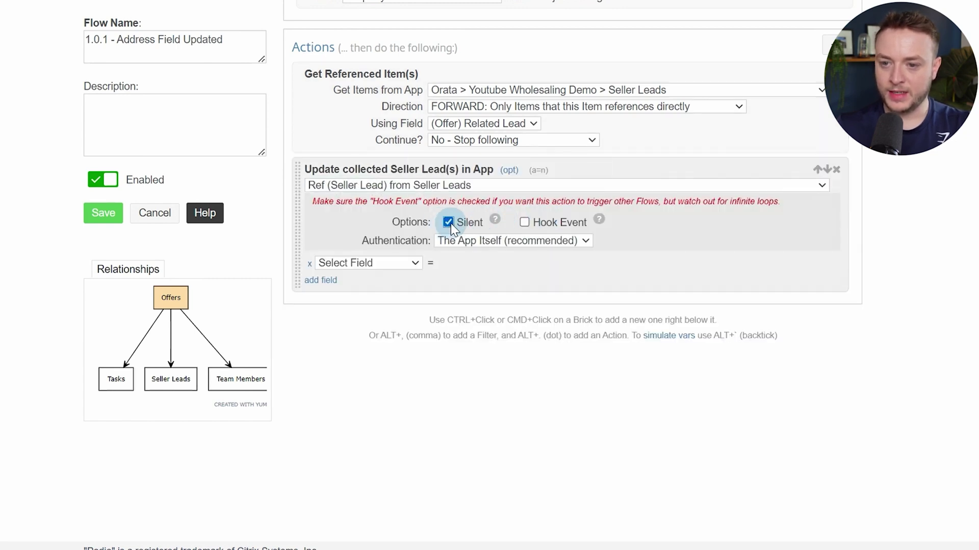
click(382, 265)
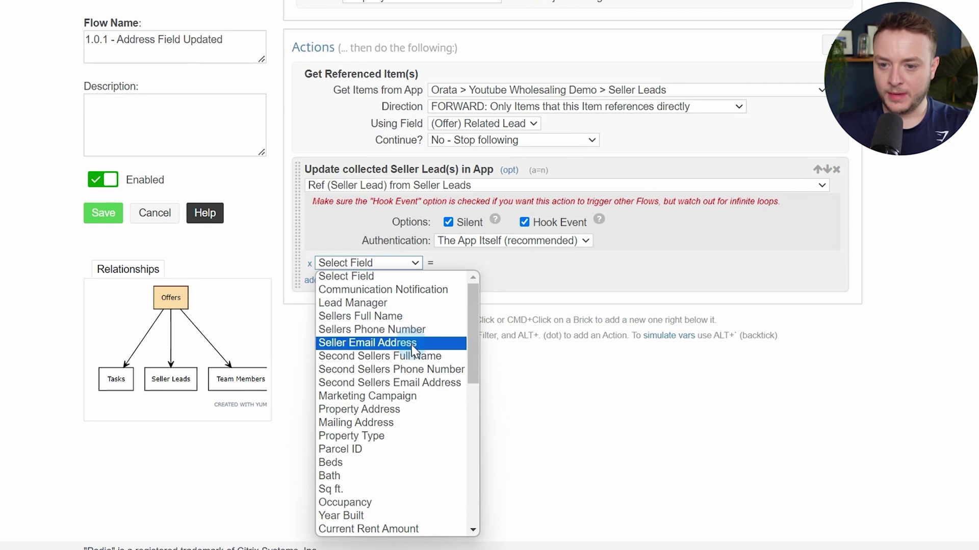
click(388, 410)
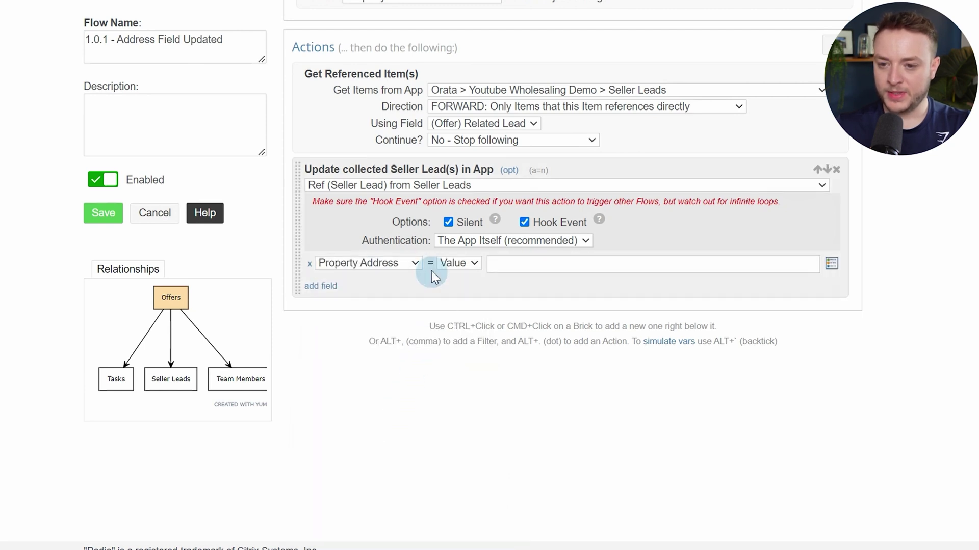
click(501, 265)
key(alt+t)
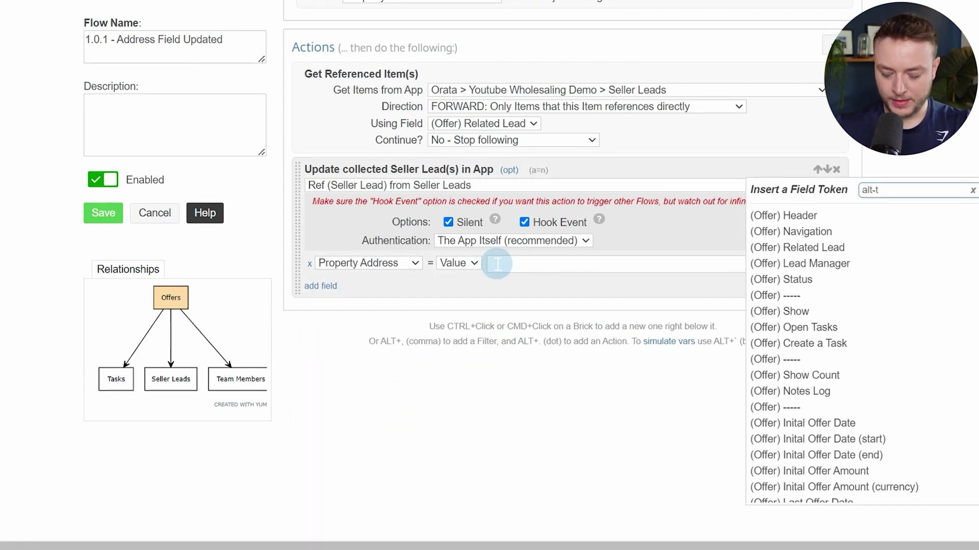
text(add)
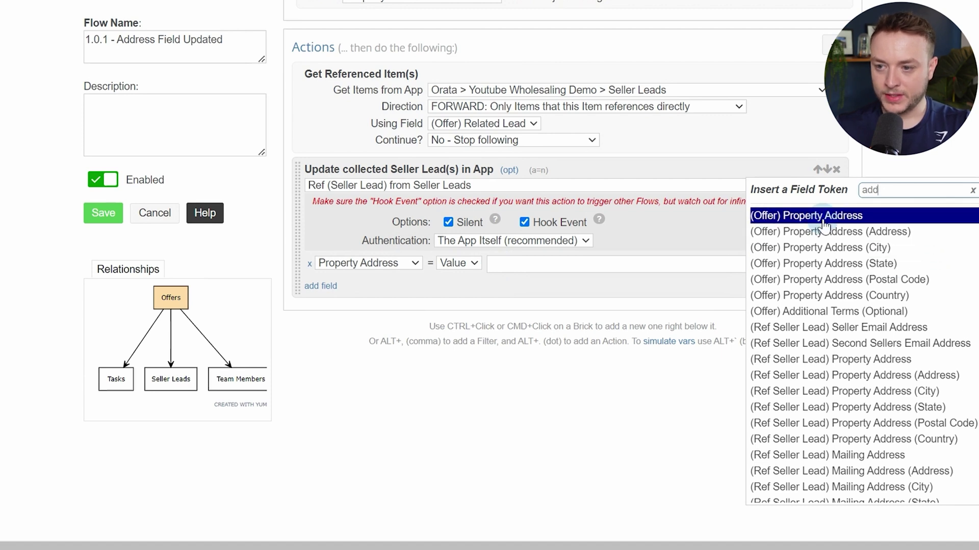
click(821, 217)
click(495, 395)
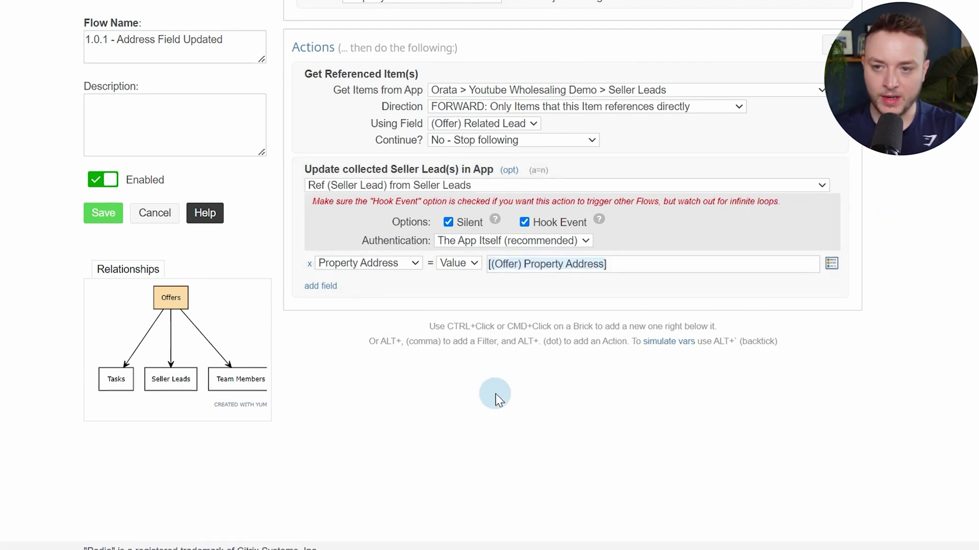
scroll(494, 400, up, 4)
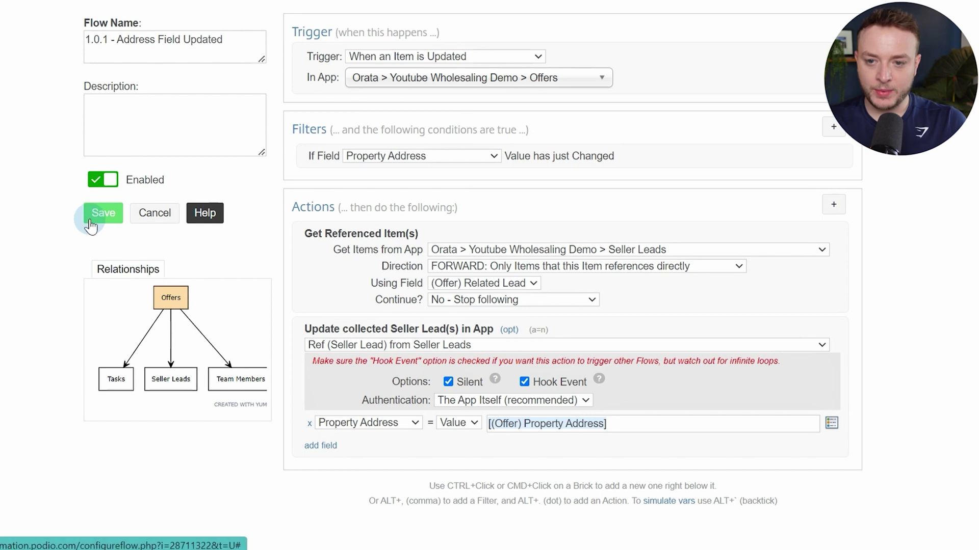
Save, then create an Item Updated flow named '1.0.3 - Generate Purchase Contract'
click(102, 213)
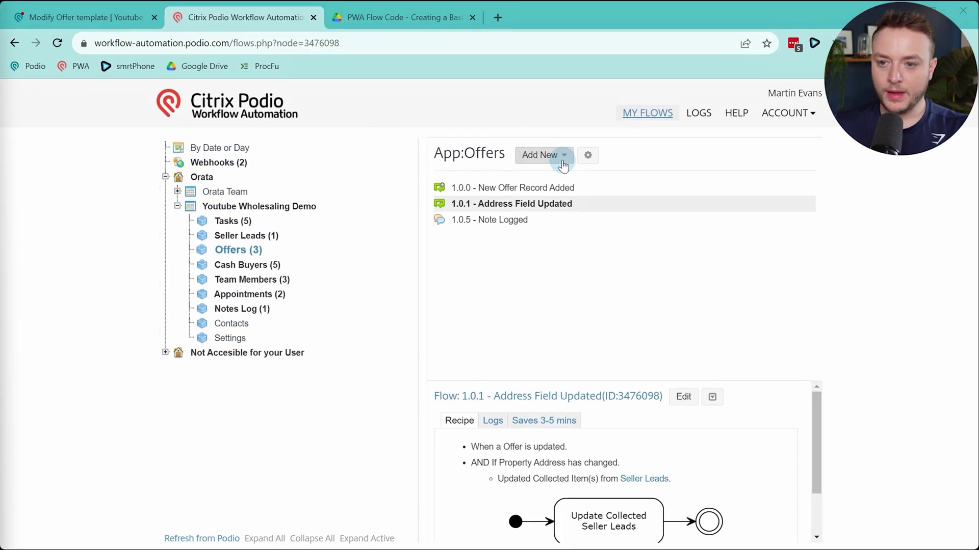
click(561, 161)
click(555, 182)
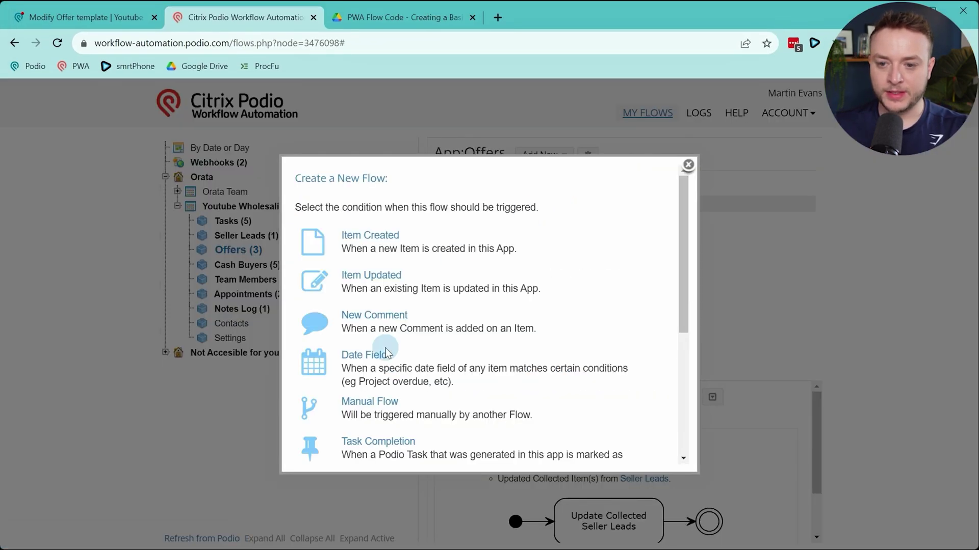
click(380, 278)
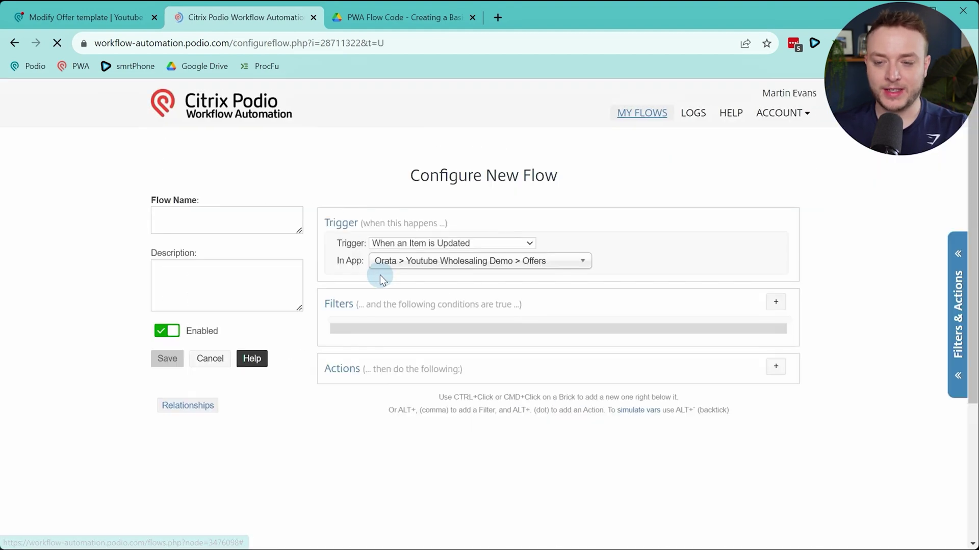
click(239, 211)
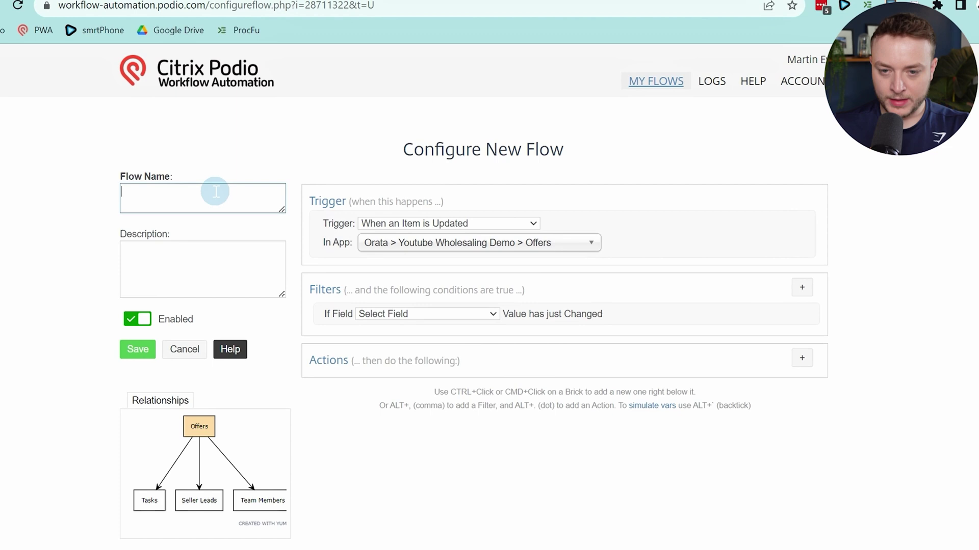
text(1.0)
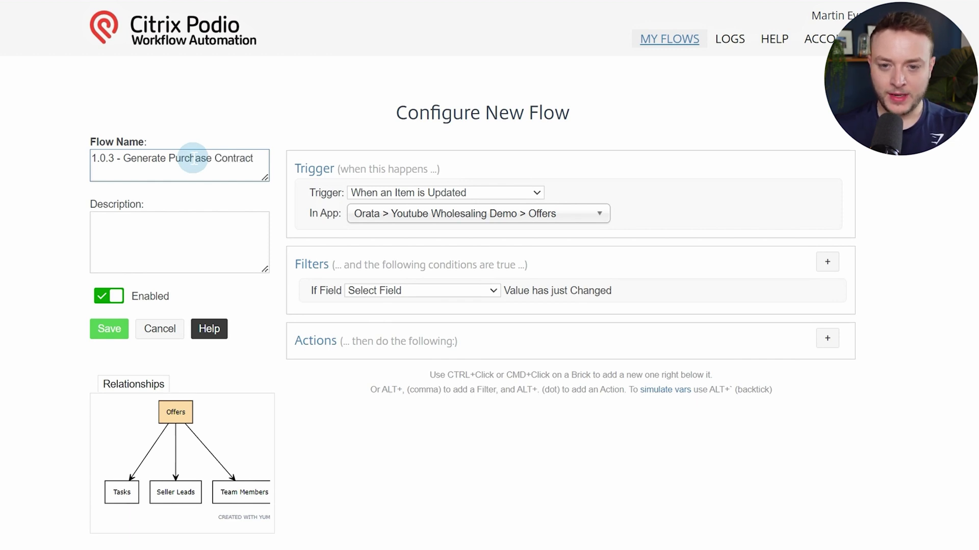
Filter the flow to run when Purchase Contract Actions changes
click(460, 291)
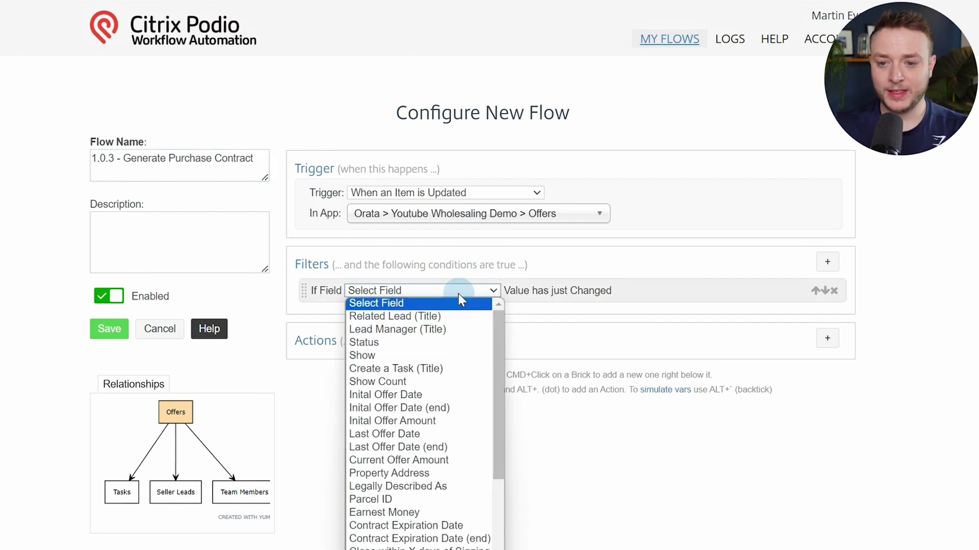
scroll(525, 197, down, 2)
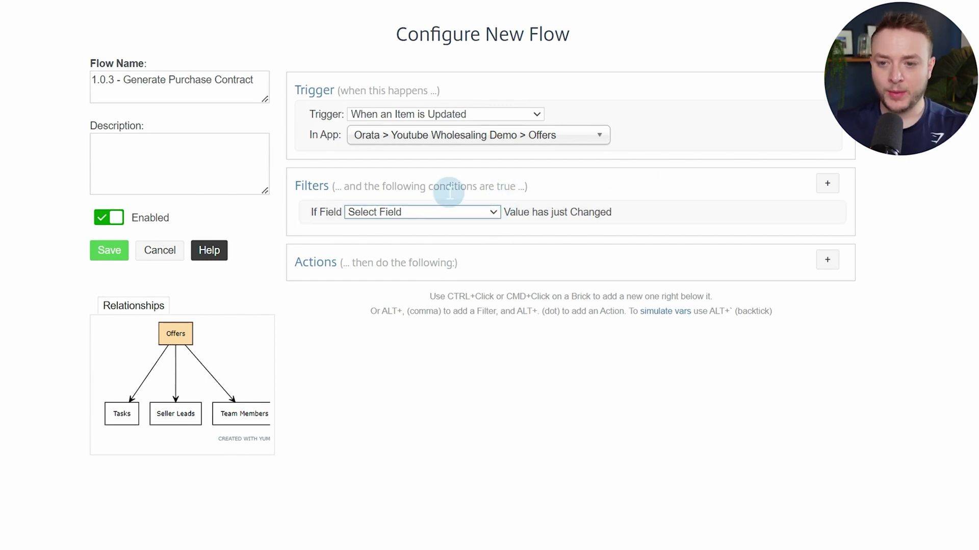
click(429, 213)
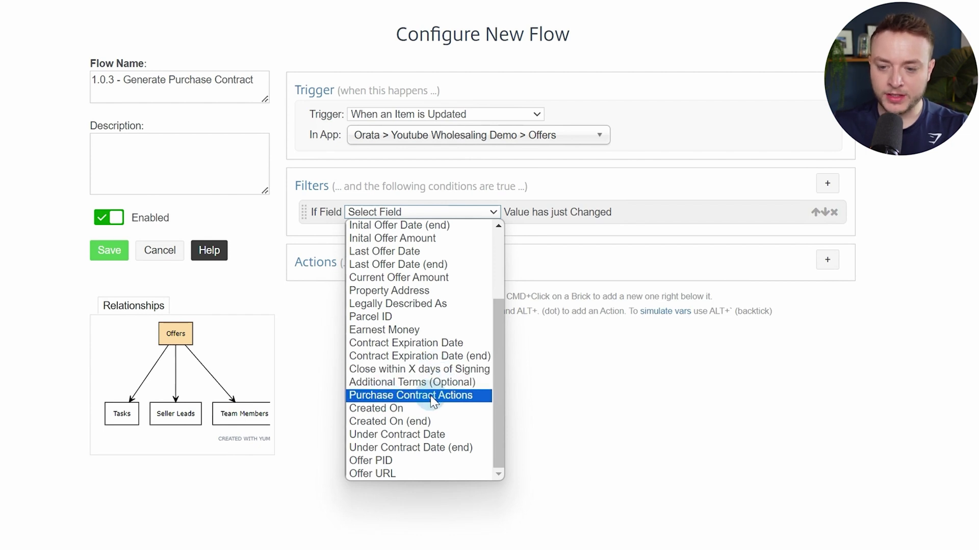
click(431, 397)
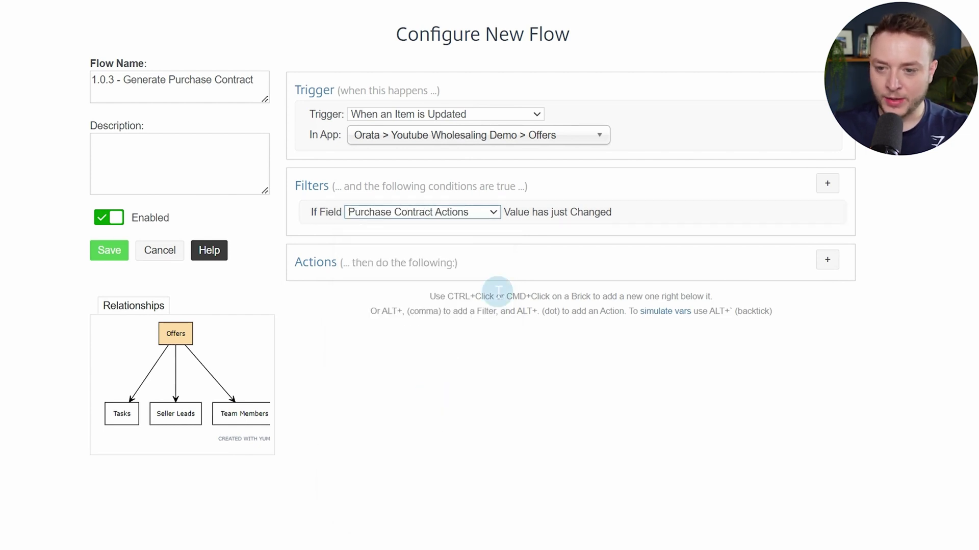
Add a Field Value Match requiring Purchase Contract Actions equal to Generate Purchase Contract
click(828, 184)
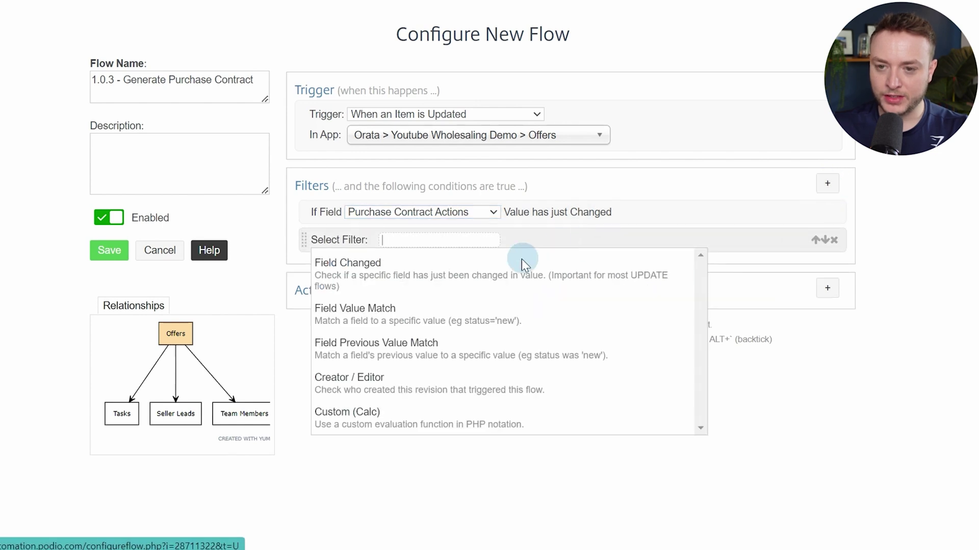
click(396, 321)
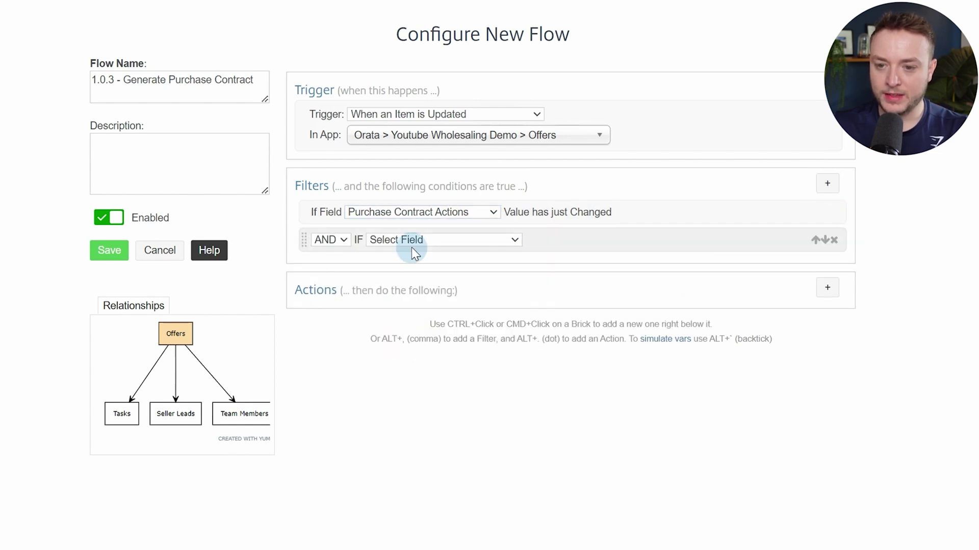
click(428, 240)
scroll(446, 332, down, 5)
scroll(446, 386, down, 2)
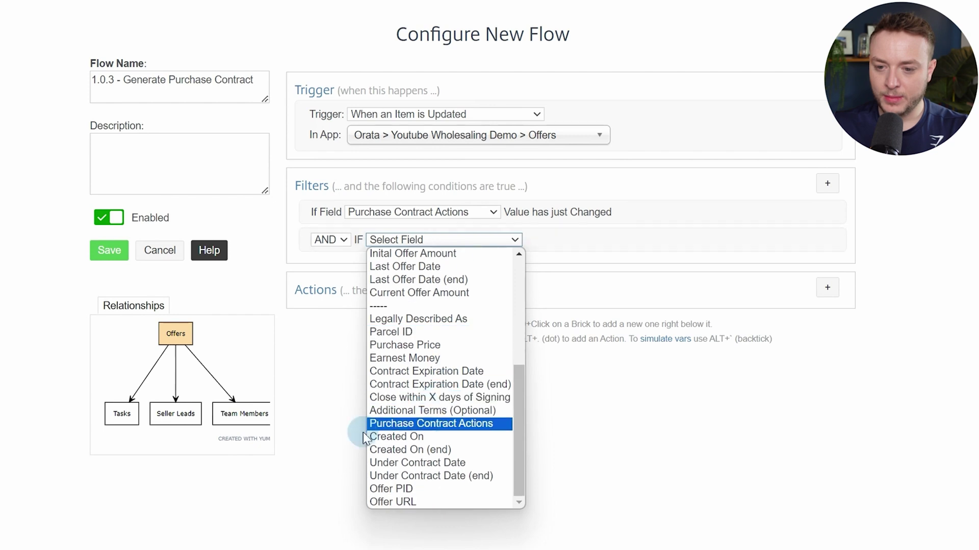
click(387, 424)
click(659, 239)
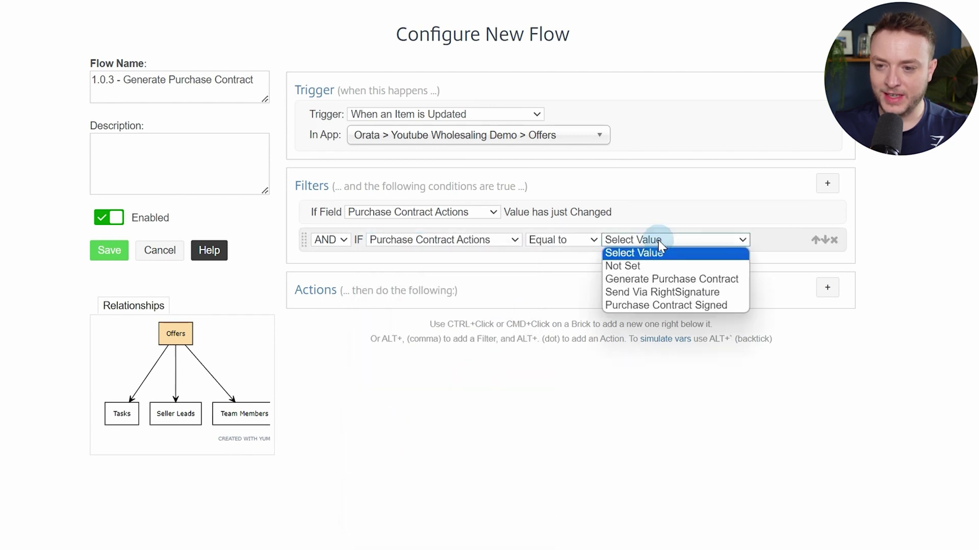
click(665, 279)
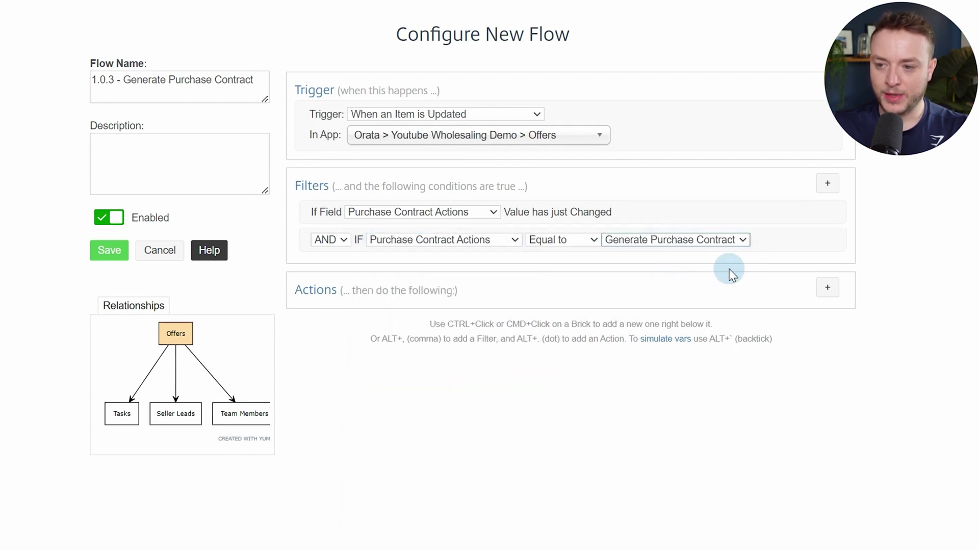
Fetch the referenced Seller Lead forward through the (Offer) Related Lead field
click(835, 290)
text(get re)
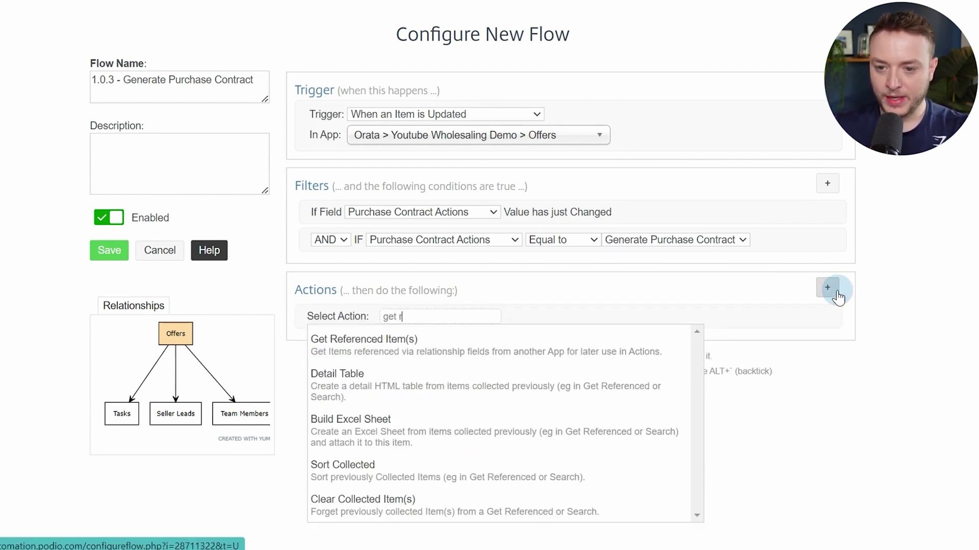
key(Return)
click(804, 332)
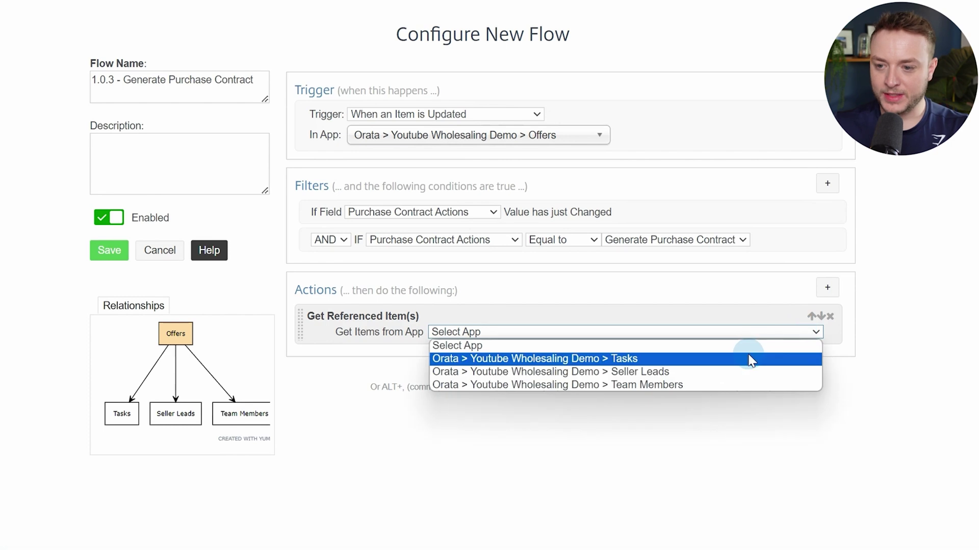
click(744, 372)
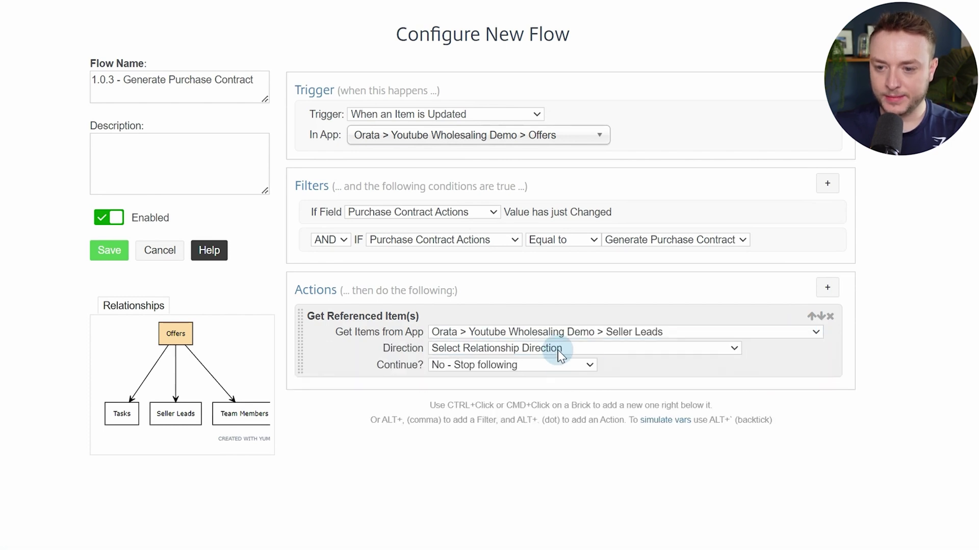
click(558, 350)
click(505, 373)
click(488, 364)
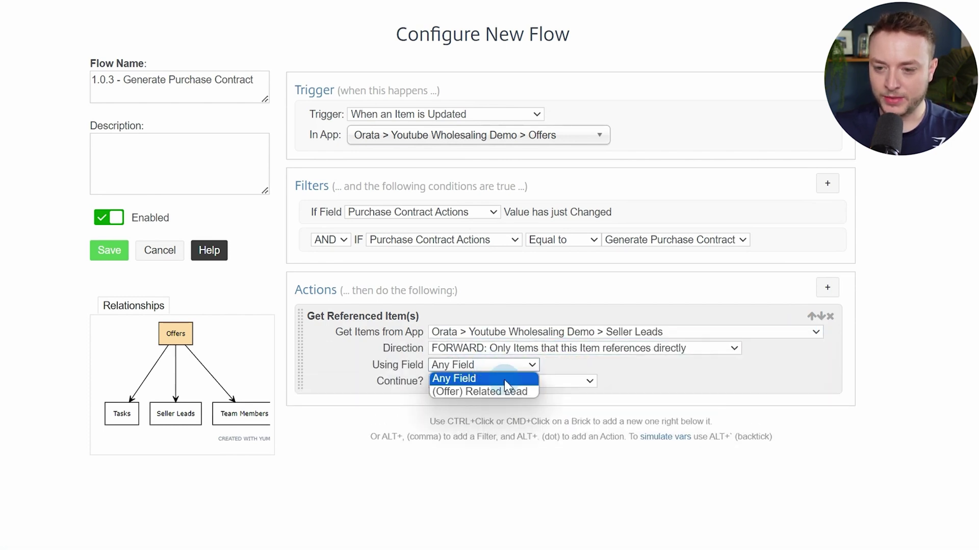
click(509, 390)
Add a Search for Item(s) action in Settings matching Record ID equal to 1
ctrl+click(668, 381)
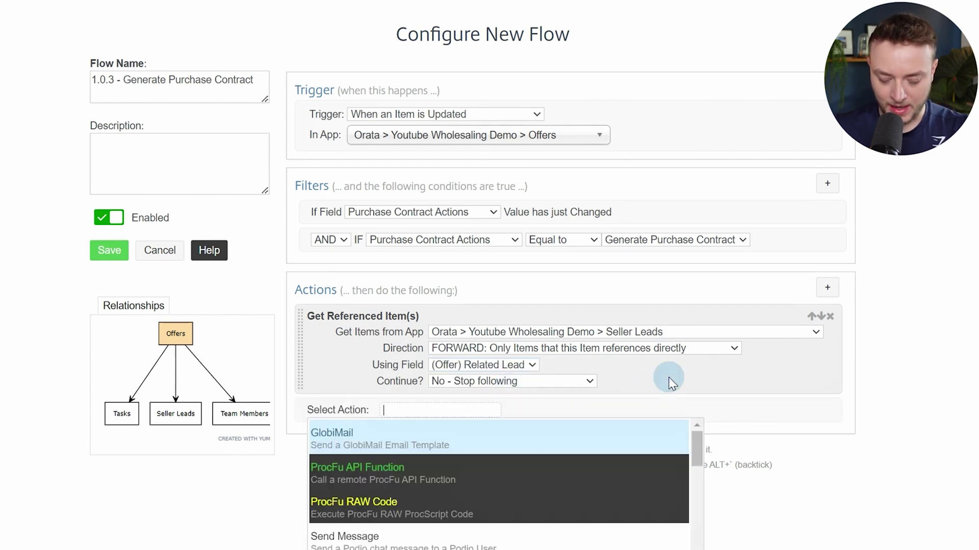
text(sear)
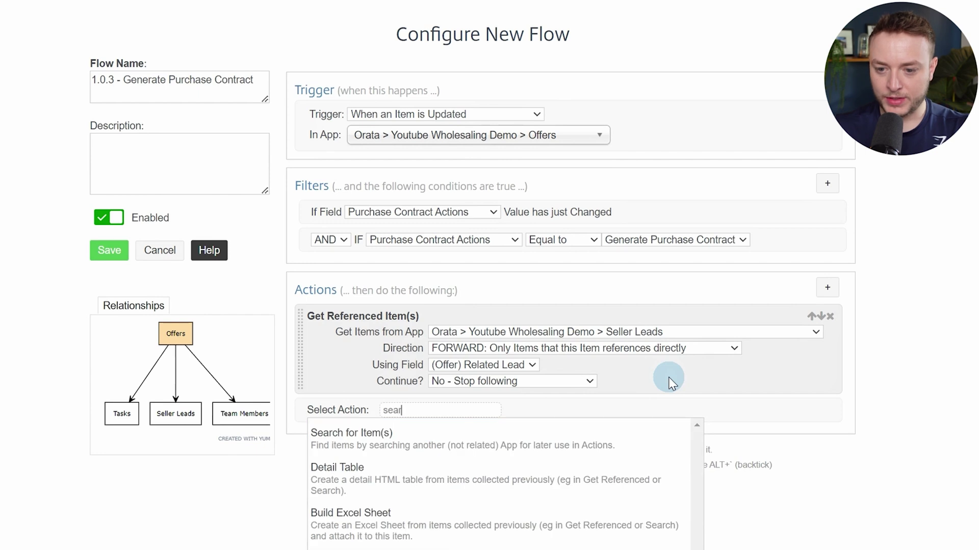
key(Return)
click(611, 429)
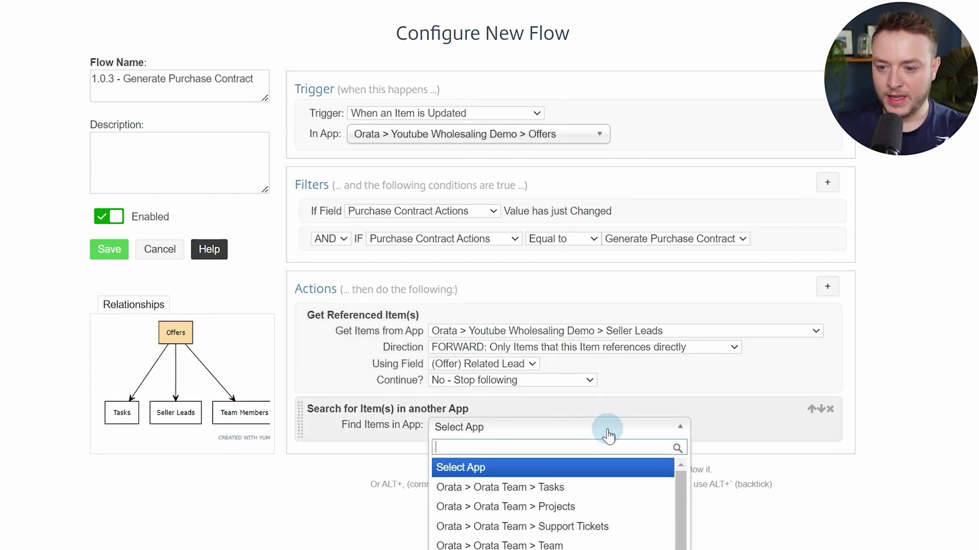
scroll(609, 436, down, 1)
text(sett)
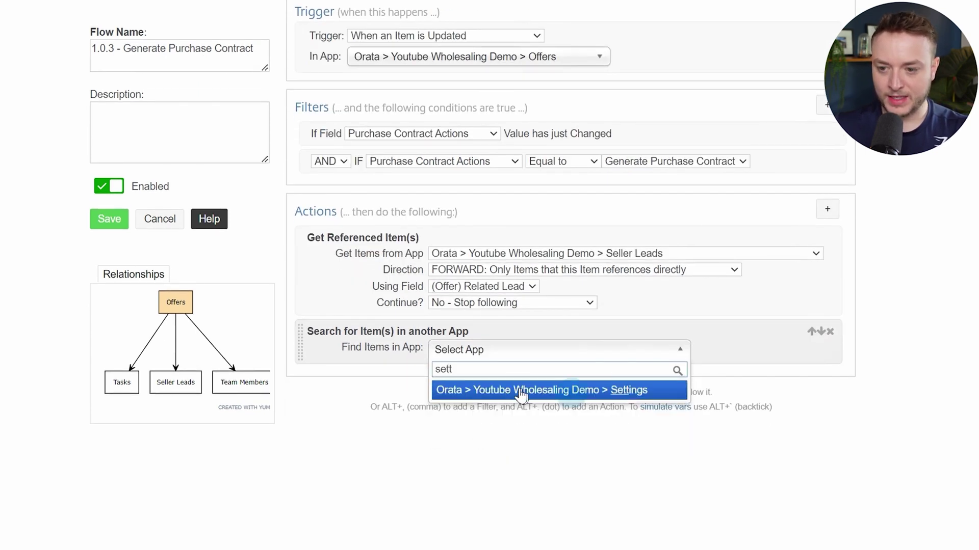
click(521, 393)
click(509, 368)
click(510, 386)
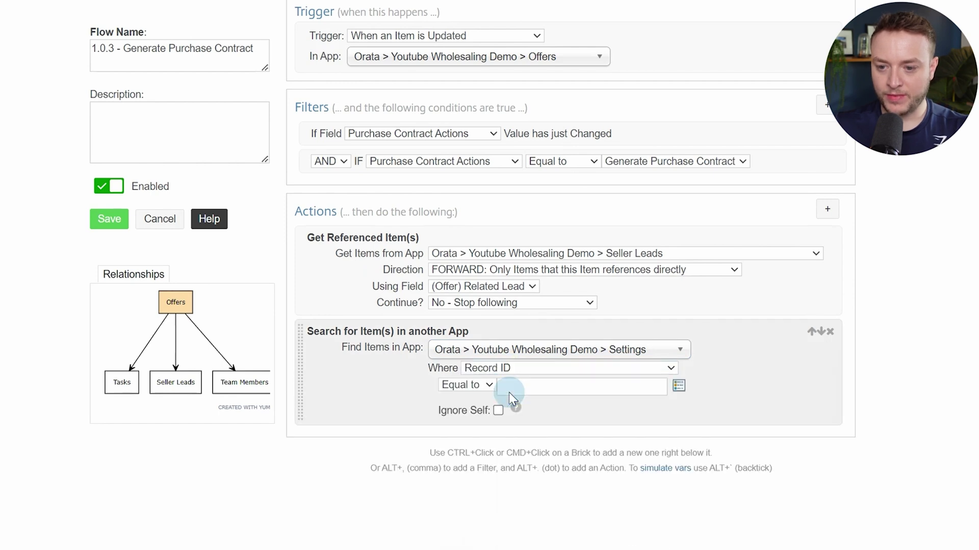
click(552, 387)
text(1)
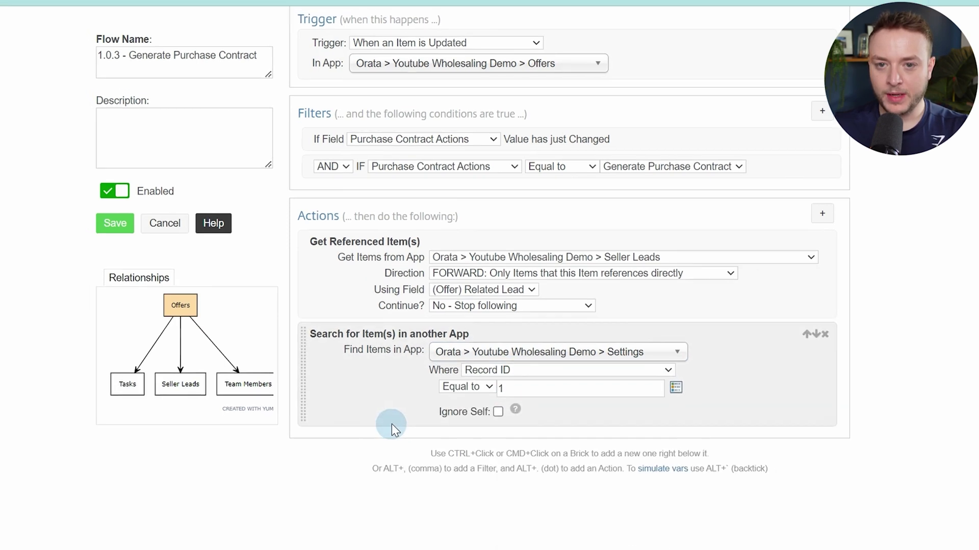
Review Settings record 1 and its company details, then return to the 1.0.3 flow editor
click(112, 24)
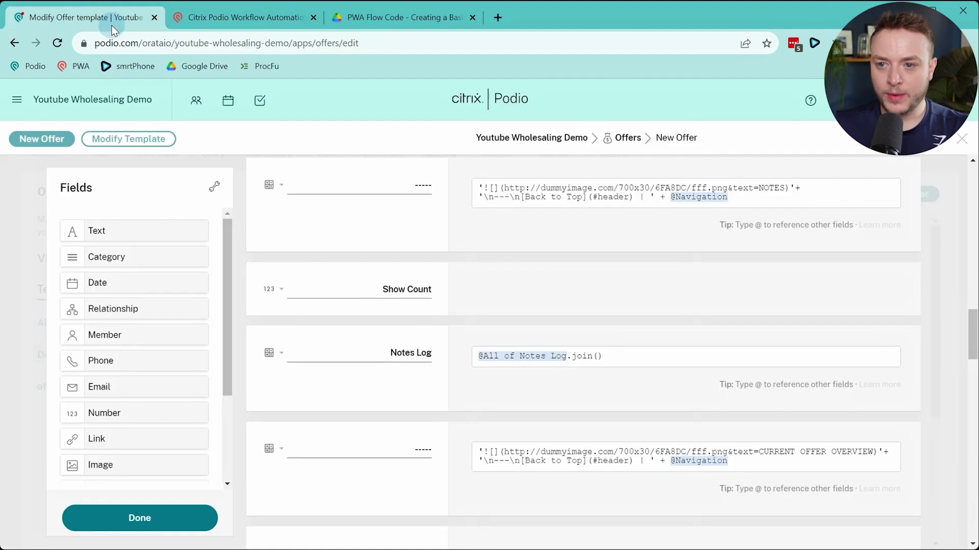
click(628, 138)
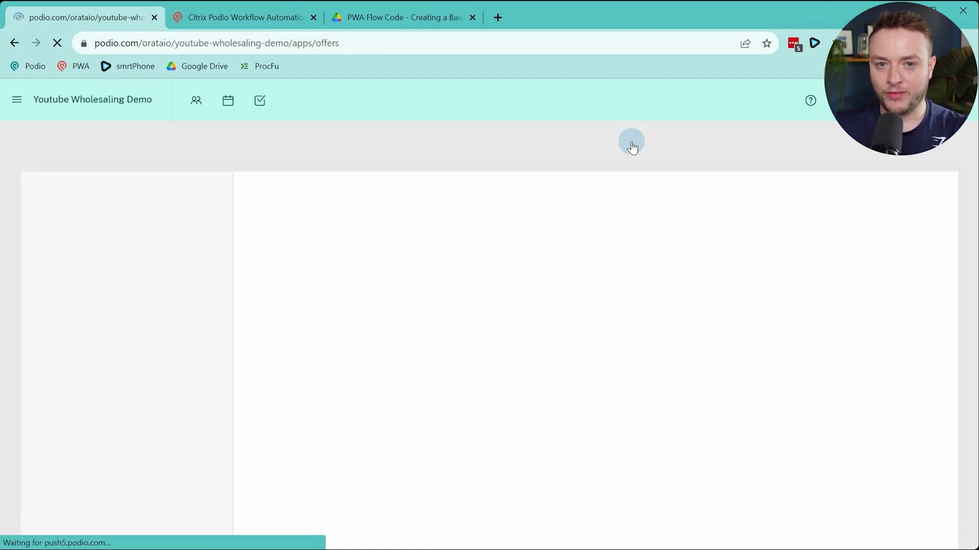
click(570, 151)
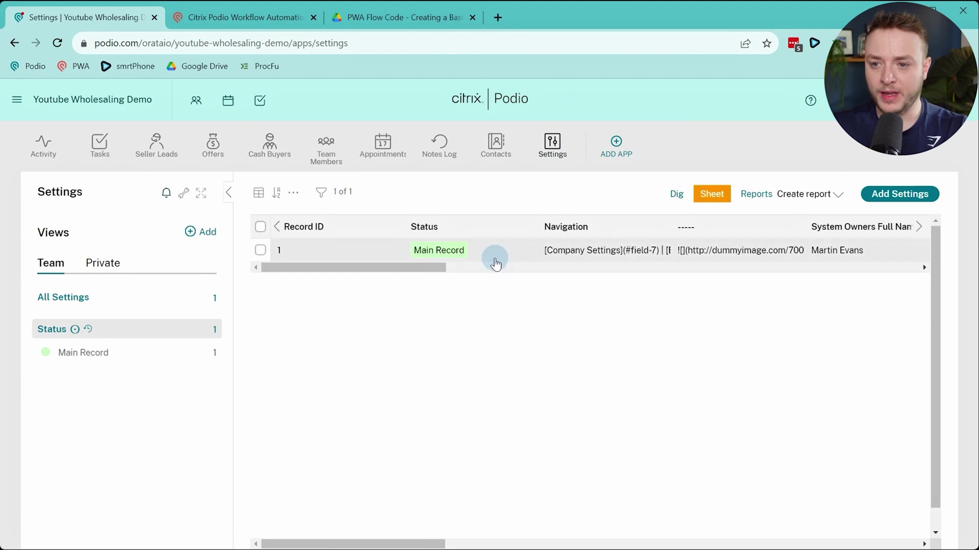
click(323, 251)
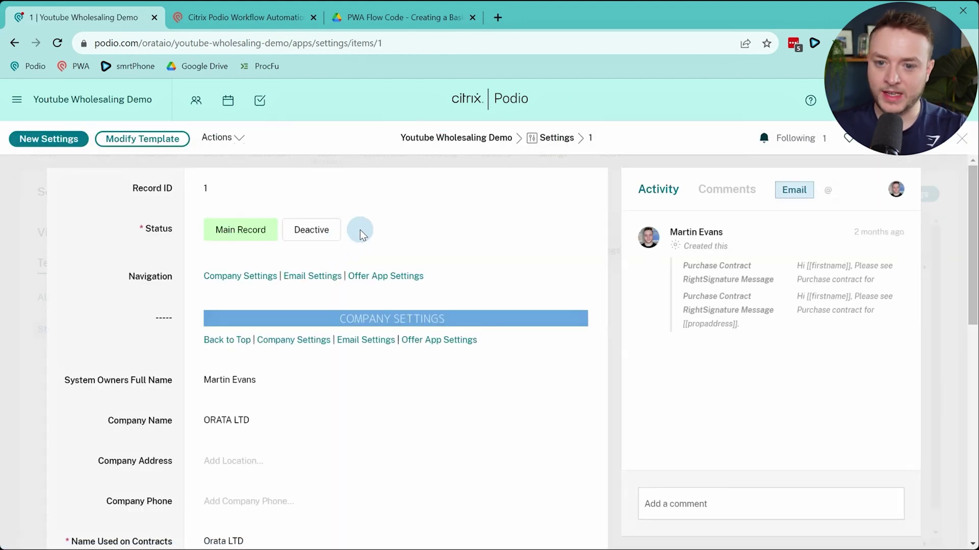
double_click(201, 188)
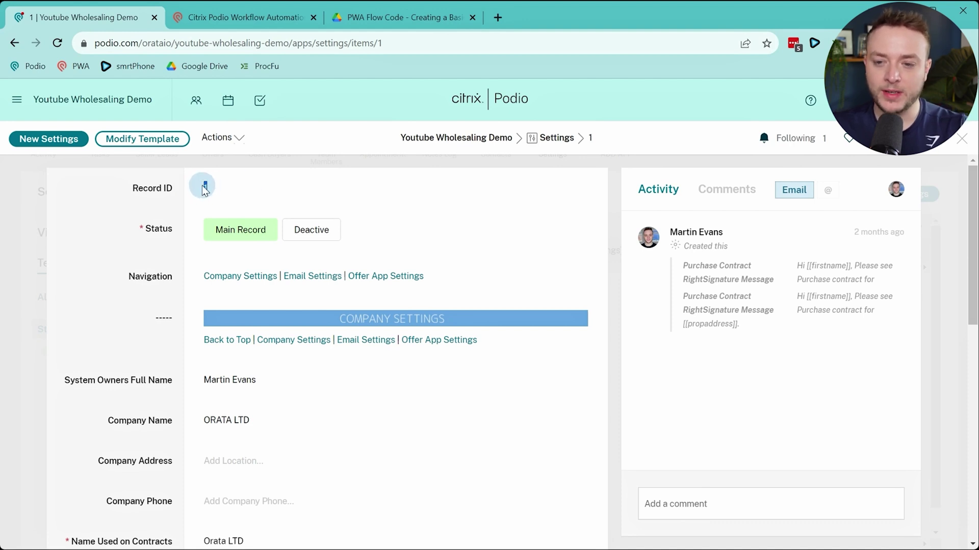
click(134, 247)
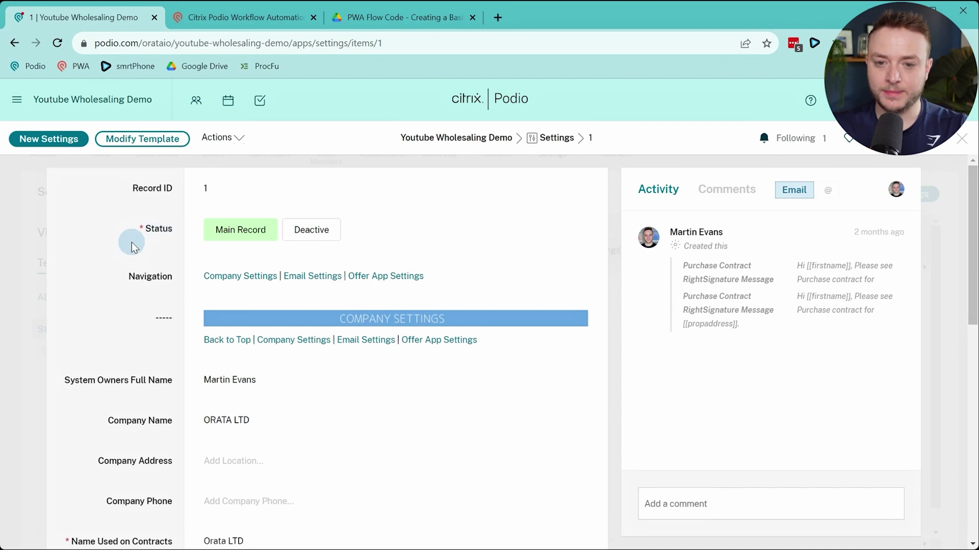
scroll(132, 247, down, 5)
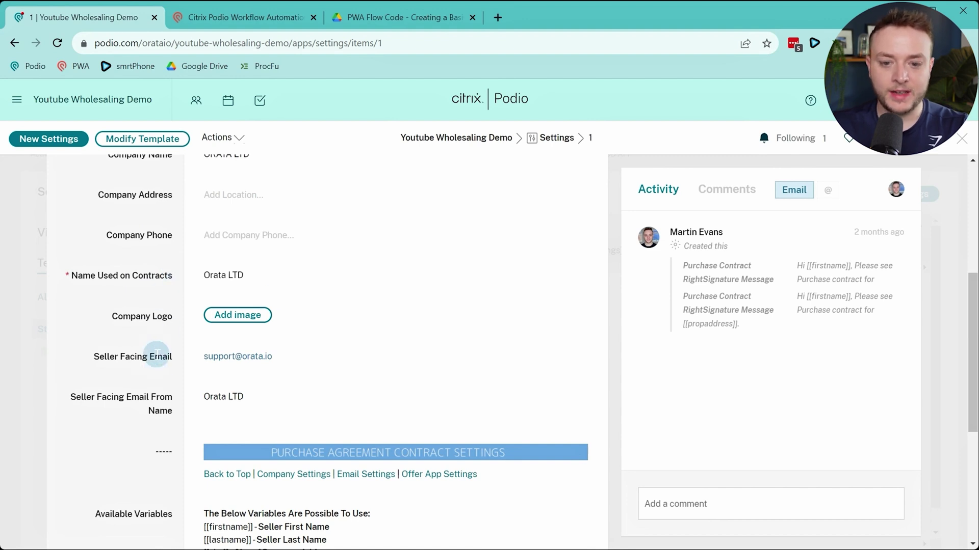
scroll(163, 374, up, 1)
scroll(163, 373, up, 2)
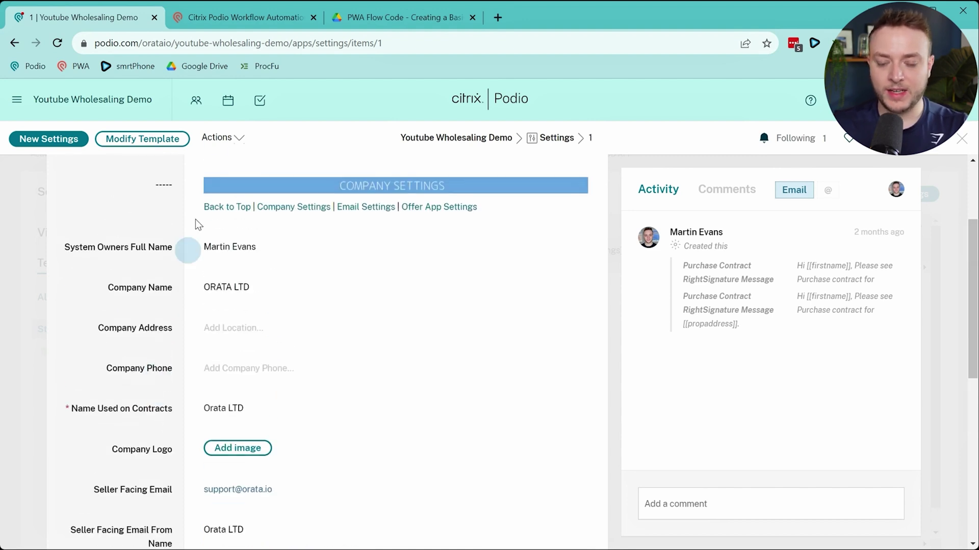
click(246, 19)
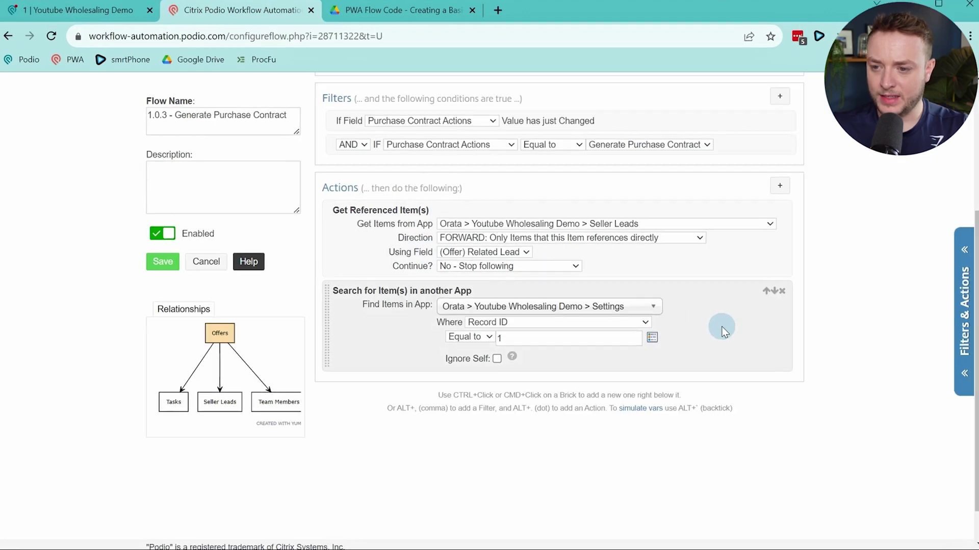
Add a custom variable action after the Settings search and name it emptyFields
ctrl+click(719, 326)
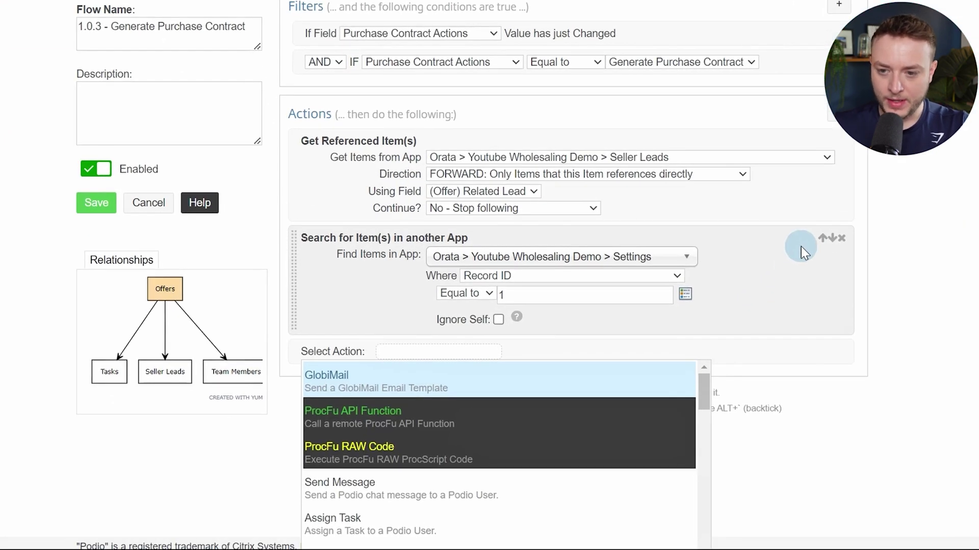
text(var)
key(Return)
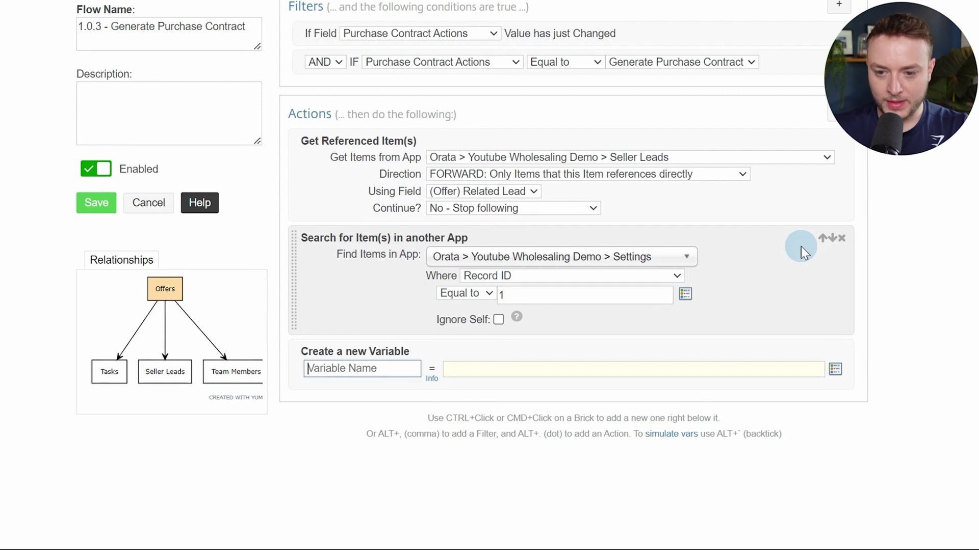
text(emptyFiel)
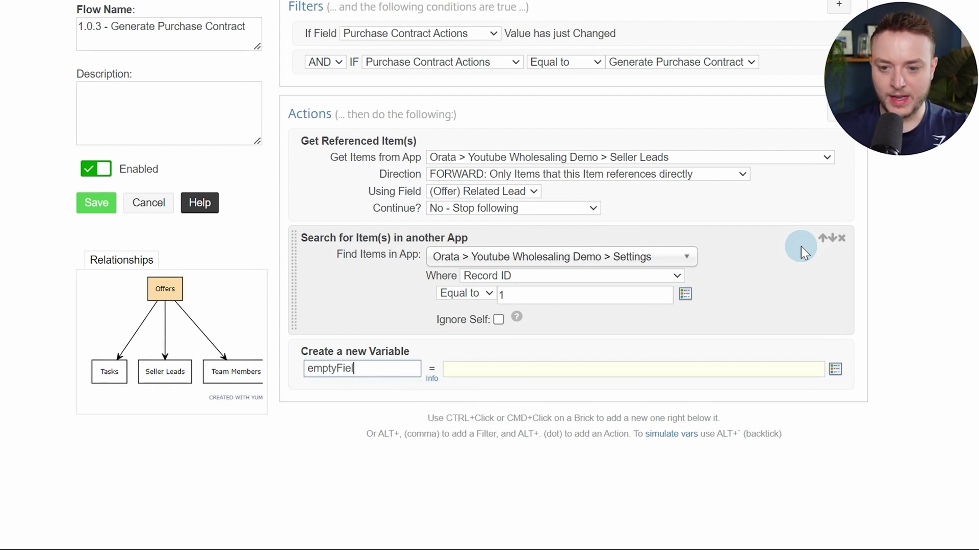
text(ds)
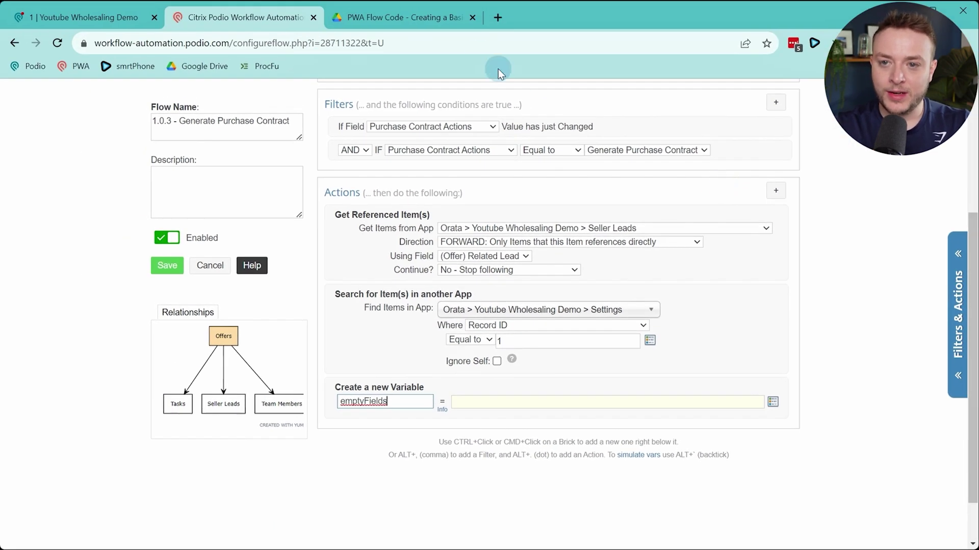
Copy the 1.0.3 emptyFields function, through its closing brace, from the PWA Flow Code PDF
click(416, 17)
scroll(461, 229, down, 3)
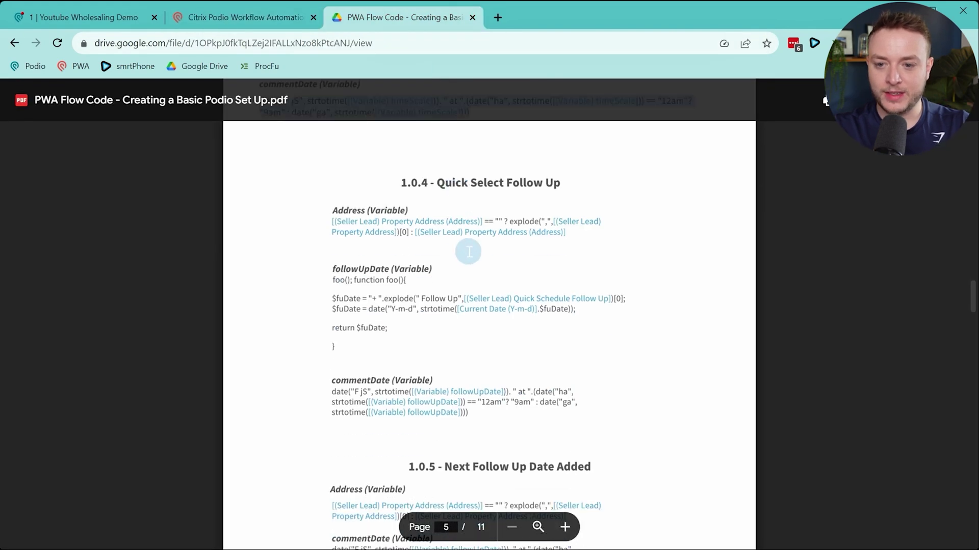
scroll(471, 250, down, 7)
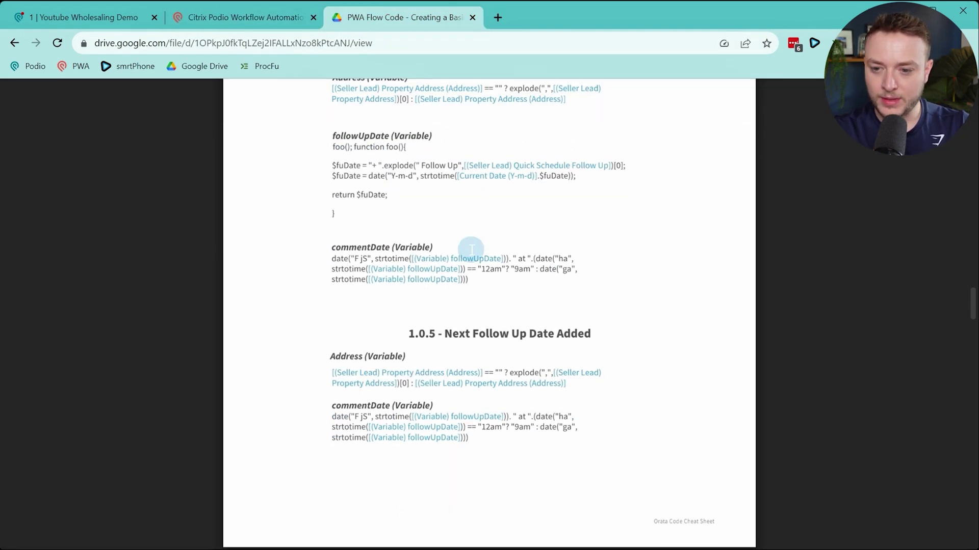
scroll(471, 250, down, 3)
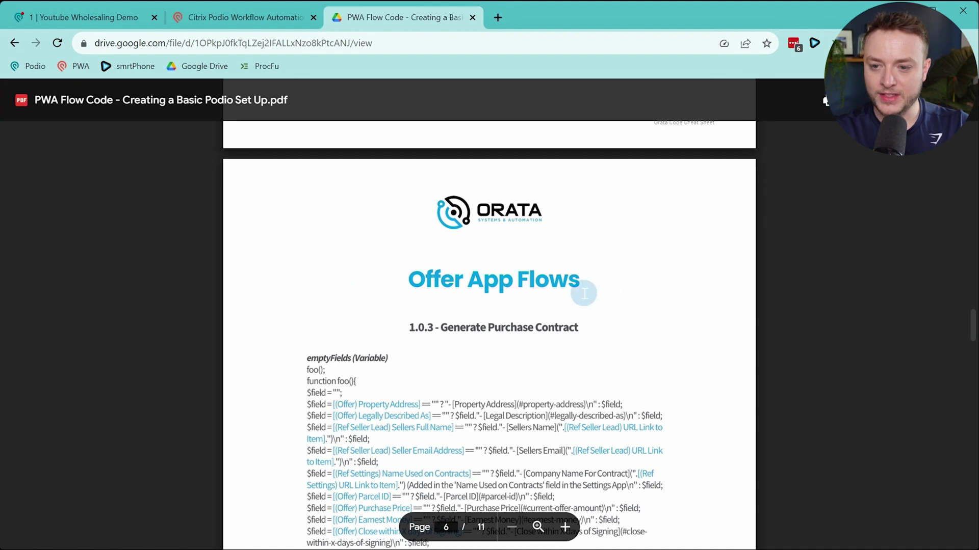
scroll(526, 300, down, 4)
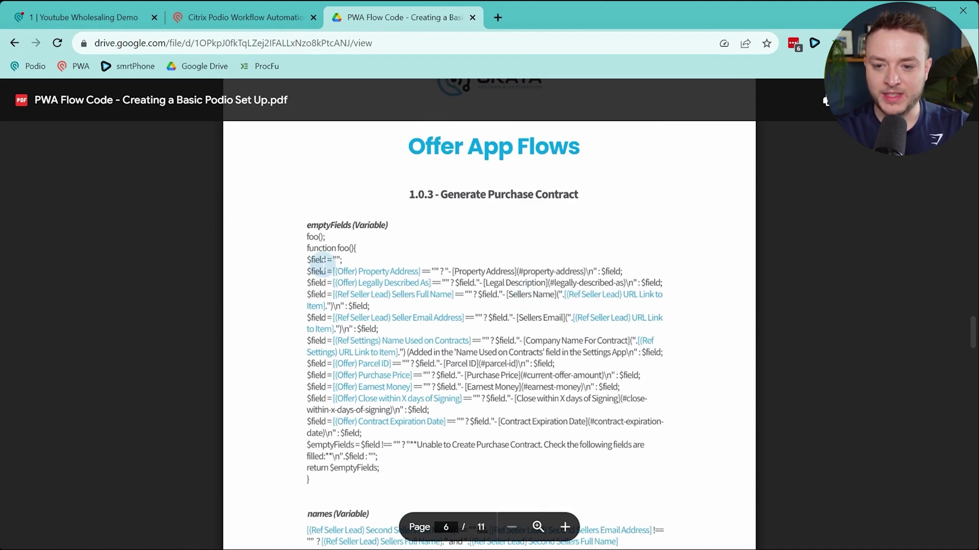
drag(299, 234, 510, 445)
drag(494, 479, 338, 484)
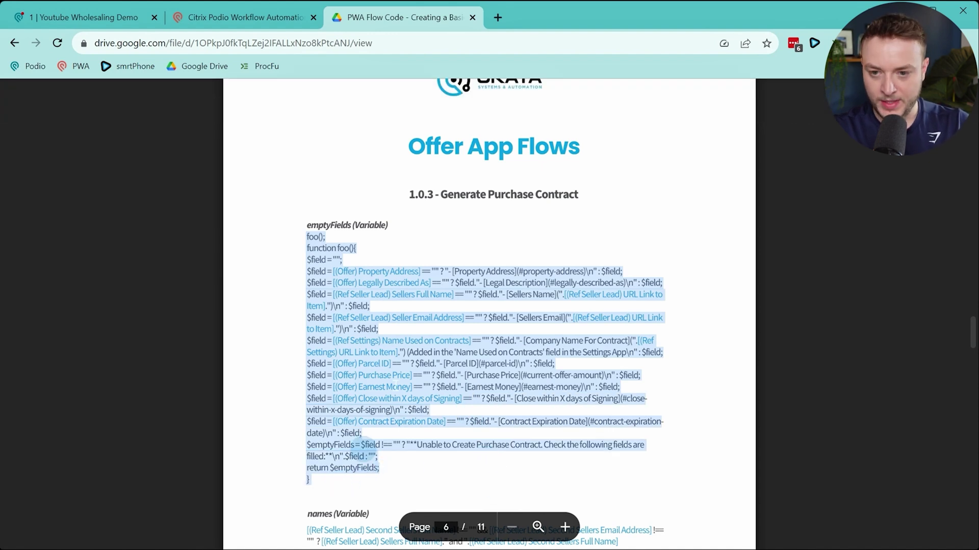
click(242, 18)
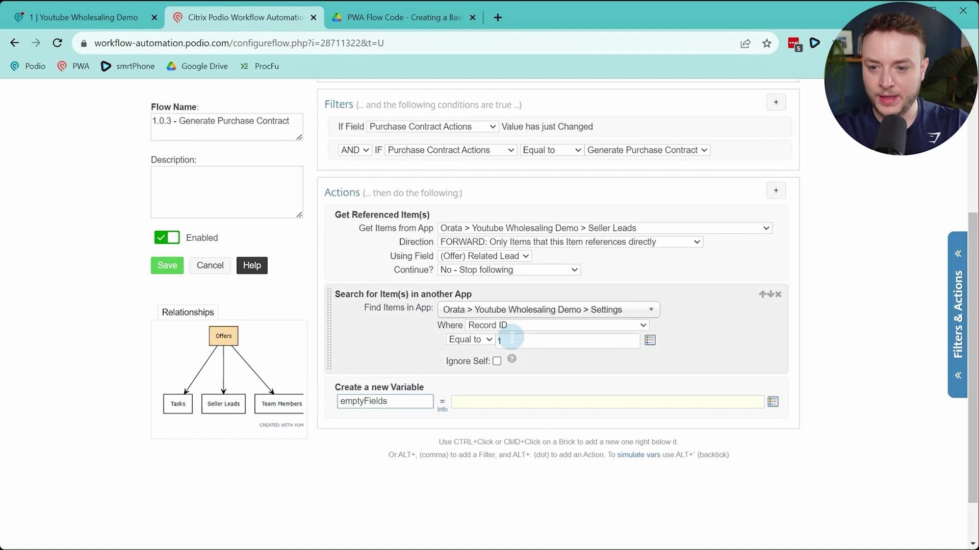
Paste the copied emptyFields code into the emptyFields variable value
click(508, 403)
key(ctrl+v)
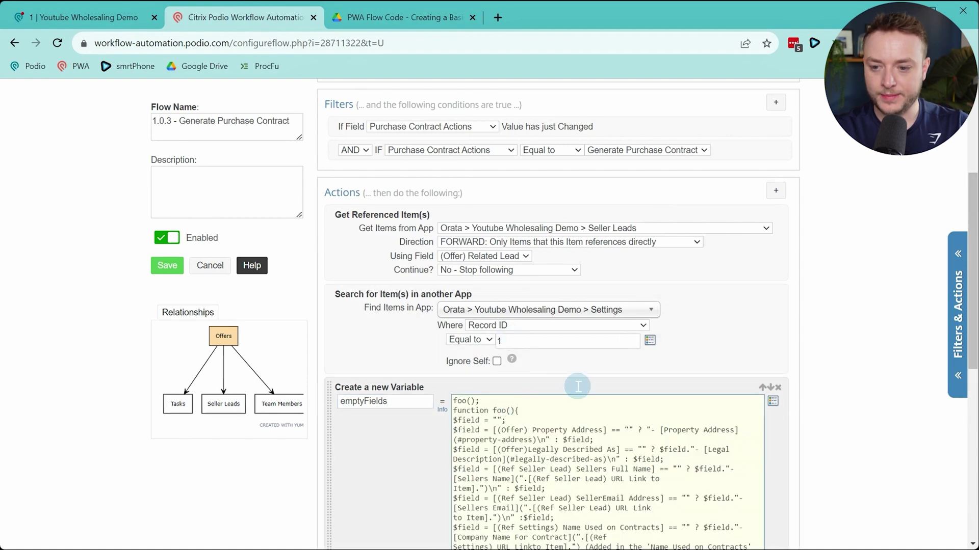
scroll(581, 382, down, 5)
scroll(584, 378, up, 1)
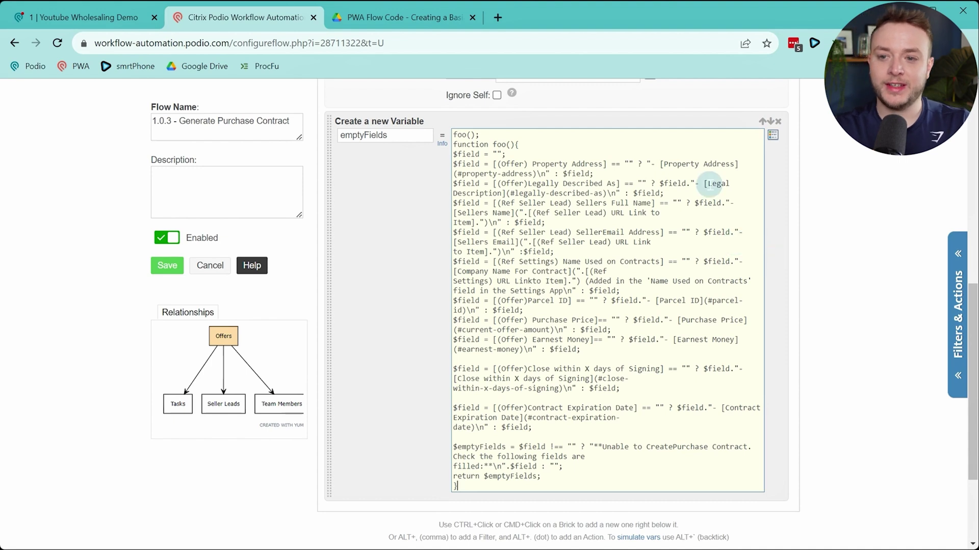
Add blank lines after the $field, Property Address, Legally Described As, Sellers Full Name and Seller Email checks
click(599, 149)
key(Return)
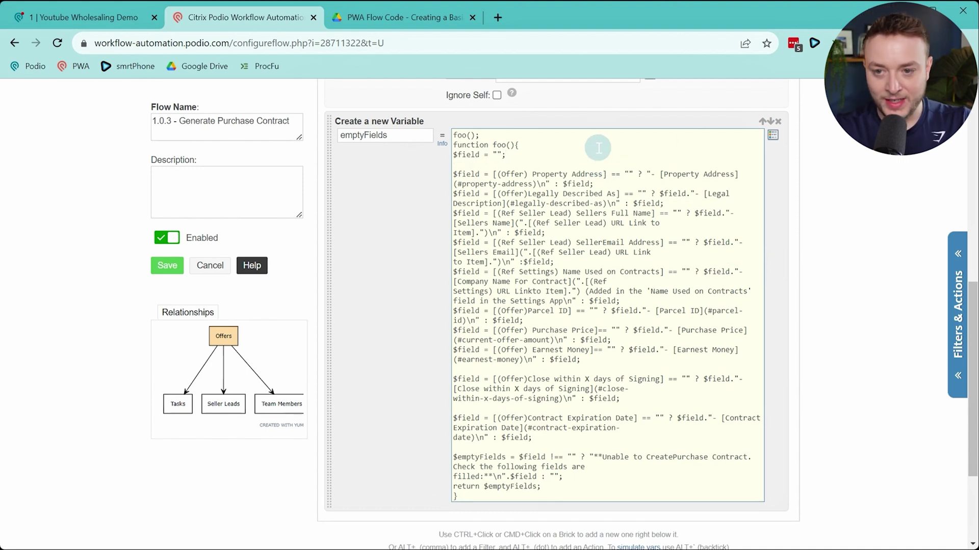
click(631, 187)
key(Return)
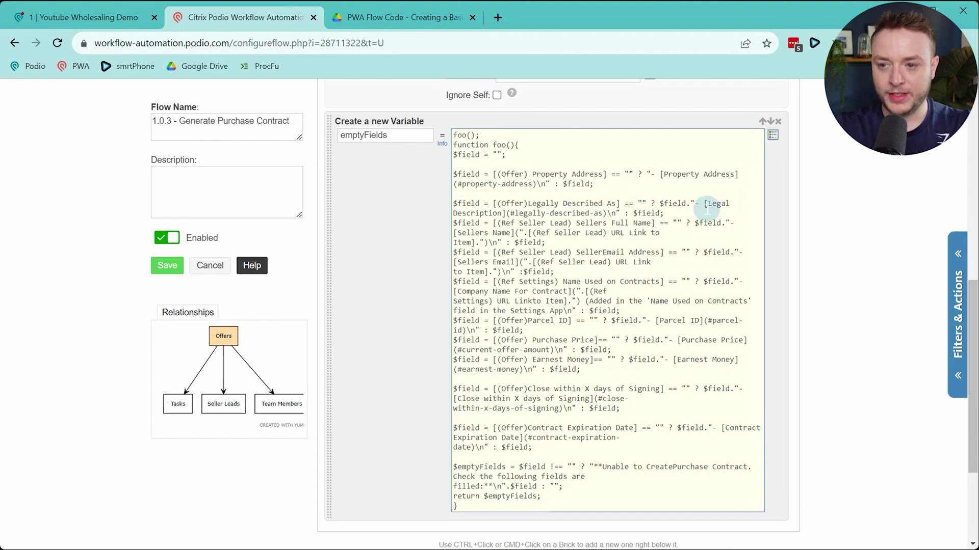
key(Return)
click(690, 250)
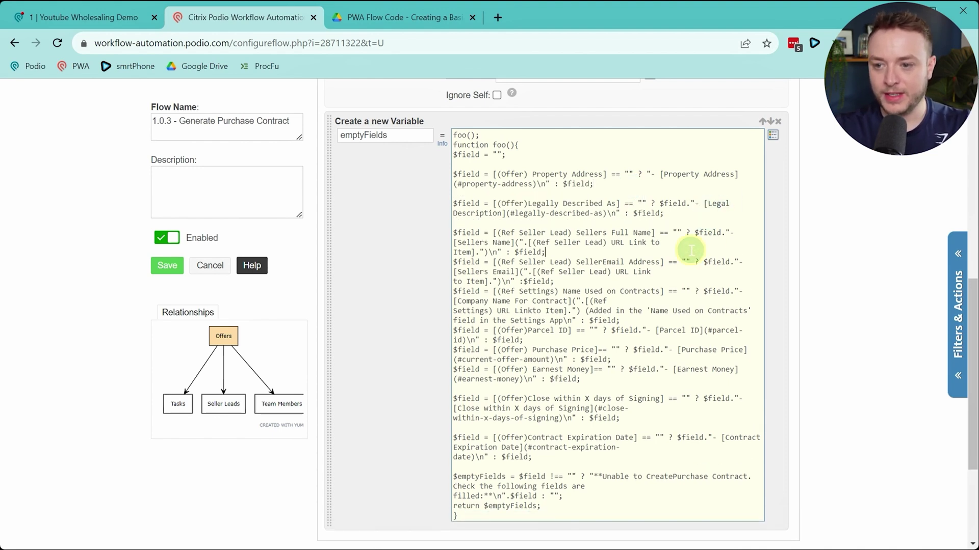
key(Return)
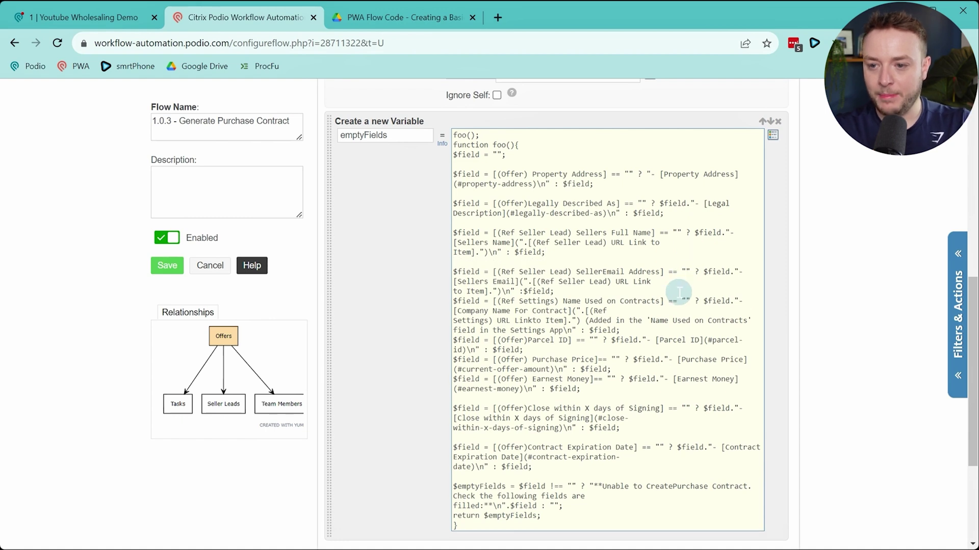
key(Return)
Add blank lines after the Name Used on Contracts, Parcel ID, Purchase Price and error message lines
click(640, 339)
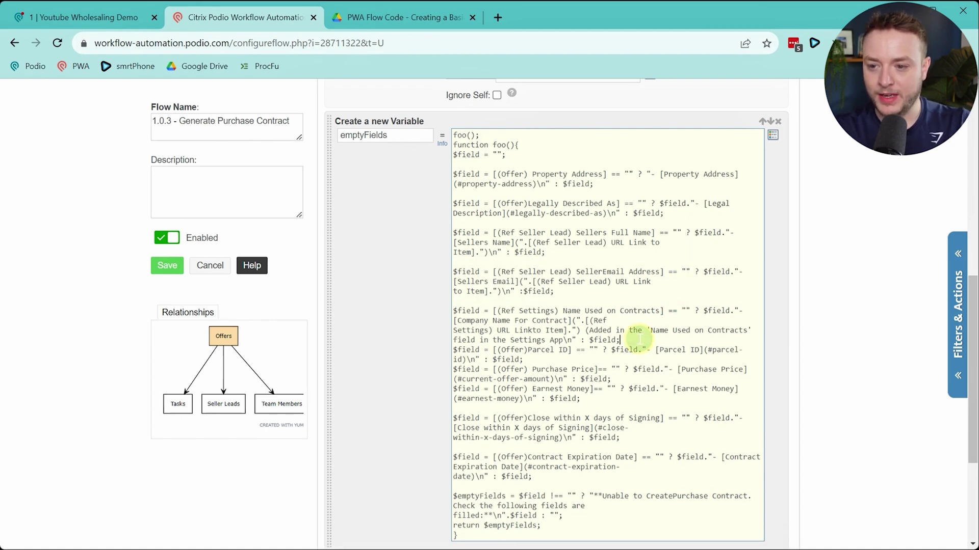
key(Return)
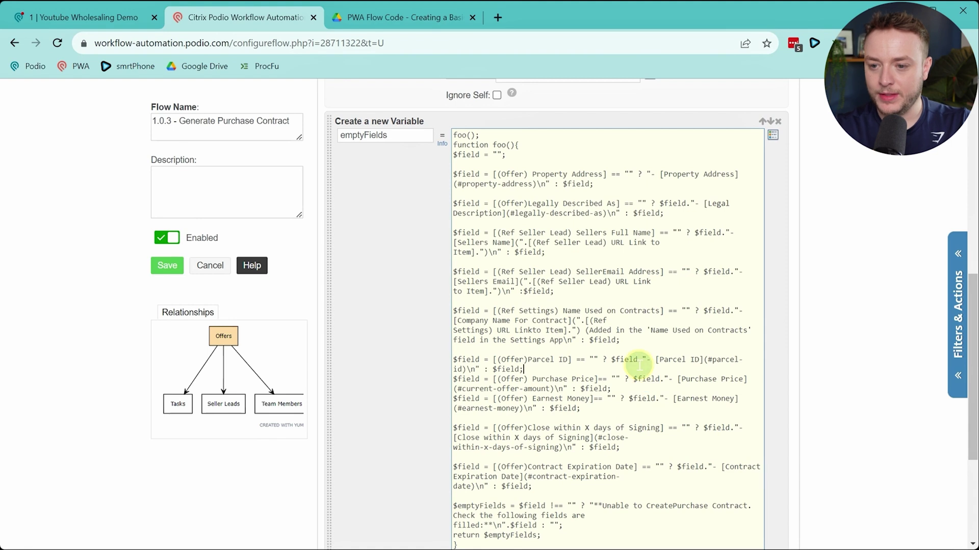
key(Return)
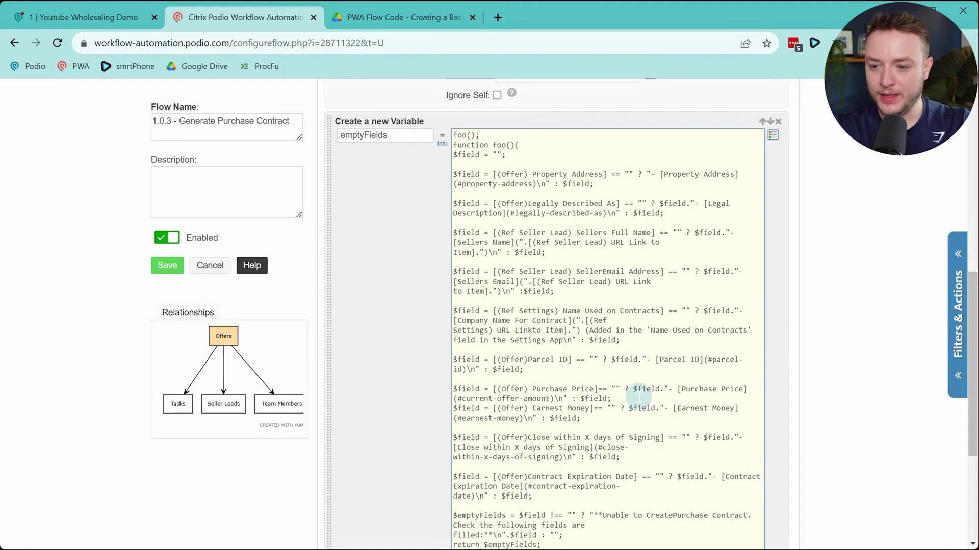
key(Return)
scroll(639, 395, down, 3)
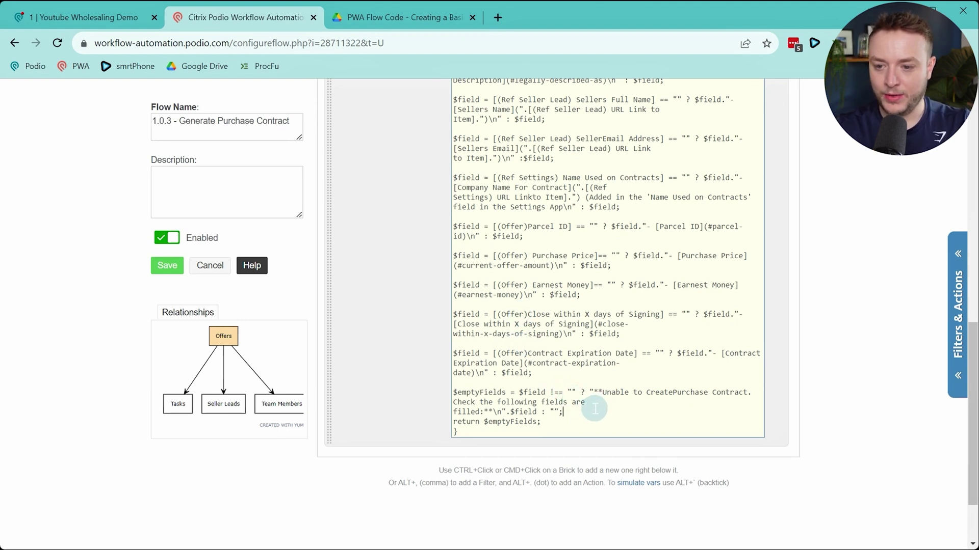
key(Return)
scroll(595, 410, up, 3)
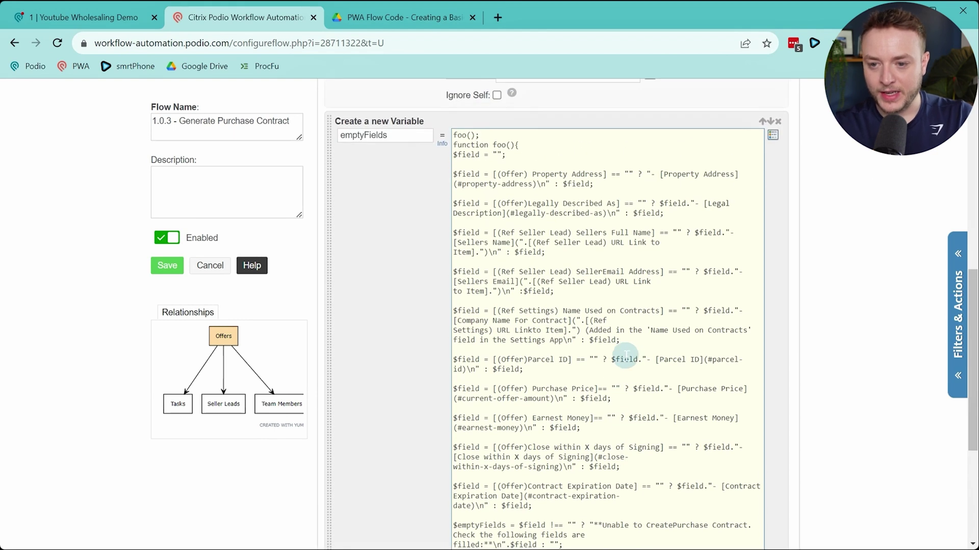
scroll(559, 343, down, 1)
scroll(575, 152, up, 1)
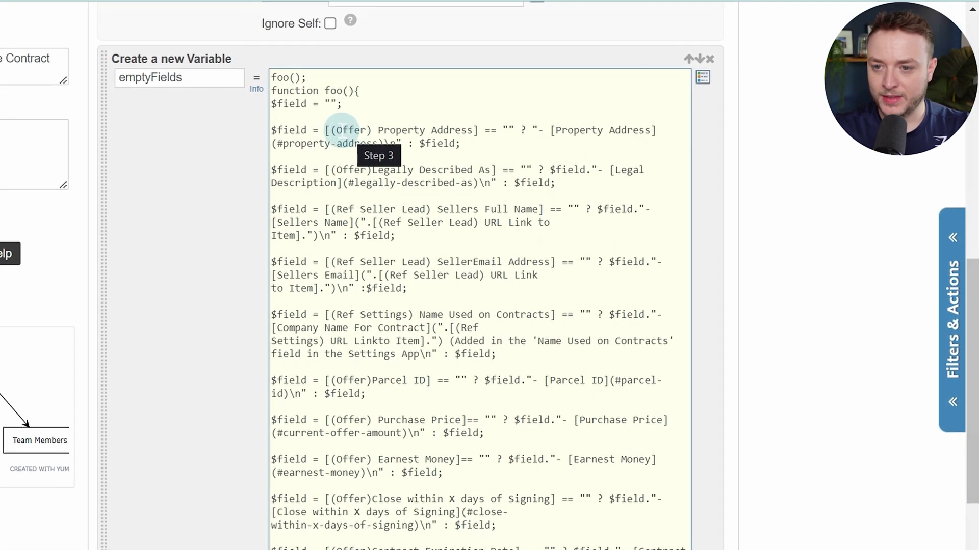
drag(493, 173, 526, 174)
drag(370, 129, 480, 127)
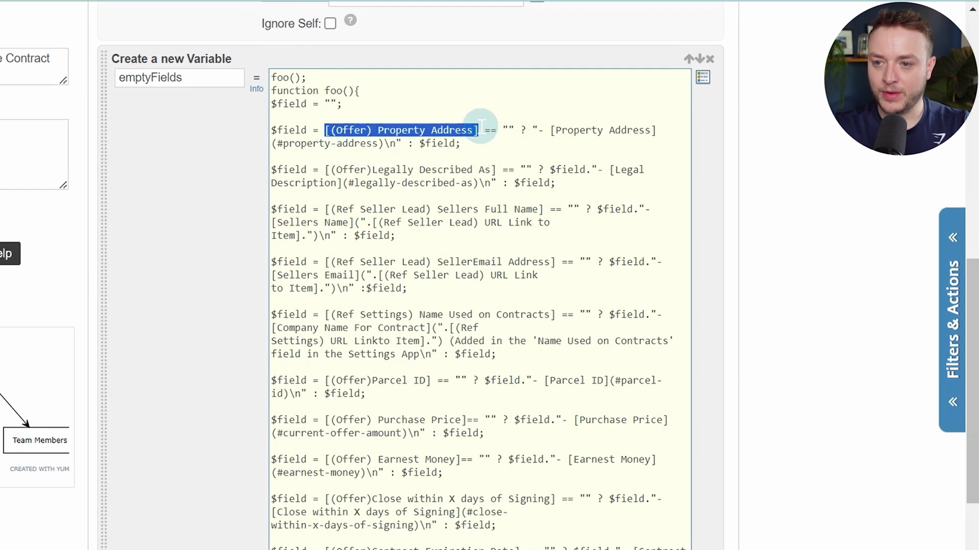
Replace the pasted Property Address reference with the (Offer) Property Address token
key(BackSpace)
key(alt+t)
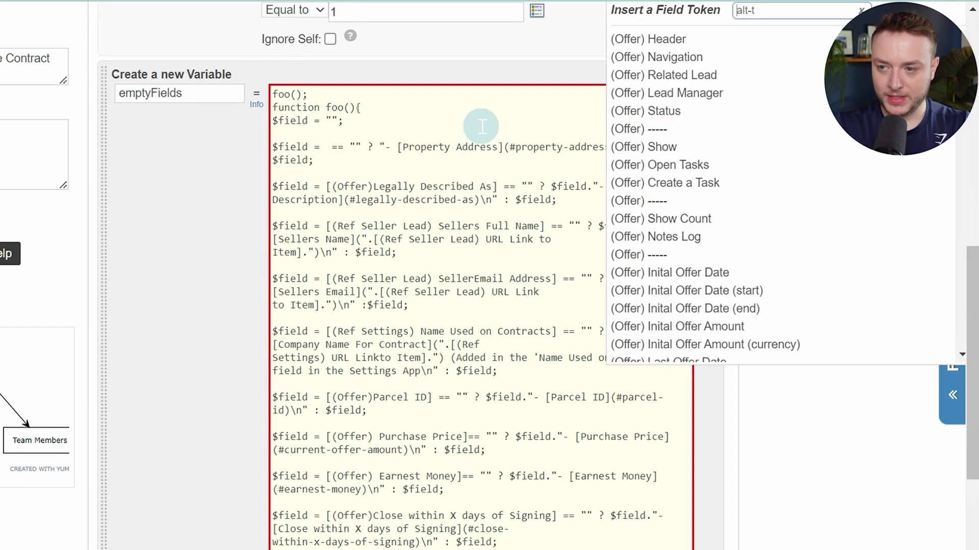
text(prope)
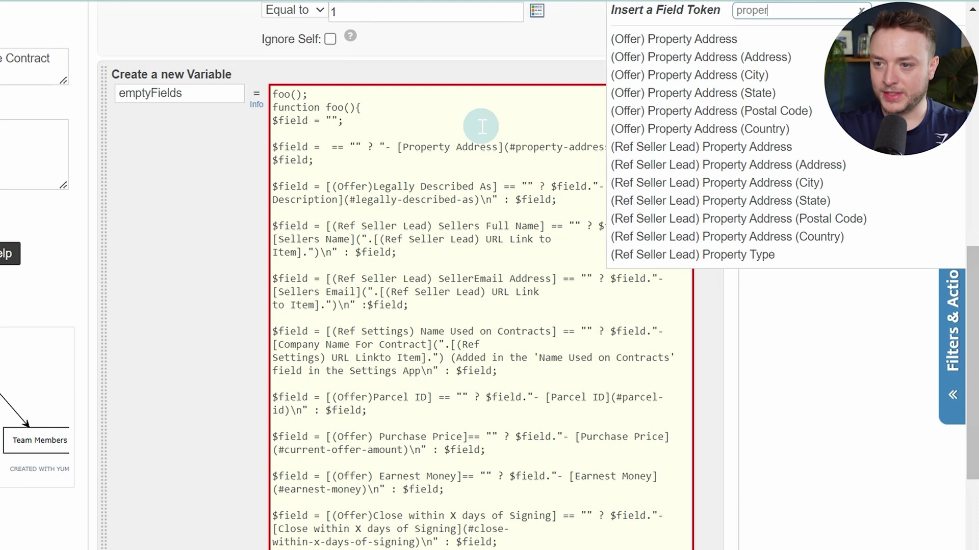
text(r)
click(673, 41)
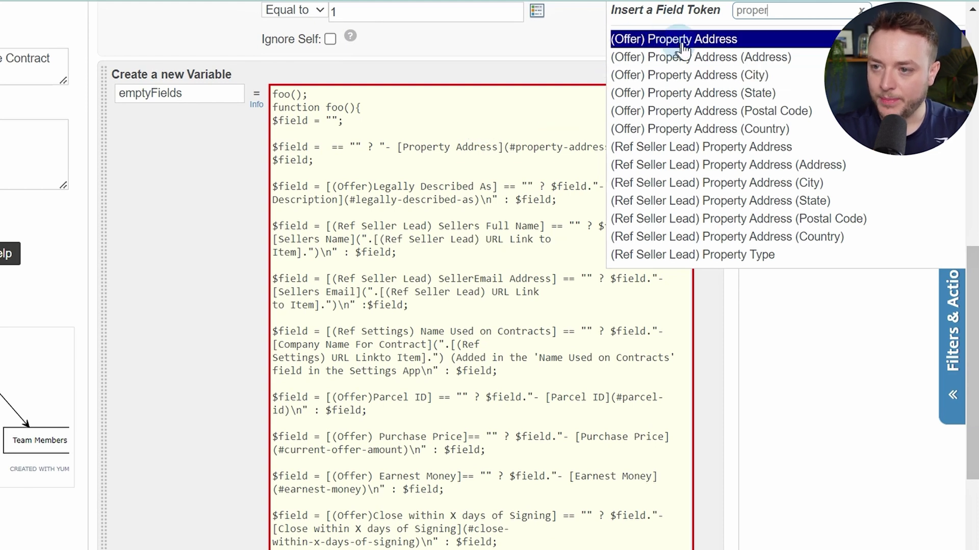
click(683, 40)
click(651, 249)
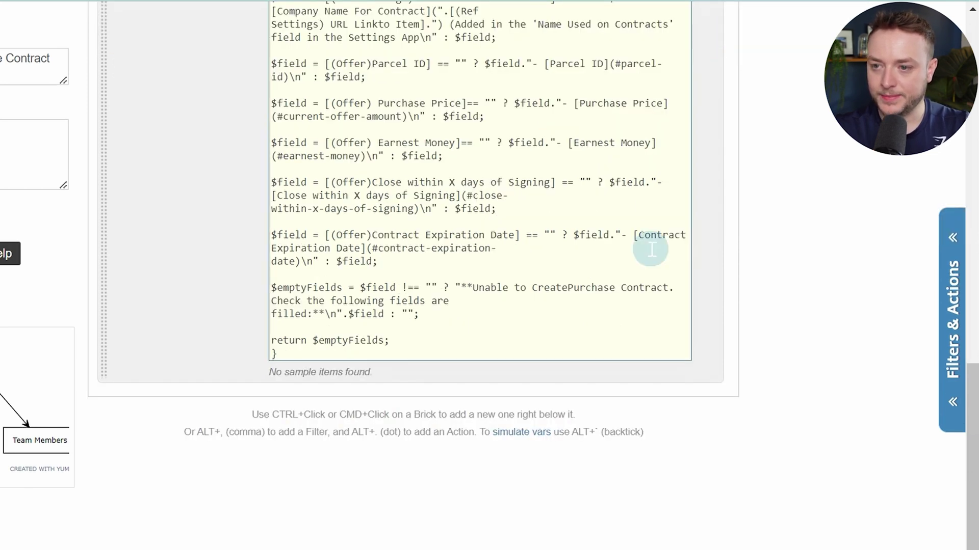
scroll(652, 250, up, 5)
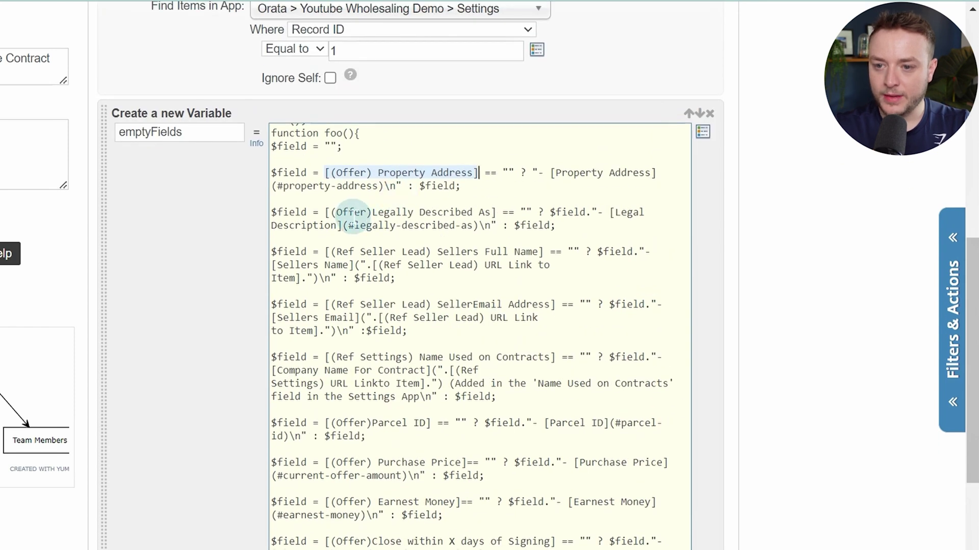
Replace the Legally Described As reference with the (Offer) Legally Described As token
drag(325, 211, 493, 213)
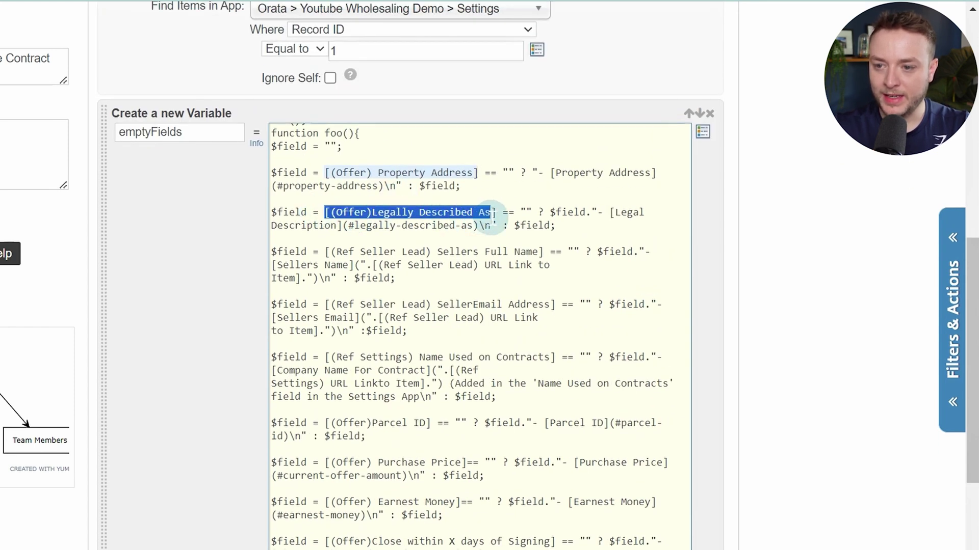
key(BackSpace)
text(@)
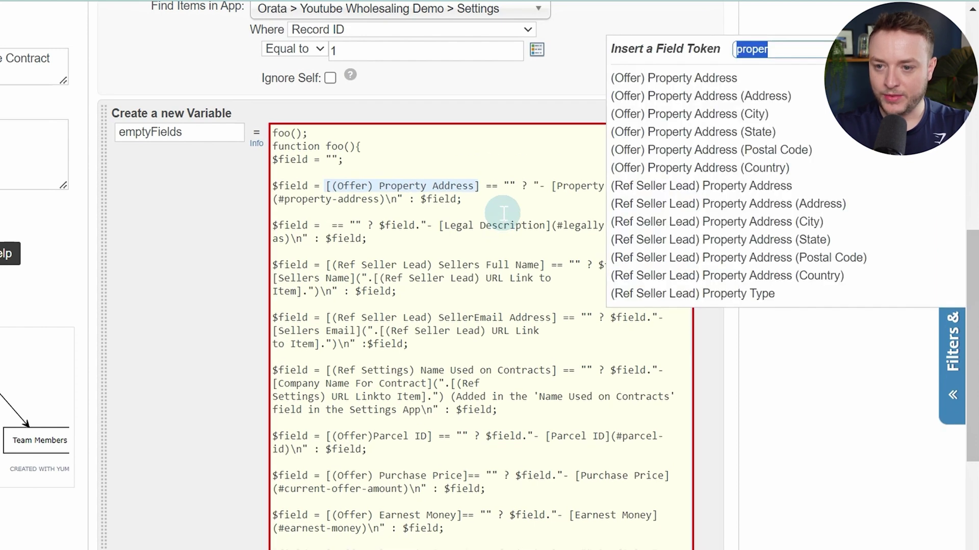
text(lehg)
key(BackSpace)
text(ga)
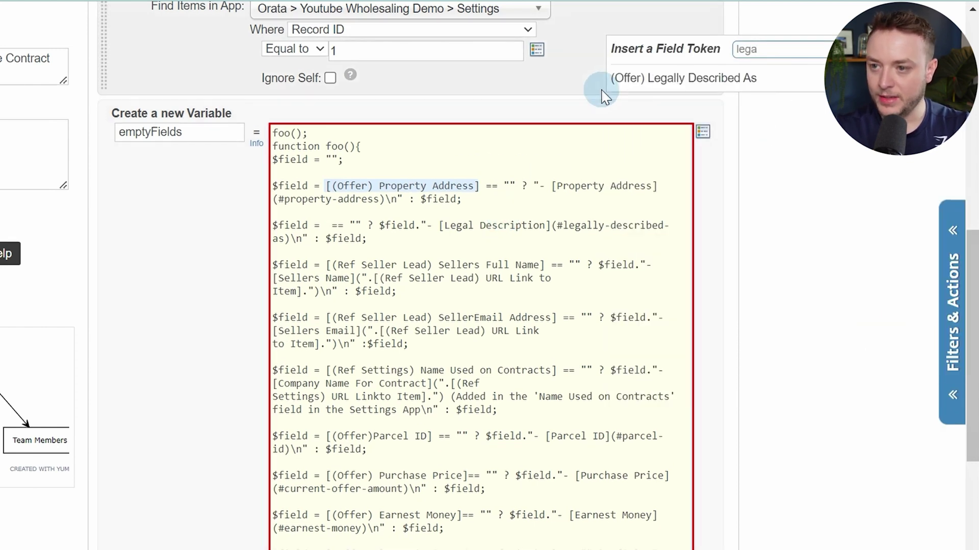
click(651, 82)
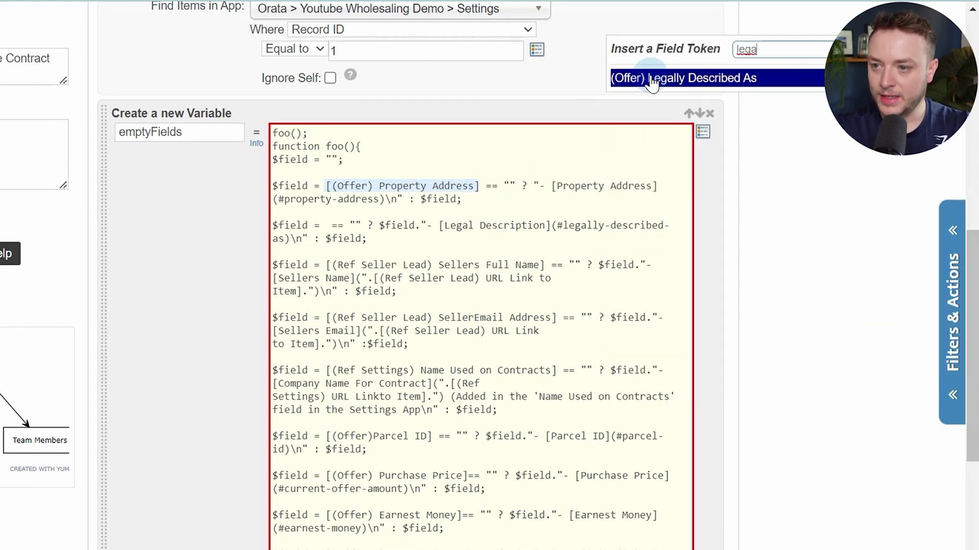
click(760, 81)
scroll(590, 179, up, 5)
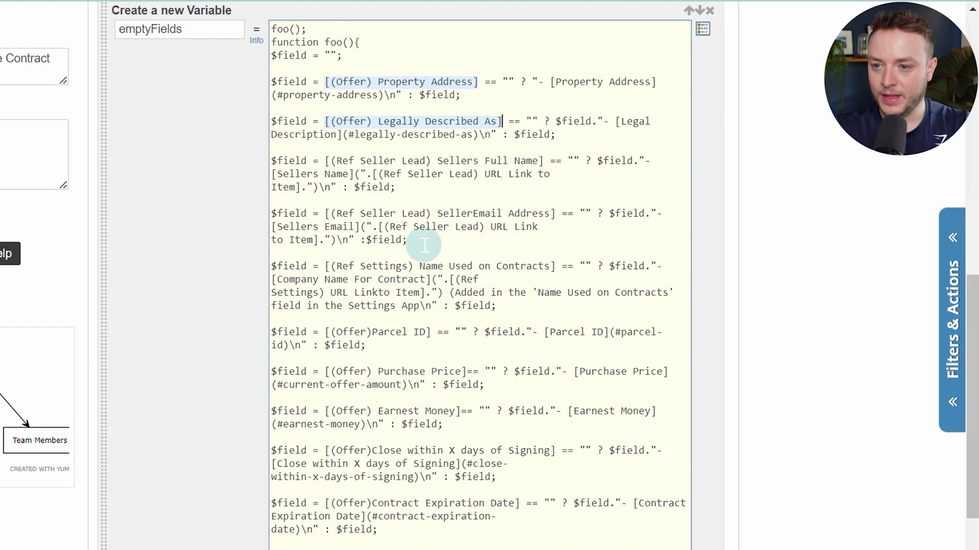
Replace the Sellers Full Name reference with the (Ref Seller Lead) Sellers Full Name token
drag(325, 161, 521, 159)
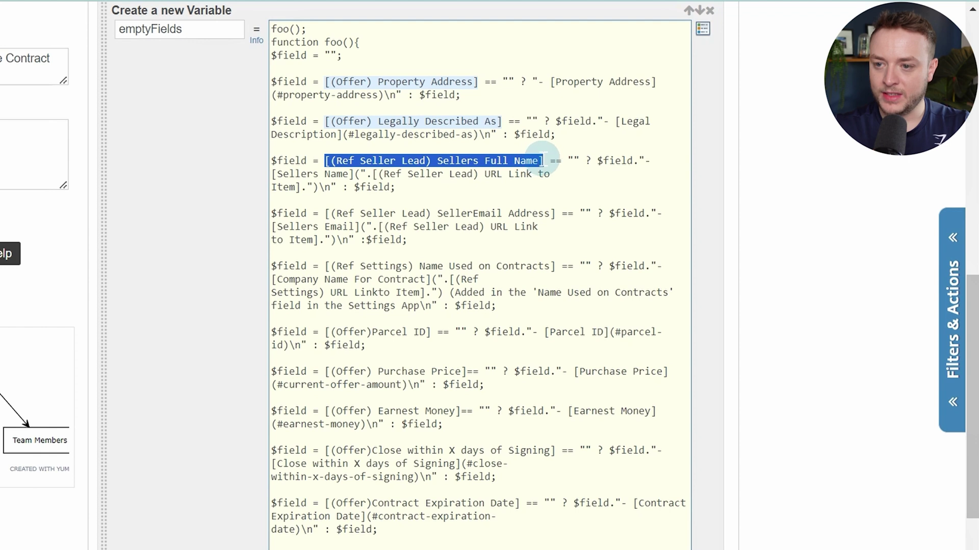
text(t)
key(BackSpace)
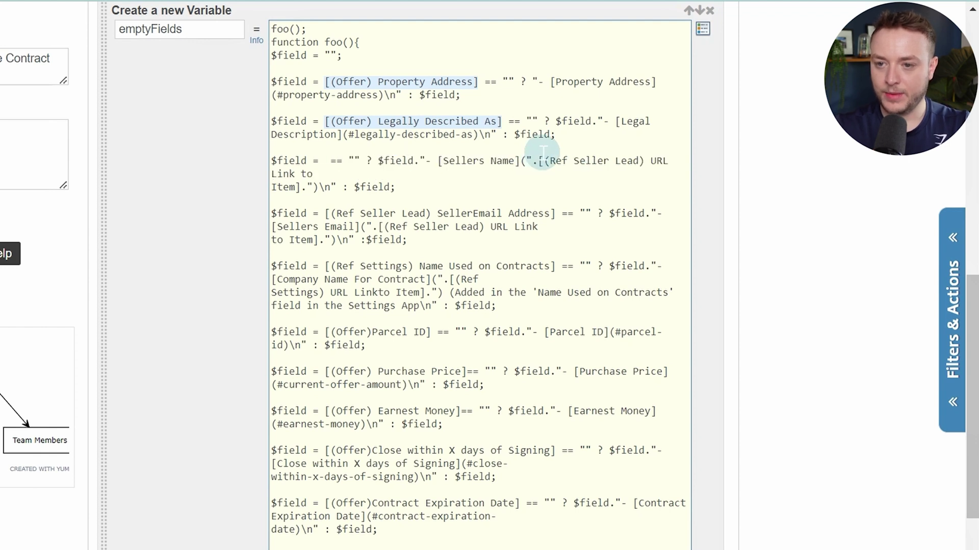
key(bracketleft)
text(ful)
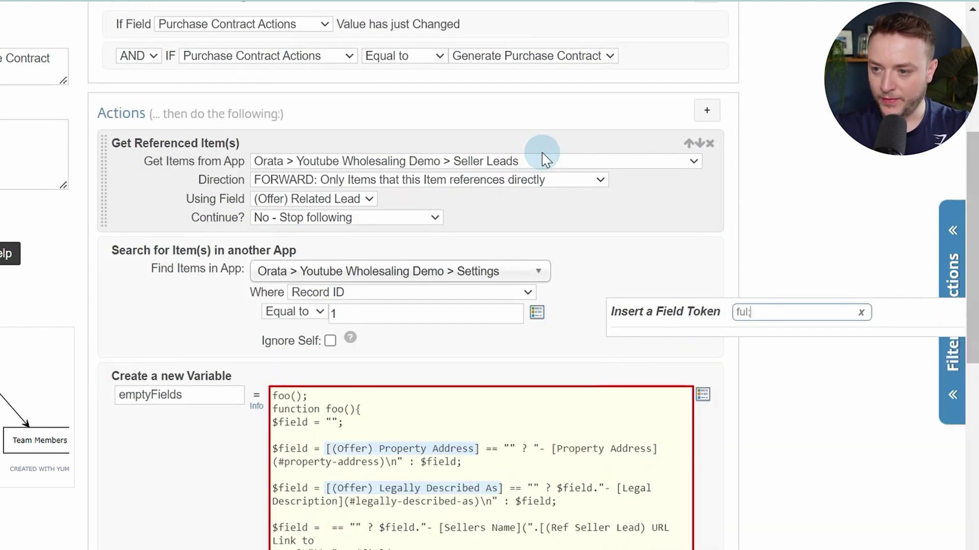
scroll(734, 162, down, 2)
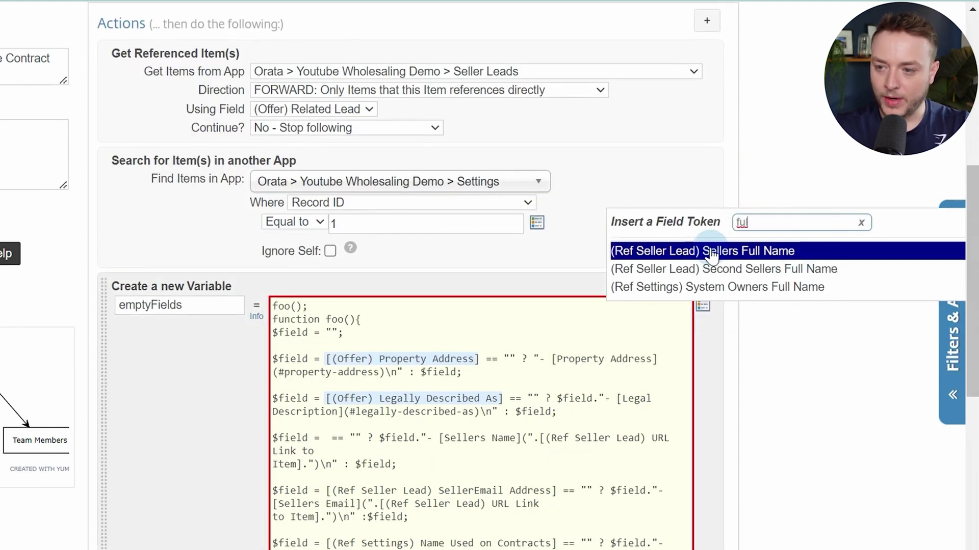
click(668, 252)
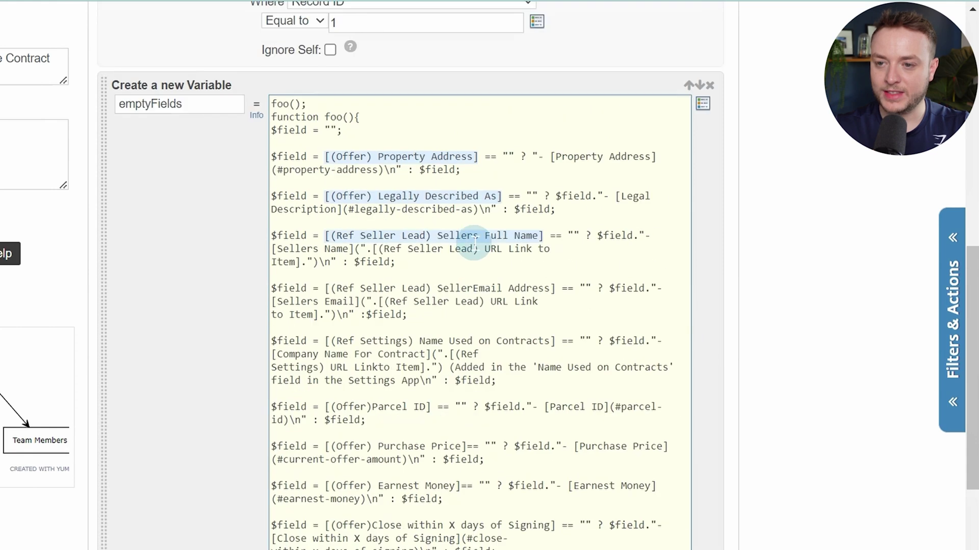
scroll(499, 204, up, 6)
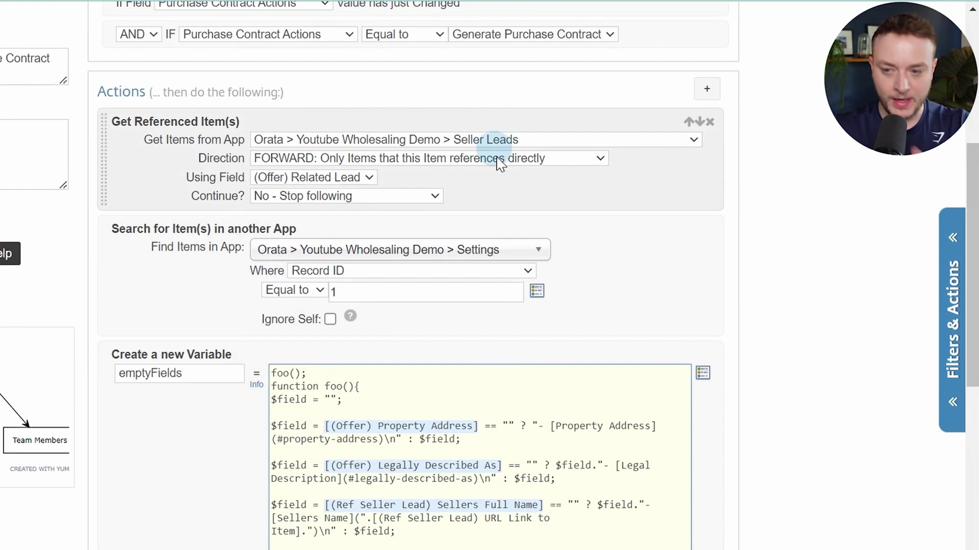
scroll(498, 160, down, 6)
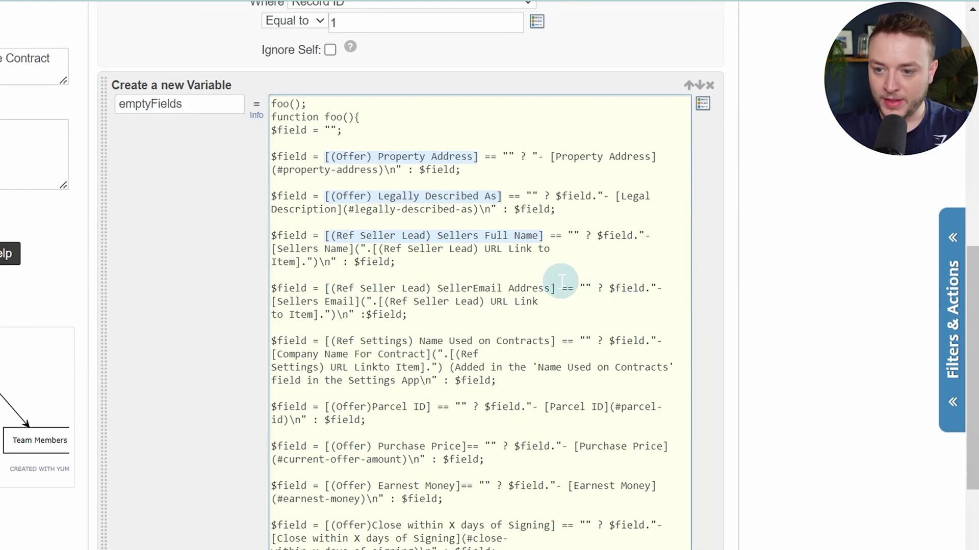
Replace the Seller Email Address reference with the (Ref Seller Lead) Seller Email Address token
drag(554, 288, 332, 289)
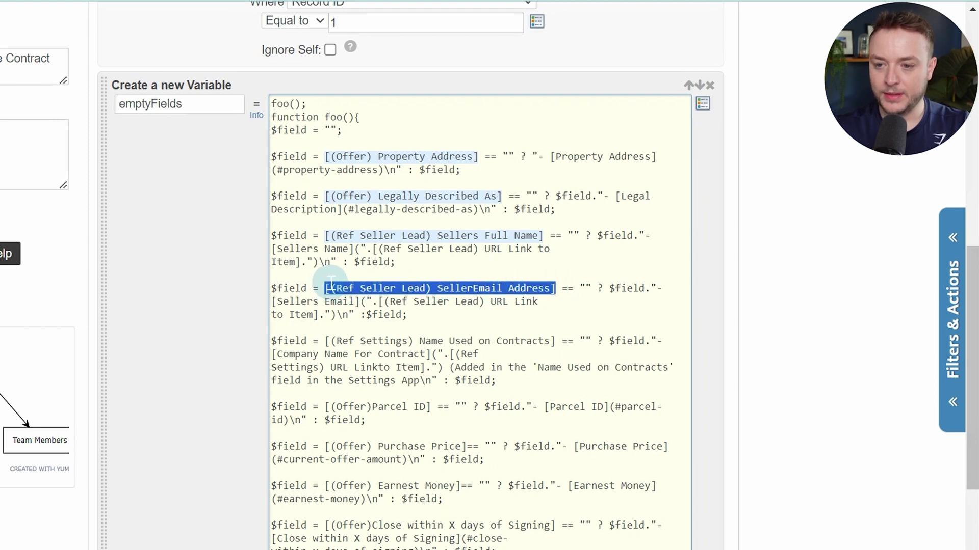
text([)
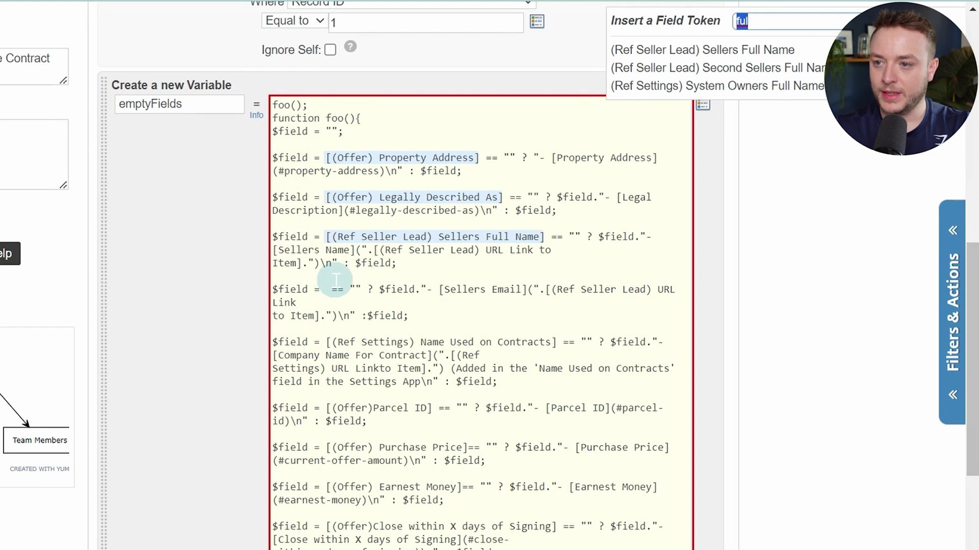
text(email)
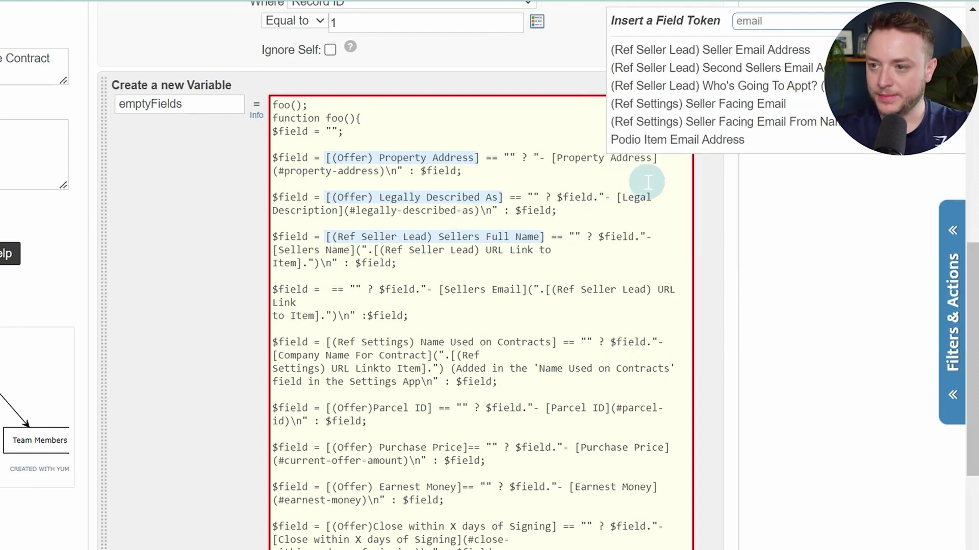
click(730, 57)
scroll(572, 343, up, 10)
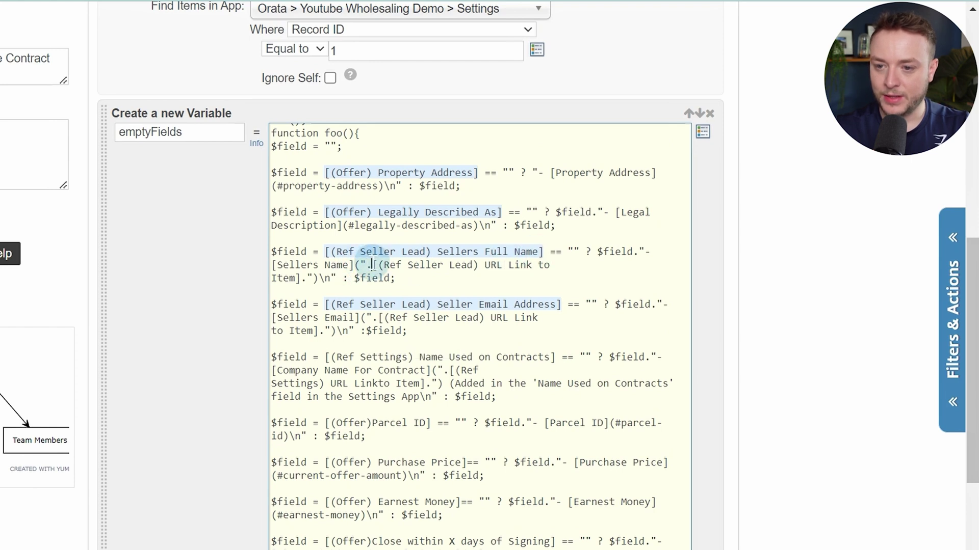
Replace both URL Link to Item references with the Ref Seller Lead URL Link to Item token
drag(373, 265, 309, 278)
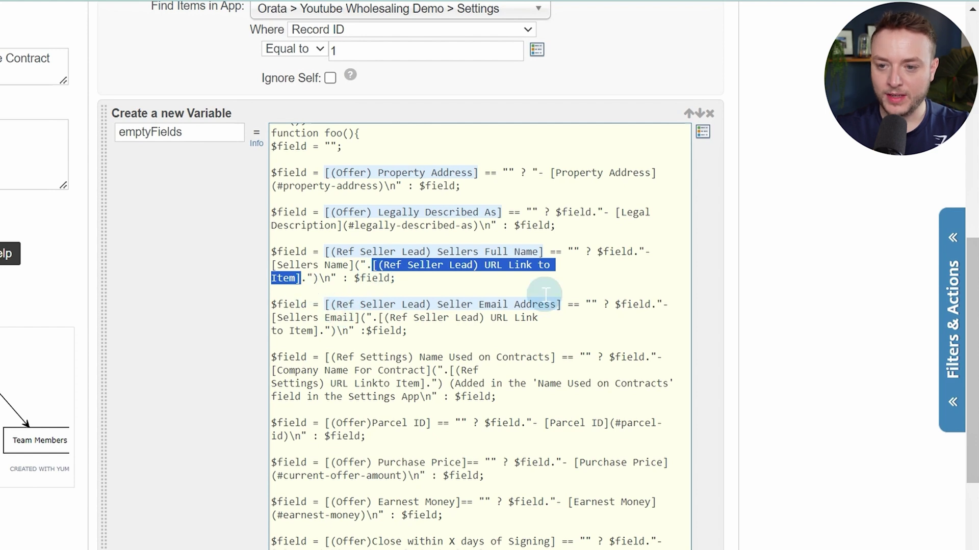
text([)
text(url)
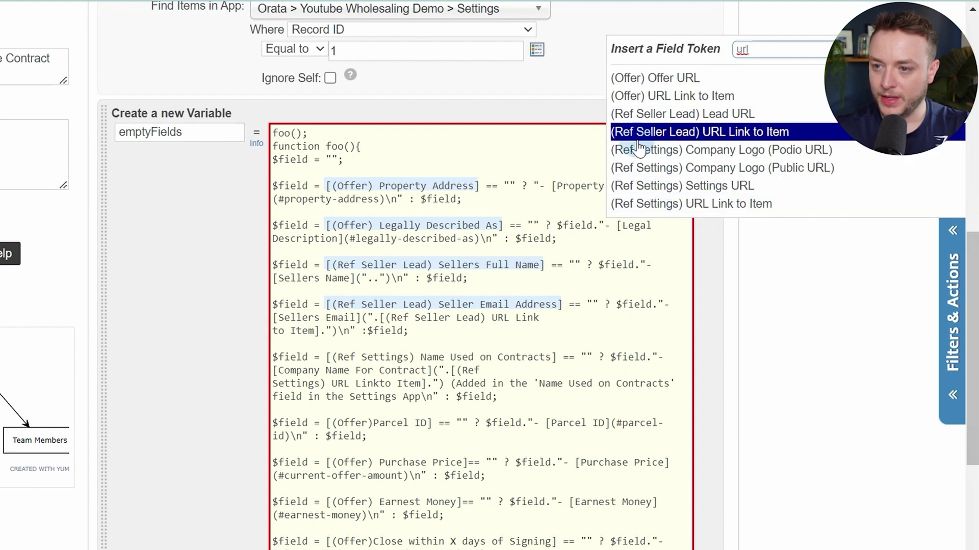
click(732, 143)
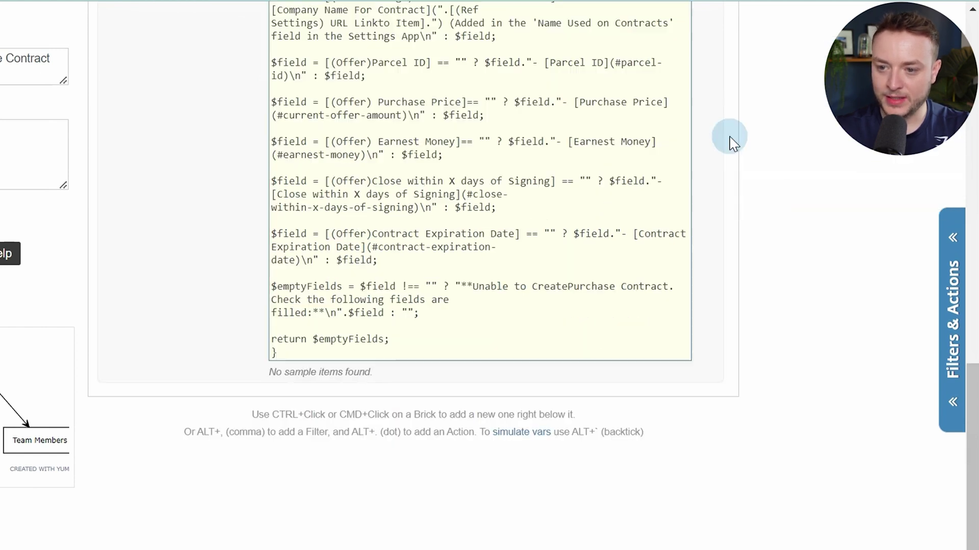
scroll(607, 264, up, 5)
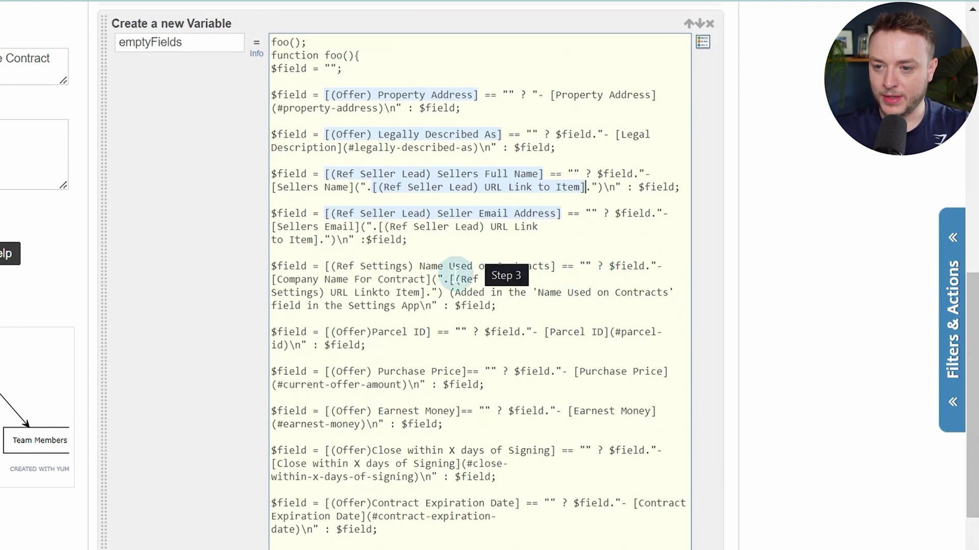
drag(380, 228, 318, 242)
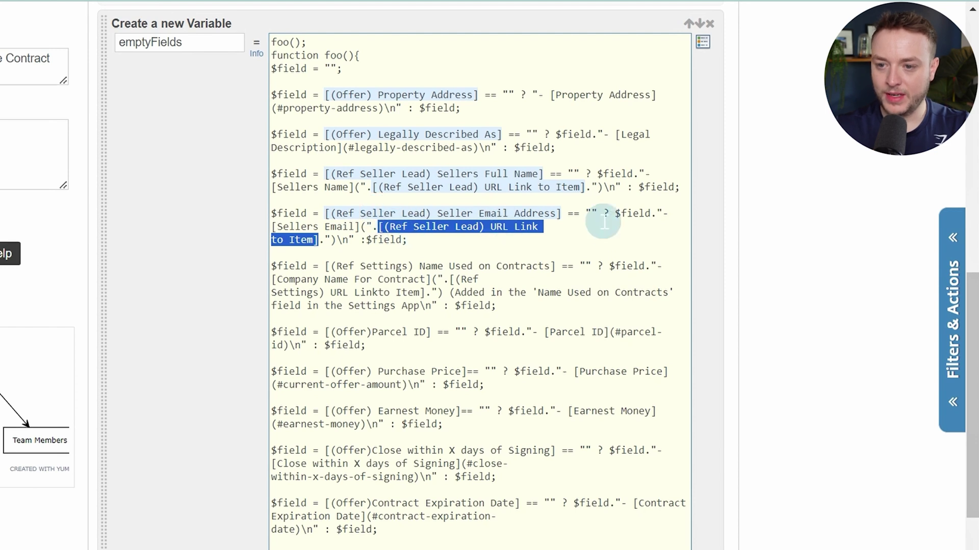
text([)
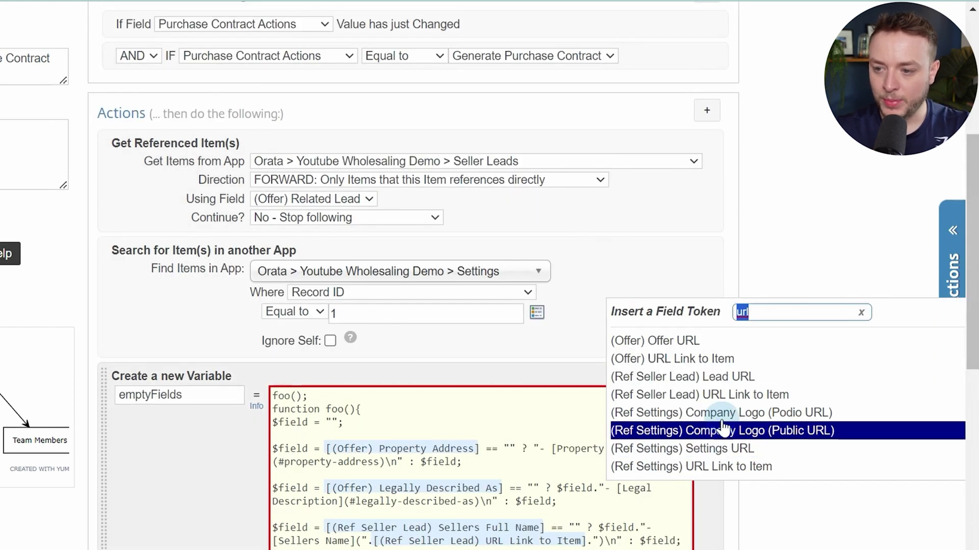
click(723, 412)
scroll(714, 372, up, 5)
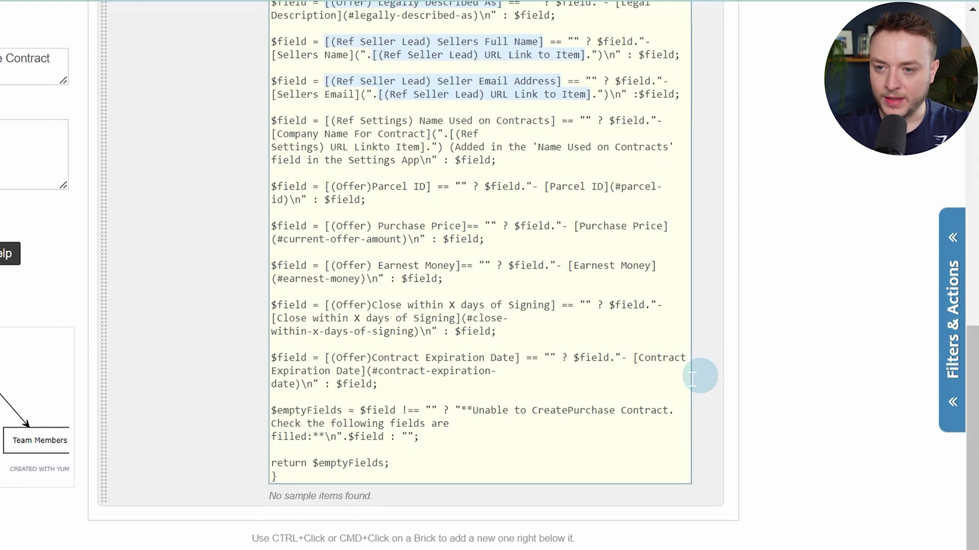
scroll(684, 395, up, 2)
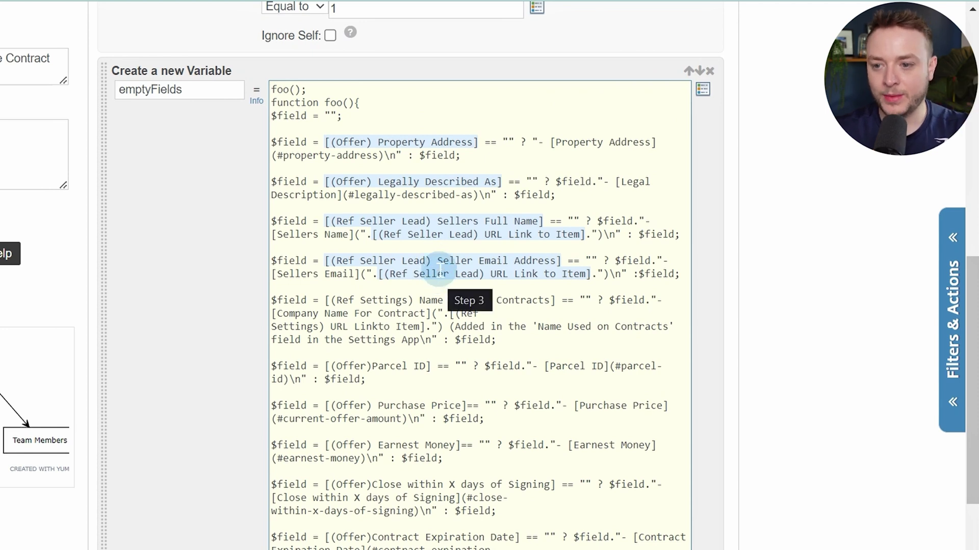
scroll(439, 274, down, 2)
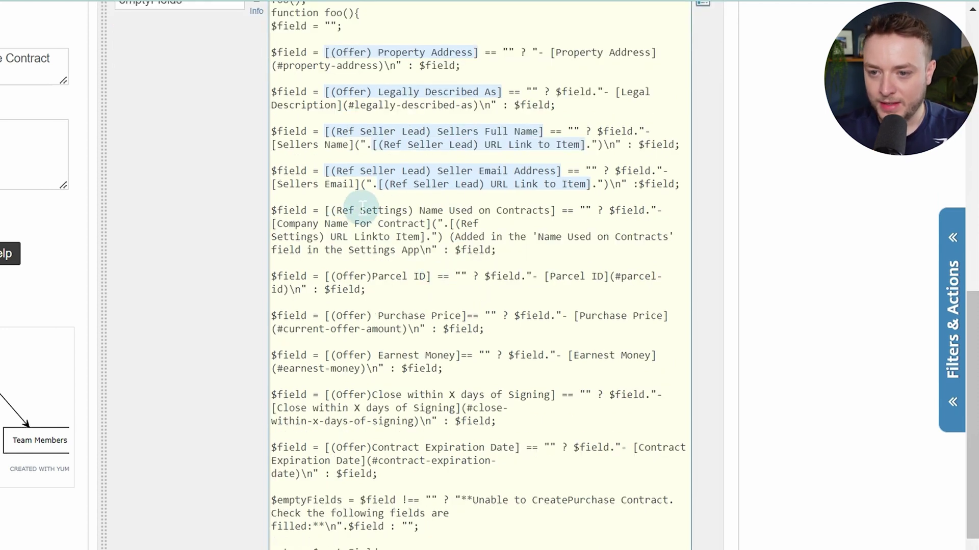
Replace the Name Used on Contracts reference with the Settings Name Used on Contracts token
drag(325, 210, 555, 211)
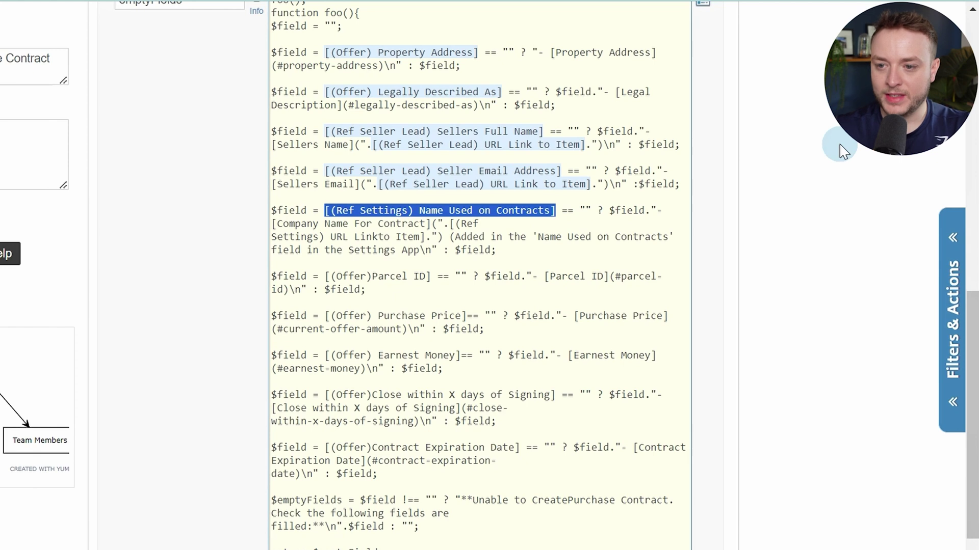
text([)
text(name us)
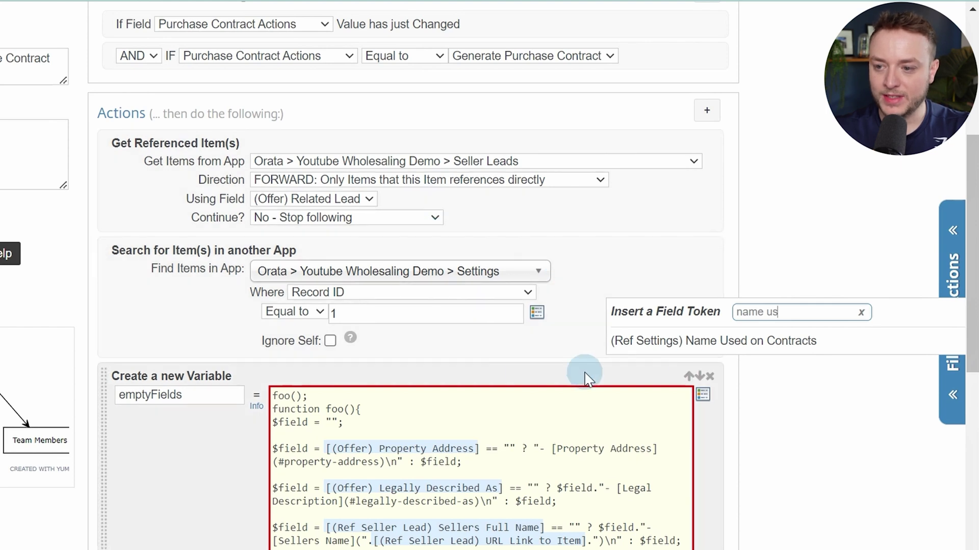
click(706, 346)
scroll(663, 357, up, 6)
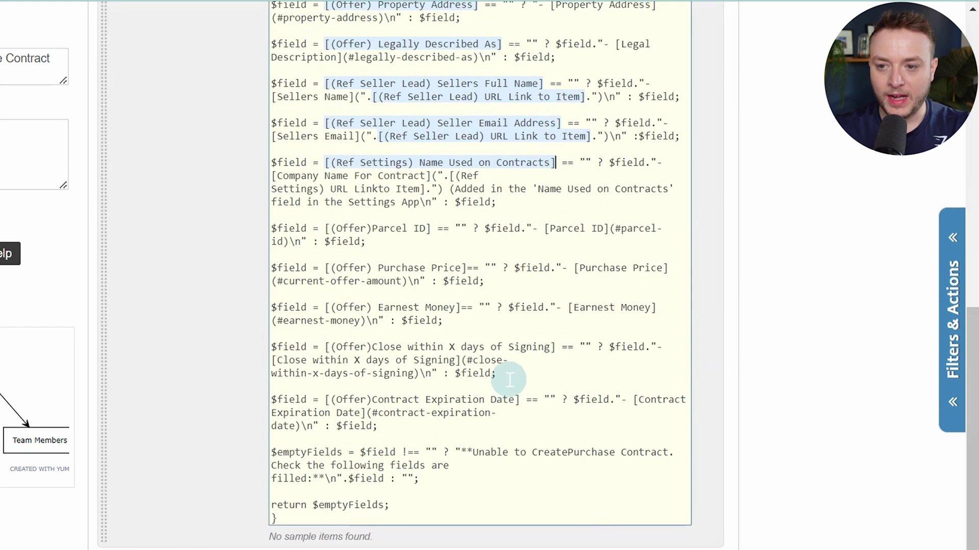
scroll(547, 335, up, 3)
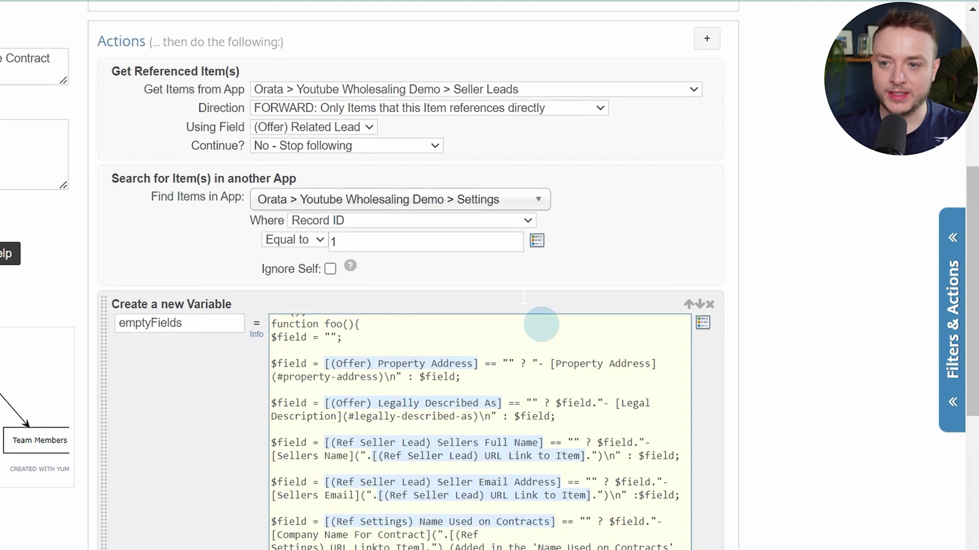
scroll(508, 305, down, 3)
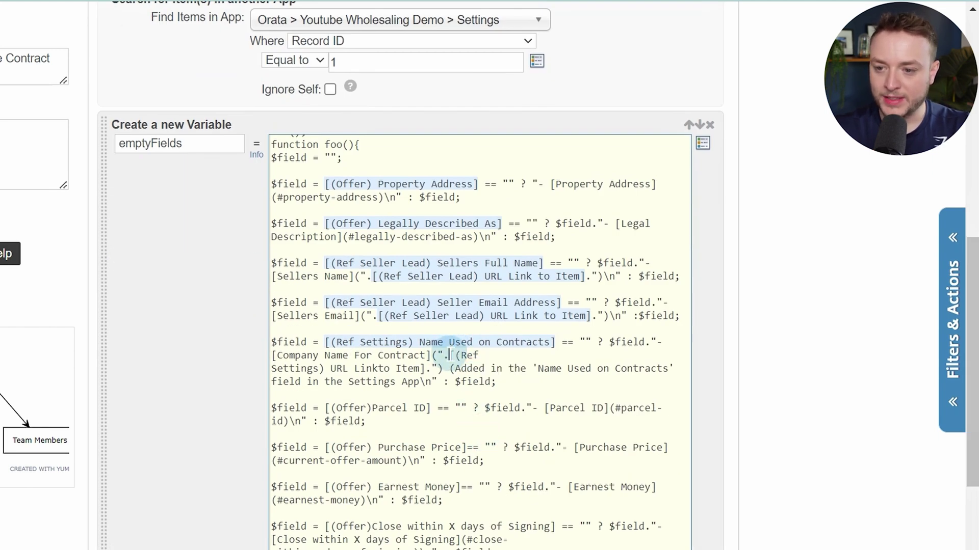
Swap the broken Settings URL Linkto Item text for the Settings URL Link to Item token
drag(450, 356, 425, 368)
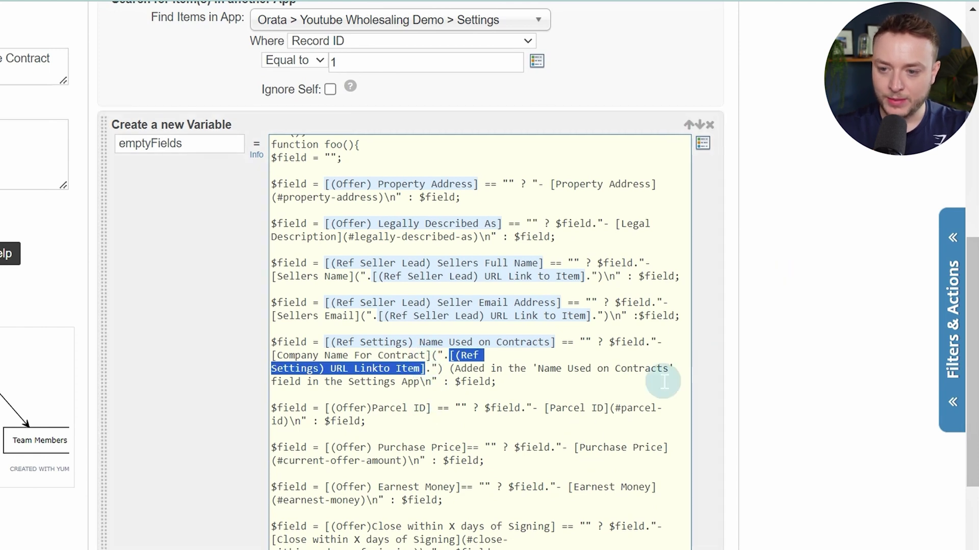
key(Delete)
key(bracketleft)
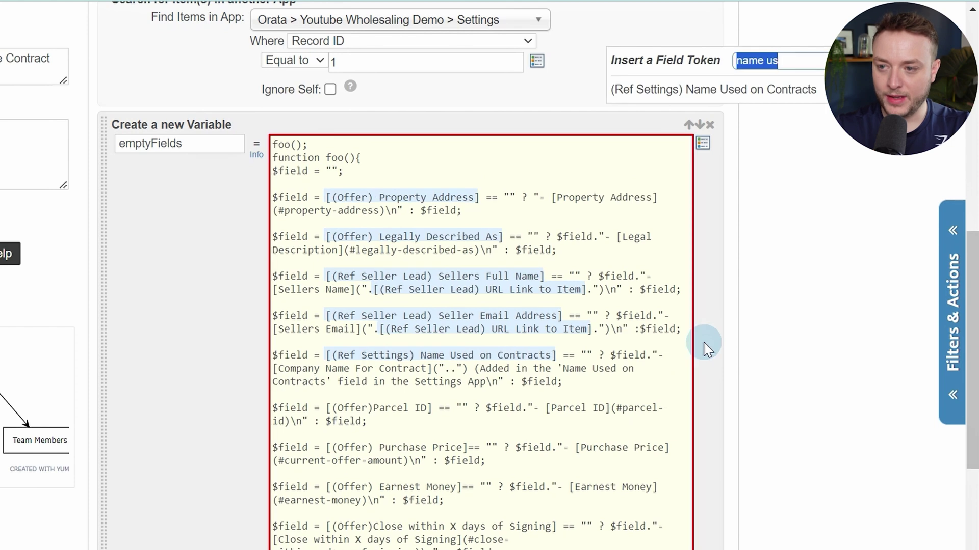
text(url)
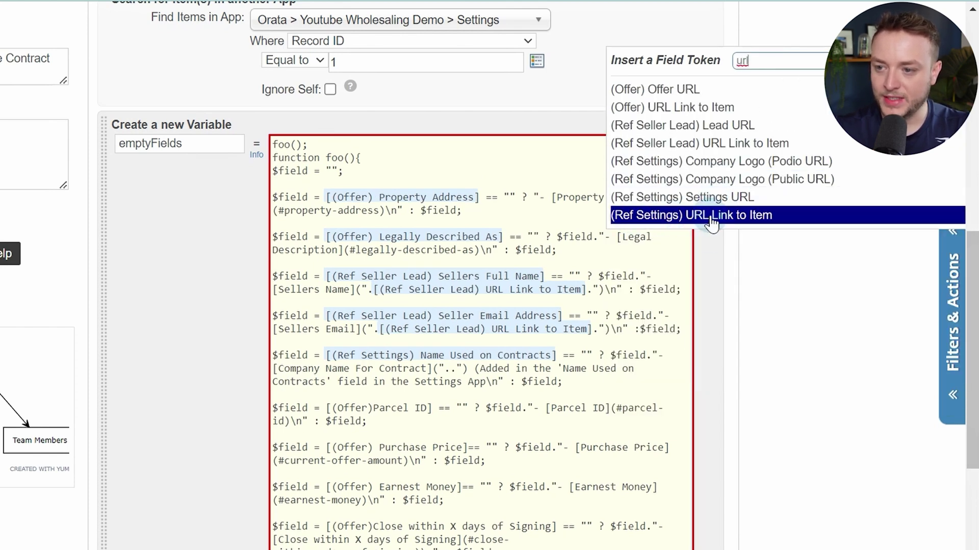
click(792, 217)
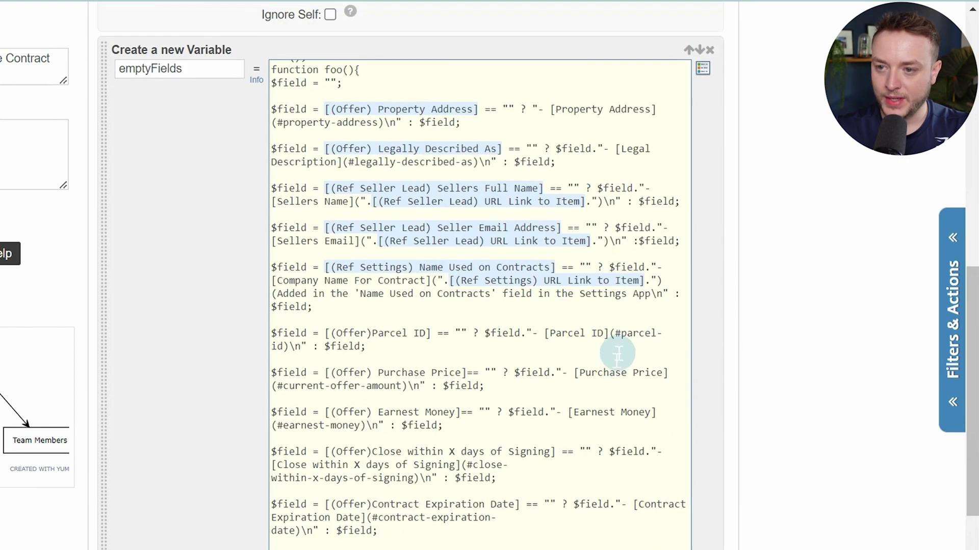
scroll(597, 378, up, 1)
scroll(508, 426, down, 1)
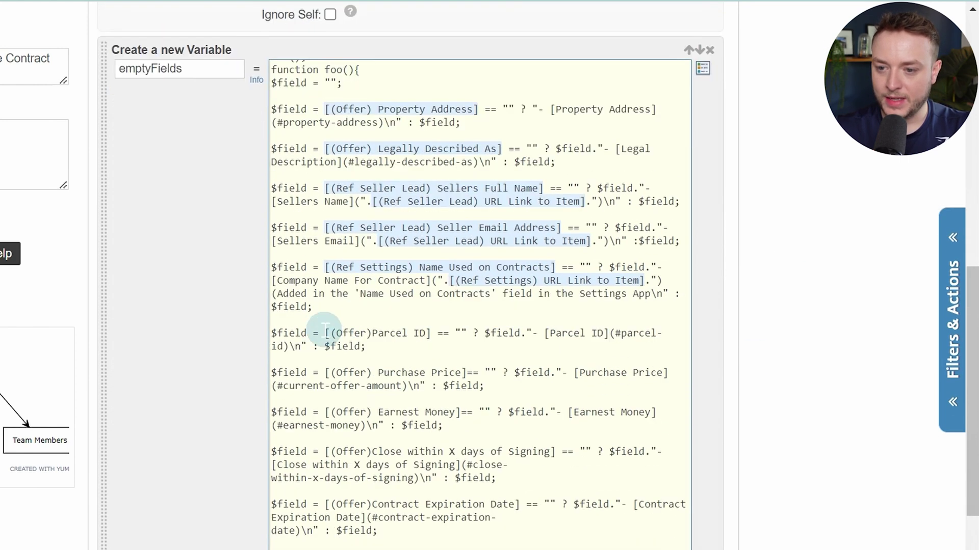
Replace the Parcel ID and Purchase Price references with their (Offer) field tokens
drag(325, 333, 408, 333)
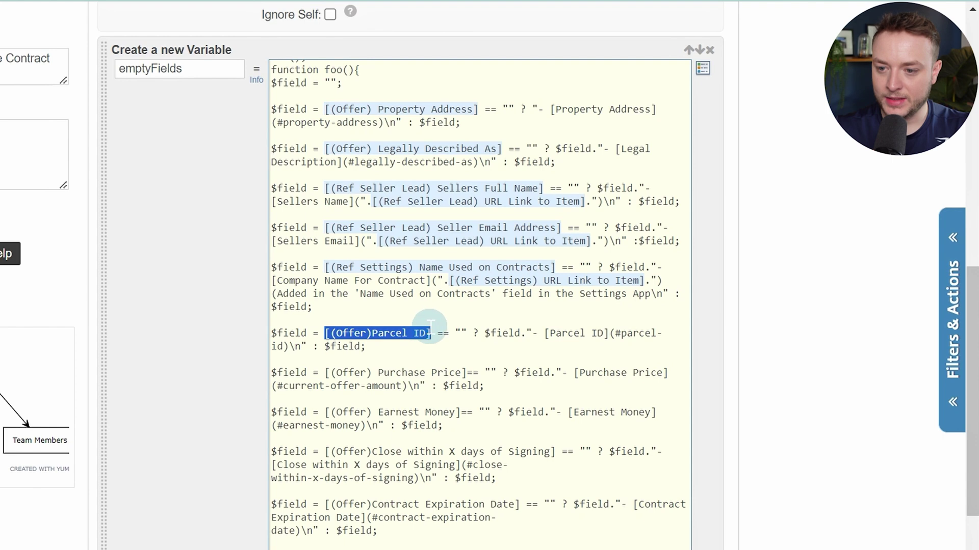
text([)
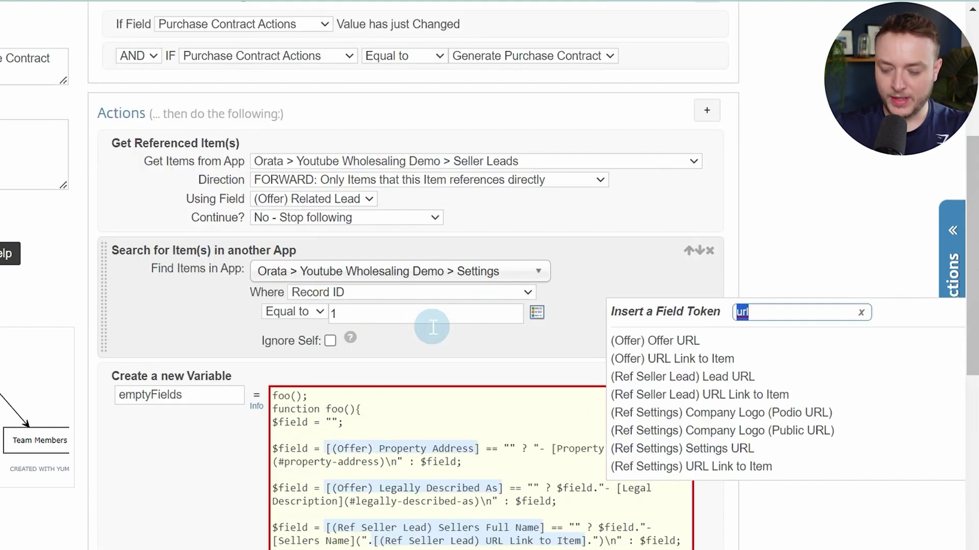
text(parve)
key(BackSpace)
key(BackSpace)
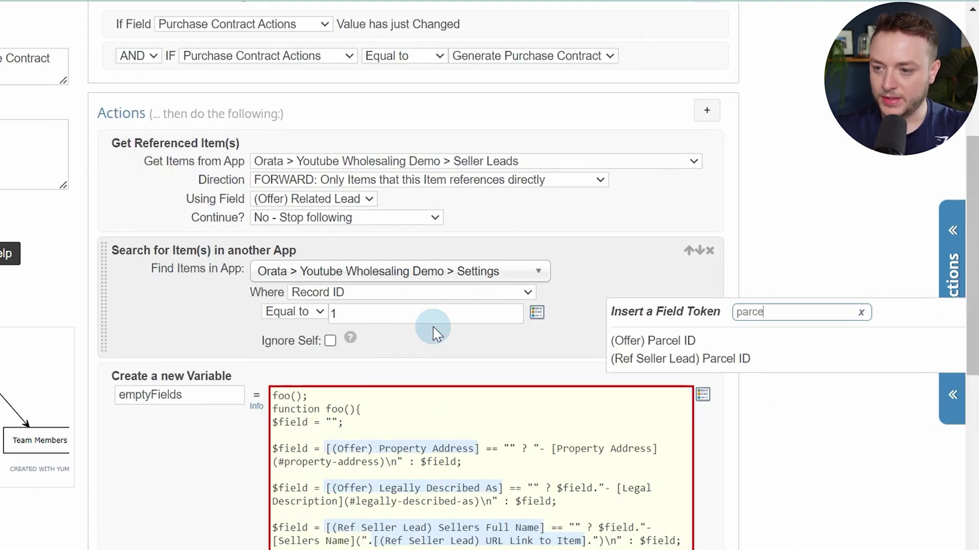
text(ce)
click(635, 341)
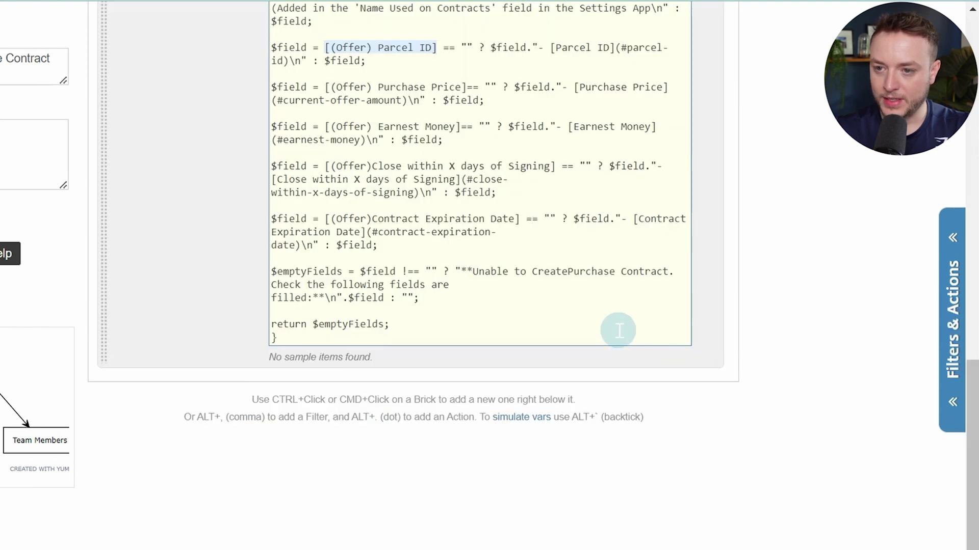
scroll(619, 331, up, 4)
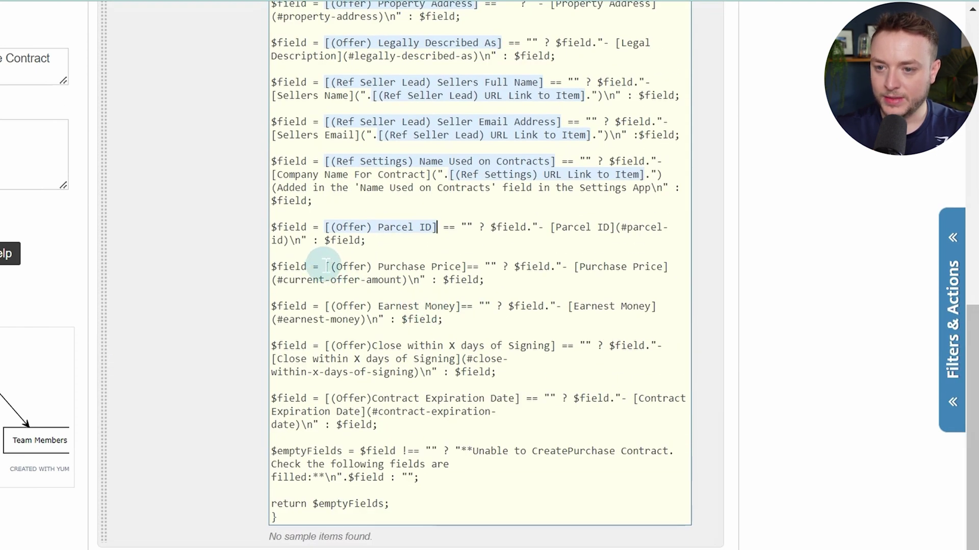
drag(325, 267, 462, 265)
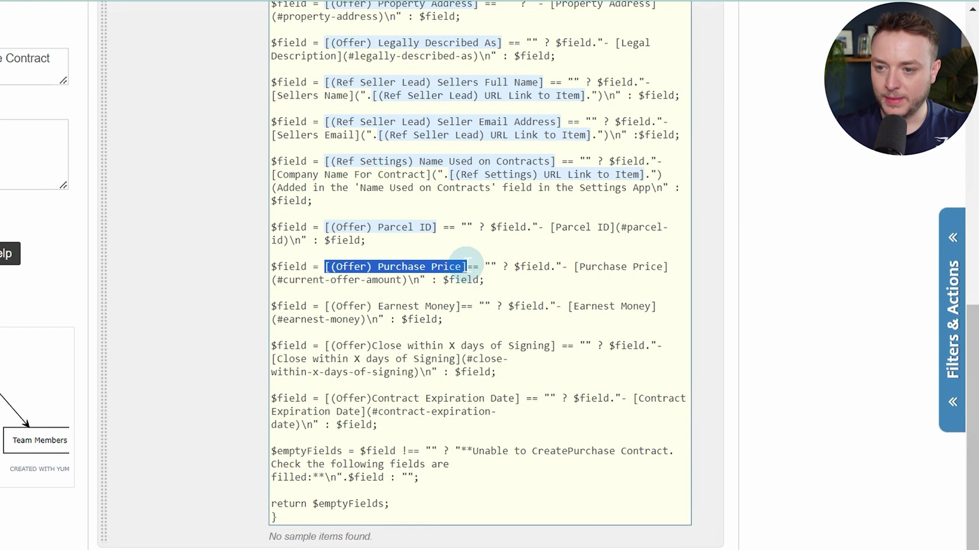
text([)
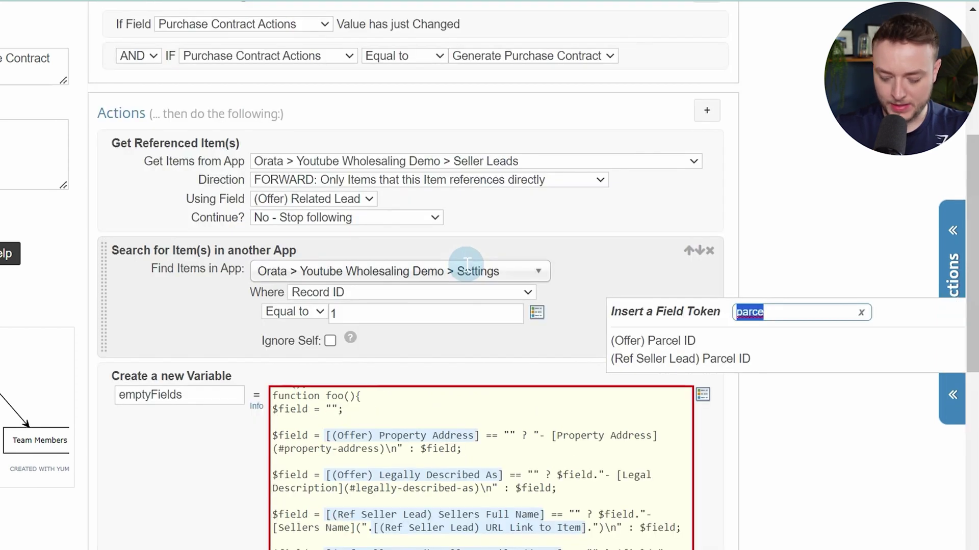
text(purch)
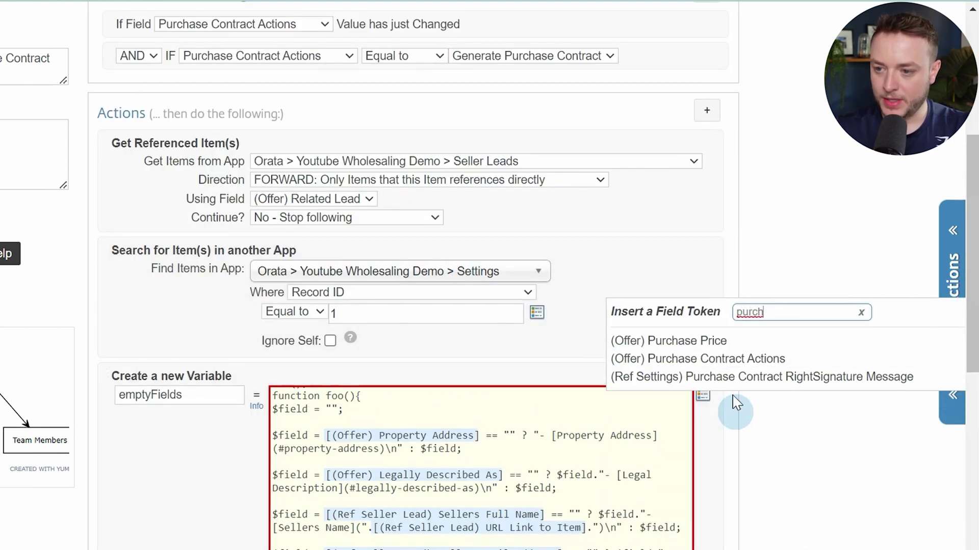
click(737, 343)
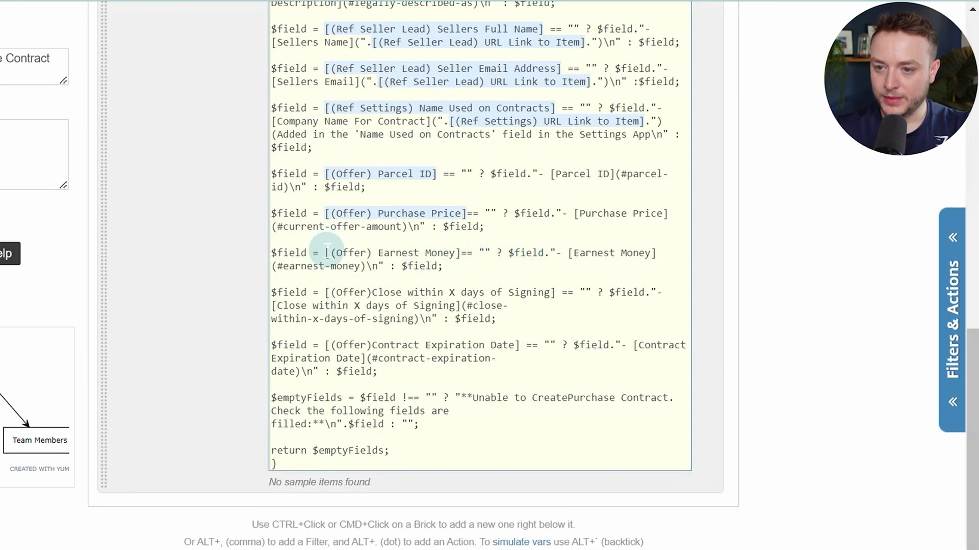
Replace the Earnest Money reference with the (Offer) Earnest Money token
drag(326, 253, 457, 253)
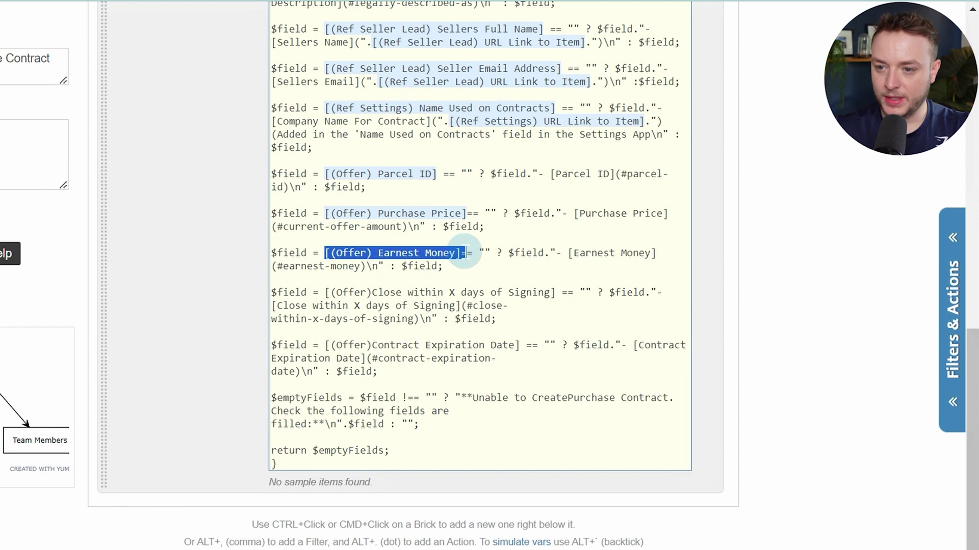
key(BackSpace)
key(alt+slash)
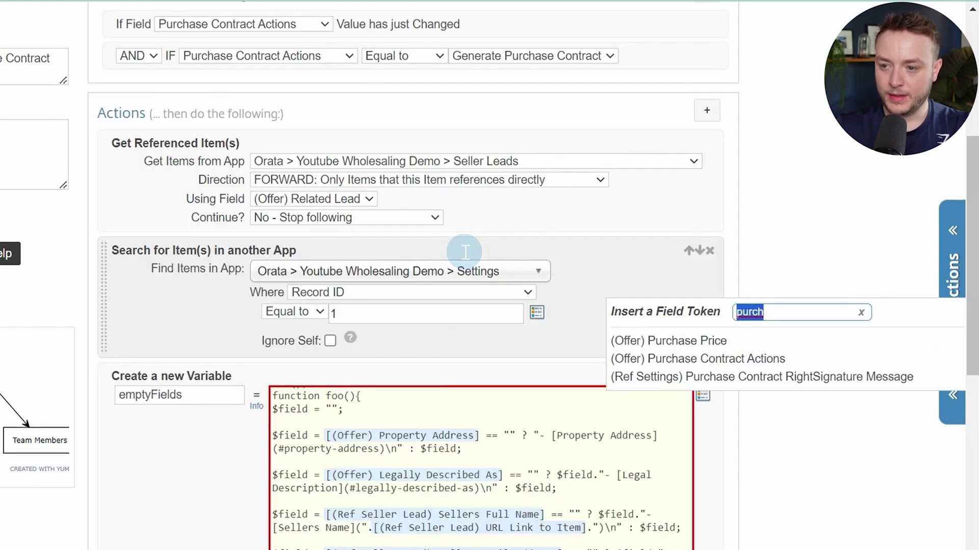
text(ear)
key(Down)
key(Return)
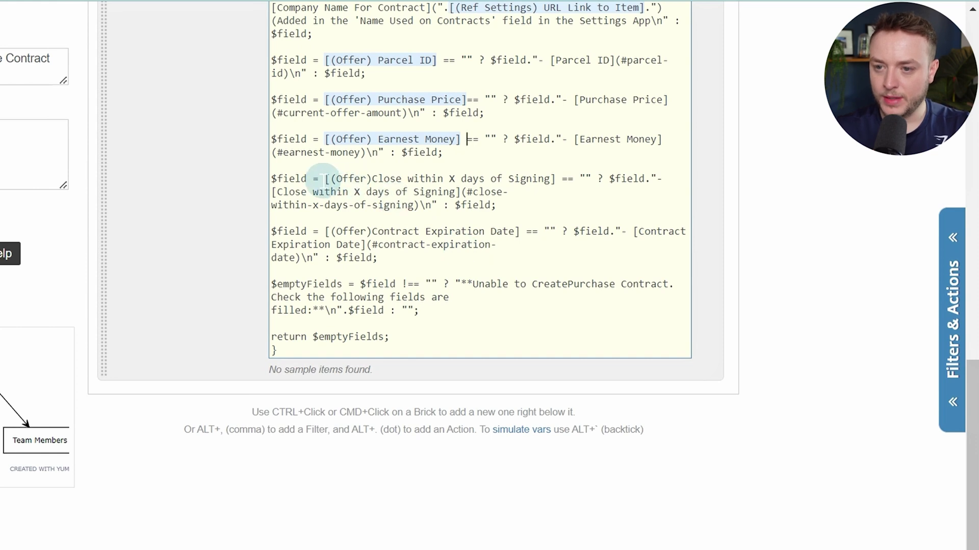
Replace the Close within X days reference with the (Offer) Close within X days of Signing token
drag(325, 178, 545, 174)
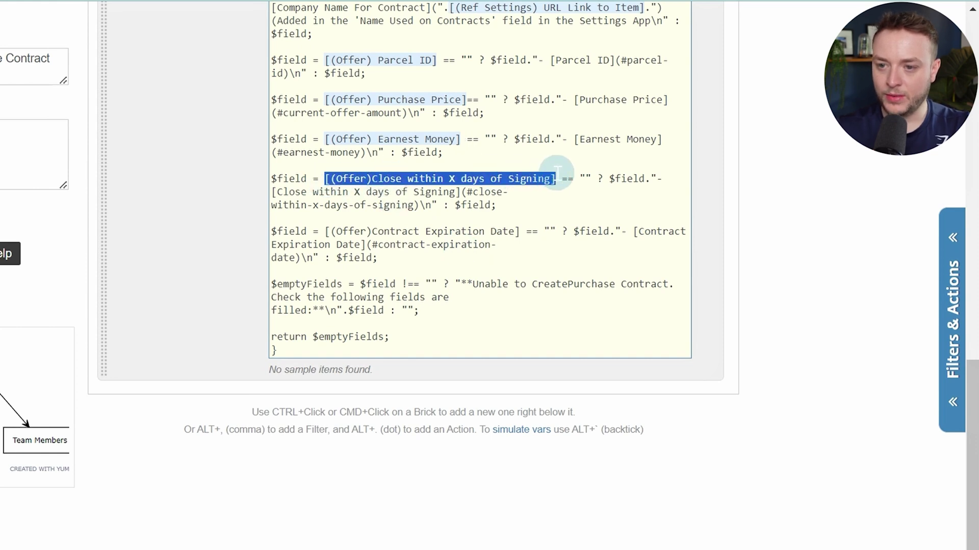
key(BackSpace)
key(alt+slash)
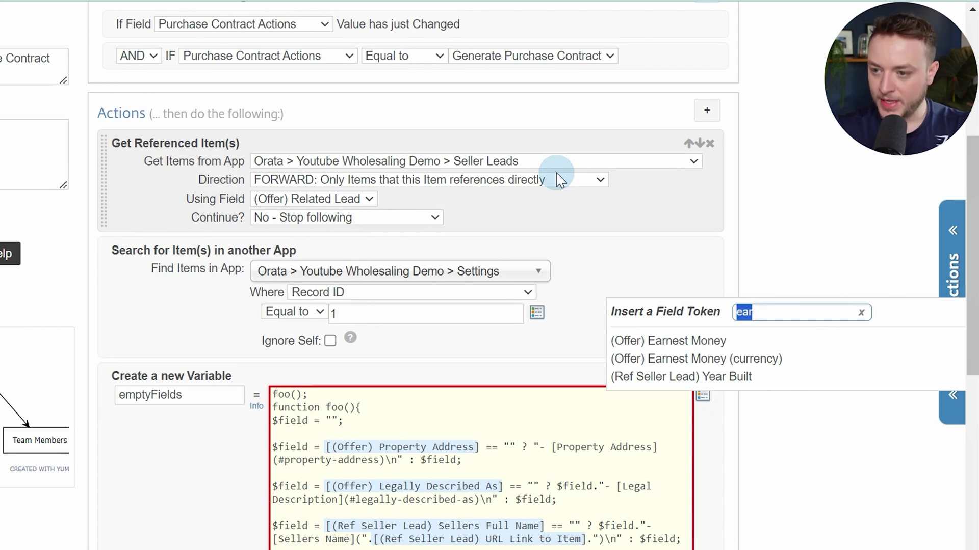
text(x)
scroll(775, 218, down, 2)
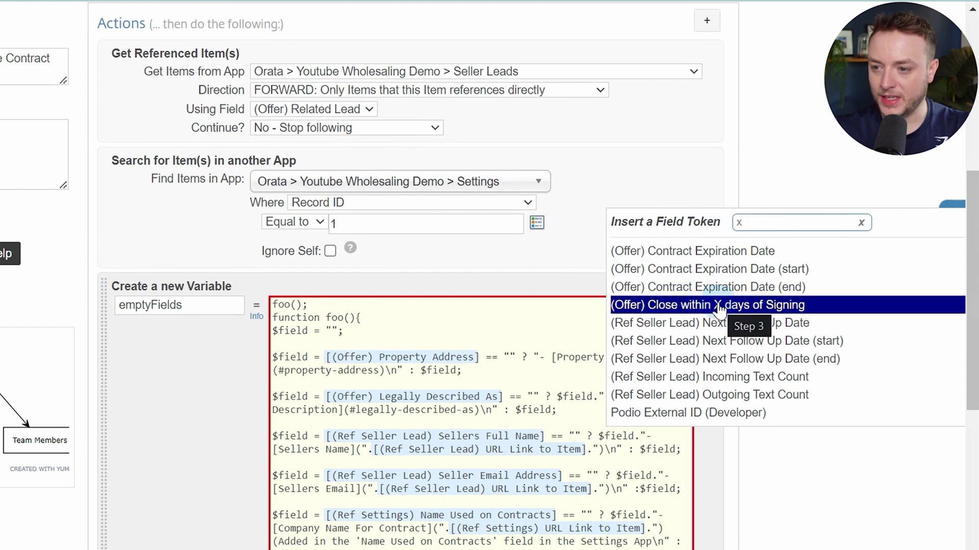
click(716, 305)
click(475, 224)
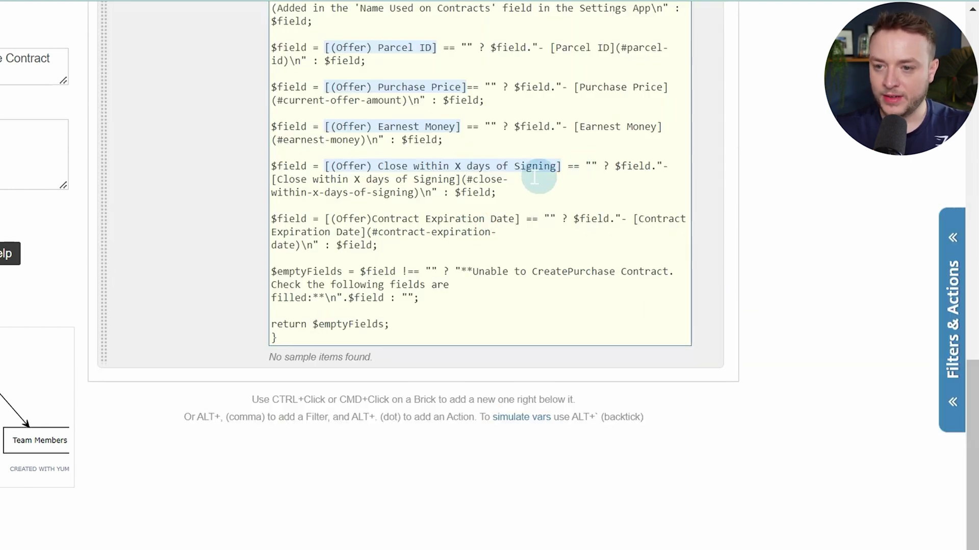
scroll(408, 186, down, 1)
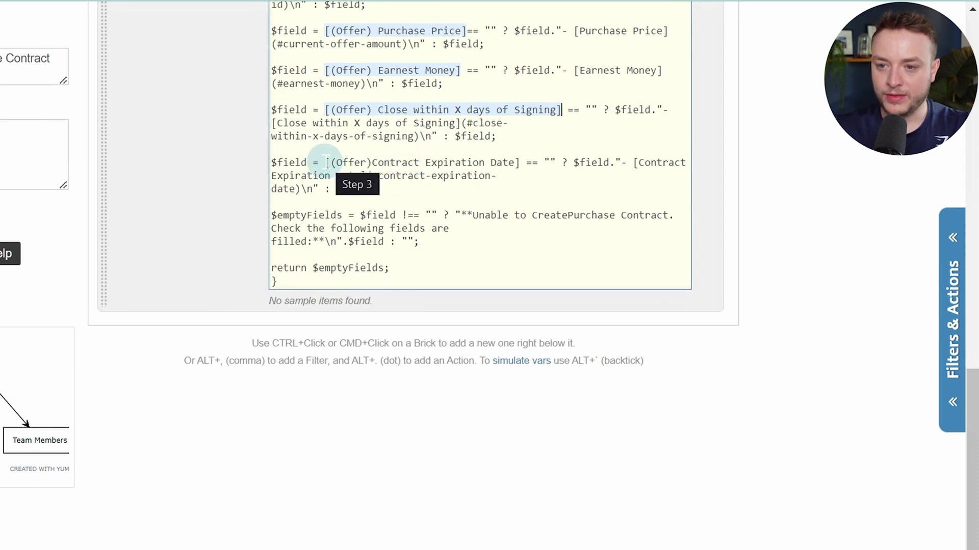
Replace the Contract Expiration Date reference with the (Offer) Contract Expiration Date token
drag(327, 162, 523, 163)
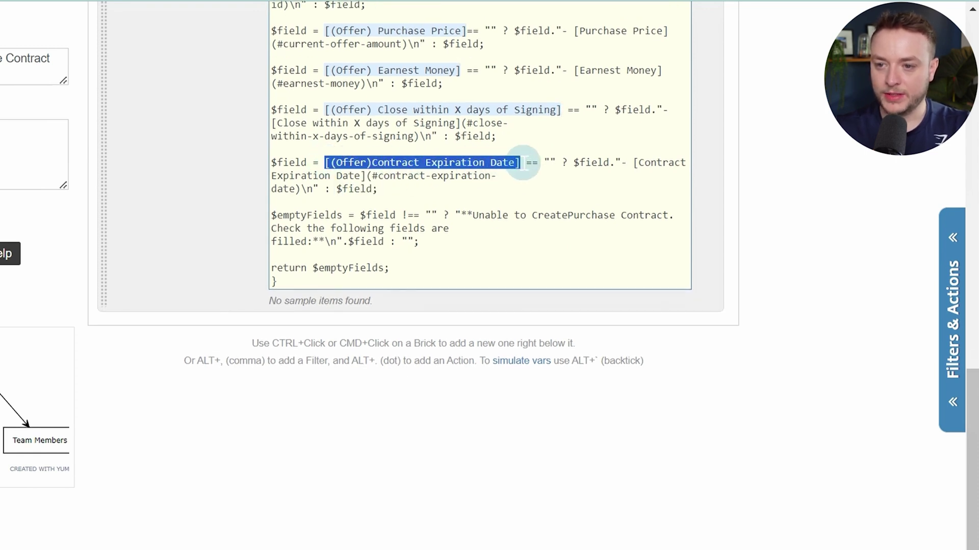
key(BackSpace)
text(@ecp)
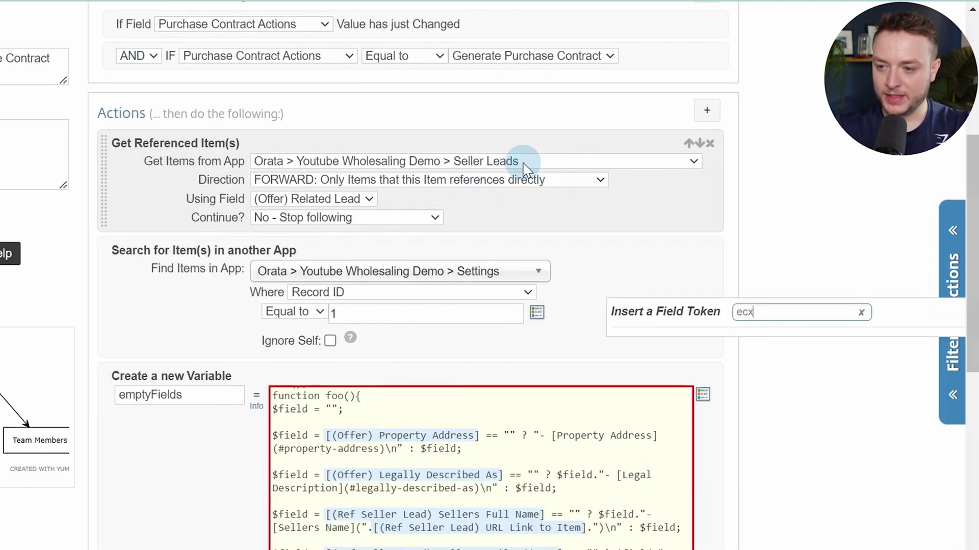
key(BackSpace)
key(BackSpace)
text(ex)
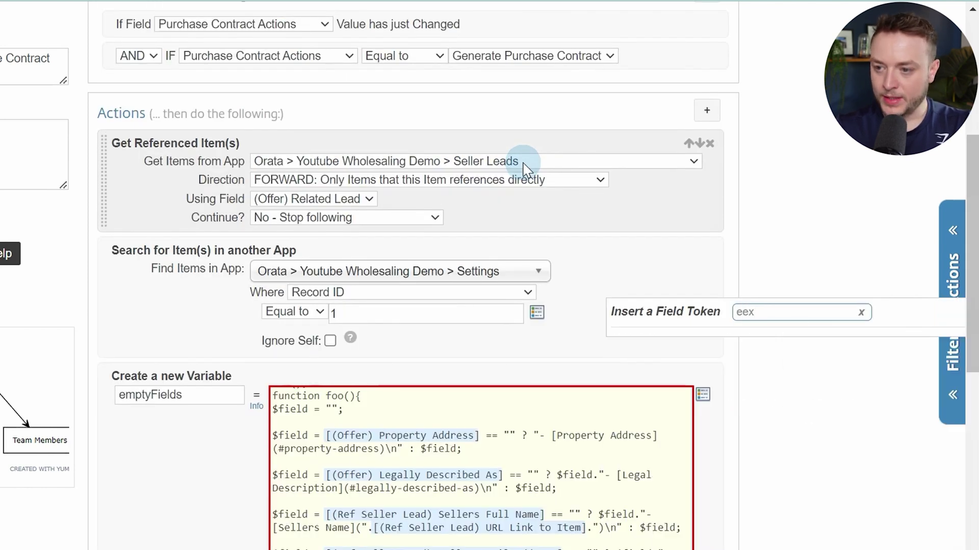
key(BackSpace)
key(BackSpace)
text(x)
scroll(929, 190, down, 3)
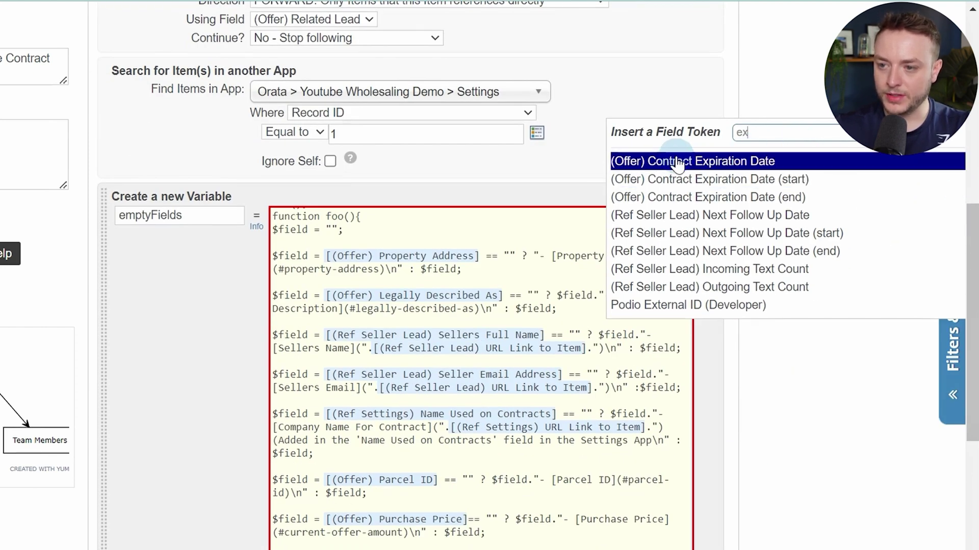
click(746, 161)
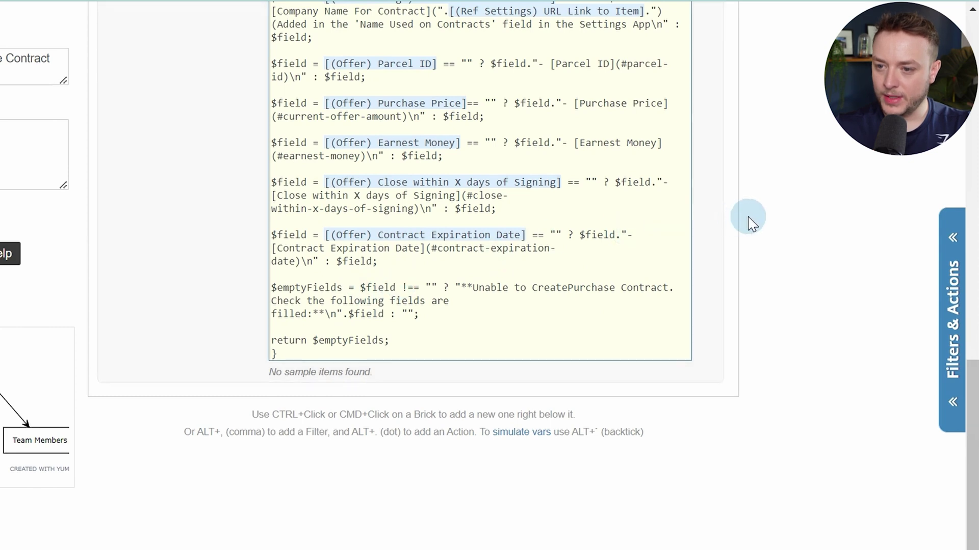
scroll(789, 235, up, 3)
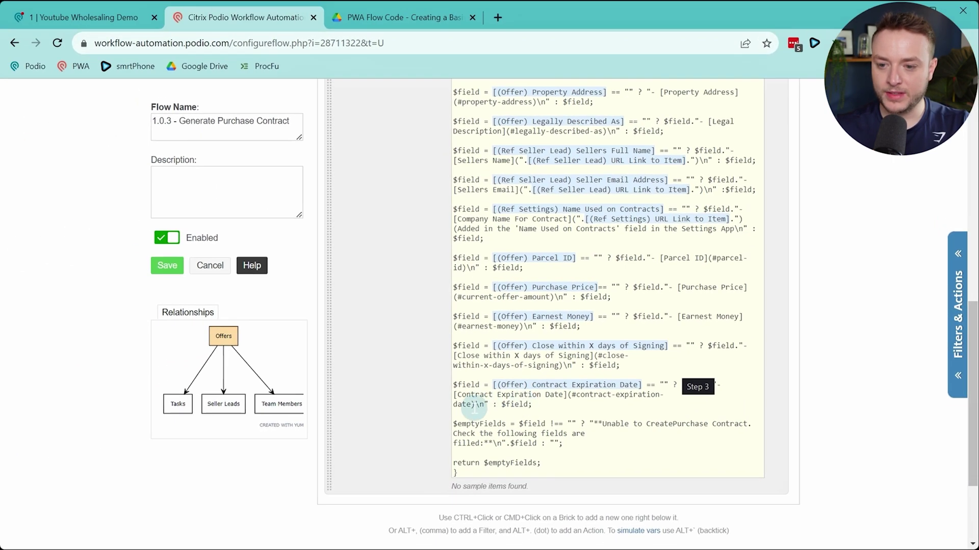
Add a new action row after the code, then discard it
key(alt+period)
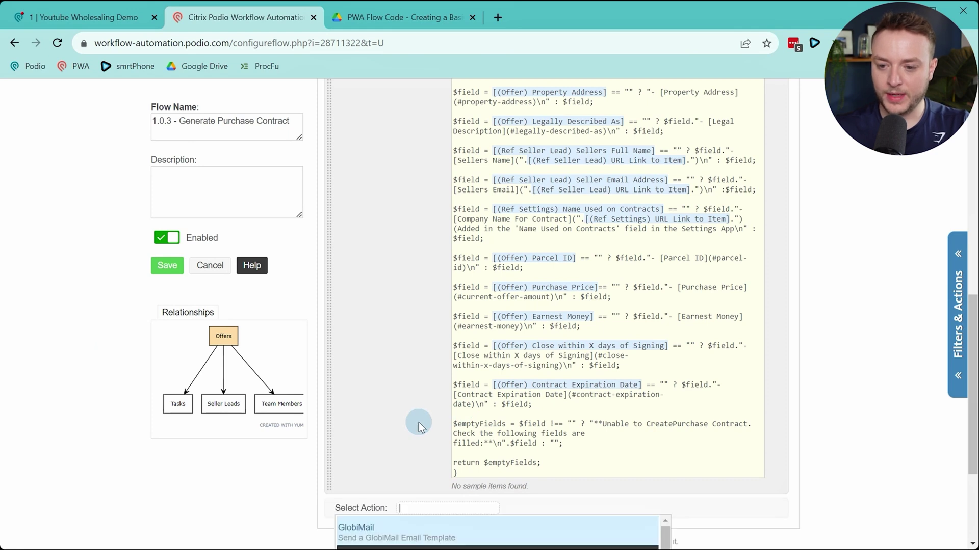
scroll(418, 426, down, 3)
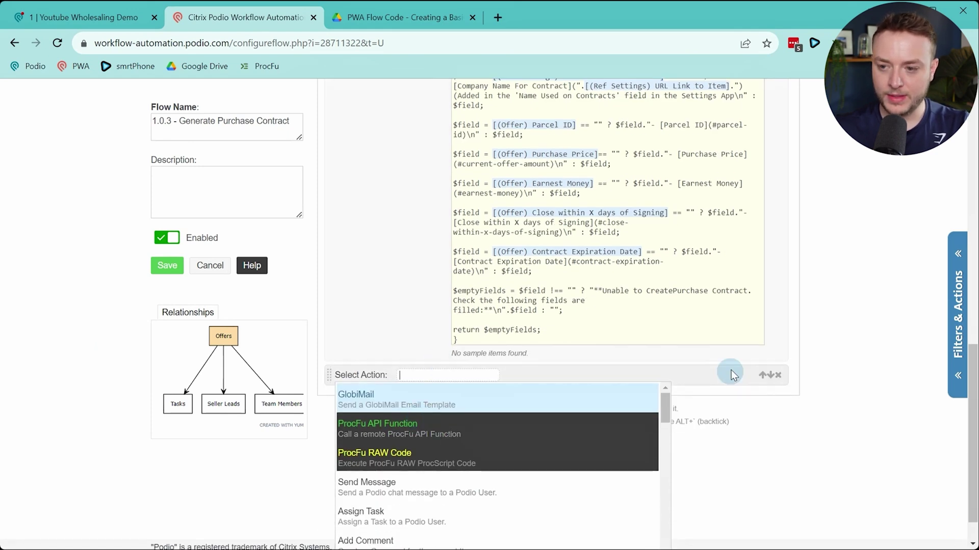
click(777, 375)
scroll(561, 193, up, 1)
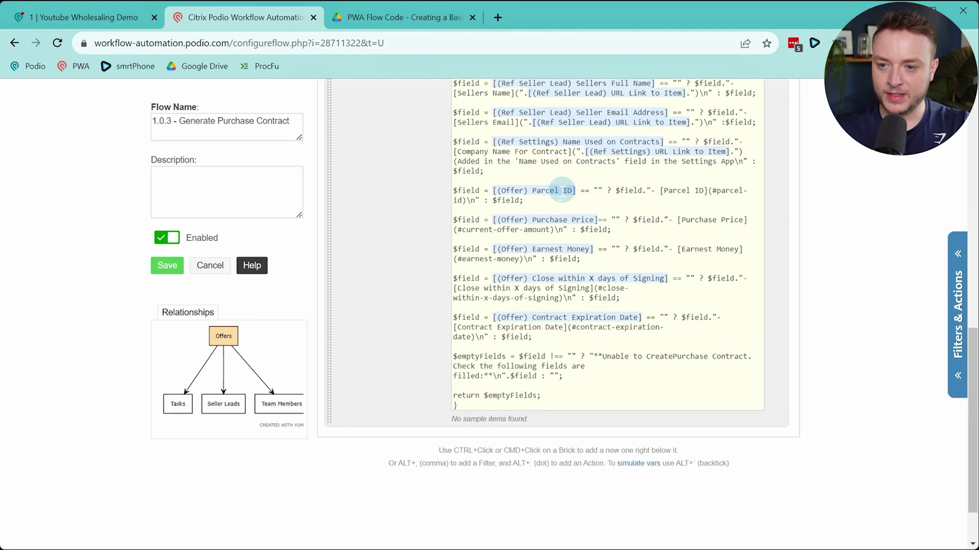
scroll(562, 192, up, 3)
Save the Generate Purchase Contract flow and go to the Podio Offers app
click(166, 266)
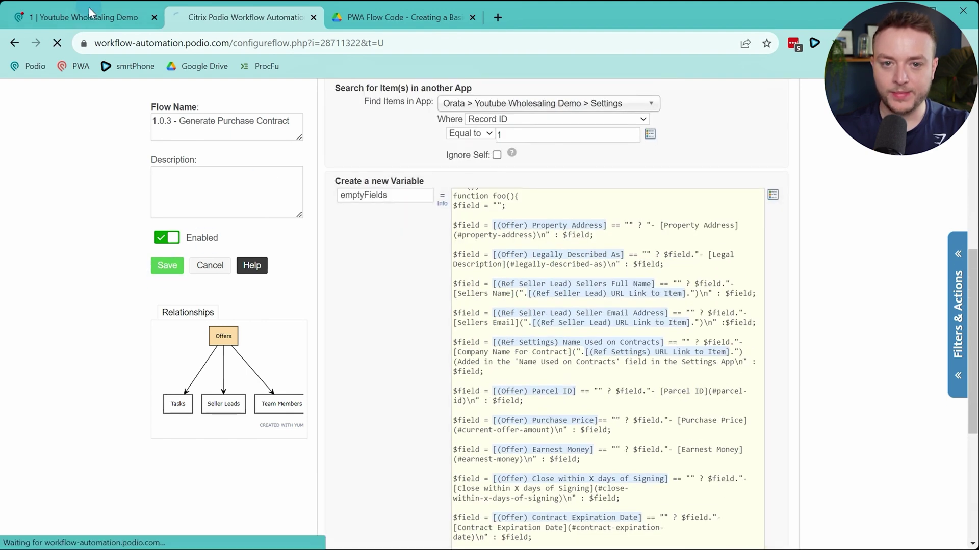
click(88, 13)
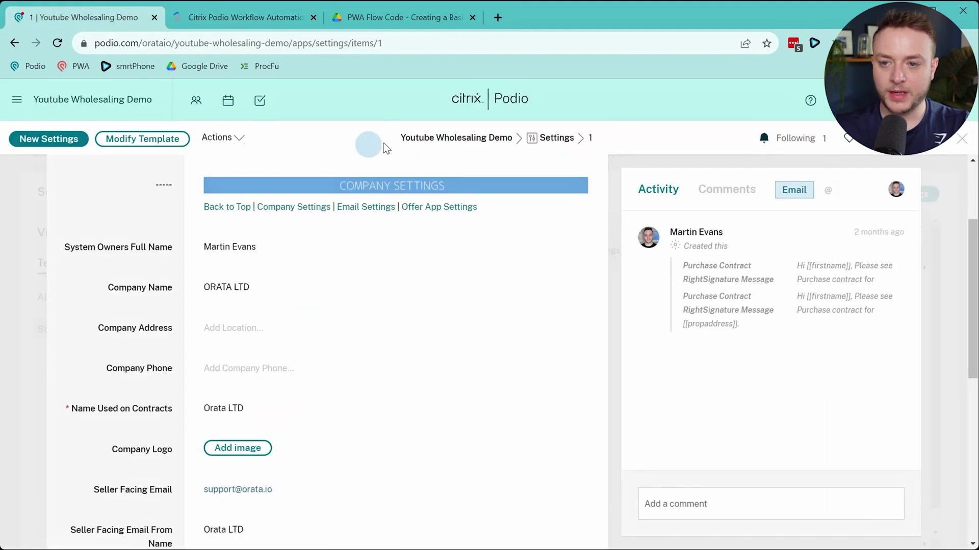
click(558, 139)
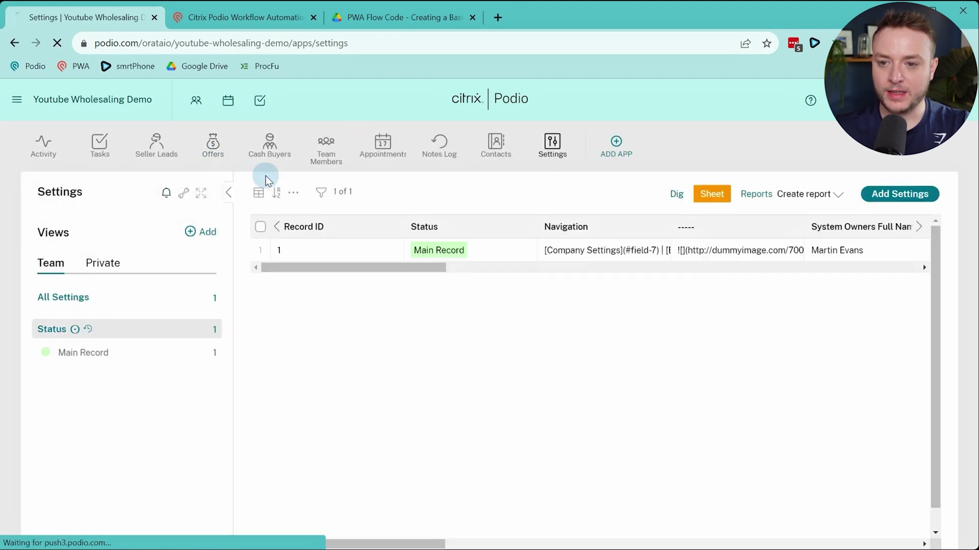
click(213, 147)
Create and save a new offer linked to the 123 Main St seller lead
click(920, 208)
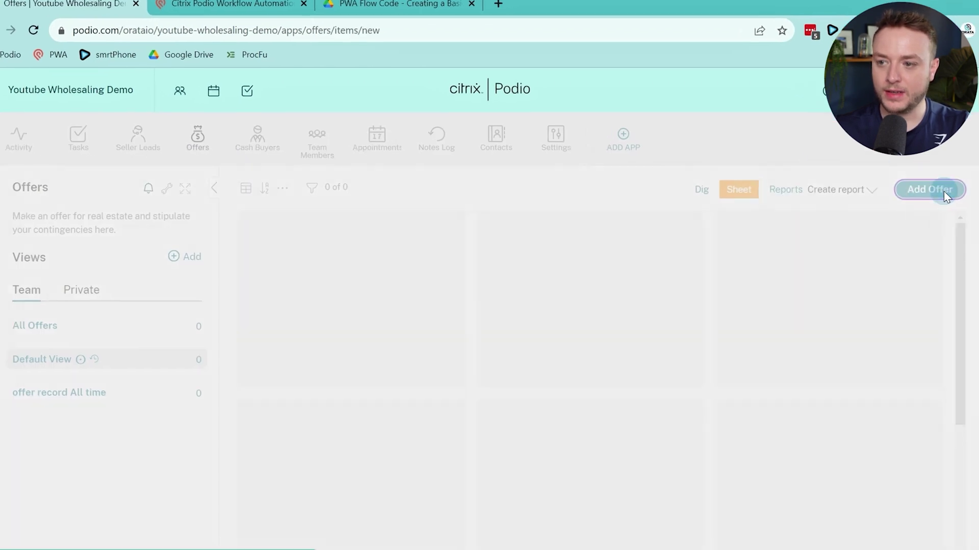
click(319, 269)
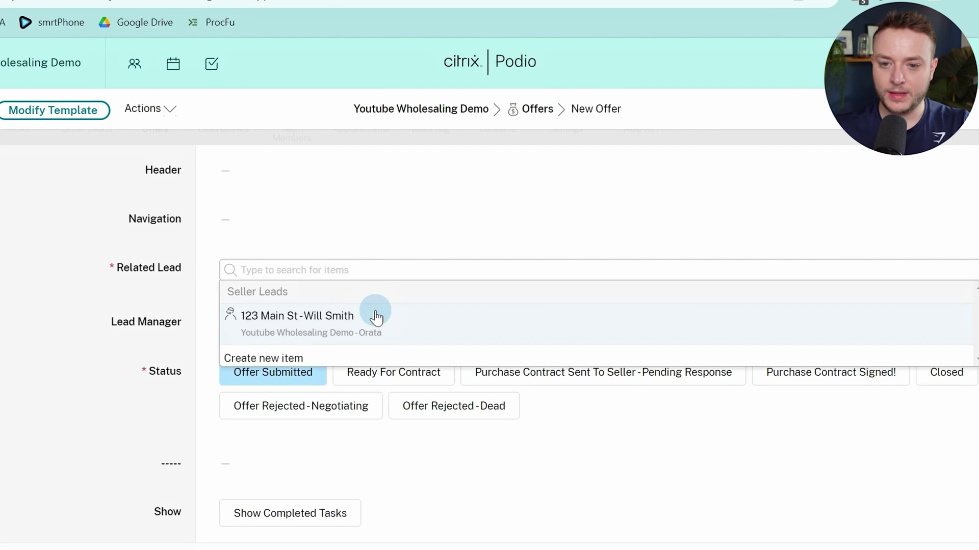
click(376, 317)
scroll(332, 372, down, 5)
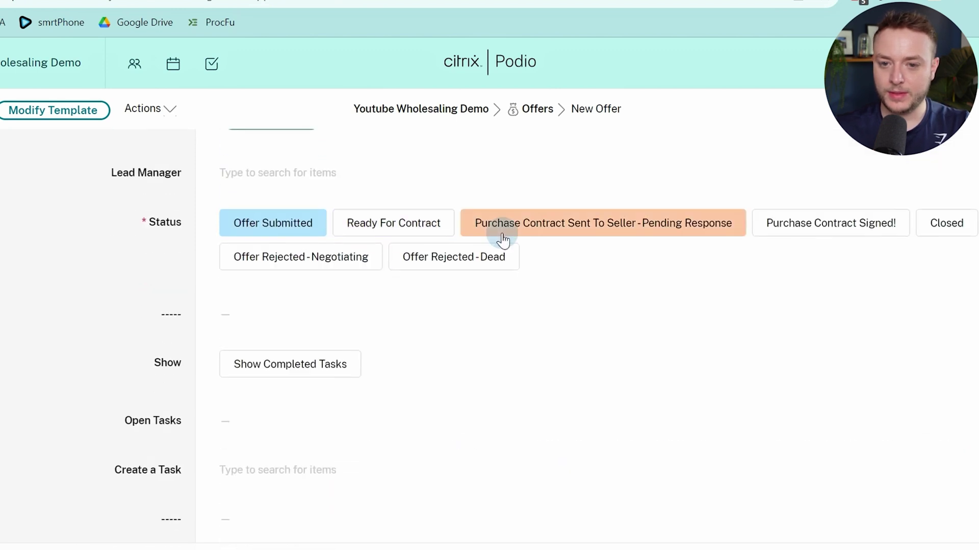
scroll(503, 239, down, 15)
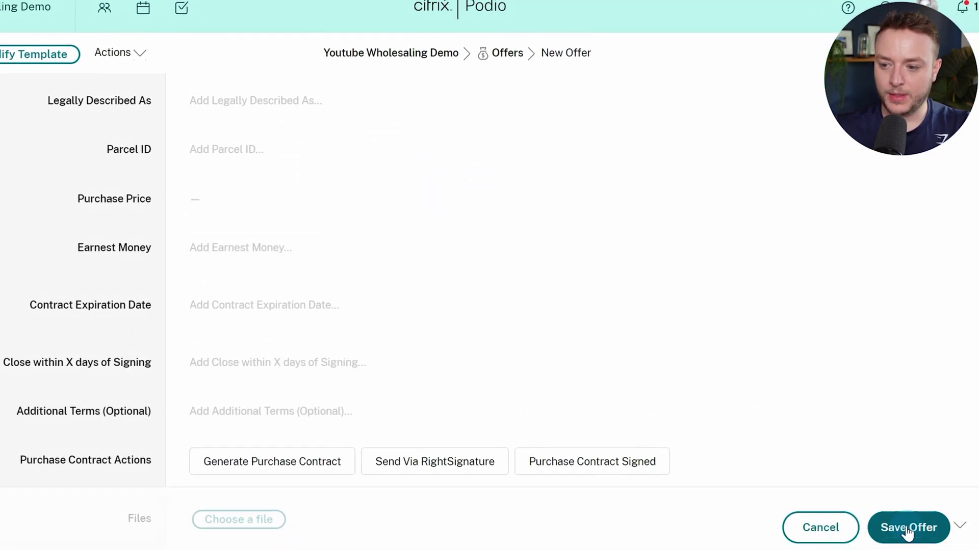
click(907, 530)
scroll(193, 324, up, 10)
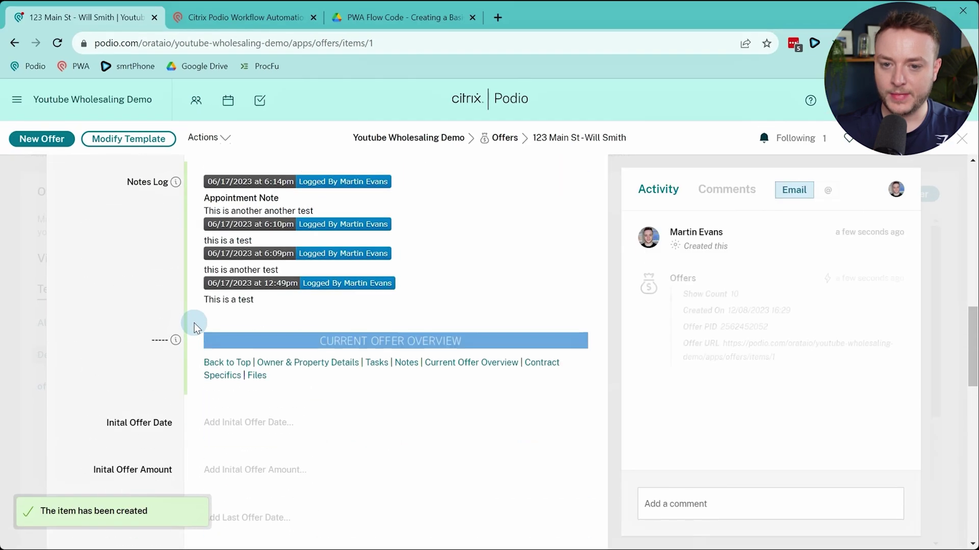
scroll(194, 324, up, 5)
click(232, 19)
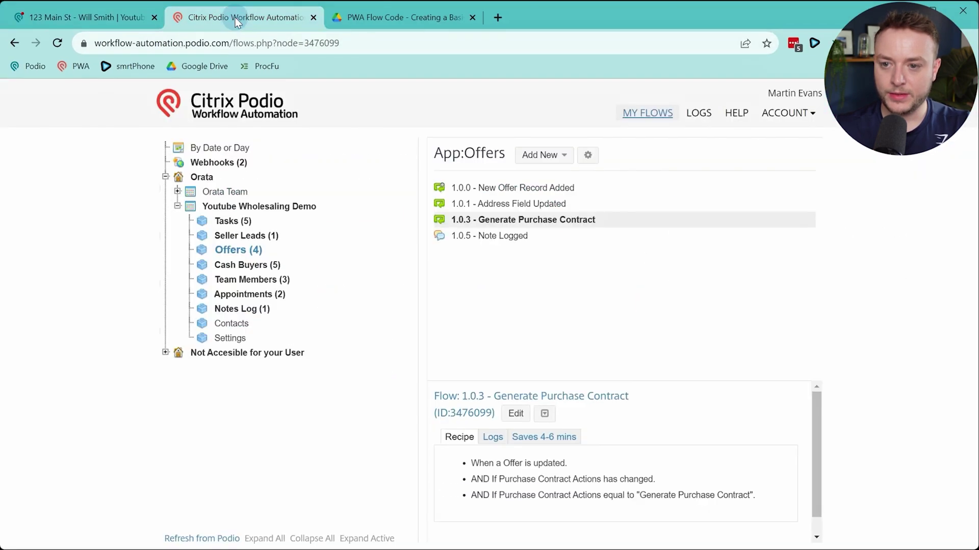
Open flow 1.0.3 for editing and refresh the emptyFields code preview
click(515, 414)
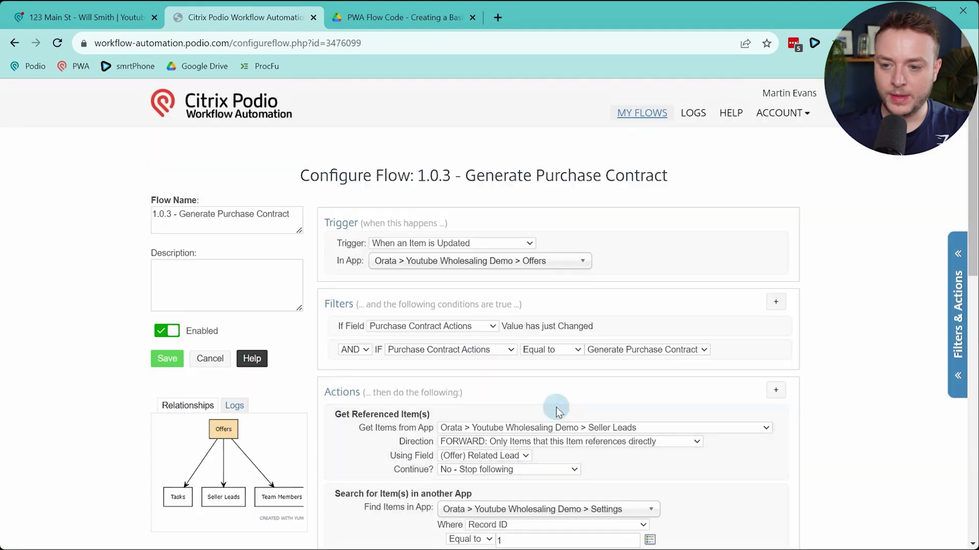
scroll(589, 232, down, 10)
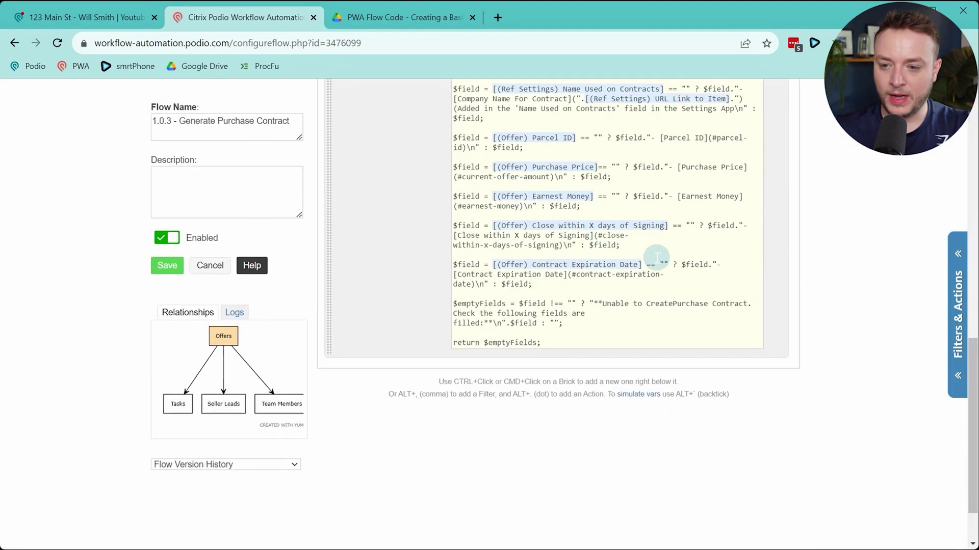
scroll(663, 275, down, 2)
click(599, 279)
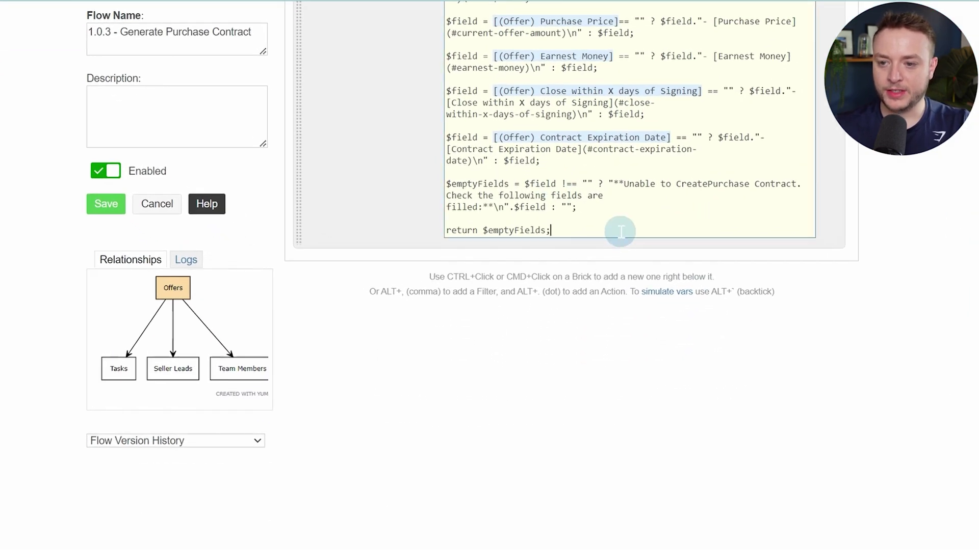
click(411, 275)
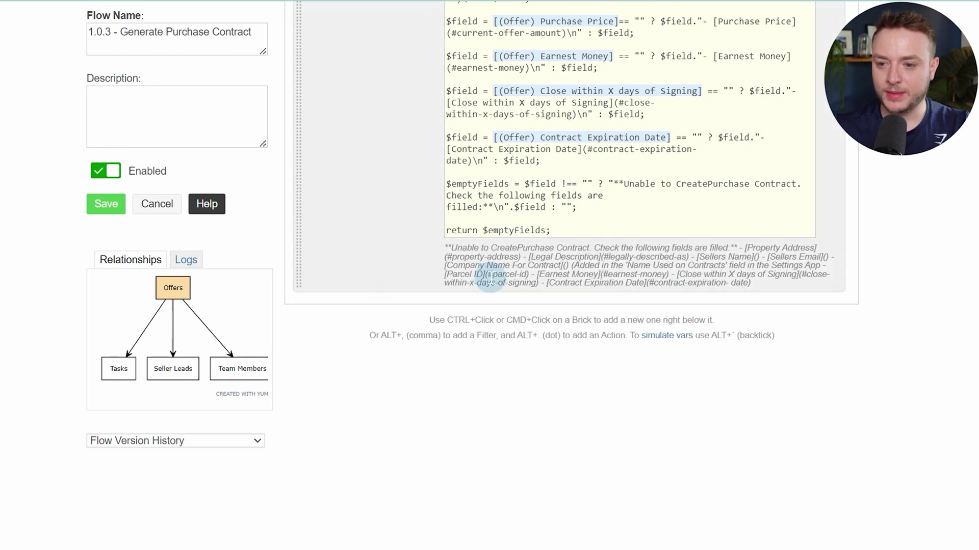
Simulate the emptyFields variable against the 123 Main St offer and review which fields are empty
click(666, 337)
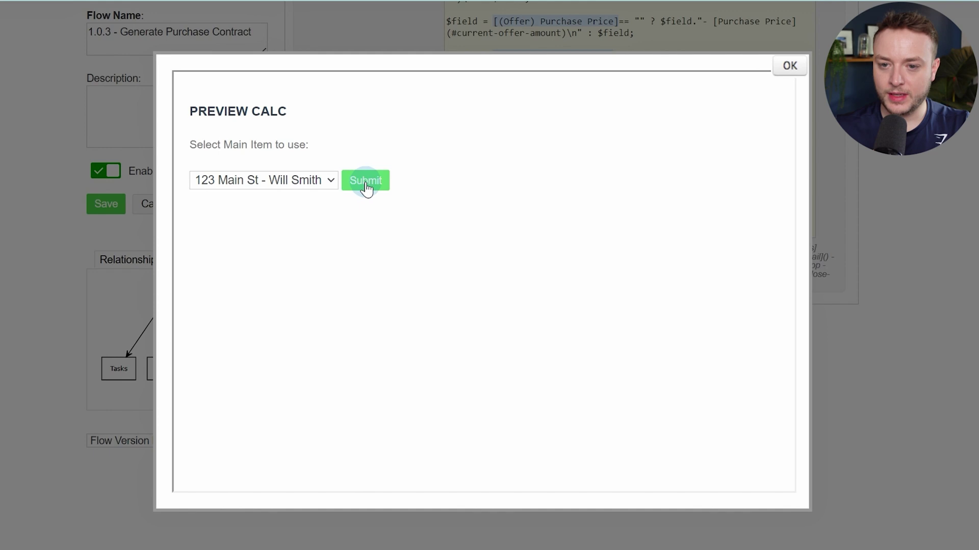
click(366, 183)
scroll(554, 171, down, 2)
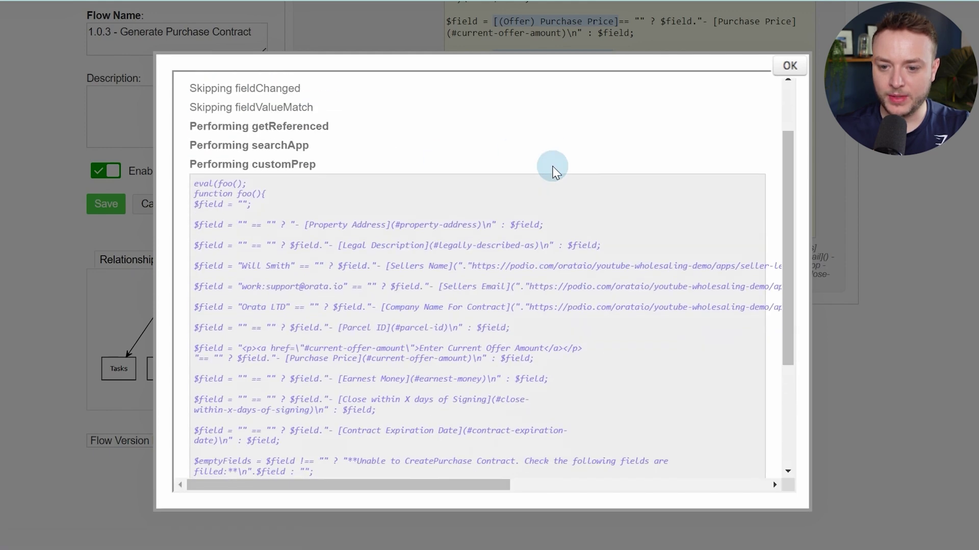
scroll(554, 171, down, 3)
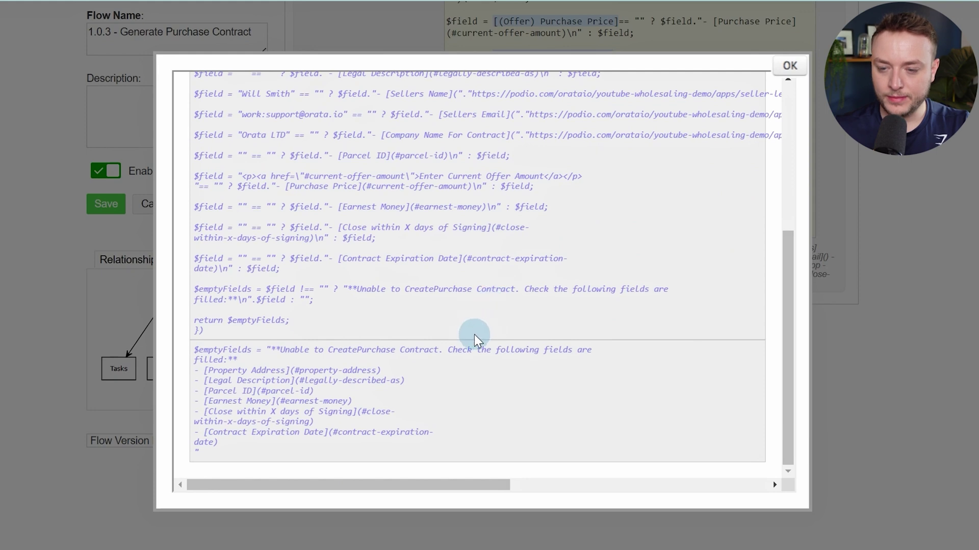
click(785, 69)
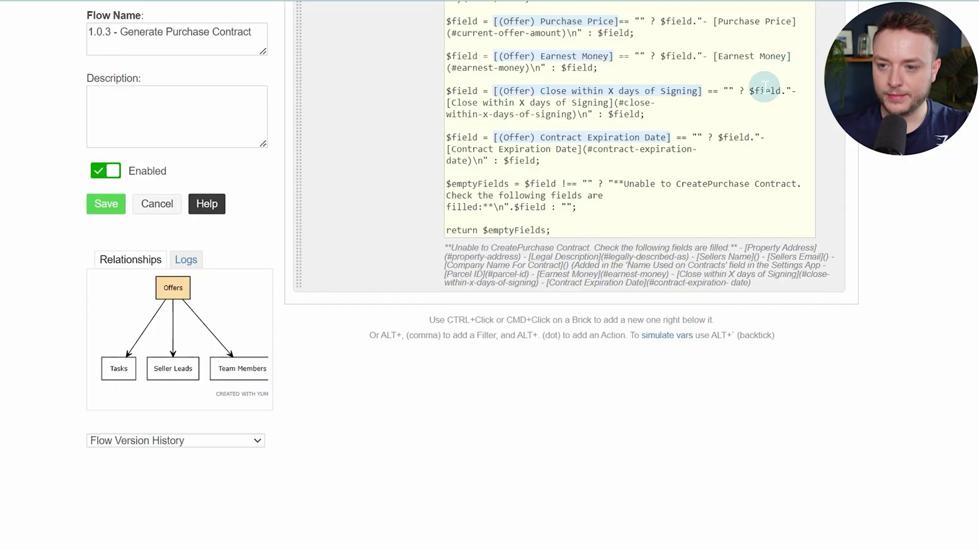
scroll(378, 199, up, 8)
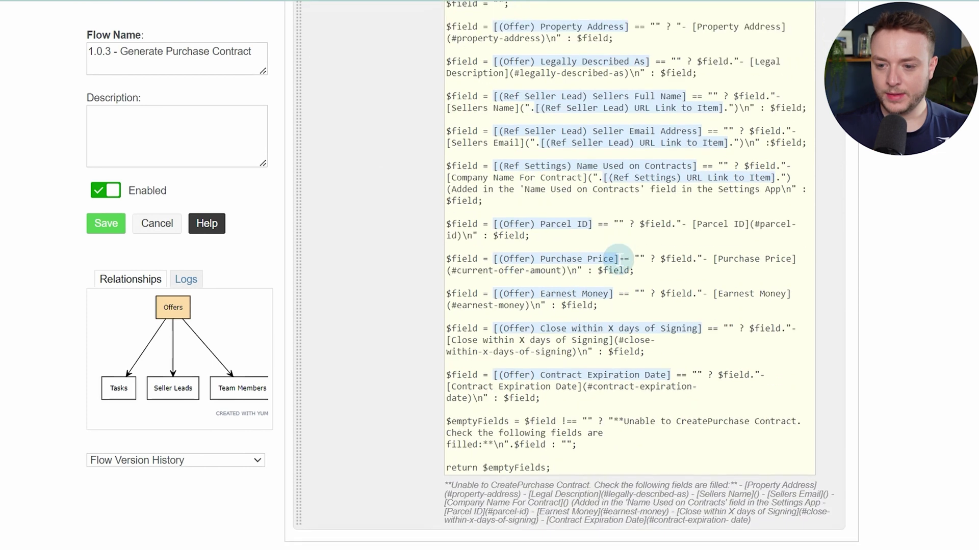
click(73, 19)
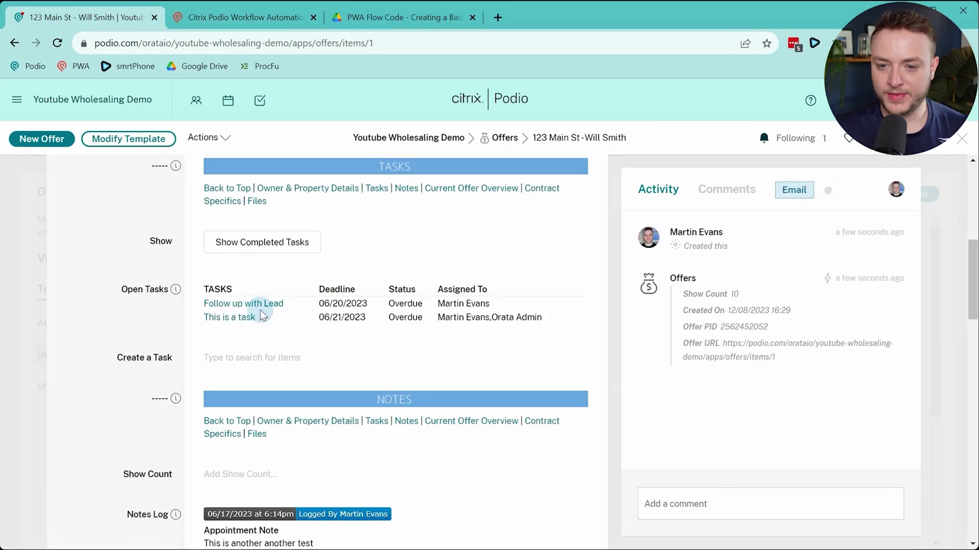
Scroll the 123 Main St offer down to its Purchase Contract Actions field
scroll(244, 326, up, 6)
scroll(477, 283, down, 15)
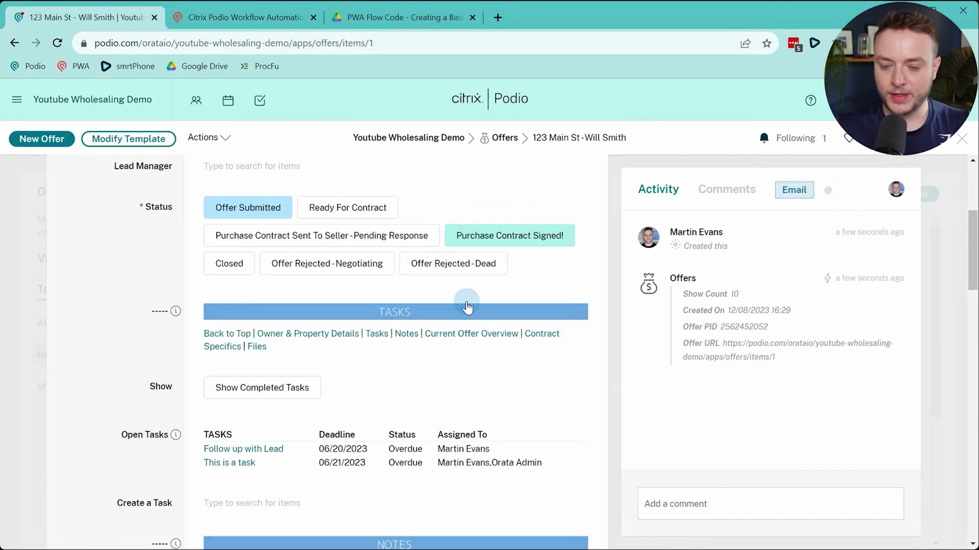
scroll(466, 306, down, 6)
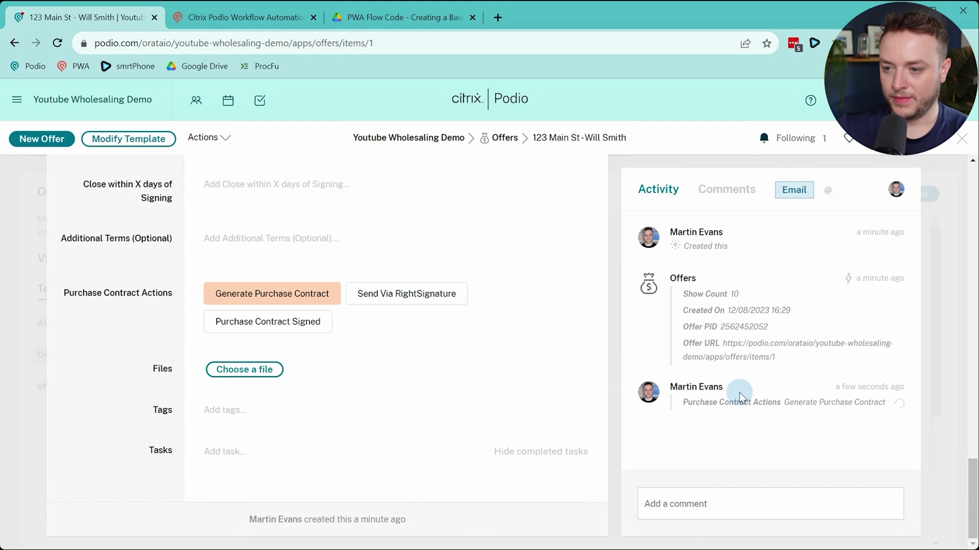
Add an Add Comment action posting the emptyFields variable as its body, and save the flow
click(231, 16)
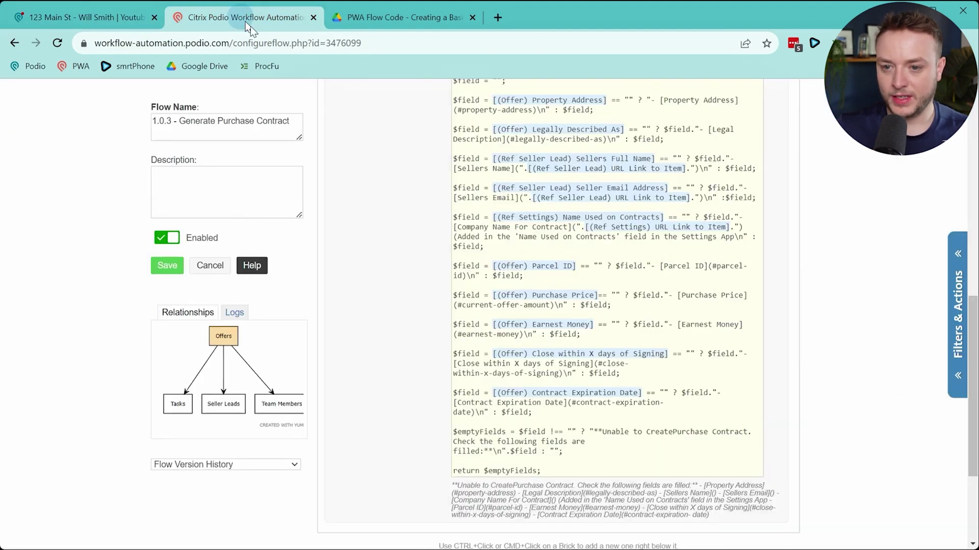
scroll(351, 326, down, 5)
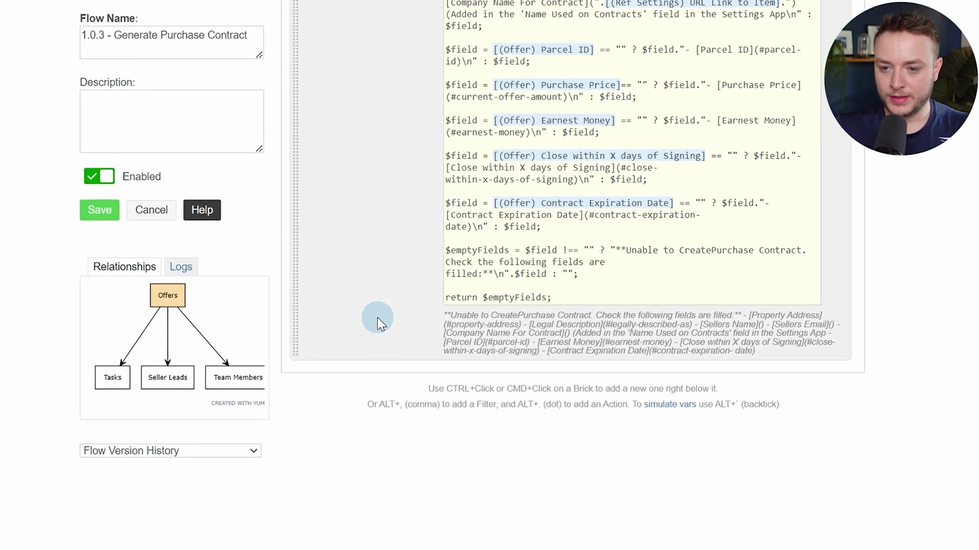
key(alt+period)
text(comm)
key(Return)
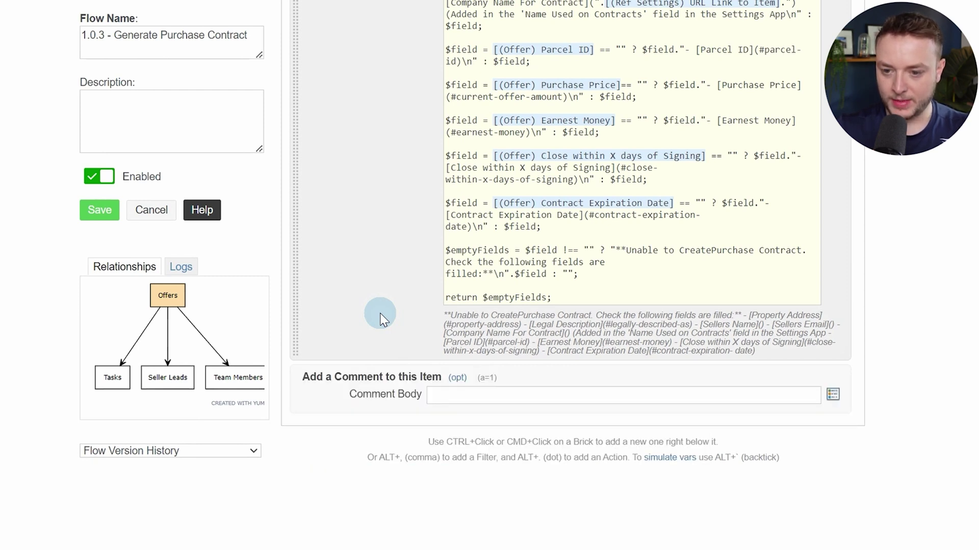
text(empty)
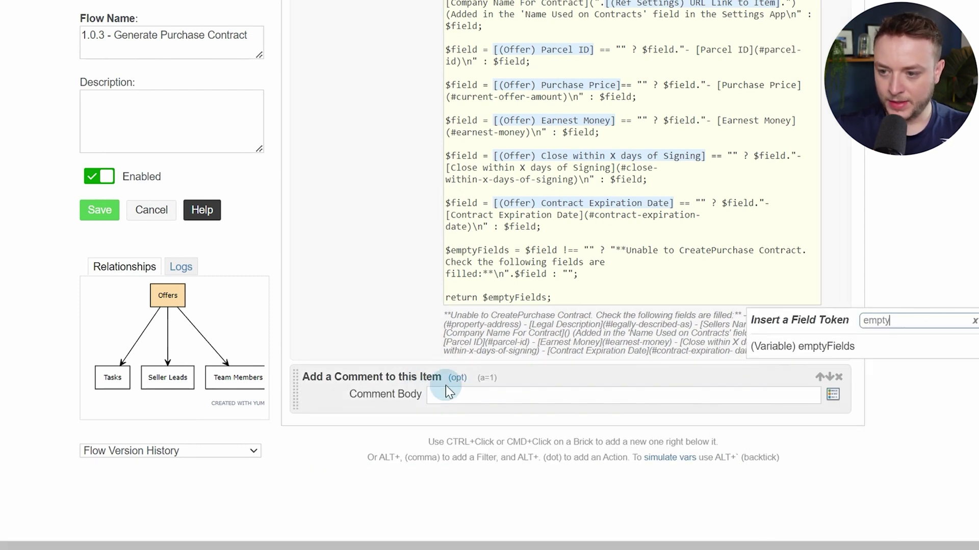
key(Return)
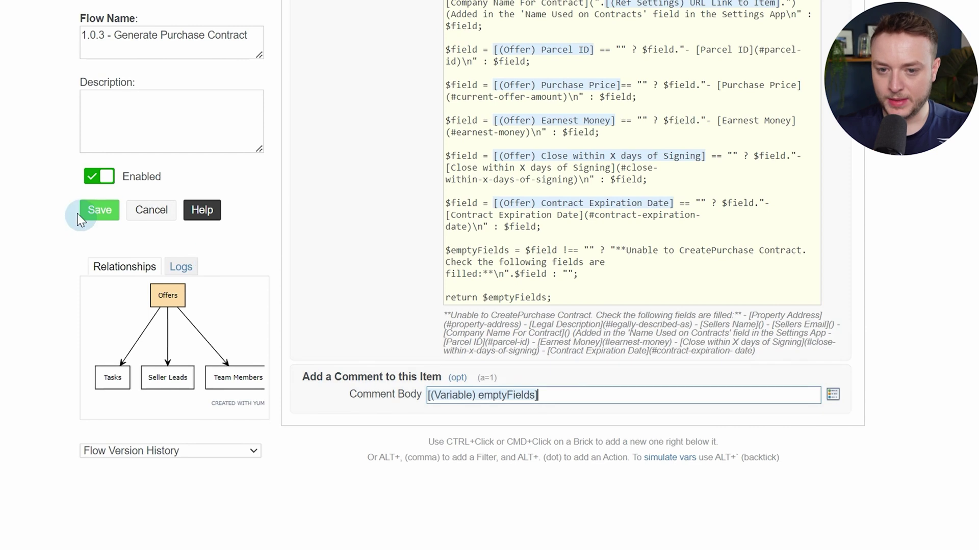
click(94, 210)
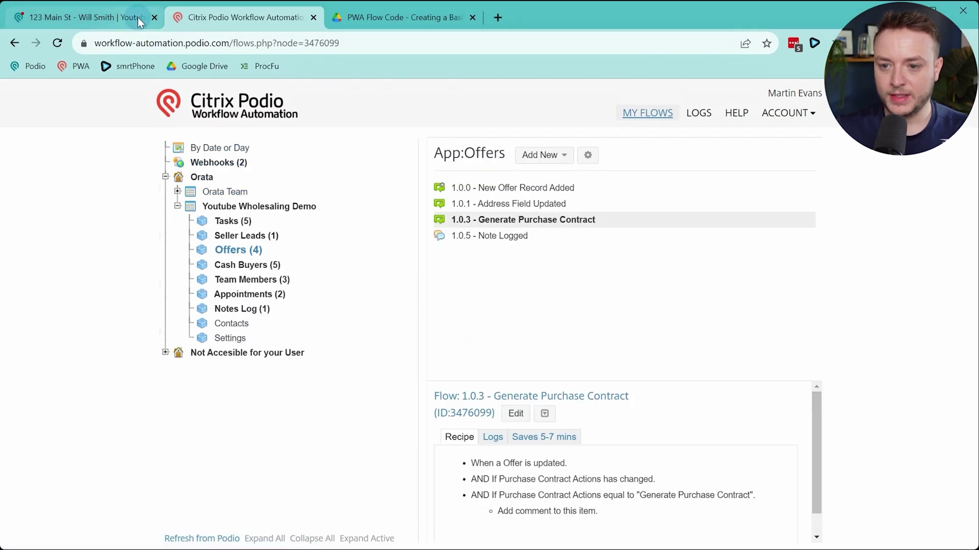
Toggle the offer's Generate Purchase Contract action off and back on to retrigger the flow
click(105, 16)
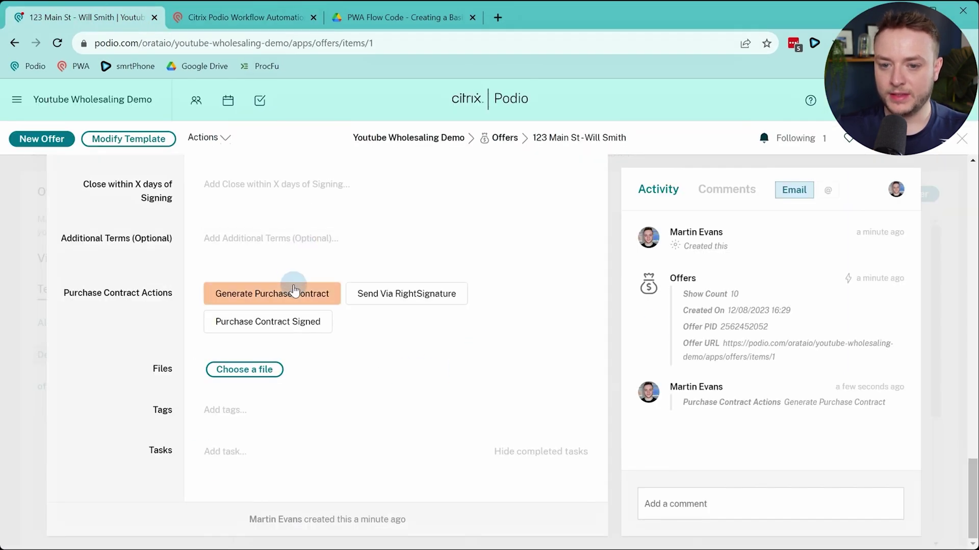
click(273, 293)
click(294, 292)
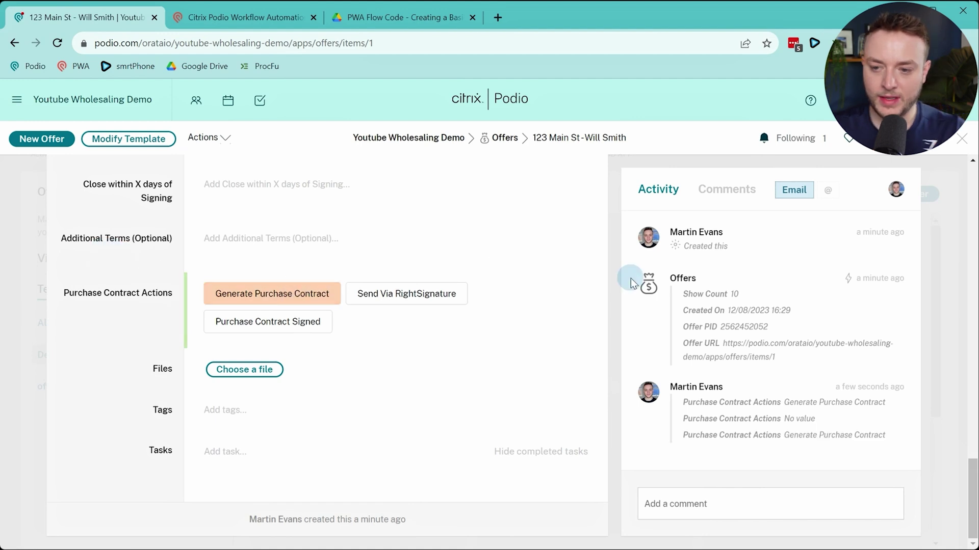
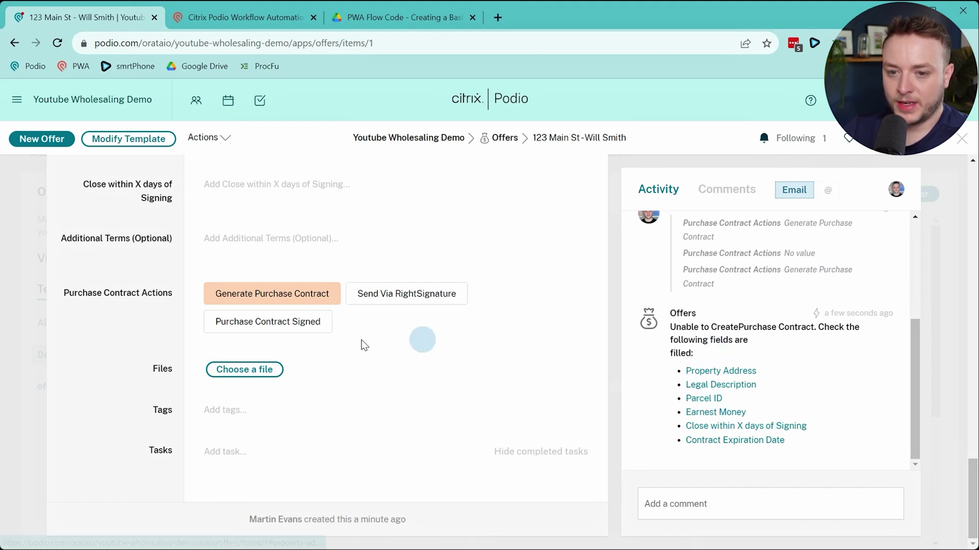
Switch to the App:Offers flow list showing 1.0.3 - Generate Purchase Contract
click(245, 17)
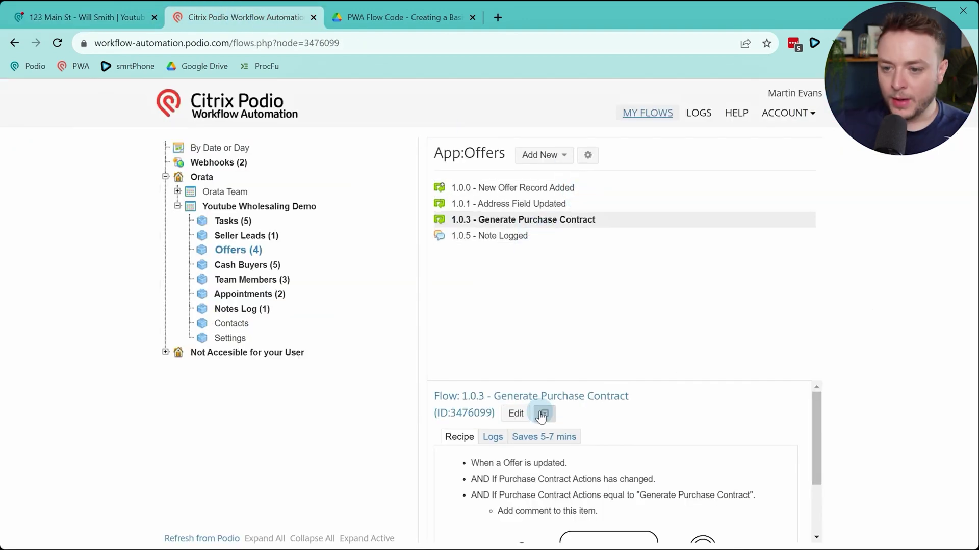
Edit flow 1.0.3 and add a Sanity Check If with [(Variable) emptyFields] != "" before the comment
click(524, 412)
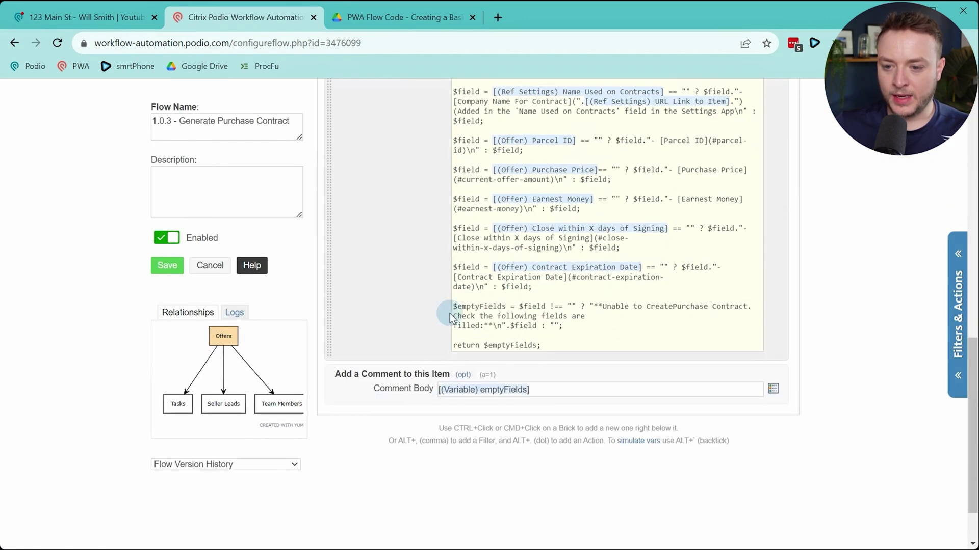
ctrl+click(423, 314)
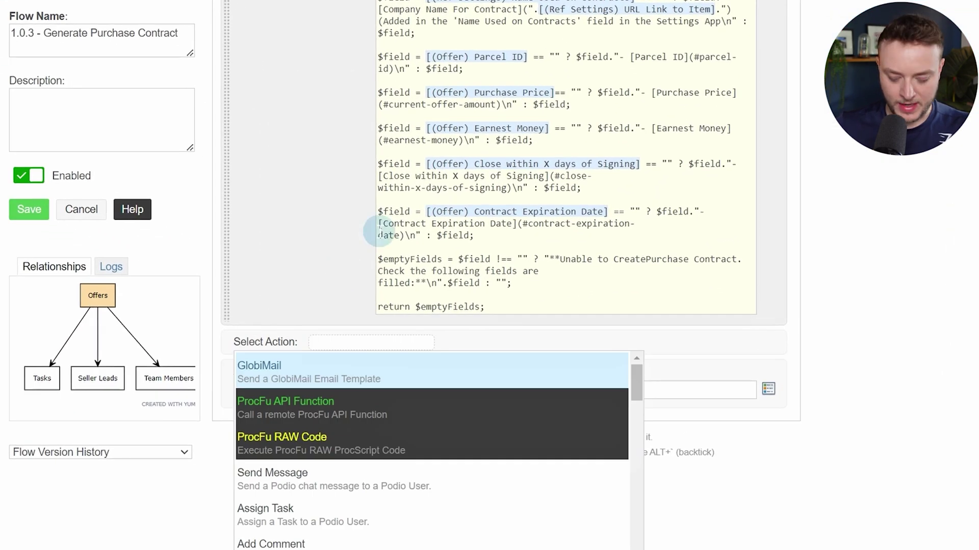
text(sani)
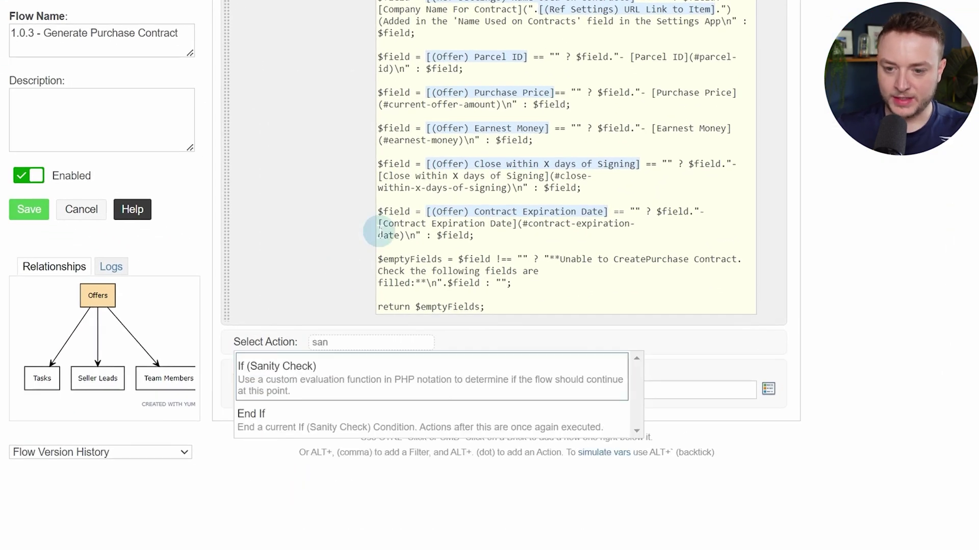
key(Return)
text(@)
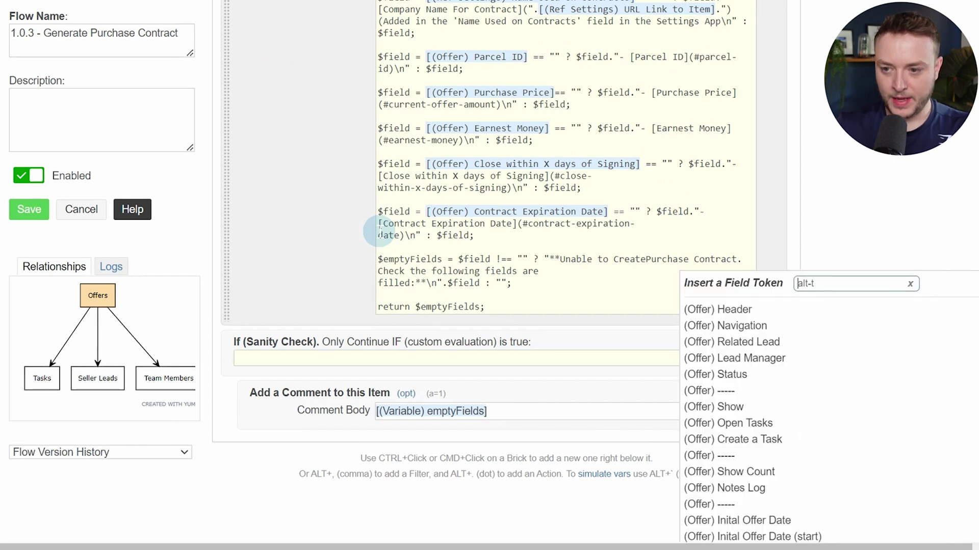
text(var)
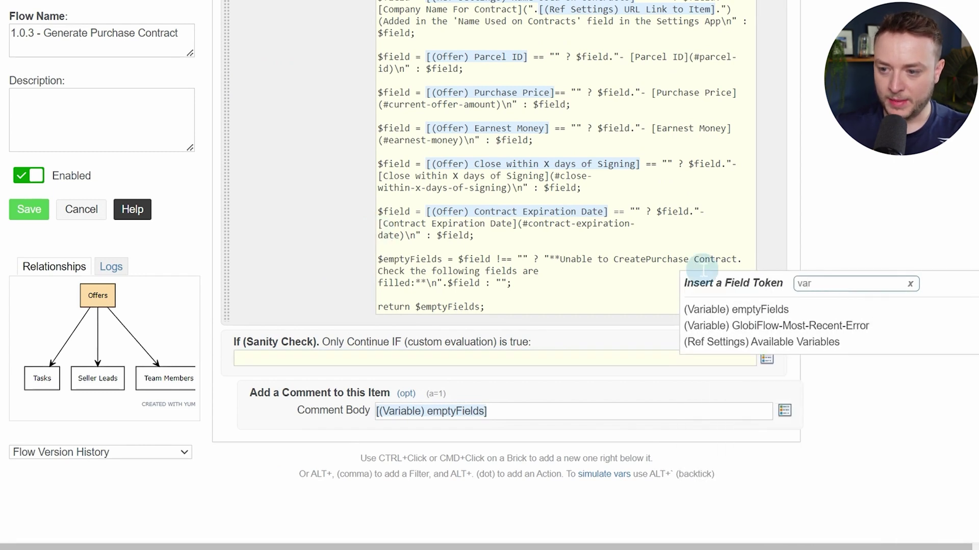
click(798, 309)
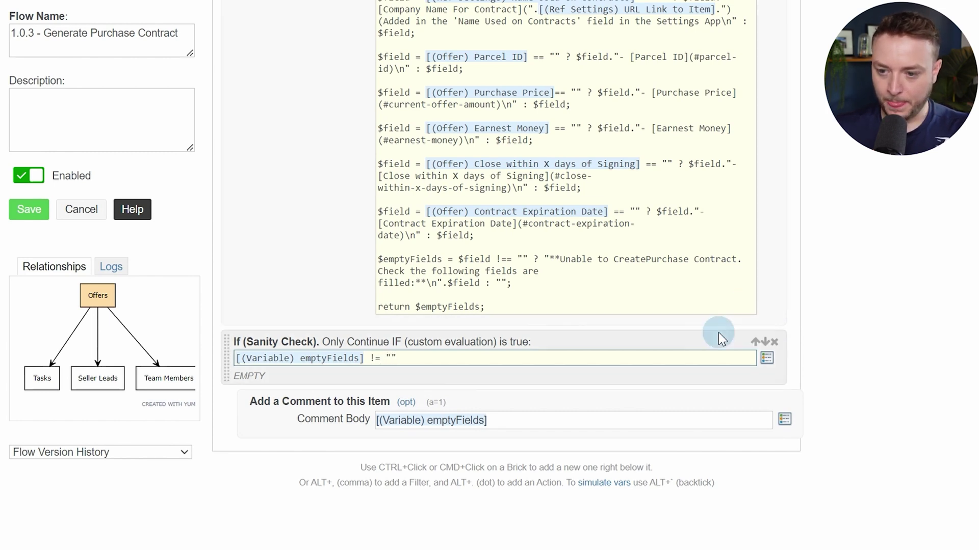
Close the Sanity Check with an End If after the emptyFields comment
key(alt+period)
text(end if)
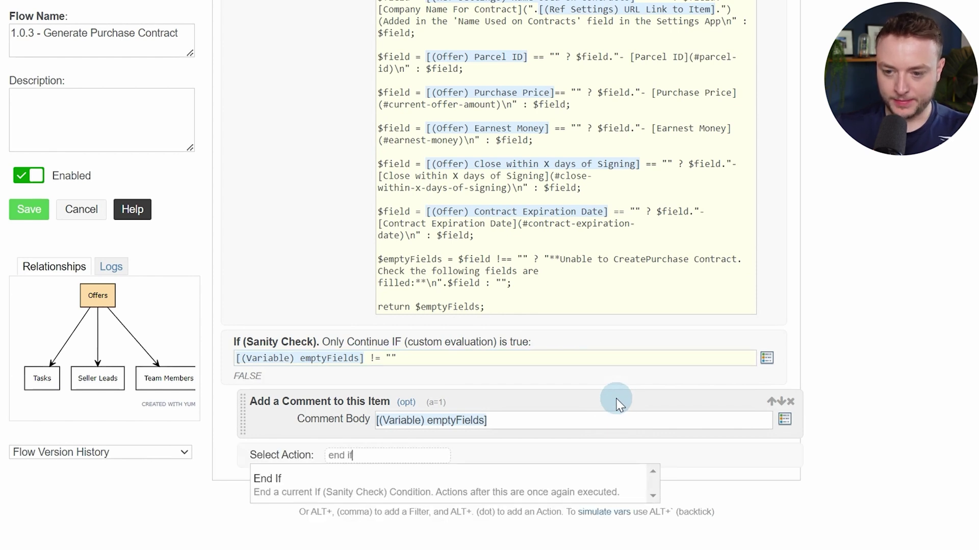
key(Return)
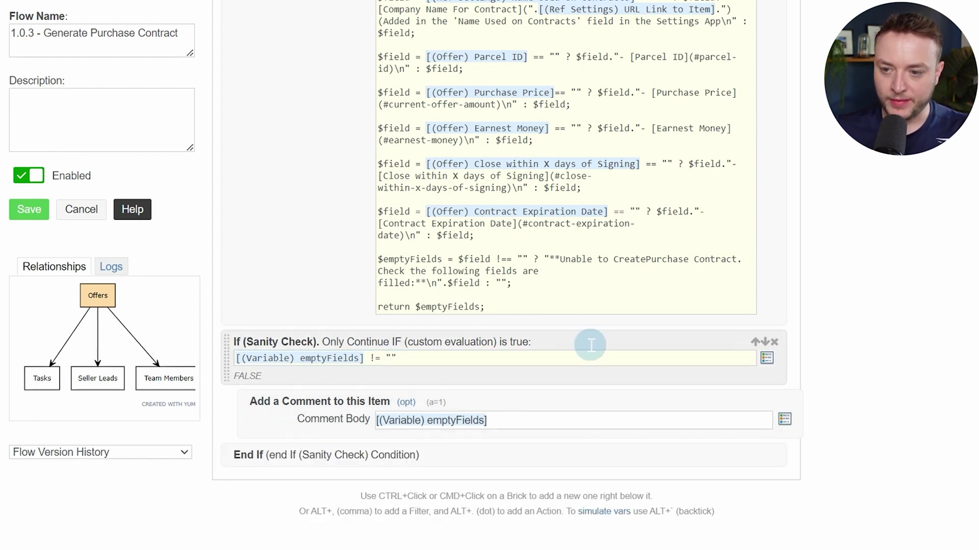
scroll(542, 321, up, 2)
scroll(540, 329, down, 2)
scroll(530, 339, up, 5)
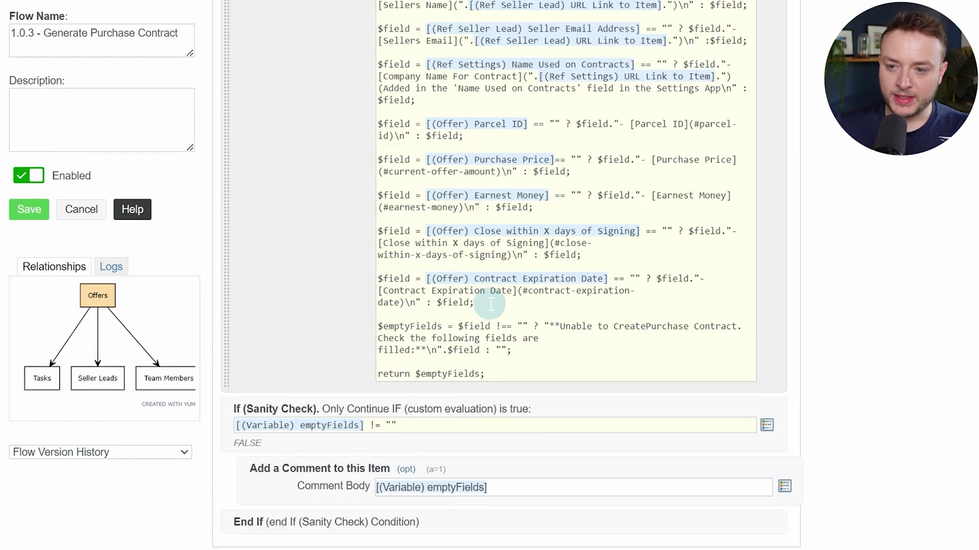
scroll(485, 299, down, 1)
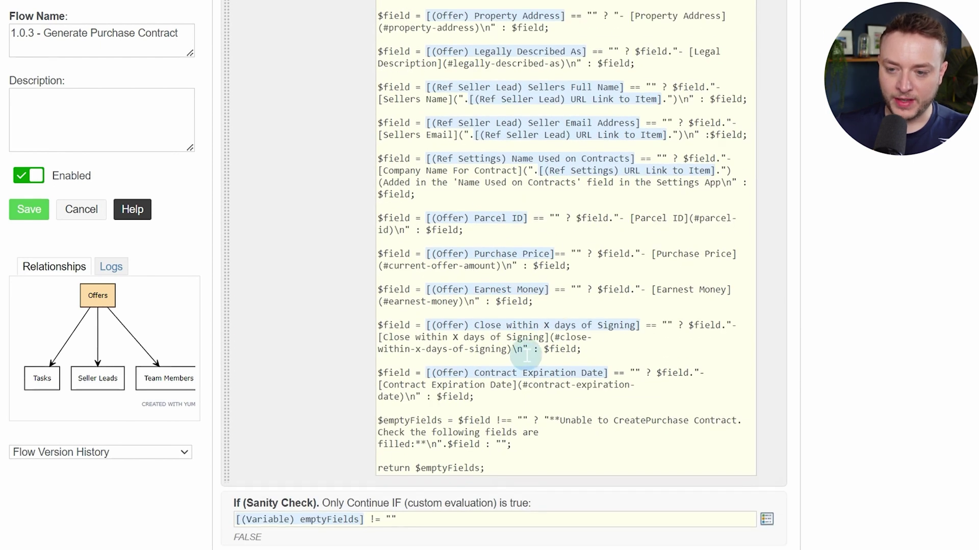
scroll(474, 280, down, 6)
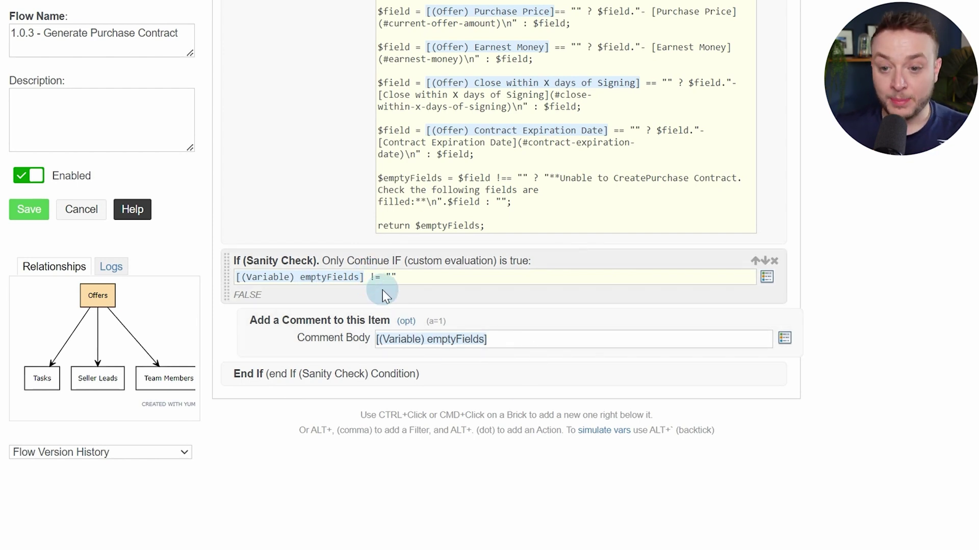
Add a second Sanity Check after End If with condition [(Variable) emptyFields] == ""
ctrl+click(456, 373)
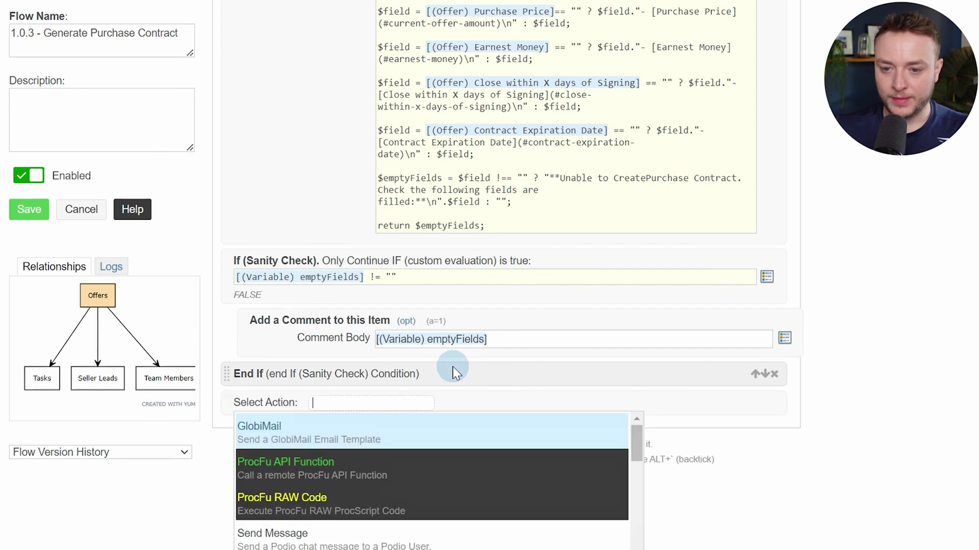
text(san)
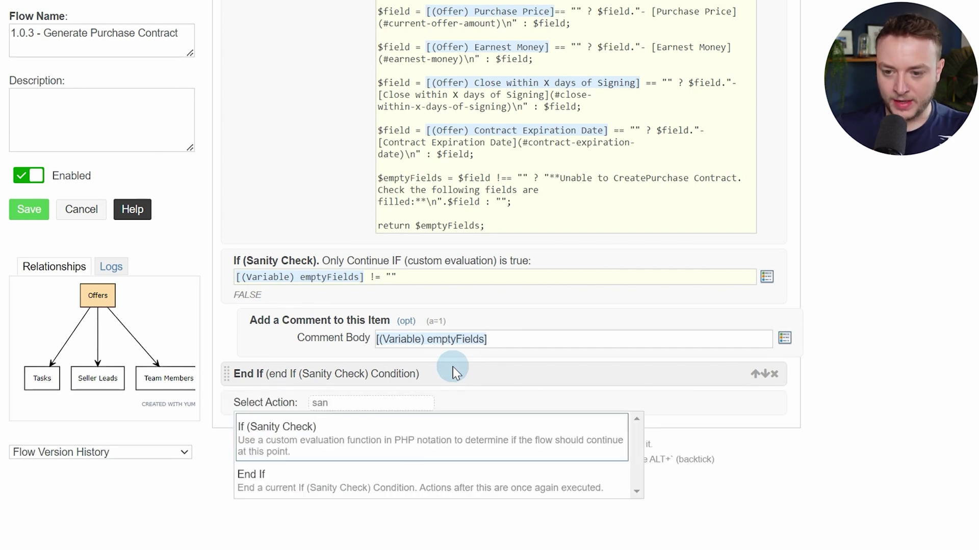
key(Return)
triple_click(437, 277)
key(ctrl+c)
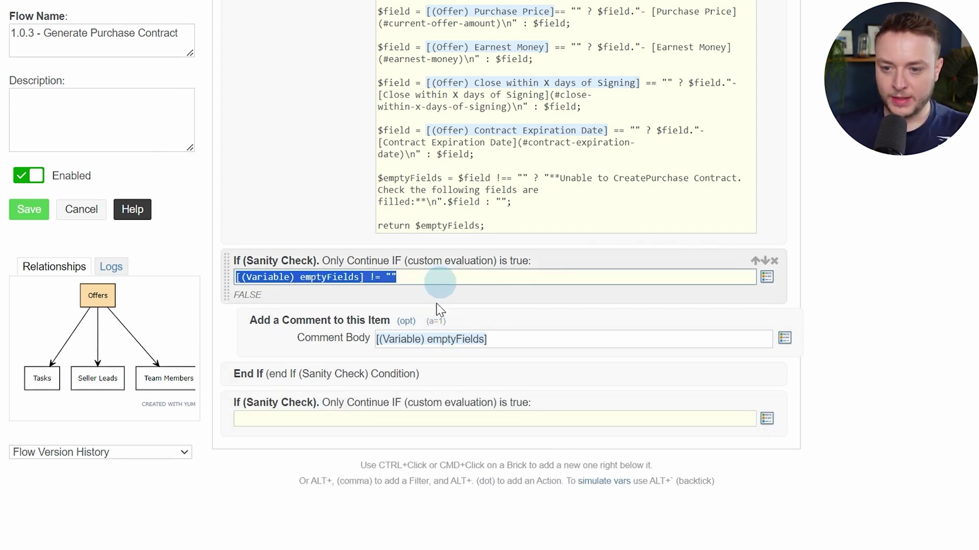
click(432, 415)
key(ctrl+v)
click(371, 420)
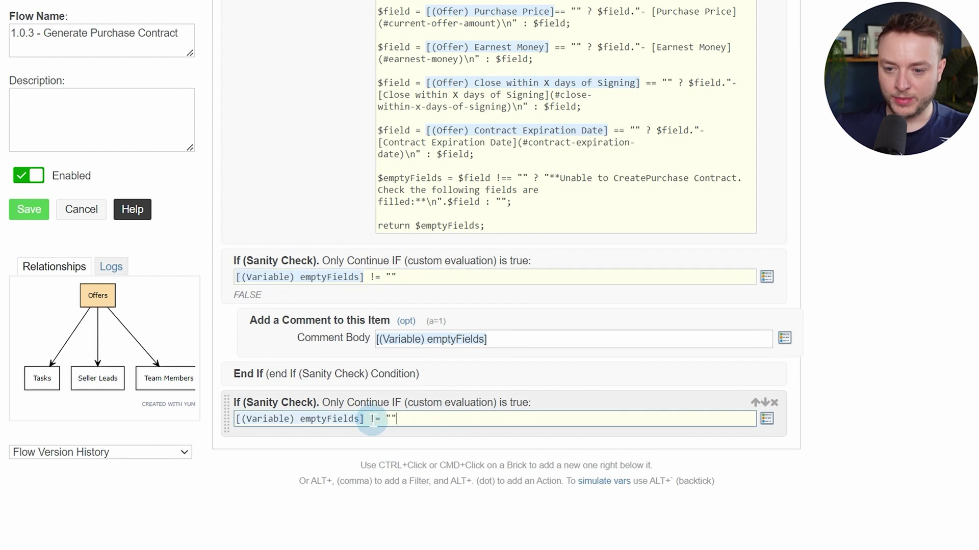
key(BackSpace)
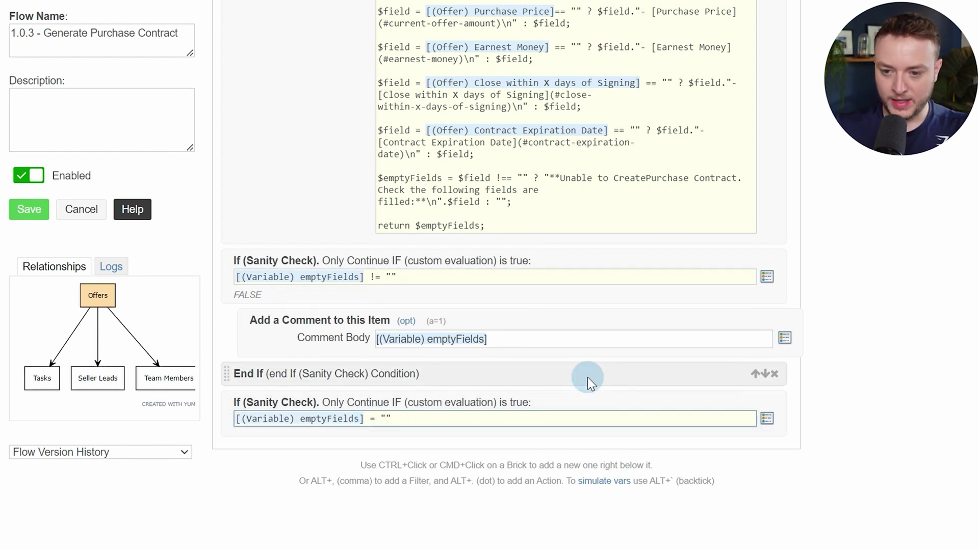
text(=)
click(432, 441)
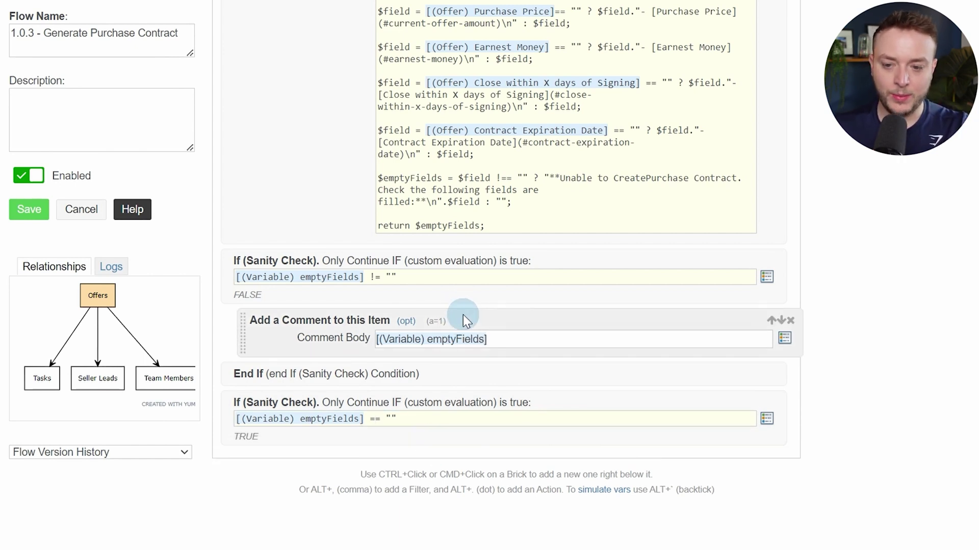
scroll(435, 270, down, 5)
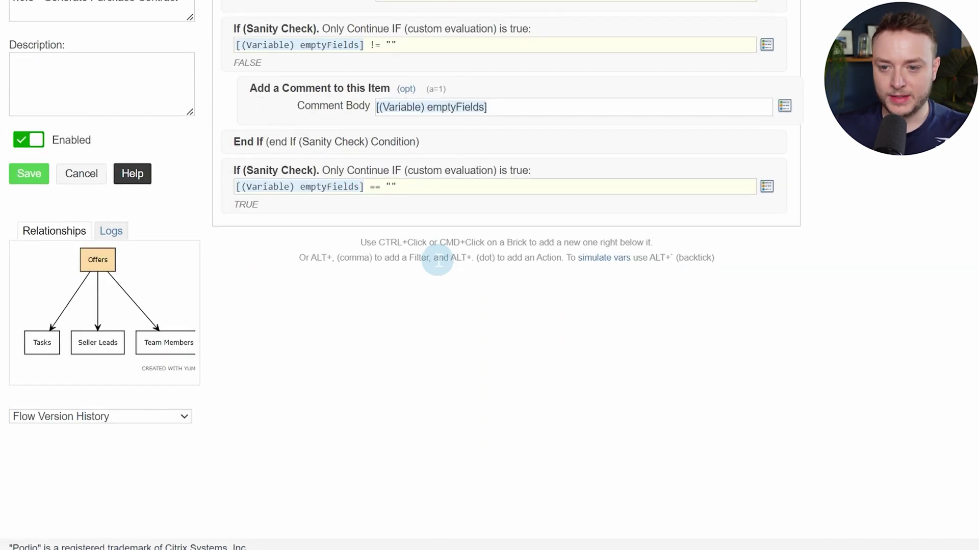
Add a Delete File(s) action removing All Files matching *sale-and-purchase-contract.pdf*
ctrl+click(389, 158)
text(dele)
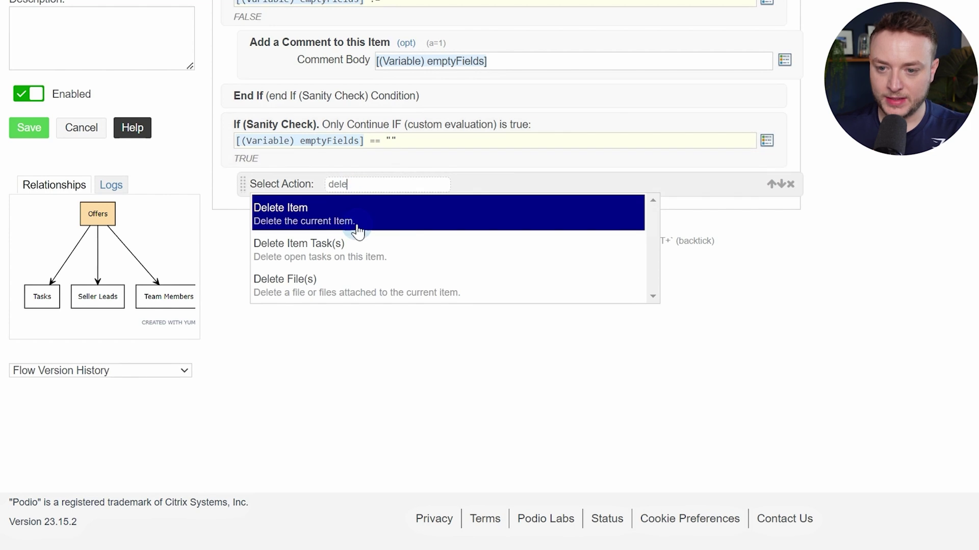
click(284, 293)
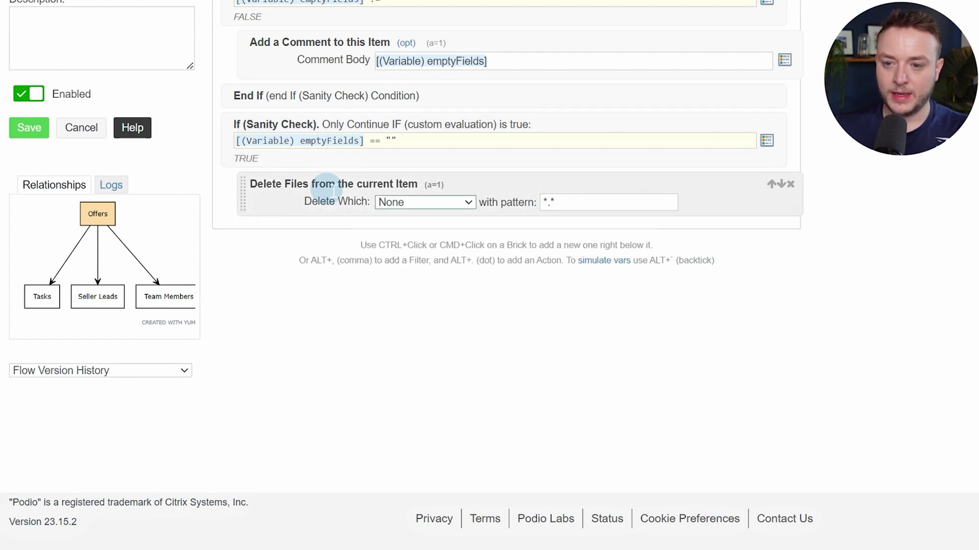
click(402, 203)
click(409, 243)
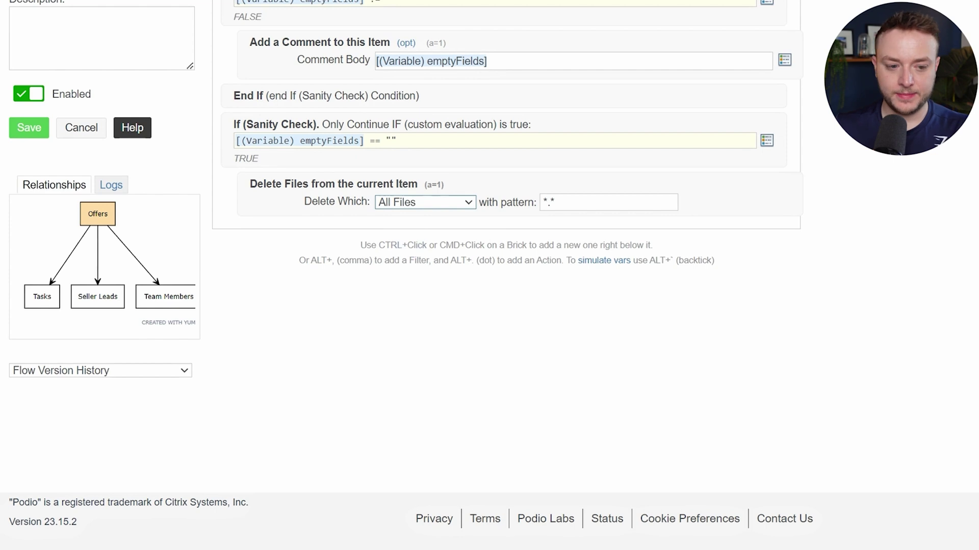
click(568, 51)
key(ctrl+v)
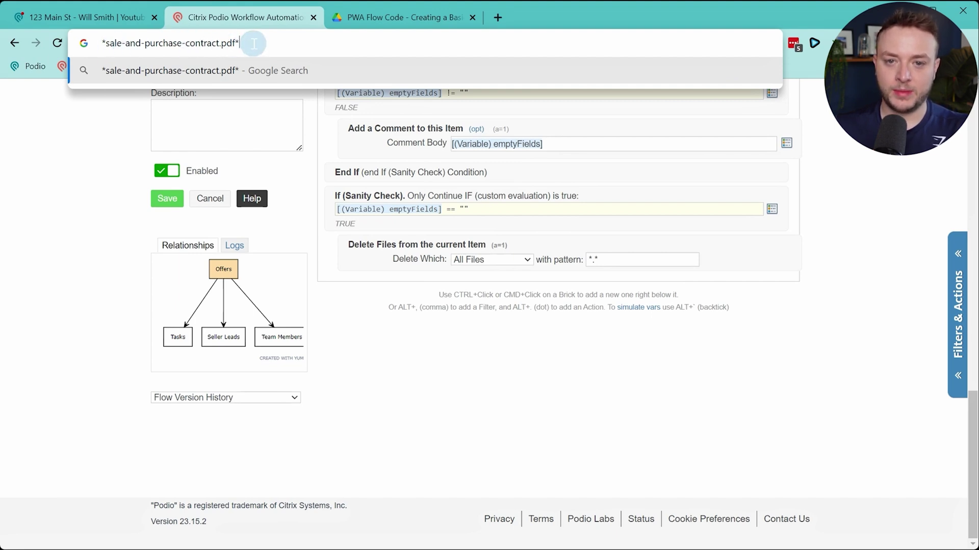
key(ctrl+a)
triple_click(660, 256)
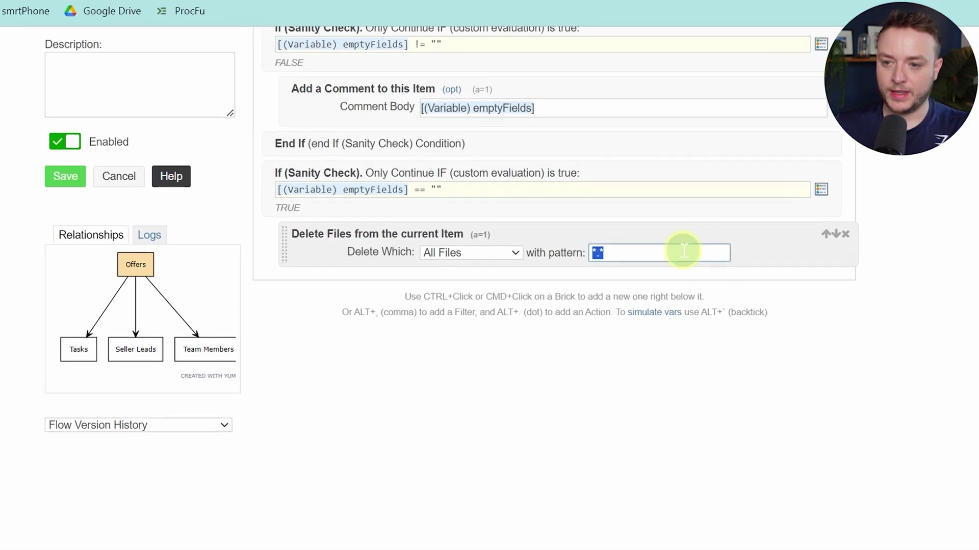
key(ctrl+v)
click(697, 409)
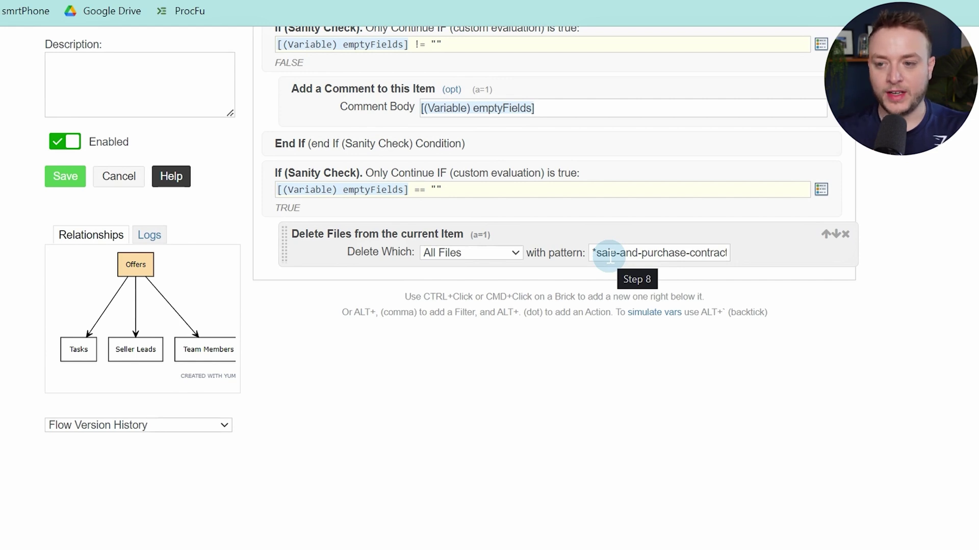
Add a variable named pageBreak with the value "<pagebreak />"
ctrl+click(328, 260)
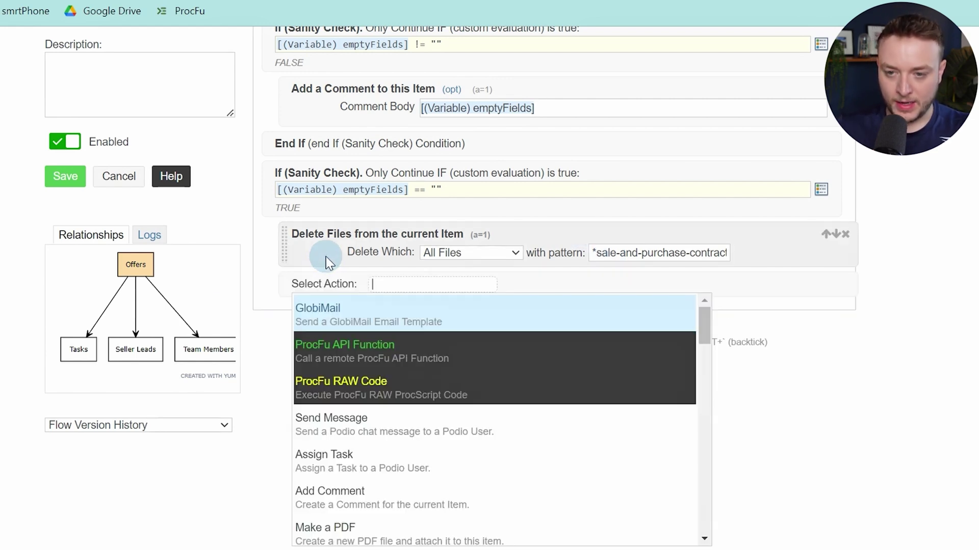
text(var)
key(Return)
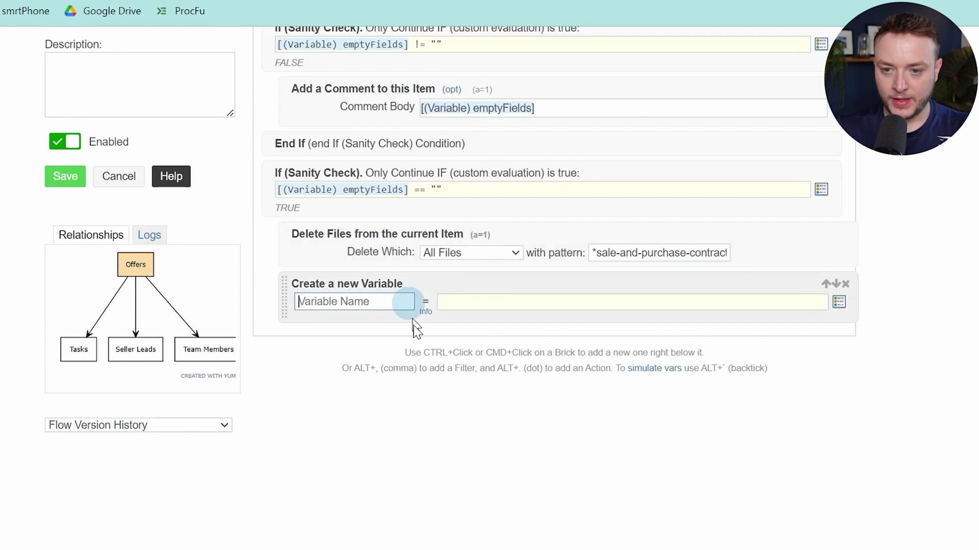
text(pageBre)
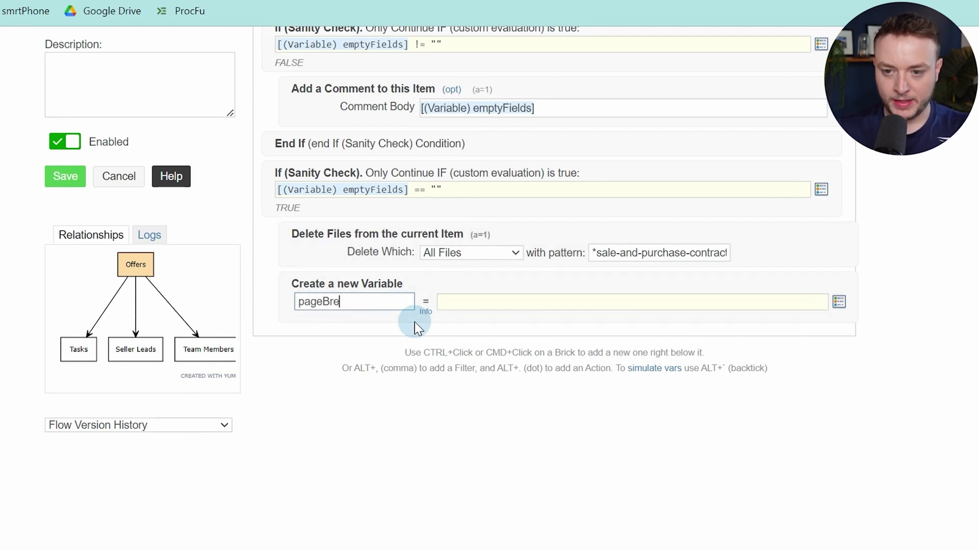
text(ak)
key(Tab)
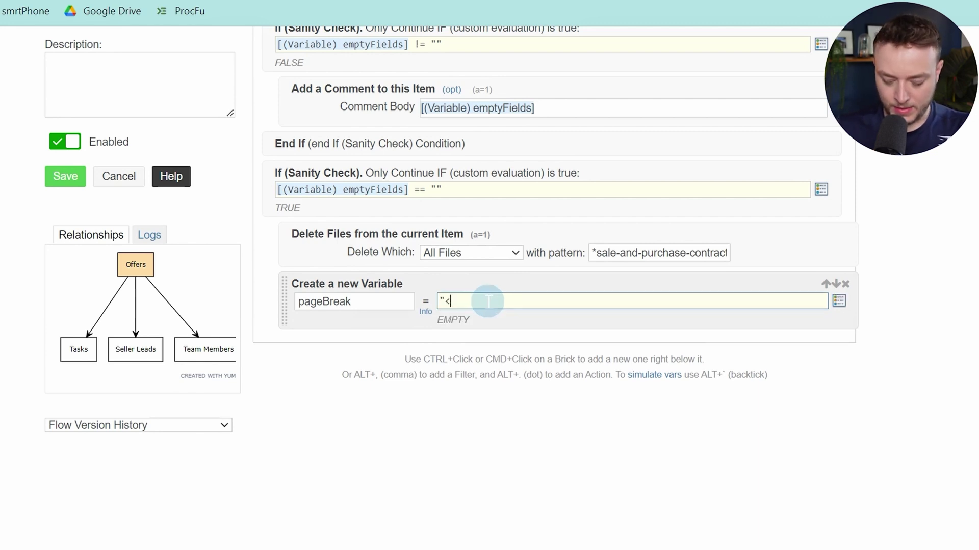
text("<pa)
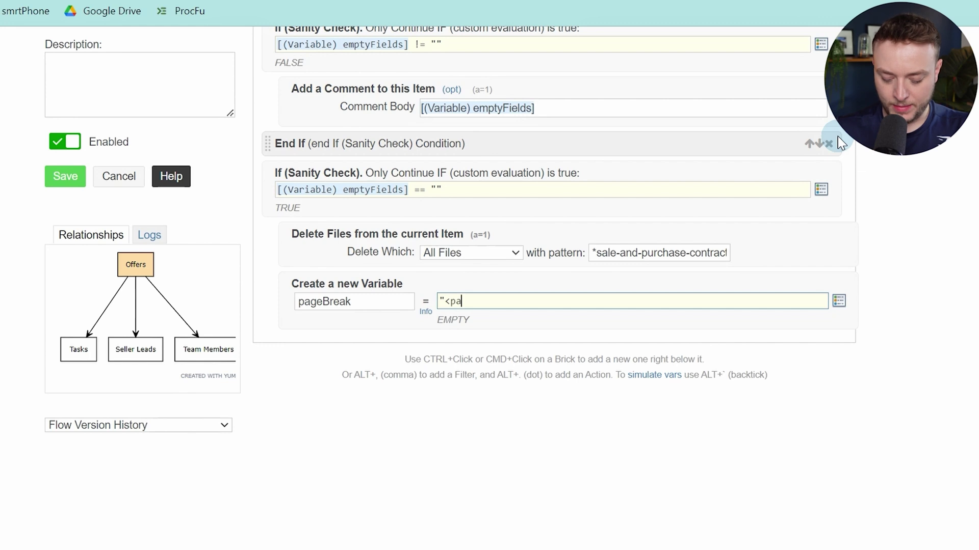
text(gebreak)
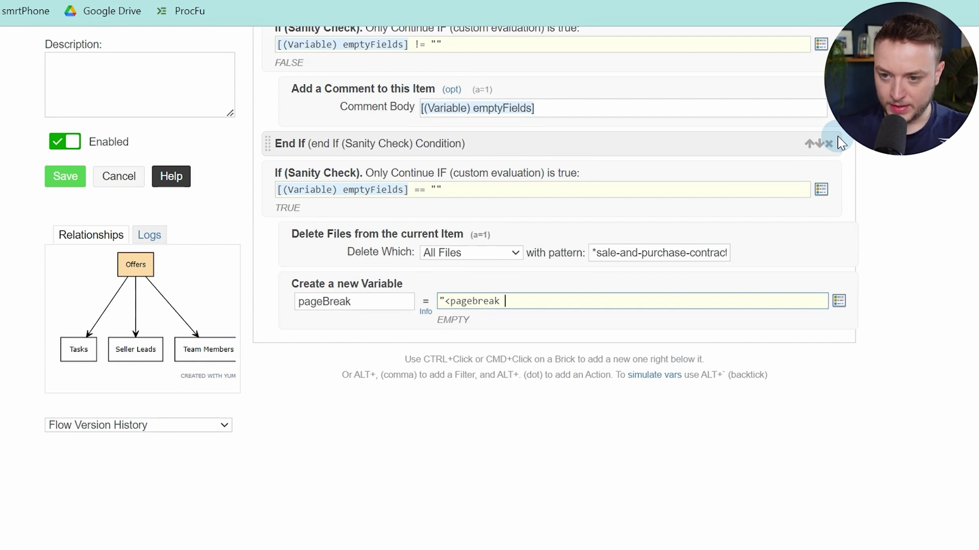
text( />)
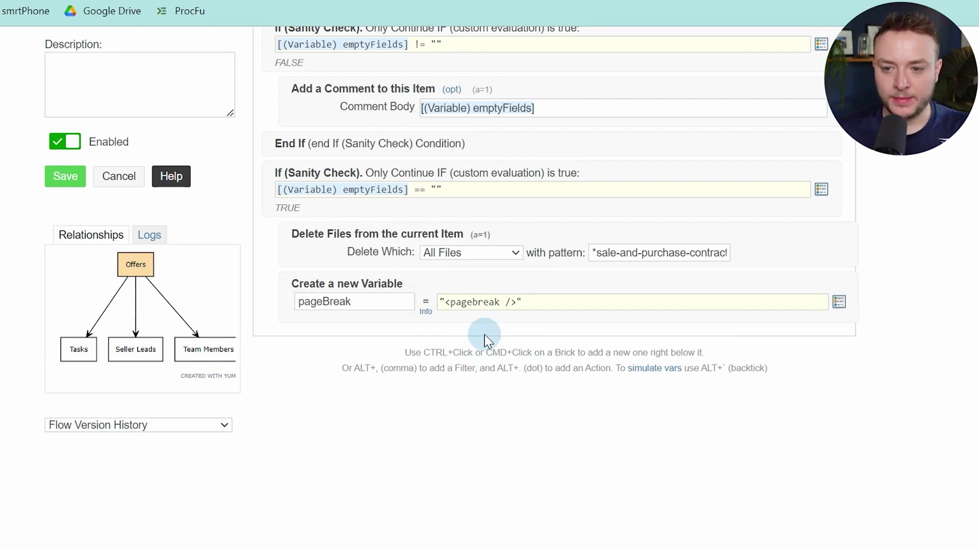
Add a variable named 3space and rename pageBreak to lowercase pagebreak
ctrl+click(594, 317)
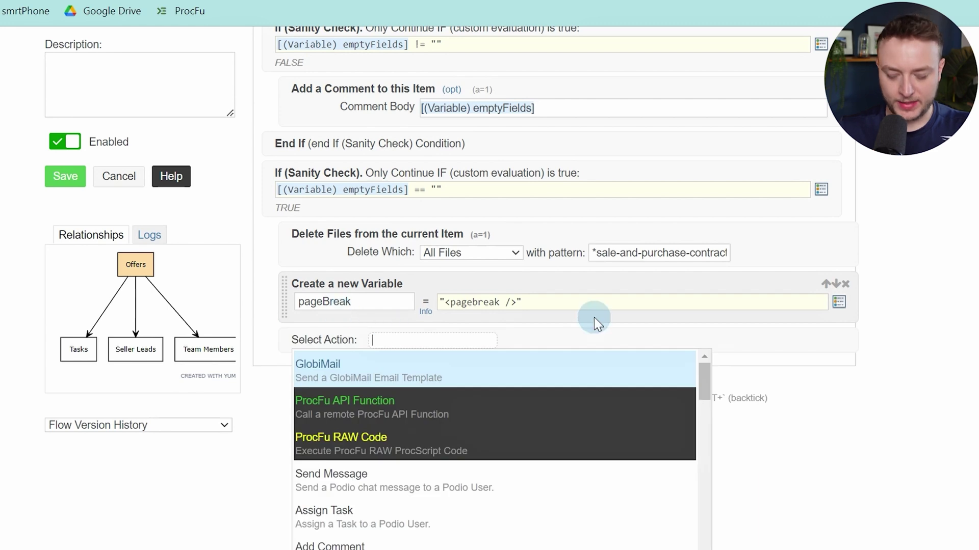
text(var)
key(Return)
text(3space)
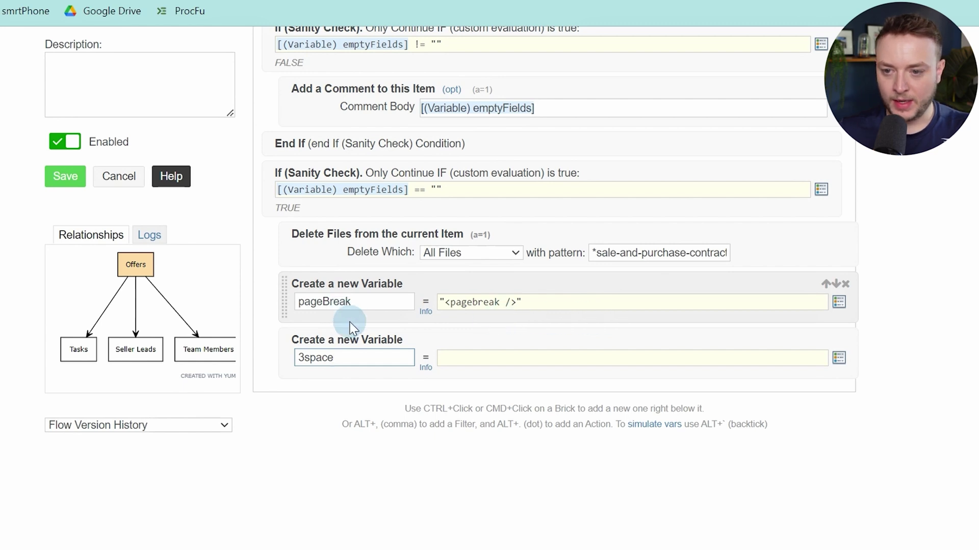
click(329, 301)
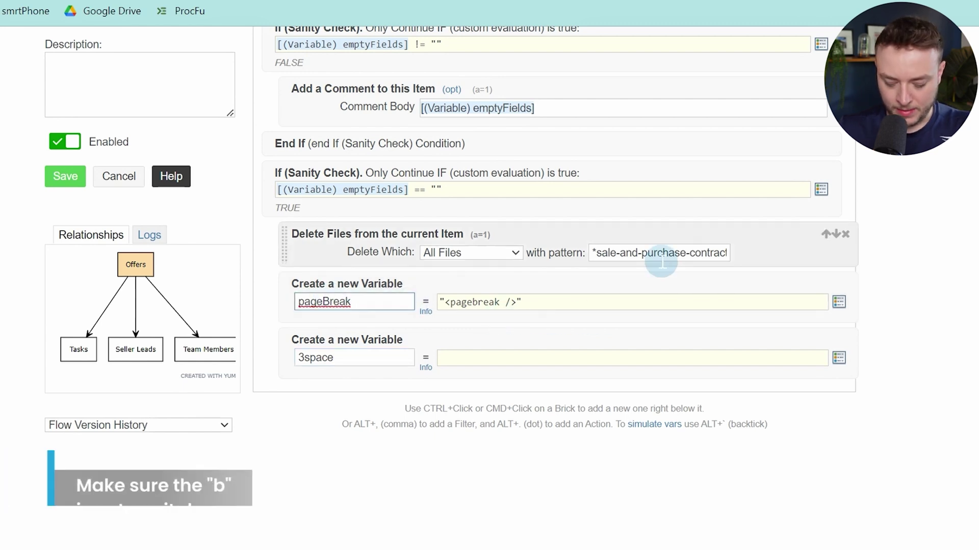
key(BackSpace)
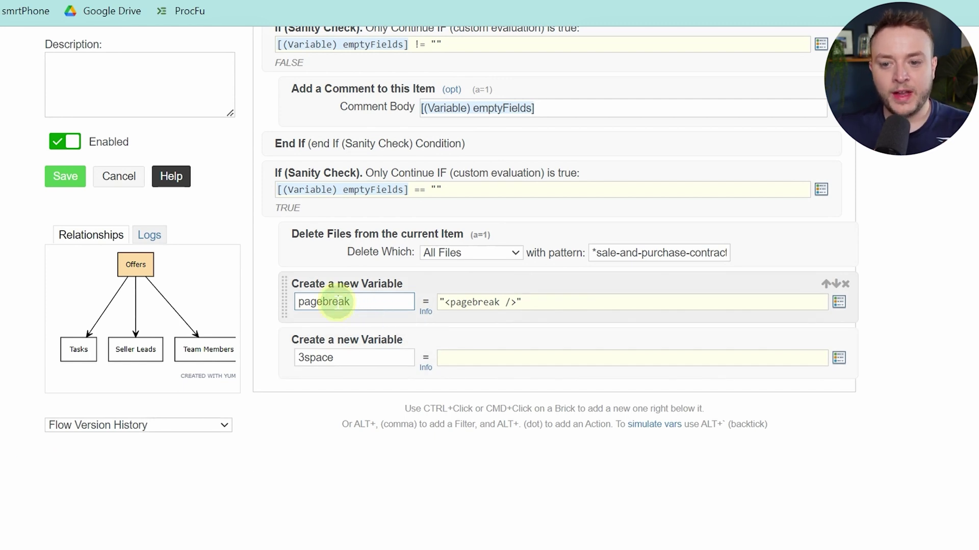
drag(338, 302, 384, 306)
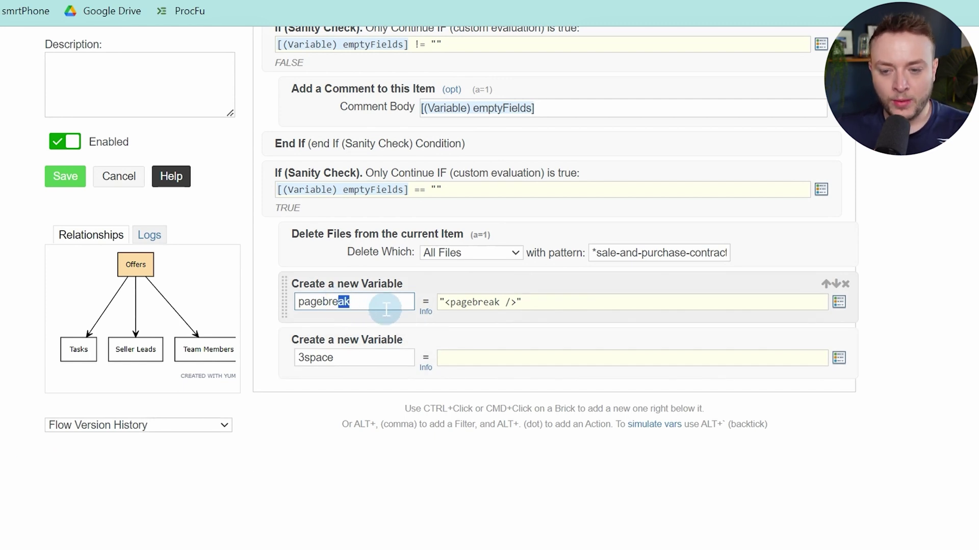
click(367, 362)
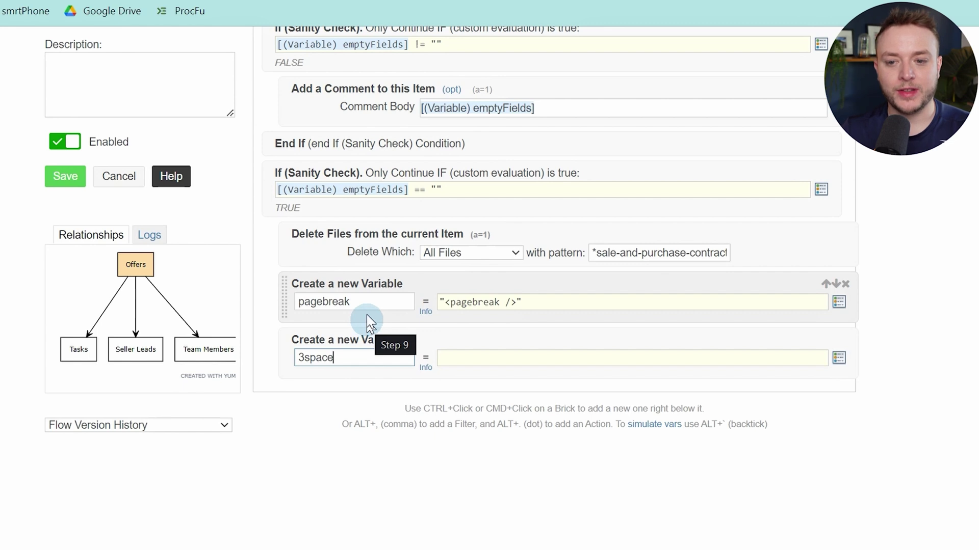
click(366, 306)
click(368, 357)
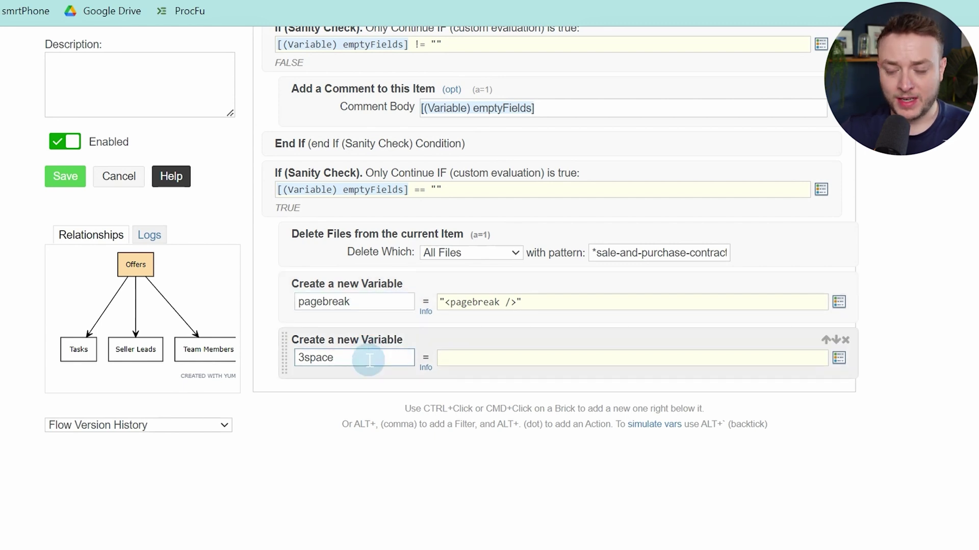
Set the 3space value to "&nbsp;&nbsp;&nbsp;"
click(485, 359)
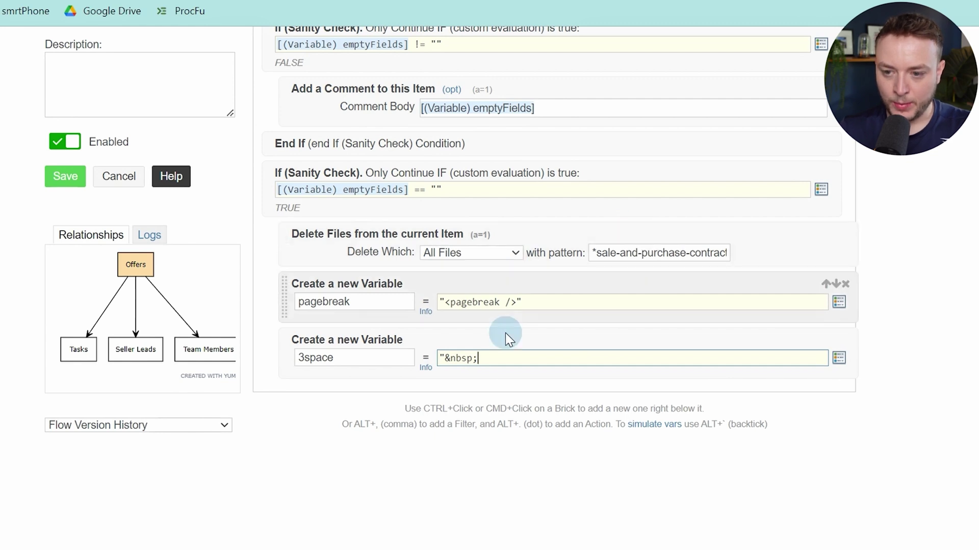
drag(487, 359, 450, 361)
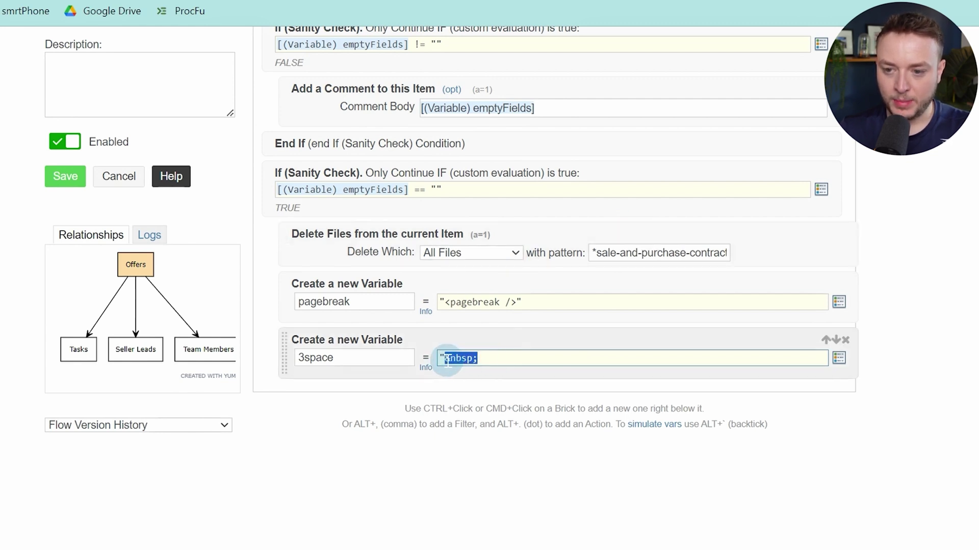
key(ctrl+c)
key(End)
key(ctrl+v)
key(ctrl+v)
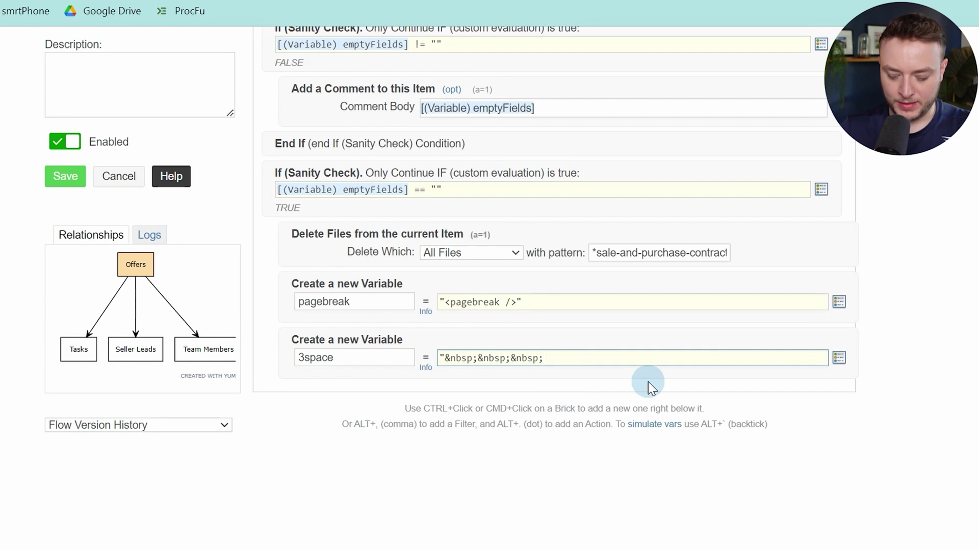
text(")
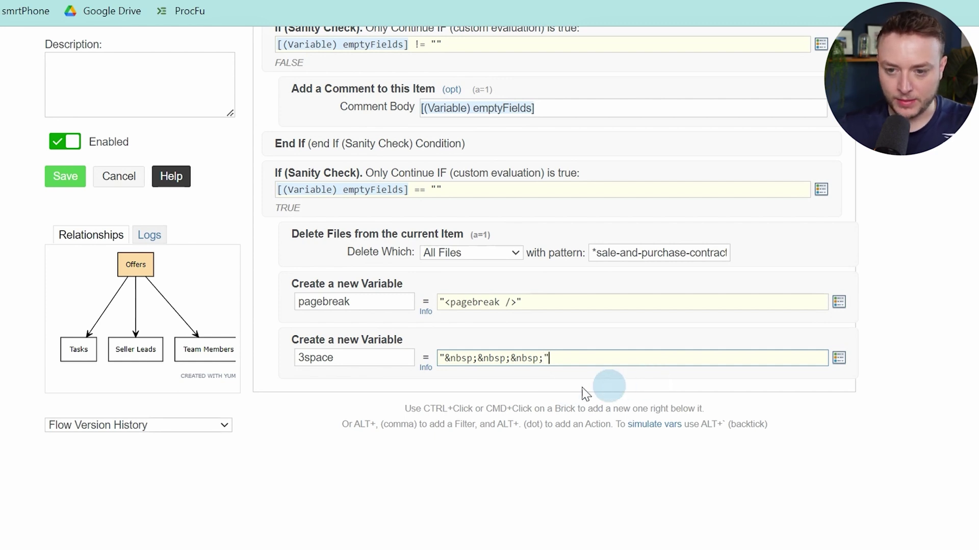
ctrl+click(405, 377)
Add another custom variable named names
text(var)
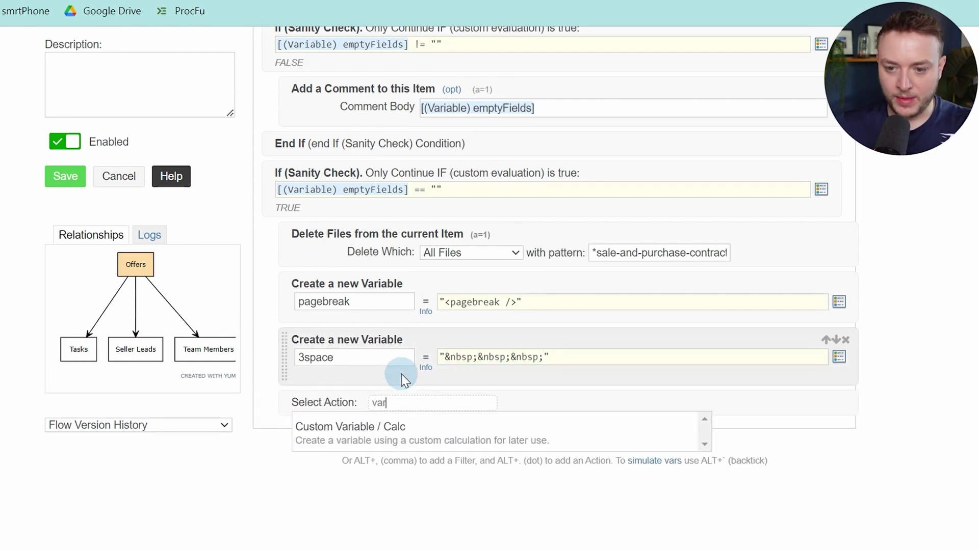
key(Return)
click(393, 420)
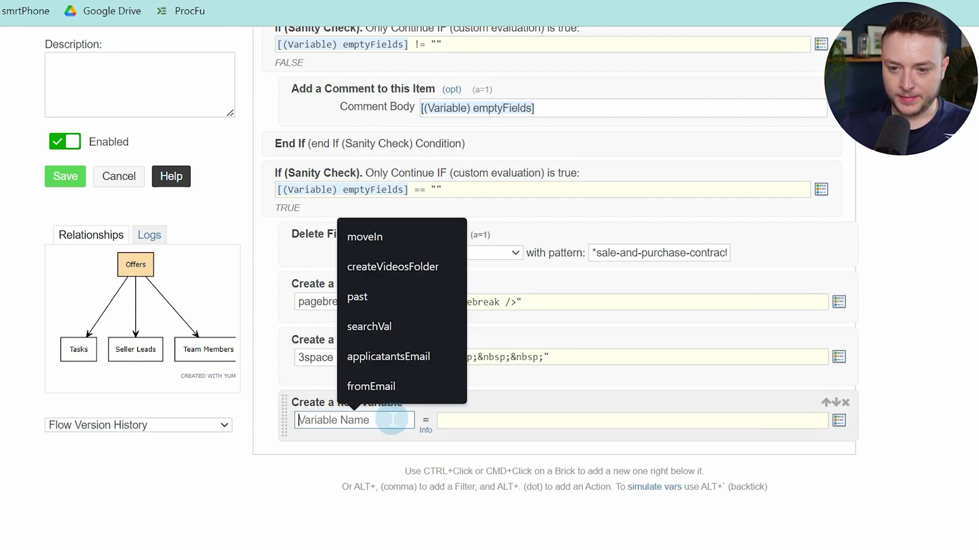
text(names)
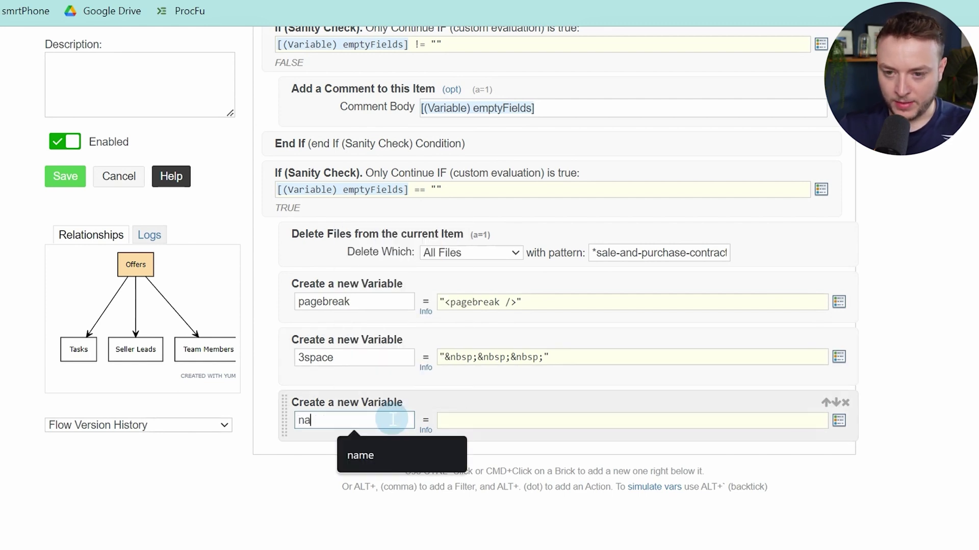
click(497, 416)
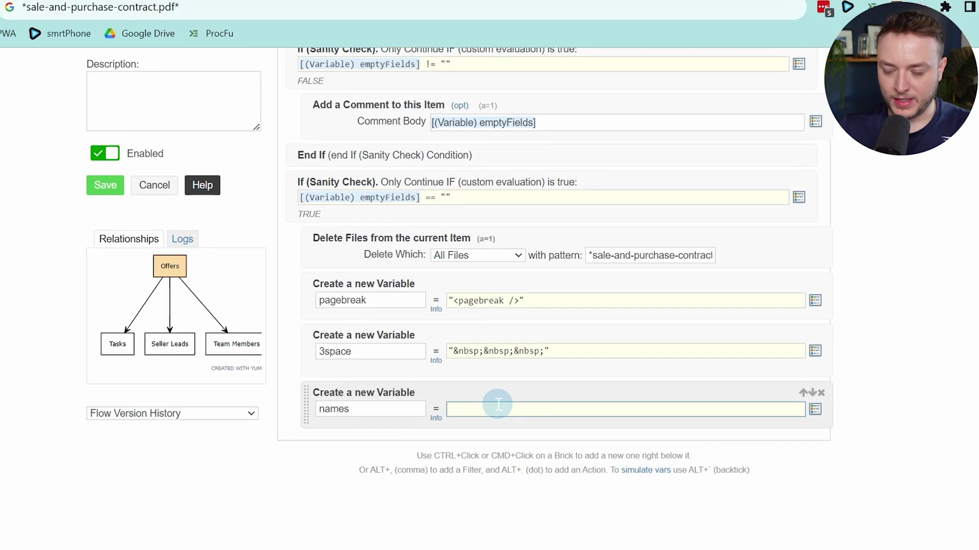
Copy the names (Variable) expression from the flow-code PDF in Google Drive
click(356, 19)
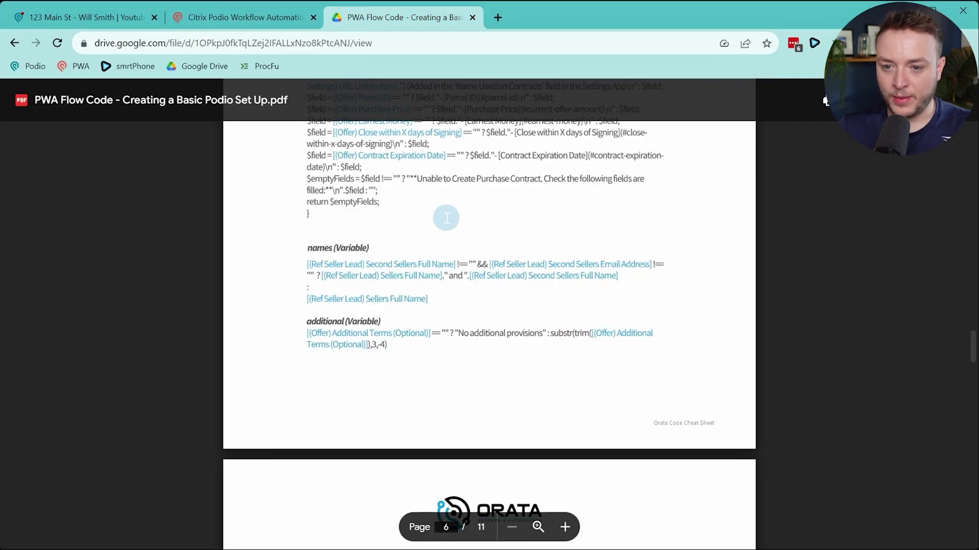
scroll(462, 286, up, 1)
drag(307, 322, 420, 363)
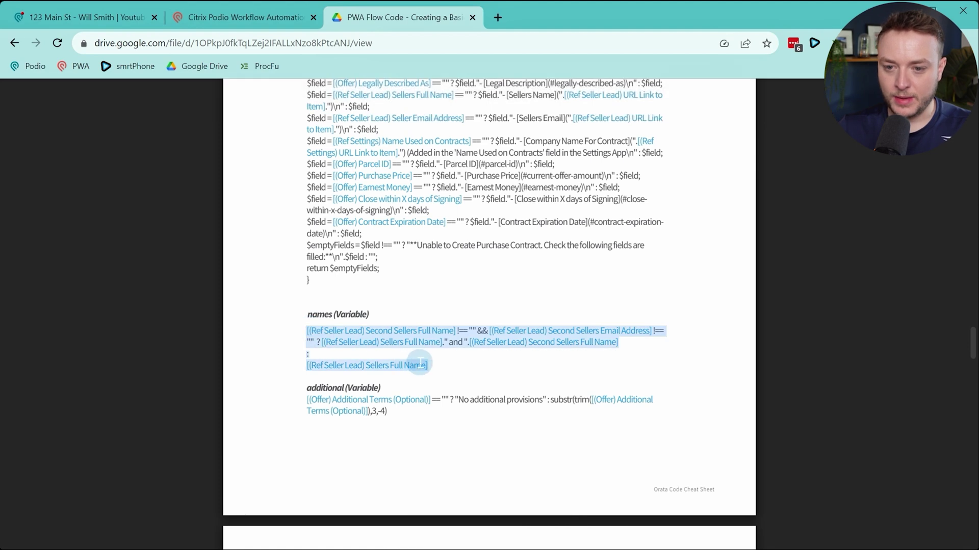
key(ctrl+c)
key(ctrl+shift+Tab)
Paste the names expression, swapping its seller name and email references for field tokens
key(ctrl+v)
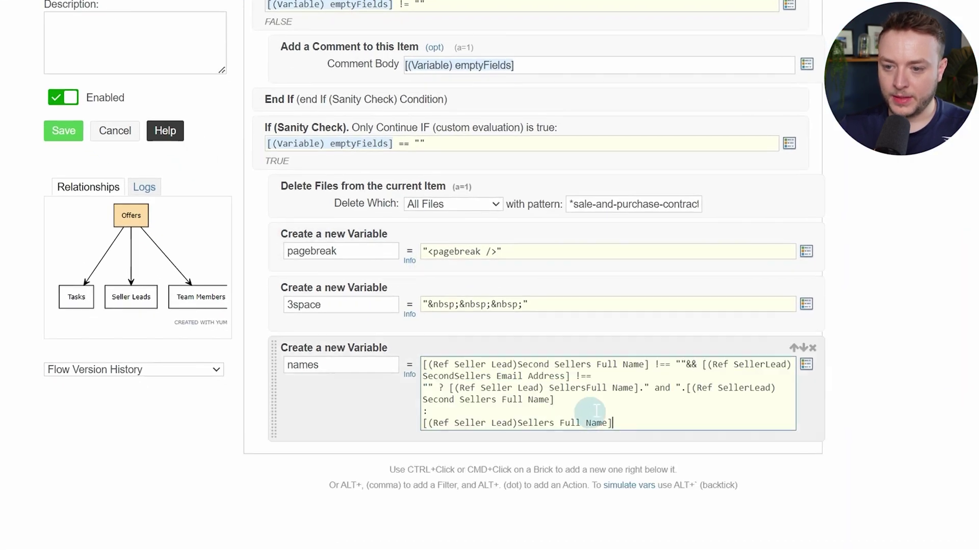
drag(649, 364, 422, 364)
key(BackSpace)
text([)
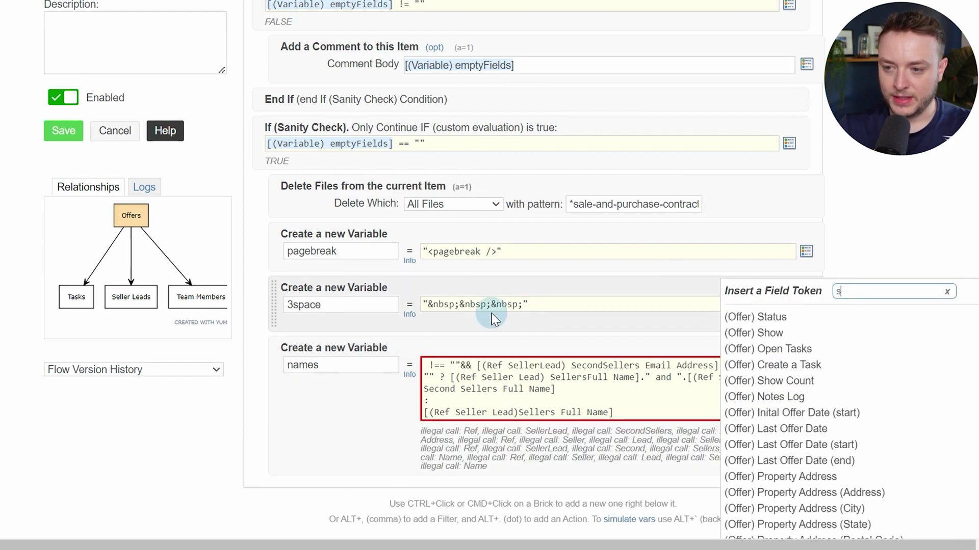
text(secon)
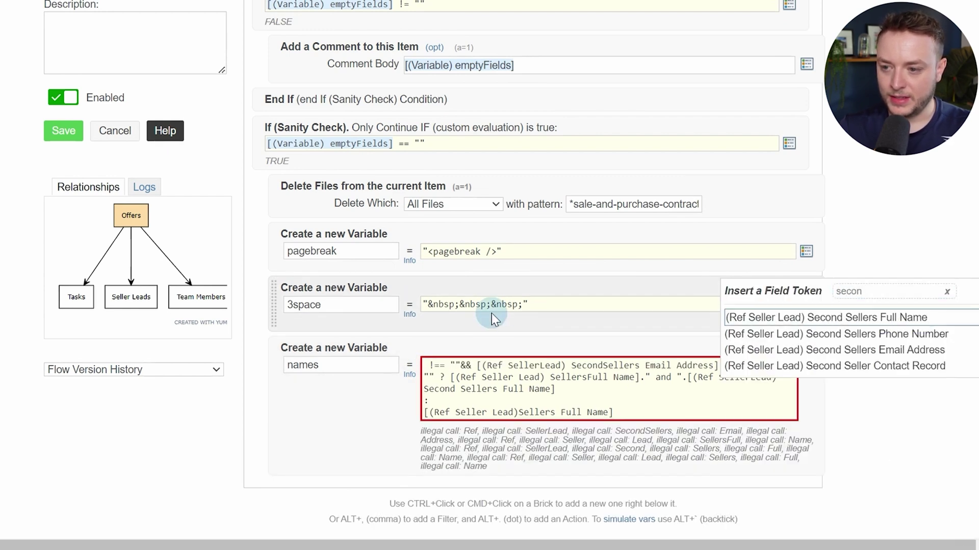
key(Return)
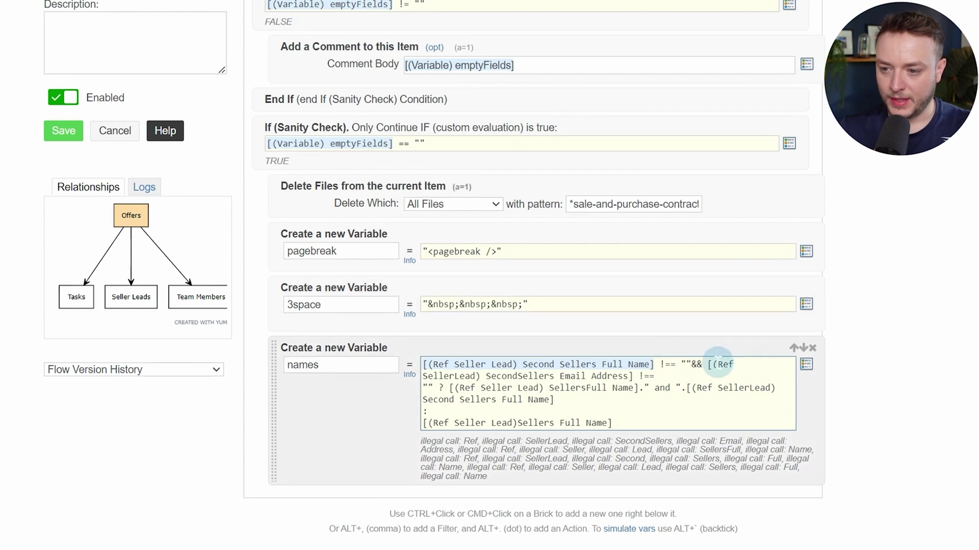
drag(707, 364, 638, 376)
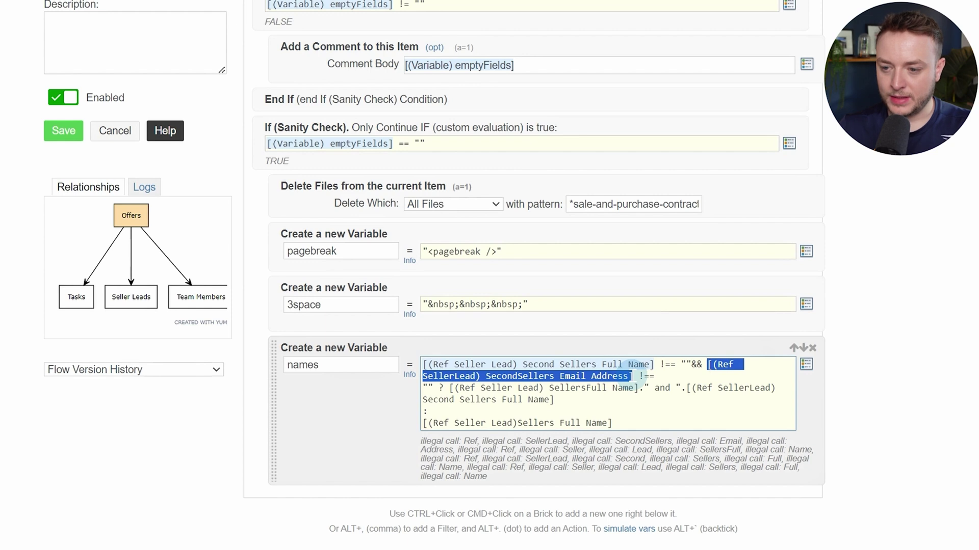
text([)
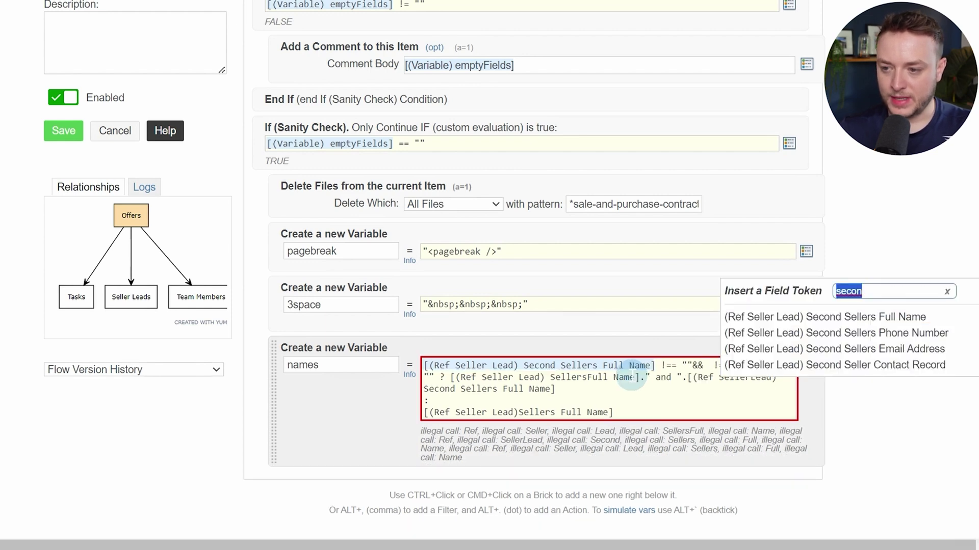
click(858, 352)
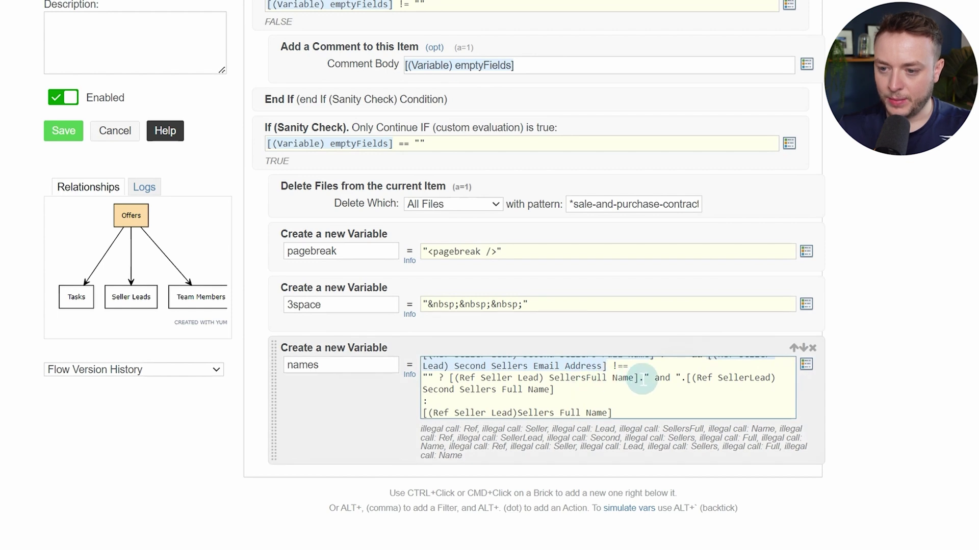
drag(637, 378, 452, 377)
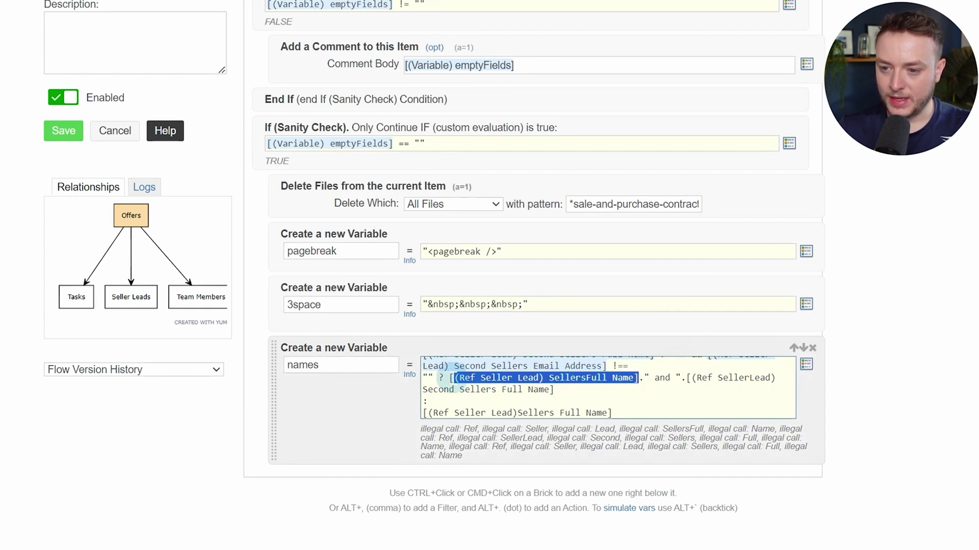
text([)
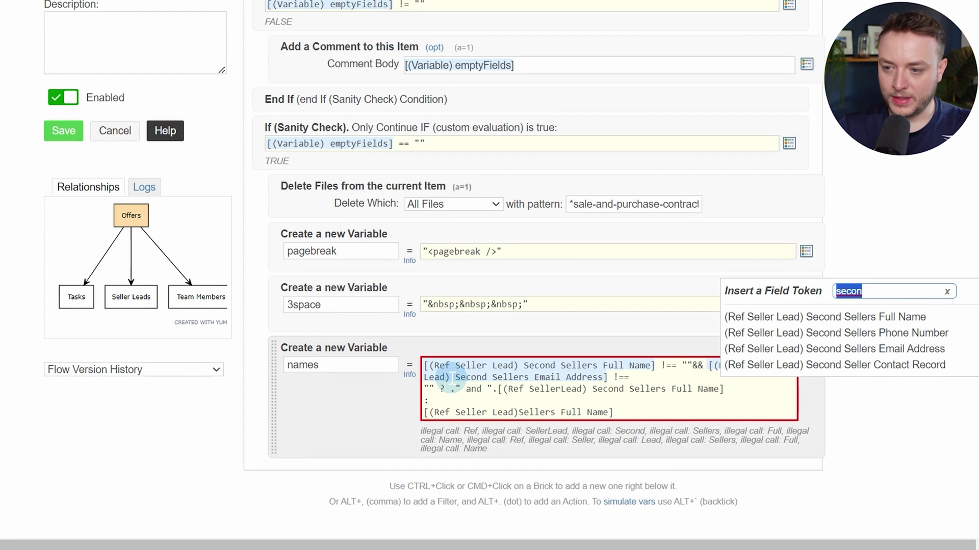
text(sel)
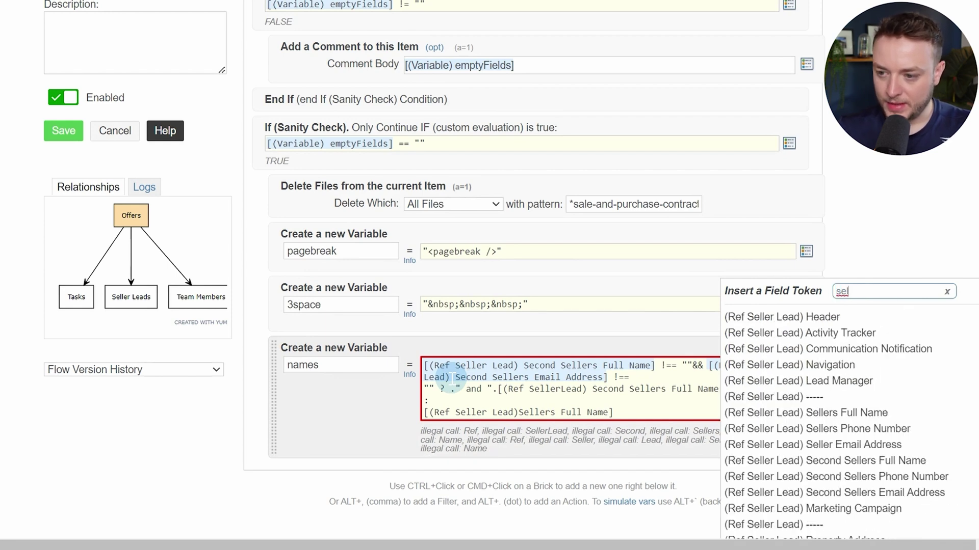
scroll(892, 357, down, 2)
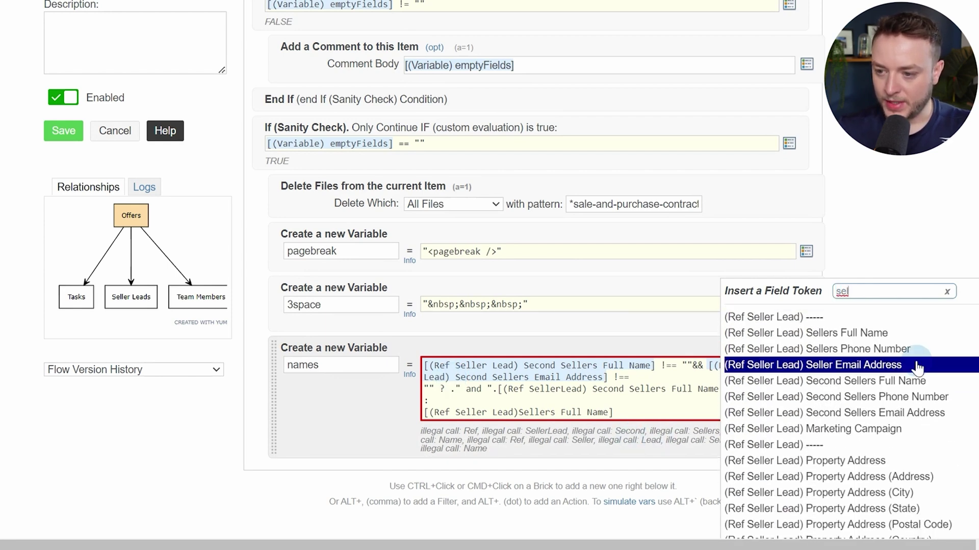
click(837, 336)
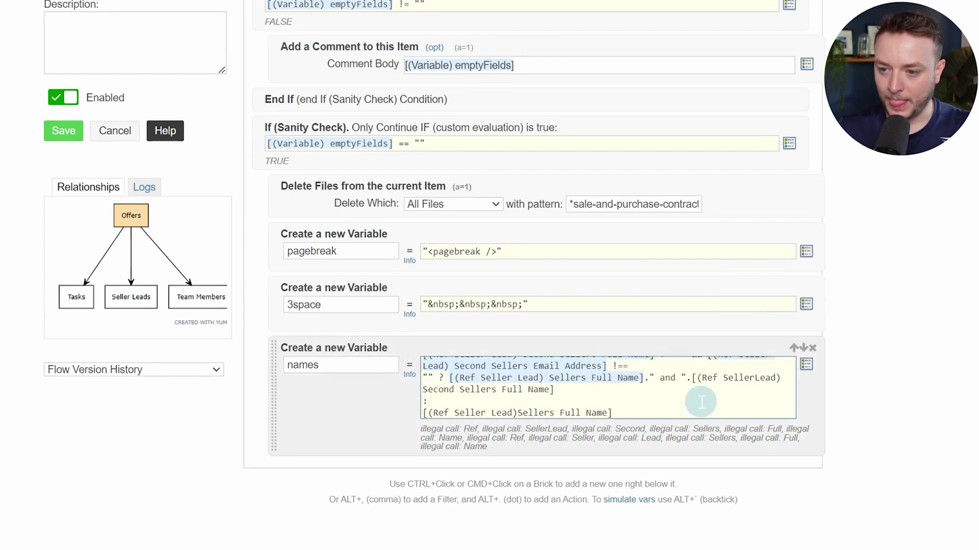
Replace the malformed Second Sellers Full Name and Sellers Full Name tokens with proper ones
drag(691, 378, 615, 393)
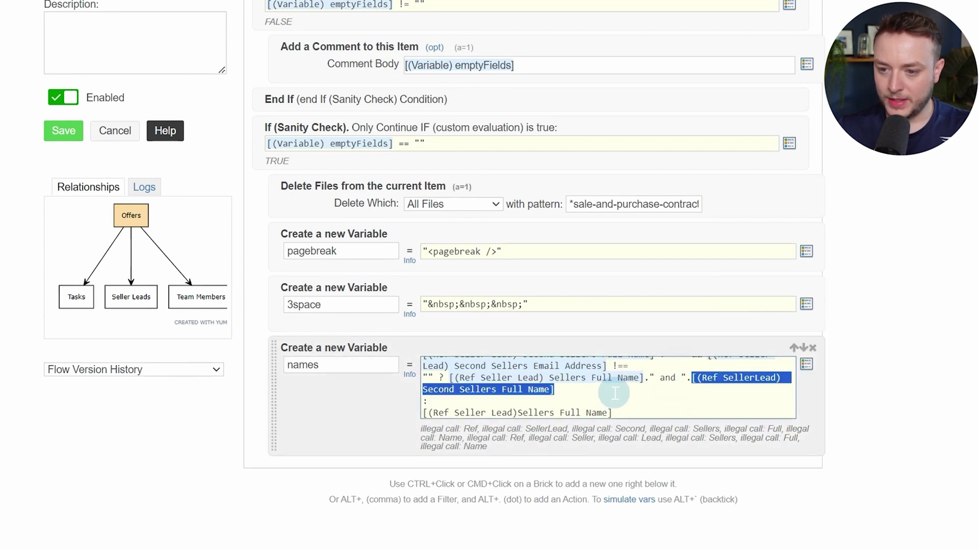
text(@sec)
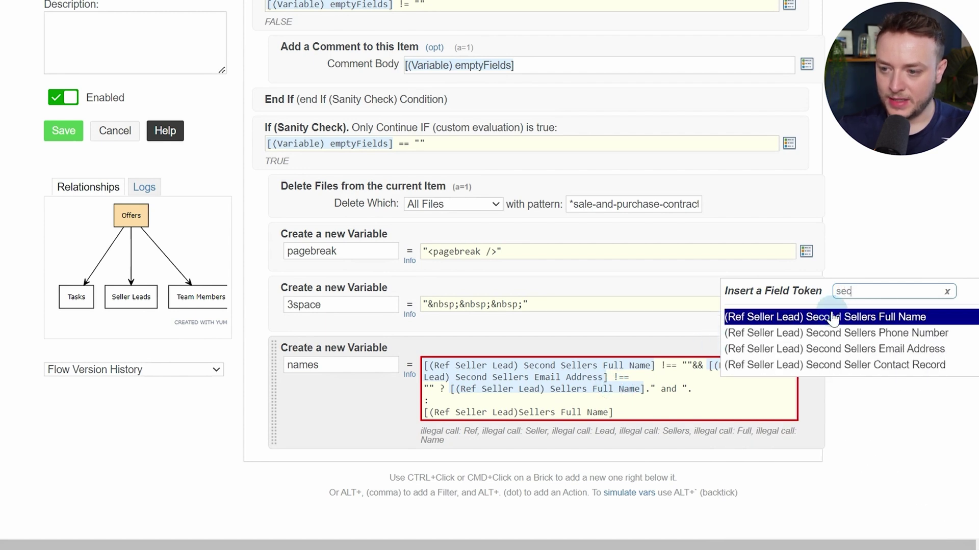
click(837, 317)
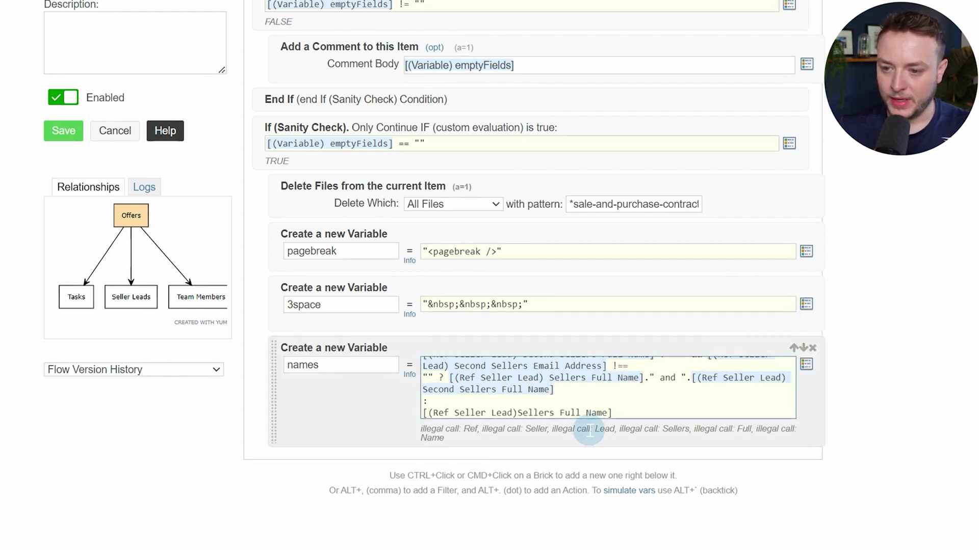
drag(626, 412, 408, 414)
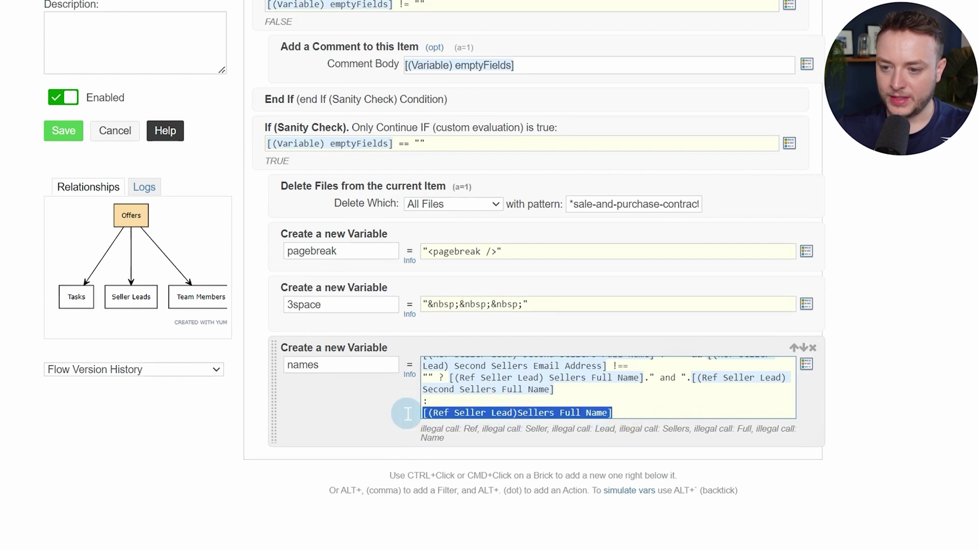
text(@)
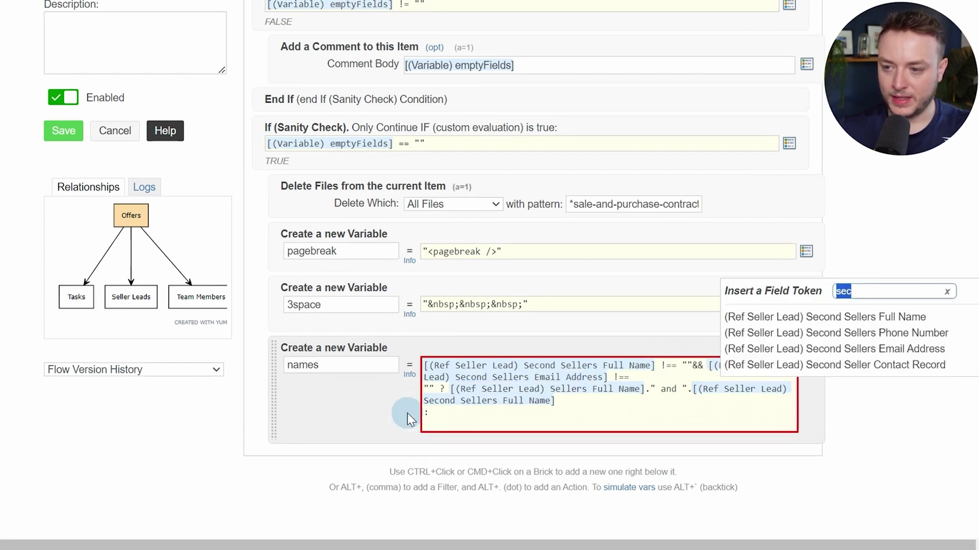
text(se)
text(lkler)
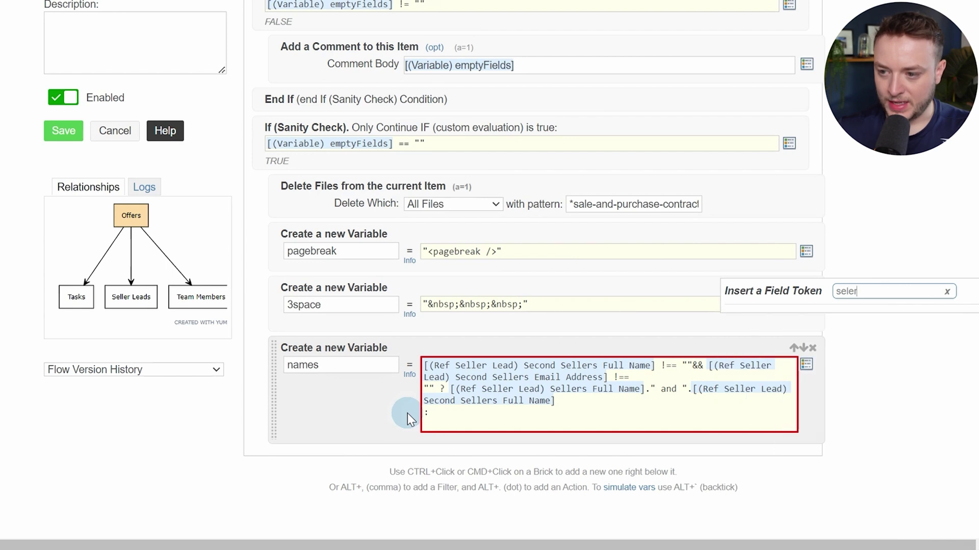
key(BackSpace)
key(BackSpace)
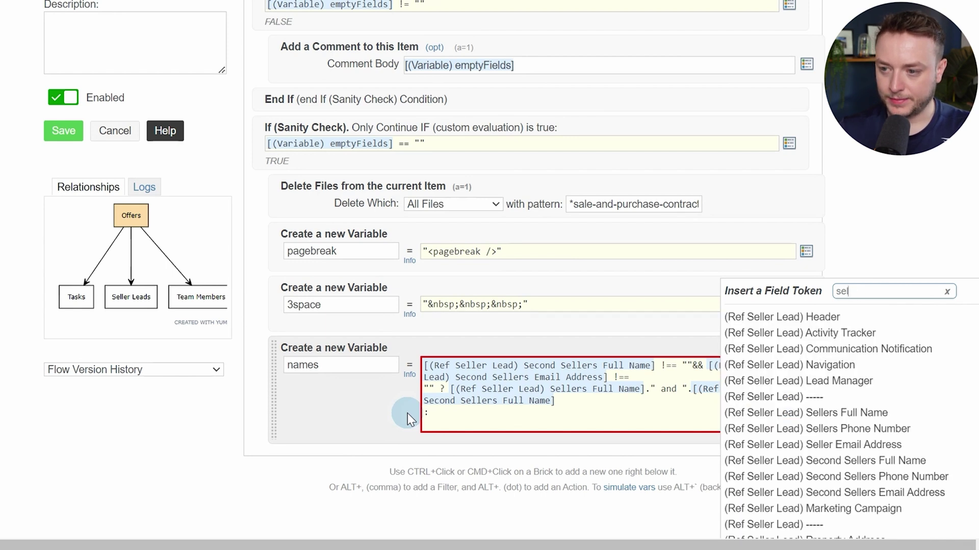
text(l)
click(841, 413)
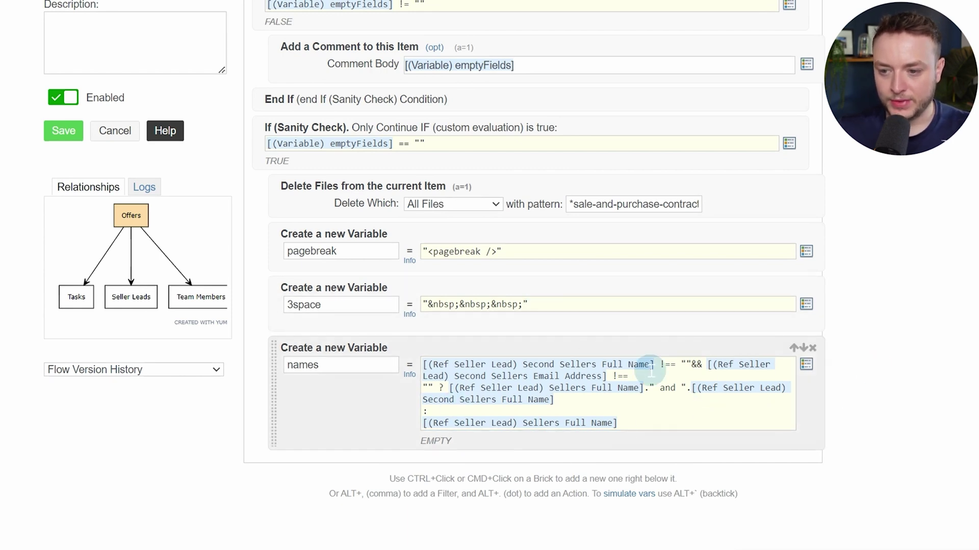
ctrl+click(363, 418)
Add a nameUsedOnContract variable set to [(Ref Settings) Name Used on Contracts]
text(va)
key(Return)
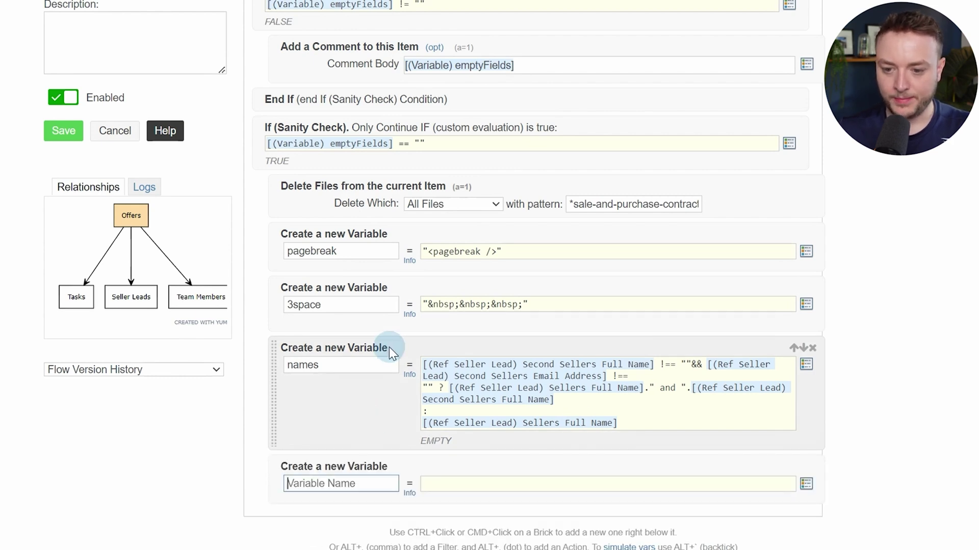
scroll(390, 347, down, 3)
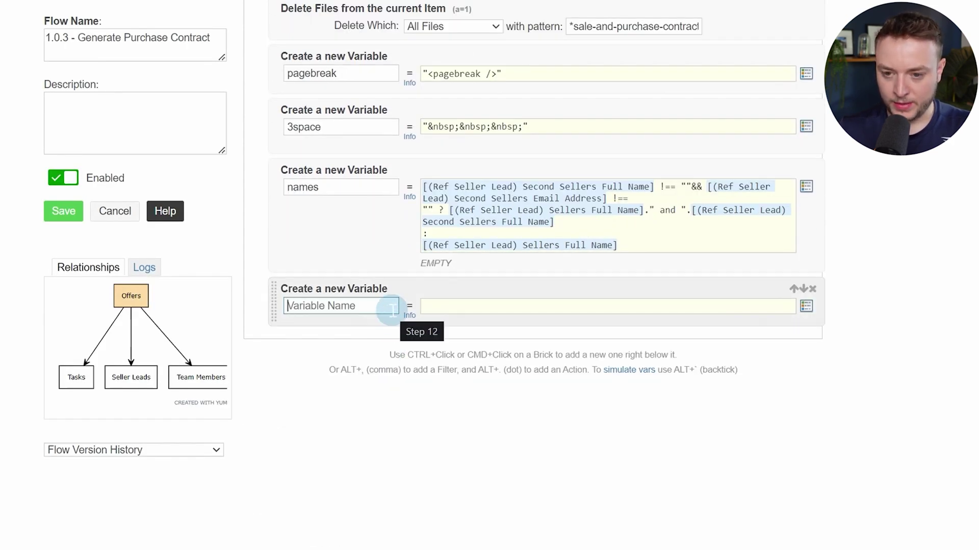
text(nameUsed)
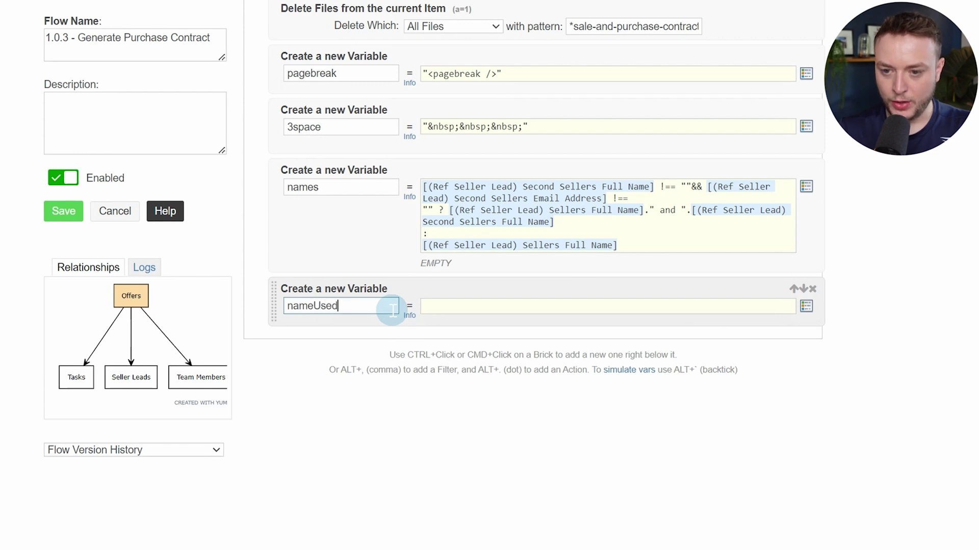
text(On)
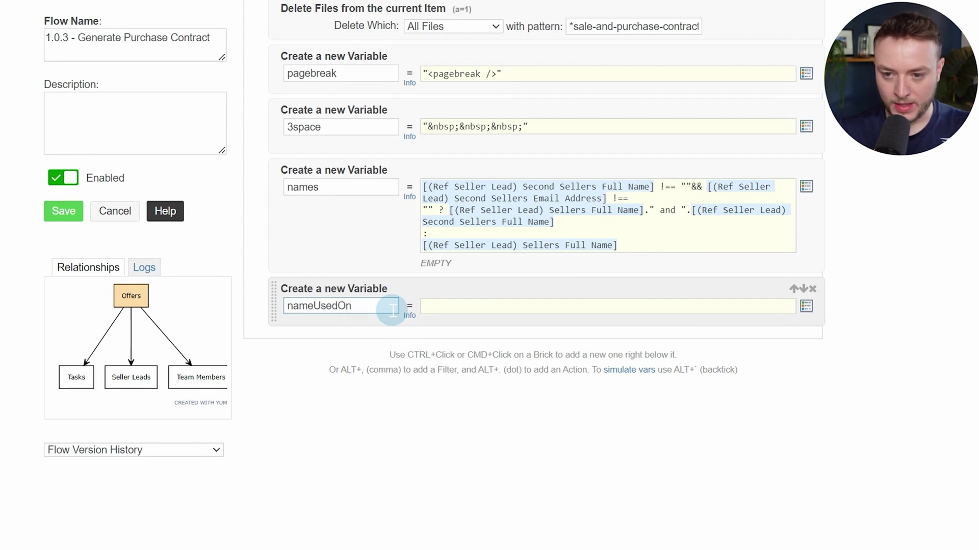
text(Contract)
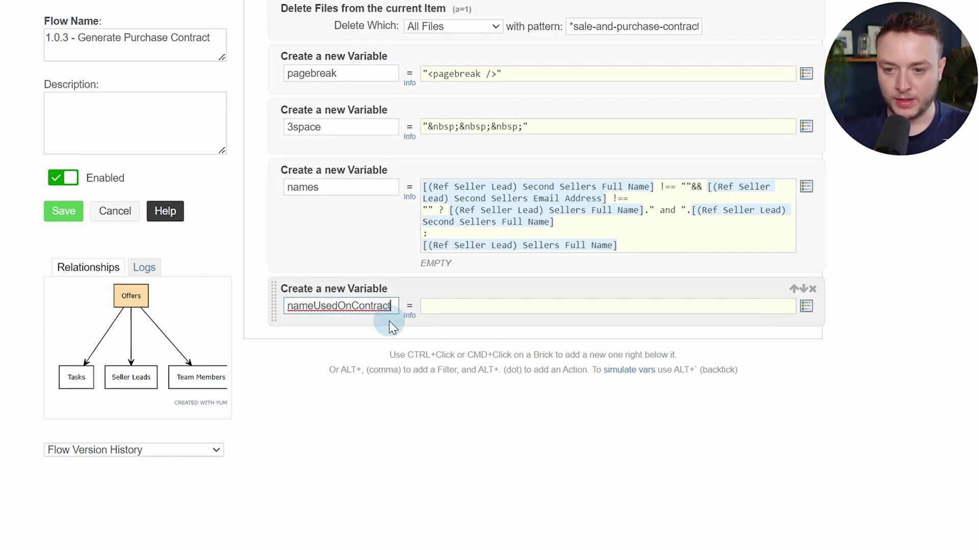
click(466, 308)
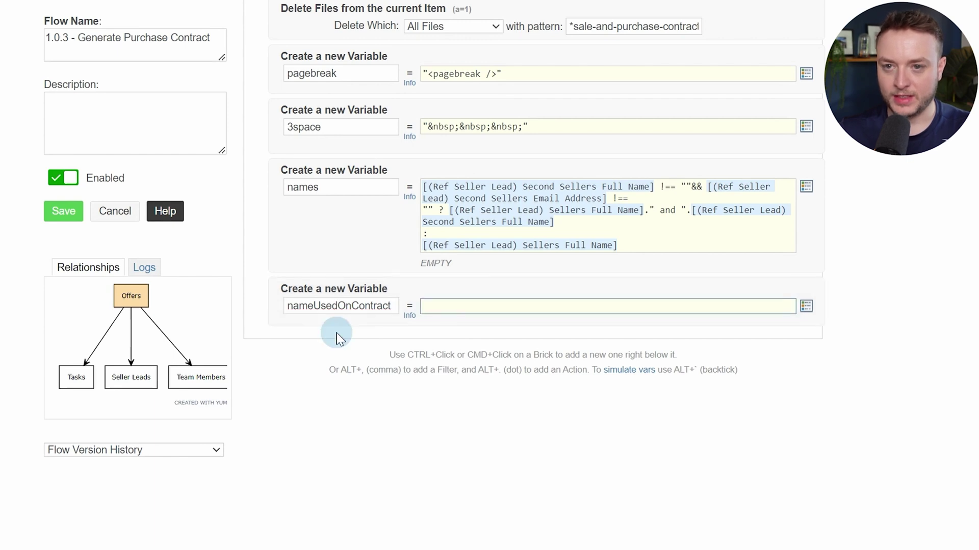
key(alt+slash)
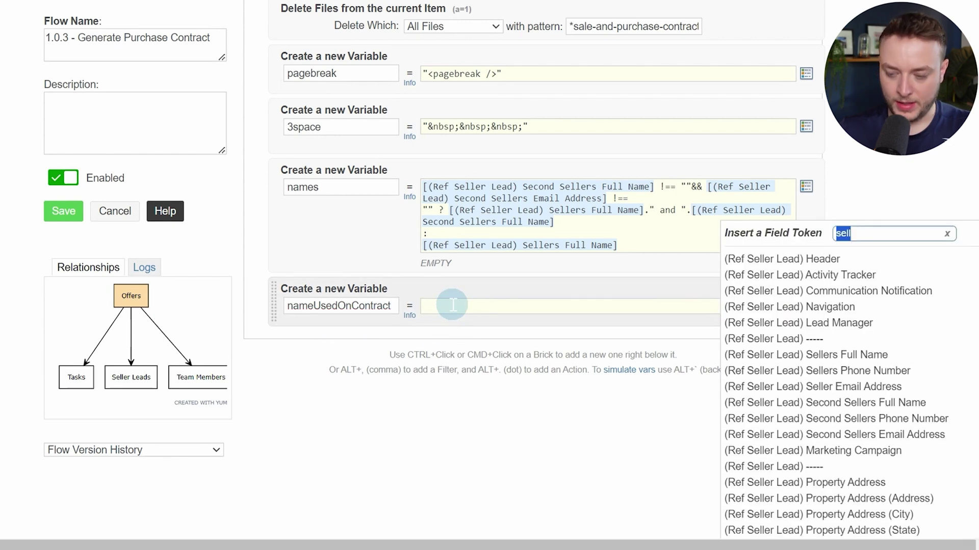
text(name)
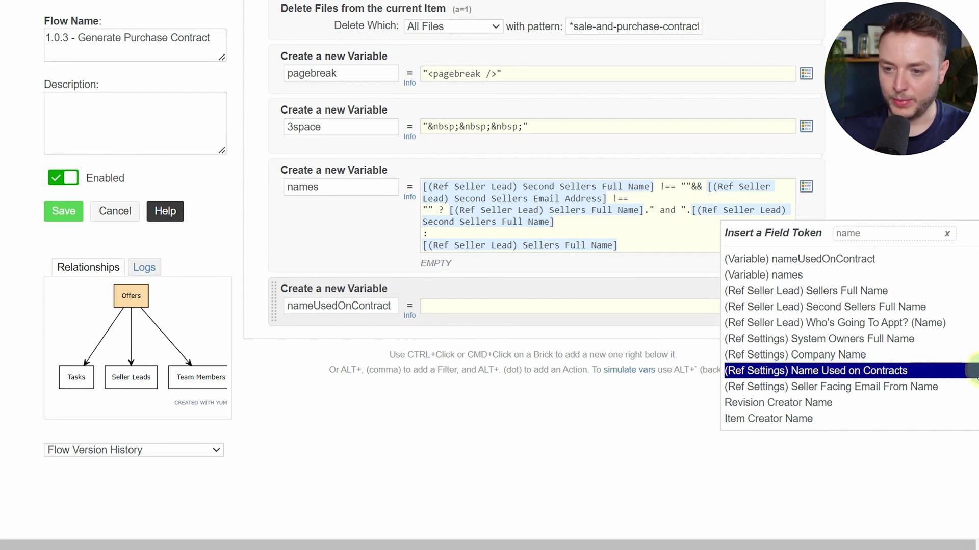
click(966, 371)
Add another blank Custom Variable / Calc step below nameUsedOnContract
ctrl+click(350, 326)
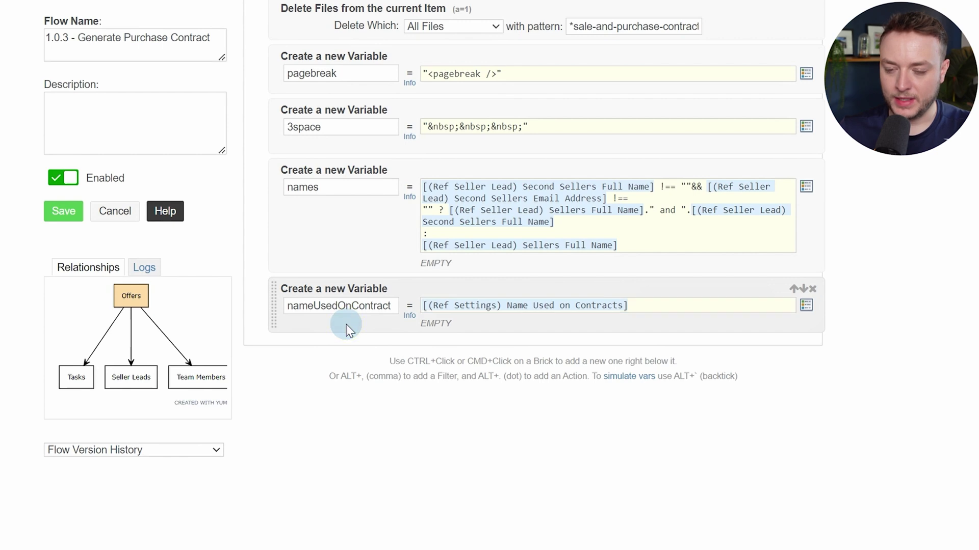
text(var)
key(Down)
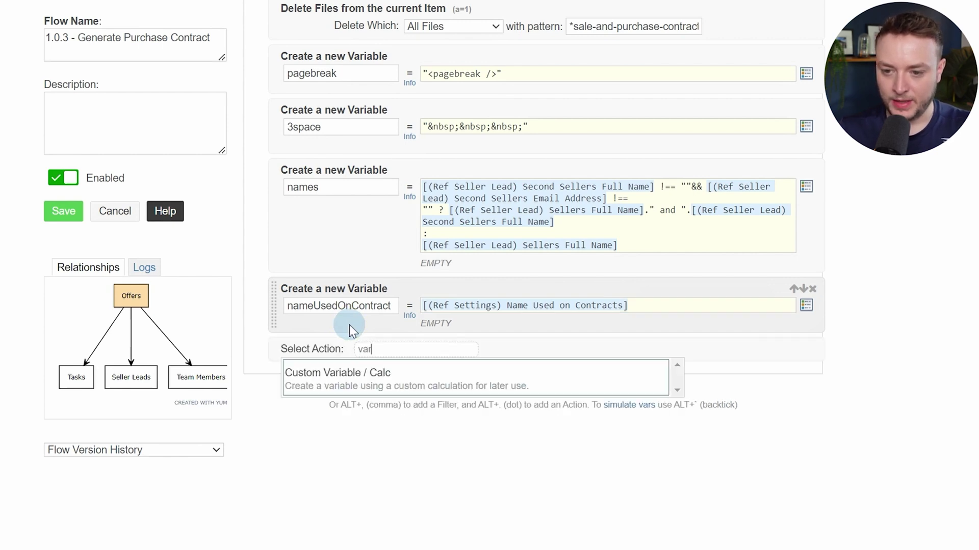
key(Return)
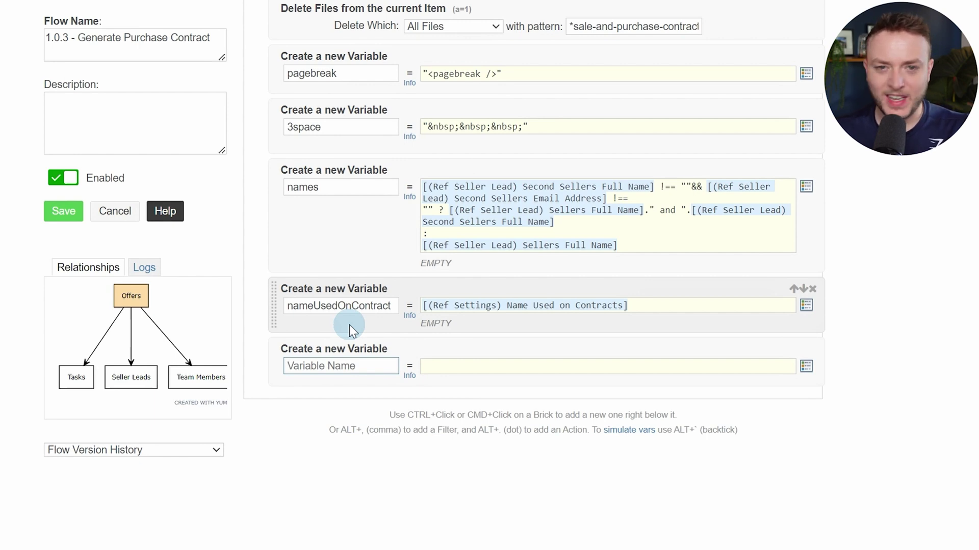
Name the new variable propertyAddress and set it to [(Offer) Property Address]
click(371, 366)
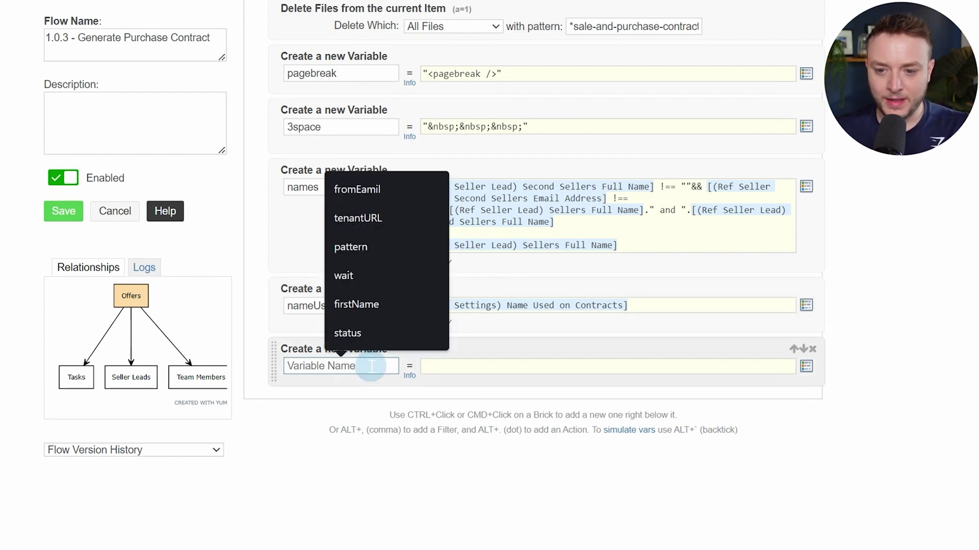
text(proper)
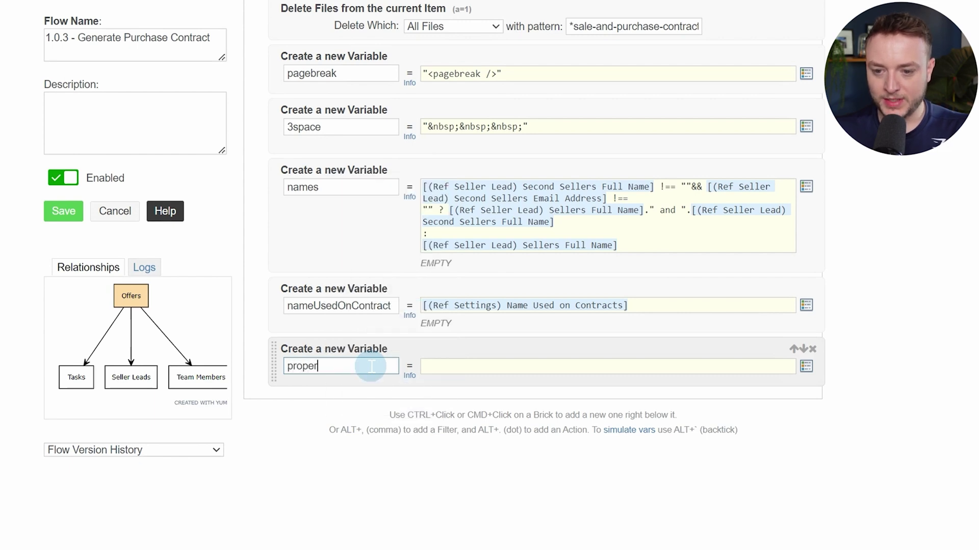
text(tySA)
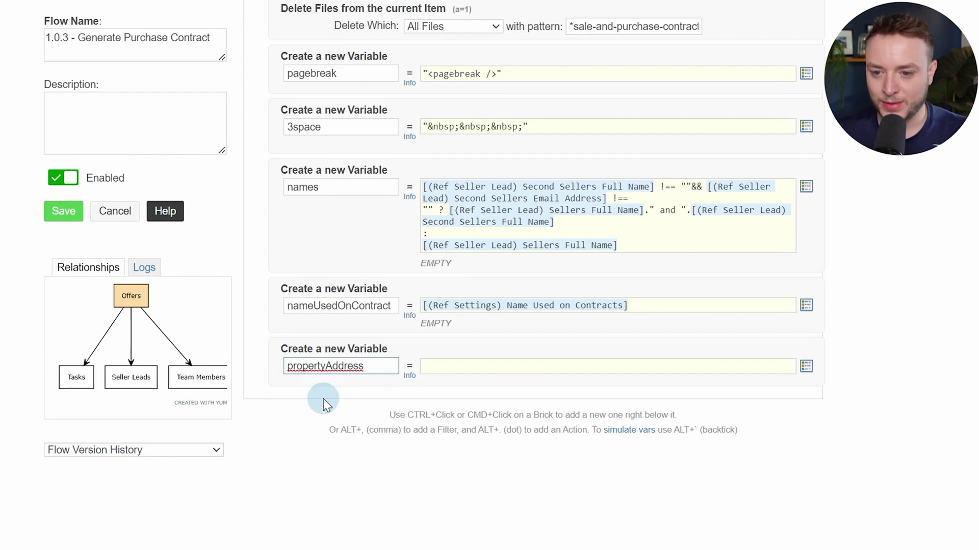
click(484, 369)
text(prop)
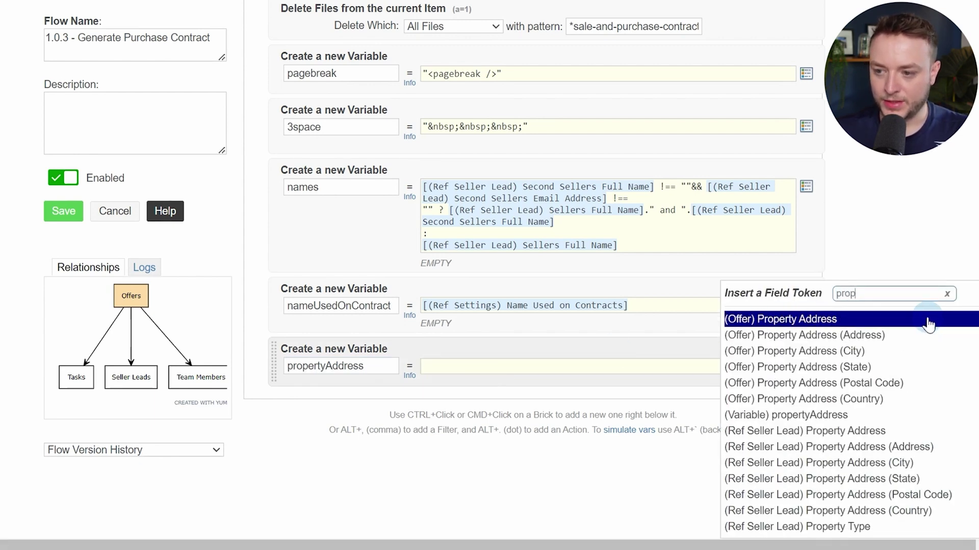
click(744, 322)
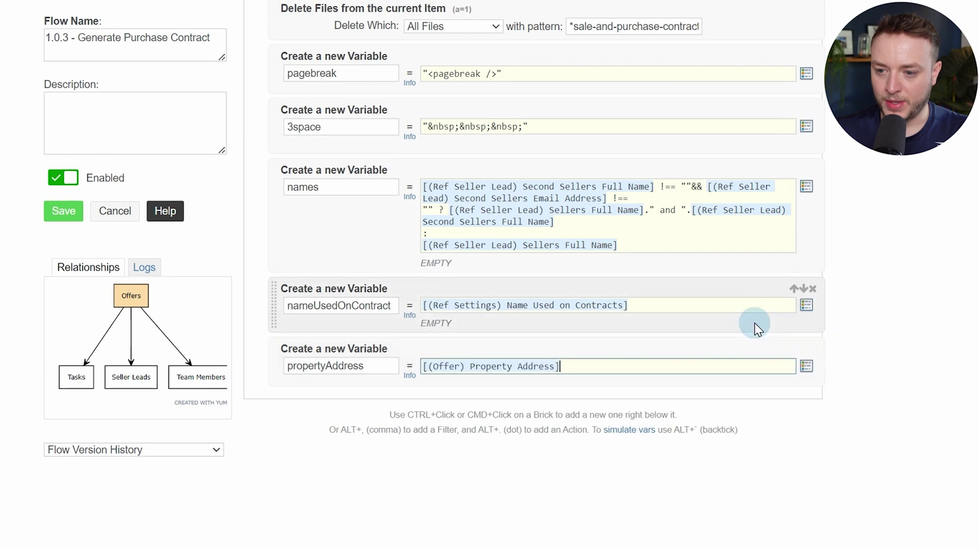
Add another blank Custom Variable / Calc step after propertyAddress
ctrl+click(373, 378)
text(vari)
key(Return)
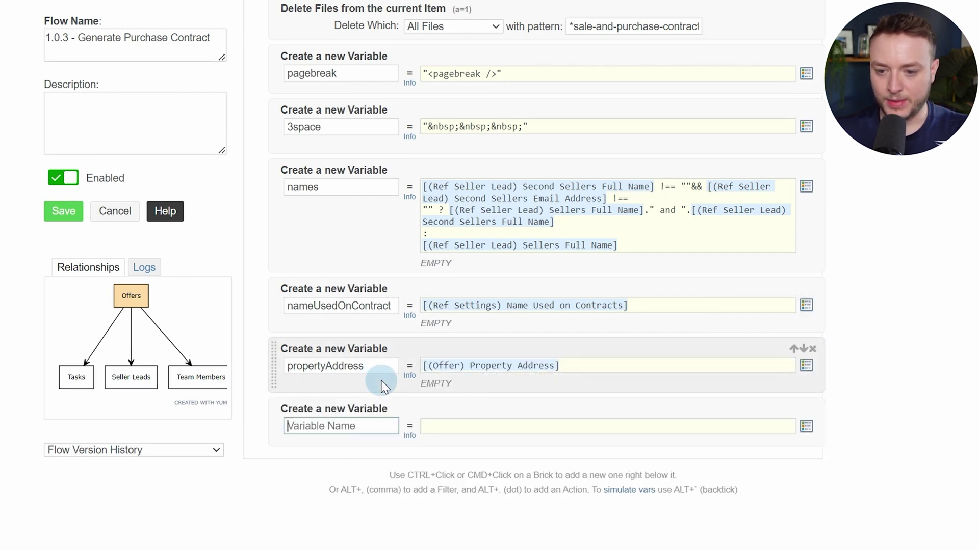
scroll(377, 388, down, 3)
Name a variable legallyDescribedAs and fill it with the (Offer) Legally Described As token
text(legally)
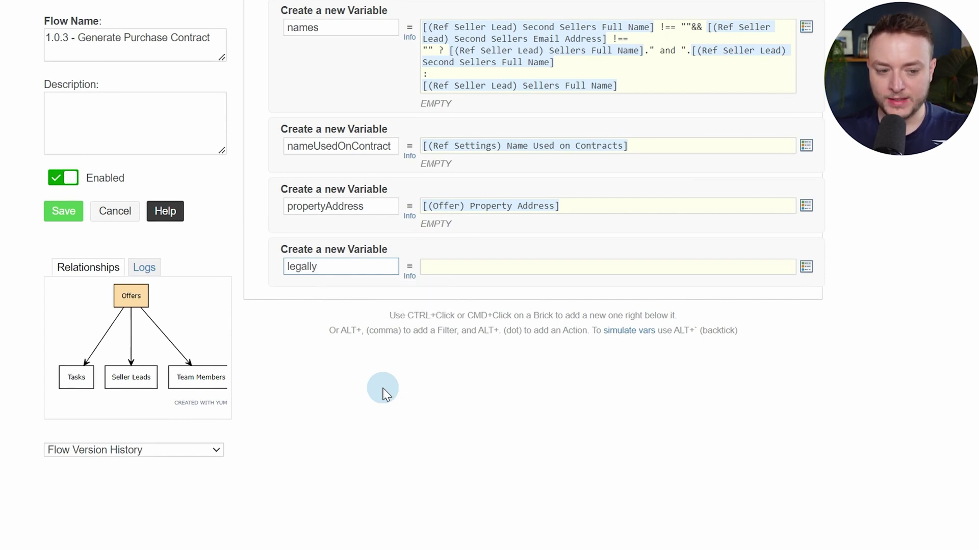
text(Desc)
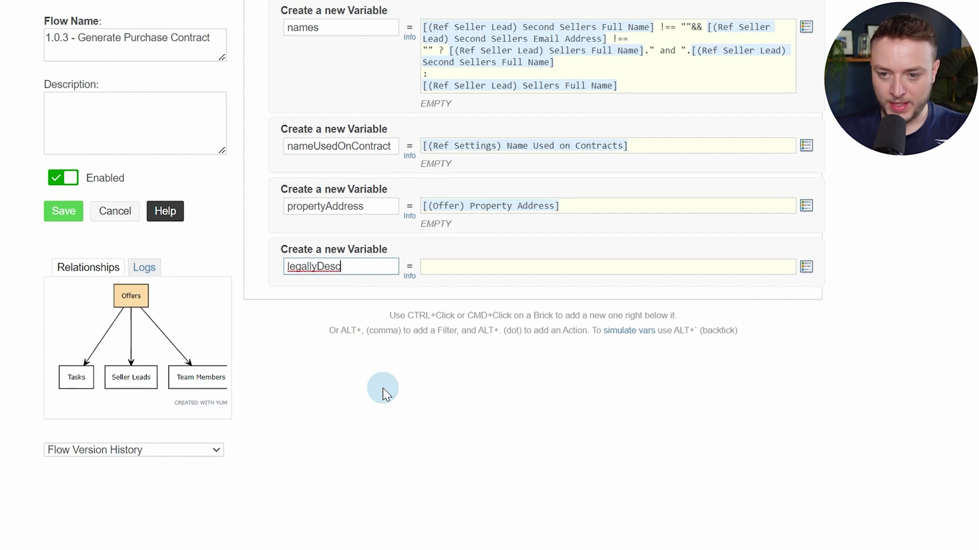
text(ribe)
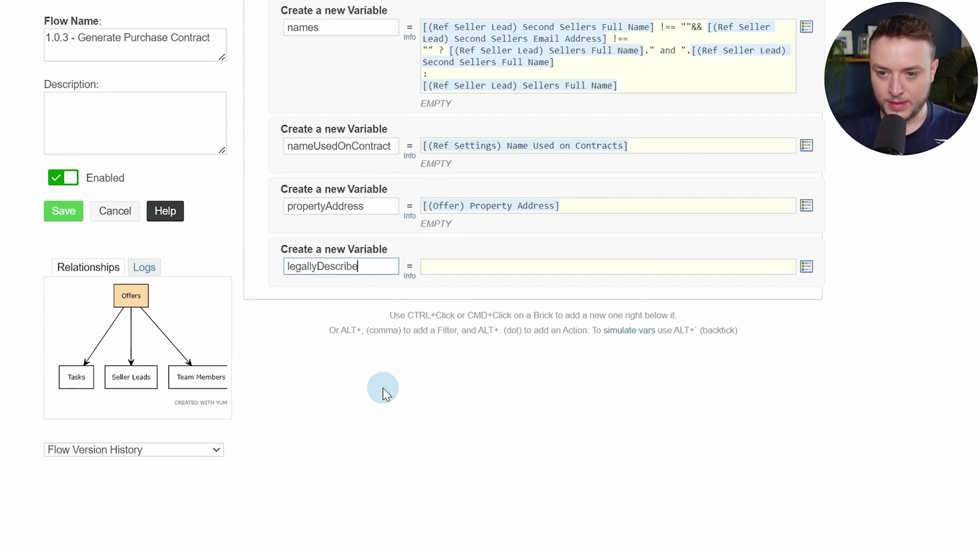
text(dAs)
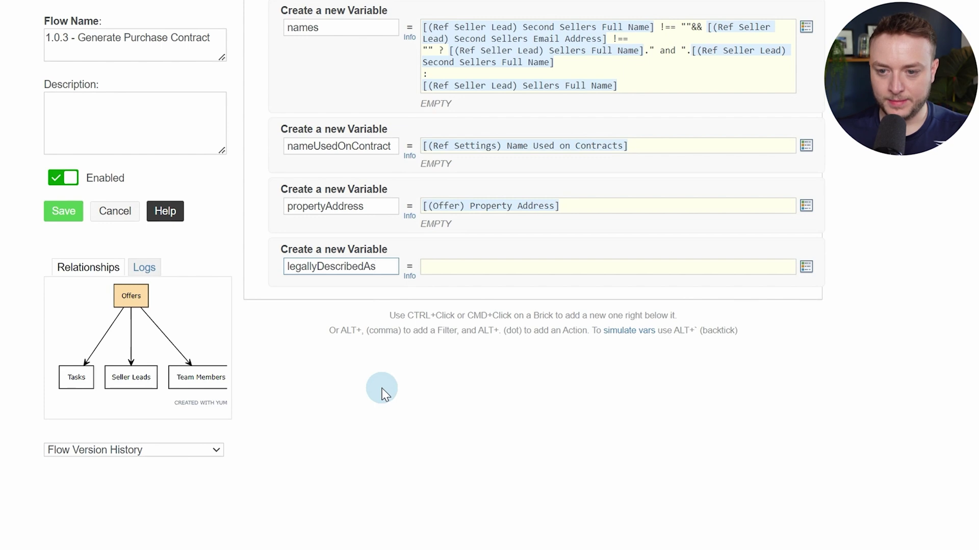
click(443, 265)
text(lega)
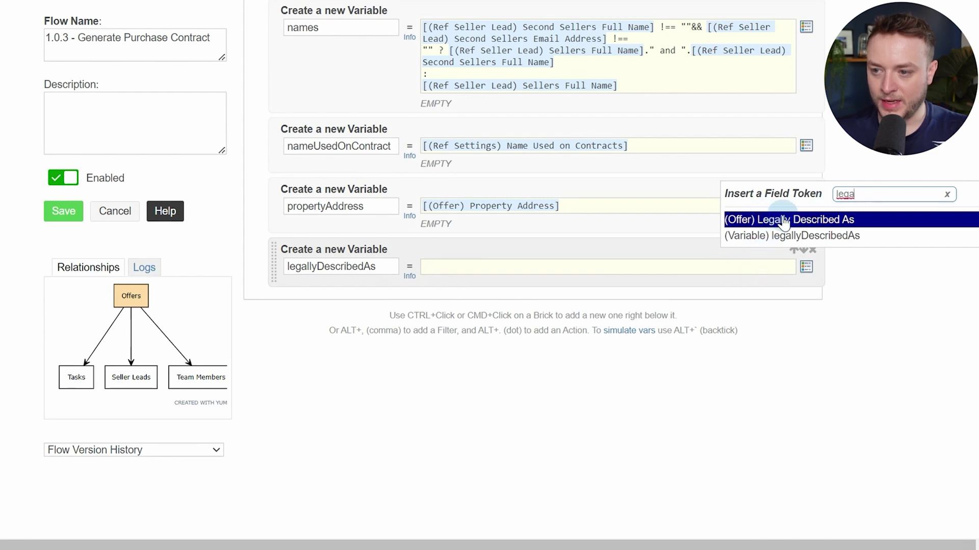
click(767, 223)
Add a Custom Variable named parcelID holding the (Offer) Parcel ID token
ctrl+click(315, 286)
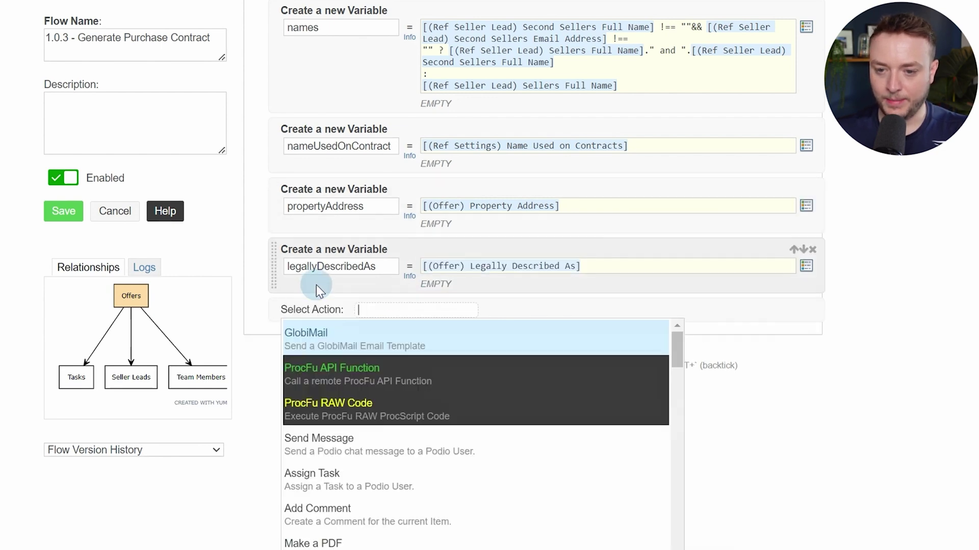
text(var)
key(Return)
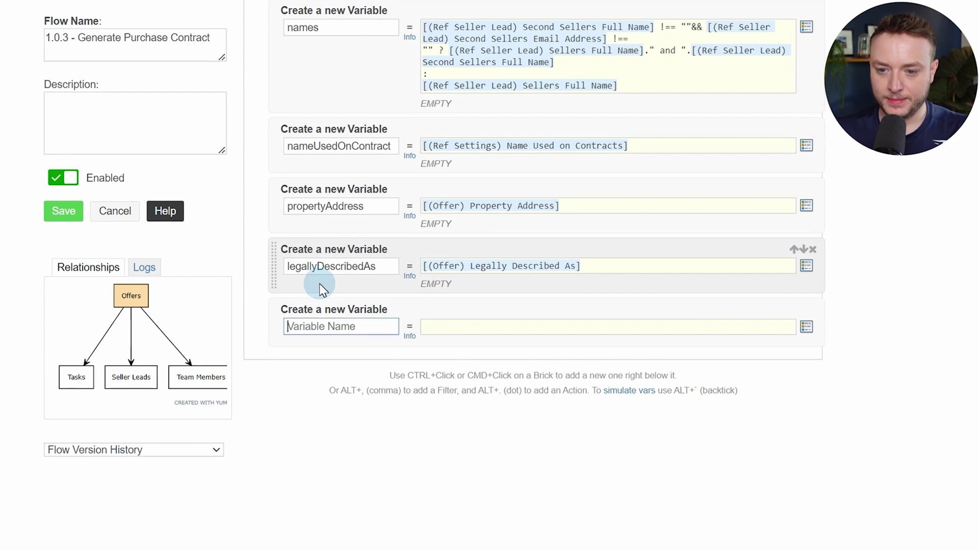
click(370, 321)
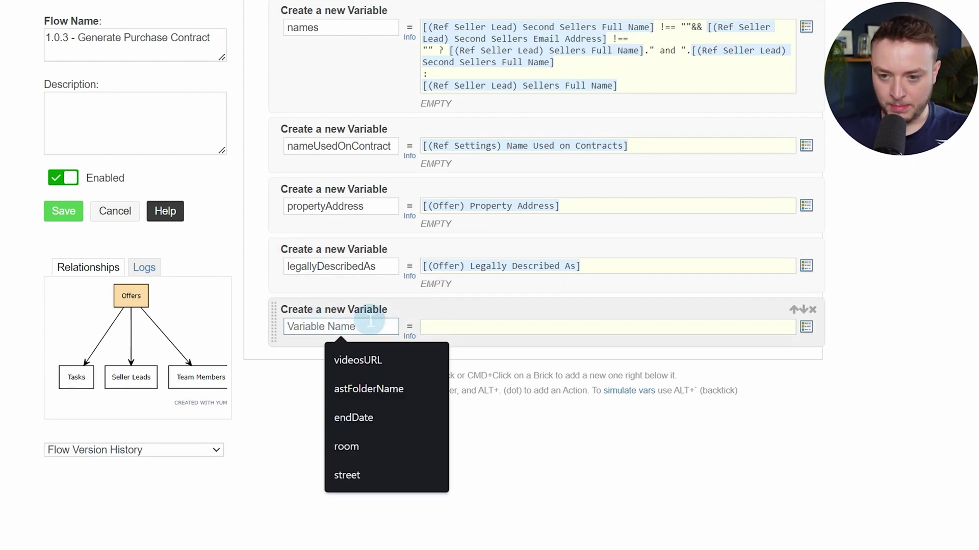
text(parcee)
key(BackSpace)
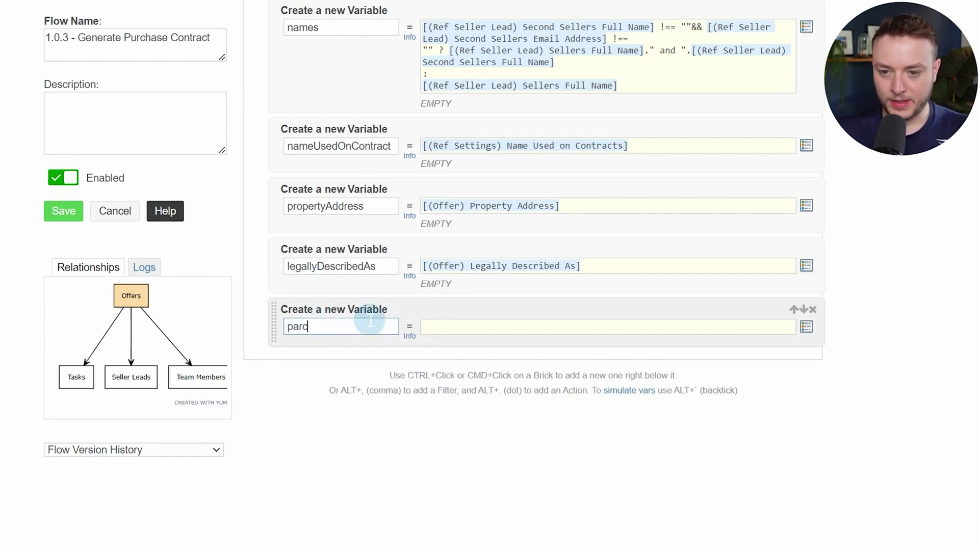
text(elID)
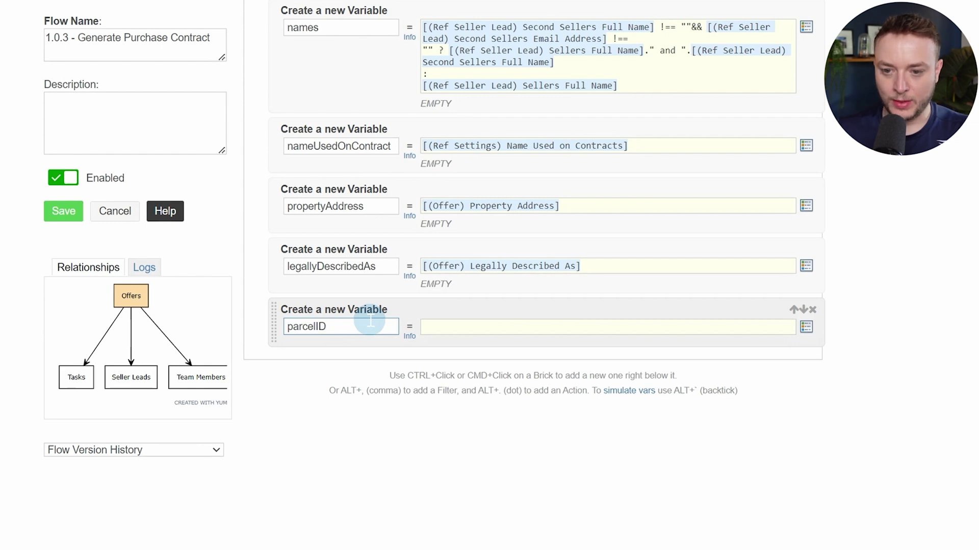
key(ctrl+a)
key(Tab)
key(bracketleft)
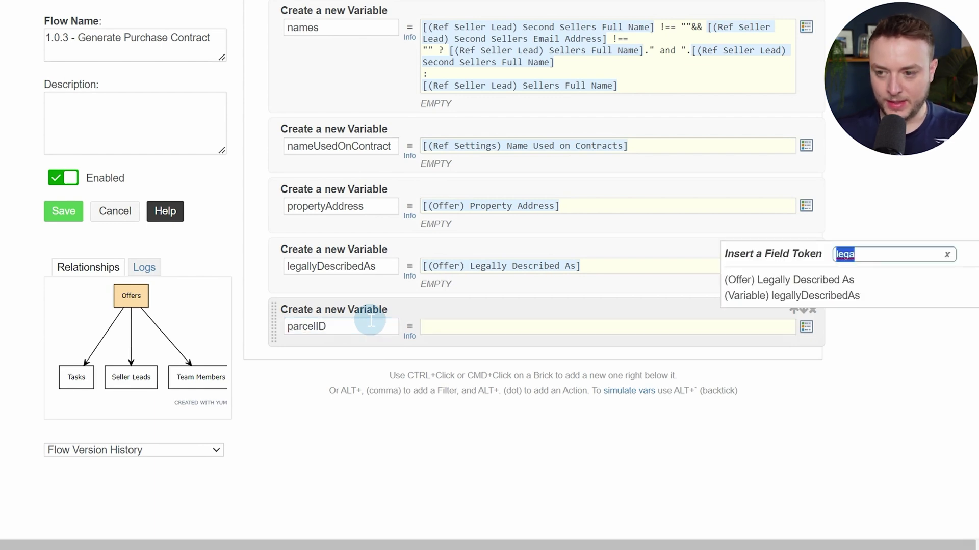
text(par)
key(Return)
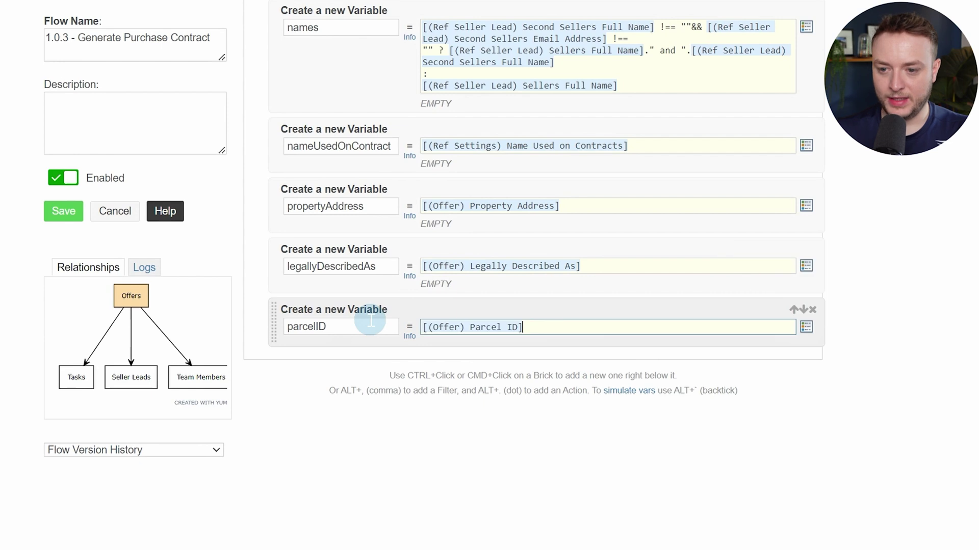
Add an additional variable and copy its Additional Terms formula from the cheat sheet PDF
key(alt+period)
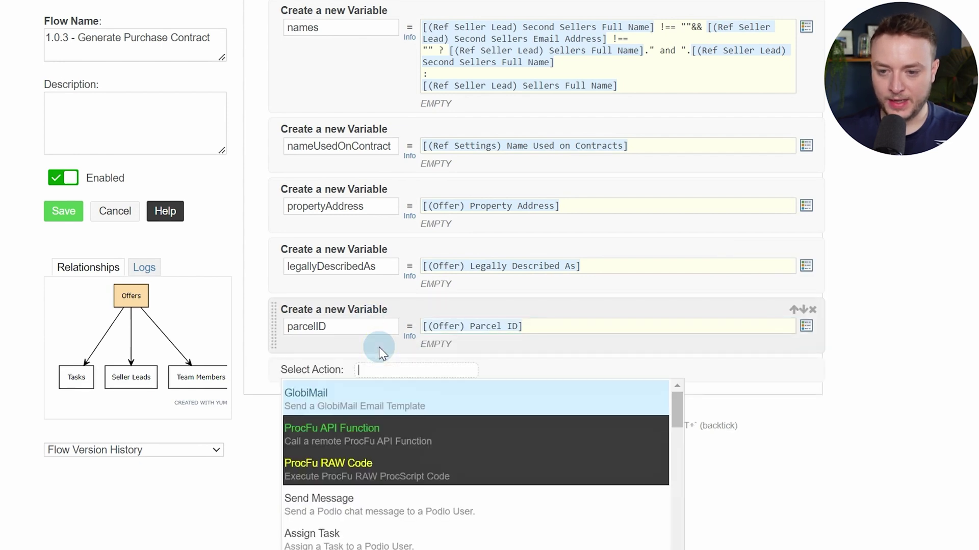
text(var)
key(Return)
scroll(379, 344, down, 3)
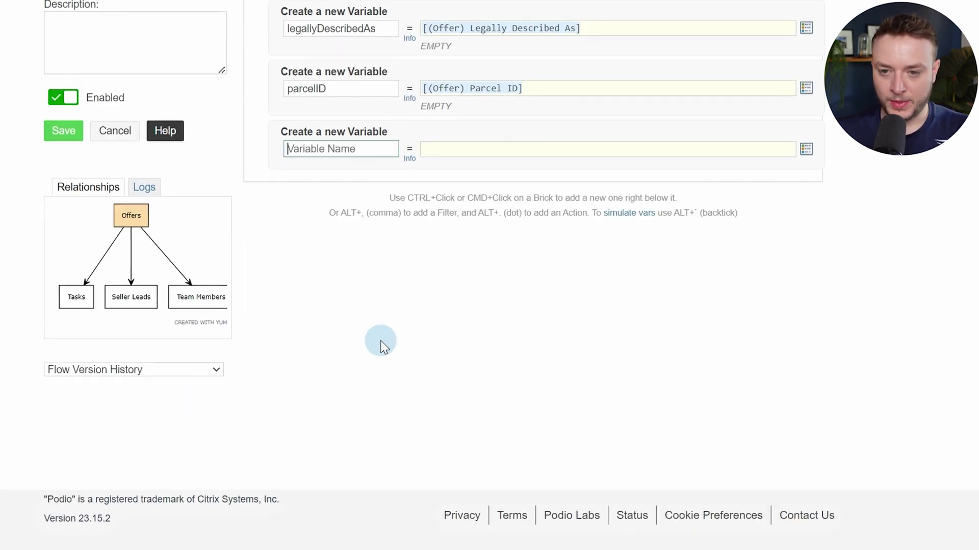
text(additional)
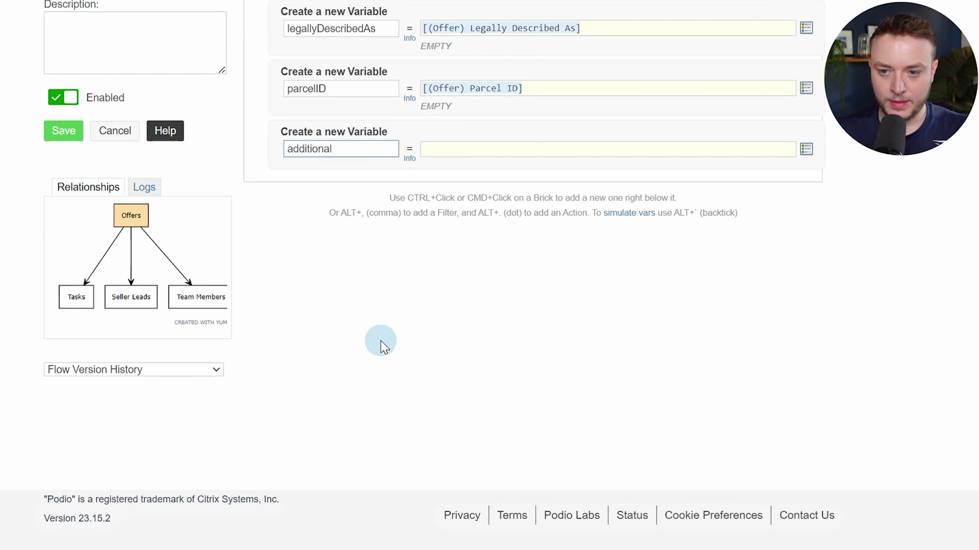
click(466, 147)
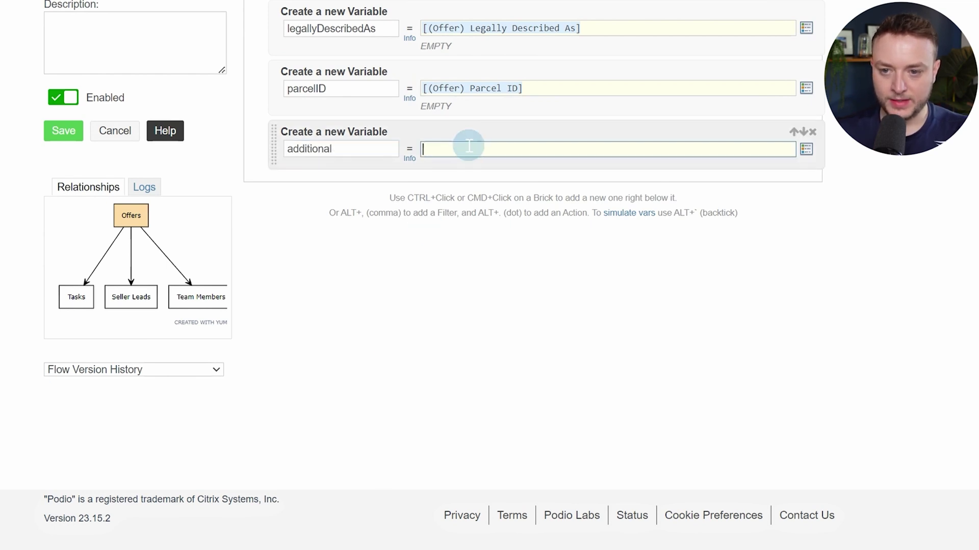
click(396, 13)
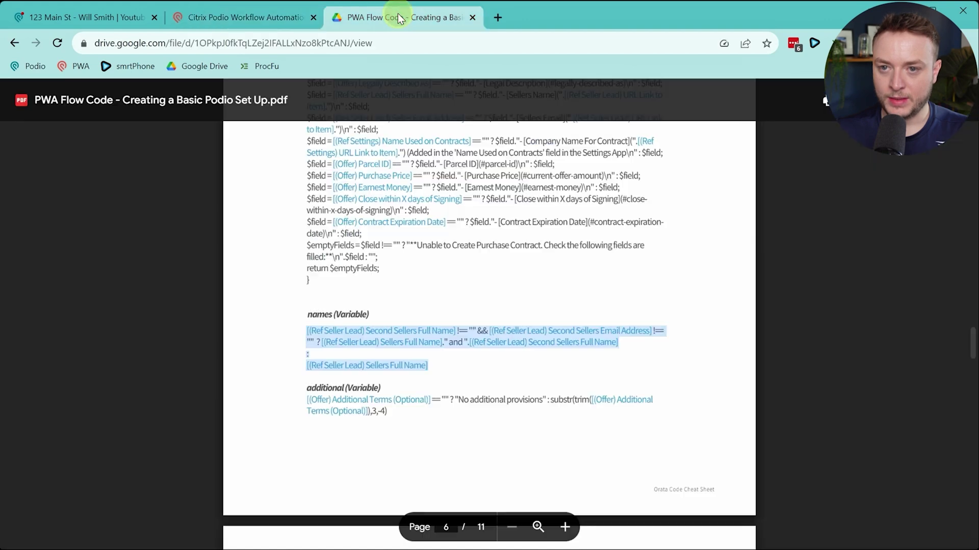
scroll(482, 248, down, 1)
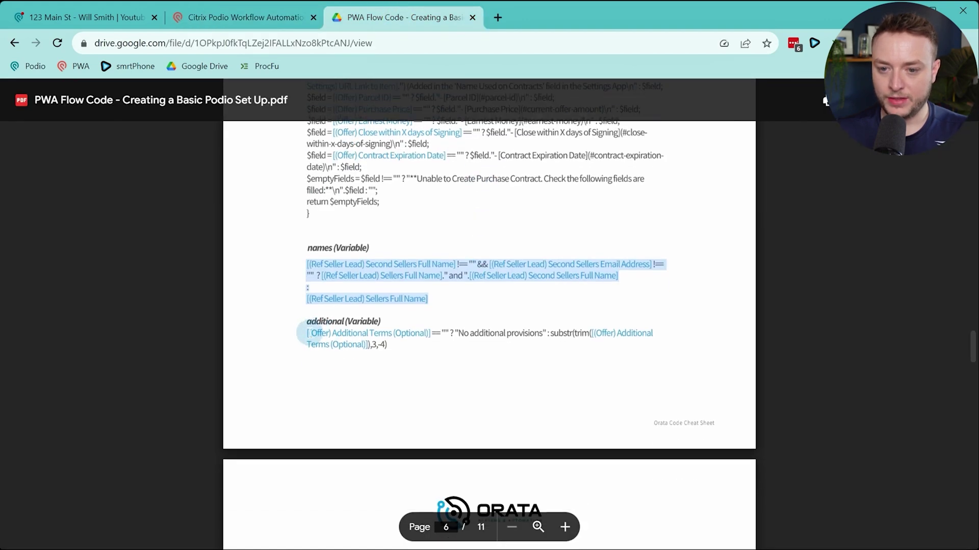
drag(305, 333, 390, 350)
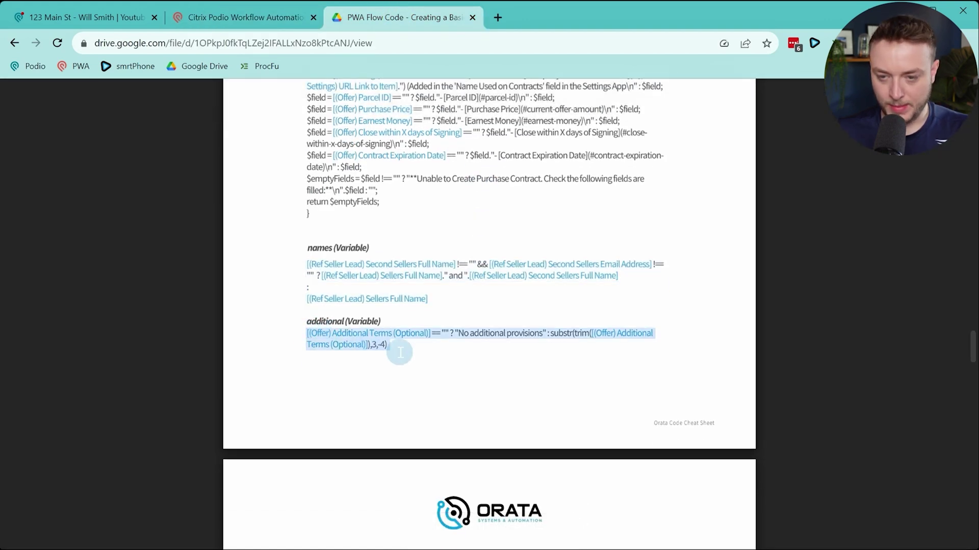
key(ctrl+c)
click(275, 18)
Paste the formula and turn both plain-text Additional Terms references into (Offer) Additional Terms (Optional) tokens
key(ctrl+v)
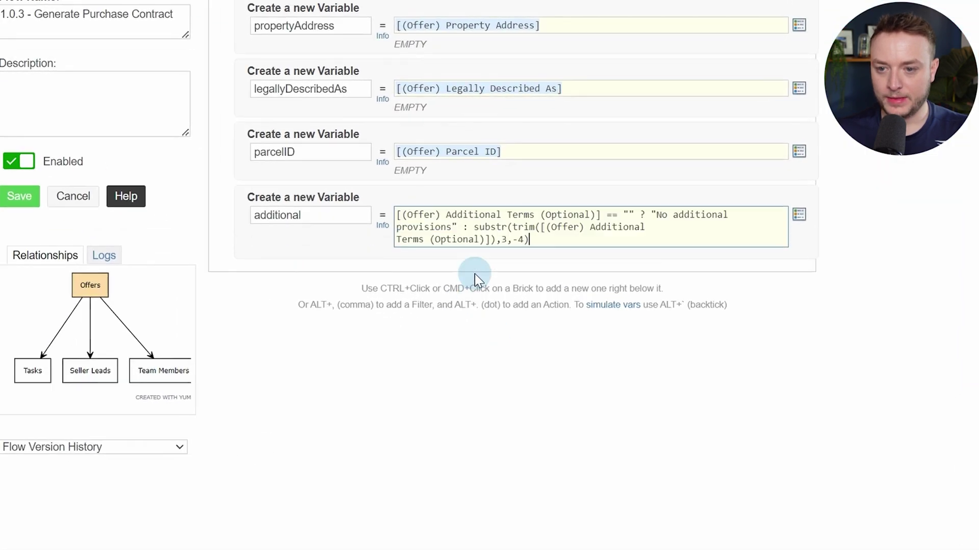
drag(602, 214, 362, 204)
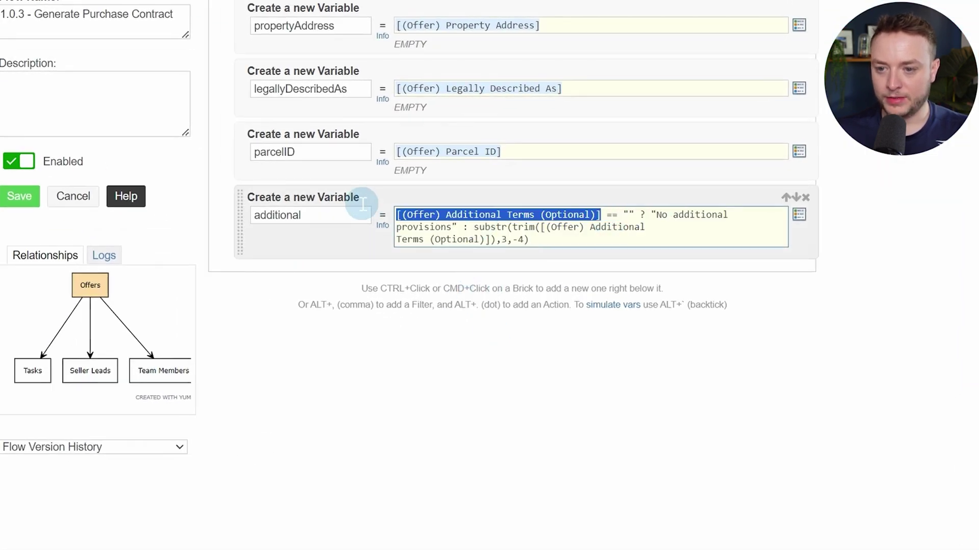
text([add)
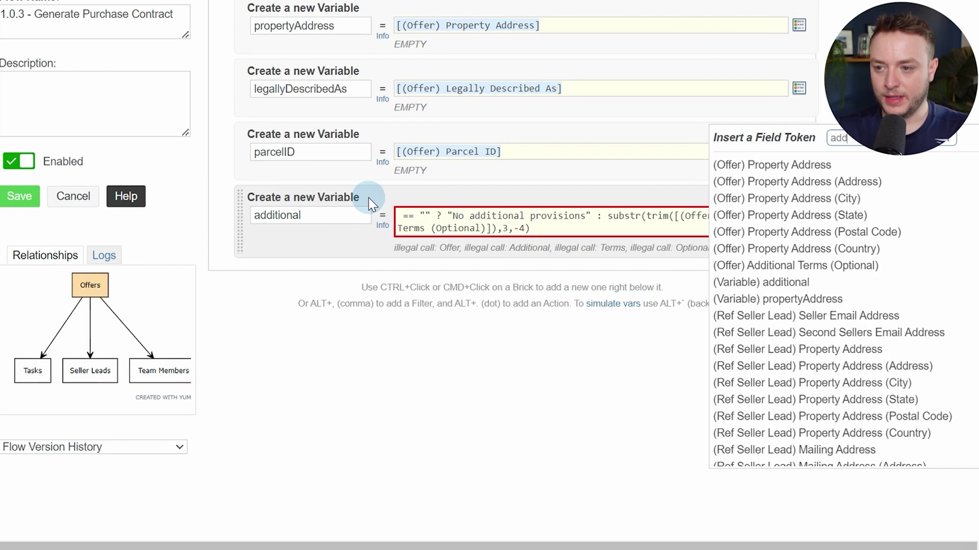
text(i)
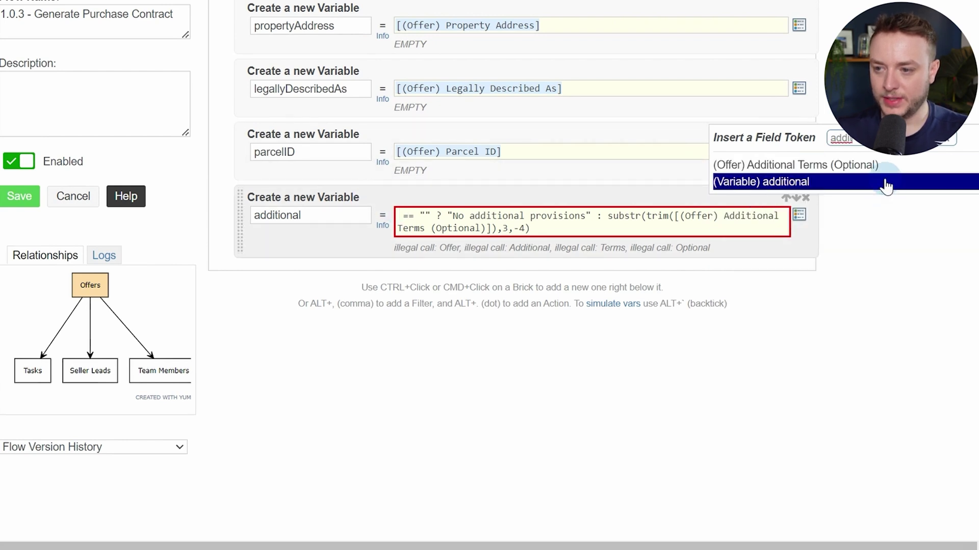
click(885, 169)
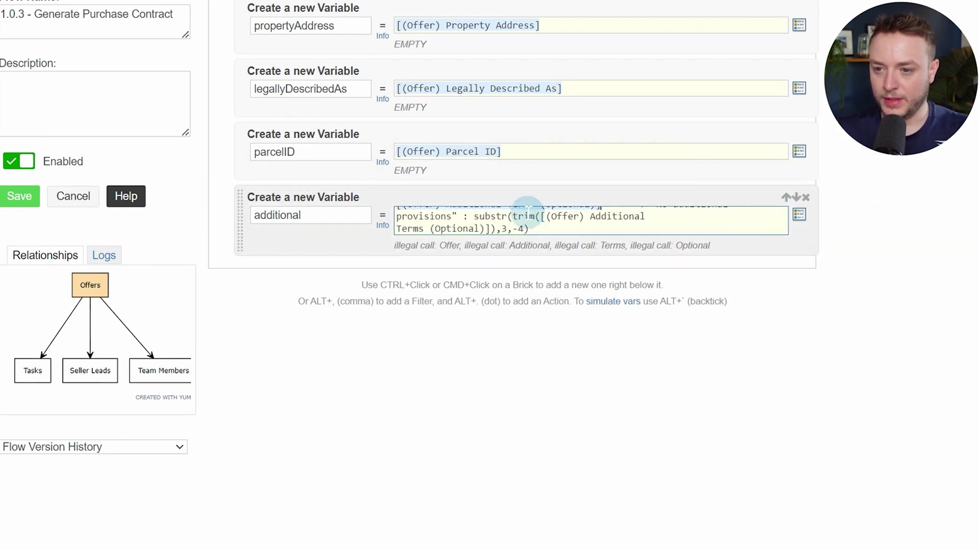
click(539, 216)
drag(539, 216, 498, 220)
key(BackSpace)
key(alt+slash)
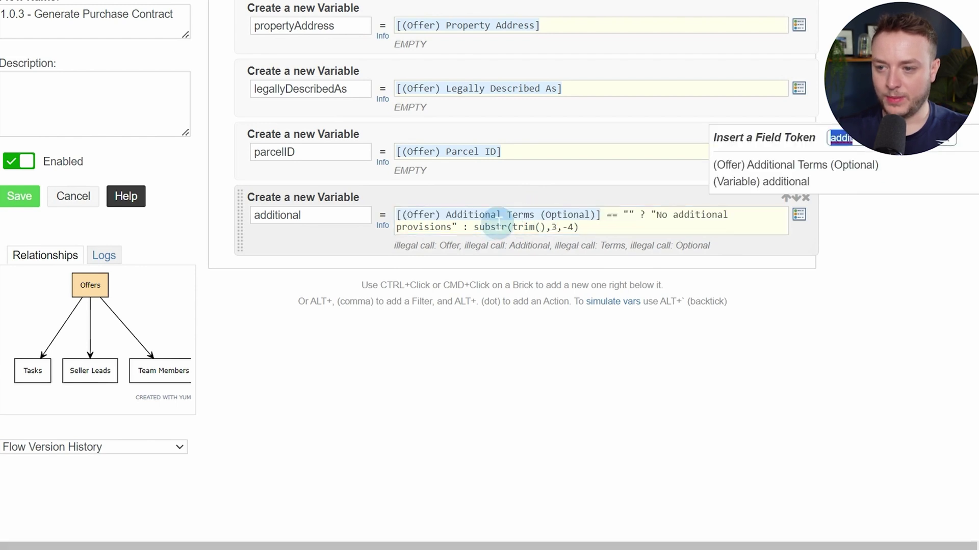
key(Down)
key(Return)
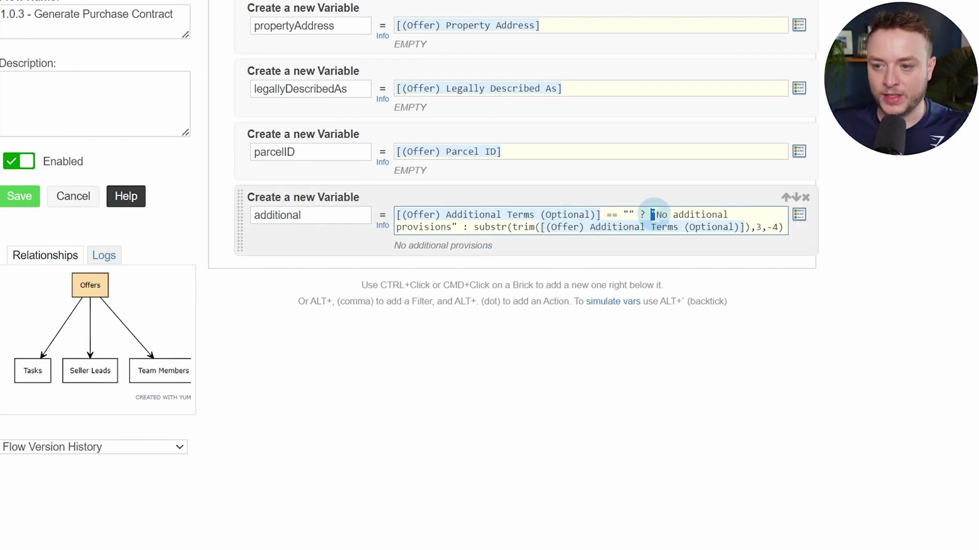
drag(650, 215, 689, 215)
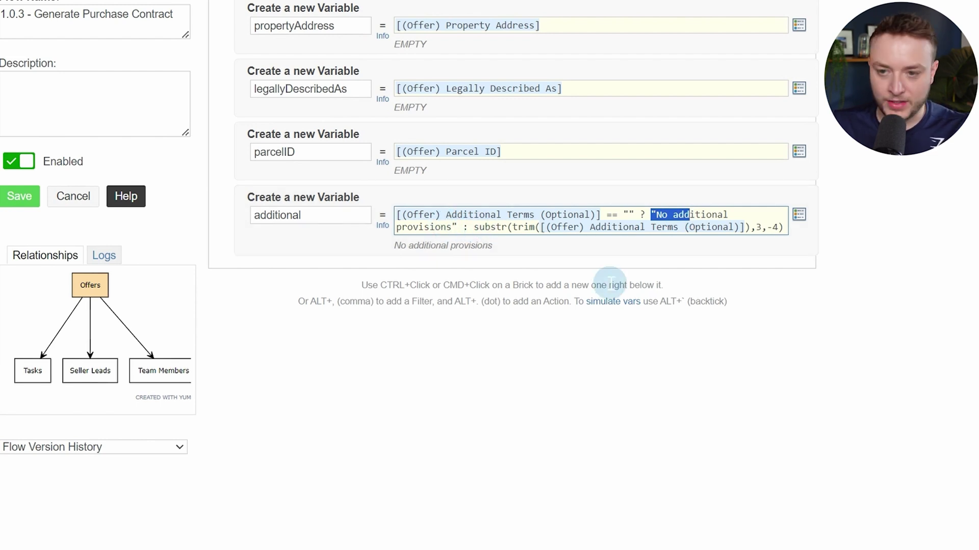
Add a purchasePrice variable set to number_format(floatval([(Offer) Purchase Price]),2)
ctrl+click(356, 246)
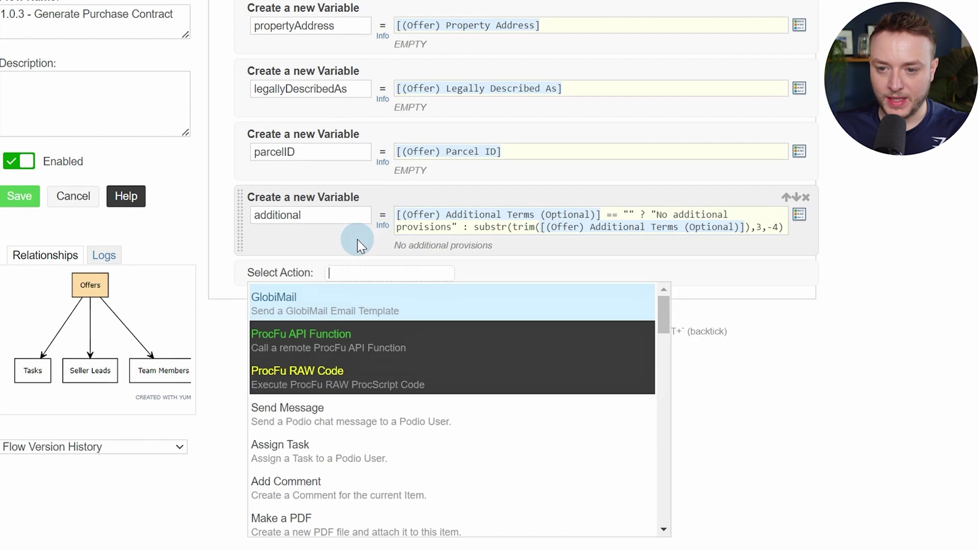
text(var)
key(Return)
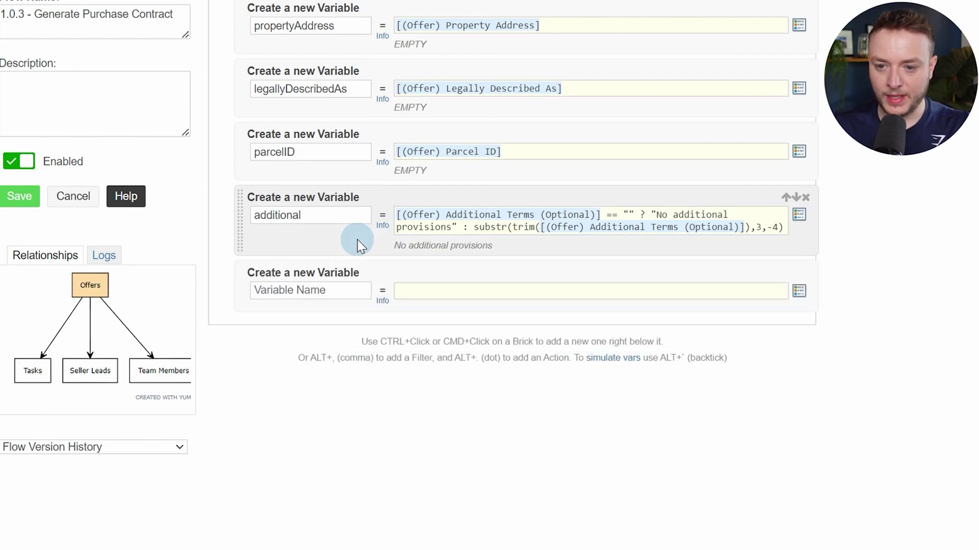
click(285, 289)
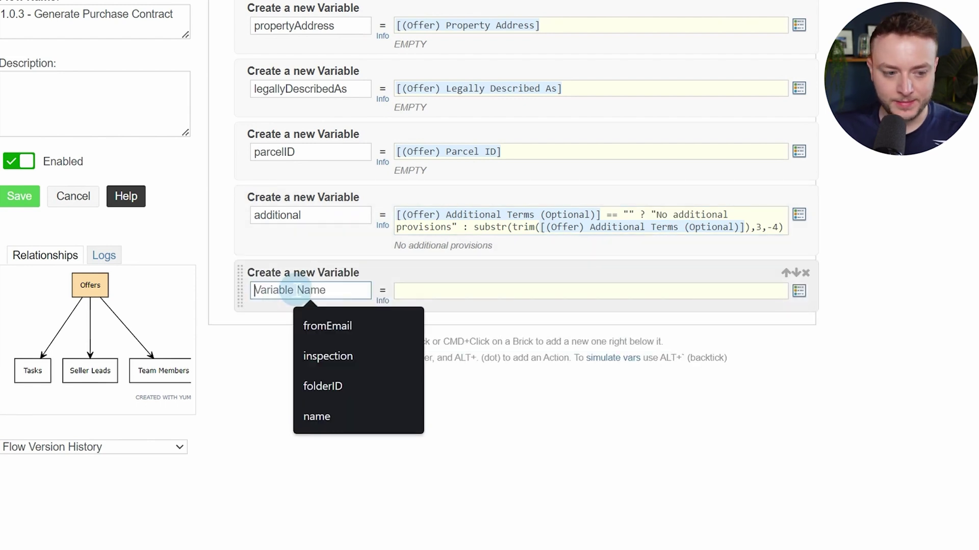
text(purchasePrice)
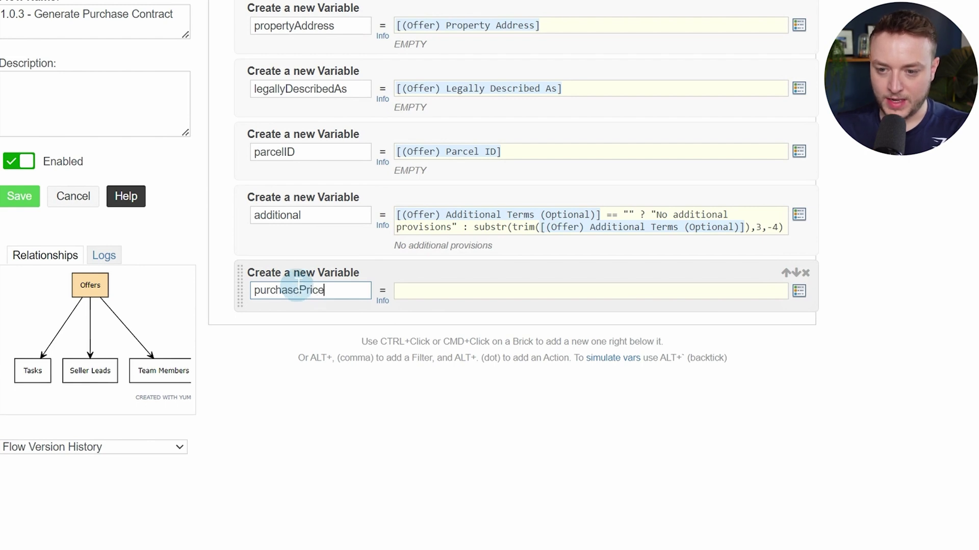
click(537, 291)
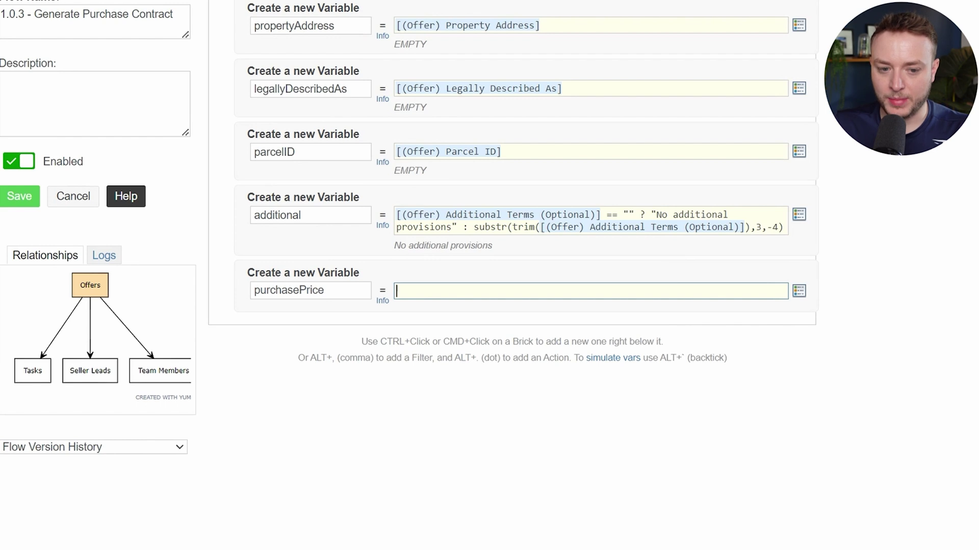
click(596, 299)
text(number)
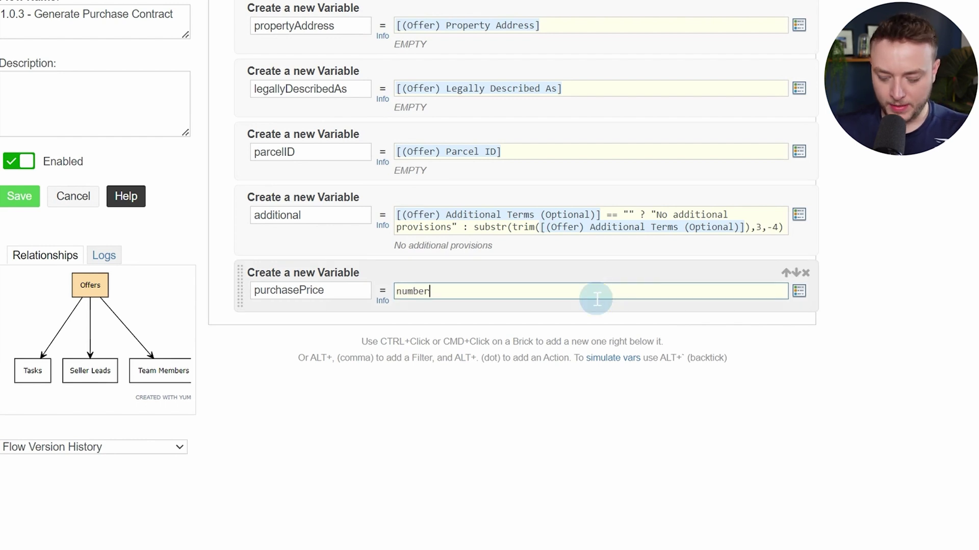
text(_format)
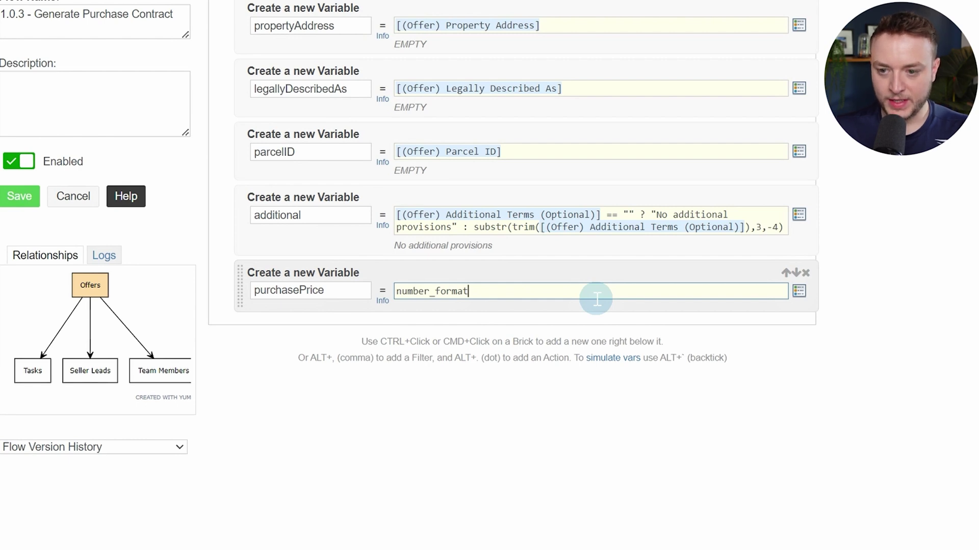
text((fl)
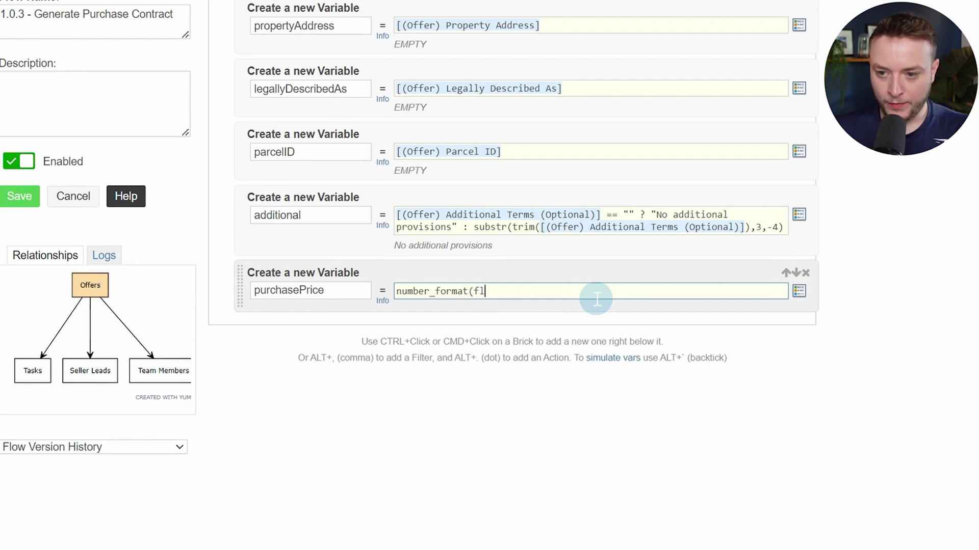
text(oatval)
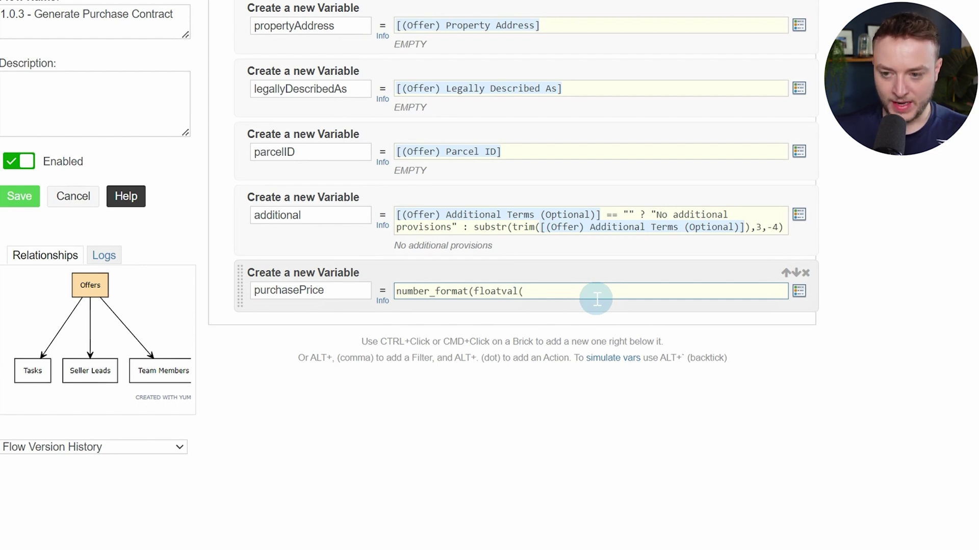
text(([pur)
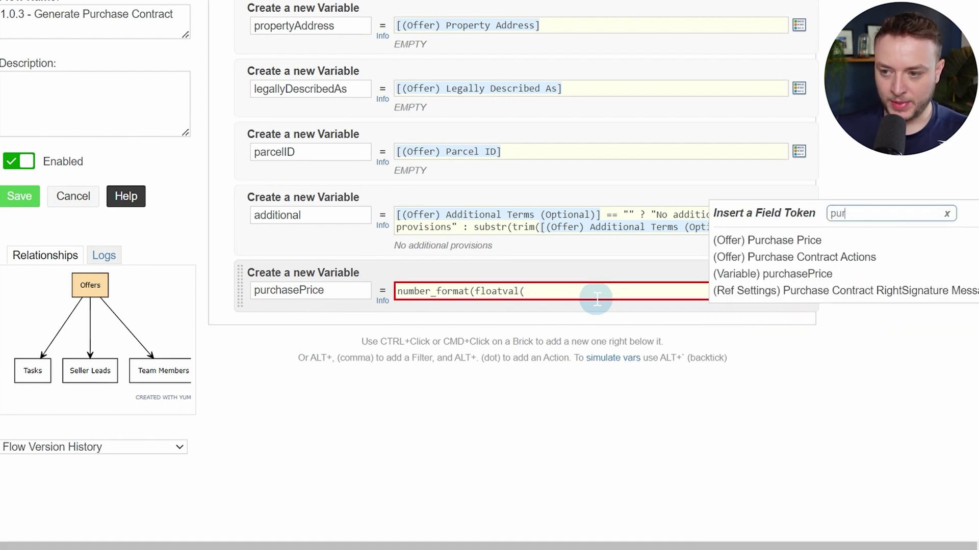
key(Return)
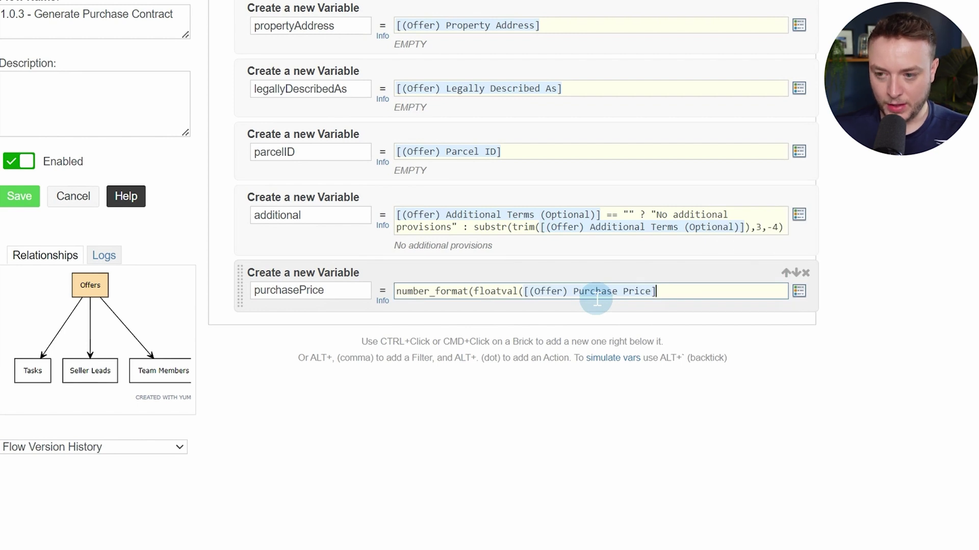
text())
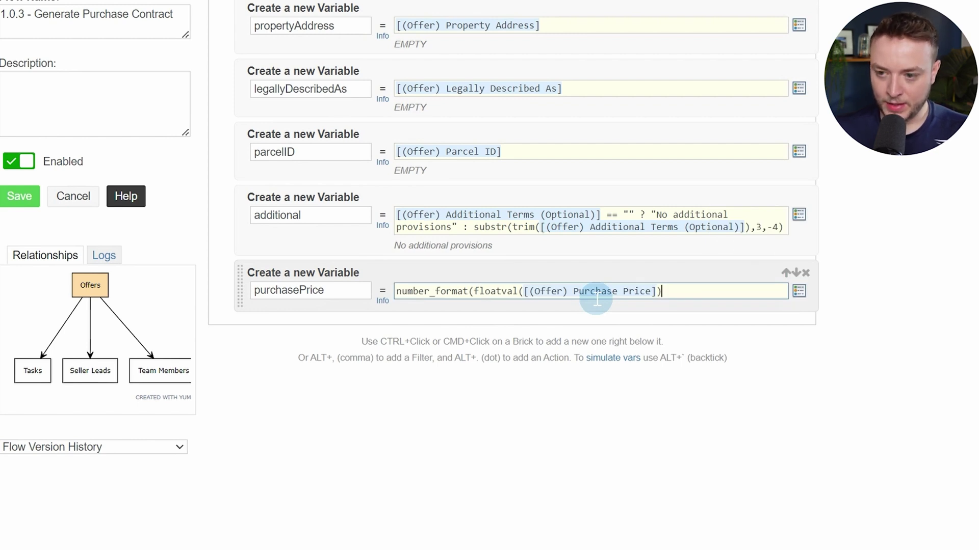
text(,2)
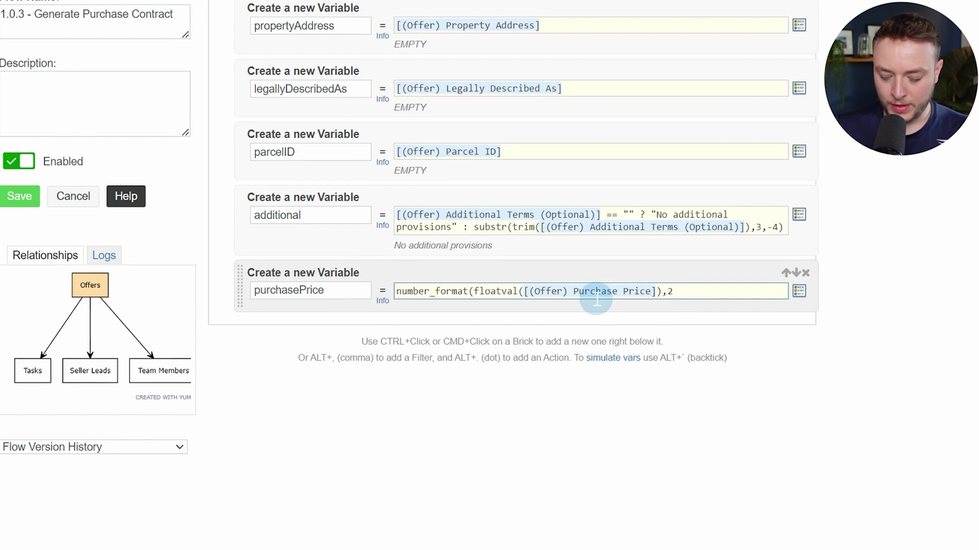
text())
click(495, 463)
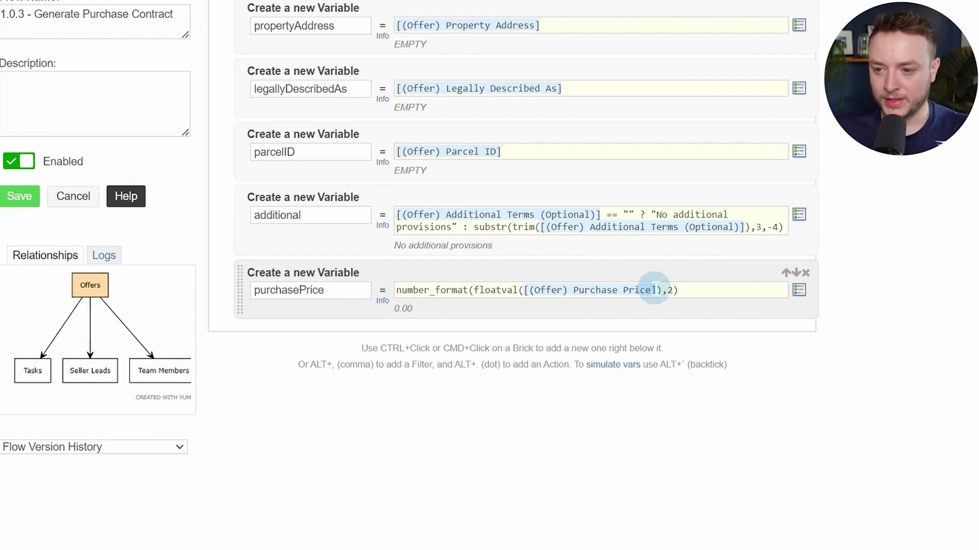
Test the formula with sample value 23432 (shows 23,432.00), then restore the Purchase Price token
drag(656, 289, 520, 285)
key(ctrl+c)
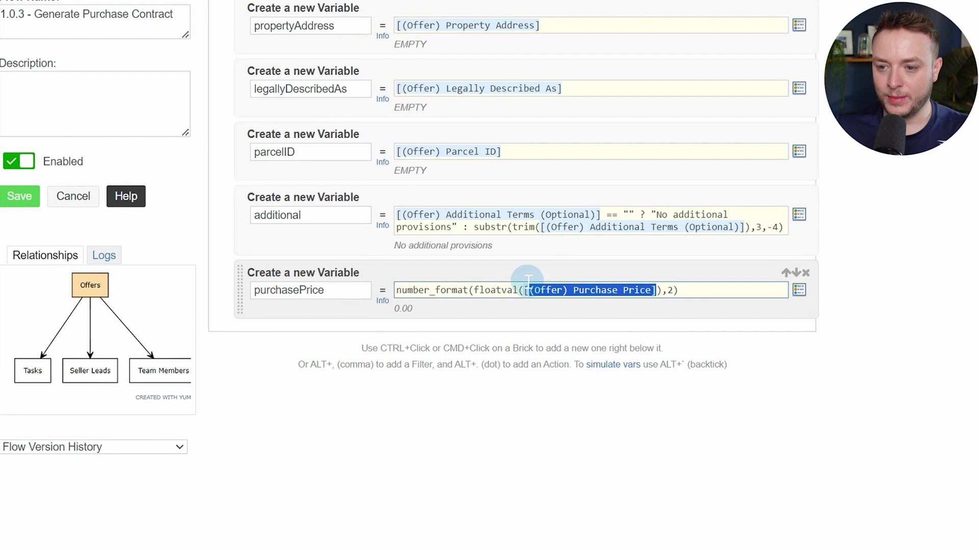
key(BackSpace)
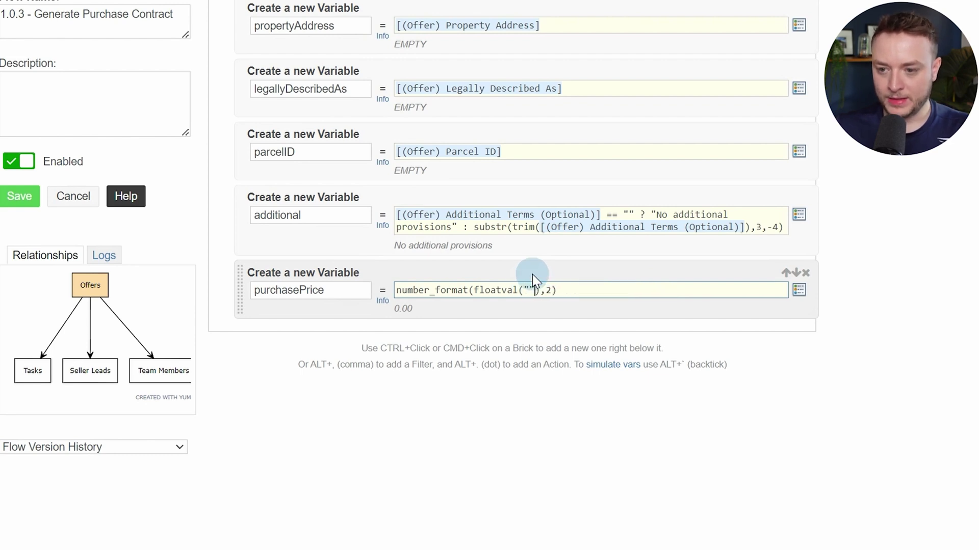
key(Left)
key(Left)
key(Left)
key(Left)
key(Left)
text(23432)
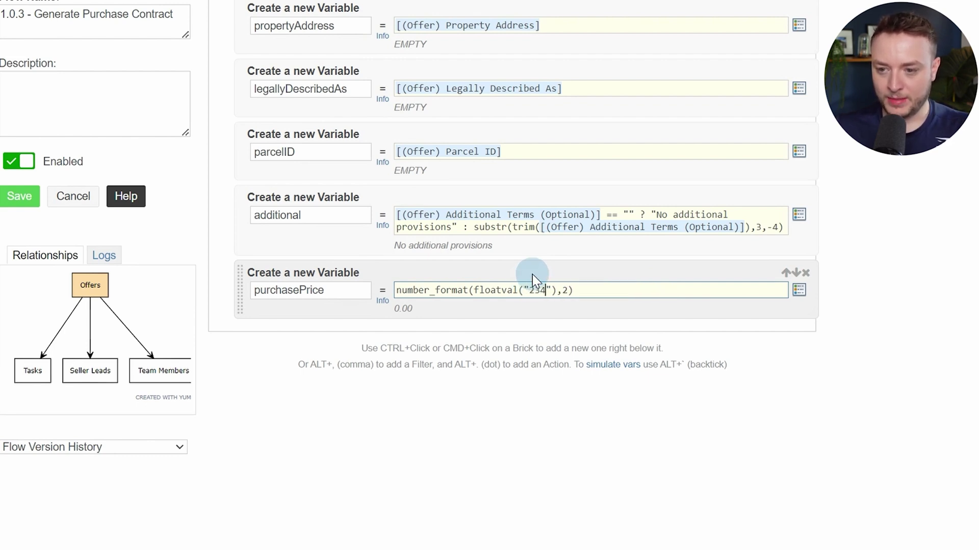
click(661, 445)
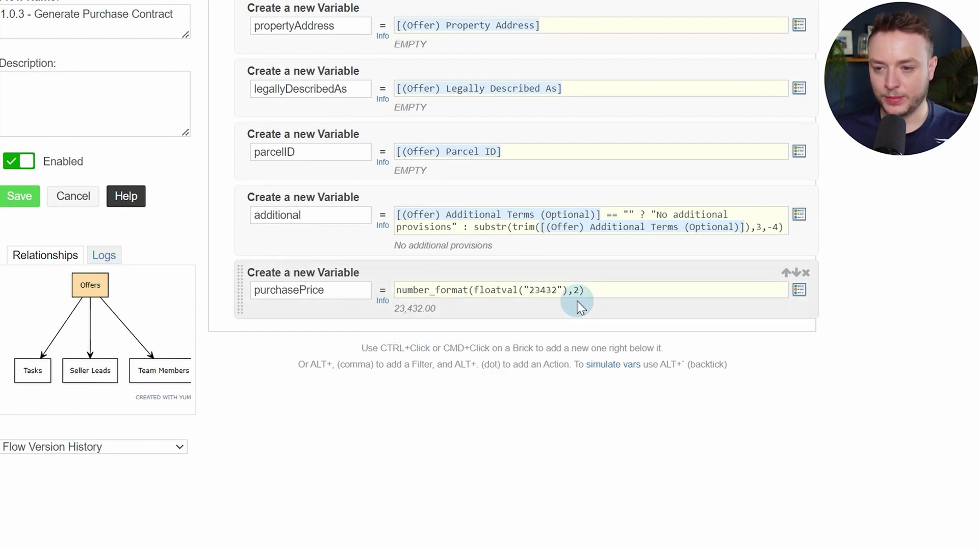
click(562, 289)
key(BackSpace)
key(BackSpace)
key(BackSpace)
key(BackSpace)
key(BackSpace)
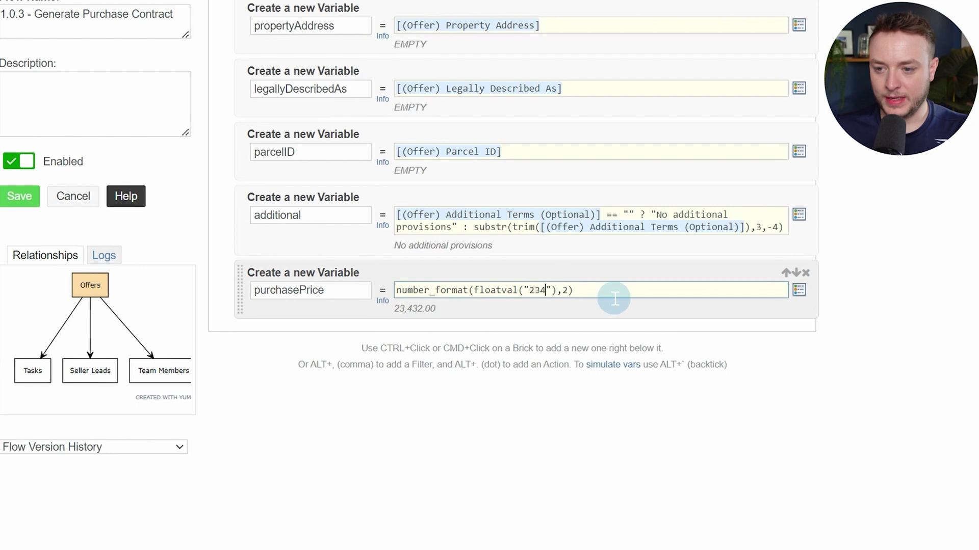
key(BackSpace)
key(ctrl+v)
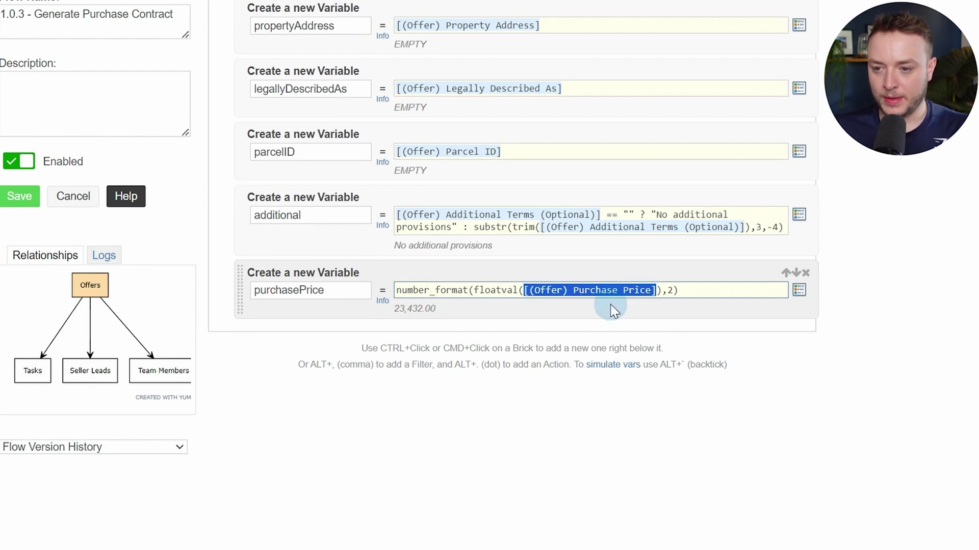
click(632, 398)
ctrl+click(293, 319)
Add a new Custom Variable and paste the purchasePrice number formula into it
text(var)
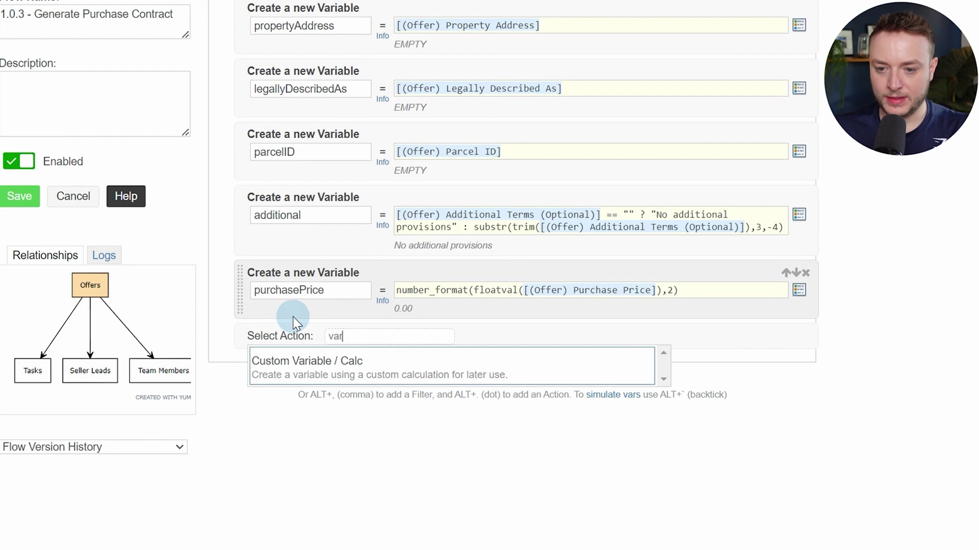
key(Return)
click(472, 291)
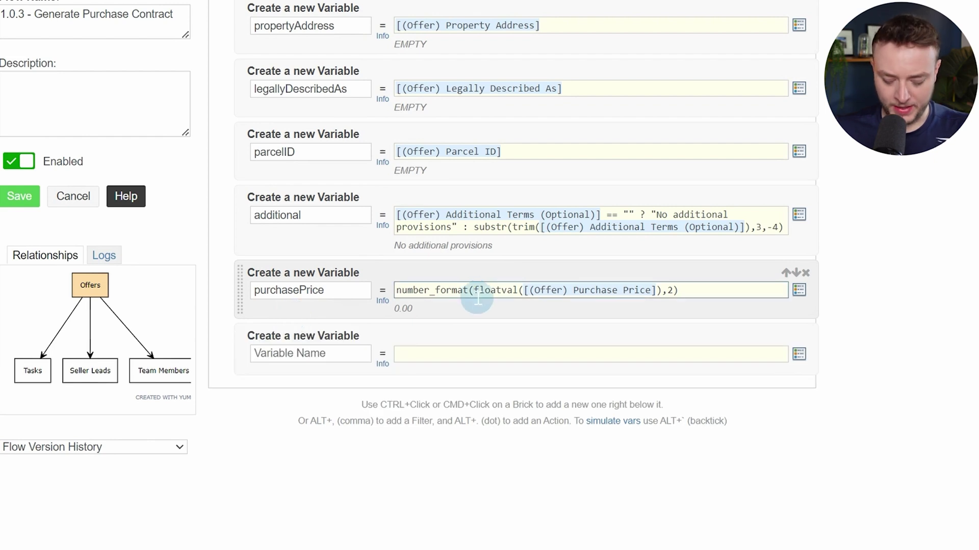
triple_click(472, 291)
key(ctrl+c)
click(466, 354)
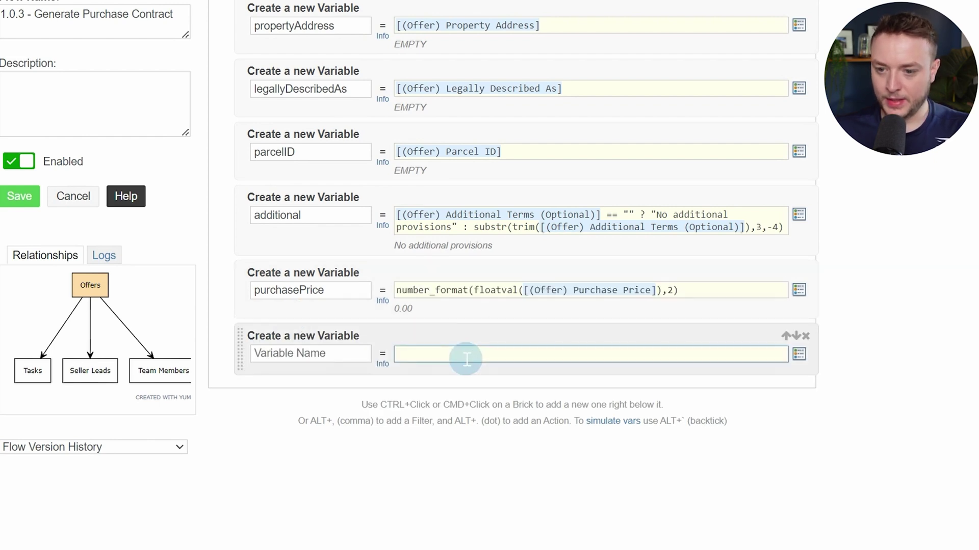
key(ctrl+v)
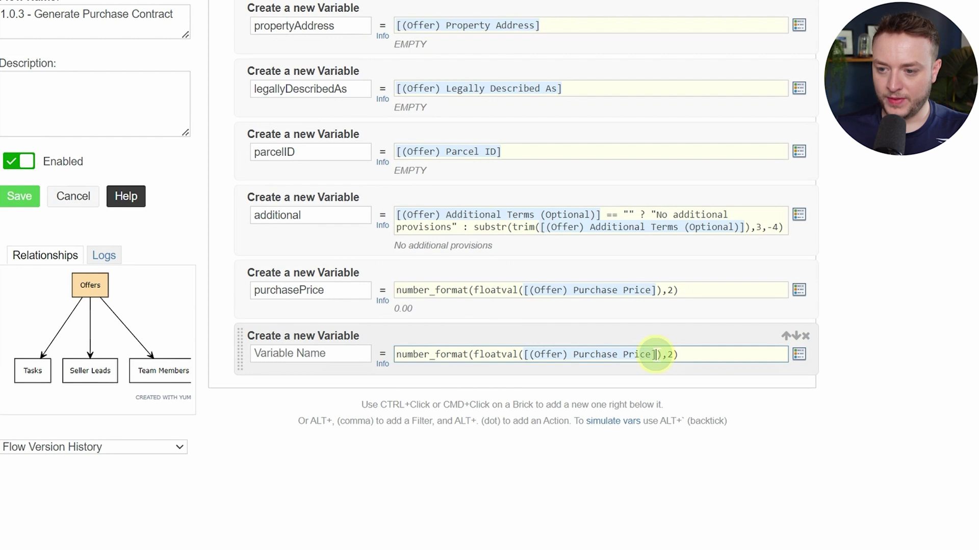
Swap in the (Offer) Earnest Money token and name the variable earnestMoney
drag(655, 356, 525, 355)
key(BackSpace)
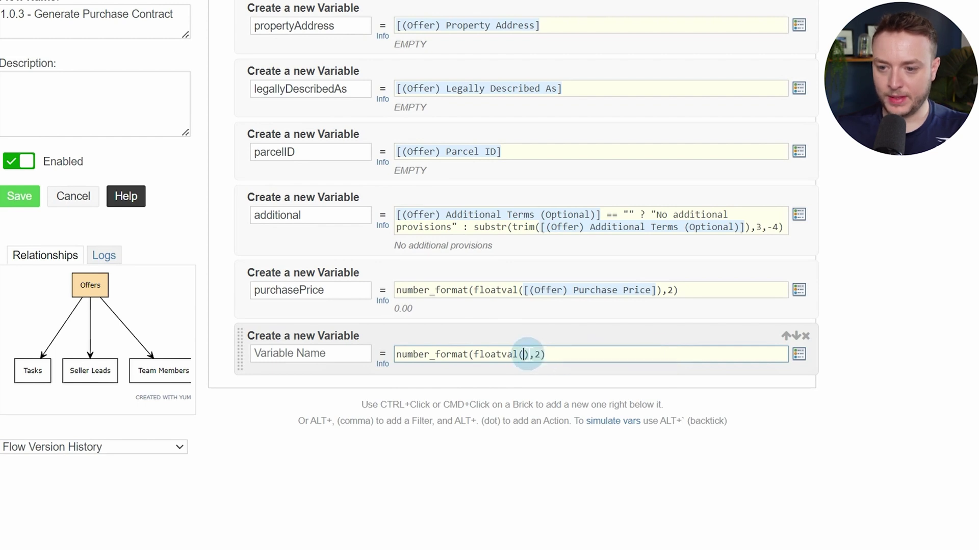
key(alt+slash)
text(er) Ear)
key(Down)
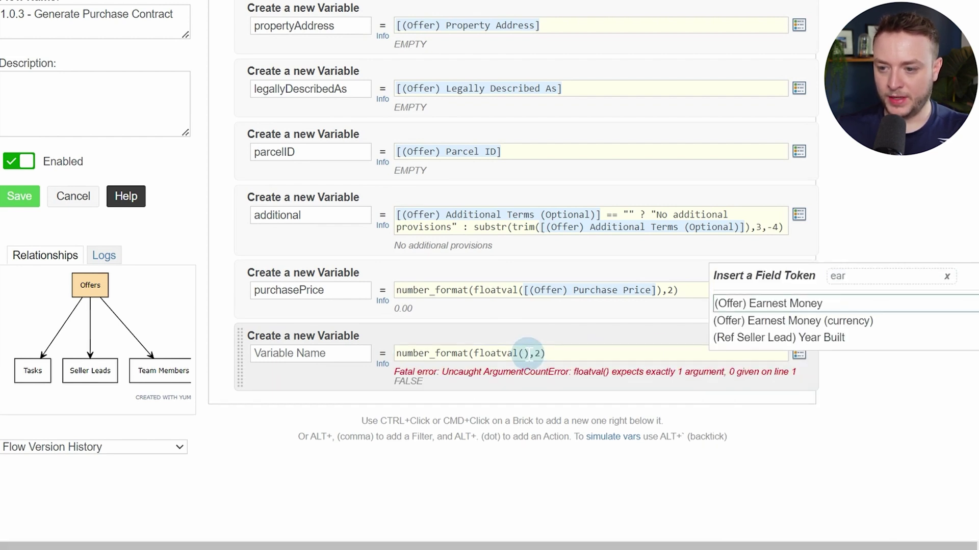
key(Return)
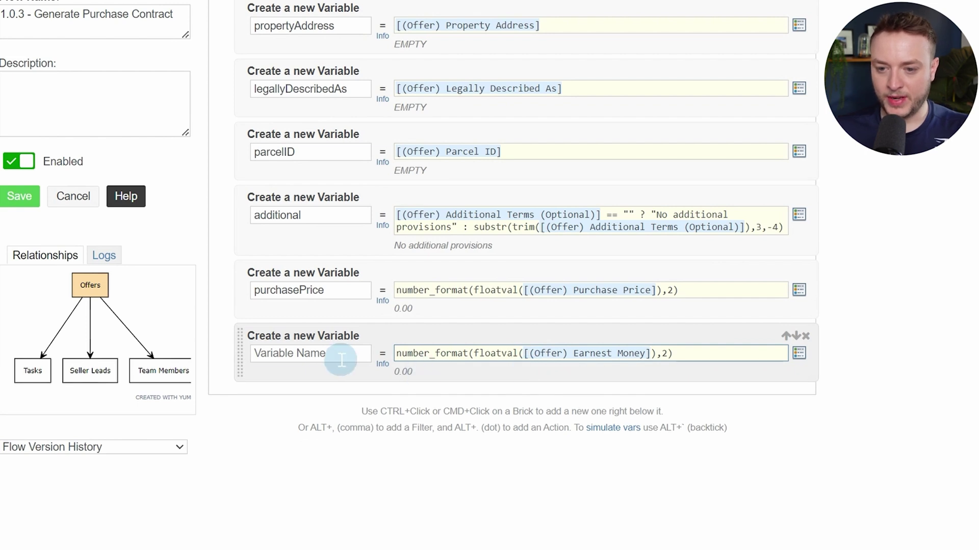
click(341, 359)
text(ea)
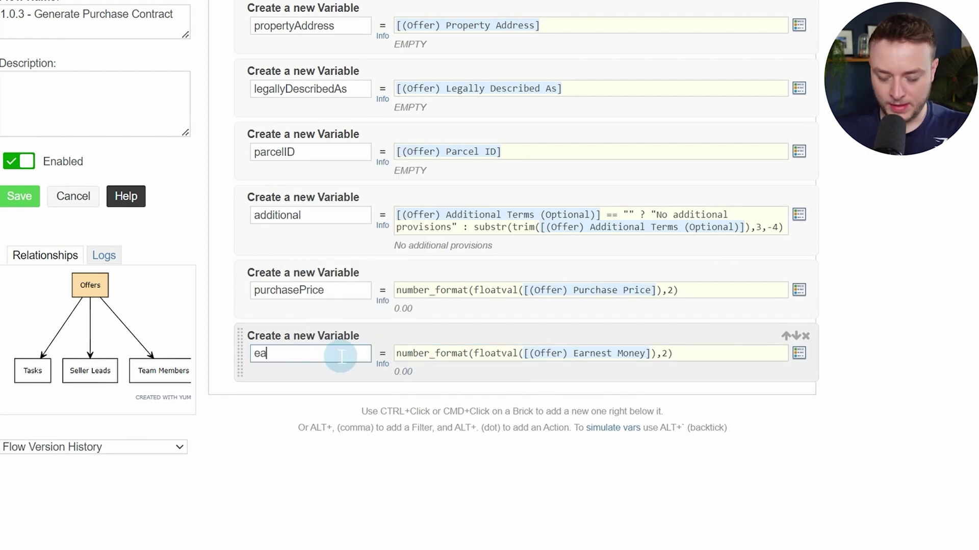
text(rnestMoney)
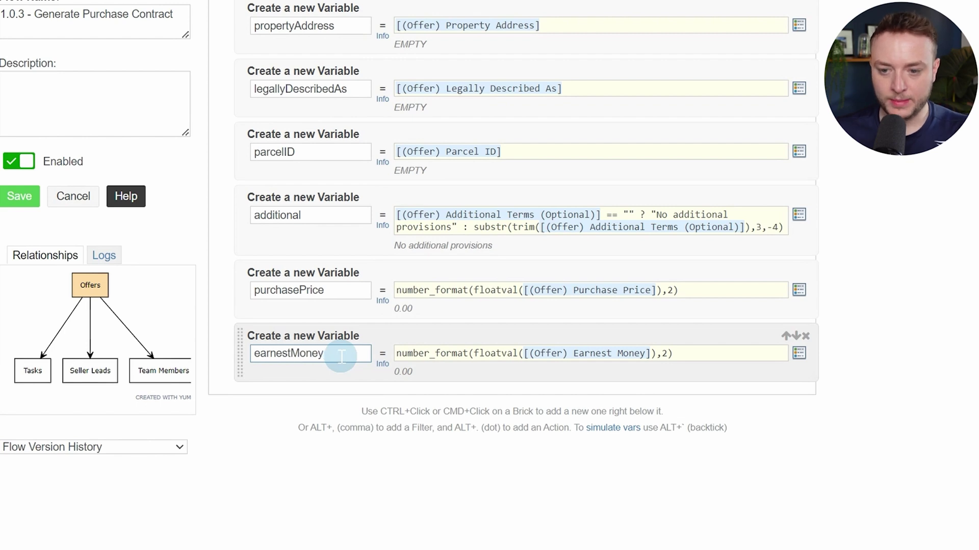
Add another blank Custom Variable below earnestMoney
ctrl+click(317, 371)
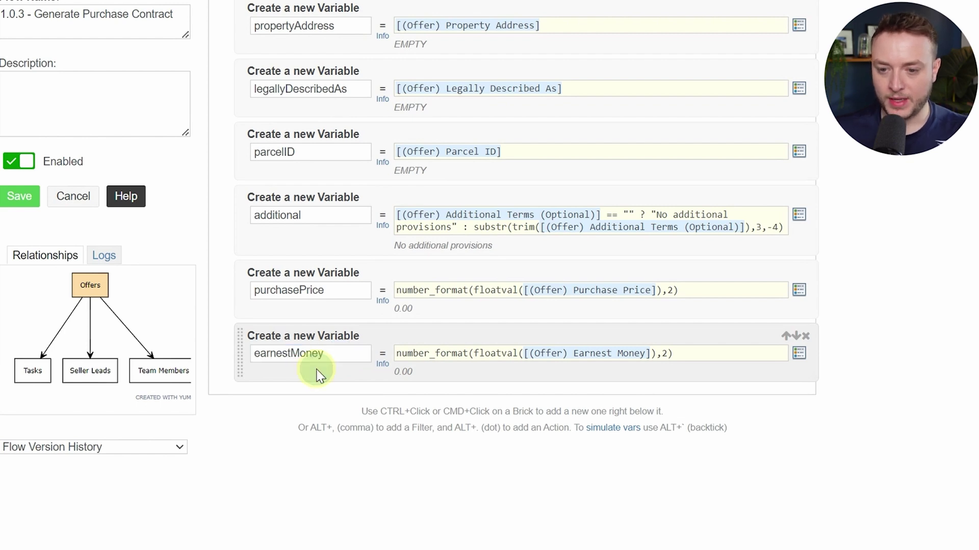
text(var)
key(Return)
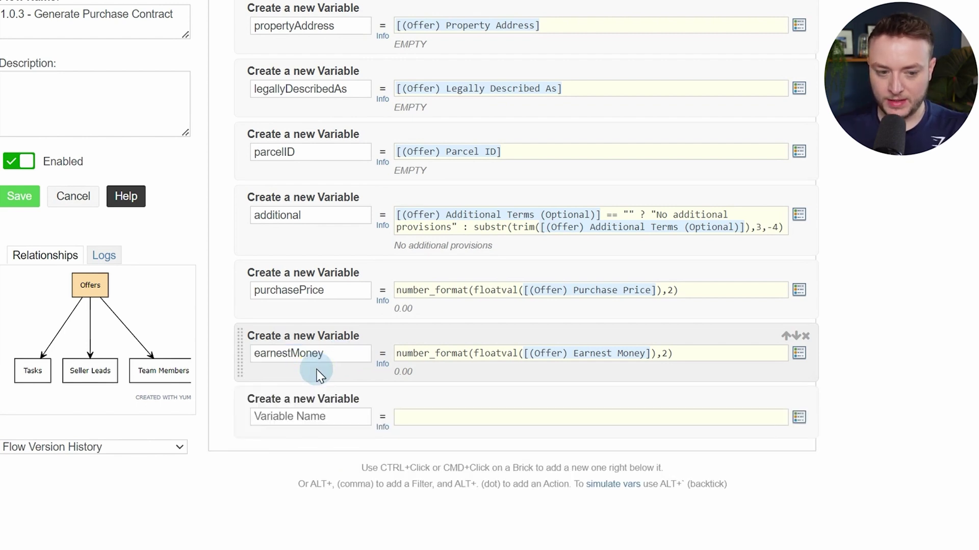
scroll(321, 370, down, 2)
click(339, 338)
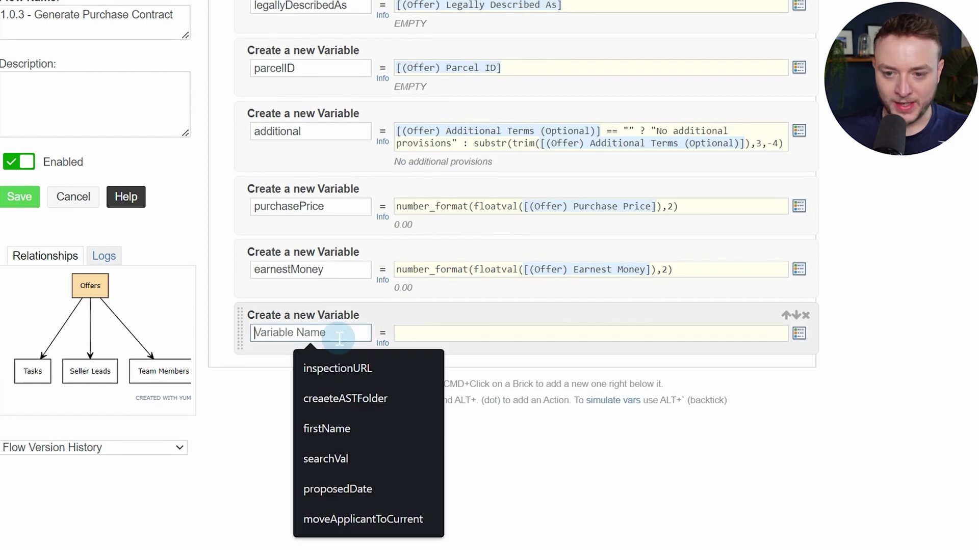
Name the variable expirationDate and start its formula as date("F jS Y", strtotime
text(e)
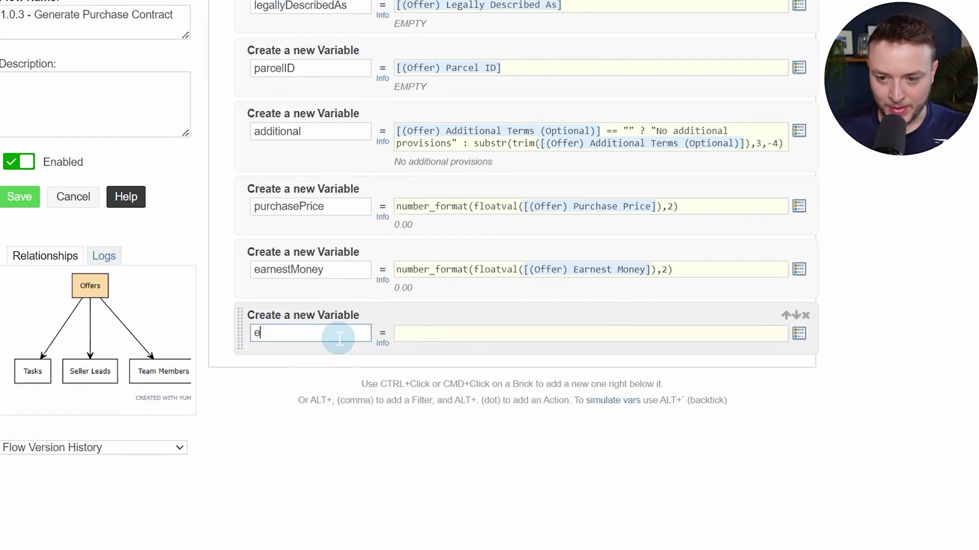
text(xpirationDate)
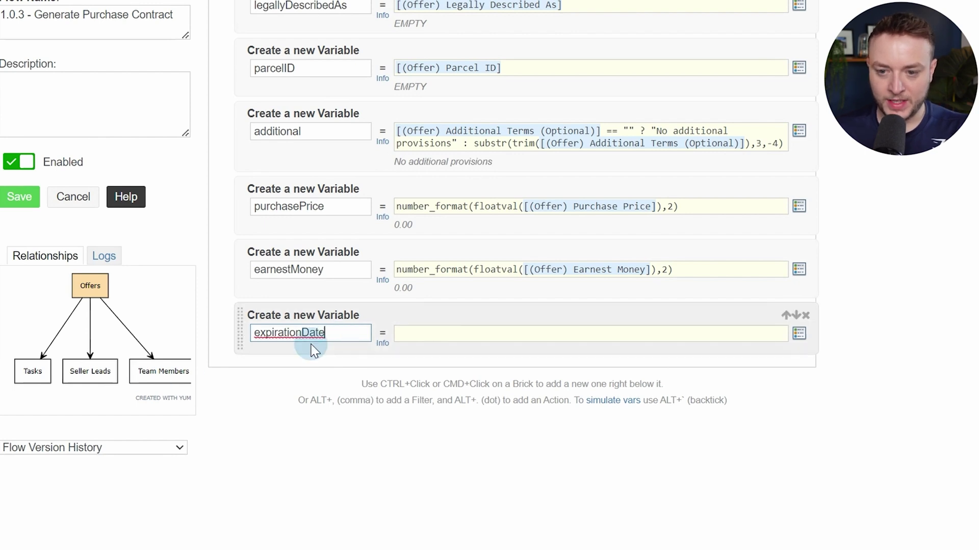
click(497, 334)
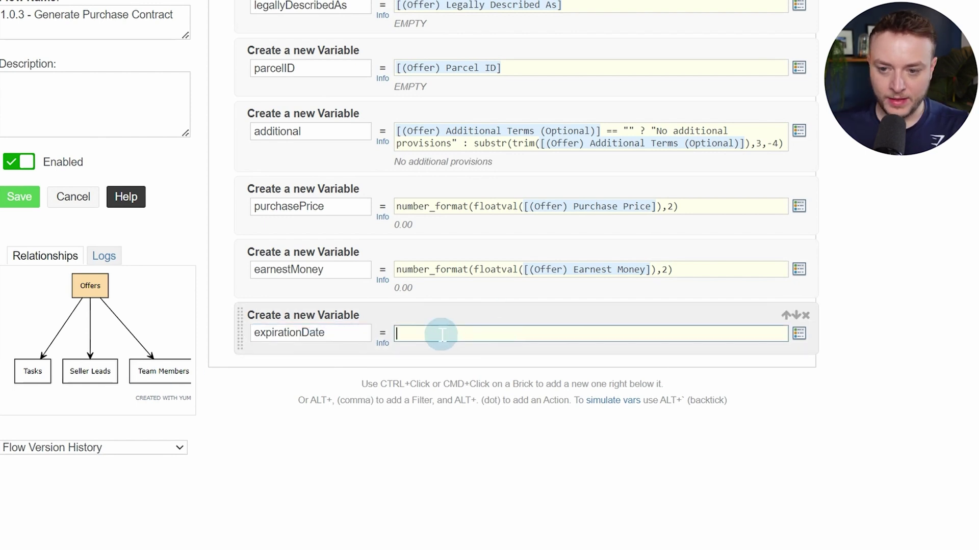
text(date("F)
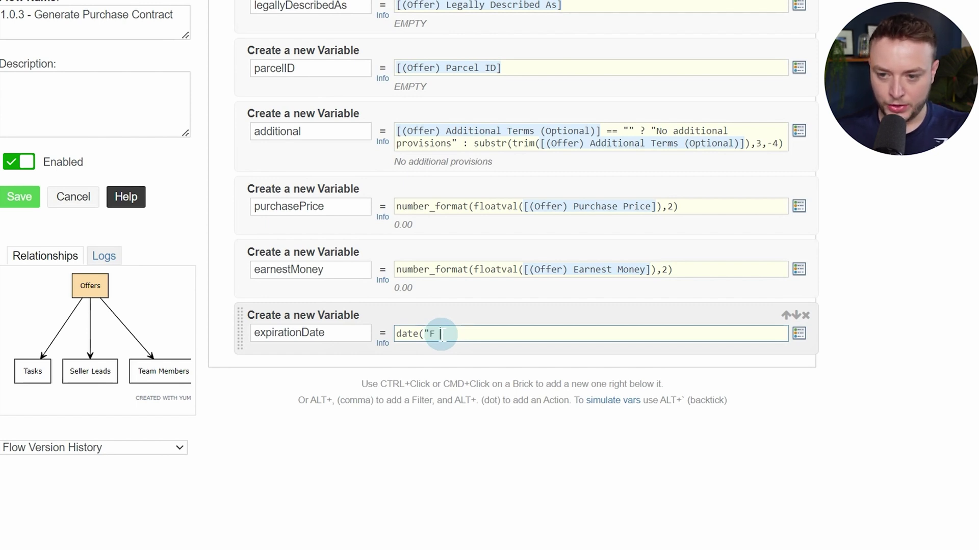
text(j)
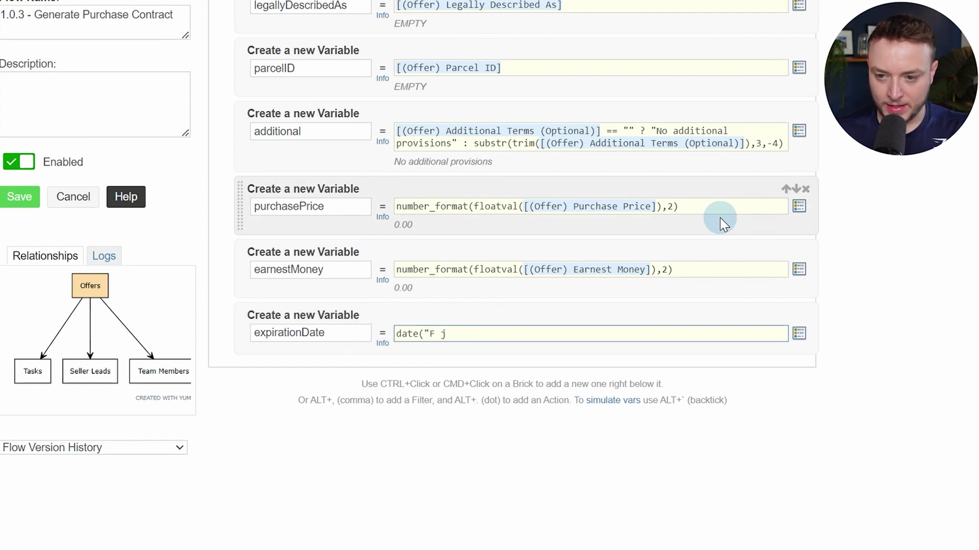
text(S Y)
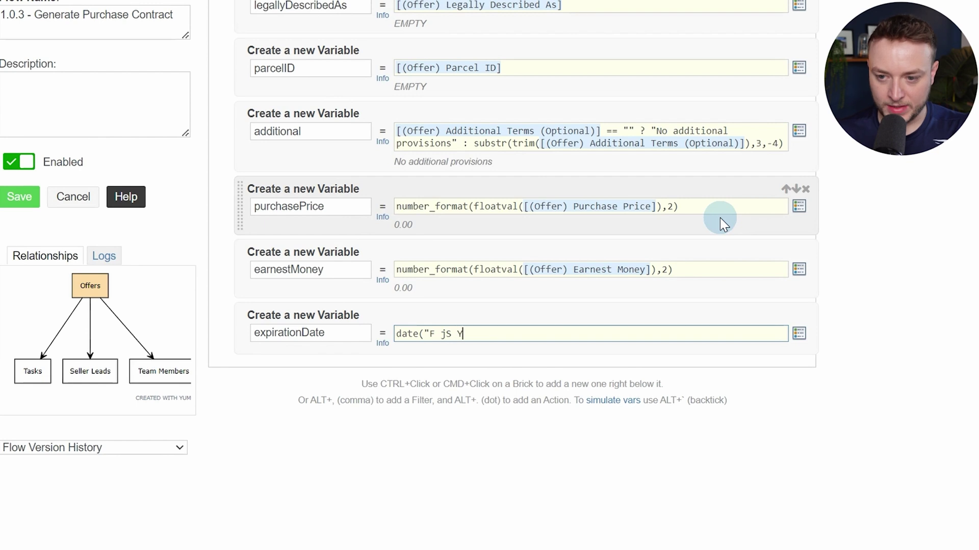
text(",)
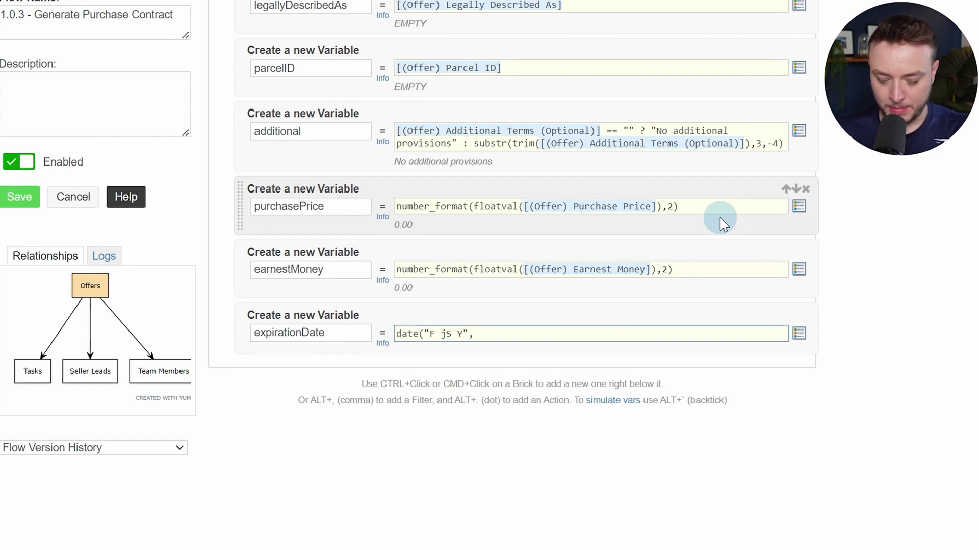
text( str)
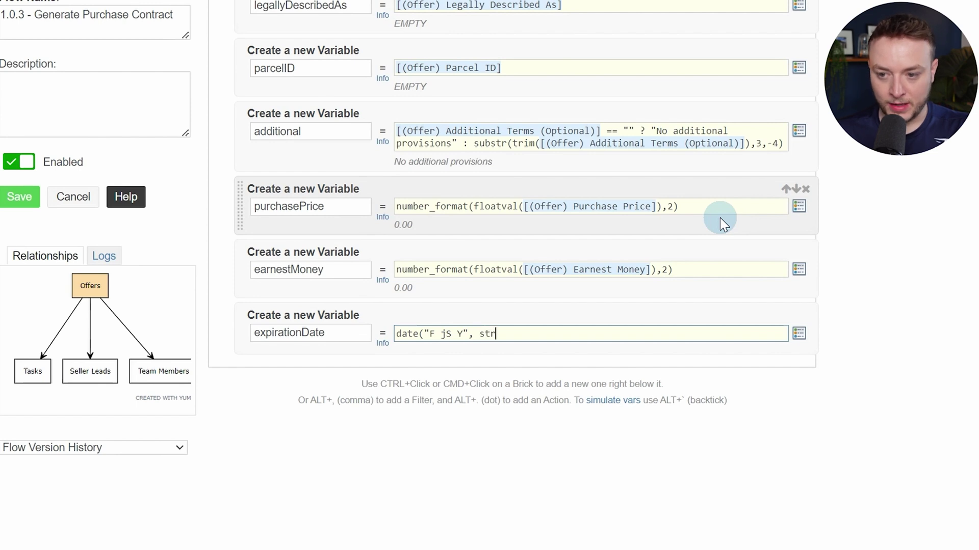
text(tot)
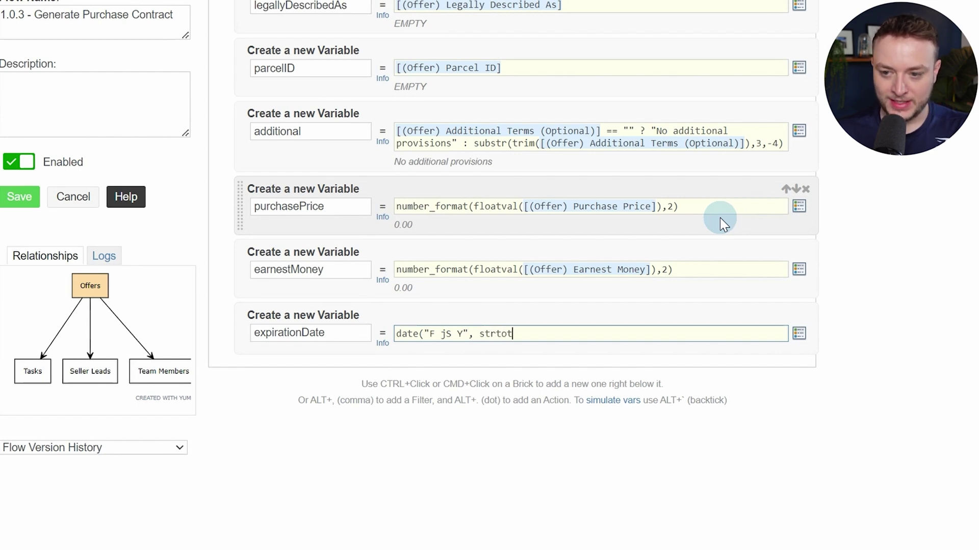
text(ime)
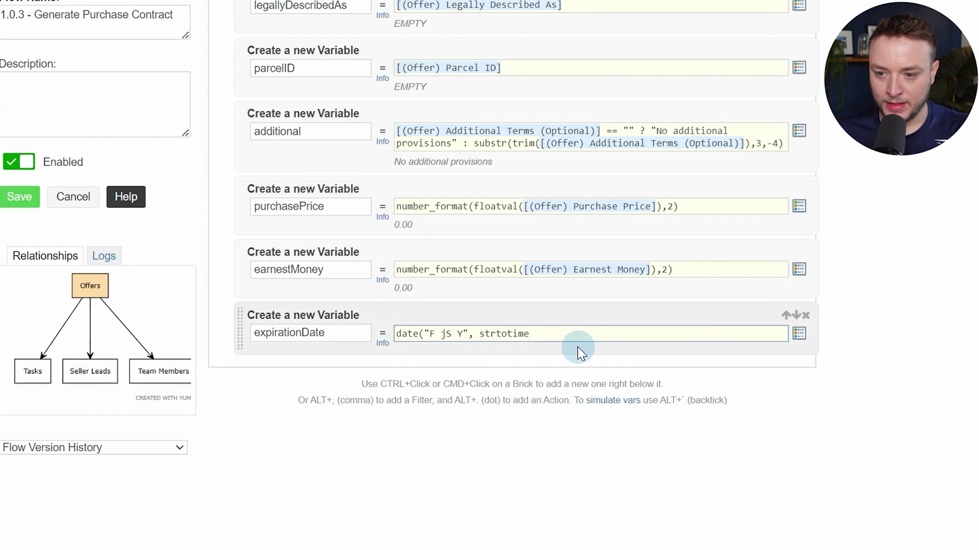
click(496, 334)
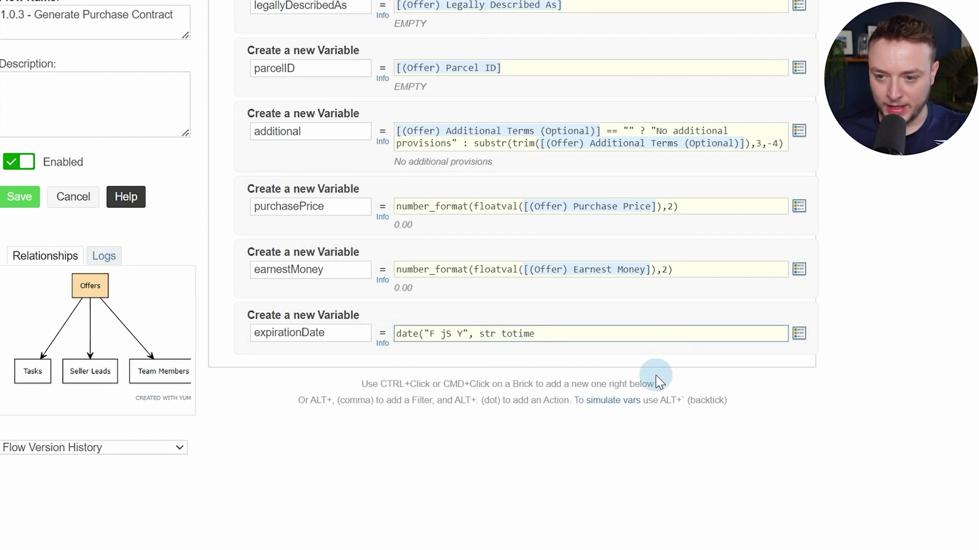
key(Right)
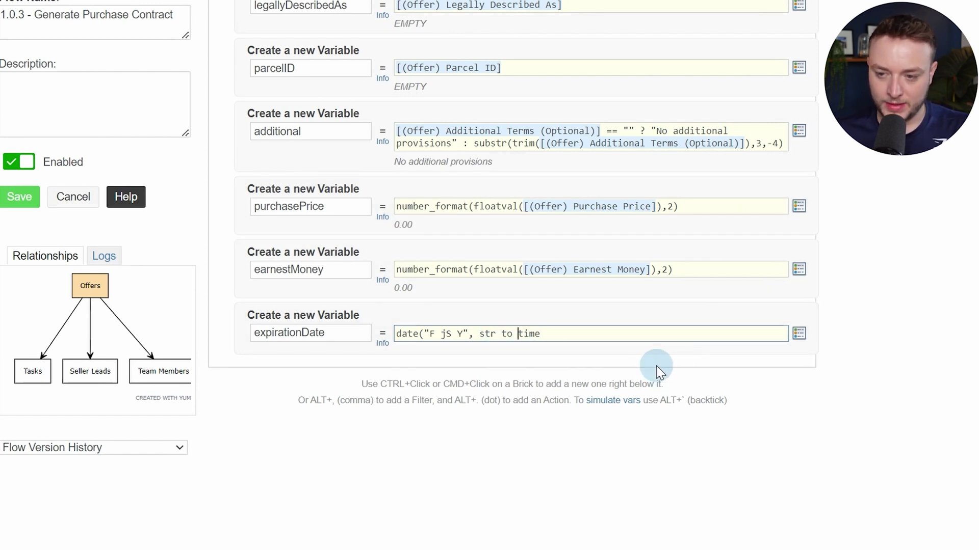
key(BackSpace)
key(Left)
key(BackSpace)
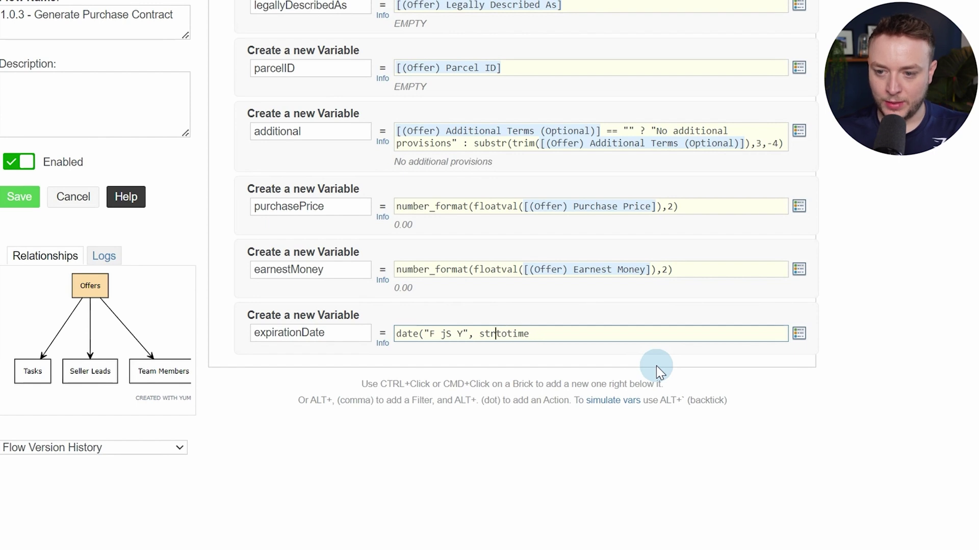
Insert the (Offer) Contract Expiration Date token and close the formula, previewing December 31st 1969
click(615, 336)
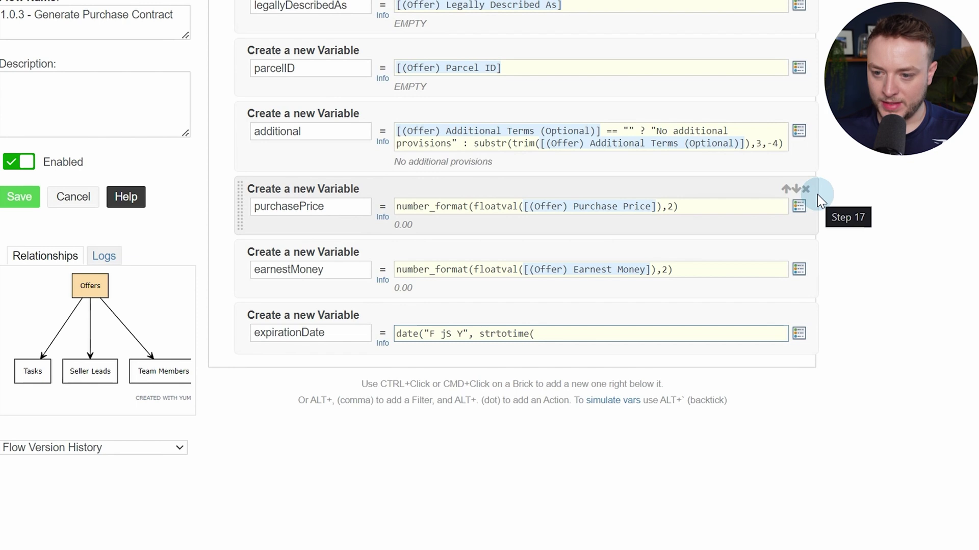
key(alt+slash)
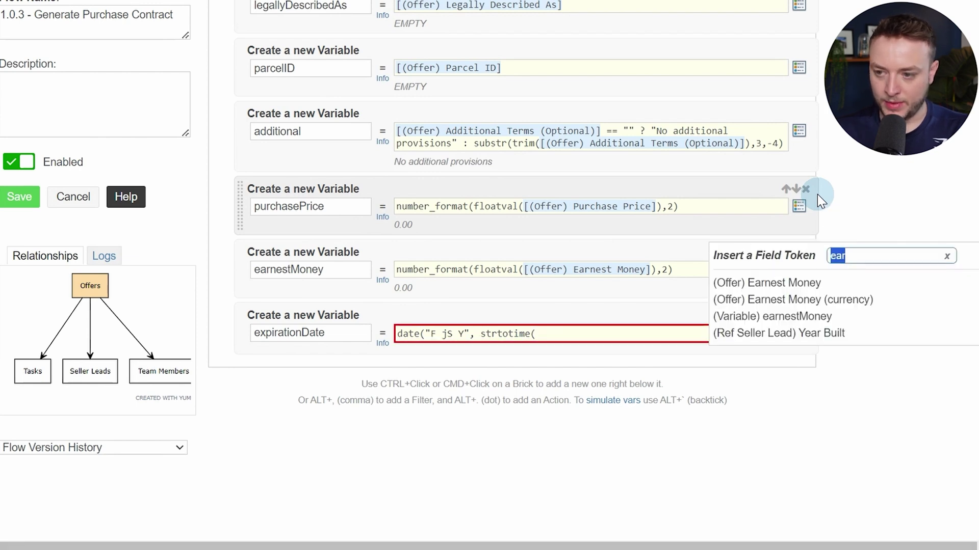
text(expir)
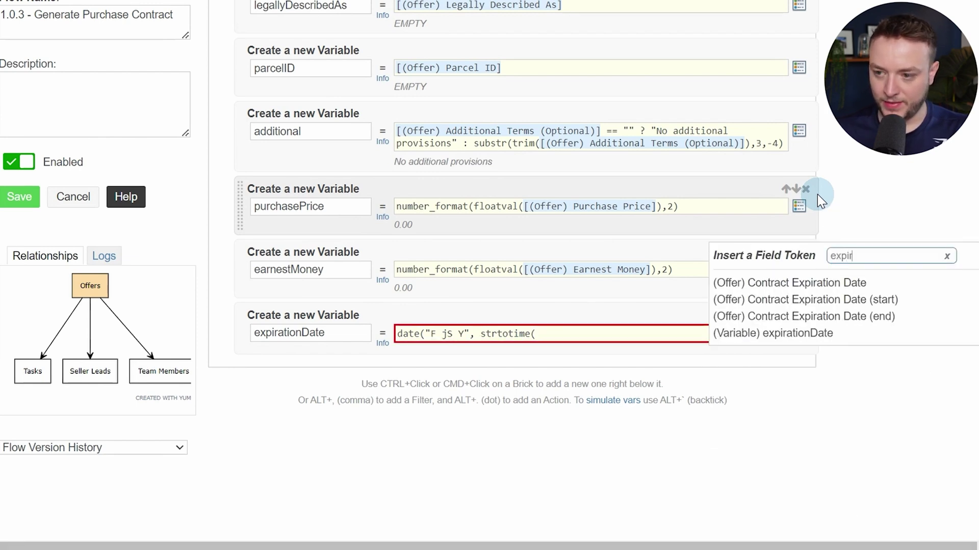
click(803, 284)
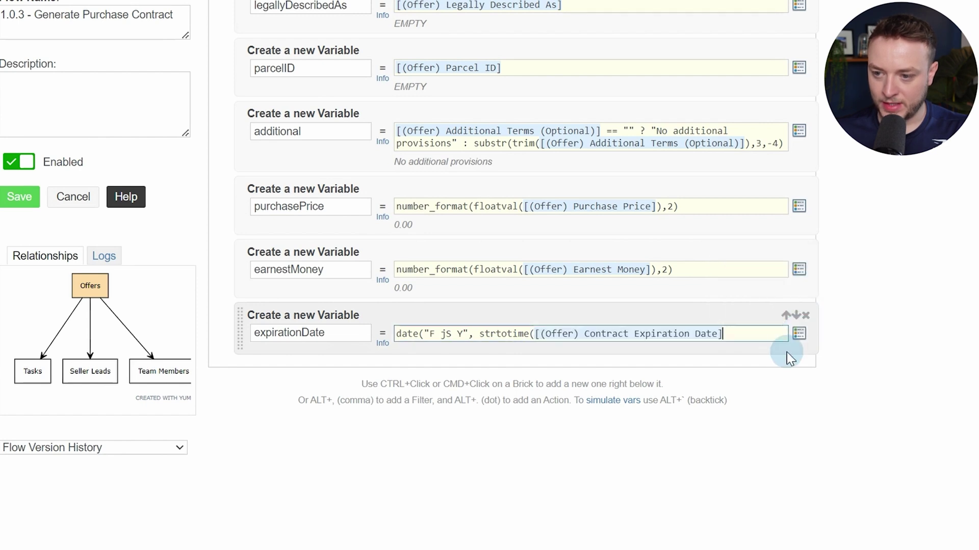
text())
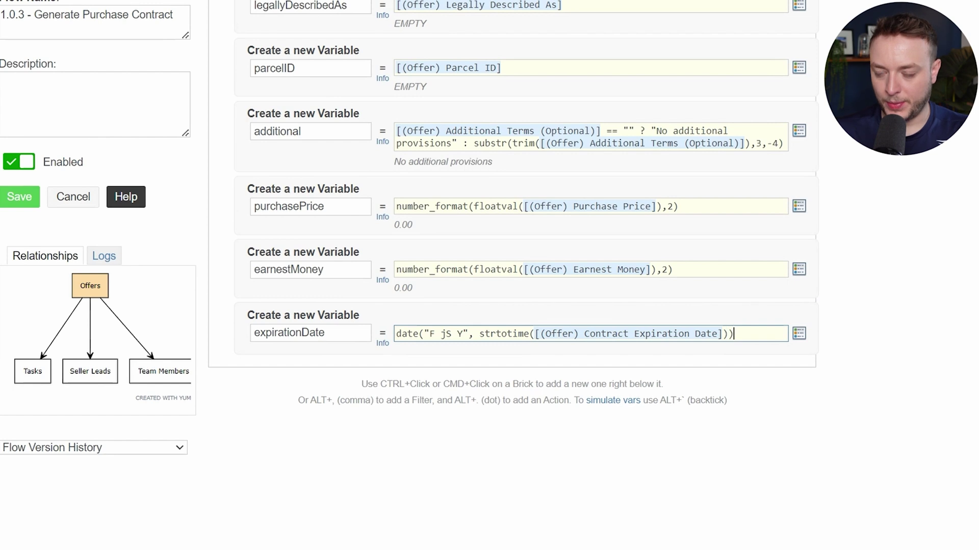
click(892, 364)
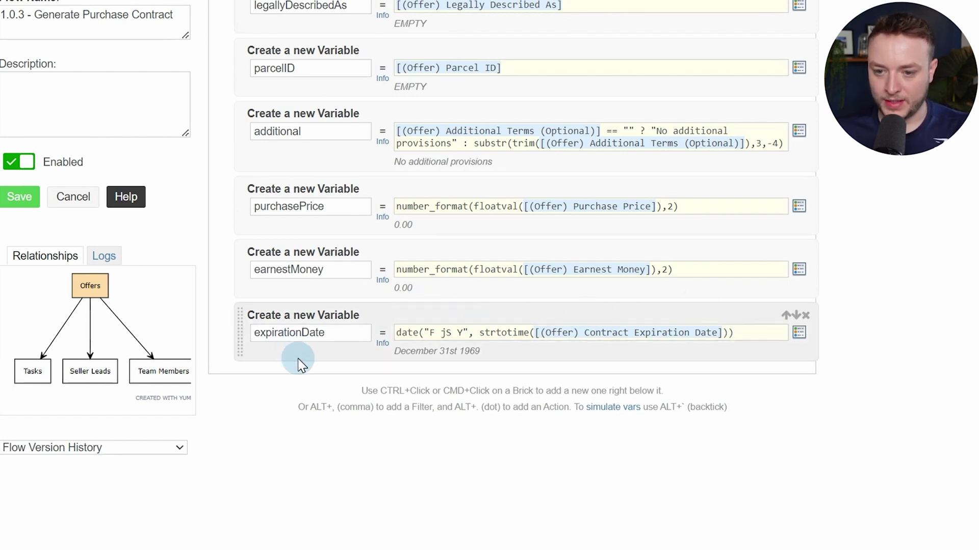
ctrl+click(320, 351)
Add a closeWithinXDays variable holding the (Offer) Close within X days of Signing token
text(var)
key(Return)
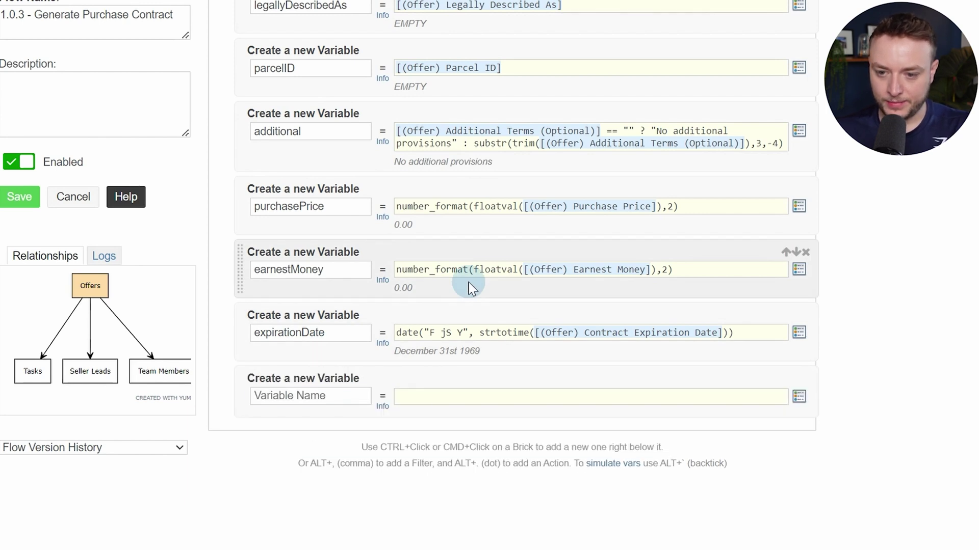
text(closeWithinXDays)
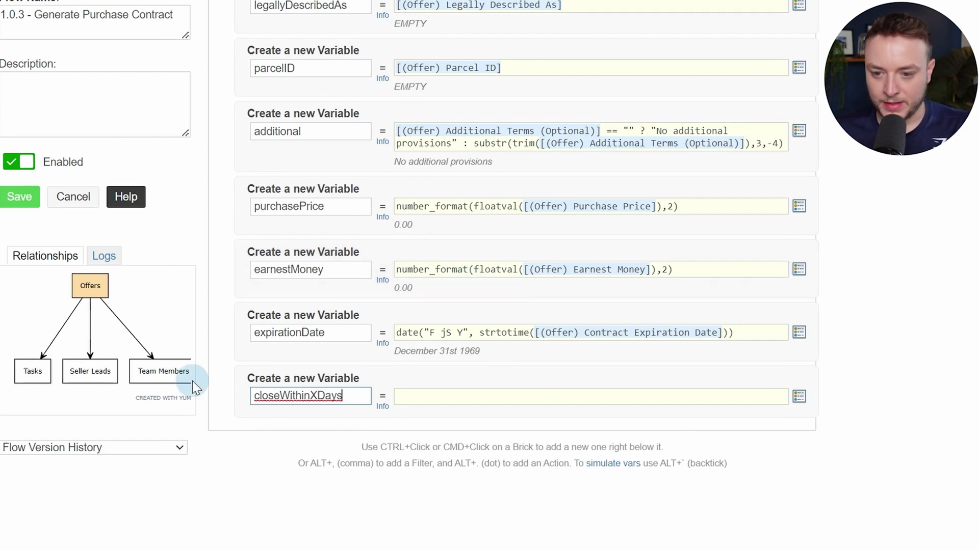
click(280, 397)
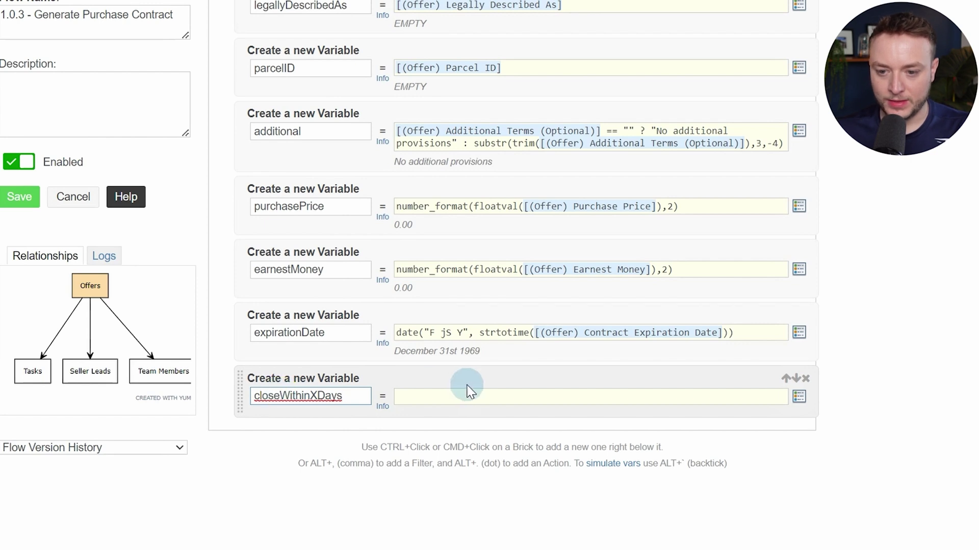
key(Right)
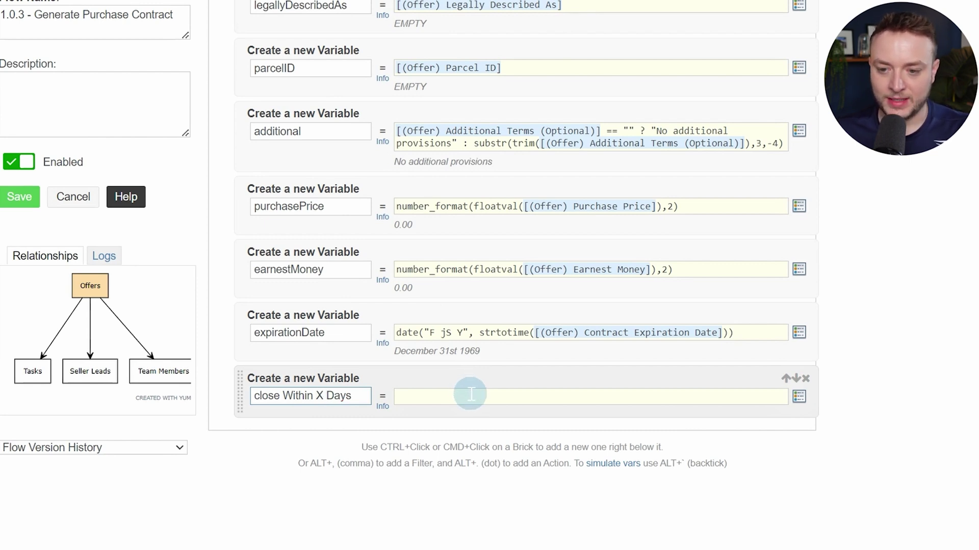
click(470, 396)
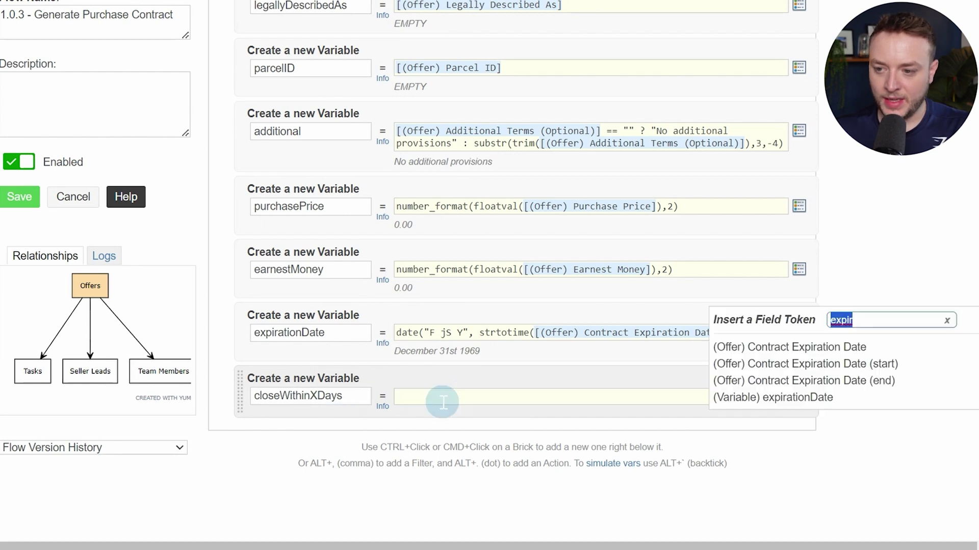
text(close)
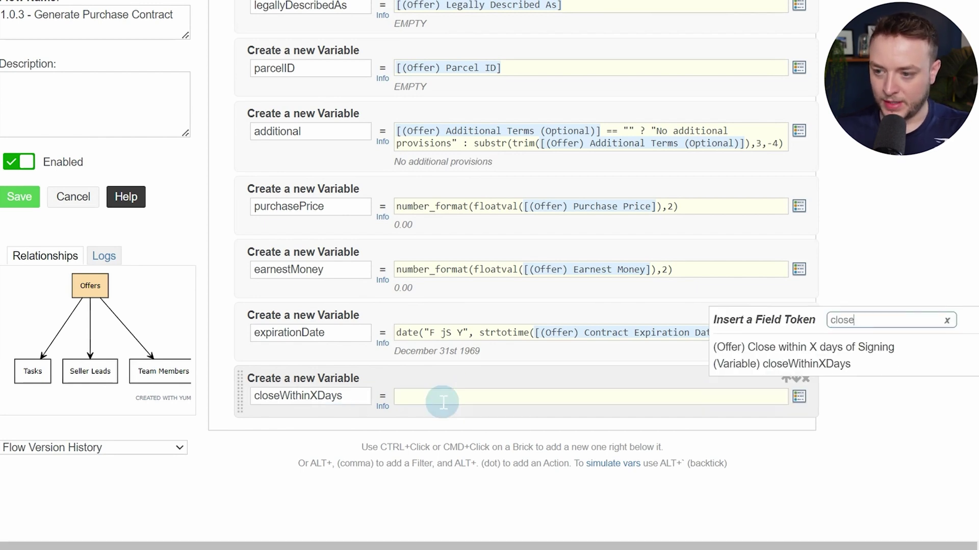
click(785, 352)
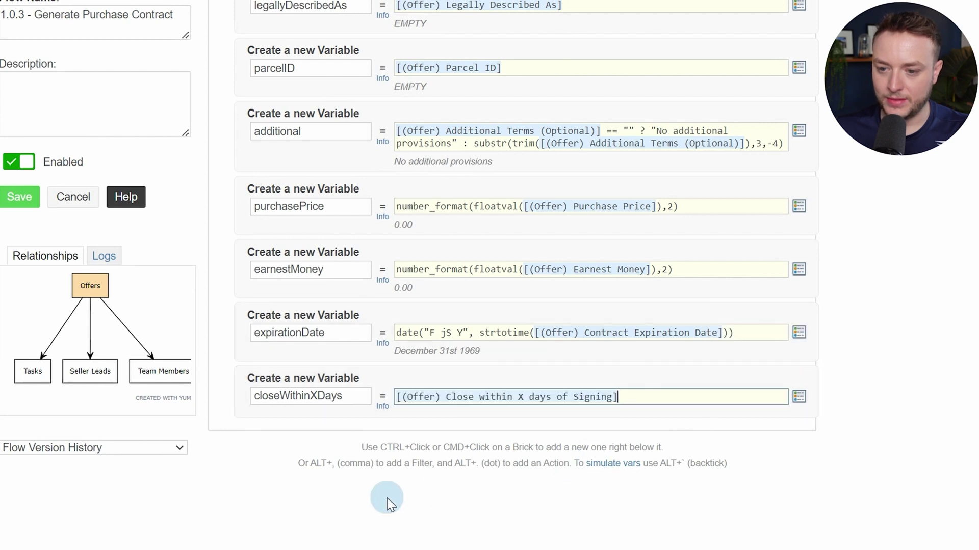
Add another Custom Variable / Calc named address
ctrl+click(354, 426)
text(var)
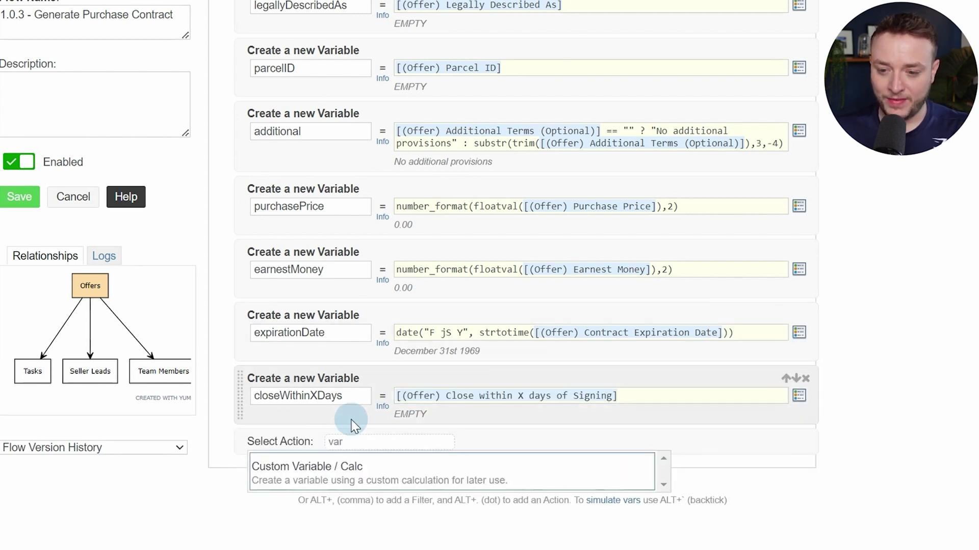
key(Return)
scroll(367, 386, down, 3)
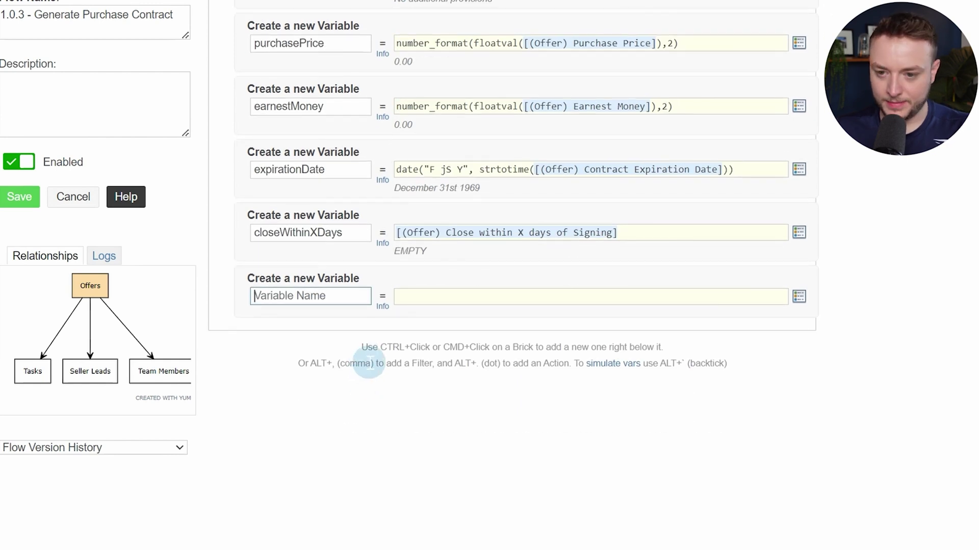
text(addre)
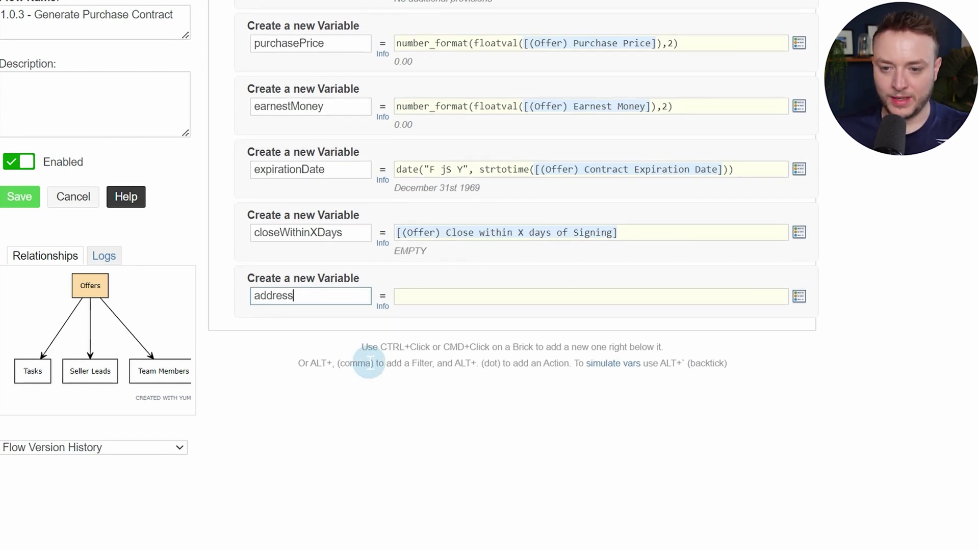
text(ss)
key(Tab)
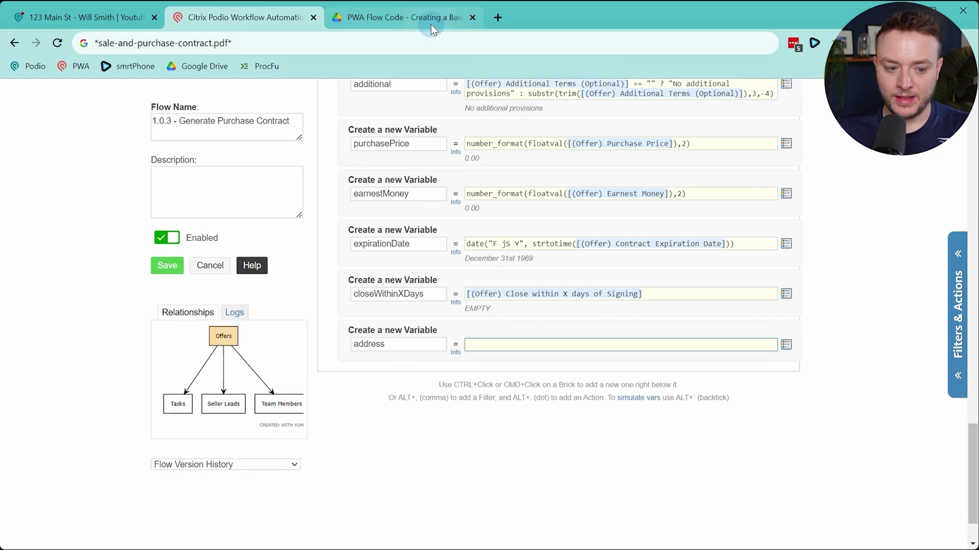
Select the address (Variable) expression on page 7 under 1.0.4 - Send Contract Via RightSignature
click(431, 26)
scroll(459, 343, down, 5)
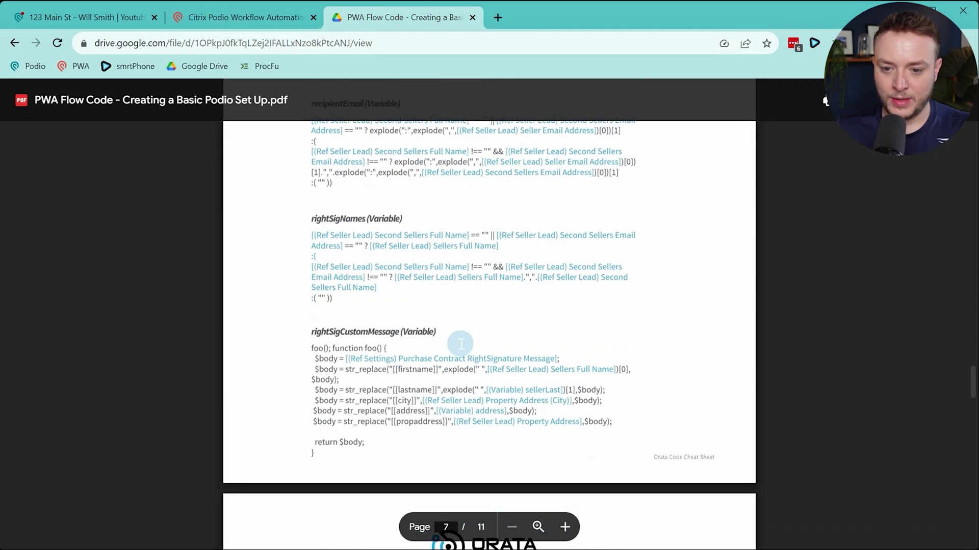
scroll(461, 344, down, 3)
scroll(459, 337, up, 15)
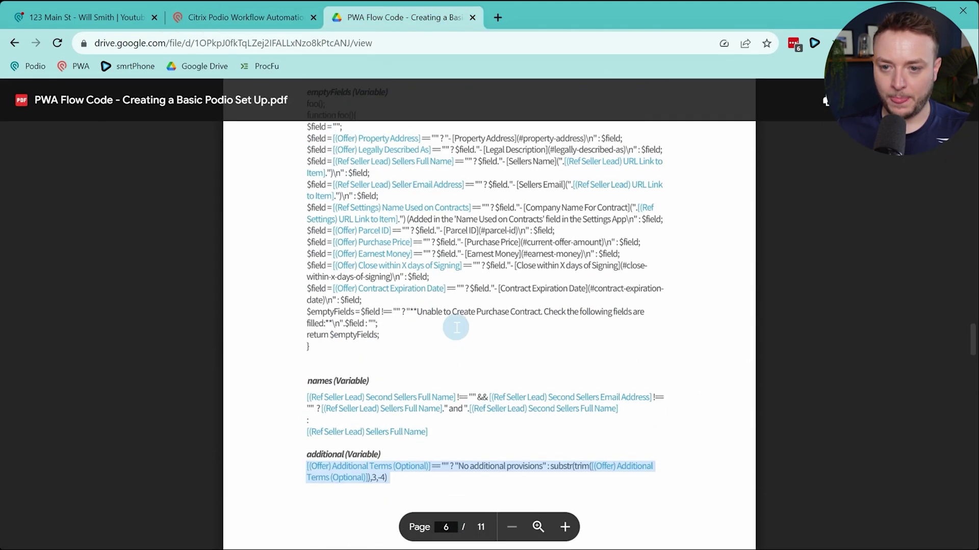
scroll(457, 328, down, 6)
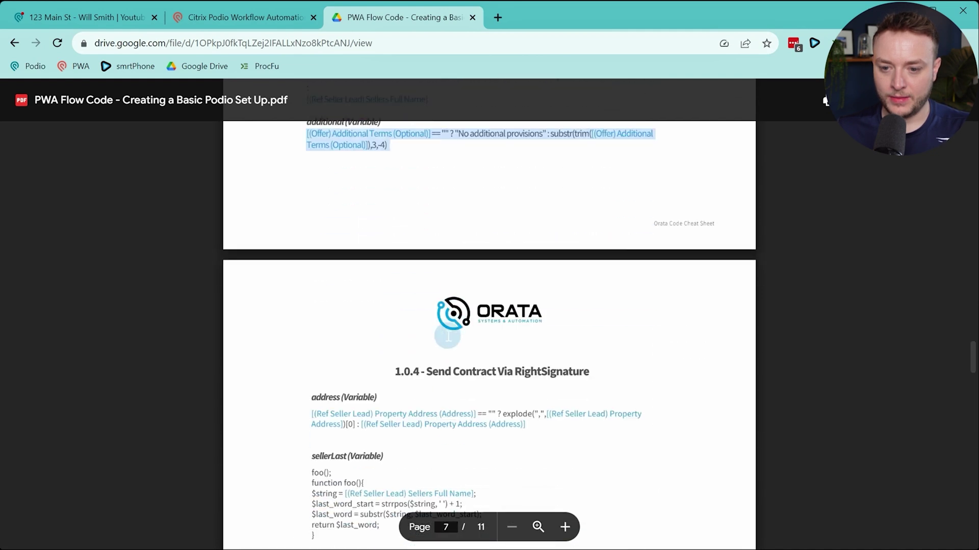
scroll(447, 336, down, 3)
drag(396, 239, 509, 233)
click(509, 233)
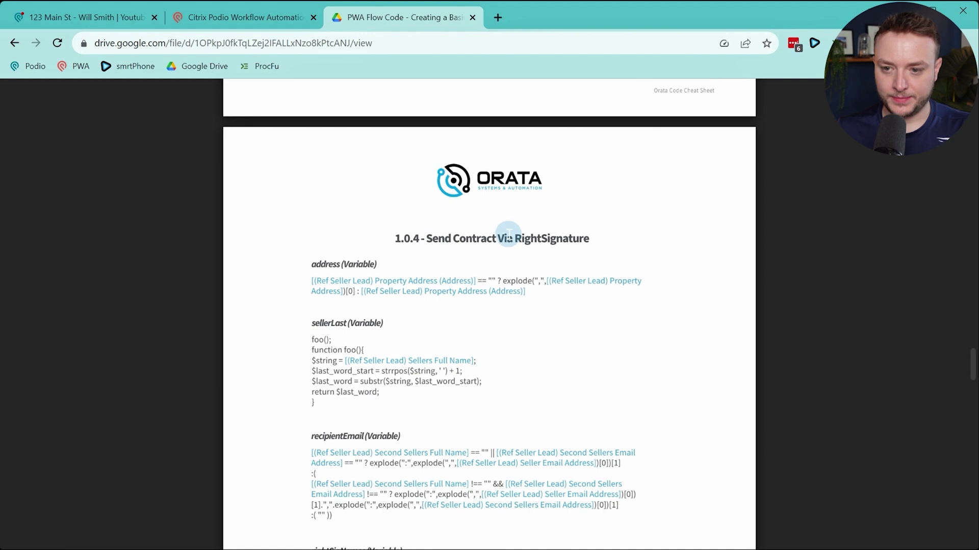
drag(310, 281, 548, 294)
key(ctrl+c)
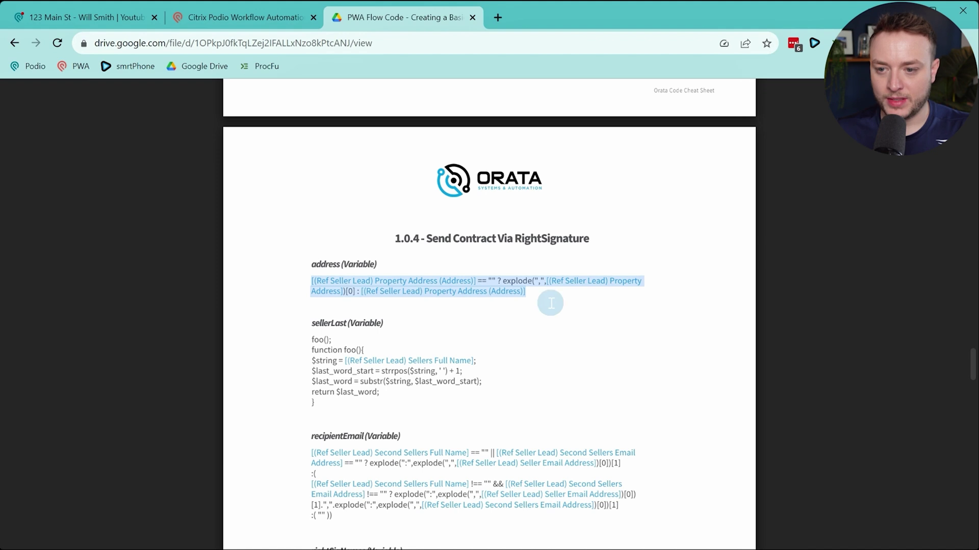
Paste the address formula and replace the first Seller Lead token with (Offer) Property Address (Address)
click(275, 18)
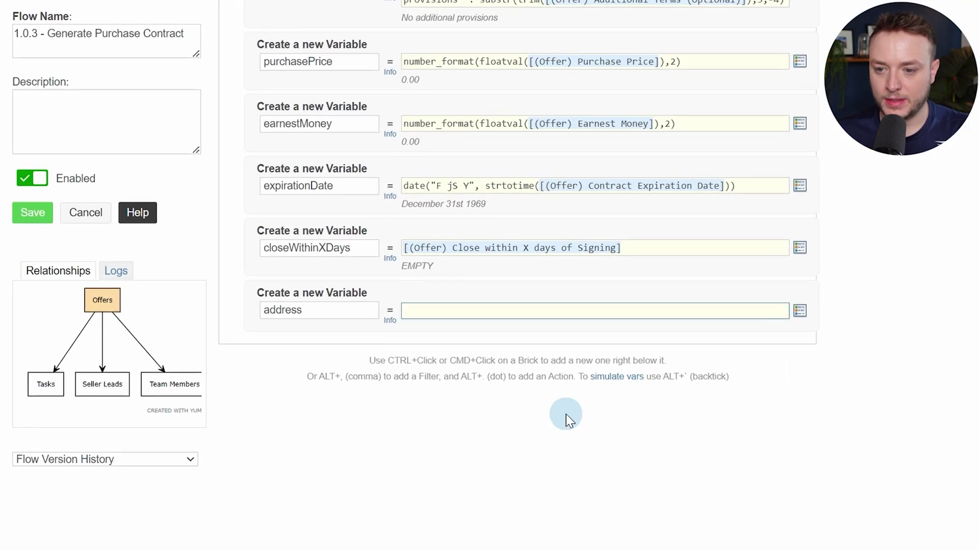
key(ctrl+v)
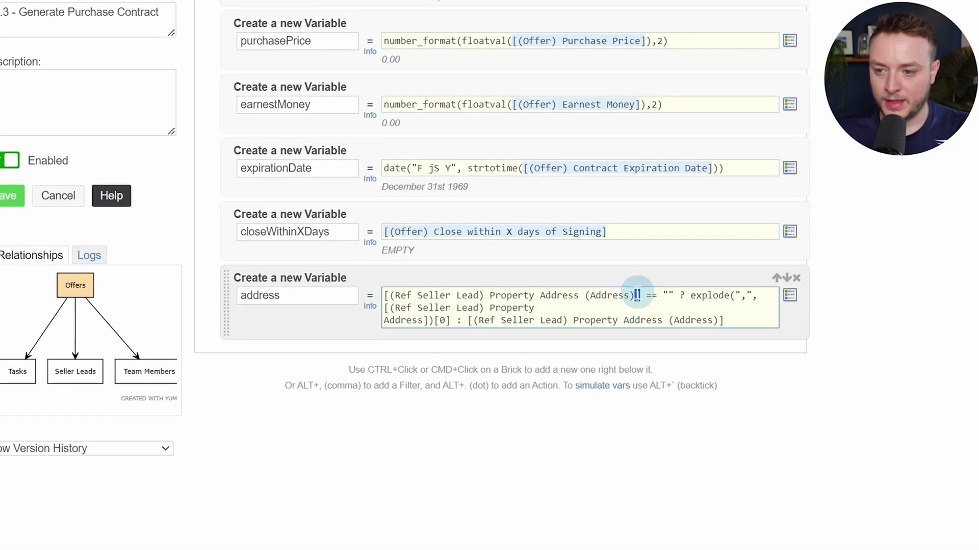
drag(637, 294, 393, 270)
text([(Ref Seller Lead) Property)
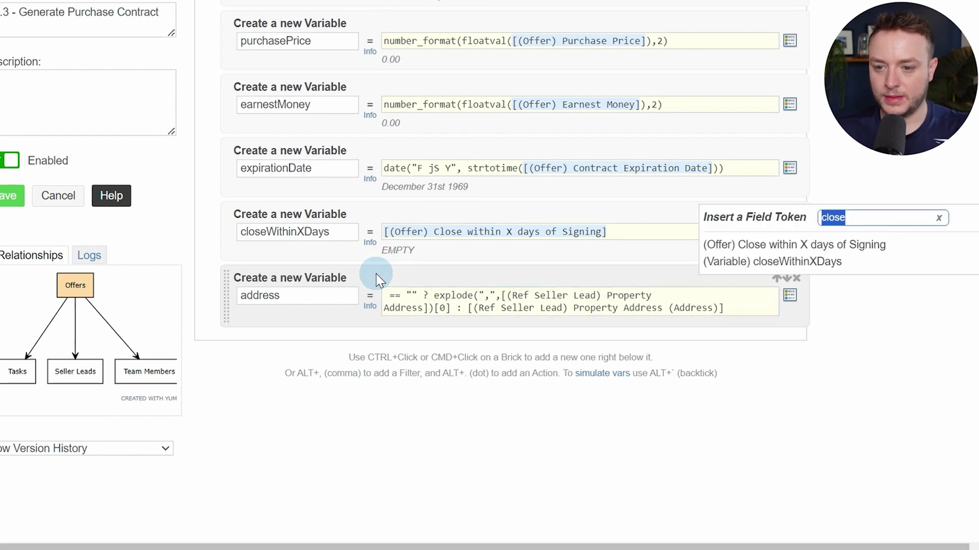
text(addres)
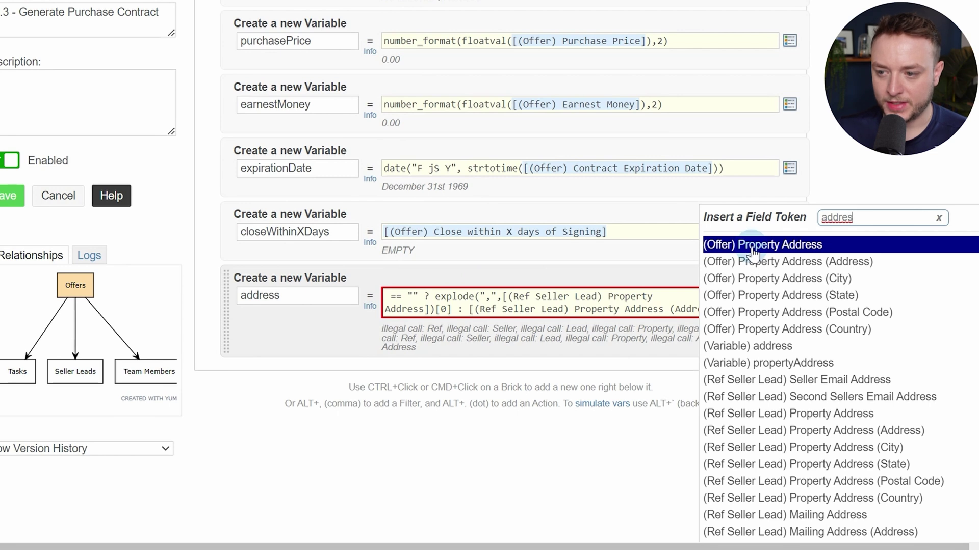
click(854, 266)
click(716, 297)
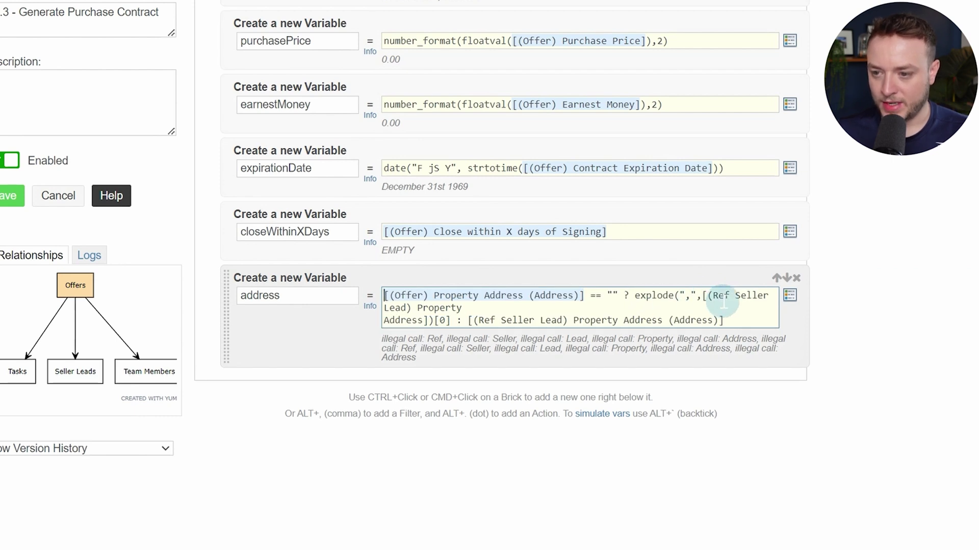
Replace the remaining Seller Lead tokens with Offer Property Address tokens, then save and reopen the flow
drag(701, 296, 435, 308)
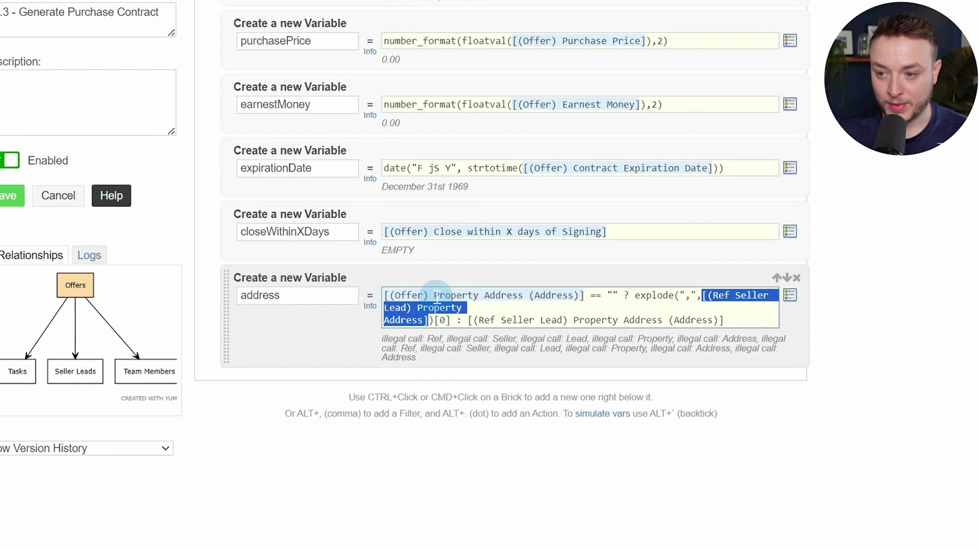
text([)
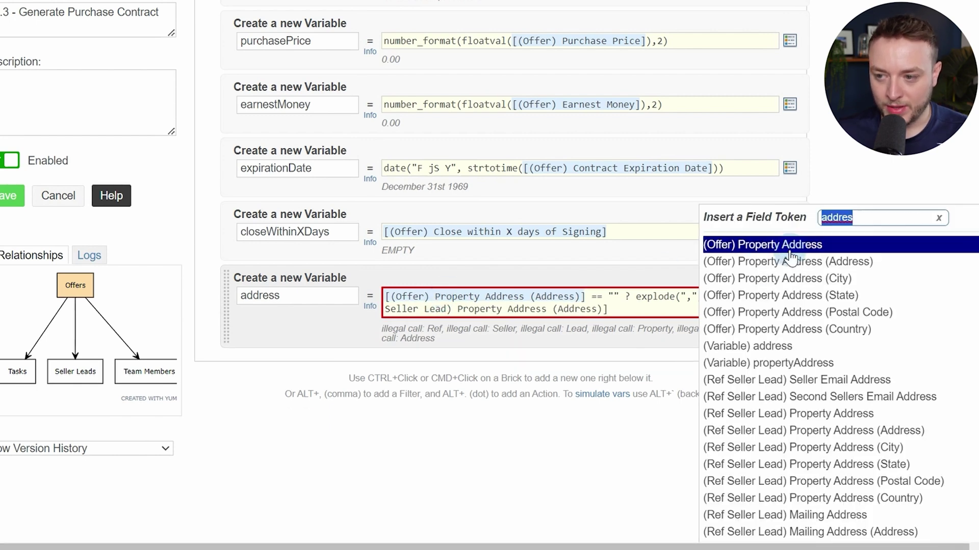
click(798, 250)
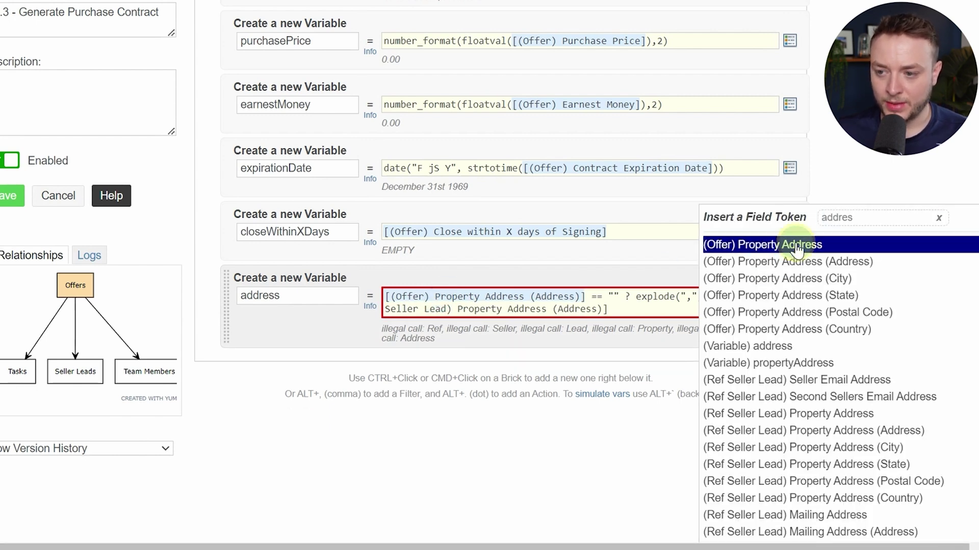
drag(517, 308, 768, 307)
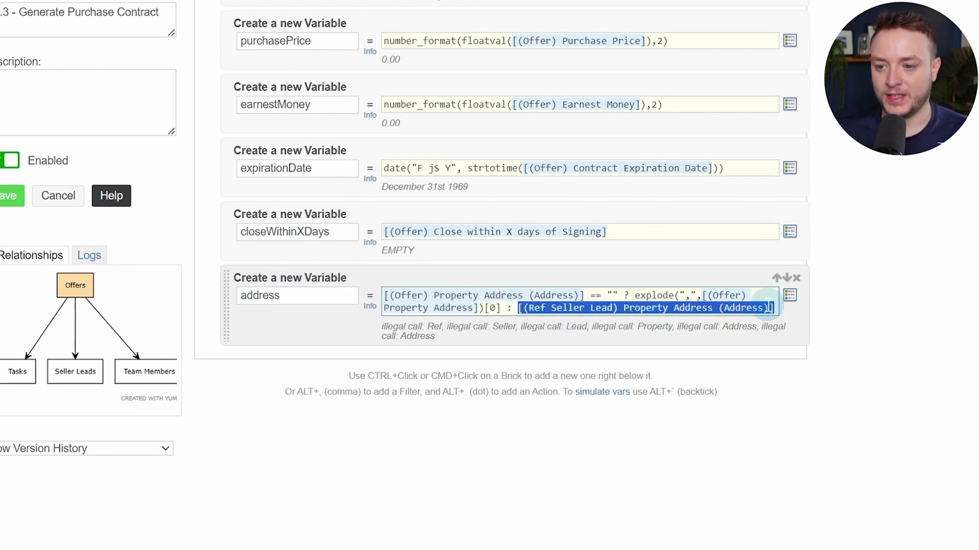
key(BackSpace)
click(789, 295)
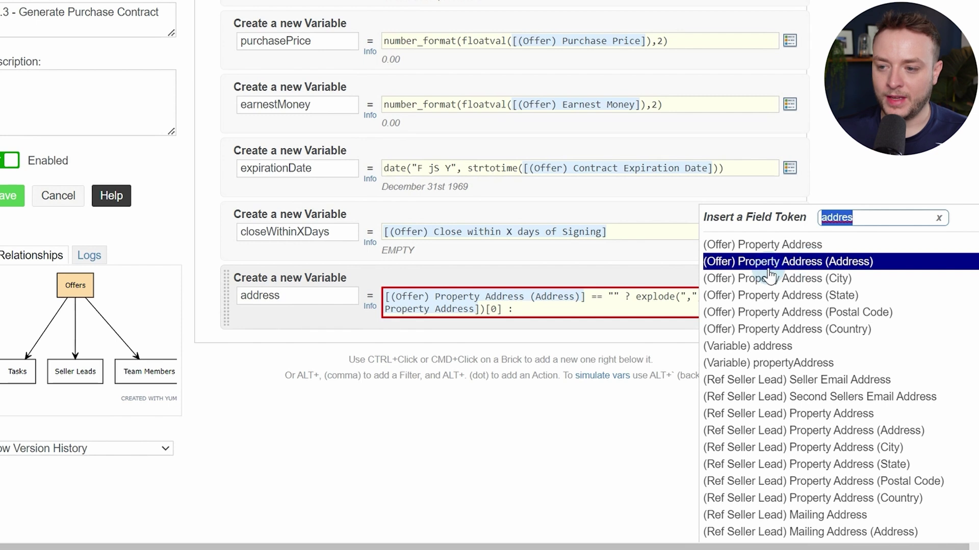
click(872, 269)
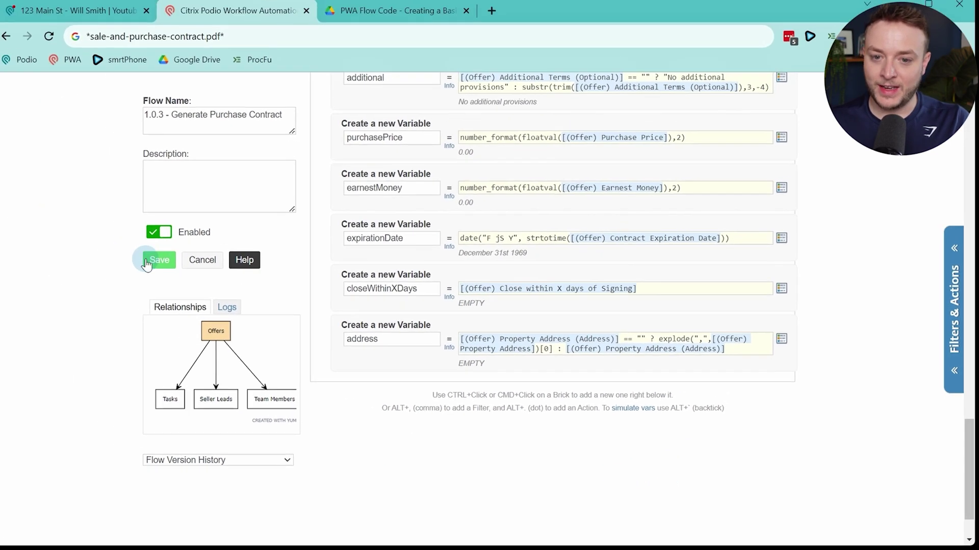
click(147, 262)
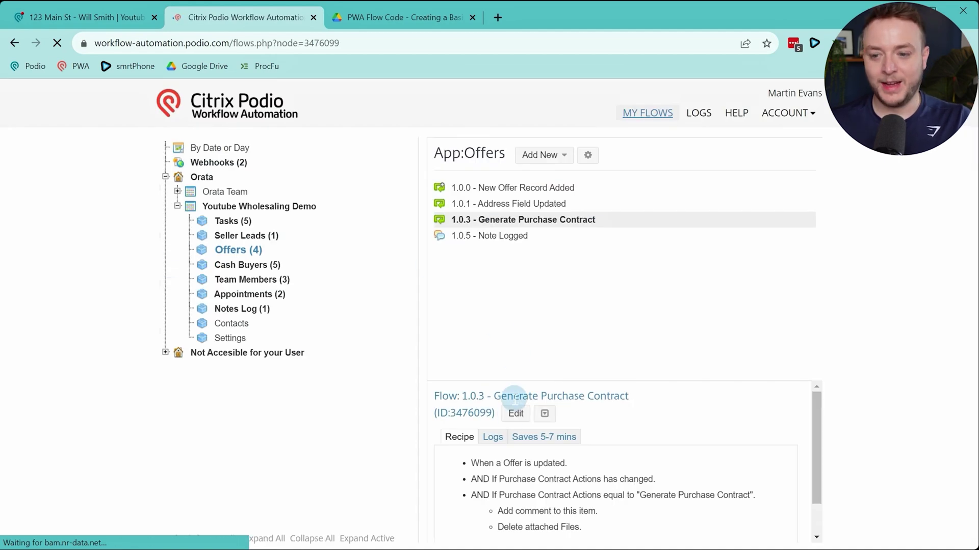
click(522, 413)
Review the saved variables down to address, then return to the 123 Main St offer in Podio
scroll(614, 257, down, 15)
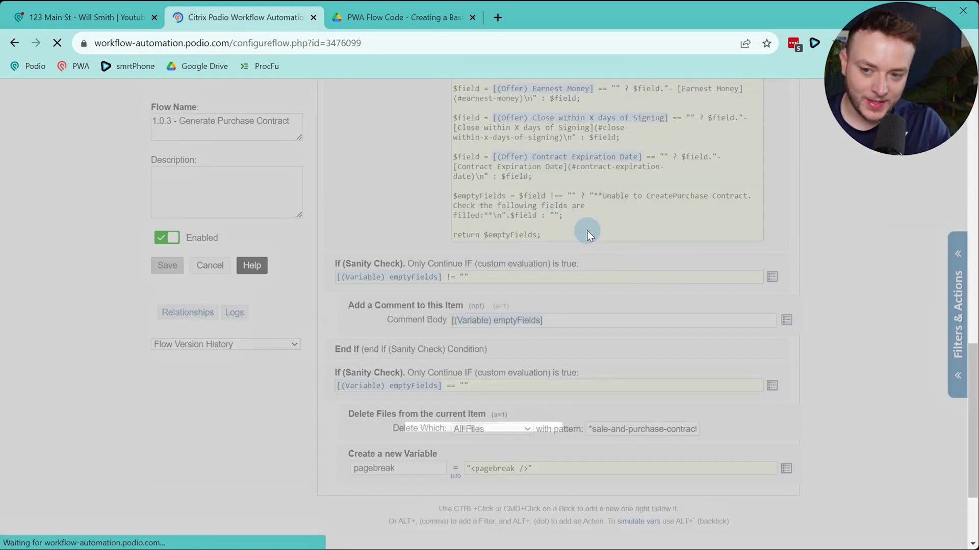
scroll(573, 245, down, 5)
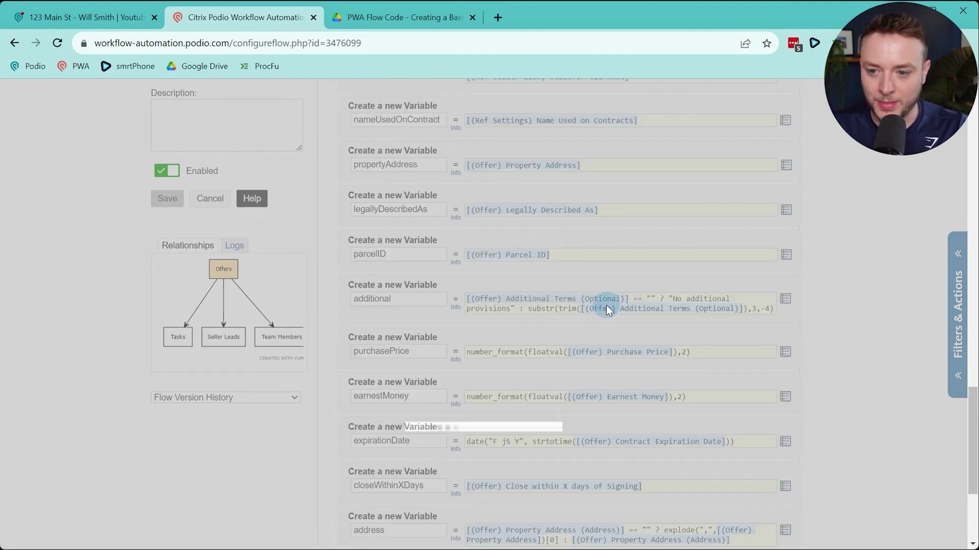
scroll(605, 307, down, 2)
scroll(606, 307, down, 20)
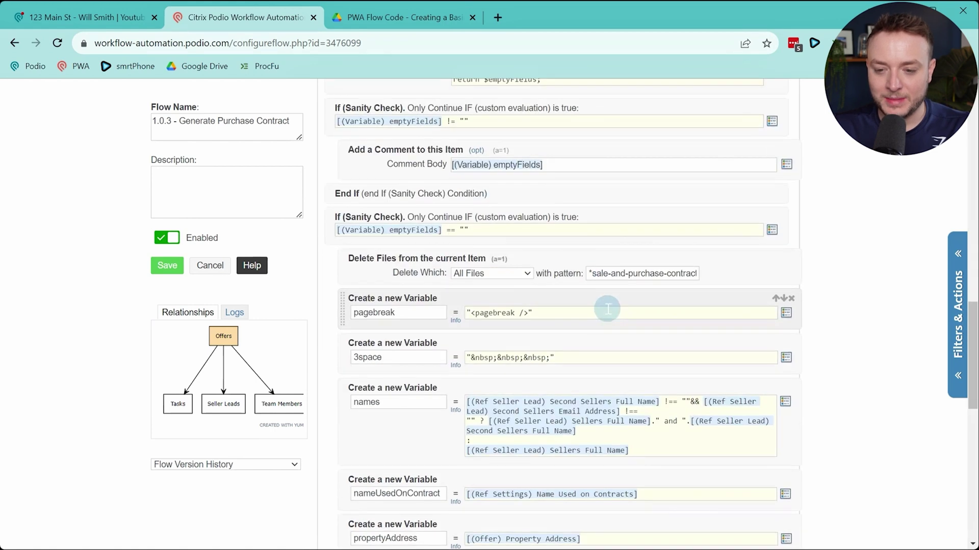
scroll(607, 309, down, 2)
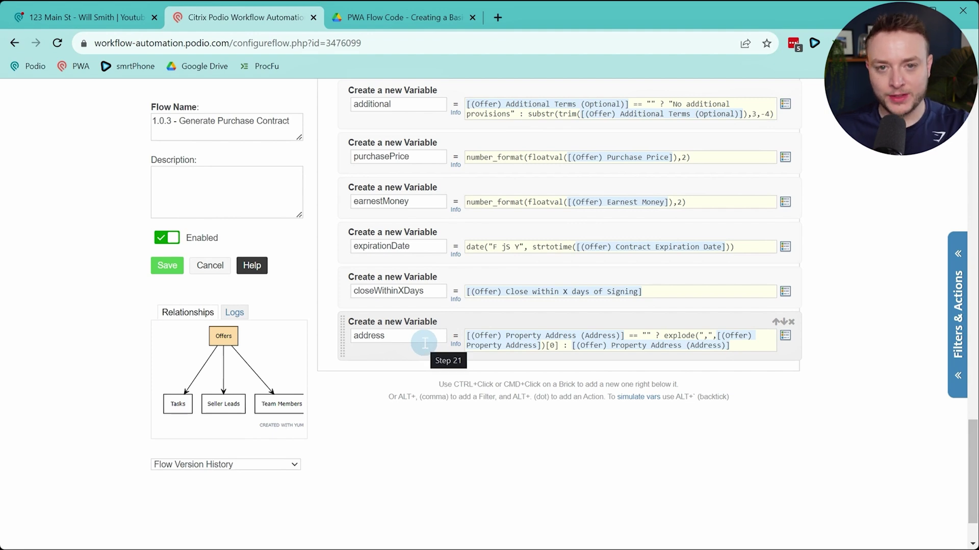
click(92, 19)
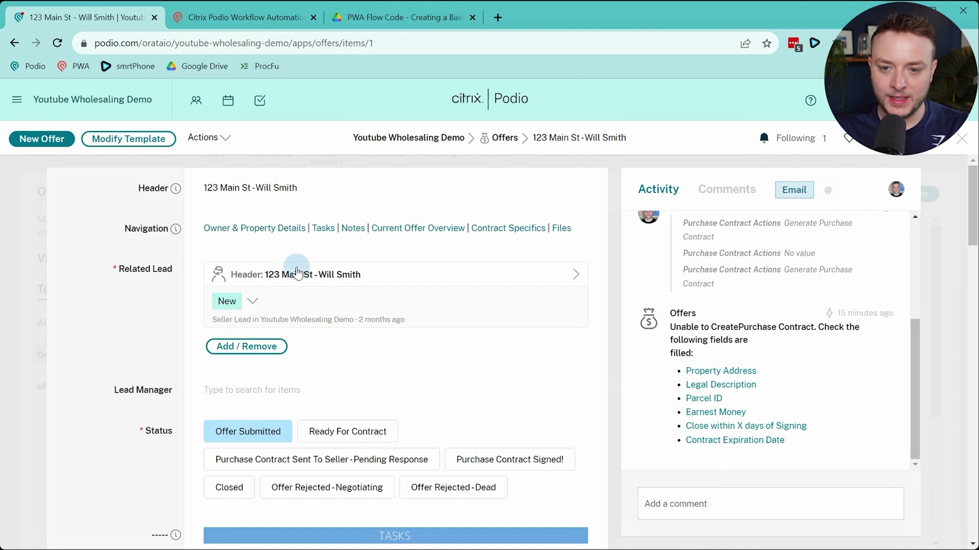
Open the related seller lead and review its Seller Email Address and Second Sellers Email Address fields
click(357, 275)
scroll(162, 379, down, 5)
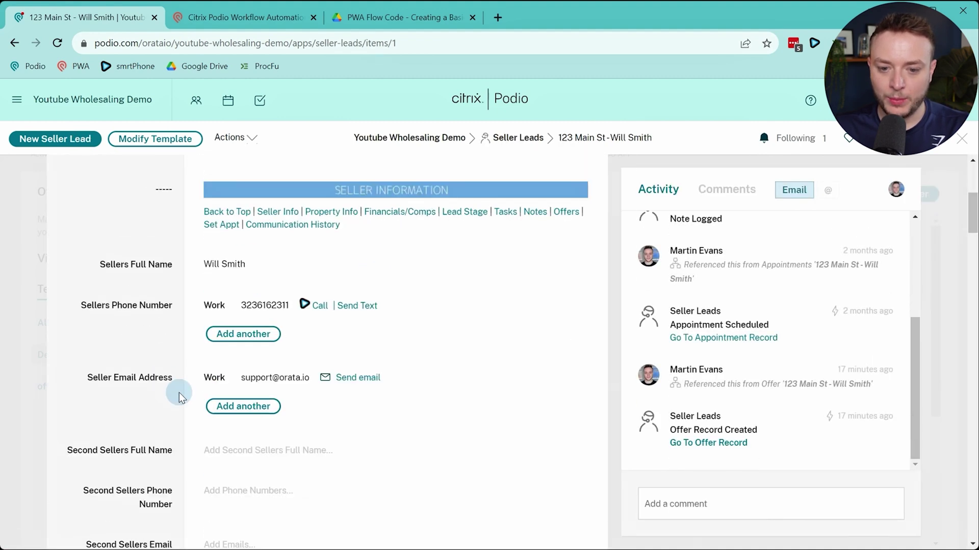
drag(89, 264, 154, 265)
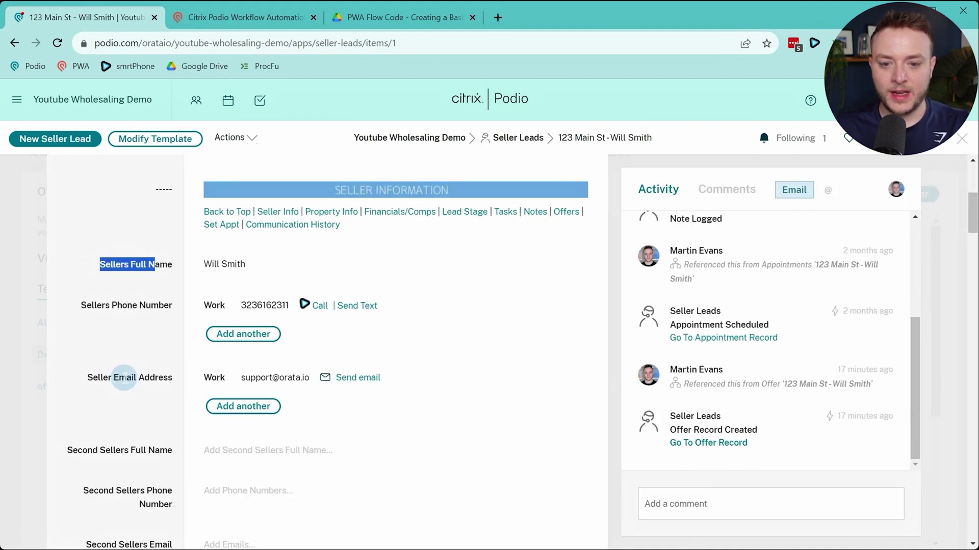
drag(100, 378, 196, 374)
click(99, 382)
scroll(99, 383, down, 3)
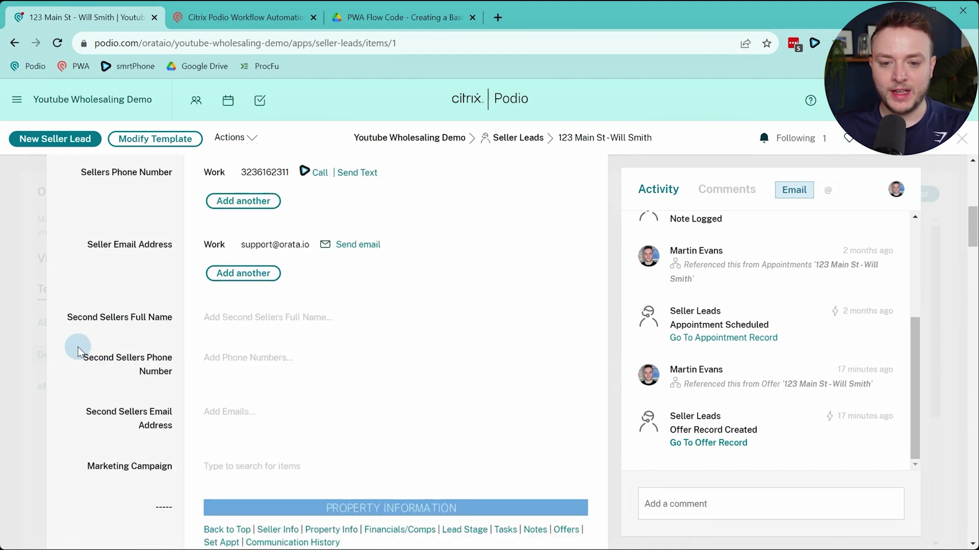
drag(66, 317, 175, 326)
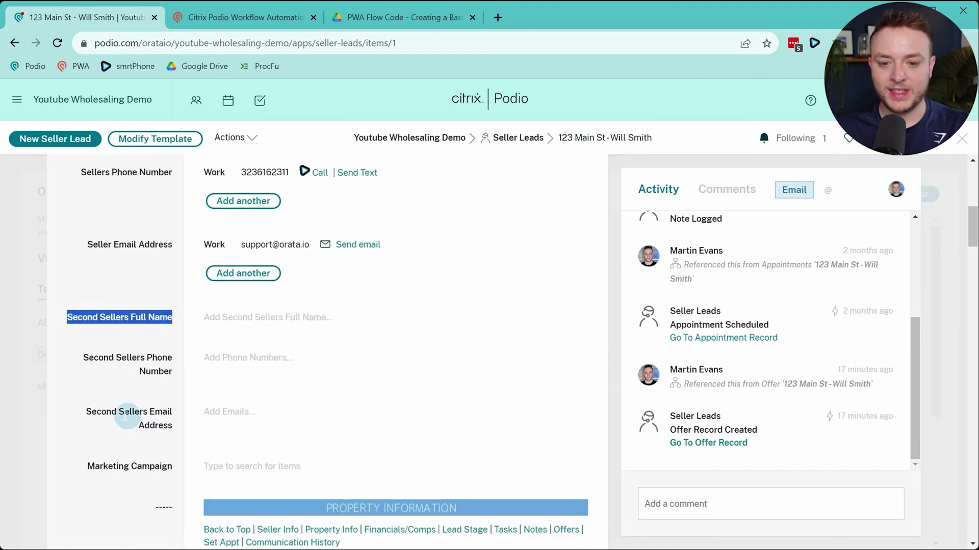
drag(119, 412, 161, 424)
click(160, 424)
Check that the lead's Second Sellers Email Address field is empty
scroll(127, 426, up, 3)
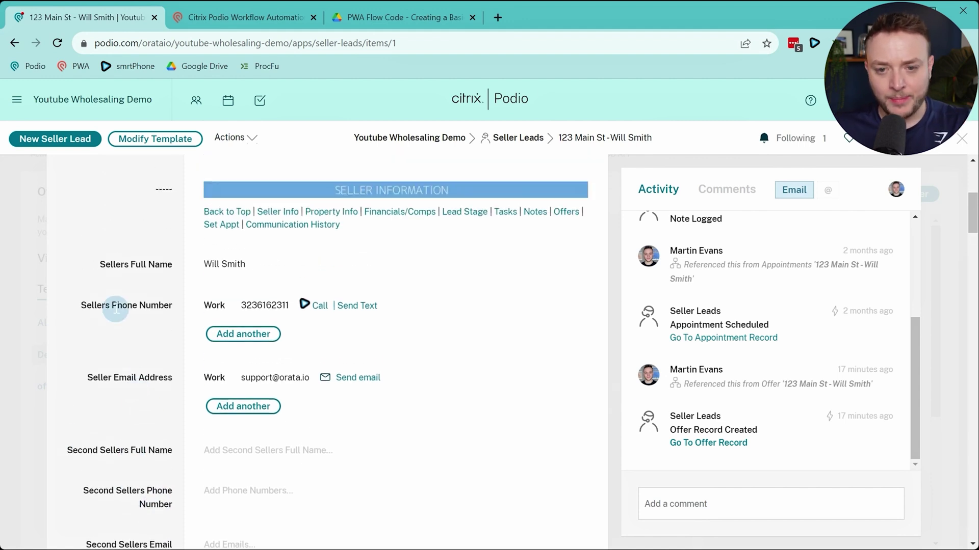
scroll(111, 305, down, 2)
scroll(111, 305, down, 3)
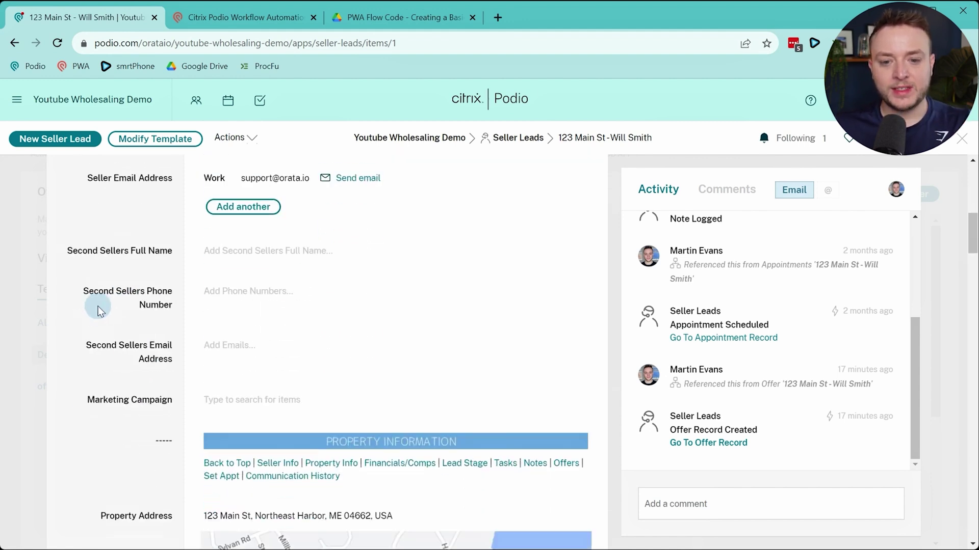
drag(82, 250, 163, 250)
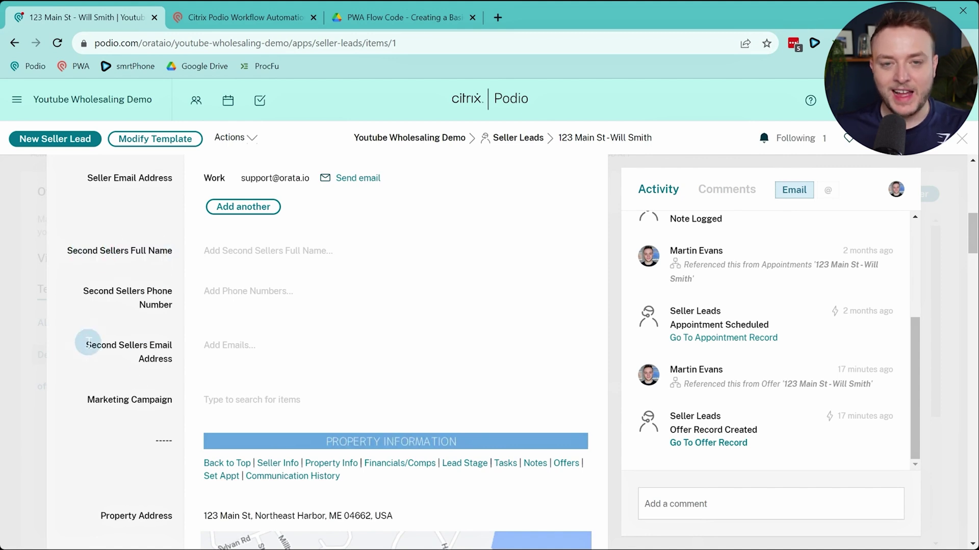
drag(86, 346, 160, 356)
click(161, 355)
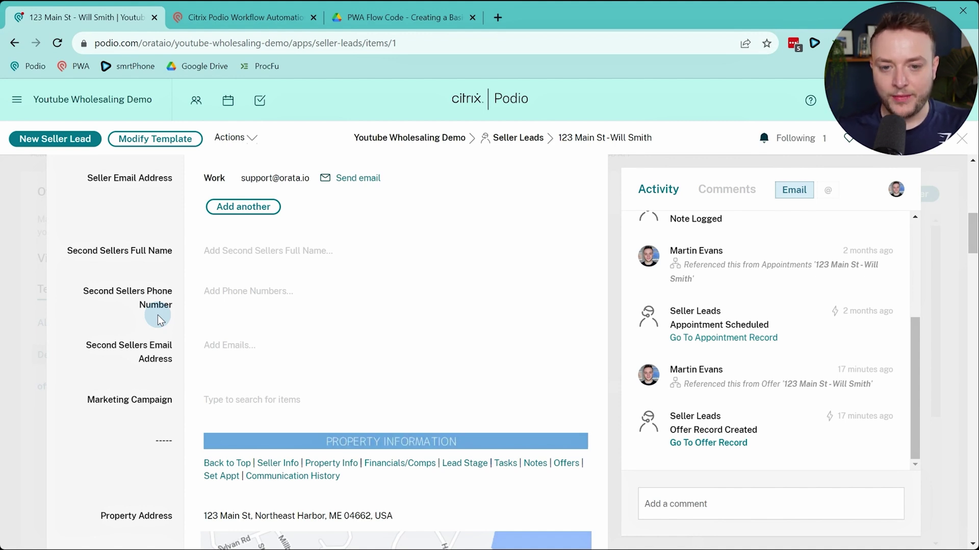
Confirm both Second Sellers Full Name and Email Address are empty, then return to flow 1.0.3
drag(87, 250, 141, 246)
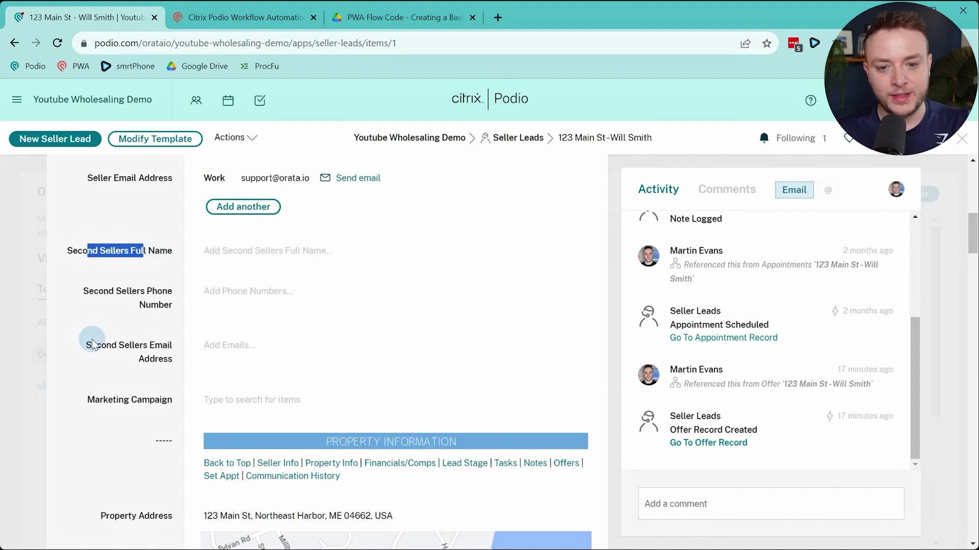
drag(91, 345, 137, 330)
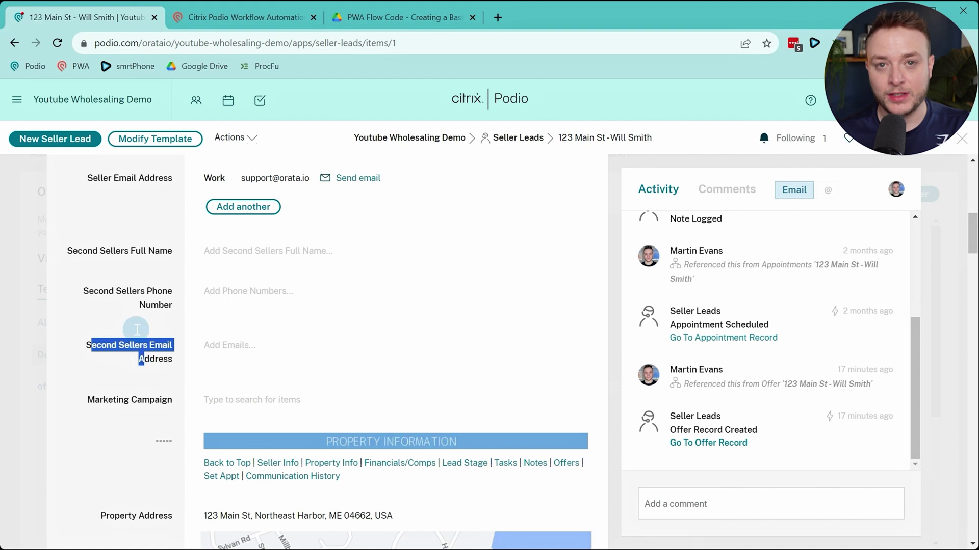
scroll(137, 329, up, 2)
click(136, 329)
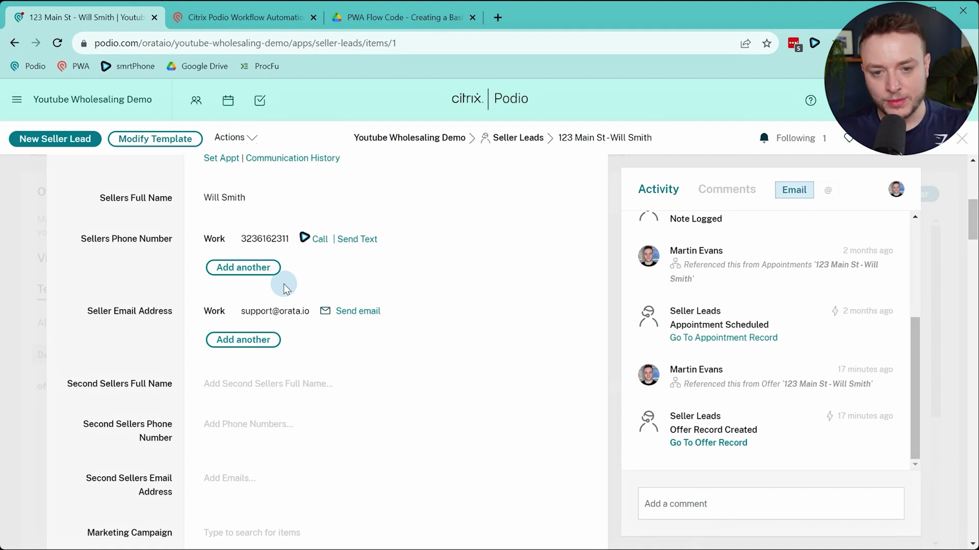
scroll(137, 308, down, 3)
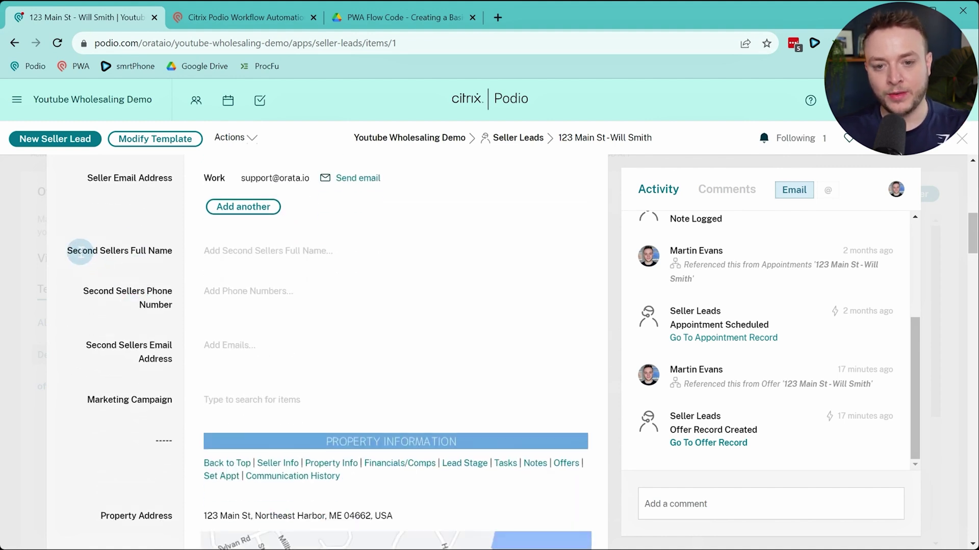
drag(80, 253, 171, 253)
click(102, 344)
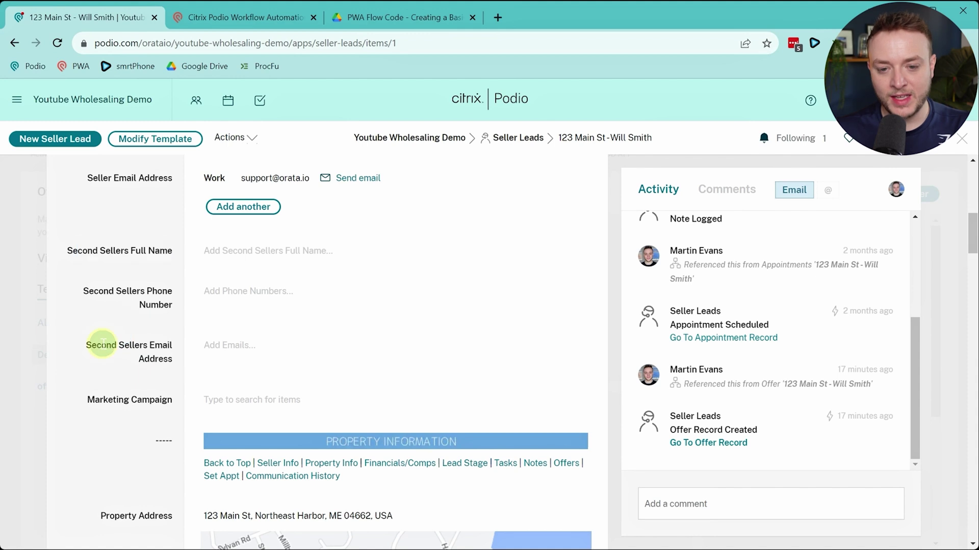
drag(103, 344, 160, 355)
click(161, 357)
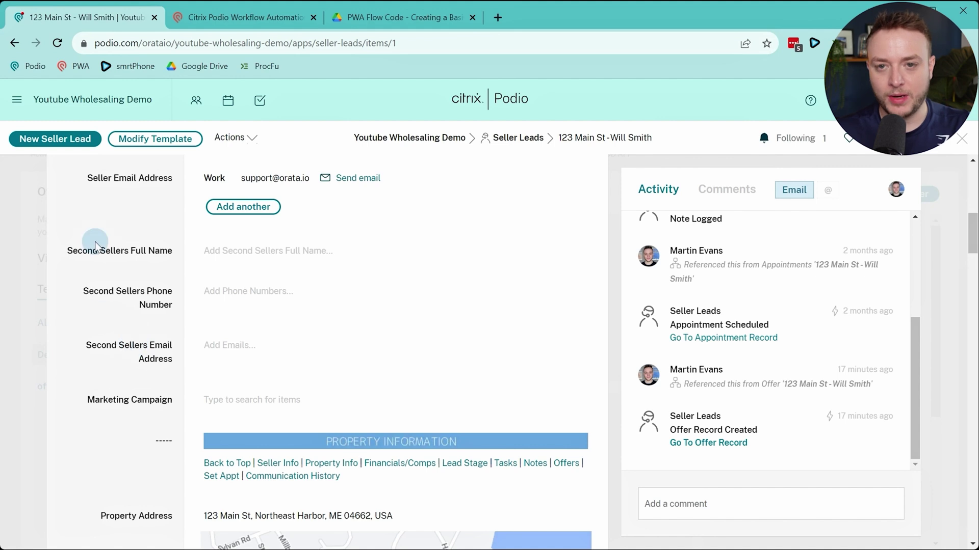
click(232, 17)
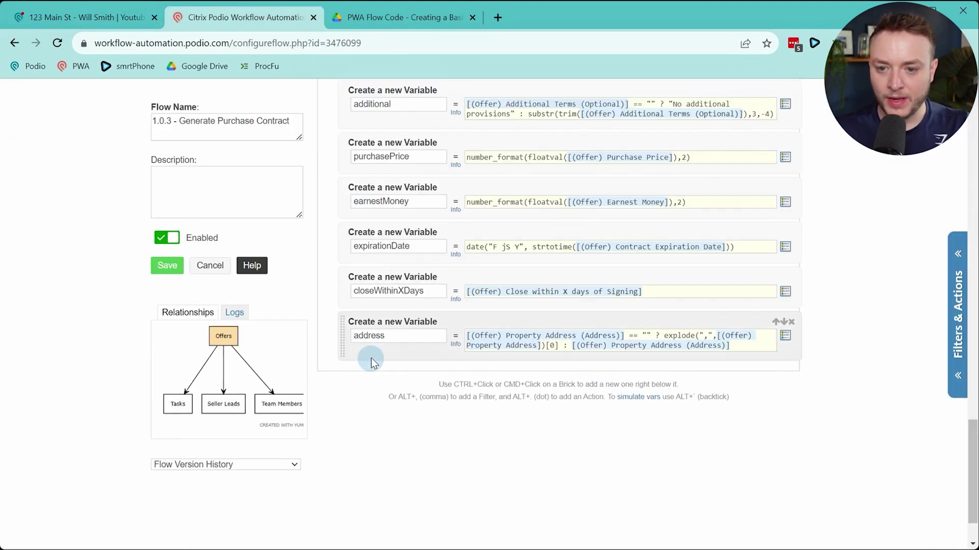
Insert an If (Sanity Check) step below the address variable
ctrl+click(392, 355)
text(san)
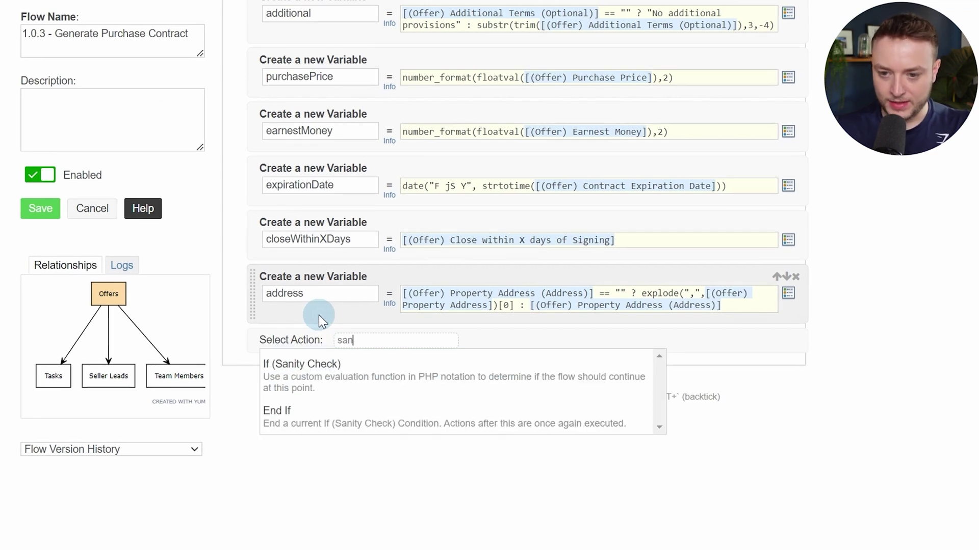
key(Return)
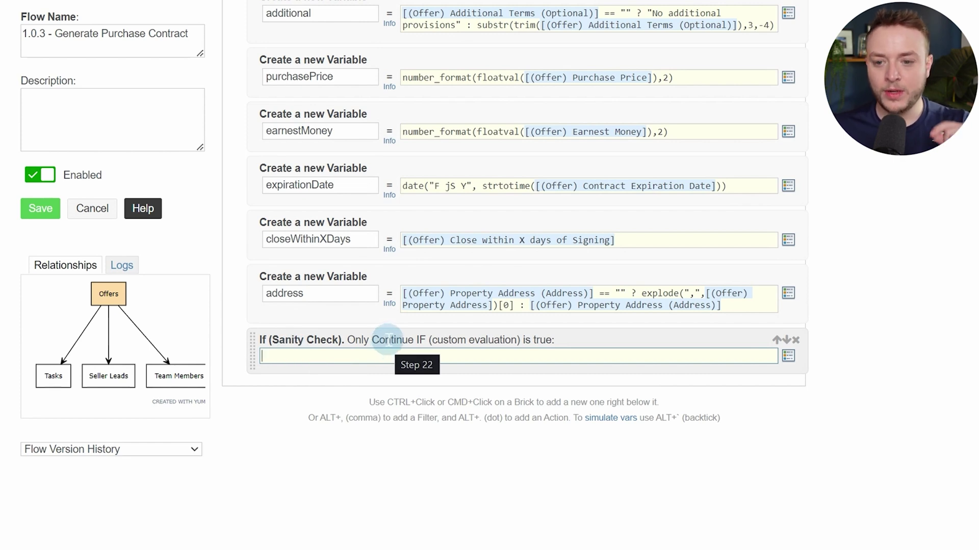
Make the check pass when Second Sellers Full Name or Second Sellers Email Address equals "" (joined with ||)
key(alt+t)
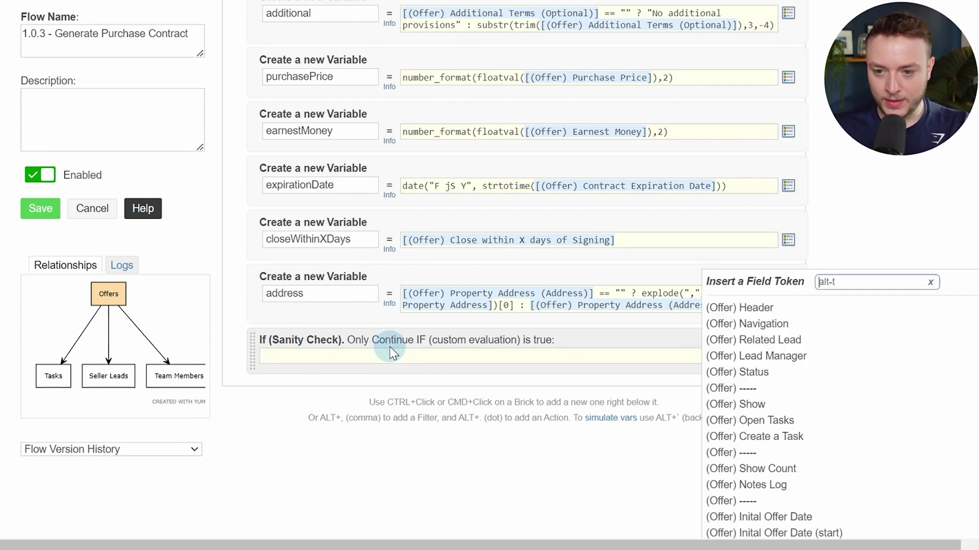
text(seconm)
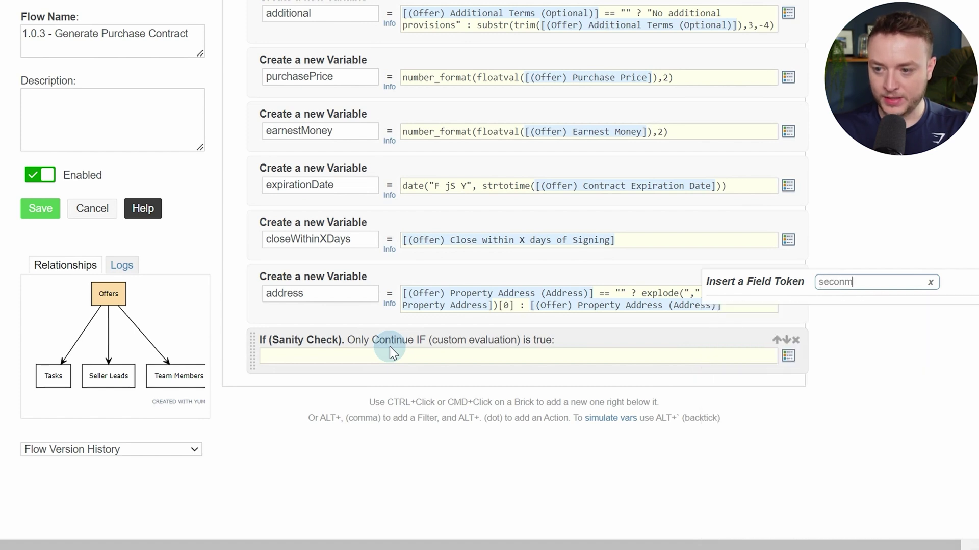
key(BackSpace)
text(d)
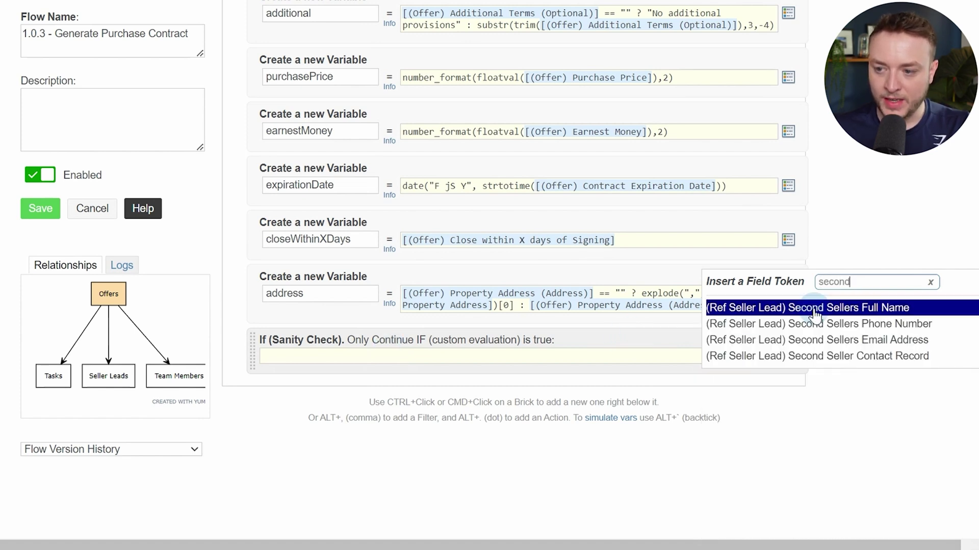
click(819, 308)
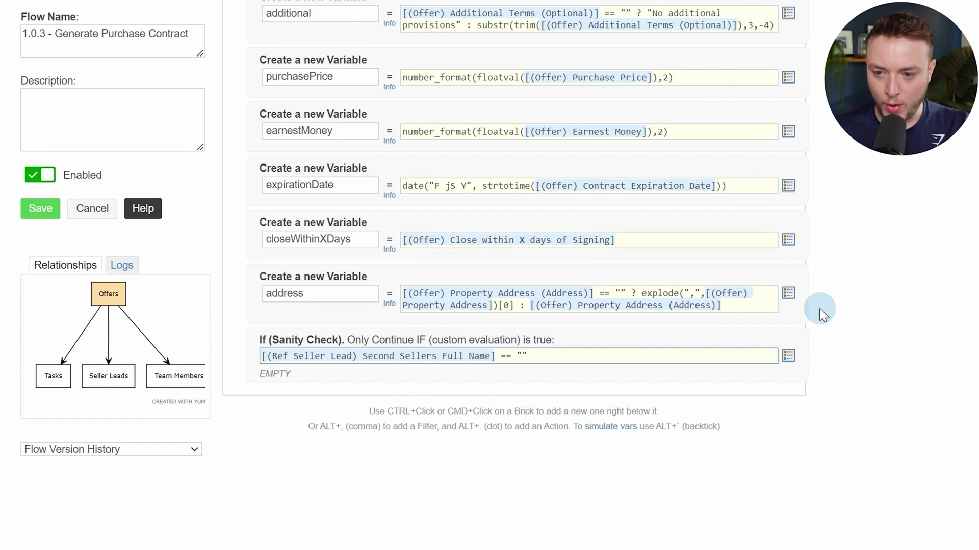
key(ctrl+space)
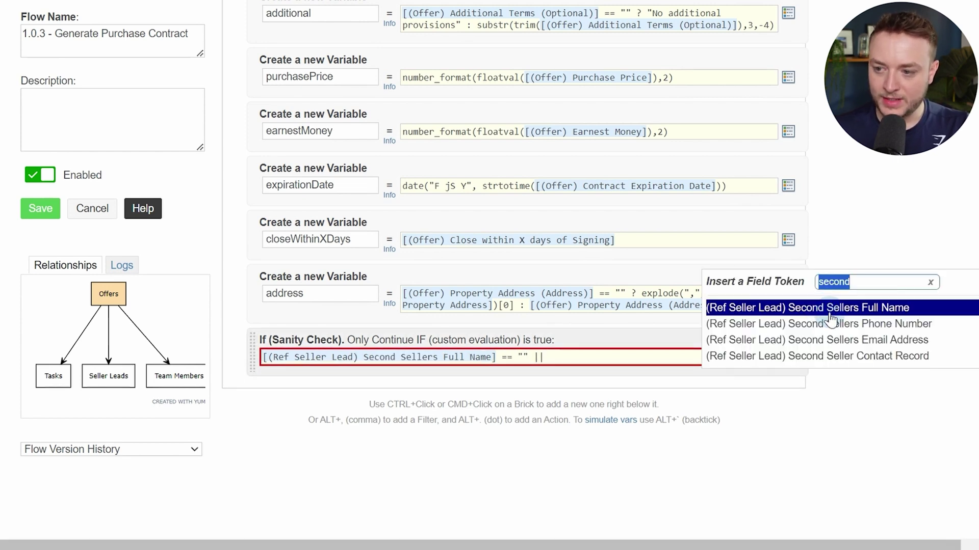
click(877, 341)
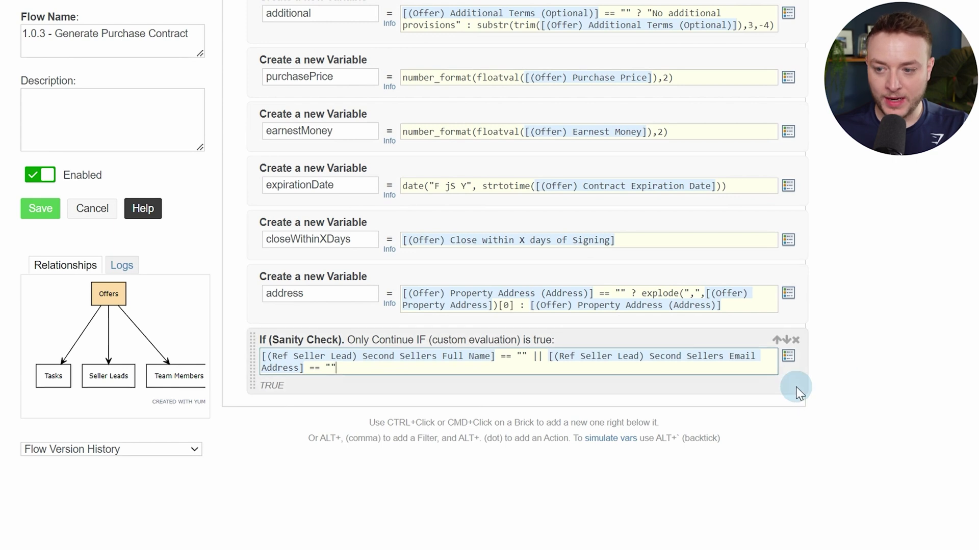
ctrl+click(670, 387)
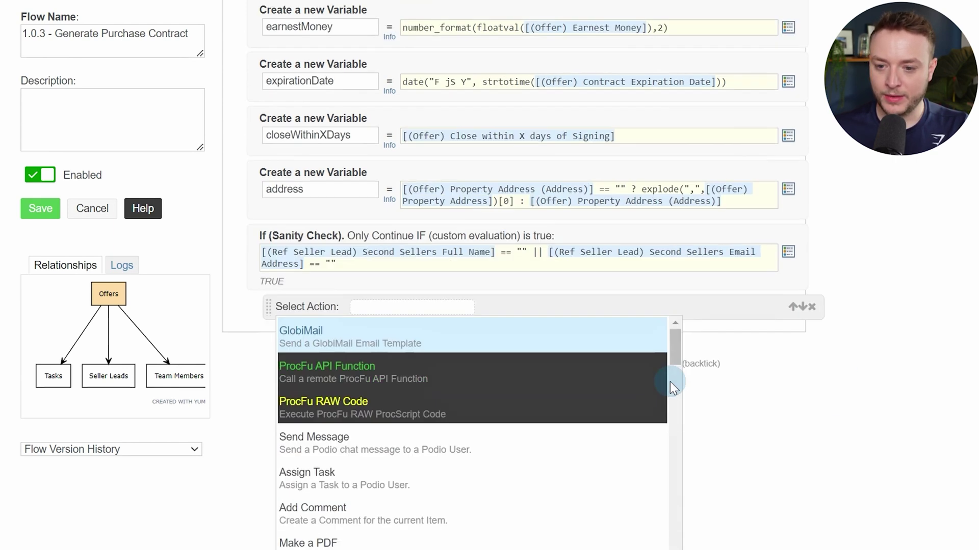
Add a Make a PDF action and paste the existing sale-and-purchase-contract pattern into its Filename
text(pdf)
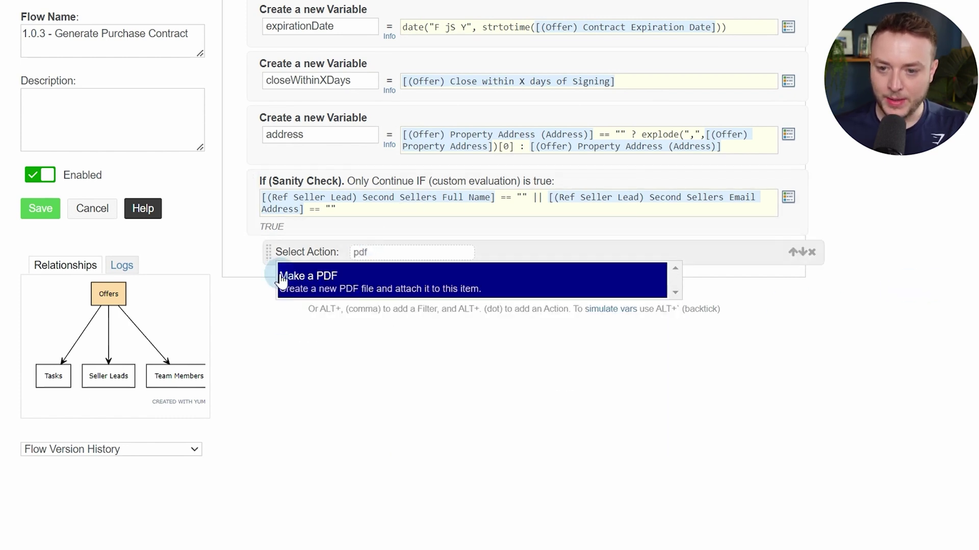
click(383, 284)
click(419, 275)
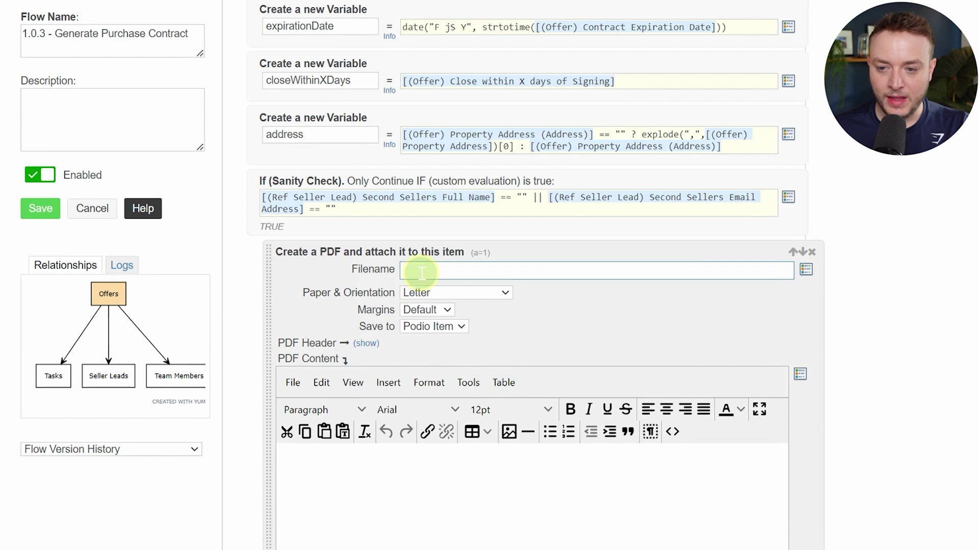
scroll(509, 324, up, 5)
scroll(510, 324, up, 9)
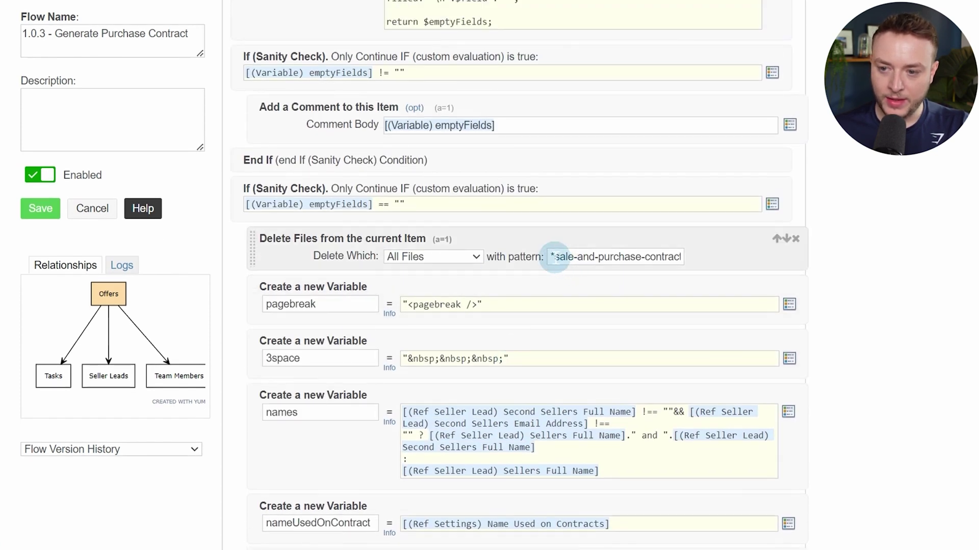
drag(555, 258, 701, 259)
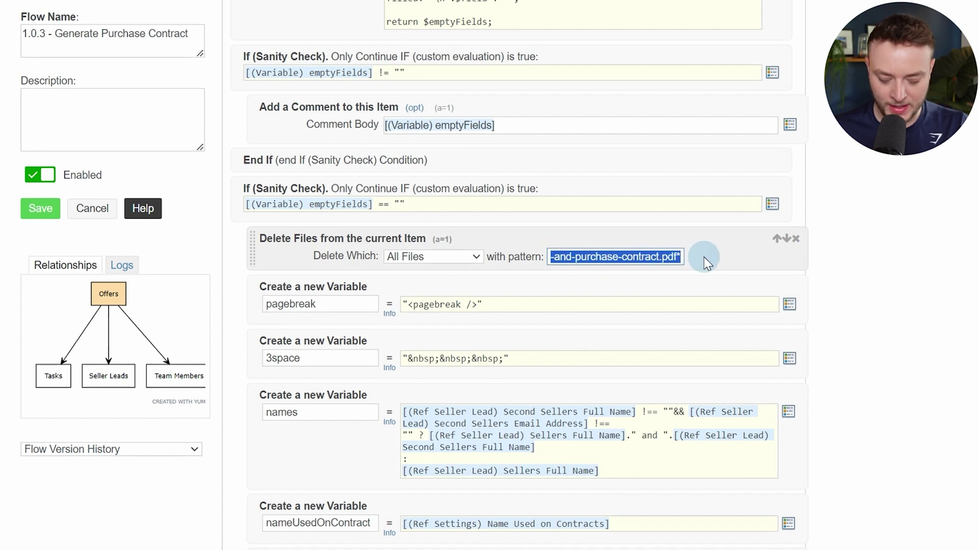
scroll(700, 258, down, 12)
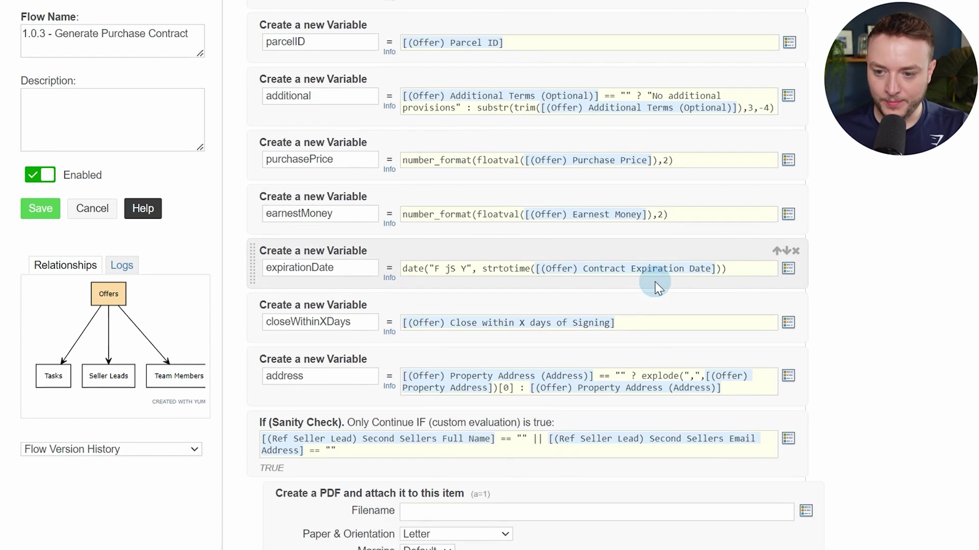
click(563, 438)
text(*sale-and-purchase-contract.pdf*)
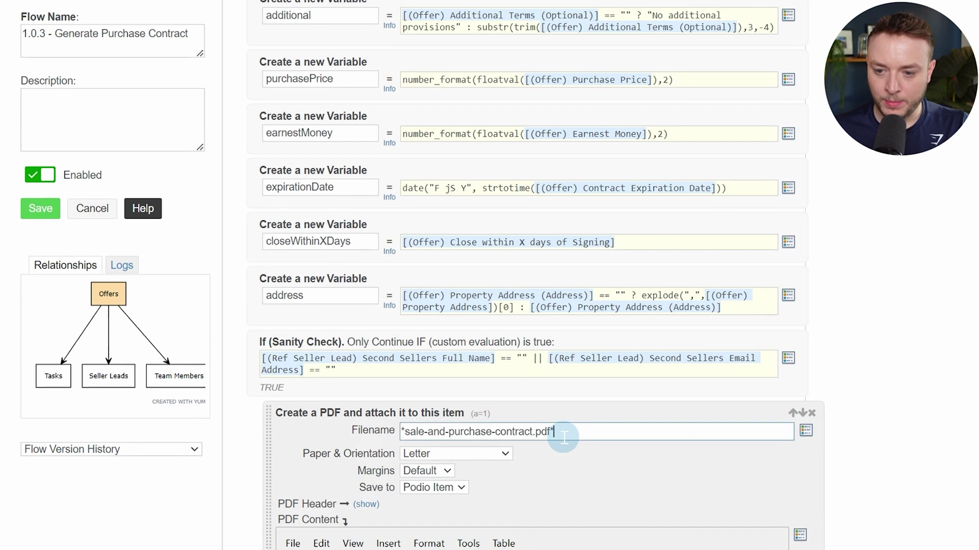
Change the filename to [(Variable) address]-sale-and-purchase-contract, without asterisks or .pdf
key(BackSpace)
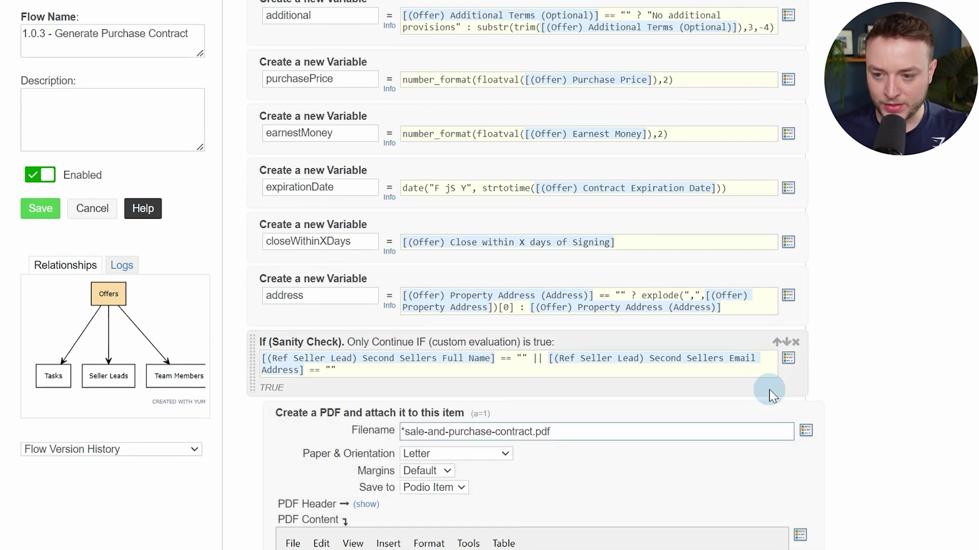
key(Delete)
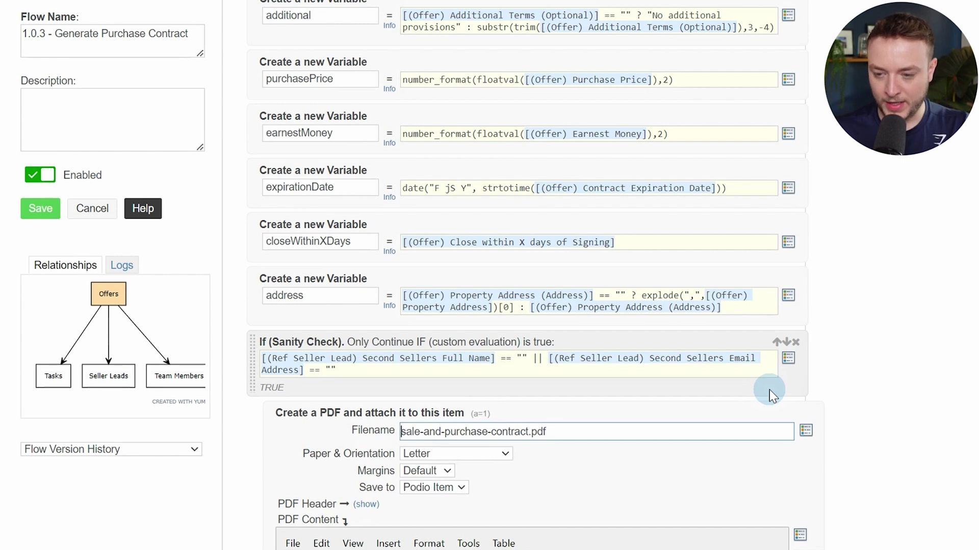
text(-)
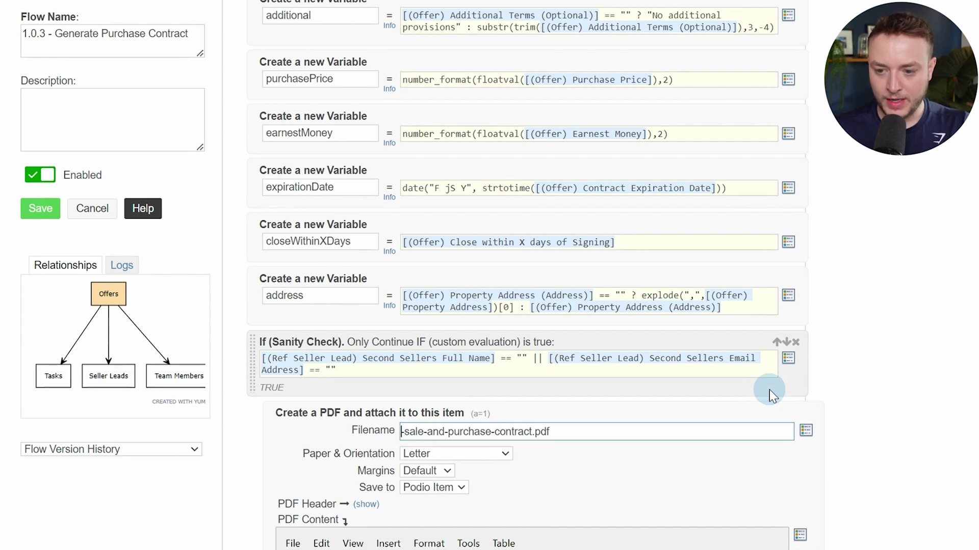
click(770, 391)
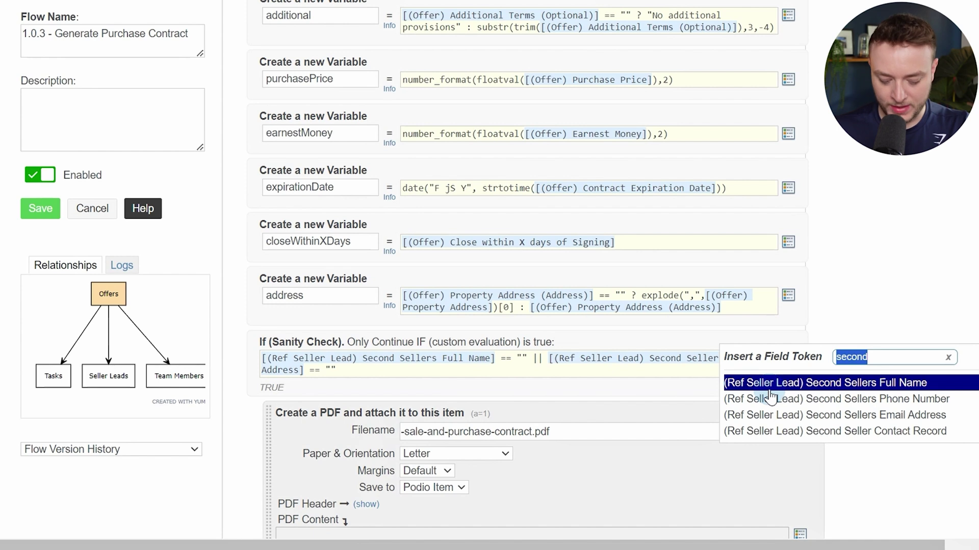
text(var)
key(BackSpace)
key(BackSpace)
key(BackSpace)
text(address)
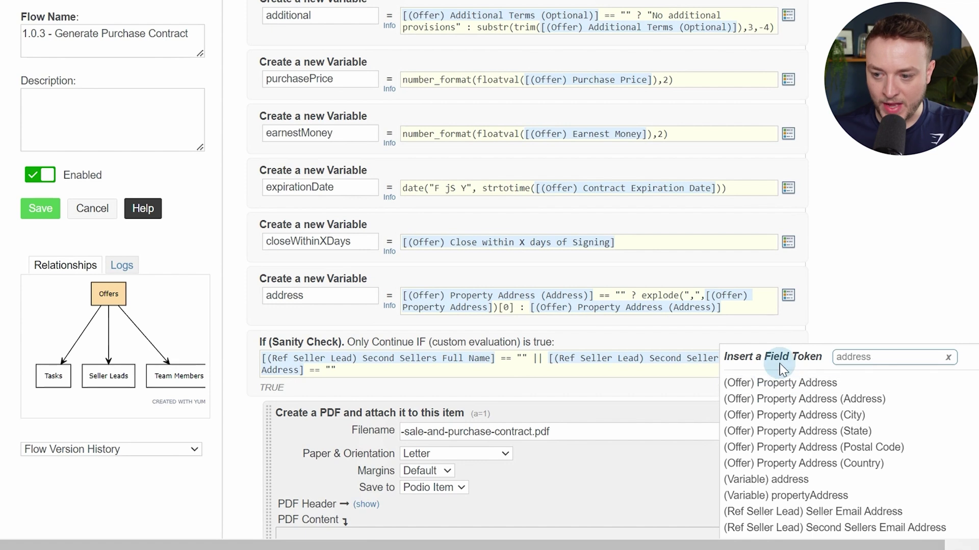
scroll(821, 331, down, 3)
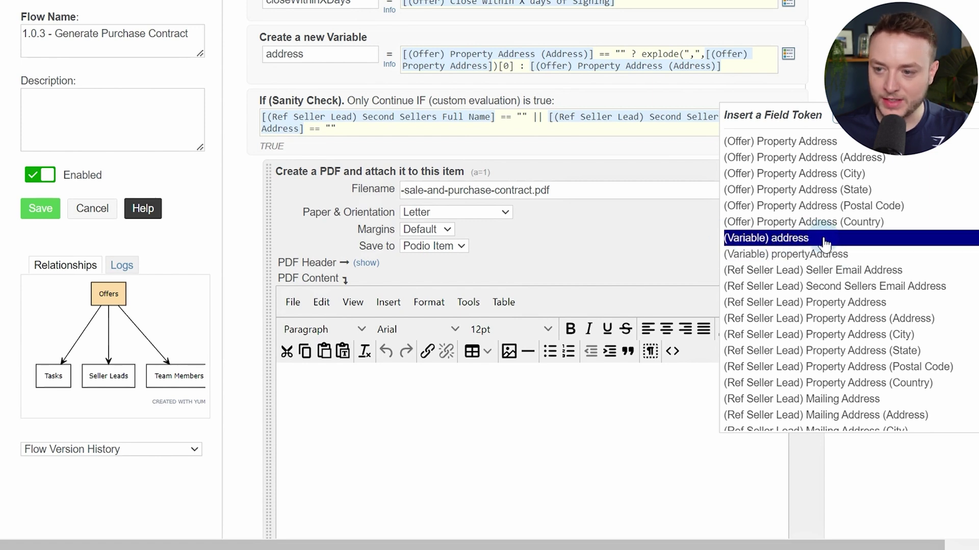
click(822, 238)
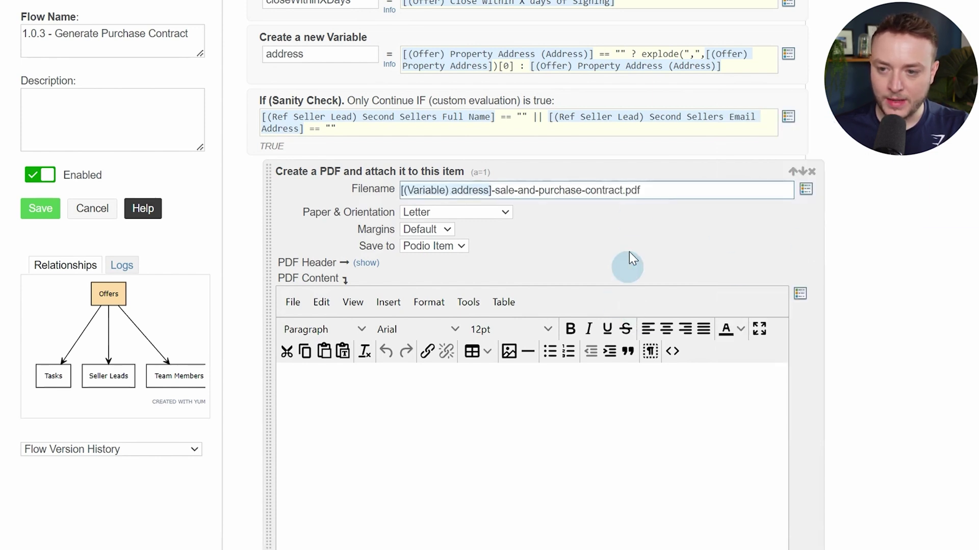
double_click(631, 190)
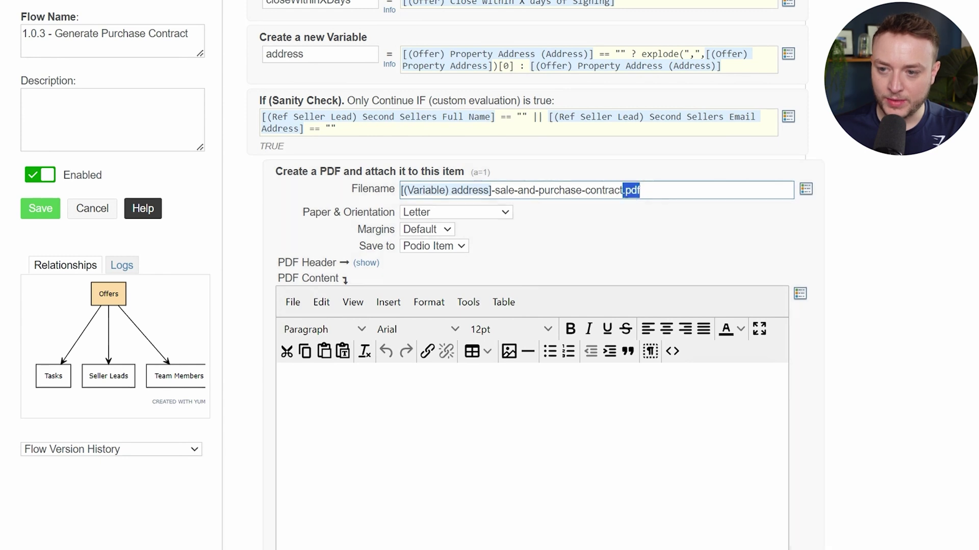
click(903, 214)
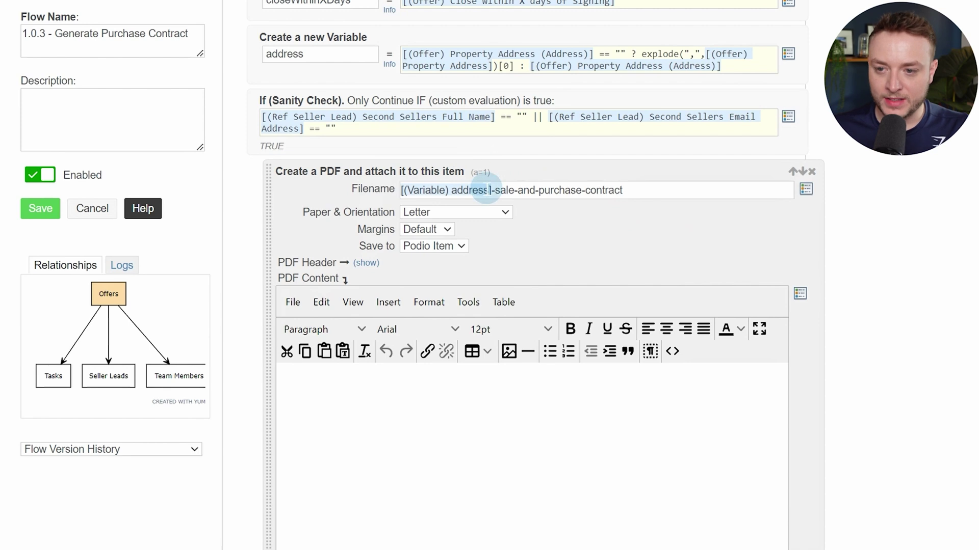
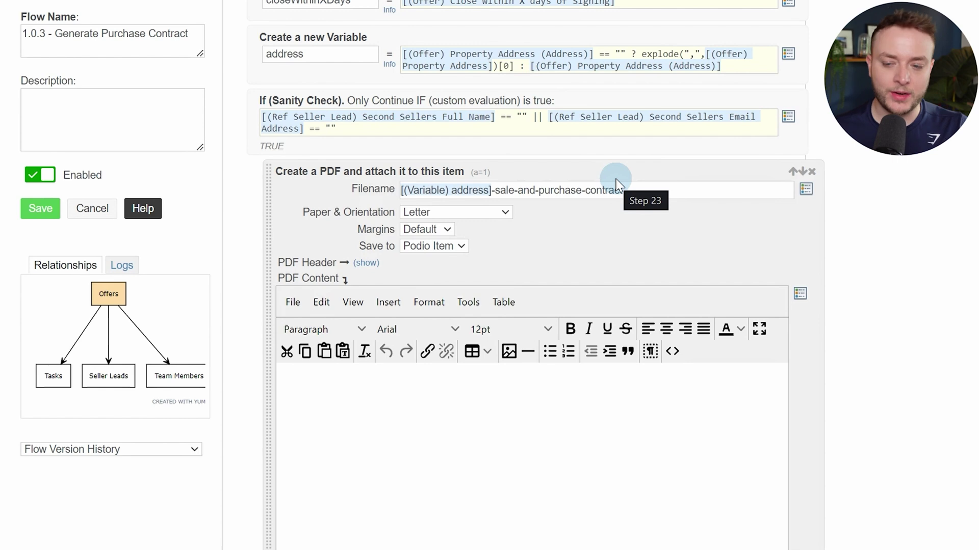
Append .pdf to the contract filename and copy the -sale-and-purchase-contract.pdf suffix
click(639, 191)
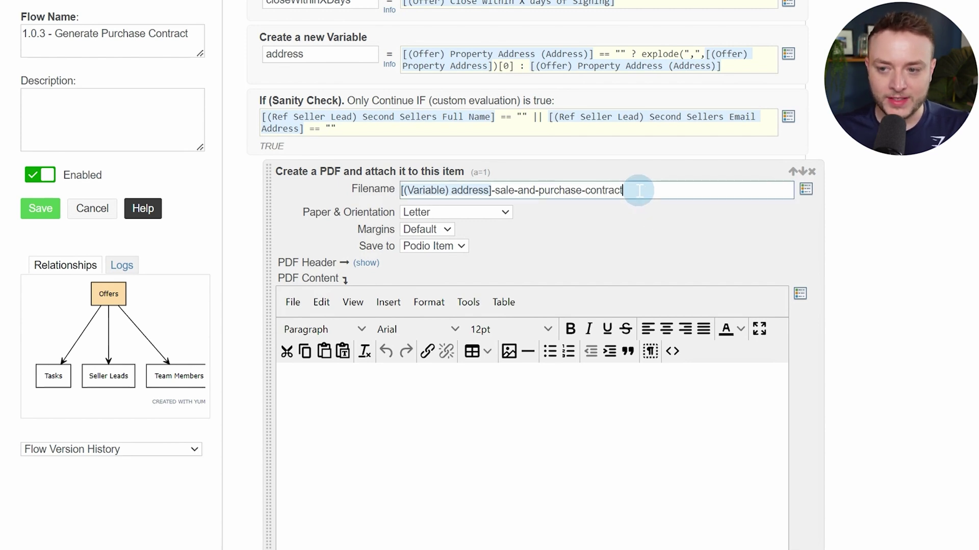
text(.)
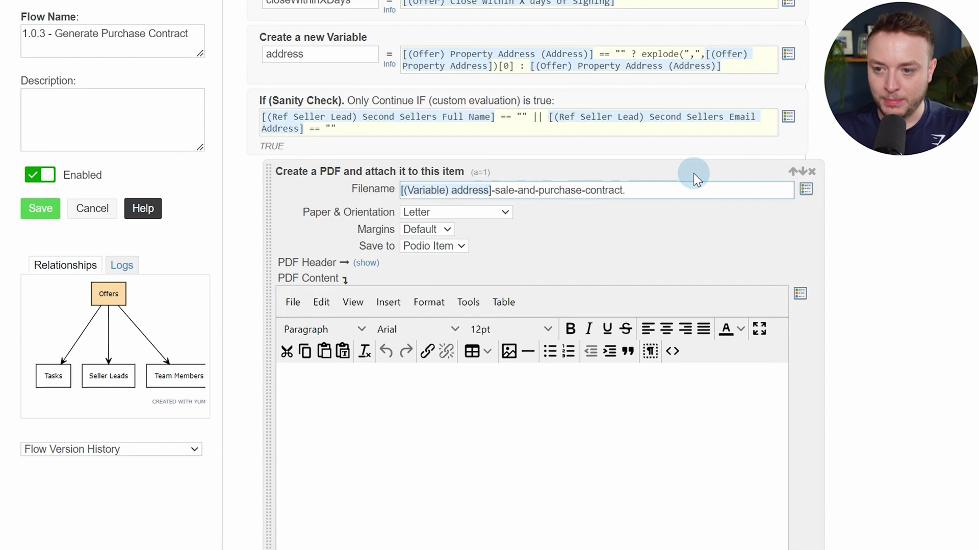
text(pdf)
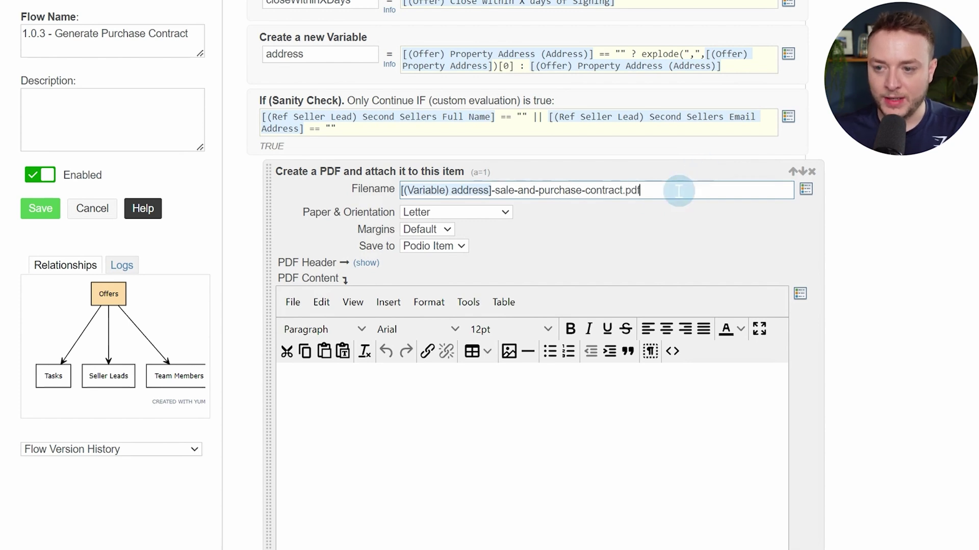
drag(677, 190, 491, 190)
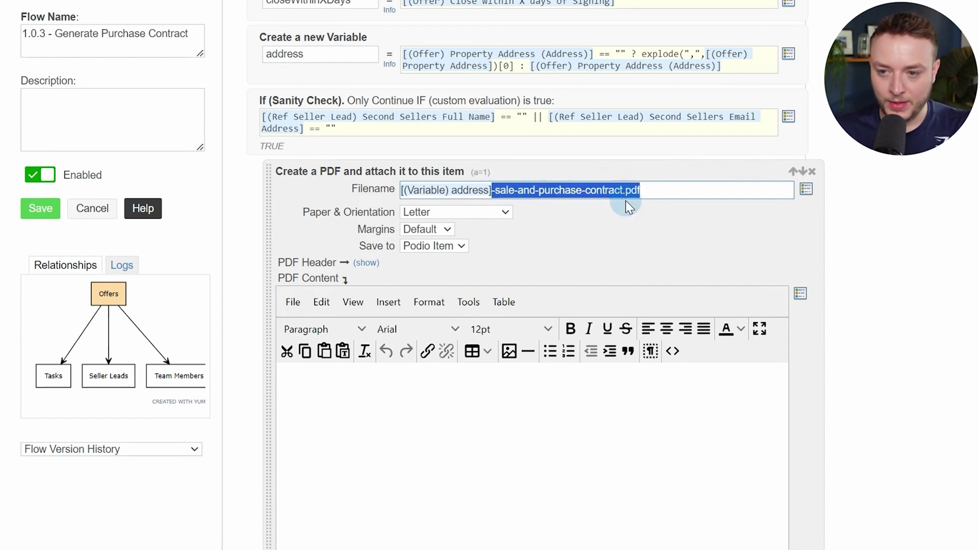
click(778, 190)
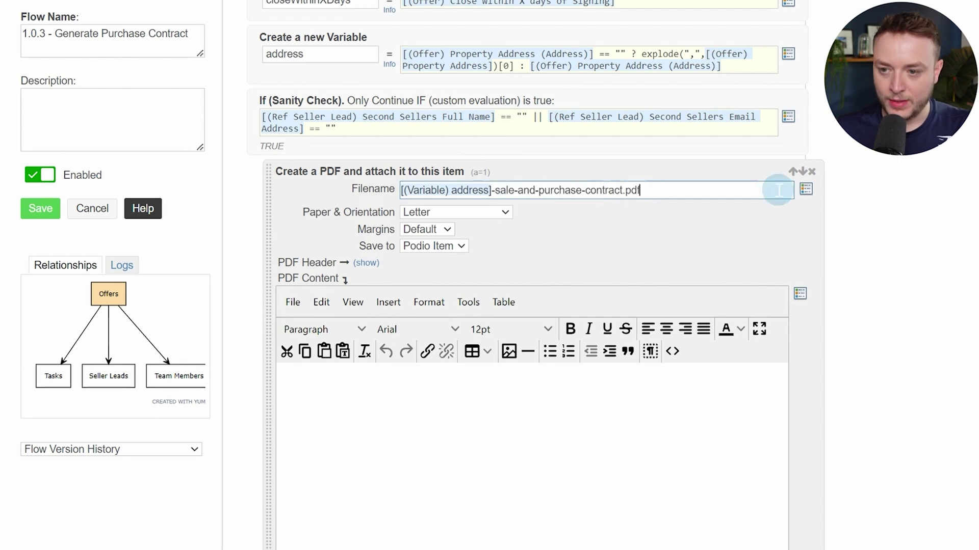
Replace the Delete Files pattern with *-sale-and-purchase-contract.pdf
scroll(778, 191, up, 20)
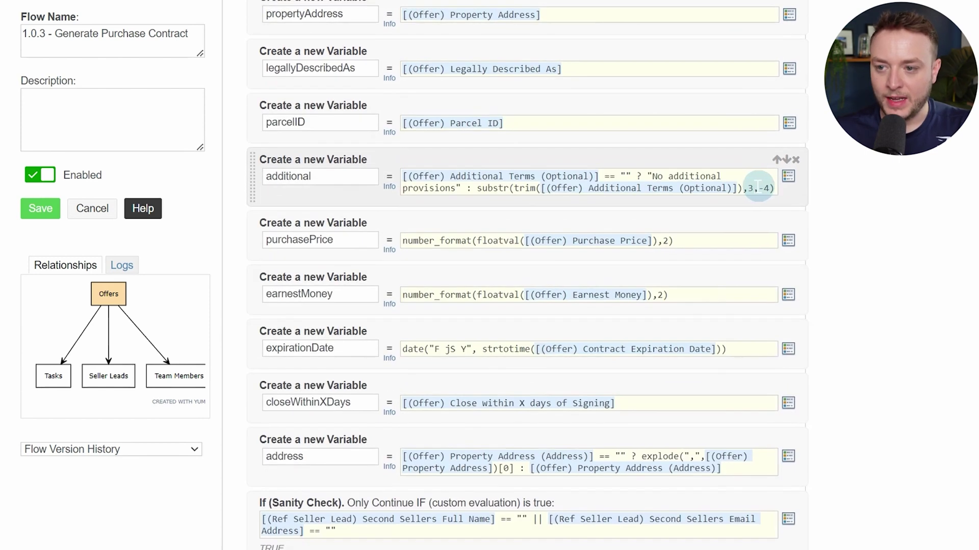
scroll(708, 209, up, 10)
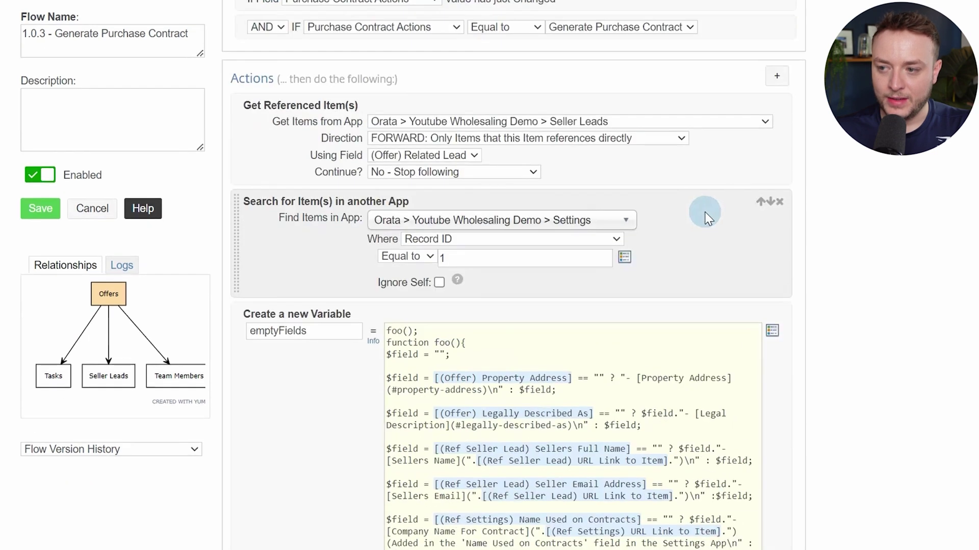
scroll(701, 212, down, 8)
scroll(703, 218, down, 10)
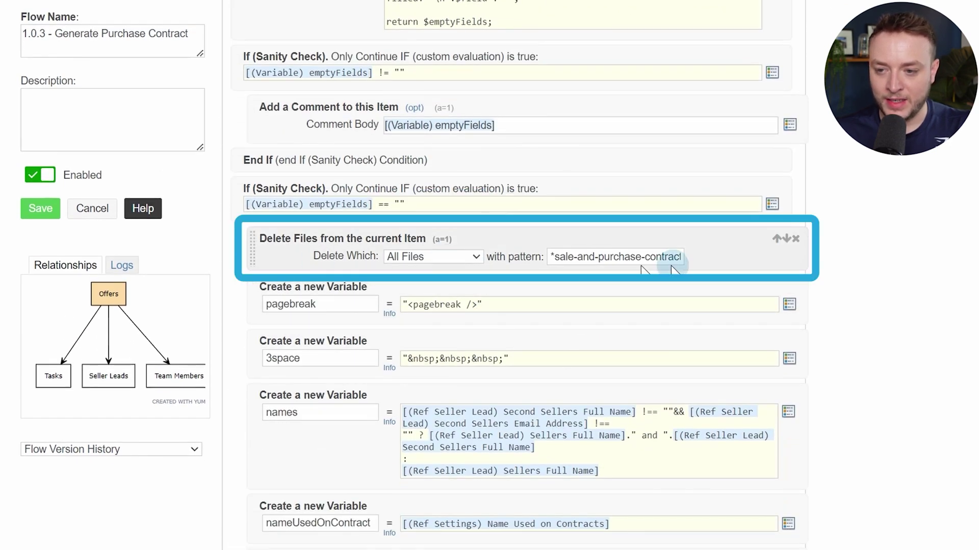
click(637, 258)
triple_click(638, 258)
key(BackSpace)
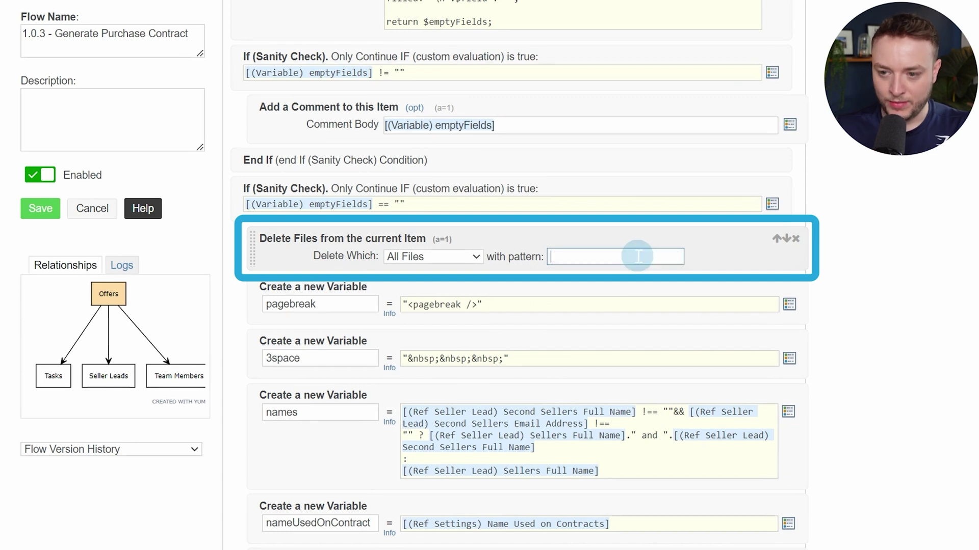
text(**)
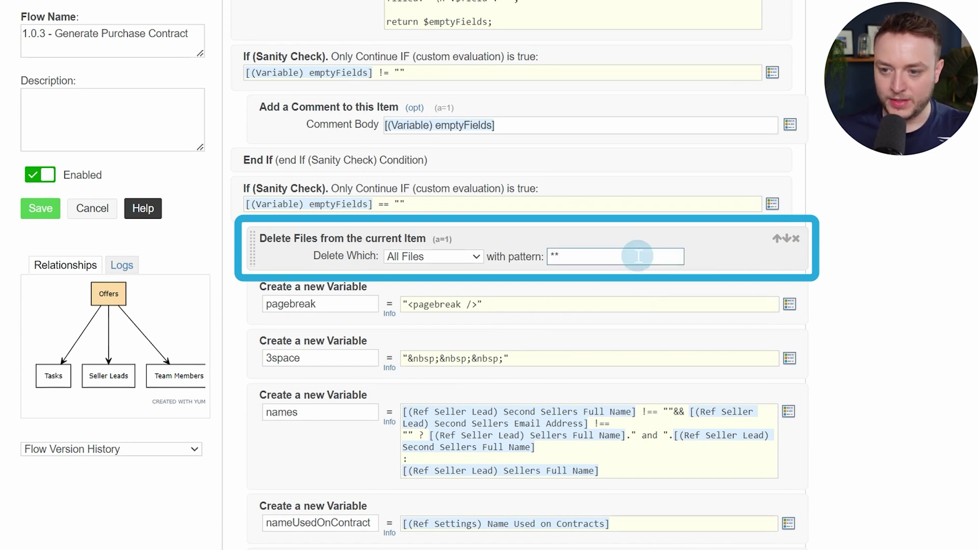
key(ctrl+v)
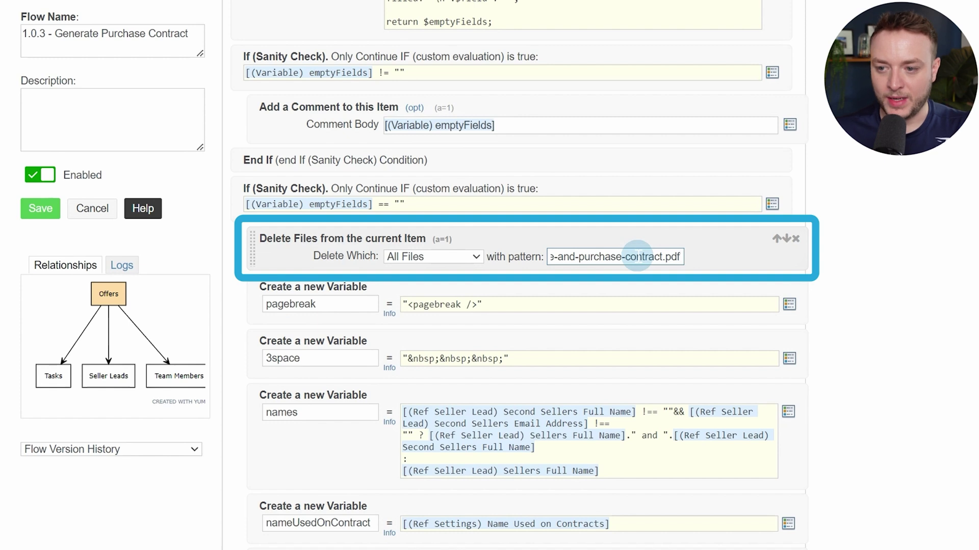
click(939, 236)
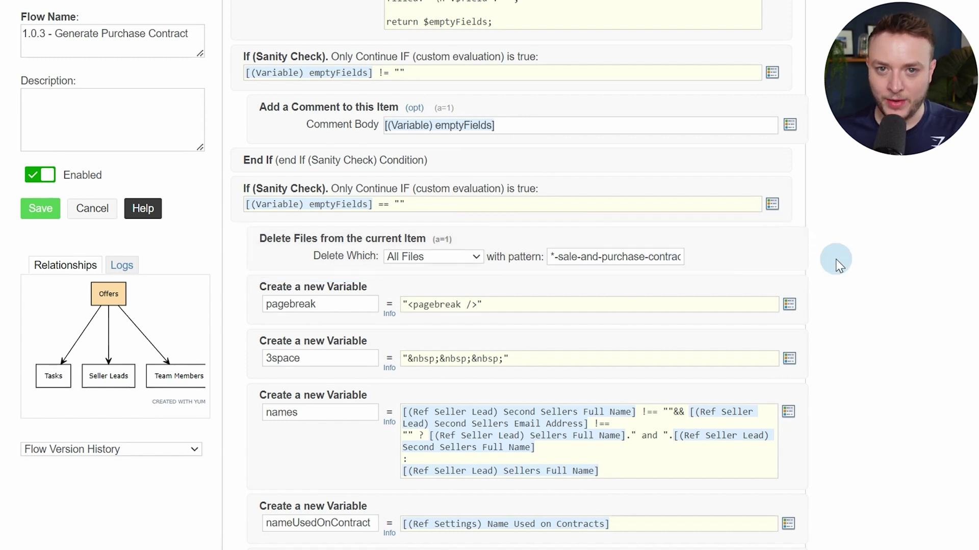
Switch the PDF margins to Custom: top 10, bottom 15, left 20, right 20 mm
scroll(840, 258, down, 14)
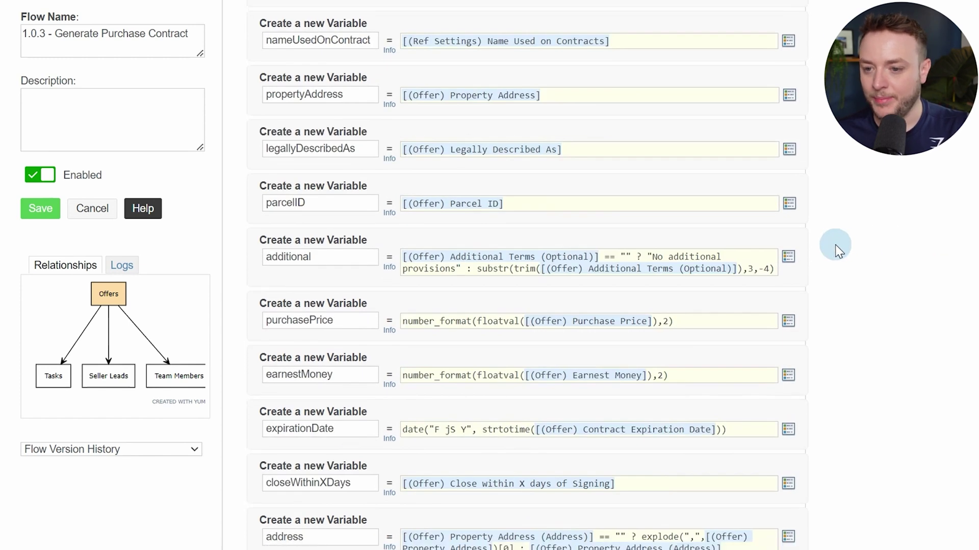
scroll(833, 247, down, 3)
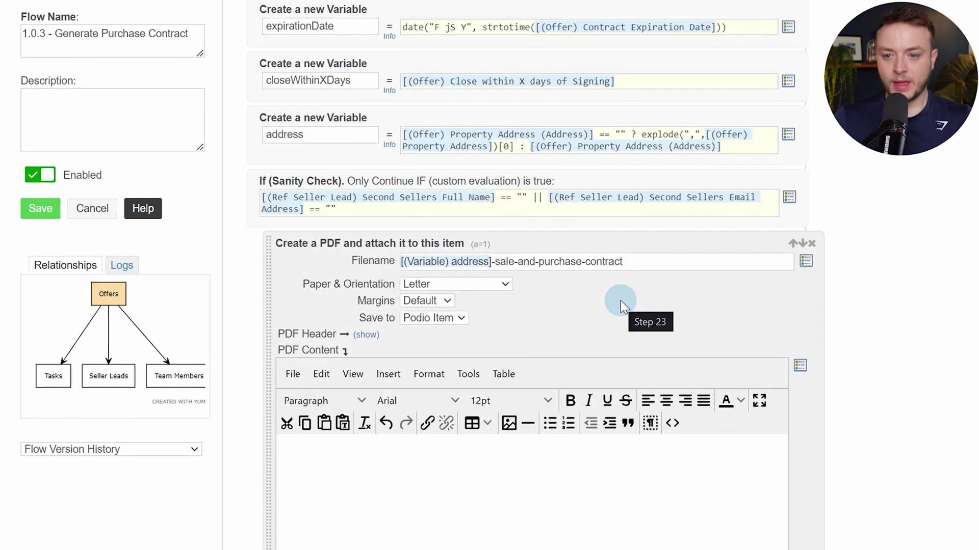
click(436, 301)
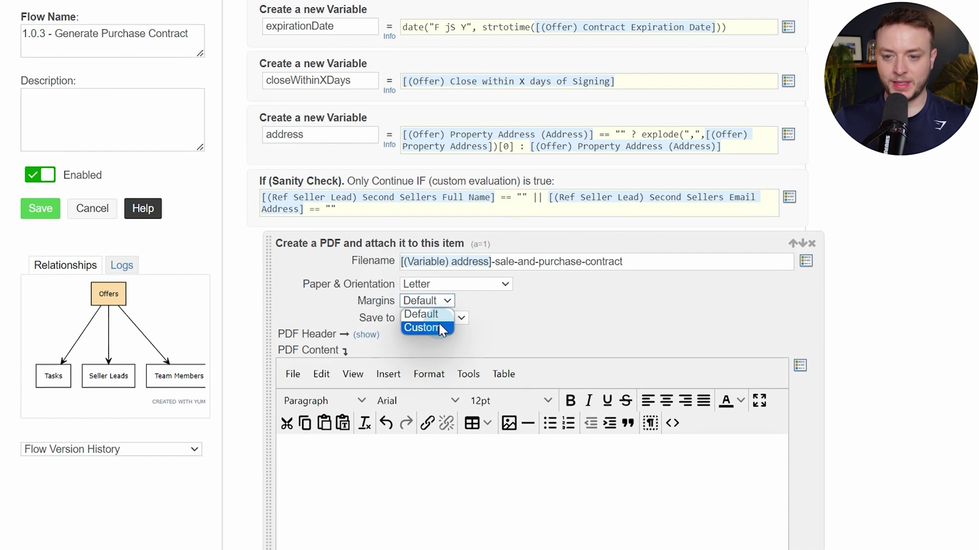
click(439, 324)
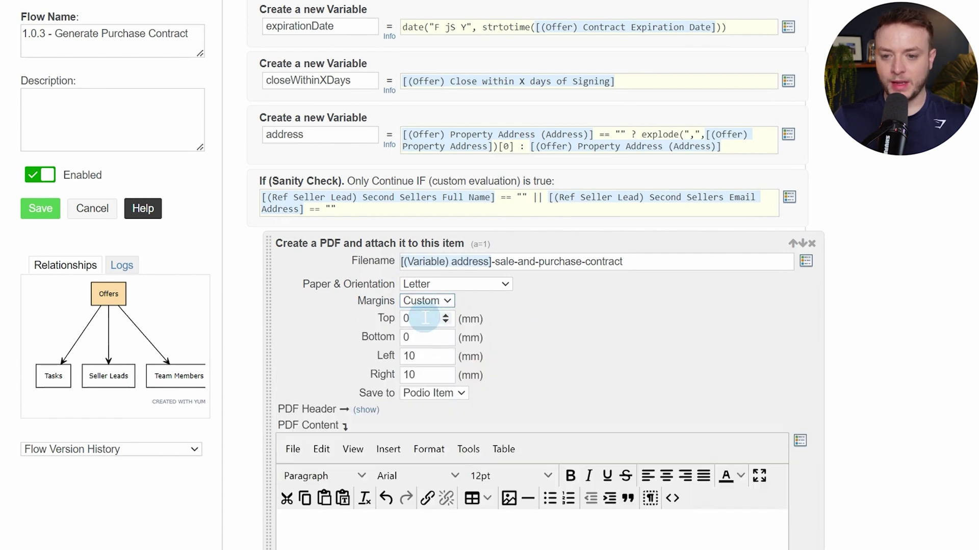
click(425, 318)
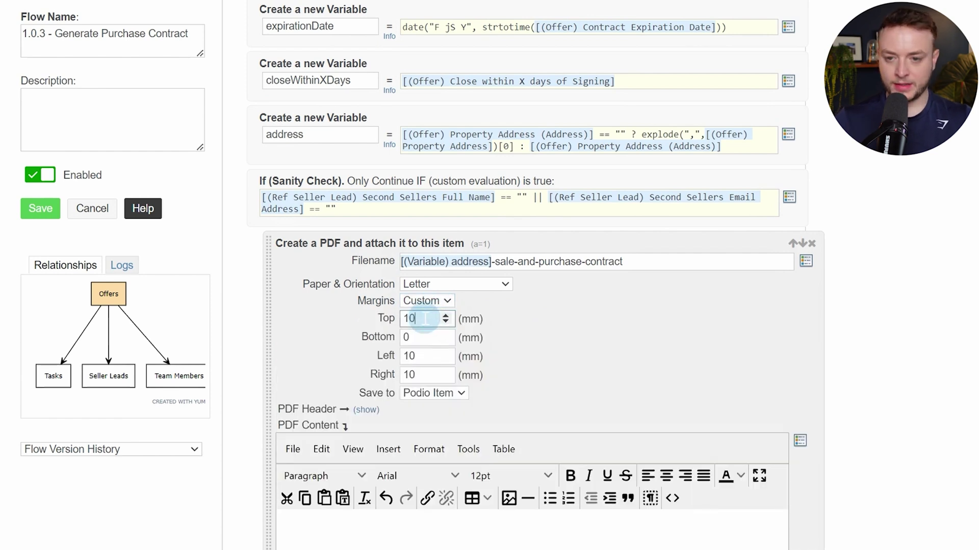
key(Tab)
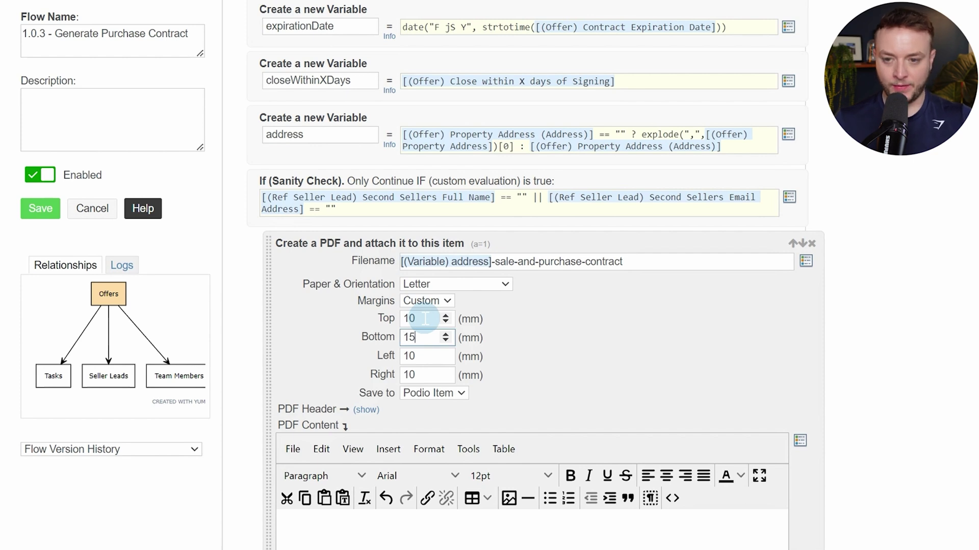
key(Tab)
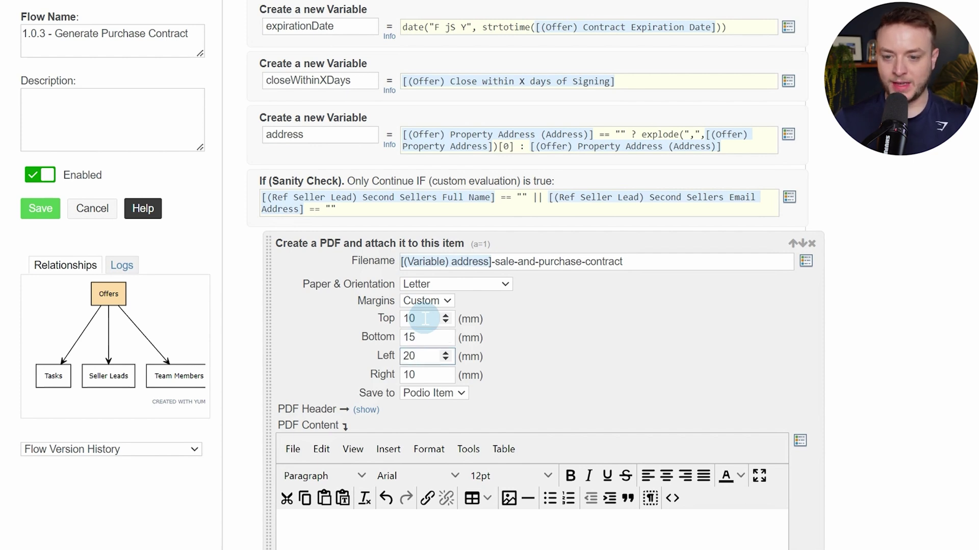
key(Tab)
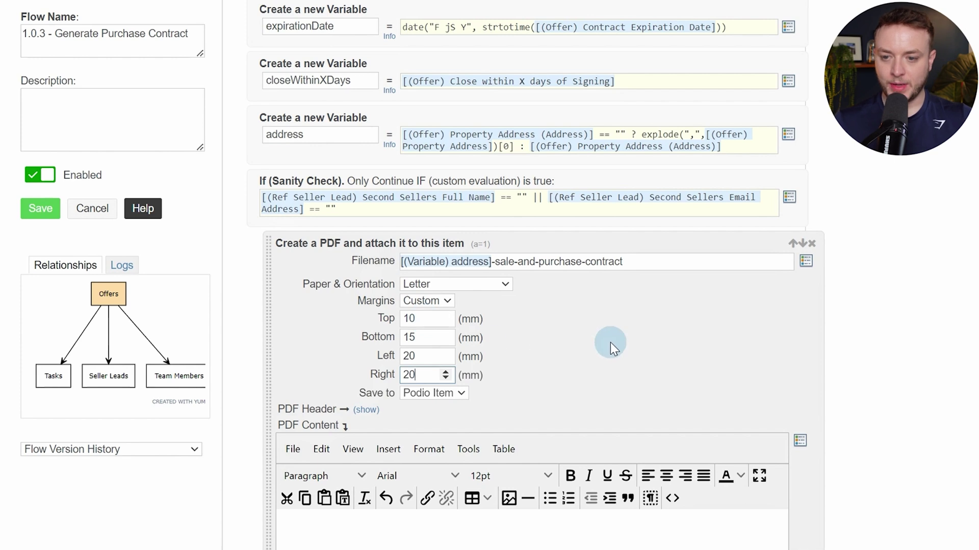
click(610, 342)
scroll(609, 341, down, 3)
scroll(617, 329, down, 3)
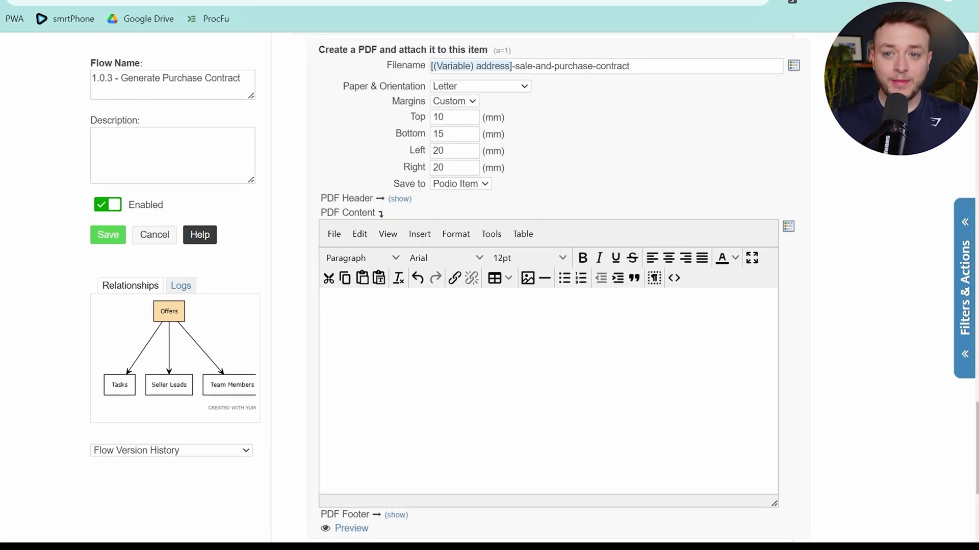
click(499, 19)
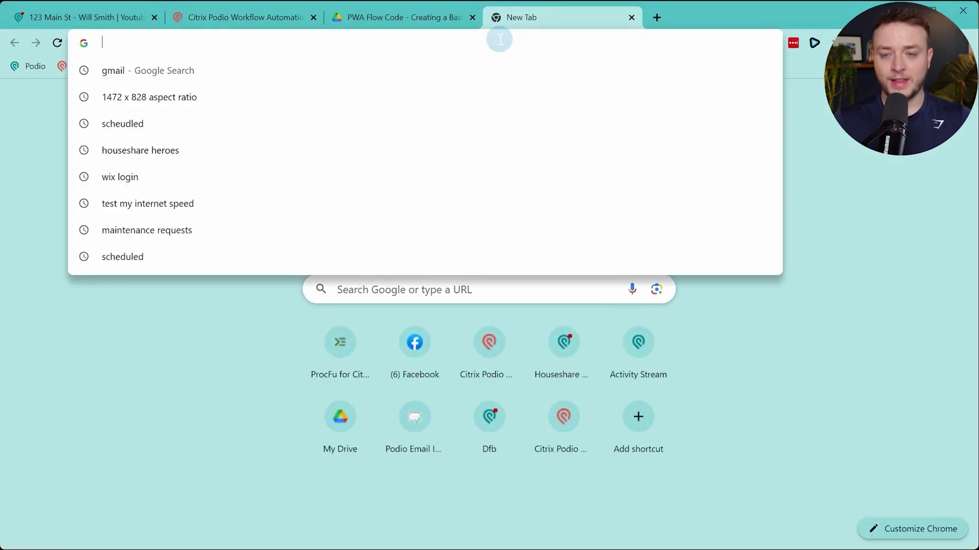
text(https://procfu.com/basic-system-template)
key(Return)
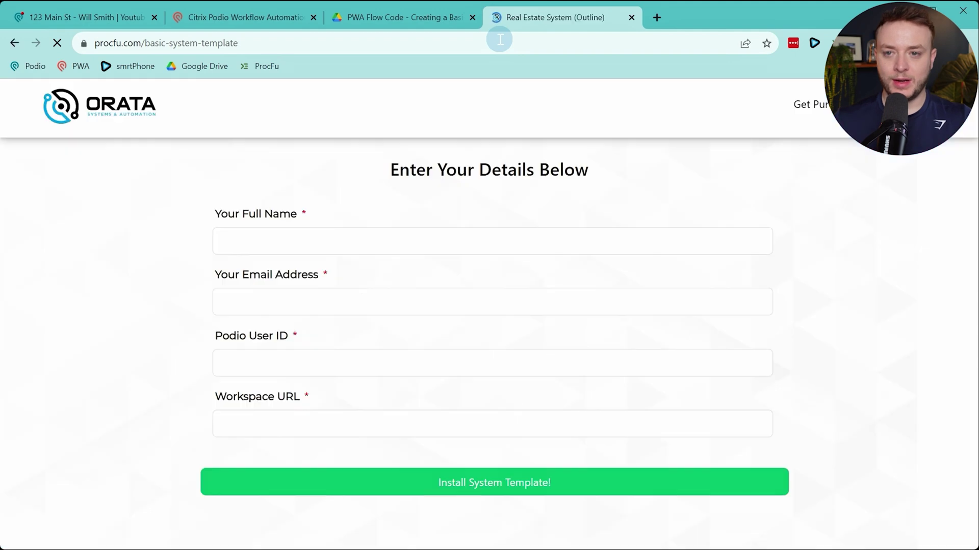
click(840, 106)
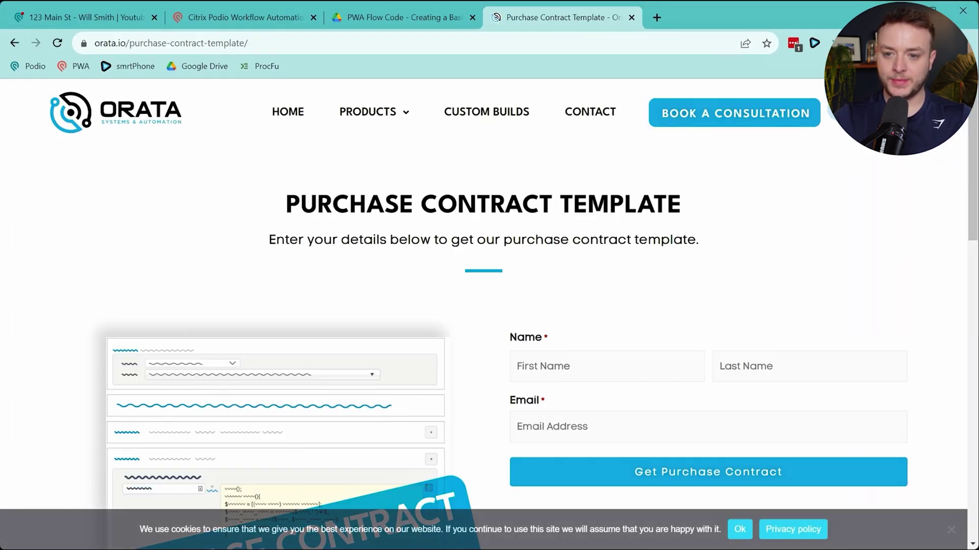
scroll(633, 266, down, 4)
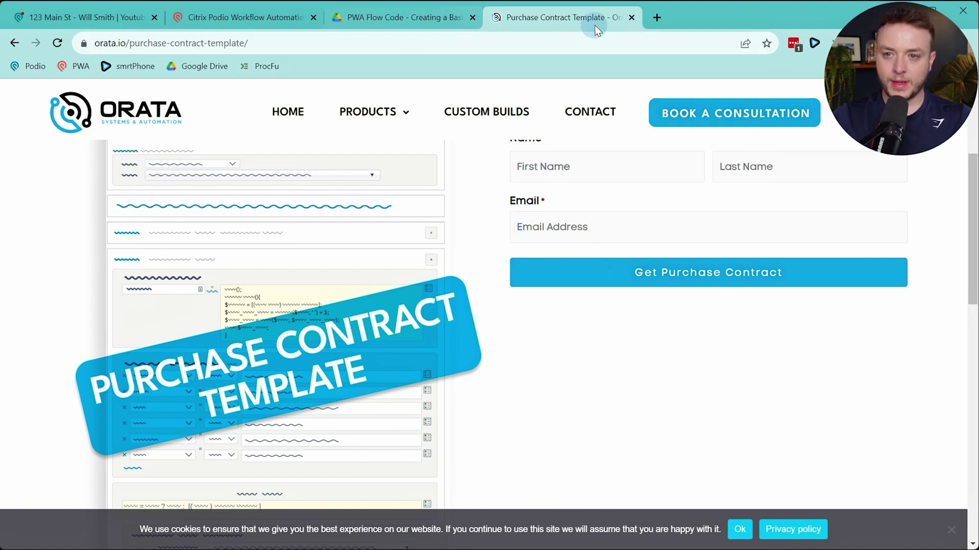
click(631, 17)
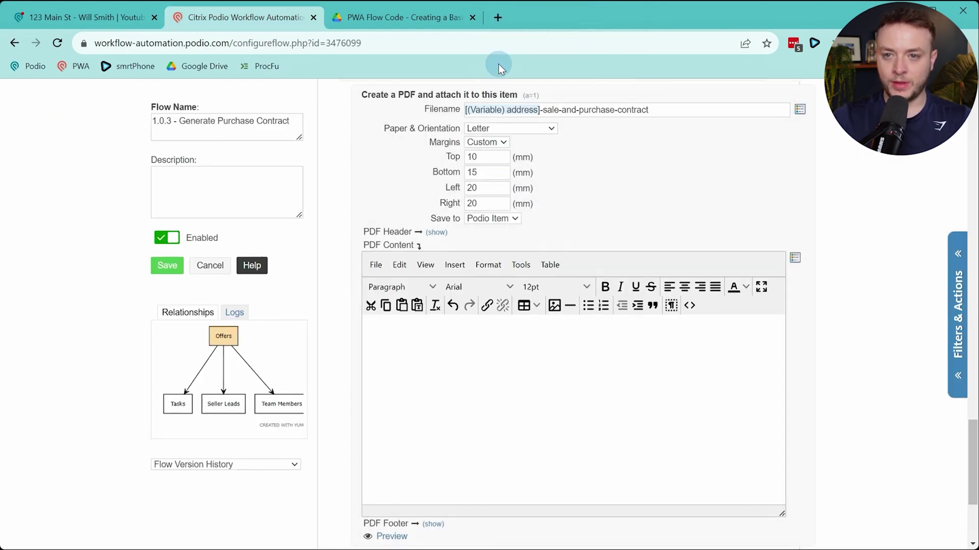
Load the saved Gmail template email and follow its Purchase Contract Template link to Drive
click(497, 20)
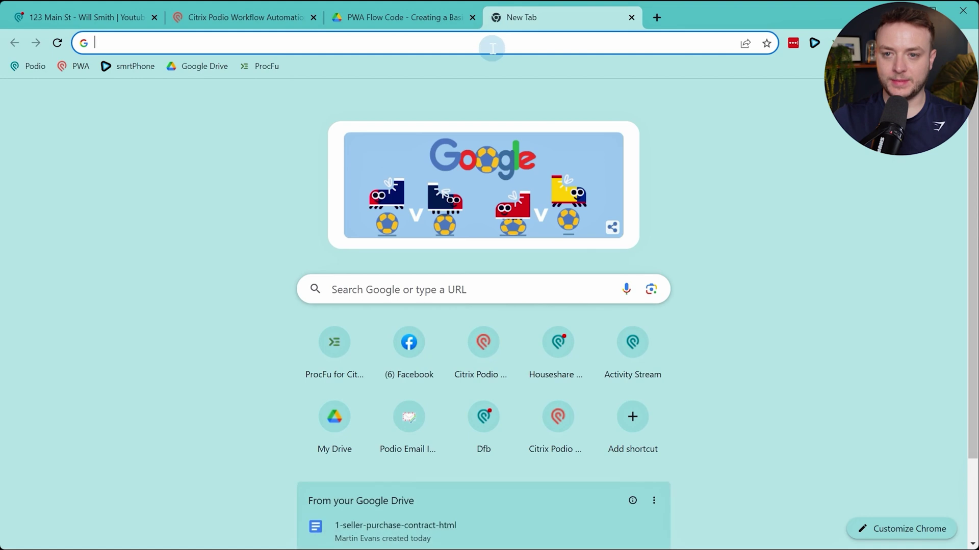
click(493, 48)
key(super+v)
click(298, 212)
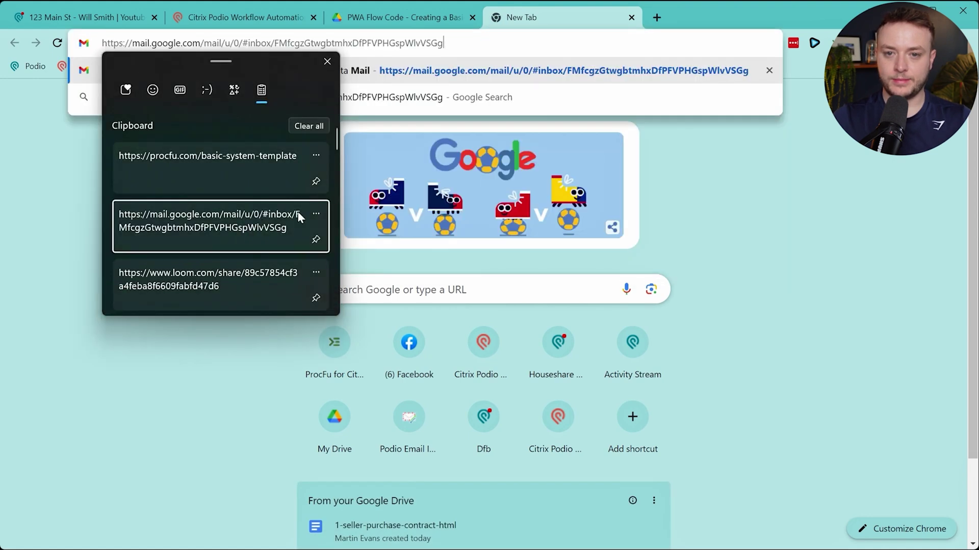
key(Return)
scroll(675, 290, down, 5)
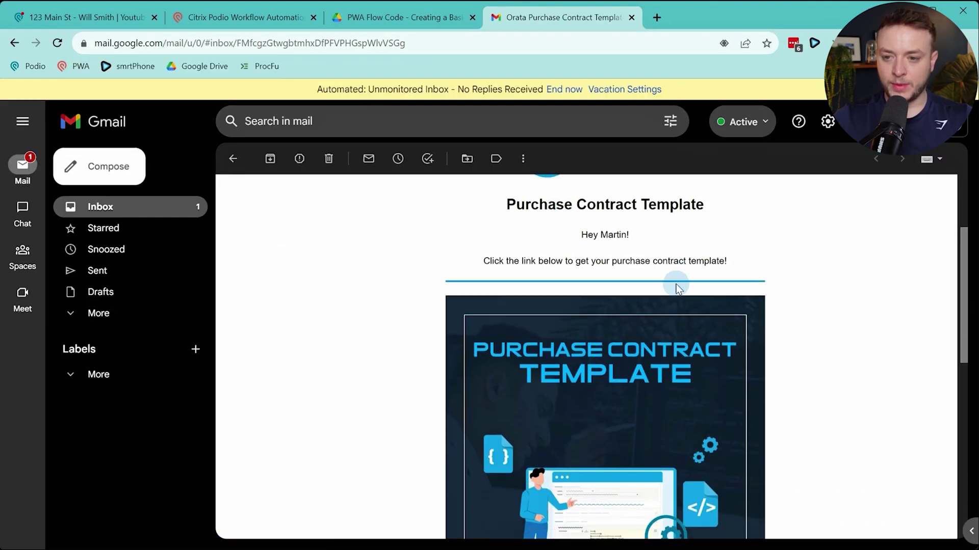
click(674, 290)
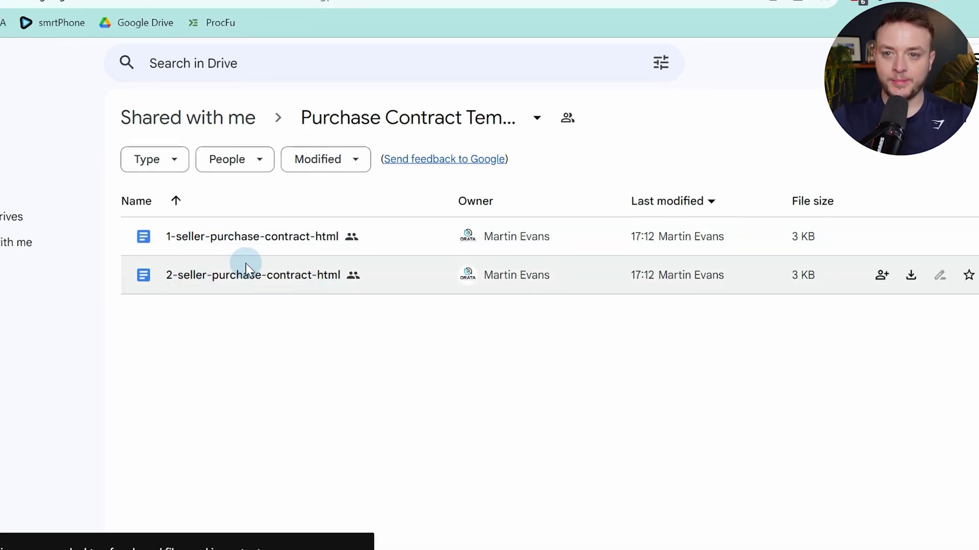
Open 1-seller-purchase-contract-html from the templates folder and select all of its HTML code
click(254, 11)
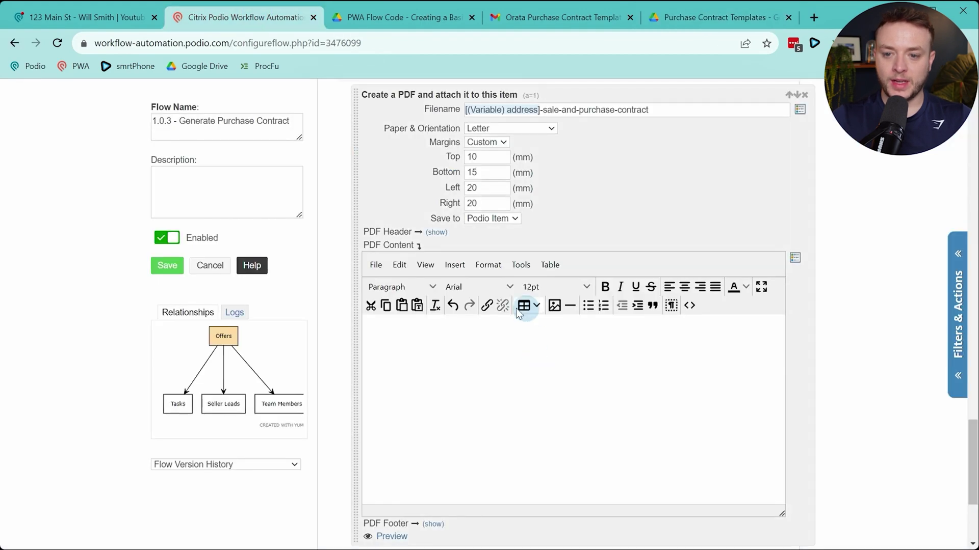
scroll(612, 214, up, 3)
scroll(677, 459, down, 4)
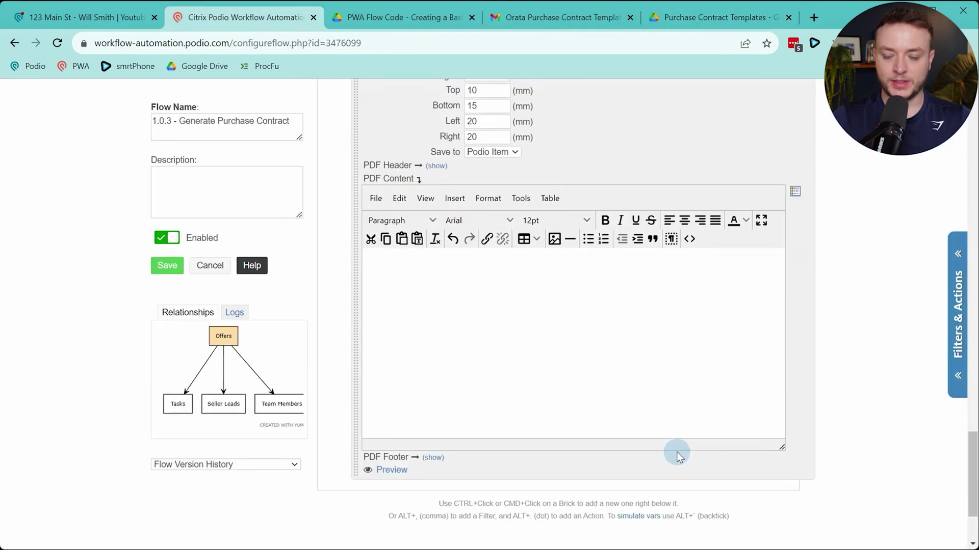
click(713, 17)
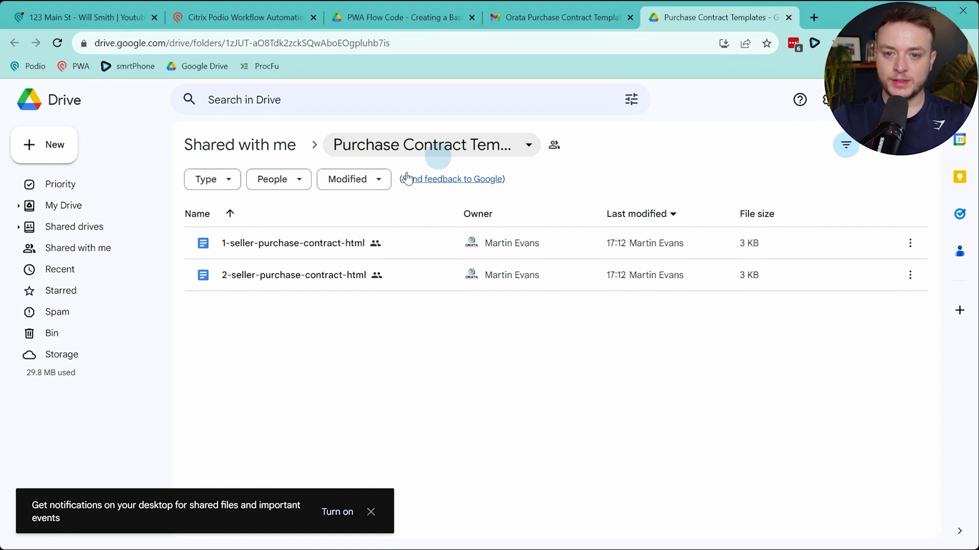
double_click(308, 245)
click(517, 223)
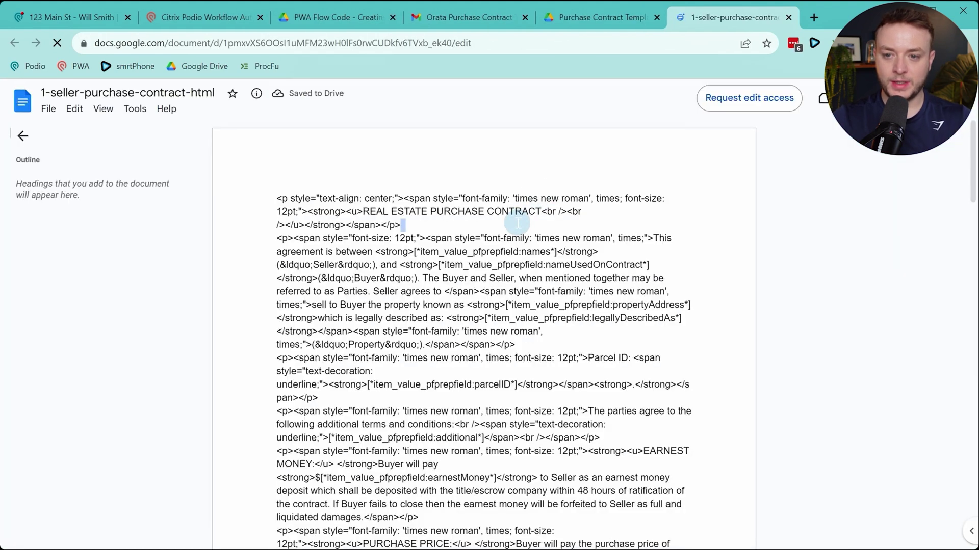
key(ctrl+a)
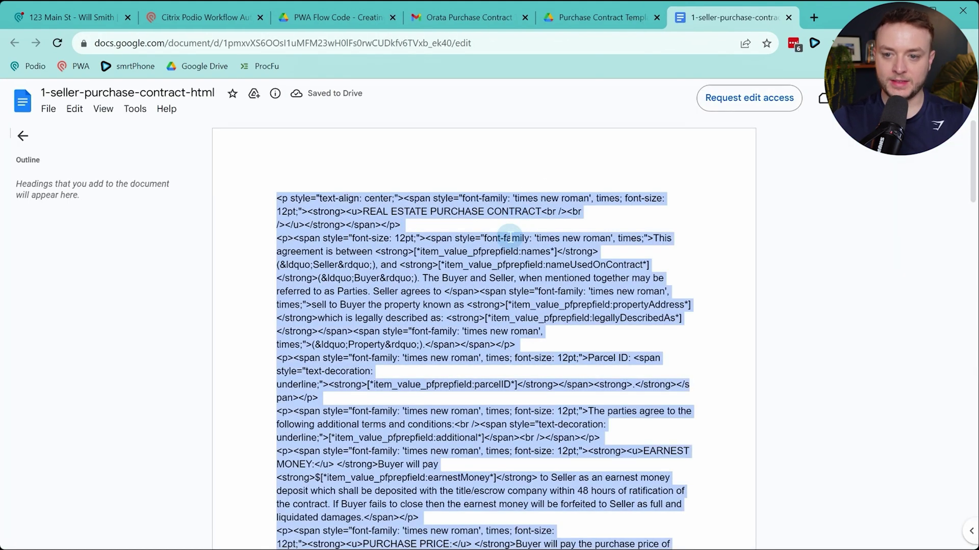
scroll(510, 244, down, 20)
scroll(502, 281, up, 20)
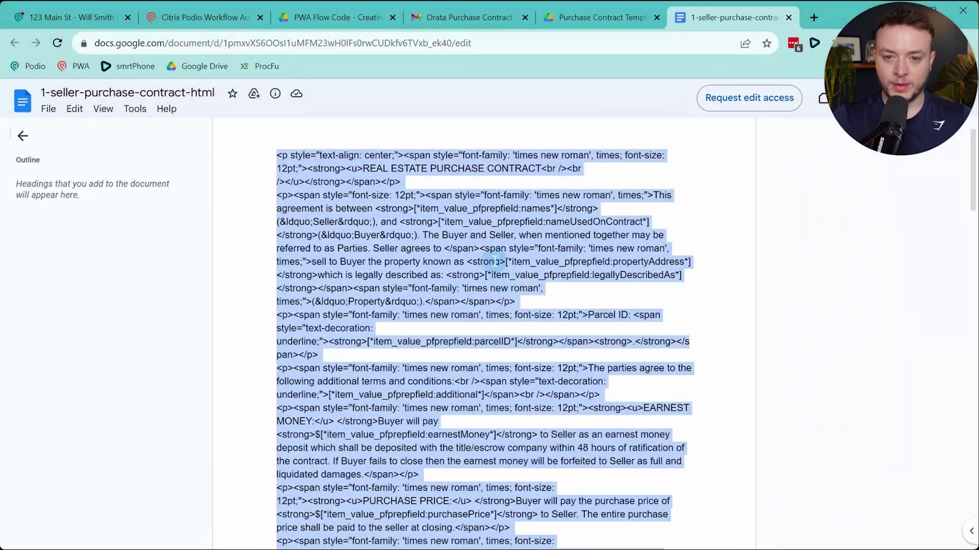
scroll(446, 283, down, 20)
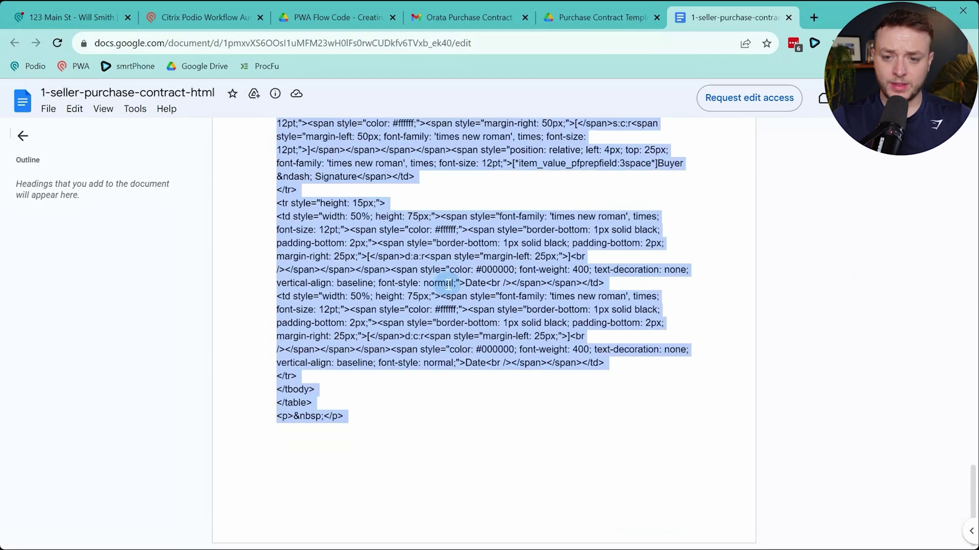
scroll(447, 282, up, 20)
scroll(350, 219, down, 20)
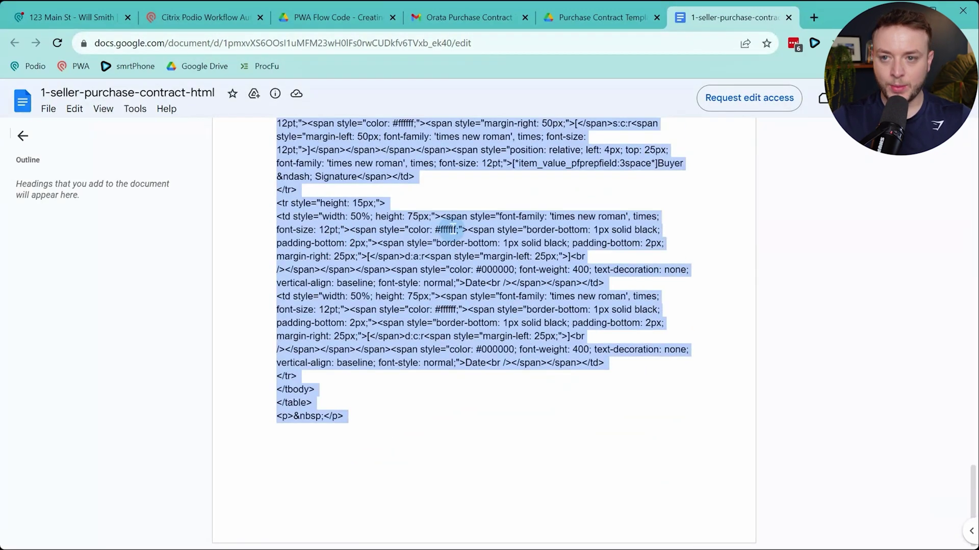
Paste the one-seller contract HTML into the PDF content's source code and save the flow
click(247, 20)
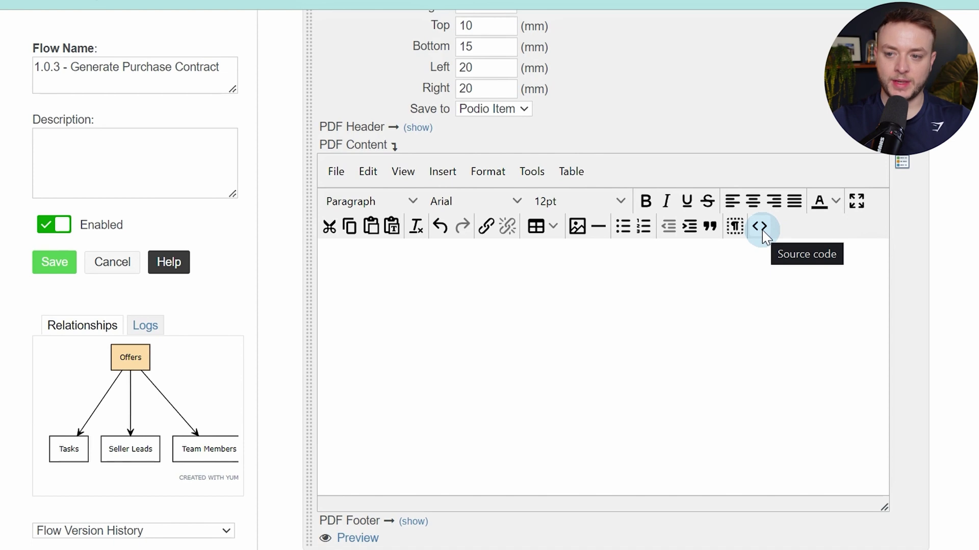
click(759, 227)
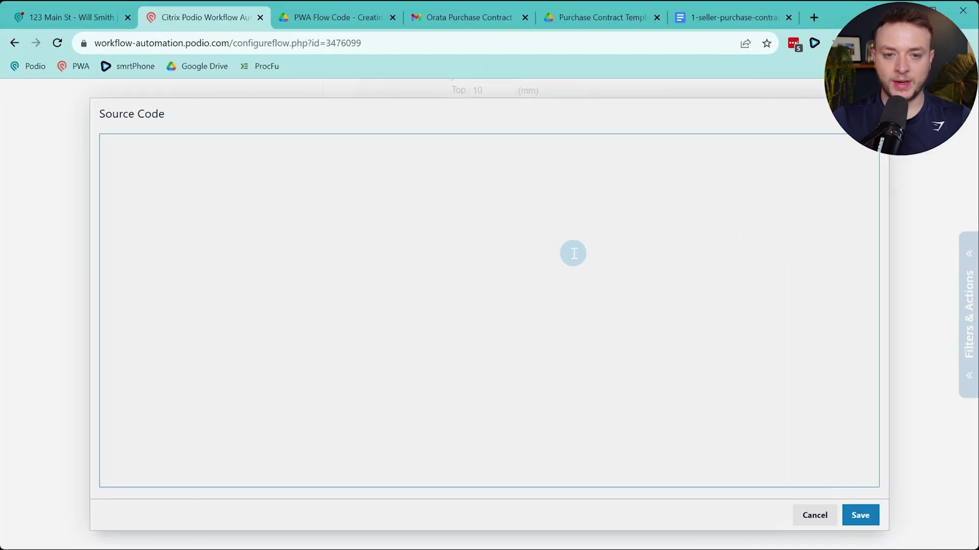
key(ctrl+v)
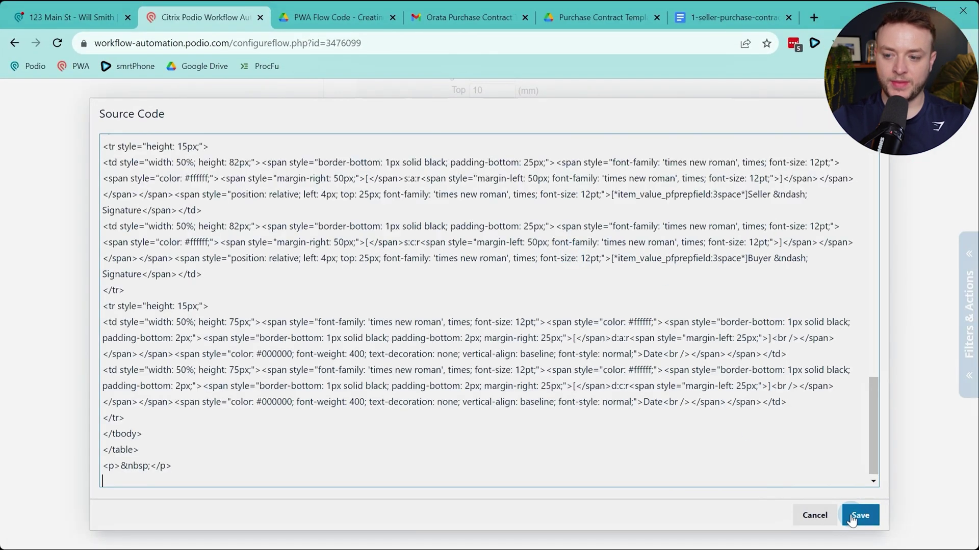
click(851, 516)
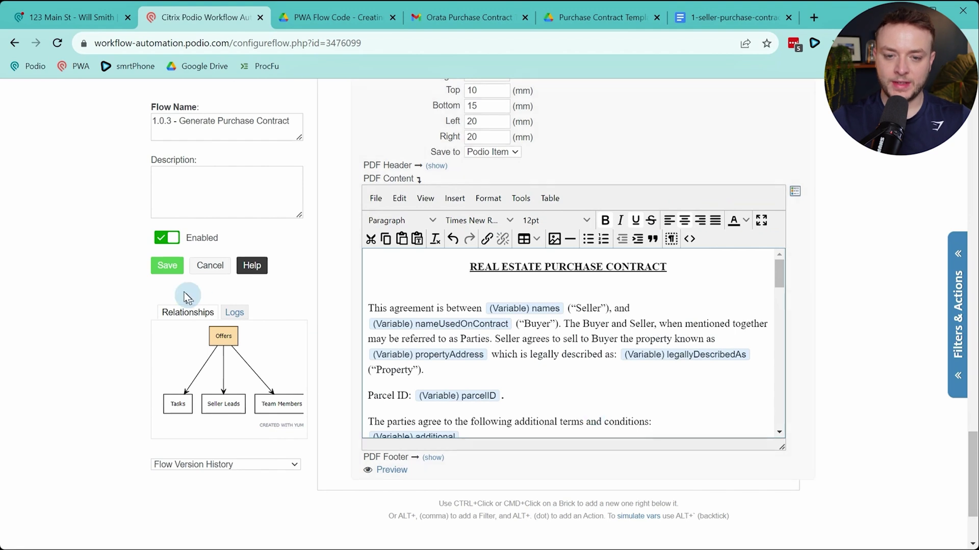
click(170, 268)
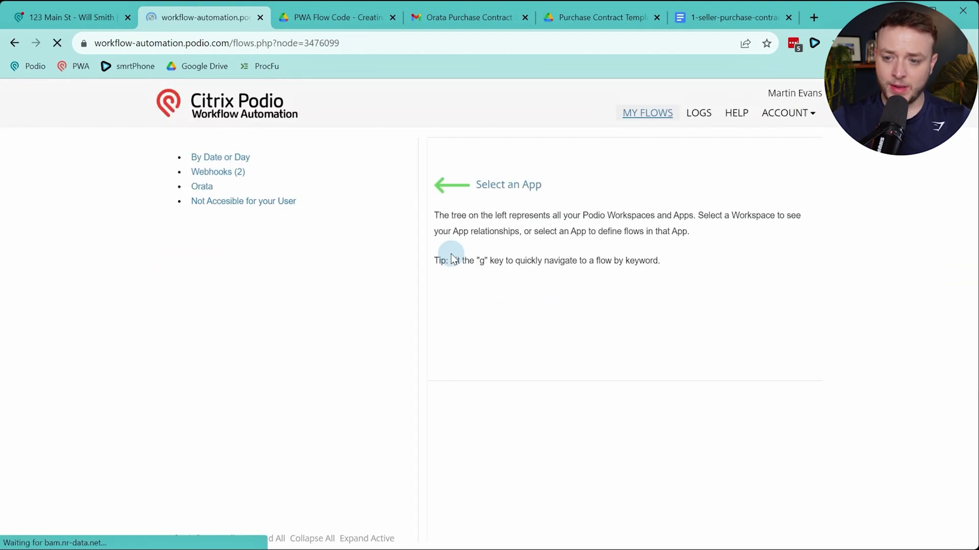
Reopen flow 1.0.3 and scroll through its steps to review the contract PDF setup
click(517, 416)
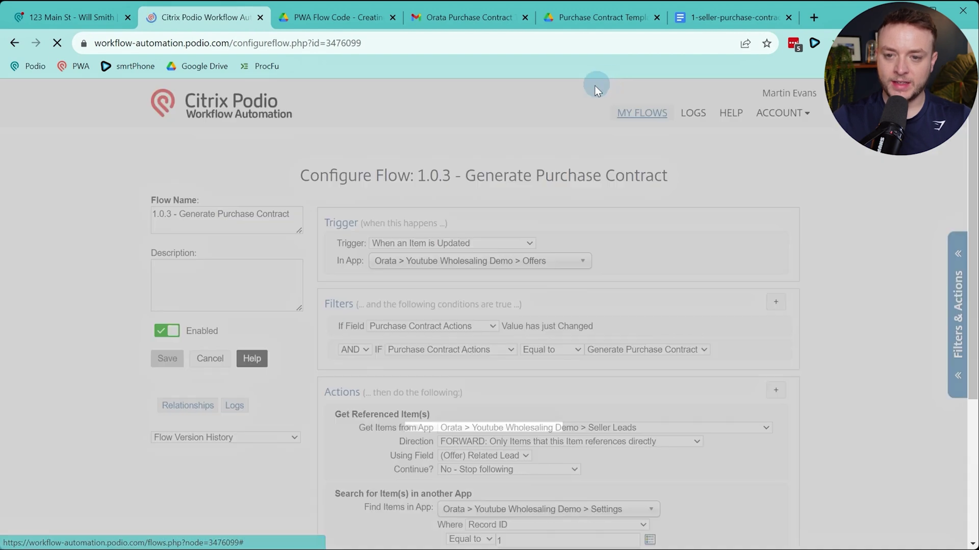
scroll(660, 211, down, 15)
scroll(662, 217, down, 5)
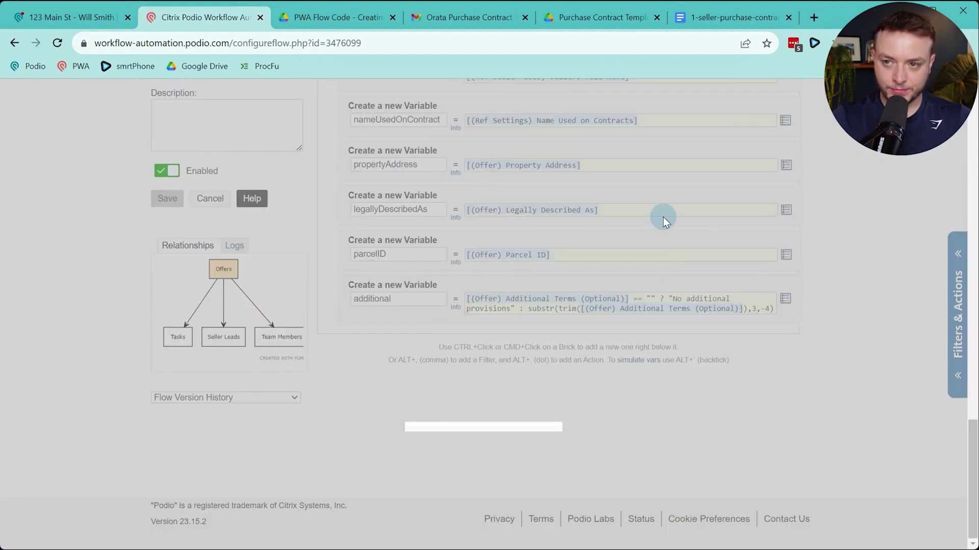
scroll(663, 222, down, 5)
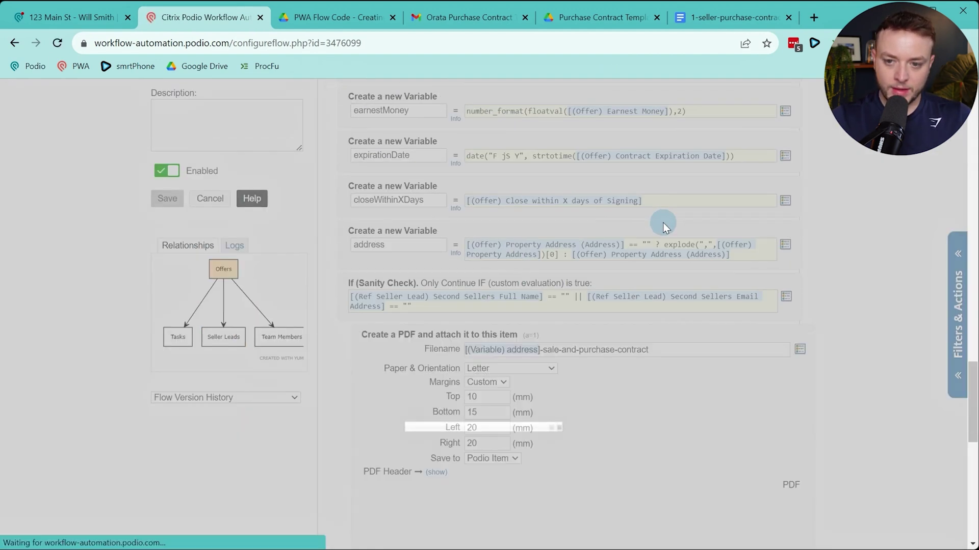
scroll(663, 222, down, 15)
scroll(664, 227, down, 20)
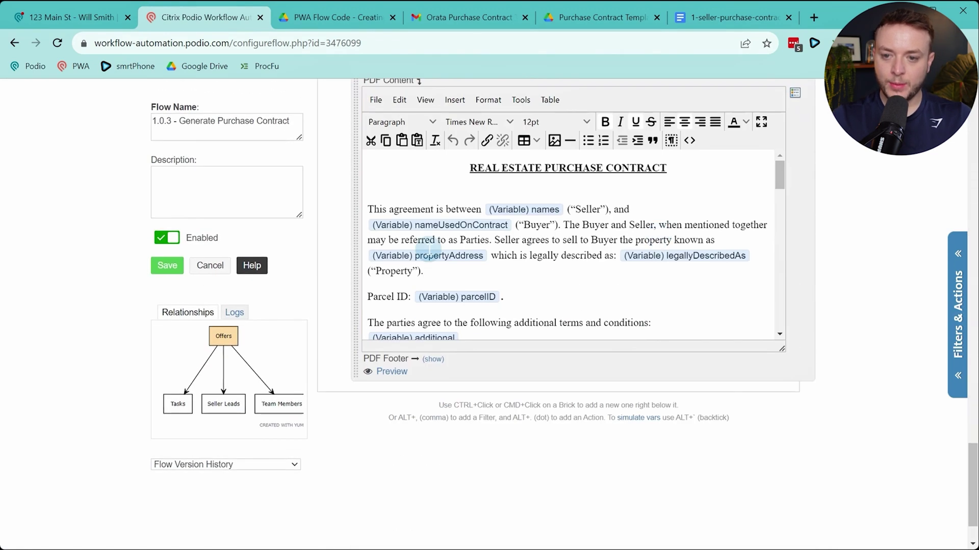
scroll(534, 246, down, 2)
scroll(461, 226, down, 8)
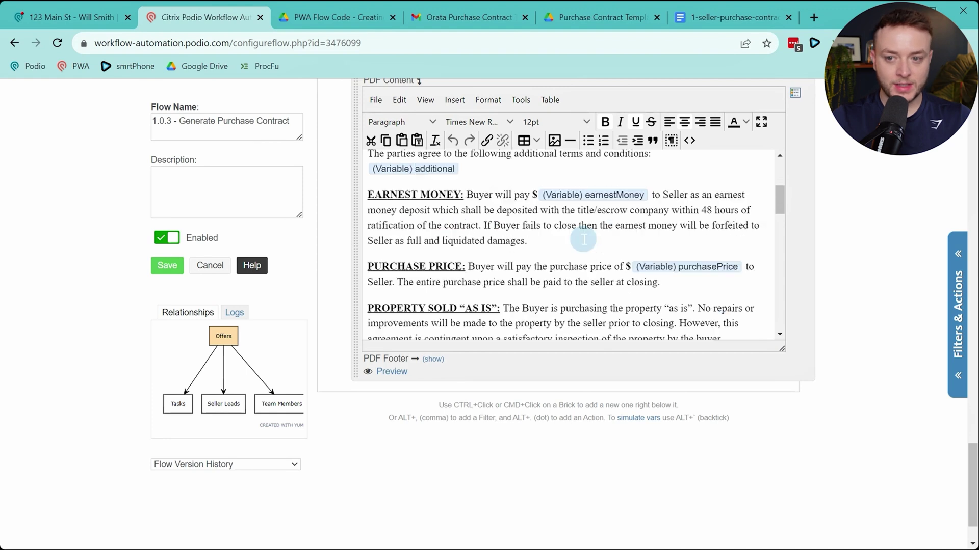
scroll(632, 232, down, 4)
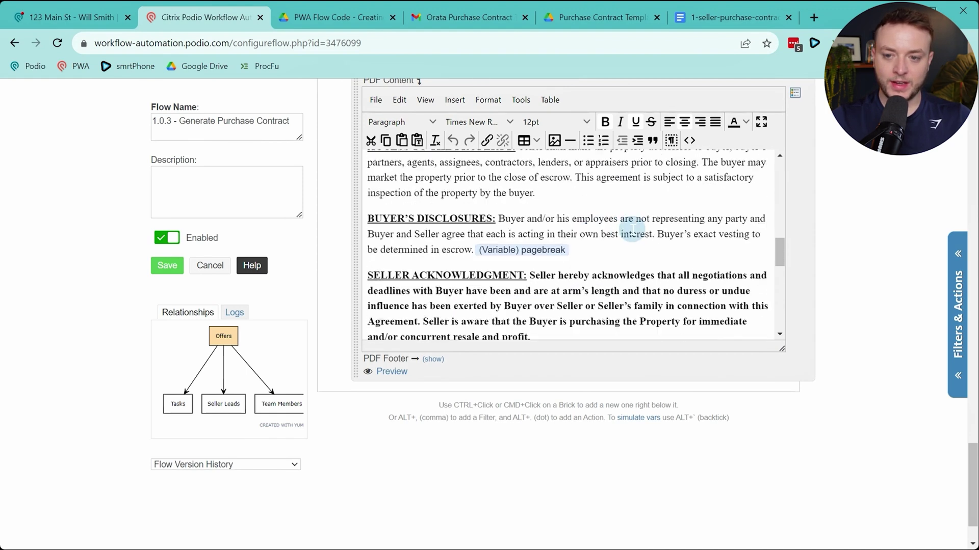
scroll(632, 225, down, 6)
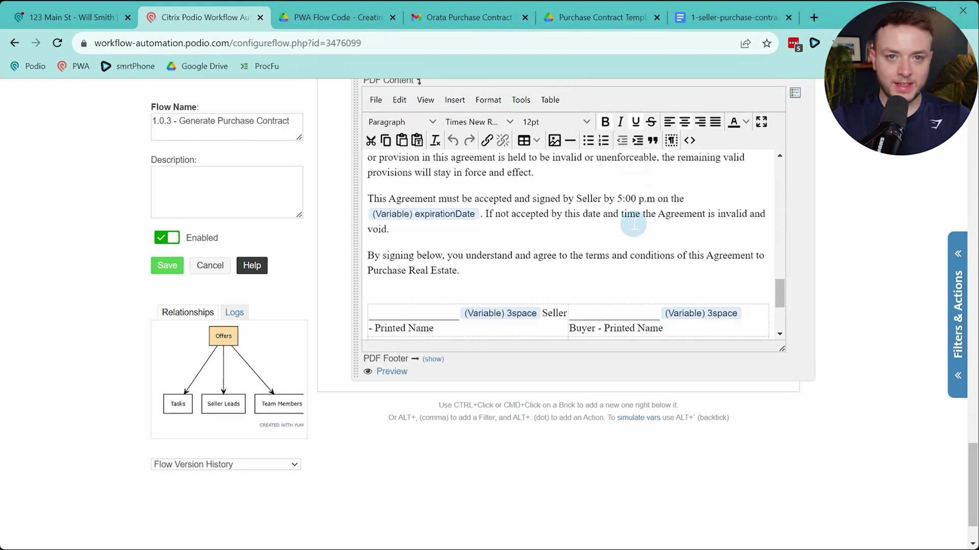
scroll(681, 220, up, 5)
scroll(681, 219, up, 5)
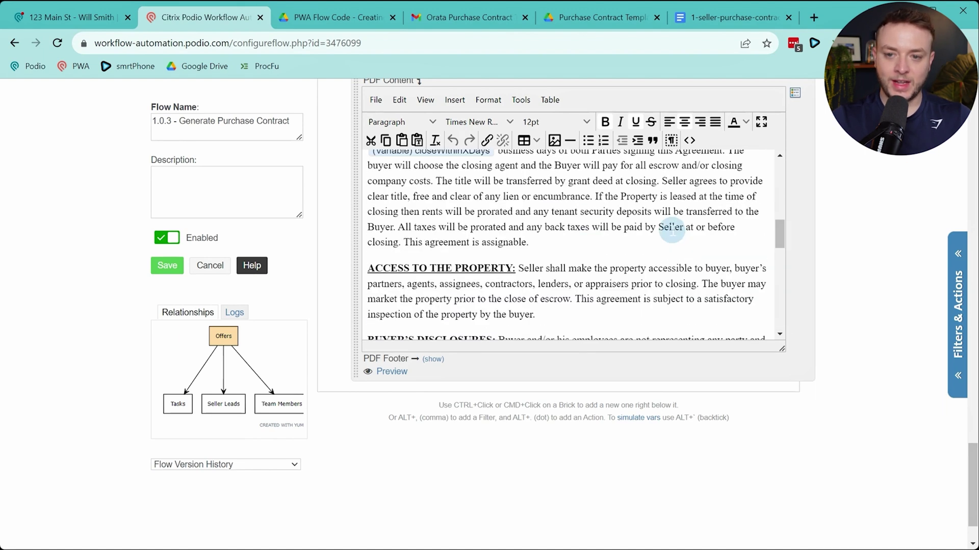
scroll(671, 228, up, 8)
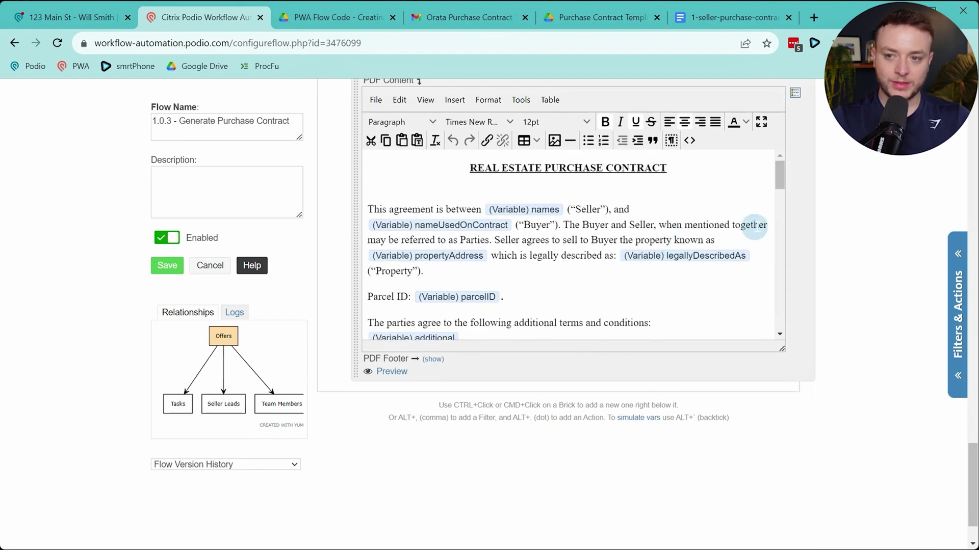
scroll(830, 229, up, 5)
scroll(830, 250, down, 5)
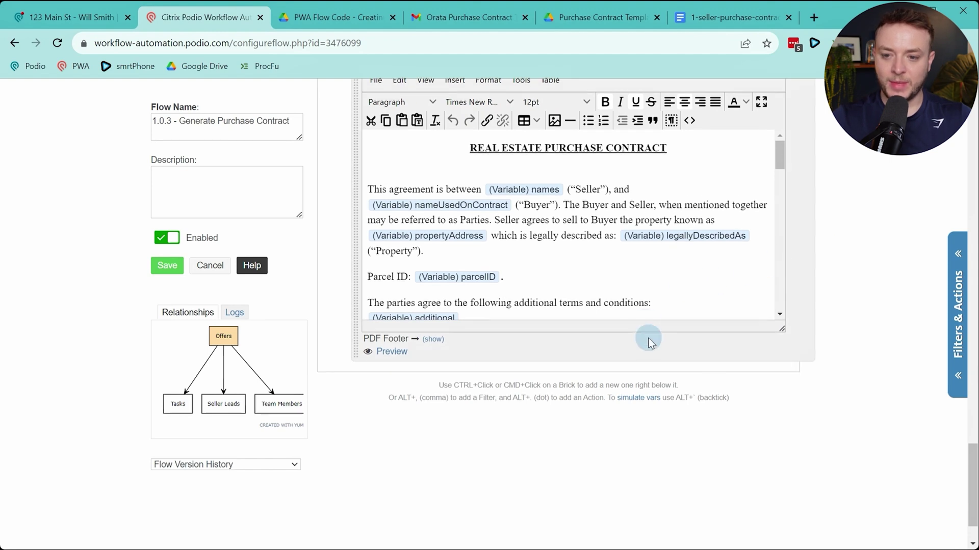
Close the first PDF's conditional block with an End If action
ctrl+click(648, 339)
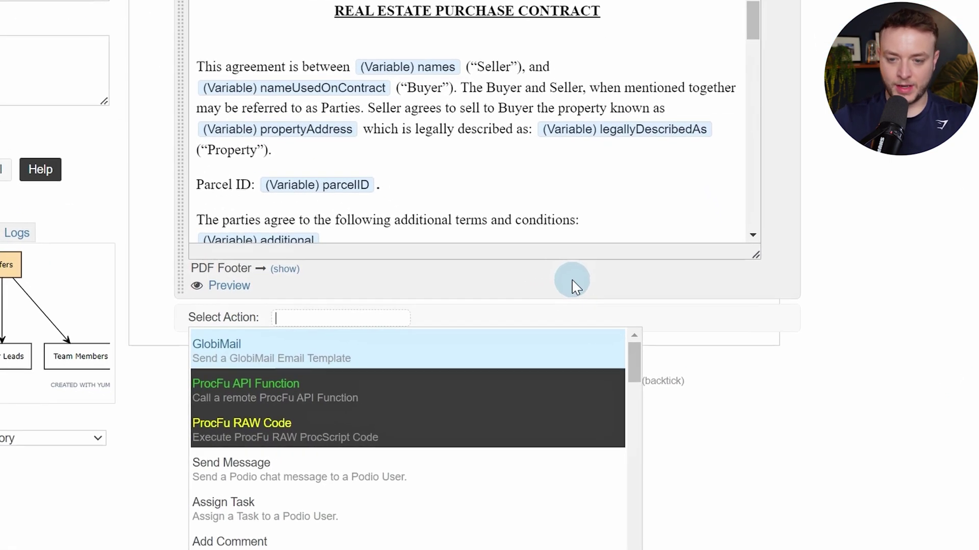
text(e)
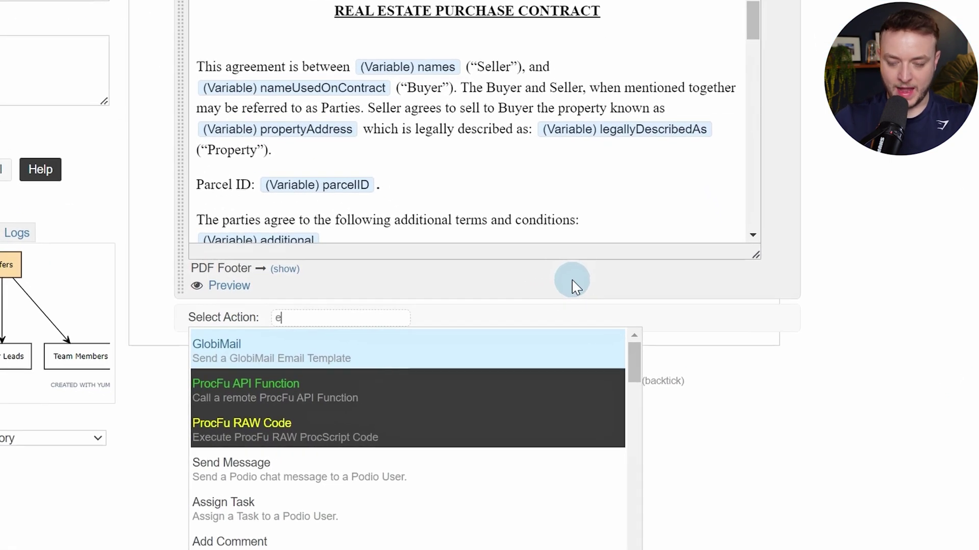
text(nd if)
key(Return)
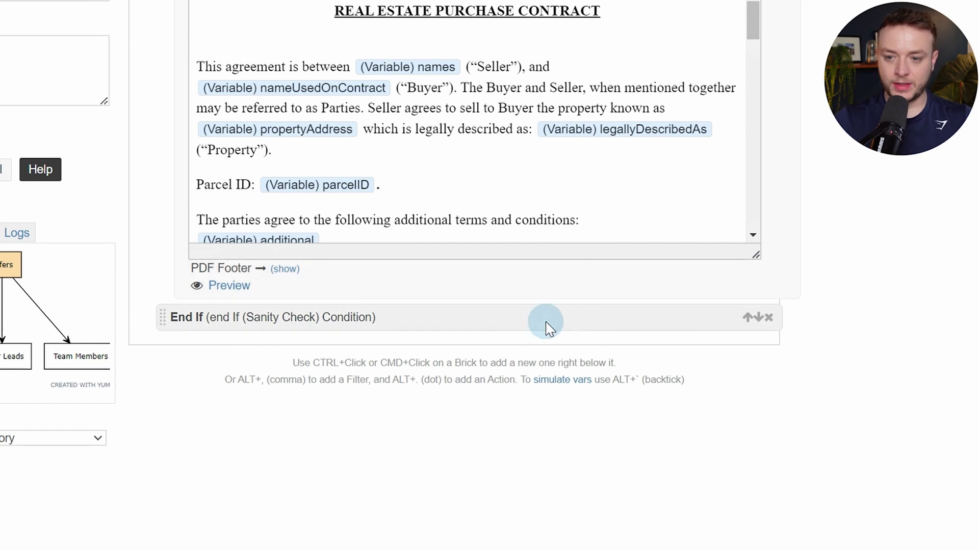
Add an If (Sanity Check) testing Second Sellers Full Name and Second Sellers Email Address
ctrl+click(565, 323)
text(san)
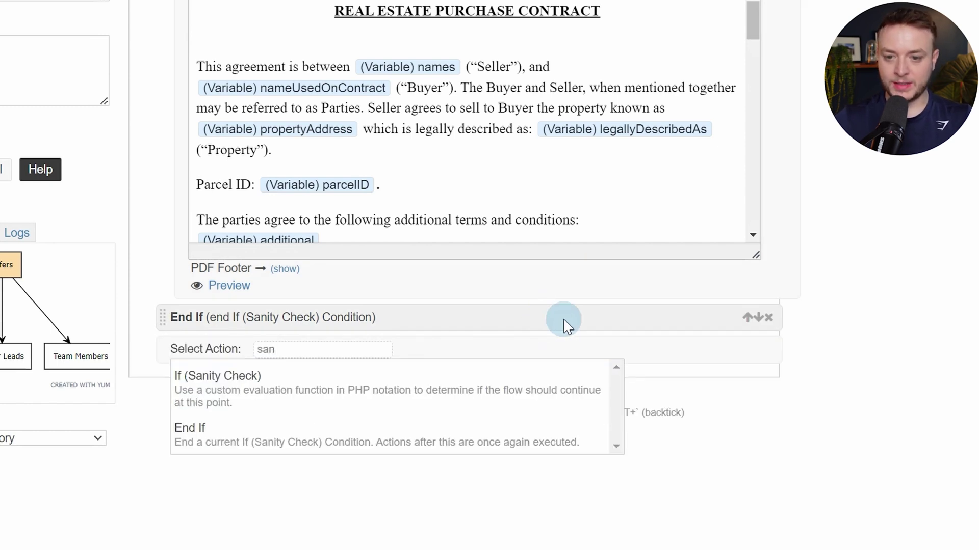
key(Return)
key(alt+t)
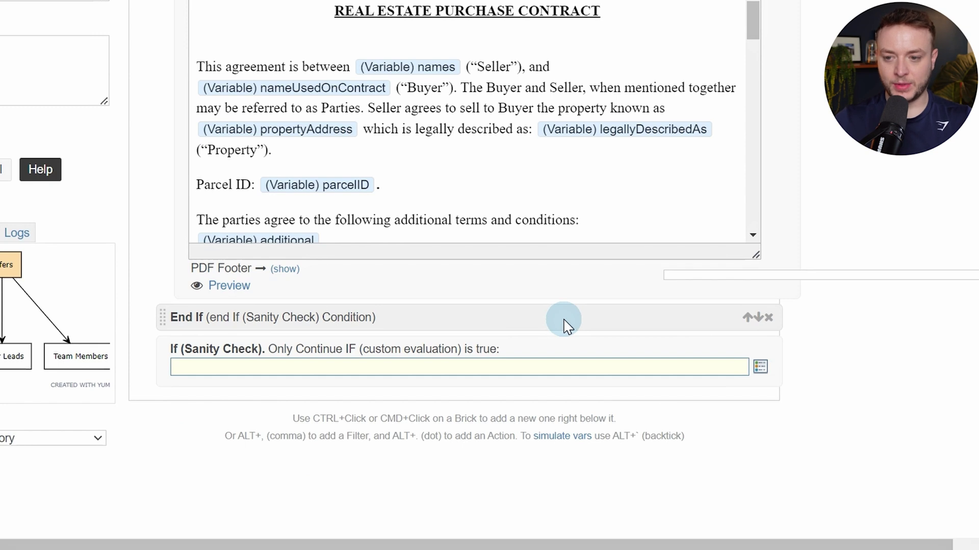
text(sec)
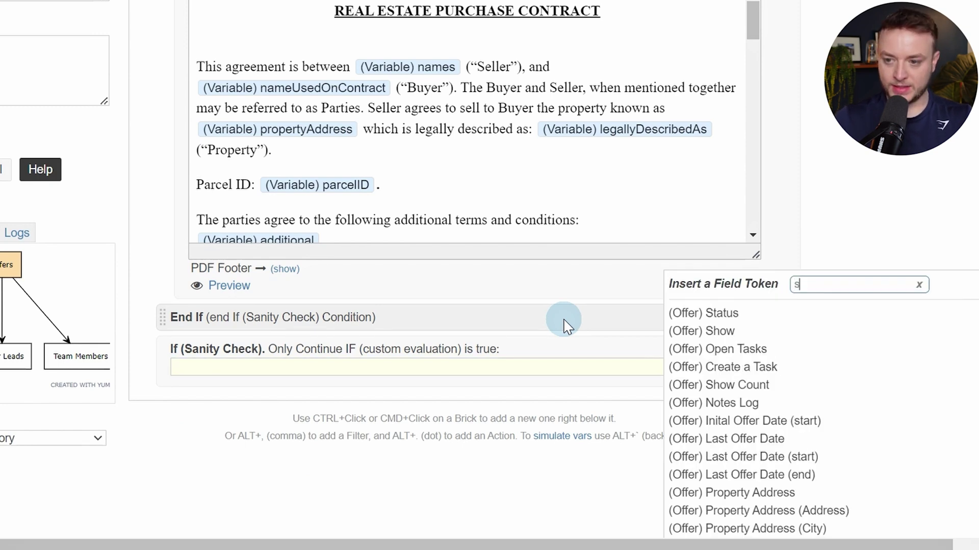
key(Down)
key(Down)
key(Up)
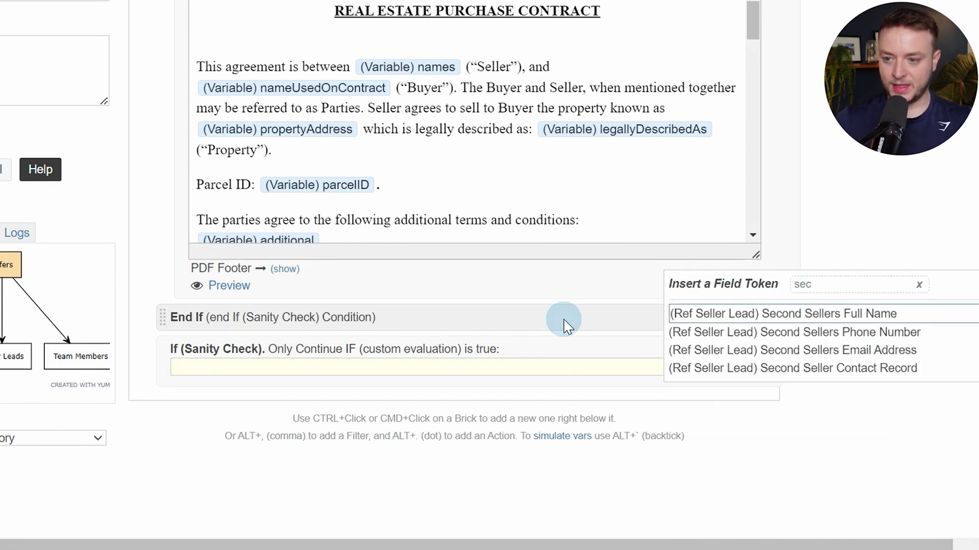
key(Return)
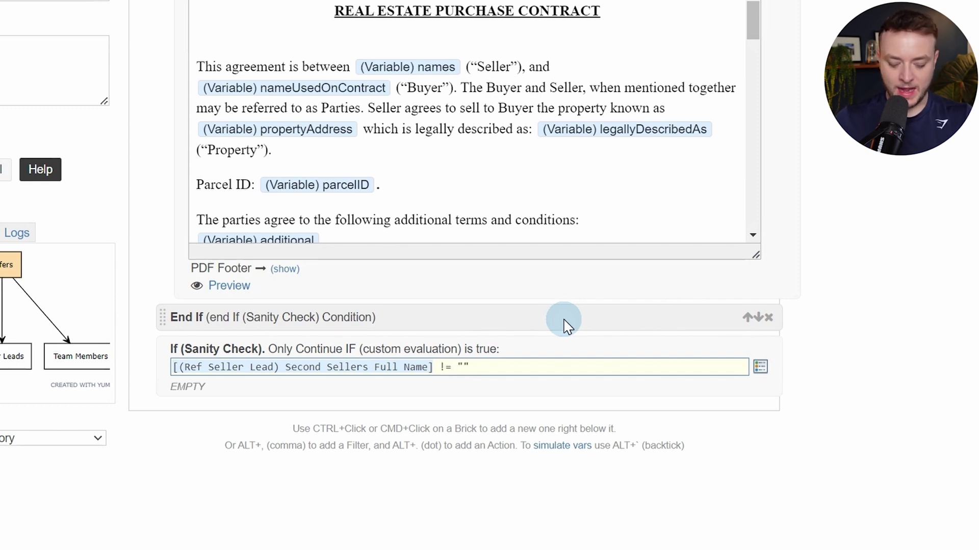
key(alt+slash)
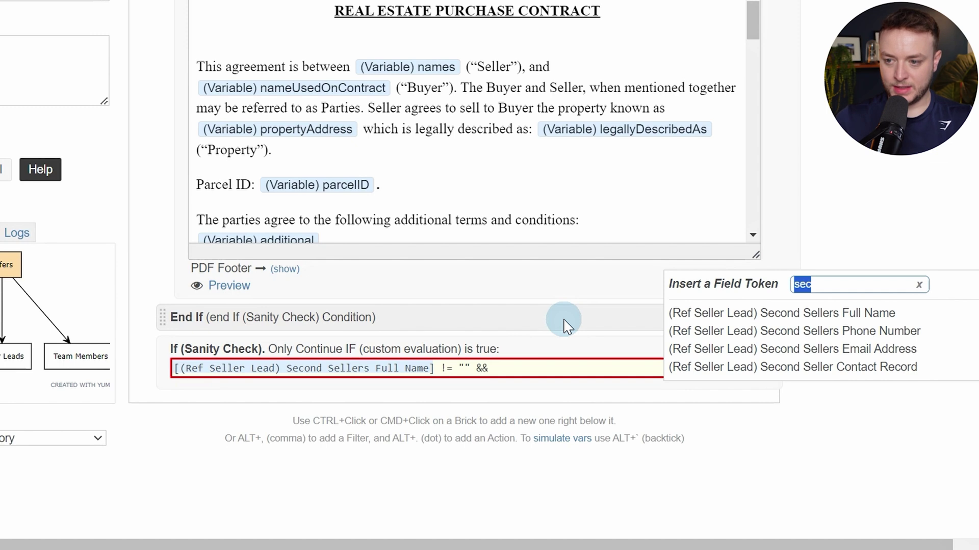
key(Down)
key(Down)
key(Down)
key(Return)
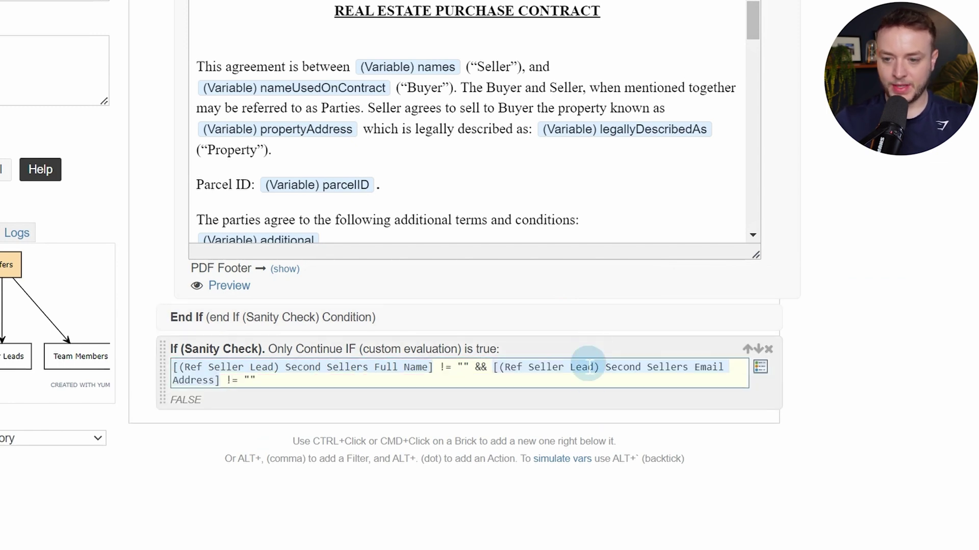
Add a Make a PDF action below the second-seller check
ctrl+click(596, 394)
text(pdf)
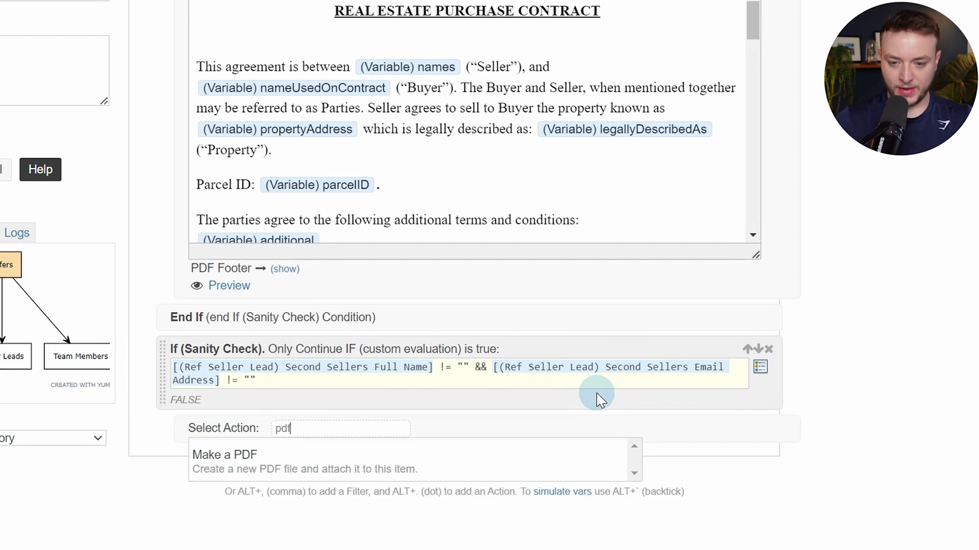
key(Return)
Copy the earlier PDF's address-based contract filename into the new PDF's Filename
scroll(591, 418, up, 8)
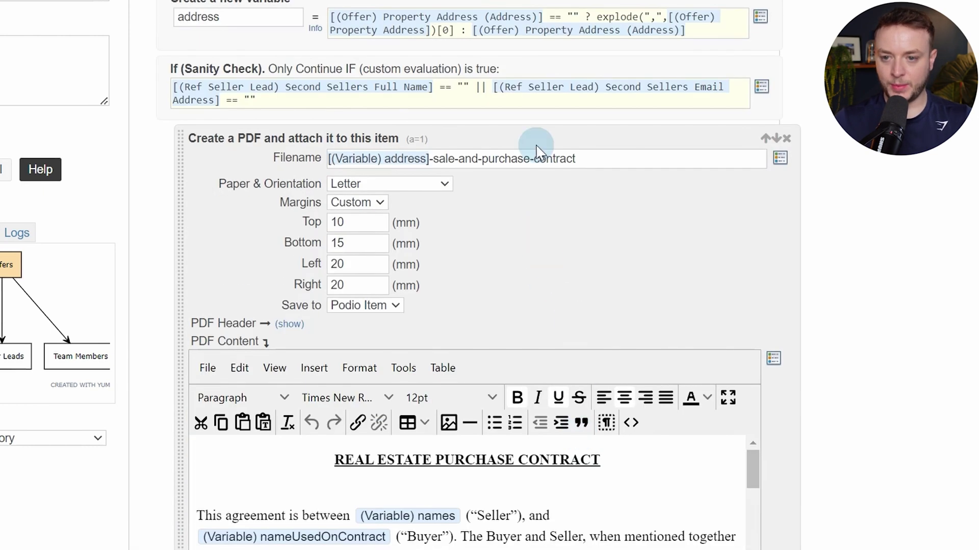
click(534, 158)
key(ctrl+a)
key(ctrl+c)
scroll(525, 278, down, 7)
scroll(525, 277, down, 10)
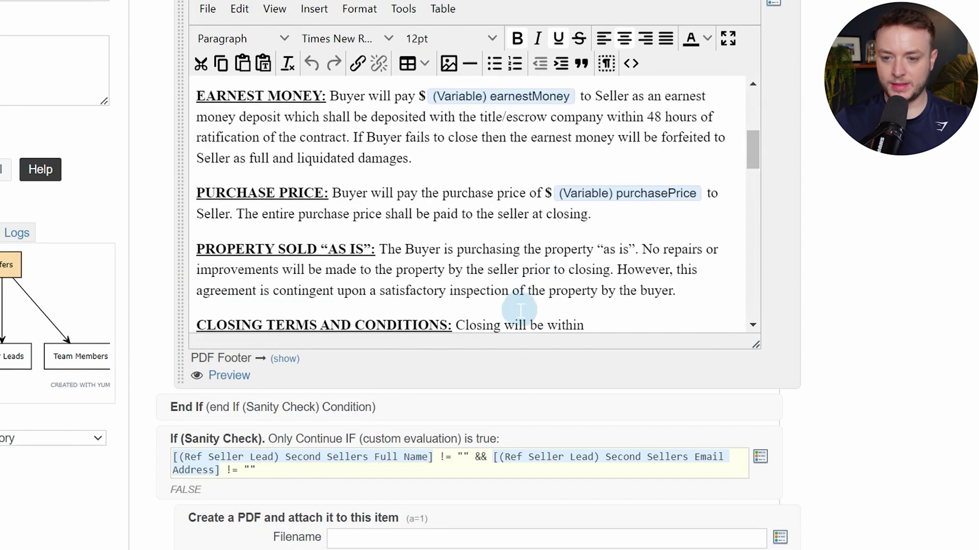
click(448, 94)
key(ctrl+v)
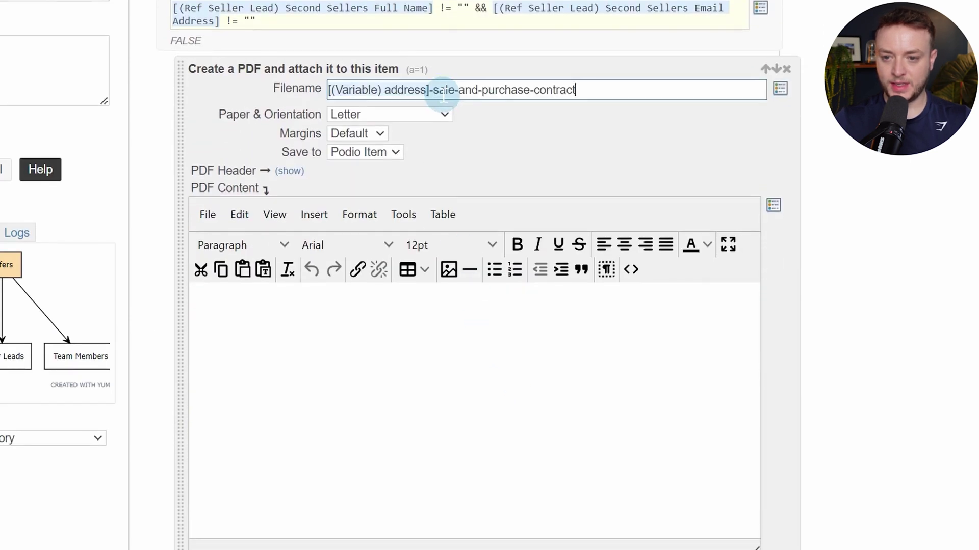
Set the new PDF's margins to Custom: top 10, bottom 15, left 20, right 20
click(377, 133)
click(368, 165)
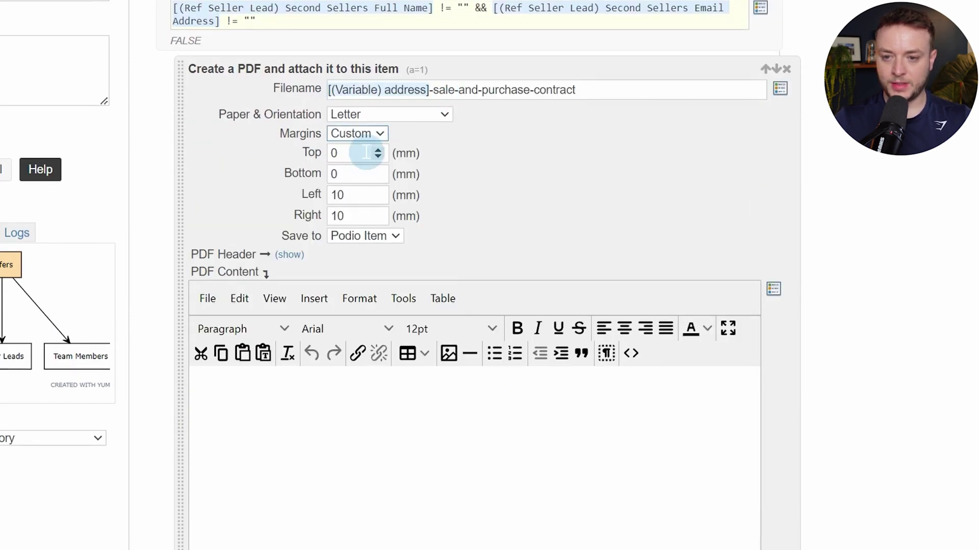
click(365, 153)
key(BackSpace)
text(10)
key(Tab)
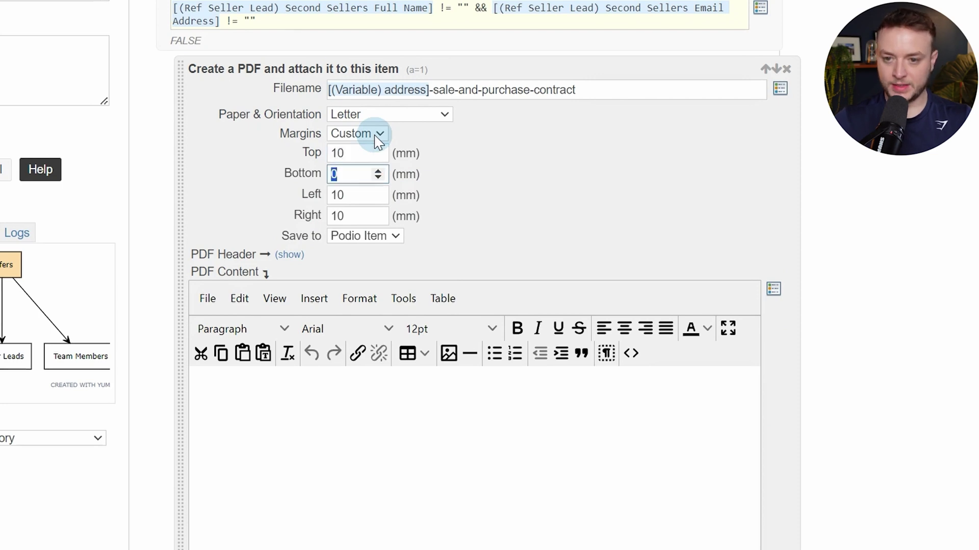
text(15)
key(Tab)
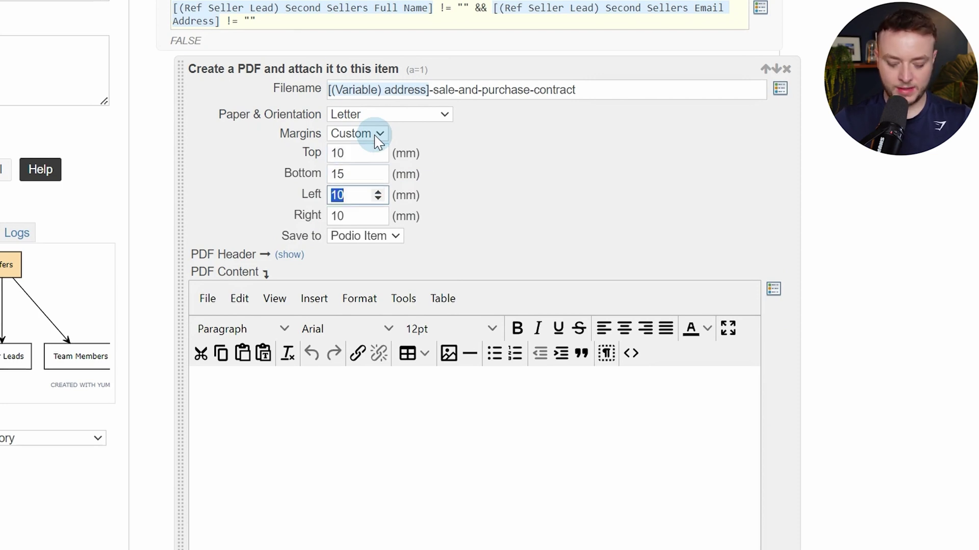
text(20)
key(Tab)
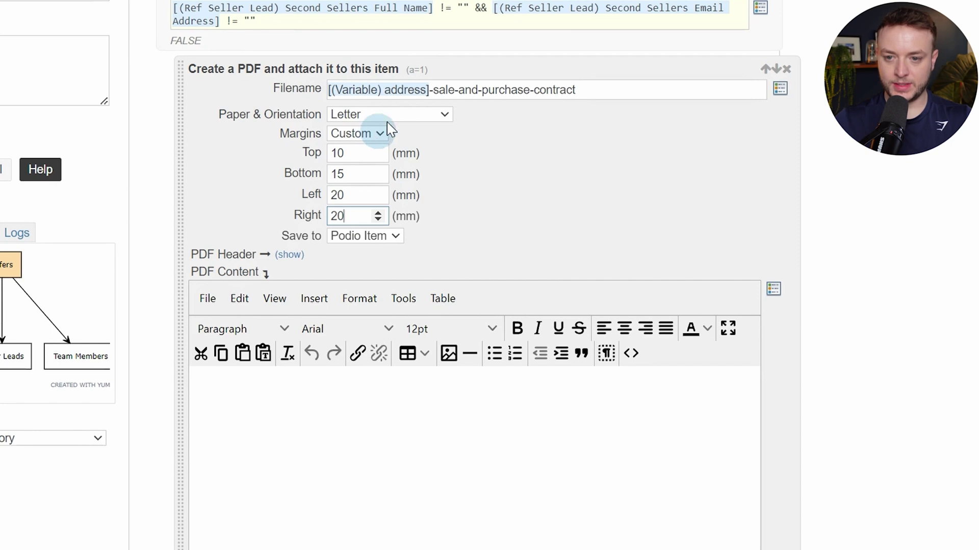
text(20)
click(590, 223)
scroll(590, 222, down, 3)
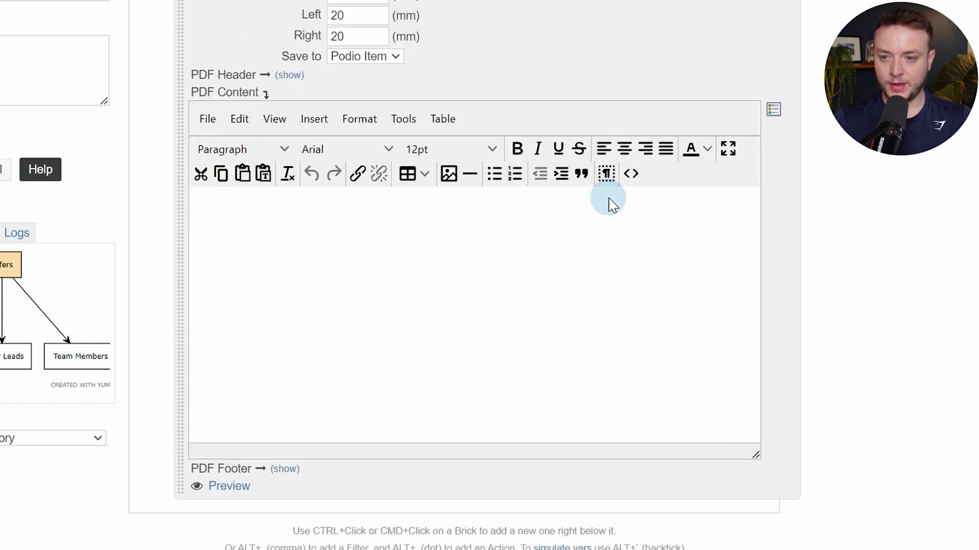
click(631, 176)
Close the 1-seller doc, open 2-seller-purchase-contract-html and select all its HTML
click(695, 17)
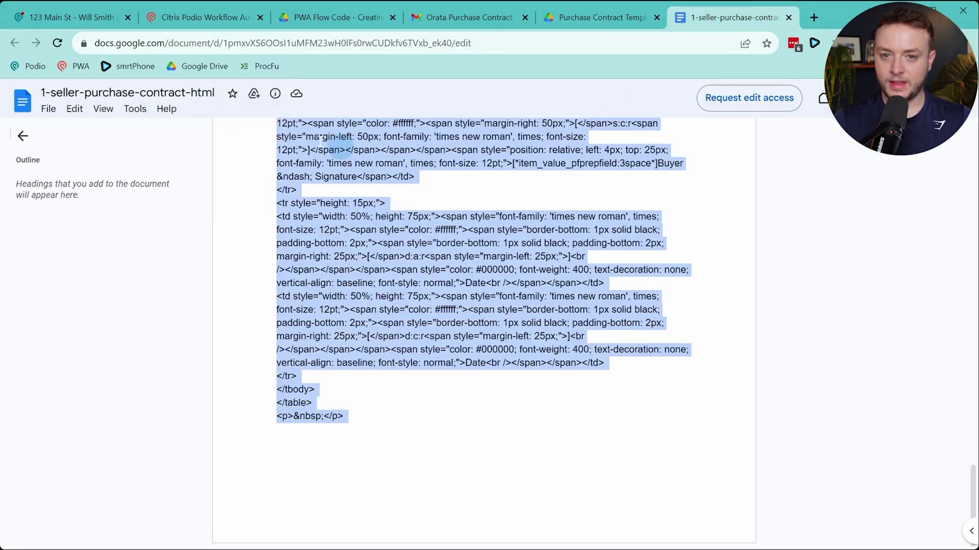
click(787, 18)
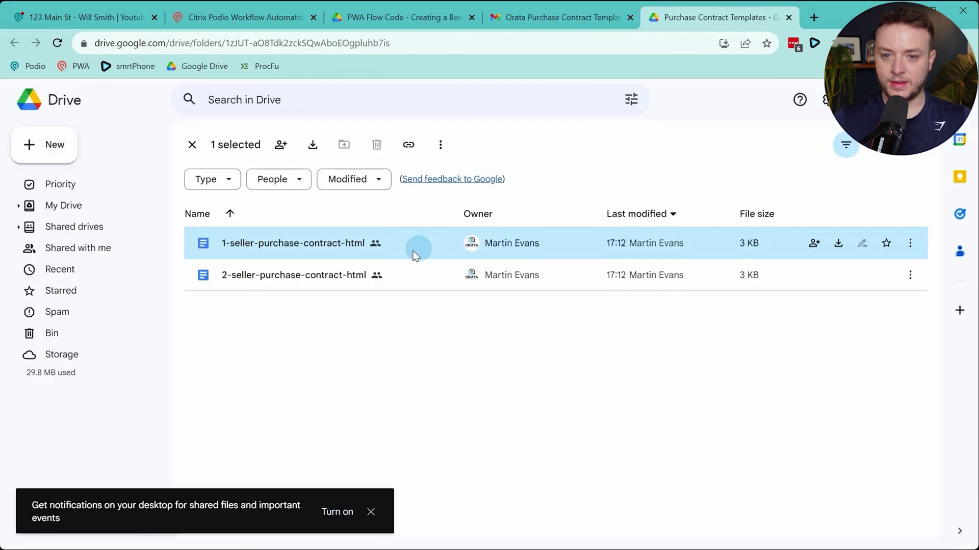
double_click(285, 287)
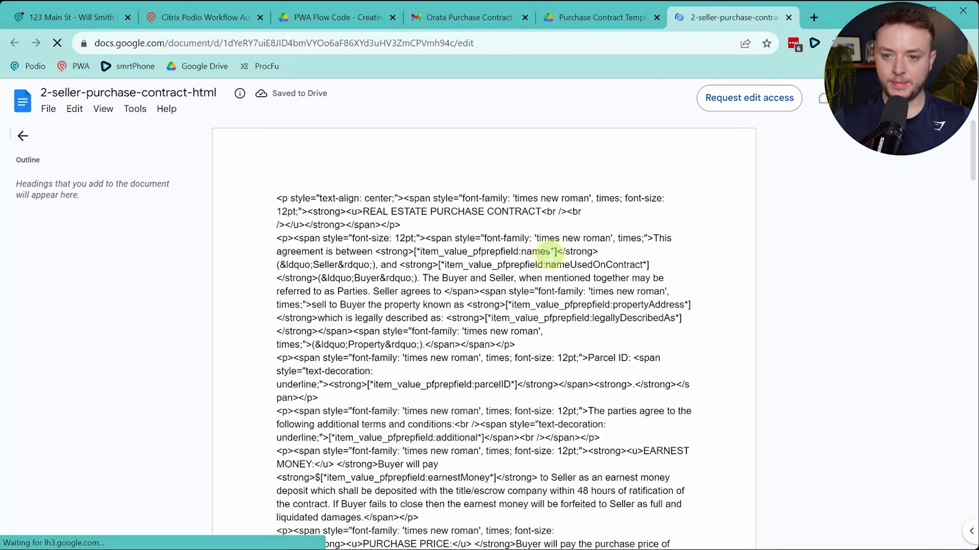
key(ctrl+a)
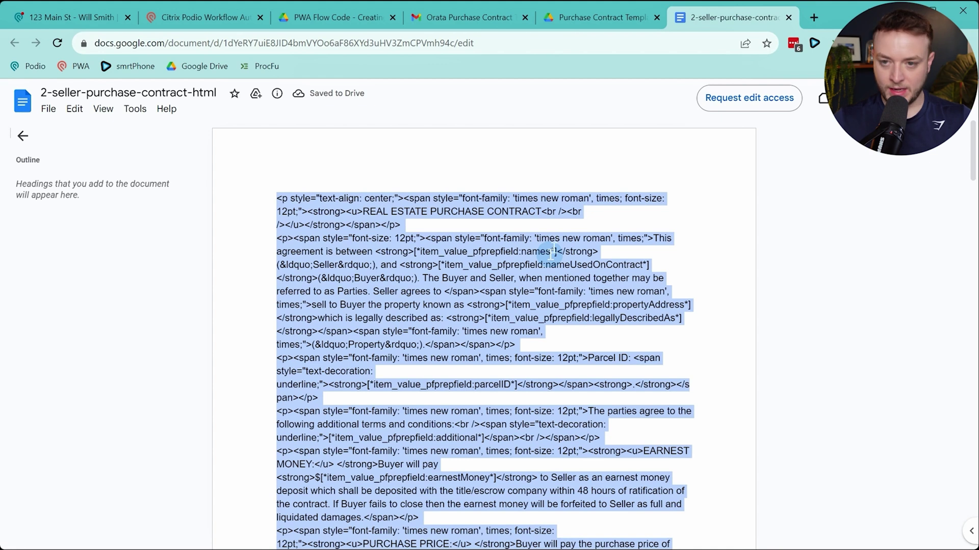
click(203, 18)
click(652, 267)
Paste the two-seller contract HTML into the new PDF's source, apply it, and save flow 1.0.3
key(ctrl+v)
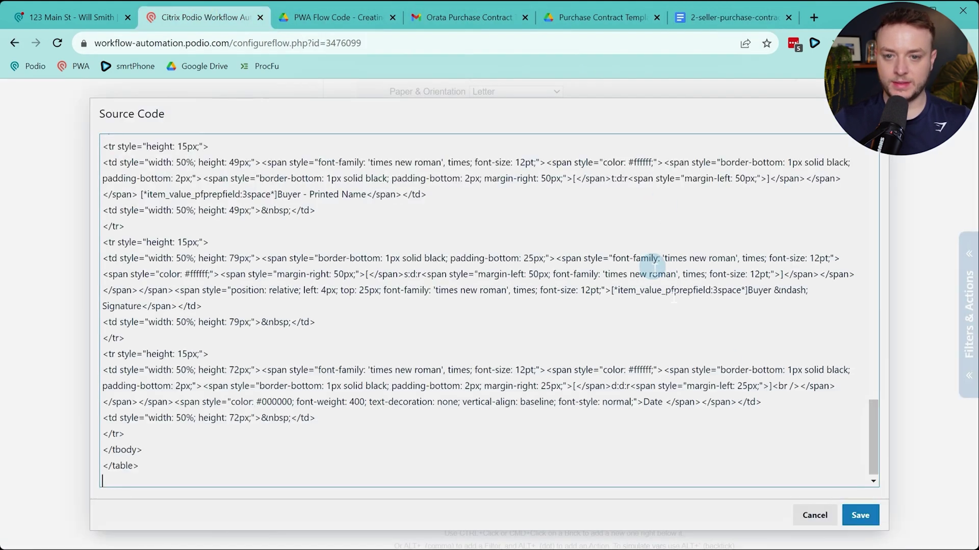
click(861, 516)
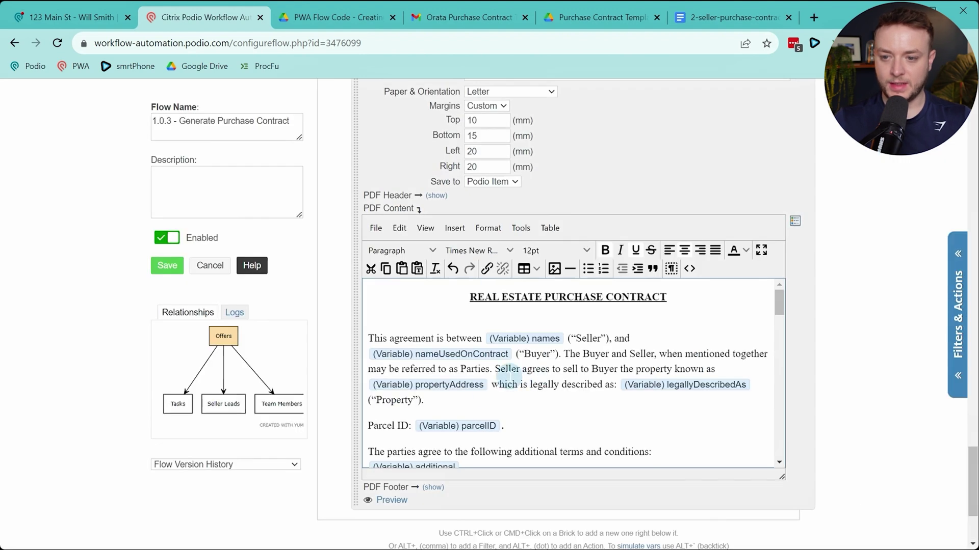
click(167, 265)
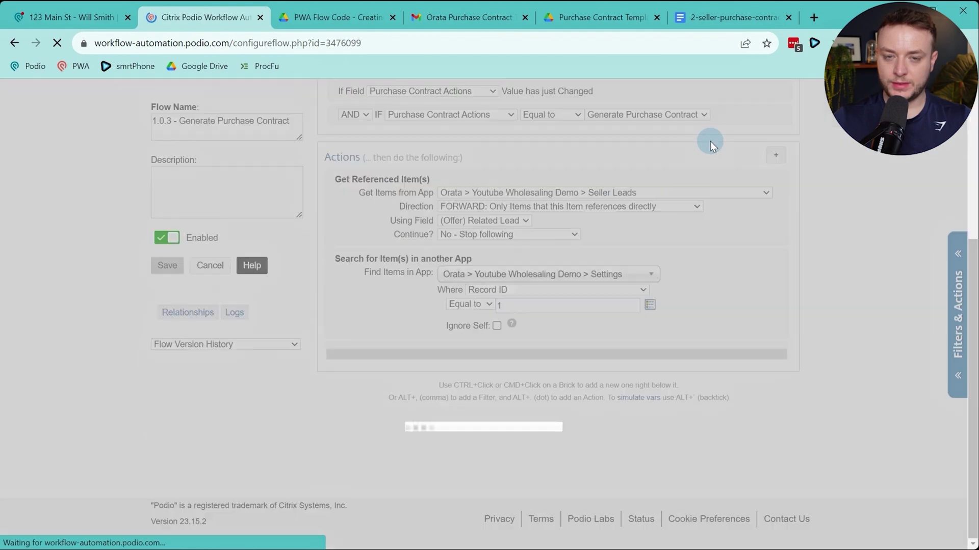
scroll(696, 271, down, 15)
scroll(696, 271, down, 7)
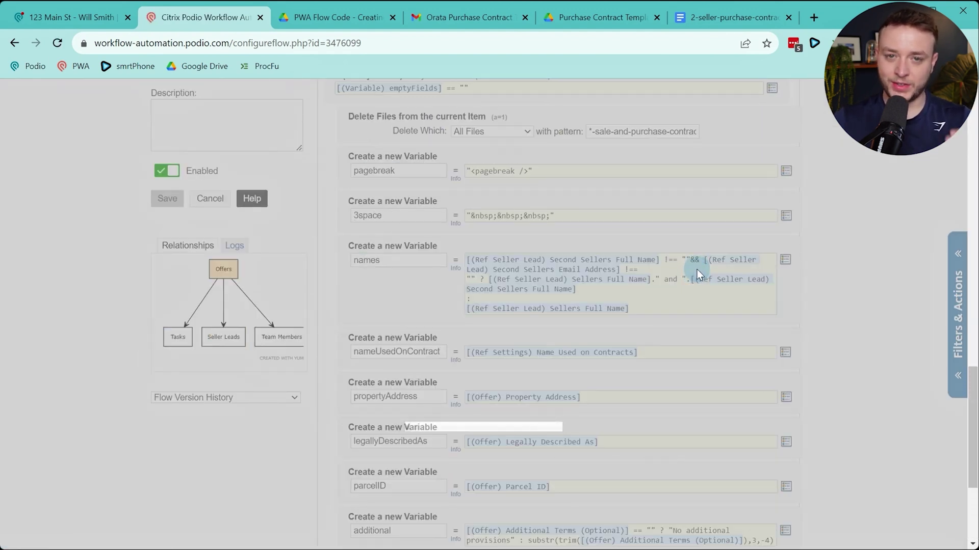
scroll(698, 261, up, 20)
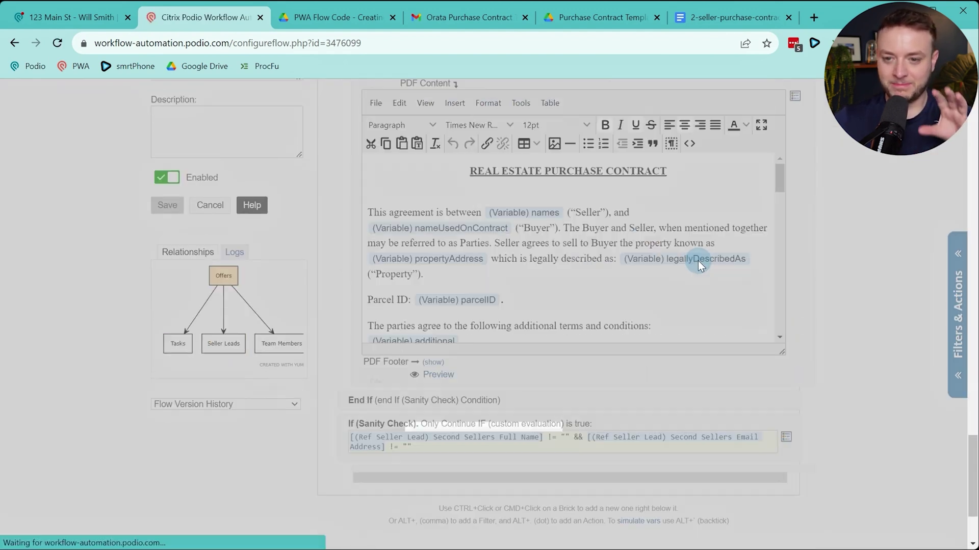
scroll(708, 309, down, 7)
scroll(711, 309, down, 15)
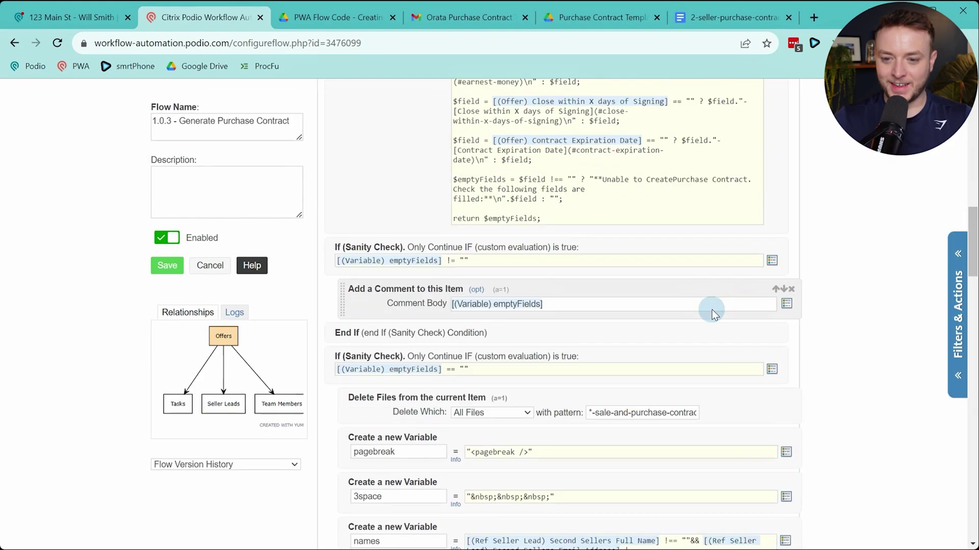
scroll(759, 313, down, 2)
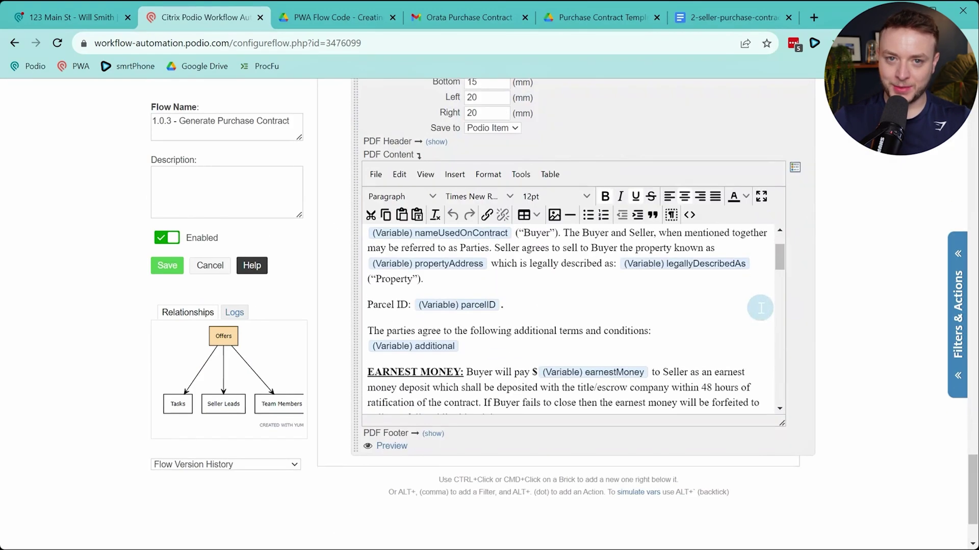
scroll(758, 319, up, 2)
scroll(724, 323, down, 6)
scroll(703, 320, down, 8)
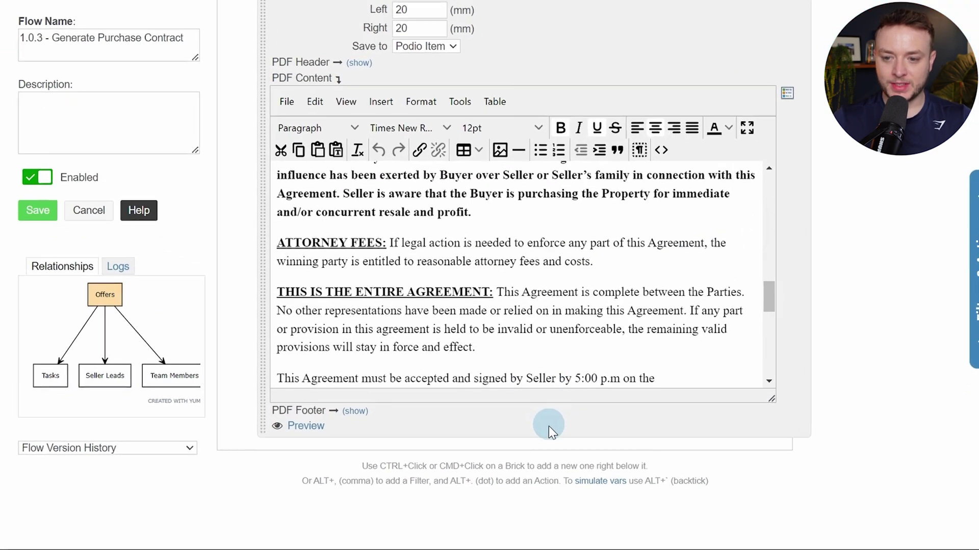
Close the PDF condition with an End If below the PDF action
ctrl+click(594, 451)
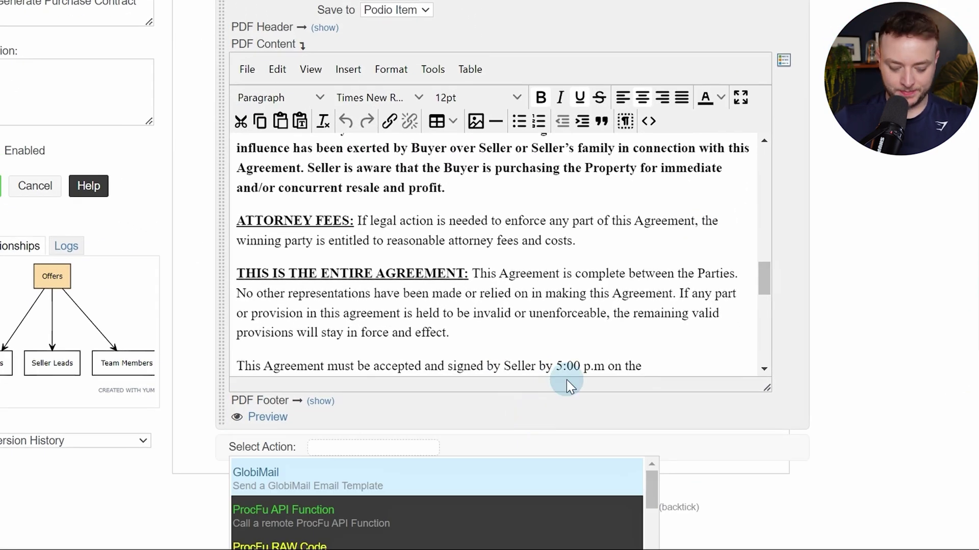
text(end if)
key(Return)
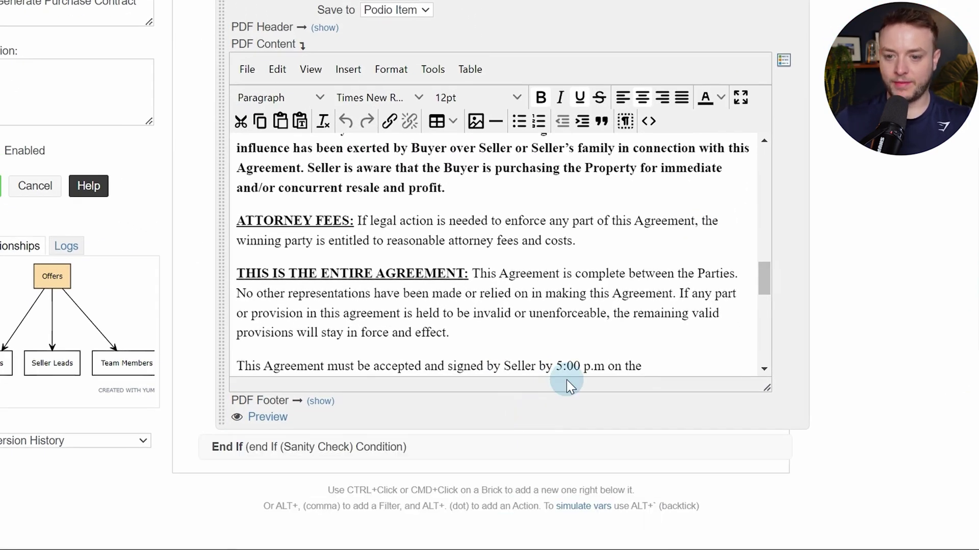
Add an If (Sanity Check) condition on the GlobiFlow-Most-Recent-Error token
scroll(553, 438, down, 3)
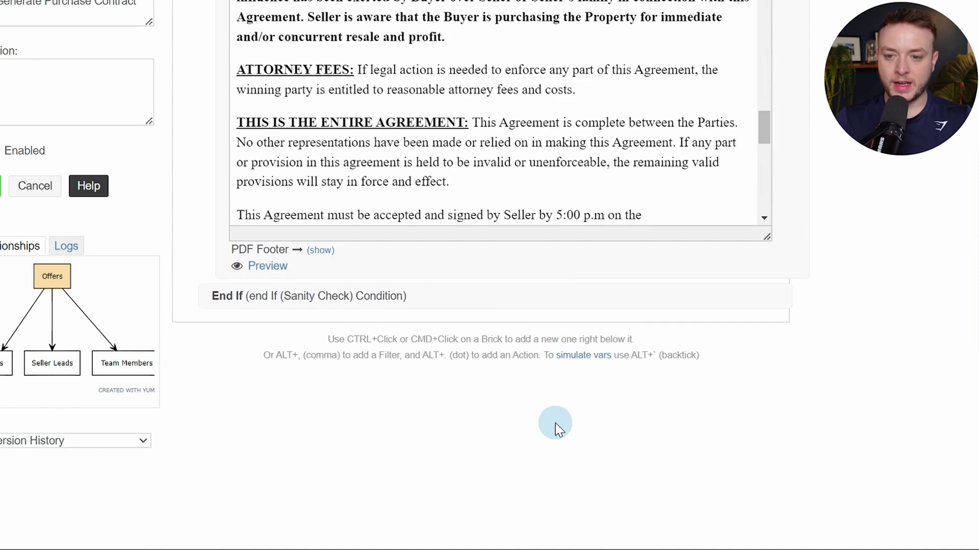
ctrl+click(509, 300)
text(san)
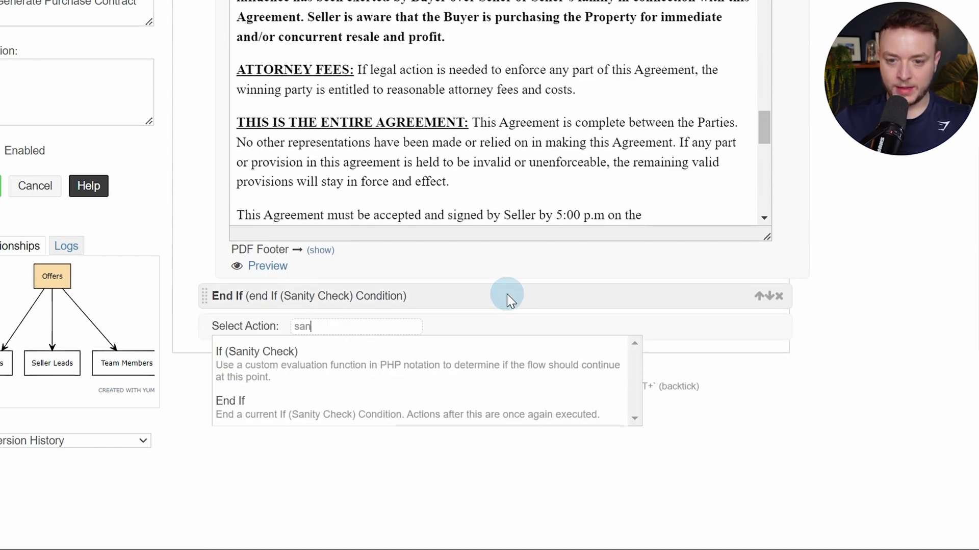
key(Down)
key(Return)
key(alt+t)
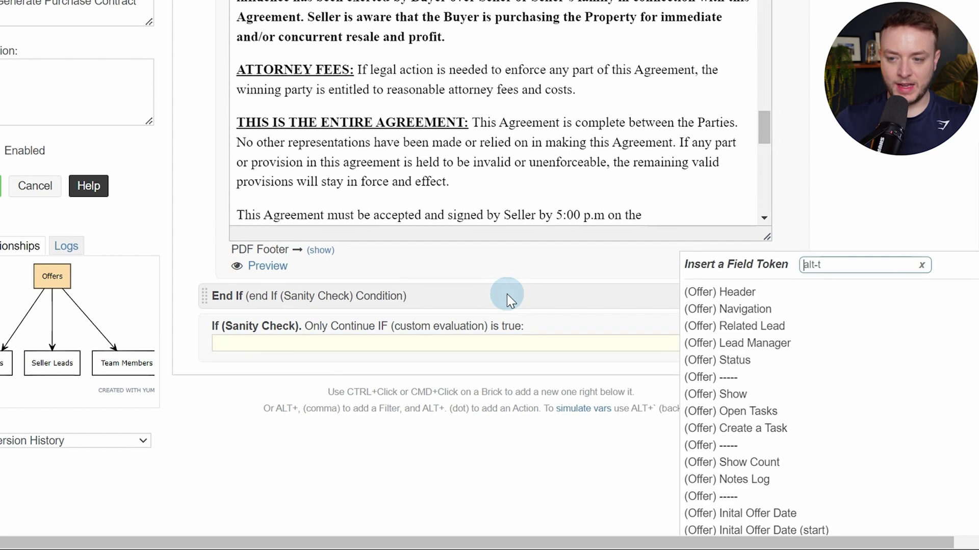
text(err)
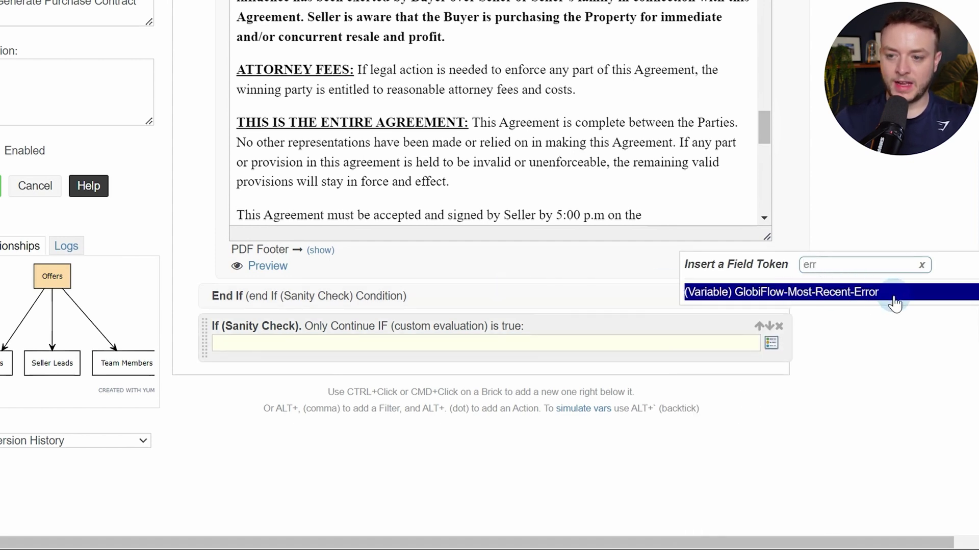
click(894, 300)
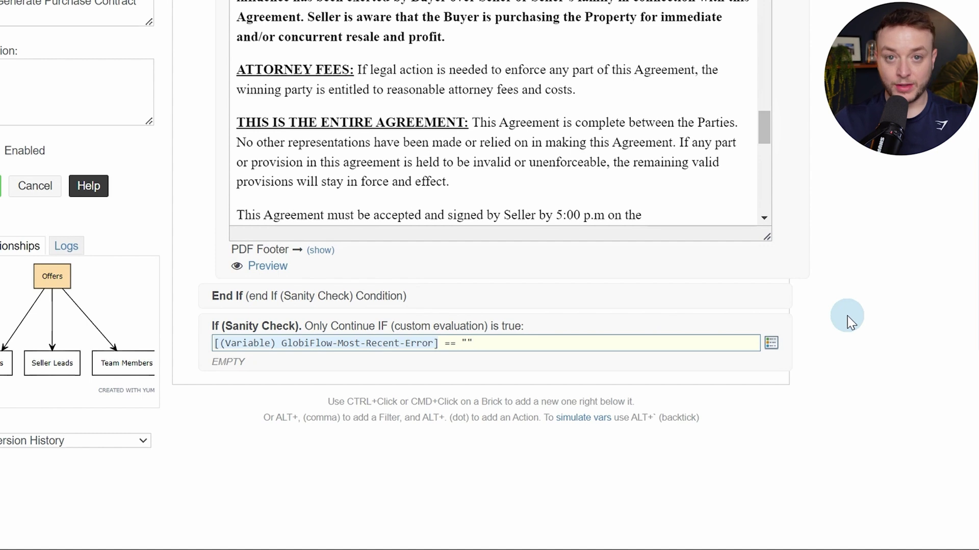
Add an Update Item action setting the offer's Status to Ready For Contract, with Silent and Hook Event
ctrl+click(686, 362)
text(upda)
key(Down)
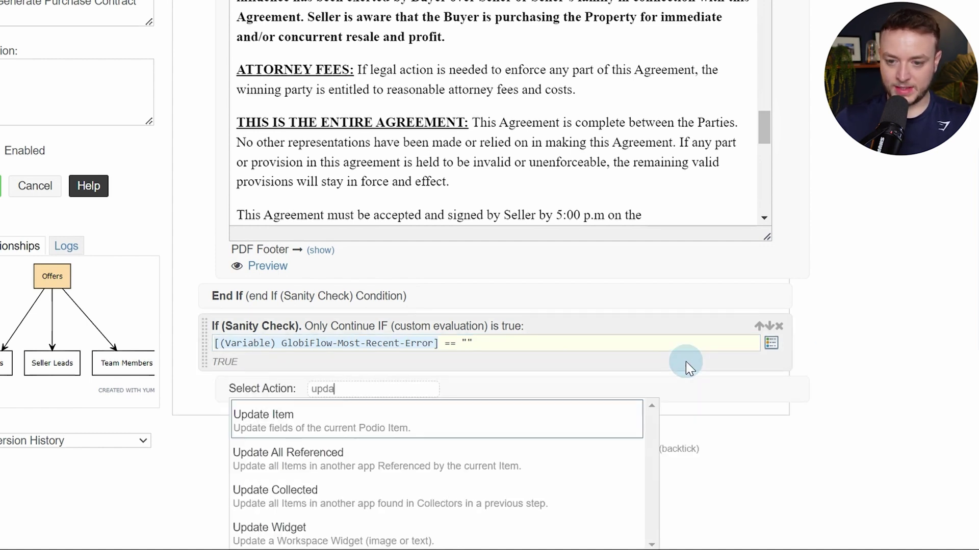
key(Return)
scroll(622, 383, down, 3)
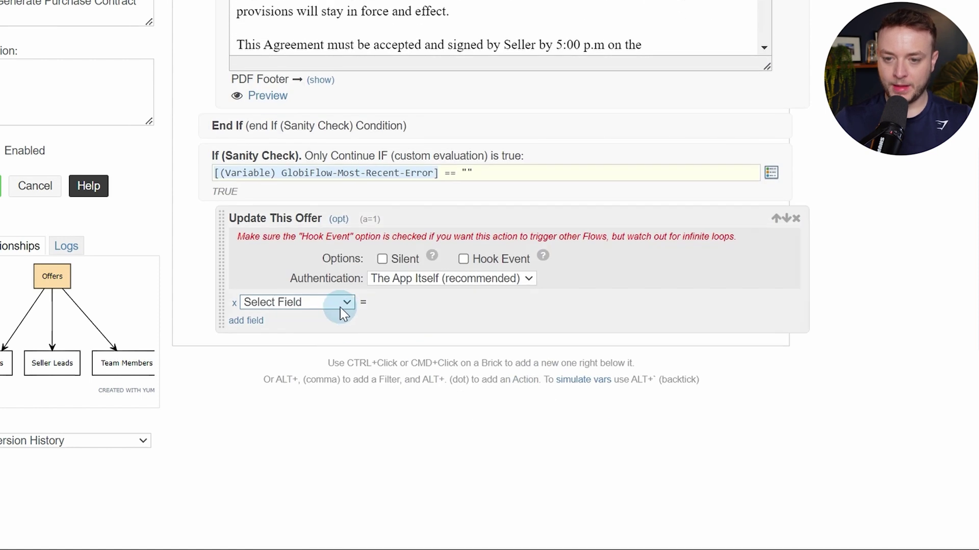
click(343, 301)
click(381, 360)
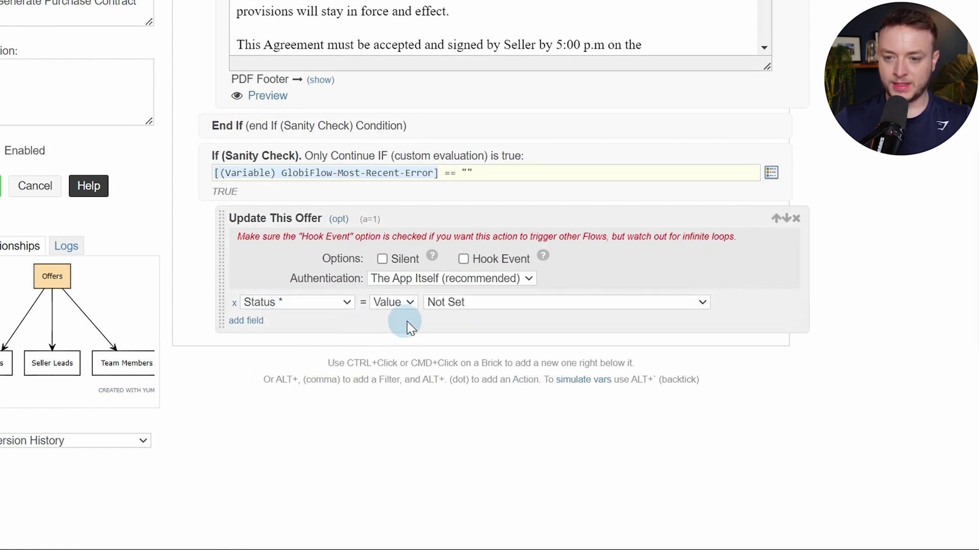
click(441, 306)
click(451, 343)
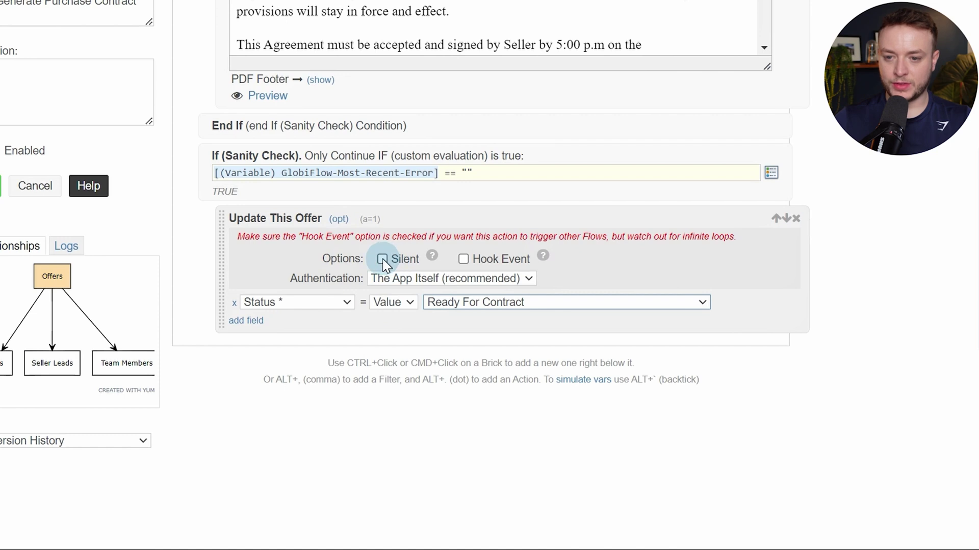
click(382, 260)
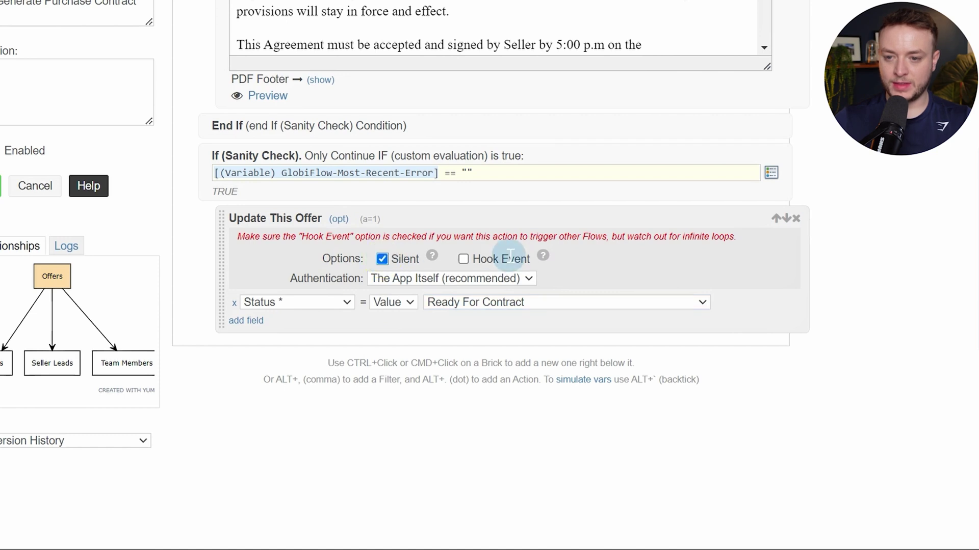
click(464, 260)
Add an End If, then a new If (Sanity Check) condition
key(alt+period)
text(end if)
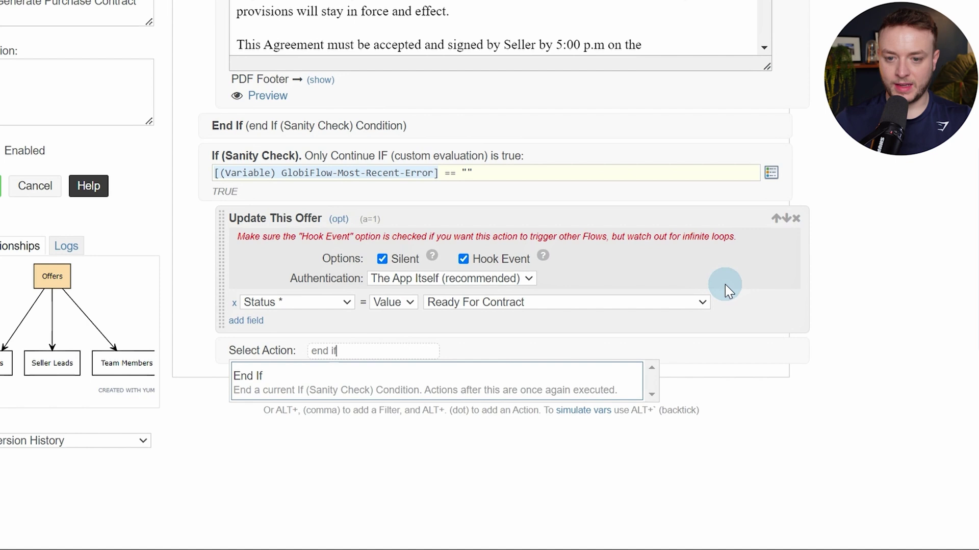
key(Return)
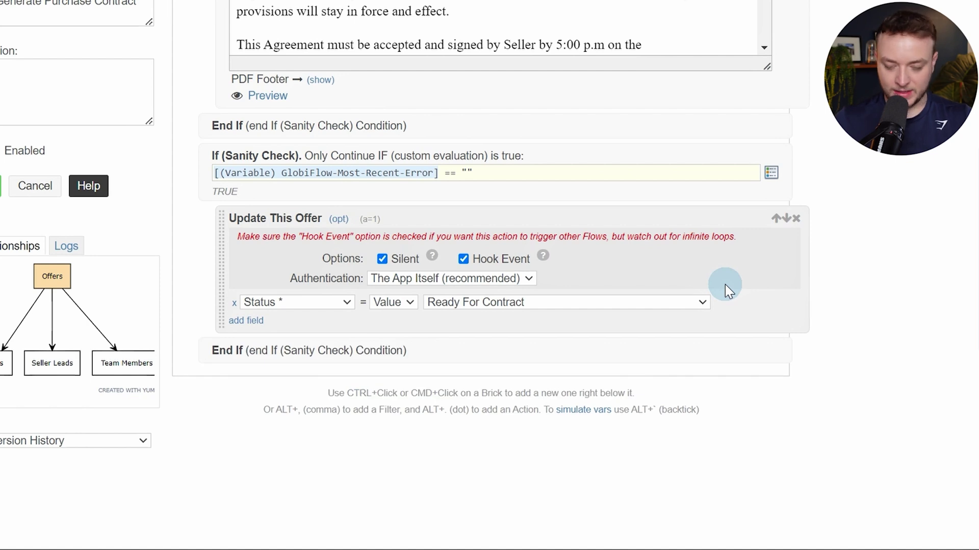
key(alt+period)
text(sanity)
key(Return)
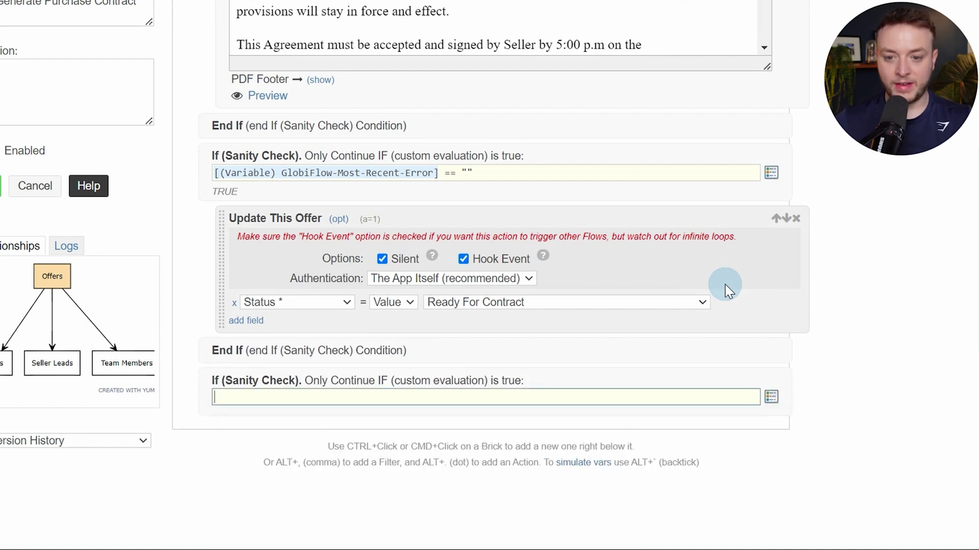
Make the sanity check test the GlobiFlow-Most-Recent-Error variable
key(alt+slash)
key(Down)
key(Return)
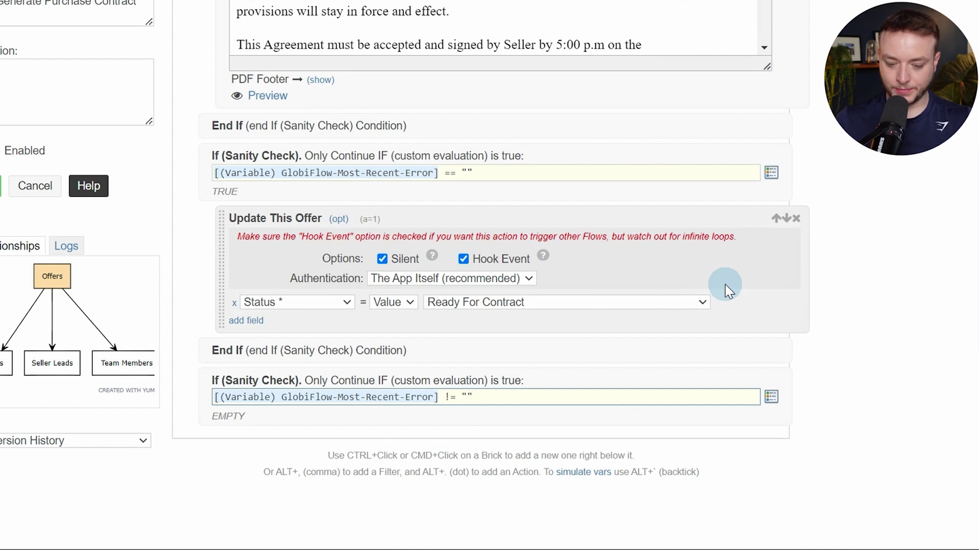
Add a comment reading 'Error Generating Purchase Contract' followed by the most recent error token
key(alt+period)
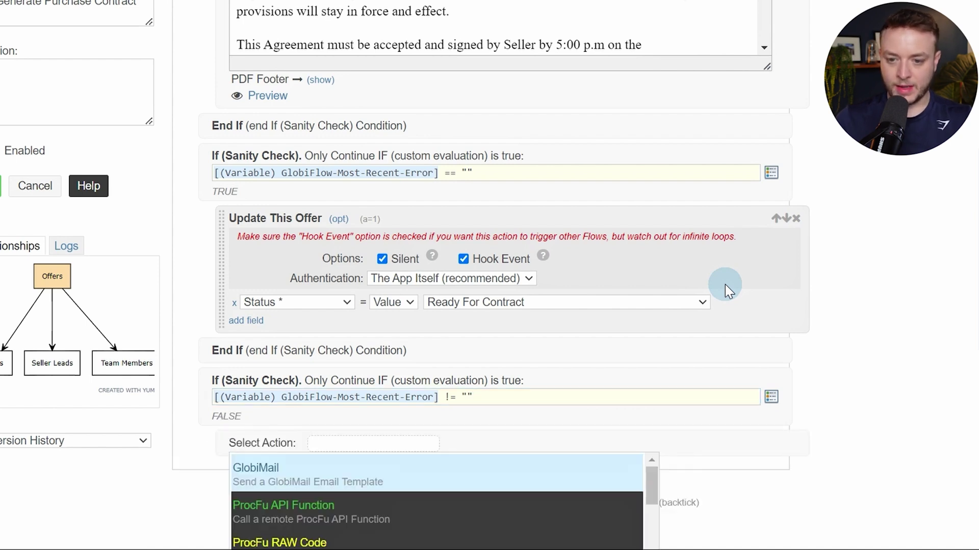
text(comment)
key(Return)
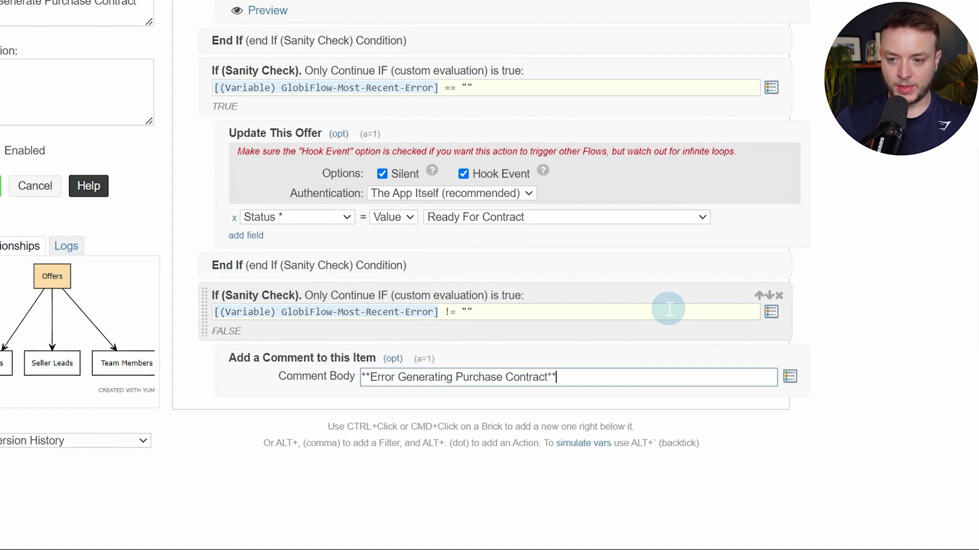
key(Return)
key(alt+slash)
key(Return)
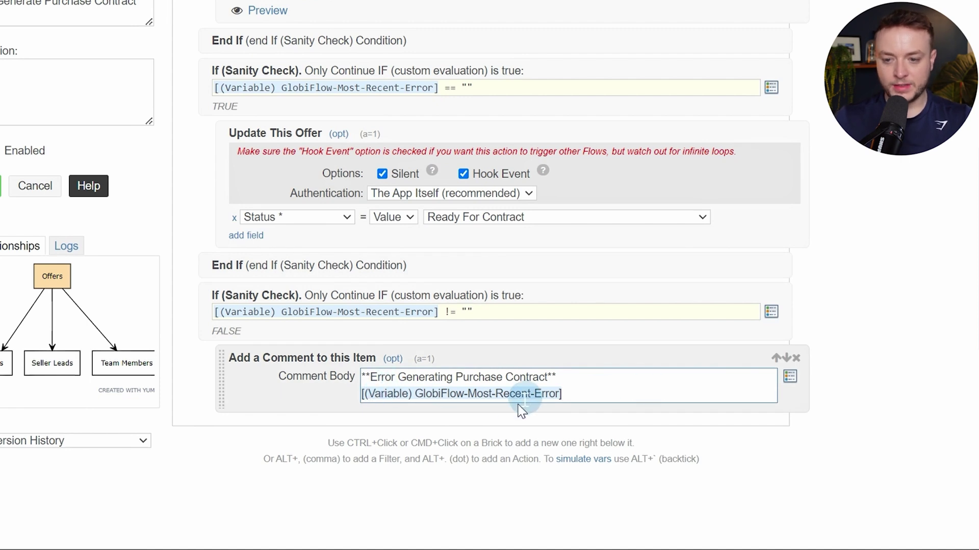
click(486, 393)
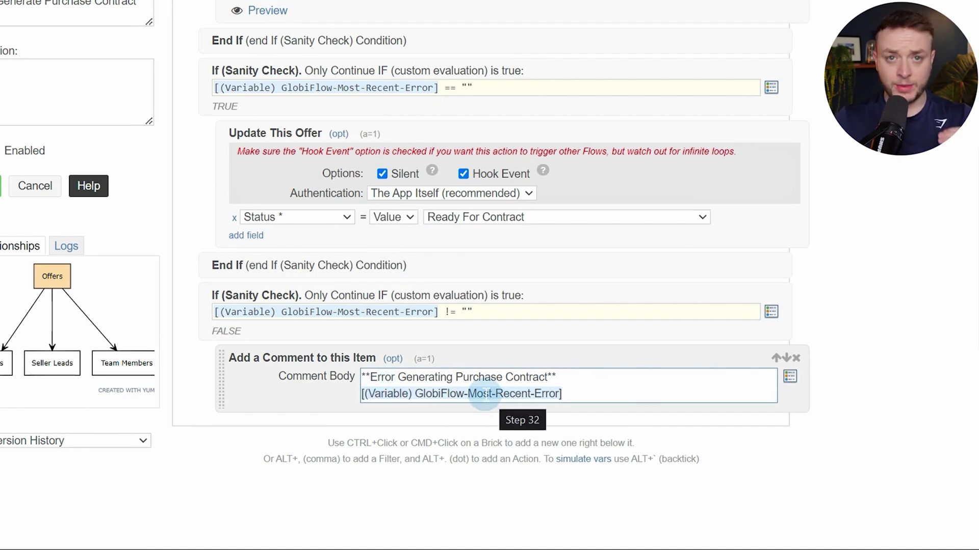
Add two End If bricks to close both conditions
ctrl+click(286, 402)
text(end if)
key(Return)
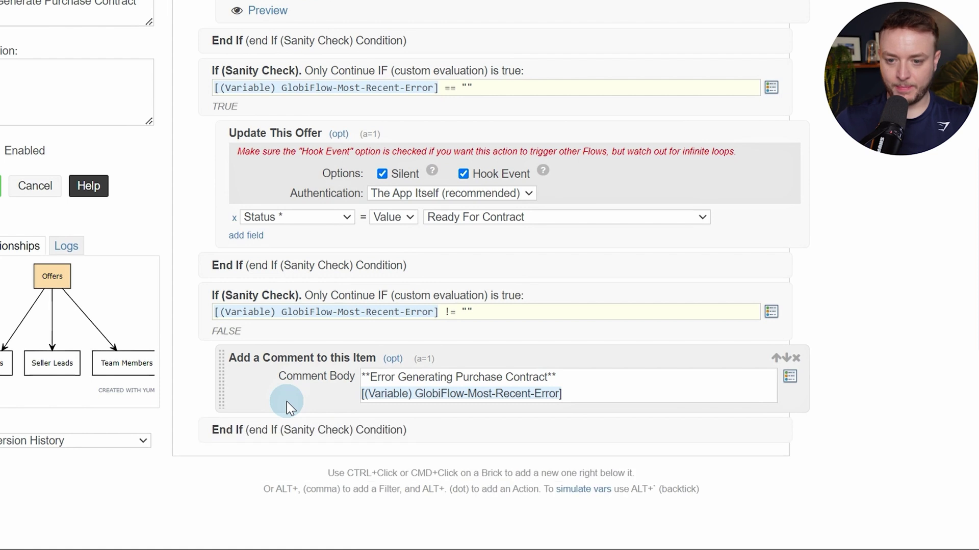
ctrl+click(330, 426)
text(end i)
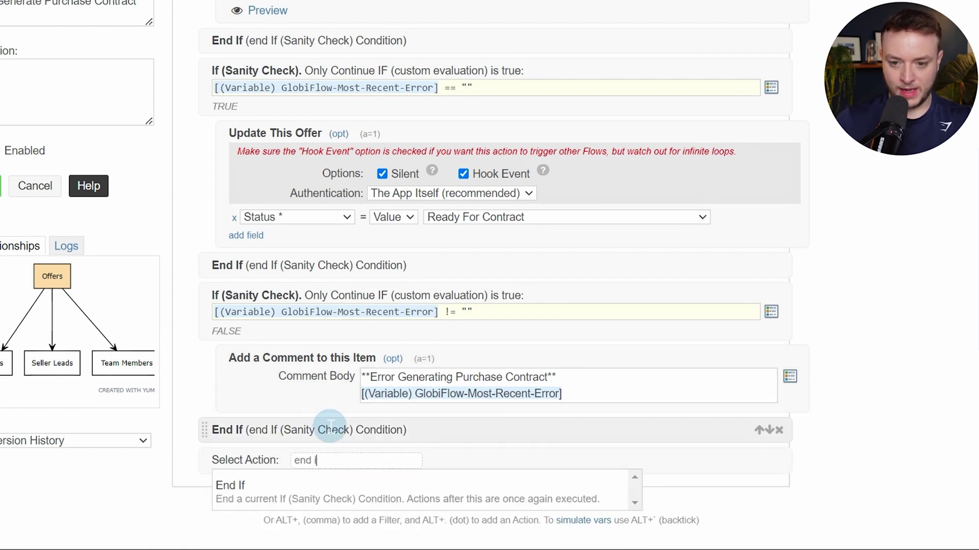
key(Return)
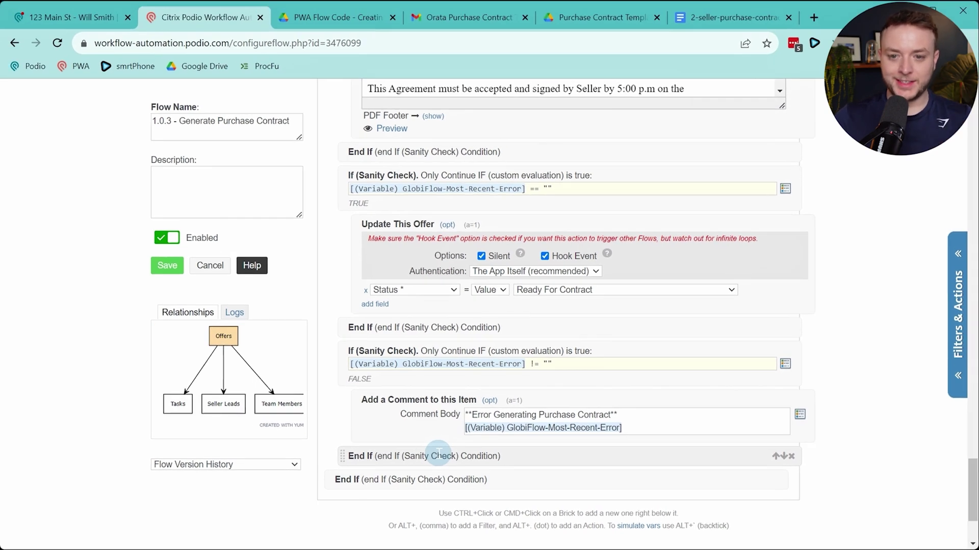
Save the changes to flow 1.0.3
scroll(439, 452, up, 20)
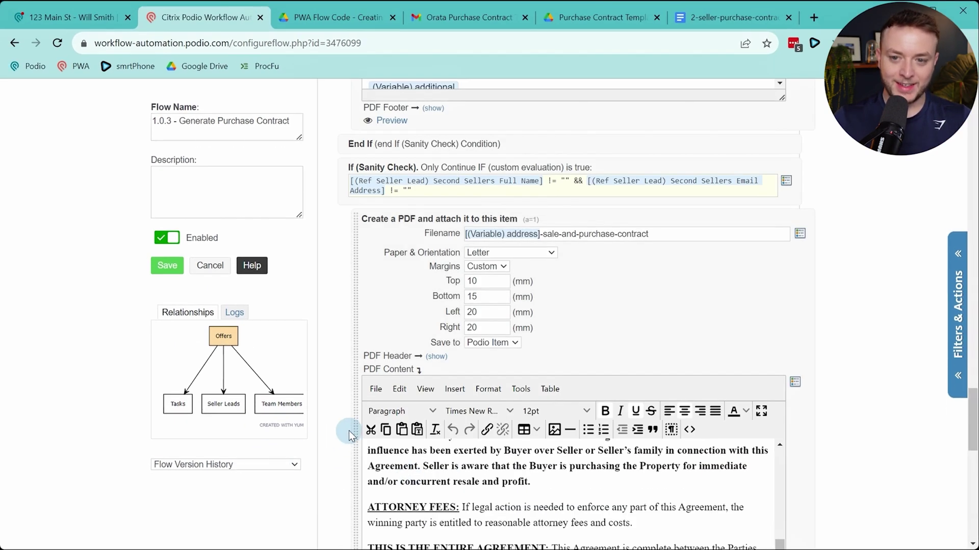
scroll(349, 430, up, 20)
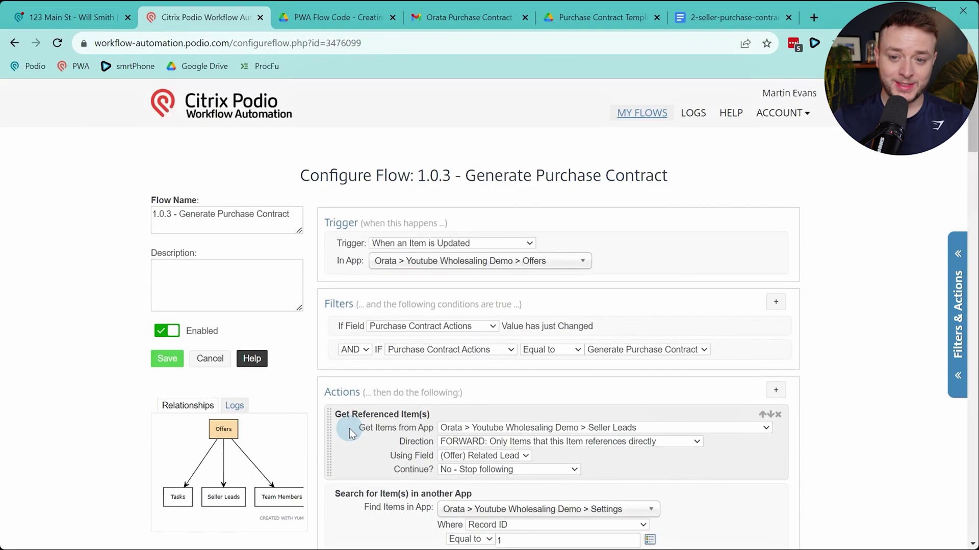
scroll(349, 429, down, 20)
scroll(350, 429, down, 10)
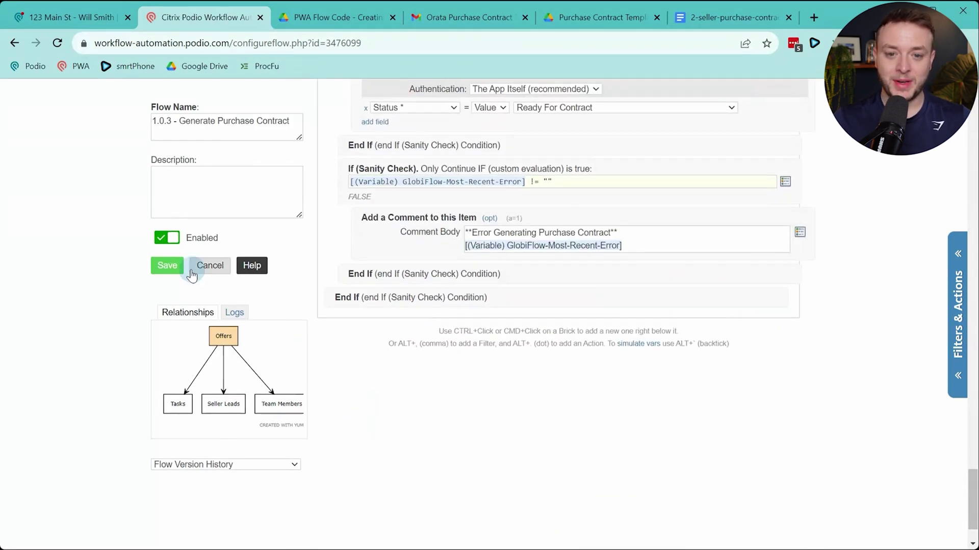
click(168, 267)
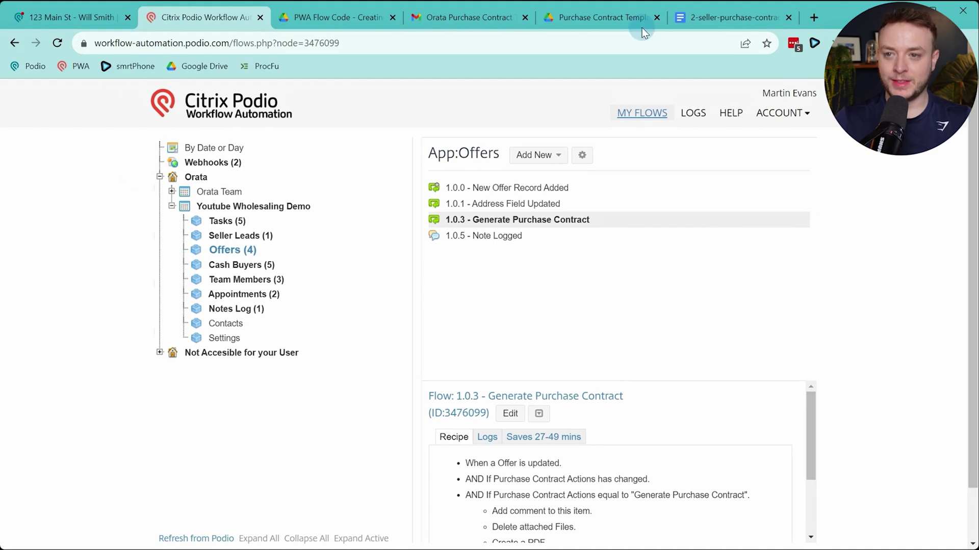
Close the purchase contract template and folder tabs and return to the seller lead record
click(788, 17)
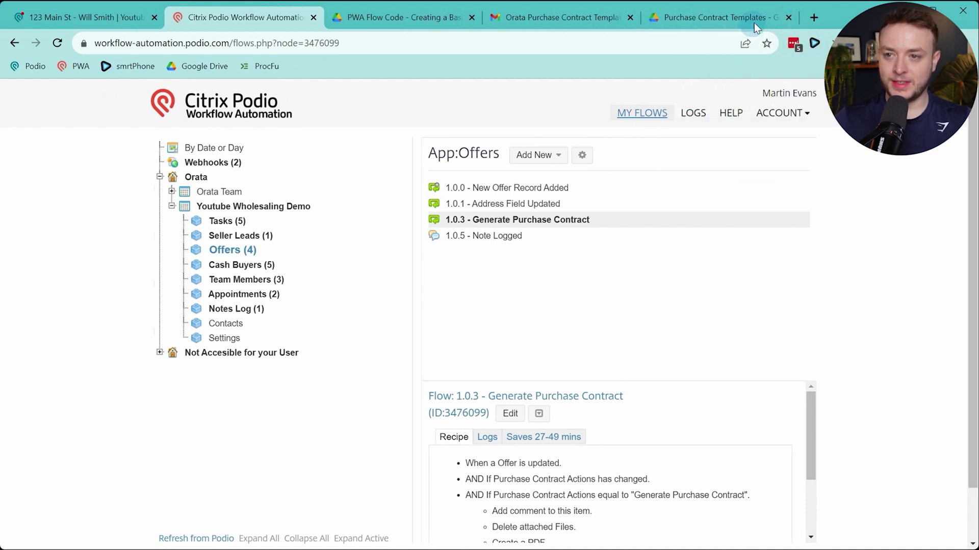
click(788, 17)
click(631, 18)
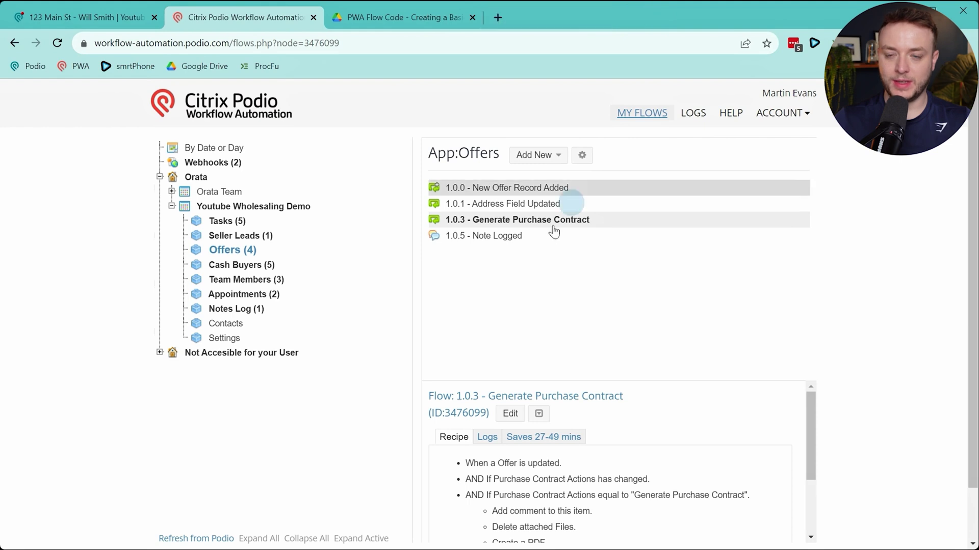
click(120, 20)
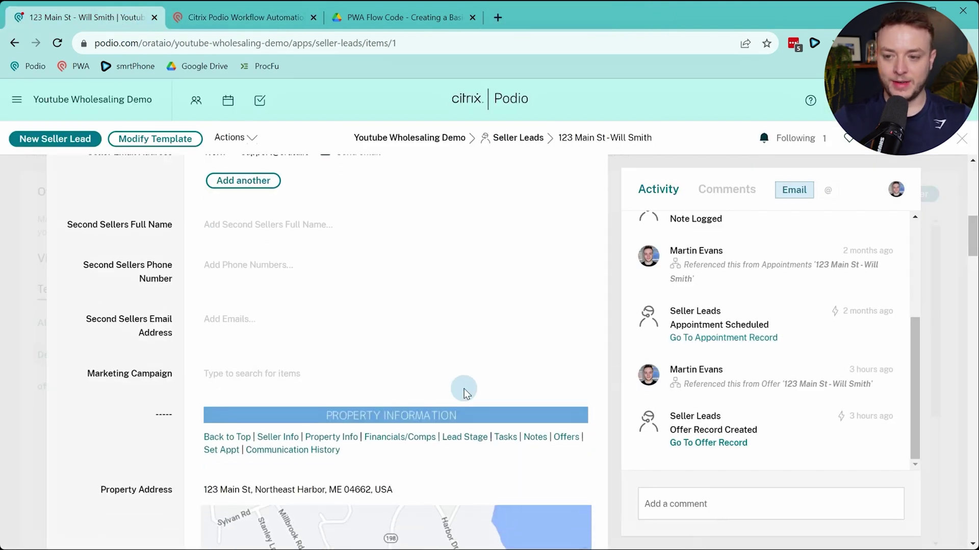
Open the linked offer and set its Property Address to the suggested '123 M…' address
scroll(464, 393, down, 14)
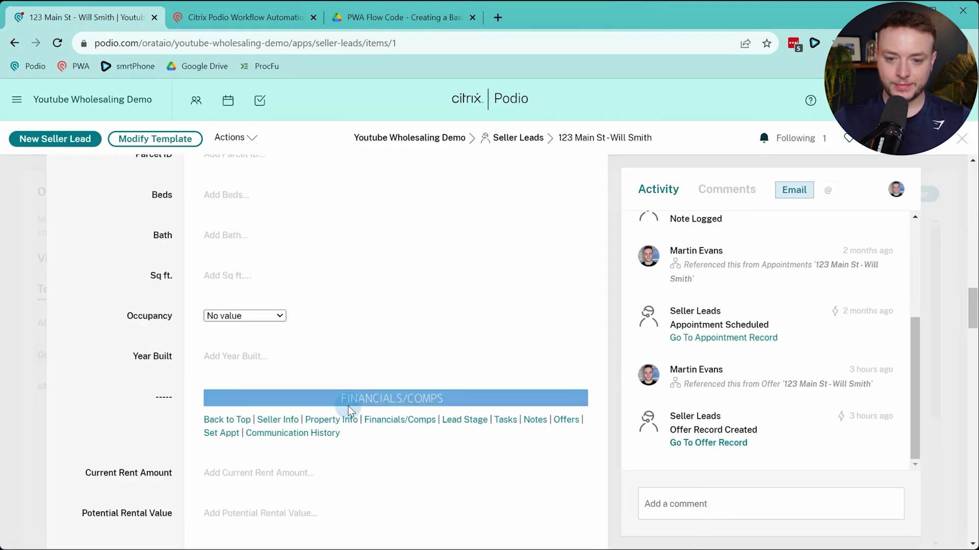
scroll(350, 411, down, 10)
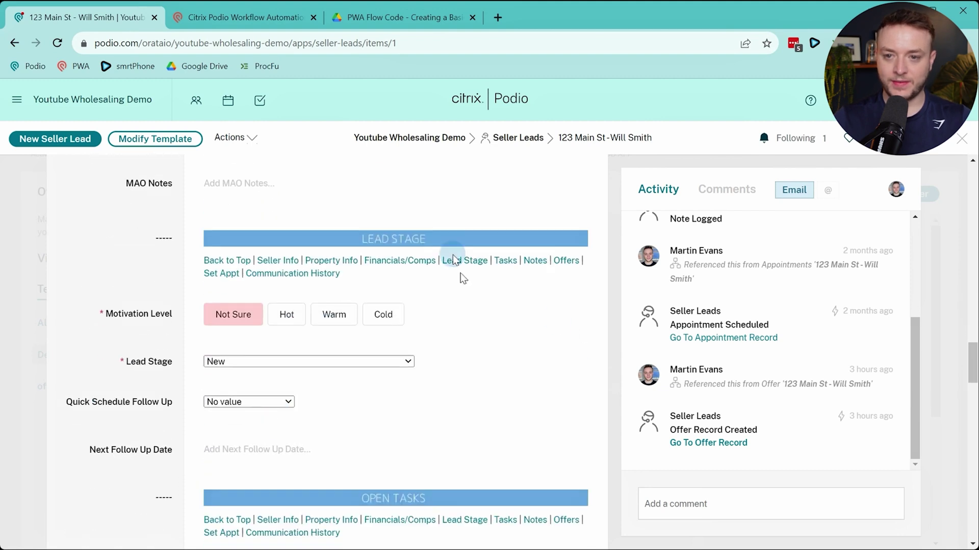
click(708, 442)
scroll(342, 316, down, 5)
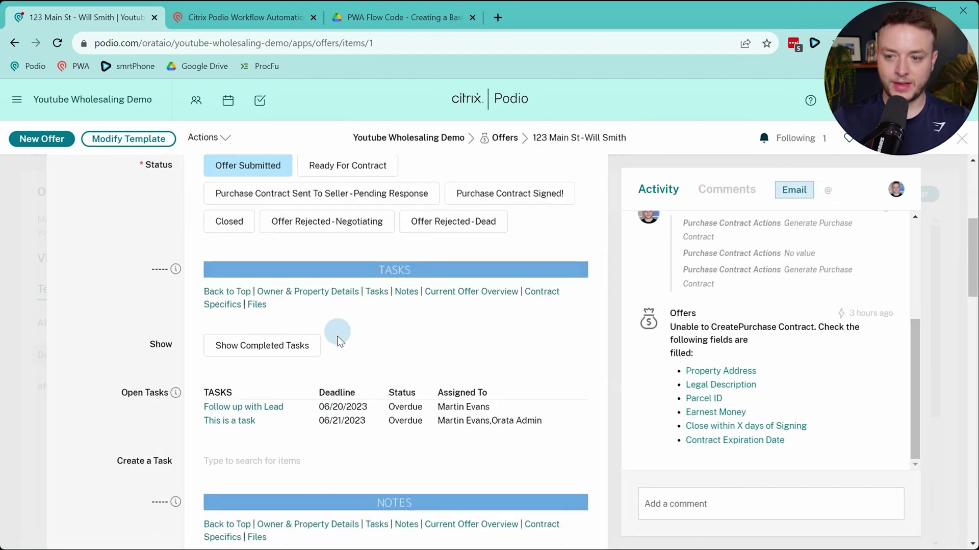
scroll(339, 341, down, 20)
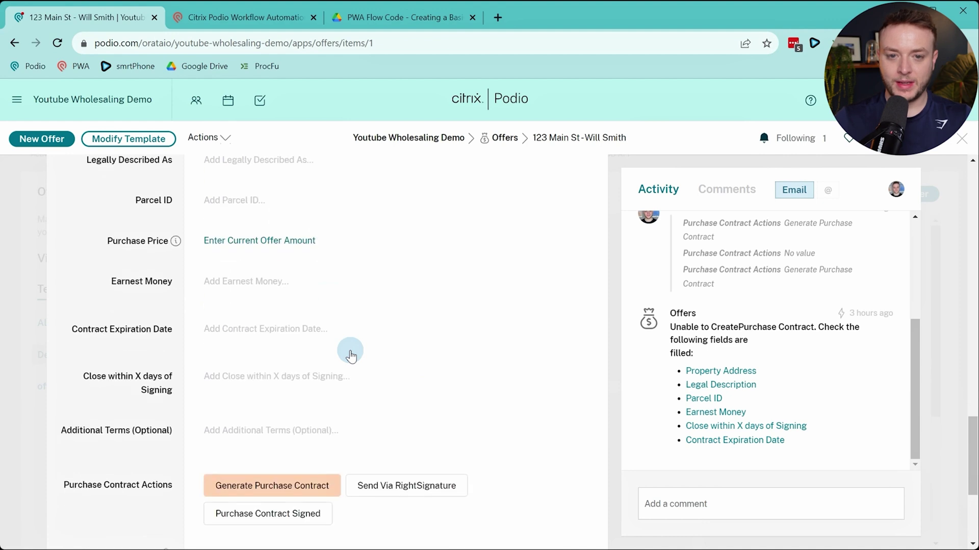
scroll(350, 355, up, 4)
click(295, 319)
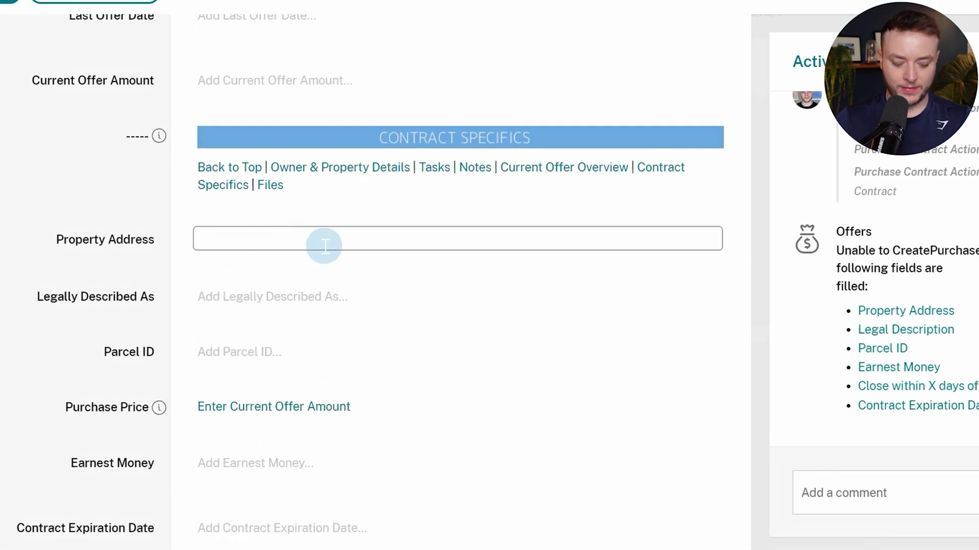
text(123 main str)
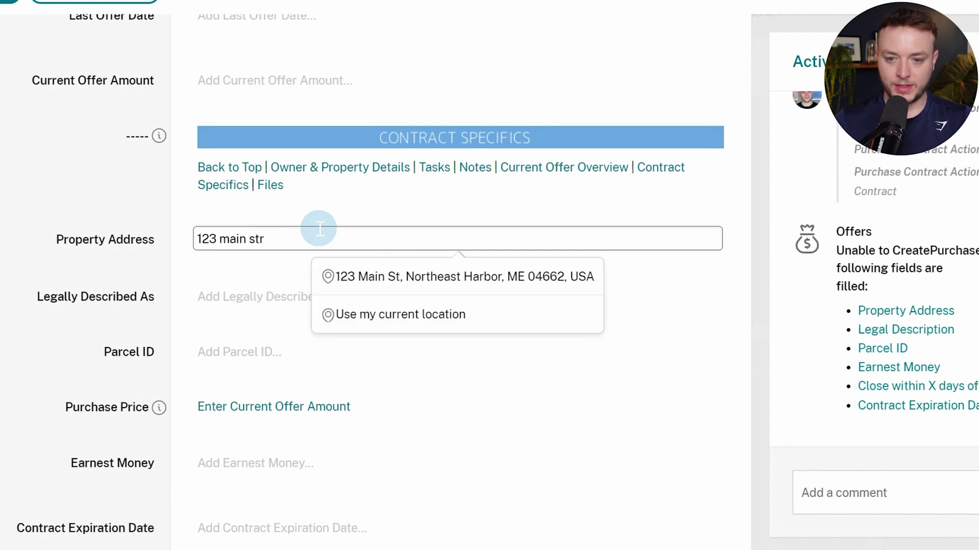
key(Down)
key(Return)
Fill Legally Described As 'dfhgsfd', Parcel ID 2342, Earnest Money 234, expiration 18 August 2023
click(362, 293)
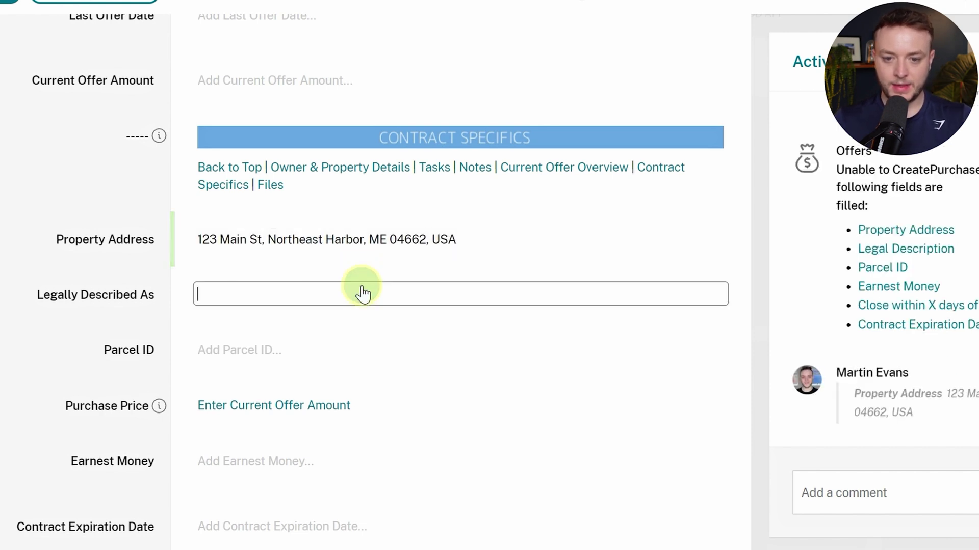
text(dfhgsfd)
click(305, 349)
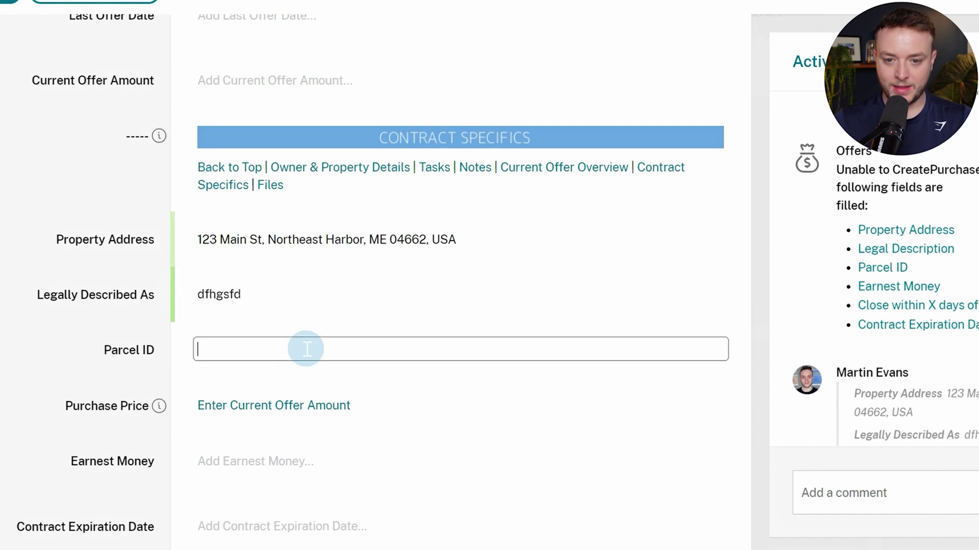
text(2342)
scroll(275, 432, down, 3)
click(272, 285)
text(23)
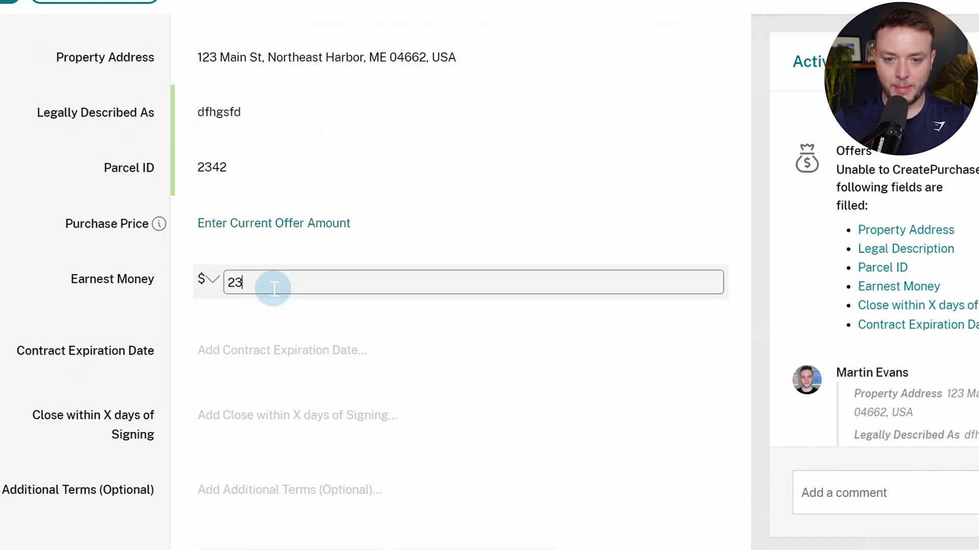
text(4)
click(256, 348)
click(340, 263)
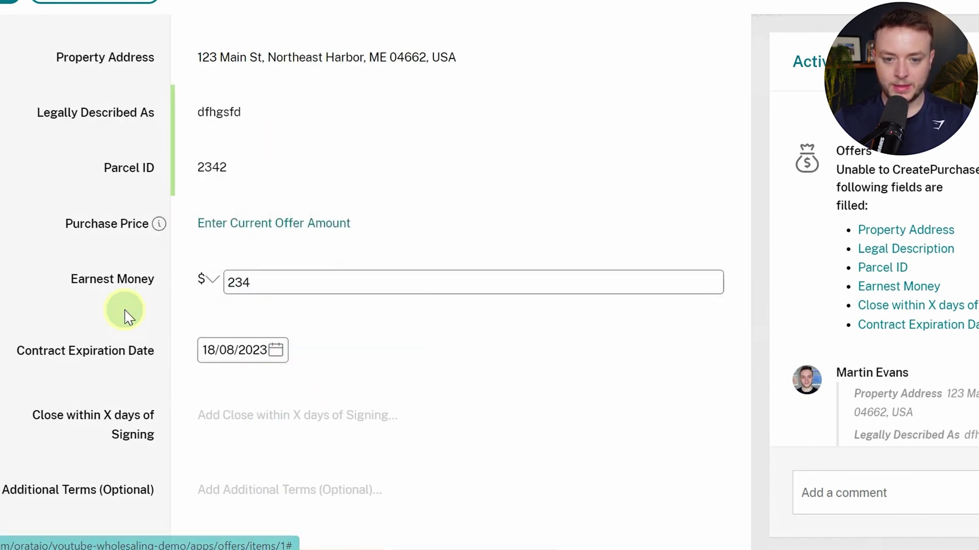
Set Close within X days of Signing to 4 and dismiss the empty Additional Terms editor
scroll(317, 207, down, 5)
click(341, 153)
text(e)
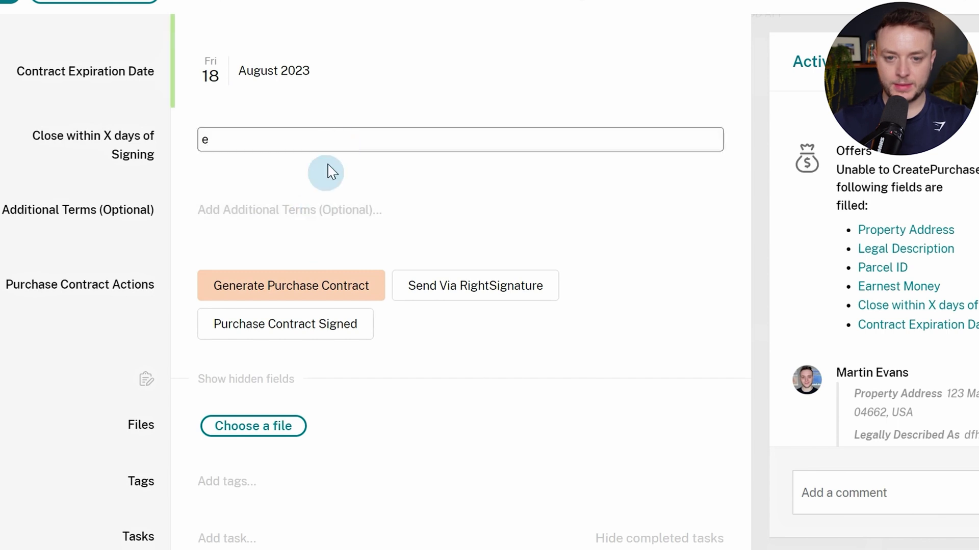
click(306, 207)
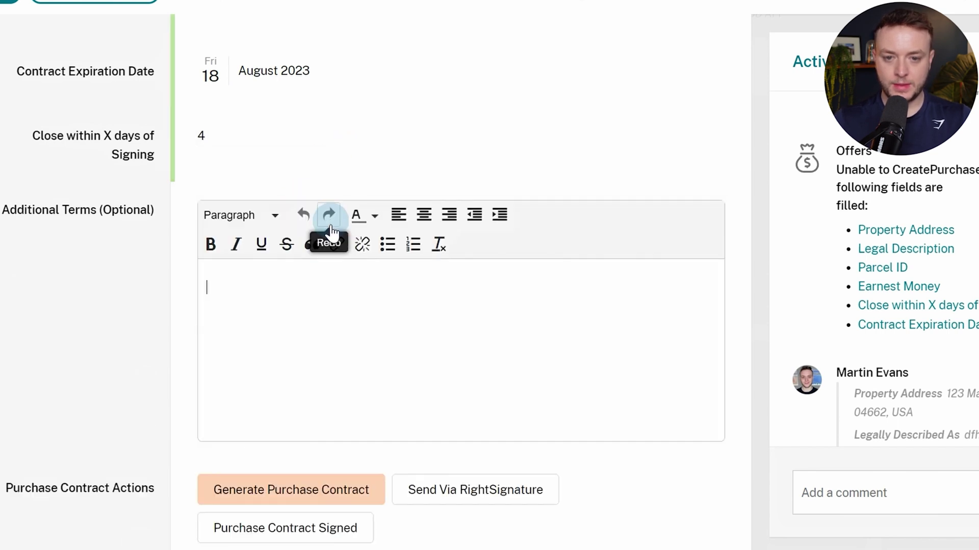
click(99, 281)
scroll(109, 270, down, 2)
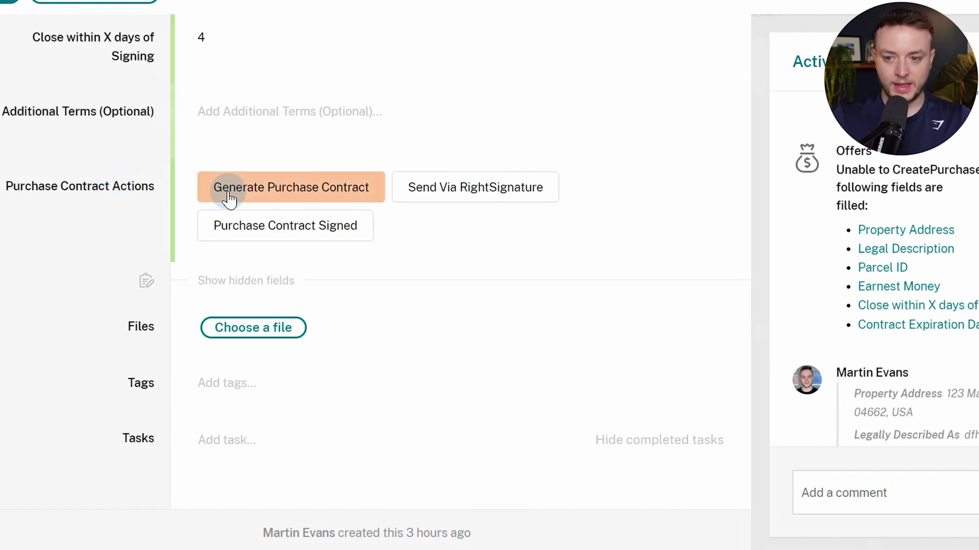
Reload the offer so the generated contract PDF appears, then open the attached PDF
scroll(935, 219, down, 4)
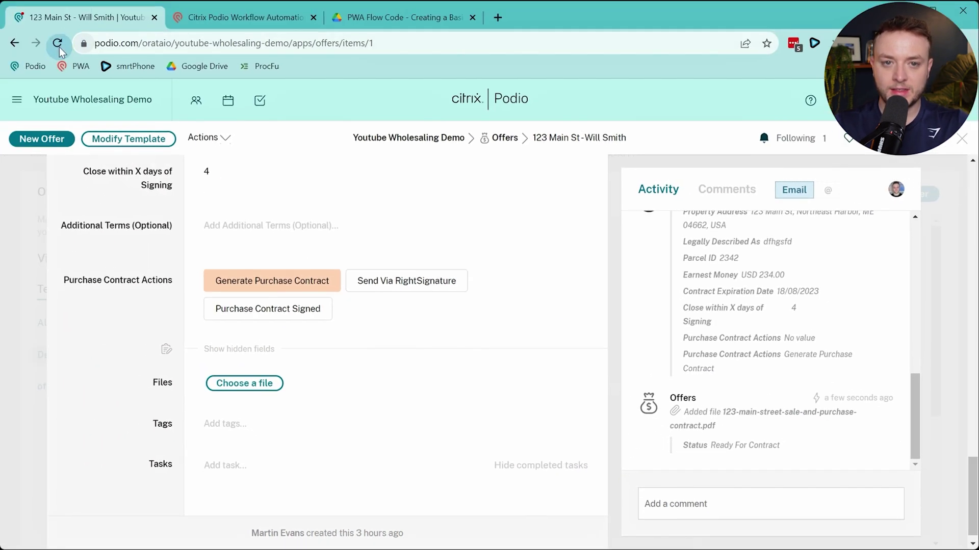
click(58, 45)
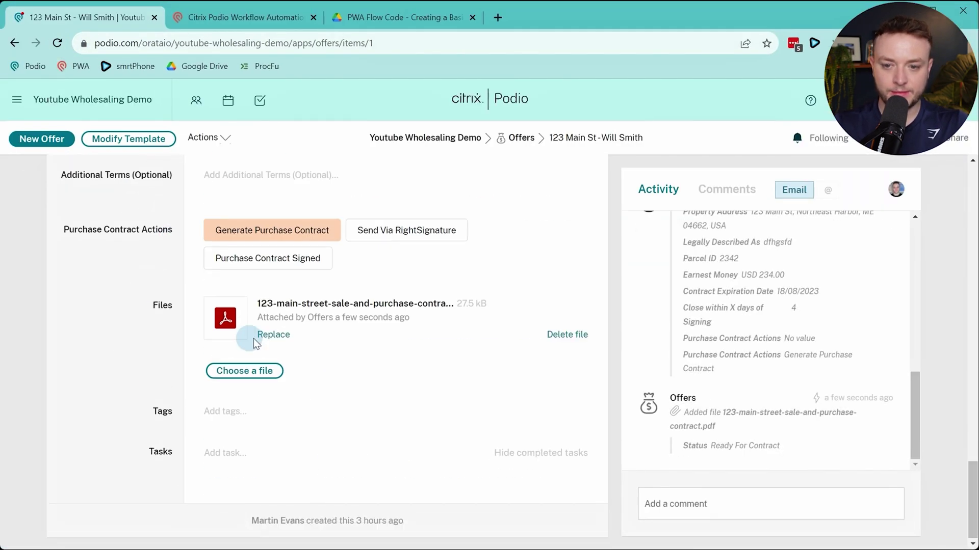
click(225, 316)
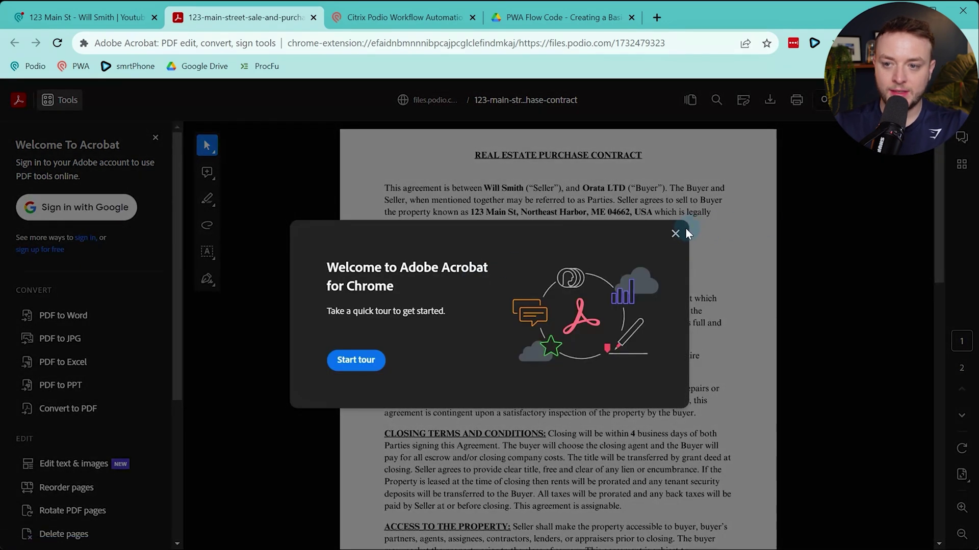
Dismiss the Acrobat welcome panel, review the contract showing a $0.00 purchase price, and return to the offer
click(675, 233)
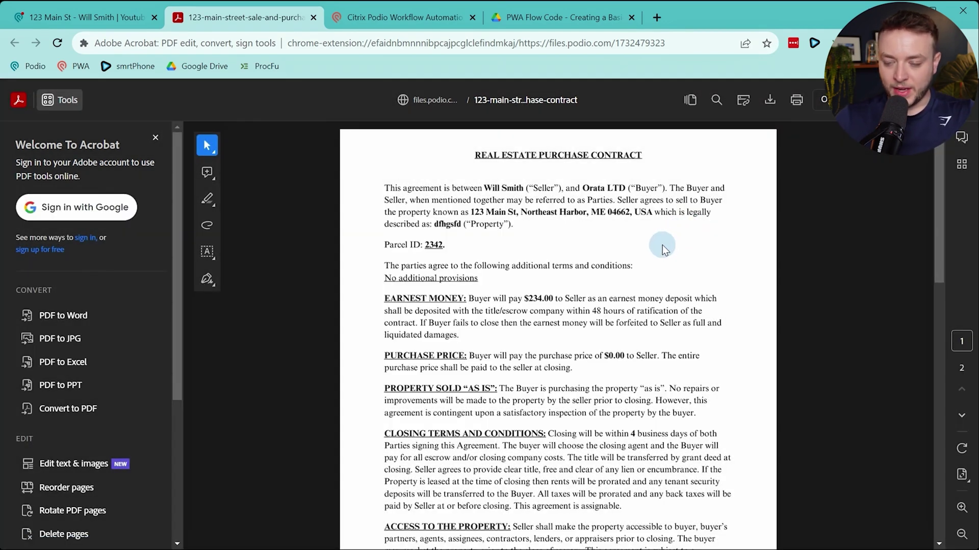
scroll(637, 257, down, 5)
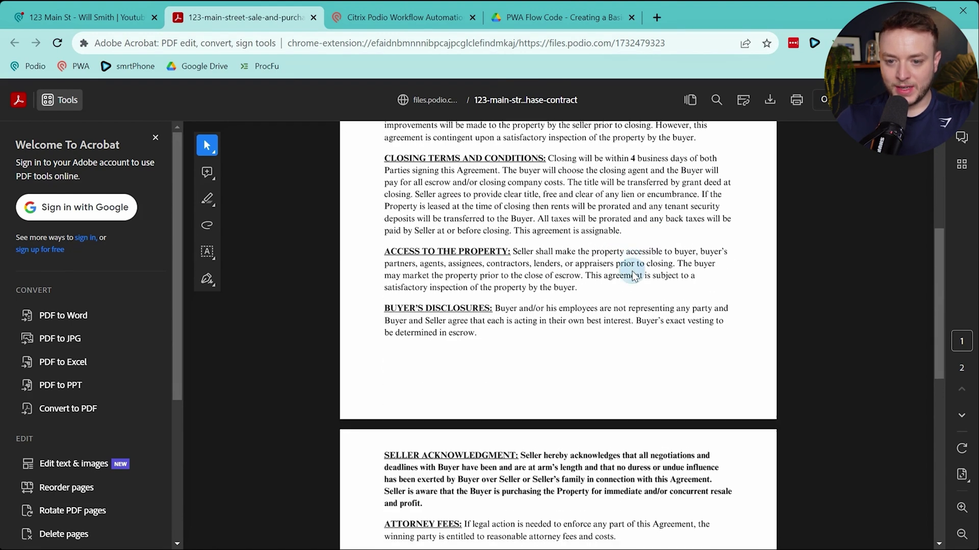
scroll(633, 274, down, 8)
scroll(620, 316, up, 7)
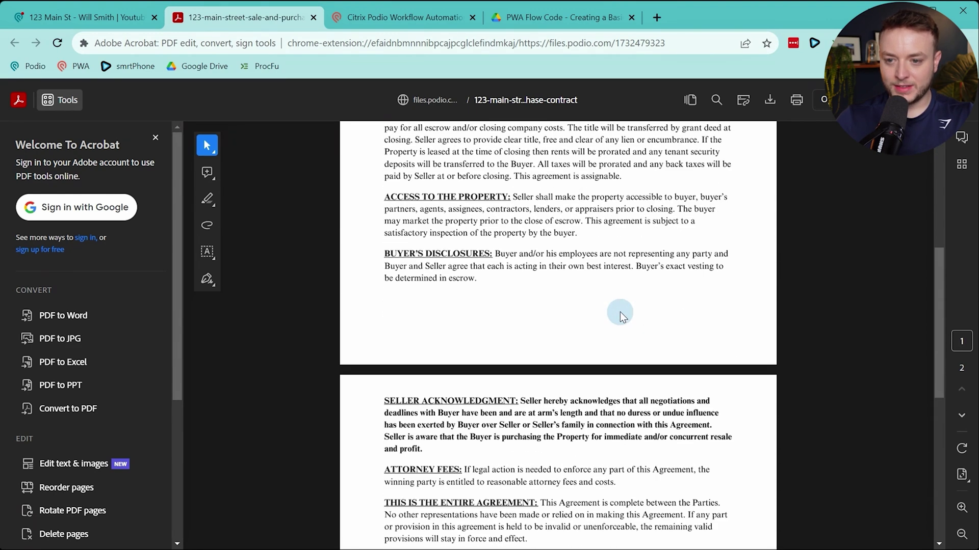
scroll(619, 316, up, 6)
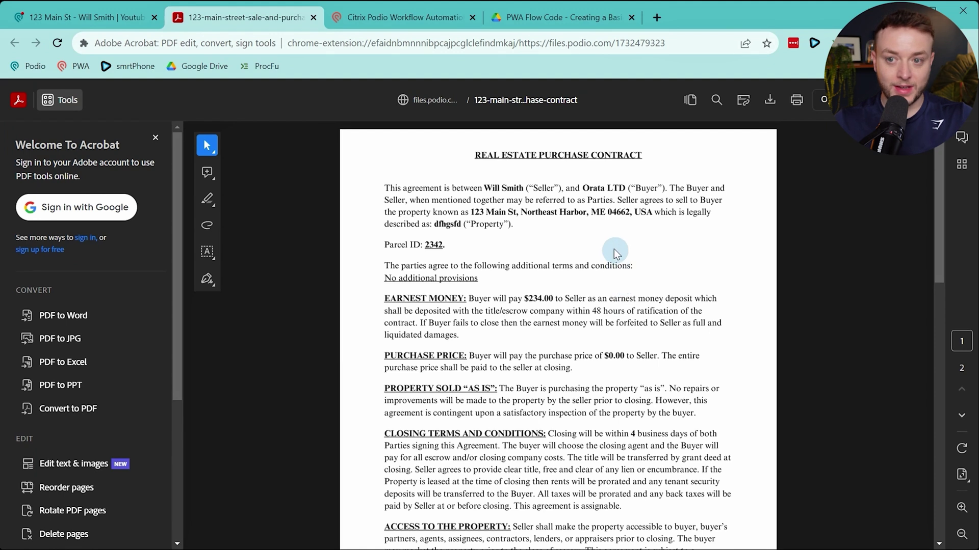
click(61, 17)
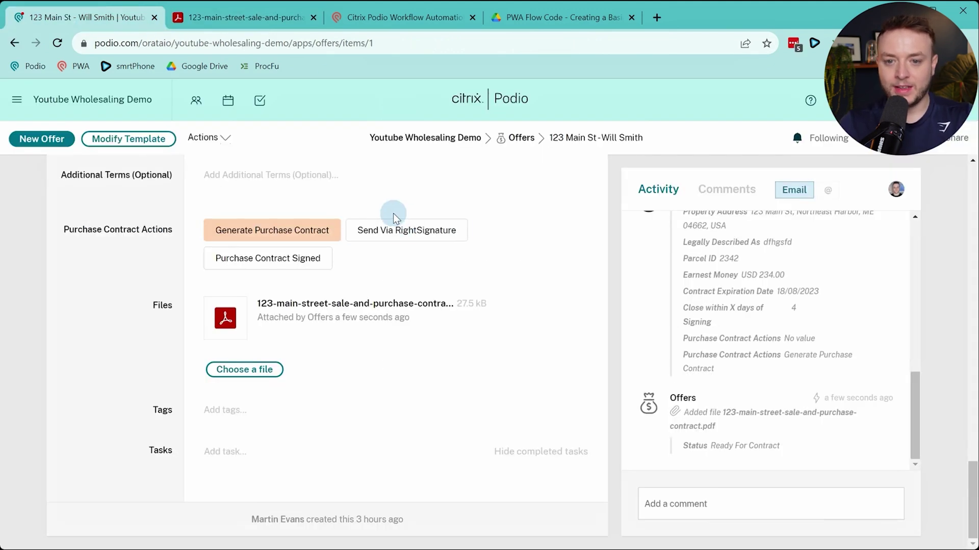
Check that the offer's Purchase Price field is empty, then switch back to the Offers flows
scroll(393, 216, up, 8)
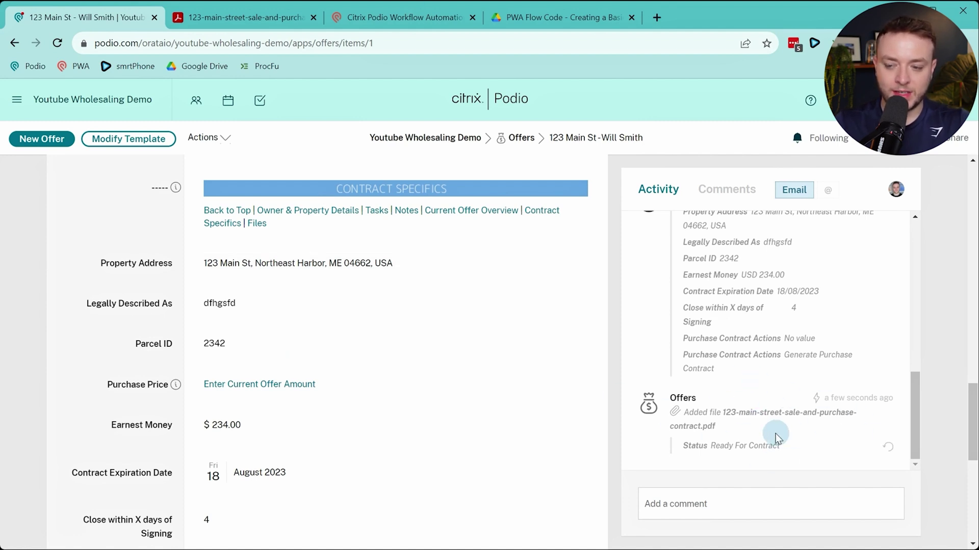
scroll(199, 398, down, 3)
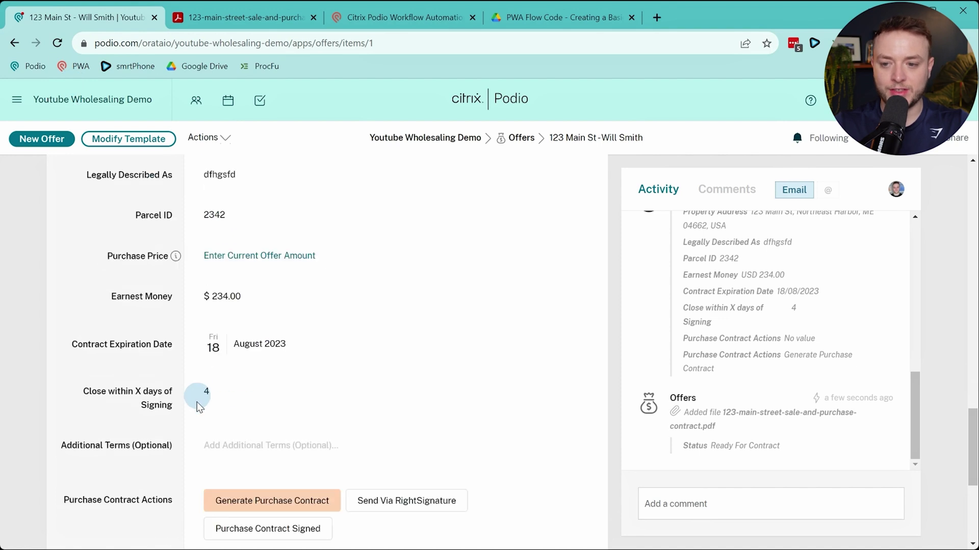
scroll(197, 410, down, 5)
scroll(194, 413, up, 5)
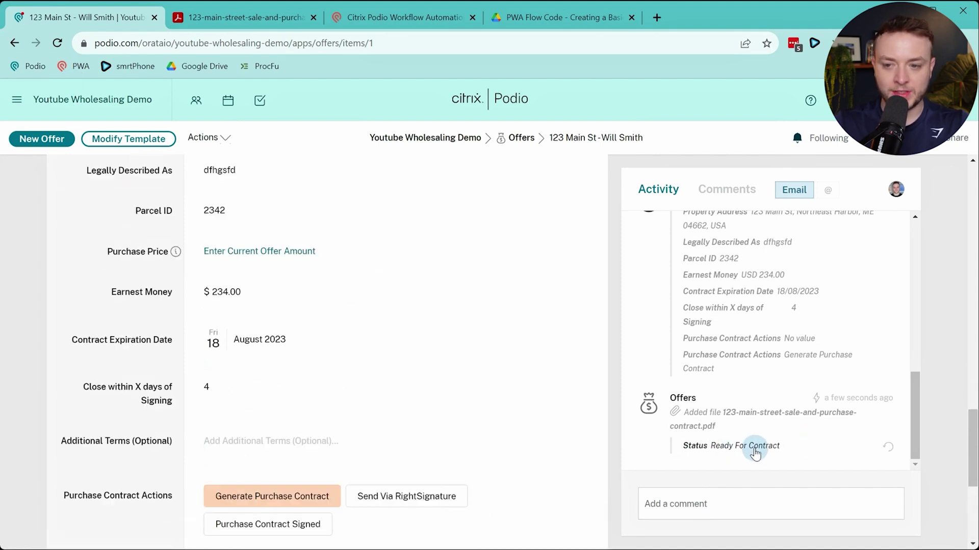
click(344, 17)
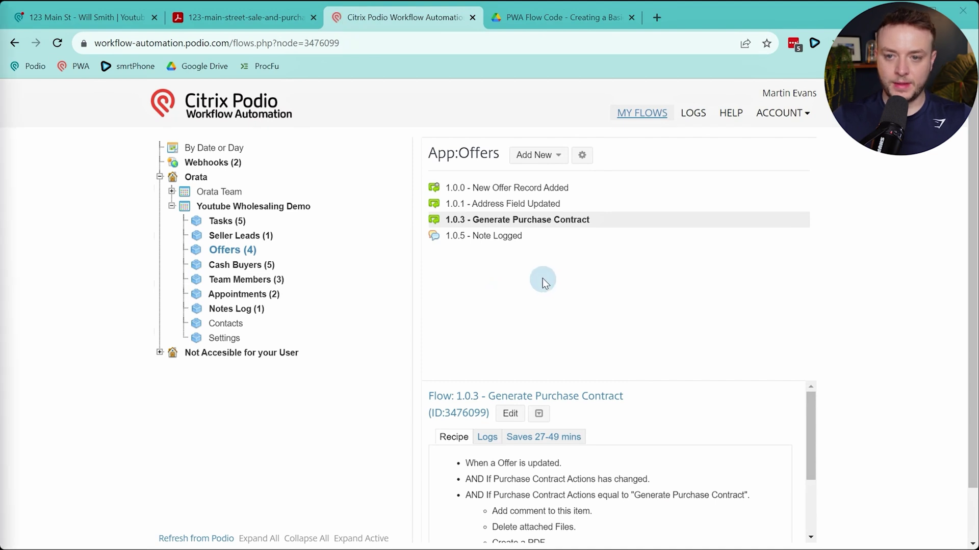
Create a new File Upload flow for Offers named '1.0.4 - Purchase Contract Added'
click(535, 154)
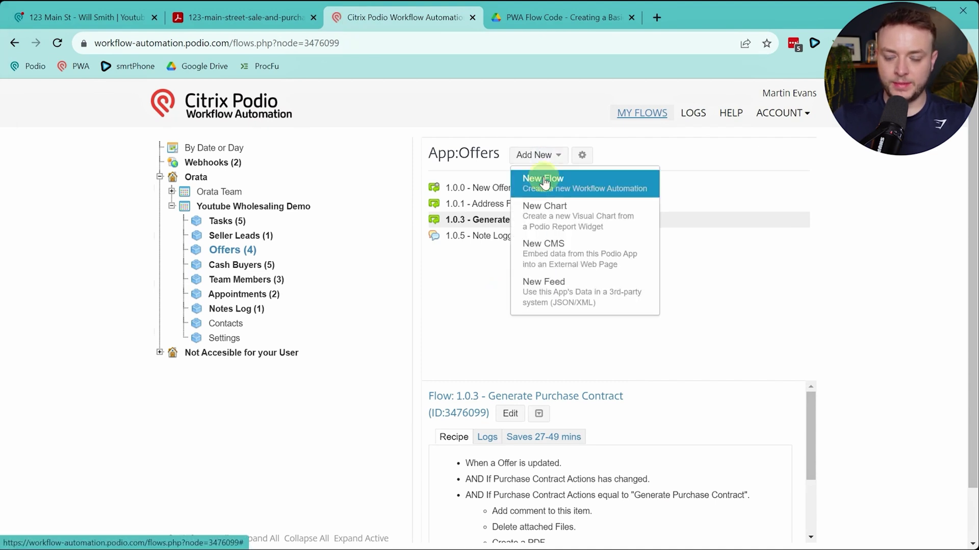
click(544, 183)
scroll(449, 290, down, 5)
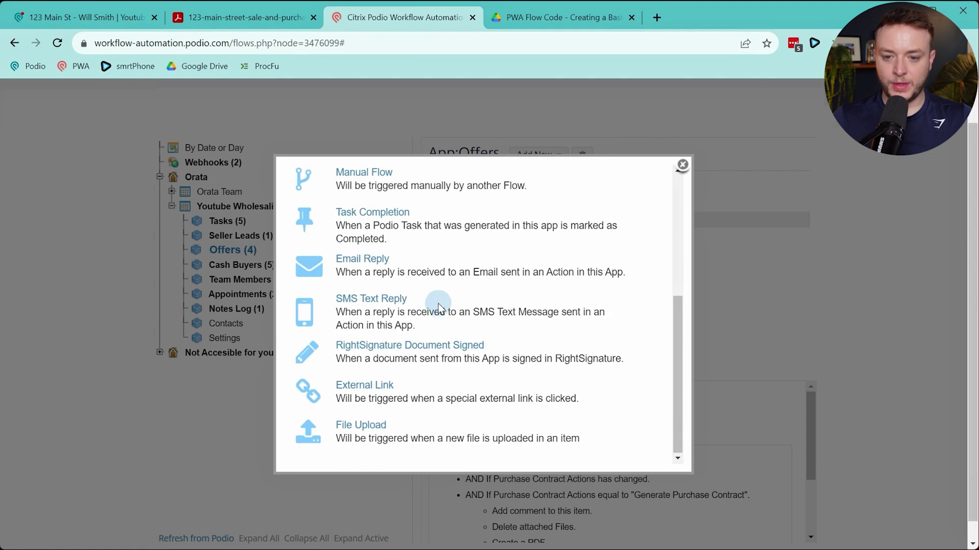
click(358, 429)
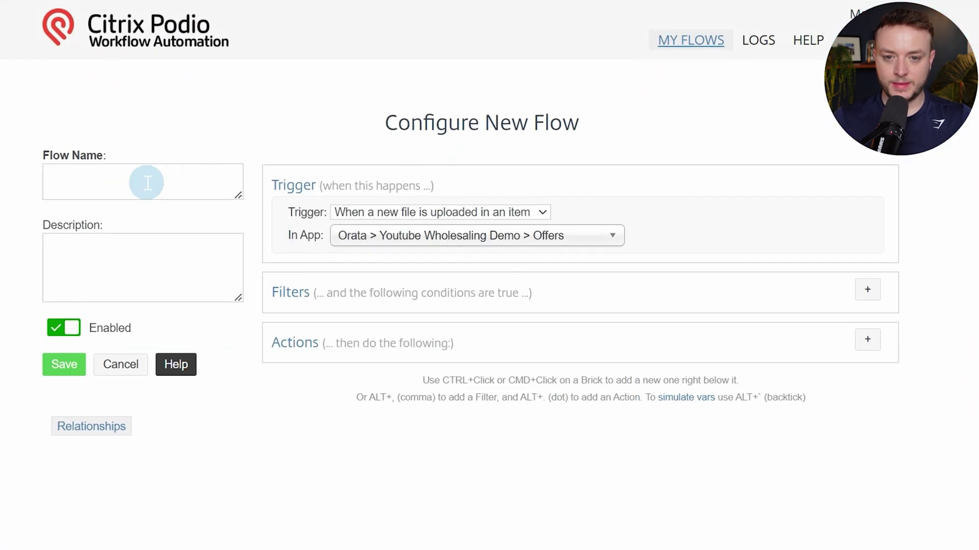
click(147, 183)
text(1.0.)
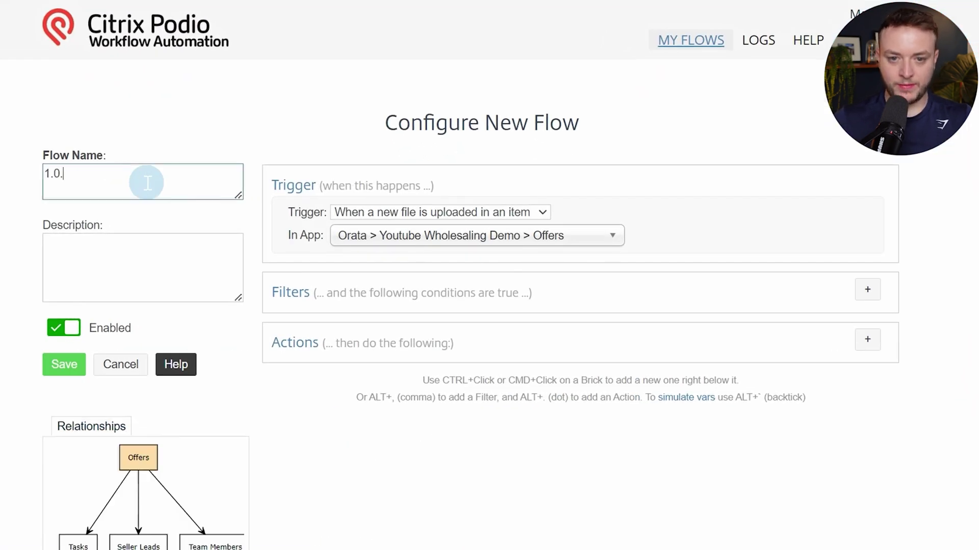
text(4 - Pu)
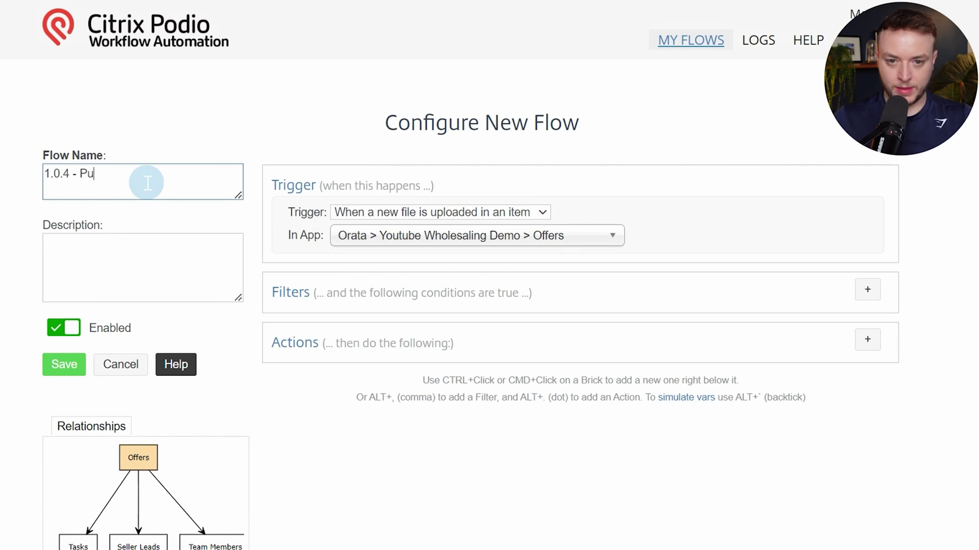
text(rchase Contrac)
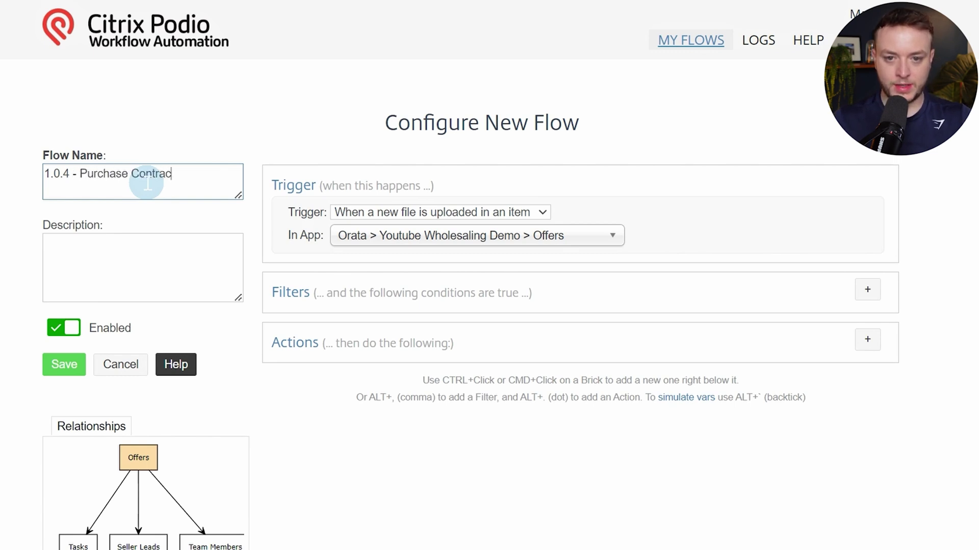
text(t Added)
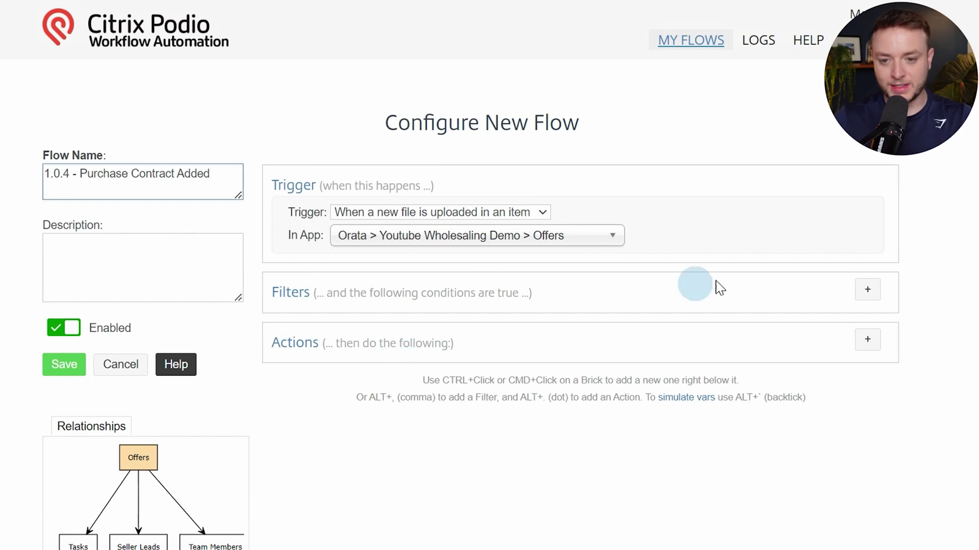
Add Get Referenced Item(s) for Seller Leads, direction FORWARD, using (Offer) Related Lead
click(875, 345)
text(get)
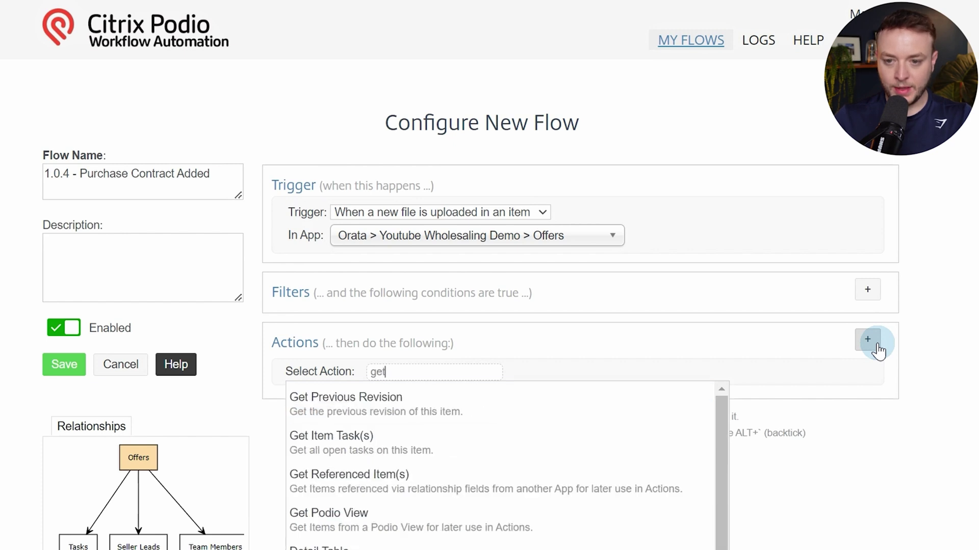
text( ref)
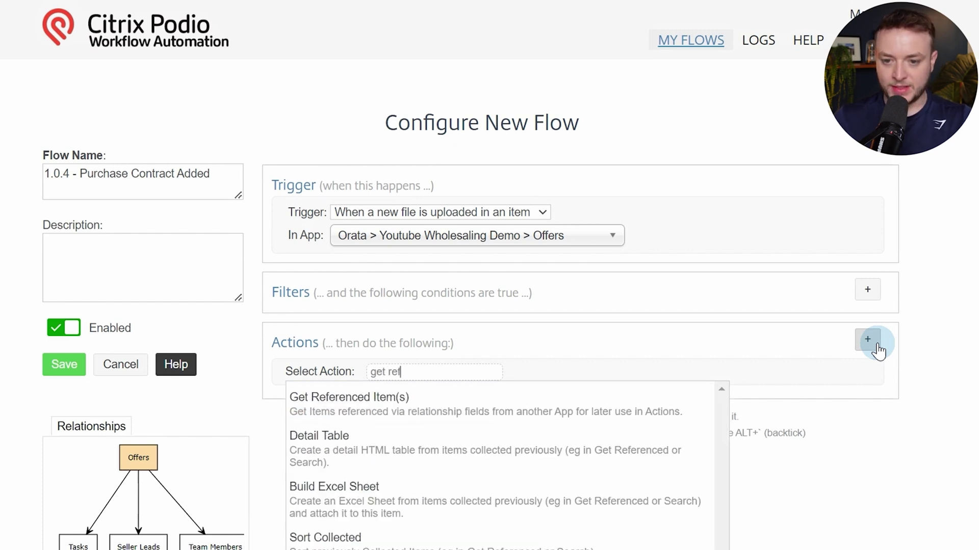
key(Return)
click(833, 391)
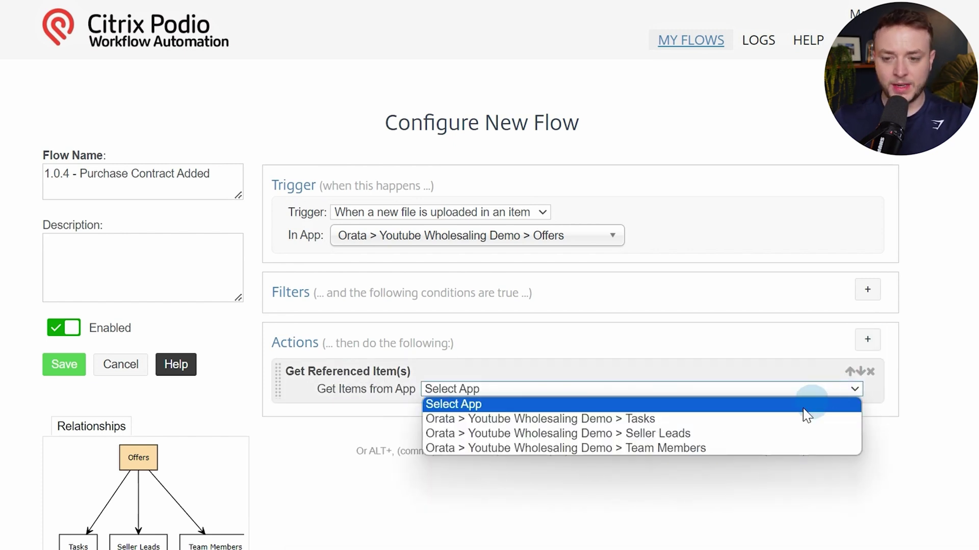
click(760, 434)
scroll(572, 375, down, 4)
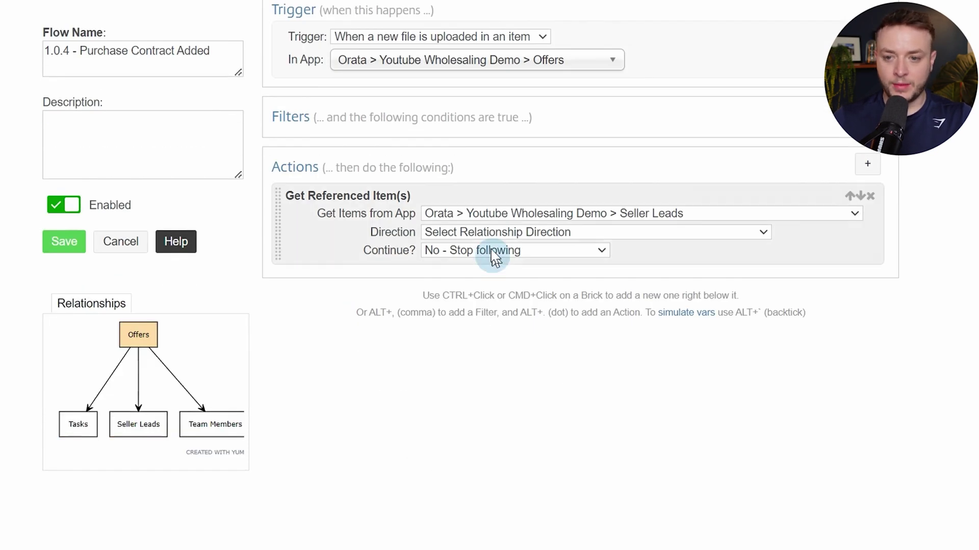
click(491, 233)
click(459, 260)
click(457, 249)
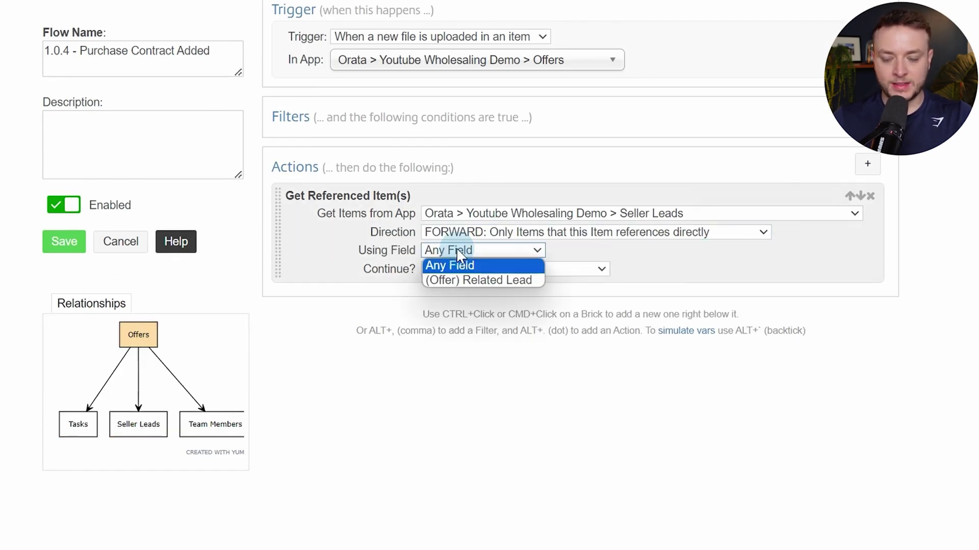
click(467, 281)
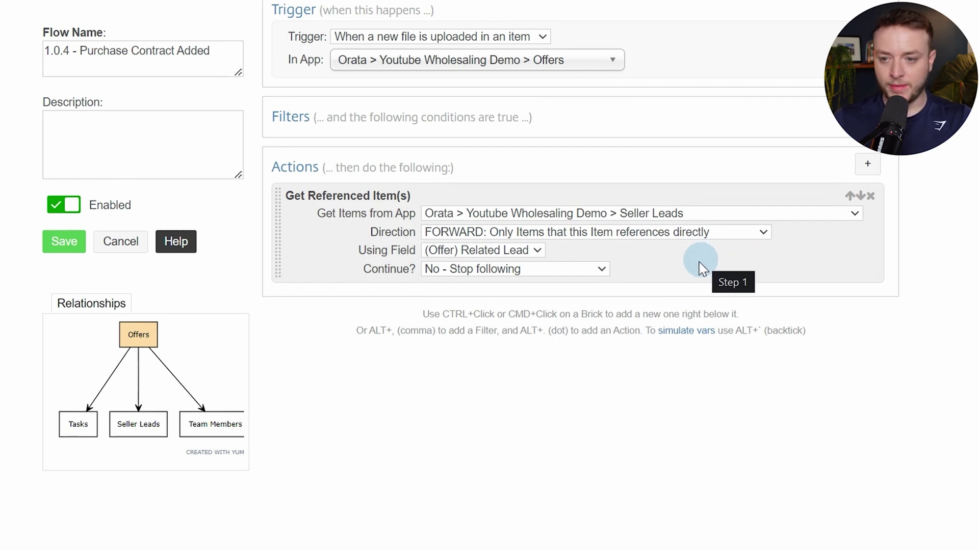
Add an If (Sanity Check) starting with the stristr function, removing its stray space
key(alt+period)
text(sani)
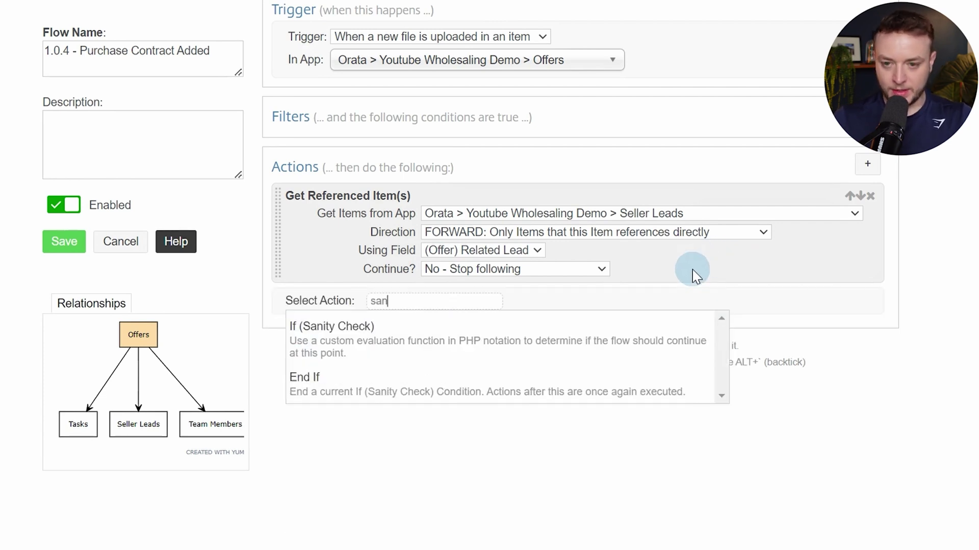
key(Return)
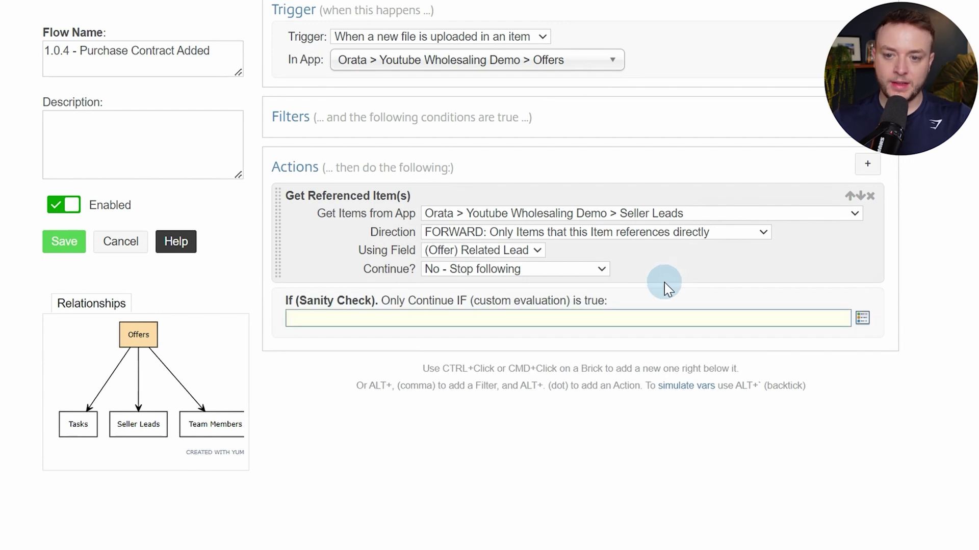
text(str)
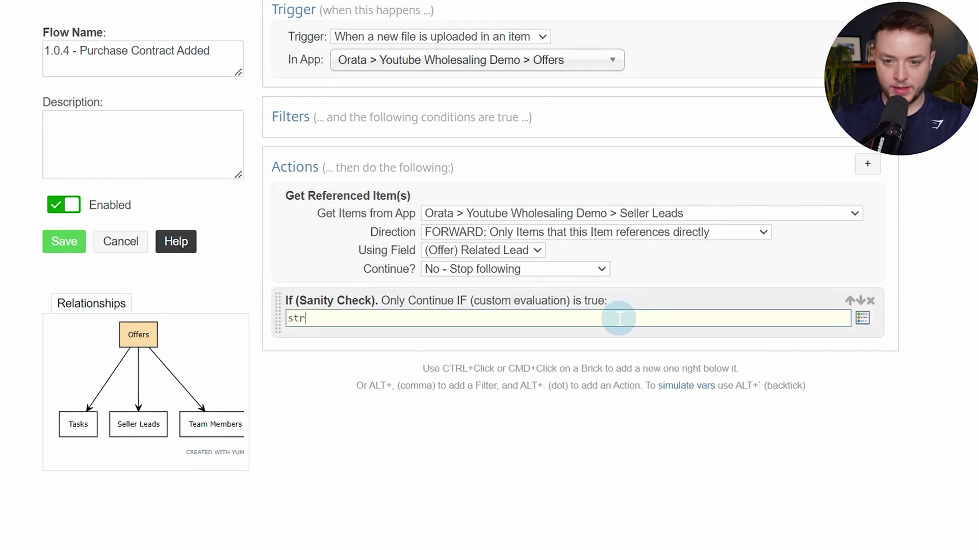
text(istr)
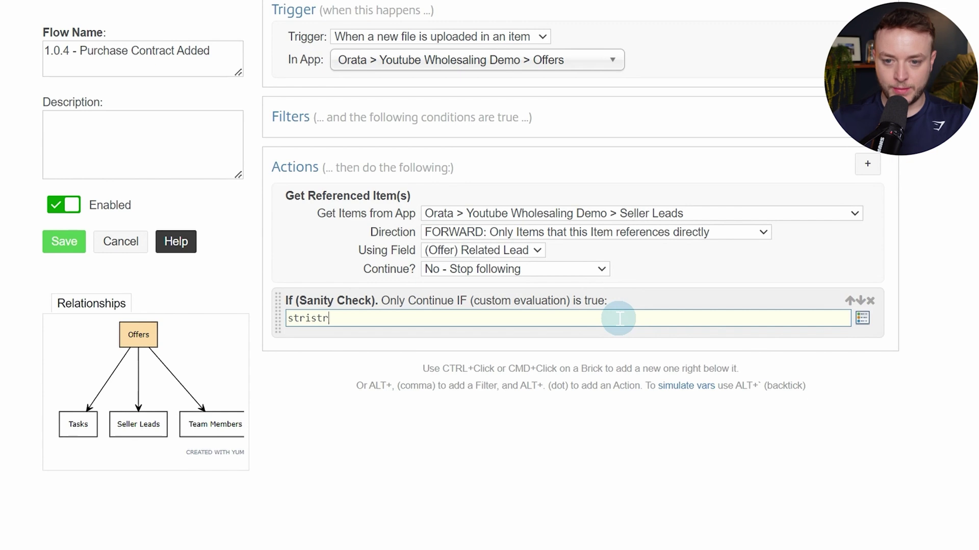
key(Left)
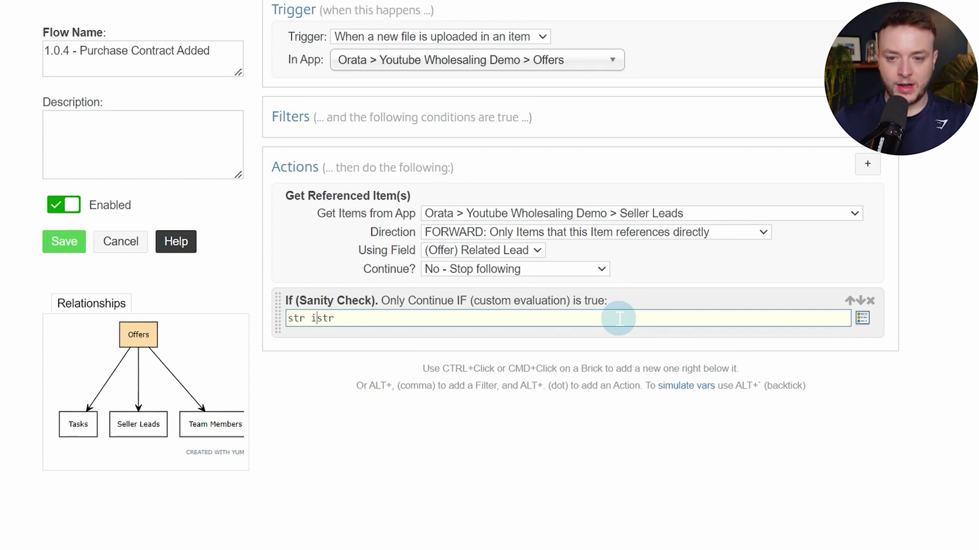
key(Left)
key(BackSpace)
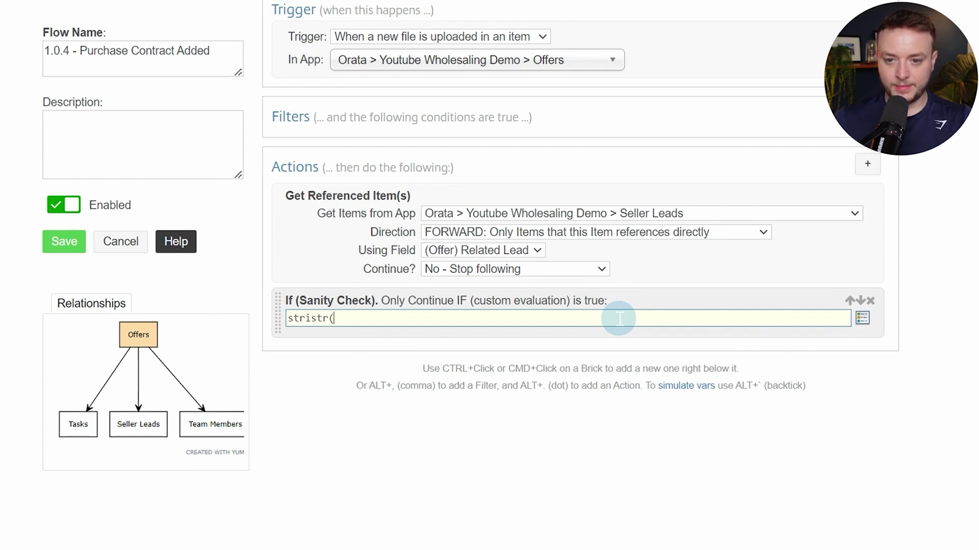
Complete the condition as stristr([File Name],"sale-and-purchase-contact.pdf")
click(618, 318)
text(file)
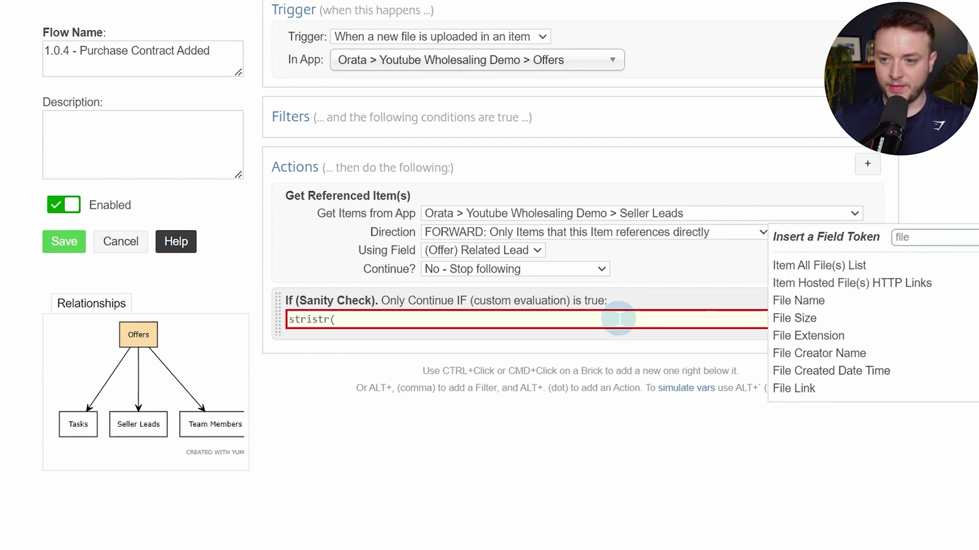
click(833, 303)
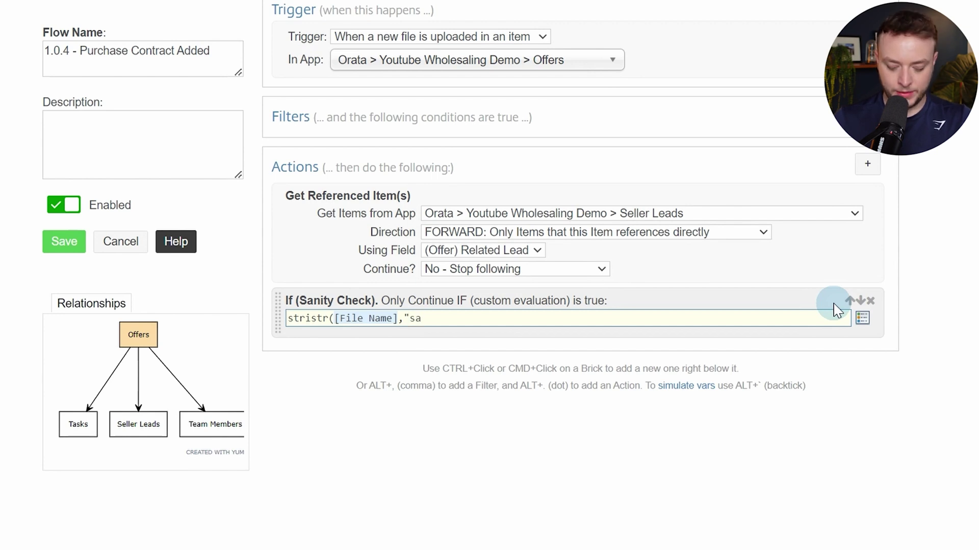
text(,"sale-and)
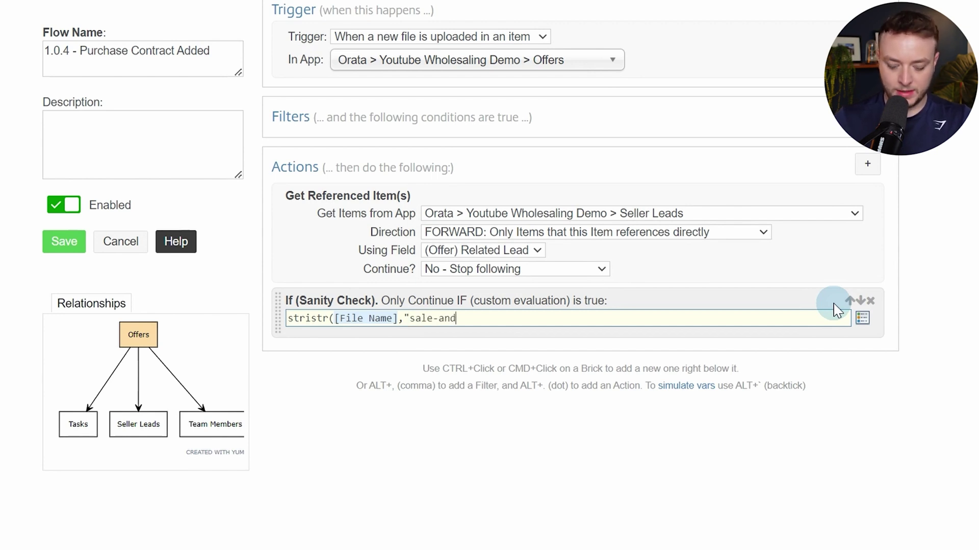
text(-purcaha)
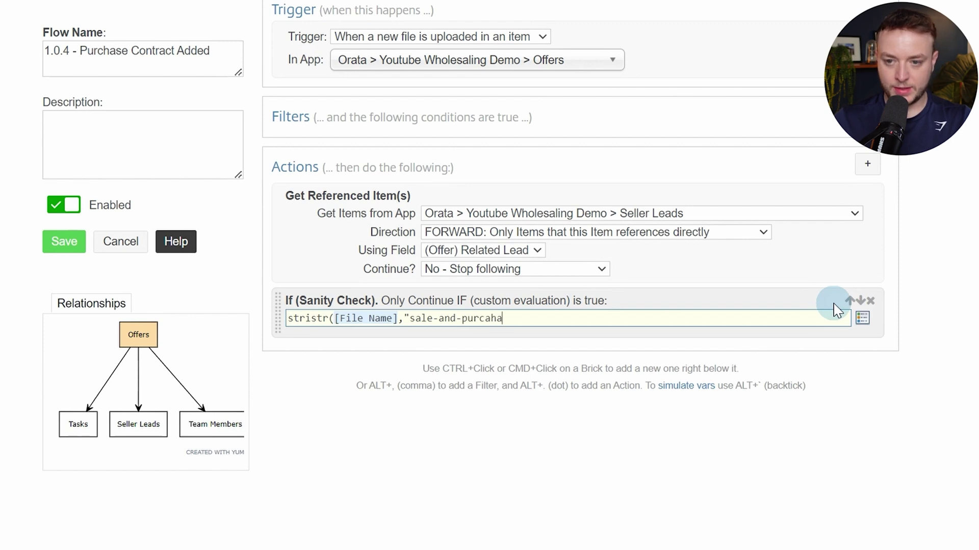
text(se)
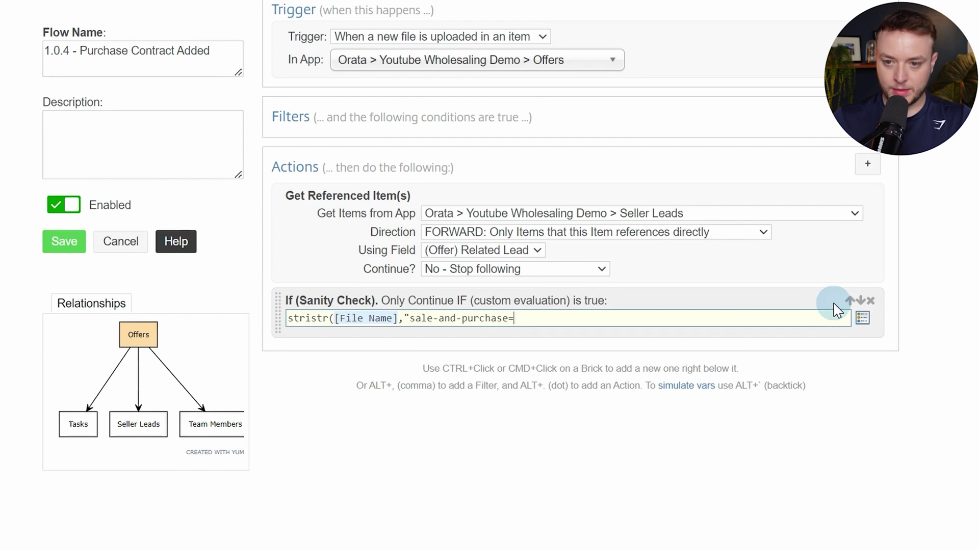
text(-conta)
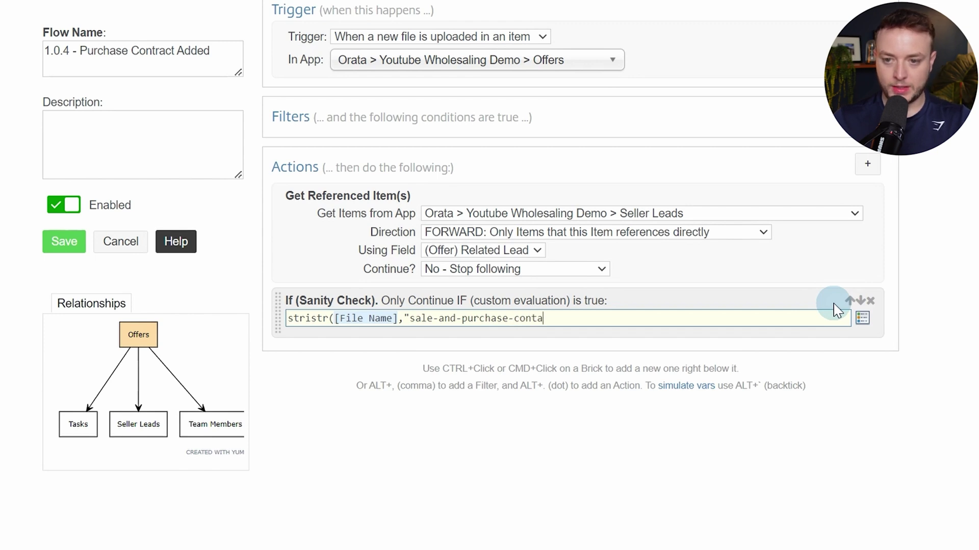
text(ct.pdf)
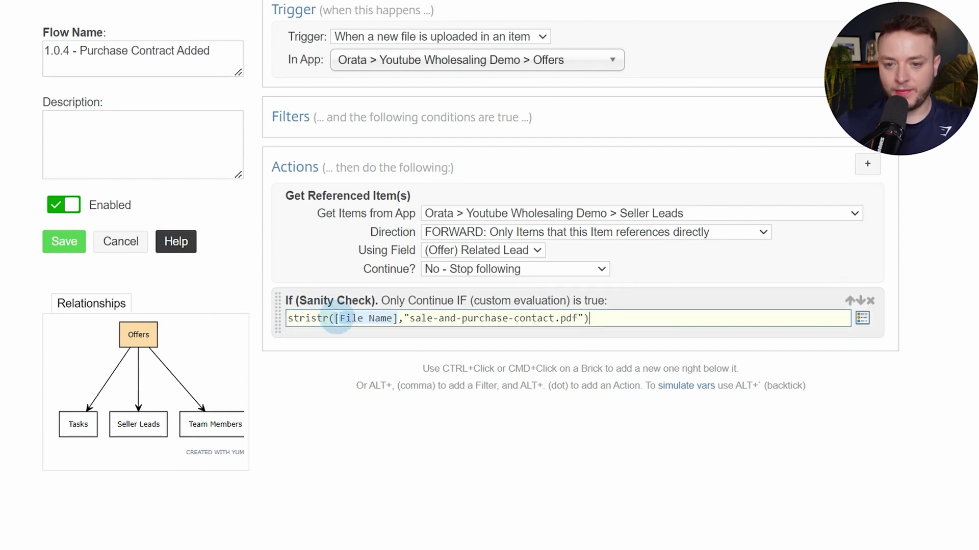
drag(337, 321, 595, 317)
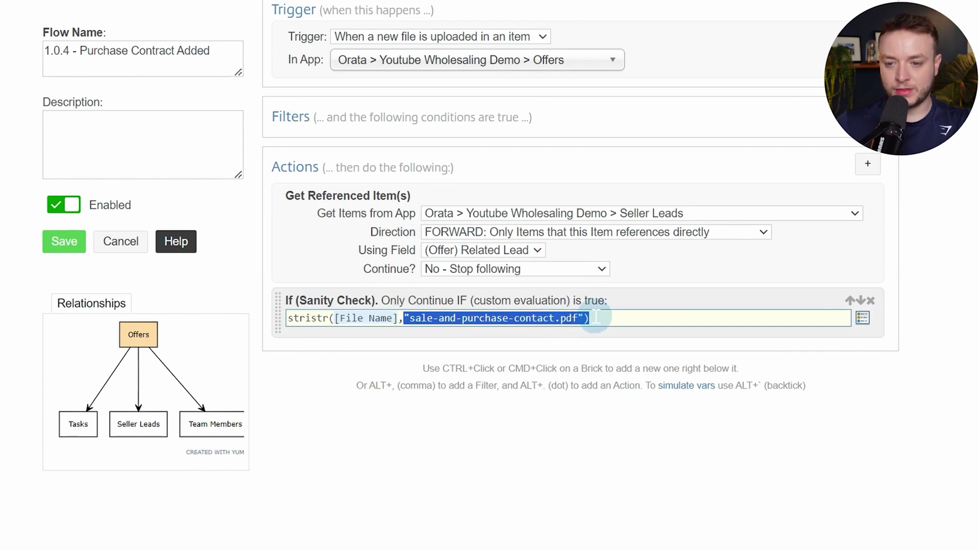
Add a comment action under the check, headed with bold 'Purchase Contract Generated'
key(alt+period)
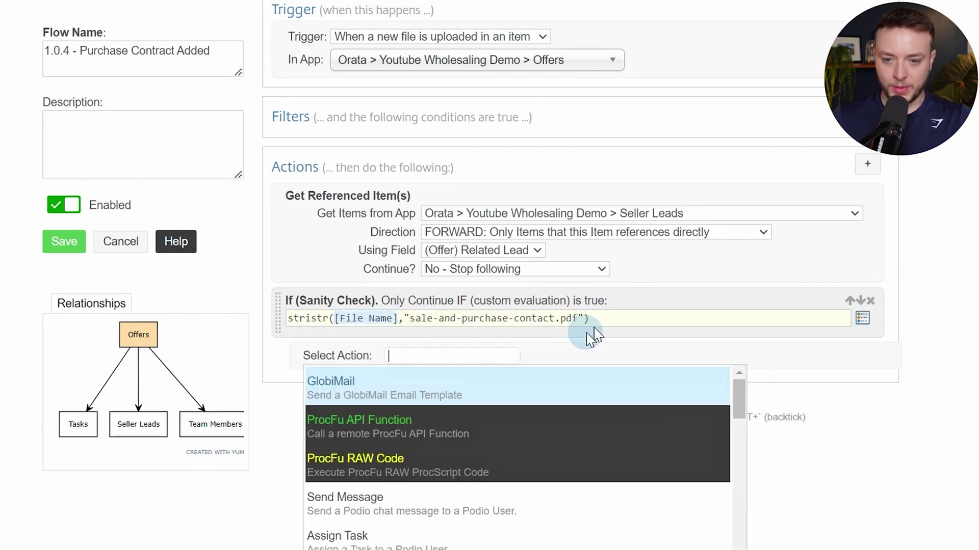
text(comm)
key(Return)
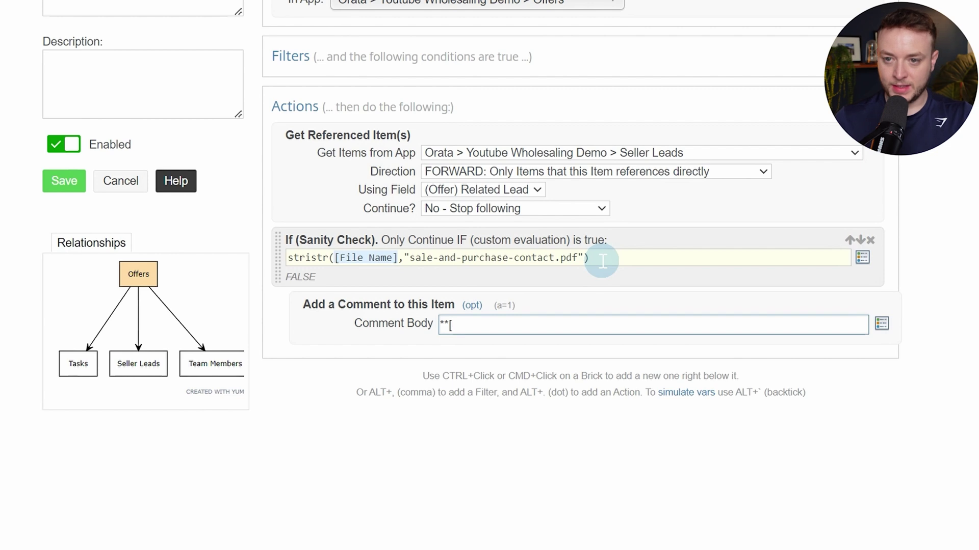
text(**[P)
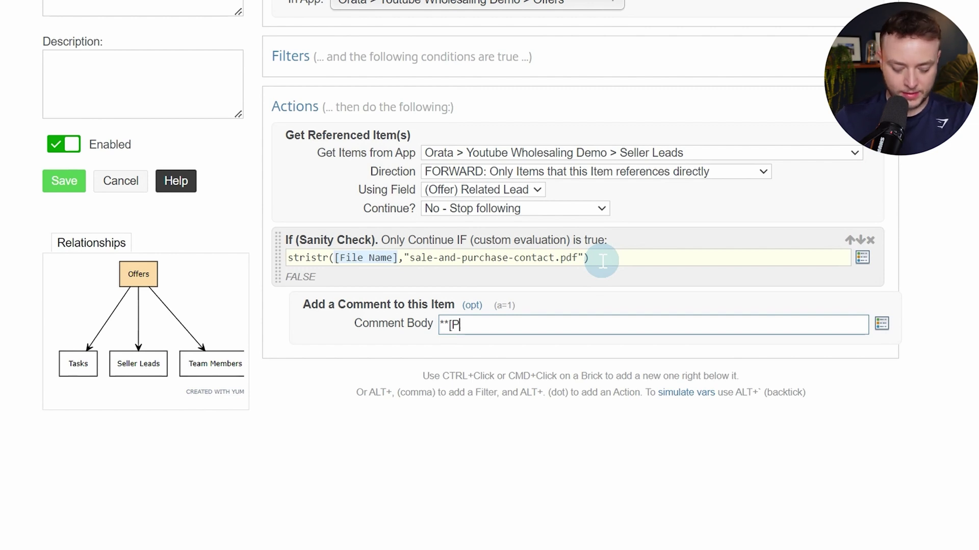
text(urchase Co)
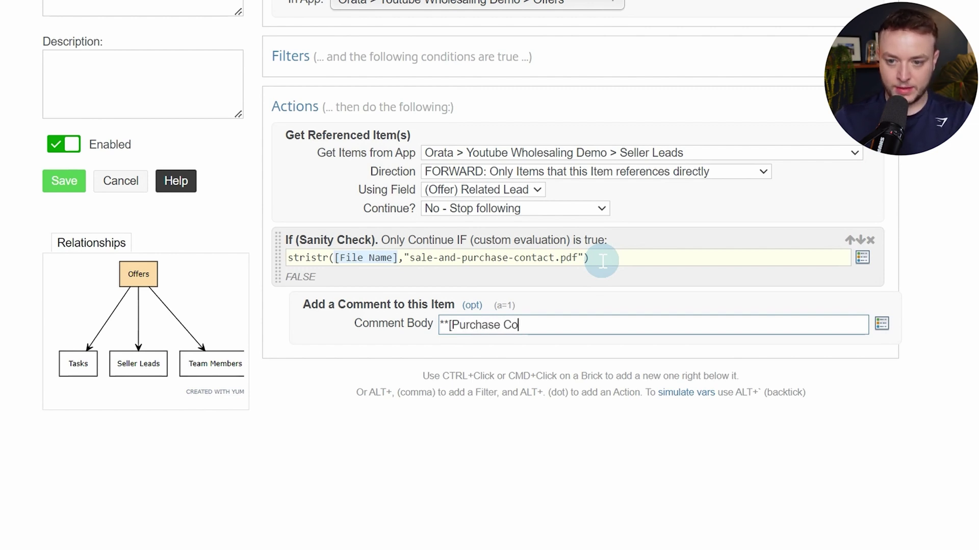
text(ntract)
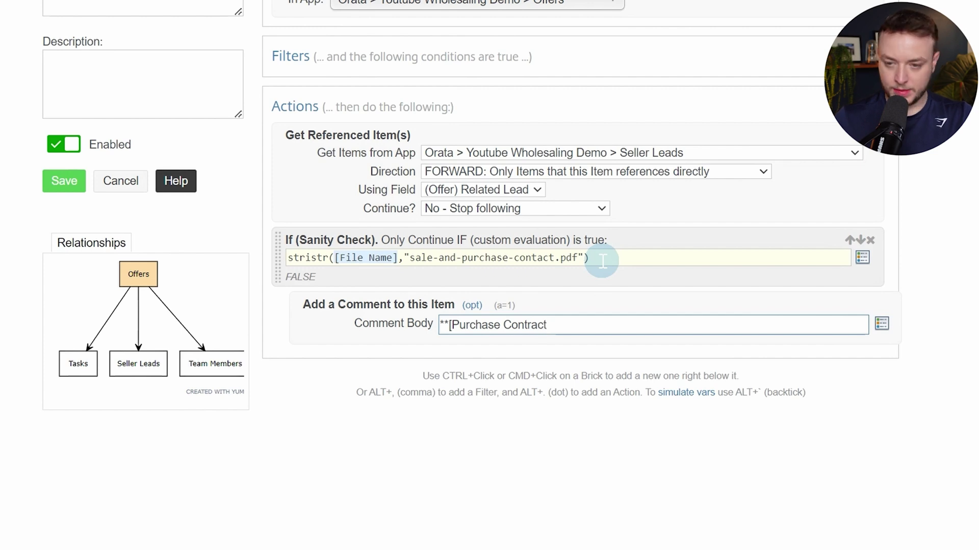
text( Generated**)
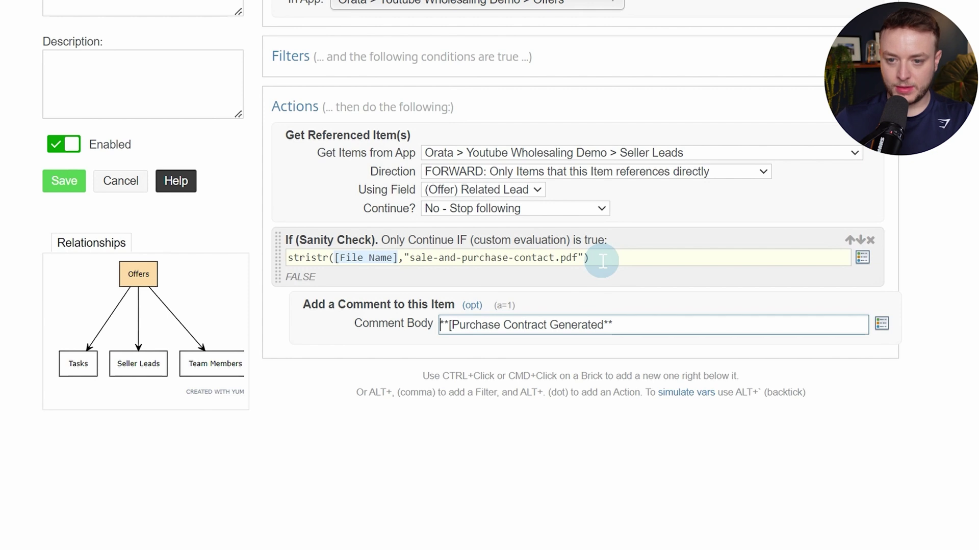
key(Delete)
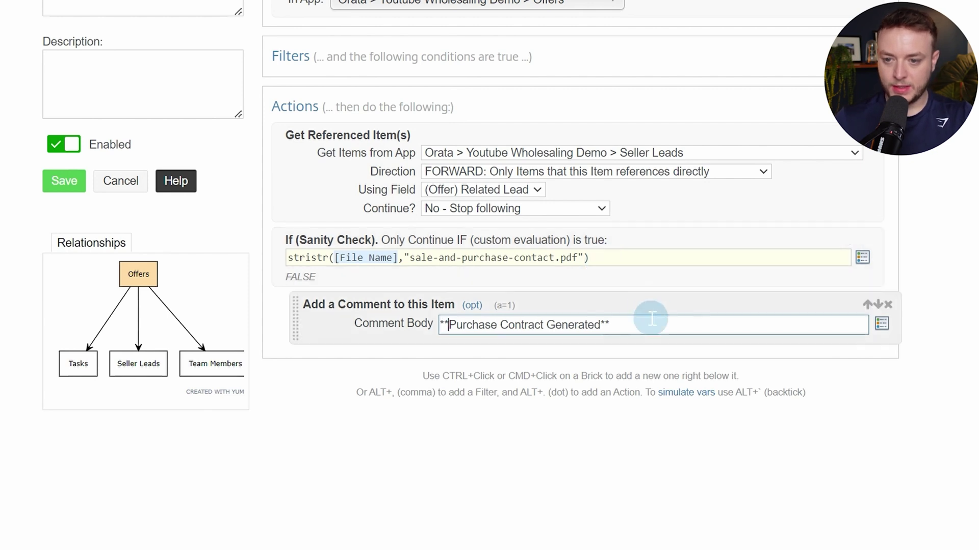
key(Return)
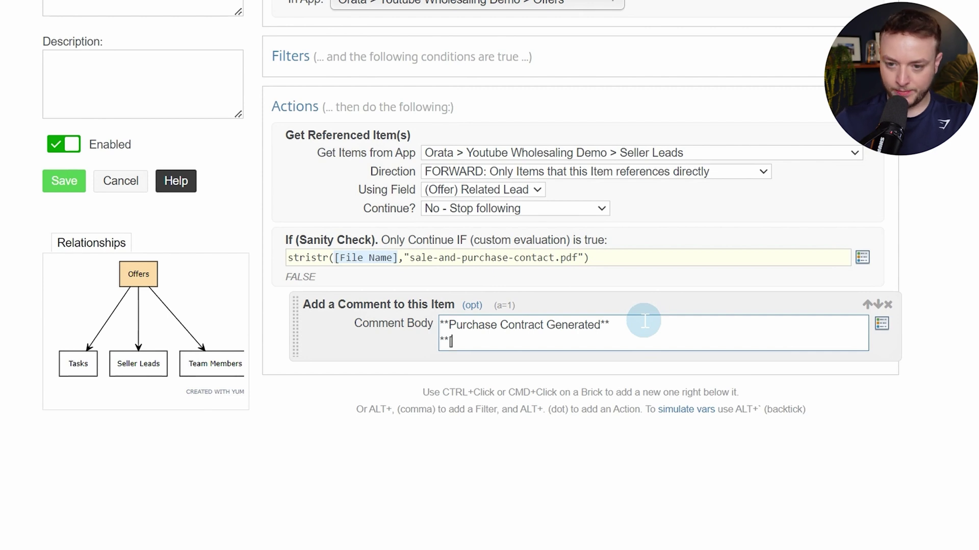
Add a 'View Generated Contract' line linking to the [File Link] token and make the comment silent
text(**[View Generate)
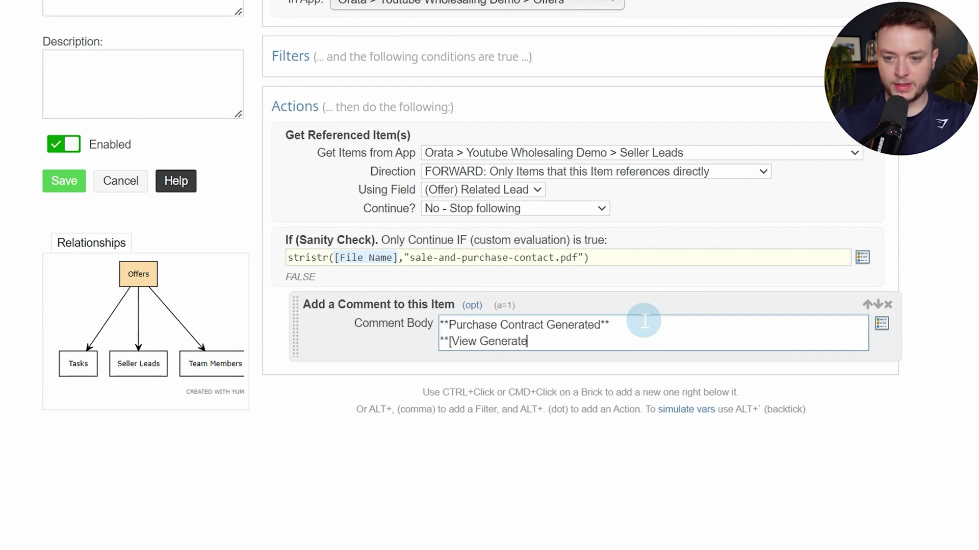
text(d Contract]()
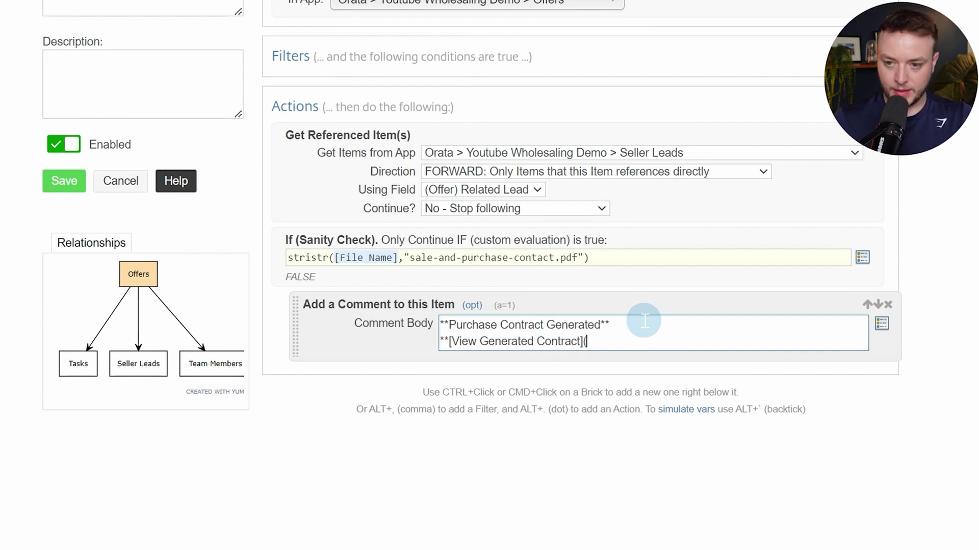
text(@)
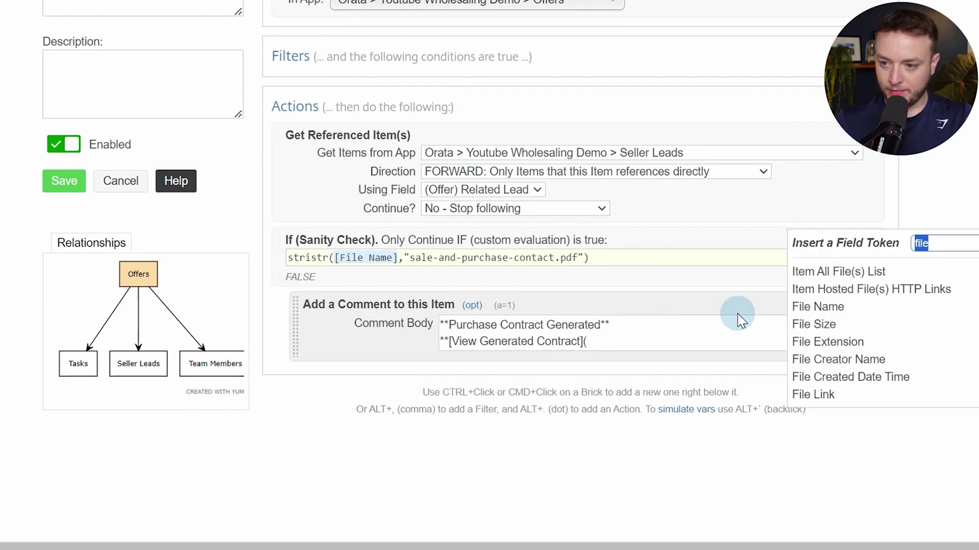
click(844, 394)
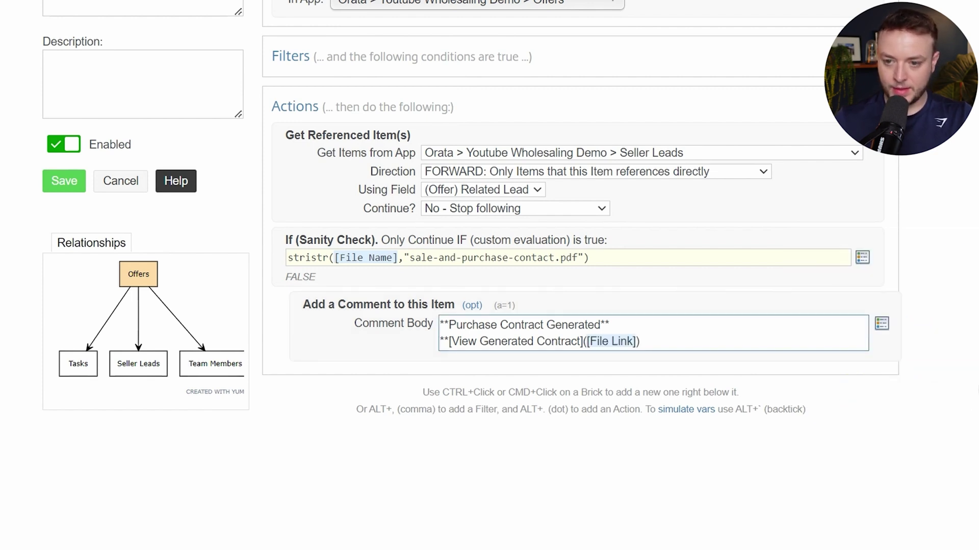
click(472, 306)
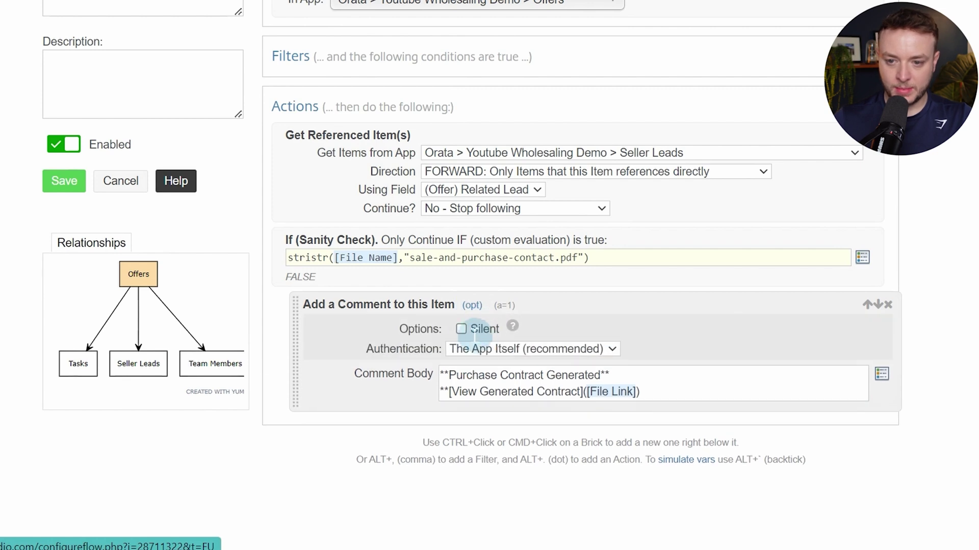
click(474, 330)
ctrl+click(425, 376)
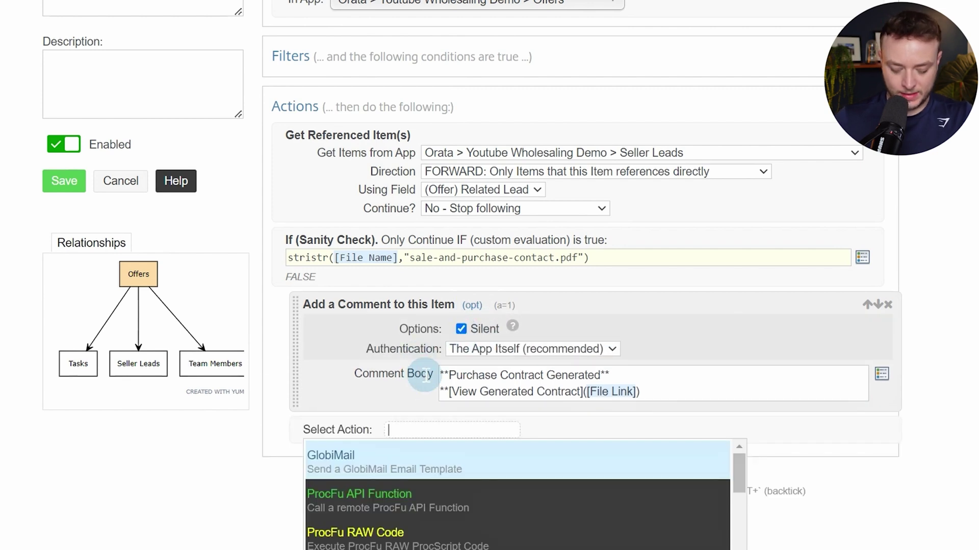
Close the first condition with End If and add a new If (Sanity Check) step
text(end if)
key(Return)
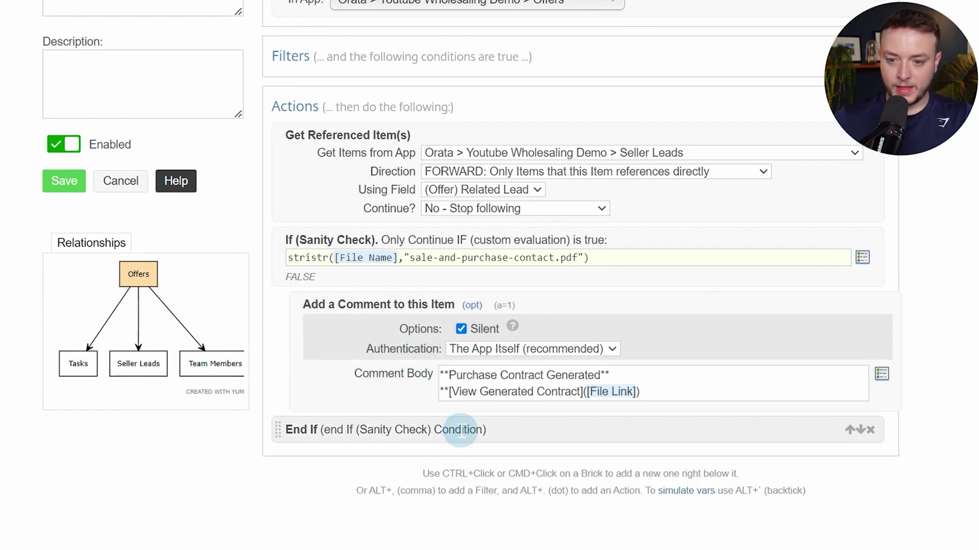
ctrl+click(461, 430)
text(san)
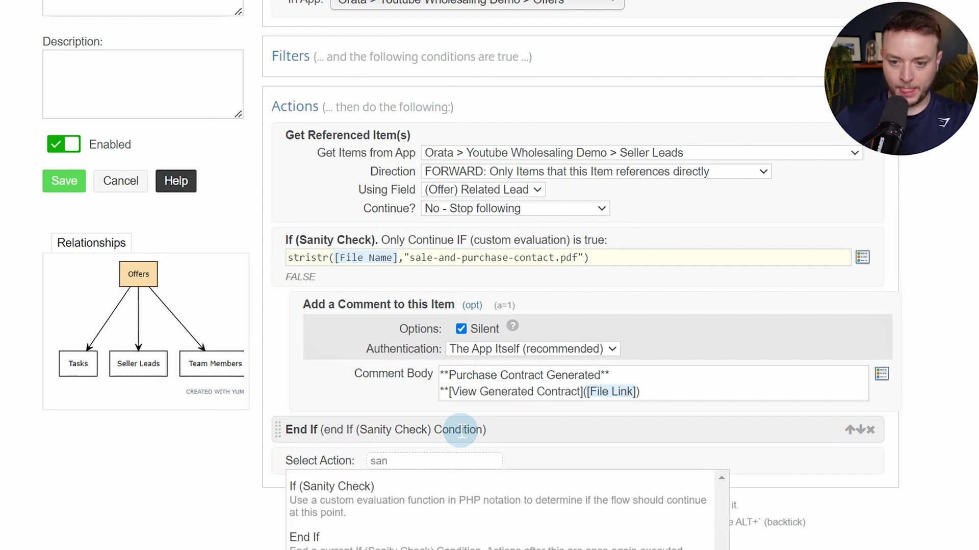
key(Return)
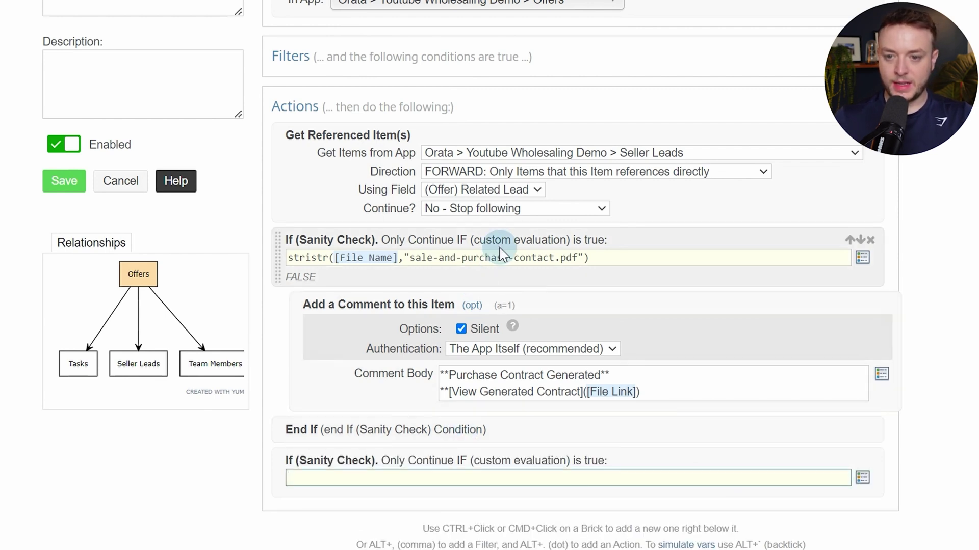
Copy the first file-name condition into the new check, testing for sale-and-purchase-contact-signed.pdf
click(500, 254)
key(ctrl+a)
key(ctrl+c)
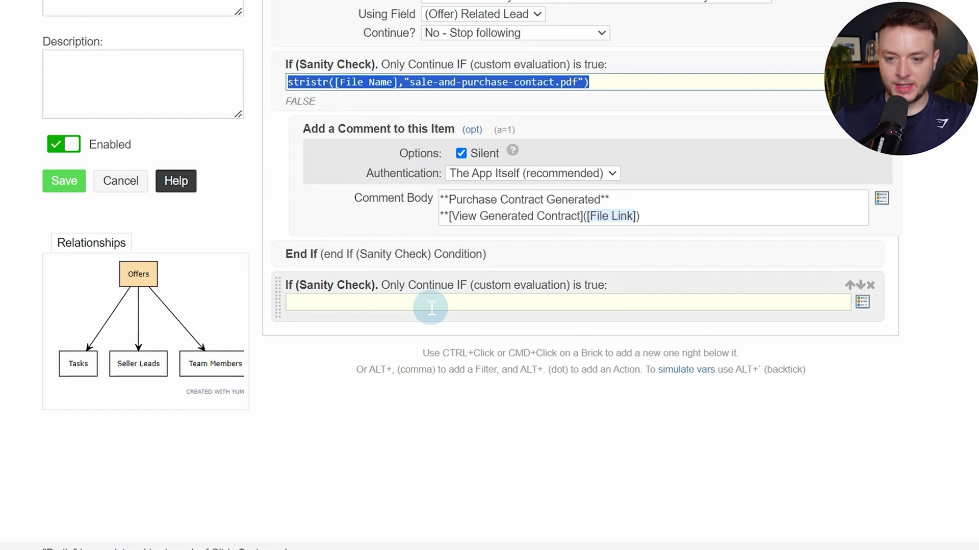
click(431, 305)
key(ctrl+v)
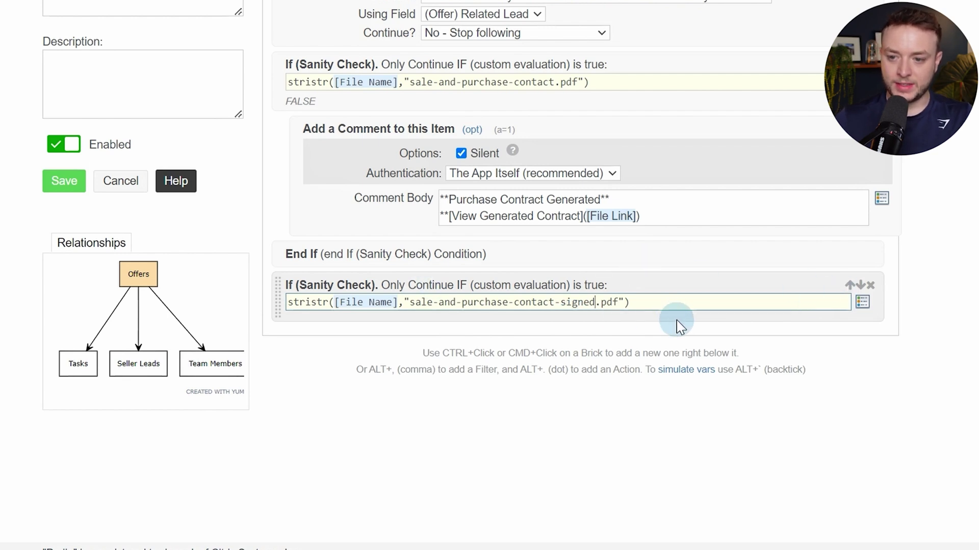
key(alt+period)
Add a comment action under the signed-file check and copy the earlier comment's text
text(comm)
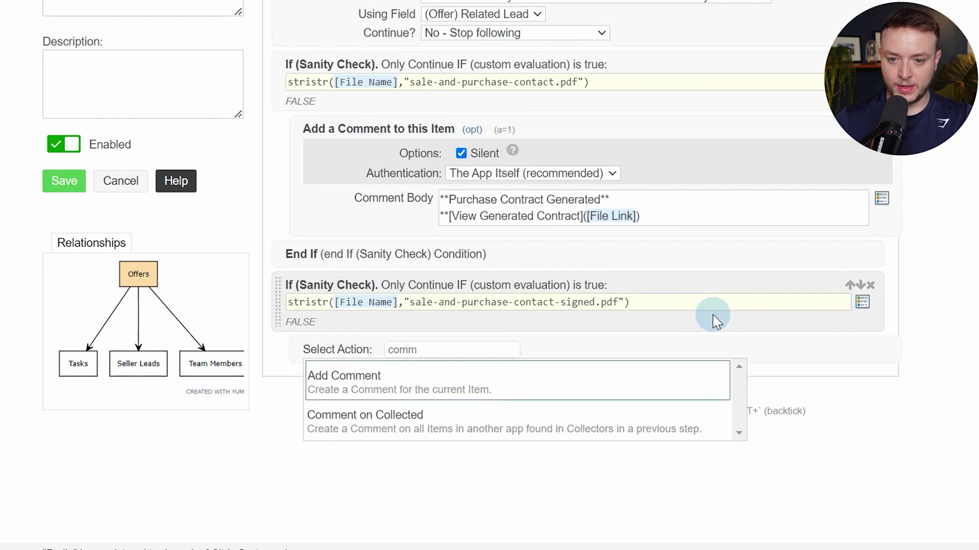
key(Return)
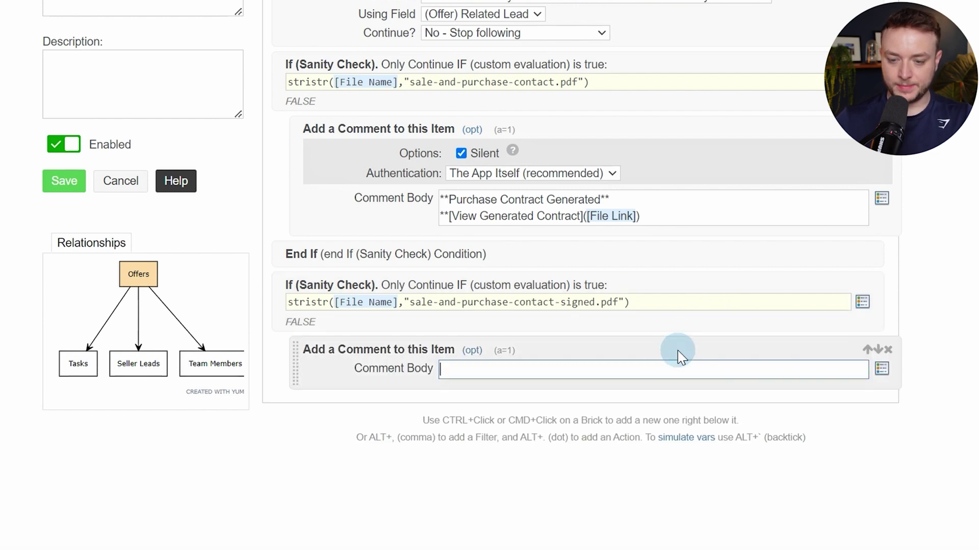
click(612, 217)
key(ctrl+a)
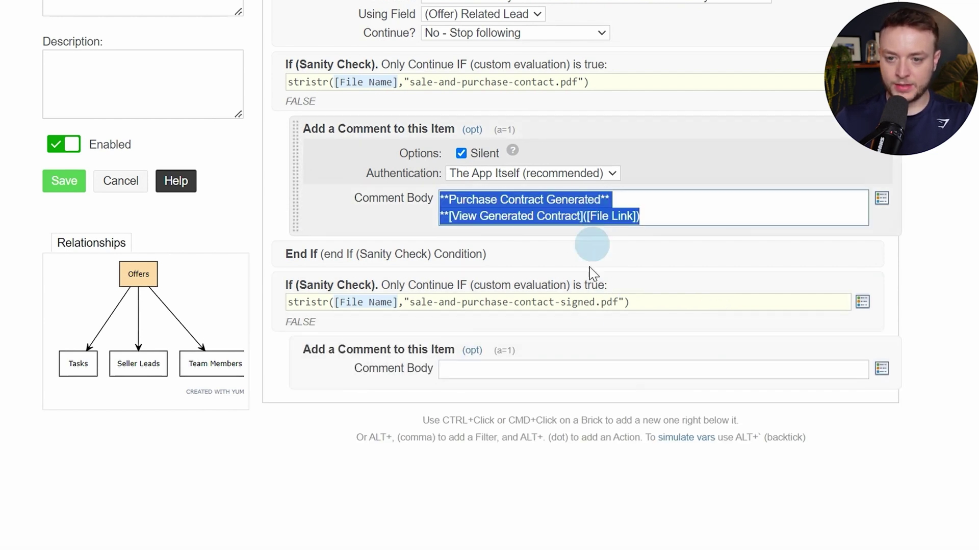
key(ctrl+c)
Paste the text and change Generated to Signed, giving 'Purchase Contract Signed' with a View Signed Contract link
click(596, 370)
key(ctrl+v)
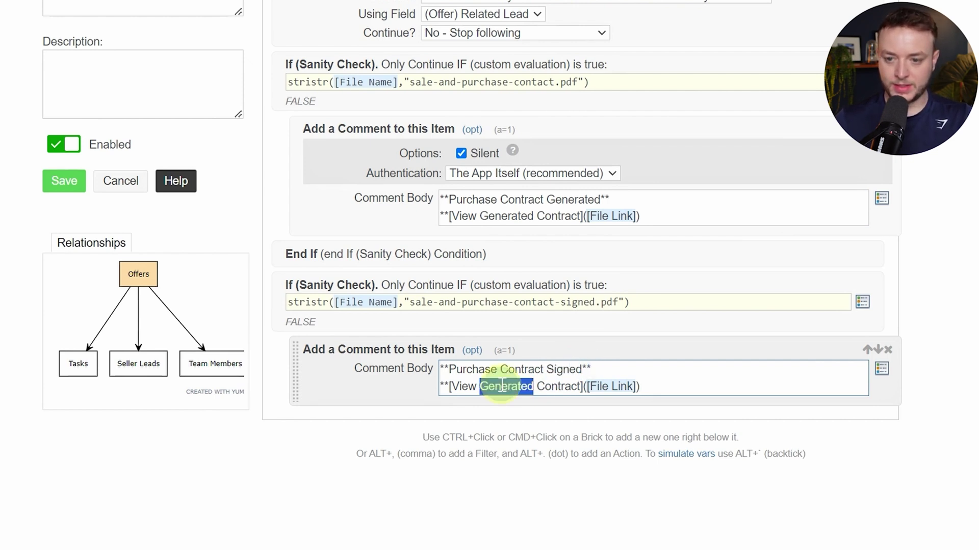
text(Signed)
key(ctrl+a)
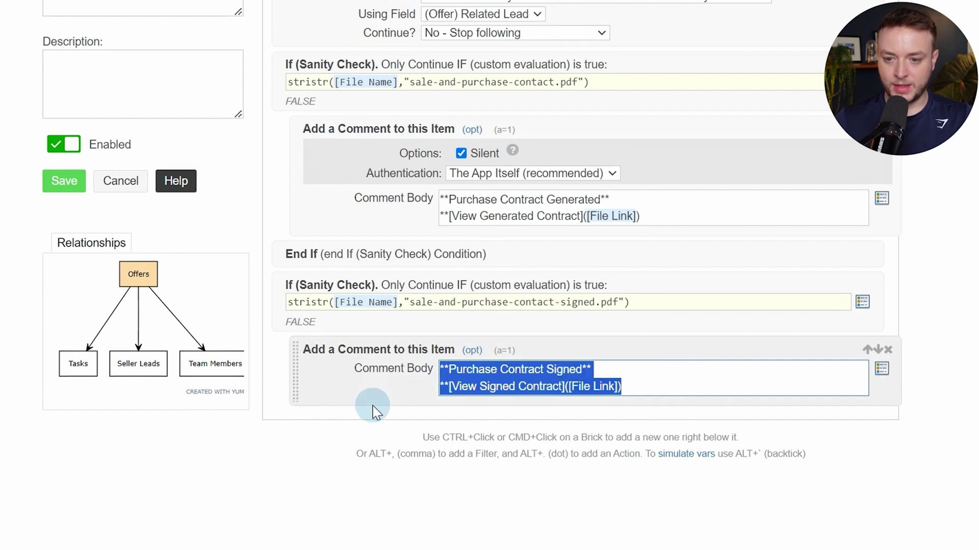
ctrl+click(375, 401)
text(domnme)
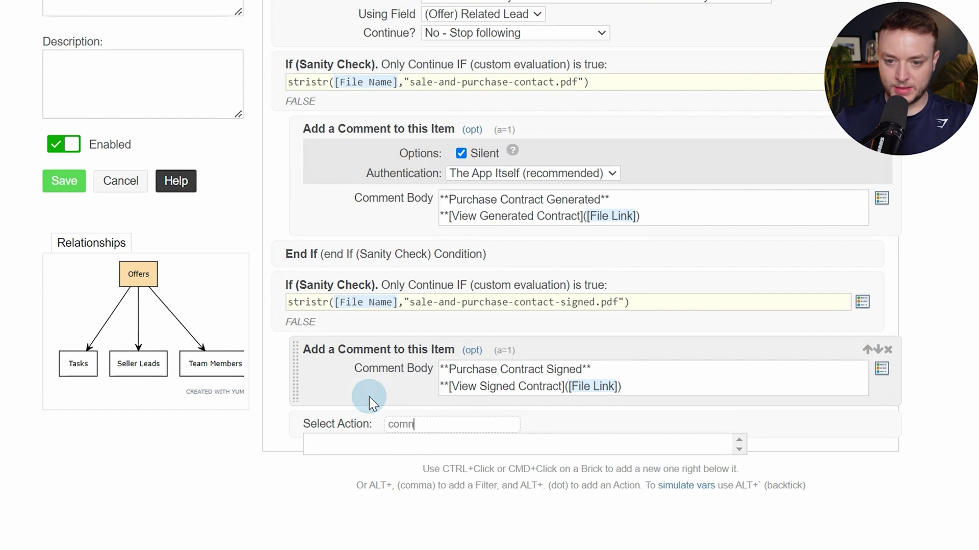
Add a Comment on Collected action for Ref (Seller Lead) in Seller Leads with the signed-contract comment
key(BackSpace)
text(m)
scroll(421, 357, down, 3)
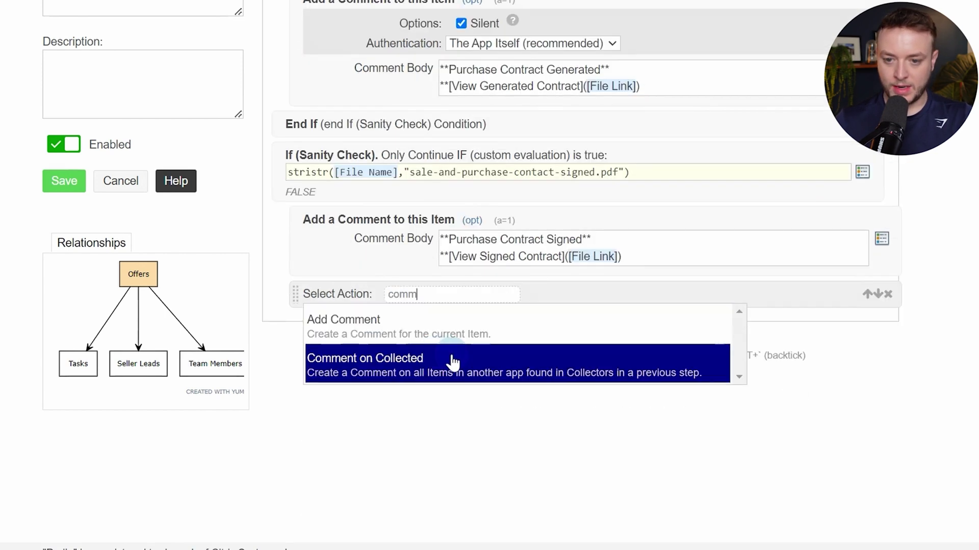
click(440, 377)
click(507, 315)
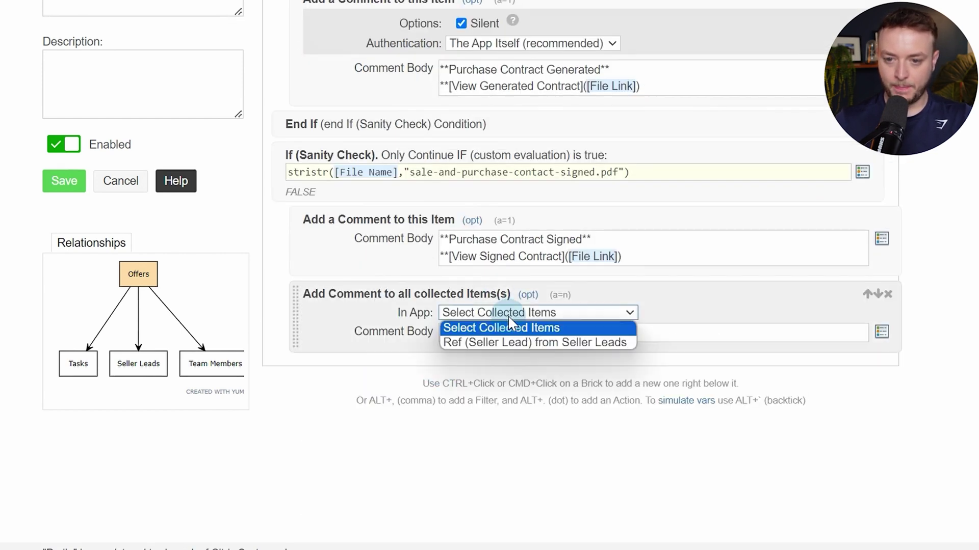
click(512, 343)
click(515, 346)
key(ctrl+v)
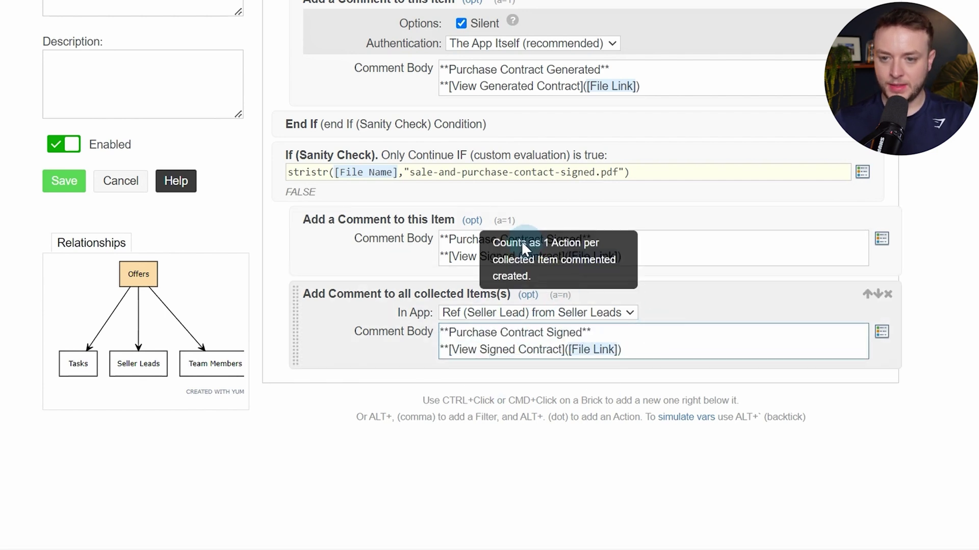
Review both comments' options, close the condition with End If, and save the flow
click(473, 221)
click(472, 220)
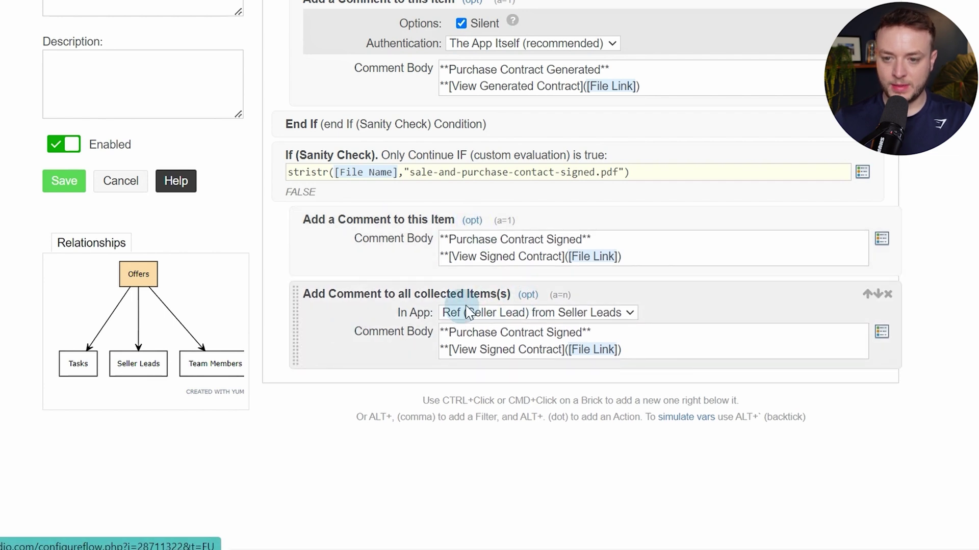
click(527, 295)
click(528, 295)
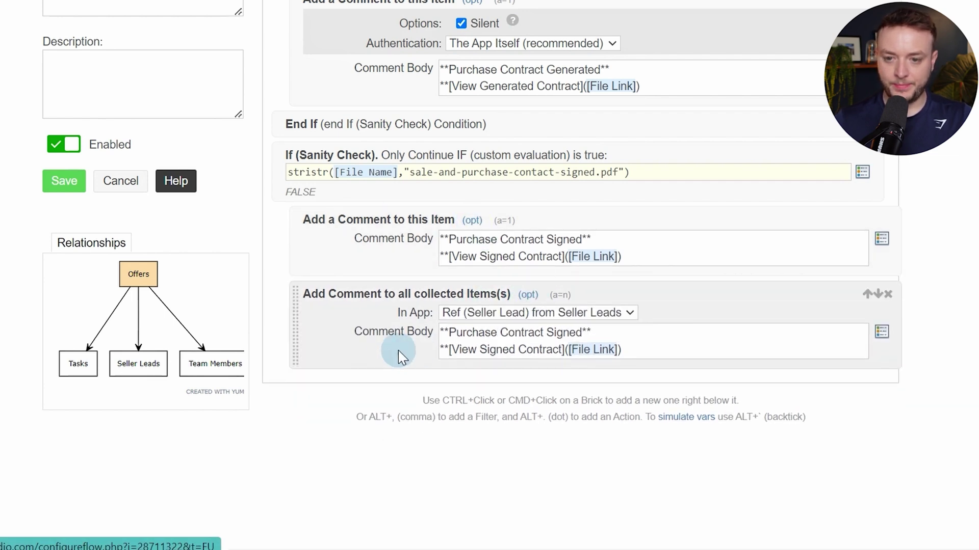
ctrl+click(403, 352)
text(end if)
key(Return)
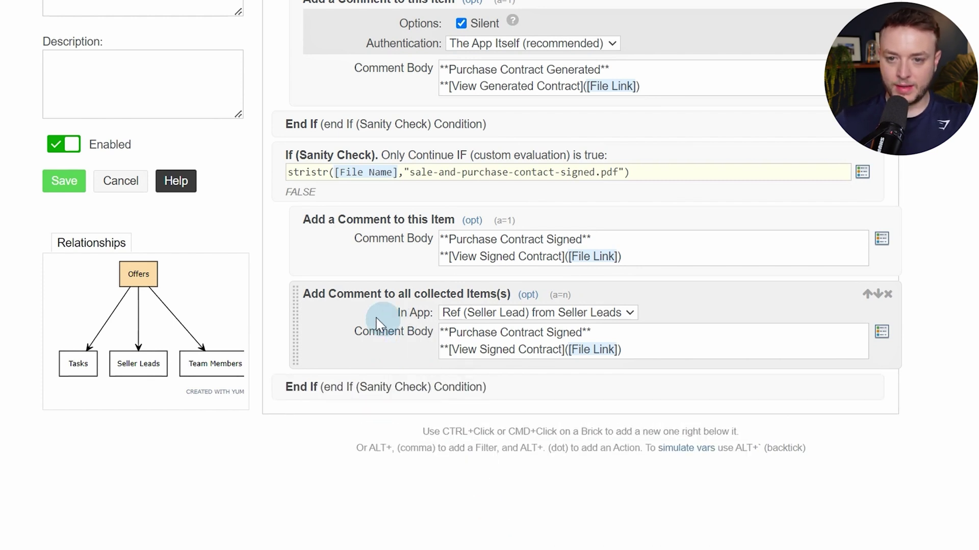
click(78, 189)
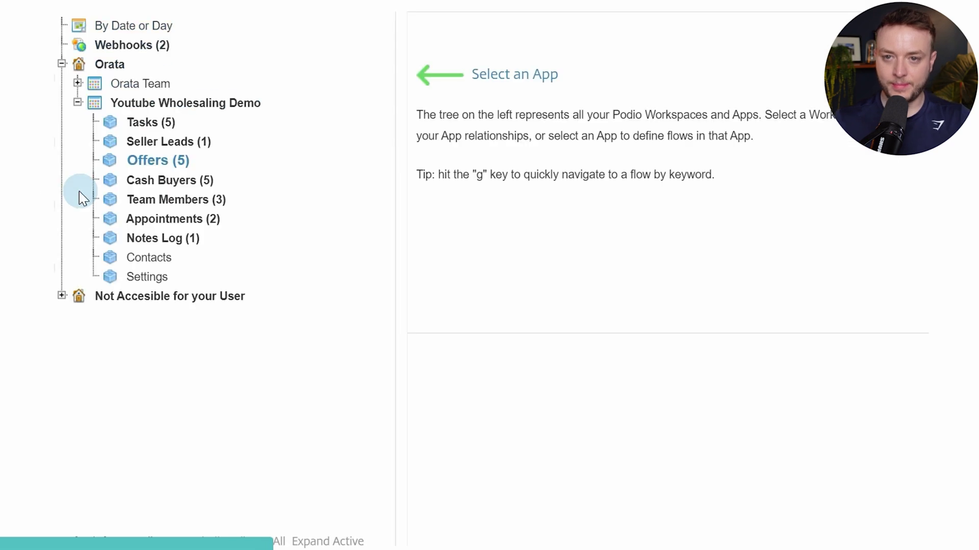
Close the contract PDF and toggle Generate Purchase Contract off and on on the offer
click(241, 20)
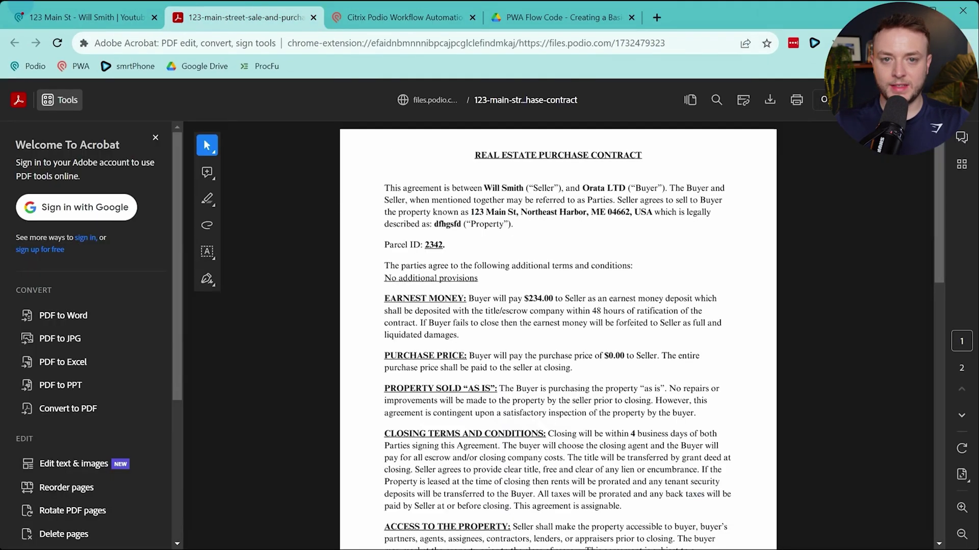
click(38, 14)
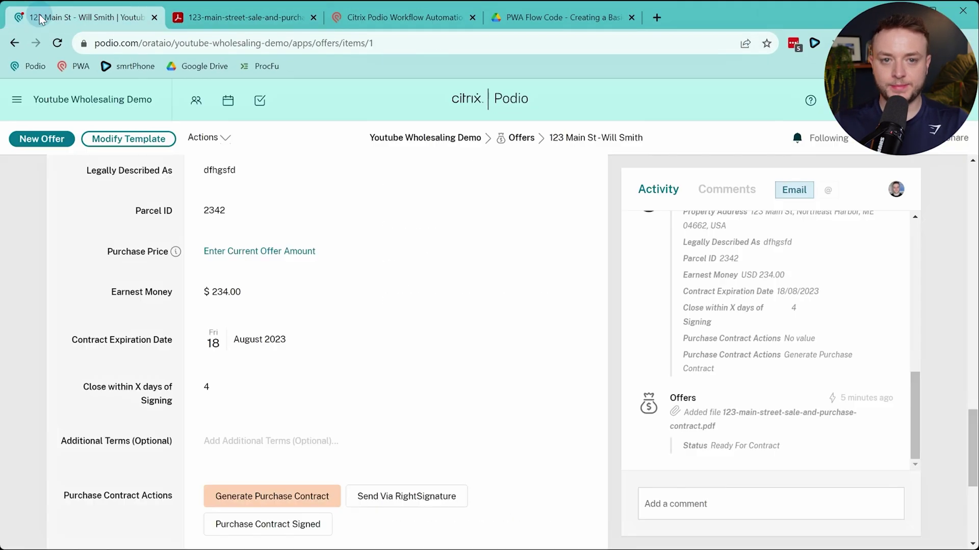
click(313, 18)
scroll(200, 320, down, 5)
click(237, 227)
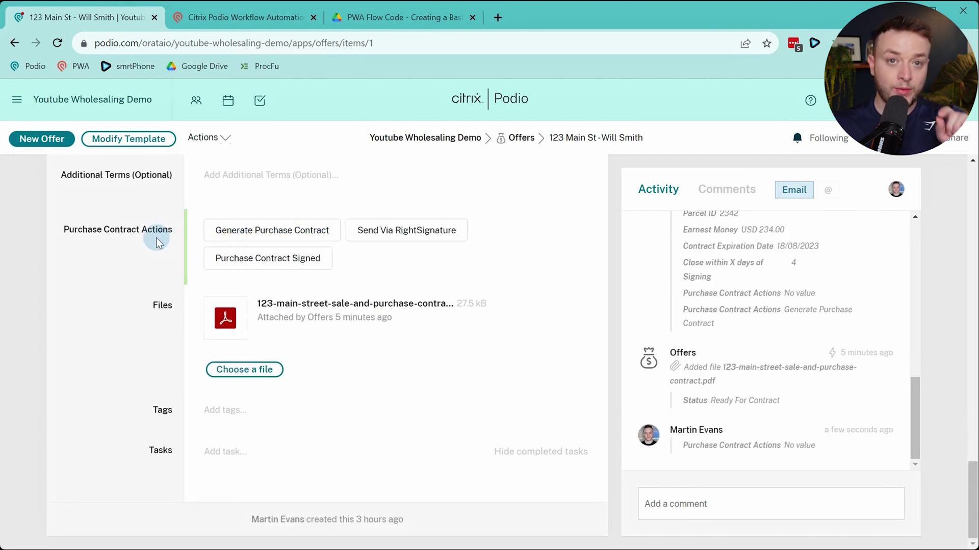
mouse_move(275, 335)
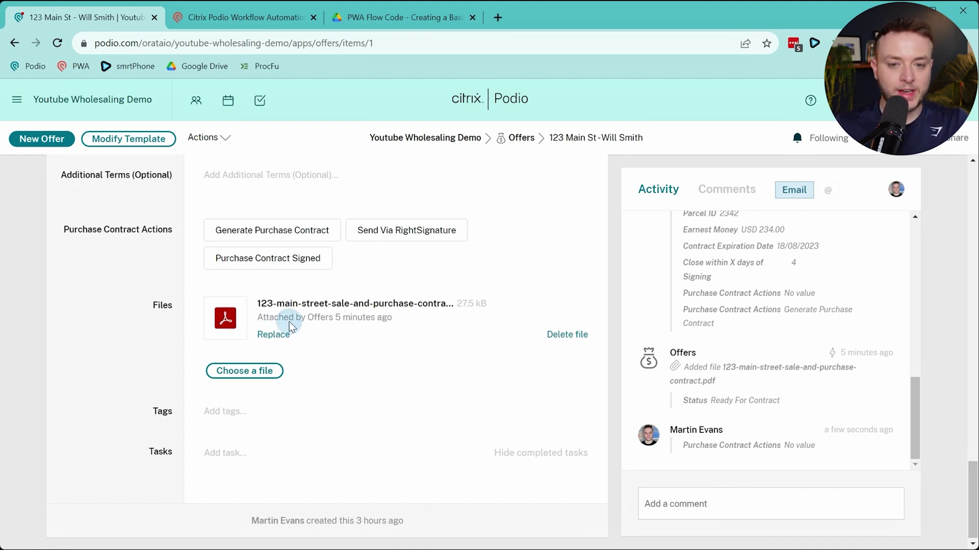
click(219, 238)
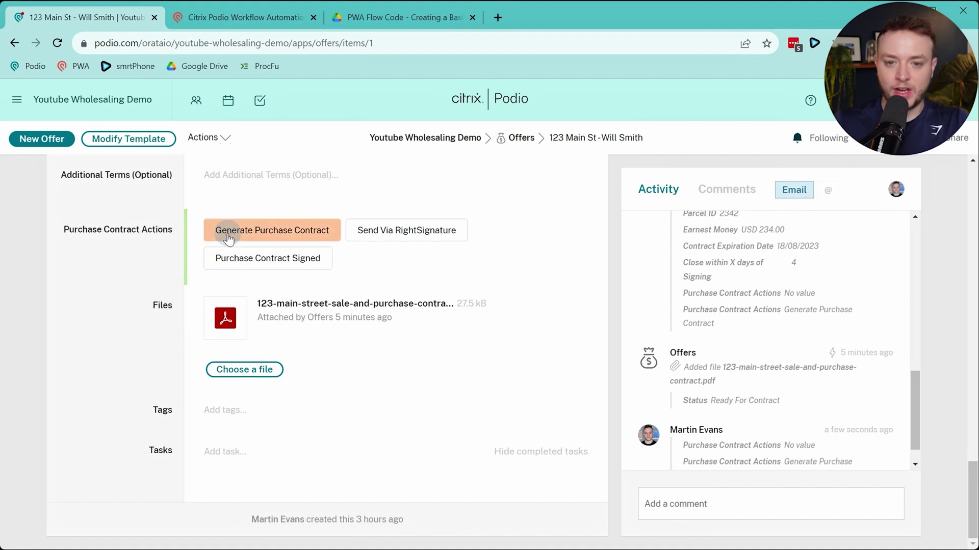
Check the Activity feed for the deleted old file and the newly added contract, then reset the page zoom
scroll(729, 302, down, 2)
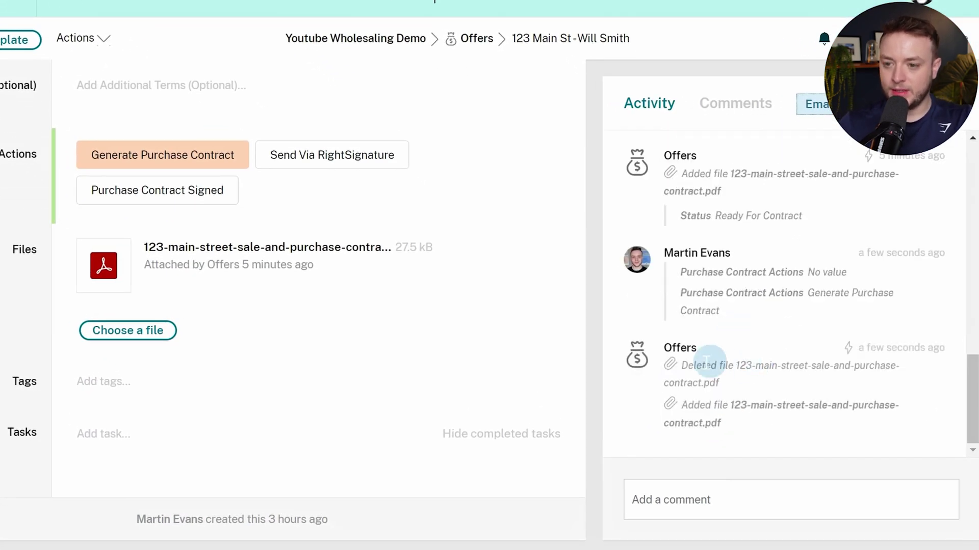
click(687, 368)
drag(686, 368, 754, 389)
click(734, 375)
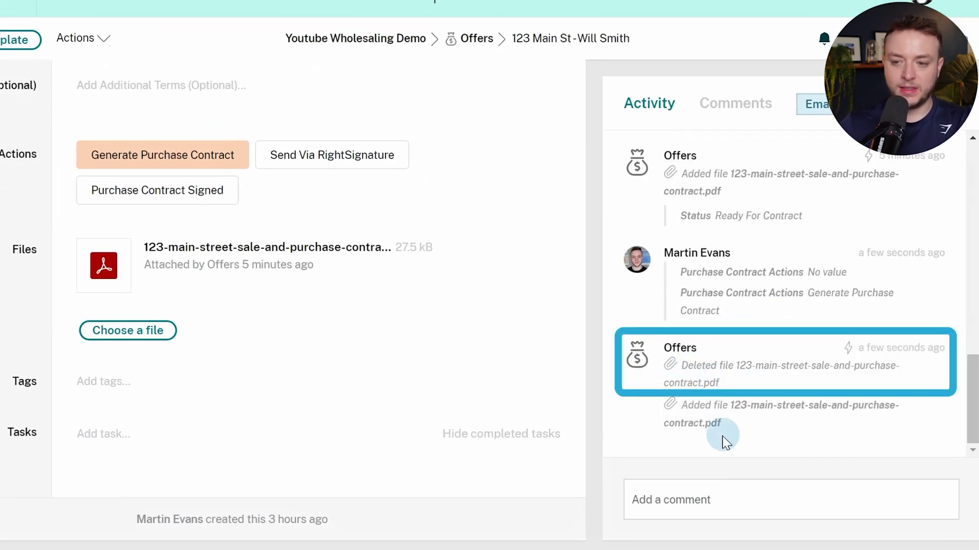
drag(683, 404, 765, 433)
click(767, 436)
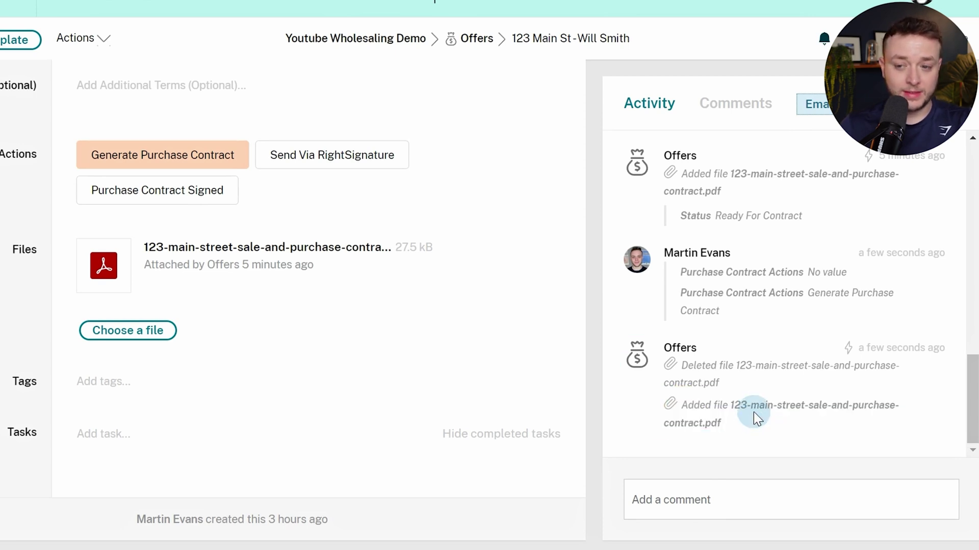
key(ctrl+minus)
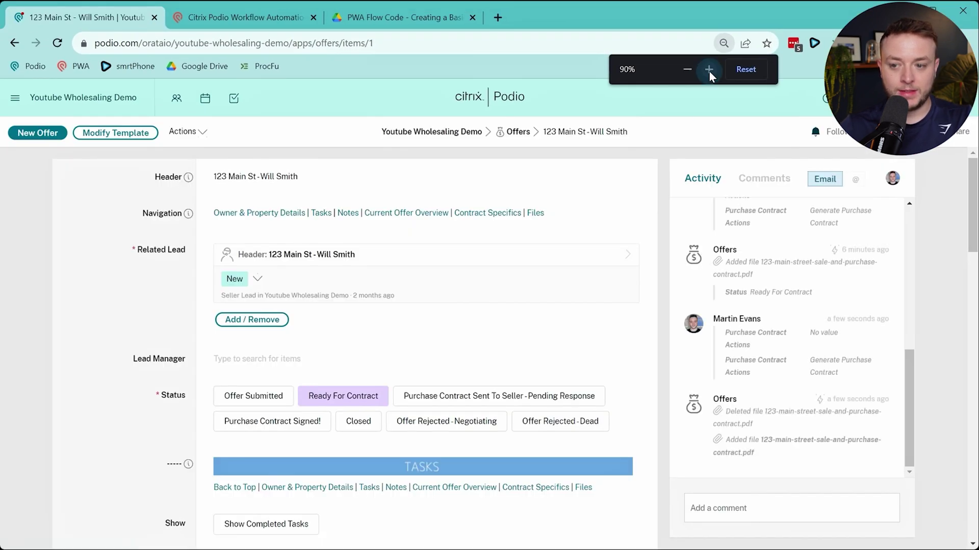
click(708, 71)
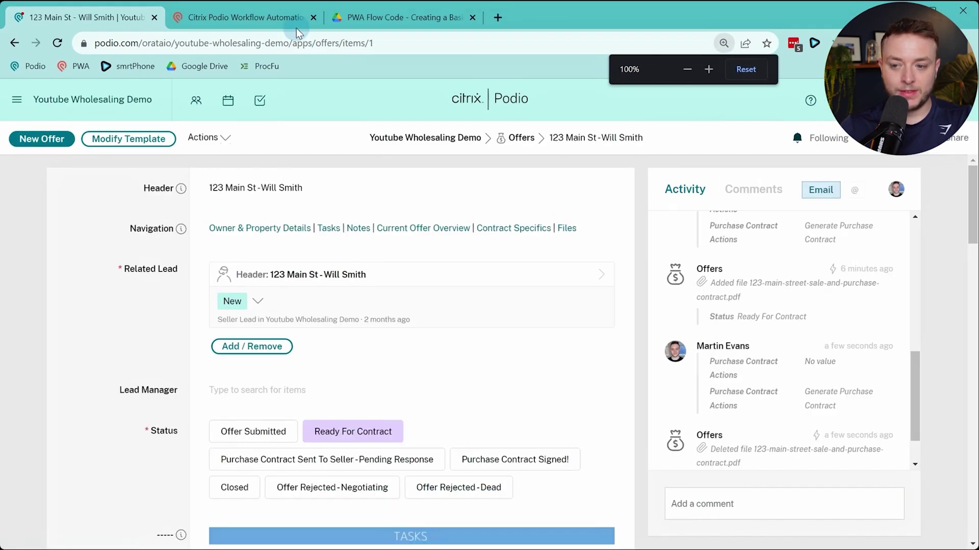
scroll(783, 412, down, 1)
In flow 1.0.4, change 'contact' to 'contract' in both sale-and-purchase file-name conditions and save
click(279, 22)
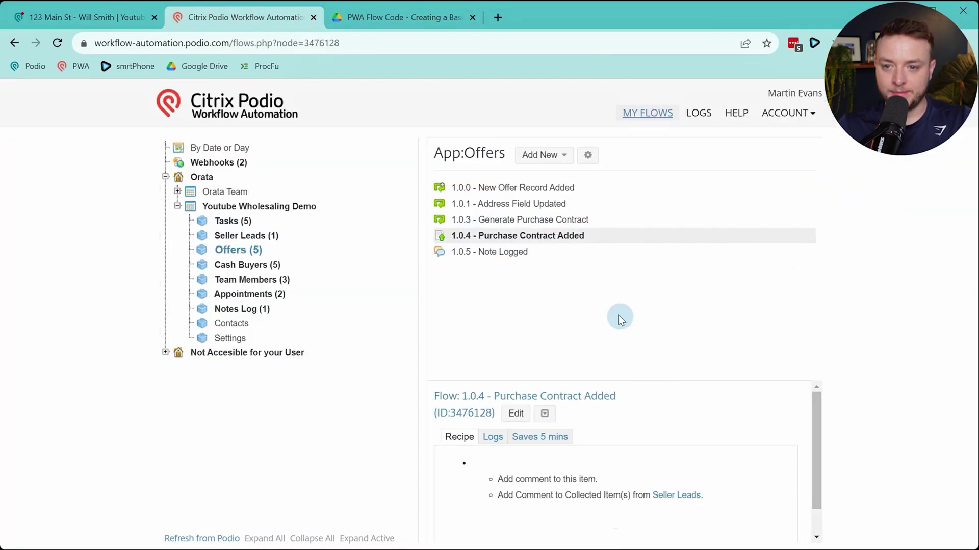
click(575, 411)
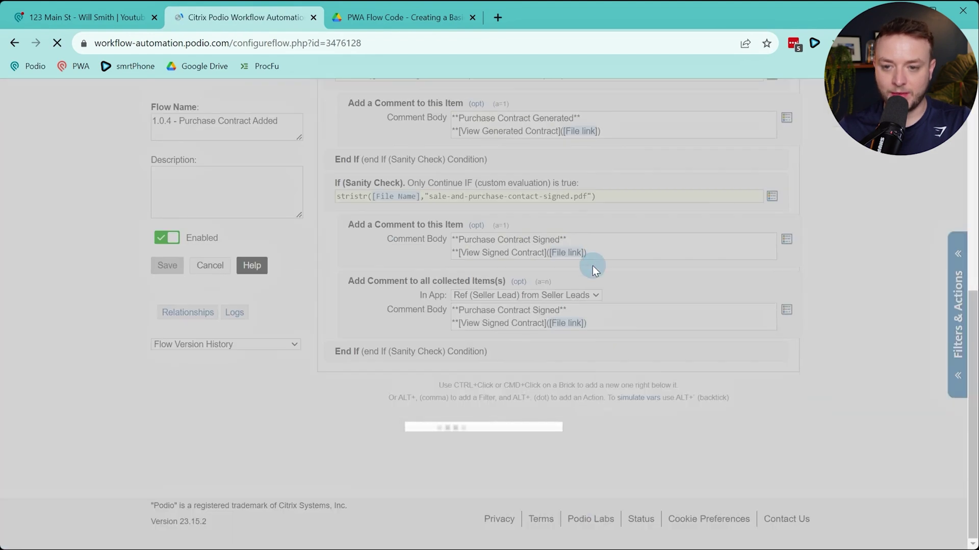
scroll(585, 273, down, 4)
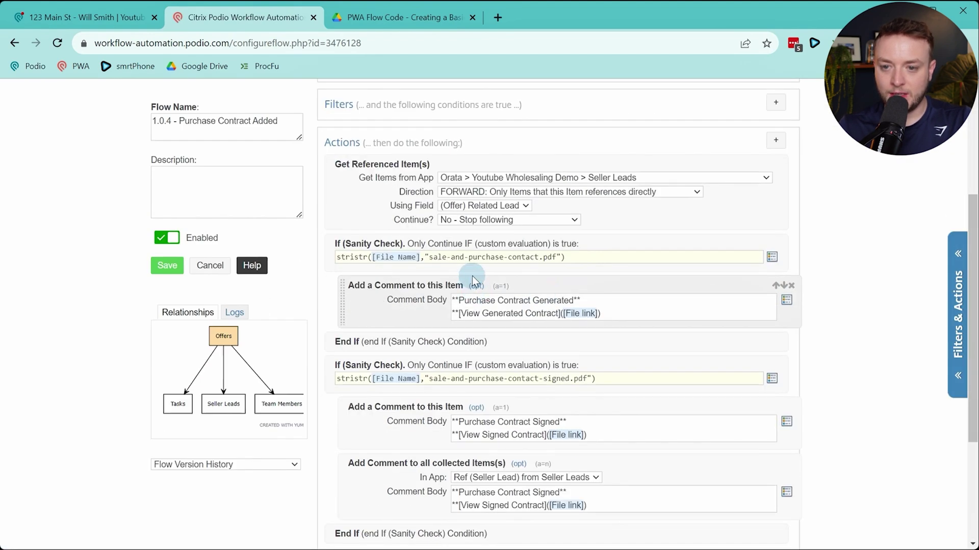
click(544, 255)
text(r)
click(544, 256)
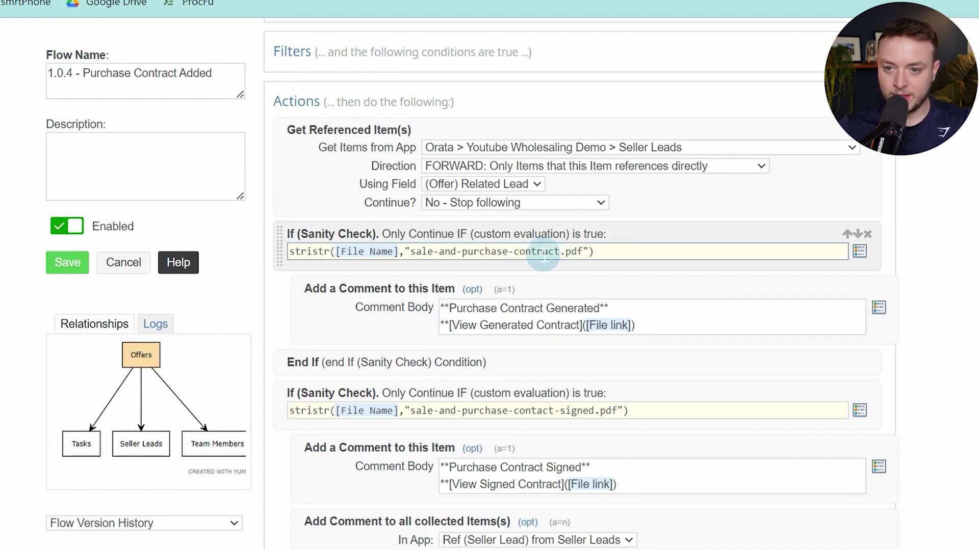
click(541, 411)
text(r)
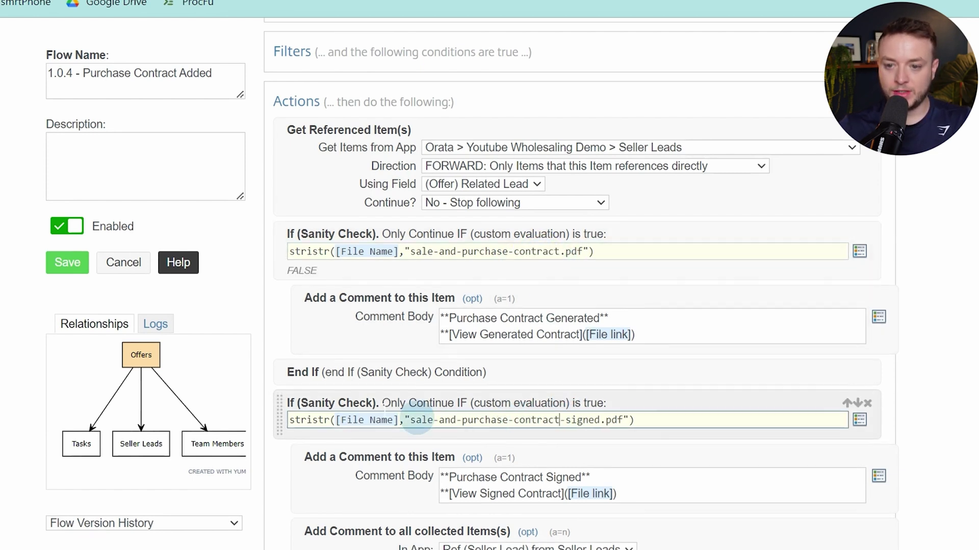
click(71, 261)
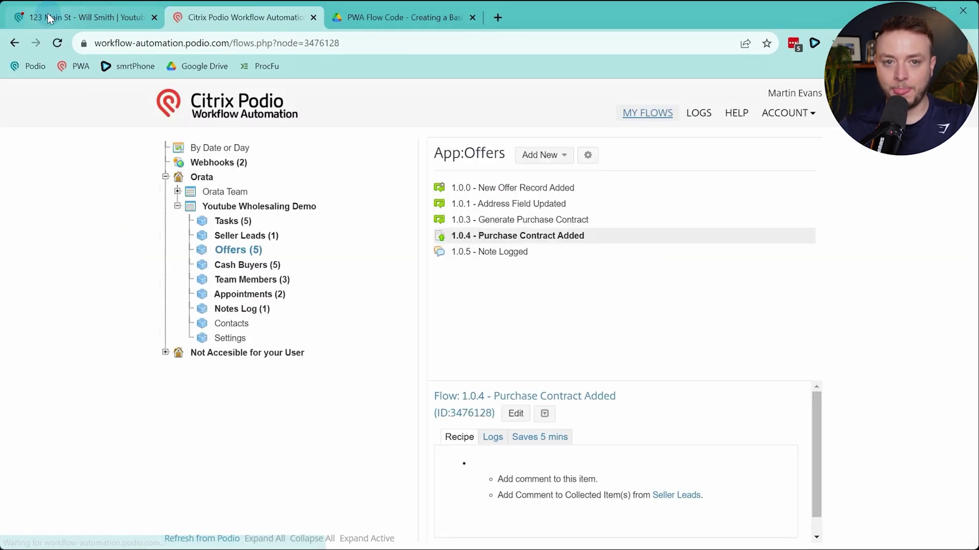
click(86, 17)
Deselect and reselect Generate Purchase Contract under Purchase Contract Actions to regenerate the contract
scroll(436, 306, down, 10)
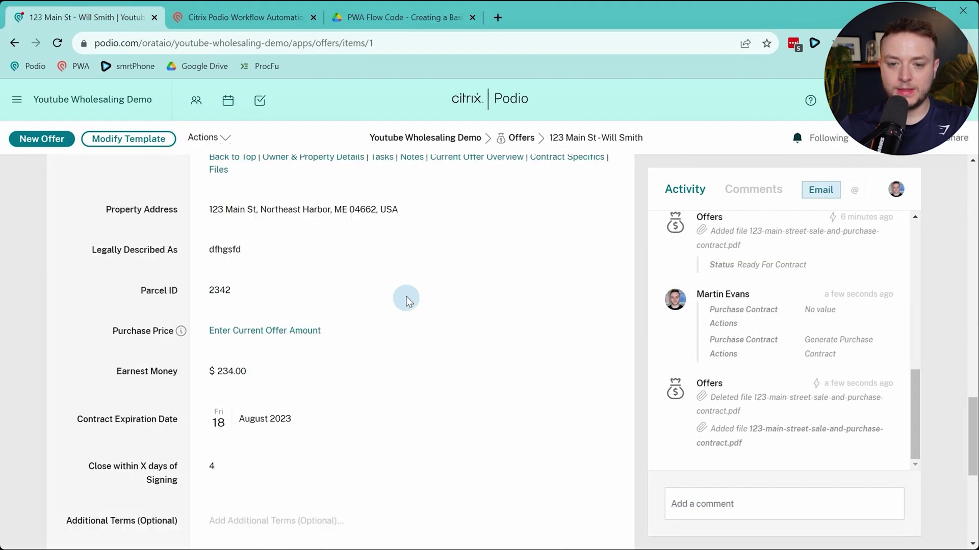
scroll(406, 299, down, 4)
click(317, 327)
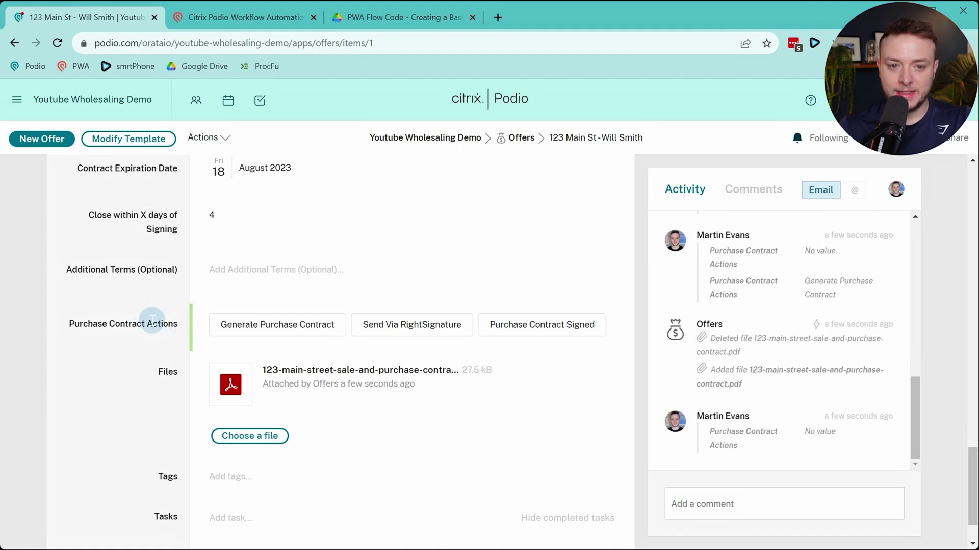
click(258, 328)
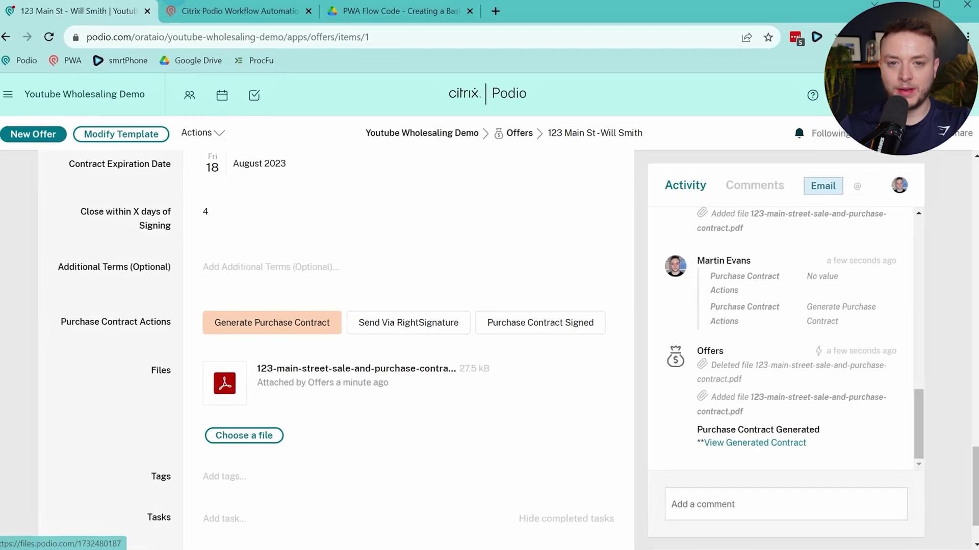
click(245, 17)
In flow 1.0.4, append a closing ** to all three comment link lines and save
click(510, 416)
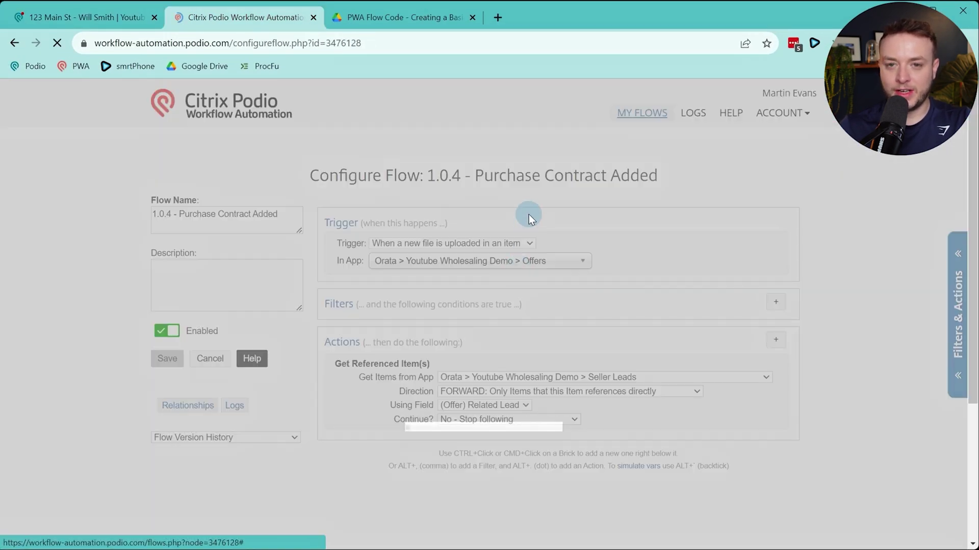
scroll(571, 235, down, 5)
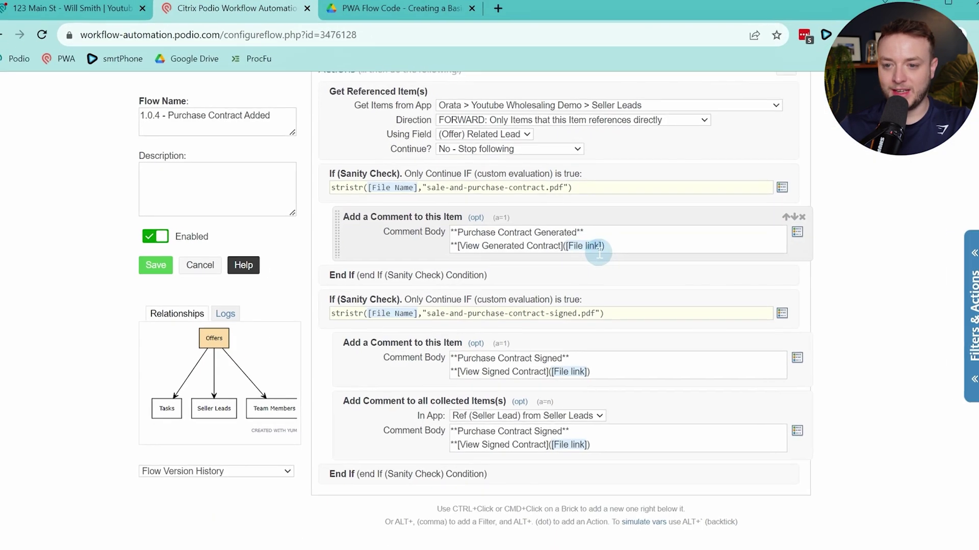
click(644, 247)
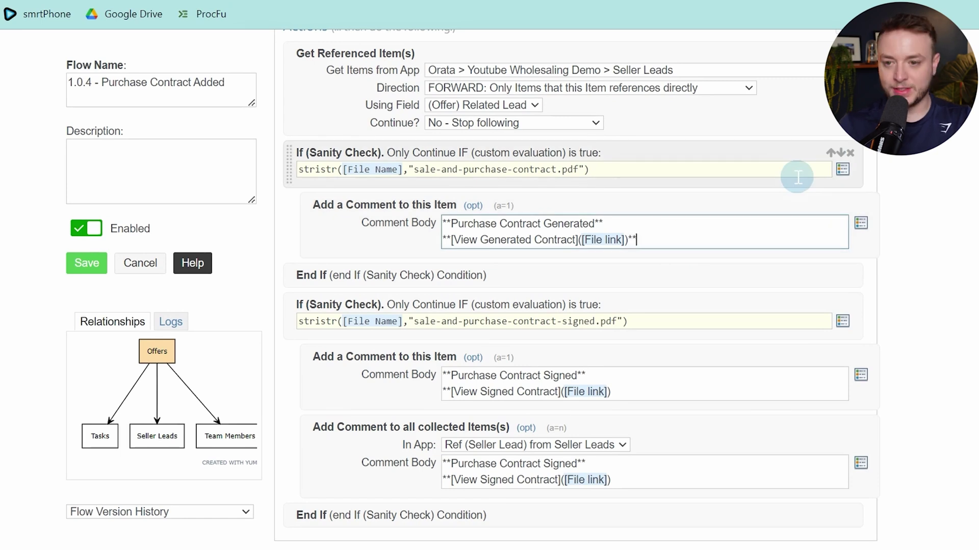
click(718, 389)
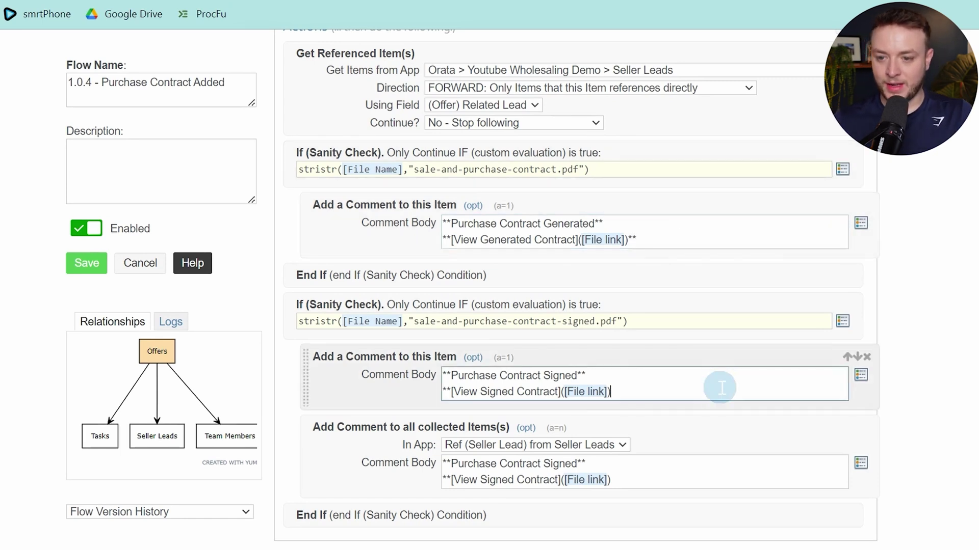
click(758, 484)
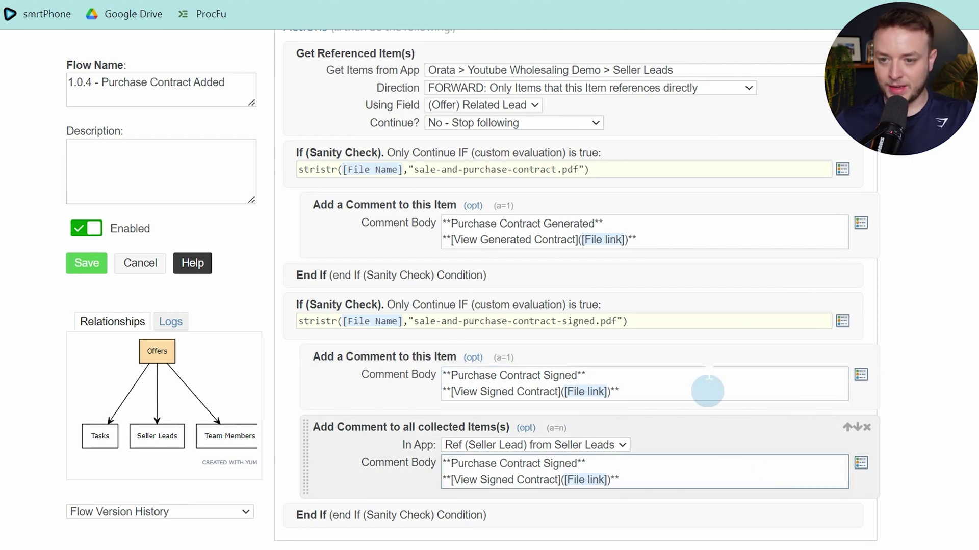
click(88, 263)
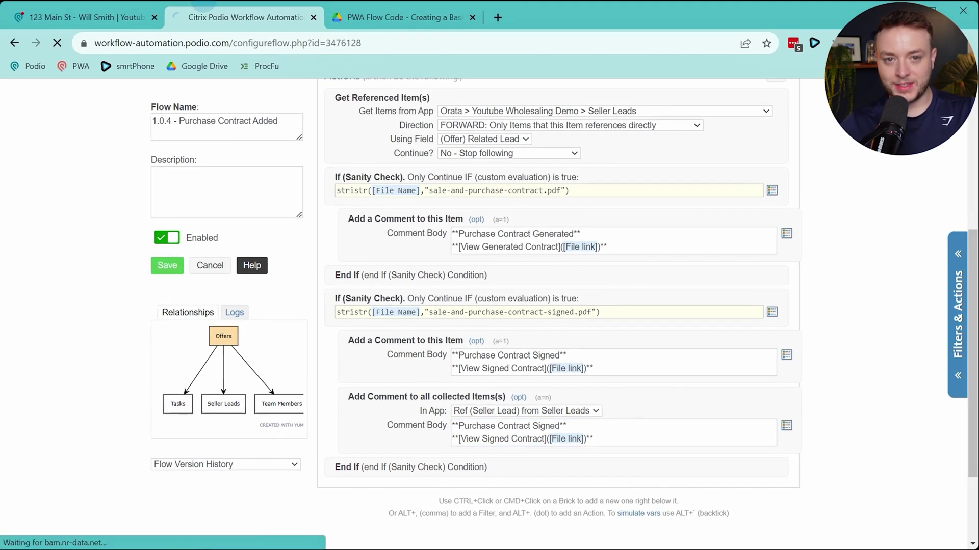
click(103, 16)
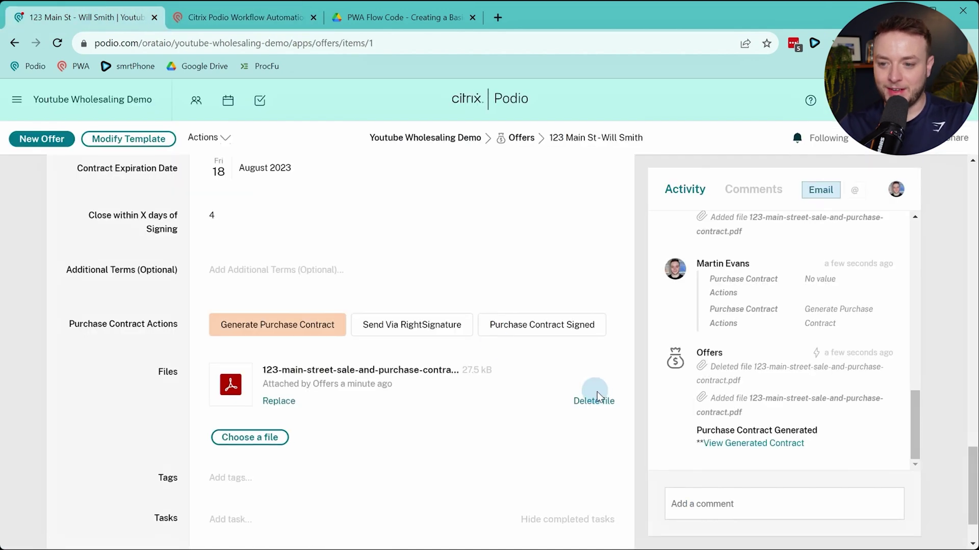
Regenerate the 123 Main St contract, view its $0.00 purchase price, and go to Current Offer Amount
click(268, 332)
click(254, 335)
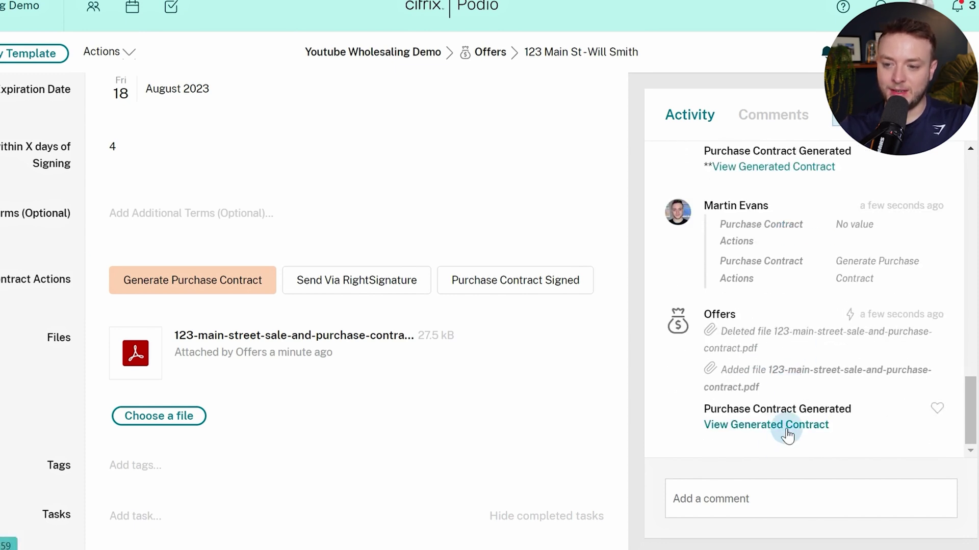
click(787, 436)
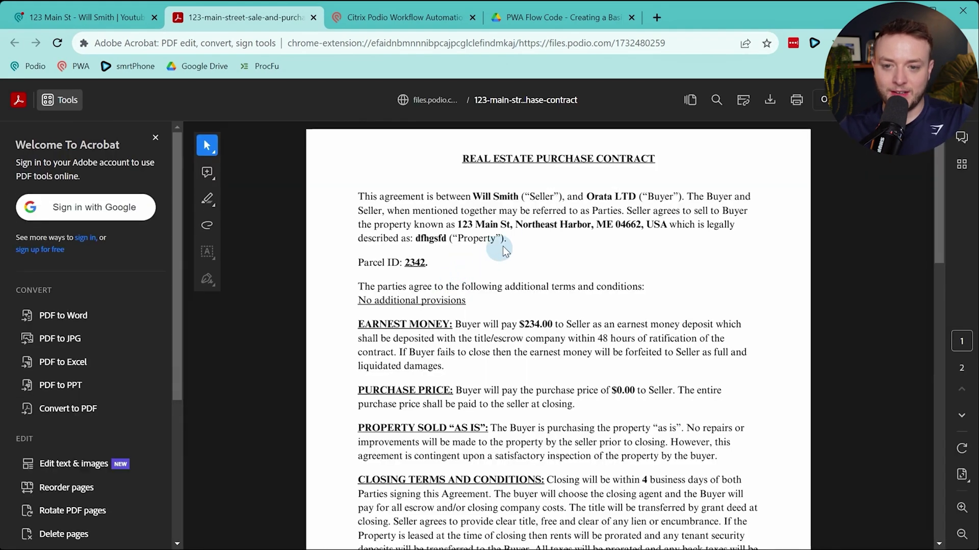
scroll(503, 250, down, 15)
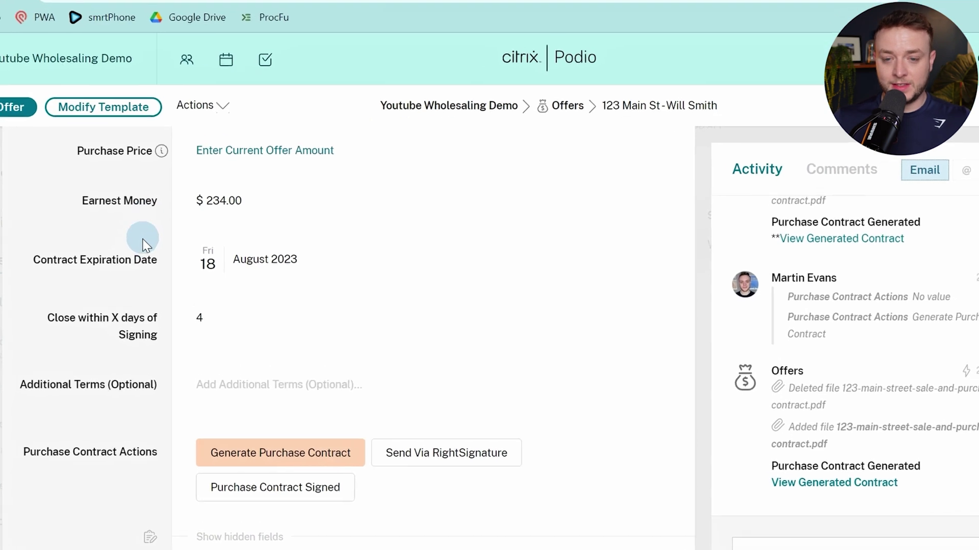
scroll(161, 224, up, 3)
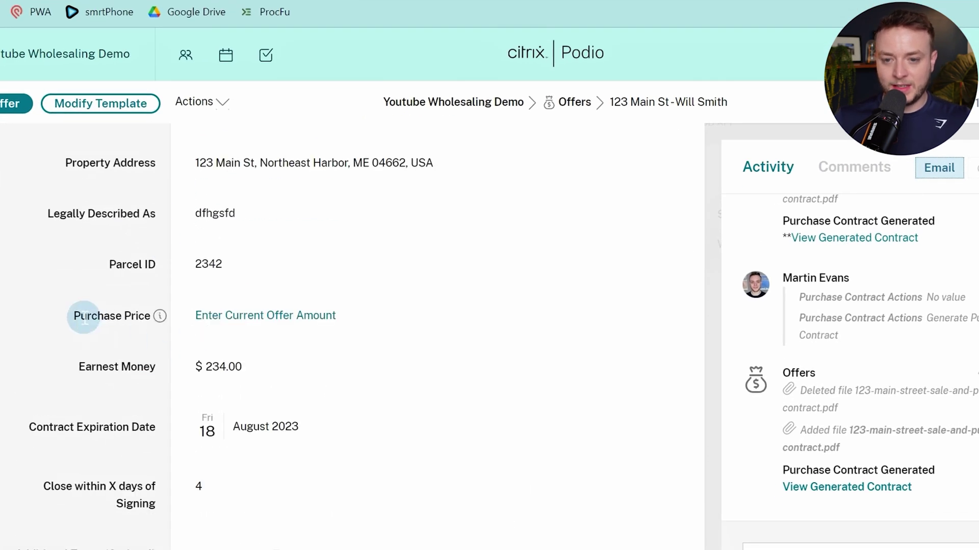
drag(84, 317, 130, 317)
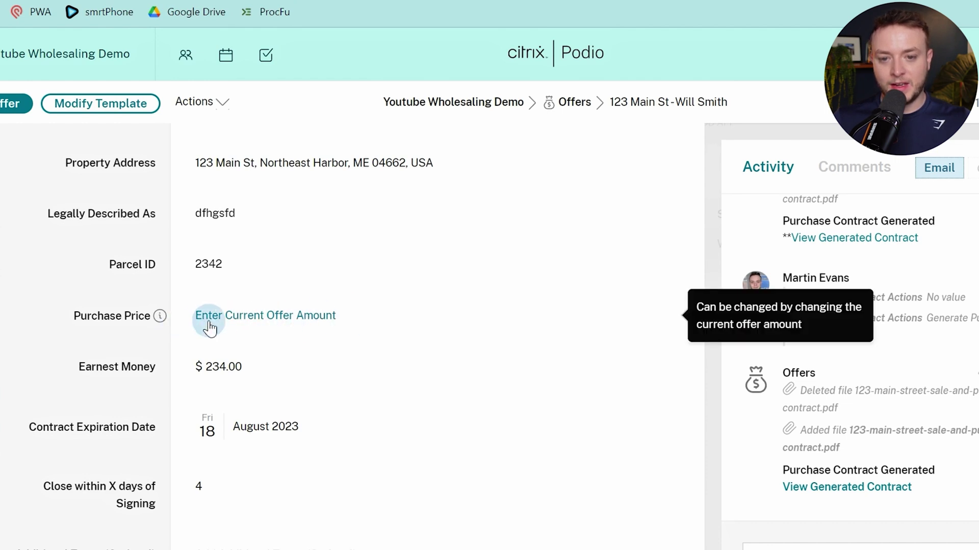
click(337, 326)
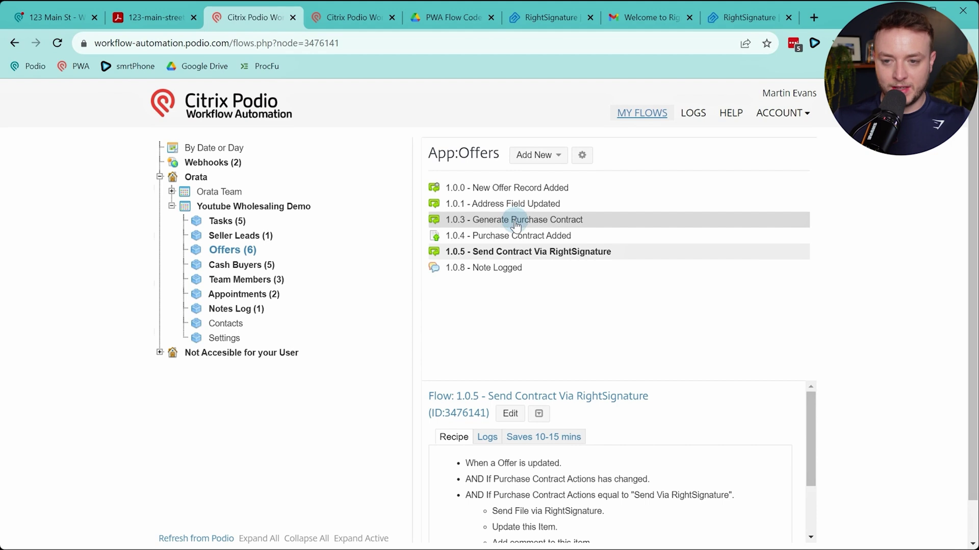
Open flow 1.0.3 and delete the [(Offer) Purchase Price] token from the emptyFields check
click(477, 223)
click(510, 414)
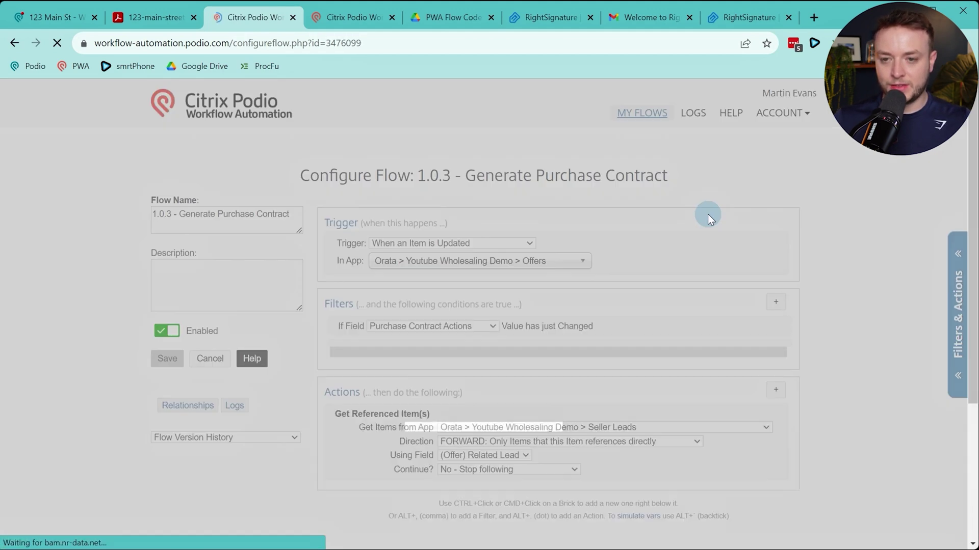
scroll(706, 209, down, 3)
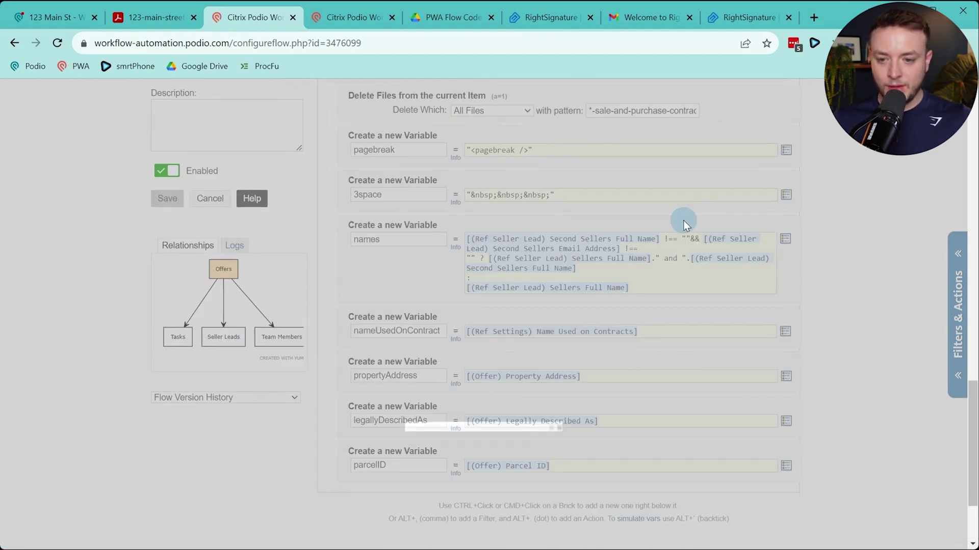
scroll(685, 224, down, 10)
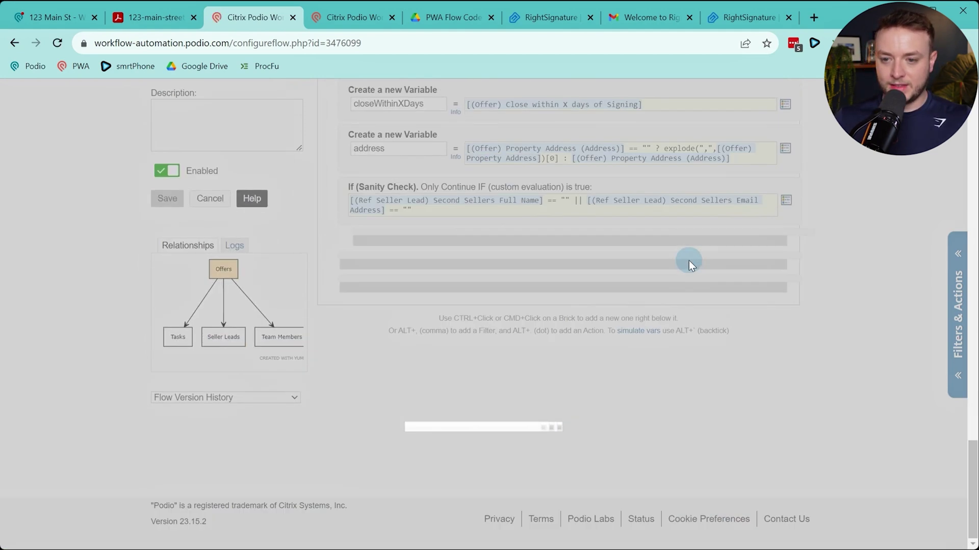
scroll(689, 261, down, 10)
scroll(690, 275, down, 5)
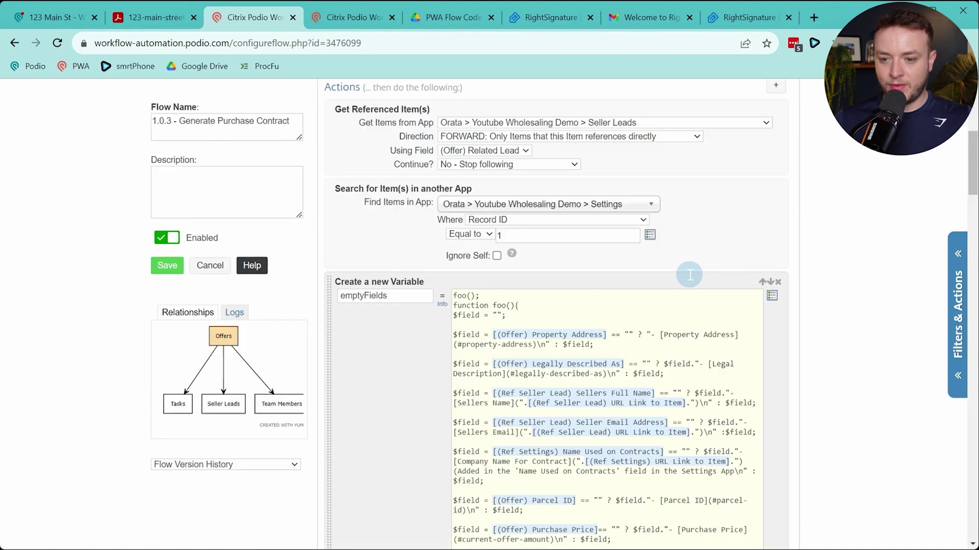
scroll(689, 275, down, 5)
scroll(656, 262, up, 1)
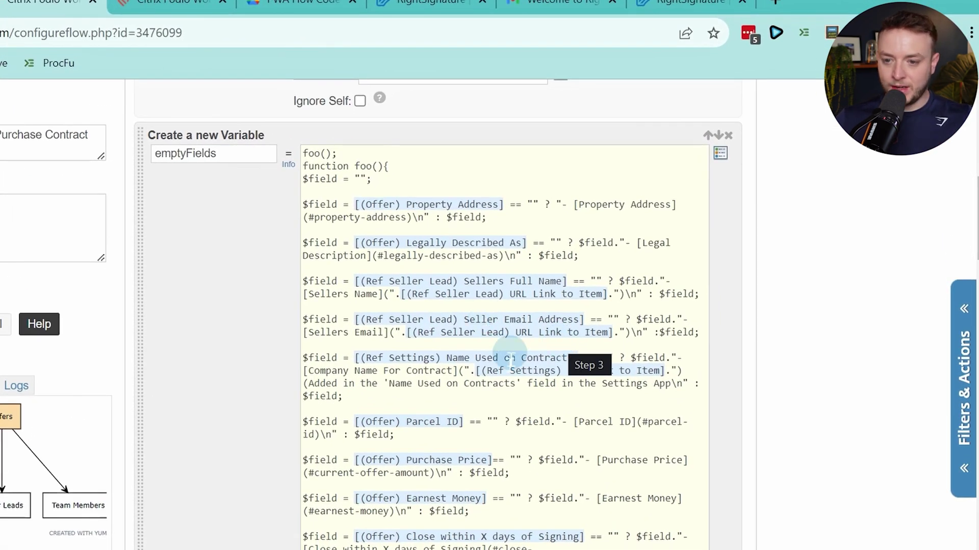
drag(356, 459, 491, 458)
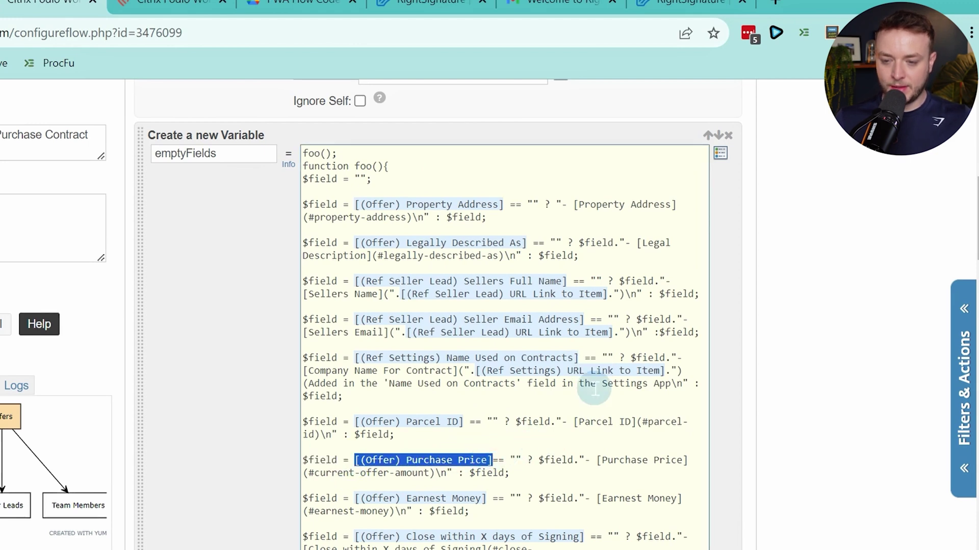
key(BackSpace)
Insert the (Offer) Current Offer Amount token in its place
key(alt+t)
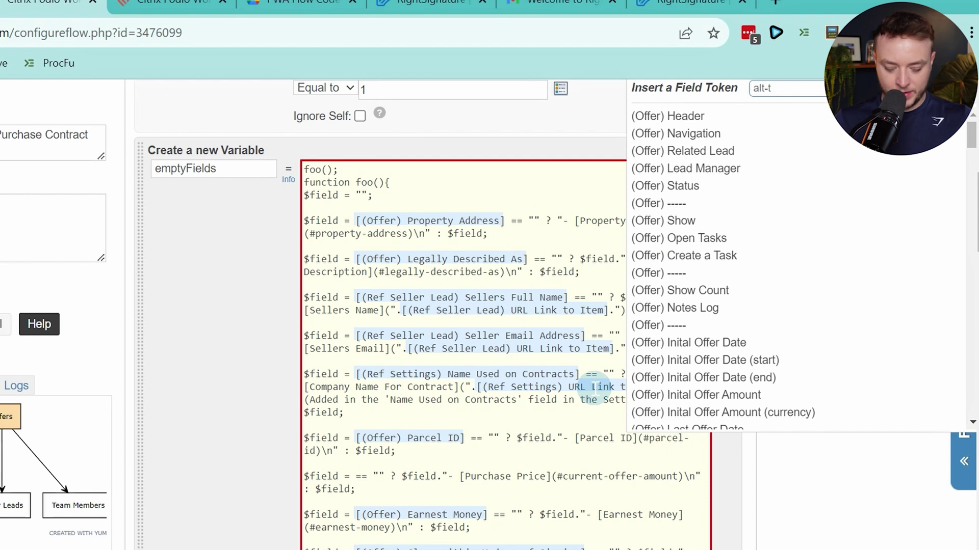
text(current)
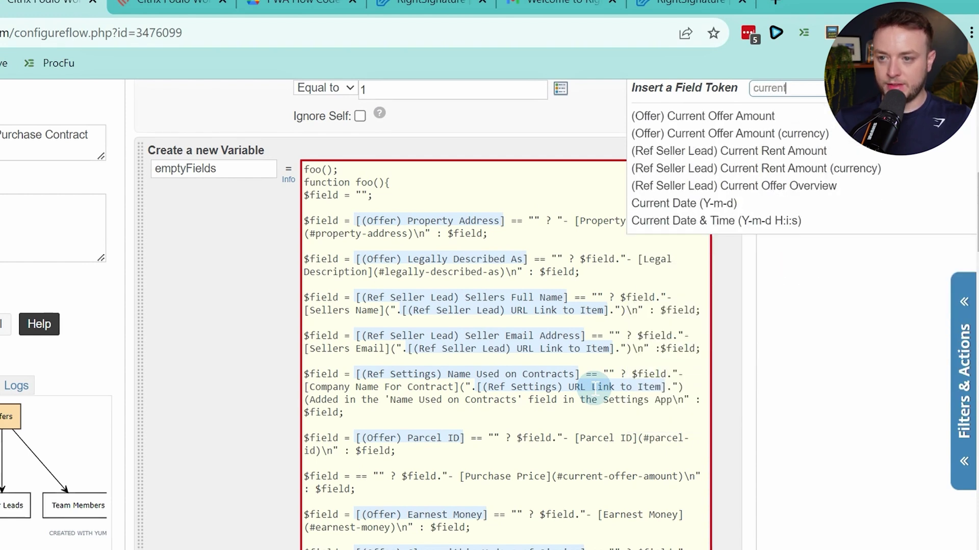
click(684, 118)
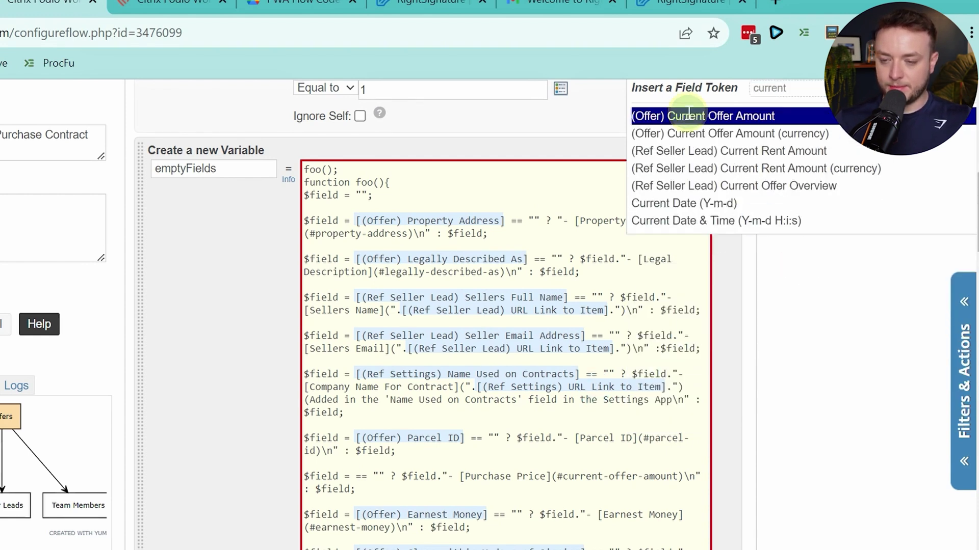
click(689, 115)
scroll(603, 284, up, 3)
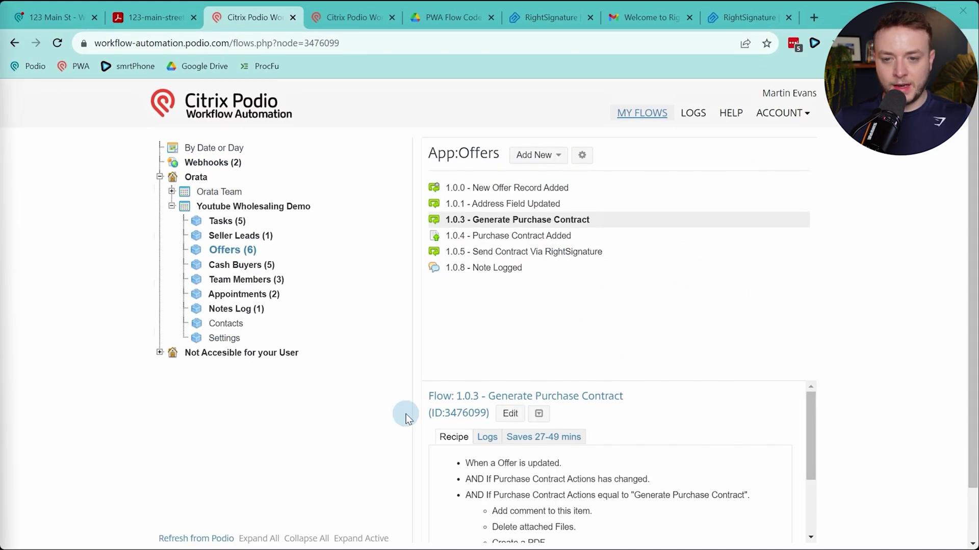
On the 123 Main St offer, clear and re-select Generate Purchase Contract
click(56, 17)
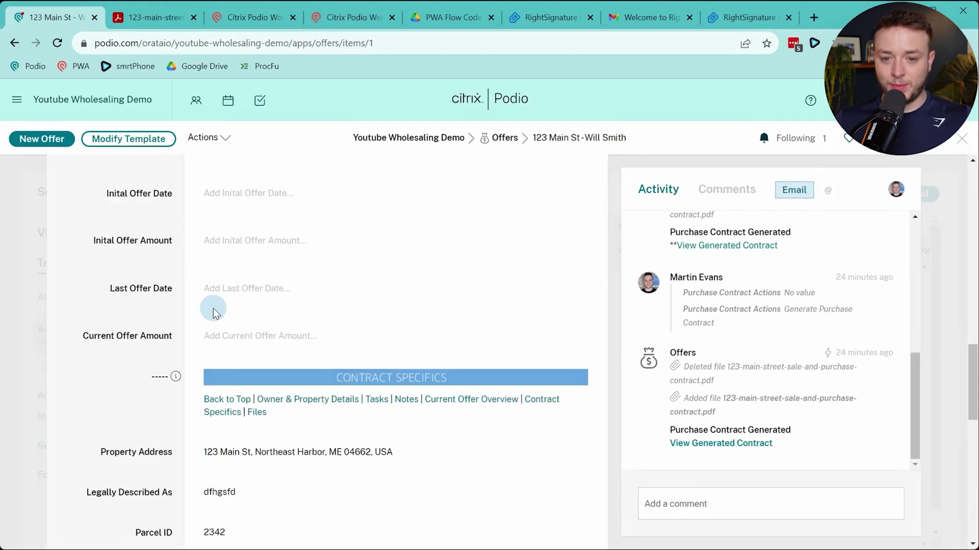
scroll(214, 312, down, 10)
click(214, 287)
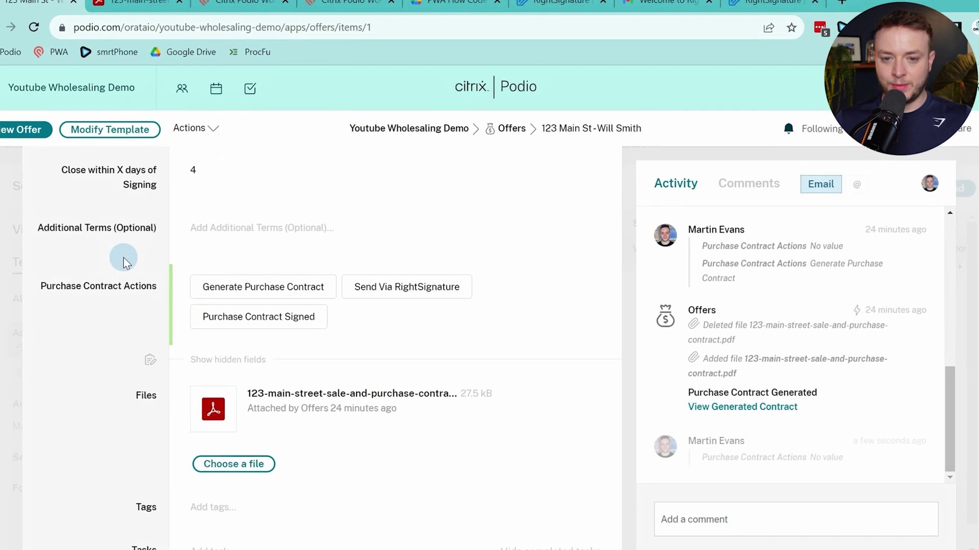
click(282, 293)
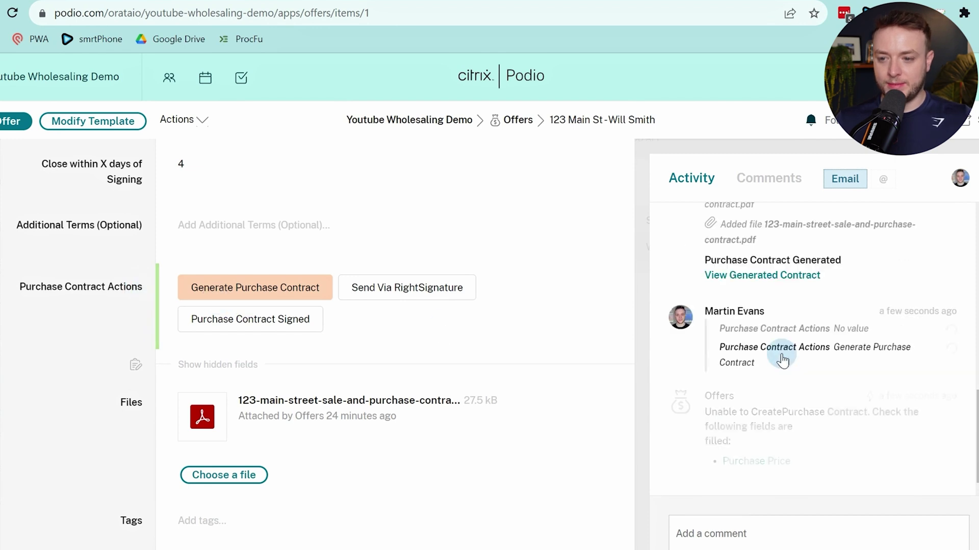
Set the offer's Current Offer Amount to 23,423.00
click(776, 462)
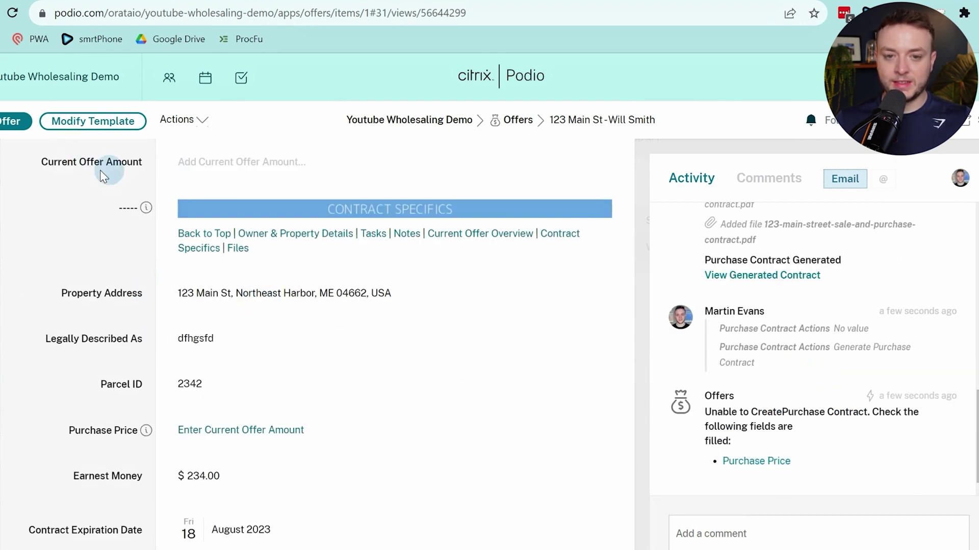
click(246, 166)
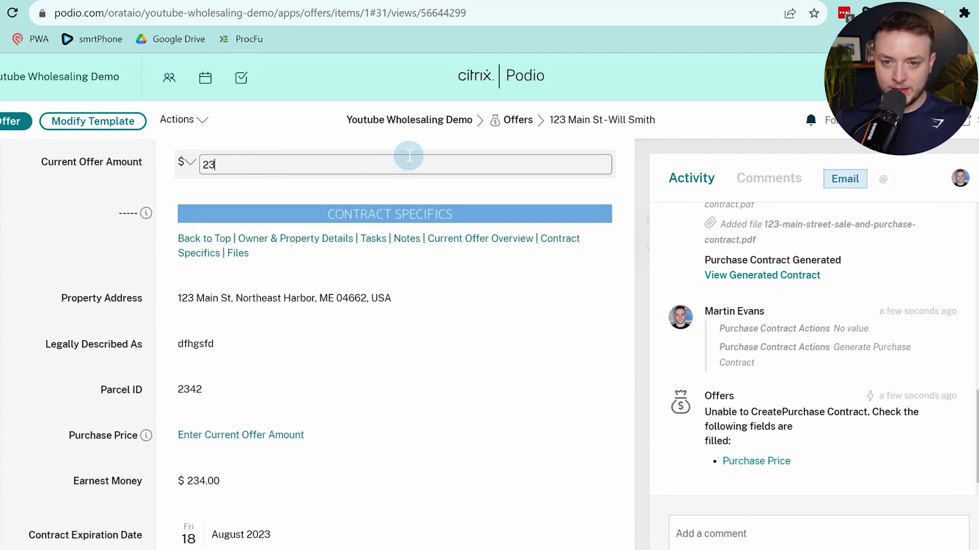
click(97, 214)
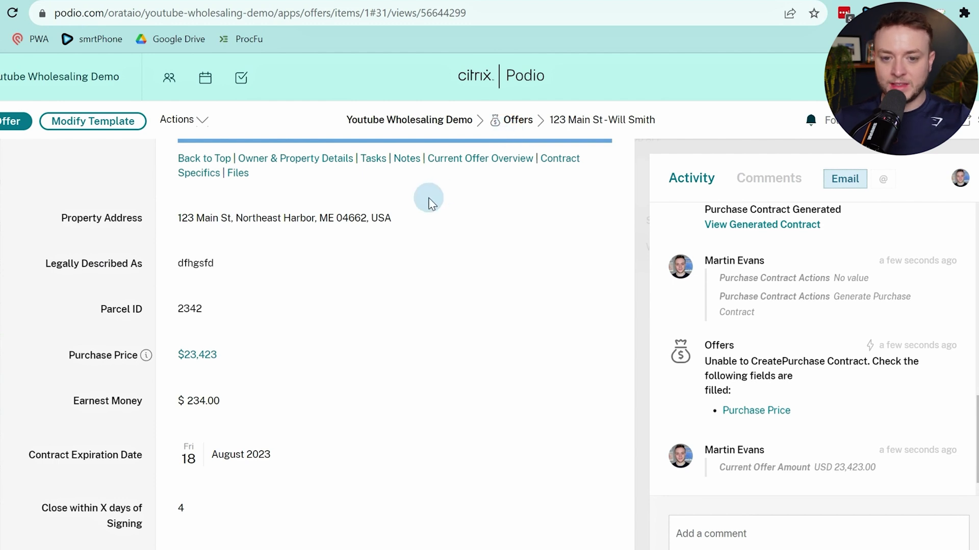
Reset Purchase Contract Actions to no value, then choose Generate Purchase Contract again
scroll(259, 270, down, 2)
scroll(279, 225, up, 3)
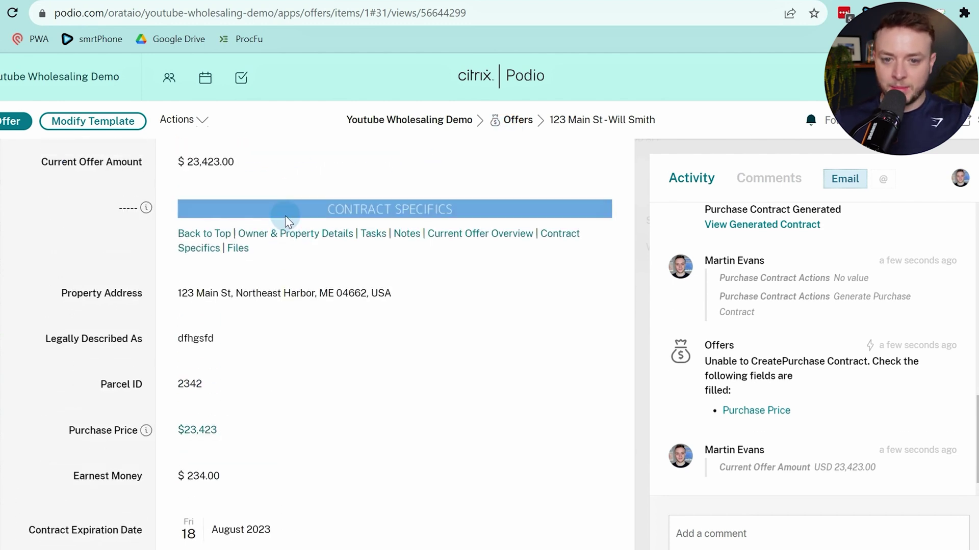
scroll(179, 273, down, 7)
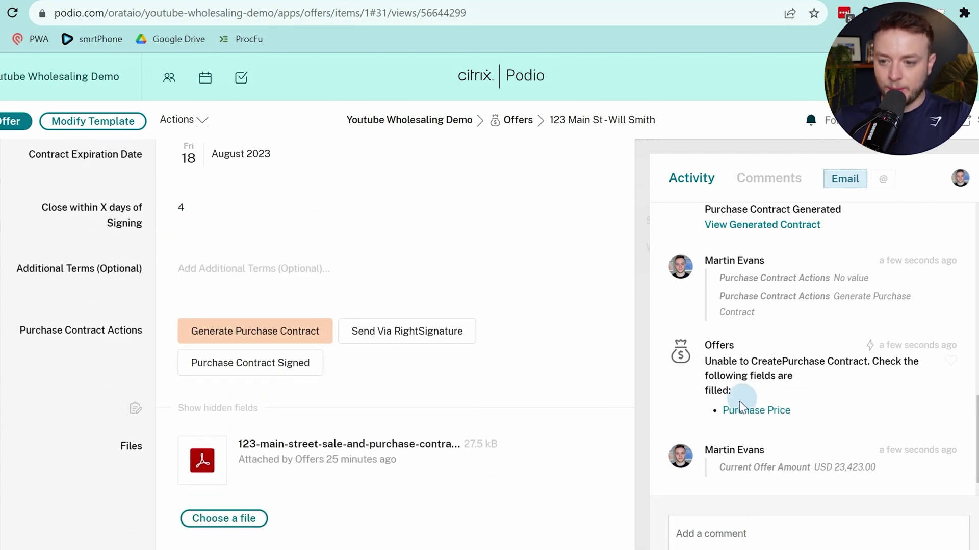
click(254, 336)
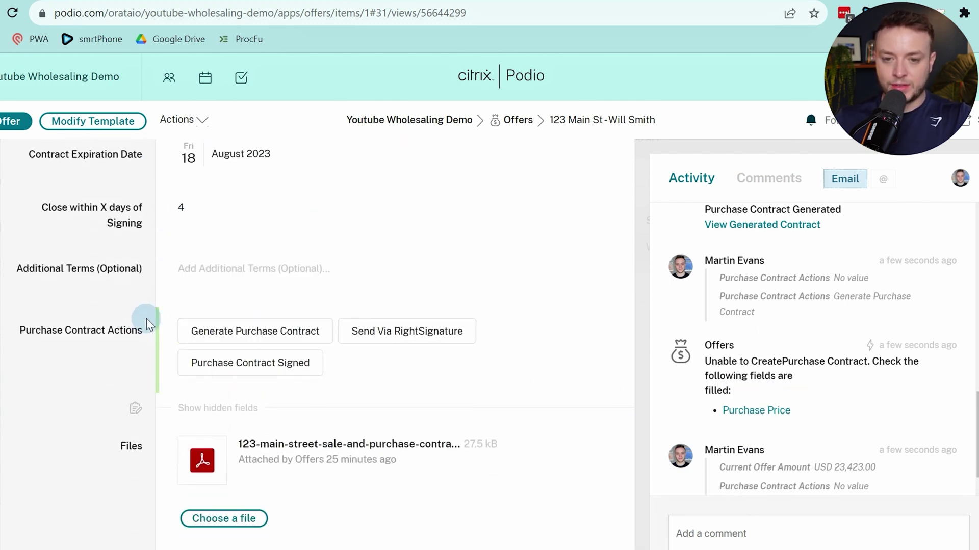
click(179, 331)
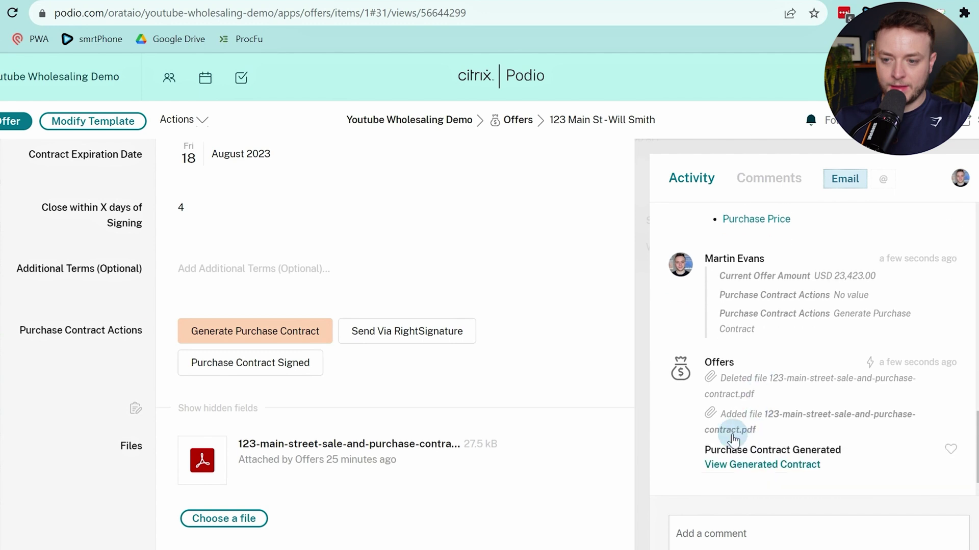
Open the regenerated contract PDF, confirm the purchase price still reads $0.00, then return to the workflow tab
click(708, 464)
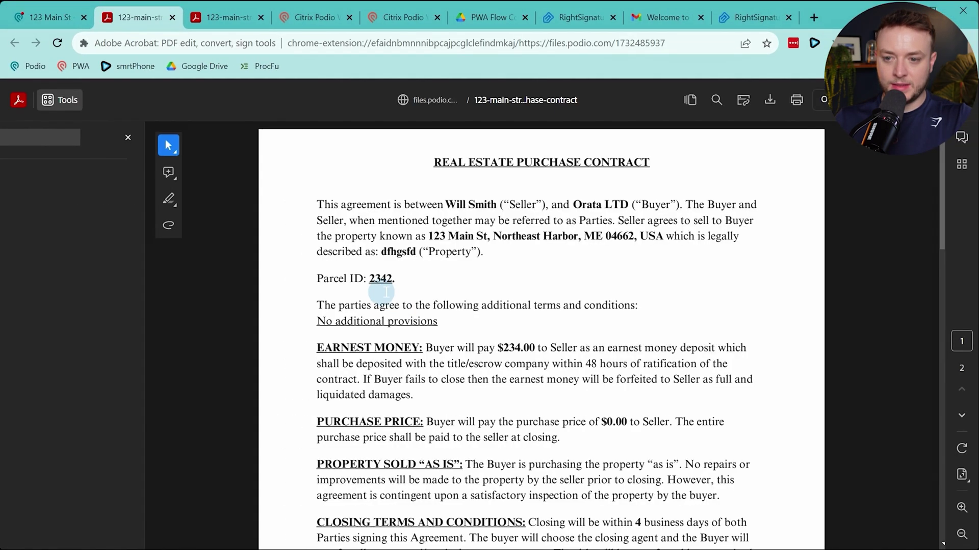
scroll(523, 280, down, 2)
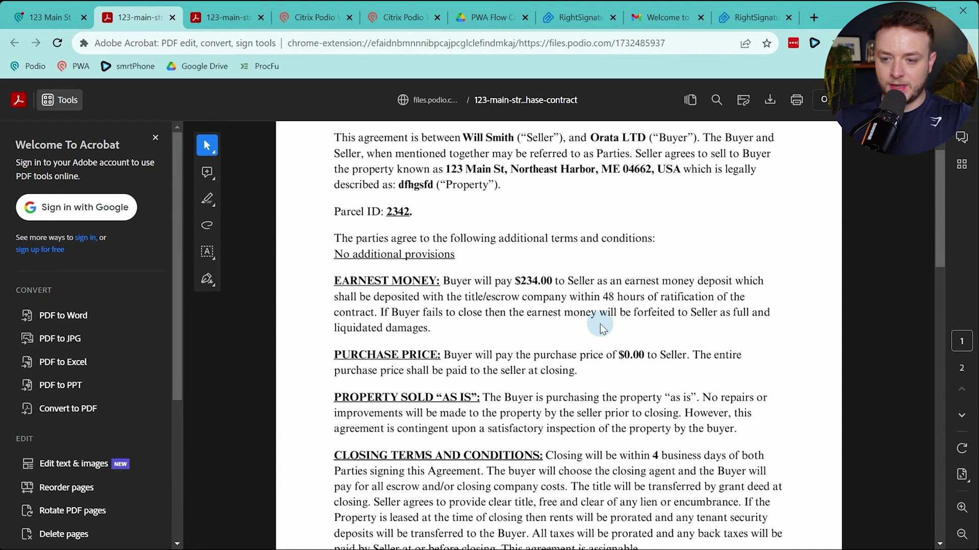
drag(606, 355, 692, 357)
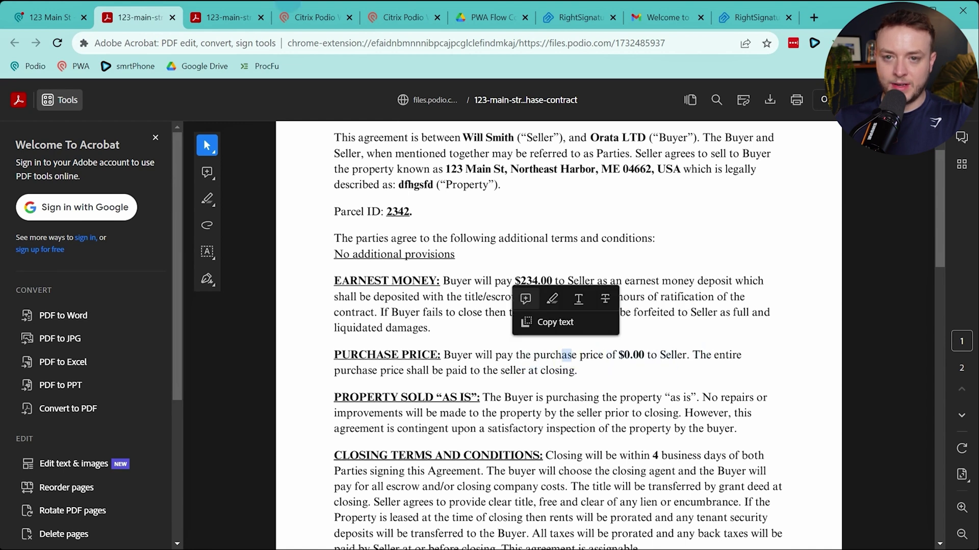
click(316, 17)
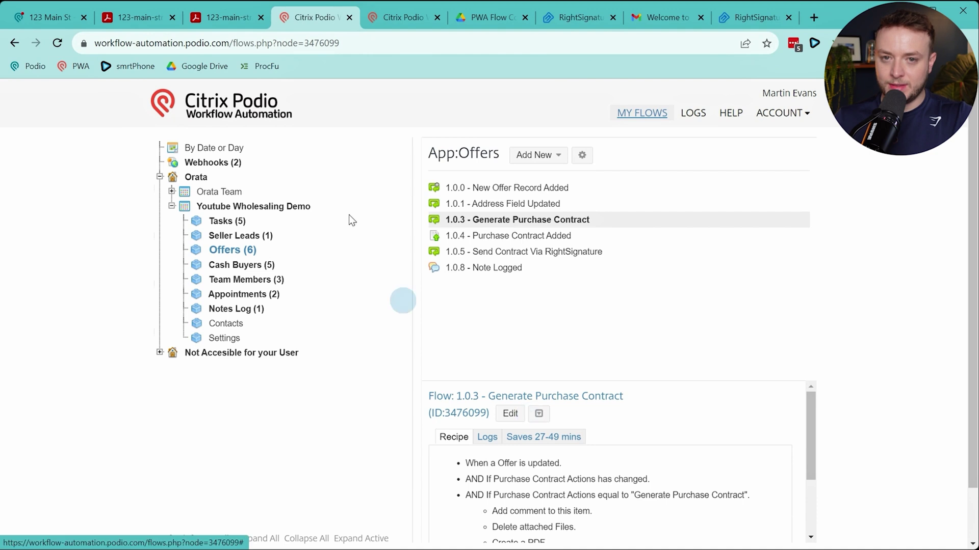
Open flow 1.0.3 for editing and scroll down to its purchasePrice variable
click(48, 17)
scroll(158, 340, up, 5)
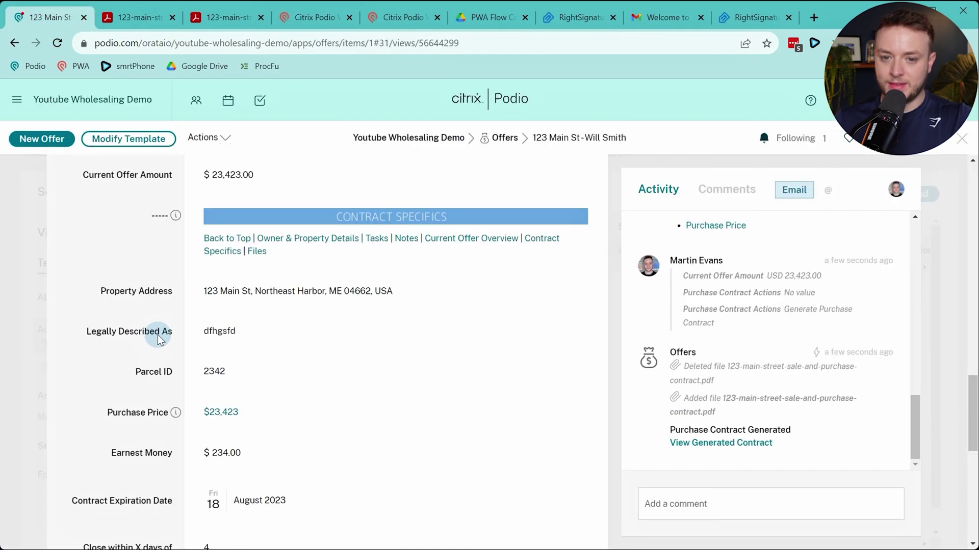
click(313, 18)
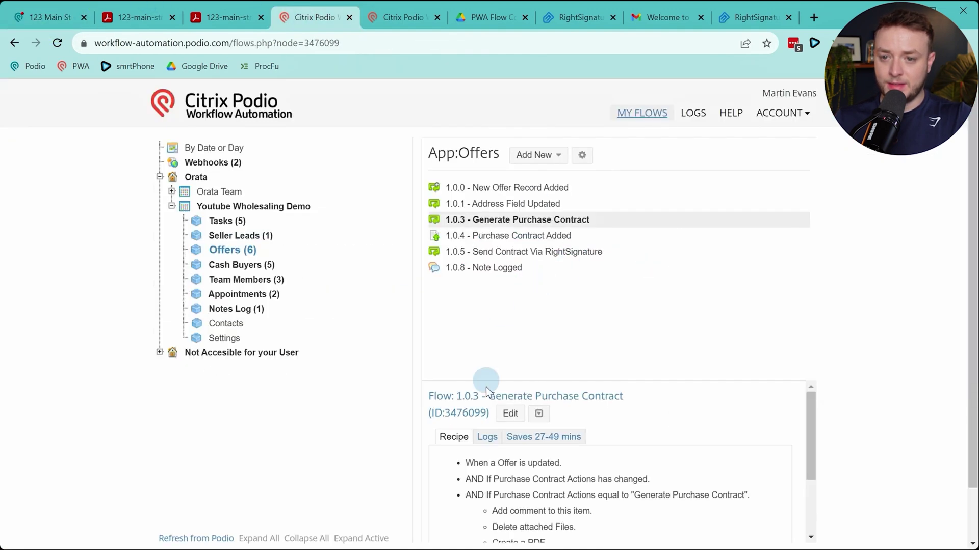
click(506, 413)
scroll(582, 219, down, 20)
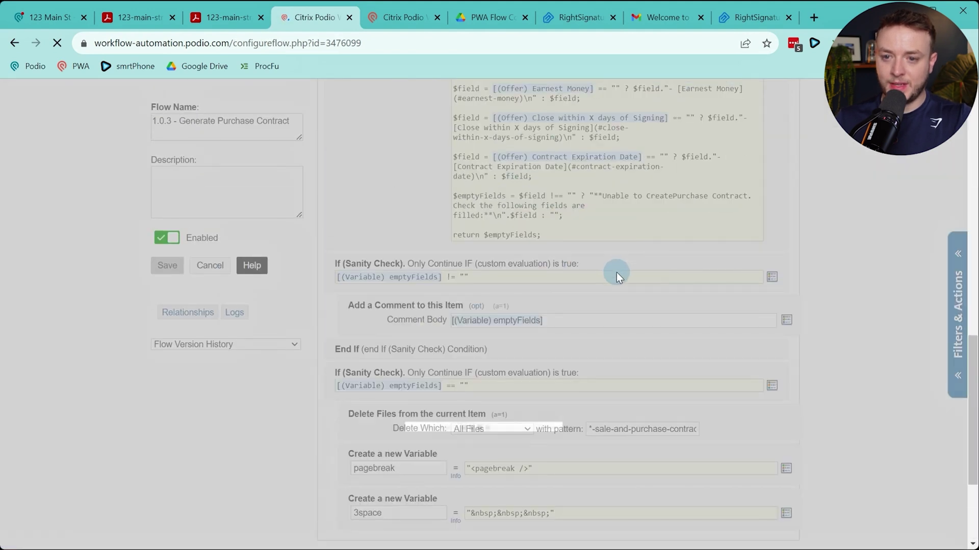
scroll(719, 303, down, 5)
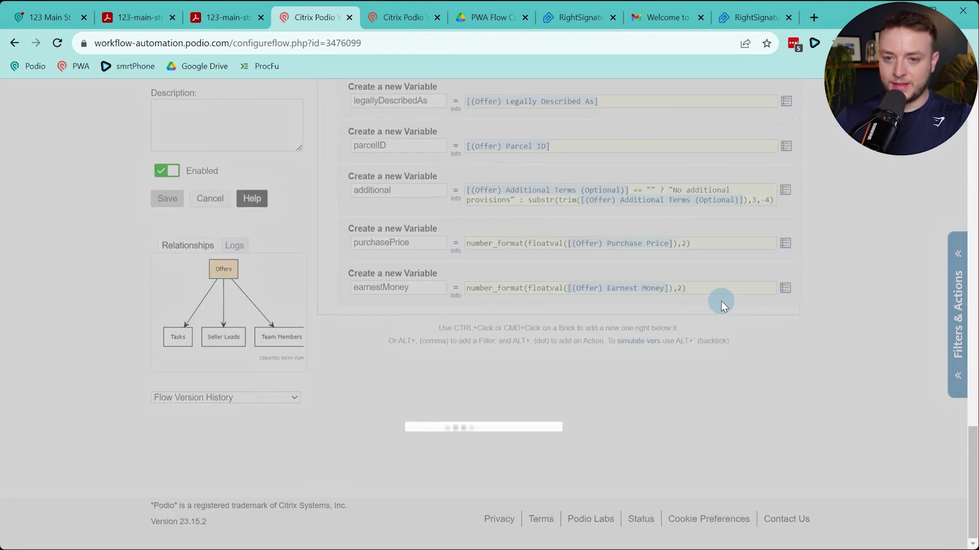
scroll(581, 259, down, 15)
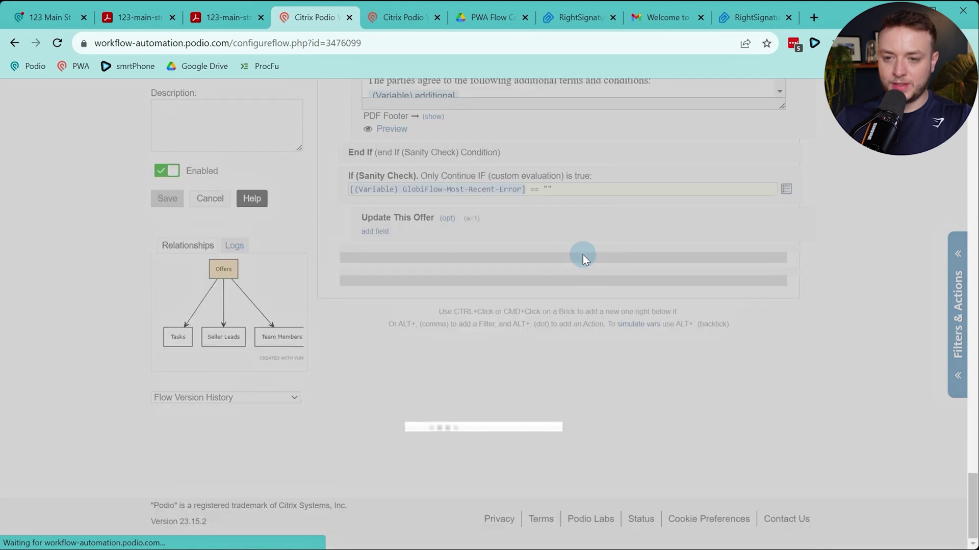
scroll(611, 312, down, 15)
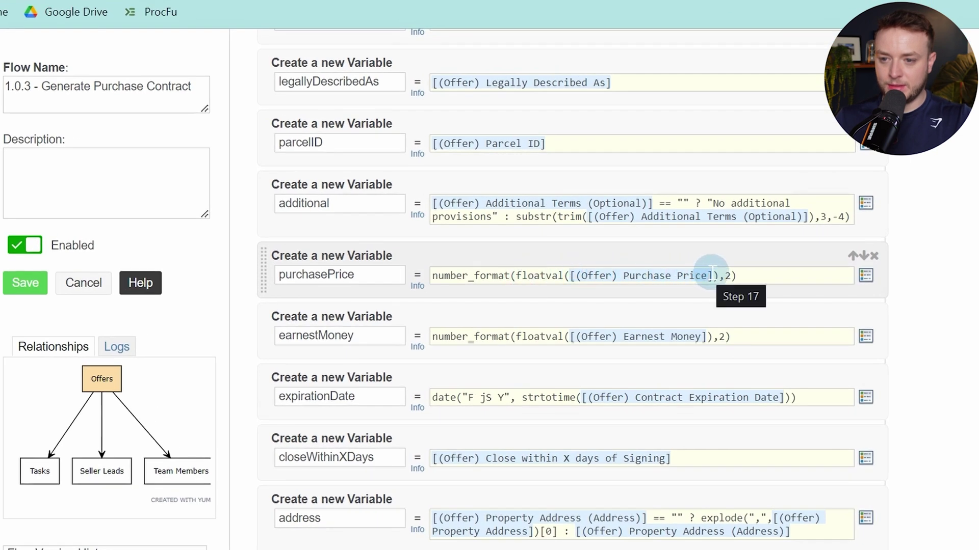
Replace [(Offer) Purchase Price] in the purchasePrice formula with (Offer) Current Offer Amount
drag(713, 274, 569, 275)
key(BackSpace)
key(alt+t)
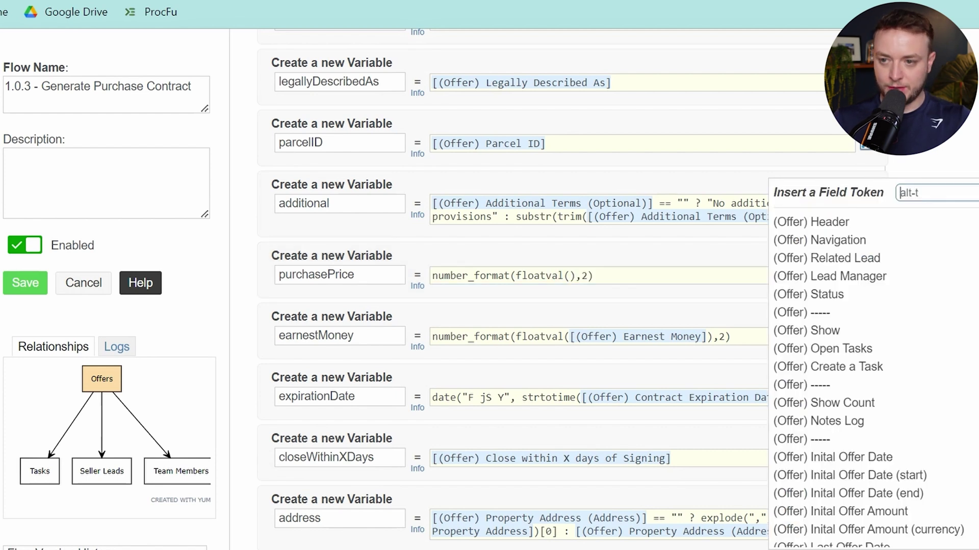
text(current of)
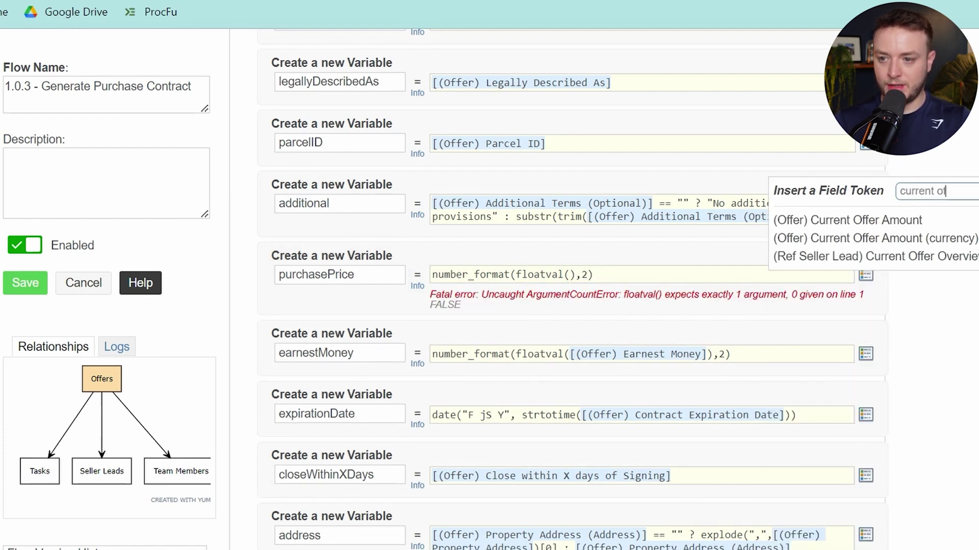
click(918, 221)
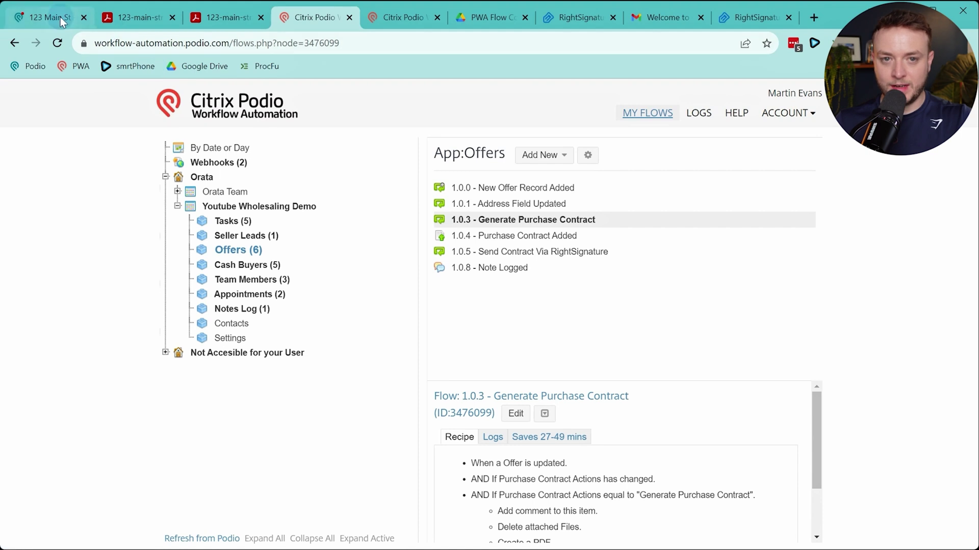
On the offer, reset Purchase Contract Actions and re-select Generate Purchase Contract
click(33, 7)
scroll(309, 234, down, 5)
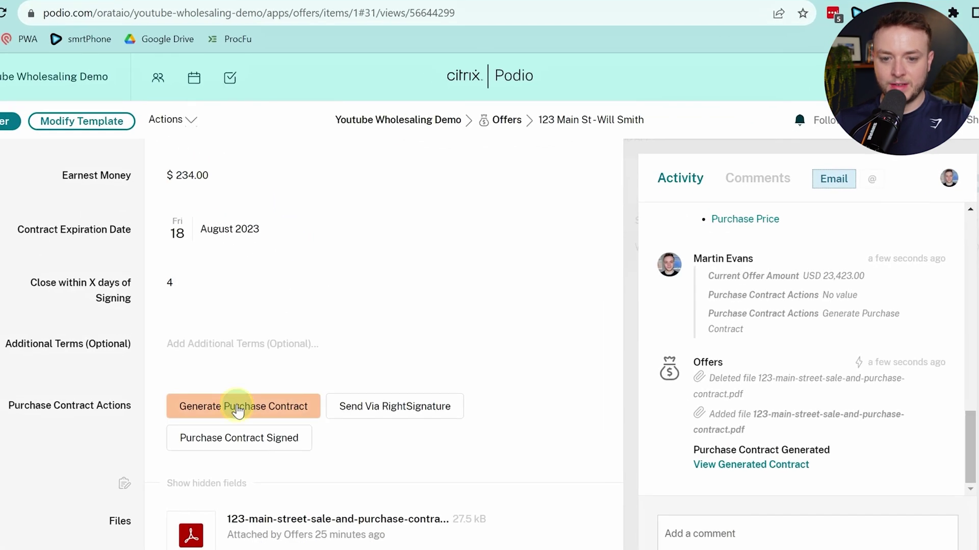
click(237, 406)
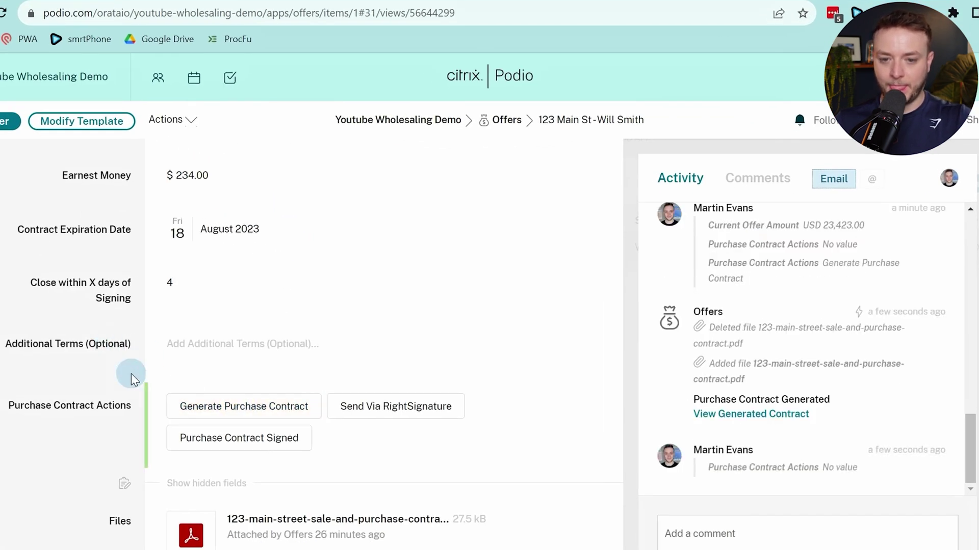
click(243, 413)
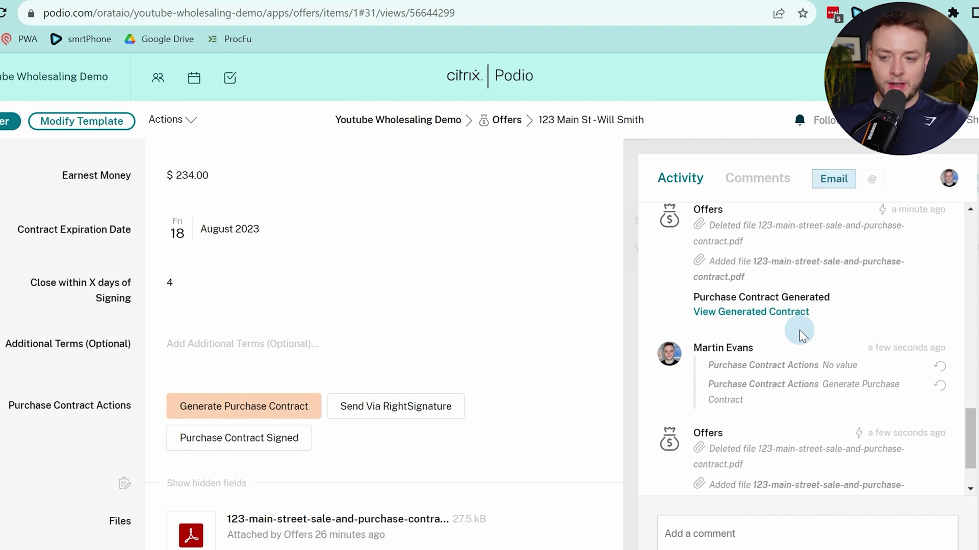
Check the offer's Current Offer Amount field, leaving the value unchanged
scroll(799, 376, down, 2)
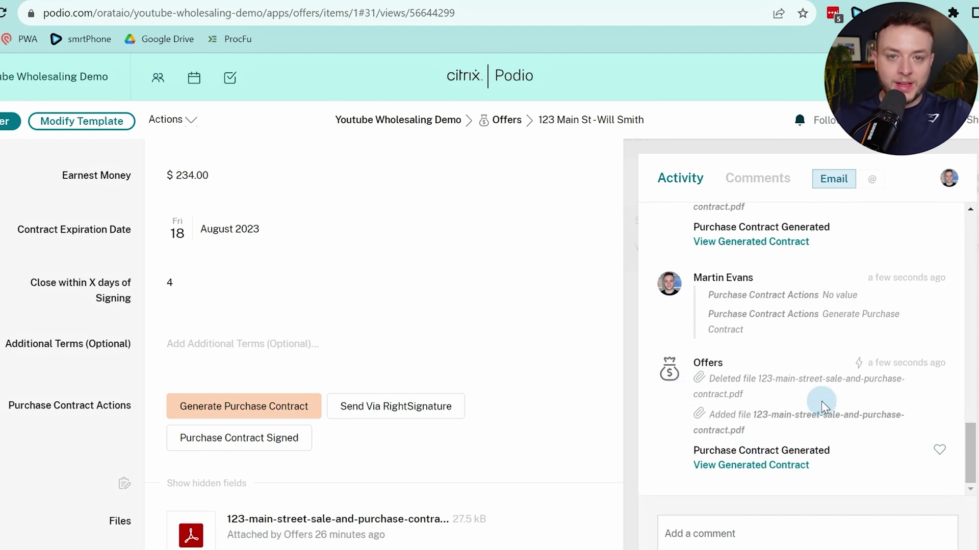
scroll(549, 476, up, 4)
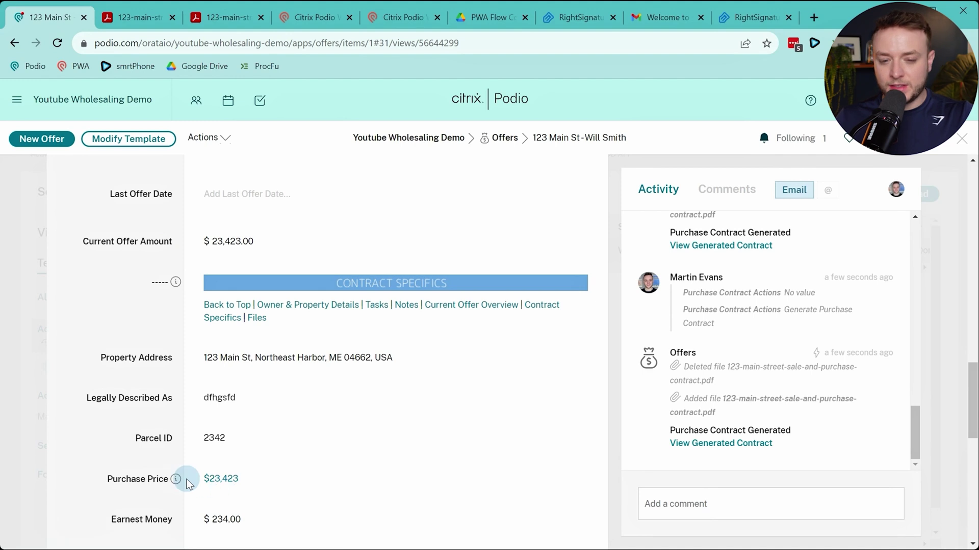
mouse_move(250, 478)
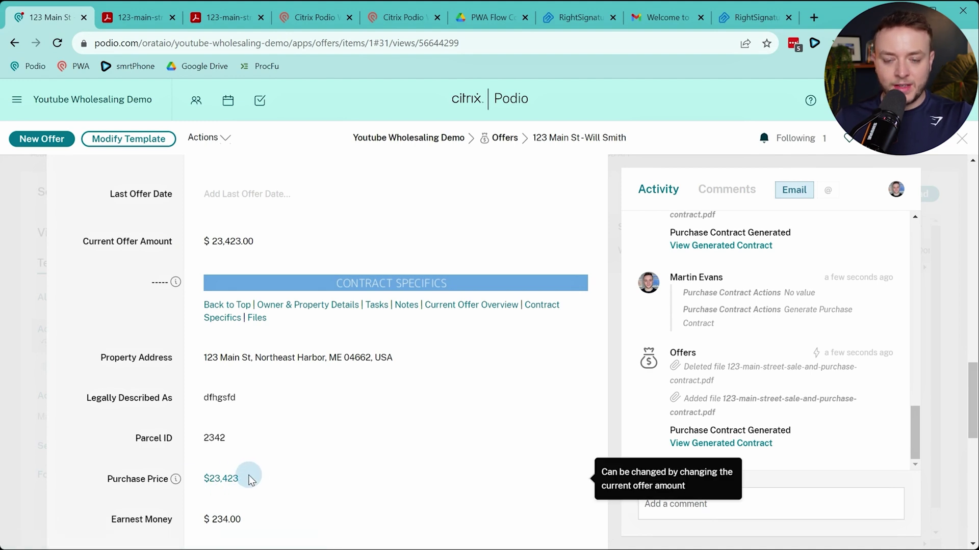
click(269, 241)
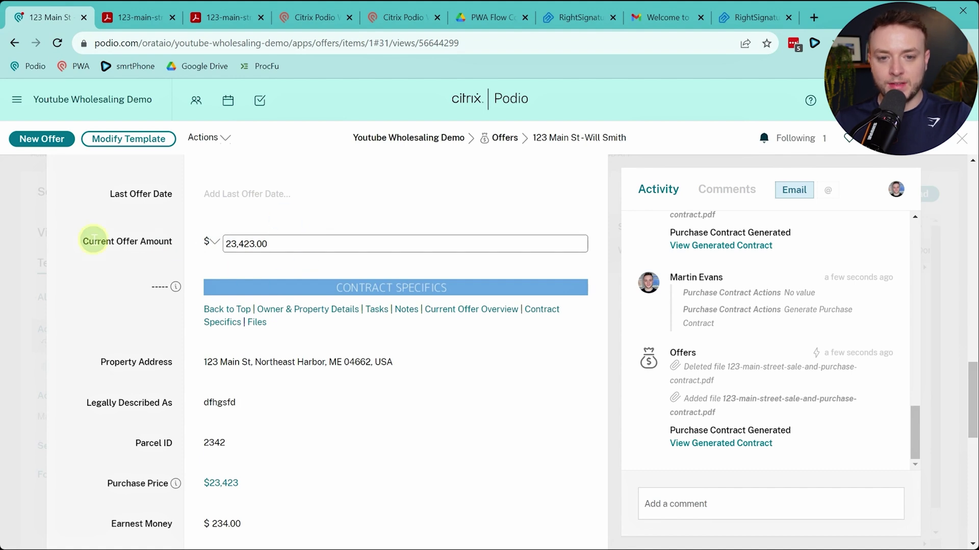
click(250, 241)
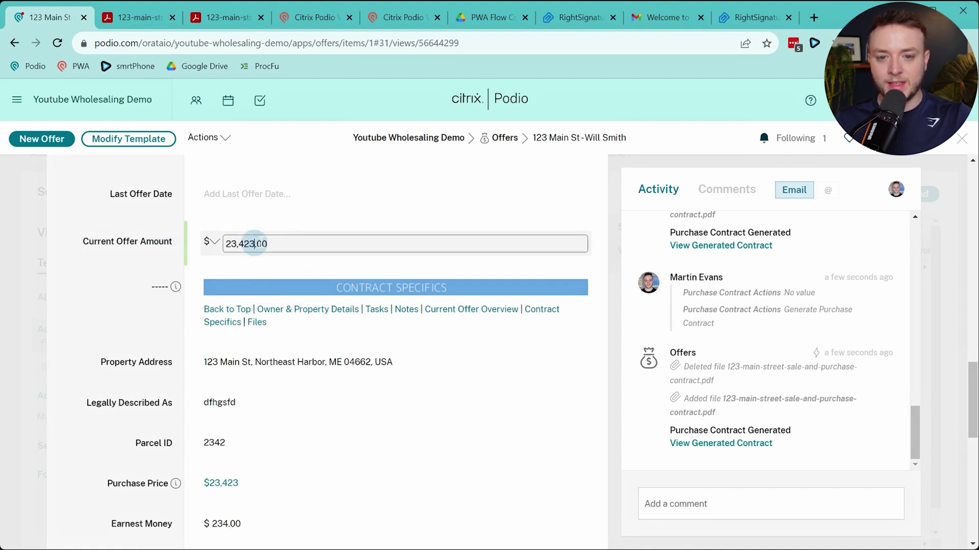
click(122, 259)
Open the newly generated contract PDF from the activity feed
scroll(194, 323, down, 5)
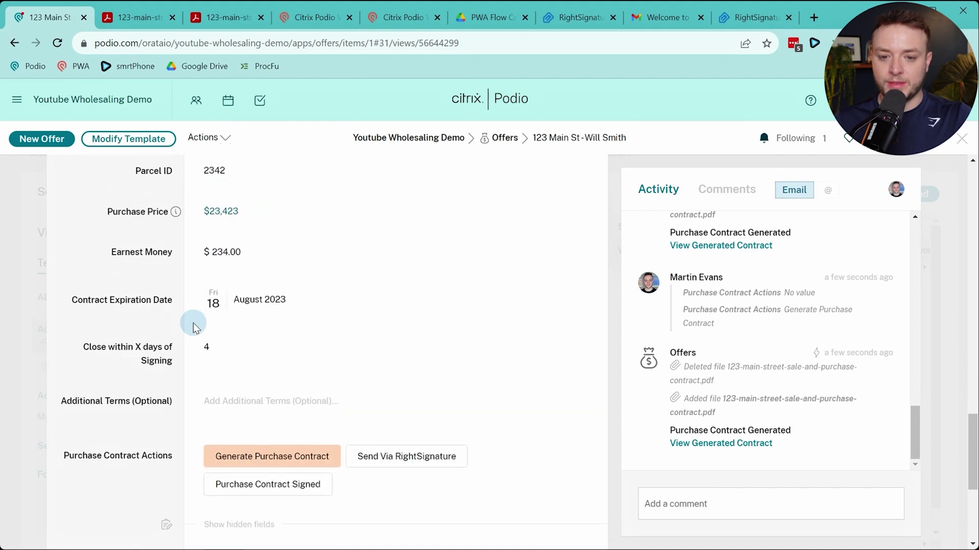
scroll(194, 323, down, 4)
click(710, 443)
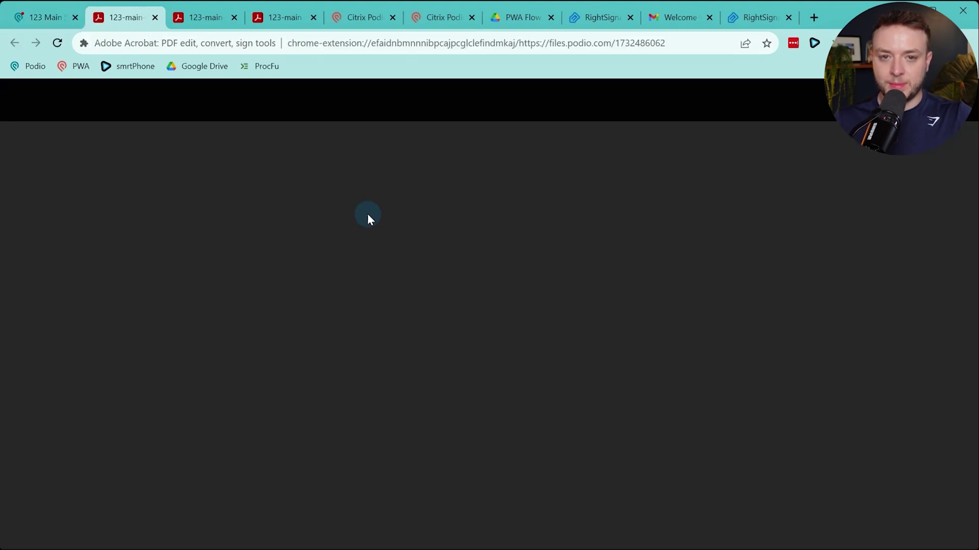
Highlight the $23,423.00 purchase price in the contract's PURCHASE PRICE clause
scroll(586, 285, down, 2)
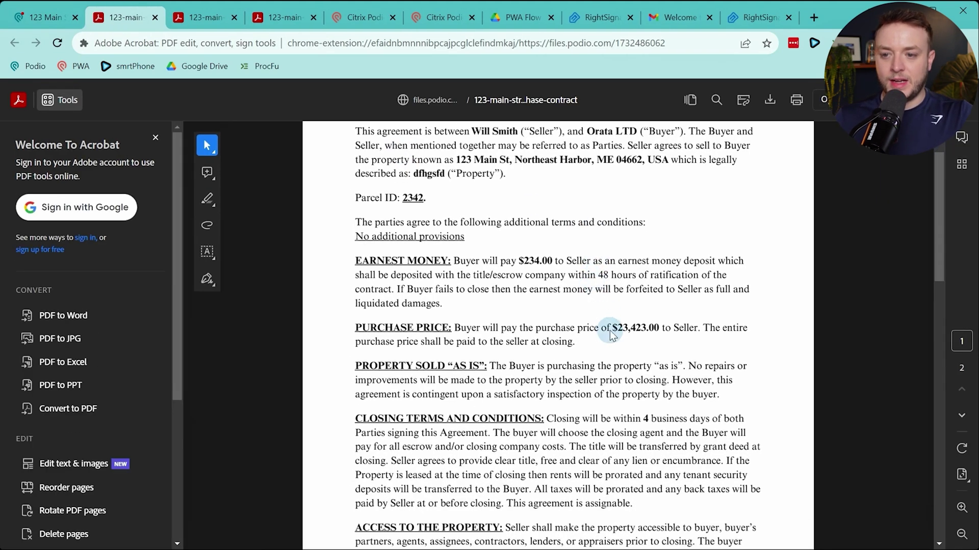
drag(614, 329, 661, 330)
click(664, 334)
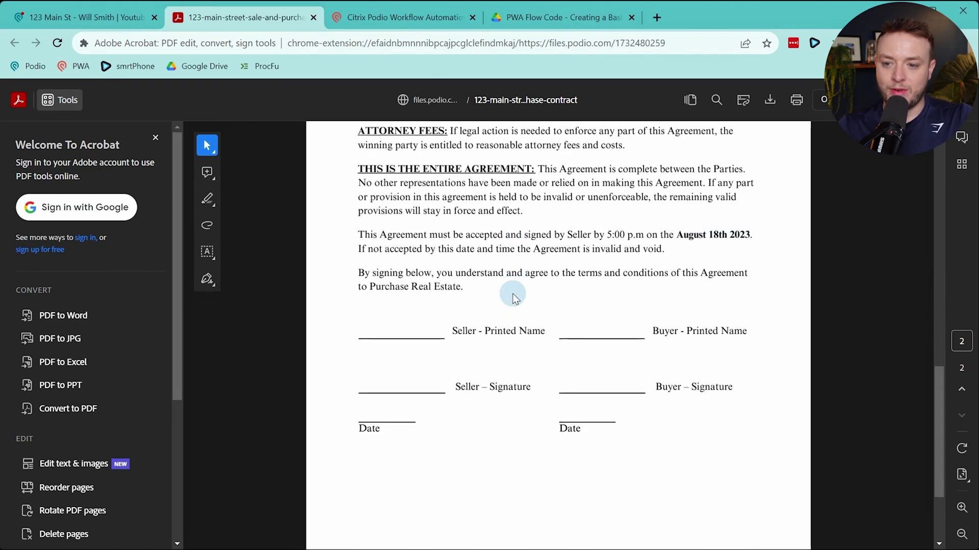
scroll(510, 291, up, 3)
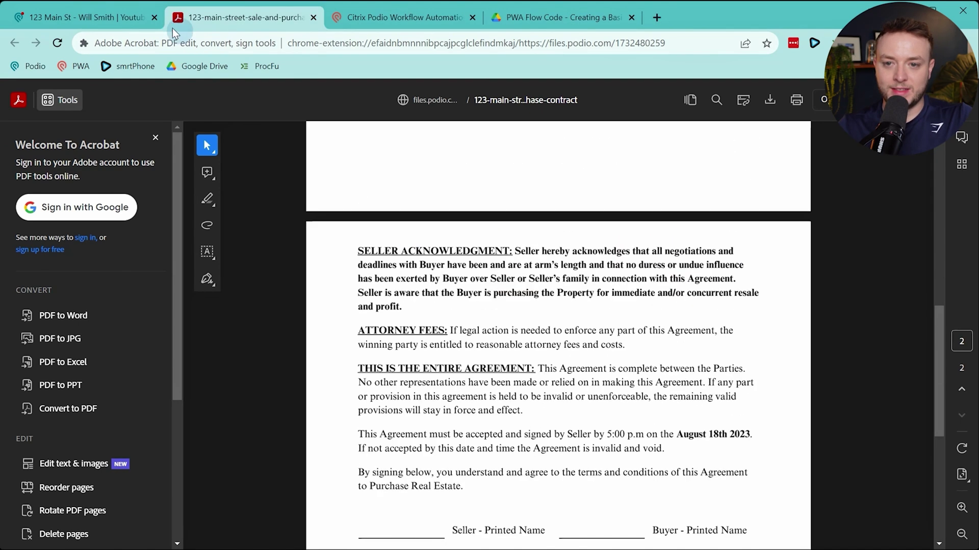
Return to the workflow flows list and open flow 1.0.5 for editing
click(83, 17)
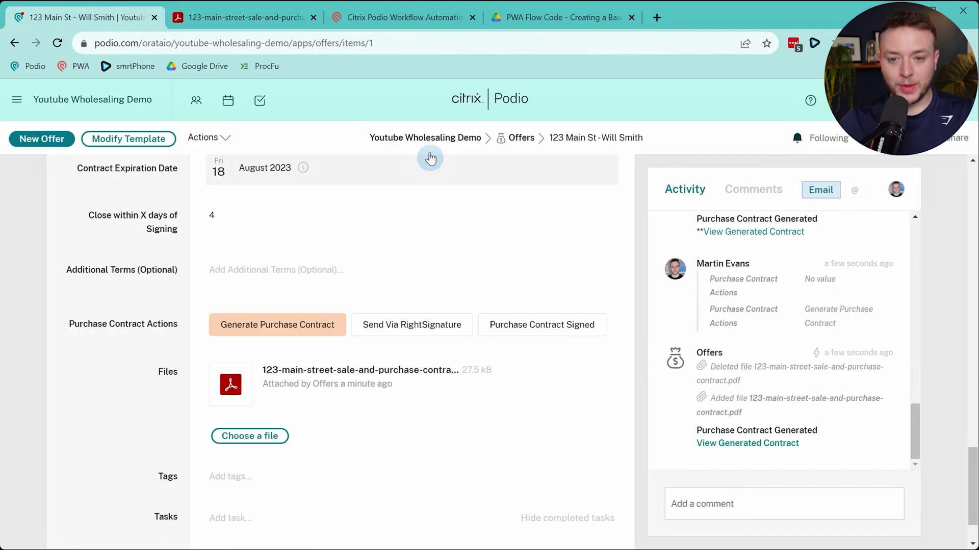
click(386, 19)
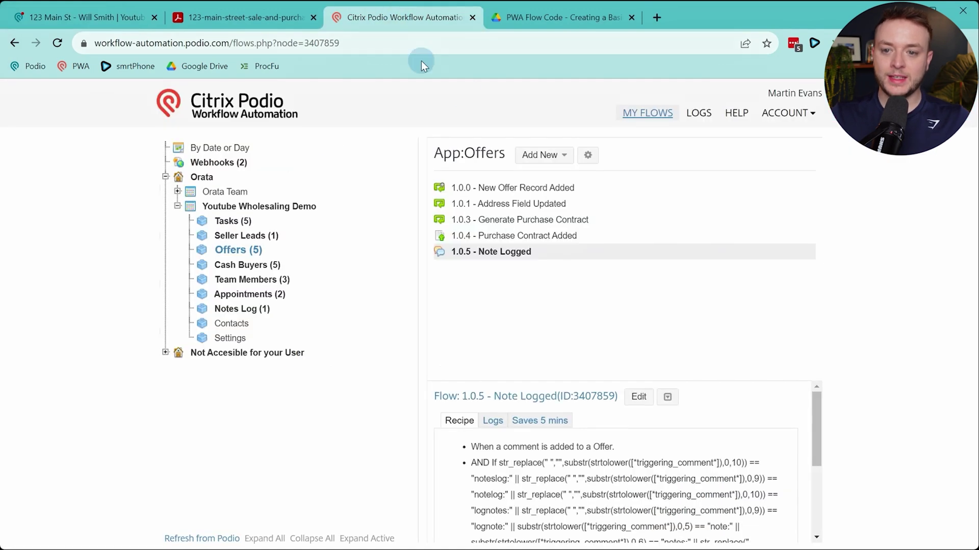
click(637, 396)
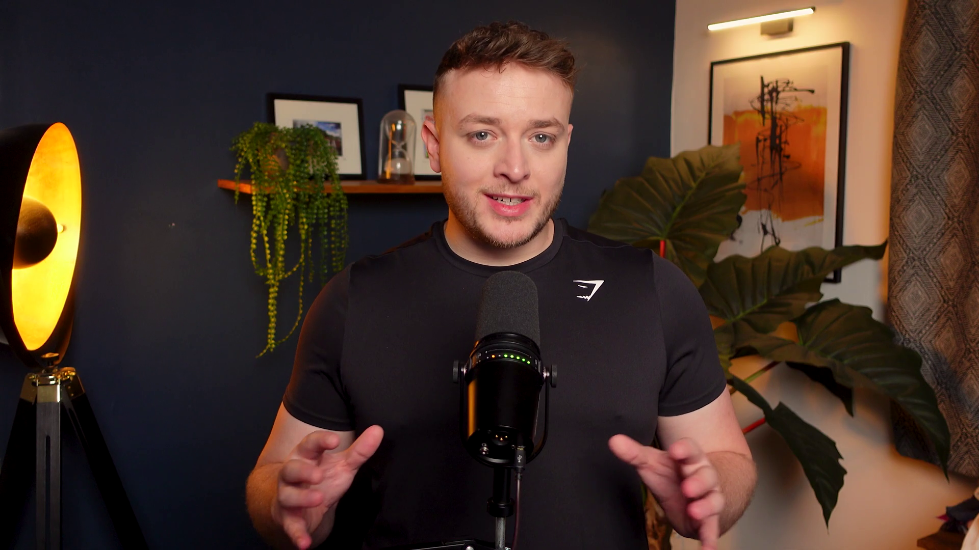
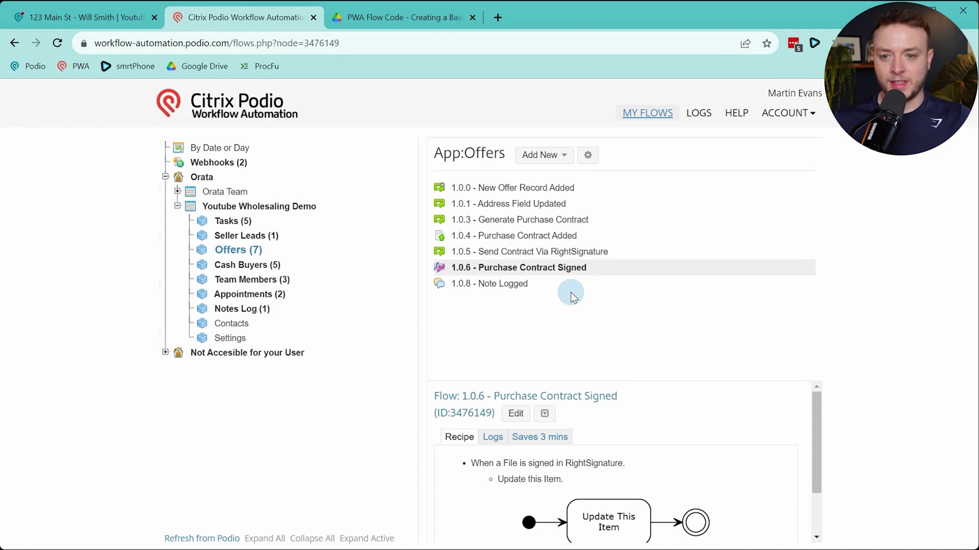
Create an Offers flow named 1.0.7 - Offer Status Updated, triggered on item update and filtered on Status
click(562, 155)
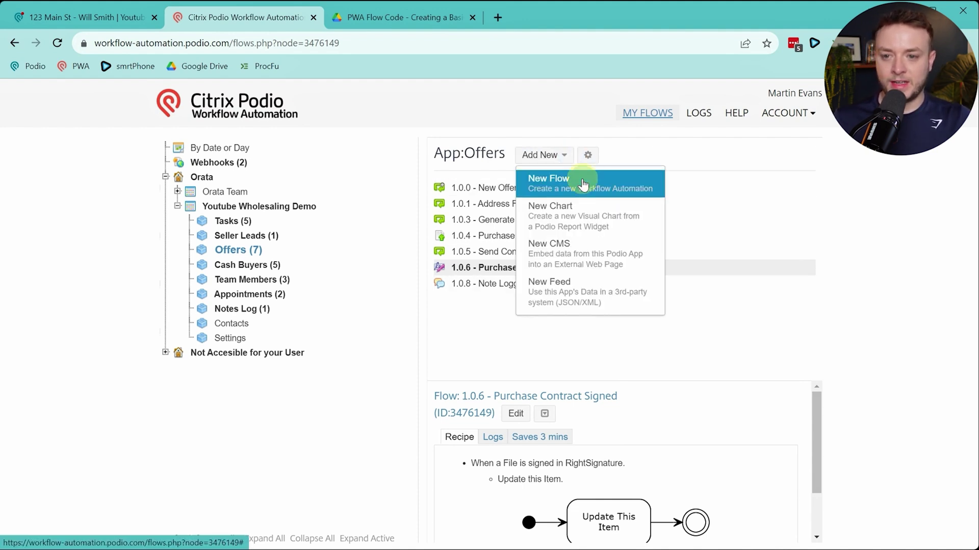
click(546, 179)
click(383, 276)
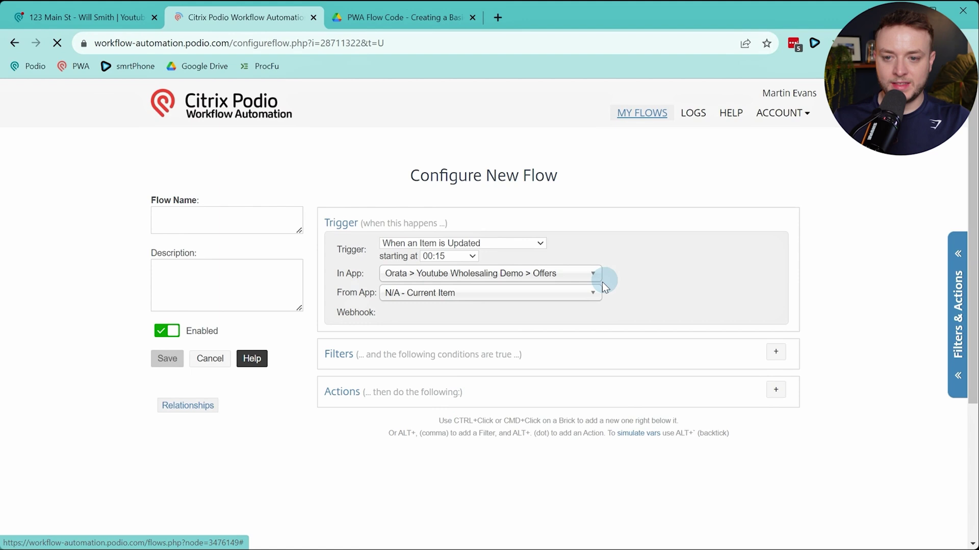
click(218, 214)
text(1.0.7 - Offer Status Updated)
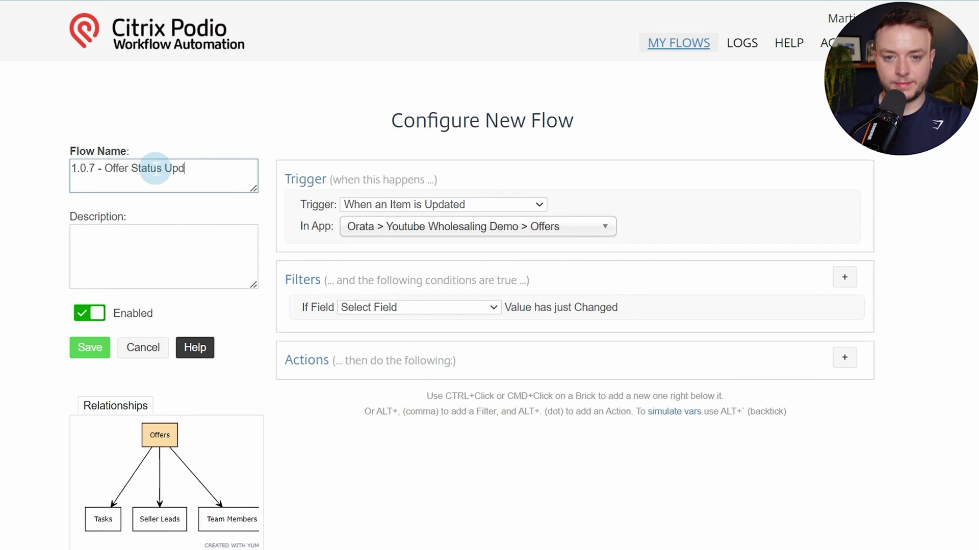
click(389, 307)
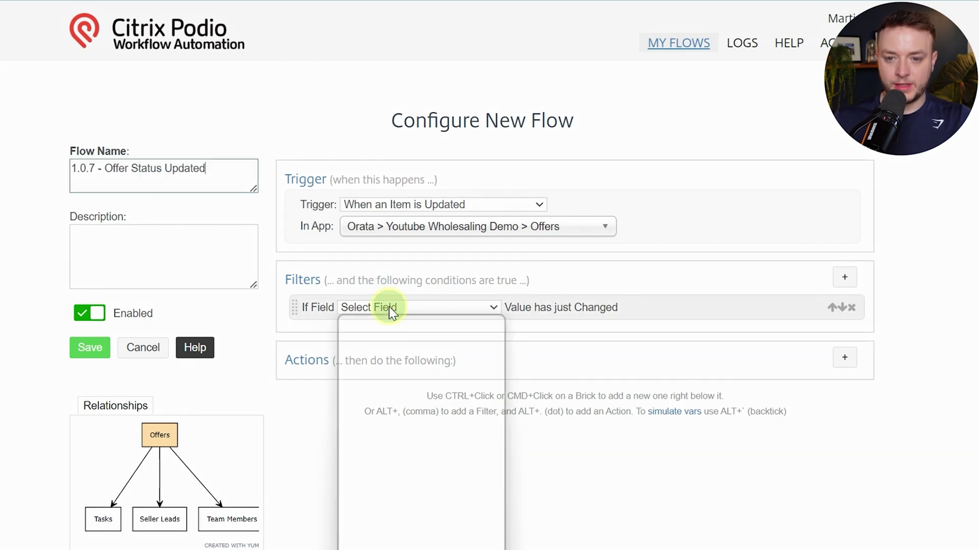
click(405, 361)
scroll(743, 291, down, 3)
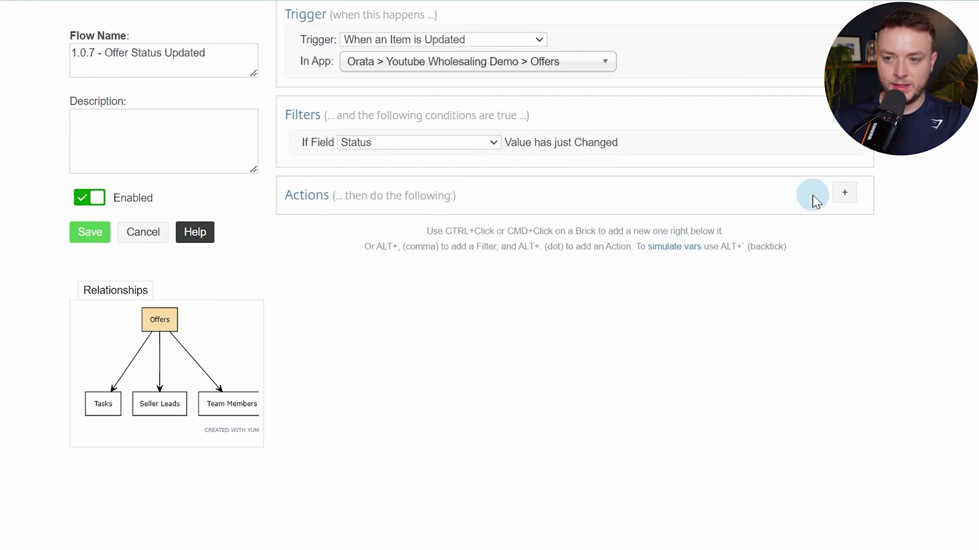
Add a Get Referenced Item(s) action fetching Seller Leads FORWARD via the (Offer) Related Lead field
click(844, 194)
text(get it)
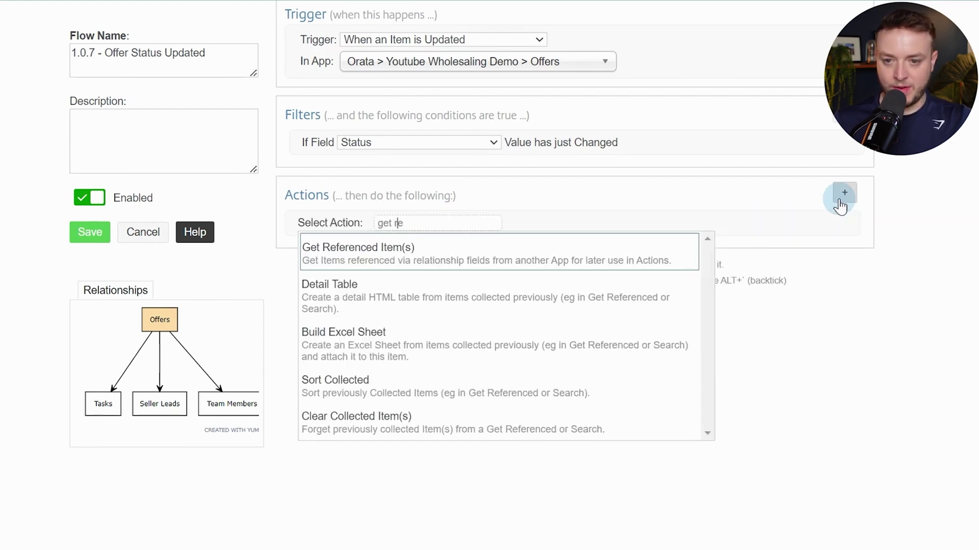
key(Return)
click(699, 241)
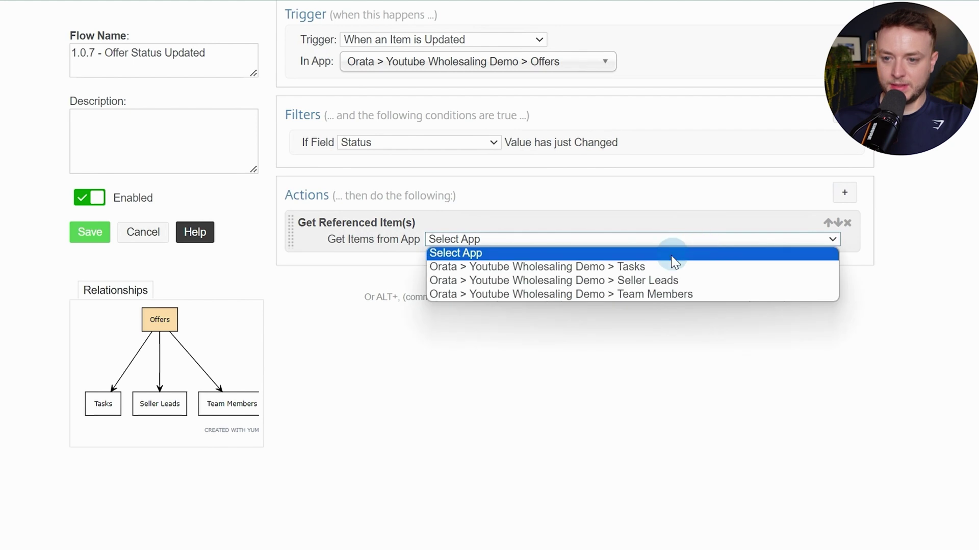
click(661, 281)
click(501, 256)
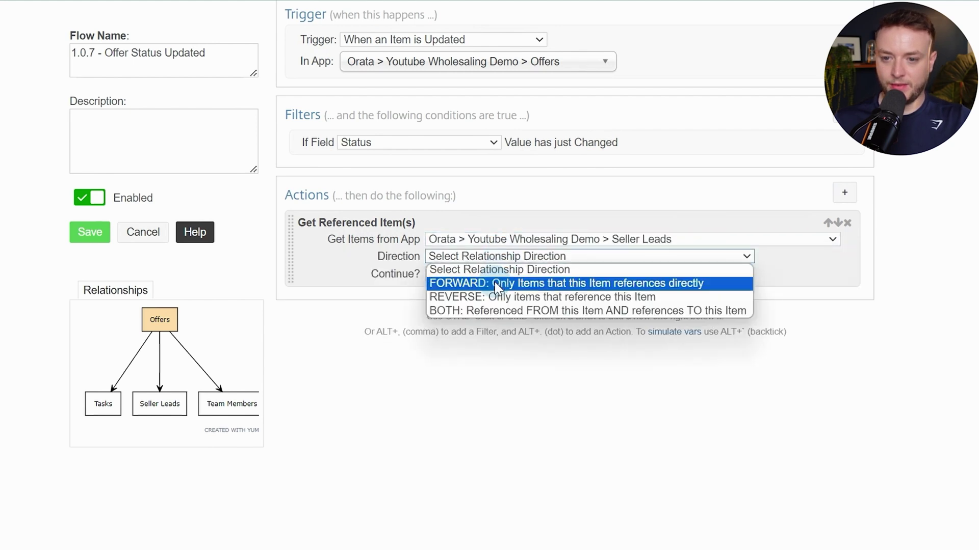
click(495, 283)
click(453, 273)
click(479, 301)
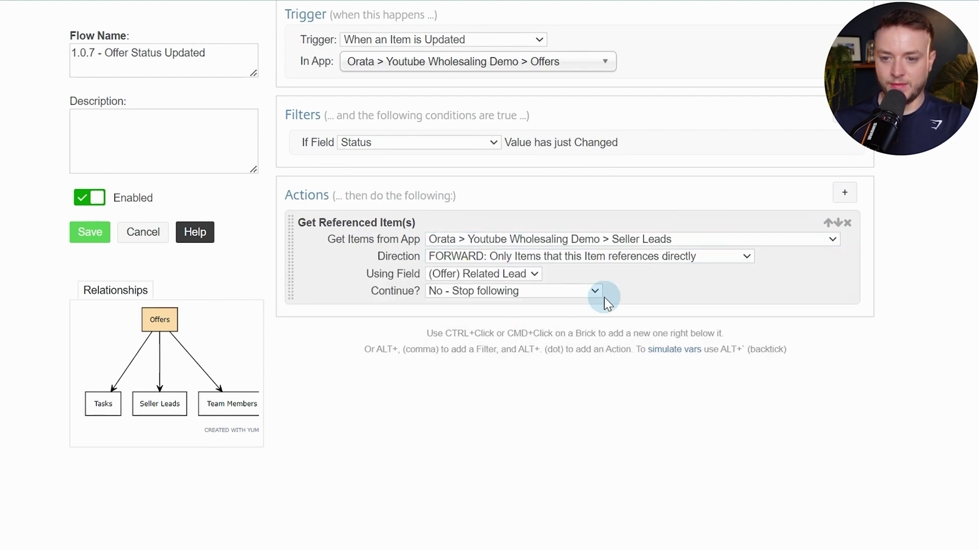
Add a Custom Variable step named leadStage
ctrl+click(653, 283)
text(var)
key(Return)
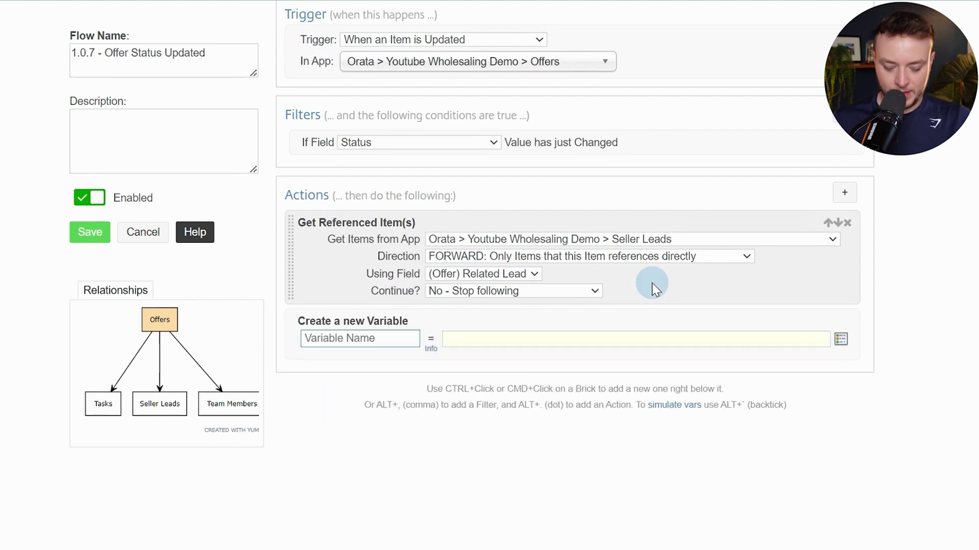
text(leadStage)
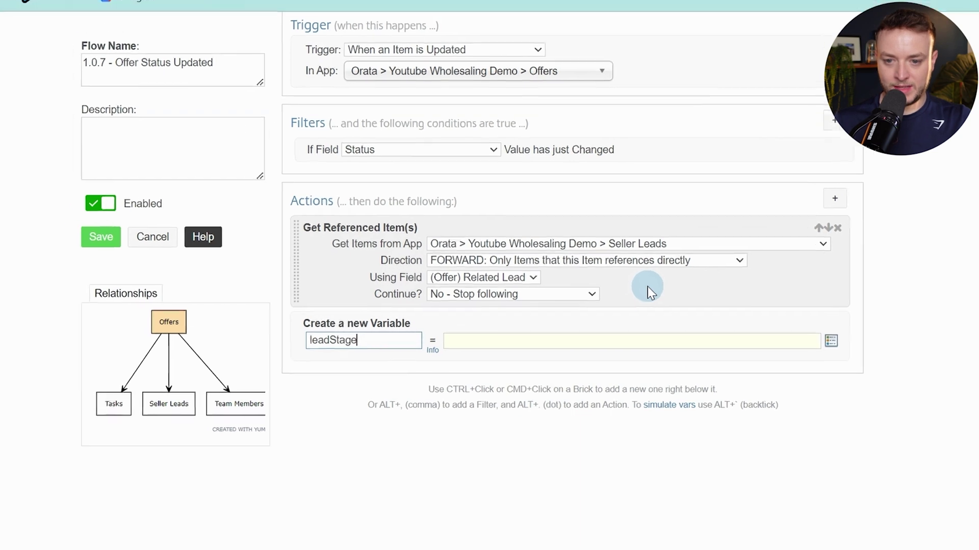
key(Tab)
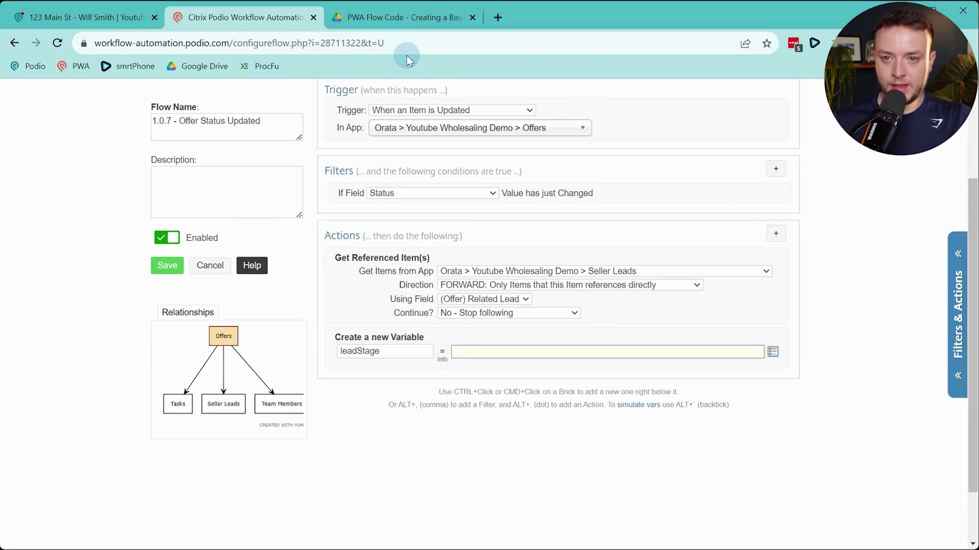
Select the leadStage status-mapping formula under 1.0.6 - Offer Status Update in the flow code PDF
click(408, 17)
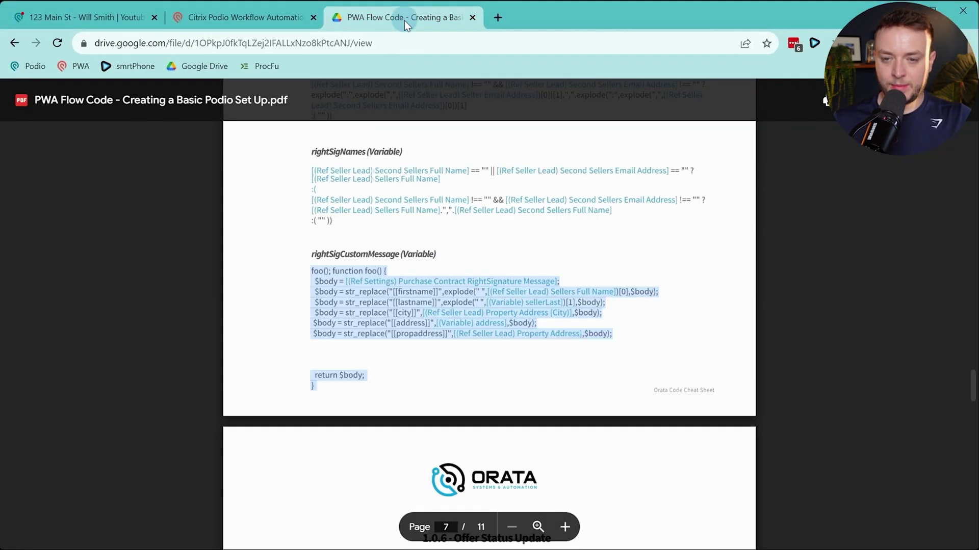
scroll(484, 232, down, 6)
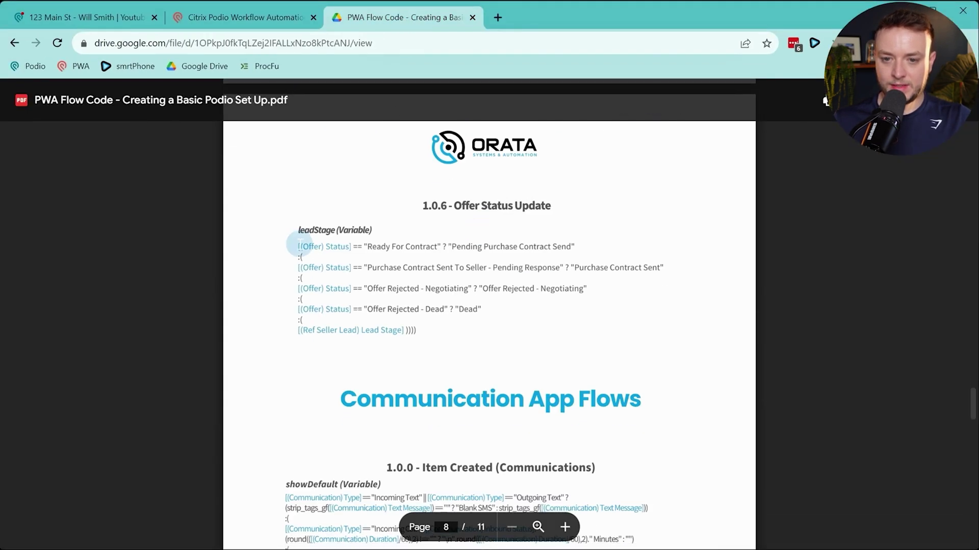
drag(297, 245, 467, 335)
key(ctrl+c)
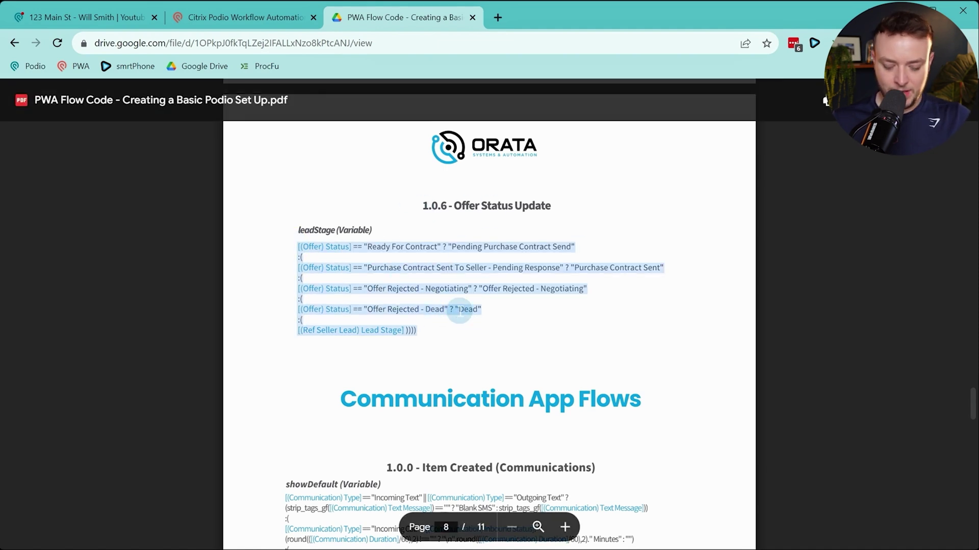
Paste the formula into leadStage and replace the first Status reference with the (Offer) Status token
click(179, 19)
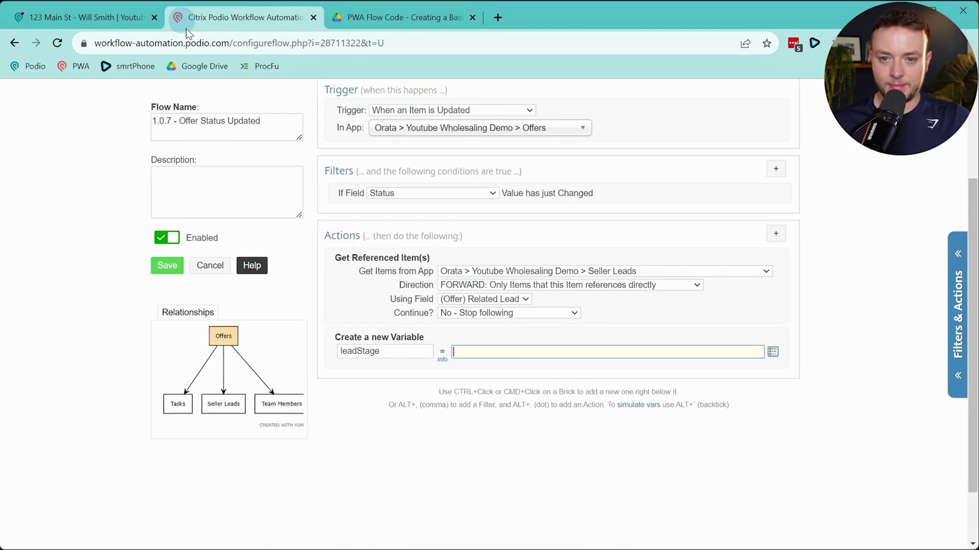
key(ctrl+v)
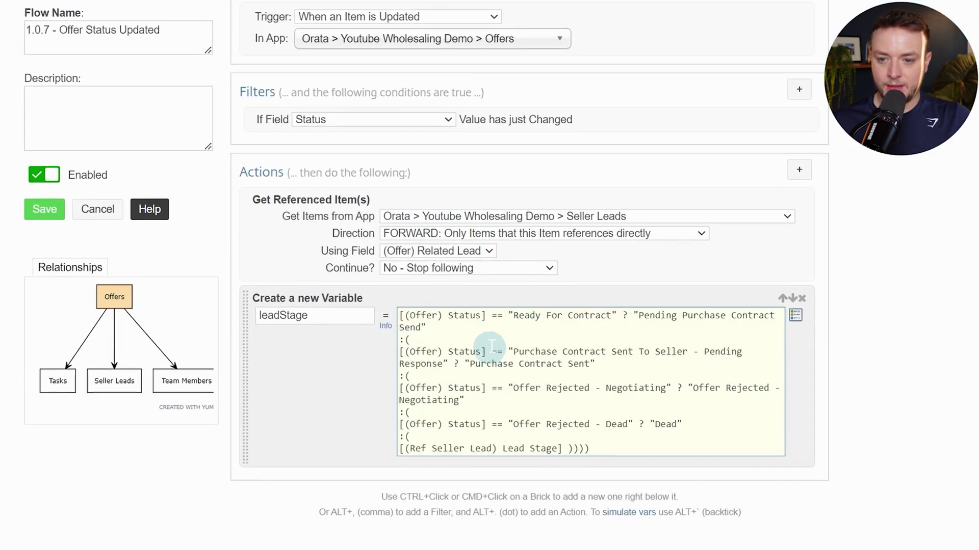
drag(487, 316, 408, 315)
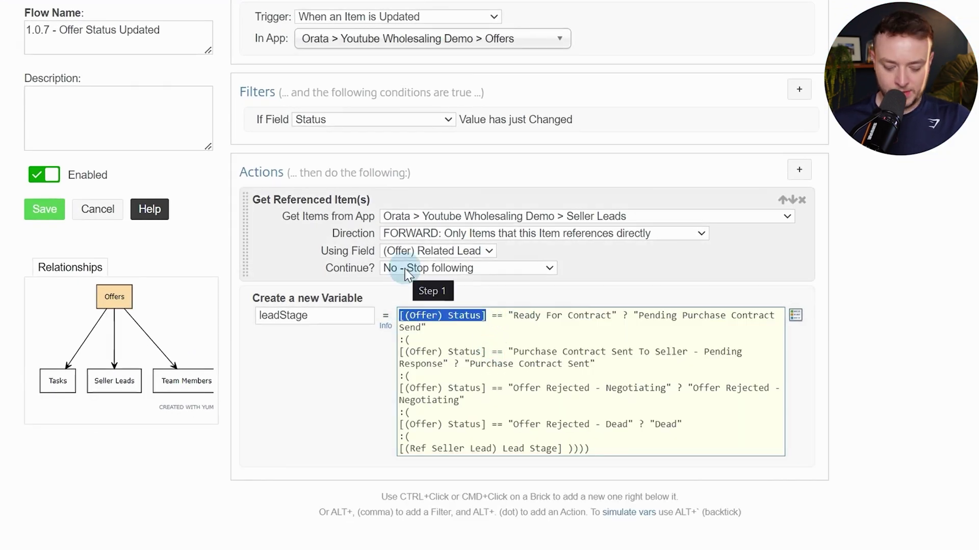
key(BackSpace)
key(alt+t)
text(statu)
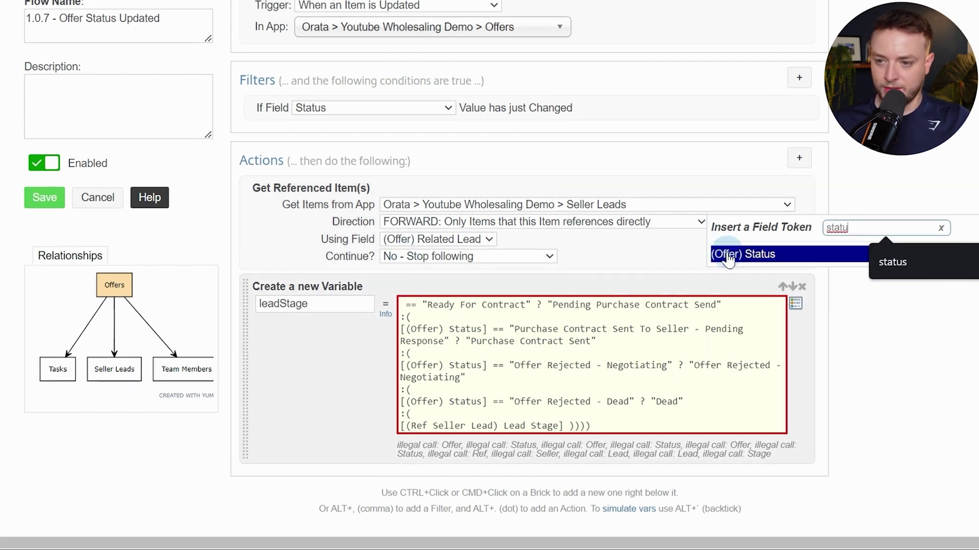
click(728, 254)
Replace the last-line Lead Stage reference with the (Ref Seller Lead) Lead Stage token
scroll(566, 346, up, 2)
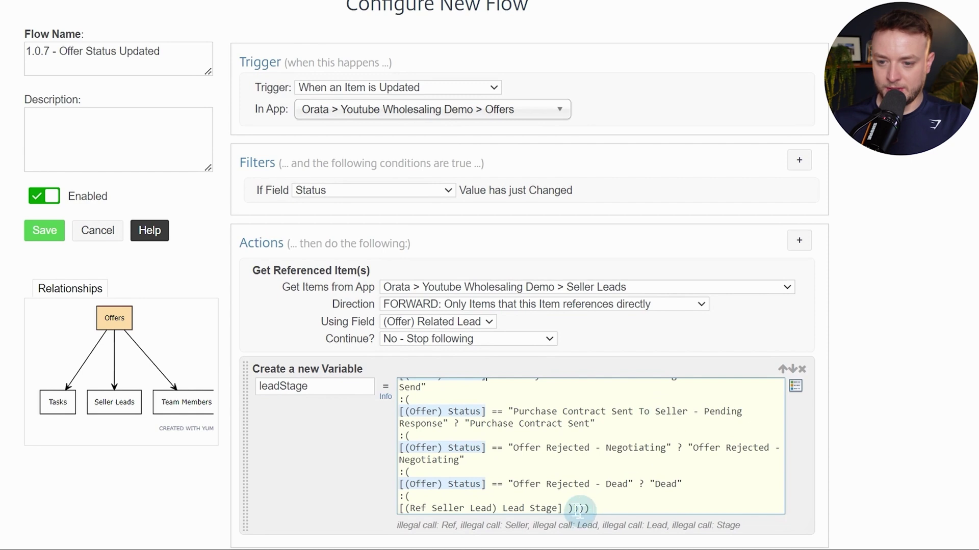
drag(562, 509, 395, 509)
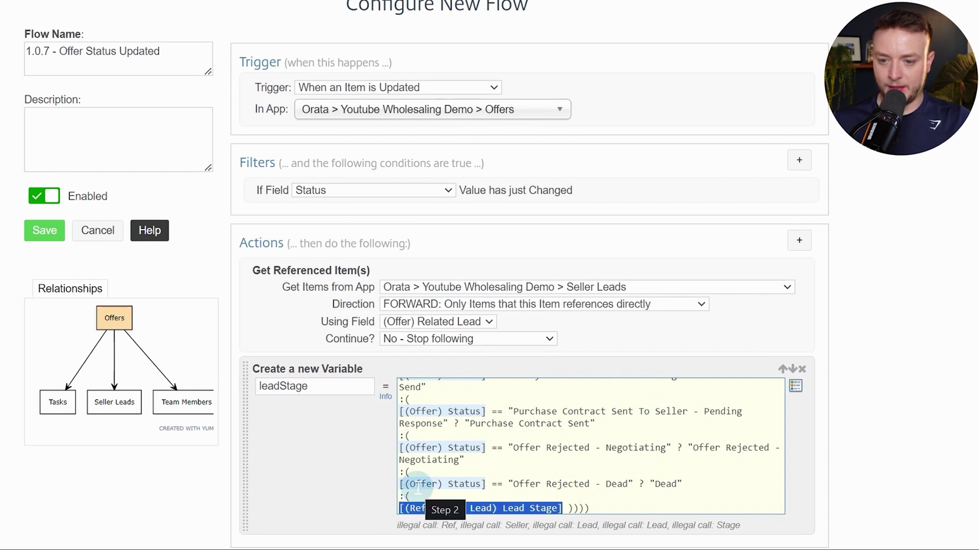
key(bracketleft)
text(lewa)
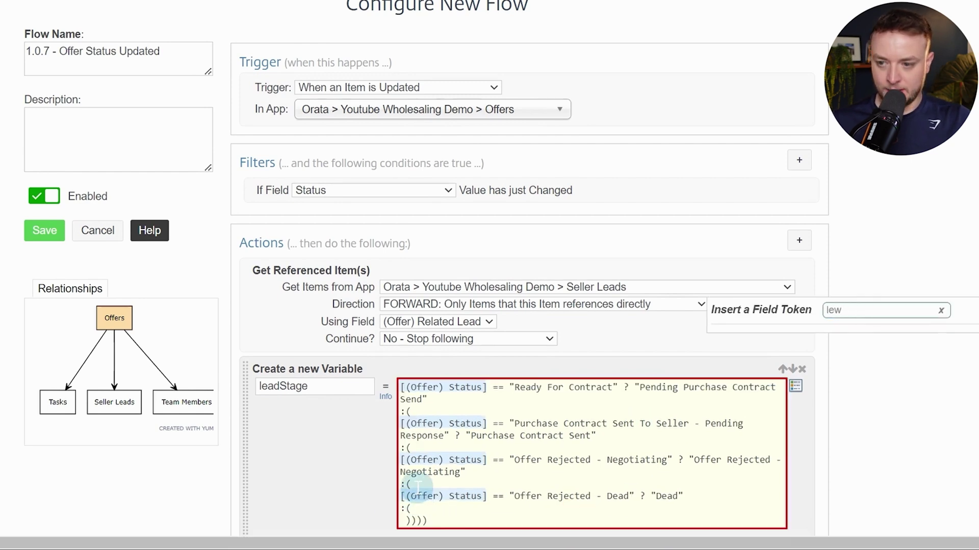
key(BackSpace)
text(ad)
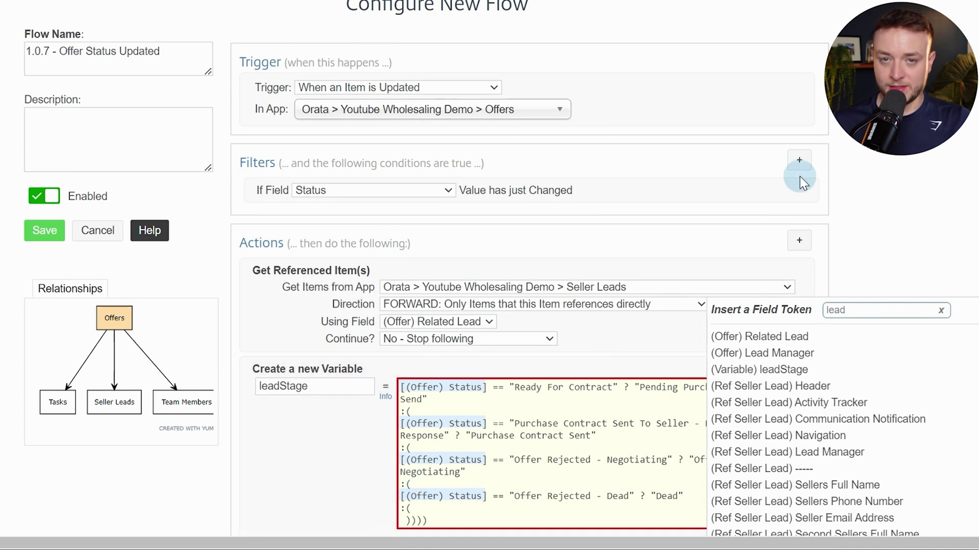
scroll(804, 184, down, 5)
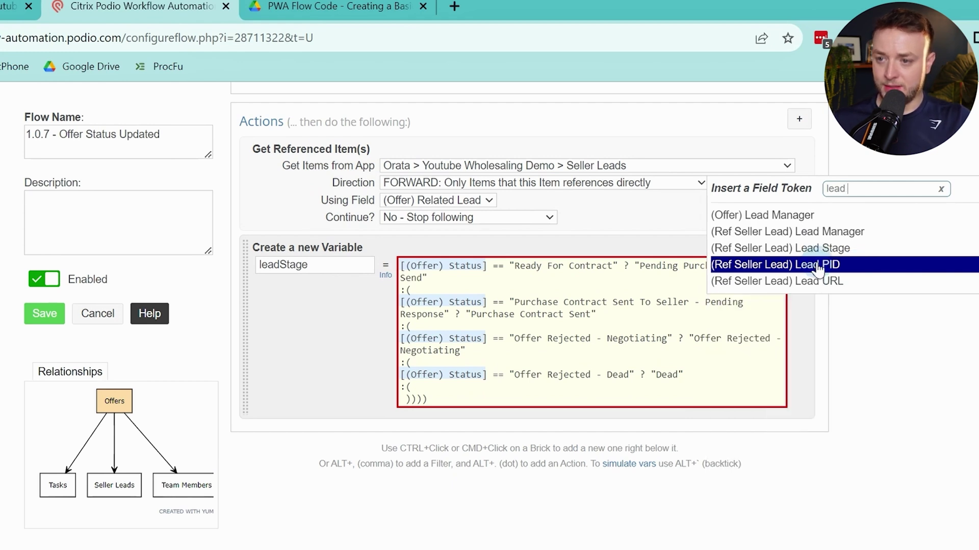
click(861, 249)
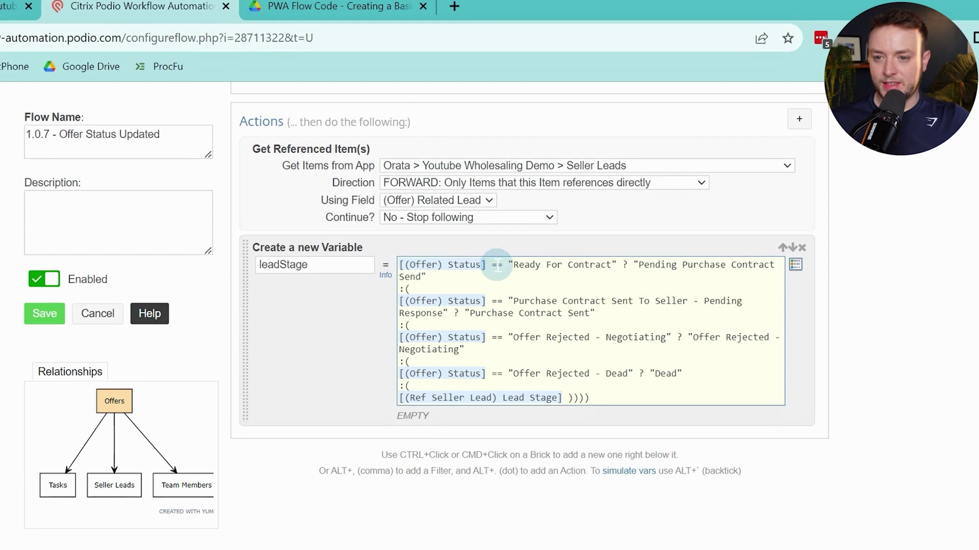
Walk through the formula's conditions, including Purchase Contract Sent and the Lead Stage fallback
drag(510, 264, 630, 266)
click(626, 265)
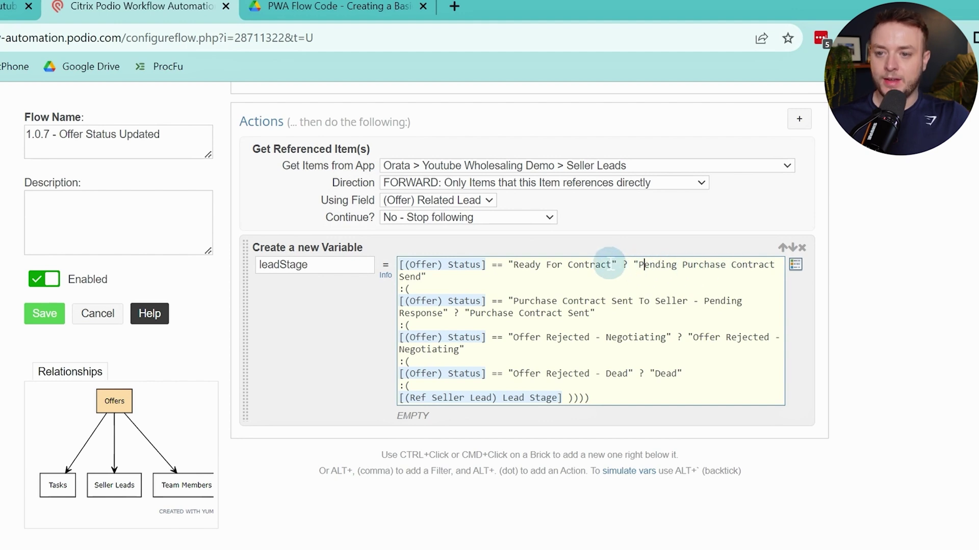
double_click(289, 265)
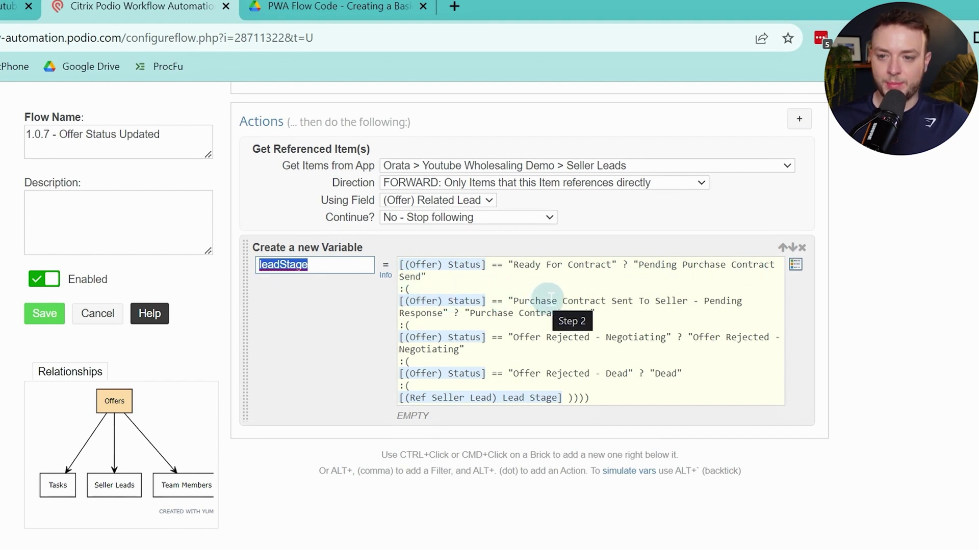
drag(552, 300, 448, 315)
click(447, 314)
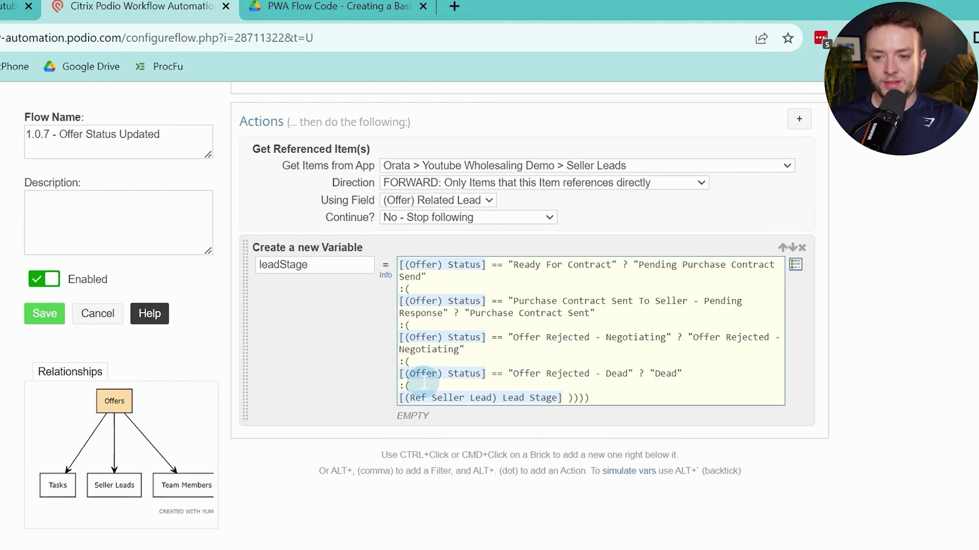
drag(414, 398, 520, 393)
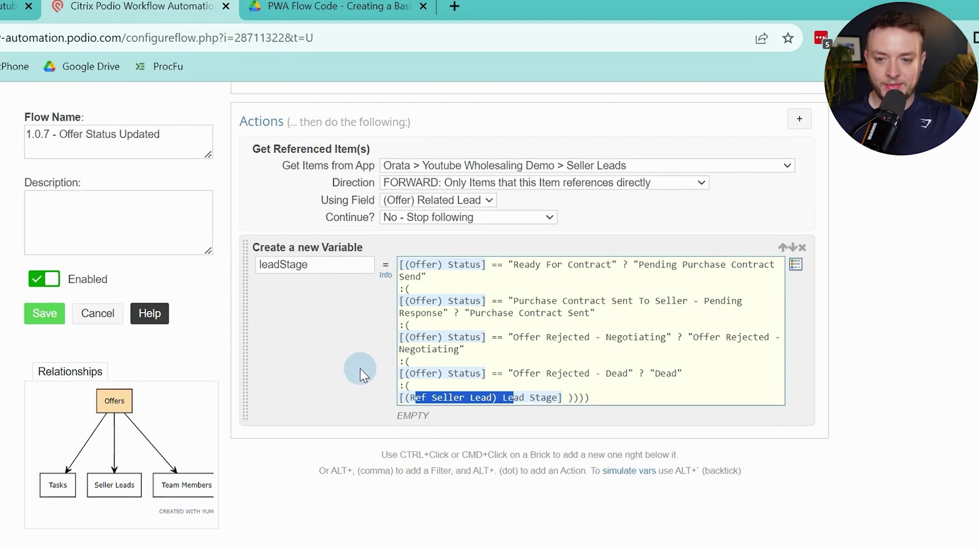
key(alt+period)
Add an Update Collected action on the Ref (Seller Lead) collection, set to run silently
text(upda)
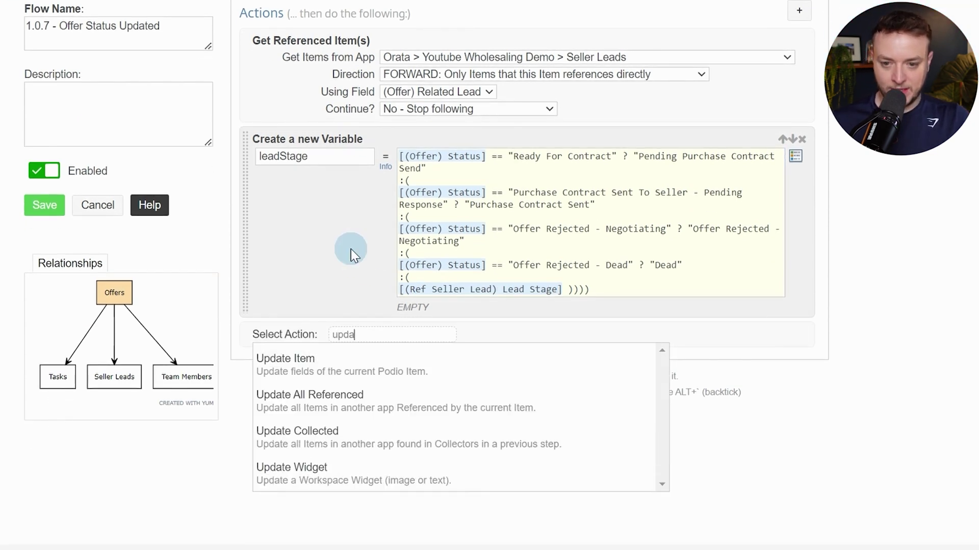
key(Down)
key(Down)
key(Down)
key(Return)
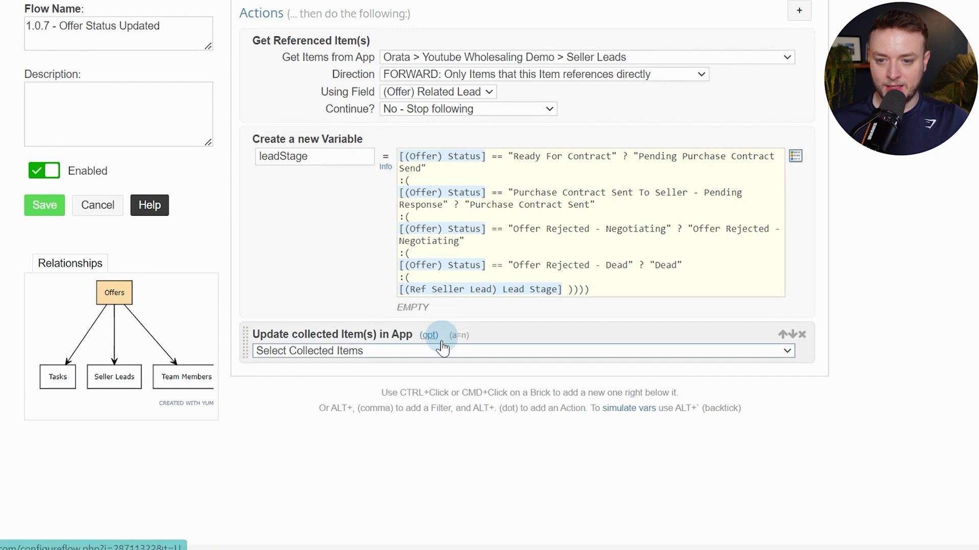
click(442, 347)
click(432, 377)
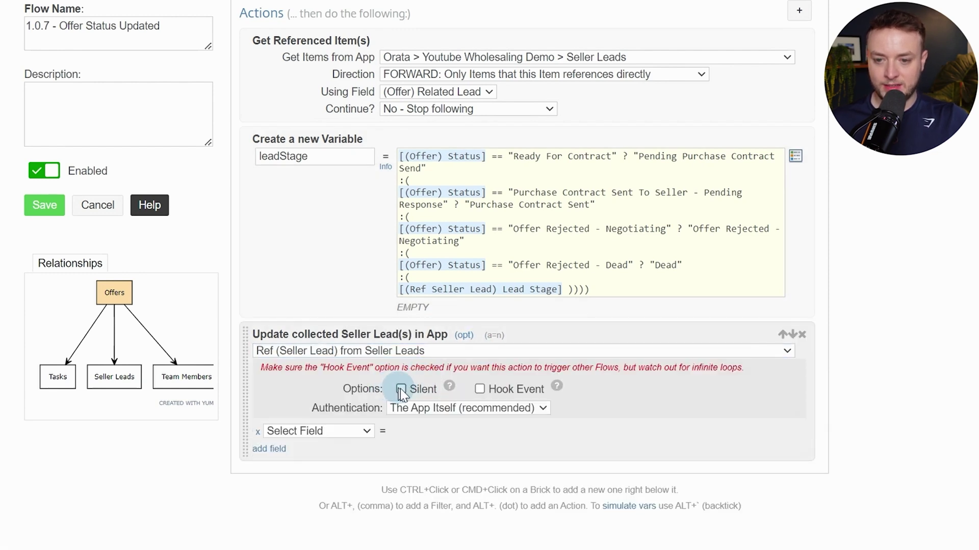
click(401, 390)
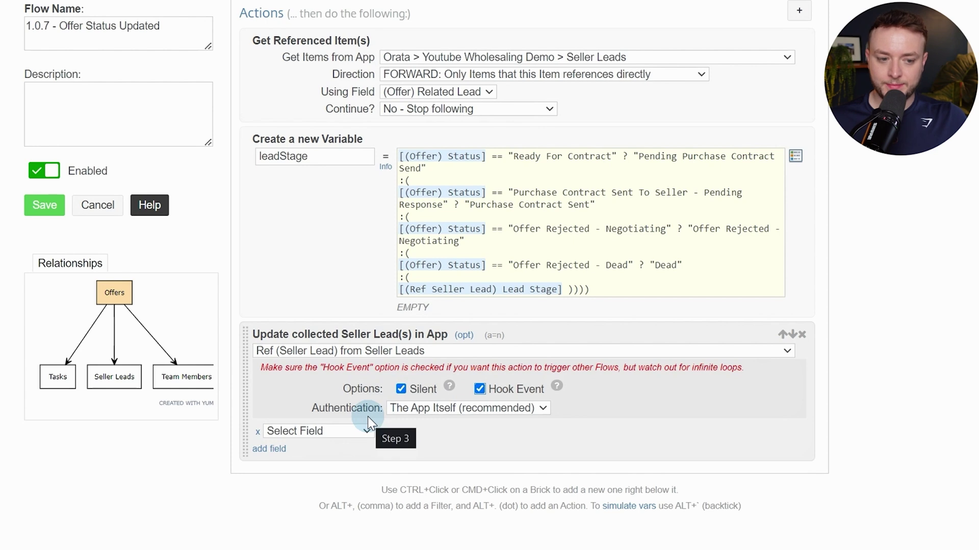
Set Lead Stage to Calc [(Variable) leadStage] and save the flow
click(362, 431)
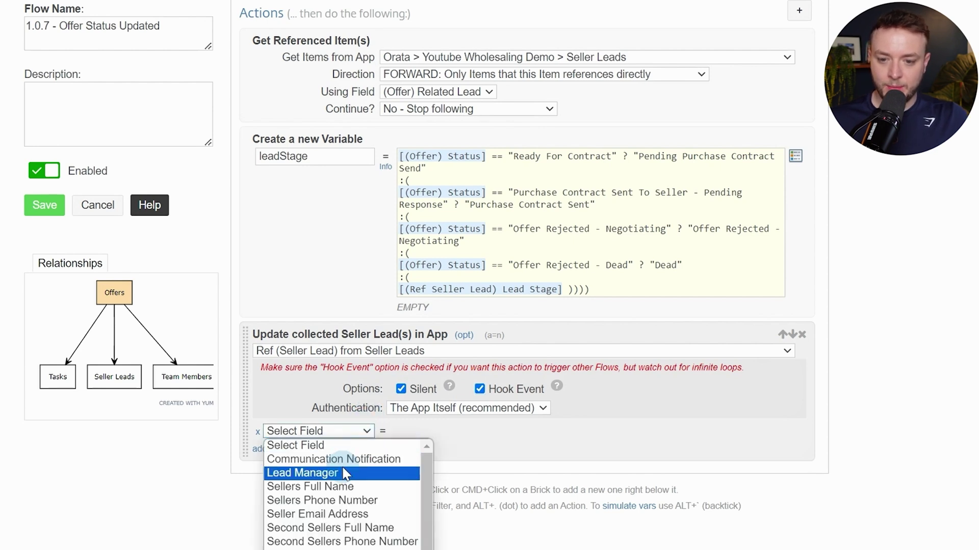
scroll(345, 474, down, 3)
click(367, 298)
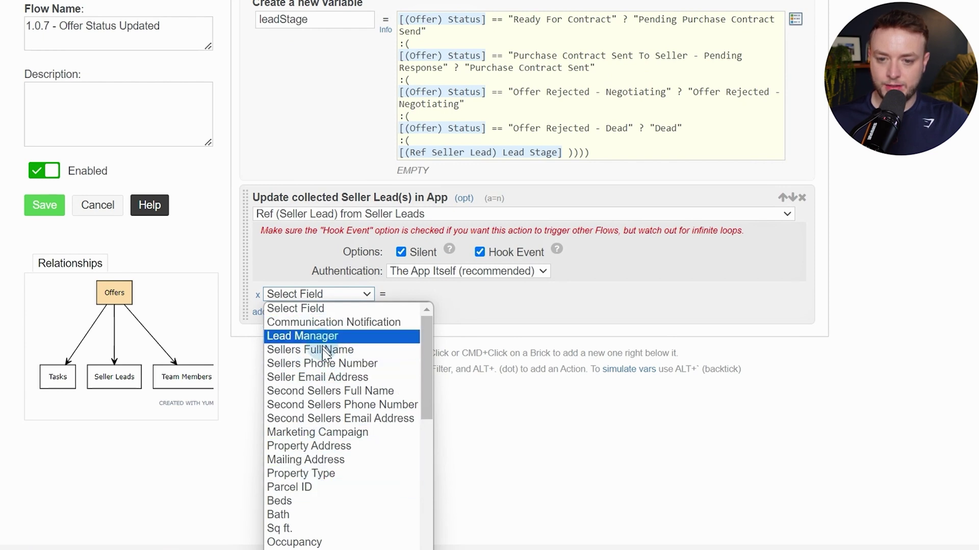
scroll(326, 418, down, 4)
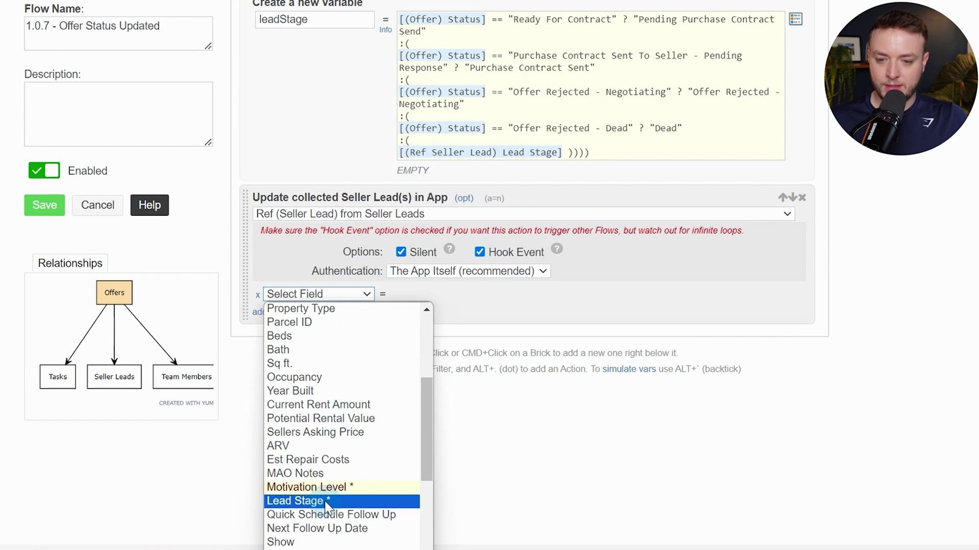
click(289, 502)
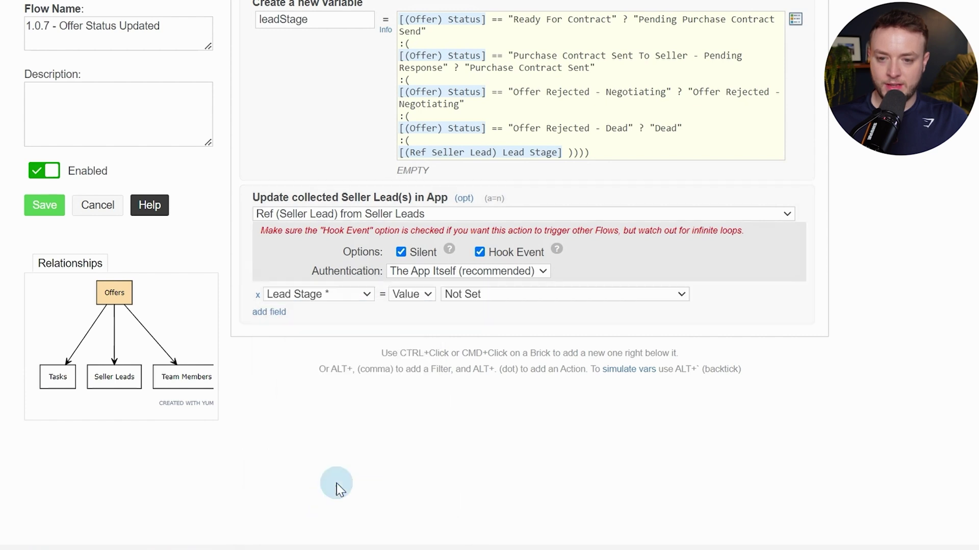
click(409, 295)
click(421, 337)
click(509, 295)
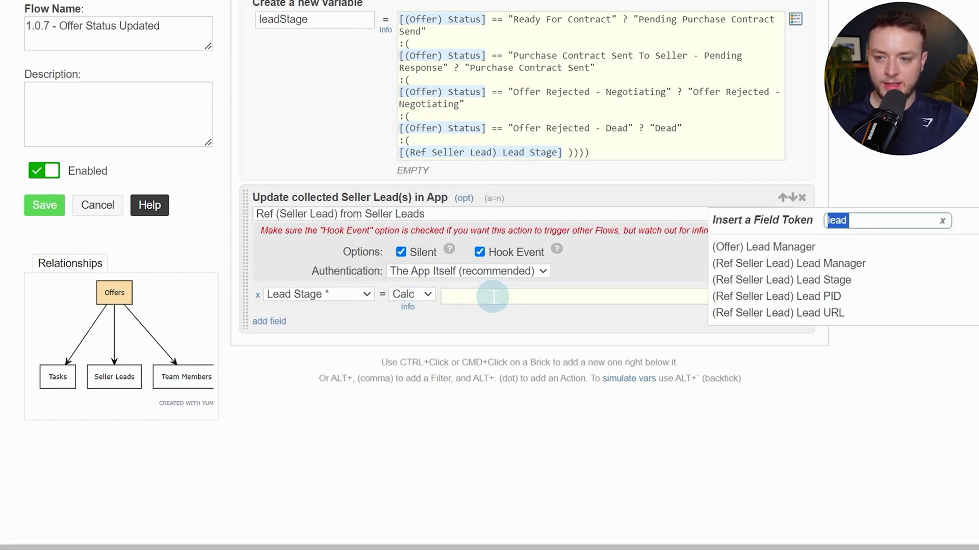
text(var)
key(Down)
key(Return)
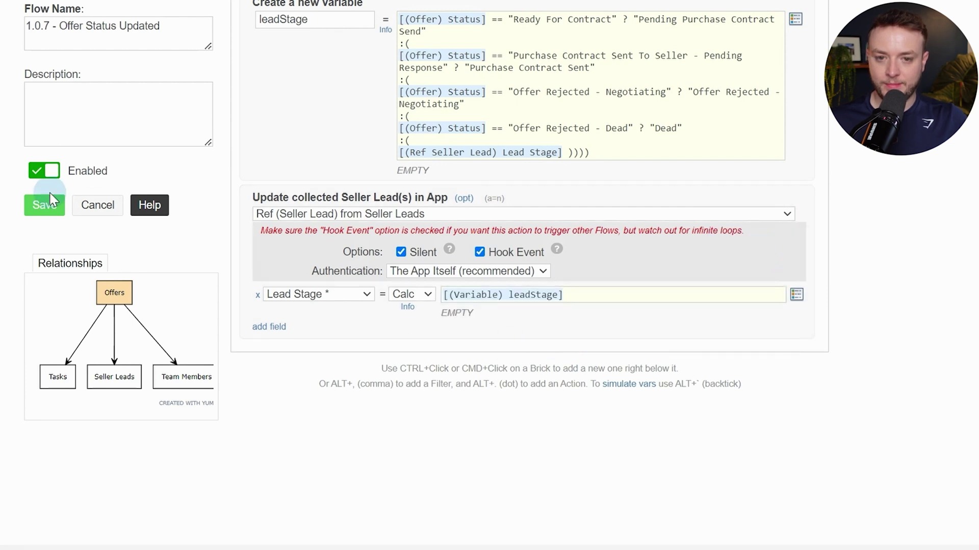
click(44, 211)
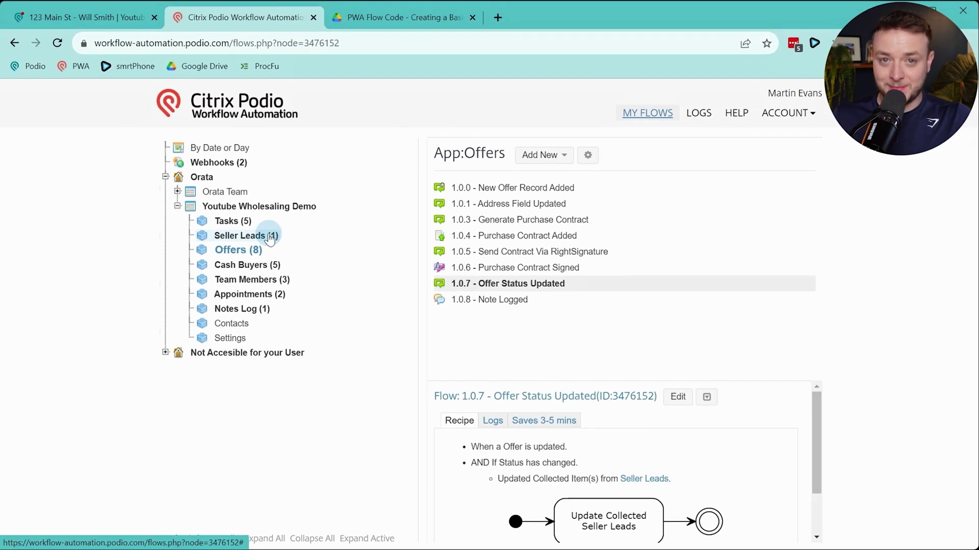
Rename the Note Logged flow from 1.0.8 to 1.0.2, save it, and show Seller Leads flows
click(270, 238)
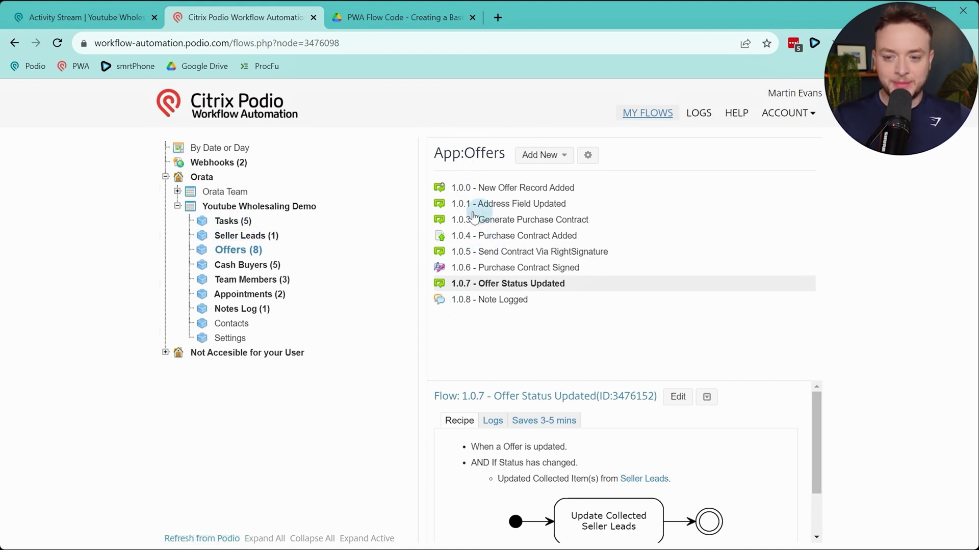
click(505, 307)
click(639, 398)
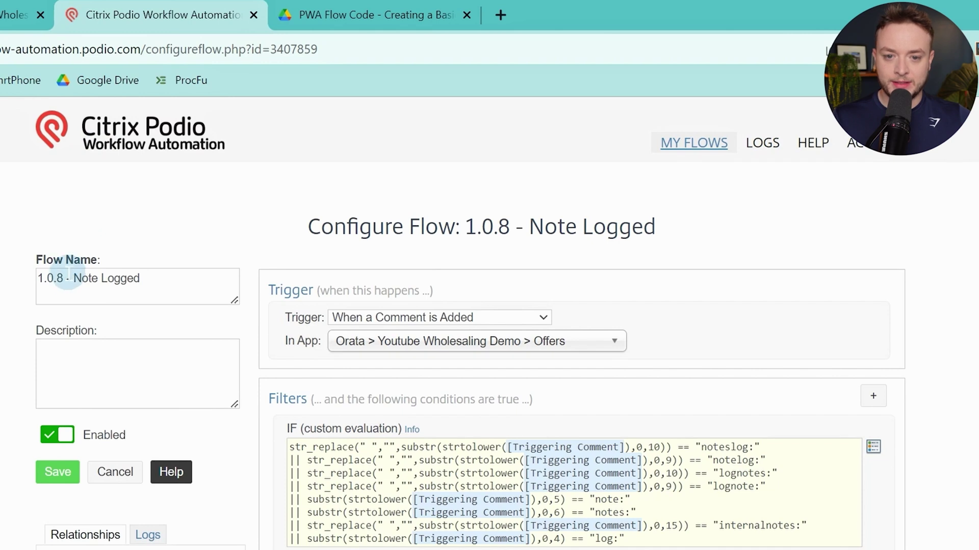
click(66, 276)
key(BackSpace)
text(2)
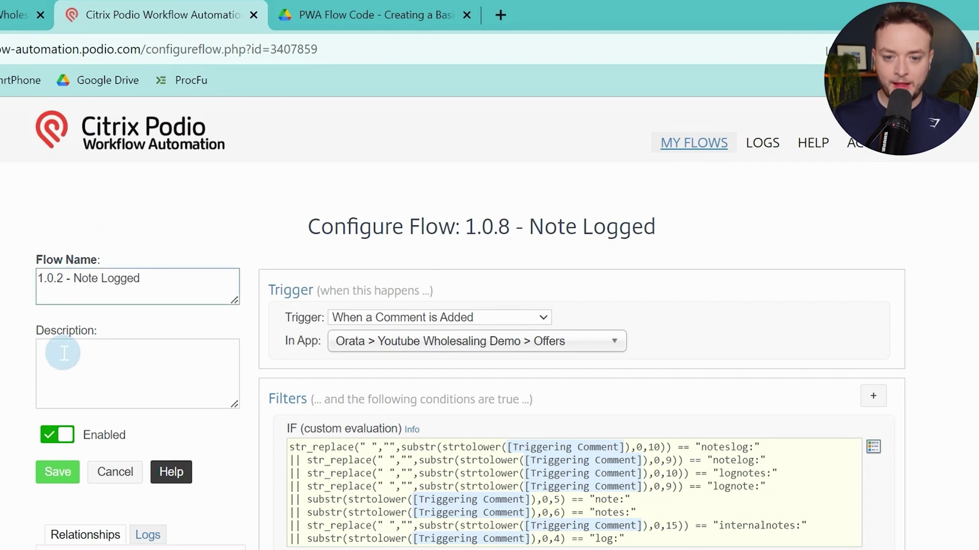
click(71, 473)
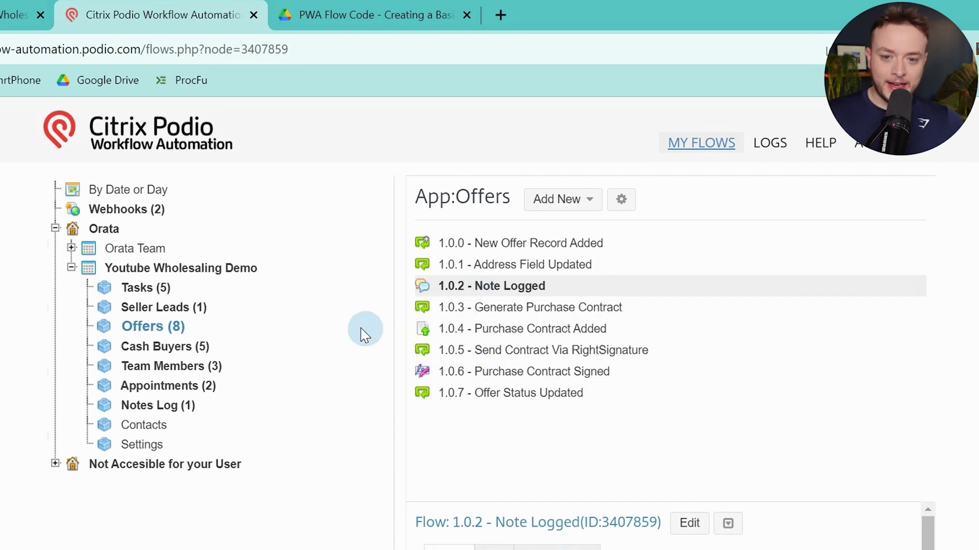
click(196, 310)
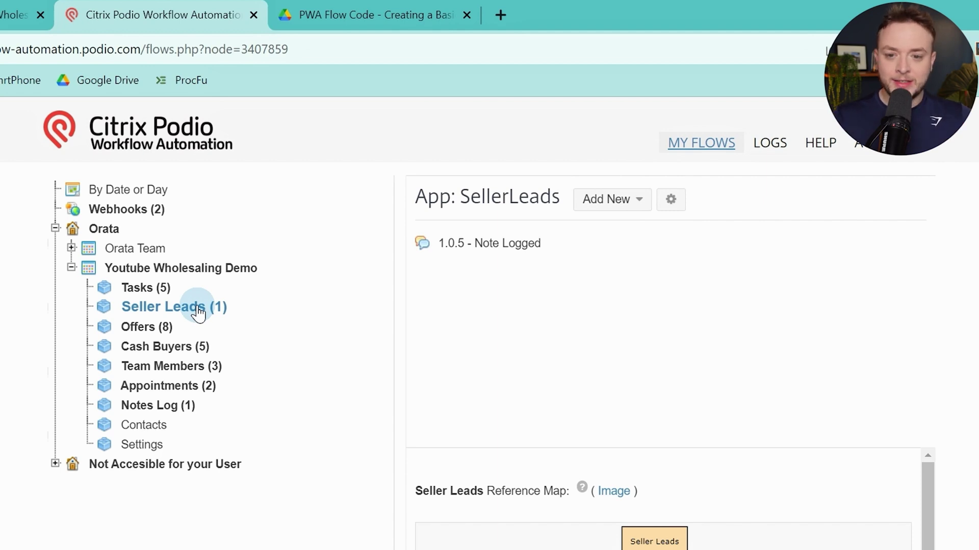
Add a Seller Leads flow triggered on item creation, named '1.0.0 - New Seller Added'
click(639, 198)
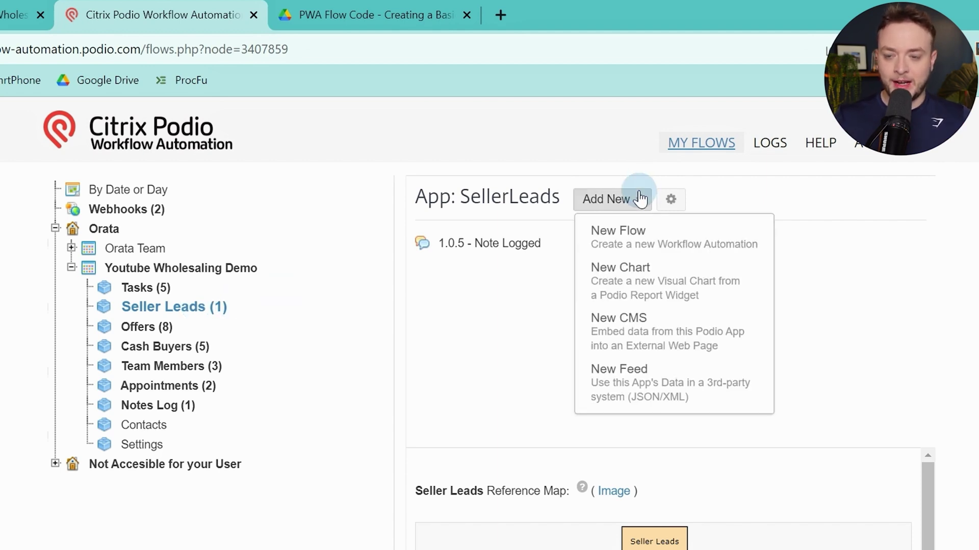
click(639, 243)
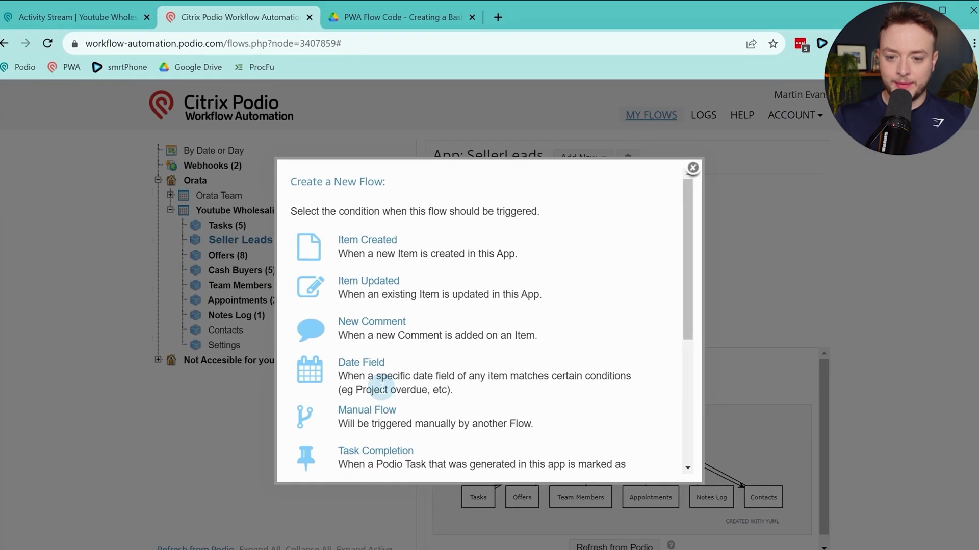
click(353, 236)
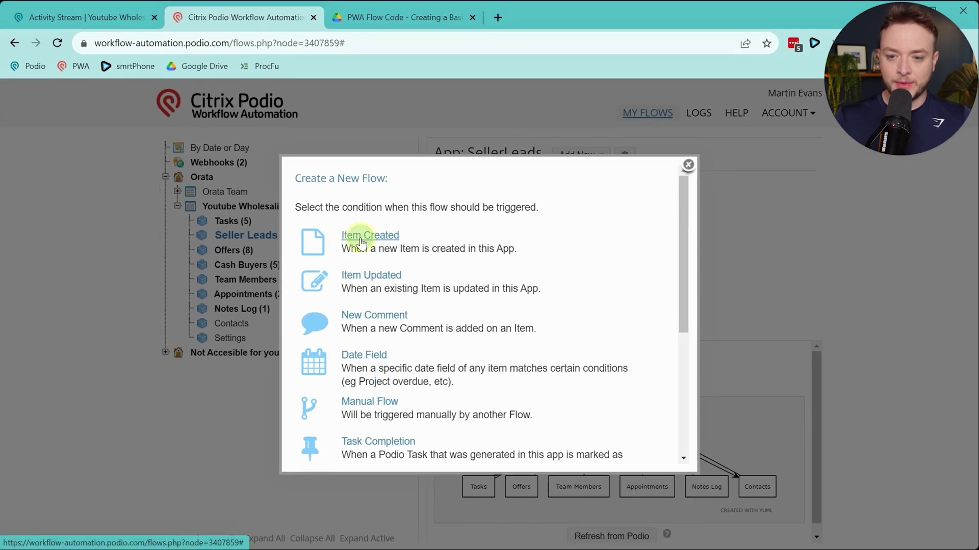
click(224, 238)
text(1.0.0)
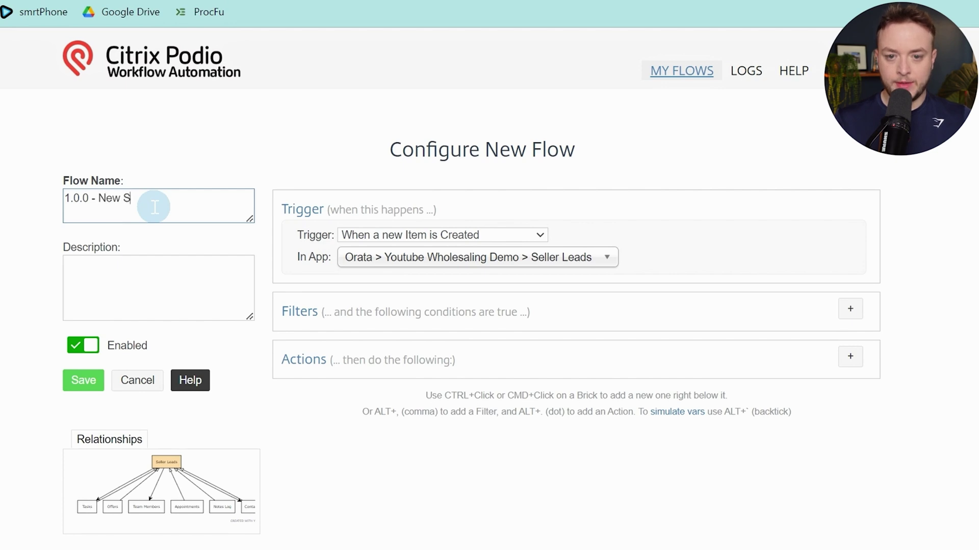
text(- New Seller Added)
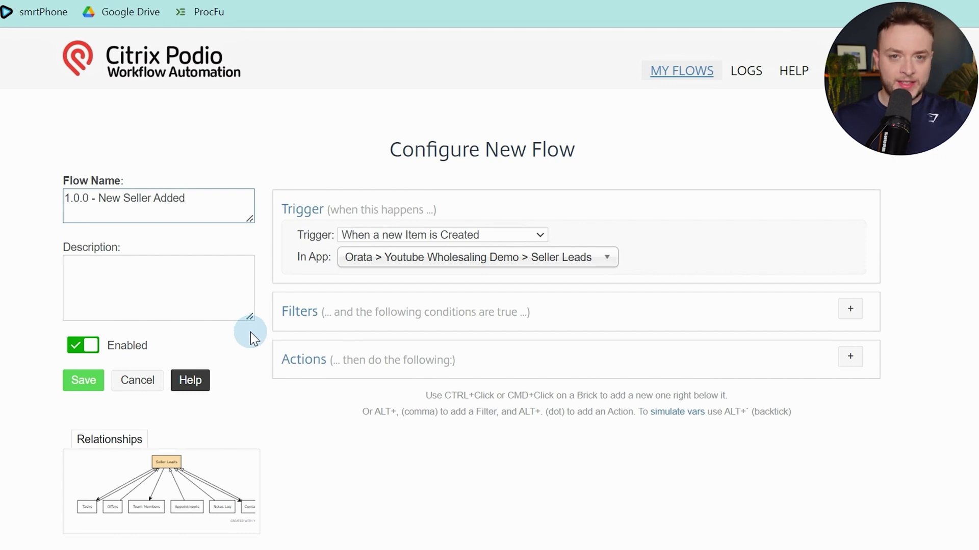
click(121, 18)
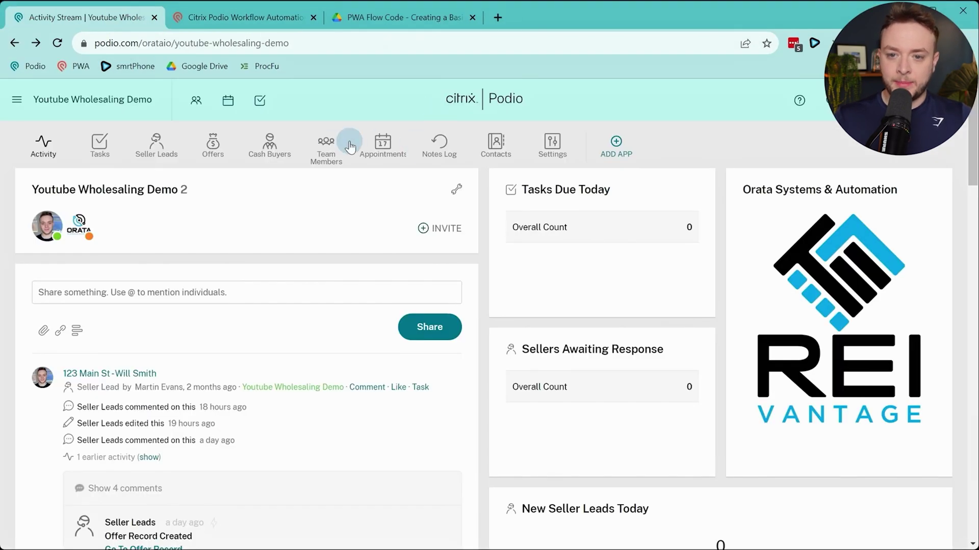
Inspect a team member card and the 123 Main St seller lead, then reopen Team Members
click(329, 147)
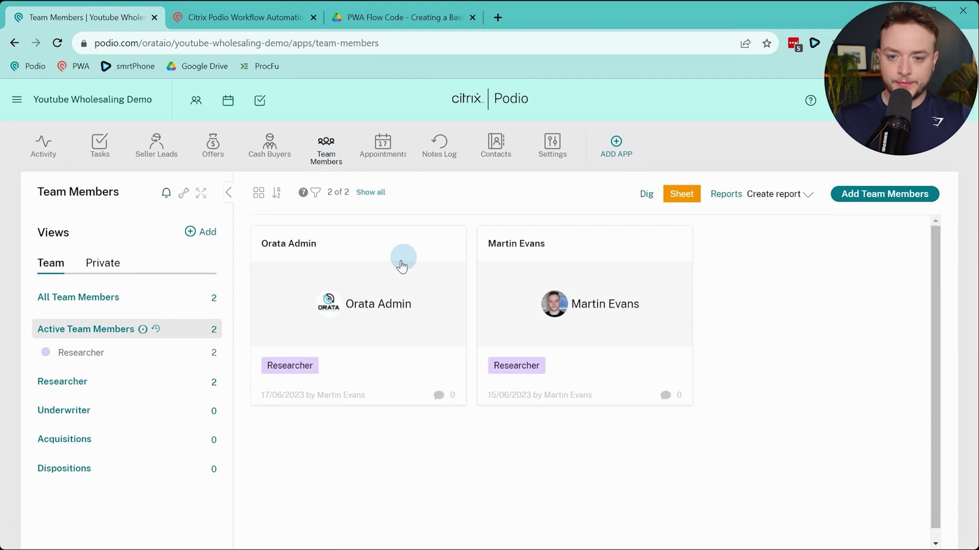
click(376, 273)
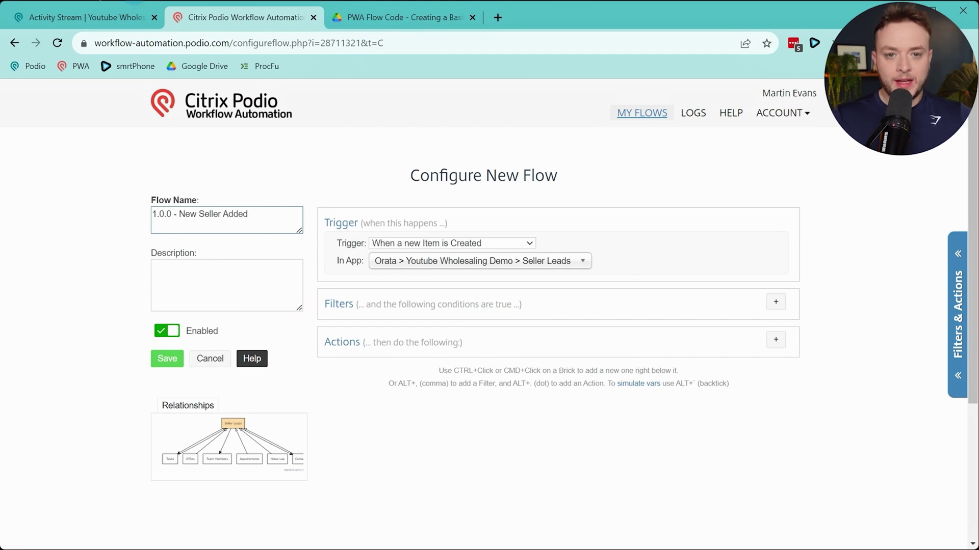
click(97, 17)
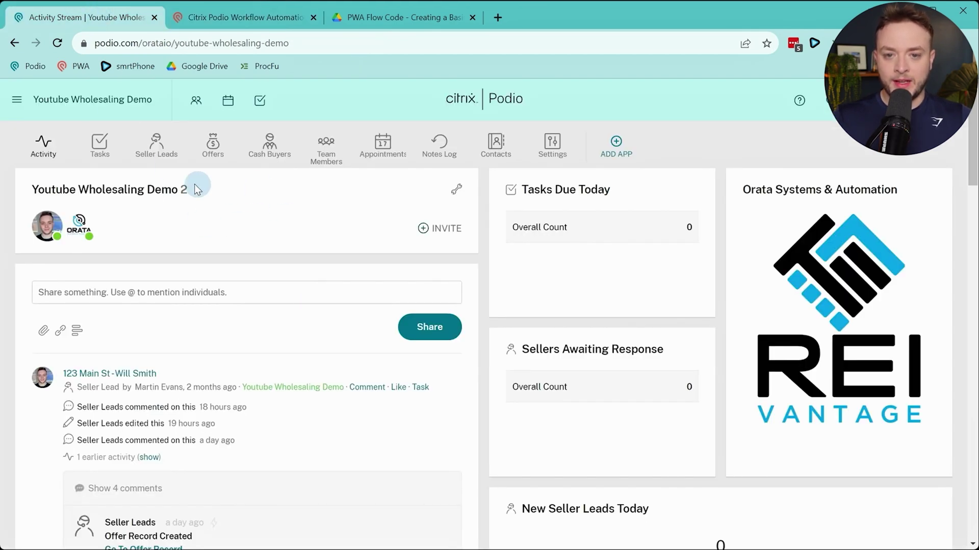
click(159, 162)
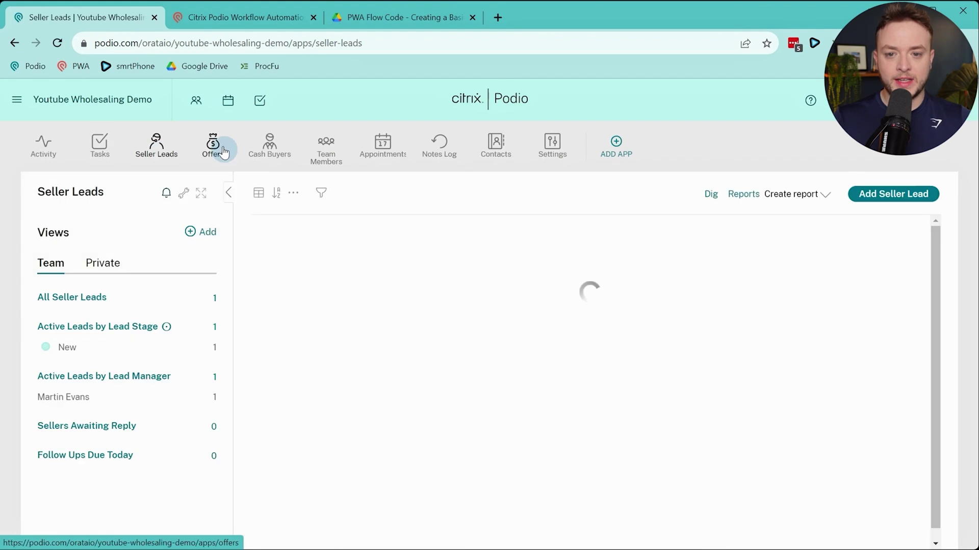
click(405, 260)
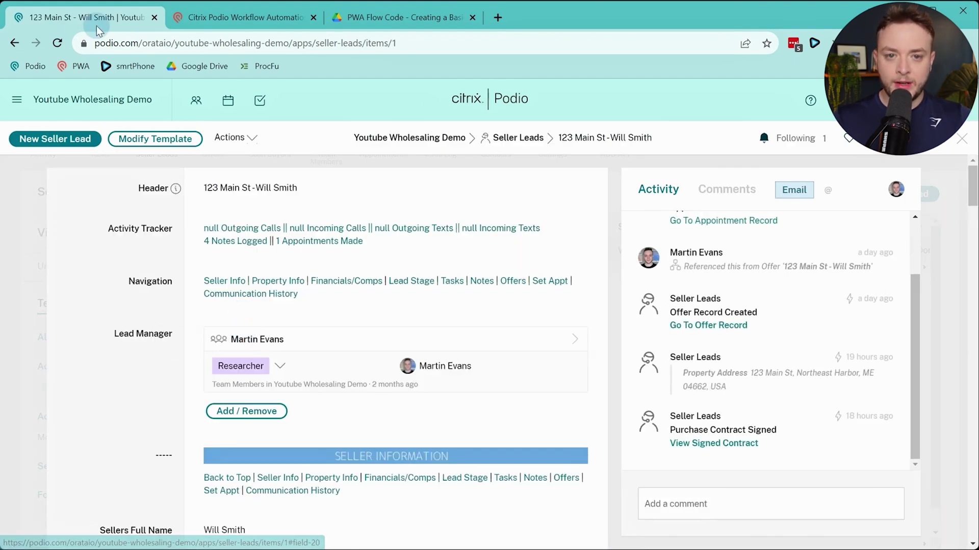
click(14, 43)
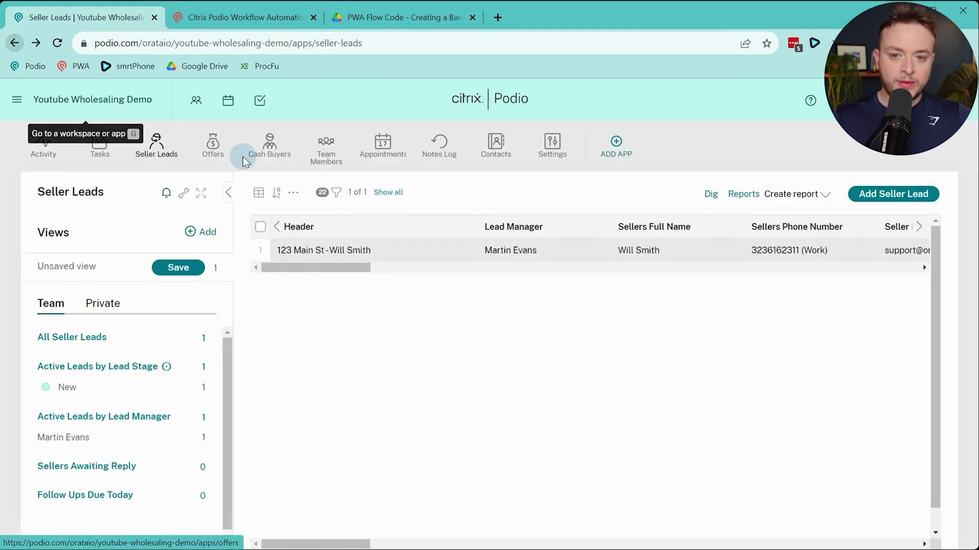
click(325, 147)
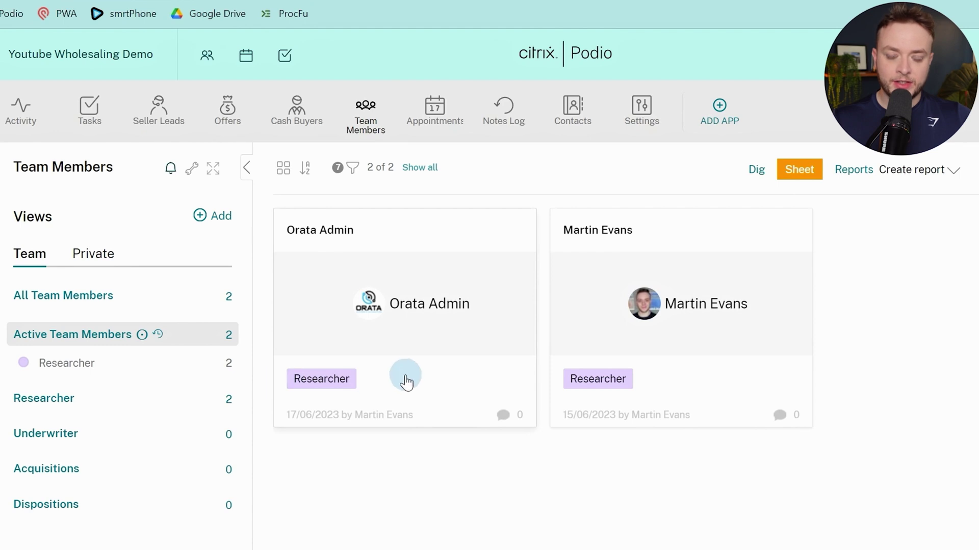
Try renaming the Researcher role option in the Team Members template, then undo it
click(383, 362)
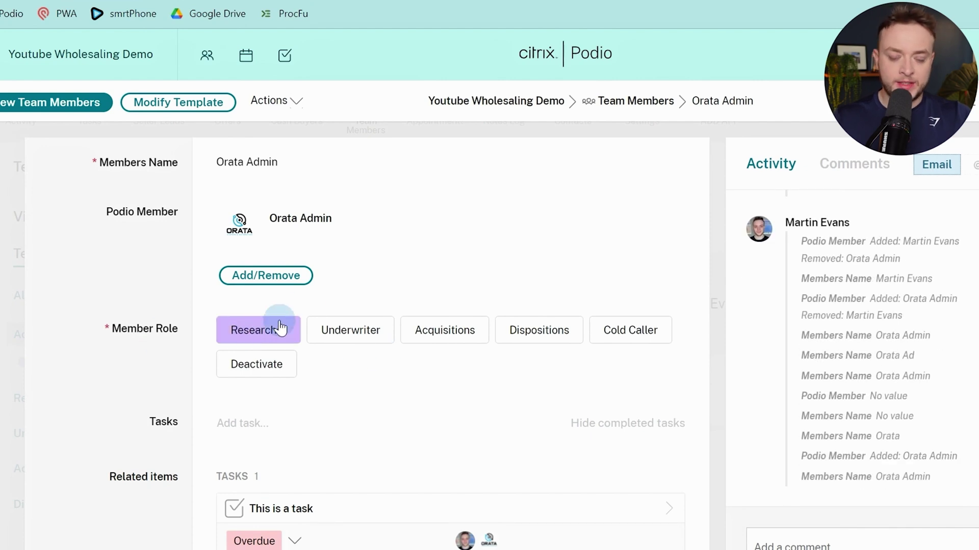
click(203, 107)
scroll(491, 437, down, 3)
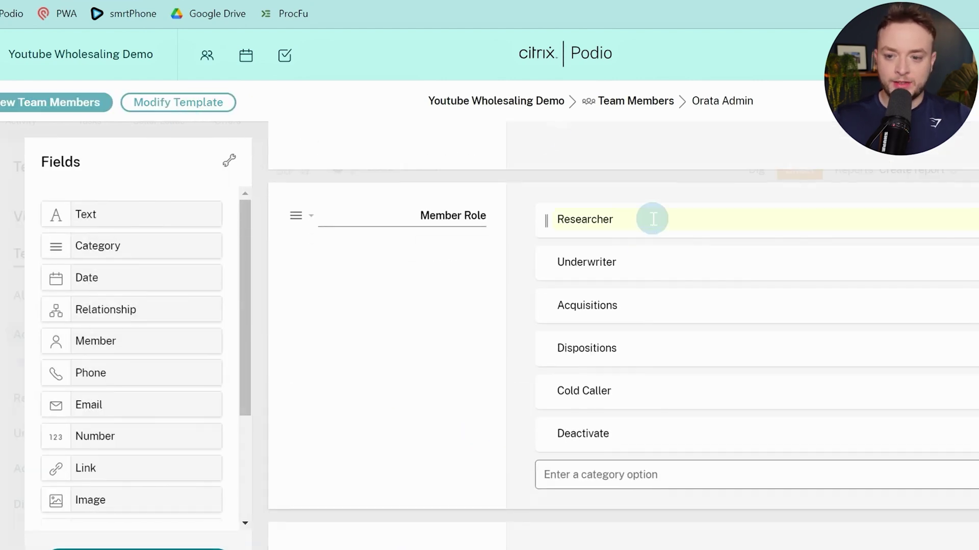
click(653, 221)
text(LE)
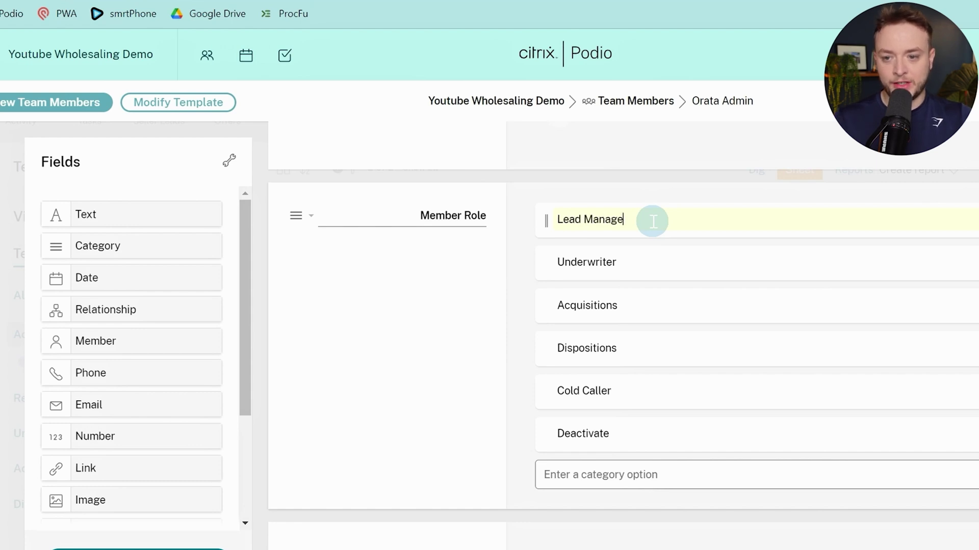
click(618, 180)
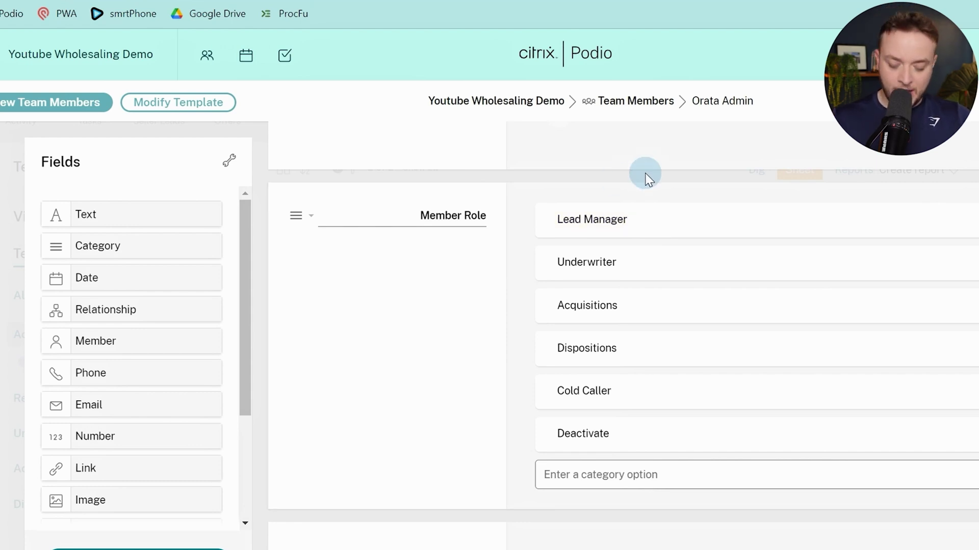
key(ctrl+z)
scroll(622, 239, up, 2)
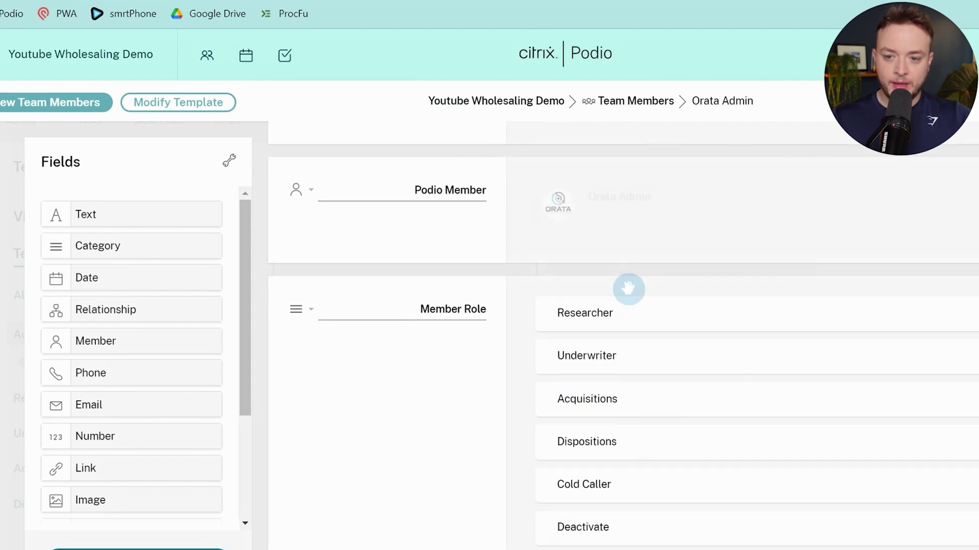
scroll(628, 288, down, 3)
click(15, 44)
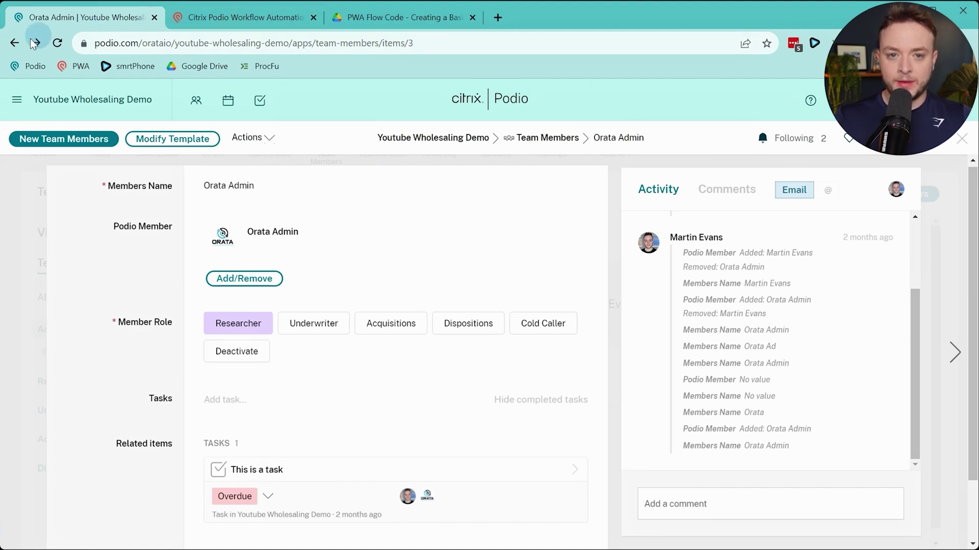
Filter Team Members to the Researcher view and check the card sort options
click(15, 43)
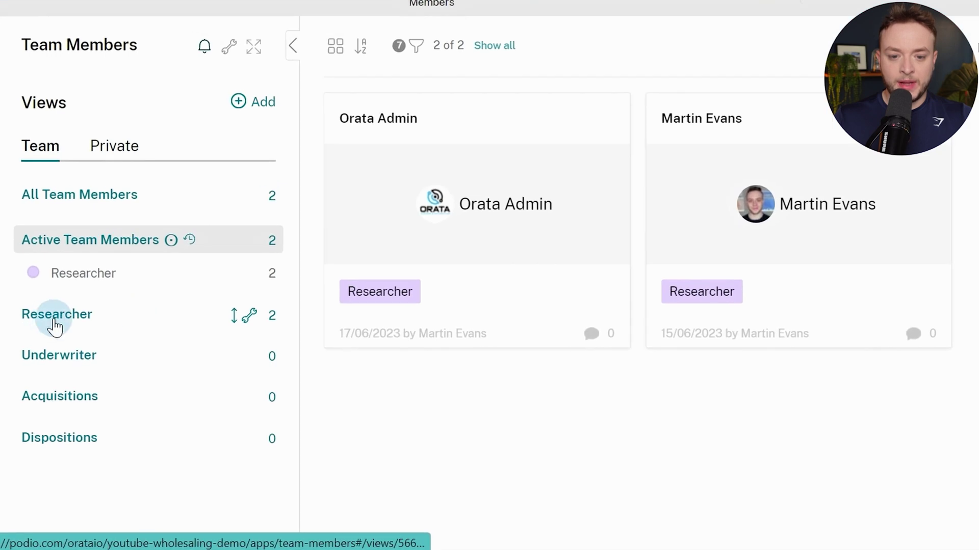
click(55, 320)
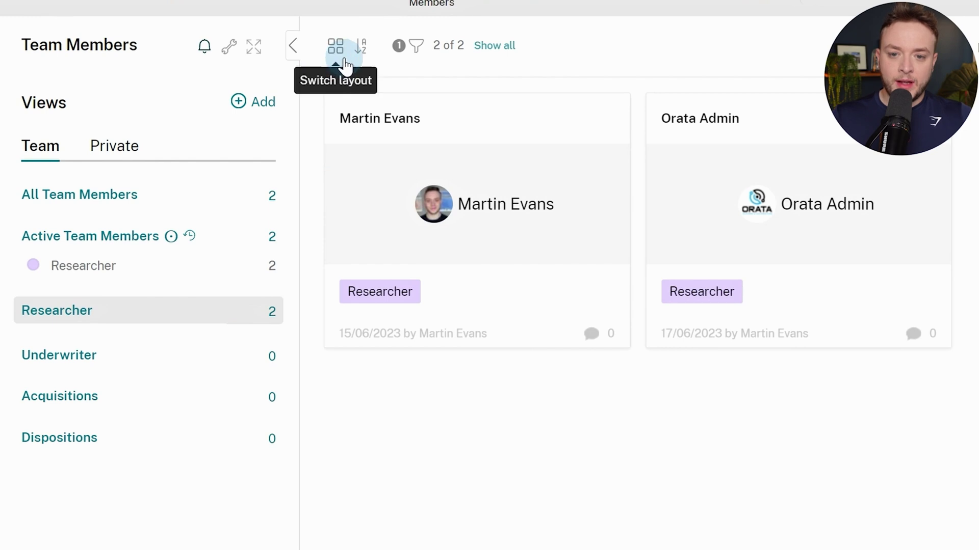
click(360, 47)
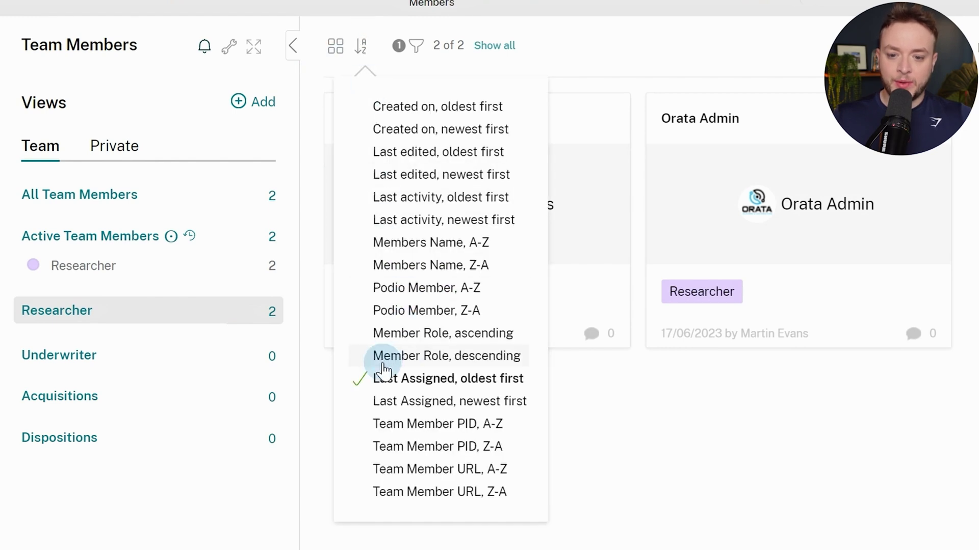
click(612, 396)
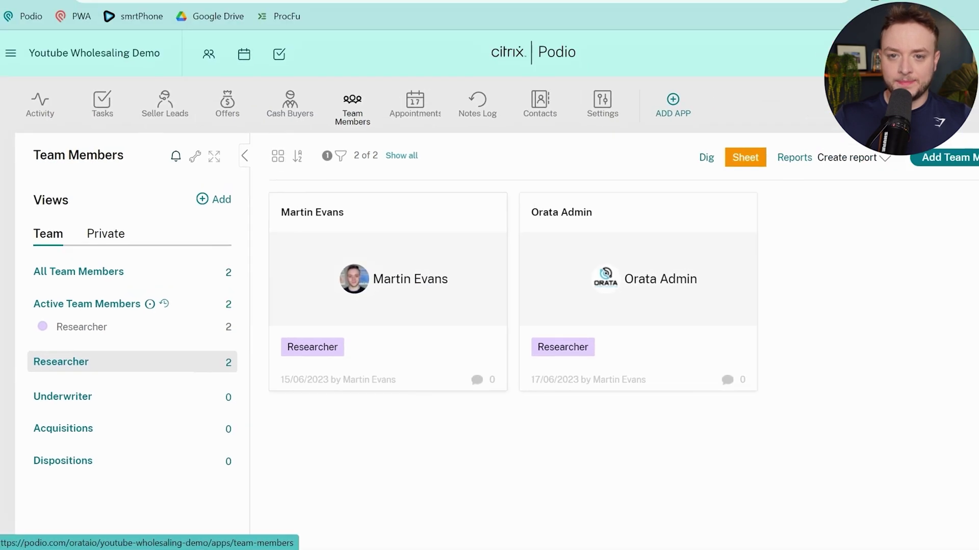
click(253, 15)
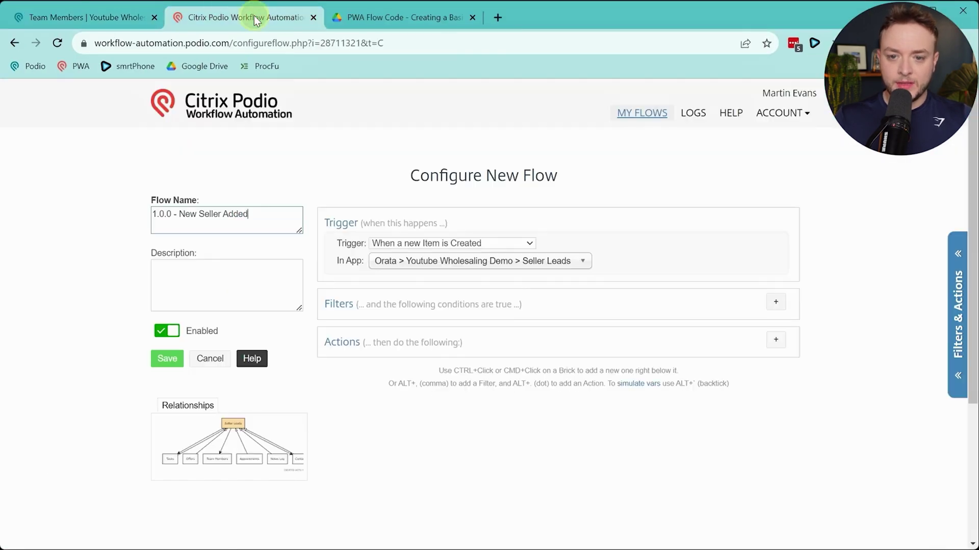
Add an If (Sanity Check) condition on the Seller Lead's Lead Manager
click(775, 340)
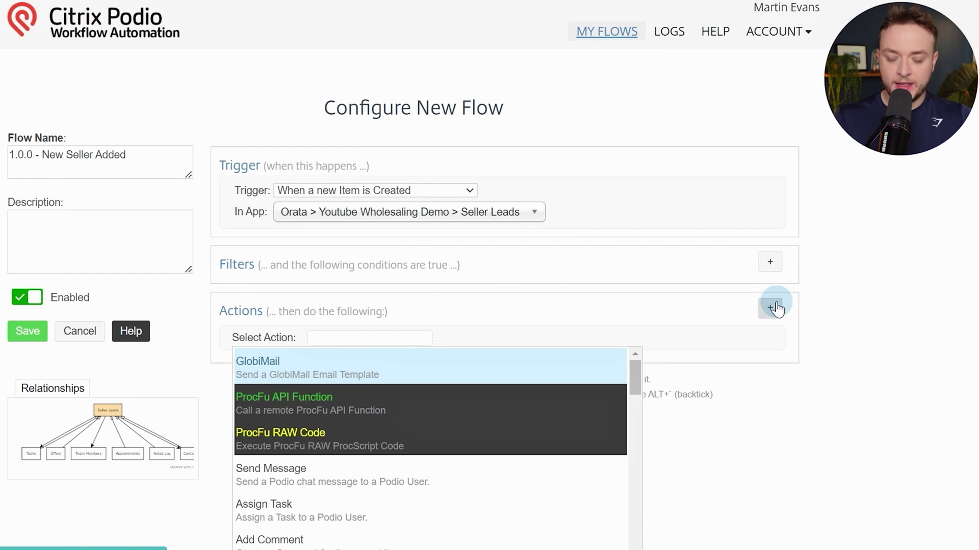
text(san)
key(Return)
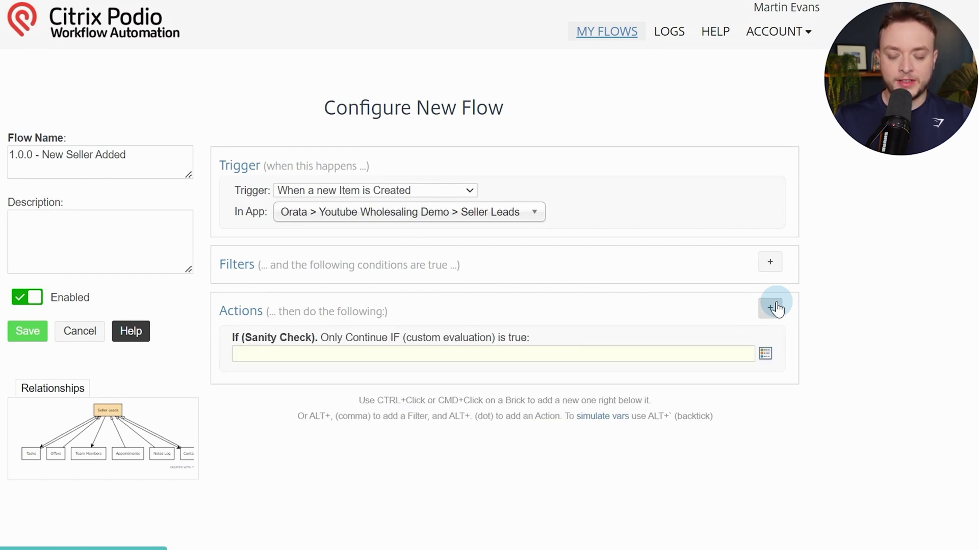
text(lead)
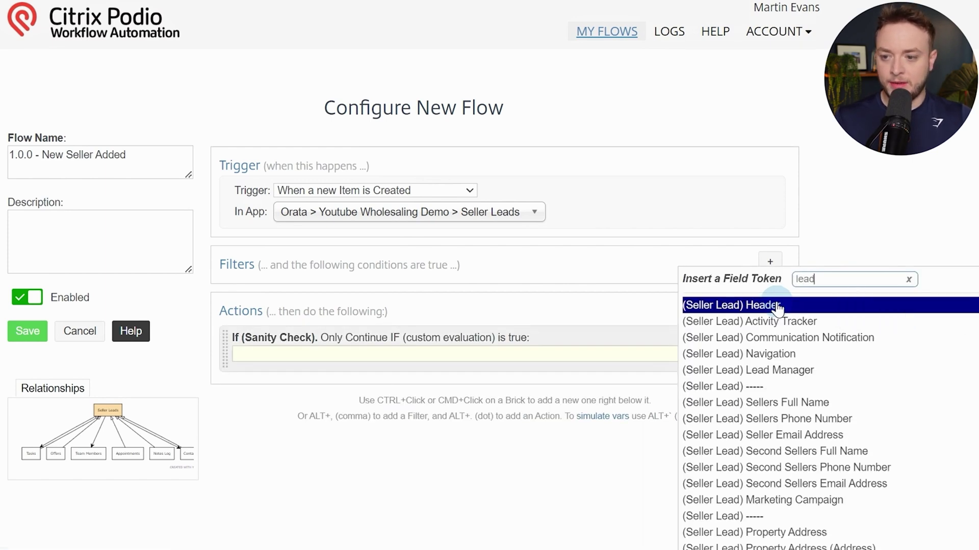
click(799, 371)
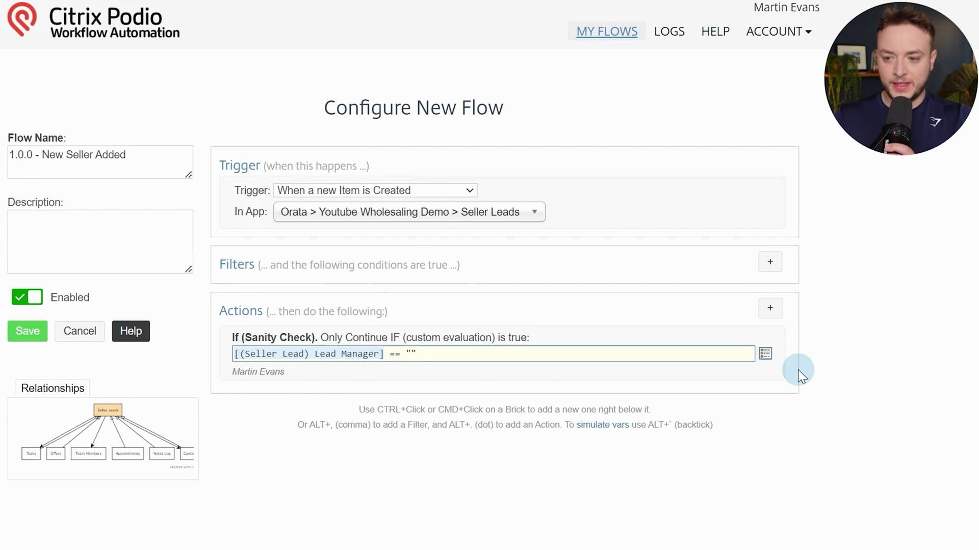
Fetch 1 item from the Team Members app's Researcher view with Get Podio View
ctrl+click(681, 372)
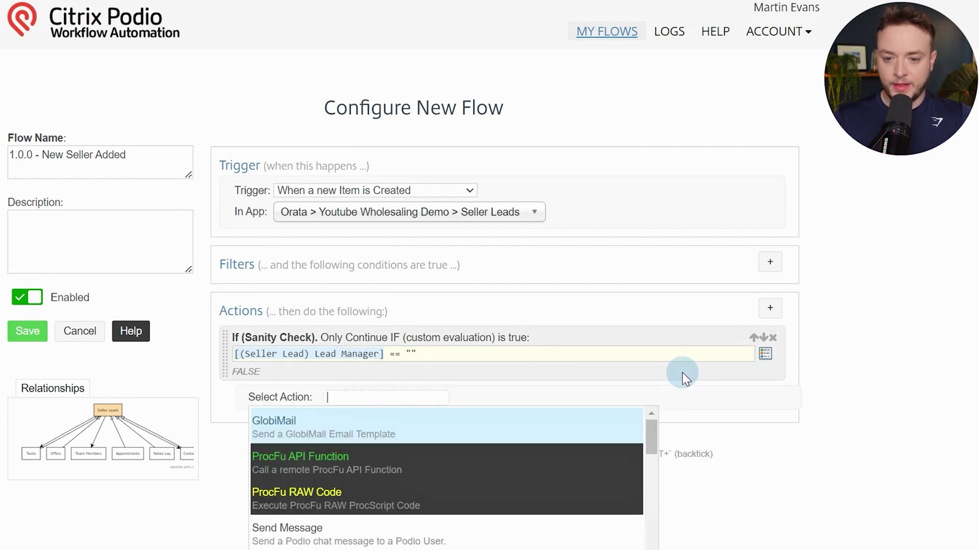
text(getpod)
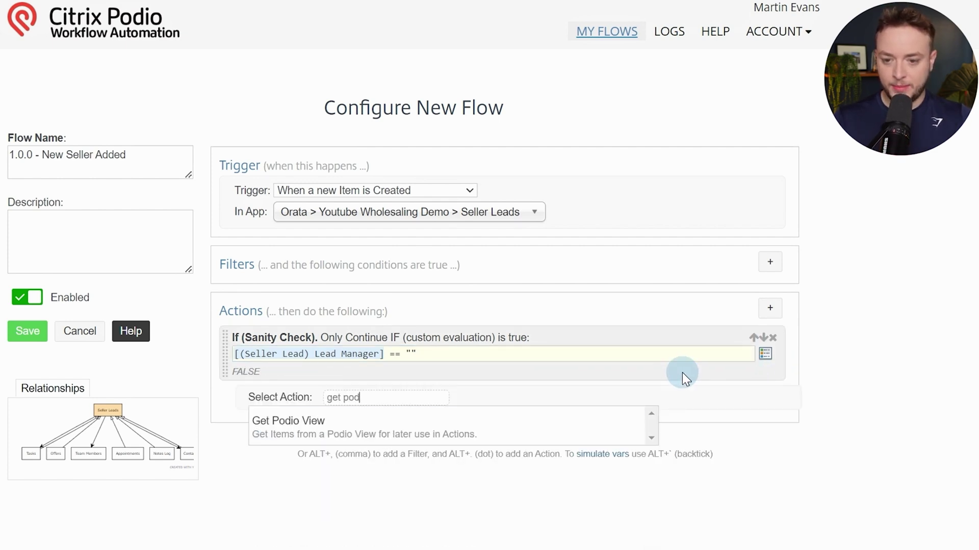
key(Return)
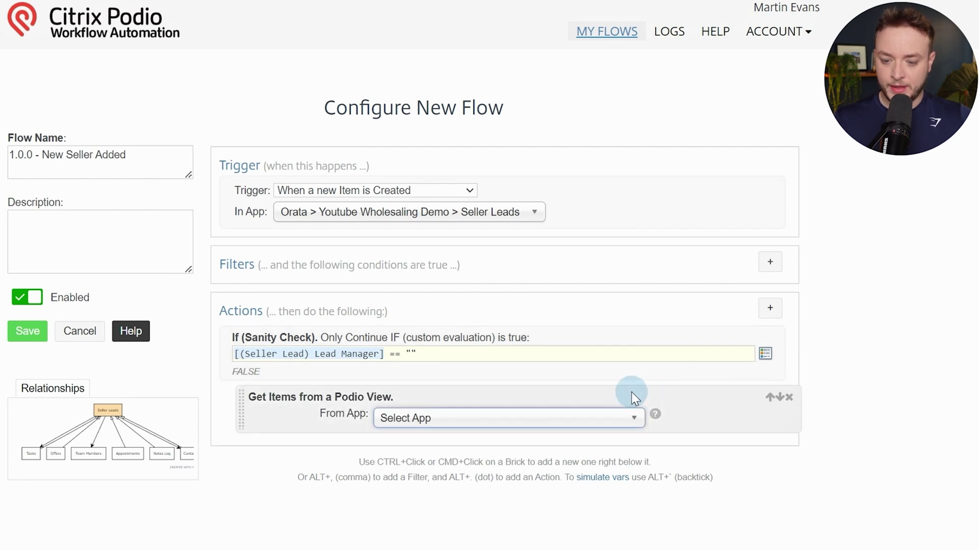
text(team mem)
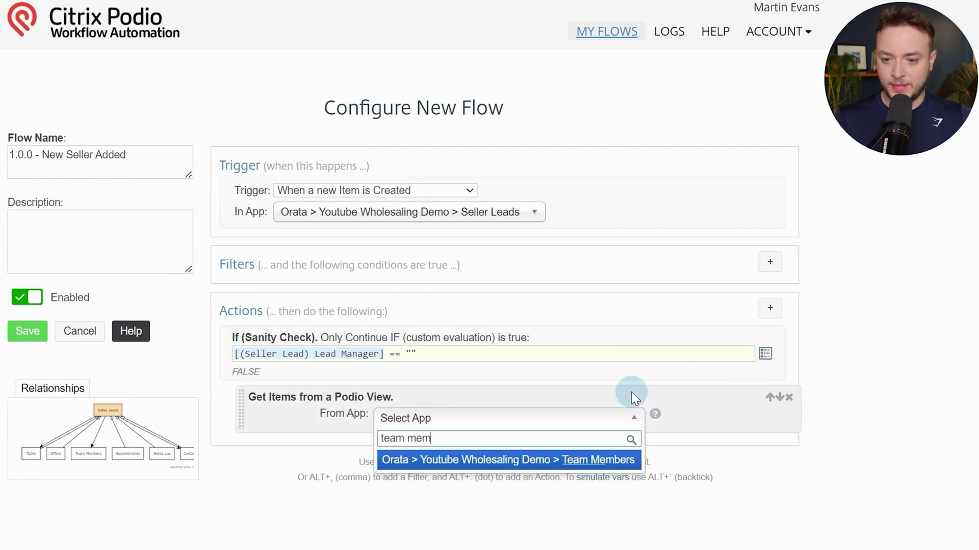
click(574, 460)
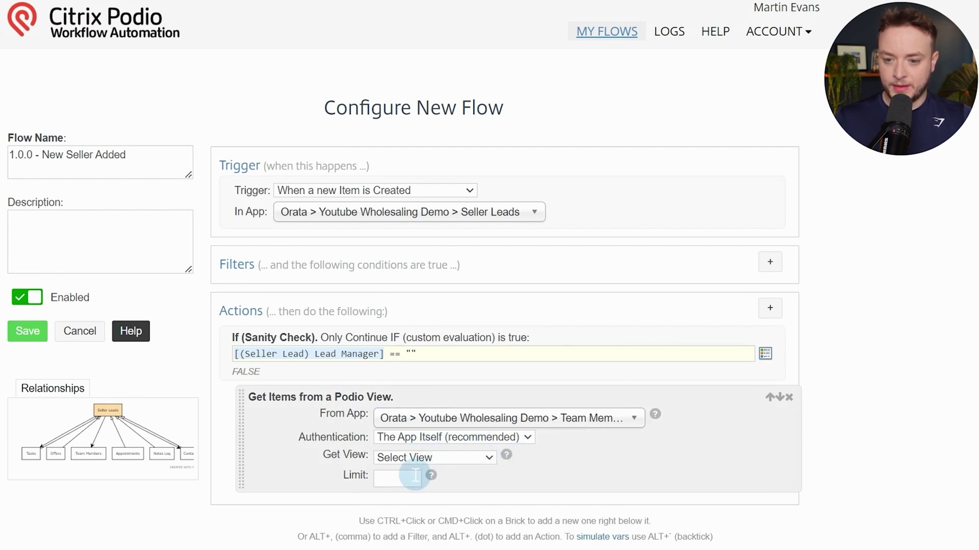
click(409, 459)
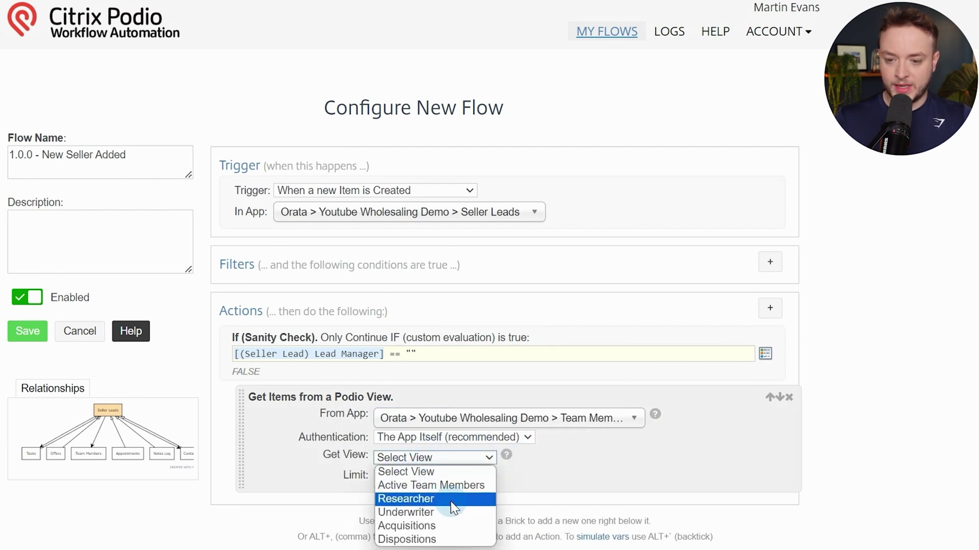
click(430, 500)
click(408, 477)
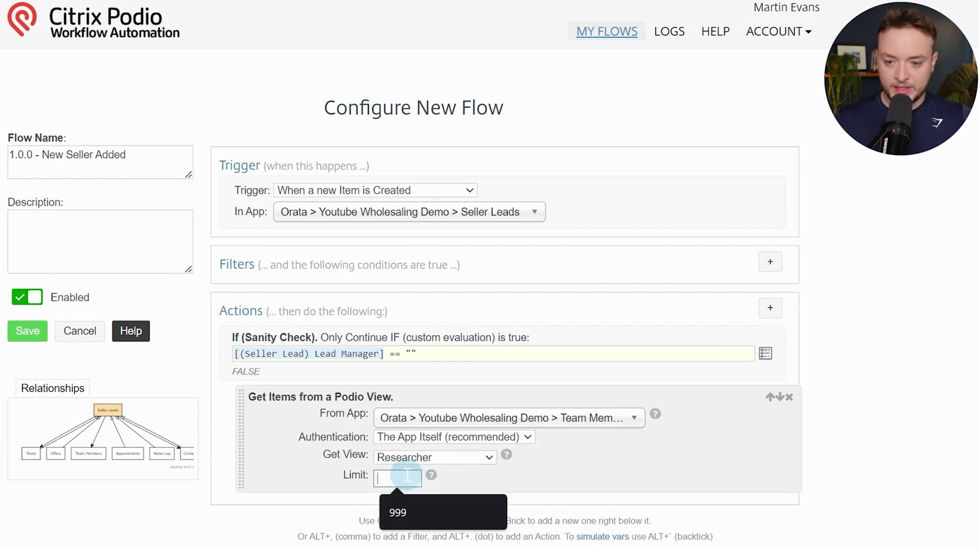
text(1)
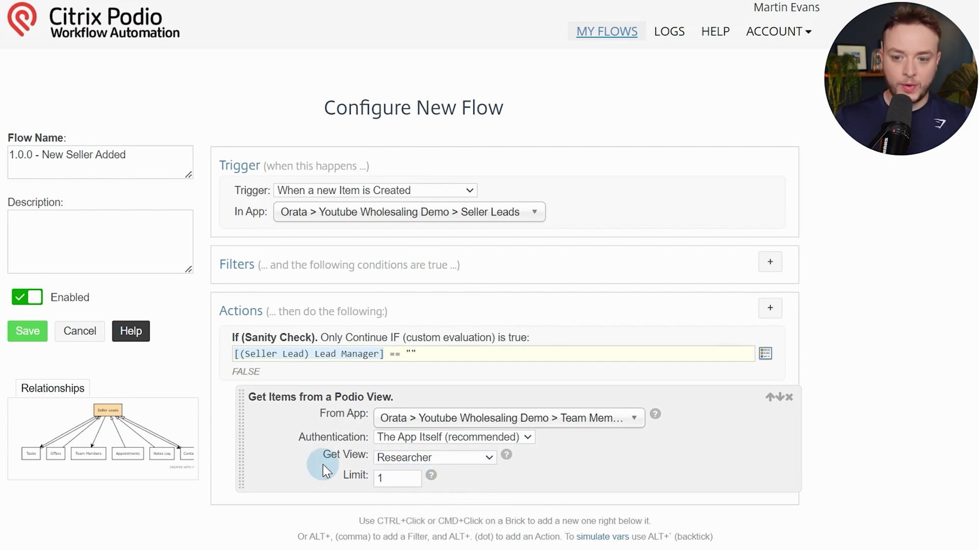
scroll(322, 467, down, 2)
Silently update the Seller Lead's Lead Manager with the fetched Team Members item
ctrl+click(307, 400)
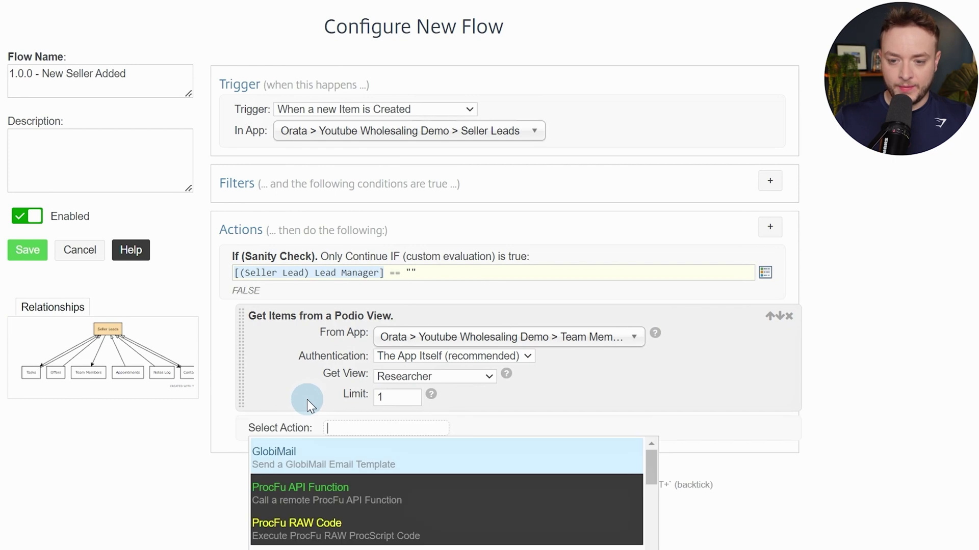
text(upda)
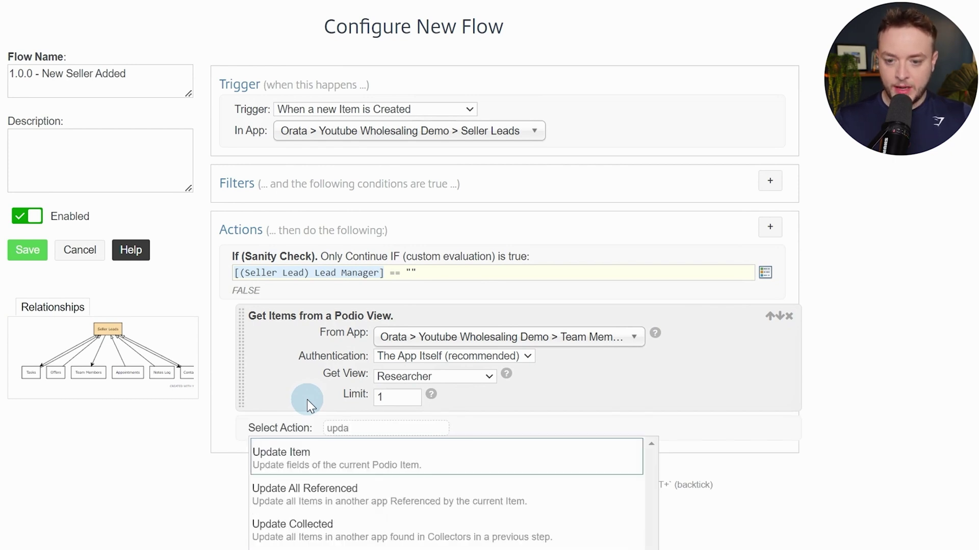
key(Return)
scroll(305, 374, down, 4)
click(323, 305)
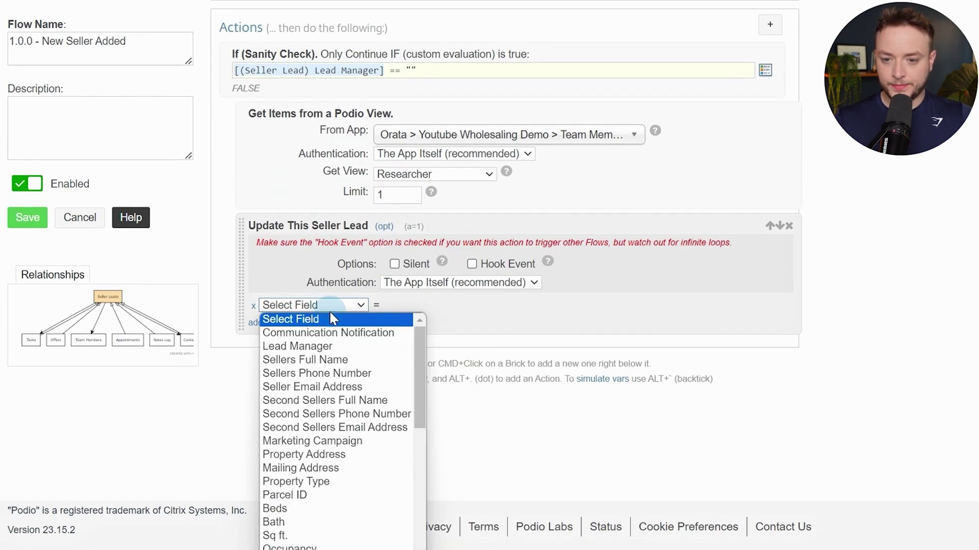
click(327, 346)
click(491, 306)
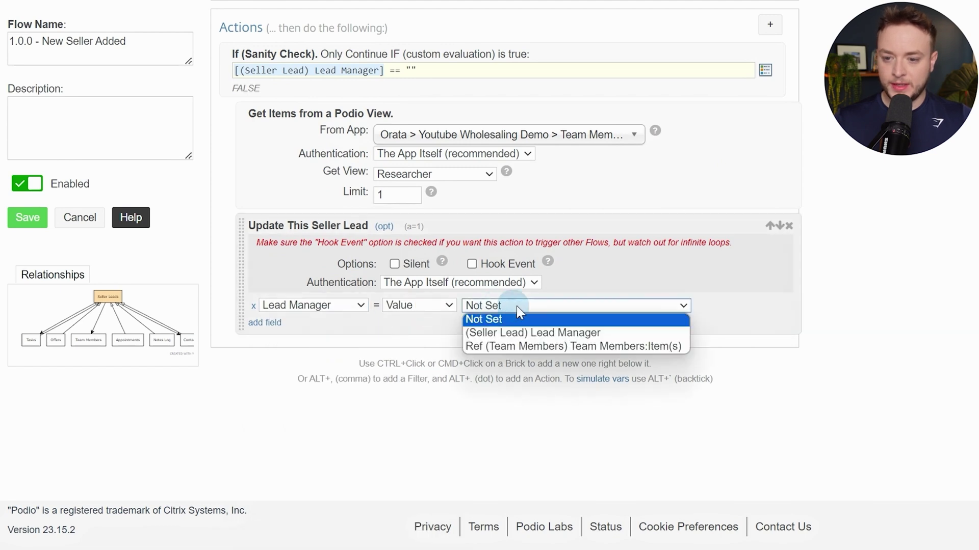
click(583, 349)
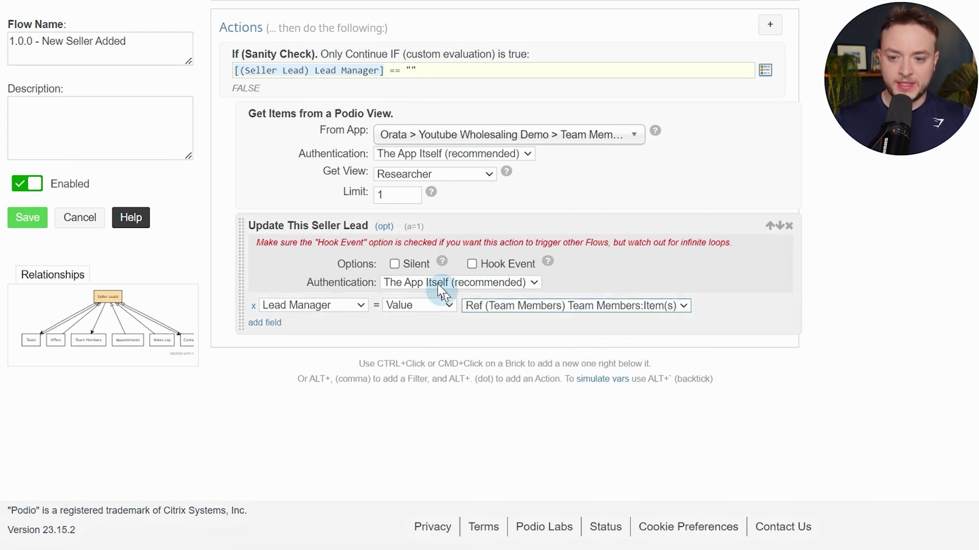
click(394, 265)
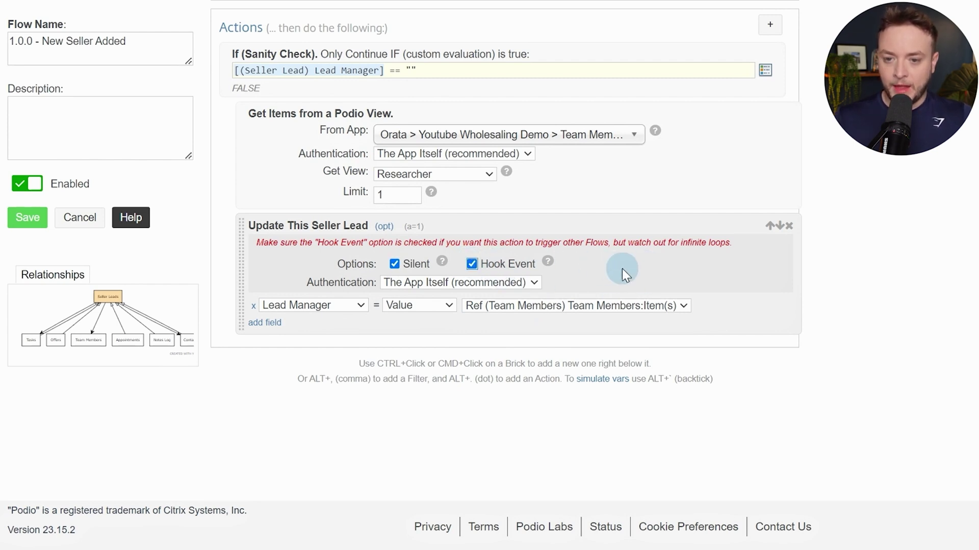
Add an Update Collected action on the Team Members reference, targeting its Last Assigned field
key(alt+period)
text(upda)
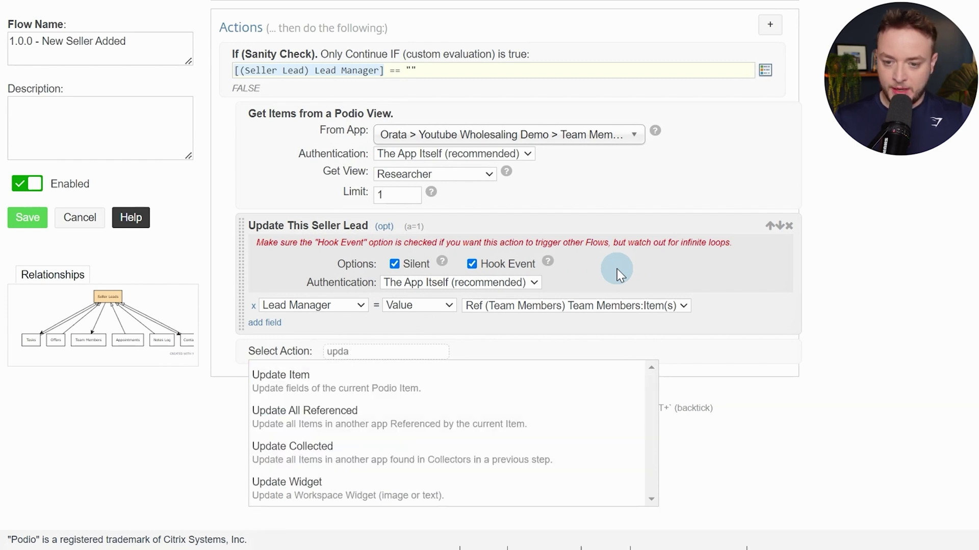
key(Down)
key(Down)
key(Down)
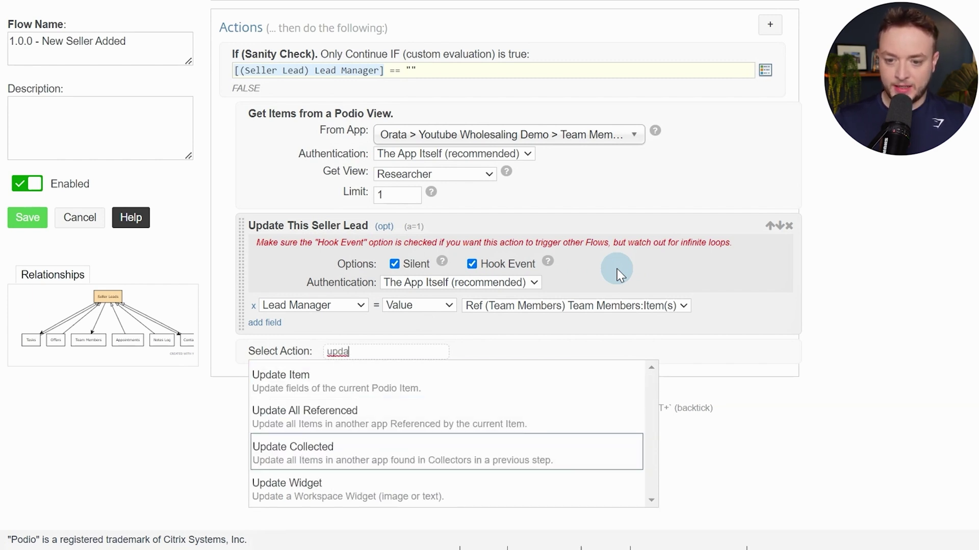
key(Return)
click(556, 367)
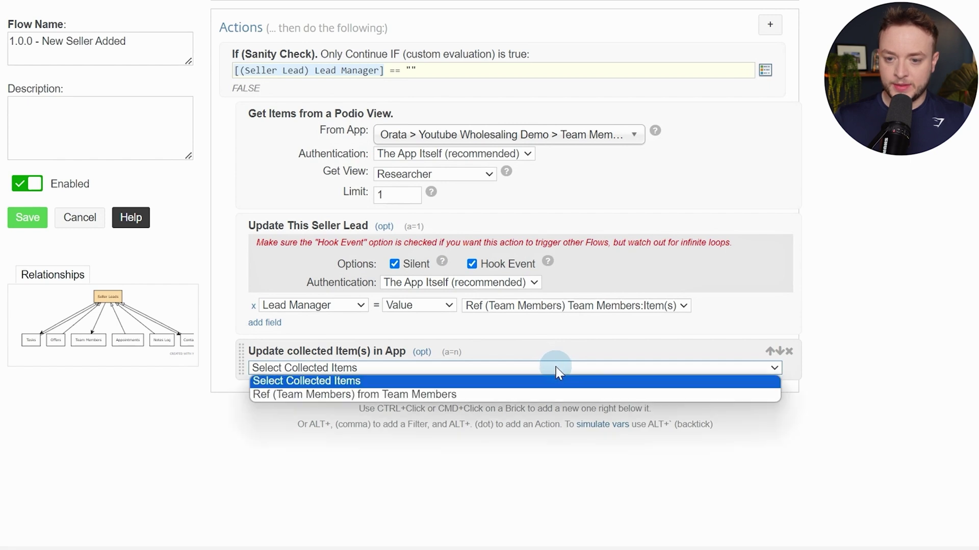
click(430, 396)
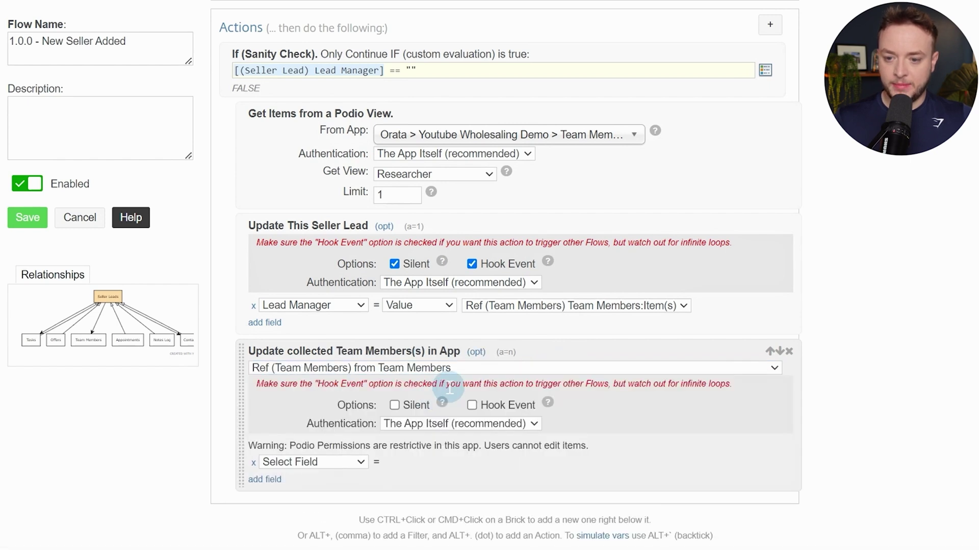
click(333, 470)
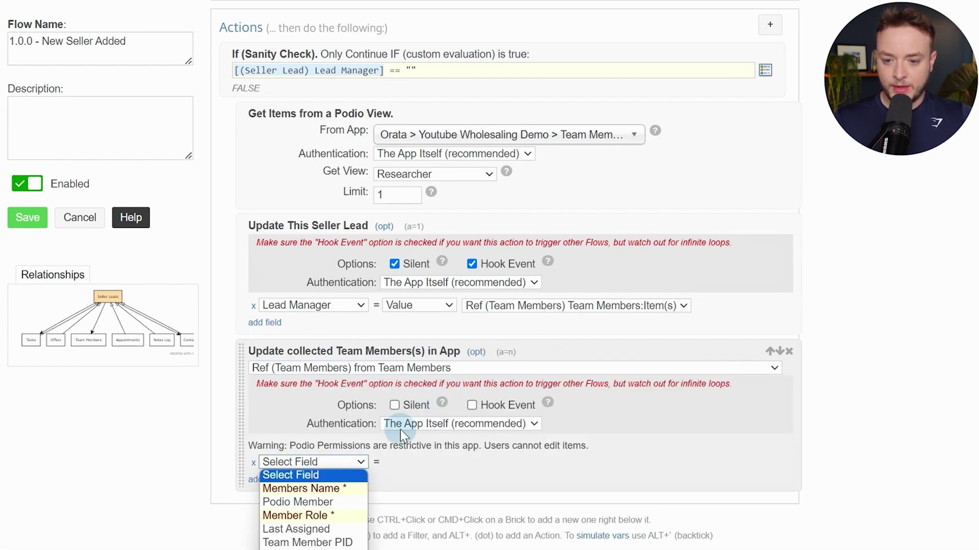
scroll(403, 423, down, 2)
click(339, 382)
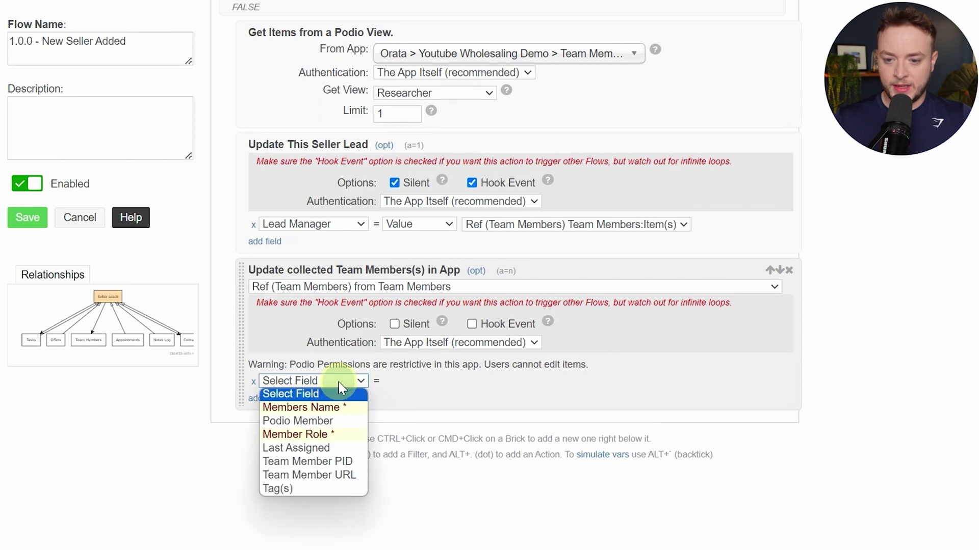
click(326, 445)
Set Last Assigned to Current Date & Time, silent, authenticated as the user
click(472, 382)
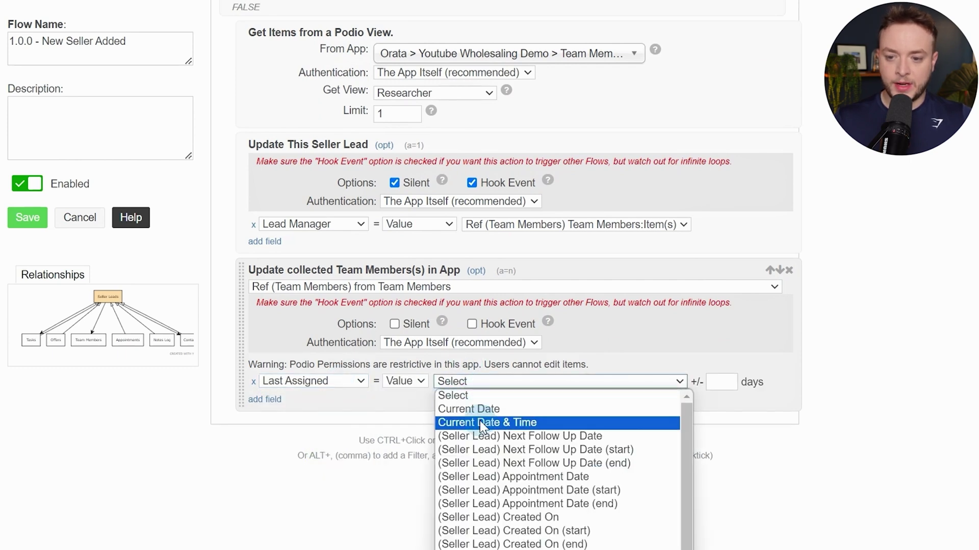
click(479, 421)
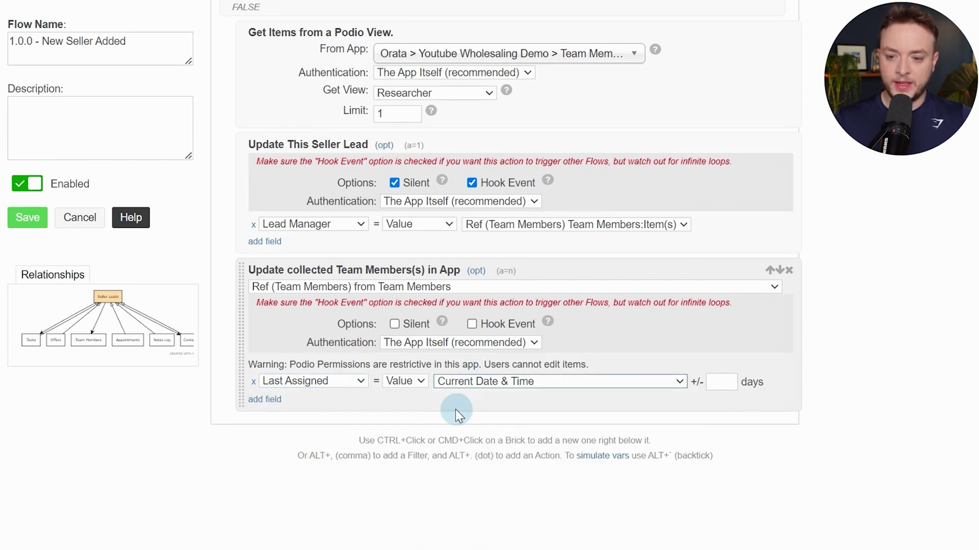
click(394, 324)
click(406, 343)
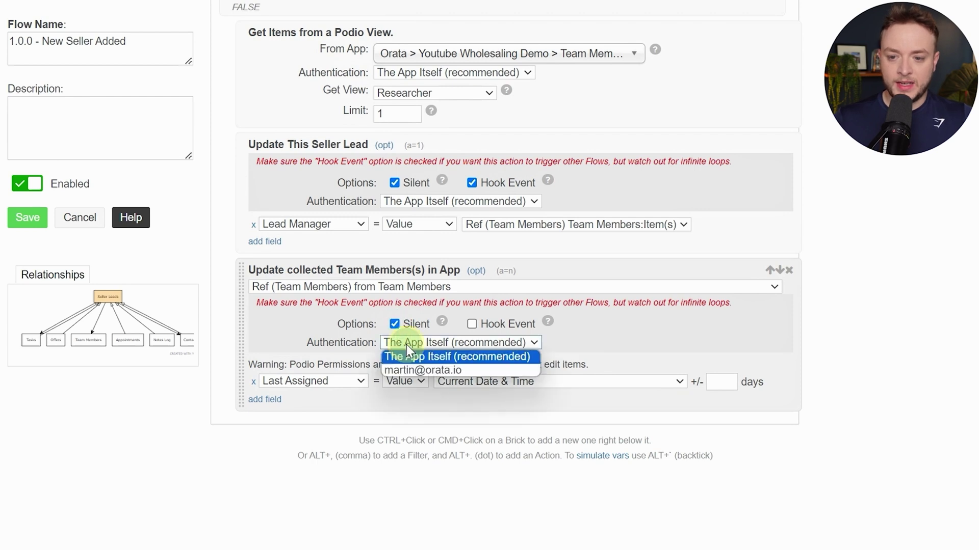
click(423, 370)
drag(316, 364, 475, 363)
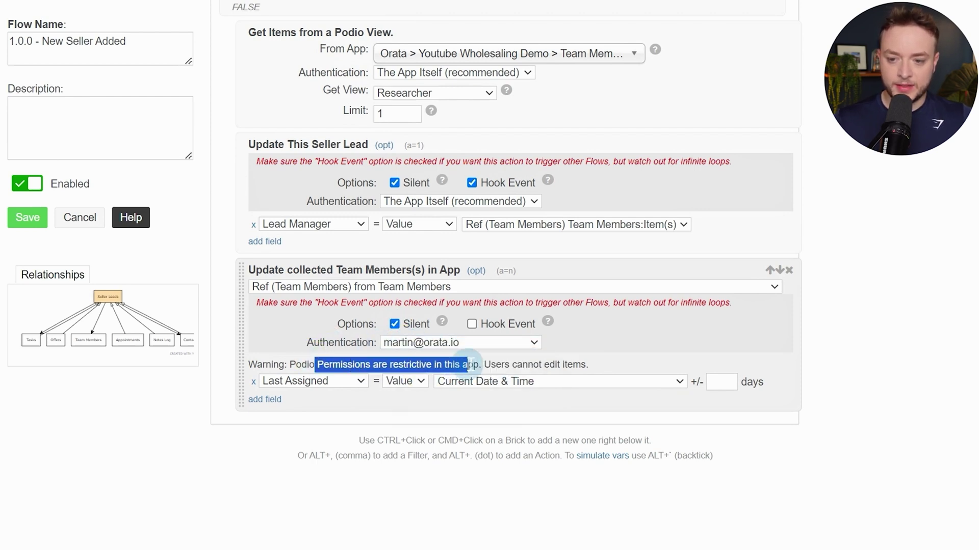
click(475, 363)
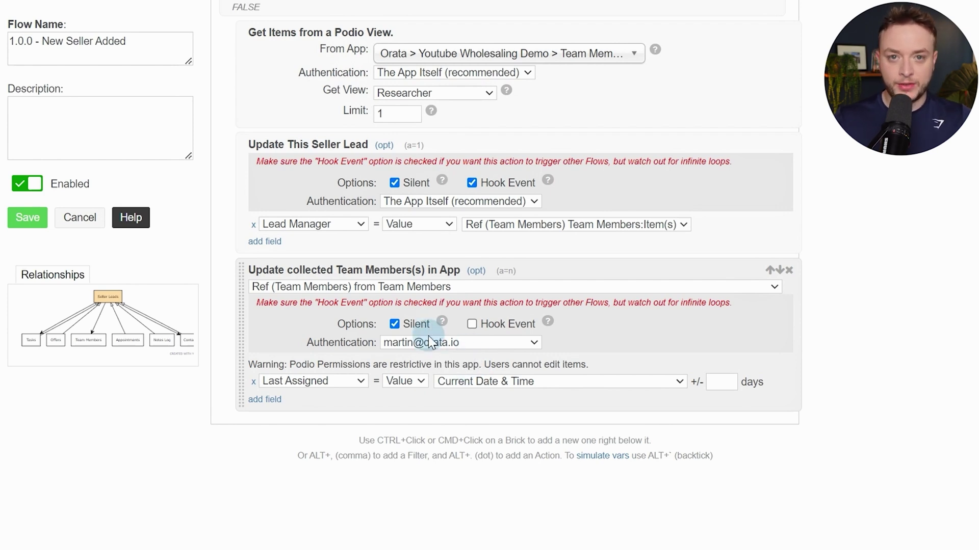
Close the sanity-check condition with an End If step
ctrl+click(468, 395)
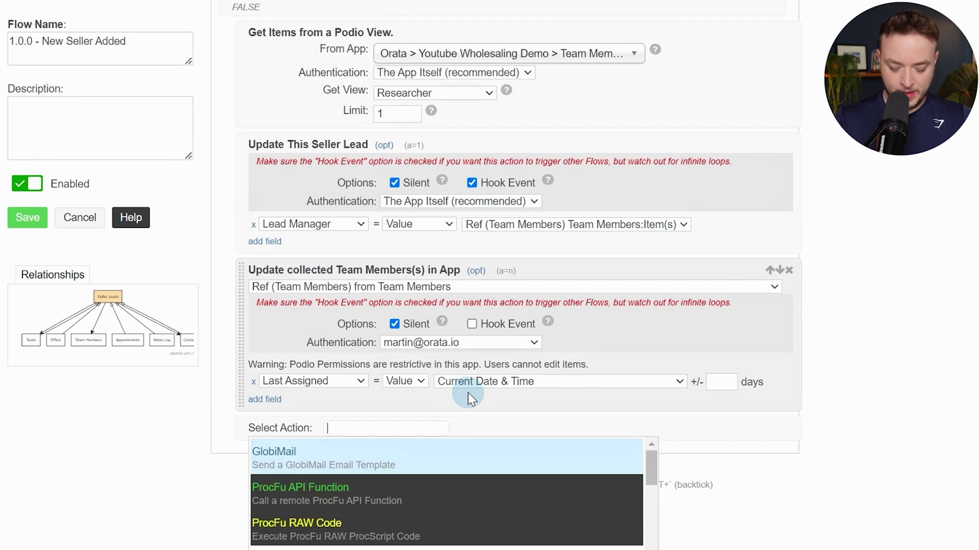
text(end if)
key(Return)
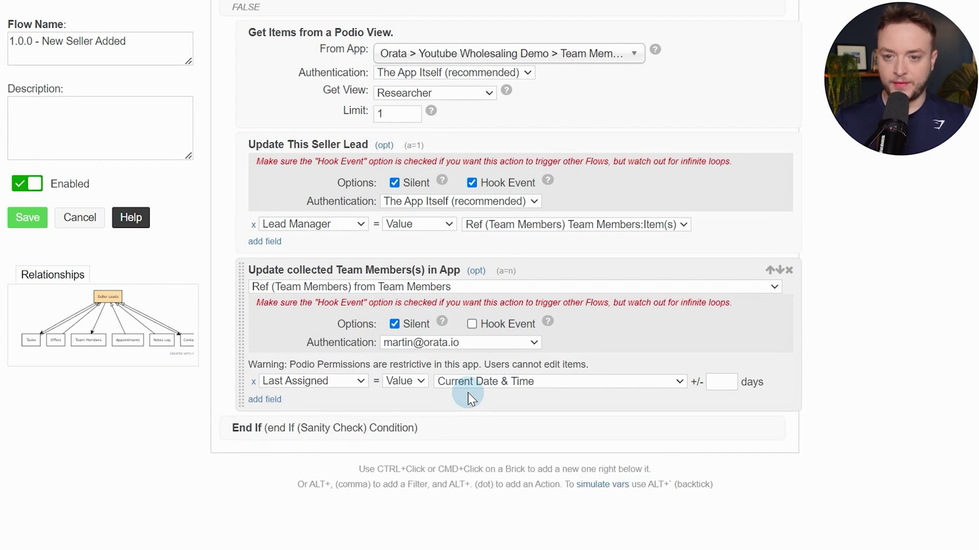
scroll(477, 319, up, 3)
Add two Custom Variable steps after the condition ends
scroll(515, 160, down, 3)
scroll(517, 131, up, 2)
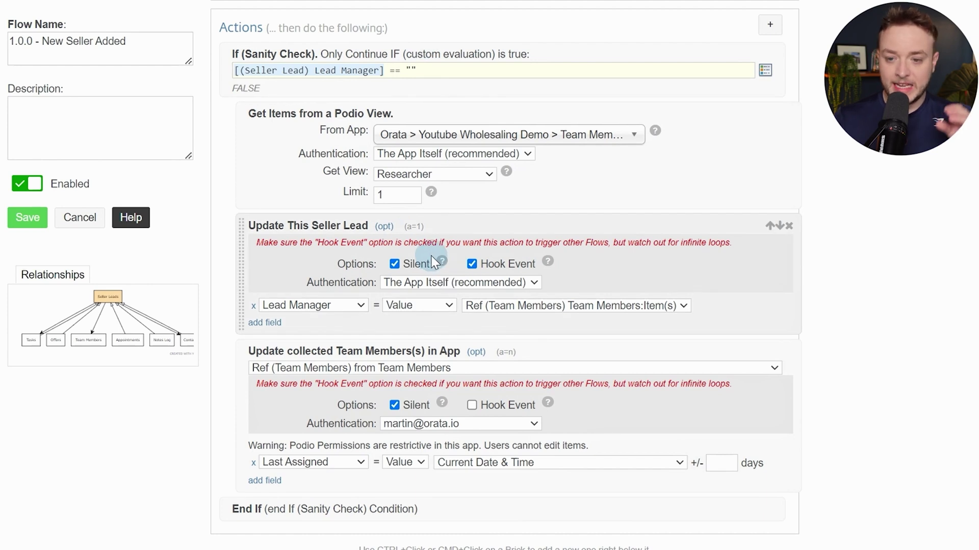
scroll(452, 284, down, 4)
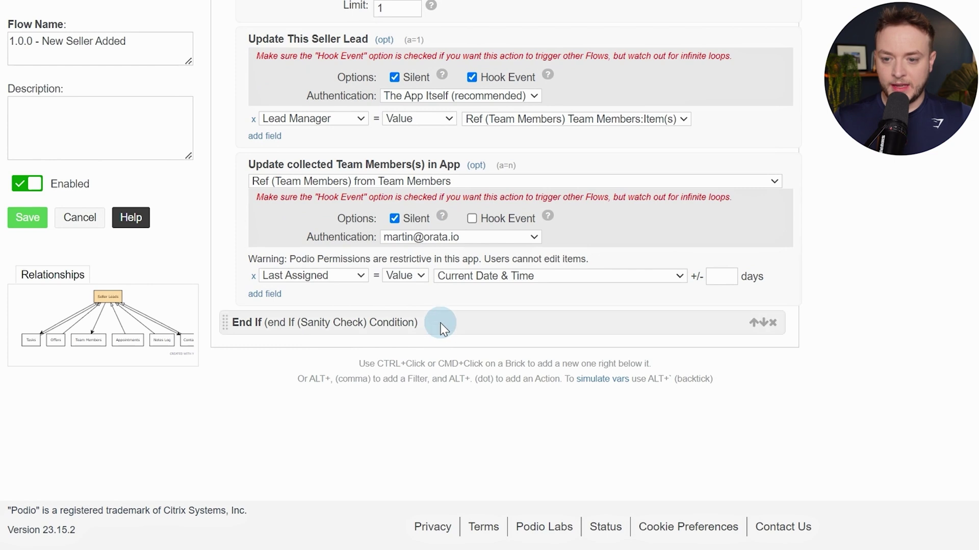
ctrl+click(445, 314)
text(var)
key(Return)
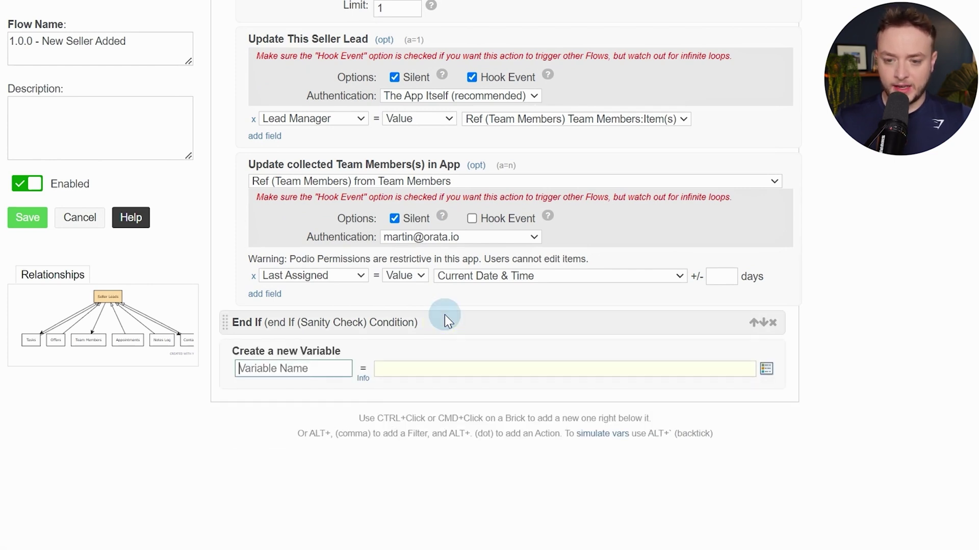
ctrl+click(330, 386)
text(var)
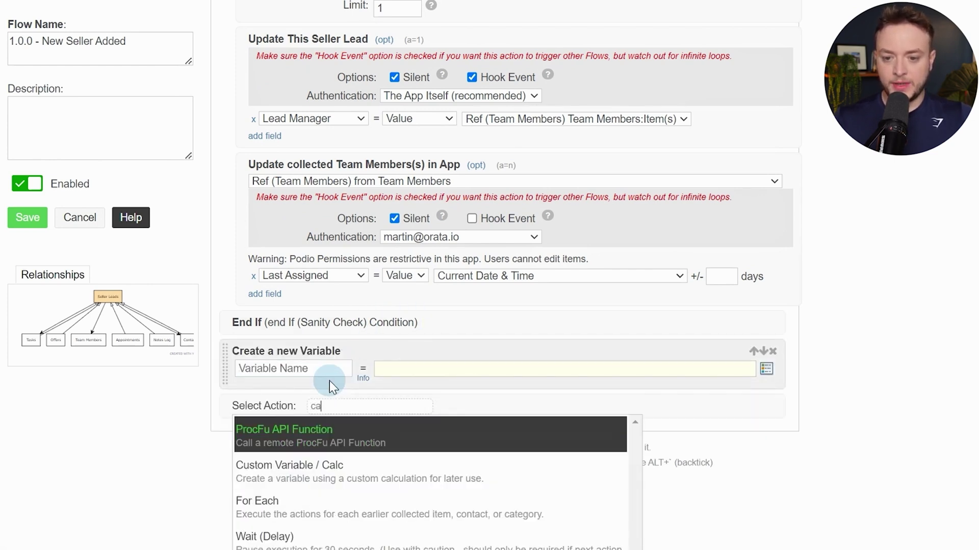
key(BackSpace)
key(BackSpace)
key(BackSpace)
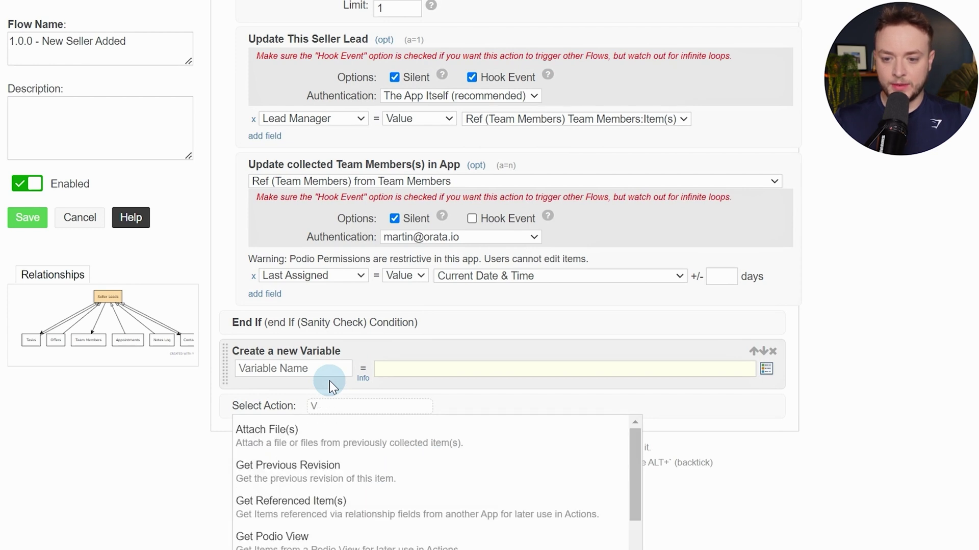
text(var)
key(Return)
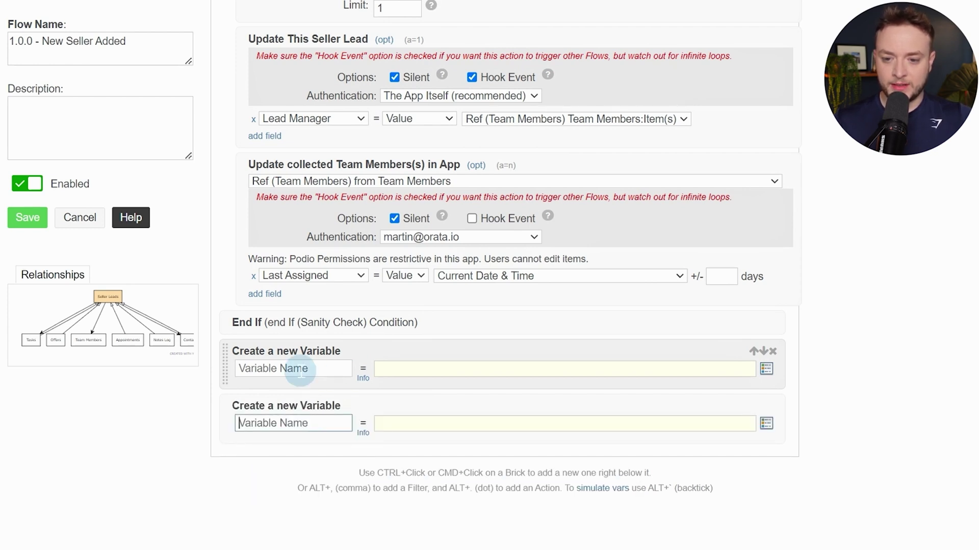
Name the variables sellerPhone and secondSellerPhone, leaving both values empty
click(300, 371)
text(stripp)
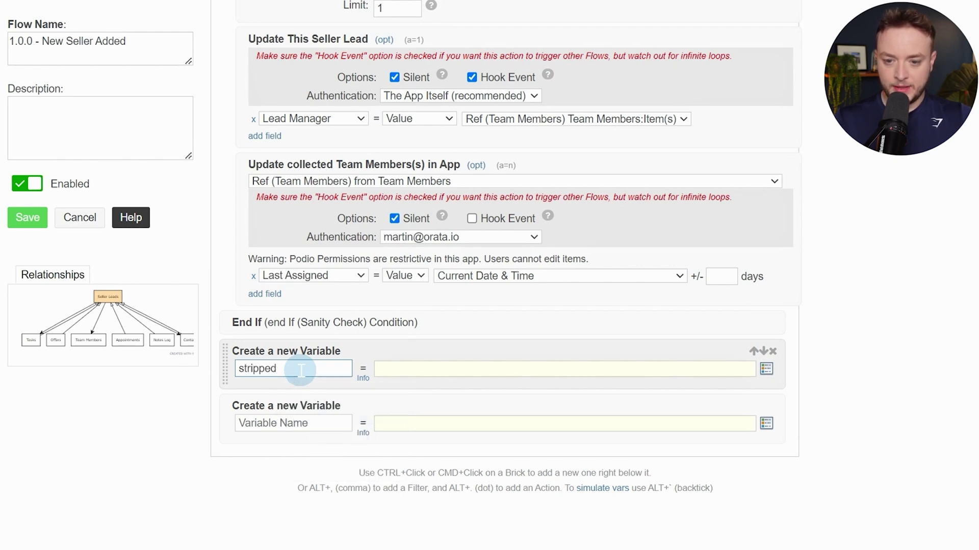
text(ed)
key(ctrl+BackSpace)
text(se)
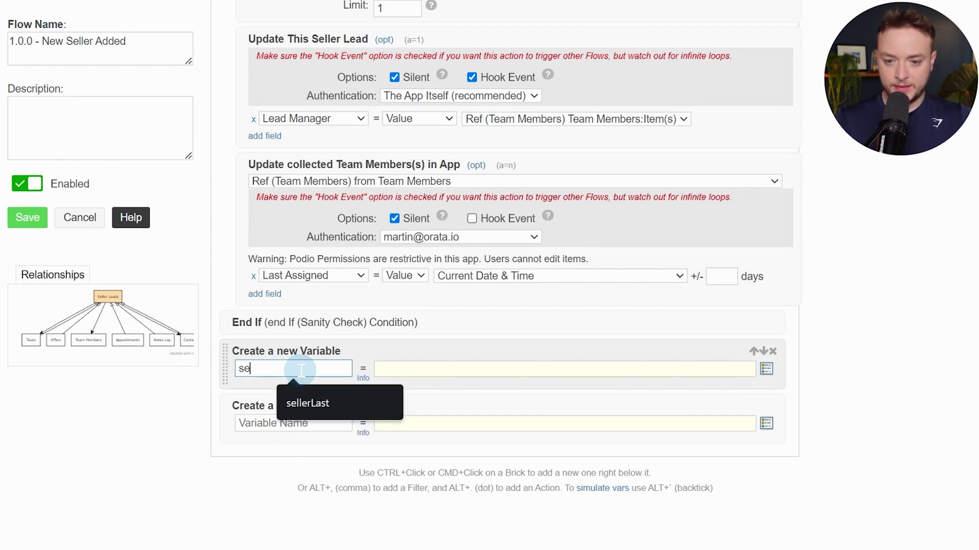
text(llerPh)
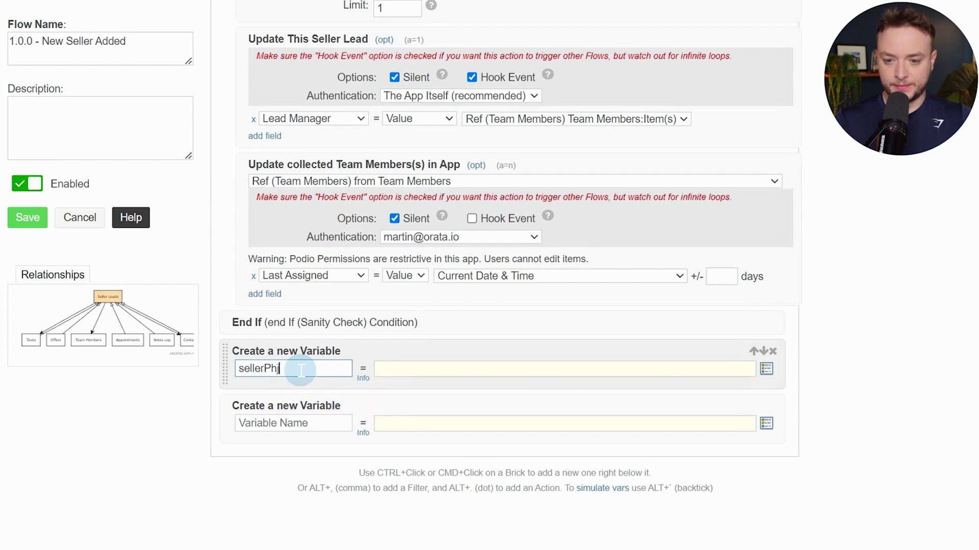
key(Tab)
key(Tab)
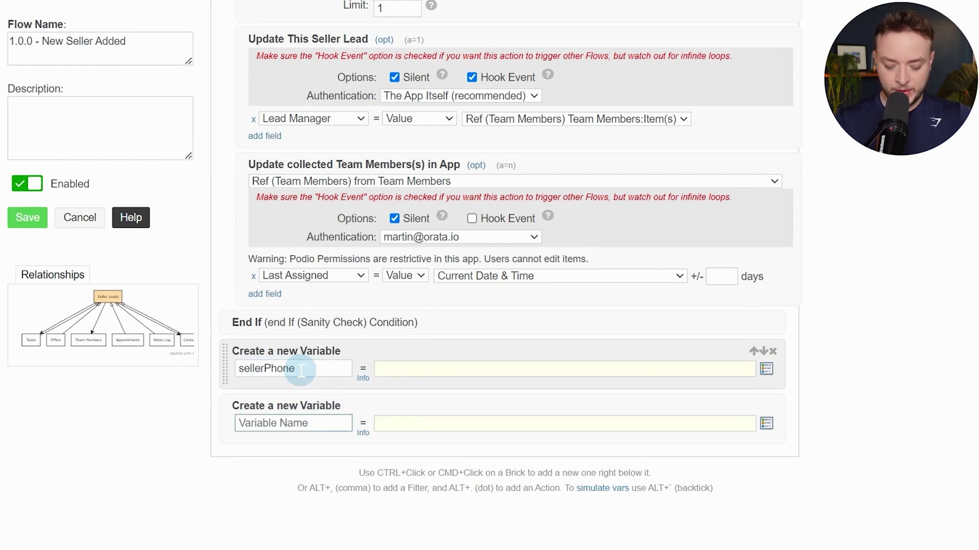
text(secibb)
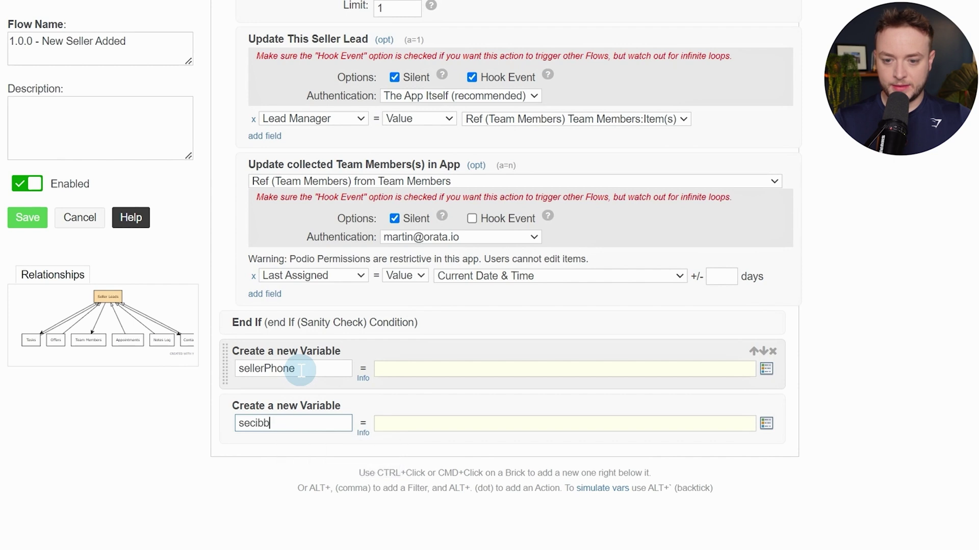
key(BackSpace)
key(BackSpace)
key(BackSpace)
text(ondSellerPhone)
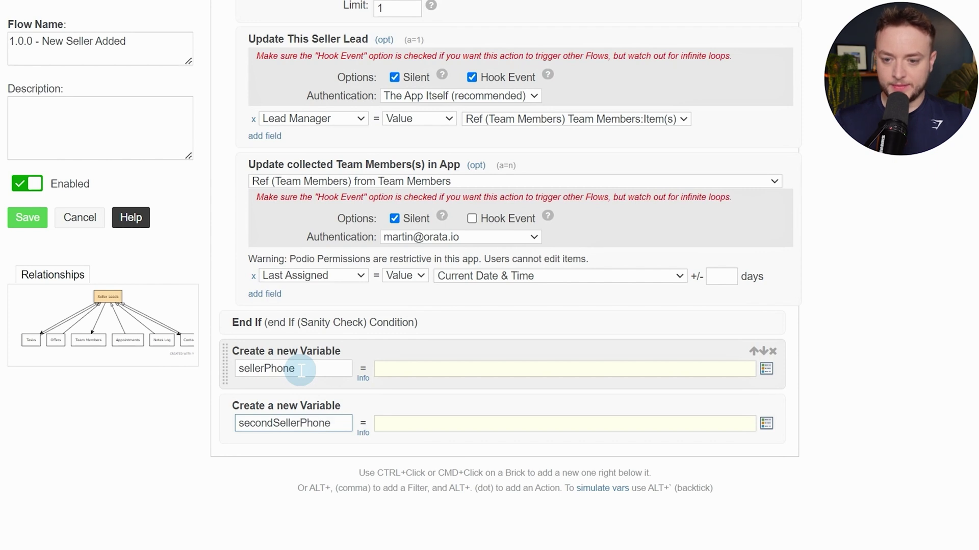
click(394, 369)
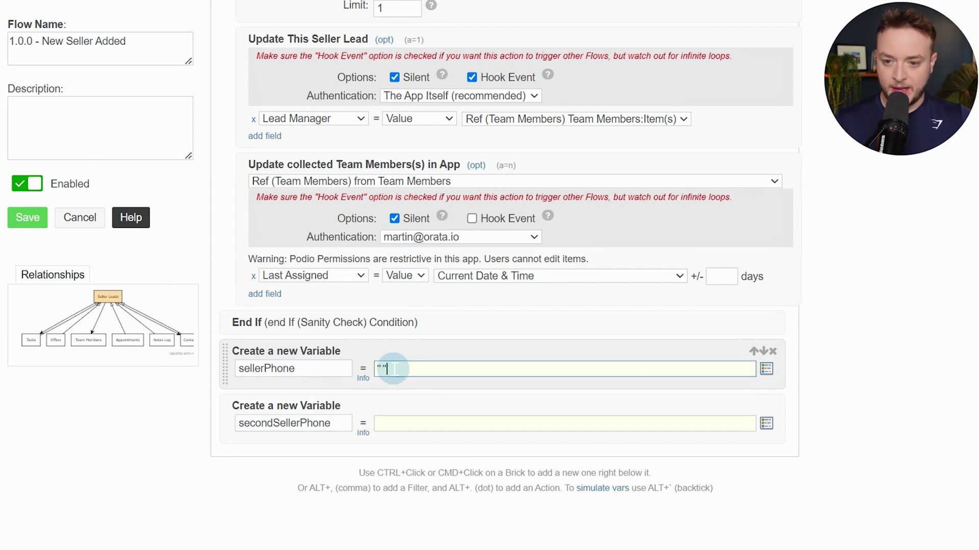
click(408, 423)
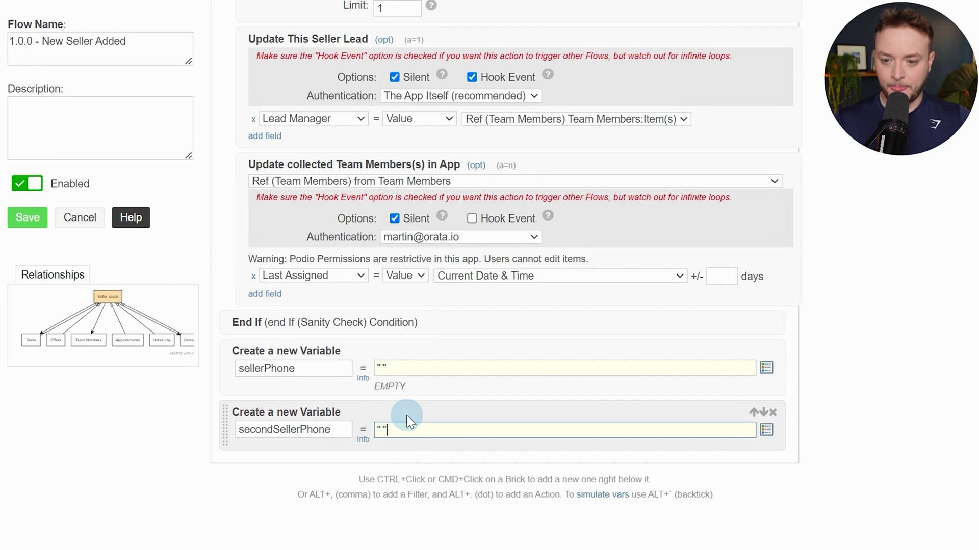
scroll(305, 333, down, 3)
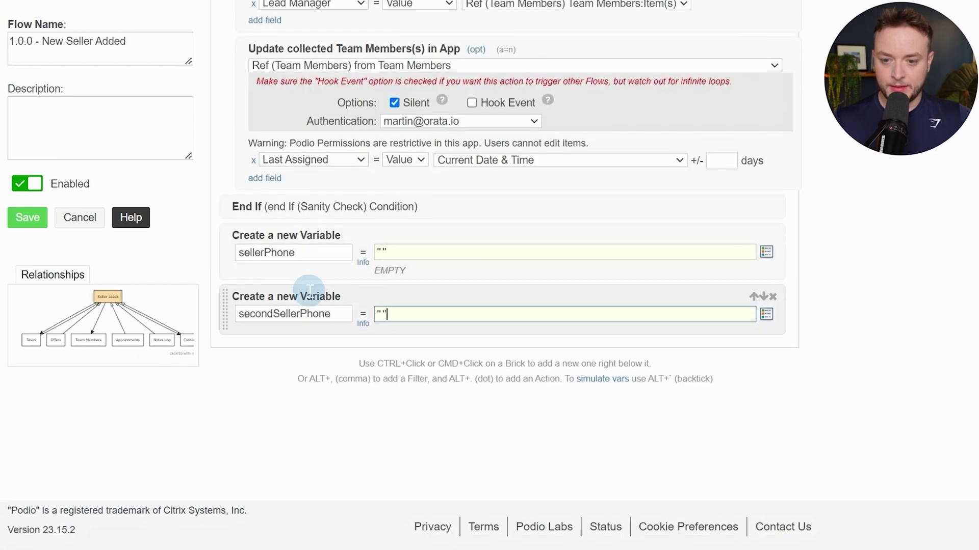
Insert a For Each (Loop) step below secondSellerPhone and view its loop field choices
ctrl+click(286, 328)
text(fo)
key(BackSpace)
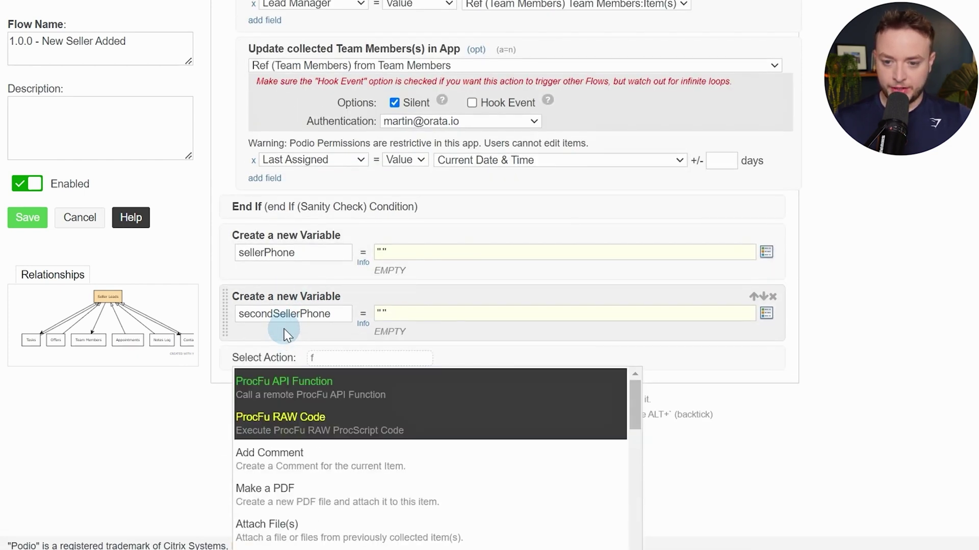
text(or ea)
key(Return)
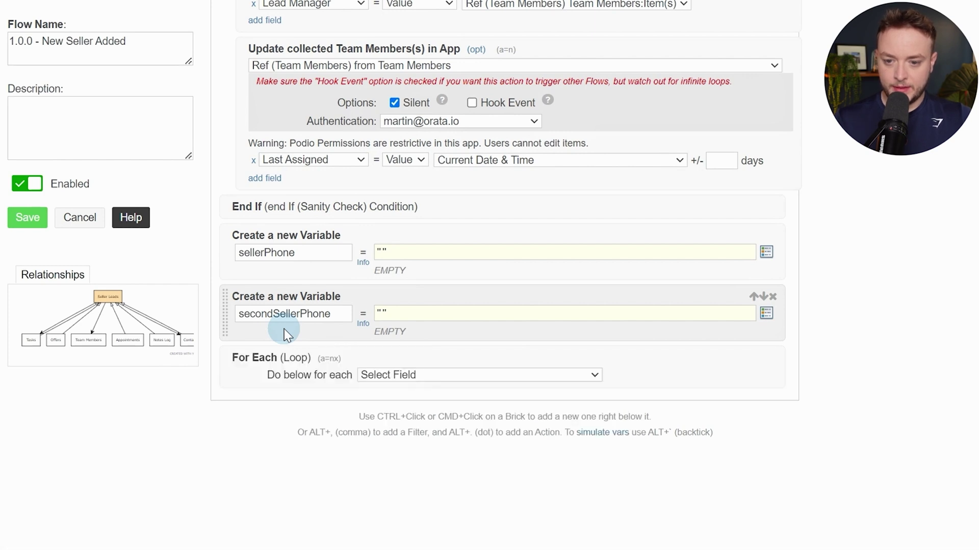
click(580, 380)
scroll(585, 353, down, 1)
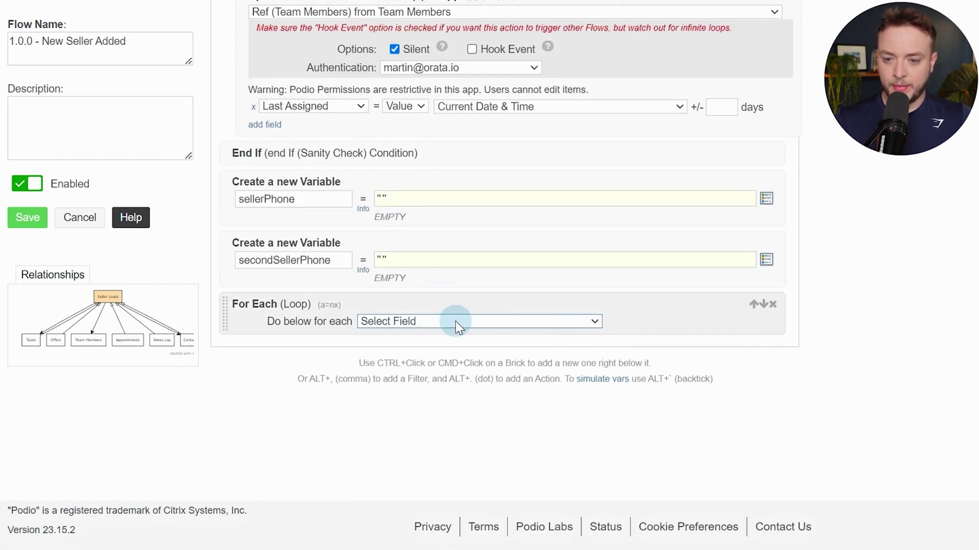
click(115, 18)
click(163, 146)
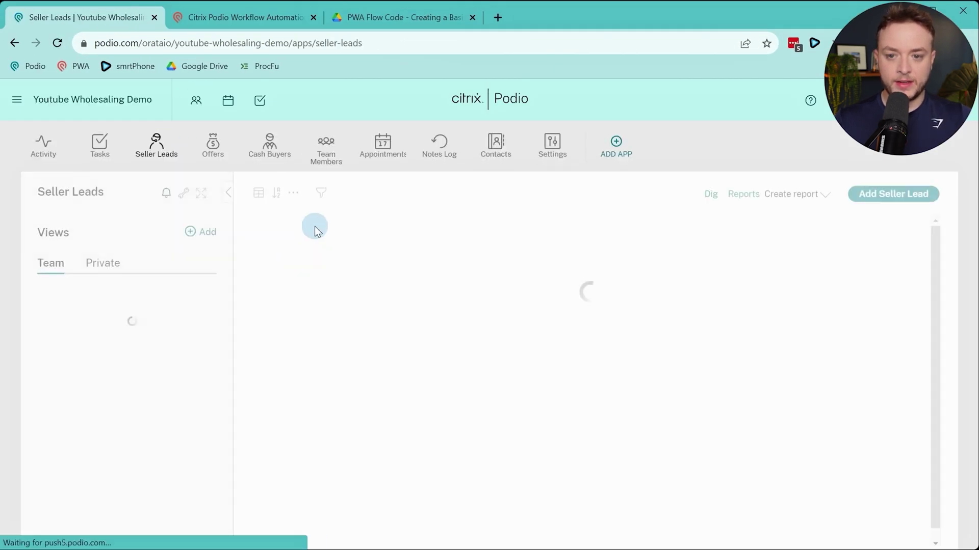
click(326, 250)
scroll(169, 349, down, 5)
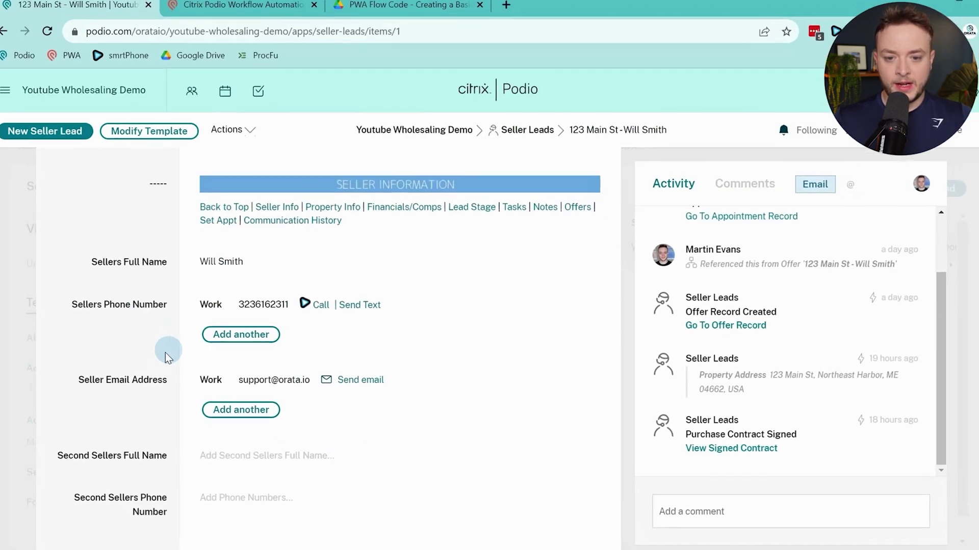
scroll(153, 399, down, 3)
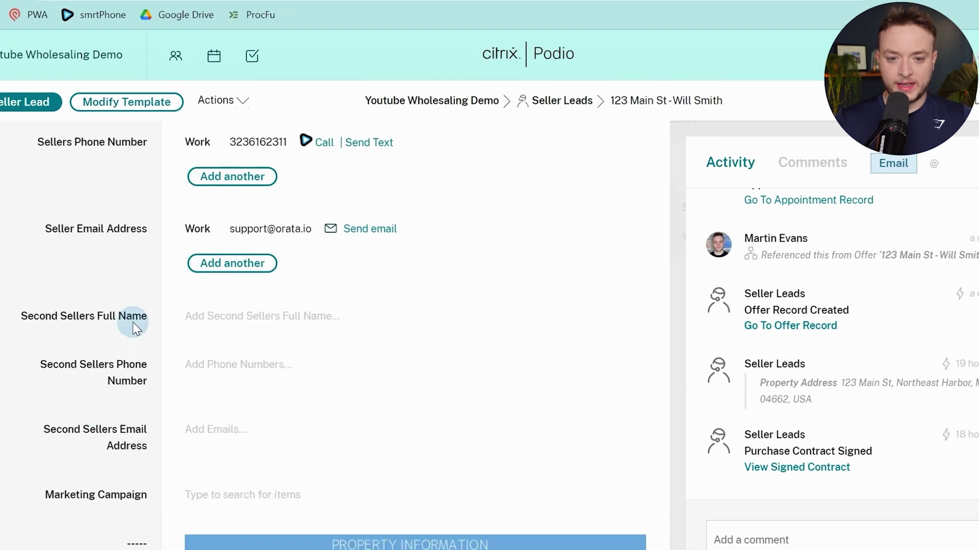
scroll(263, 304, up, 3)
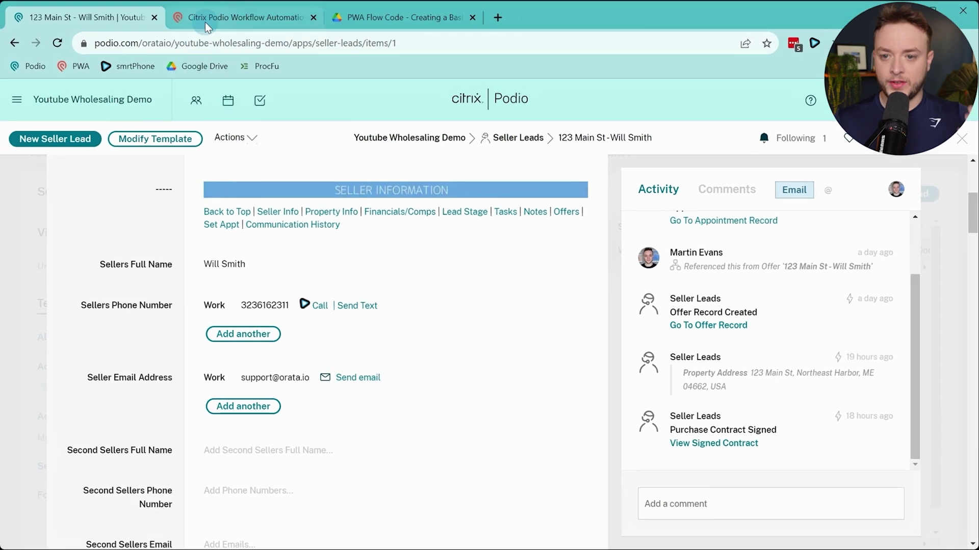
click(204, 23)
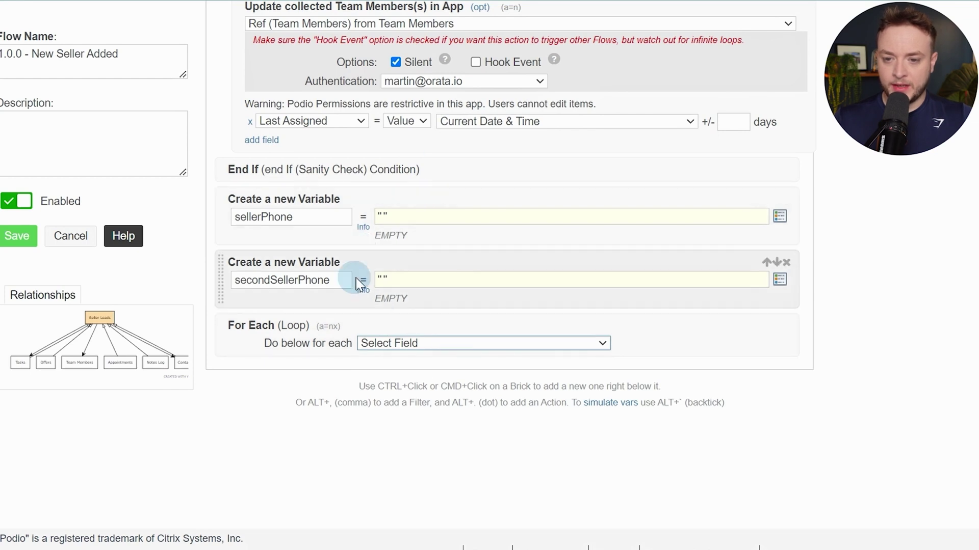
Loop over Sellers Phone Number and add a Custom Variable step inside the loop
click(465, 351)
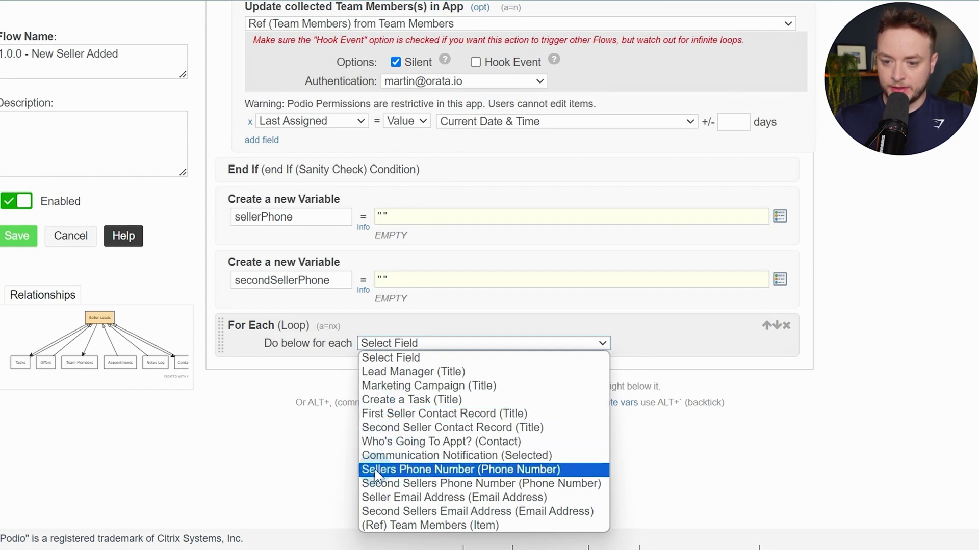
click(574, 466)
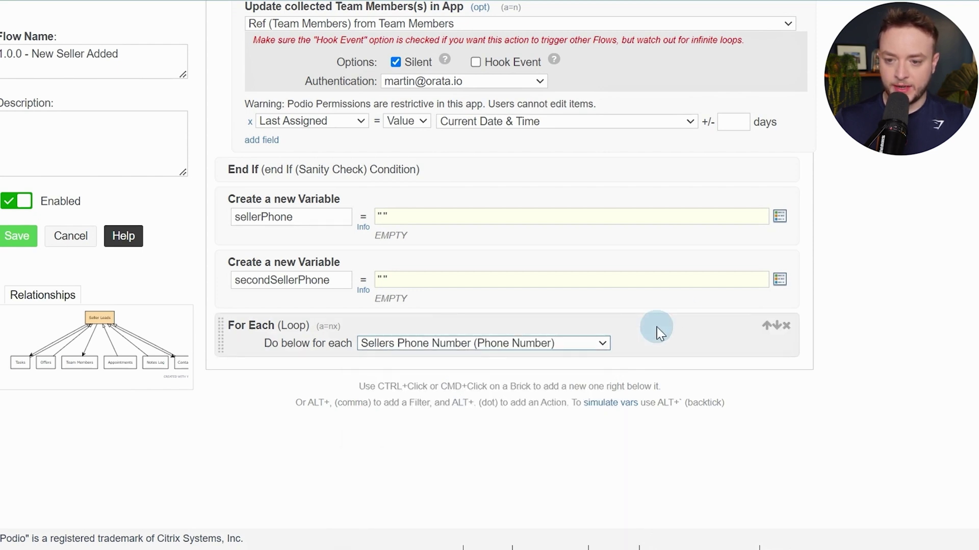
key(alt+period)
text(var)
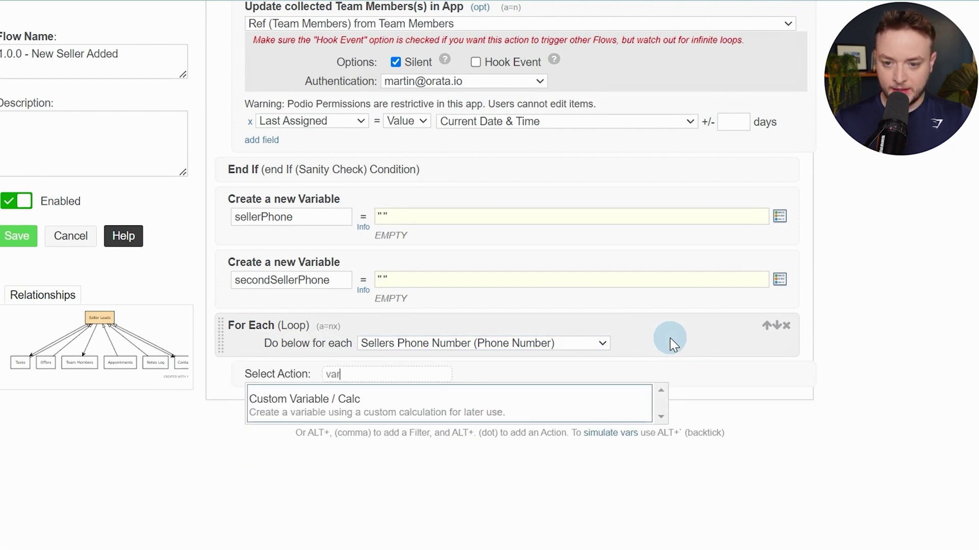
key(Return)
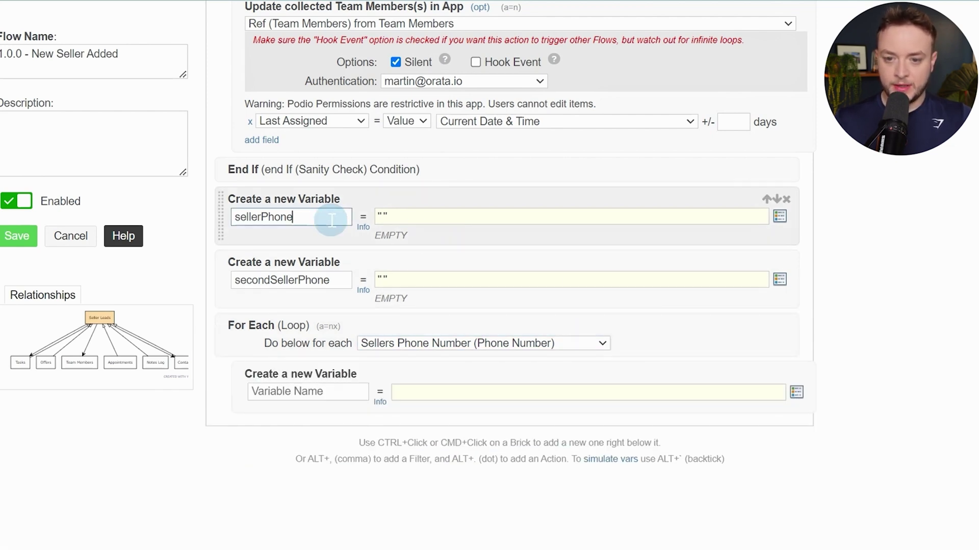
Name the new variable sellerPhone and start its value with the sellerPhone token
double_click(328, 218)
key(ctrl+c)
click(323, 390)
key(ctrl+v)
click(437, 392)
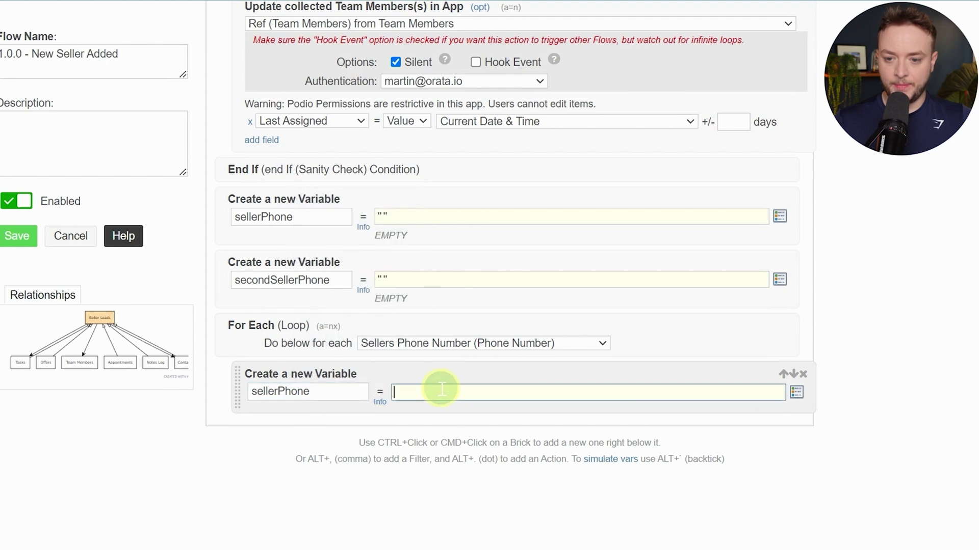
text(var)
key(Return)
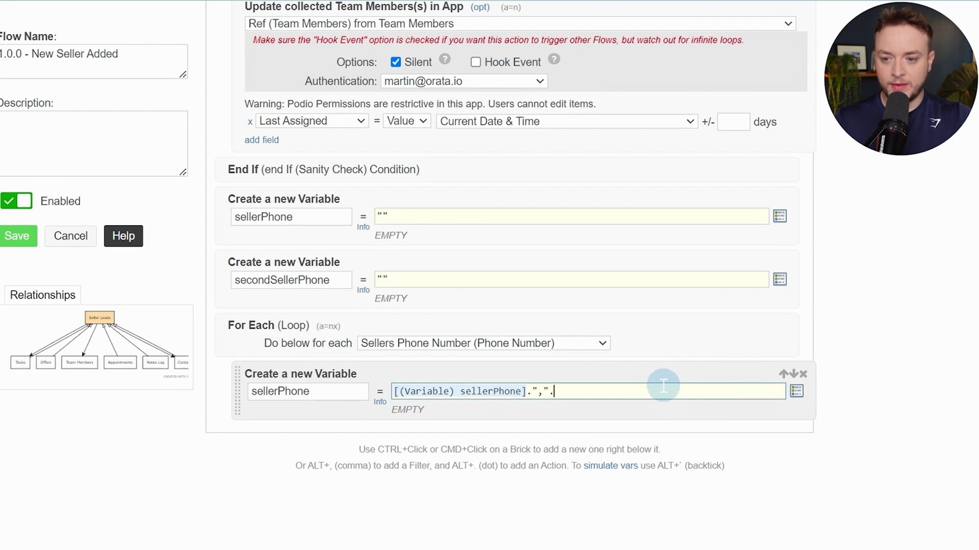
Copy the sellerPhone formula line from the PWA Flow Code PDF, then select the variable's value
click(429, 15)
scroll(458, 160, down, 1)
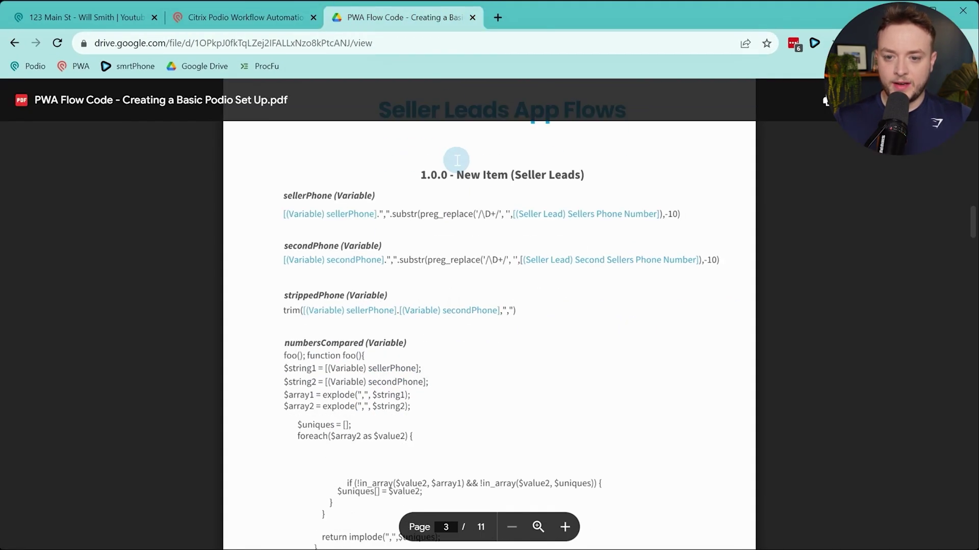
drag(282, 213, 677, 210)
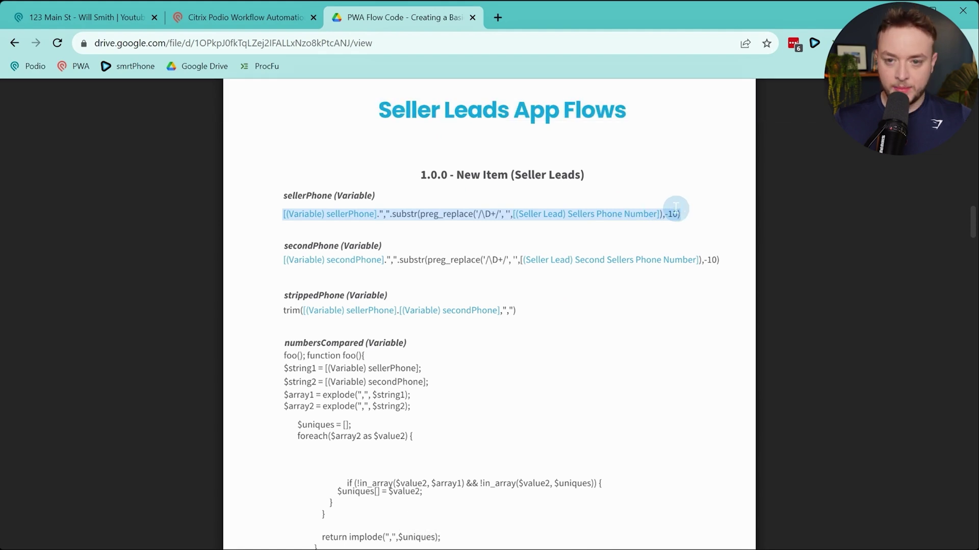
click(209, 16)
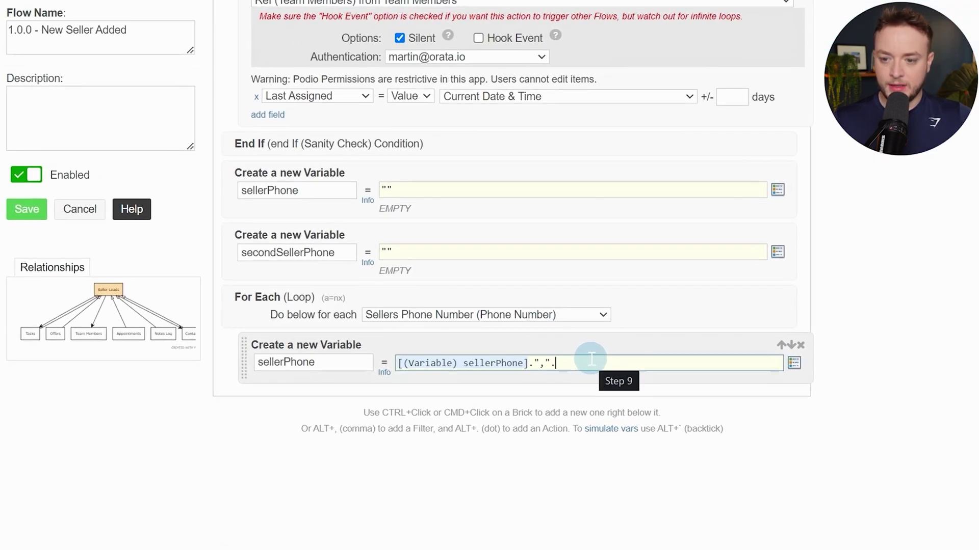
key(ctrl+a)
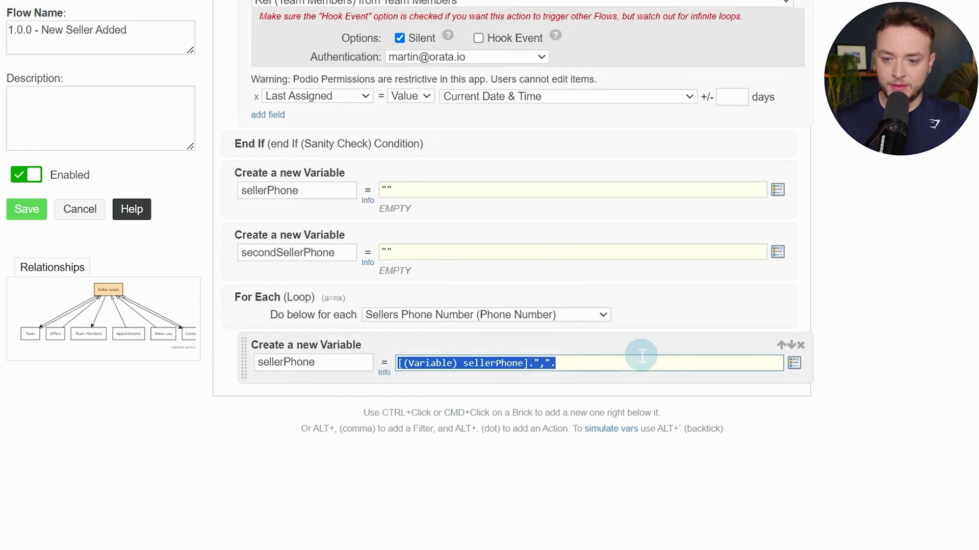
Paste the phone-cleaning formula, replacing plain Sellers Phone Number text with its field token
text([(Variable) sellerPhone].",".substr(preg_replace('/\D+/', '', [(Seller Lead) Sellers Phone Number]),-10))
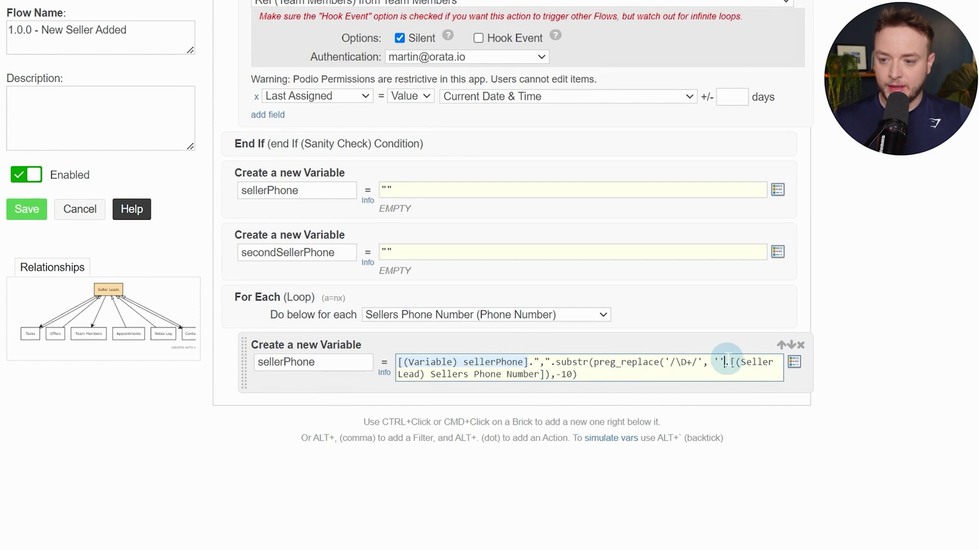
drag(726, 361, 549, 379)
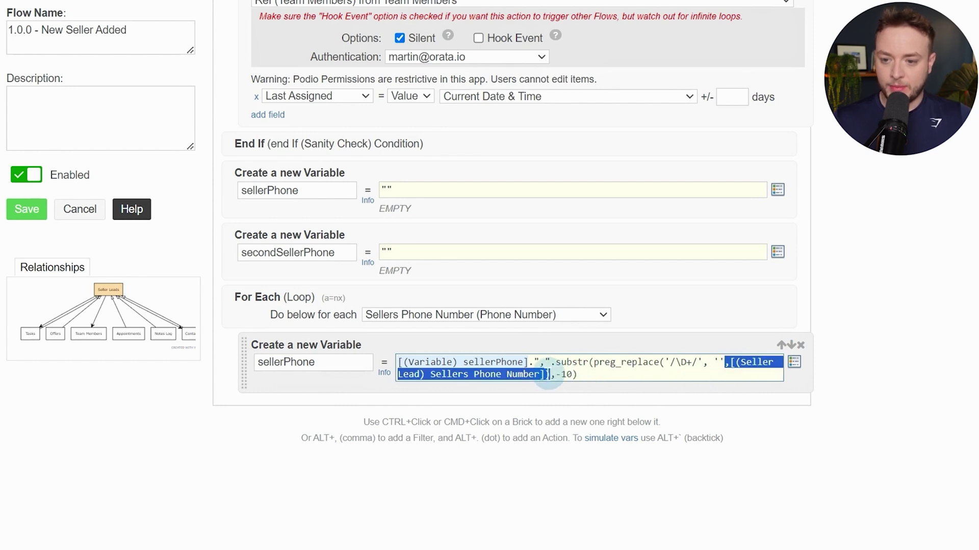
click(562, 339)
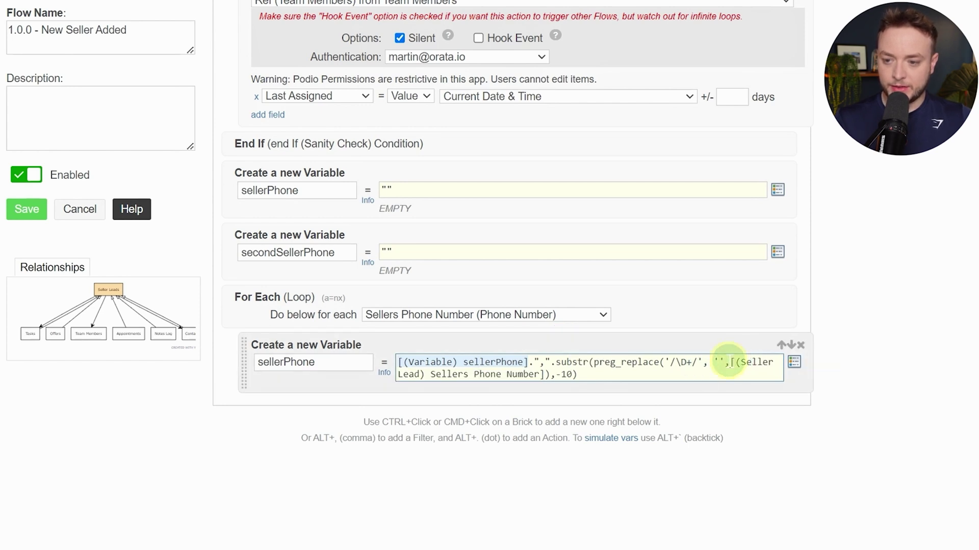
drag(730, 361, 543, 387)
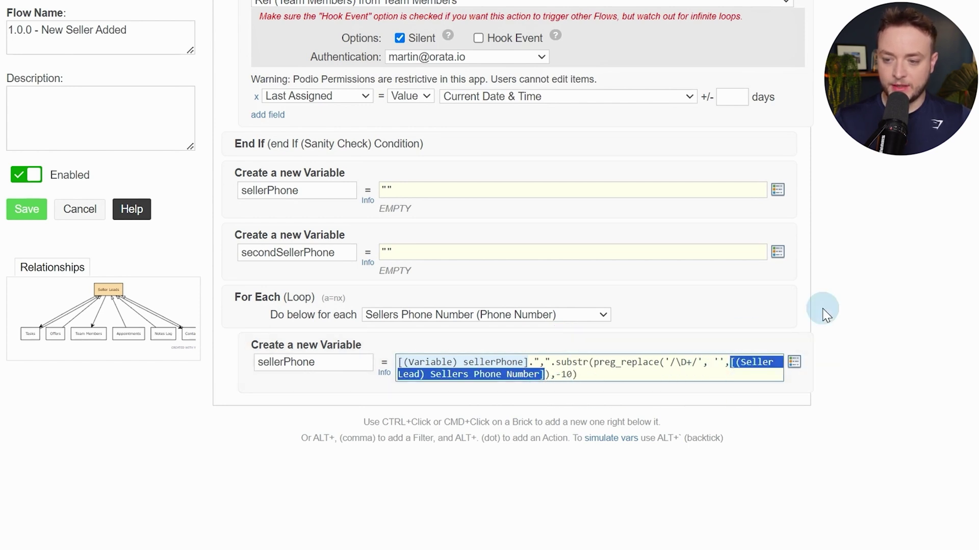
text([)
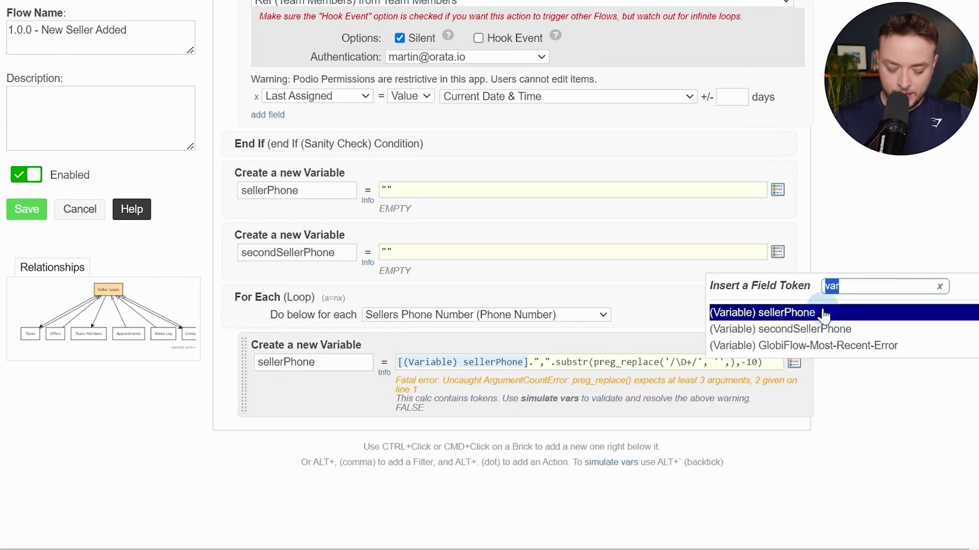
text(phone)
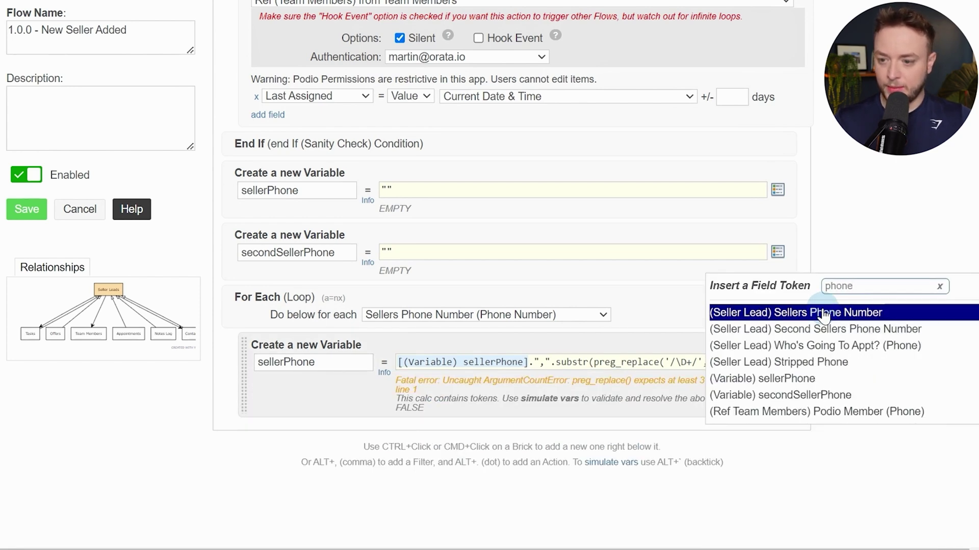
click(823, 313)
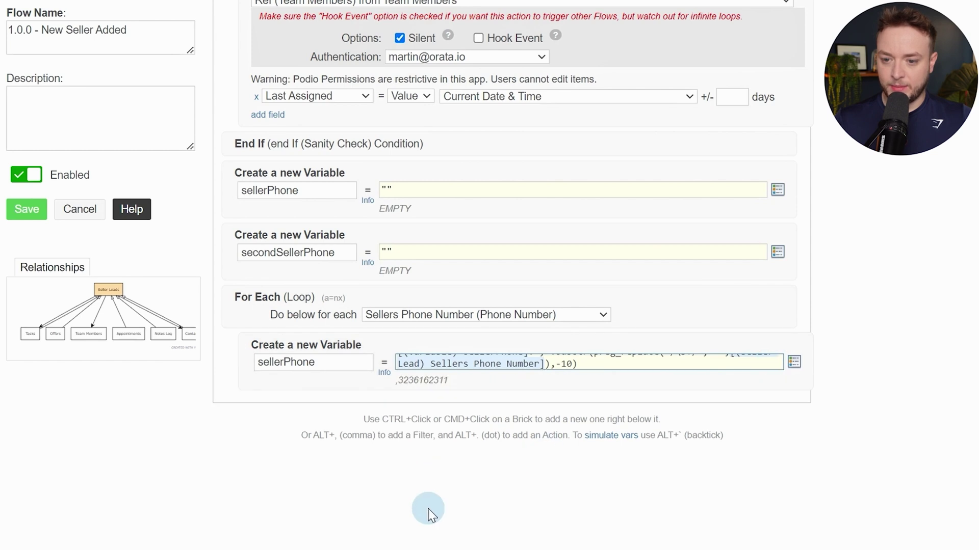
Add a Continue step to end the For Each loop
ctrl+click(299, 384)
text(contin)
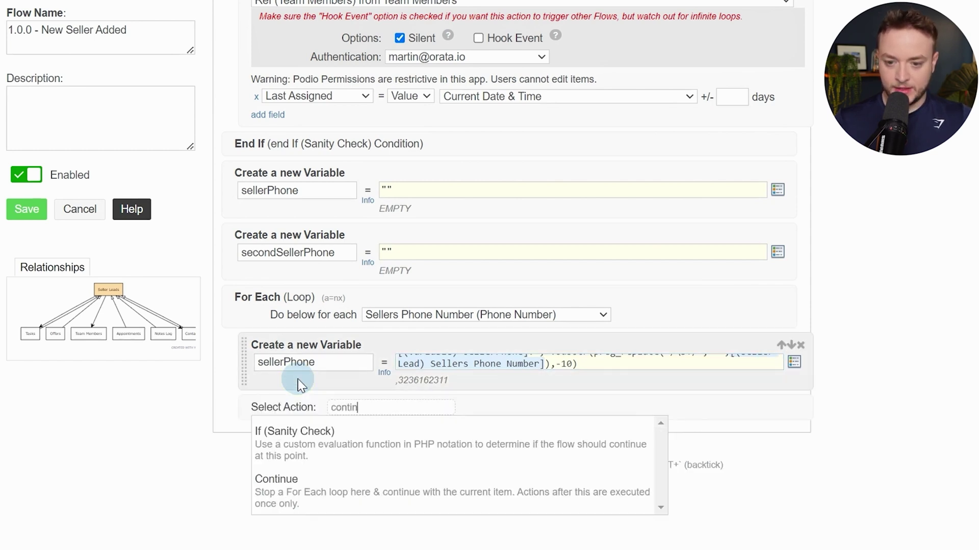
key(Down)
key(Return)
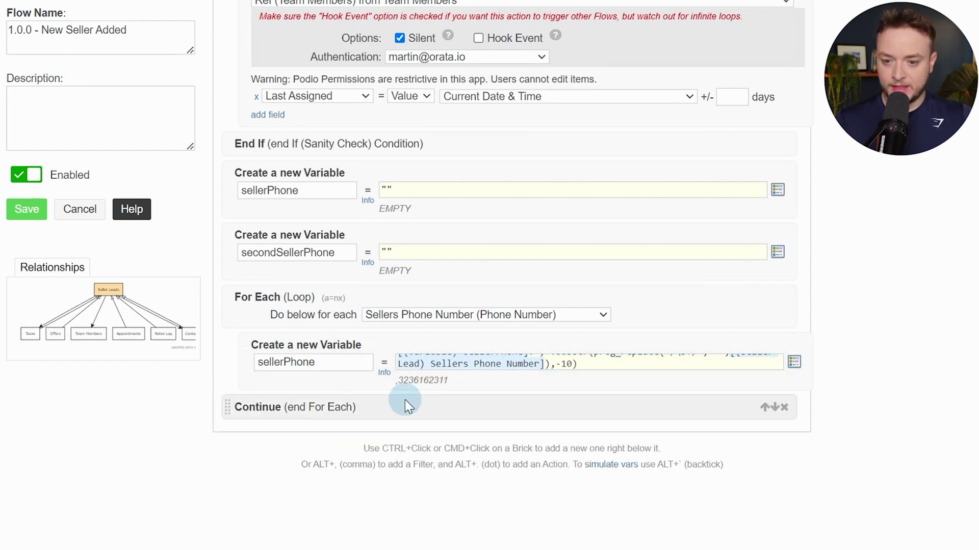
Add a second For Each loop over Second Sellers Phone Number
ctrl+click(405, 400)
text(for ea)
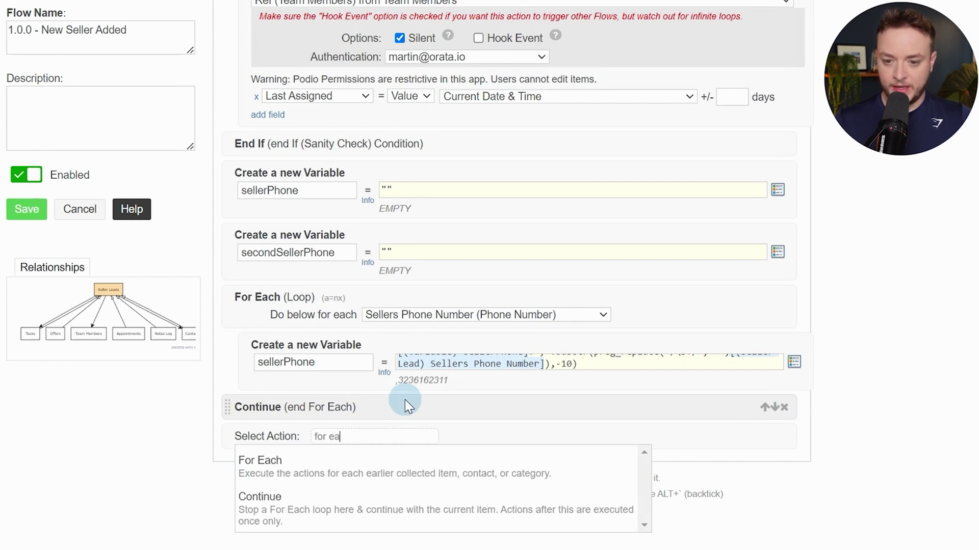
key(Down)
key(Return)
scroll(463, 344, down, 3)
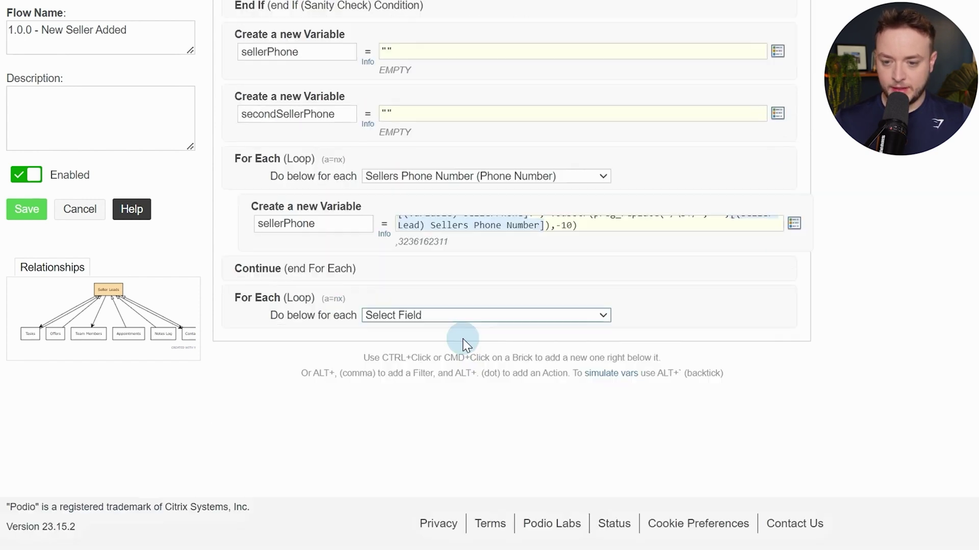
click(472, 315)
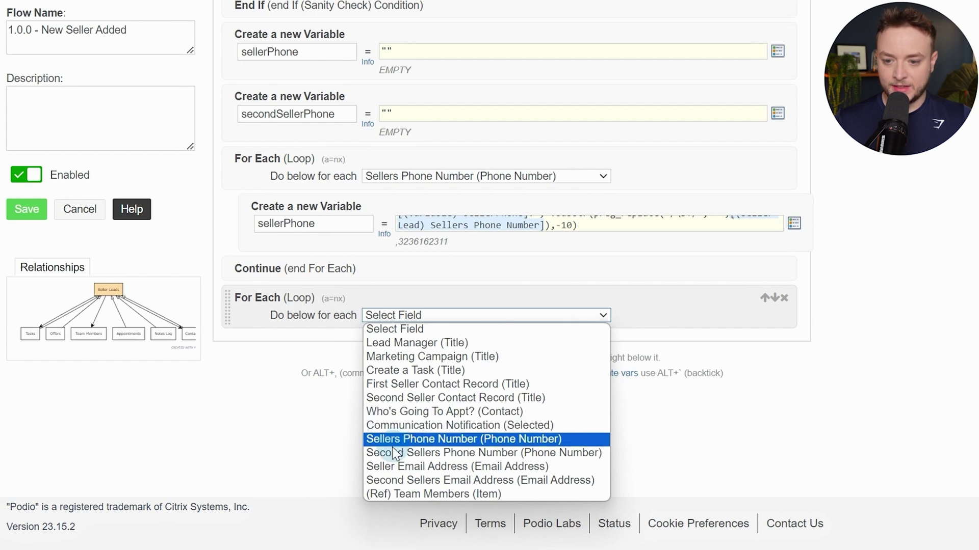
click(534, 452)
Add a Custom Variable inside the loop named secondSellerPhone
ctrl+click(652, 321)
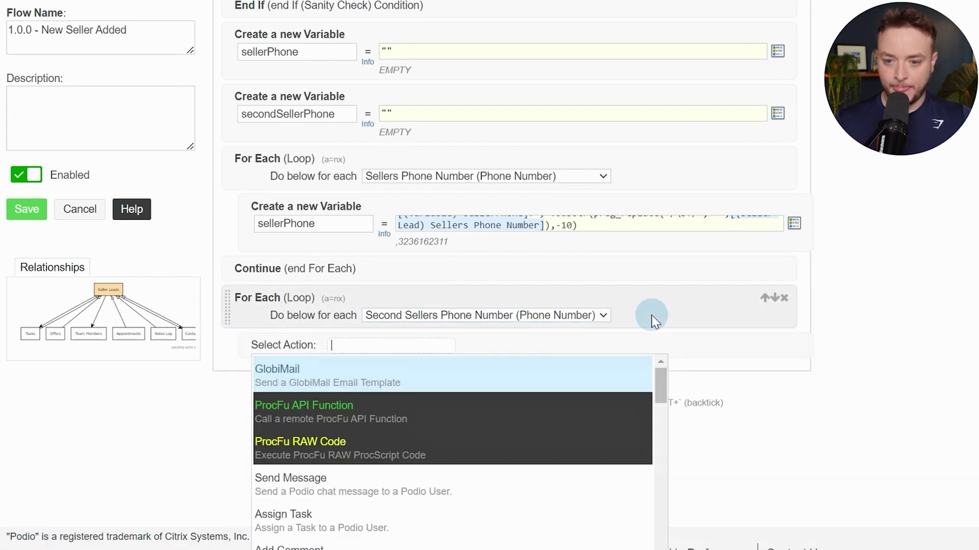
text(var)
key(Down)
key(Return)
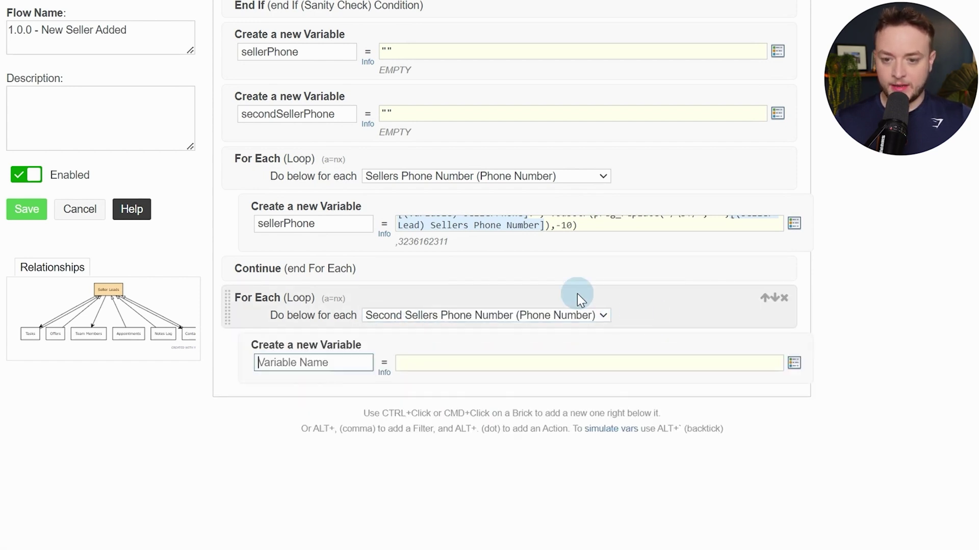
double_click(337, 113)
key(ctrl+c)
click(339, 362)
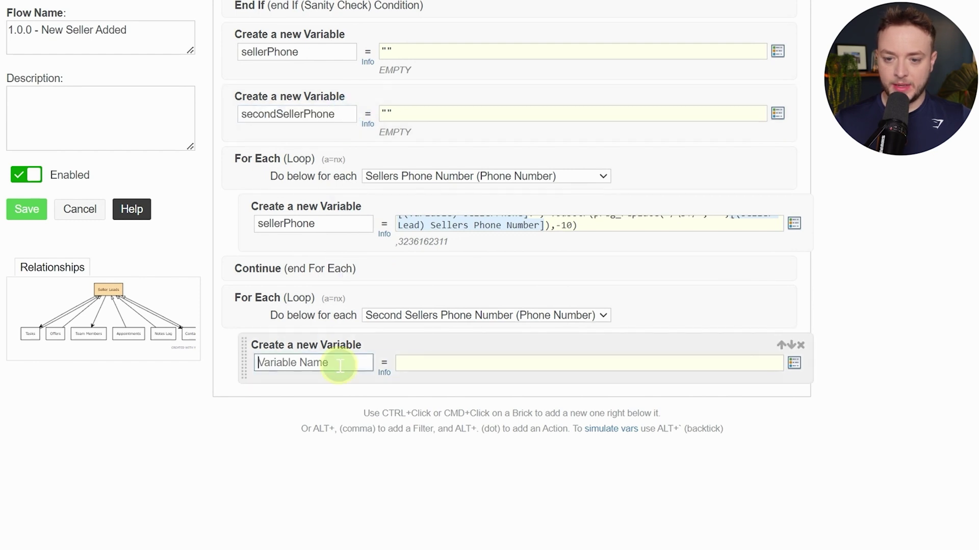
key(ctrl+v)
key(Tab)
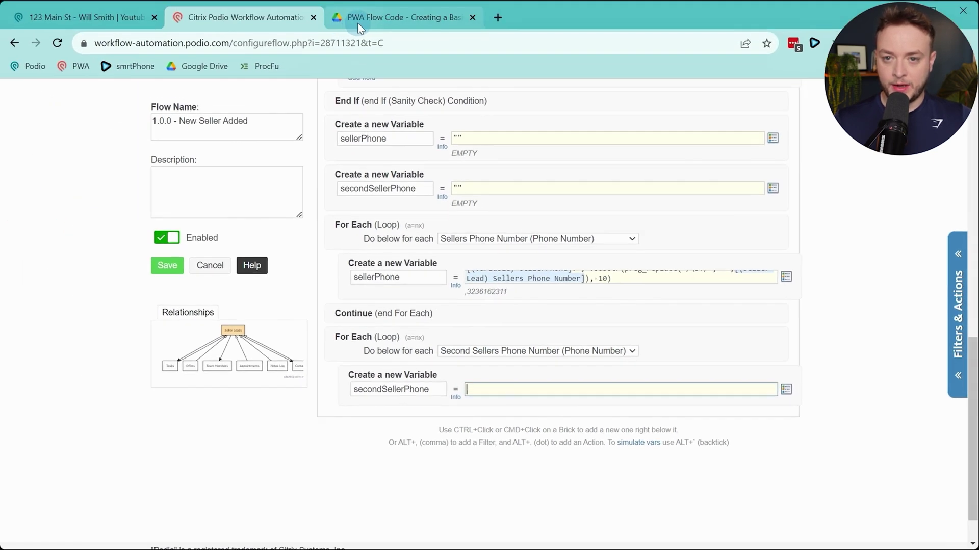
Copy the secondPhone code line from the flow code PDF
click(359, 23)
scroll(422, 231, down, 1)
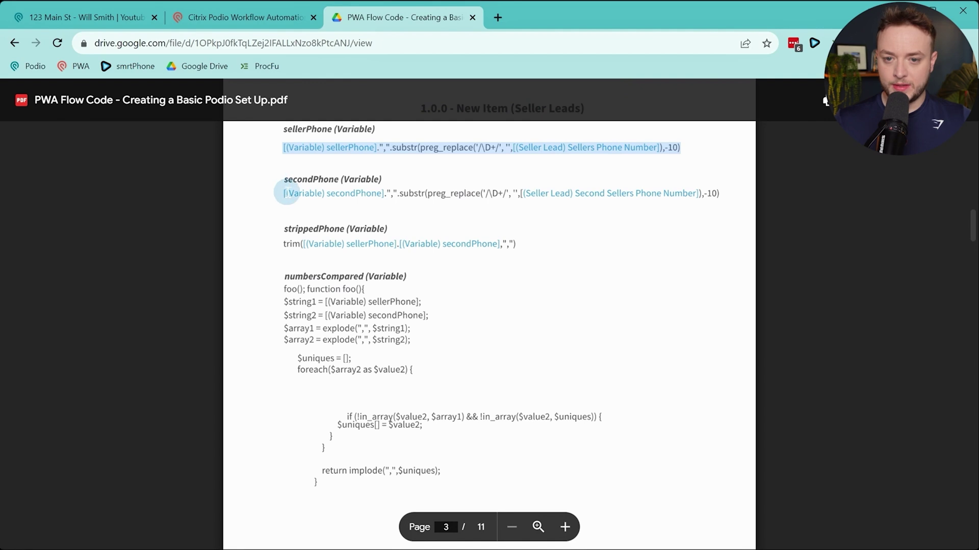
drag(283, 193, 720, 189)
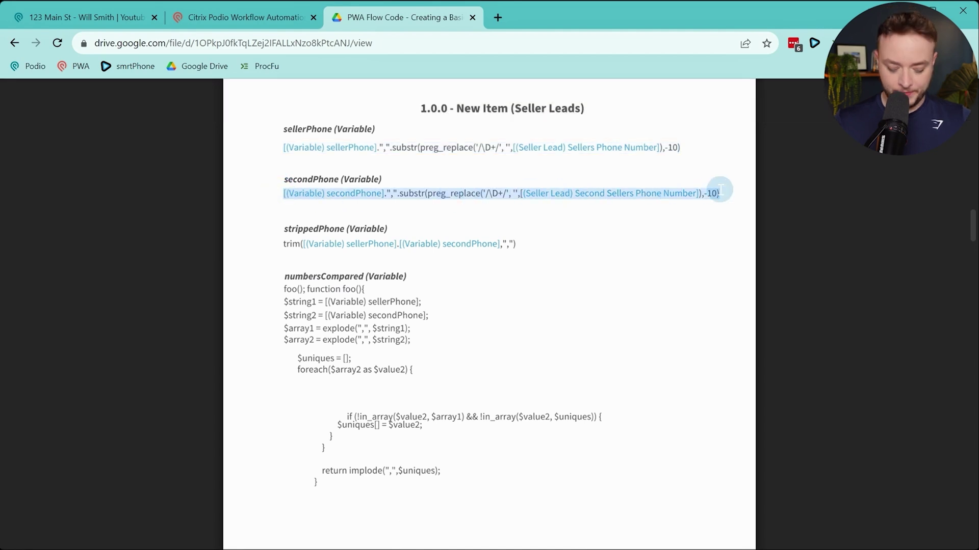
key(ctrl+c)
click(245, 17)
Paste the code as secondSellerPhone's value, using secondSellerPhone and Second Sellers Phone Number tokens
key(ctrl+v)
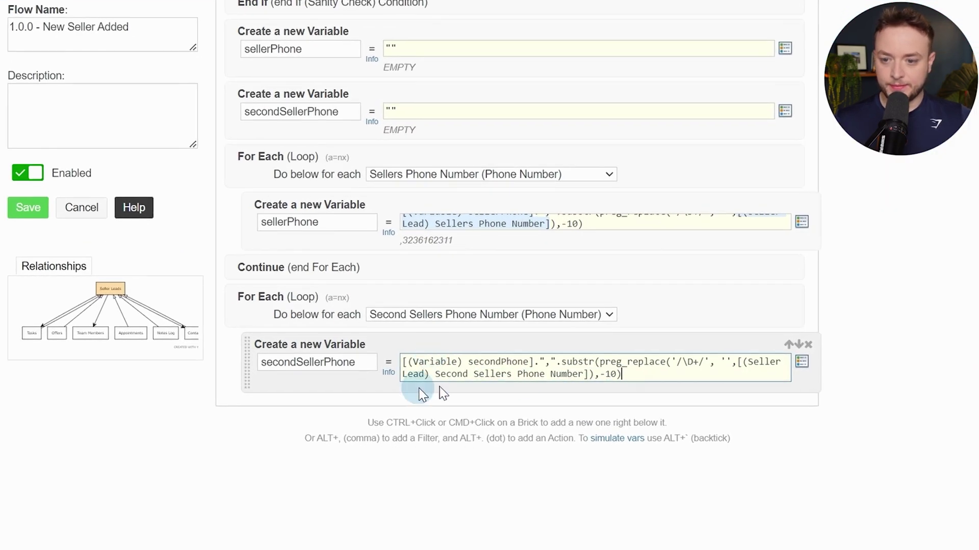
drag(534, 362, 372, 351)
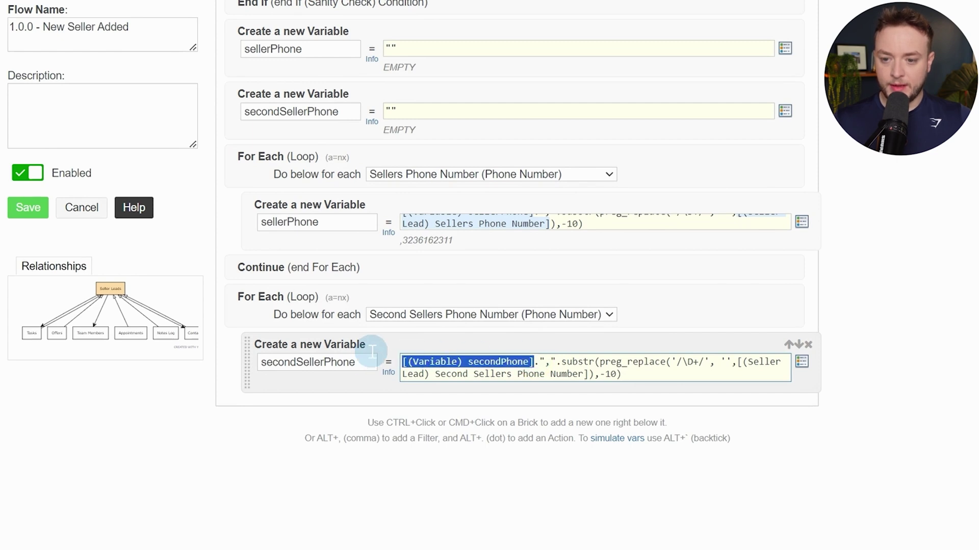
key(BackSpace)
key(bracketleft)
text(var)
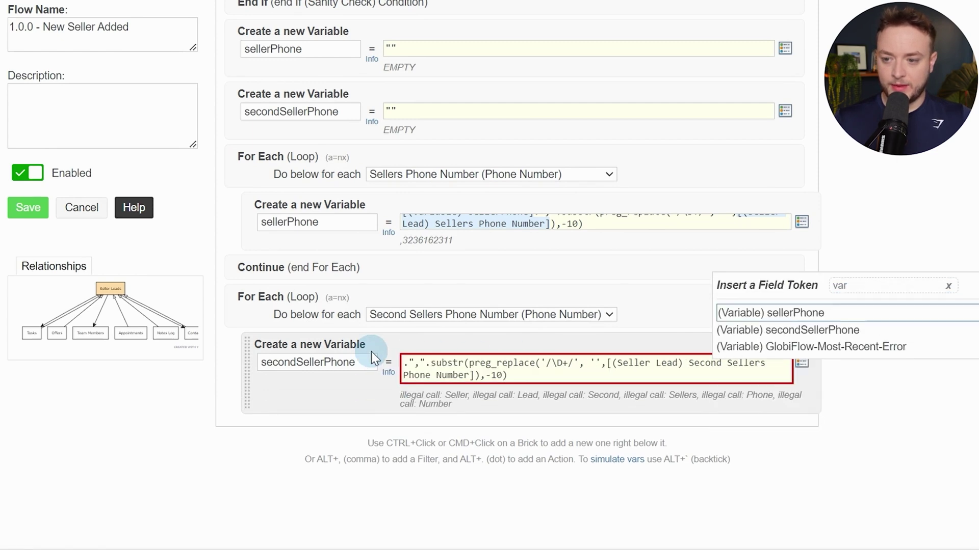
key(Down)
key(Return)
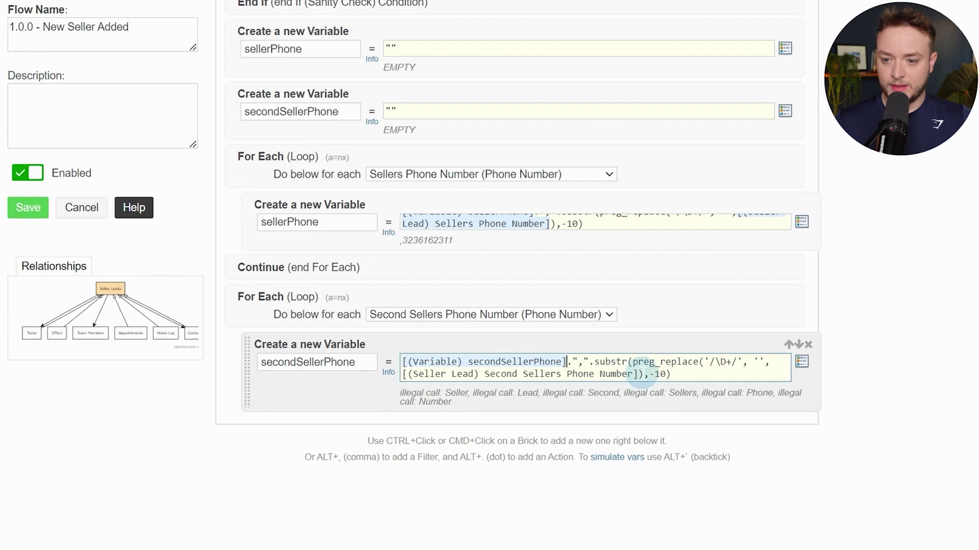
drag(637, 377, 402, 383)
text([seller)
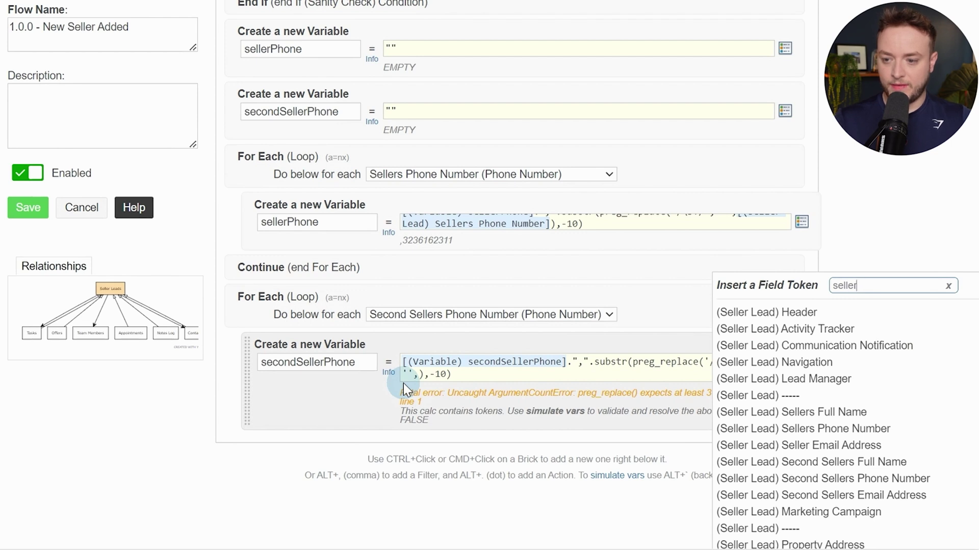
click(826, 482)
click(580, 355)
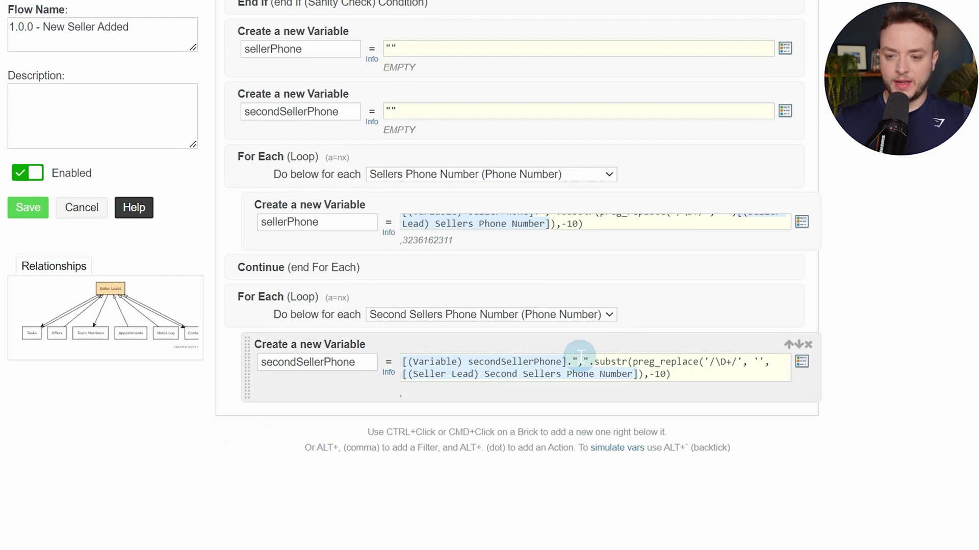
Add a Continue step to close the second loop
ctrl+click(351, 378)
text(conti)
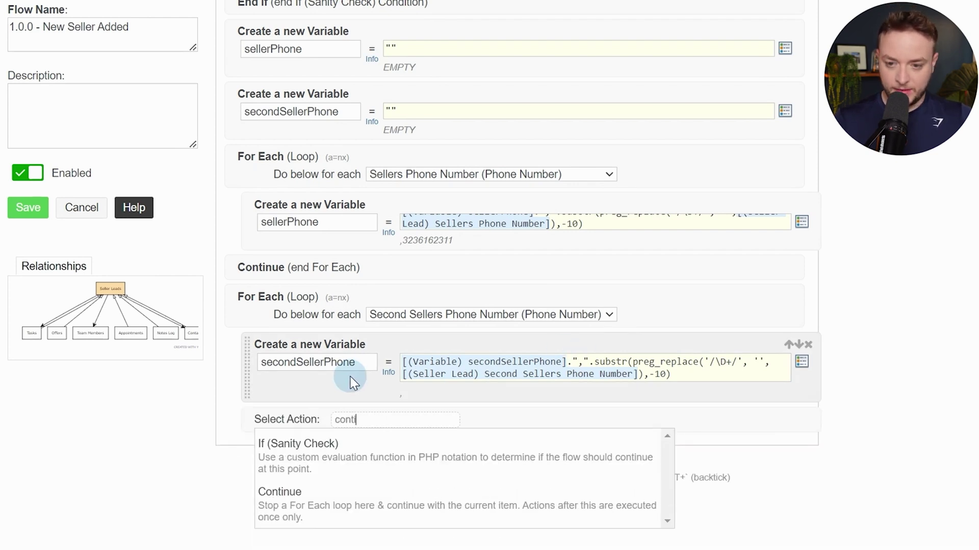
text(nue)
key(Down)
key(Down)
key(Return)
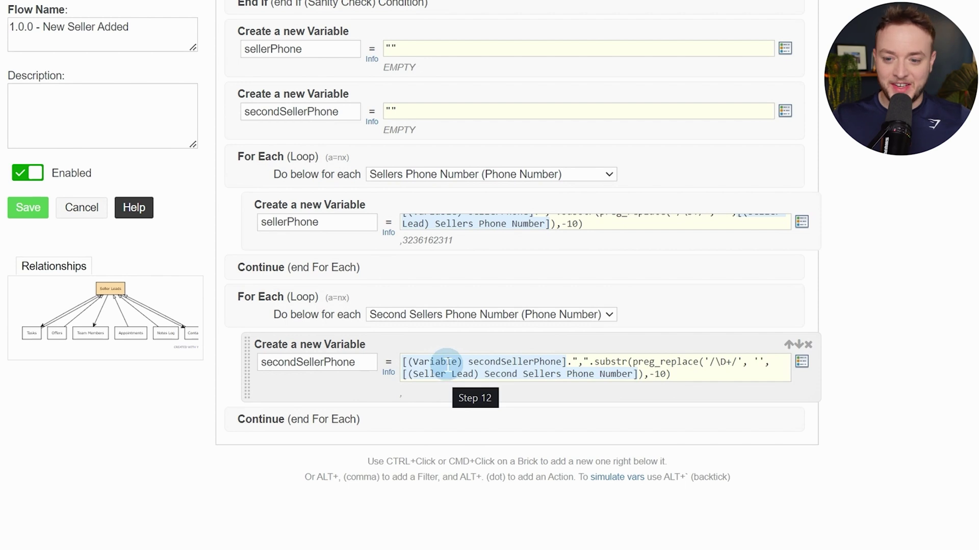
ctrl+click(422, 419)
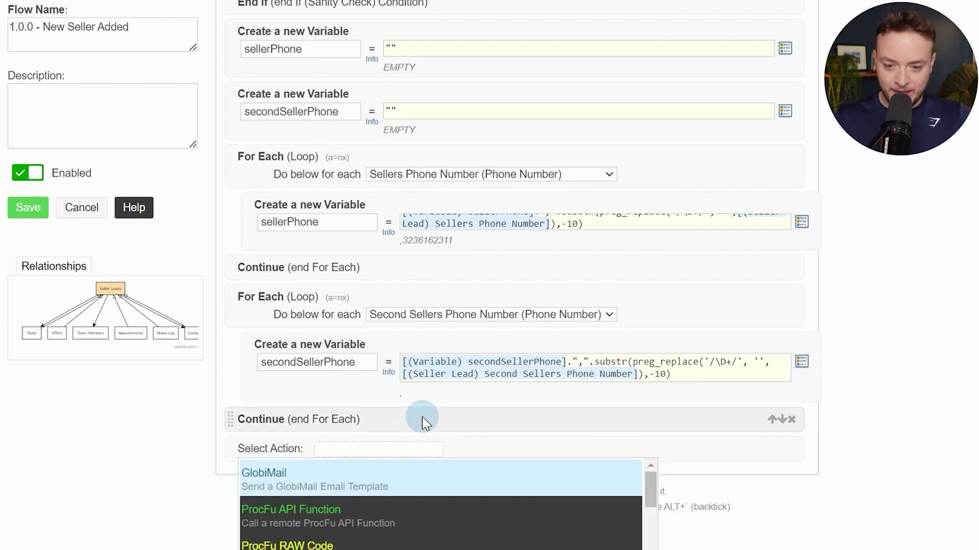
Create a custom variable named strippedPhone
text(var)
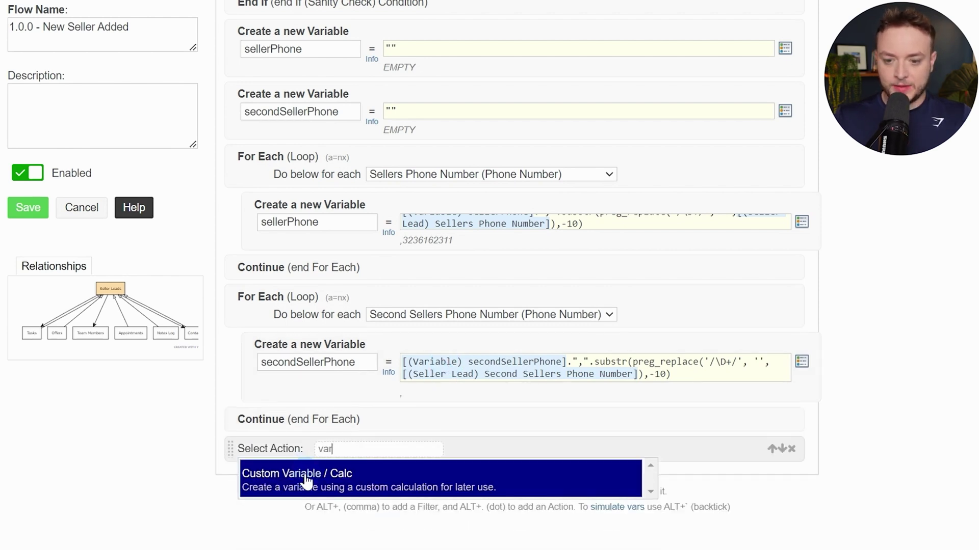
click(306, 479)
text(strippedPhone)
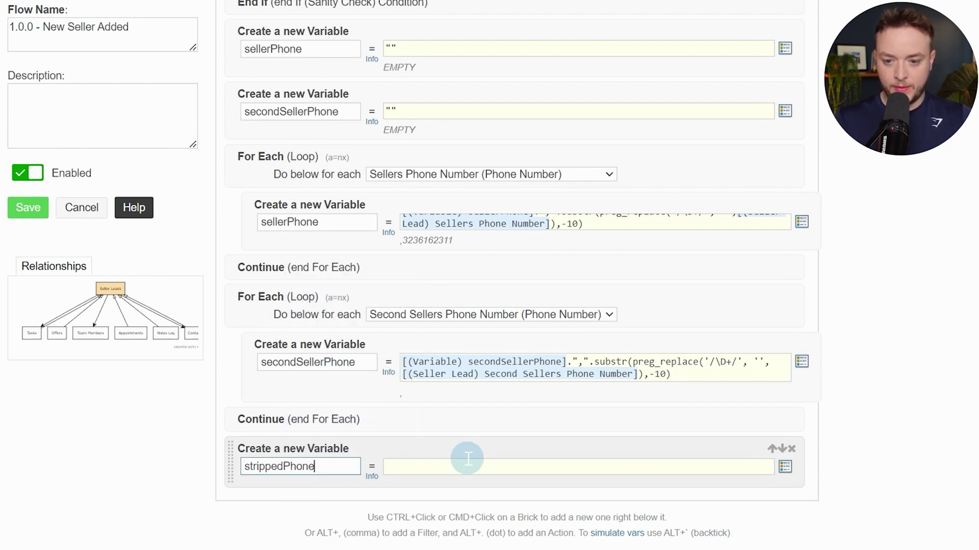
click(468, 458)
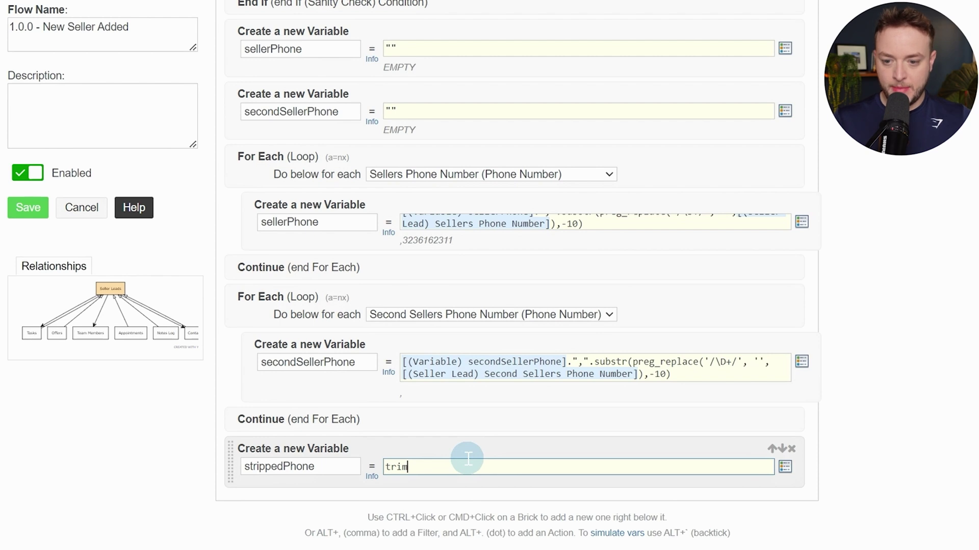
Set strippedPhone to trim([sellerPhone].[secondSellerPhone], ",") using the sellerPhone and secondSellerPhone tokens
key(alt+slash)
text(var)
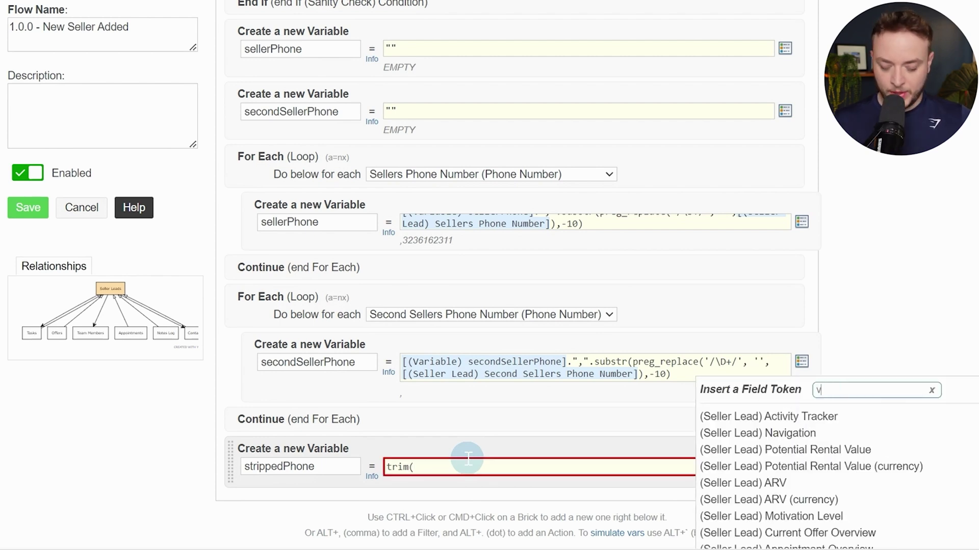
key(Down)
key(Down)
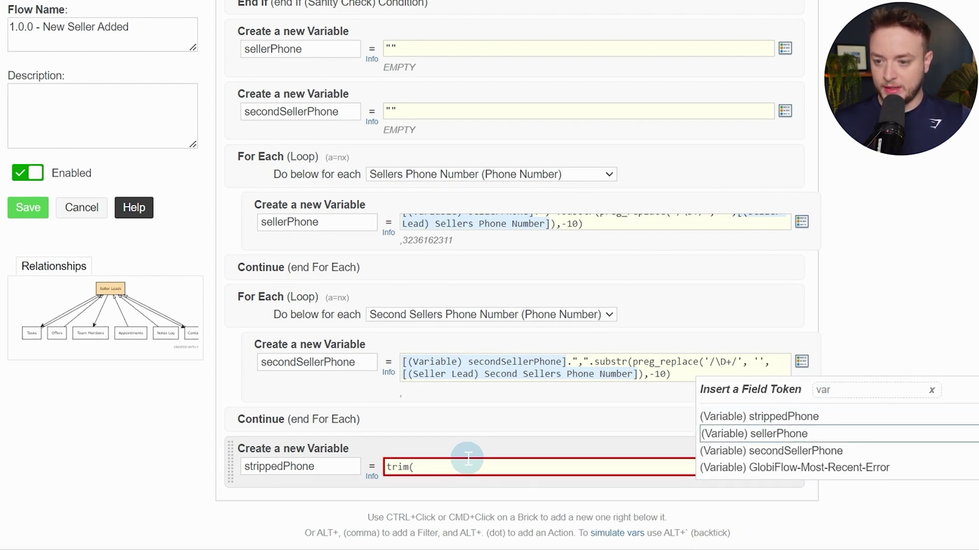
key(Return)
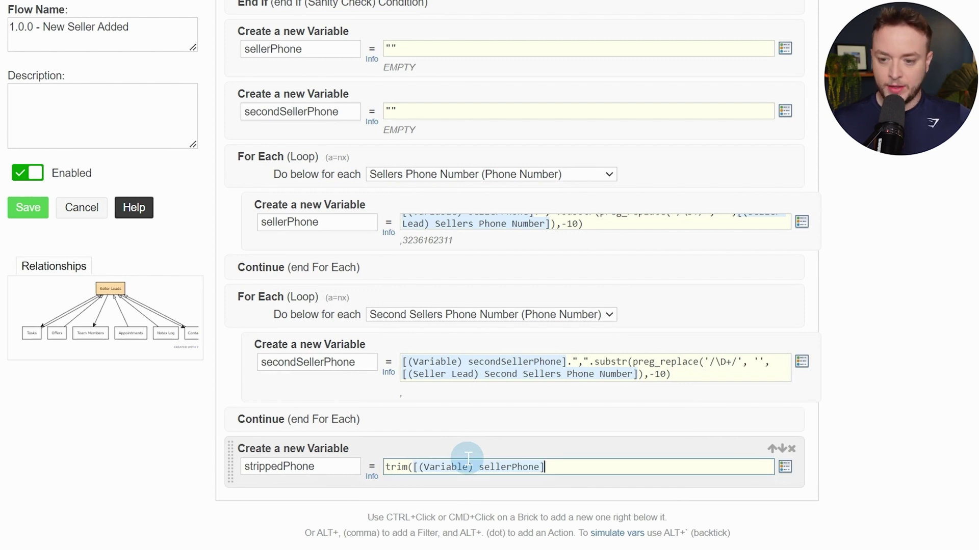
key(alt+slash)
key(Down)
key(Down)
key(Down)
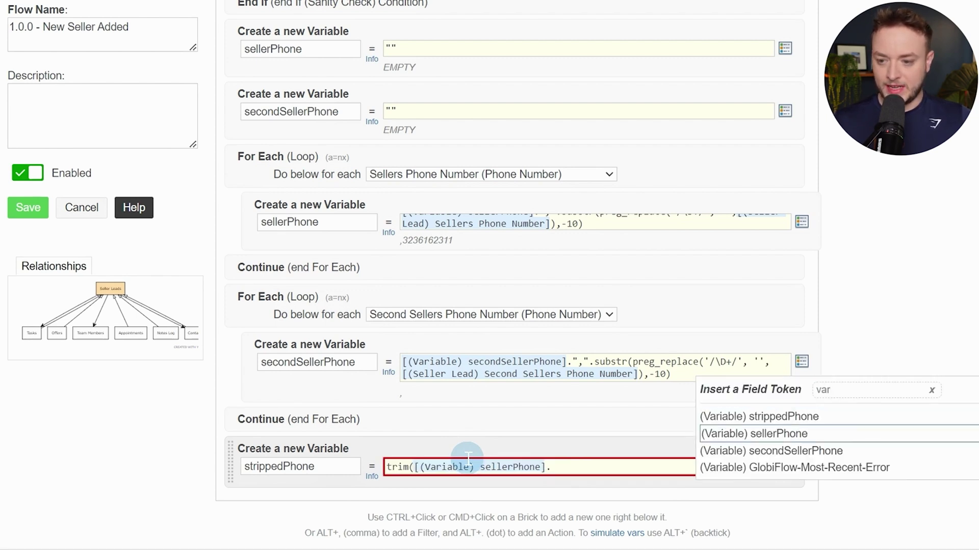
key(Return)
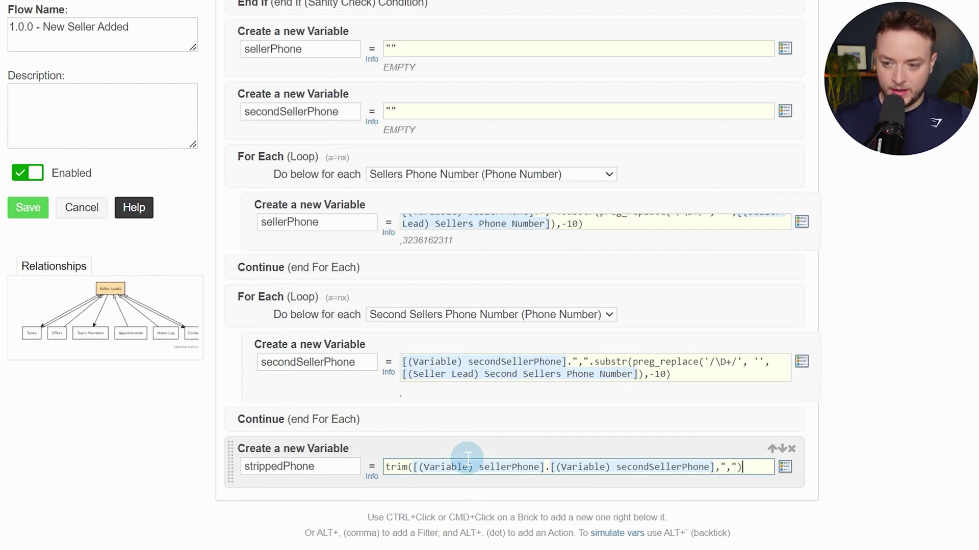
click(883, 324)
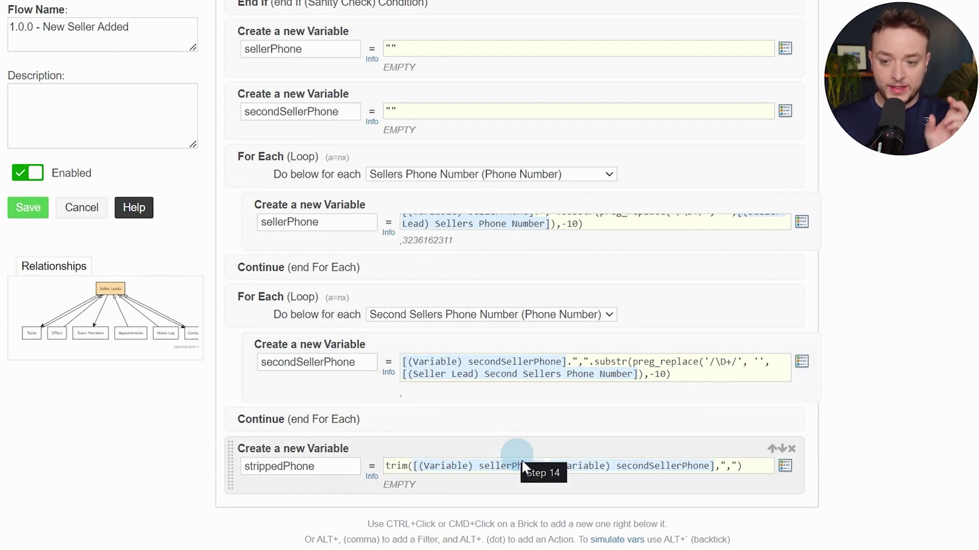
scroll(336, 492, down, 3)
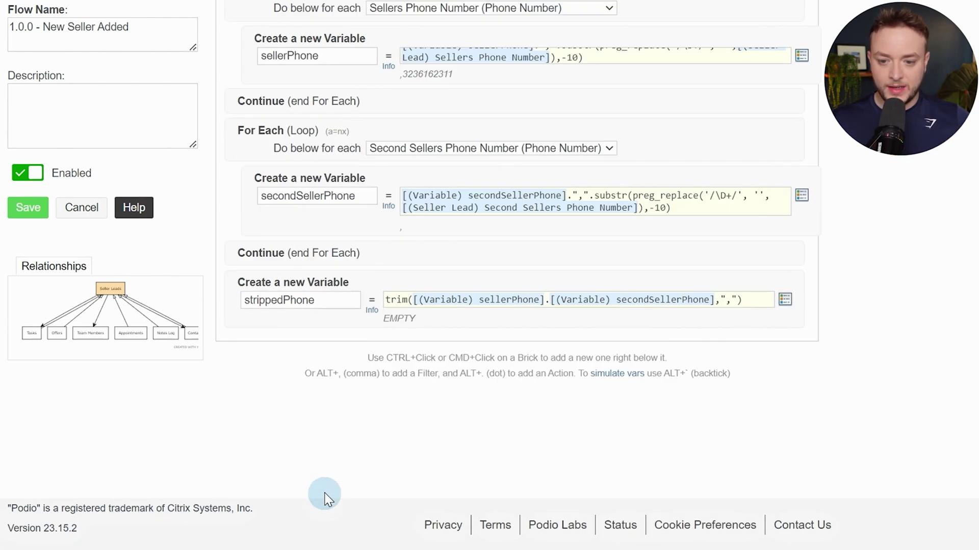
Add a silent Update This Seller Lead step and give Sellers Full Name a Calc value
ctrl+click(315, 324)
text(upda)
key(Return)
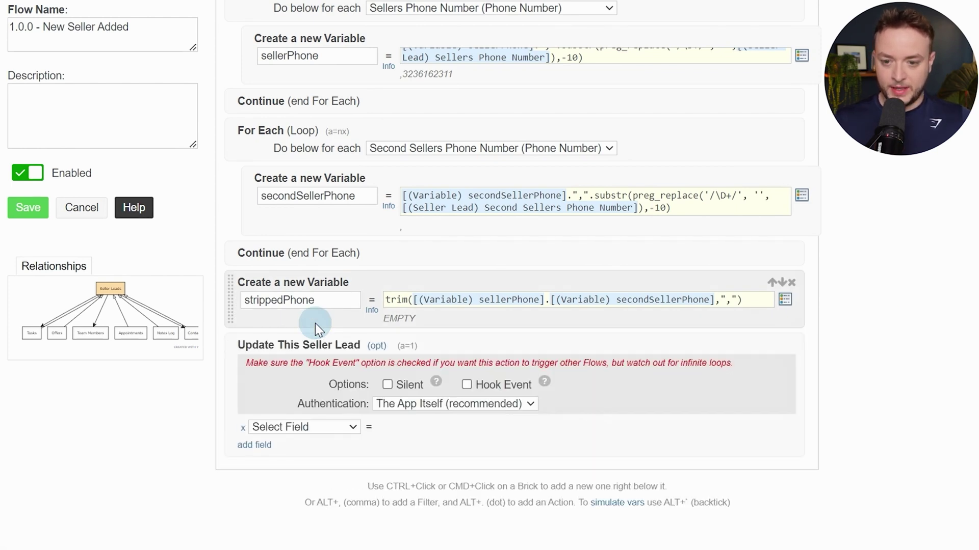
scroll(321, 316, down, 3)
click(334, 297)
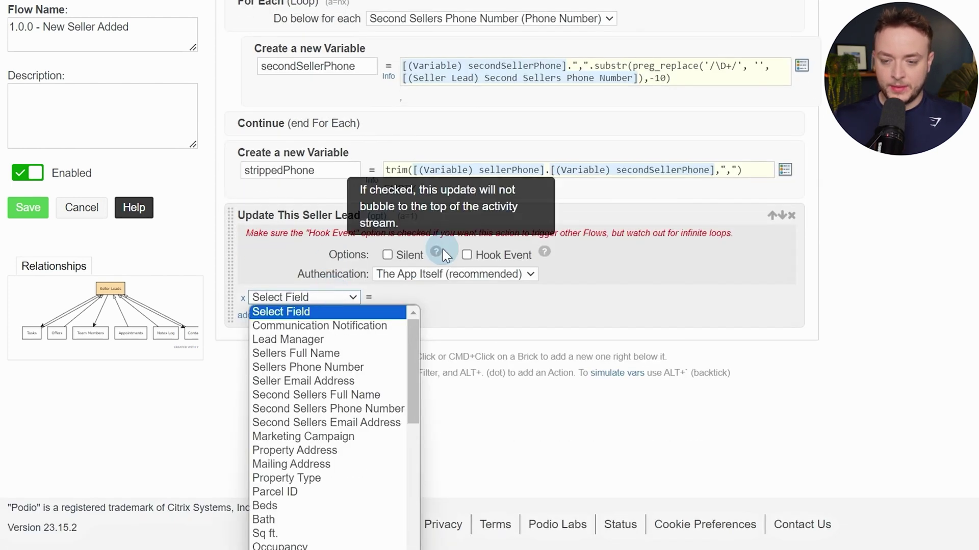
click(461, 240)
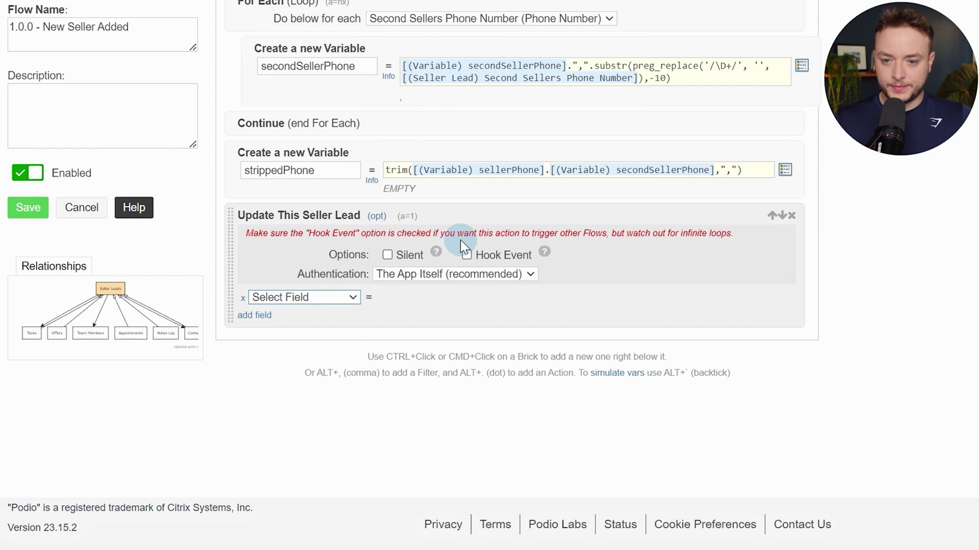
click(387, 255)
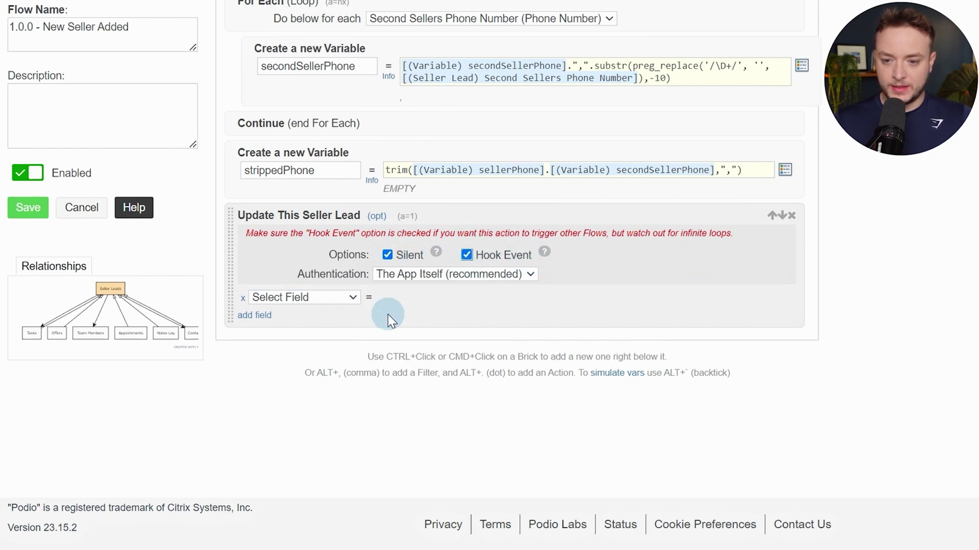
click(347, 299)
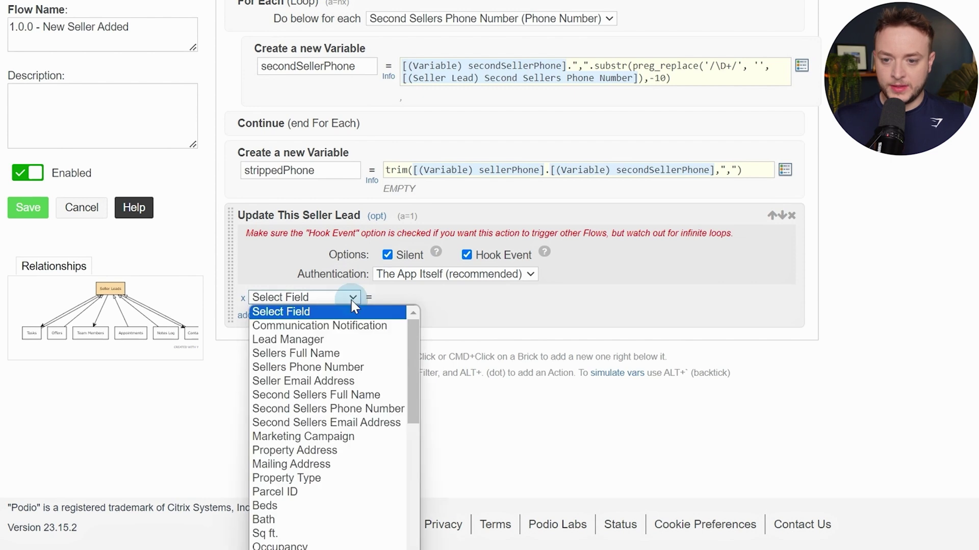
click(326, 353)
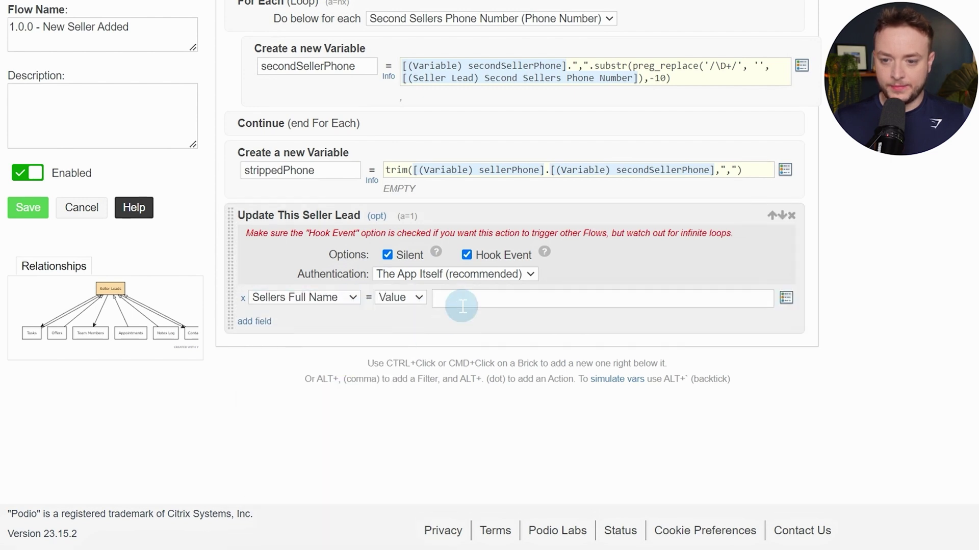
click(459, 301)
click(404, 301)
click(403, 338)
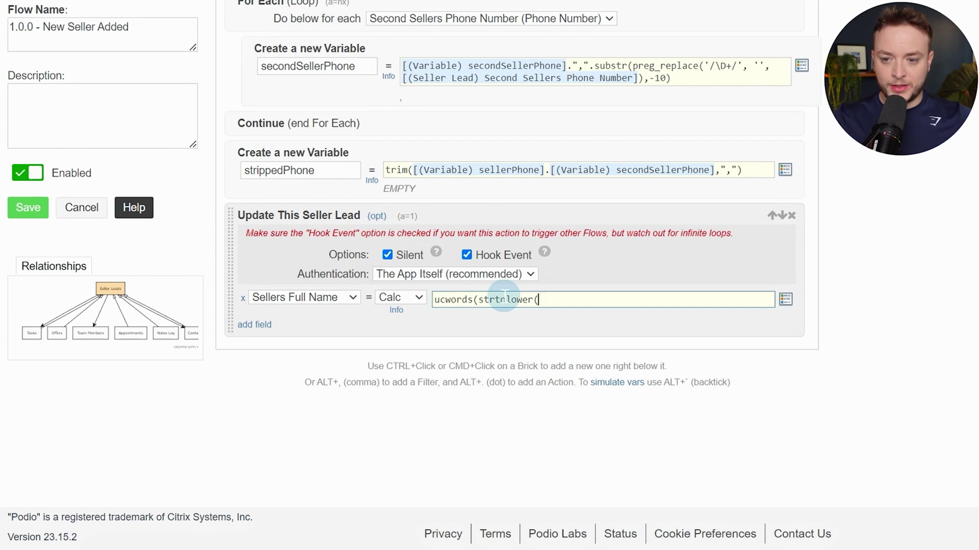
Enter the formula ucwords(strtolower(Sellers Full Name)) using the Sellers Full Name token
key(bracketleft)
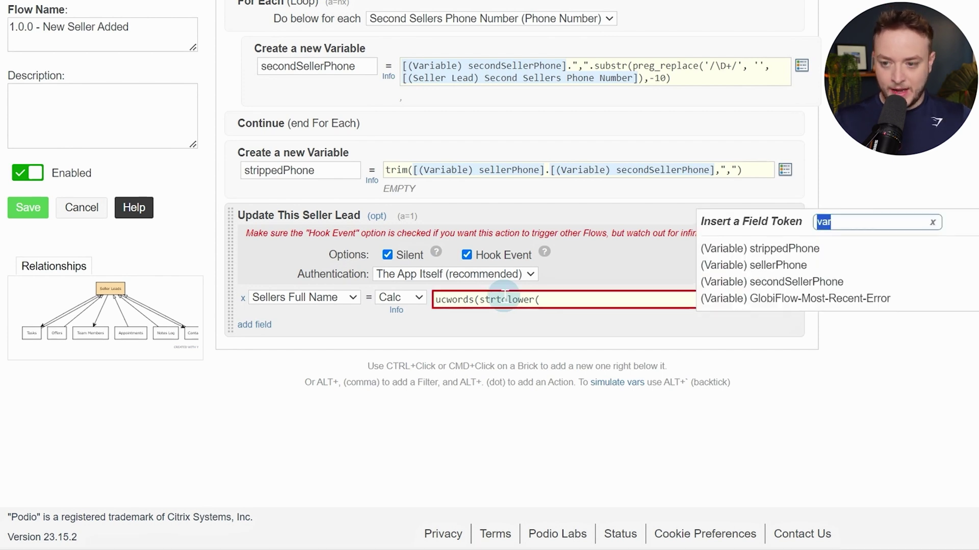
text(name)
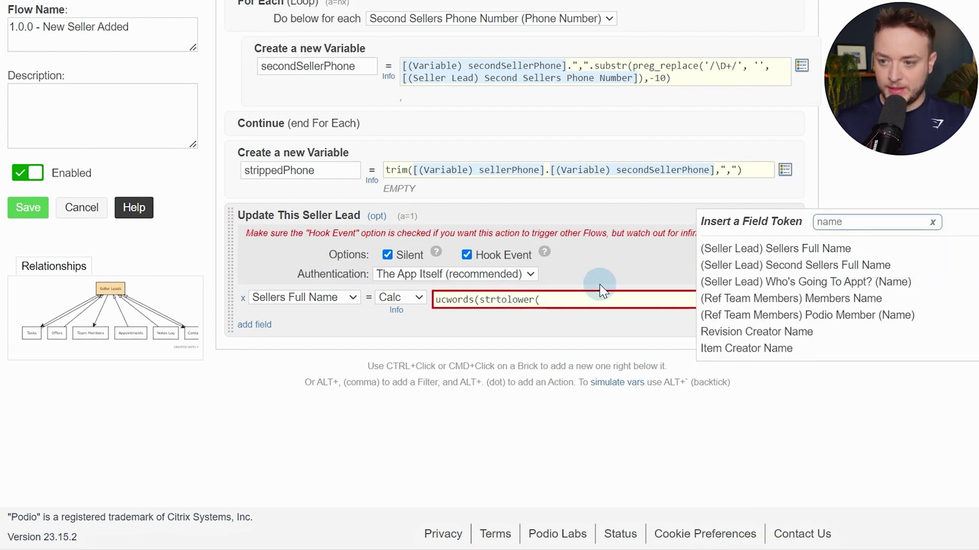
click(781, 249)
text()))
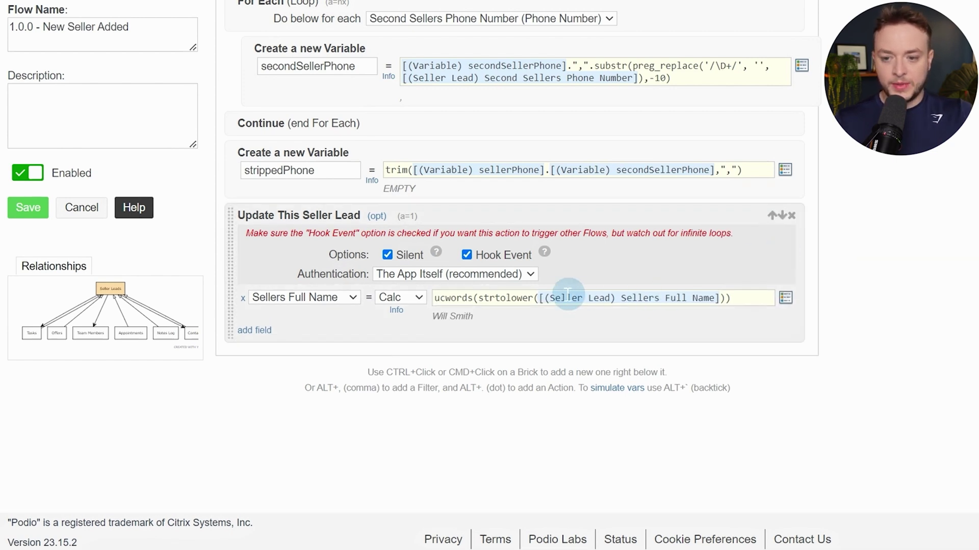
drag(483, 298, 721, 298)
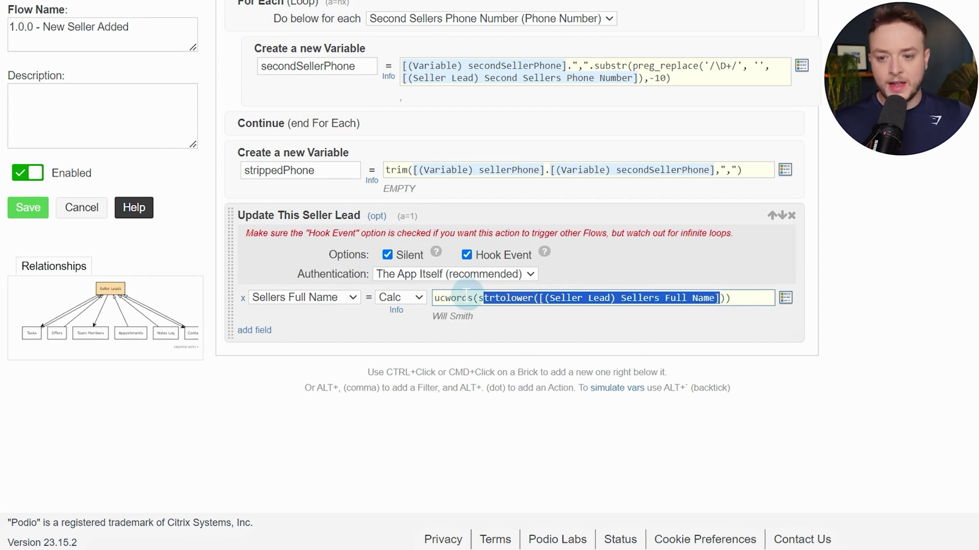
click(451, 298)
drag(440, 298, 467, 298)
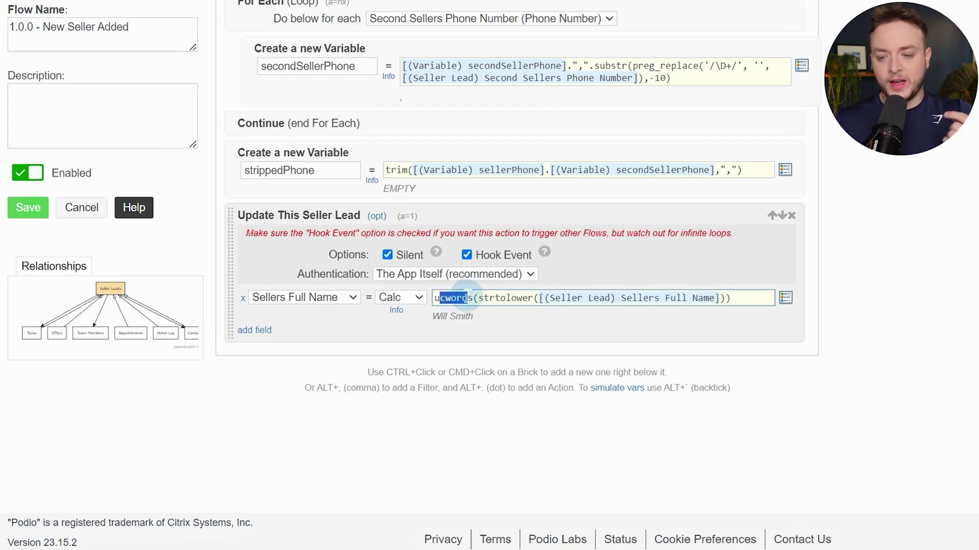
drag(546, 299, 695, 301)
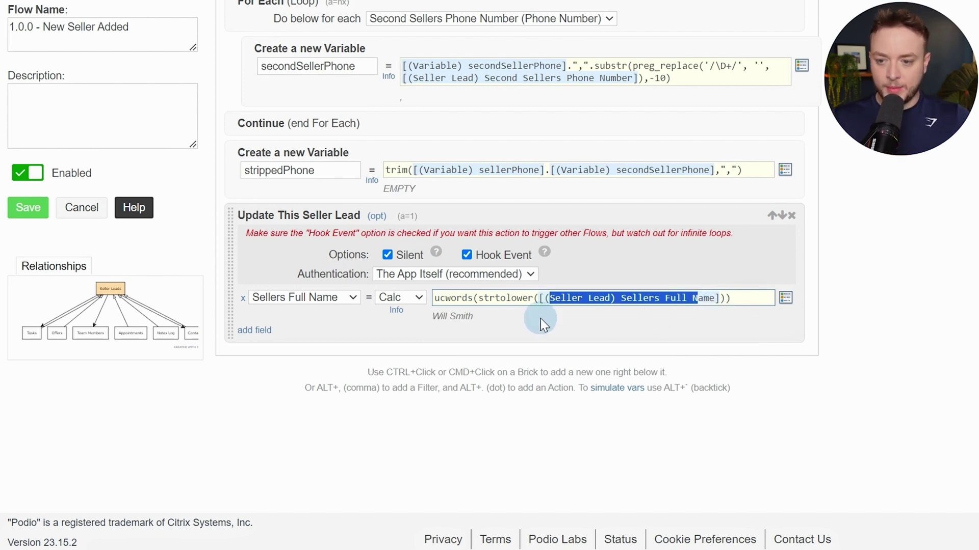
click(469, 317)
Add a Show Count field row to the seller lead update
click(254, 330)
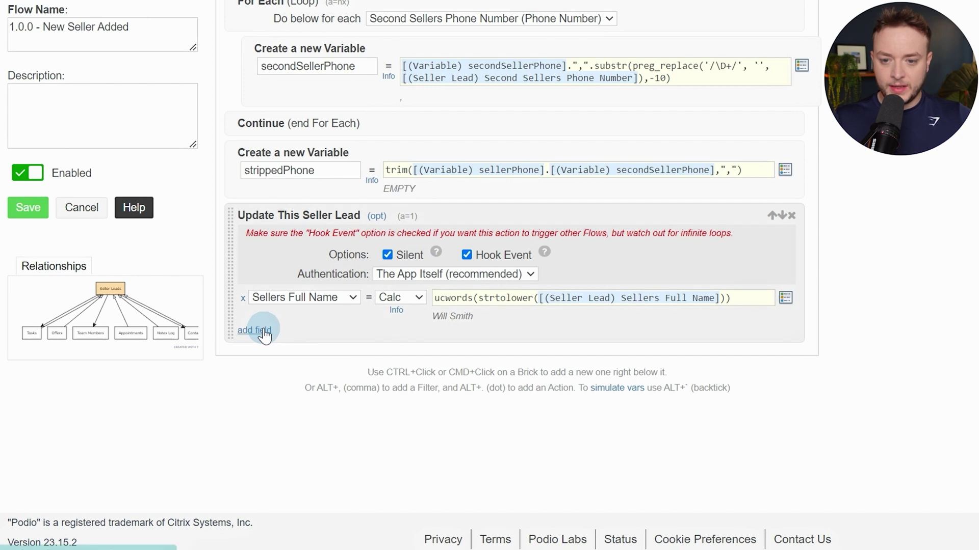
click(268, 331)
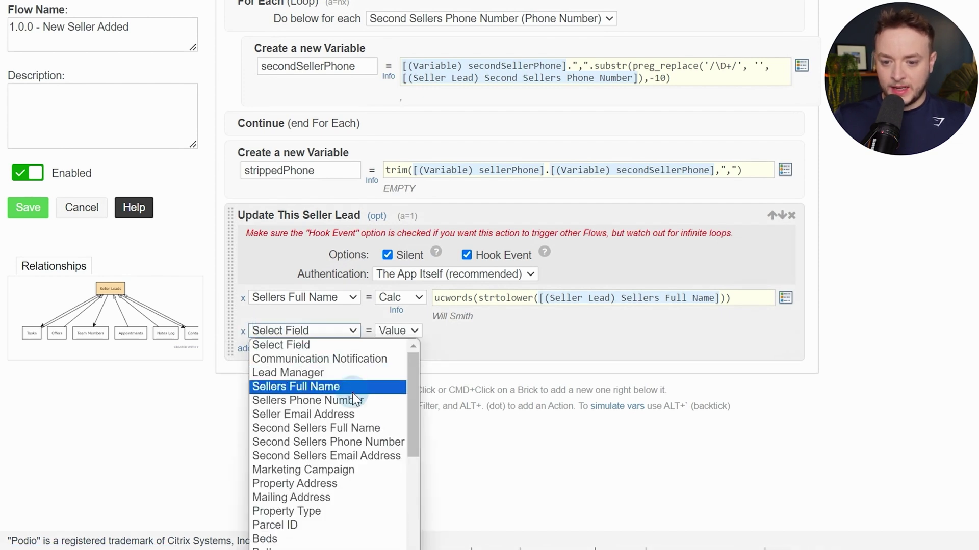
scroll(339, 408, down, 5)
click(492, 347)
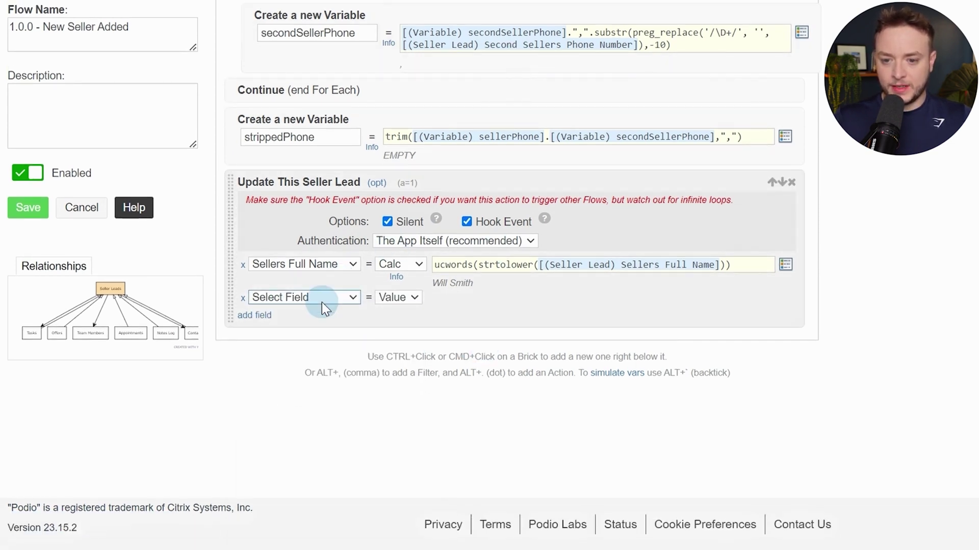
click(321, 298)
scroll(326, 407, down, 5)
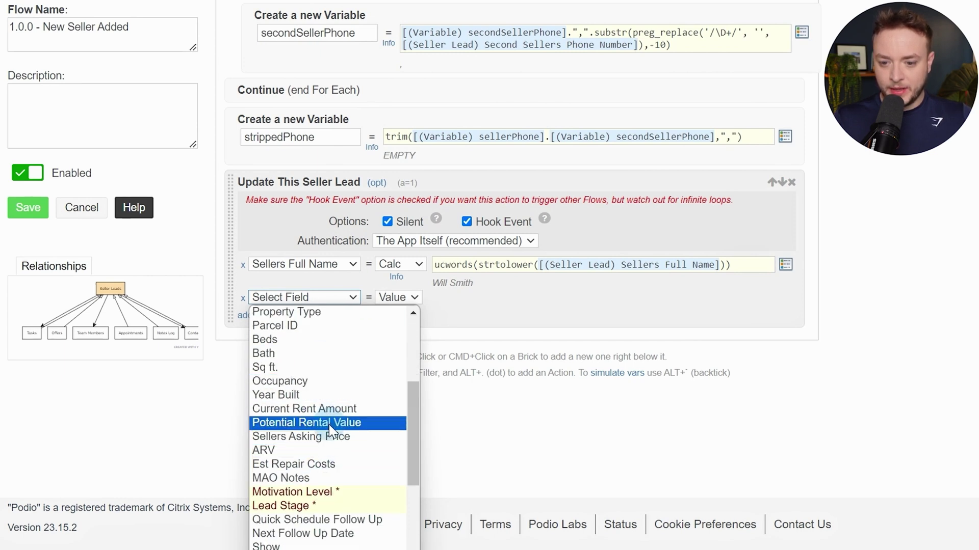
scroll(342, 428, down, 3)
scroll(346, 436, down, 1)
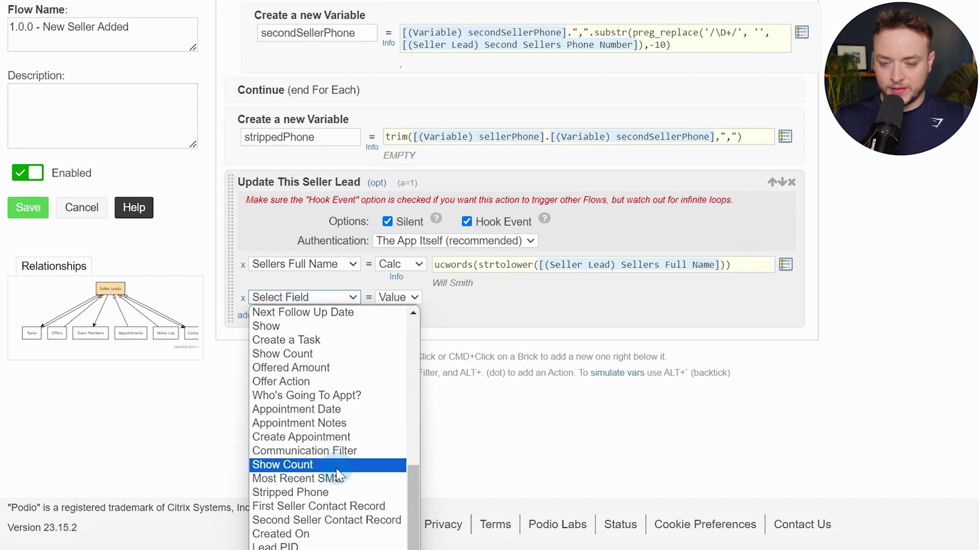
scroll(344, 474, up, 2)
scroll(341, 441, up, 5)
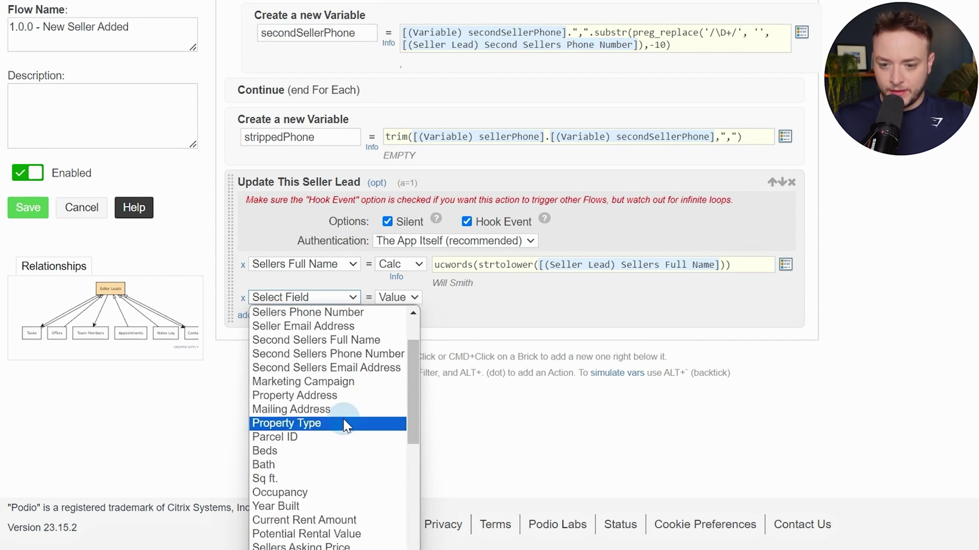
scroll(326, 423, down, 3)
drag(415, 437, 414, 466)
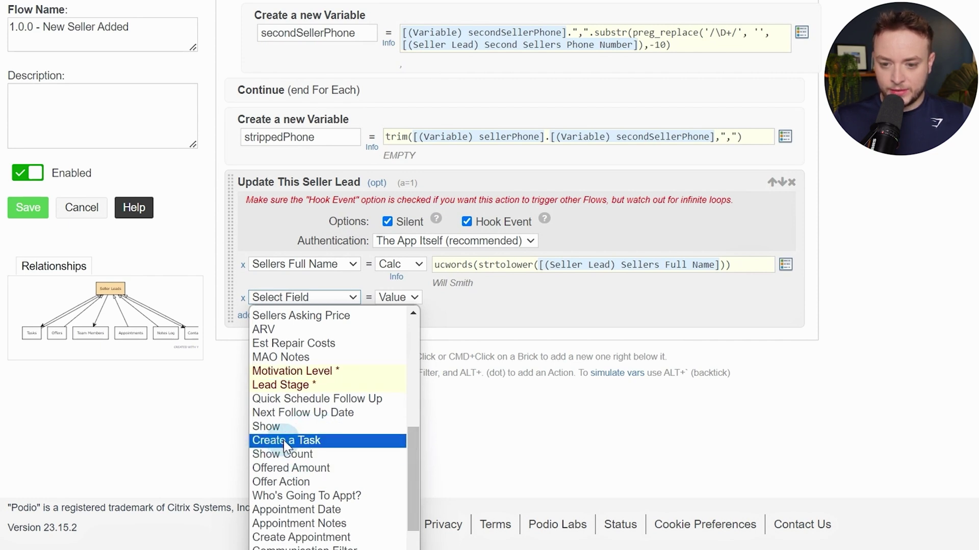
click(309, 461)
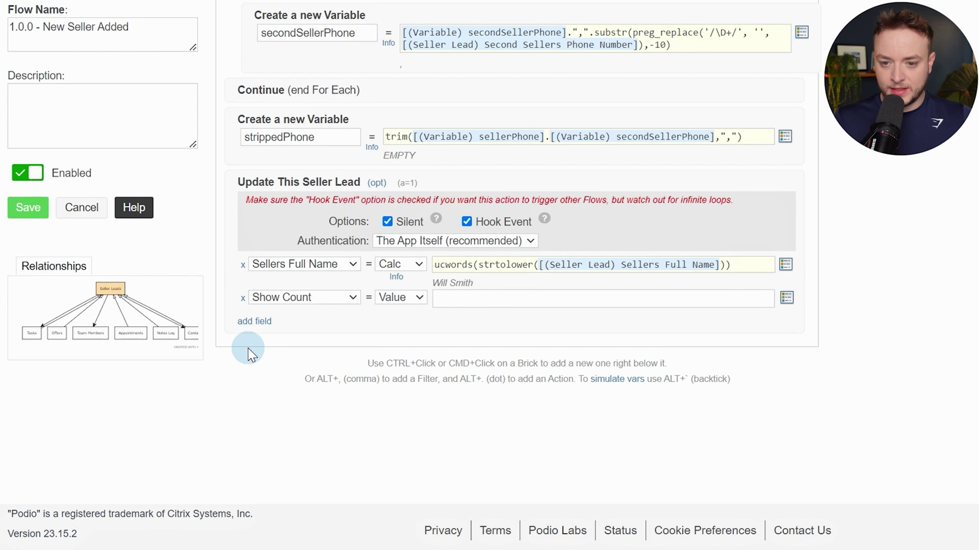
Add a second Show Count row and select the Show Count value boxes
click(249, 321)
click(265, 322)
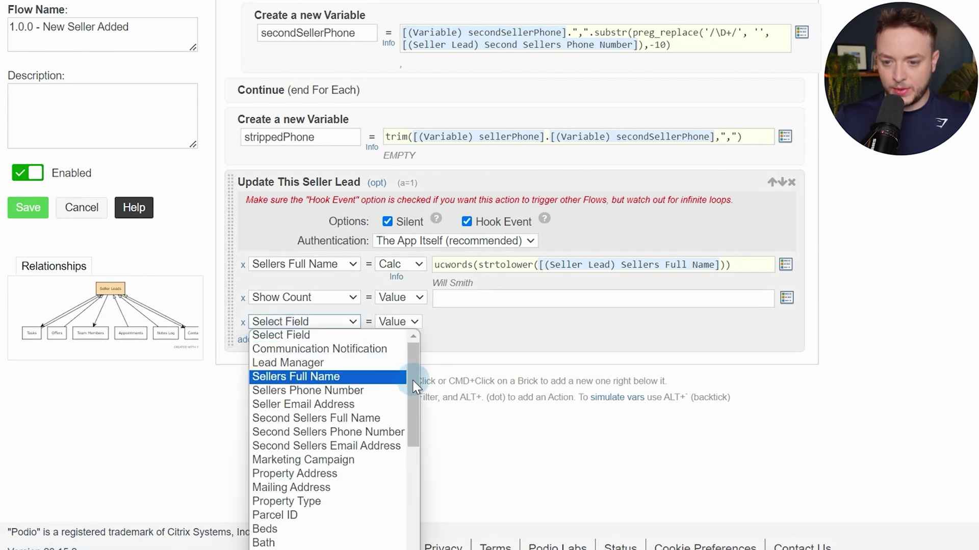
drag(414, 388, 408, 502)
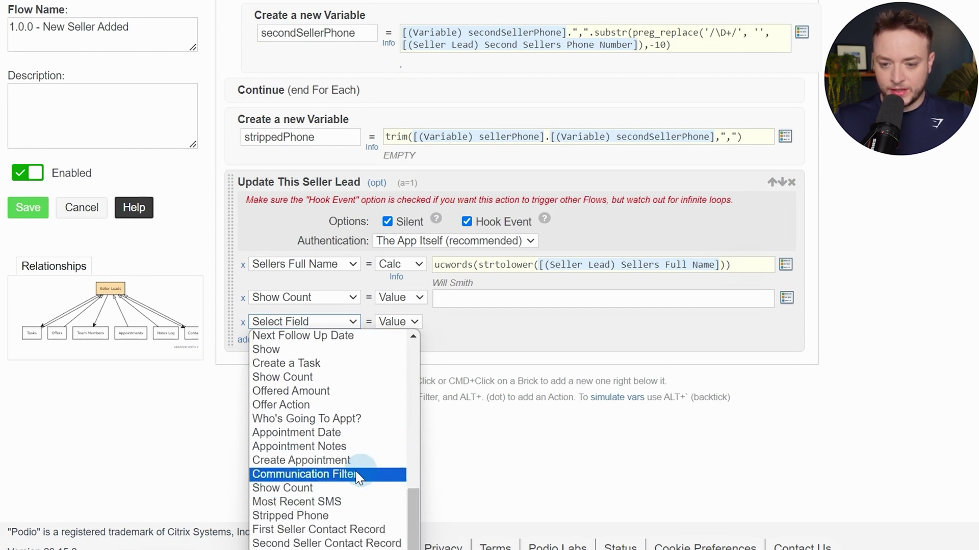
click(270, 488)
click(456, 300)
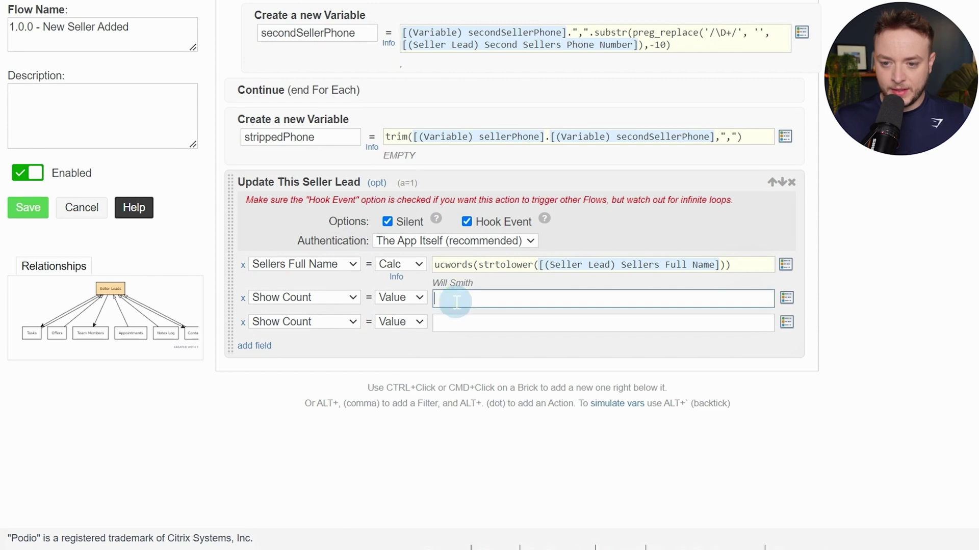
click(455, 324)
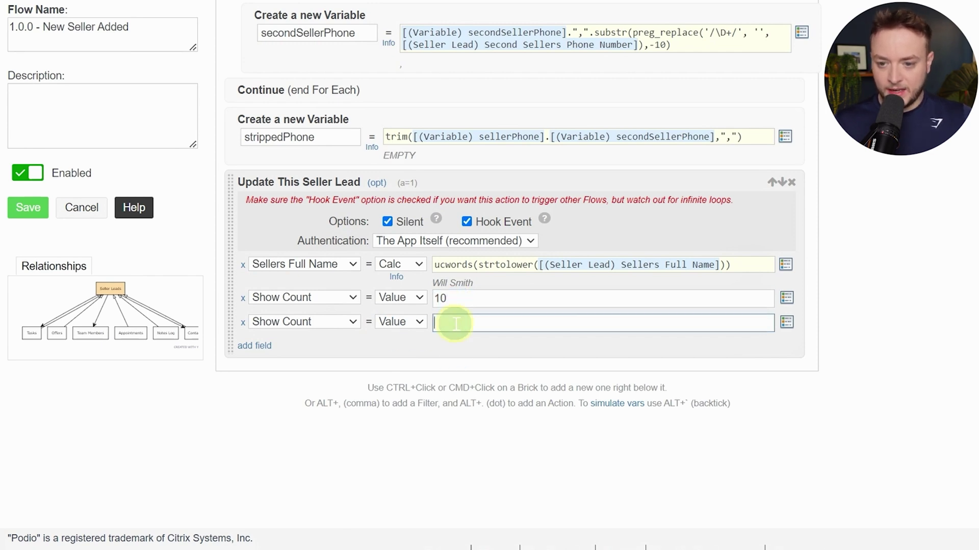
Enter 10 as the Show Count value and add a Created On field row
text(10)
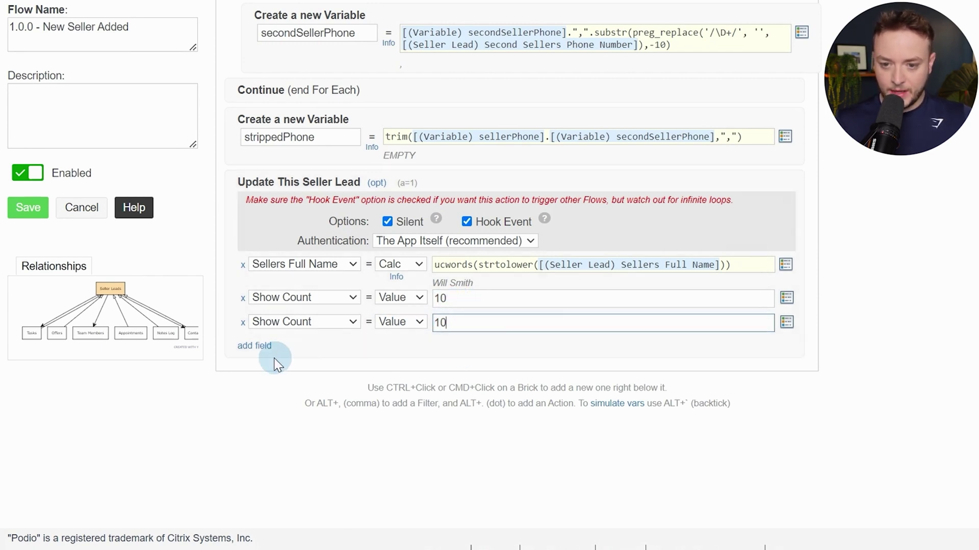
click(263, 347)
click(265, 349)
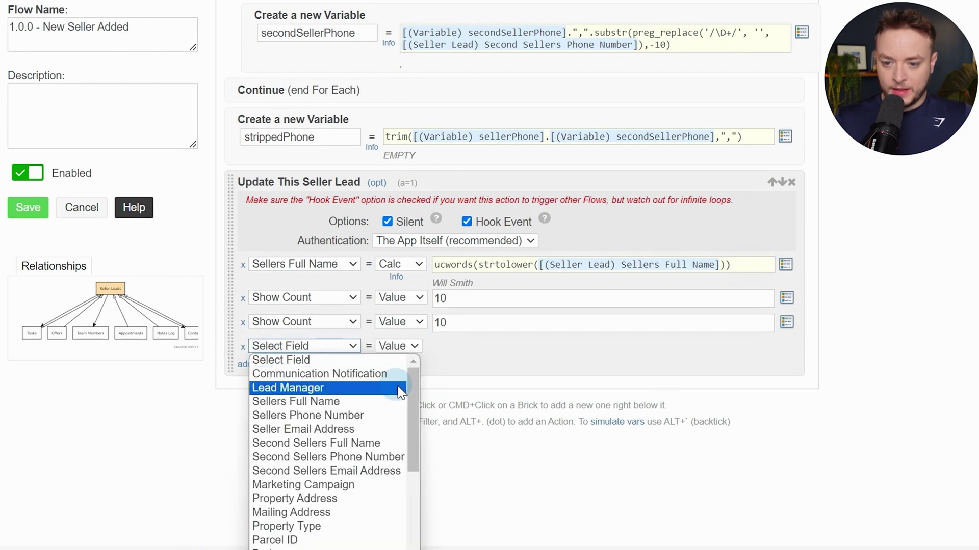
drag(411, 384, 401, 507)
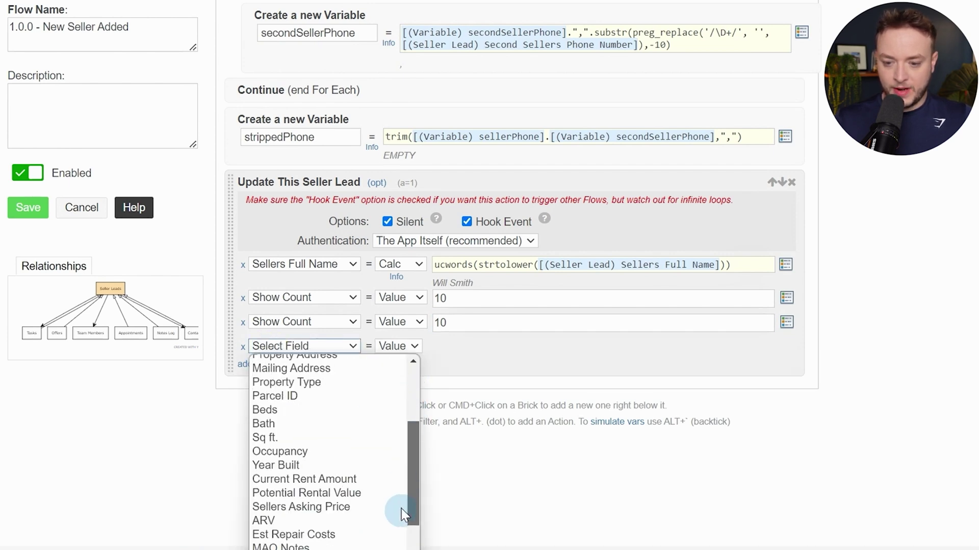
scroll(522, 386, down, 1)
click(354, 299)
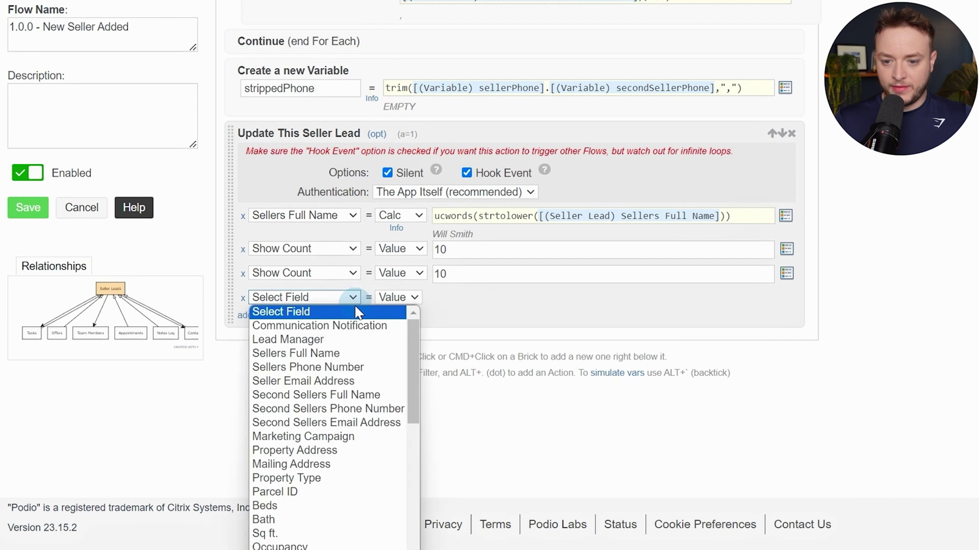
scroll(365, 381, down, 5)
click(492, 346)
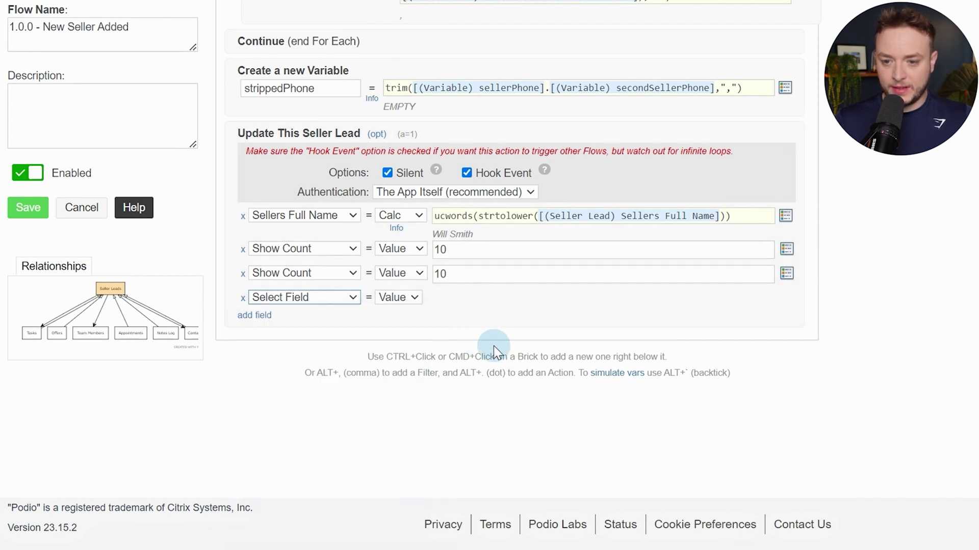
click(360, 299)
scroll(344, 388, down, 10)
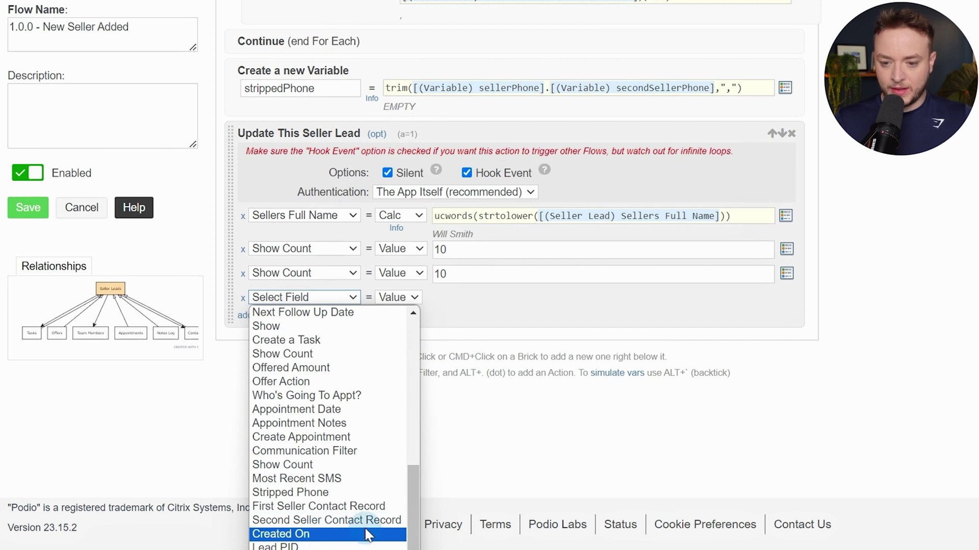
click(329, 534)
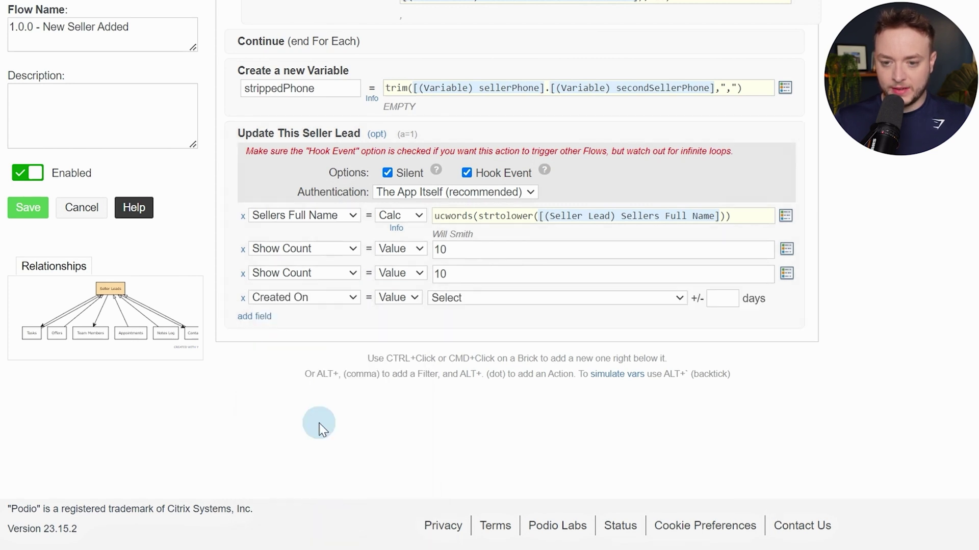
Add a Lead PID field row to the update
click(264, 322)
click(297, 319)
scroll(377, 409, down, 5)
click(504, 283)
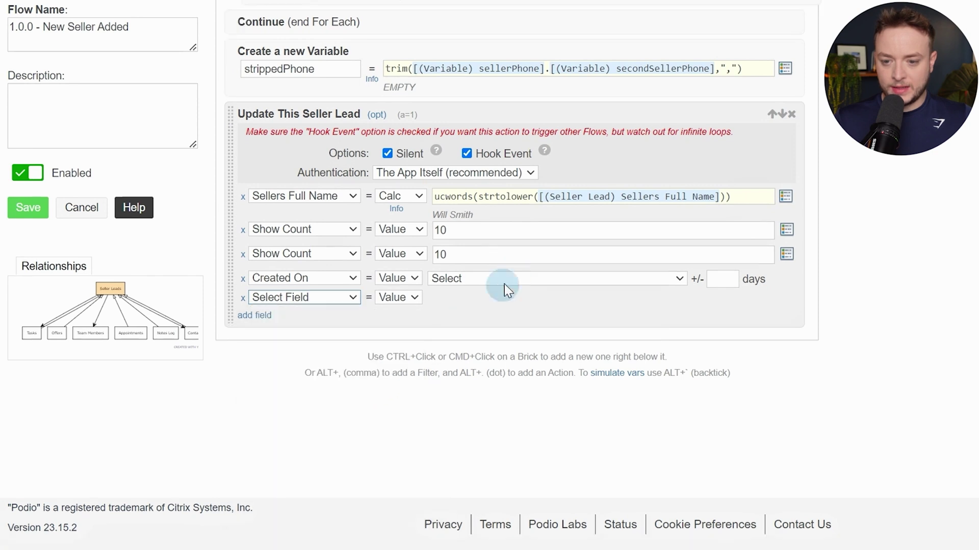
click(328, 298)
scroll(378, 394, down, 5)
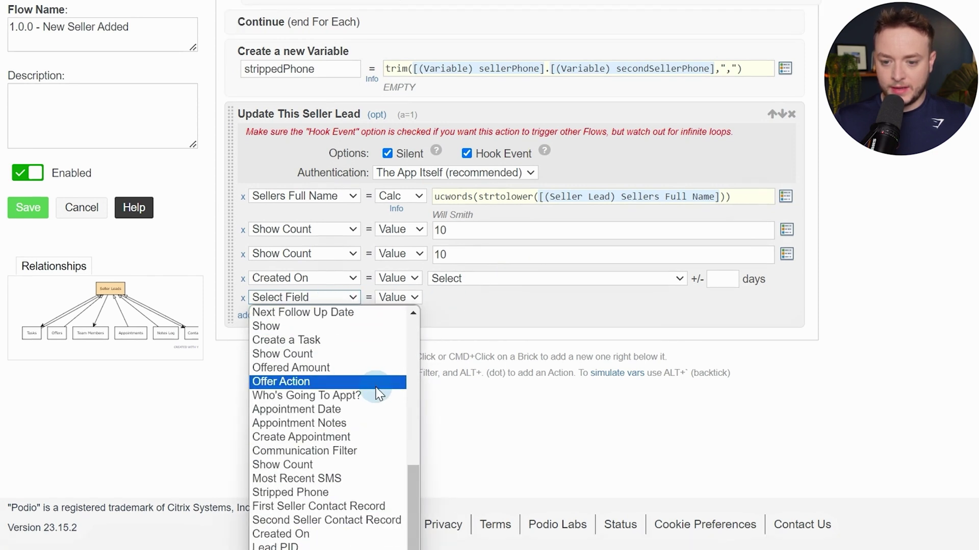
scroll(380, 392, down, 1)
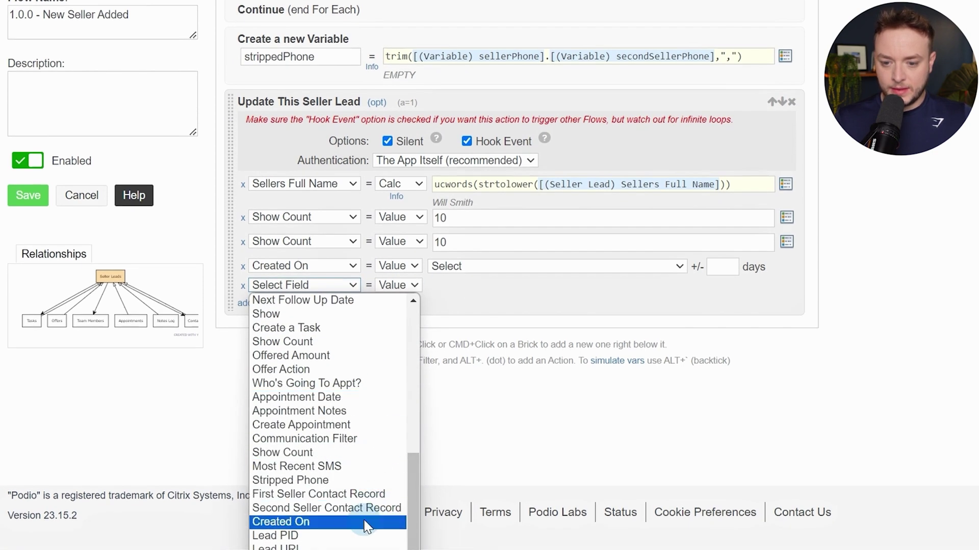
click(315, 536)
Add a Lead URL field row and start another row for Stripped Phone
click(257, 306)
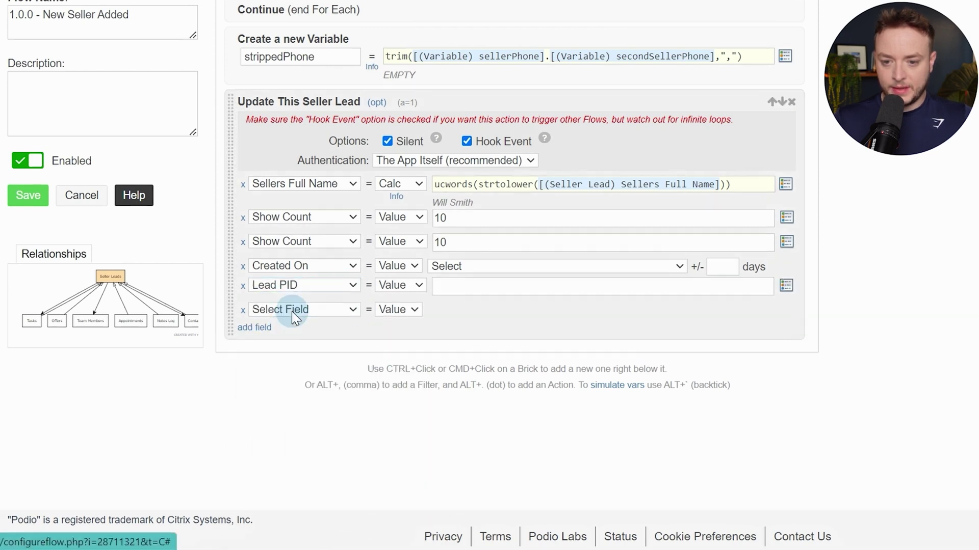
click(291, 311)
scroll(389, 345, down, 5)
scroll(498, 321, down, 1)
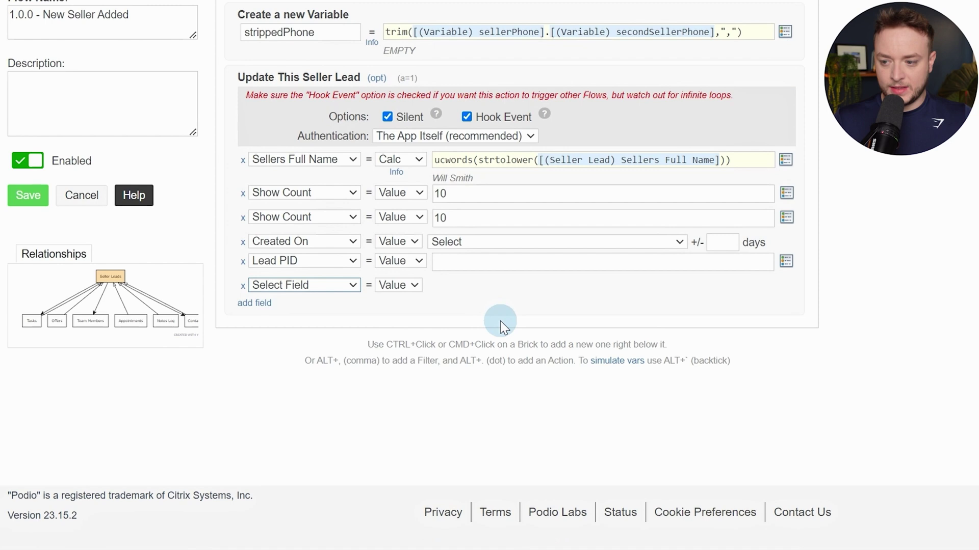
click(339, 288)
scroll(350, 421, down, 10)
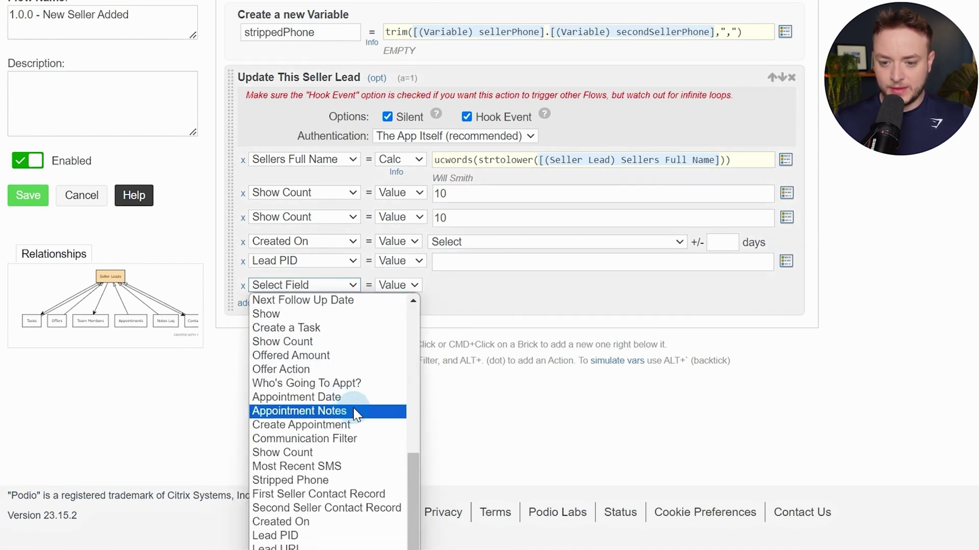
click(327, 548)
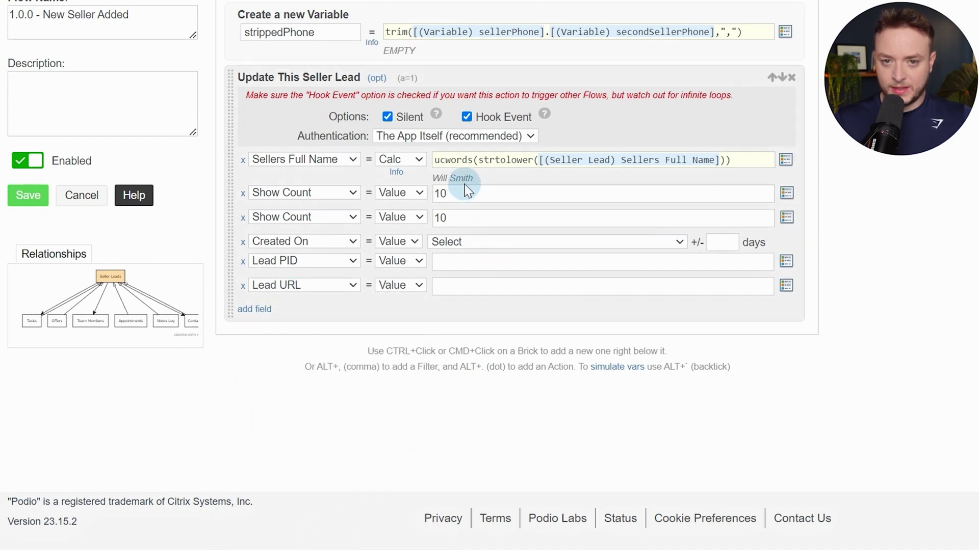
scroll(471, 189, down, 1)
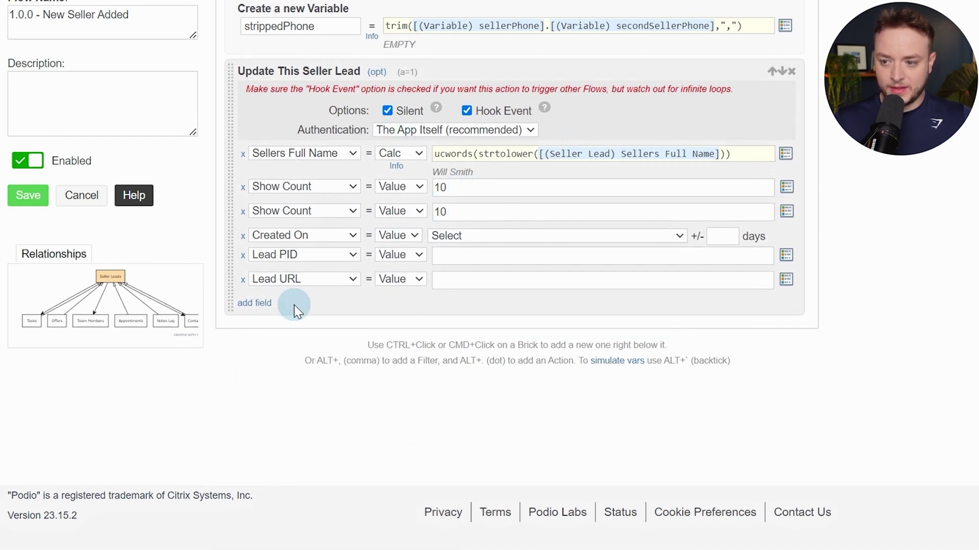
click(262, 305)
click(316, 303)
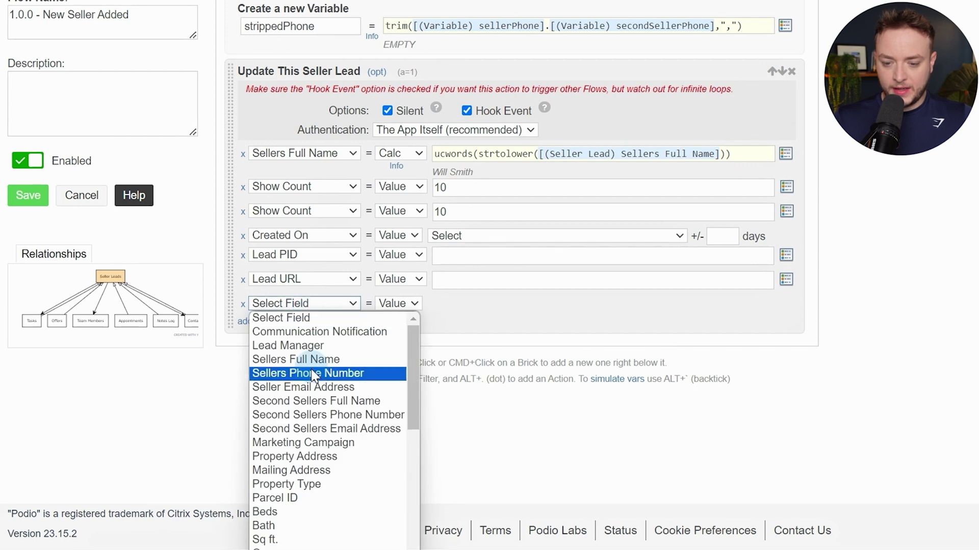
scroll(316, 374, down, 10)
scroll(475, 306, down, 1)
click(359, 289)
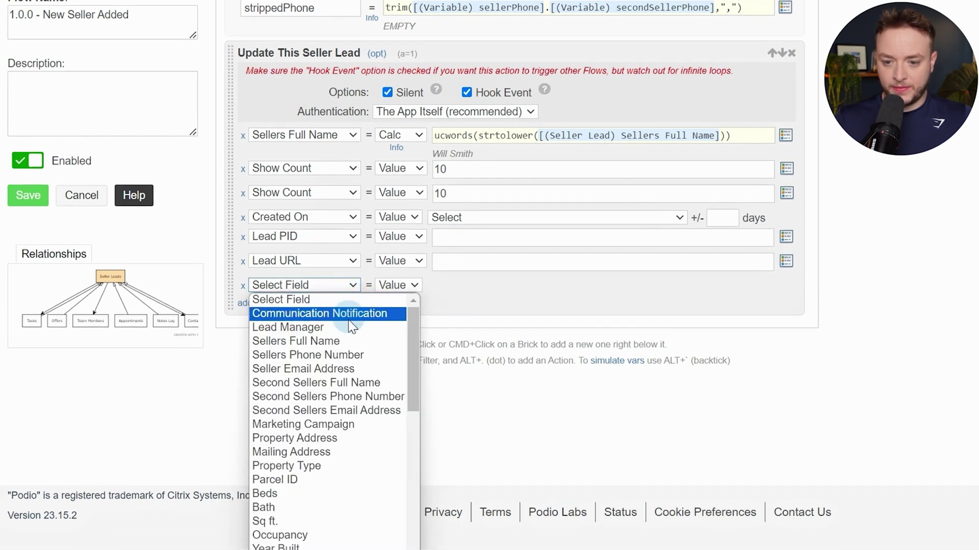
scroll(347, 352, down, 10)
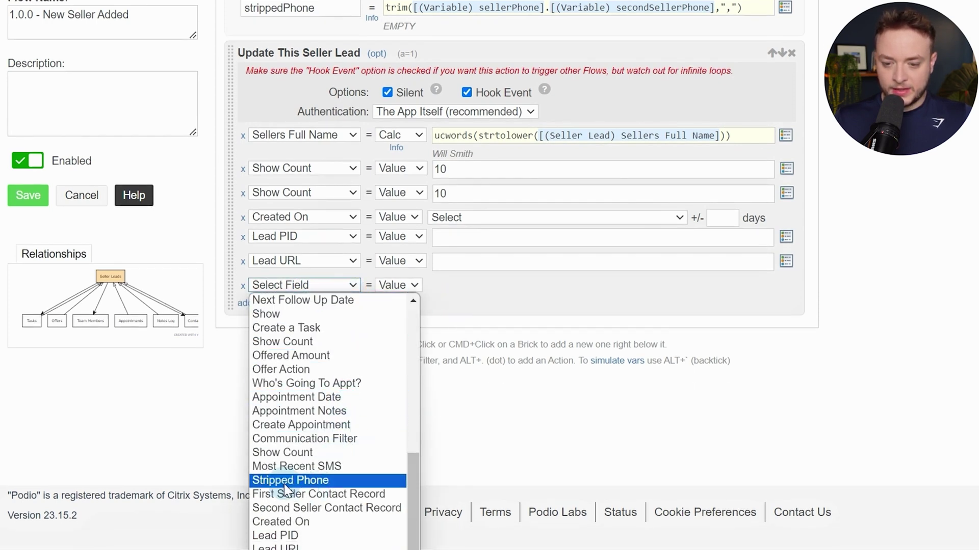
Set Stripped Phone to the strippedPhone variable and Lead URL to the lead's URL Link to Item
click(334, 480)
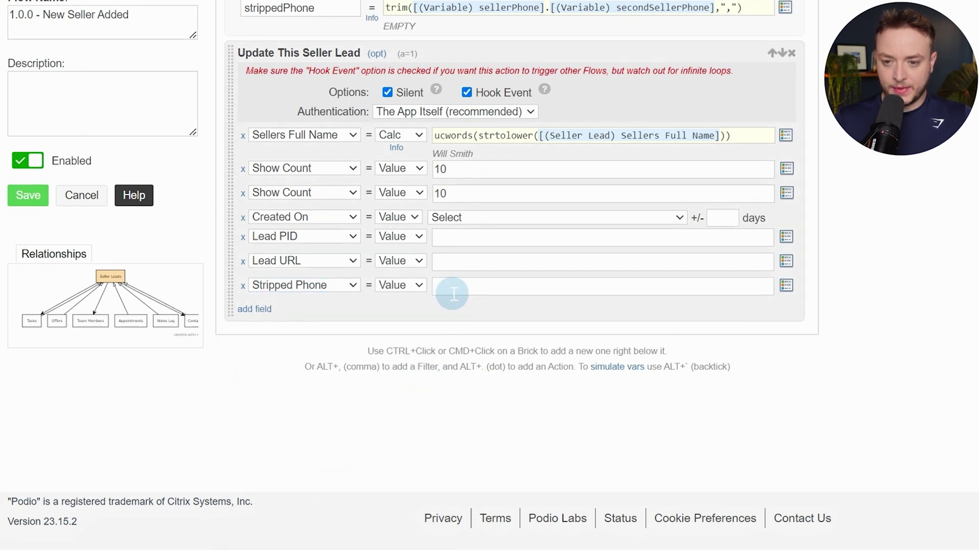
click(454, 288)
text(var)
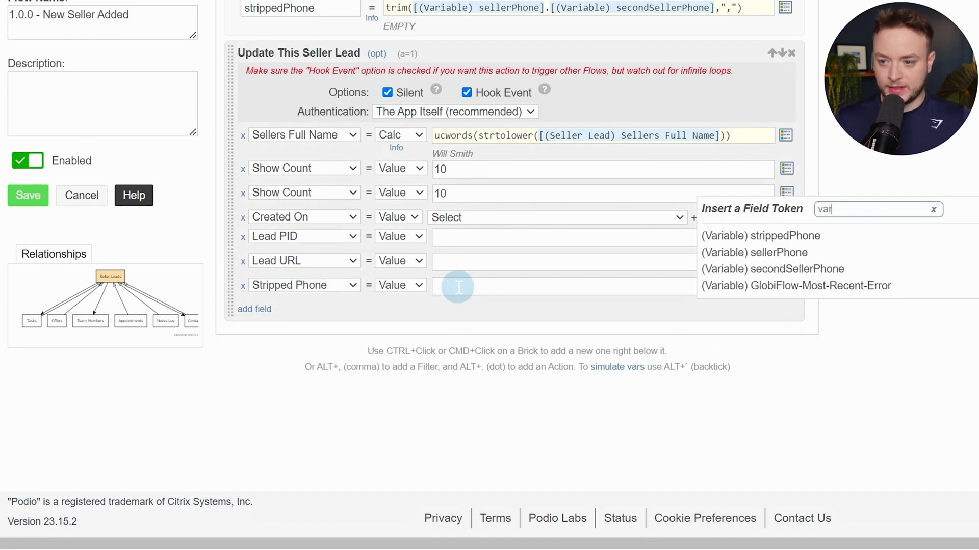
click(762, 235)
click(469, 260)
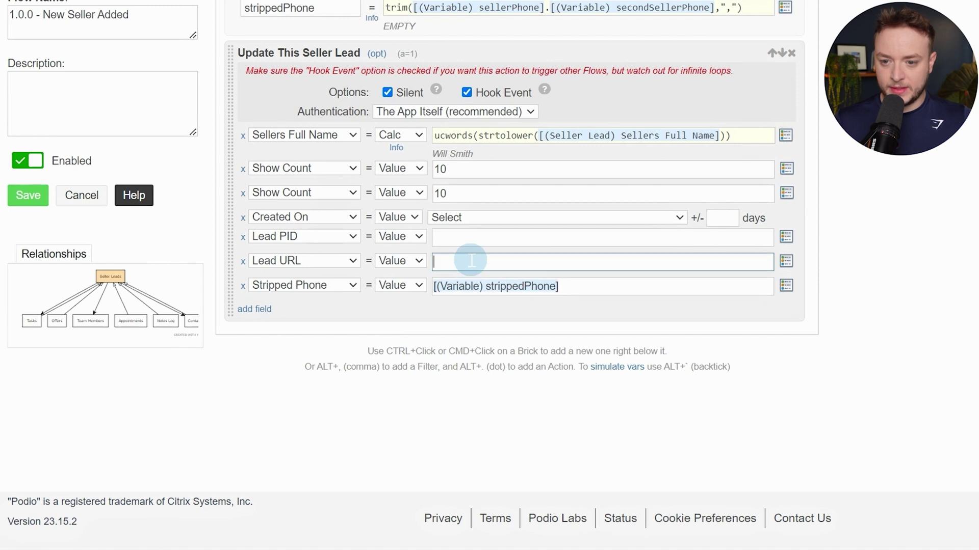
text(url)
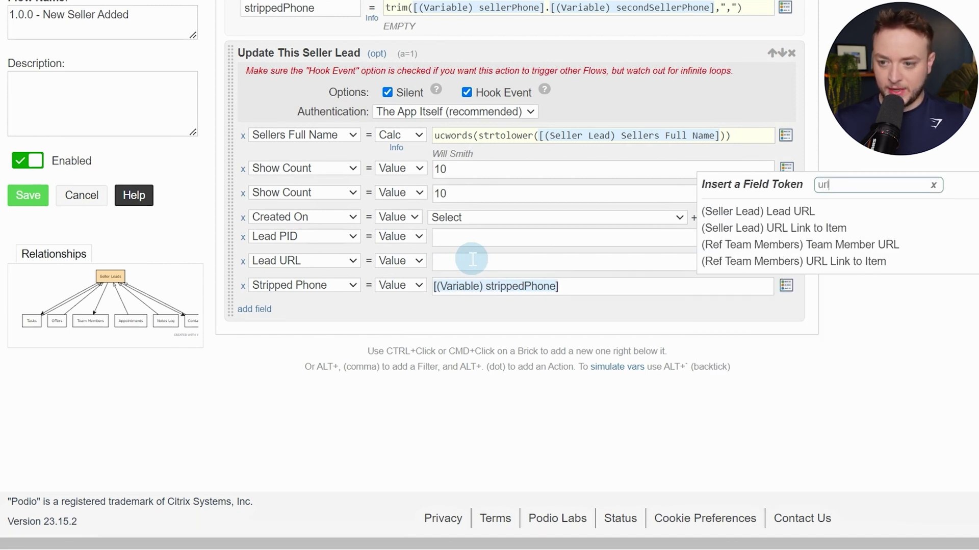
click(850, 229)
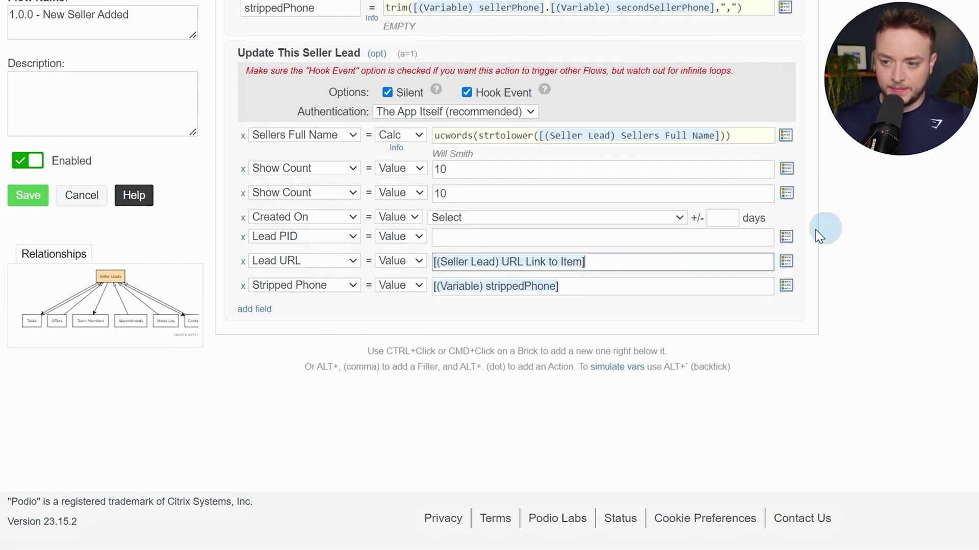
Set Lead PID to the Seller Lead Podio Item ID and Created On to Current Date & Time
click(558, 237)
text(podio)
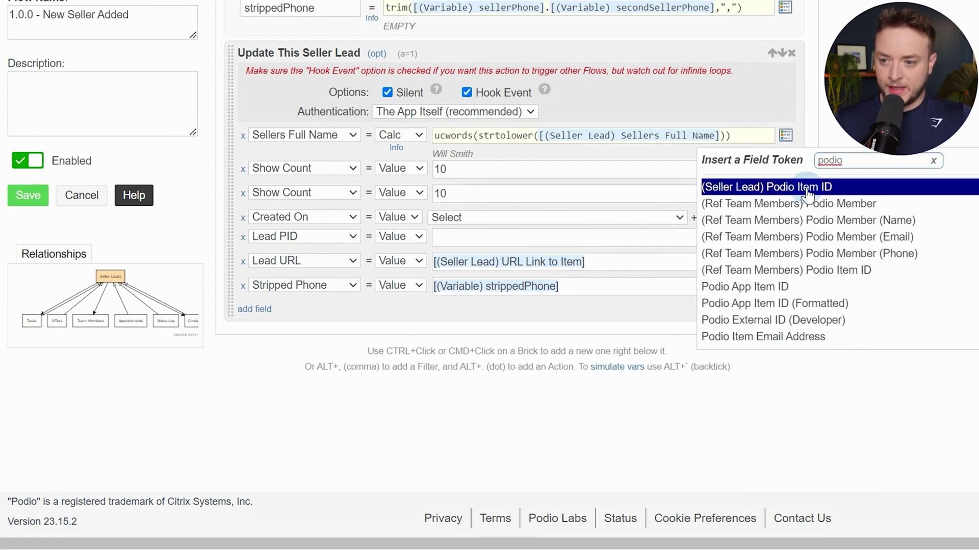
click(807, 187)
click(544, 218)
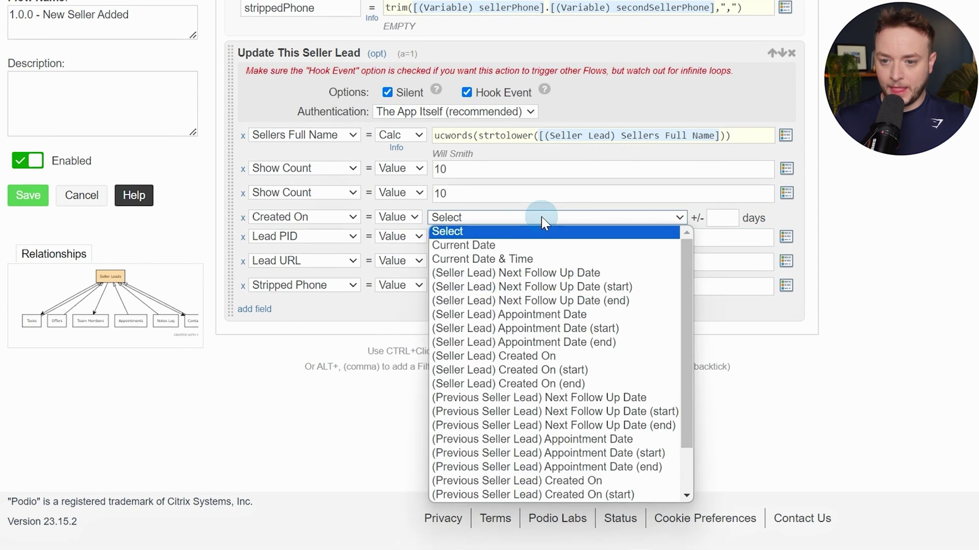
click(535, 260)
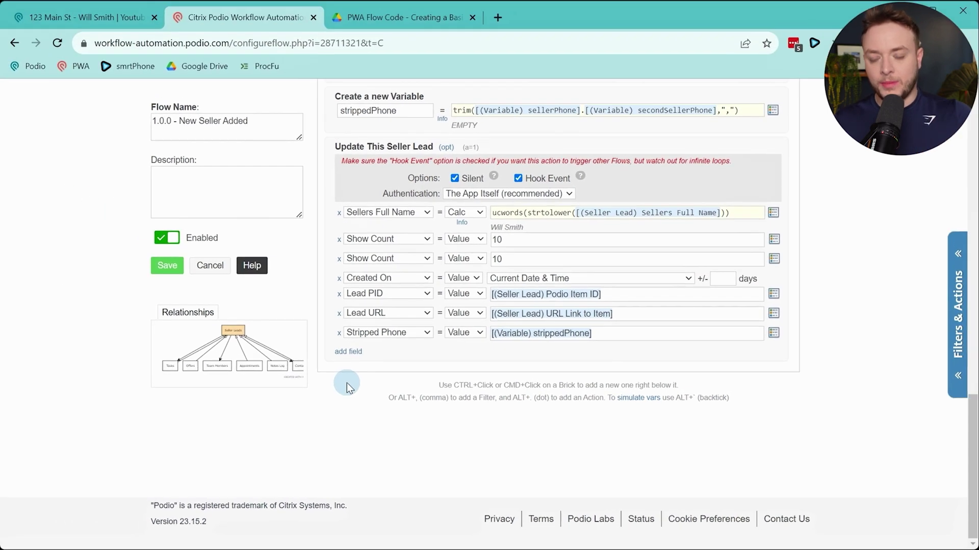
Check the Seller Leads app in the other tab, then return to the flow editor
click(90, 19)
click(509, 137)
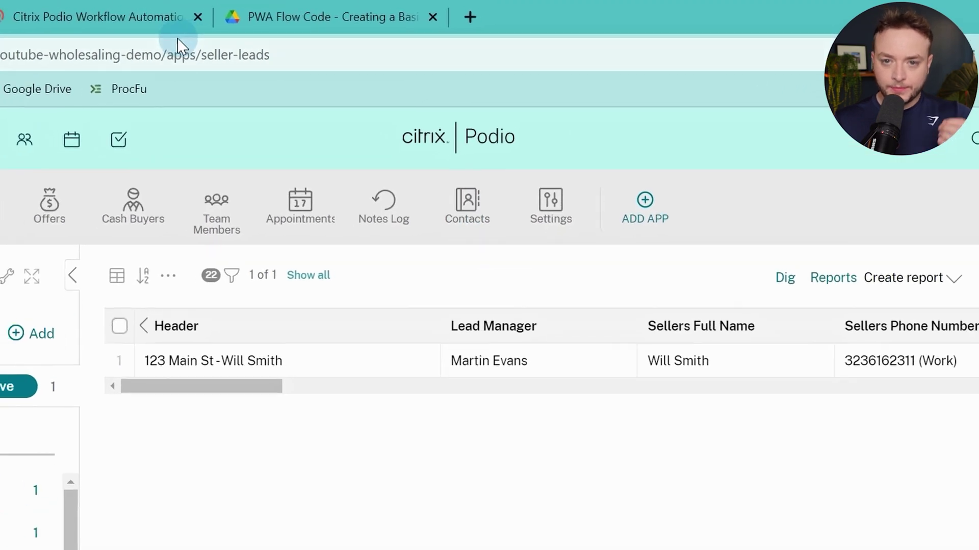
click(156, 31)
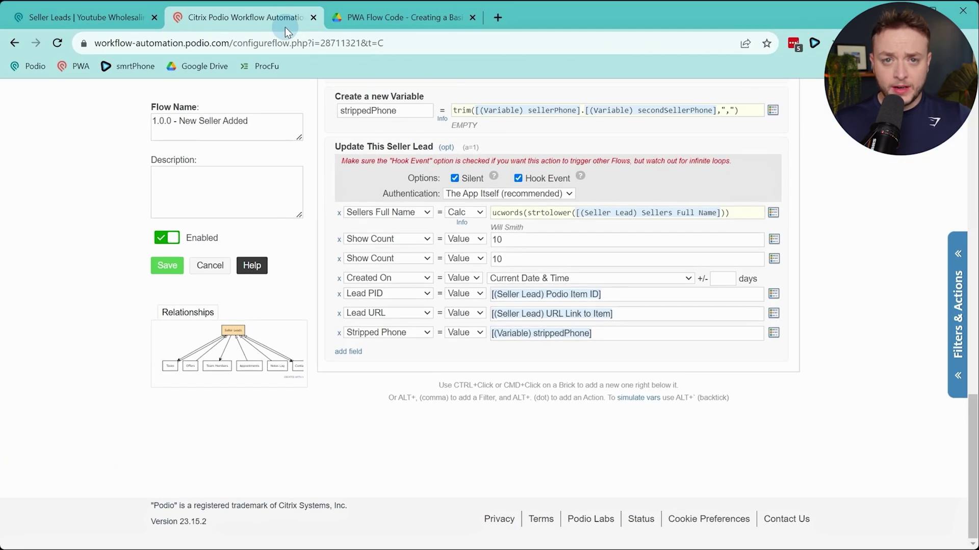
ctrl+click(559, 352)
Add a Create Item action for the Contacts app, authenticated as the user account
text(create)
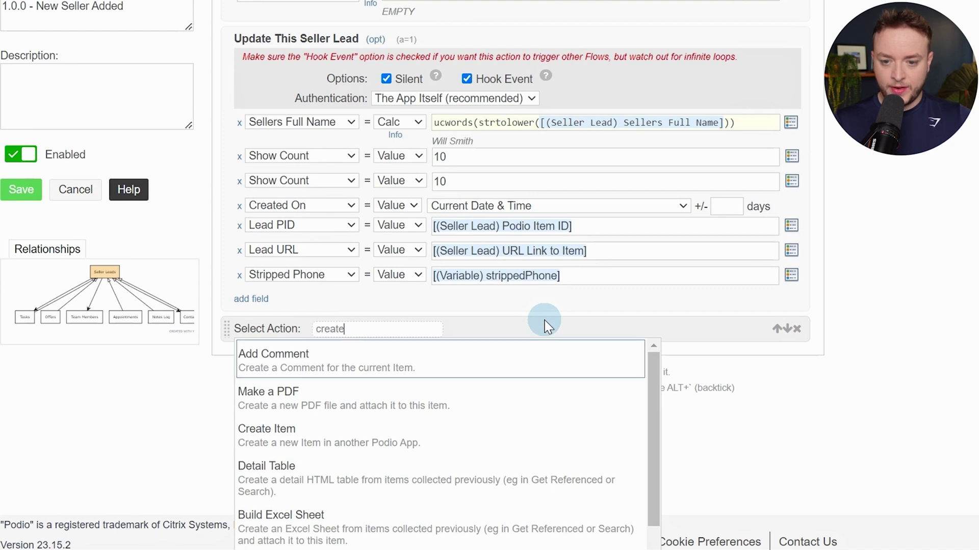
key(Down)
key(Down)
key(Return)
text(c)
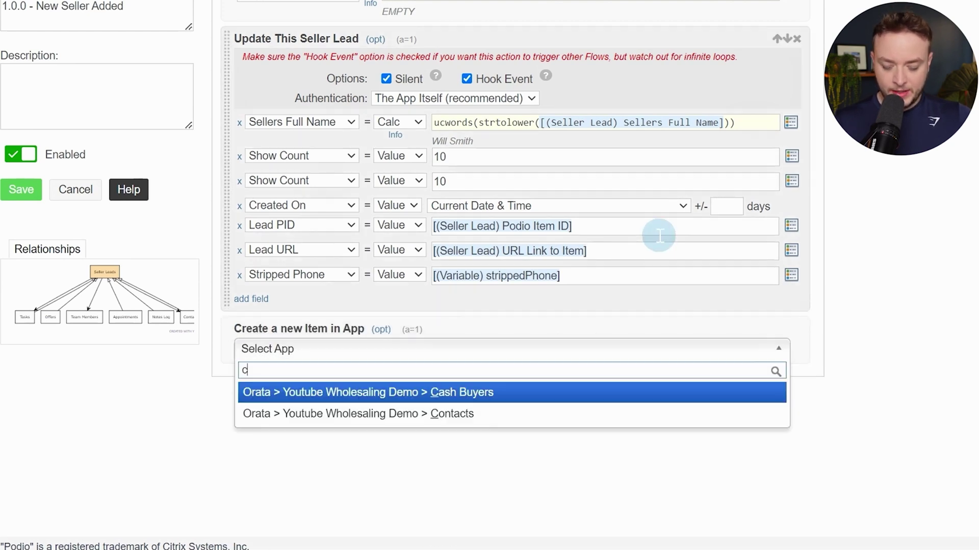
text(i)
key(BackSpace)
text(ont)
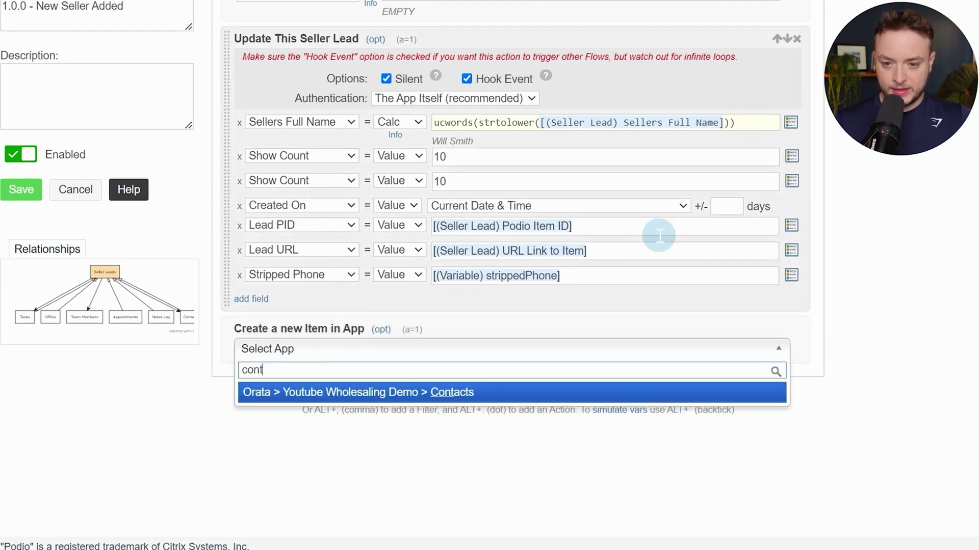
click(538, 395)
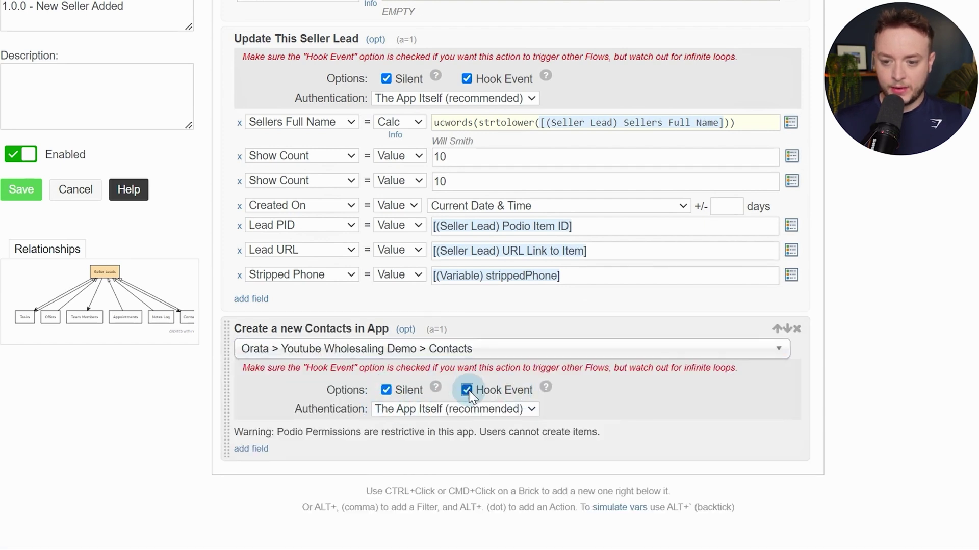
click(451, 410)
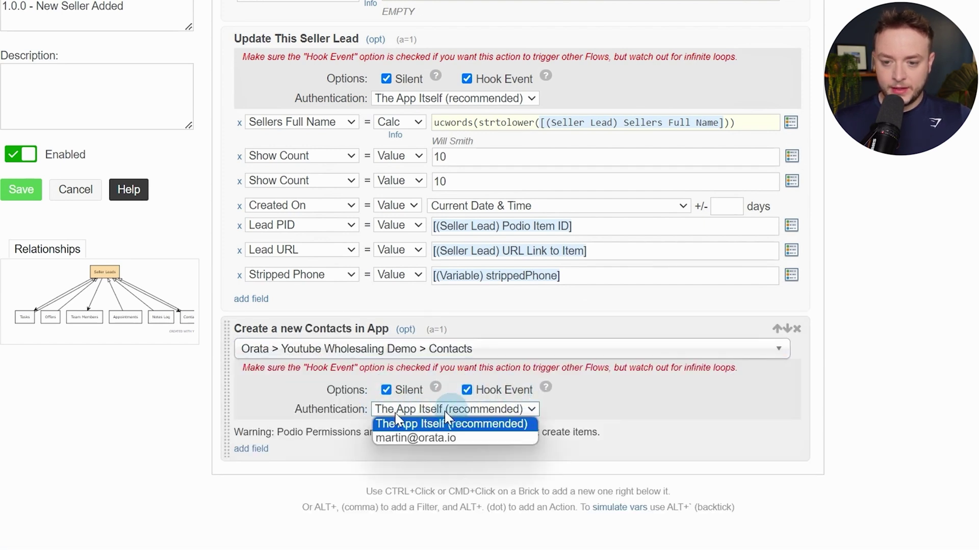
click(474, 441)
scroll(383, 438, down, 3)
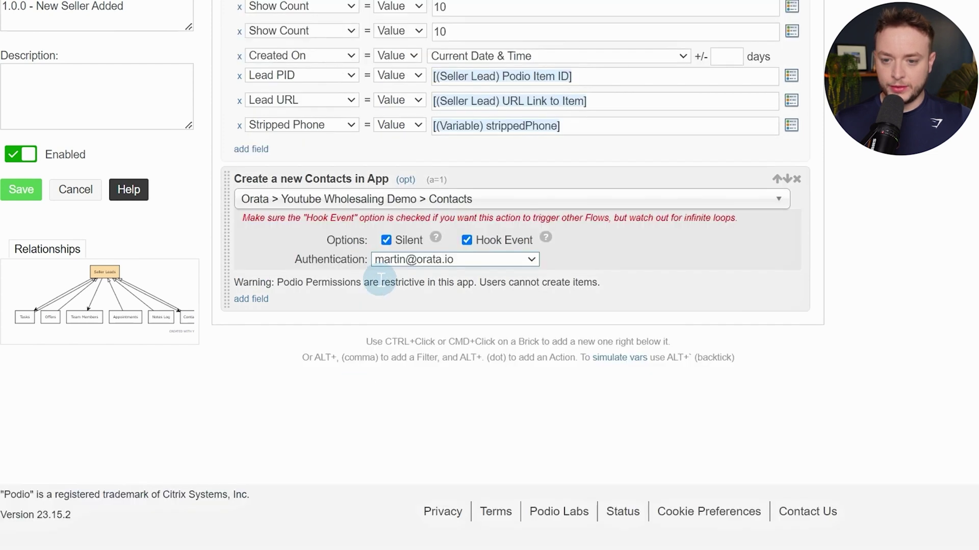
Add Name, Phone, Address and Main Record field rows to the Contacts item
click(258, 302)
click(286, 301)
click(278, 327)
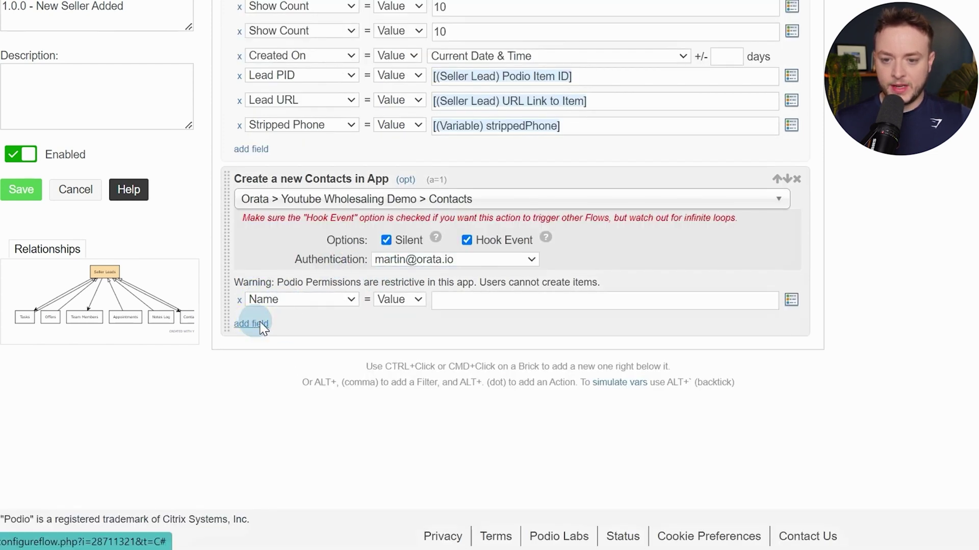
click(262, 328)
click(287, 325)
click(304, 365)
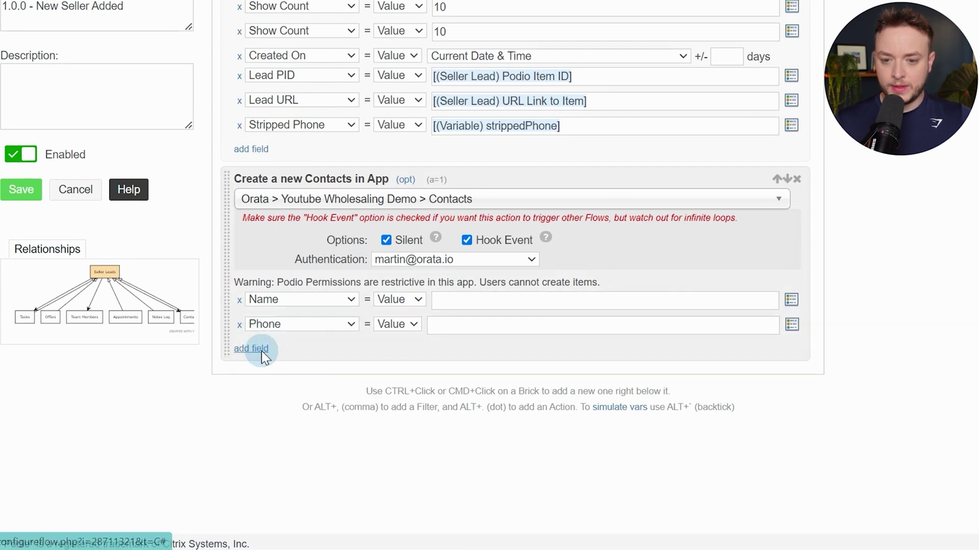
click(262, 350)
click(282, 349)
click(270, 402)
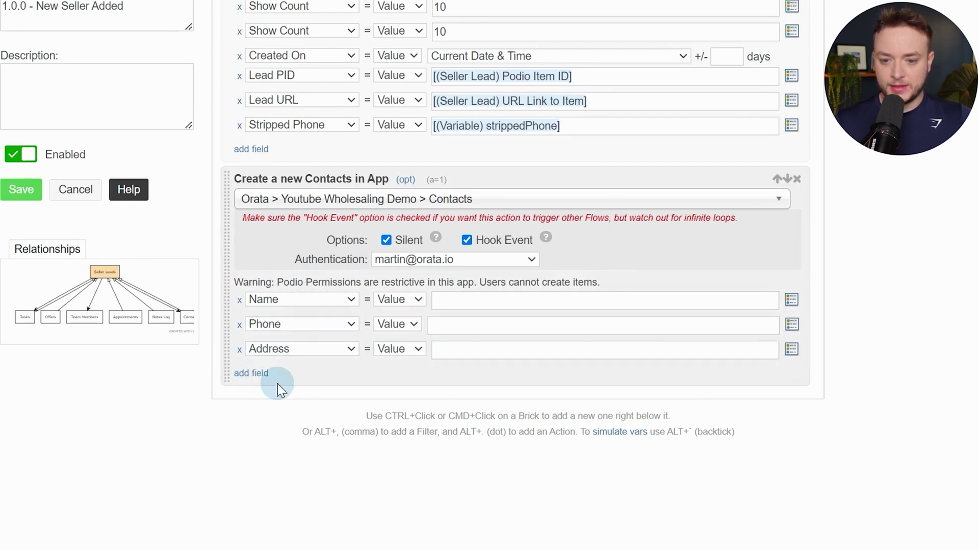
click(258, 374)
click(327, 375)
click(327, 443)
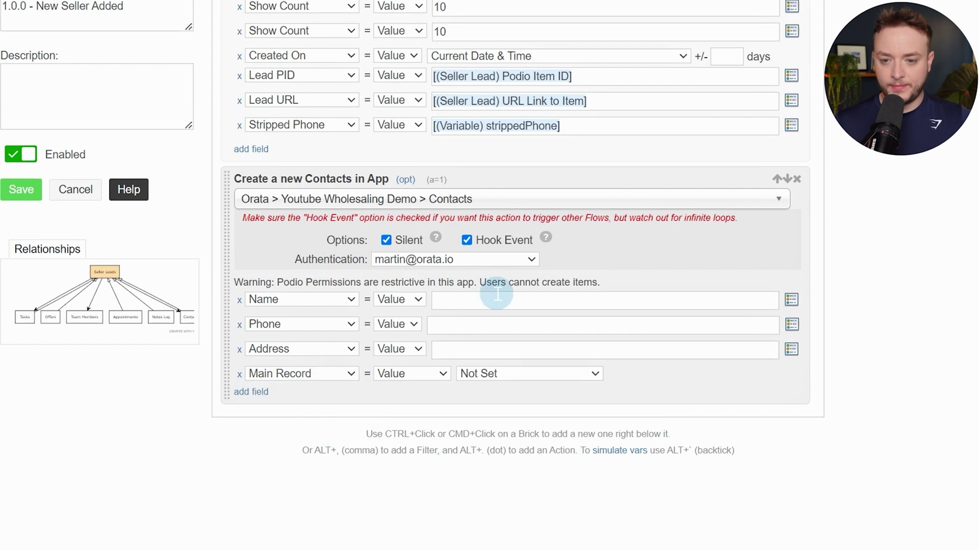
Fill Name, Phone and Address from the seller's full name, phone number and property address; set Main Record to the current Seller Lead
click(497, 294)
text(name)
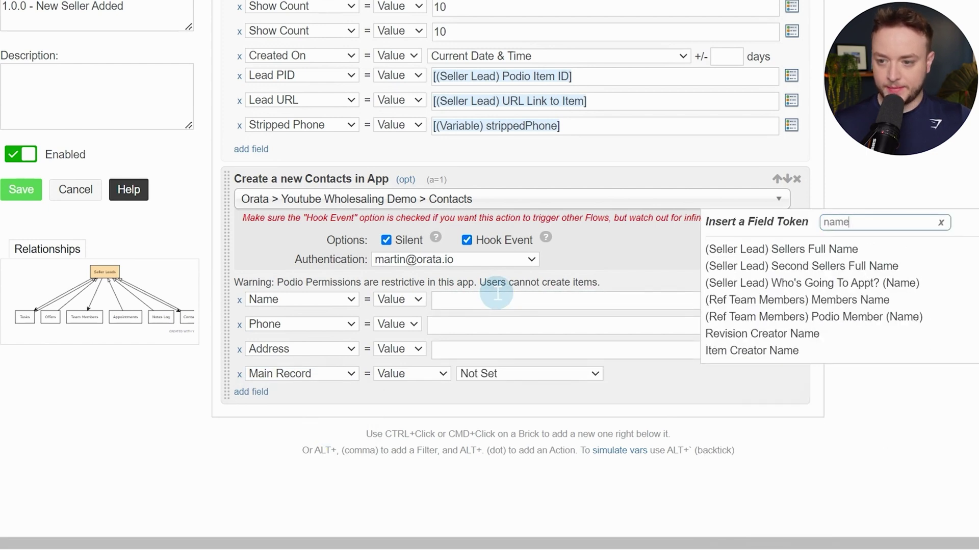
click(785, 249)
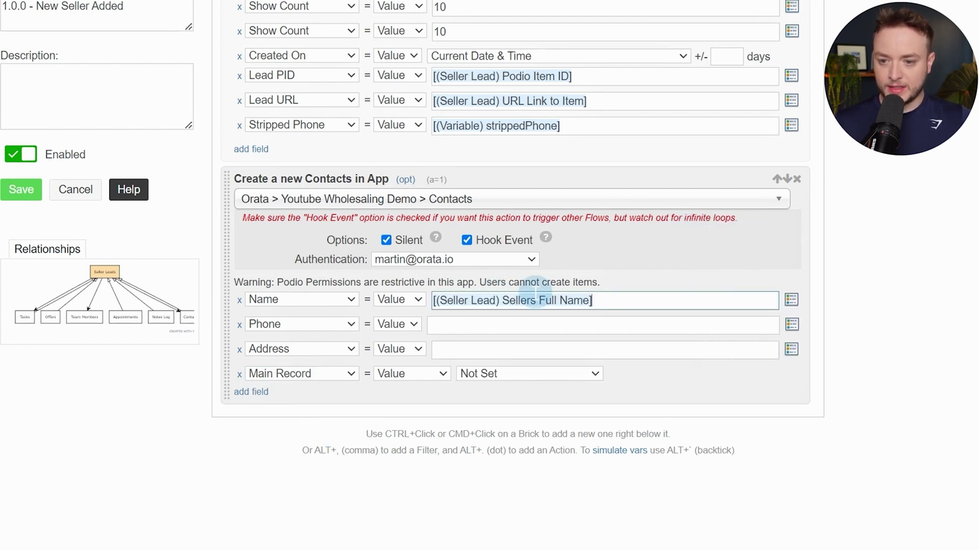
click(501, 323)
text(phone)
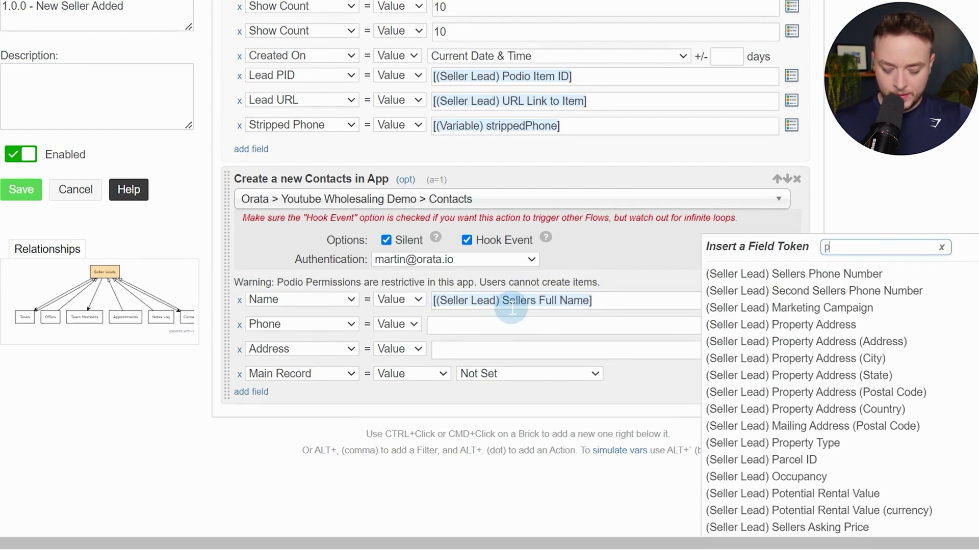
click(875, 275)
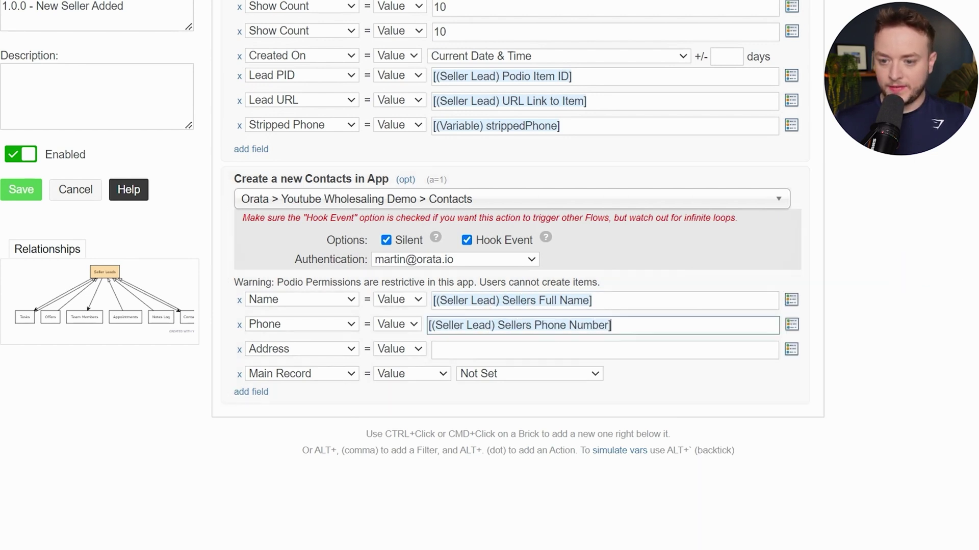
click(475, 350)
text(addre)
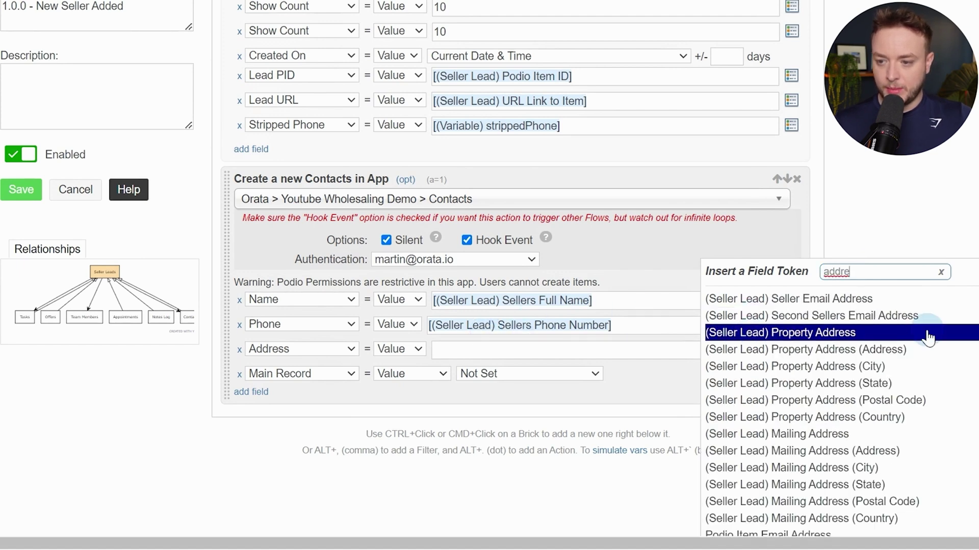
click(863, 334)
click(503, 380)
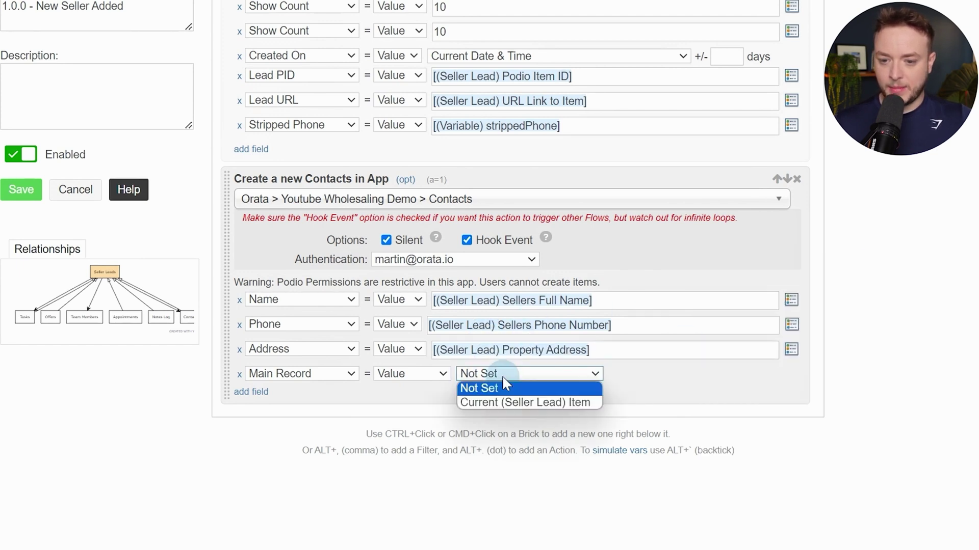
click(510, 406)
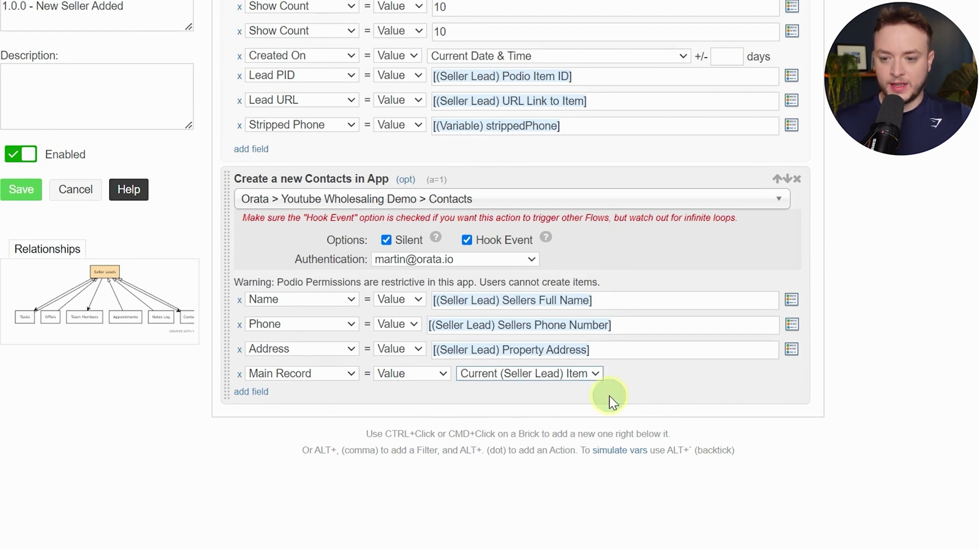
key(alt+period)
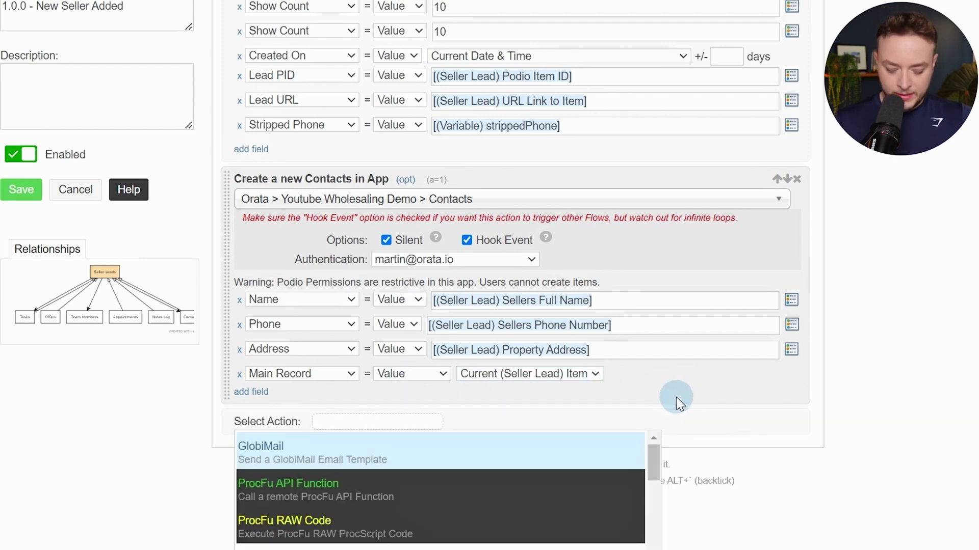
Add a silent 'Update This Seller Lead' action setting First Seller Contact Record to the created Contacts item
text(upda)
key(Return)
scroll(372, 280, down, 4)
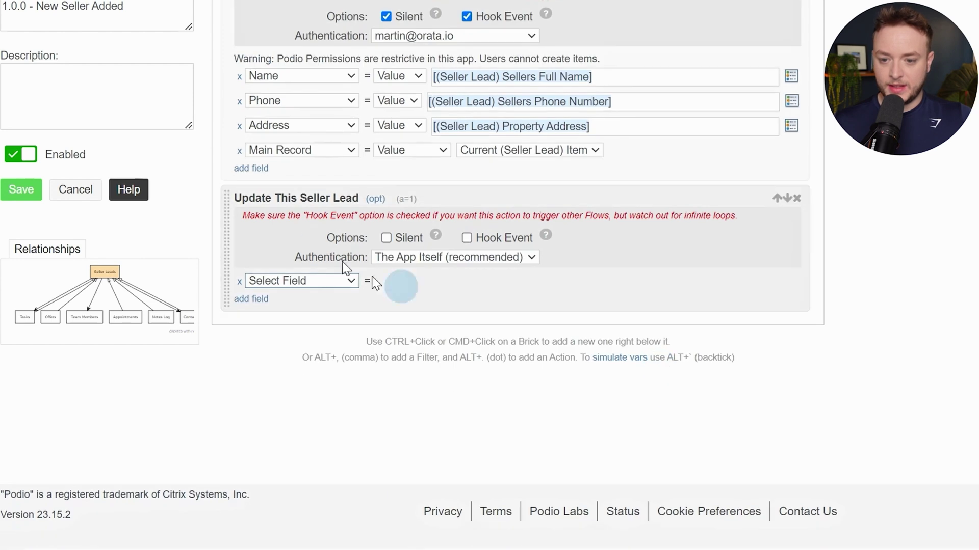
click(337, 281)
scroll(357, 357, down, 8)
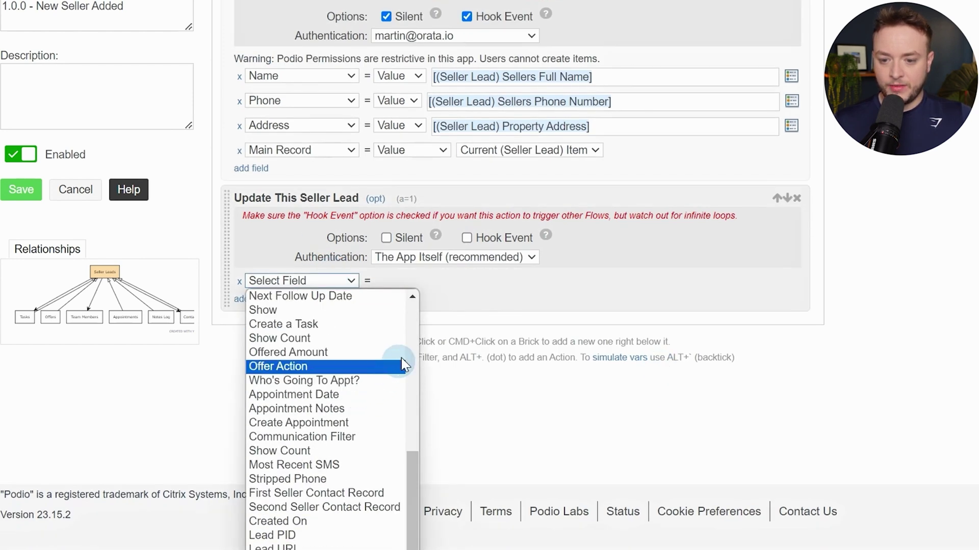
click(393, 494)
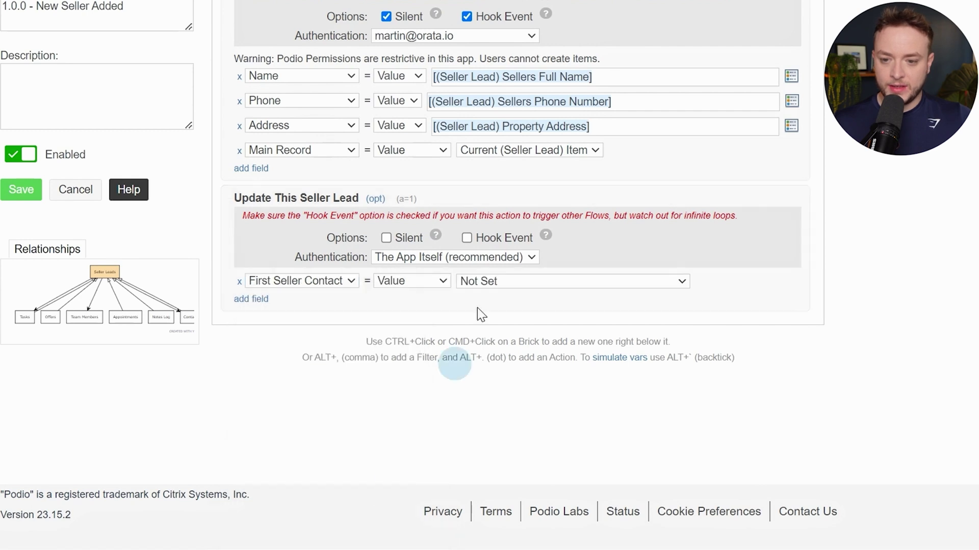
click(506, 281)
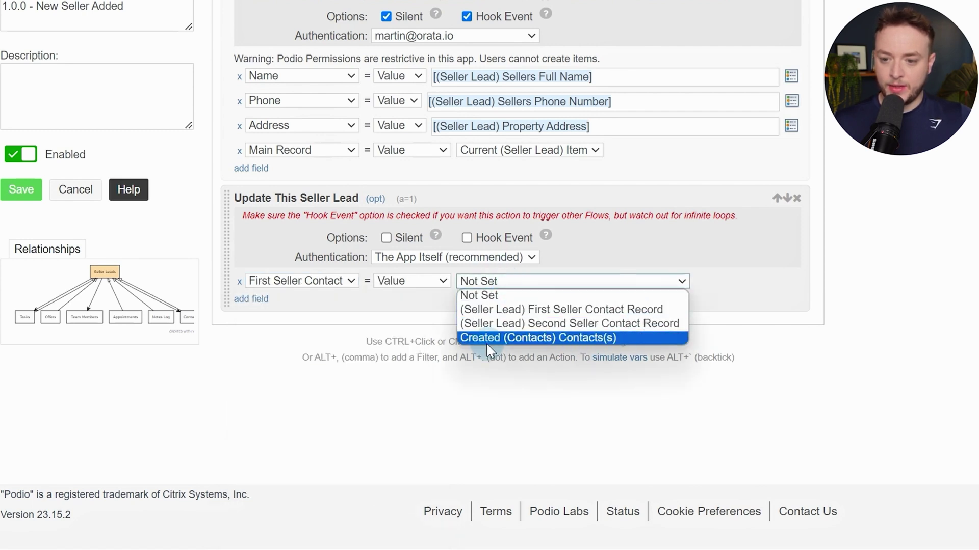
click(638, 338)
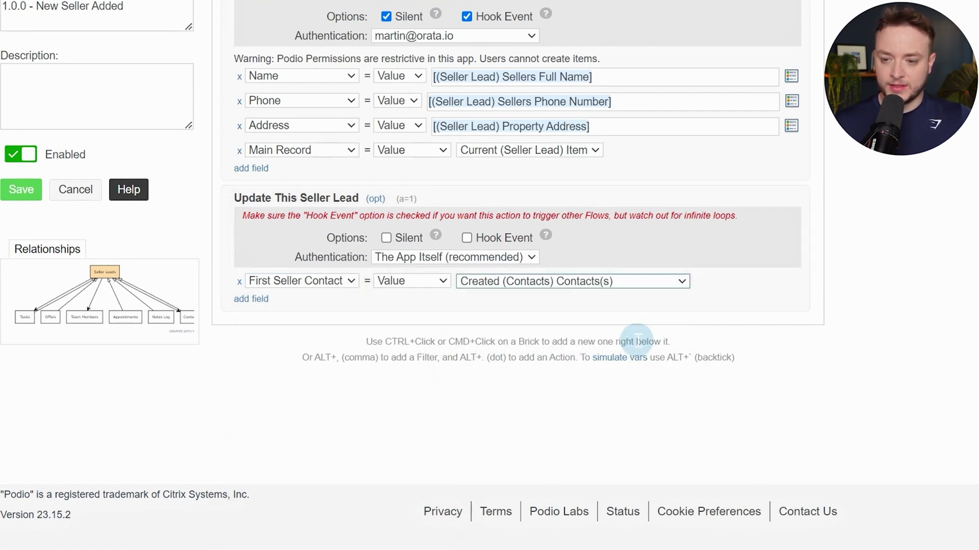
click(386, 238)
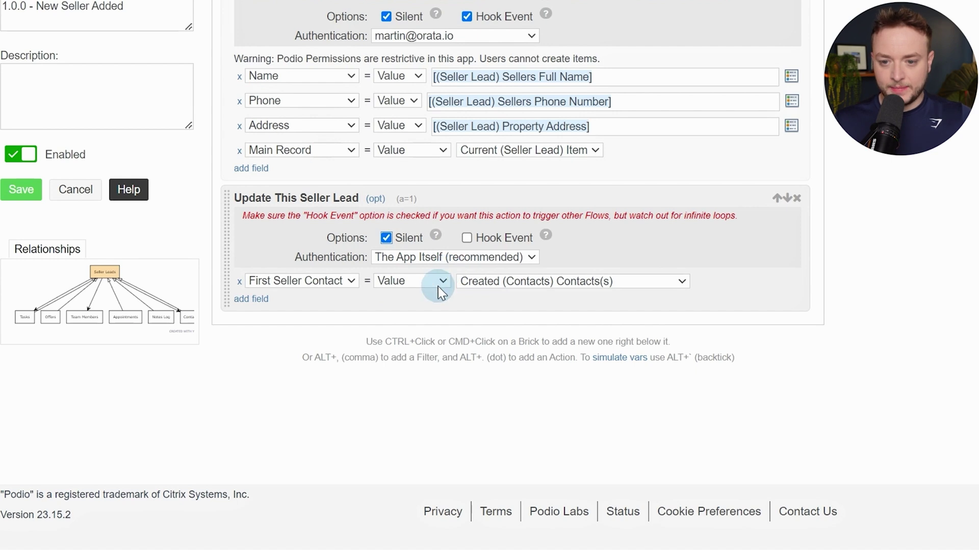
key(alt+period)
text(san)
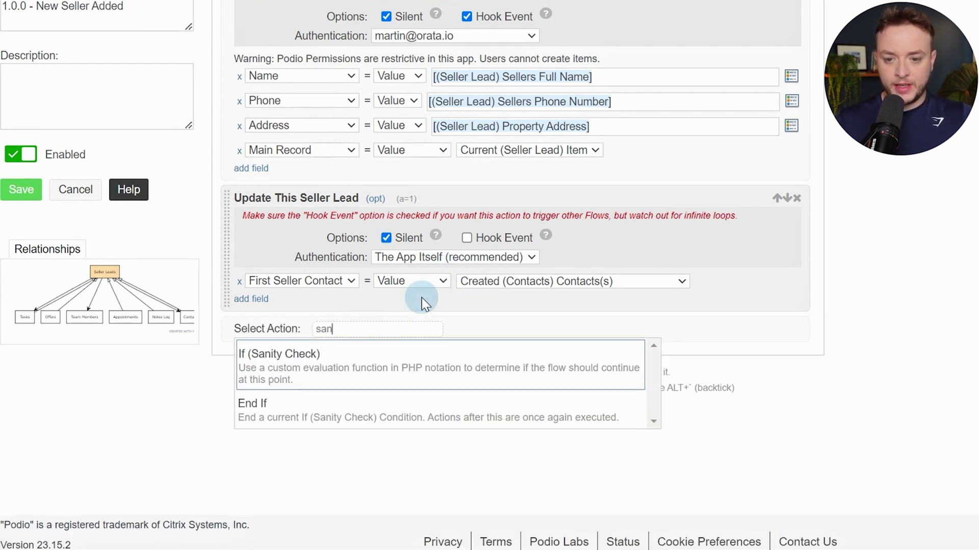
key(Return)
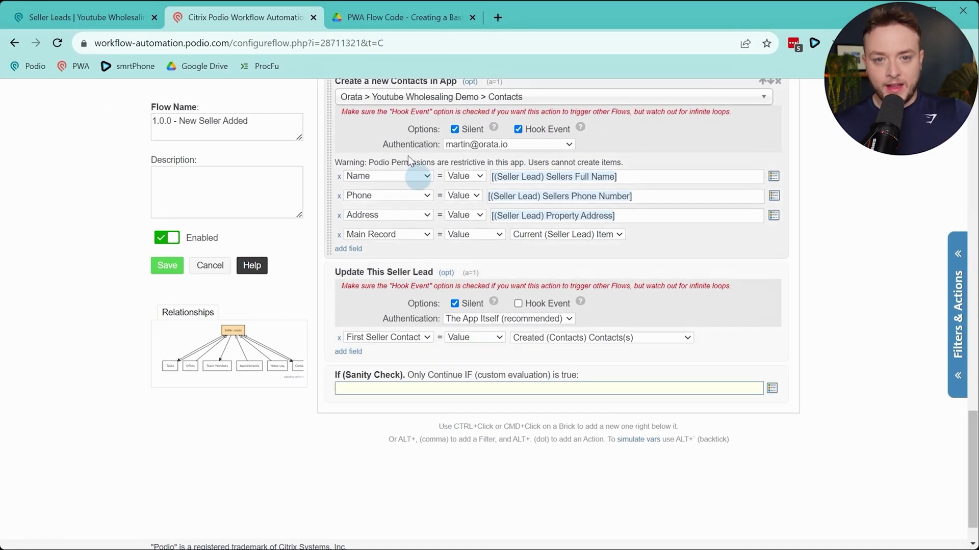
click(106, 14)
click(350, 252)
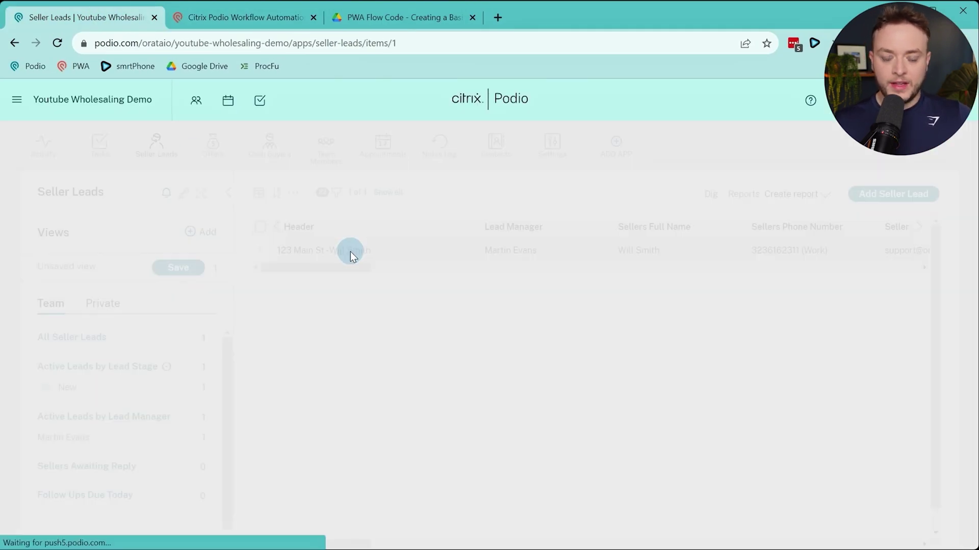
scroll(184, 321, down, 8)
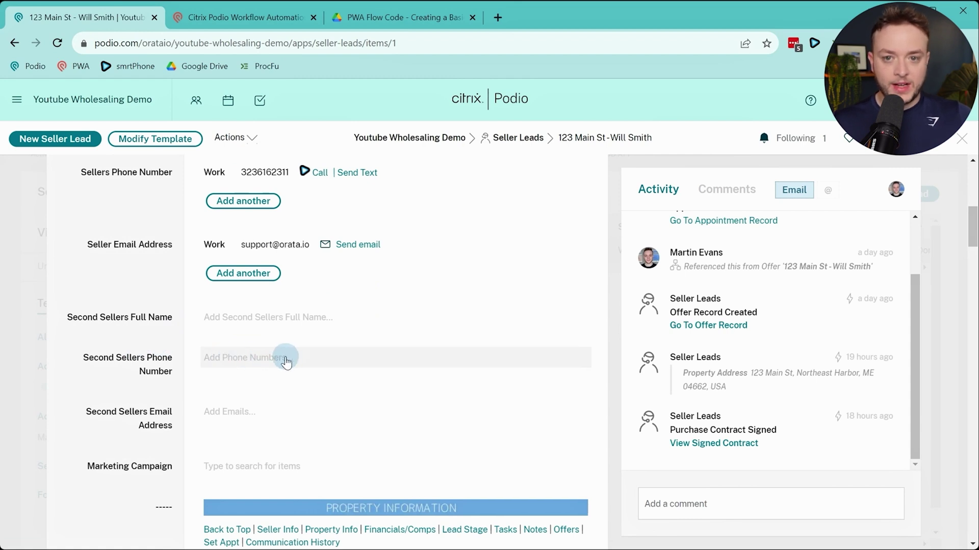
click(267, 12)
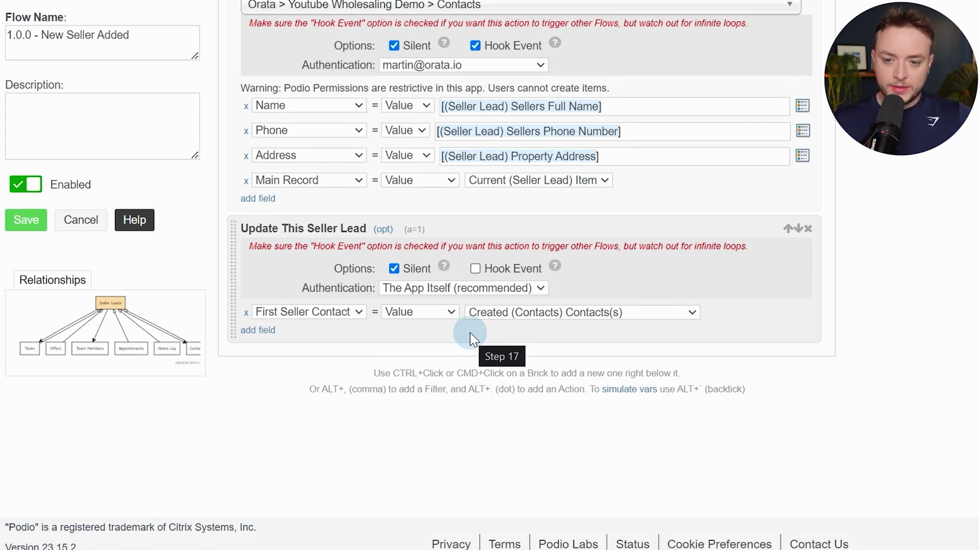
Add a 'Create a new Variable' step named numbersCompared, leaving its value empty
key(alt+period)
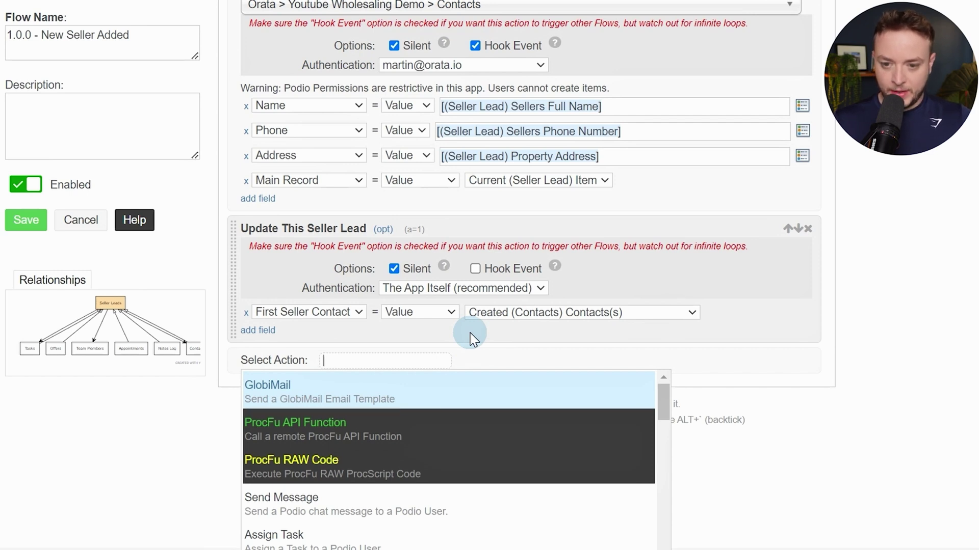
text(var)
key(Return)
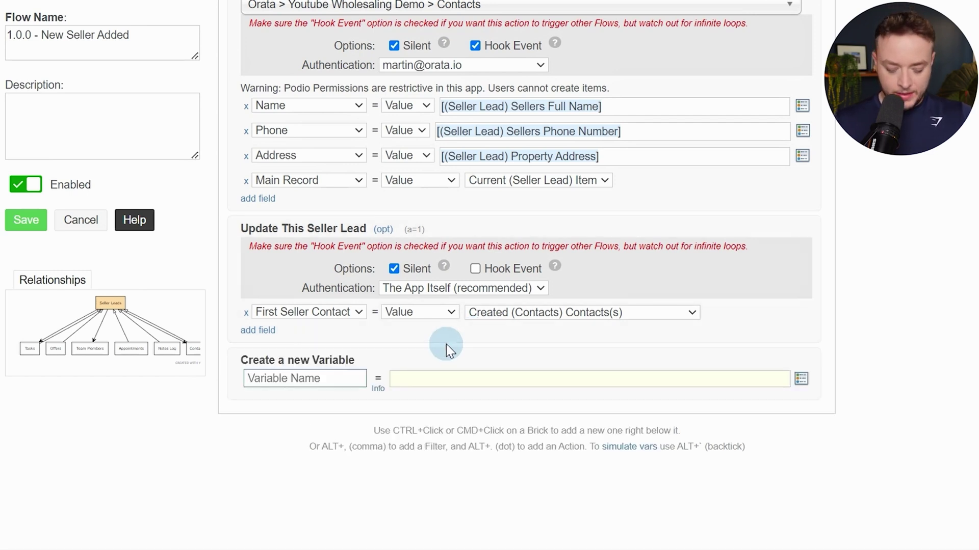
text(numbe)
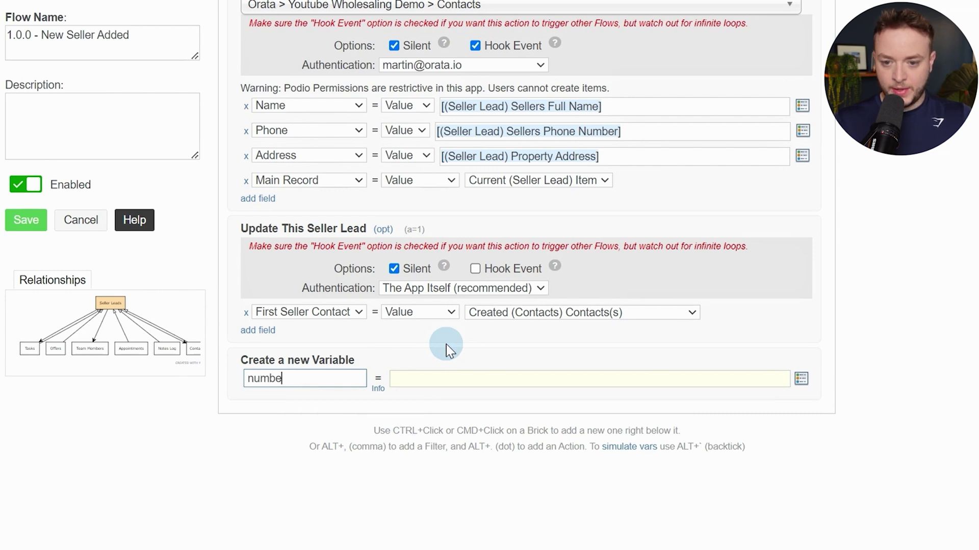
text(rsCompane)
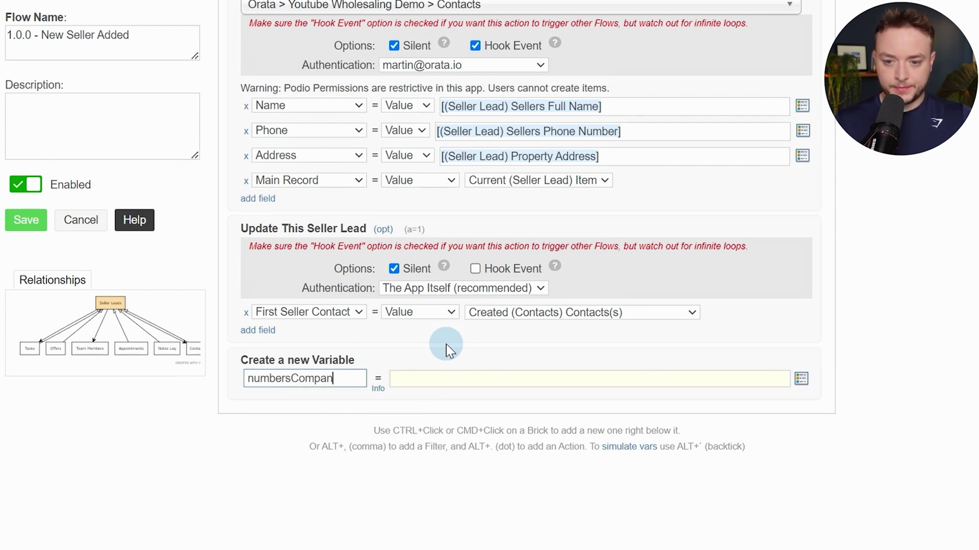
key(BackSpace)
key(BackSpace)
text(res)
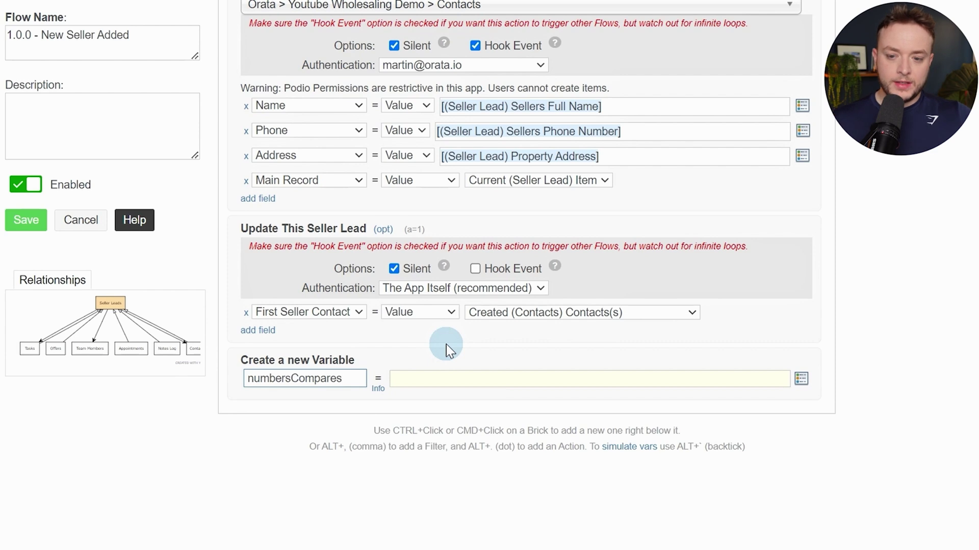
key(BackSpace)
text(d)
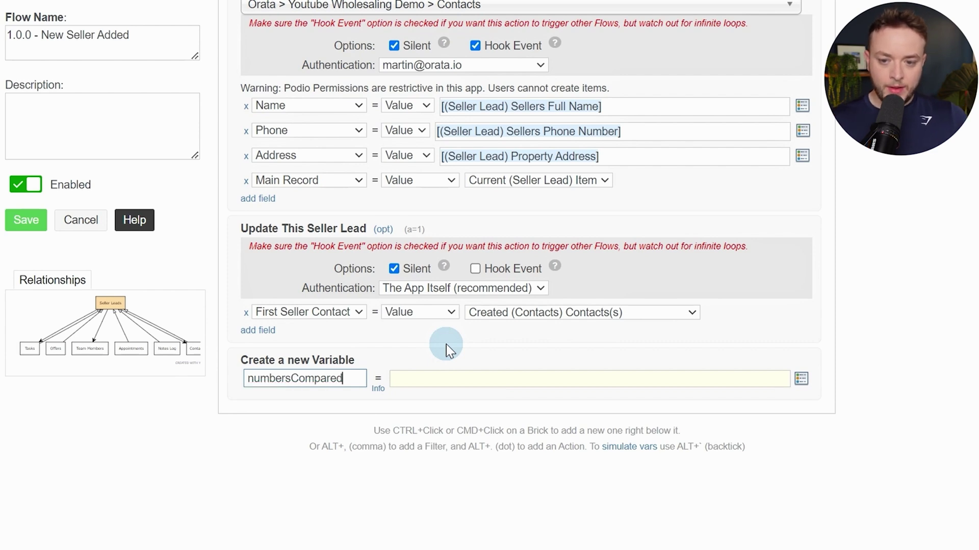
click(423, 381)
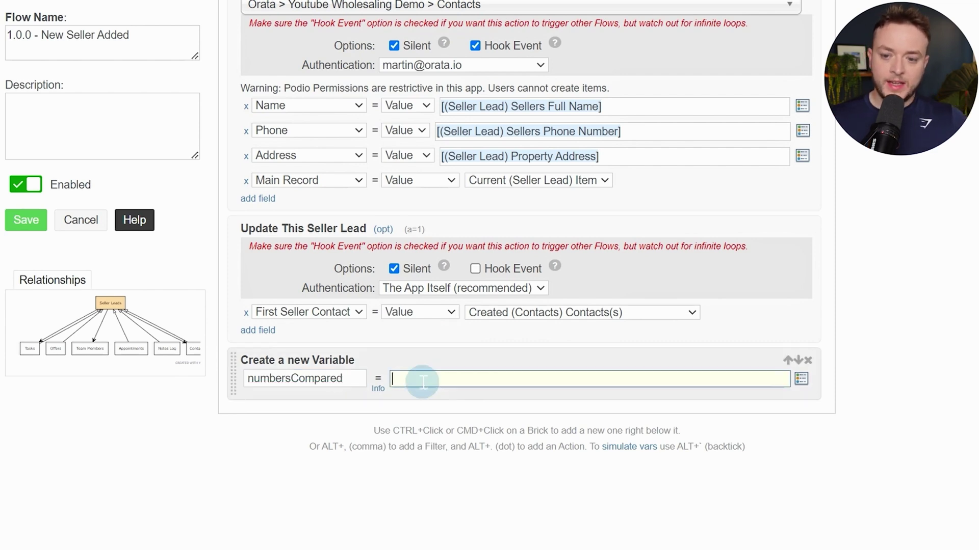
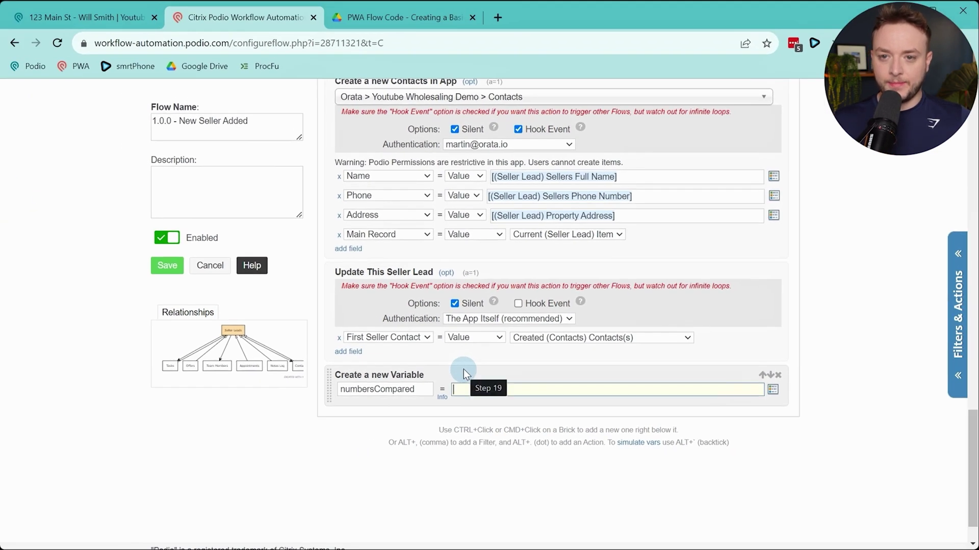
Copy the numbersCompared code block from page 3 of the PWA Flow Code PDF
click(403, 18)
click(471, 307)
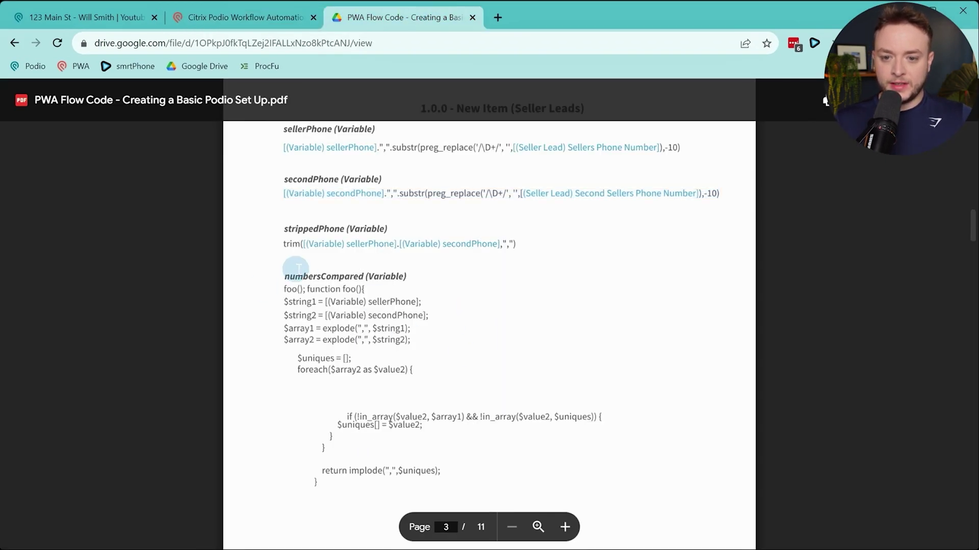
scroll(296, 269, down, 3)
drag(284, 156, 346, 353)
key(ctrl+c)
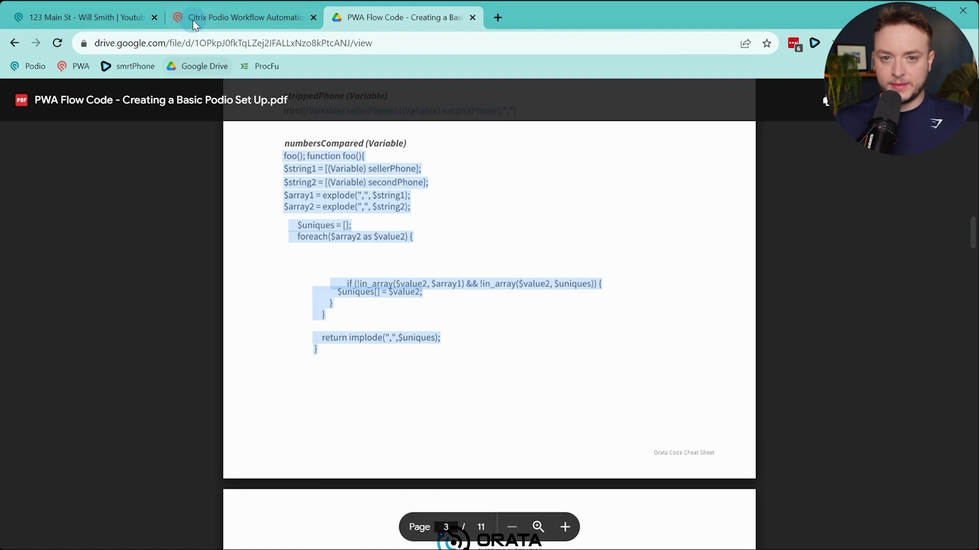
click(193, 19)
Paste the comparison code into numbersCompared and replace the secondPhone token with secondSellerPhone
key(ctrl+v)
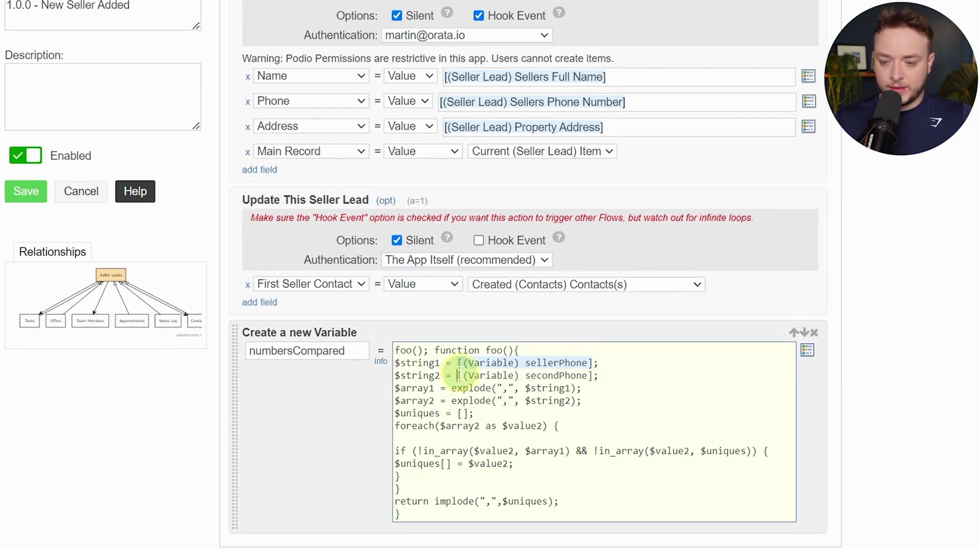
drag(457, 375, 592, 376)
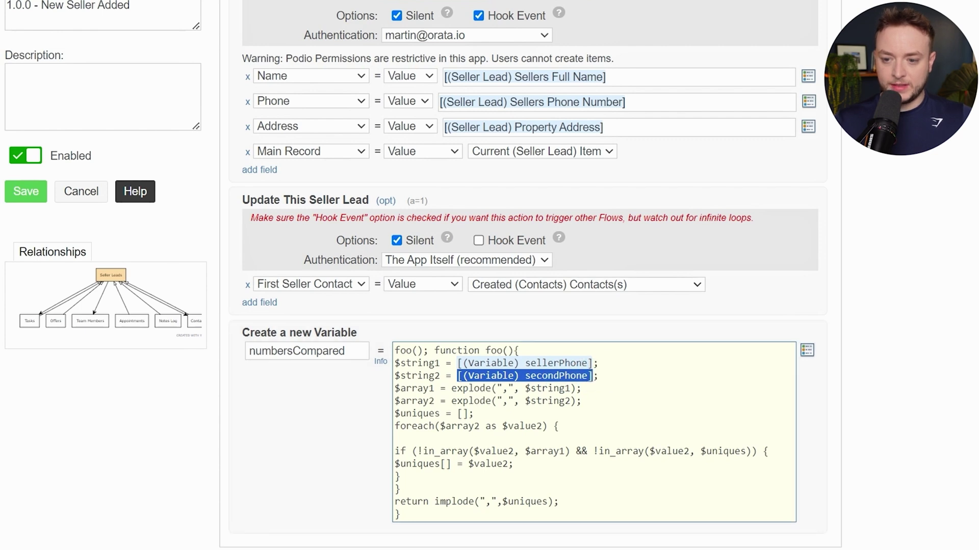
key(BackSpace)
key(bracketleft)
text(var)
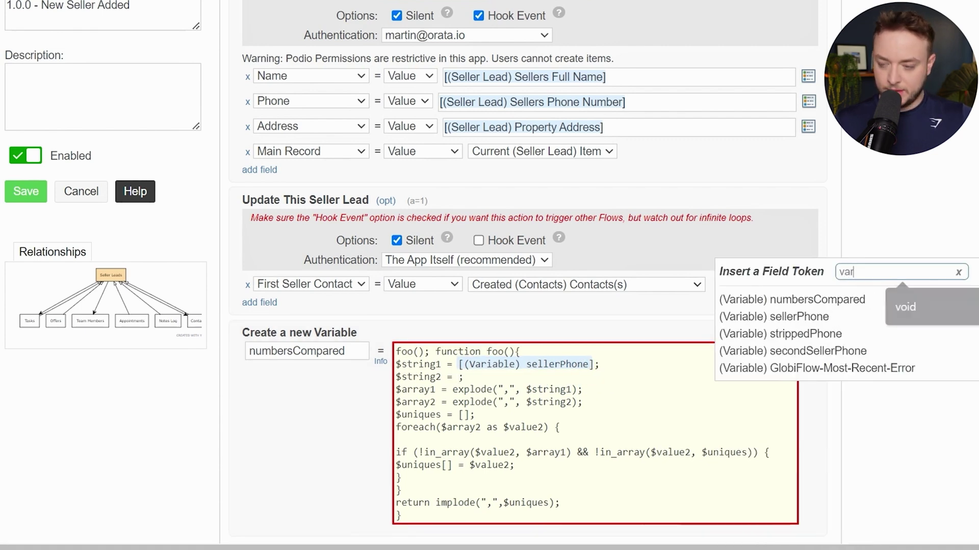
click(889, 351)
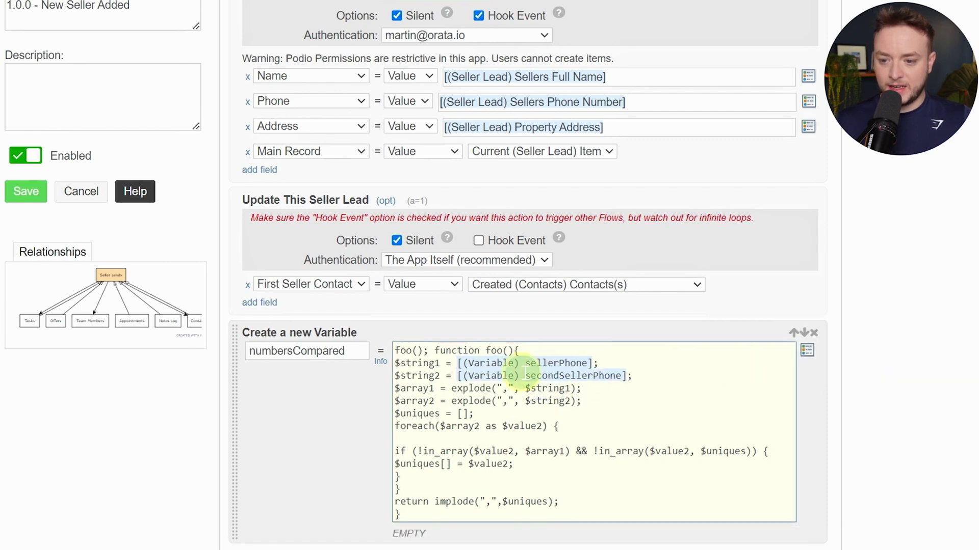
Check the sellerPhone token on line 2 of the pasted code
click(589, 363)
drag(590, 363, 461, 363)
click(462, 363)
scroll(597, 359, down, 3)
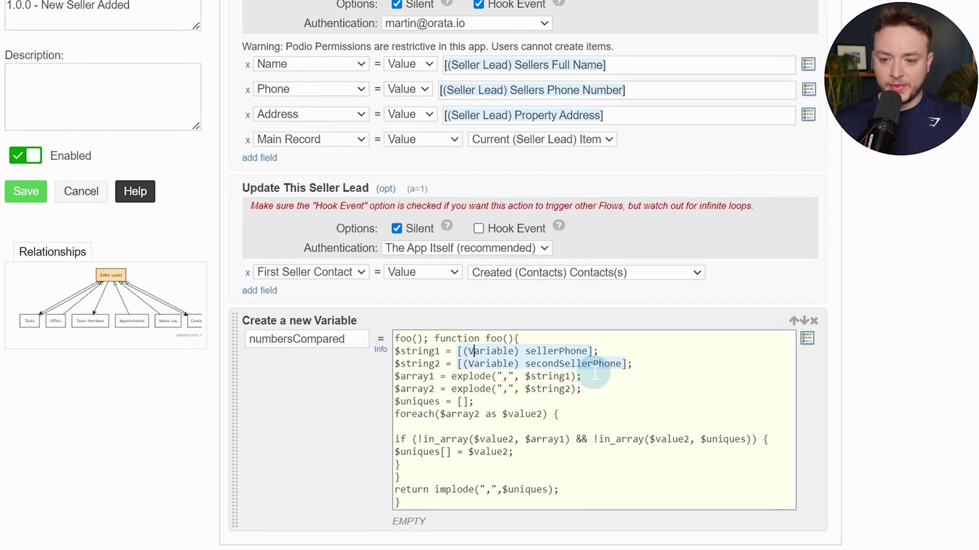
click(902, 448)
Walk through the code, highlighting the secondSellerPhone token, opening lines and implode return expression
scroll(911, 428, down, 3)
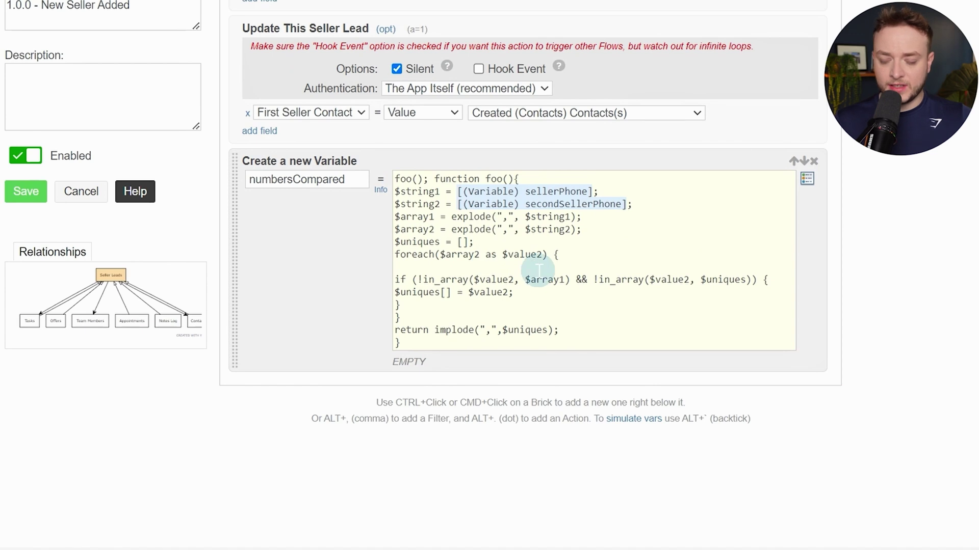
drag(479, 203, 594, 204)
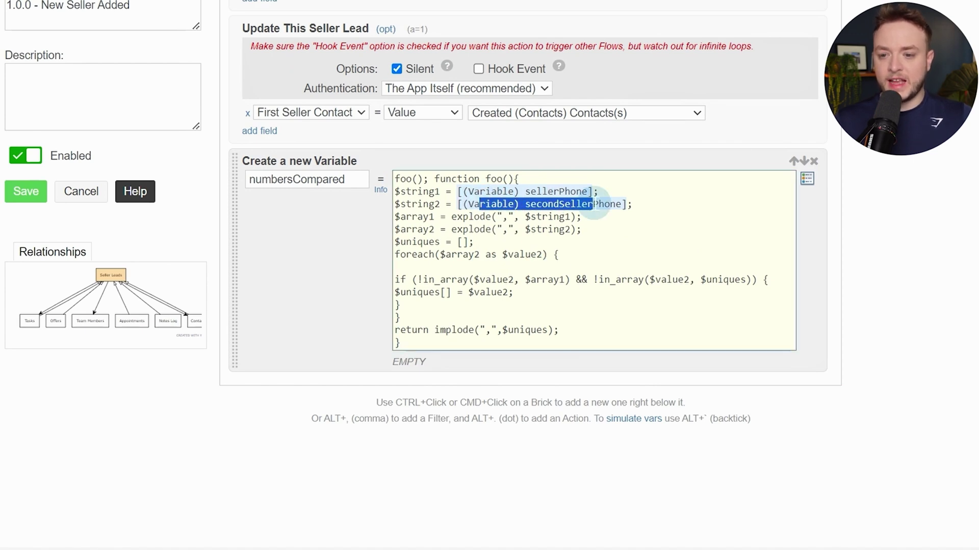
click(593, 204)
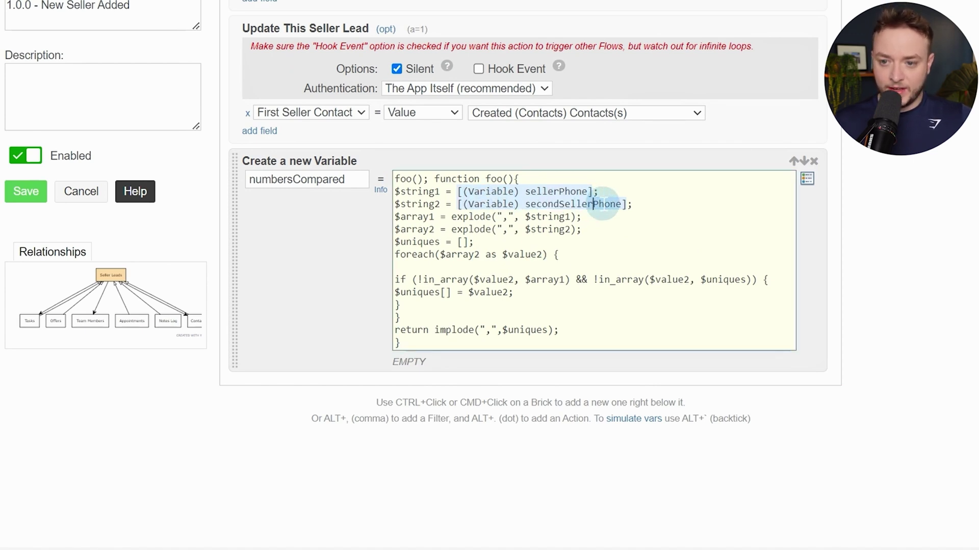
drag(585, 184, 487, 192)
click(488, 192)
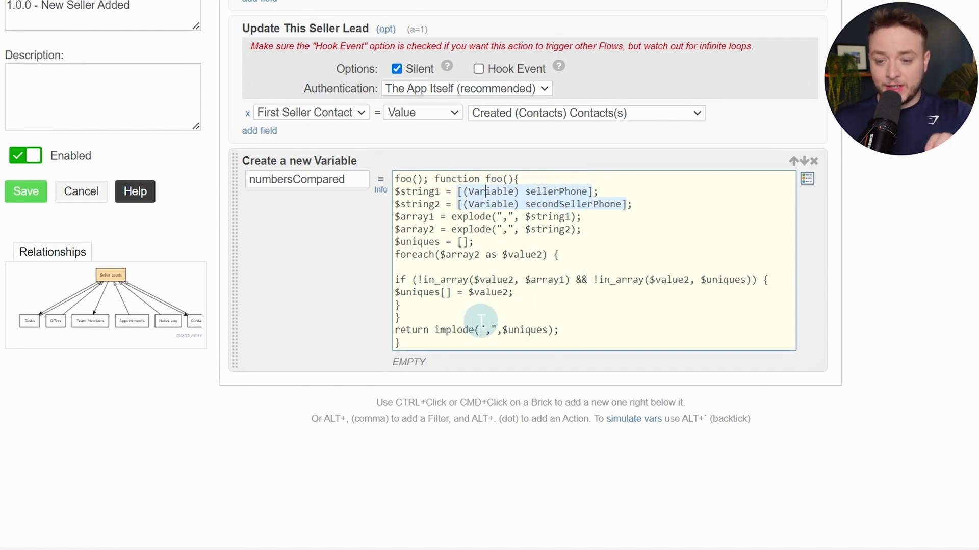
drag(439, 336, 531, 335)
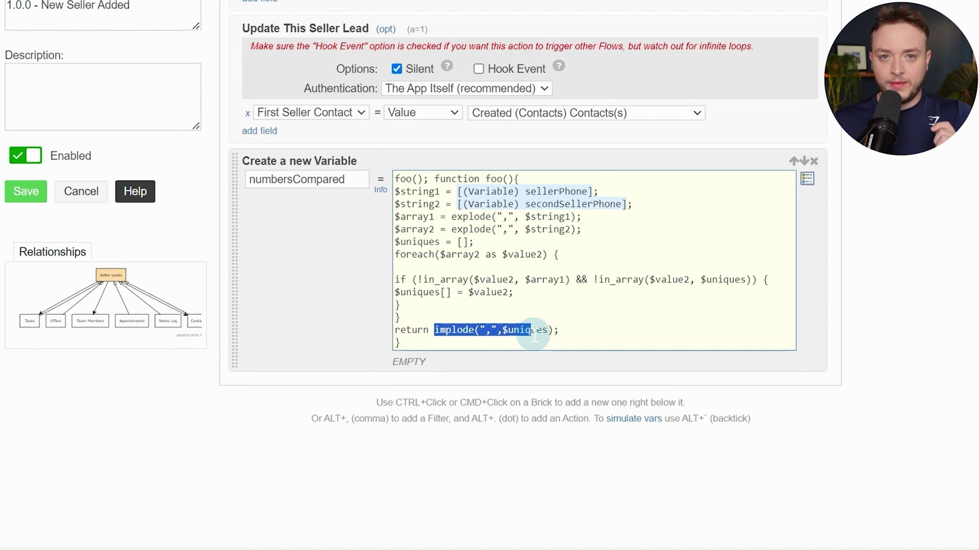
click(532, 331)
click(490, 366)
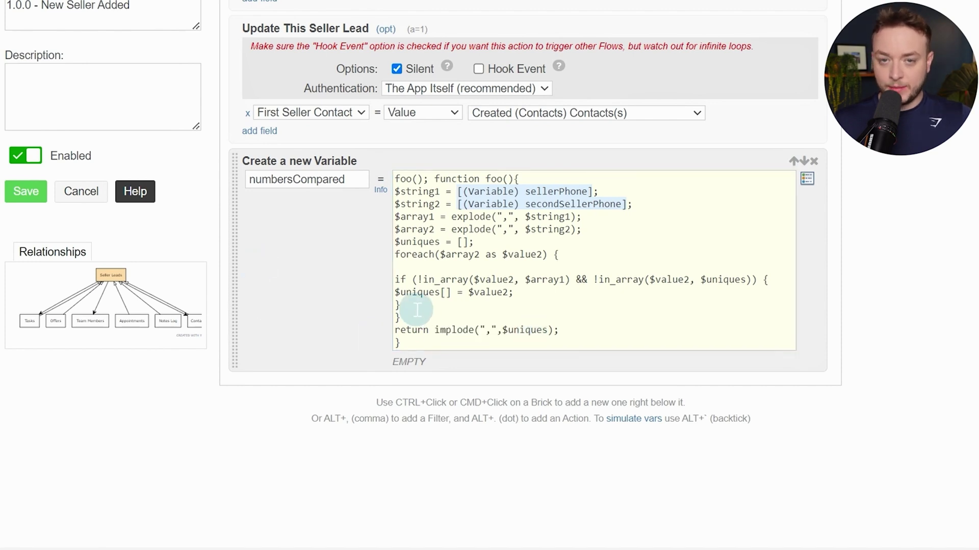
ctrl+click(350, 337)
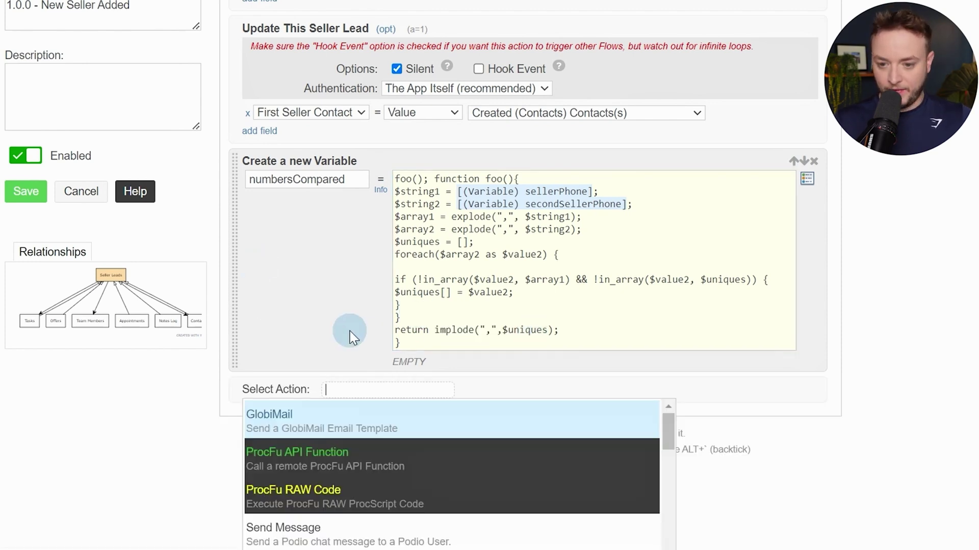
Add an If (Sanity Check) step whose condition is numbersCompared != ""
text(if)
key(Return)
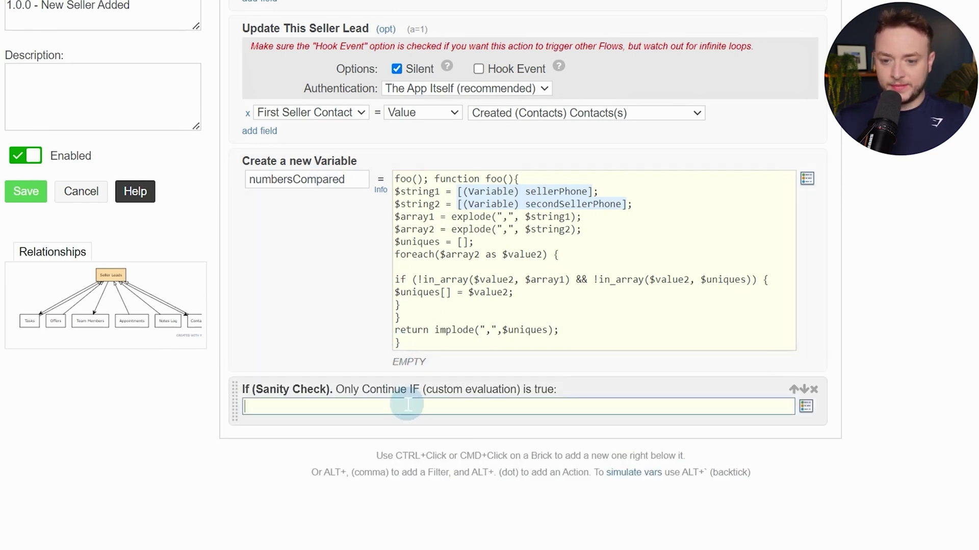
key(alt+slash)
text(nm)
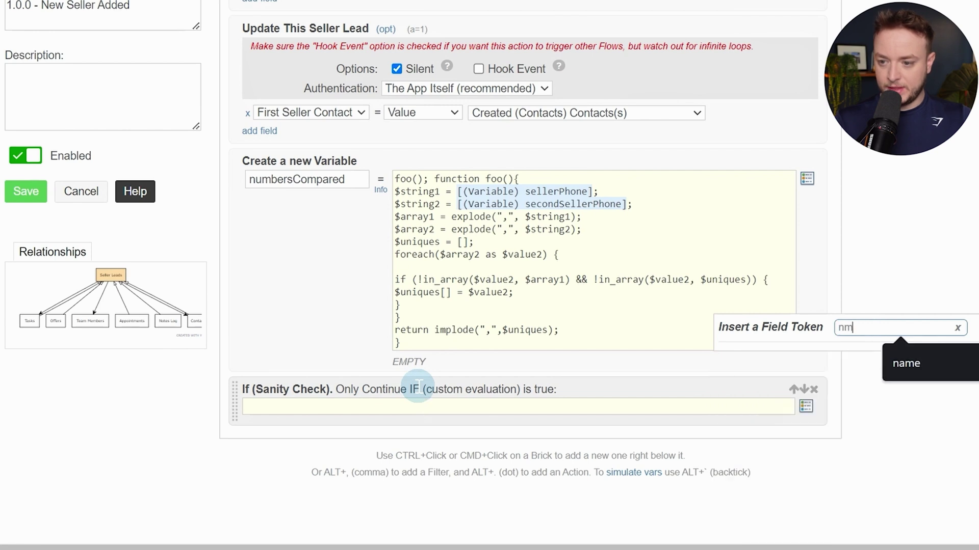
key(BackSpace)
text(um)
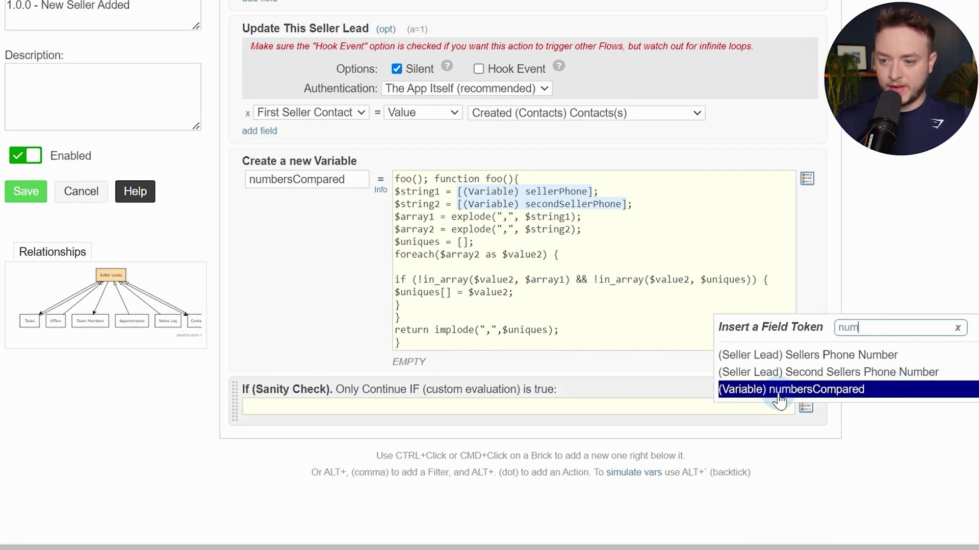
click(876, 391)
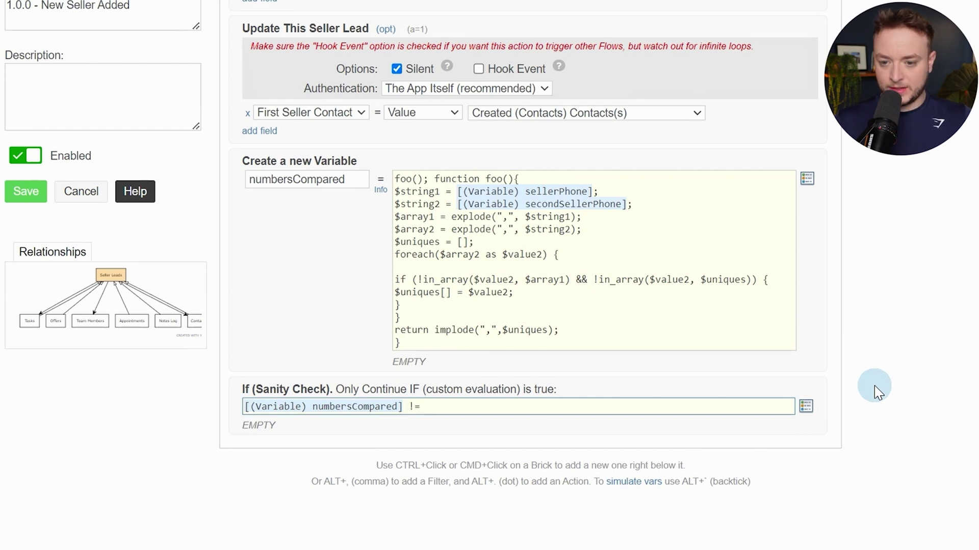
scroll(694, 326, down, 2)
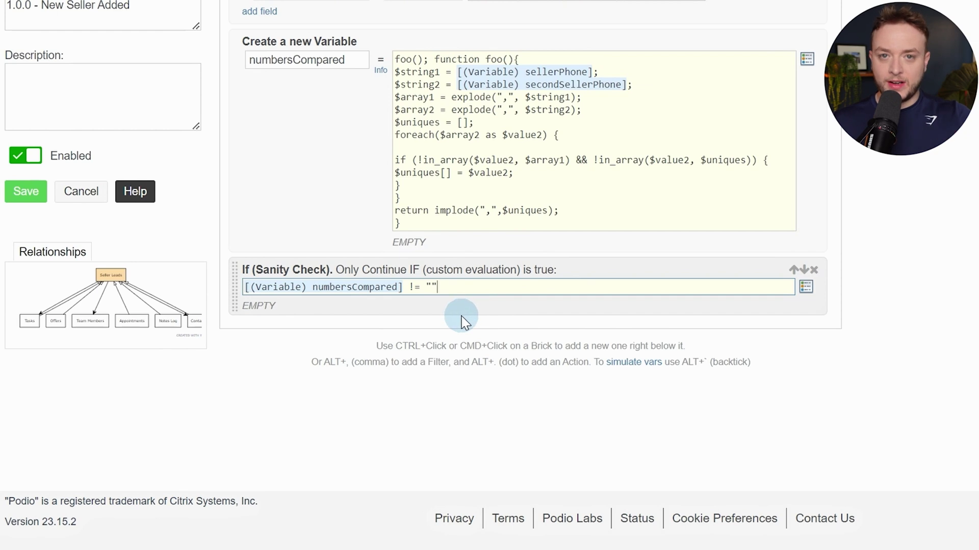
Add a Create a new Item in App action after the sanity check
key(alt+period)
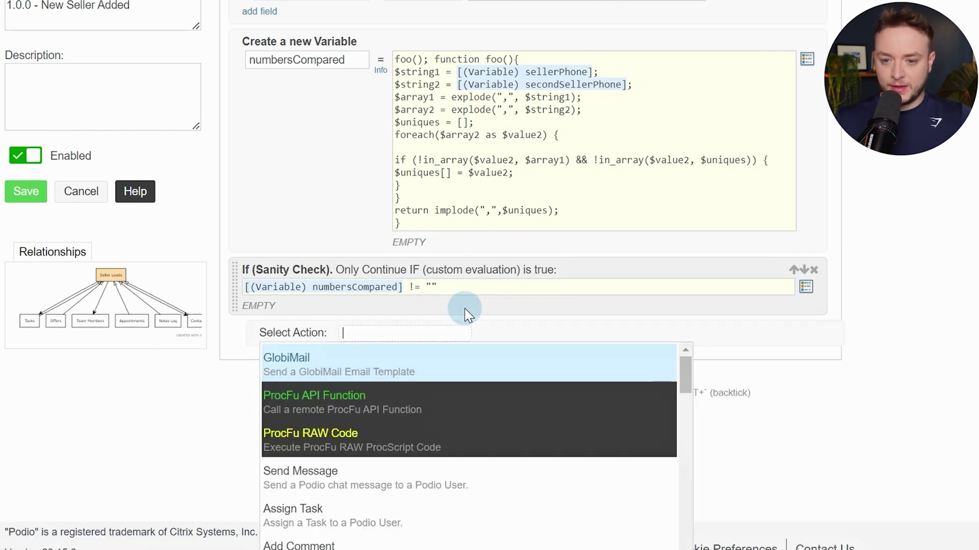
text(create)
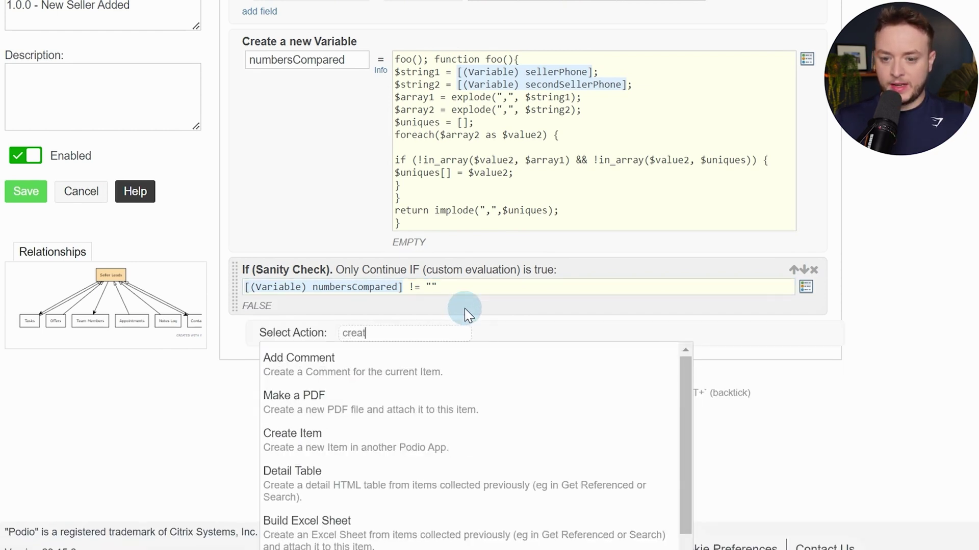
key(Down)
key(Down)
key(Up)
key(Return)
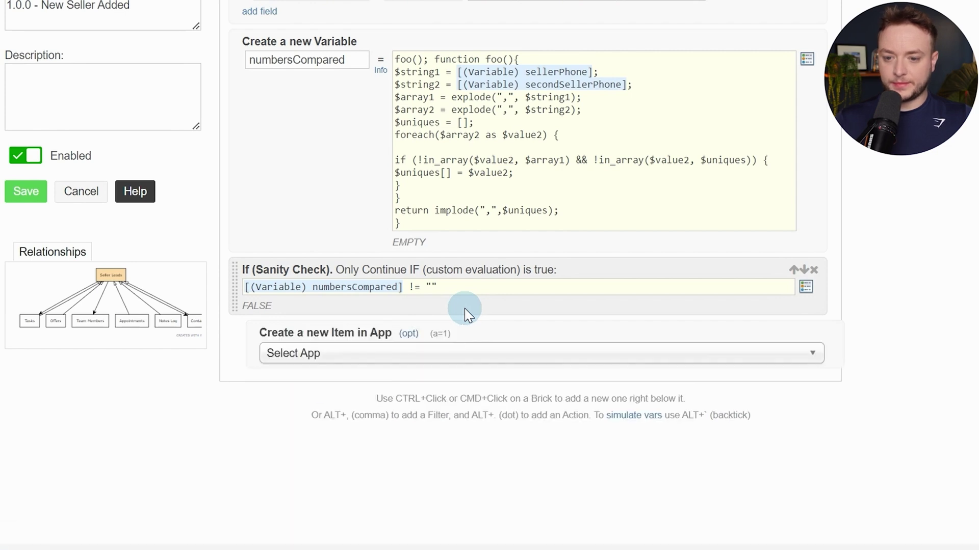
Target the Youtube Wholesaling Demo Contacts app, silently, authenticating as the user
click(494, 359)
text(cont)
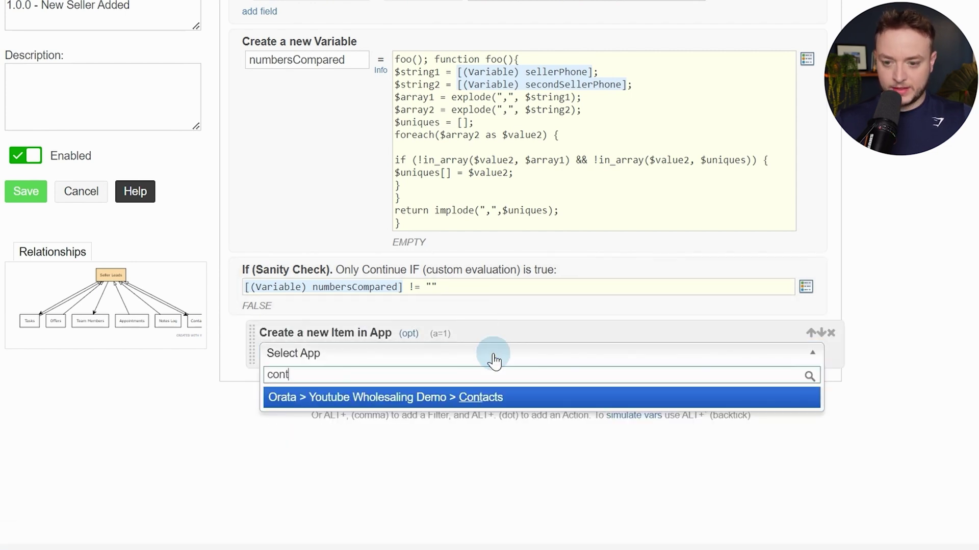
click(503, 398)
scroll(515, 324, down, 3)
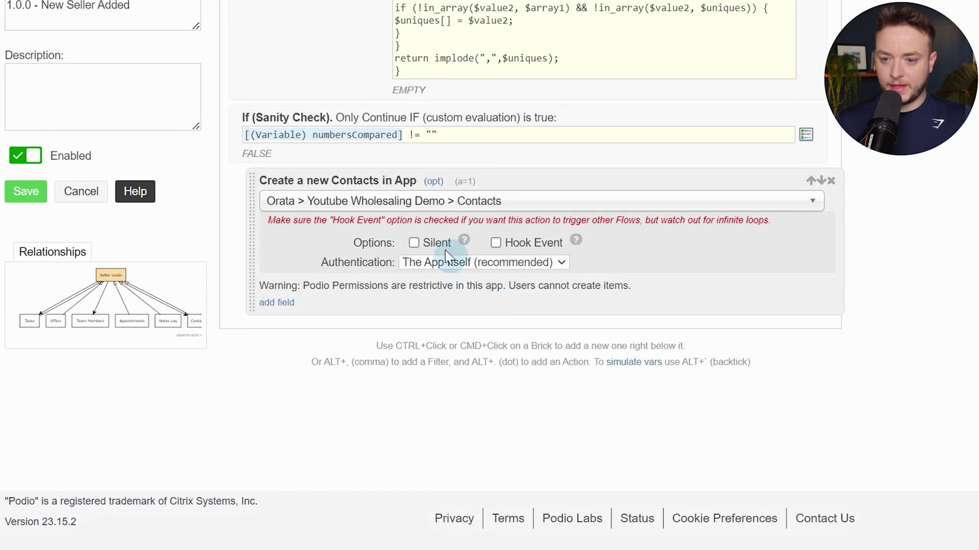
click(433, 243)
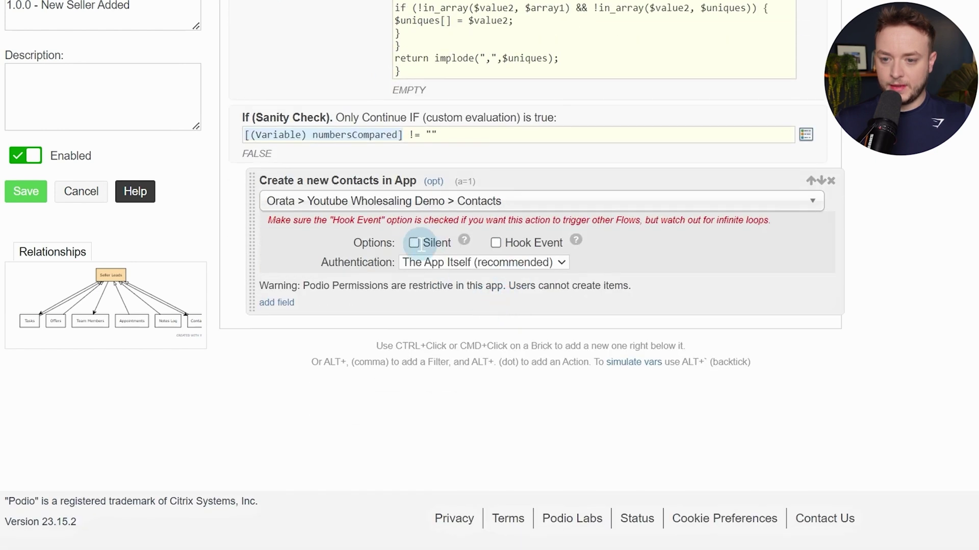
click(487, 264)
click(483, 287)
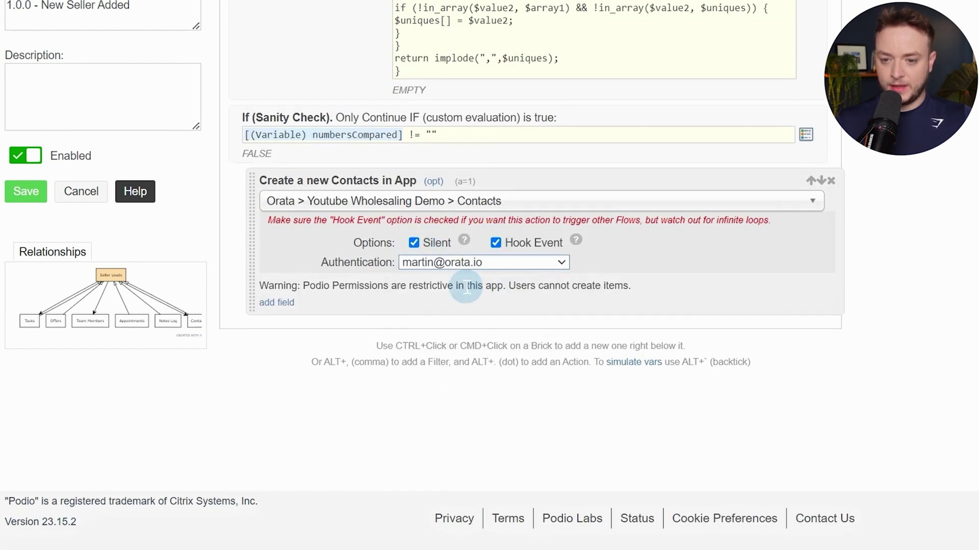
Add Name, Phone, Address and Main Record field rows to the new contact
click(291, 304)
click(287, 324)
click(351, 320)
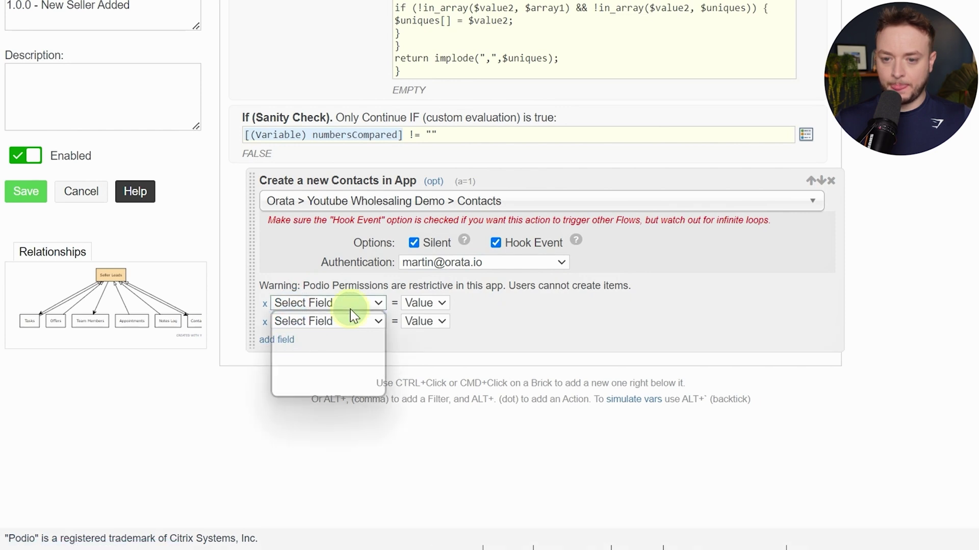
click(336, 334)
click(306, 327)
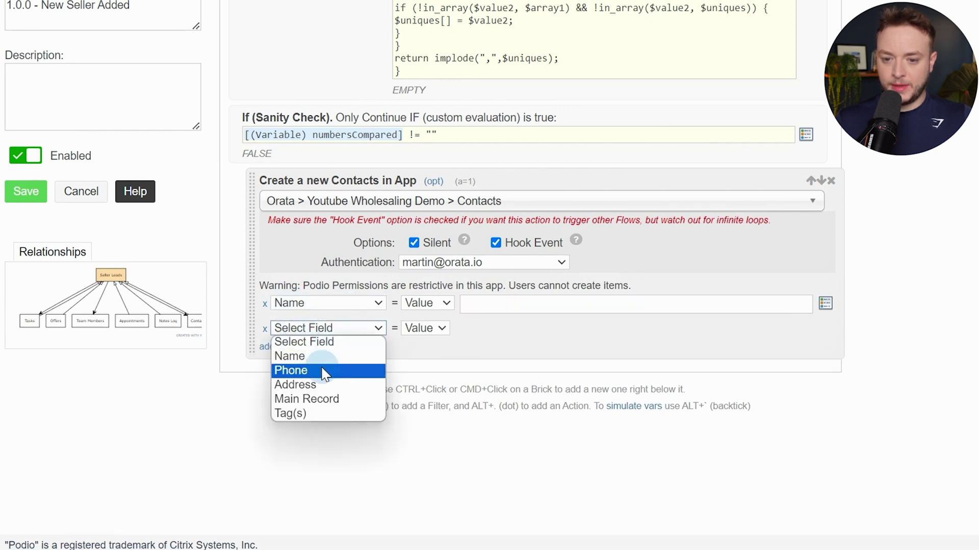
click(325, 371)
click(281, 348)
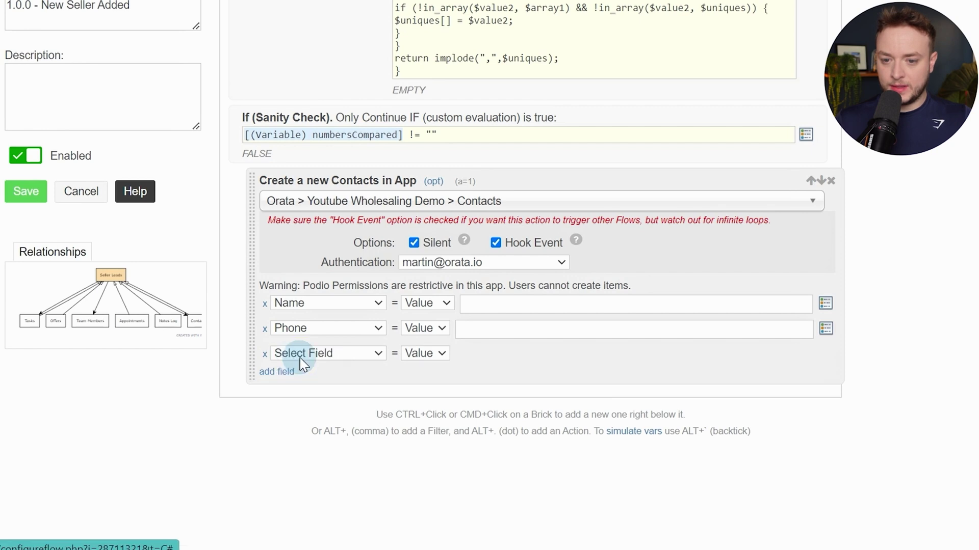
click(303, 357)
click(316, 409)
click(280, 374)
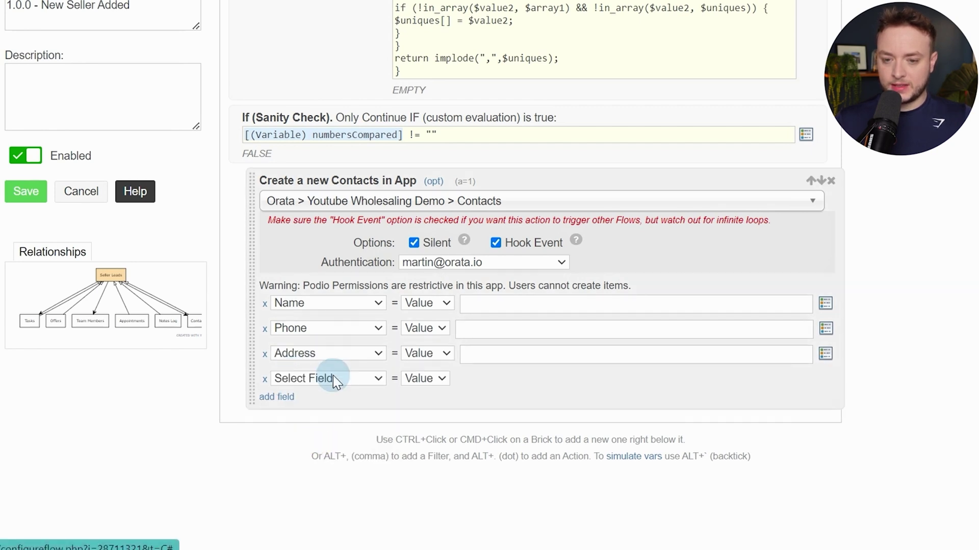
click(334, 381)
click(337, 449)
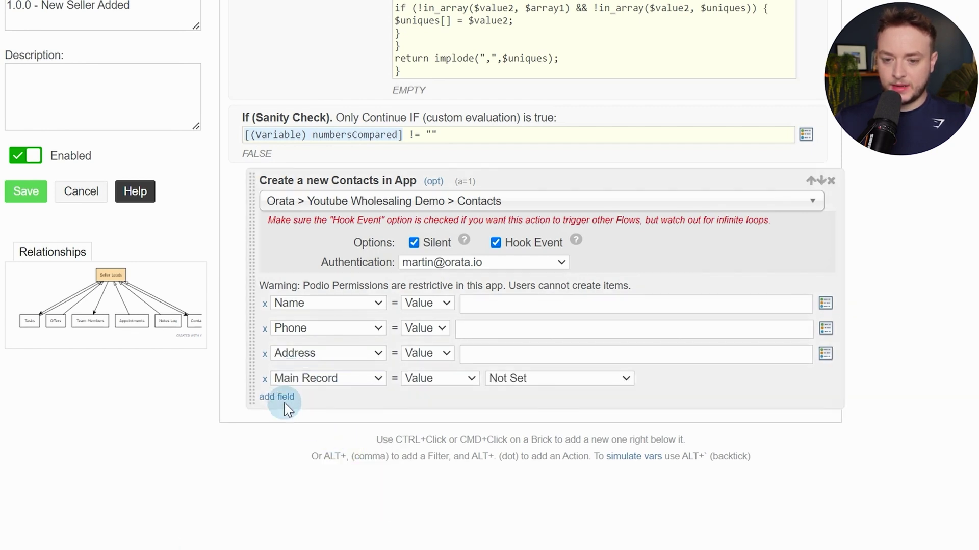
Fill them with Second Sellers Full Name, Phone Number, Property Address and the current Seller Lead
click(539, 299)
text(second)
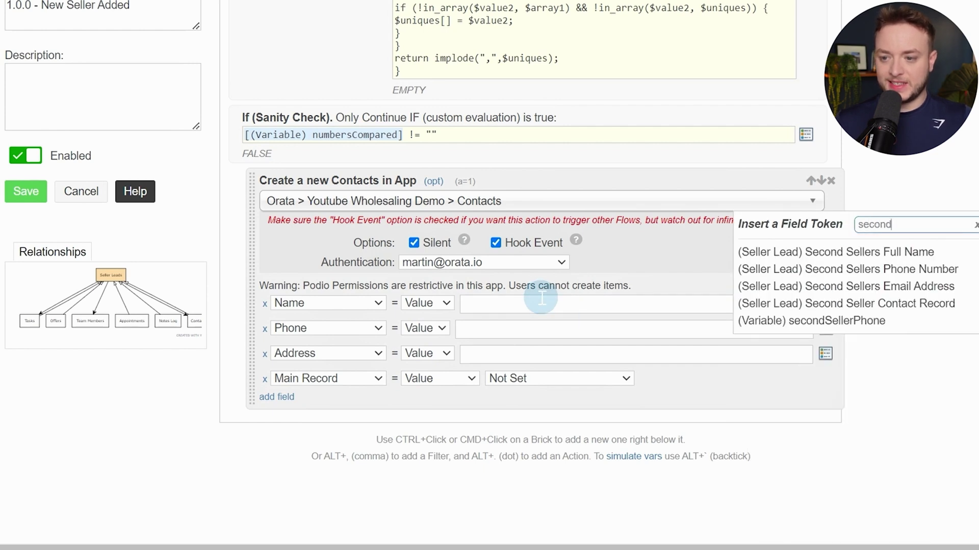
click(804, 255)
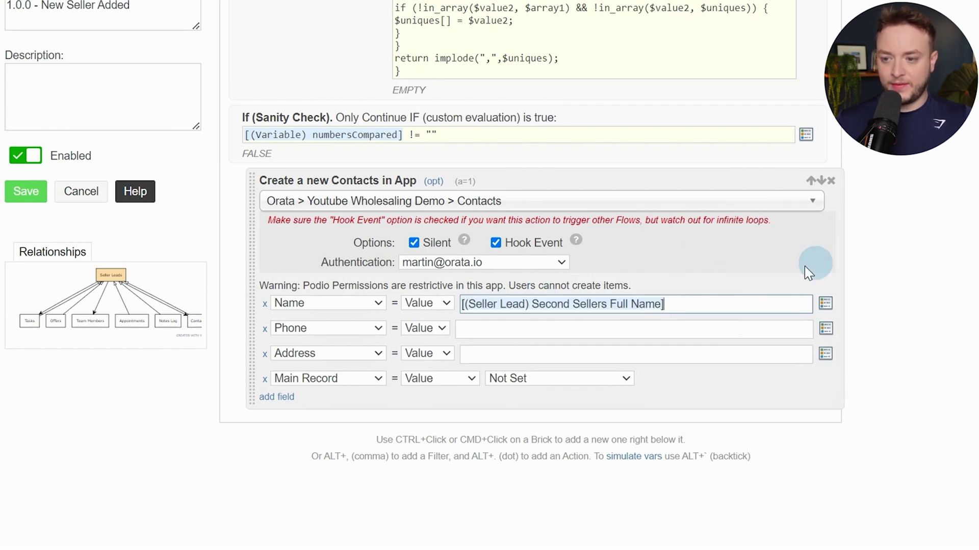
click(550, 330)
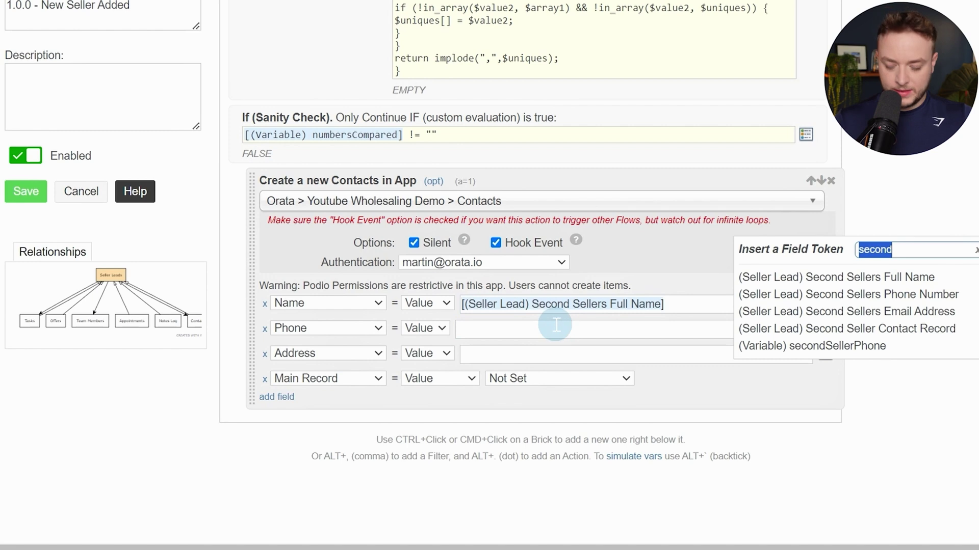
click(909, 296)
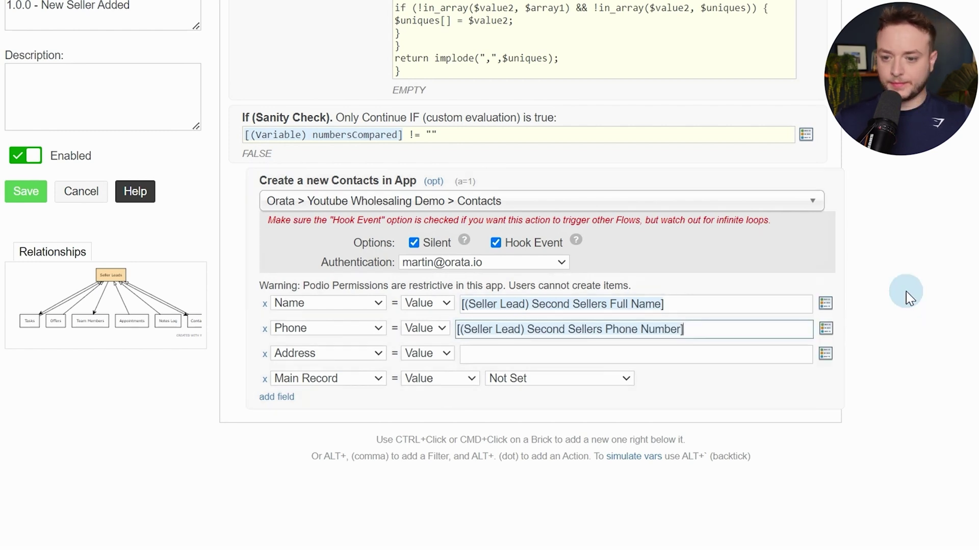
click(763, 357)
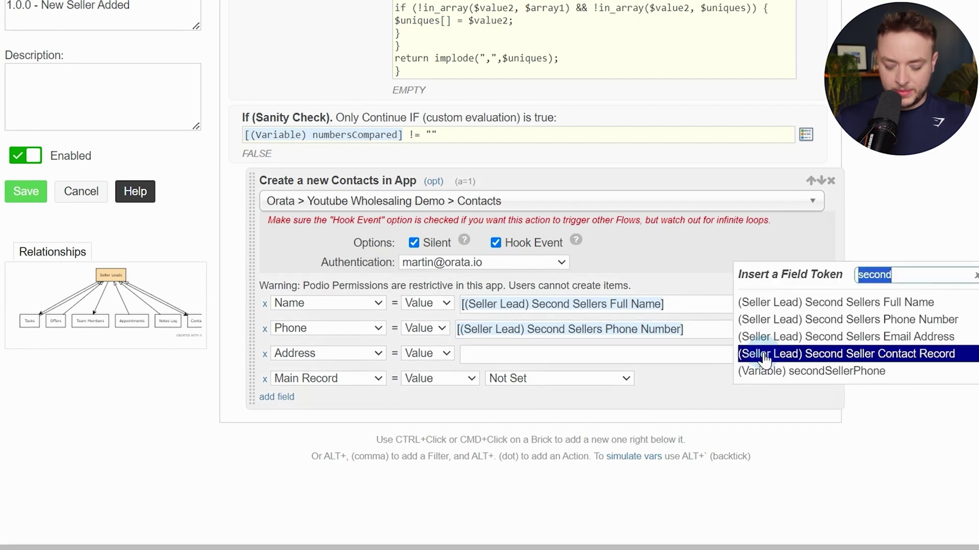
text(pro)
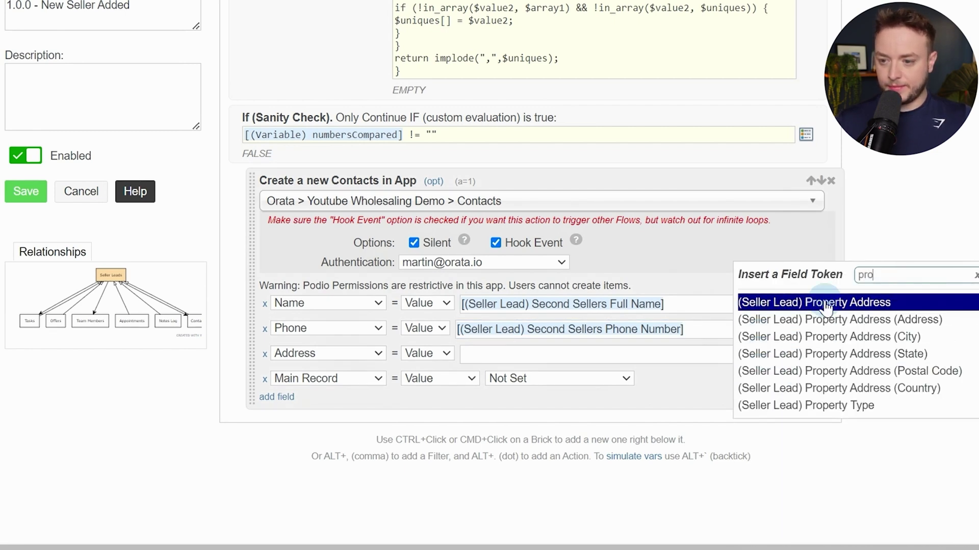
click(826, 305)
click(557, 380)
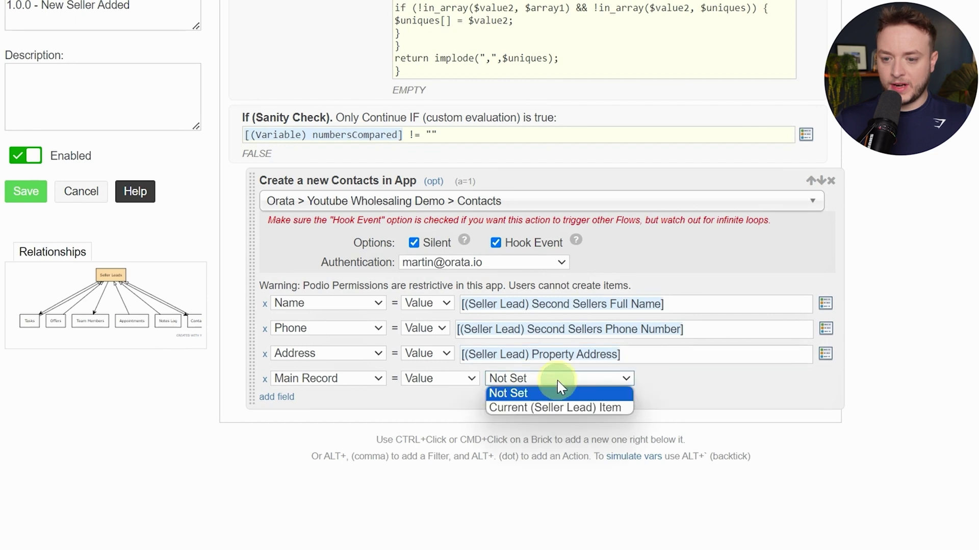
click(564, 406)
Pick the Update Item action to follow the contact creation
scroll(539, 188, down, 4)
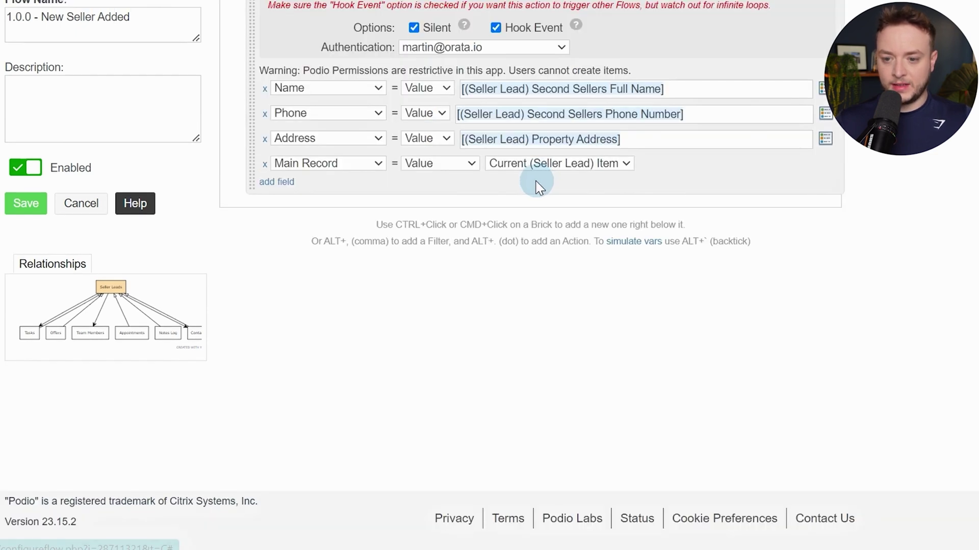
key(alt+period)
text(upda)
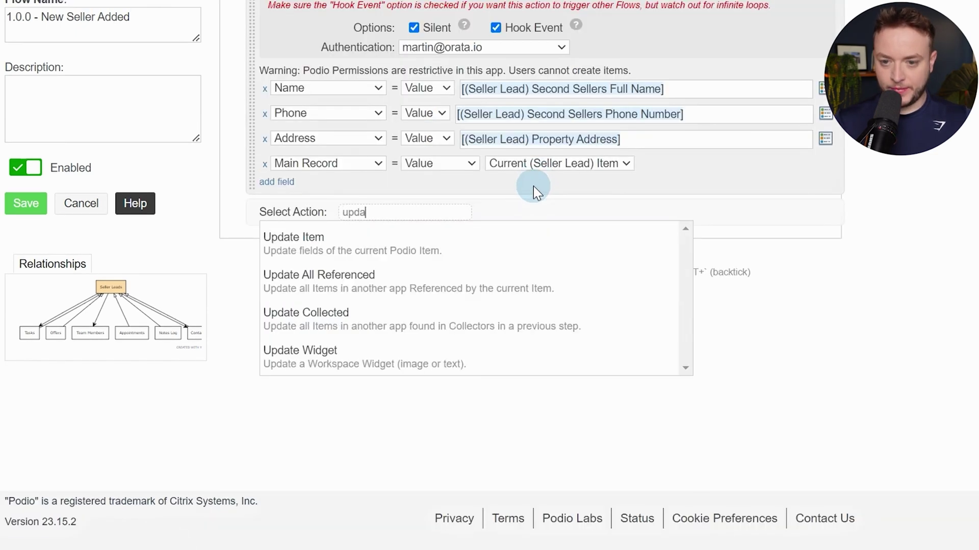
key(Down)
Silently set the lead's Second Seller Contact Record to the created Contacts item
key(Return)
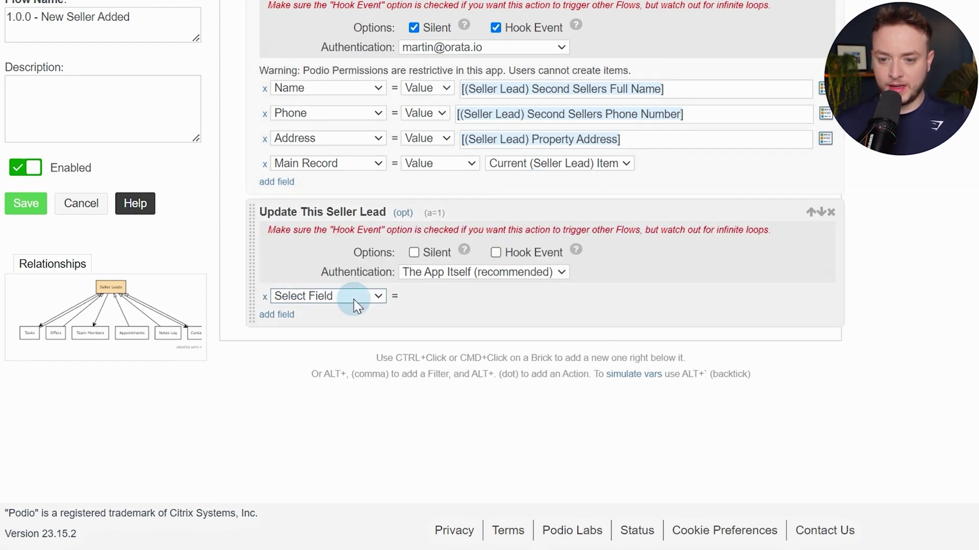
click(355, 305)
scroll(436, 323, down, 1)
click(362, 284)
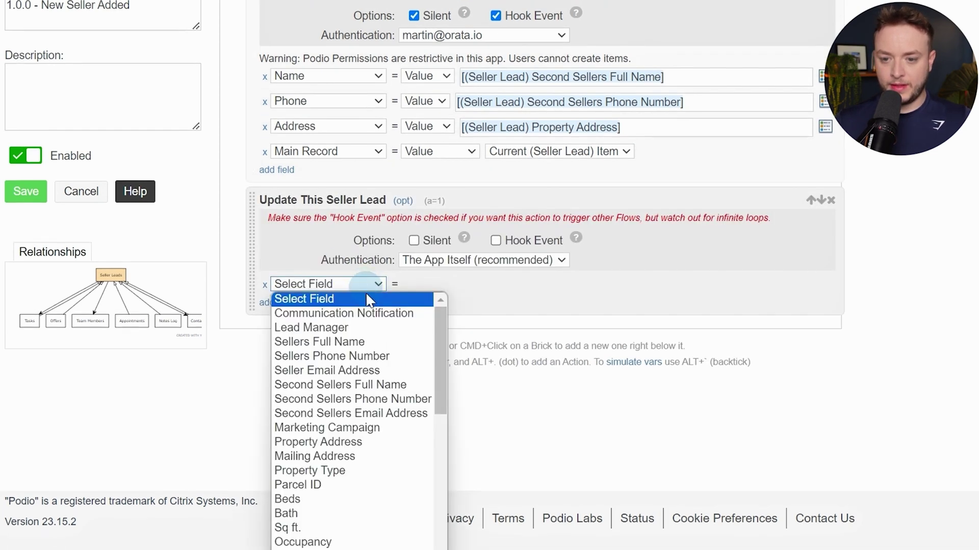
scroll(365, 356, down, 5)
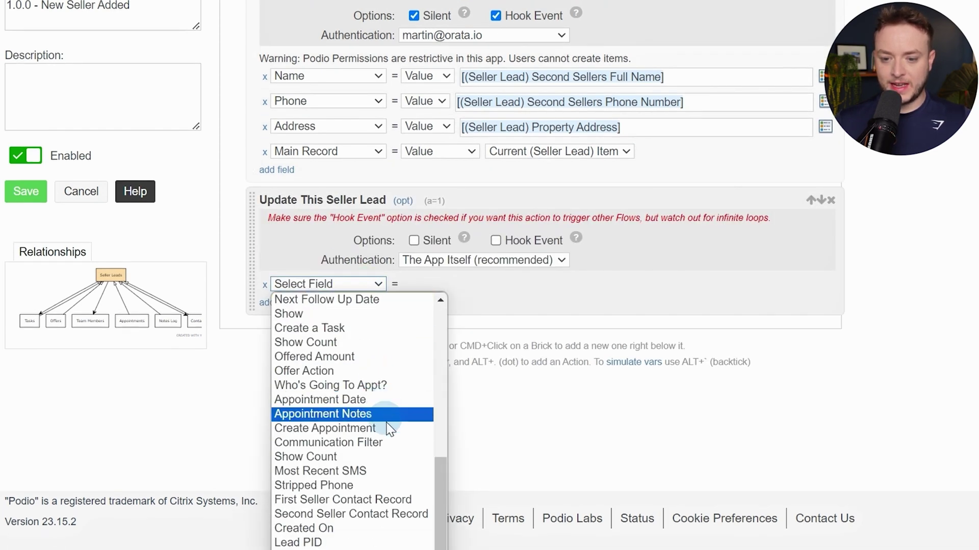
click(356, 516)
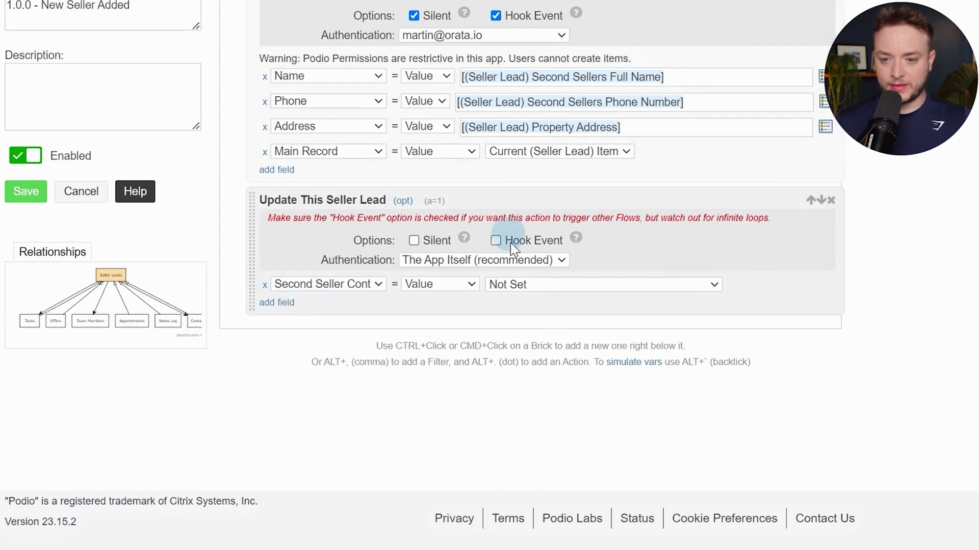
click(529, 285)
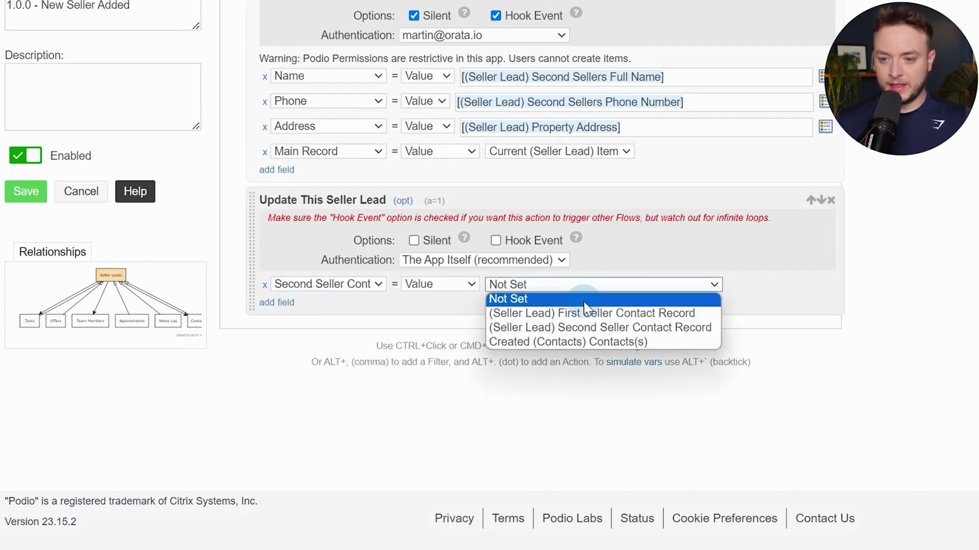
click(628, 340)
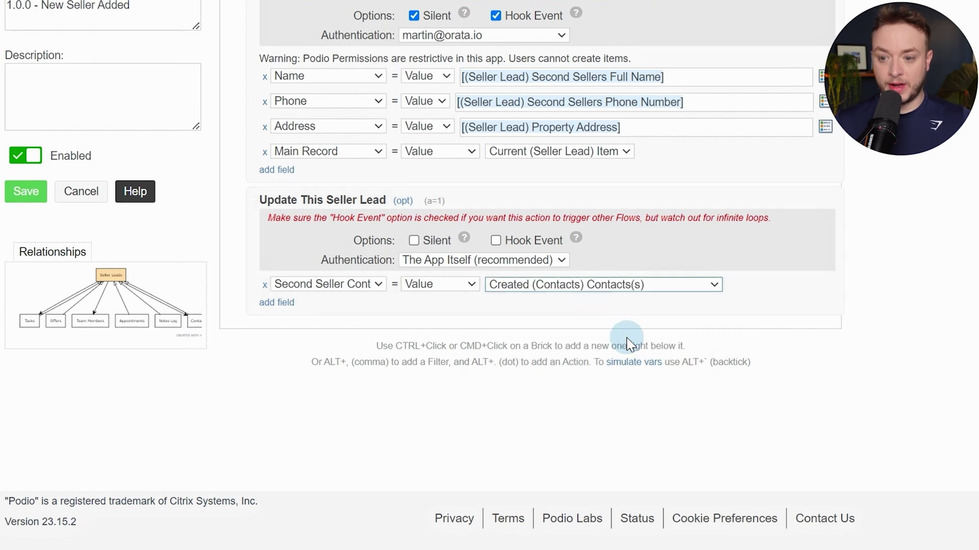
click(414, 241)
Close the sanity check with End If and save the New Seller Added flow
scroll(724, 250, up, 3)
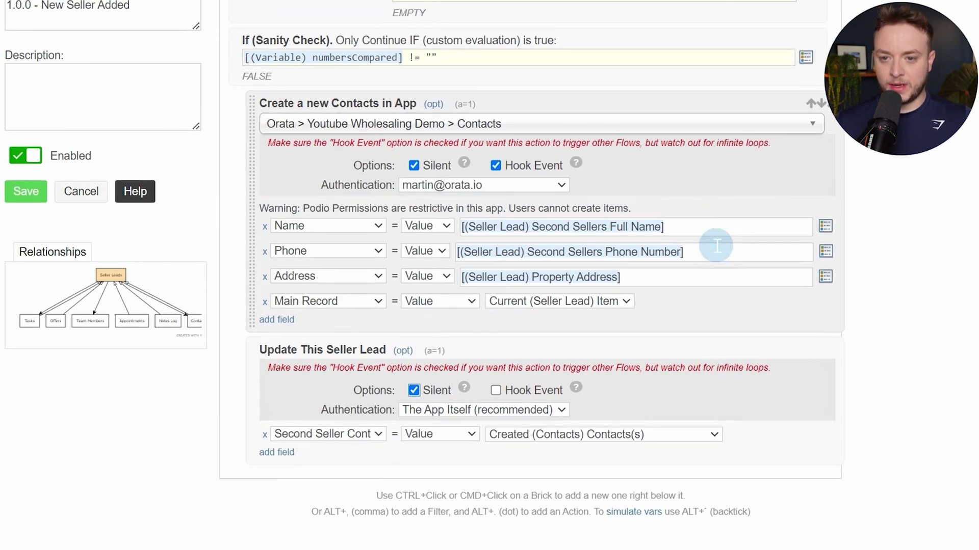
scroll(764, 306, down, 1)
text(end i)
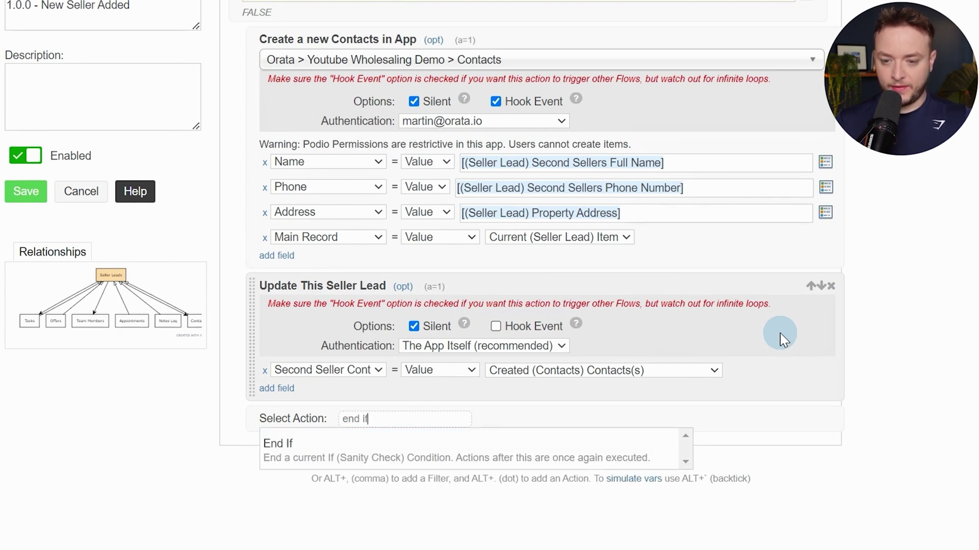
text(f)
key(Return)
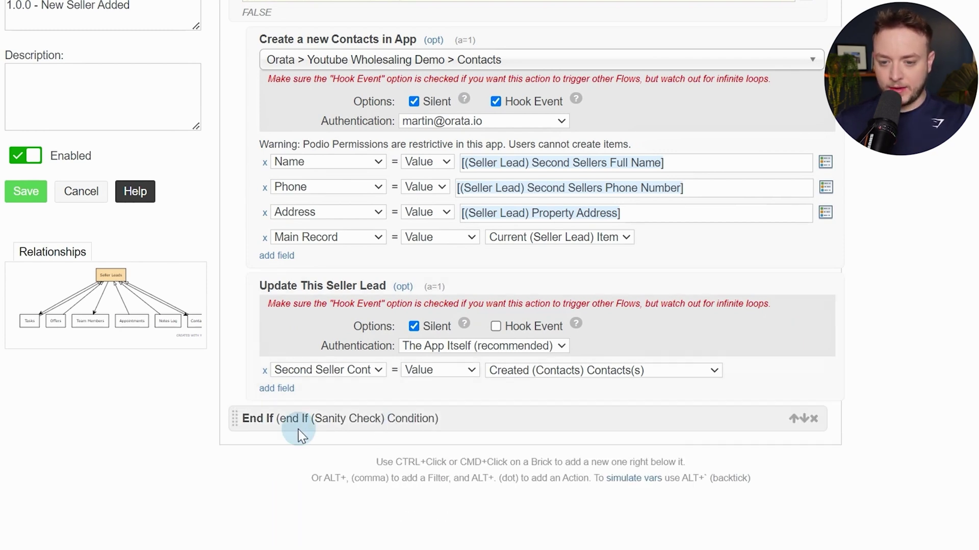
click(18, 199)
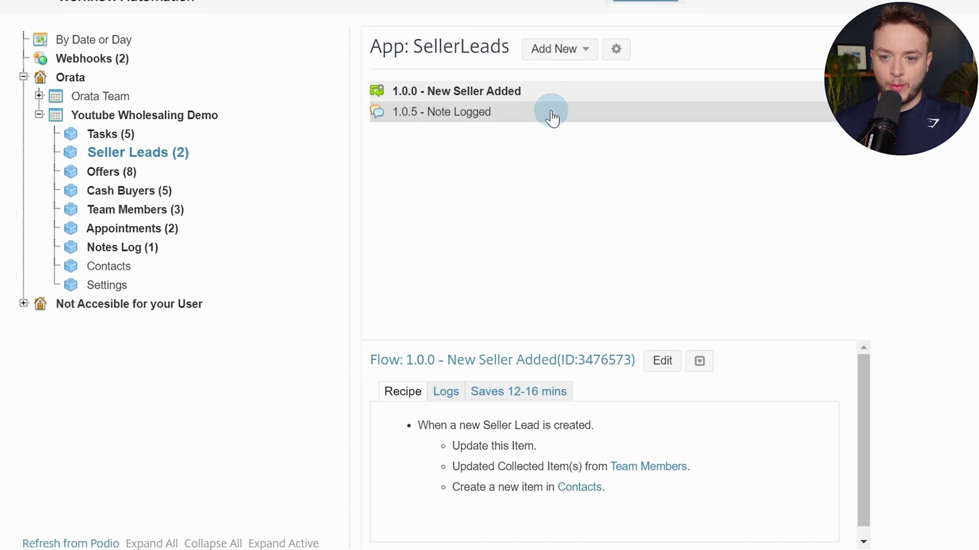
Create a manual flow triggered by another flow, named '1.0.1 - Check for Duplicates'
click(565, 62)
click(572, 91)
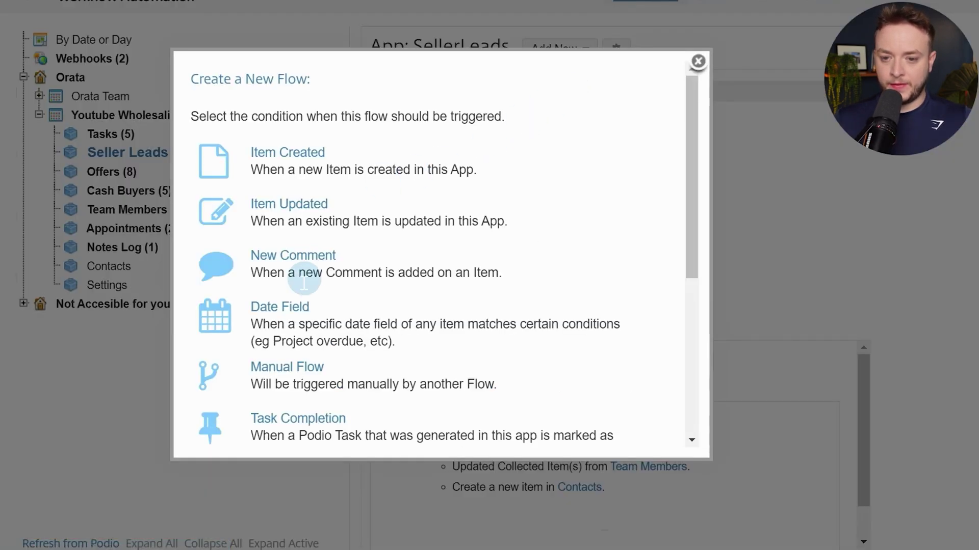
click(283, 369)
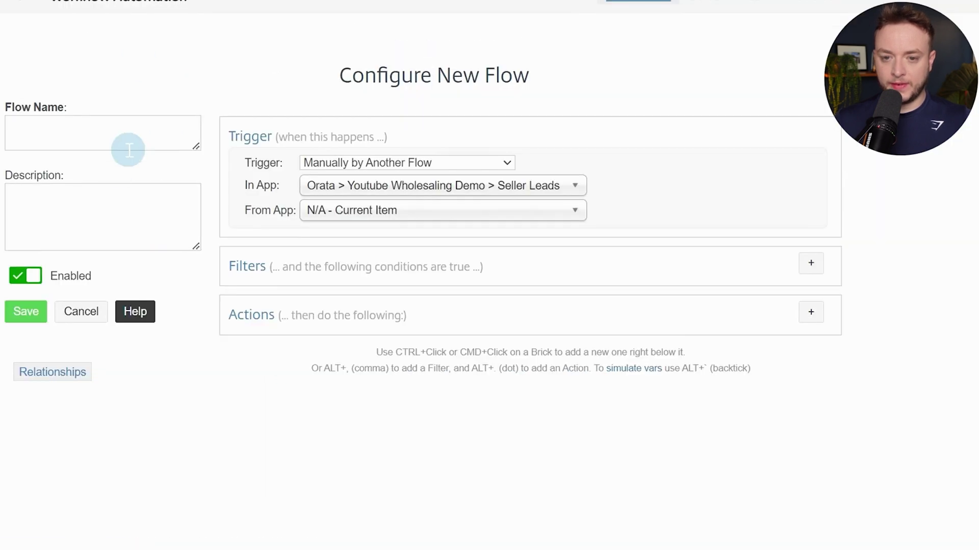
click(134, 131)
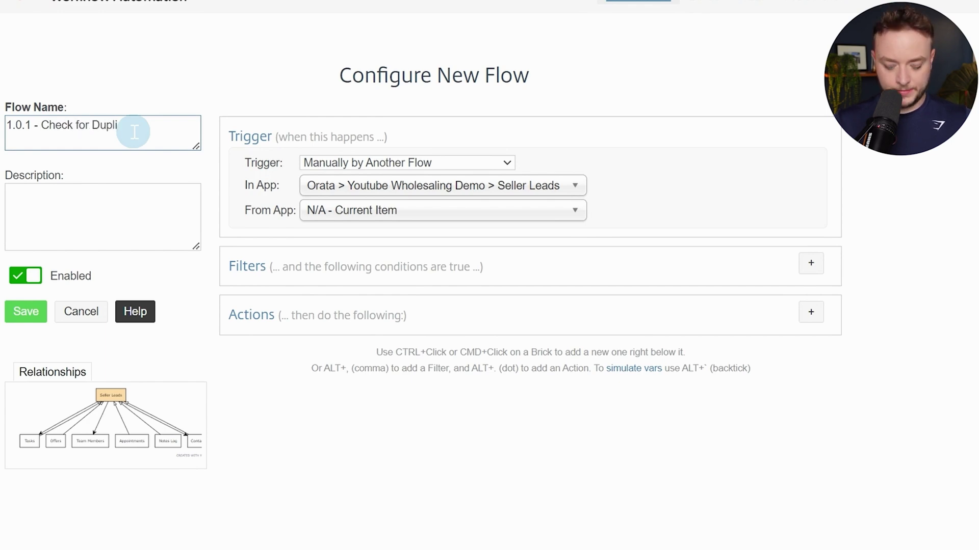
click(198, 260)
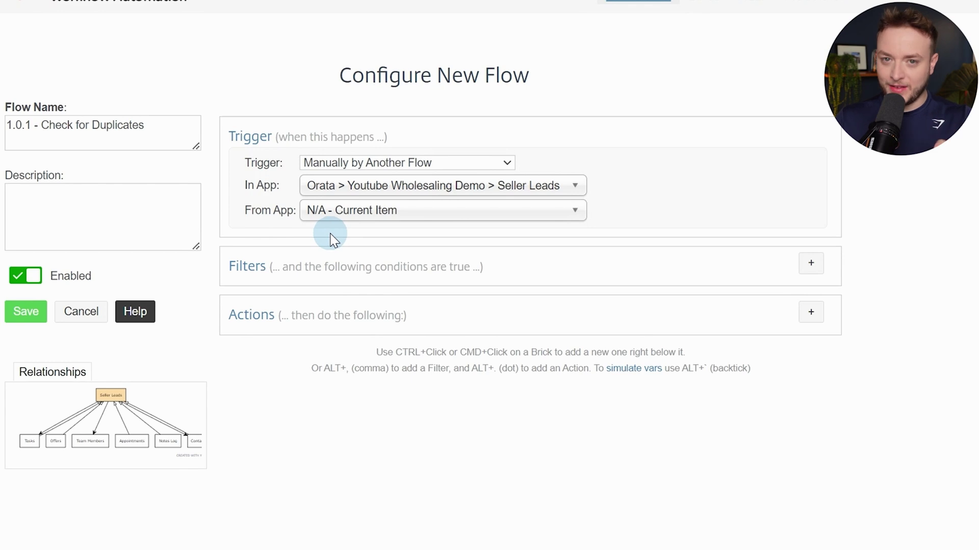
click(811, 313)
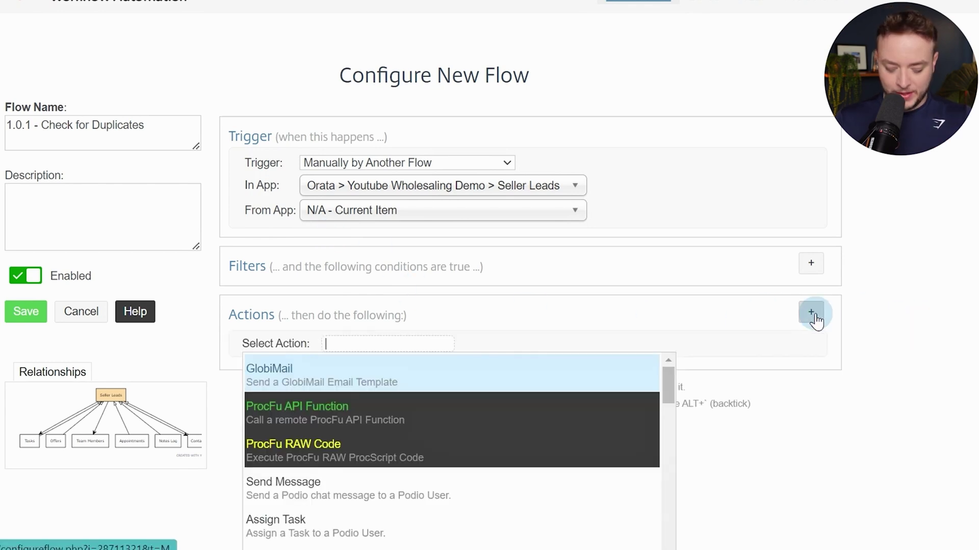
text(http)
key(Return)
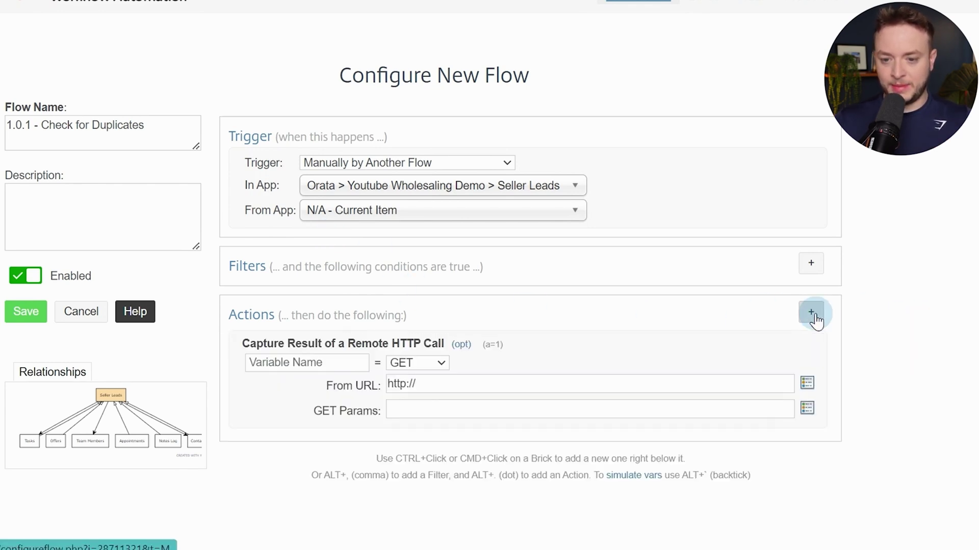
click(275, 363)
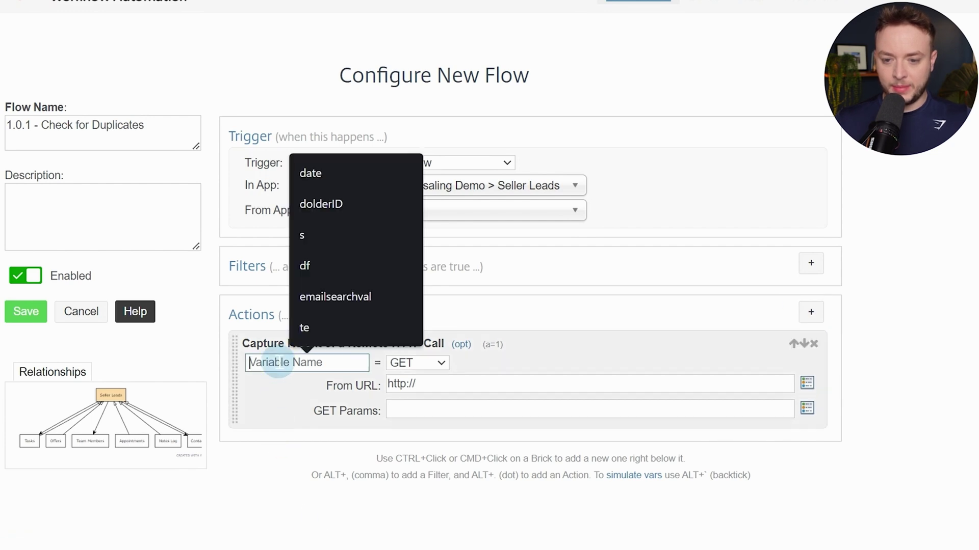
text(s)
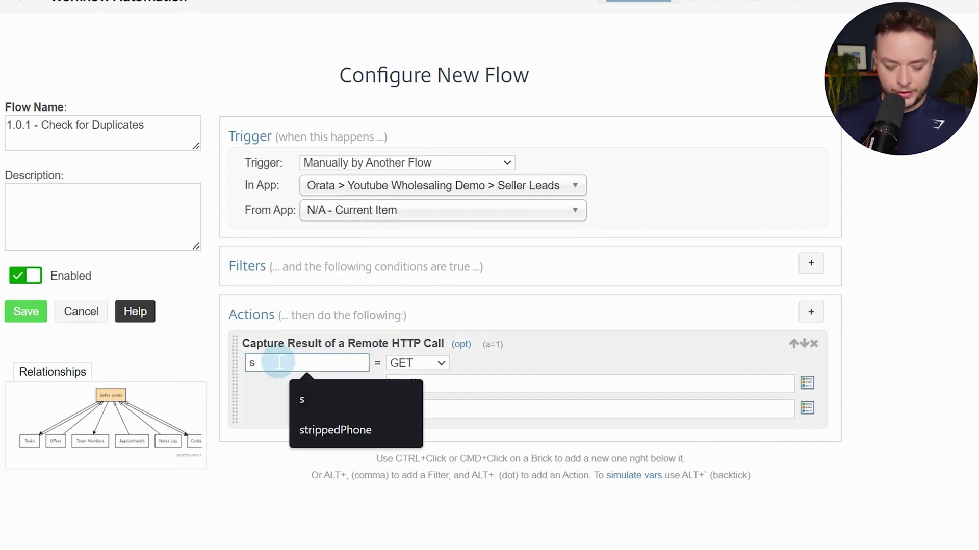
text(earchDuplicates)
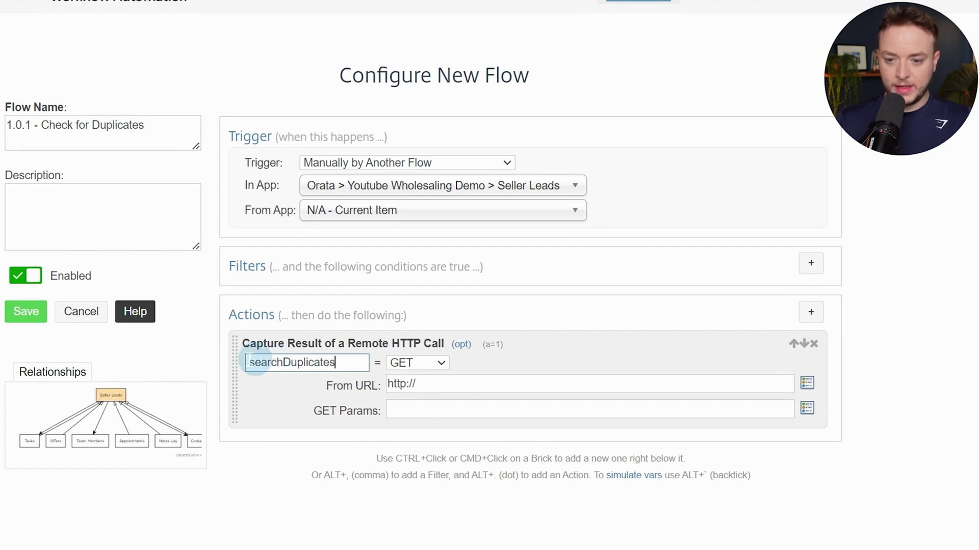
click(398, 381)
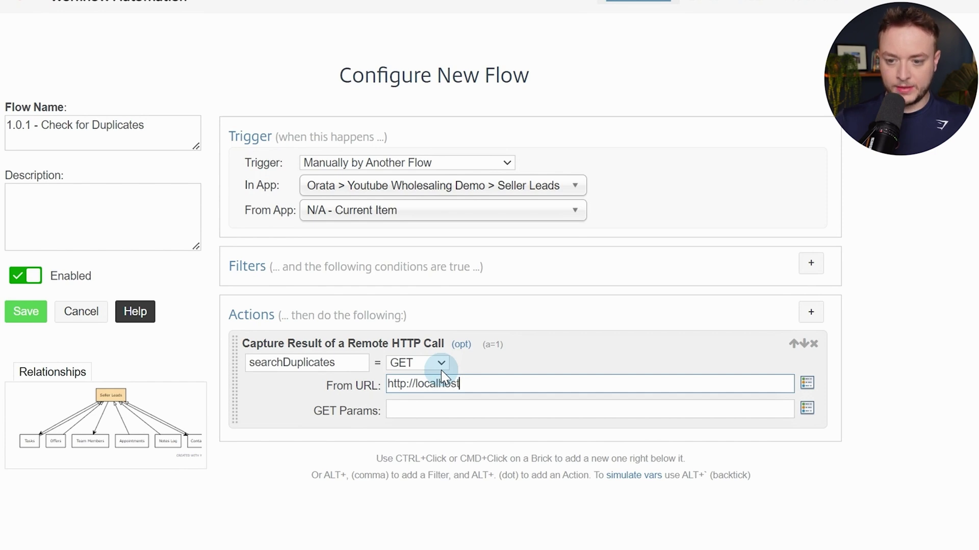
Add a custom variable action after the HTTP call
ctrl+click(295, 397)
text(var)
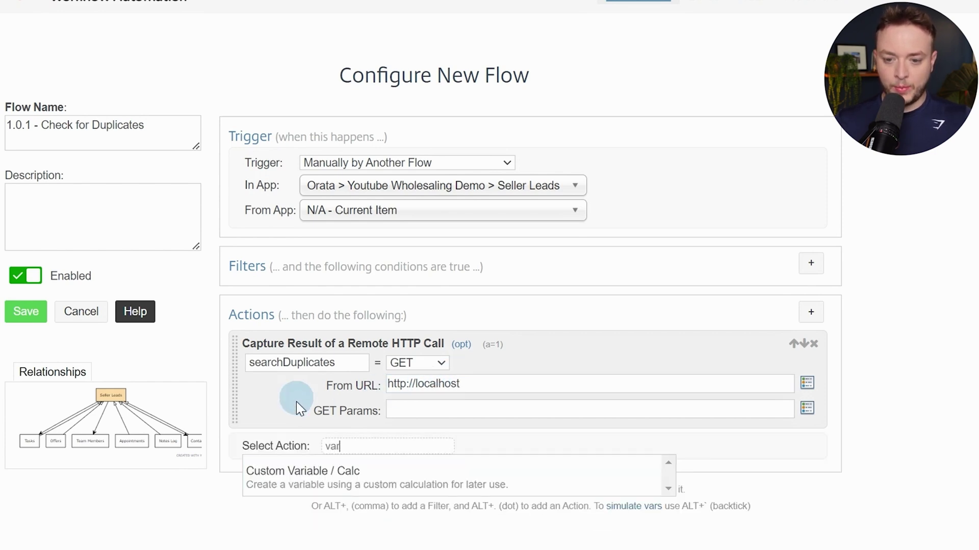
click(331, 488)
scroll(384, 286, down, 5)
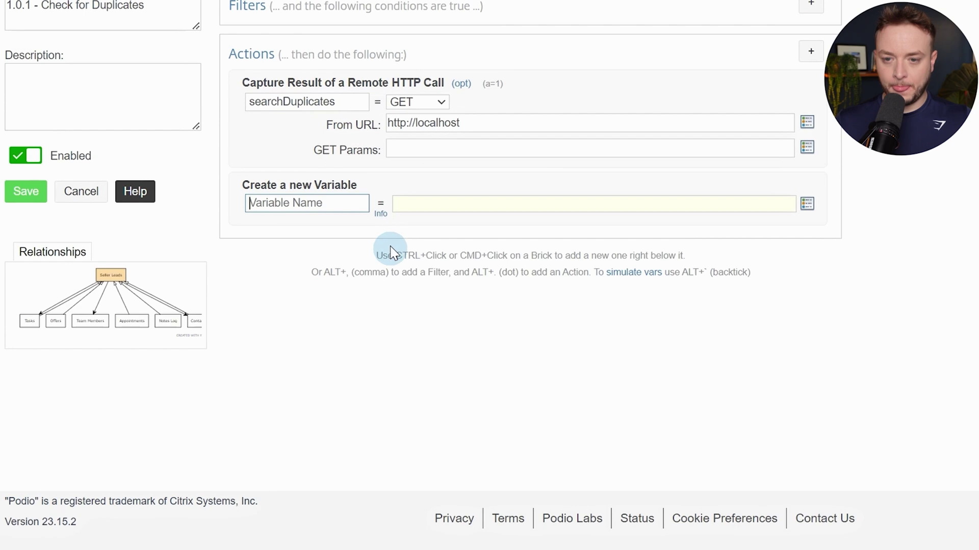
Name the variable searchDuplicates and set its value to the Seller Lead's Stripped Phone
double_click(337, 106)
key(ctrl+c)
click(334, 203)
key(ctrl+v)
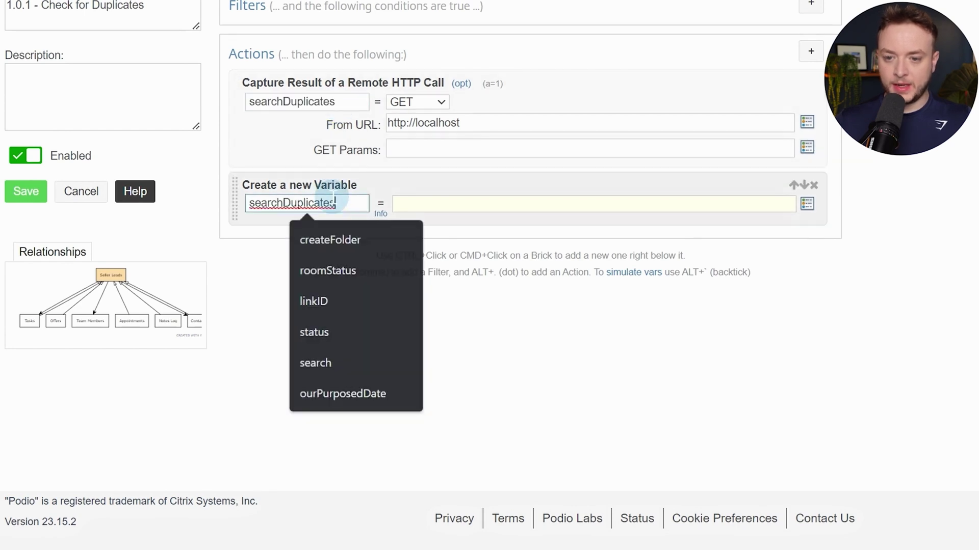
click(518, 205)
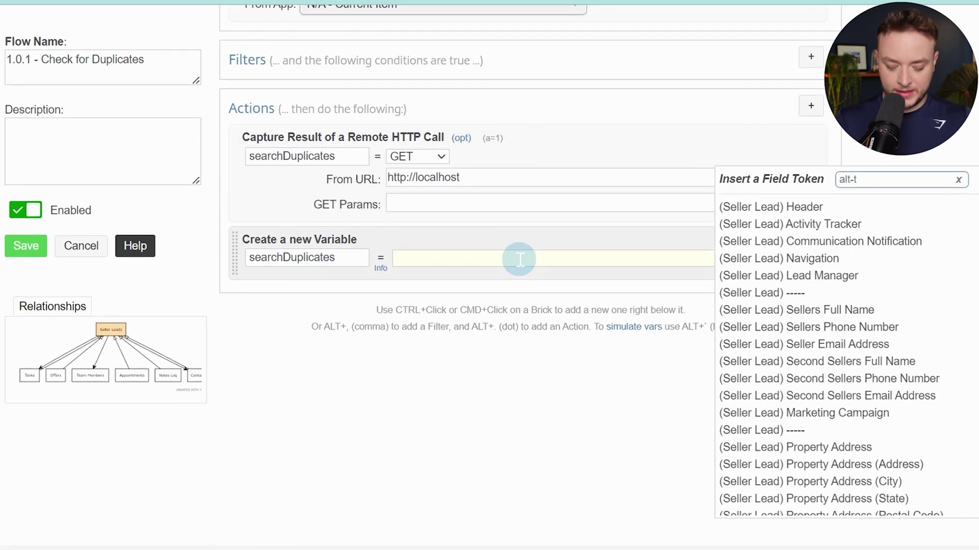
text(str)
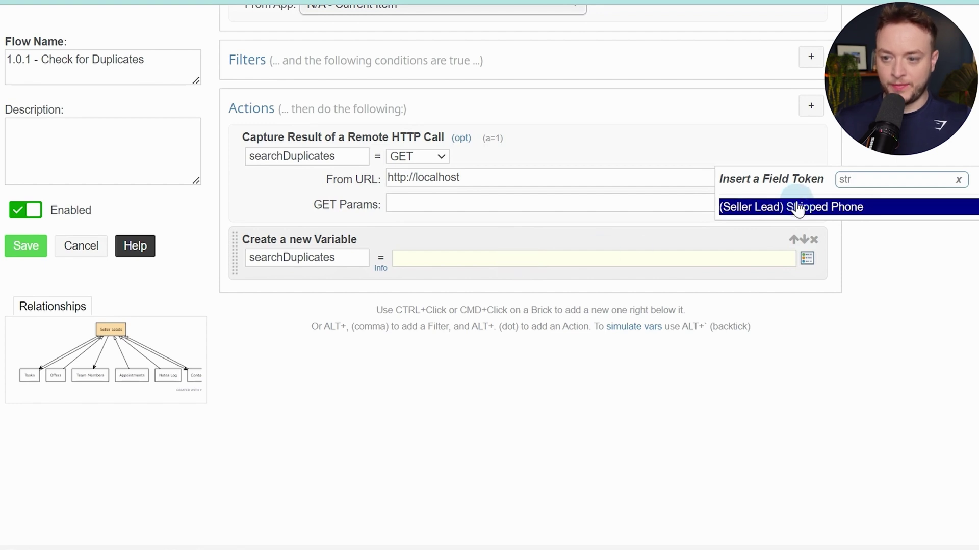
click(798, 207)
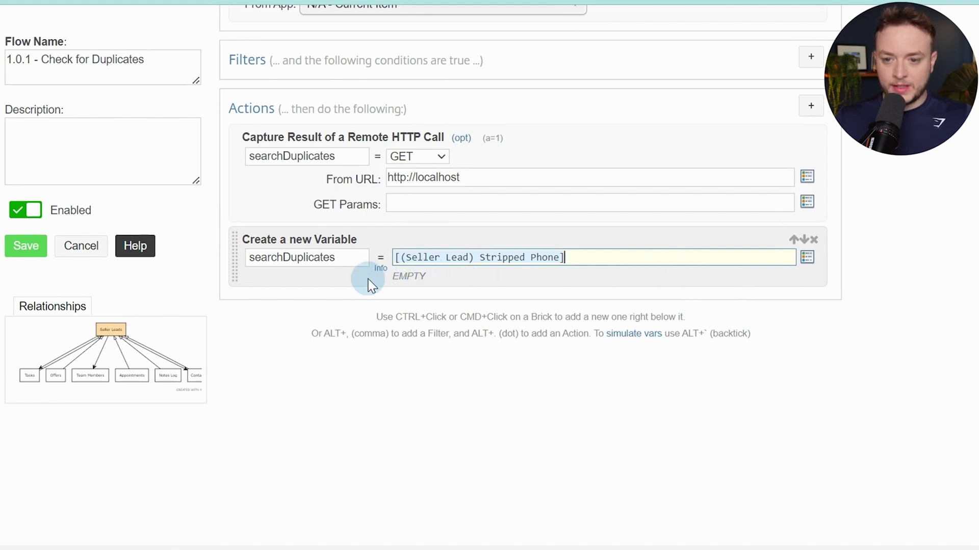
Add two custom variables, comment and ID, with empty "" values
key(alt+period)
text(var)
key(Return)
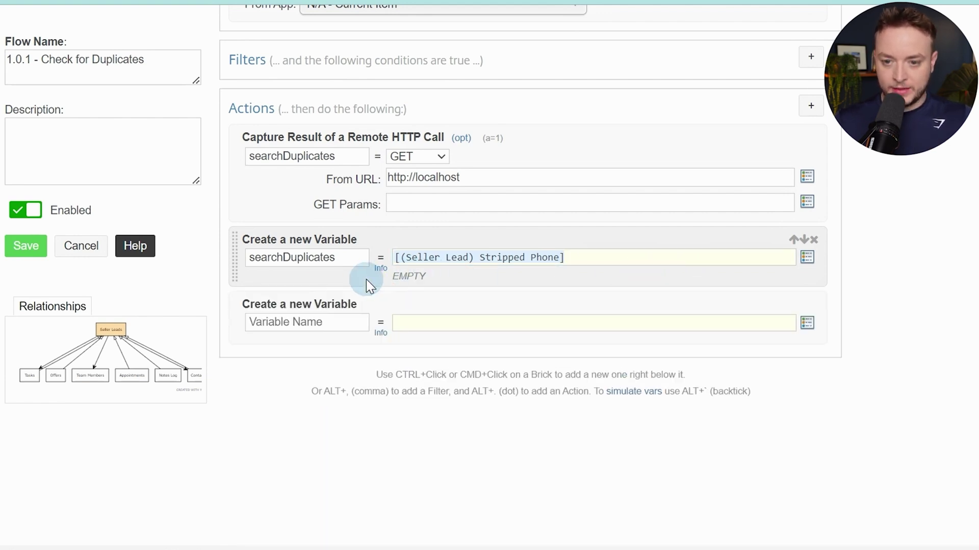
key(alt+period)
text(var)
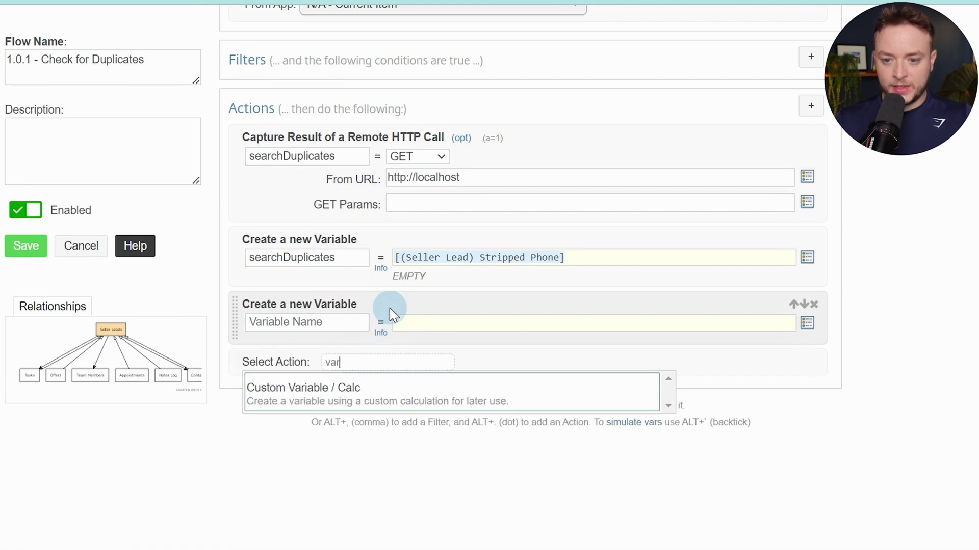
key(Return)
click(345, 322)
text(com)
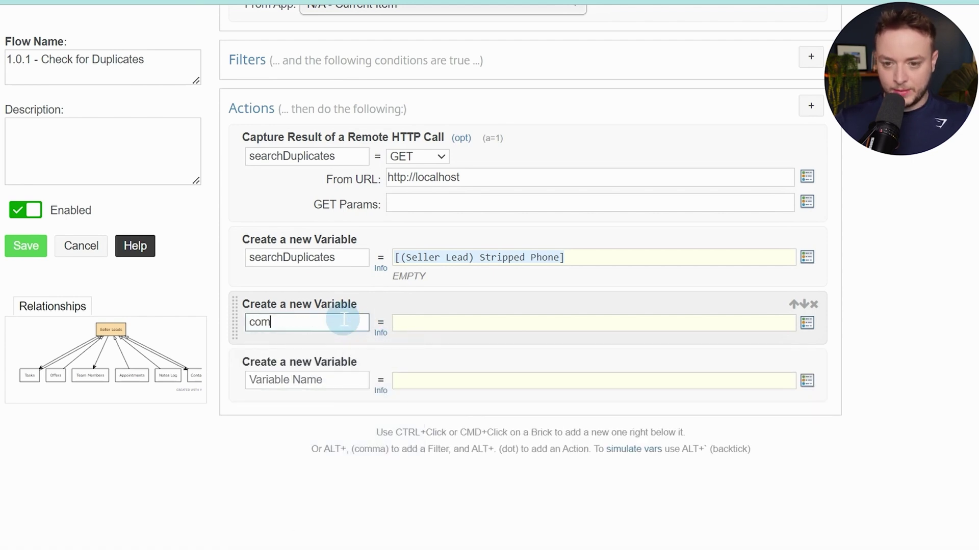
text(ment)
key(Tab)
key(Tab)
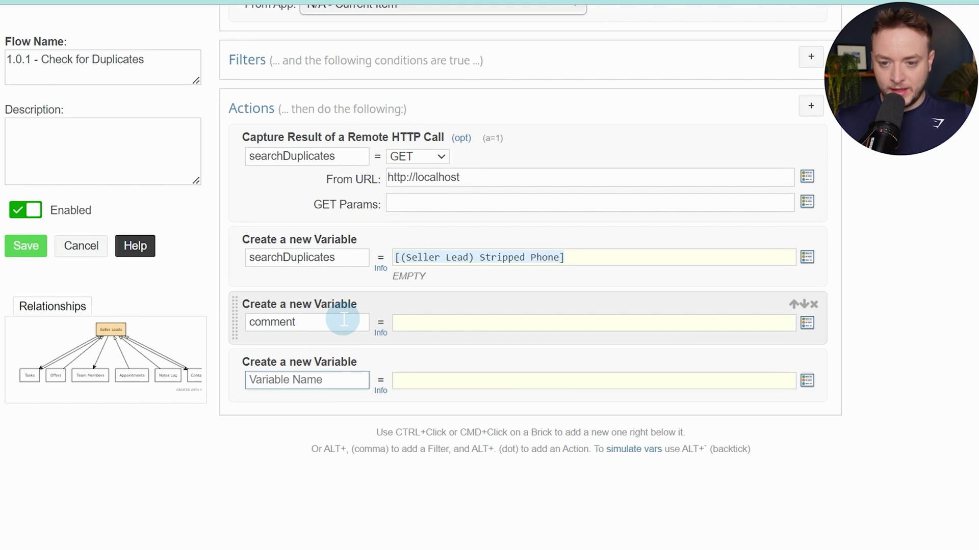
text(ID)
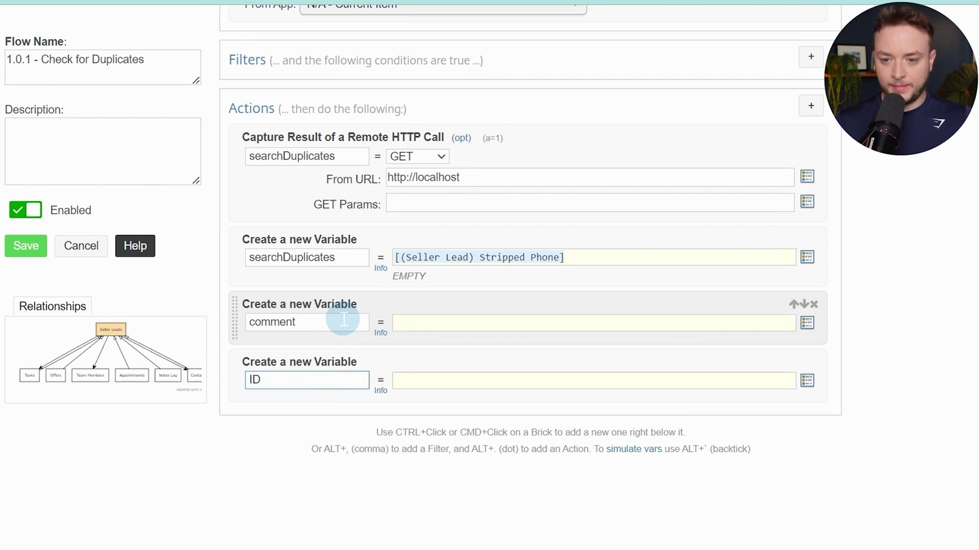
click(409, 317)
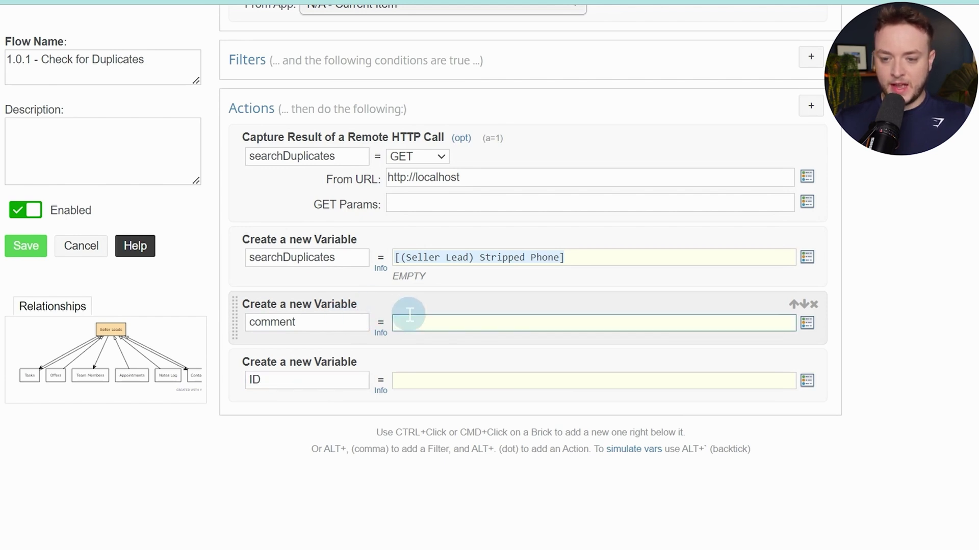
text("")
click(448, 380)
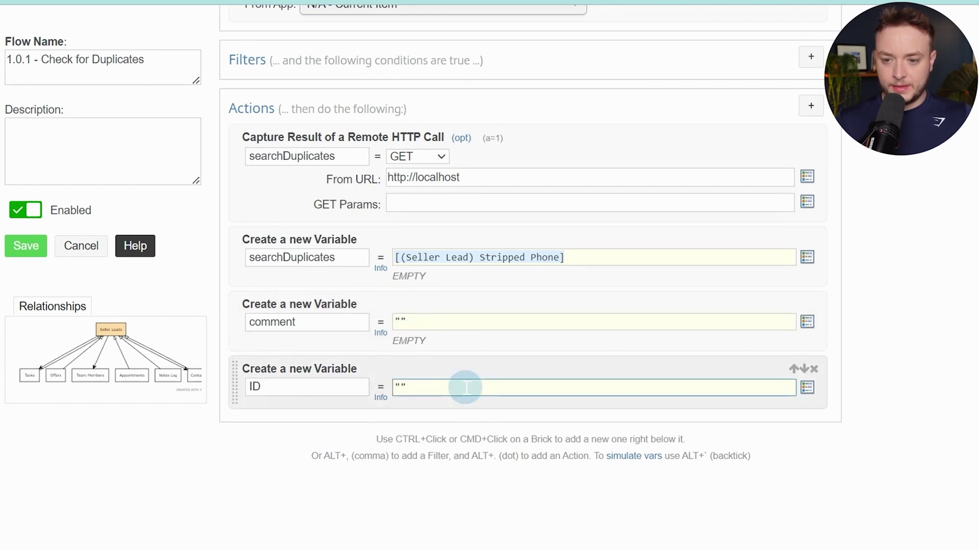
Add a For Each (Loop) action after the ID variable
ctrl+click(351, 403)
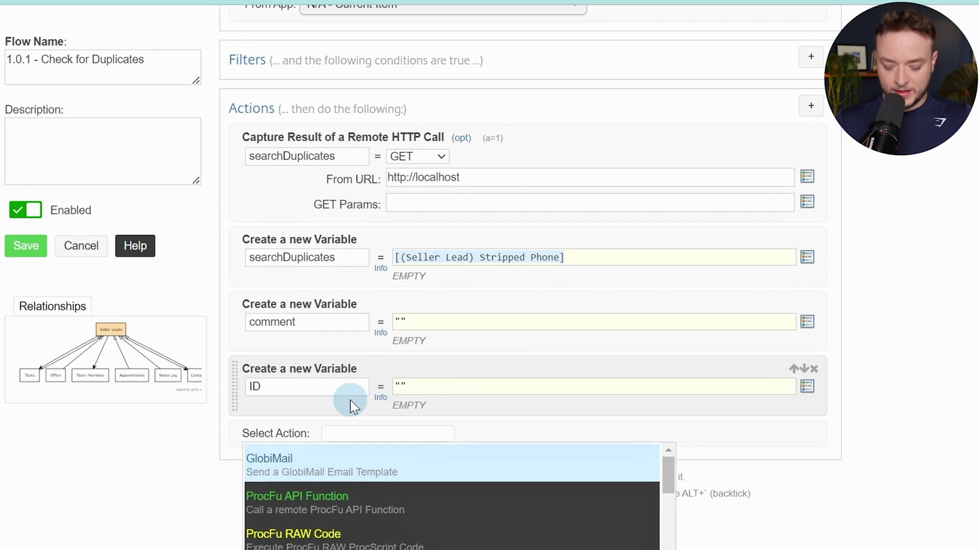
text(for ea)
key(Return)
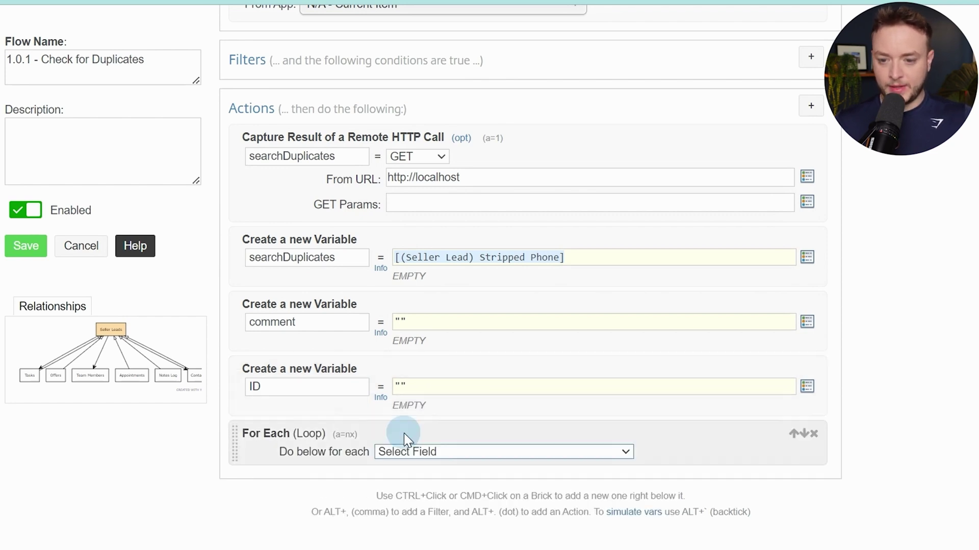
Set the For Each loop to iterate over the searchDuplicates variable
click(402, 452)
click(405, 463)
scroll(590, 365, down, 2)
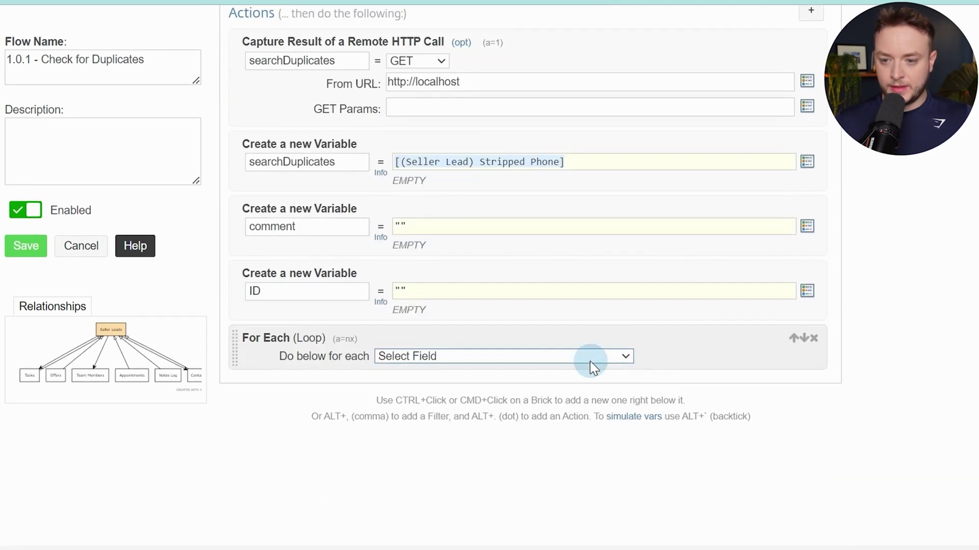
scroll(603, 360, down, 1)
scroll(603, 352, down, 1)
click(598, 327)
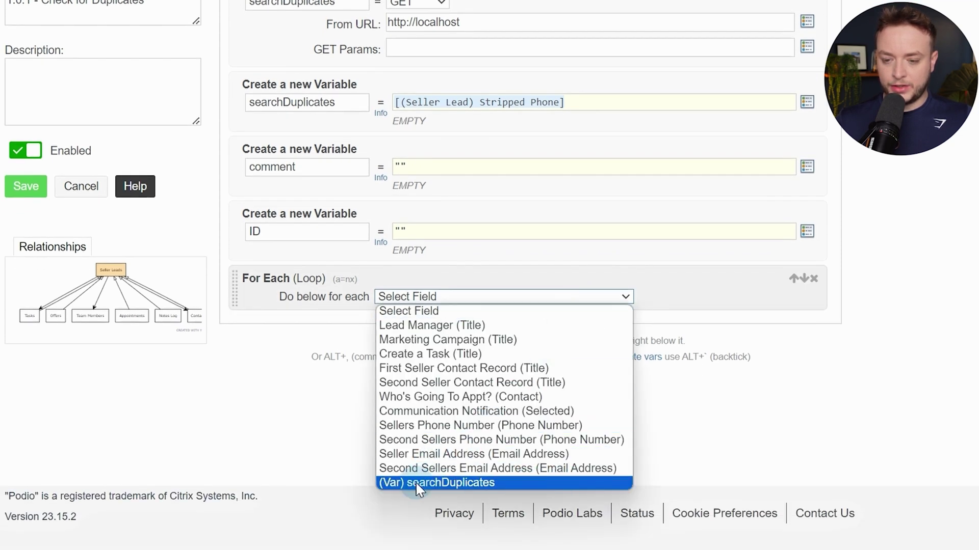
click(484, 482)
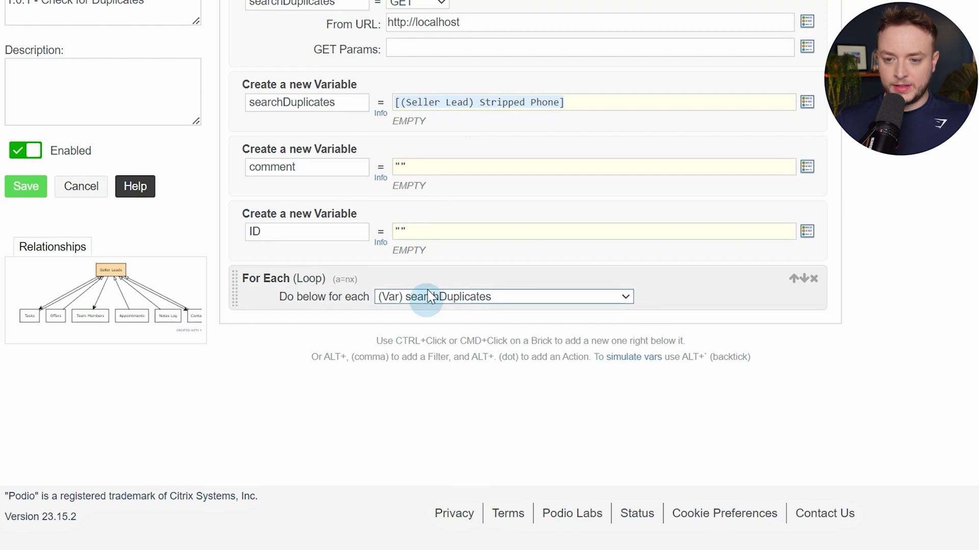
Add a Search for Item(s) action in Seller Leads matching on the Stripped Phone field
ctrl+click(679, 289)
text(sear)
key(Down)
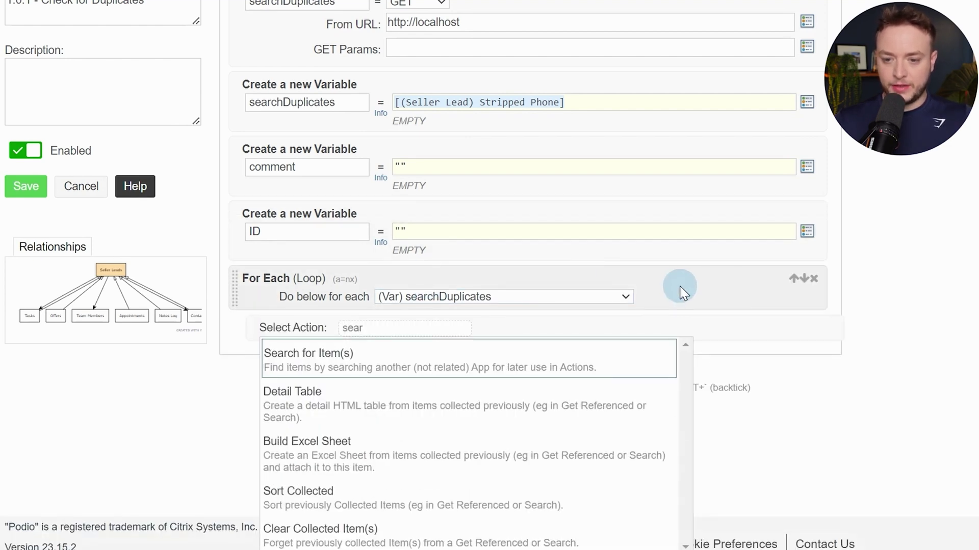
key(Return)
text(sell)
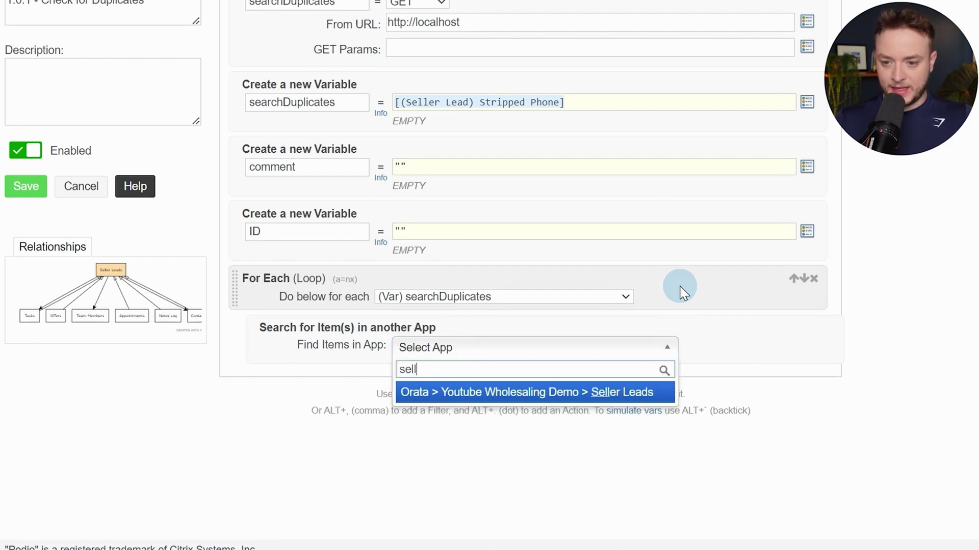
key(Return)
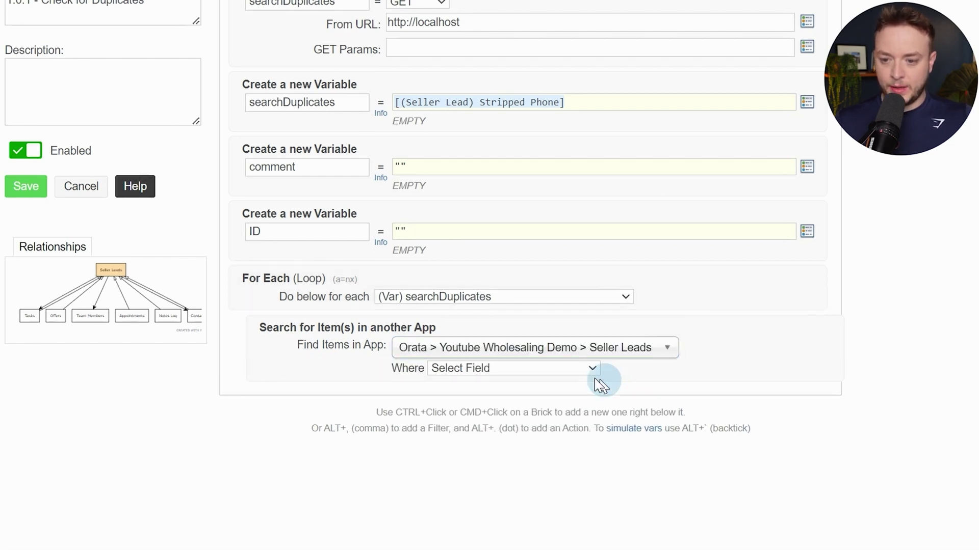
click(589, 369)
scroll(586, 396, down, 2)
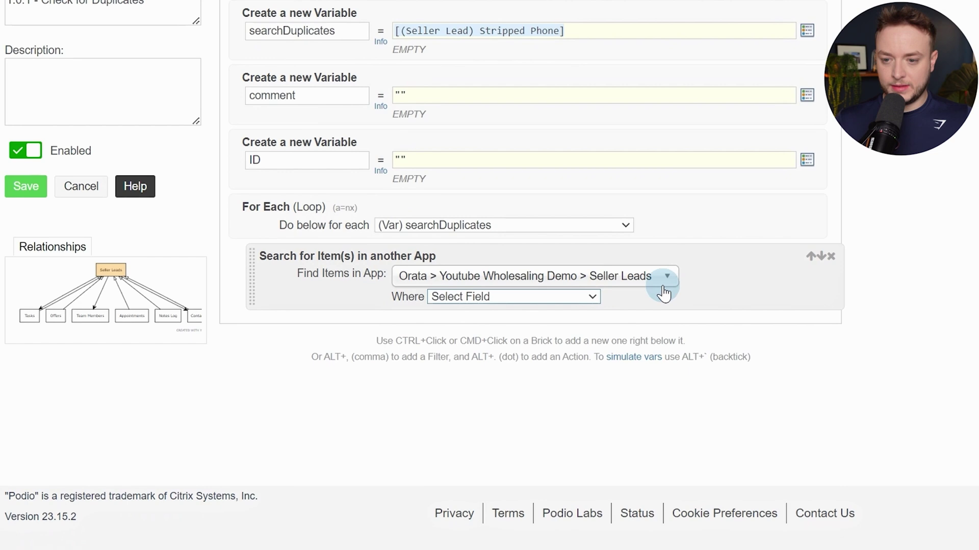
click(589, 299)
scroll(583, 387, down, 4)
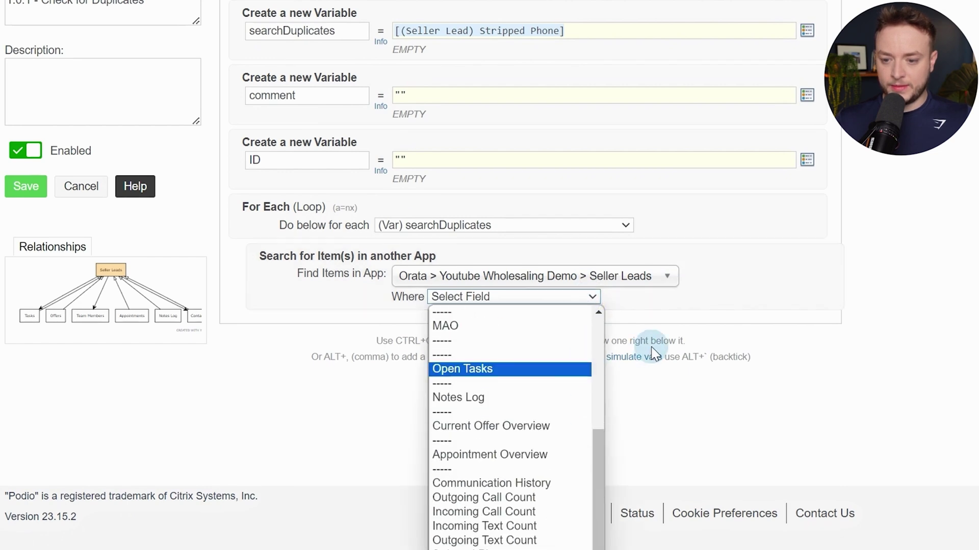
click(591, 296)
click(590, 297)
scroll(586, 312, down, 4)
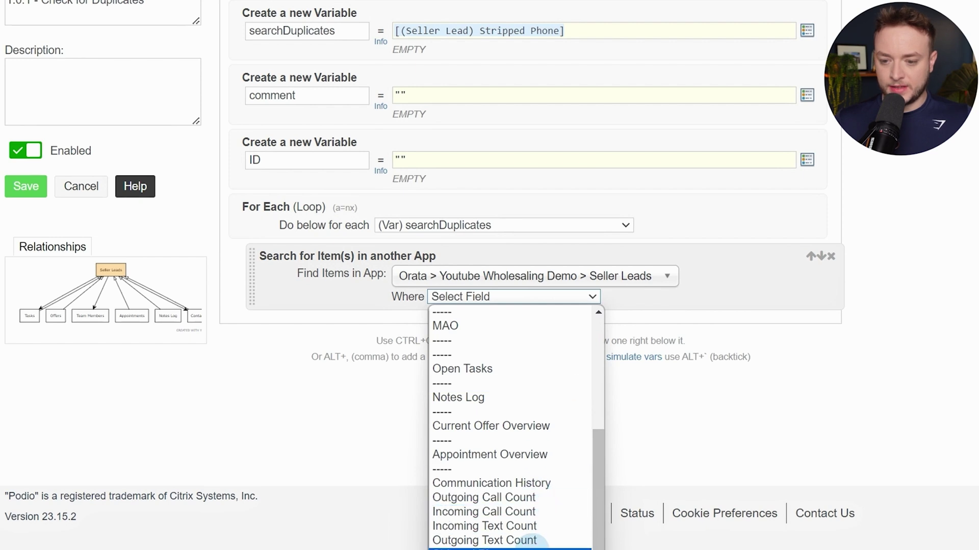
click(537, 547)
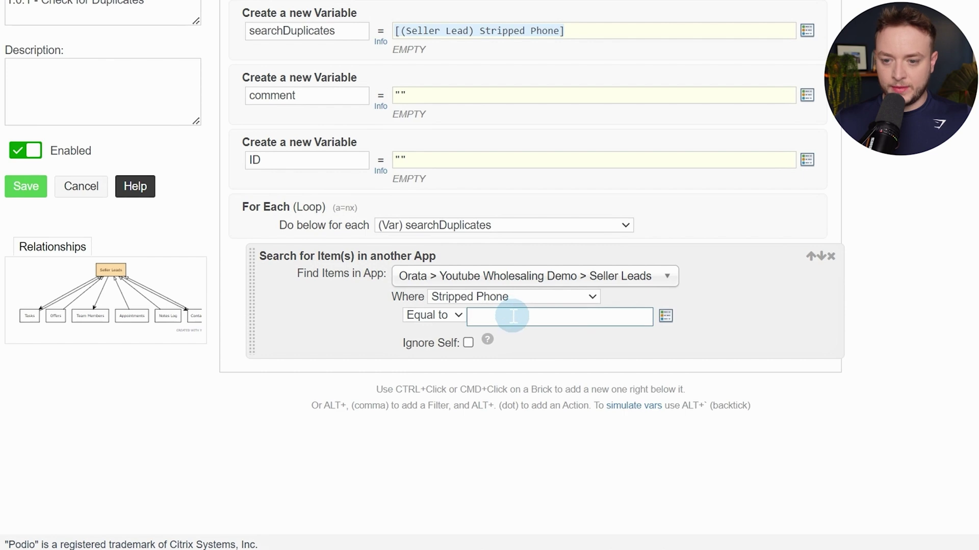
Make the search condition Contains [(Variable) searchDuplicates] and tick Ignore Self
click(440, 318)
click(437, 344)
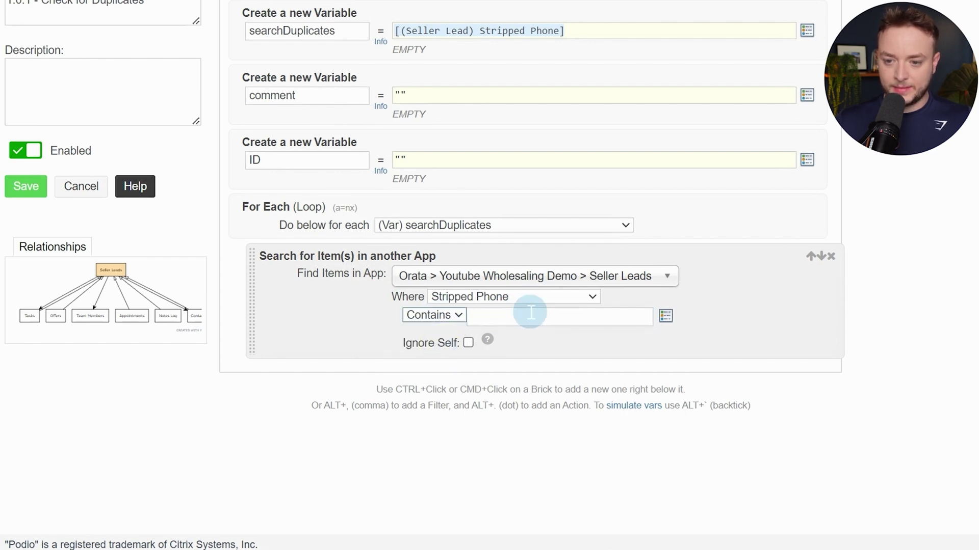
click(530, 316)
text(str)
text(var)
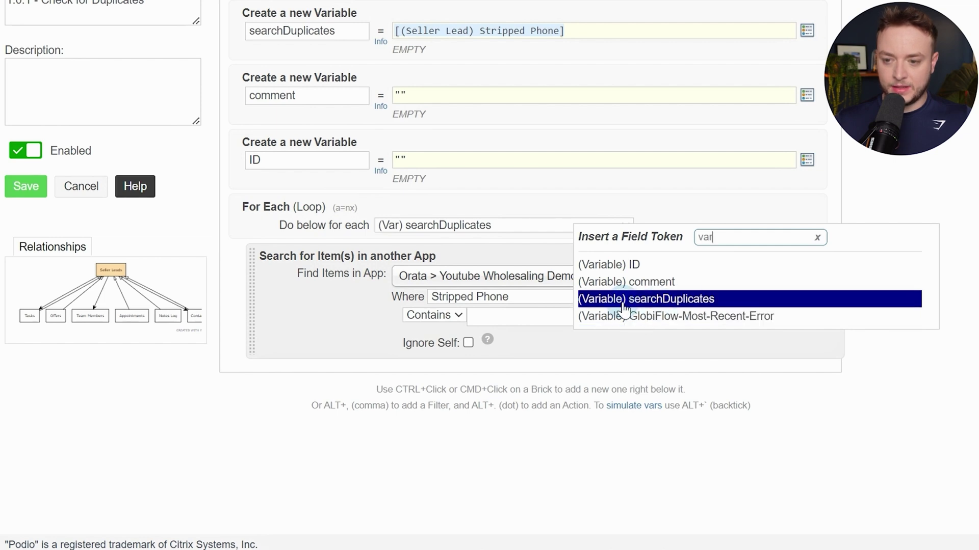
click(657, 305)
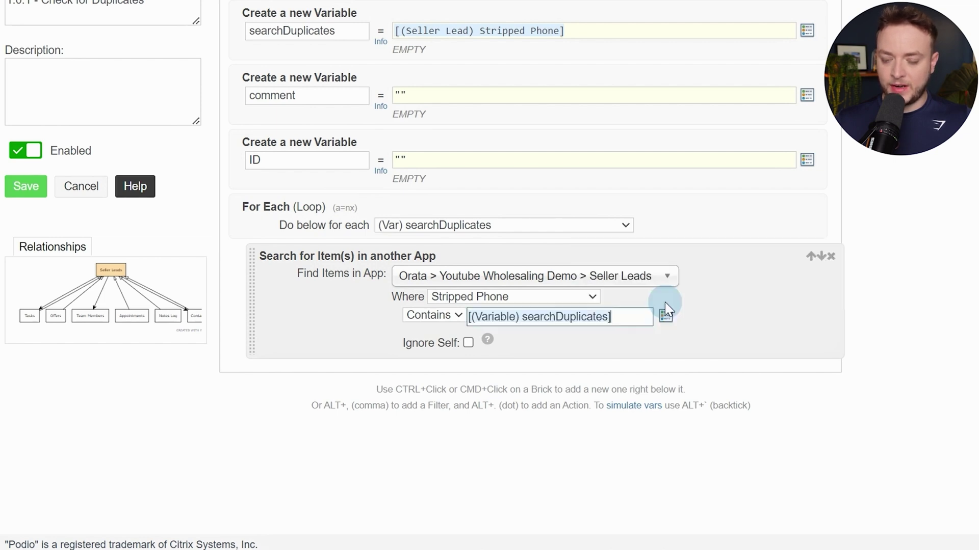
click(468, 343)
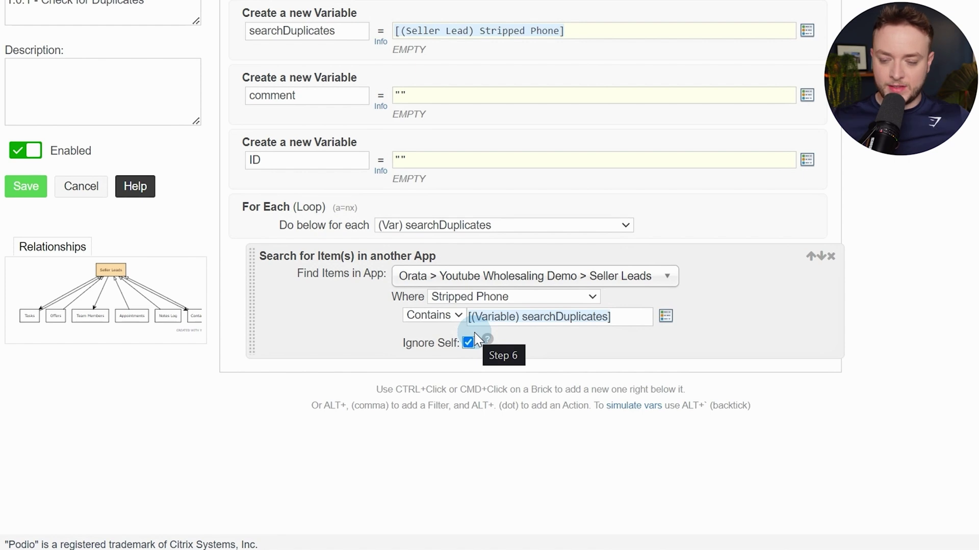
scroll(474, 336, down, 1)
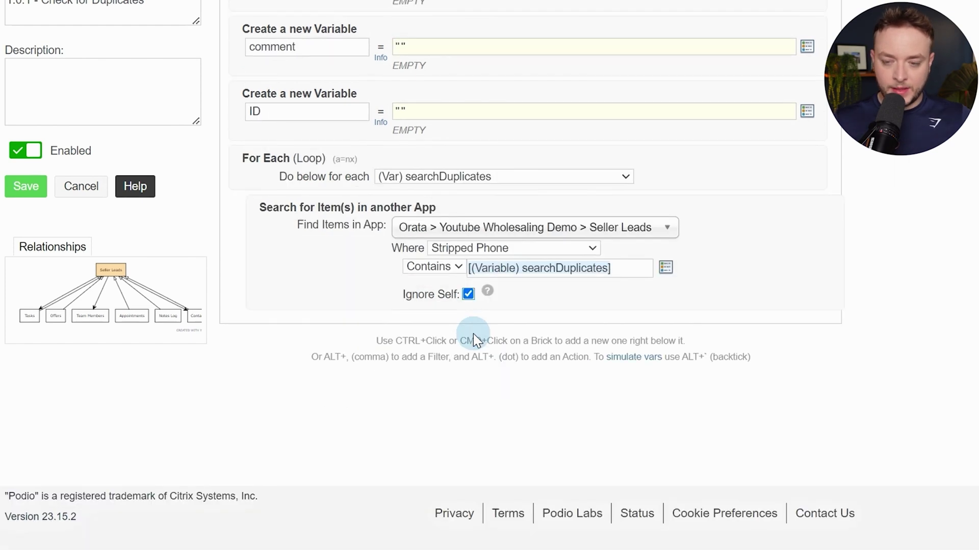
ctrl+click(560, 299)
Add a Sanity Check requiring Podio Item ID != ""
text(sani)
key(Return)
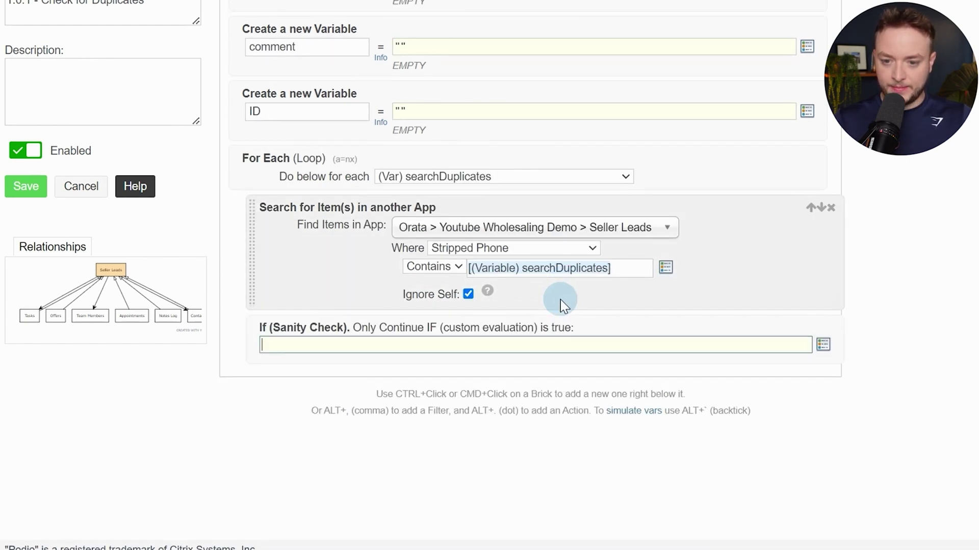
text([)
text(podio)
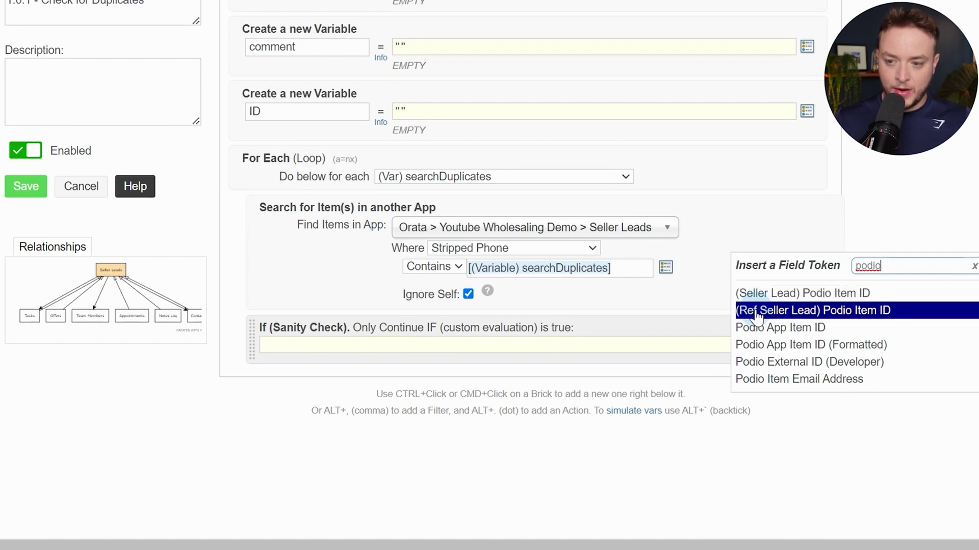
click(900, 319)
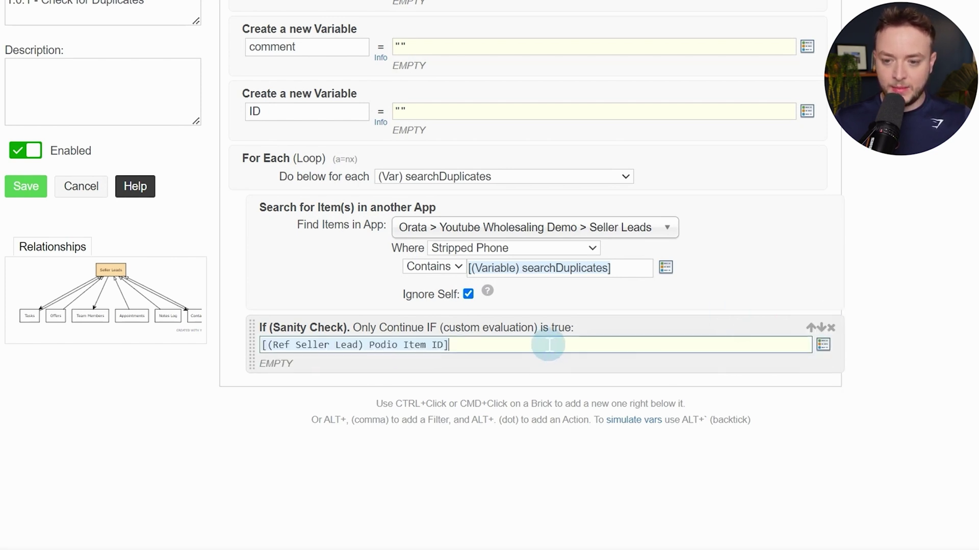
text(!=)
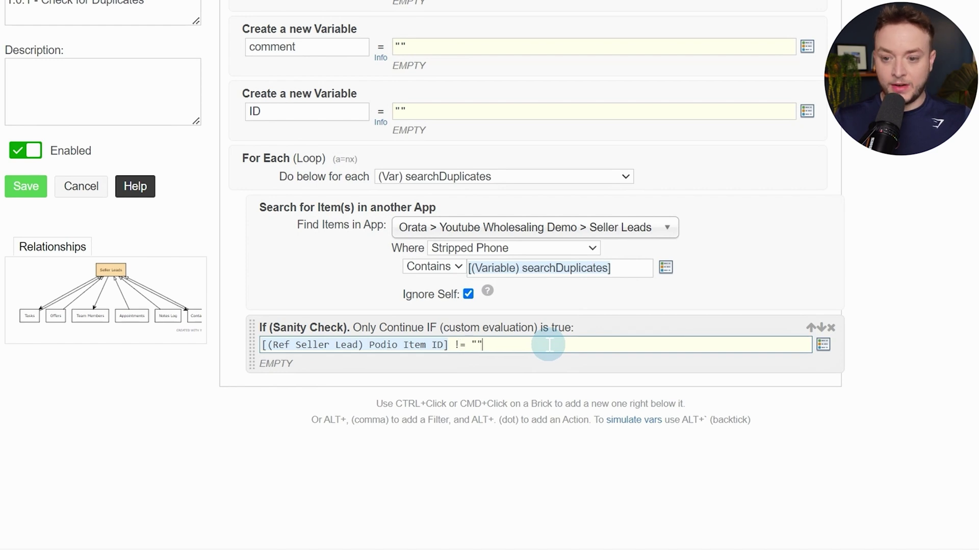
Add a For Each loop over the (Ref) Seller Lead items
ctrl+click(570, 363)
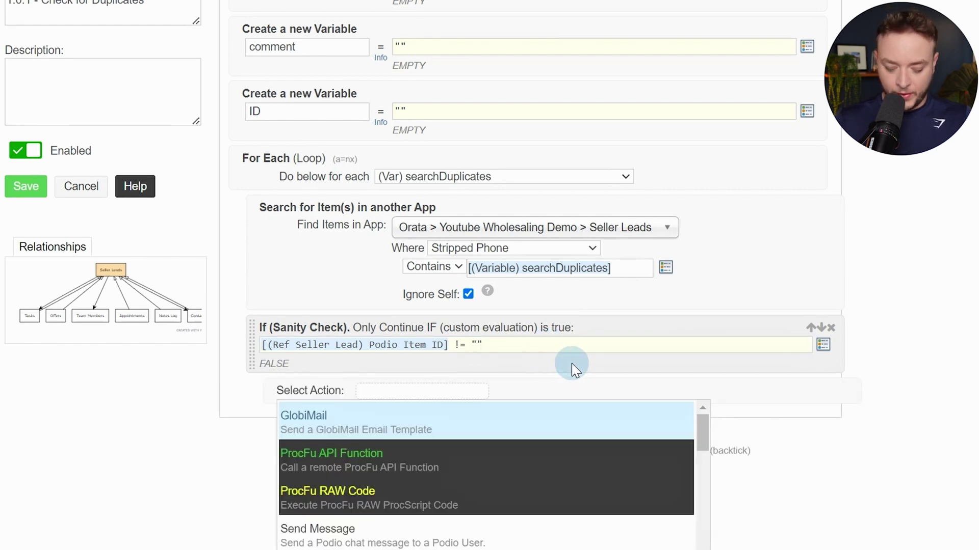
text(for)
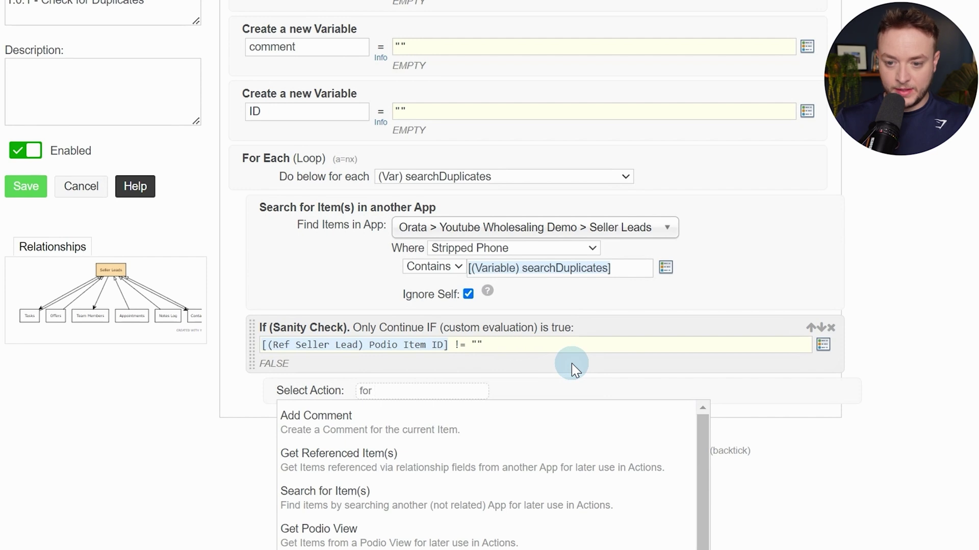
text( ea)
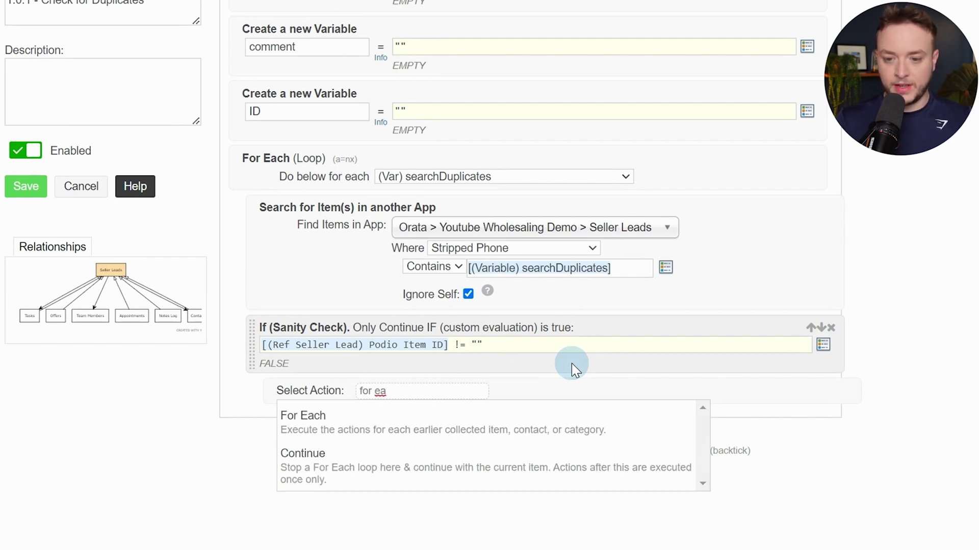
key(Down)
key(Return)
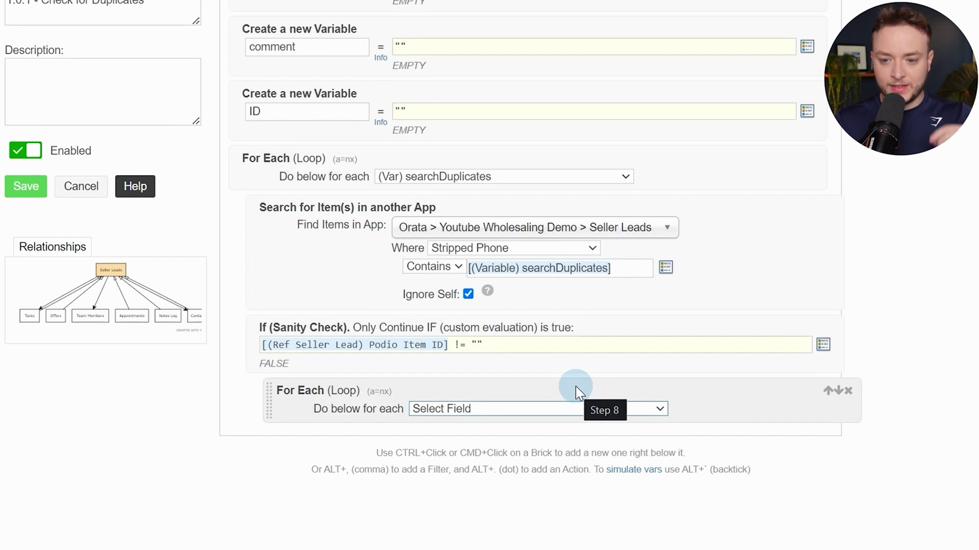
click(533, 405)
scroll(552, 368, down, 2)
click(557, 294)
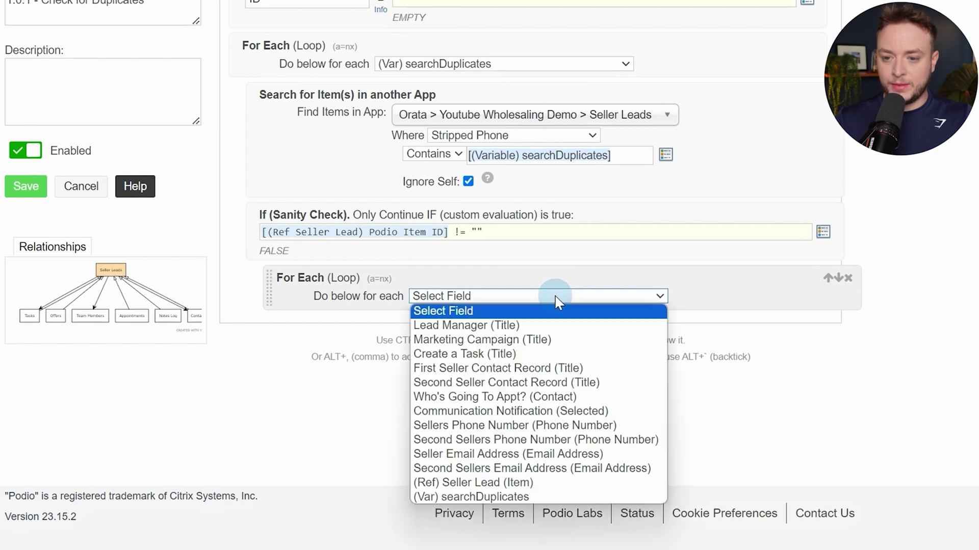
click(522, 482)
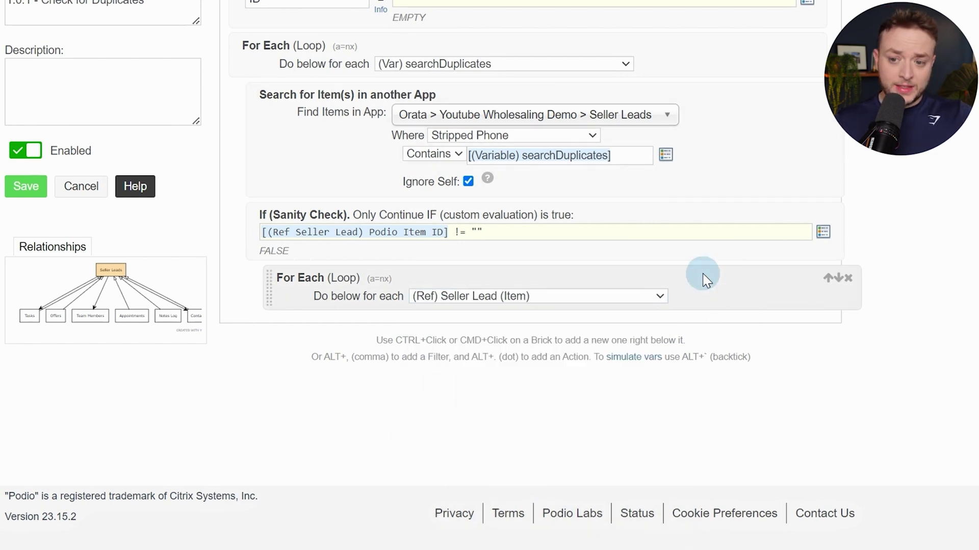
Add a custom variable named linkBody and copy its expression from the PDF
ctrl+click(714, 299)
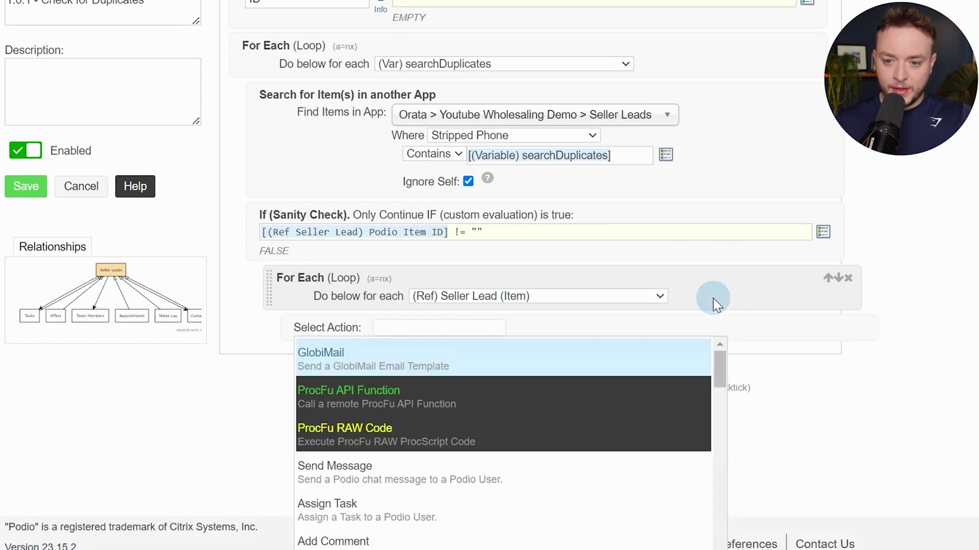
text(var)
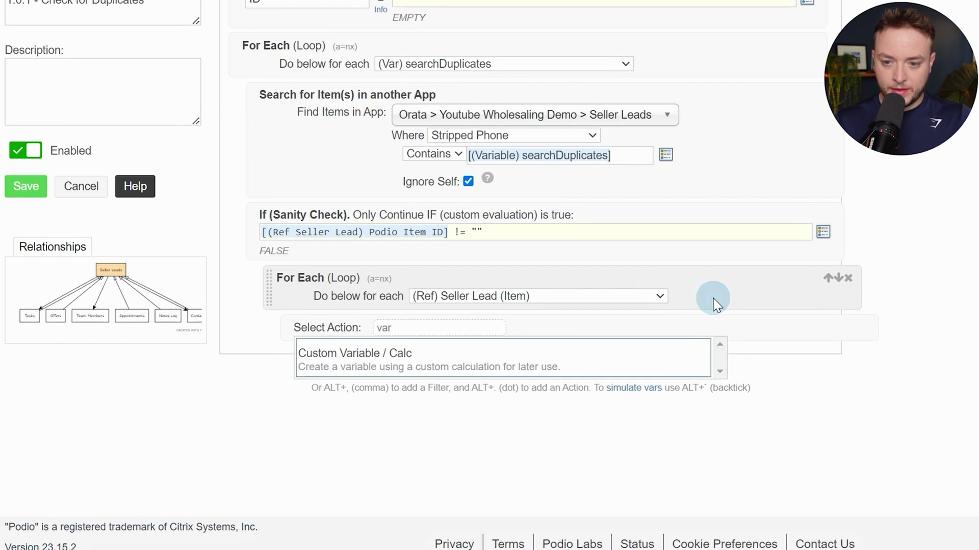
key(Return)
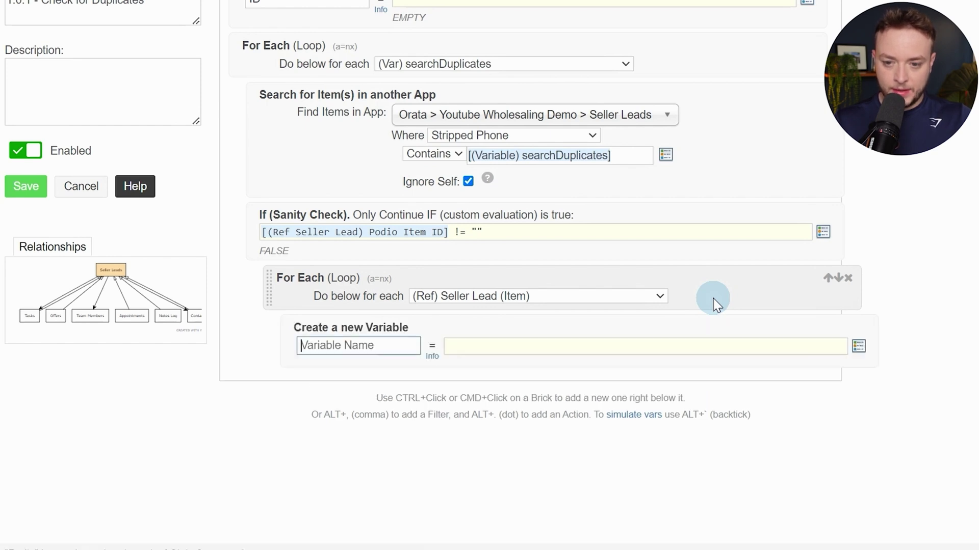
text(linkBody)
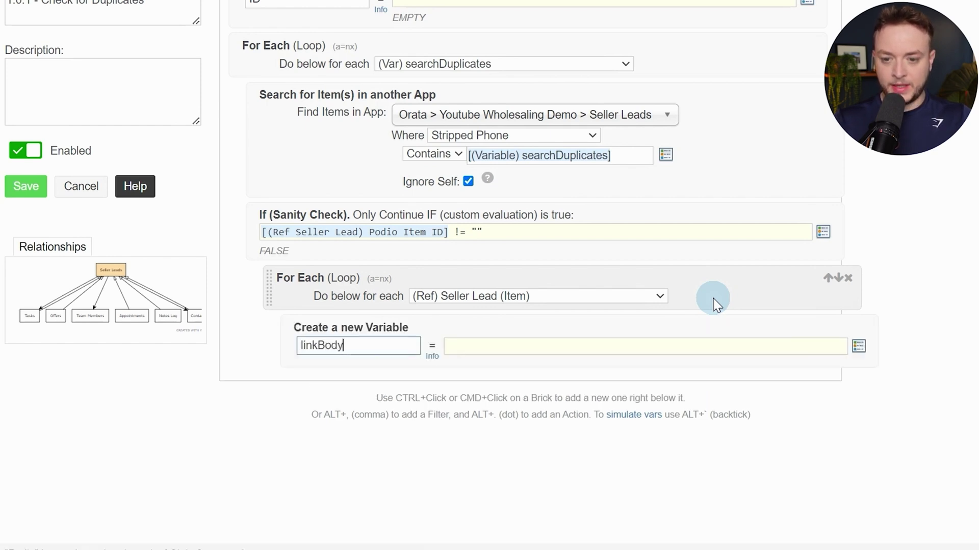
key(Tab)
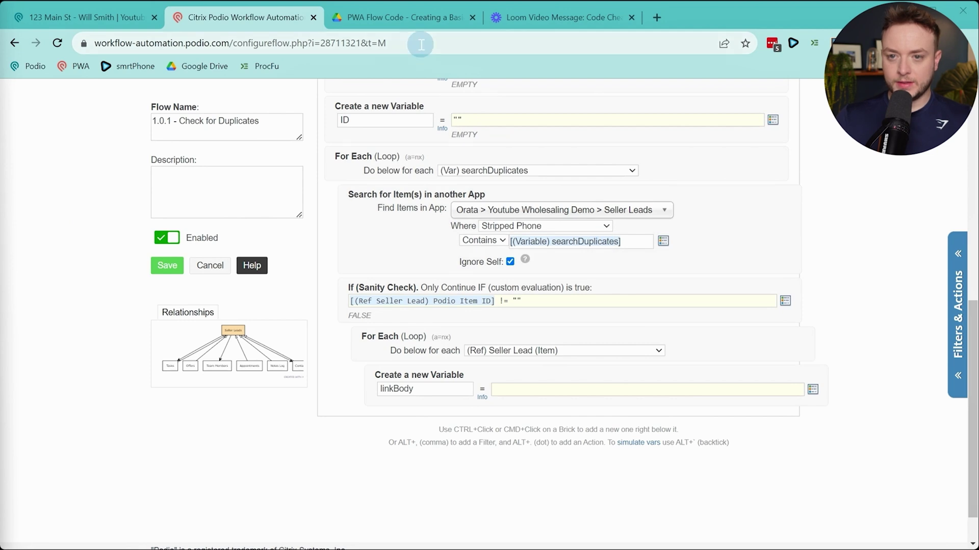
click(405, 18)
scroll(431, 298, down, 3)
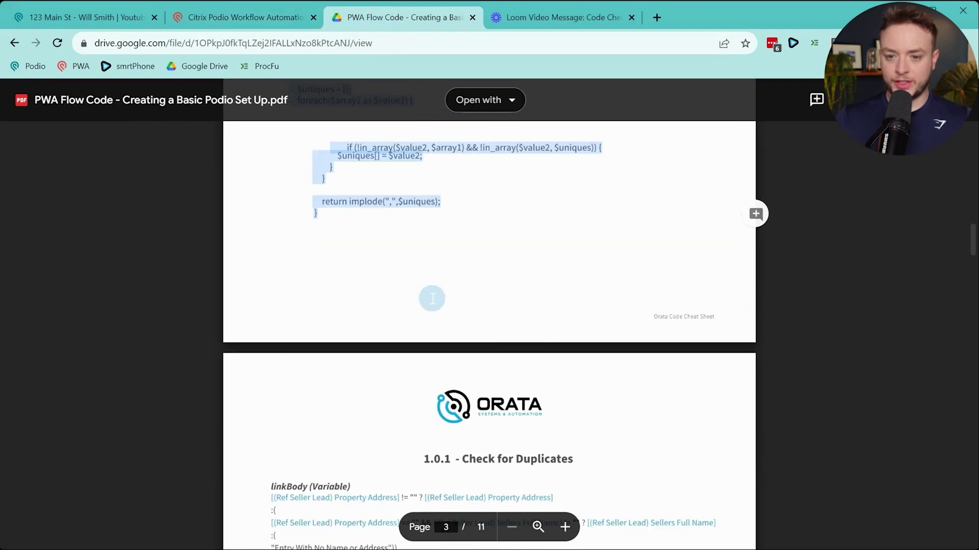
scroll(431, 298, down, 5)
drag(271, 233, 375, 289)
key(ctrl+c)
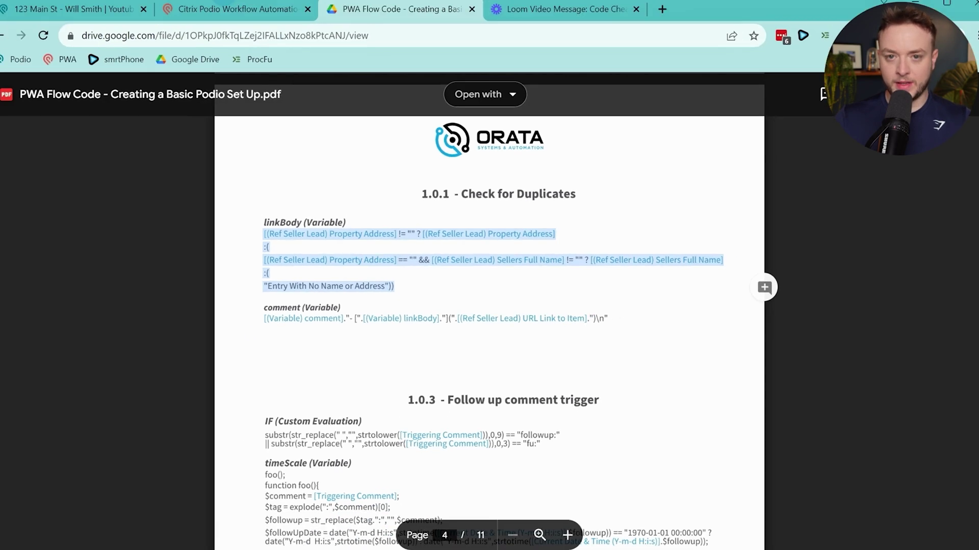
click(250, 11)
click(515, 386)
Paste the linkBody expression, relinking Property Address and Sellers Full Name as Seller Lead tokens
key(ctrl+v)
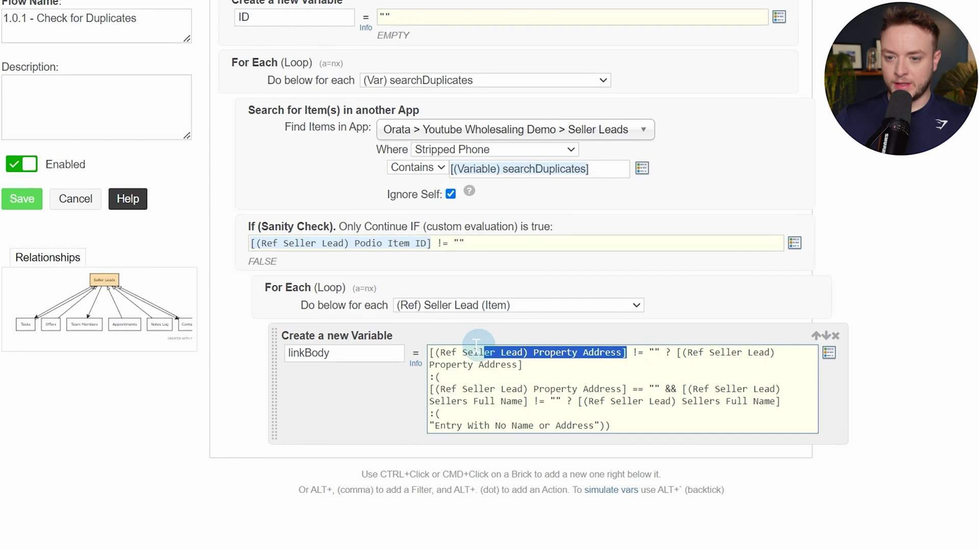
drag(475, 345, 431, 342)
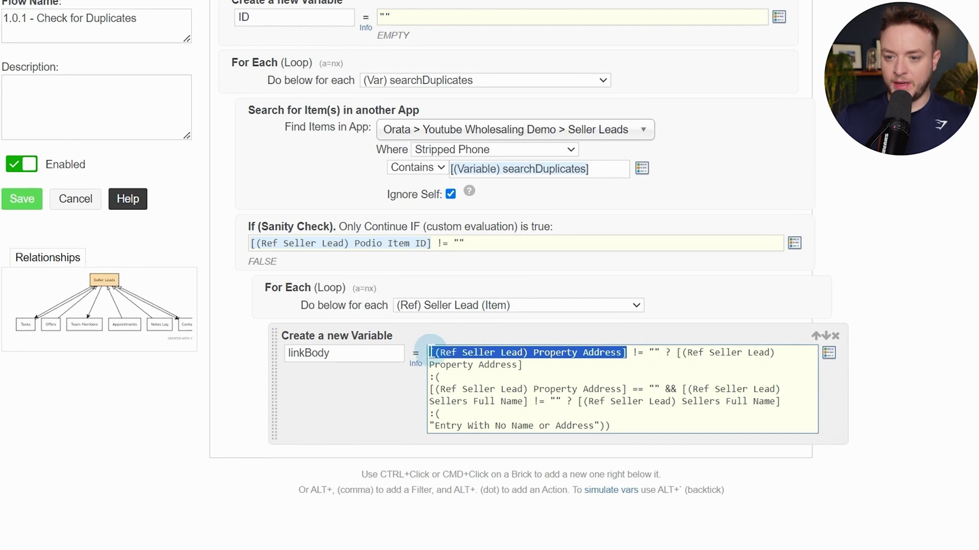
text([)
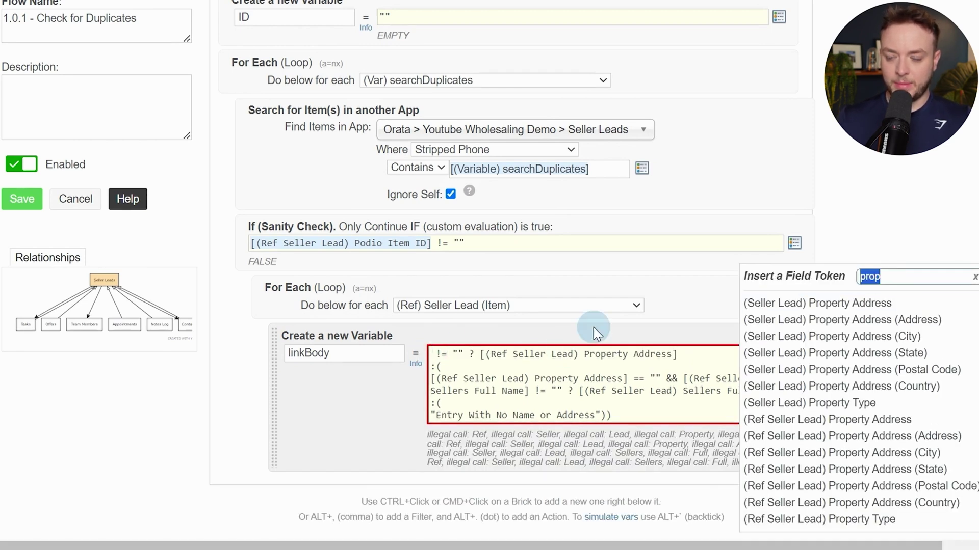
key(BackSpace)
text(prop)
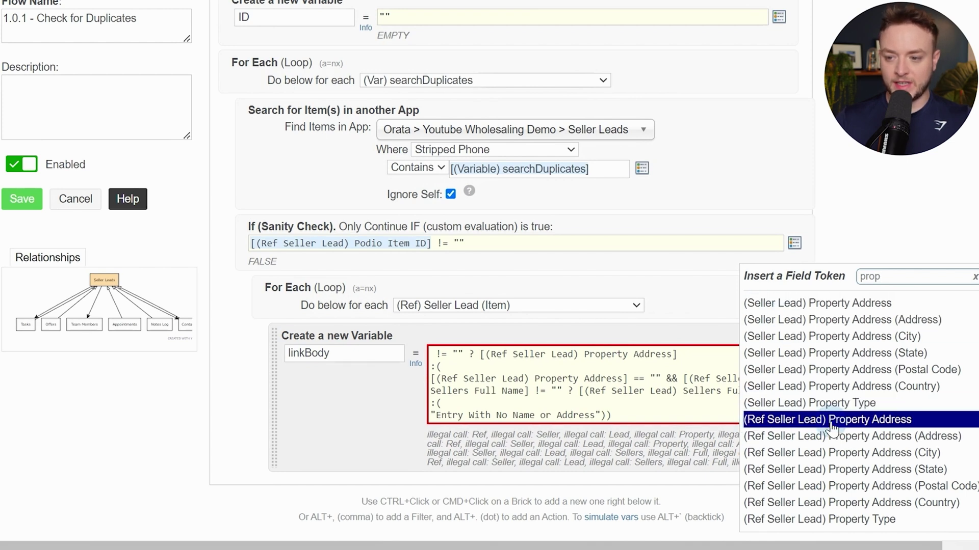
click(847, 421)
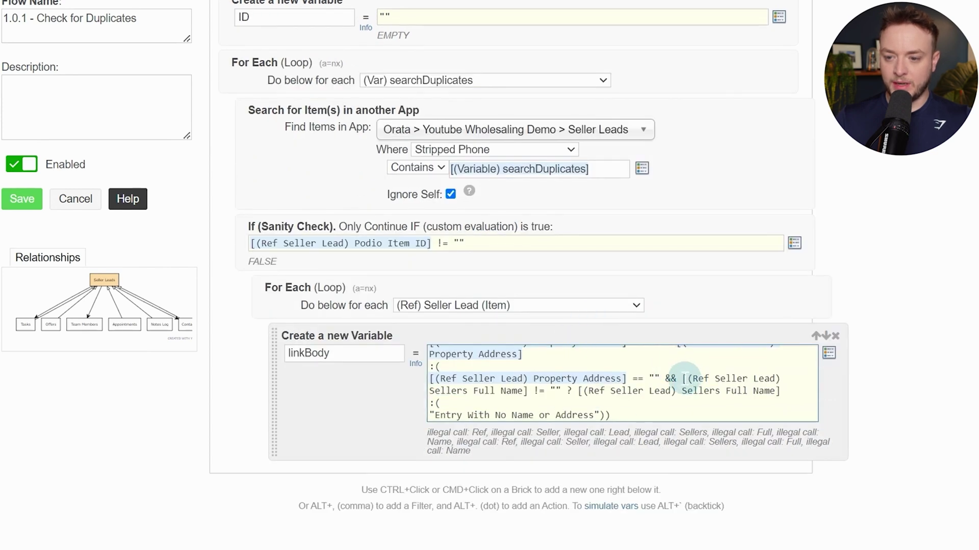
drag(682, 378, 532, 392)
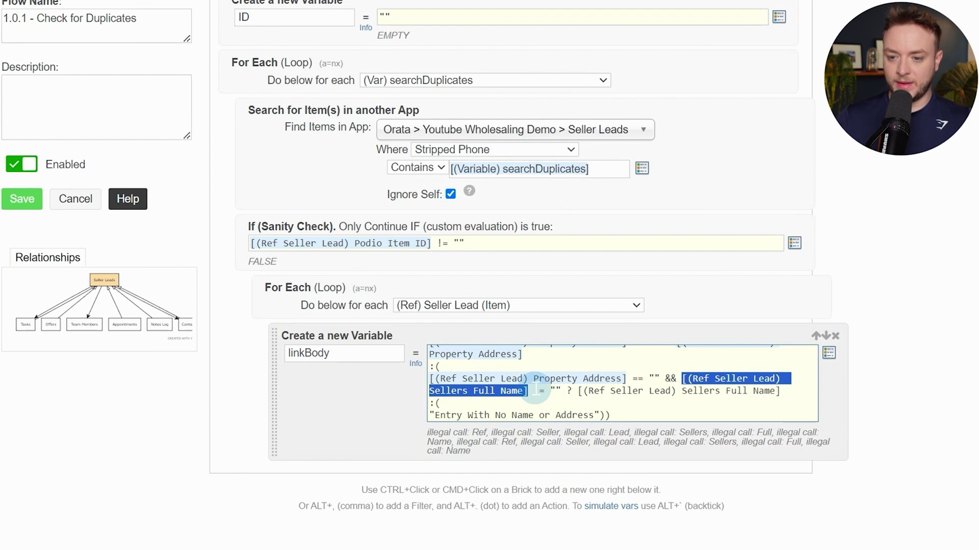
key(BackSpace)
click(829, 352)
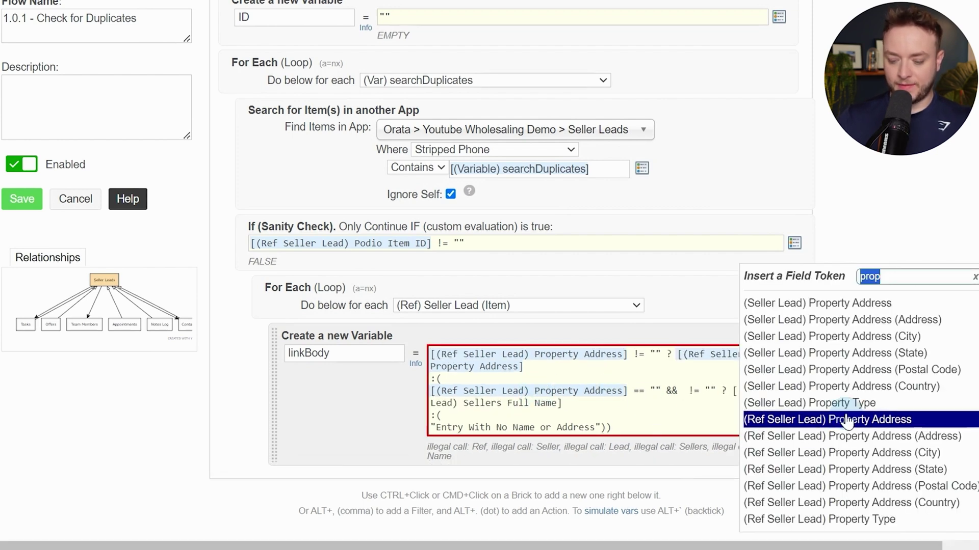
text(full n)
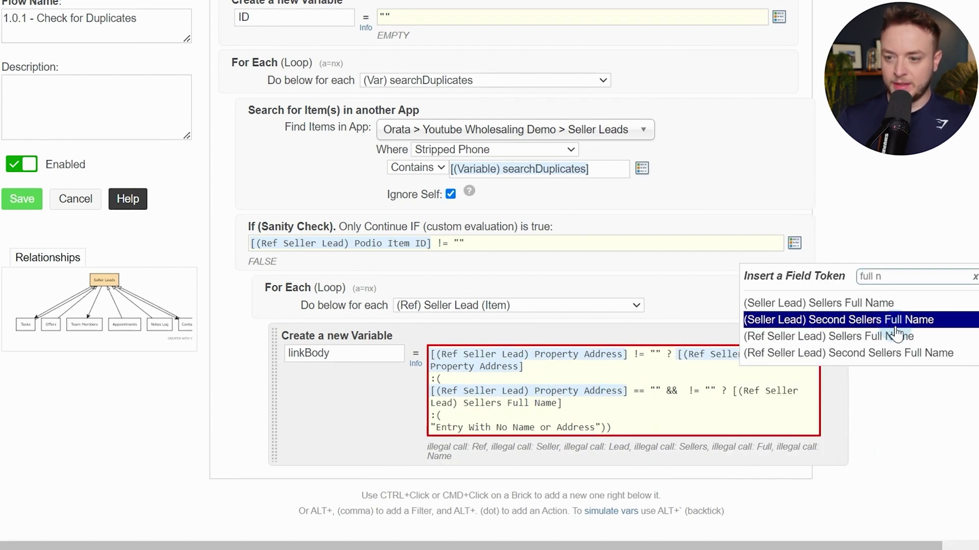
click(855, 346)
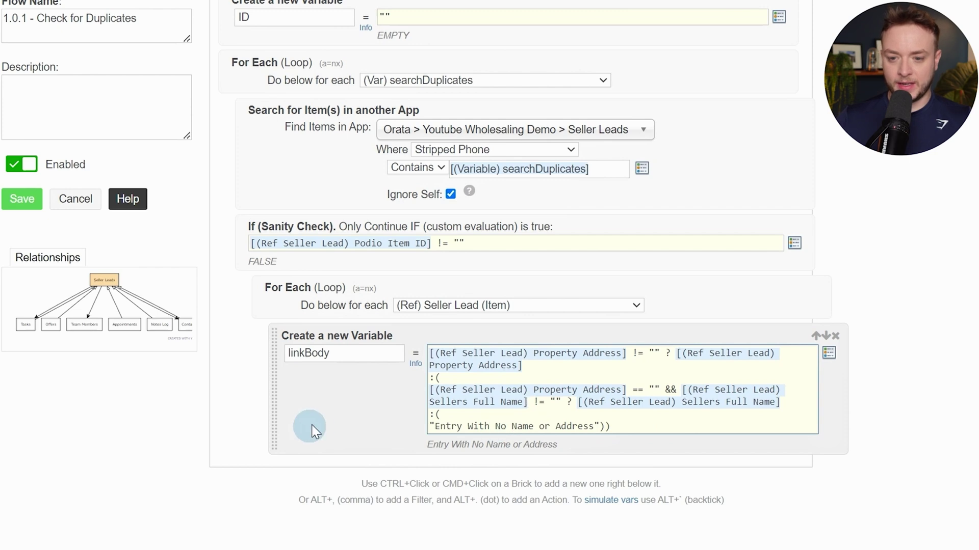
Add another custom variable named comment
ctrl+click(355, 411)
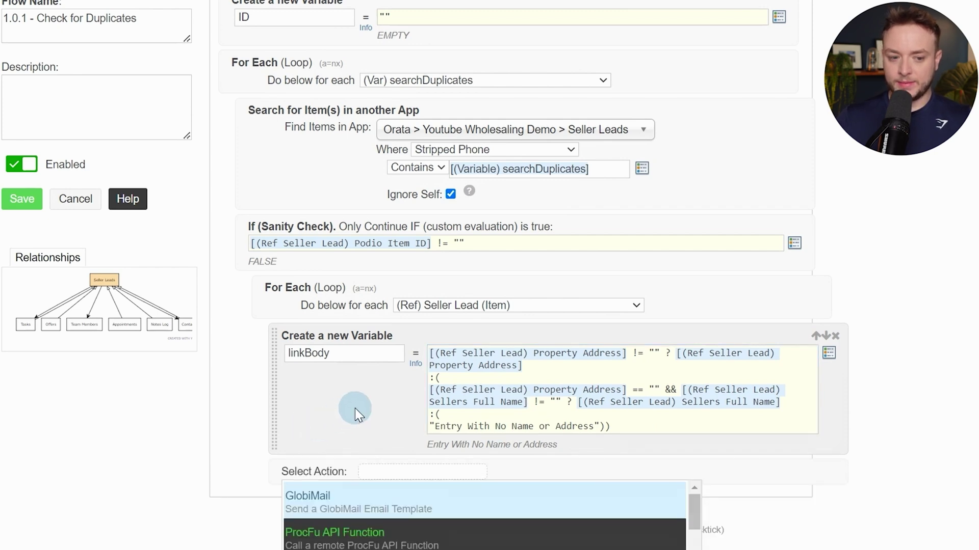
text(var)
key(Return)
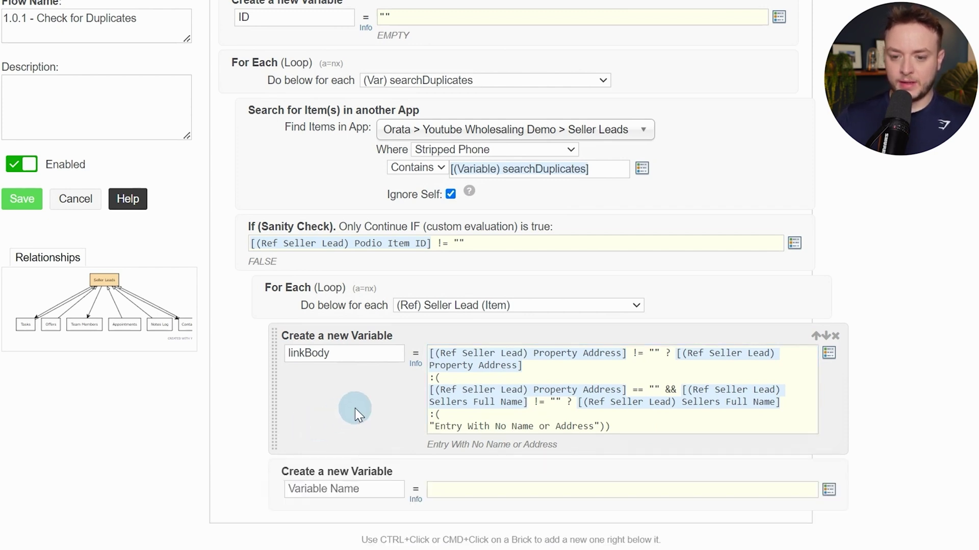
scroll(305, 123, up, 3)
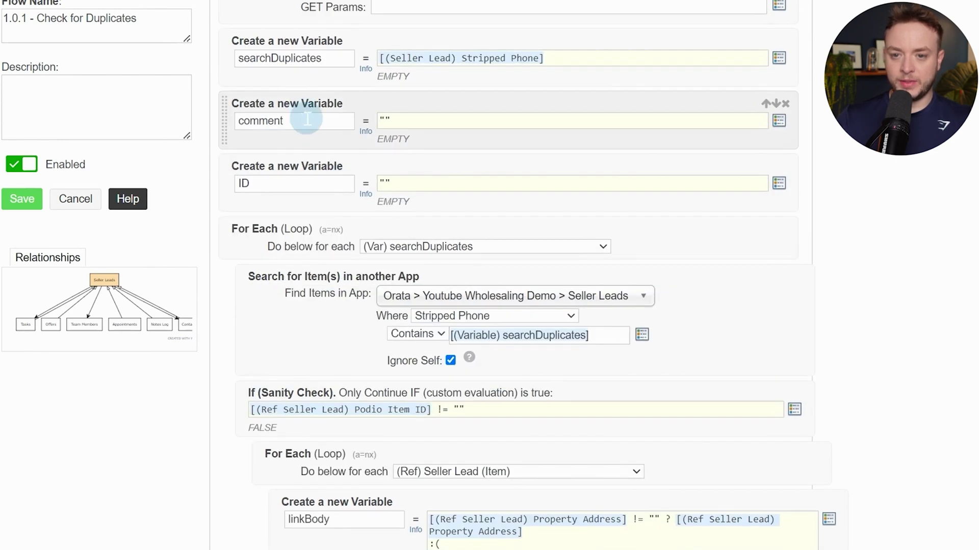
double_click(308, 121)
key(ctrl+c)
scroll(329, 274, down, 5)
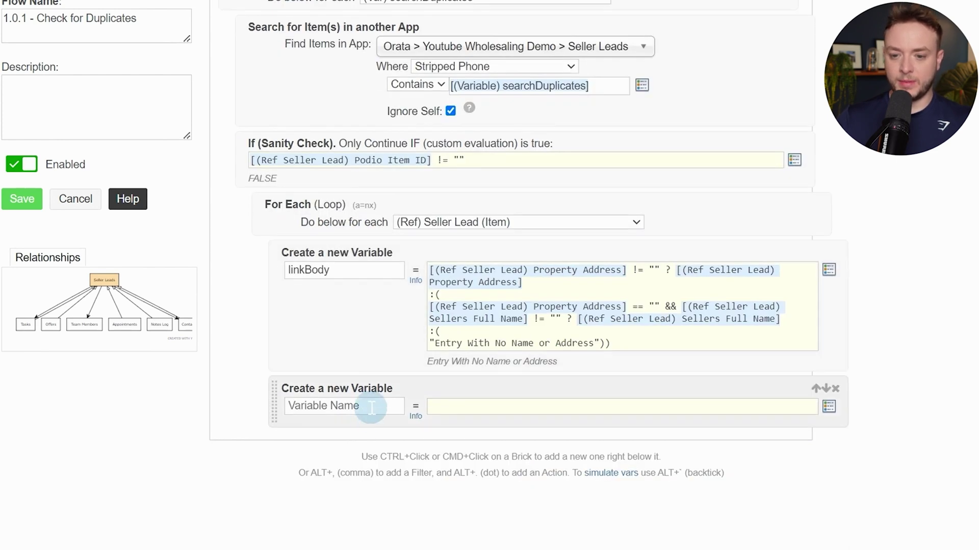
click(373, 408)
key(ctrl+v)
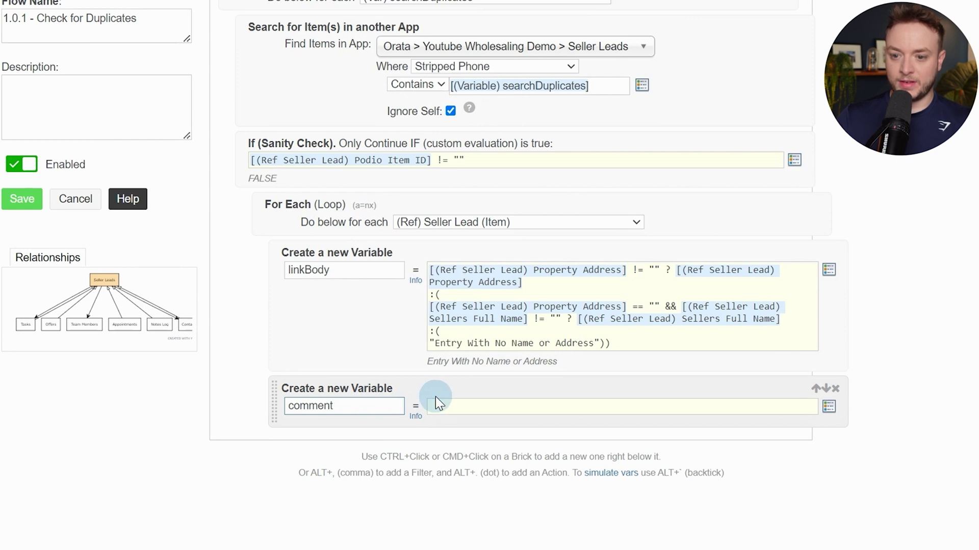
click(435, 402)
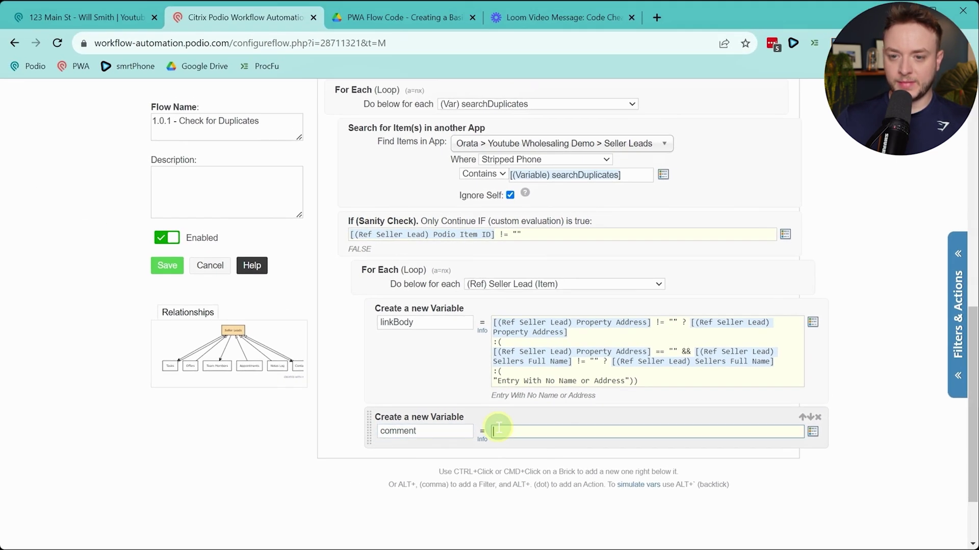
Paste the comment expression from the PDF and relink its (Variable) comment token
click(402, 17)
scroll(276, 249, down, 2)
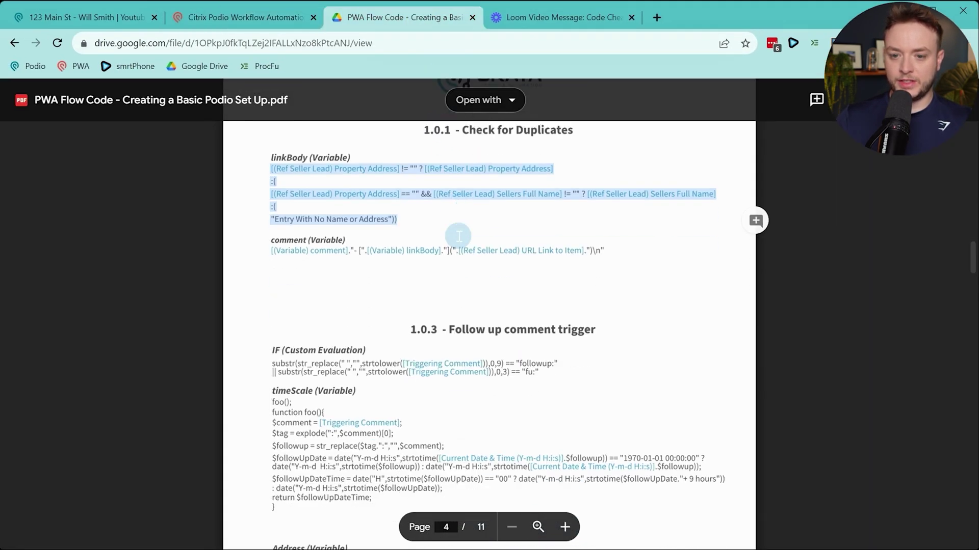
drag(273, 250, 612, 253)
key(ctrl+c)
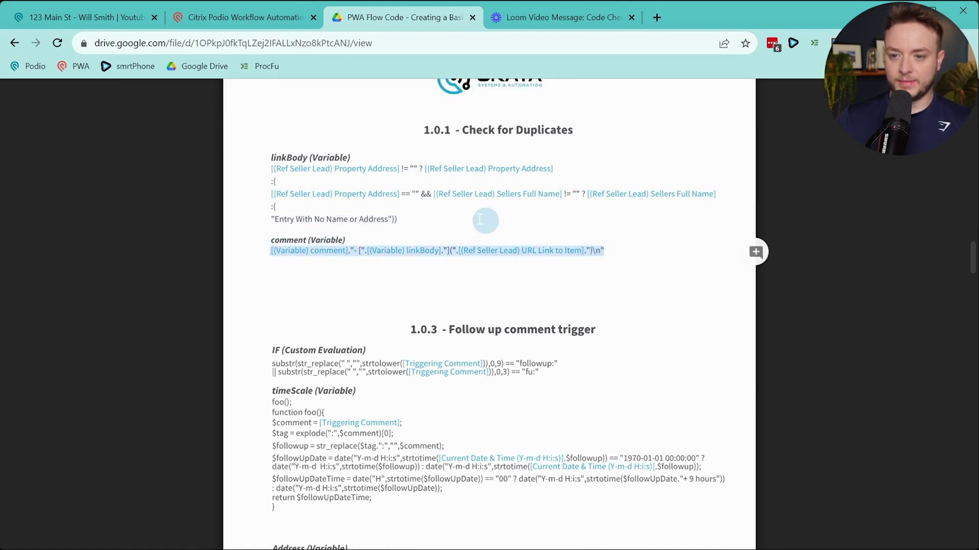
click(273, 16)
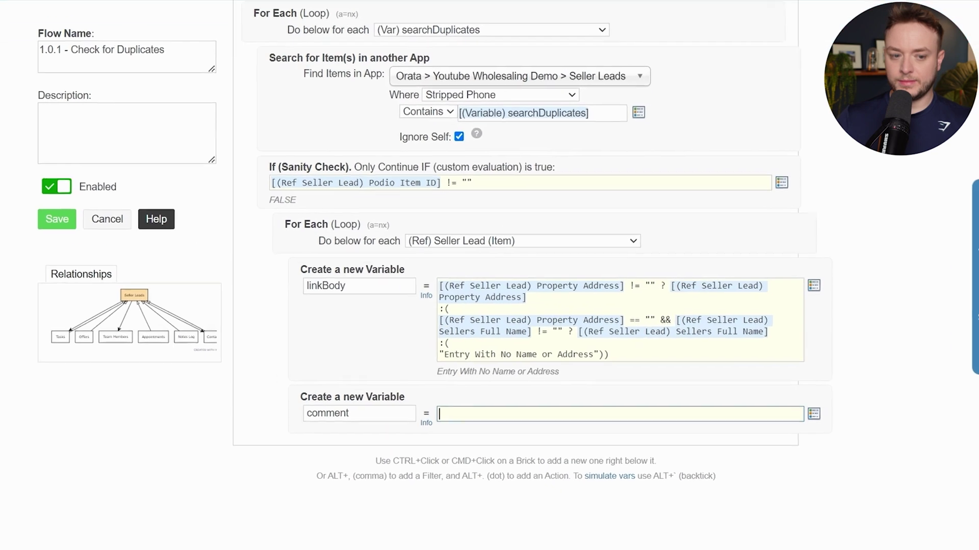
click(705, 425)
key(ctrl+v)
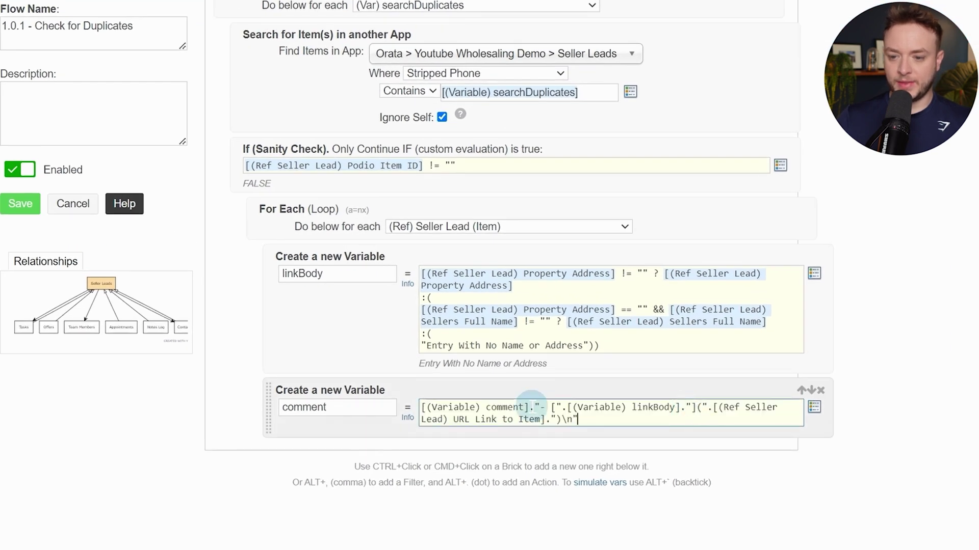
drag(528, 398, 423, 401)
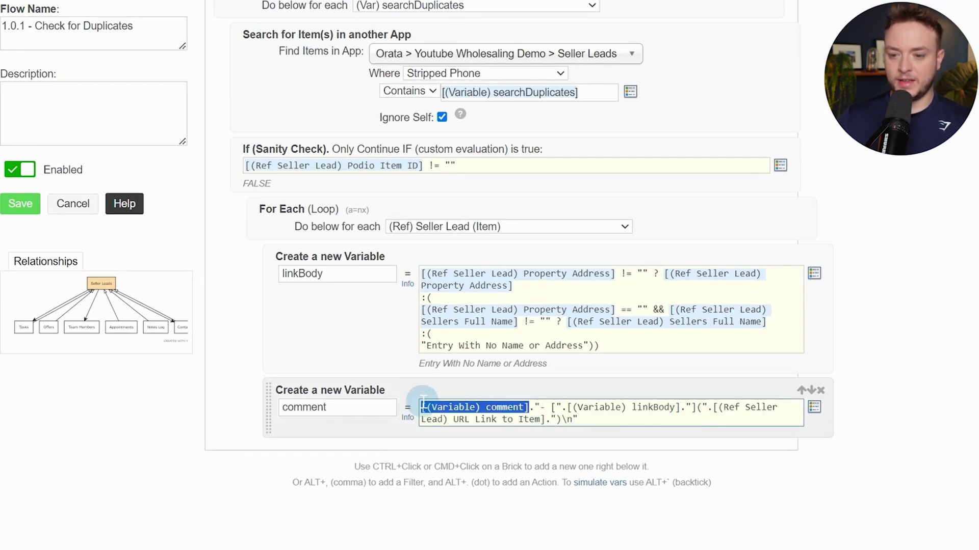
key(BackSpace)
key(bracketleft)
text(var)
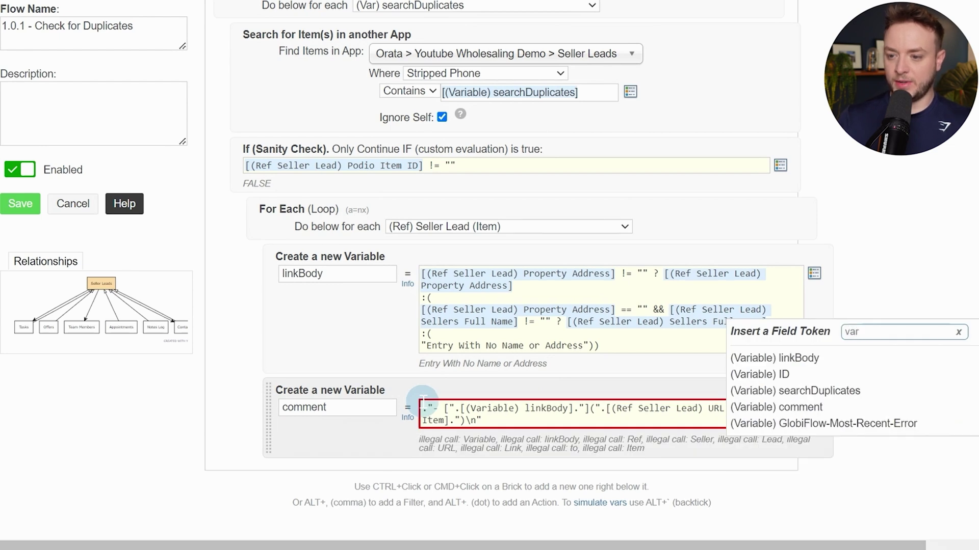
click(800, 407)
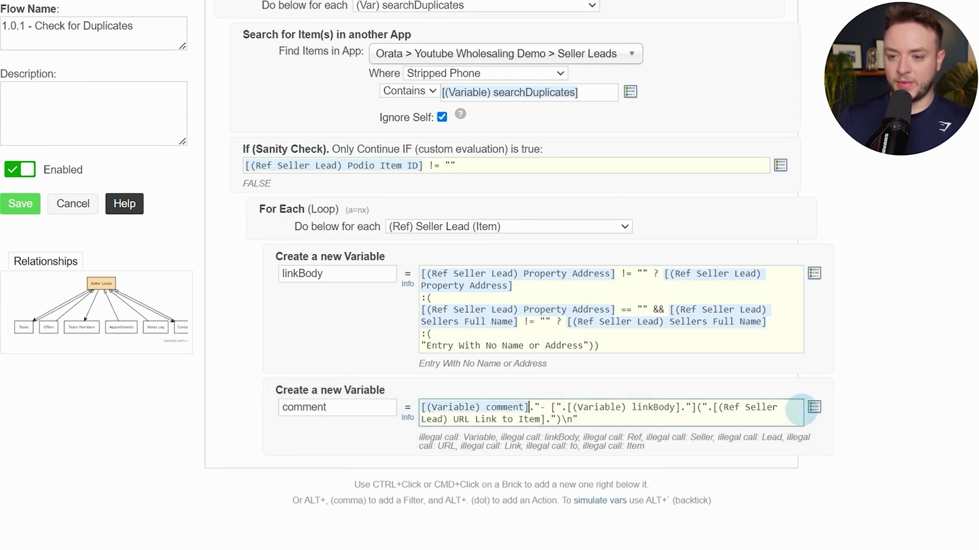
Relink the (Variable) linkBody and (Ref Seller Lead) URL Link to Item tokens
drag(569, 407, 675, 405)
key(BackSpace)
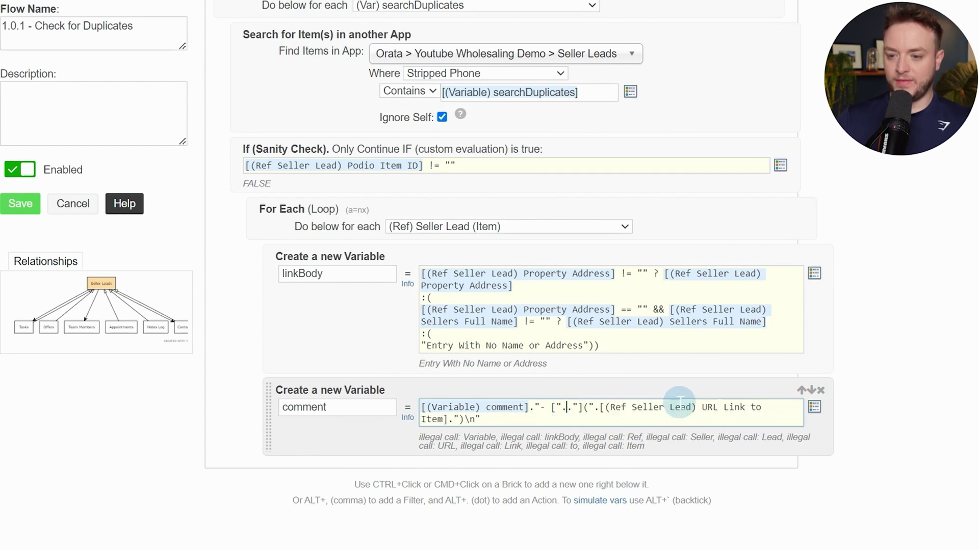
key(alt+slash)
text(link)
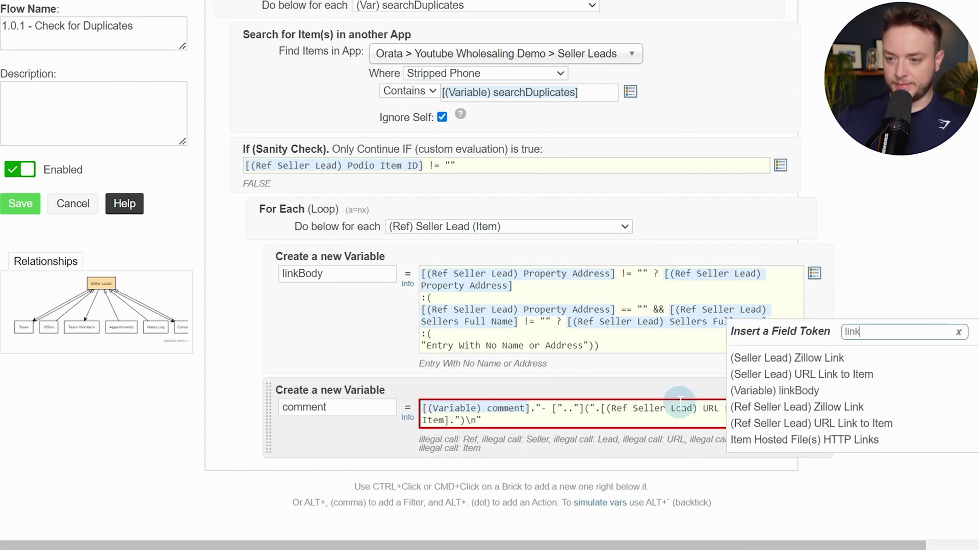
click(770, 390)
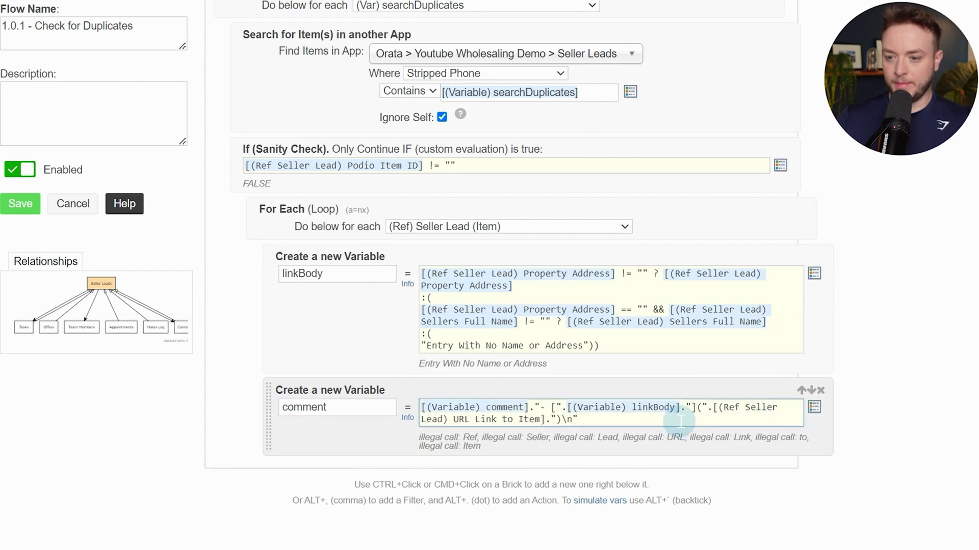
click(714, 405)
drag(713, 407, 544, 423)
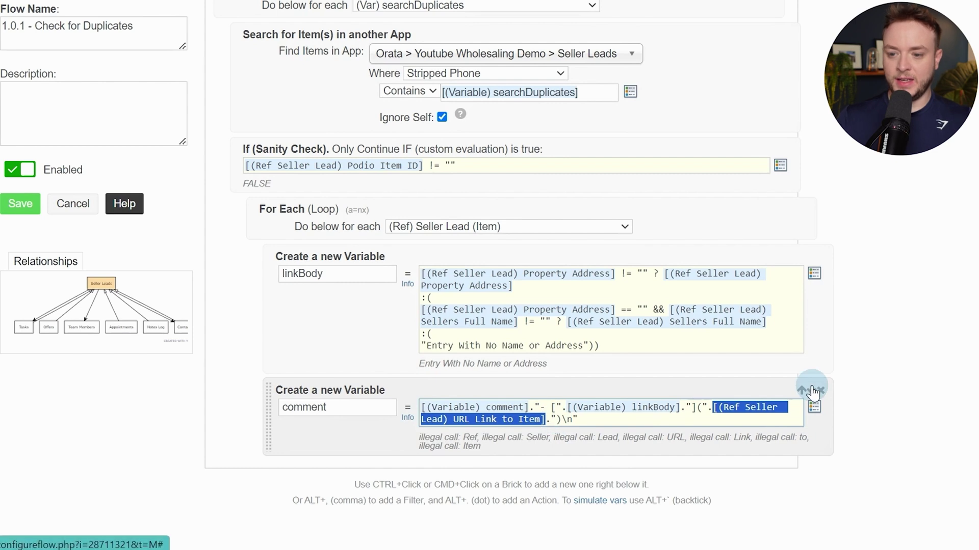
click(814, 407)
text(url)
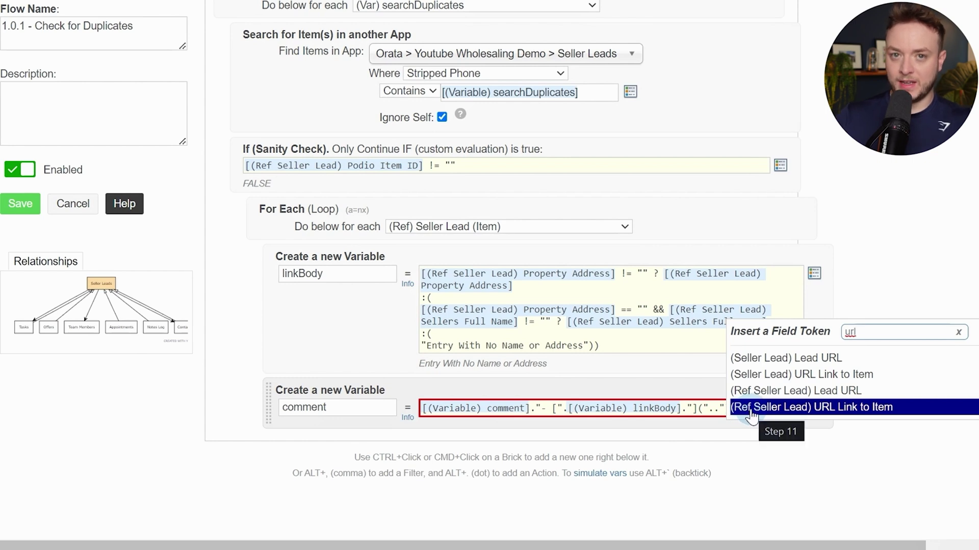
click(764, 410)
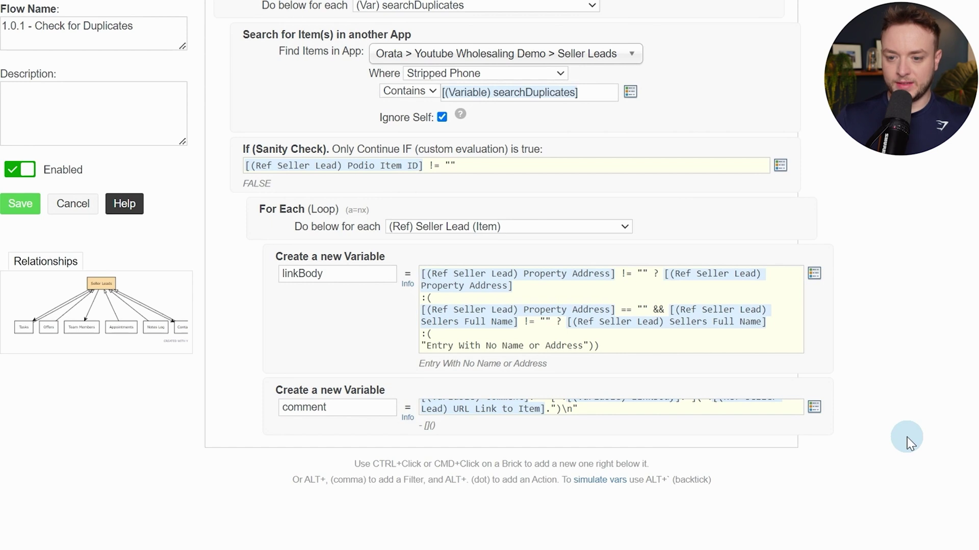
Add a custom variable ID = [(Variable) ID].",".[(Ref Seller Lead) Podio Item ID]
ctrl+click(352, 431)
text(var)
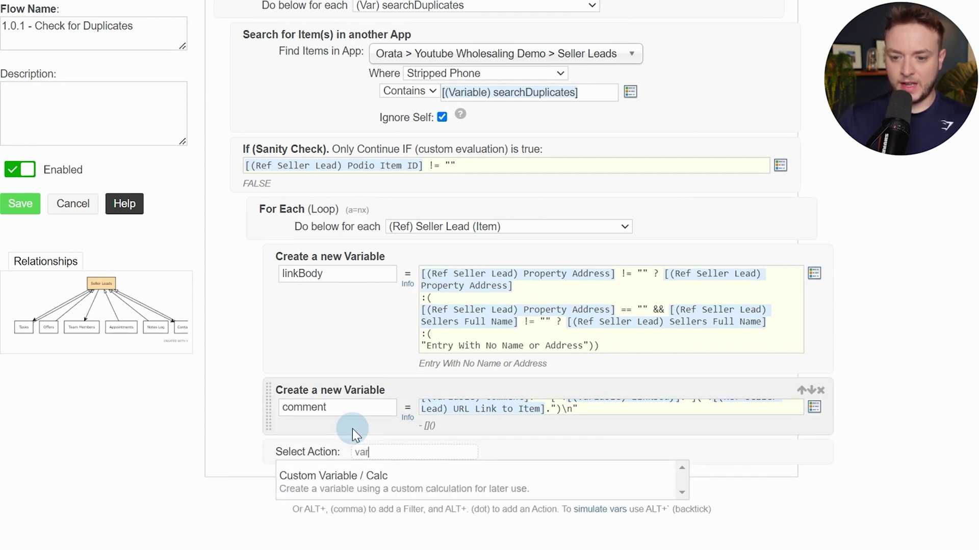
key(Return)
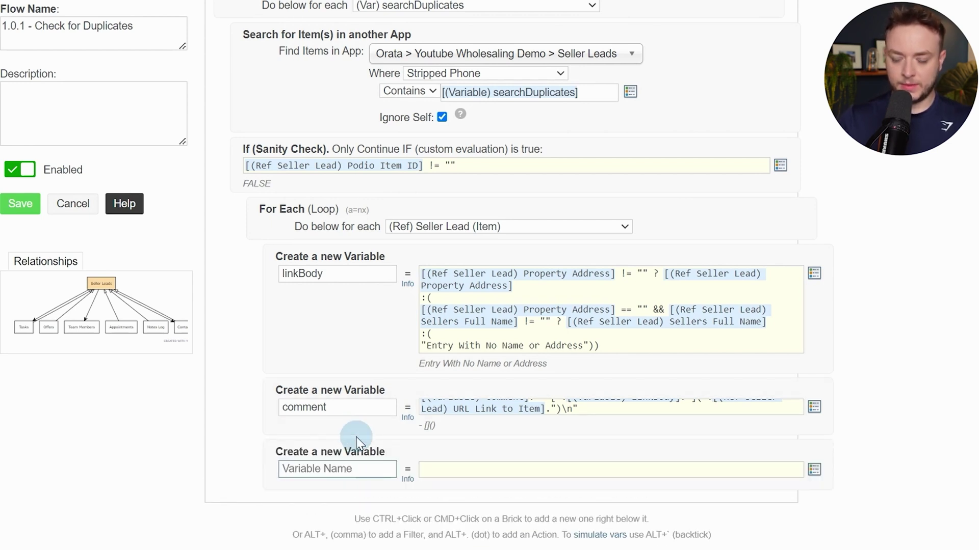
text(ID)
key(Tab)
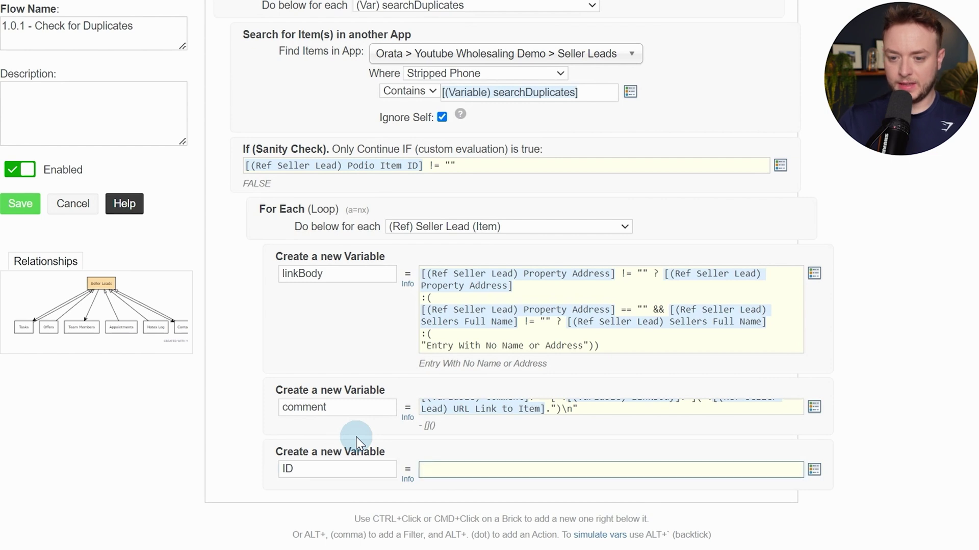
key(bracketleft)
text(var)
key(Return)
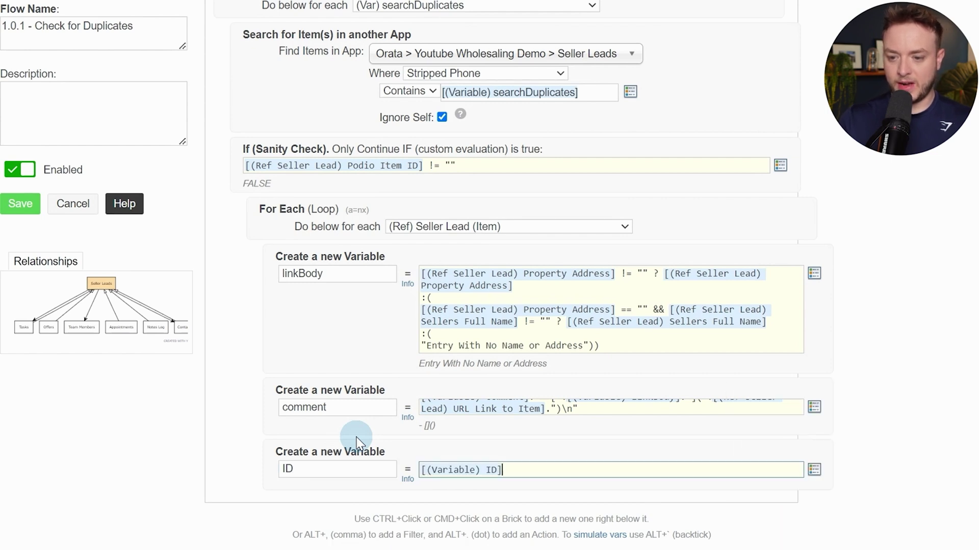
text(.)
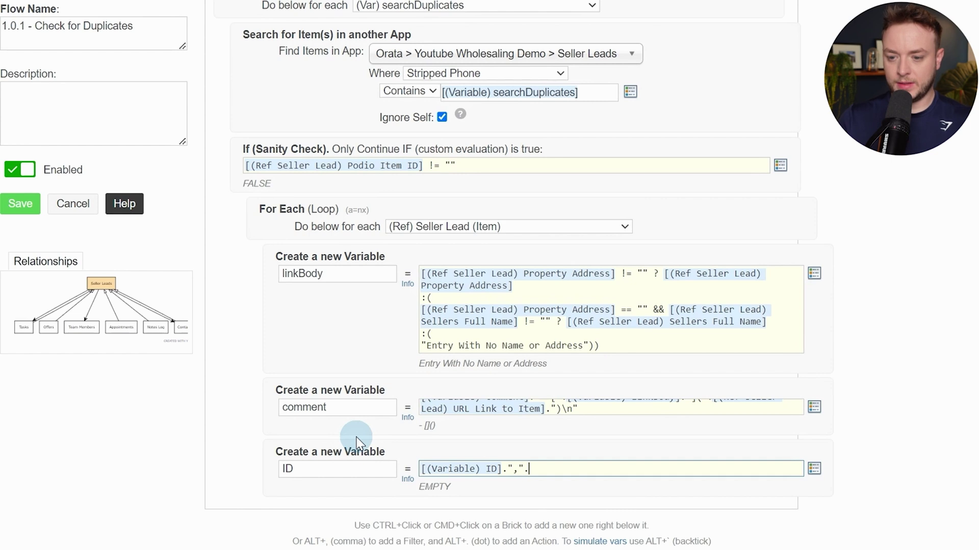
text(",".)
key(bracketleft)
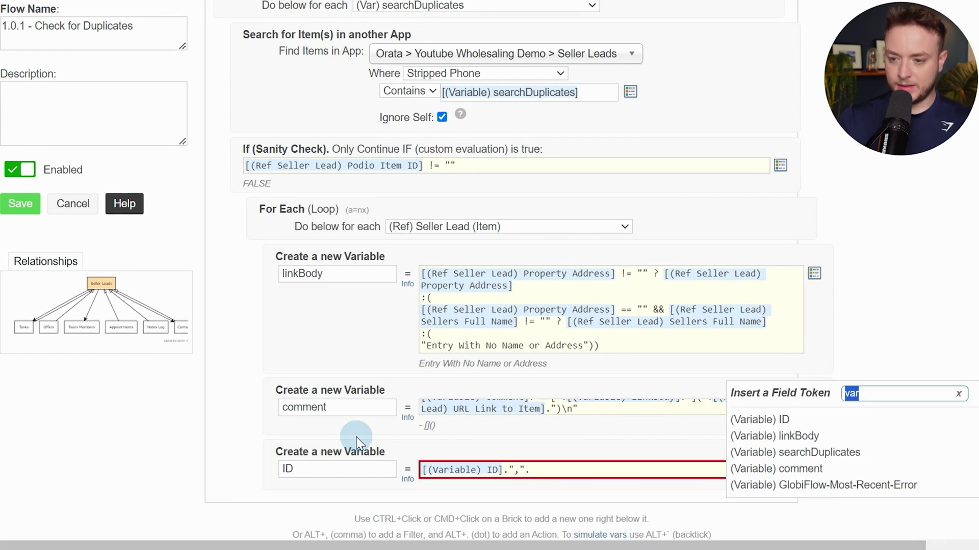
text(podio)
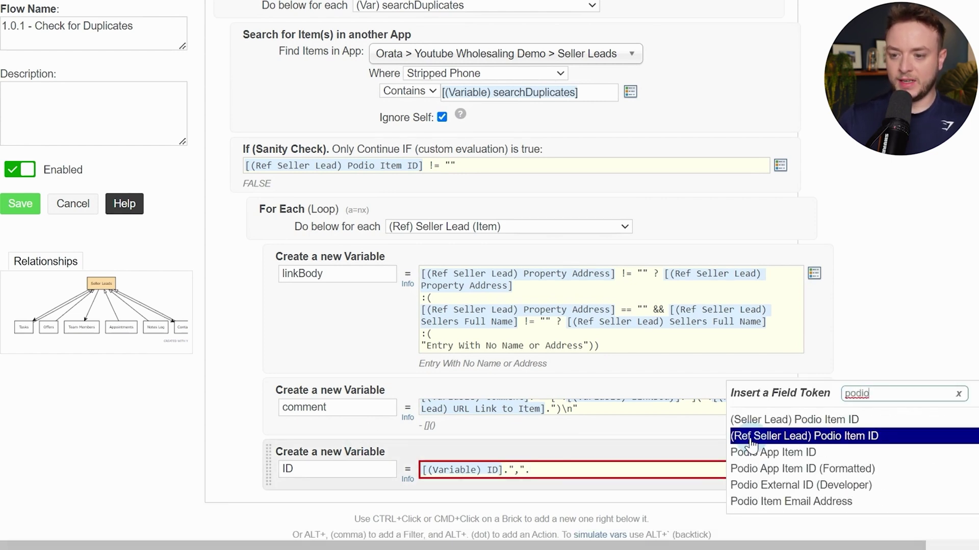
click(879, 438)
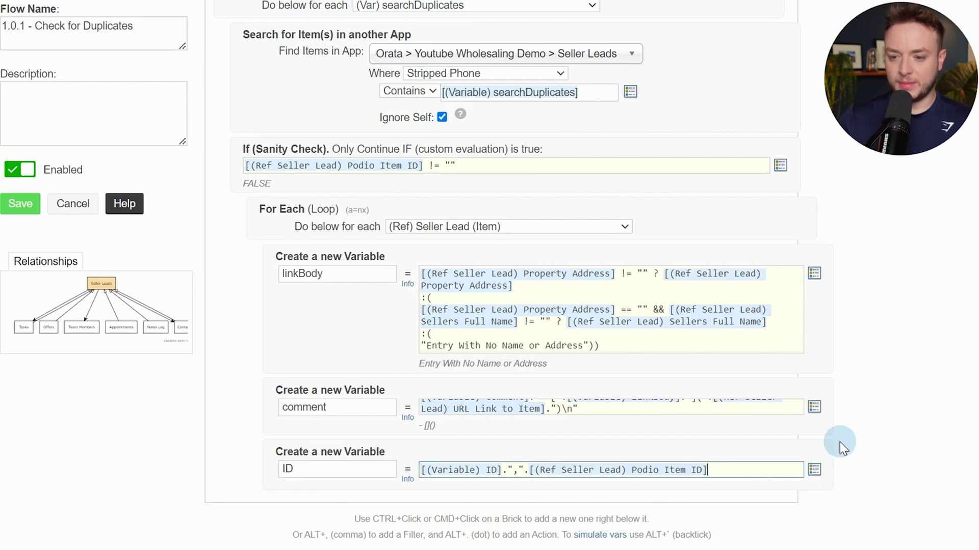
Add a Clear Collected Item(s) action set to Ref (Seller Lead)
ctrl+click(439, 489)
text(clear)
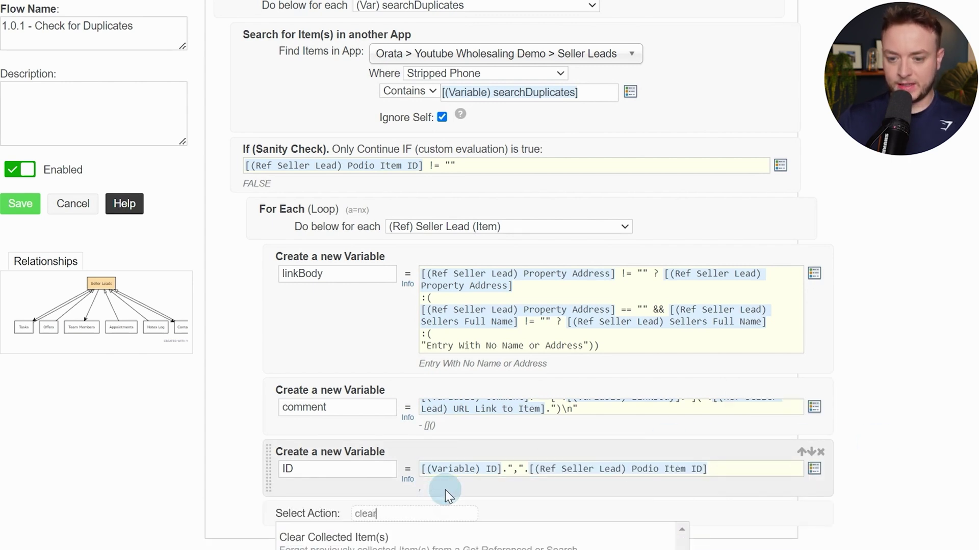
key(Return)
scroll(446, 489, down, 5)
click(461, 309)
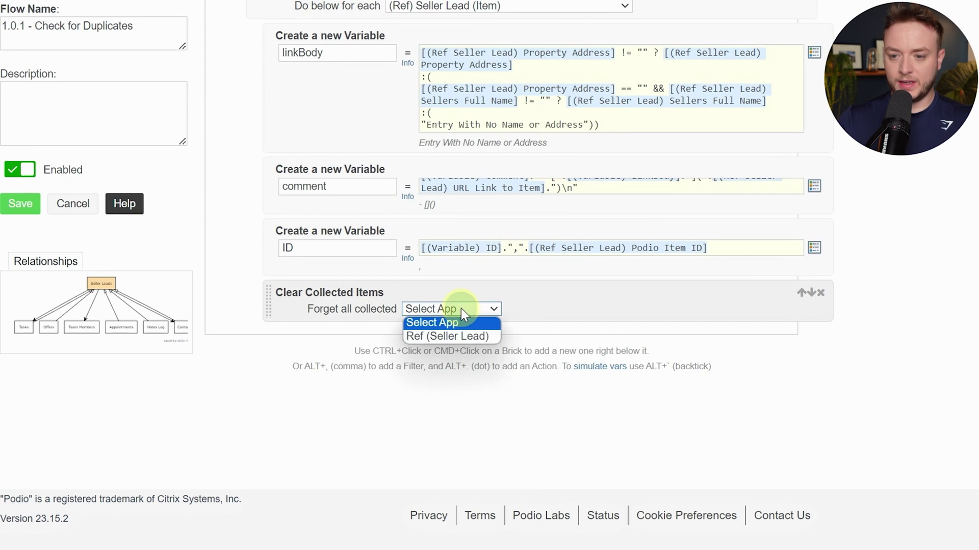
click(454, 335)
scroll(415, 337, up, 2)
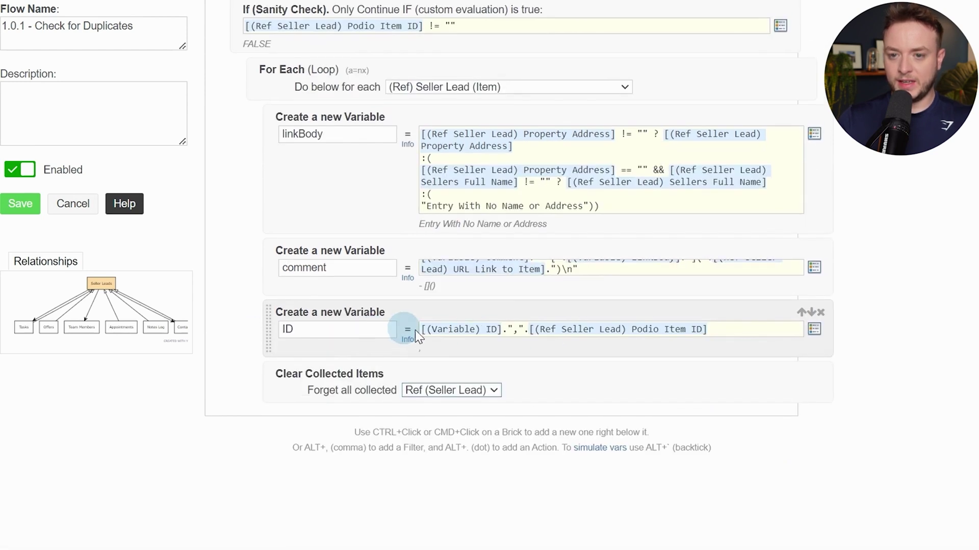
scroll(466, 327, down, 2)
scroll(469, 328, up, 2)
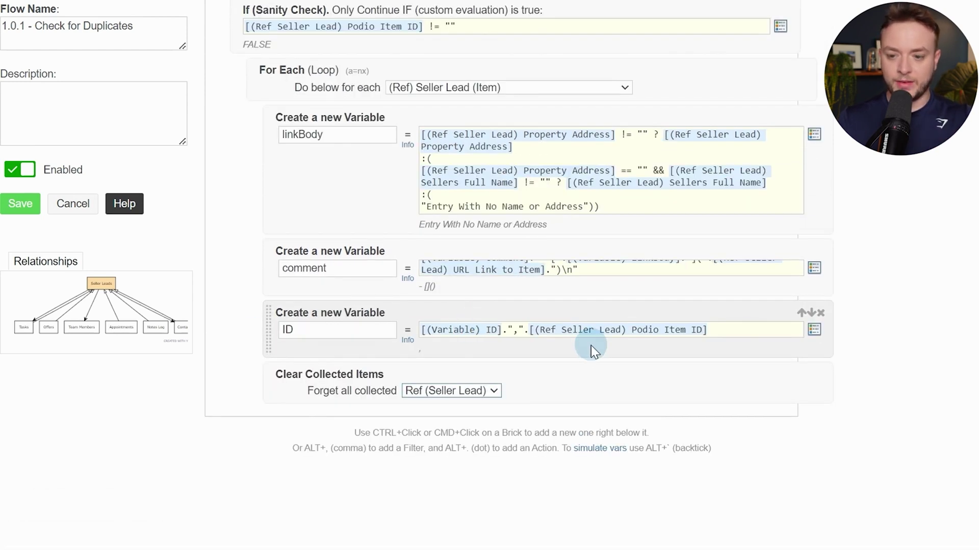
Add a Continue, an End If, and another Continue after the clear step
ctrl+click(660, 386)
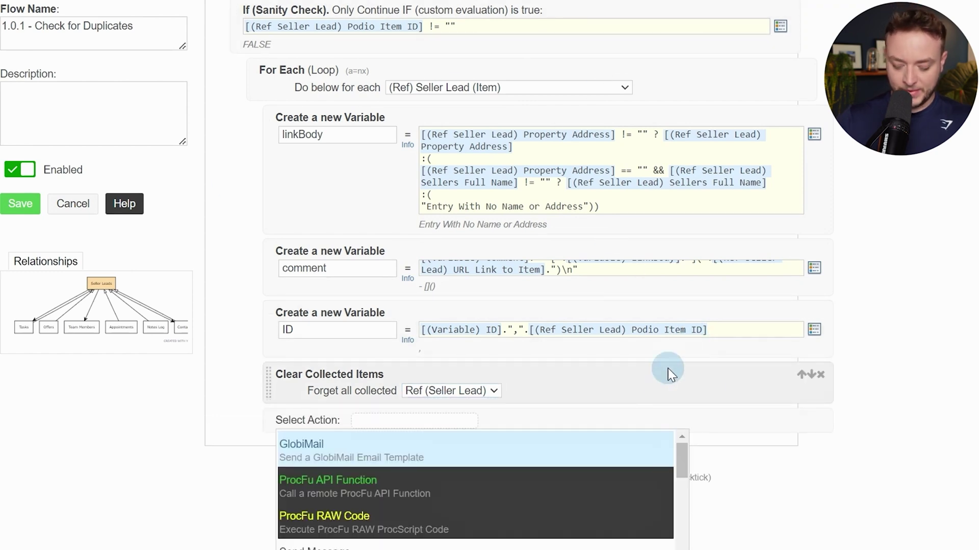
text(comp)
key(BackSpace)
key(BackSpace)
text(n)
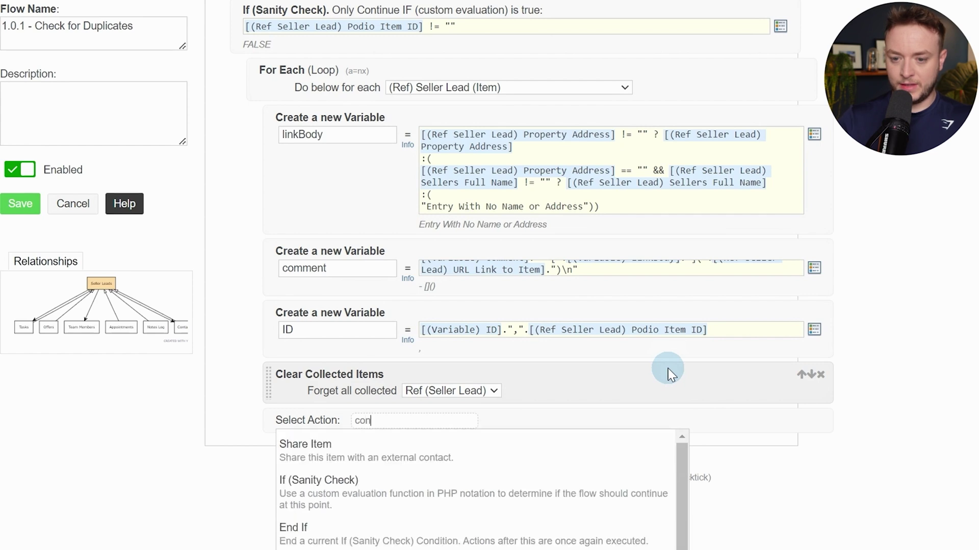
text(tin)
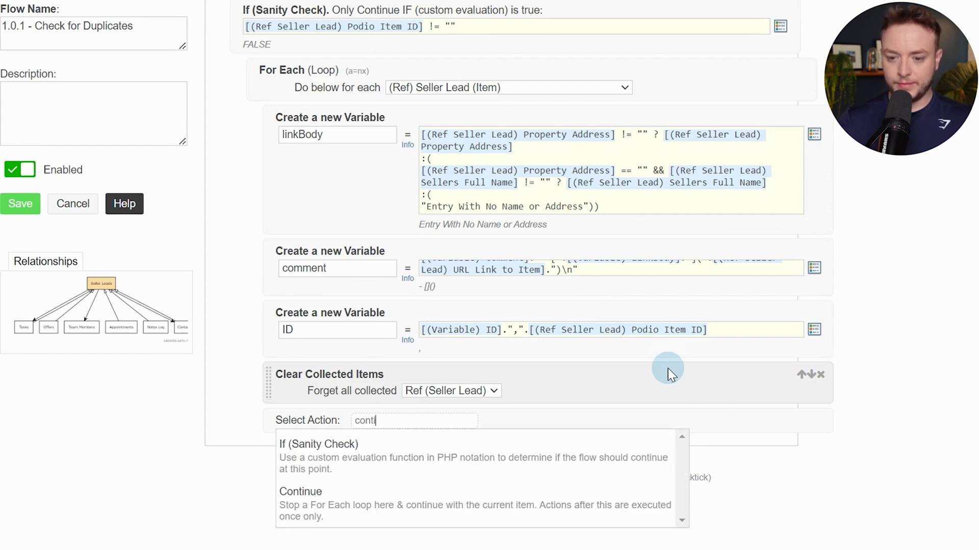
key(Down)
key(Down)
key(Return)
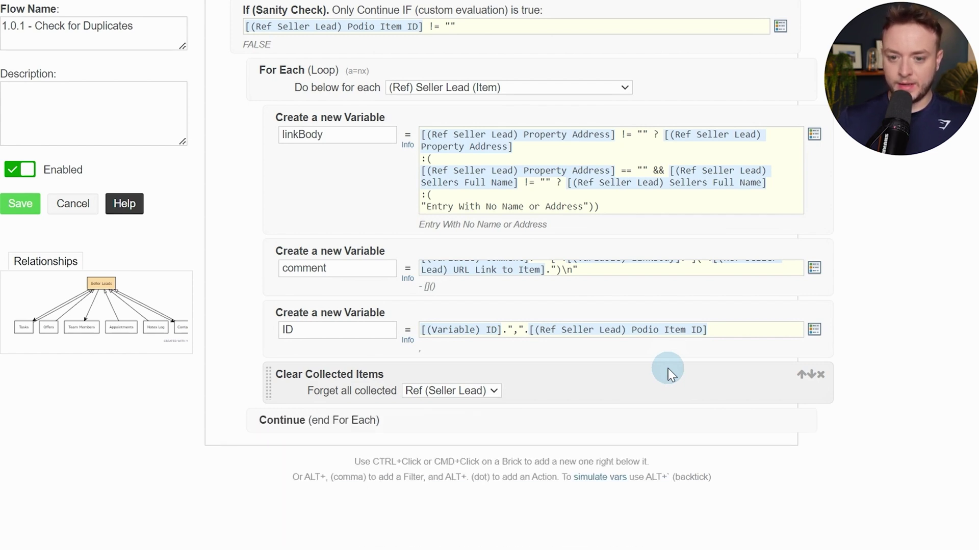
ctrl+click(629, 414)
text(end if)
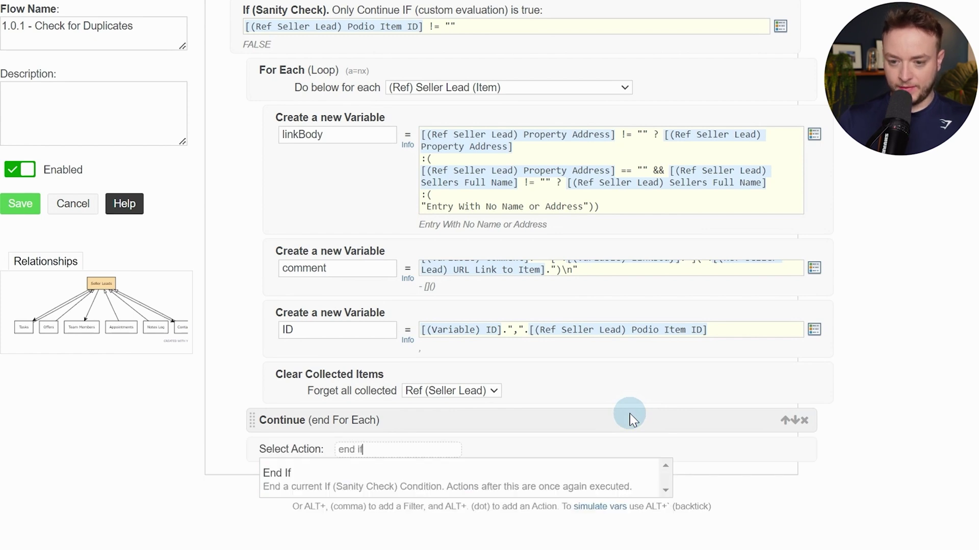
key(Return)
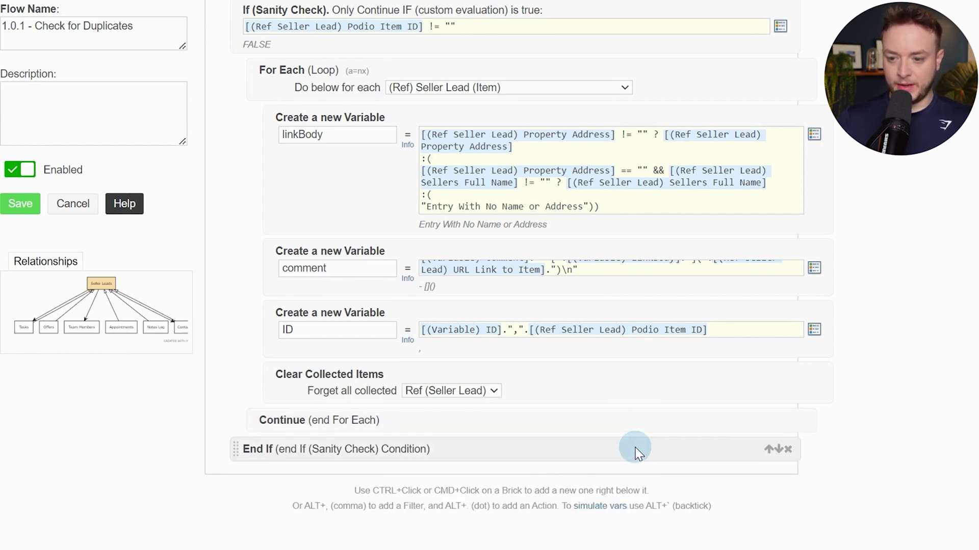
ctrl+click(635, 449)
text(contin)
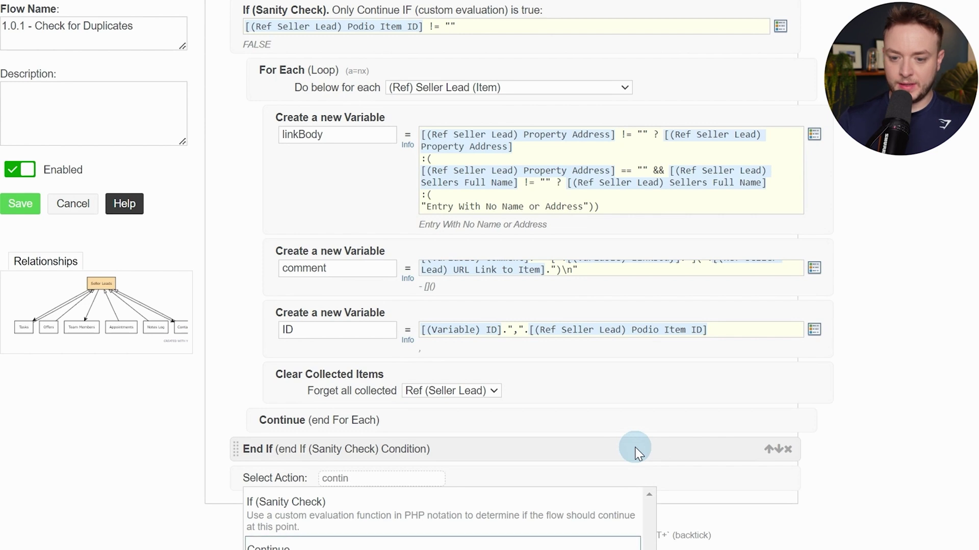
key(Return)
Drag Clear Collected Items below the inner seller lead loop's end
scroll(631, 443, up, 3)
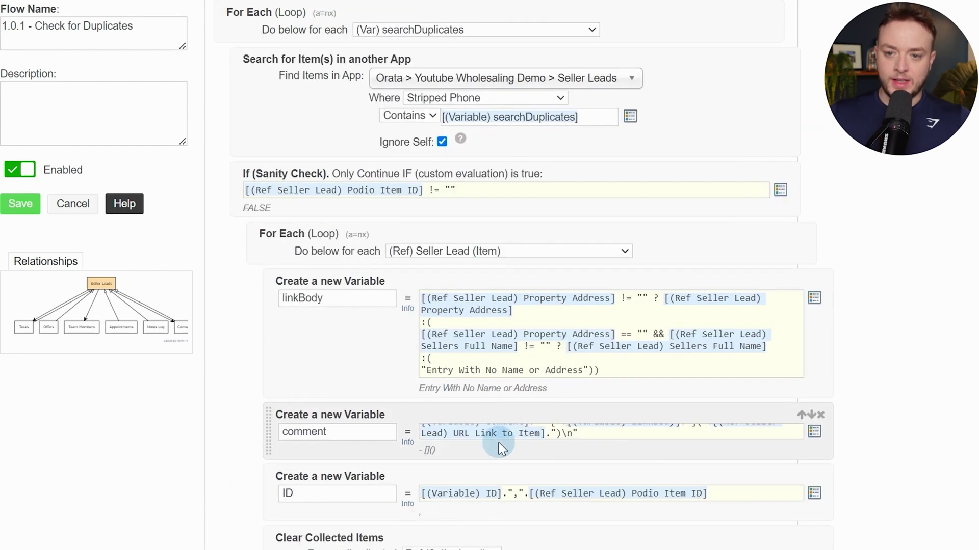
scroll(328, 280, up, 2)
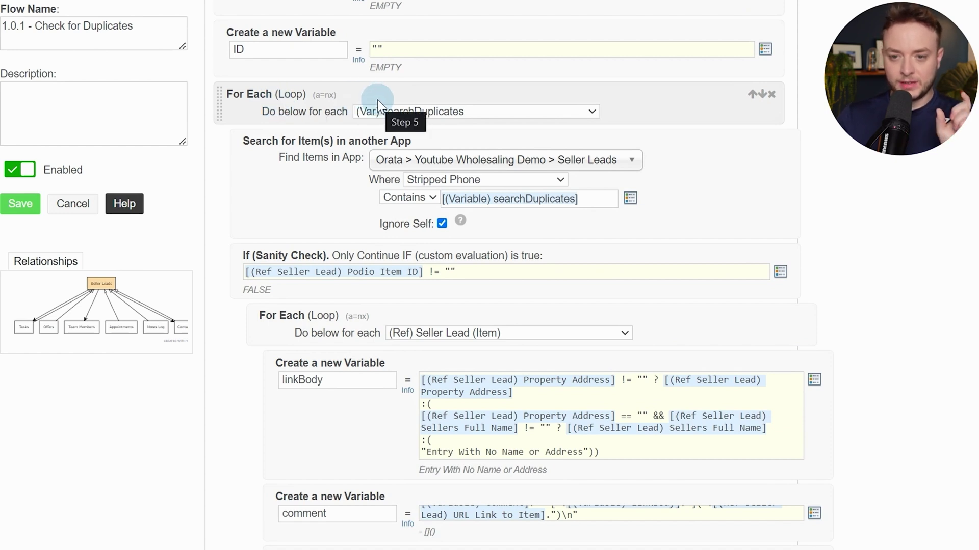
scroll(377, 100, down, 2)
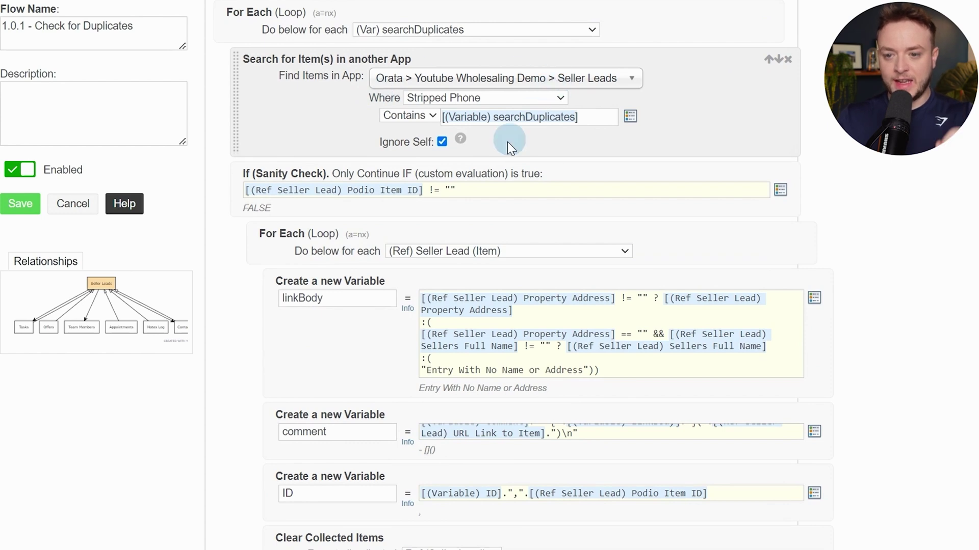
scroll(474, 188, down, 4)
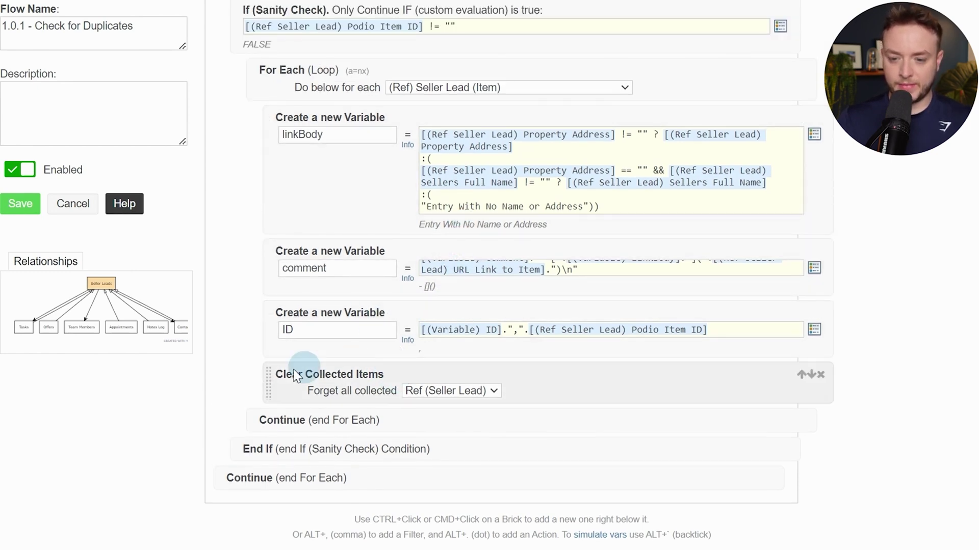
drag(275, 387, 306, 388)
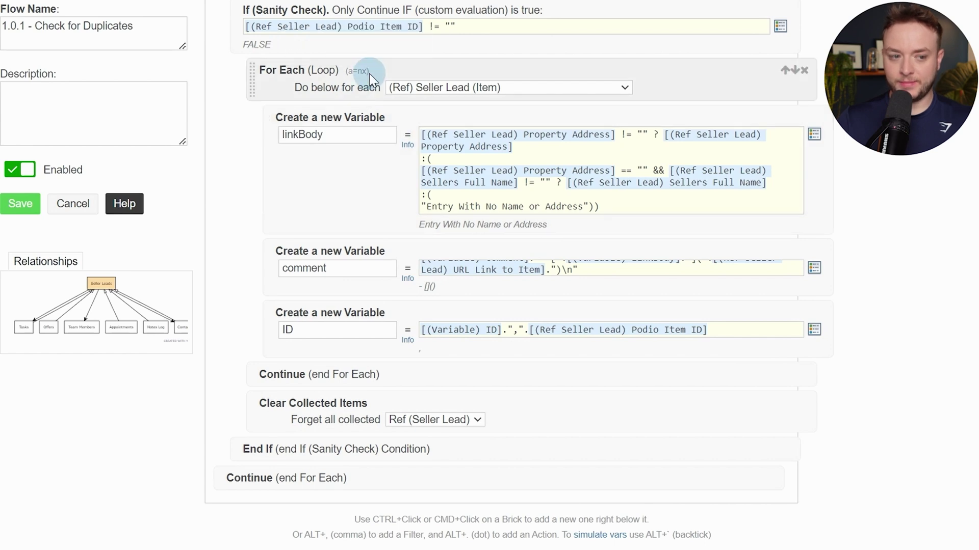
Insert an If (Sanity Check) under the inner For Each and an End If after the ID variable
ctrl+click(726, 74)
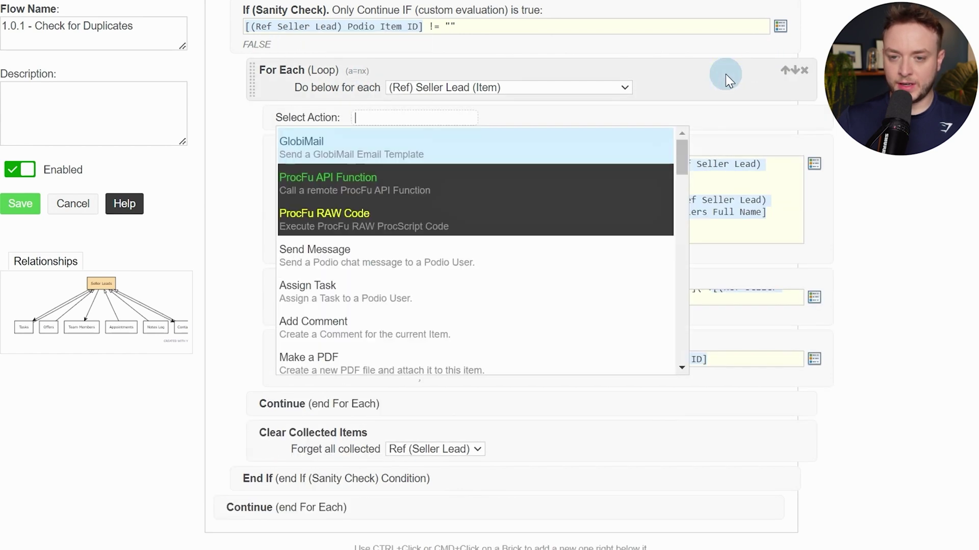
text(san)
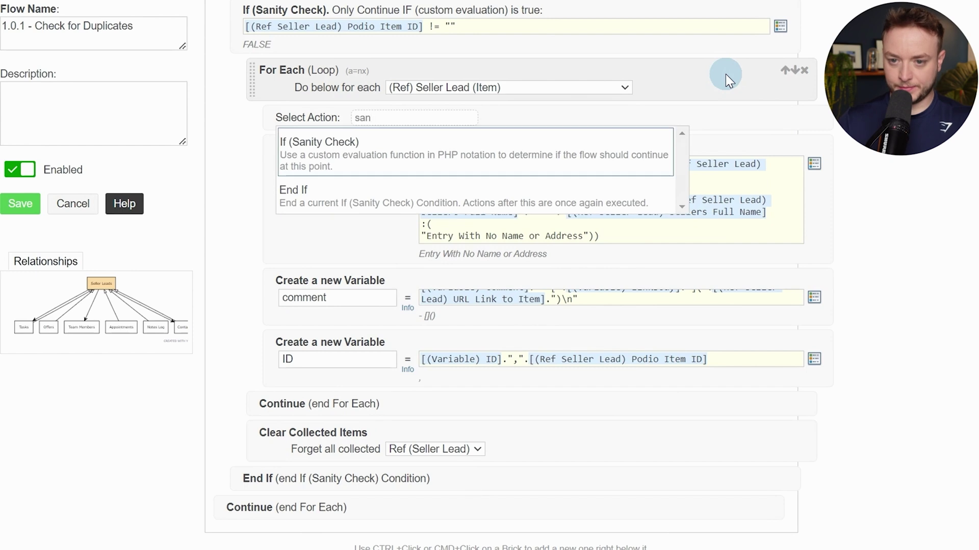
key(Return)
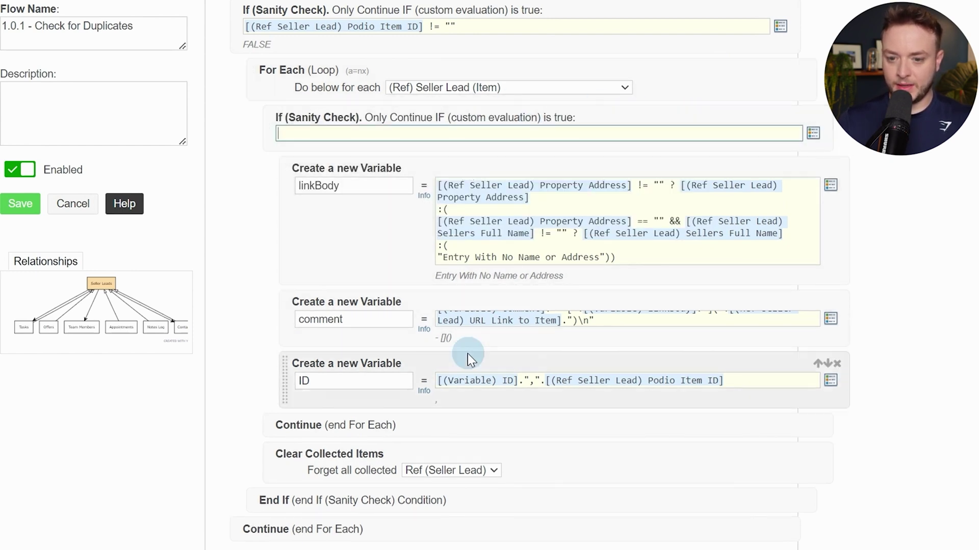
click(385, 393)
text(end iuf)
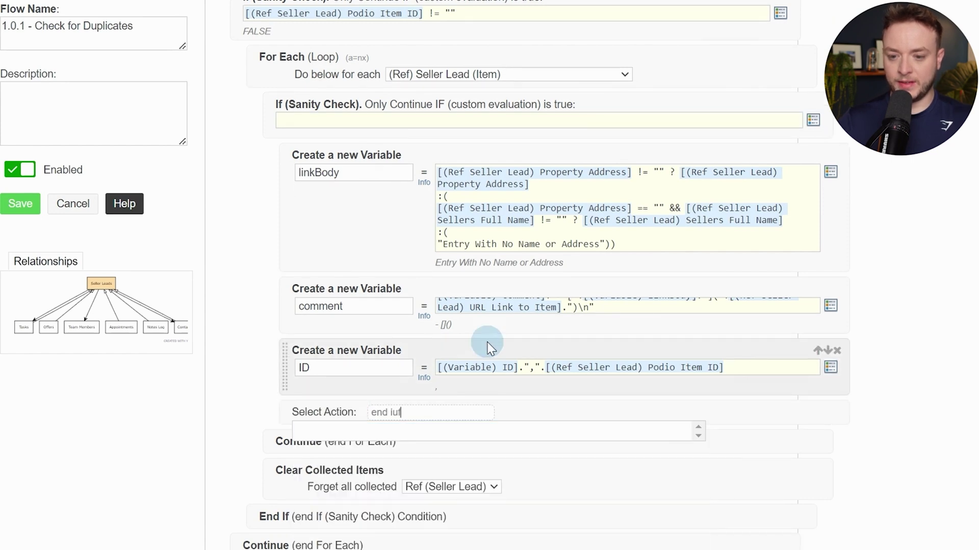
key(BackSpace)
key(Return)
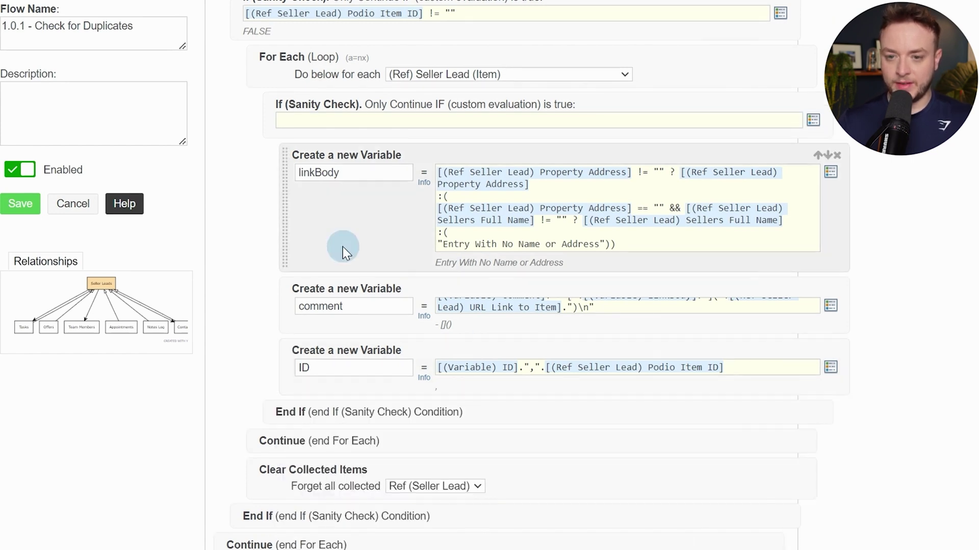
scroll(349, 263, down, 2)
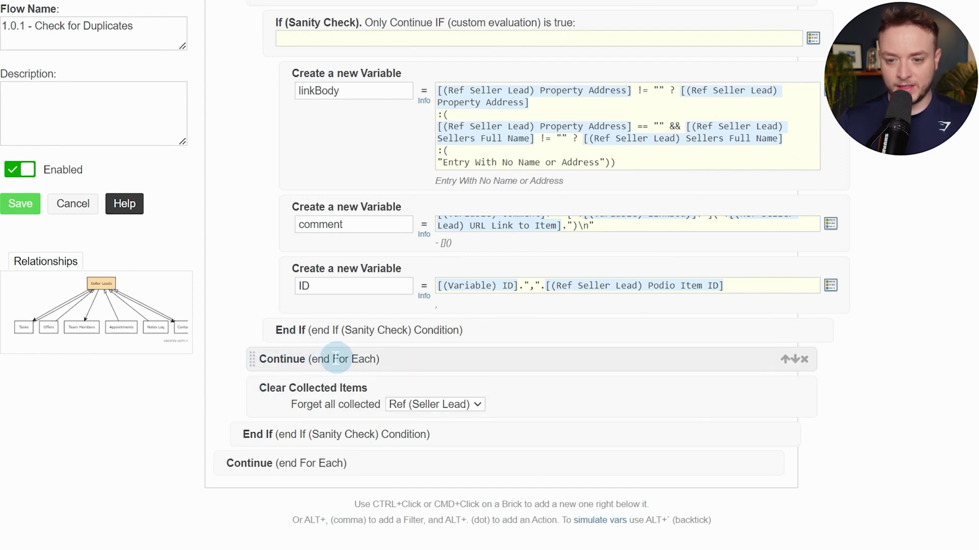
scroll(303, 404, up, 2)
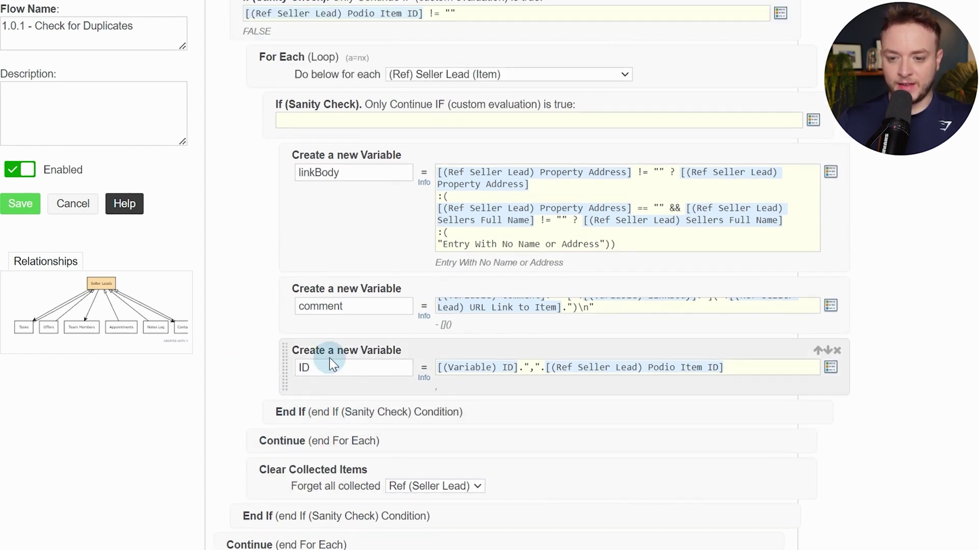
Set the check's condition to !stristr([(Variable) ID],[(Ref Seller Lead) Podio Item ID])
click(404, 118)
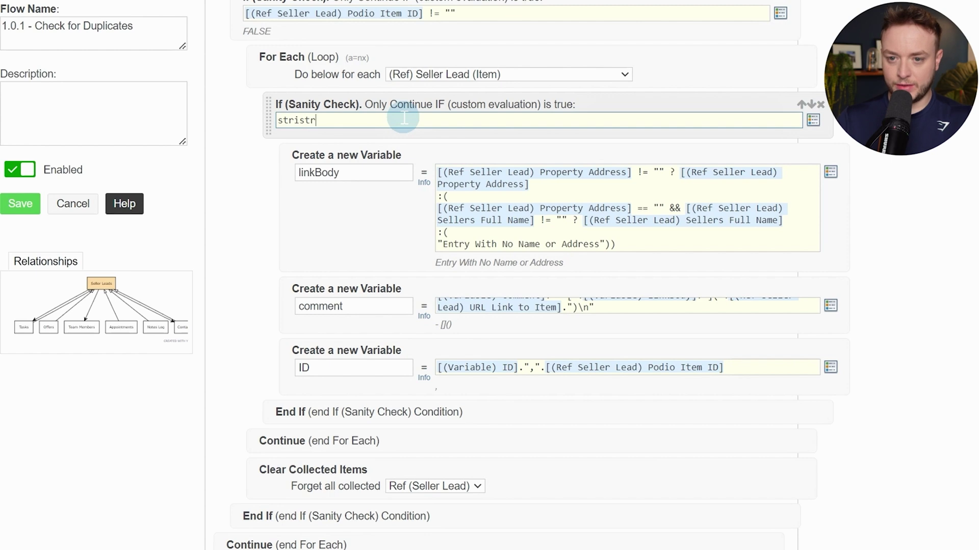
text(stristr()
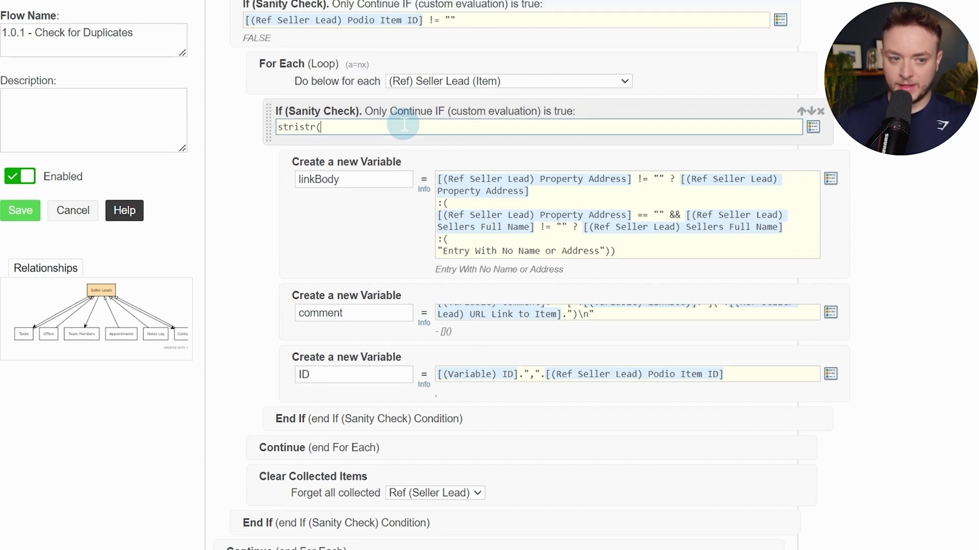
text(@)
text(id)
key(Down)
key(Down)
key(Down)
key(Down)
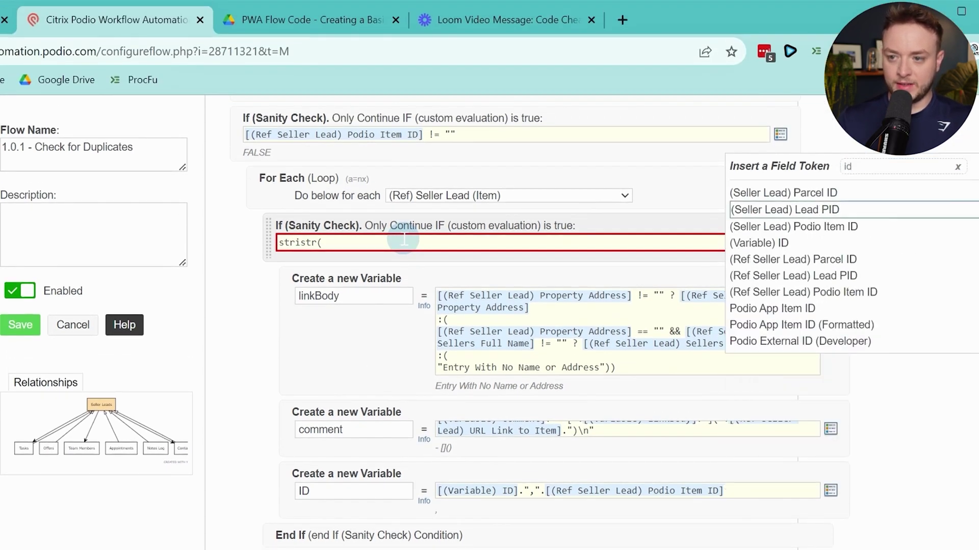
key(Return)
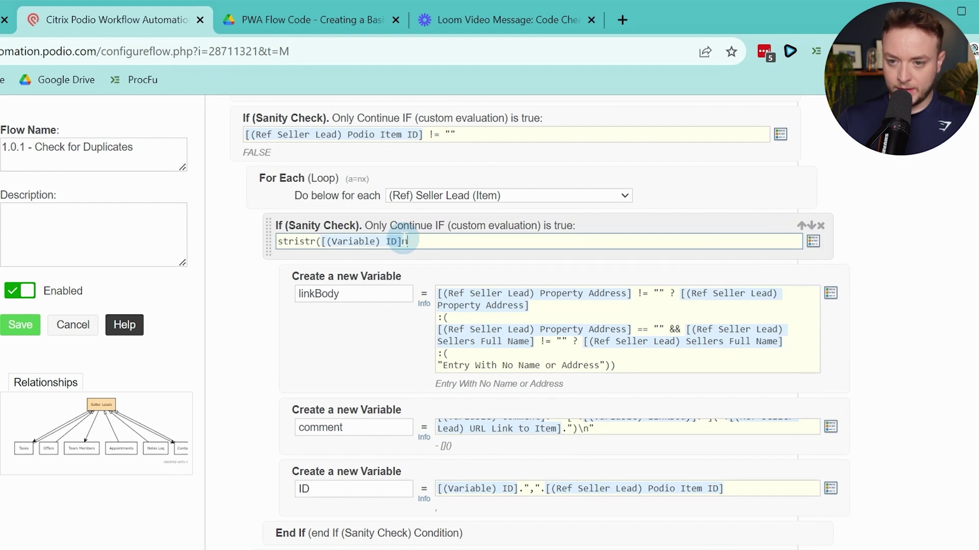
text(,"@)
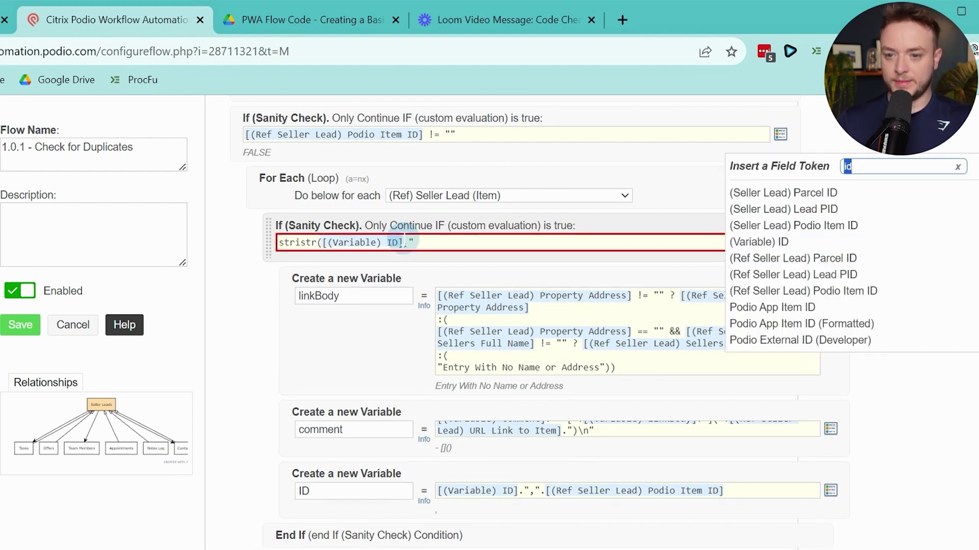
key(Escape)
text(@)
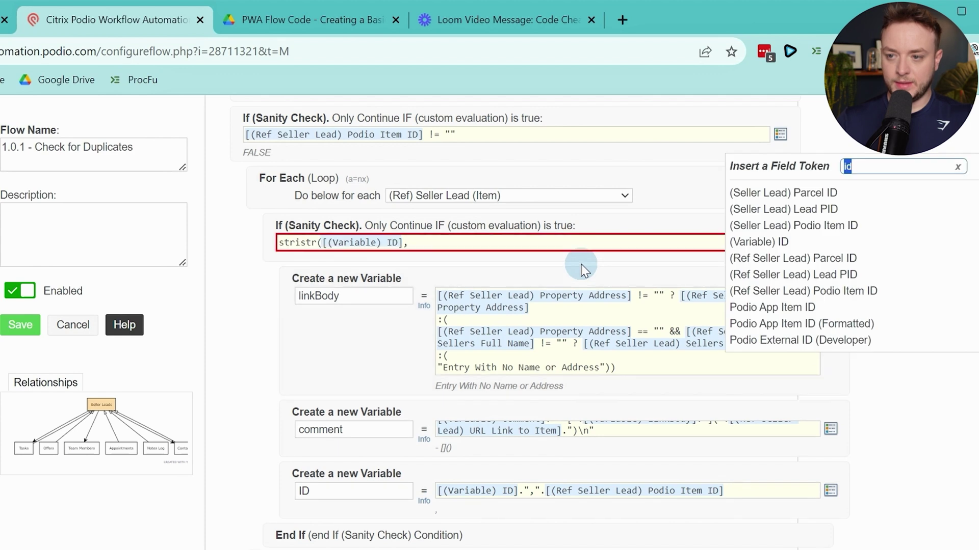
text(podio)
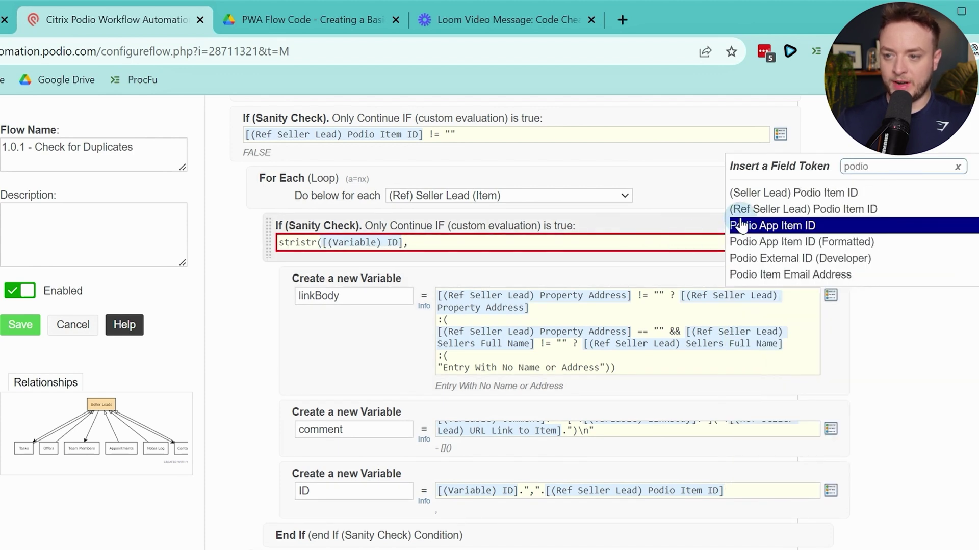
click(753, 214)
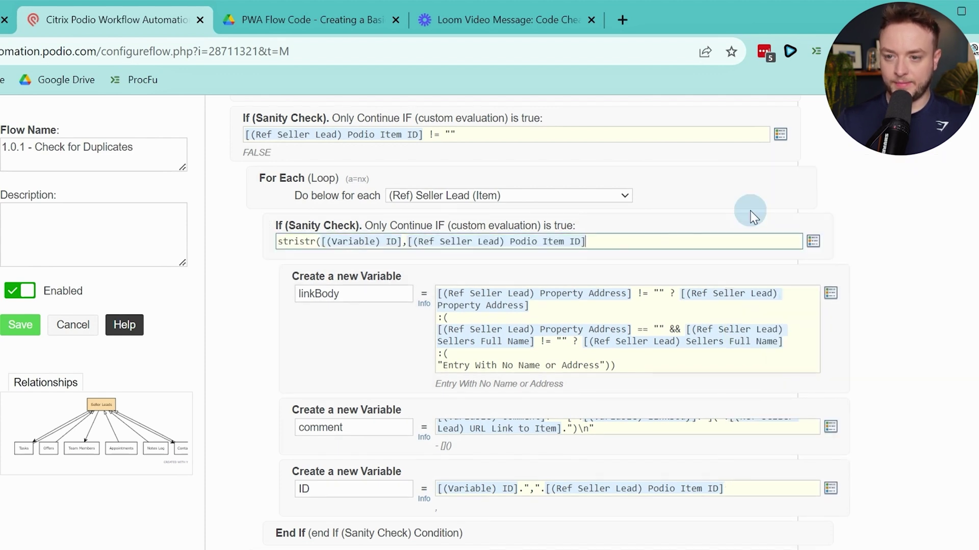
key(Home)
text(!)
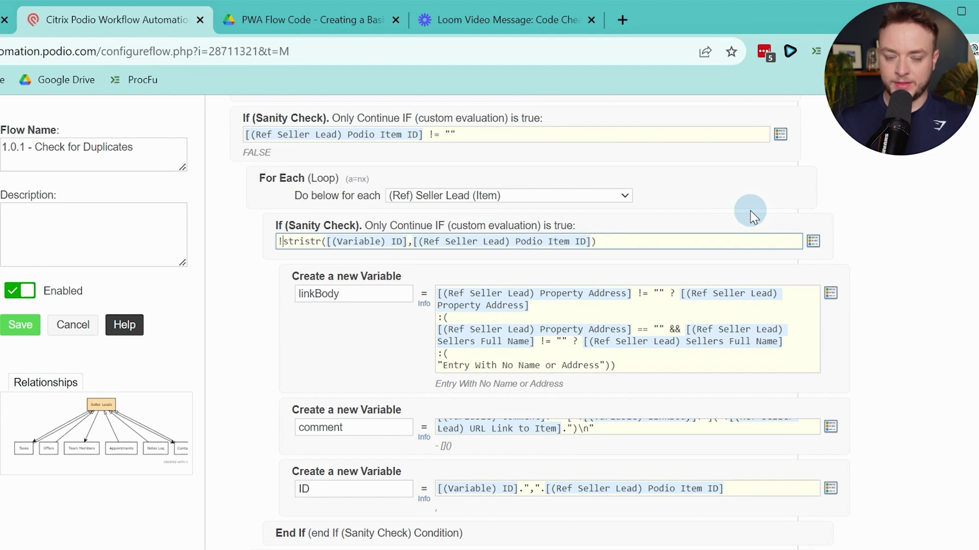
click(858, 225)
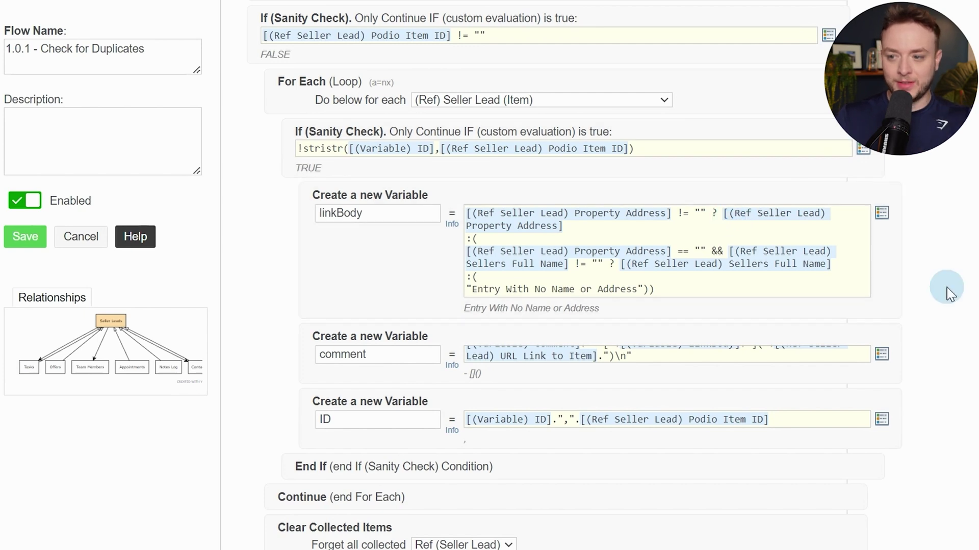
key(ctrl+minus)
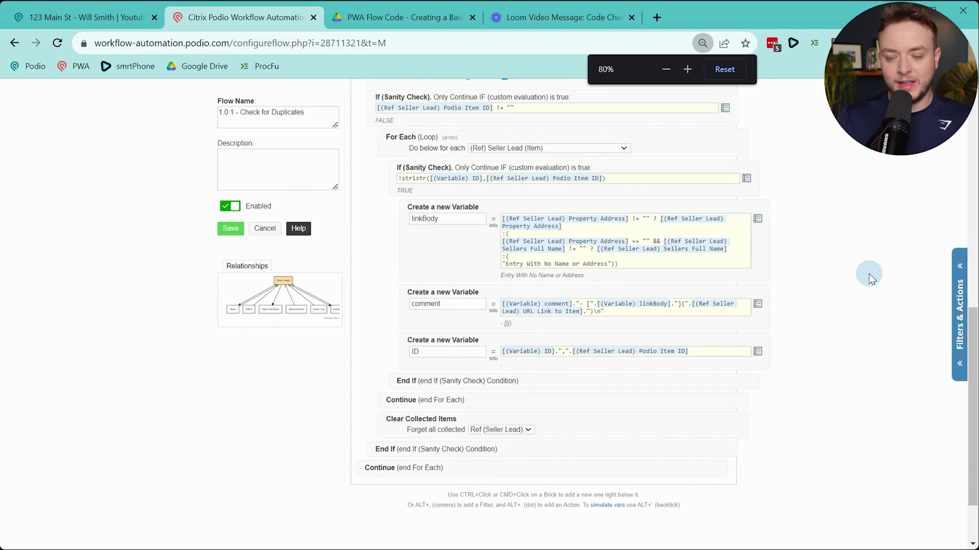
key(ctrl+minus)
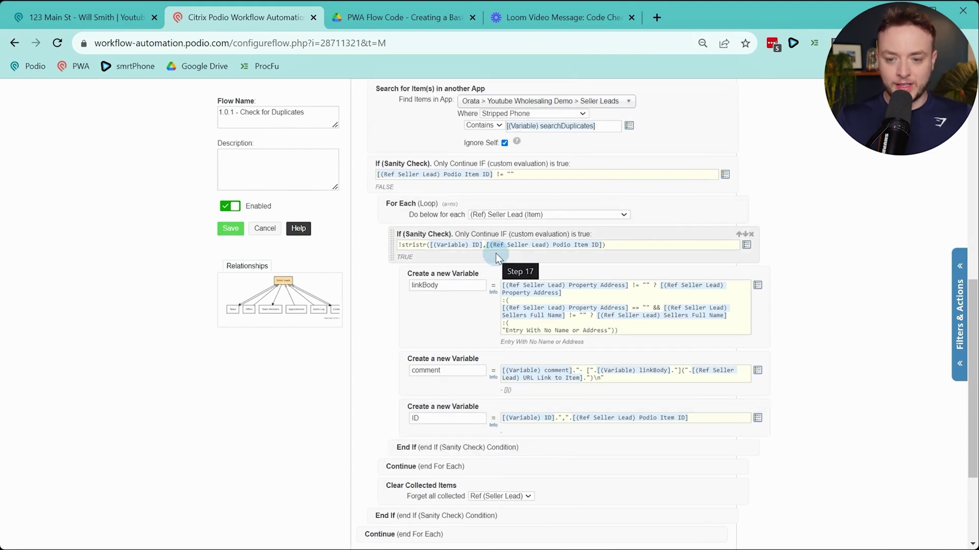
key(ctrl+plus)
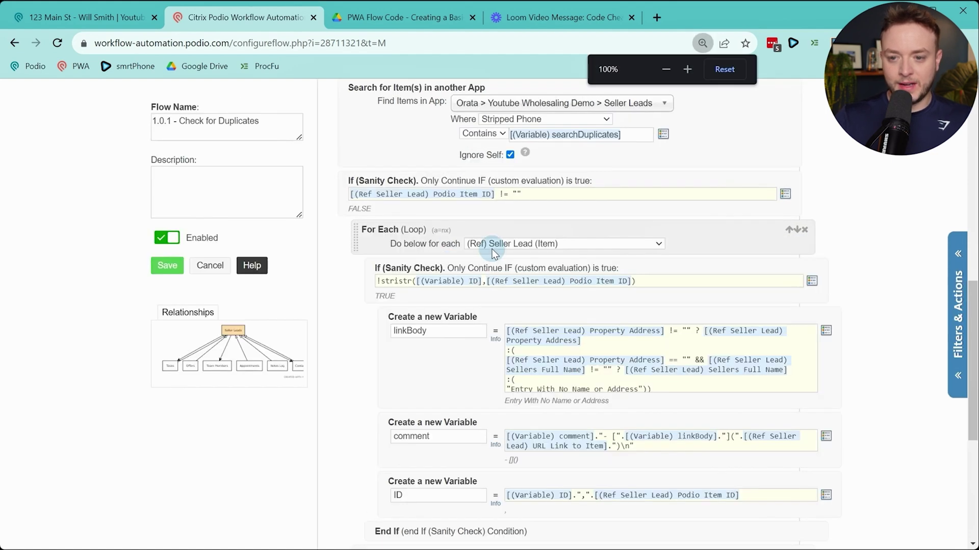
scroll(520, 262, down, 6)
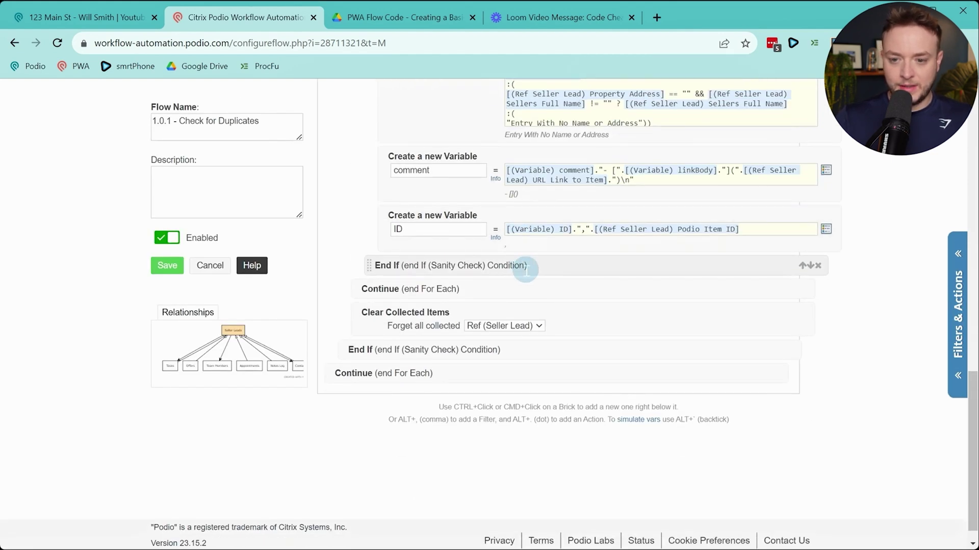
Add an If (Sanity Check) after the last Continue, testing [(Variable) comment] != ""
ctrl+click(576, 376)
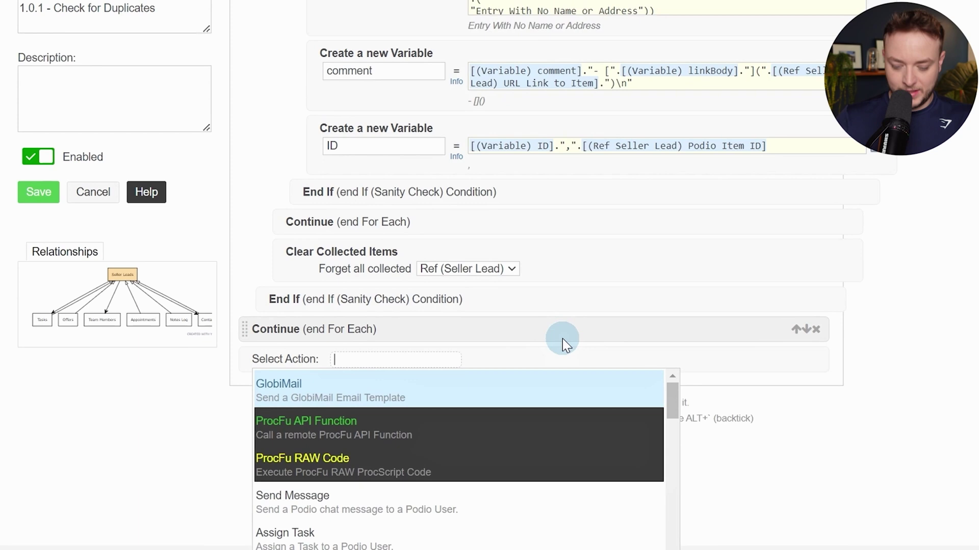
text(sani)
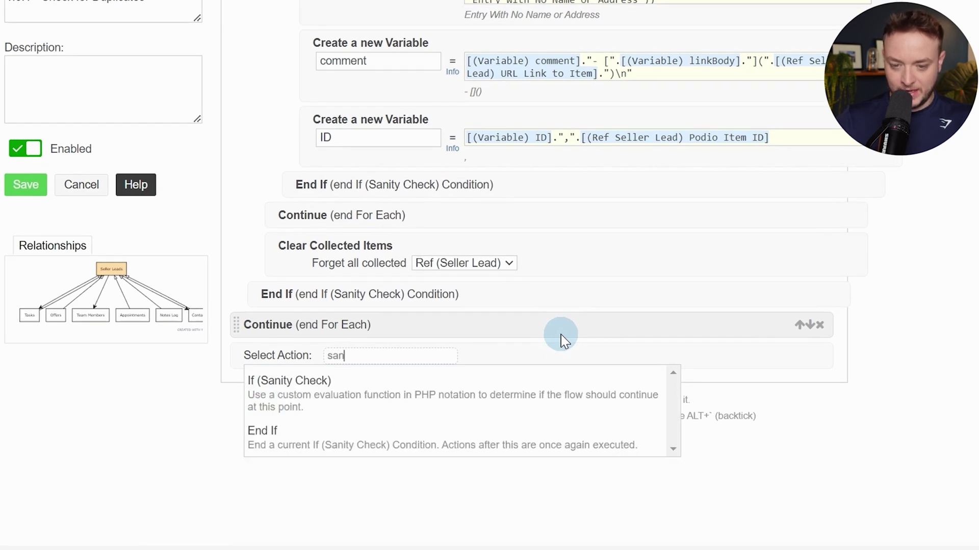
key(Return)
key(alt+slash)
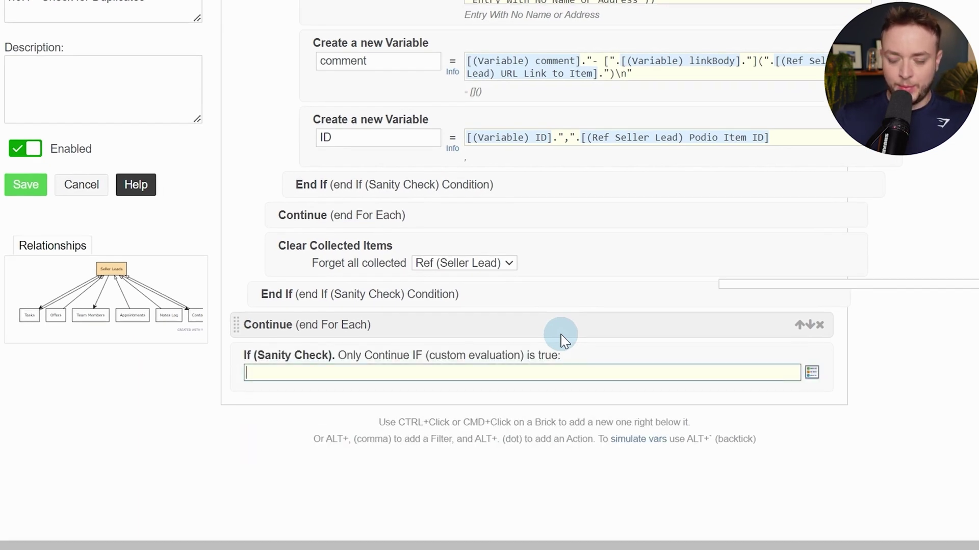
text(comm)
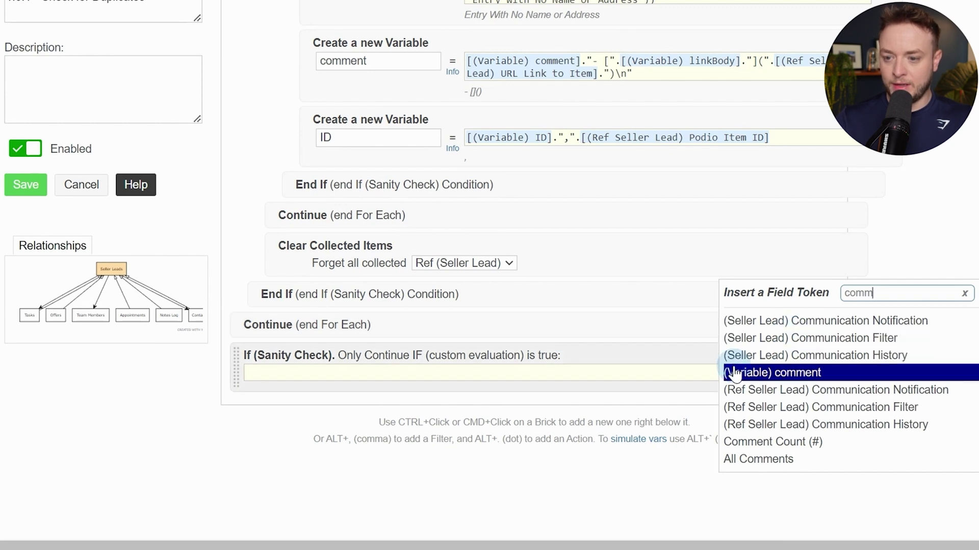
click(735, 372)
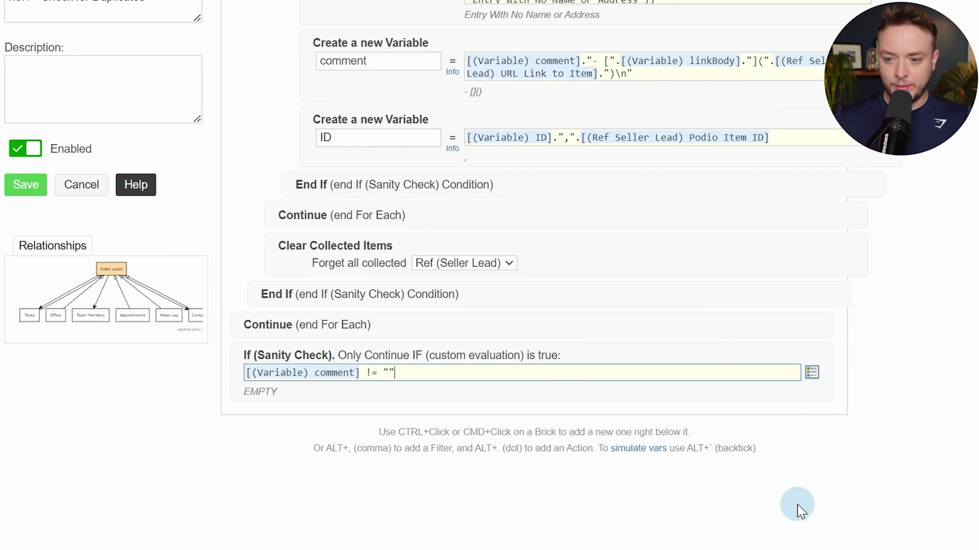
Add an Add Comment step whose body lists [(Variable) comment] on a new line under the heading
ctrl+click(617, 389)
text(comm)
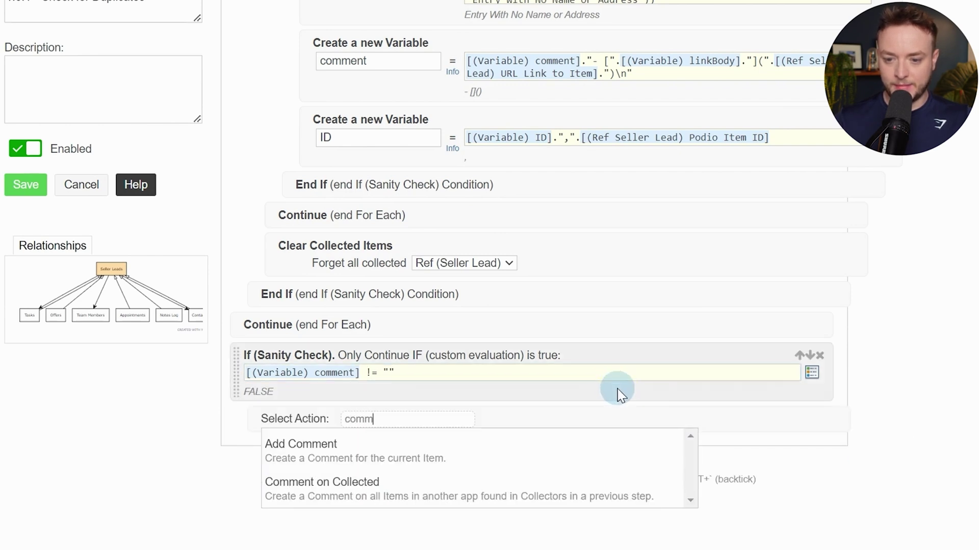
key(Down)
key(Return)
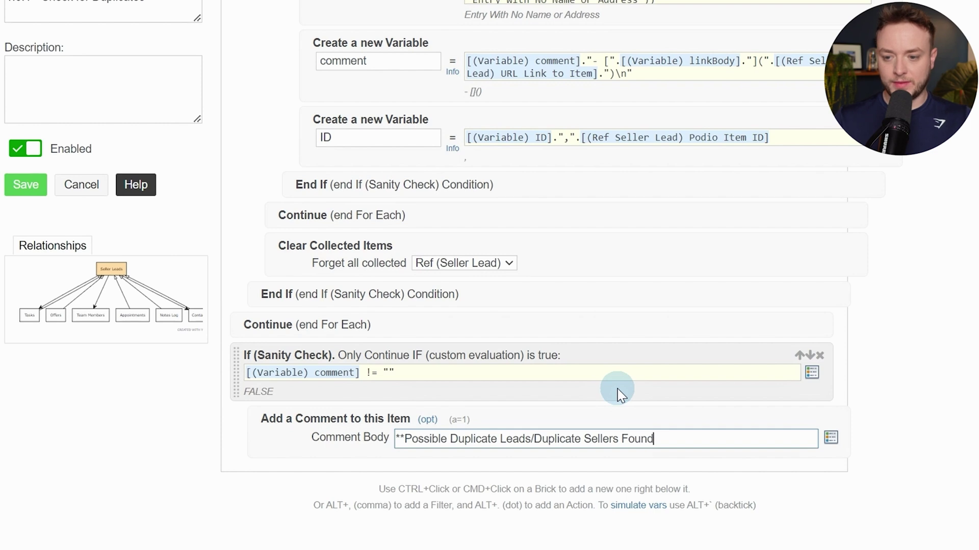
key(Return)
key(alt+slash)
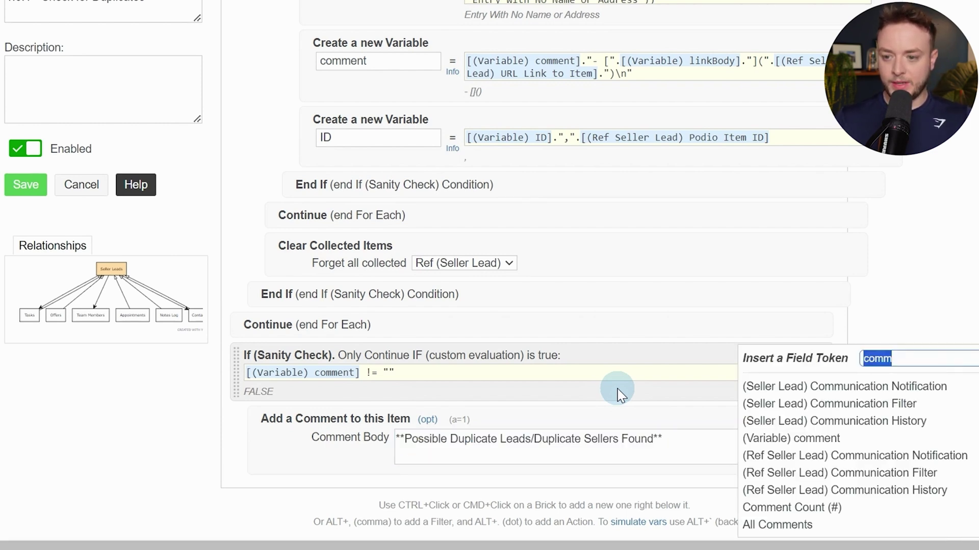
text(comm)
key(Down)
key(Down)
key(Down)
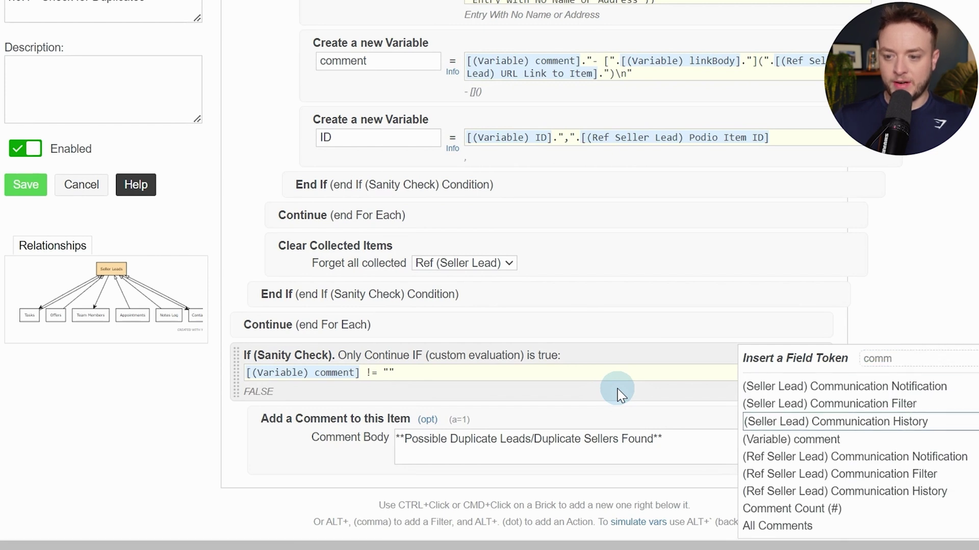
key(Down)
key(Return)
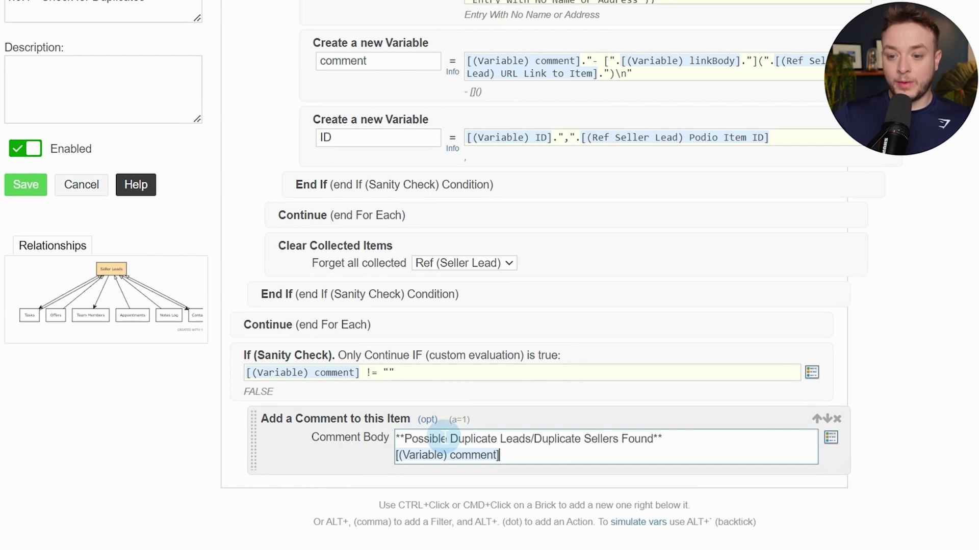
drag(441, 438, 527, 439)
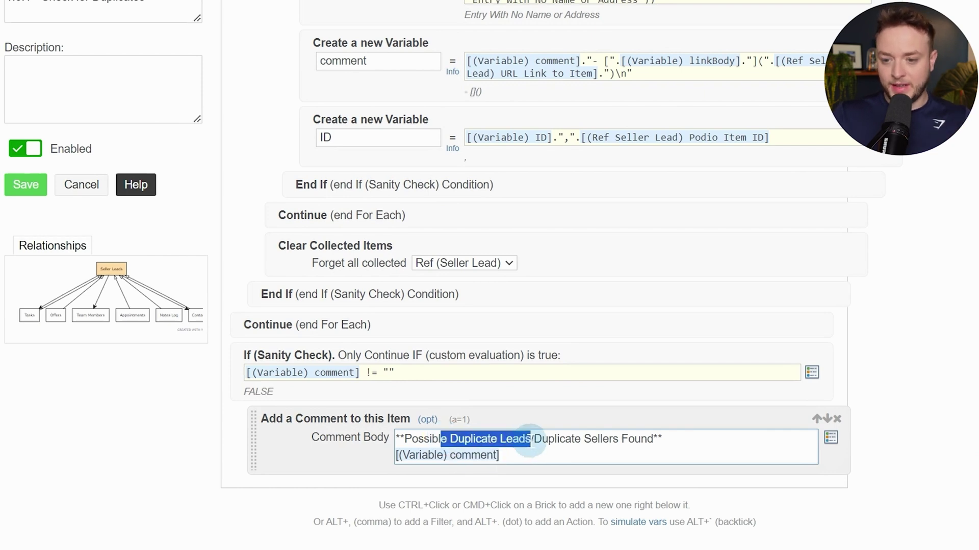
click(528, 440)
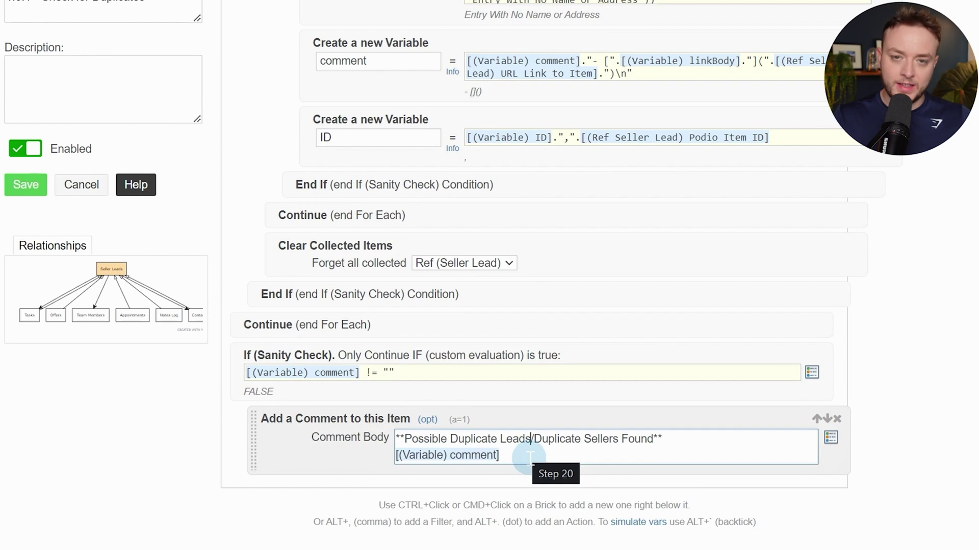
Close the comment check with an End If after the comment
ctrl+click(294, 453)
text(end if)
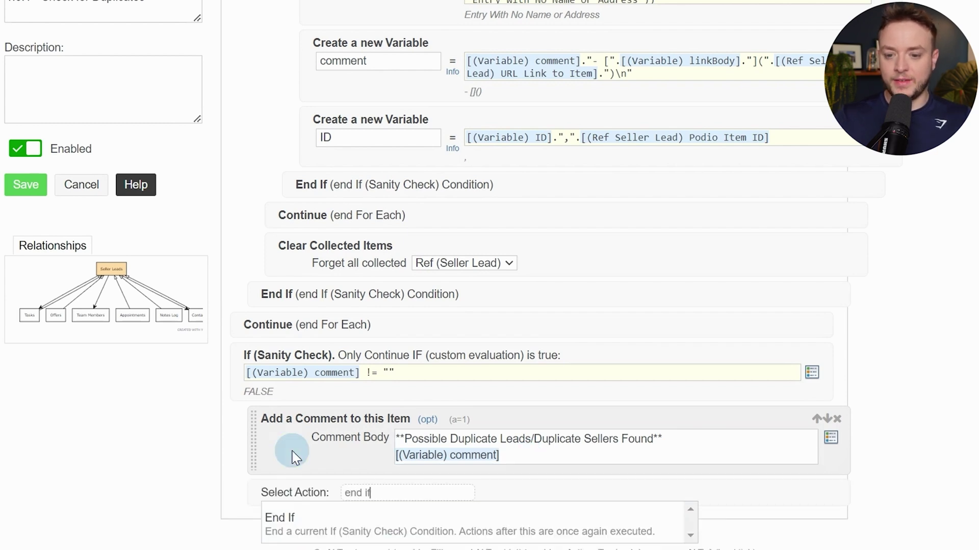
key(Return)
Save Check for Duplicates, then open 1.0.0 - New Seller Added for editing, down to its End If
click(25, 184)
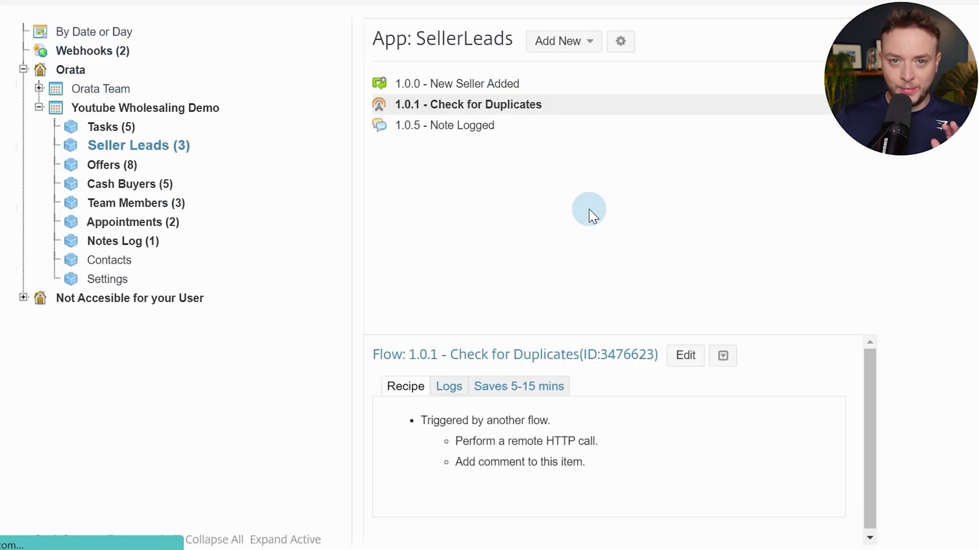
click(462, 82)
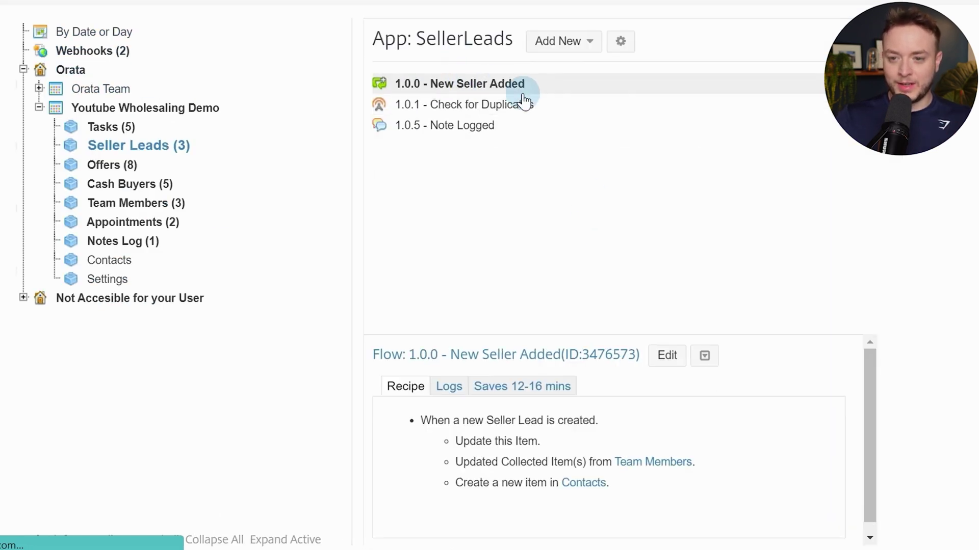
click(684, 350)
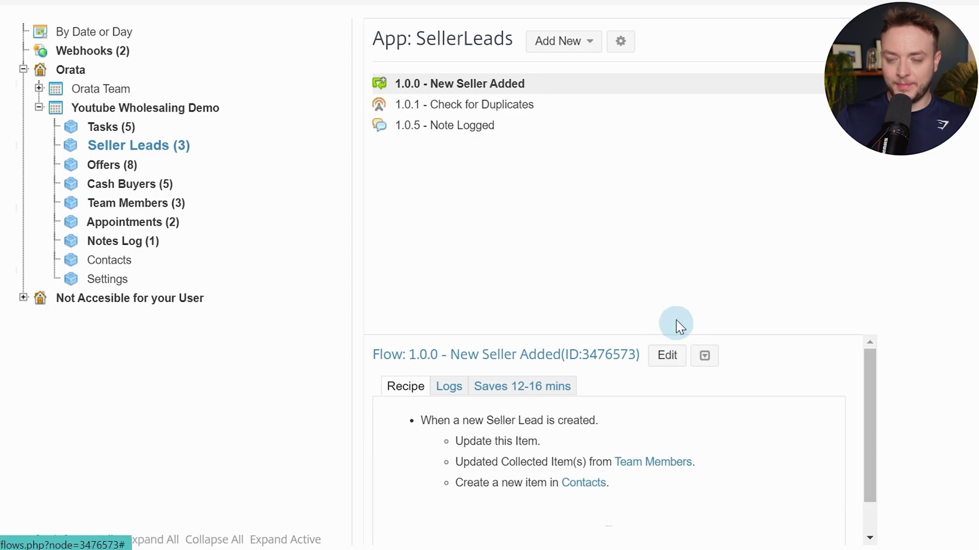
scroll(677, 219, down, 15)
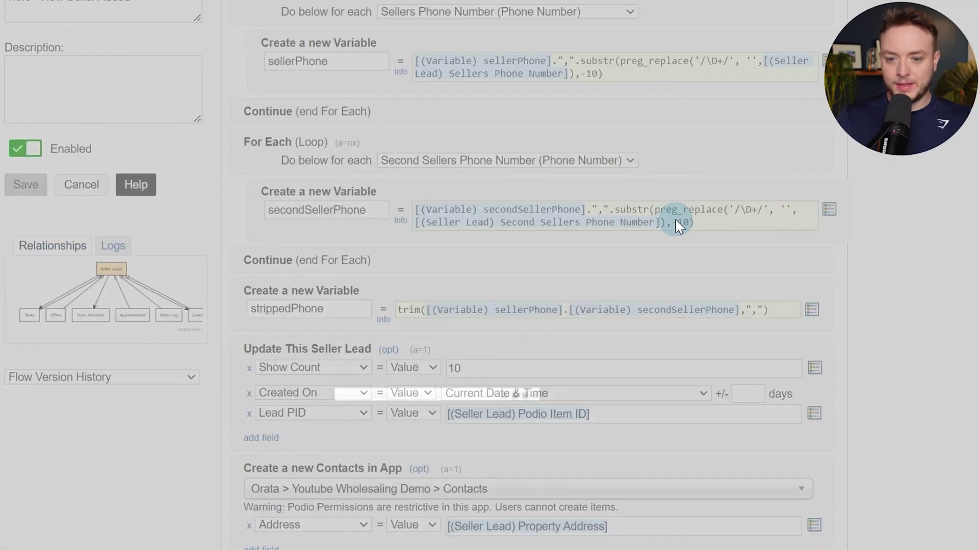
scroll(676, 221, down, 10)
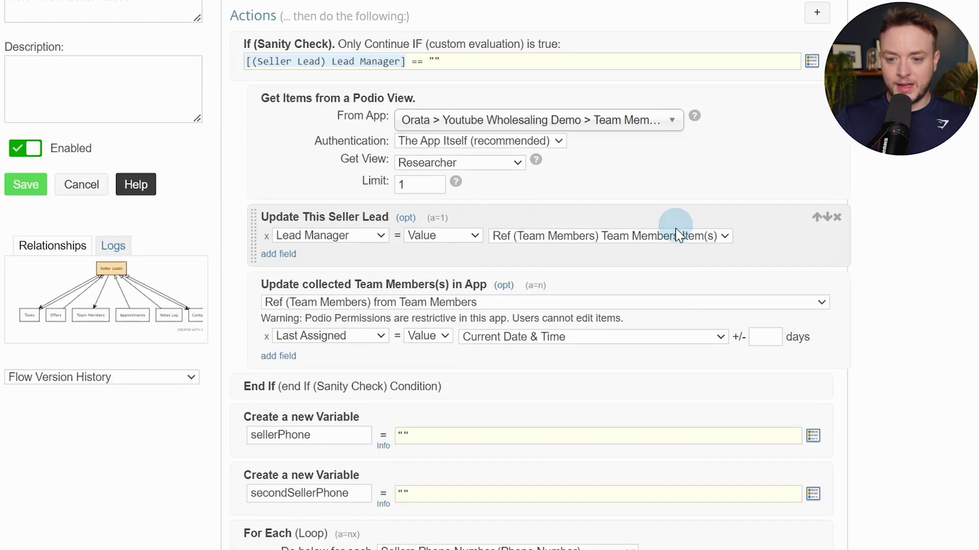
scroll(676, 229, down, 5)
Add an If (Sanity Check) at the flow's end testing that [(Variable) strippedPhone] isn't empty
ctrl+click(587, 269)
text(san)
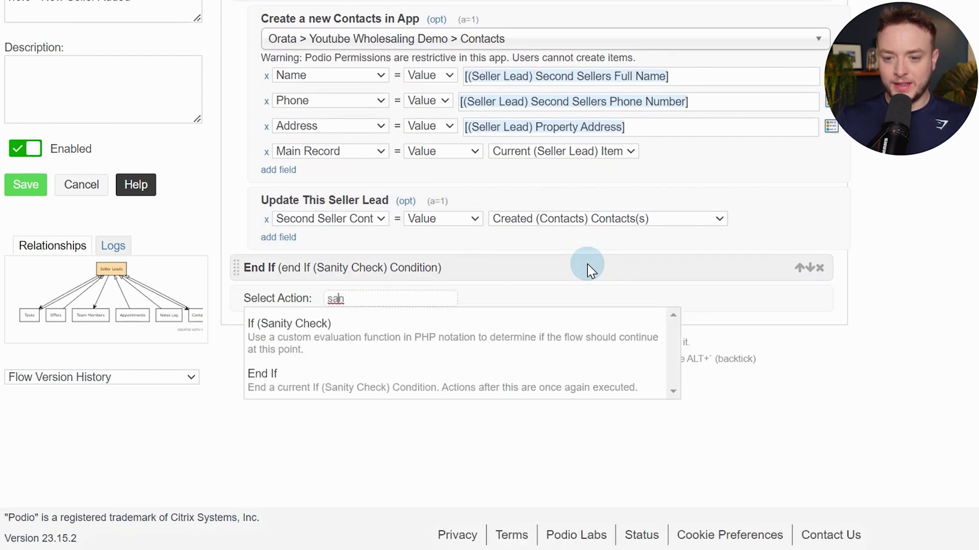
key(Return)
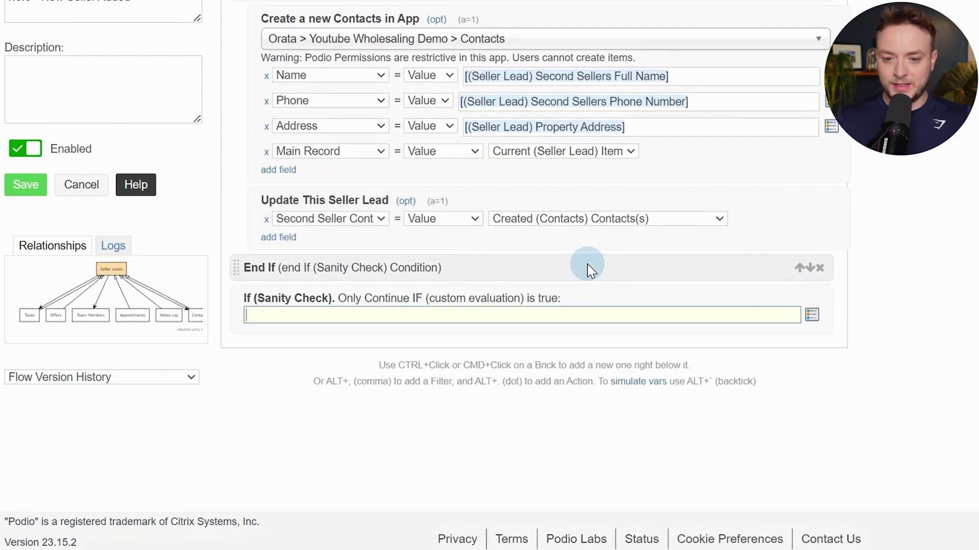
text(s)
key(BackSpace)
text(var)
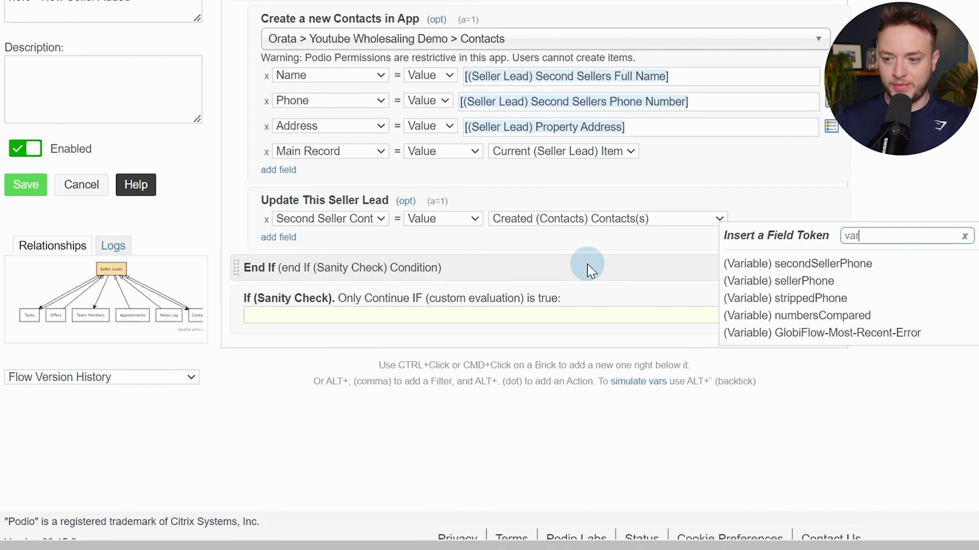
key(Down)
key(Down)
key(Down)
key(Return)
text(~)
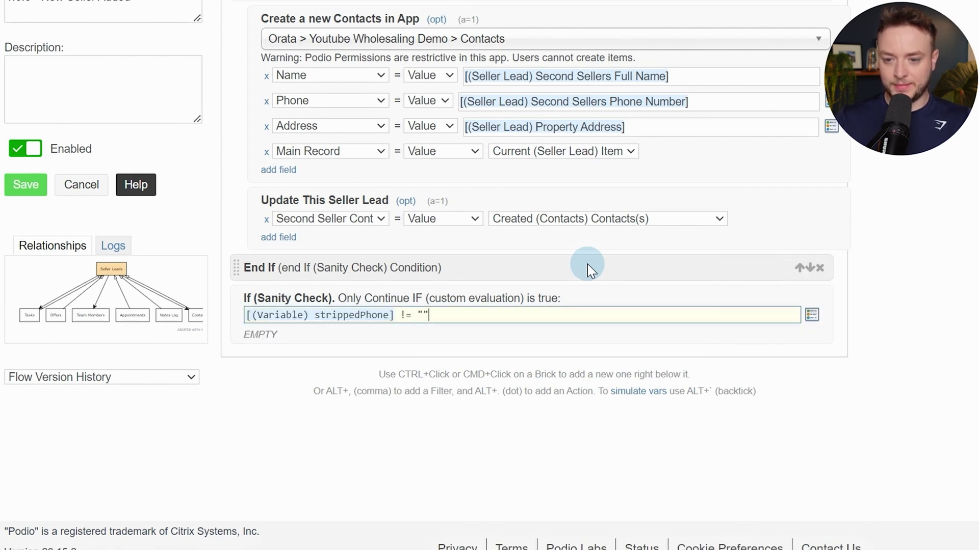
Add a Trigger Flow action inside it that runs 1.0.1 - Check for Duplicates
key(alt+period)
text(tri)
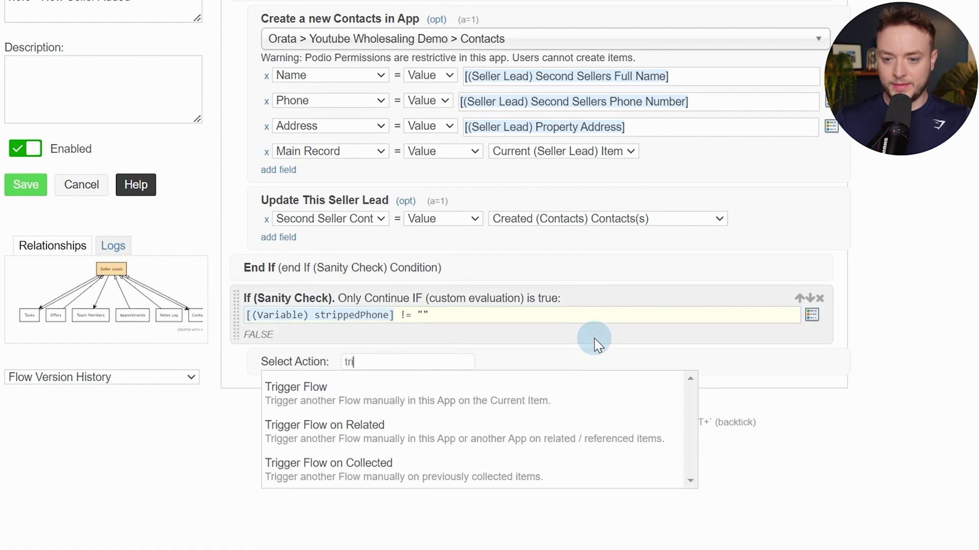
key(Down)
key(Return)
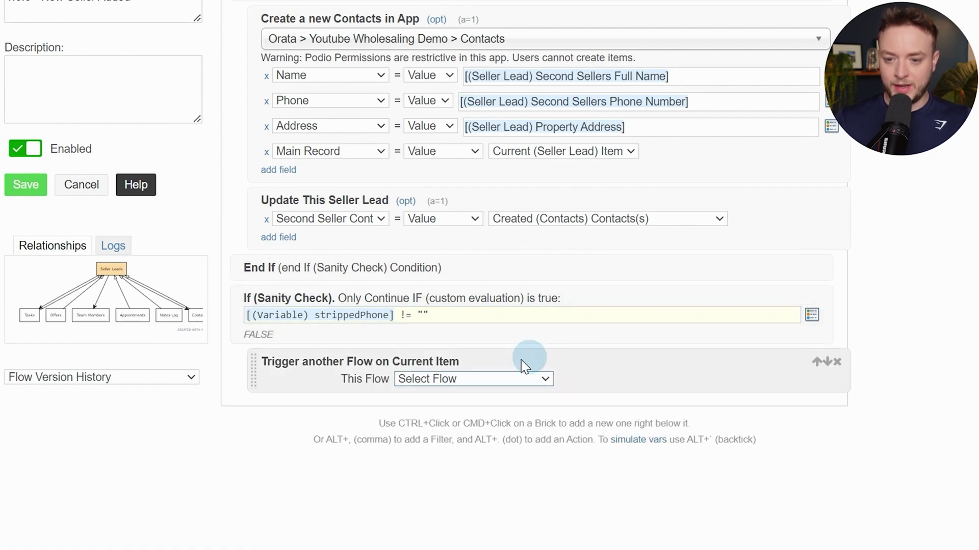
click(498, 378)
click(583, 407)
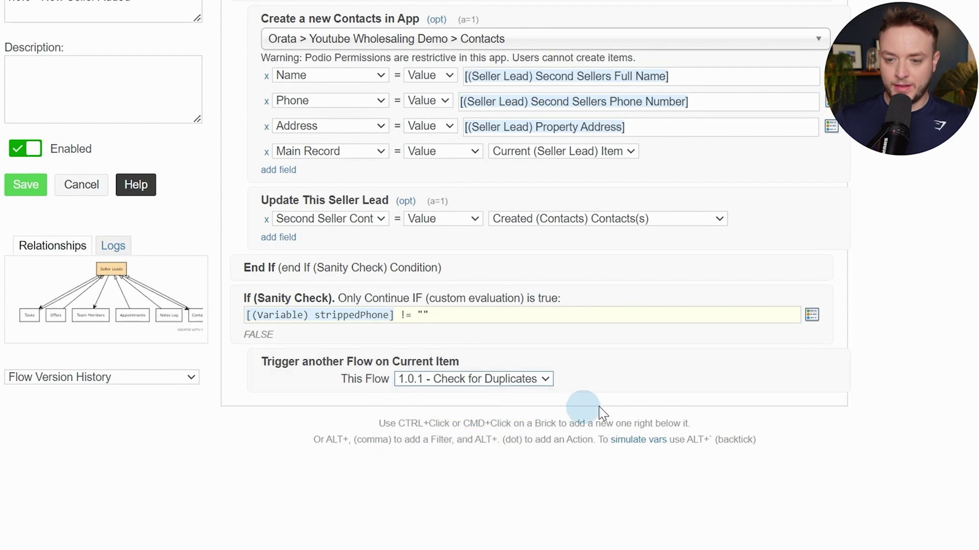
click(668, 375)
Close the condition with an End If and save the New Seller Added flow
key(alt+period)
text(enj)
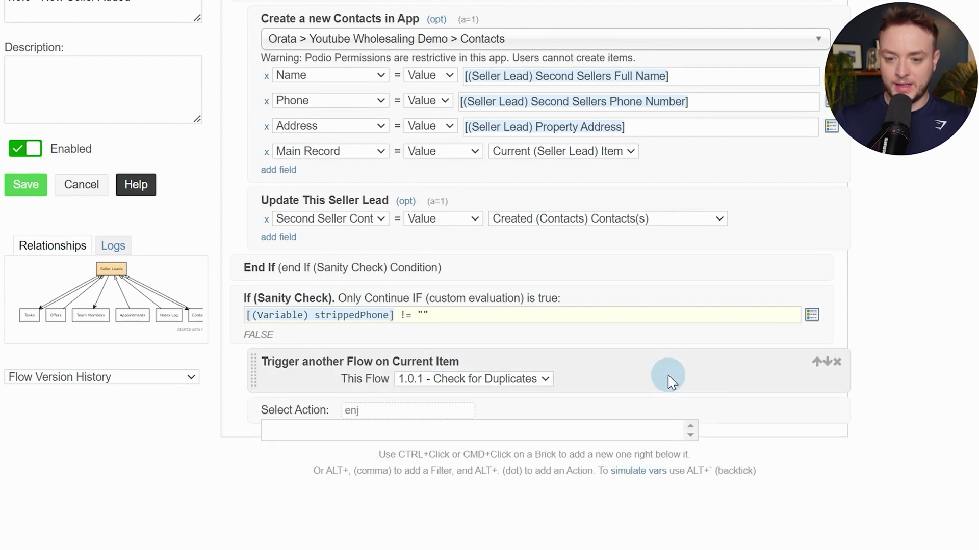
key(BackSpace)
text(d if)
key(Return)
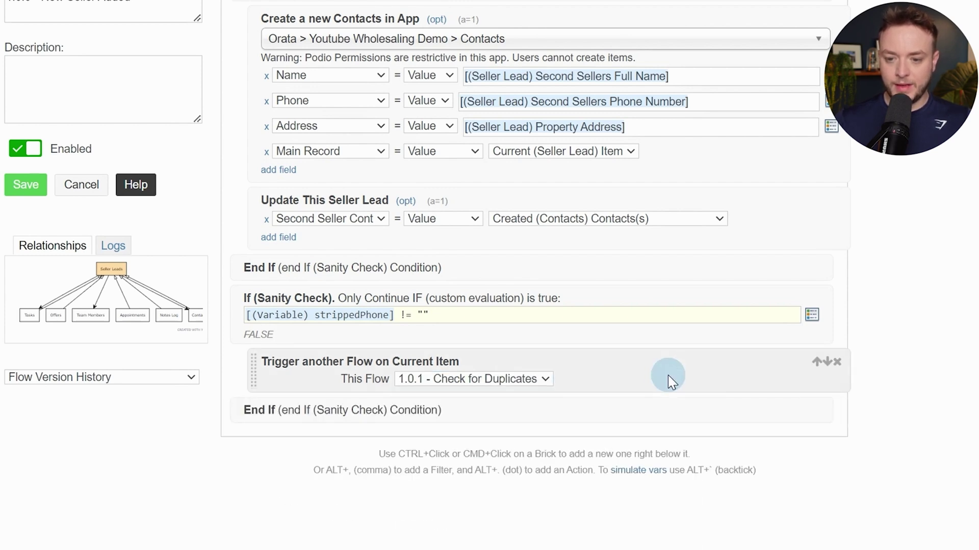
click(26, 185)
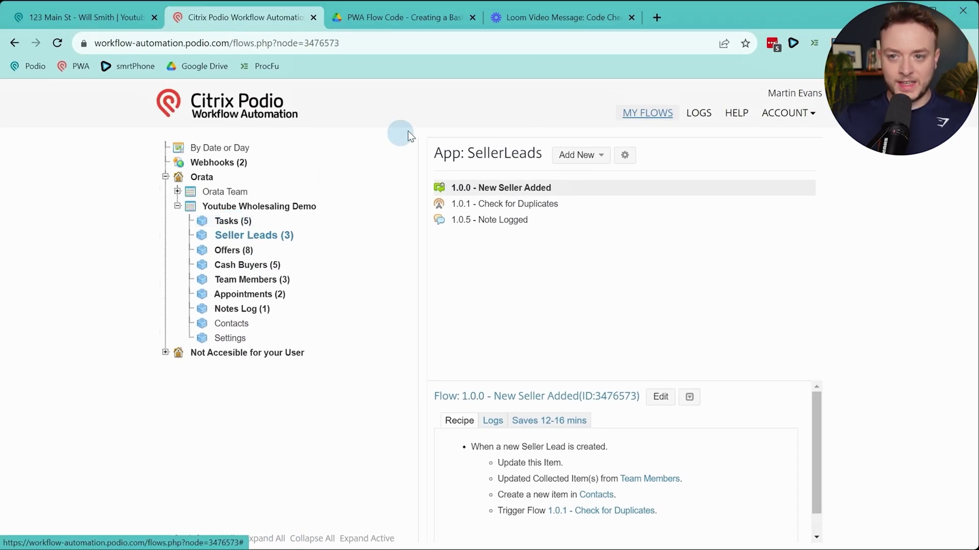
Clone the seller lead via Actions > Clone and save the copy as a new seller lead
click(597, 17)
click(109, 17)
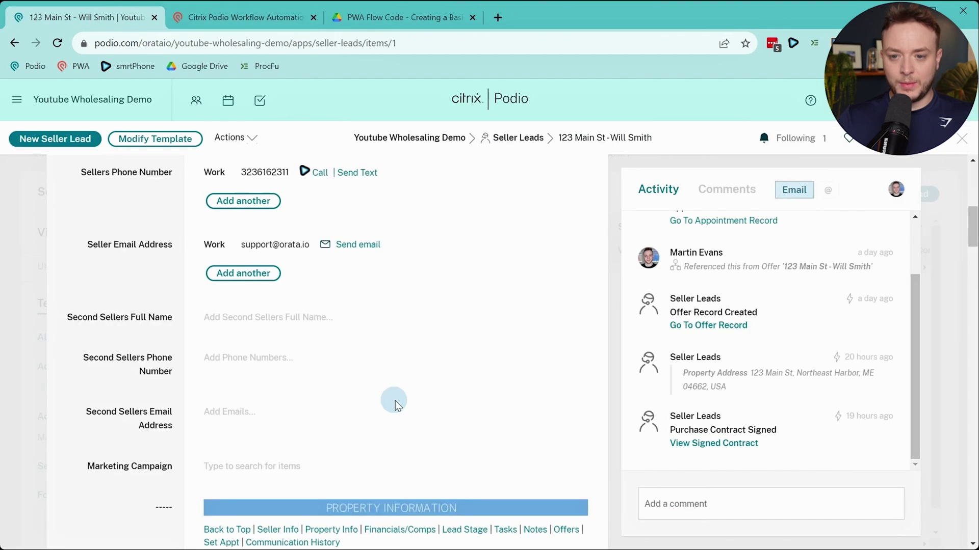
scroll(456, 359, up, 8)
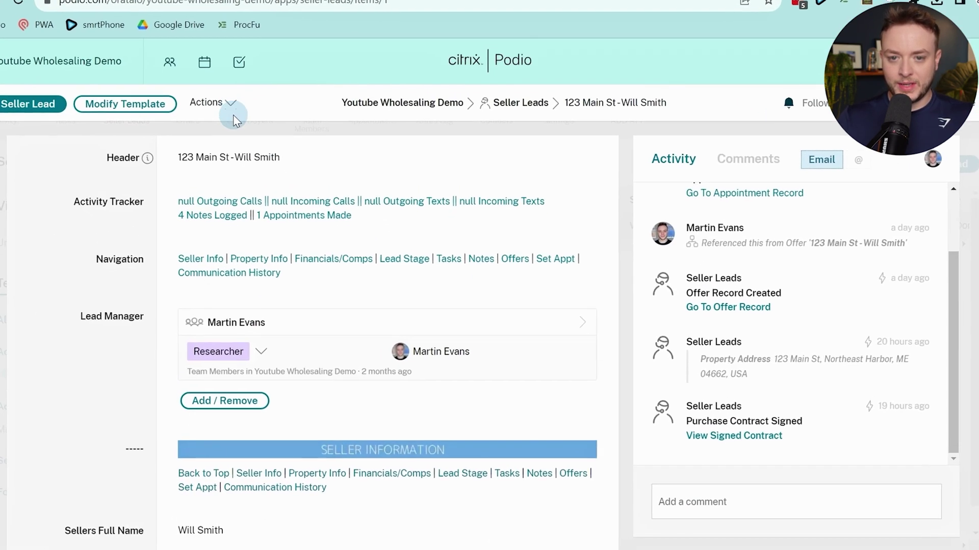
scroll(264, 238, down, 1)
scroll(224, 187, down, 4)
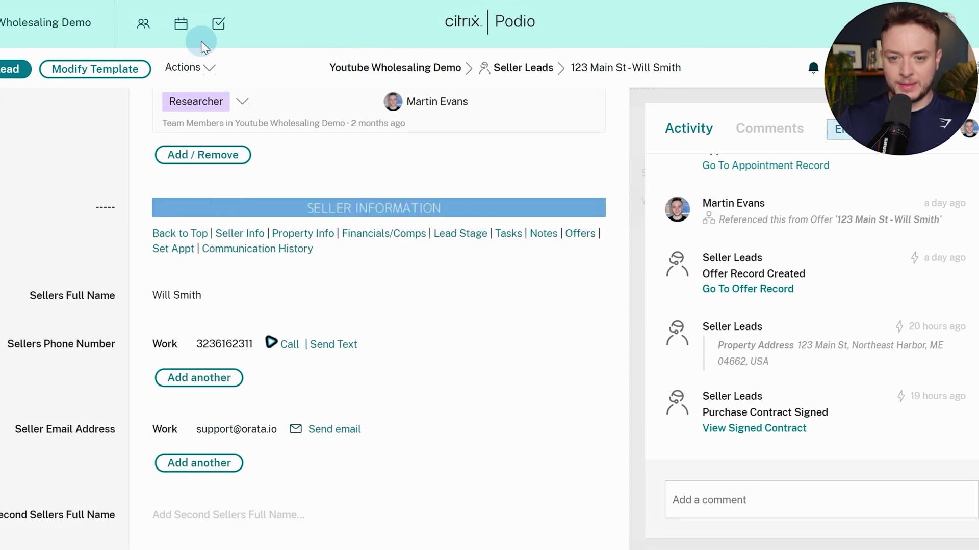
click(196, 67)
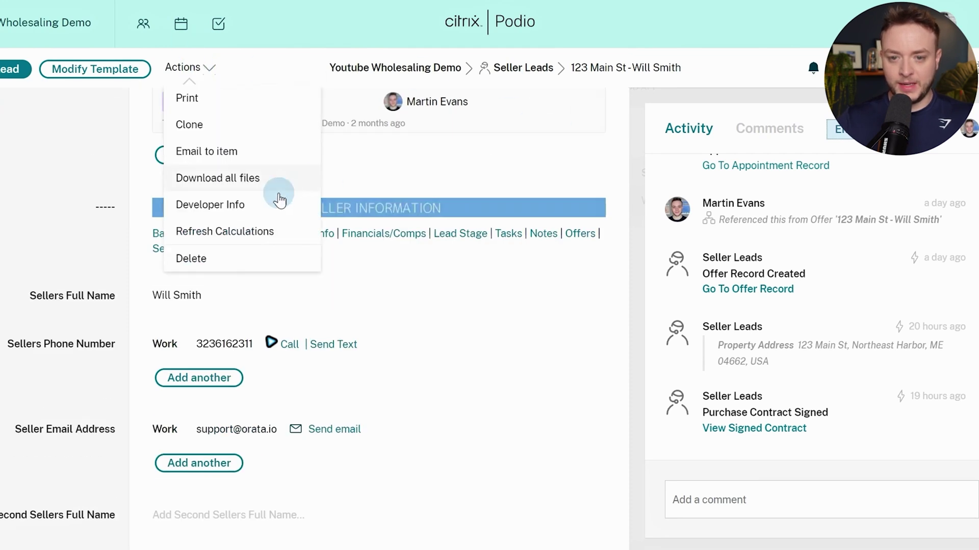
click(191, 124)
scroll(465, 282, down, 4)
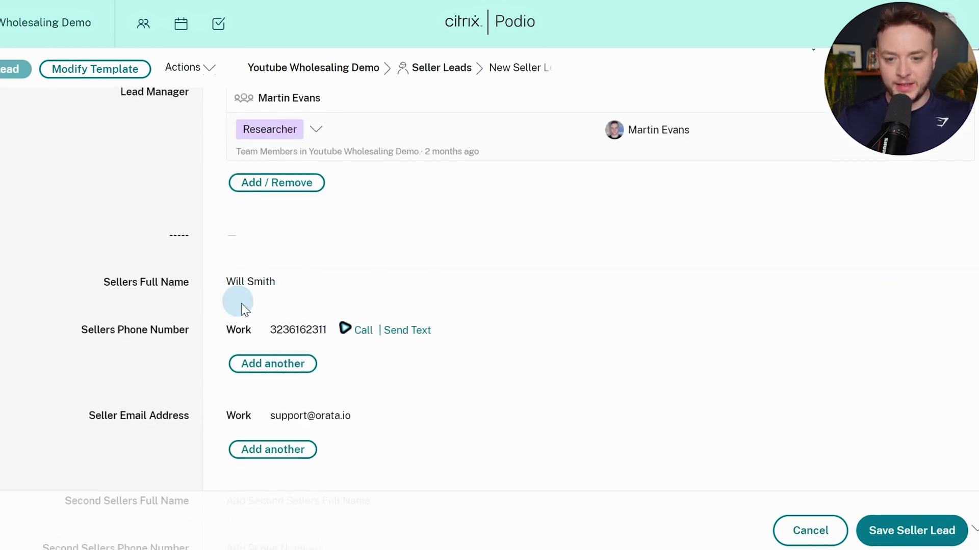
scroll(357, 330, down, 5)
scroll(655, 400, up, 5)
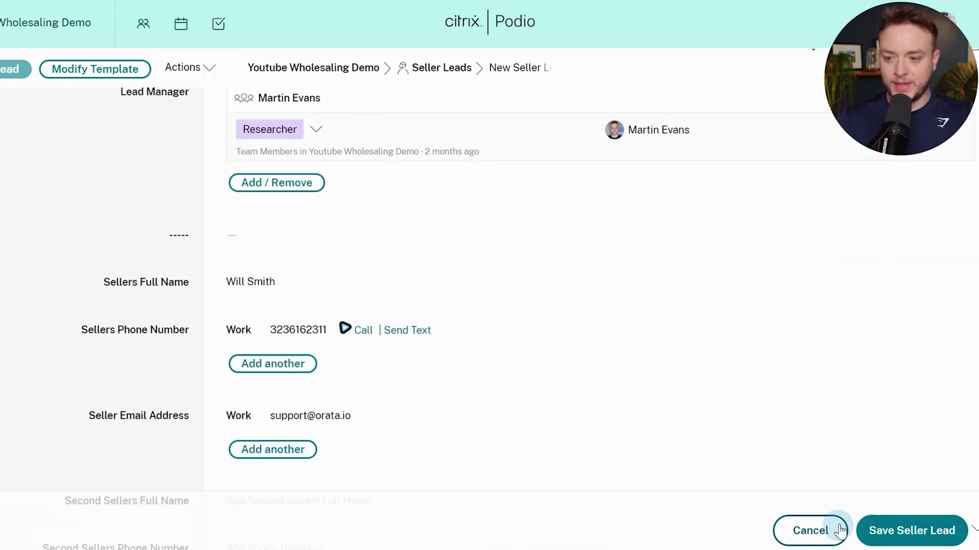
click(869, 530)
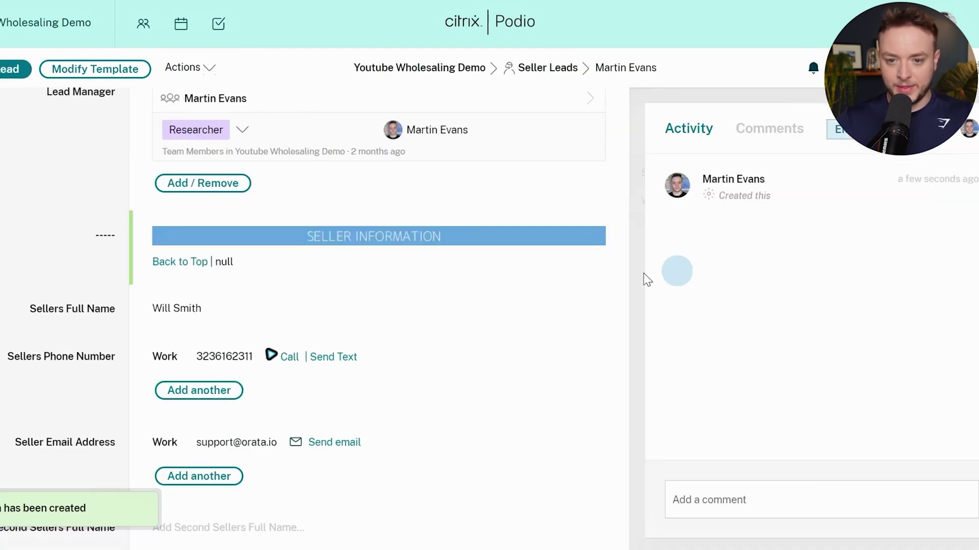
scroll(525, 262, down, 3)
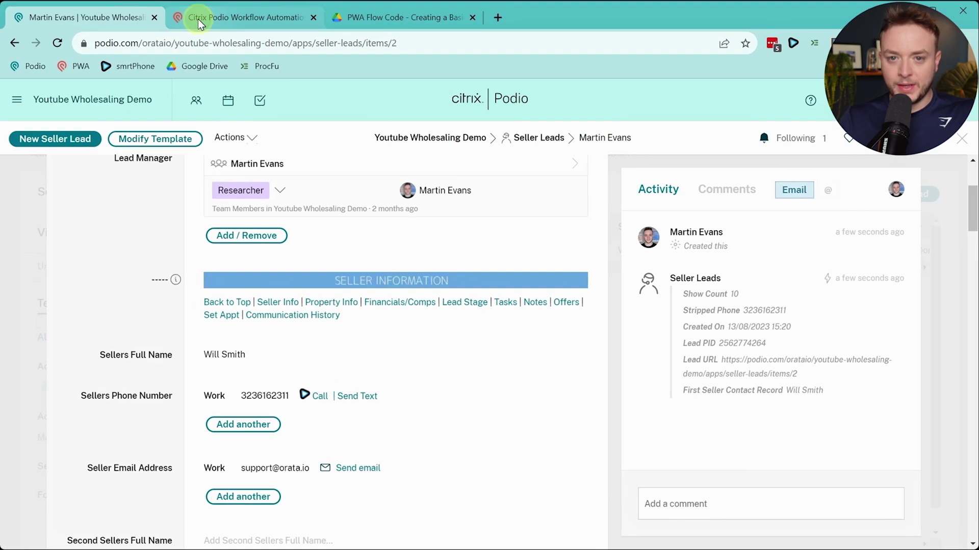
Reopen the 1.0.0 - New Seller Added flow editor and scroll to its end
click(204, 17)
click(655, 397)
scroll(574, 167, down, 10)
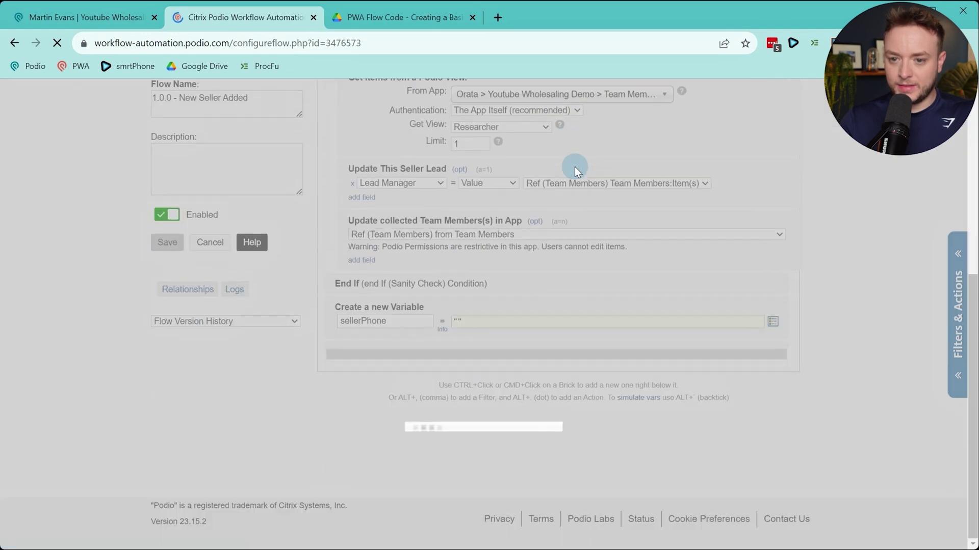
scroll(576, 170, down, 15)
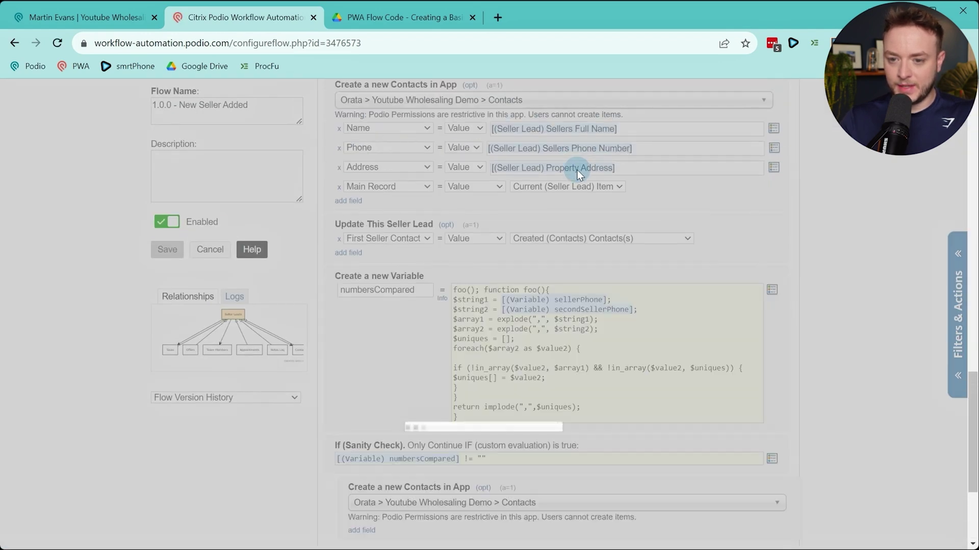
scroll(576, 175, down, 15)
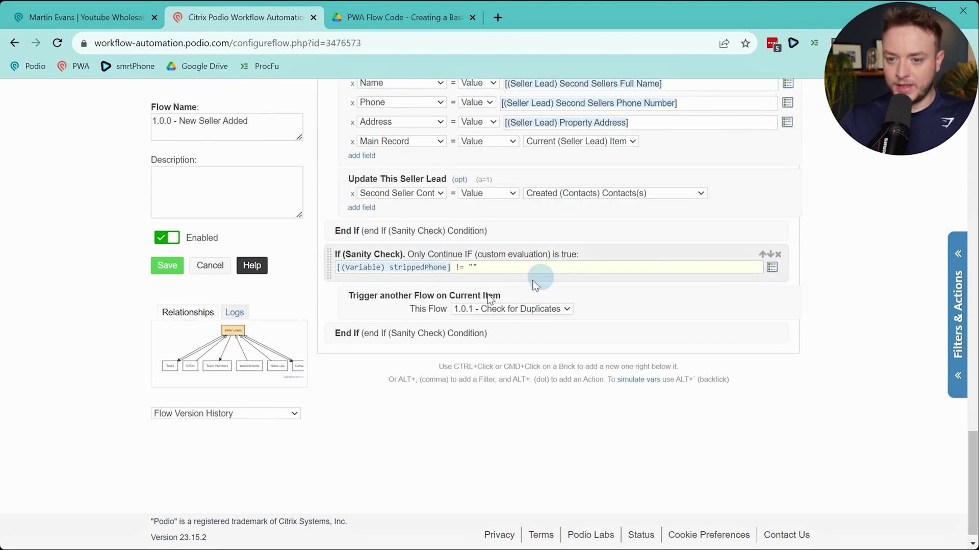
Simulate the flow's variables, cancel out, and view 1.0.1 - Check for Duplicates details
click(638, 380)
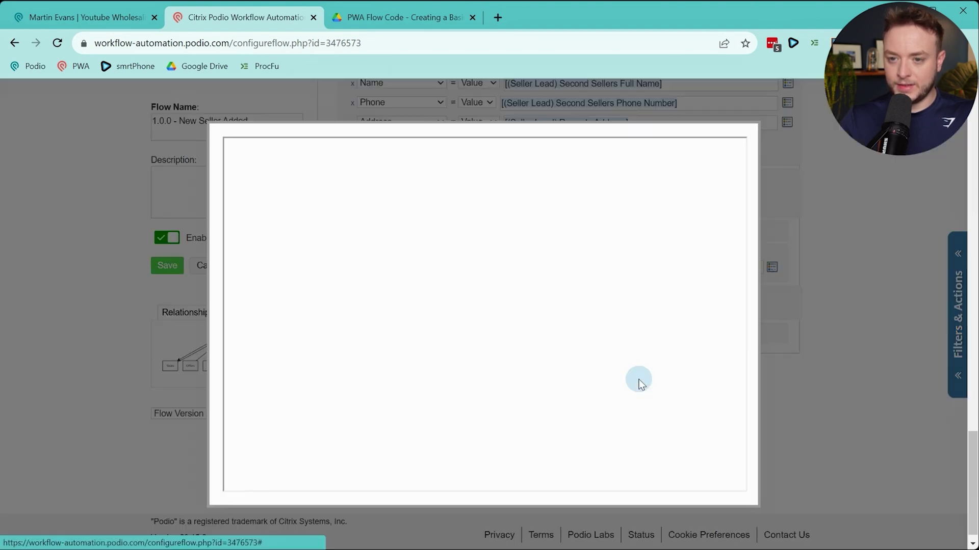
click(400, 230)
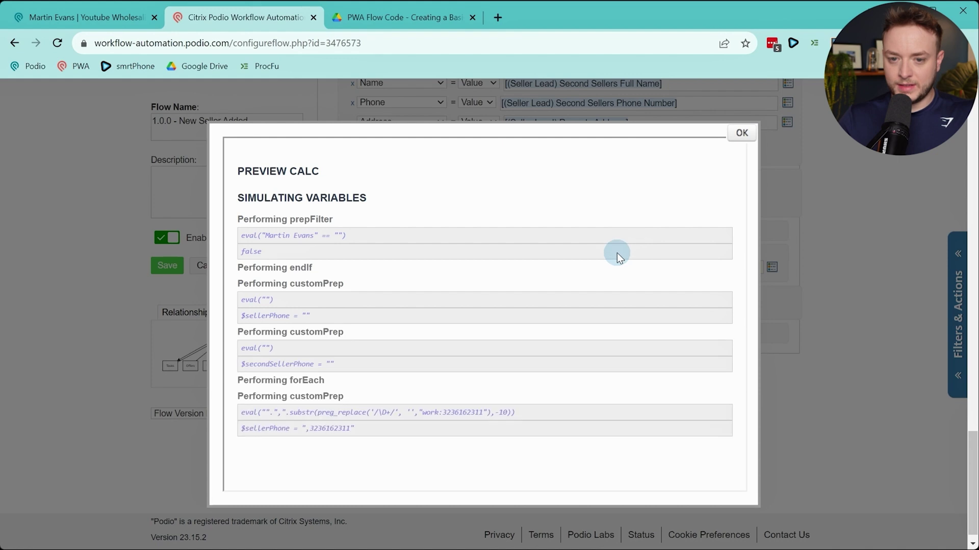
scroll(616, 253, down, 3)
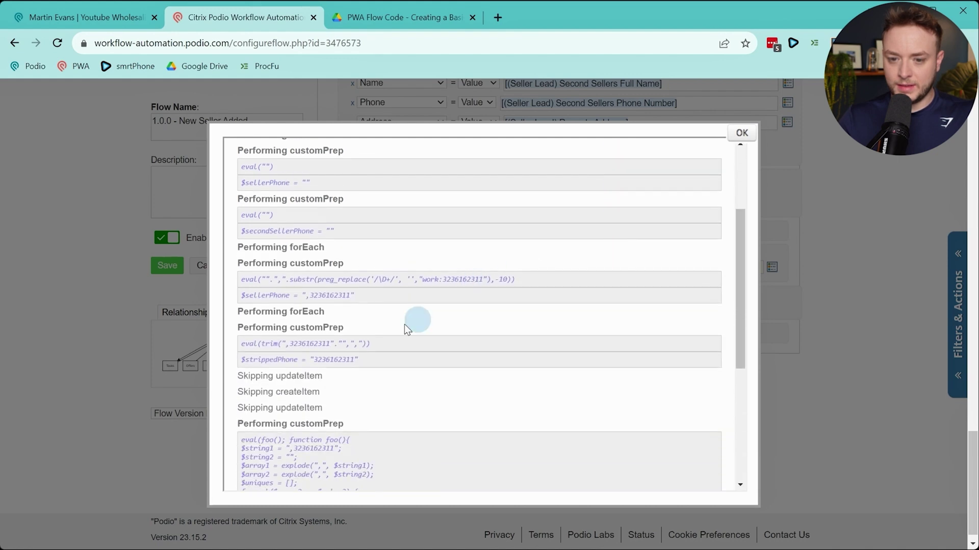
scroll(437, 350, down, 5)
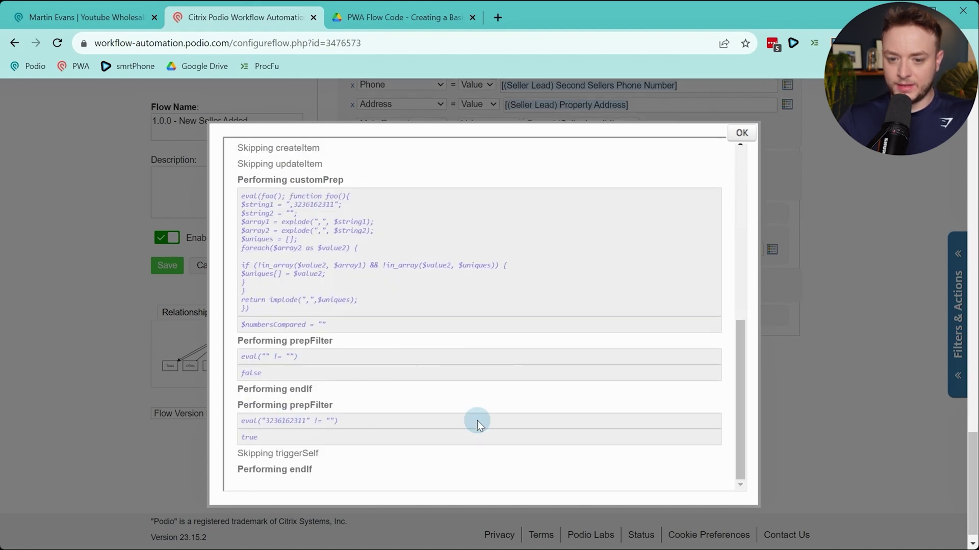
click(734, 135)
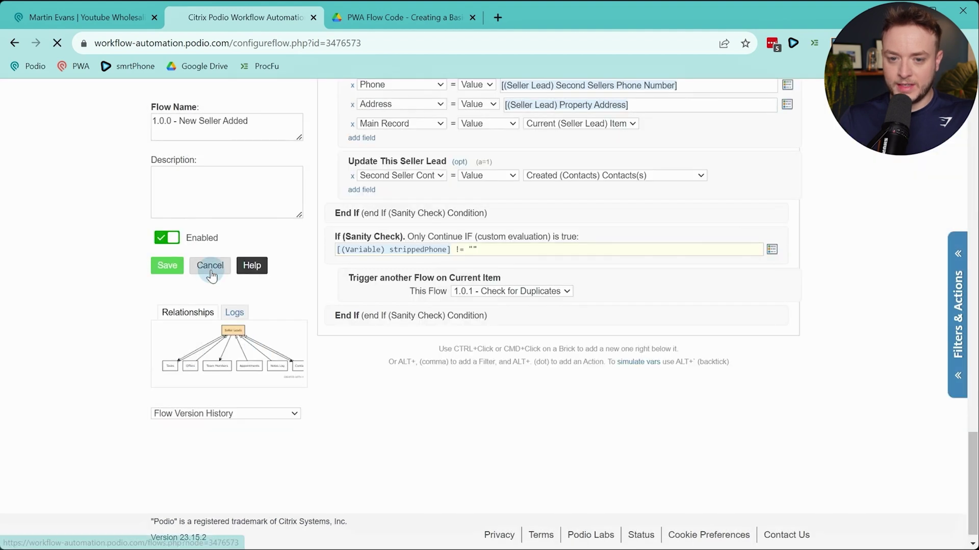
click(209, 265)
click(516, 209)
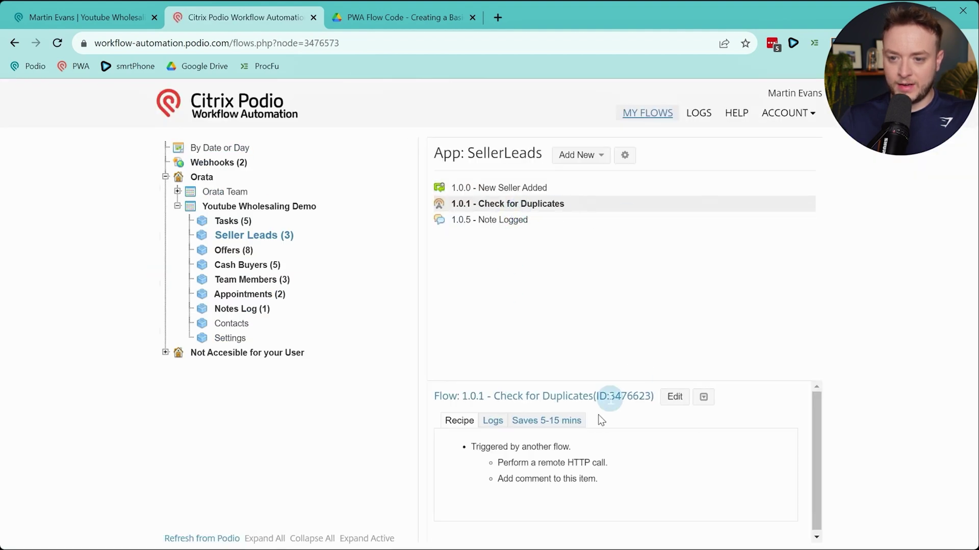
click(671, 397)
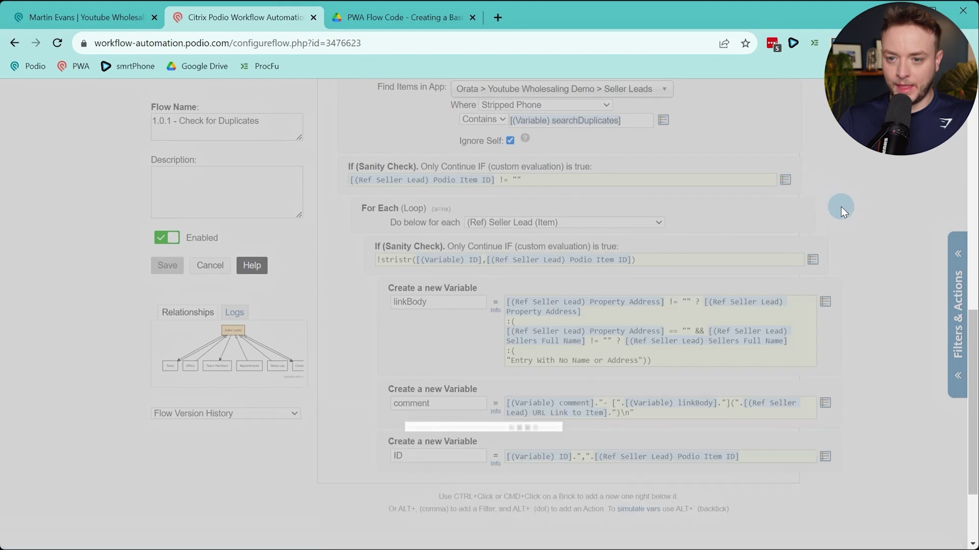
scroll(907, 209, down, 15)
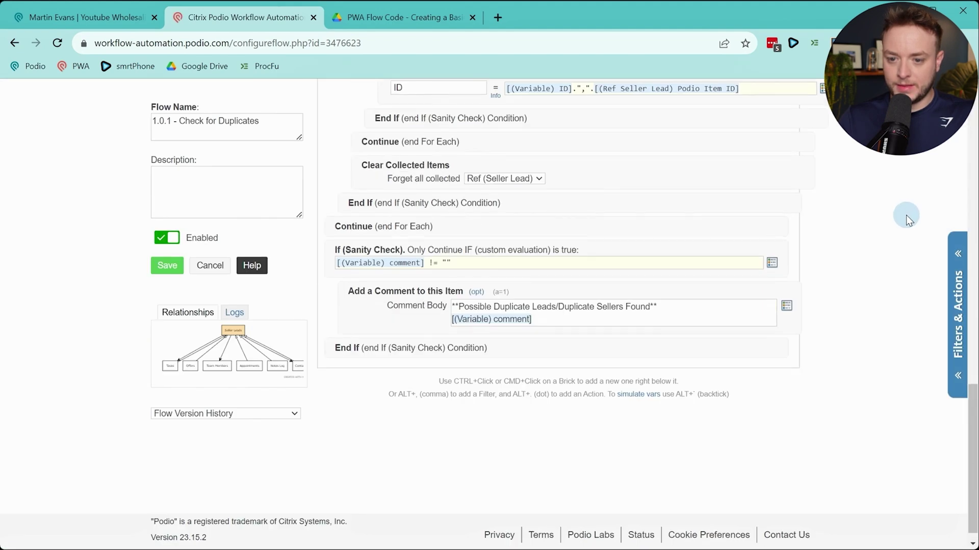
click(632, 380)
click(384, 227)
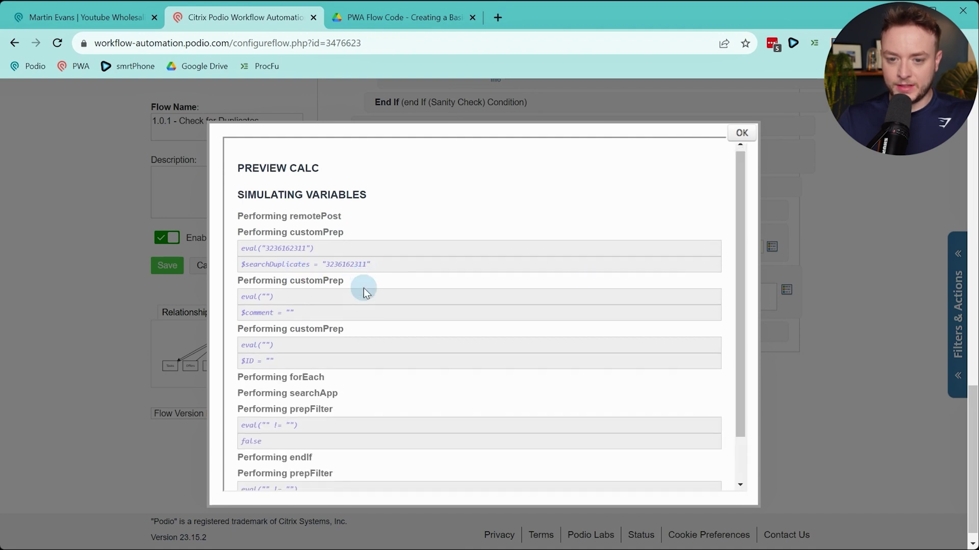
scroll(270, 268, down, 1)
scroll(306, 311, down, 1)
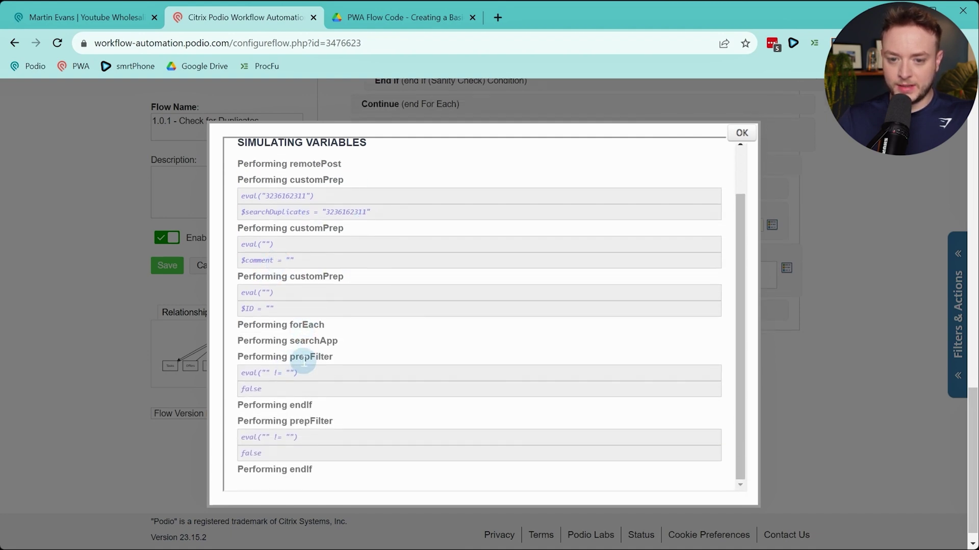
click(742, 133)
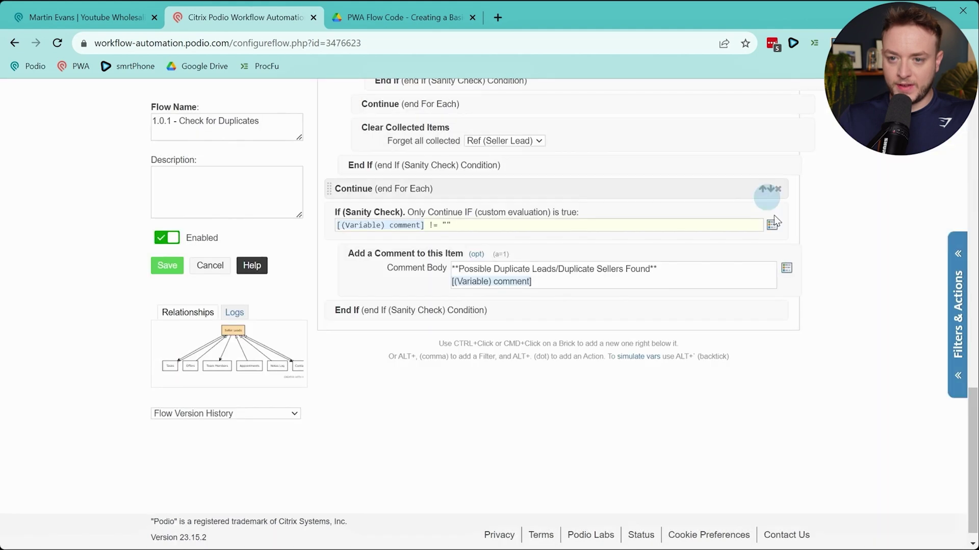
scroll(765, 230, up, 10)
scroll(755, 247, down, 7)
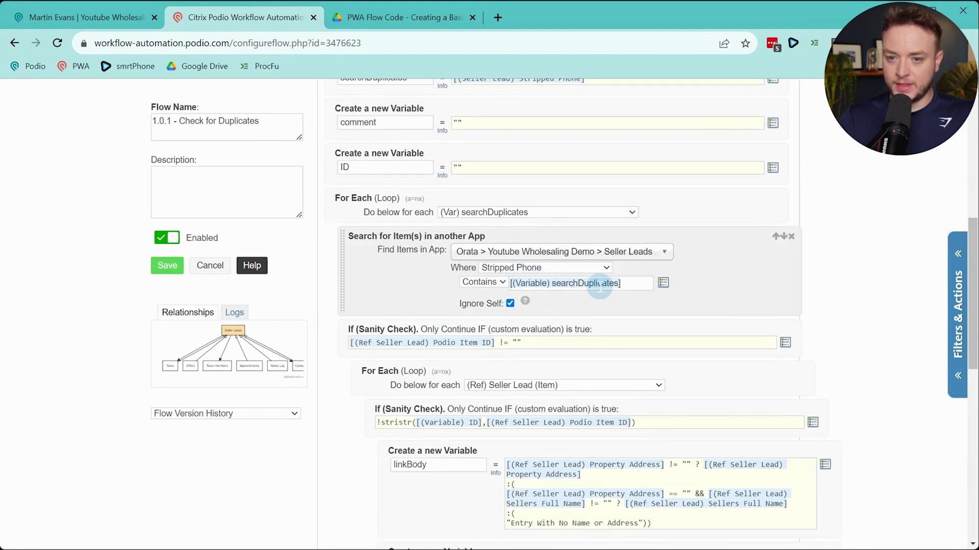
scroll(605, 285, up, 1)
scroll(202, 323, down, 6)
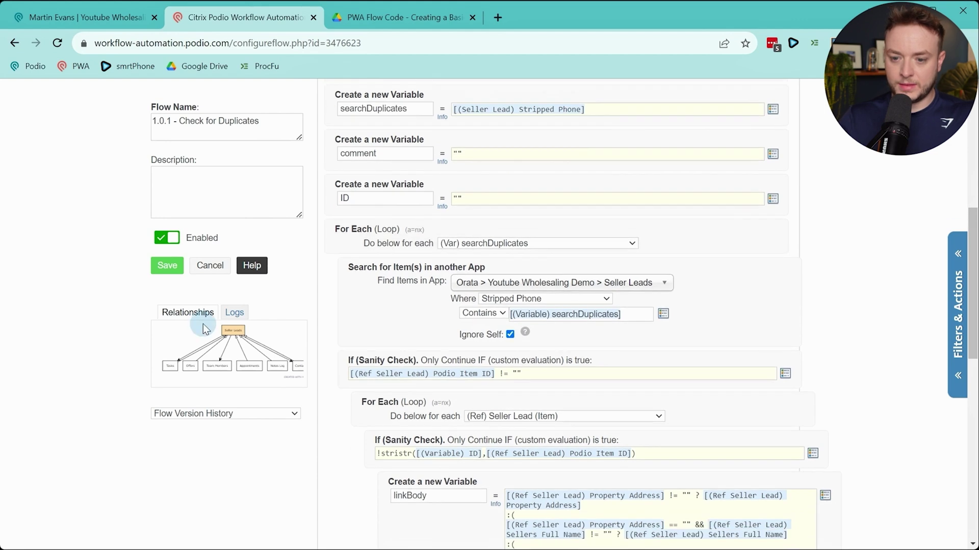
scroll(204, 324, up, 2)
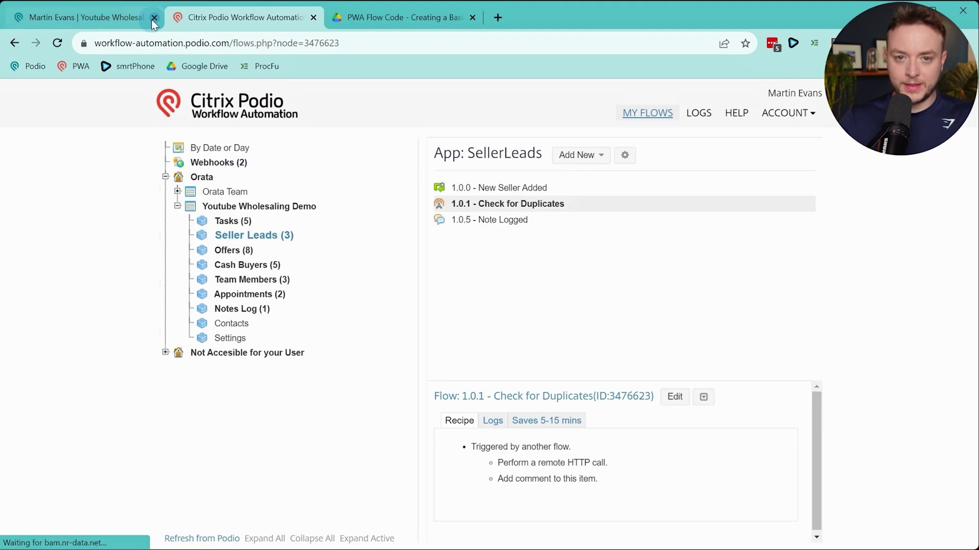
Open the 123 Main St seller lead from the Seller Leads list
click(129, 19)
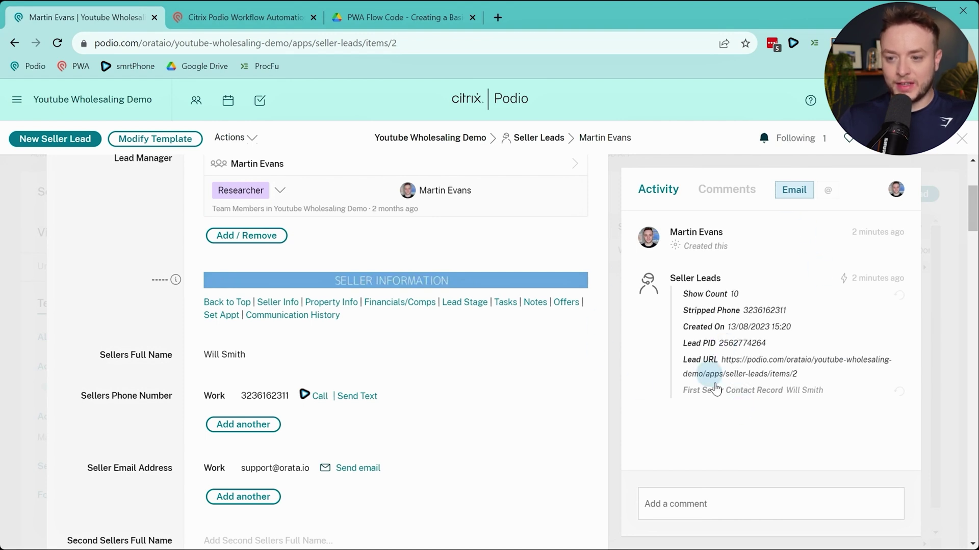
click(539, 138)
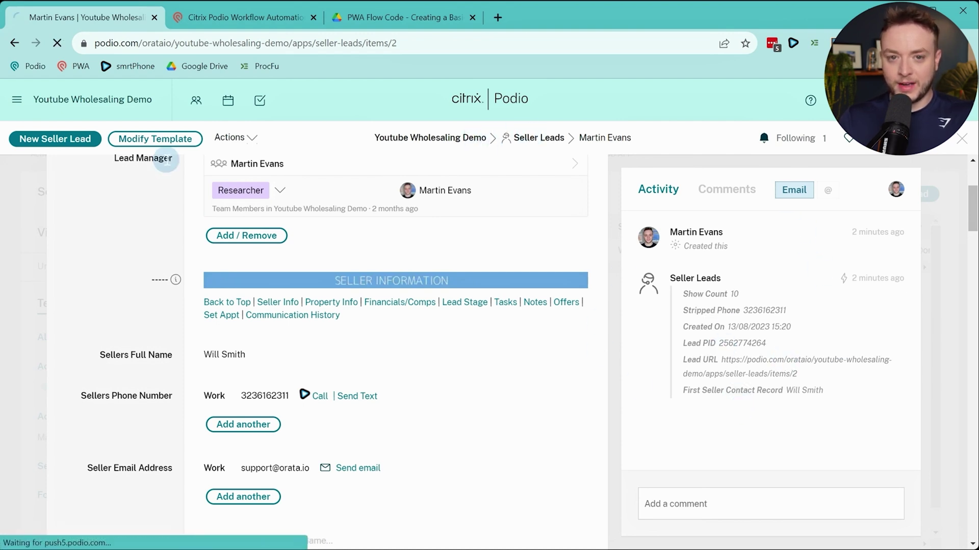
click(344, 272)
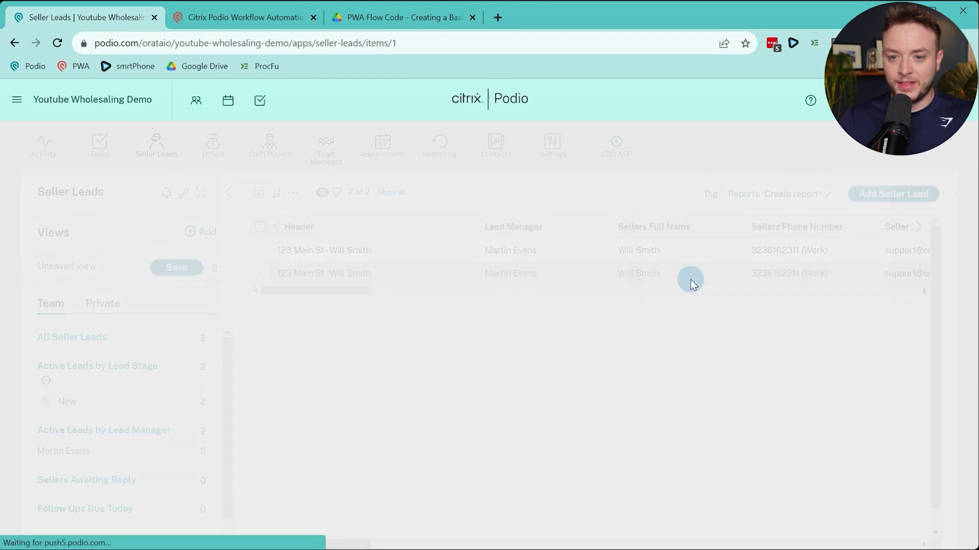
scroll(774, 299, up, 5)
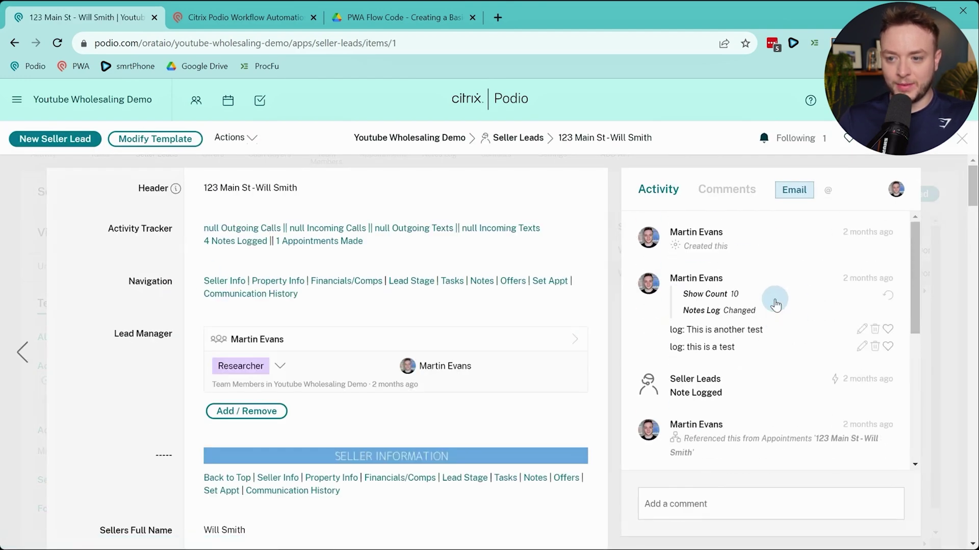
scroll(765, 311, down, 5)
click(246, 18)
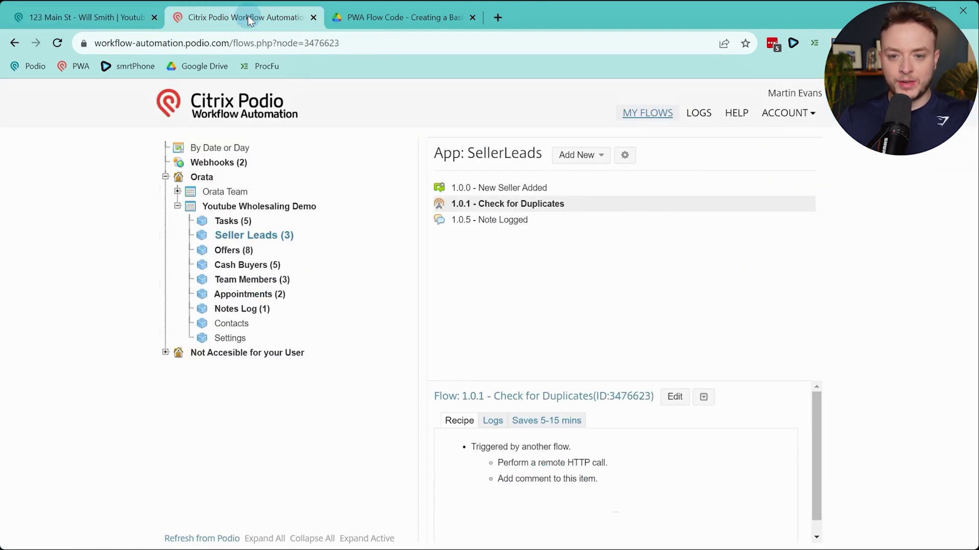
click(71, 20)
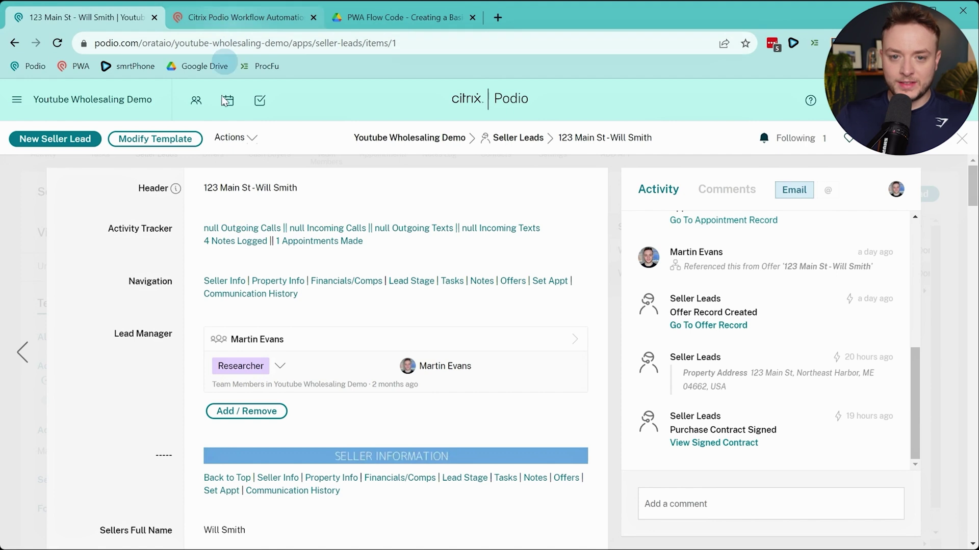
Clone the other 123 Main St seller lead via Actions > Clone and save the copy
click(499, 144)
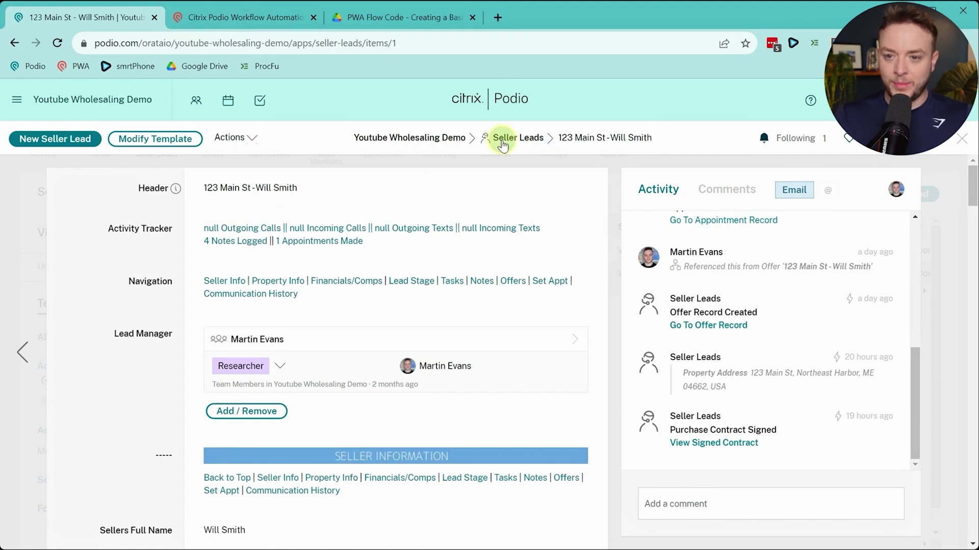
click(303, 251)
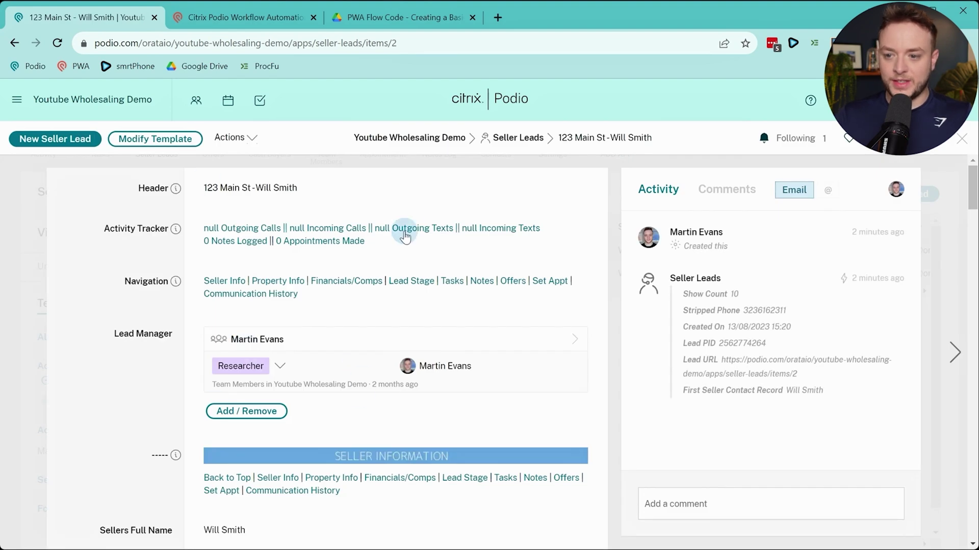
click(261, 139)
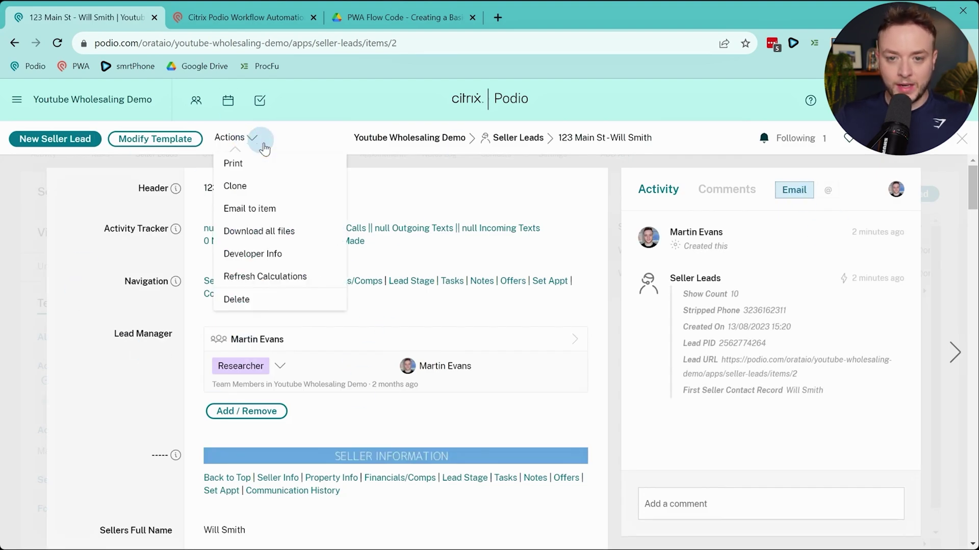
click(262, 186)
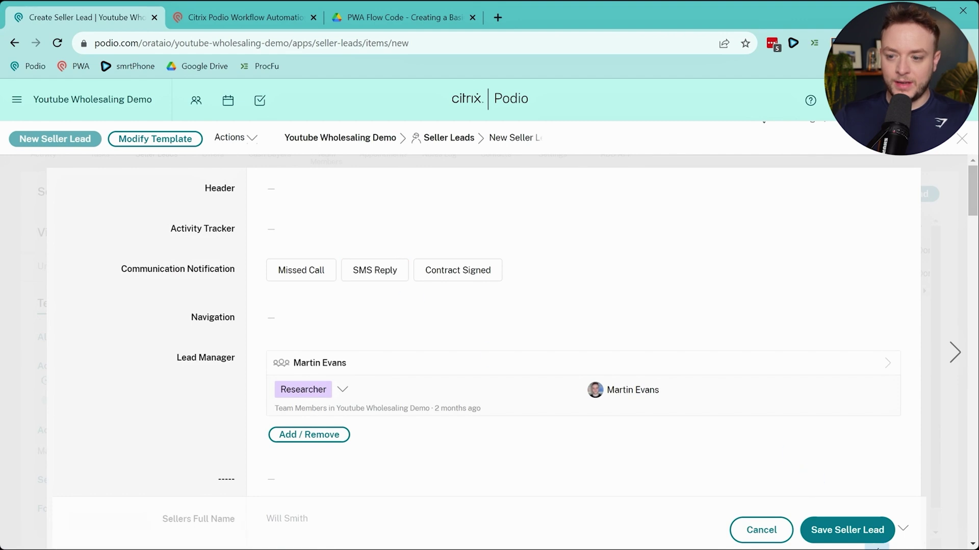
click(866, 532)
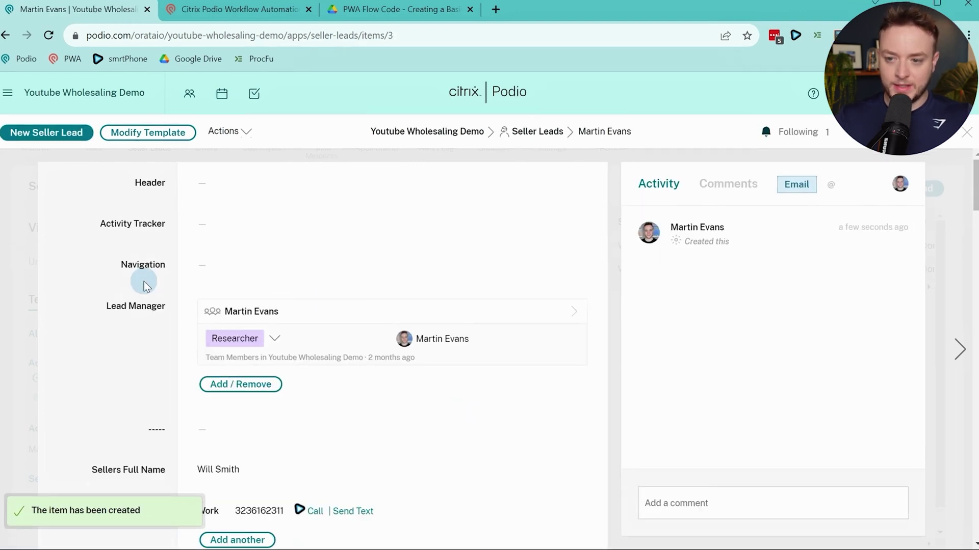
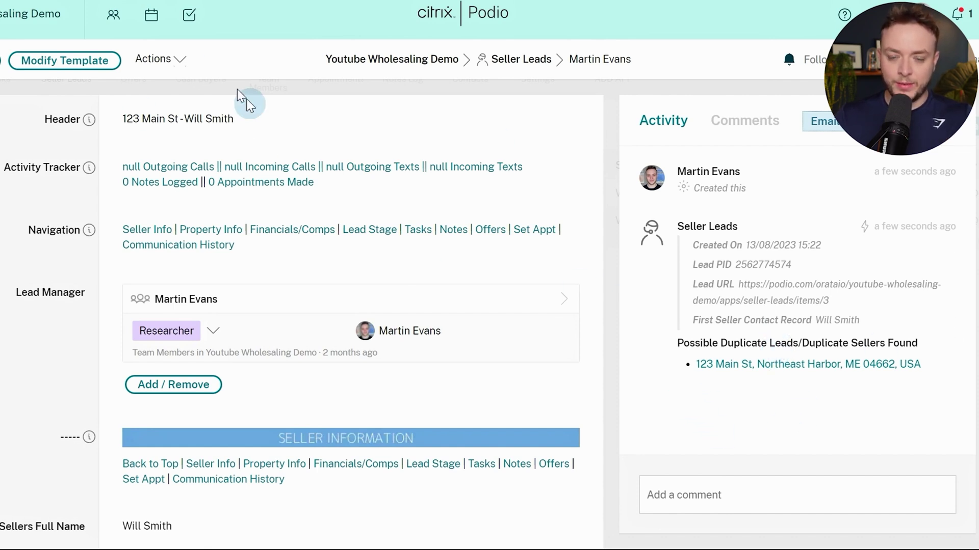
Clone the 123 Main St lead, save the copy, and review its possible-duplicate flags
click(153, 59)
click(232, 115)
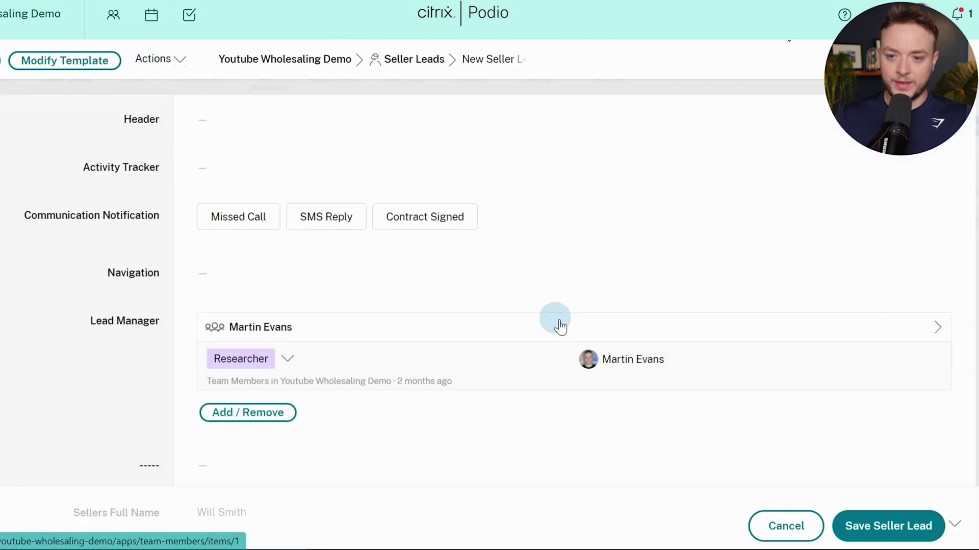
click(857, 528)
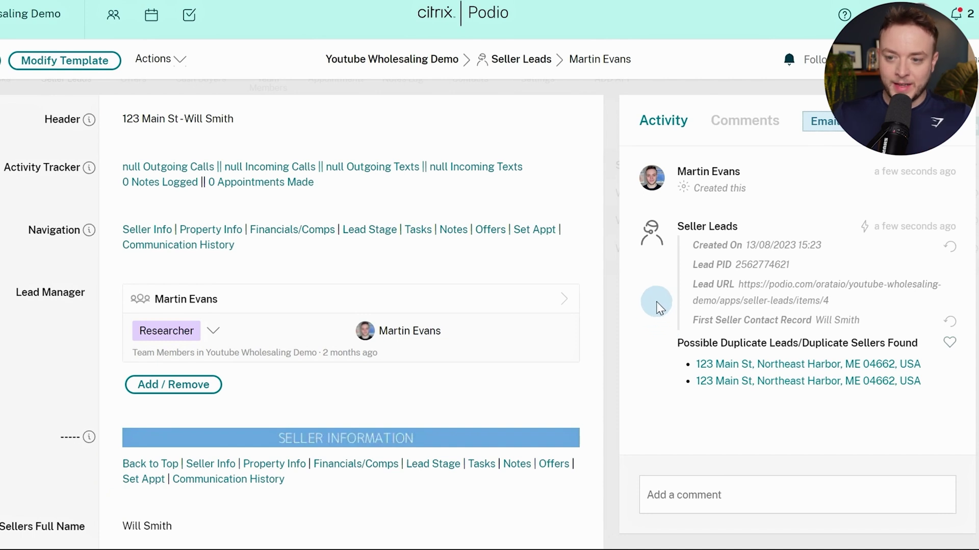
scroll(476, 286, down, 8)
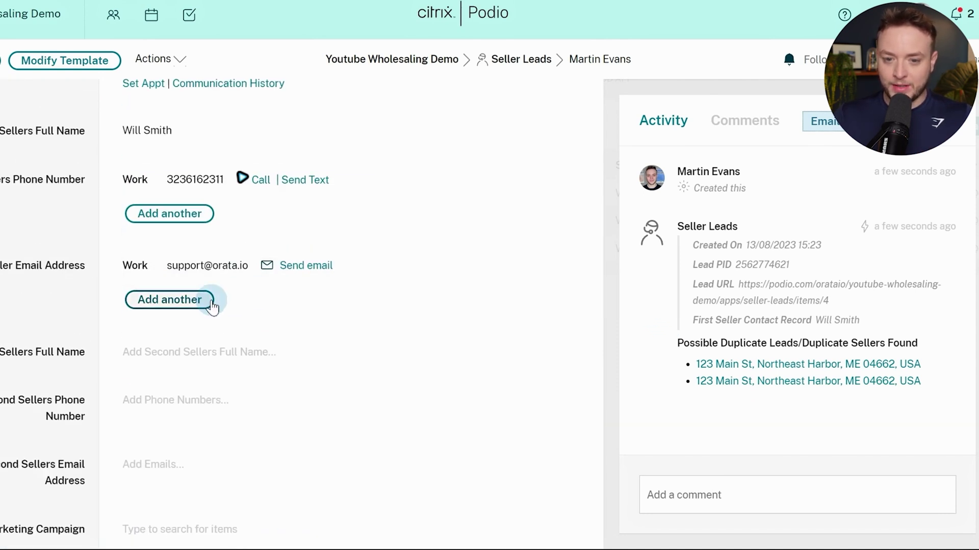
click(167, 68)
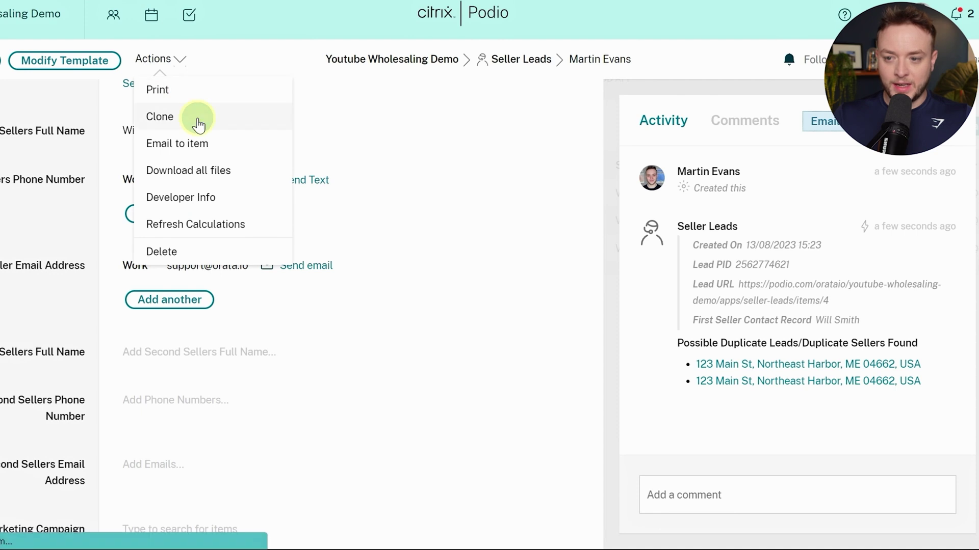
Clone the lead again and enter the second seller's full name and phone number
click(197, 120)
scroll(558, 214, down, 6)
scroll(555, 219, down, 3)
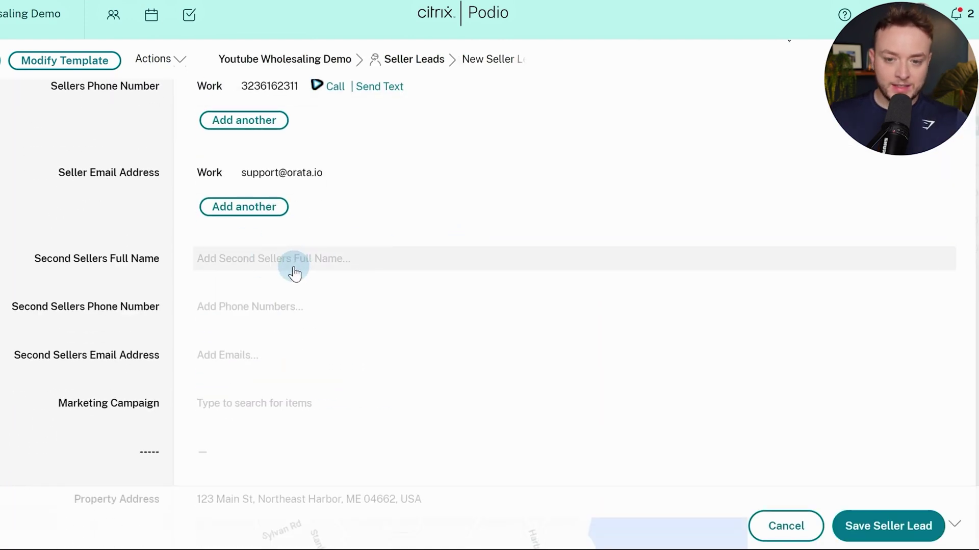
click(294, 270)
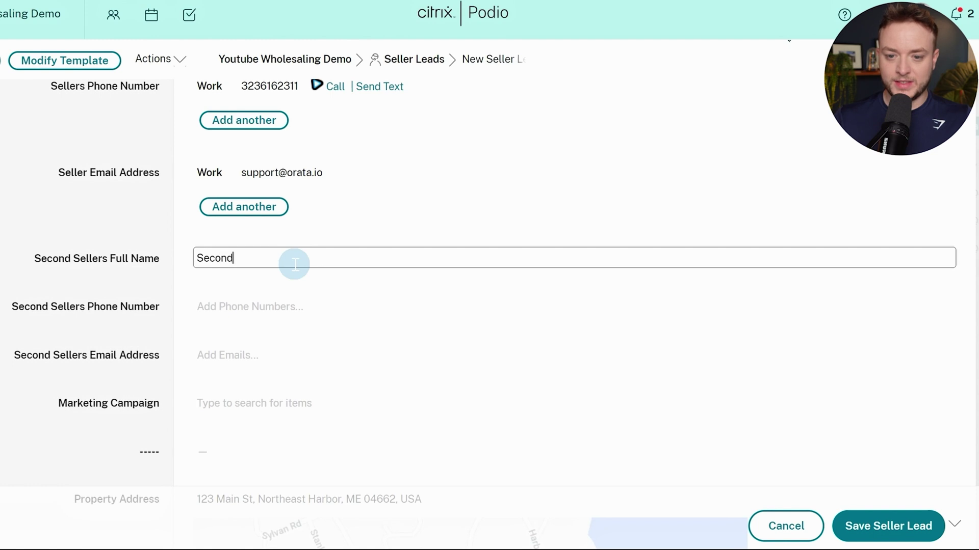
click(316, 306)
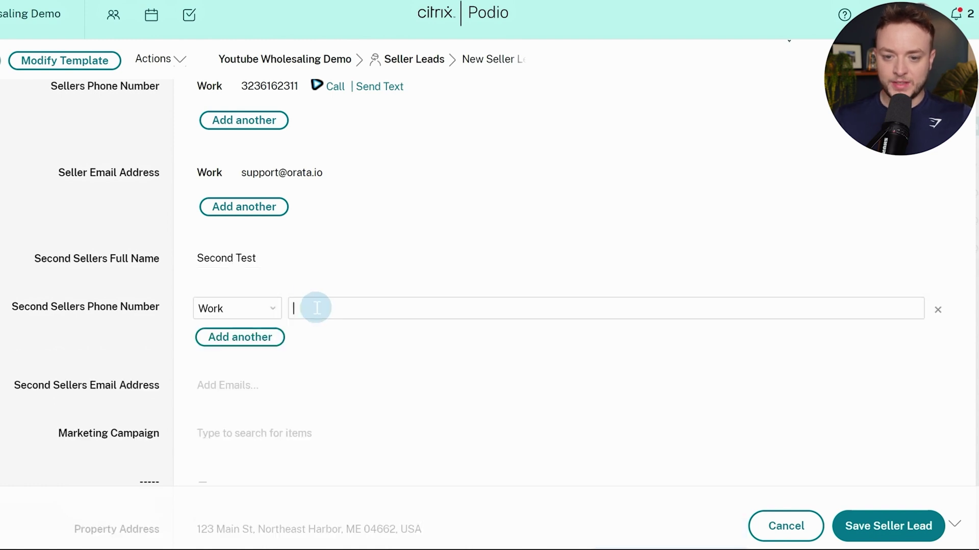
click(143, 299)
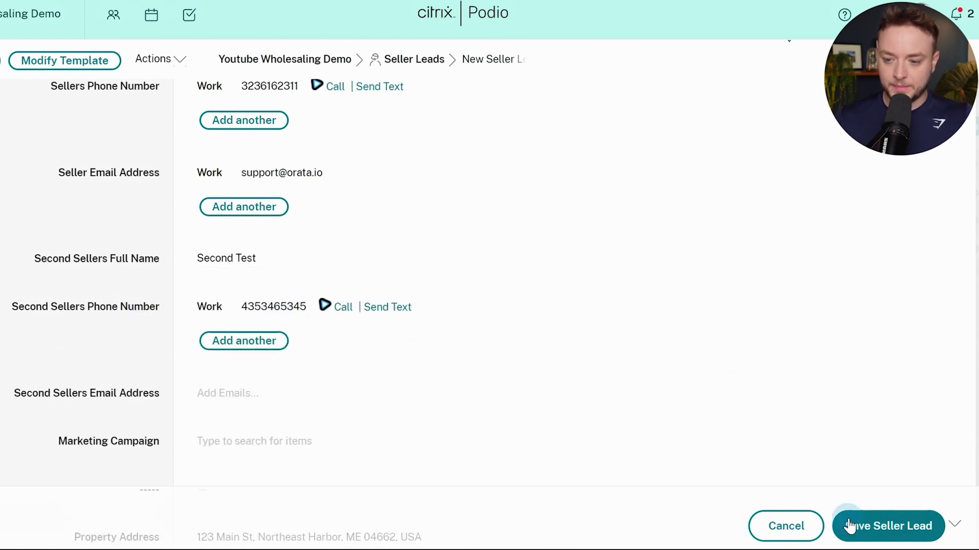
Save the new seller lead and reload it to see the flow results
click(884, 530)
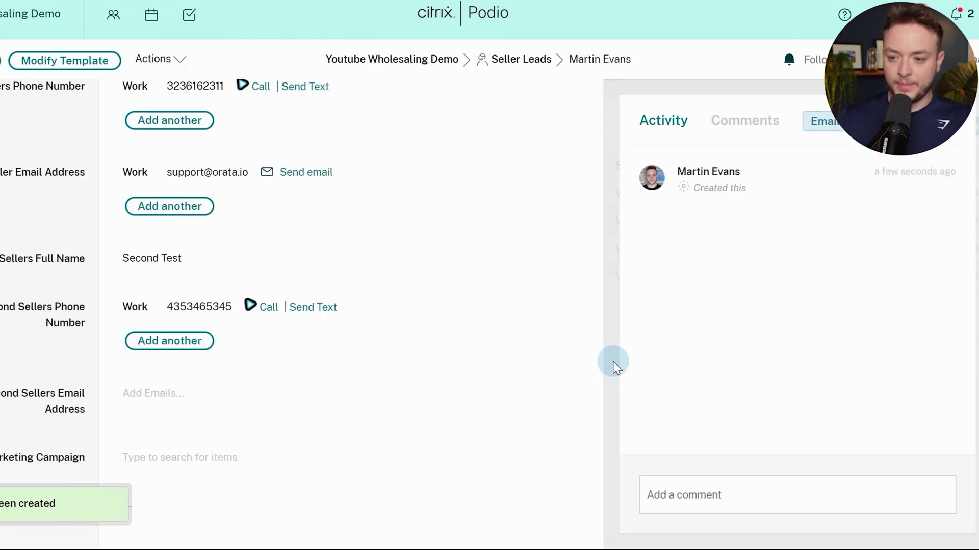
scroll(518, 365, up, 2)
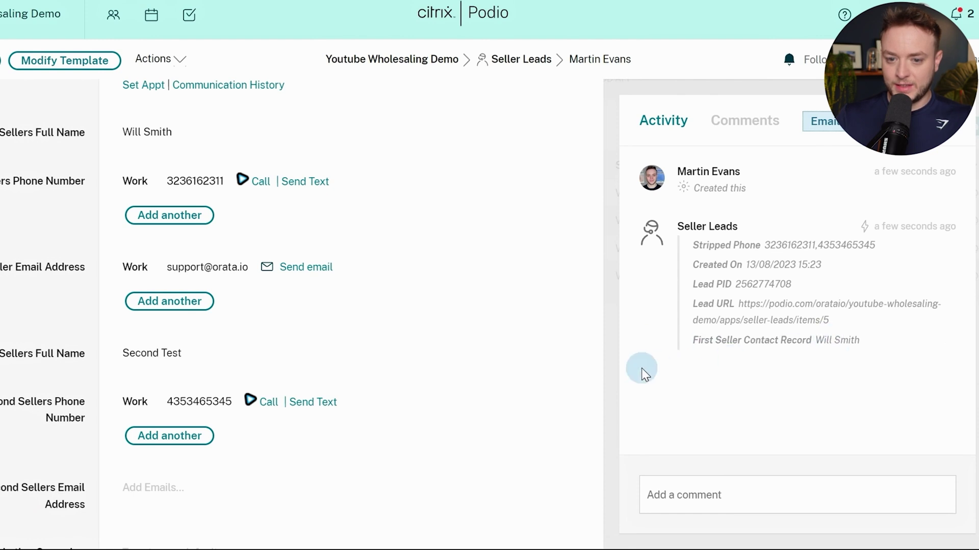
click(337, 410)
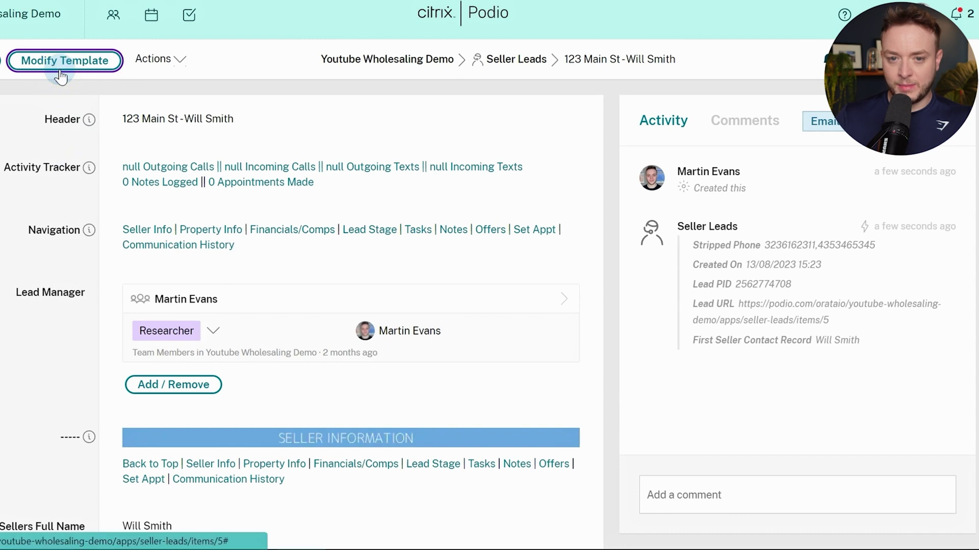
Look over the Seller Leads template, then reload the lead and check its related items
click(65, 61)
scroll(442, 354, down, 15)
scroll(442, 354, down, 20)
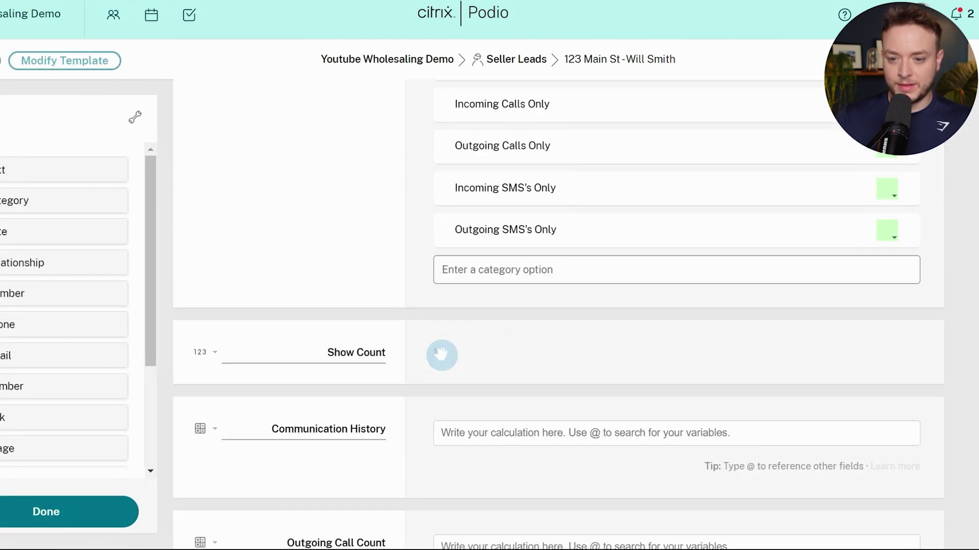
scroll(442, 356, down, 5)
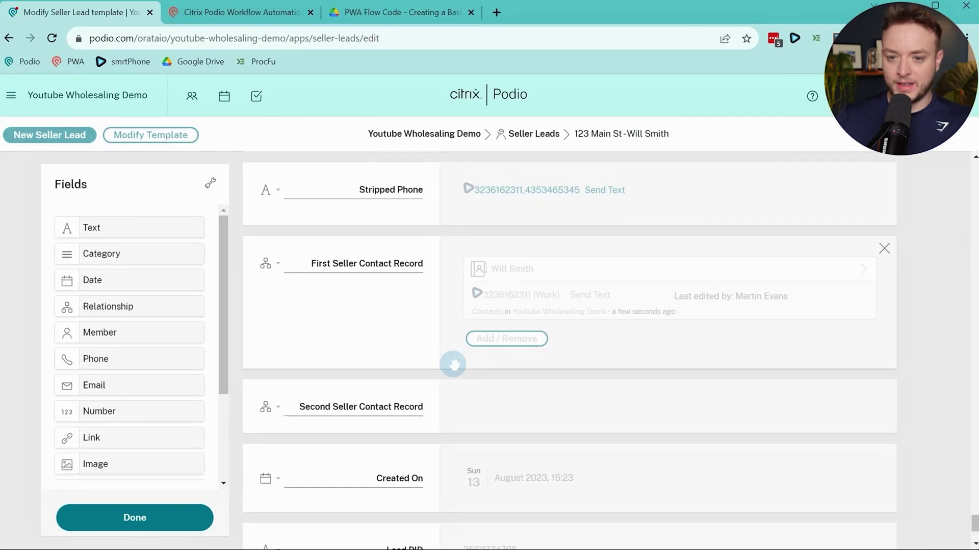
click(26, 44)
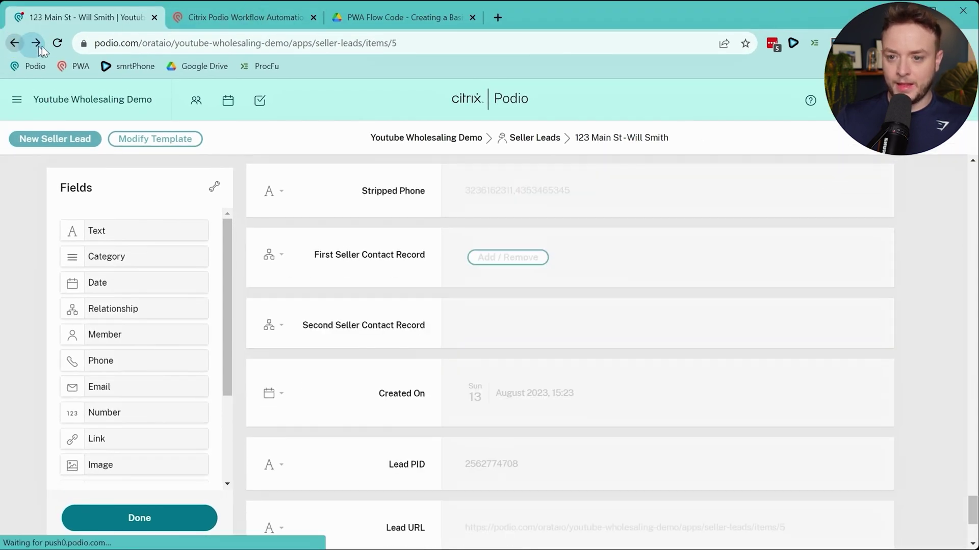
click(59, 43)
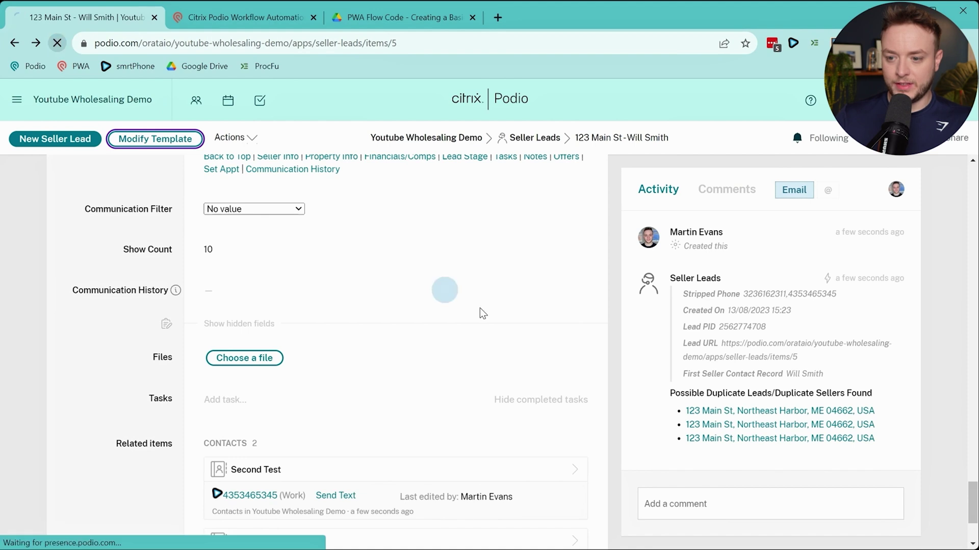
scroll(531, 319, down, 20)
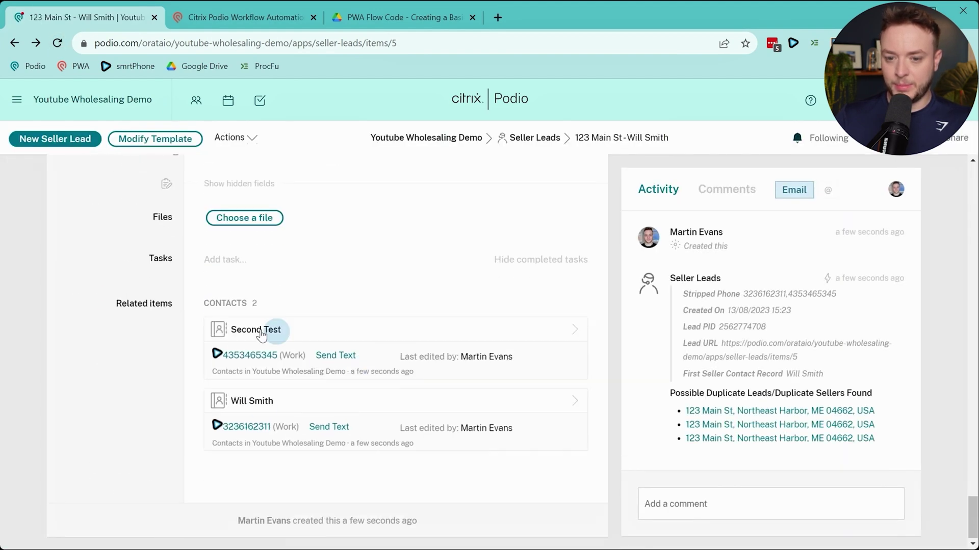
scroll(294, 392, up, 10)
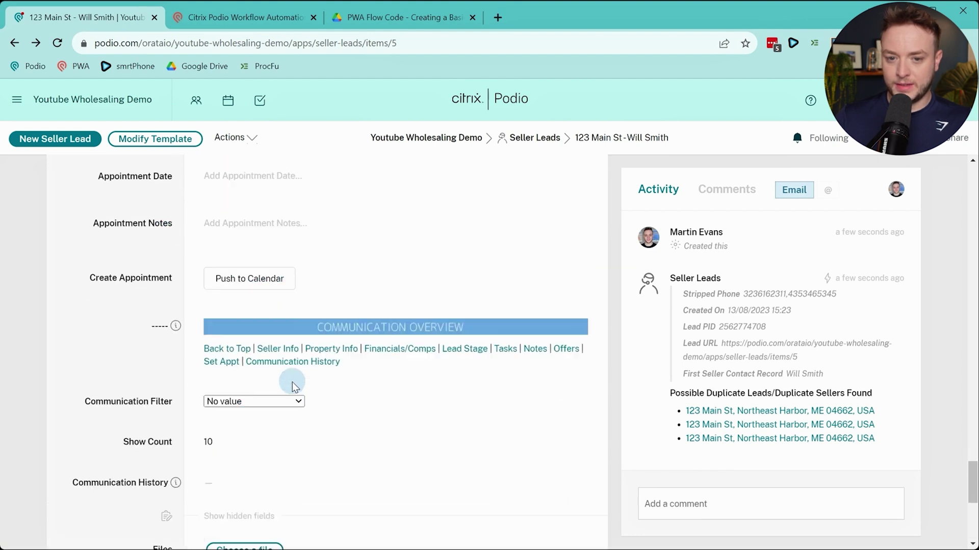
Review the template once more, then switch to the Workflow Automation flows
click(190, 146)
scroll(430, 280, up, 15)
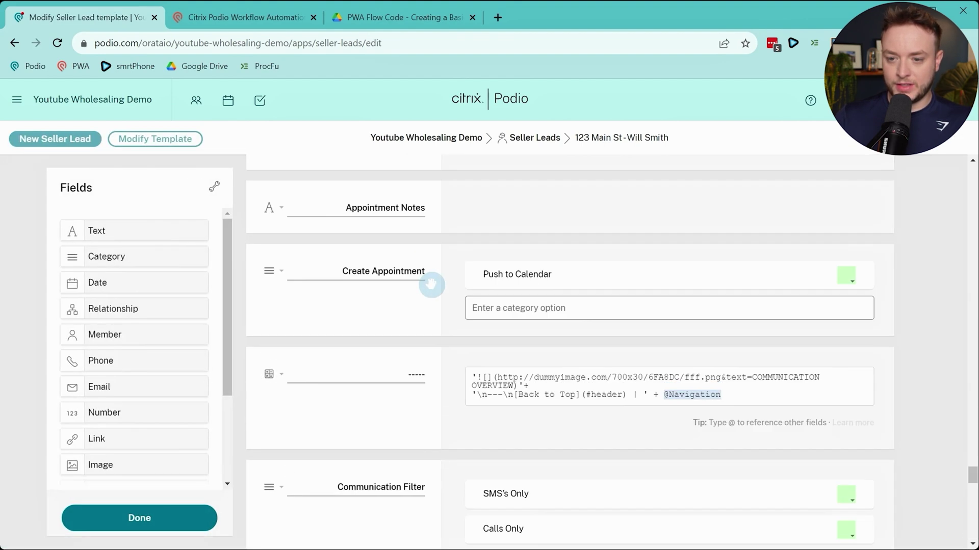
scroll(433, 290, down, 1)
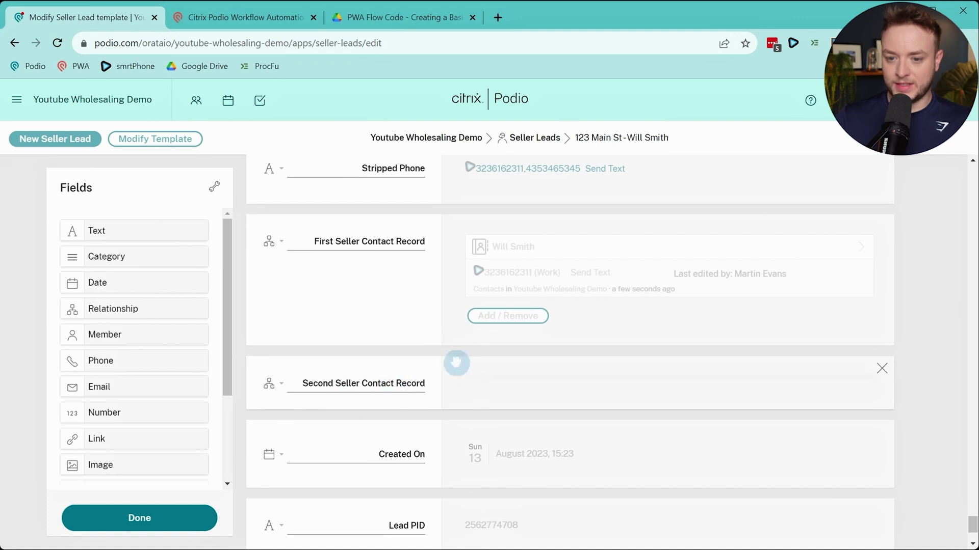
click(237, 12)
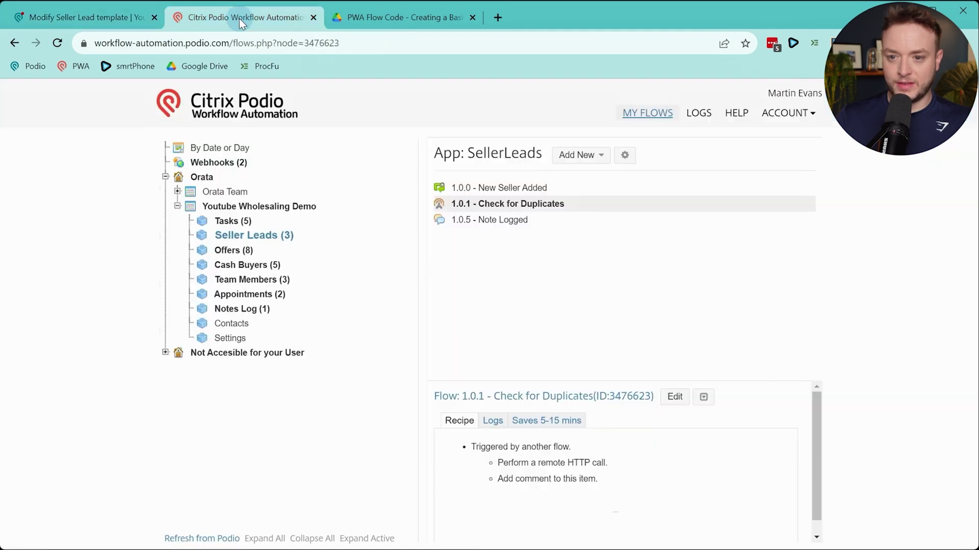
Open the New Seller Added flow (1.0.0) for editing and review its run logs
click(564, 188)
click(660, 397)
scroll(512, 426, down, 10)
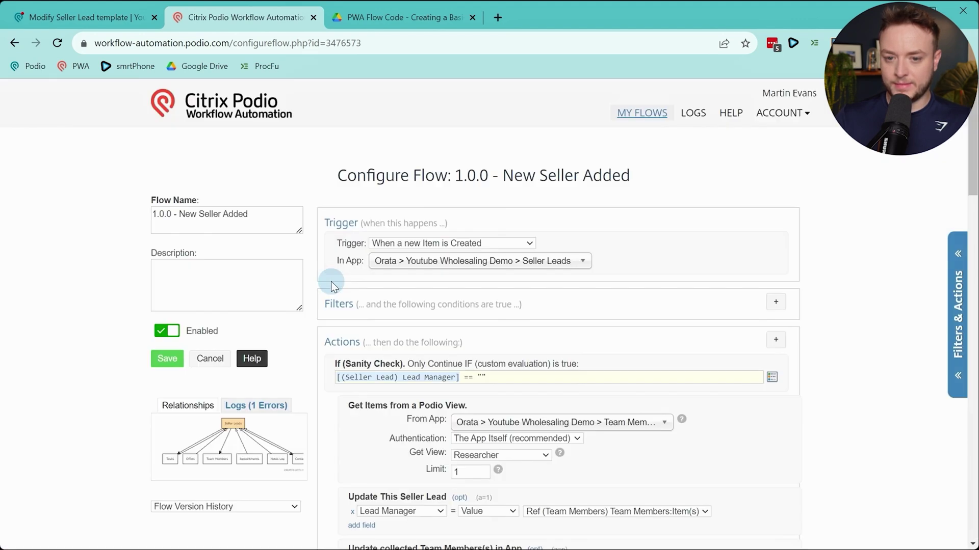
scroll(329, 286, down, 5)
click(274, 315)
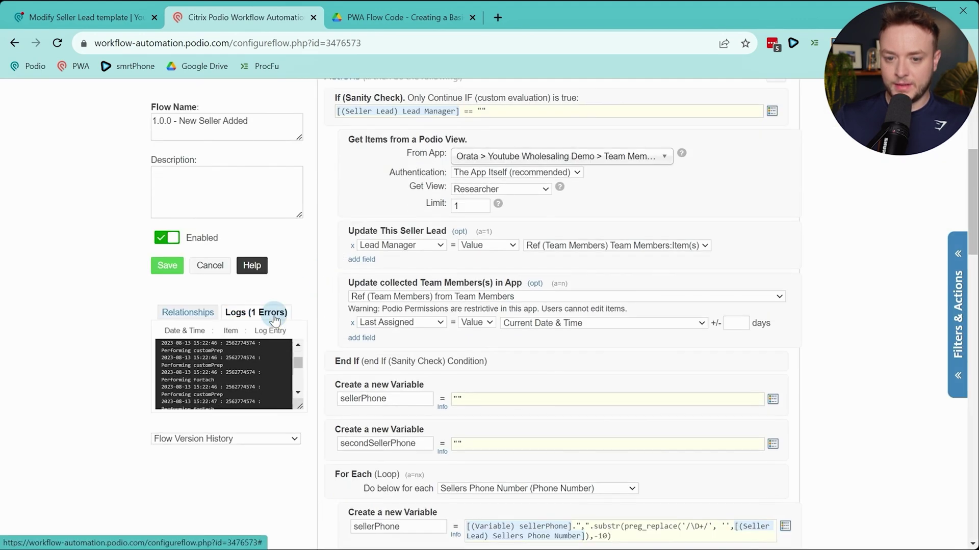
scroll(267, 375, up, 2)
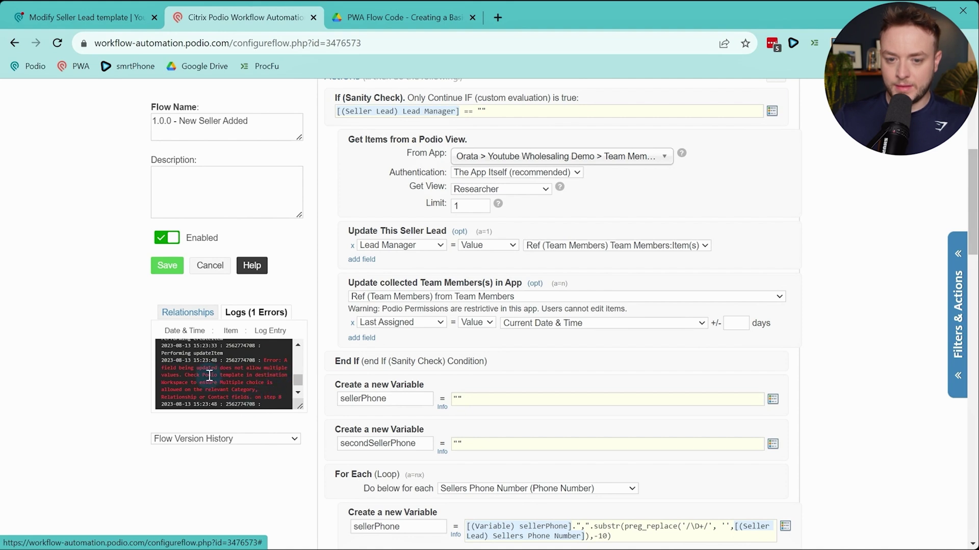
scroll(490, 375, down, 10)
scroll(517, 365, up, 3)
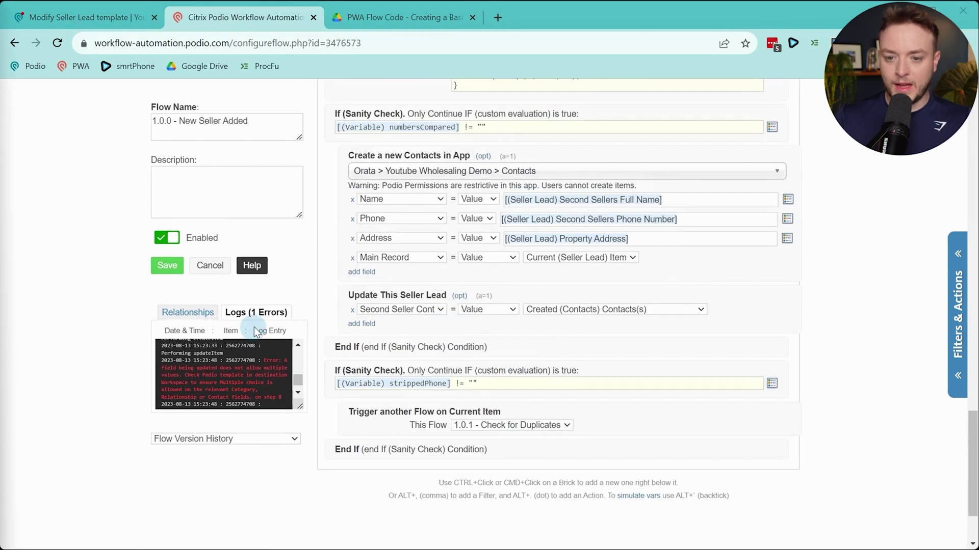
scroll(530, 328, up, 2)
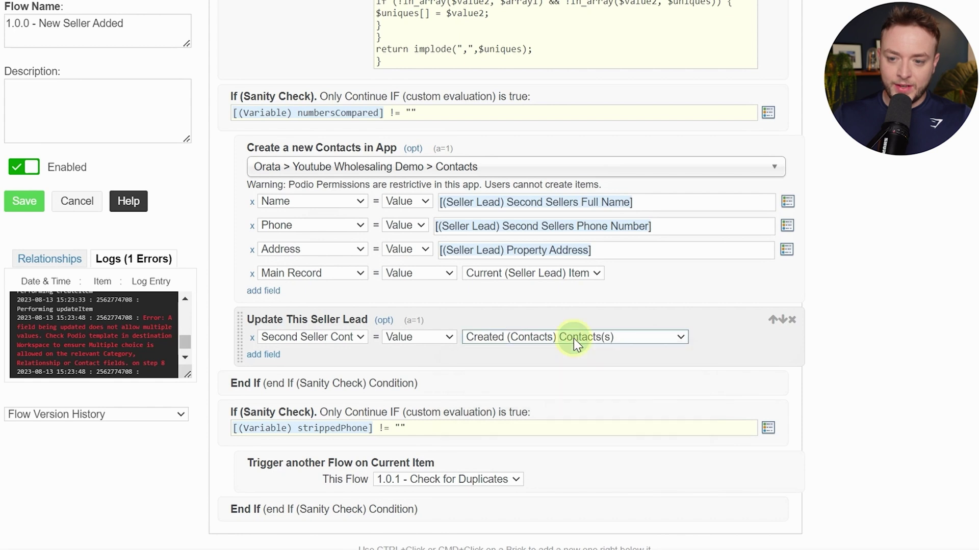
Set Second Seller Contact to a Calc of [Created (Contacts) Podio Item ID] and save
click(420, 338)
click(416, 380)
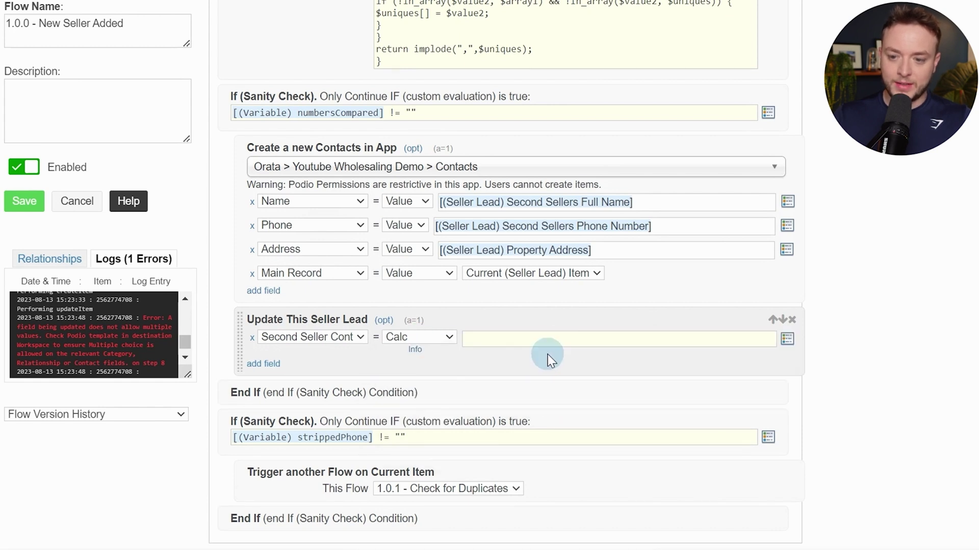
click(549, 337)
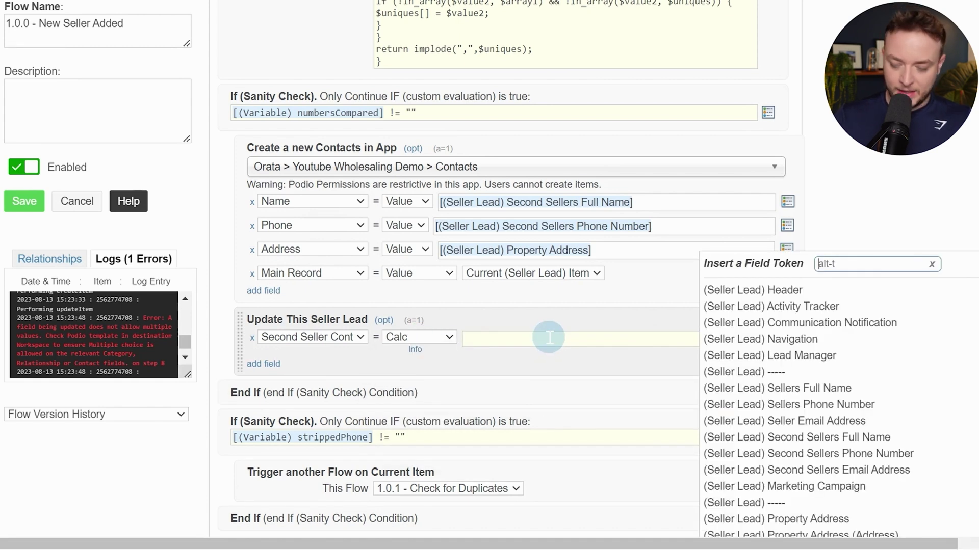
text(created)
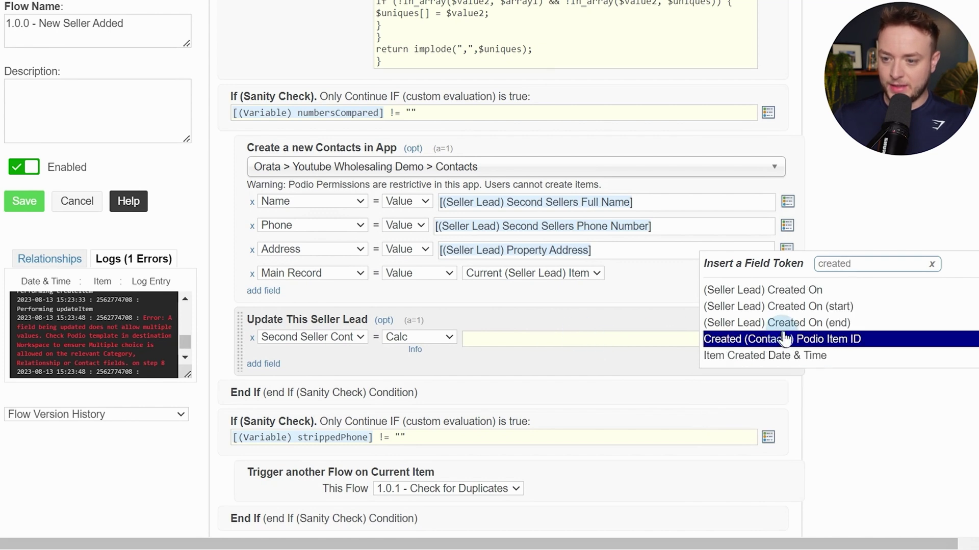
click(817, 340)
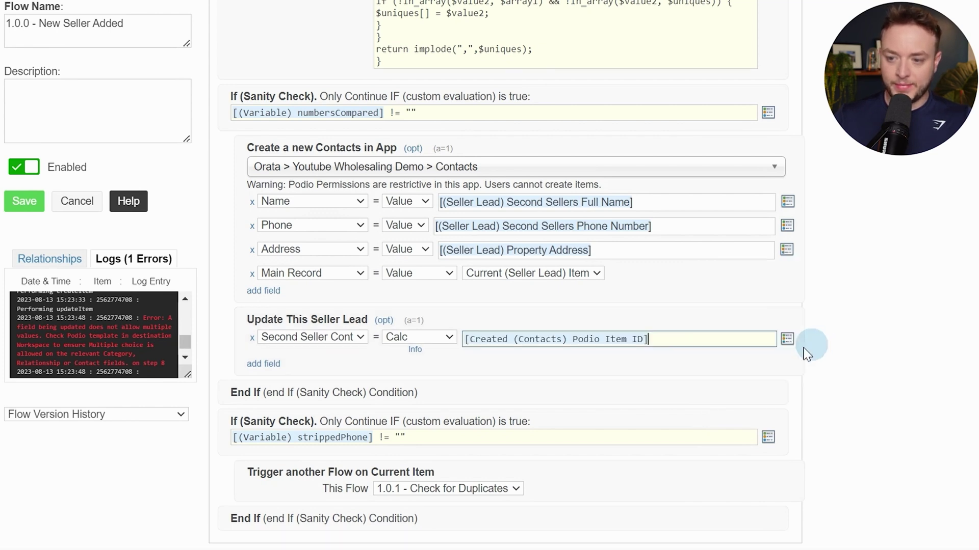
click(31, 208)
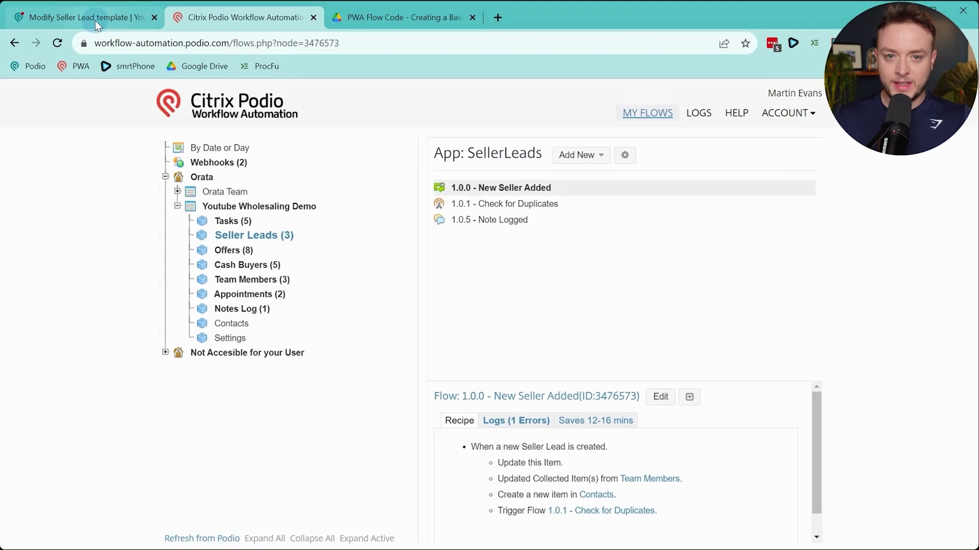
Return to the original 123 Main St lead, clone it and save the copy
click(95, 20)
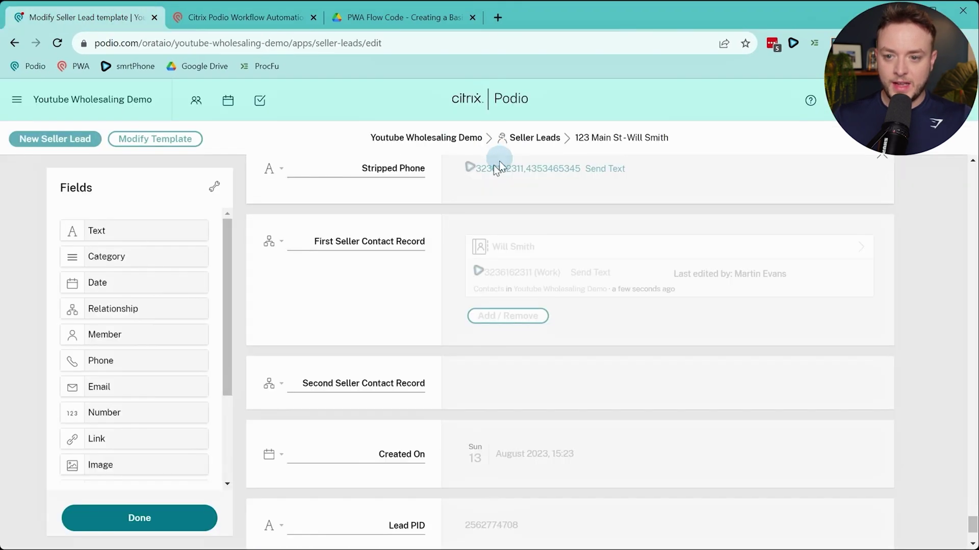
click(14, 43)
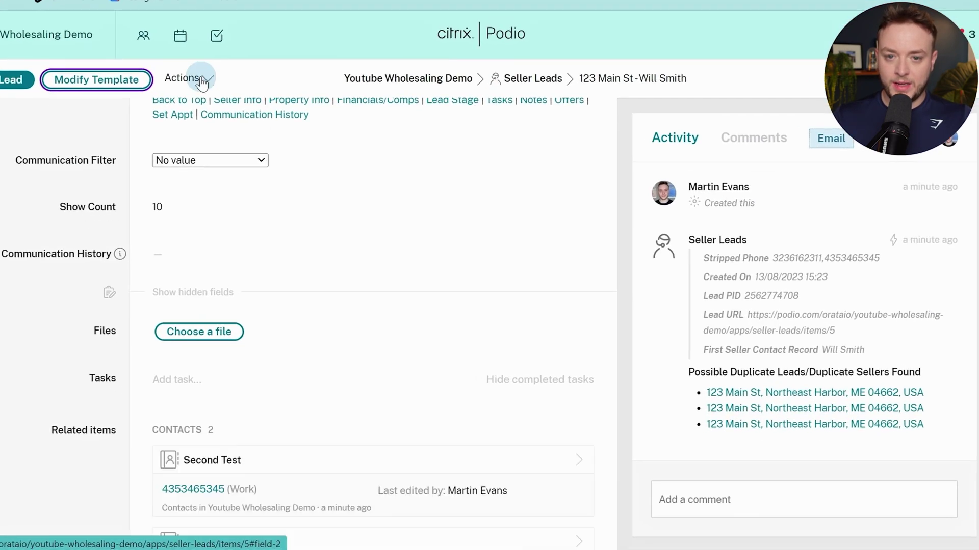
click(222, 107)
click(269, 160)
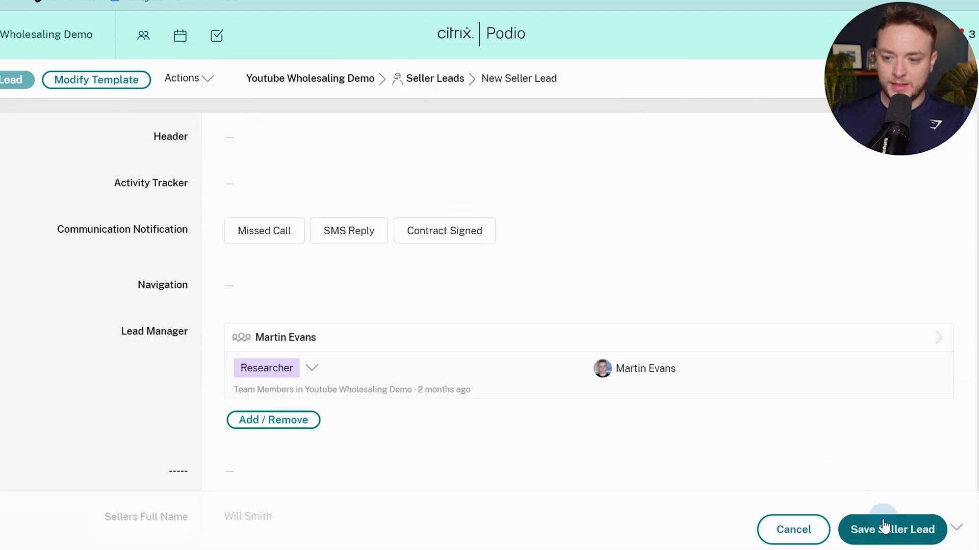
click(881, 528)
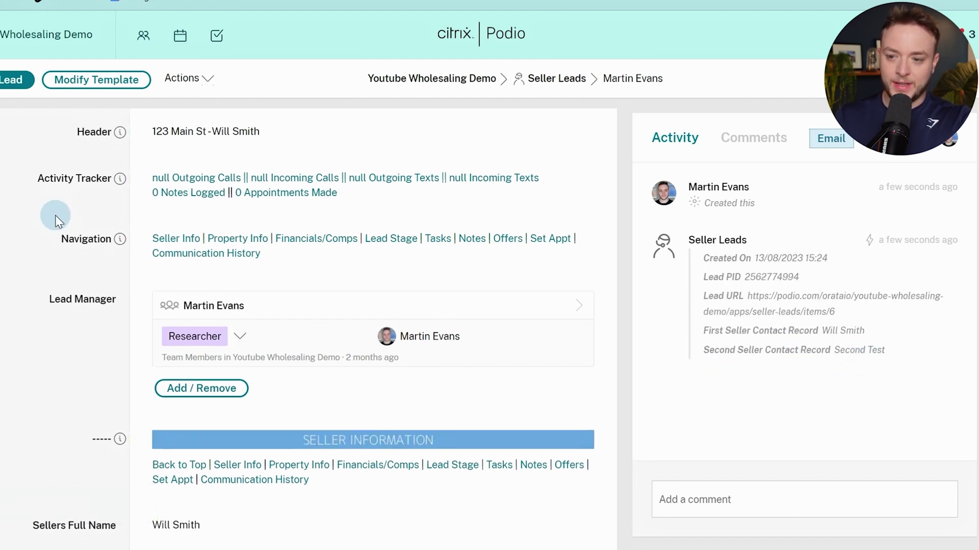
scroll(55, 212, down, 3)
Review the Seller Leads template fields, then return to the SellerLeads flows
click(120, 79)
scroll(464, 232, down, 10)
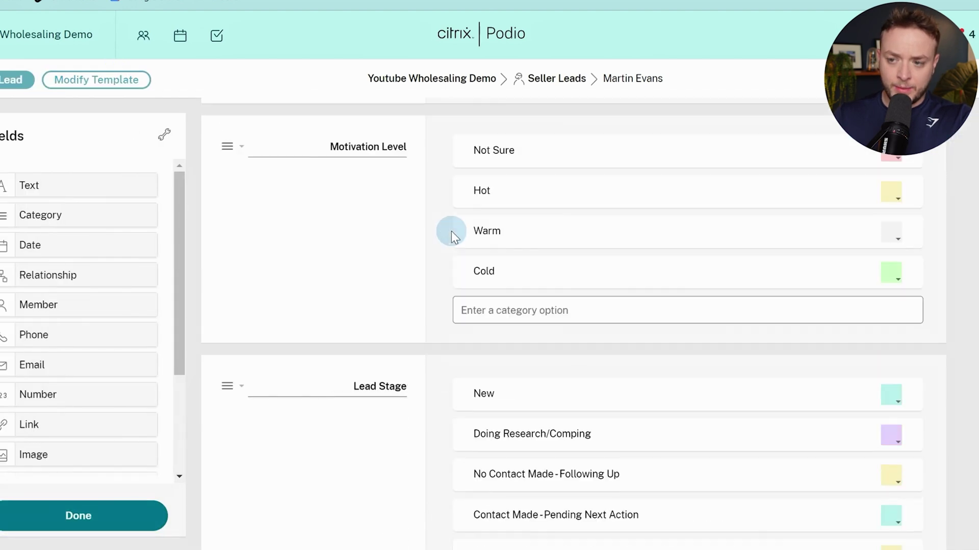
scroll(452, 242, up, 2)
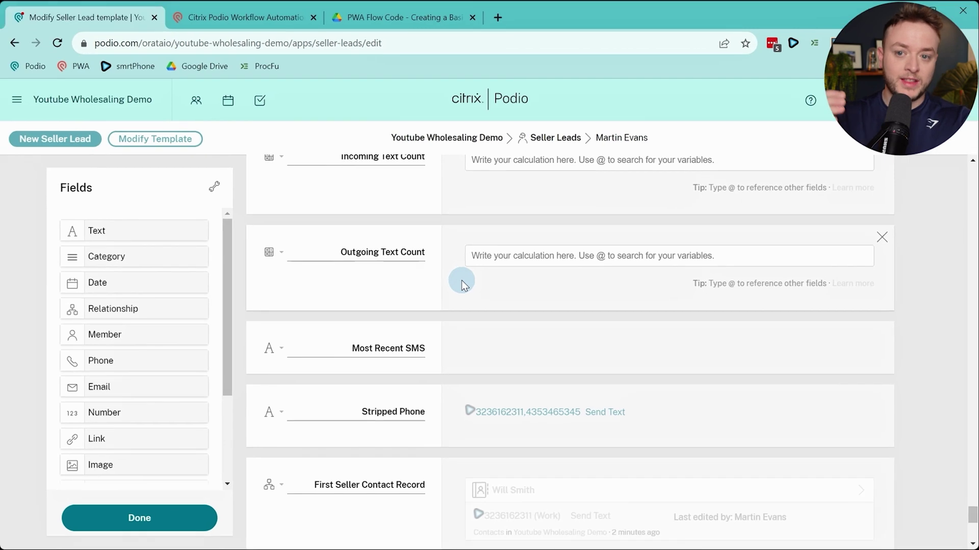
click(194, 14)
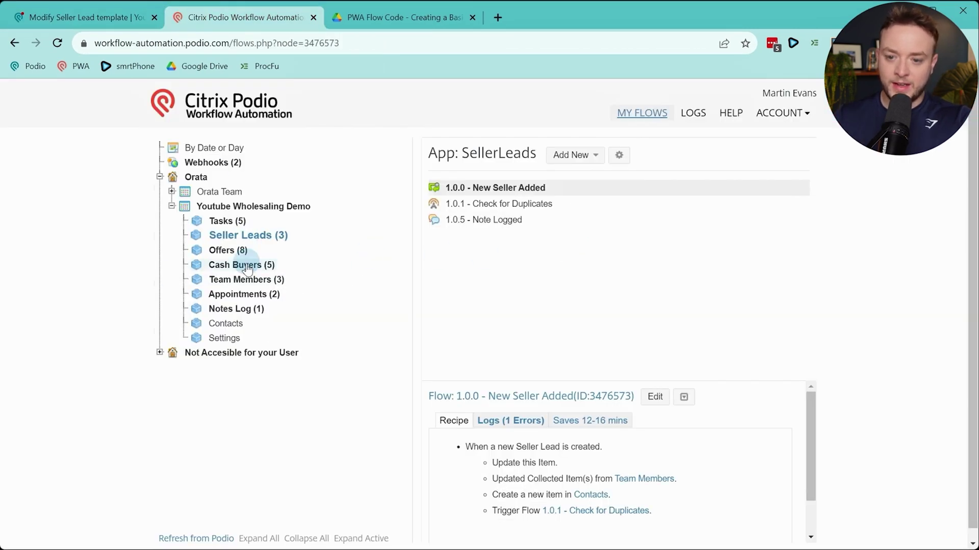
View the New Seller Added logs' multiple-values error, then scroll through the Seller Leads template
click(513, 422)
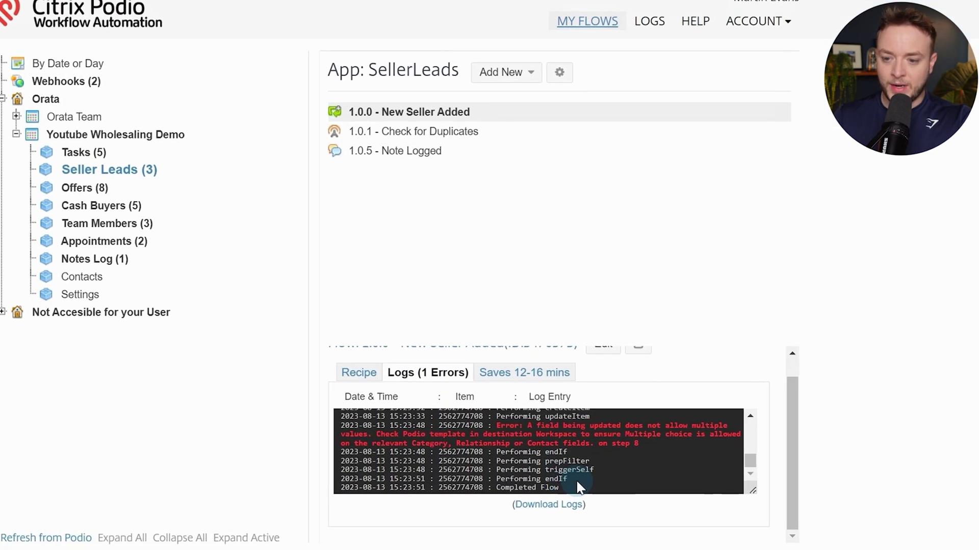
drag(512, 422, 580, 431)
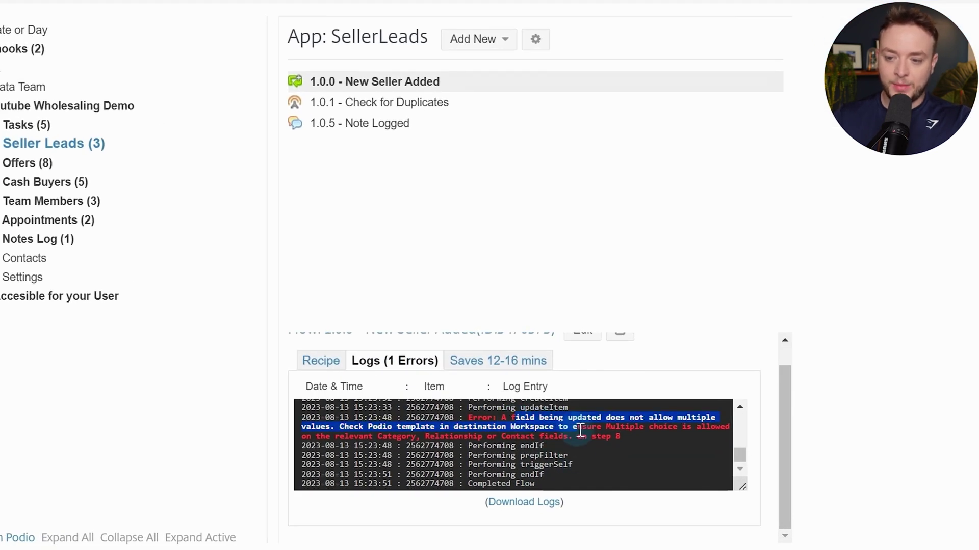
click(497, 427)
click(78, 19)
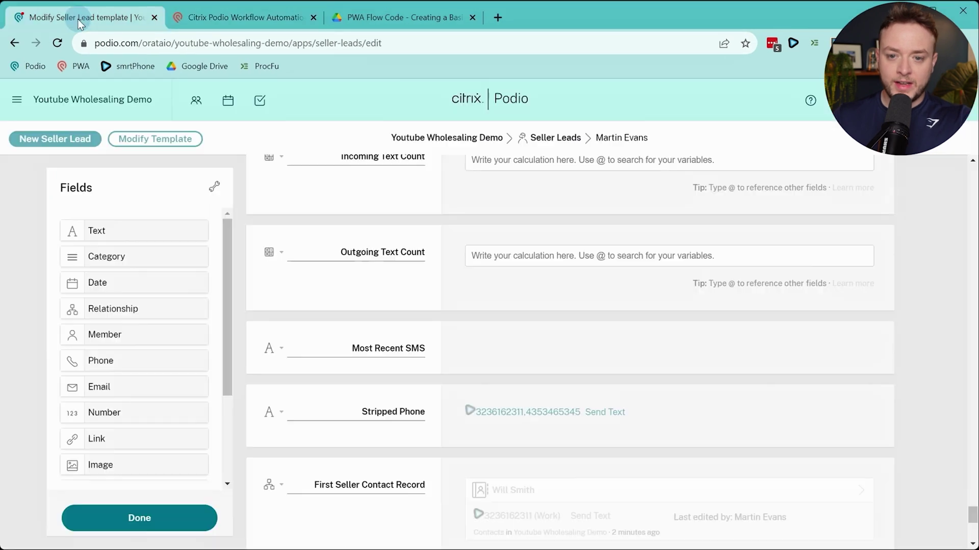
scroll(362, 284, down, 1)
scroll(362, 285, up, 2)
scroll(352, 299, down, 6)
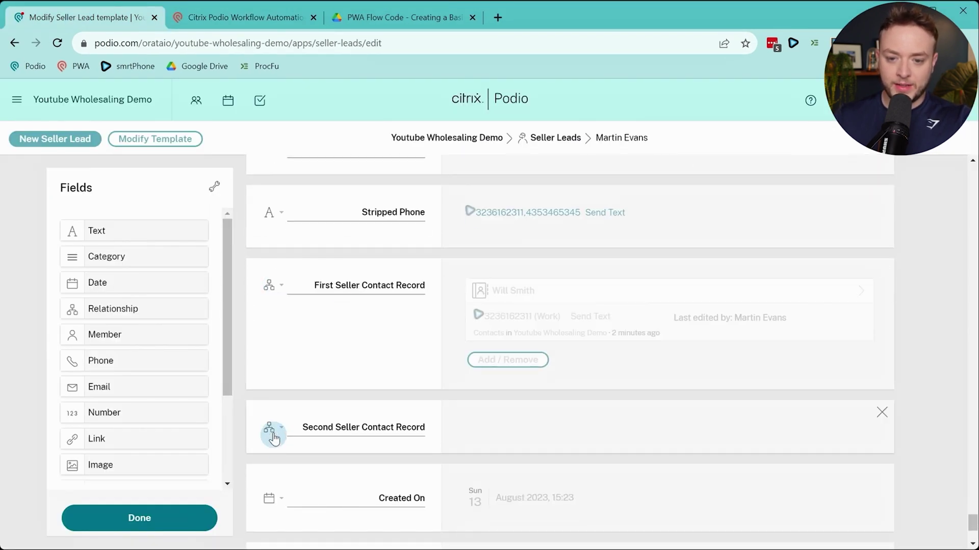
scroll(274, 437, up, 2)
scroll(273, 433, down, 2)
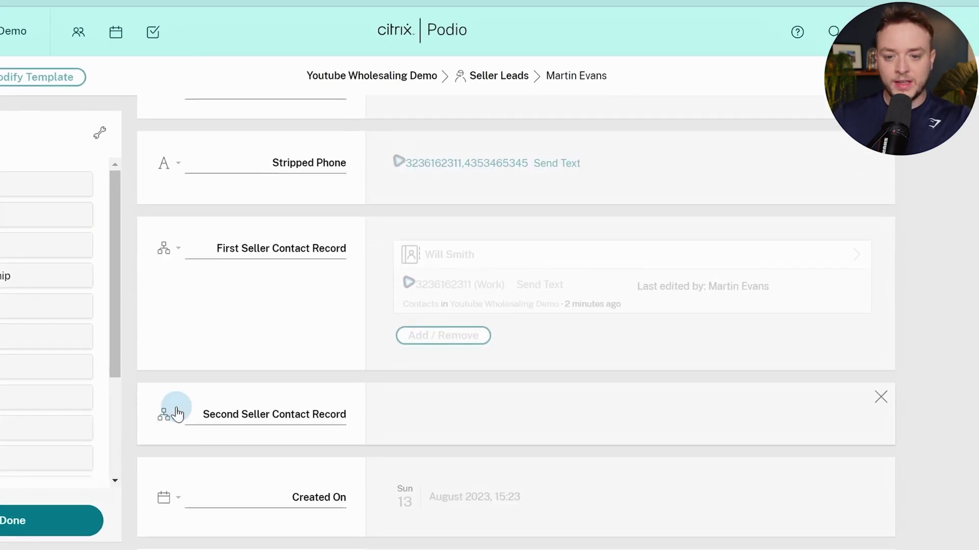
Inspect the Second and First Seller Contact Record field settings
click(171, 413)
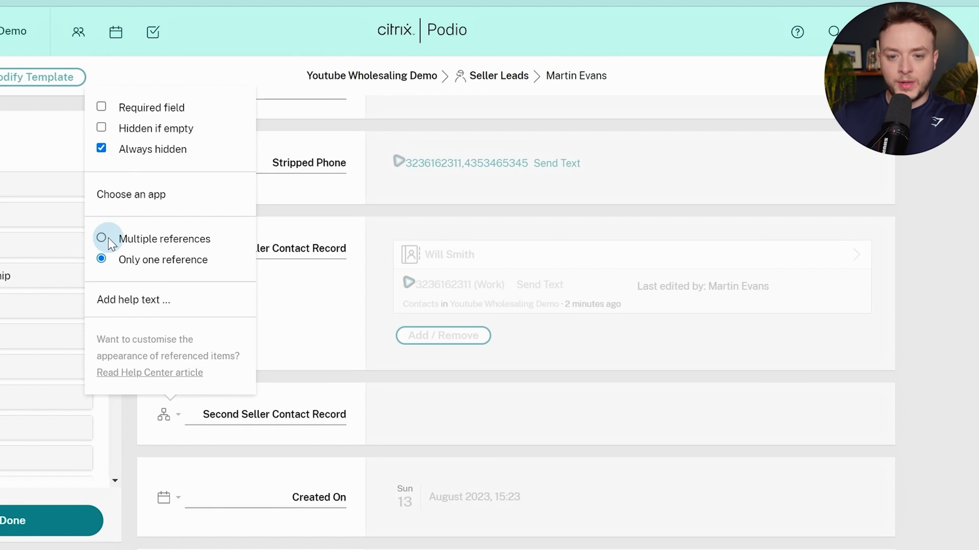
click(351, 301)
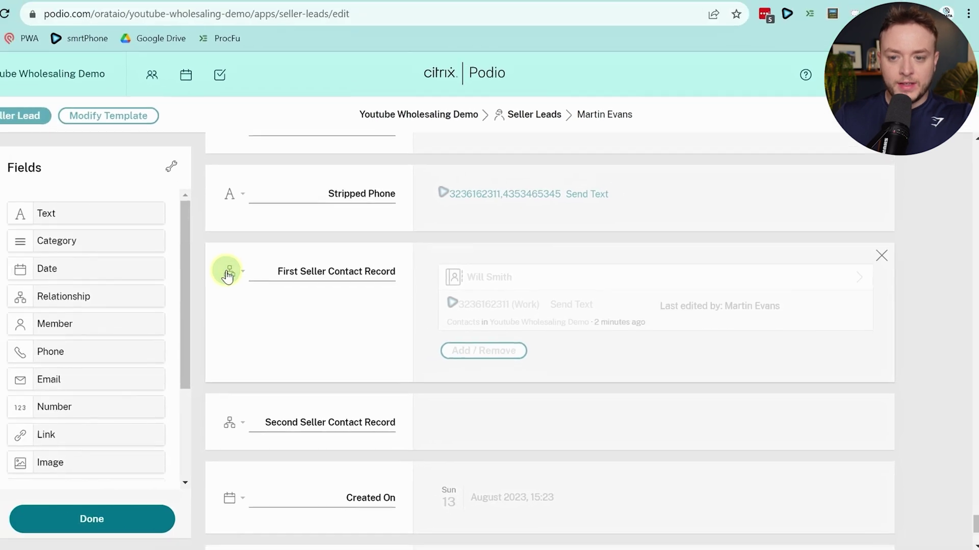
click(164, 248)
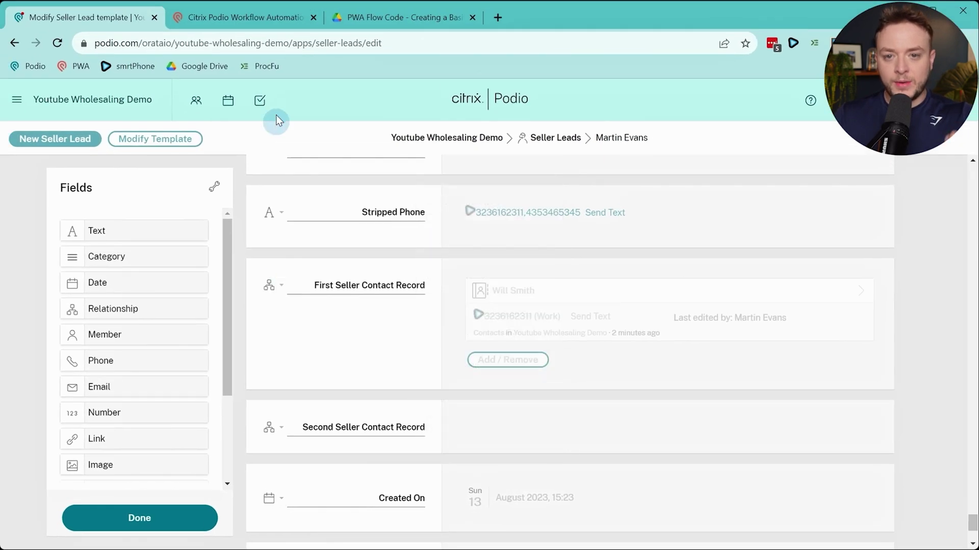
click(259, 20)
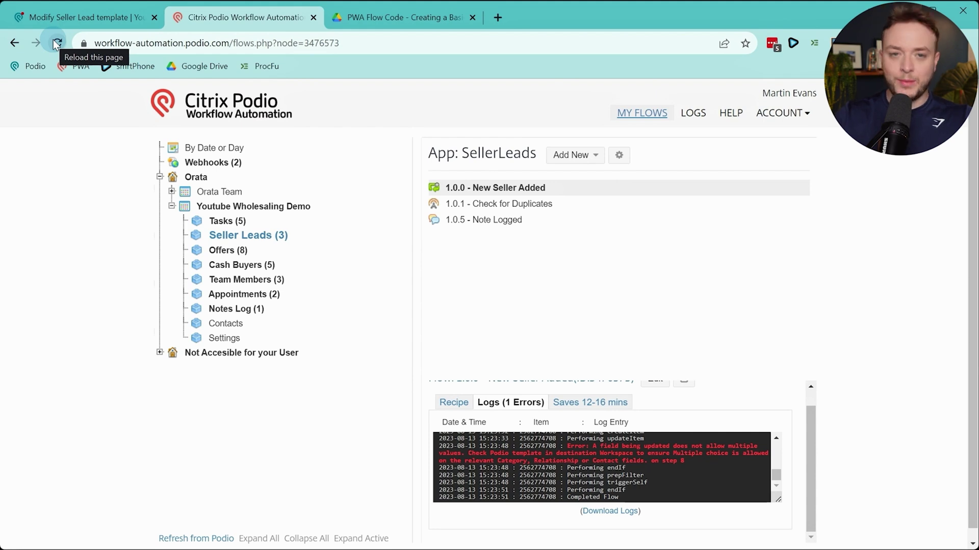
Leave the template editor and confirm the new lead links both seller contact records
click(41, 12)
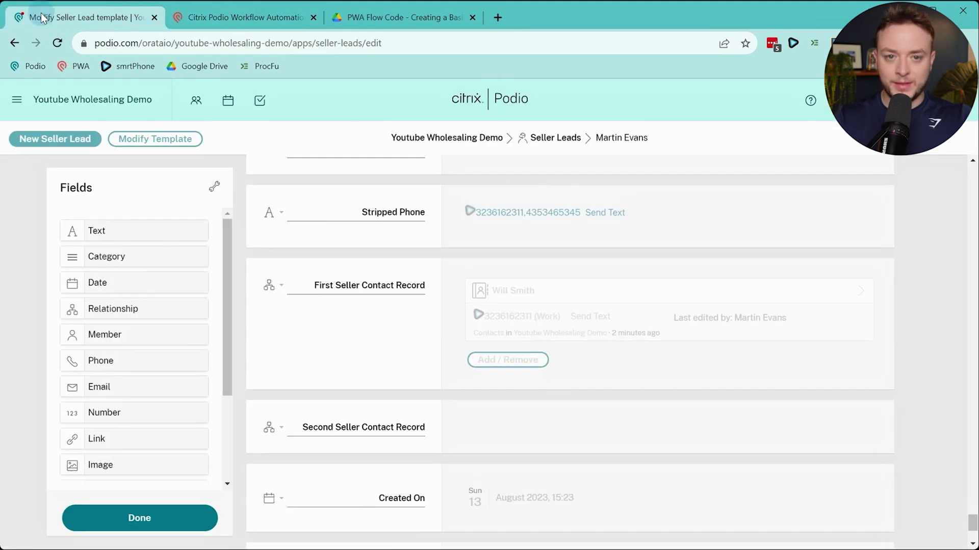
click(25, 43)
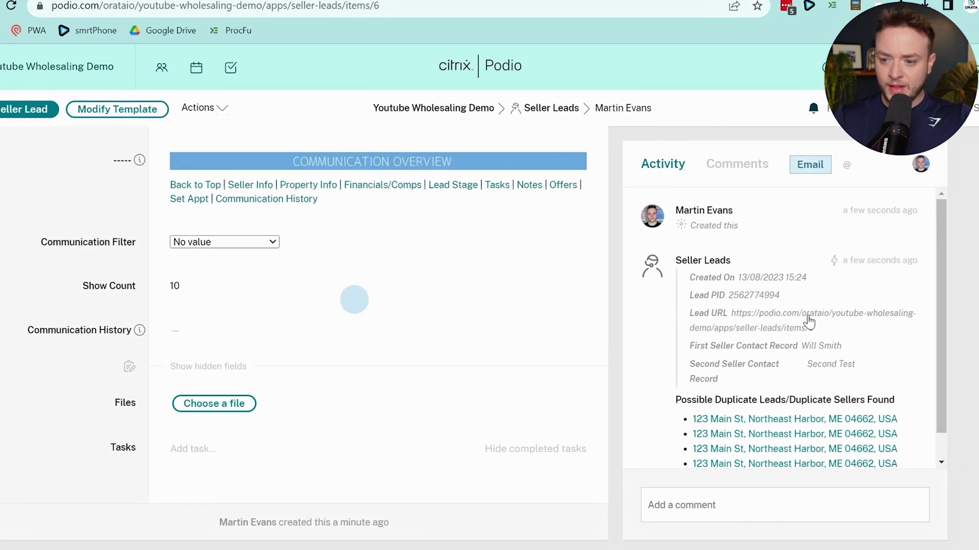
scroll(808, 317, down, 2)
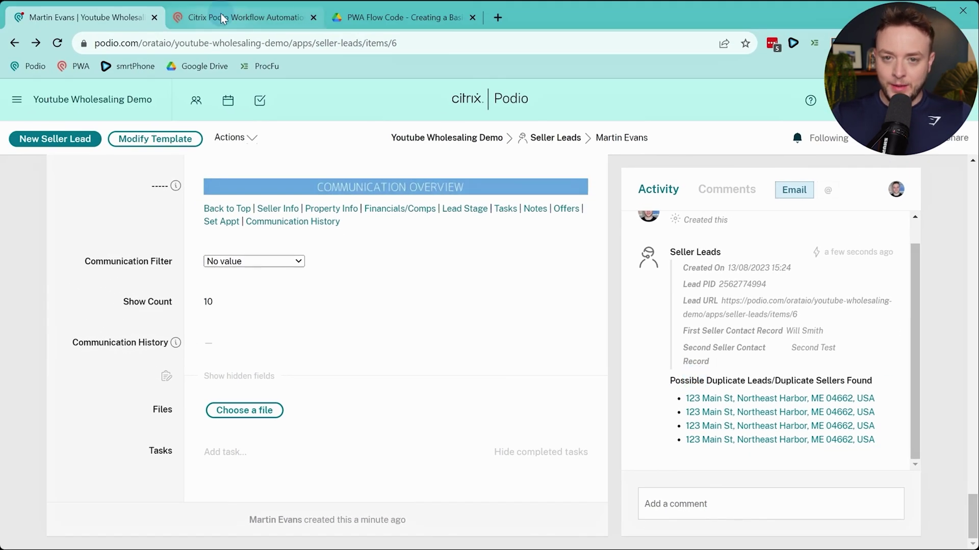
click(223, 18)
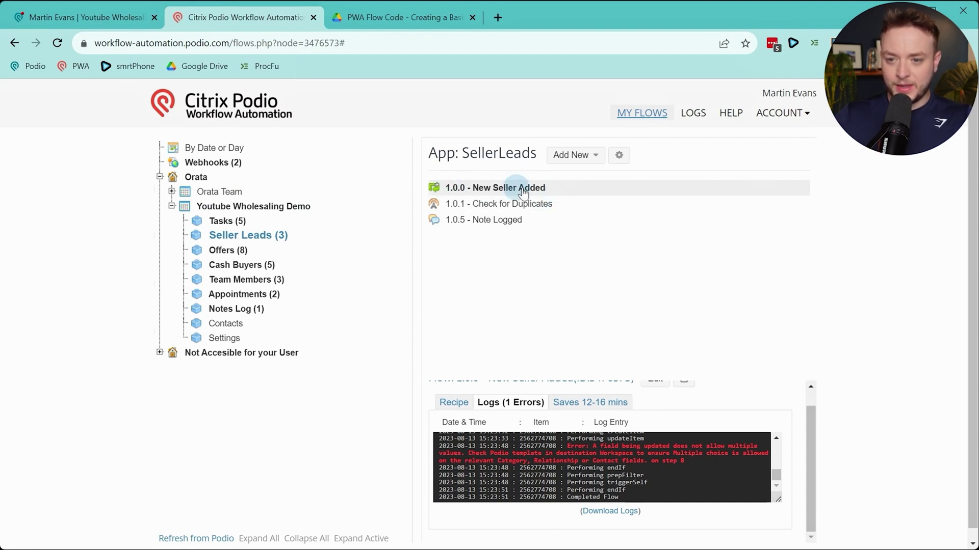
Copy the New Seller Added flow and rename it '1.0.2 - Seller Contact Details Updated'
scroll(601, 407, up, 1)
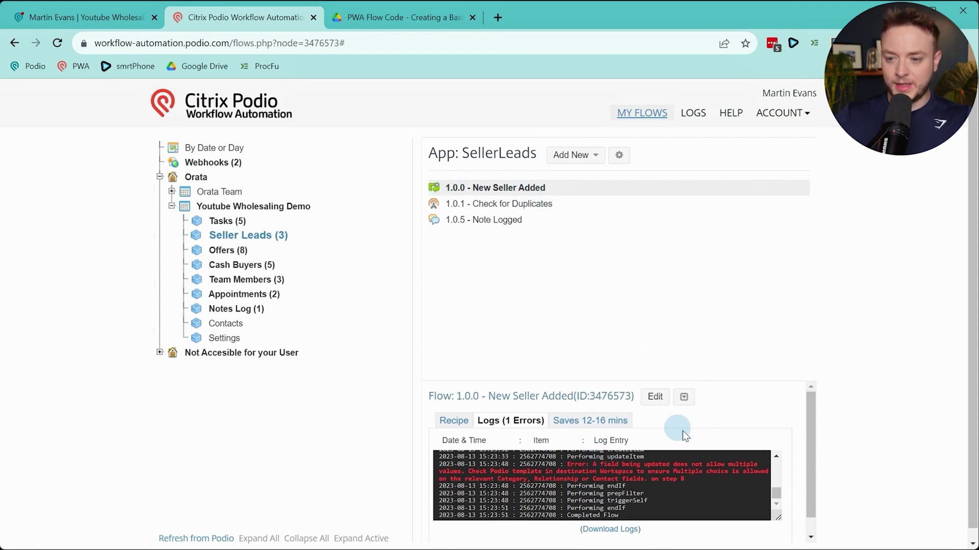
click(684, 398)
click(693, 419)
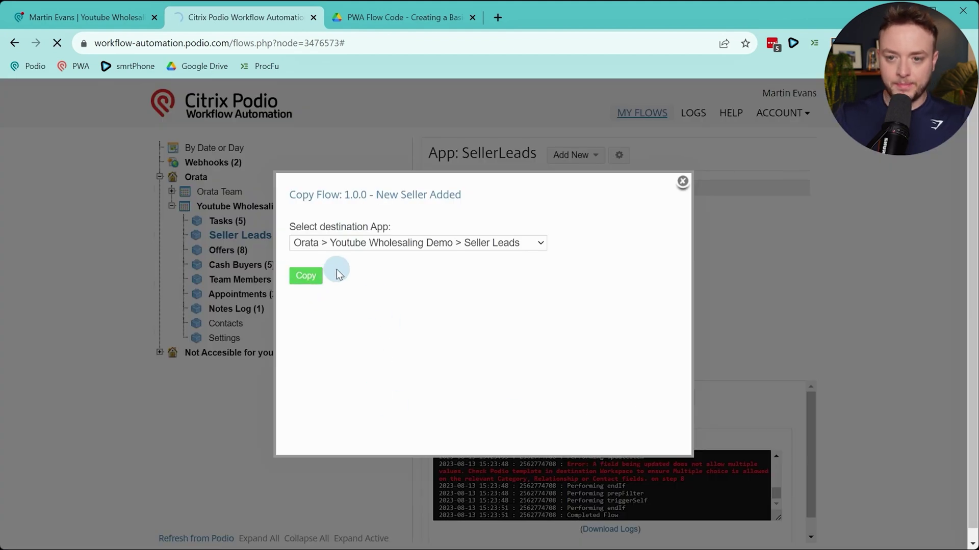
scroll(293, 281, down, 10)
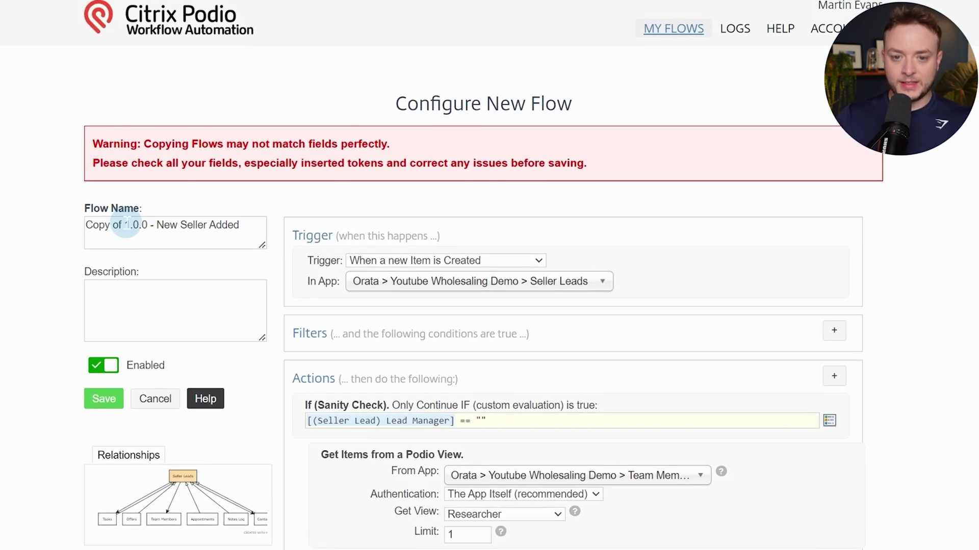
click(127, 224)
key(BackSpace)
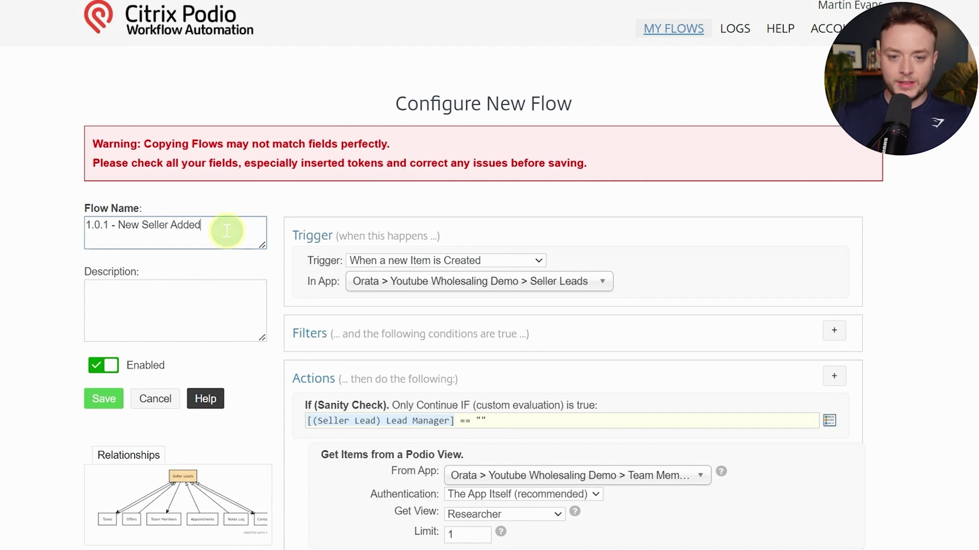
drag(227, 226, 127, 222)
key(BackSpace)
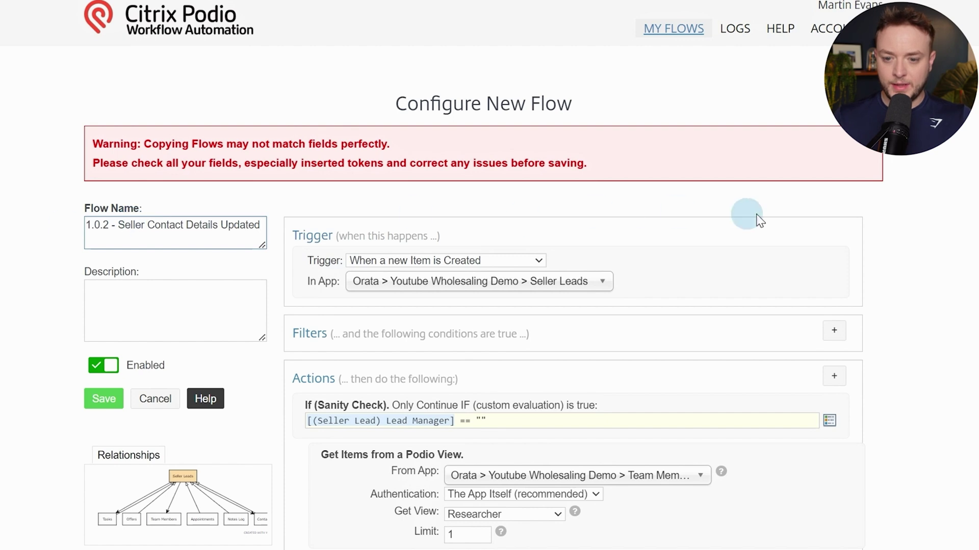
Delete the sanity check, Get Items, lead manager and team member updates, and End If
scroll(857, 217, down, 3)
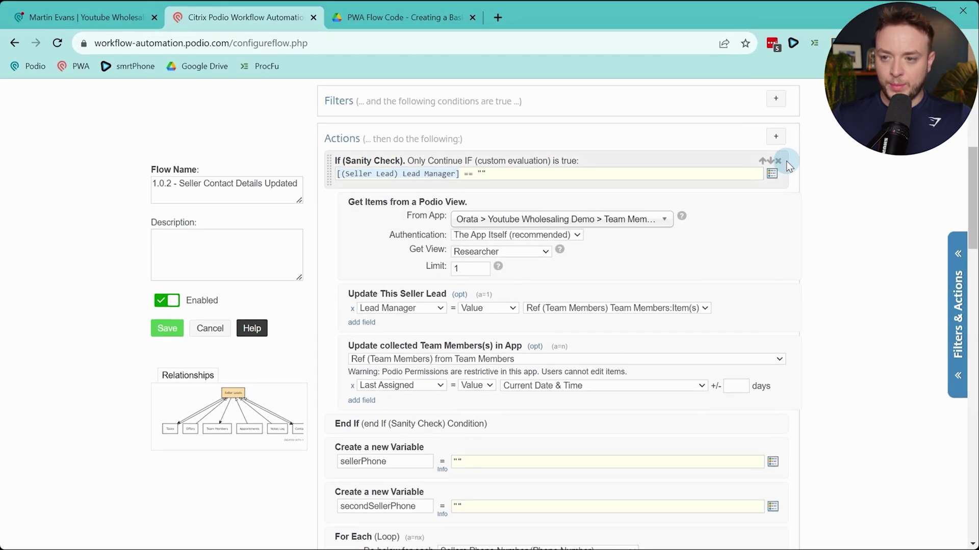
click(778, 161)
click(778, 161)
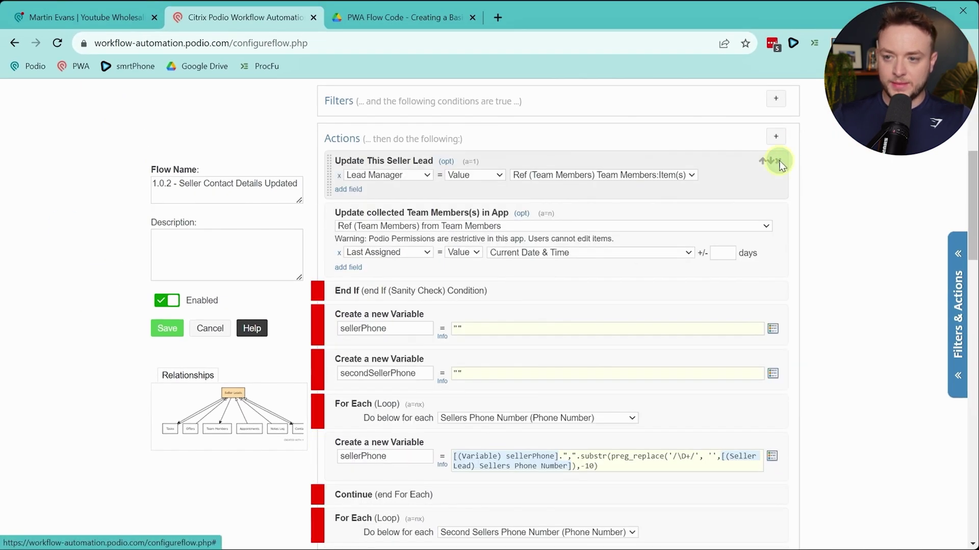
click(779, 162)
click(779, 162)
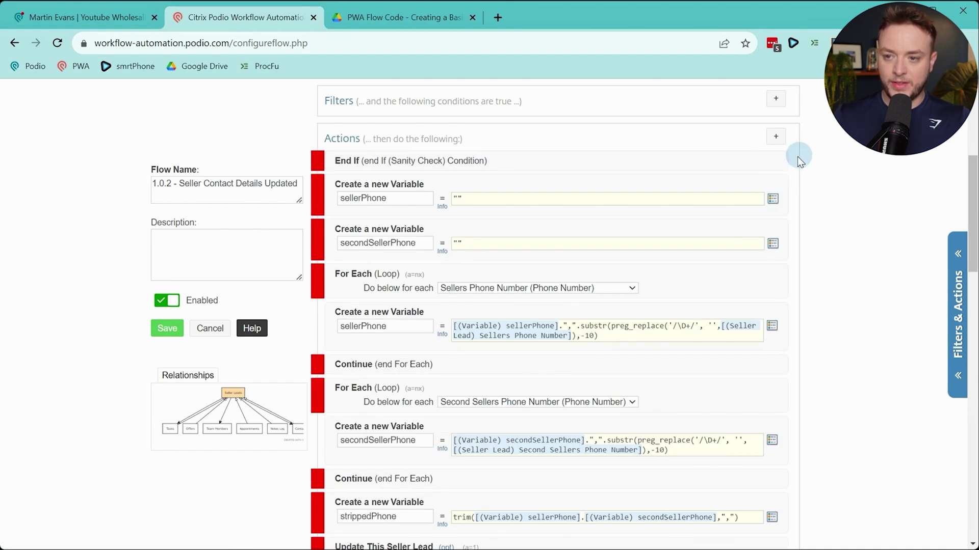
click(779, 162)
Trim the seller lead update to only Stripped Phone and insert a blank action after it
scroll(687, 200, down, 3)
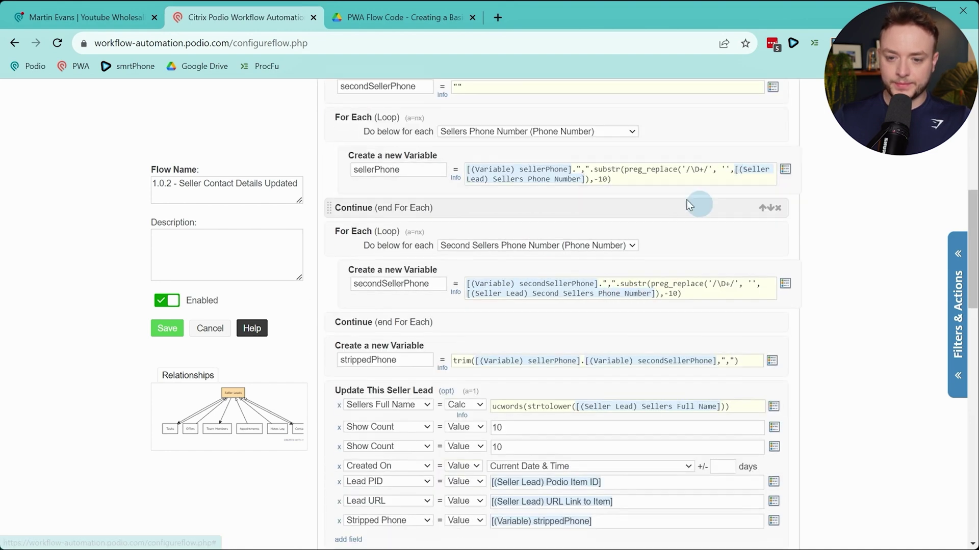
scroll(479, 224, down, 2)
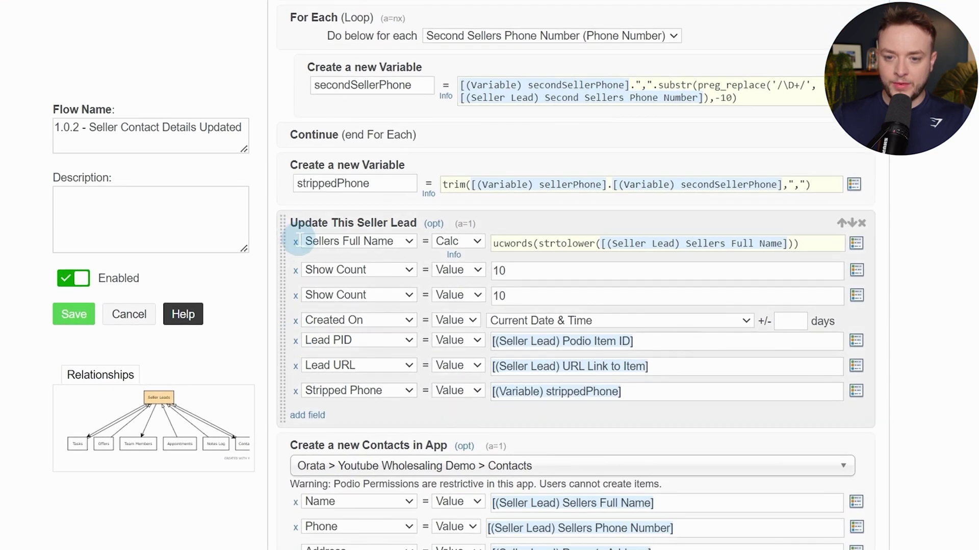
click(297, 243)
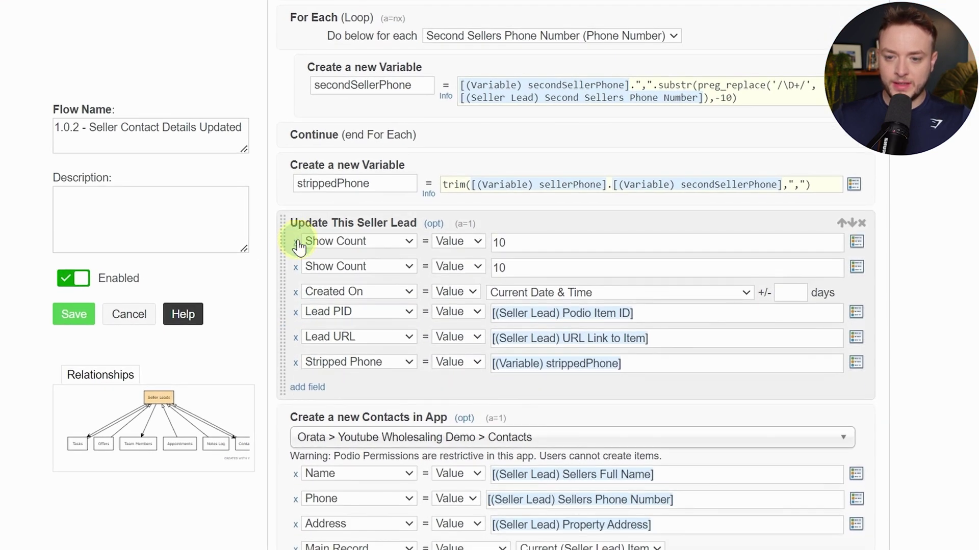
click(296, 242)
click(297, 242)
click(296, 242)
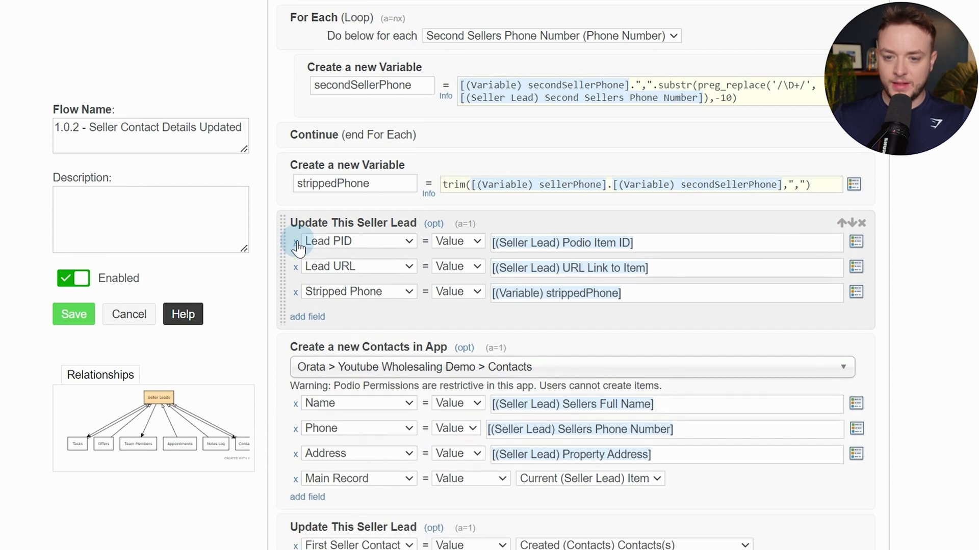
click(295, 242)
click(296, 243)
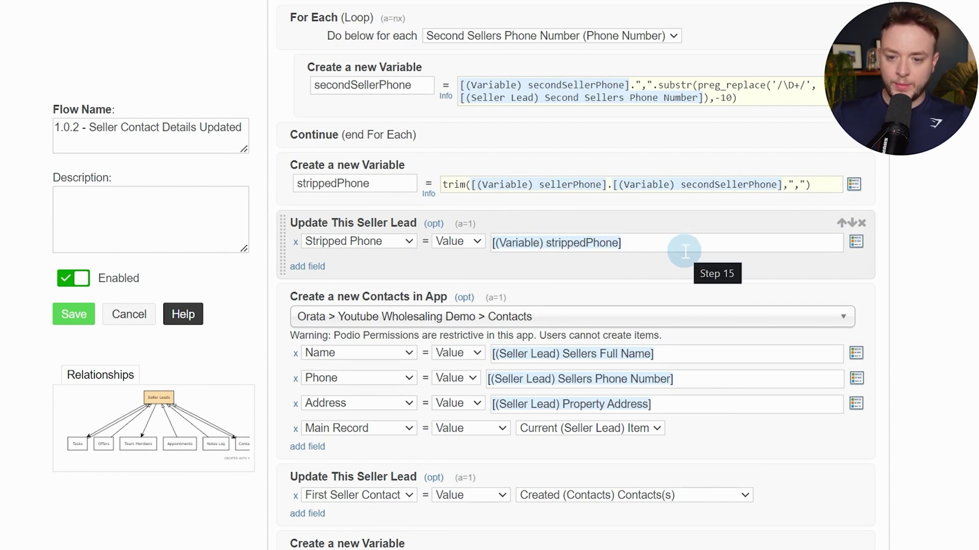
click(412, 274)
click(915, 304)
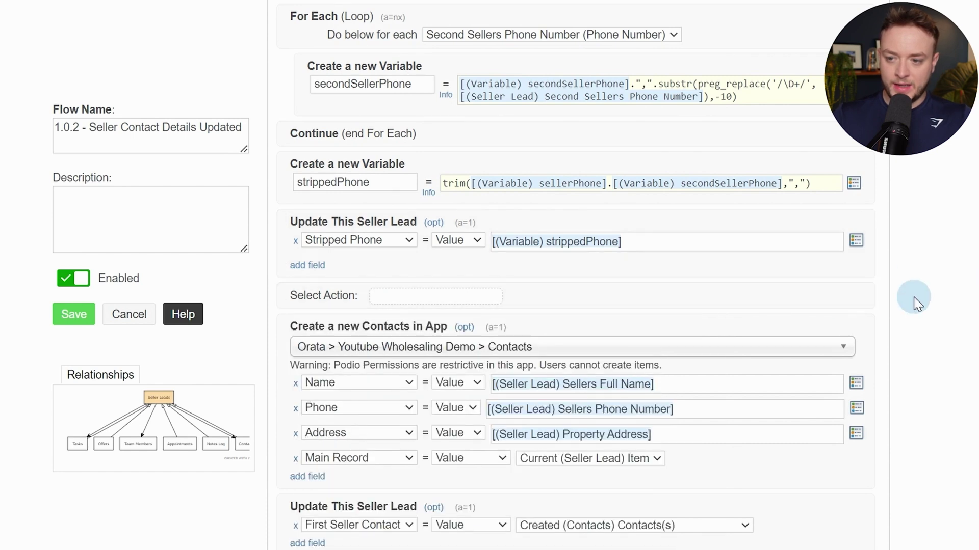
Add a Get Referenced Item(s) step: Contacts app, FORWARD, via First Seller Contact Record
click(447, 294)
text(get re)
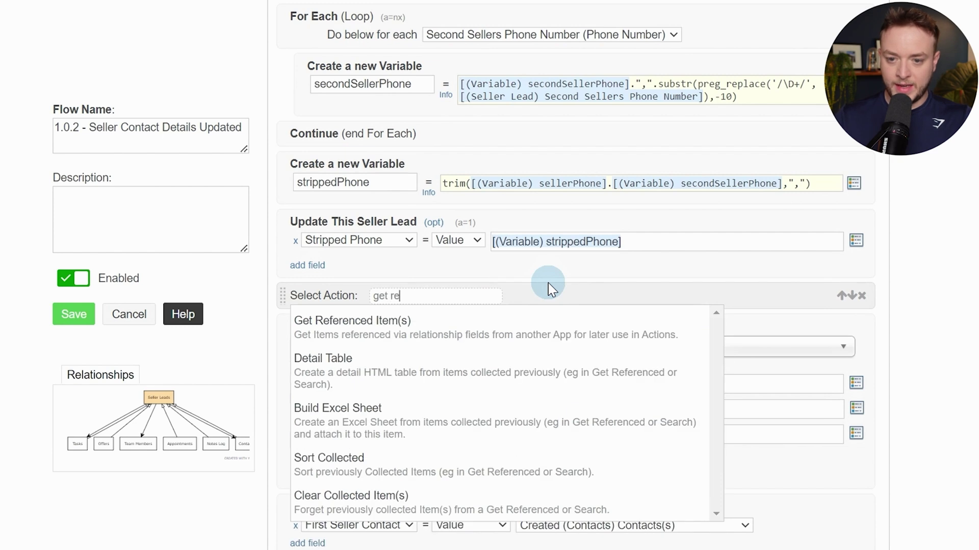
key(Return)
click(551, 315)
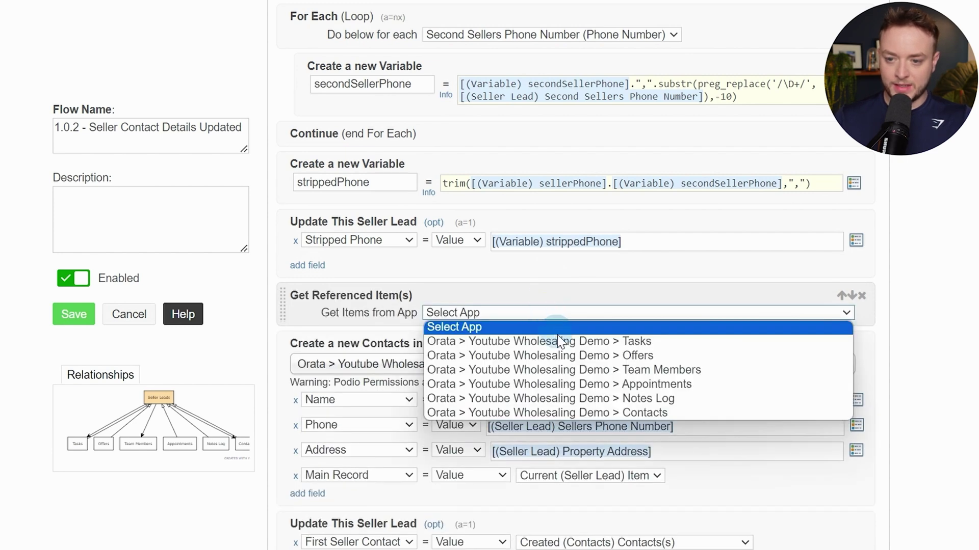
click(585, 413)
click(472, 334)
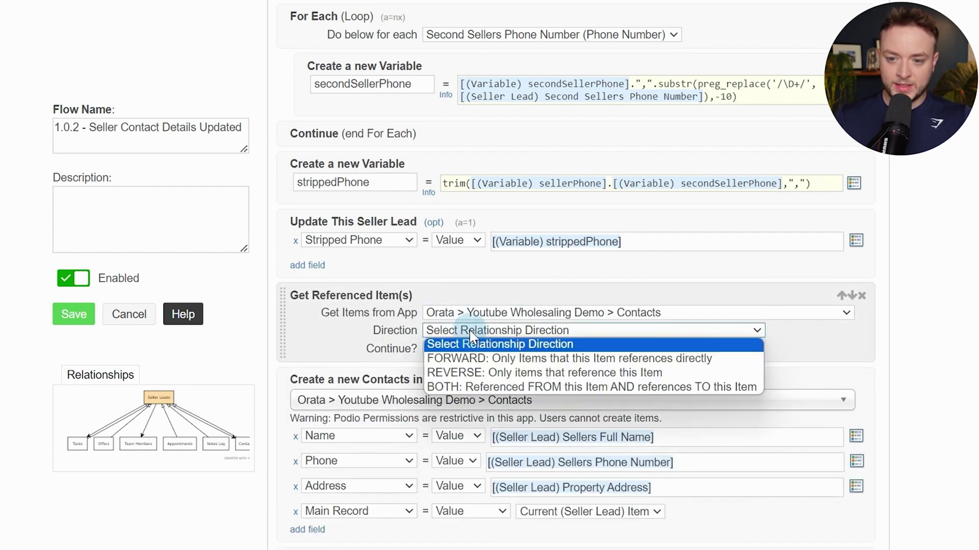
click(470, 358)
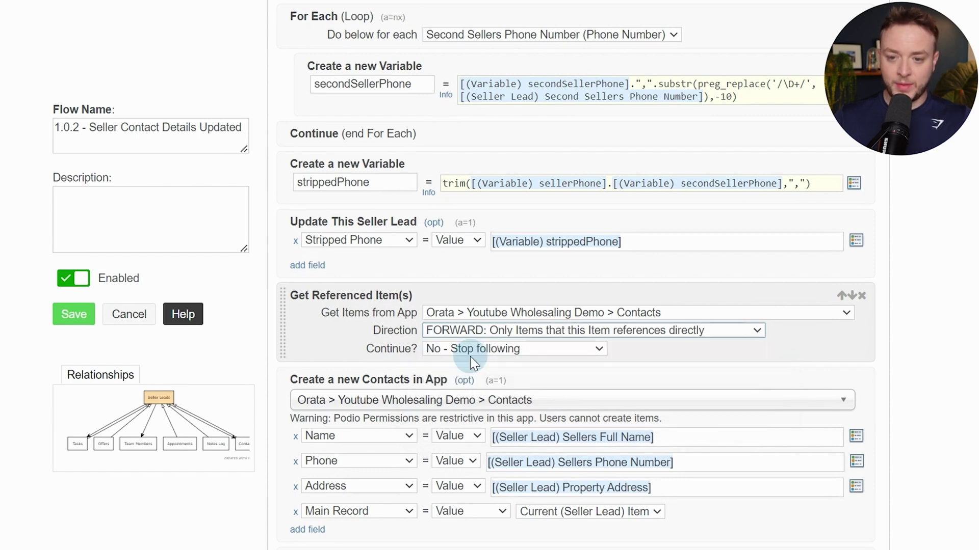
click(479, 353)
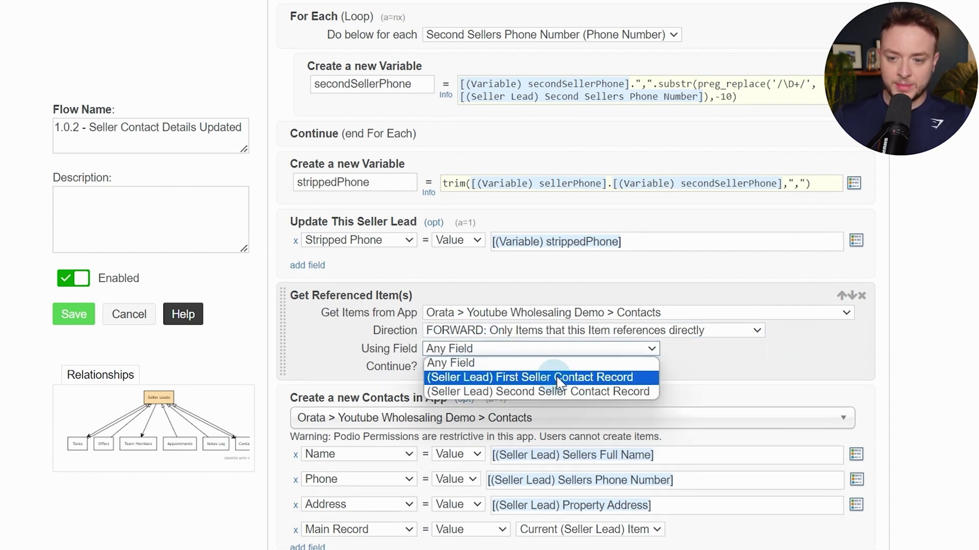
click(520, 379)
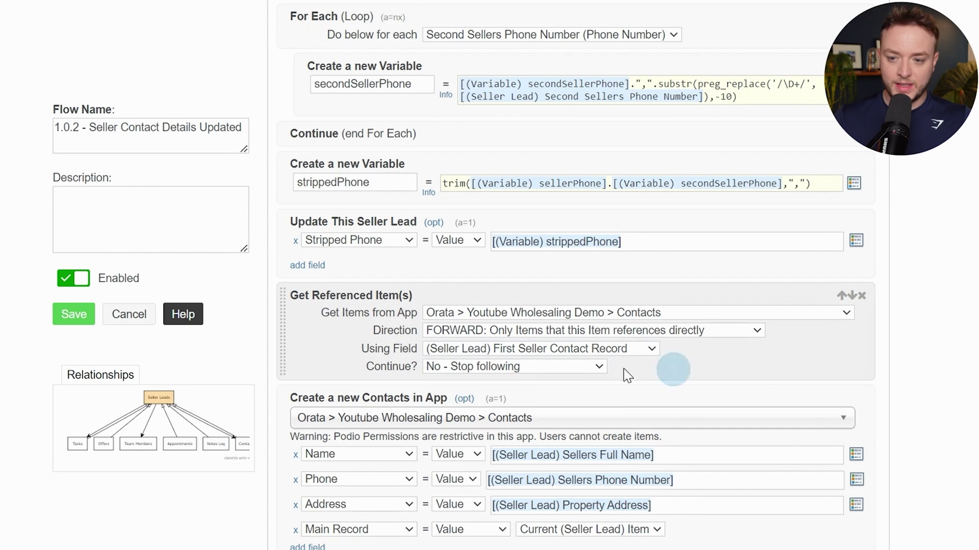
scroll(767, 366, down, 2)
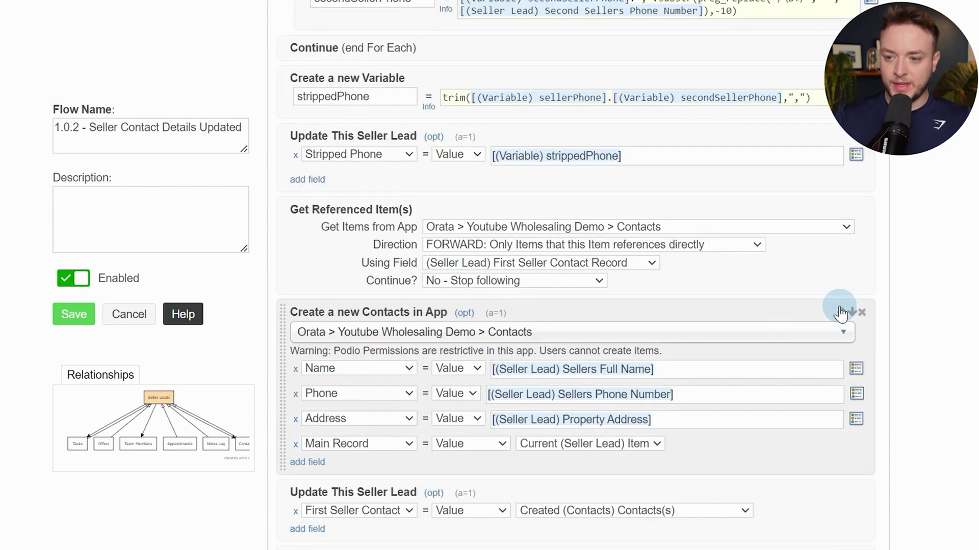
Replace the Create a new Contacts step with Update collected Item(s) for Ref (Contacts)
click(862, 310)
click(748, 288)
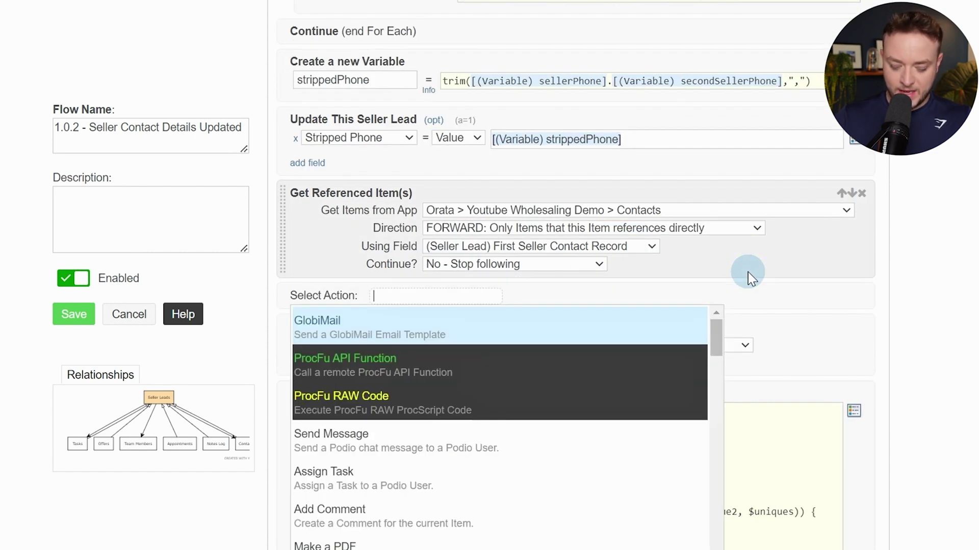
text(upda)
key(Down)
key(Down)
key(Return)
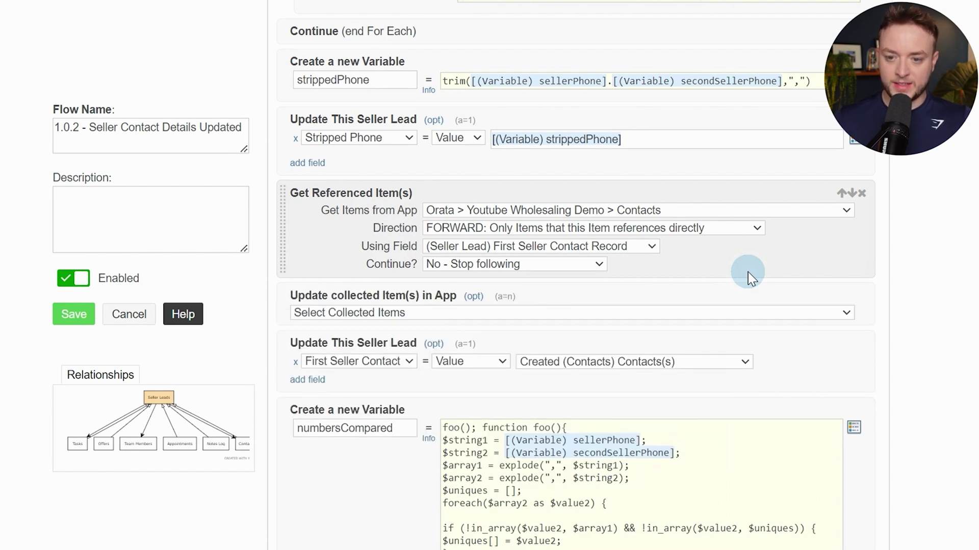
click(735, 313)
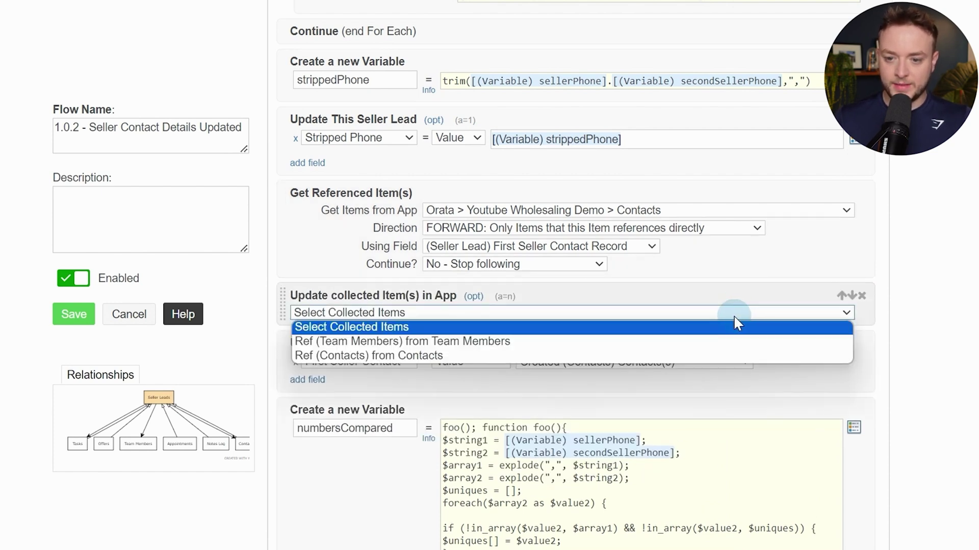
click(546, 355)
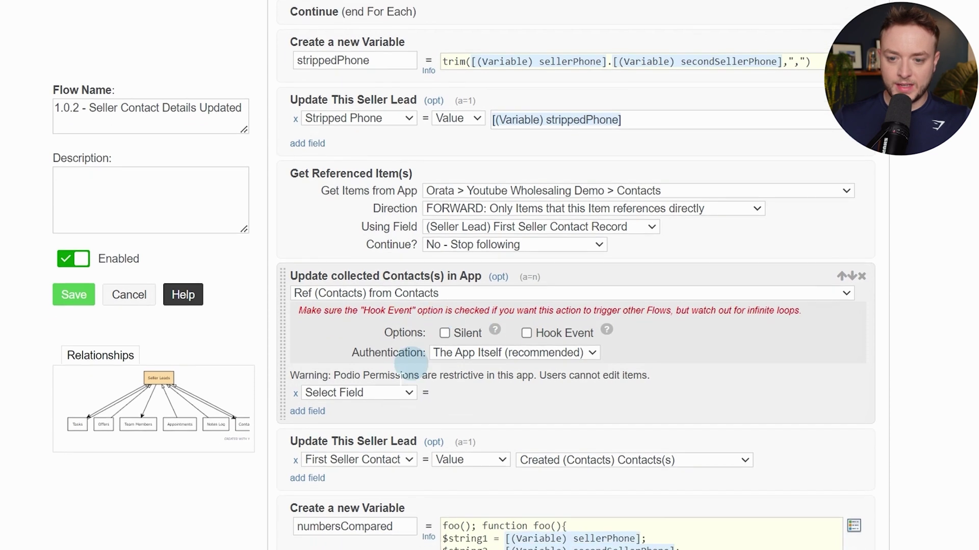
Add Name, Phone and Address field rows to the contact update
scroll(408, 362, down, 1)
click(377, 365)
click(372, 393)
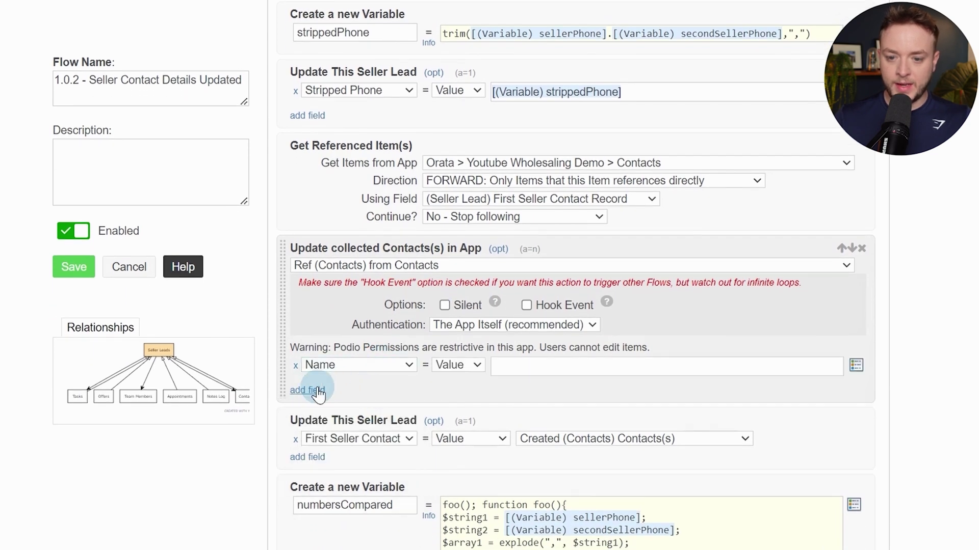
click(308, 390)
click(357, 390)
click(360, 439)
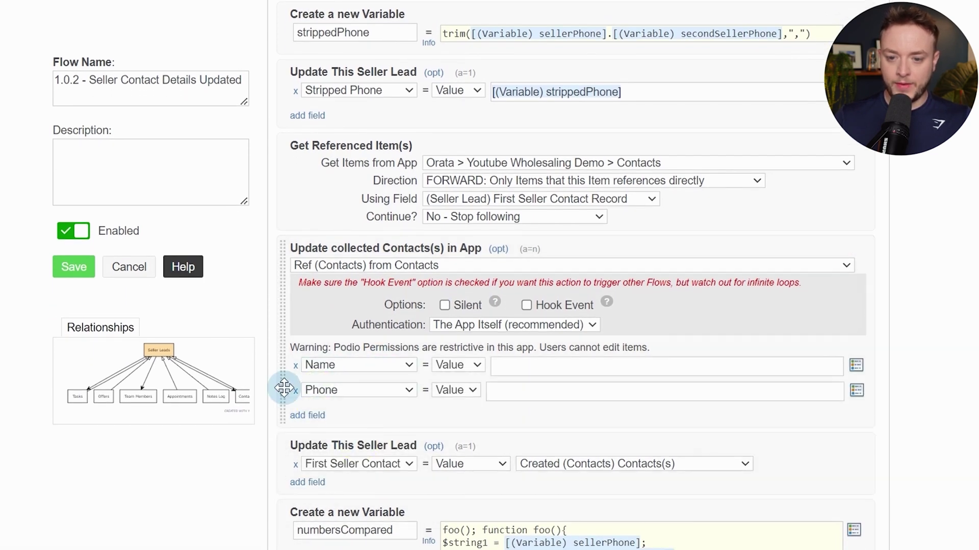
click(312, 412)
click(378, 415)
click(375, 481)
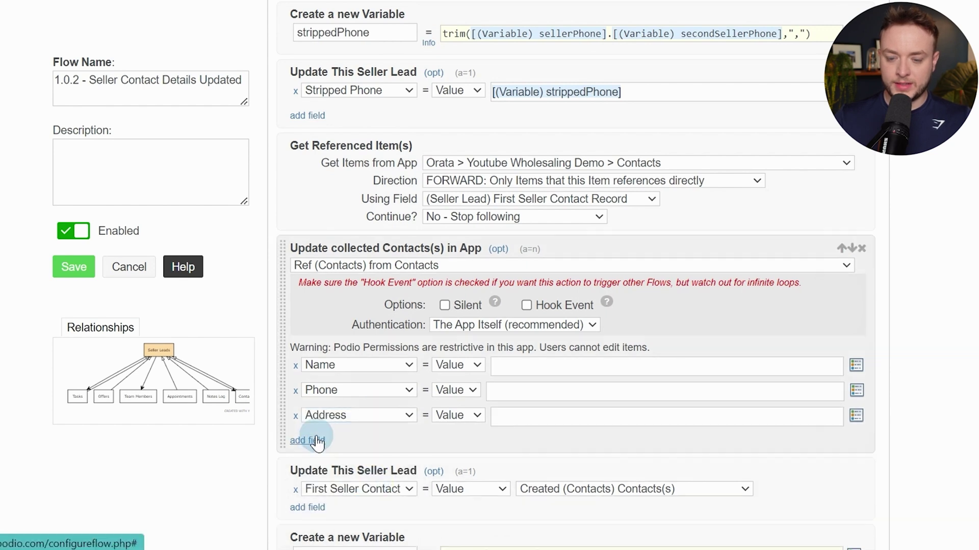
Fill Name, Phone and Address with the seller's full name, phone and Property Address tokens
click(530, 365)
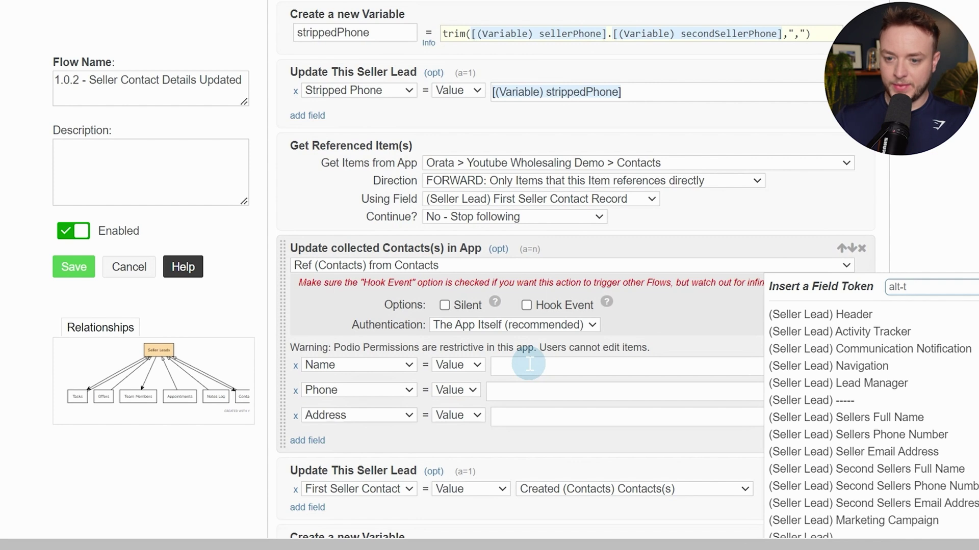
key(alt+t)
text(name)
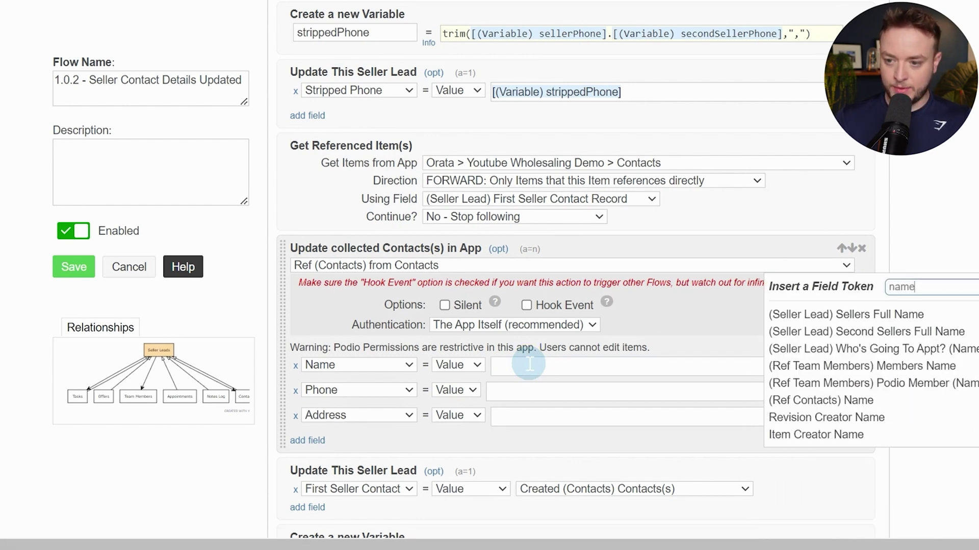
click(869, 316)
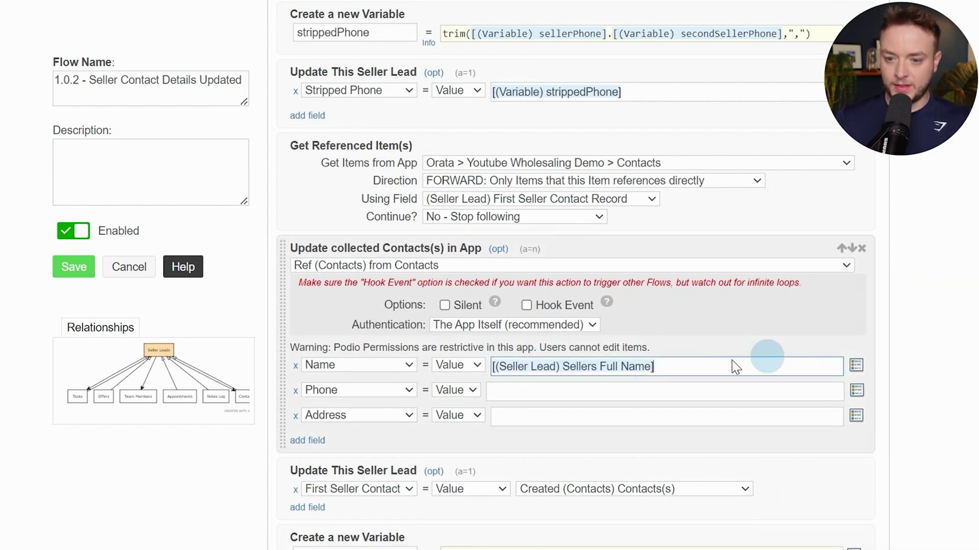
click(585, 387)
key(alt+t)
text(phone)
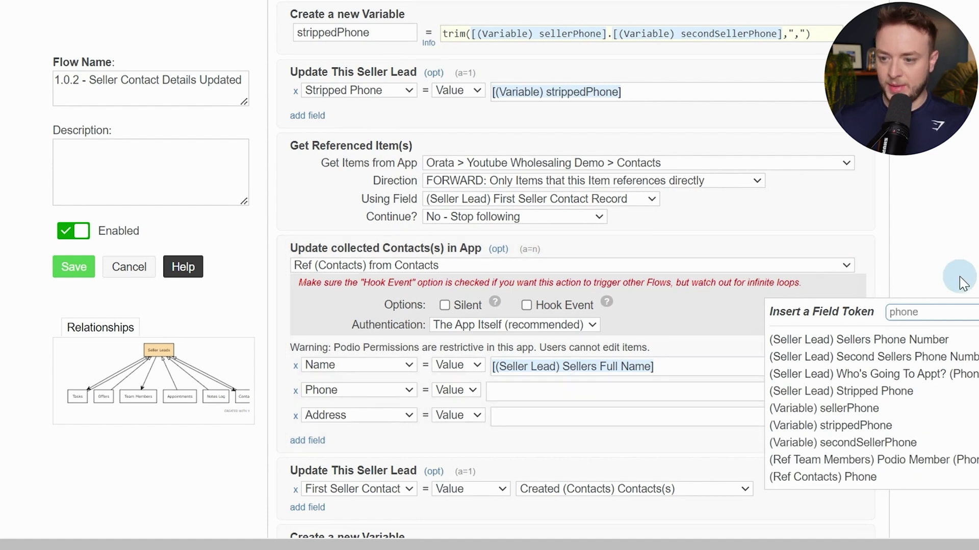
click(901, 339)
click(509, 413)
key(alt+t)
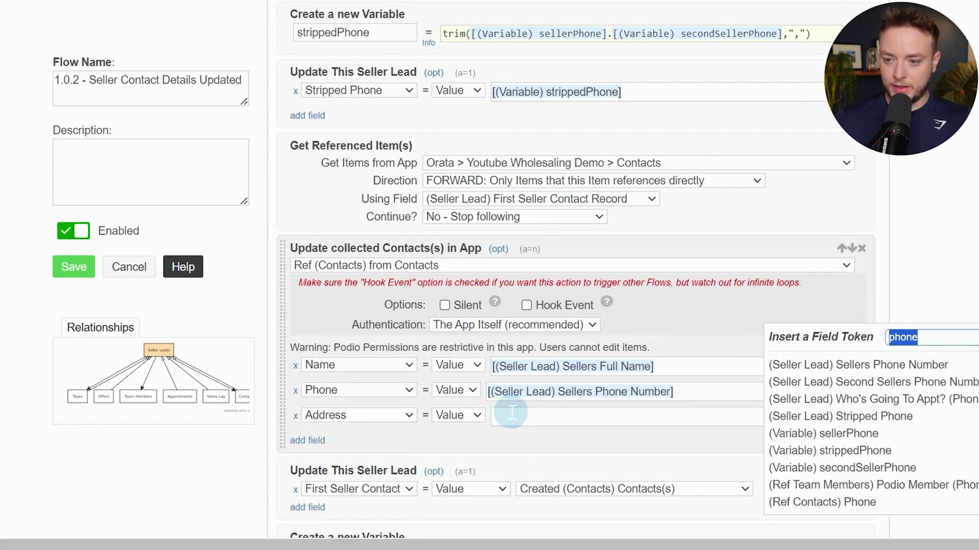
text(addre)
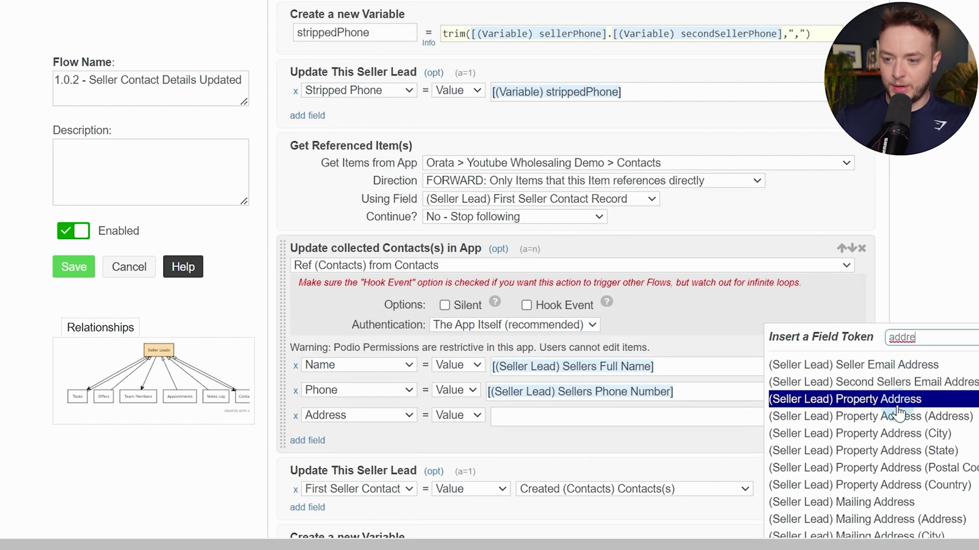
click(898, 403)
Tick Silent and Hook Event and set Authentication to a user account
click(445, 305)
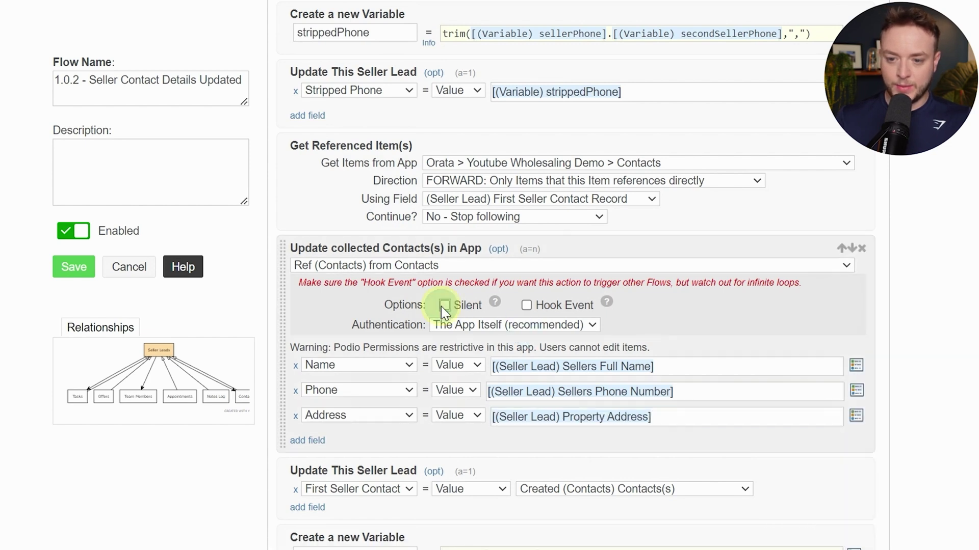
click(527, 306)
drag(365, 325, 448, 326)
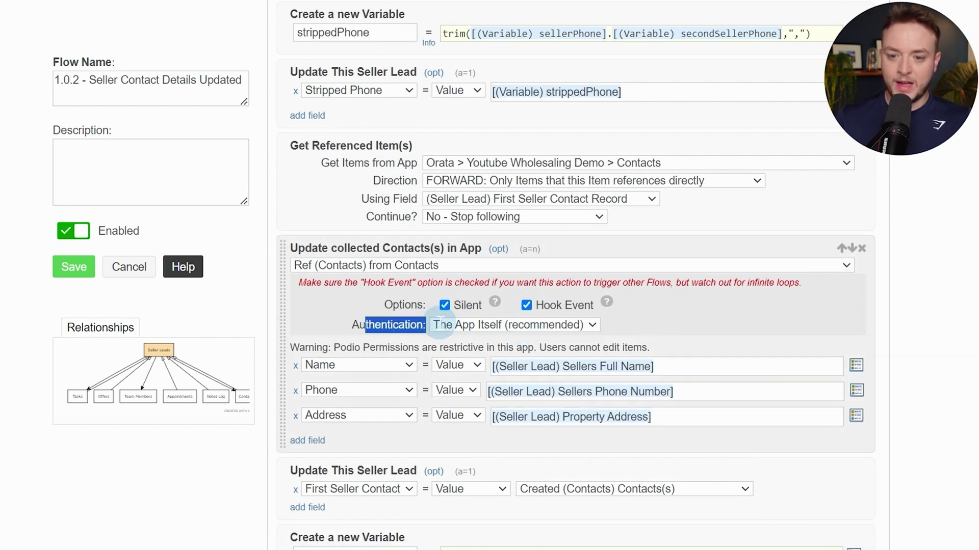
click(448, 325)
click(495, 355)
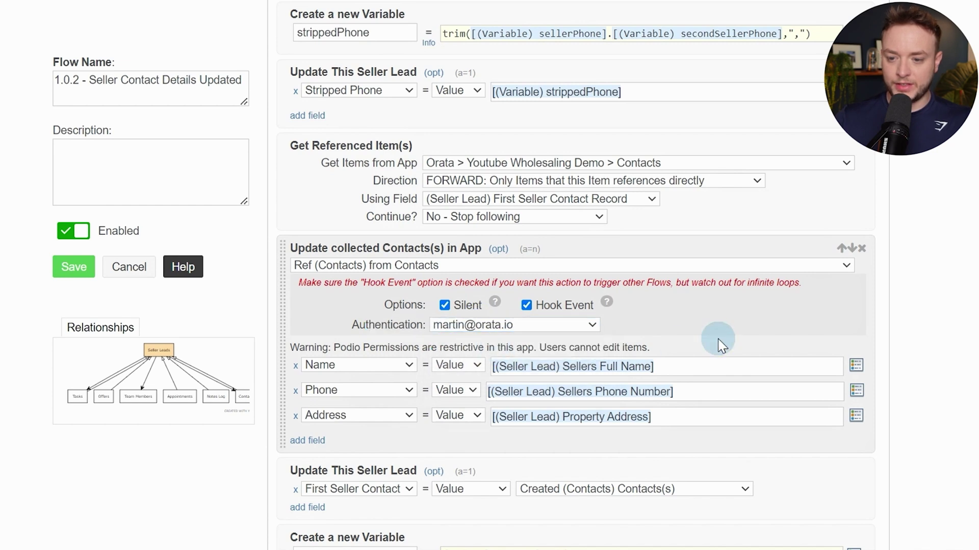
scroll(710, 378, up, 15)
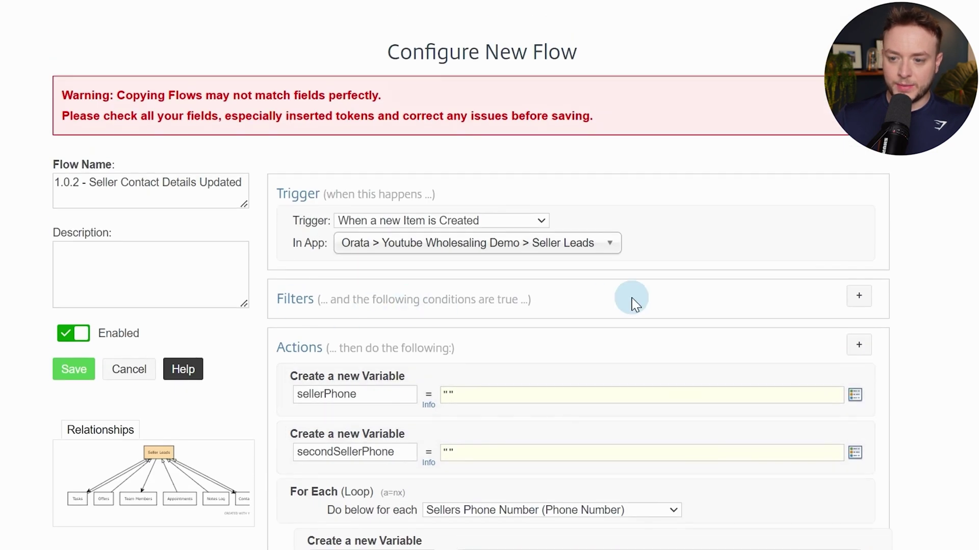
Try two field value match filter conditions, the first on Sellers Full Name
click(852, 298)
click(440, 354)
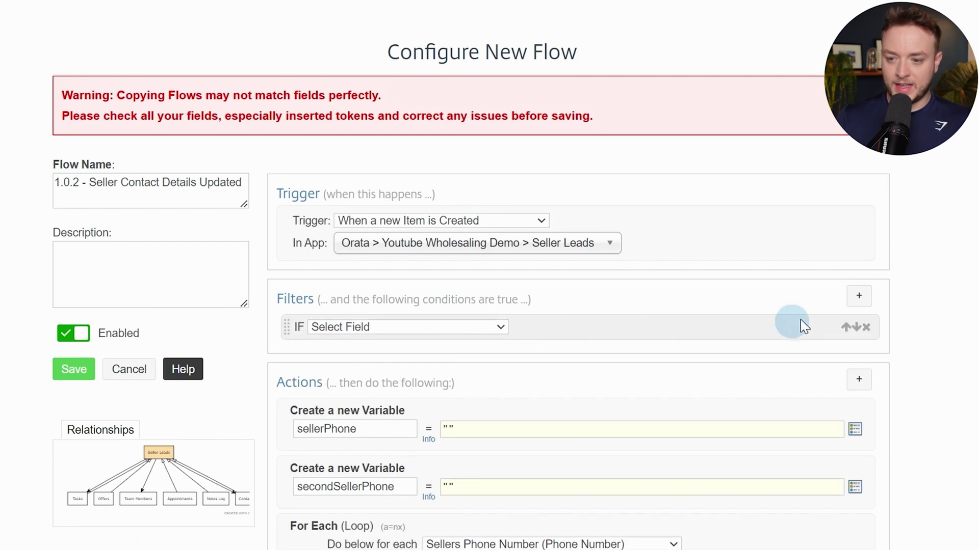
click(859, 296)
click(398, 390)
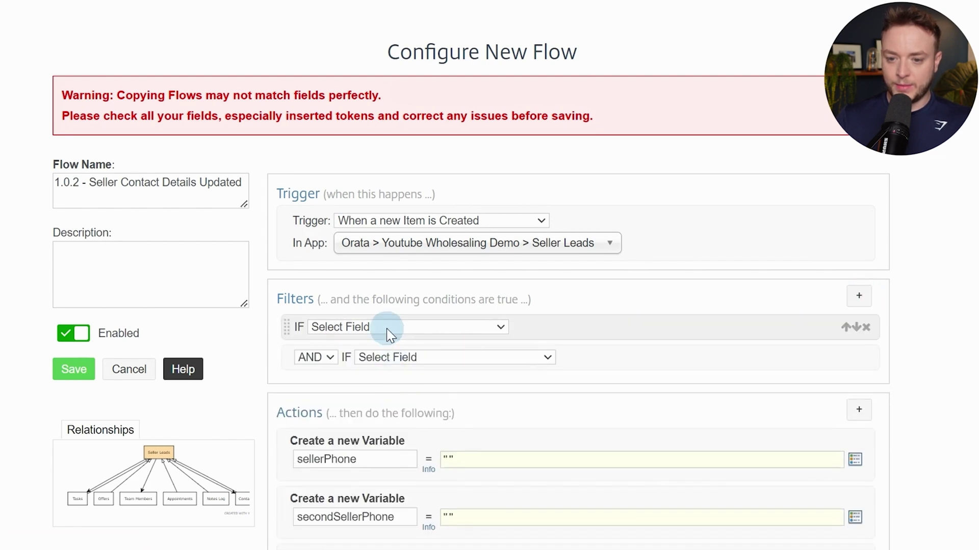
click(385, 329)
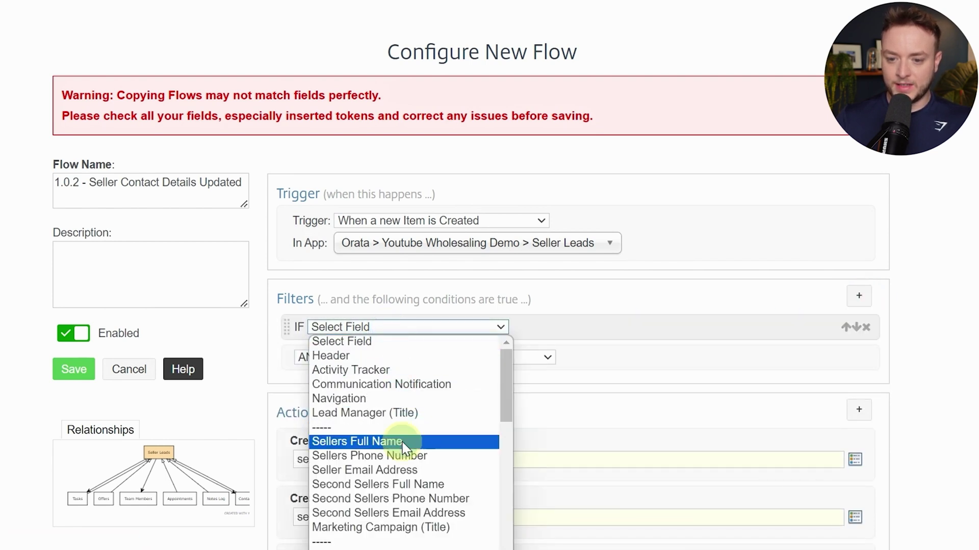
click(364, 439)
scroll(627, 369, down, 3)
scroll(626, 369, down, 1)
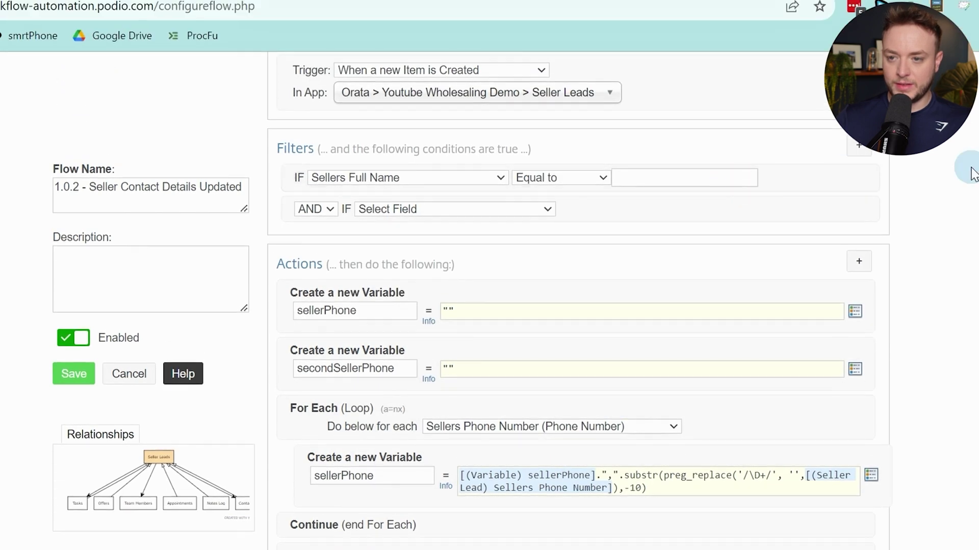
Remove the trial filter conditions, leaving the flow's filter unset
click(866, 176)
click(415, 176)
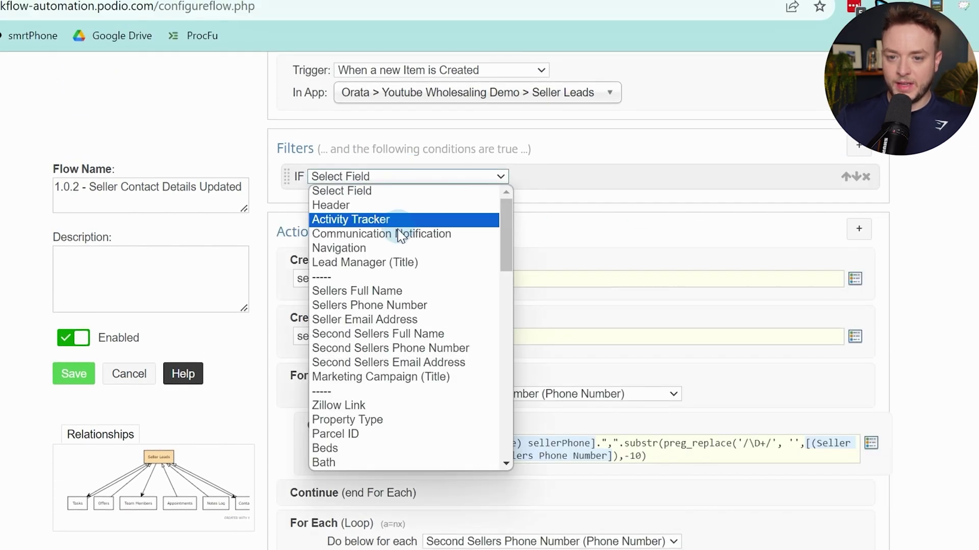
click(365, 291)
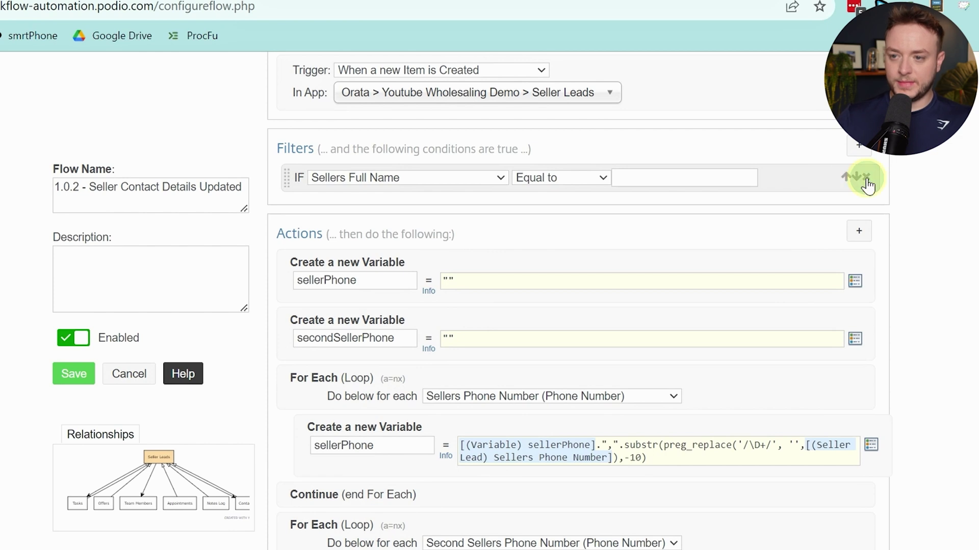
click(866, 177)
click(858, 146)
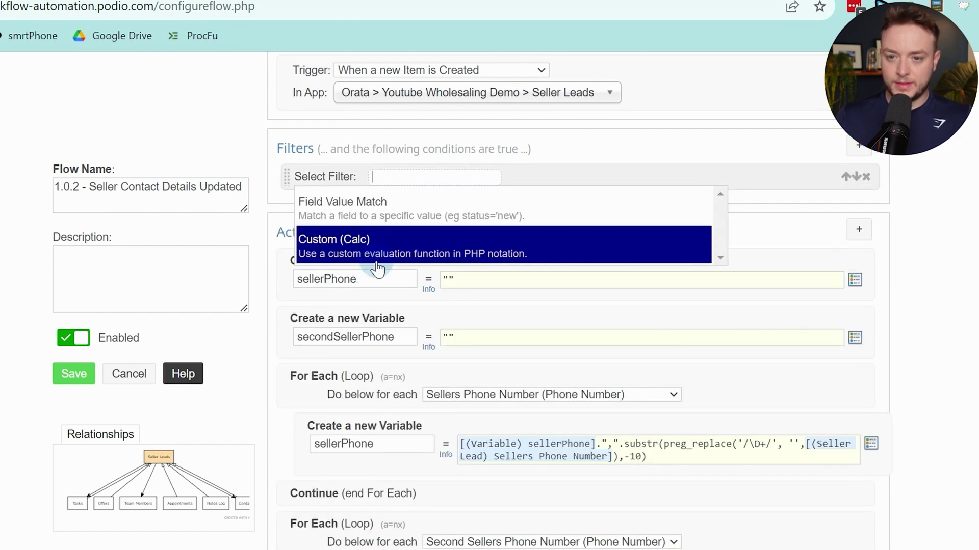
scroll(376, 267, up, 3)
click(560, 236)
click(446, 240)
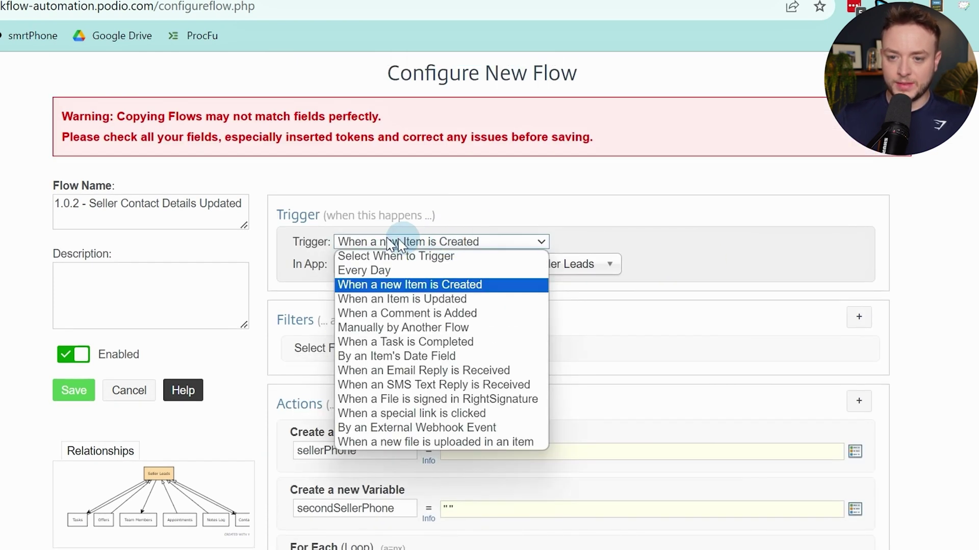
Run the flow when an item is updated and add a Field Changed filter on Sellers Full Name
click(370, 300)
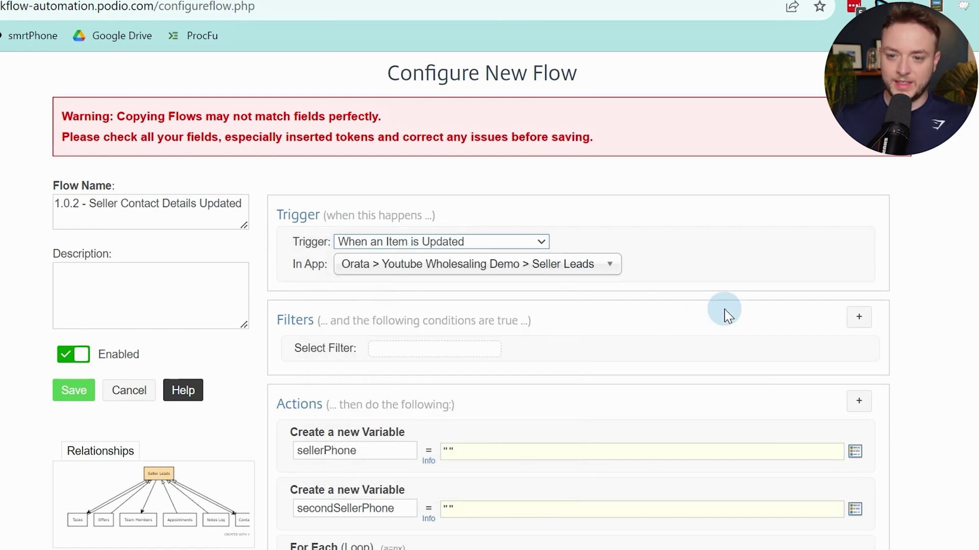
click(855, 350)
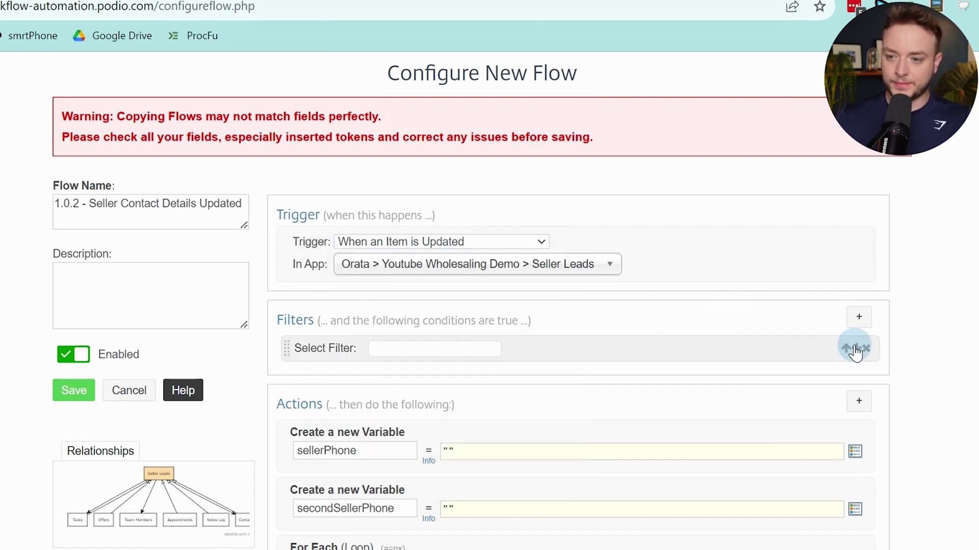
click(859, 317)
click(350, 386)
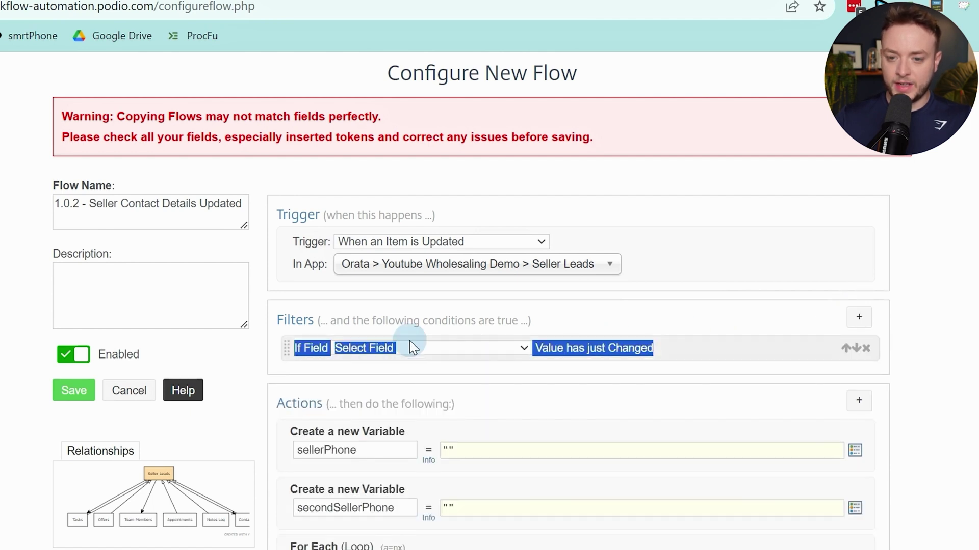
click(410, 345)
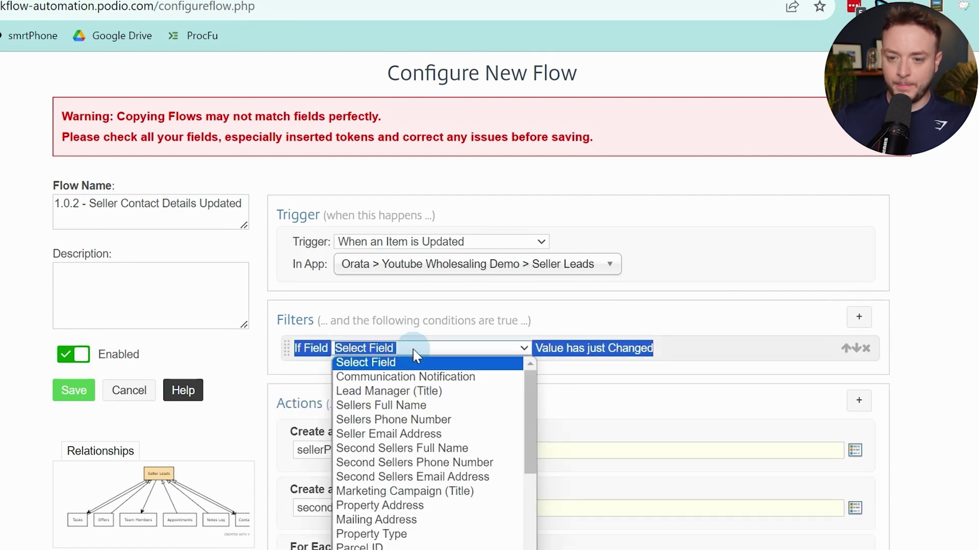
click(423, 410)
Add Field Changed filters for Sellers Phone Number and Second Sellers Full Name
click(858, 319)
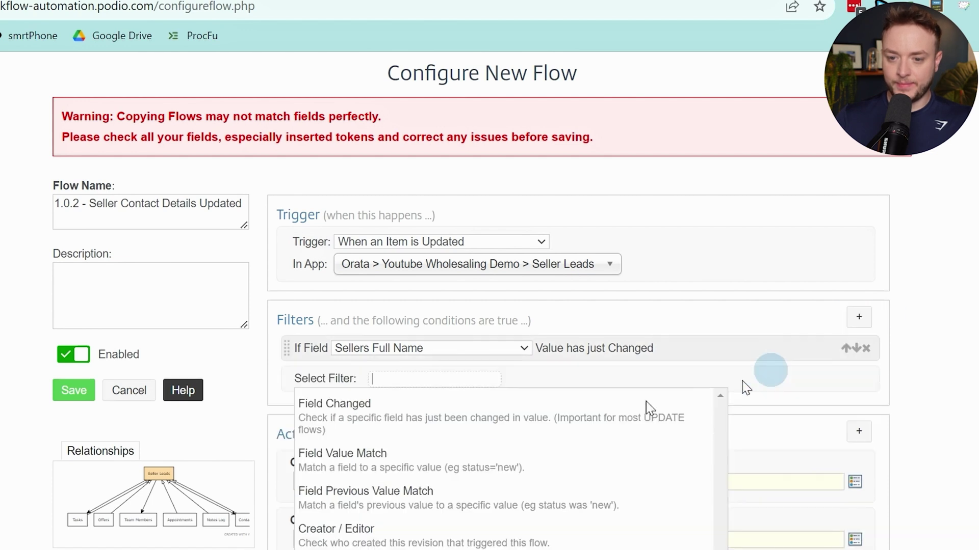
click(465, 410)
click(409, 379)
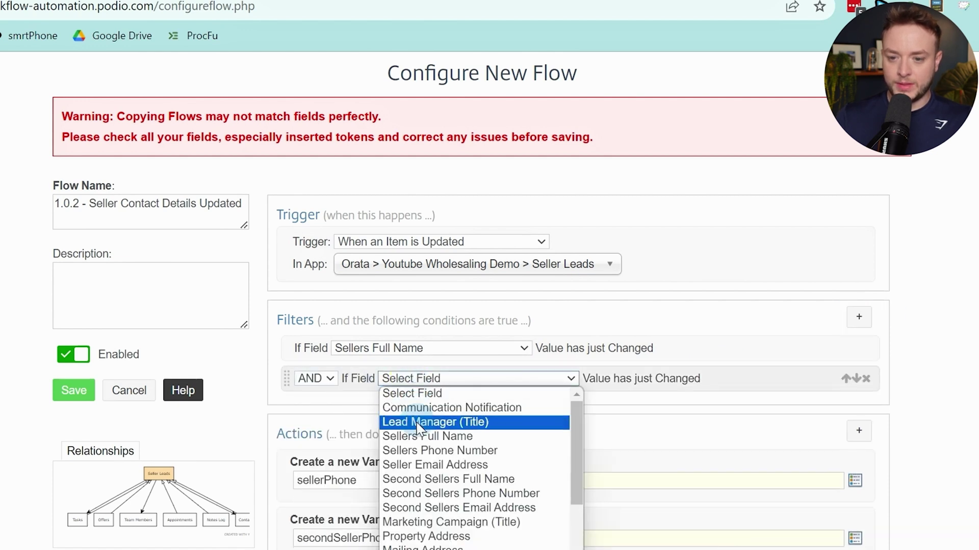
click(421, 448)
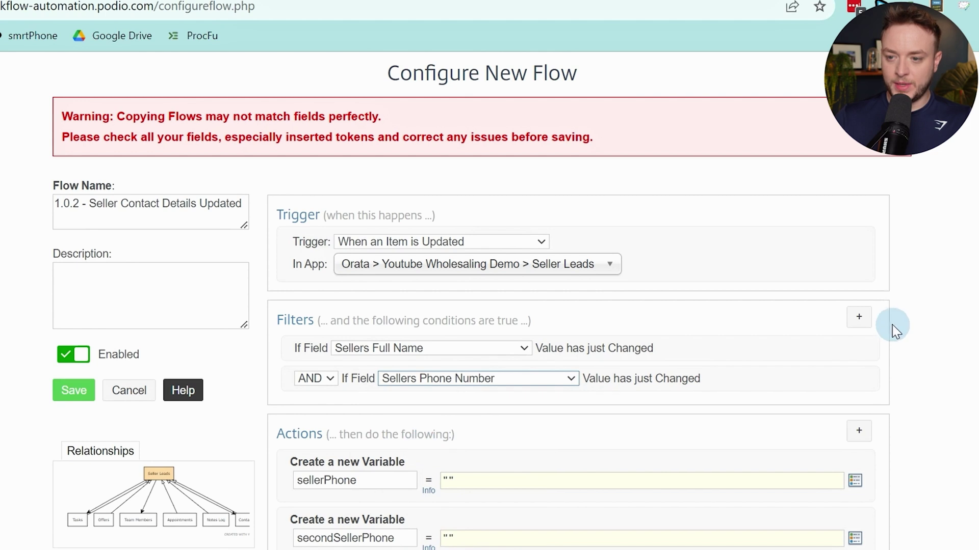
click(858, 318)
click(507, 434)
click(461, 408)
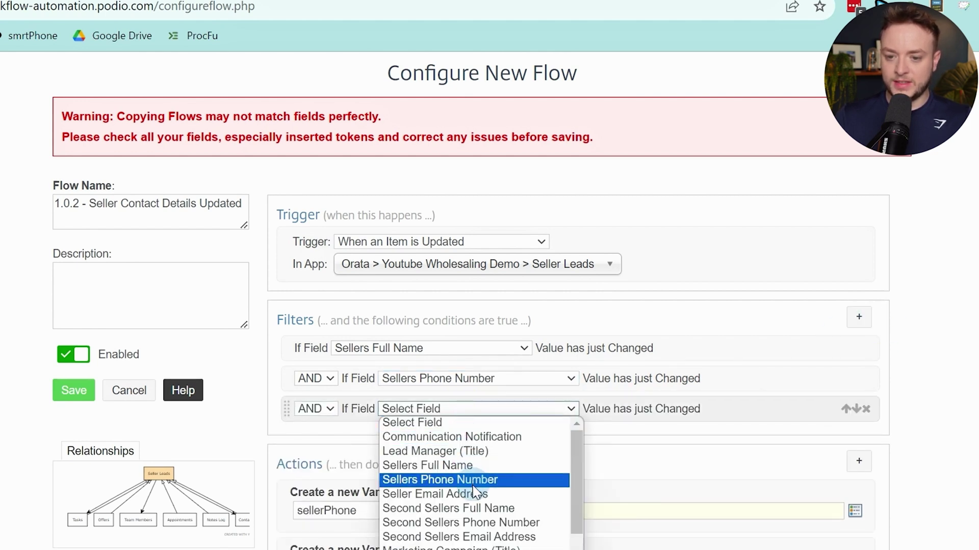
click(493, 510)
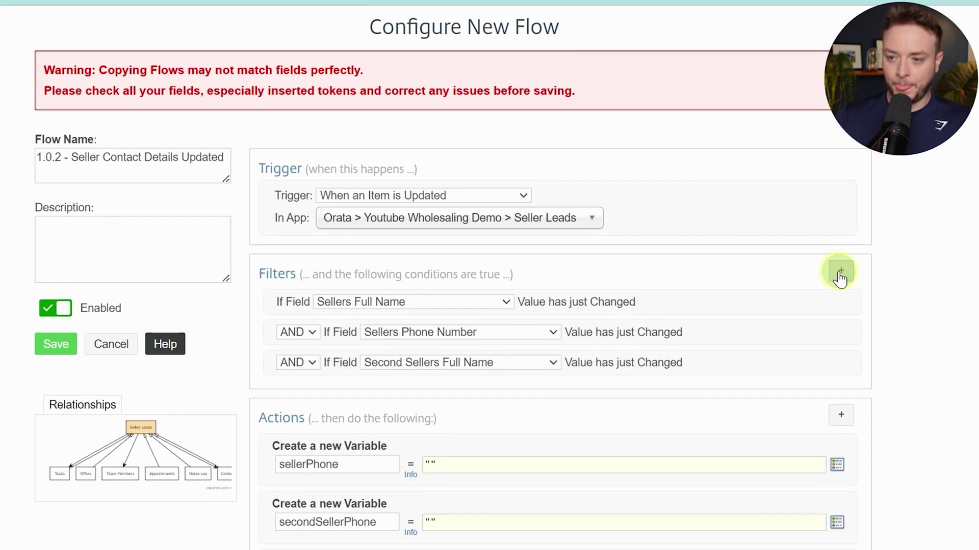
Add Field Changed filters for Second Sellers Phone Number and Property Address
click(859, 317)
click(474, 368)
scroll(494, 334, down, 3)
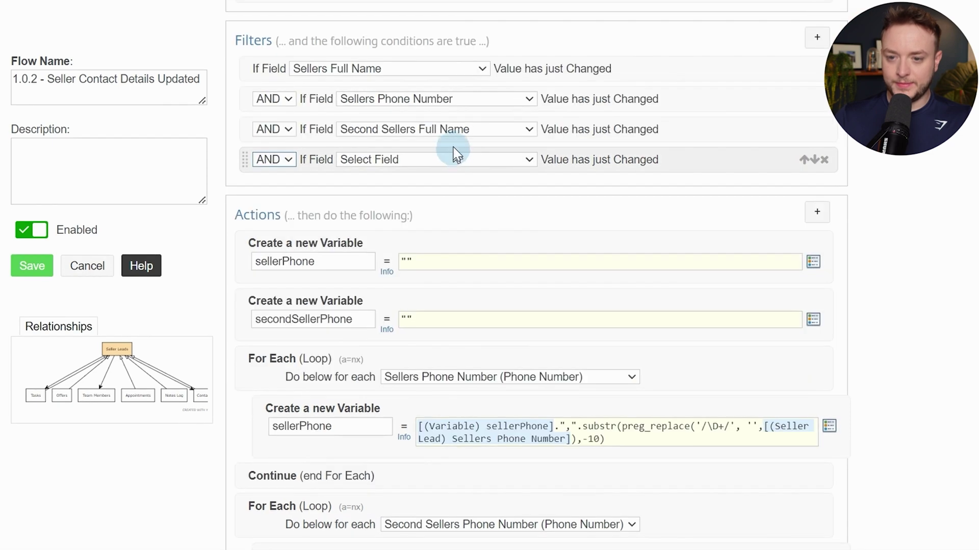
click(449, 159)
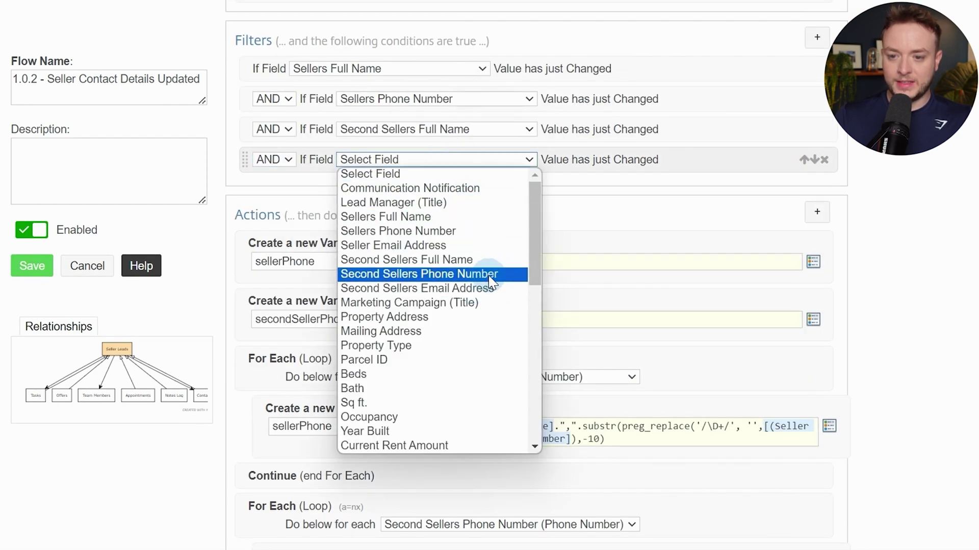
click(430, 275)
click(816, 37)
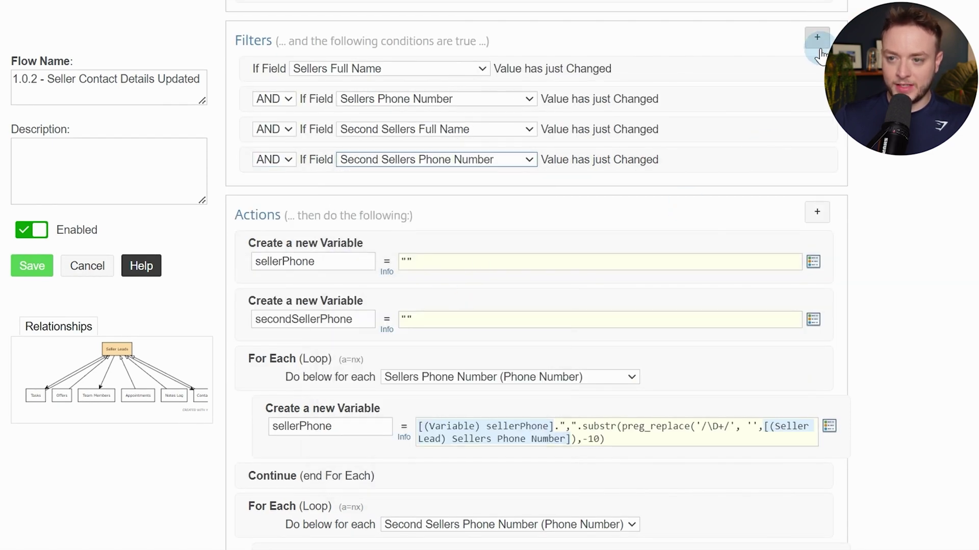
click(506, 226)
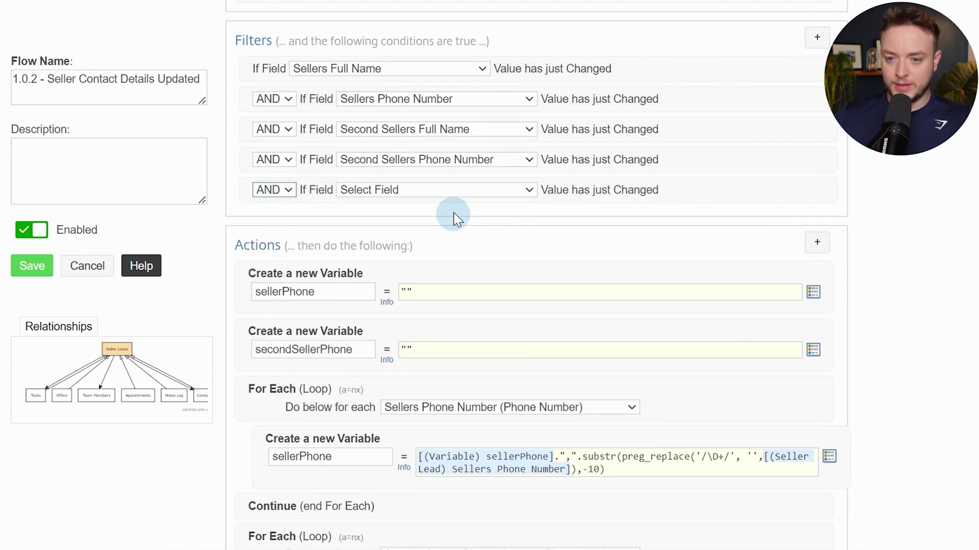
click(457, 191)
scroll(469, 227, down, 3)
scroll(436, 240, up, 3)
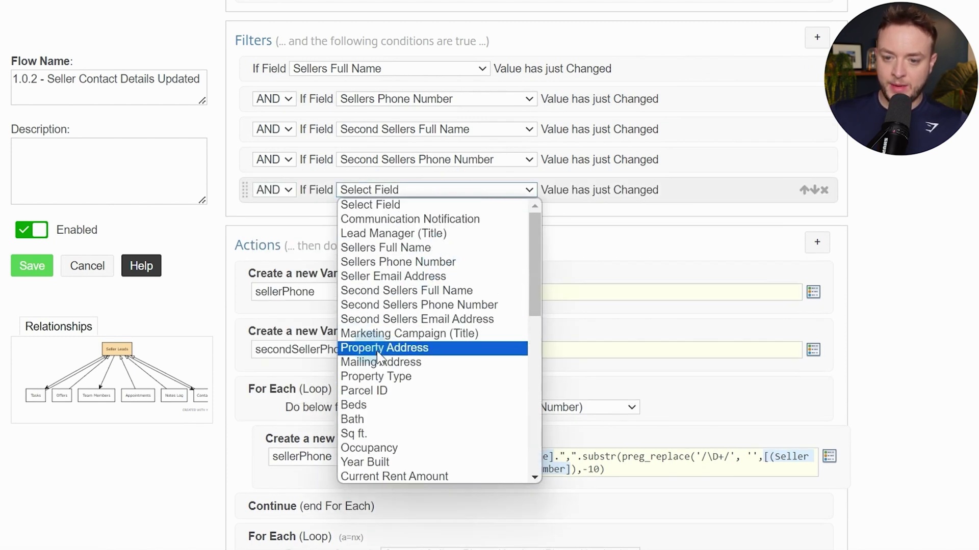
click(397, 352)
Join the second through fifth filter conditions with OR
click(278, 98)
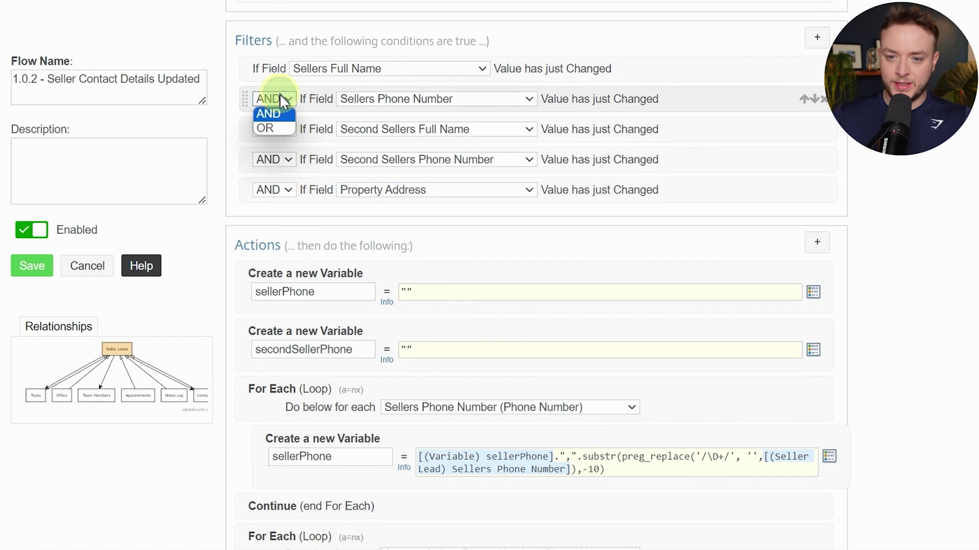
click(270, 123)
click(279, 132)
click(274, 156)
click(277, 161)
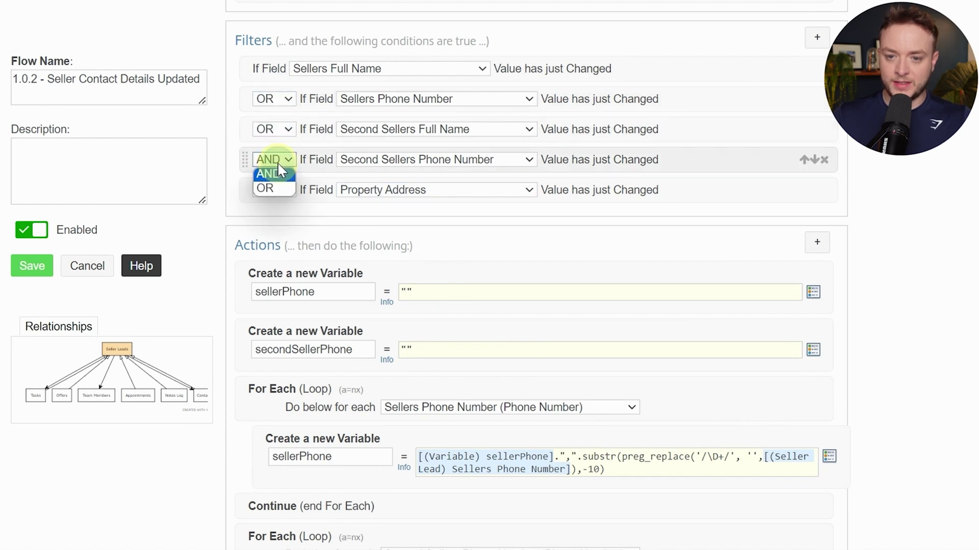
click(285, 189)
click(273, 190)
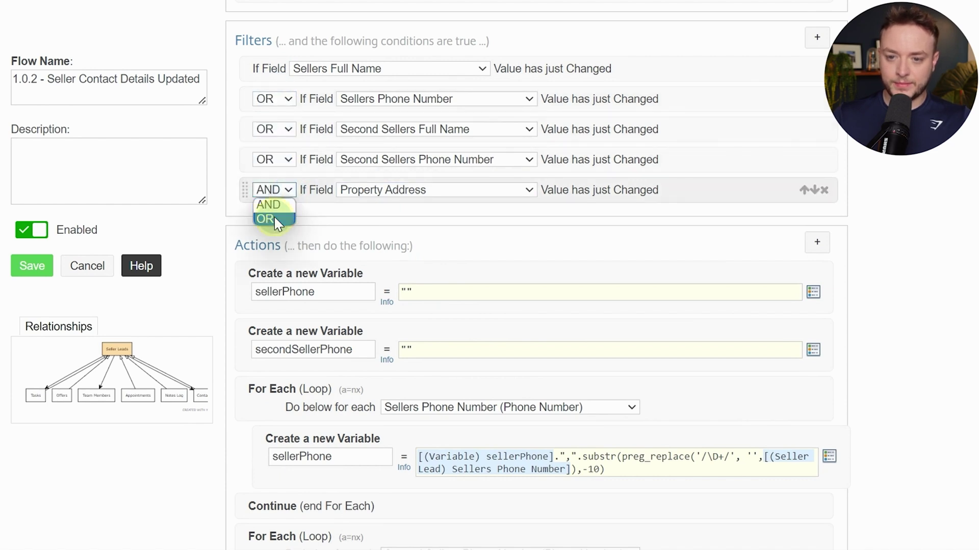
click(274, 215)
scroll(863, 197, down, 15)
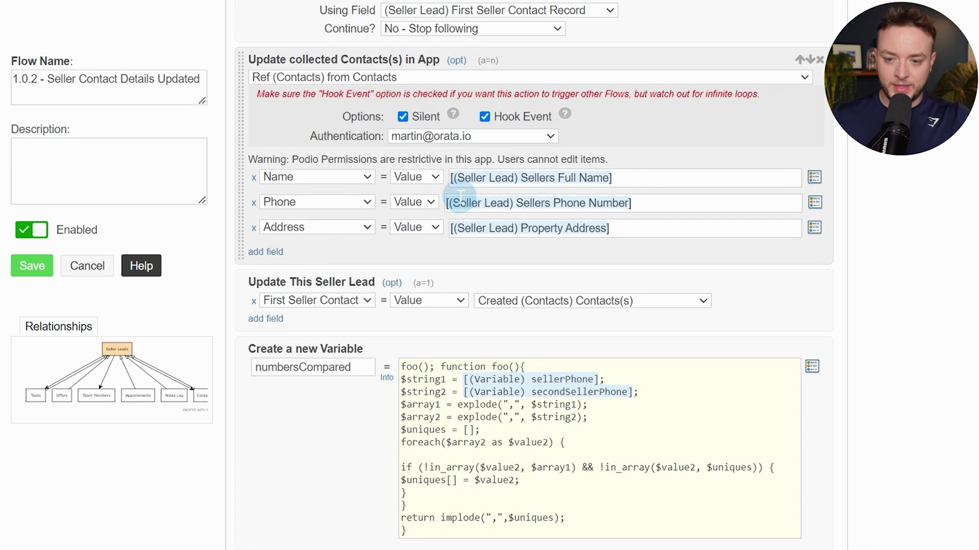
Delete the final strippedPhone If (Sanity Check), its Trigger 1.0.1 - Check for Duplicates block, and its End If
scroll(461, 196, down, 5)
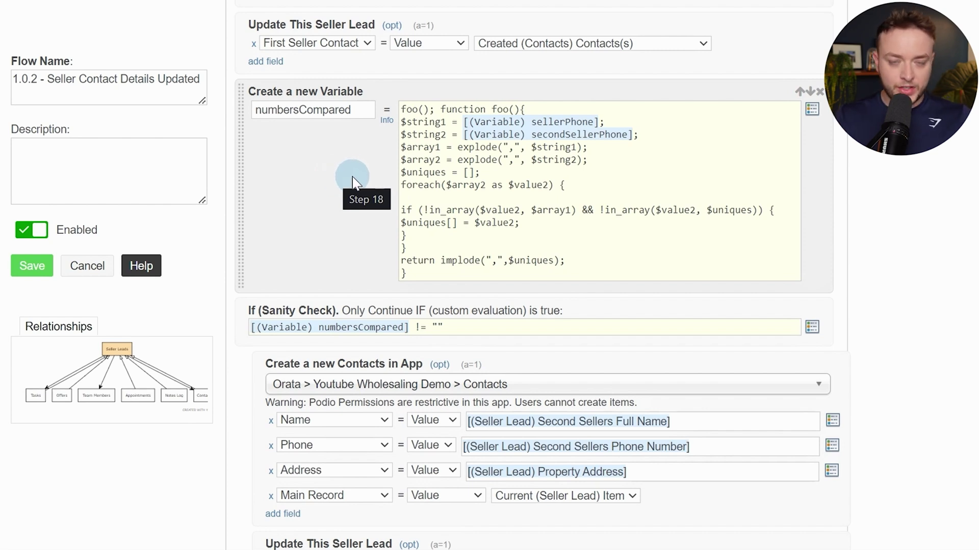
scroll(380, 306, down, 3)
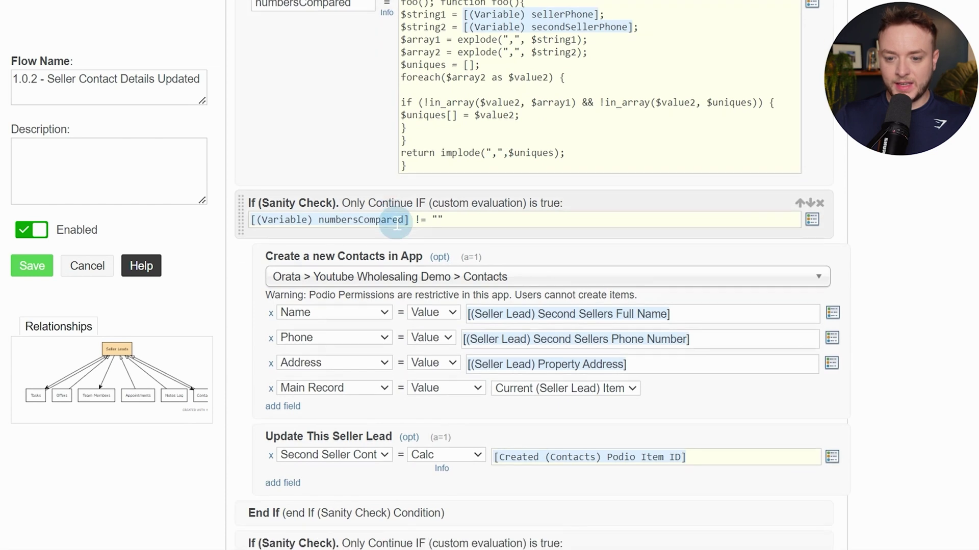
scroll(564, 338, down, 3)
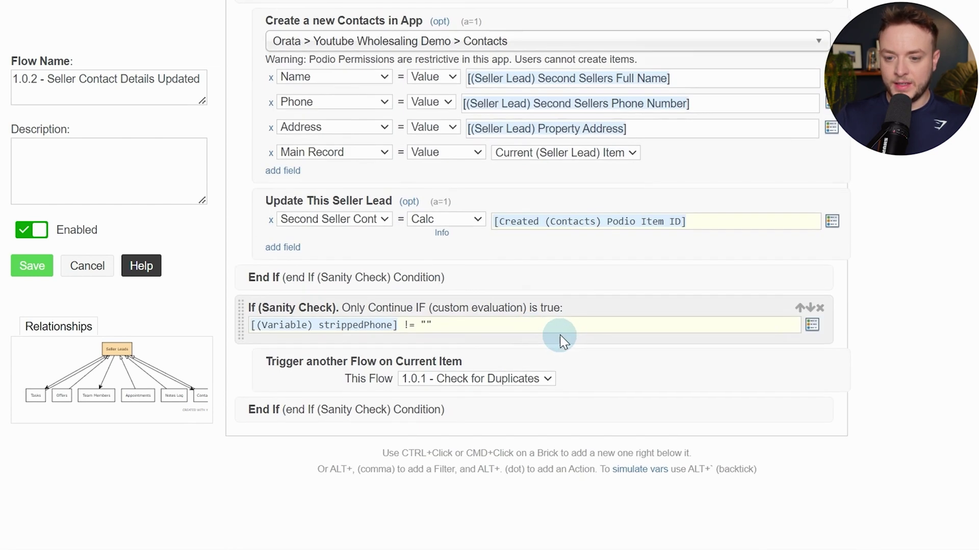
click(820, 308)
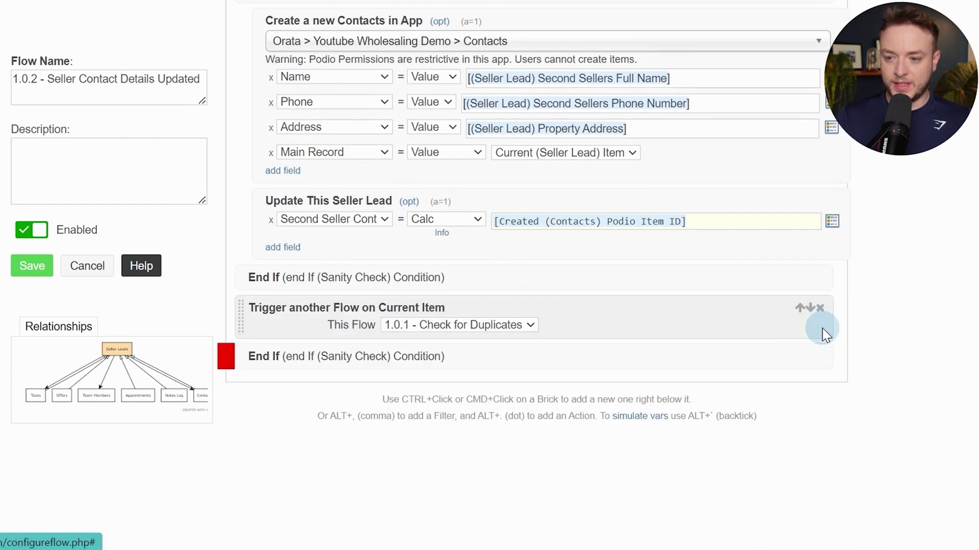
click(820, 308)
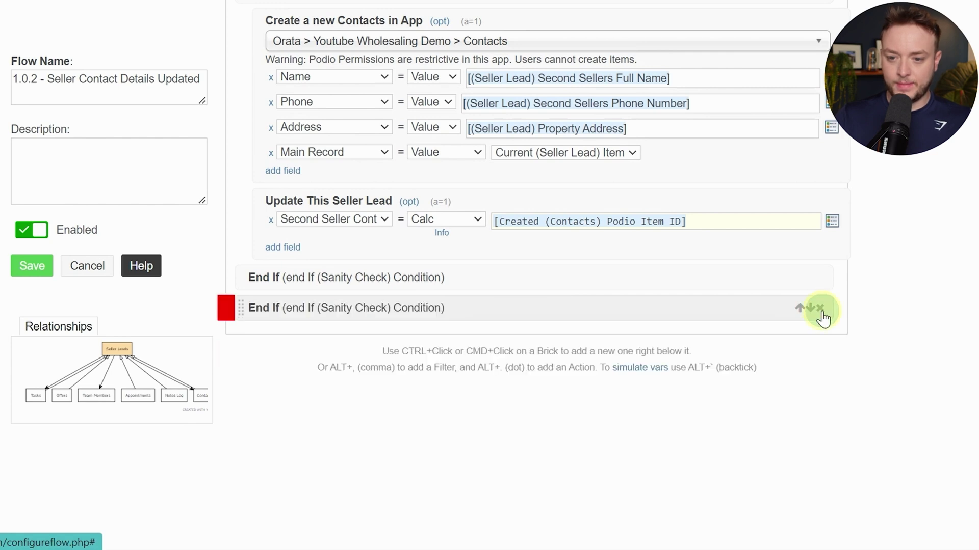
click(820, 308)
scroll(441, 273, up, 5)
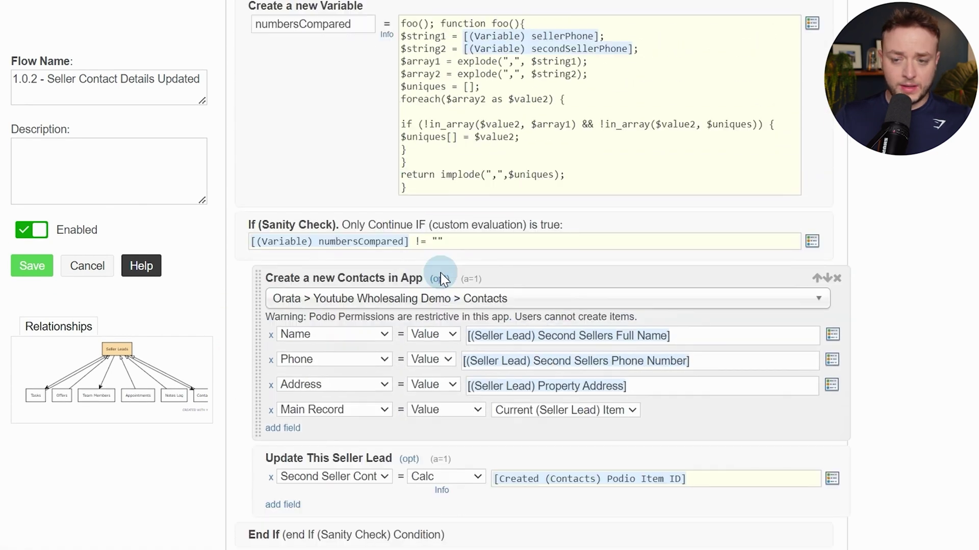
scroll(438, 274, down, 5)
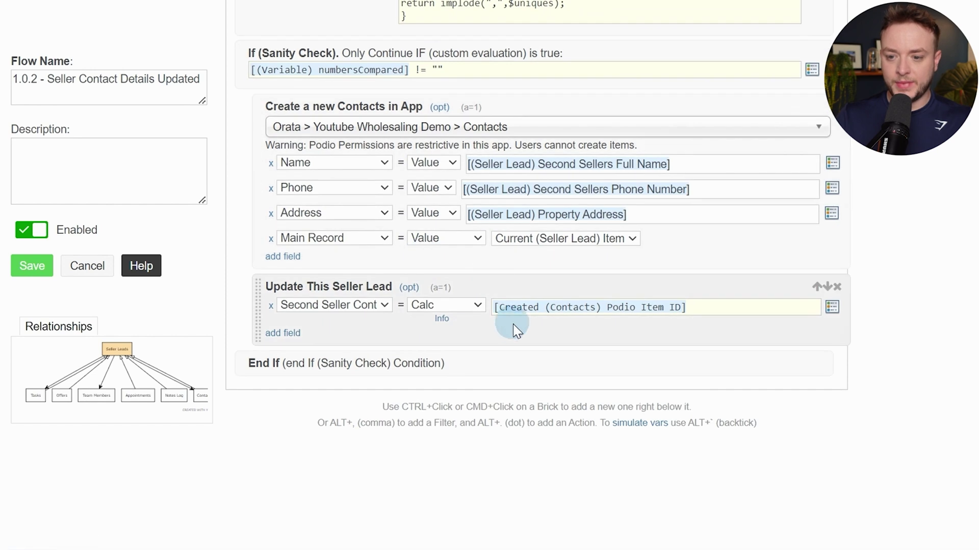
scroll(512, 220, up, 3)
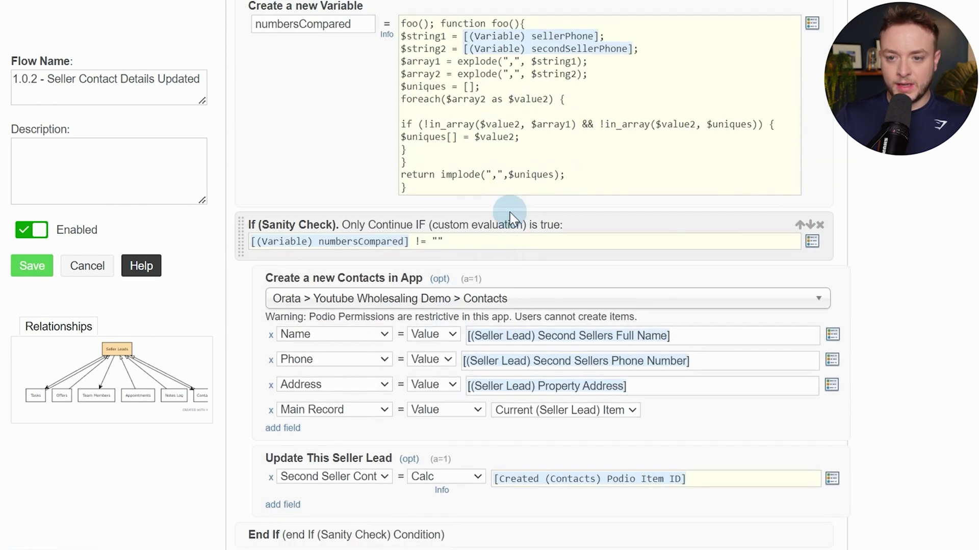
scroll(404, 312, down, 2)
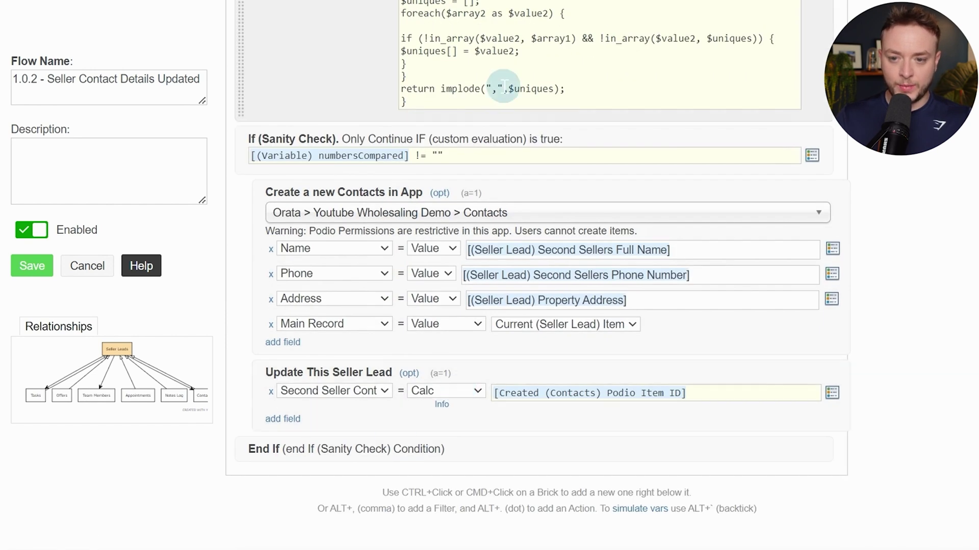
Rewrite the sanity check to end with Second Seller Contact Record == ""
click(513, 154)
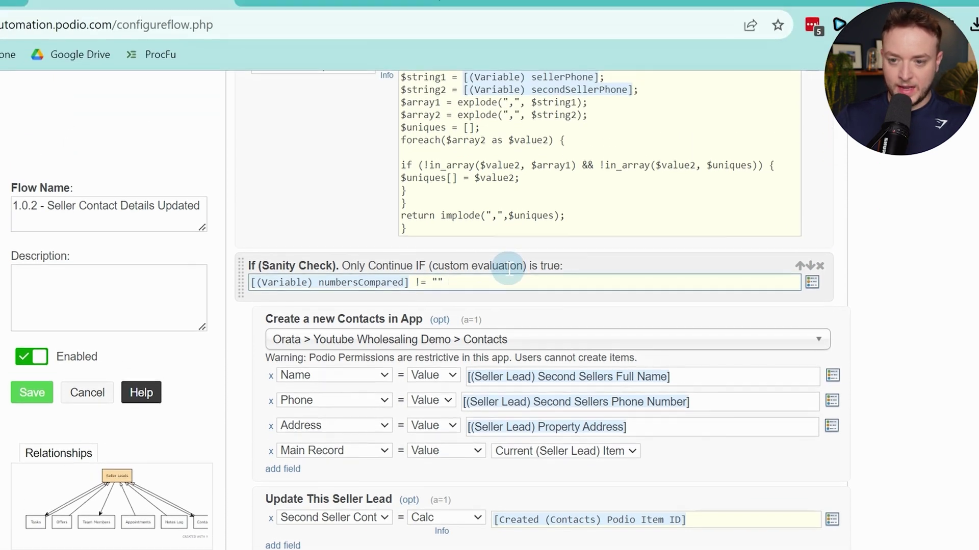
text([secon)
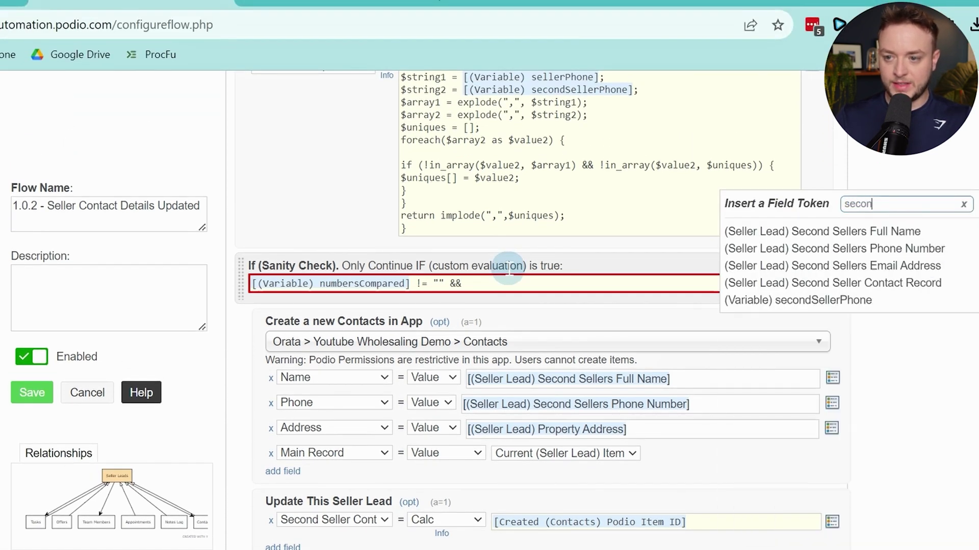
text(d)
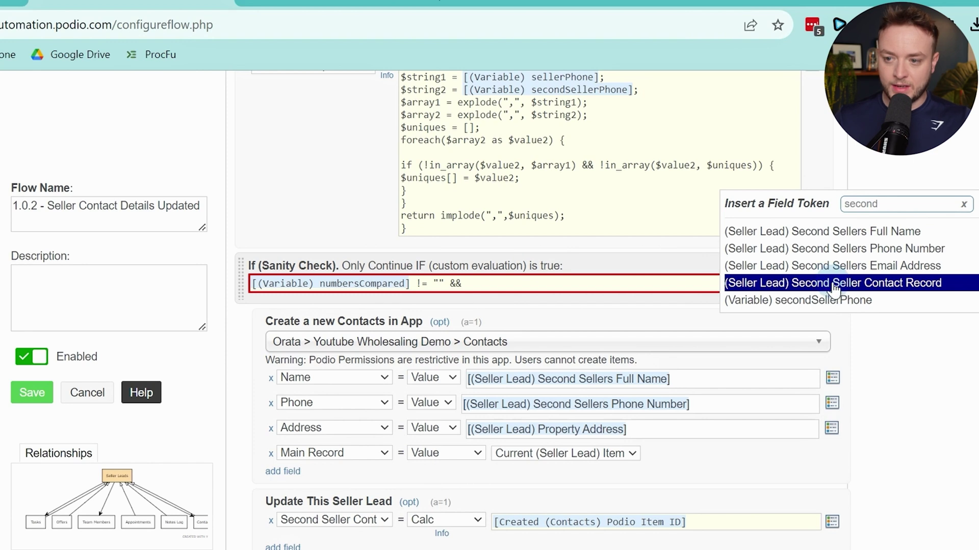
click(834, 283)
text(= ")
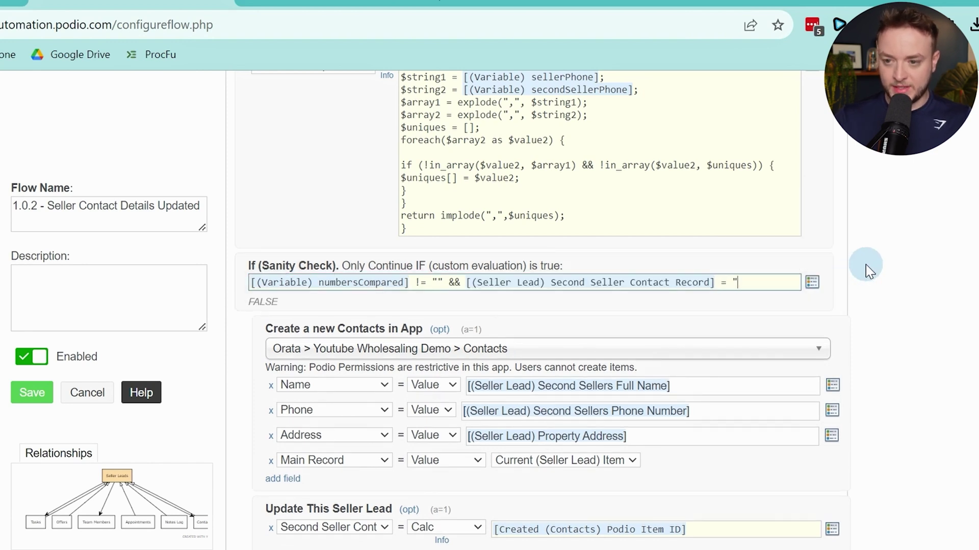
key(BackSpace)
key(BackSpace)
text(= "")
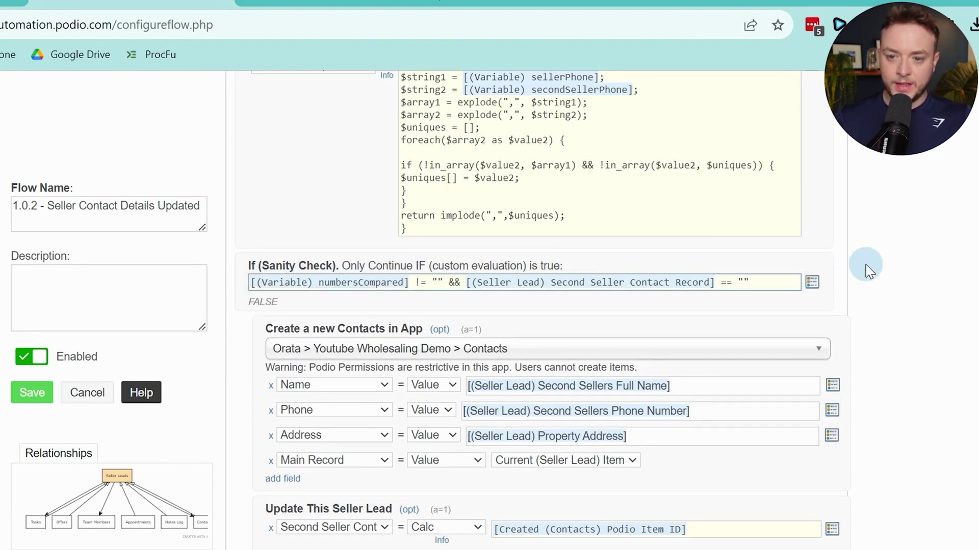
Review the condition's Second Seller Contact Record token and add a blank action after the End If
scroll(535, 345, up, 2)
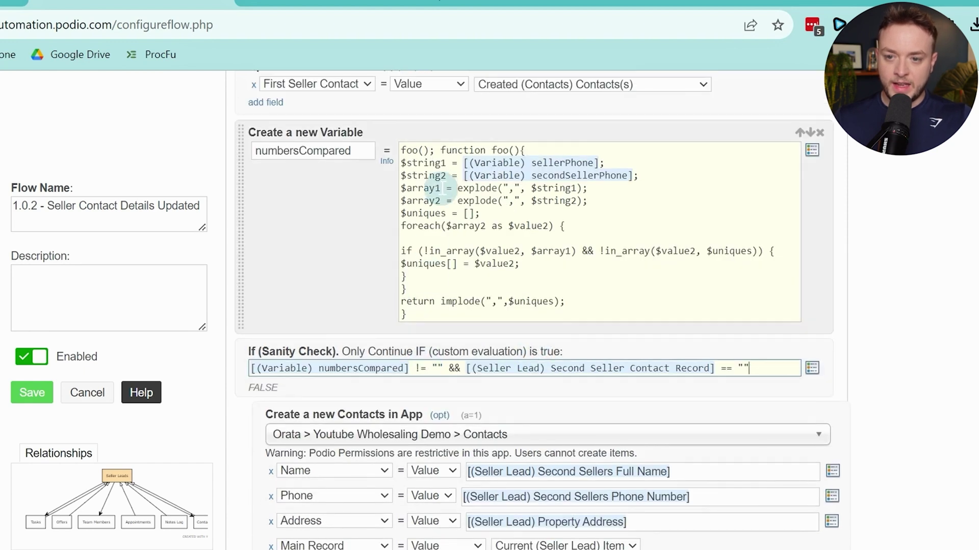
drag(439, 188, 485, 267)
click(484, 264)
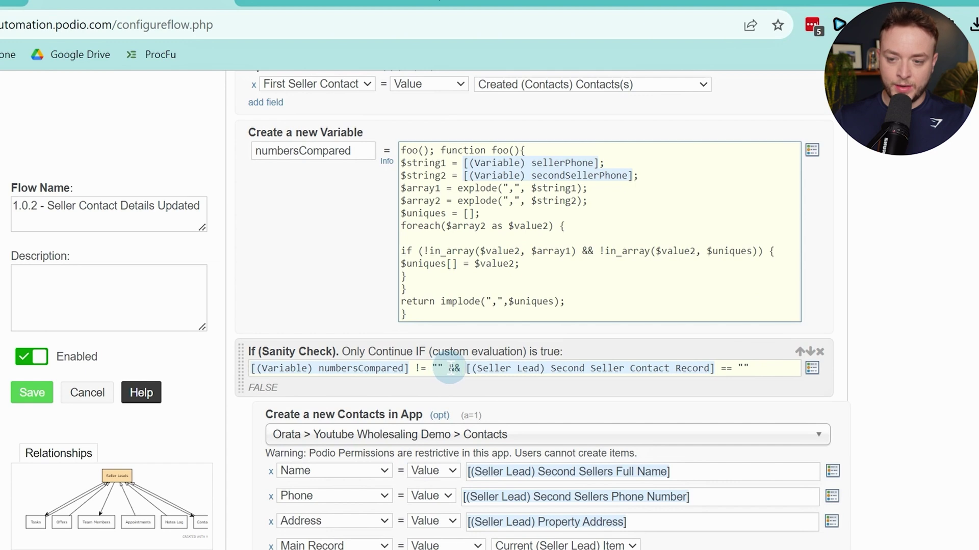
drag(462, 367, 745, 373)
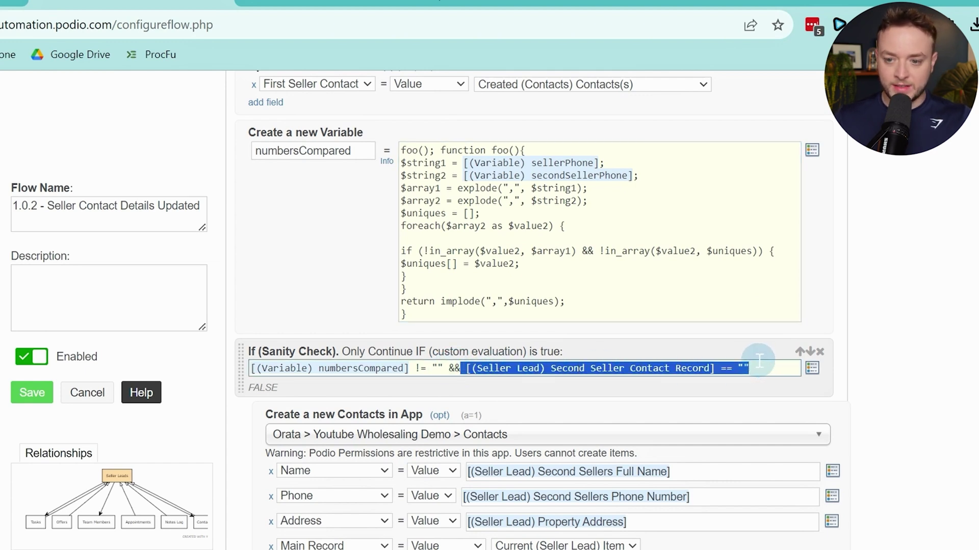
scroll(759, 361, down, 6)
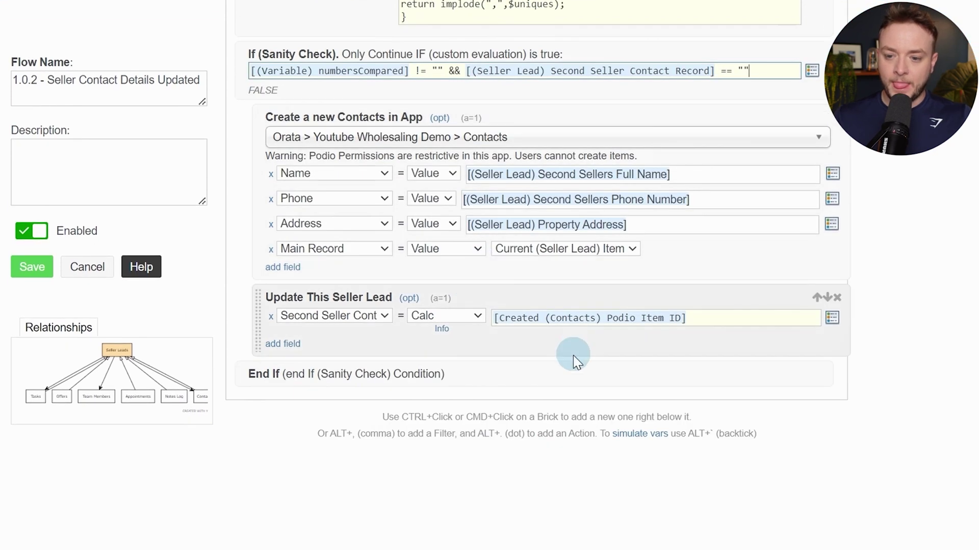
ctrl+click(576, 376)
Add an If (Sanity Check) that [(Seller Lead) Second Seller Contact Record] != ""
text(sam)
key(BackSpace)
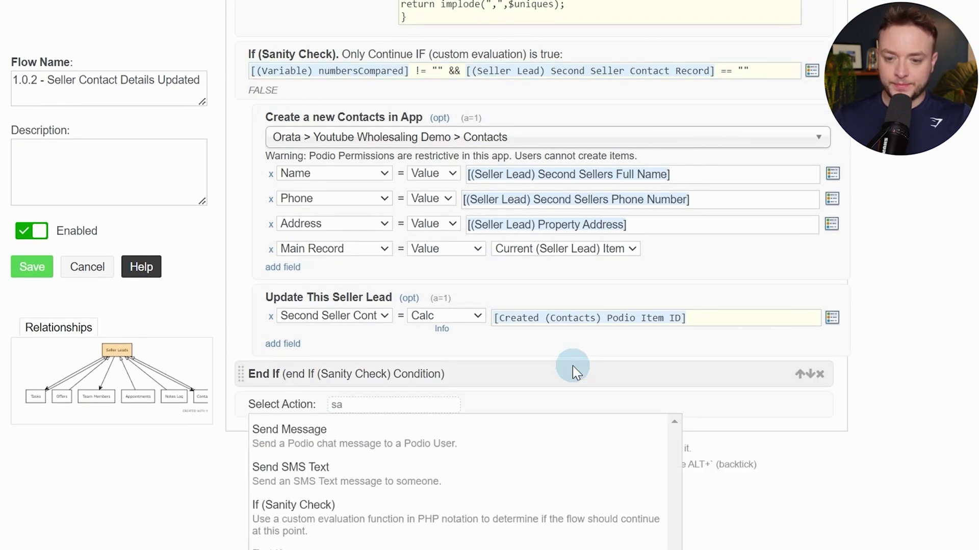
text(n)
key(Return)
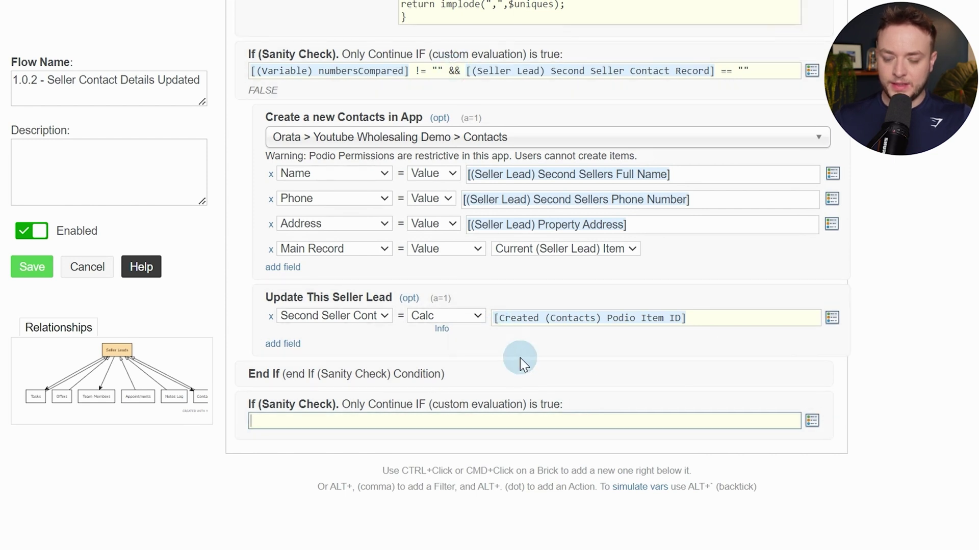
key(alt+slash)
text(second)
key(Down)
key(Down)
key(Down)
key(Down)
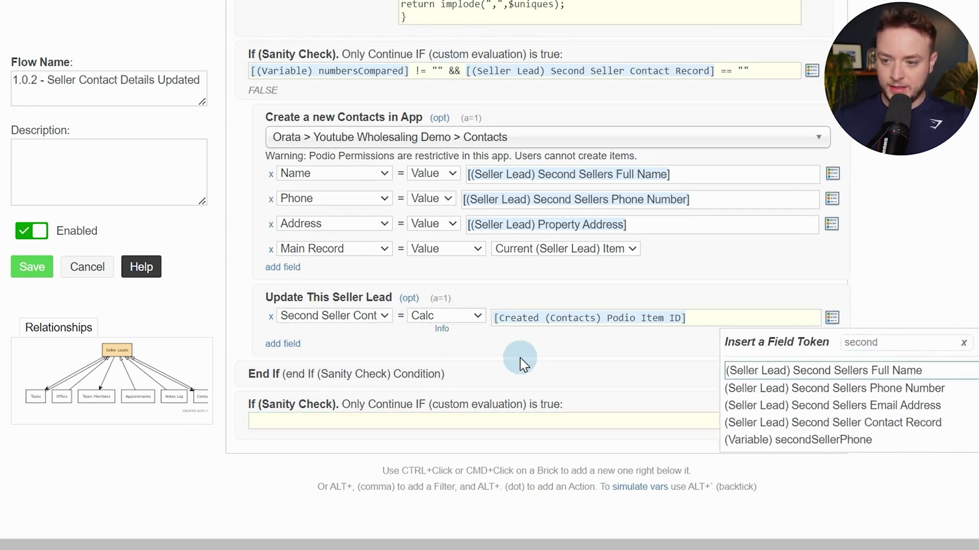
key(Return)
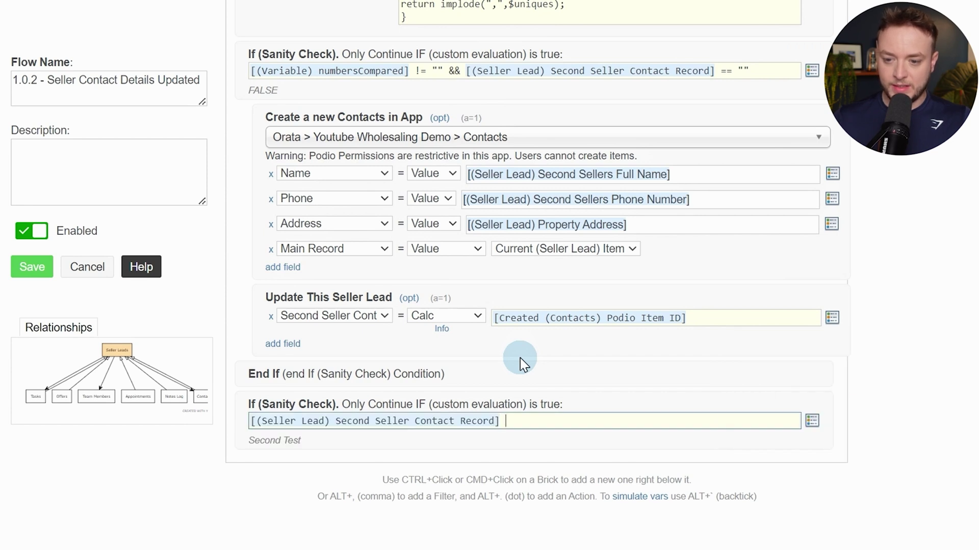
text(!= "")
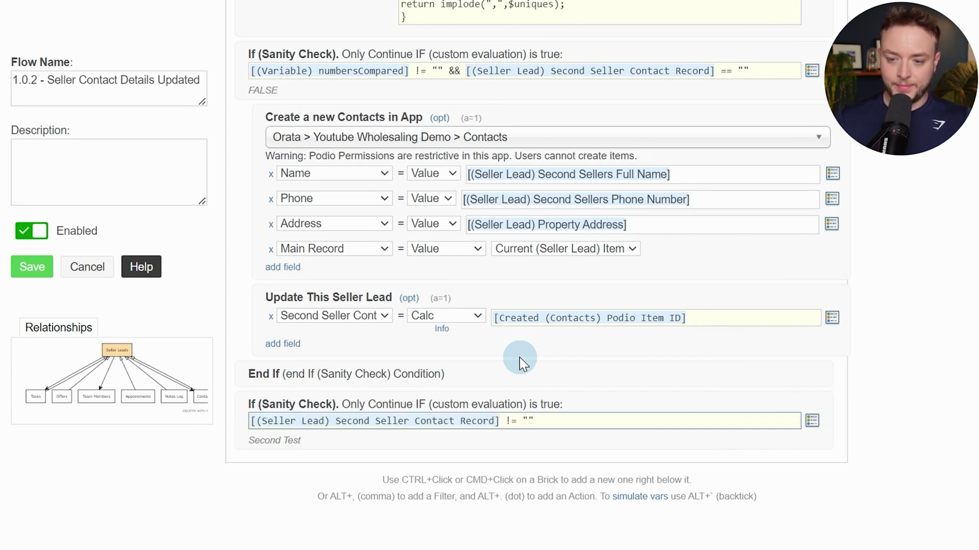
Under the new check, add Clear Collected Items set to Ref (Contacts)
scroll(520, 358, down, 4)
ctrl+click(518, 242)
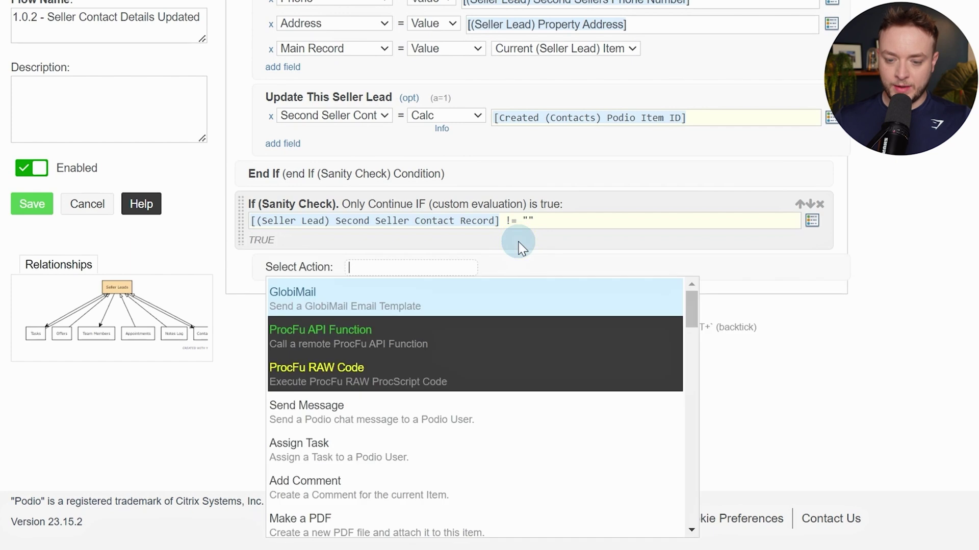
text(clear)
key(Return)
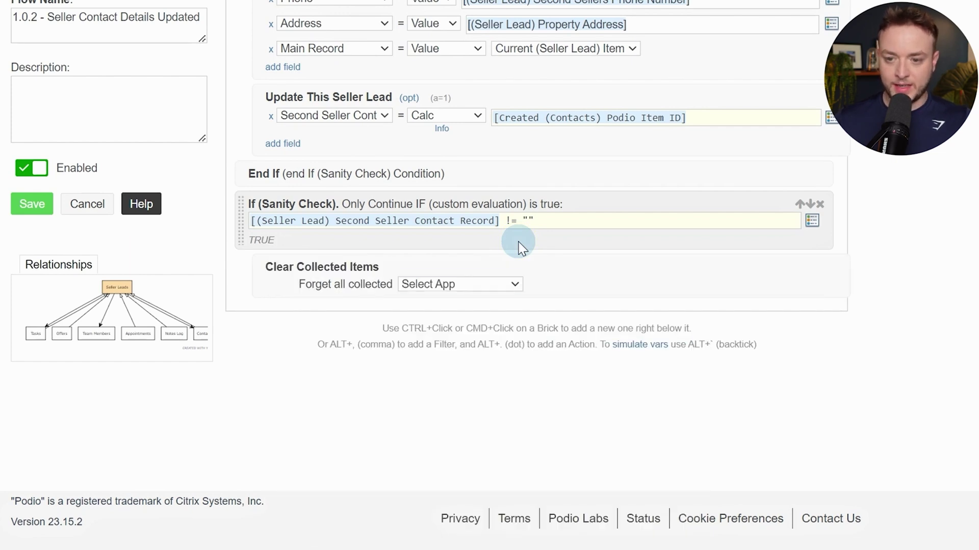
click(508, 285)
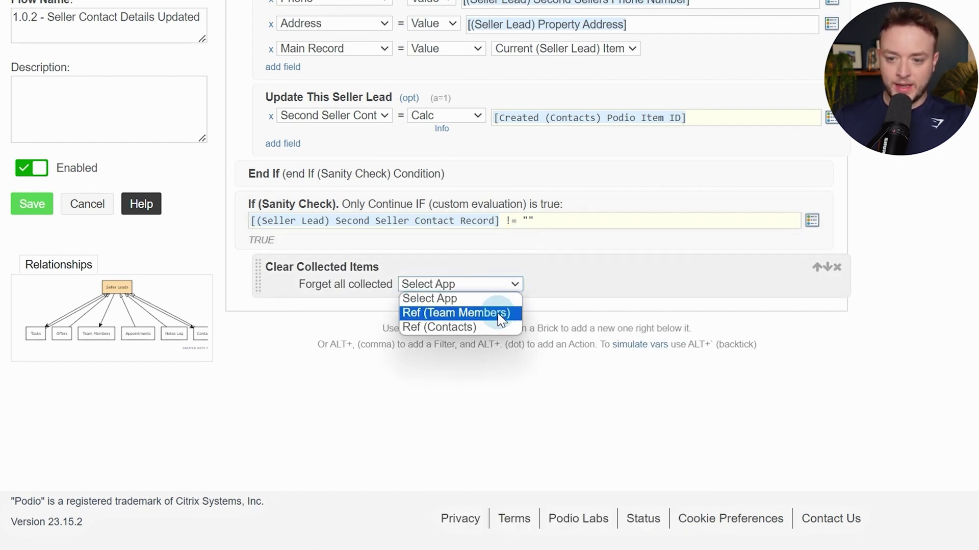
click(494, 327)
scroll(495, 321, up, 13)
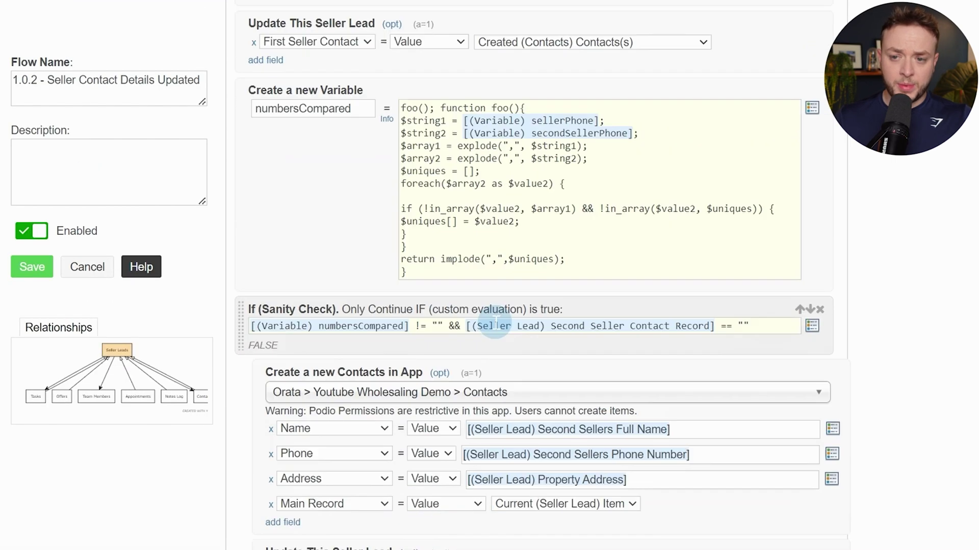
scroll(497, 316, up, 4)
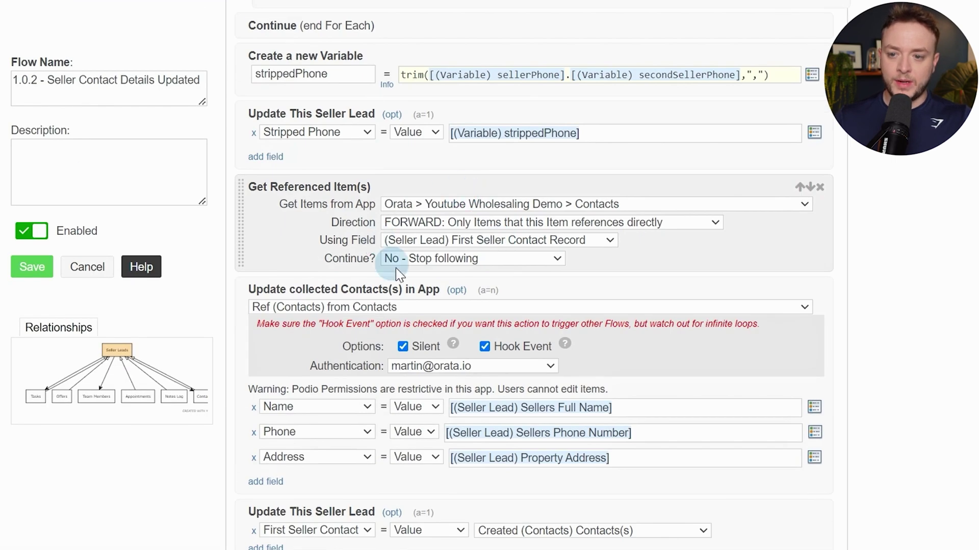
scroll(460, 236, down, 17)
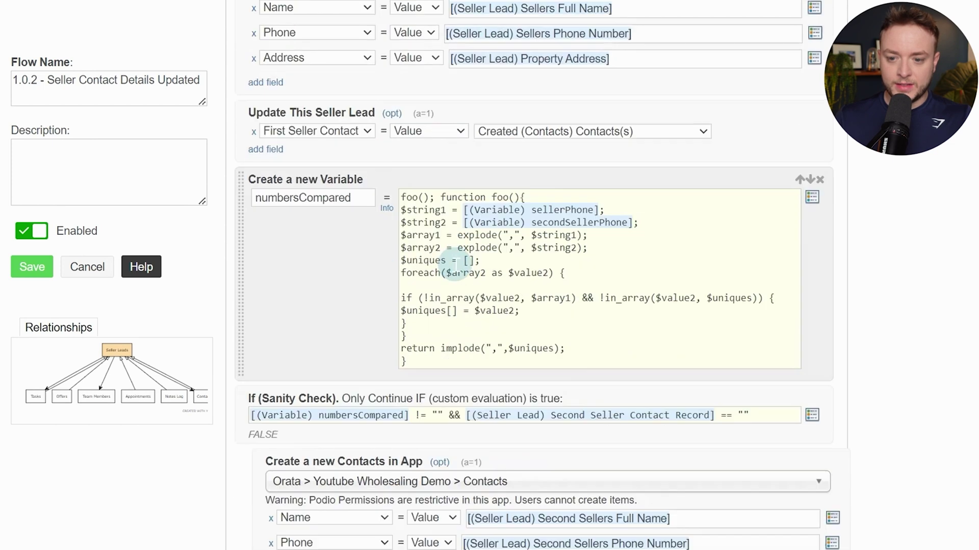
scroll(455, 274, down, 3)
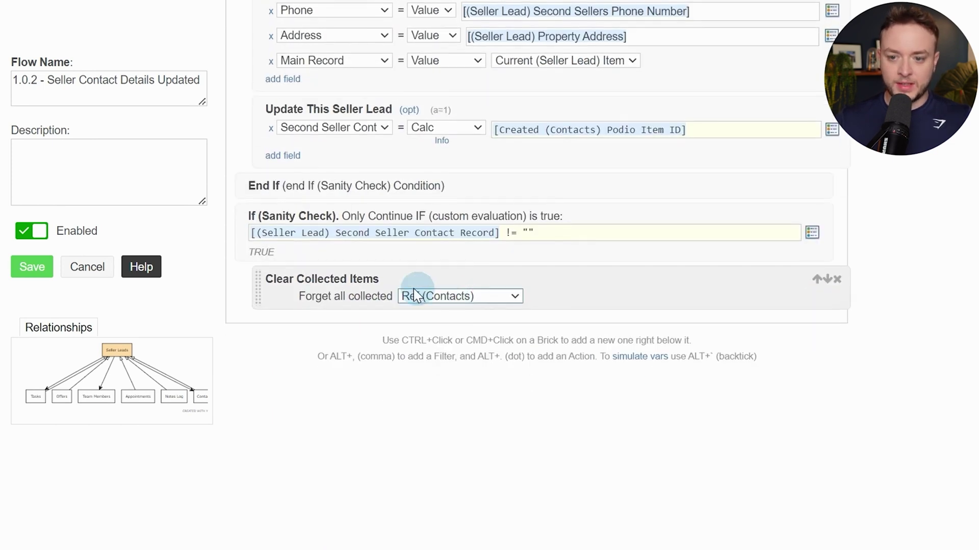
Add Get Referenced Item(s) from Contacts, FORWARD, using Second Seller Contact Record
ctrl+click(559, 302)
text(get re)
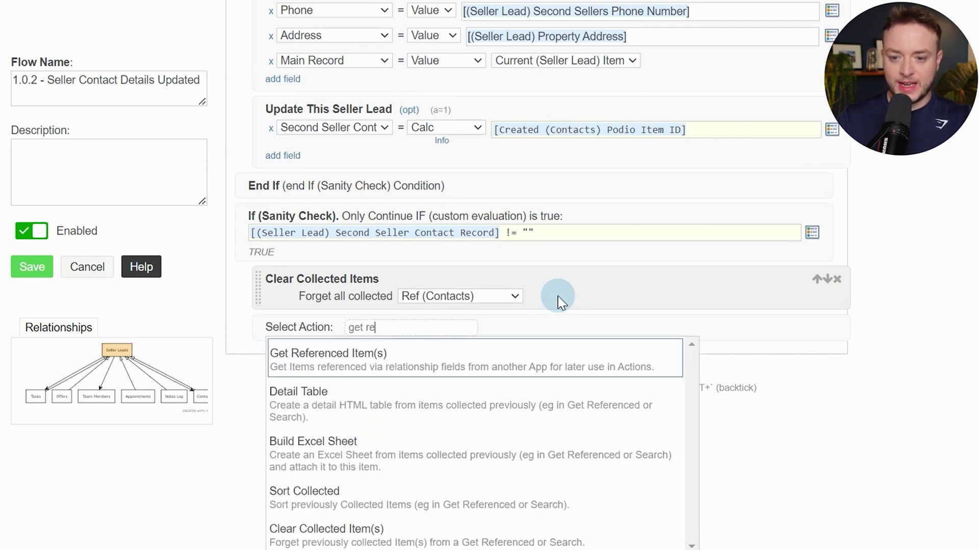
key(Return)
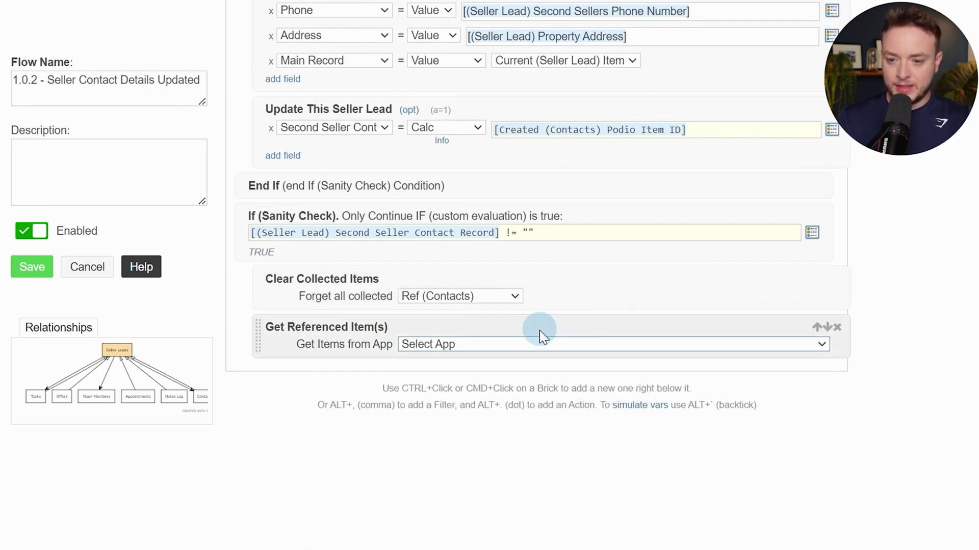
click(538, 344)
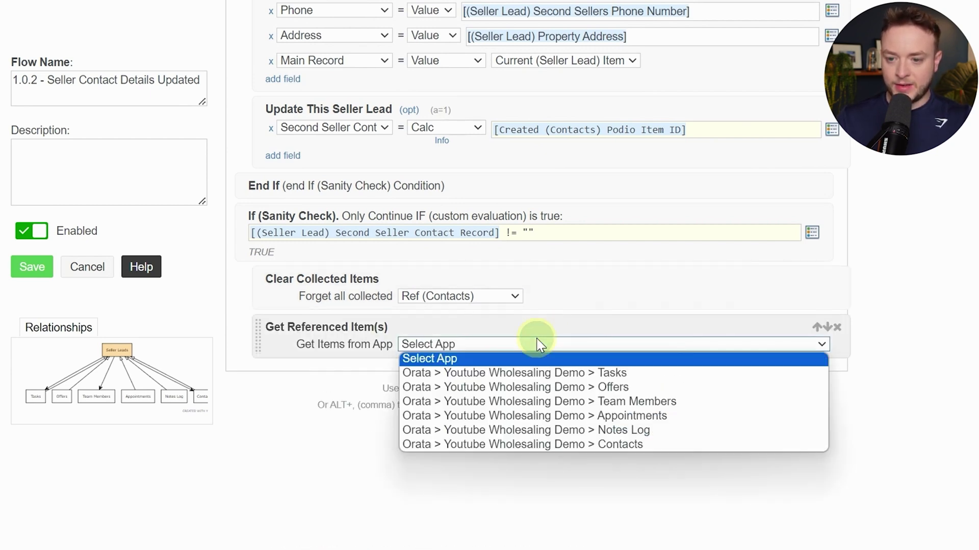
click(572, 442)
click(447, 363)
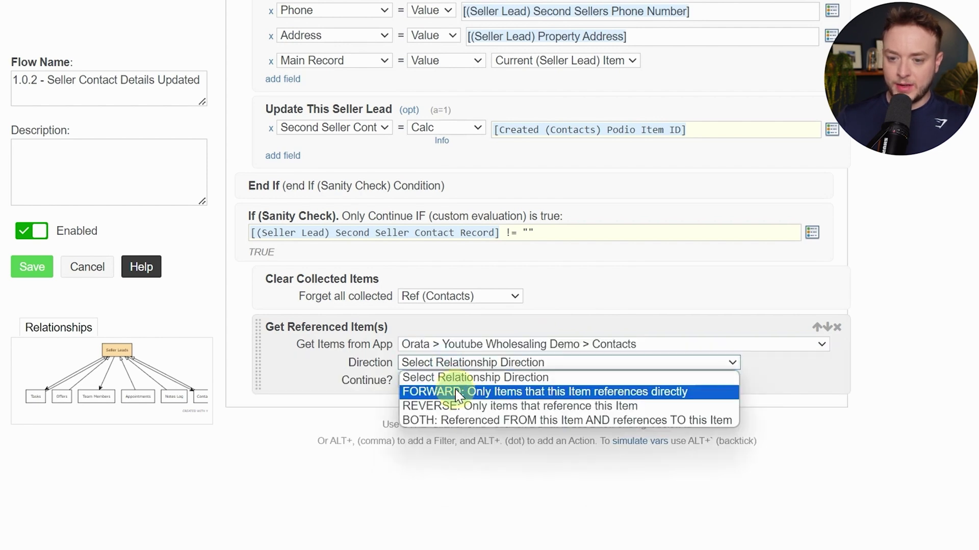
click(446, 389)
click(445, 381)
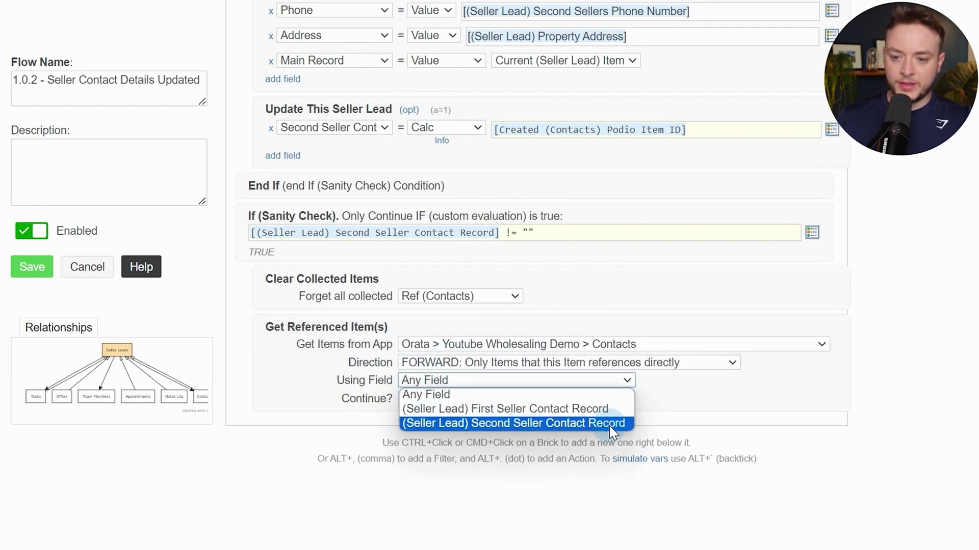
click(535, 424)
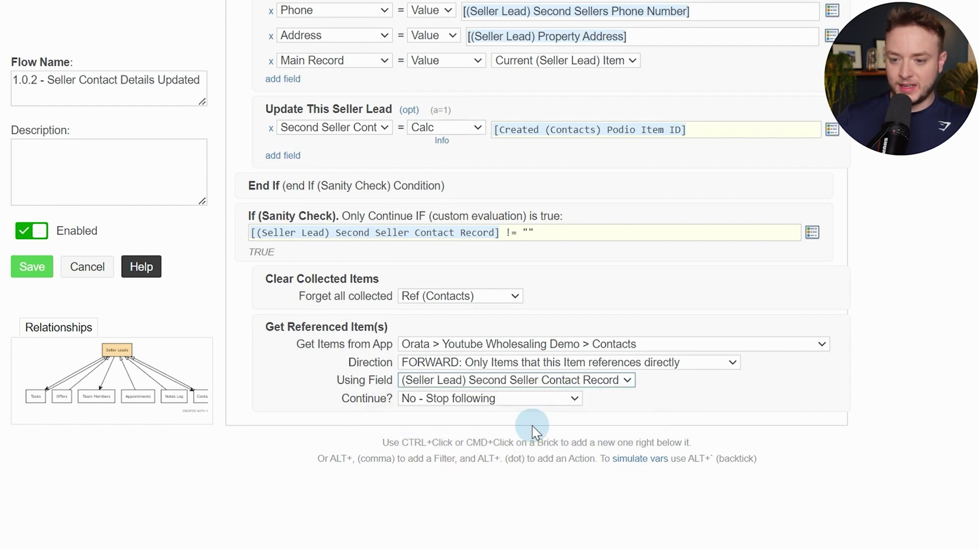
Add an Update collected Item(s) step after the fetch
ctrl+click(679, 408)
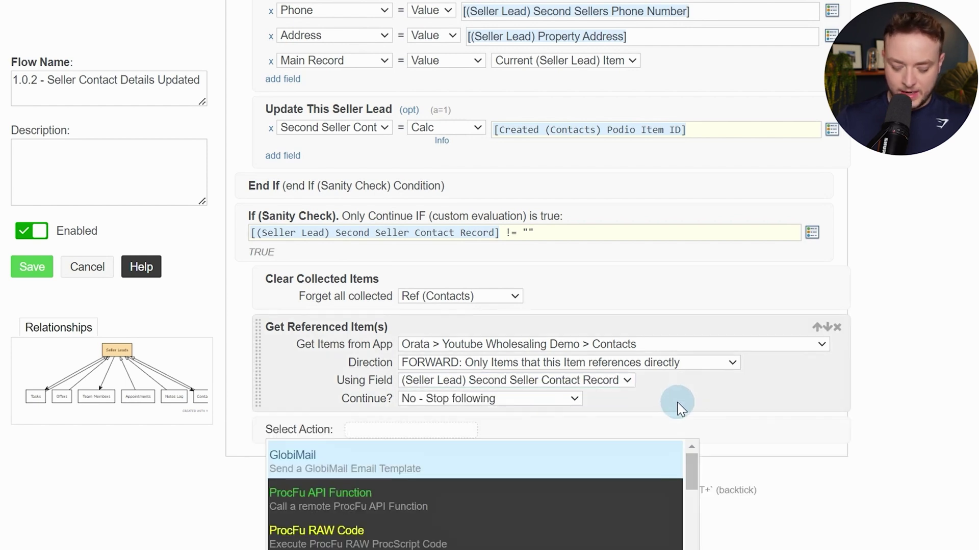
text(up)
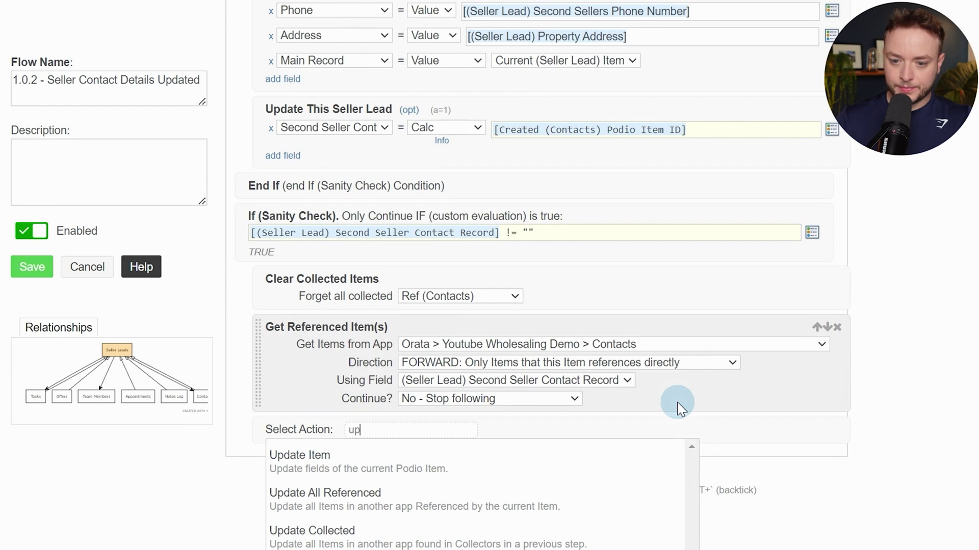
key(Down)
key(Down)
key(Down)
key(Return)
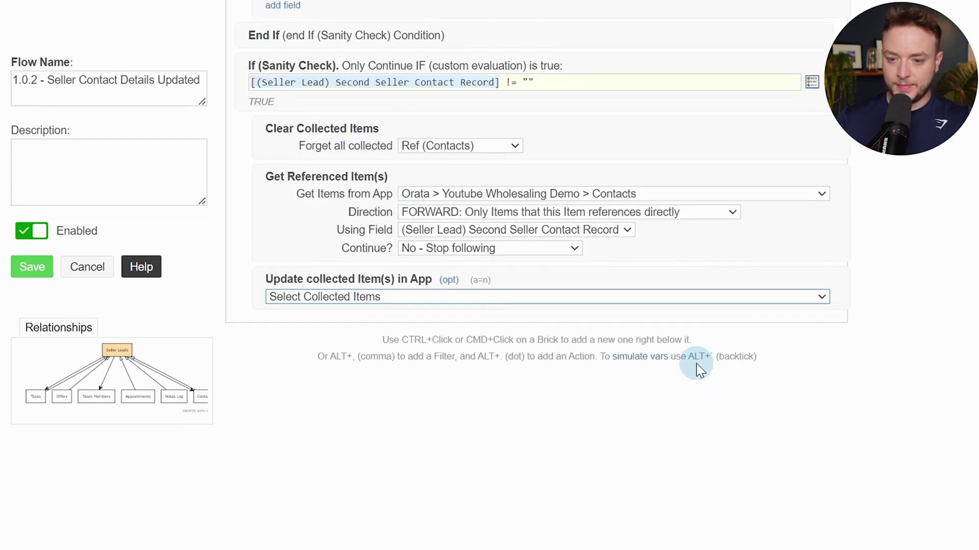
Update the collected Contacts as the user with Hook Event on, setting Name, Phone and Address fields
click(597, 301)
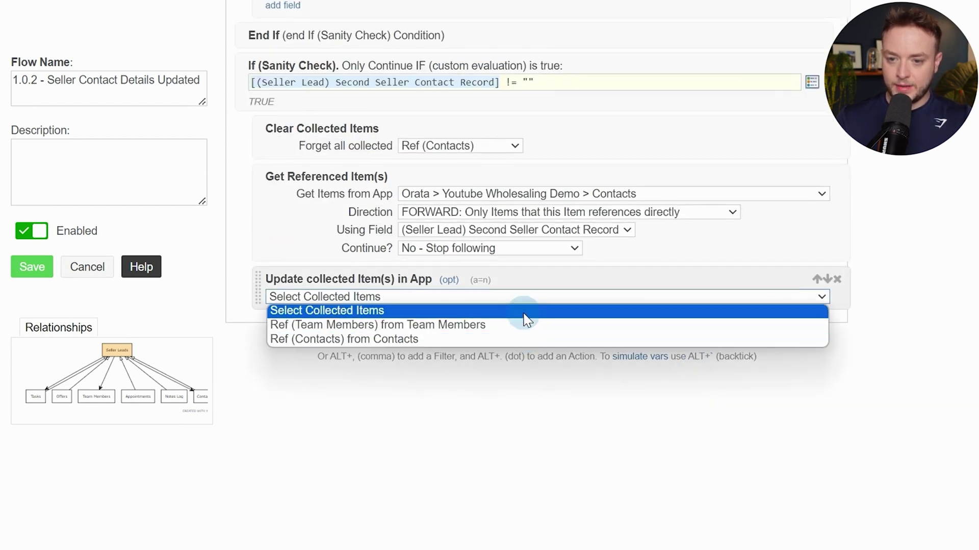
click(500, 339)
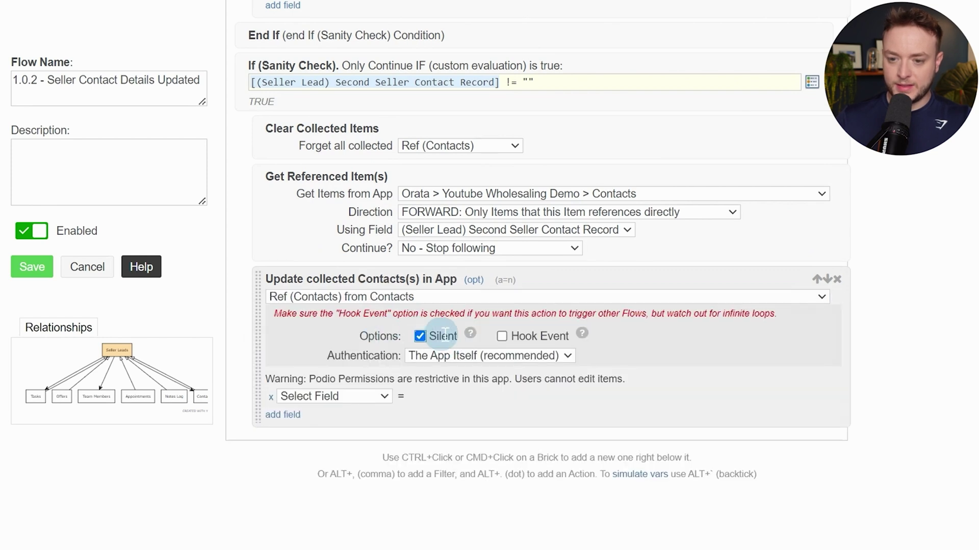
click(505, 336)
click(507, 356)
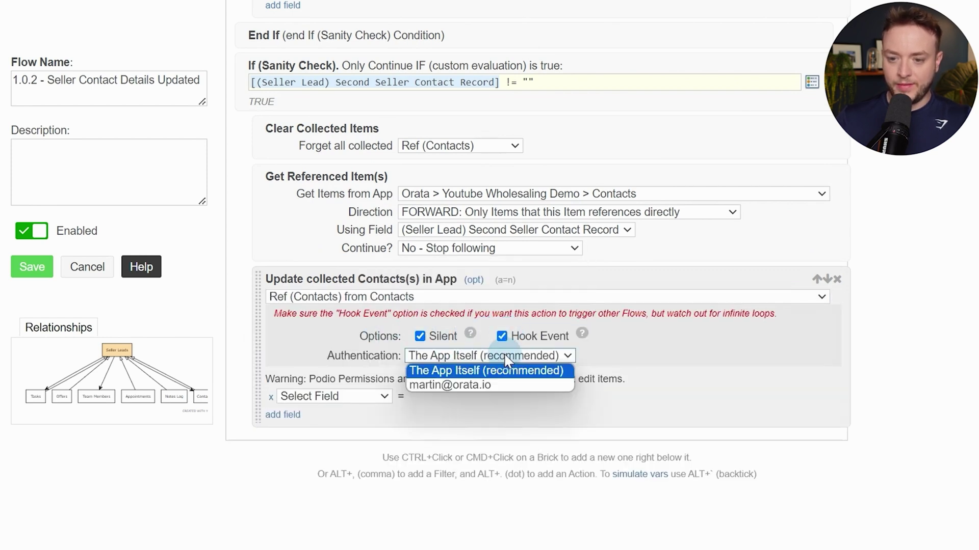
click(461, 383)
click(338, 396)
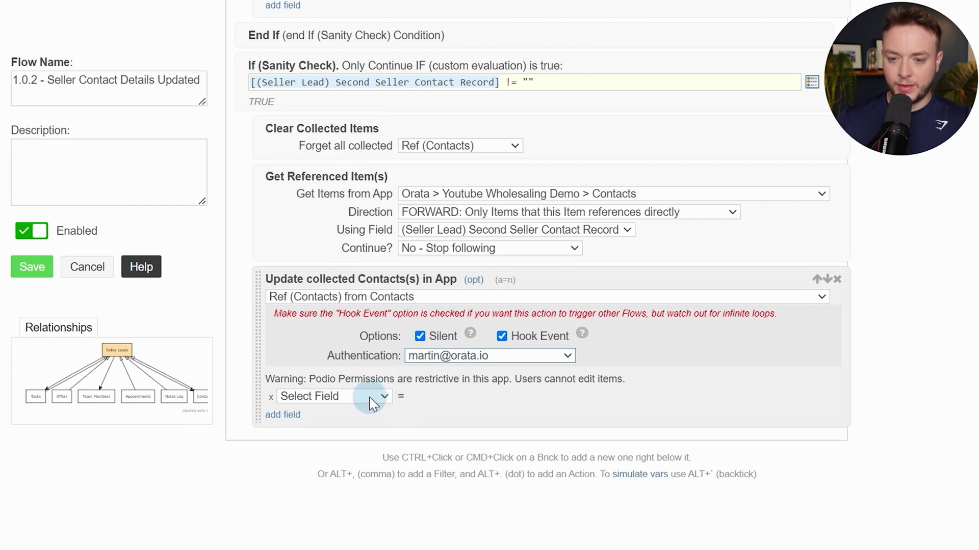
click(297, 424)
click(295, 421)
click(324, 421)
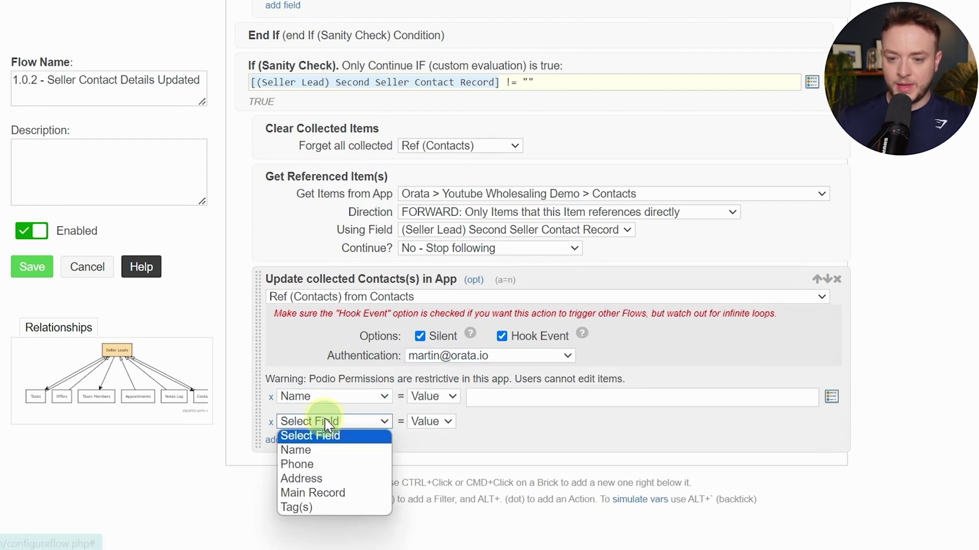
click(338, 465)
scroll(365, 395, down, 3)
click(288, 301)
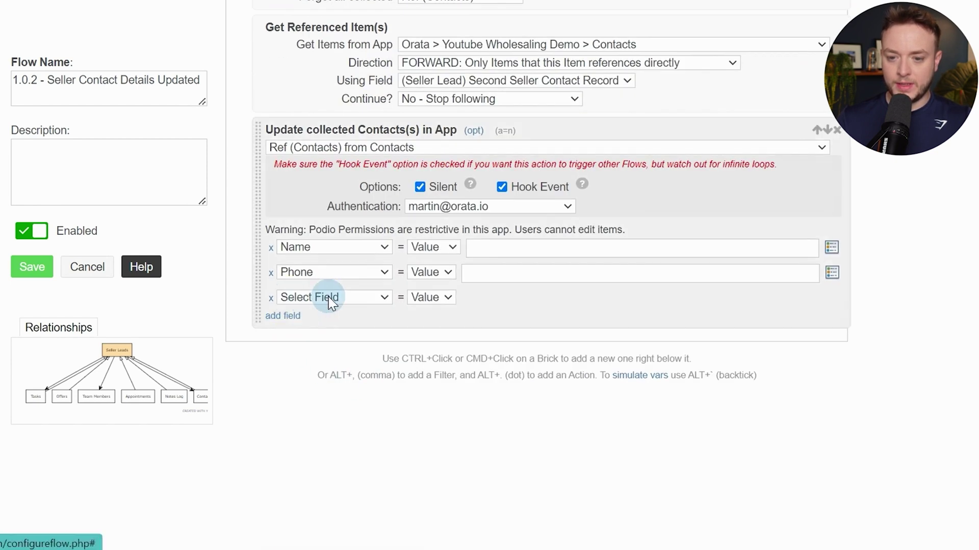
click(334, 297)
click(331, 354)
Fill Name with Second Sellers Full Name and Phone with Second Sellers Phone Number tokens
click(476, 240)
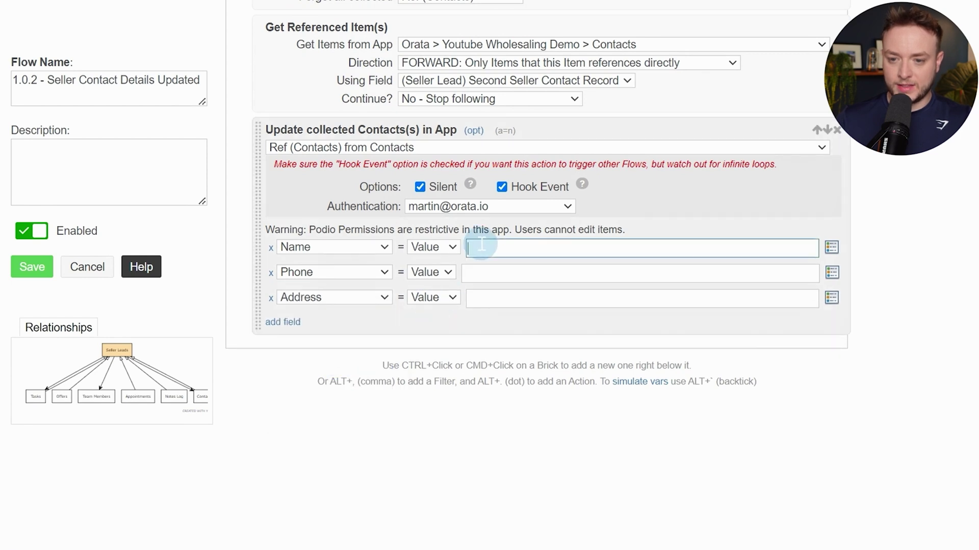
text(name)
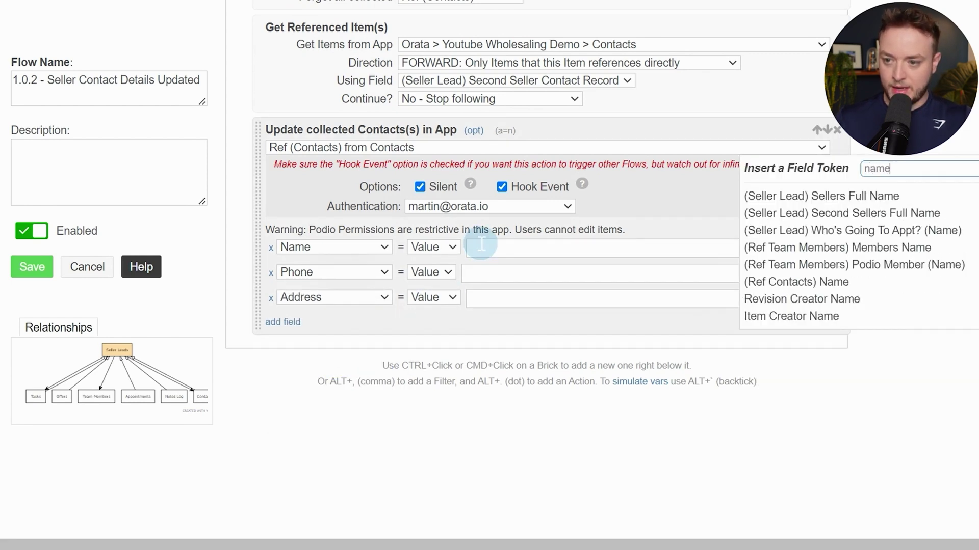
click(847, 214)
click(525, 274)
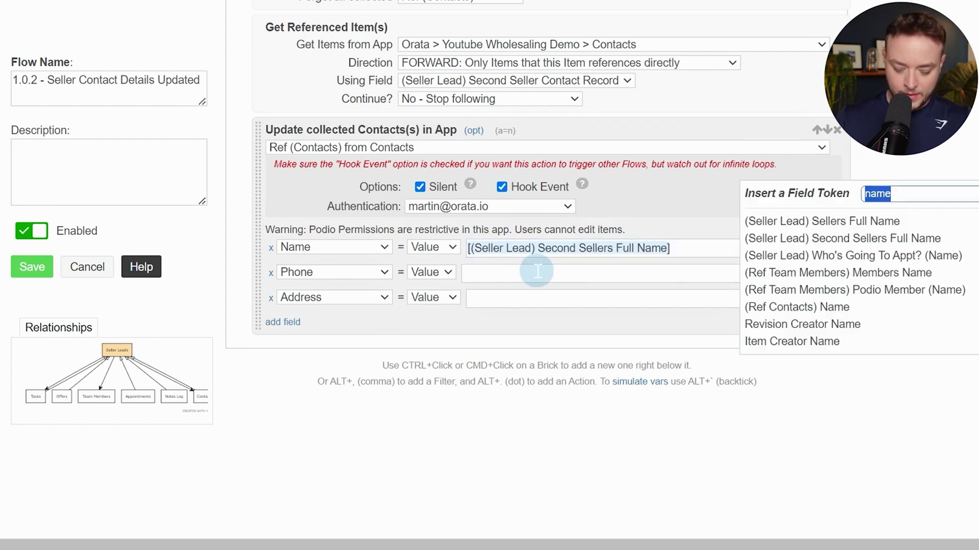
text(phoin)
key(BackSpace)
key(BackSpace)
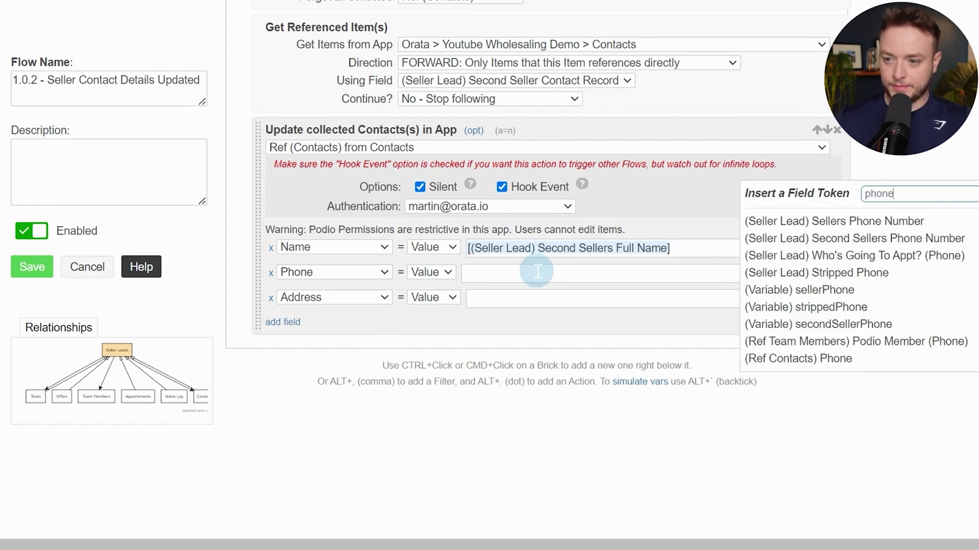
click(912, 239)
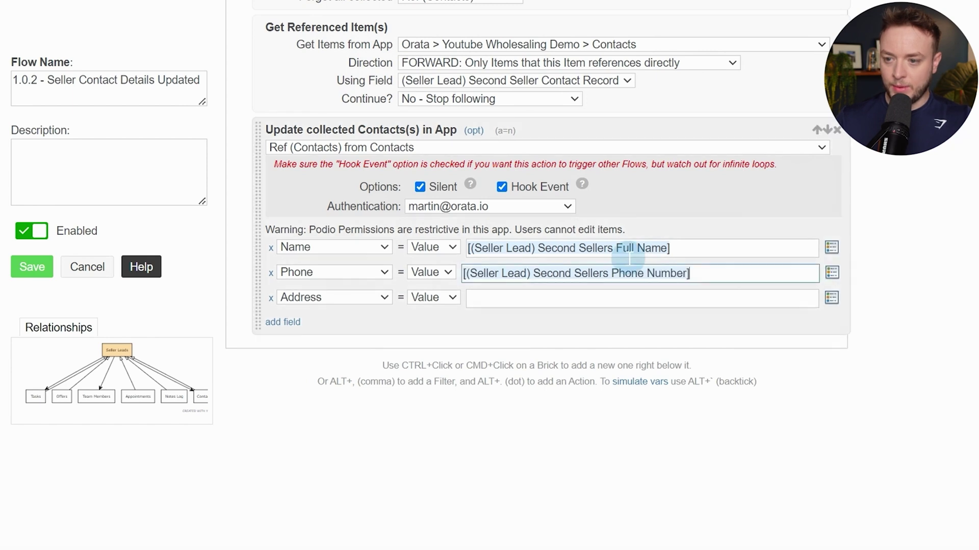
Fill Address with the Property Address token, then add an End If action
click(516, 295)
text(prop)
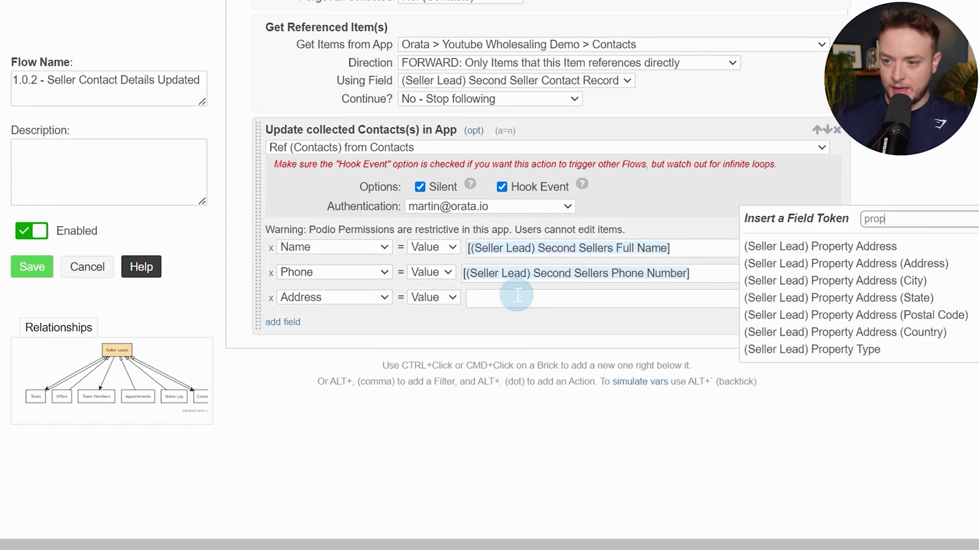
key(Down)
key(Down)
key(Up)
key(Return)
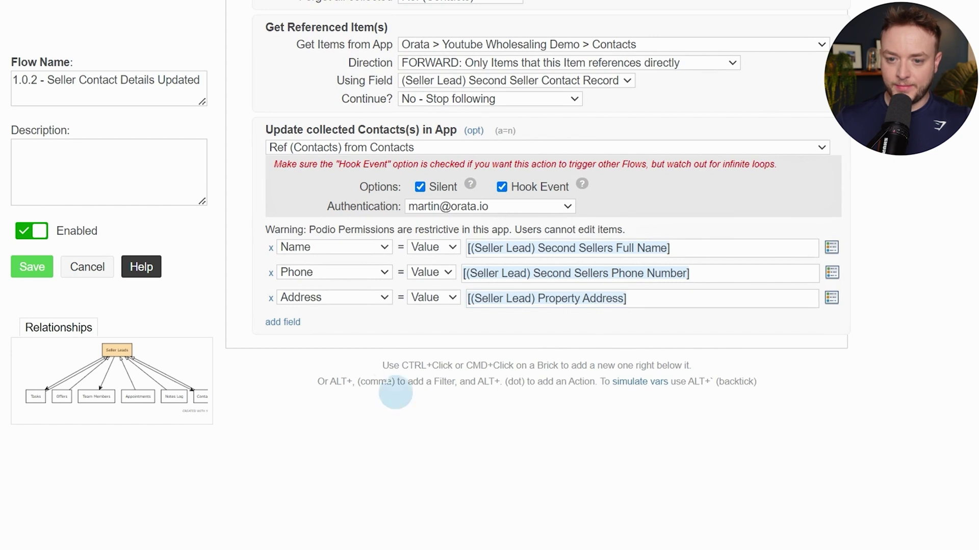
ctrl+click(387, 322)
text(end i)
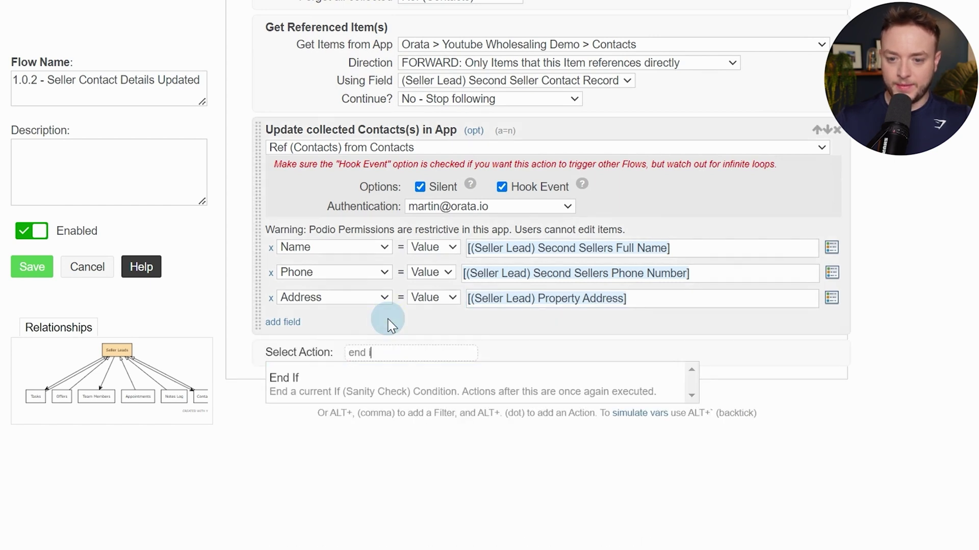
key(Return)
Review the 1.0.2 Seller Contact Details Updated flow from top to bottom and save it
scroll(377, 332, up, 20)
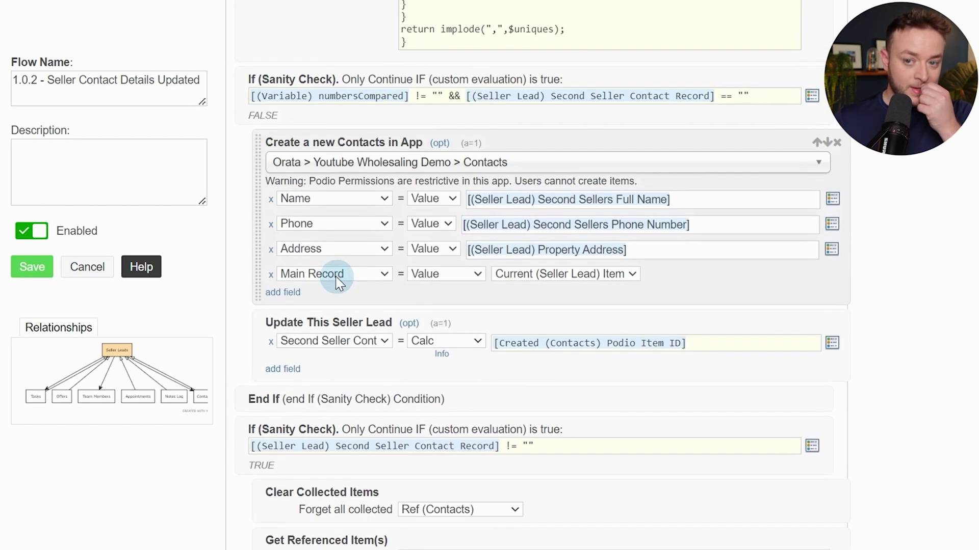
scroll(330, 271, up, 15)
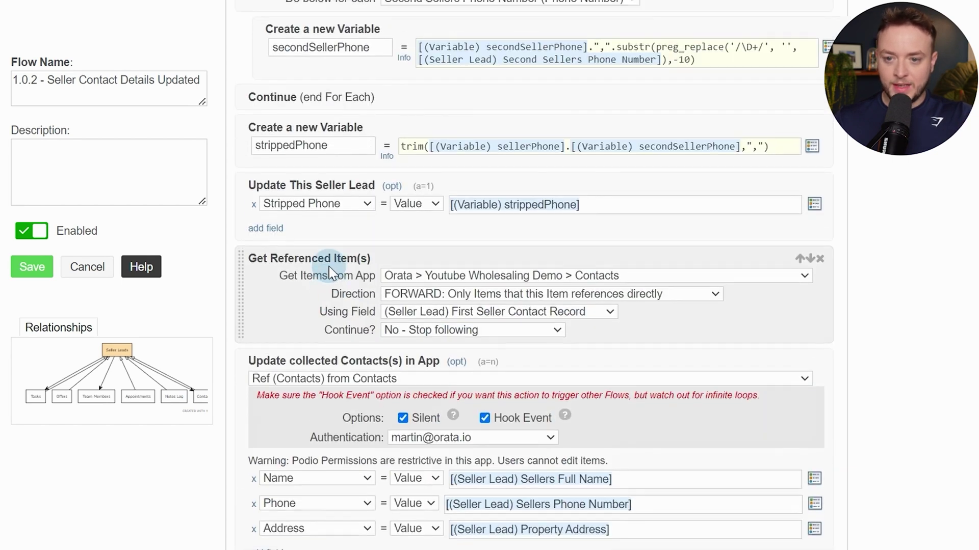
scroll(329, 262, down, 3)
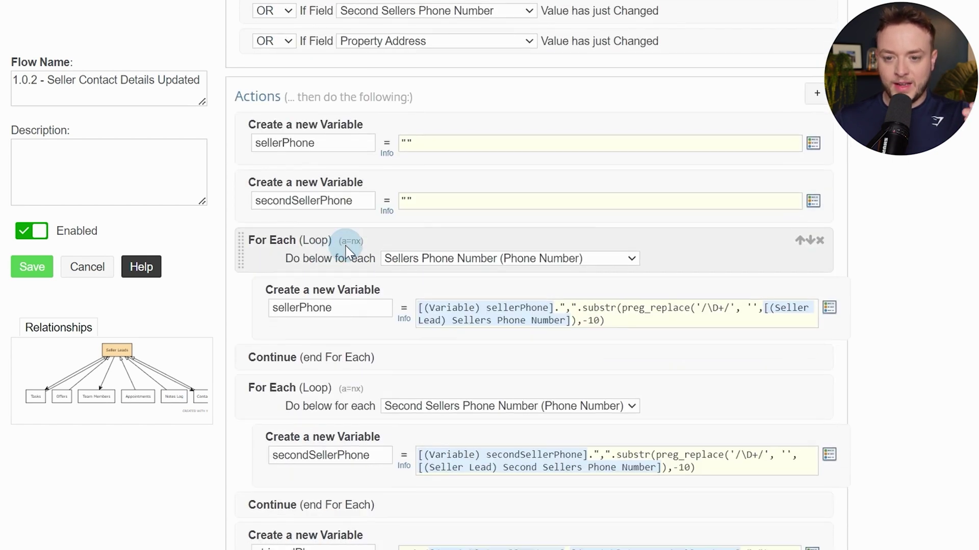
scroll(359, 115, up, 2)
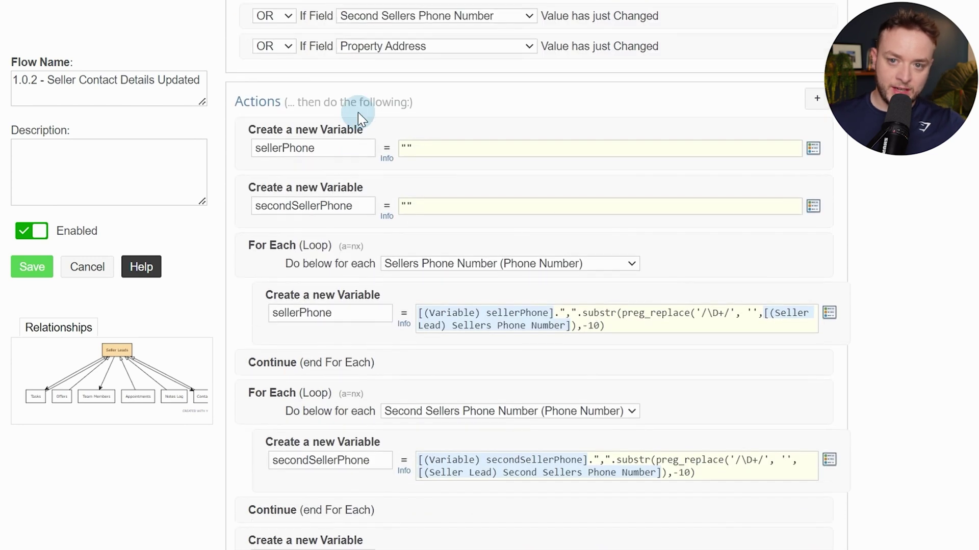
scroll(367, 127, down, 3)
scroll(413, 204, down, 3)
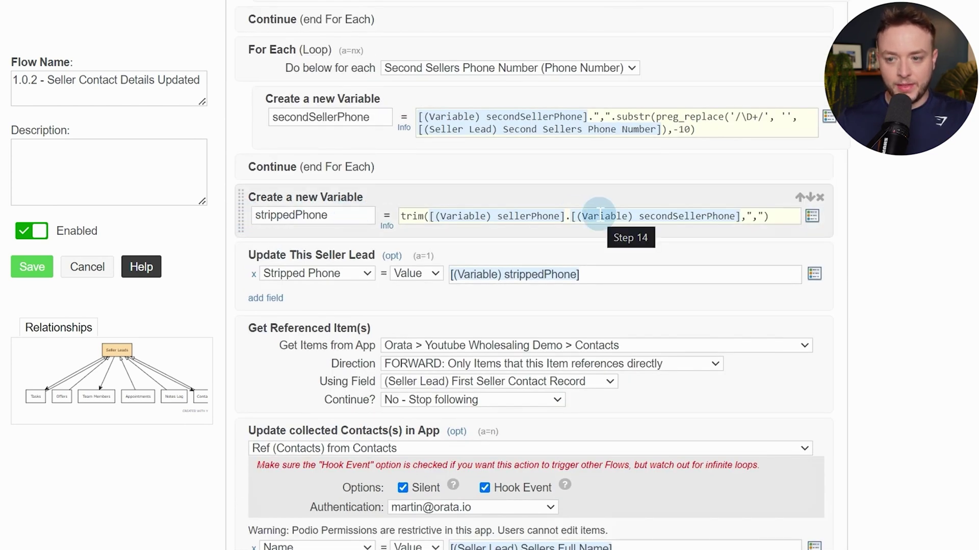
scroll(599, 211, down, 5)
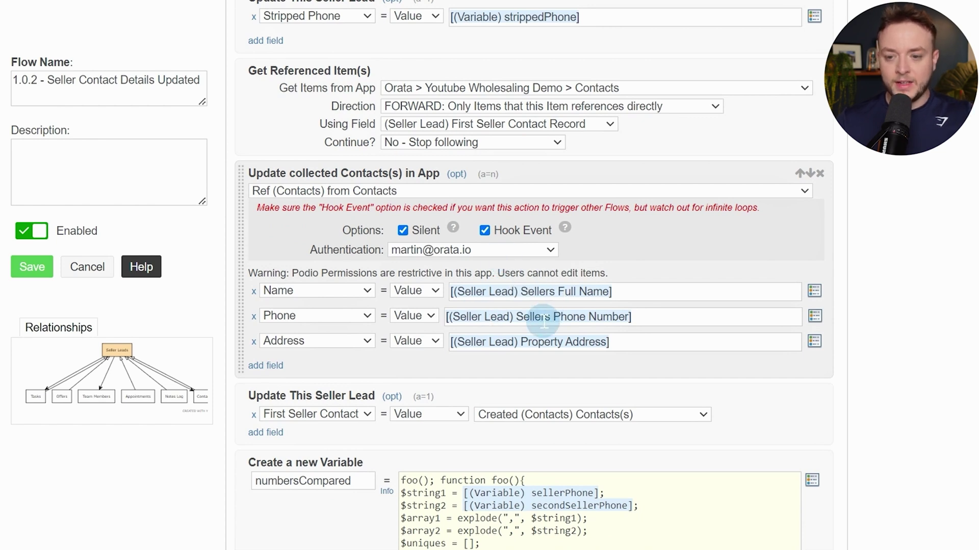
scroll(484, 294, down, 8)
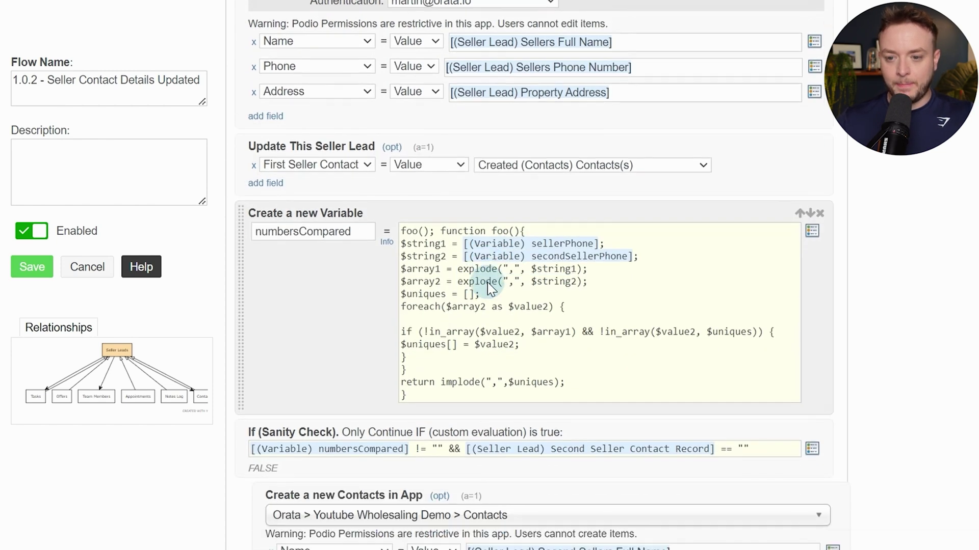
scroll(485, 236, down, 5)
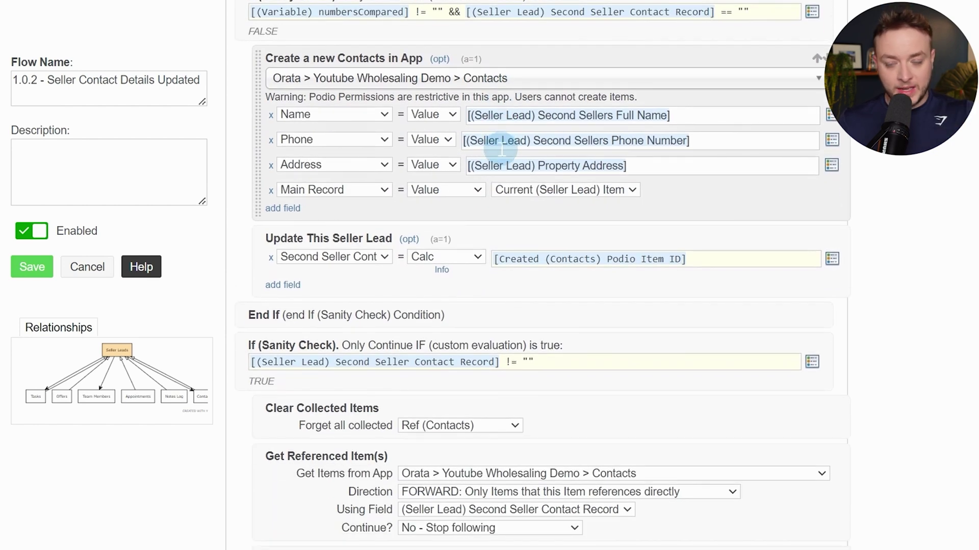
scroll(502, 150, down, 4)
scroll(479, 248, down, 1)
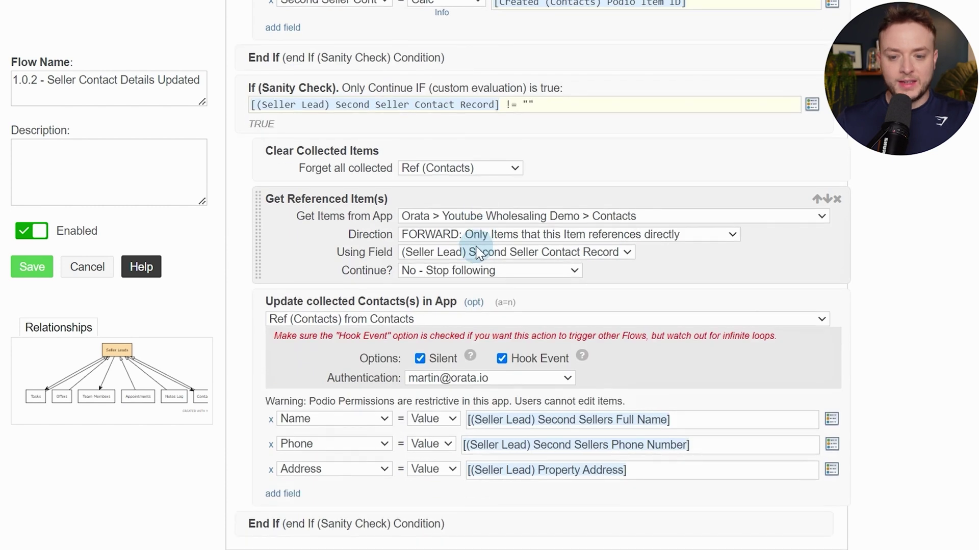
click(30, 267)
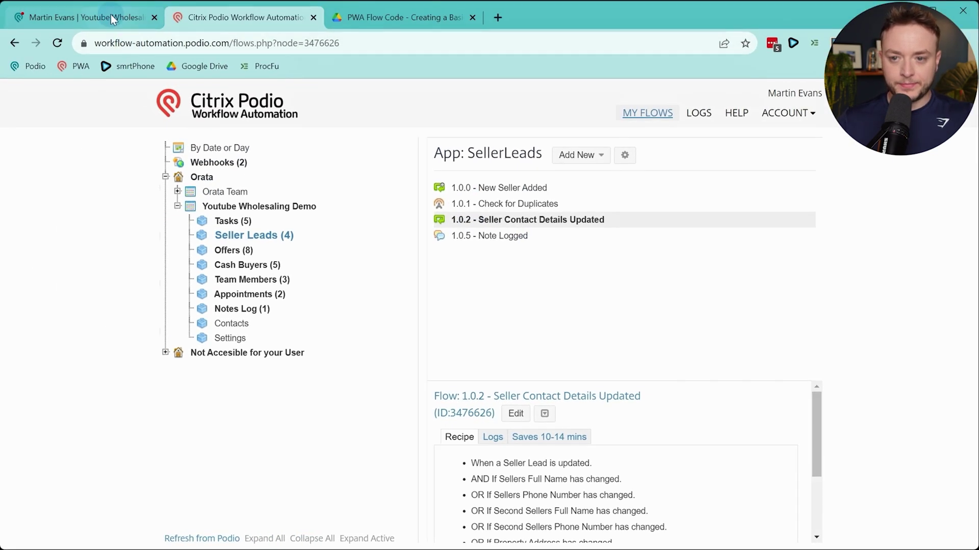
Shorten the first seller's phone number on the lead, save it, and reload the lead
click(111, 14)
scroll(418, 286, up, 15)
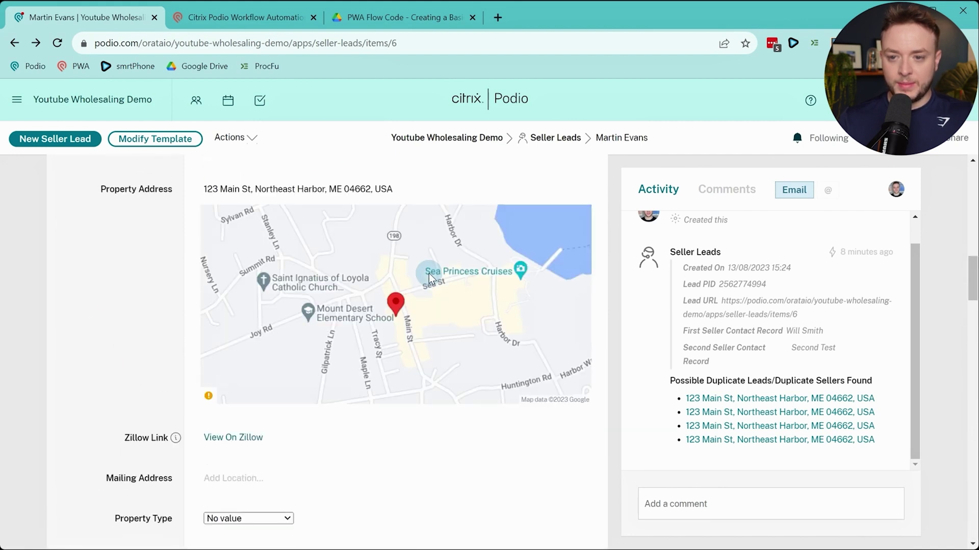
scroll(430, 280, down, 3)
scroll(430, 280, up, 6)
scroll(429, 279, down, 4)
scroll(431, 280, up, 4)
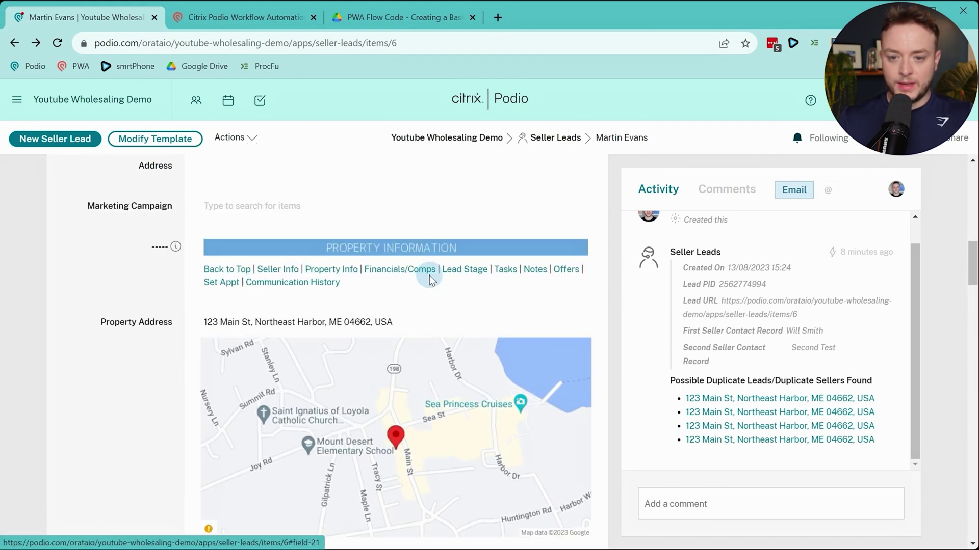
scroll(430, 281, up, 8)
click(267, 291)
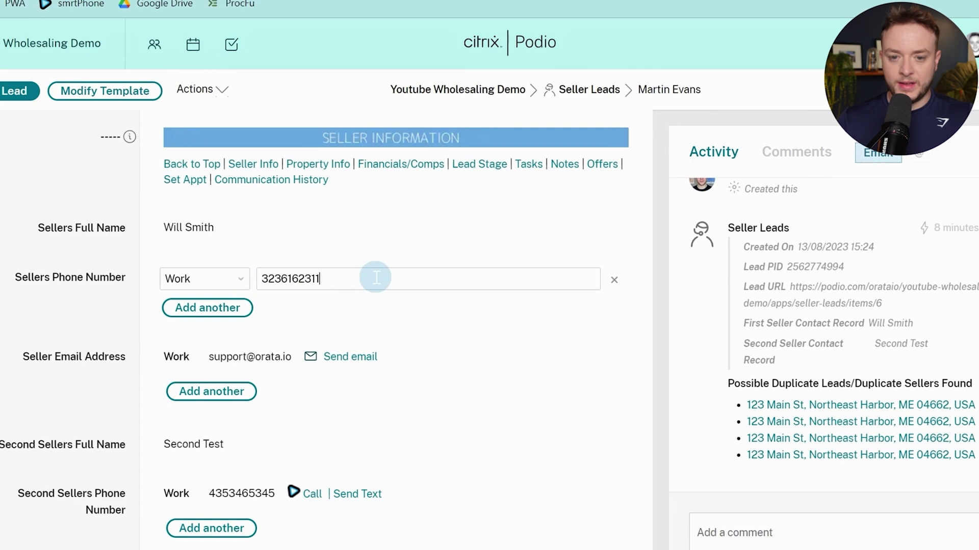
key(BackSpace)
key(BackSpace)
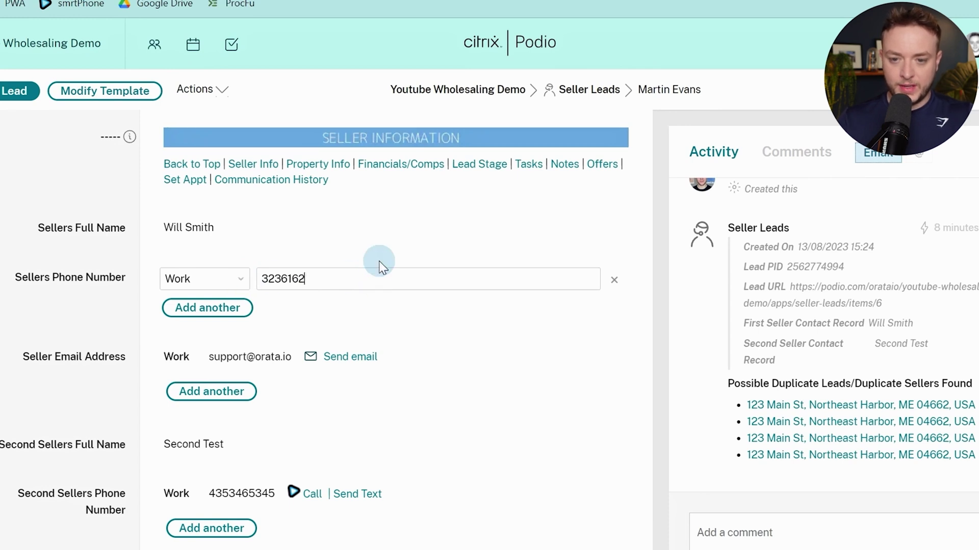
click(69, 269)
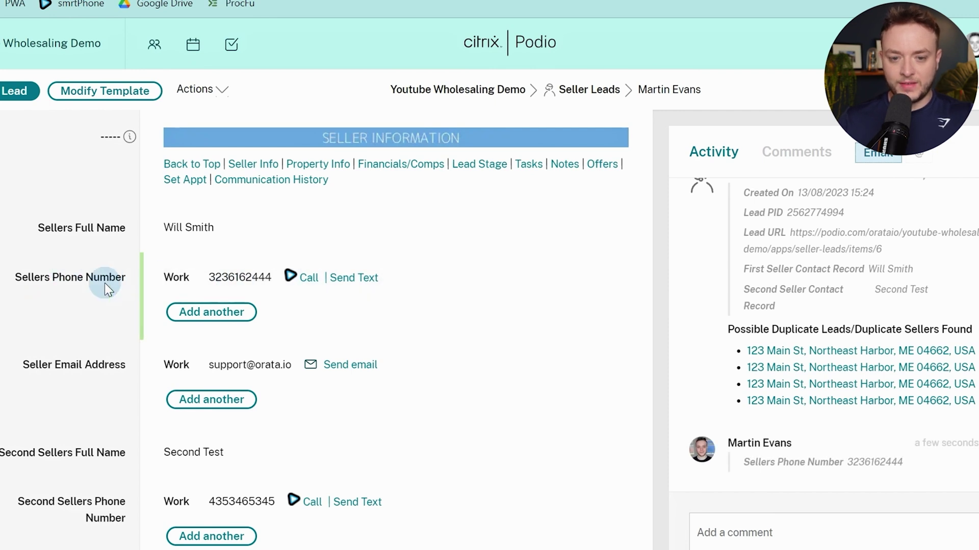
scroll(99, 283, down, 10)
scroll(99, 289, up, 4)
scroll(97, 285, down, 5)
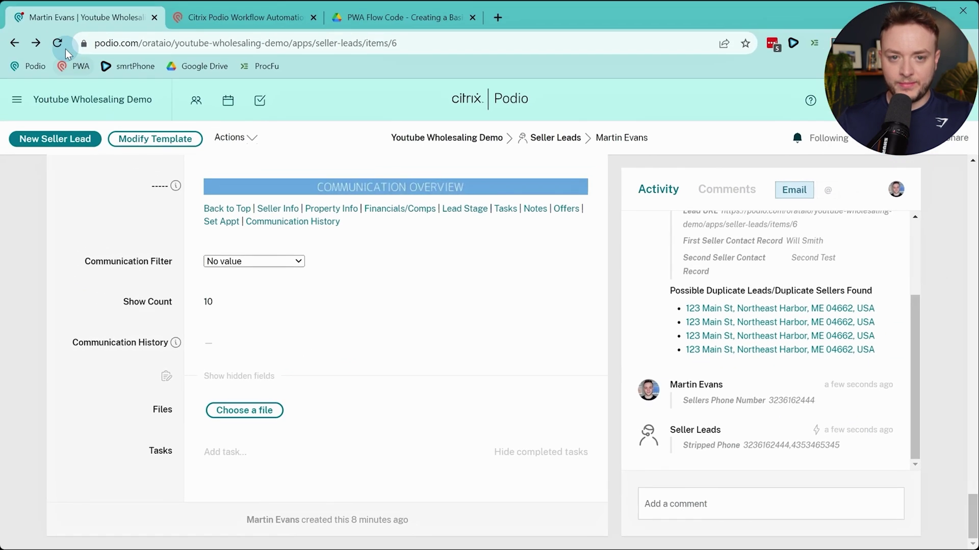
click(62, 47)
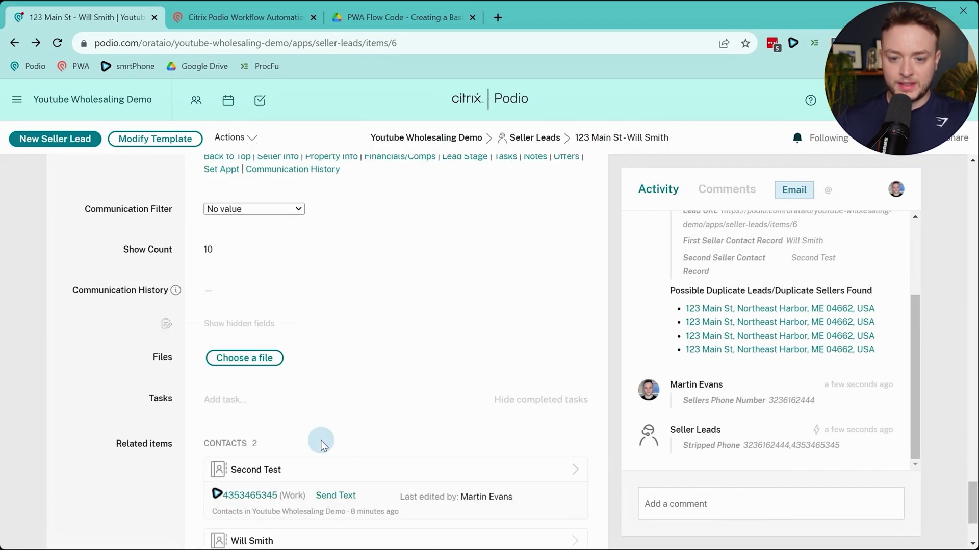
Change the lead's Property Address house number to 321 and save it
scroll(316, 436, down, 3)
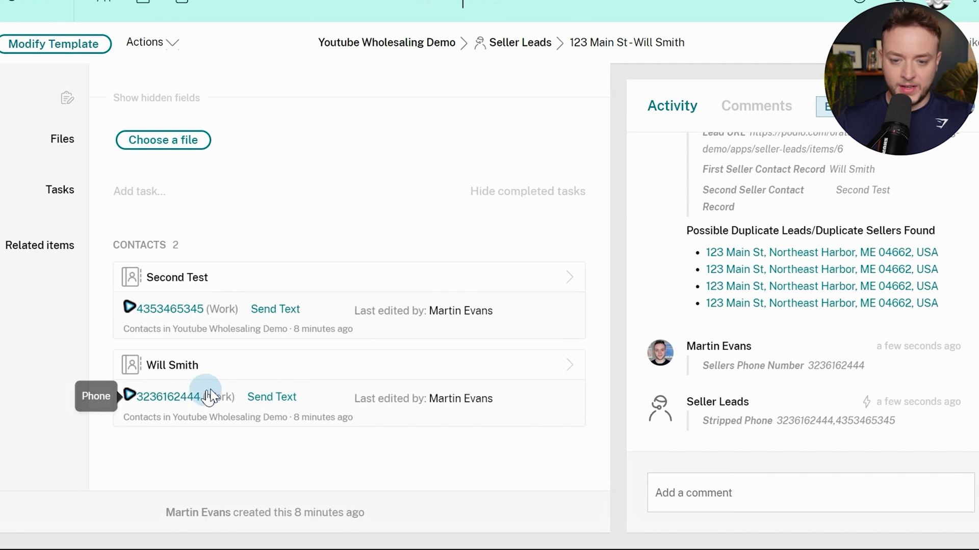
scroll(64, 385, up, 2)
scroll(63, 385, up, 20)
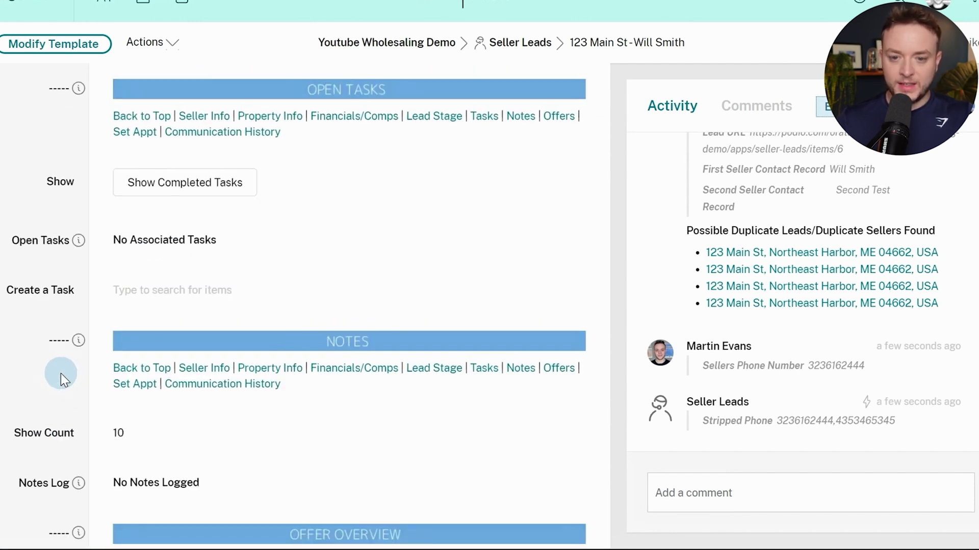
scroll(51, 357, up, 8)
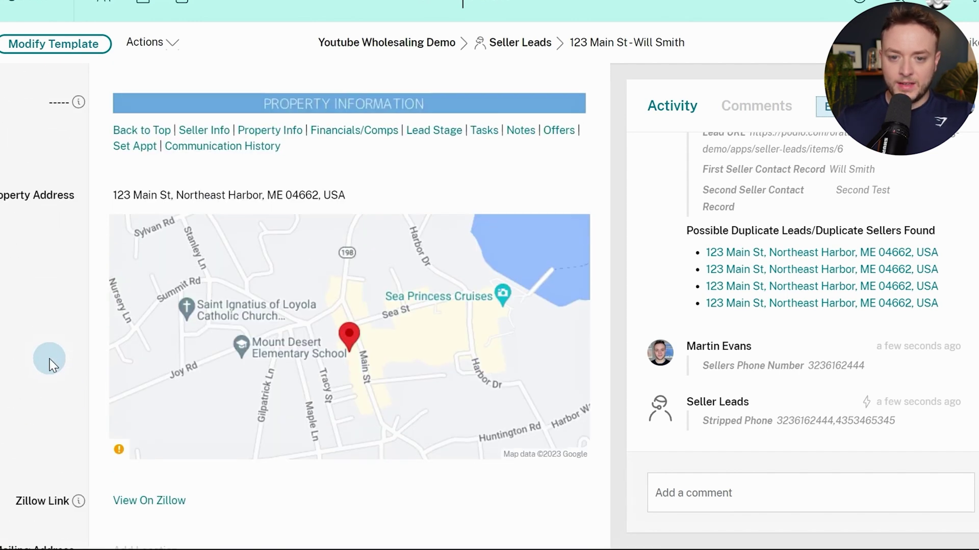
click(365, 195)
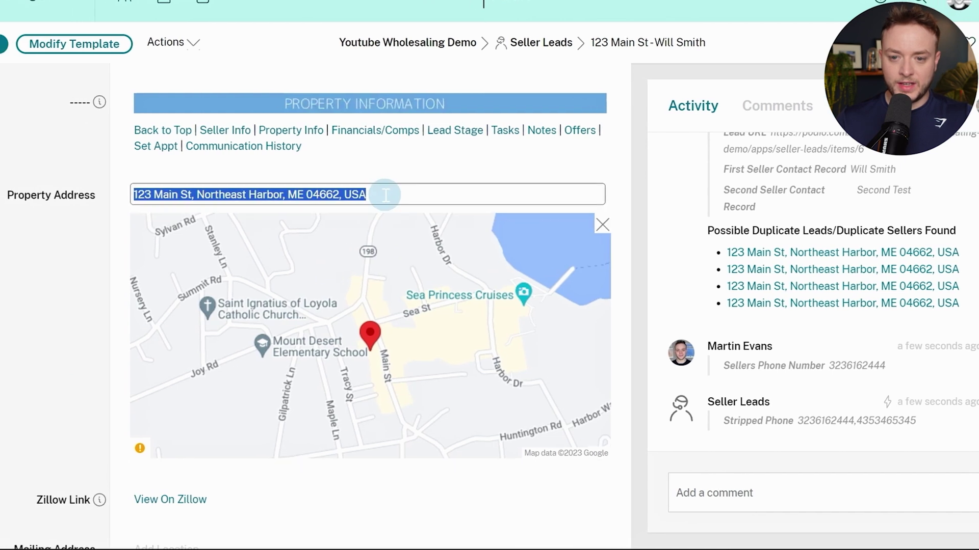
click(386, 195)
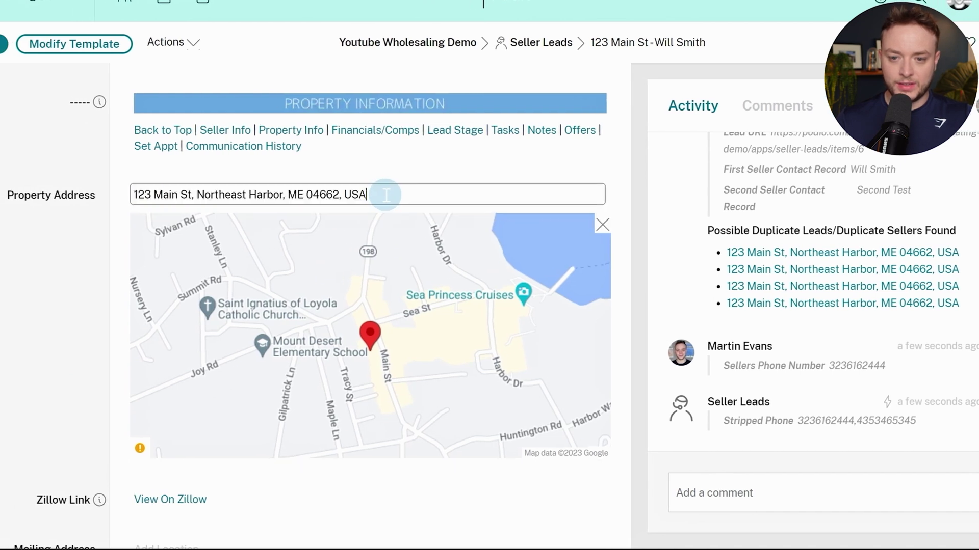
key(BackSpace)
key(BackSpace)
key(BackSpace)
text(321)
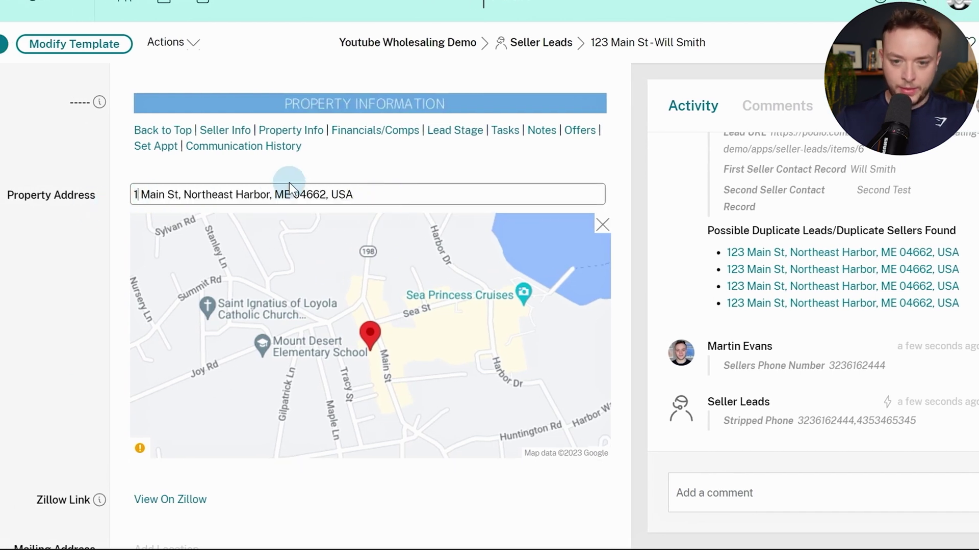
click(56, 238)
scroll(61, 235, down, 10)
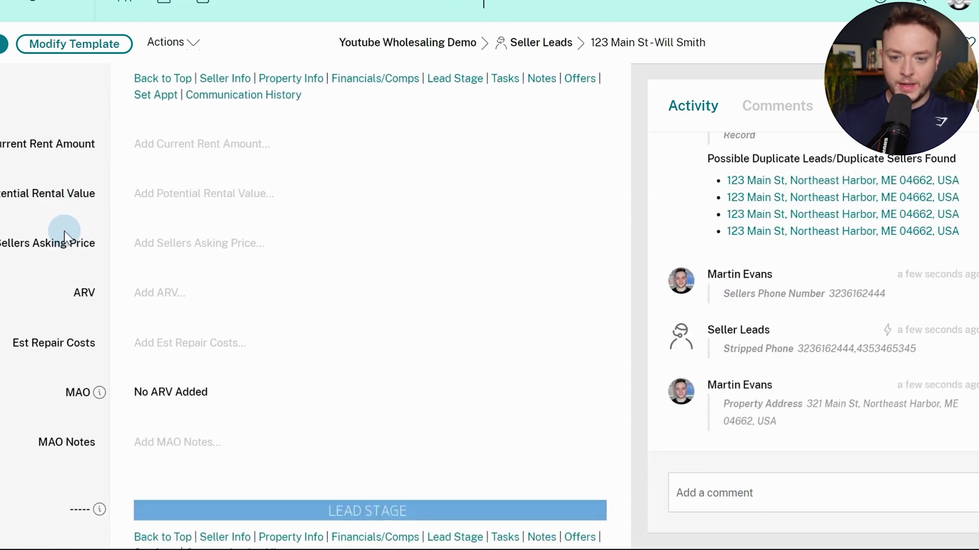
scroll(63, 231, down, 20)
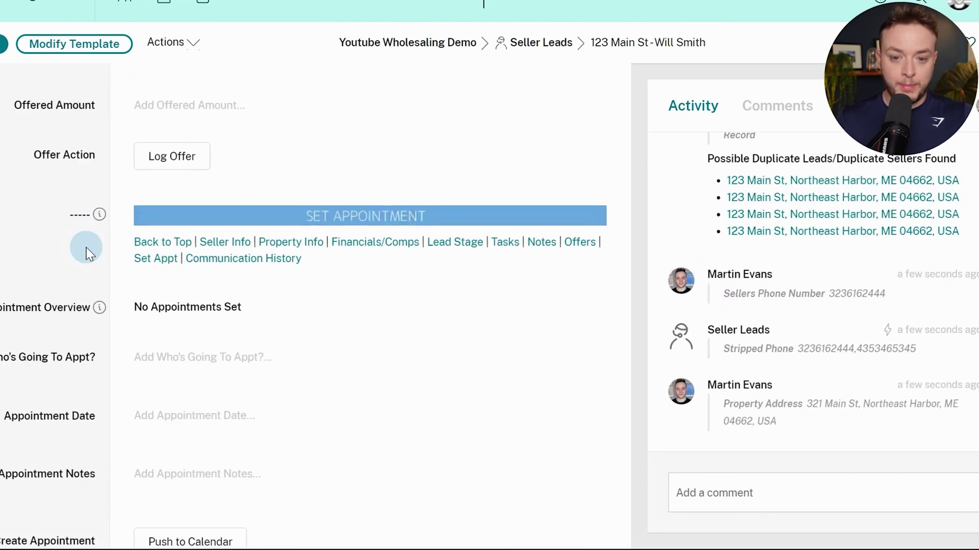
scroll(85, 257, down, 8)
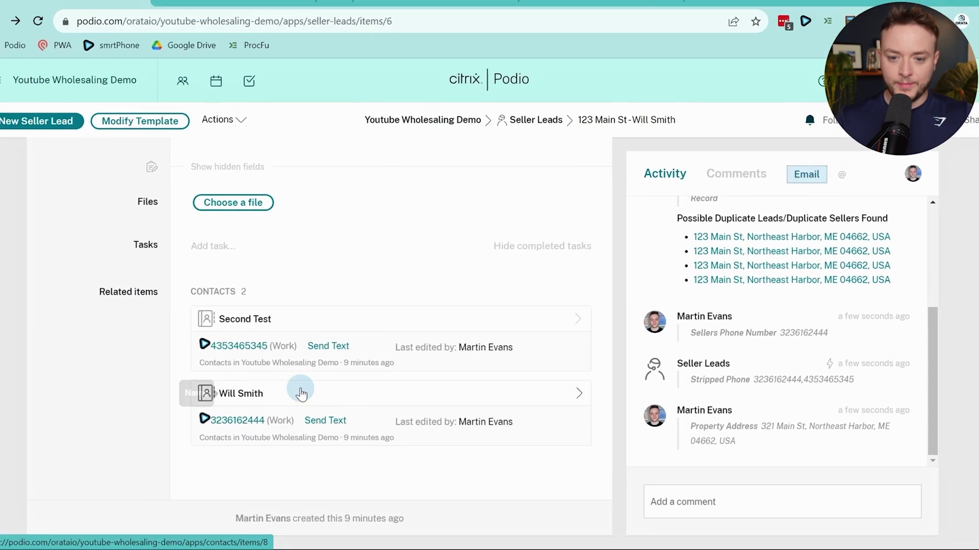
Confirm the Second Test and Will Smith contacts show 321 Main St, then return to the flows
click(238, 19)
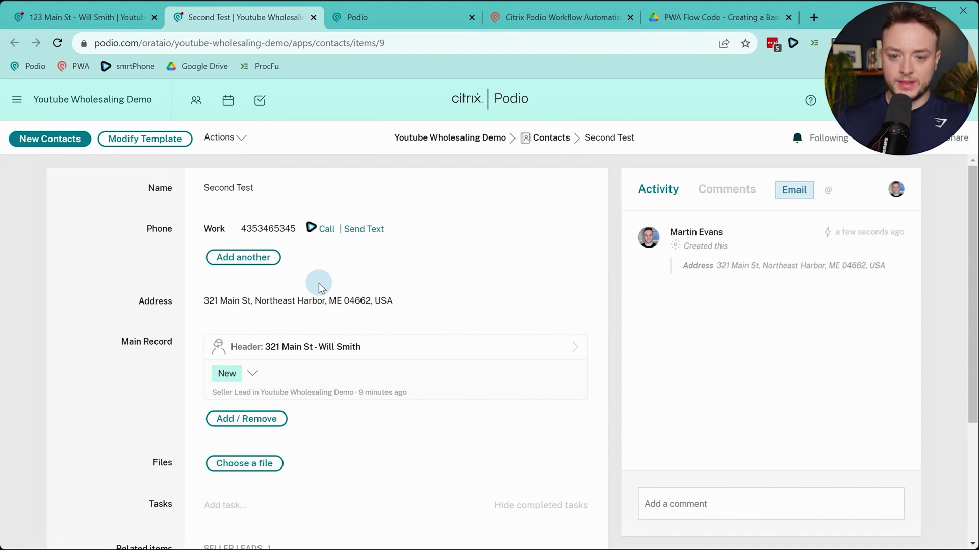
click(371, 18)
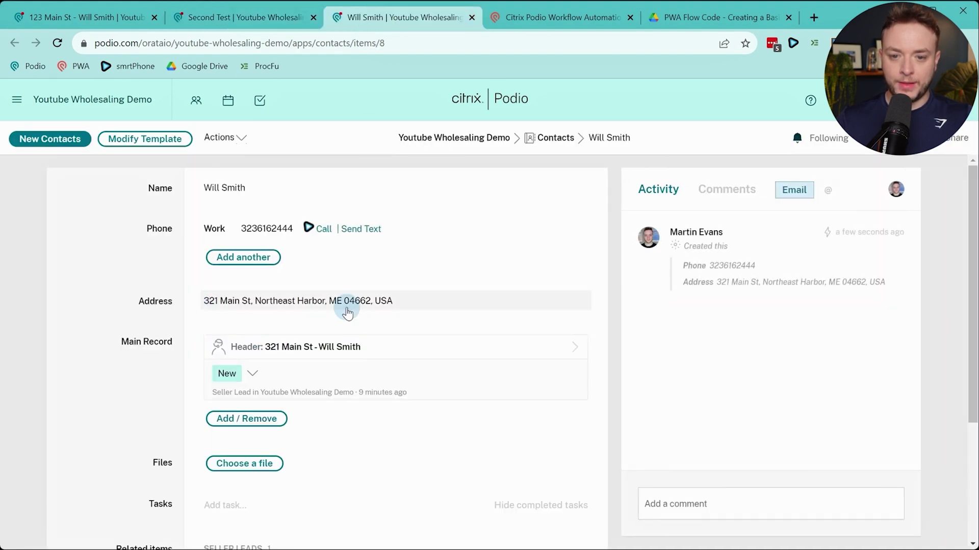
click(91, 23)
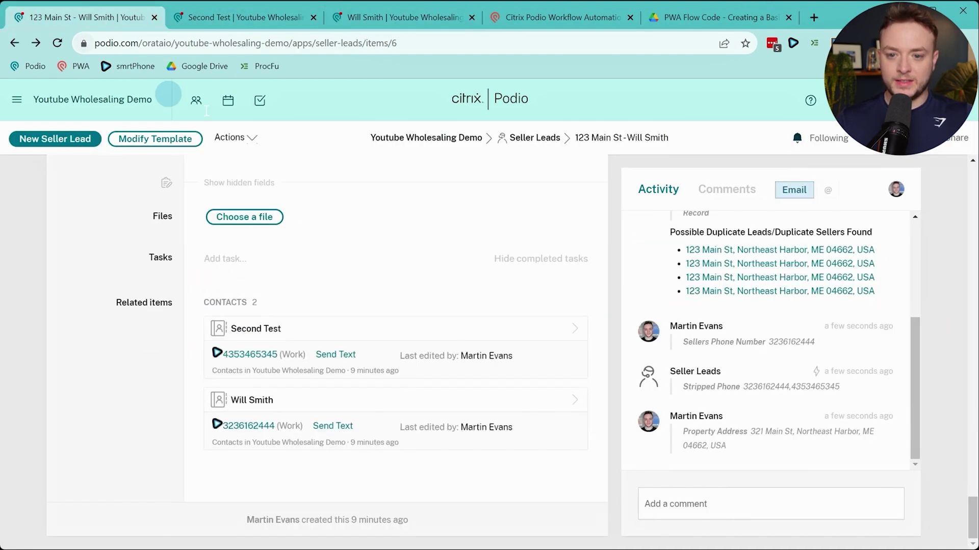
scroll(545, 363, up, 10)
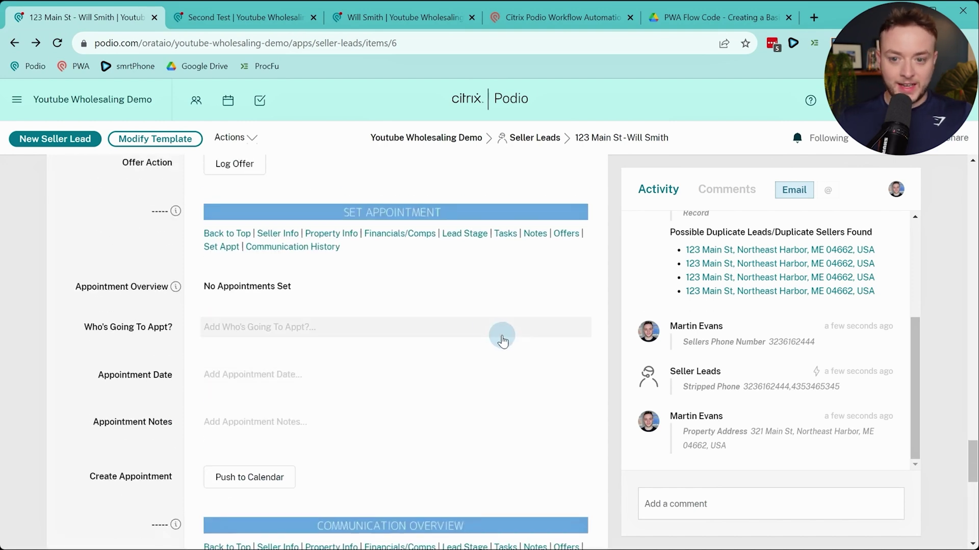
scroll(459, 329, up, 10)
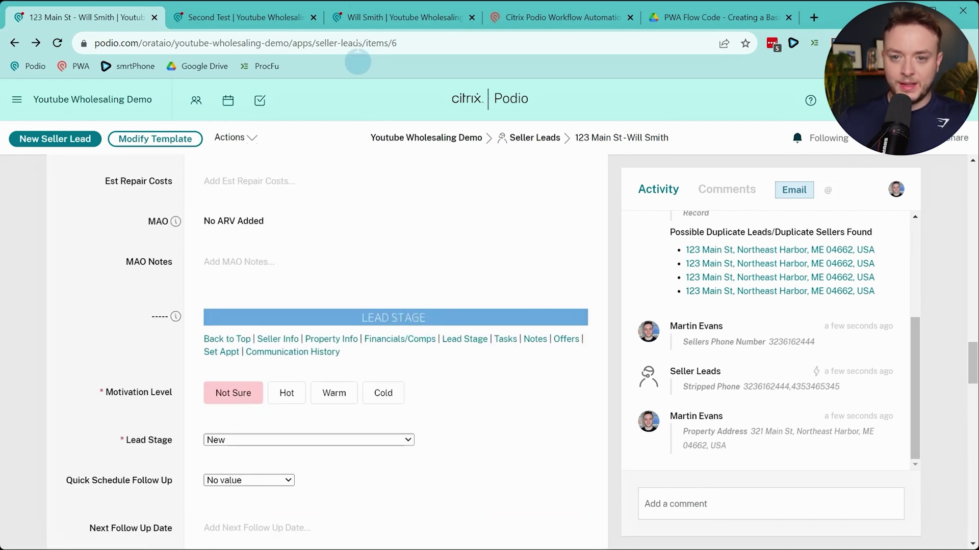
click(496, 19)
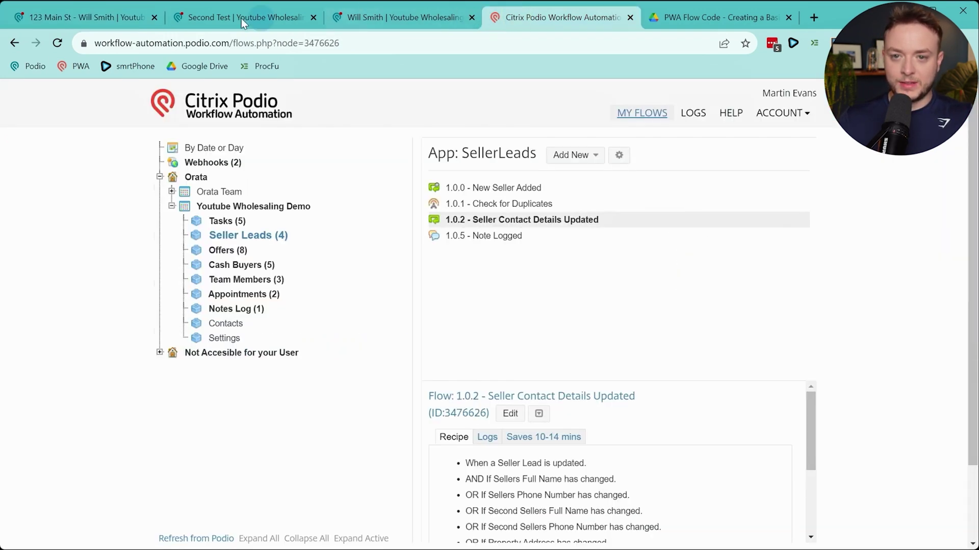
Copy the Cash Buyers flow 1.0.3 - Follow Up Comment Added into the Seller Leads app
click(313, 18)
click(308, 18)
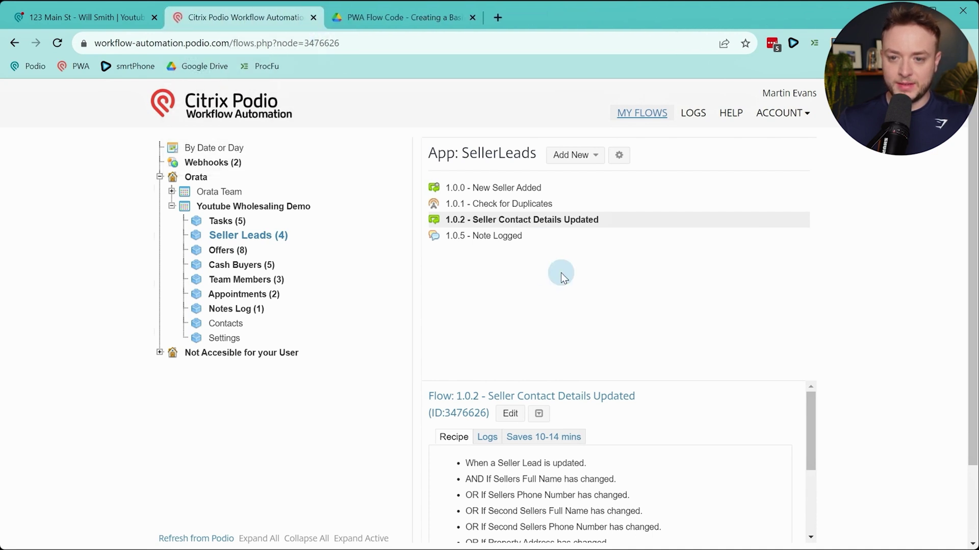
click(232, 264)
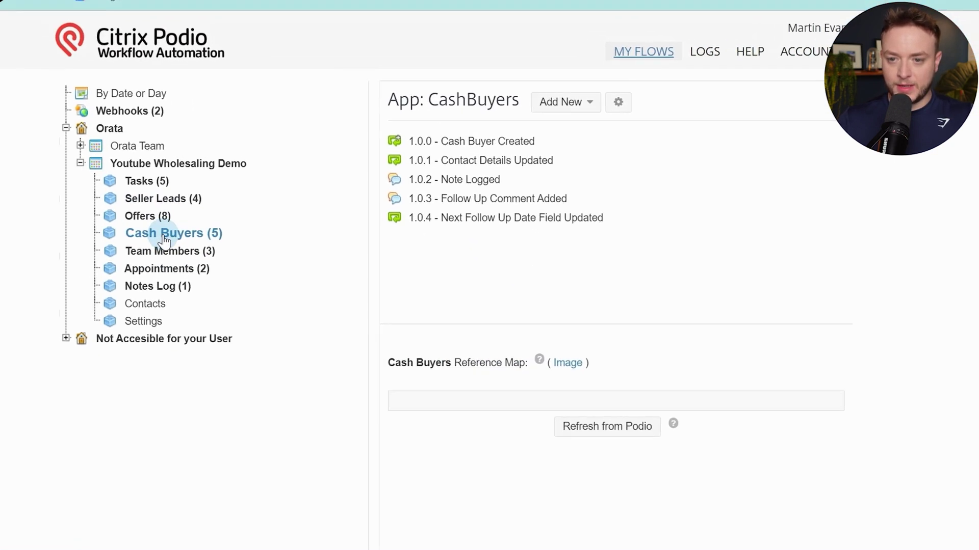
click(441, 190)
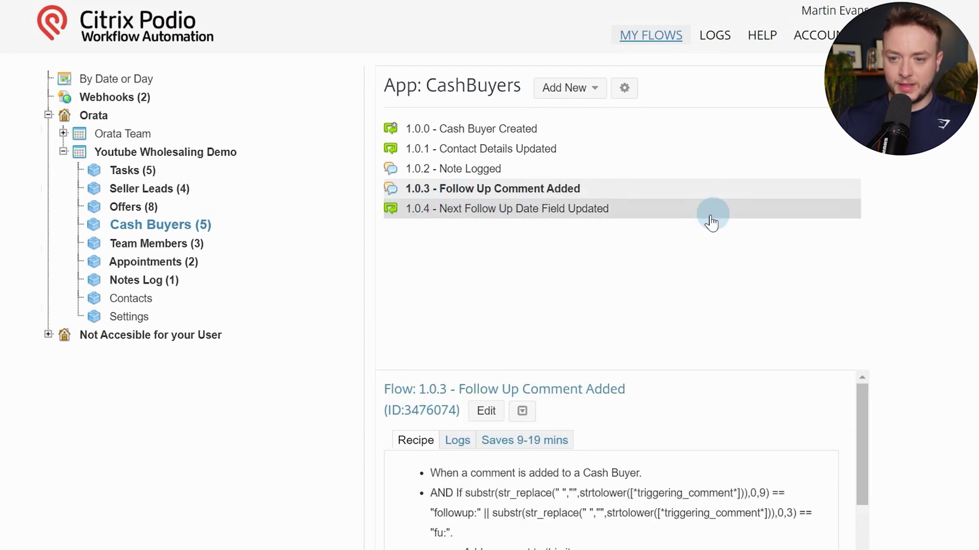
click(522, 410)
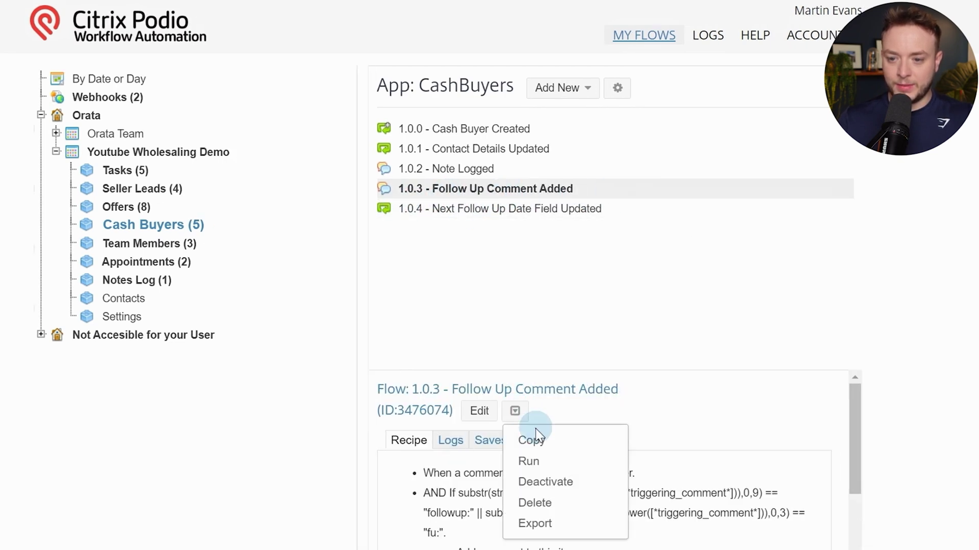
click(542, 438)
click(364, 200)
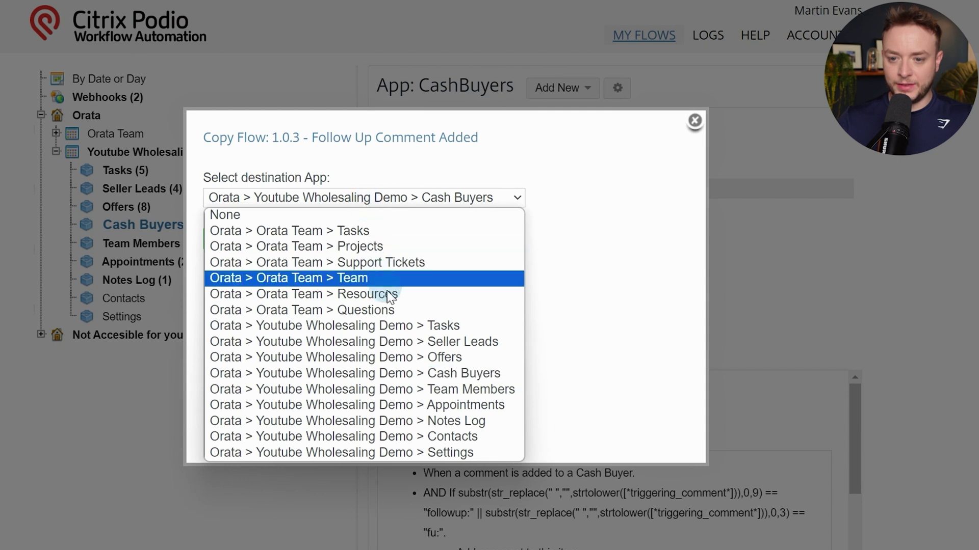
click(351, 341)
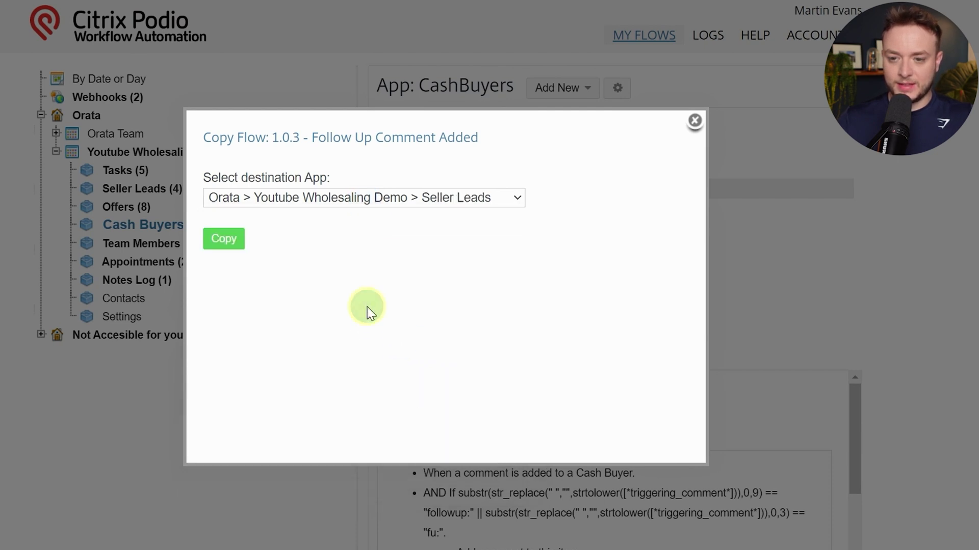
click(219, 239)
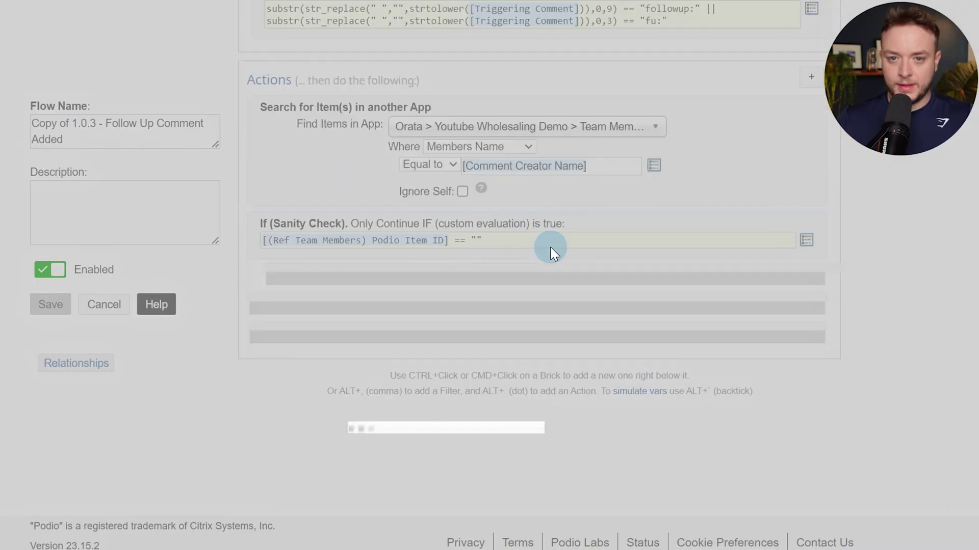
Remove the 'Copy of' prefix from the copied flow's name
scroll(550, 247, down, 8)
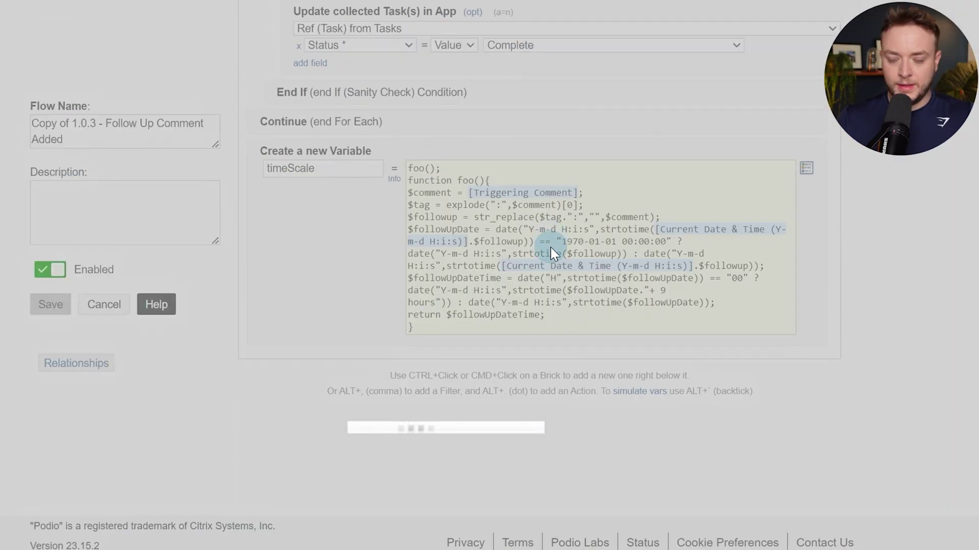
scroll(551, 239, up, 2)
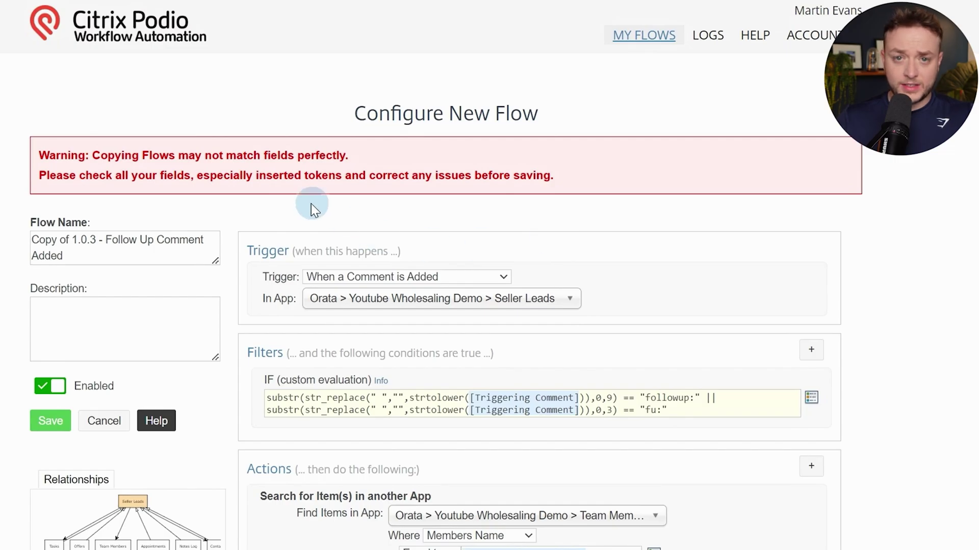
drag(65, 240, 77, 223)
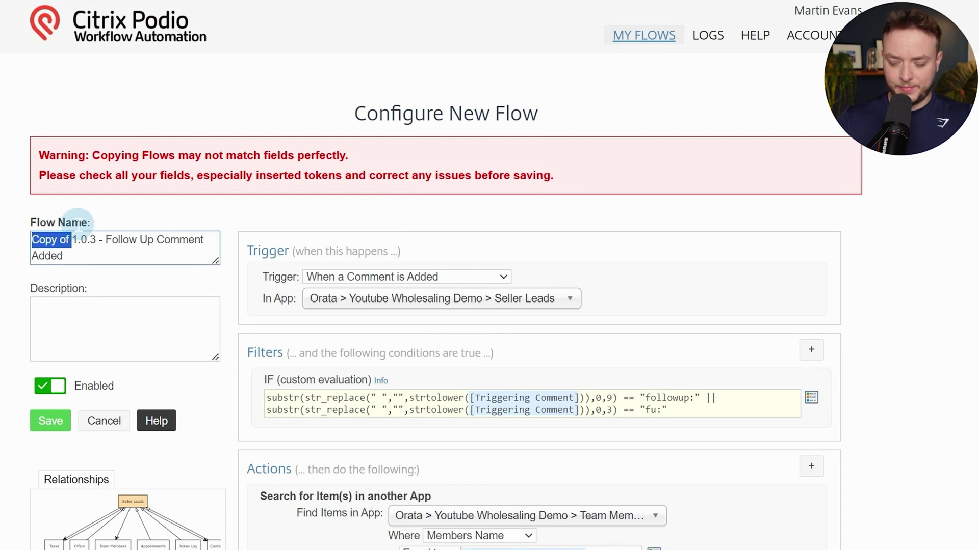
key(BackSpace)
Delete the broken buyers-name token from the task title
scroll(634, 284, down, 5)
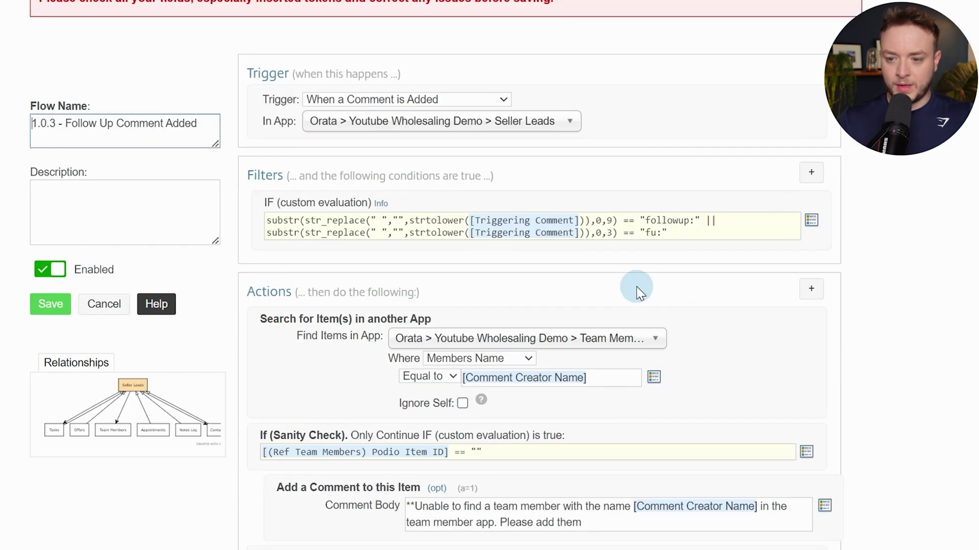
scroll(716, 270, down, 8)
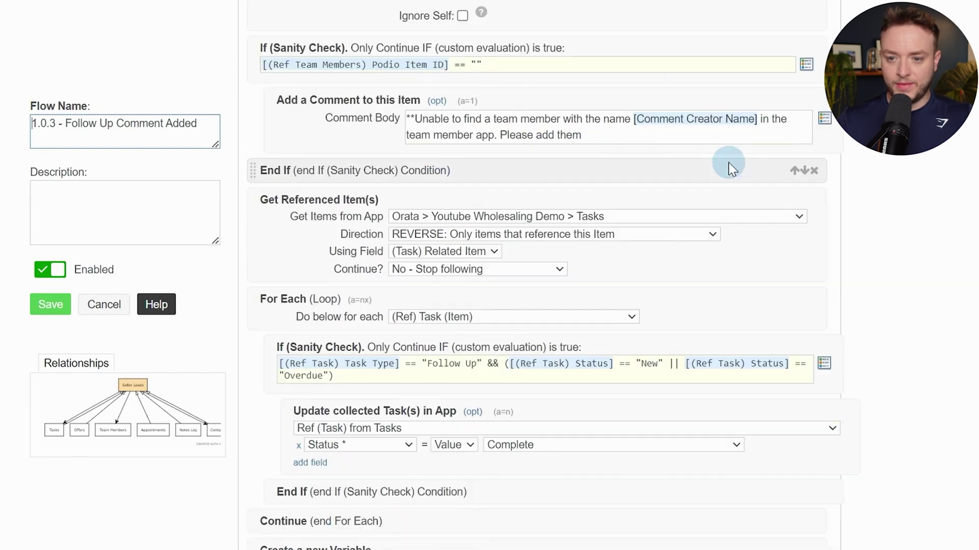
scroll(706, 179, up, 3)
scroll(618, 197, down, 4)
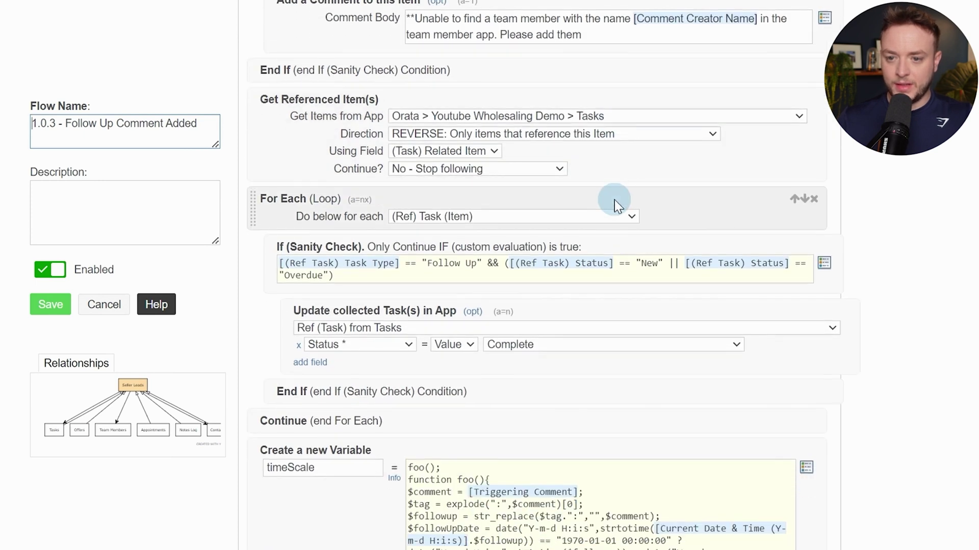
scroll(613, 200, down, 2)
scroll(614, 199, up, 4)
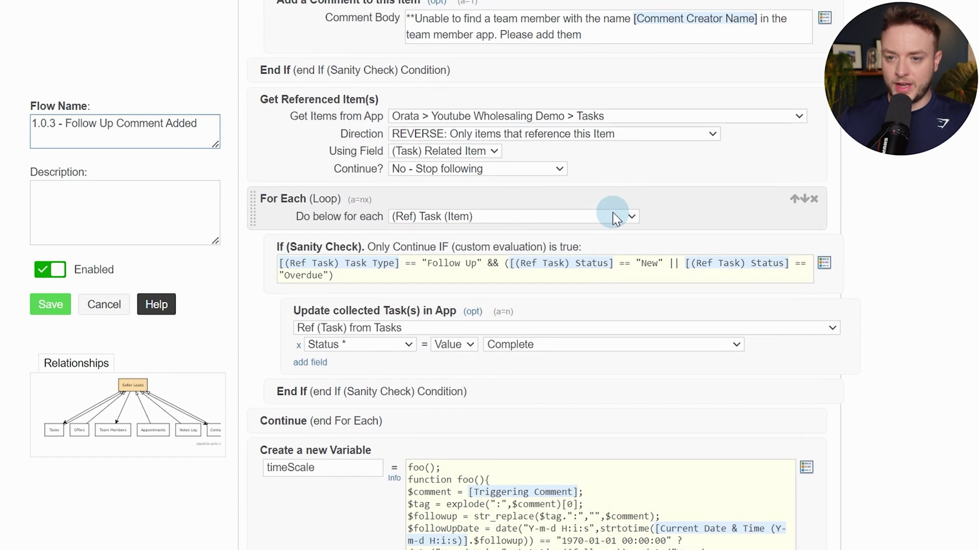
scroll(606, 219, down, 8)
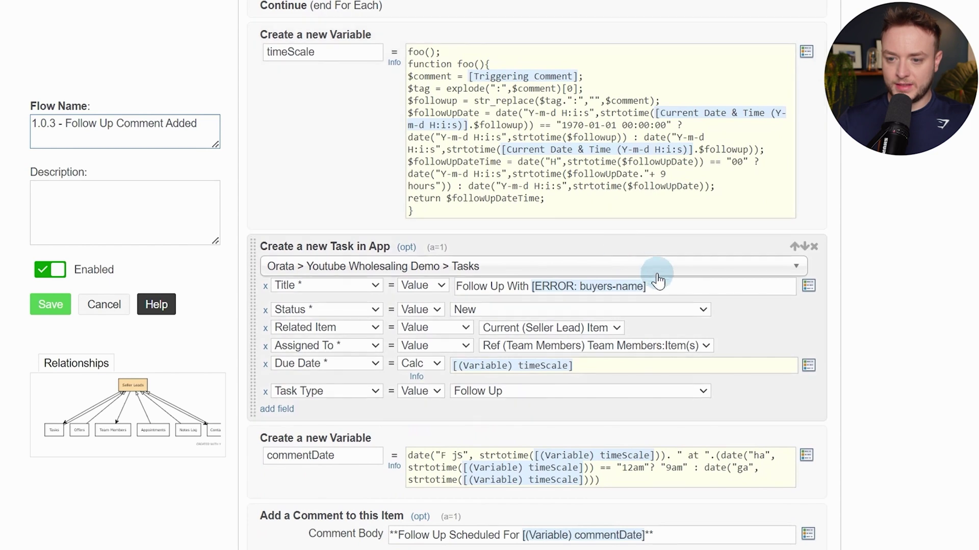
drag(665, 288, 532, 286)
key(BackSpace)
key(alt+t)
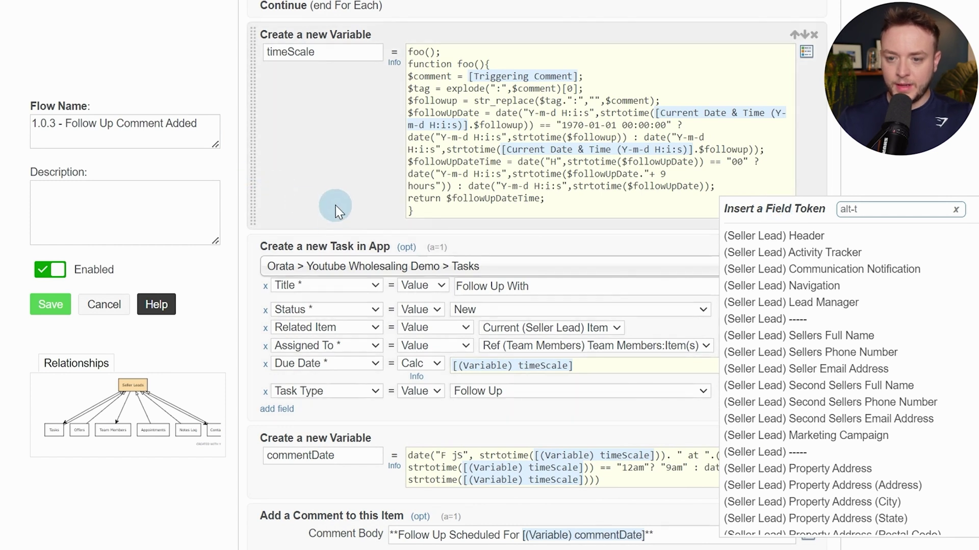
Add a custom variable step named address after the timeScale variable
click(482, 229)
text(cus)
key(Return)
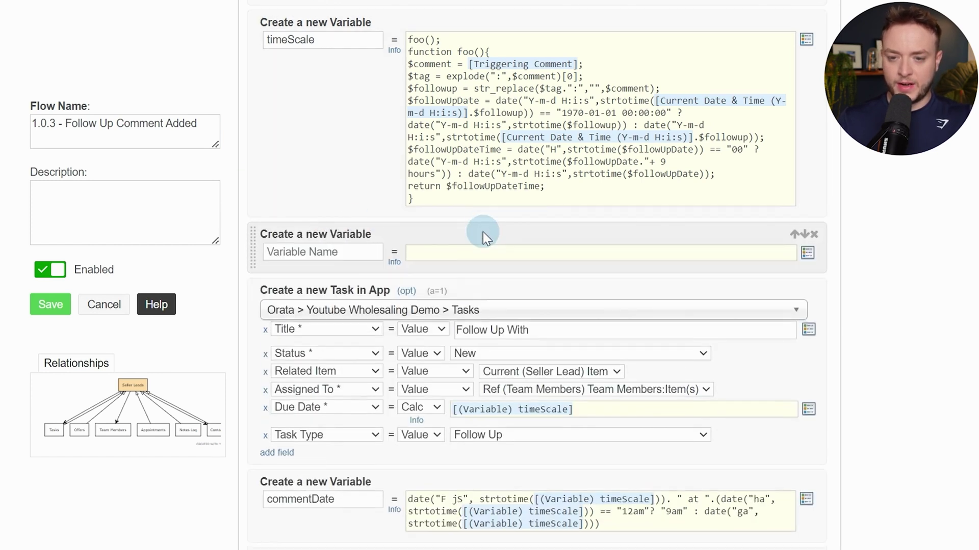
text(address)
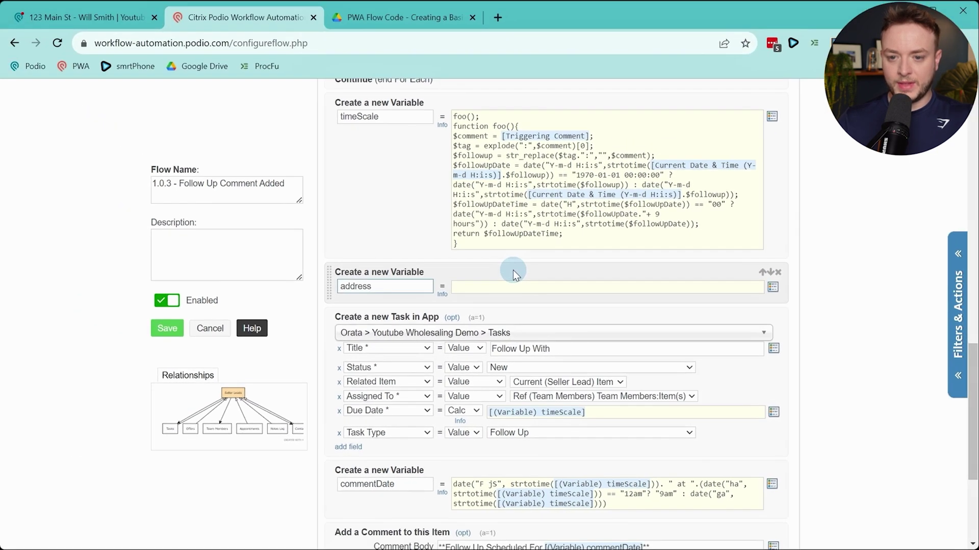
click(513, 287)
Select both lines of the Address (Variable) code in the flow code PDF
click(430, 28)
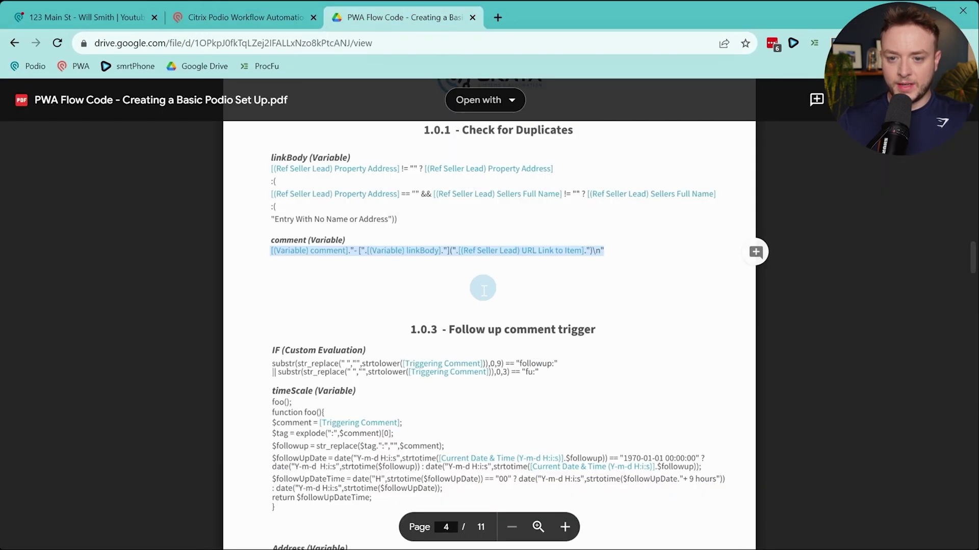
click(475, 318)
scroll(493, 309, up, 15)
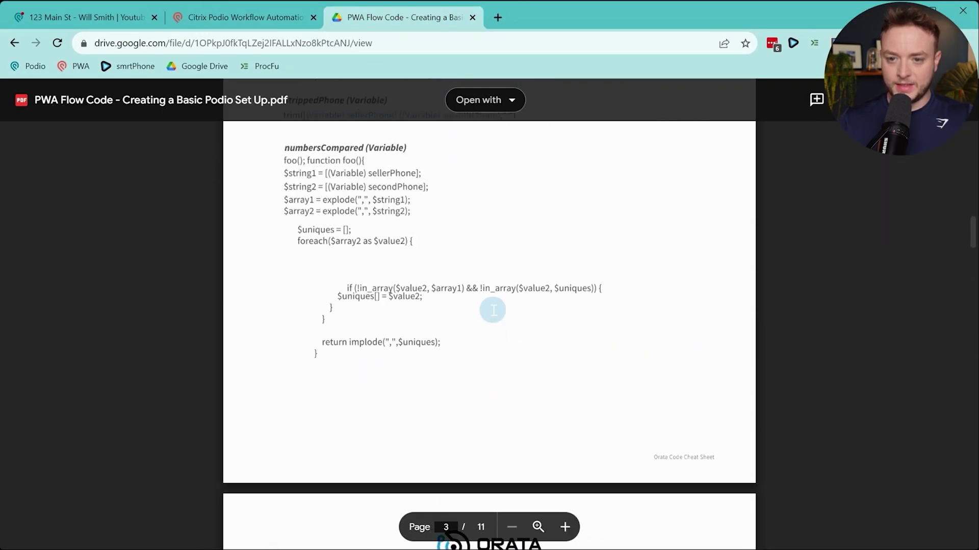
scroll(493, 309, up, 15)
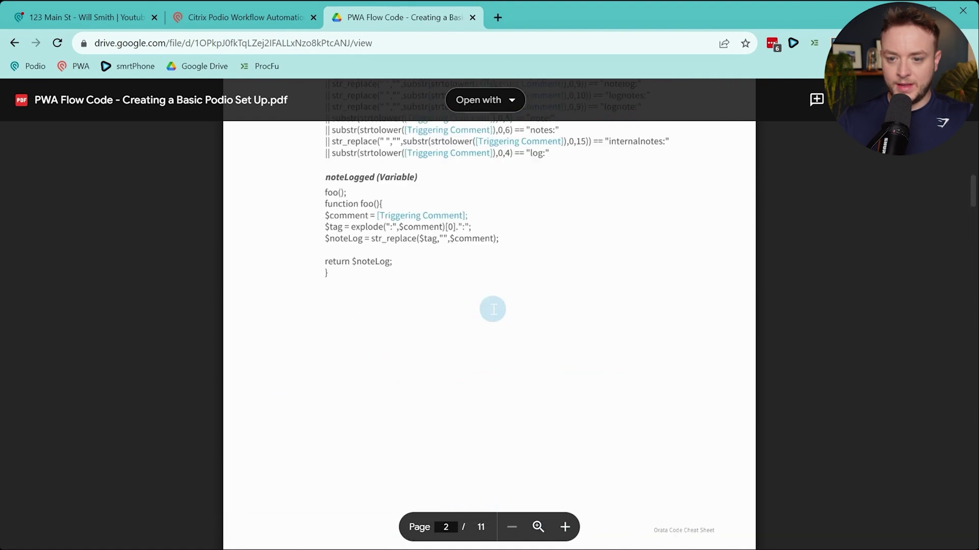
scroll(493, 309, down, 12)
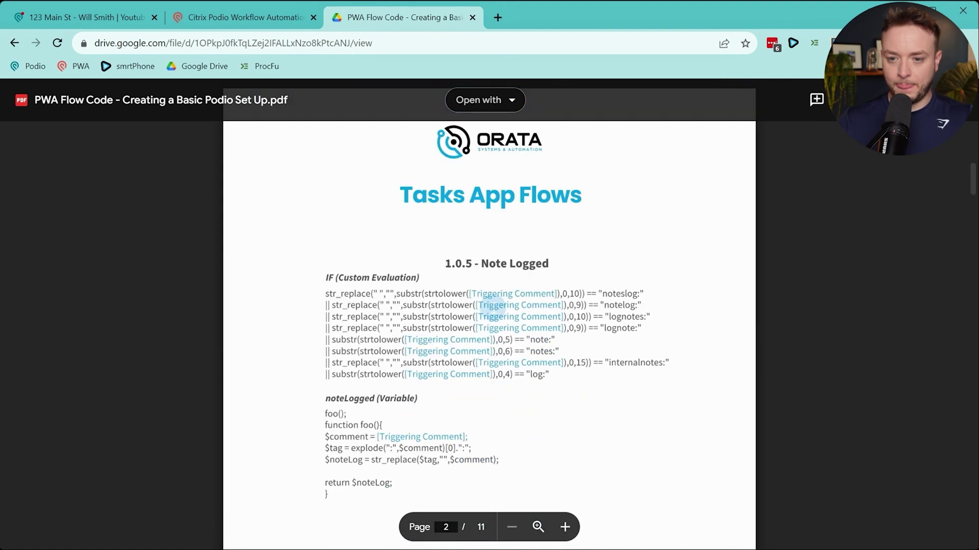
scroll(493, 308, down, 8)
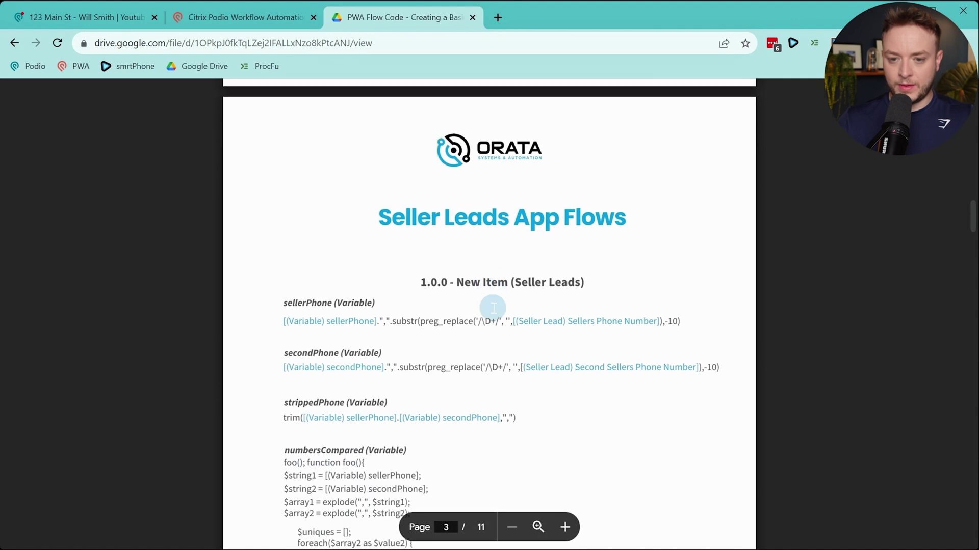
scroll(488, 307, down, 10)
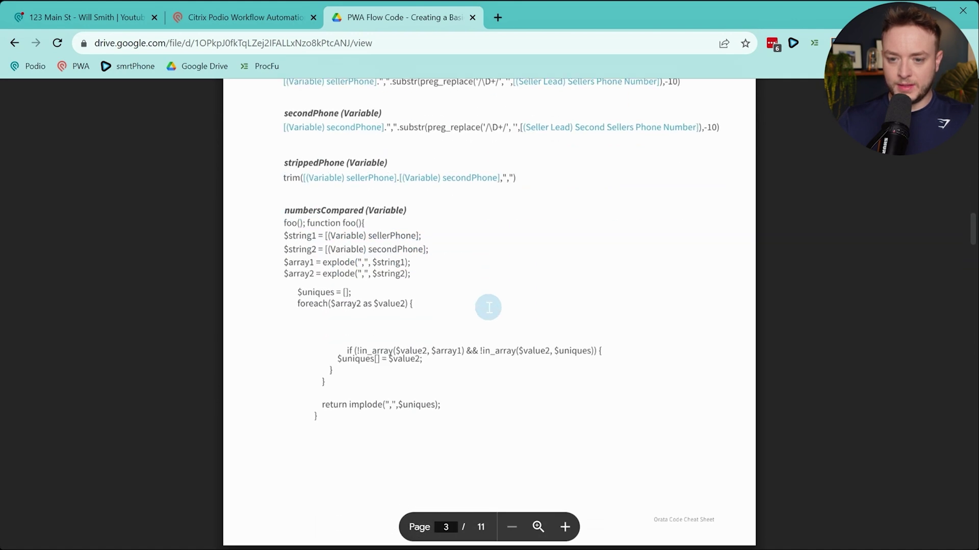
scroll(488, 308, down, 9)
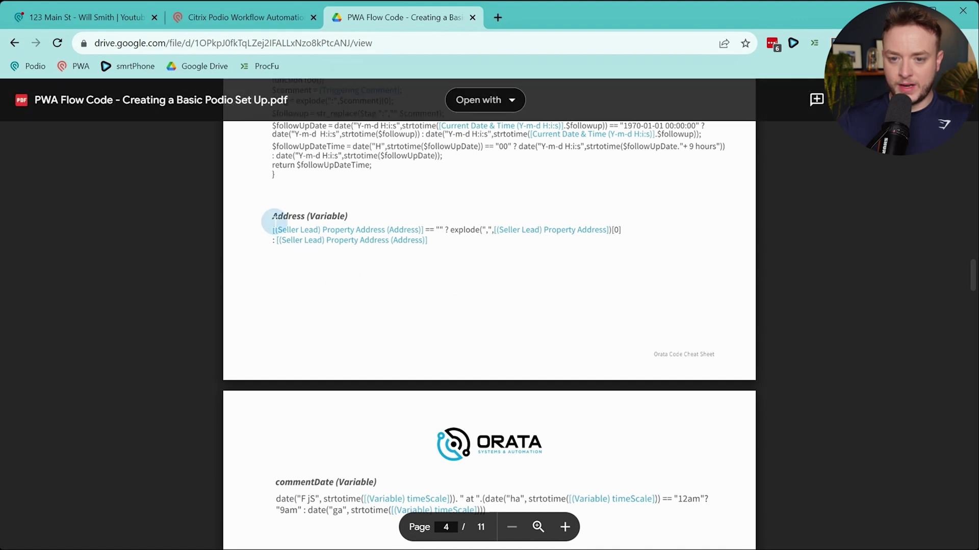
drag(275, 219, 448, 240)
click(314, 237)
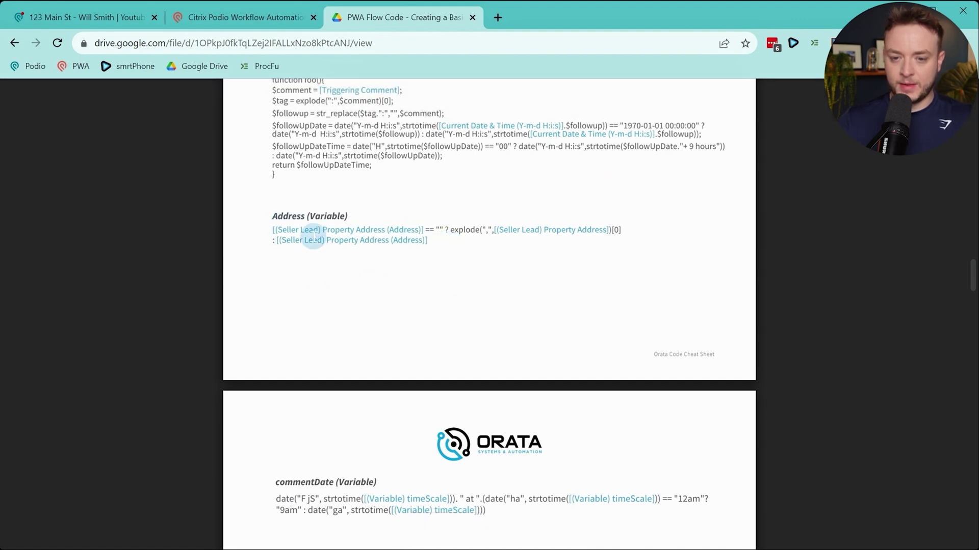
drag(270, 229, 425, 246)
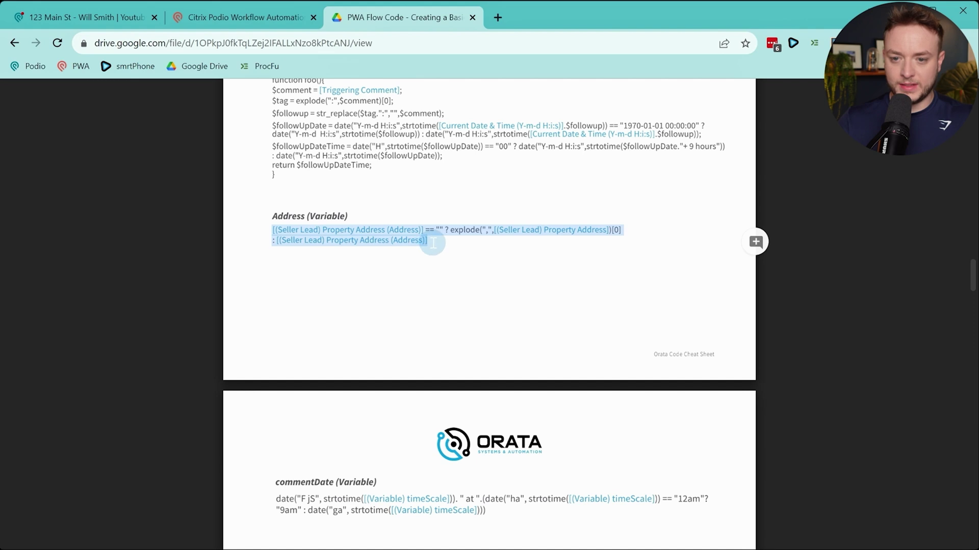
Paste the Address code into the address variable, re-inserting both Property Address tokens
click(258, 18)
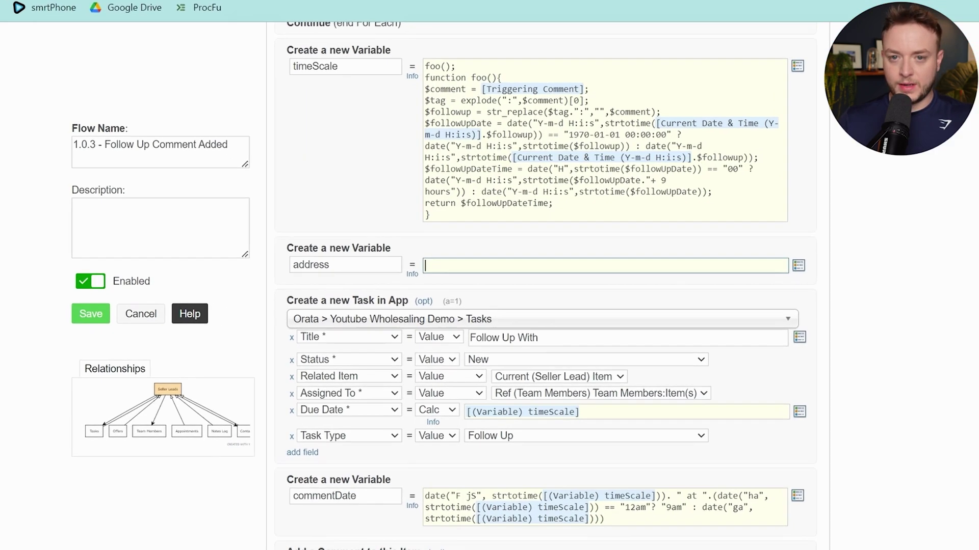
text([(Seller Lead) Property Address (Address)] == "" ? explode(",", [(Seller Lead) Property Address])[0] : [(Seller Lead) Property Address (Address)])
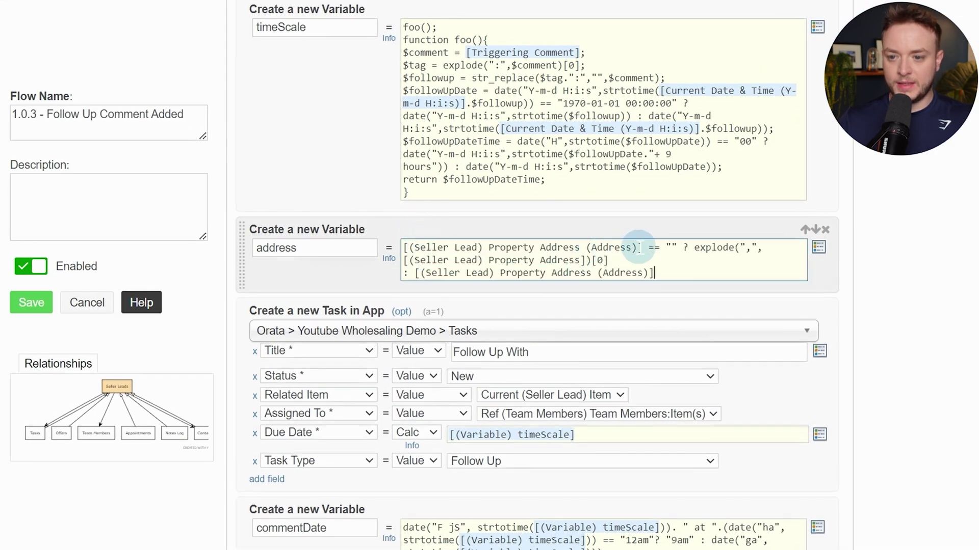
drag(642, 248, 399, 234)
key(BackSpace)
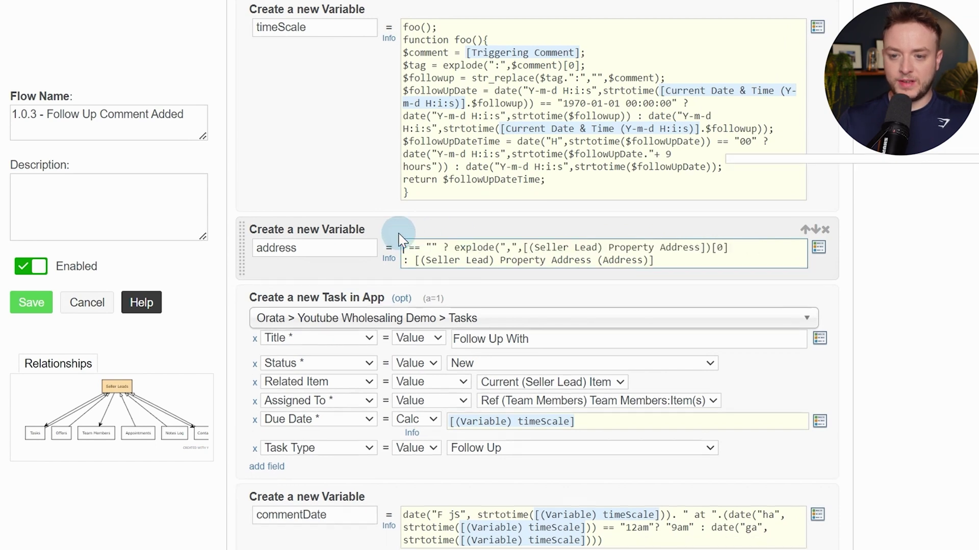
key(alt+t)
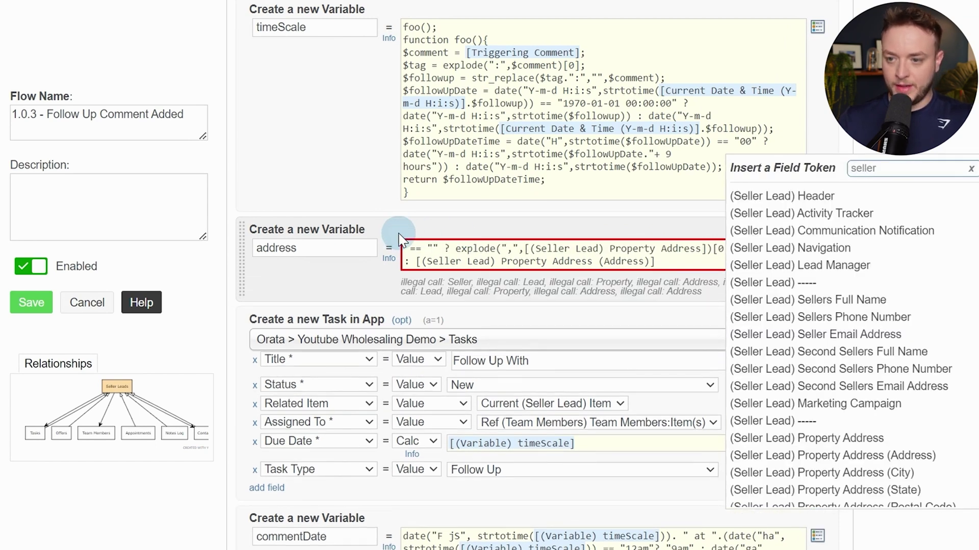
text(prop)
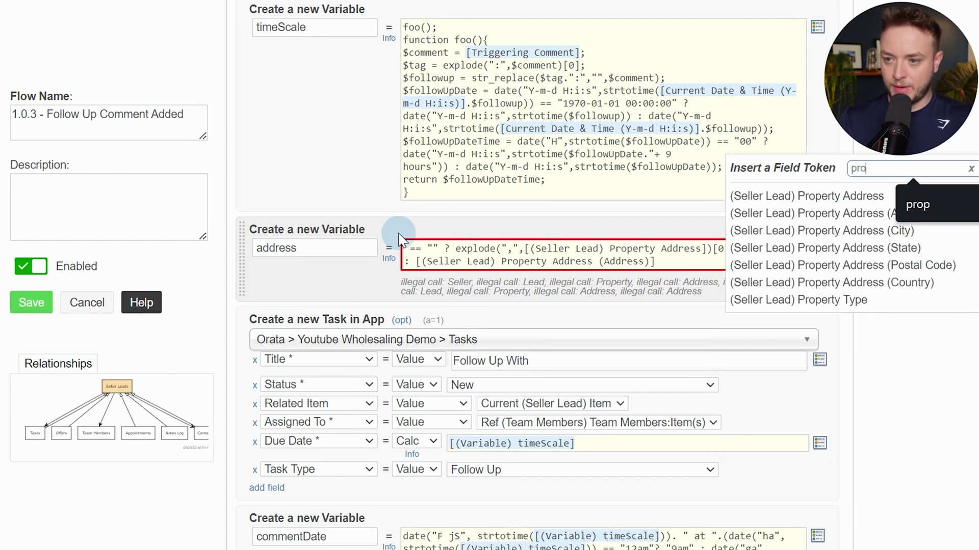
click(907, 223)
click(753, 250)
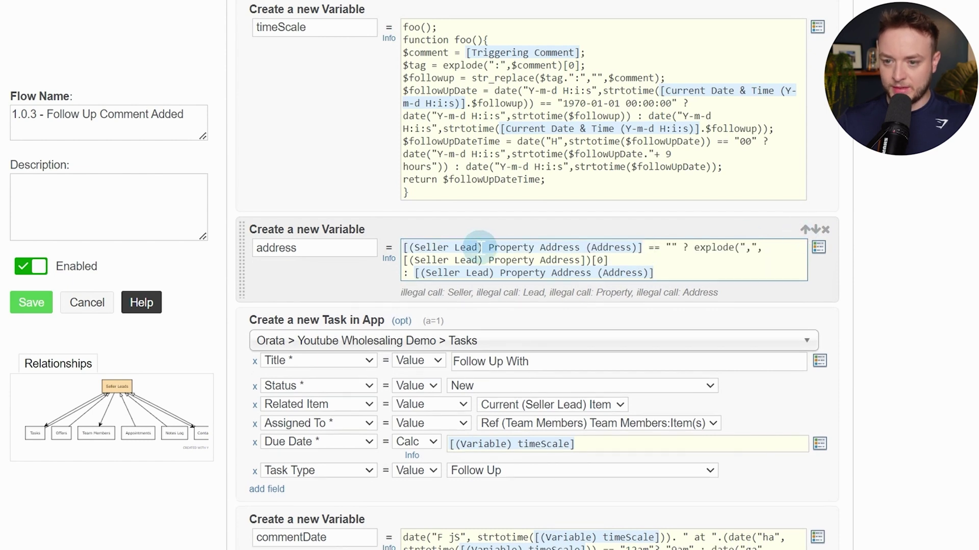
drag(588, 260, 414, 261)
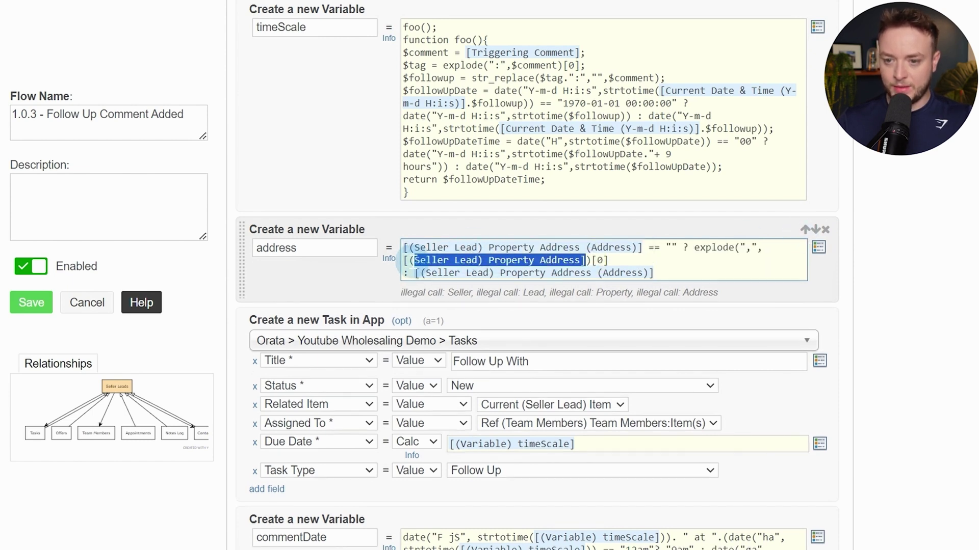
key(BackSpace)
key(BackSpace)
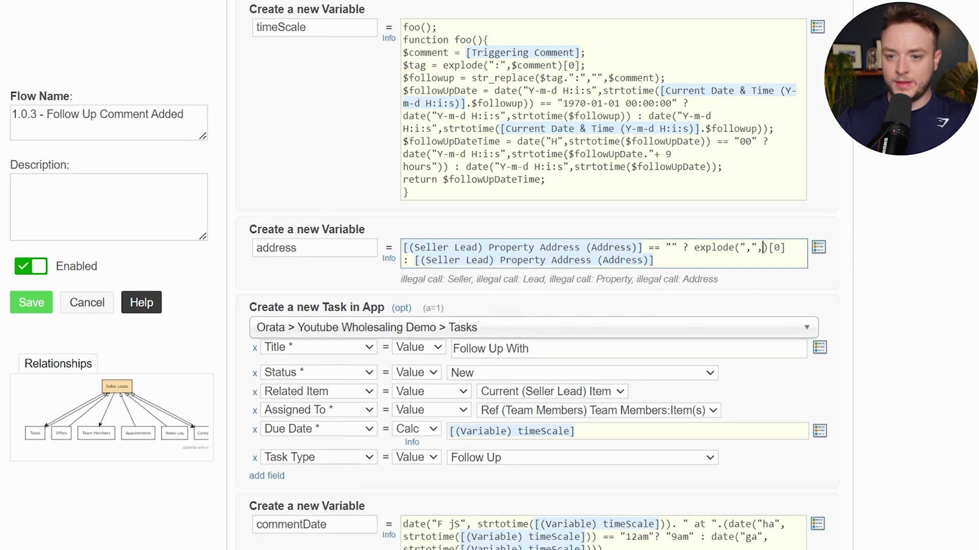
text(@)
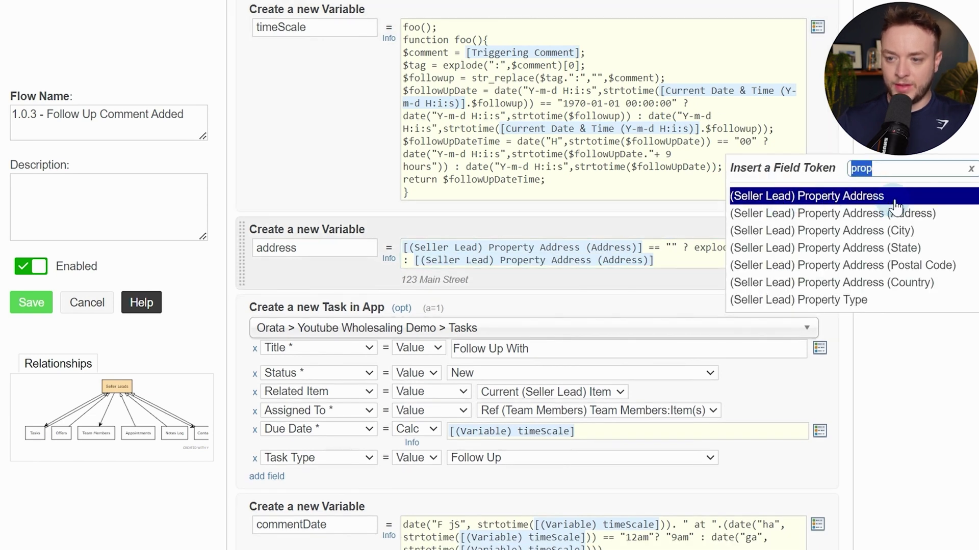
click(906, 203)
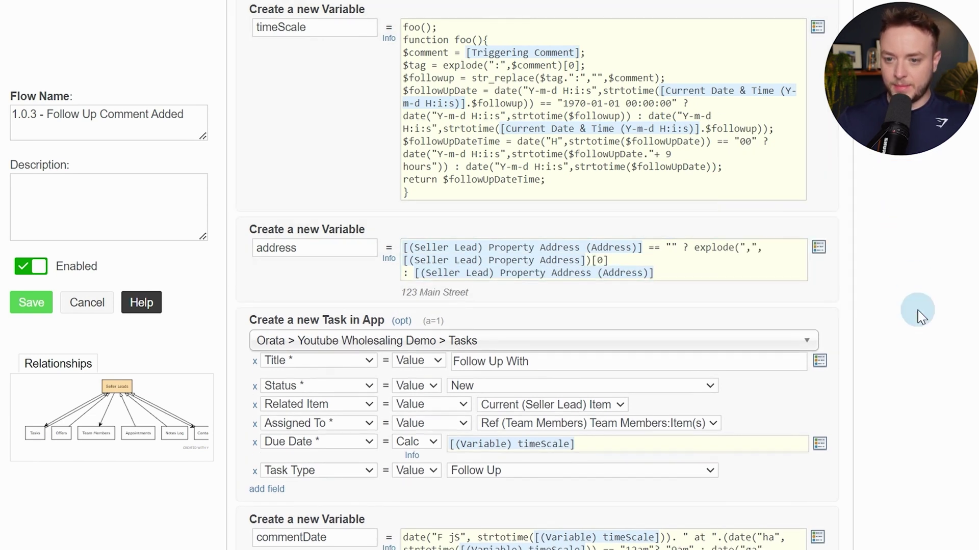
Add the address variable to the Follow Up With task title and save the flow
scroll(917, 310, down, 2)
text(@)
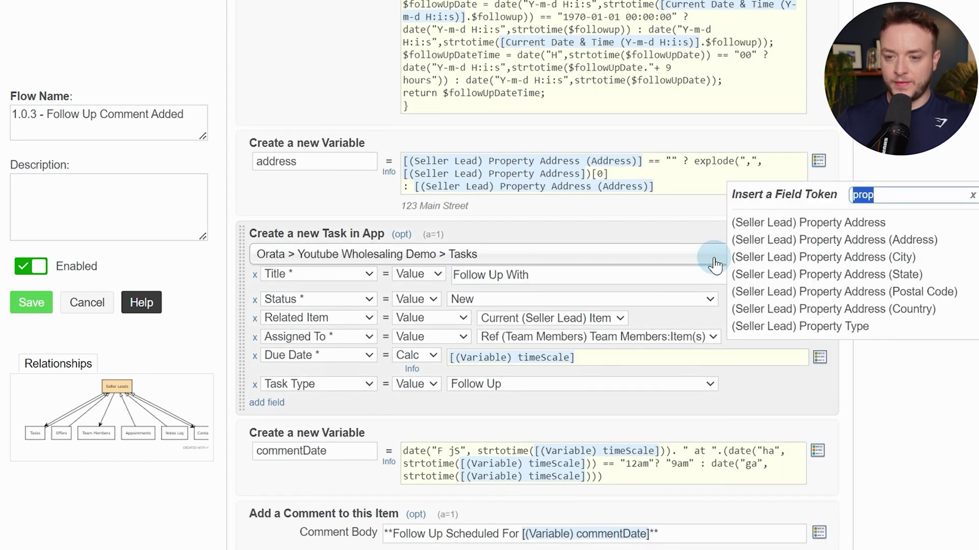
text(var)
key(Down)
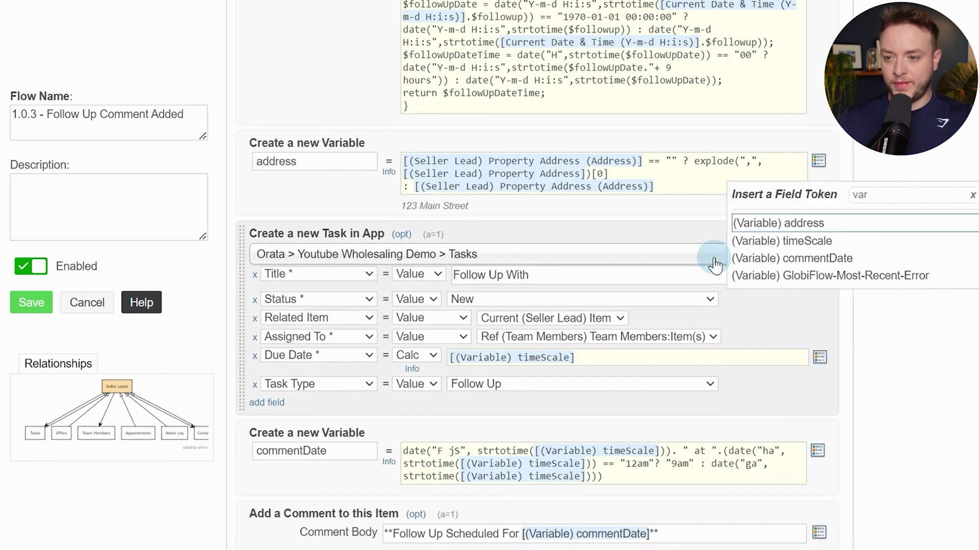
key(Return)
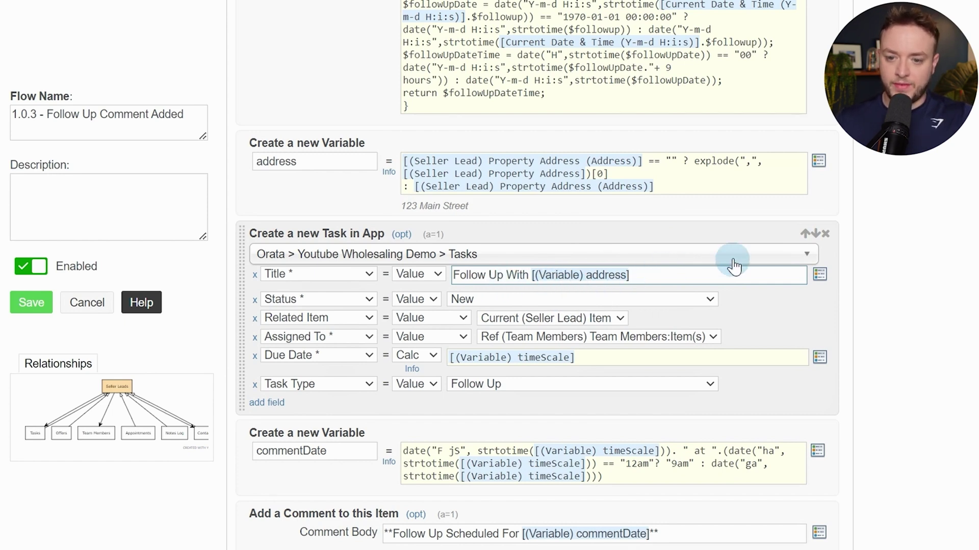
click(910, 176)
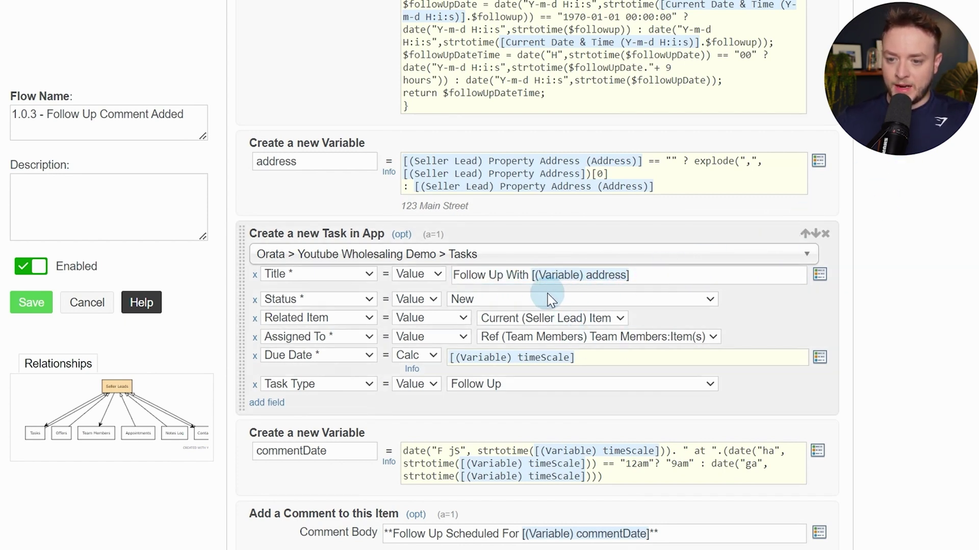
scroll(489, 388, down, 2)
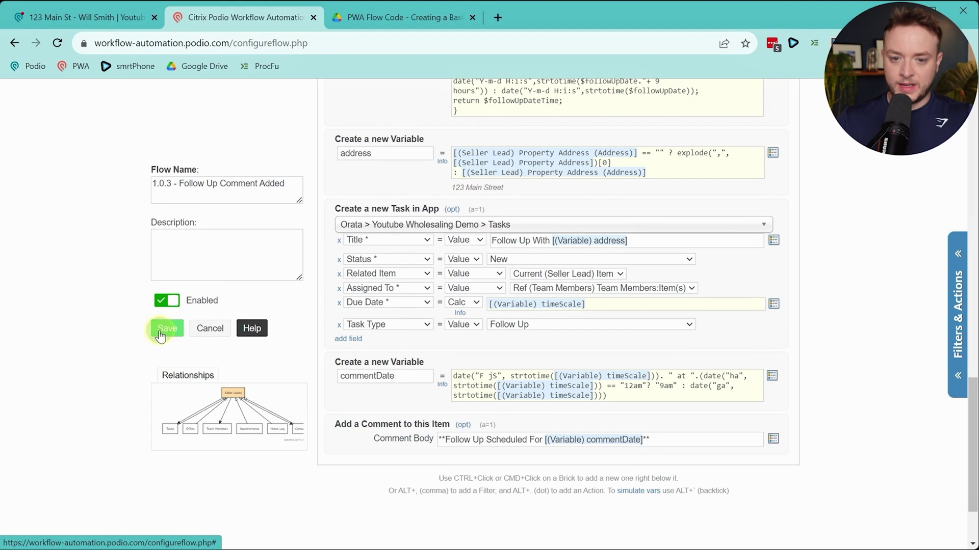
click(160, 333)
Post a 'fu: 1 week' comment on the 321 Main St seller lead
click(67, 16)
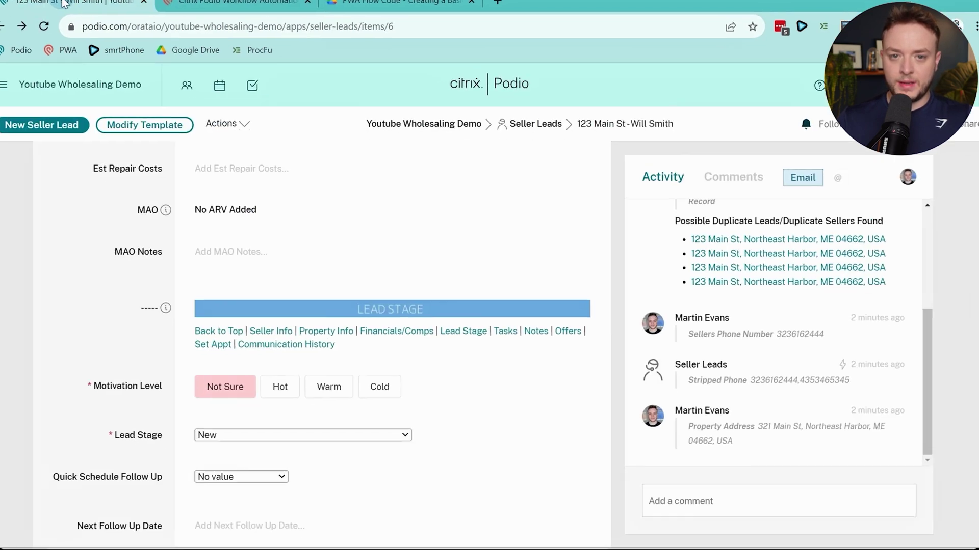
scroll(403, 321, down, 2)
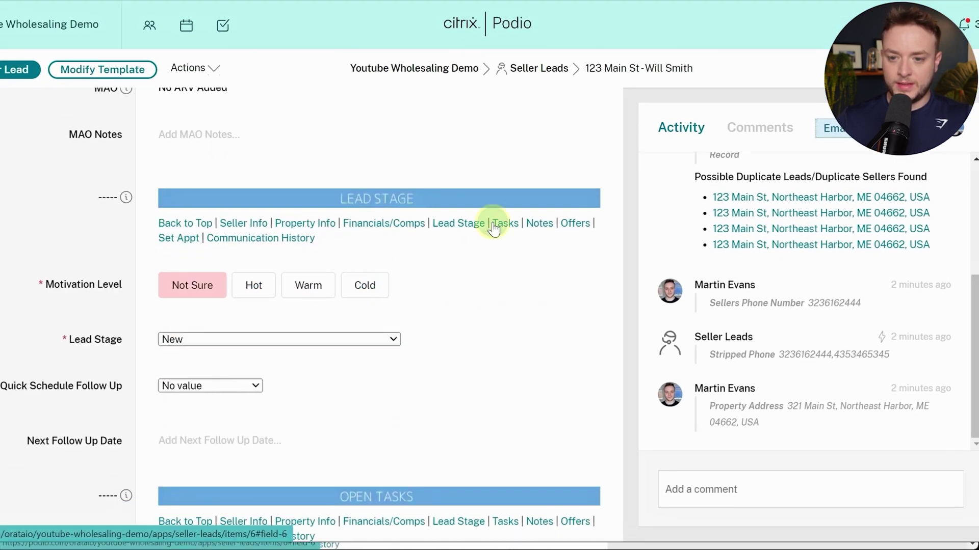
click(494, 227)
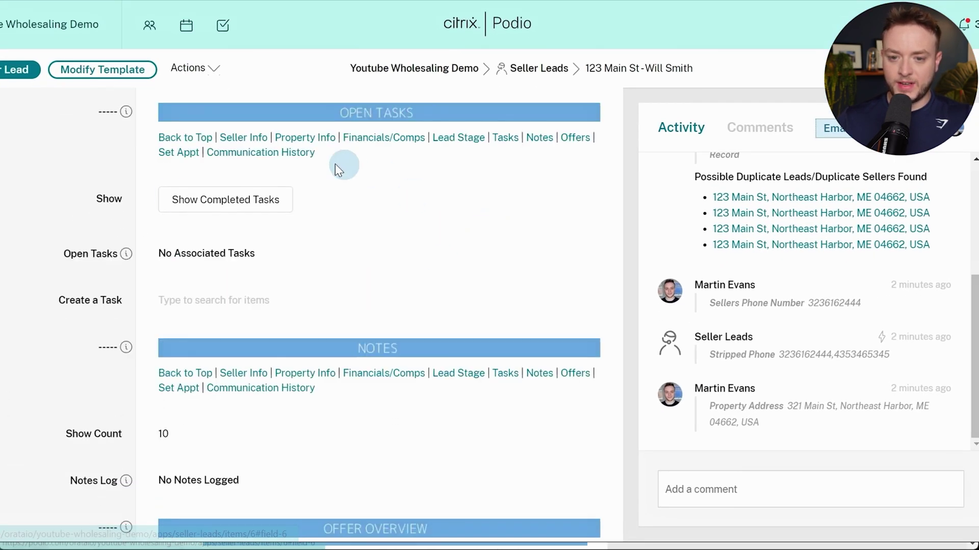
click(853, 482)
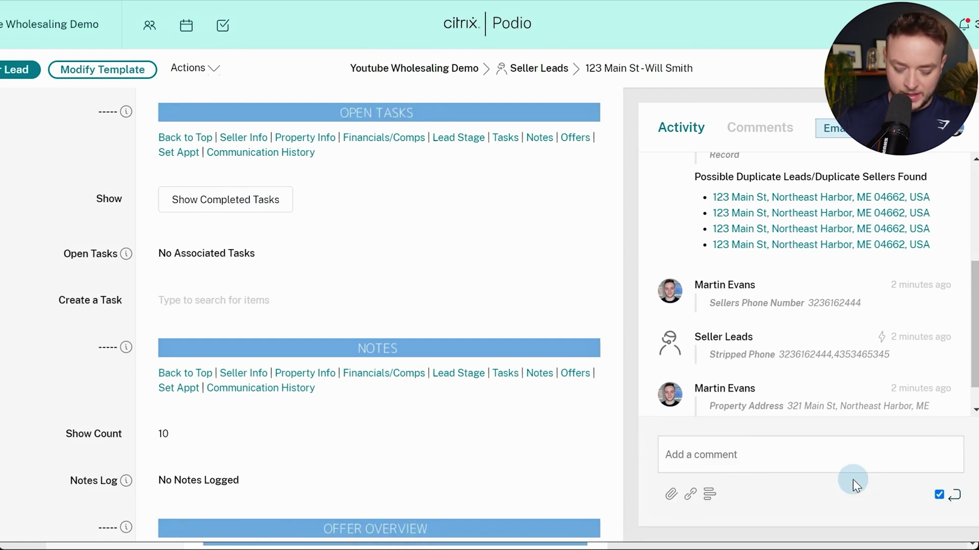
text(fu: 1 weeksa)
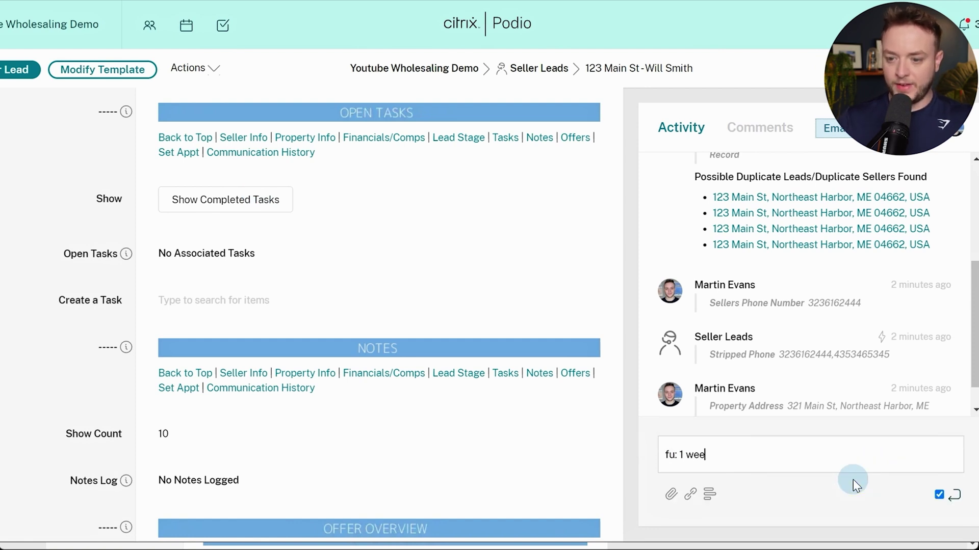
key(BackSpace)
key(BackSpace)
key(Return)
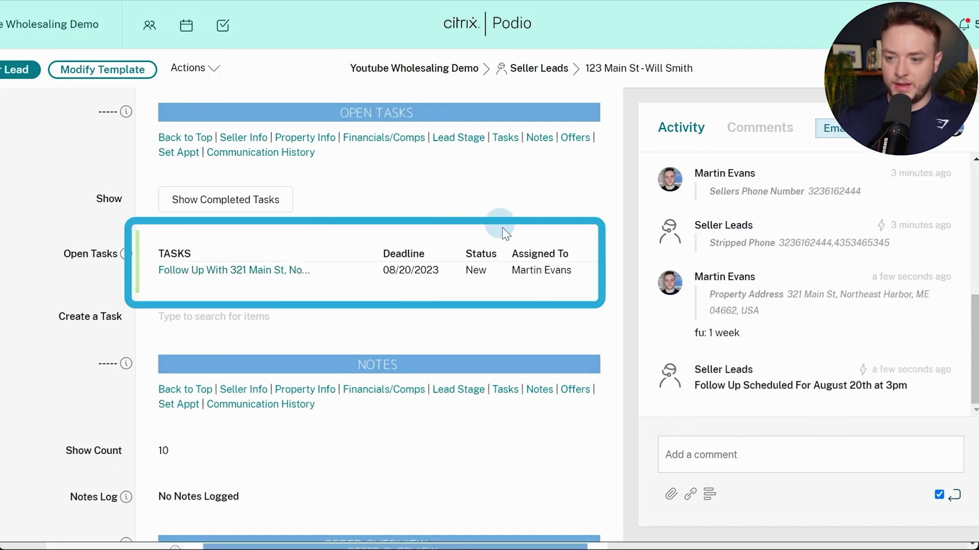
click(196, 18)
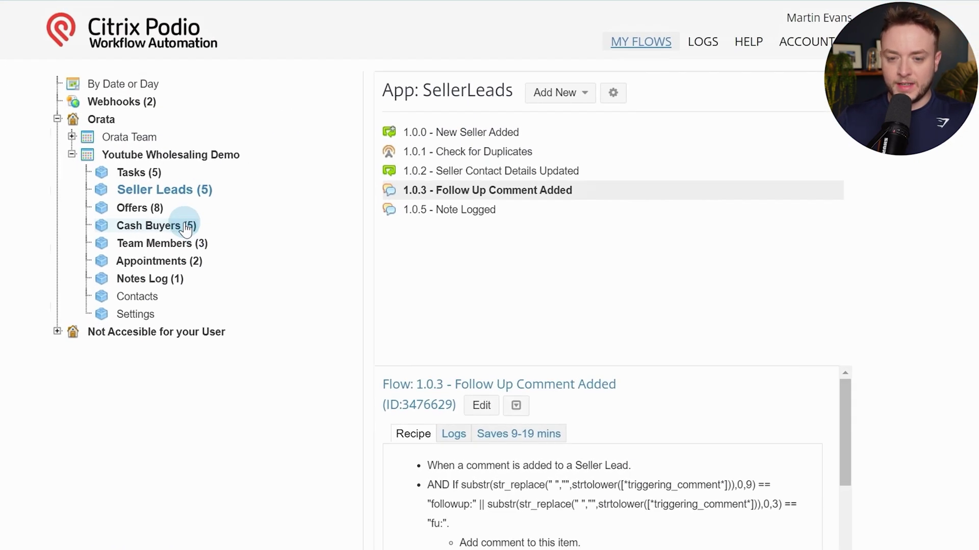
Copy the Cash Buyers flow 1.0.4 - Next Follow Up Date Field Updated into Seller Leads
click(186, 228)
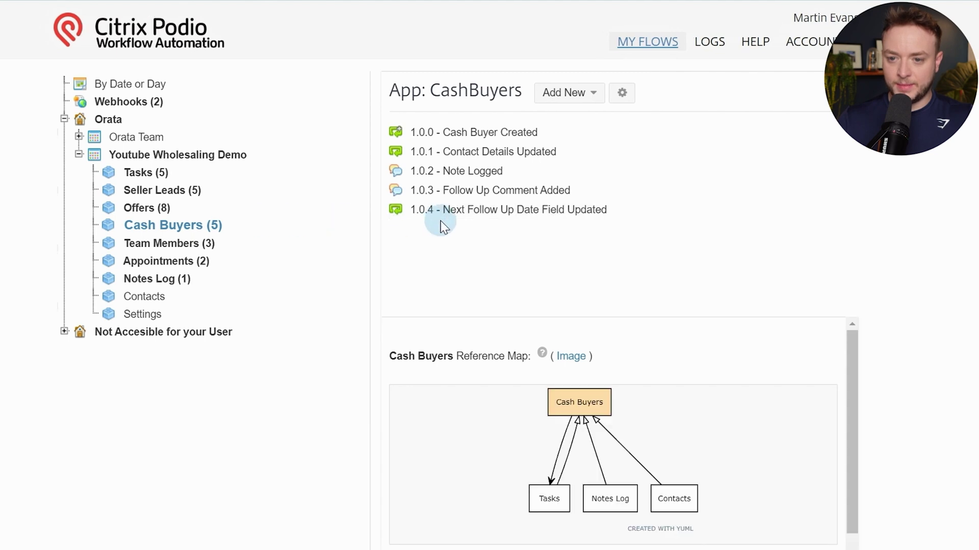
click(476, 213)
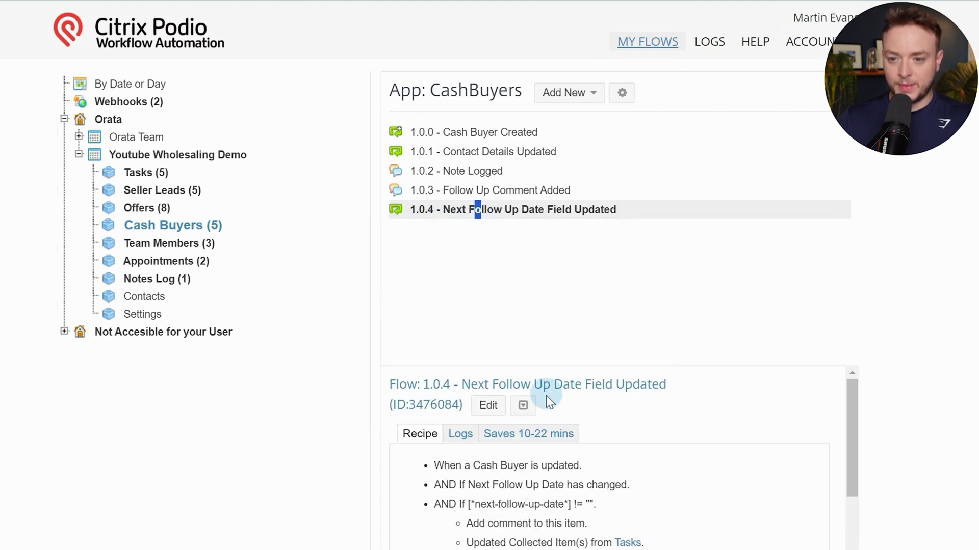
click(522, 407)
click(536, 435)
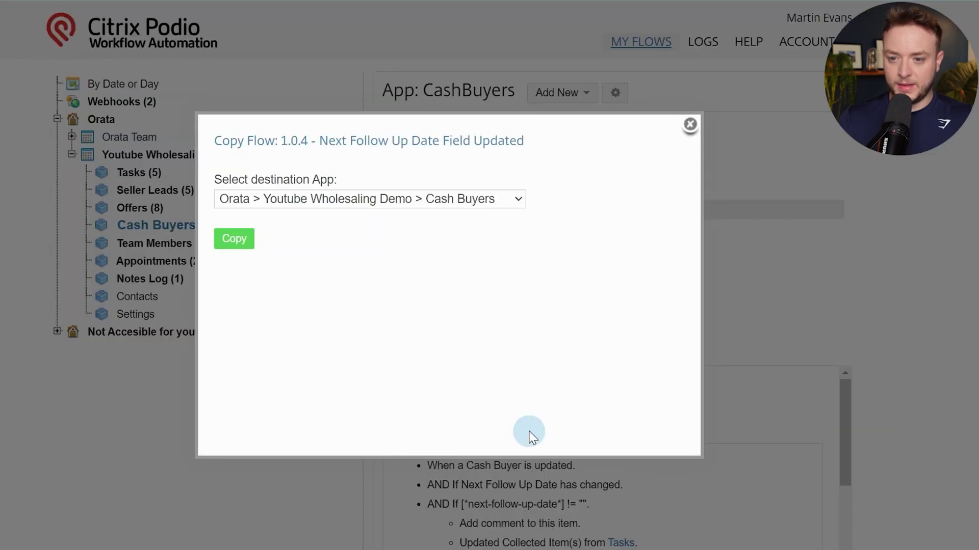
click(495, 195)
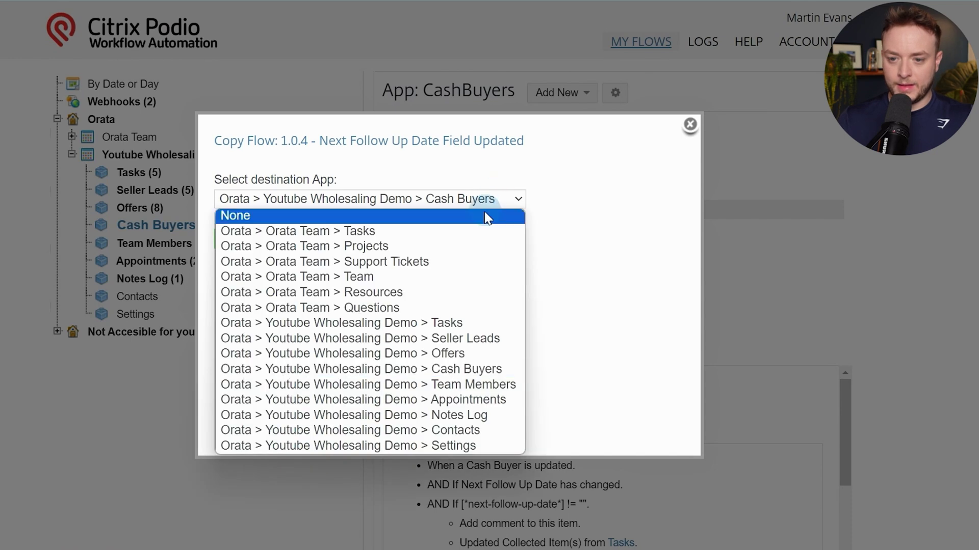
click(464, 339)
click(252, 250)
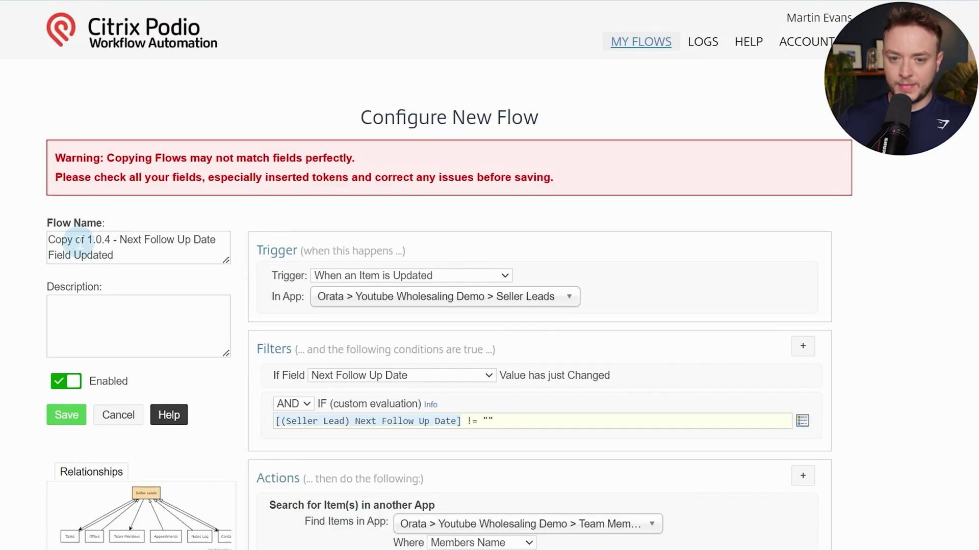
Trim the copied flow's name by removing 'Copy of' and the old title, leaving '1.0.4 -'
drag(86, 239, 10, 234)
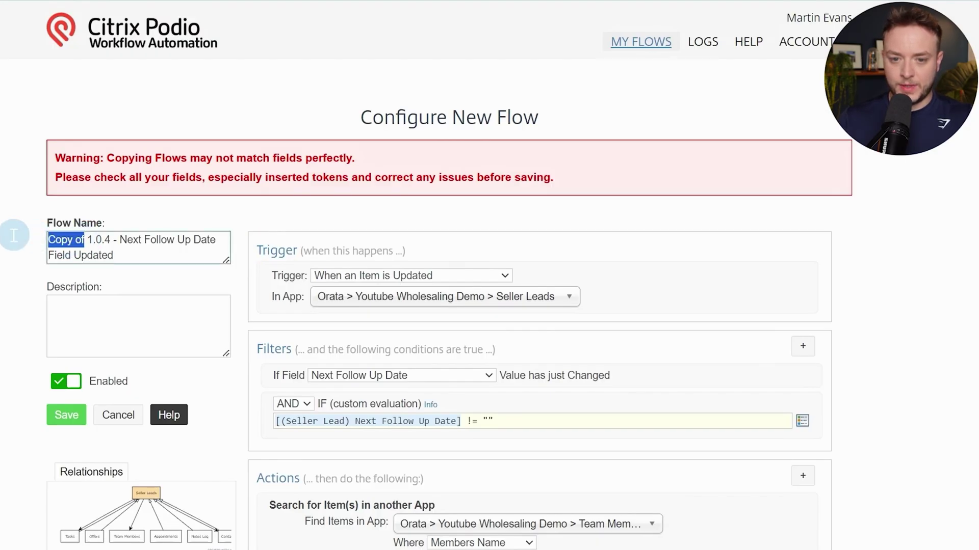
key(BackSpace)
drag(81, 240, 97, 255)
key(BackSpace)
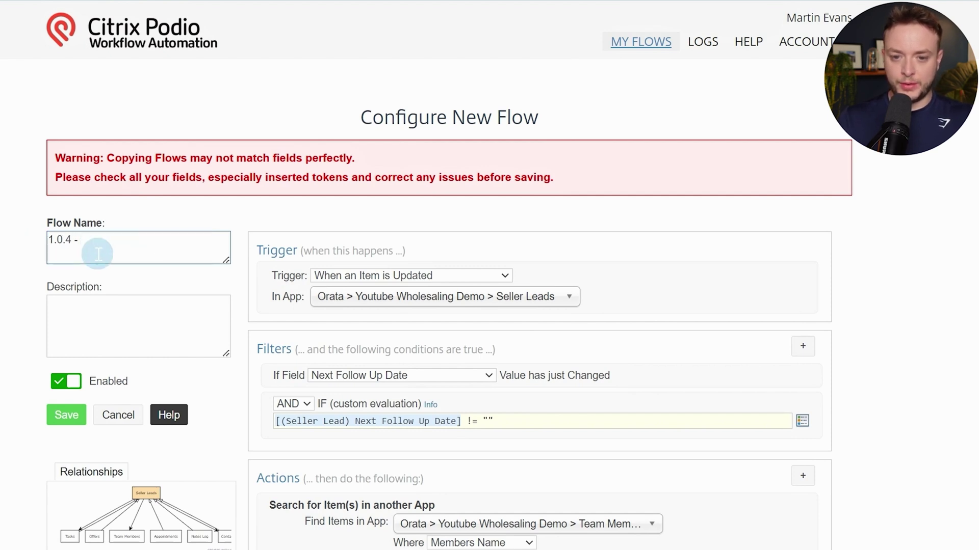
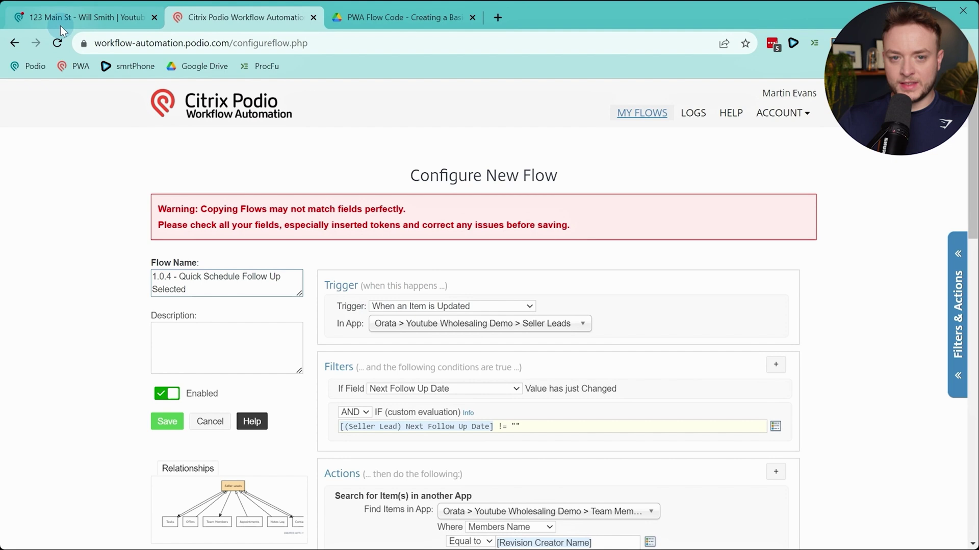
On the seller lead, set Quick Schedule Follow Up to 1 Week, then 1 Month Follow Up
click(60, 21)
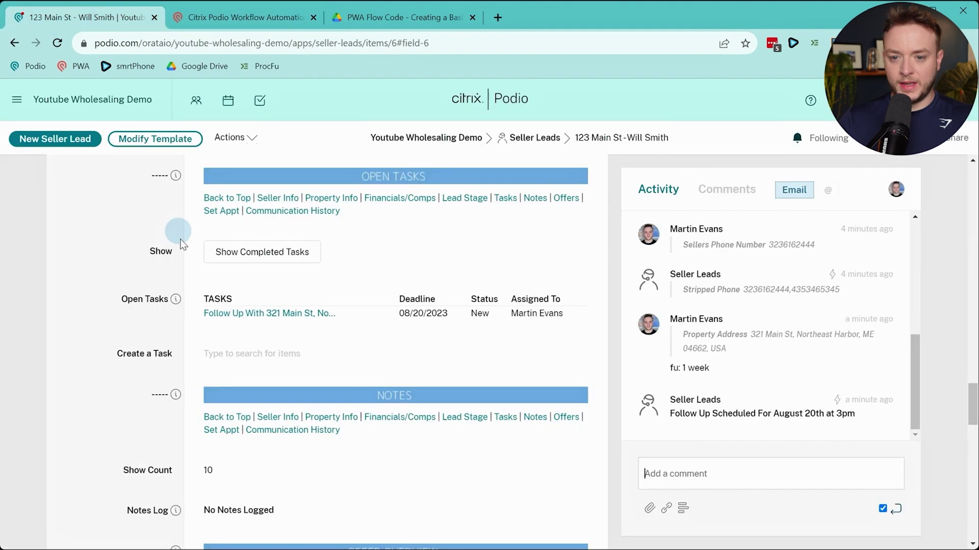
scroll(153, 295, up, 4)
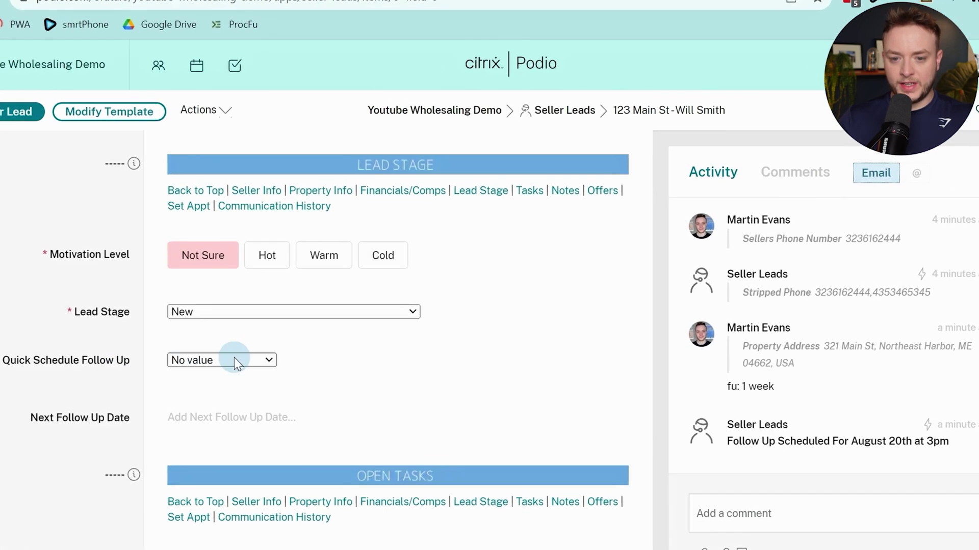
click(239, 347)
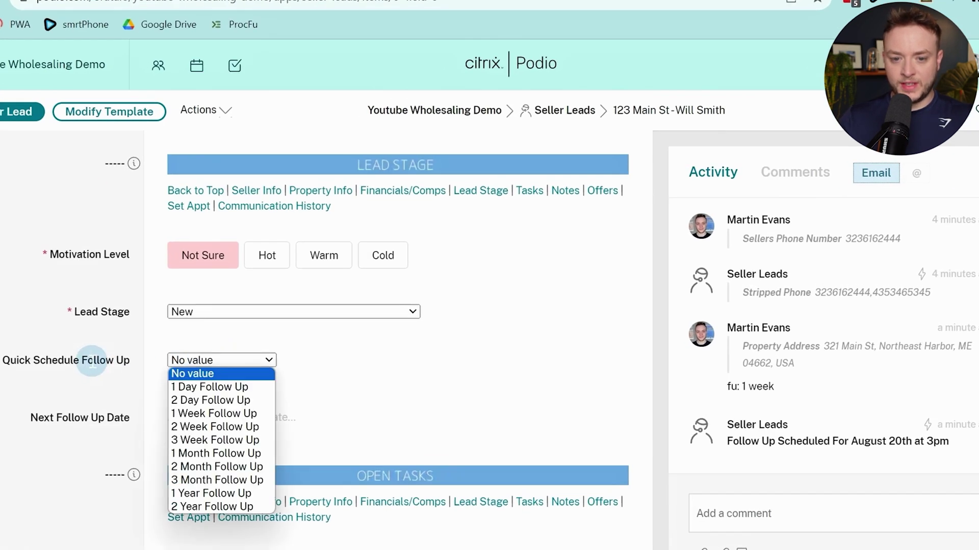
click(92, 361)
click(230, 360)
click(193, 413)
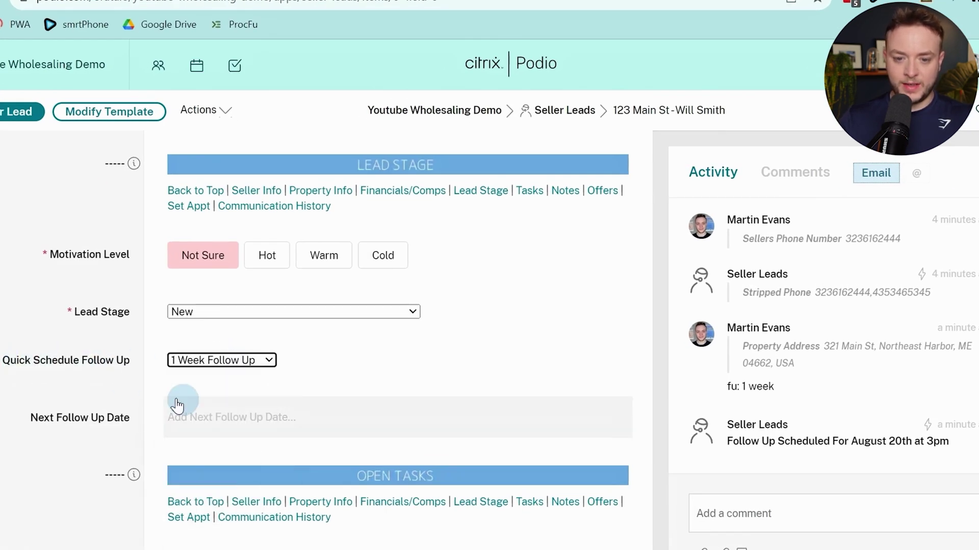
click(208, 365)
click(198, 449)
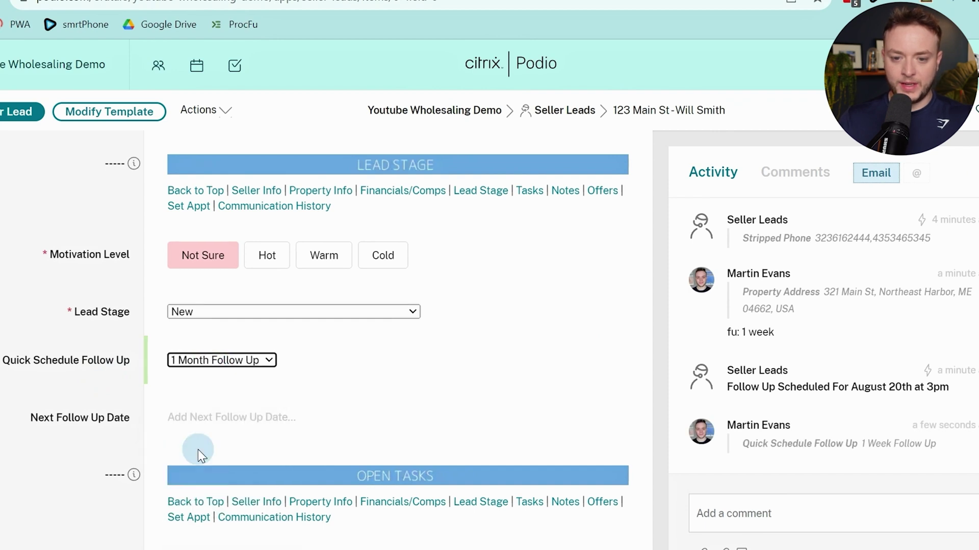
Change Quick Schedule Follow Up to 2 Day Follow Up and go back to the flow editor
click(201, 362)
click(112, 422)
scroll(112, 422, down, 3)
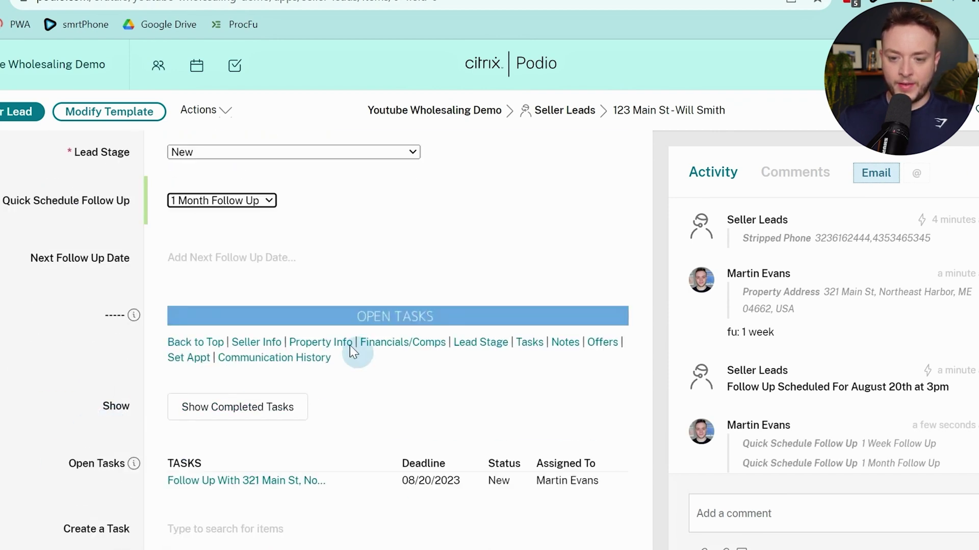
scroll(749, 365, down, 1)
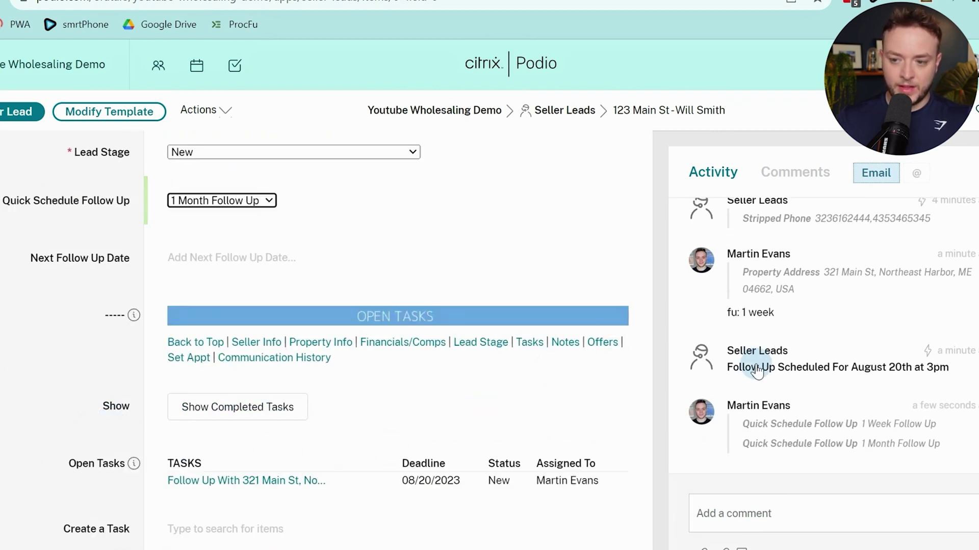
click(236, 201)
click(202, 241)
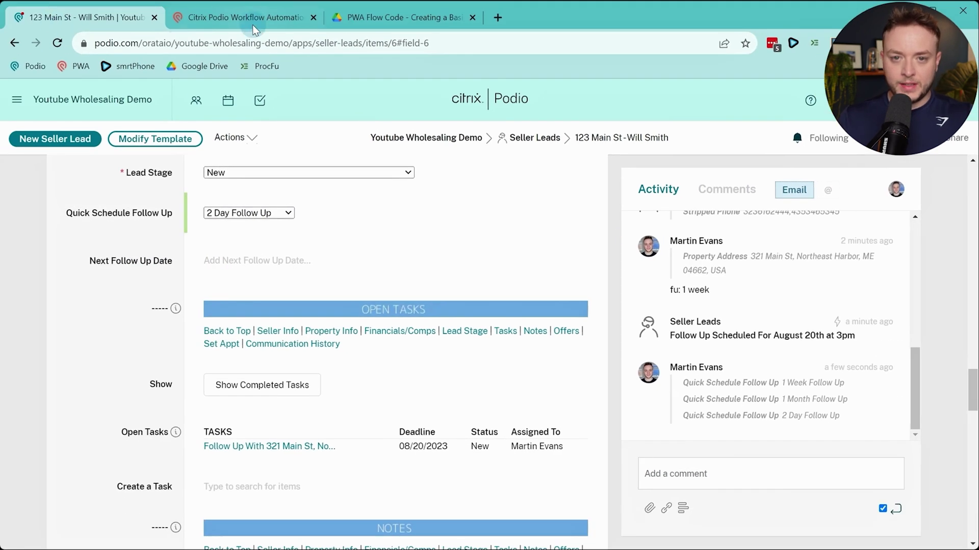
click(254, 26)
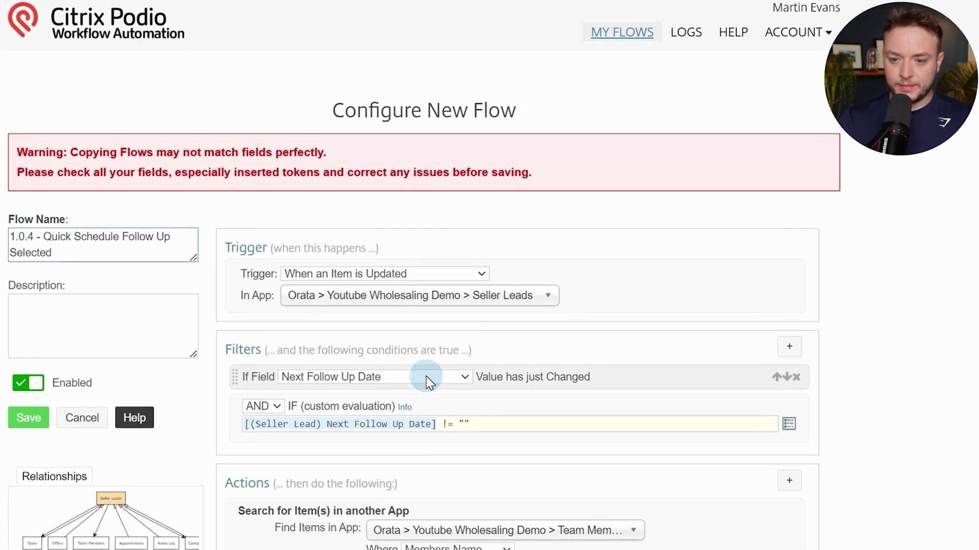
Make the filter's If Field watch Quick Schedule Follow Up
click(489, 388)
click(619, 403)
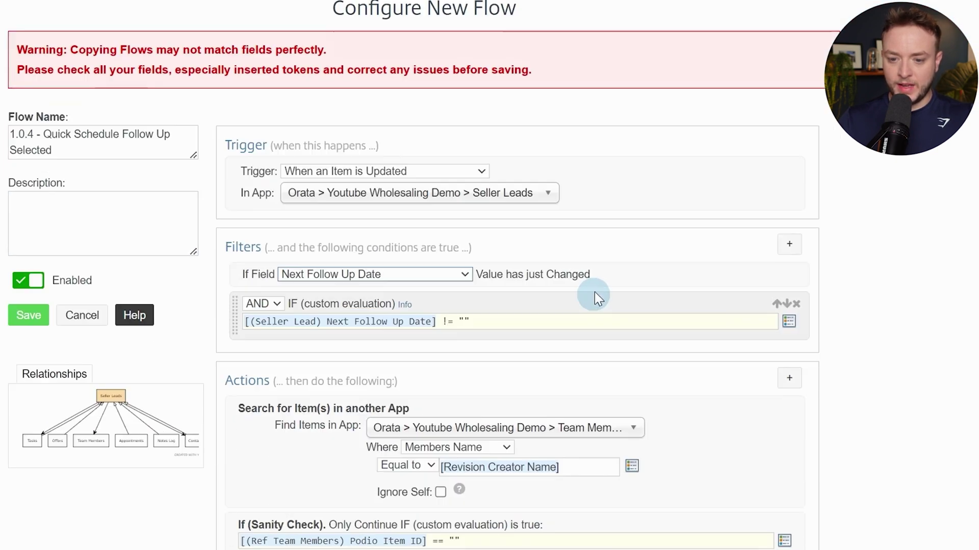
scroll(596, 297, down, 5)
click(409, 43)
scroll(319, 197, down, 4)
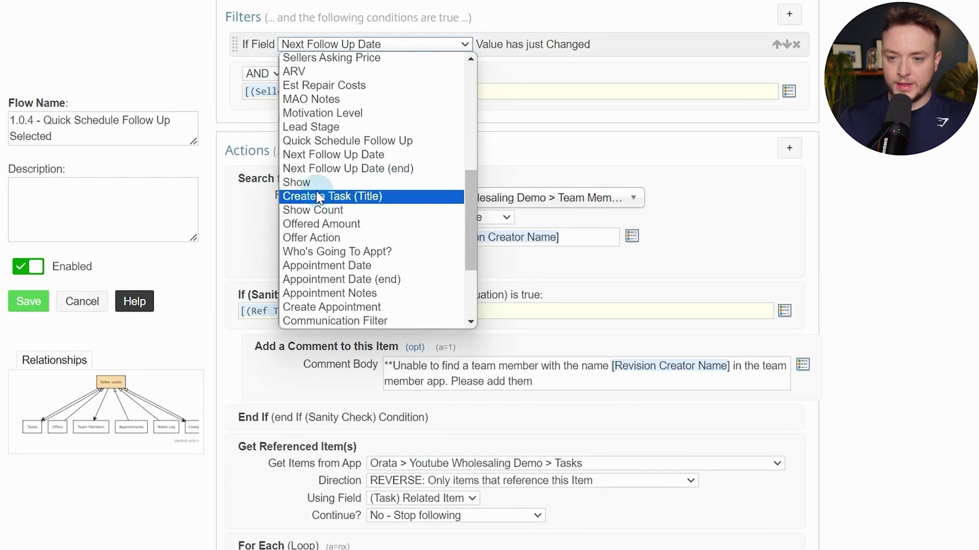
click(406, 141)
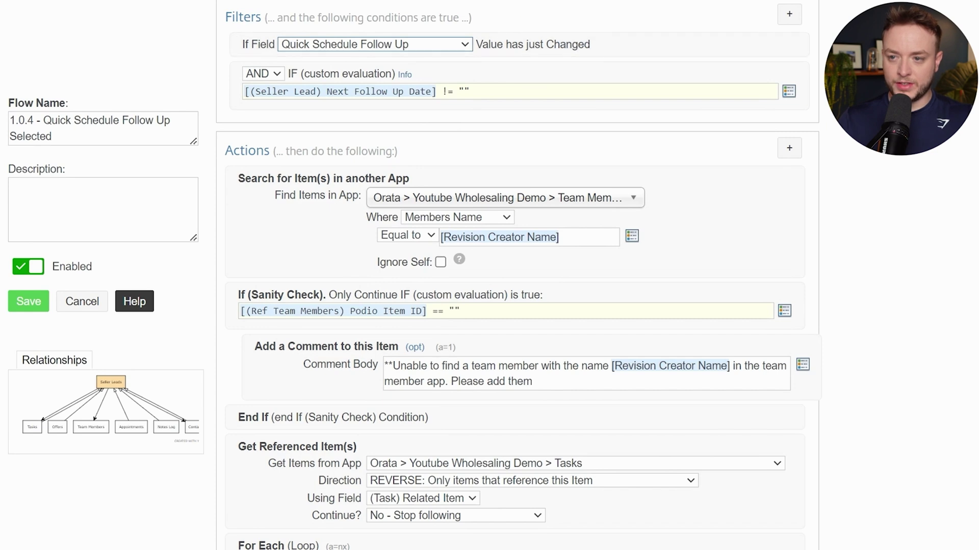
Replace the old custom filter with a Custom (Calc) filter: Quick Schedule Follow Up token != ""
click(796, 74)
scroll(645, 271, up, 5)
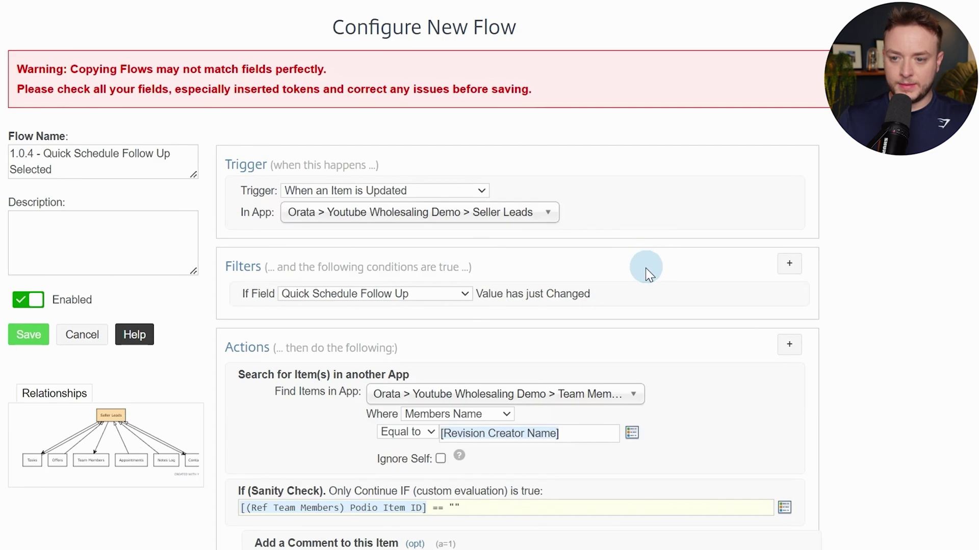
scroll(627, 248, down, 3)
click(802, 129)
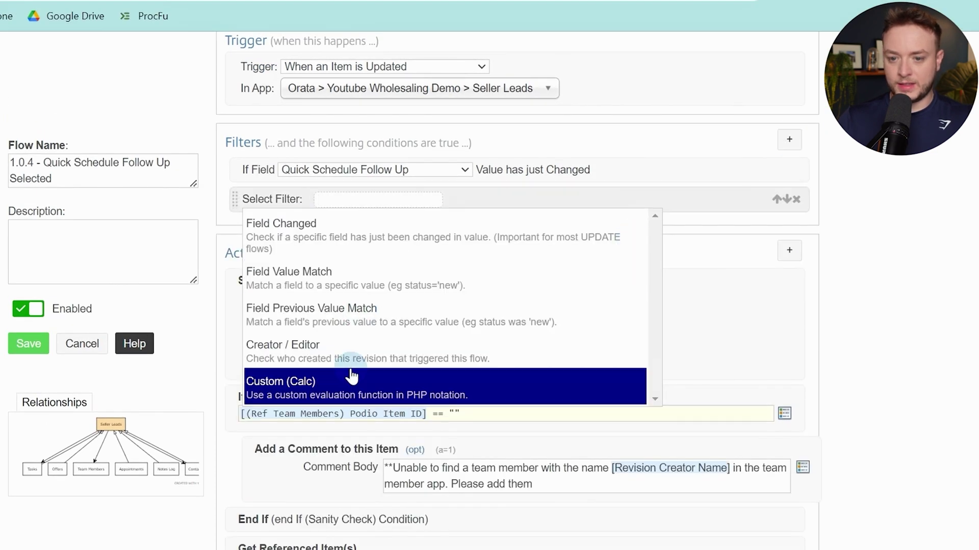
click(350, 369)
click(424, 211)
key(alt+t)
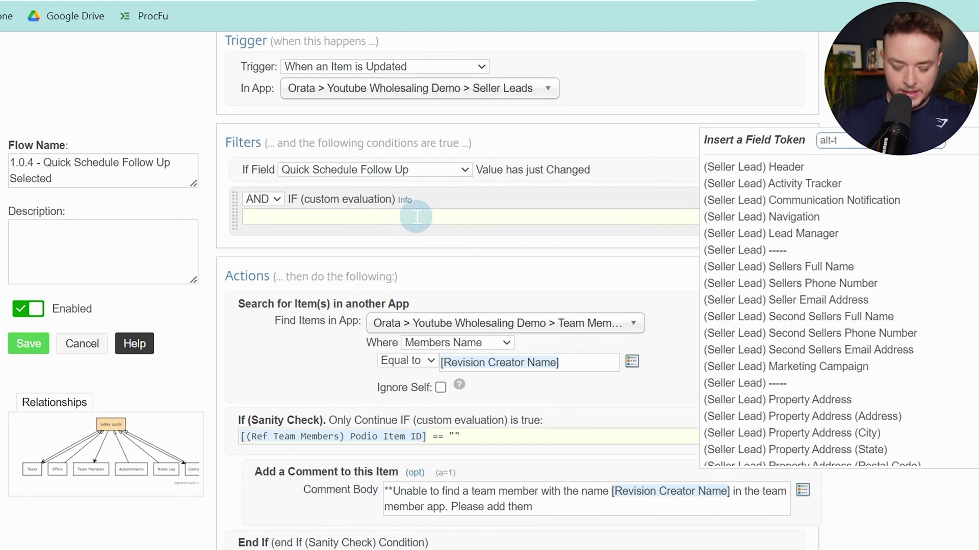
text(quick)
key(Return)
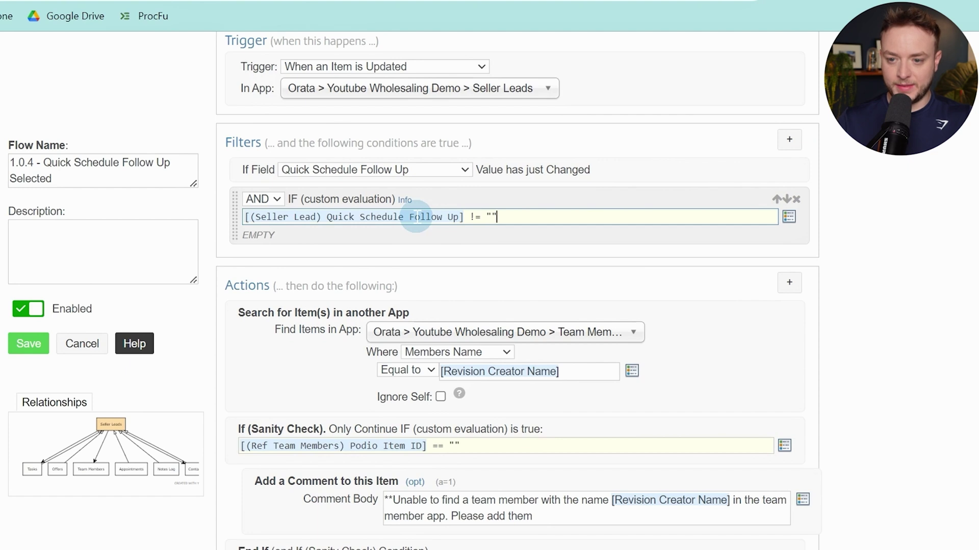
Add two blank custom variable steps right after the loop
scroll(629, 343, down, 5)
scroll(695, 345, up, 1)
scroll(690, 332, down, 5)
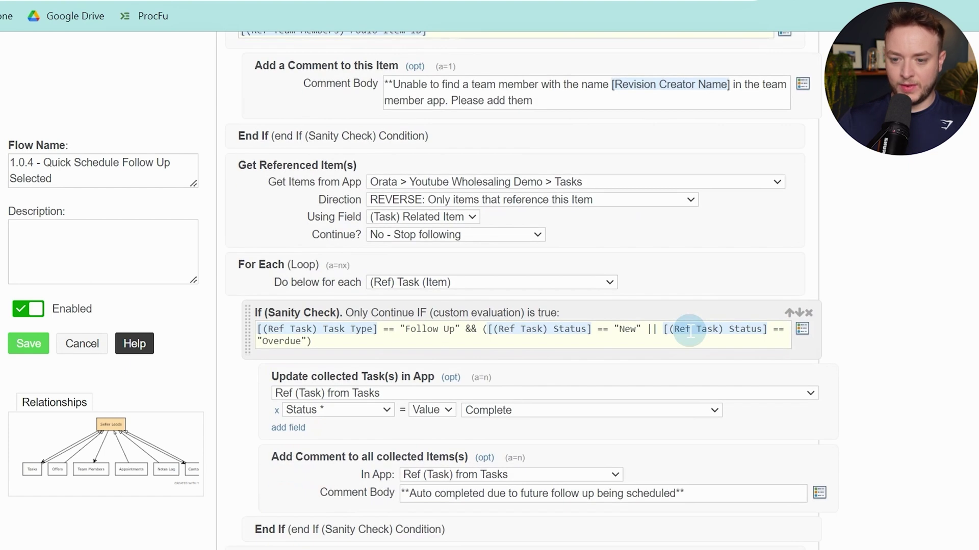
scroll(689, 331, down, 7)
scroll(689, 331, up, 1)
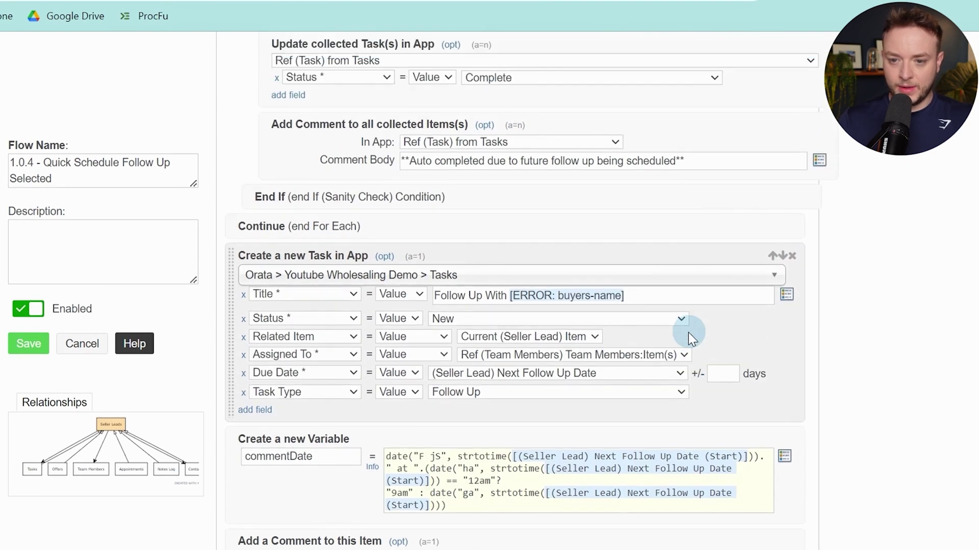
scroll(688, 332, up, 1)
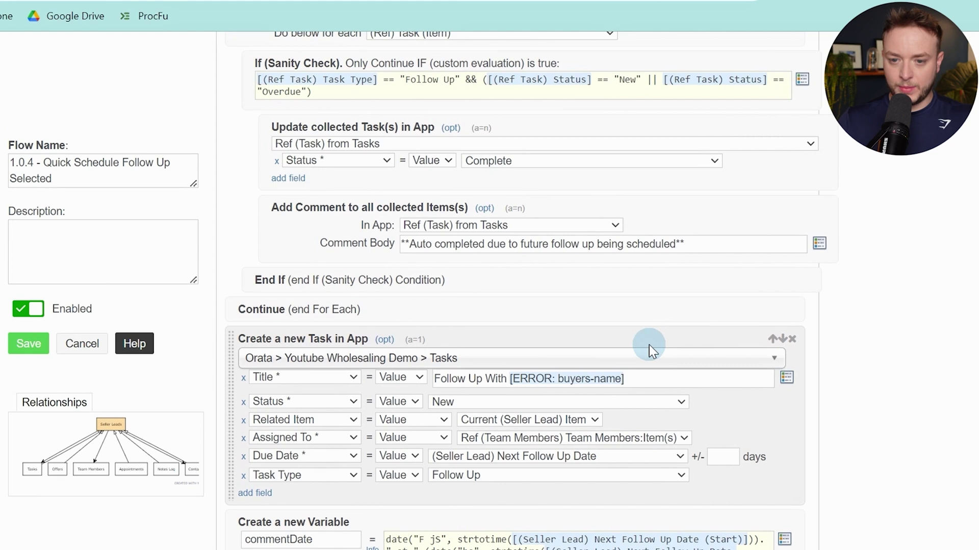
ctrl+click(541, 316)
text(var)
key(Return)
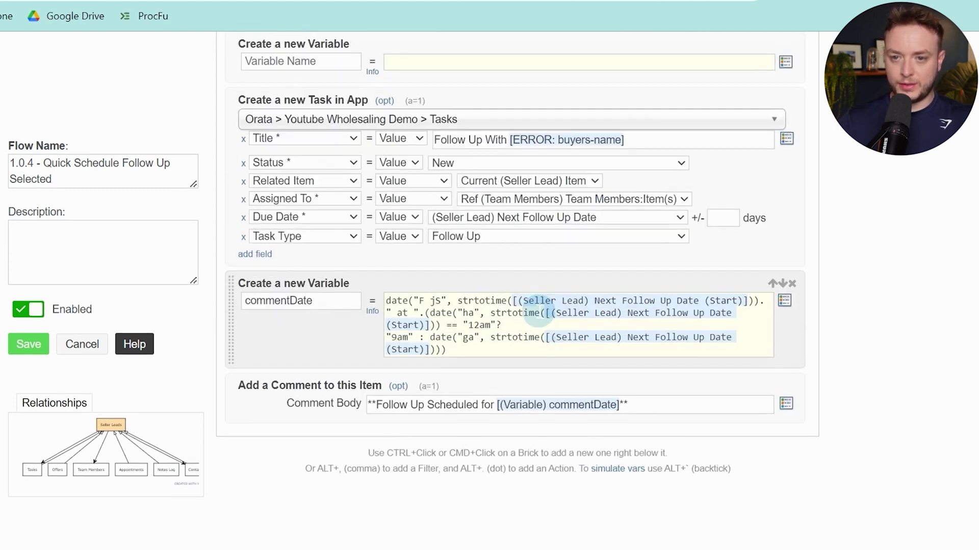
scroll(578, 344, up, 4)
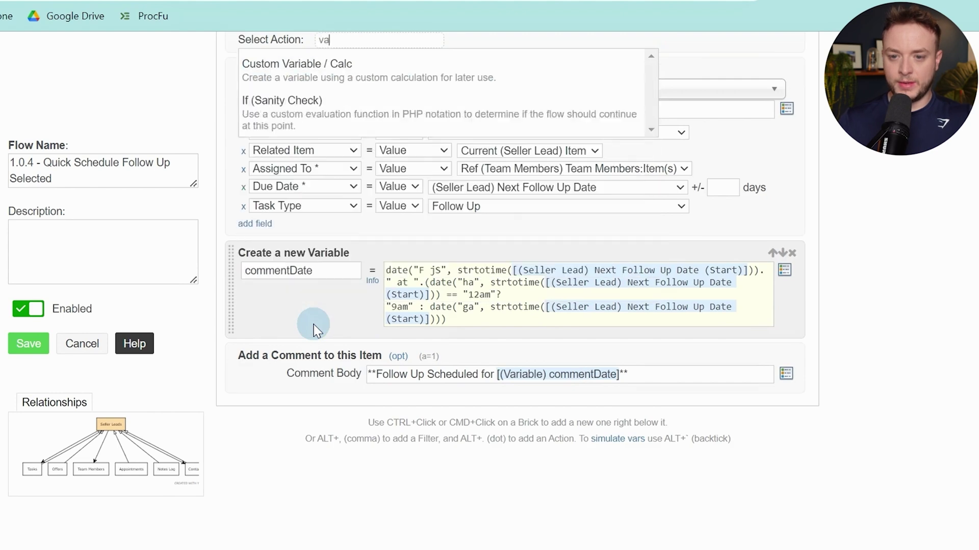
key(Return)
scroll(317, 290, up, 5)
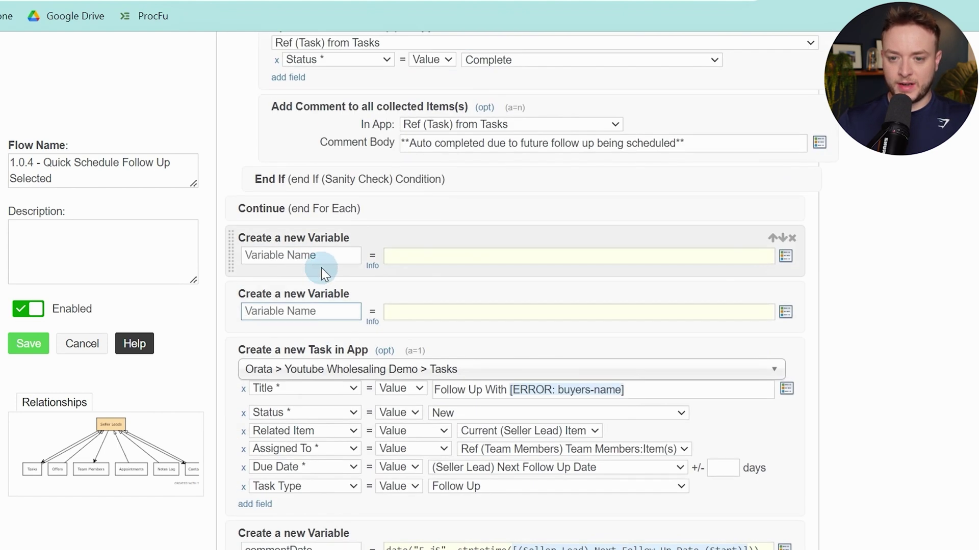
Name the first new variable 'address' and paste the Address code from the PDF as its value
click(321, 256)
text(address)
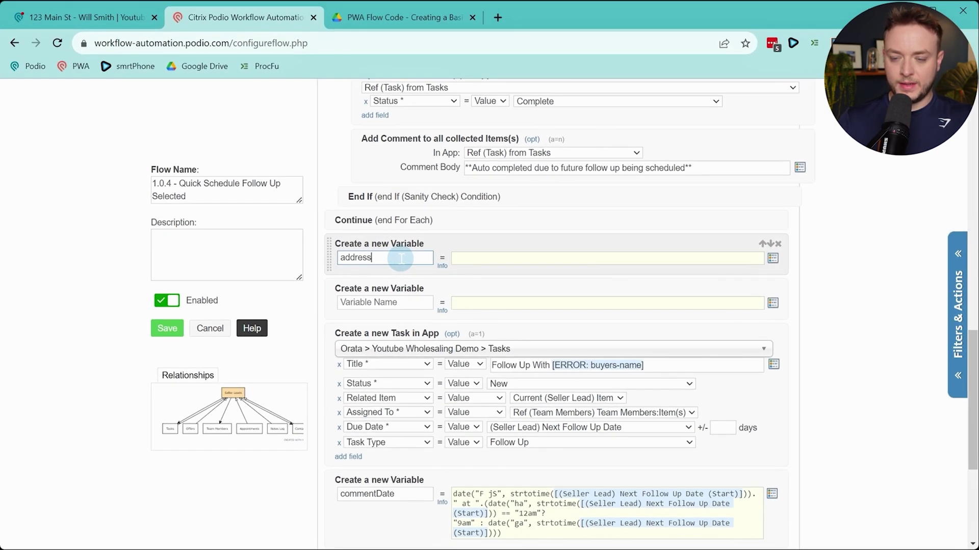
click(428, 17)
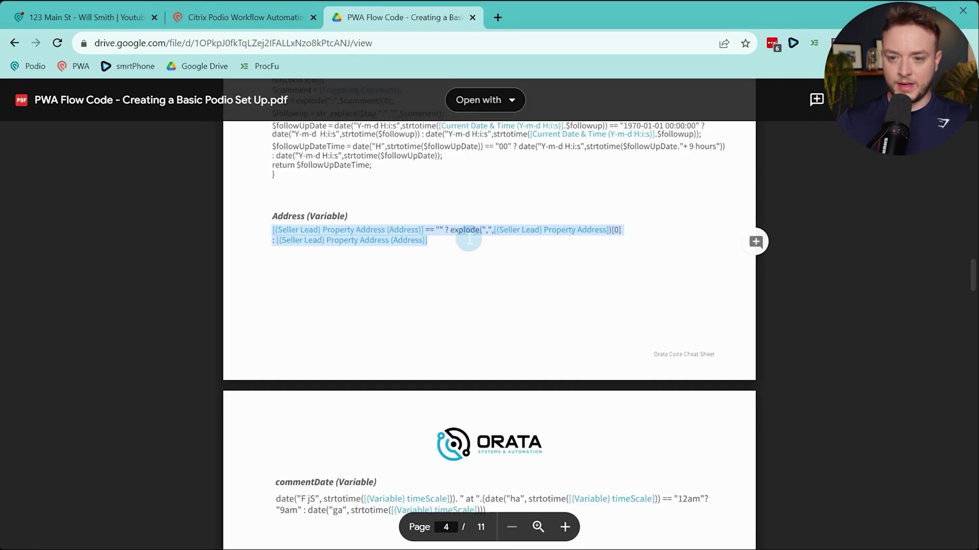
key(ctrl+c)
click(229, 20)
click(597, 249)
key(ctrl+v)
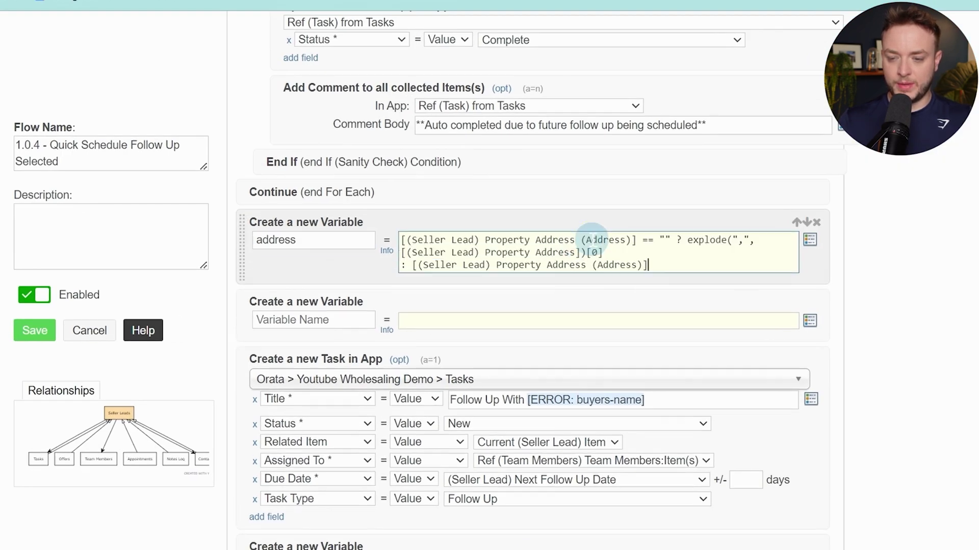
Re-insert the Property Address (Address) and Property Address tokens in the pasted address expression
drag(637, 237, 357, 216)
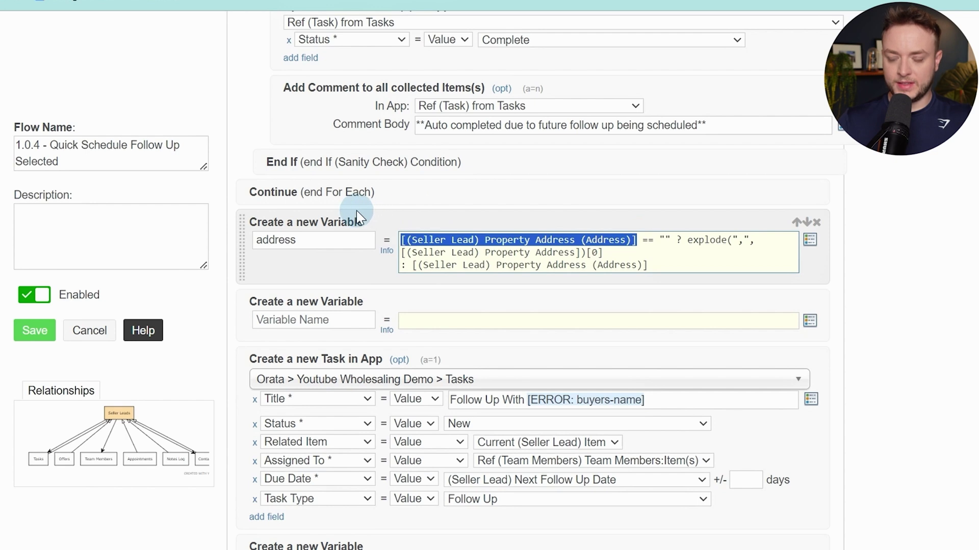
key(BackSpace)
text(addre)
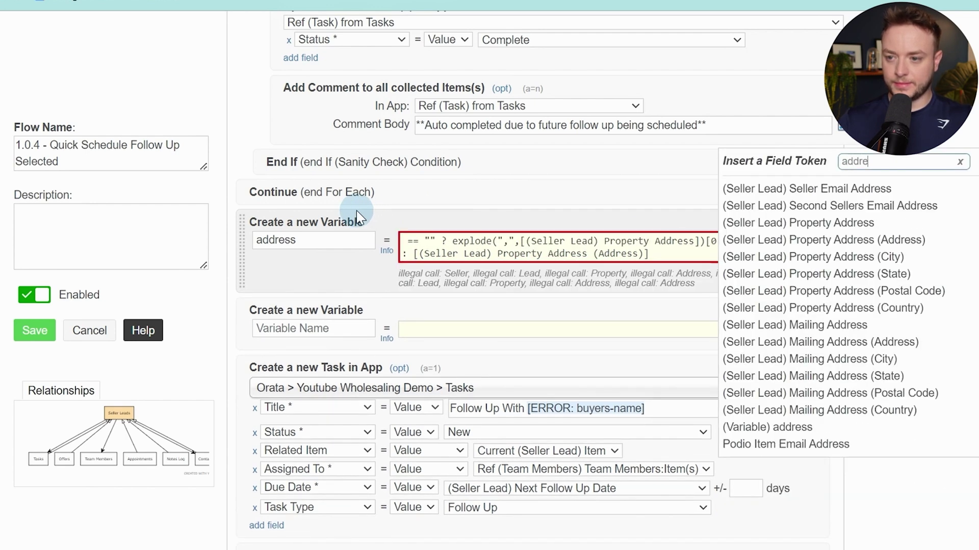
key(Down)
key(Down)
key(Down)
key(Down)
key(Return)
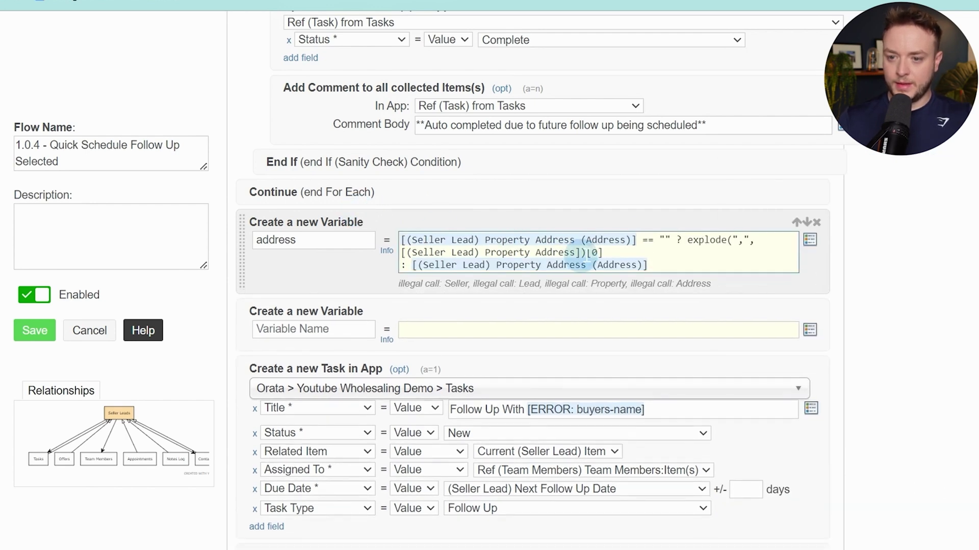
drag(581, 254, 383, 250)
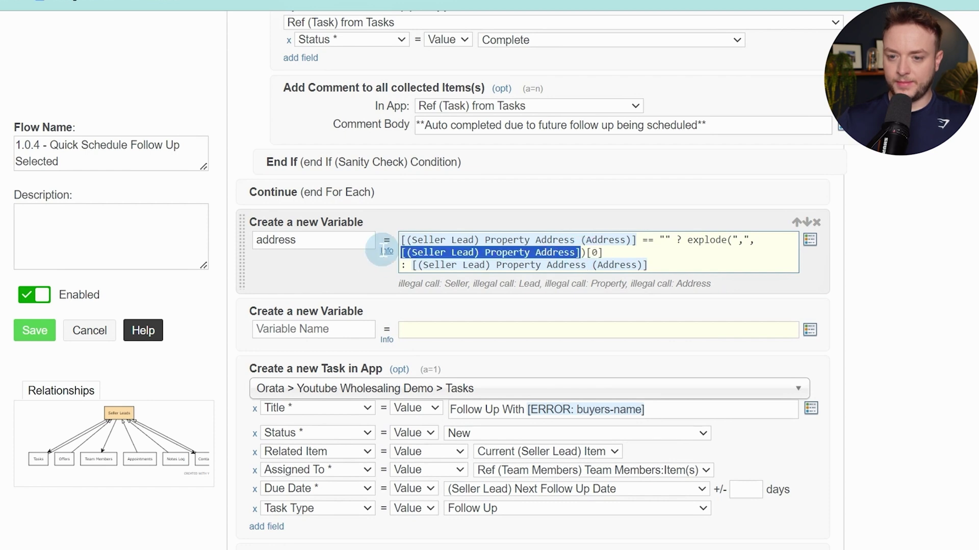
text([)
key(Down)
key(Down)
key(Down)
key(Return)
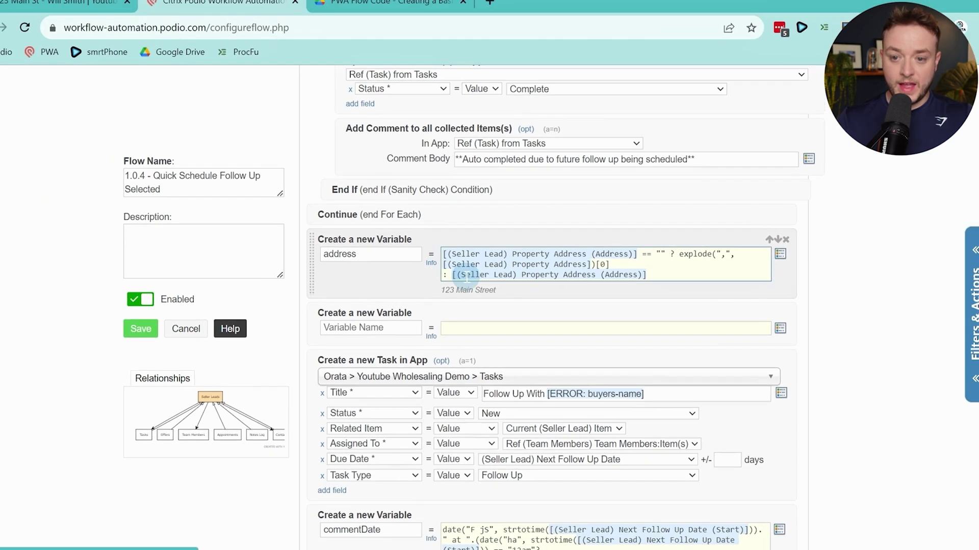
Copy the followUpDate function code from the 1.0.4 section of the flow code PDF
click(413, 329)
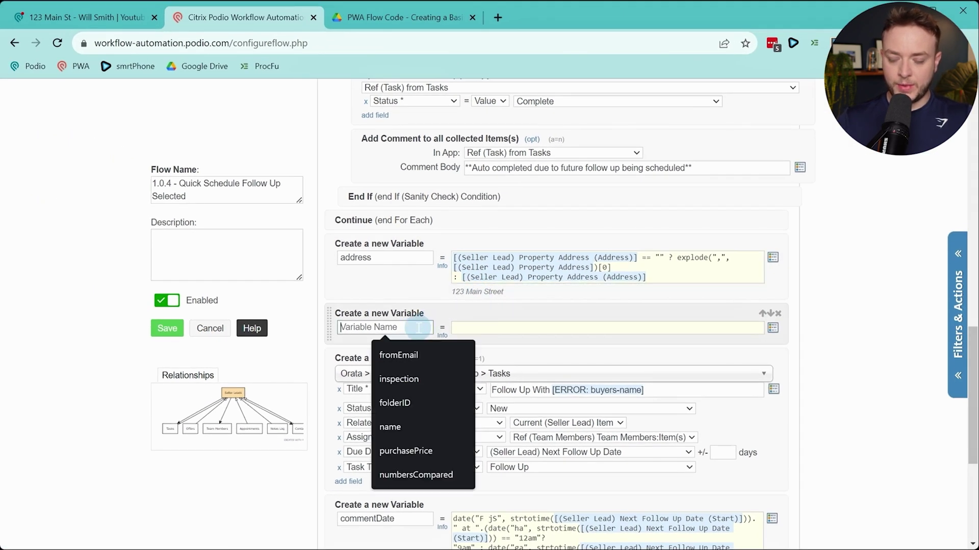
click(367, 30)
scroll(453, 324, down, 5)
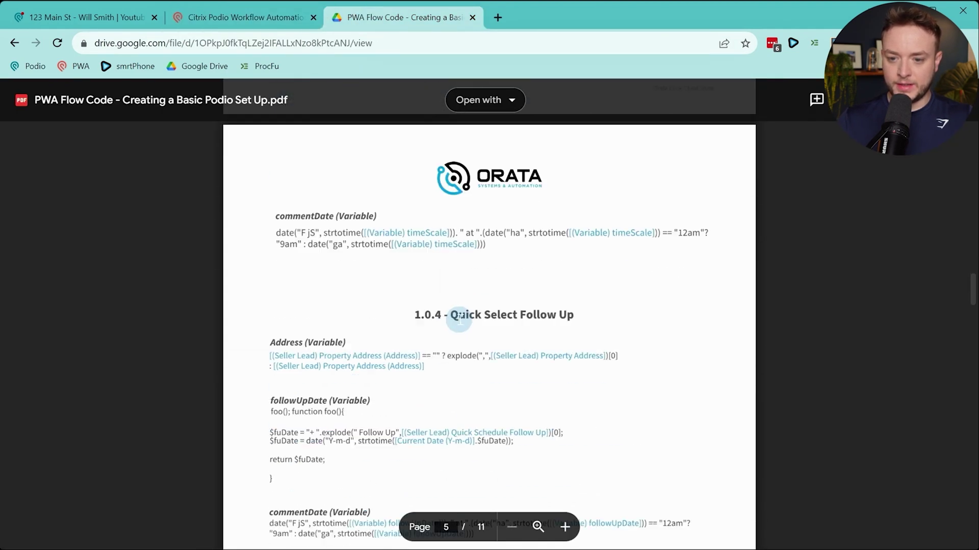
scroll(459, 320, down, 2)
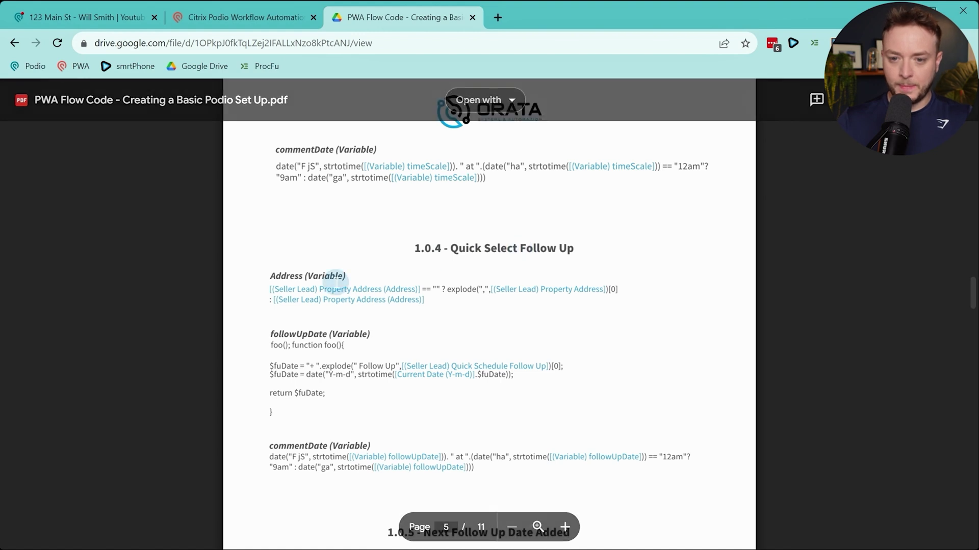
scroll(293, 286, down, 2)
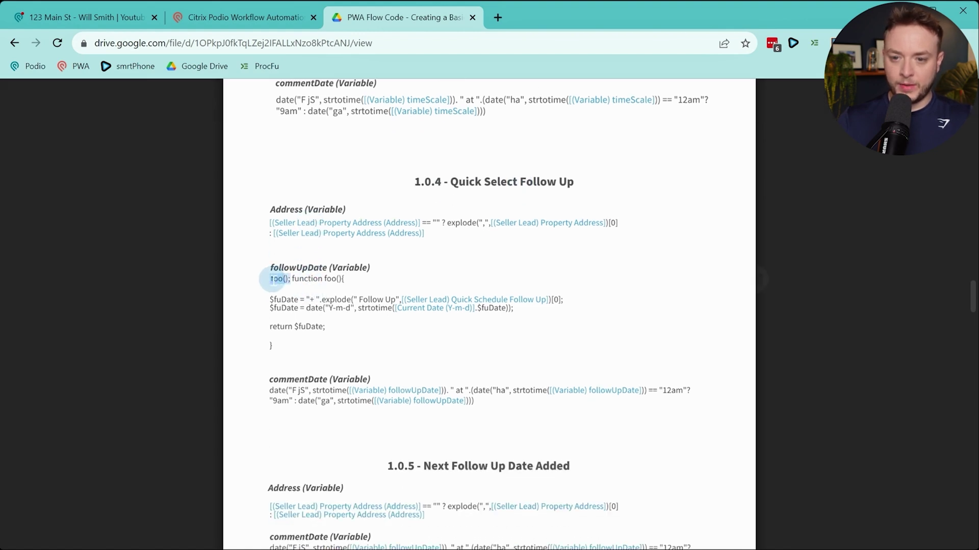
drag(273, 280, 316, 351)
key(ctrl+c)
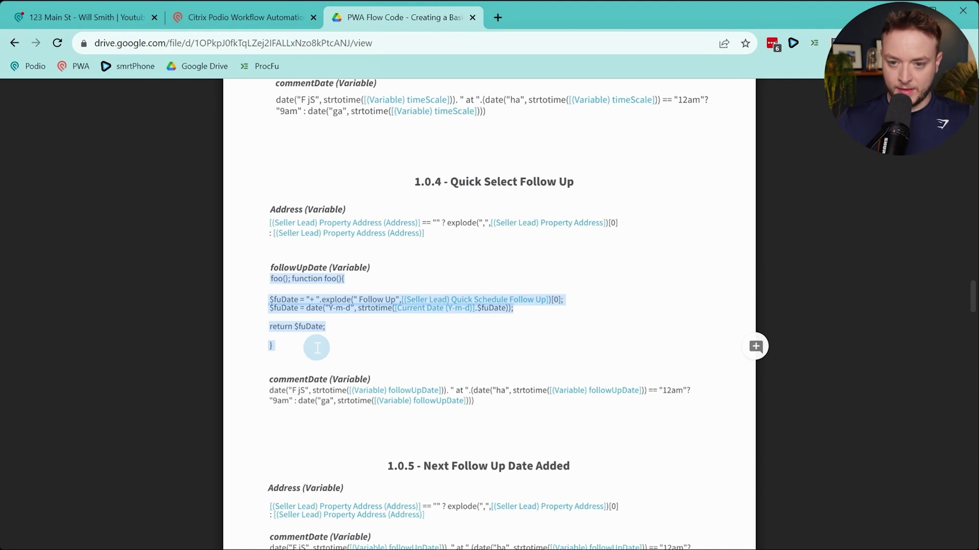
click(270, 18)
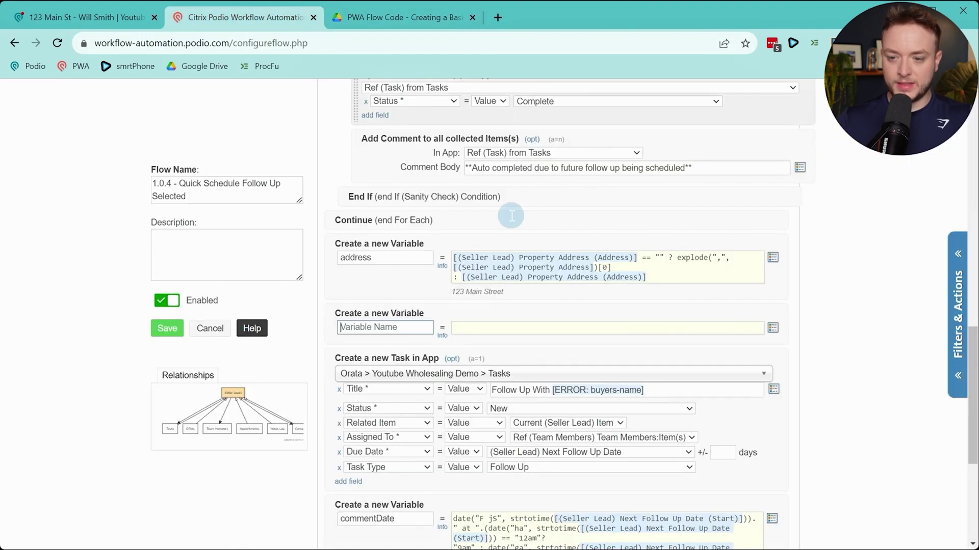
Paste the function into the second variable, name it followUpDate, and re-insert the Current Date (Y-m-d) token
click(568, 329)
key(ctrl+v)
click(385, 332)
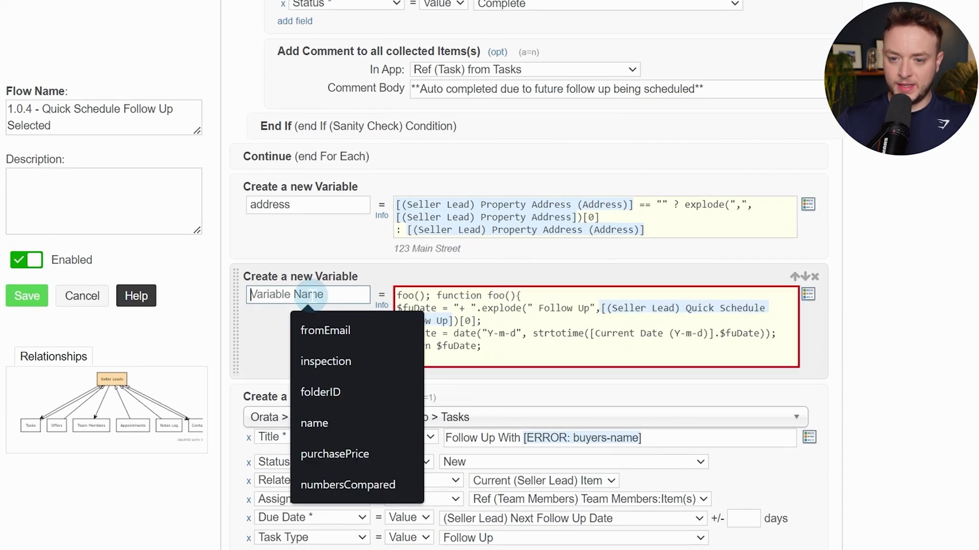
text(followUp)
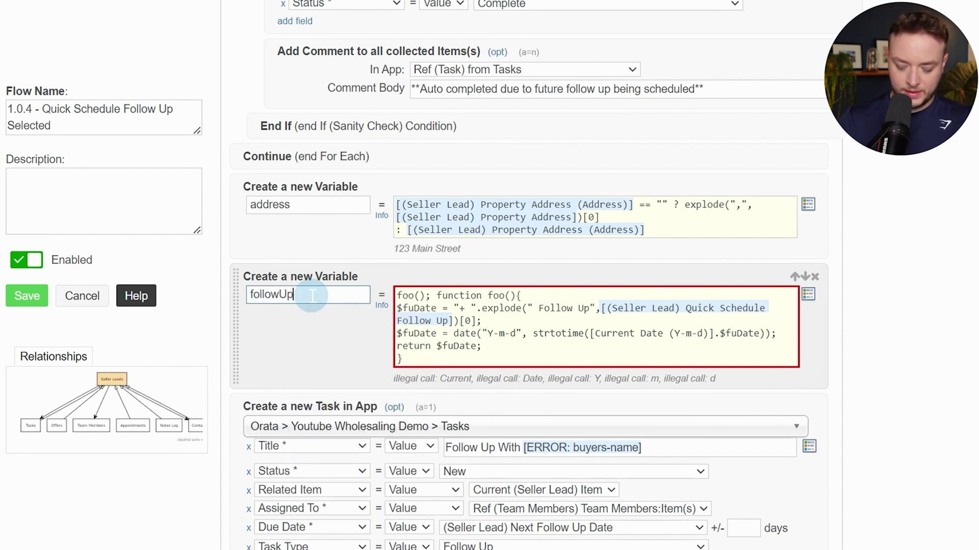
text(Date)
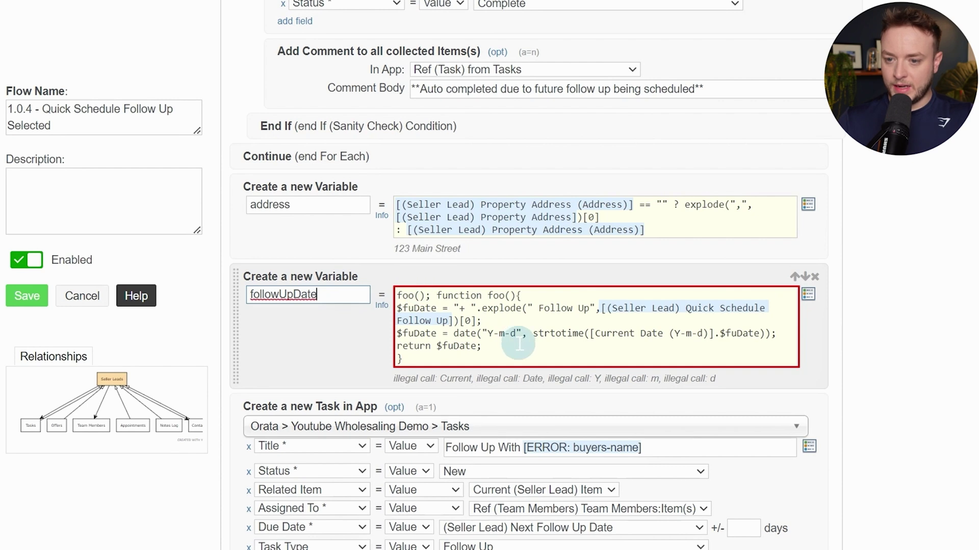
click(606, 309)
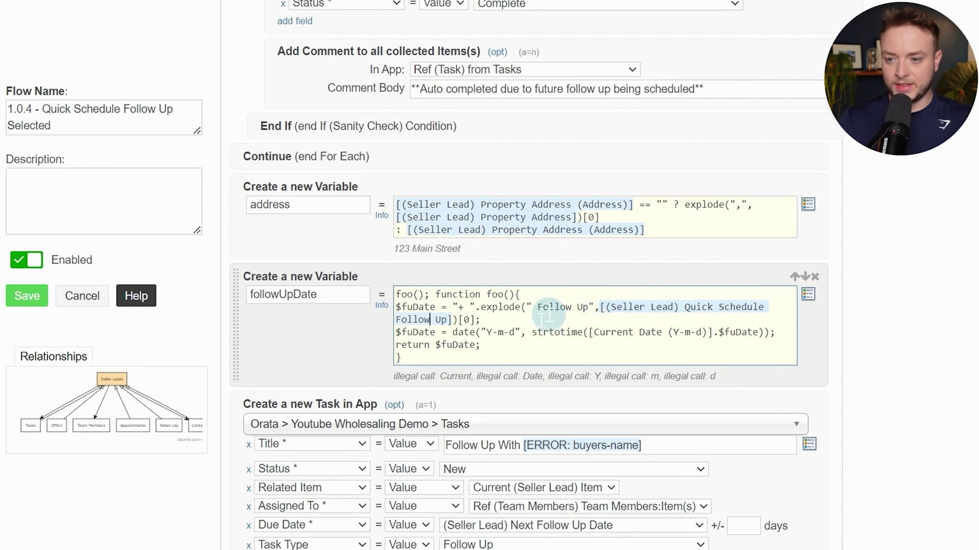
click(431, 319)
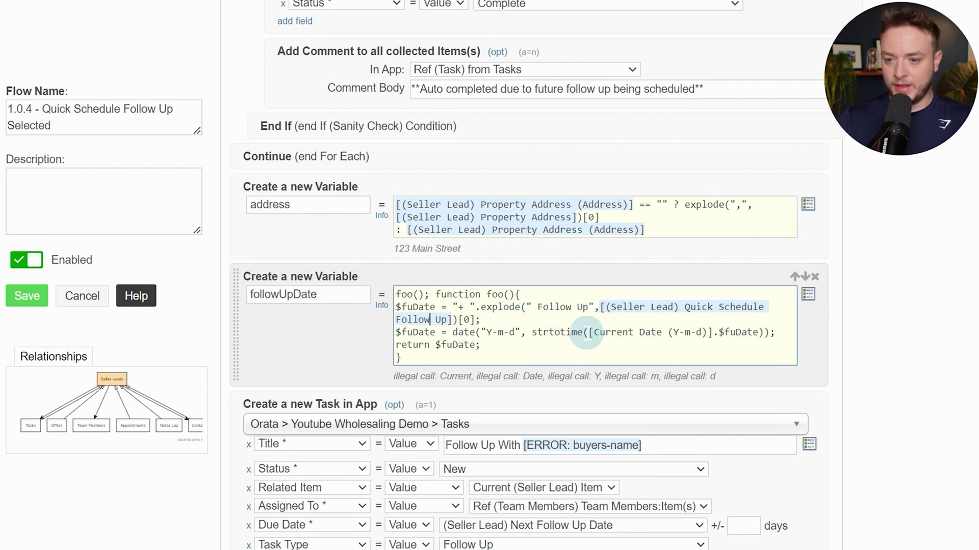
drag(616, 332, 713, 332)
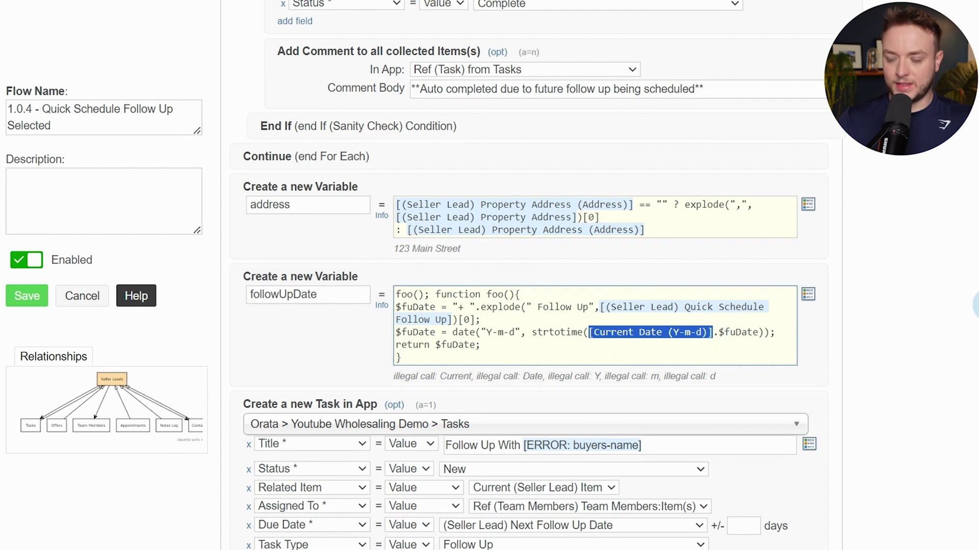
text([curre)
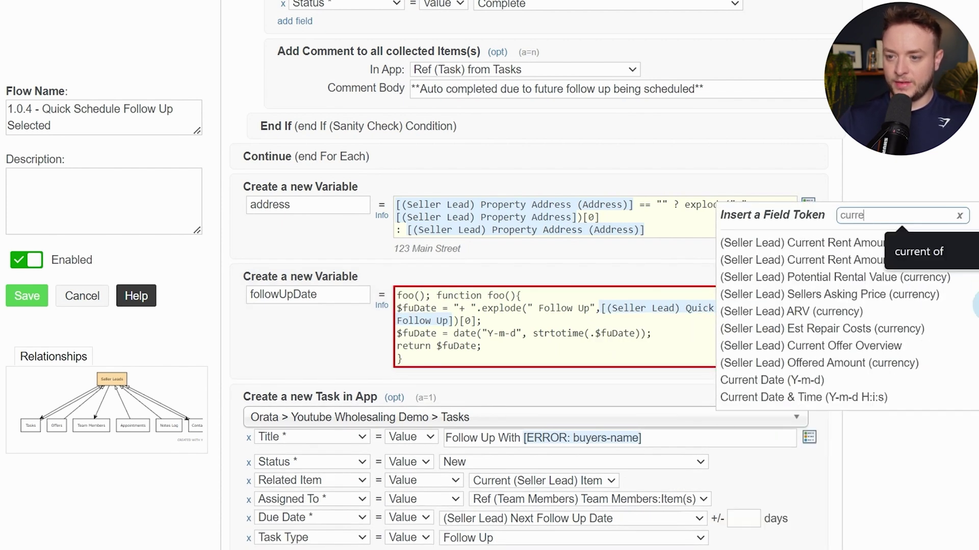
click(794, 382)
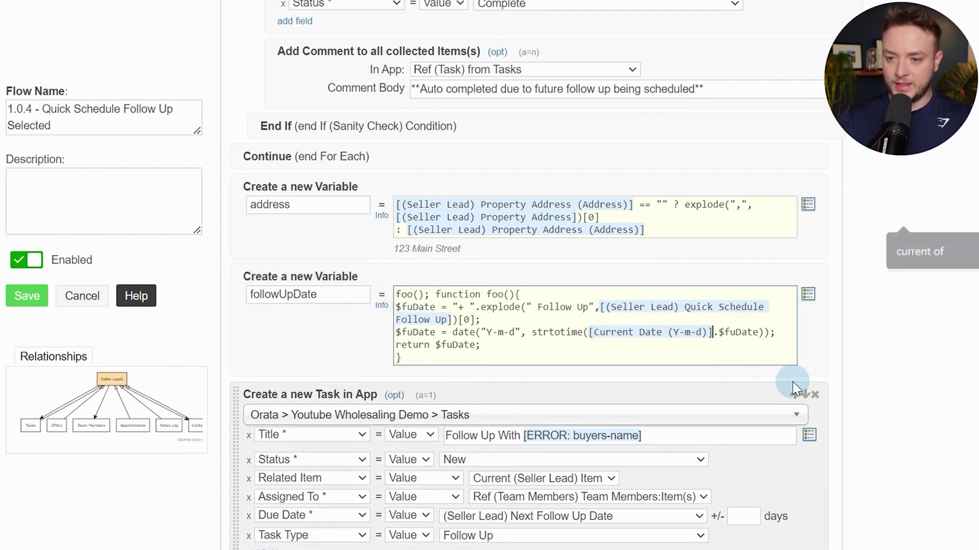
click(634, 343)
Title the new task 'Follow Up With [(Variable) address]'
scroll(898, 321, down, 3)
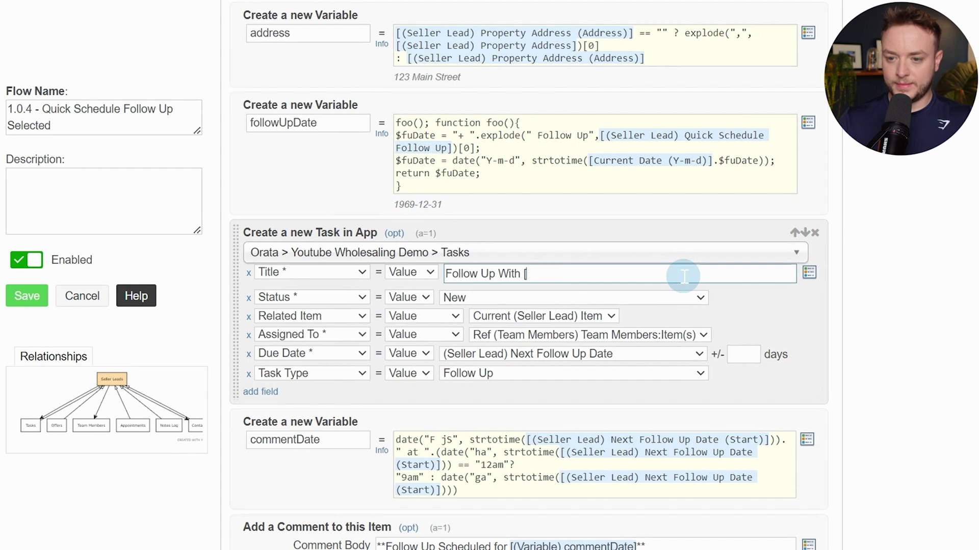
text([addres)
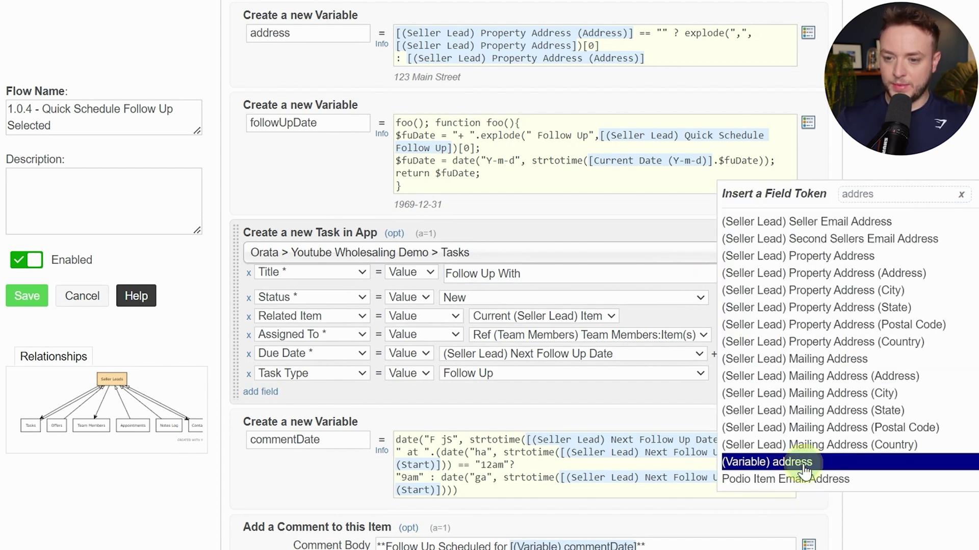
click(804, 463)
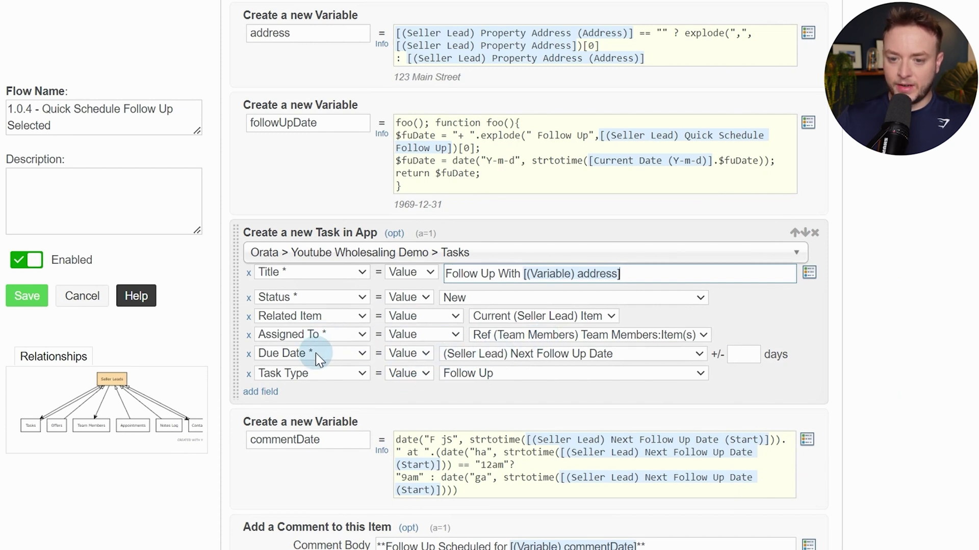
Set the task's Due Date to Calc with [(Variable) followUpDate]
click(402, 354)
click(403, 393)
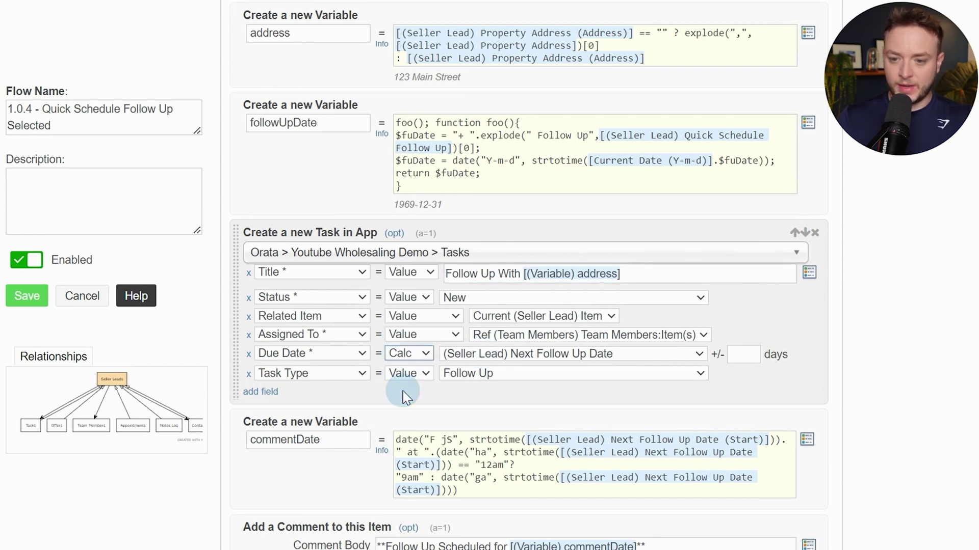
click(487, 354)
text(var)
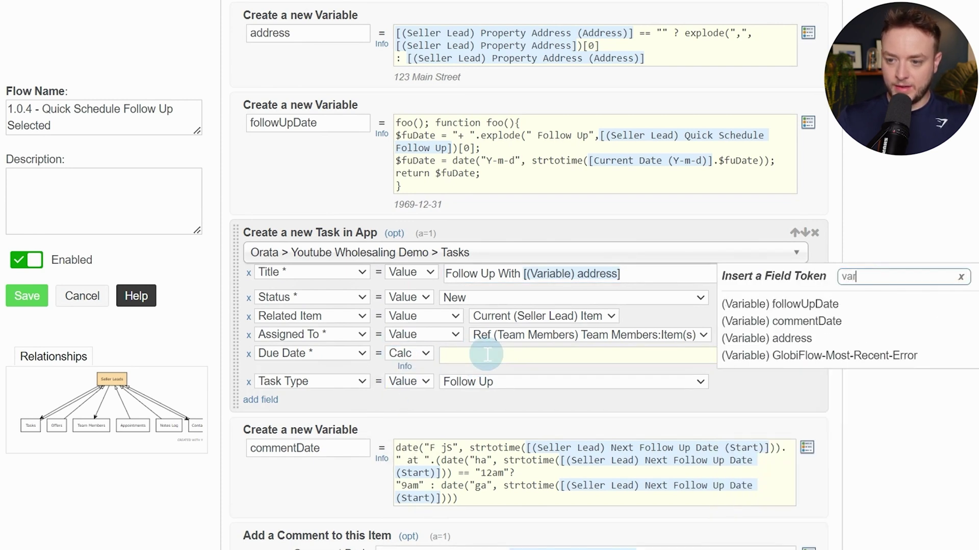
click(791, 305)
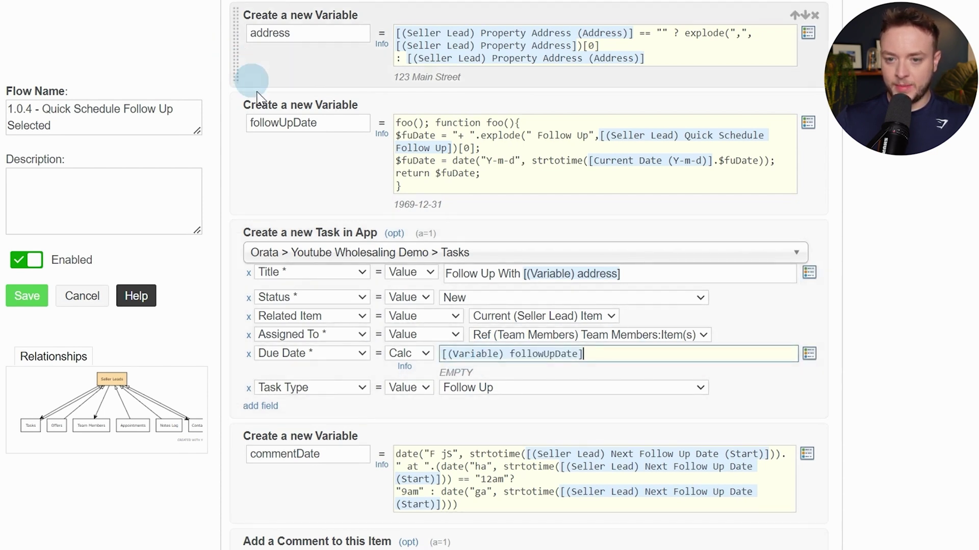
drag(287, 123, 279, 123)
click(576, 352)
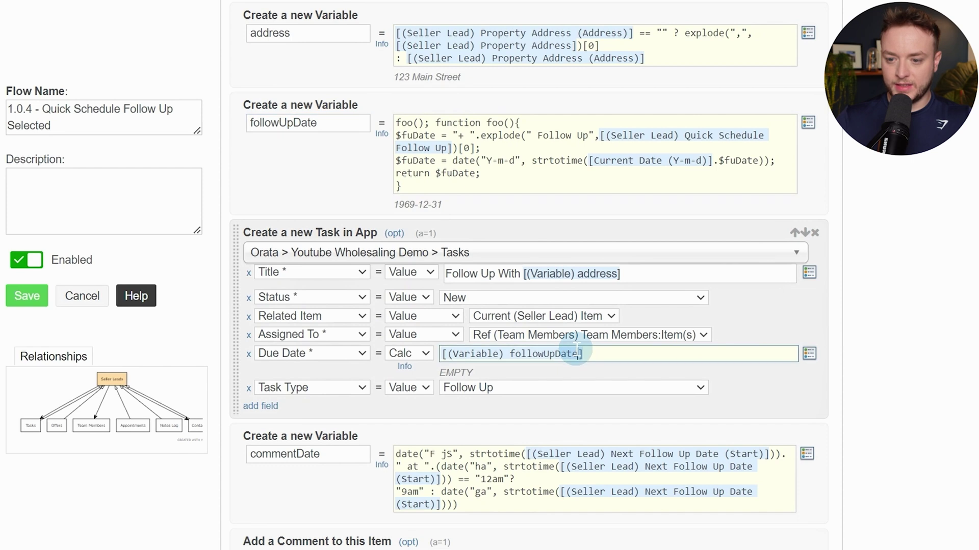
scroll(576, 352, down, 3)
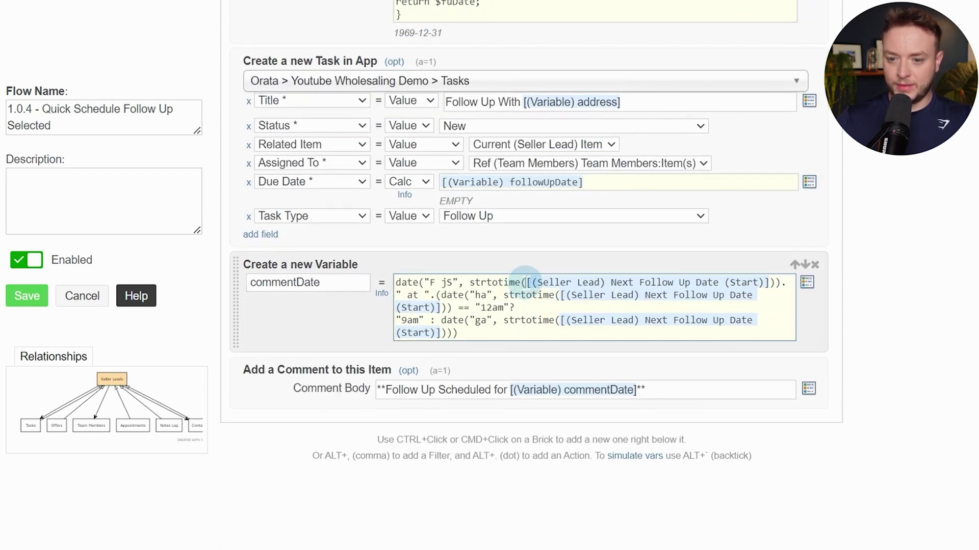
Replace the three Seller Lead date tokens in commentDate's strtotime calls with followUpDate
drag(525, 279, 775, 278)
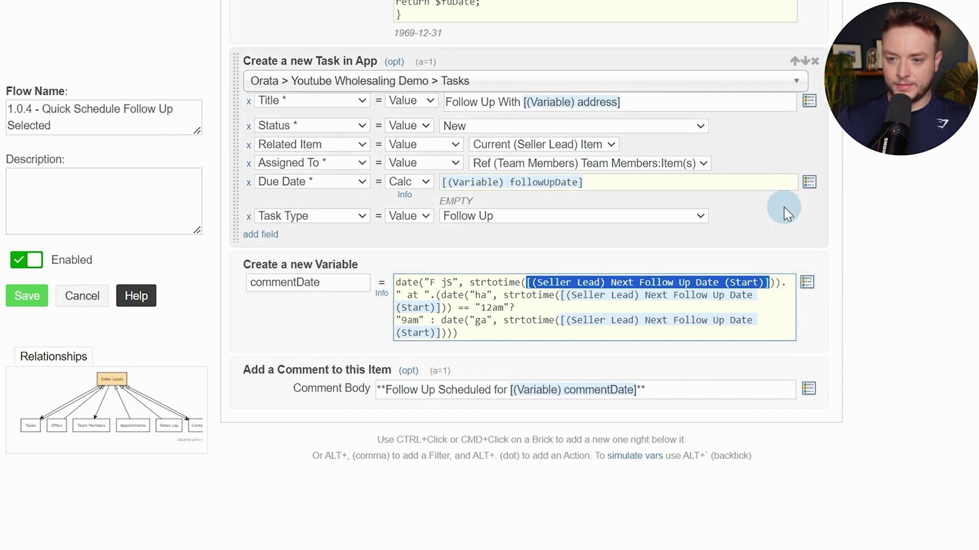
key(BackSpace)
key(bracketleft)
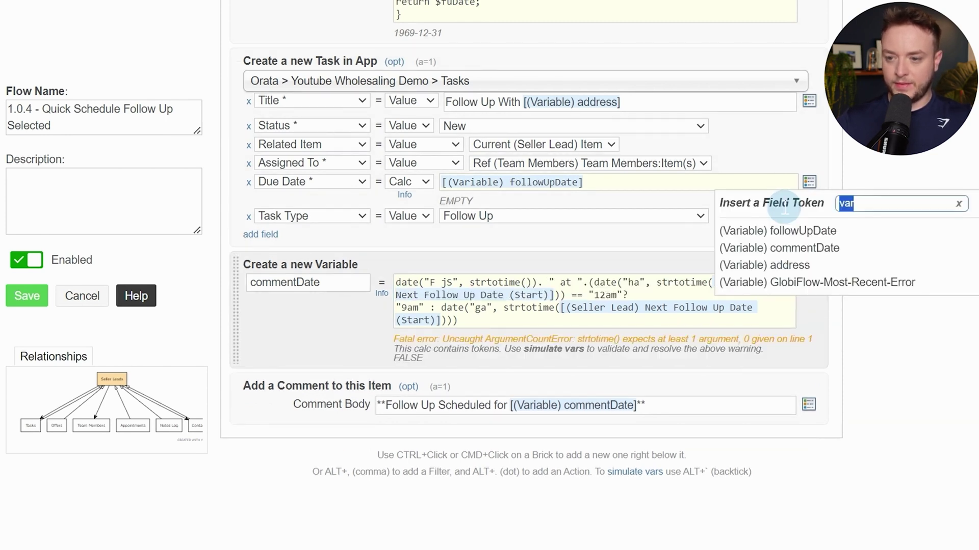
click(778, 231)
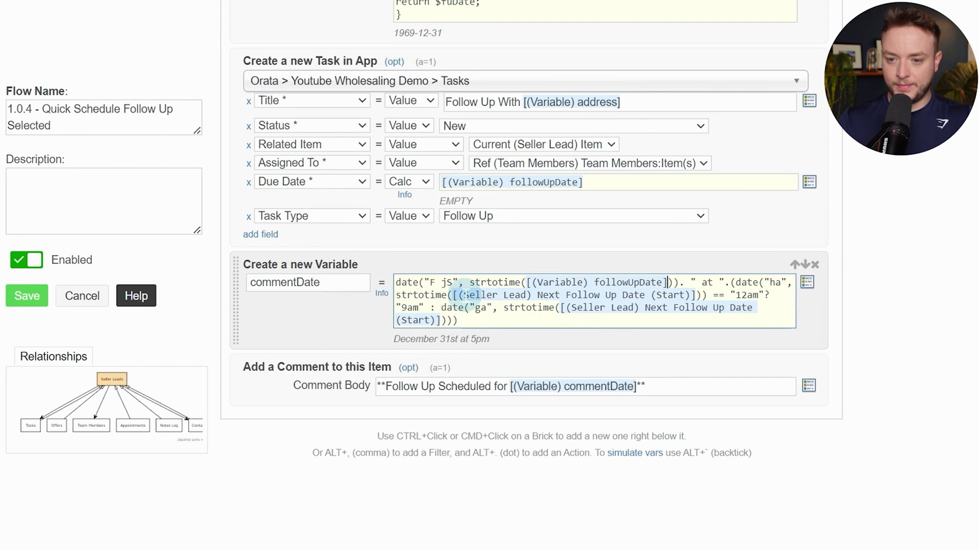
drag(453, 296, 681, 294)
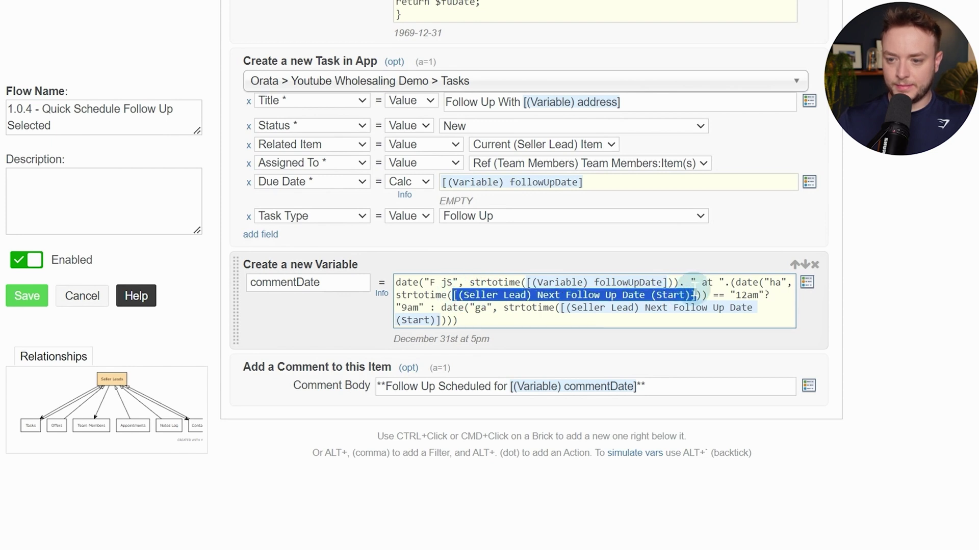
key(BackSpace)
key(bracketleft)
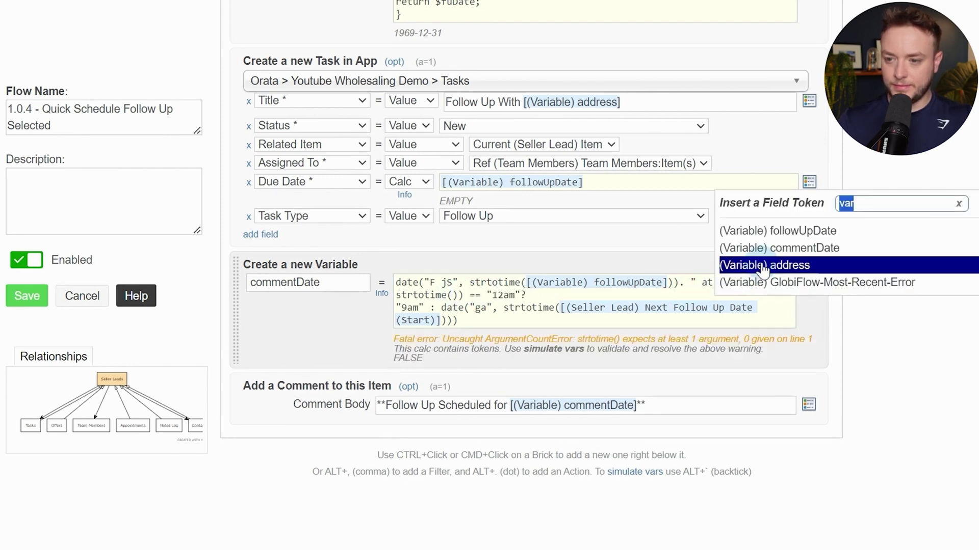
click(799, 232)
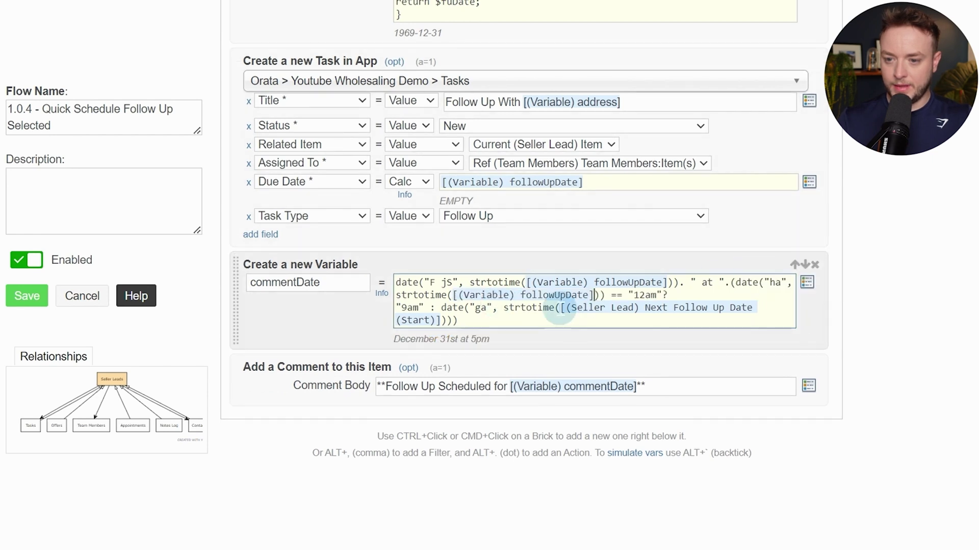
drag(560, 308, 459, 320)
key(BackSpace)
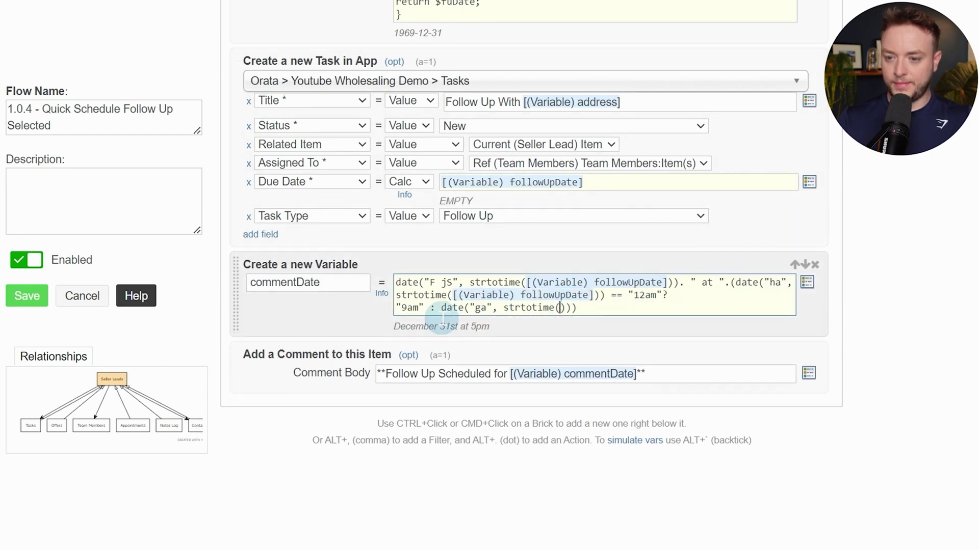
key(bracketleft)
click(843, 232)
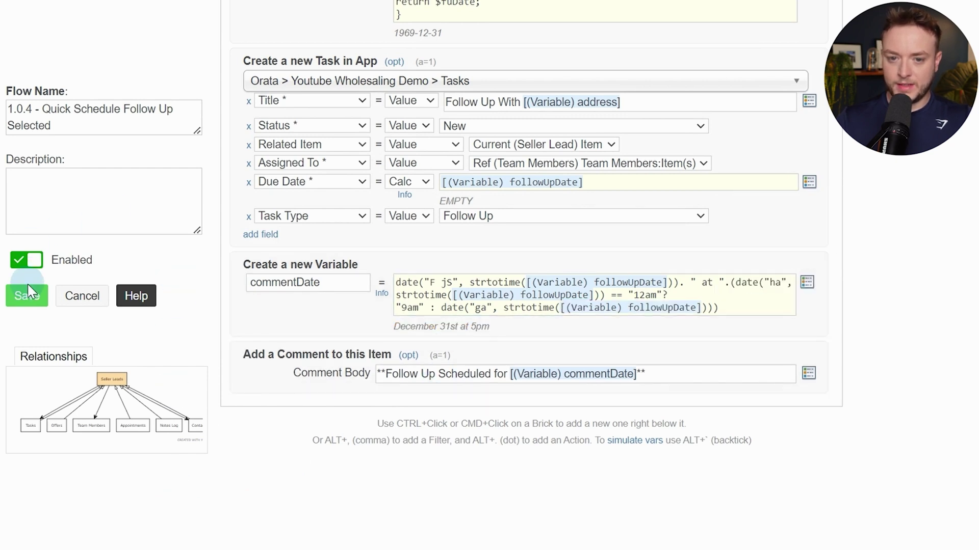
Save the flow, then set the test lead to 2 Week Follow Up, moving its task to 08/27/2023
click(28, 297)
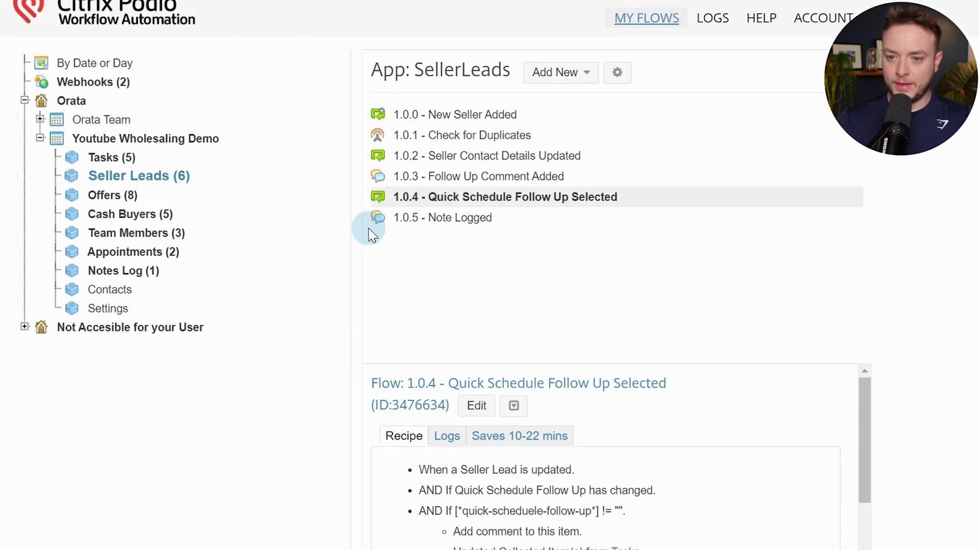
click(106, 20)
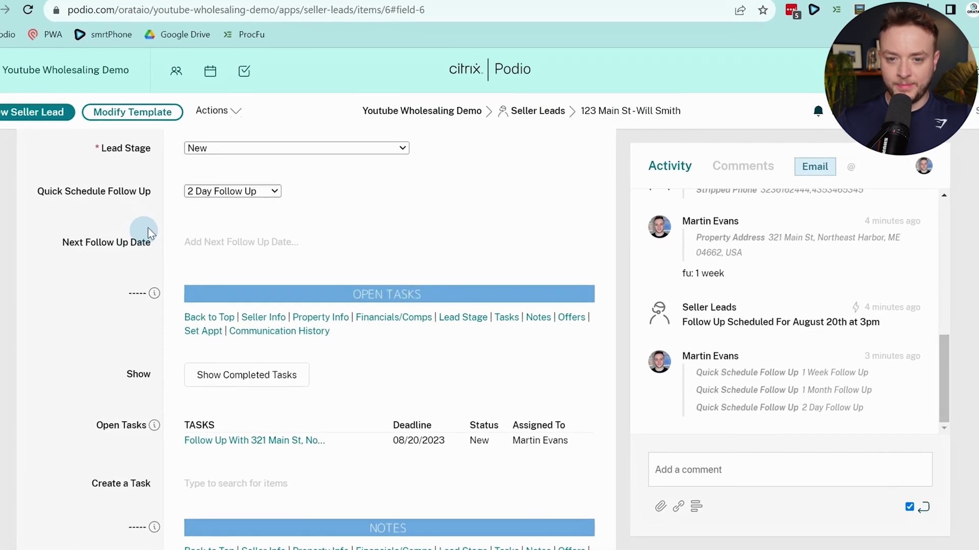
click(226, 193)
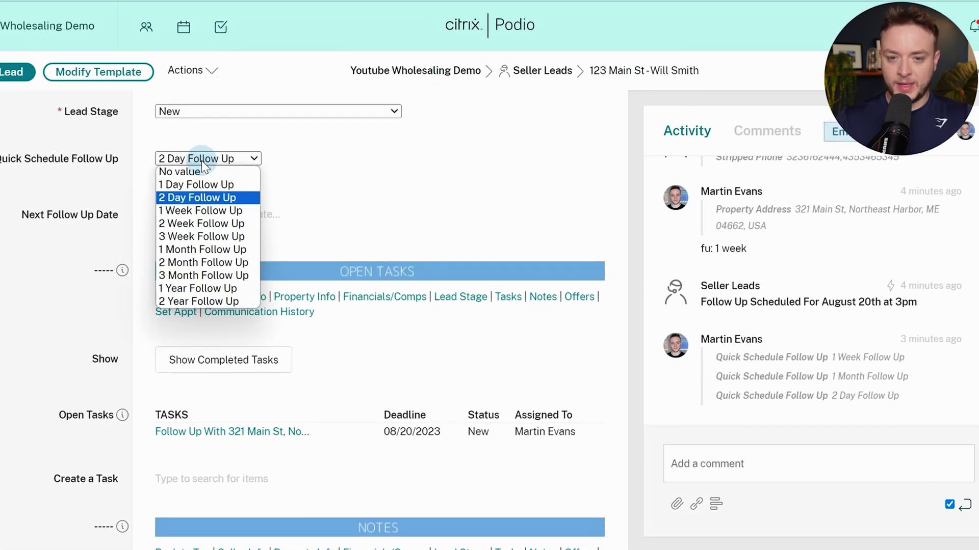
click(207, 225)
click(44, 250)
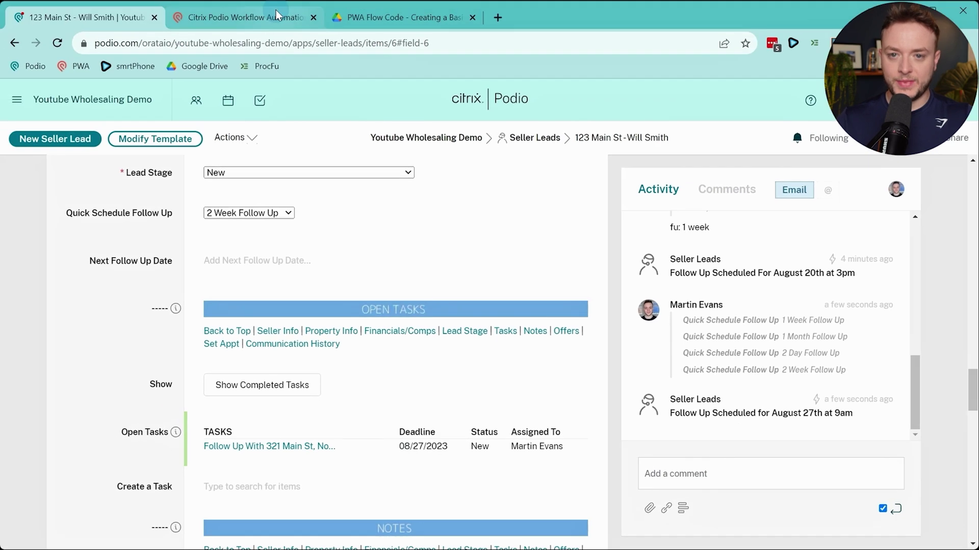
click(277, 15)
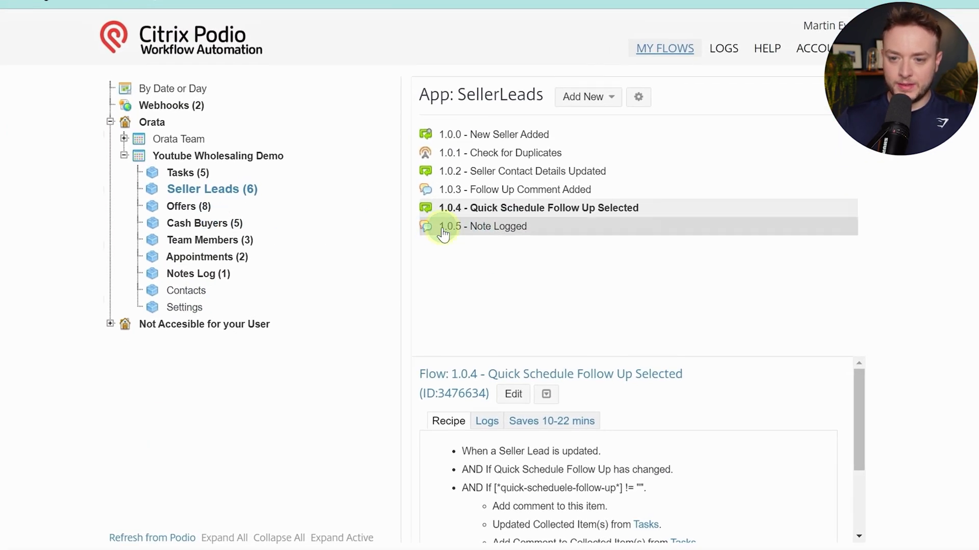
Copy the Cash Buyers Next Follow Up Date Field Updated flow and rename it 1.0.6
click(442, 234)
click(228, 229)
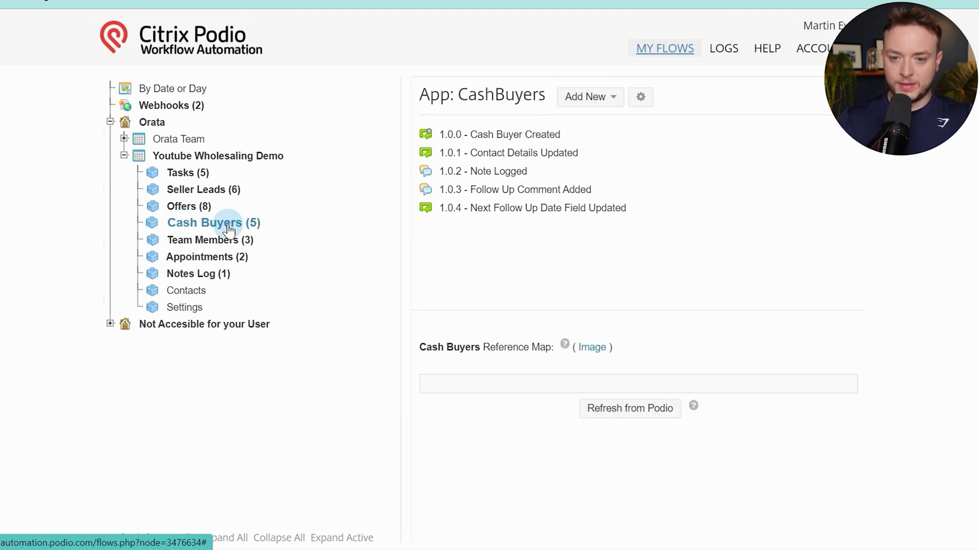
click(533, 221)
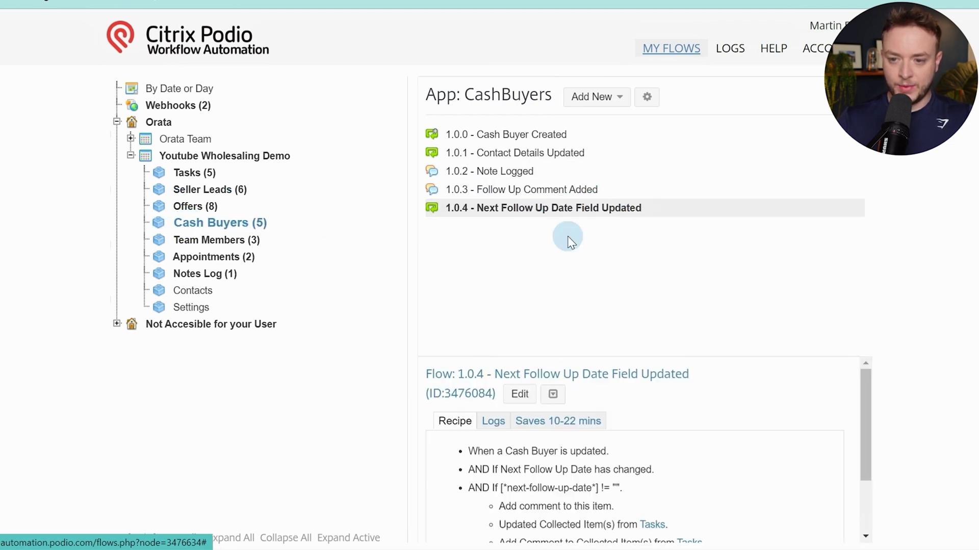
click(553, 394)
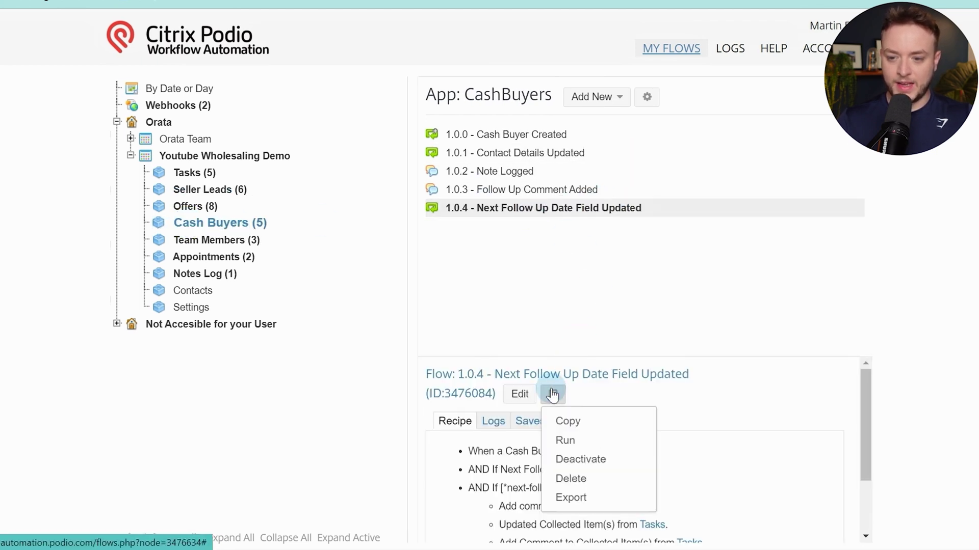
click(561, 422)
click(295, 245)
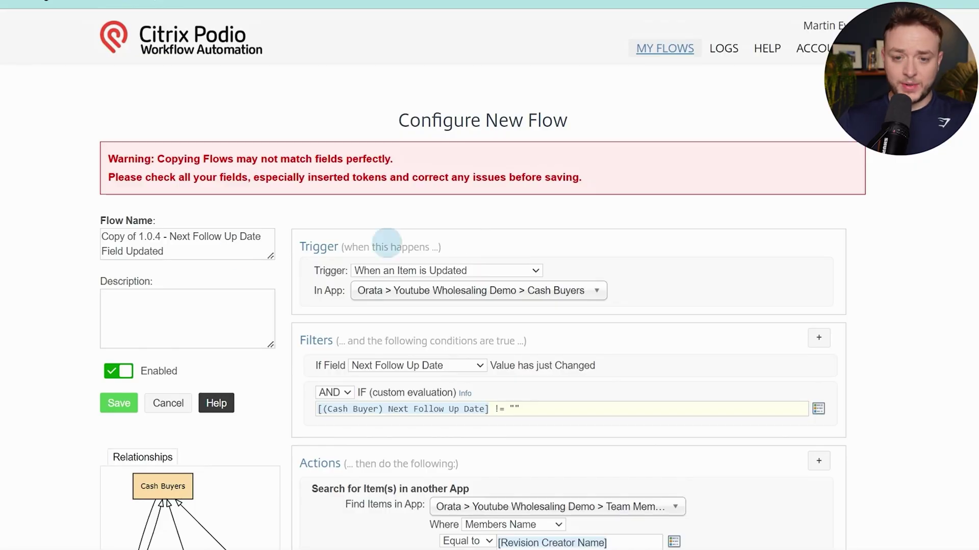
click(139, 236)
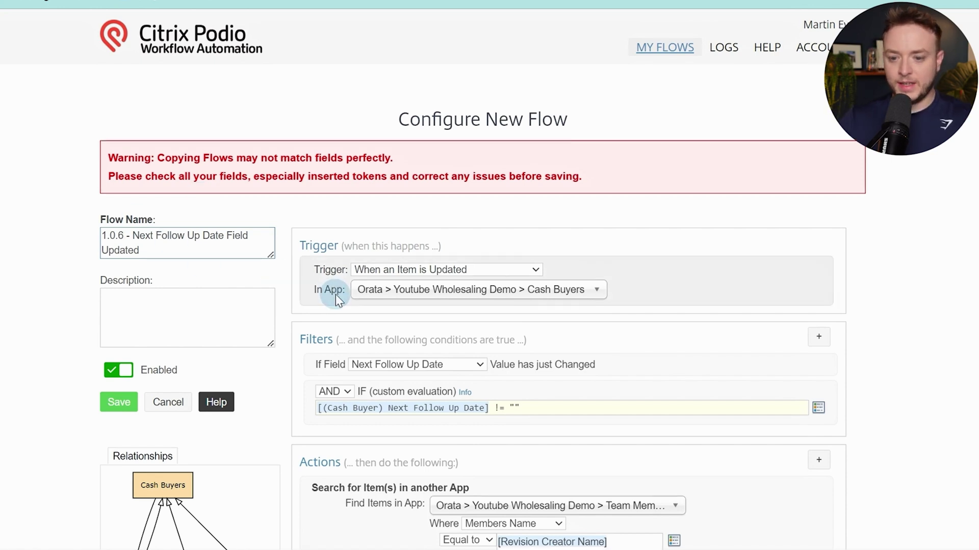
Add a custom variable 'address' after the loop and copy the Address expression from the PDF
scroll(335, 294, down, 5)
scroll(561, 224, down, 5)
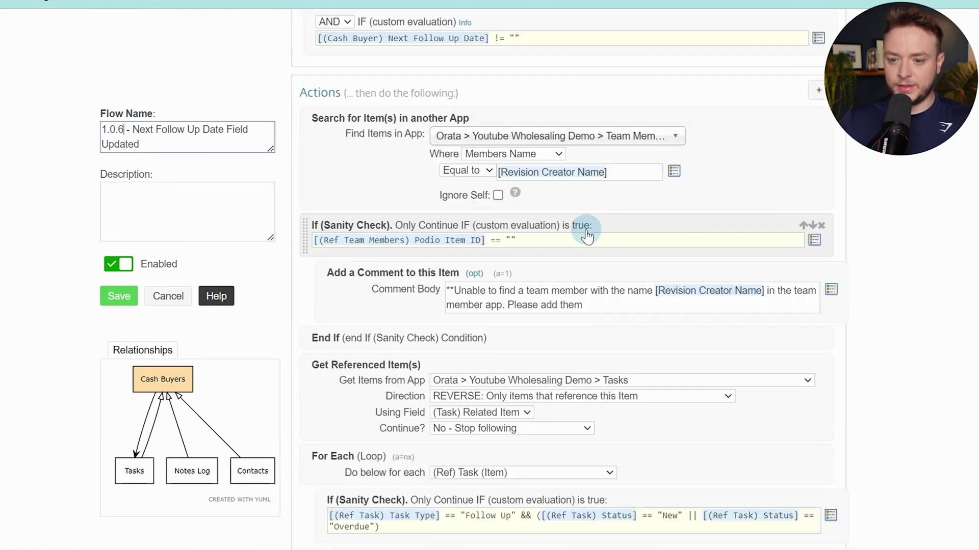
scroll(621, 229, down, 10)
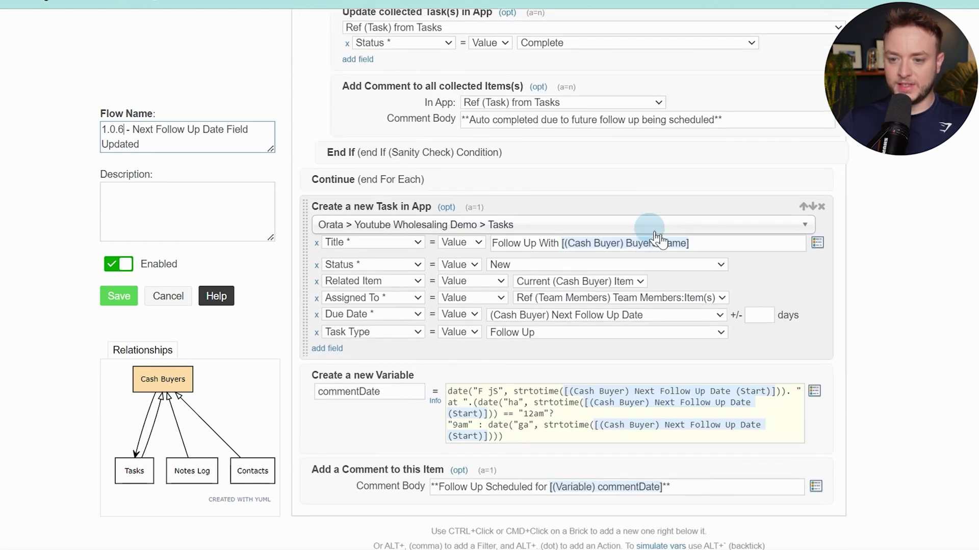
ctrl+click(505, 181)
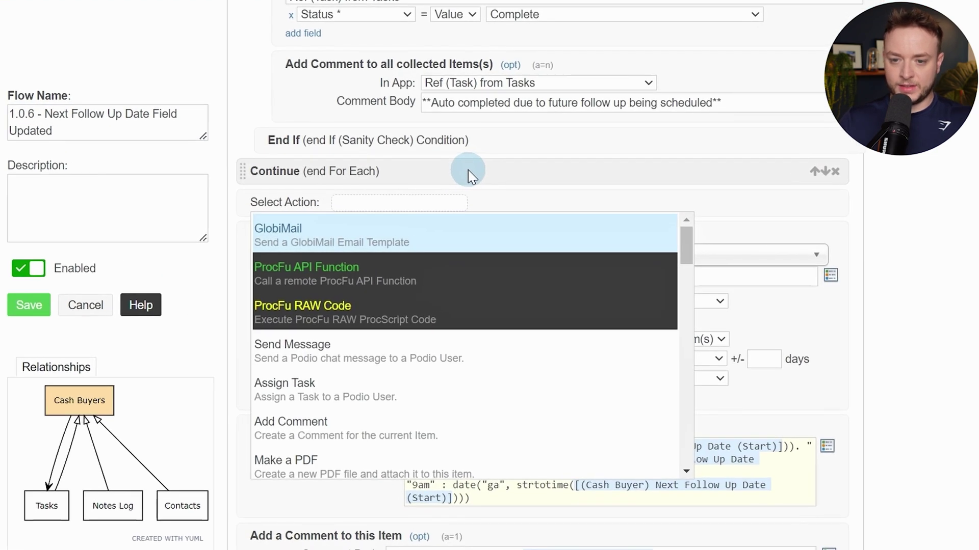
text(var)
key(Return)
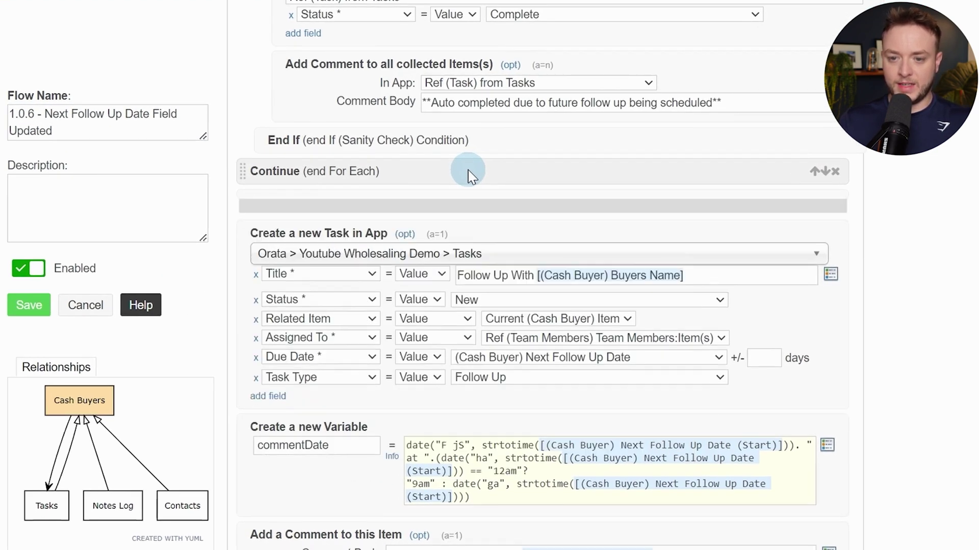
text(addre)
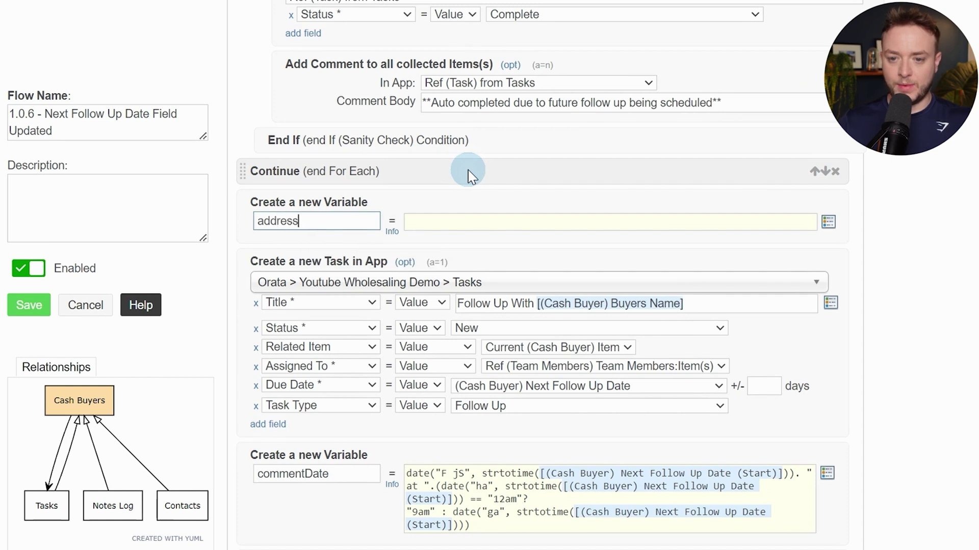
text(ss)
click(384, 20)
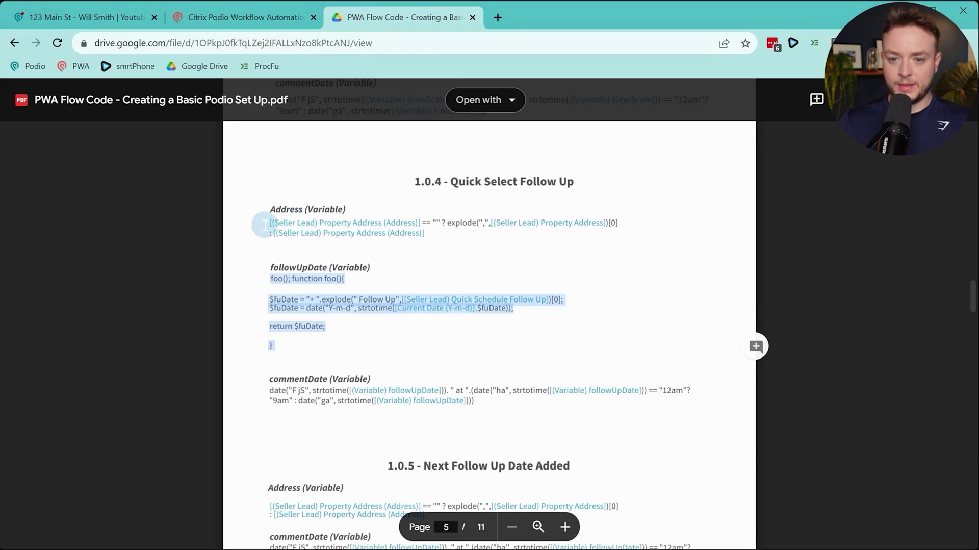
drag(263, 224, 437, 236)
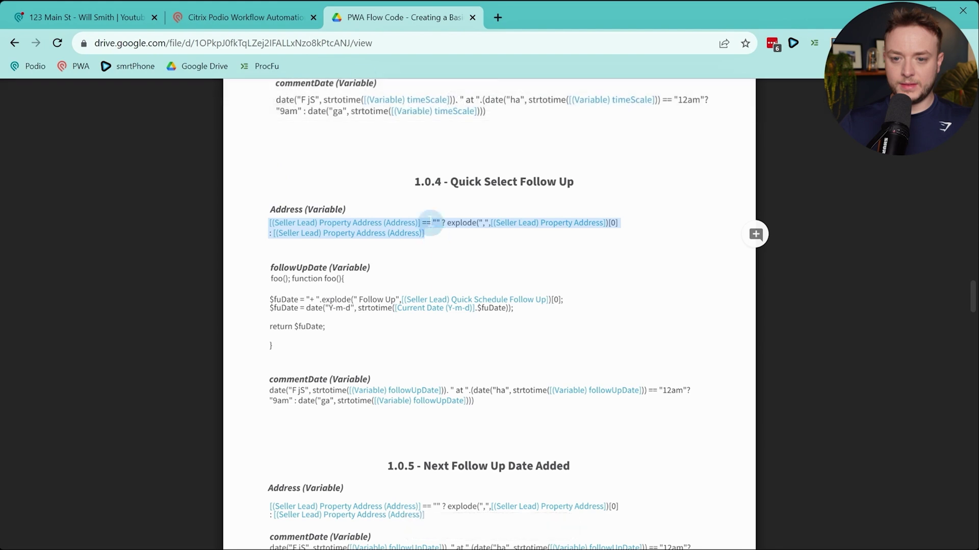
click(293, 21)
Paste the Address expression into the variable, then cancel the unsaved 1.0.6 flow copy
click(458, 265)
text([(Seller Lead) Property Address (Address)] == "" ? explode(",", [(Seller Lead) Property Address])[0] : [(Seller Lead) Property Address (Address)])
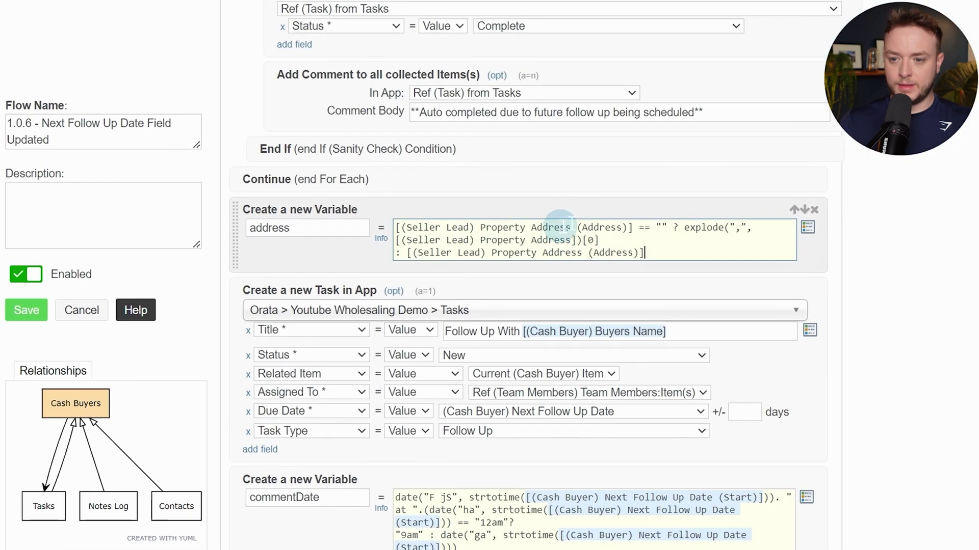
drag(640, 224, 338, 179)
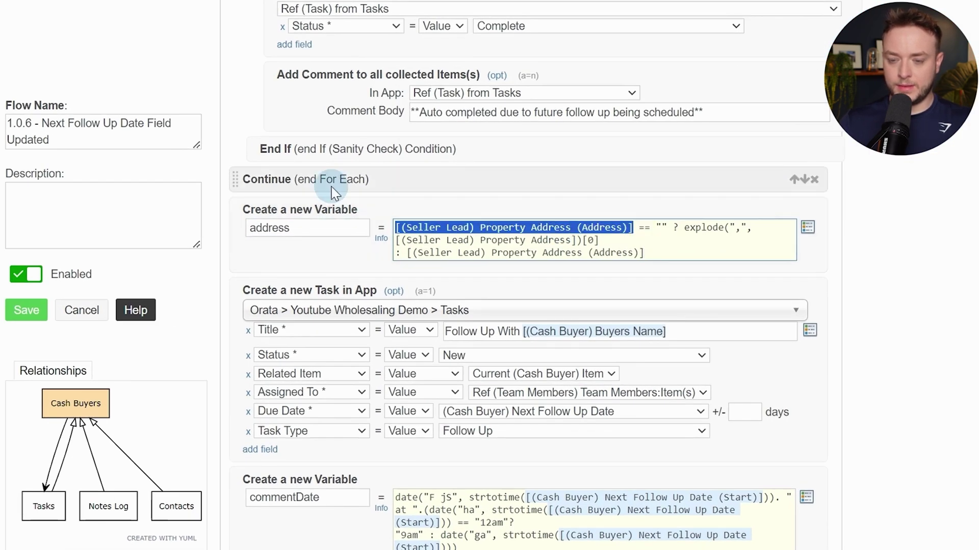
text([)
text(addres)
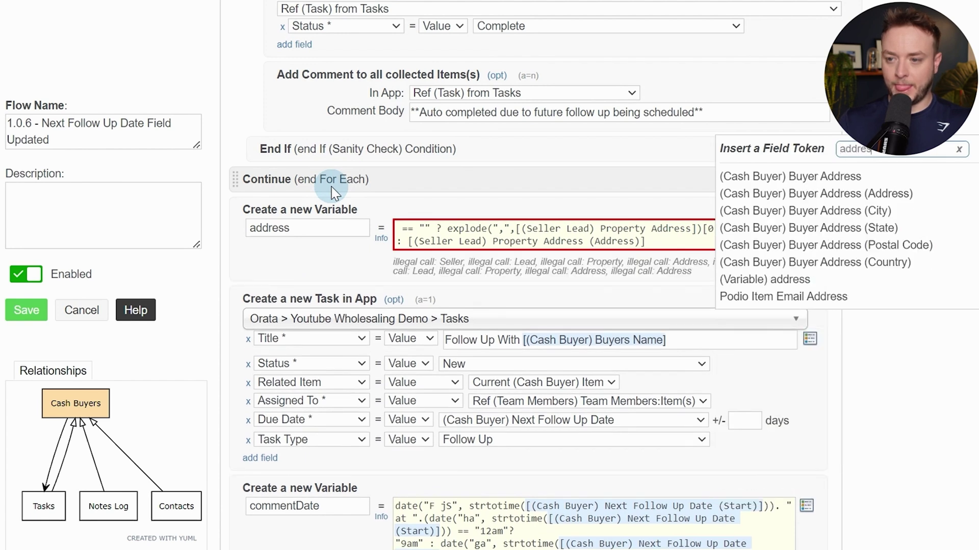
scroll(326, 193, up, 15)
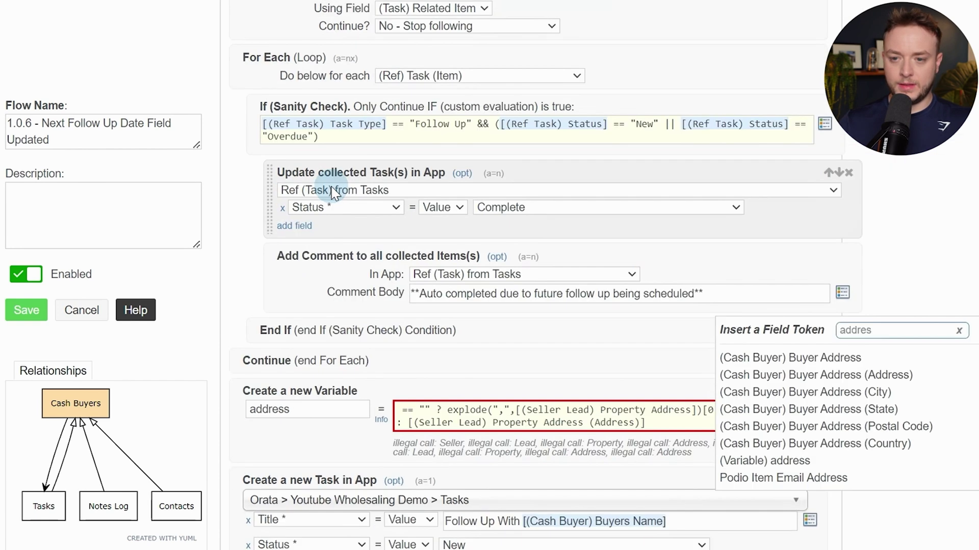
click(60, 356)
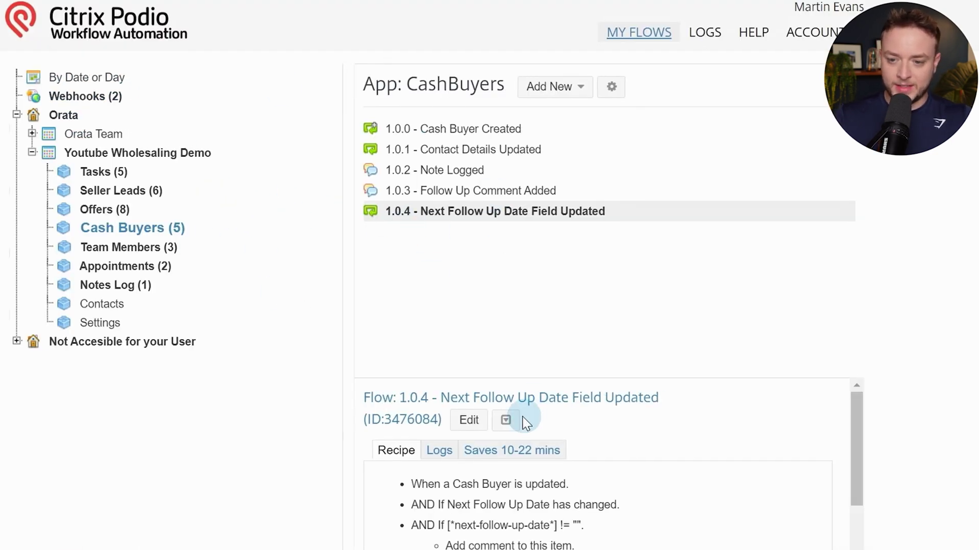
Copy the Next Follow Up Date flow 1.0.4 into the Seller Leads app
click(507, 420)
click(548, 452)
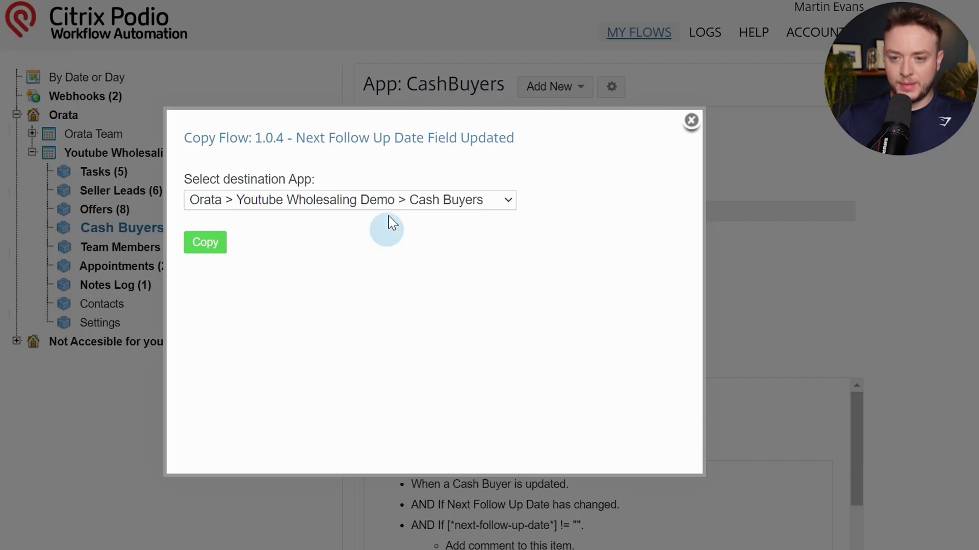
click(397, 203)
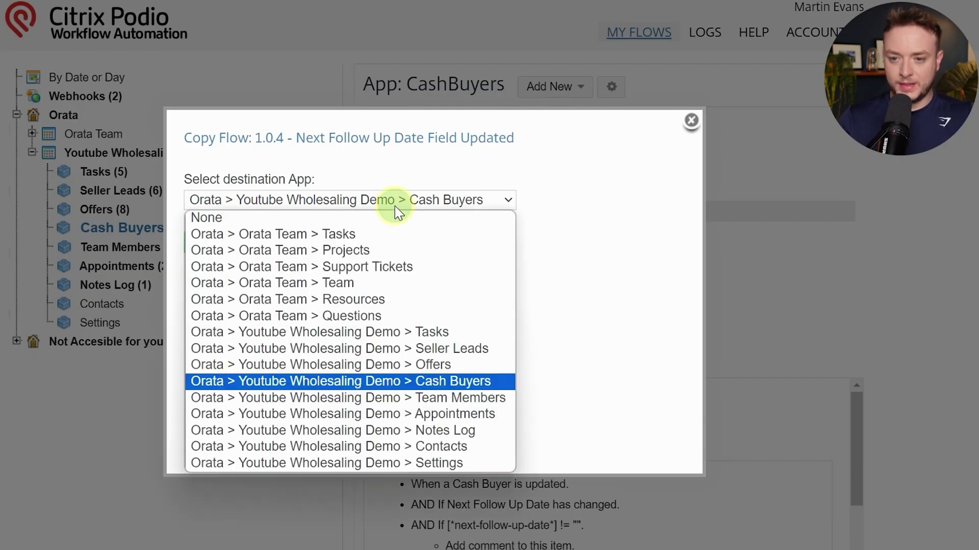
click(457, 350)
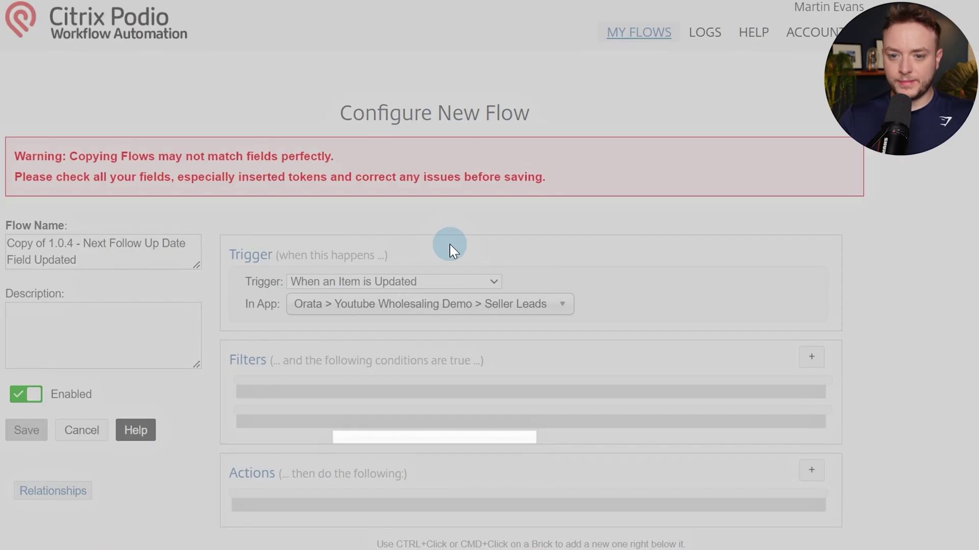
scroll(458, 244, down, 15)
scroll(483, 232, up, 5)
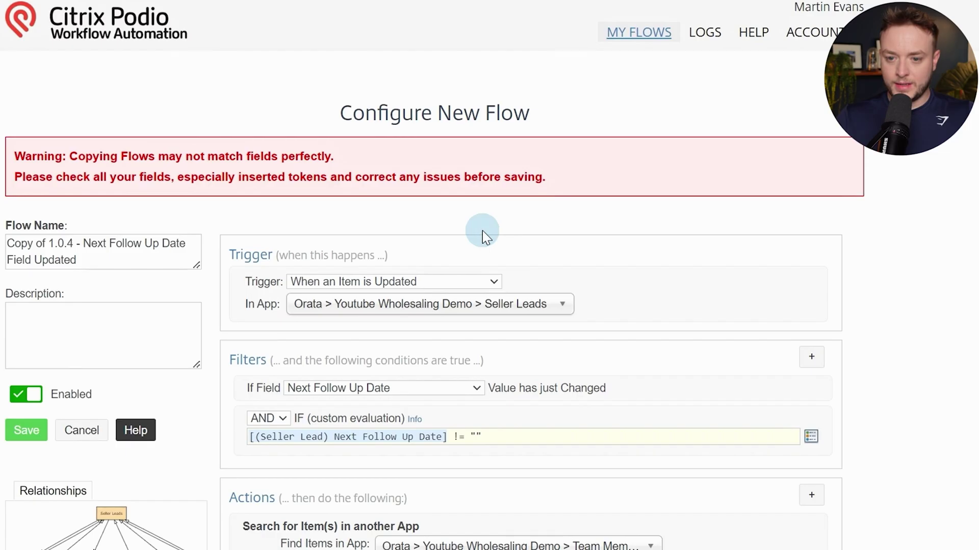
scroll(483, 230, down, 2)
Rename the copied flow to 1.0.6, dropping the 'Copy of' prefix
click(49, 158)
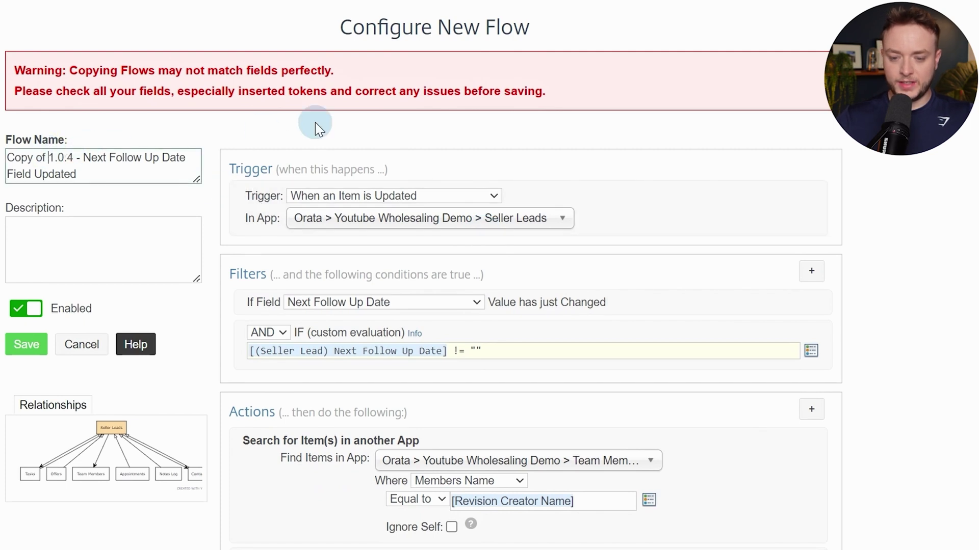
key(BackSpace)
key(BackSpace)
key(BackSpace)
key(BackSpace)
key(BackSpace)
key(BackSpace)
key(BackSpace)
key(BackSpace)
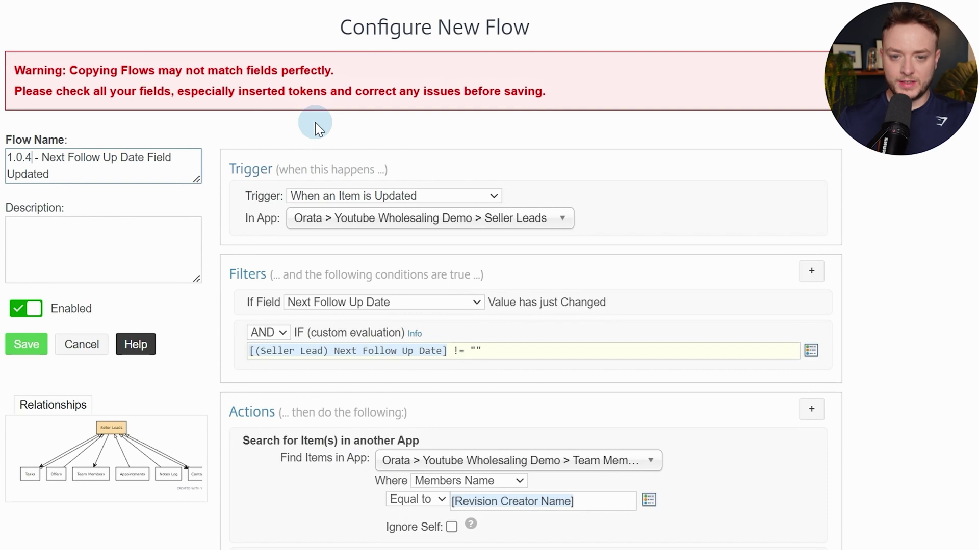
key(Right)
key(Right)
key(Right)
key(Right)
key(Right)
key(BackSpace)
text(6)
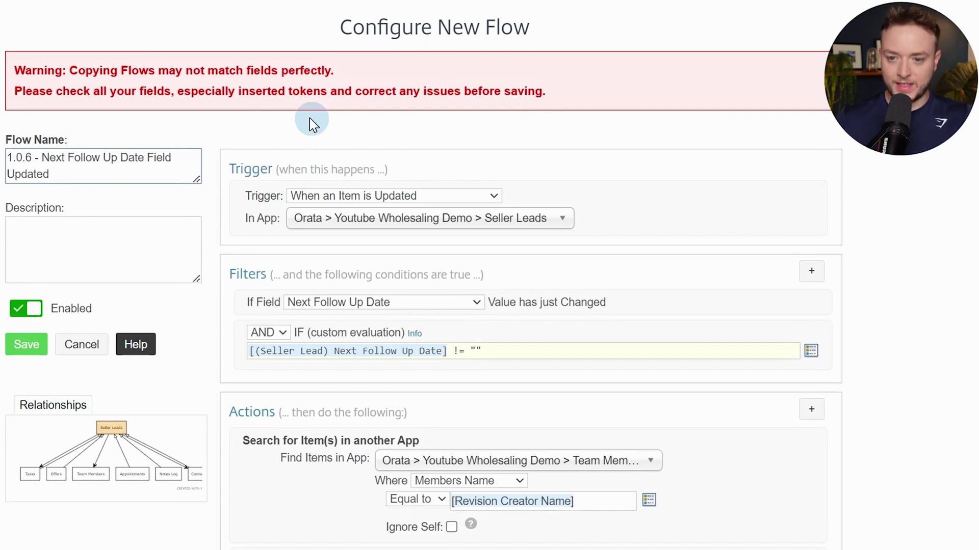
Add a Custom Variable named 'address' after the loop
scroll(871, 182, down, 15)
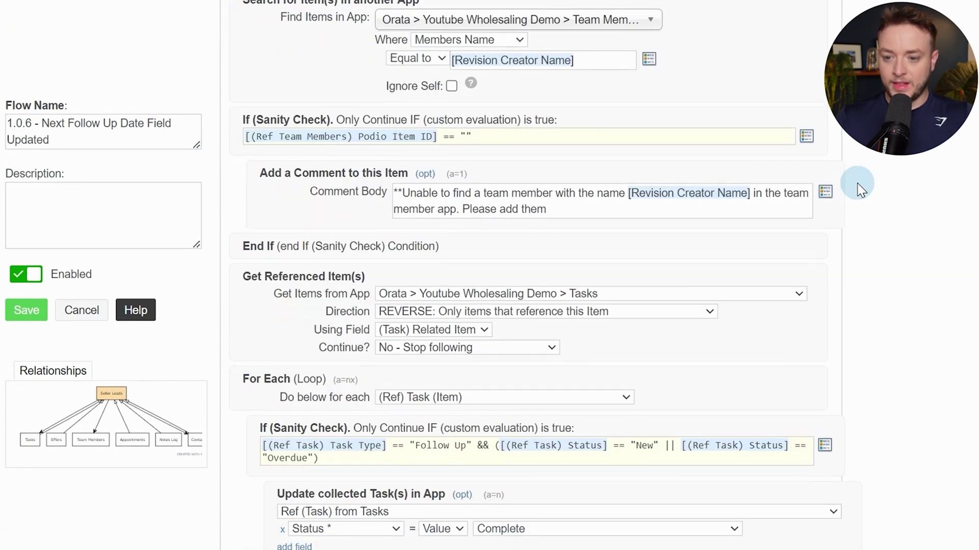
scroll(860, 188, down, 5)
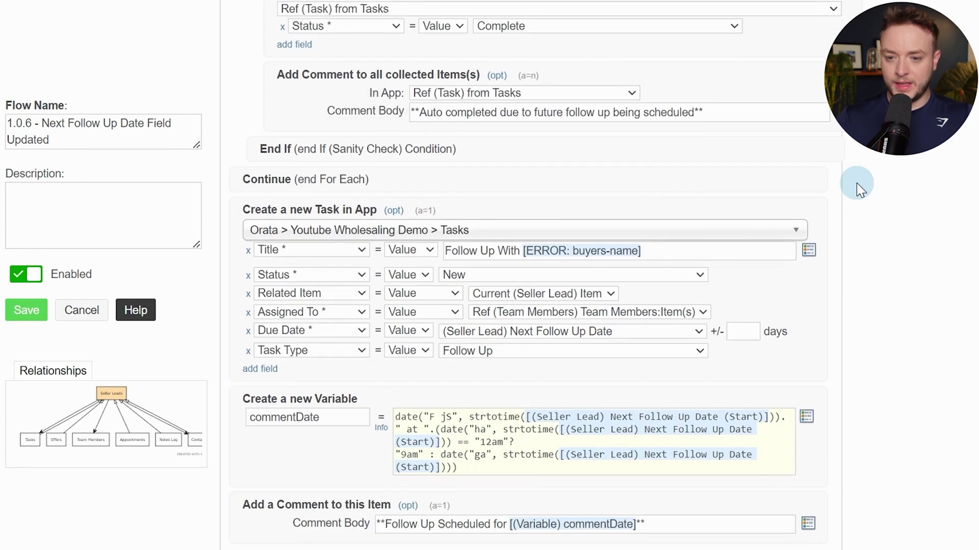
click(467, 190)
text(var)
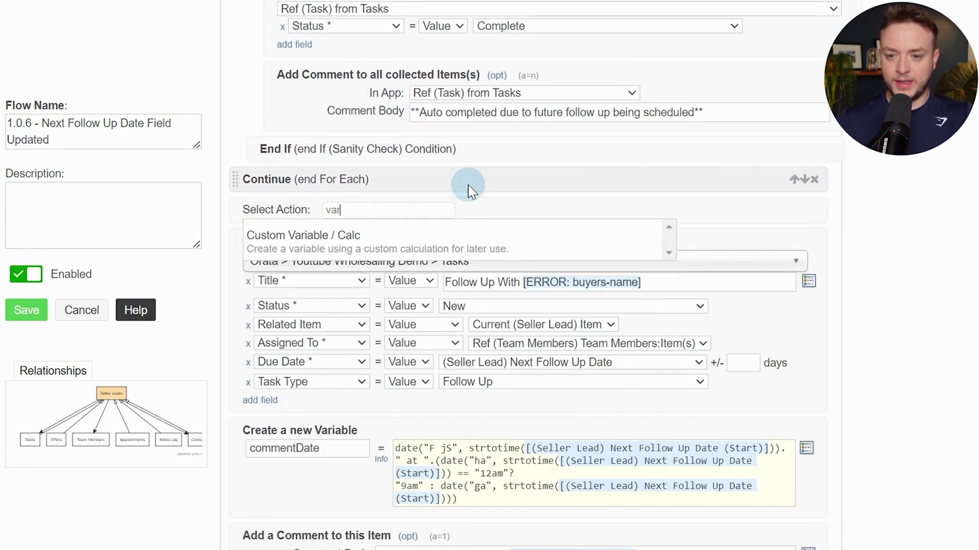
key(Return)
text(dress)
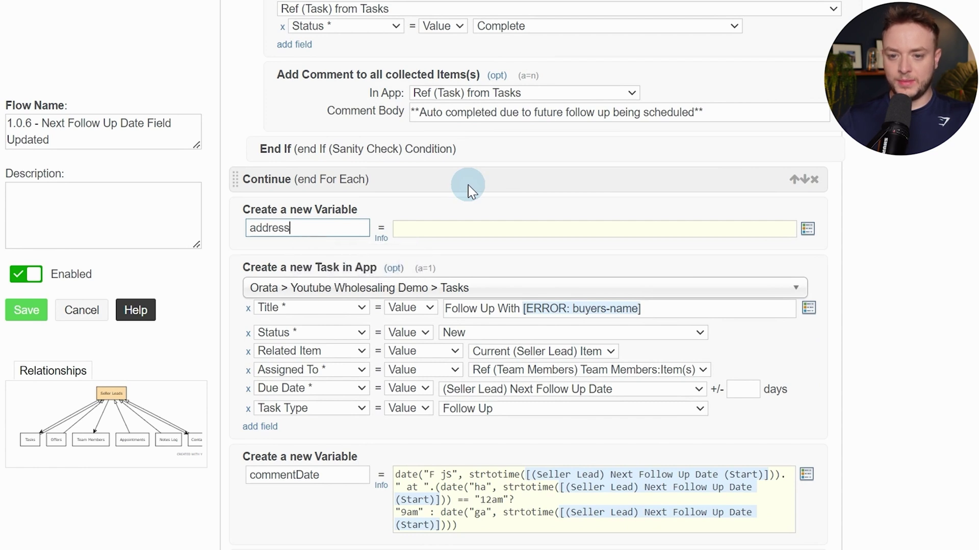
text(ress)
Paste the prepared address expression into the variable and reinsert the Property Address (Address) token
click(407, 23)
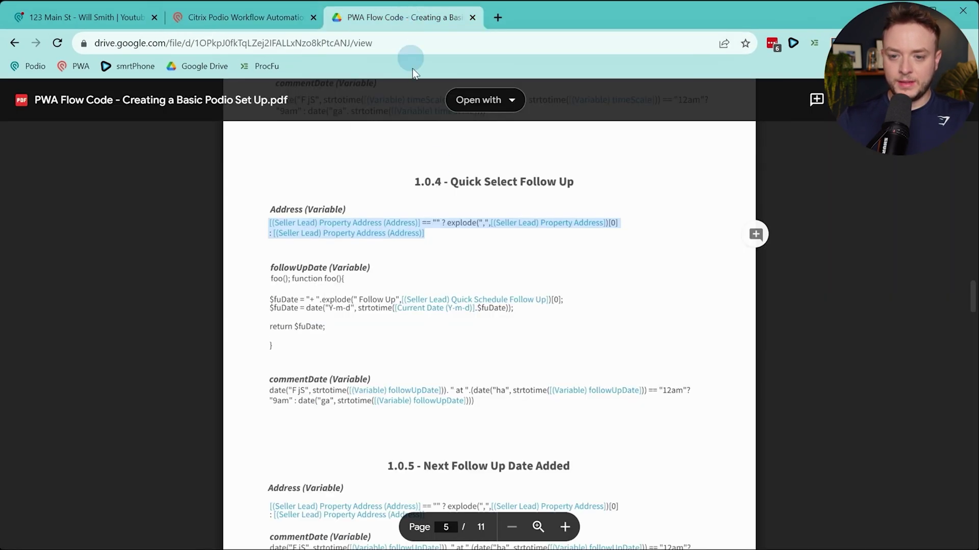
click(245, 17)
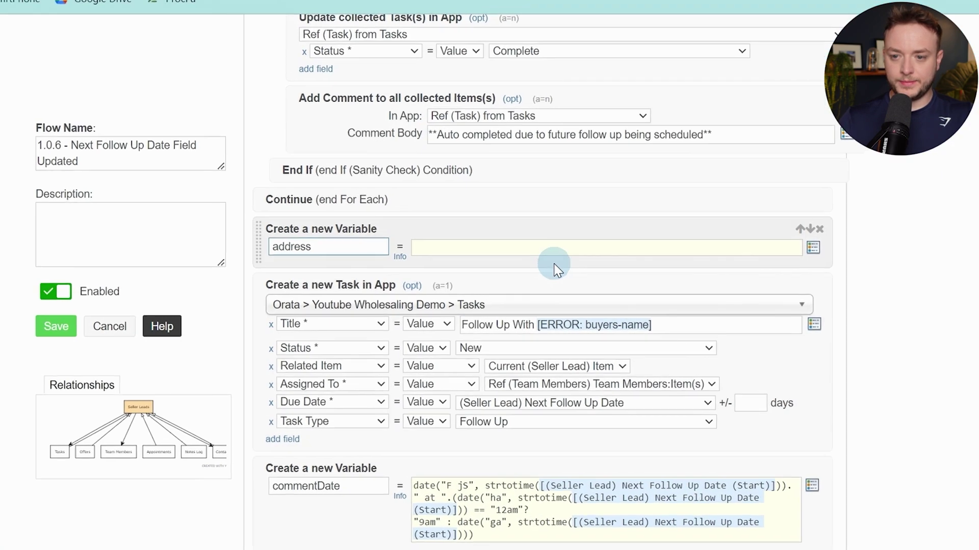
click(548, 258)
text([(Seller Lead) Property Address (Address)] == "" ? explode(",", [(Seller Lead) Property Address])[0] : [(Seller Lead) Property Address (Address)])
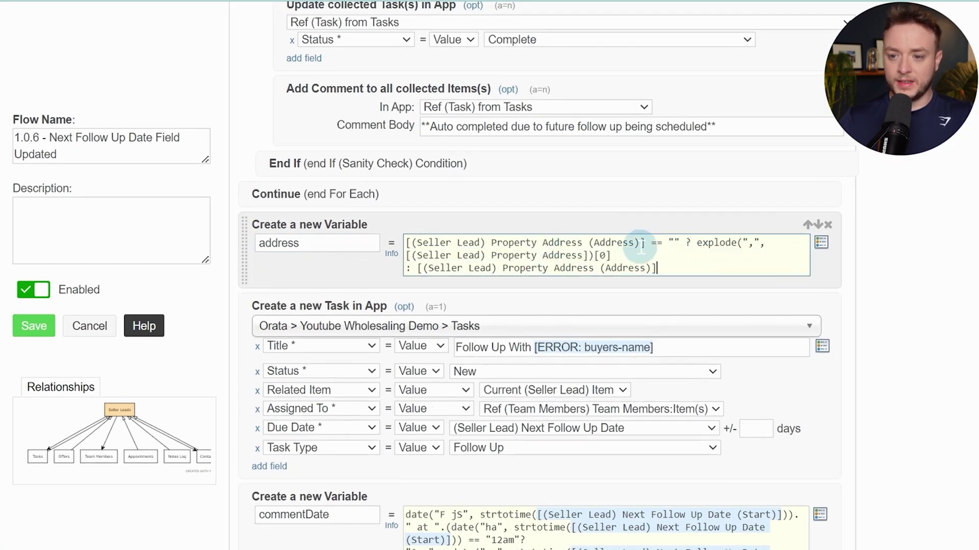
drag(643, 238, 406, 234)
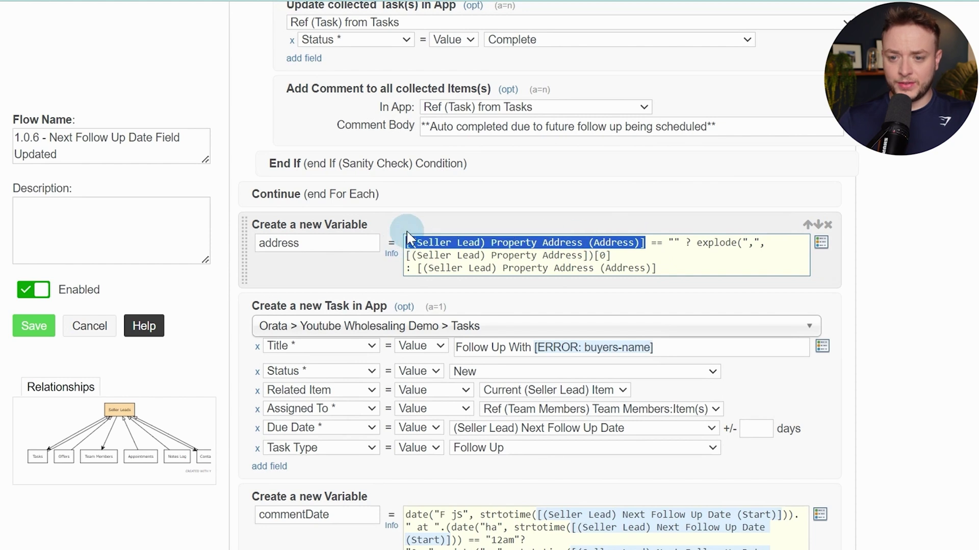
key(BackSpace)
key(alt+t)
text(ad)
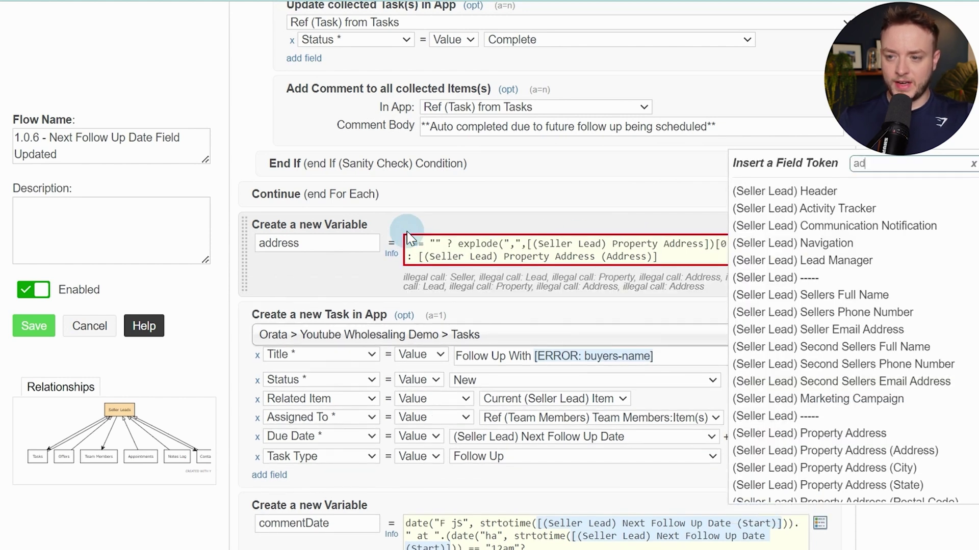
text(dres)
key(Down)
key(Down)
key(Down)
key(Down)
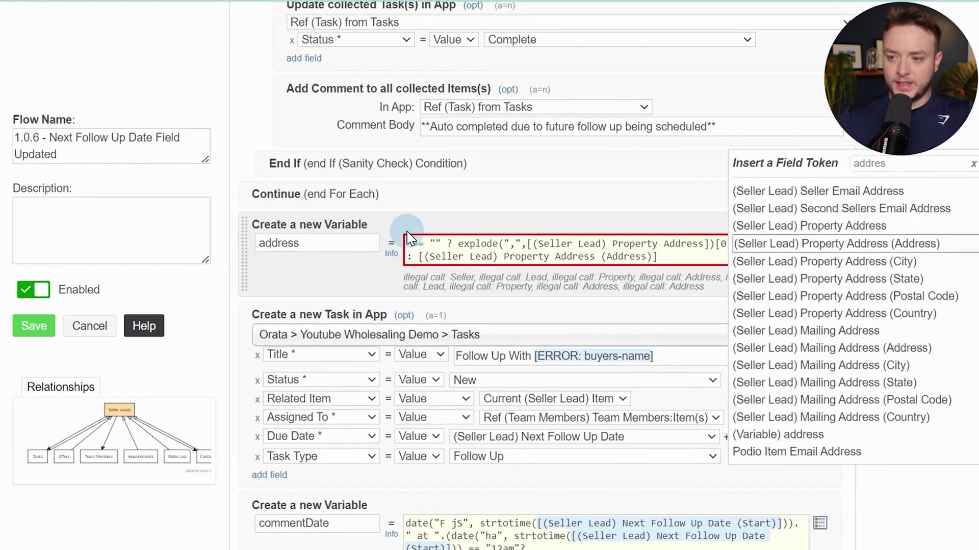
key(Return)
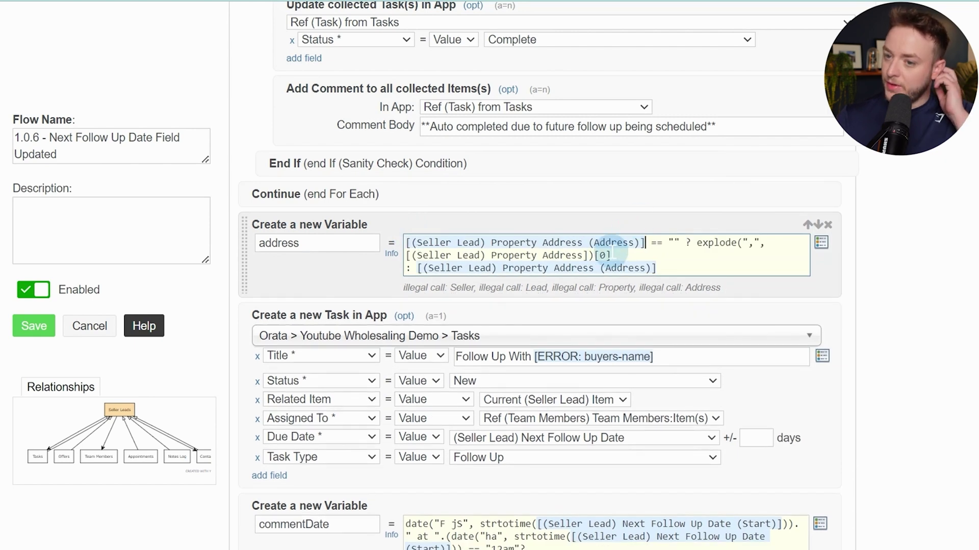
Reinsert the Property Address token inside the explode call
drag(587, 255, 367, 257)
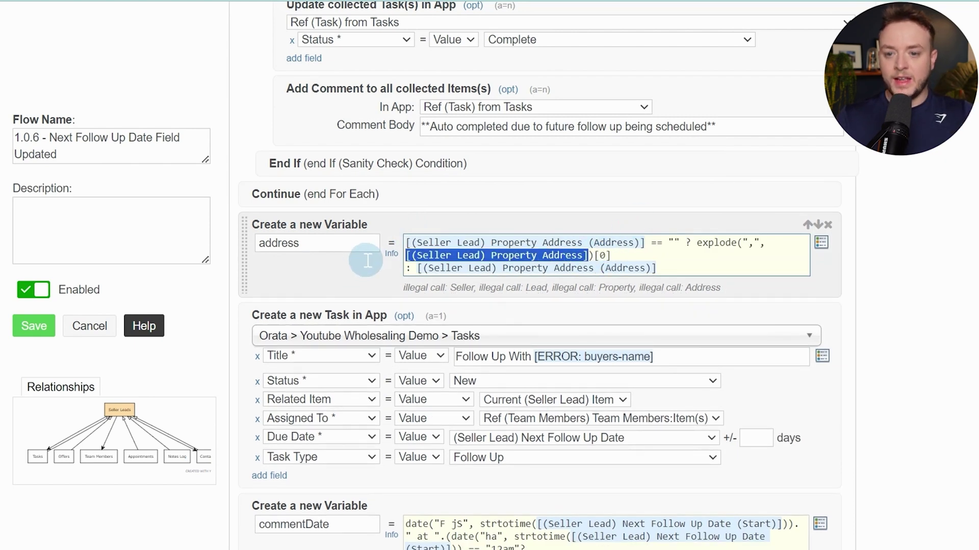
key(@)
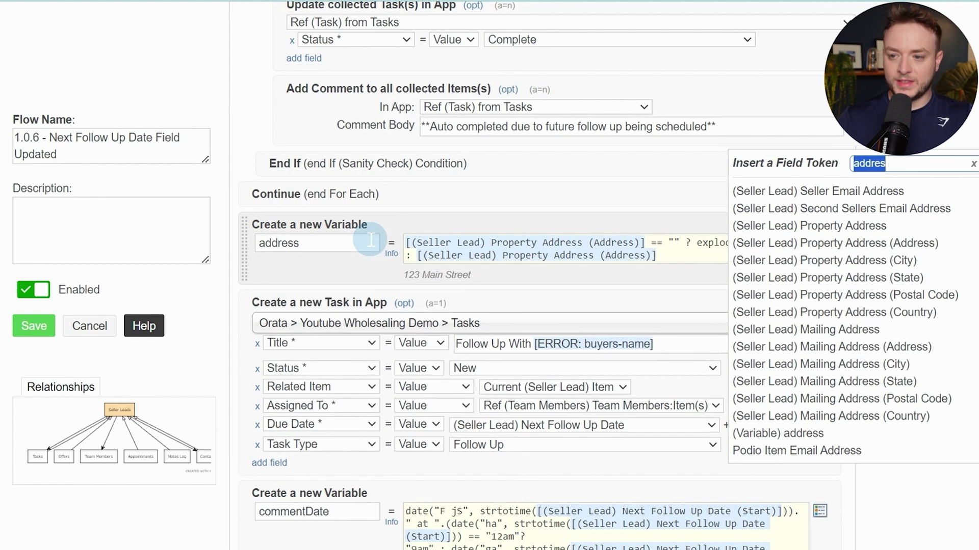
key(Down)
key(Down)
key(Down)
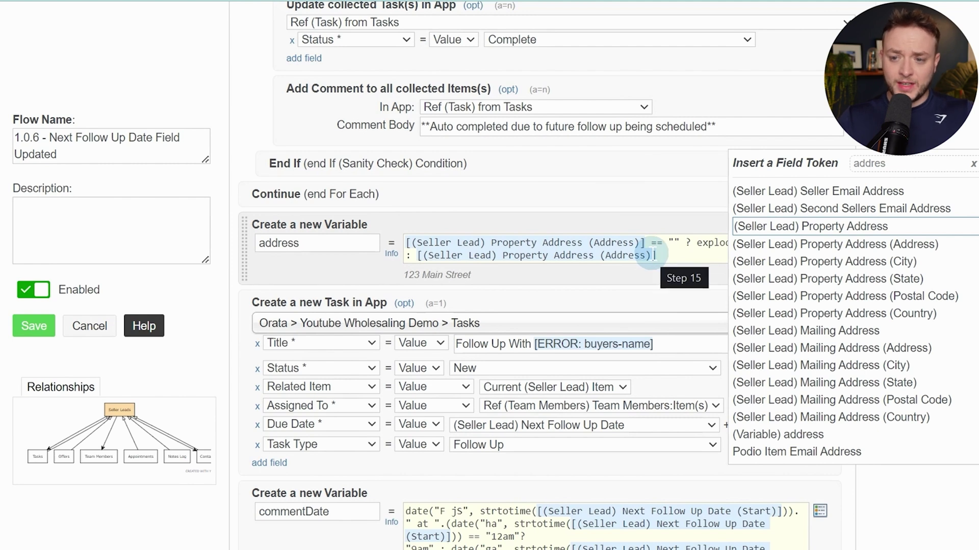
drag(554, 243, 512, 239)
click(640, 243)
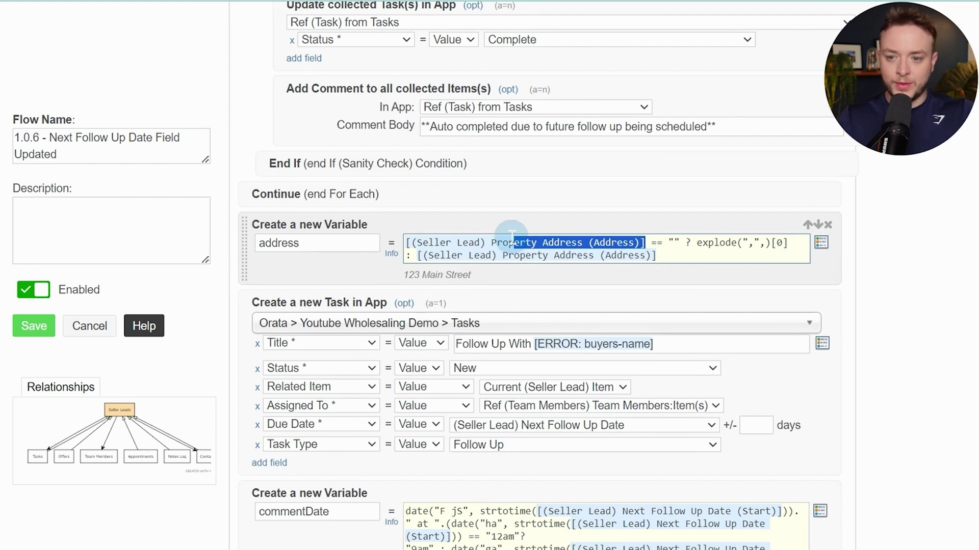
click(502, 242)
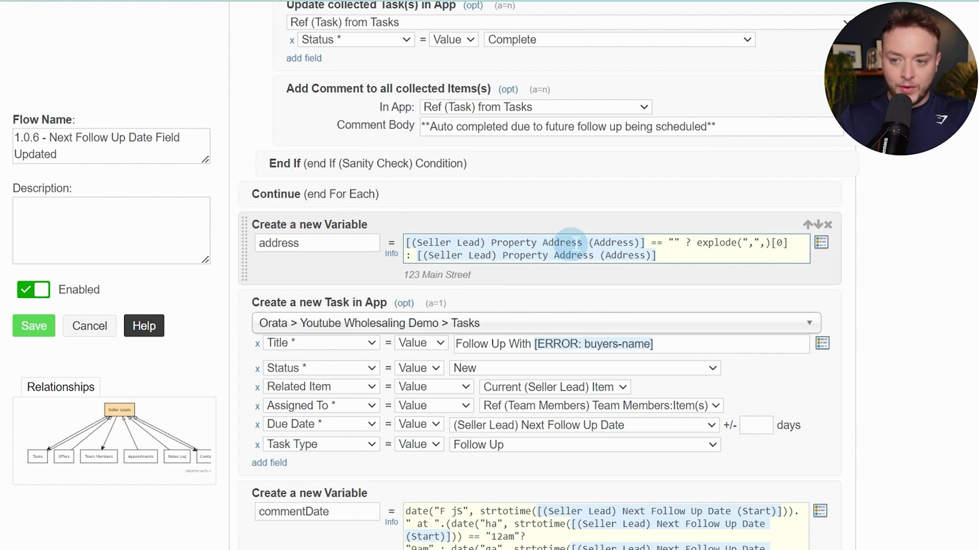
click(764, 244)
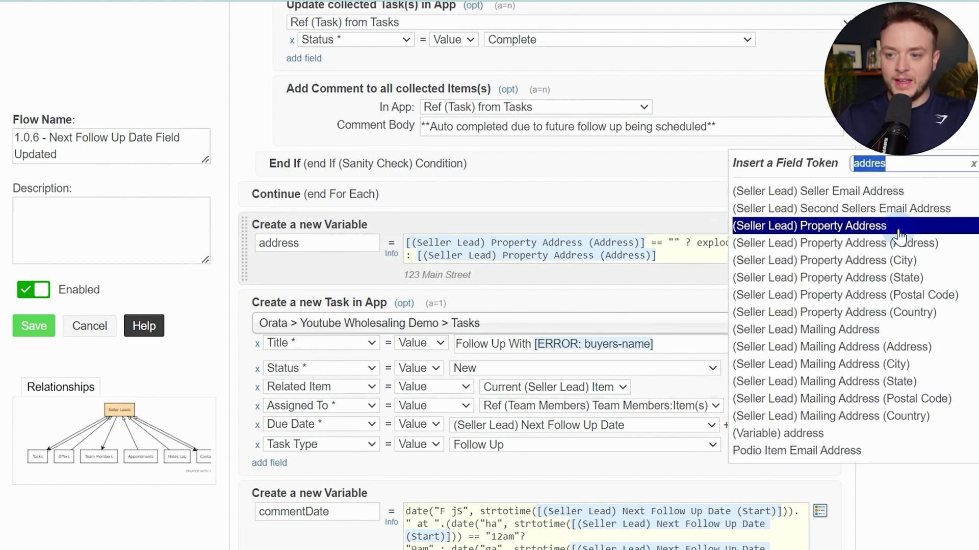
click(924, 228)
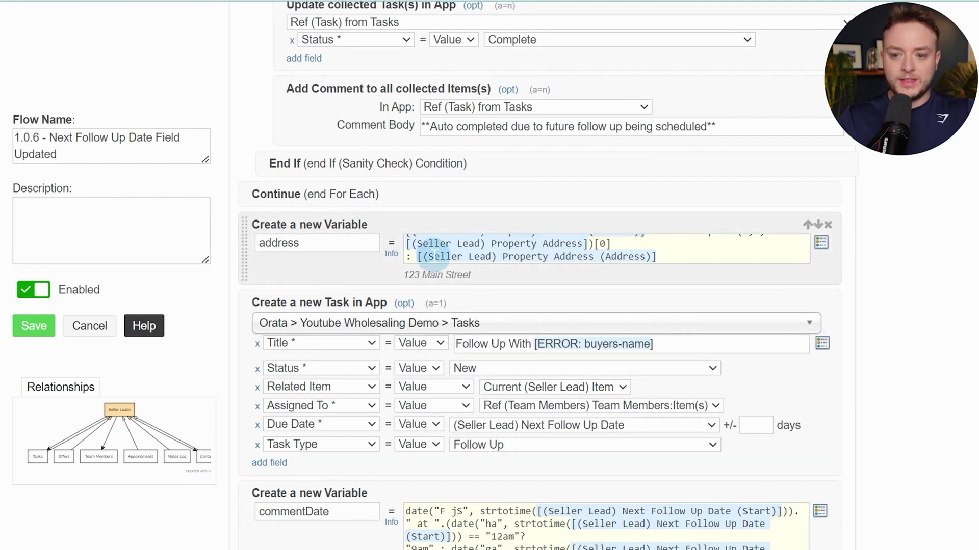
Replace the title's [ERROR: buyers-name] token with the (Variable) address token and save the flow
drag(724, 337, 532, 343)
key(BackSpace)
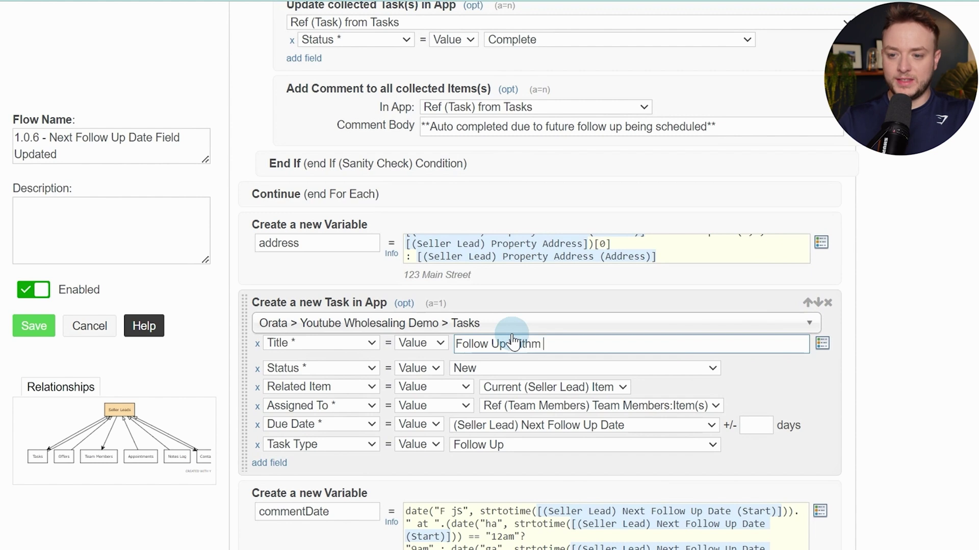
click(545, 339)
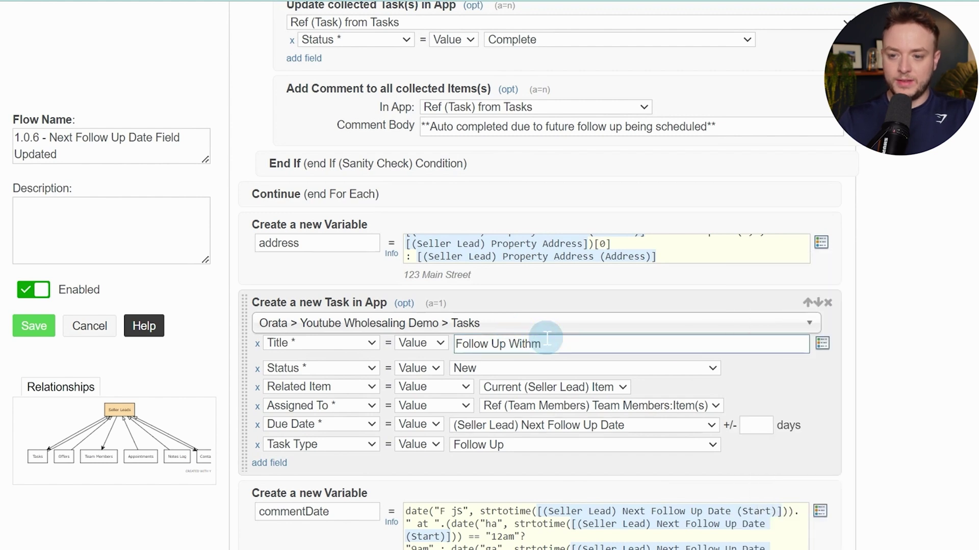
text([var)
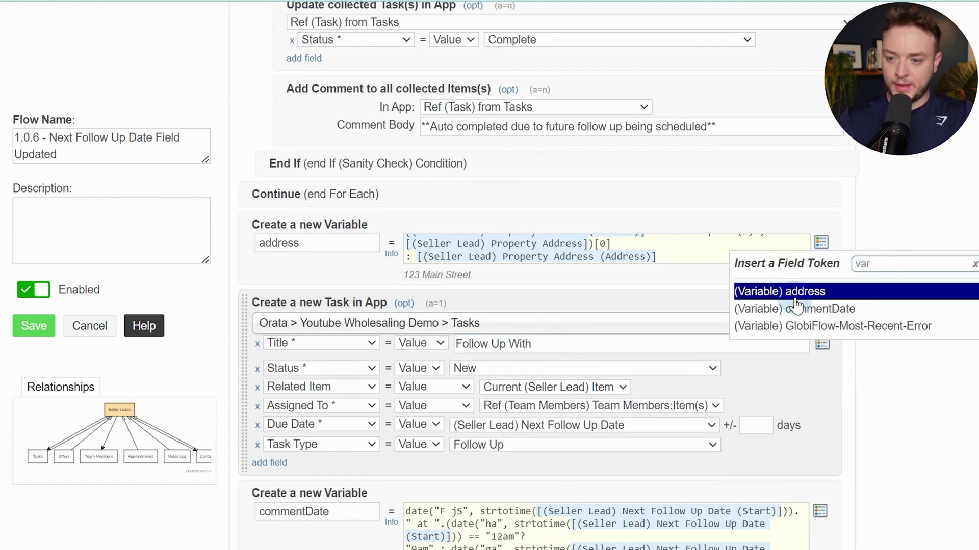
click(814, 305)
scroll(963, 332, down, 2)
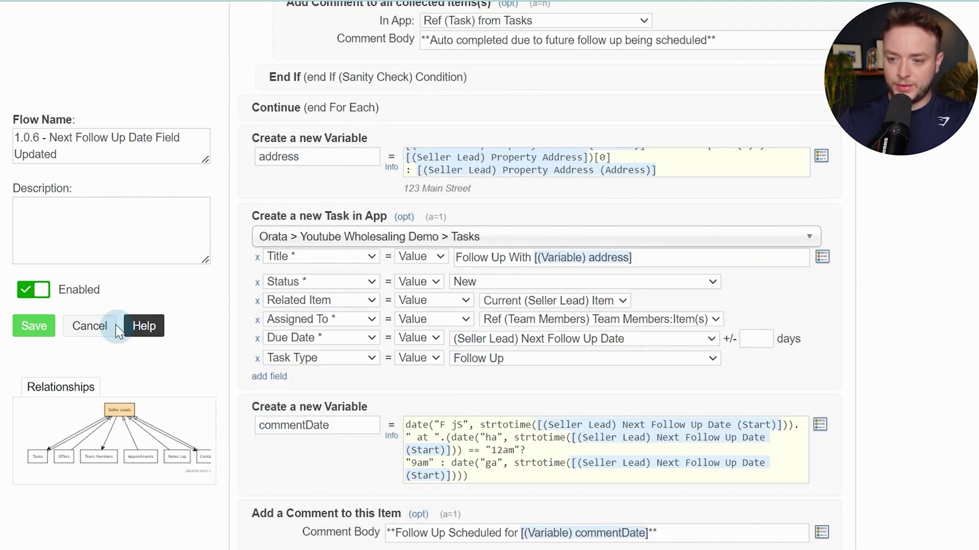
click(29, 334)
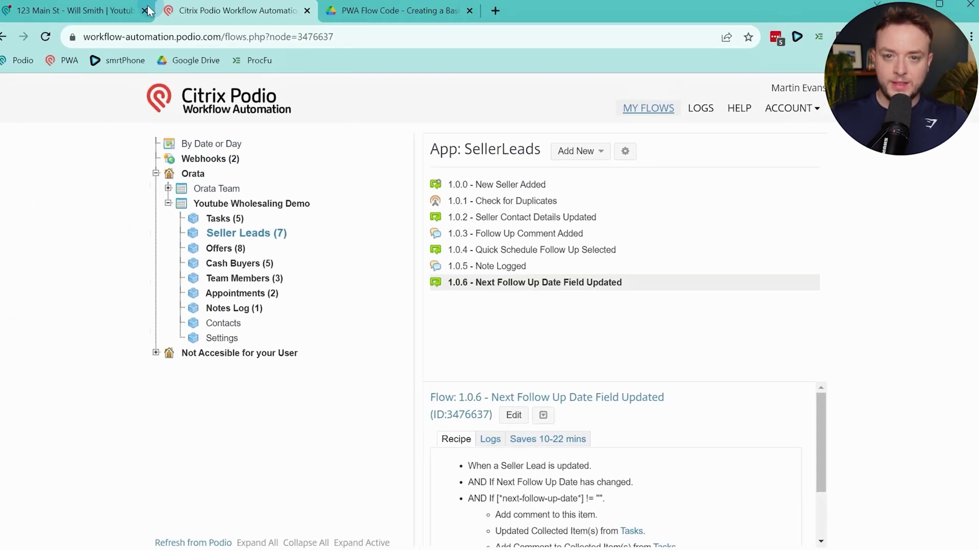
Set the lead's Next Follow Up Date to 19/08/2023 12:00, then return to workflow automation
click(113, 16)
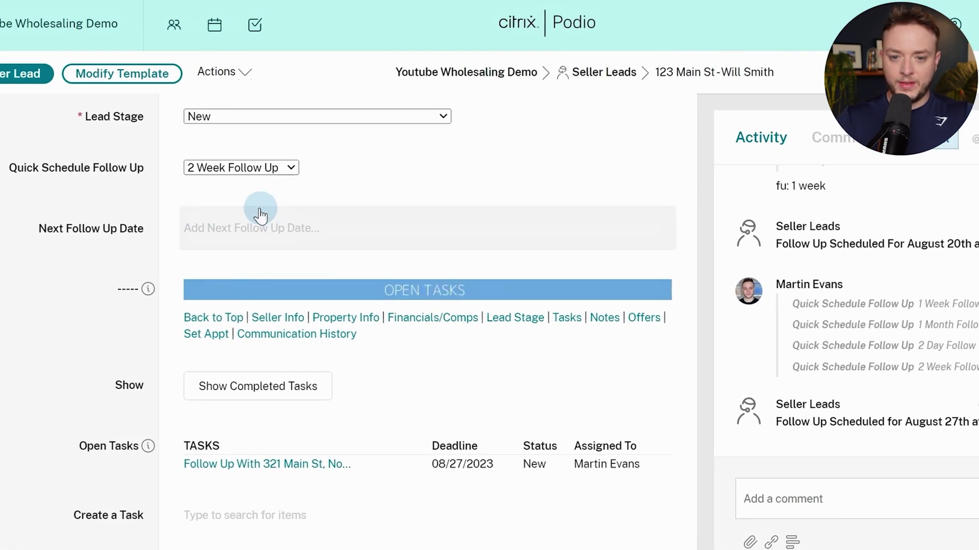
click(260, 215)
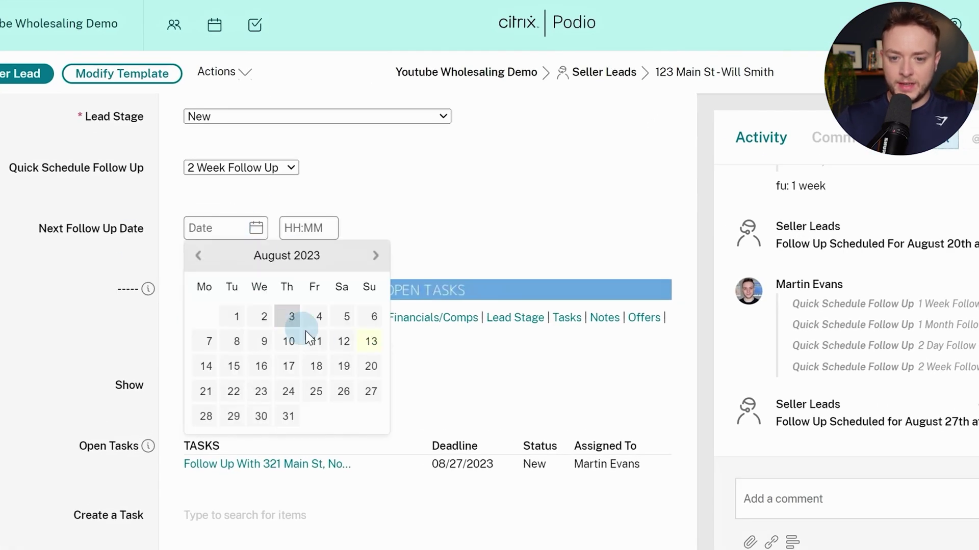
click(344, 365)
click(305, 227)
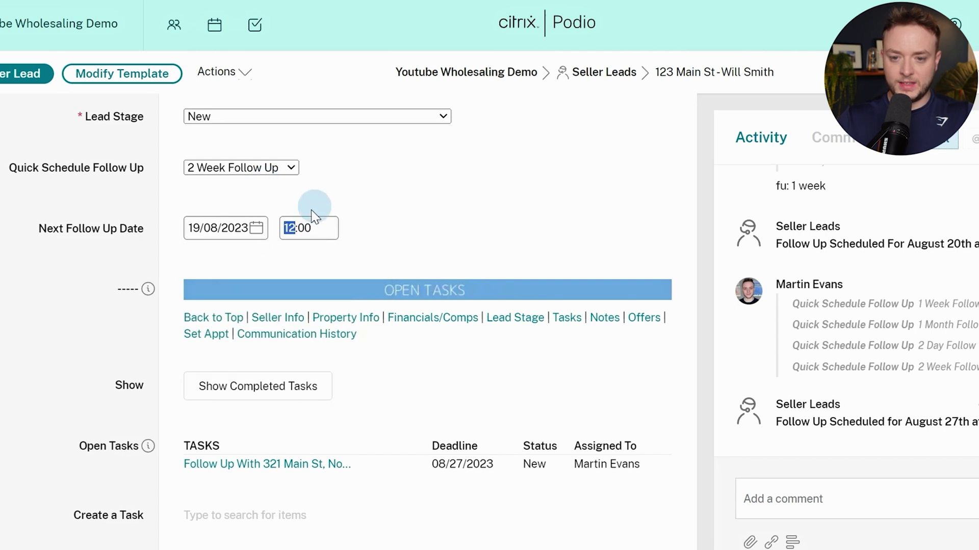
click(85, 270)
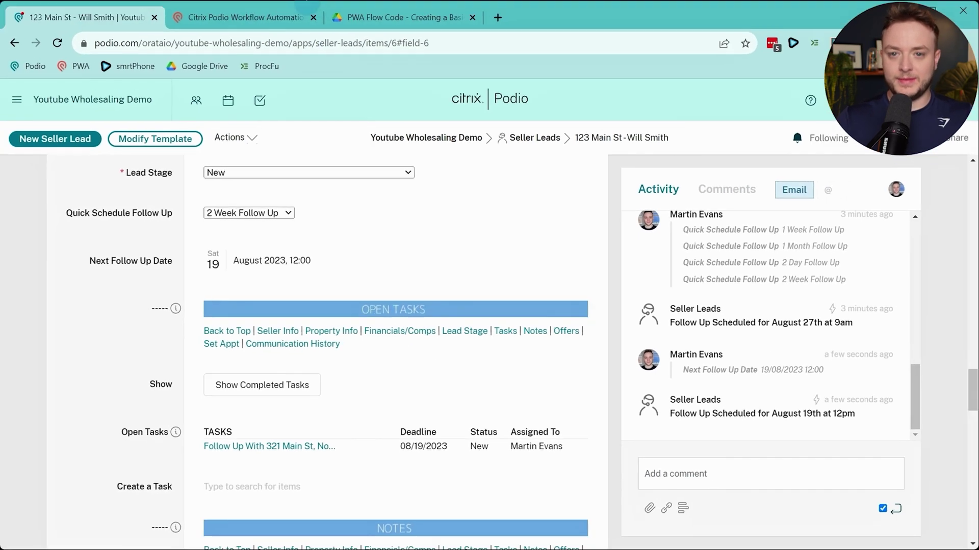
click(306, 11)
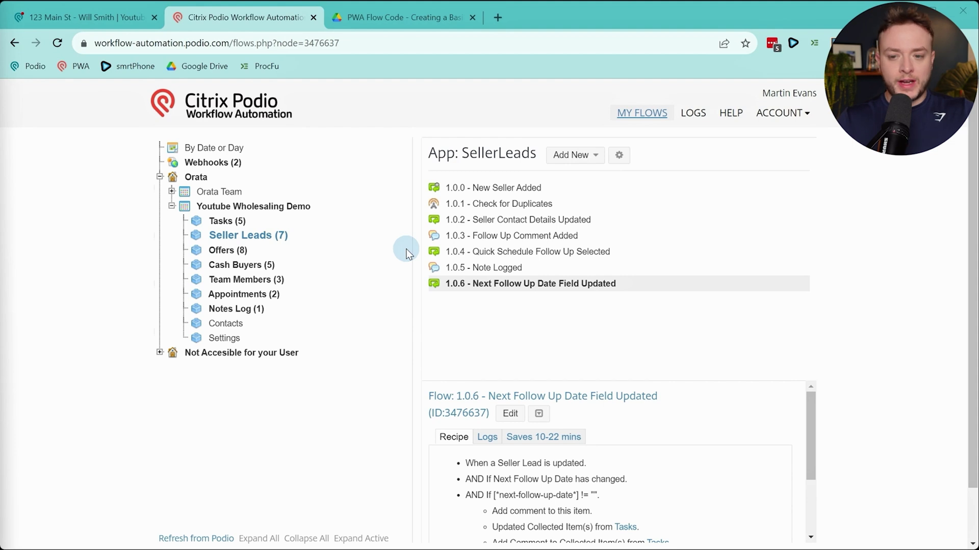
Set the lead's Create Appointment to Push to Calendar, view the Seller Leads list, and return to flows
click(88, 21)
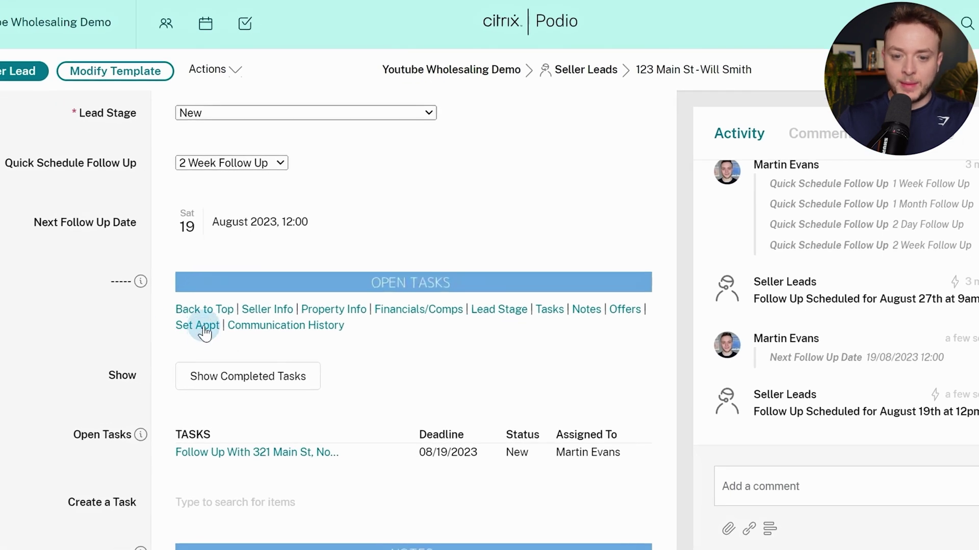
click(203, 327)
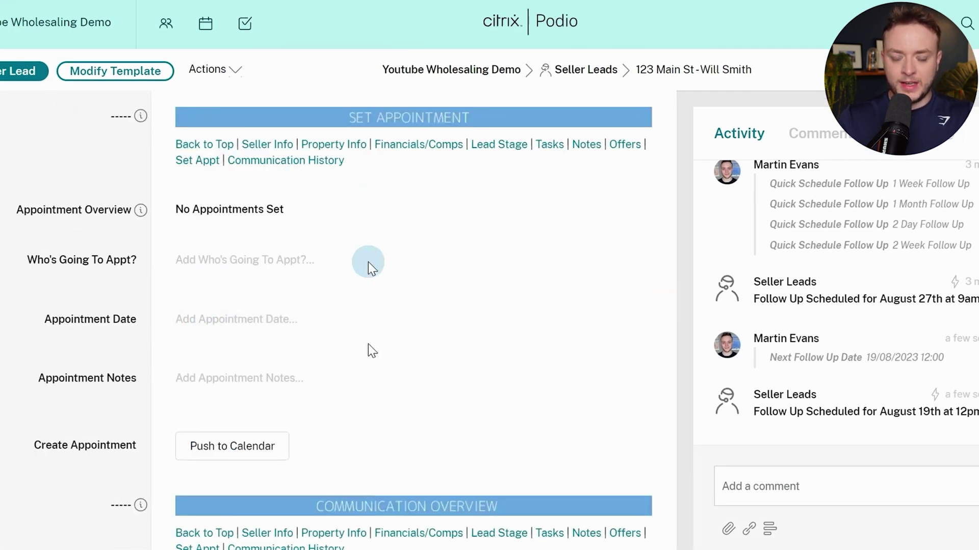
click(234, 459)
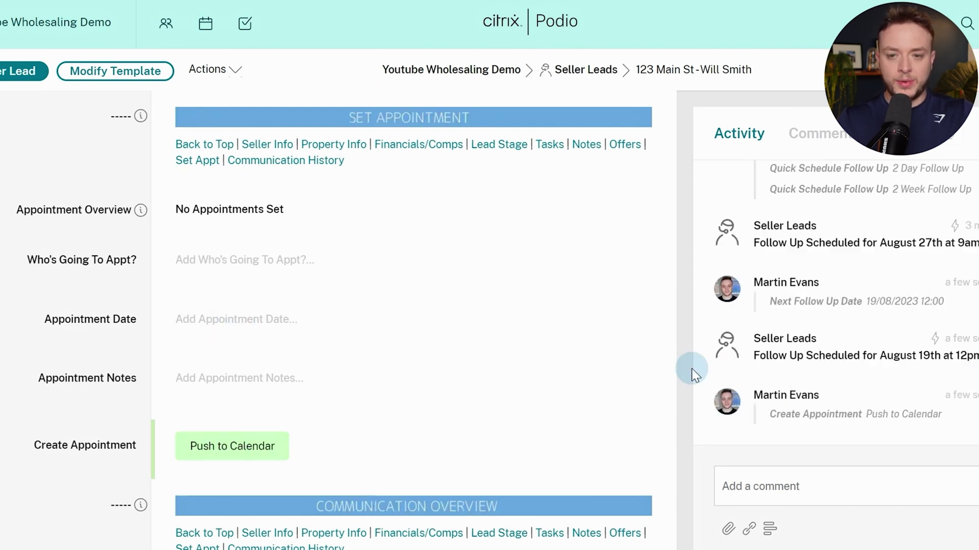
click(553, 74)
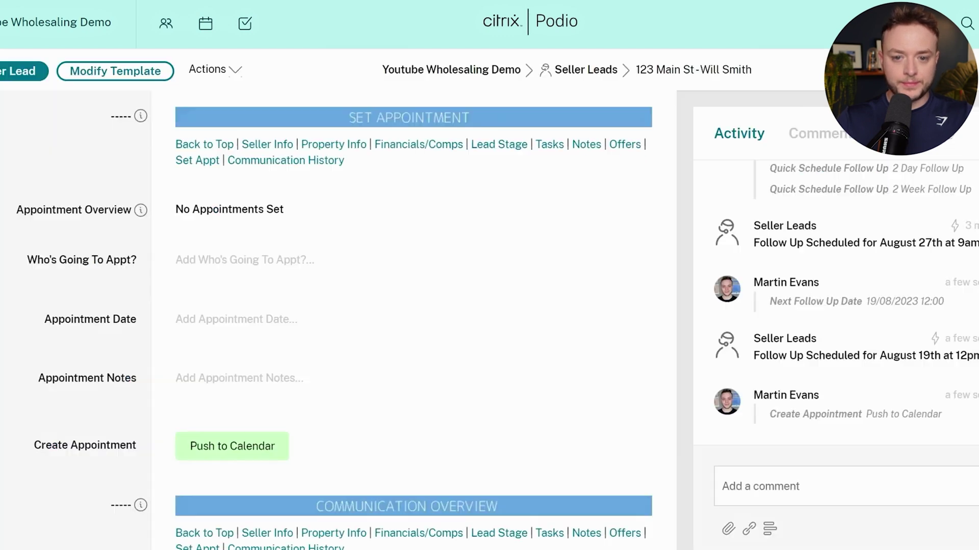
click(254, 453)
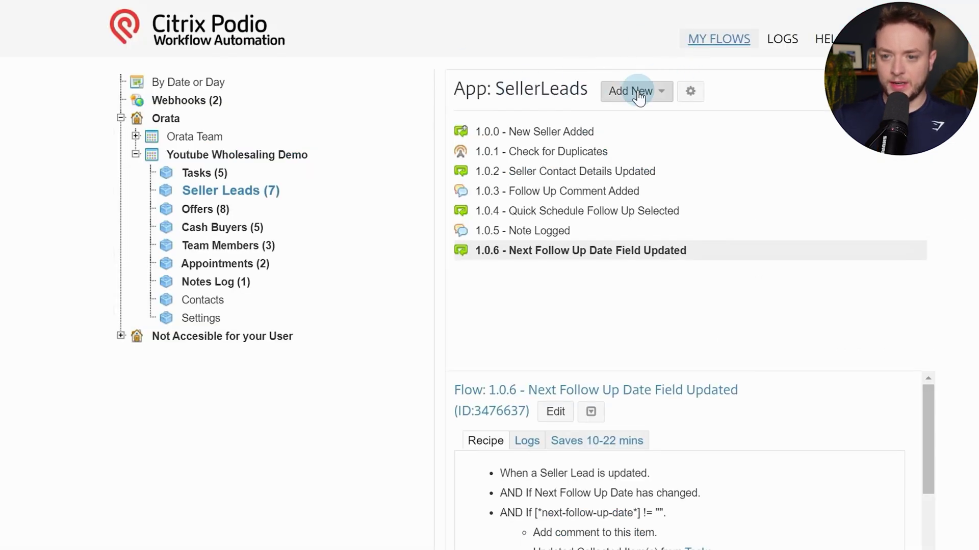
Create a new item-updated flow named '1.0.7 - Create Appointment'
click(656, 105)
click(650, 122)
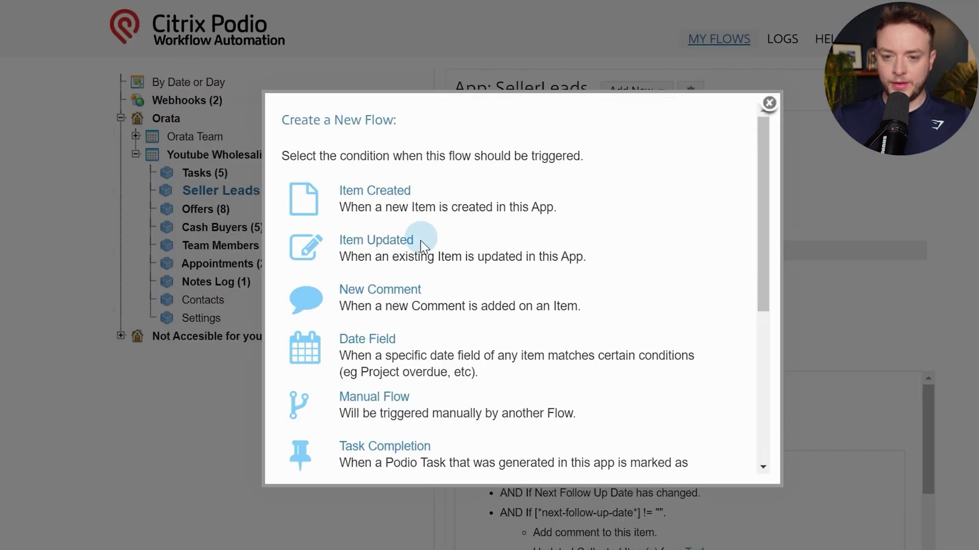
click(361, 243)
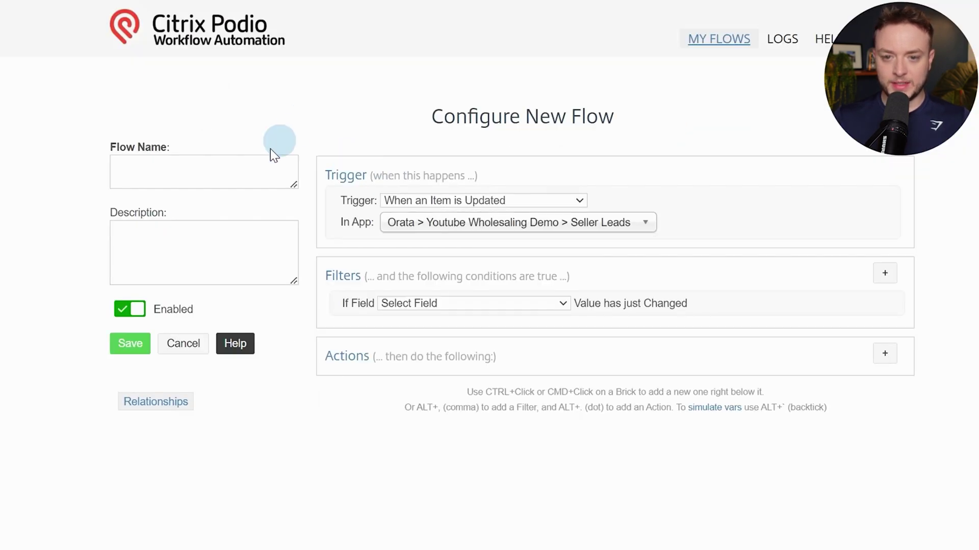
click(253, 164)
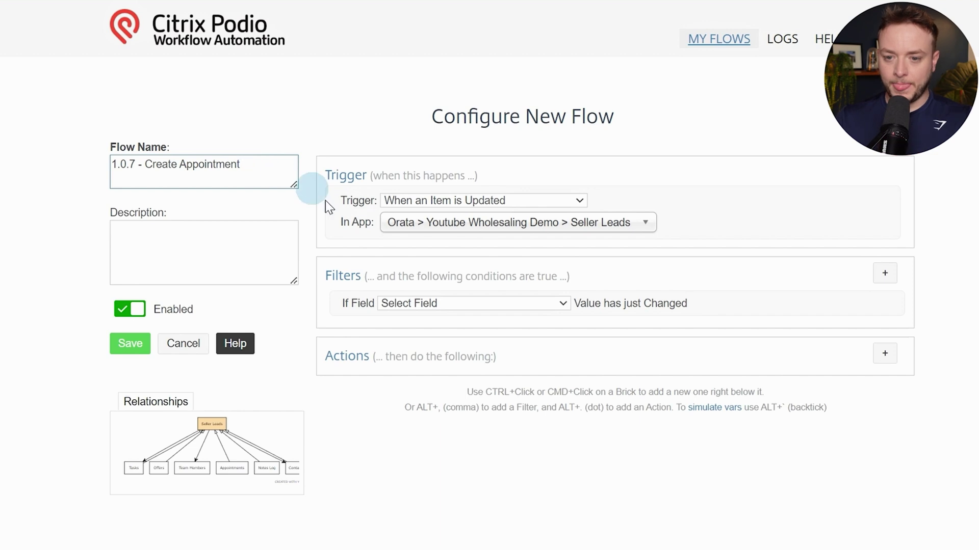
Set the filter's changed field to Create Appointment
click(445, 306)
click(594, 291)
scroll(514, 168, down, 3)
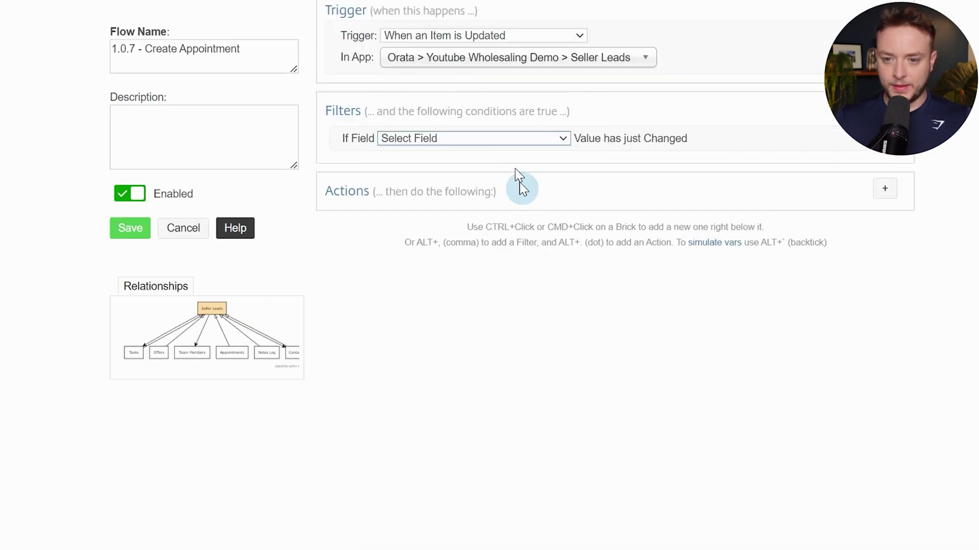
click(513, 139)
scroll(487, 224, down, 3)
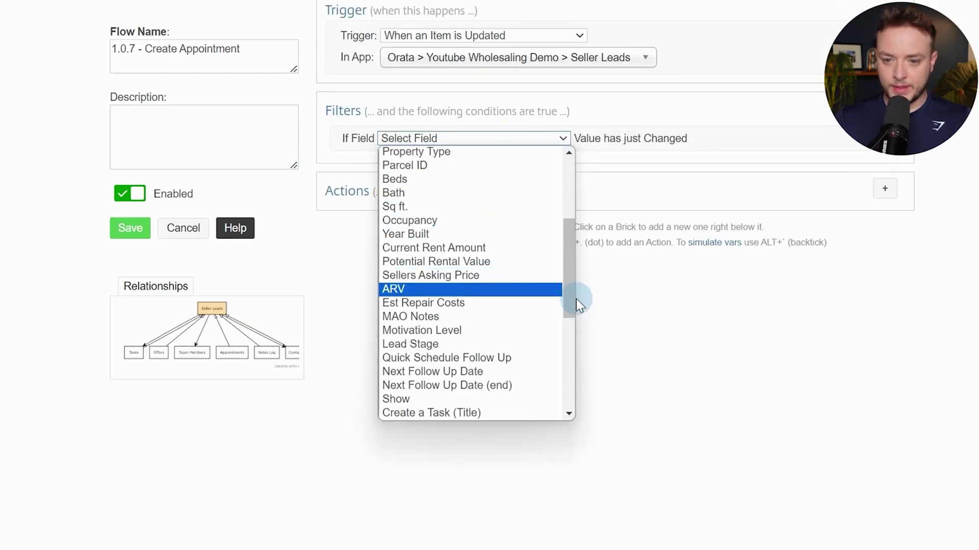
drag(576, 294, 566, 343)
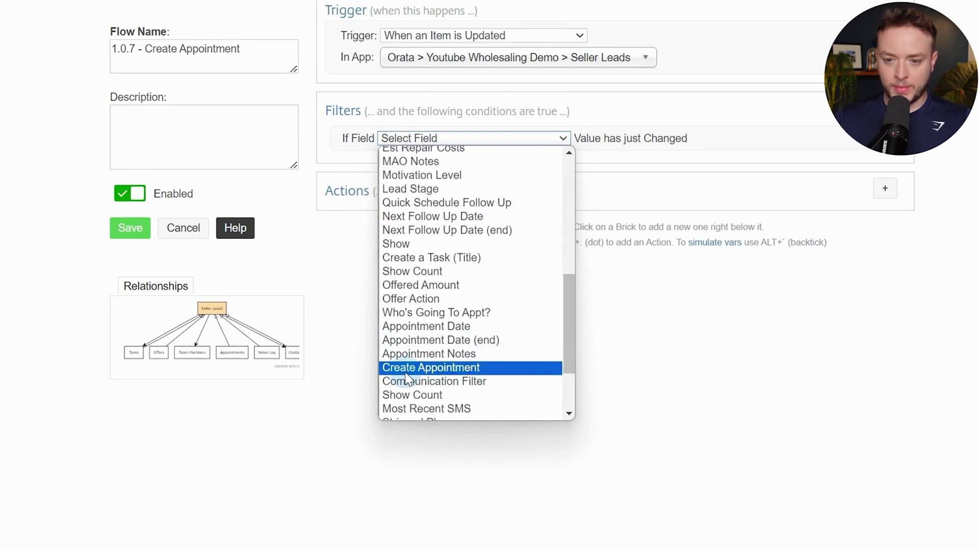
click(464, 368)
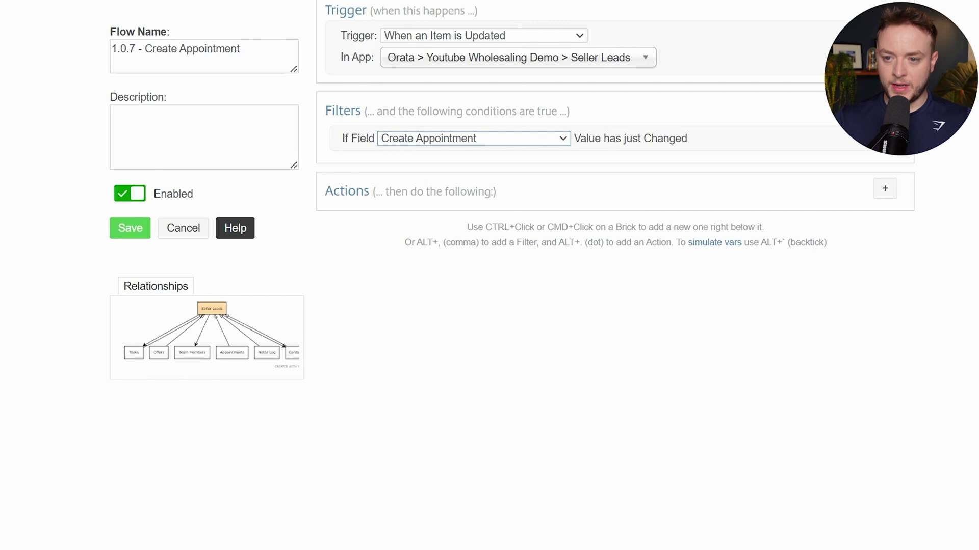
Add a Field Value Match requiring Create Appointment to equal Push to Calendar
click(579, 138)
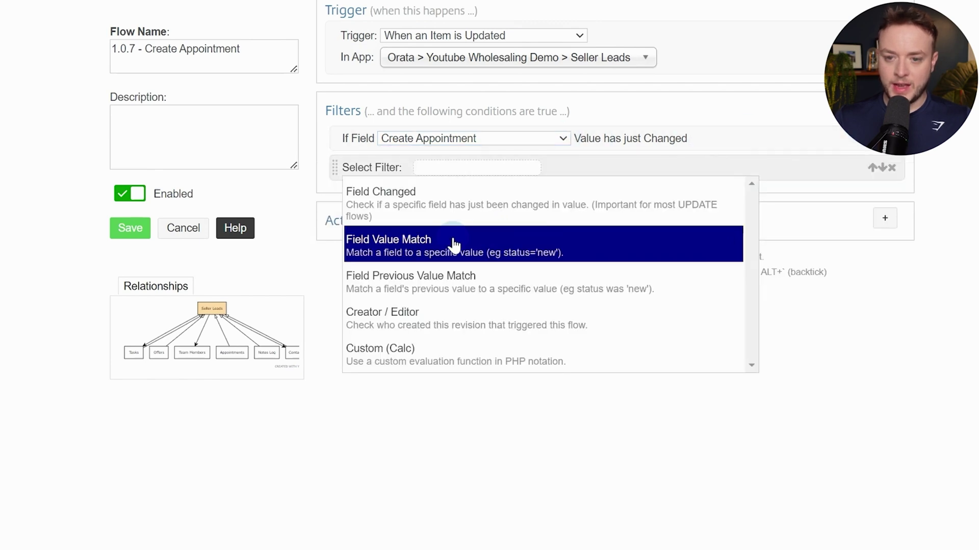
click(455, 243)
click(479, 169)
scroll(494, 245, down, 10)
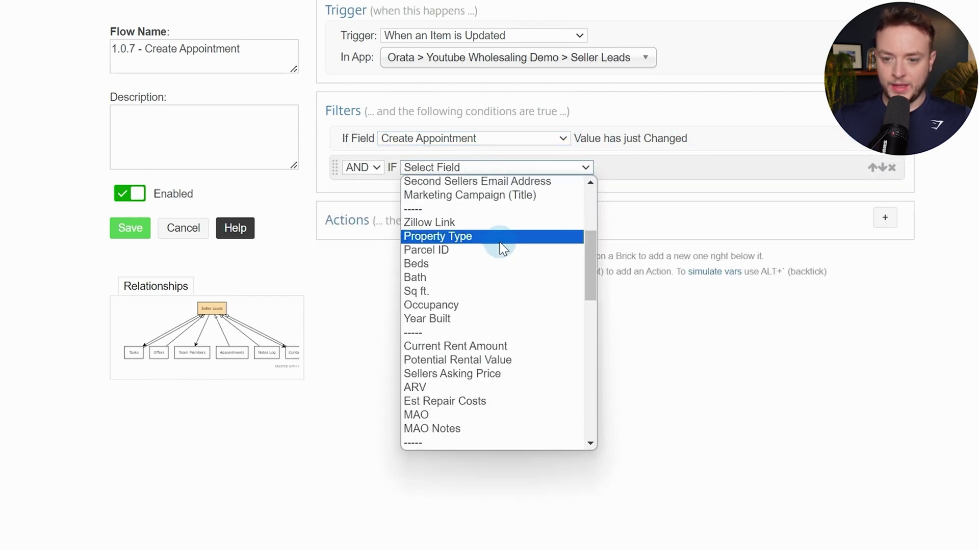
click(465, 430)
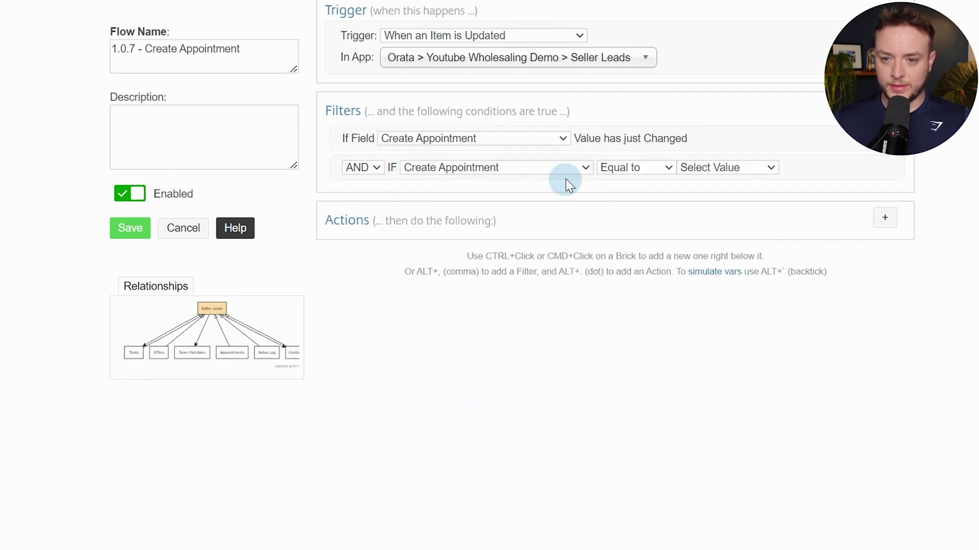
click(740, 169)
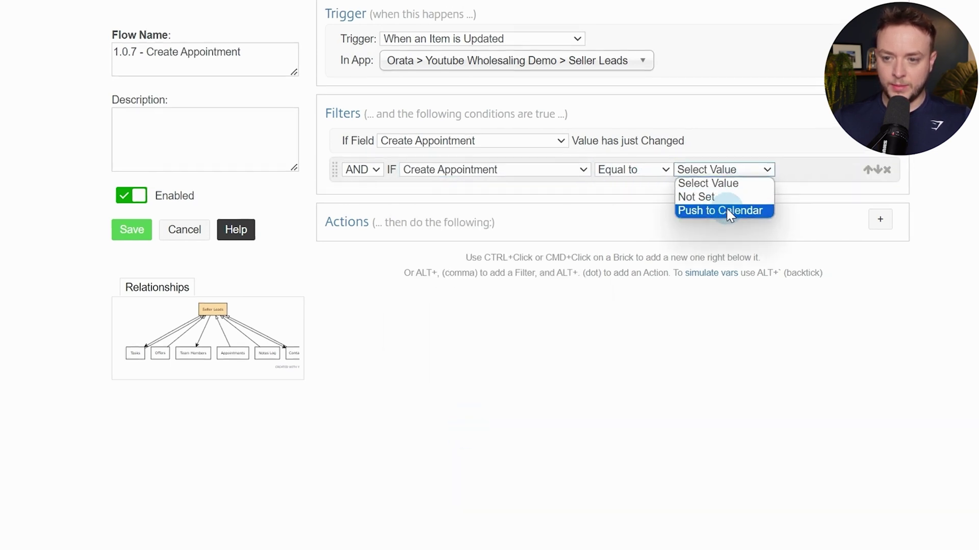
click(724, 209)
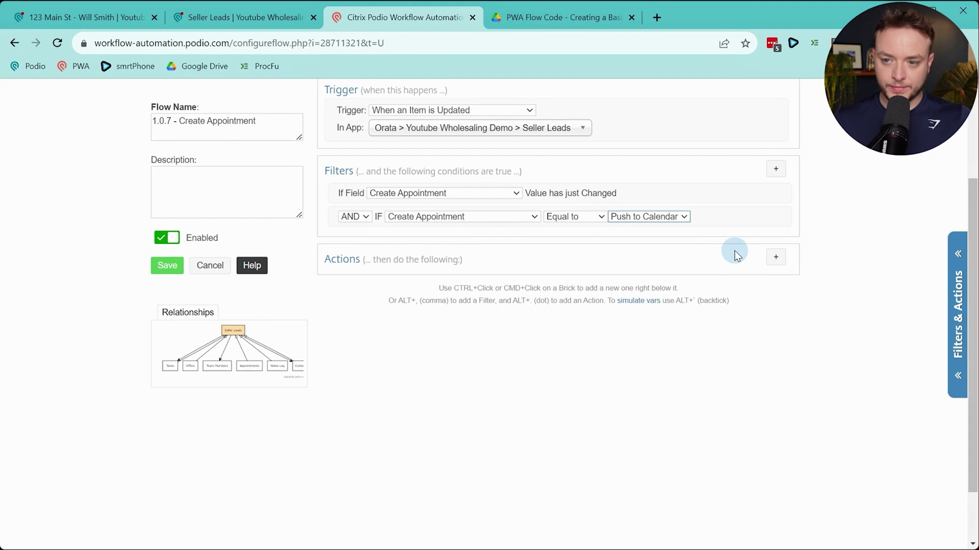
Review the 123 Main St lead's Who's Going To Appt? and Appointment Date fields, then return to the flow
click(84, 18)
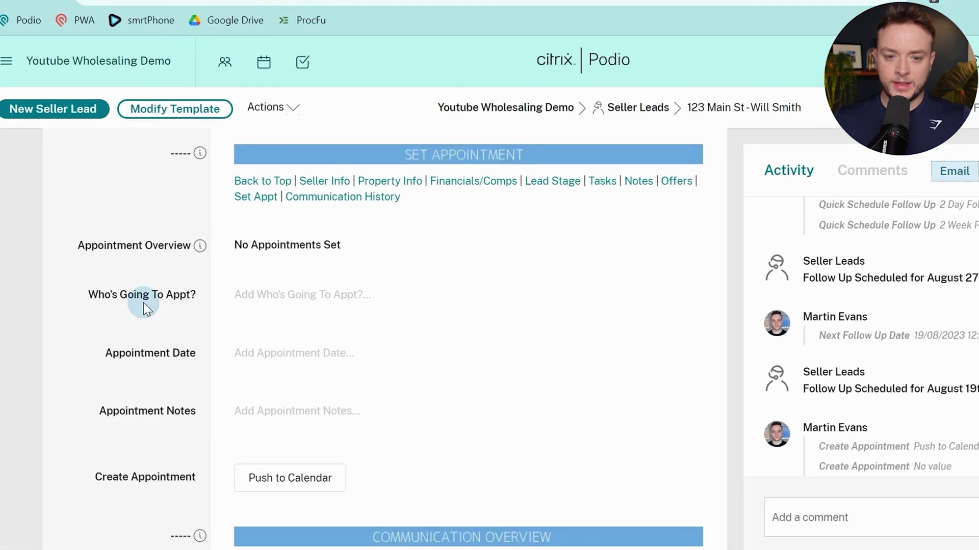
drag(119, 294, 288, 294)
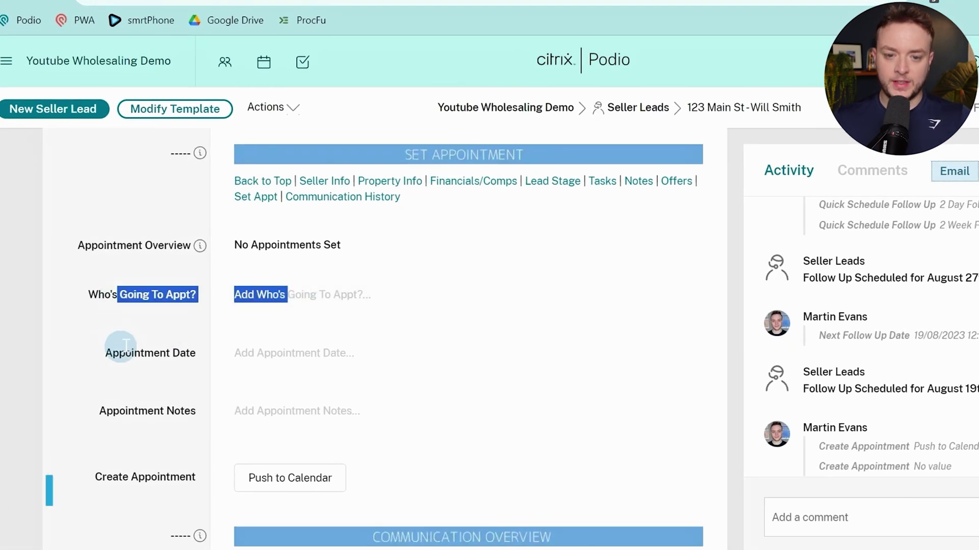
drag(114, 352, 218, 354)
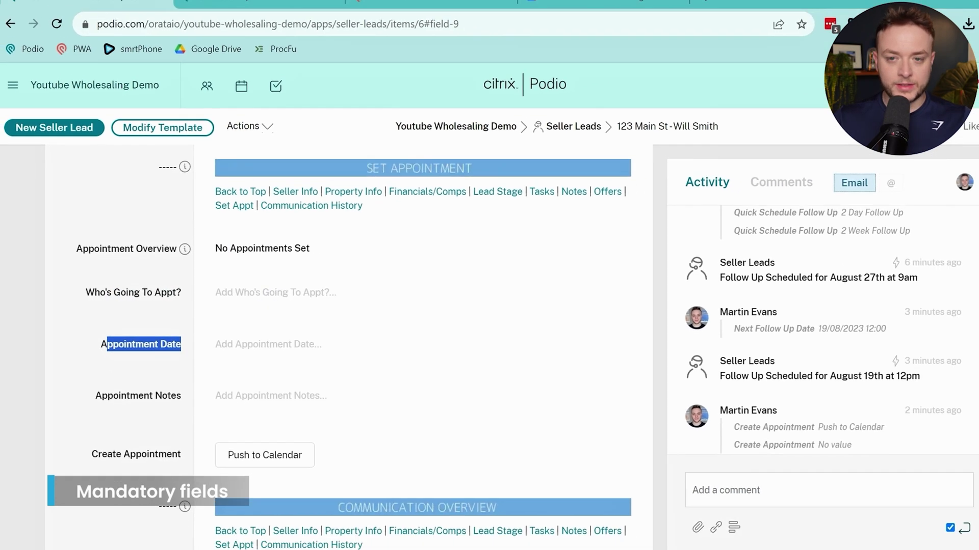
click(414, 6)
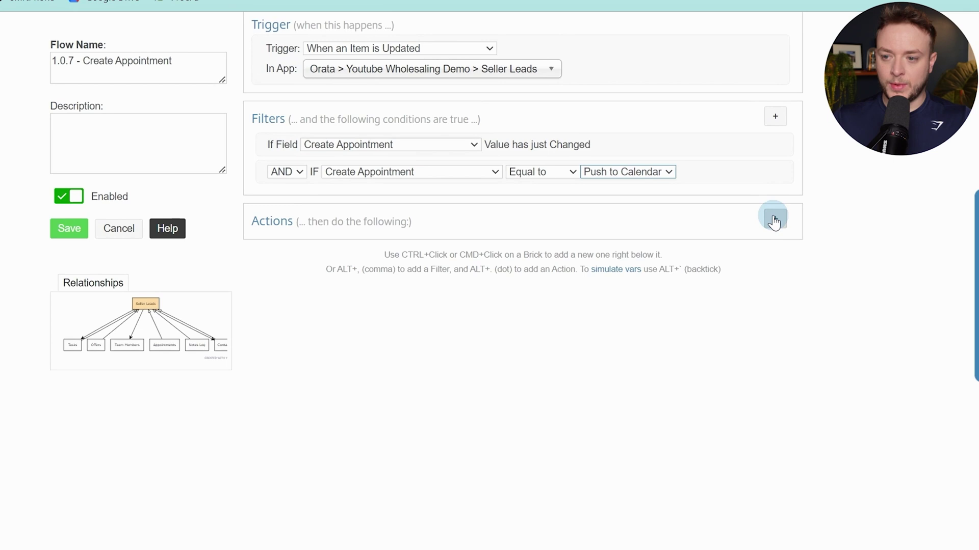
Add an If (Sanity Check) testing Who's Going To Appt? == "" || Appointment Date == ""
click(774, 219)
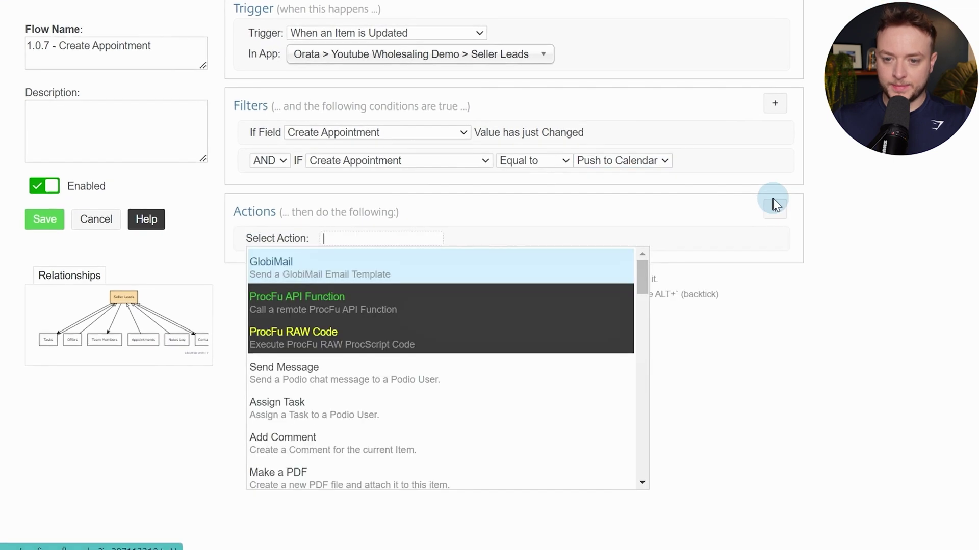
text(san)
key(Return)
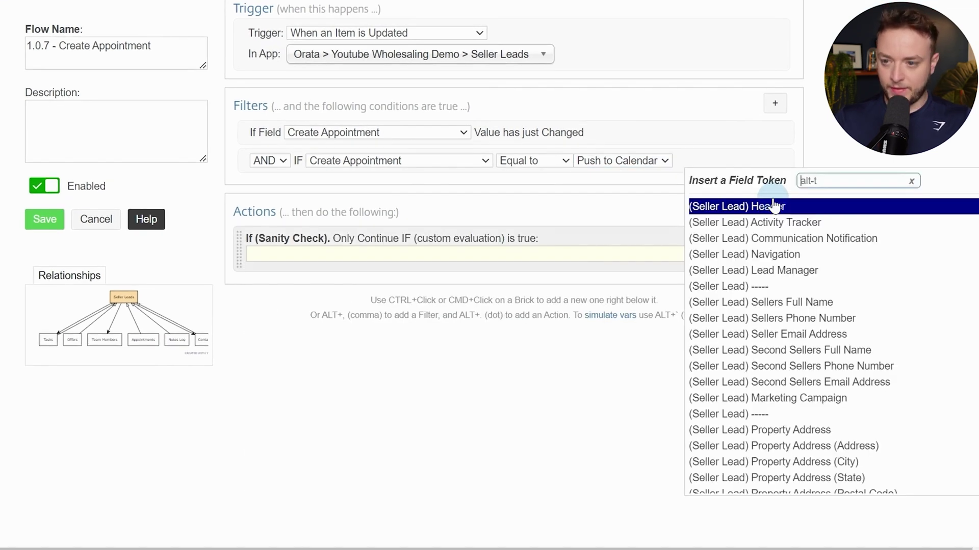
text(who)
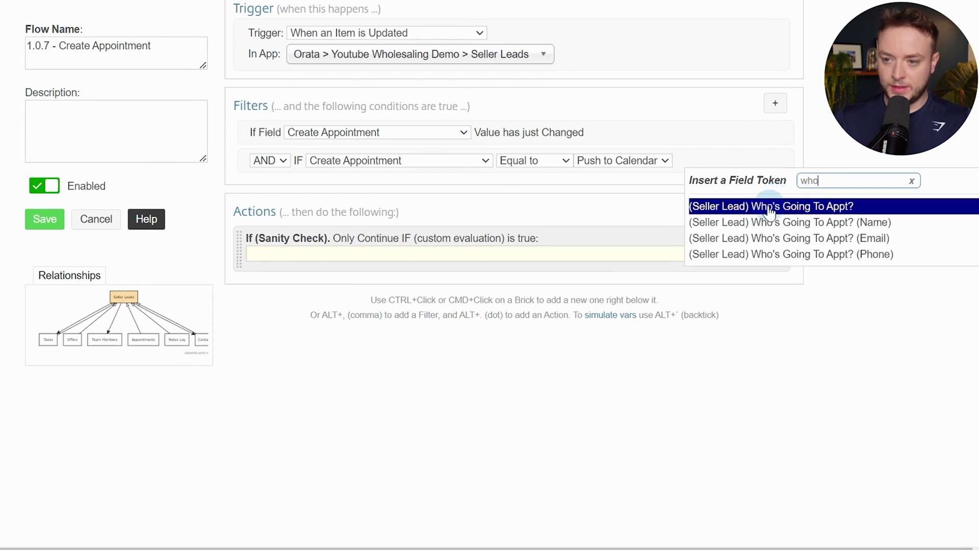
click(874, 209)
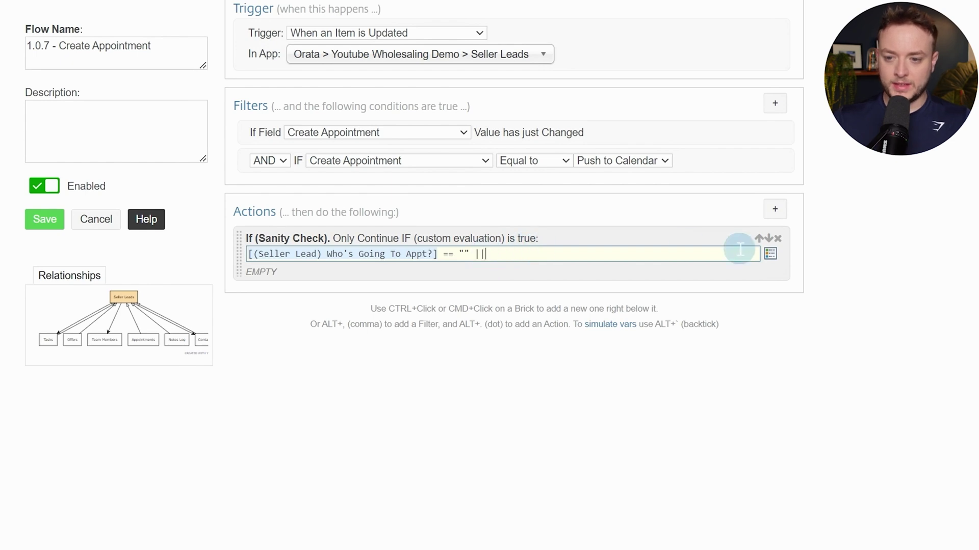
text(@)
text(d)
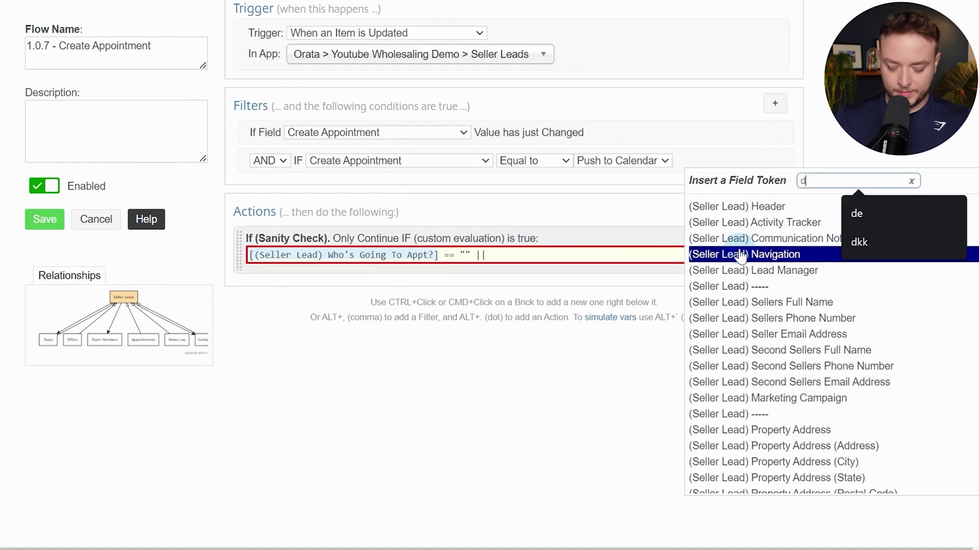
text(ate)
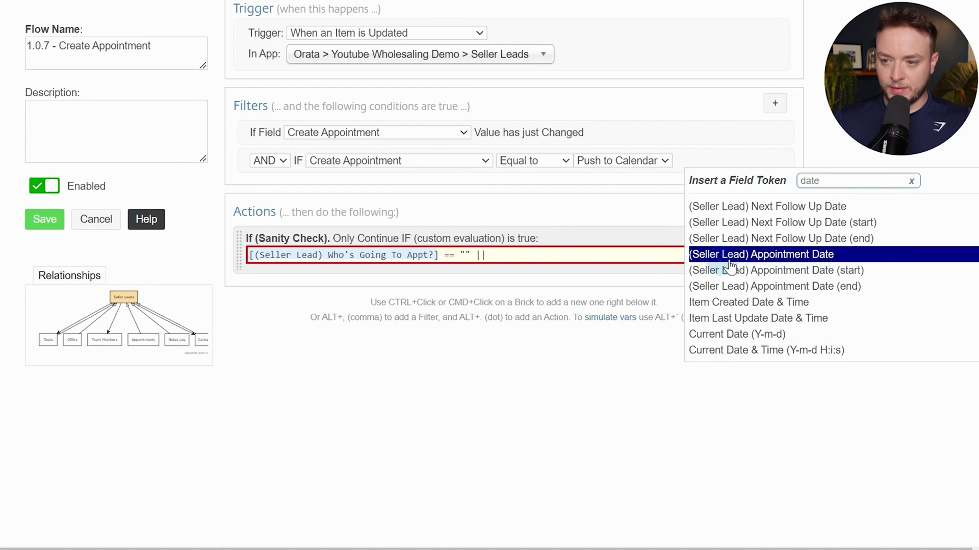
click(845, 254)
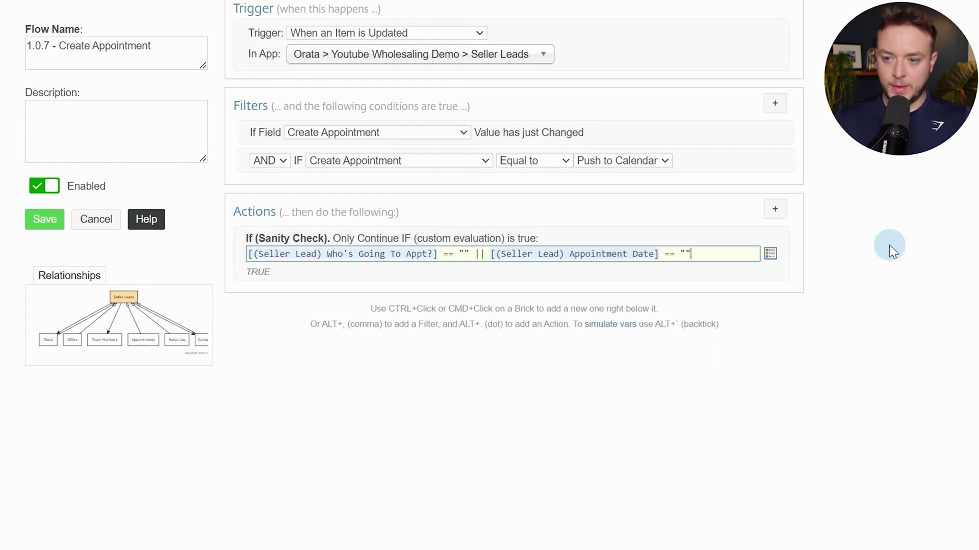
ctrl+click(465, 273)
Add a comment 'Error Creating Appointment' saying Going To Appt and Appointment Date must have values
text(comm)
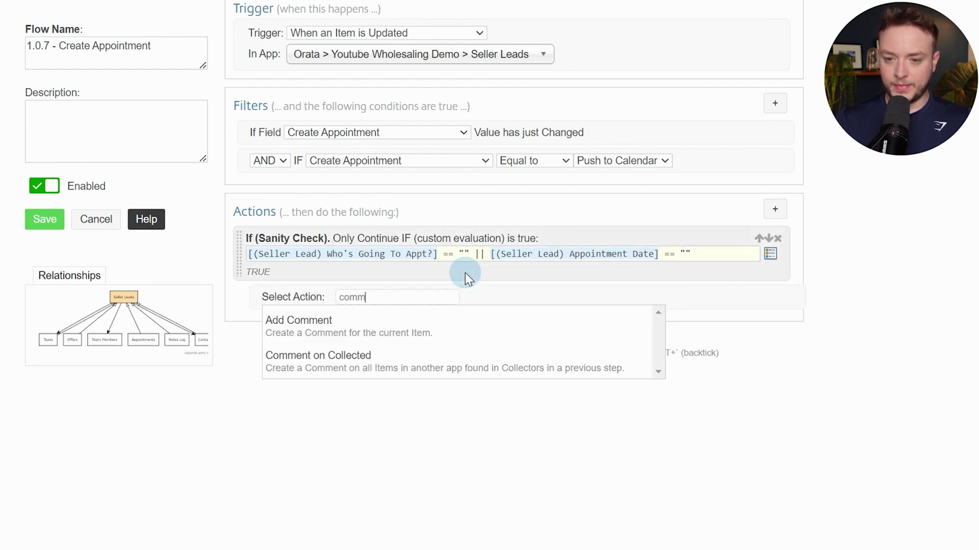
key(Return)
text(*)
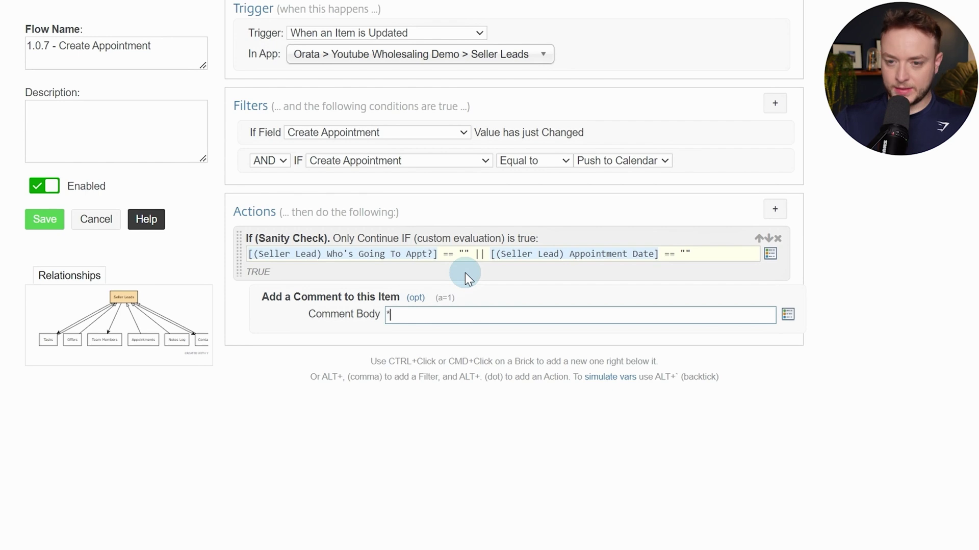
text(*Error Creat)
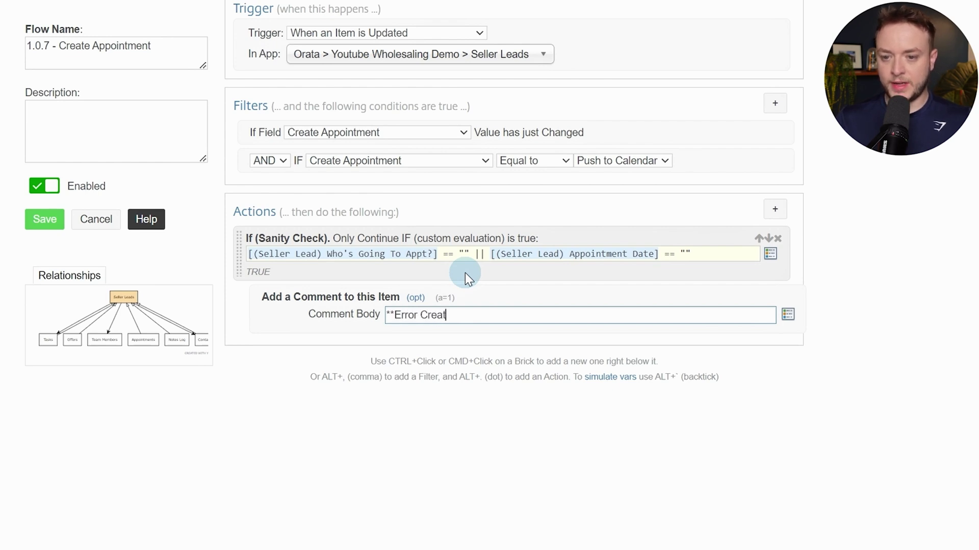
text(ing Appointm)
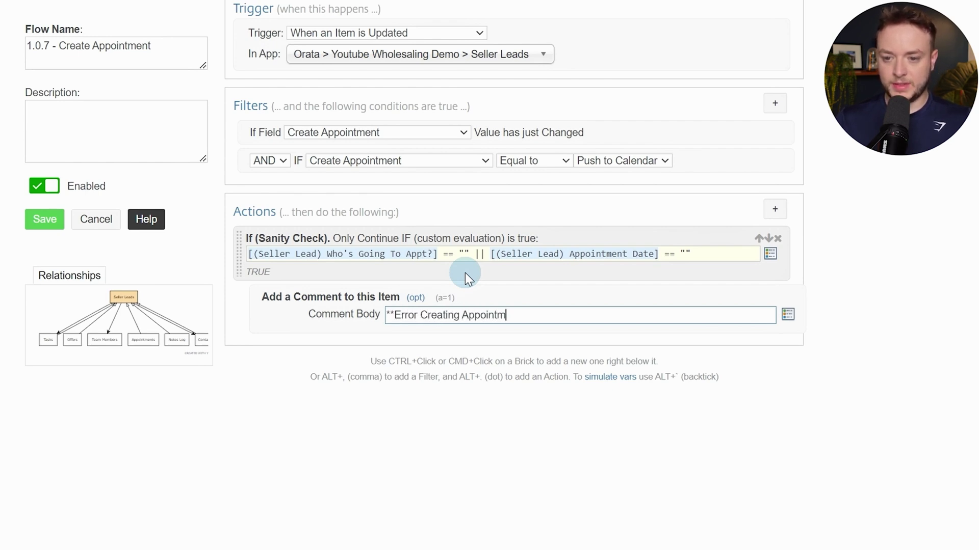
text(ent**)
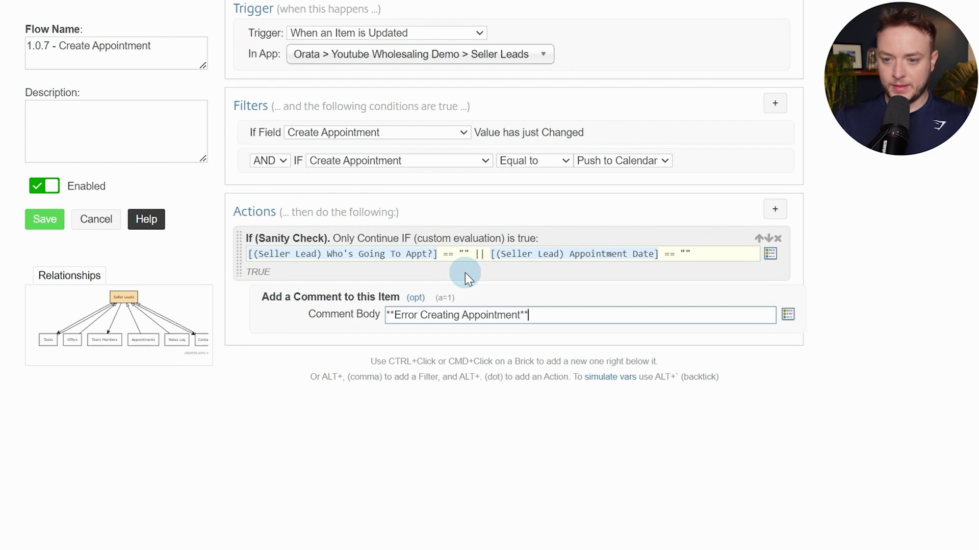
key(Return)
text(**Go)
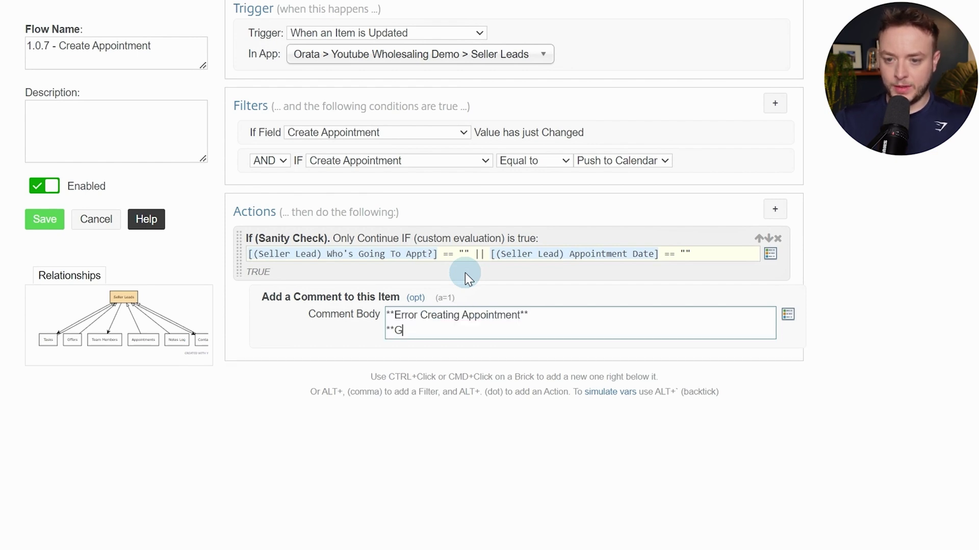
text(on Appt)
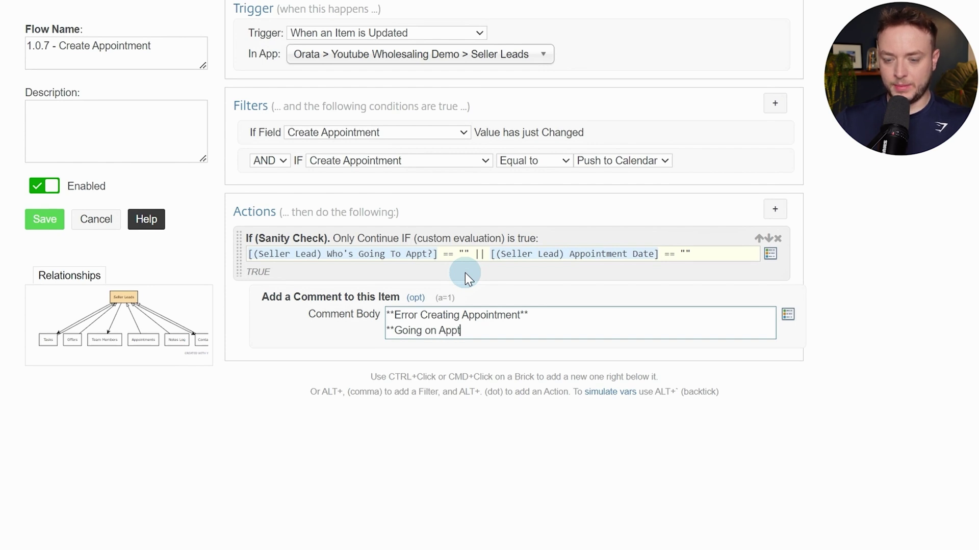
text( and A)
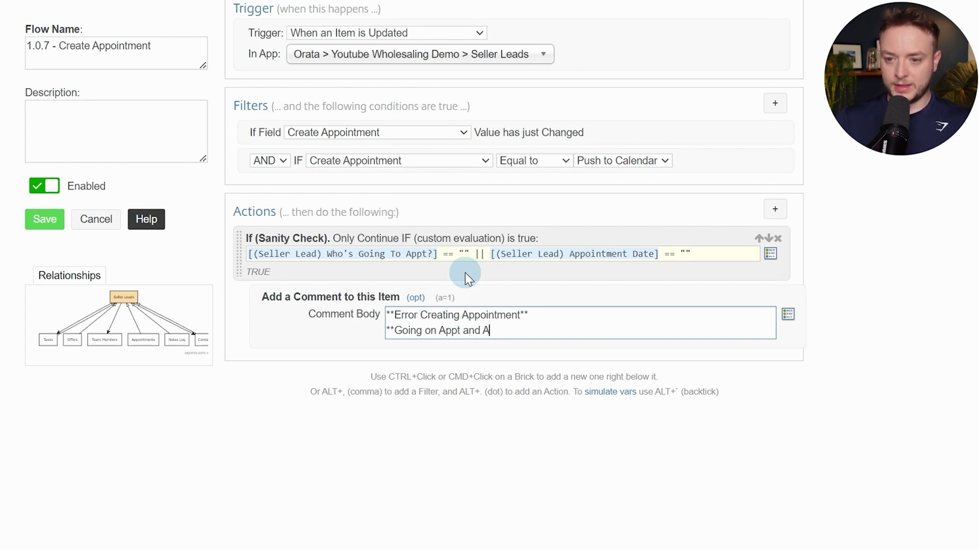
text(ppointm)
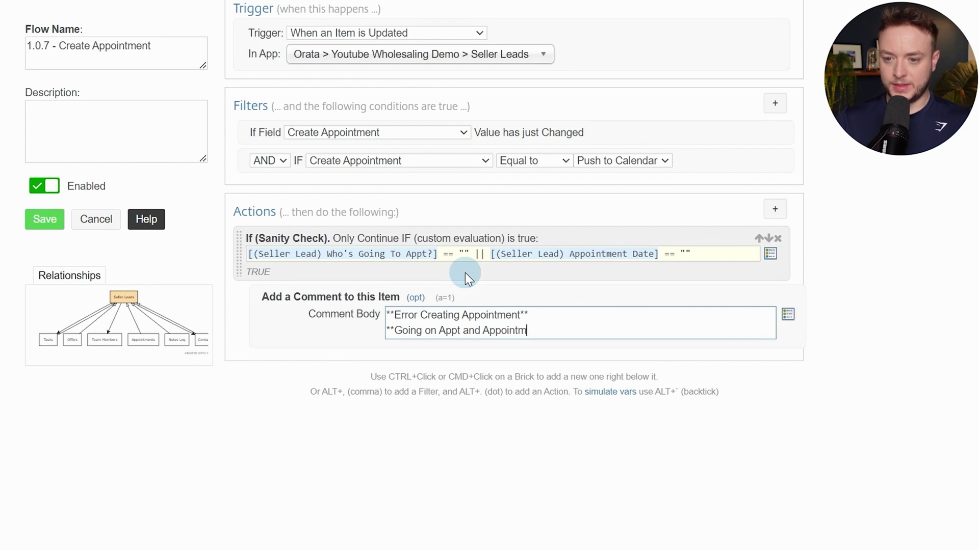
text(ent Date Mu)
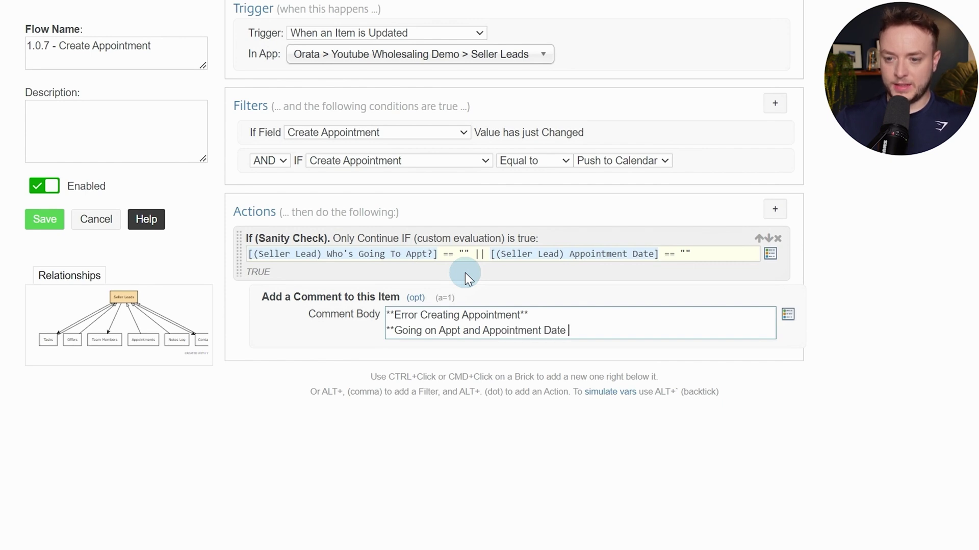
key(BackSpace)
key(BackSpace)
text(must have a value**)
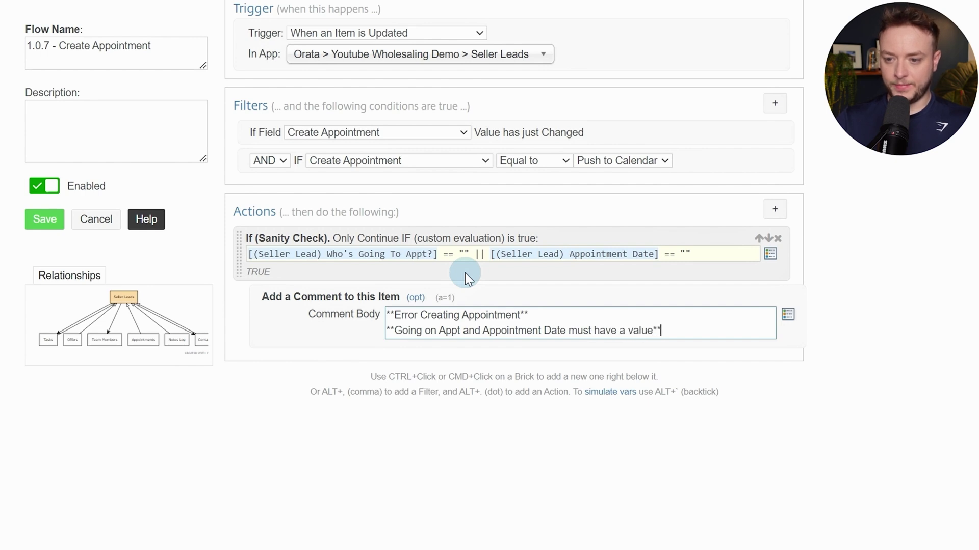
Close the condition with End If and add a second If (Sanity Check)
ctrl+click(355, 329)
text(end)
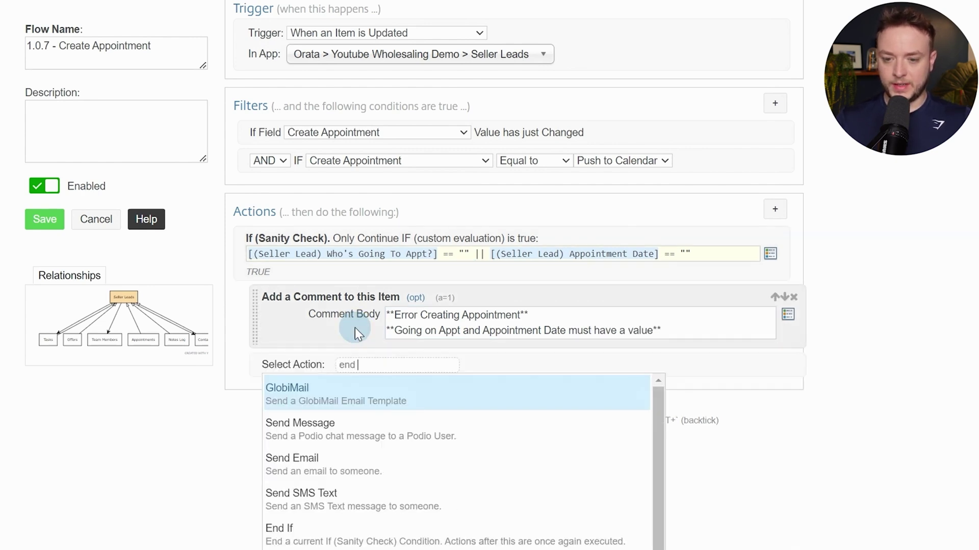
text(if)
key(Return)
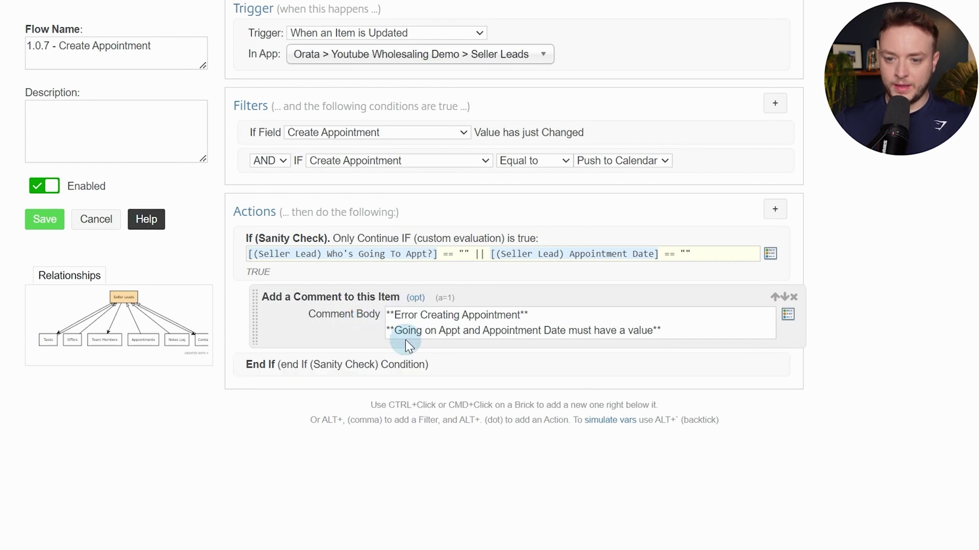
ctrl+click(448, 367)
text(s)
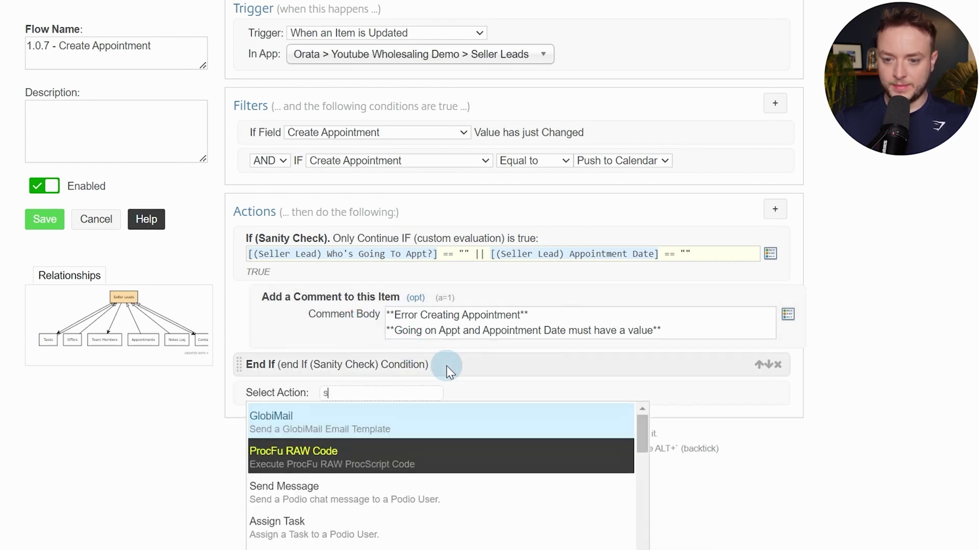
text(an)
key(Return)
Copy the first condition into the new check and reinsert the Who's Going To Appt? token
click(475, 256)
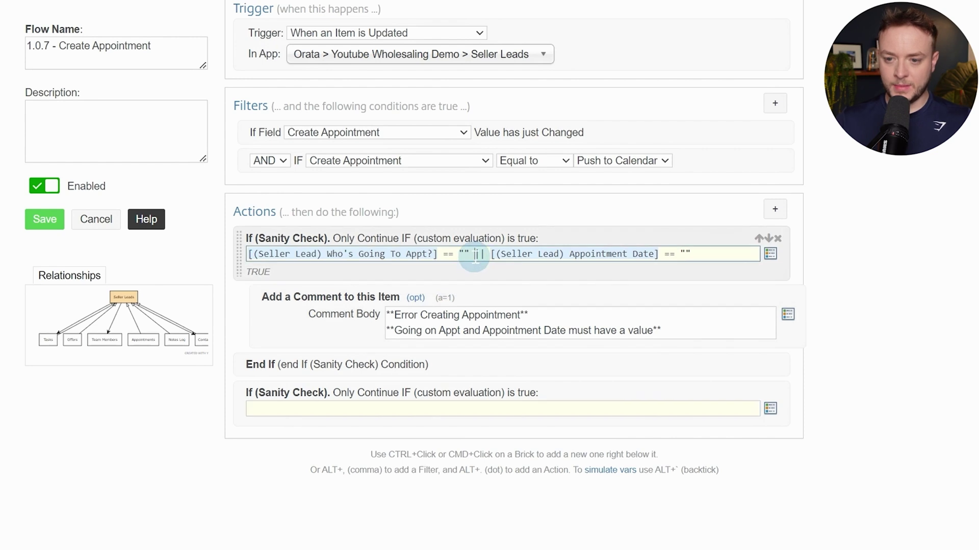
key(ctrl+a)
key(ctrl+c)
click(450, 410)
key(ctrl+v)
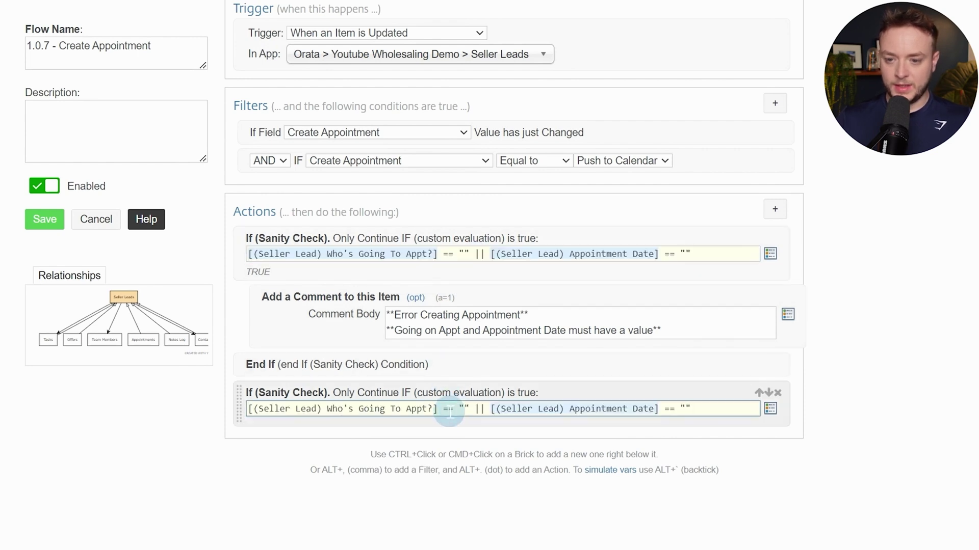
drag(439, 410, 148, 410)
key(BackSpace)
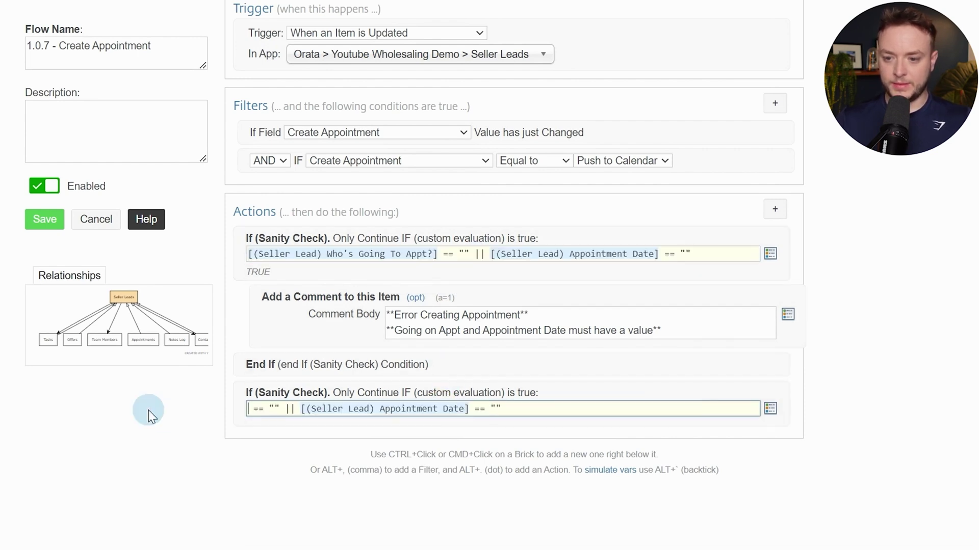
key(alt+slash)
text(who)
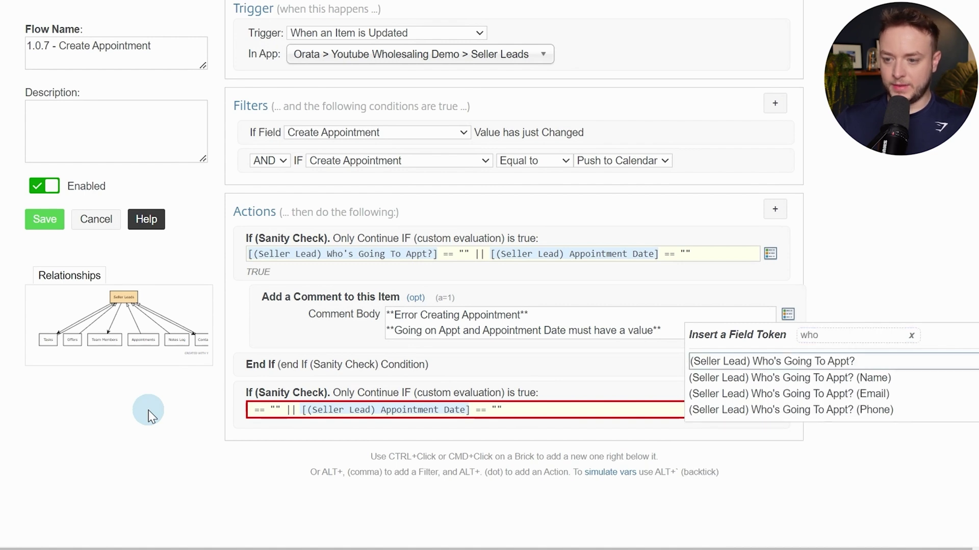
key(Return)
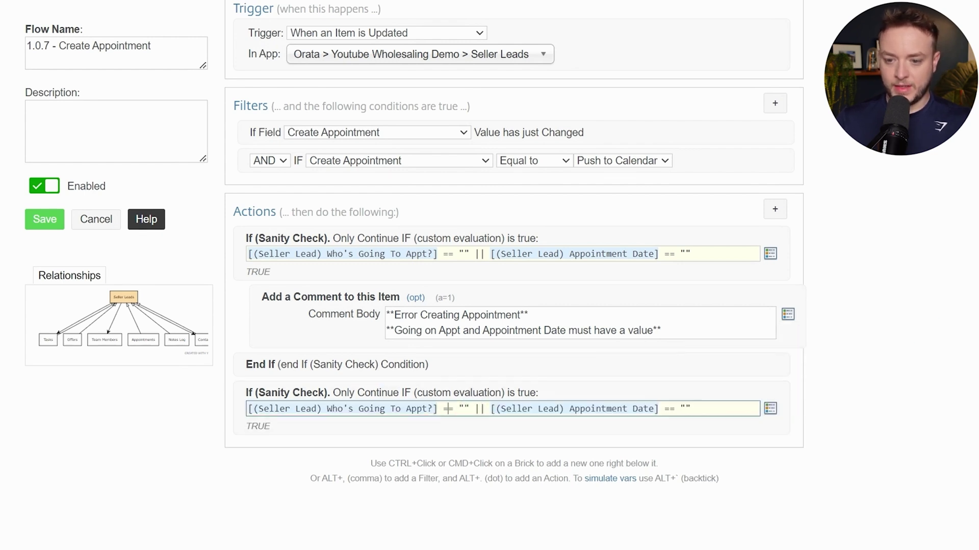
Change the comparisons to != and join them with && instead of ||
click(447, 409)
key(BackSpace)
text(!)
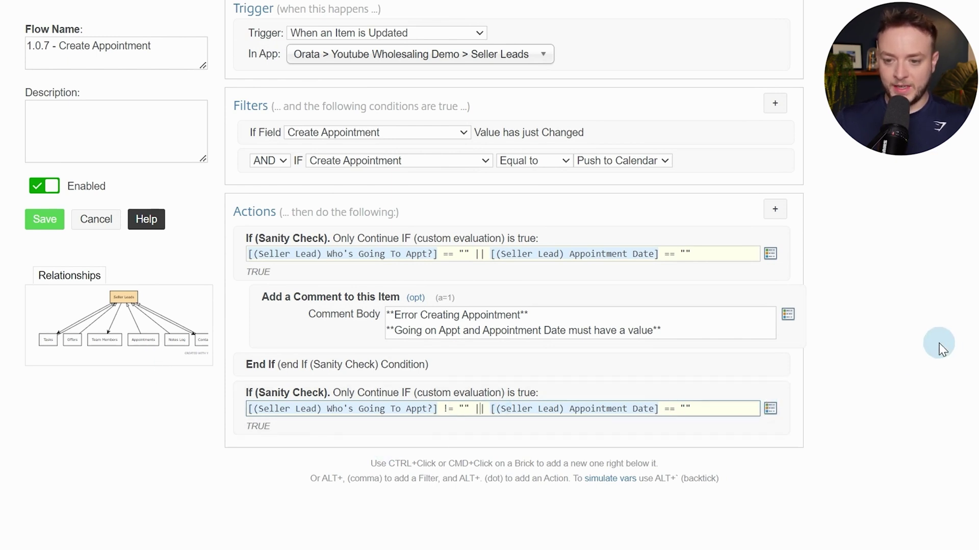
key(BackSpace)
key(BackSpace)
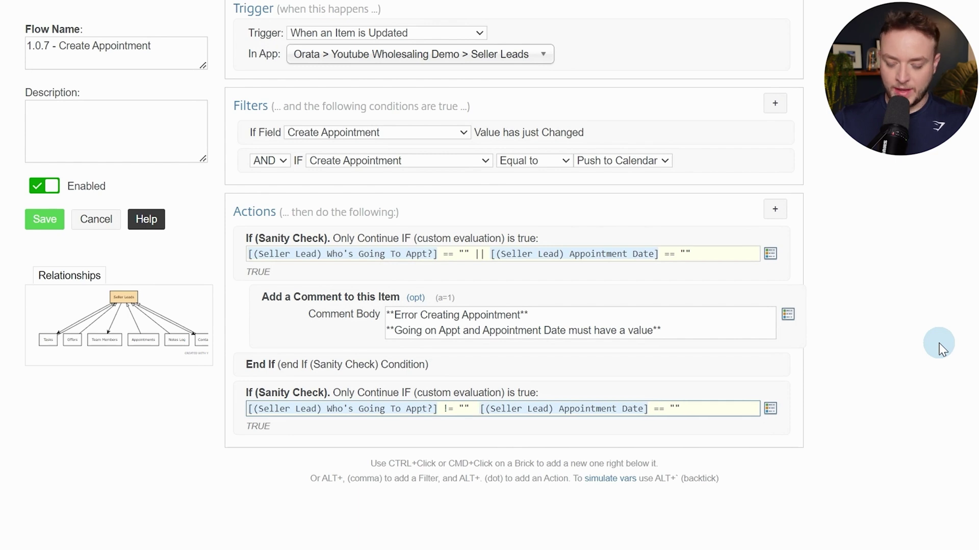
text(&&)
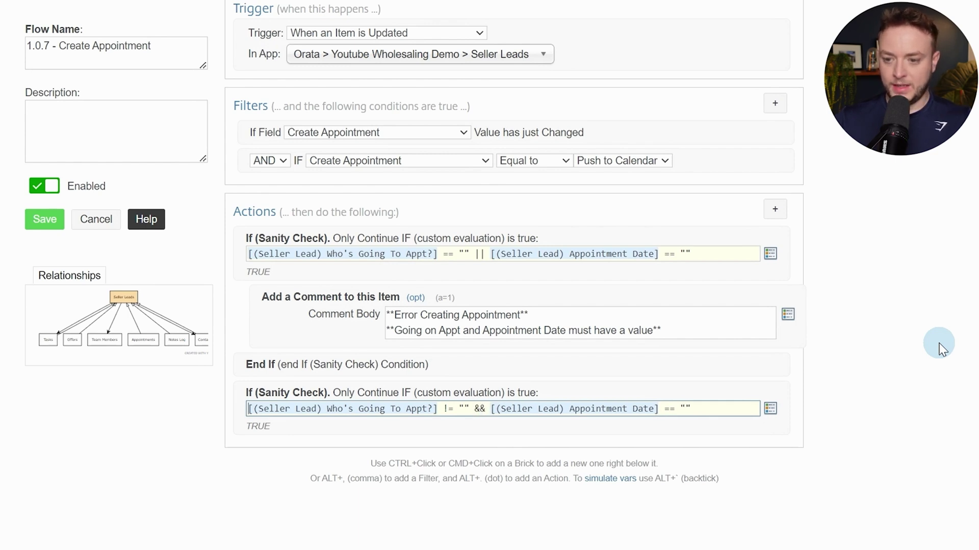
click(672, 405)
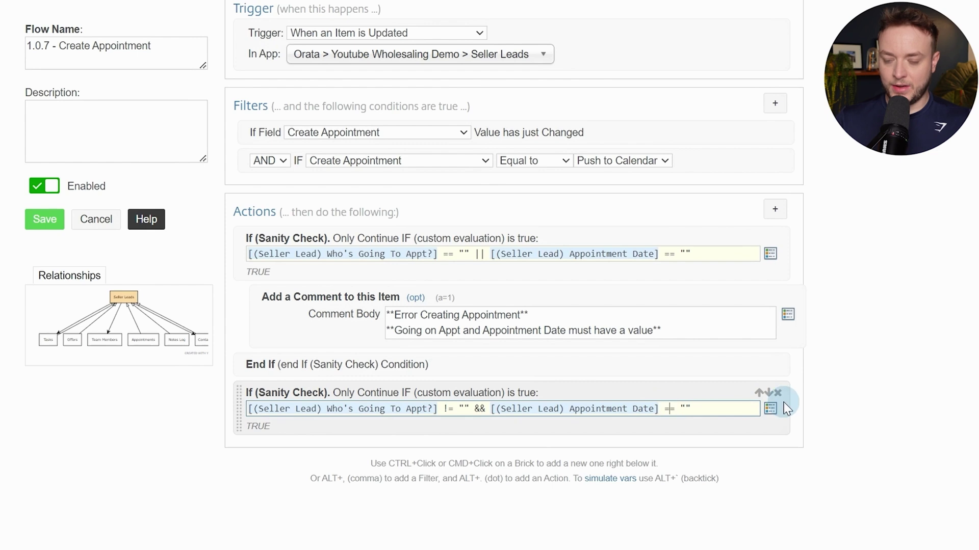
scroll(796, 351, down, 2)
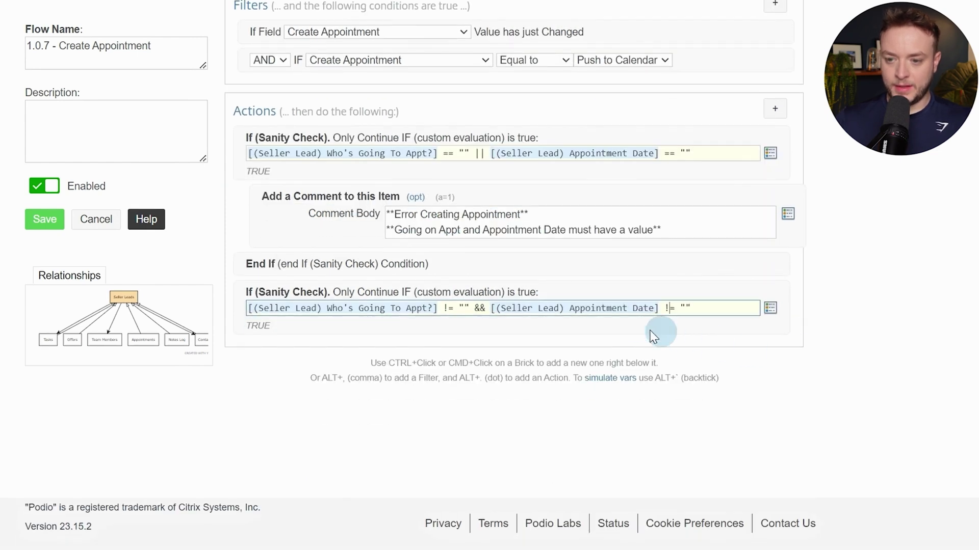
ctrl+click(635, 326)
Add a Create Item action for the Appointments app, with the Silent and Hook Event options set
text(cv)
key(BackSpace)
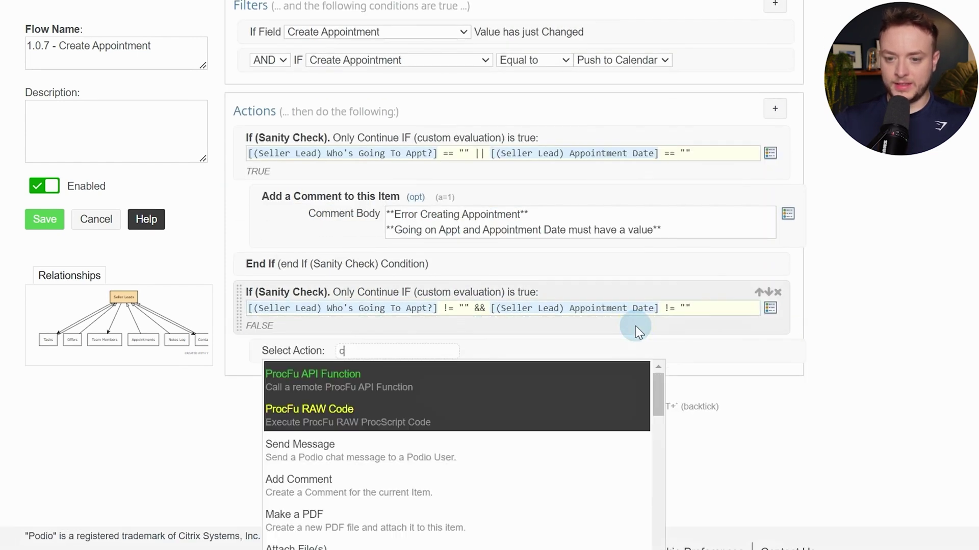
text(reate)
key(Return)
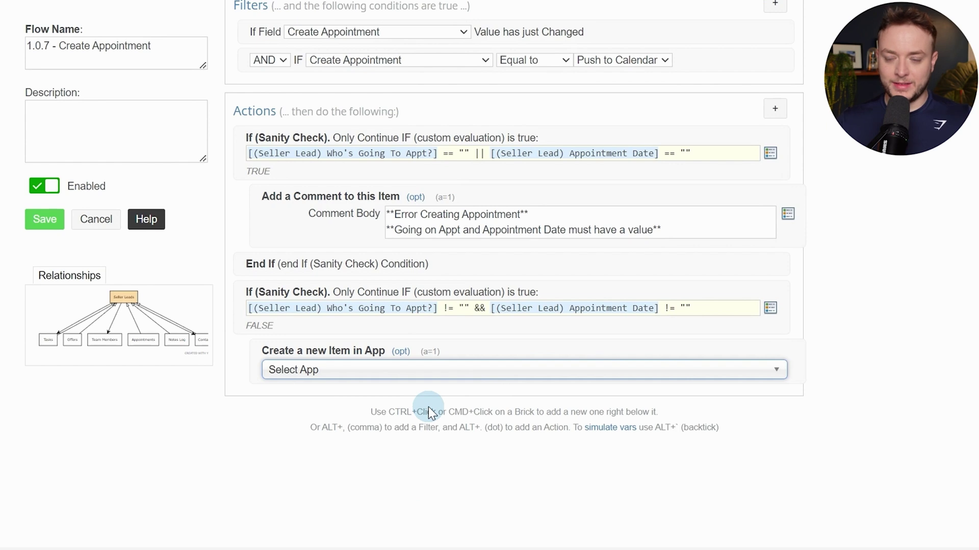
text(app)
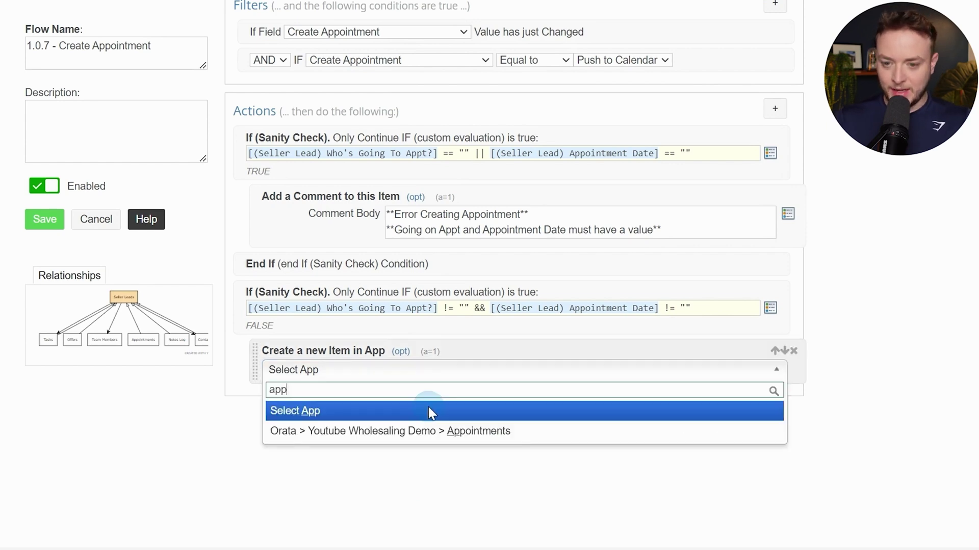
click(413, 437)
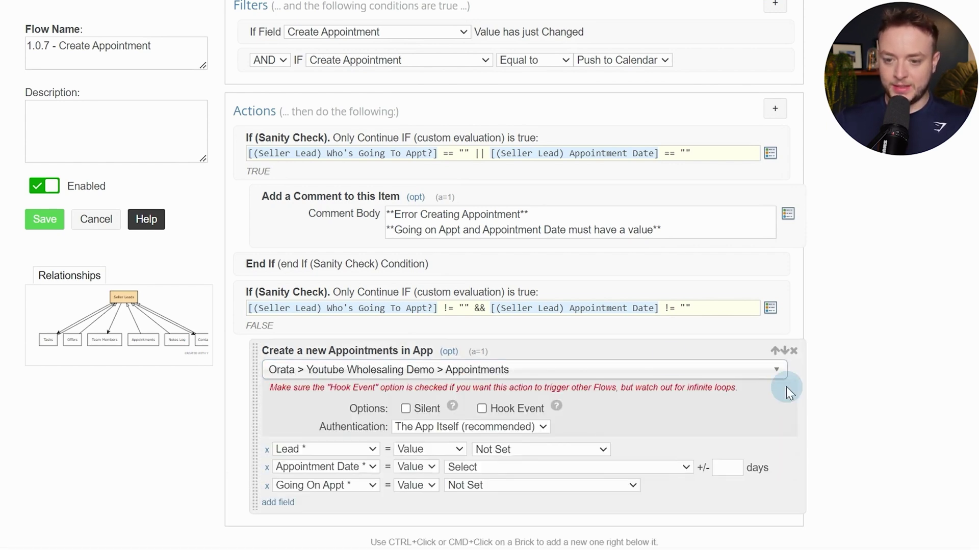
scroll(397, 357, down, 3)
click(406, 229)
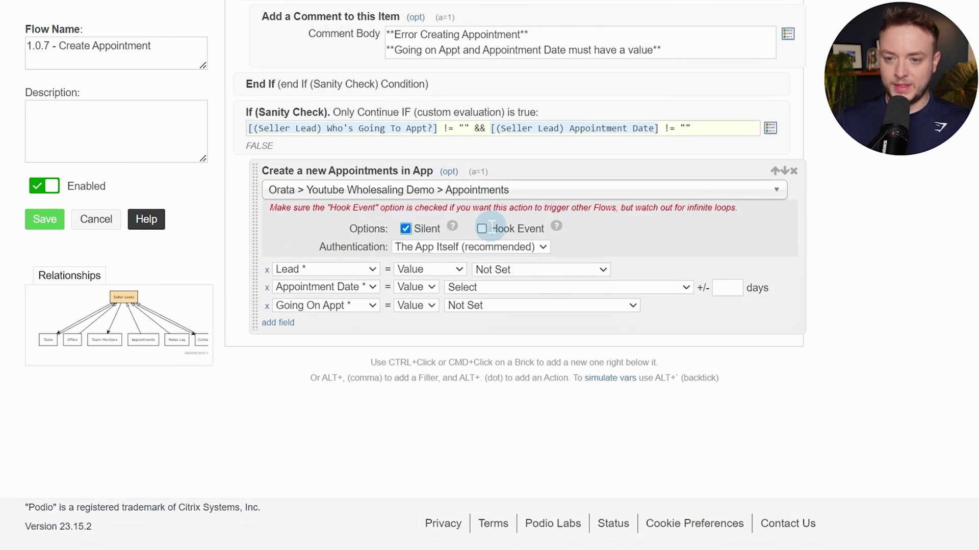
click(481, 229)
Keep only the Lead row and set Lead to the current Seller Lead item
click(339, 272)
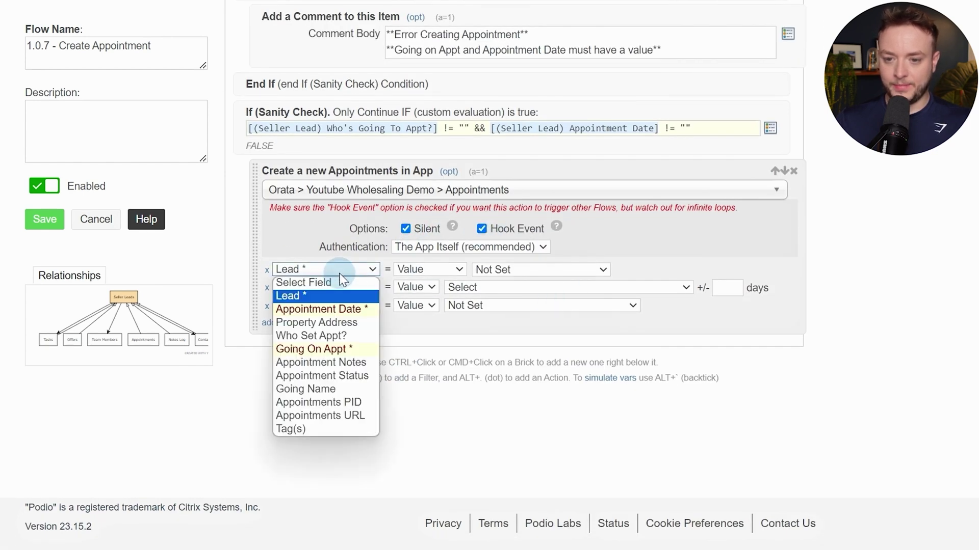
click(339, 272)
click(266, 288)
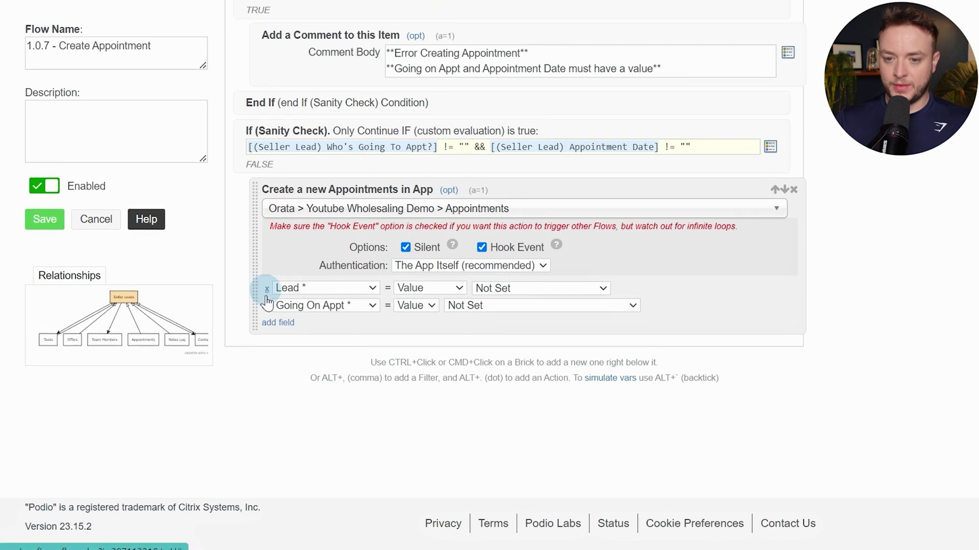
click(266, 306)
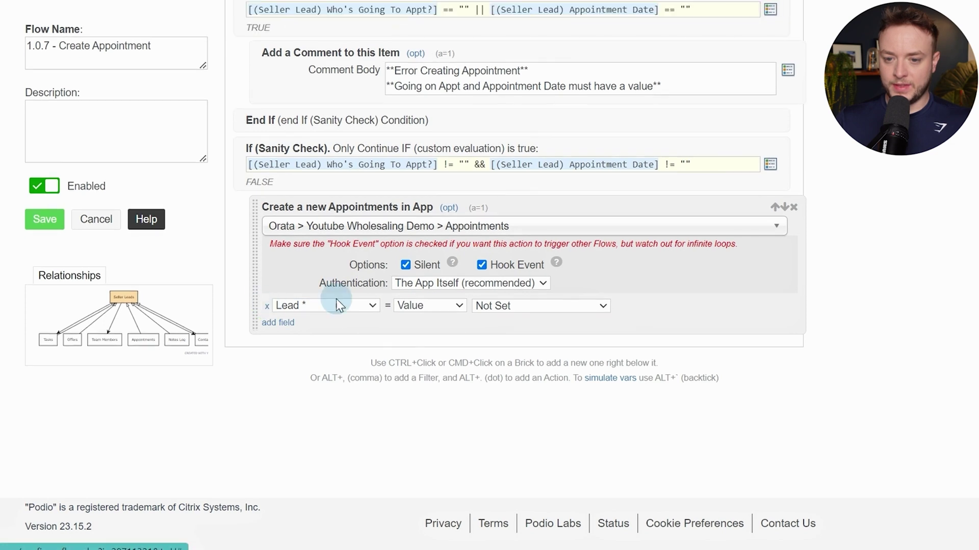
click(510, 312)
click(493, 328)
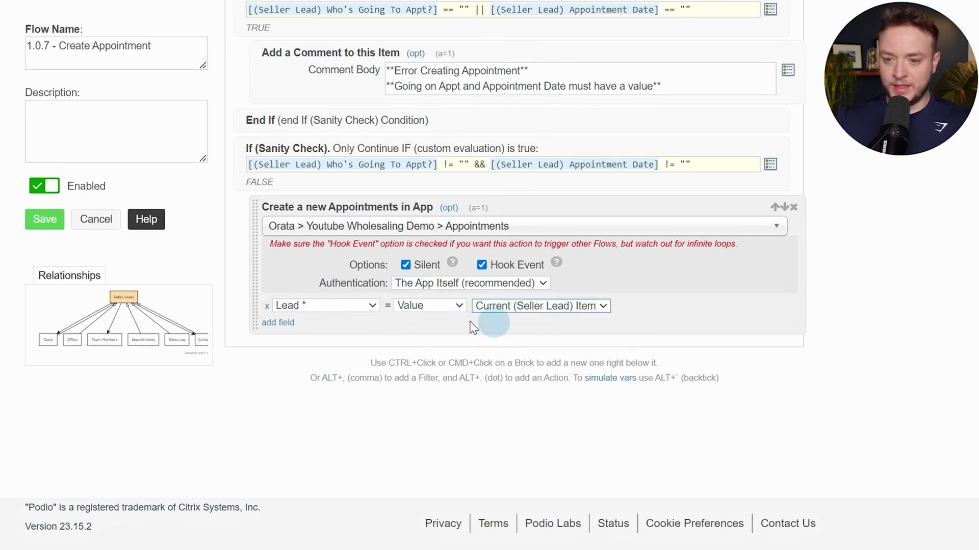
Map Appointment Date to the Seller Lead's Appointment Date
click(293, 325)
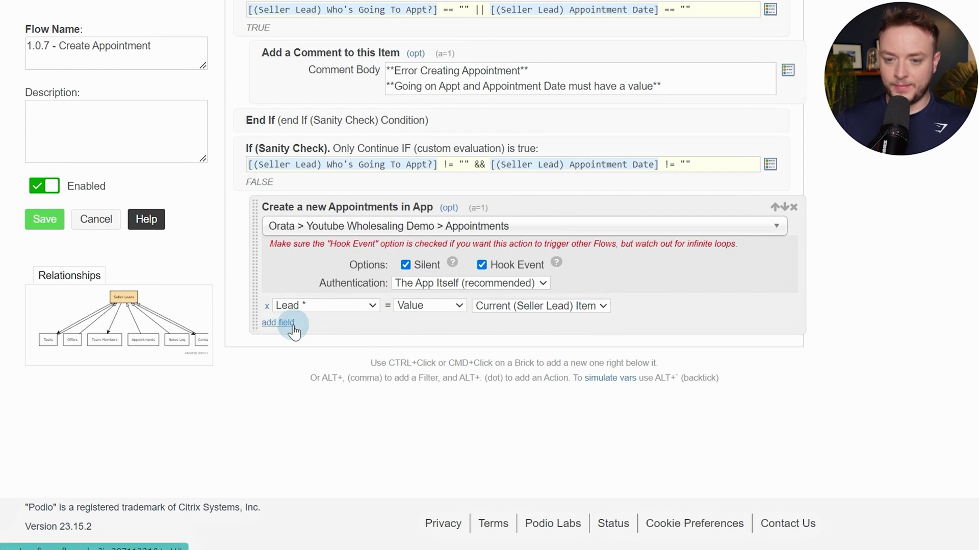
click(301, 324)
click(316, 365)
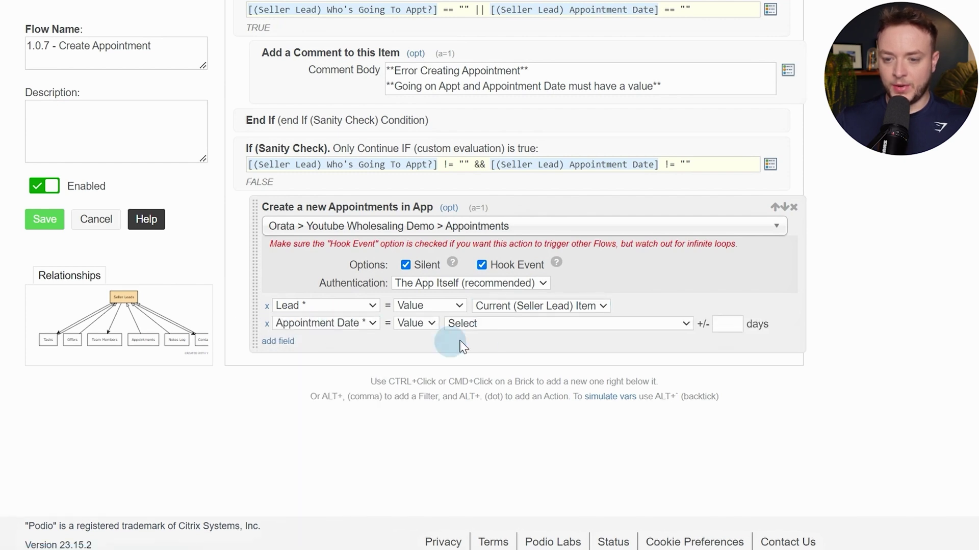
click(490, 327)
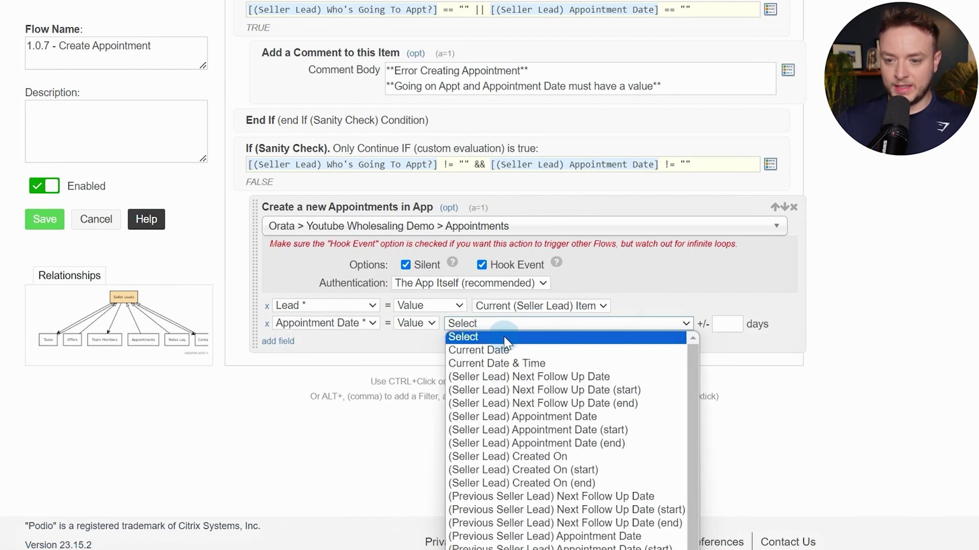
click(615, 417)
Map Property Address to the Seller Lead's Property Address token
click(278, 341)
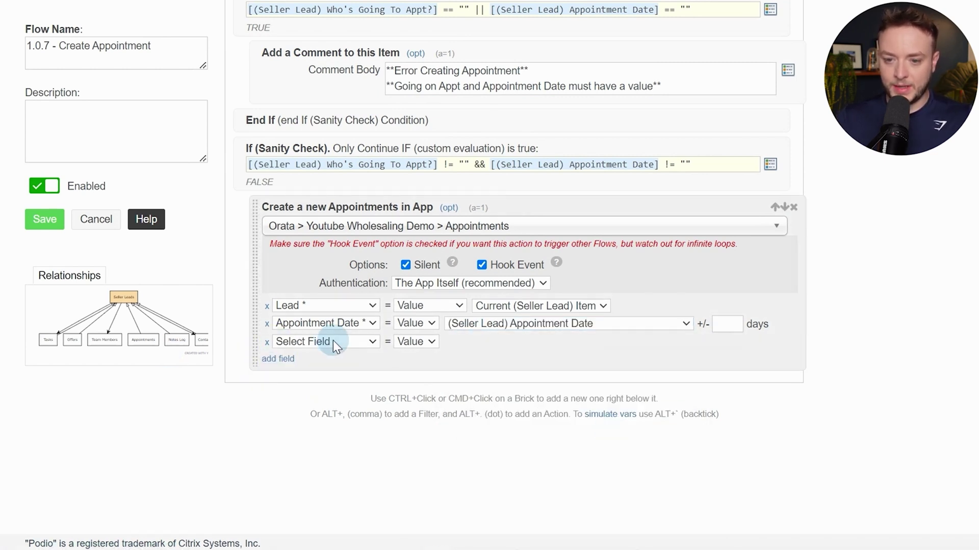
click(332, 340)
click(307, 395)
click(516, 339)
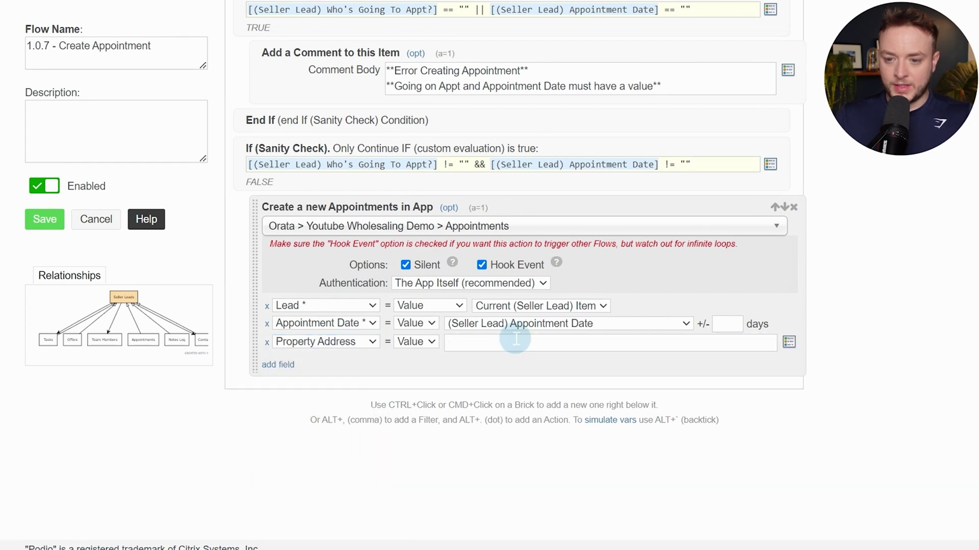
text(prop)
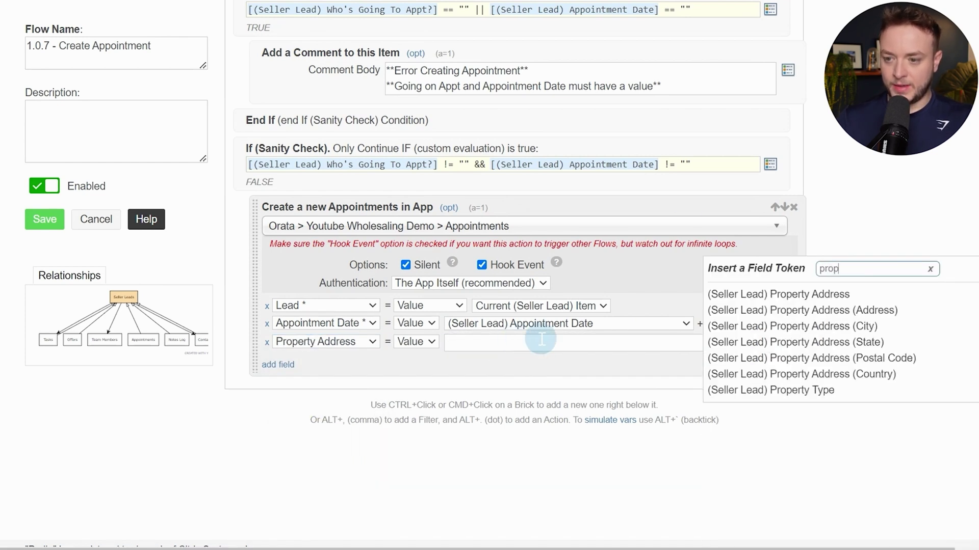
click(841, 294)
Set Who Set Appt? to the Item Revisor
click(279, 365)
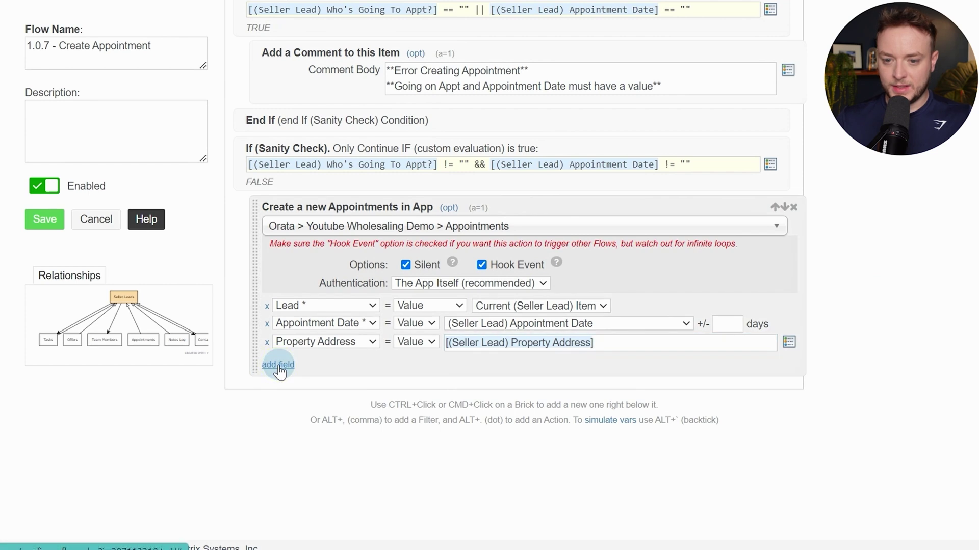
click(308, 364)
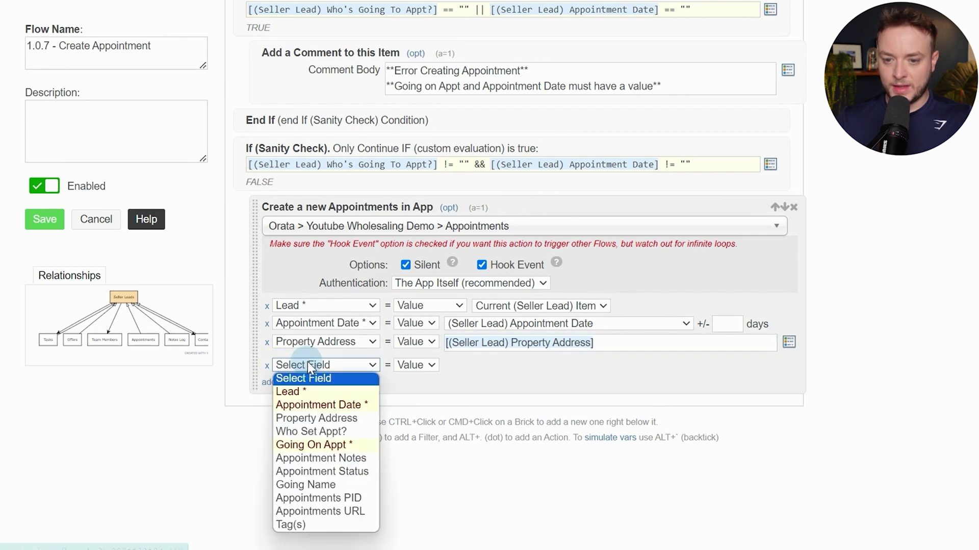
click(311, 435)
click(474, 367)
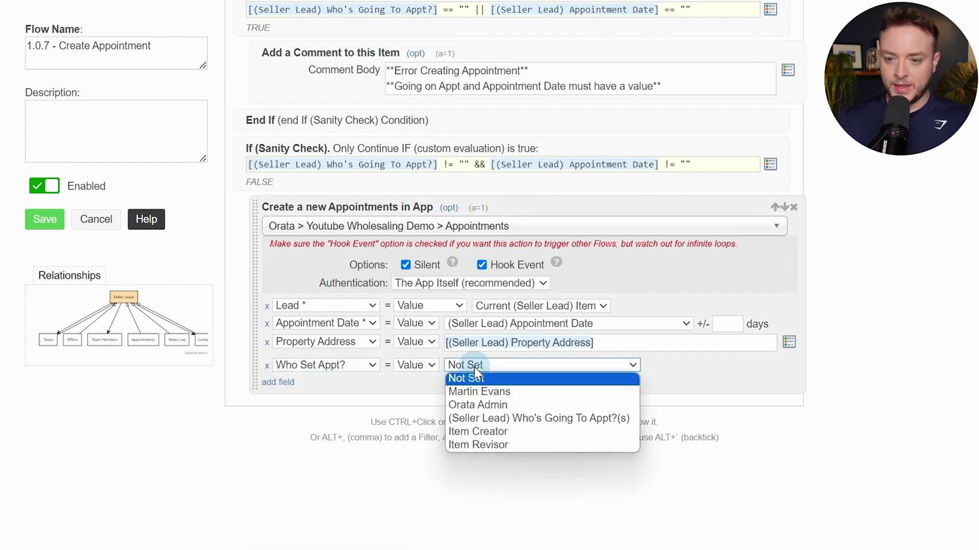
click(474, 446)
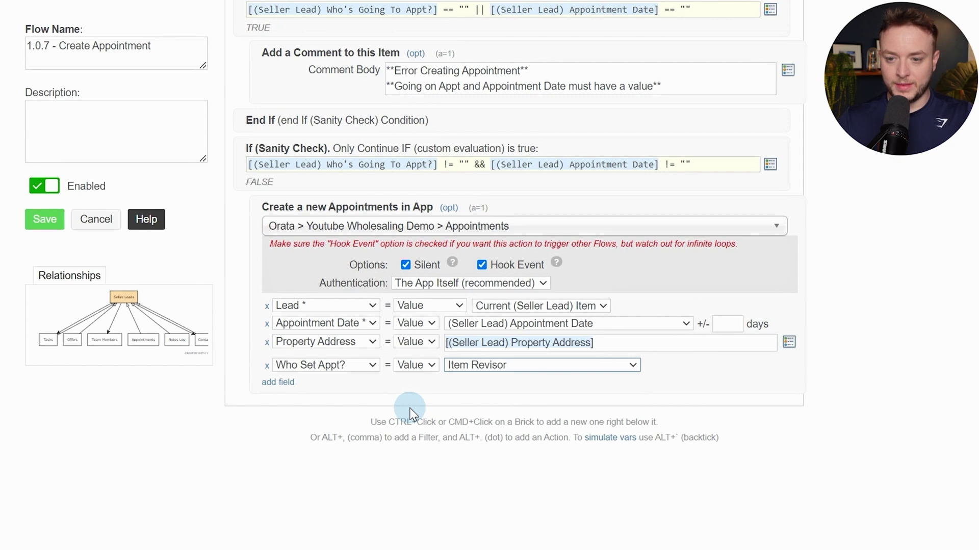
Fill Going On Appt from the lead's Who's Going To Appt? field
click(281, 382)
click(295, 381)
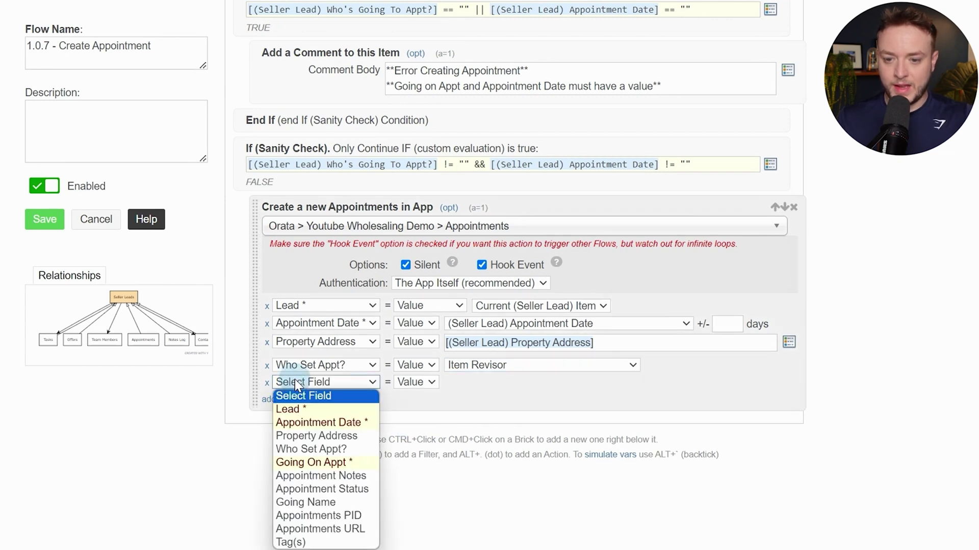
click(321, 464)
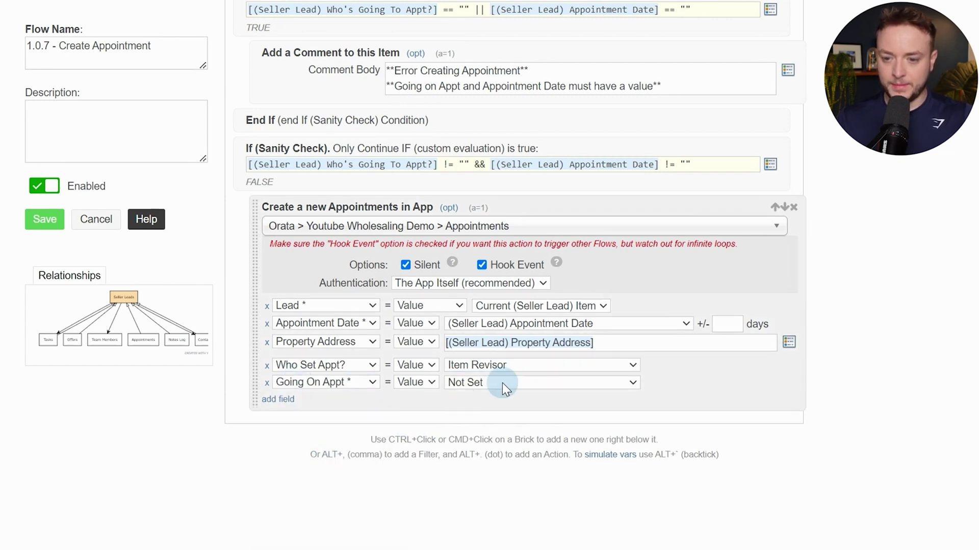
click(502, 383)
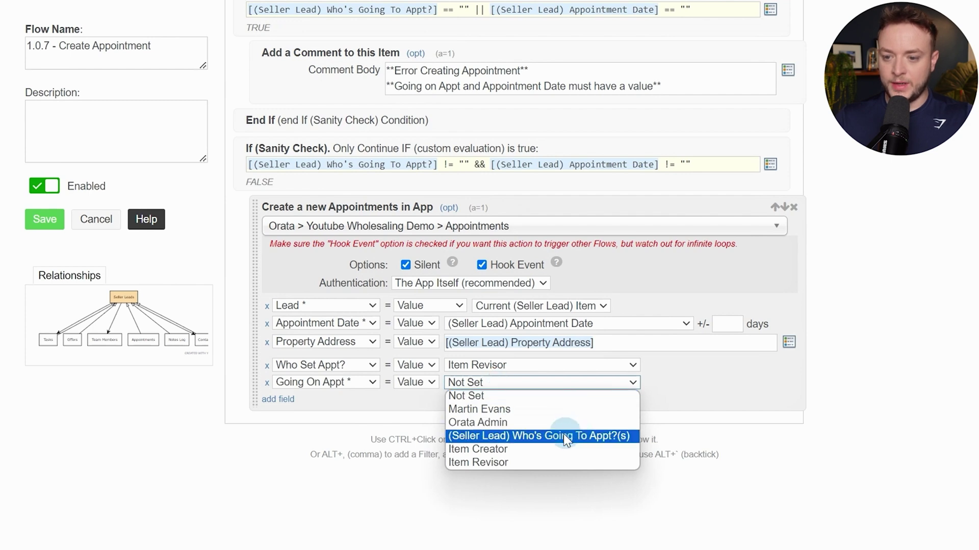
click(590, 443)
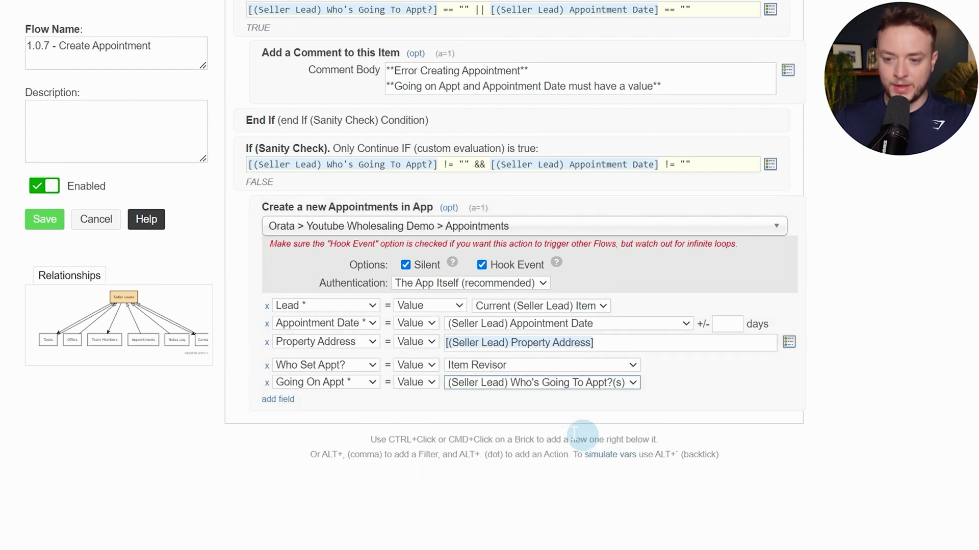
Fill Appointment Notes with the Seller Lead's Appointment Notes token
click(279, 399)
click(325, 401)
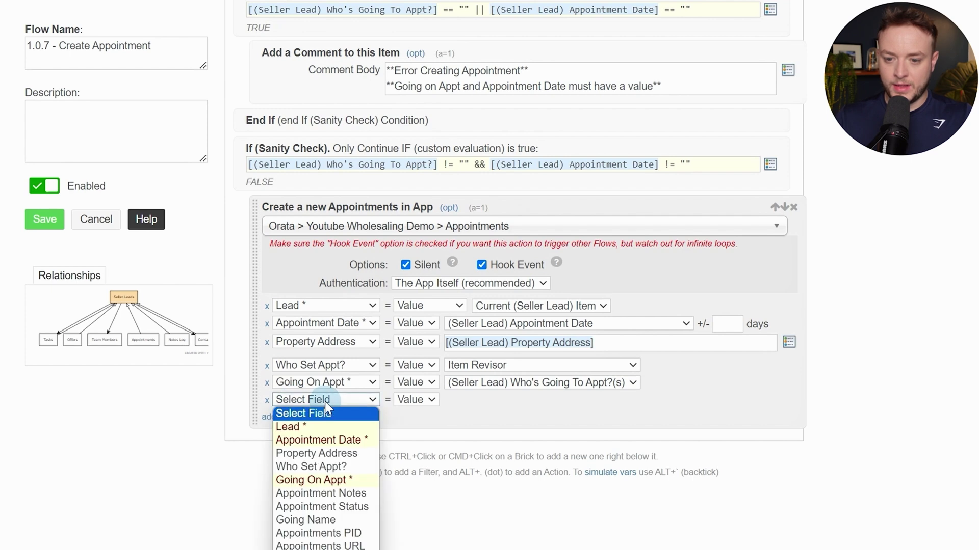
click(358, 497)
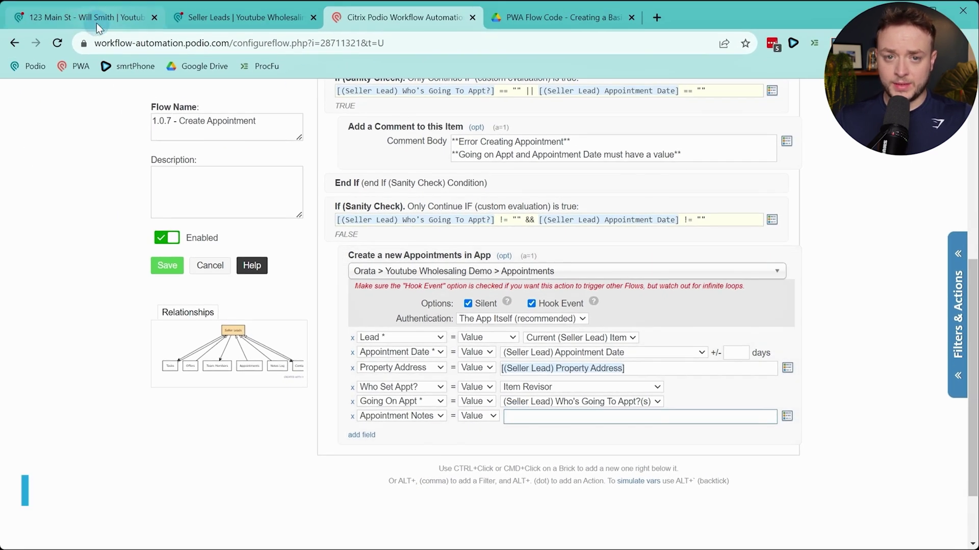
click(97, 23)
drag(126, 386, 361, 390)
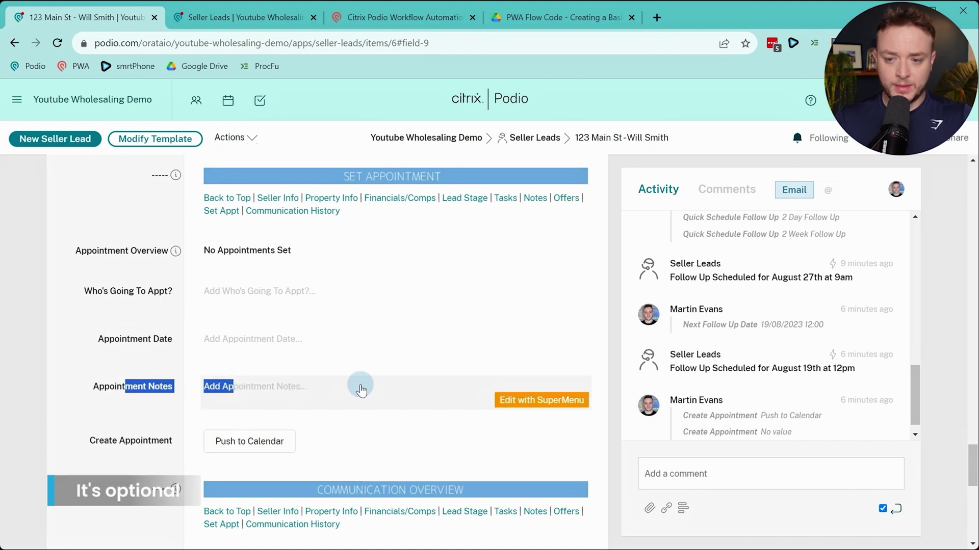
click(374, 20)
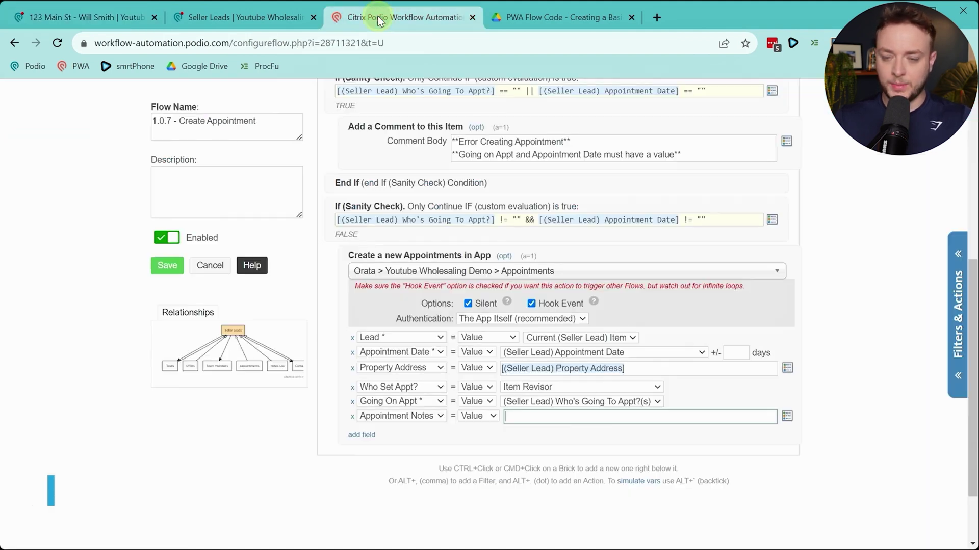
click(589, 415)
text(notes)
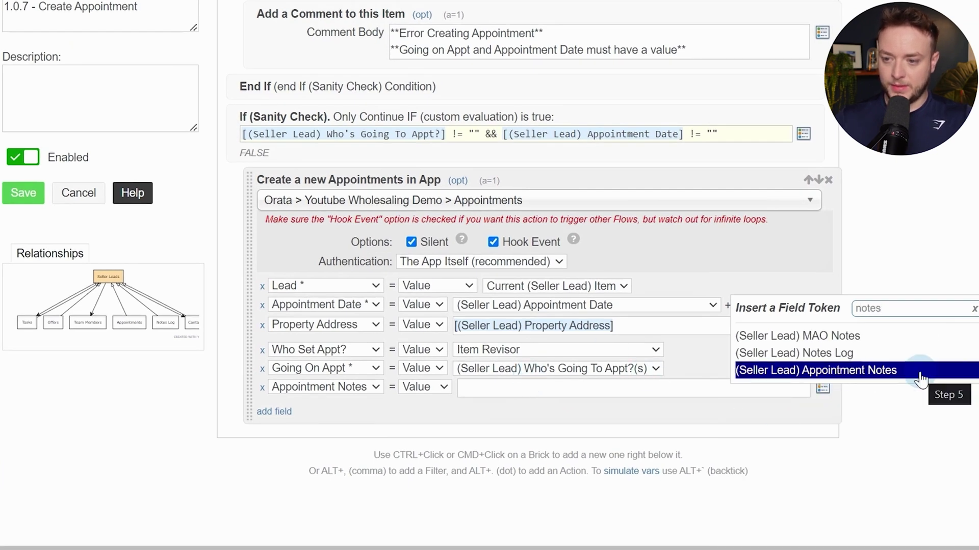
click(920, 371)
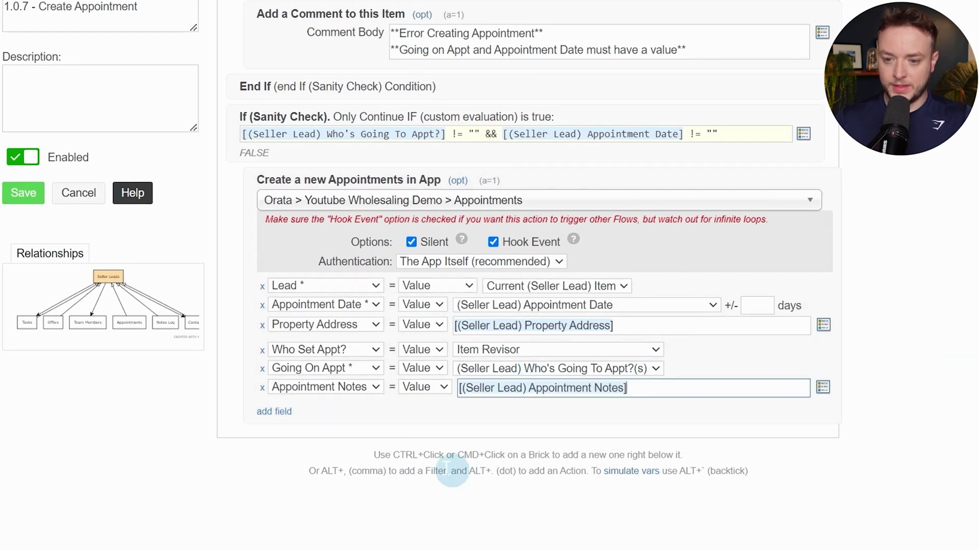
Set the appointment's Appointment Status to Pending
click(281, 421)
click(306, 408)
scroll(306, 428, down, 3)
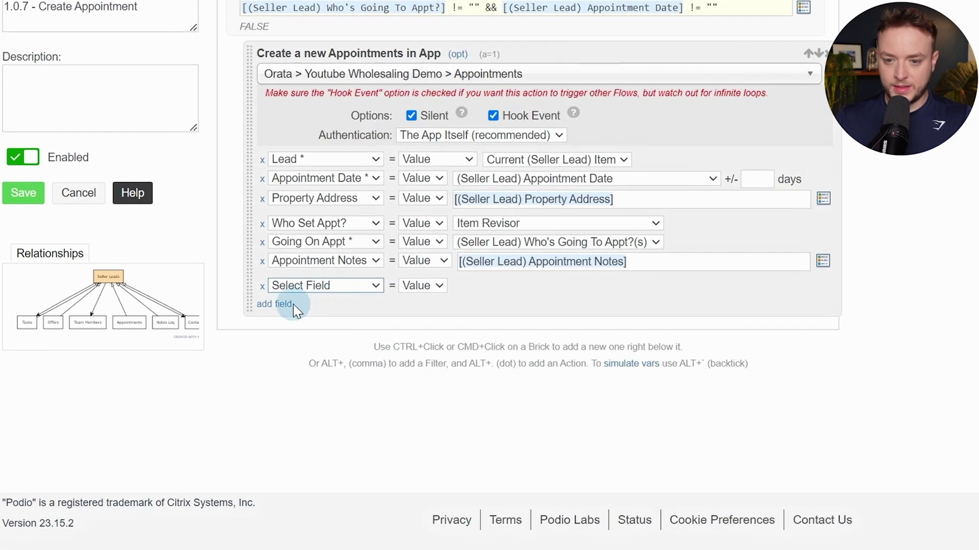
click(278, 286)
click(313, 401)
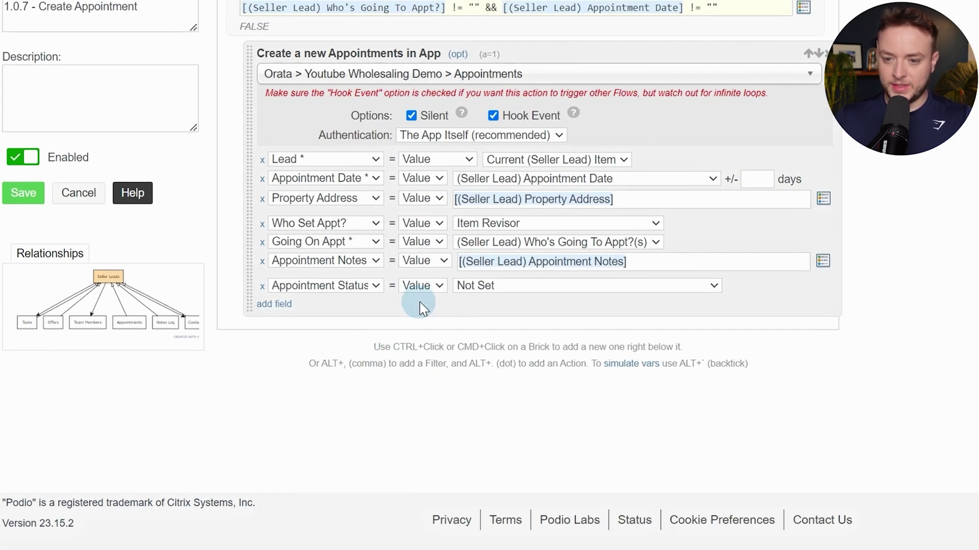
click(479, 291)
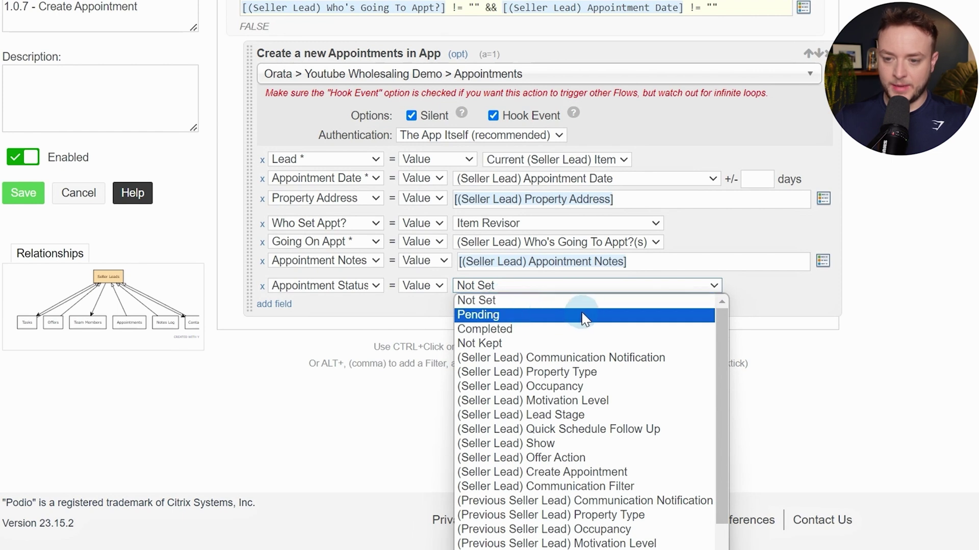
click(468, 315)
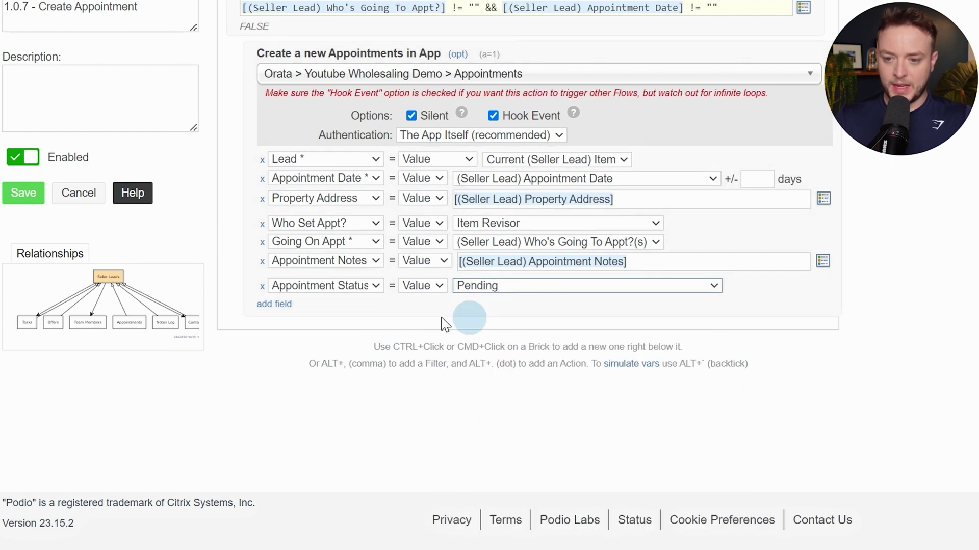
Fill Going Name with the assignee's name token
click(274, 304)
click(285, 304)
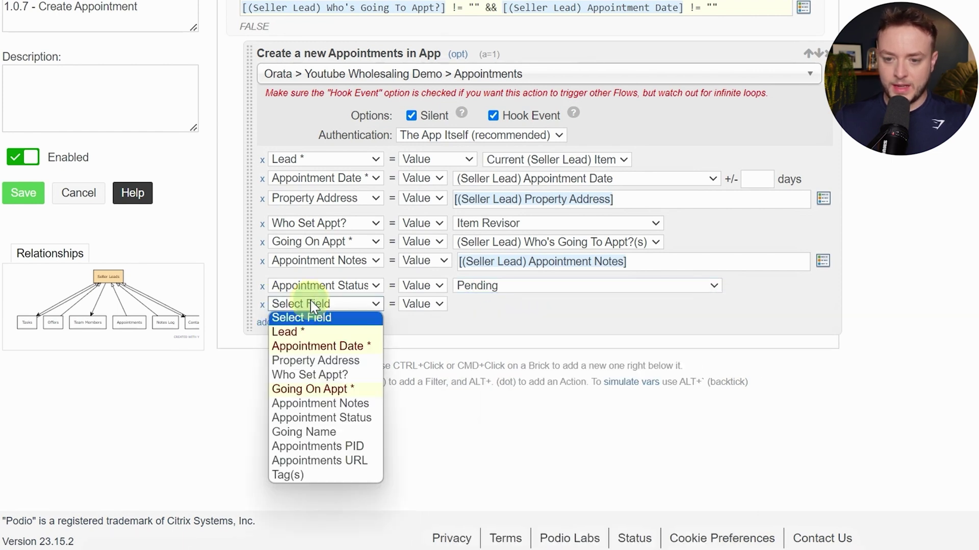
click(309, 432)
click(503, 304)
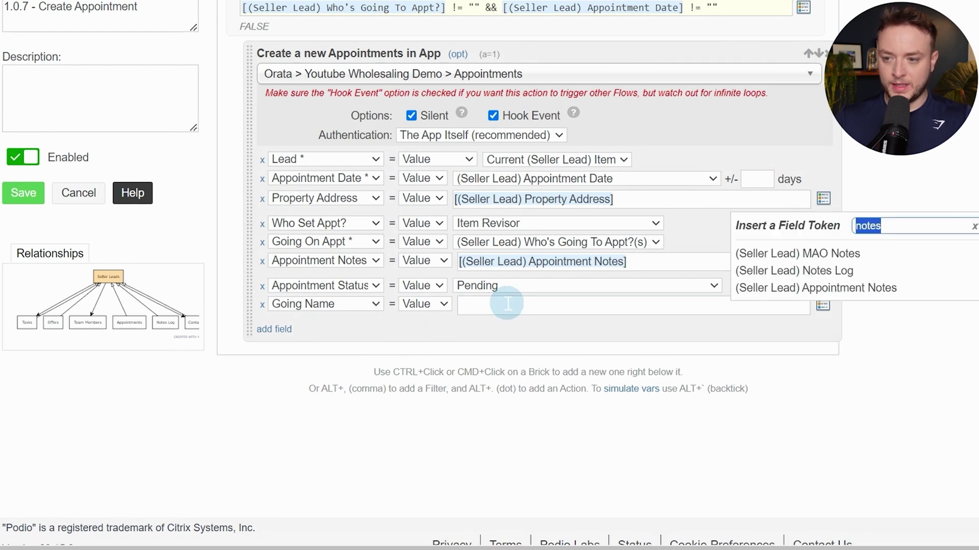
text(name)
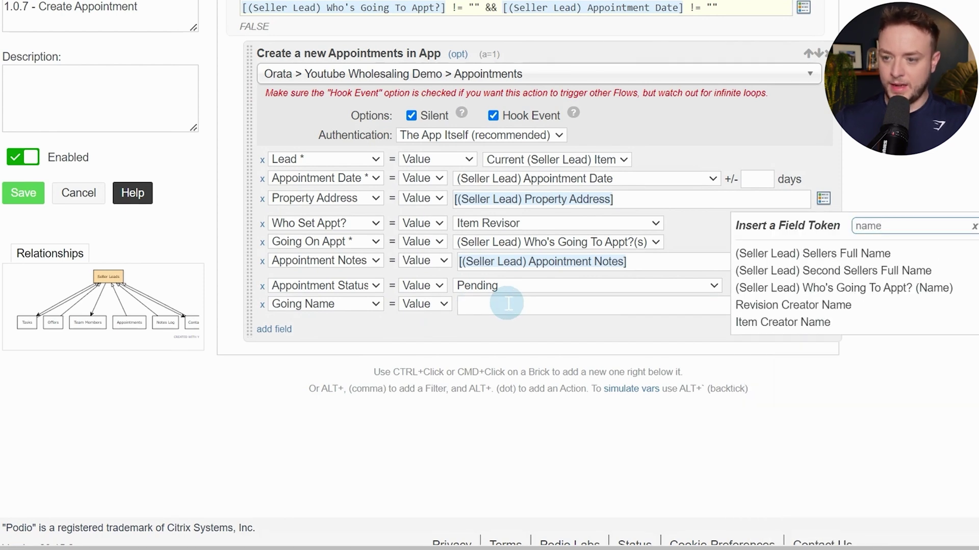
click(924, 297)
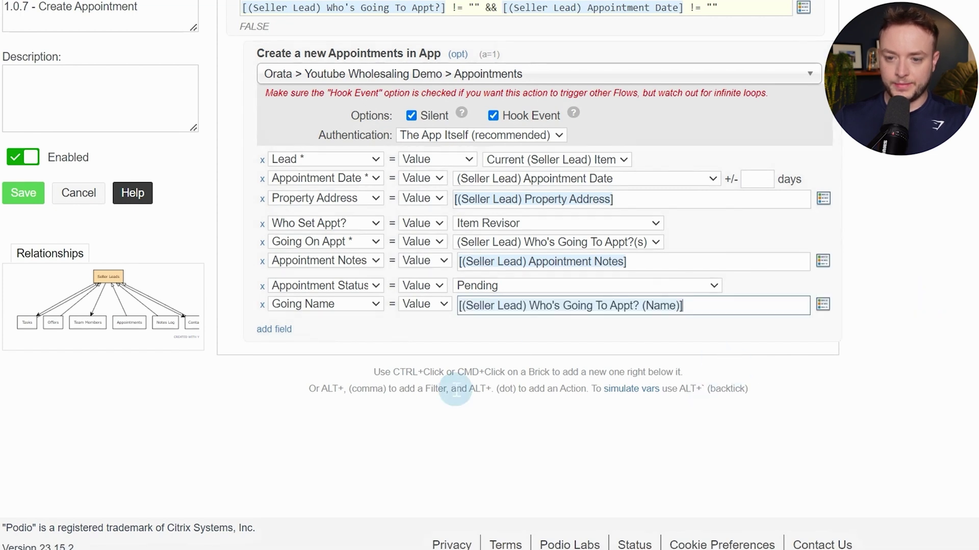
click(455, 340)
Add an Update Item action on the Seller Lead with Who's Going To Appt? as its field
text(update)
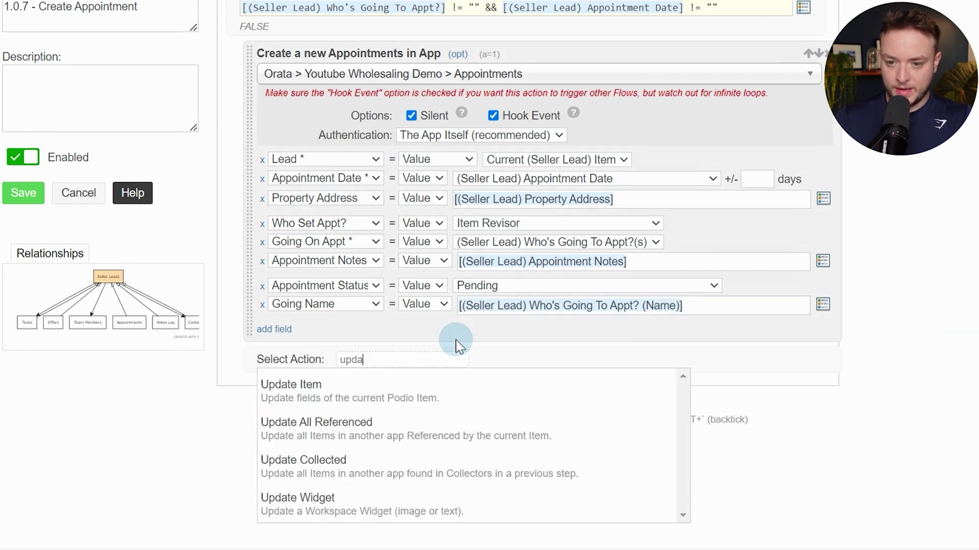
key(Return)
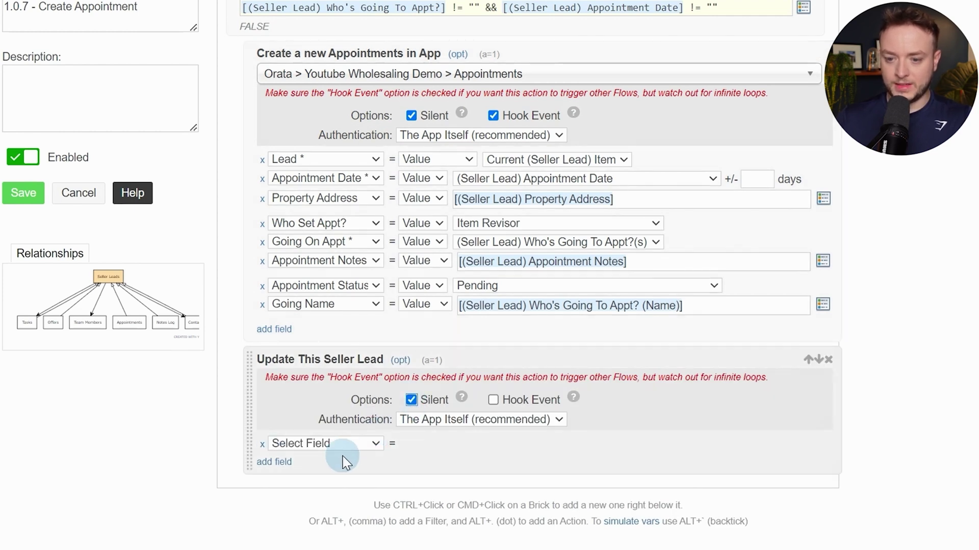
click(352, 444)
scroll(377, 229, down, 3)
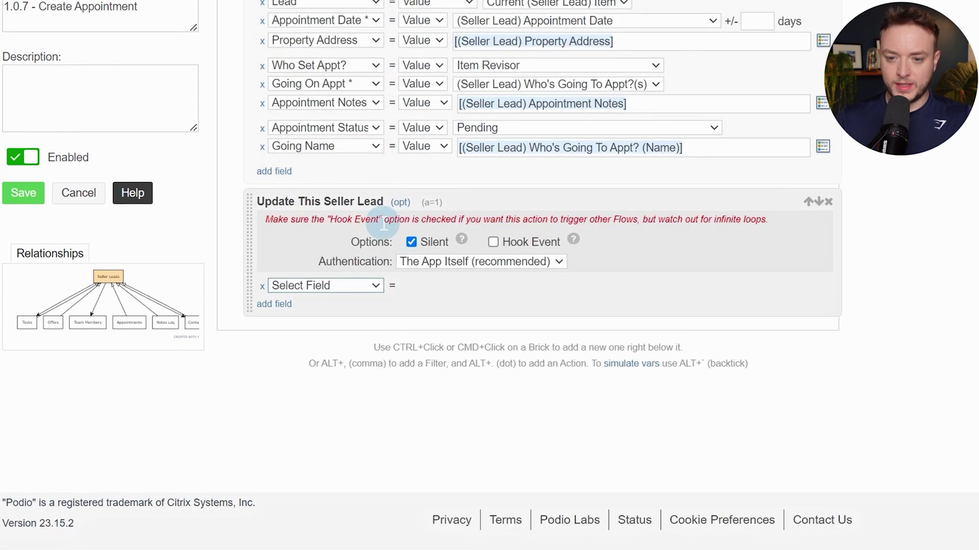
click(122, 19)
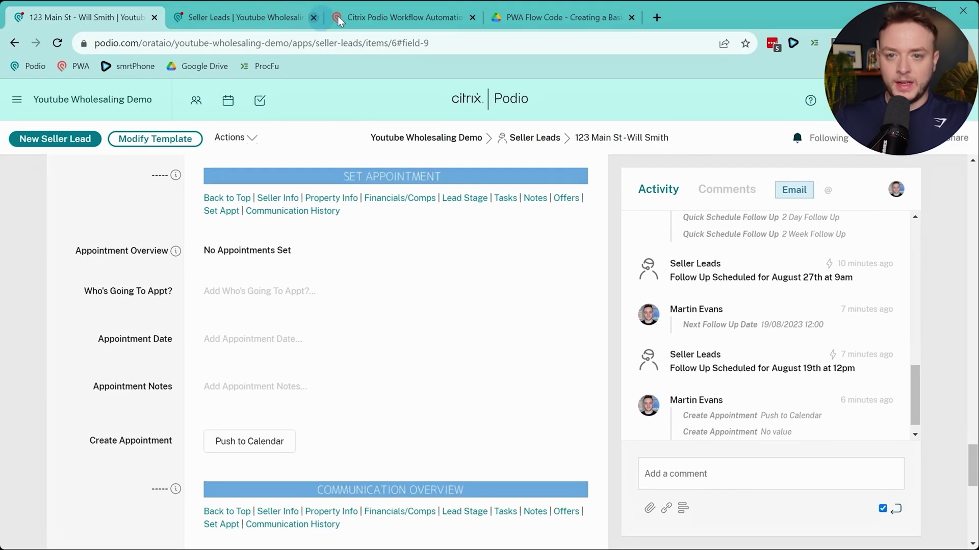
click(402, 15)
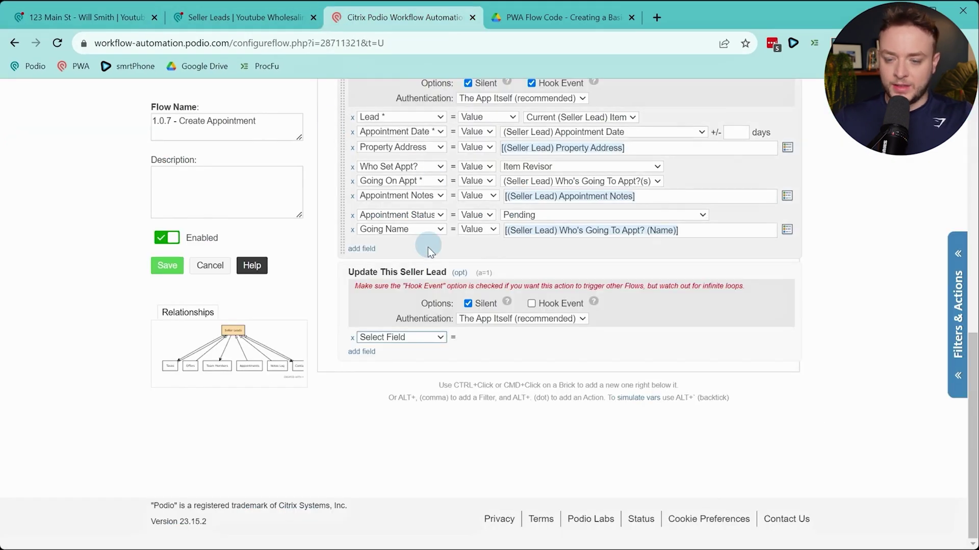
click(398, 338)
click(521, 323)
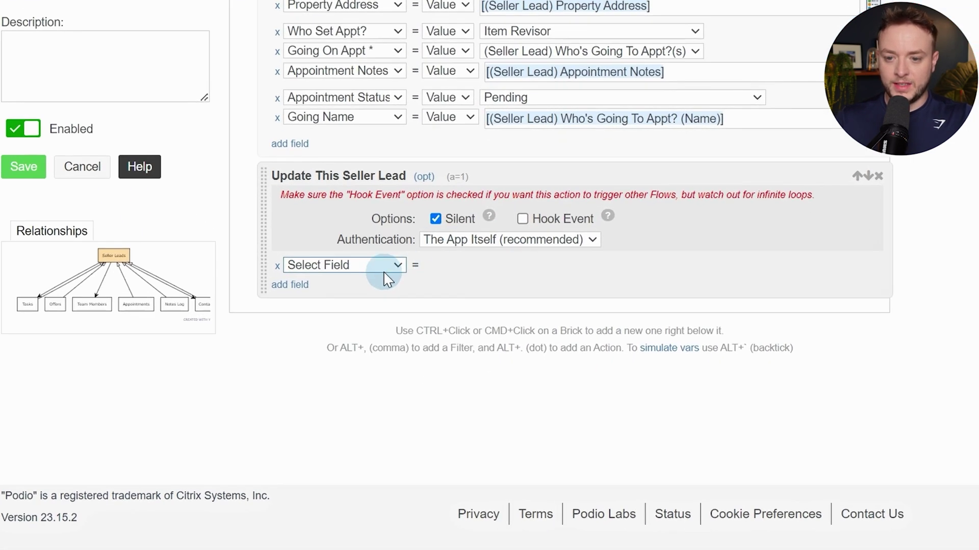
click(384, 272)
scroll(393, 386, down, 8)
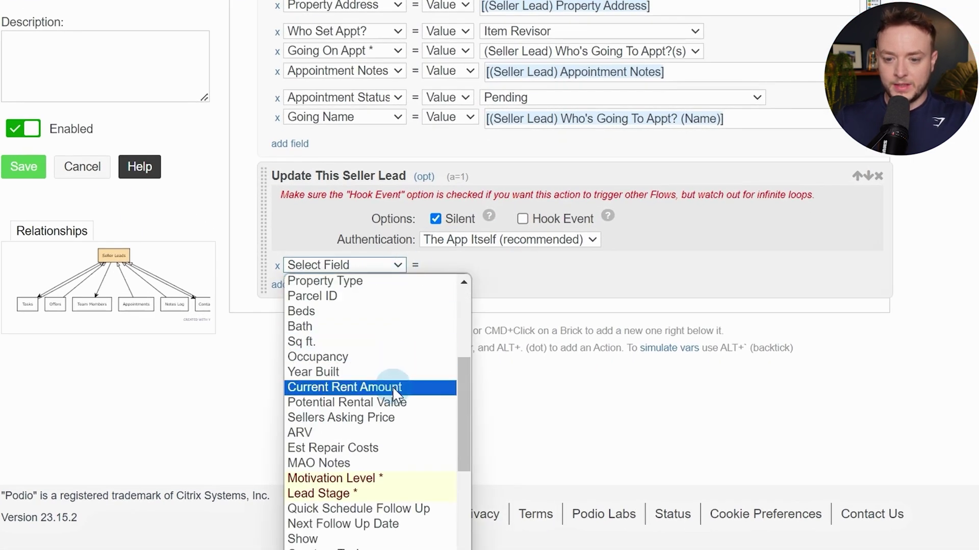
scroll(394, 346, down, 2)
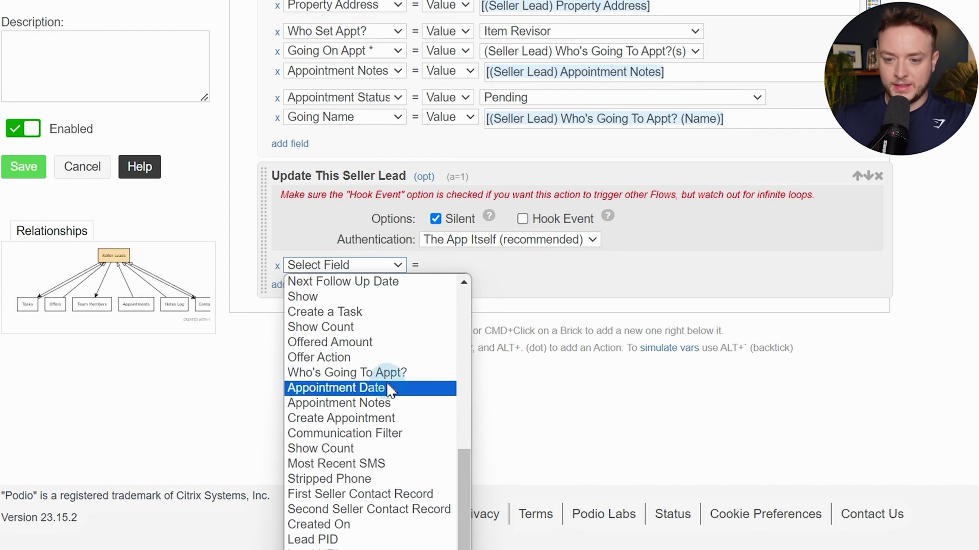
click(397, 374)
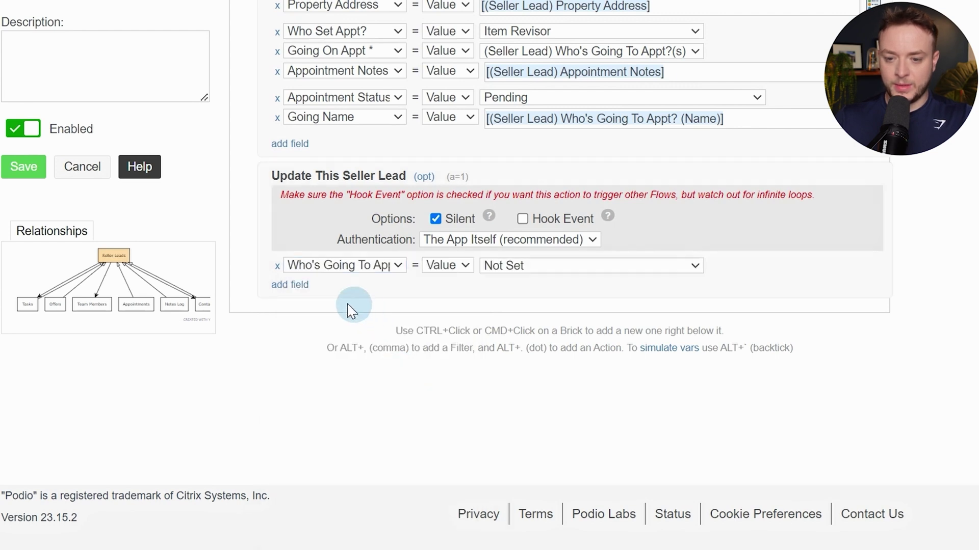
Add Appointment Date and Appointment Notes as further fields in the lead update
click(291, 285)
click(338, 285)
scroll(376, 378, down, 2)
scroll(377, 377, down, 5)
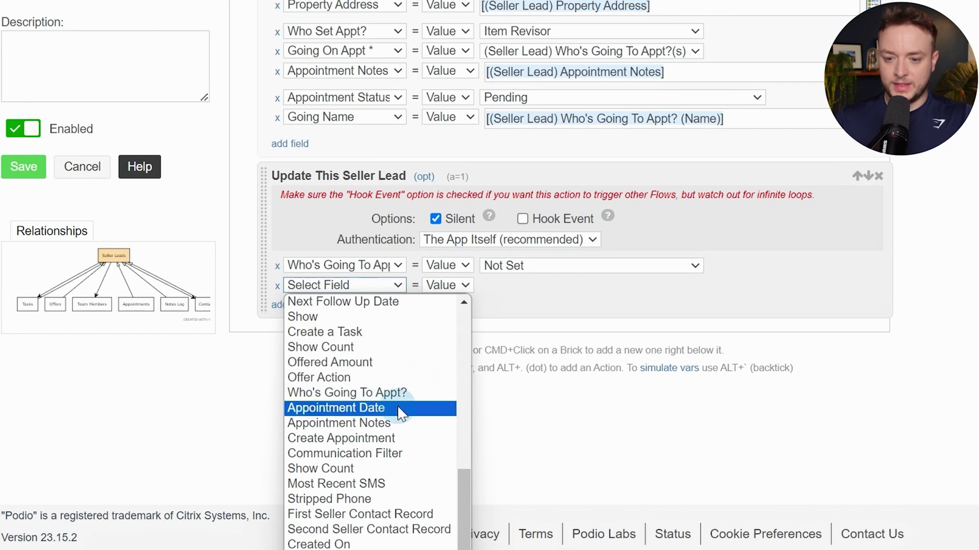
click(374, 410)
click(293, 307)
click(347, 307)
scroll(371, 367, down, 8)
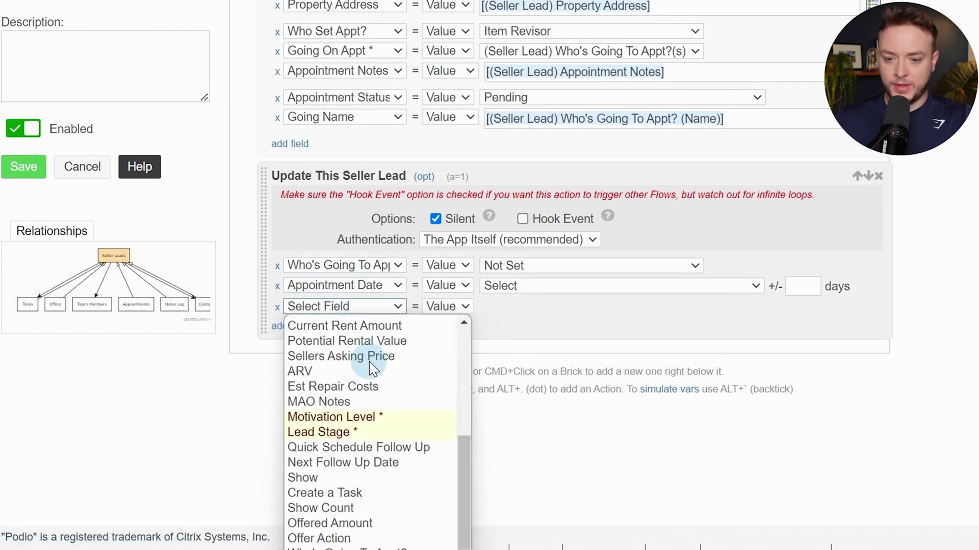
click(405, 444)
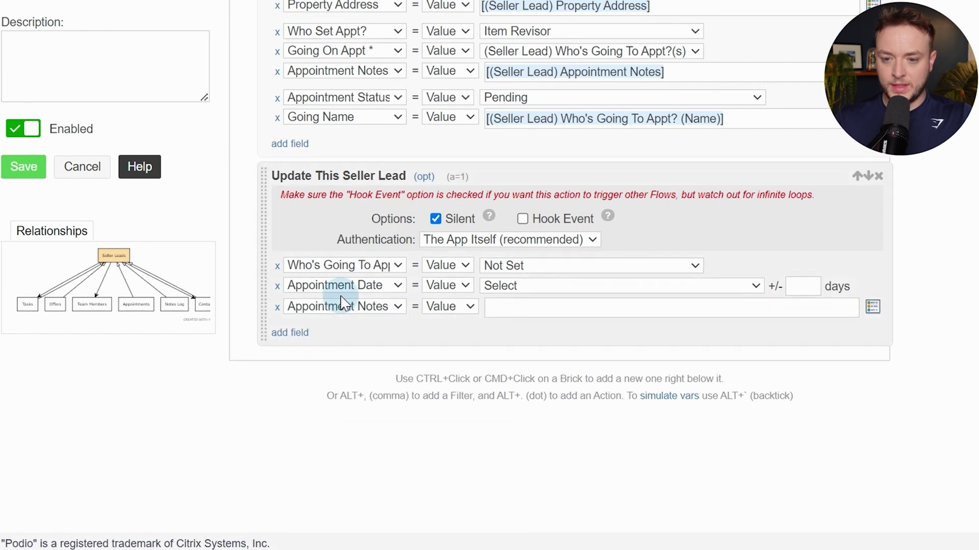
Set Who's Going To Appt?, Appointment Date and Appointment Notes to Unset
click(443, 266)
click(452, 297)
click(445, 286)
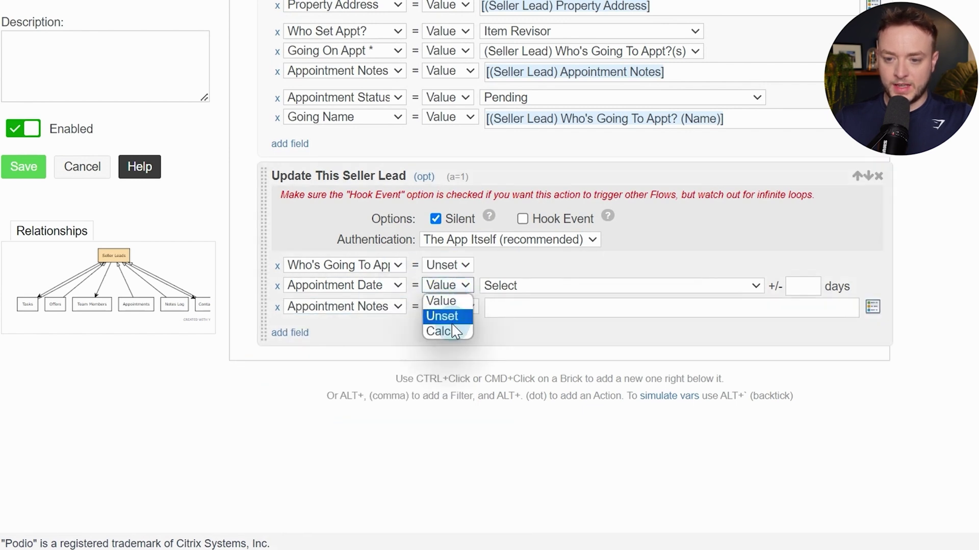
click(442, 315)
click(453, 305)
click(442, 334)
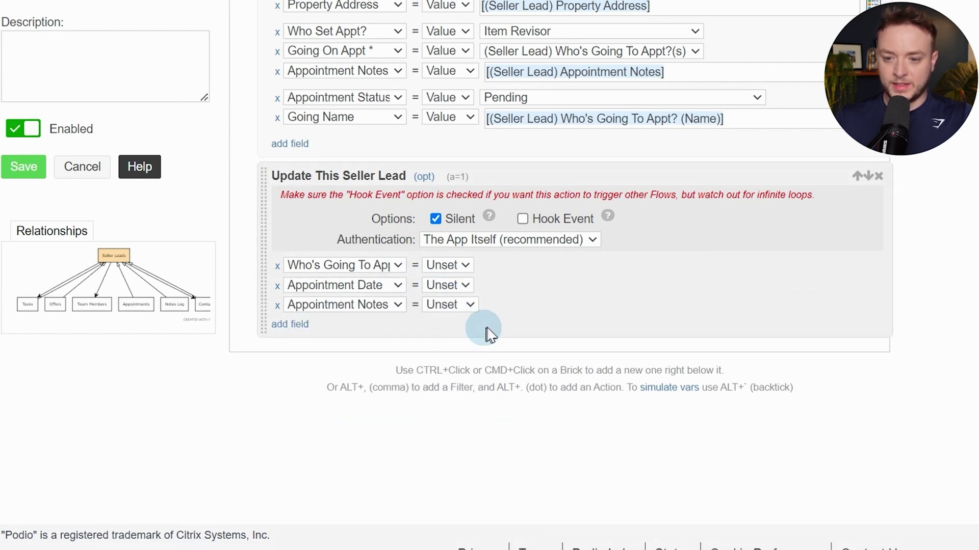
Add an End If after the update, followed by another Update This Seller Lead action
ctrl+click(509, 306)
text(end if)
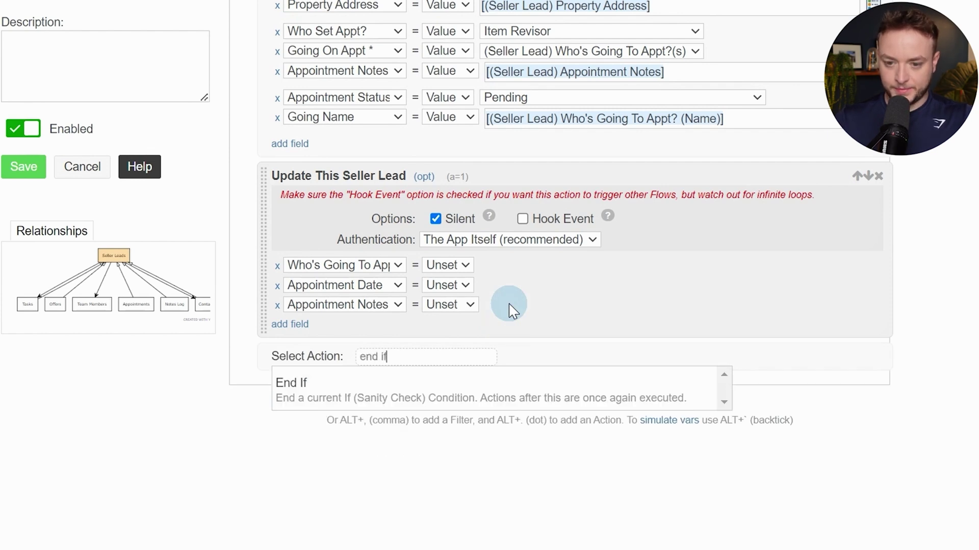
key(Return)
ctrl+click(568, 357)
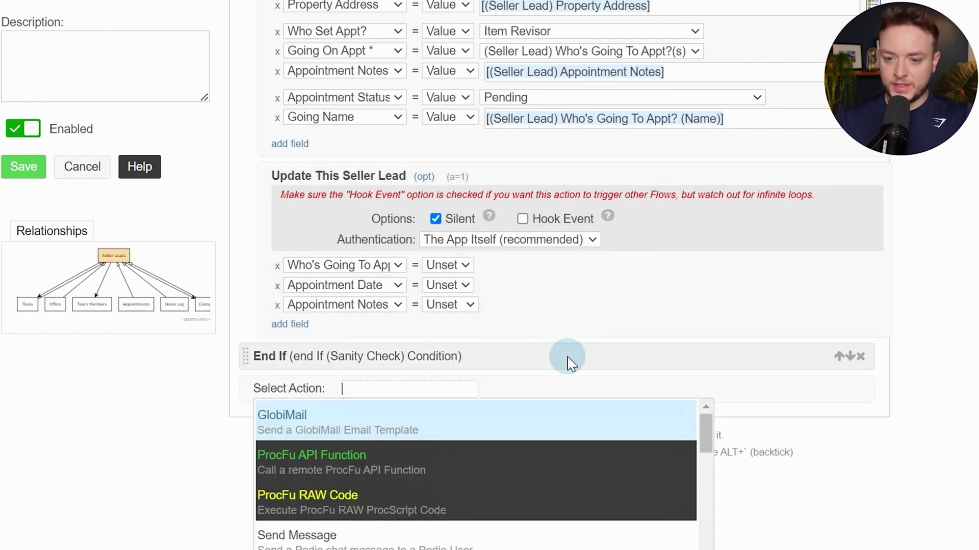
text(upda)
key(Return)
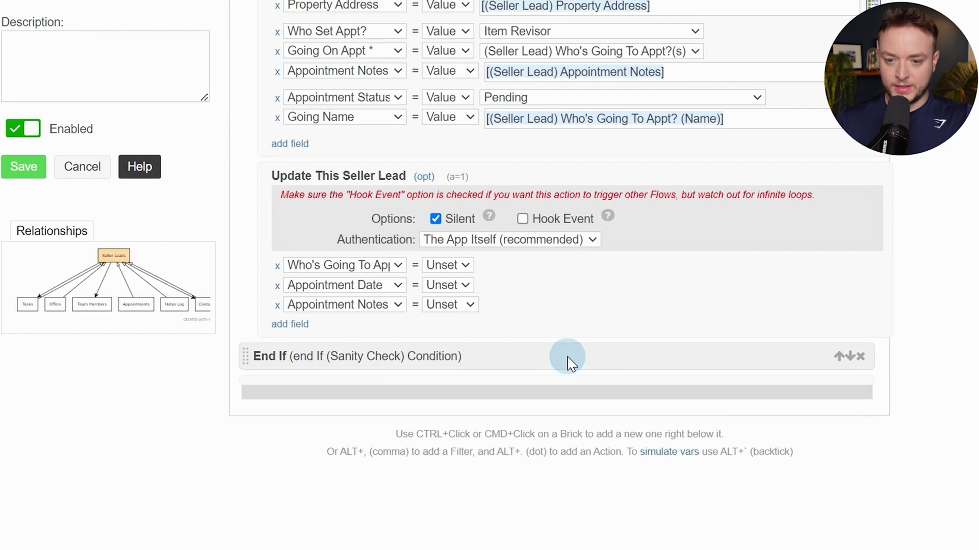
Set the final update's Create Appointment field to Unset
scroll(459, 357, down, 3)
click(357, 296)
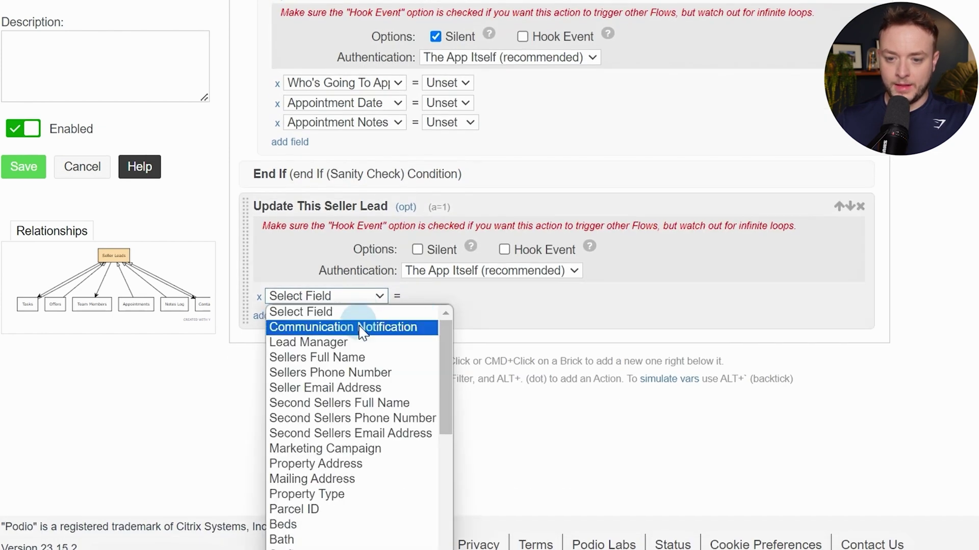
scroll(357, 342, down, 5)
scroll(368, 355, down, 2)
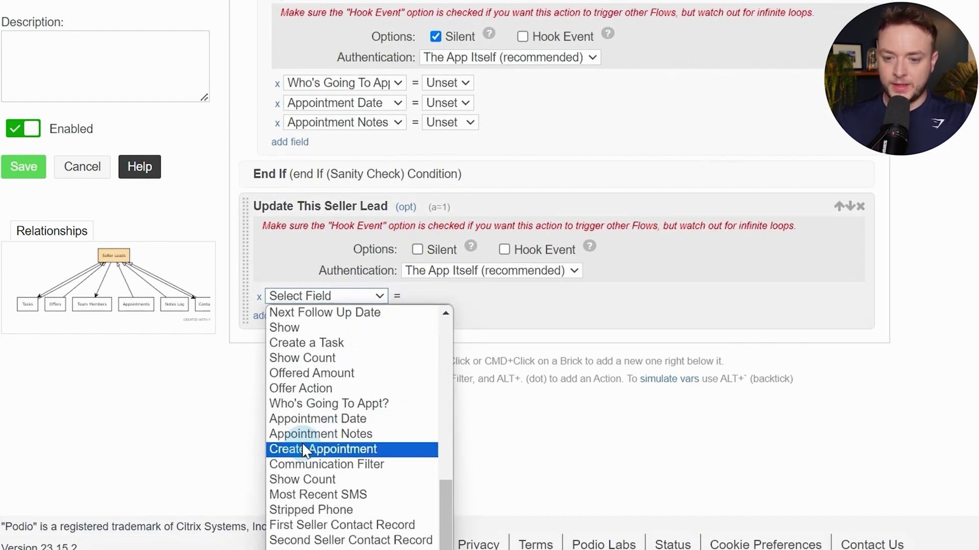
click(357, 450)
click(448, 296)
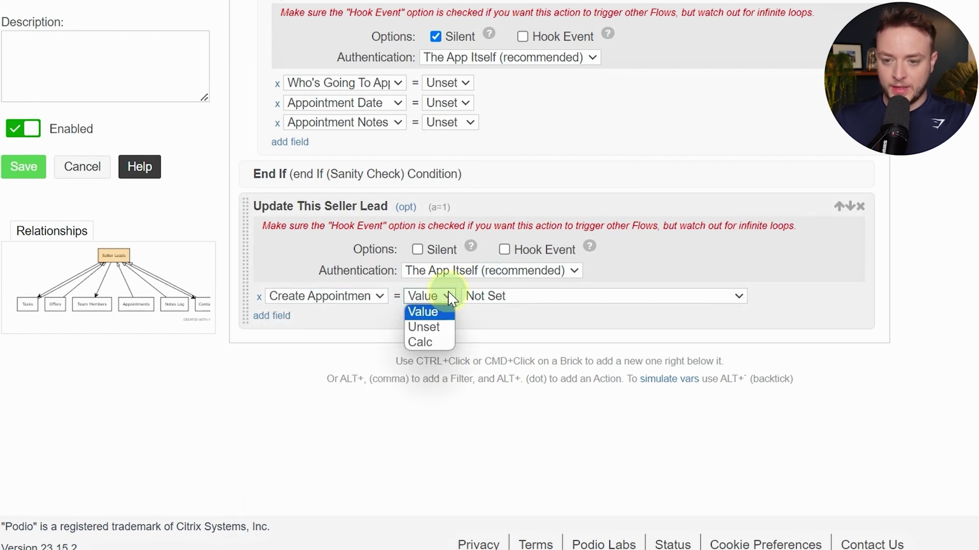
click(447, 327)
Turn off Silent and enable Hook Event for this update
click(417, 249)
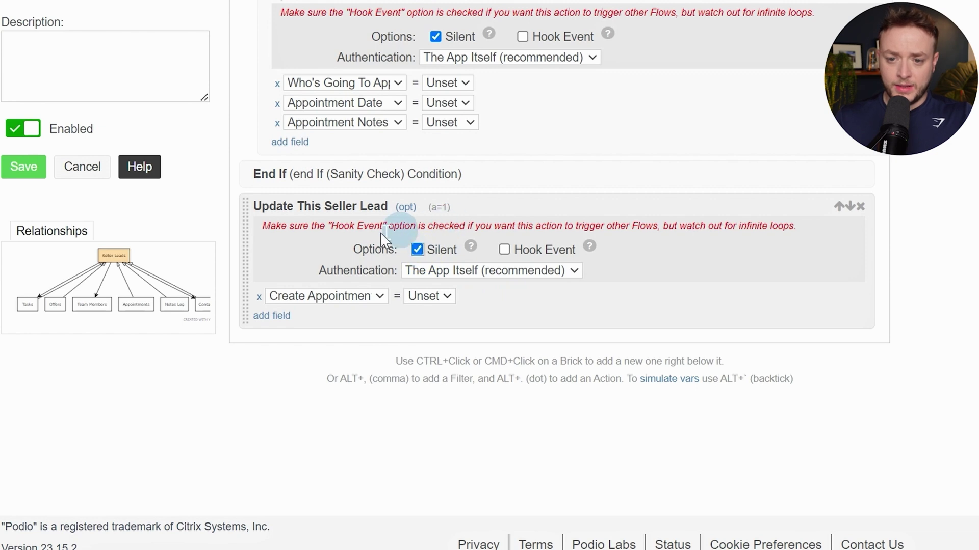
scroll(491, 302, up, 10)
scroll(526, 310, up, 1)
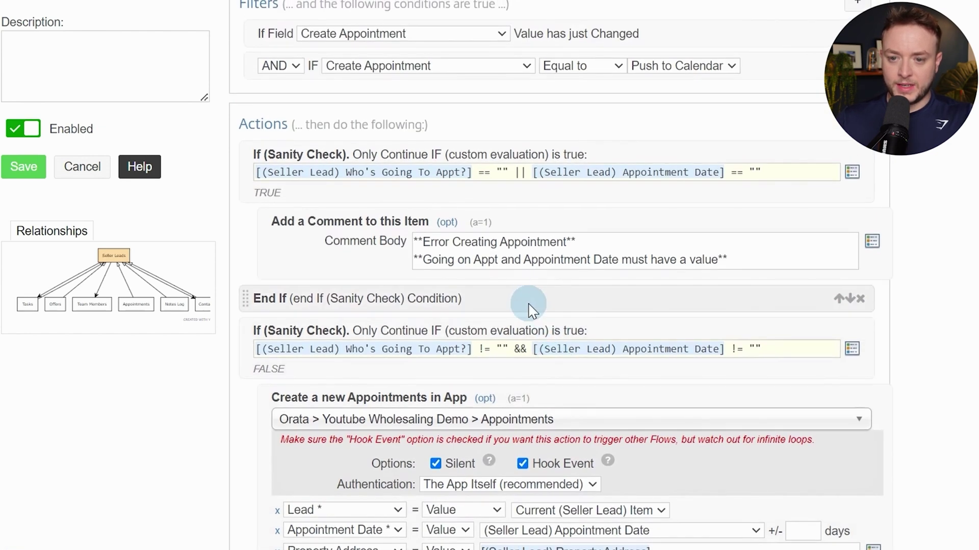
scroll(527, 331, down, 14)
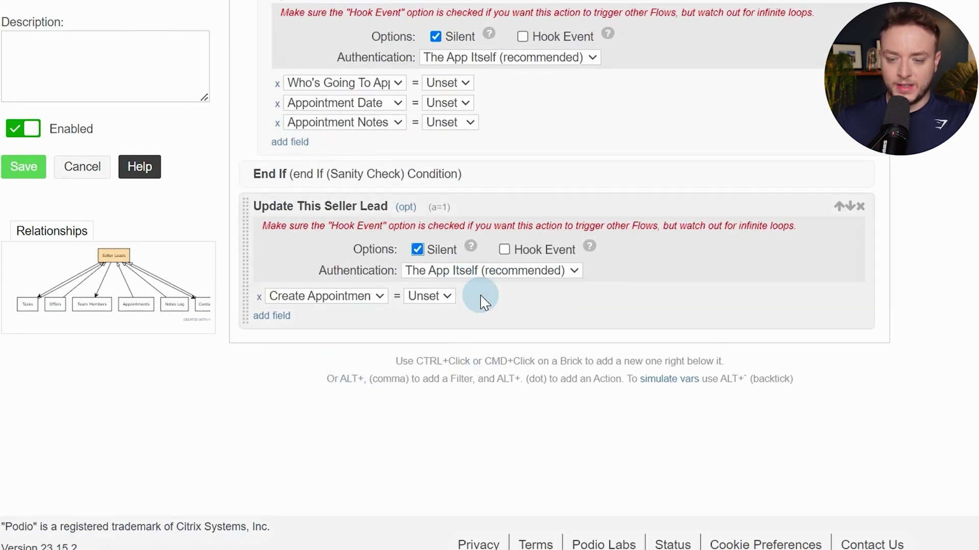
scroll(479, 298, up, 8)
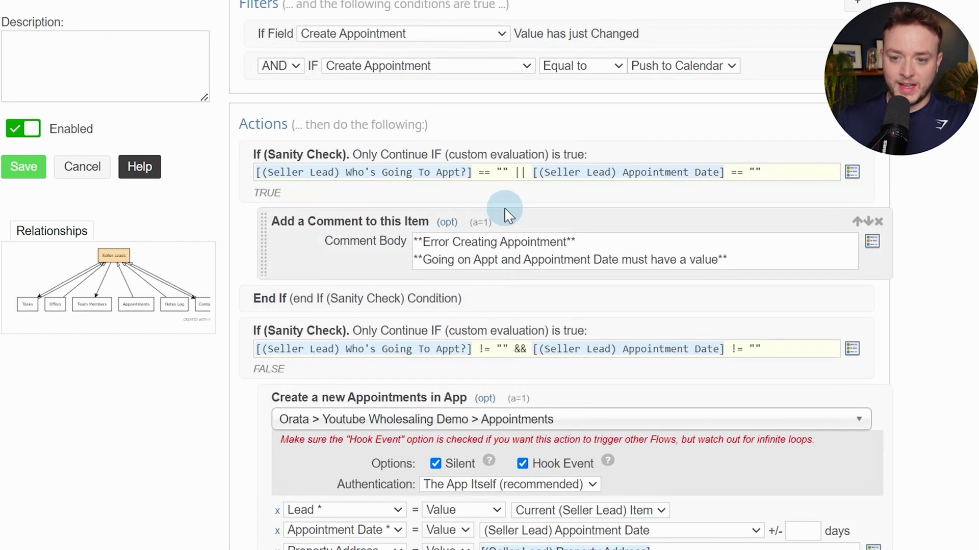
scroll(460, 281, down, 13)
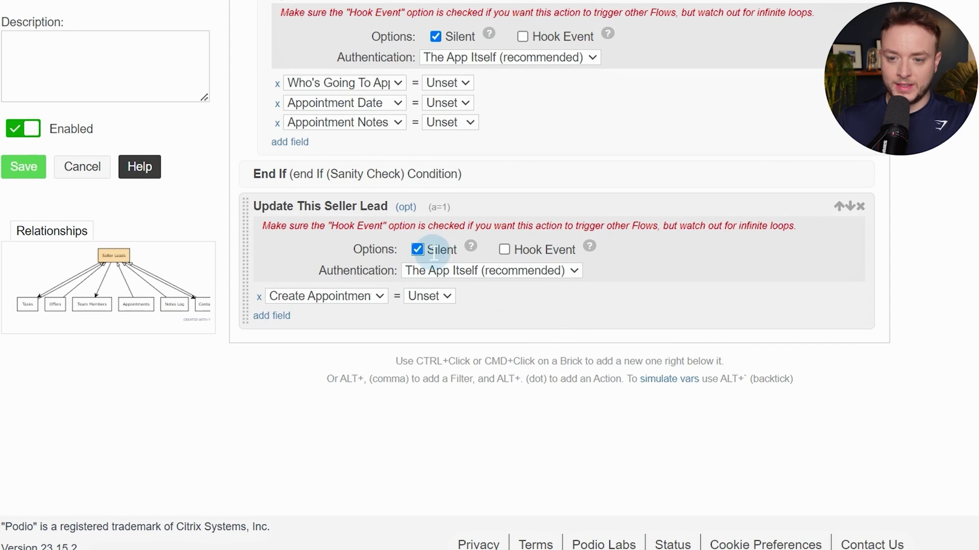
click(504, 249)
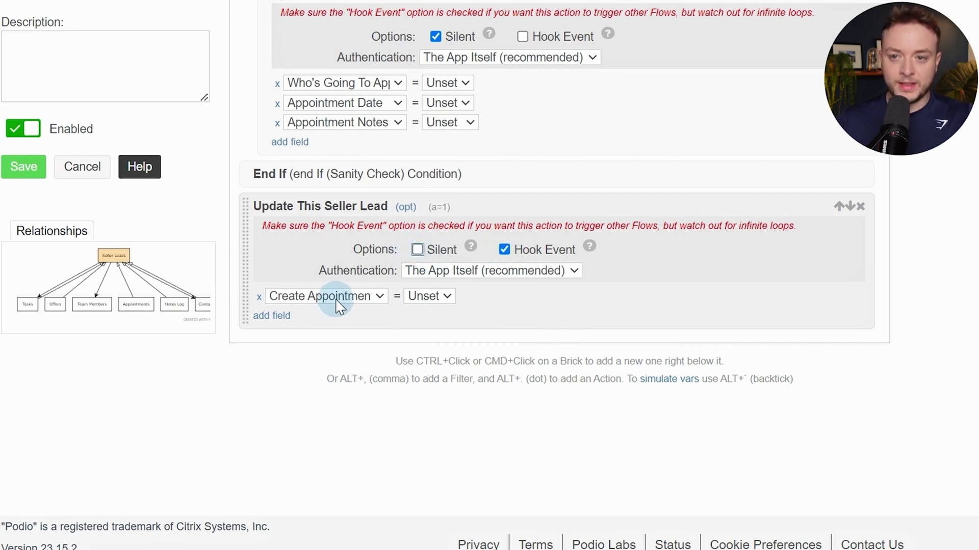
Save the flow and close the extra Seller Leads list tab
click(28, 168)
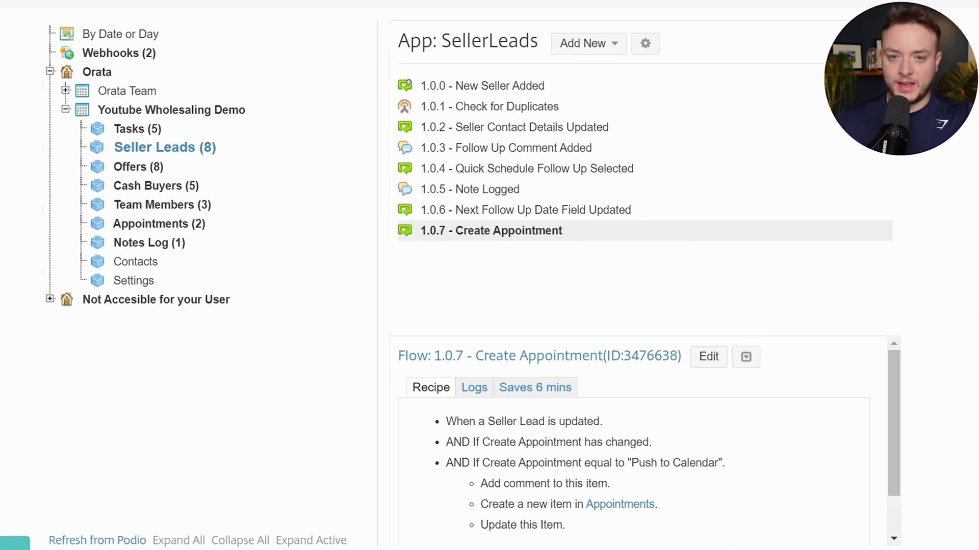
click(119, 23)
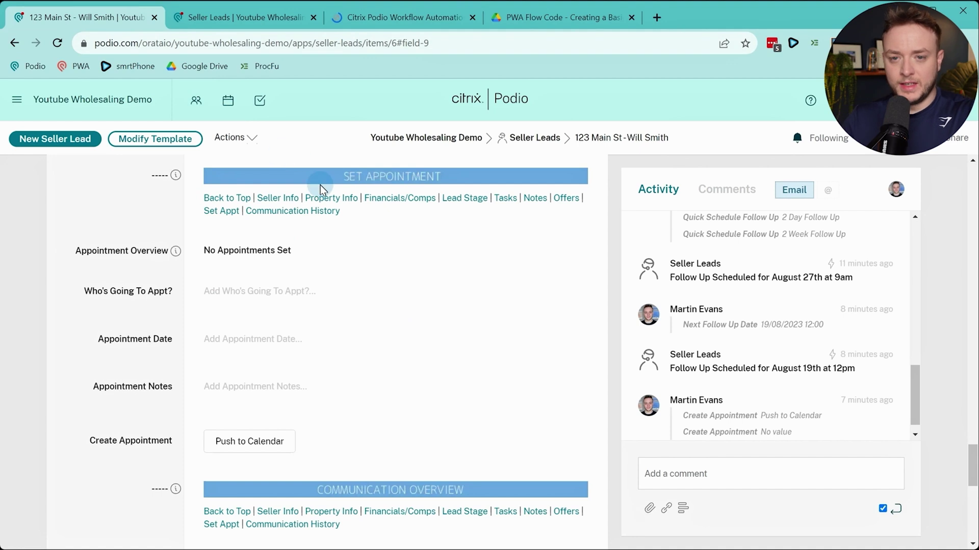
click(306, 21)
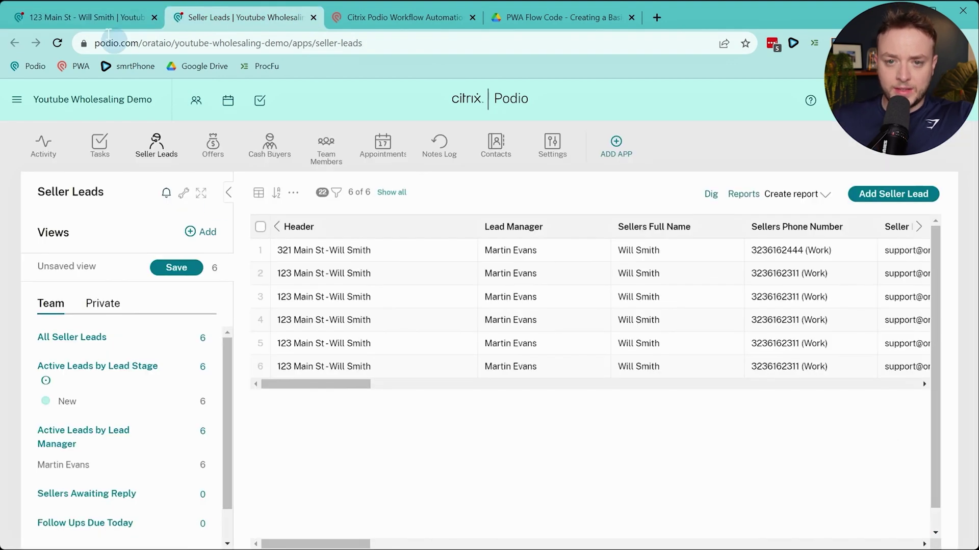
click(313, 19)
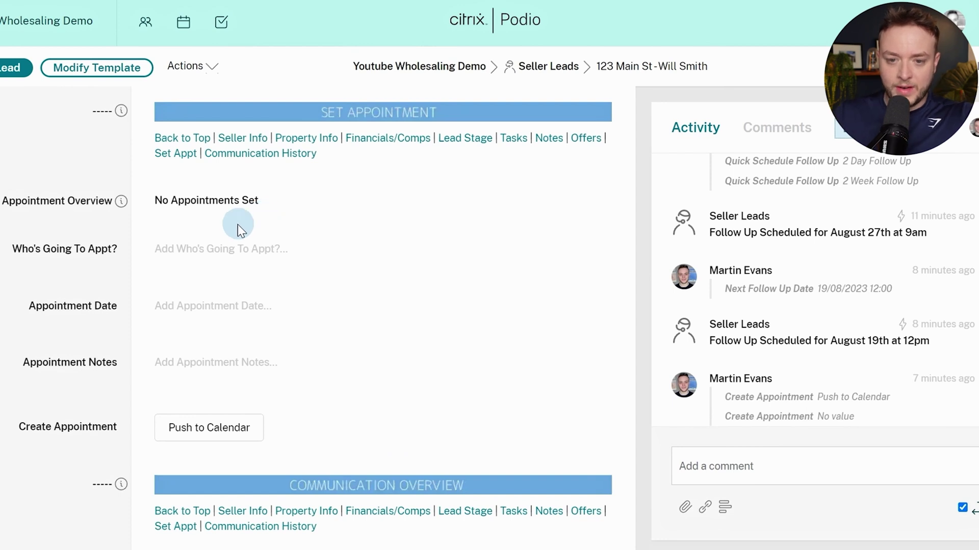
On 123 Main St, set Create Appointment to Push to Calendar and clear it, twice
click(202, 436)
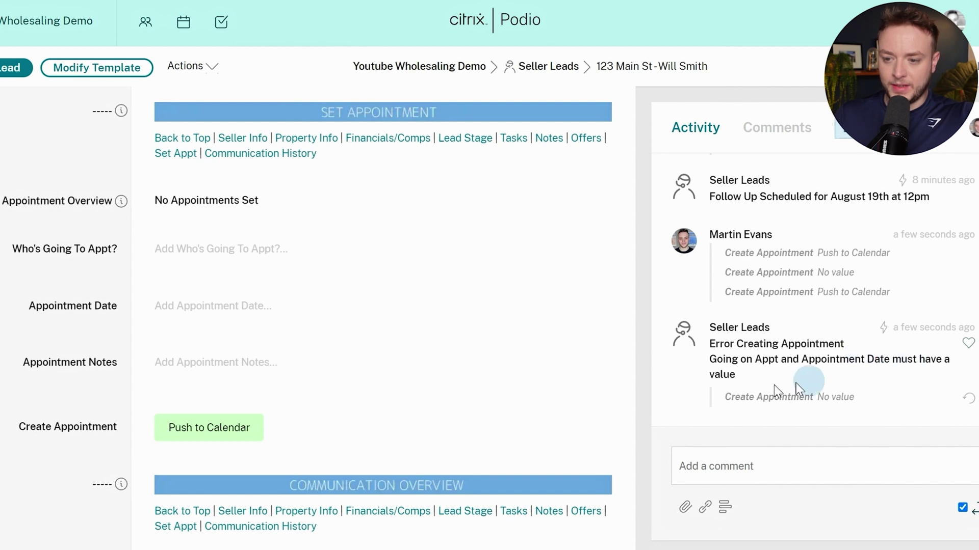
drag(46, 425, 62, 441)
click(63, 441)
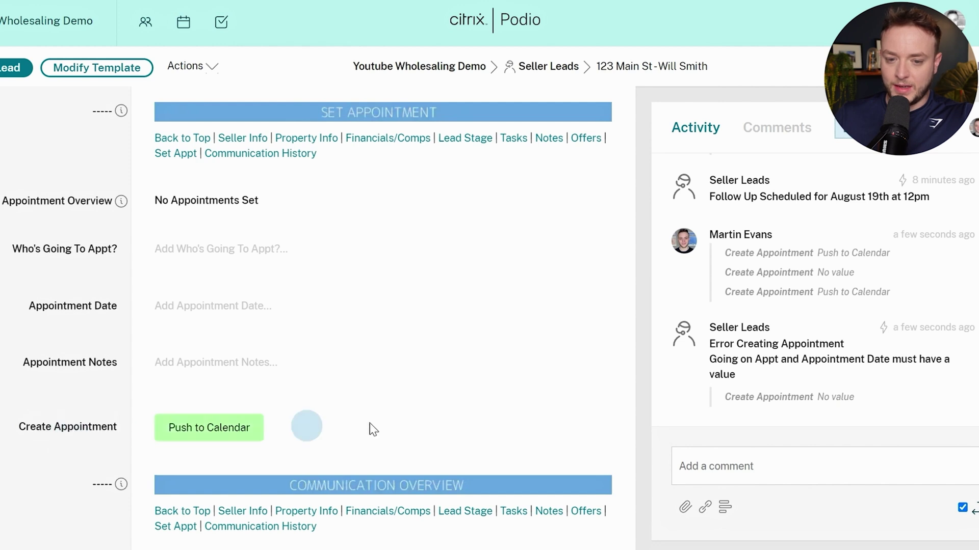
click(202, 428)
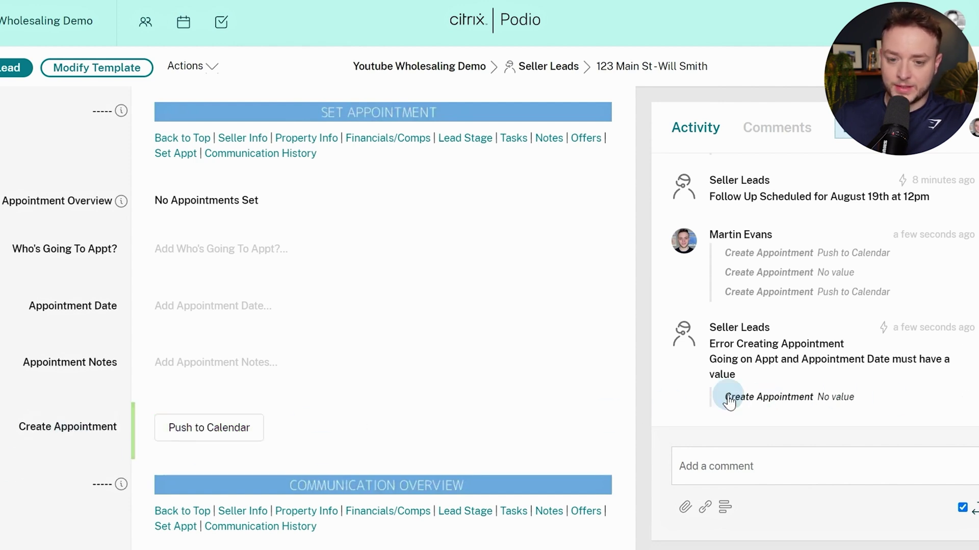
click(163, 434)
click(178, 425)
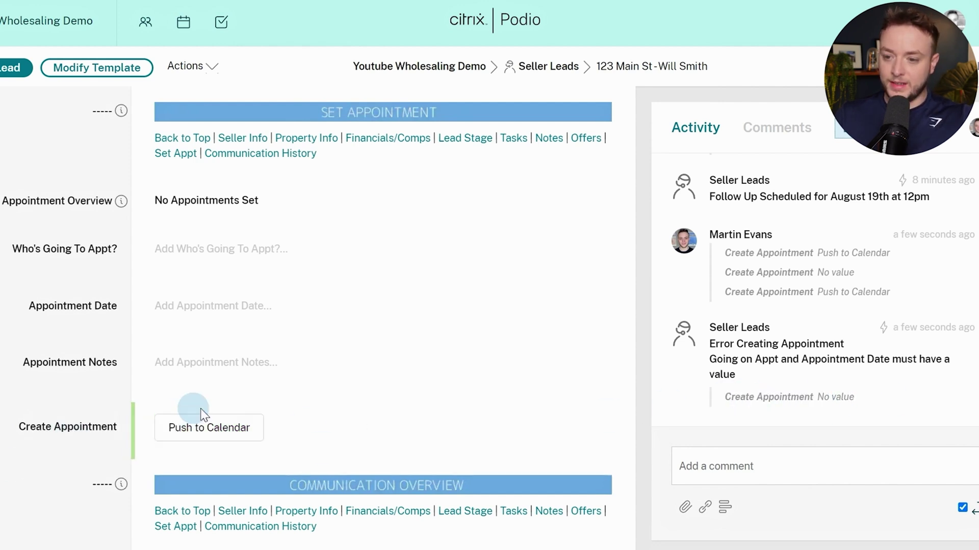
Assign the attendee, set Appointment Date to 17 August 2023, then choose Push to Calendar
click(208, 248)
click(213, 302)
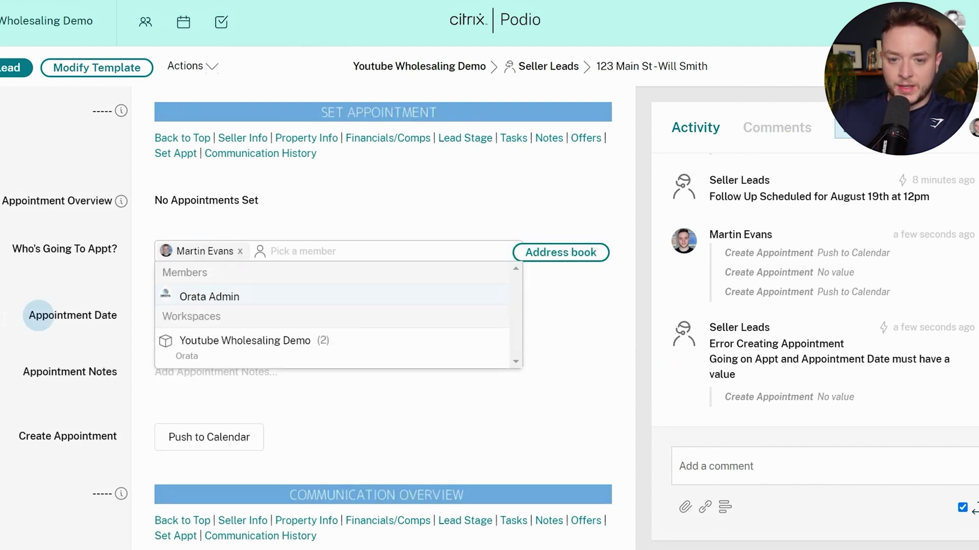
click(39, 316)
click(177, 380)
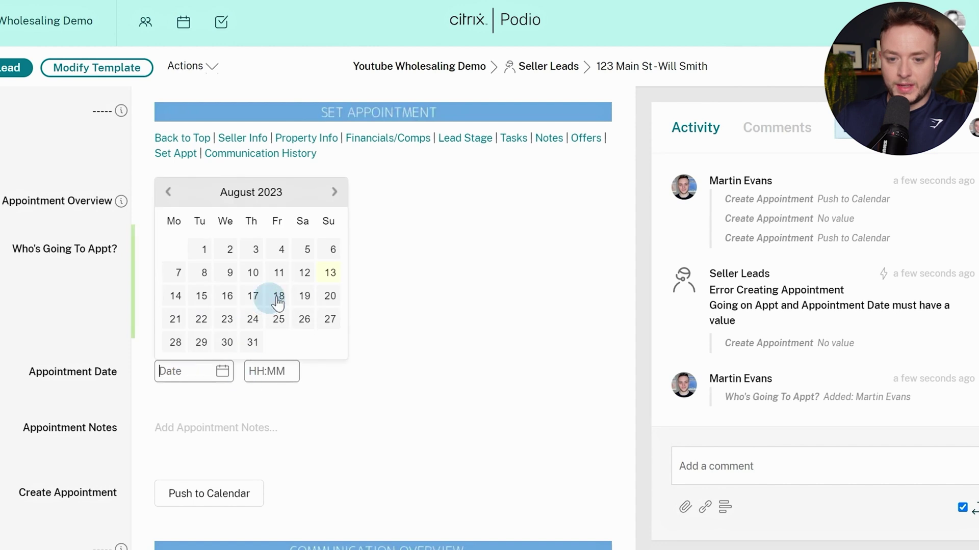
click(260, 302)
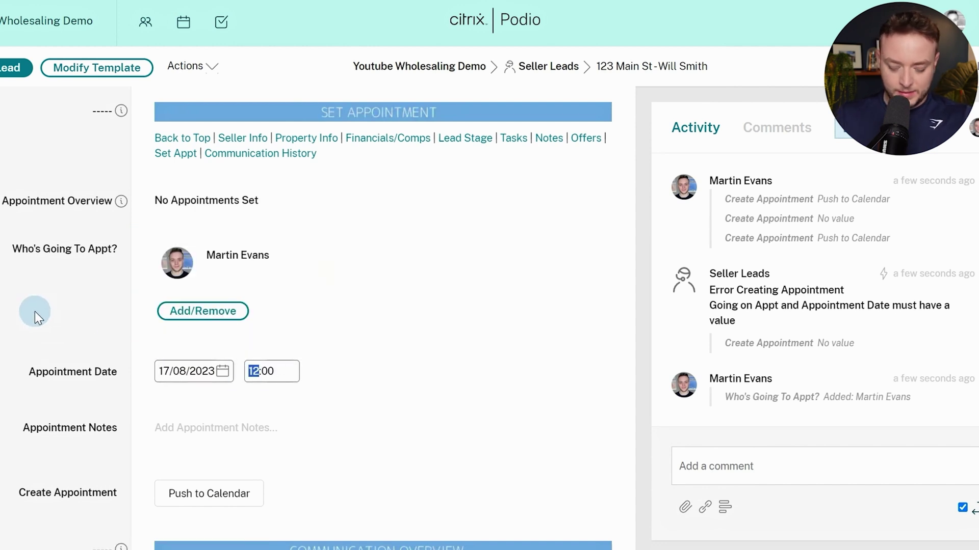
click(102, 268)
scroll(83, 321, down, 2)
click(195, 415)
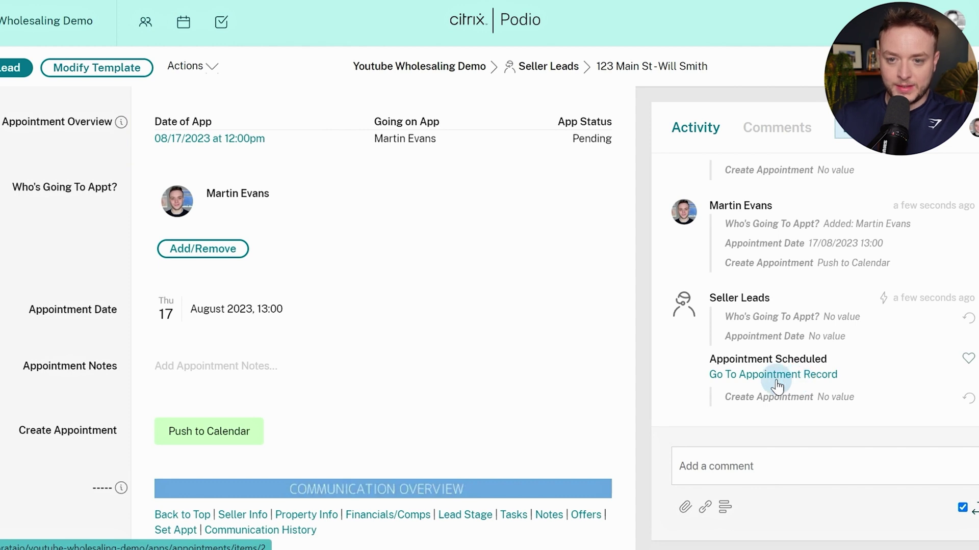
scroll(346, 310, up, 1)
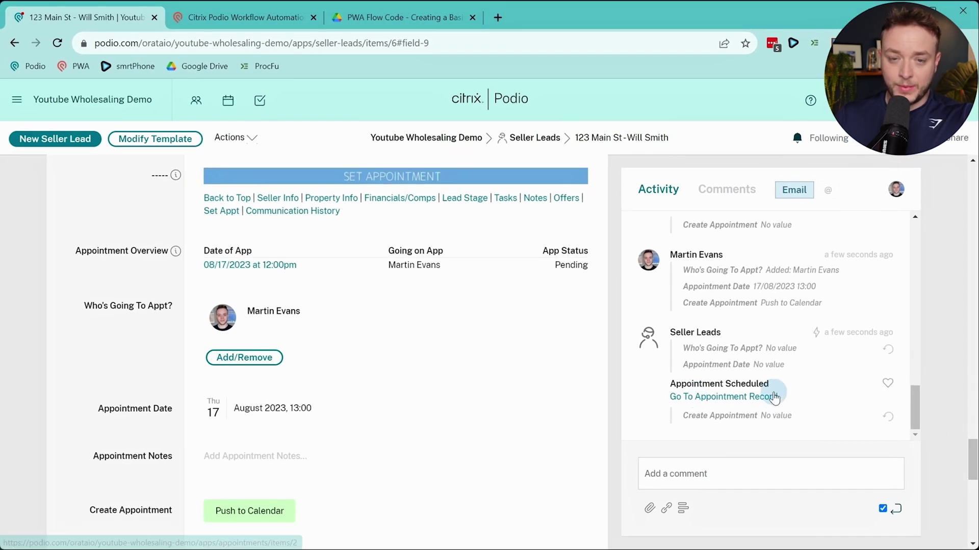
Return to the Main St seller lead page and reload it from the top
click(234, 17)
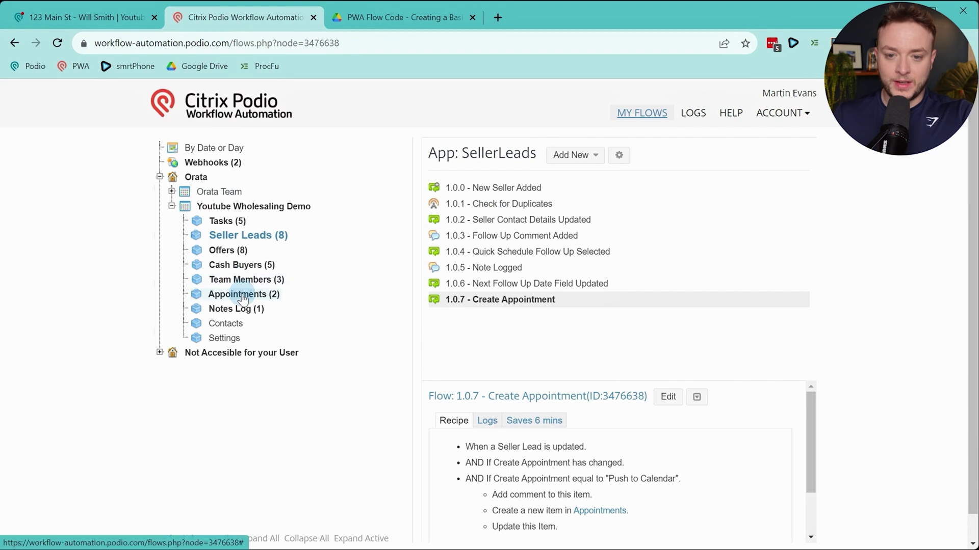
click(56, 17)
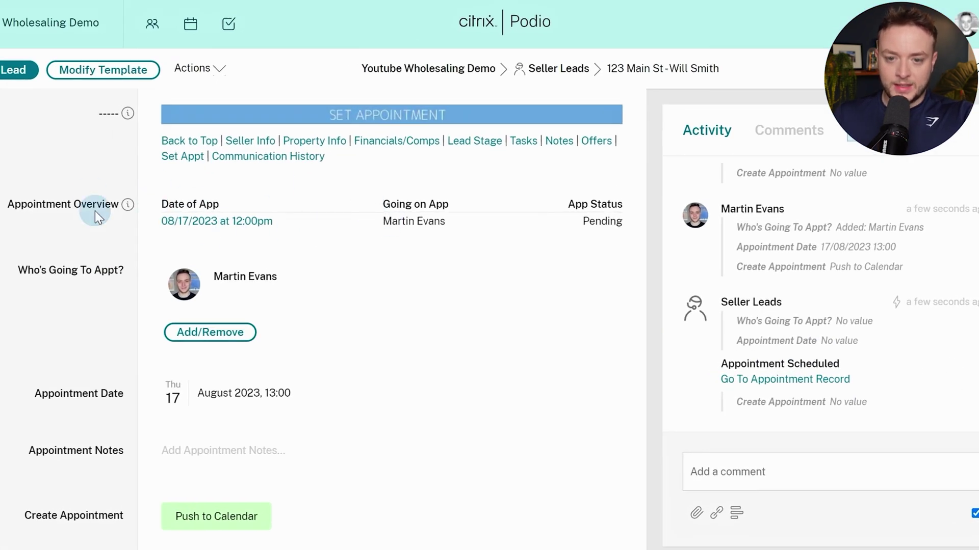
scroll(398, 206, down, 2)
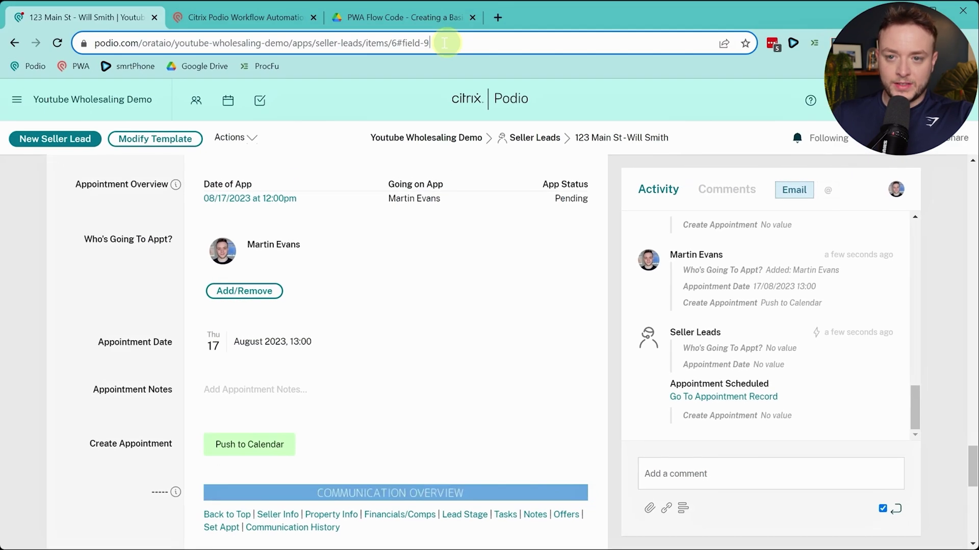
drag(448, 43, 399, 42)
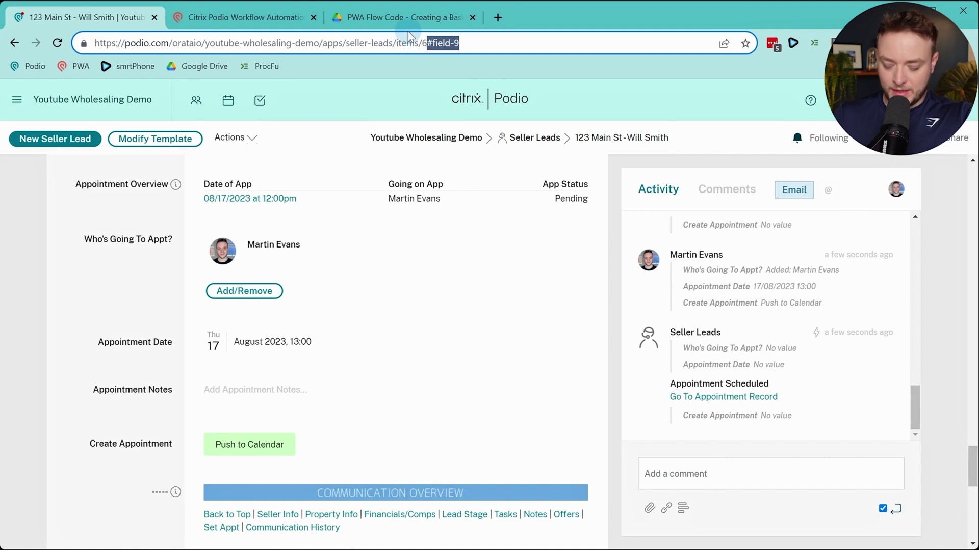
key(BackSpace)
key(Return)
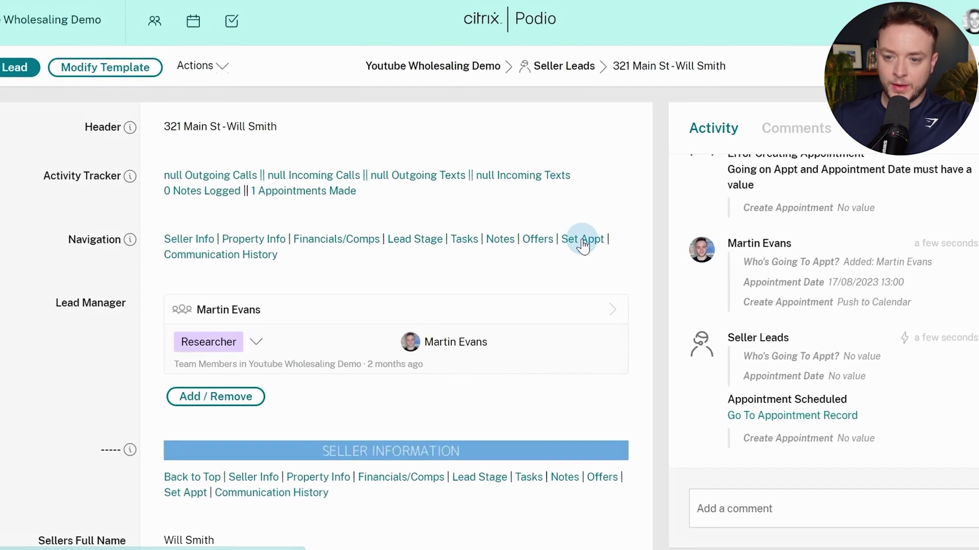
Set the appointment attendee to the admin member and the date to 18 August 2023
click(549, 281)
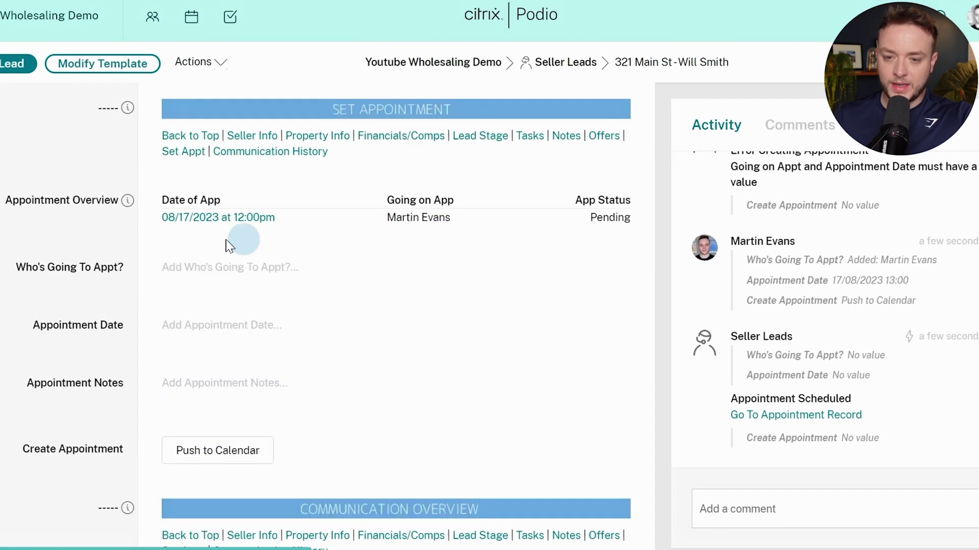
click(191, 269)
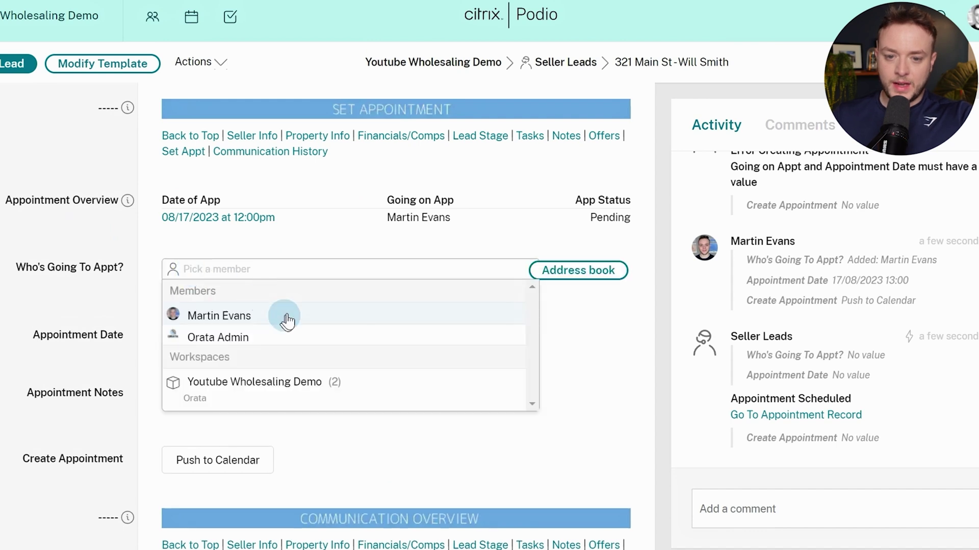
click(258, 336)
click(97, 259)
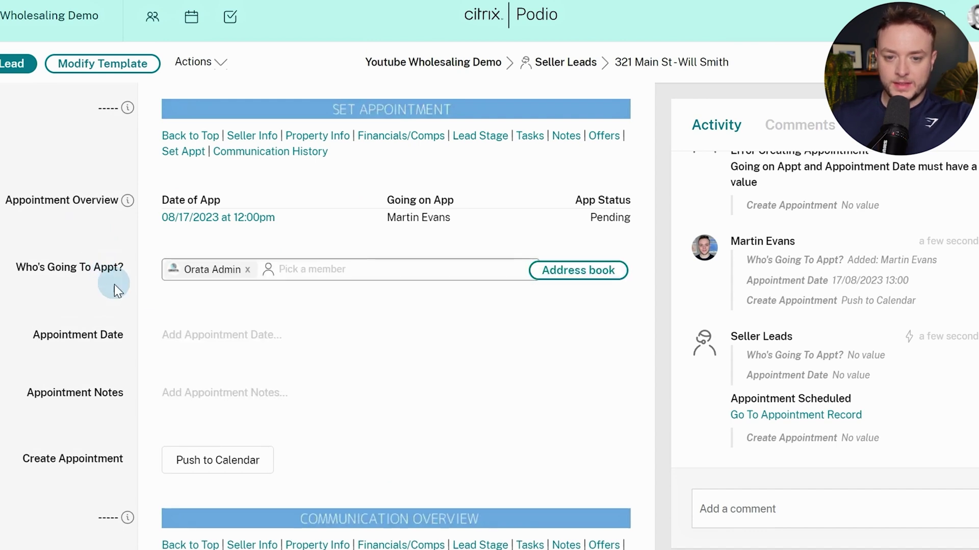
click(229, 400)
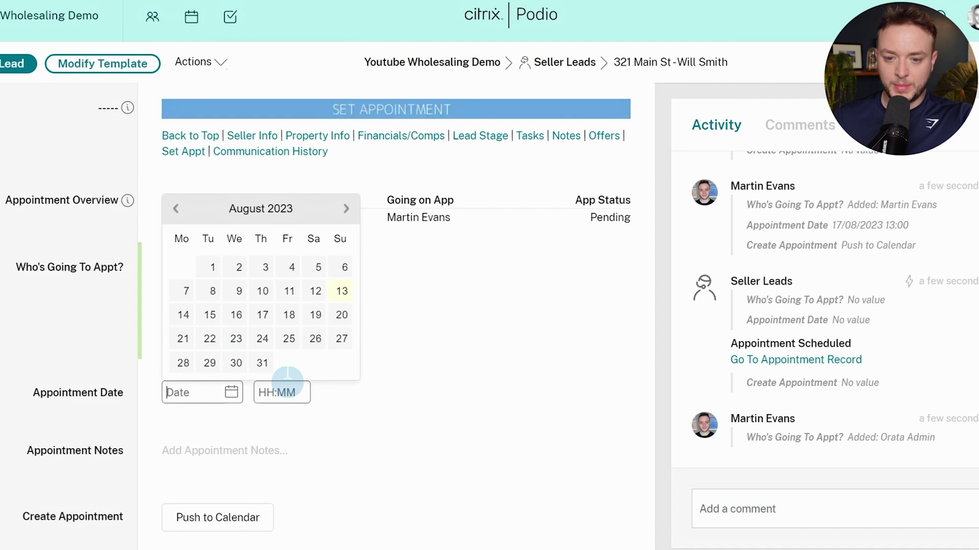
click(288, 315)
click(216, 351)
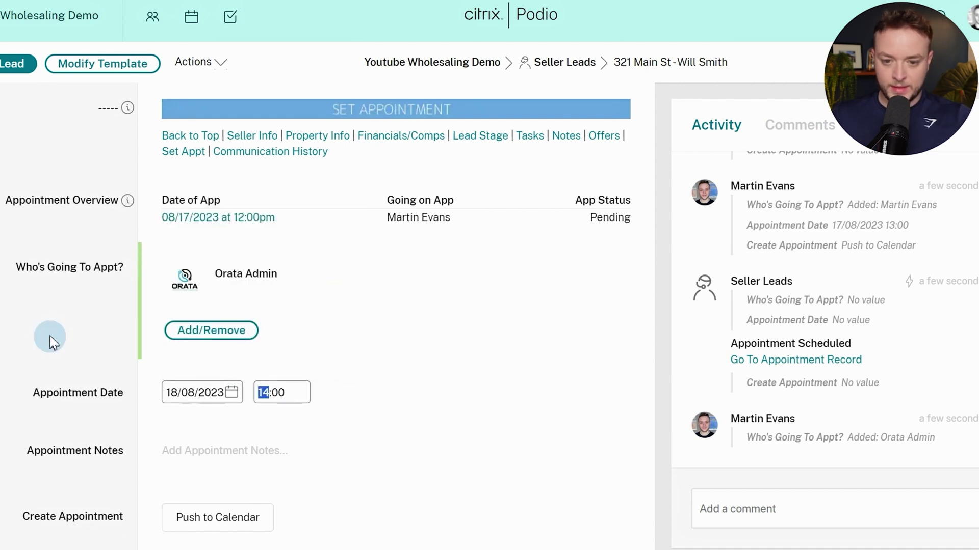
Push the appointment to the calendar and check that it is listed as pending
scroll(69, 336, down, 2)
click(231, 448)
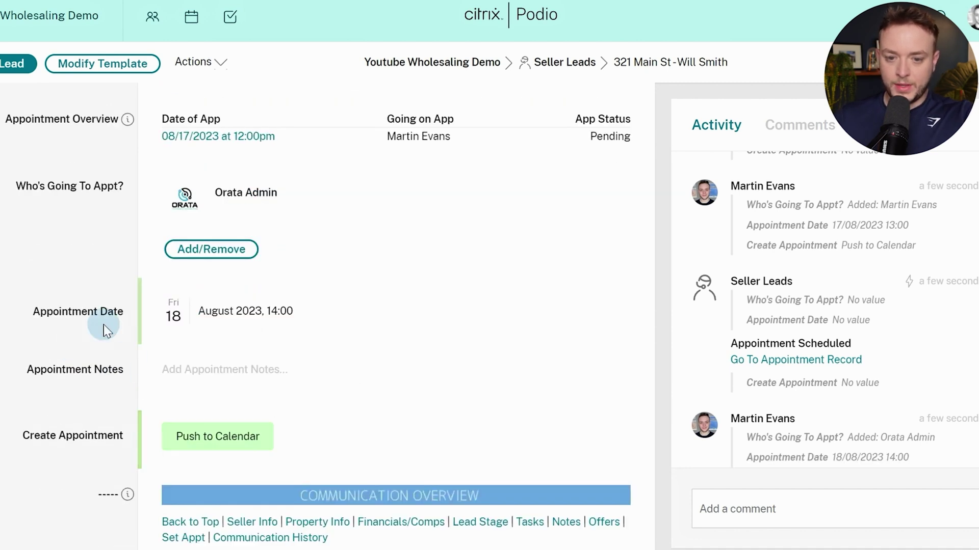
scroll(107, 334, up, 2)
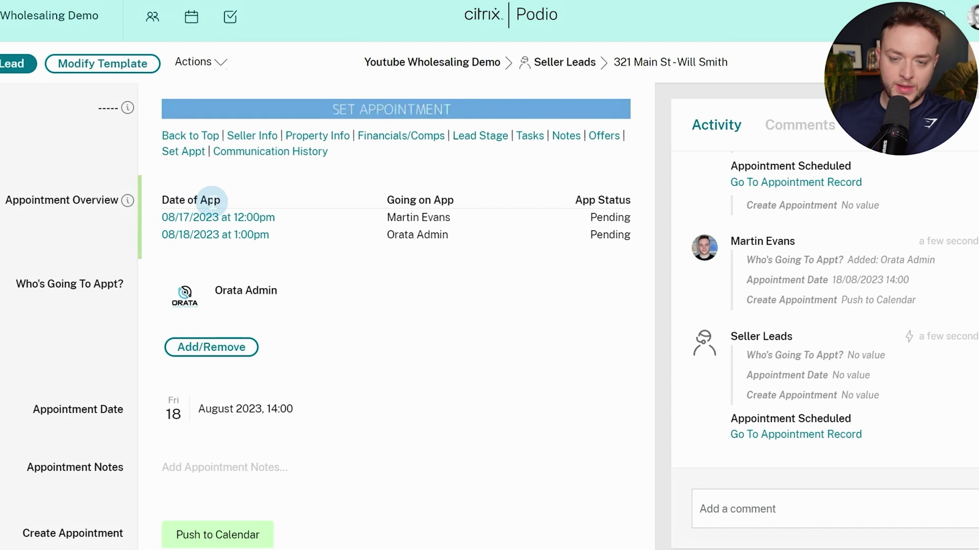
scroll(200, 239, down, 5)
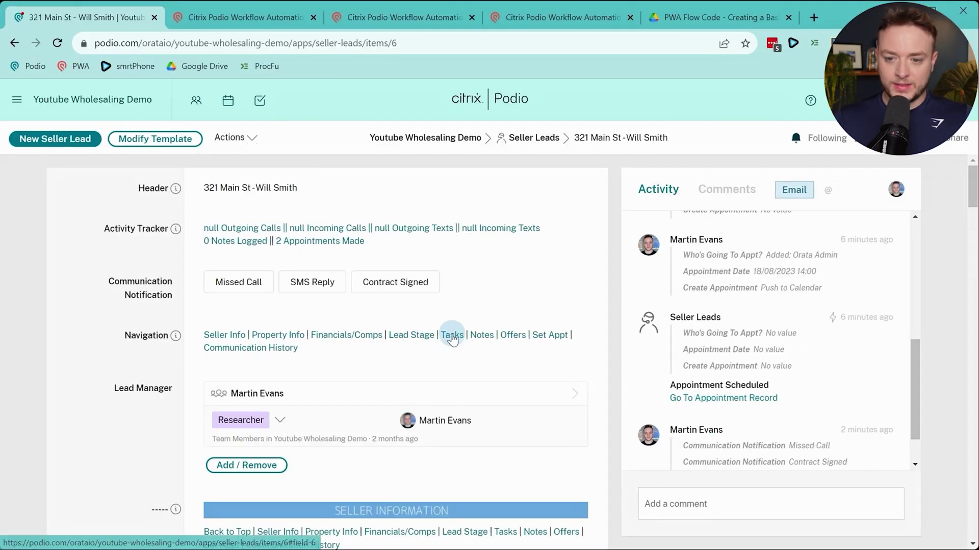
From the lead's open tasks section, start a brand-new task for this lead
click(452, 337)
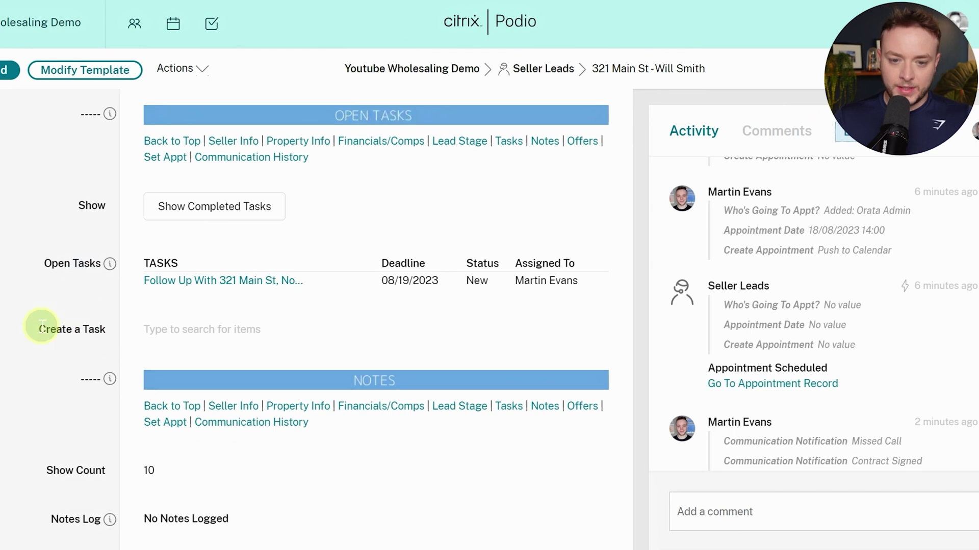
drag(41, 326, 104, 340)
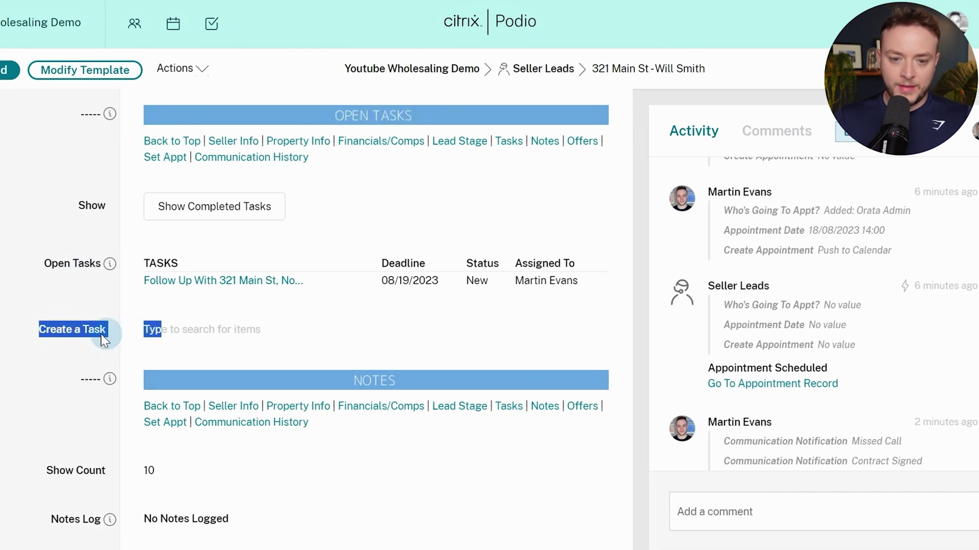
click(218, 330)
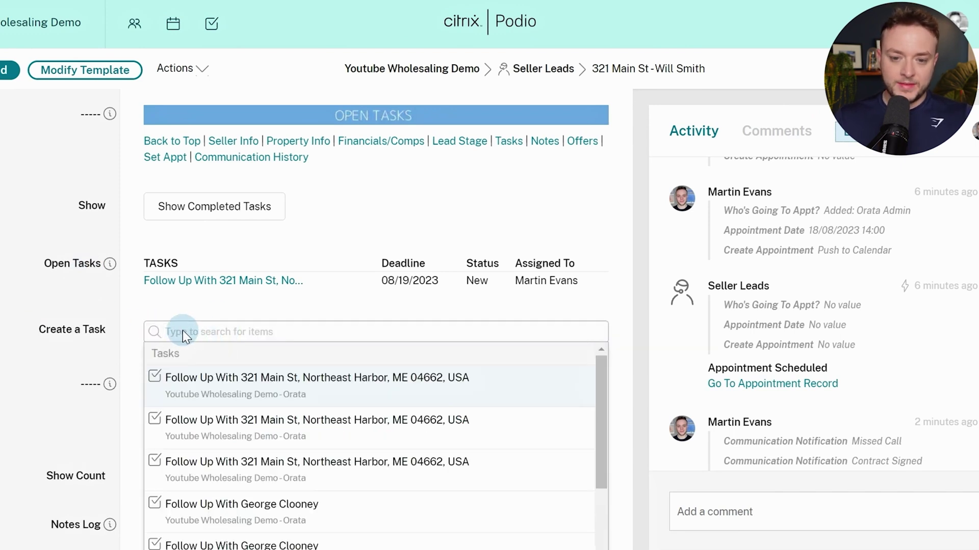
scroll(182, 330, down, 3)
scroll(230, 321, down, 4)
scroll(225, 312, up, 5)
scroll(230, 321, down, 5)
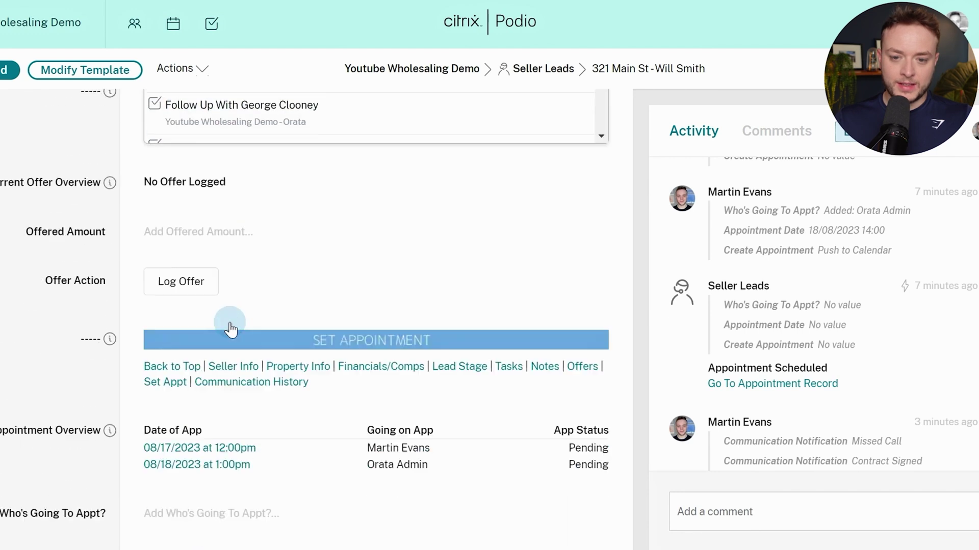
scroll(206, 323, up, 6)
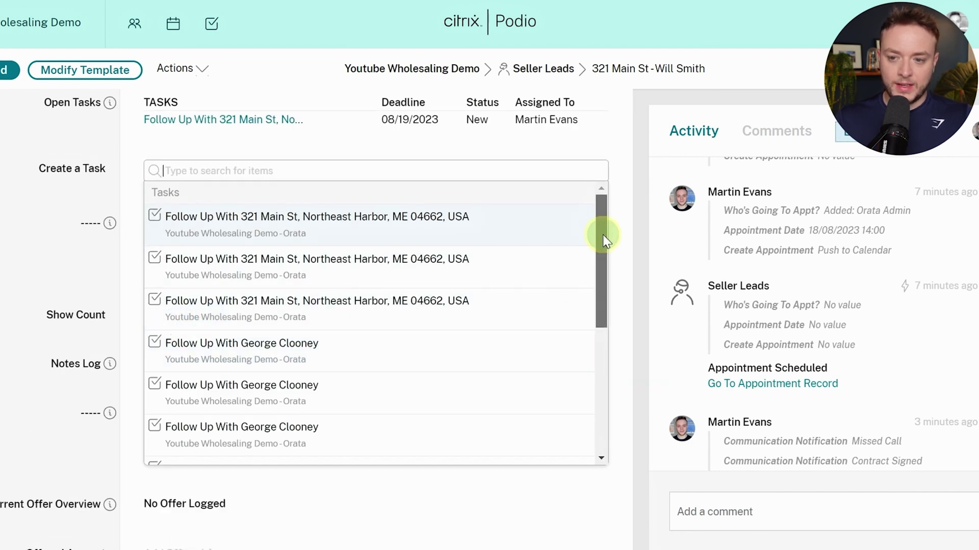
drag(603, 240, 601, 395)
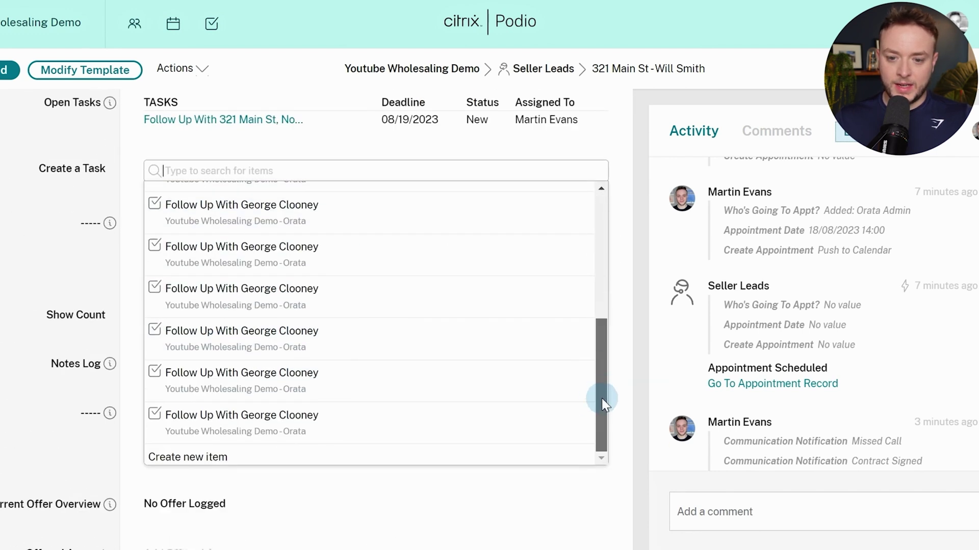
click(213, 455)
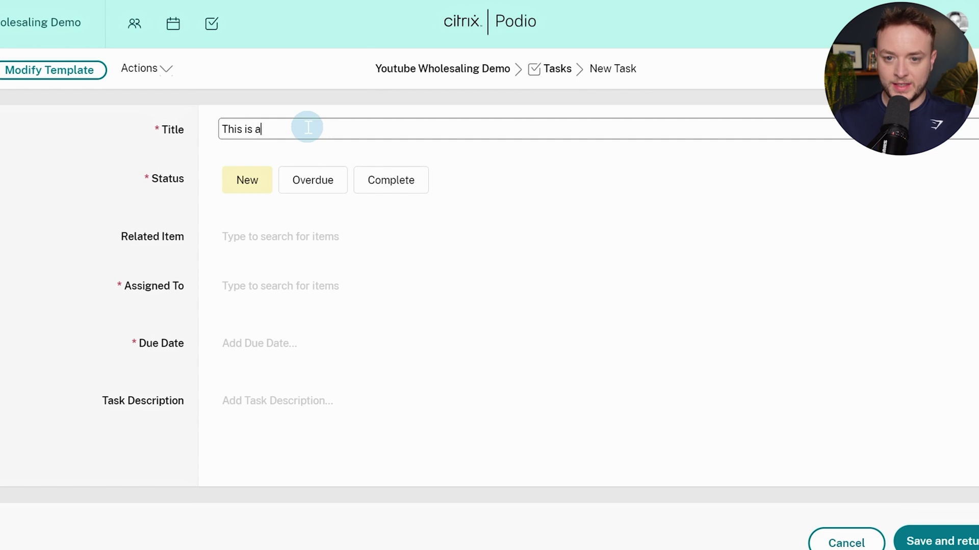
Relate the task to the 123 Main St lead and assign it to the admin member
click(296, 236)
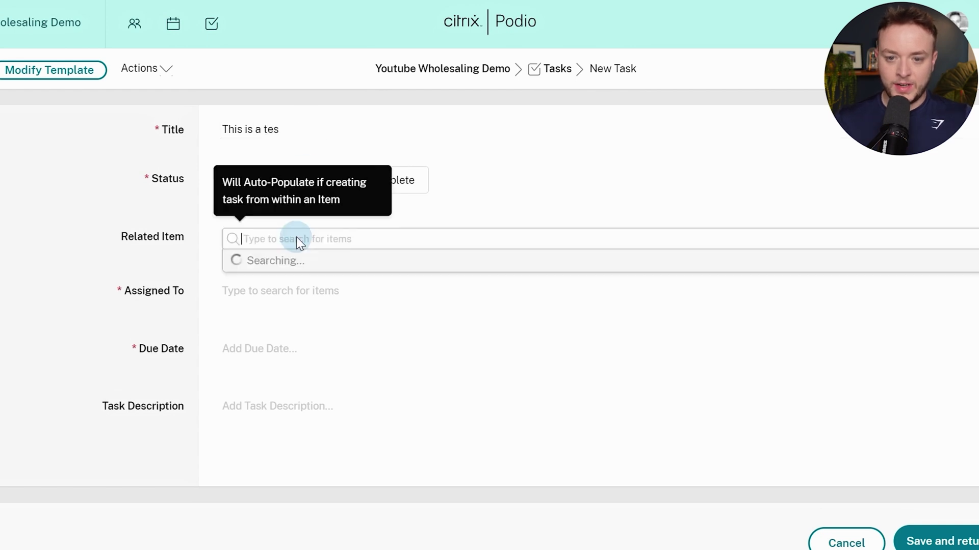
click(477, 371)
click(105, 292)
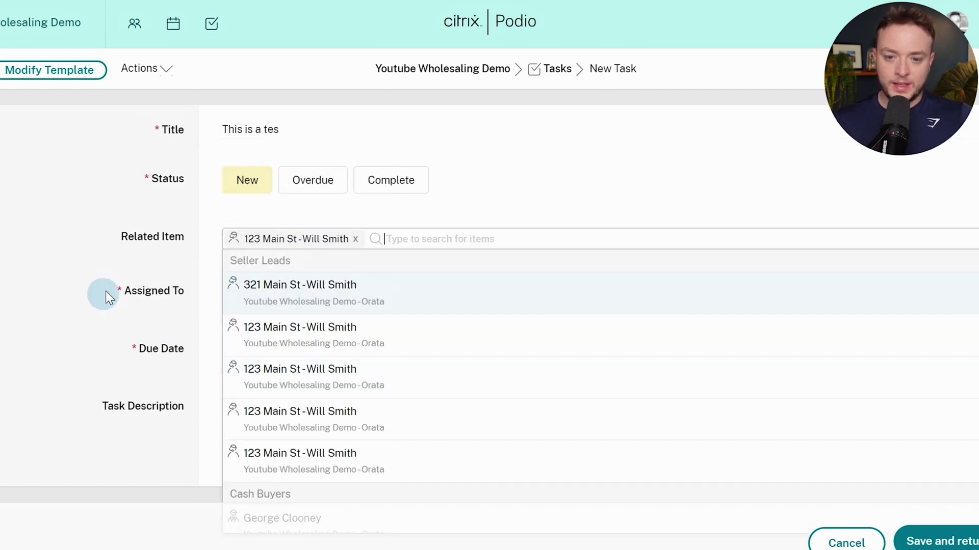
click(240, 390)
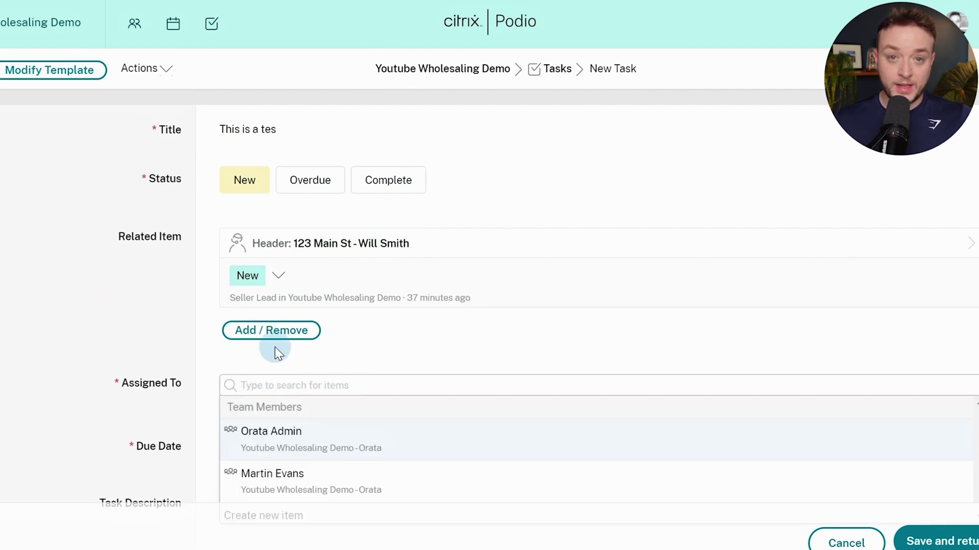
scroll(212, 306, down, 2)
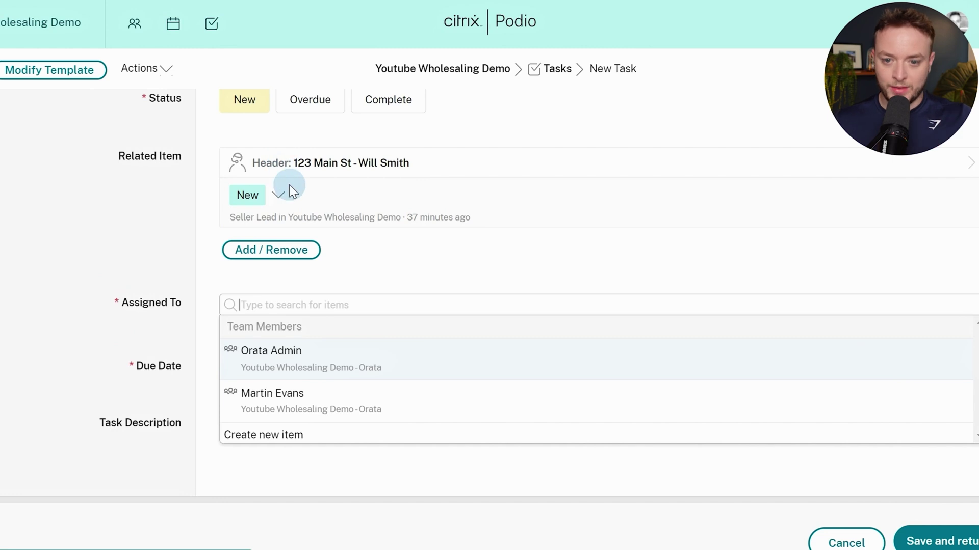
click(300, 366)
click(208, 376)
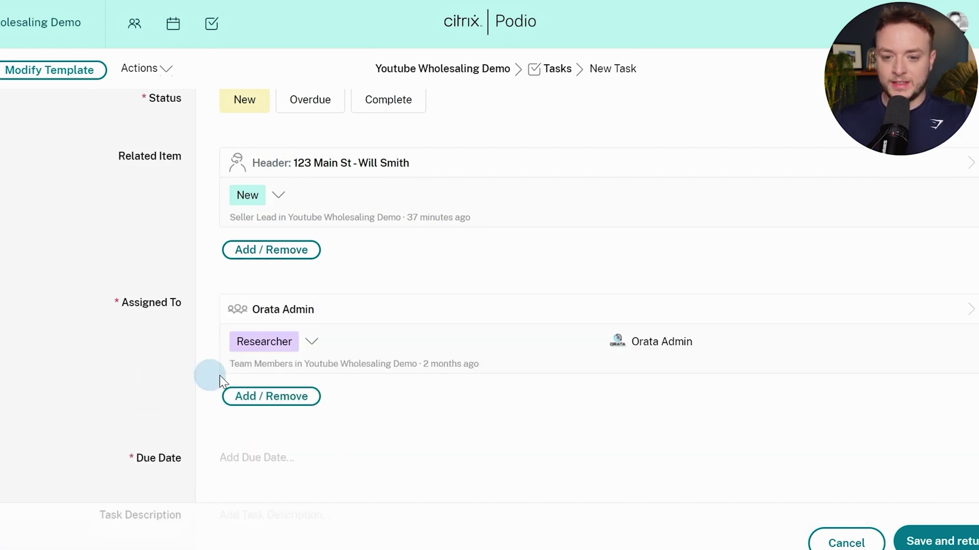
Set the task due date to 19 August 2023 and save it back to the lead
scroll(306, 426, down, 3)
click(283, 359)
click(371, 485)
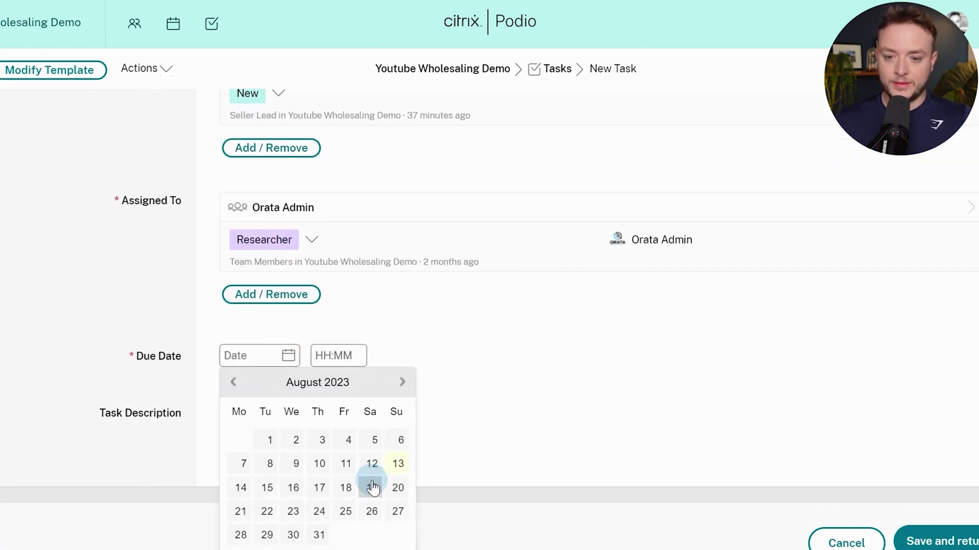
click(121, 324)
click(787, 520)
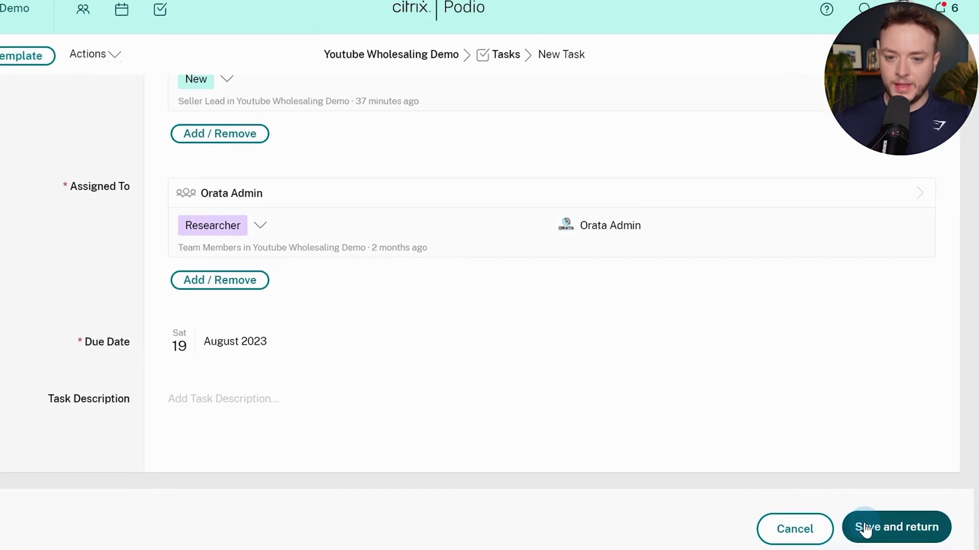
click(914, 541)
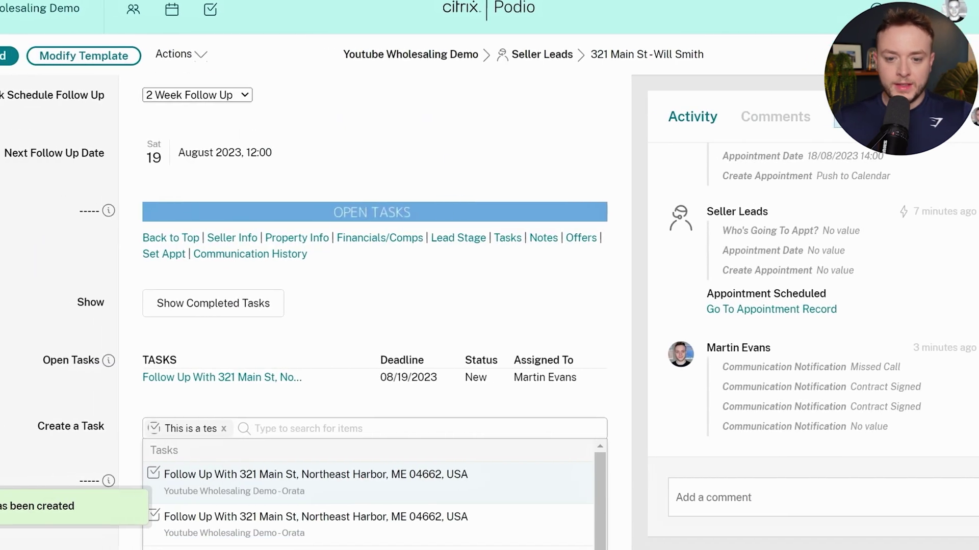
scroll(159, 316, down, 2)
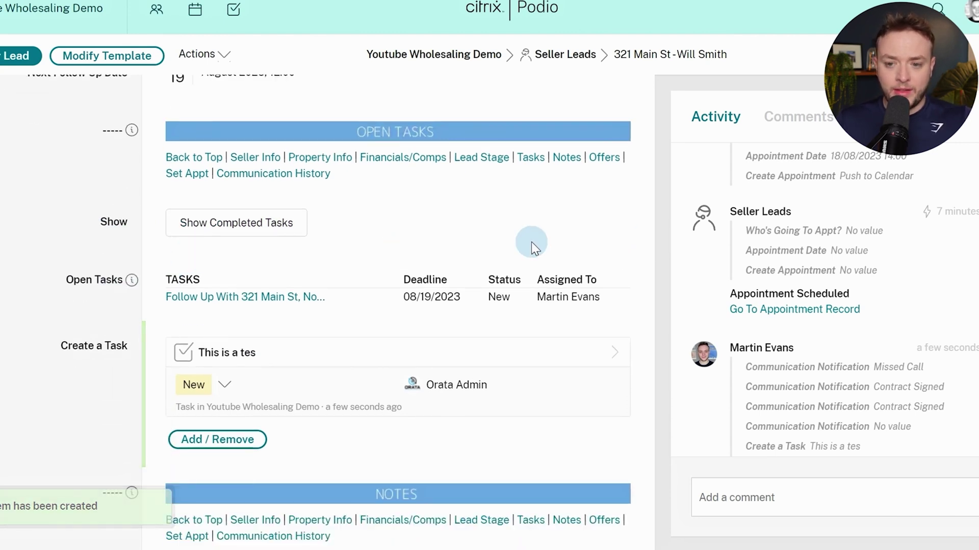
scroll(539, 234, down, 2)
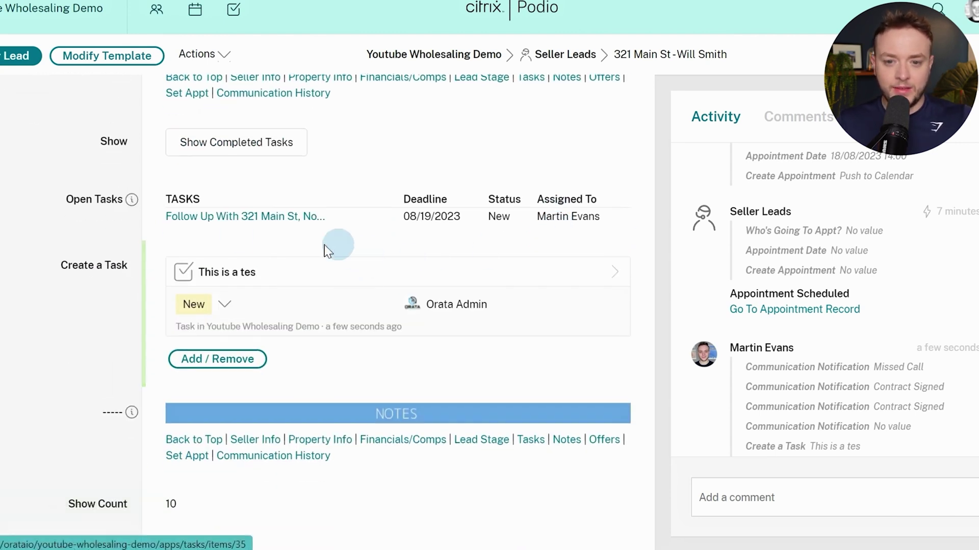
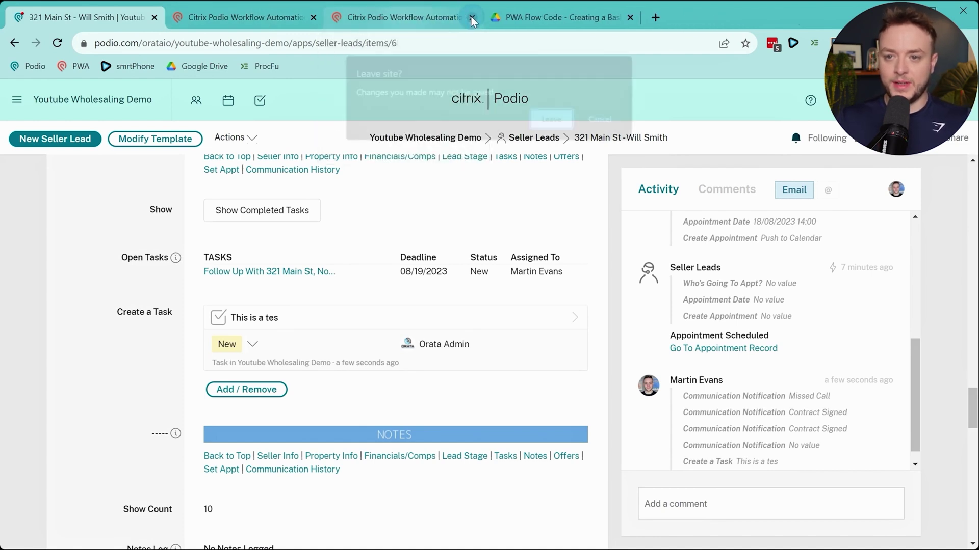
Discard the unsaved flow and start a new Item Updated flow named 1.0.9 - Task Added
click(469, 17)
key(Return)
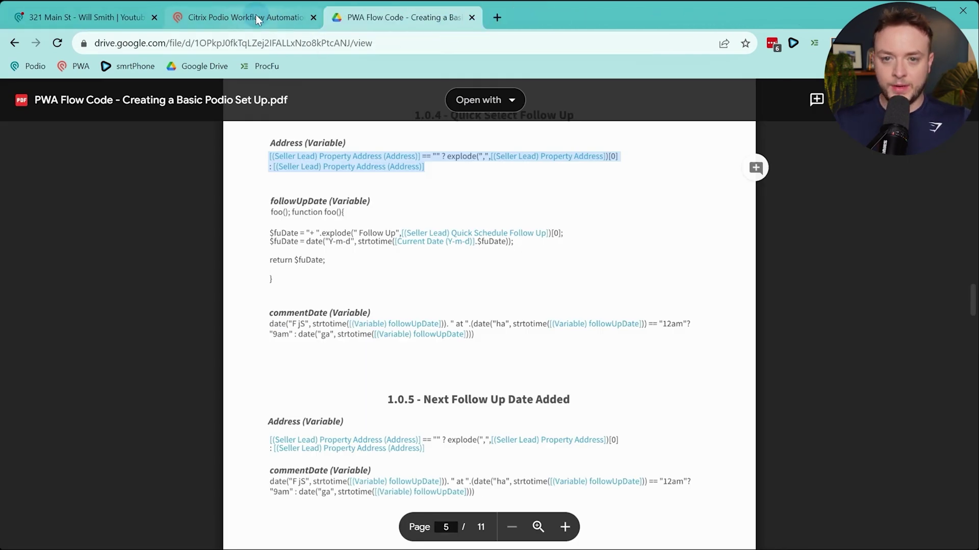
click(255, 15)
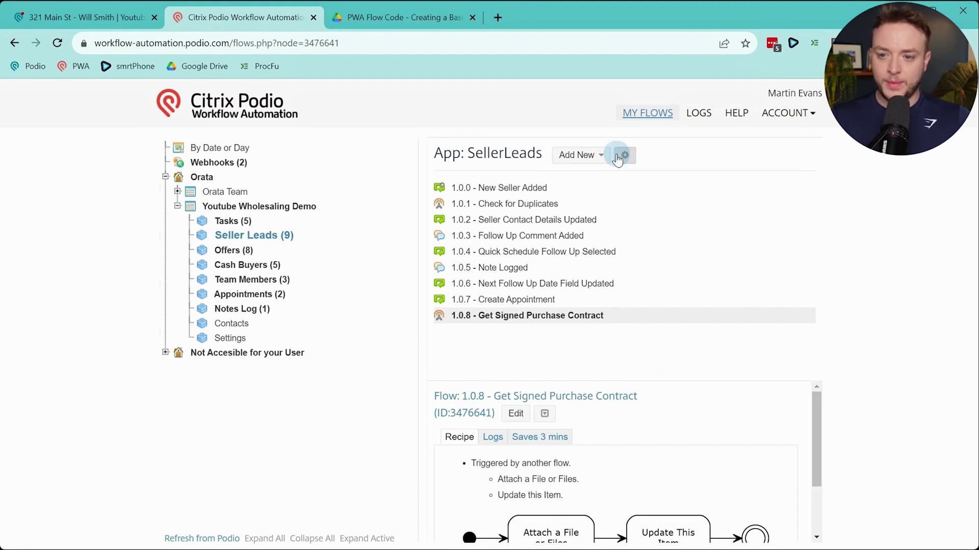
click(576, 155)
click(600, 181)
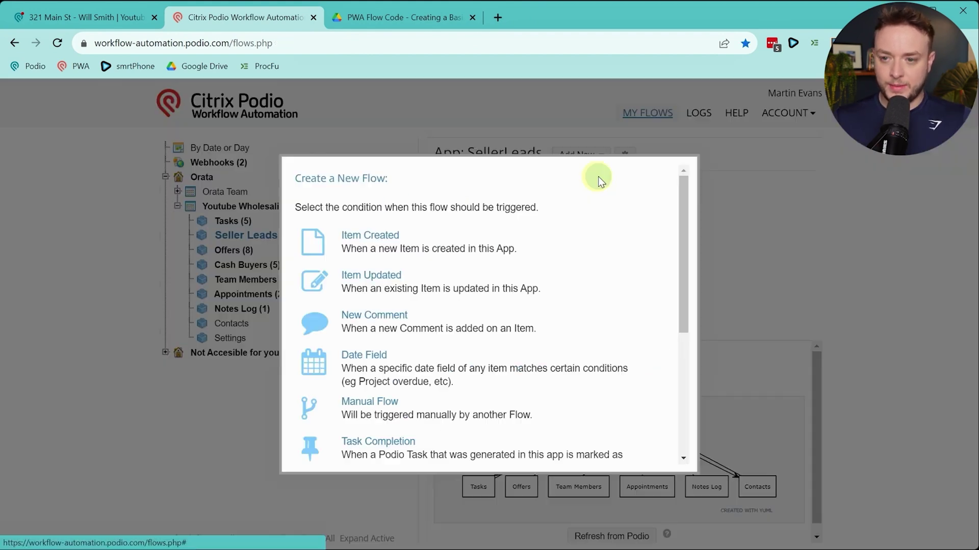
click(358, 276)
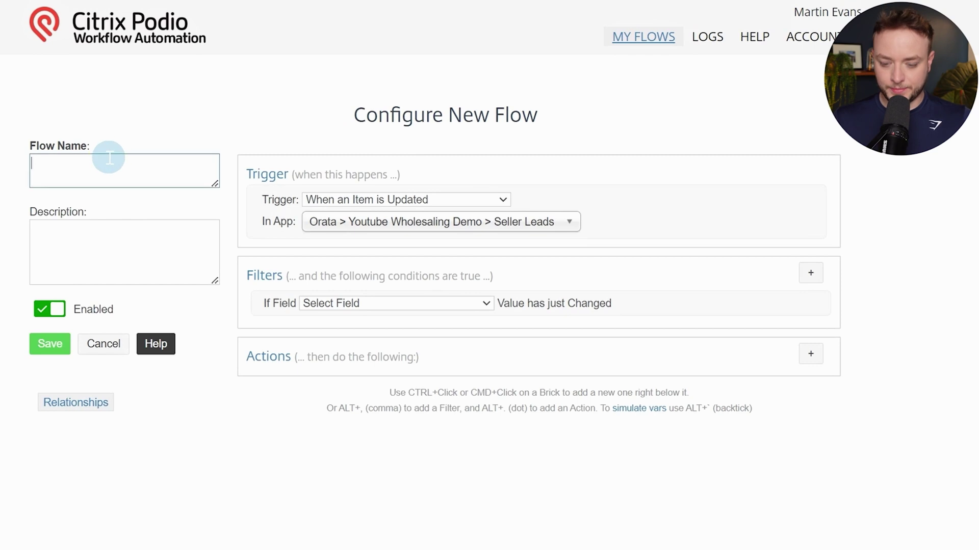
text(1/)
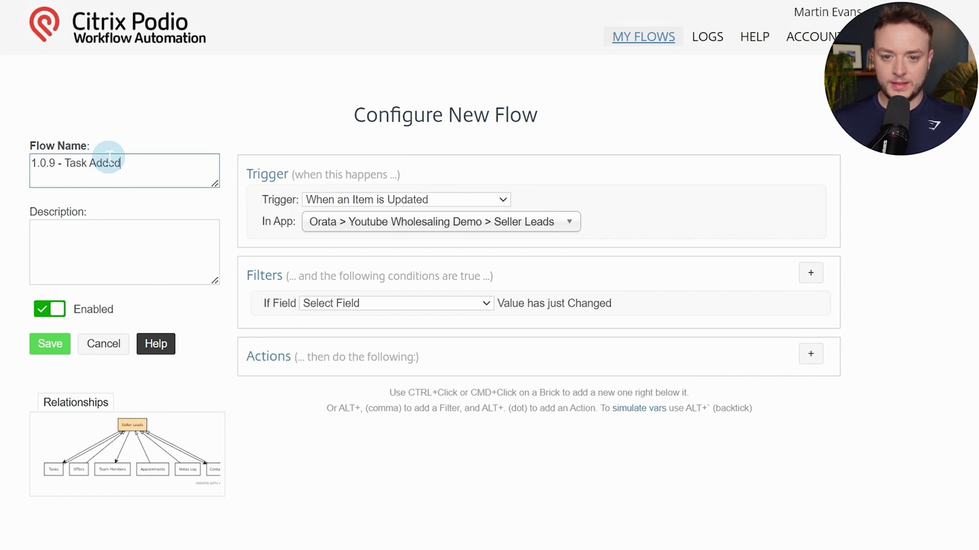
Filter the flow to run on changes to Create a Task (Title)
click(364, 303)
scroll(392, 372, down, 10)
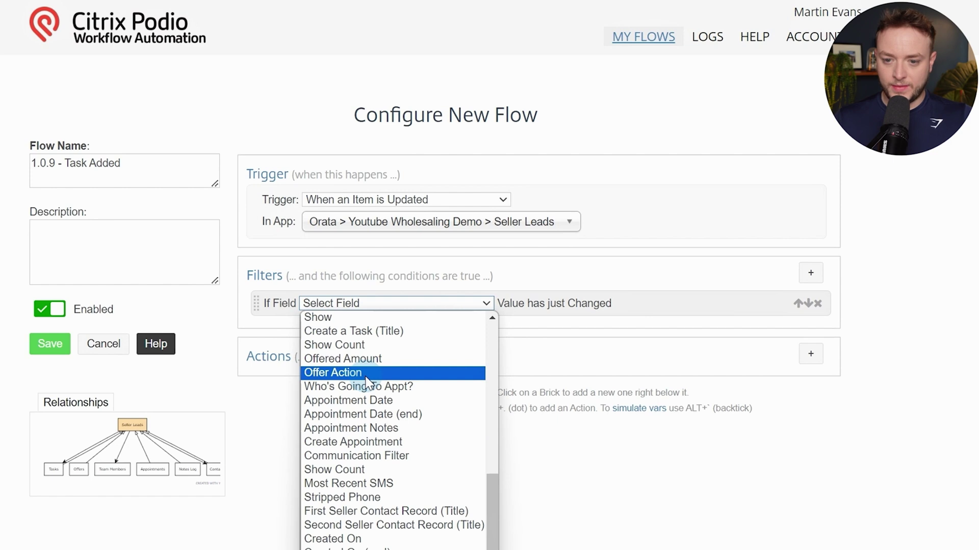
scroll(367, 387, up, 4)
scroll(408, 505, down, 4)
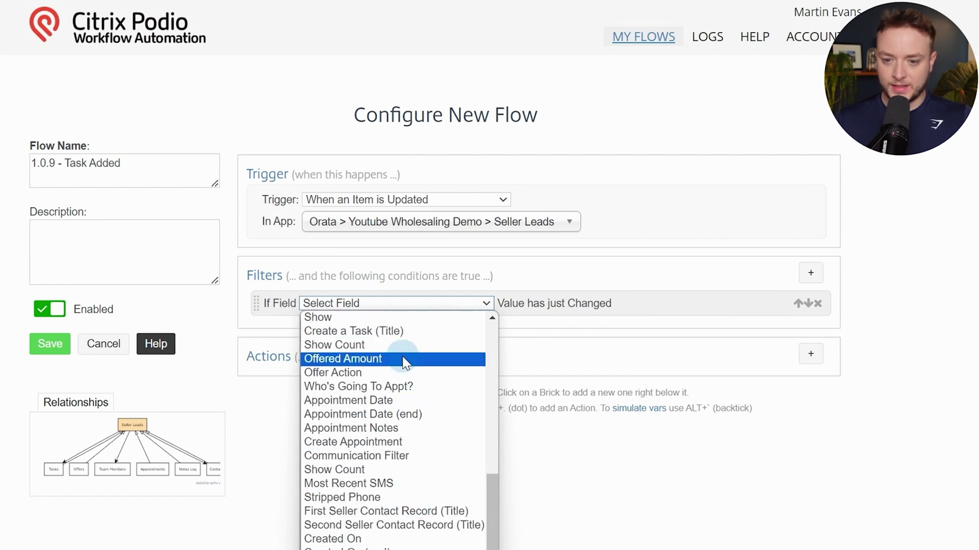
click(375, 330)
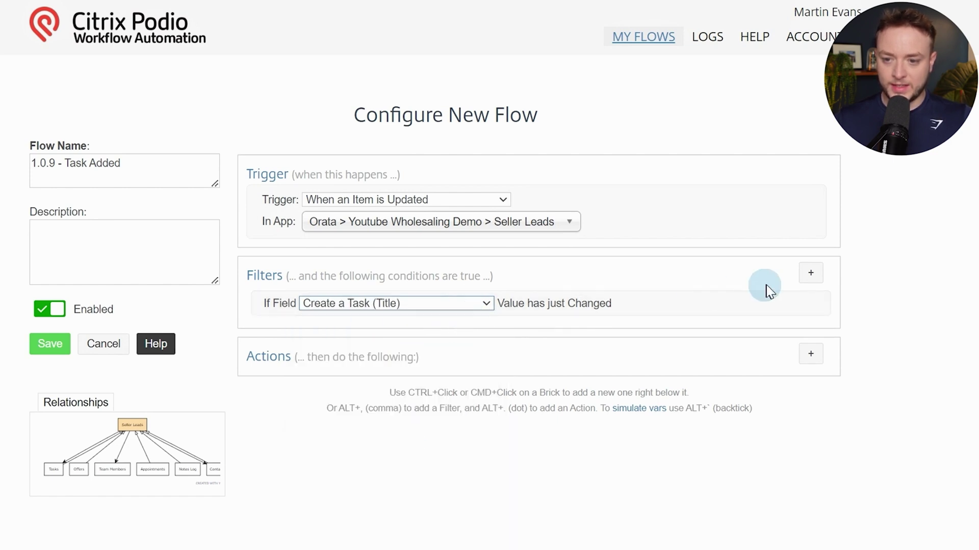
scroll(677, 295, down, 3)
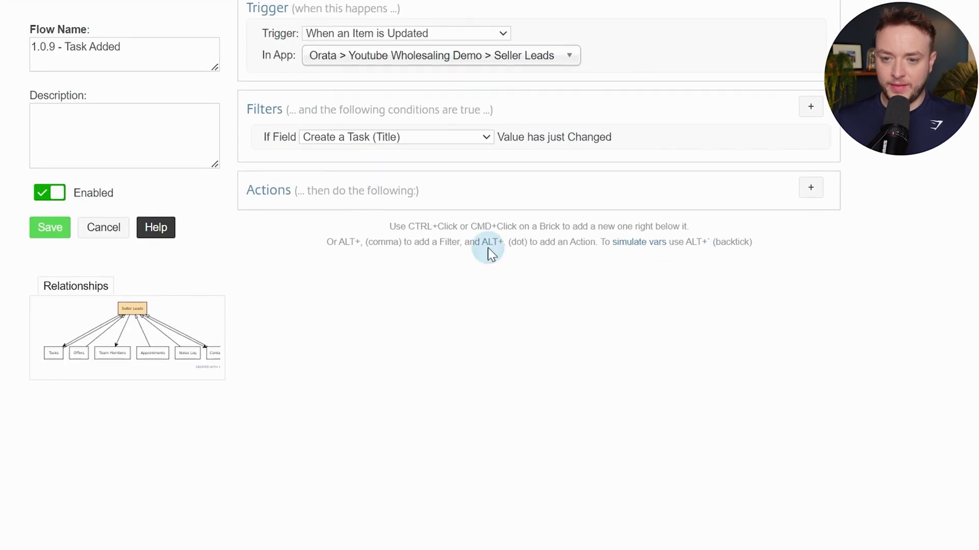
Add Get Referenced Item(s) from Tasks, FORWARD, through the Seller Lead's Create a Task field
click(810, 188)
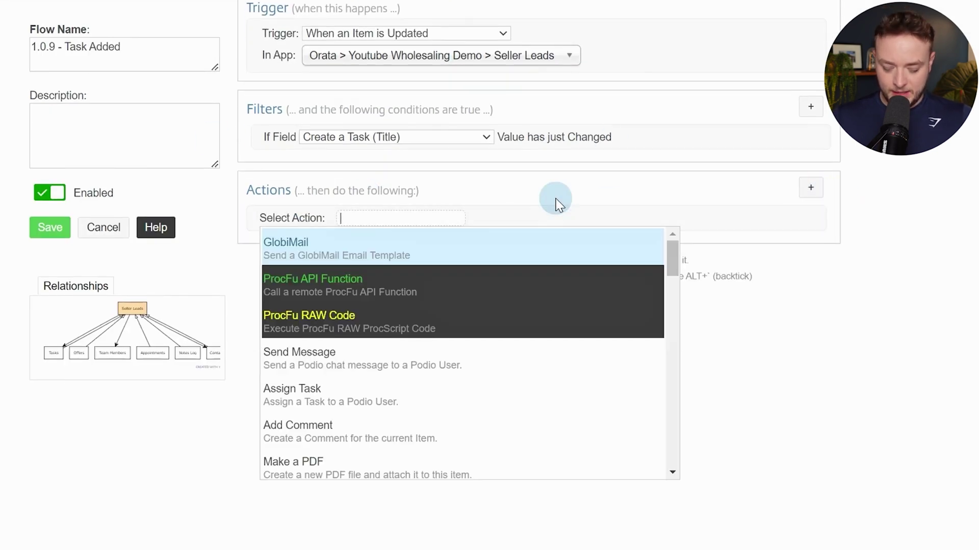
text(get re)
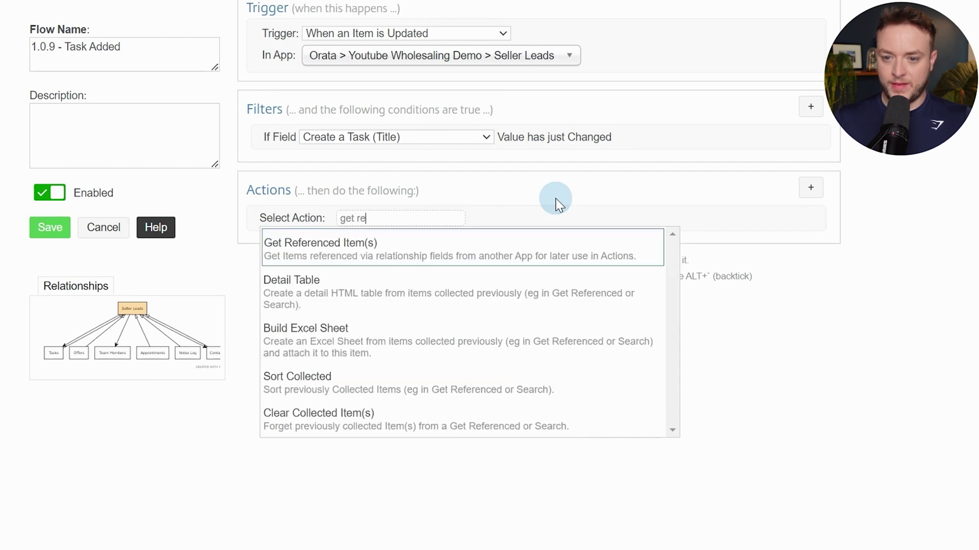
key(Return)
click(595, 237)
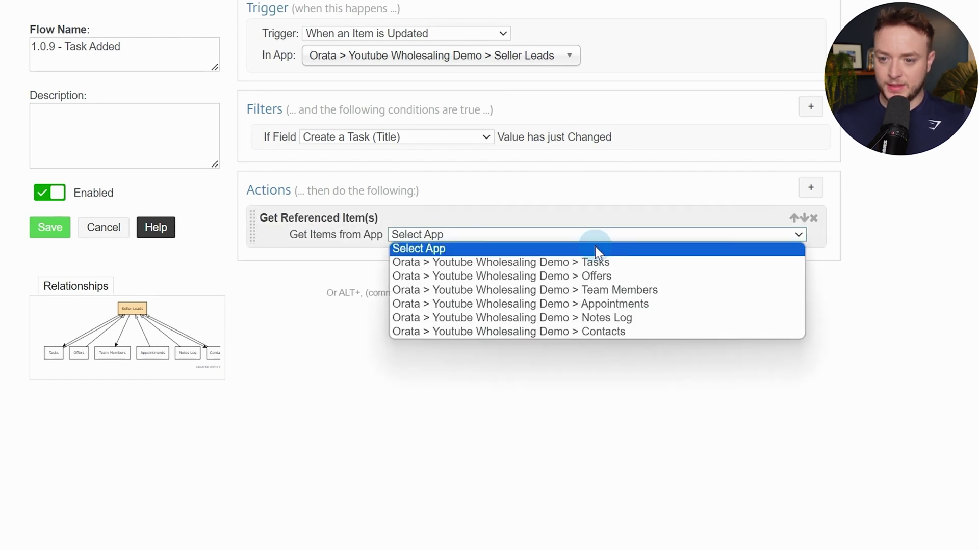
click(596, 261)
click(445, 251)
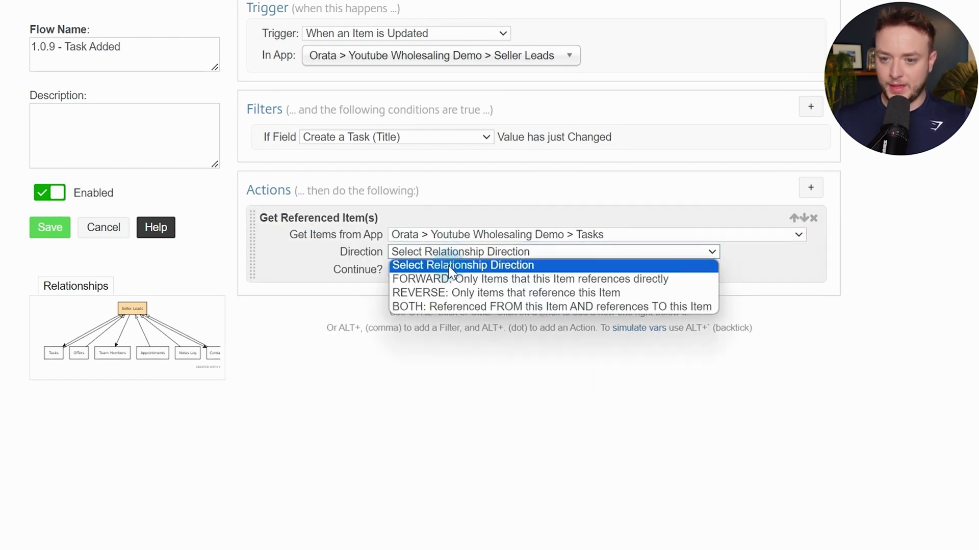
click(449, 278)
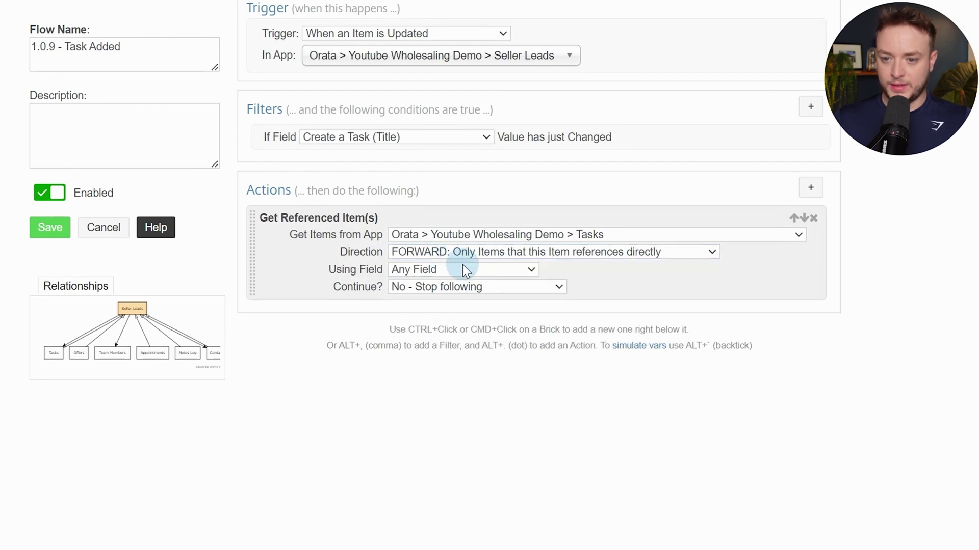
click(463, 270)
click(467, 297)
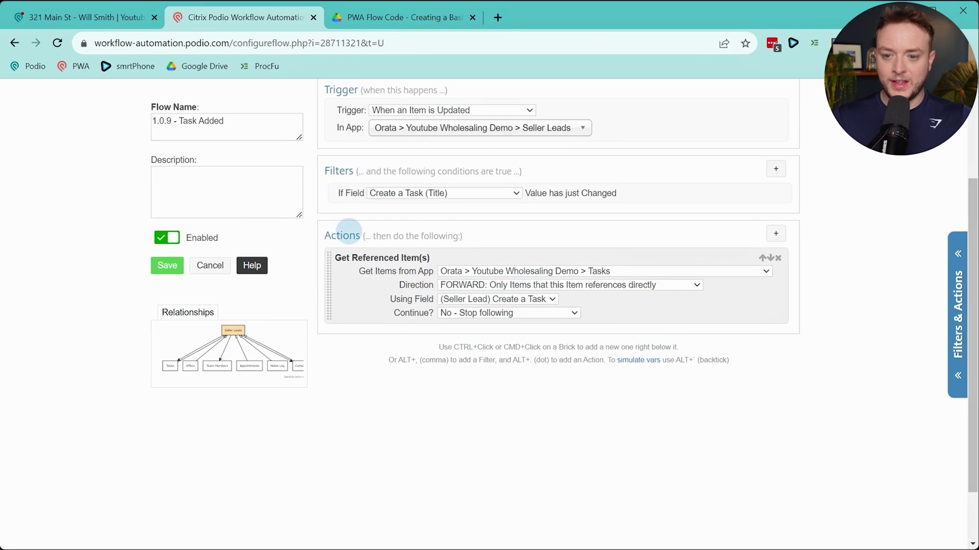
Check the Seller Lead record's Create a Task section showing the linked test task
click(115, 17)
scroll(305, 339, down, 2)
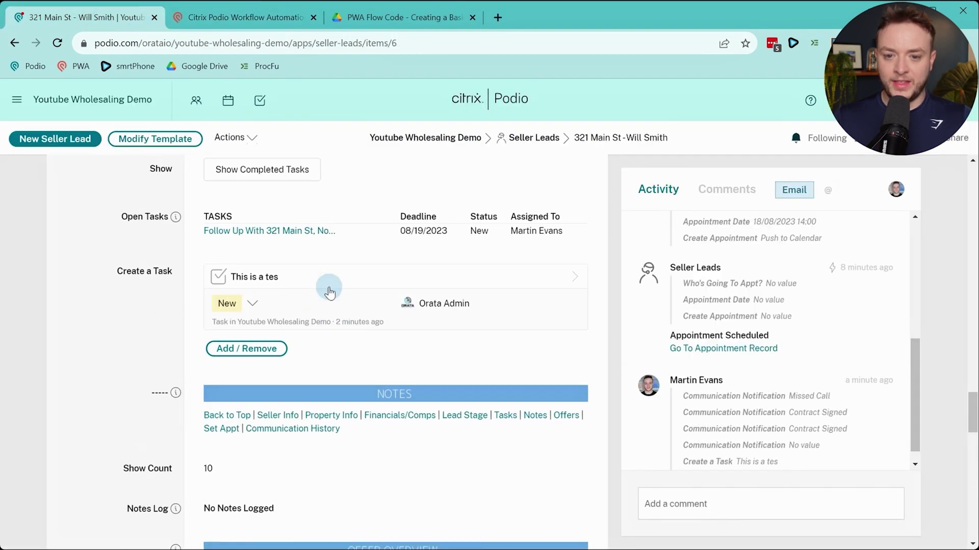
scroll(329, 291, up, 1)
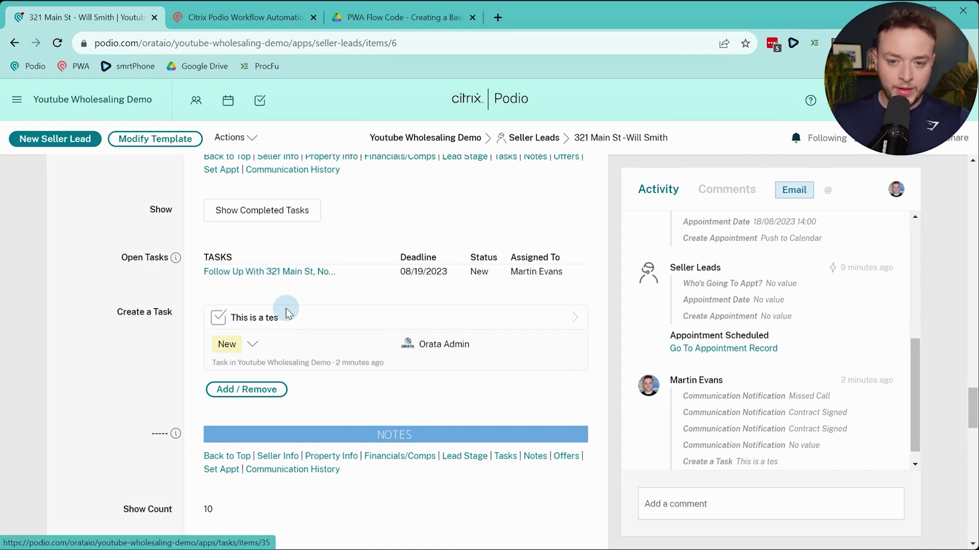
Add a silent Update Collected action setting the Tasks' Related Item to the current Seller Lead
click(284, 18)
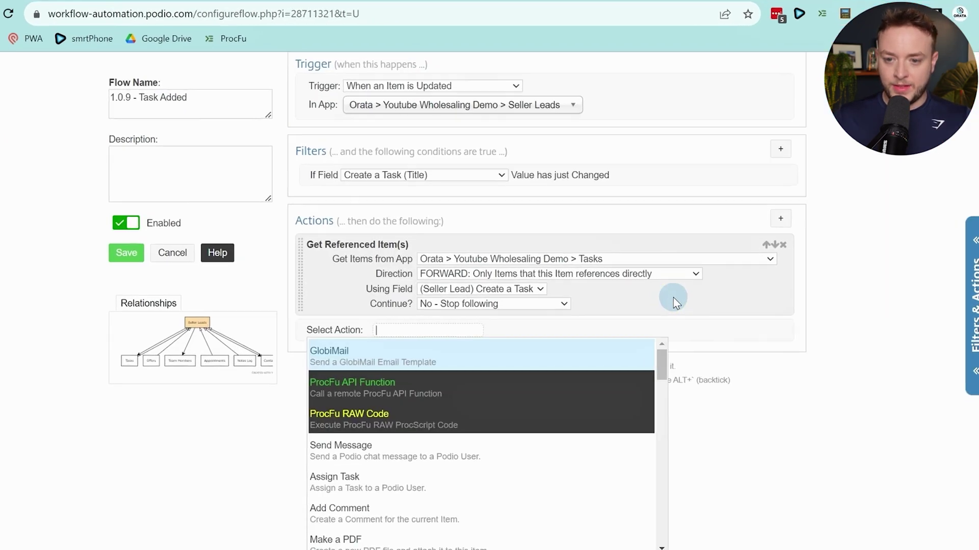
text(upd)
key(Down)
key(Down)
key(Down)
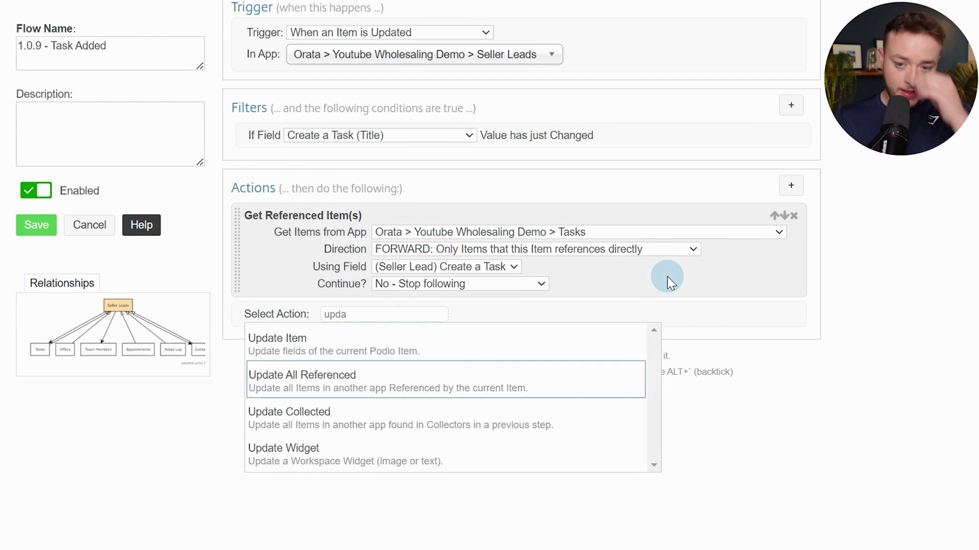
key(Return)
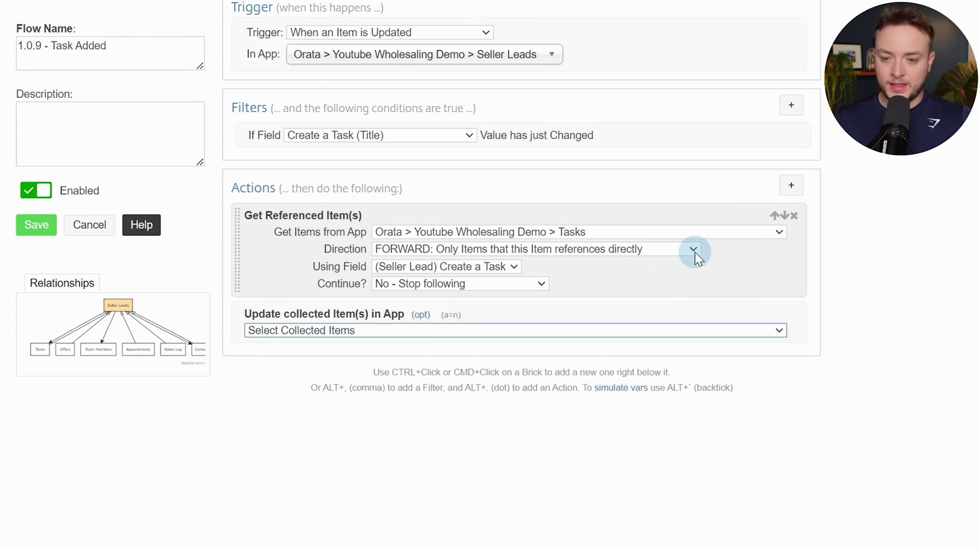
click(583, 331)
click(504, 359)
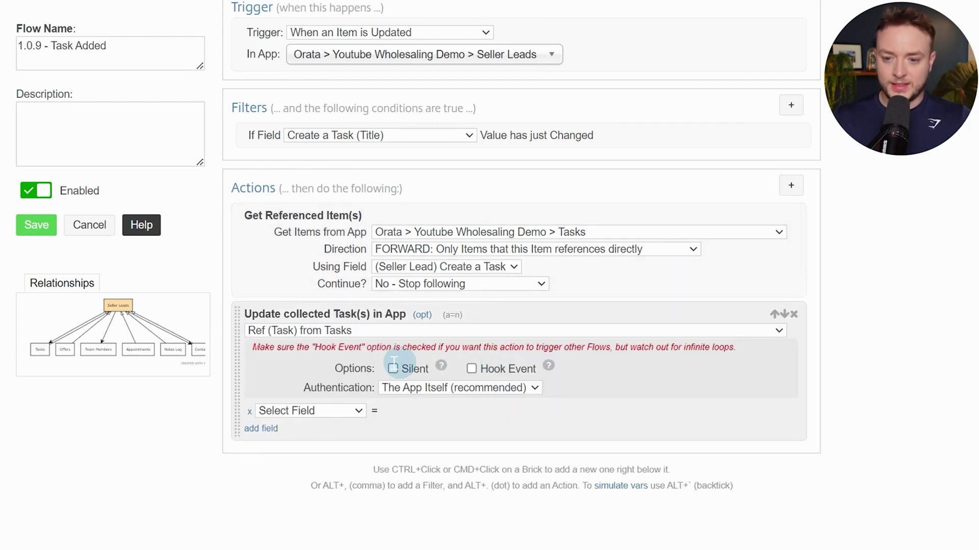
click(392, 368)
click(357, 411)
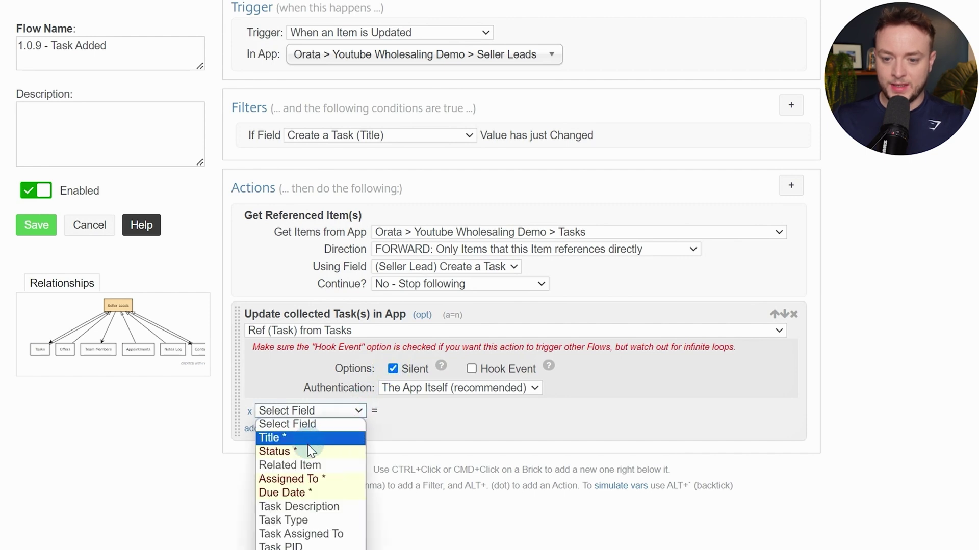
click(299, 463)
click(464, 405)
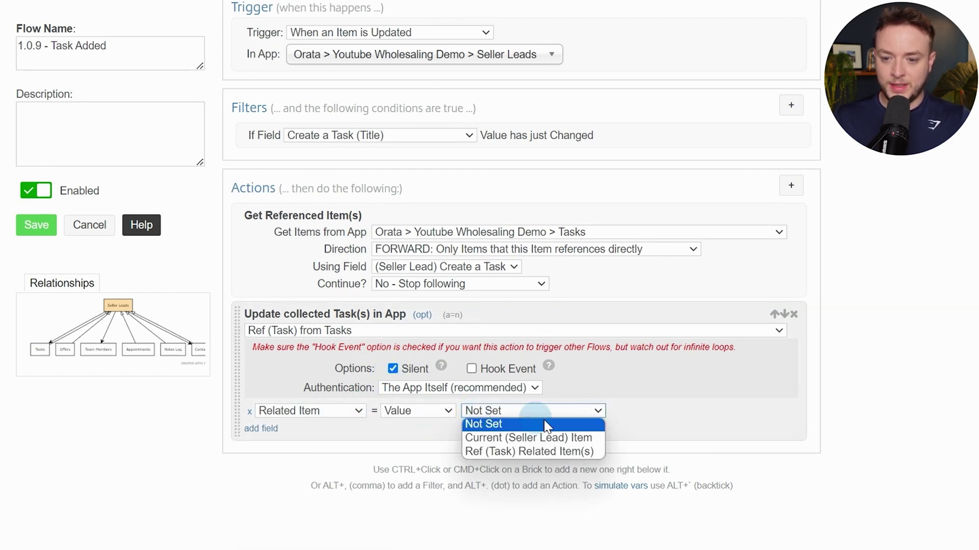
click(531, 437)
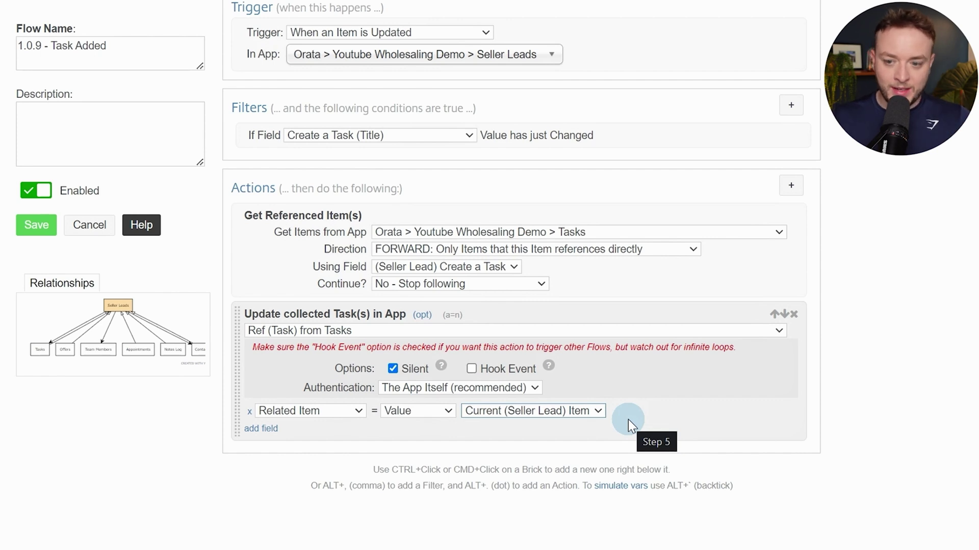
Add a silent Update This Seller Lead action that unsets Create a Task
key(alt+period)
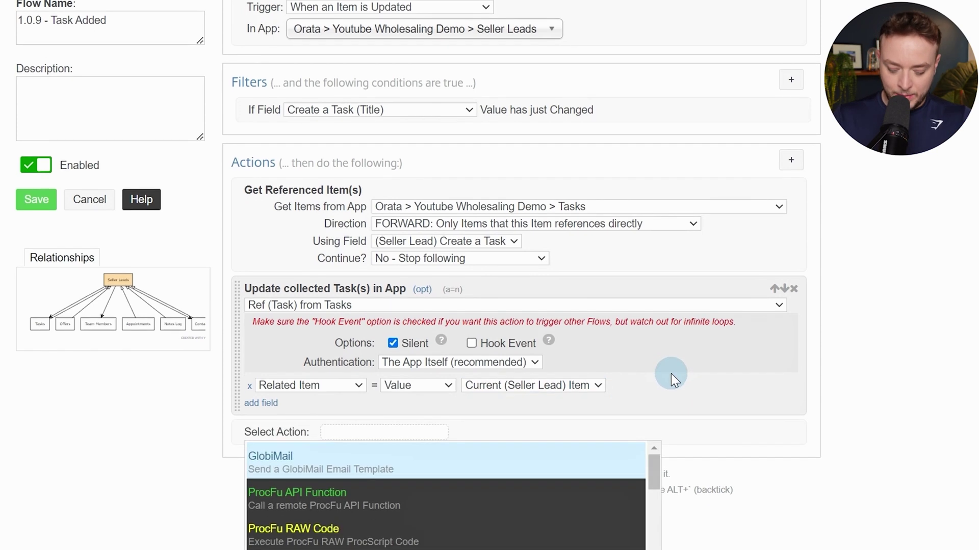
text(update)
key(Return)
scroll(671, 377, down, 3)
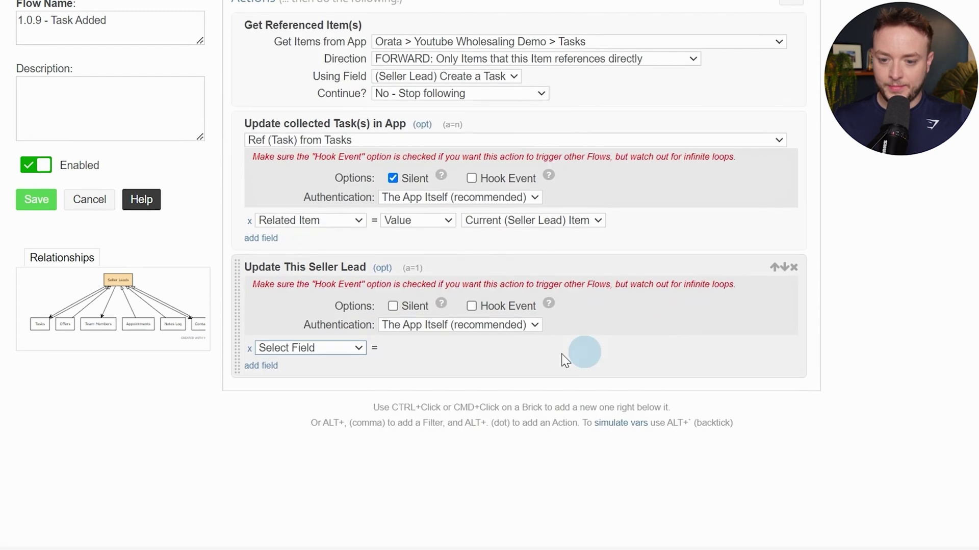
click(316, 349)
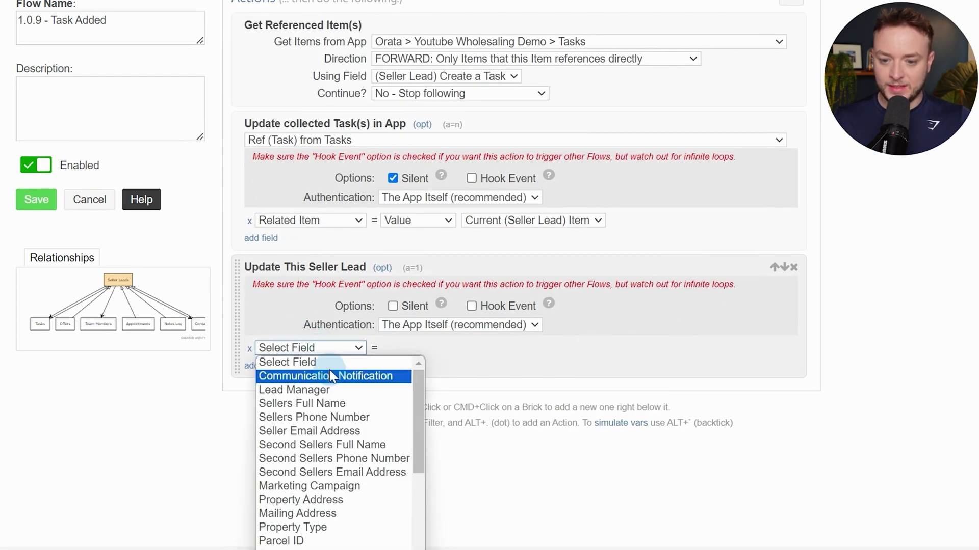
scroll(483, 356, down, 4)
click(362, 298)
scroll(372, 338, down, 8)
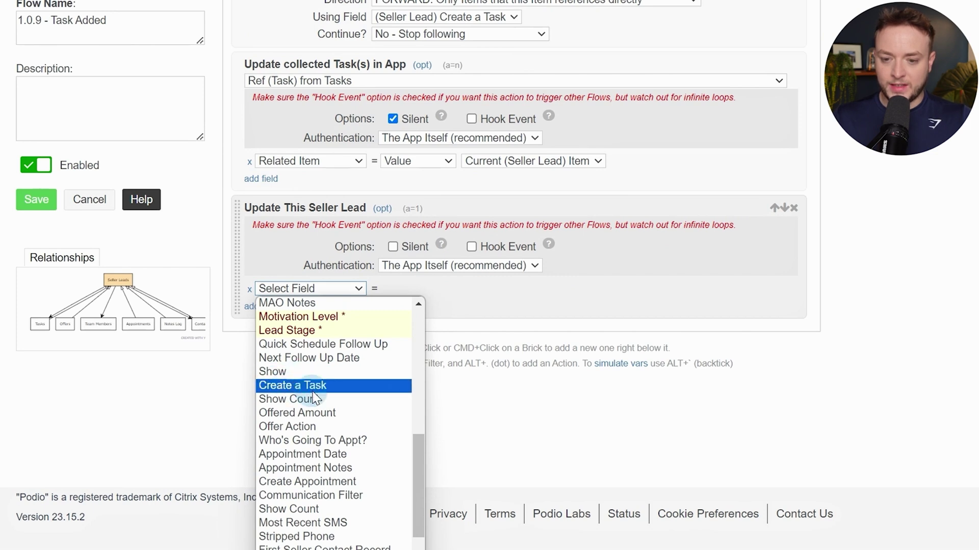
click(285, 389)
click(441, 291)
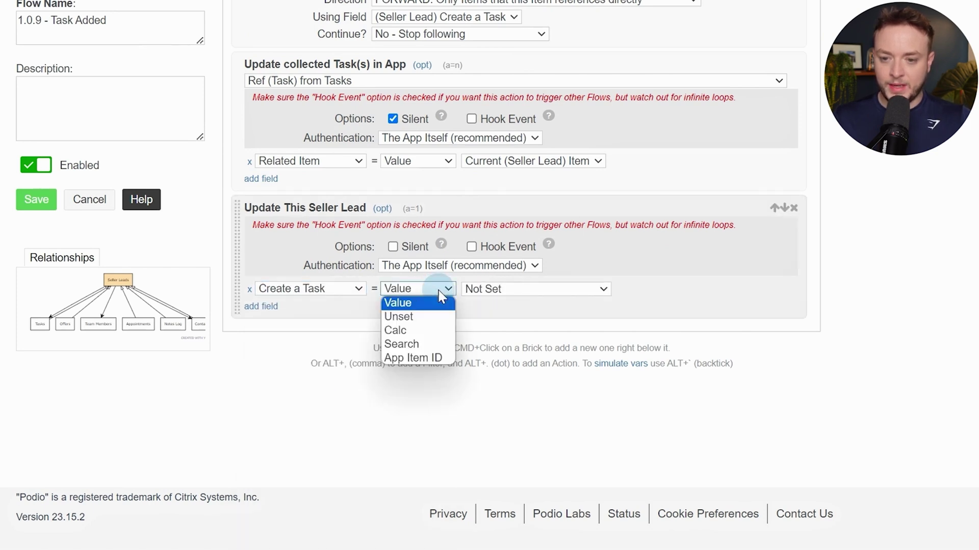
click(412, 317)
click(393, 247)
scroll(644, 377, up, 3)
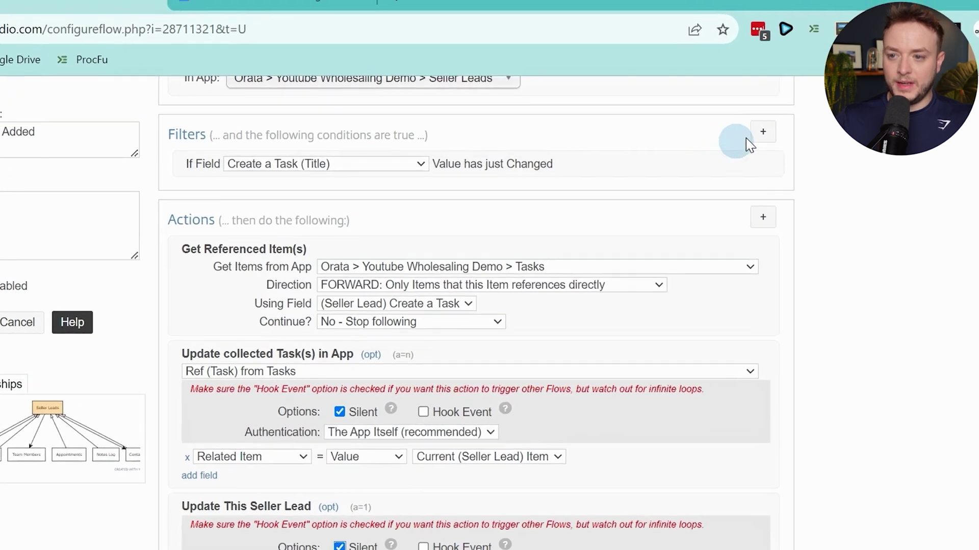
Try a Custom (Calc) filter using the Create a Task token, then delete that filter row
click(790, 106)
click(263, 444)
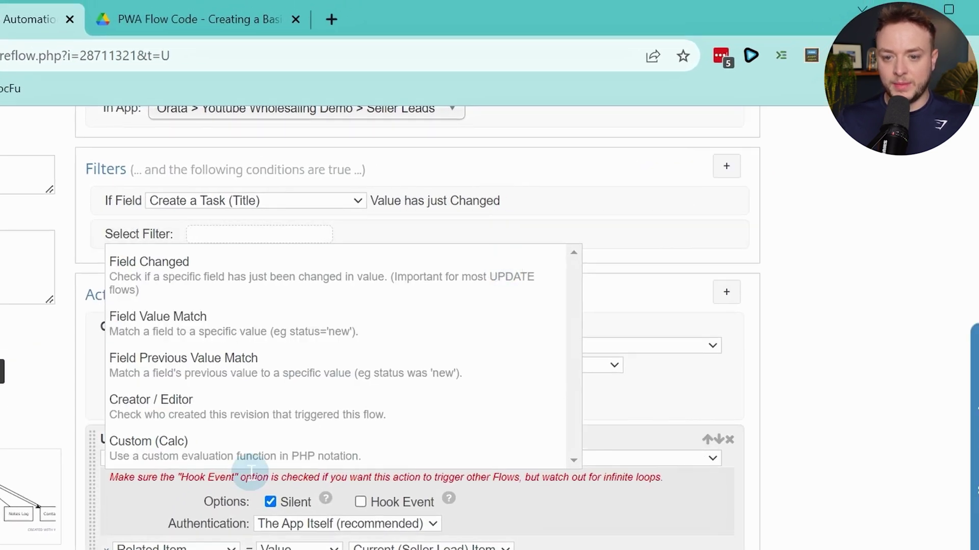
click(285, 256)
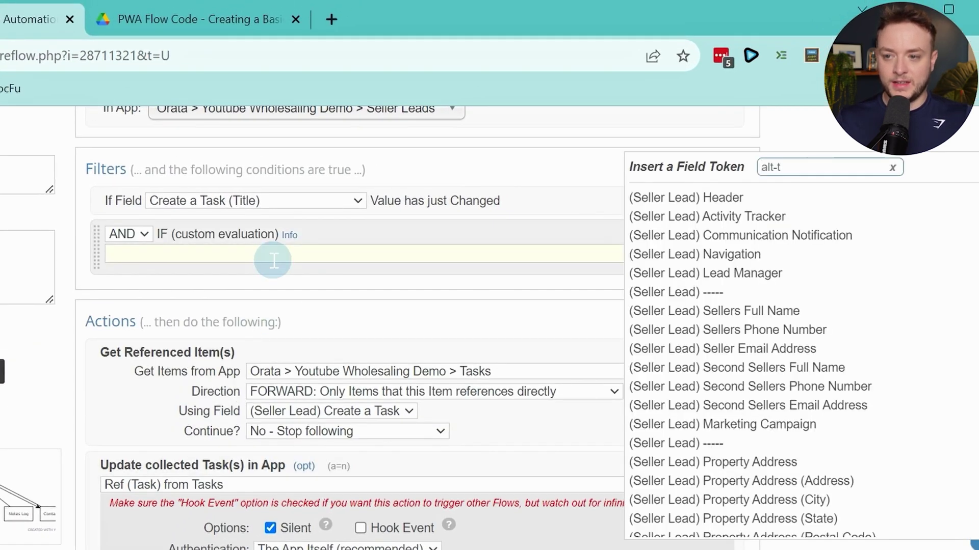
text(create)
key(Down)
key(Down)
key(Up)
key(Up)
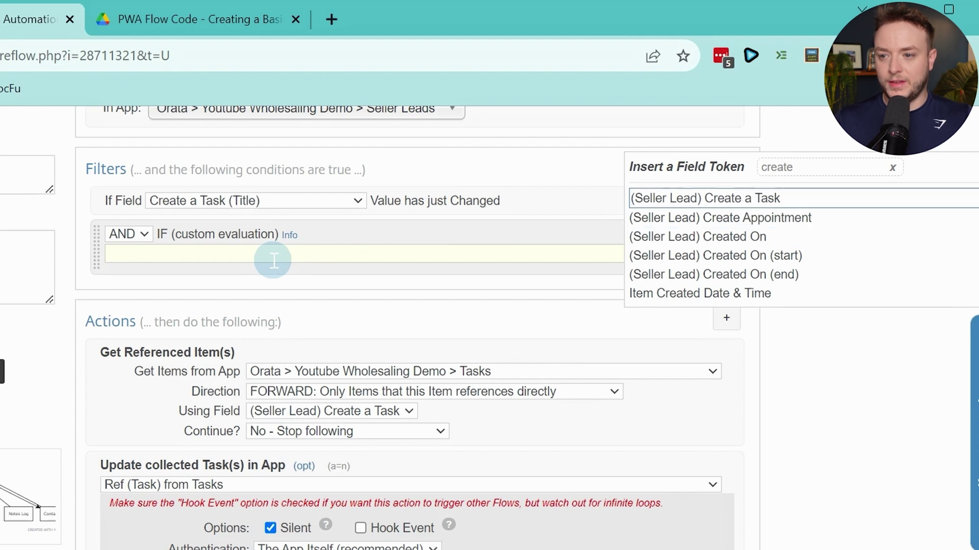
key(Return)
text(!= ")
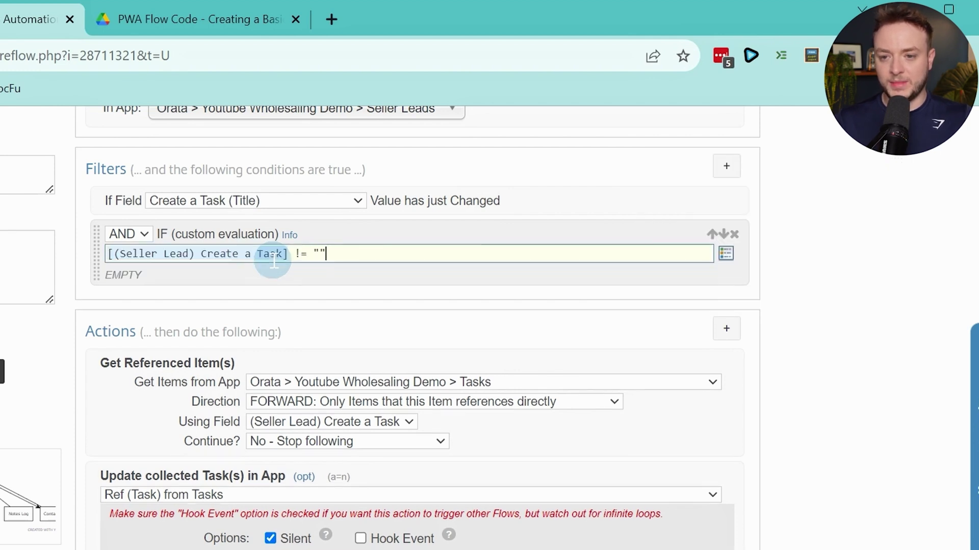
scroll(299, 357, down, 2)
scroll(408, 408, up, 2)
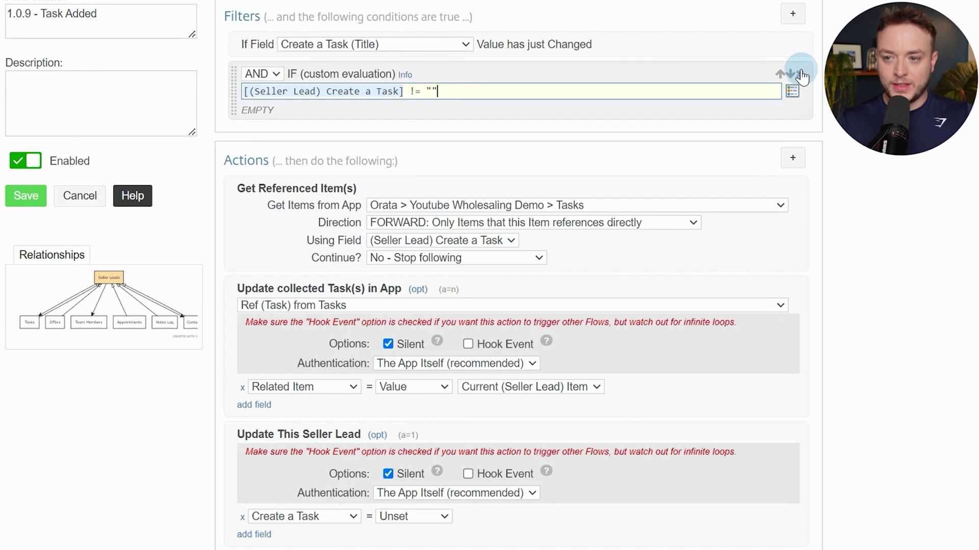
click(795, 74)
scroll(652, 245, down, 2)
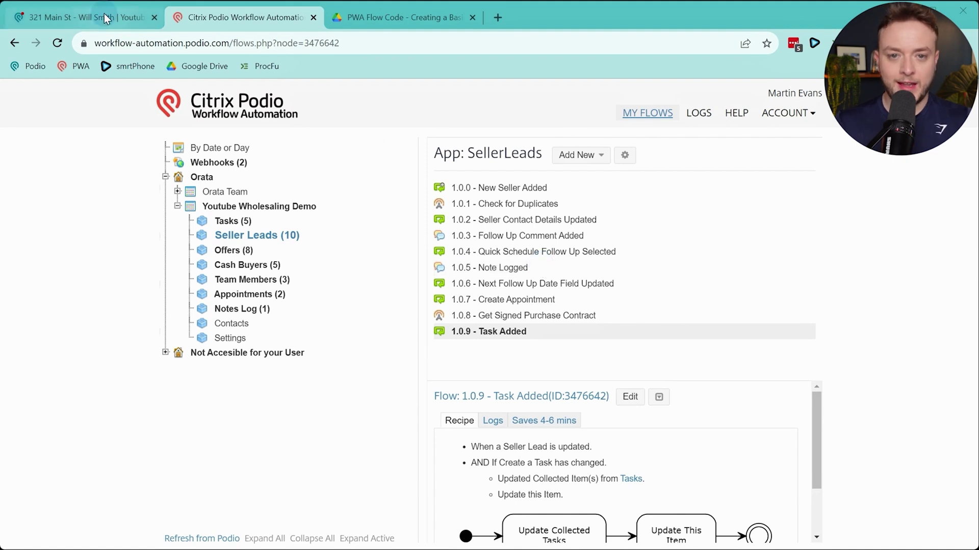
On the 321 Main St lead, set Offered Amount to $342,332 and log the offer
click(104, 14)
scroll(165, 241, down, 3)
scroll(166, 241, down, 2)
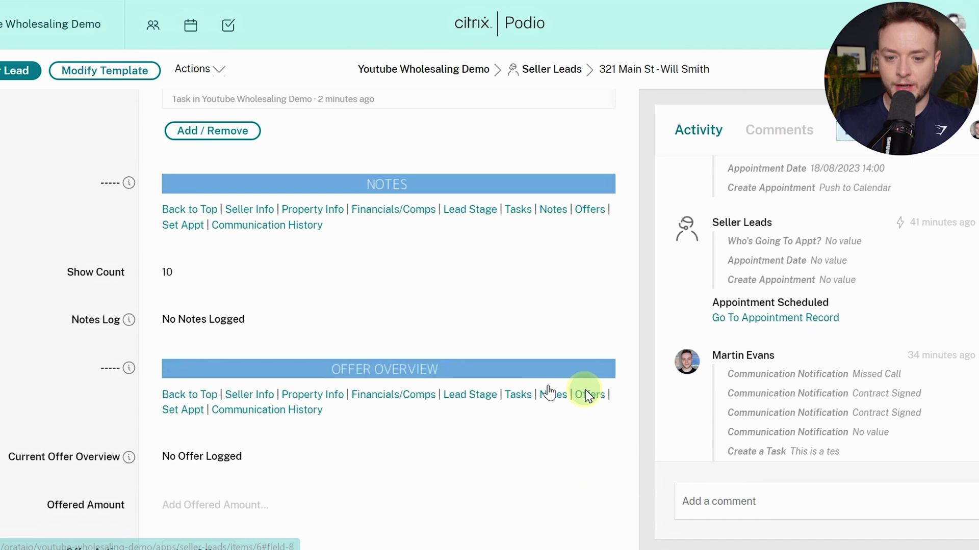
click(587, 396)
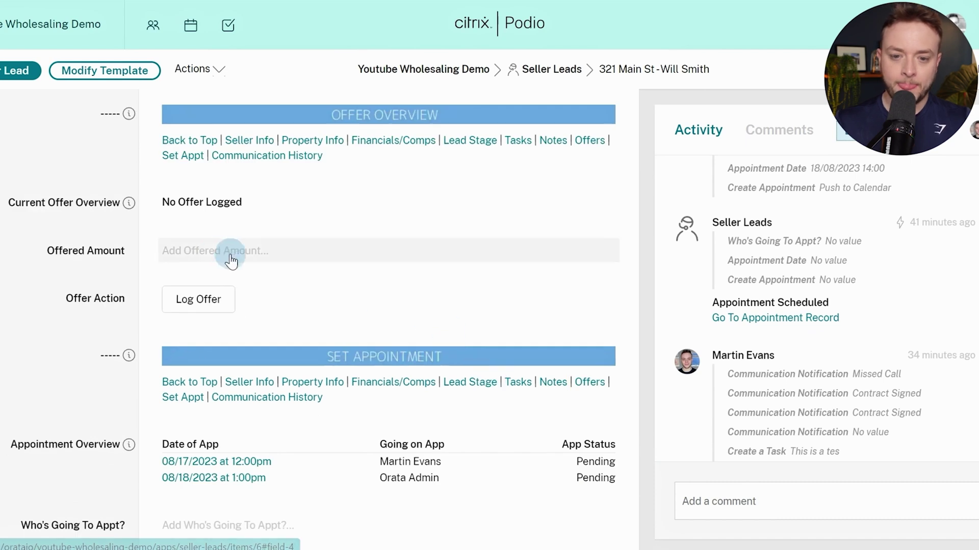
click(227, 250)
text(342)
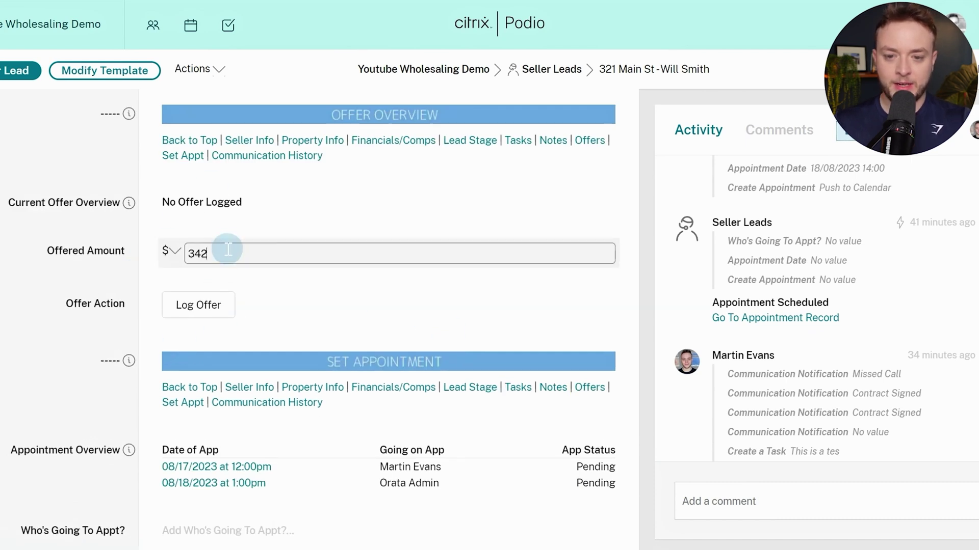
text(,332)
click(148, 304)
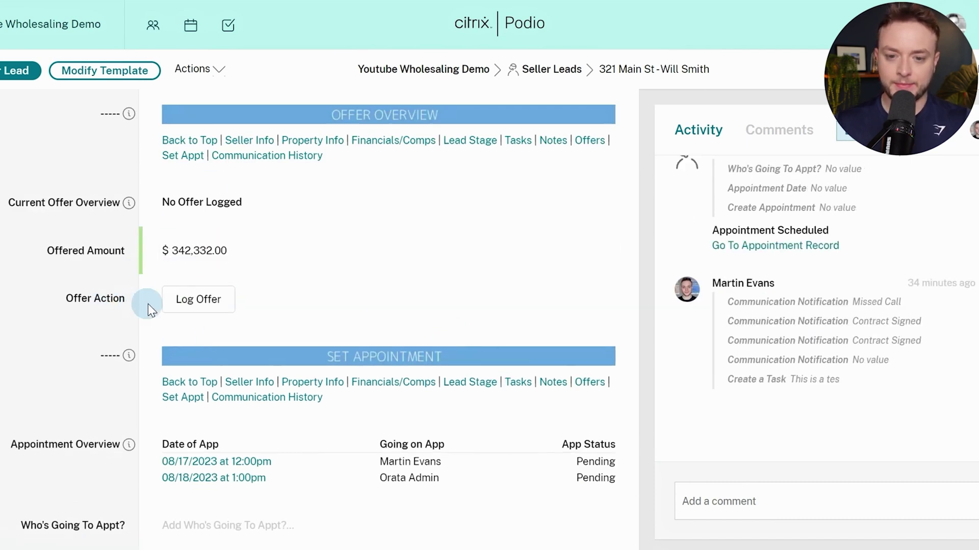
click(203, 307)
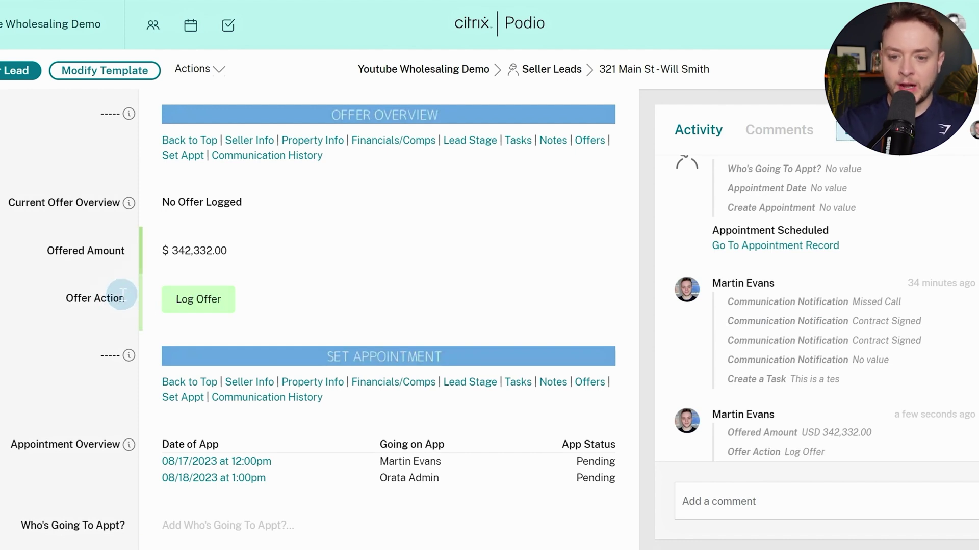
Log a second offer of $34,535, then open the Offers app from Seller Leads
scroll(729, 316, down, 1)
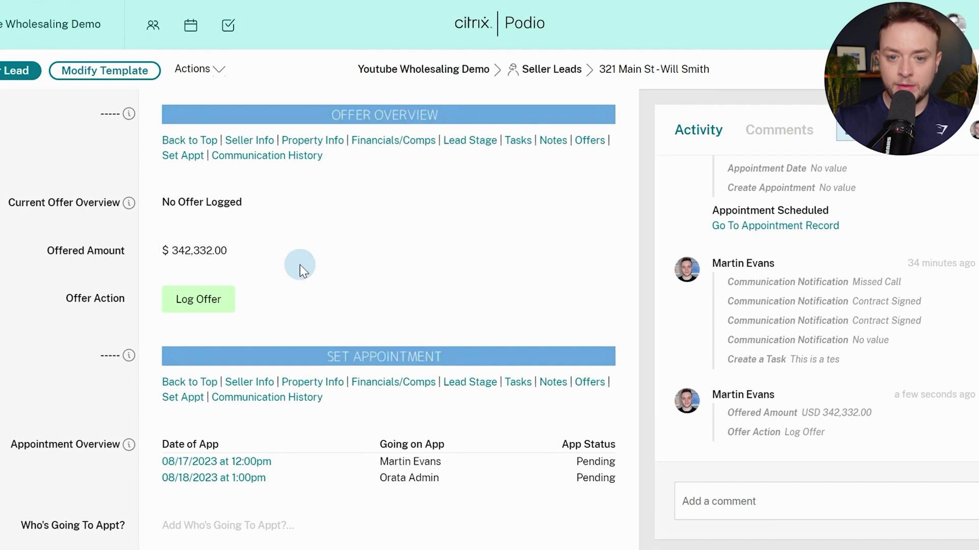
click(299, 248)
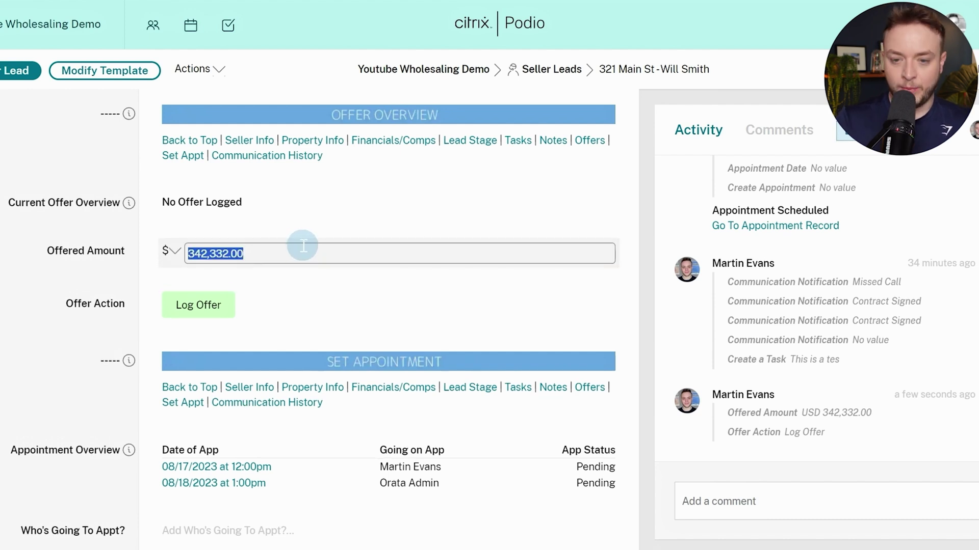
text(34535)
click(97, 243)
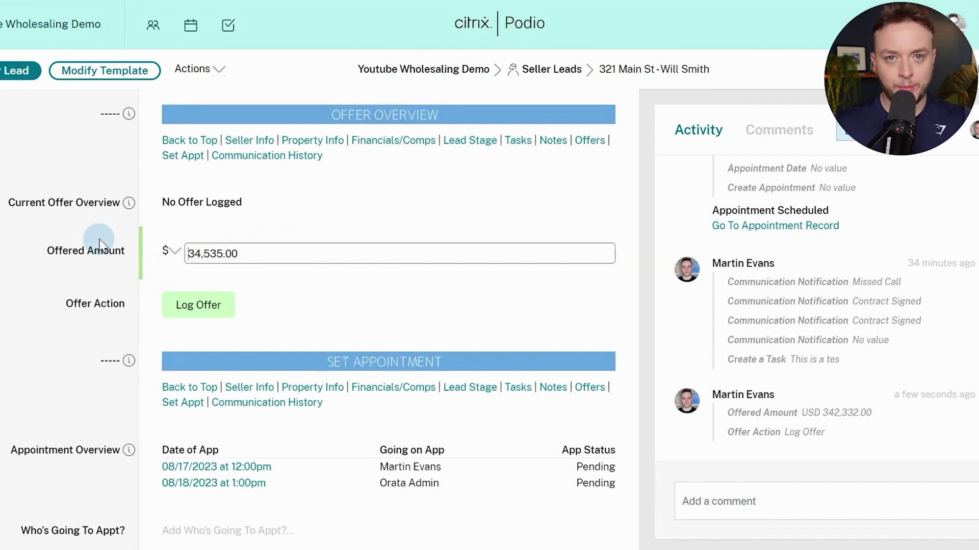
click(201, 300)
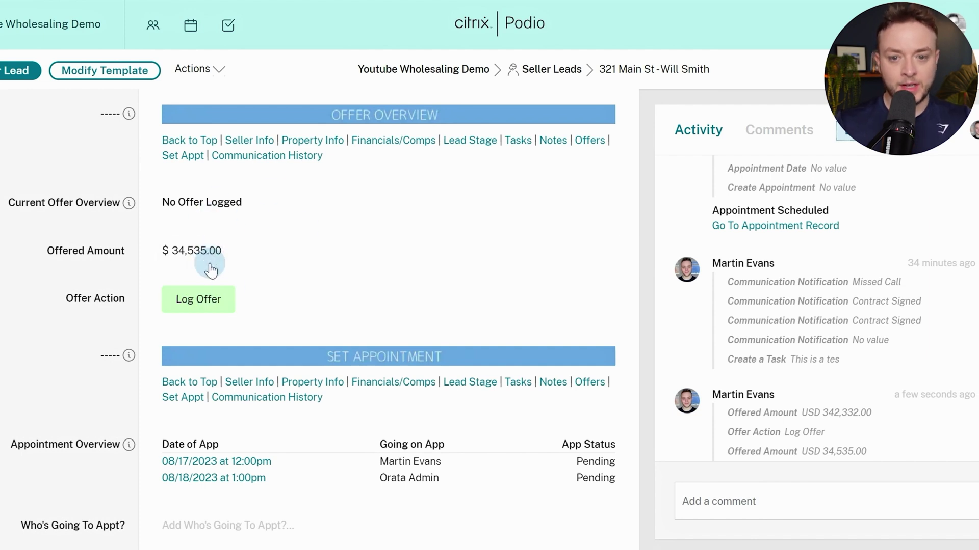
click(538, 76)
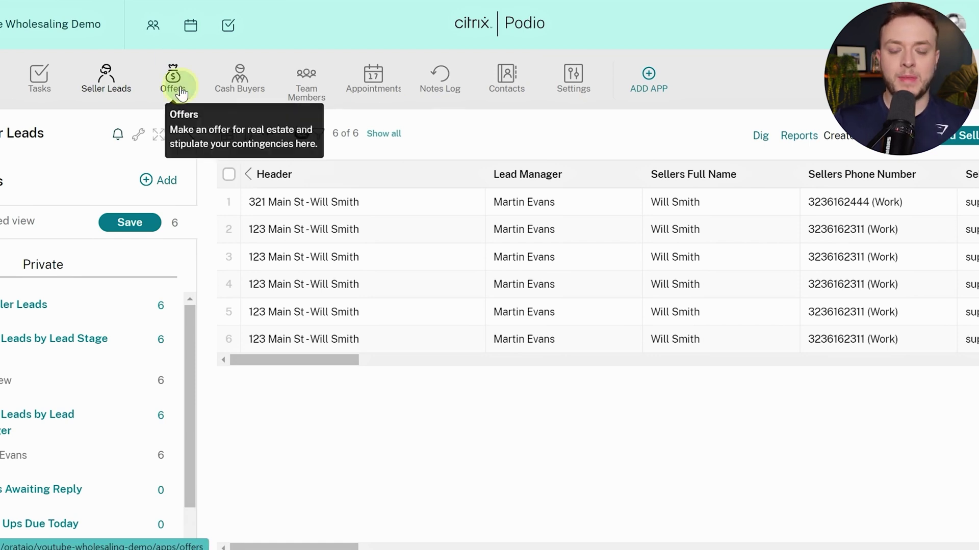
click(173, 85)
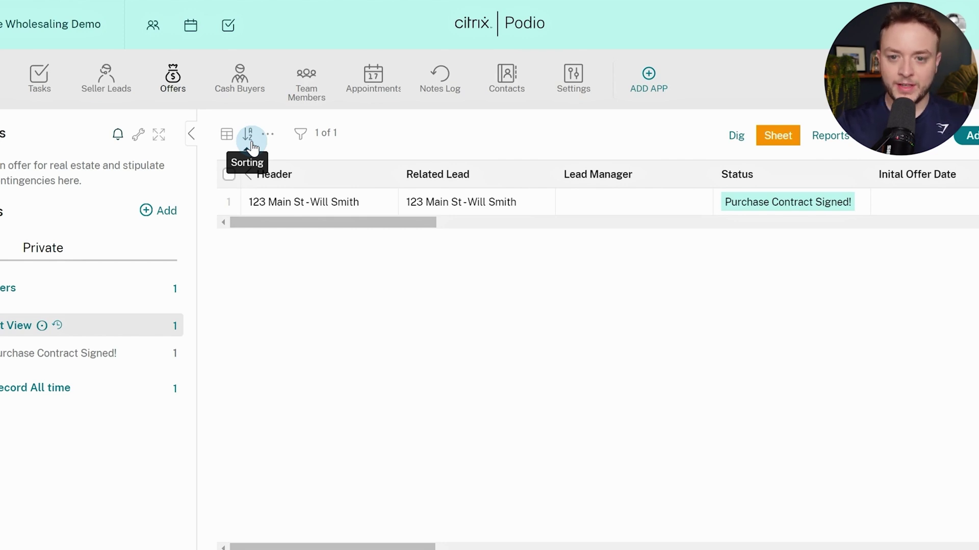
In the Offers app's Advanced settings, tick Don't let members add items to this app and save
click(968, 135)
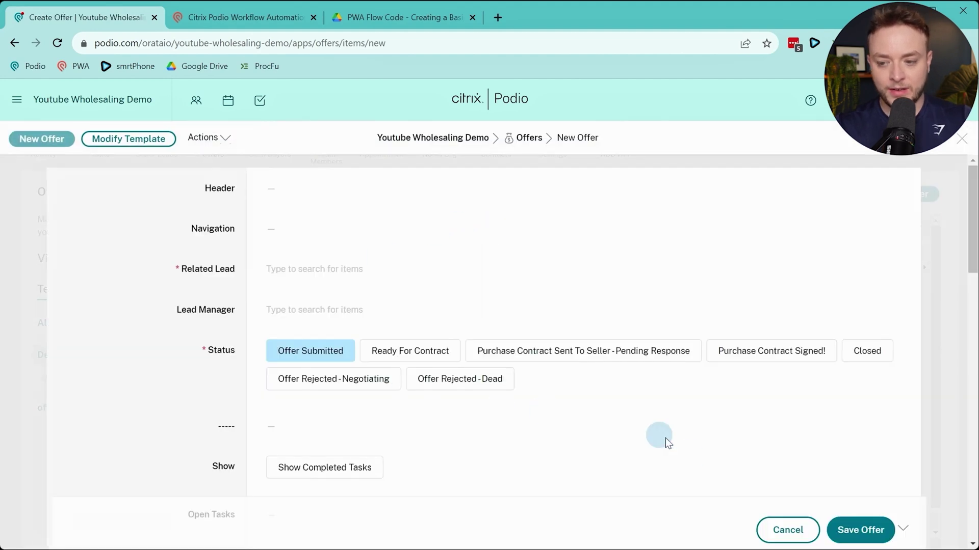
click(813, 529)
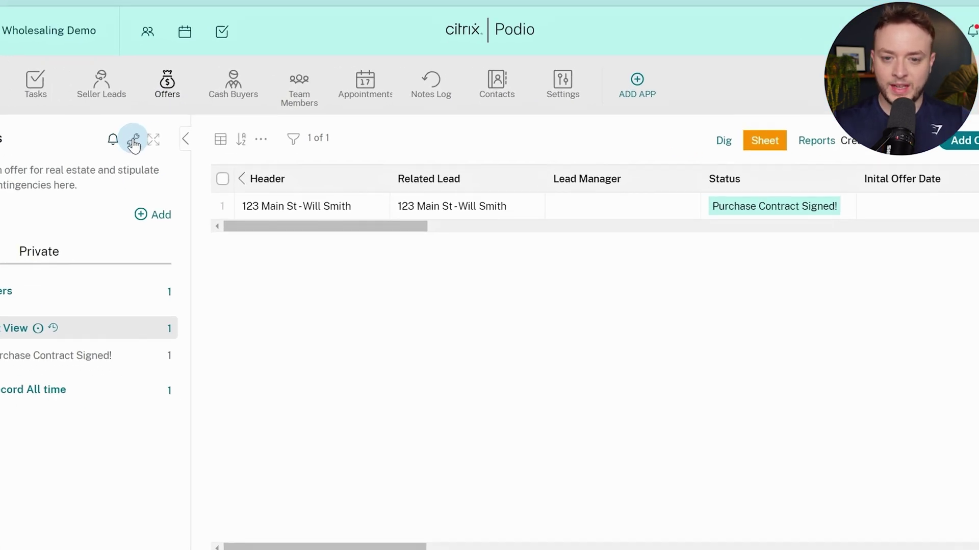
click(134, 142)
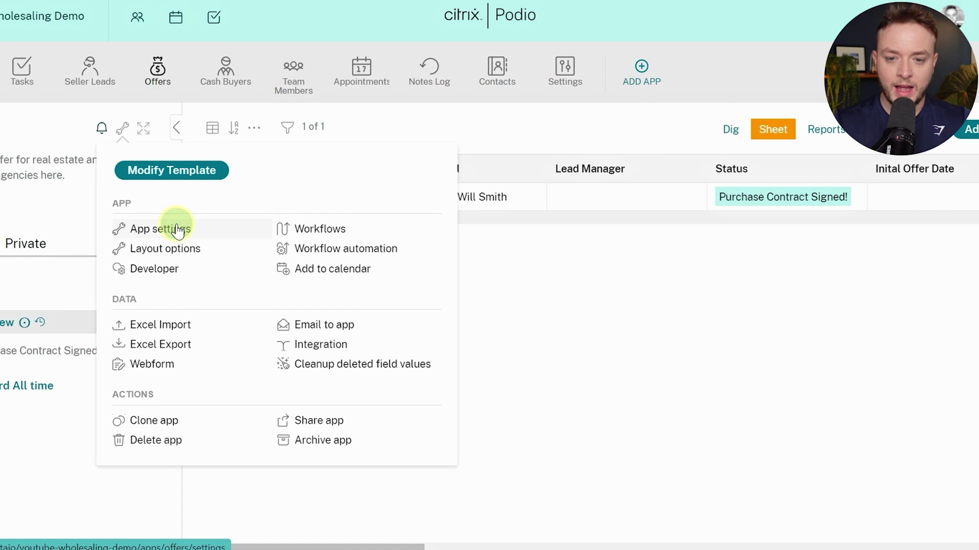
click(177, 230)
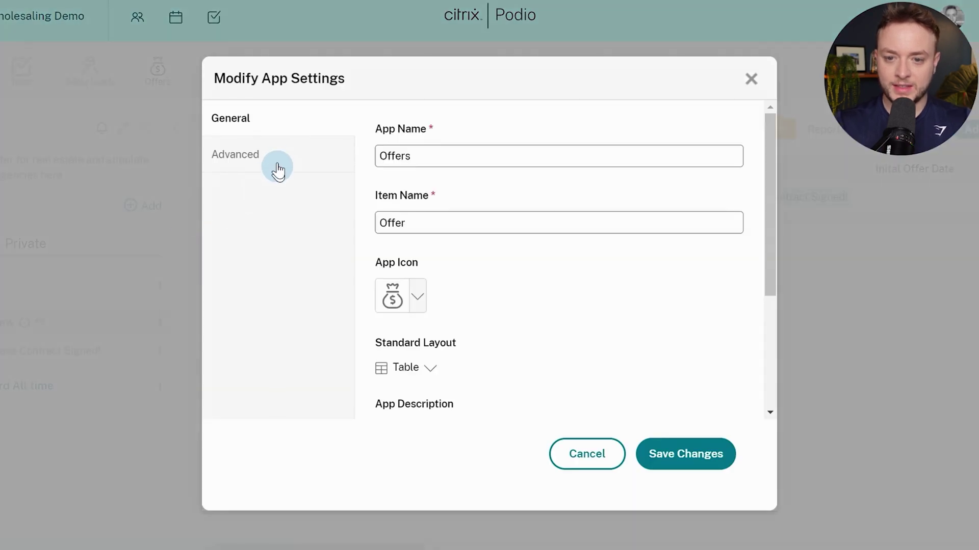
click(246, 162)
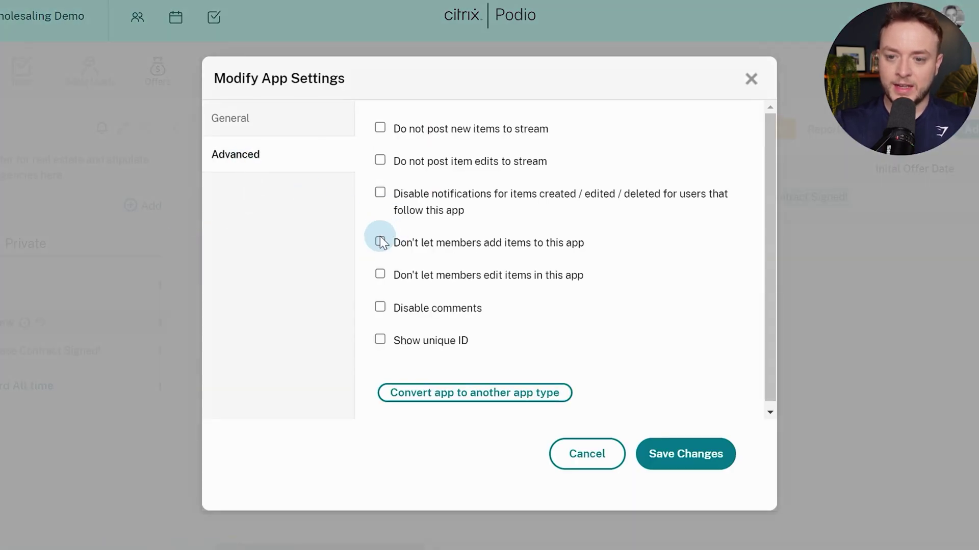
click(411, 244)
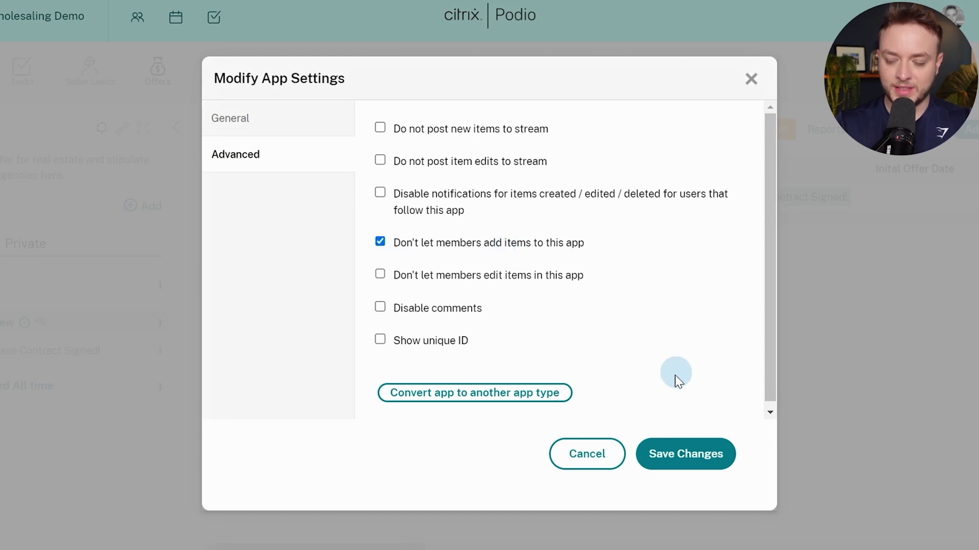
click(690, 453)
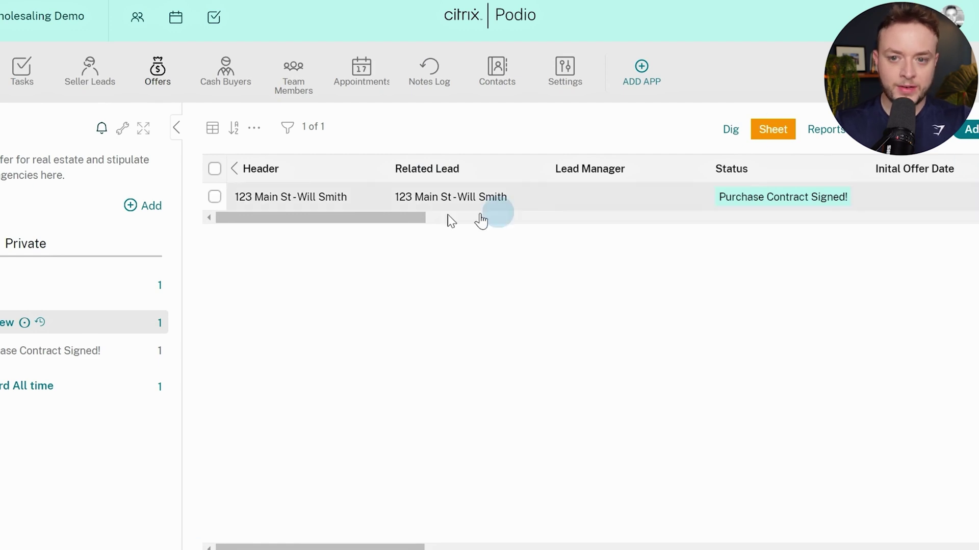
Revisit the offer section of the 321 Main St lead in Seller Leads
click(88, 95)
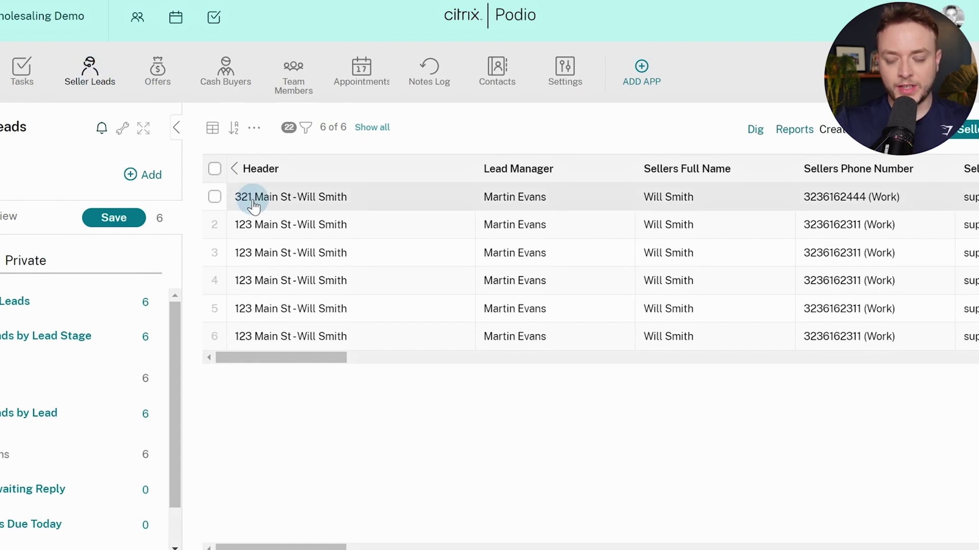
click(254, 203)
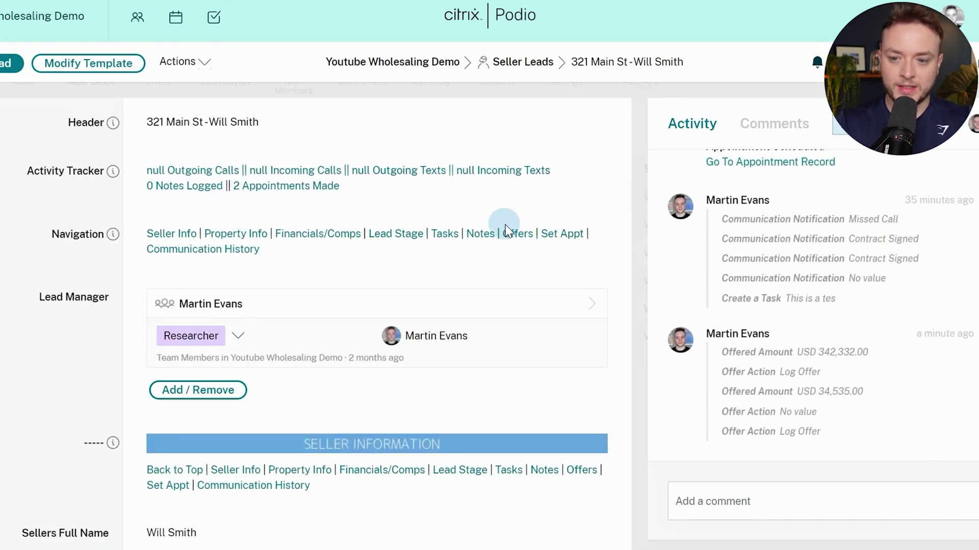
click(505, 231)
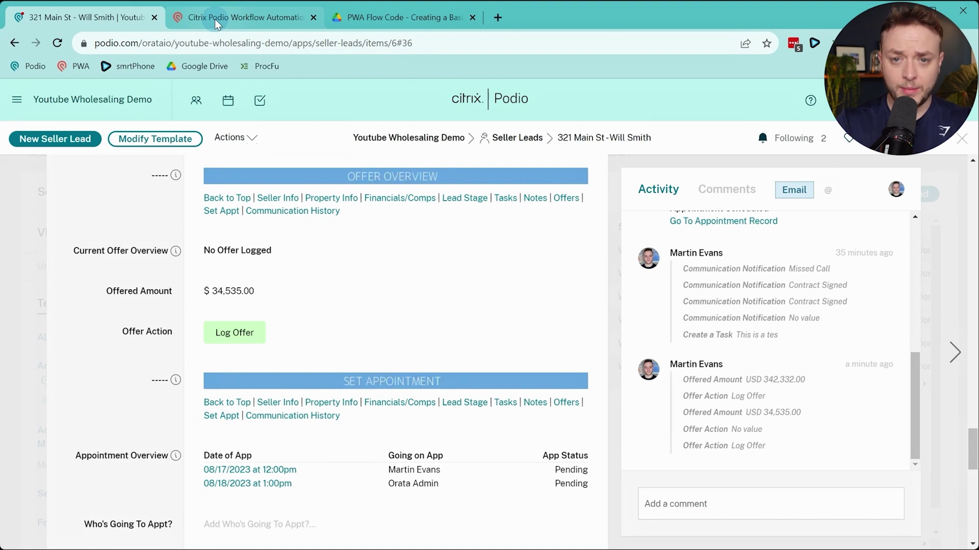
Start a new Item Updated flow named 1.1.0 - Log Offer Selected in SellerLeads
click(215, 19)
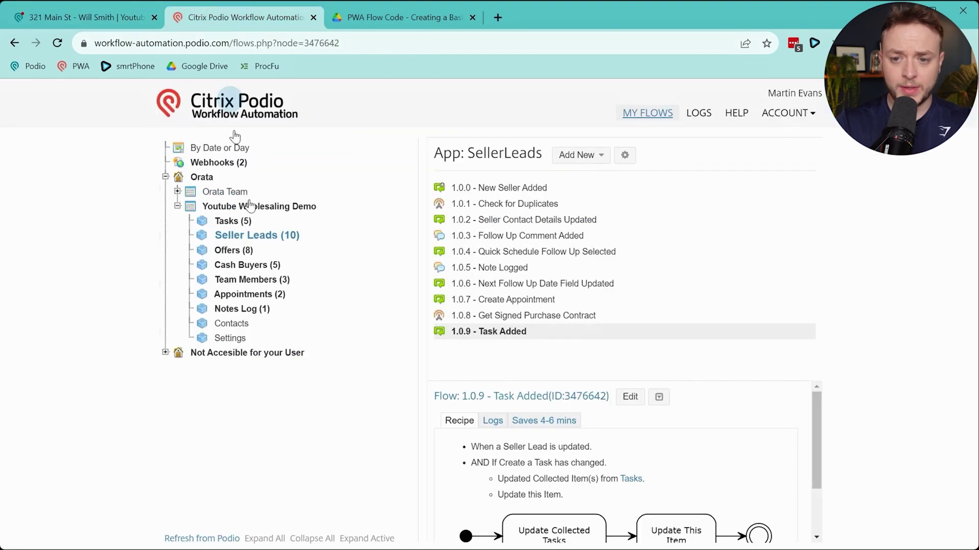
click(582, 156)
click(581, 186)
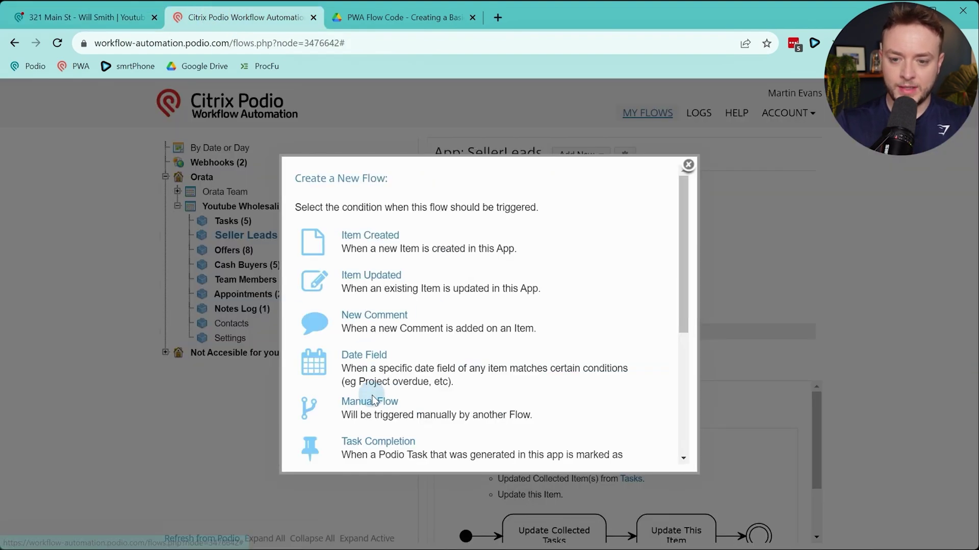
click(372, 277)
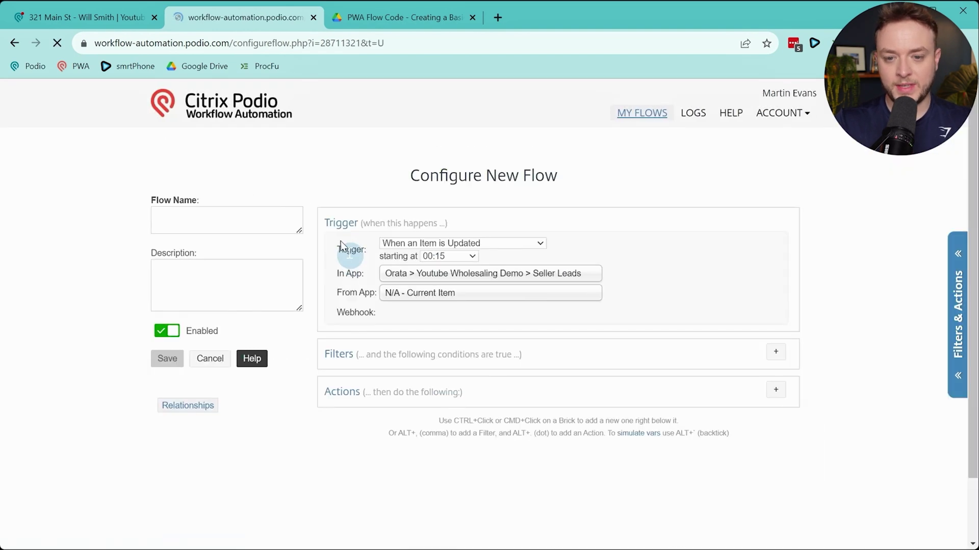
click(253, 217)
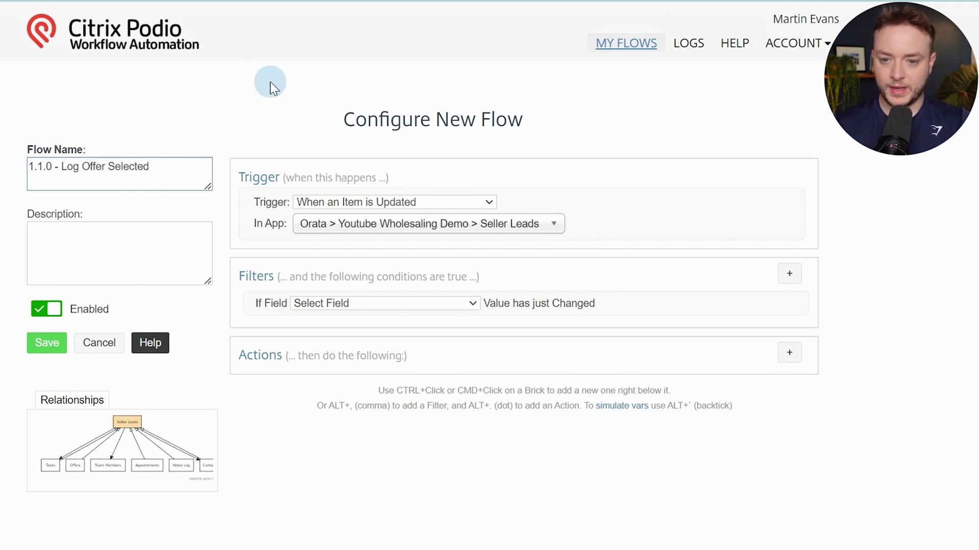
Set the first filter to watch the Offer Action field for changes
click(399, 303)
scroll(411, 336, down, 8)
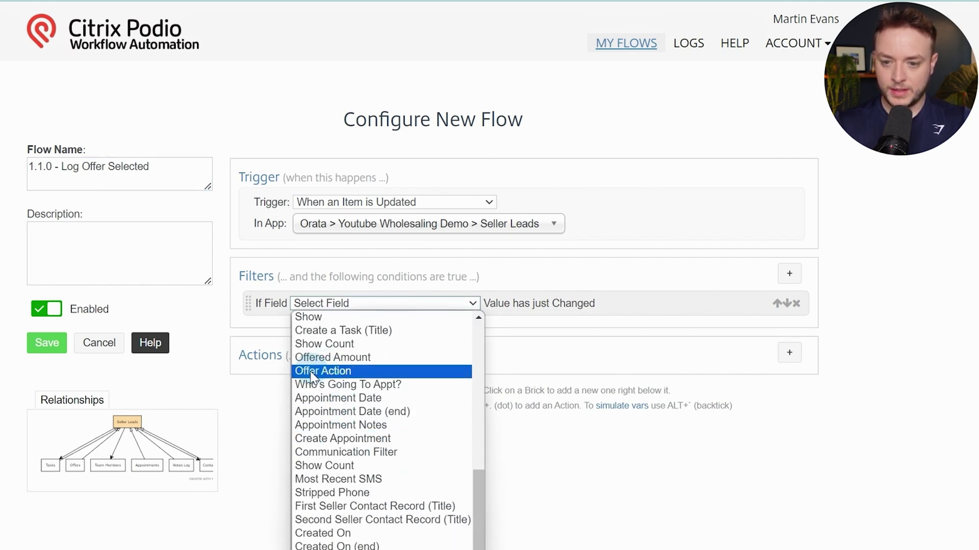
click(331, 370)
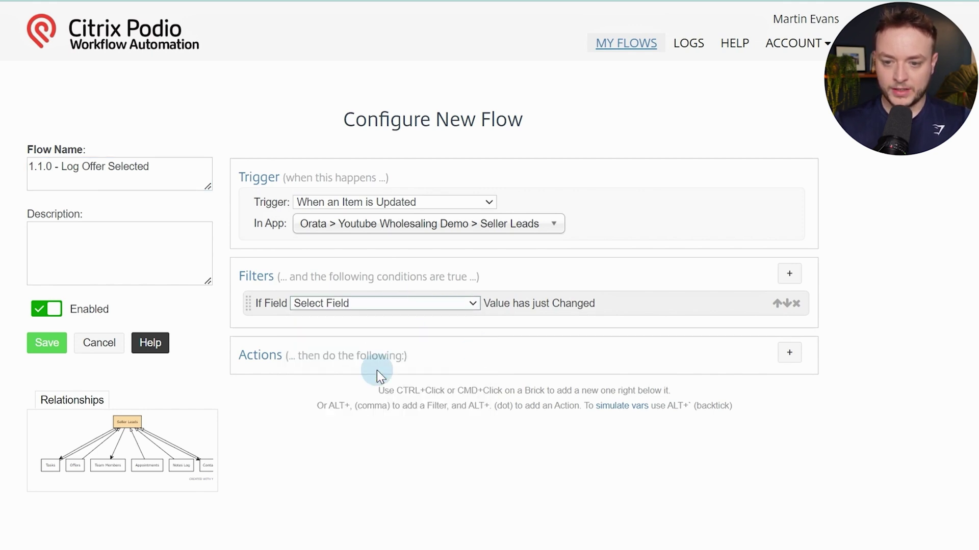
Add a Field Value Match filter requiring Offer Action equal to Log Offer
click(790, 274)
click(284, 416)
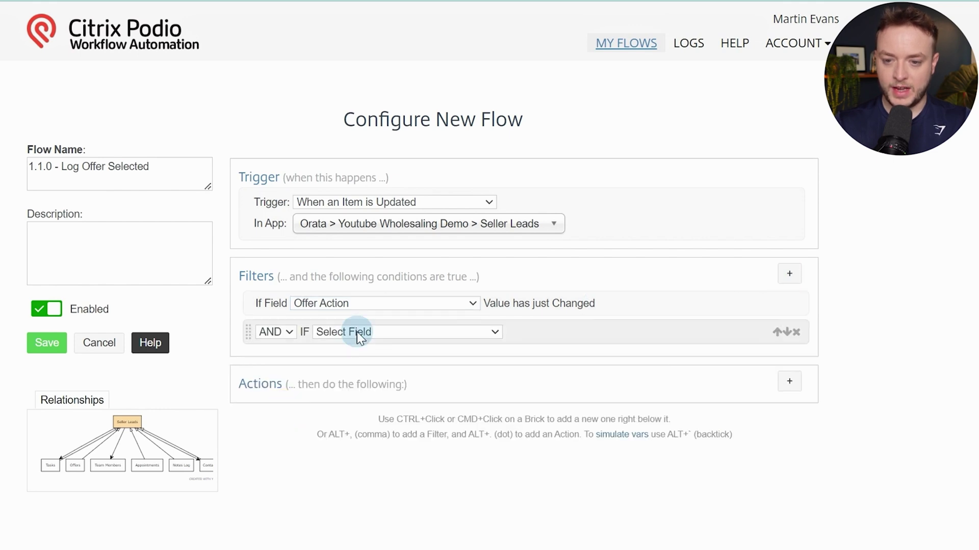
click(356, 332)
scroll(400, 428, down, 10)
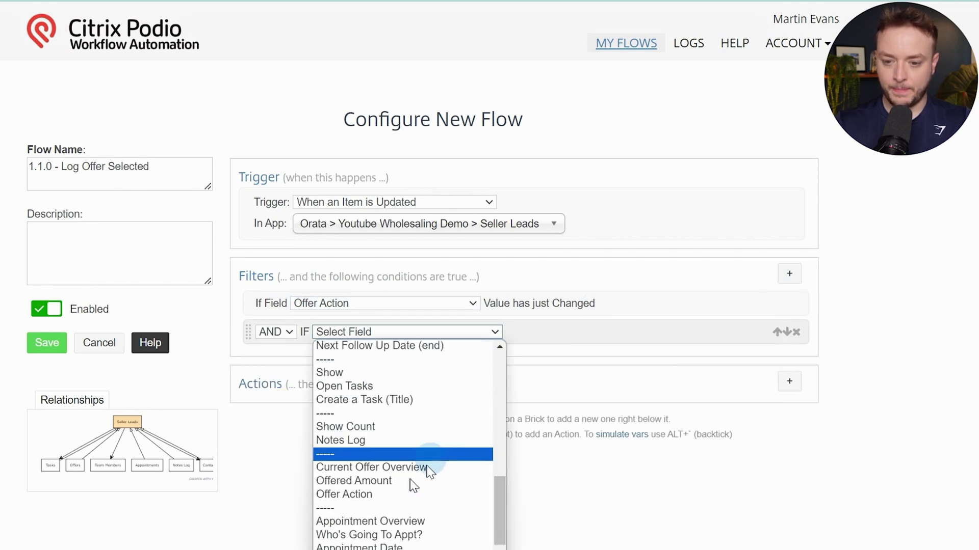
click(359, 494)
click(604, 332)
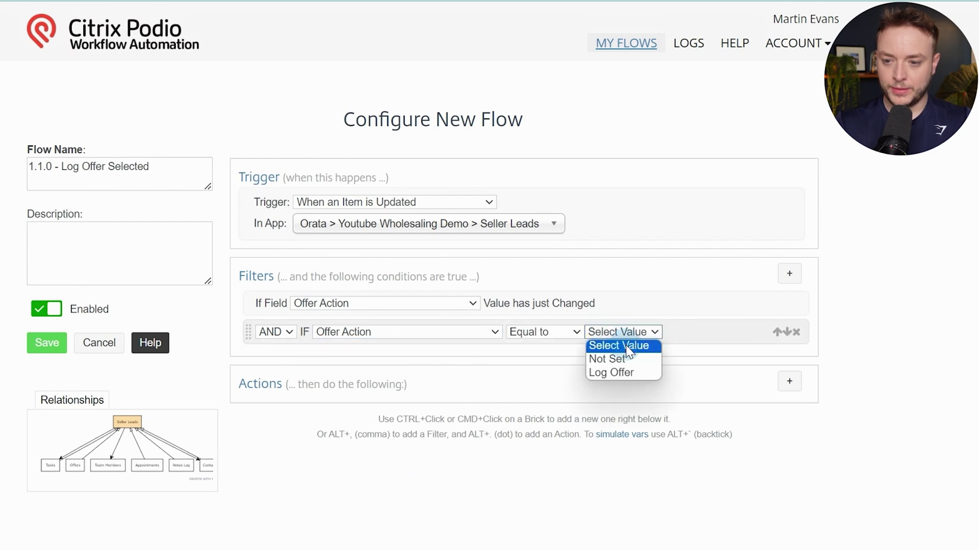
click(614, 376)
scroll(917, 307, down, 3)
scroll(916, 306, down, 2)
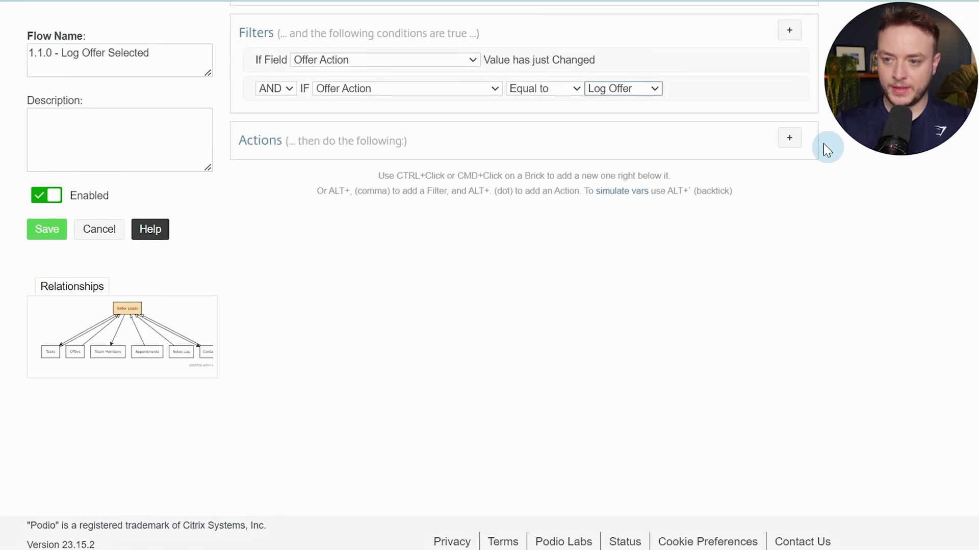
click(790, 138)
Add an If (Sanity Check) testing whether [Offered Amount] == ""
text(san)
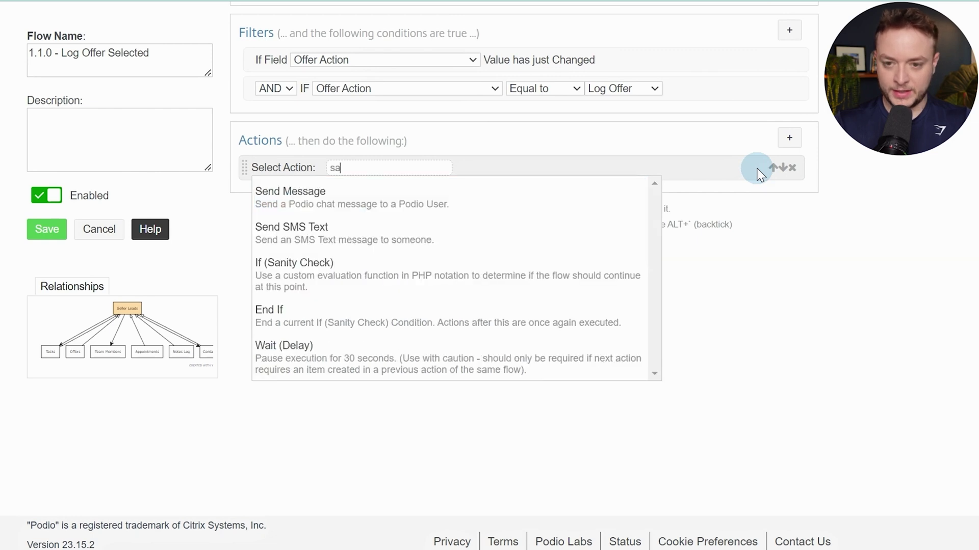
key(Return)
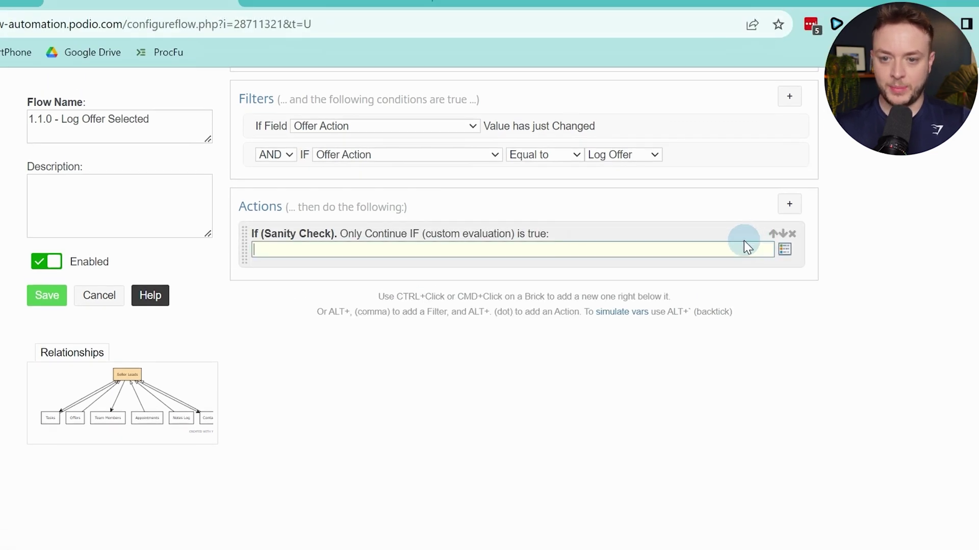
click(744, 244)
text(ofg)
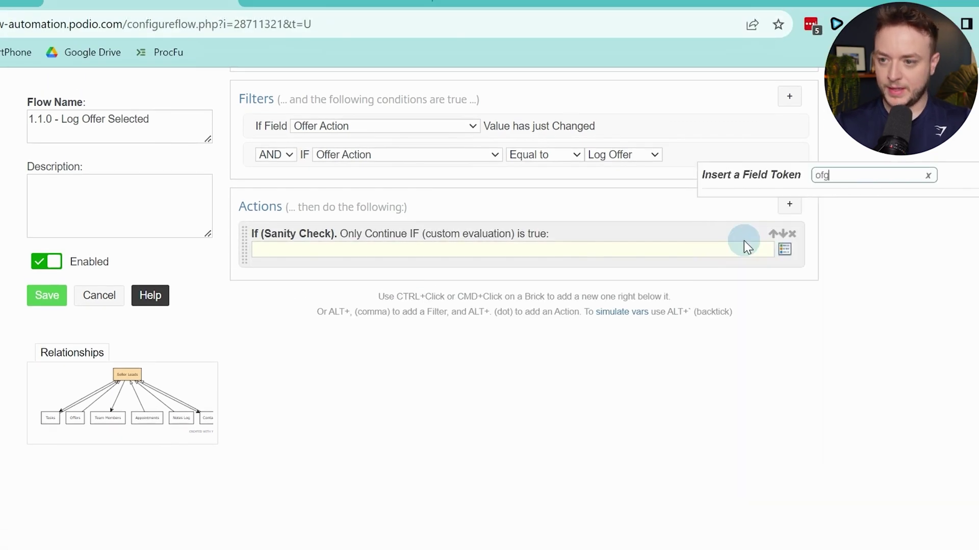
key(BackSpace)
key(BackSpace)
text(ffer)
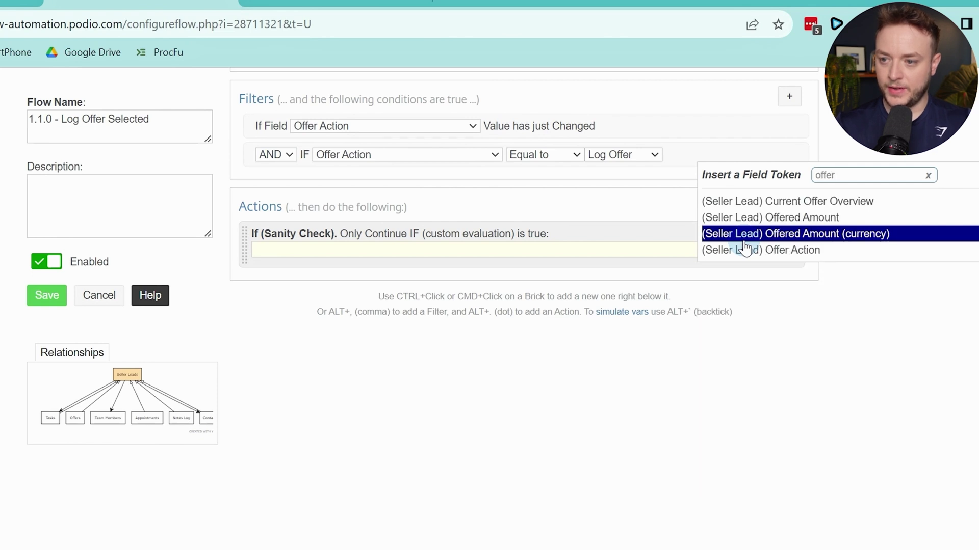
click(744, 218)
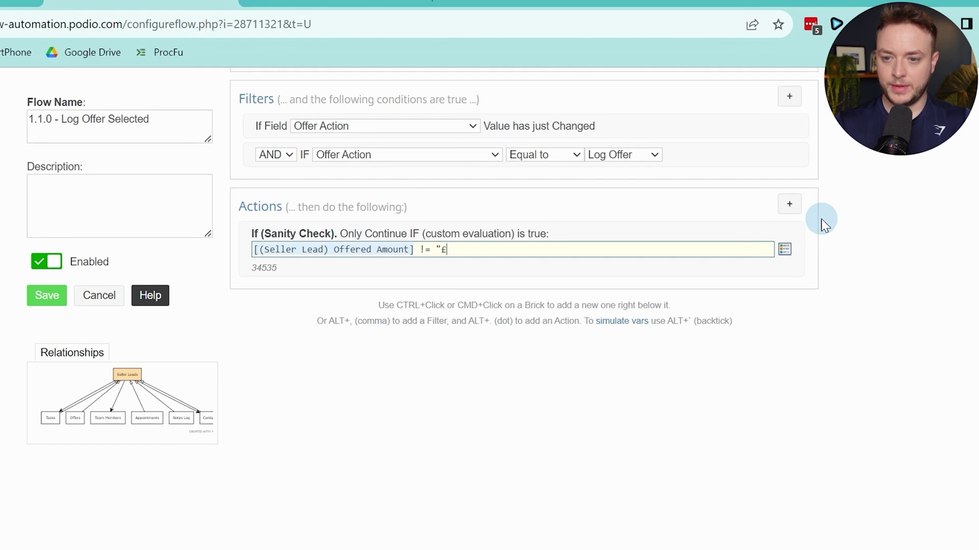
text(== )
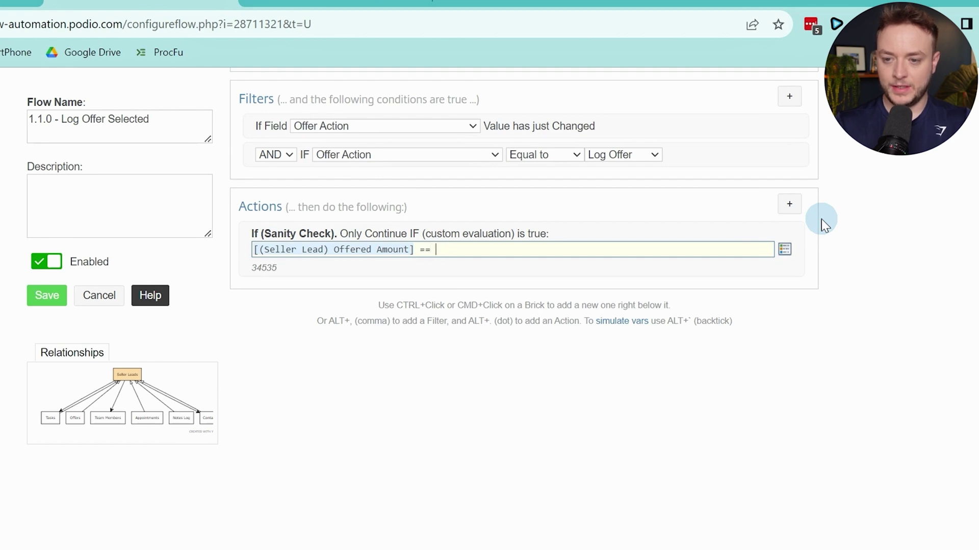
text("")
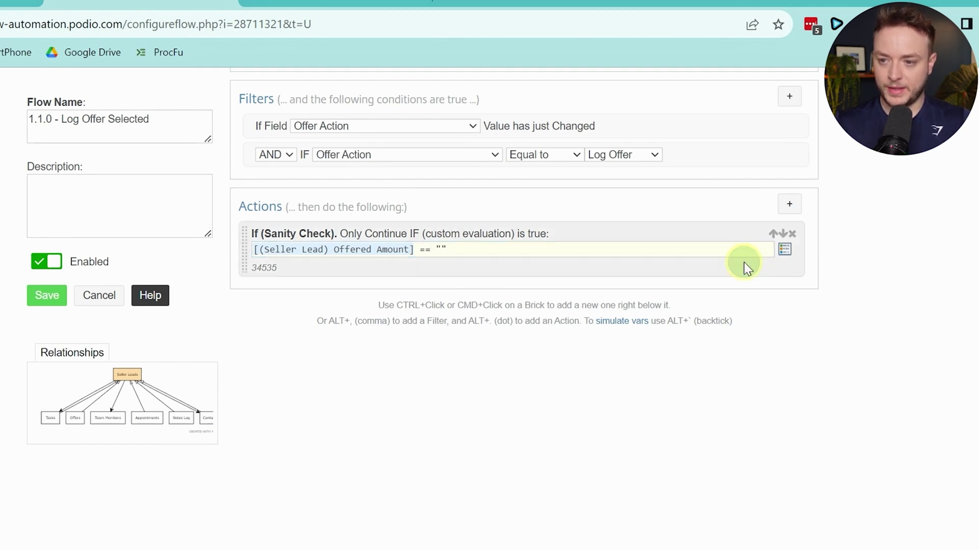
Add the comment '**Error Logging Offer - Offered Amount Must have a value**' followed by an End If
key(alt+period)
text(domme)
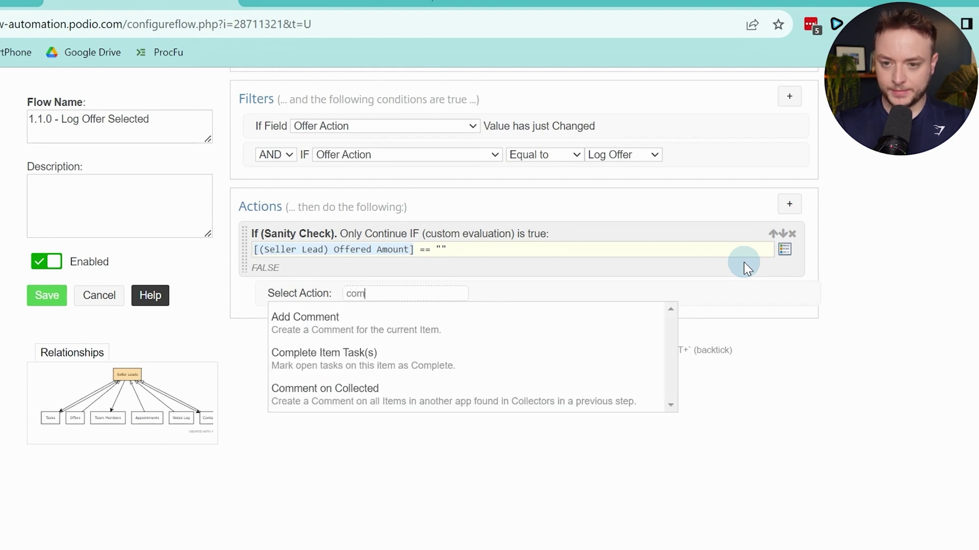
key(Return)
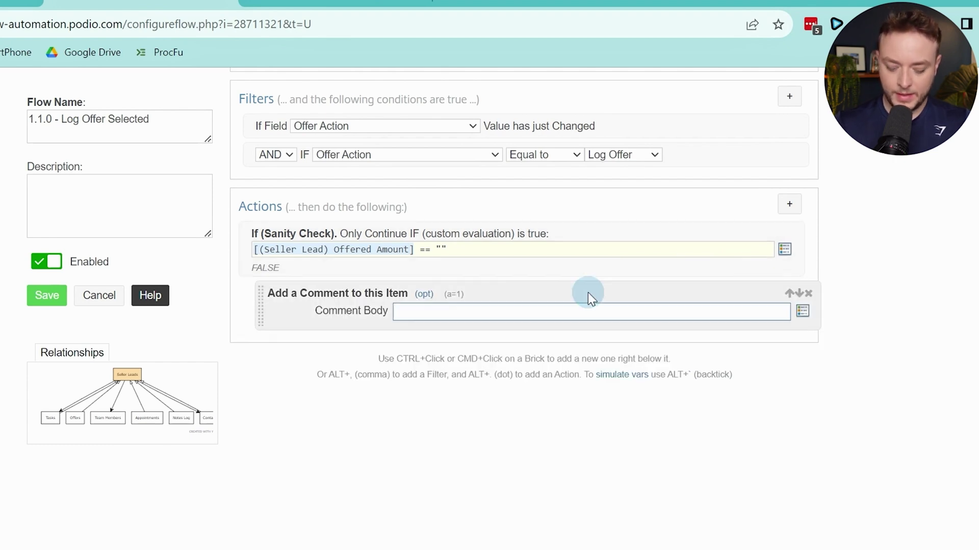
text(**Error Logfg)
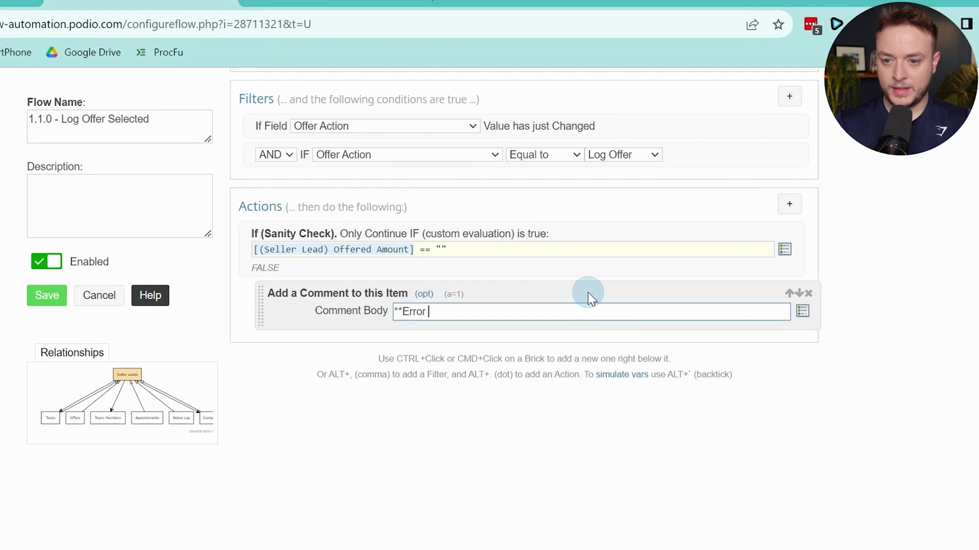
key(BackSpace)
key(BackSpace)
text(gin)
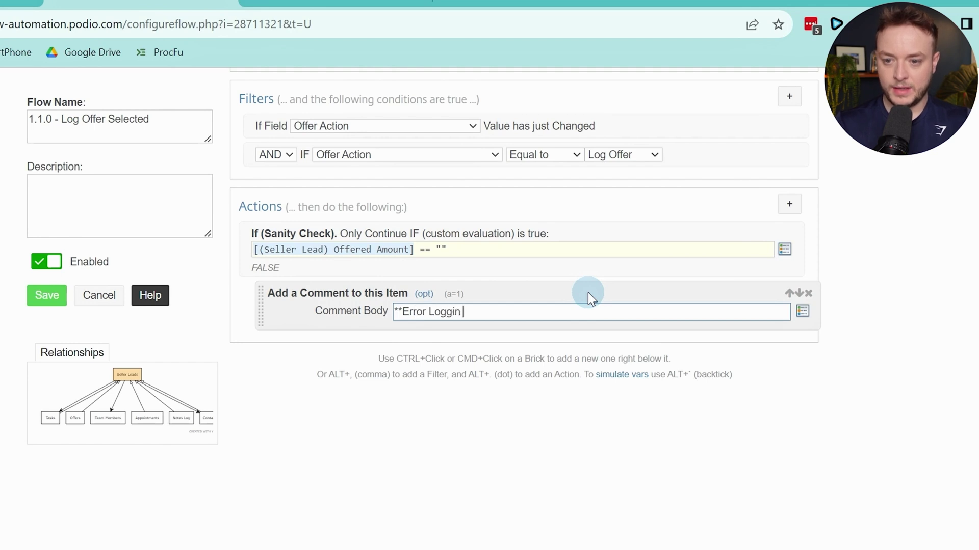
text(g Offer)
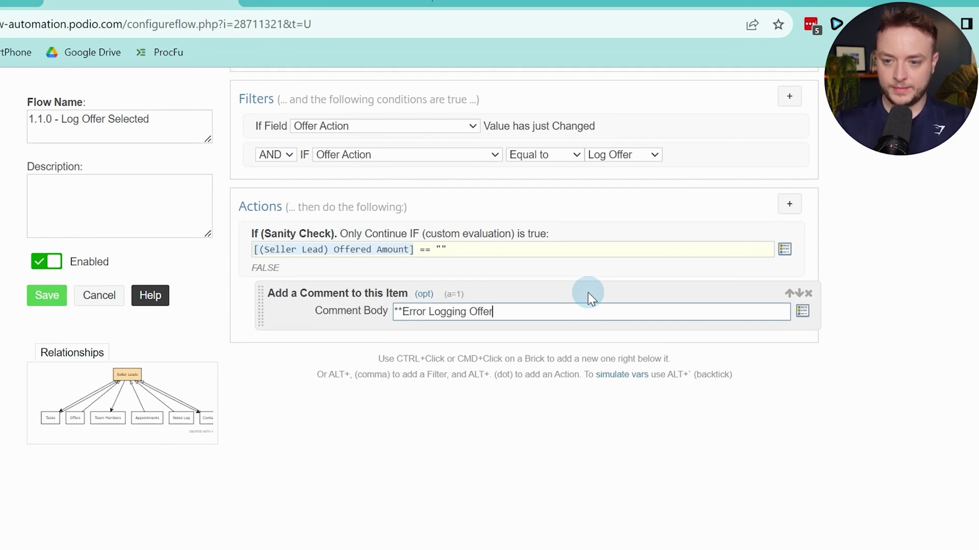
text( - O)
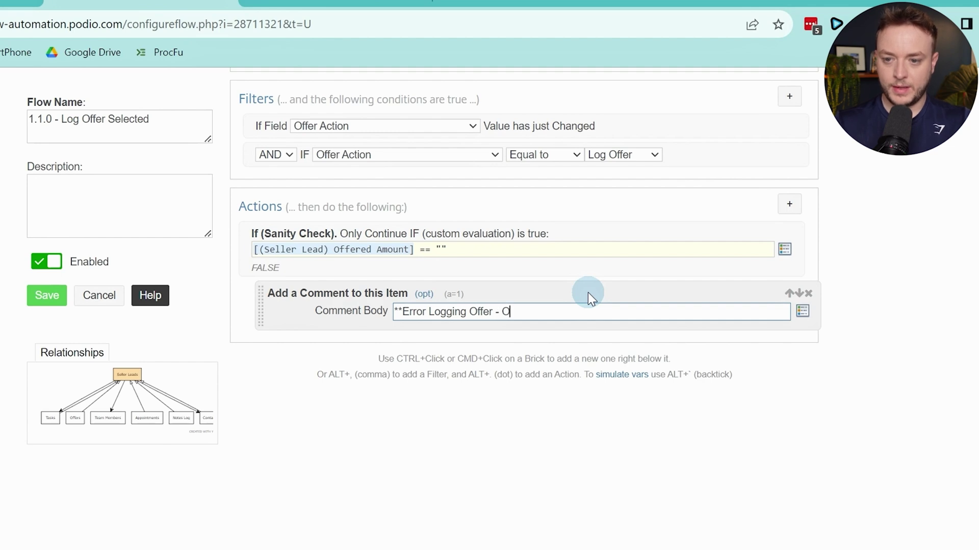
text(ffered Amount)
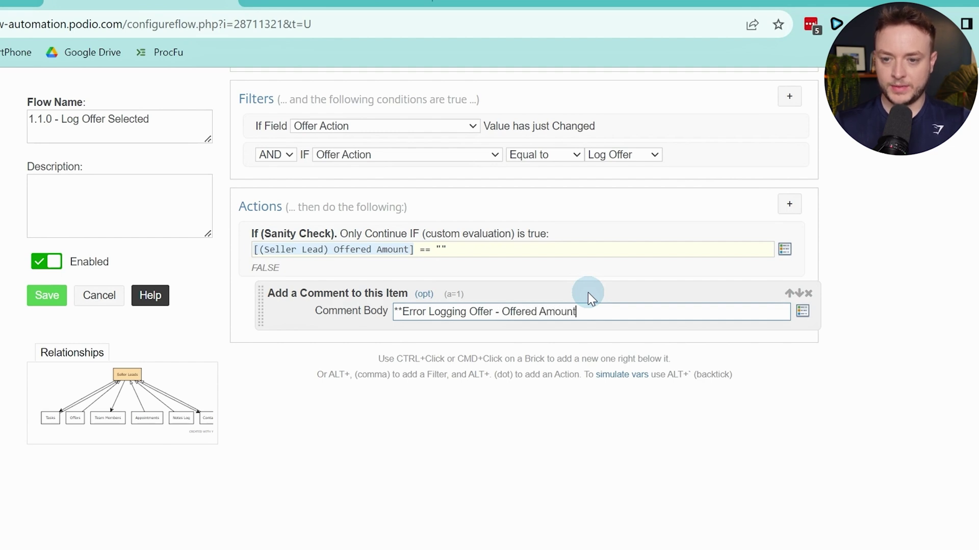
text( Must have a )
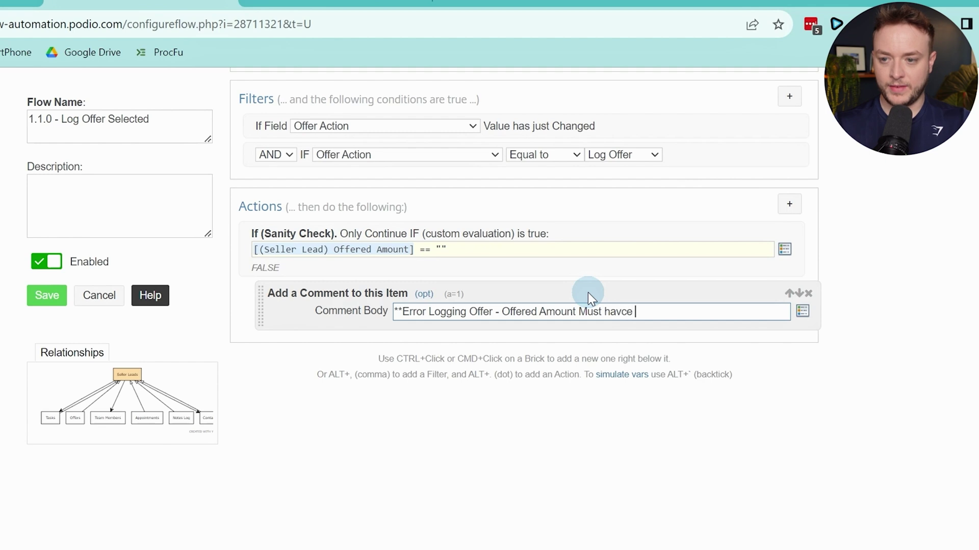
text(value**)
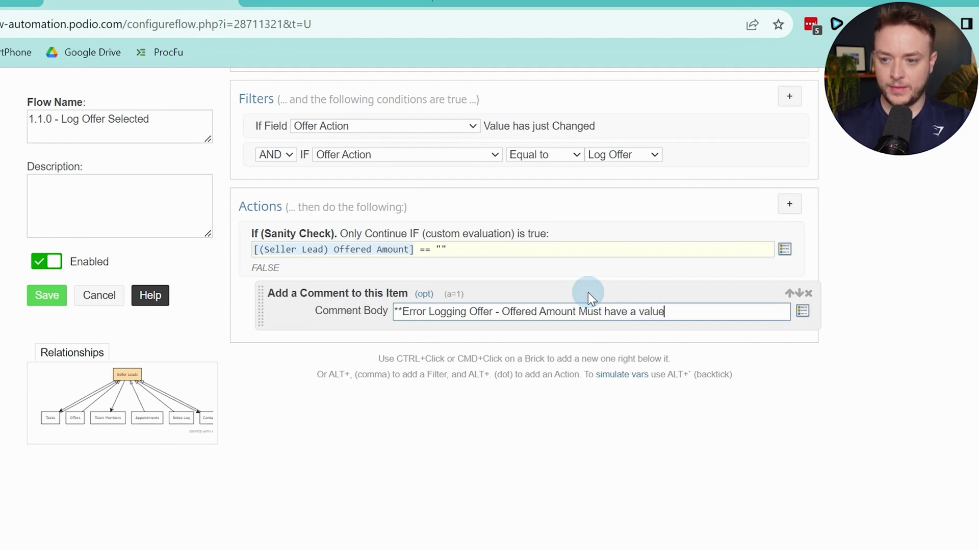
ctrl+click(376, 315)
text(end if)
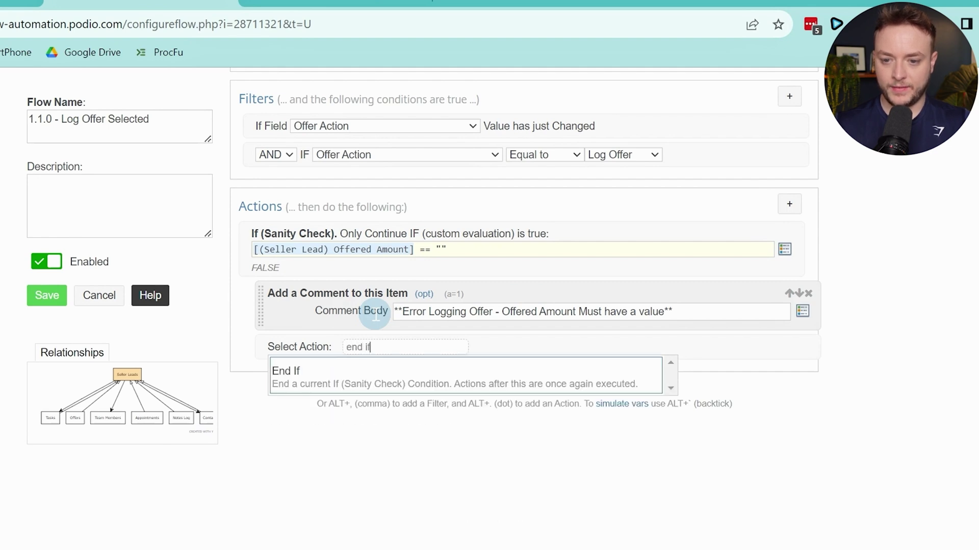
key(Return)
Add a second sanity check copied from the first but changed to Offered Amount != ""
ctrl+click(479, 350)
text(san)
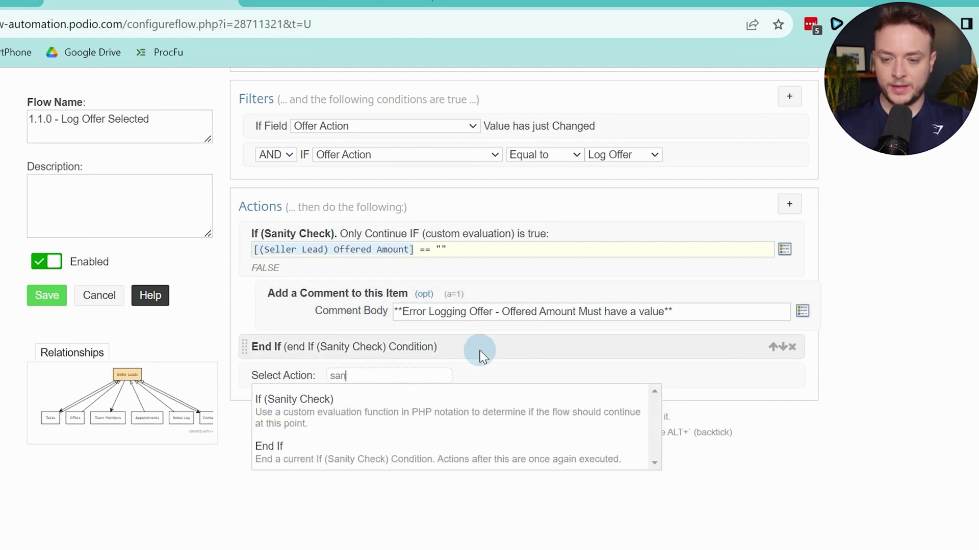
key(Return)
click(426, 248)
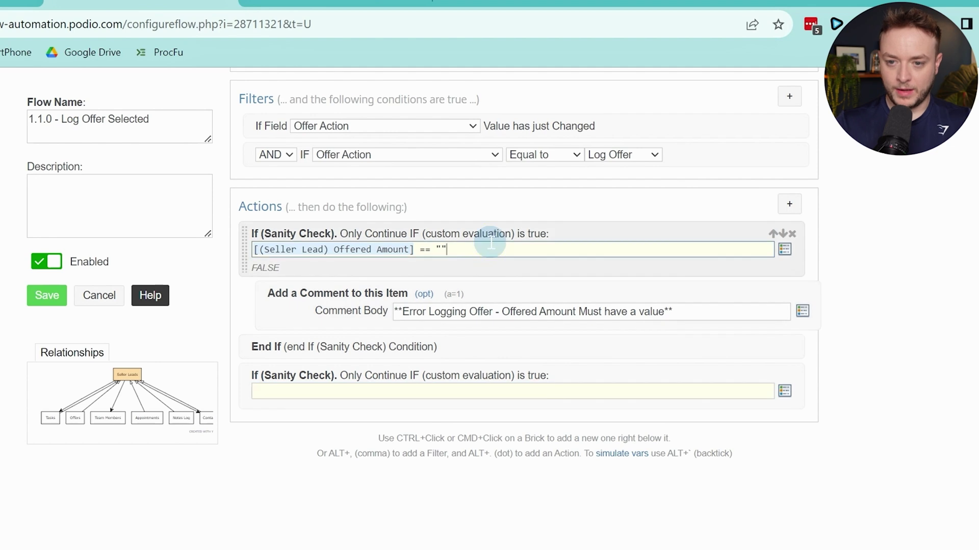
key(ctrl+a)
key(ctrl+c)
click(430, 391)
key(ctrl+v)
click(424, 392)
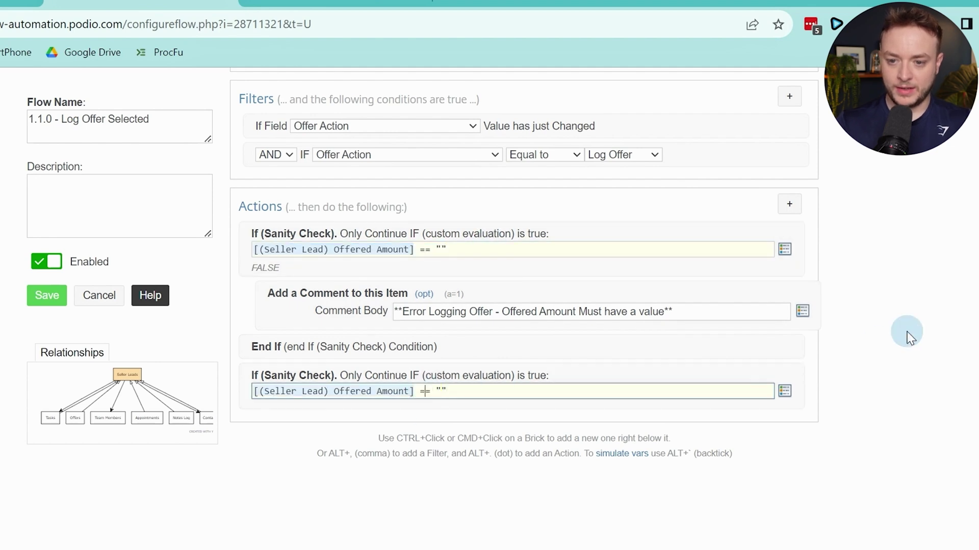
text(!)
scroll(857, 250, down, 2)
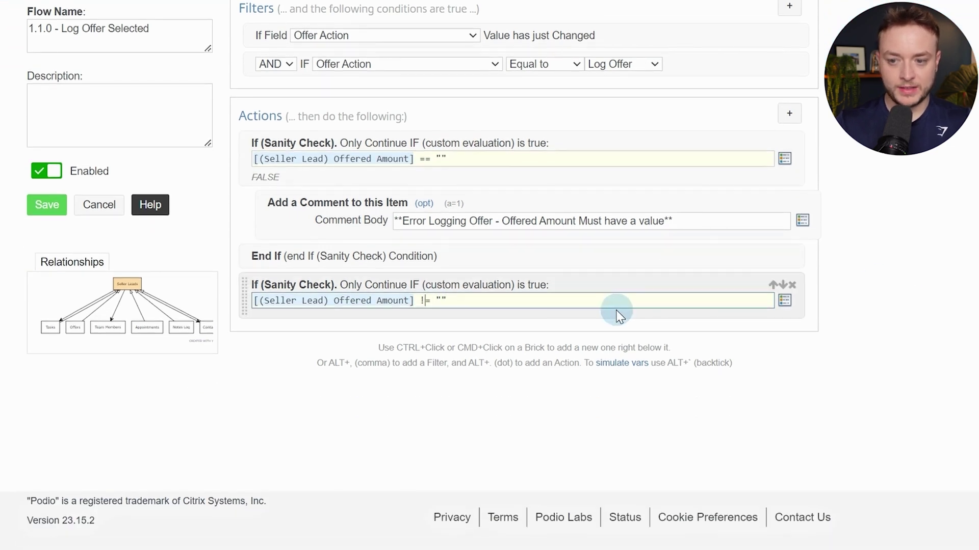
Add a Get Referenced Item(s) step pulling Offers in REVERSE via (Offer) Related Lead
ctrl+click(618, 314)
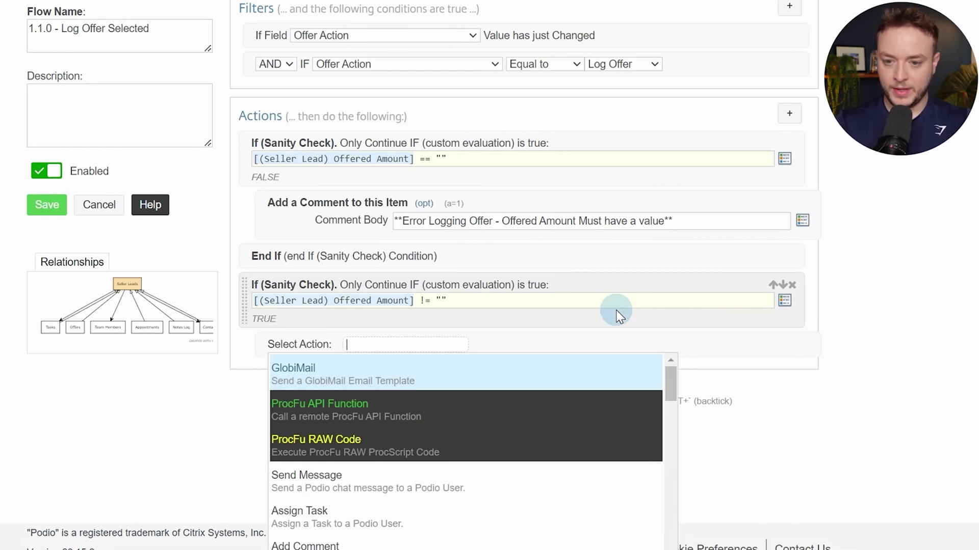
text(get re)
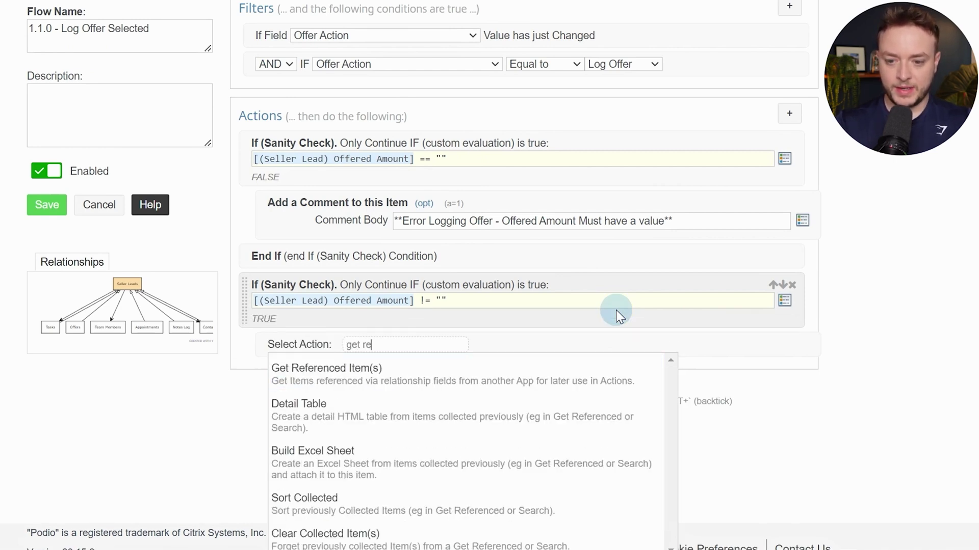
key(Return)
click(558, 360)
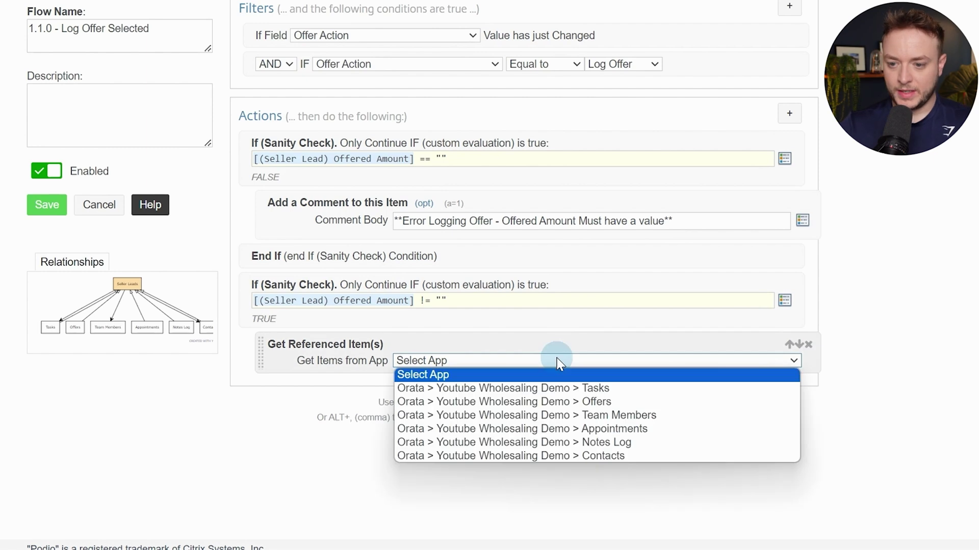
click(560, 401)
click(440, 378)
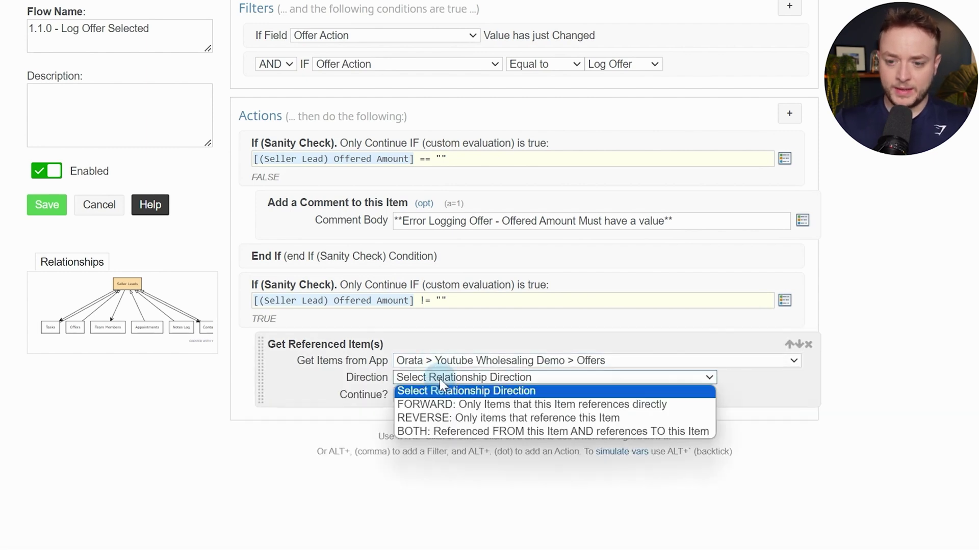
click(462, 419)
click(453, 401)
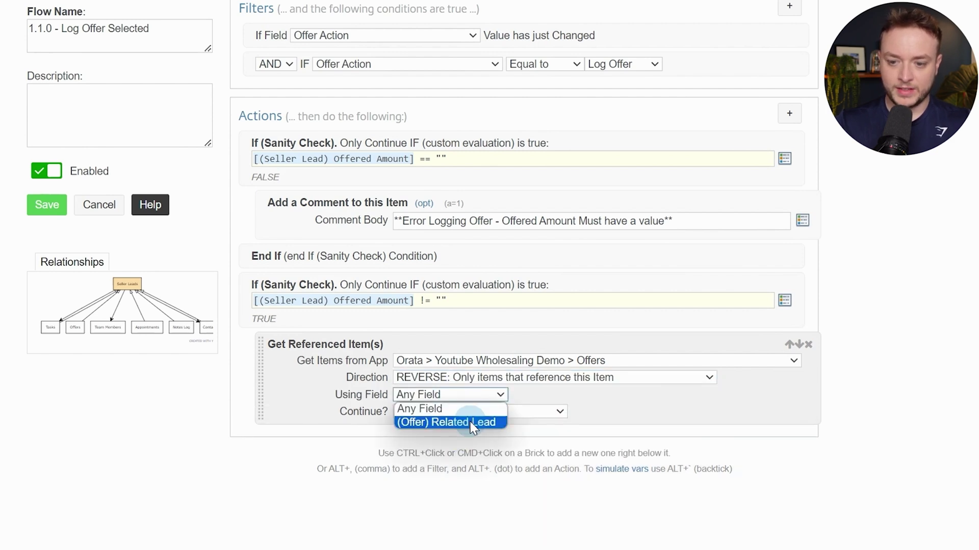
click(470, 421)
Add a sanity check requiring [(Ref Offer) Podio Item ID] != ""
scroll(714, 357, down, 3)
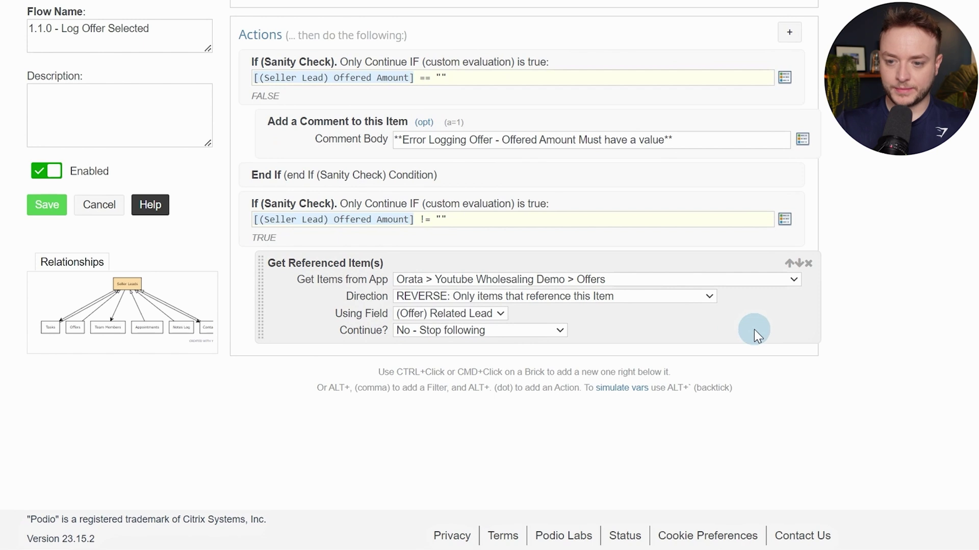
ctrl+click(754, 329)
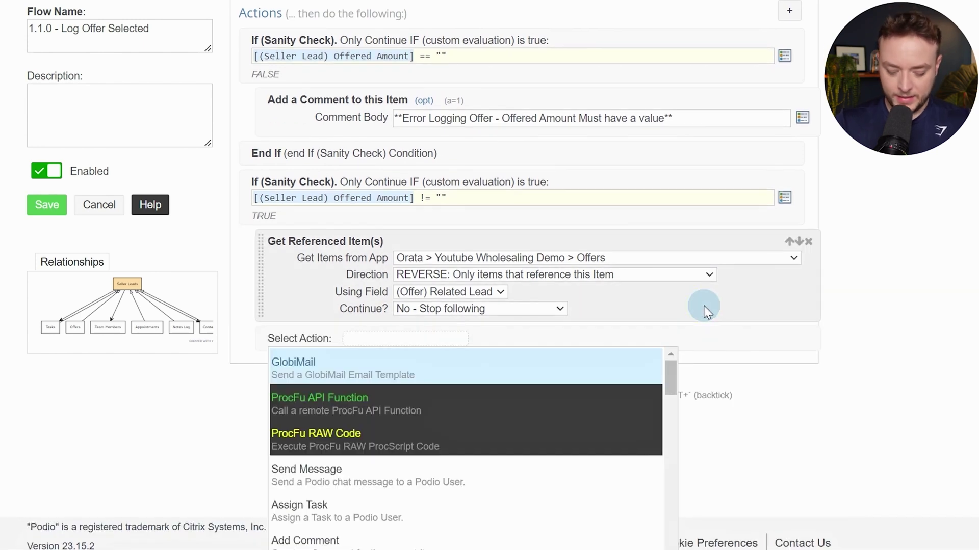
text(san)
key(Return)
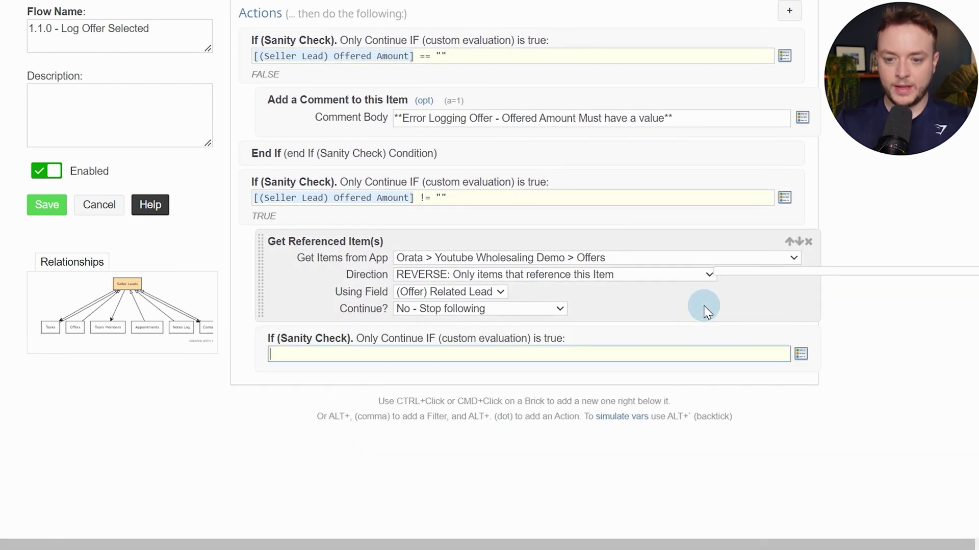
text(podio)
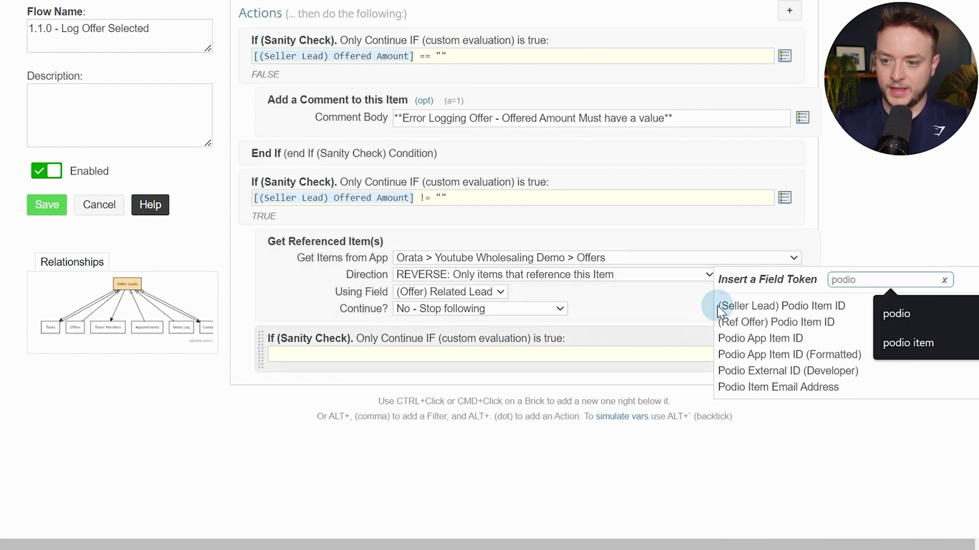
click(759, 324)
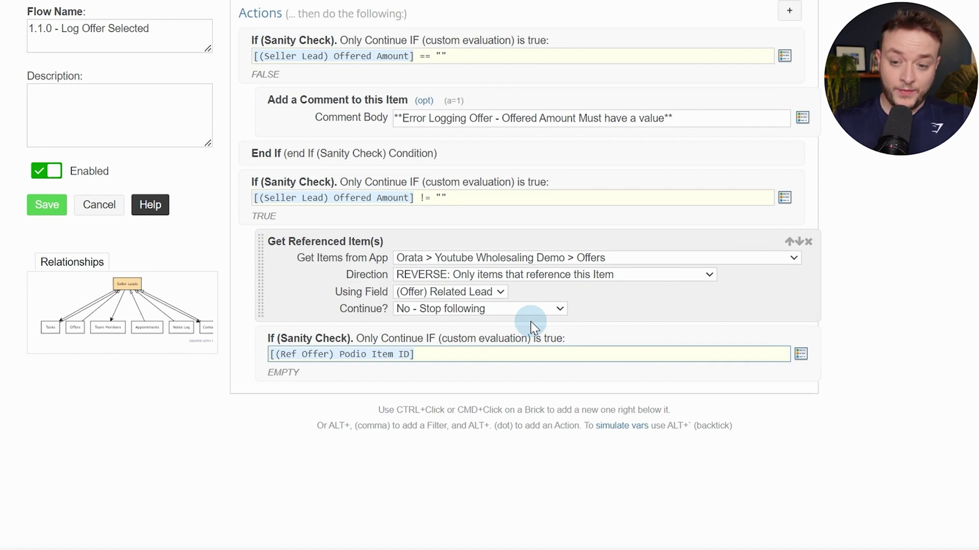
text(!= )
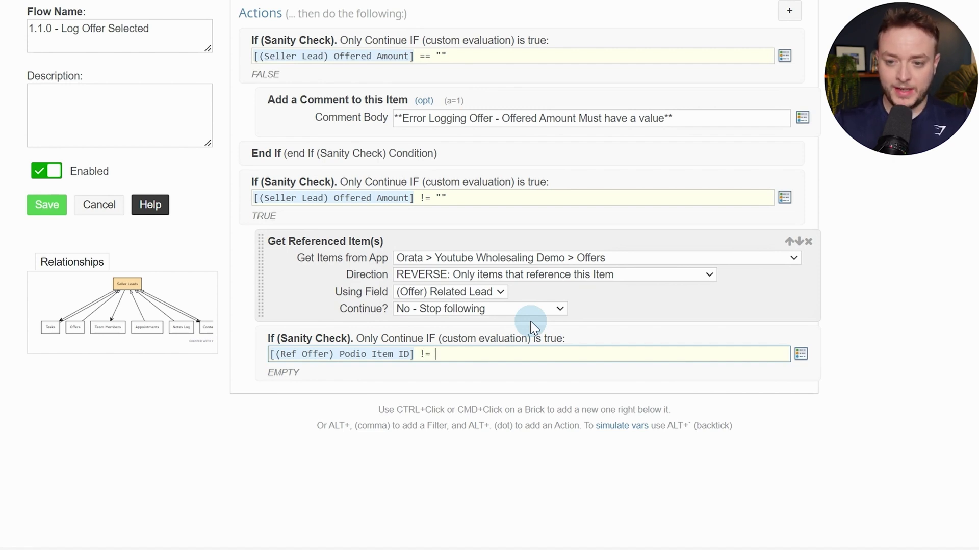
text("")
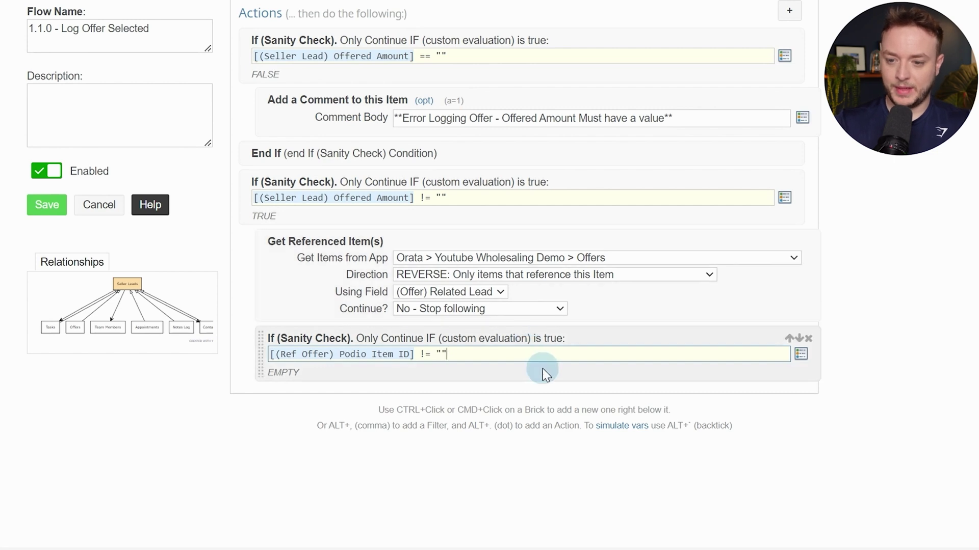
Add an Update collected Item(s) in App action below the check
ctrl+click(543, 368)
text(upda)
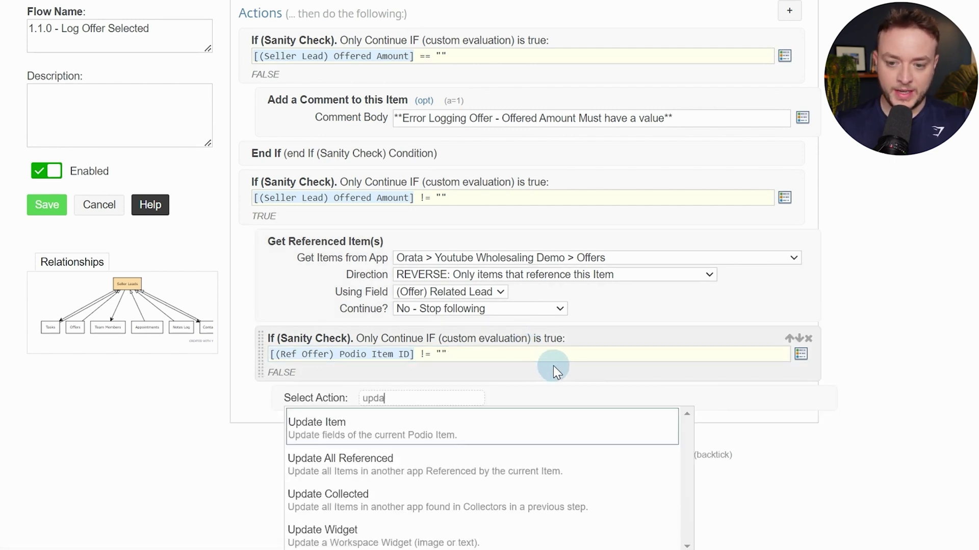
key(Down)
key(Down)
key(Return)
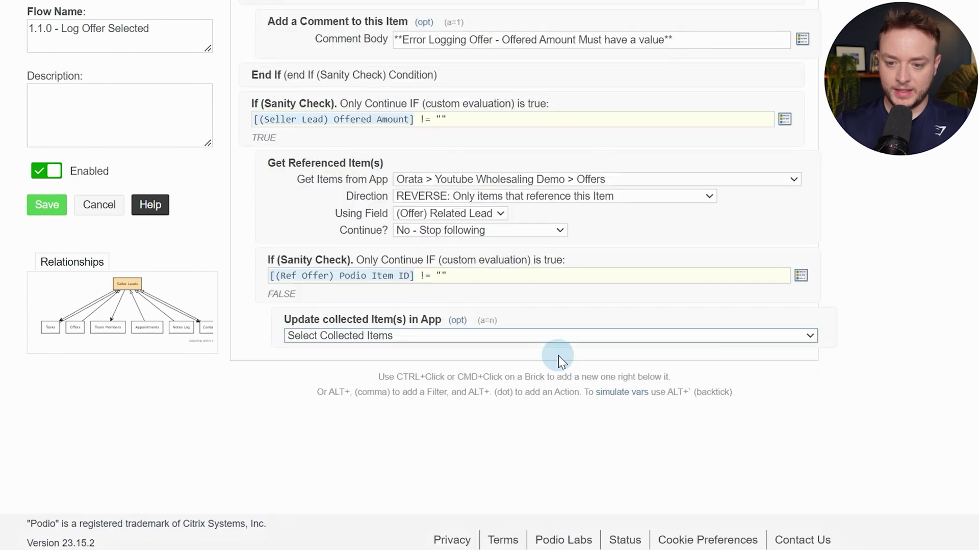
Silently update Ref (Offer) items, setting Current Offer Amount to the lead's Offered Amount
click(559, 361)
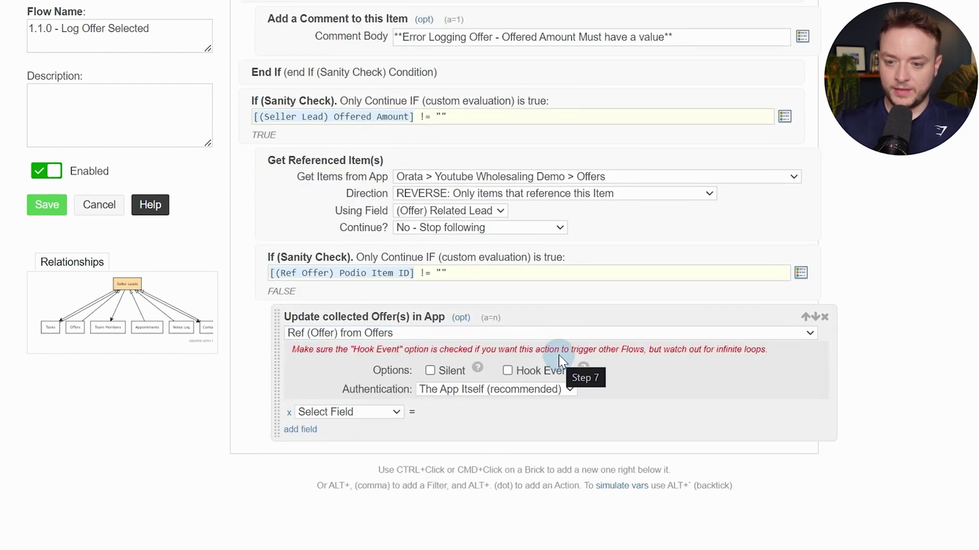
click(430, 371)
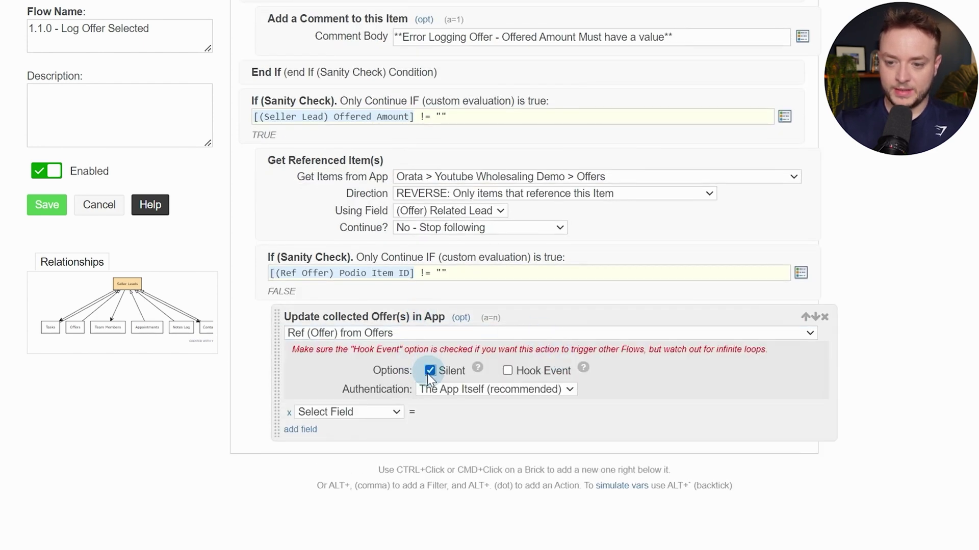
click(366, 412)
click(421, 368)
scroll(421, 368, down, 2)
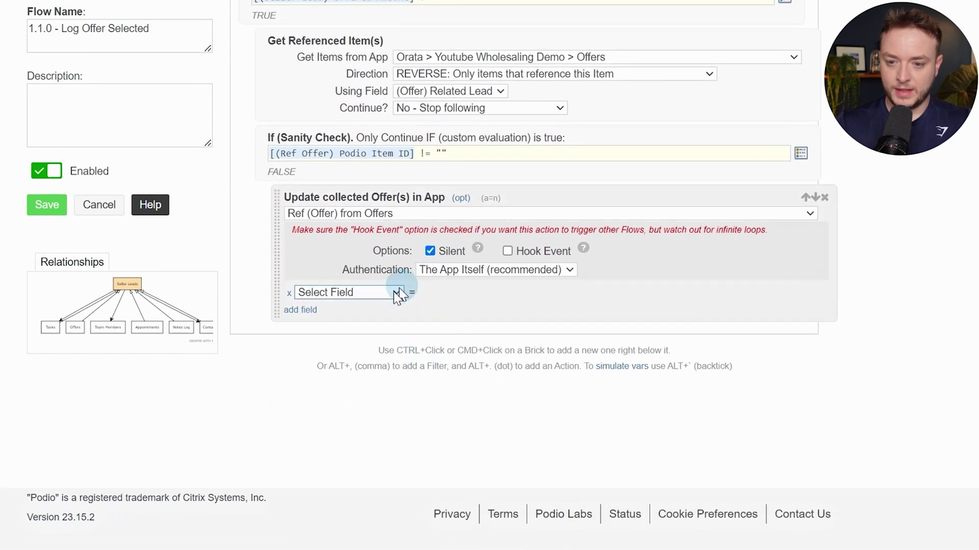
click(393, 292)
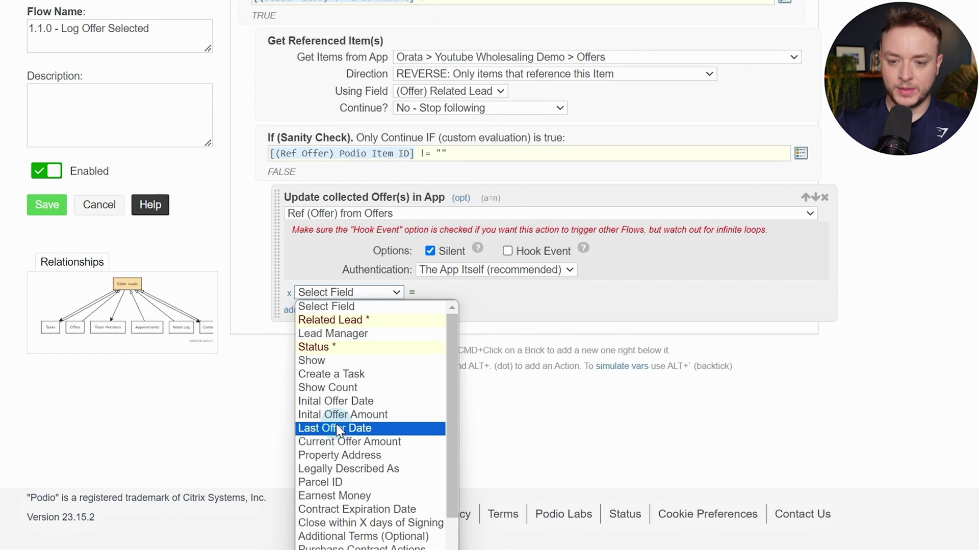
click(356, 442)
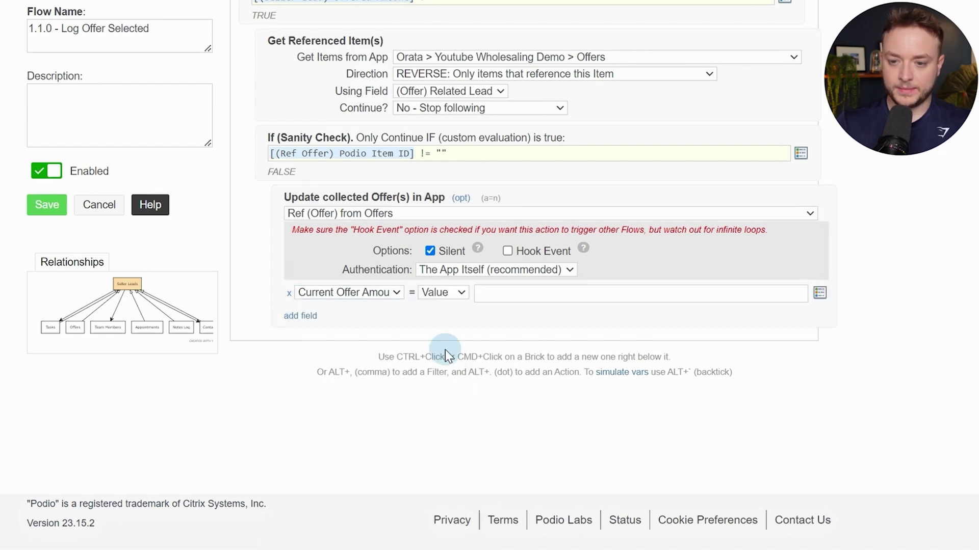
click(501, 293)
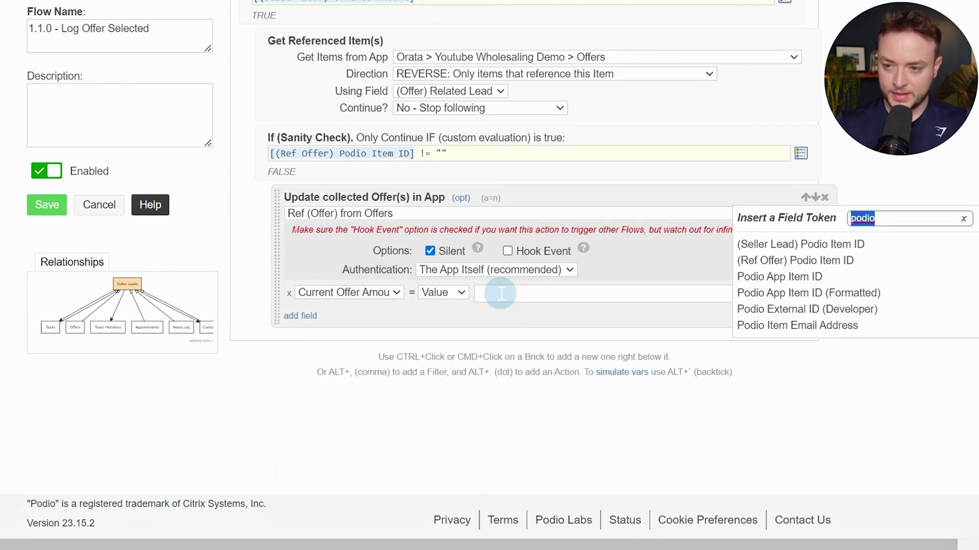
text(offer)
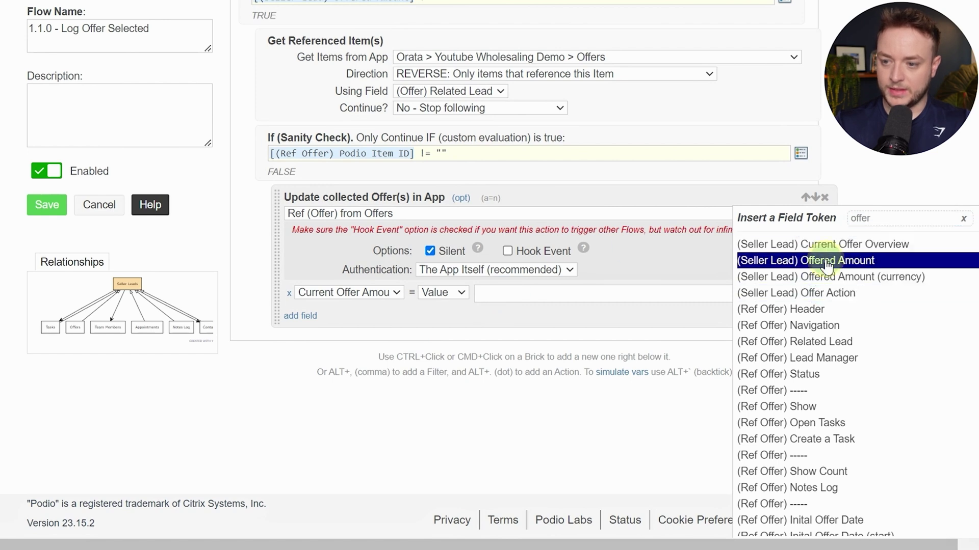
click(826, 263)
Also set Last Offer Date to Current Date, then close the check with End If
click(301, 315)
click(345, 316)
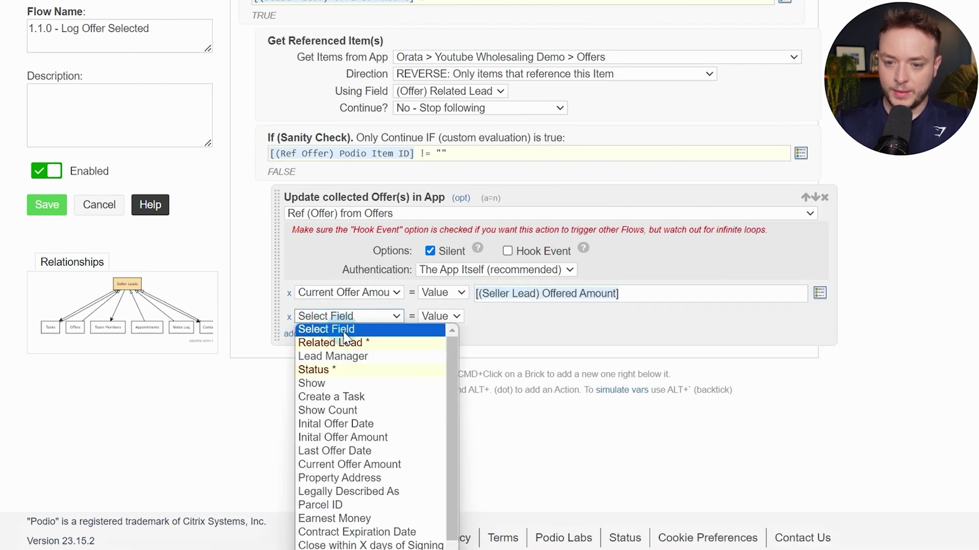
scroll(347, 352, down, 1)
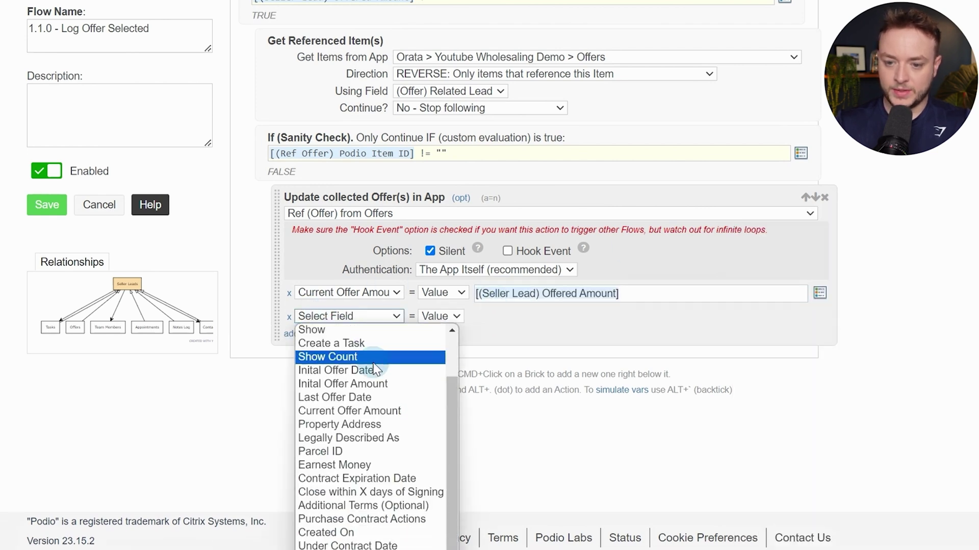
click(385, 398)
click(506, 317)
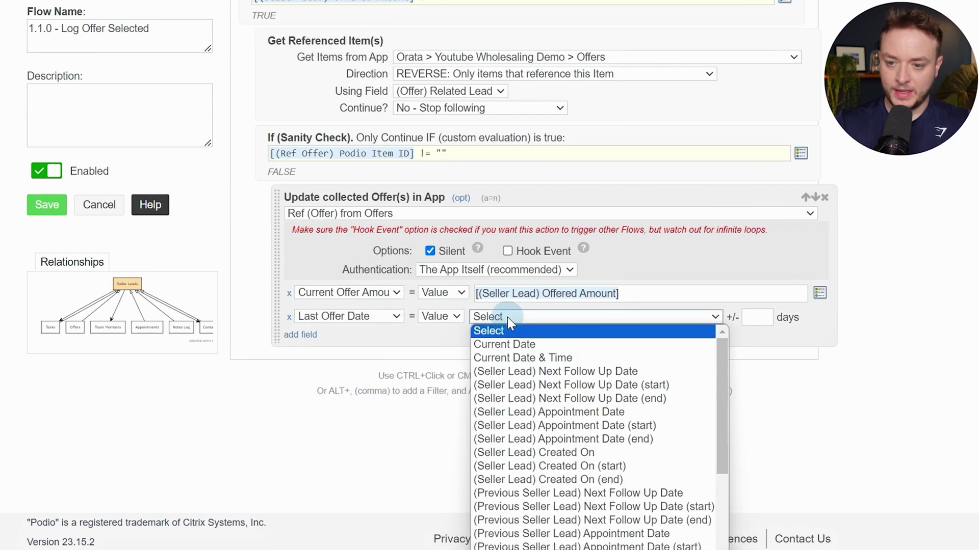
click(552, 345)
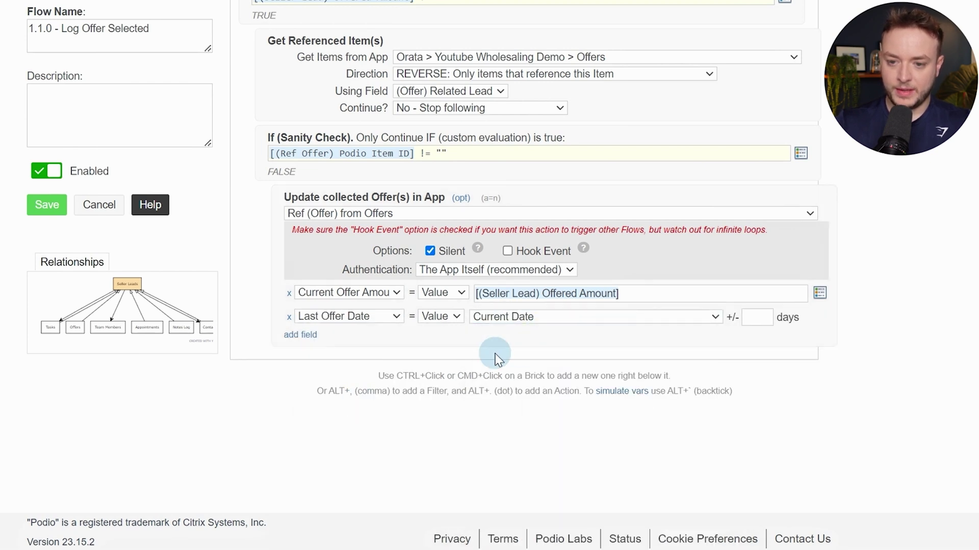
ctrl+click(439, 333)
text(e)
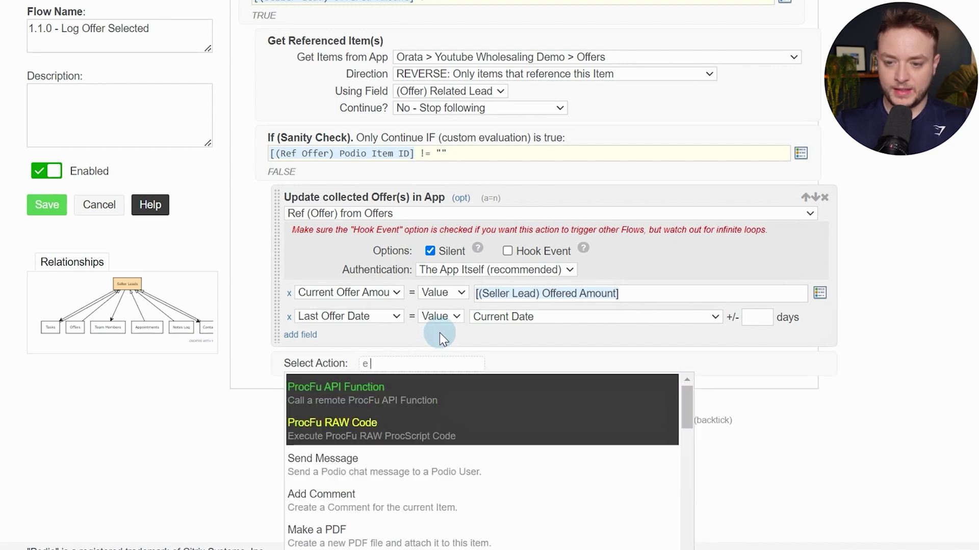
text(nd if)
key(Return)
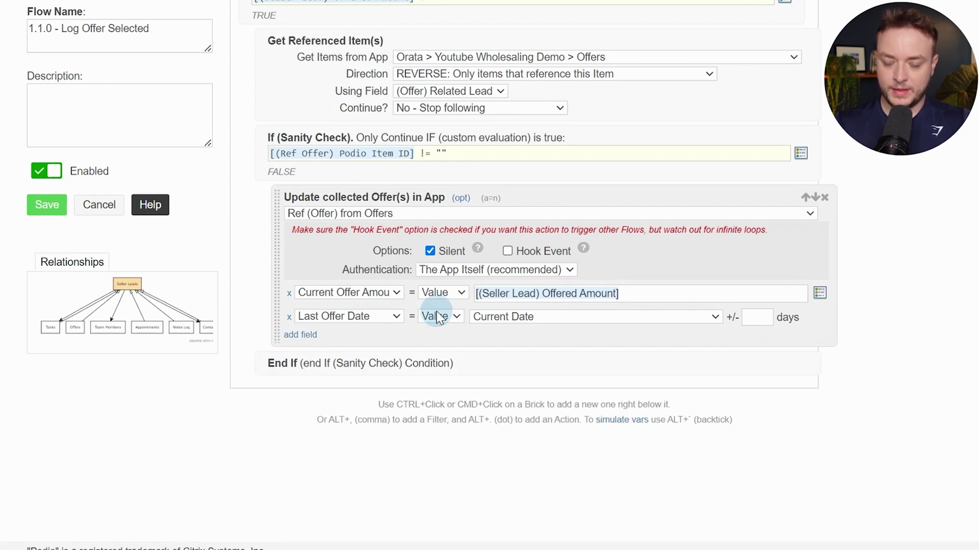
scroll(438, 317, up, 3)
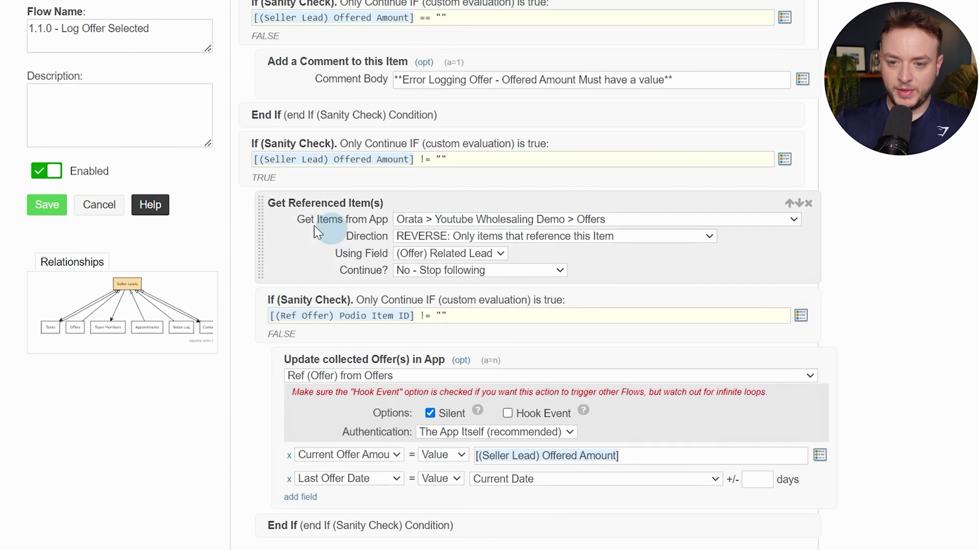
Add two custom variables named revisor and offeredAmount
ctrl+click(293, 275)
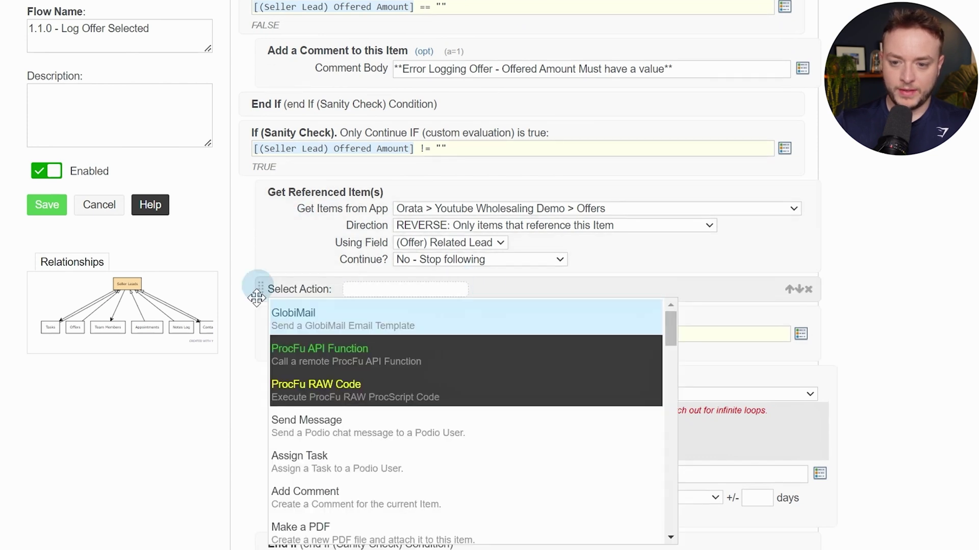
text(var)
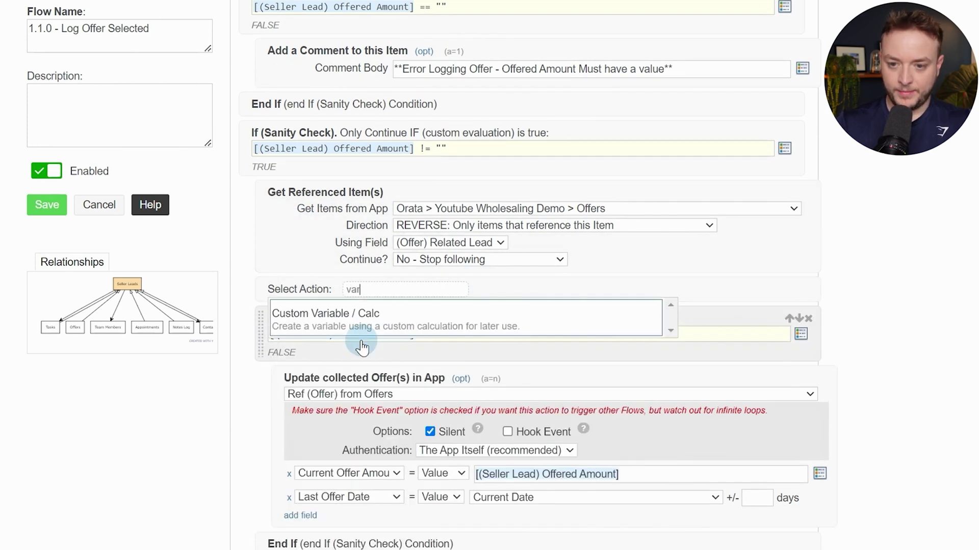
key(Return)
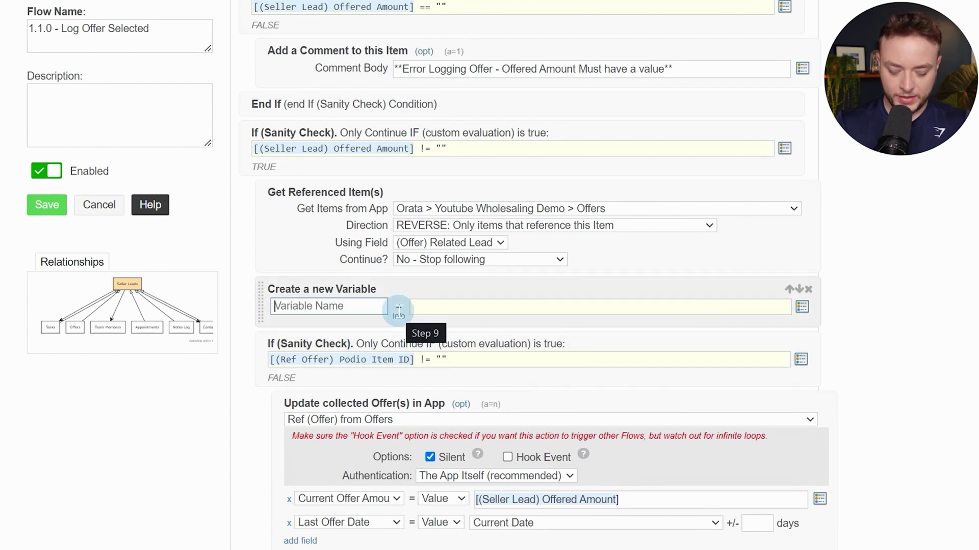
text(revi)
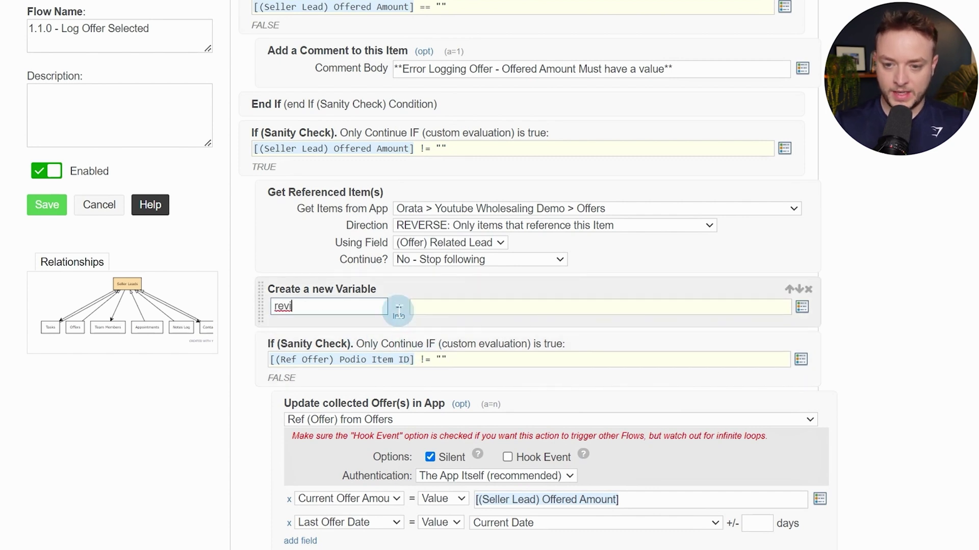
text(s)
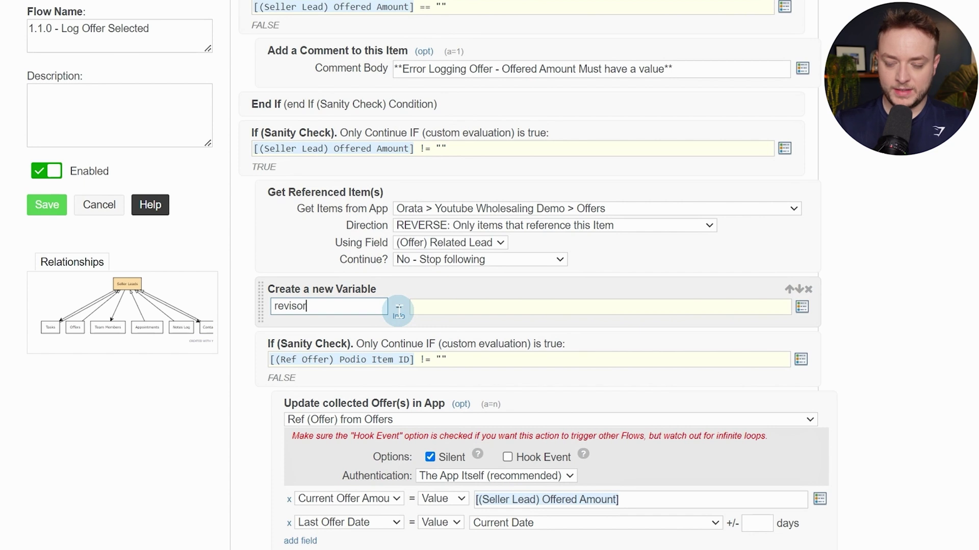
text(or)
ctrl+click(359, 319)
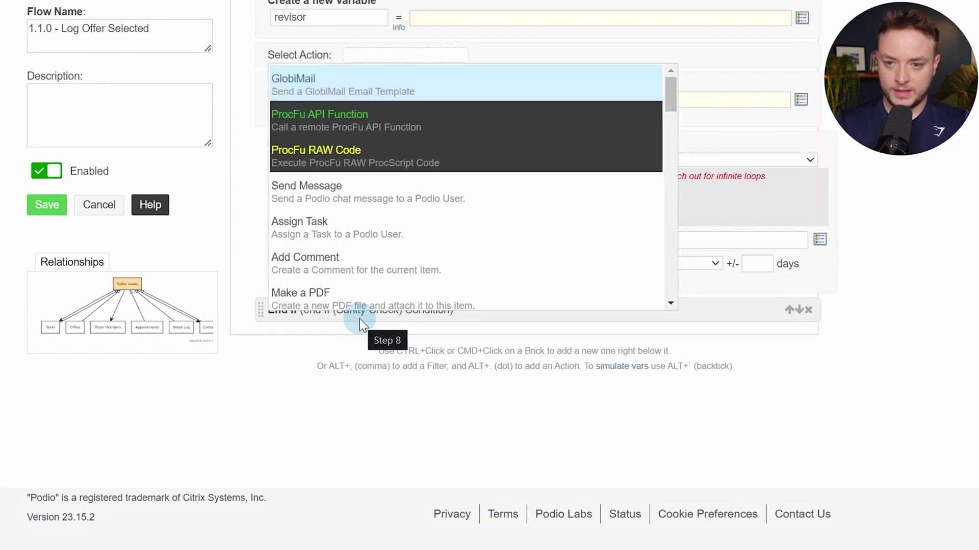
text(o)
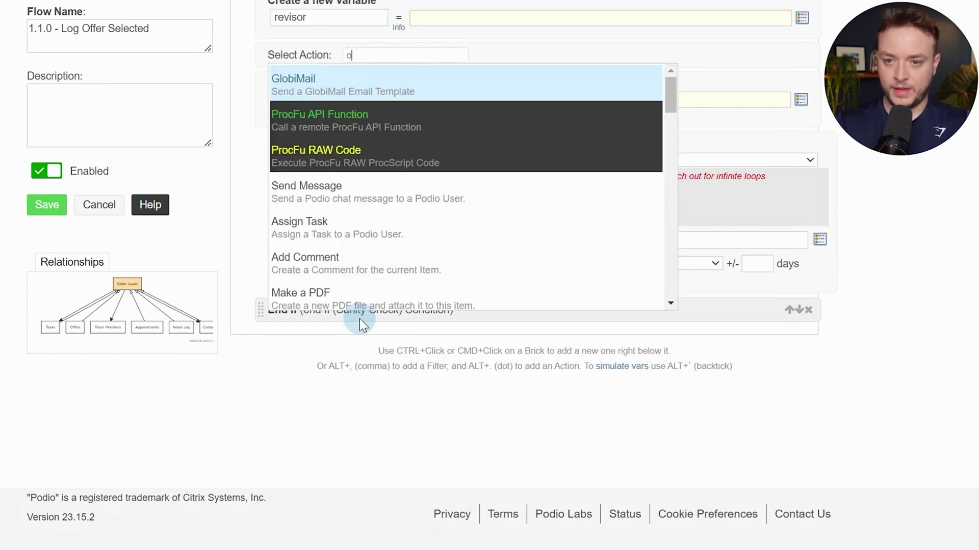
key(BackSpace)
text(var)
key(Return)
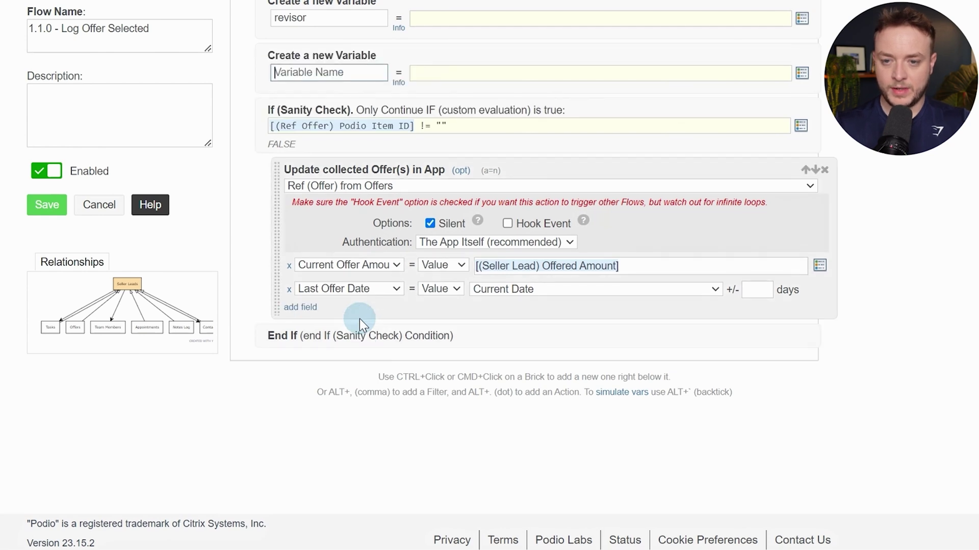
text(offeredAmount)
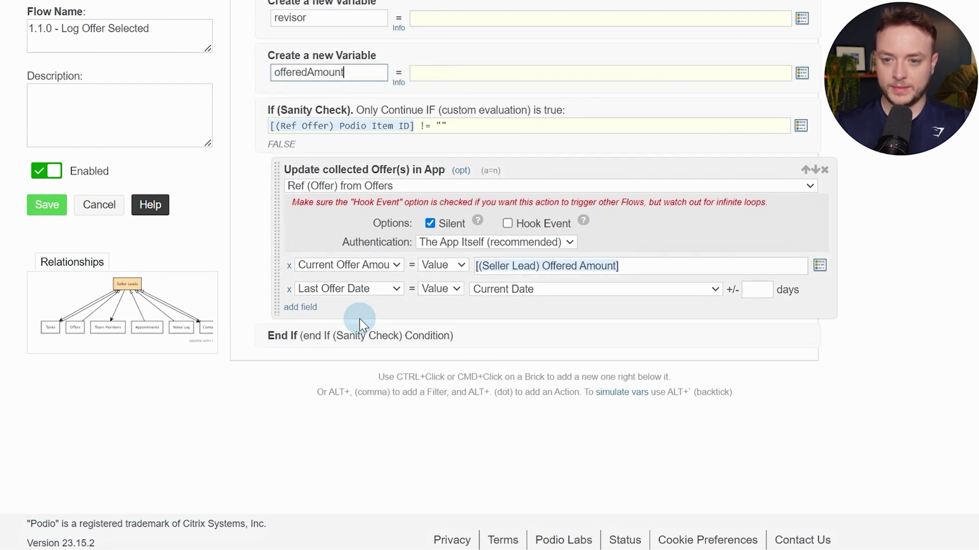
Set revisor's value to the [Revision Creator Name] token
scroll(465, 180, up, 3)
click(466, 220)
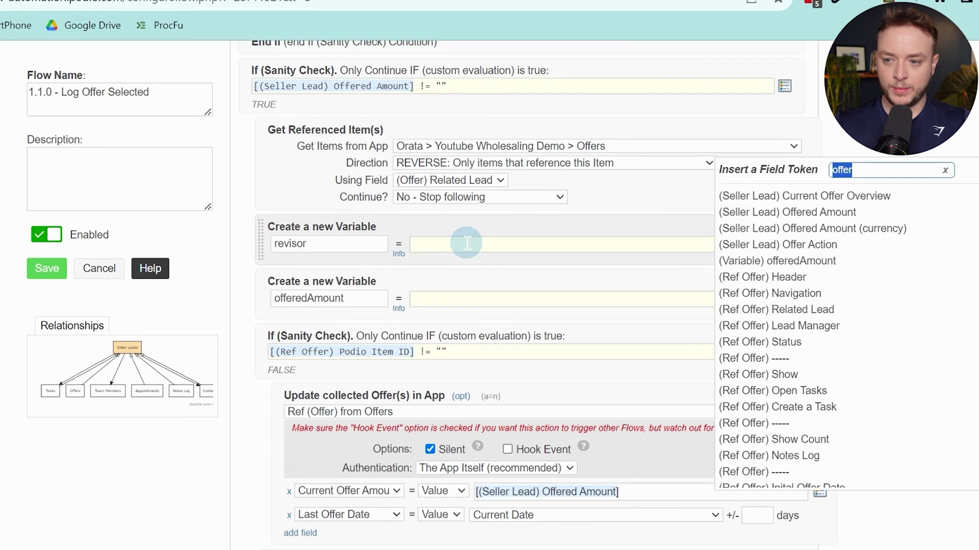
text(revi)
key(Down)
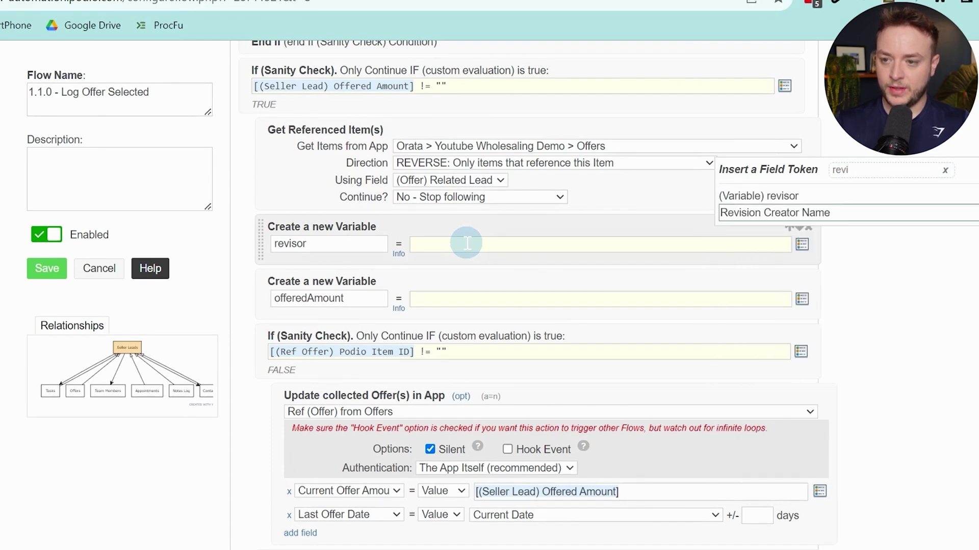
key(Return)
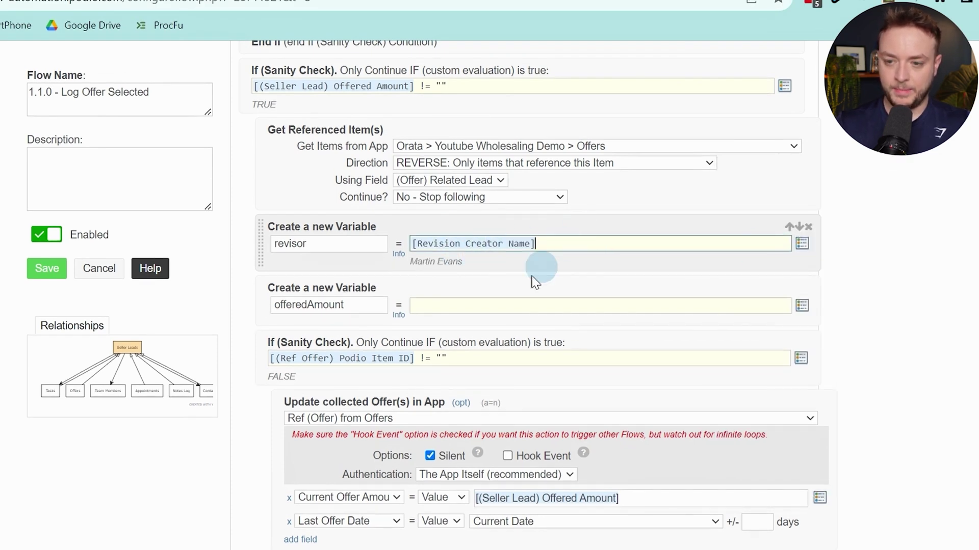
Set offeredAmount to number_format(floatval([(Seller Lead) Offered Amount]),2) and preview it
click(492, 305)
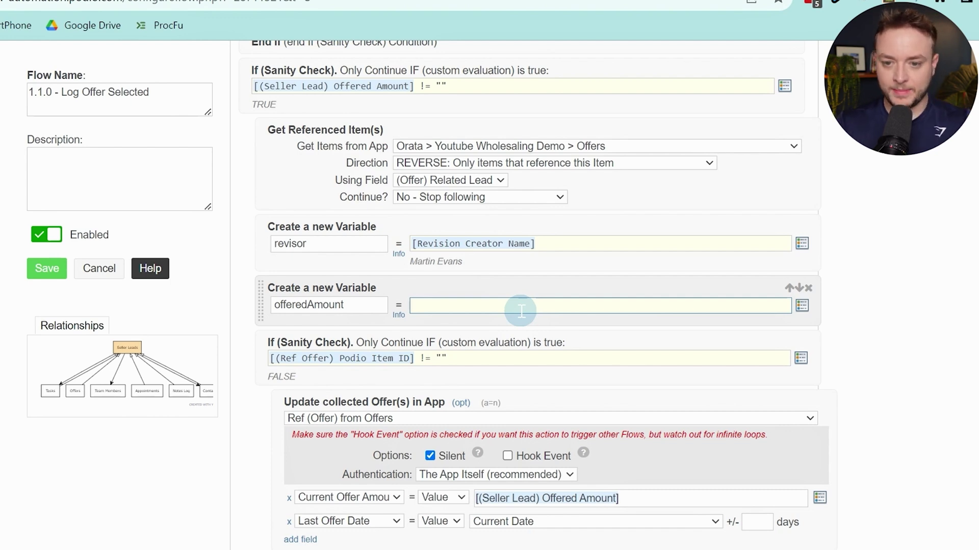
text(n)
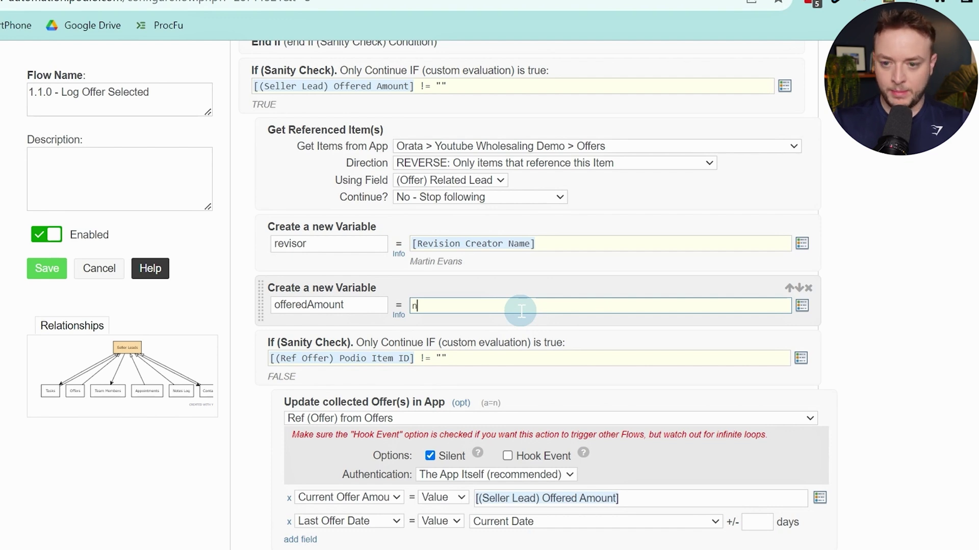
text(umber)
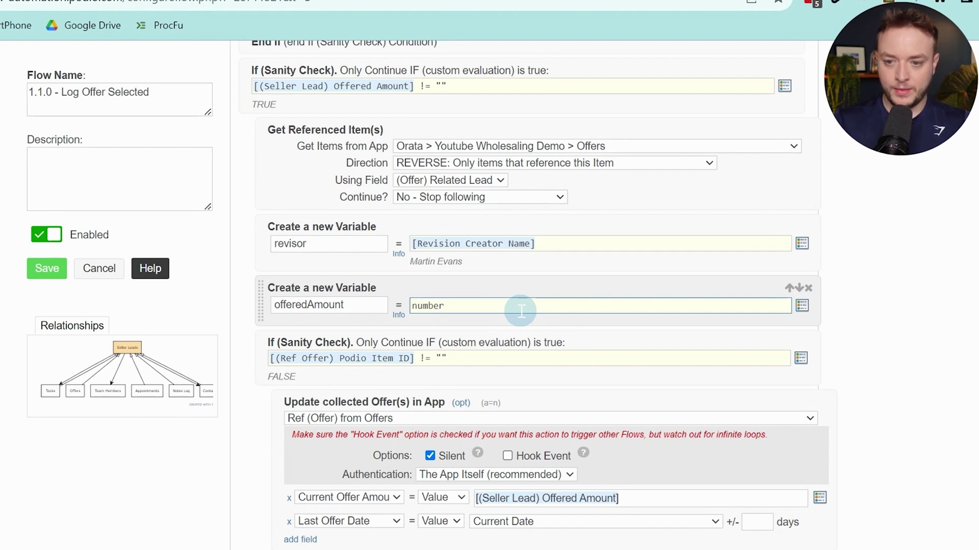
text(_format)
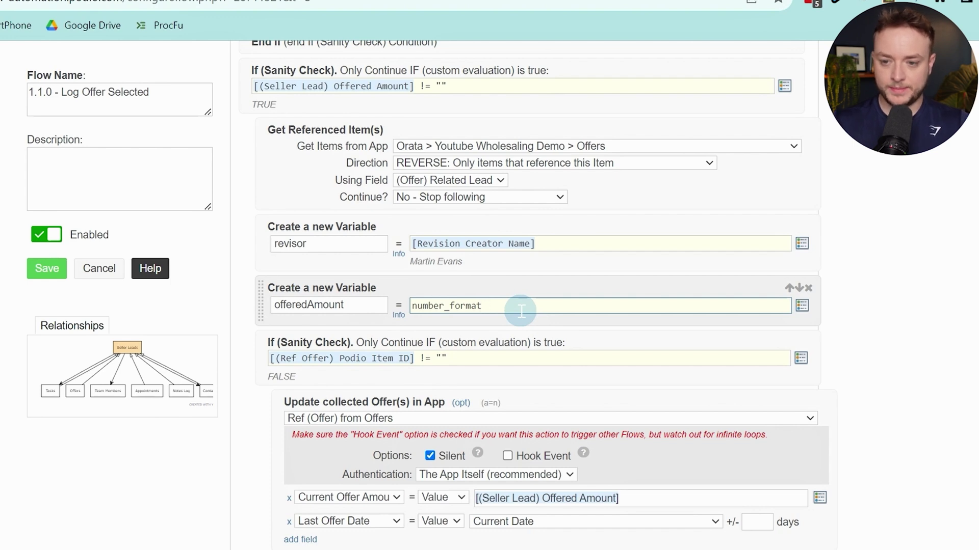
text(()
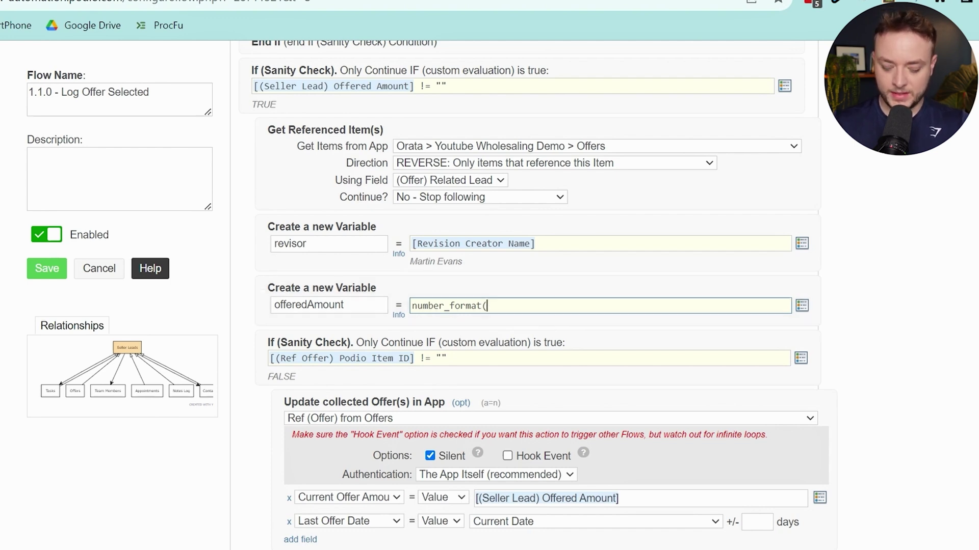
text(floatva)
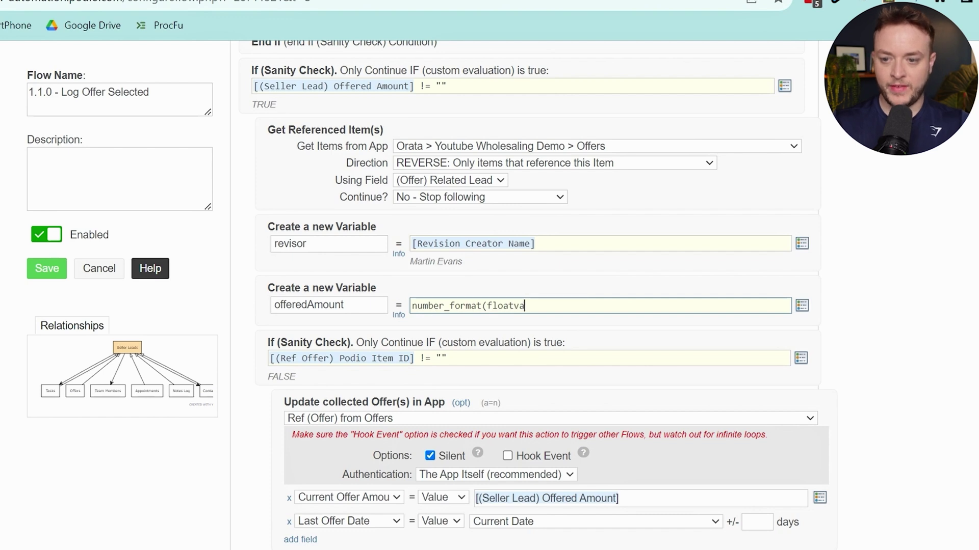
text(l)
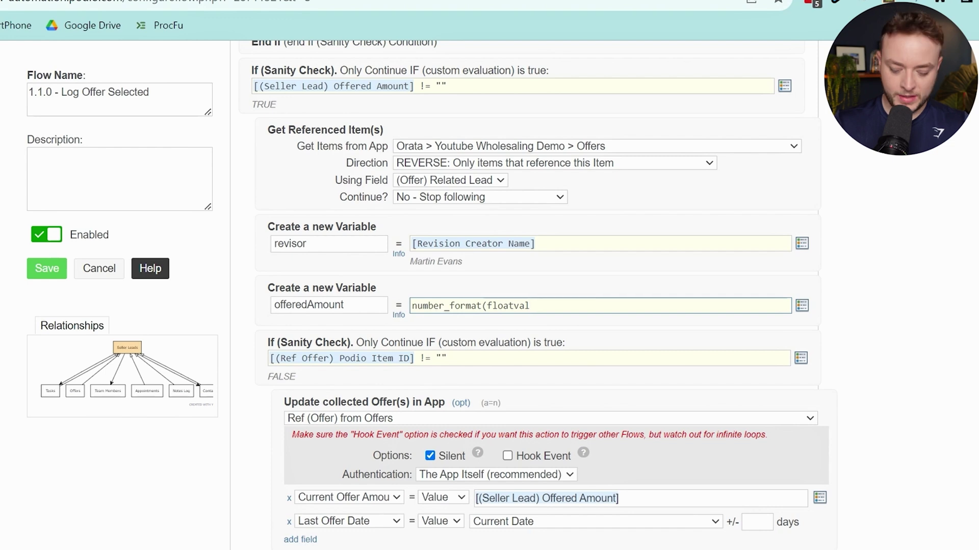
text(()
key(ctrl+space)
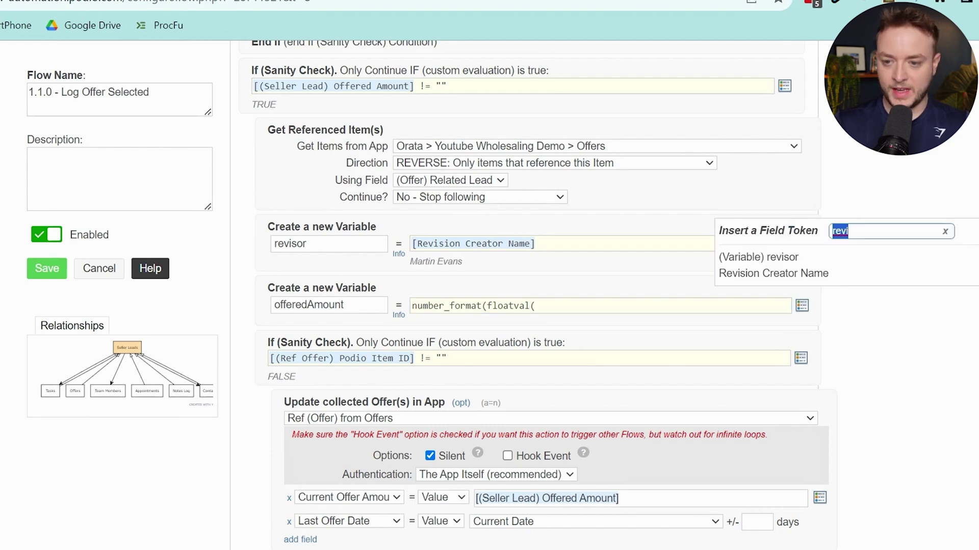
text(offer)
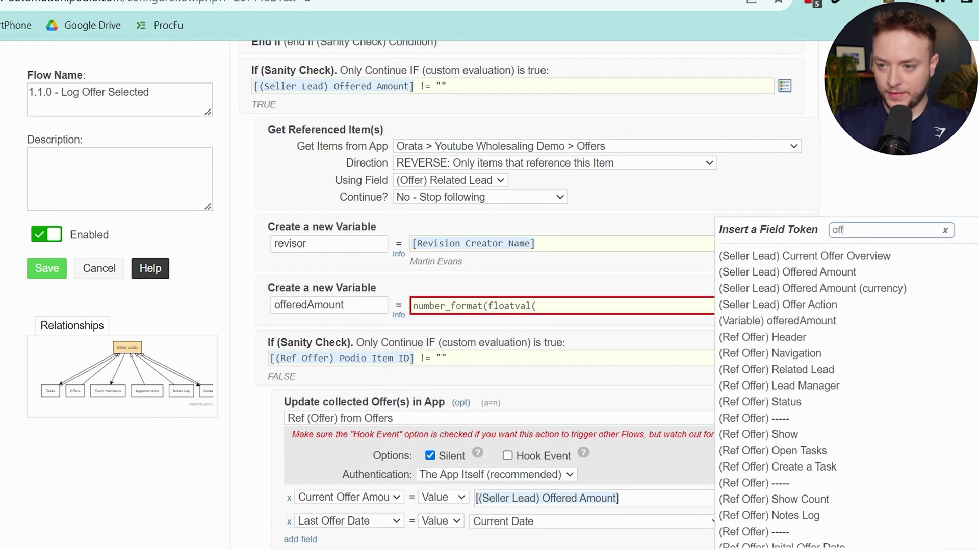
click(815, 272)
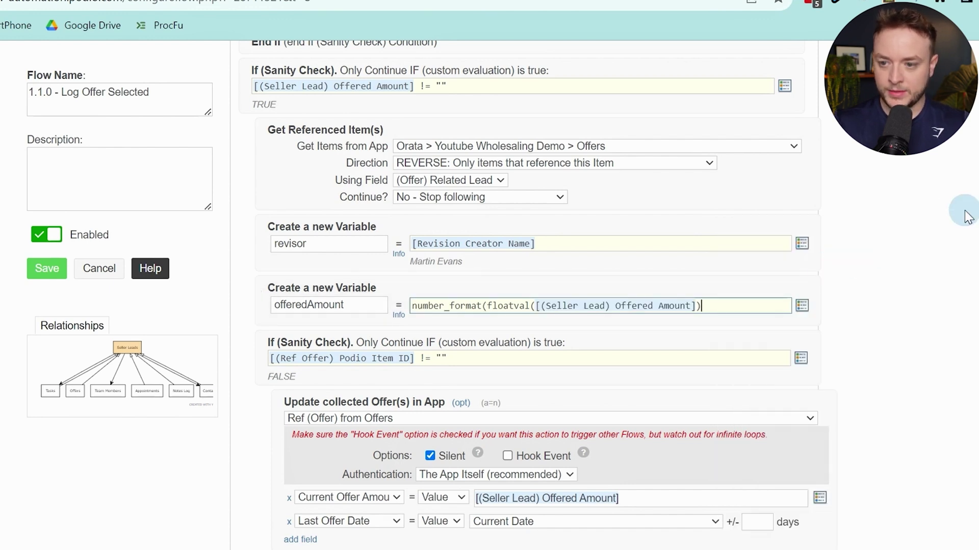
text(),)
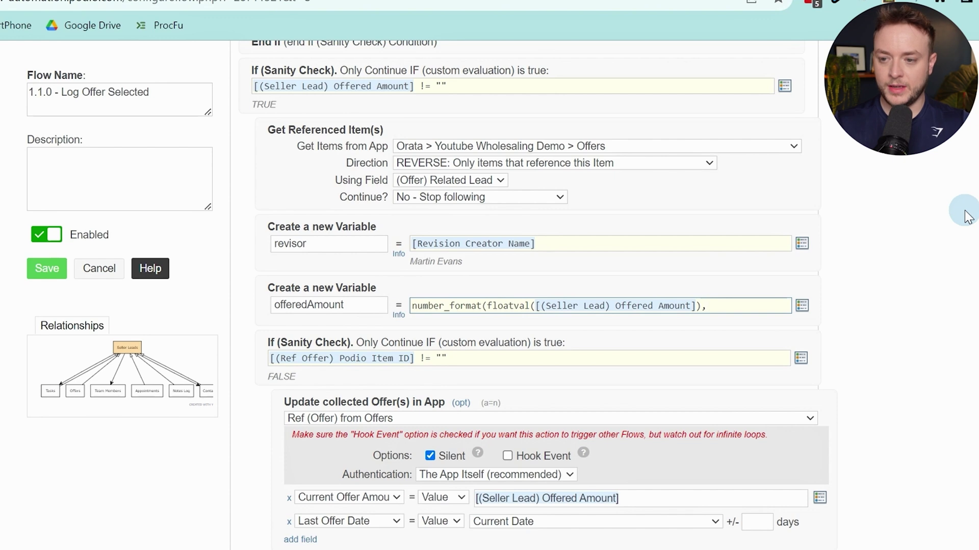
text(2)
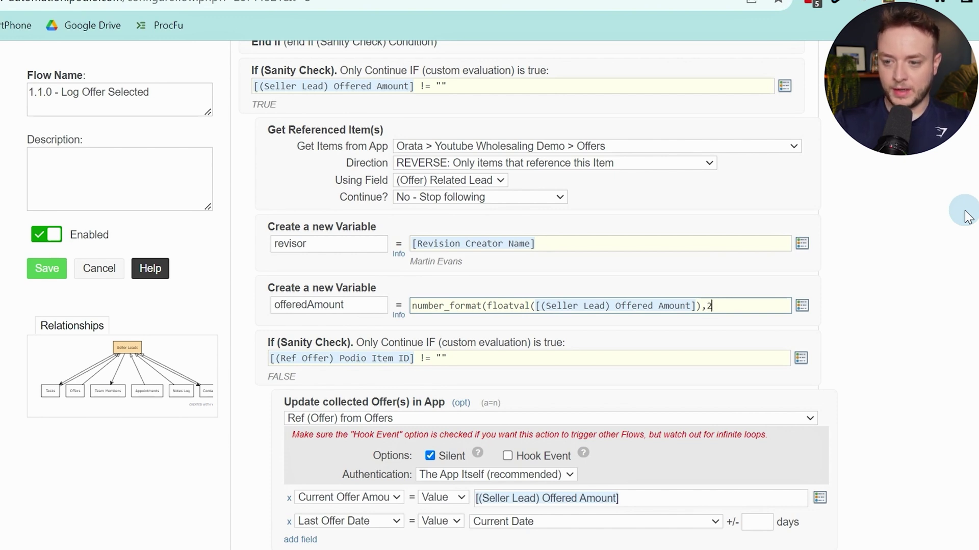
text())
click(933, 203)
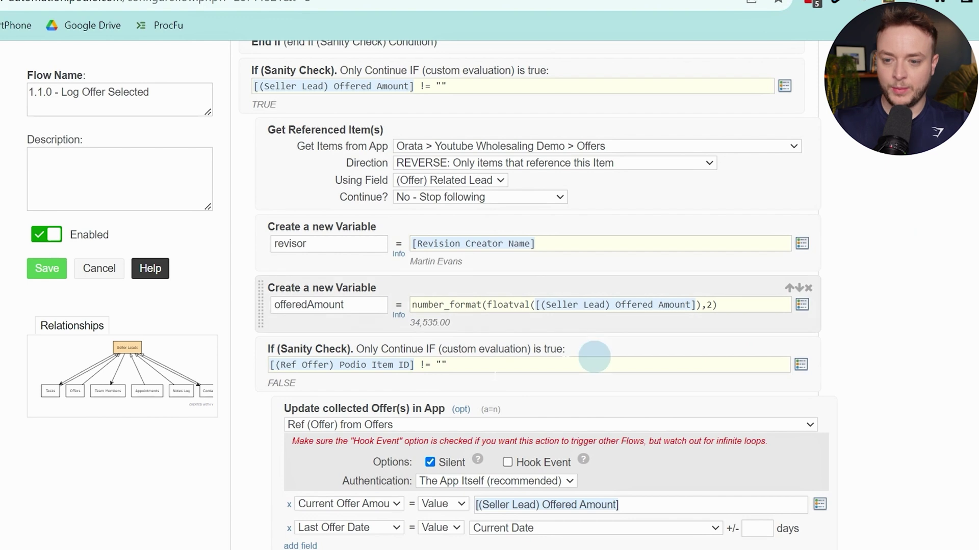
Compare the formula preview without decimals, then restore ',2' so it shows 34,535.00
click(439, 332)
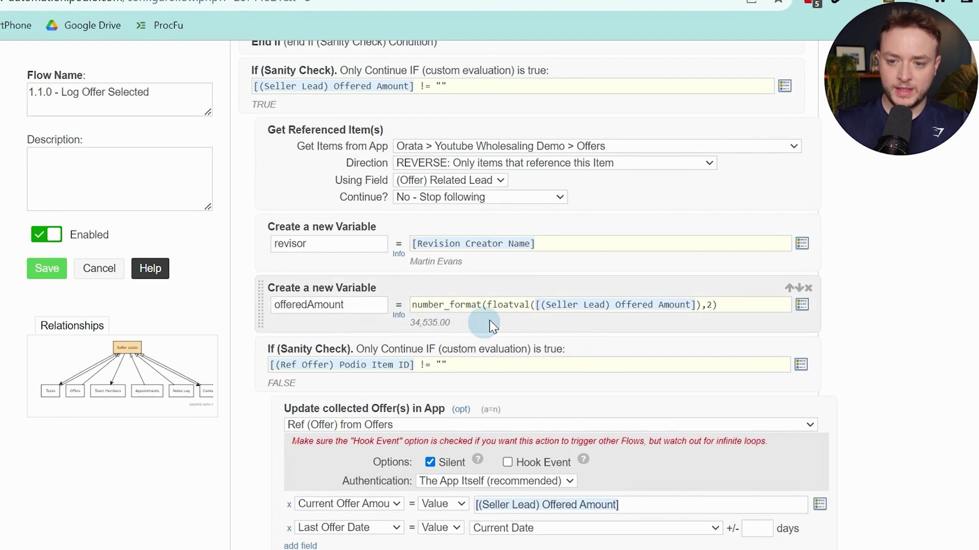
click(710, 304)
key(BackSpace)
key(BackSpace)
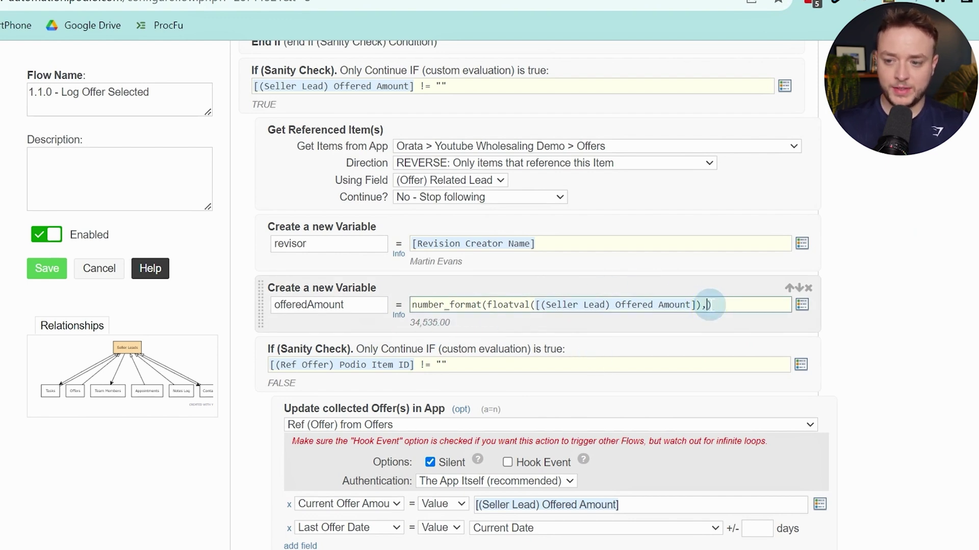
click(939, 208)
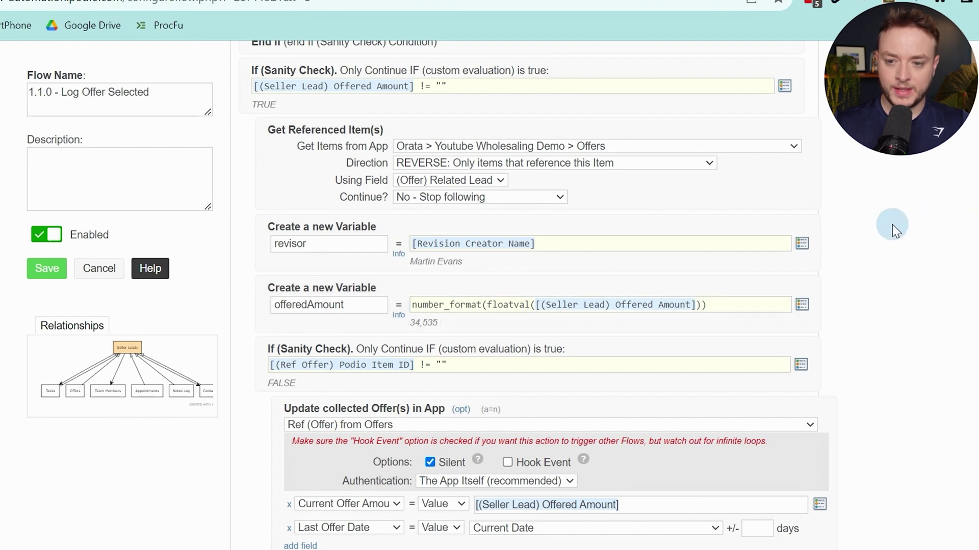
click(702, 305)
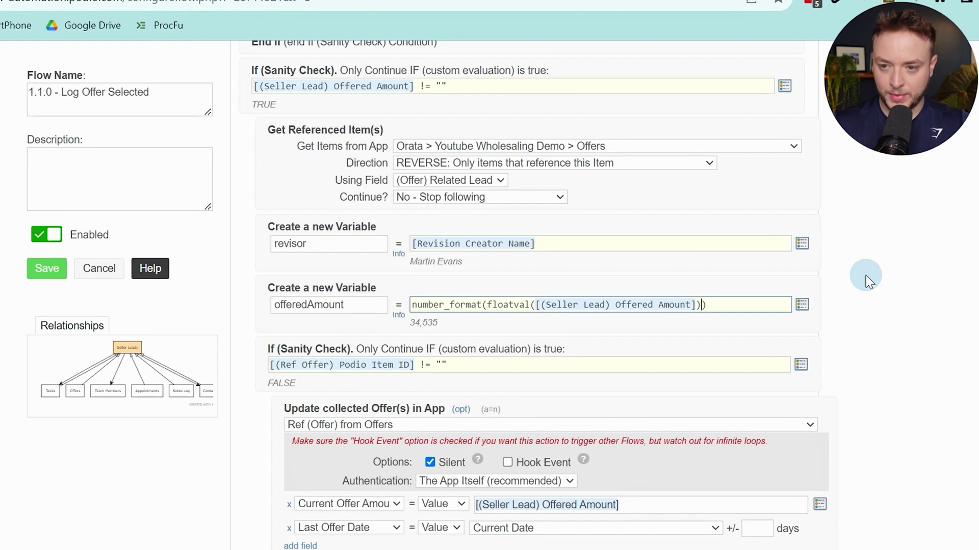
key(Left)
text(,2)
click(867, 279)
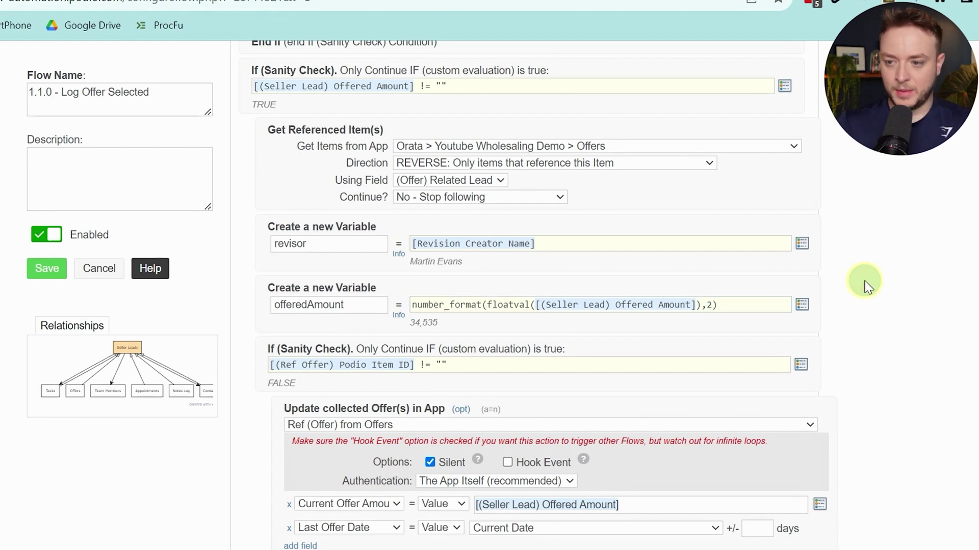
scroll(840, 269, down, 3)
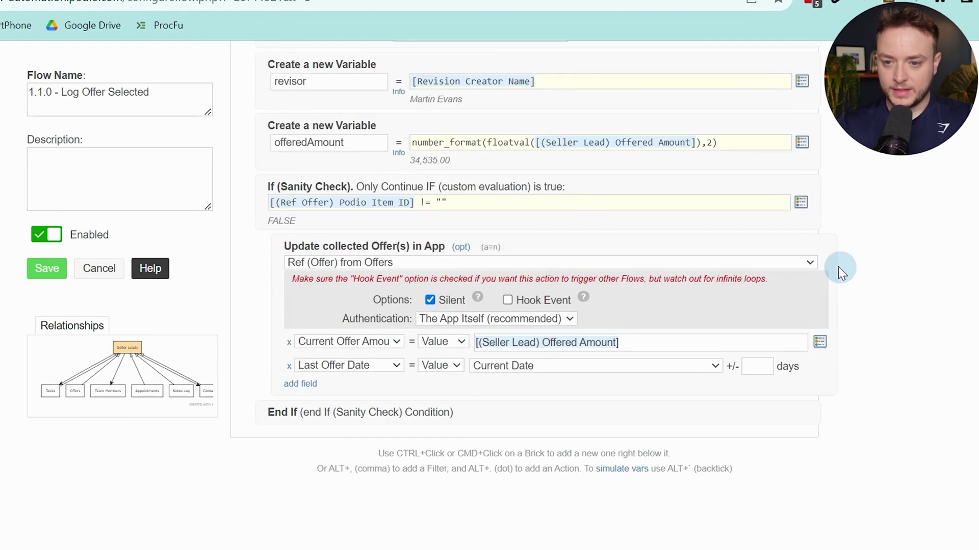
After End If, add a sanity check passing only when [(Ref Offer) Podio Item ID] == ""
ctrl+click(555, 363)
text(san)
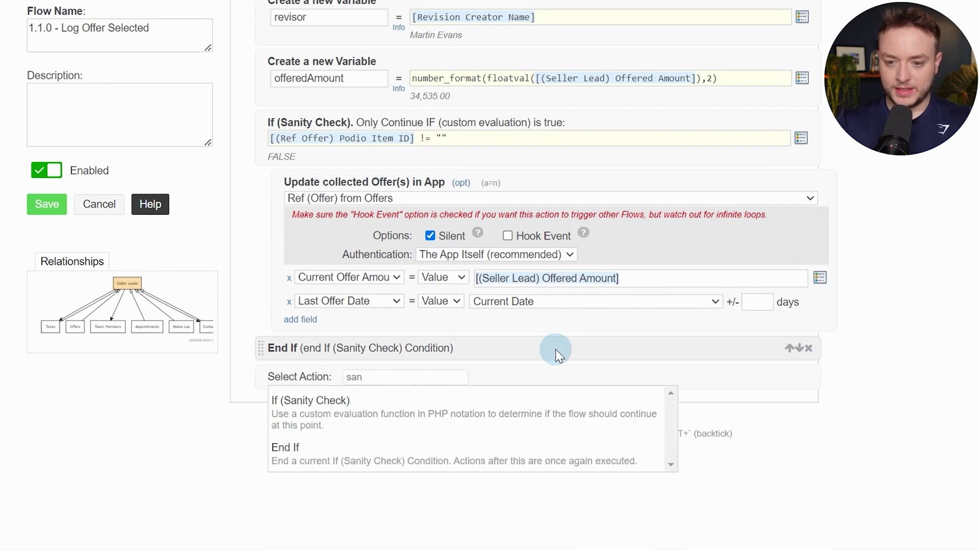
key(Down)
key(Return)
key(alt+slash)
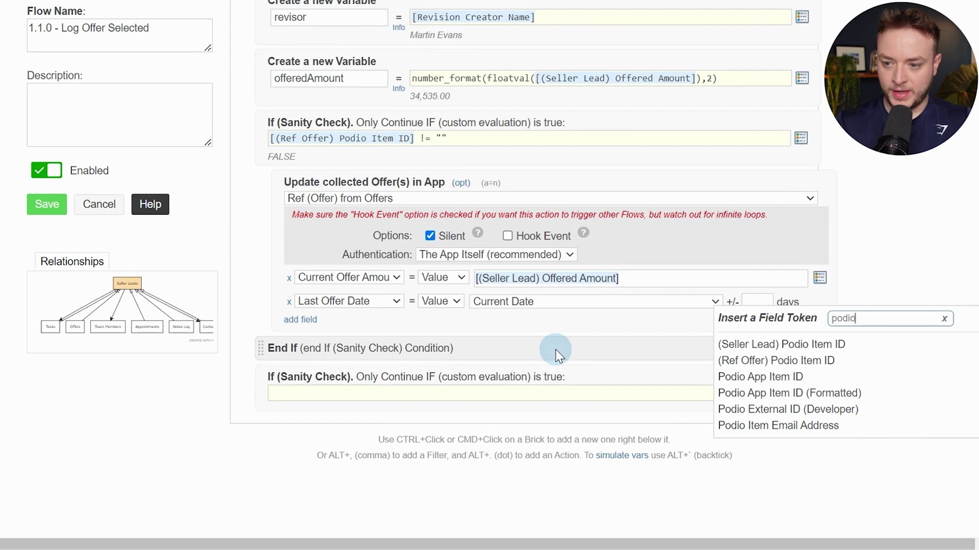
click(881, 362)
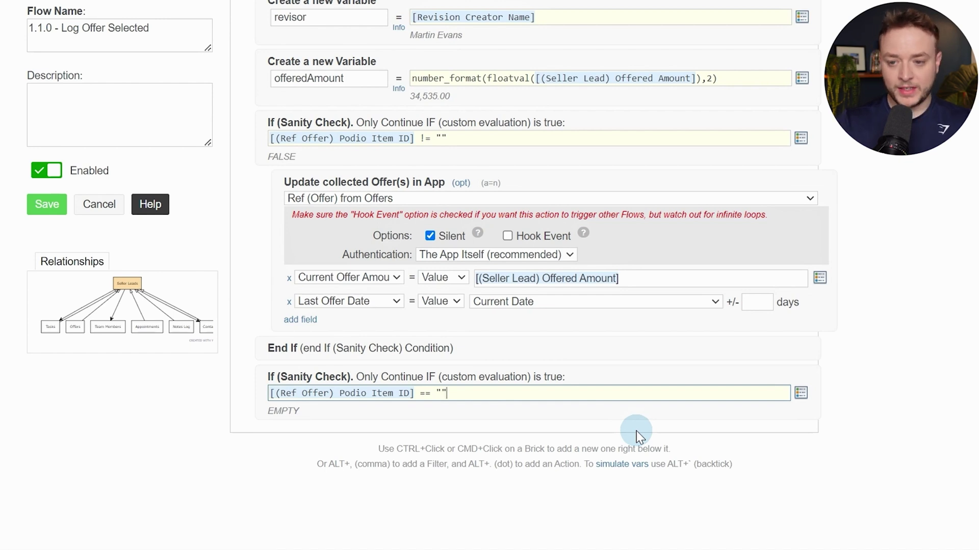
key(alt+period)
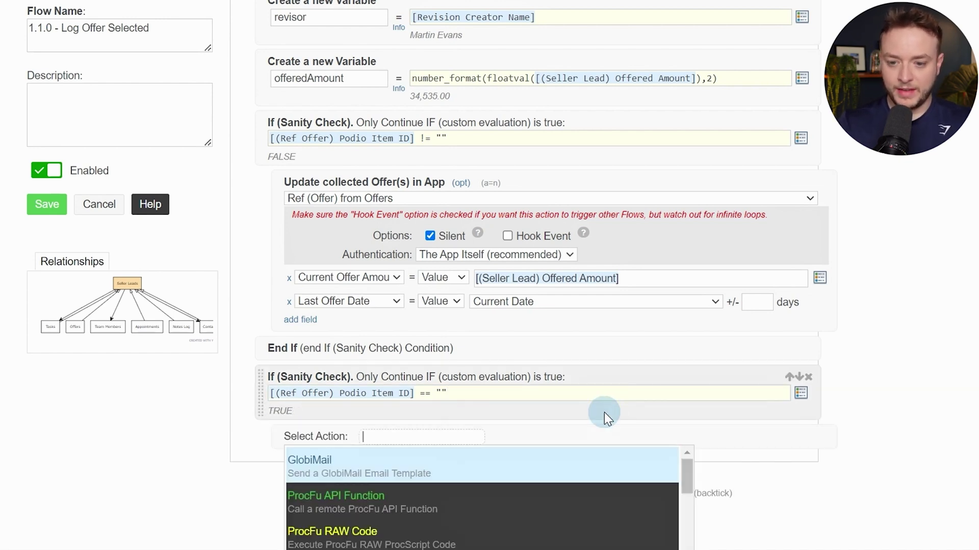
text(cre)
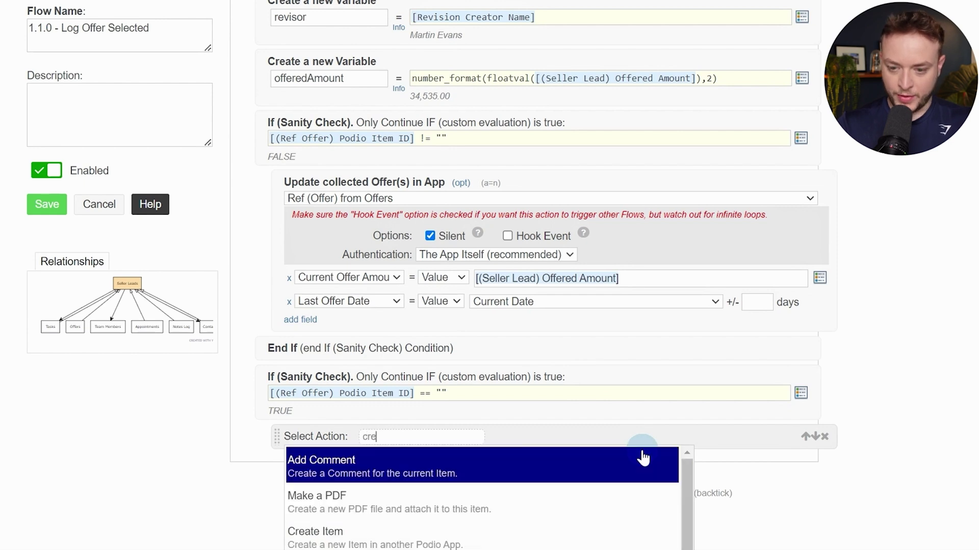
text(ate)
scroll(590, 484, down, 3)
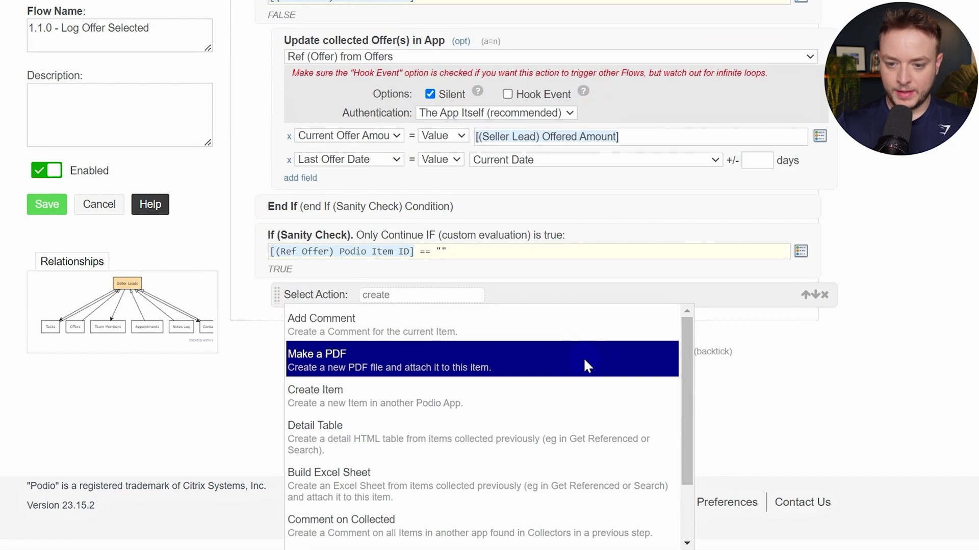
Add a silent Create Item action in the Offers app, authenticated as the user's own account
click(376, 328)
scroll(583, 260, down, 1)
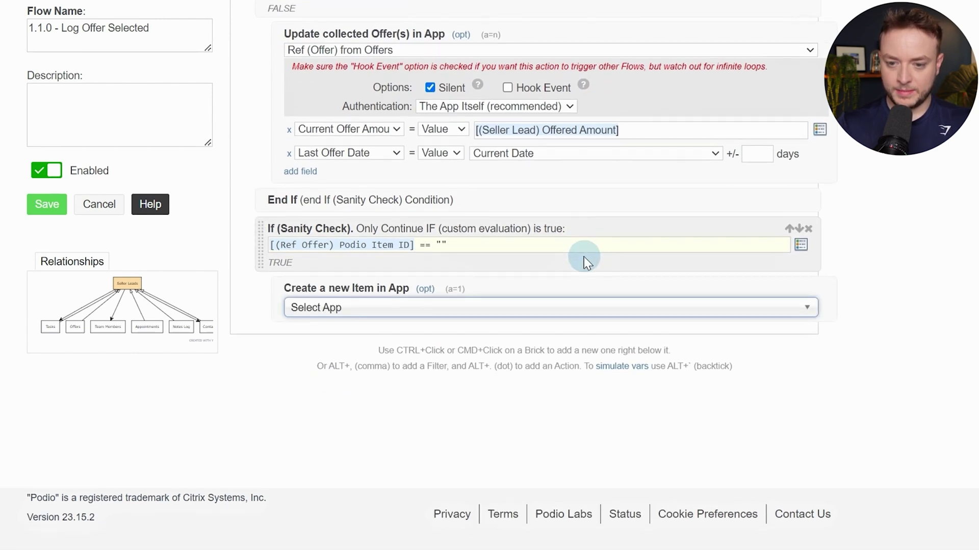
click(475, 309)
text(off)
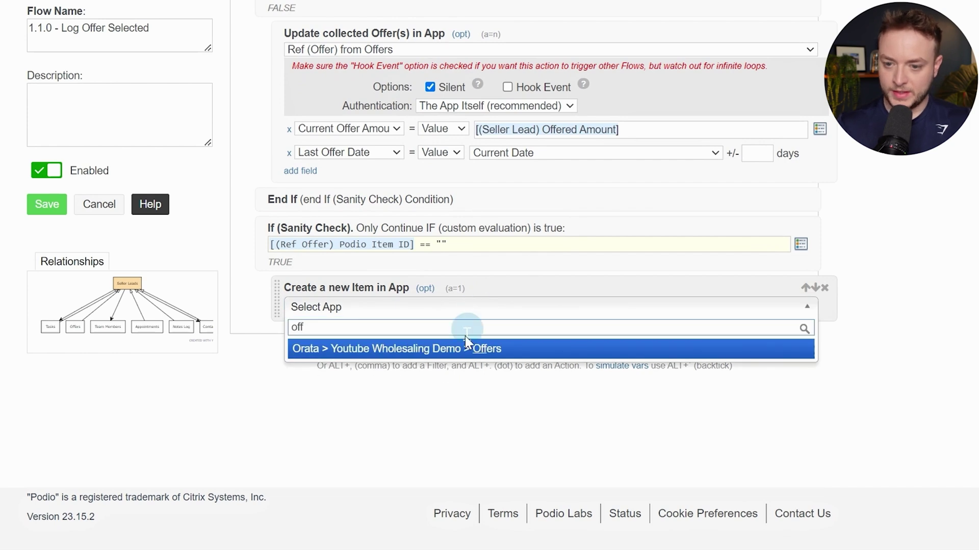
click(465, 343)
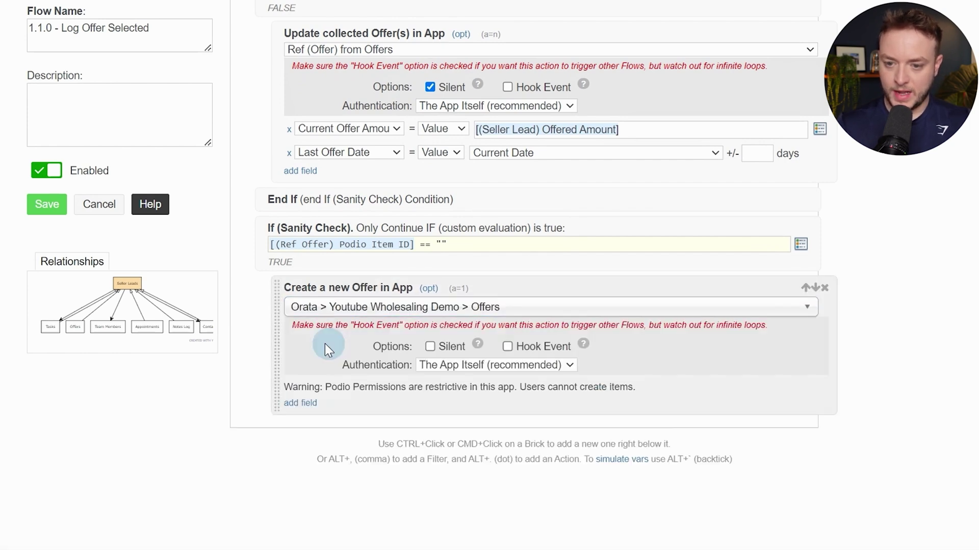
click(431, 347)
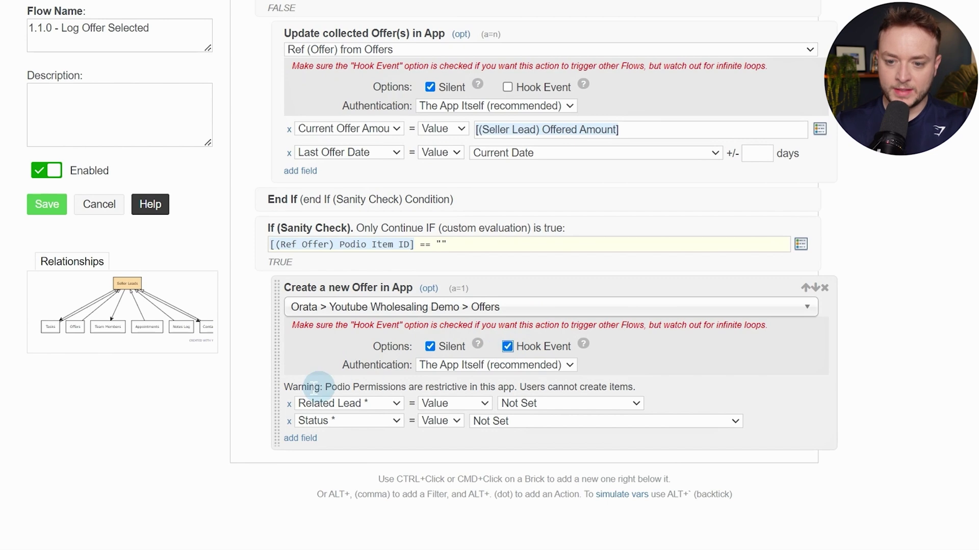
drag(284, 383, 447, 384)
click(447, 383)
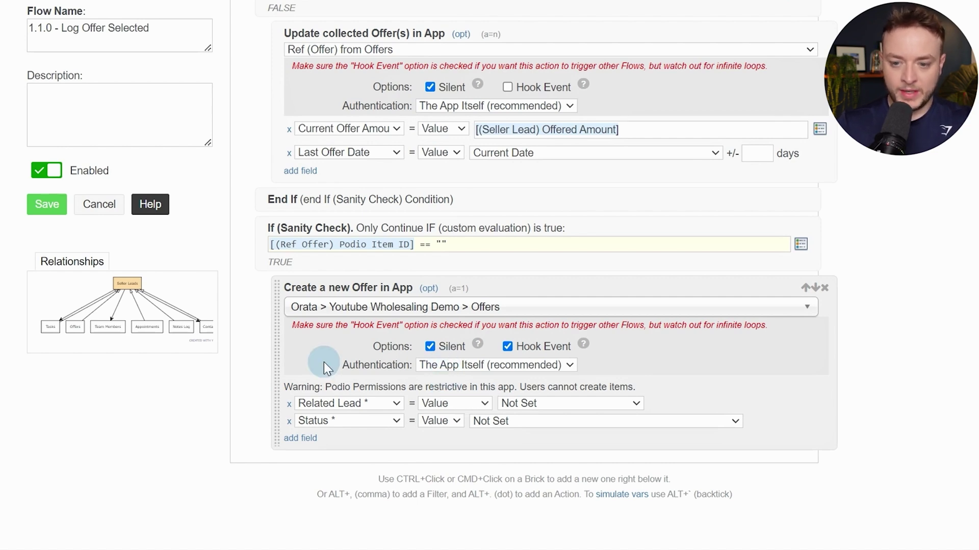
drag(323, 361, 411, 356)
click(429, 365)
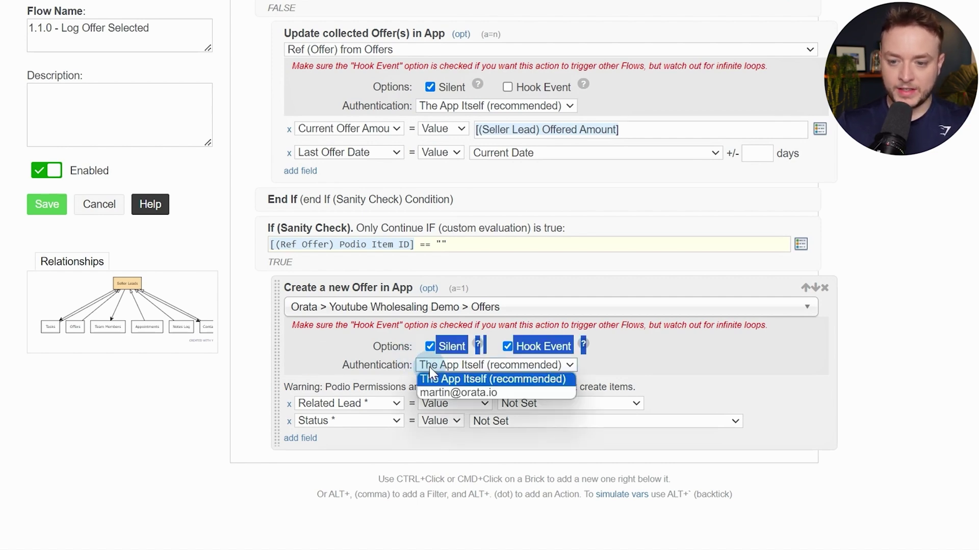
click(482, 392)
Link the offer's Related Lead to the current Seller Lead and copy its Lead Manager
click(393, 405)
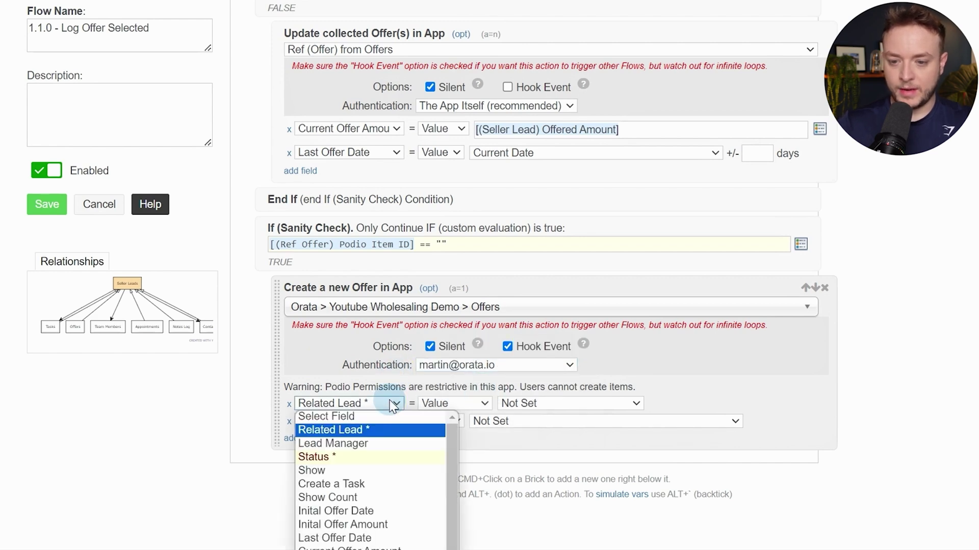
click(372, 430)
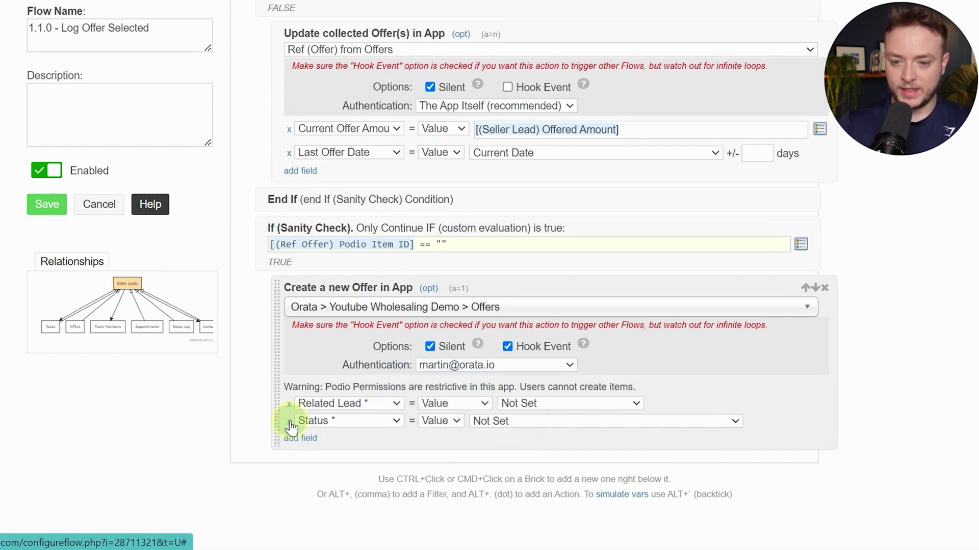
click(290, 422)
click(505, 404)
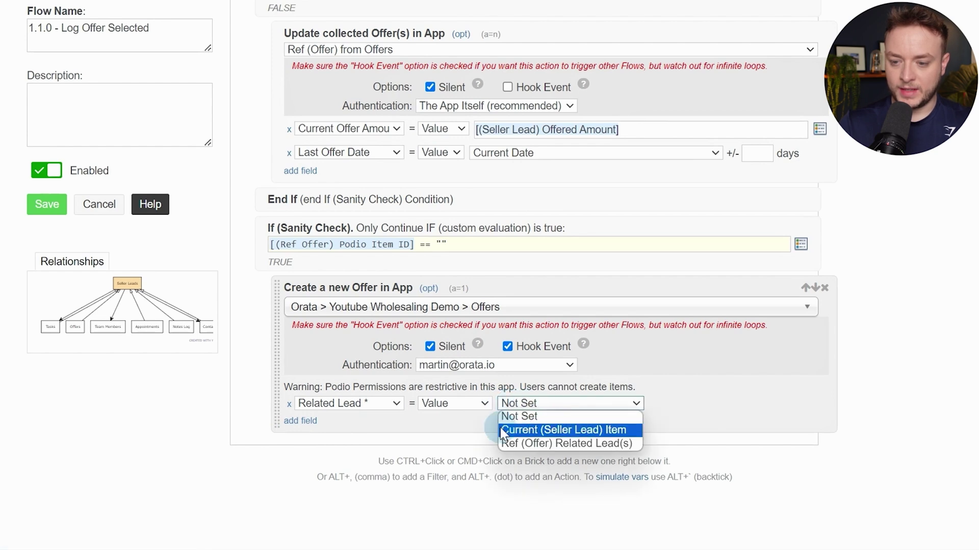
click(615, 430)
scroll(384, 323, down, 2)
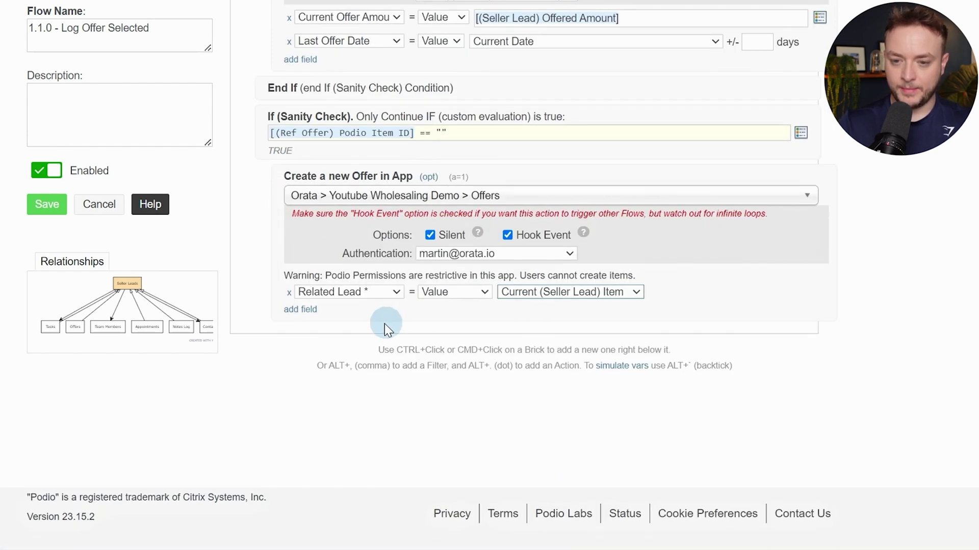
click(304, 310)
click(311, 309)
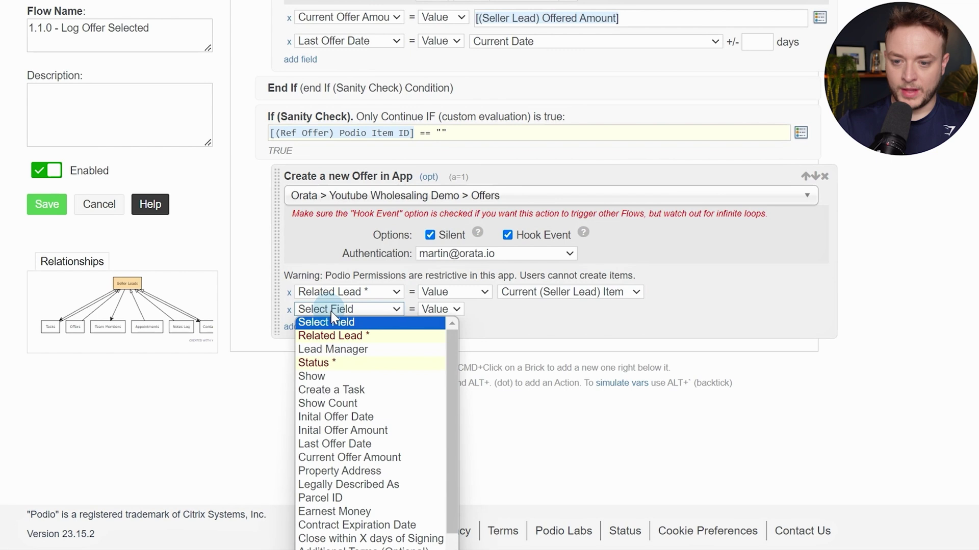
click(346, 356)
click(525, 309)
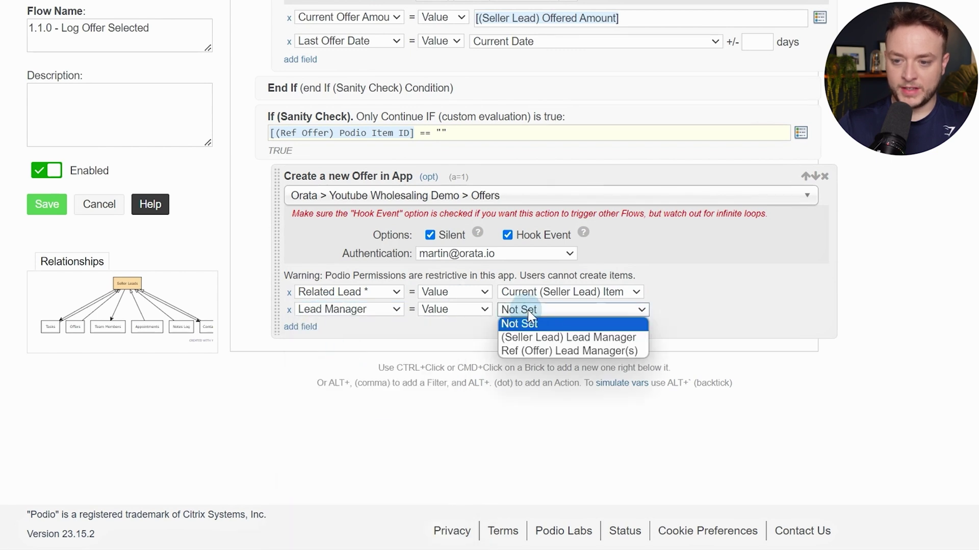
click(585, 340)
Set the new offer's Status to Offer Submitted
click(306, 327)
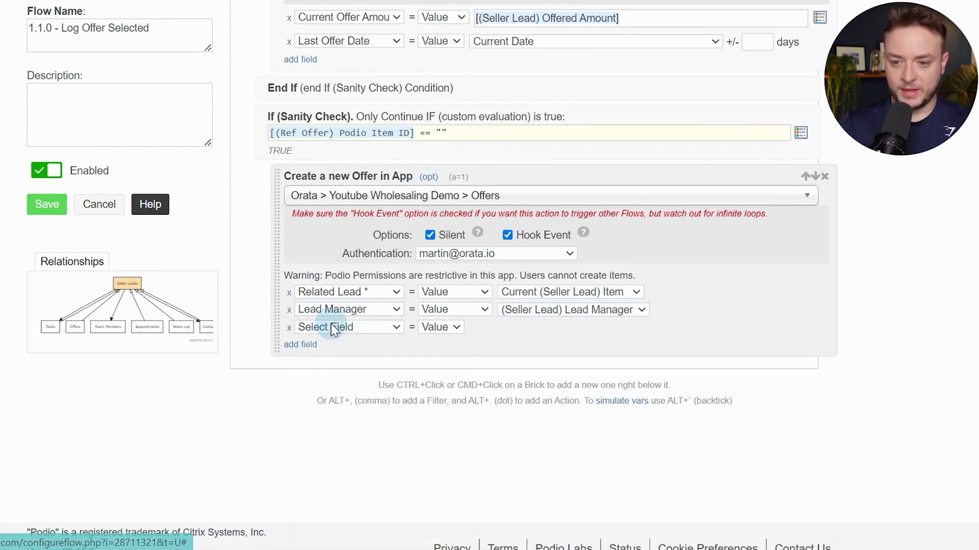
click(331, 326)
click(326, 380)
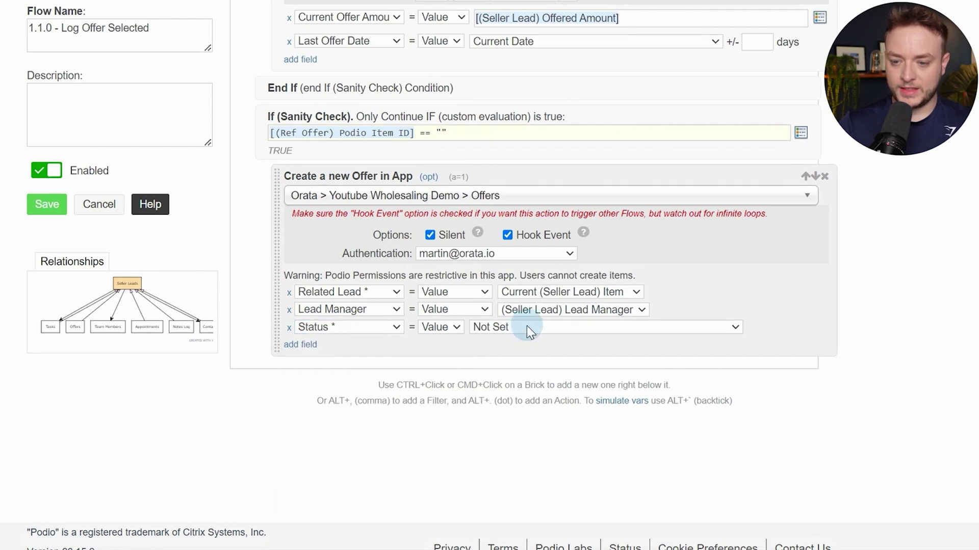
click(527, 325)
click(525, 354)
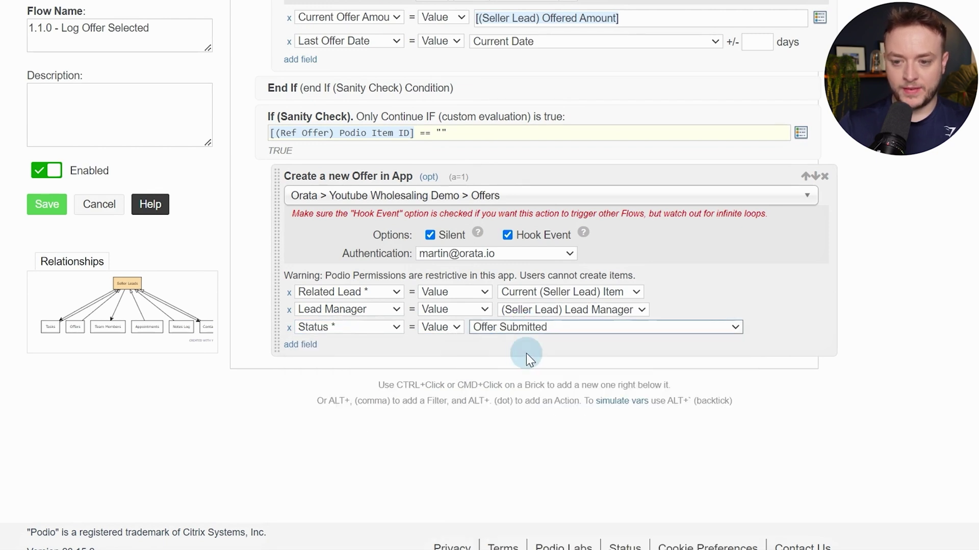
Add Inital Offer Date and Inital Offer Amount field rows to the offer
click(301, 345)
click(323, 344)
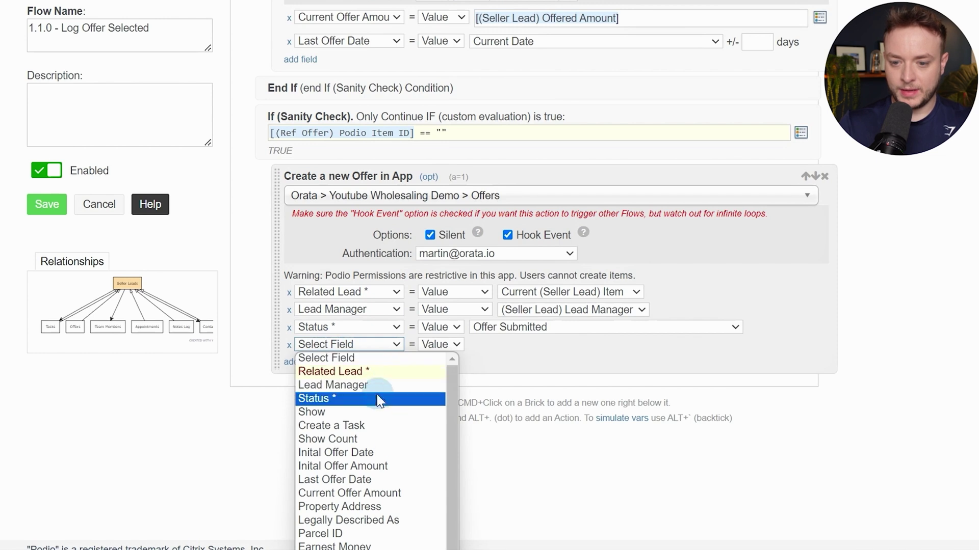
scroll(523, 331, down, 1)
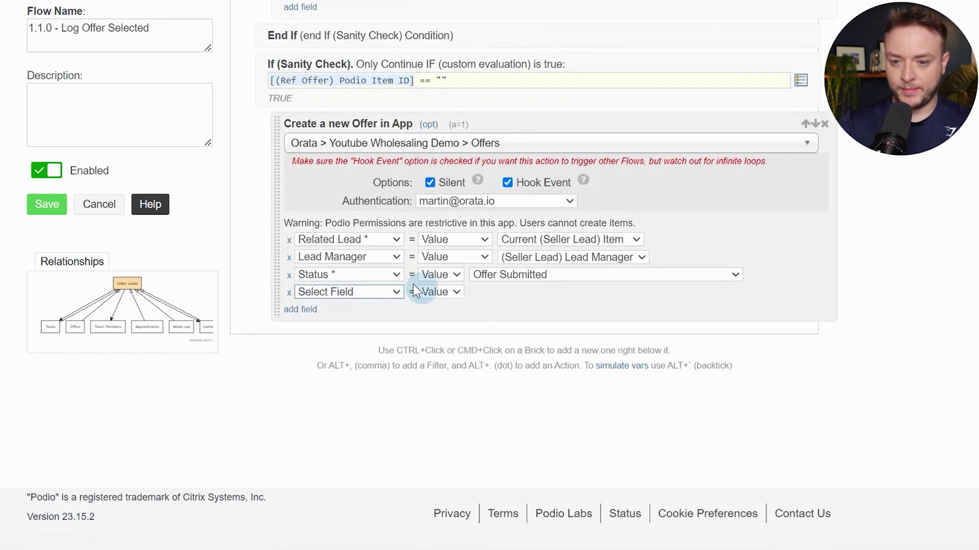
click(375, 294)
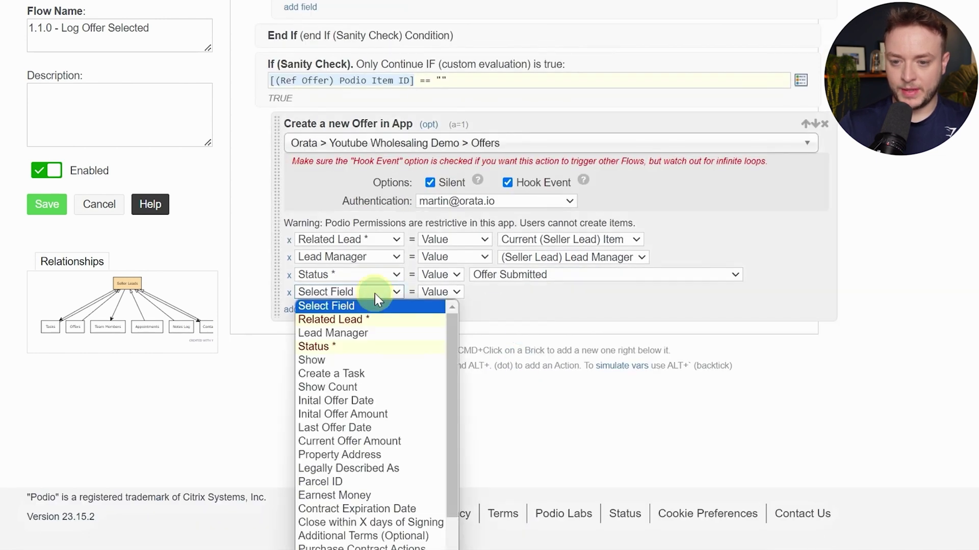
click(376, 401)
click(300, 311)
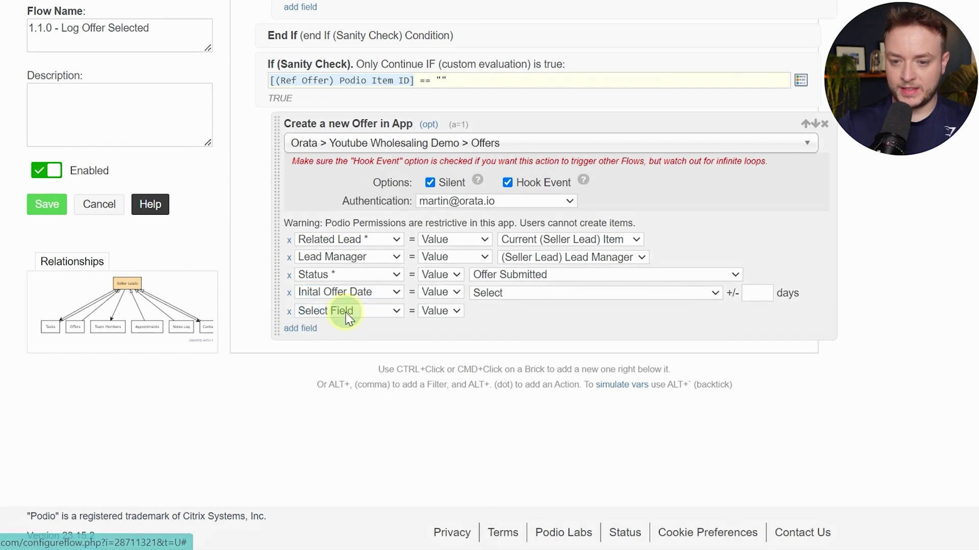
click(341, 311)
scroll(377, 367, down, 1)
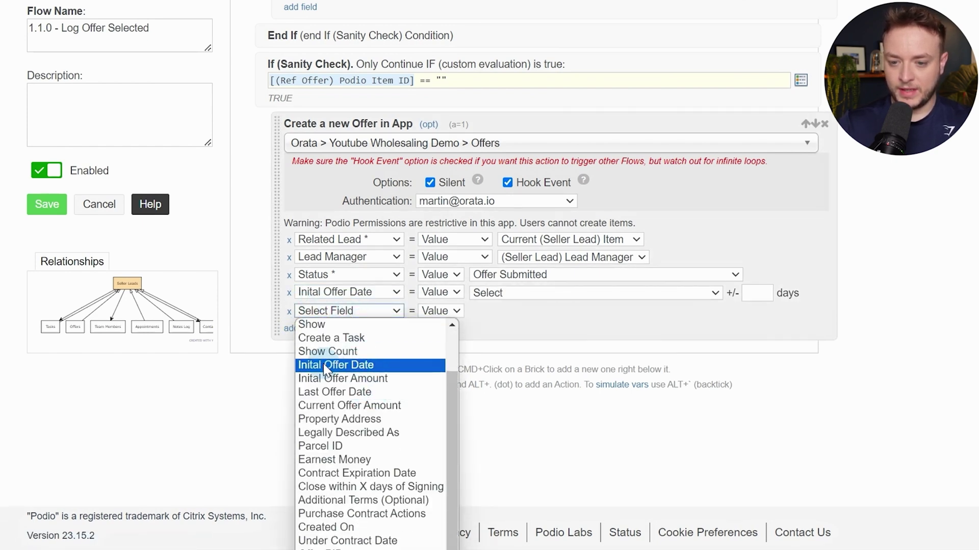
click(380, 380)
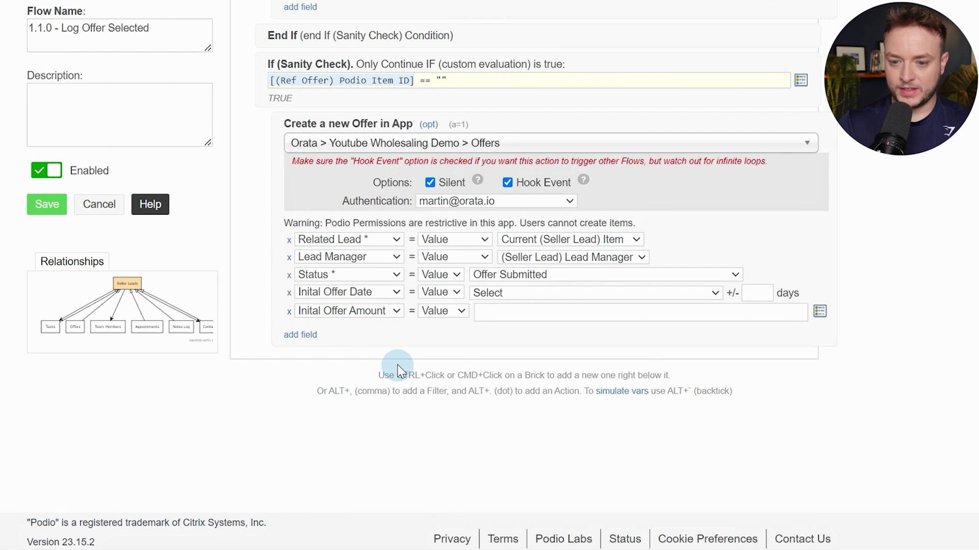
Add Last Offer Date and Current Offer Amount field rows to the offer
click(308, 333)
click(346, 336)
scroll(358, 412, down, 1)
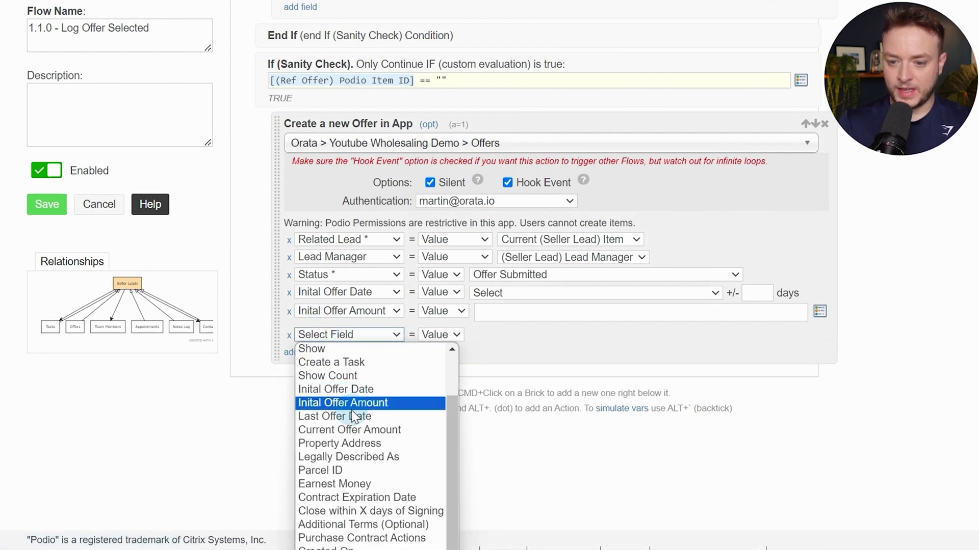
click(351, 416)
click(299, 351)
click(346, 353)
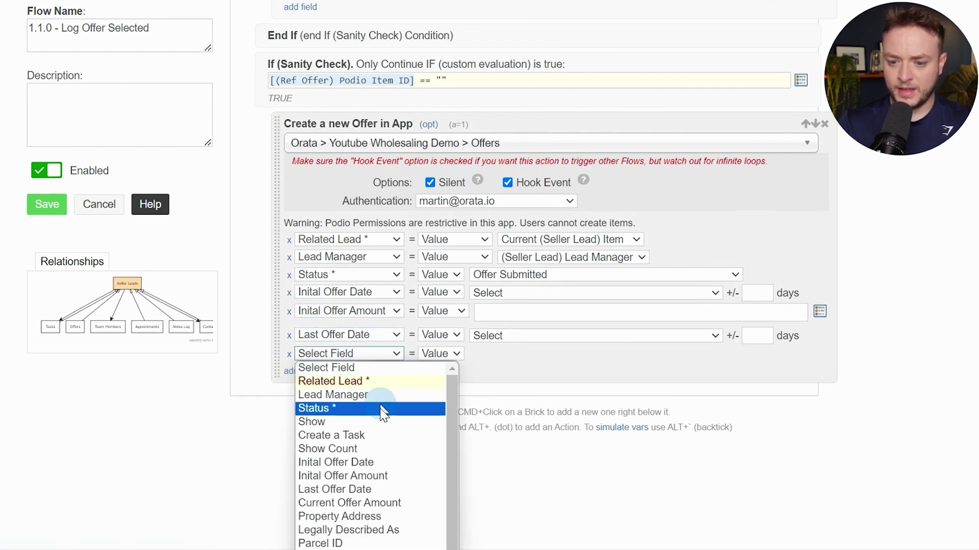
click(342, 503)
Set Inital Offer Date to the current date and Inital Offer Amount to the Seller Lead's Offered Amount
scroll(465, 288, down, 1)
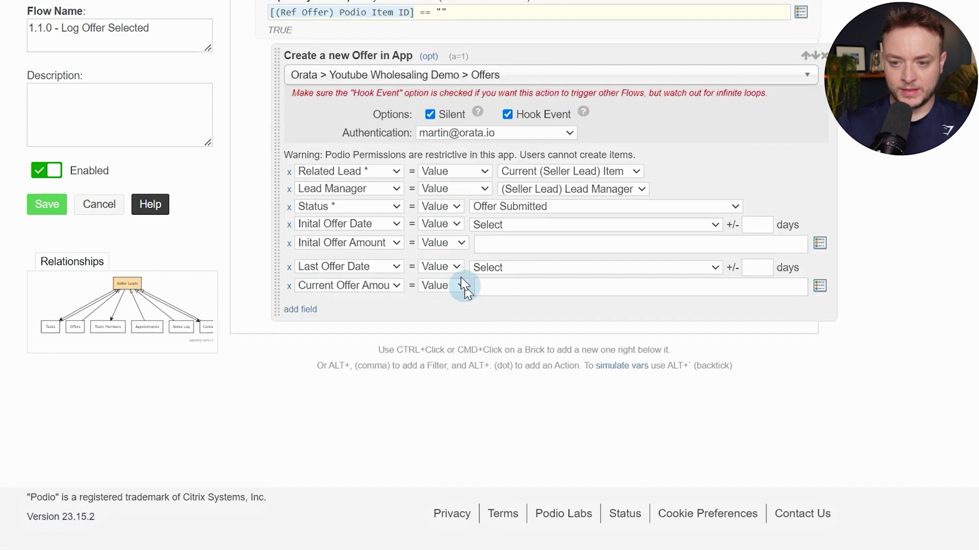
click(496, 225)
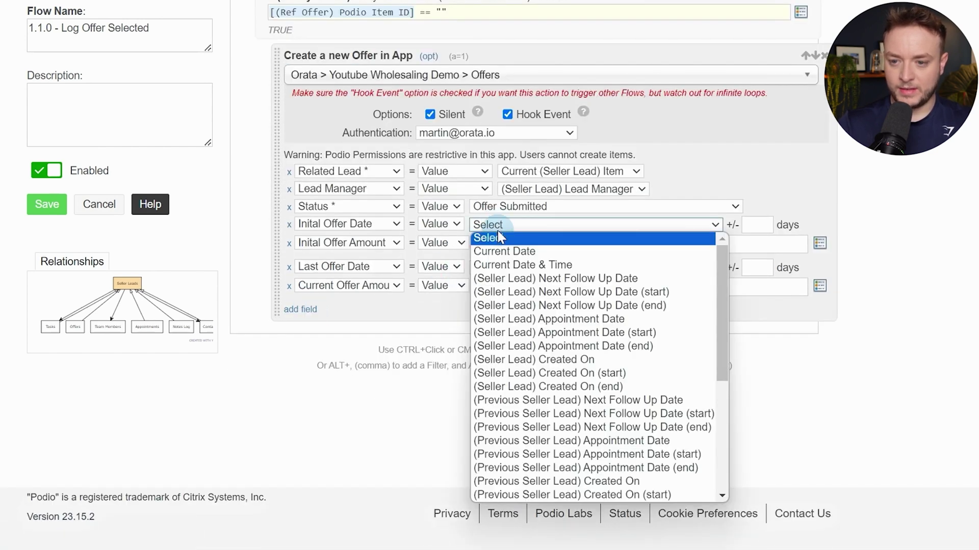
click(489, 250)
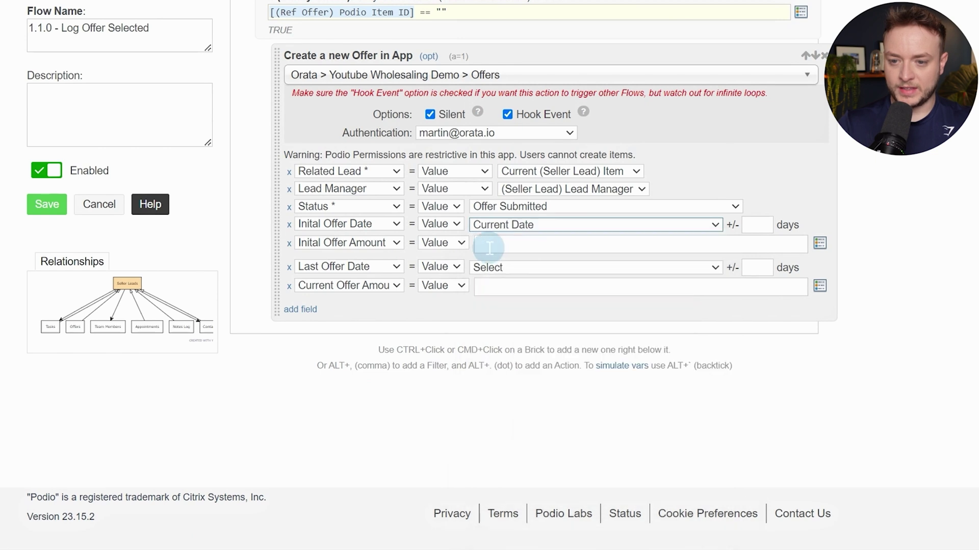
click(487, 245)
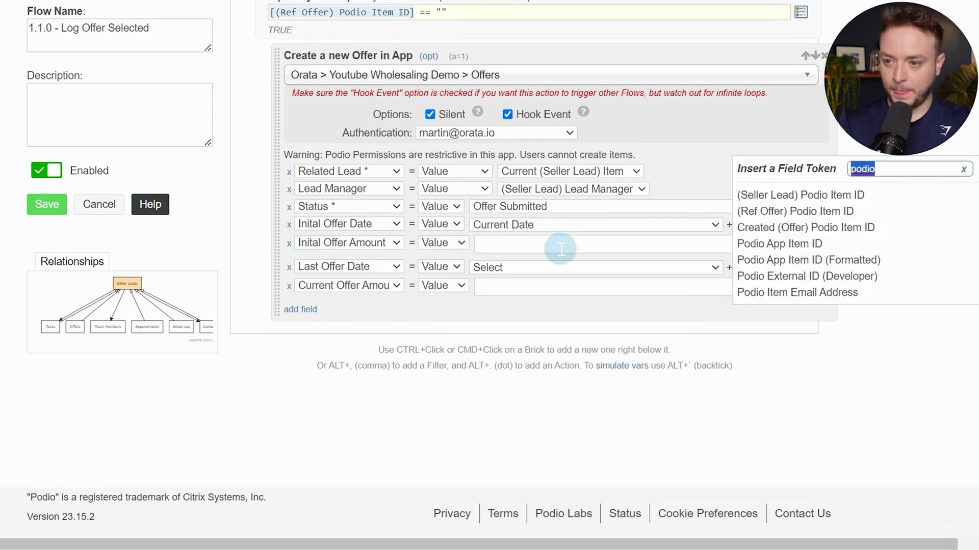
text(io)
key(BackSpace)
key(BackSpace)
text(off)
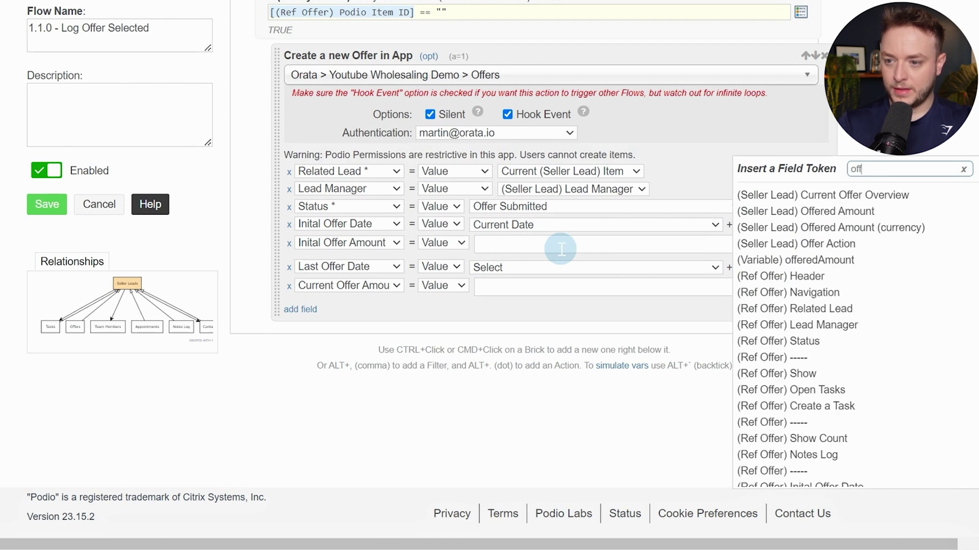
click(838, 228)
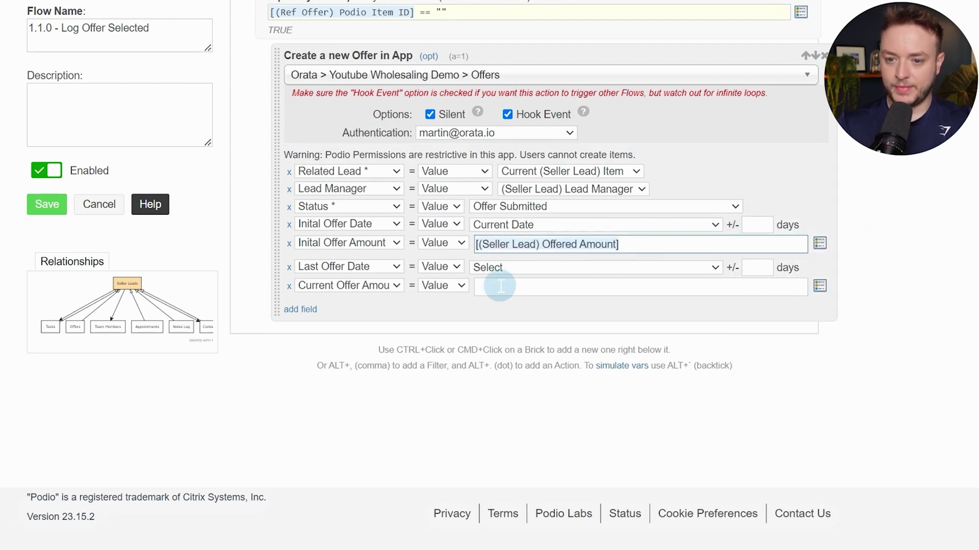
Set Last Offer Date to the current date and Current Offer Amount to the Seller Lead's Offered Amount
click(492, 268)
click(546, 299)
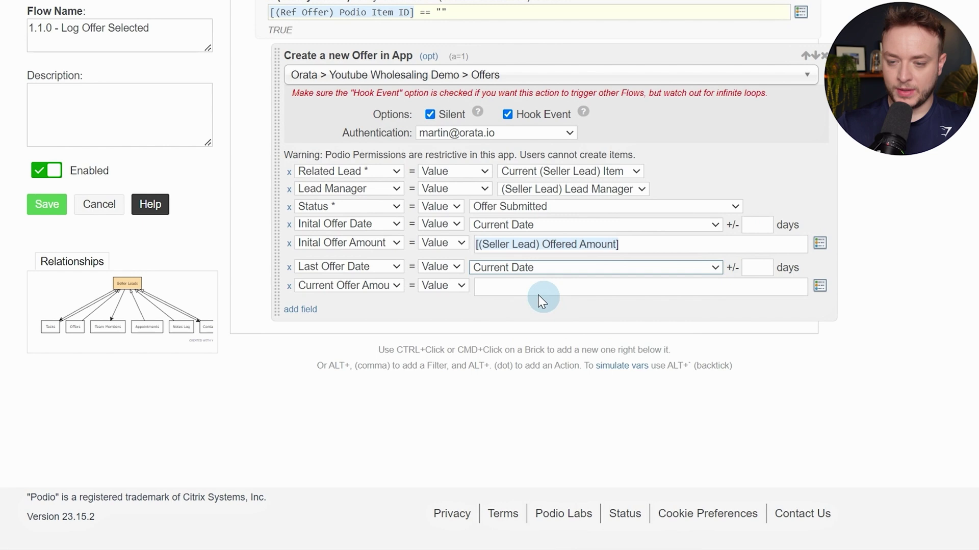
click(512, 286)
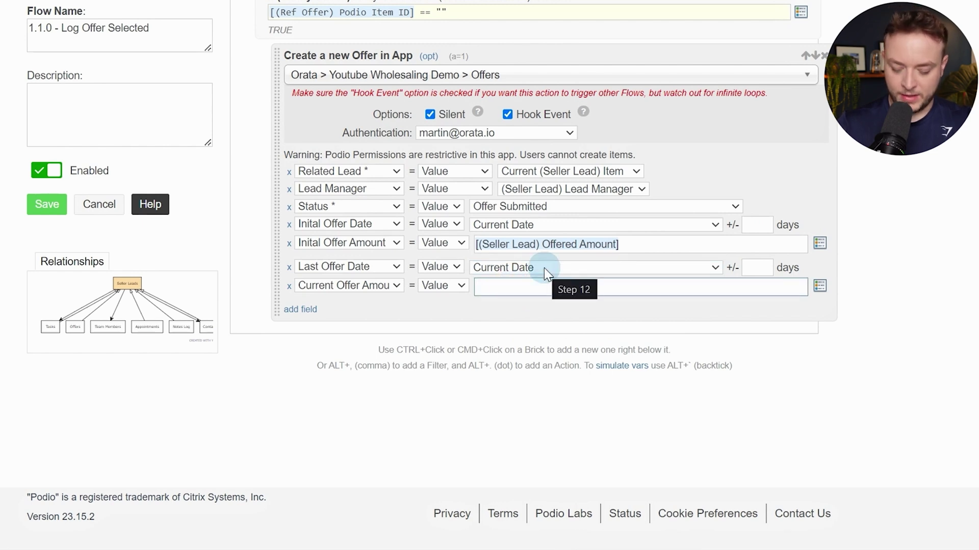
click(524, 288)
click(748, 257)
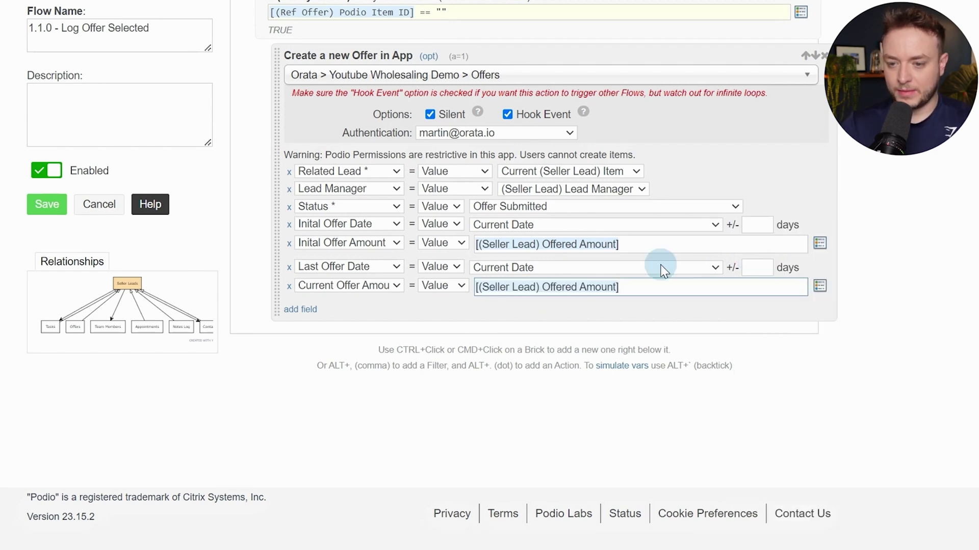
Fill the offer's Property Address with the Seller Lead's Property Address token
click(296, 309)
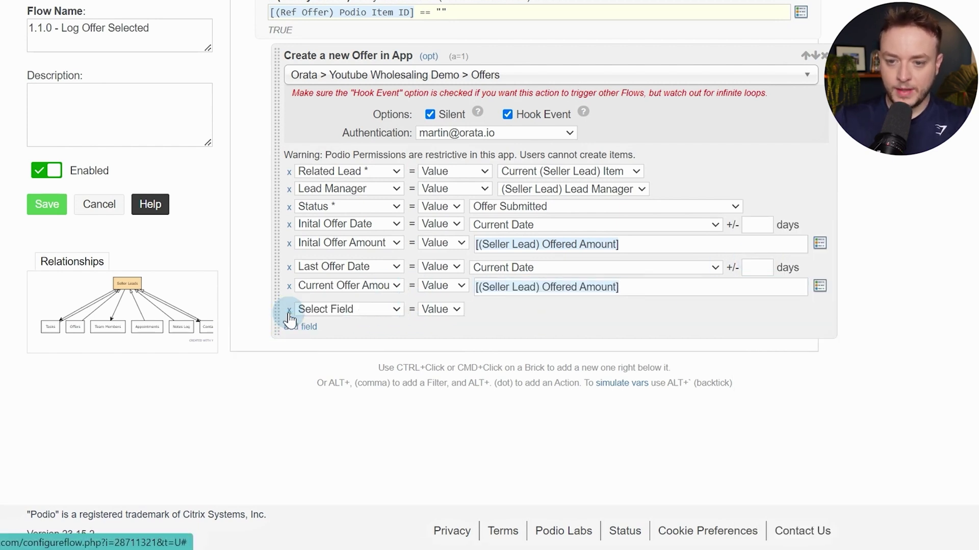
click(306, 310)
scroll(367, 380, down, 2)
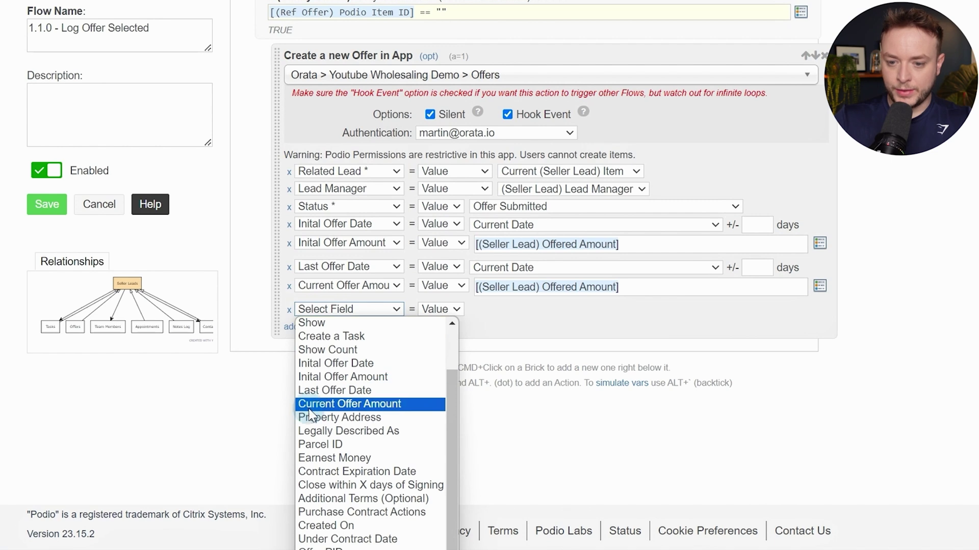
click(331, 418)
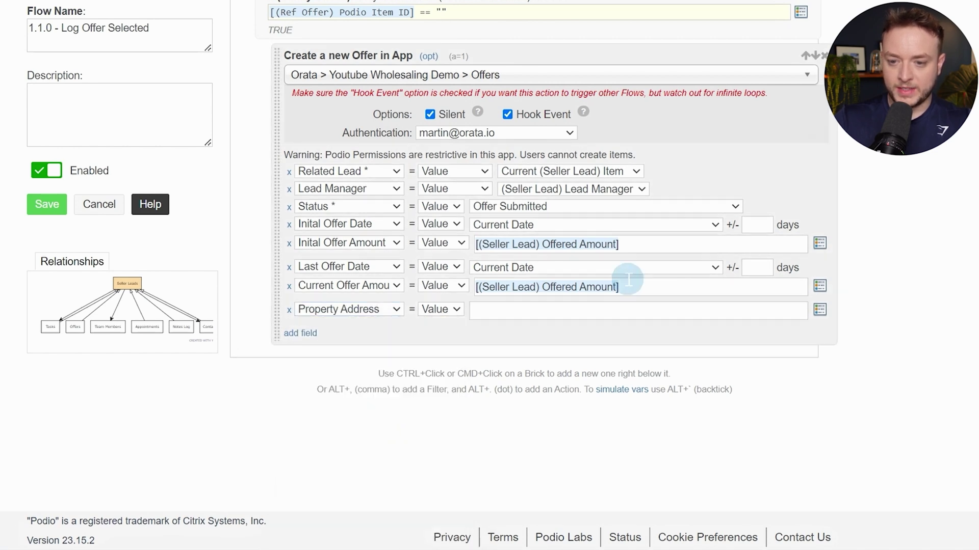
click(557, 308)
text(prop)
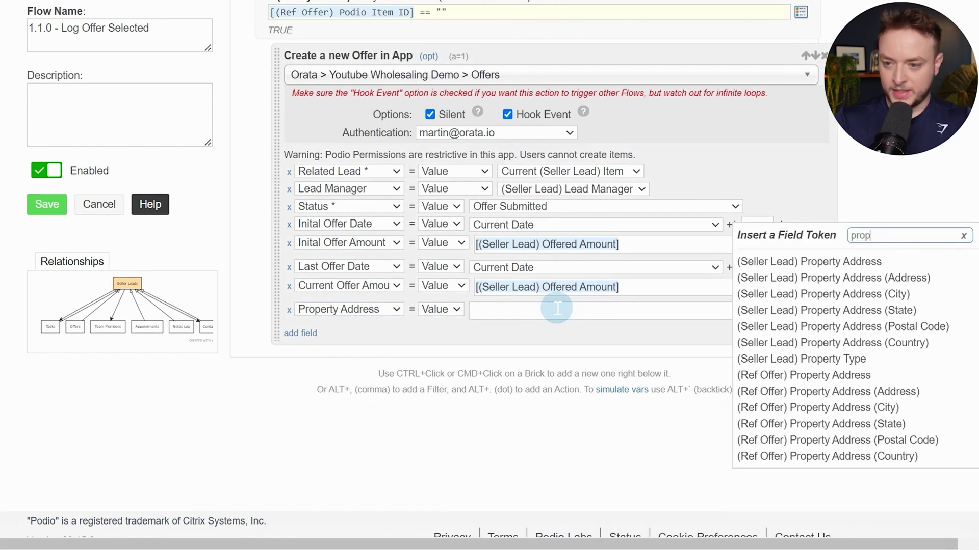
click(783, 262)
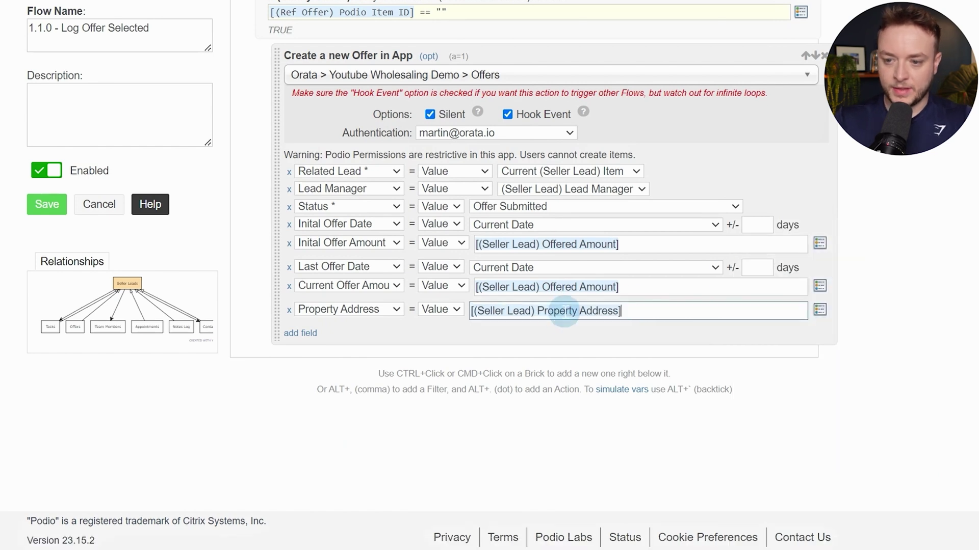
Fill the offer's Parcel ID with the Seller Lead's Parcel ID token
click(303, 333)
click(316, 332)
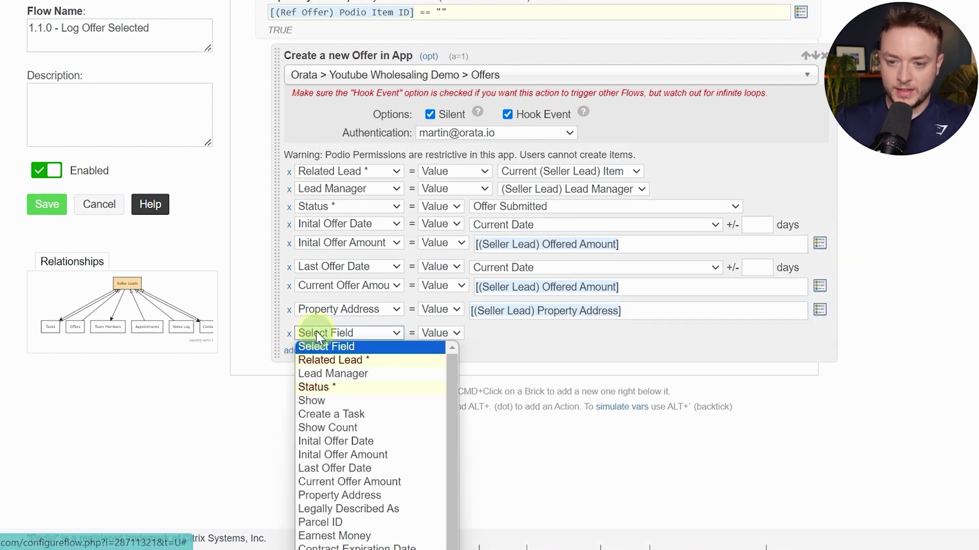
scroll(367, 360, down, 2)
scroll(437, 273, down, 1)
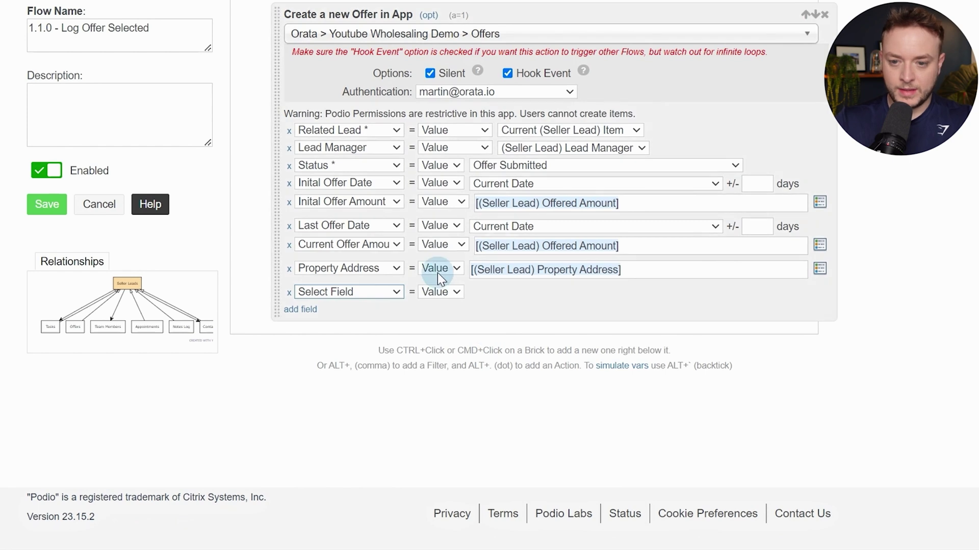
click(386, 295)
scroll(367, 357, down, 2)
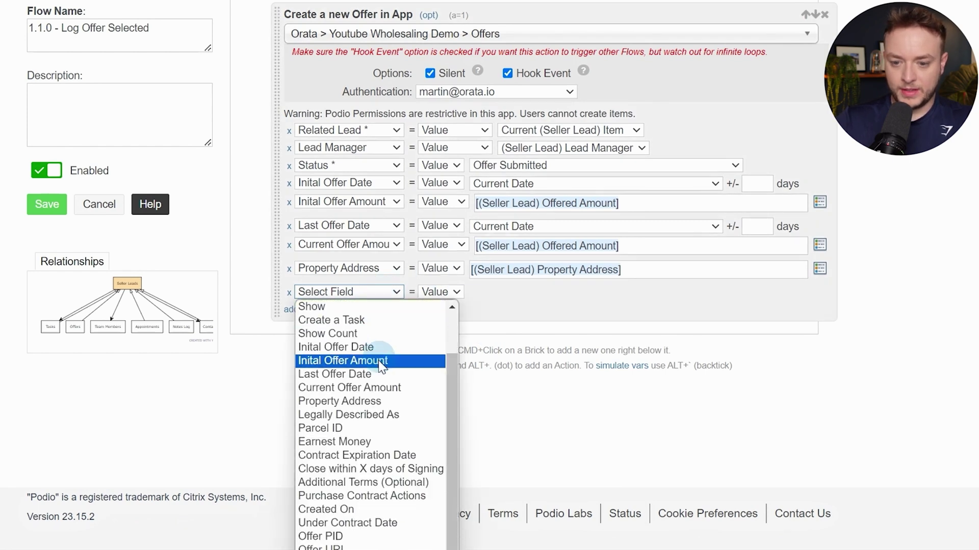
click(334, 426)
double_click(489, 297)
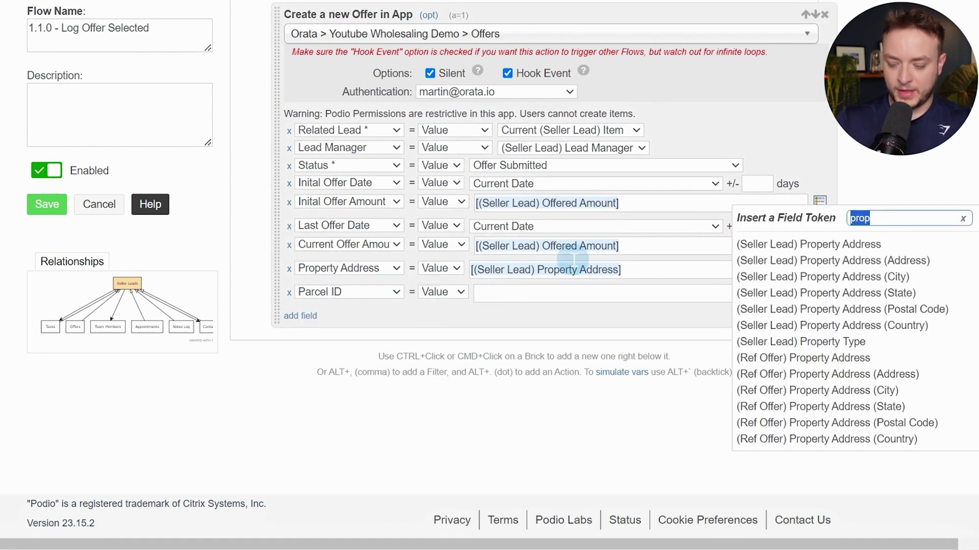
text(par)
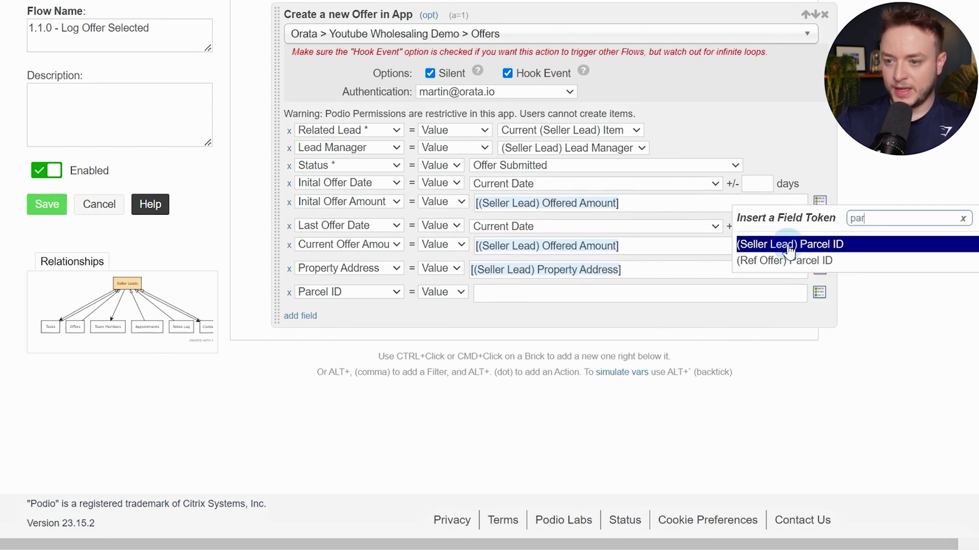
click(839, 251)
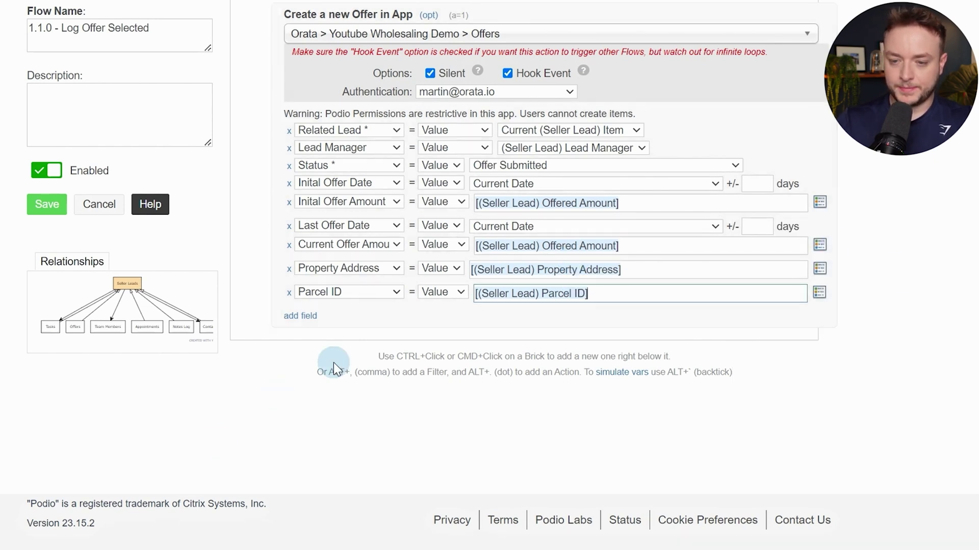
ctrl+click(415, 316)
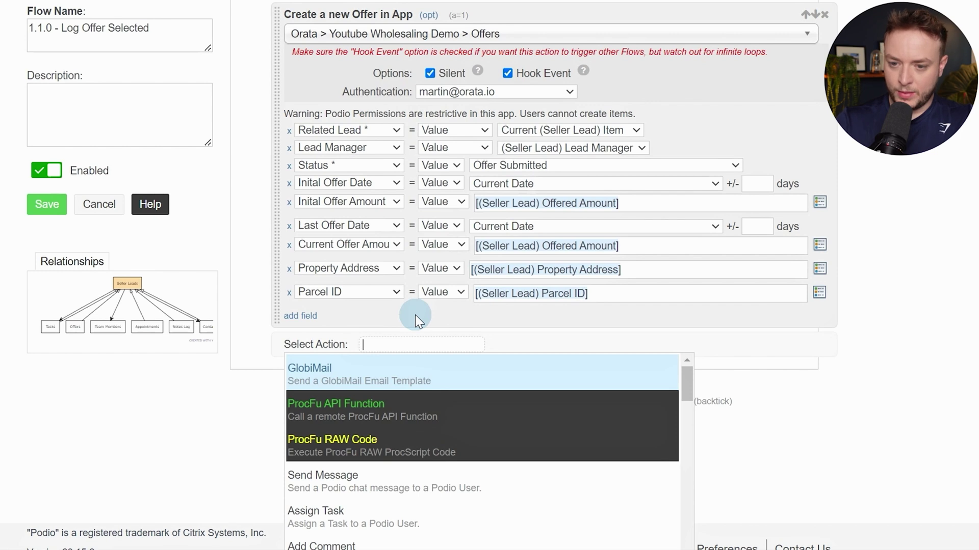
Add a silent Update Item setting the lead's Lead Stage to 'Informal Offer Submitted - Waiting To Hear Back'
text(upda)
key(Return)
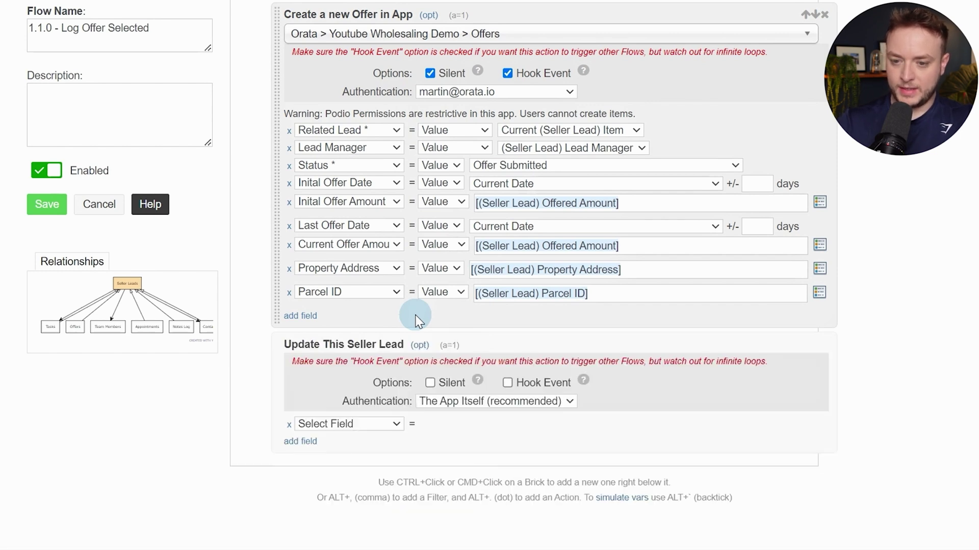
click(397, 425)
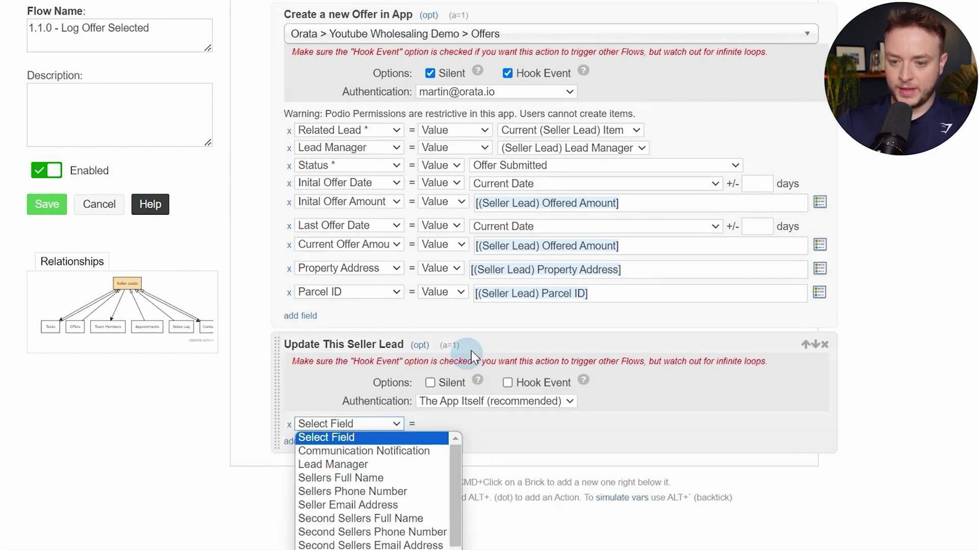
scroll(471, 350, down, 3)
click(386, 289)
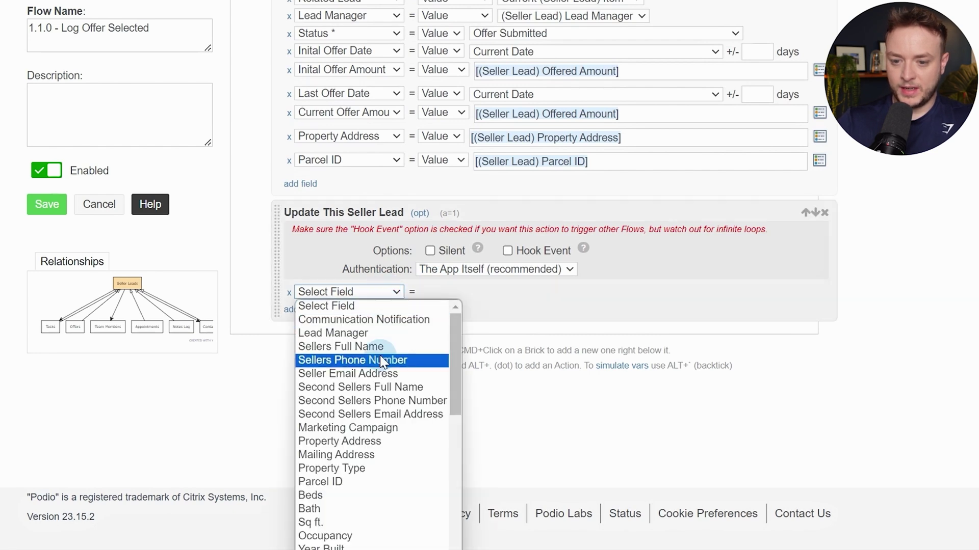
scroll(367, 474, down, 4)
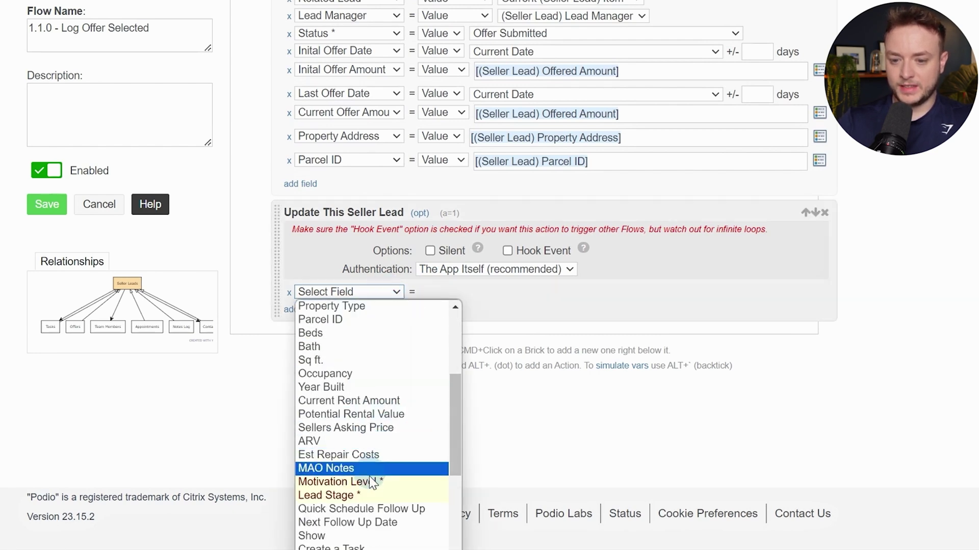
click(352, 494)
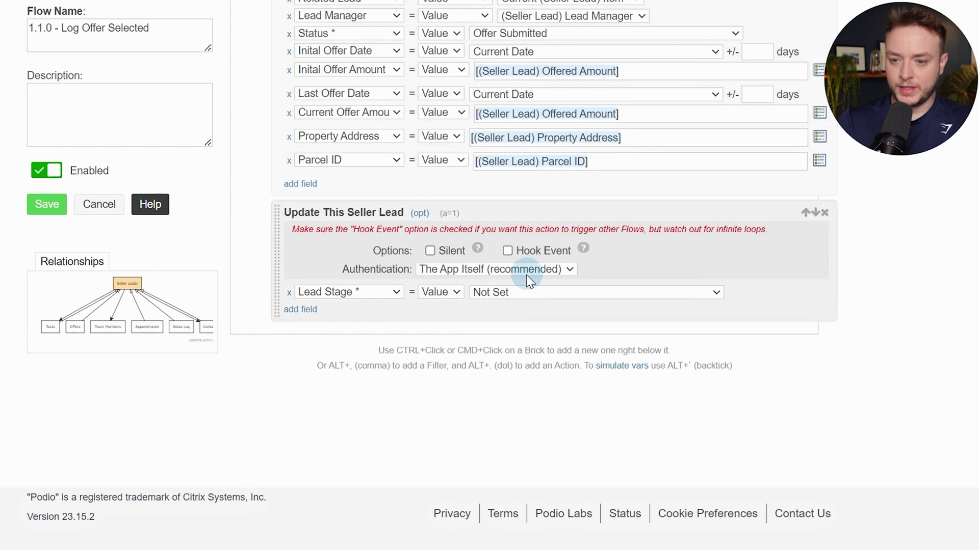
click(516, 292)
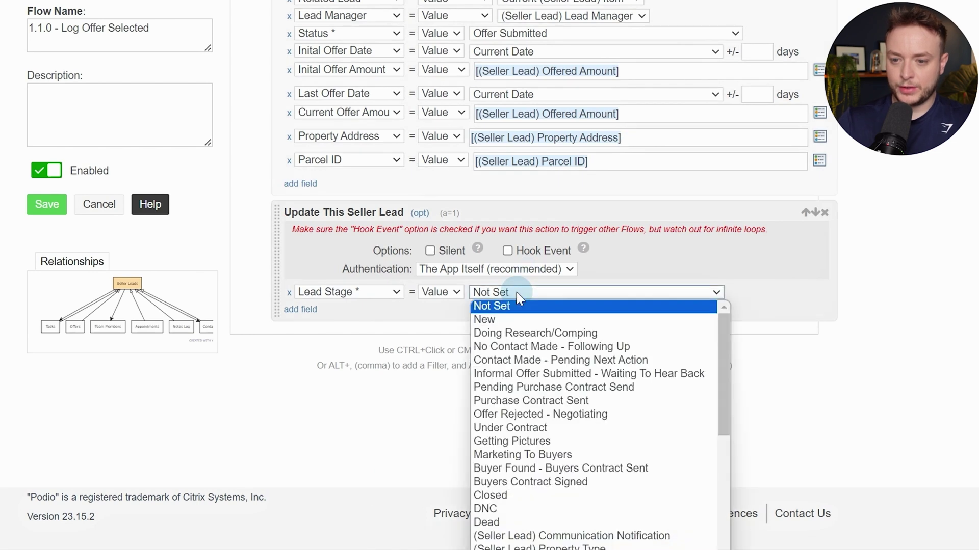
click(660, 377)
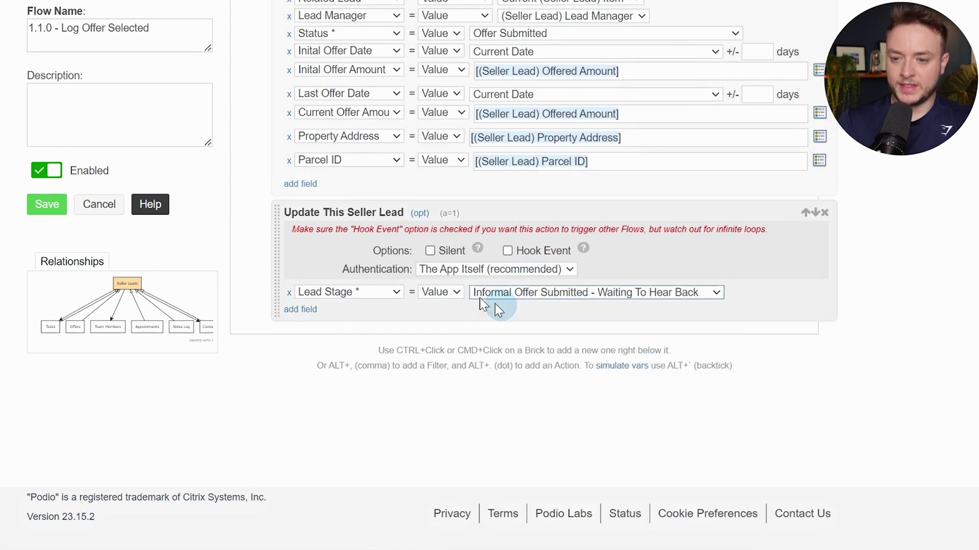
click(430, 251)
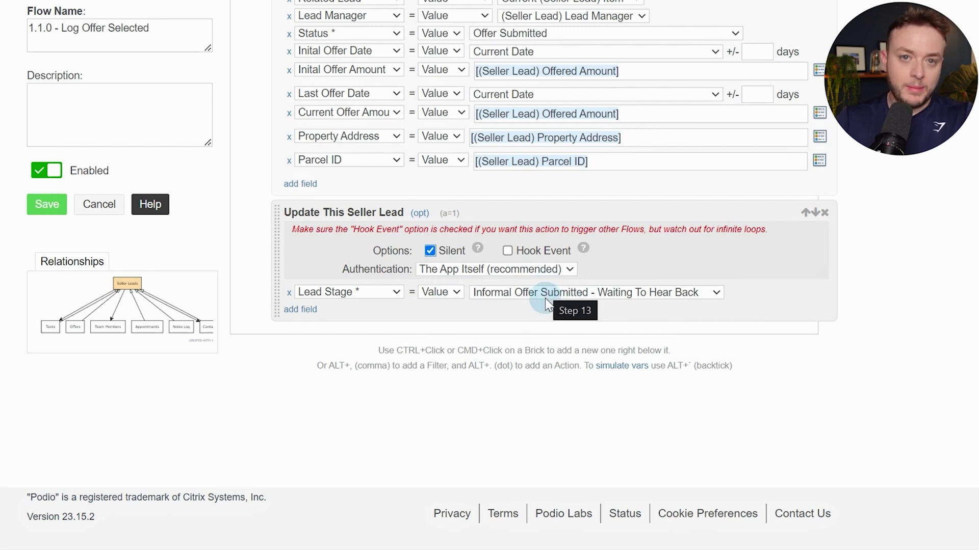
scroll(543, 306, up, 12)
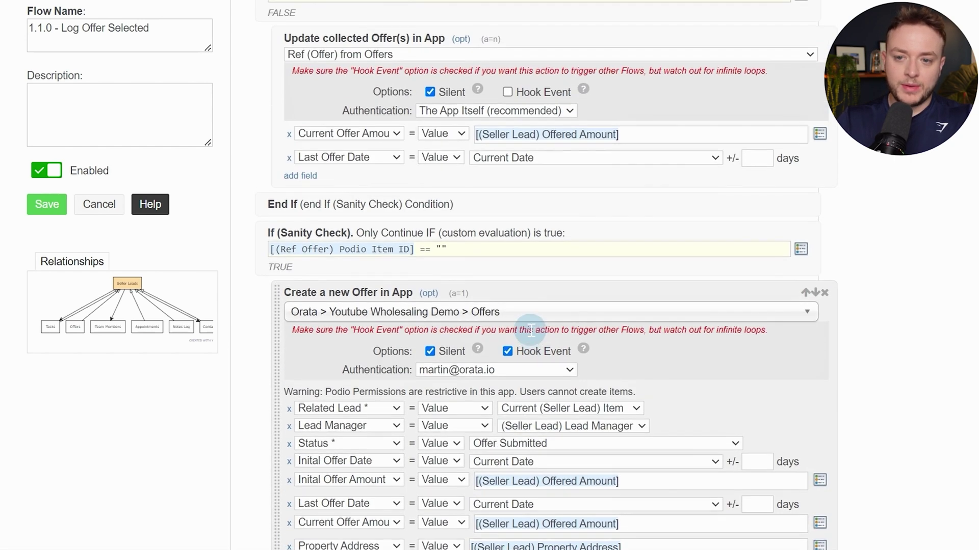
Press the Seller Lead's Log Offer button, then go back to the flow editor
scroll(513, 339, up, 6)
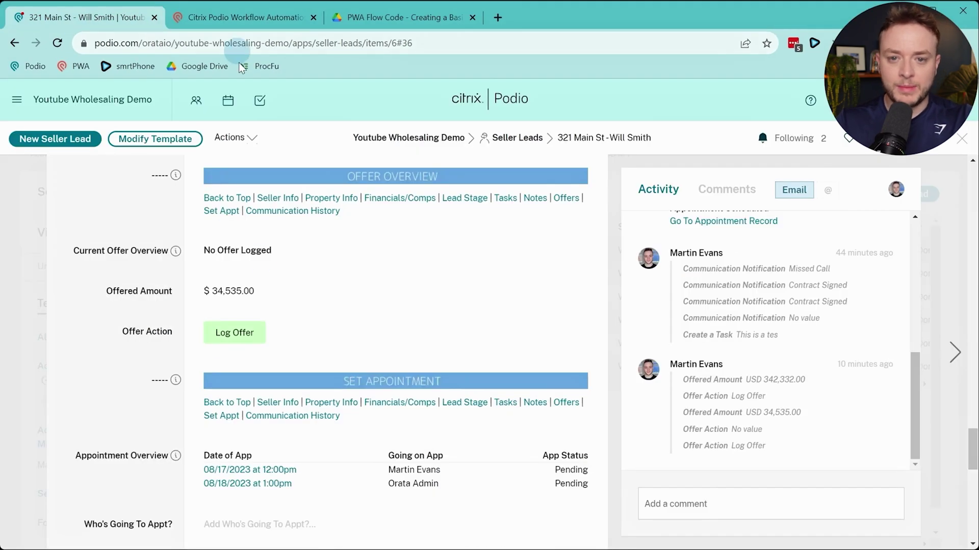
click(230, 326)
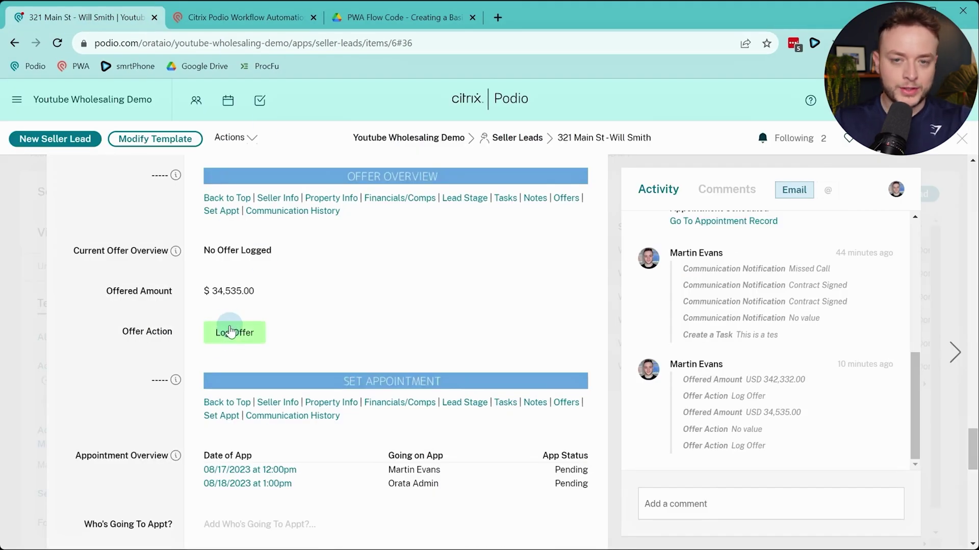
click(239, 15)
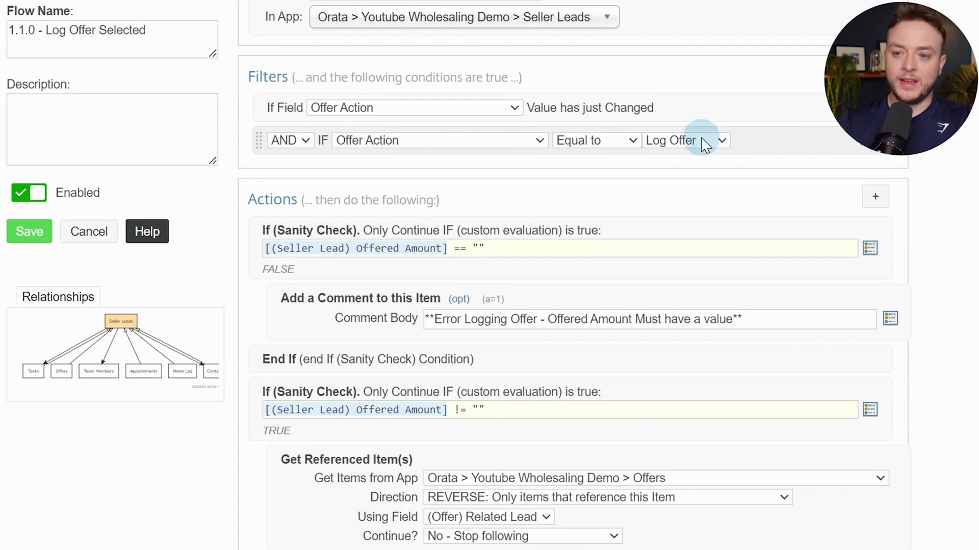
click(704, 143)
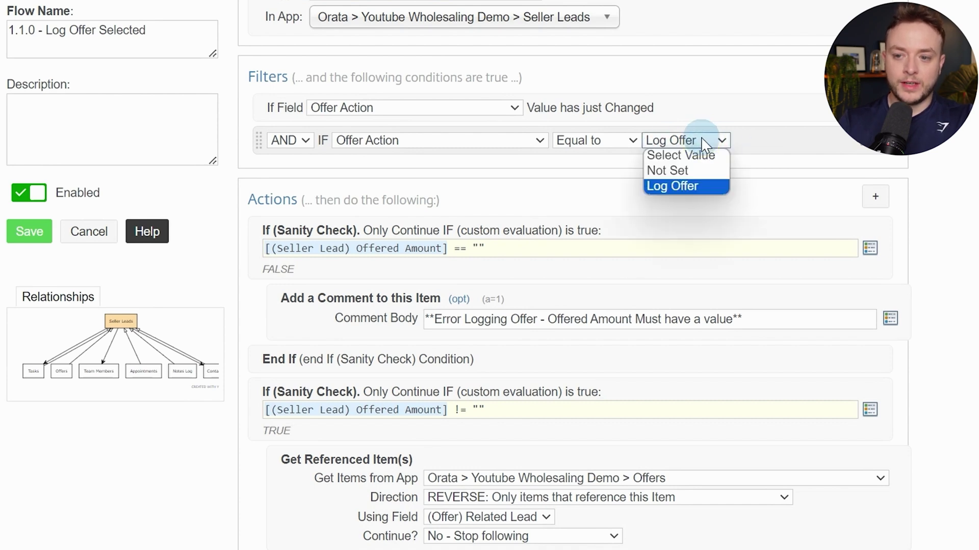
click(748, 141)
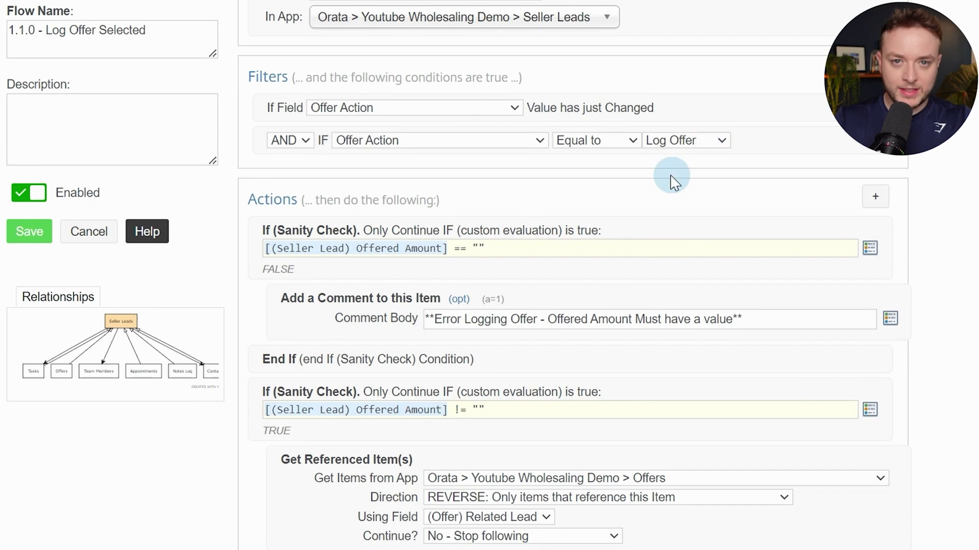
scroll(663, 183, down, 6)
scroll(646, 192, down, 11)
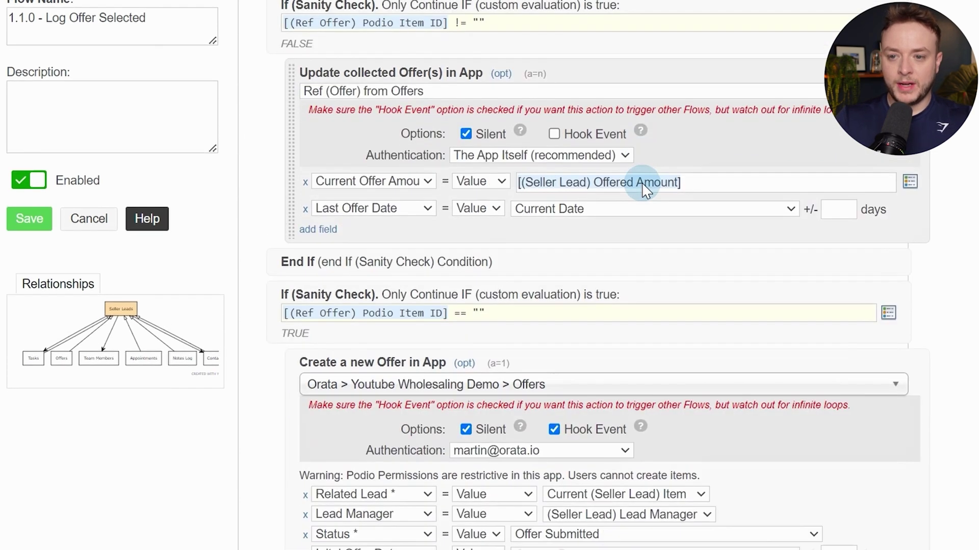
scroll(646, 191, down, 5)
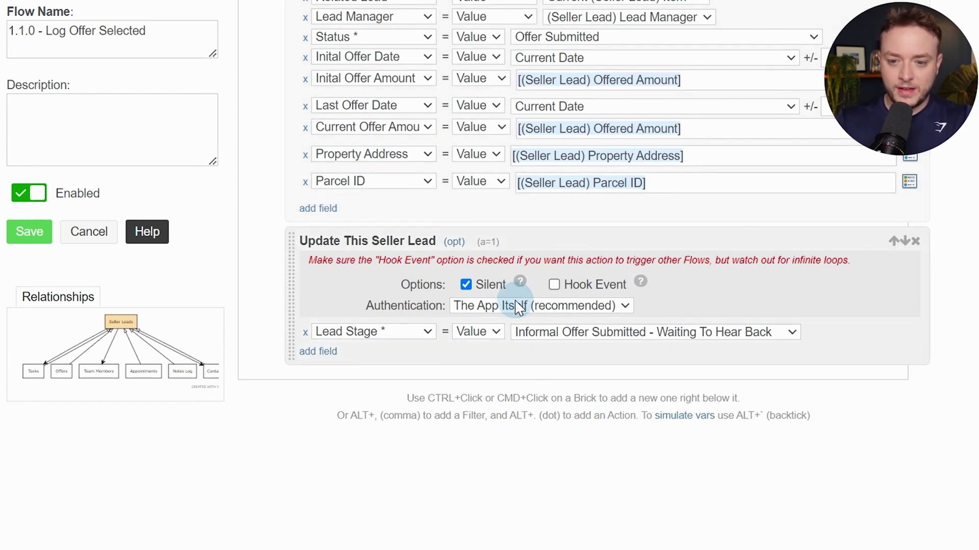
Add an End If to close the check
ctrl+click(483, 355)
text(en )
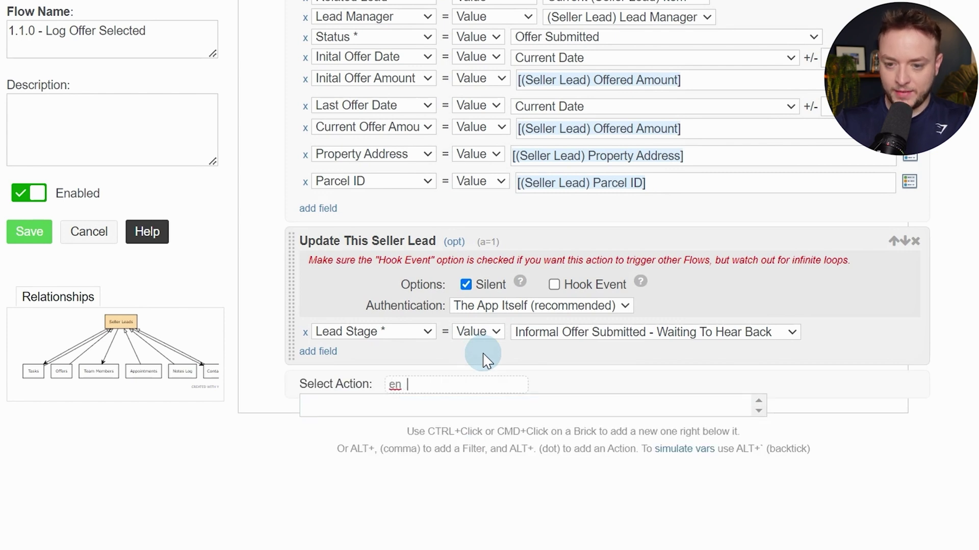
text(d)
key(BackSpace)
key(BackSpace)
text(d if)
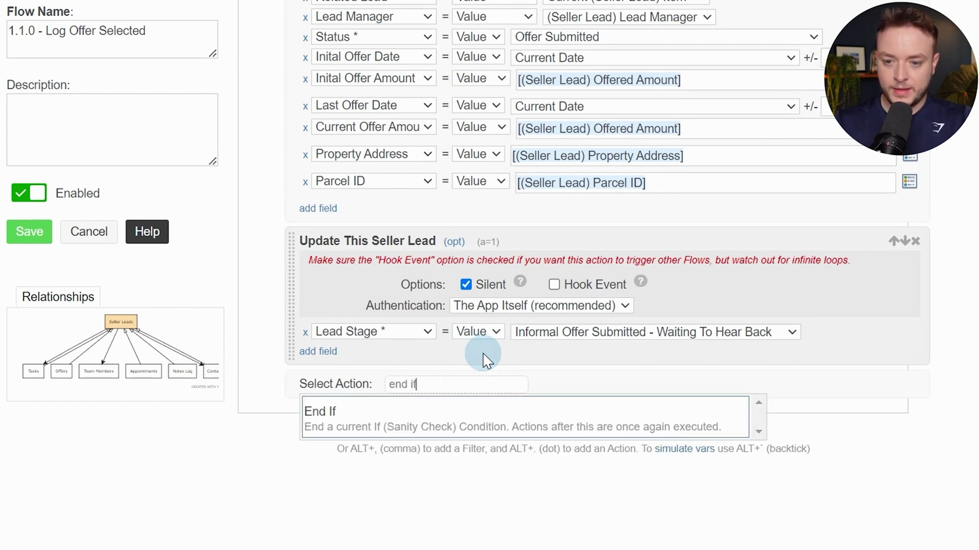
key(Return)
Add an Update This Seller Lead action with Offered Amount and Offer Action fields
scroll(504, 331, down, 1)
ctrl+click(530, 312)
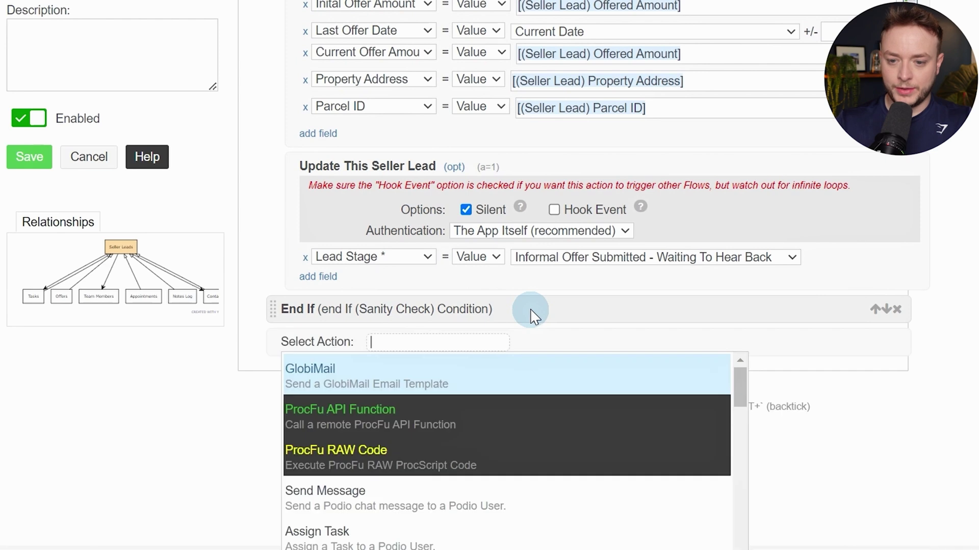
text(upda)
key(Return)
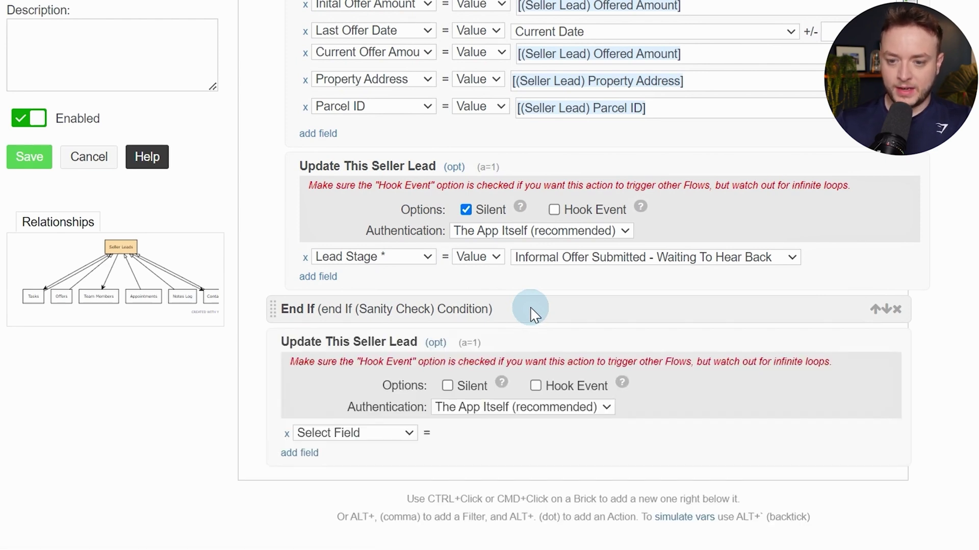
scroll(517, 342, down, 3)
click(399, 256)
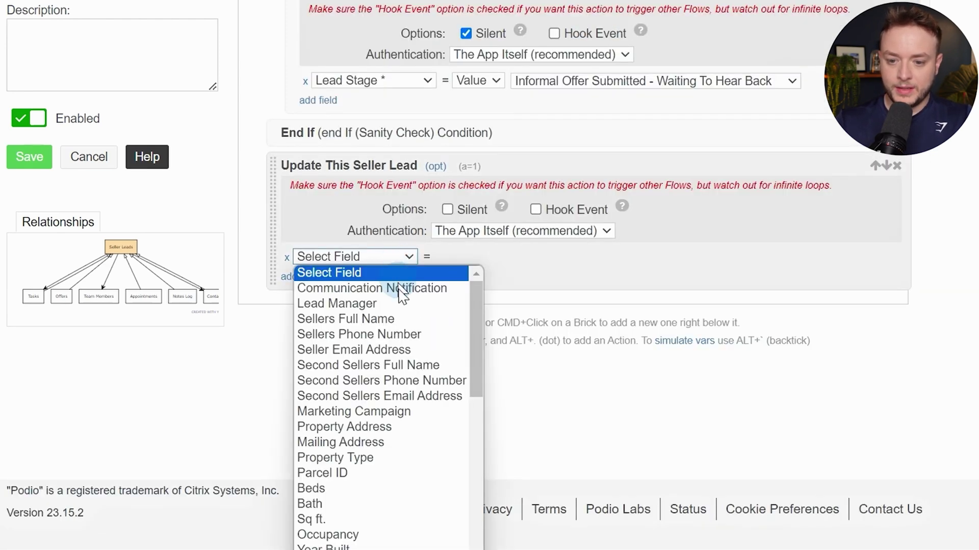
scroll(441, 322, down, 3)
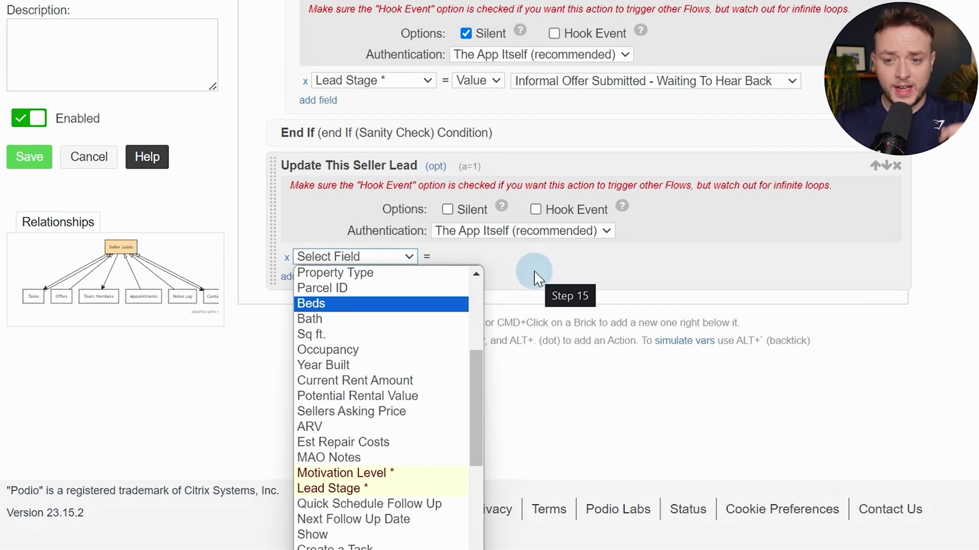
scroll(515, 268, down, 1)
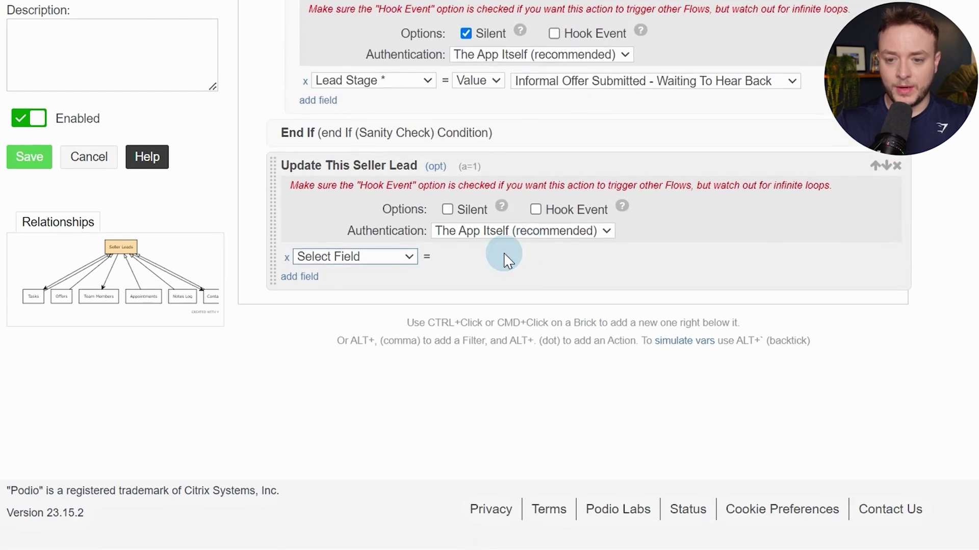
scroll(381, 260, up, 1)
scroll(380, 308, down, 1)
click(381, 256)
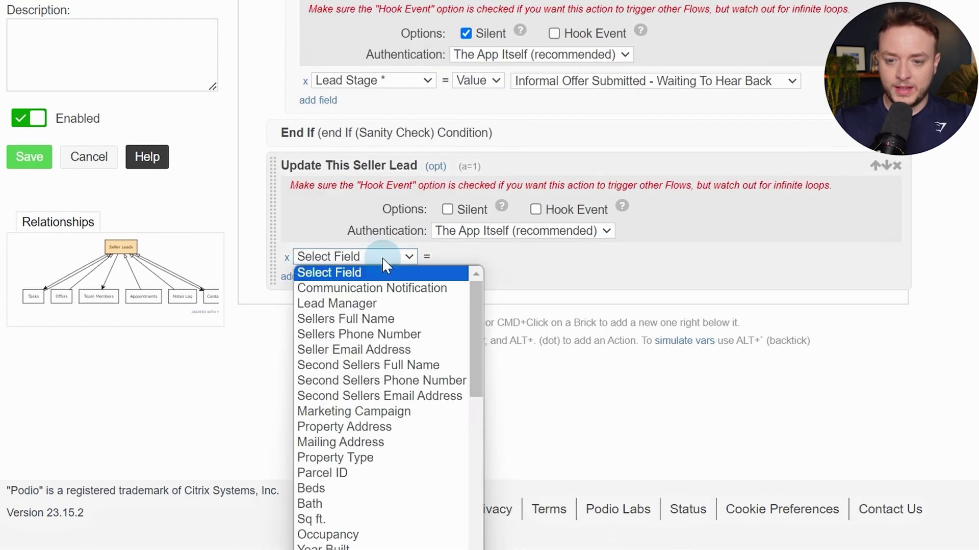
scroll(389, 321, down, 5)
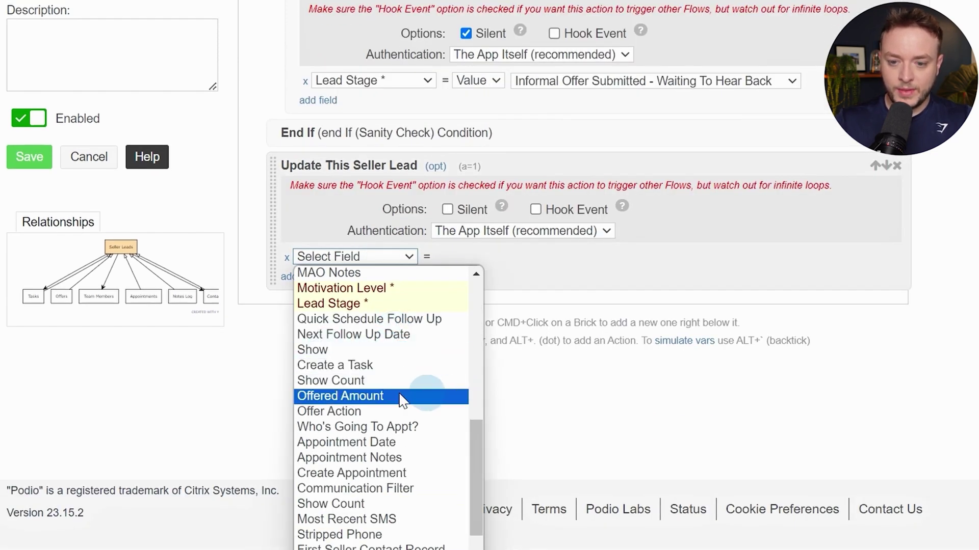
click(396, 397)
click(299, 284)
click(352, 284)
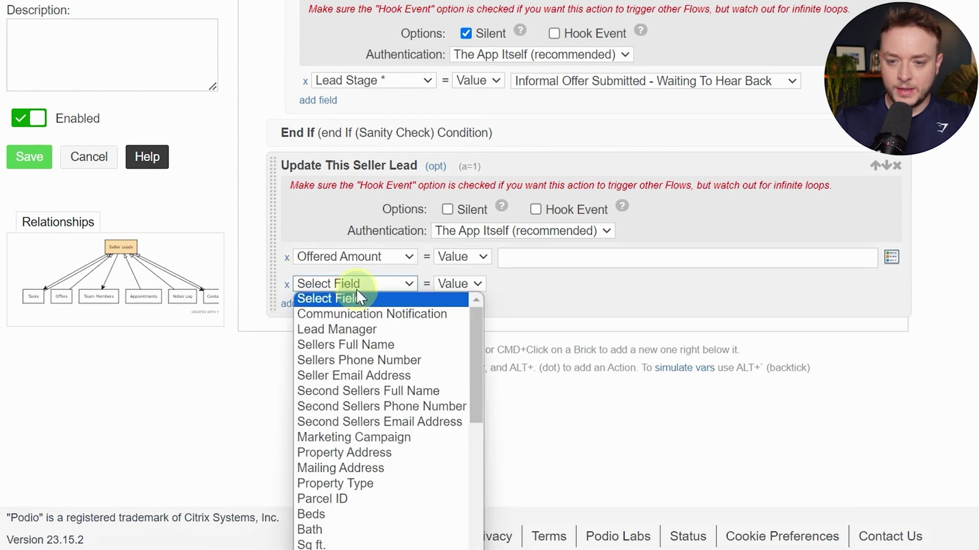
scroll(393, 433, down, 10)
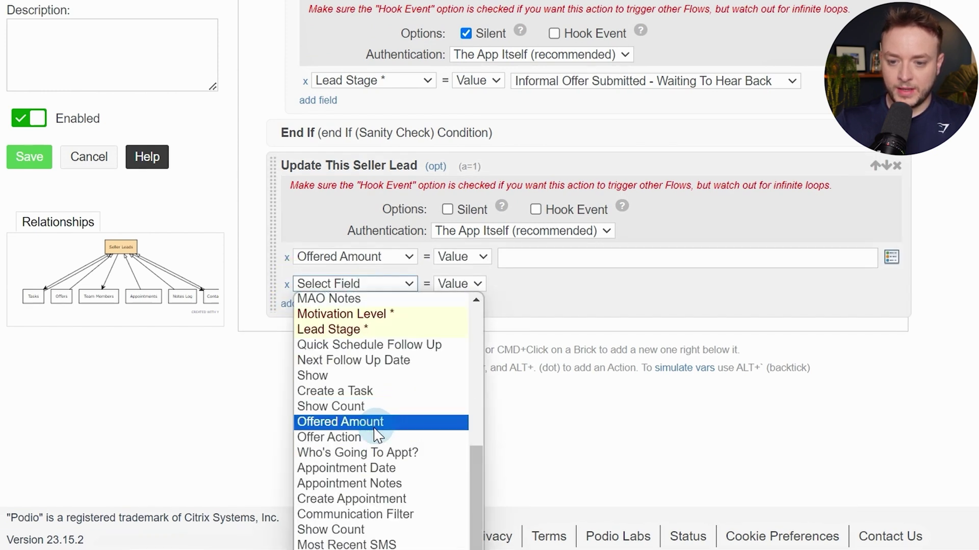
click(362, 437)
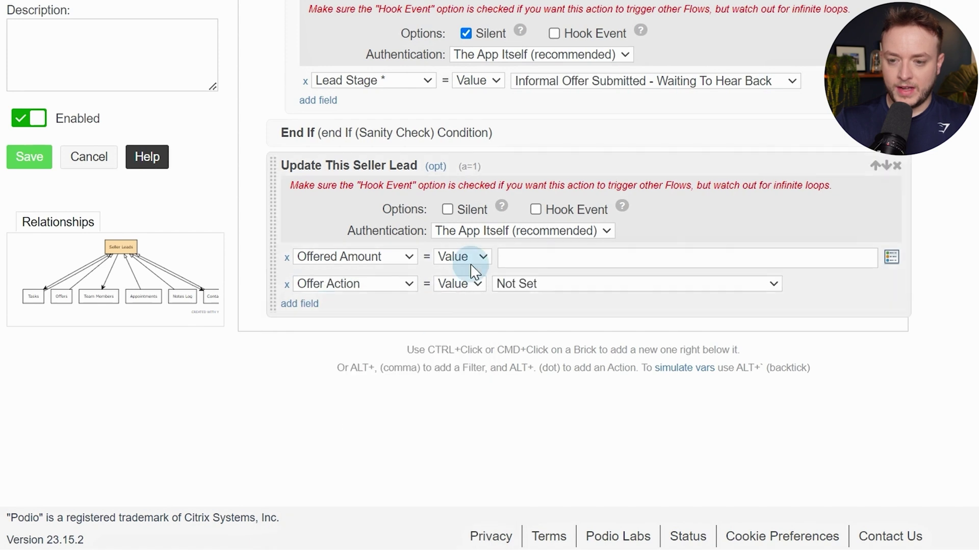
Set both Offered Amount and Offer Action to Unset and make the update silent
click(470, 260)
click(461, 288)
click(462, 276)
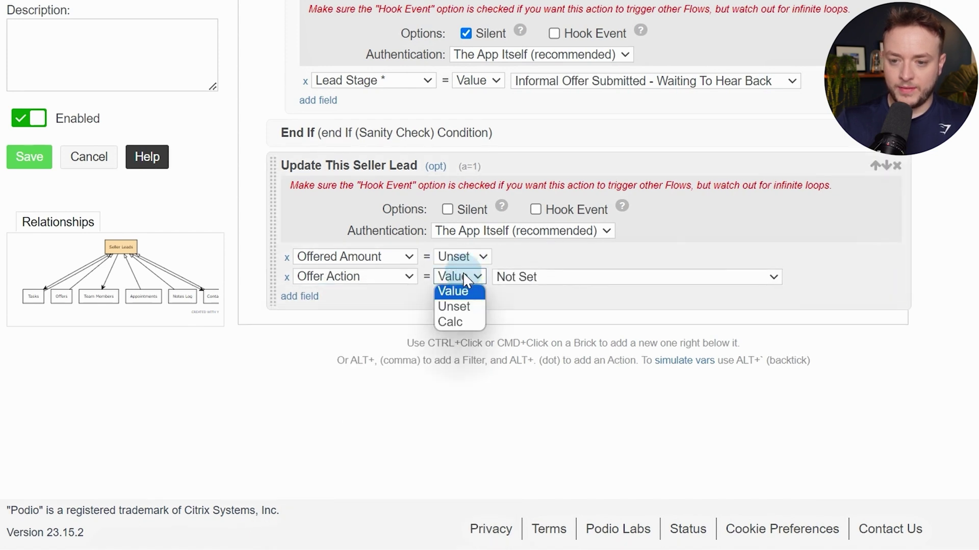
click(460, 307)
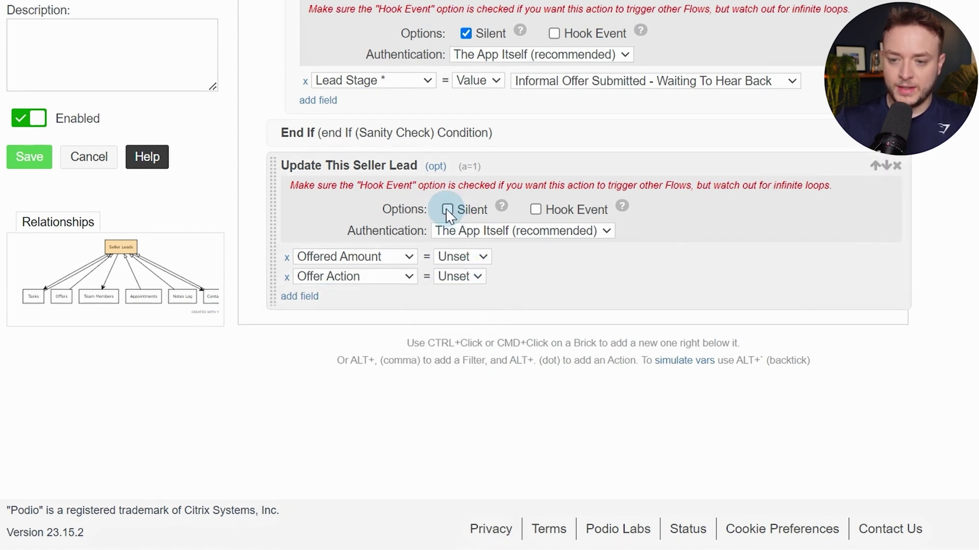
click(447, 211)
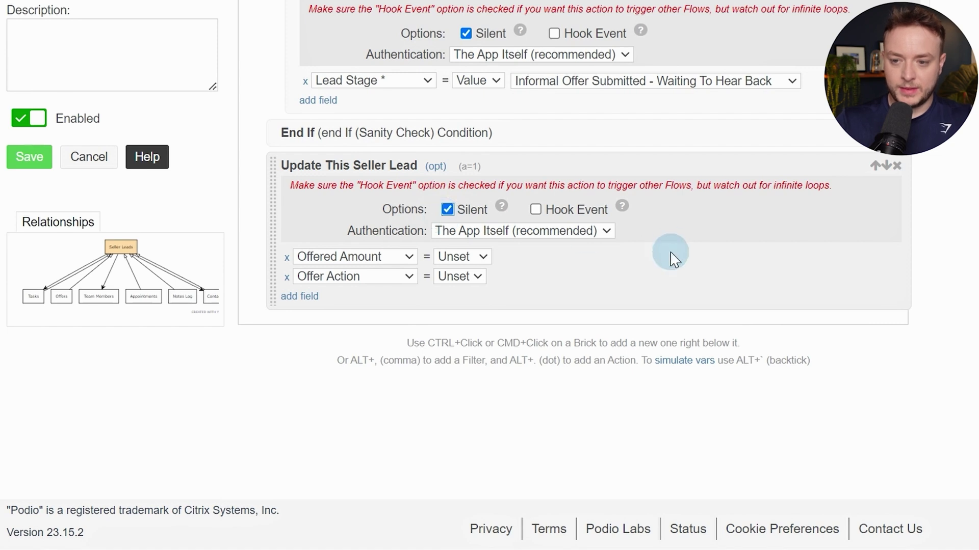
ctrl+click(664, 269)
Add a comment reading 'Offer of [offeredAmount] logged by [revisor]' using variable tokens
text(comment)
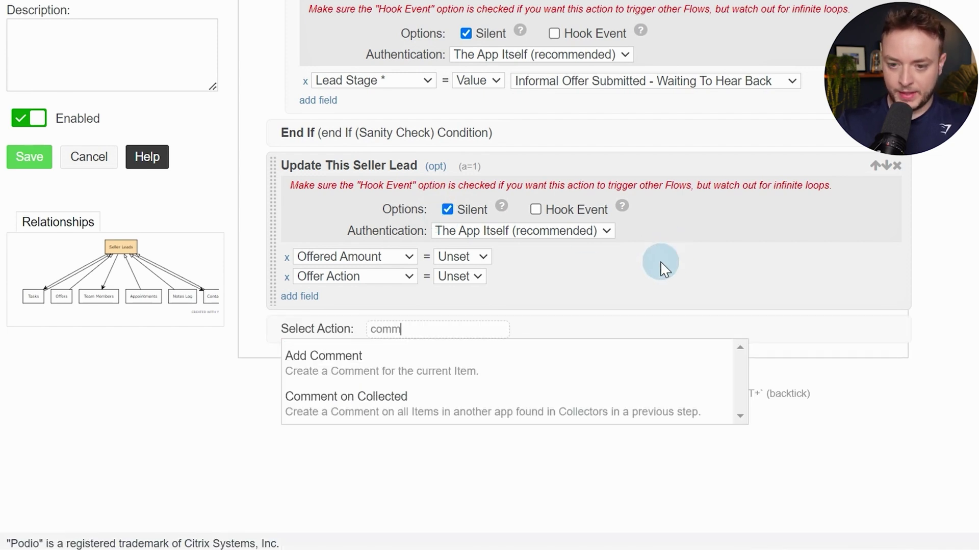
key(Return)
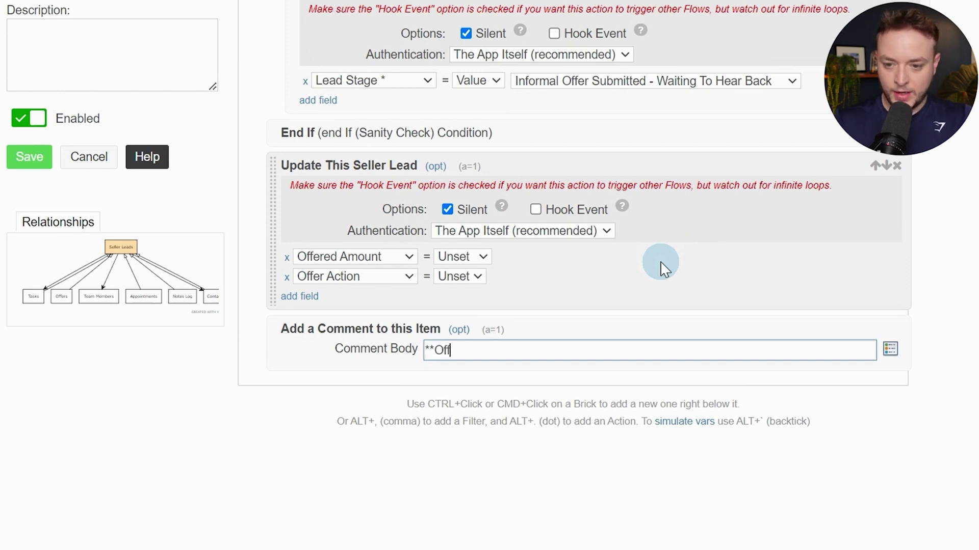
key(alt+/)
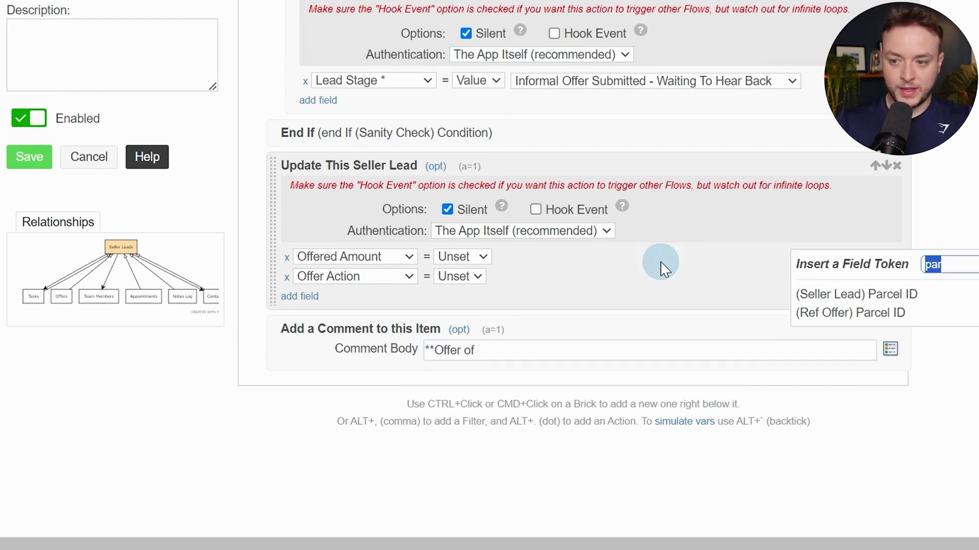
text(var)
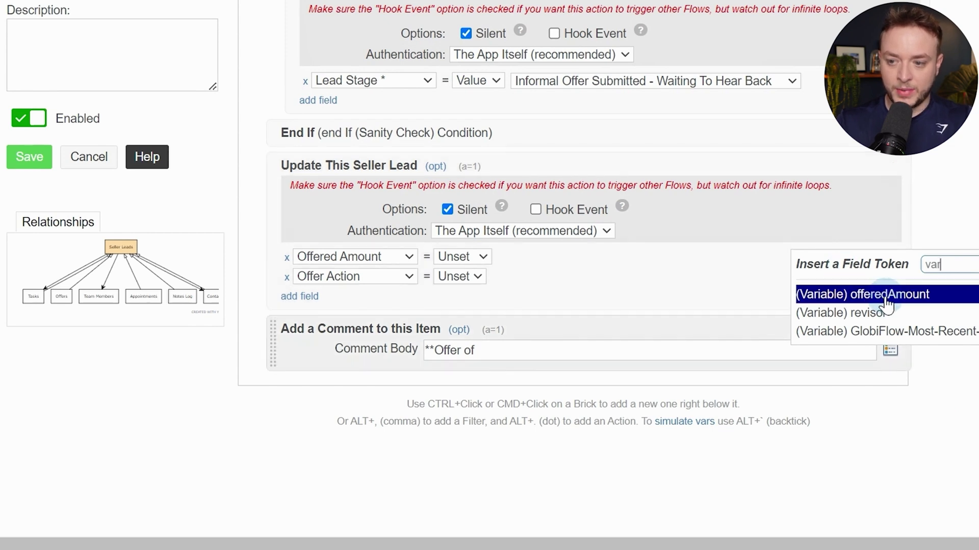
click(890, 296)
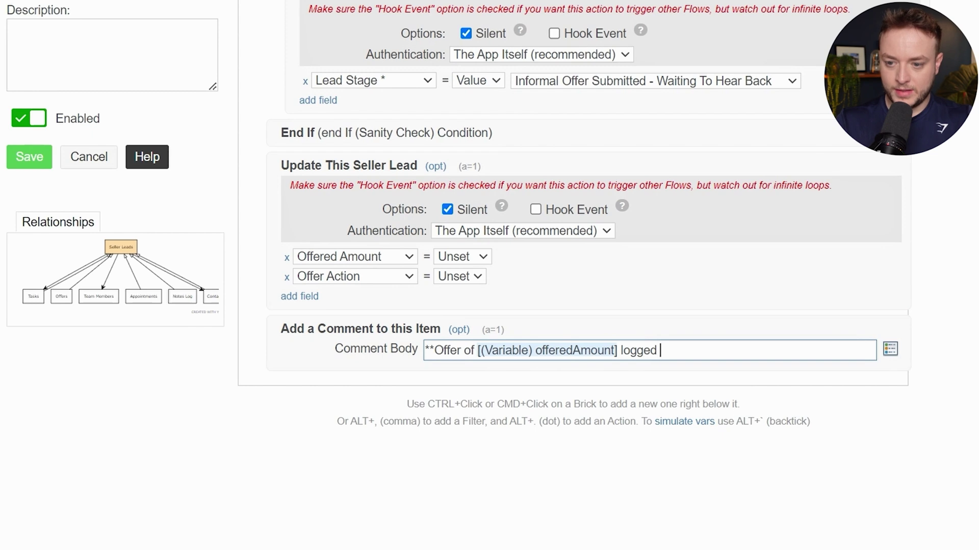
text(logged by)
key(alt+/)
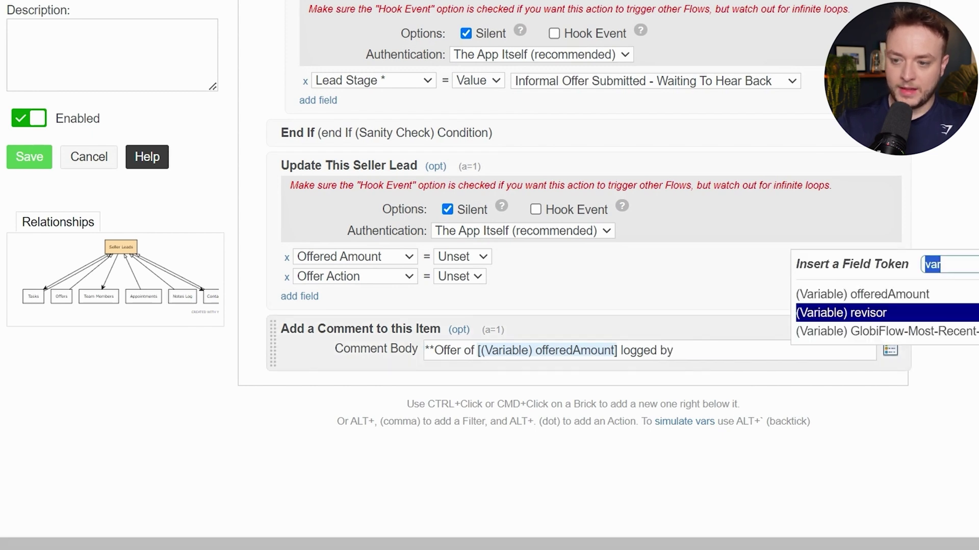
click(888, 322)
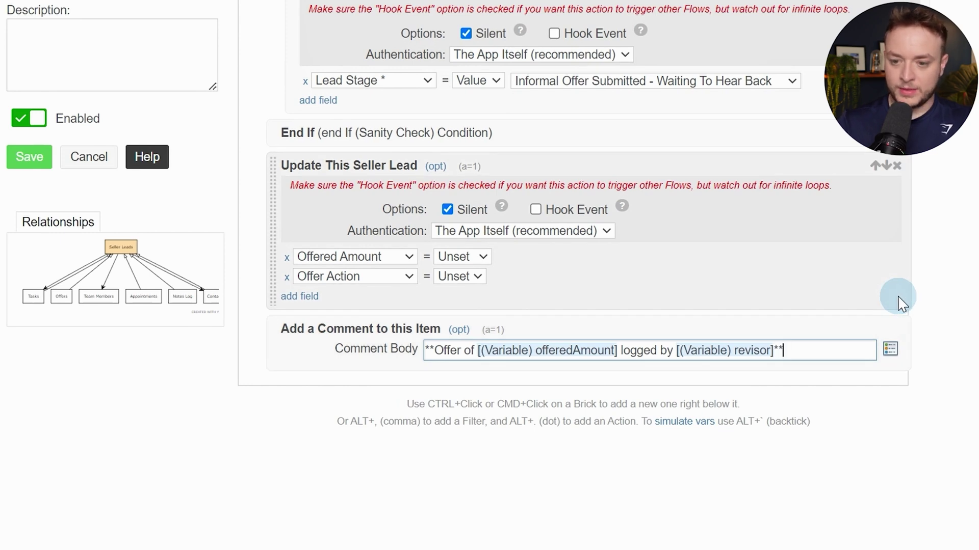
Close the condition with an End If and save the flow
ctrl+click(352, 368)
text(end if)
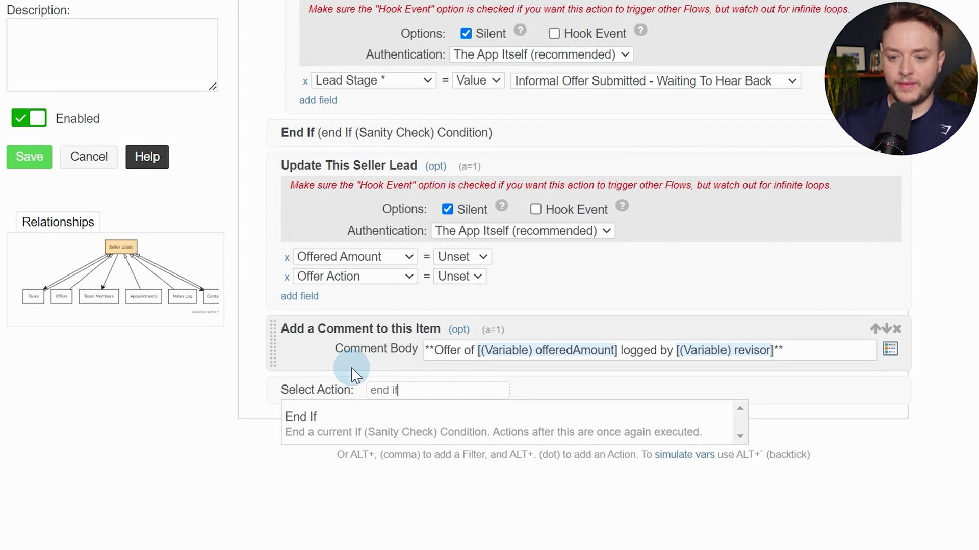
key(Return)
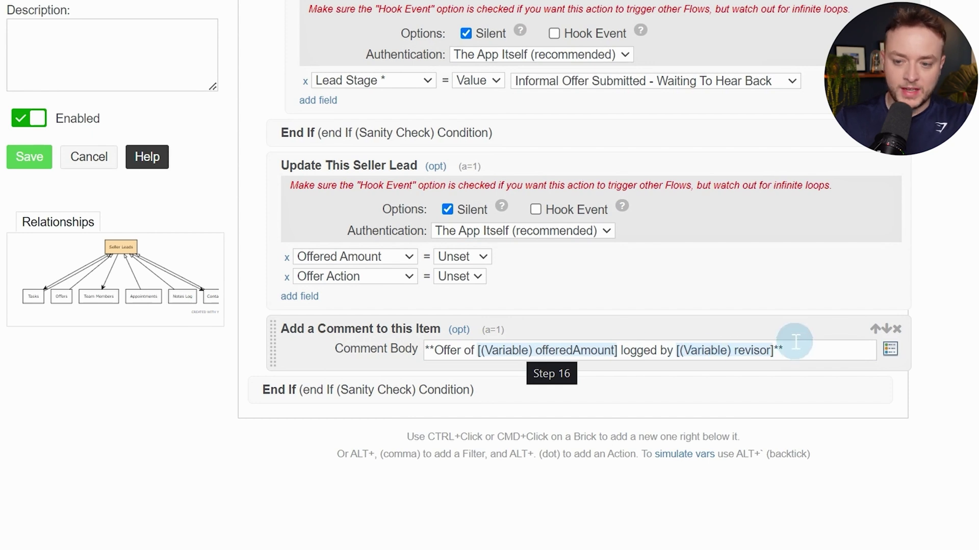
click(30, 157)
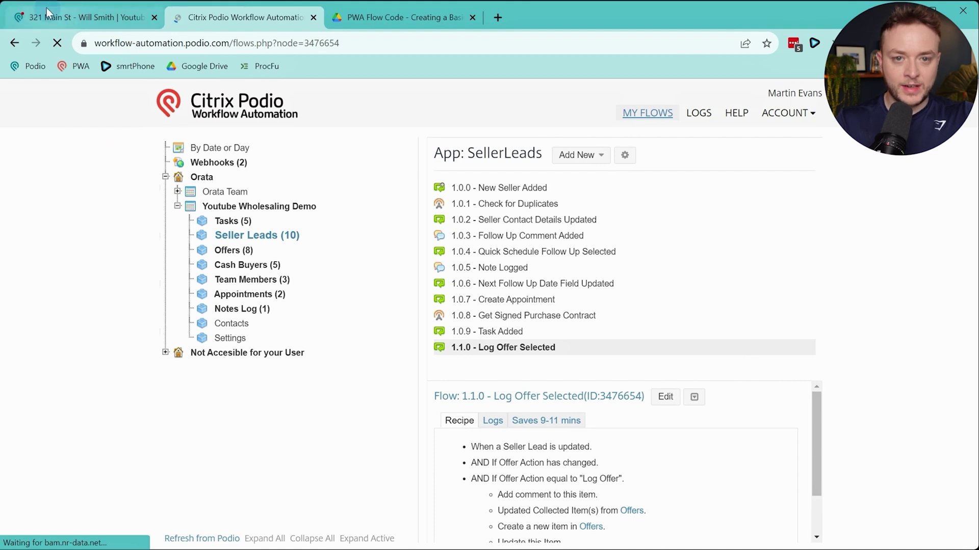
On the seller lead, re-enter Offered Amount as 3,245,345 and log the offer
click(54, 17)
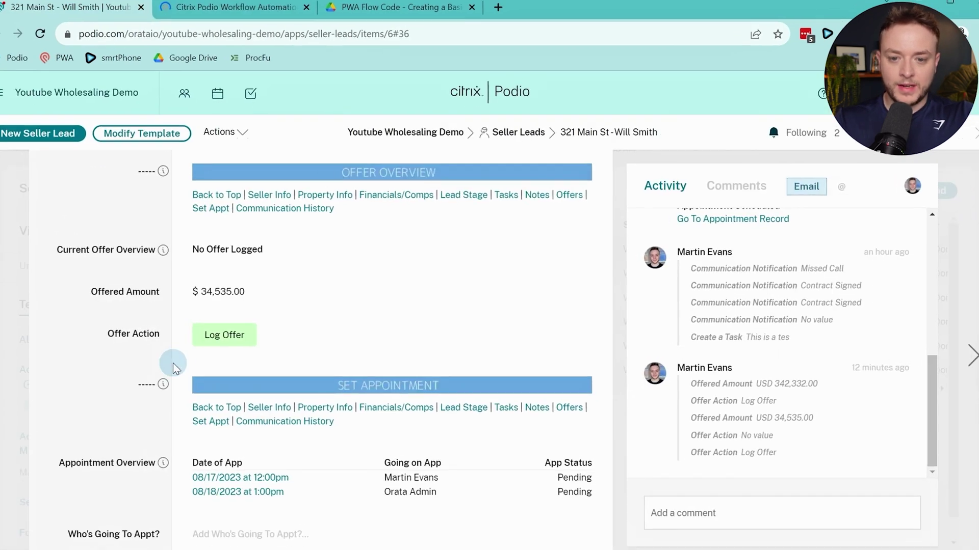
click(240, 290)
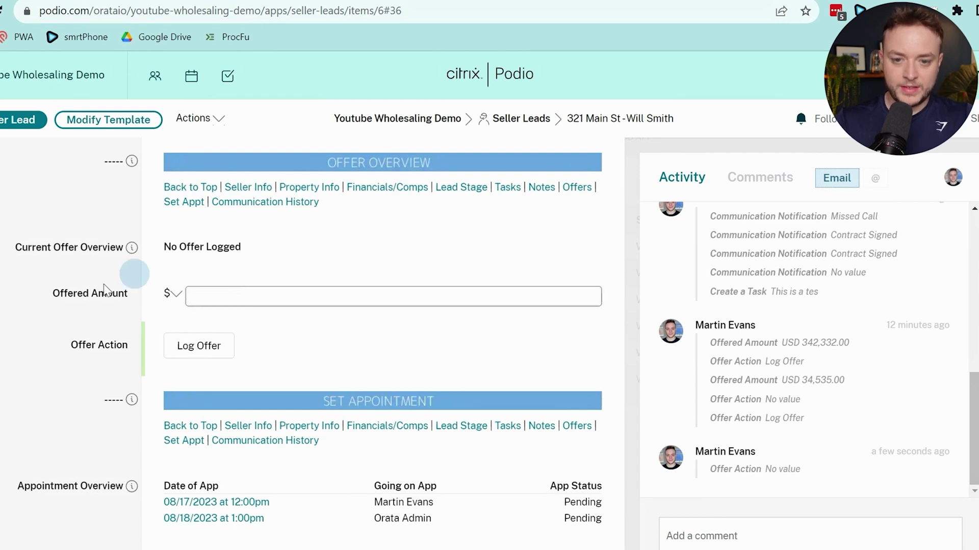
click(327, 280)
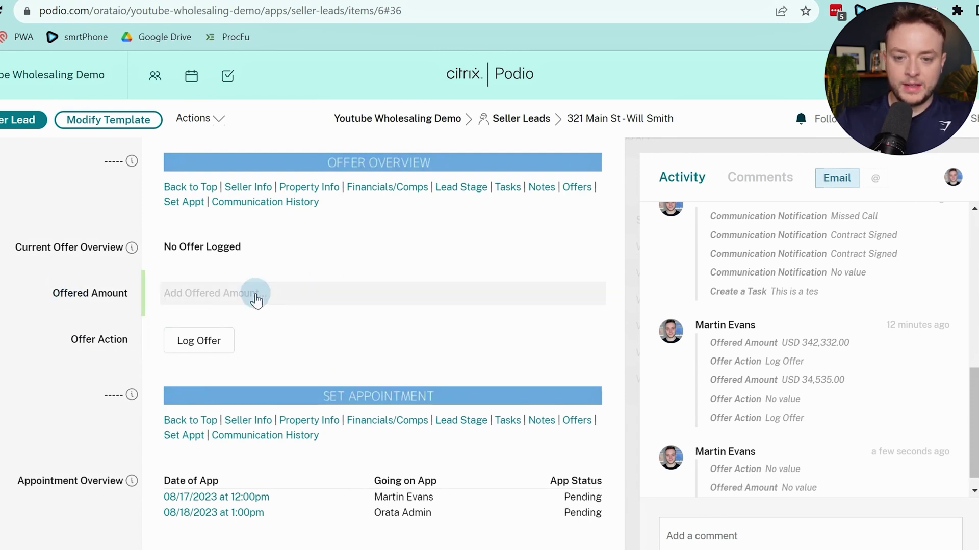
click(274, 300)
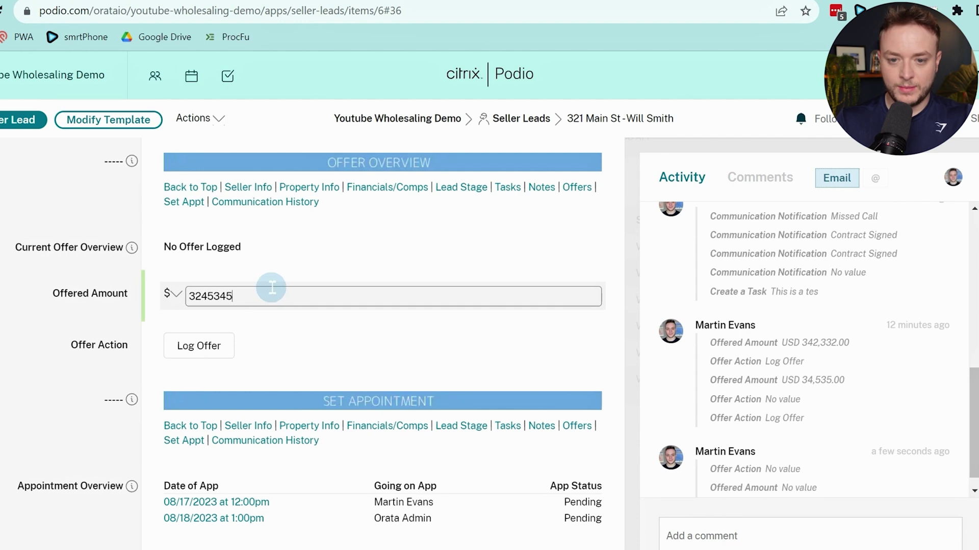
click(116, 282)
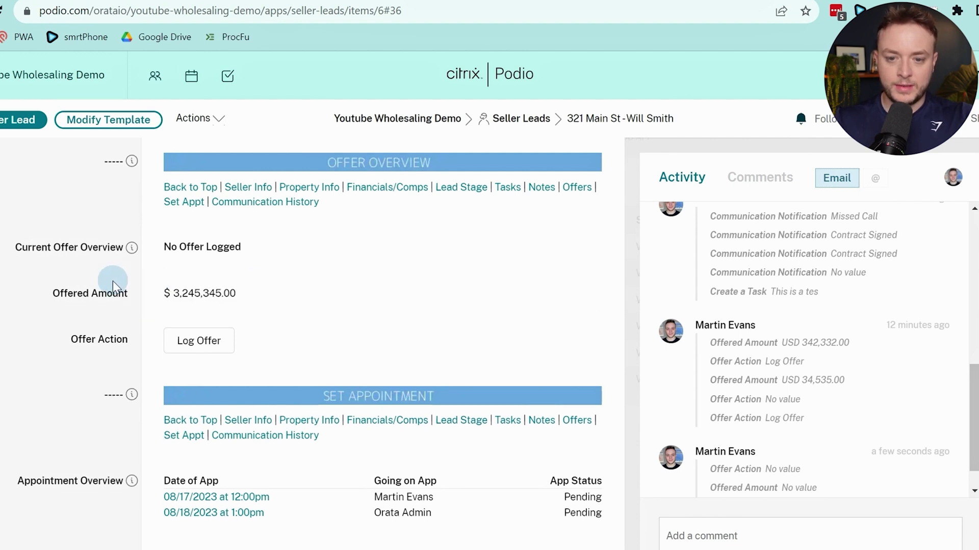
click(220, 340)
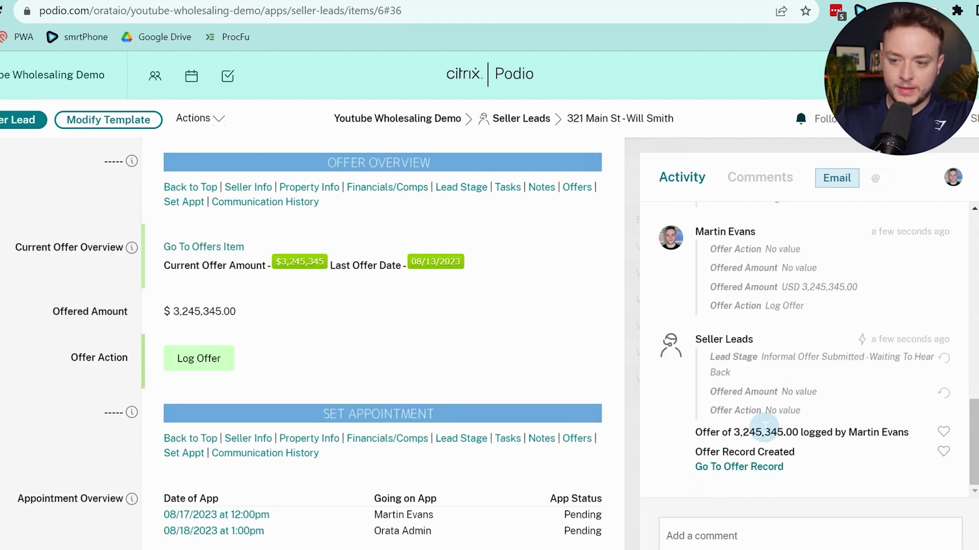
Check the activity feed for the posted $3,245,345 offer comment
double_click(765, 432)
click(856, 429)
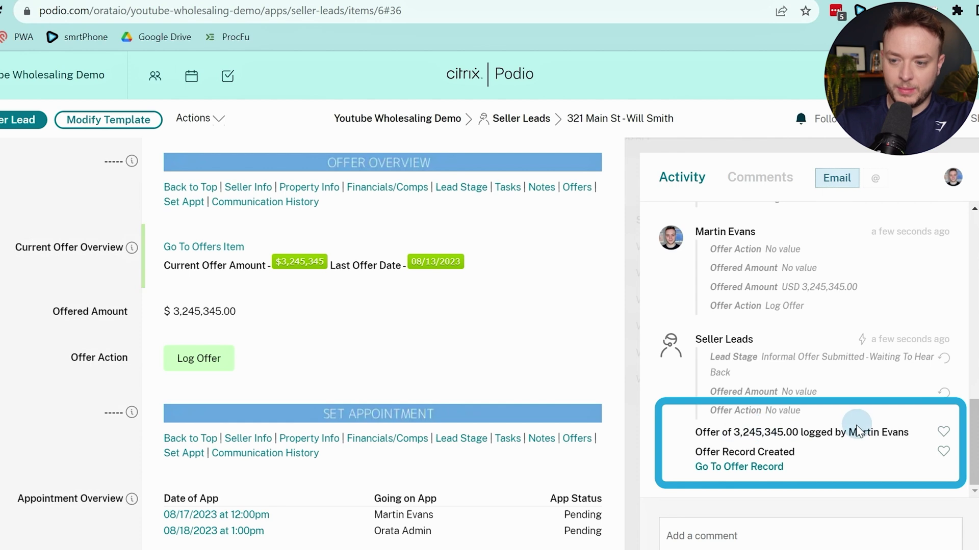
click(745, 433)
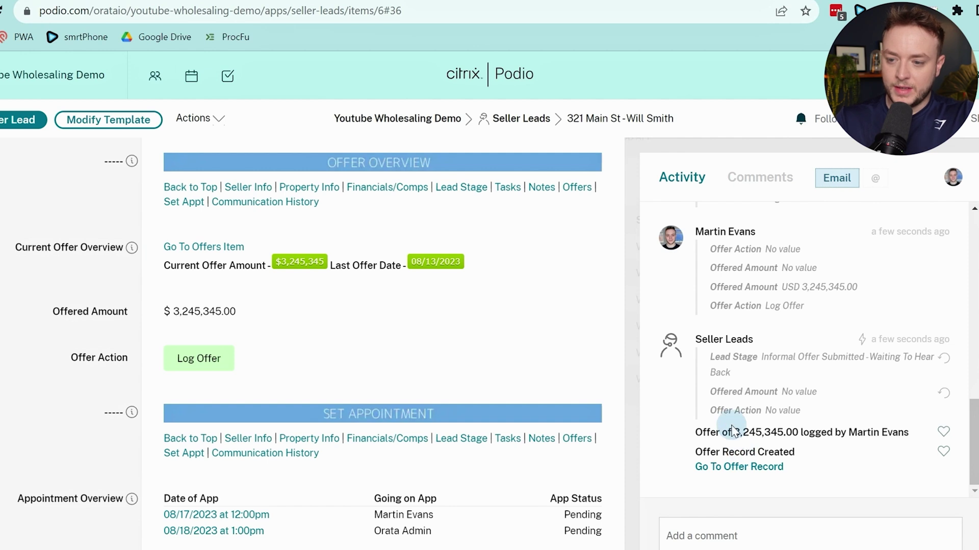
drag(736, 435, 749, 436)
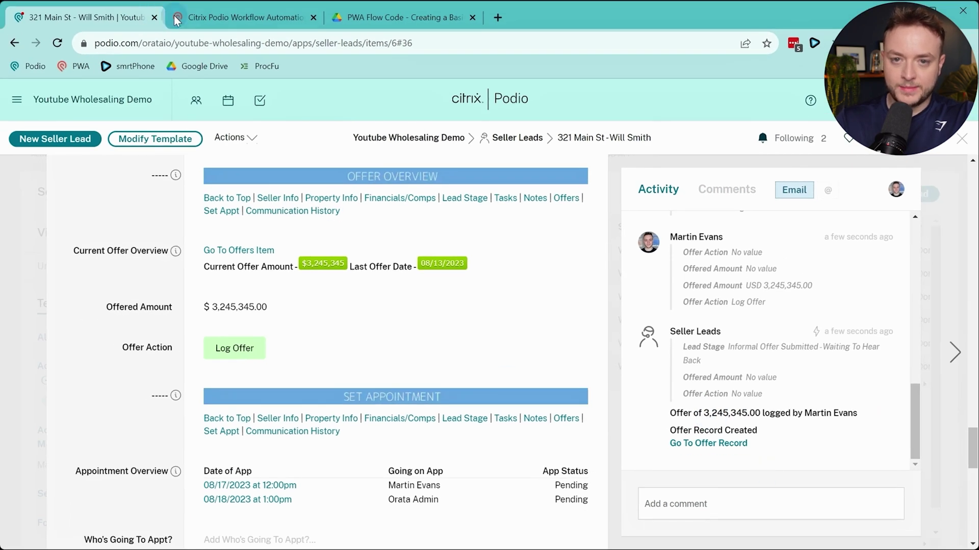
In flow 1.1.0, prefix the offeredAmount variable in the Comment Body with $ and save
click(176, 20)
click(625, 396)
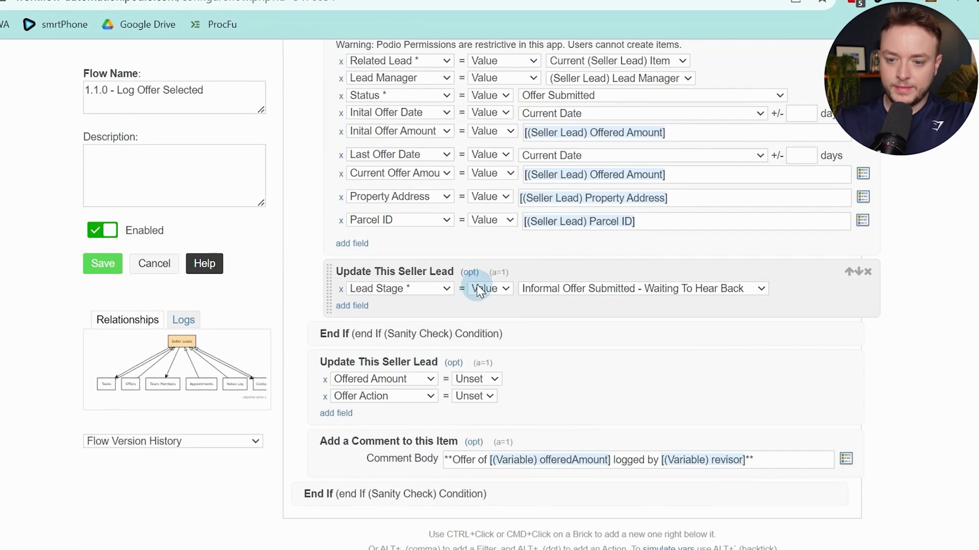
scroll(476, 284, down, 3)
click(491, 312)
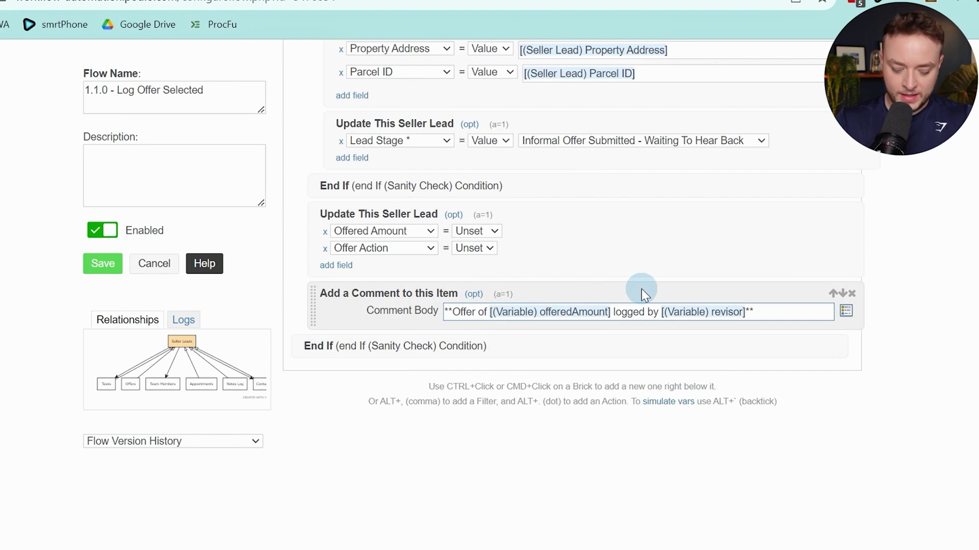
text($)
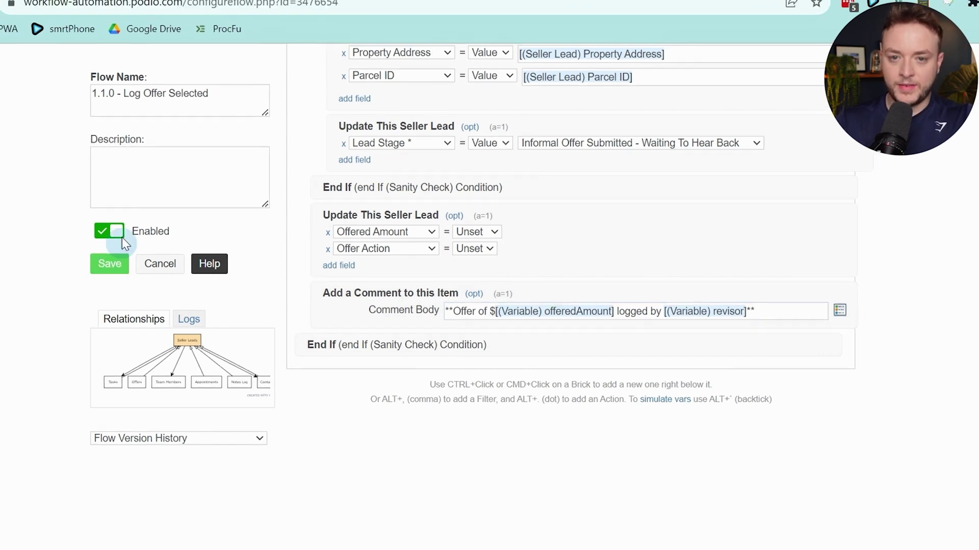
click(115, 262)
Reload the seller lead page after removing the #36 anchor from its address
click(98, 14)
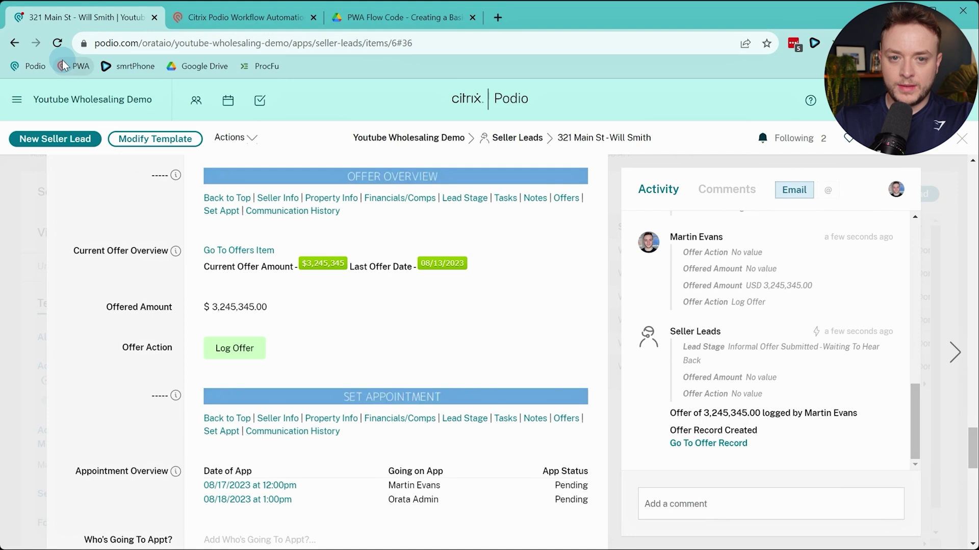
click(402, 43)
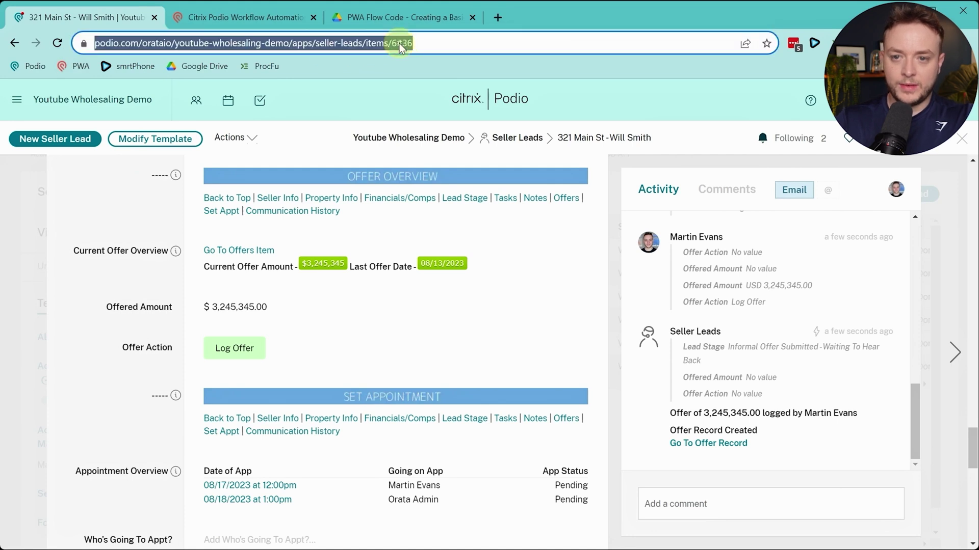
click(428, 43)
key(Delete)
key(Delete)
key(Delete)
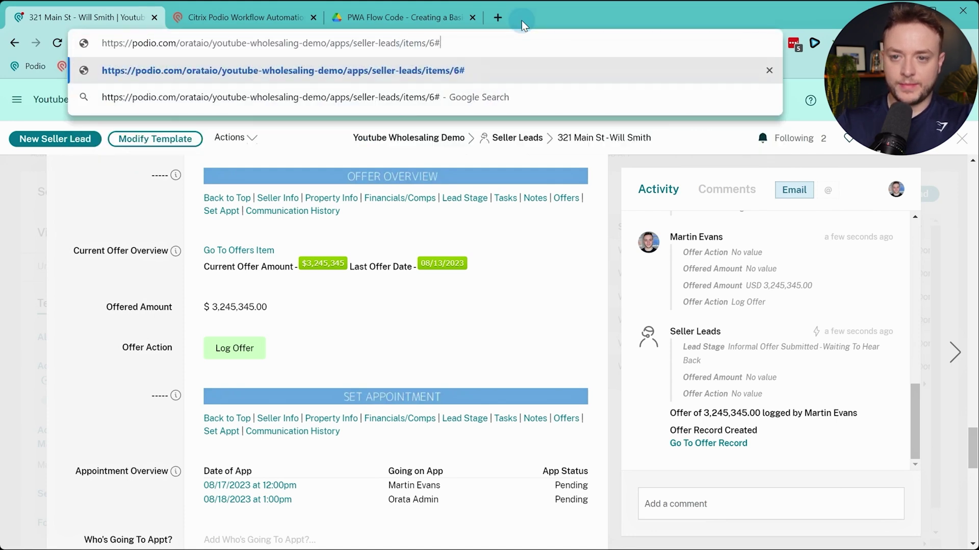
key(Return)
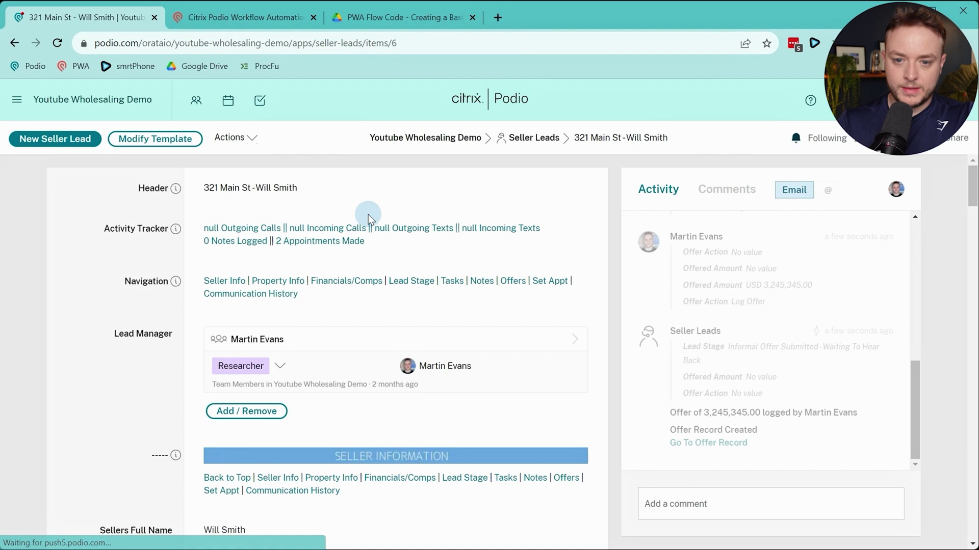
scroll(369, 219, down, 5)
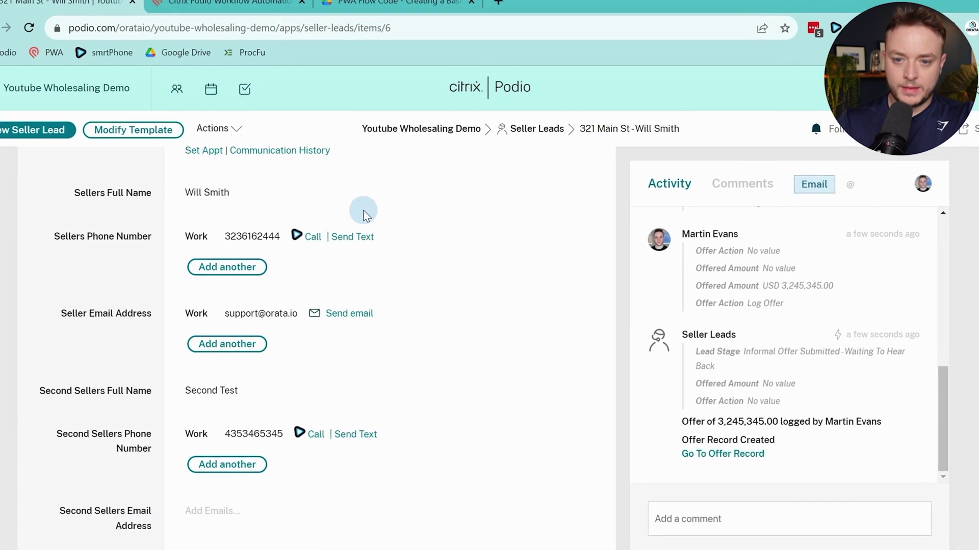
scroll(372, 220, up, 5)
Log an offer with an empty Offered Amount to check the error message appears
click(517, 282)
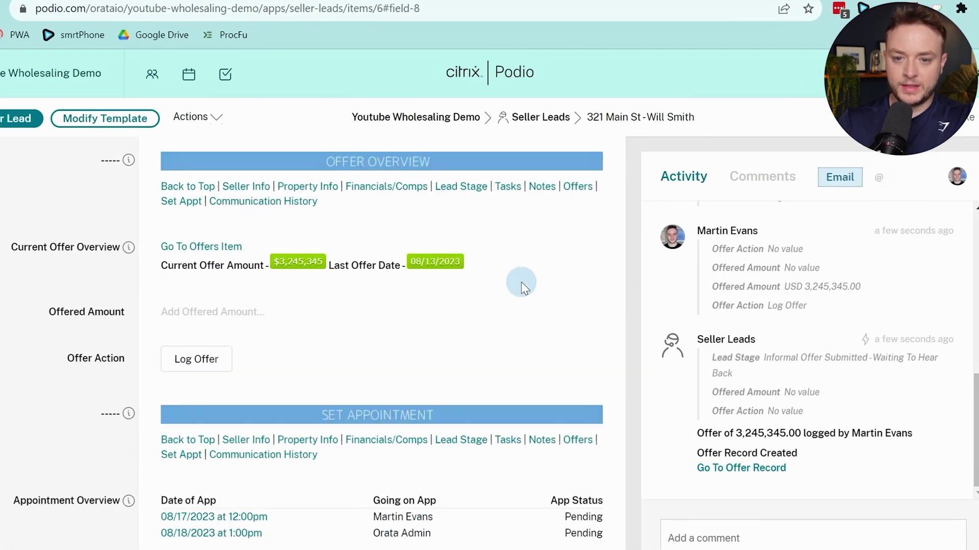
click(218, 312)
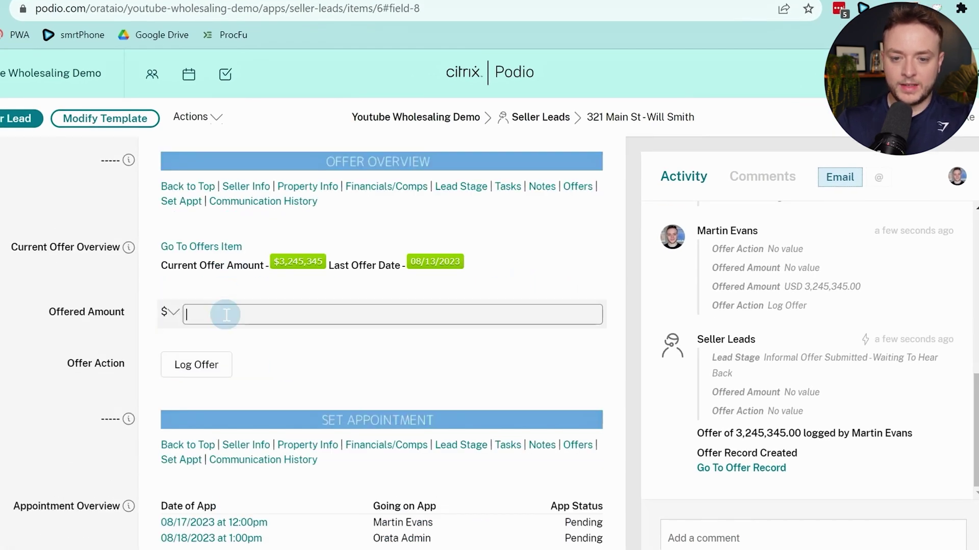
click(59, 355)
click(198, 360)
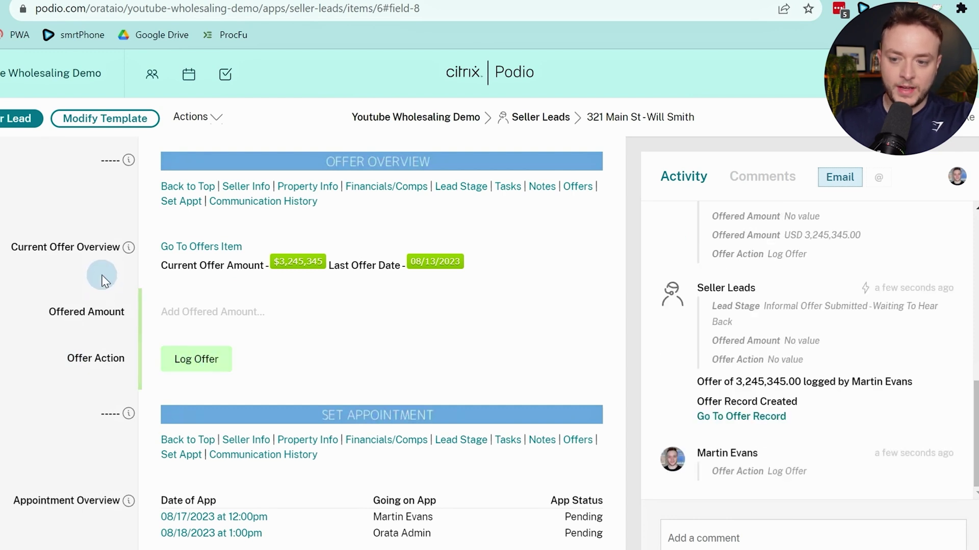
drag(741, 453, 816, 460)
click(751, 468)
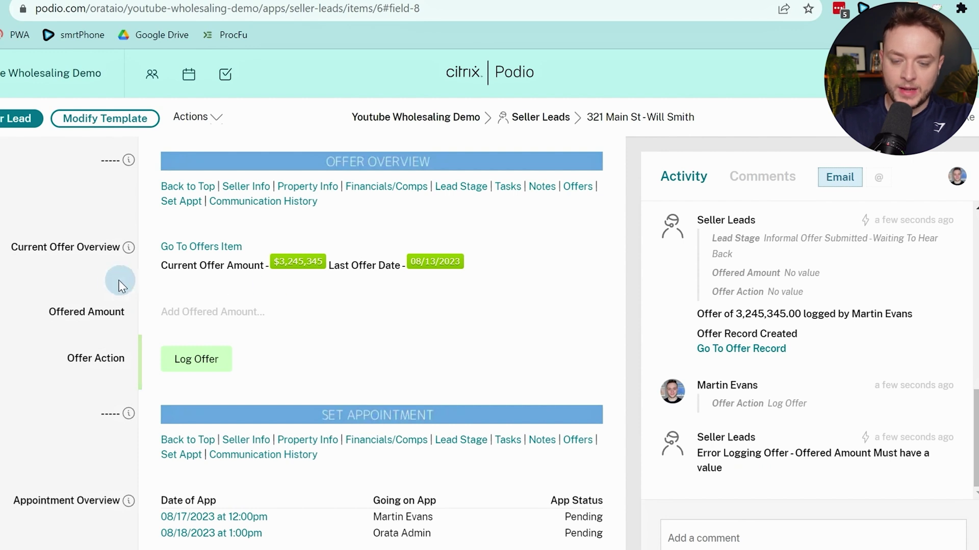
Enter 34234 as the Offered Amount and clear the current offer action
click(238, 326)
text(34234)
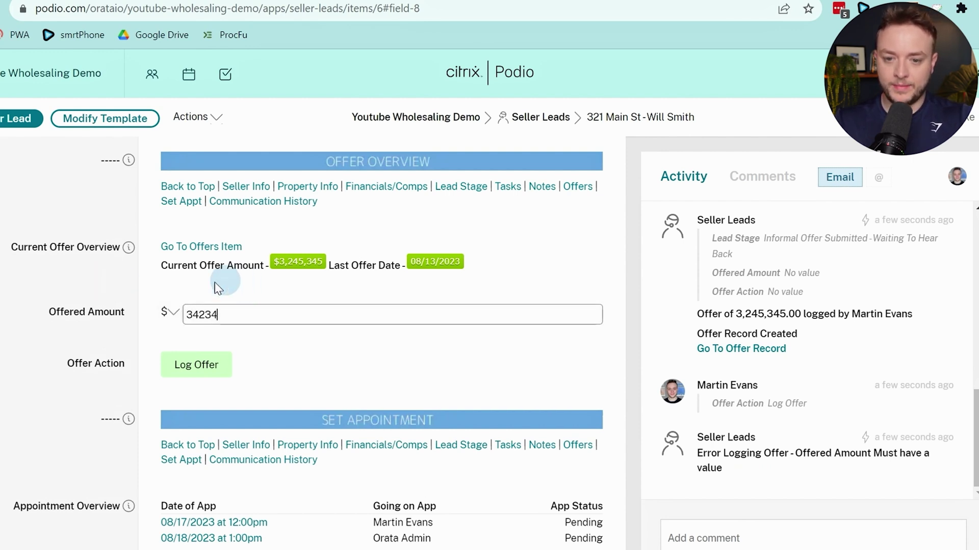
click(142, 303)
click(173, 357)
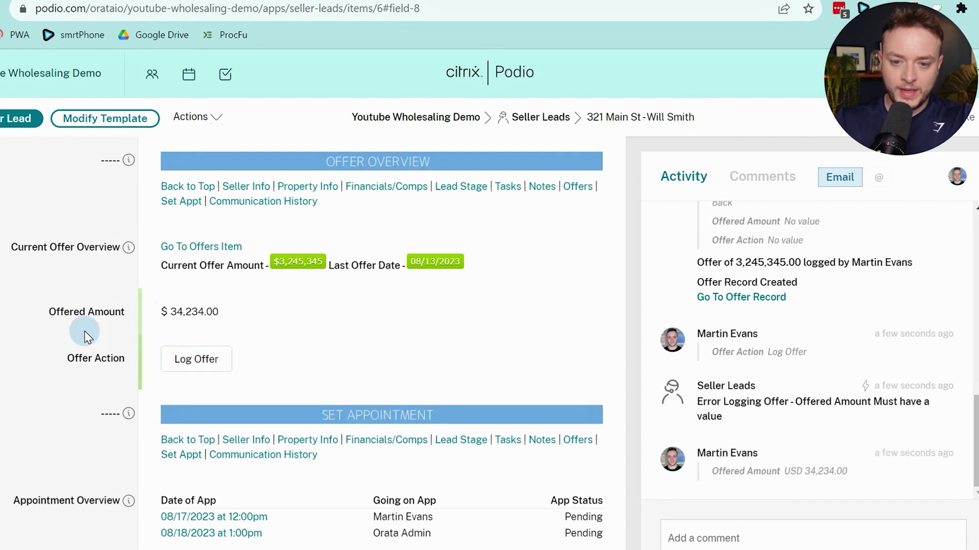
Inspect the linked offer record, then return to the seller lead
click(195, 250)
scroll(245, 270, down, 10)
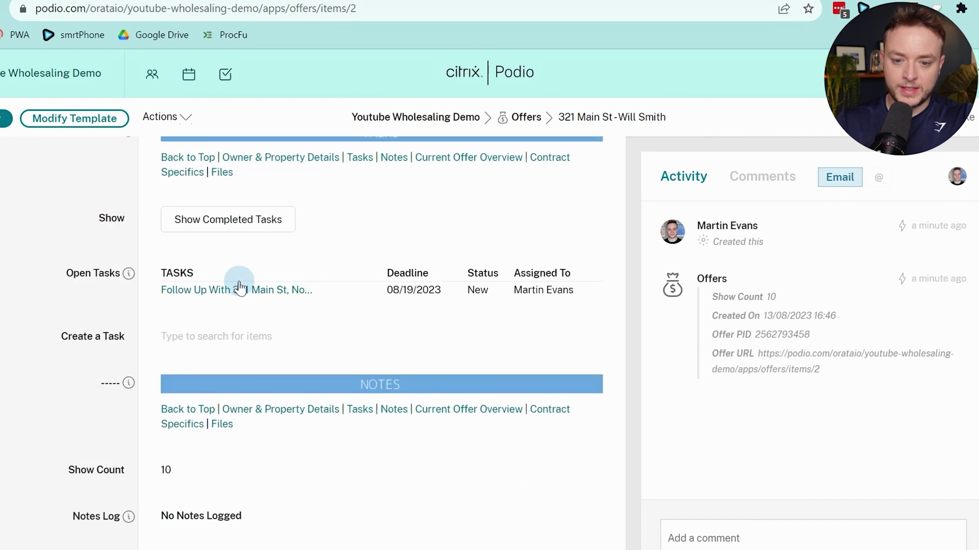
scroll(240, 288, down, 8)
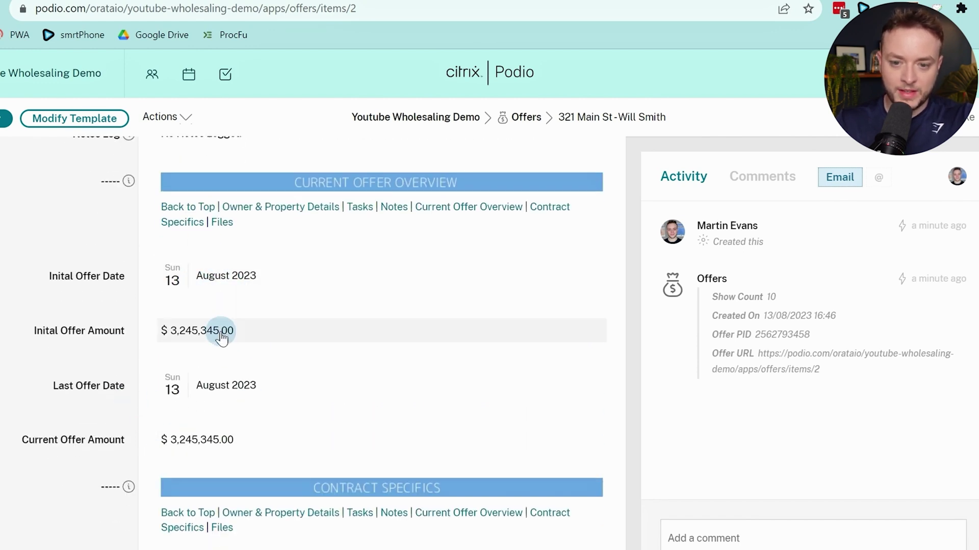
scroll(222, 337, up, 15)
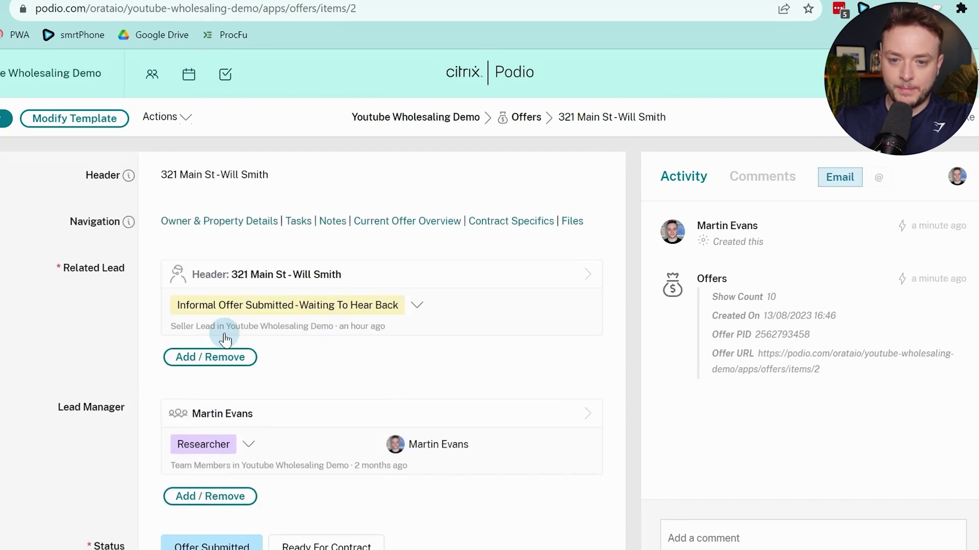
click(227, 275)
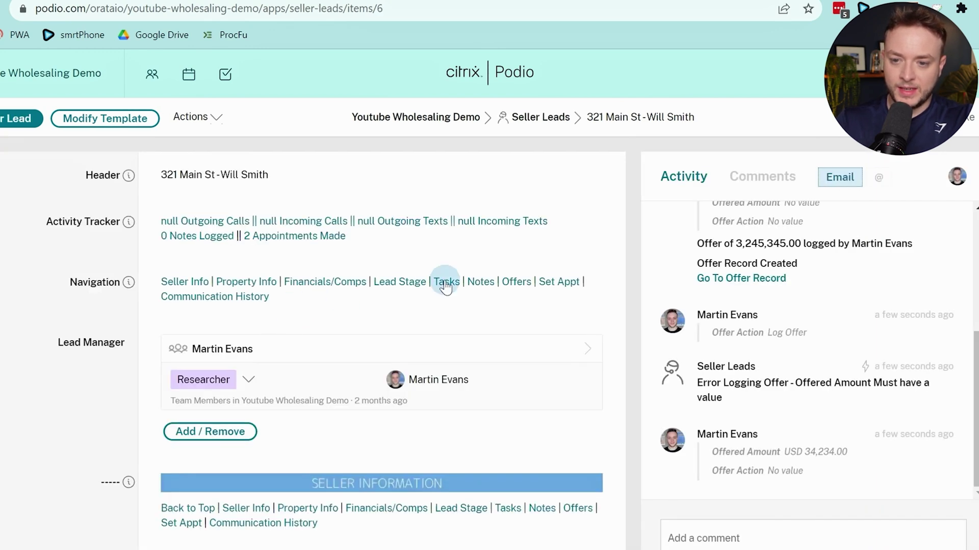
Log the $34,234 offer, confirm the comment shows the dollar sign, and open Seller Leads
click(516, 283)
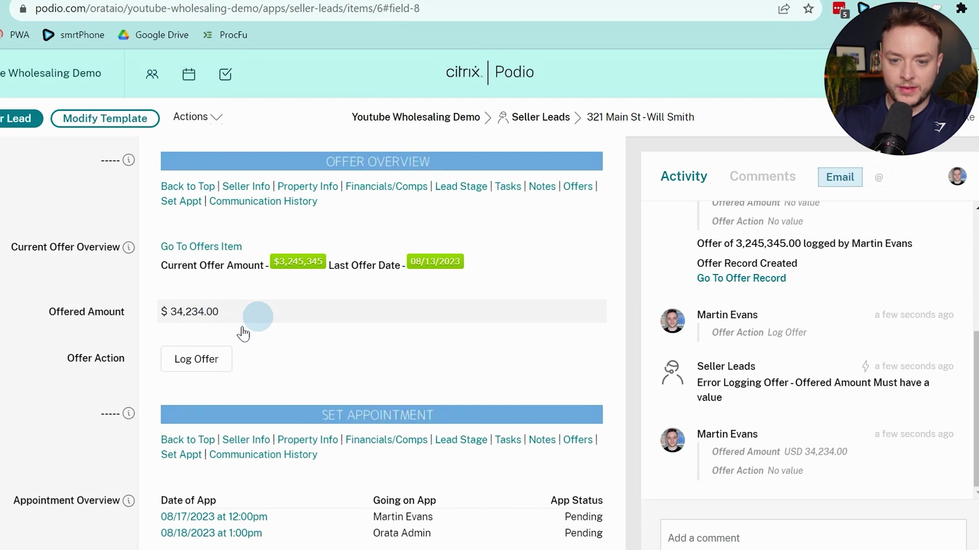
click(191, 364)
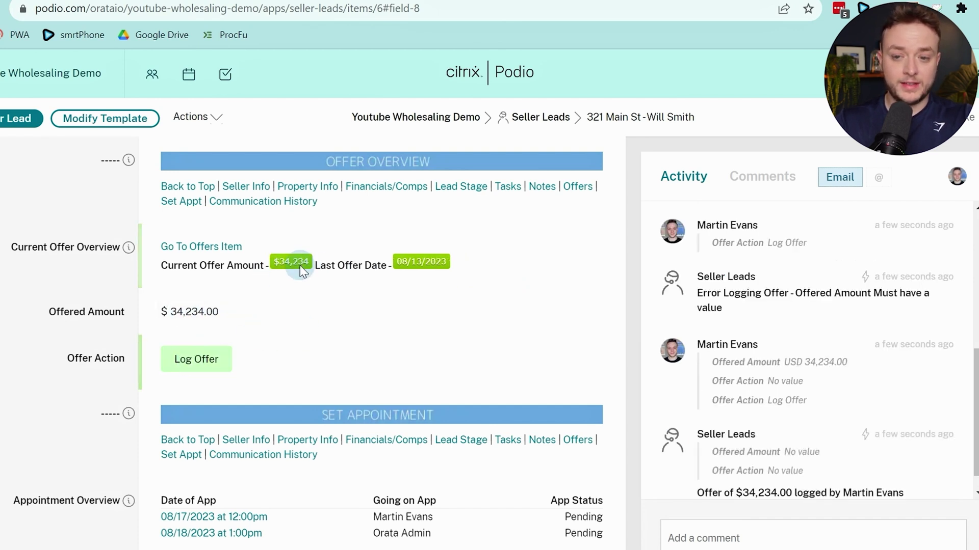
scroll(830, 332, down, 1)
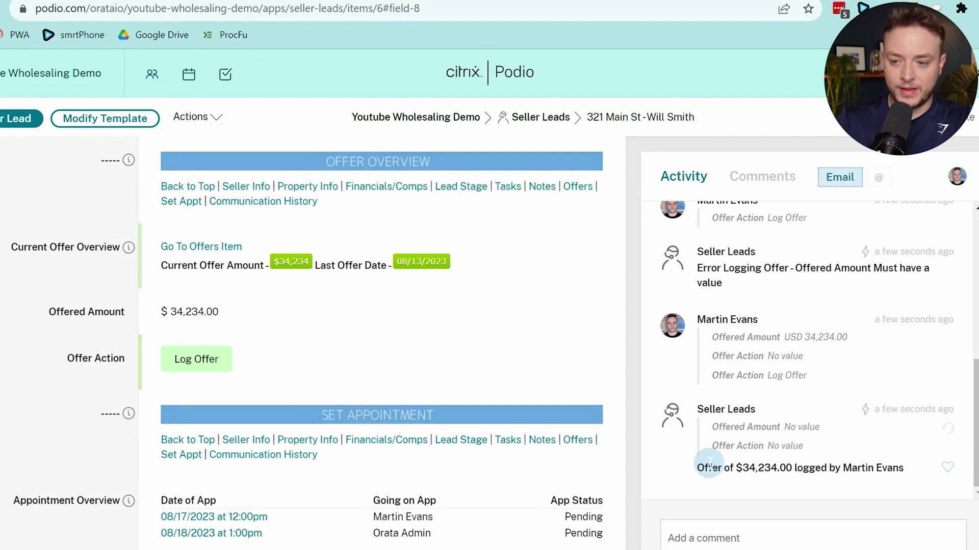
drag(704, 468, 834, 468)
drag(736, 468, 748, 467)
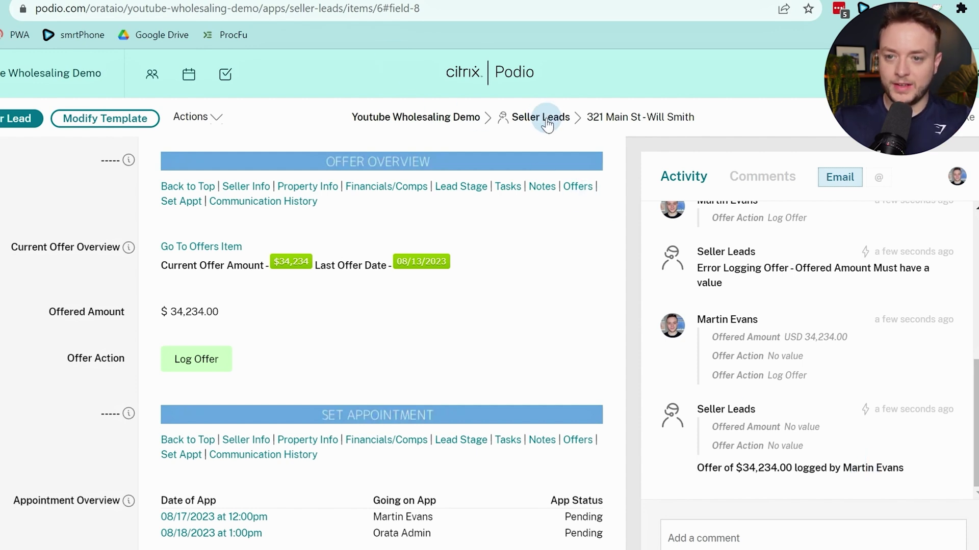
click(505, 125)
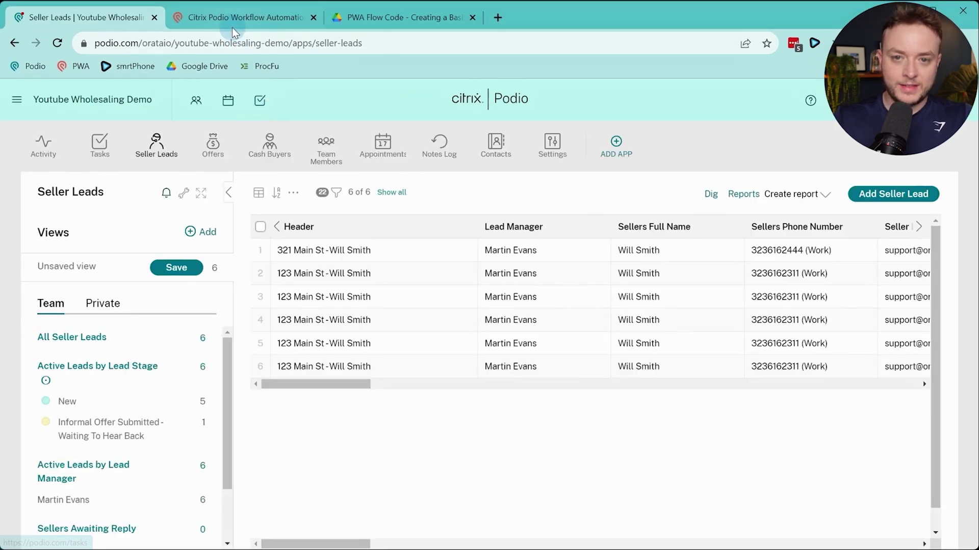
Create a new Item Updated flow named '1.1.1 - Property Address Updated' for Seller Leads
click(225, 17)
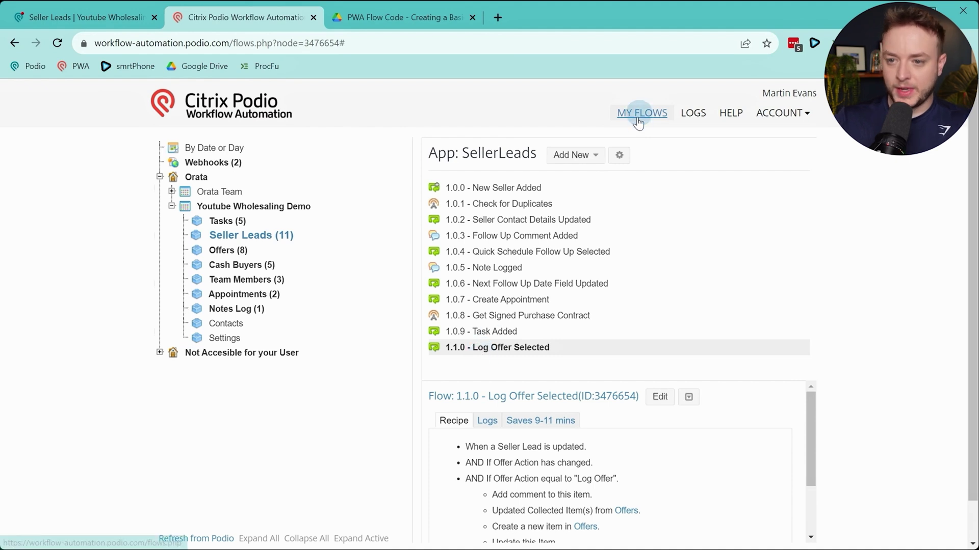
click(600, 157)
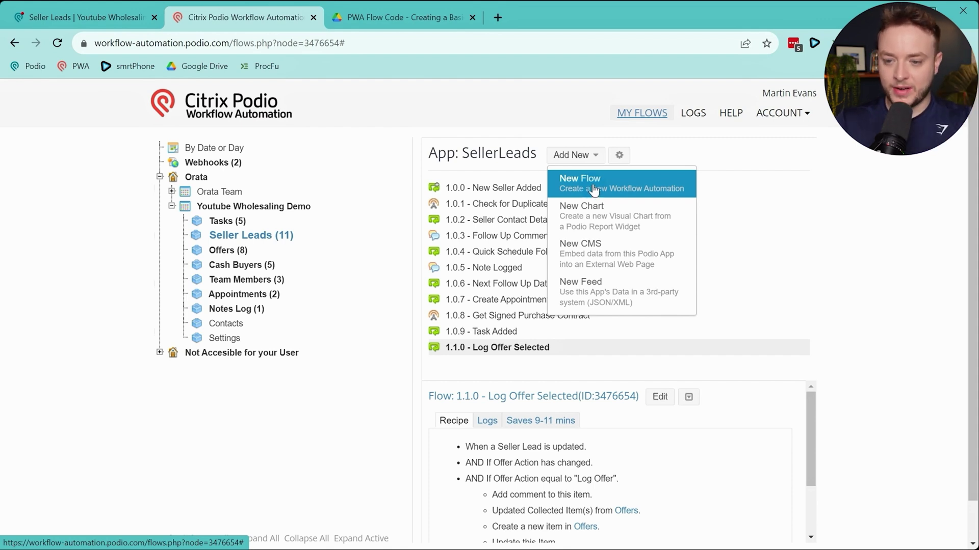
click(594, 191)
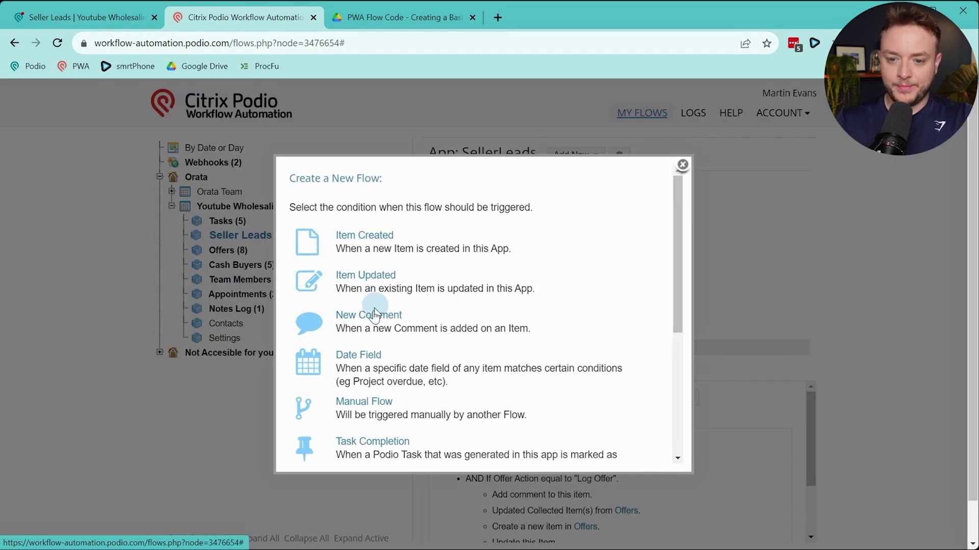
click(389, 283)
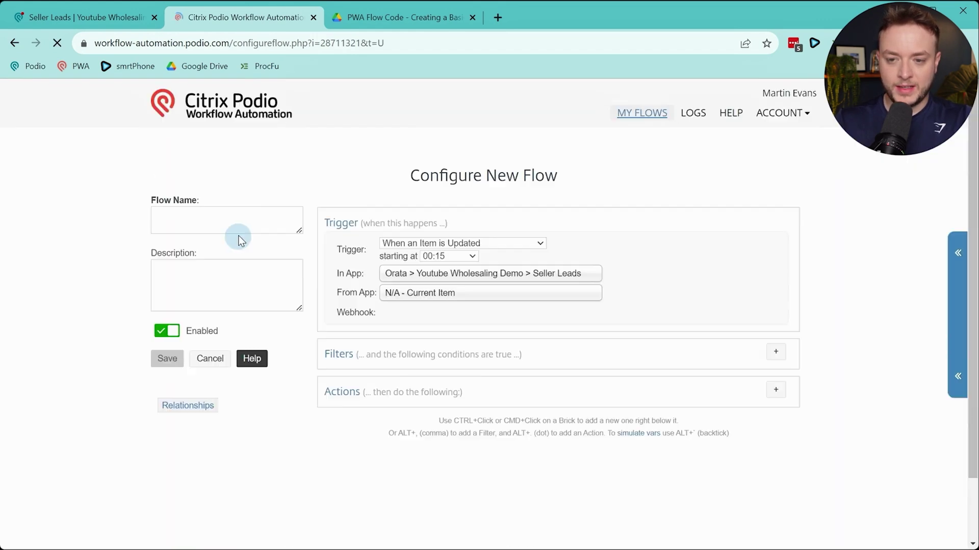
click(224, 225)
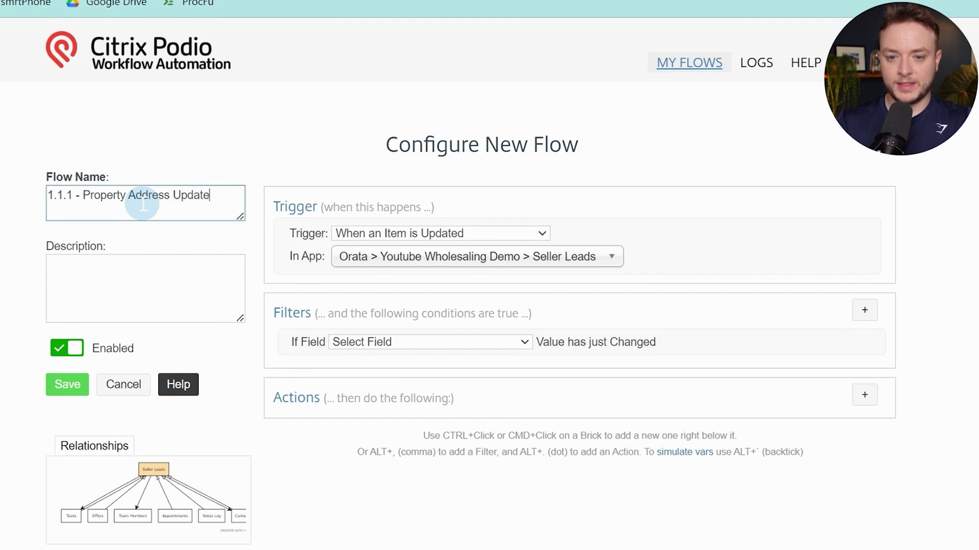
Filter the flow on Property Address changes and add a blank Custom (Calc) evaluation
click(474, 342)
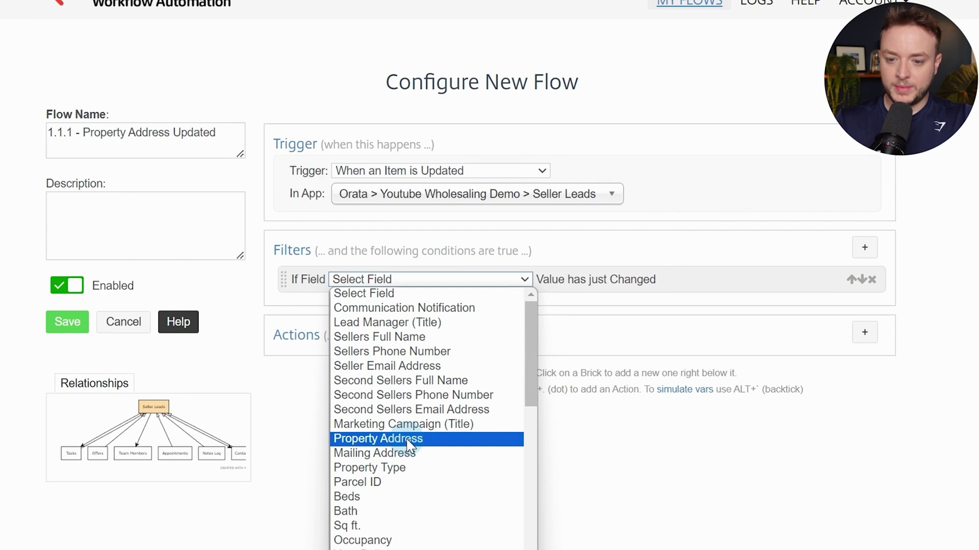
click(408, 439)
click(864, 248)
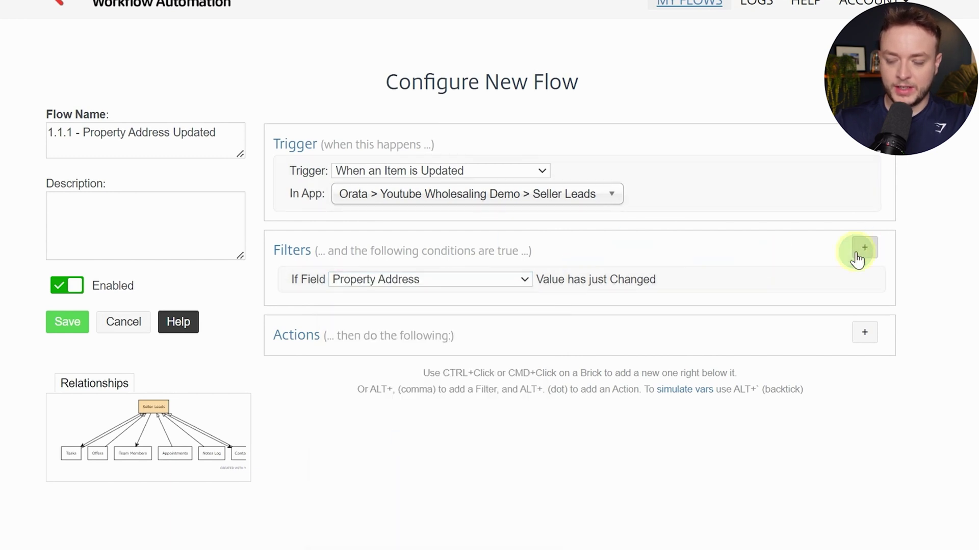
click(444, 507)
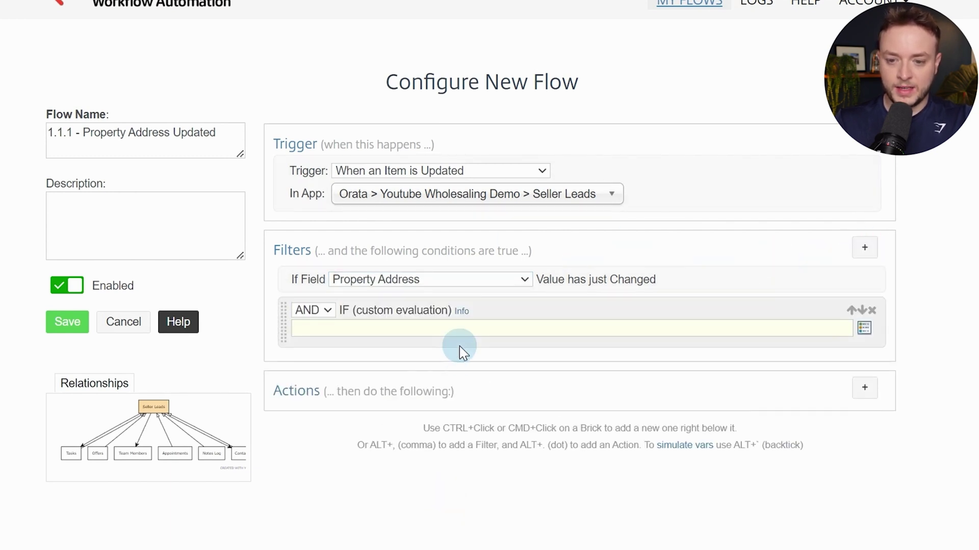
click(461, 331)
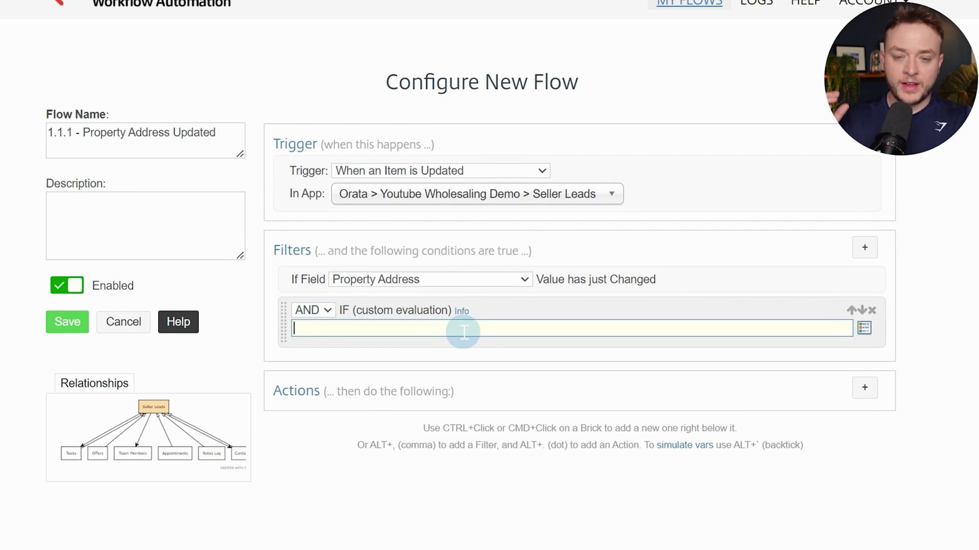
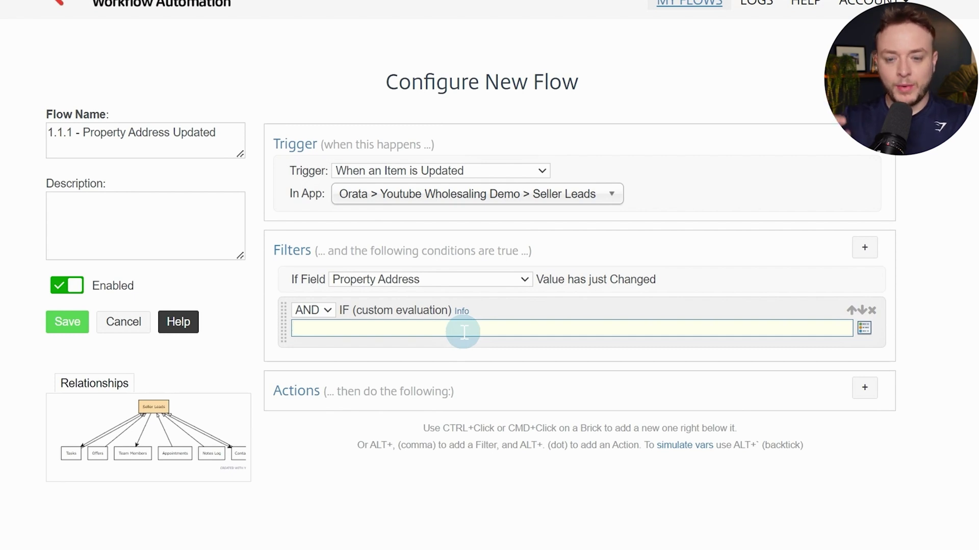
Paste the filter condition [Revision Creator Name] != "Seller Leads" into the Custom (Calc) evaluation box
text([Revision Creator Name] != "Seller Leads")
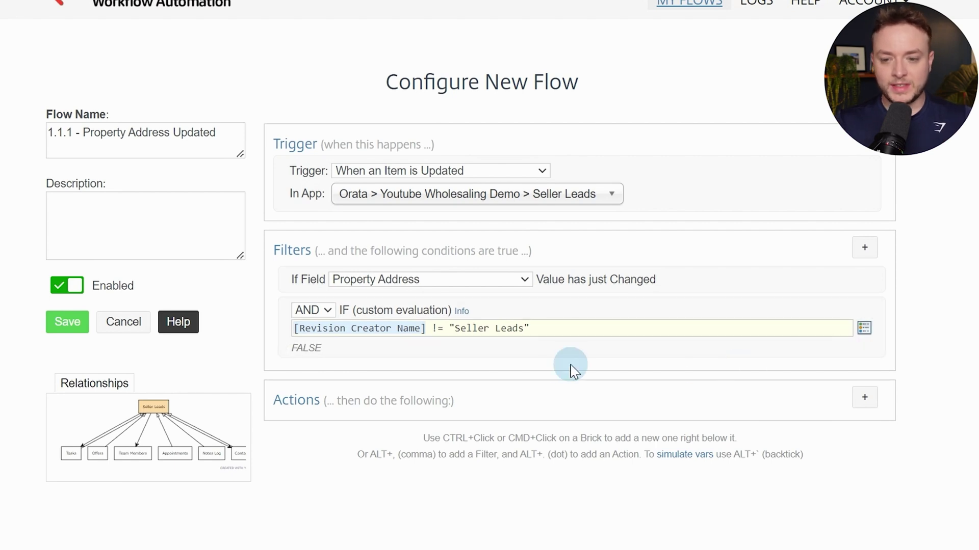
drag(311, 330, 333, 331)
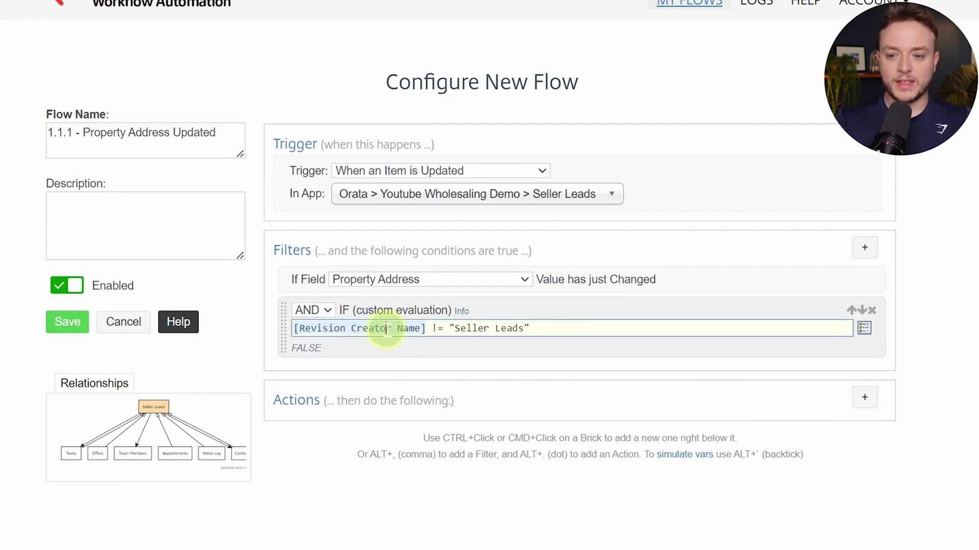
drag(460, 328, 487, 327)
click(511, 331)
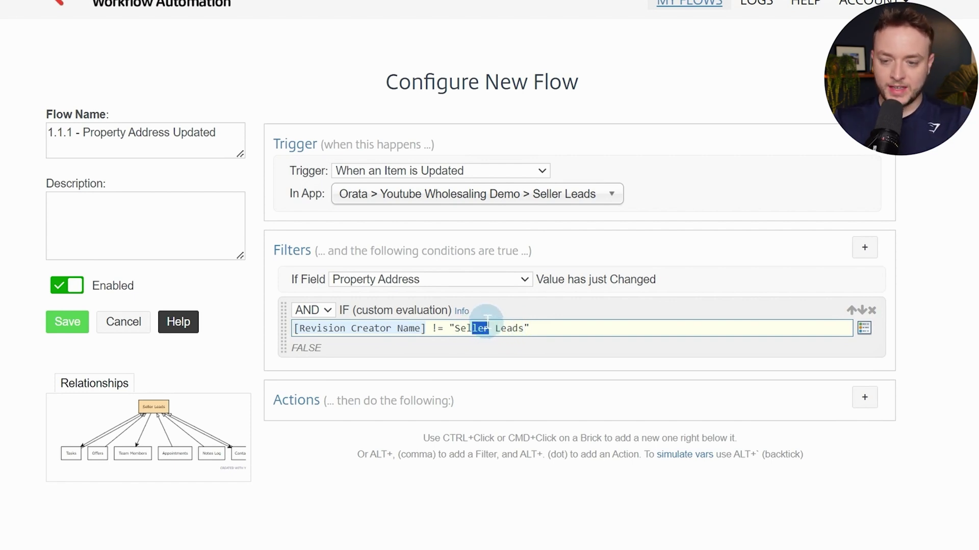
drag(507, 327, 501, 328)
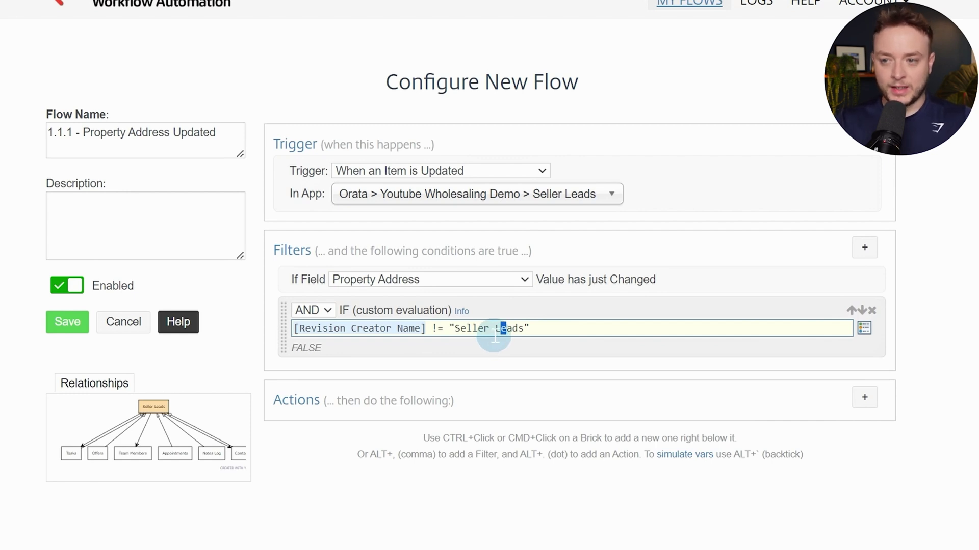
click(494, 332)
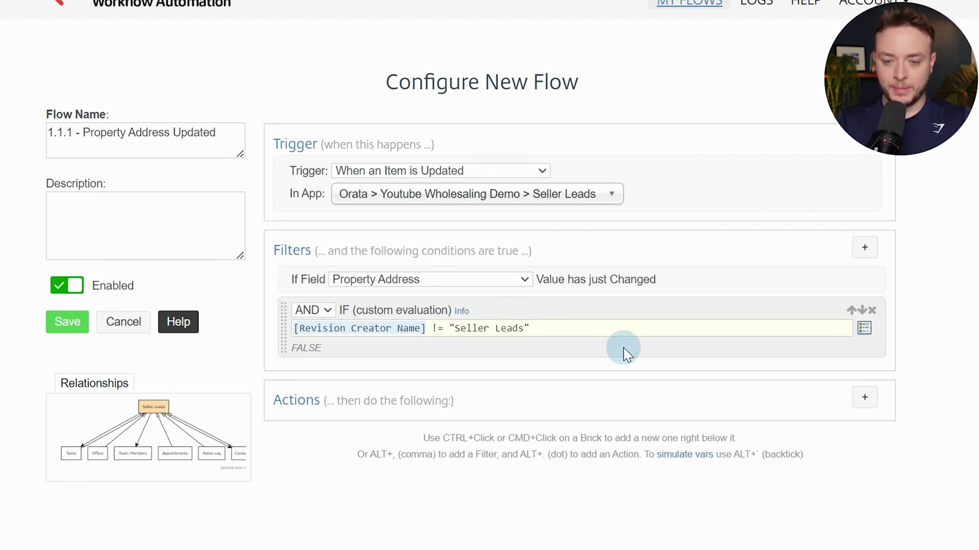
click(864, 401)
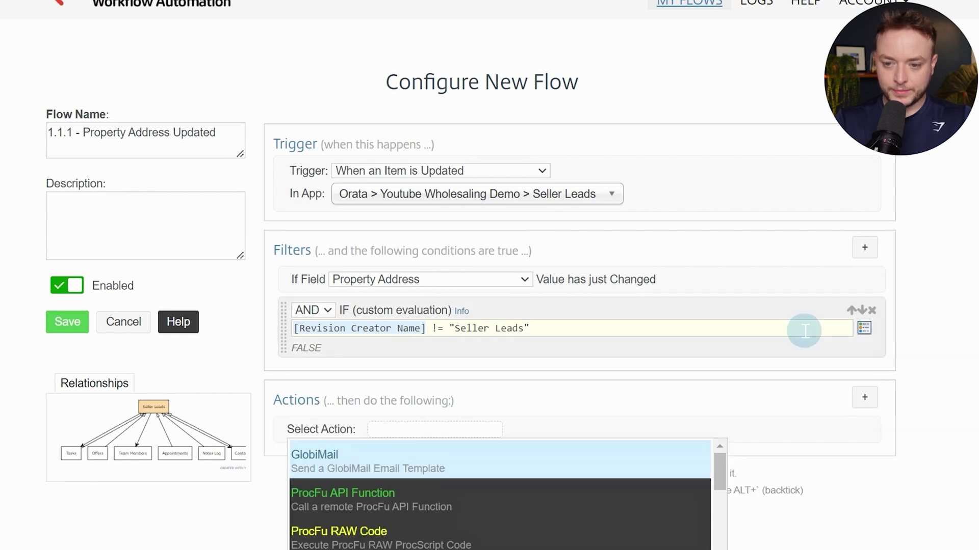
Add Get Referenced Item(s) fetching Offers in REVERSE via the (Offer) Related Lead field
scroll(611, 229, down, 3)
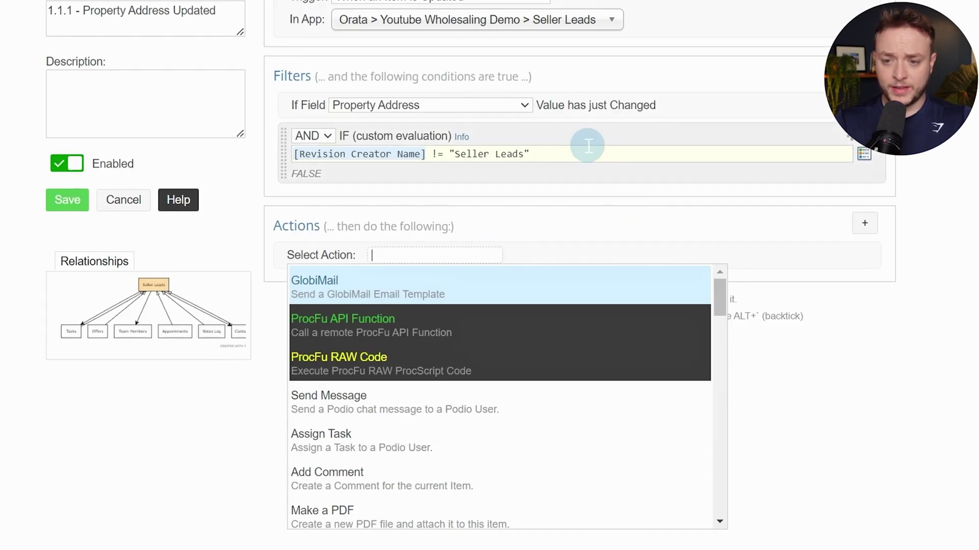
text(get re)
key(Return)
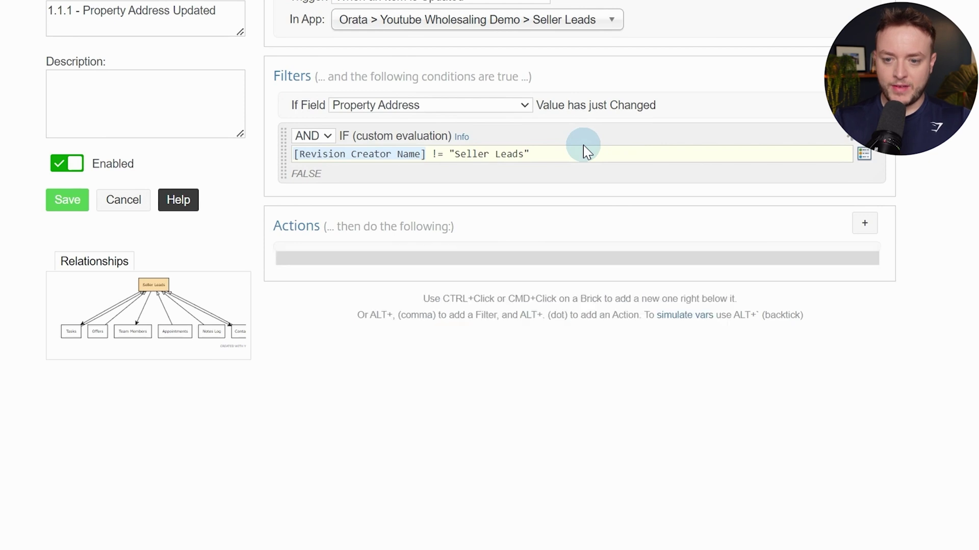
click(618, 271)
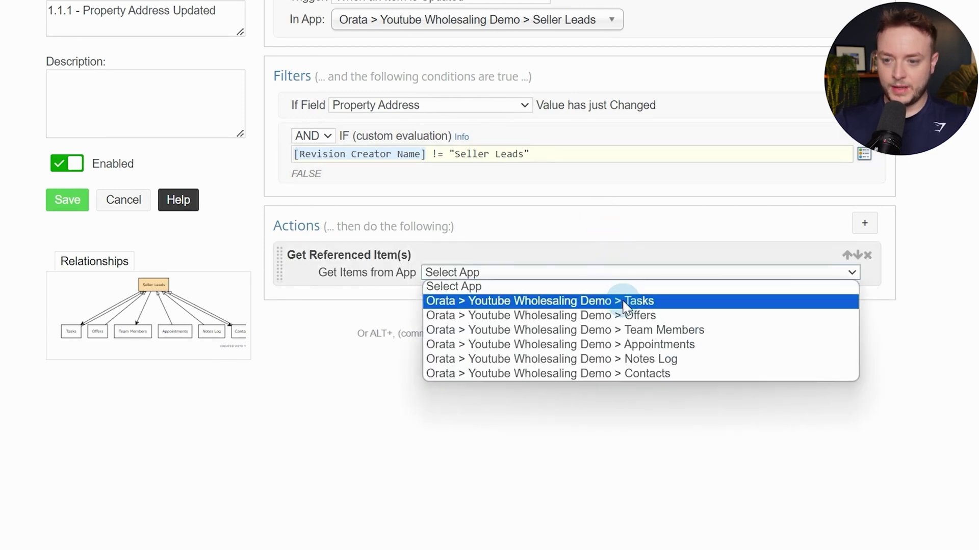
click(626, 315)
click(521, 293)
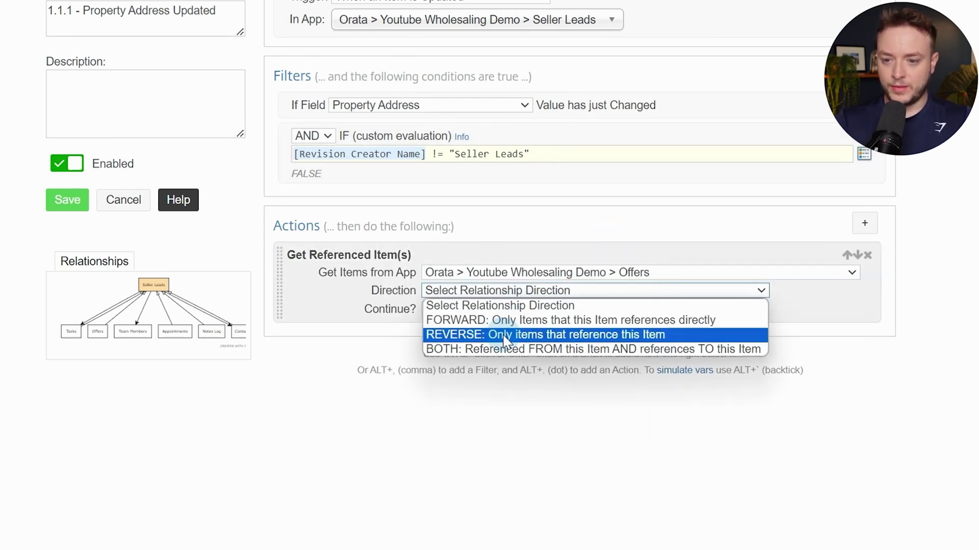
click(465, 331)
click(465, 309)
click(483, 337)
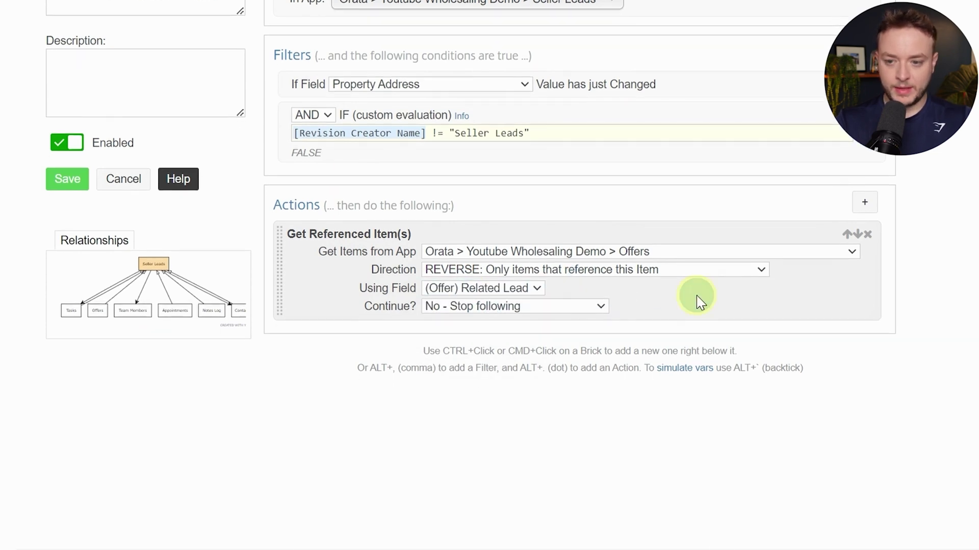
Add an If (Sanity Check) on the (Ref Offer) Podio Item ID token
ctrl+click(688, 315)
text(san)
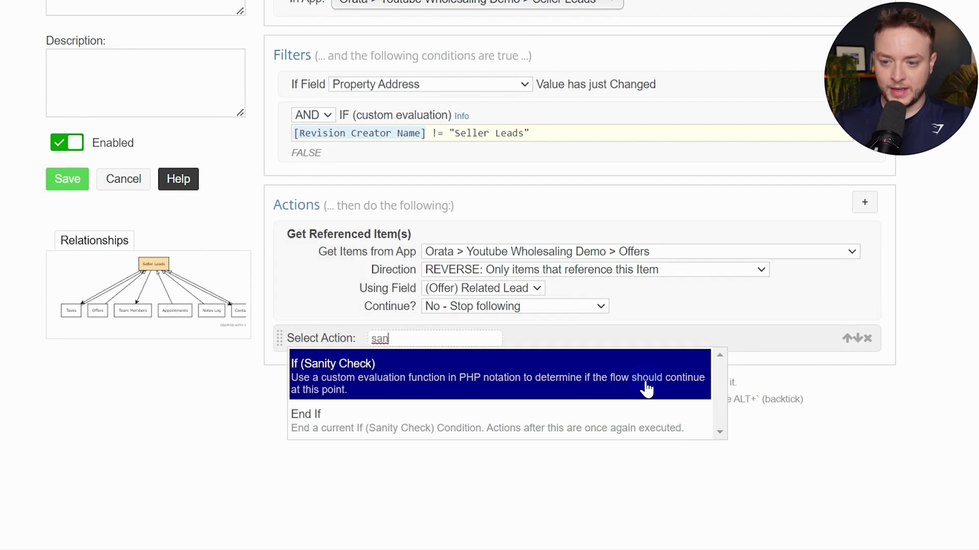
click(645, 389)
click(630, 352)
text(podio)
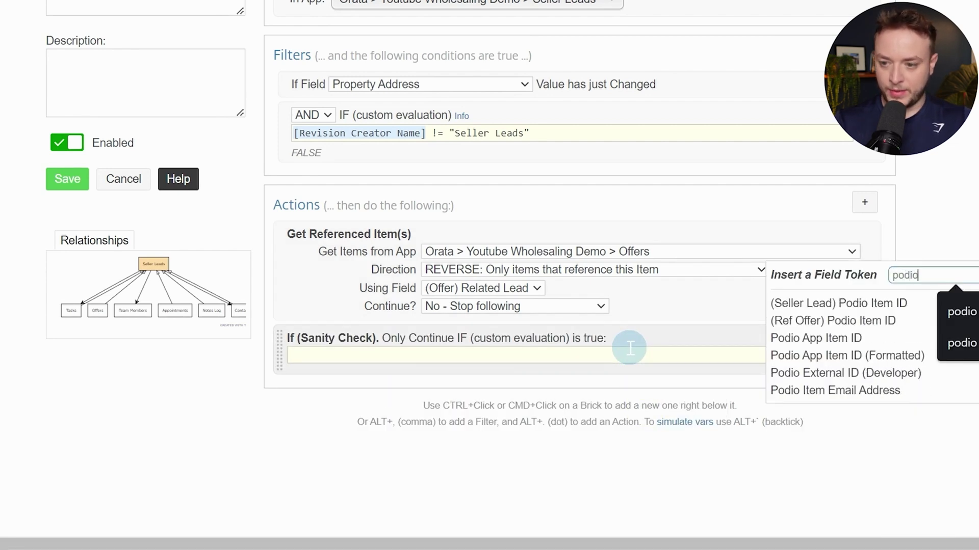
click(833, 321)
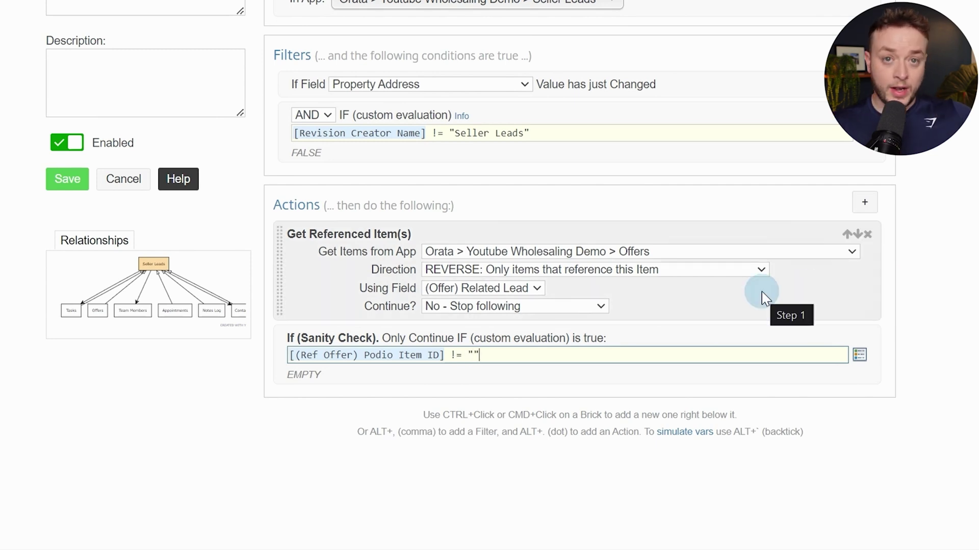
Add an Update Collected action targeting the collected Offers
ctrl+click(717, 379)
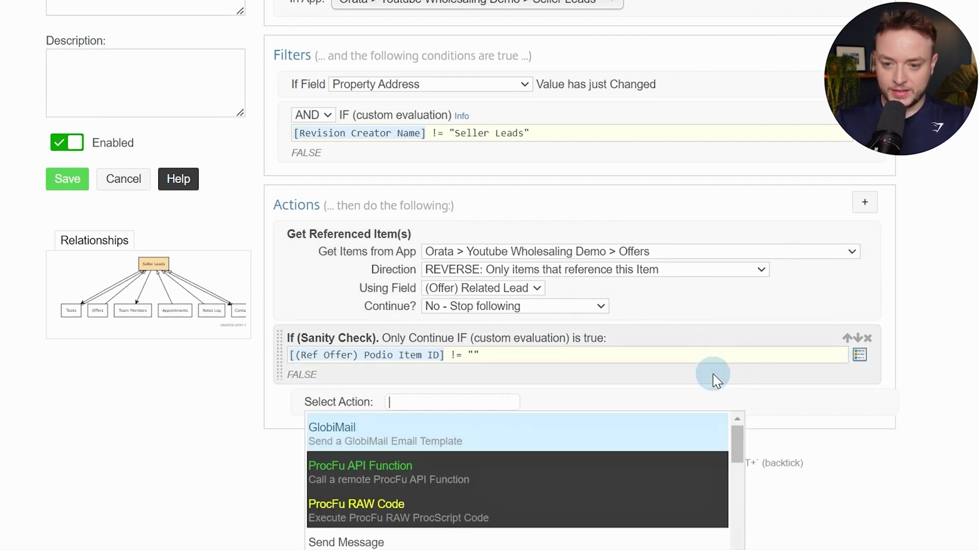
text(uopd)
key(BackSpace)
text(pda)
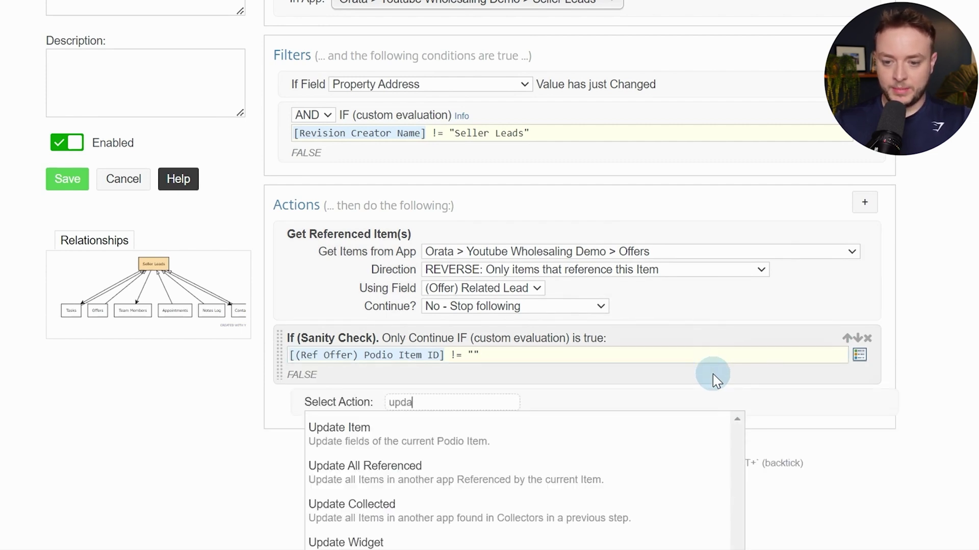
key(Down)
key(Down)
key(Return)
scroll(713, 380, down, 3)
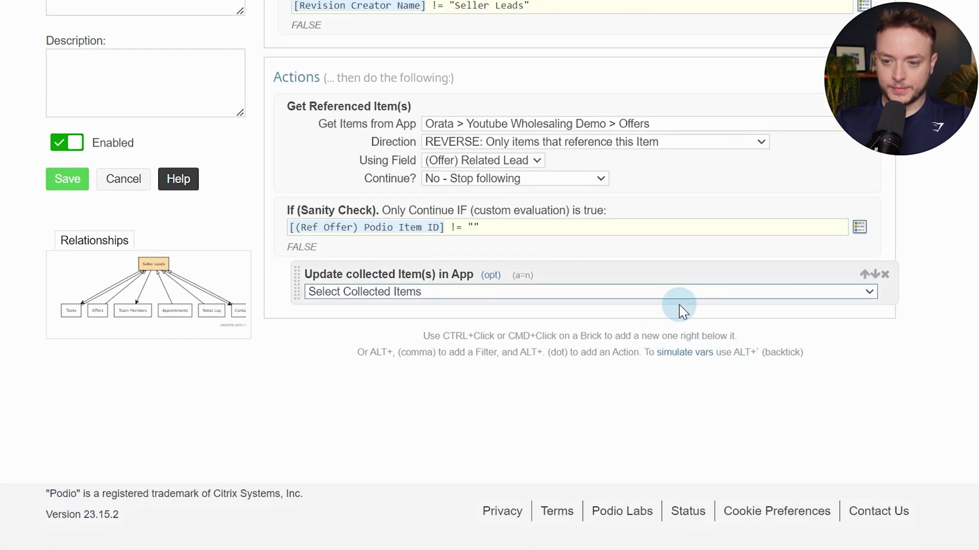
click(678, 296)
click(594, 319)
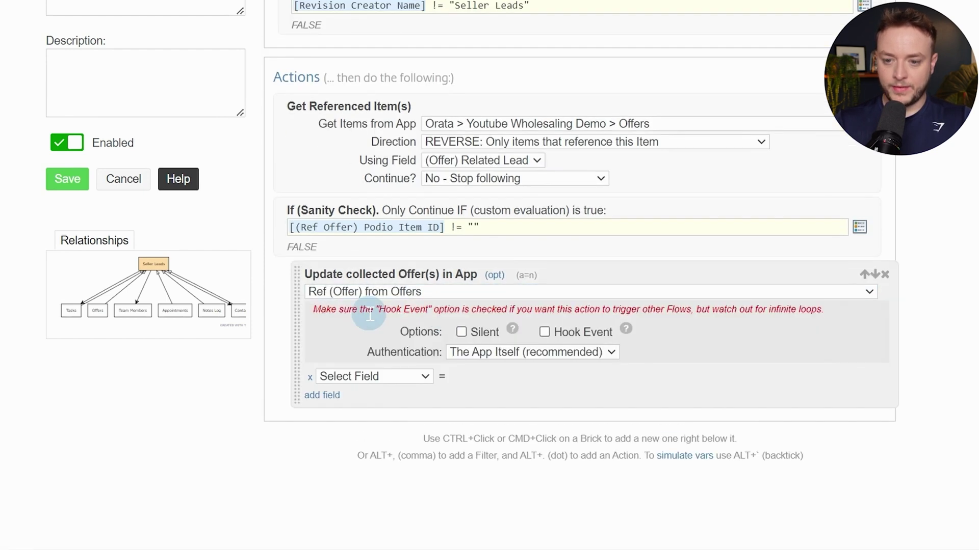
Set the offers' Property Address to [(Seller Lead) Property Address], with Silent checked
click(397, 377)
scroll(458, 357, down, 2)
click(422, 273)
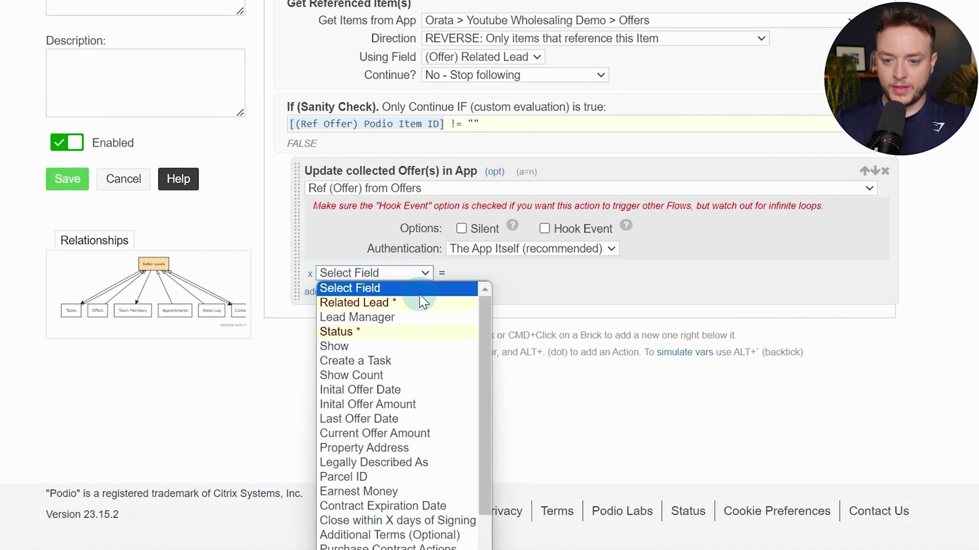
scroll(407, 331, down, 1)
click(382, 390)
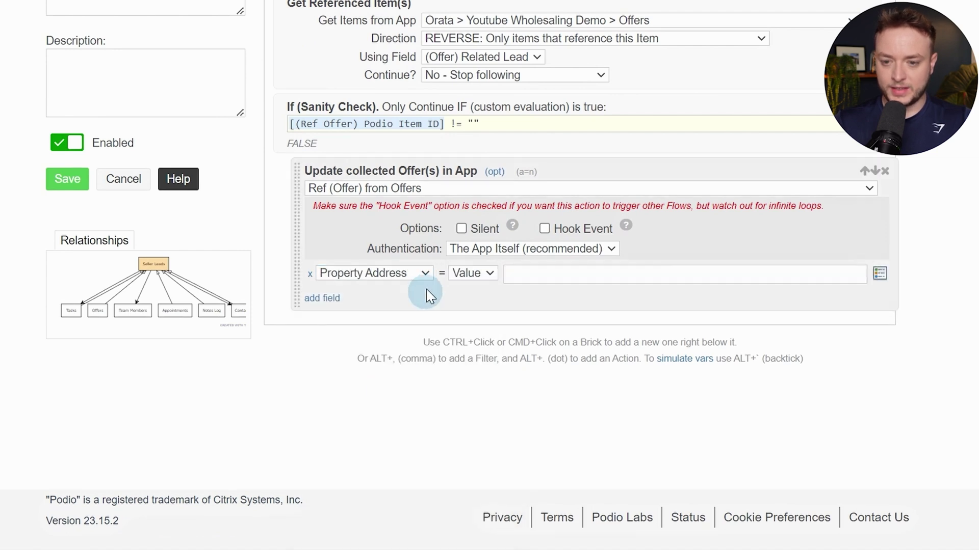
click(544, 275)
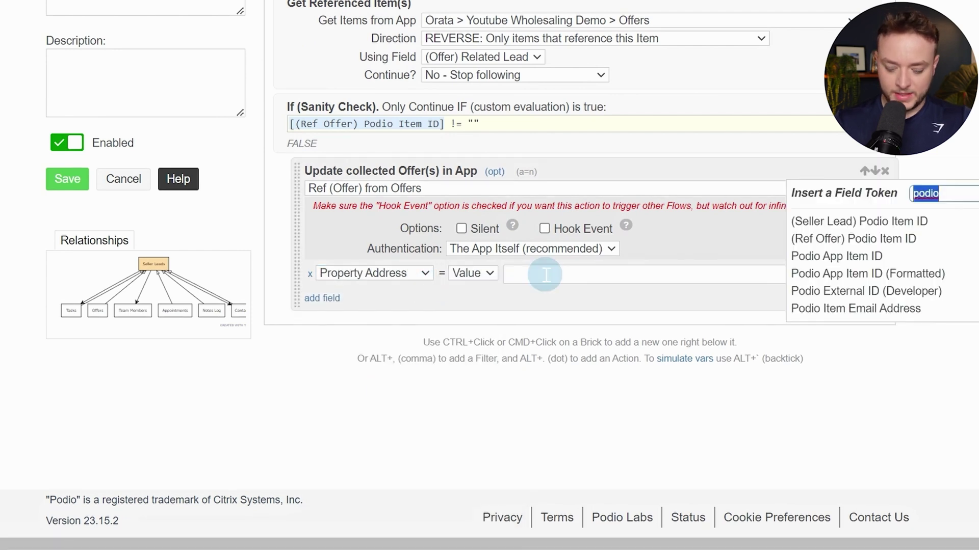
text(pro)
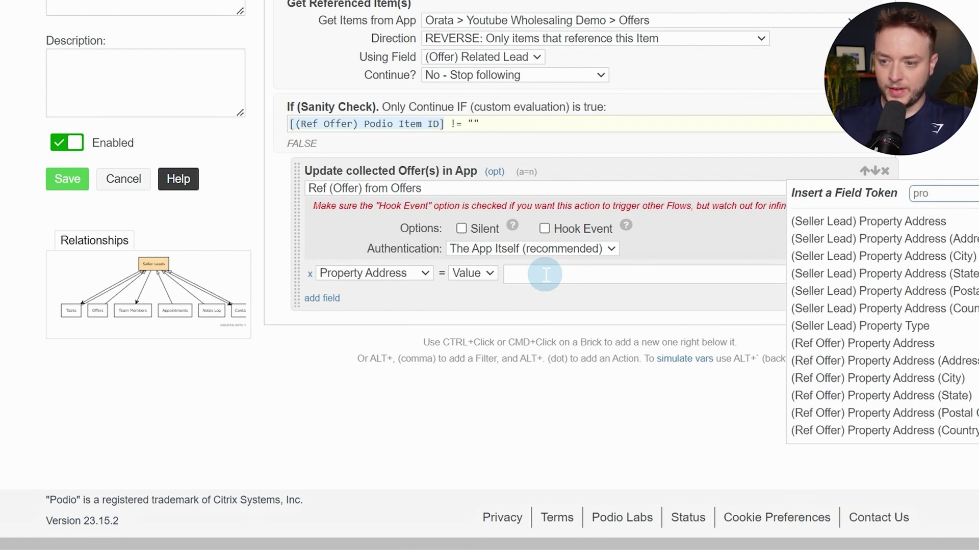
click(950, 223)
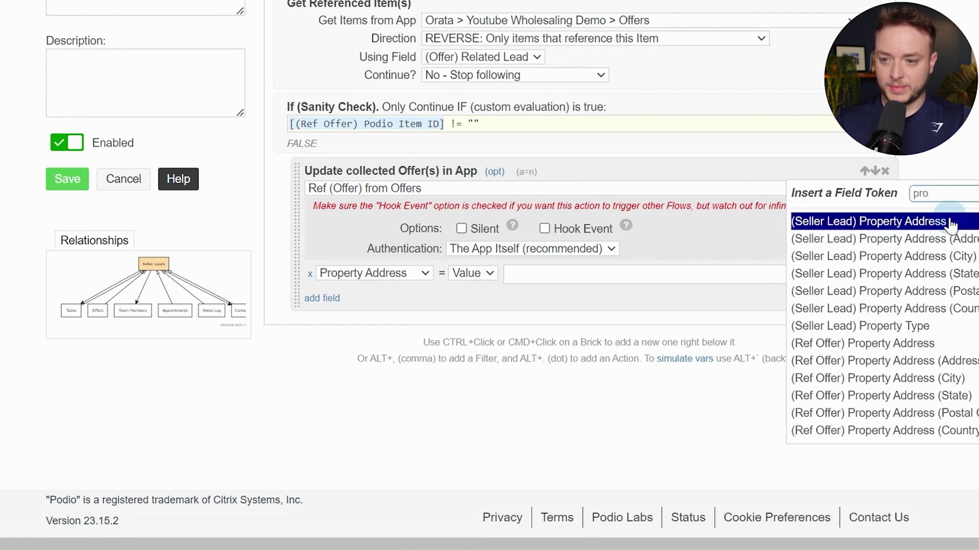
click(463, 227)
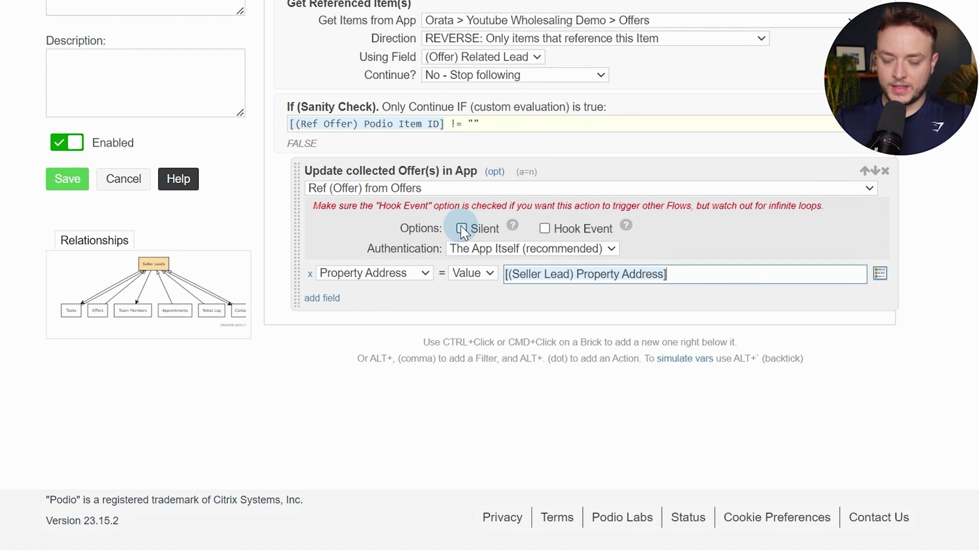
click(462, 229)
Close the sanity check with an End If
ctrl+click(650, 307)
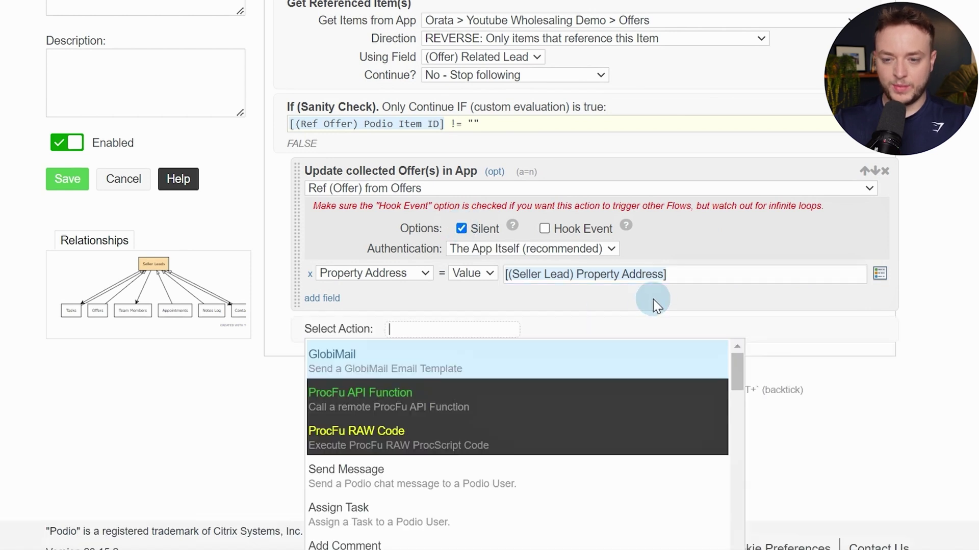
text(end if)
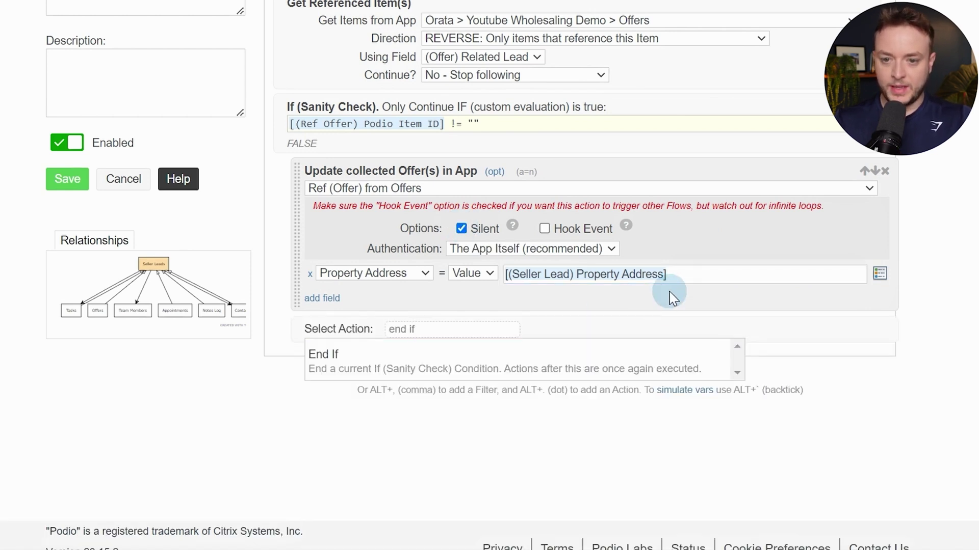
key(Return)
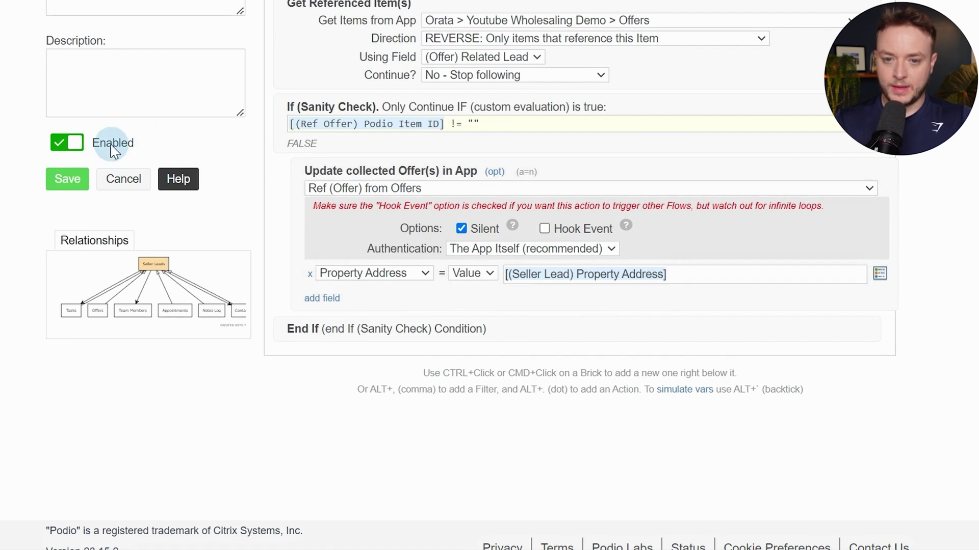
Save the current flow, then create and save flow 1.1.2 - Lead Marked as Dead with an Item Updated trigger
click(82, 183)
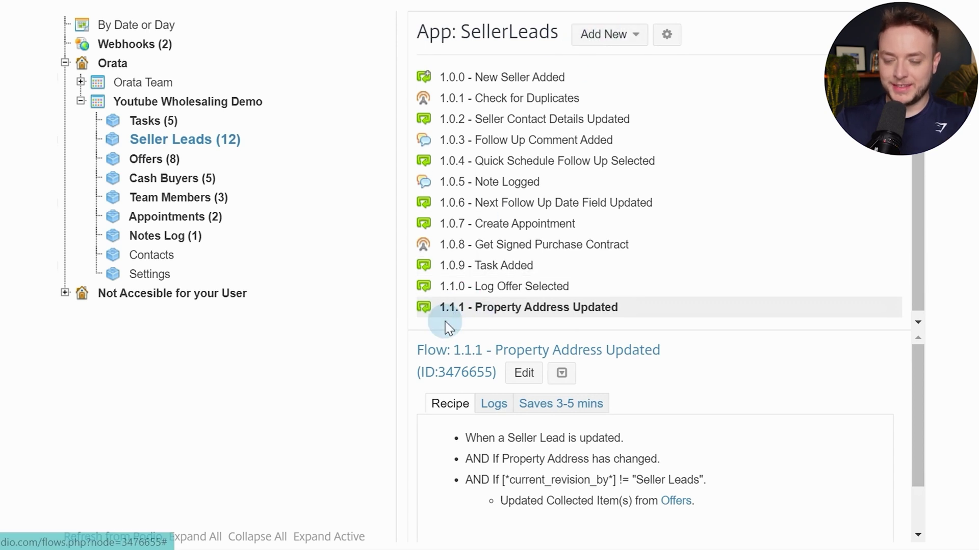
click(617, 34)
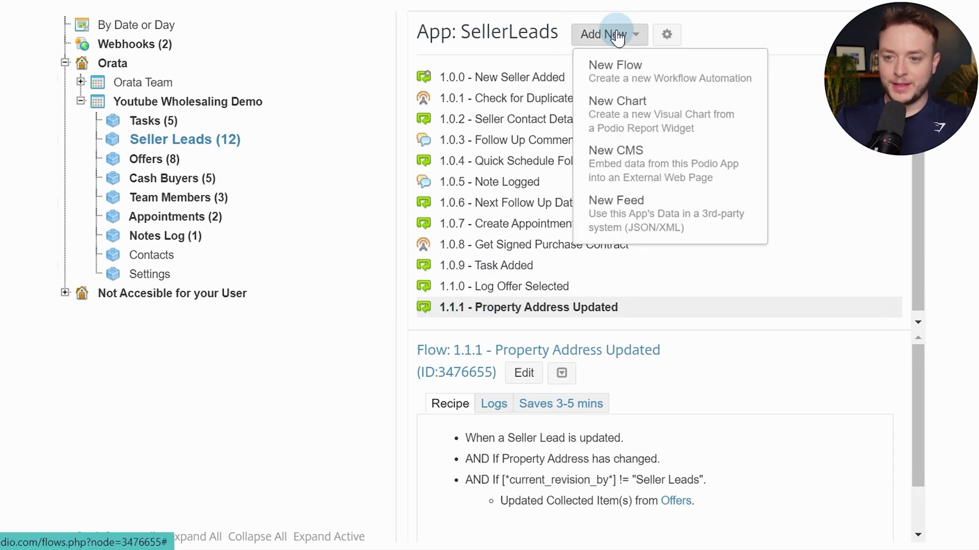
click(624, 65)
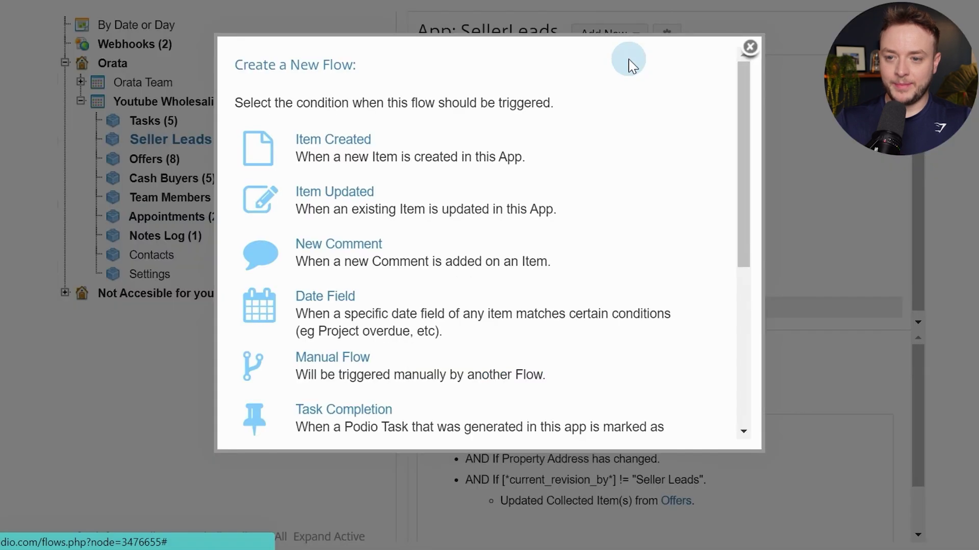
click(349, 199)
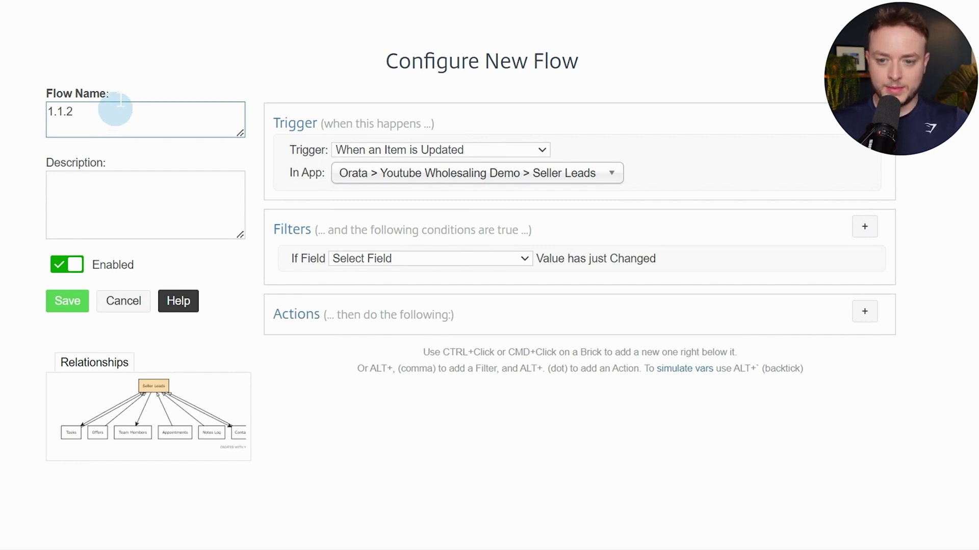
click(867, 259)
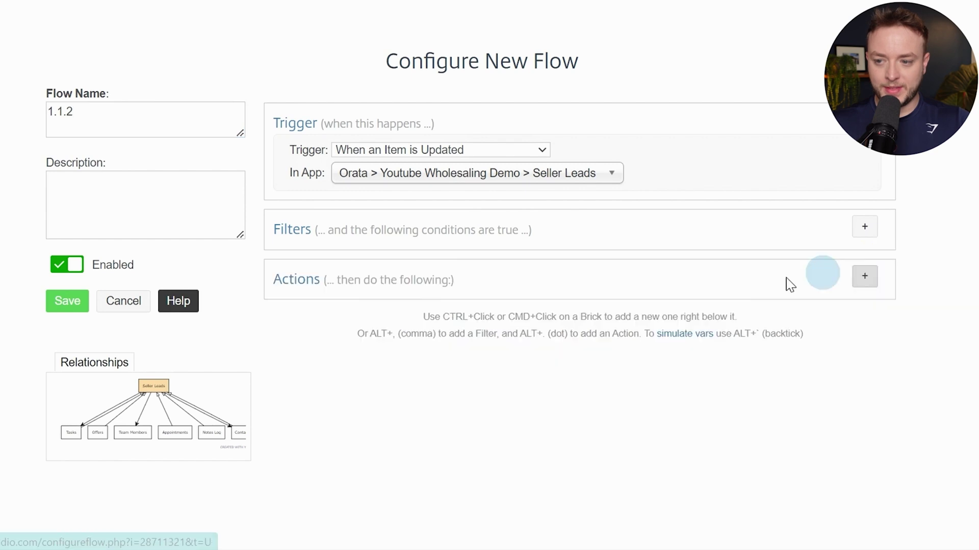
click(68, 301)
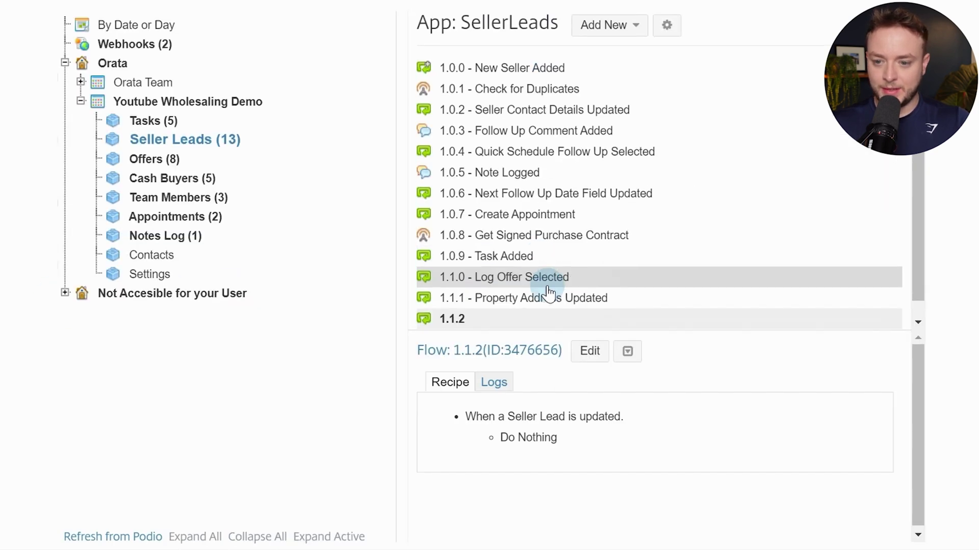
click(587, 353)
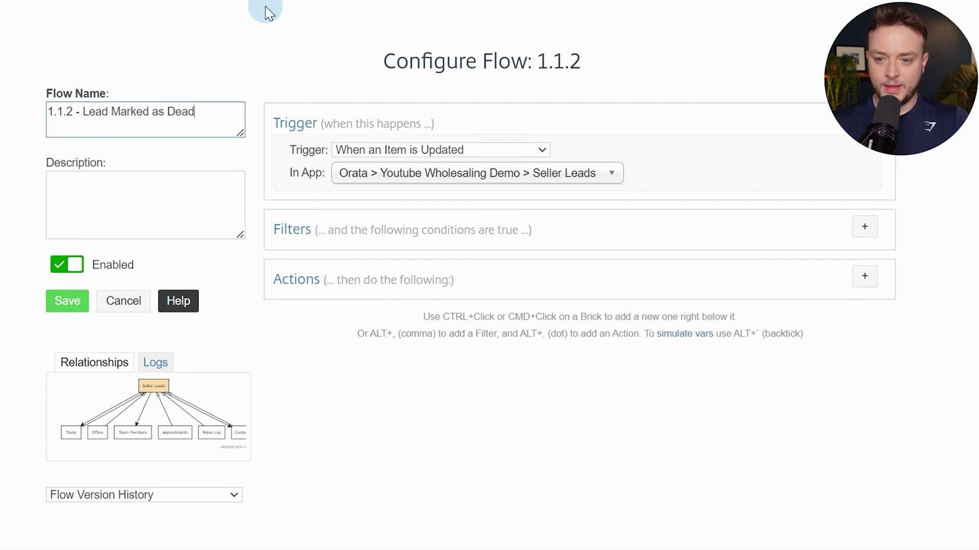
Add a Field Changed filter watching the Lead Stage field
click(865, 226)
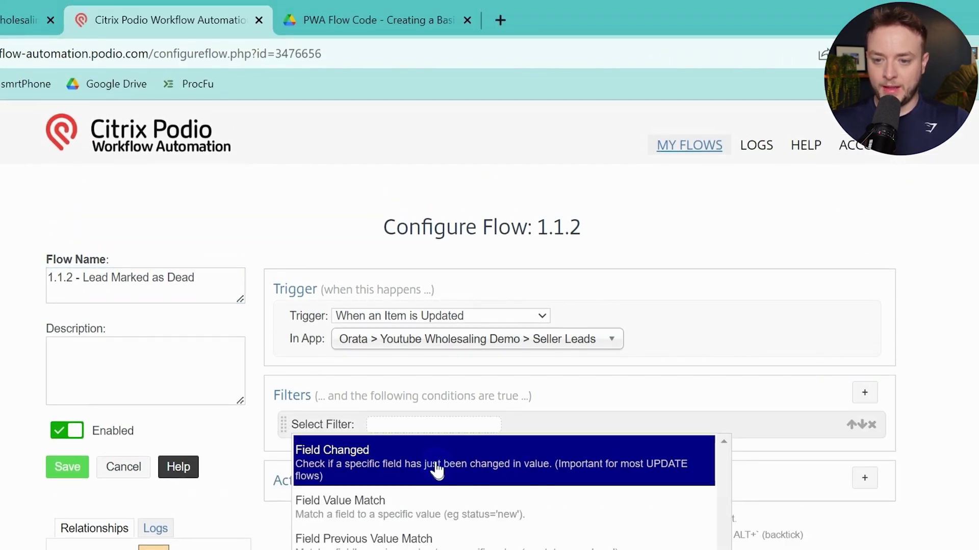
click(438, 472)
scroll(470, 351, down, 5)
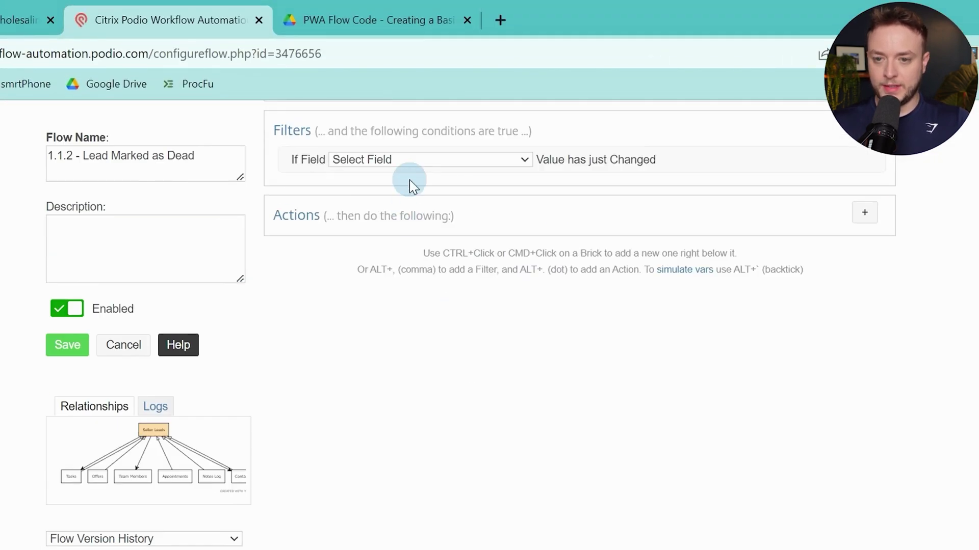
click(411, 162)
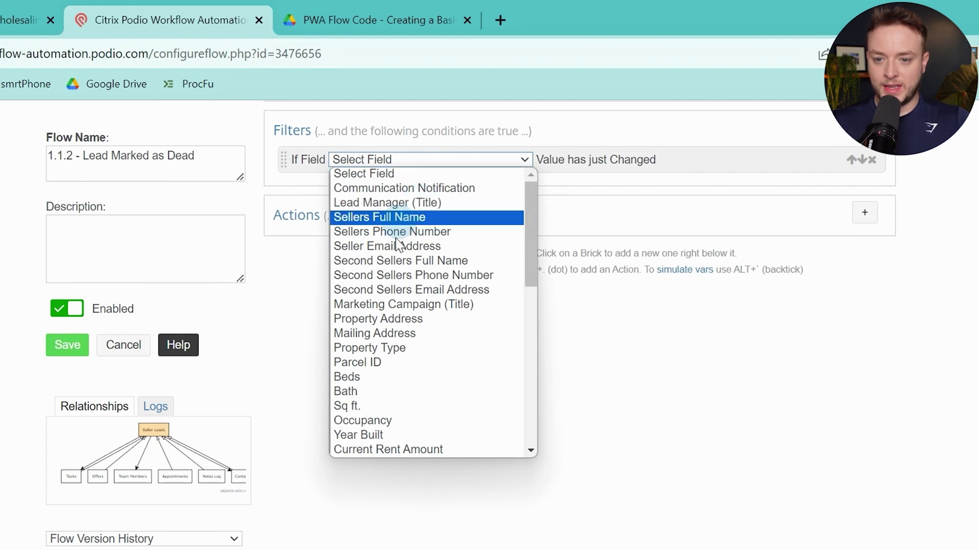
scroll(408, 331, down, 6)
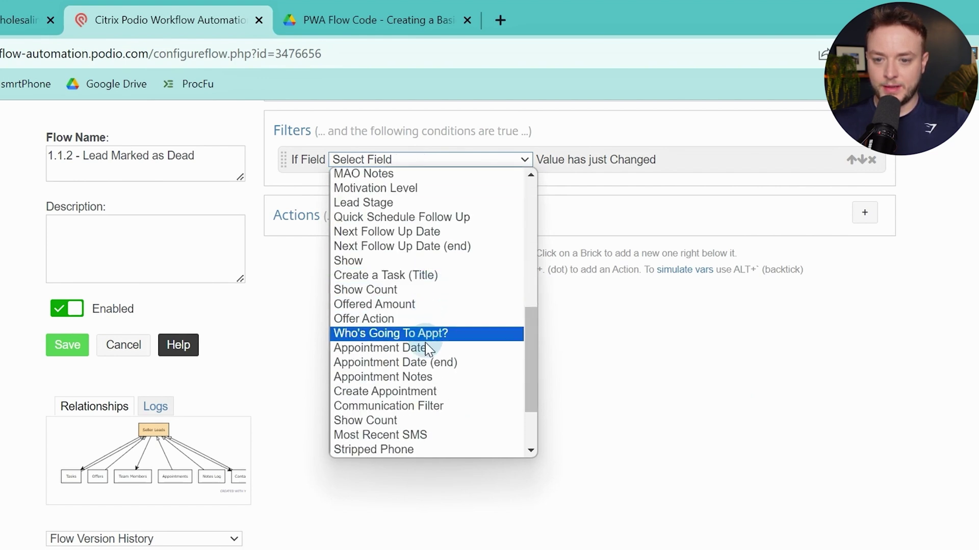
scroll(433, 279, down, 1)
scroll(436, 306, down, 1)
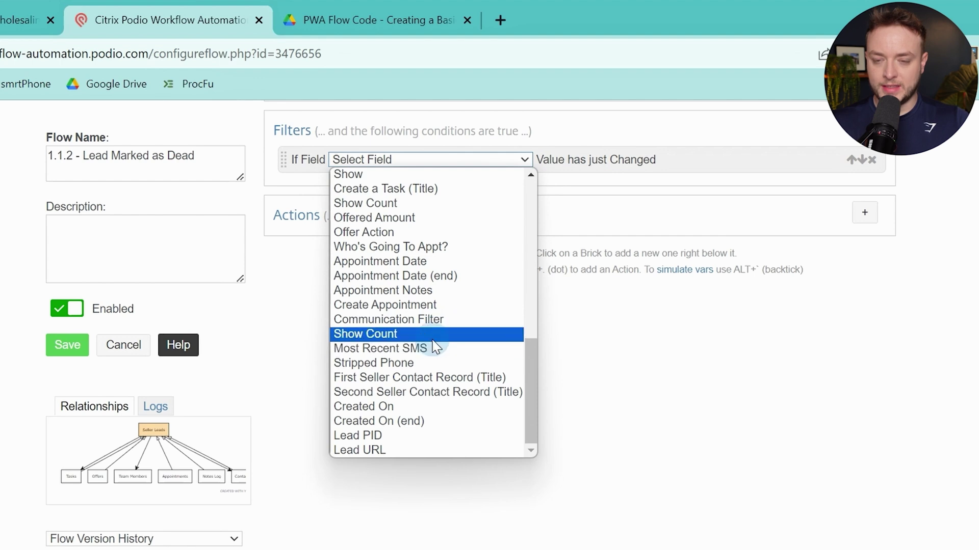
scroll(437, 336, up, 3)
click(437, 278)
Add a Field Value Match filter requiring Lead Stage to equal Dead
click(858, 159)
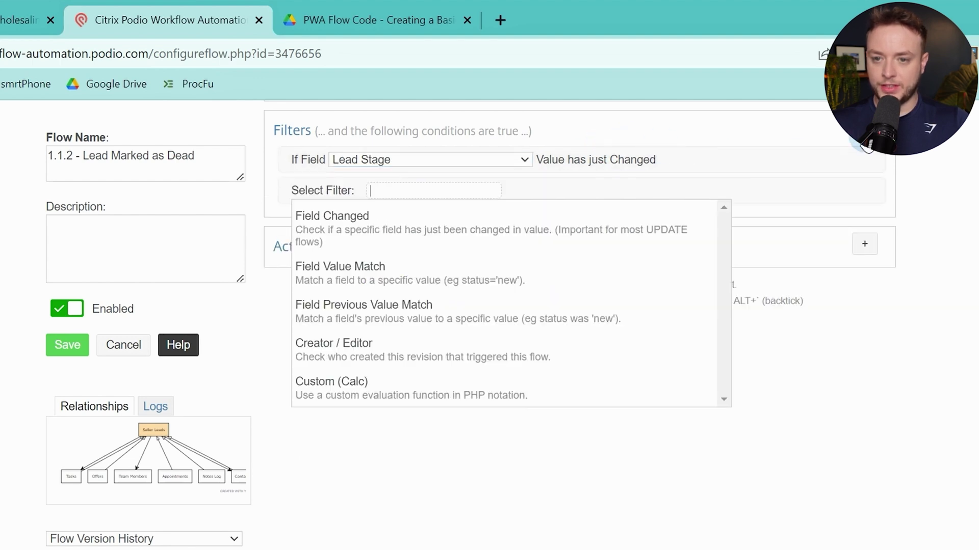
click(357, 266)
click(396, 188)
scroll(458, 285, down, 6)
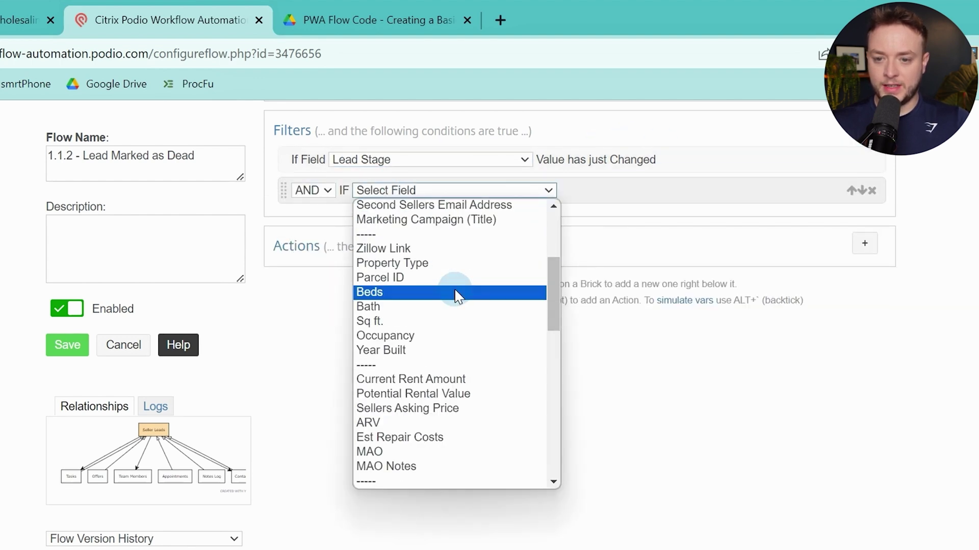
scroll(448, 322, up, 1)
scroll(448, 321, down, 1)
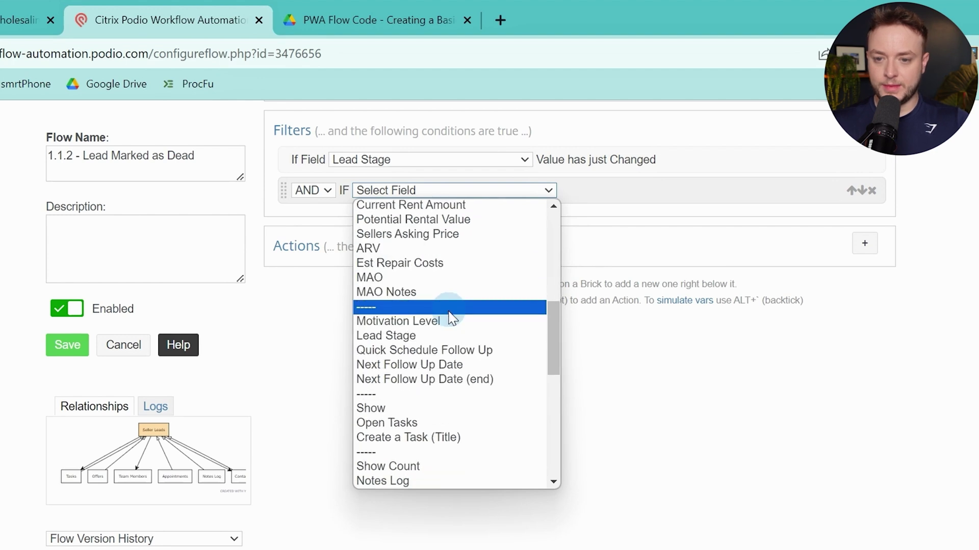
click(443, 336)
click(452, 207)
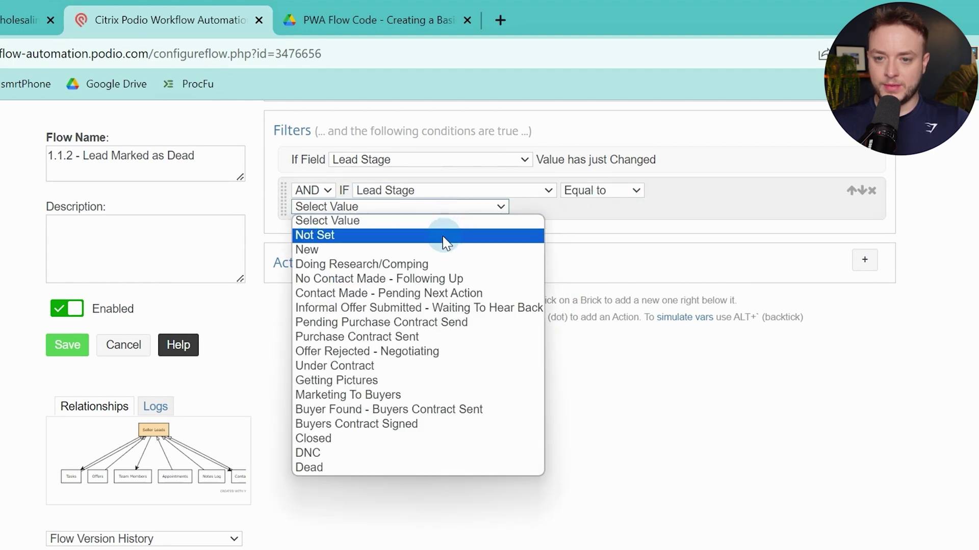
click(379, 465)
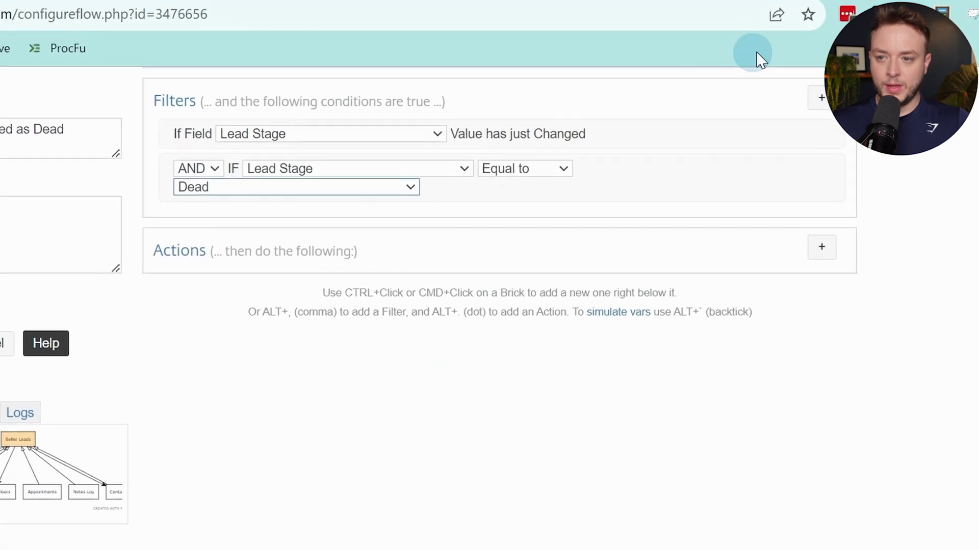
Add an OR Field Value Match condition allowing Lead Stage to equal DNC
click(821, 98)
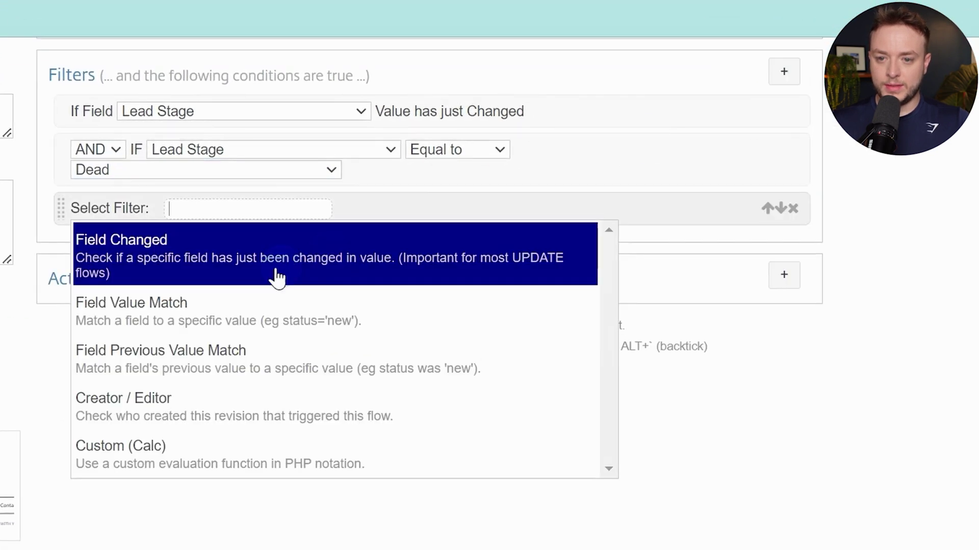
click(153, 310)
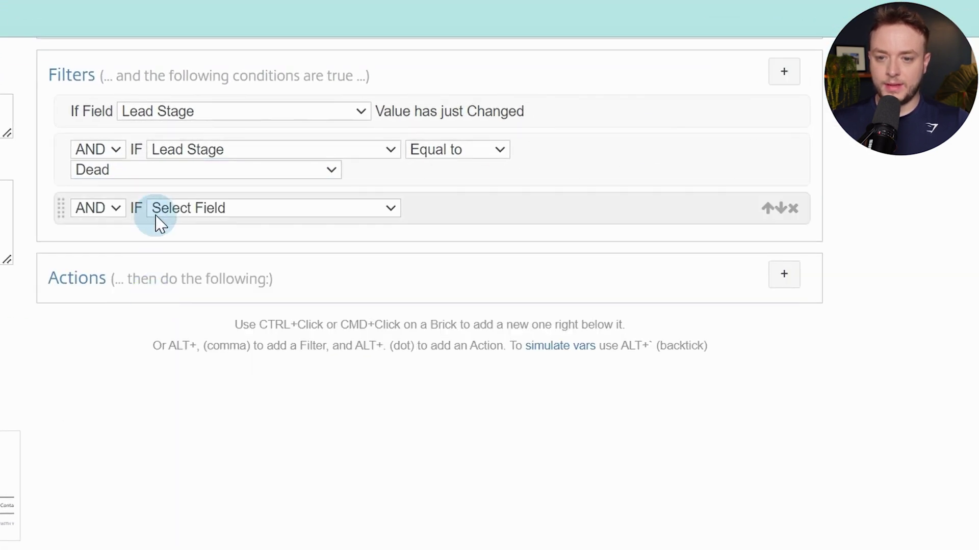
click(109, 213)
click(101, 250)
click(248, 211)
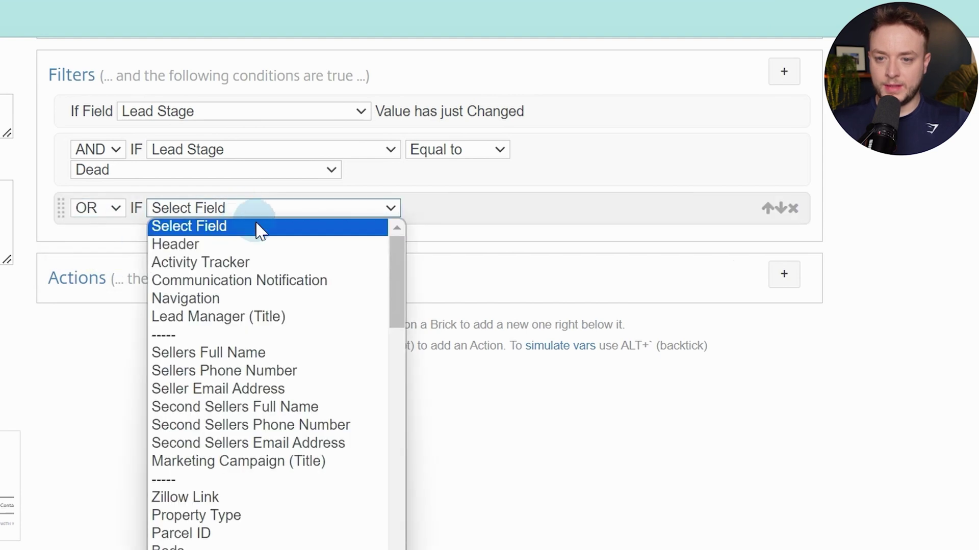
scroll(273, 306, down, 8)
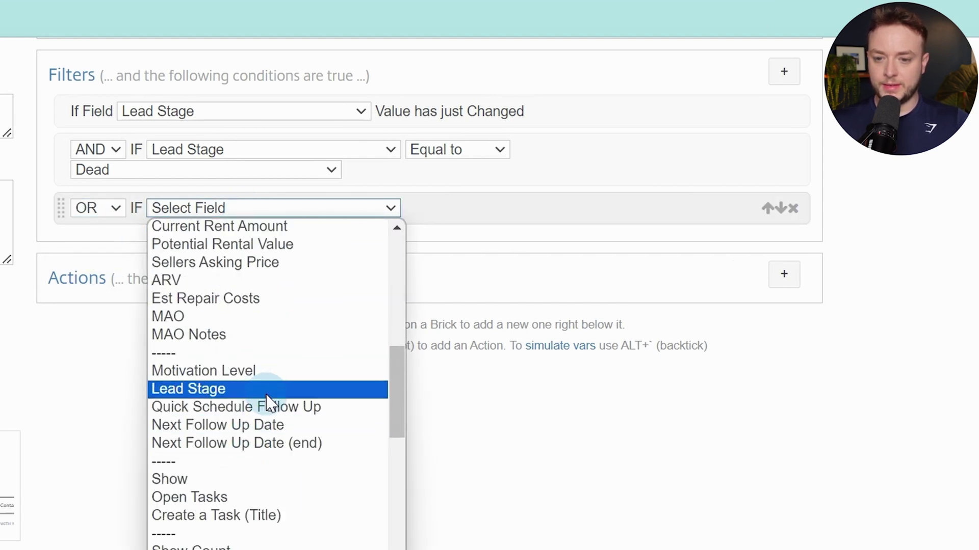
click(267, 392)
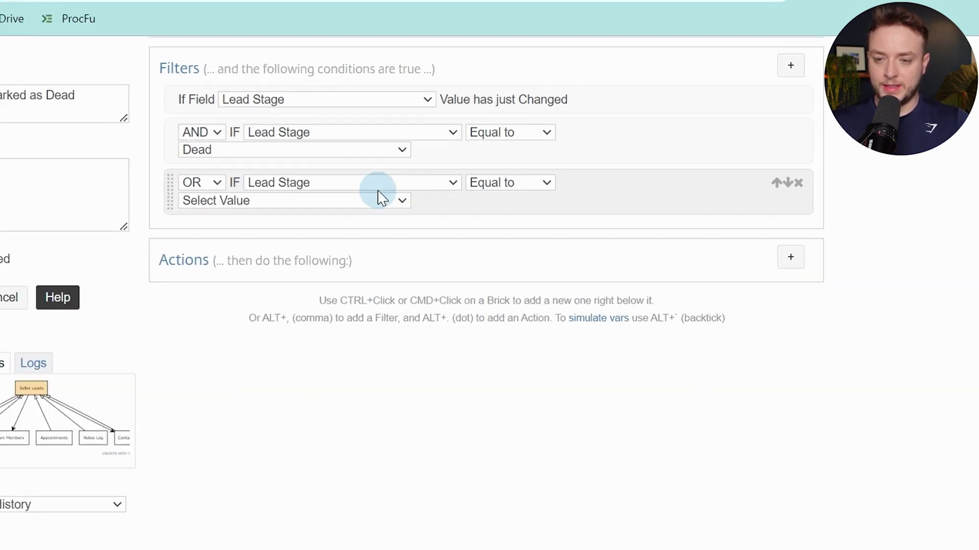
click(380, 198)
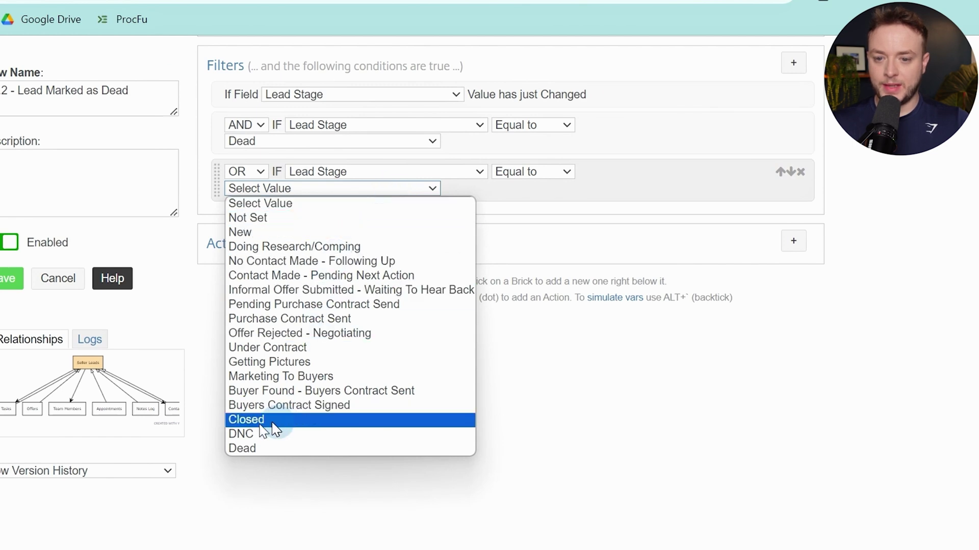
click(273, 435)
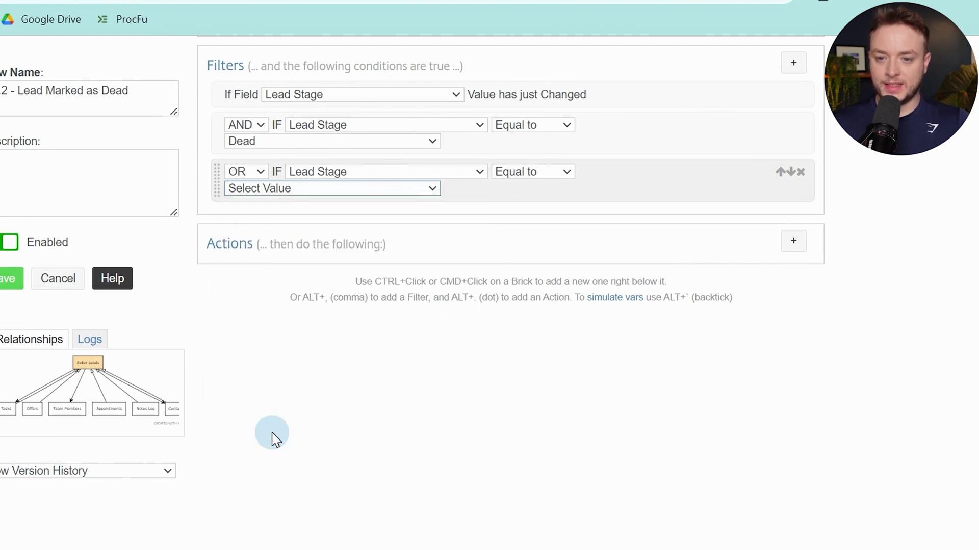
click(785, 257)
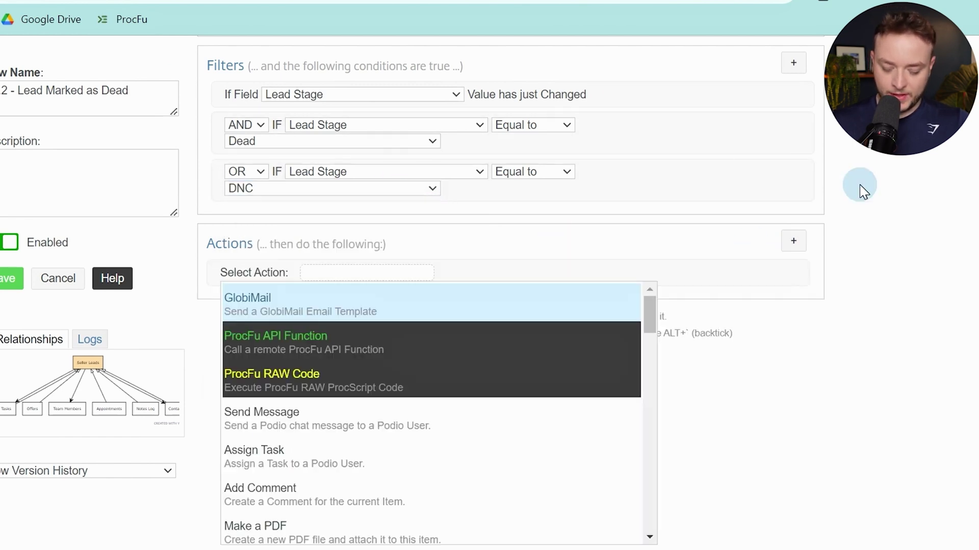
Add an Update This Seller Lead action that unsets Motivation Level
text(upda)
key(Return)
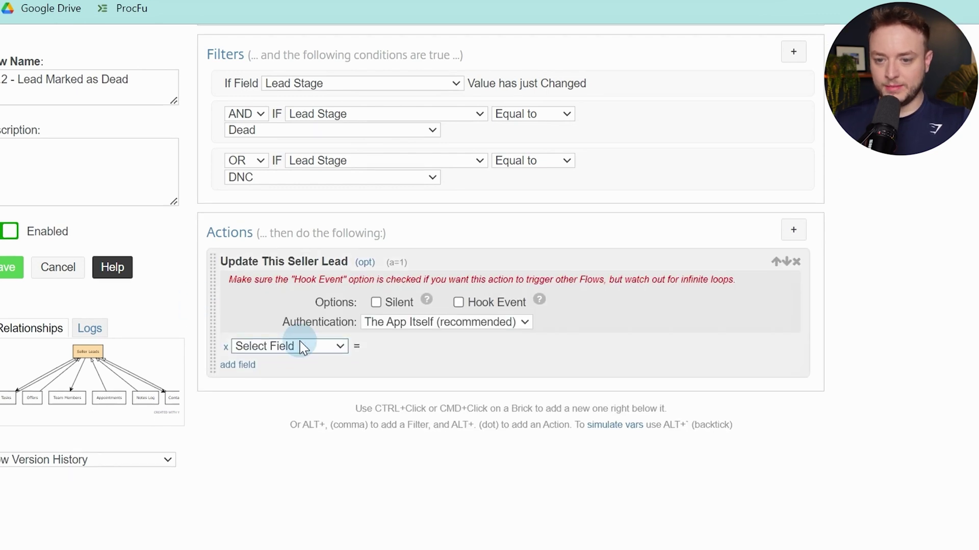
click(303, 346)
scroll(310, 433, down, 4)
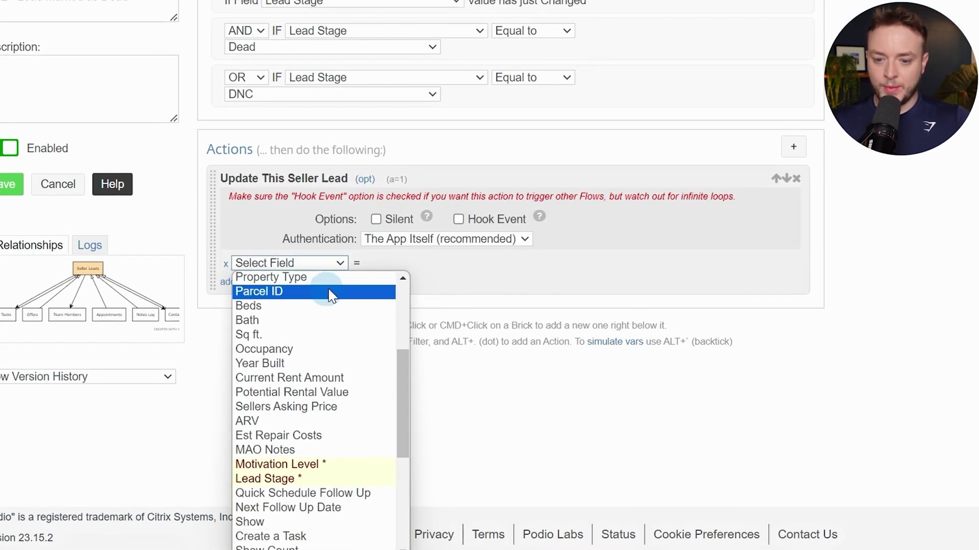
click(316, 455)
click(289, 263)
scroll(328, 458, down, 6)
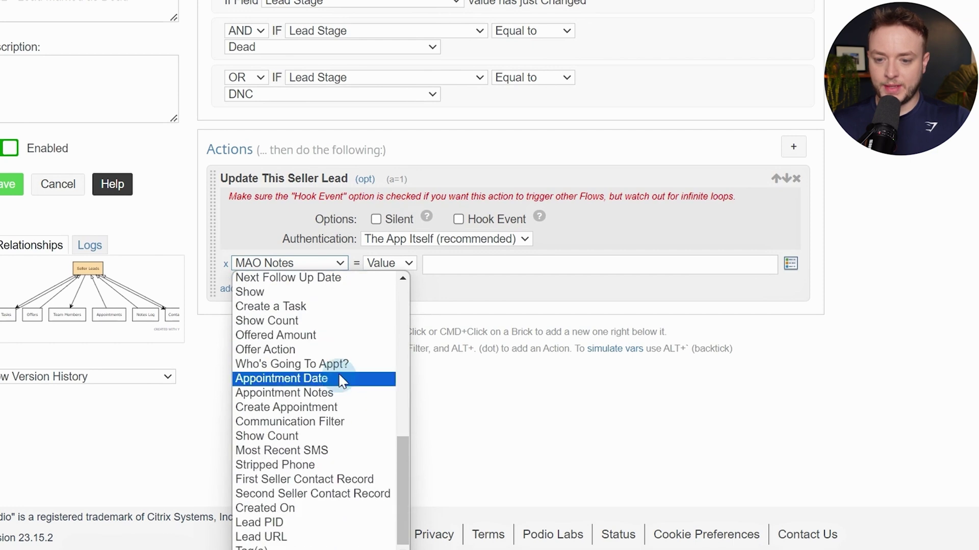
scroll(337, 380, up, 4)
click(332, 406)
click(399, 263)
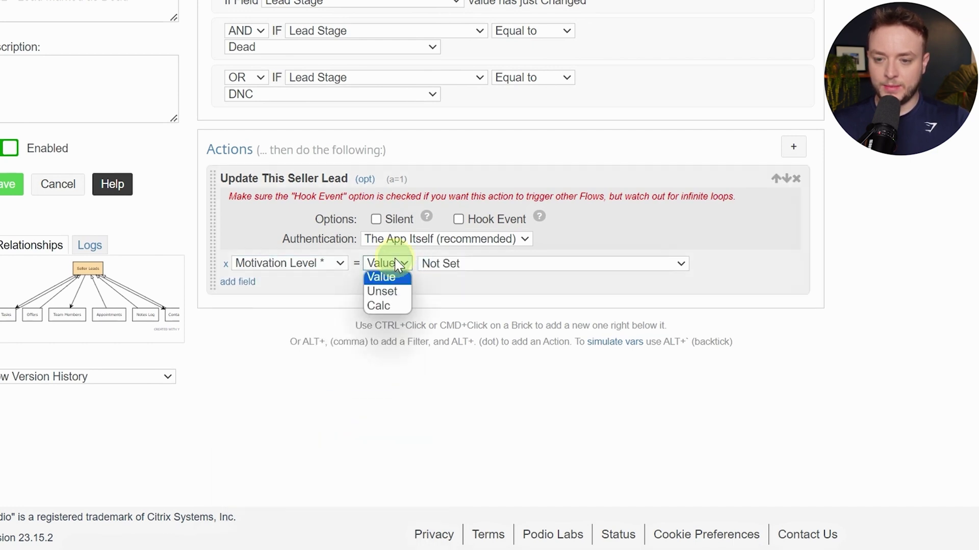
click(382, 291)
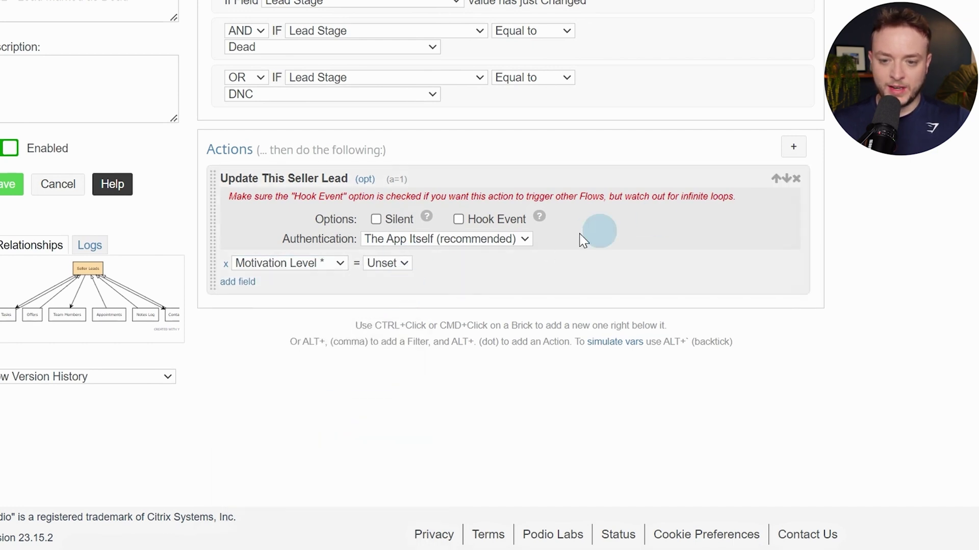
Also unset Communication Notification and make the seller lead update silent
click(254, 283)
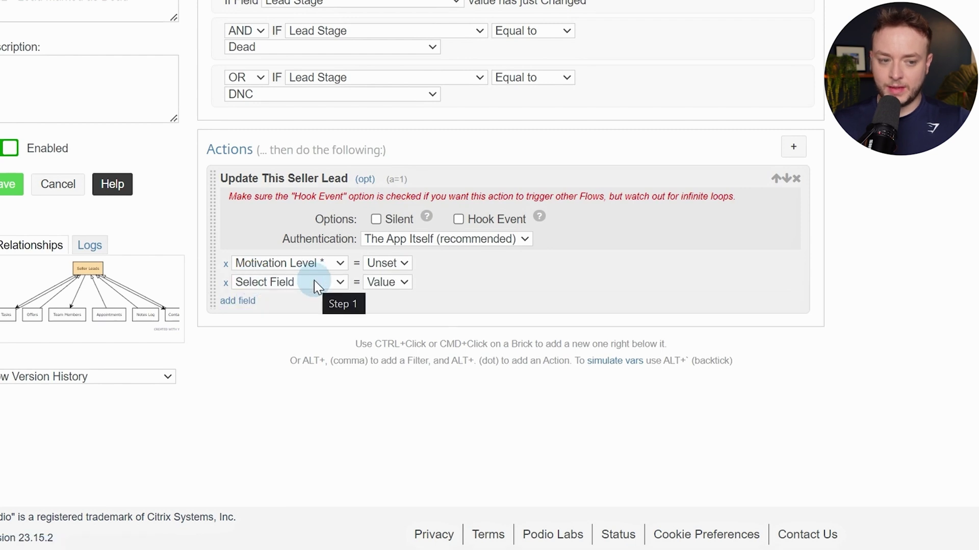
click(317, 284)
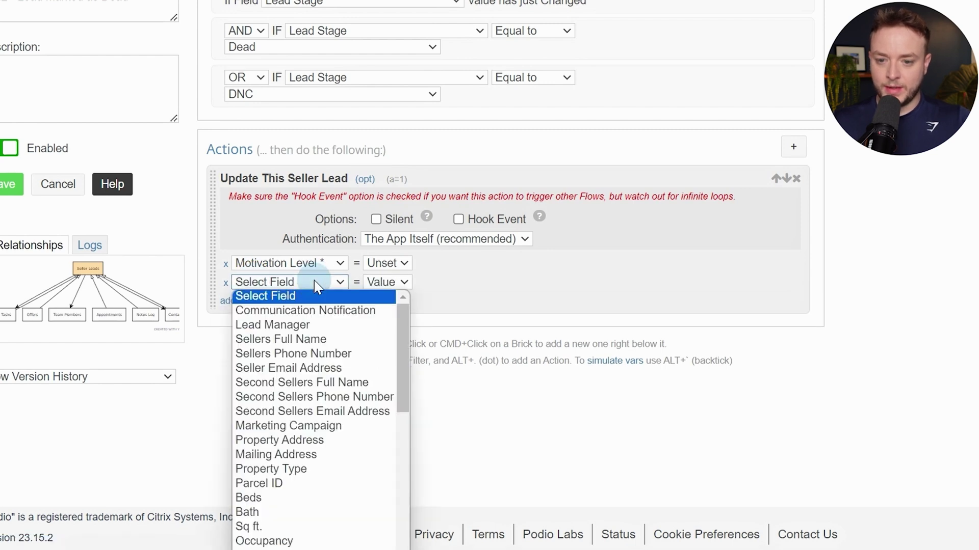
click(333, 310)
click(402, 283)
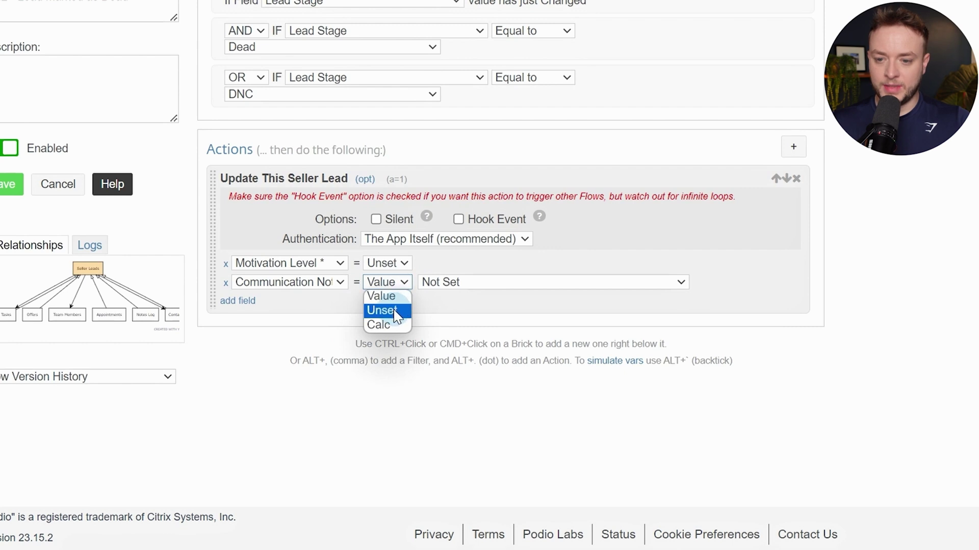
click(395, 312)
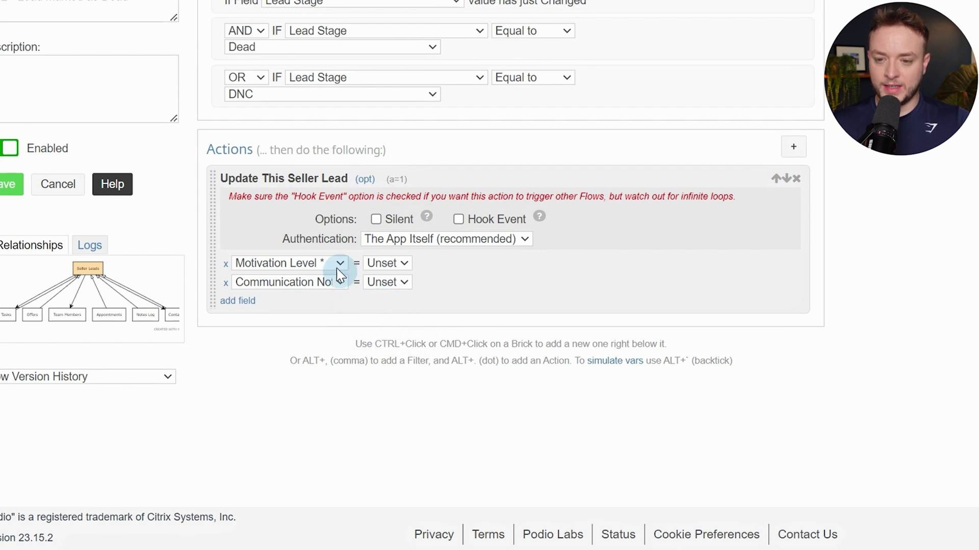
click(376, 220)
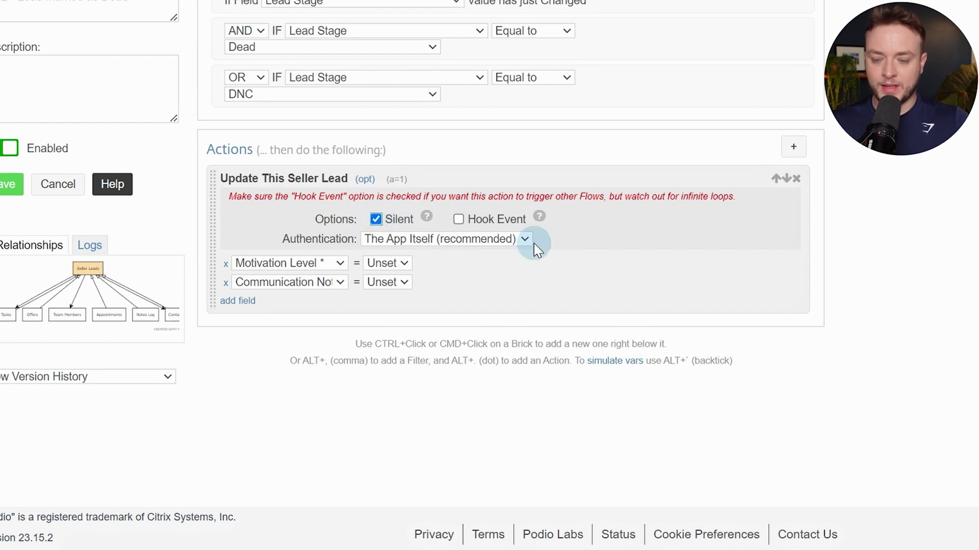
ctrl+click(654, 268)
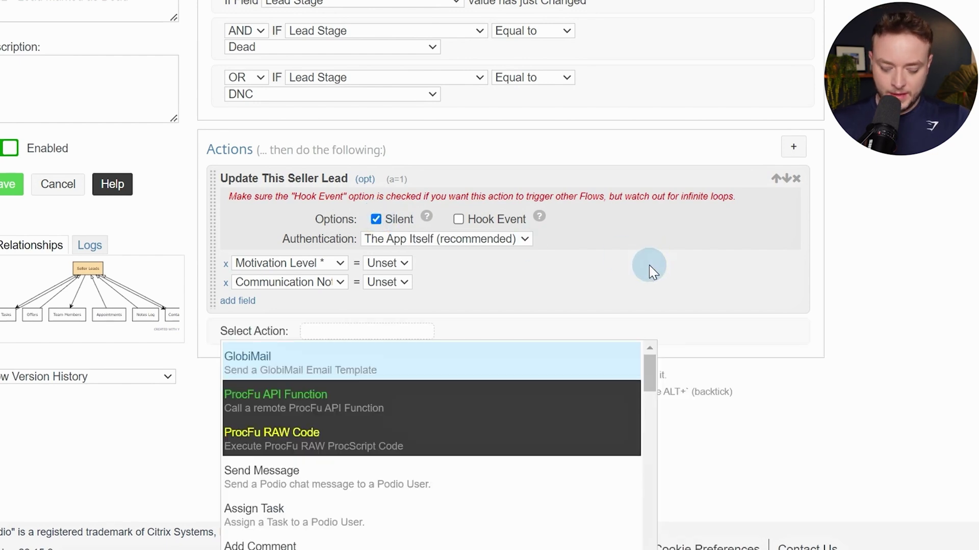
Add Get Referenced Item(s) fetching Tasks in REVERSE via the (Task) Related Item field
text(get re)
key(Return)
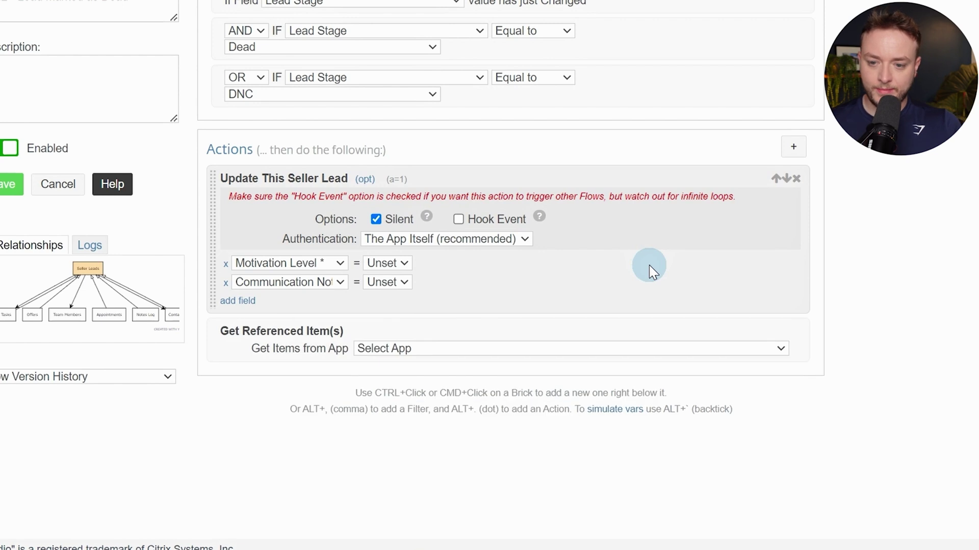
click(618, 349)
click(592, 376)
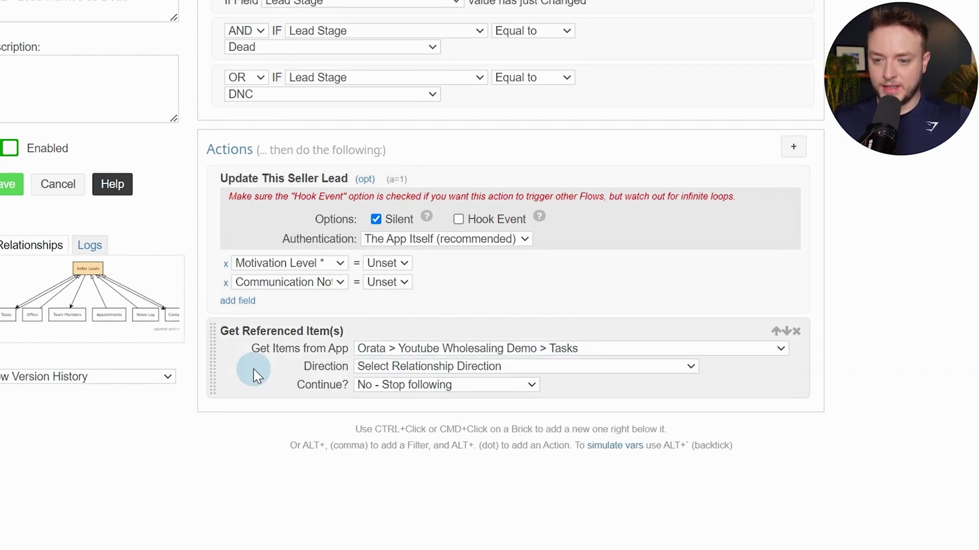
scroll(253, 369, down, 2)
click(415, 281)
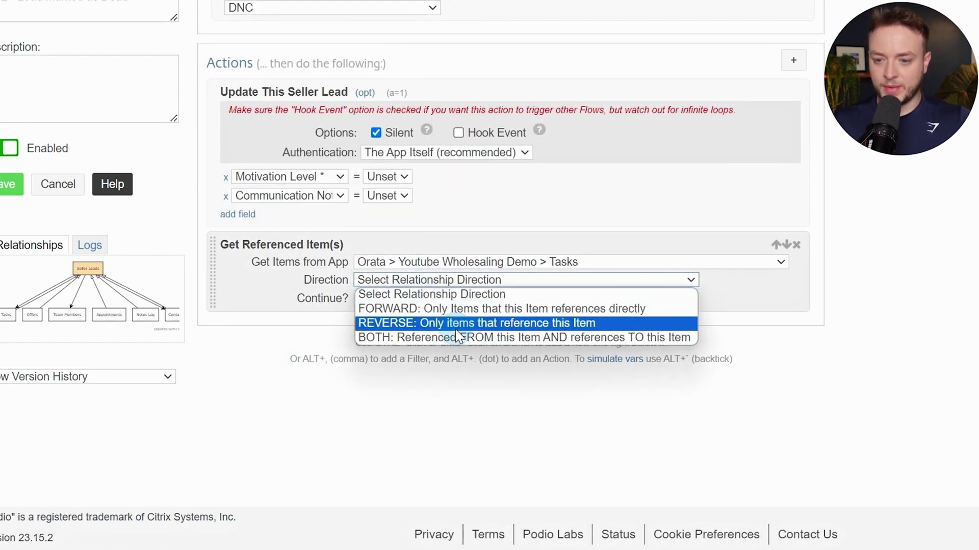
click(456, 326)
click(419, 299)
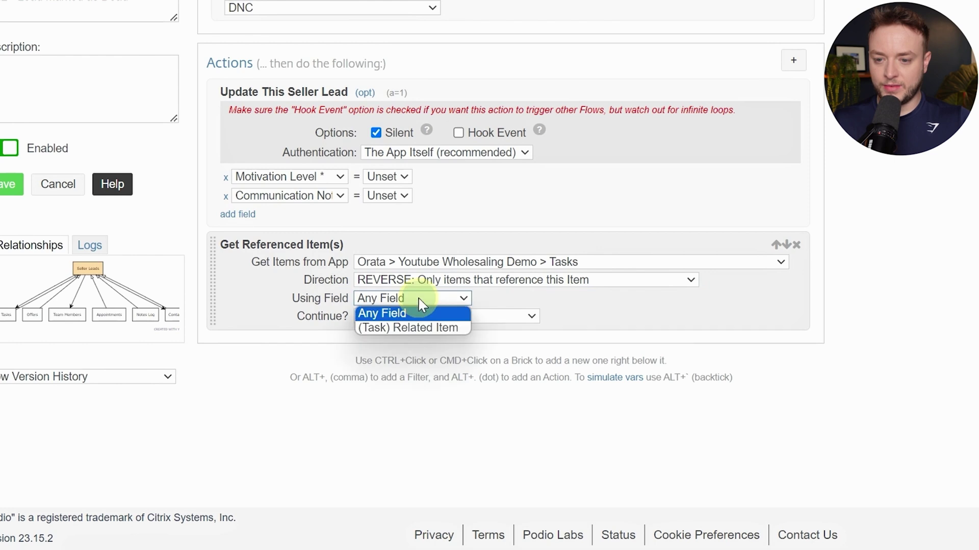
click(437, 326)
scroll(617, 266, down, 1)
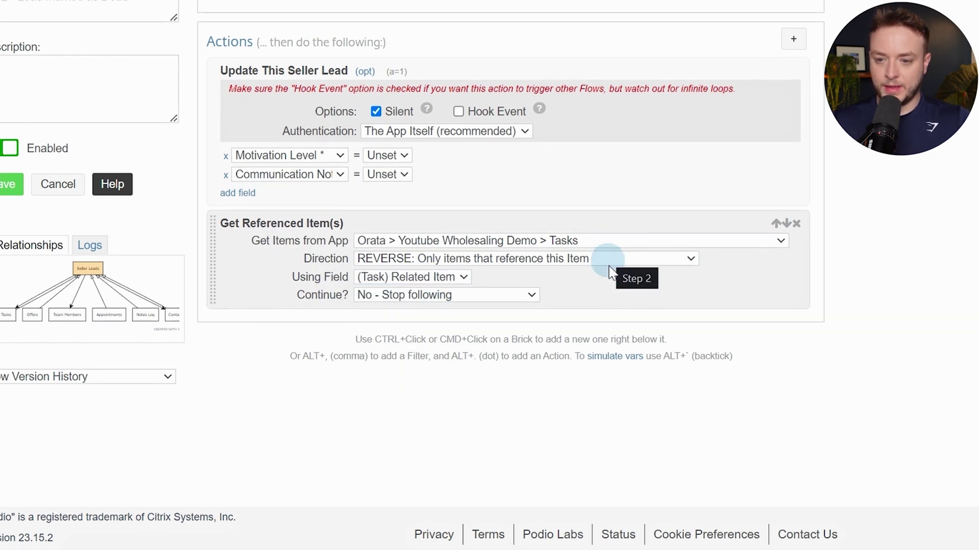
ctrl+click(631, 276)
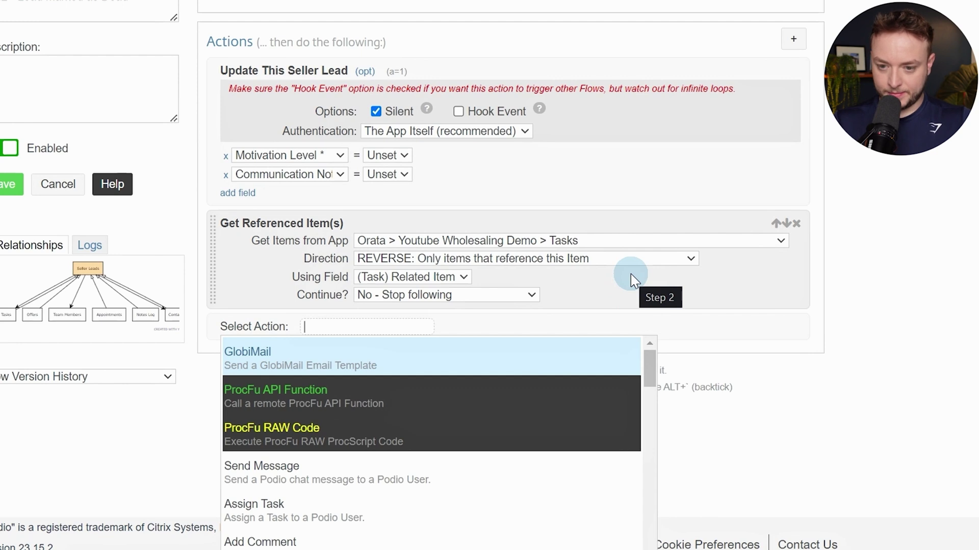
Add an If (Sanity Check) with [(Ref Task) Status] != "Complete"
text(san)
key(Return)
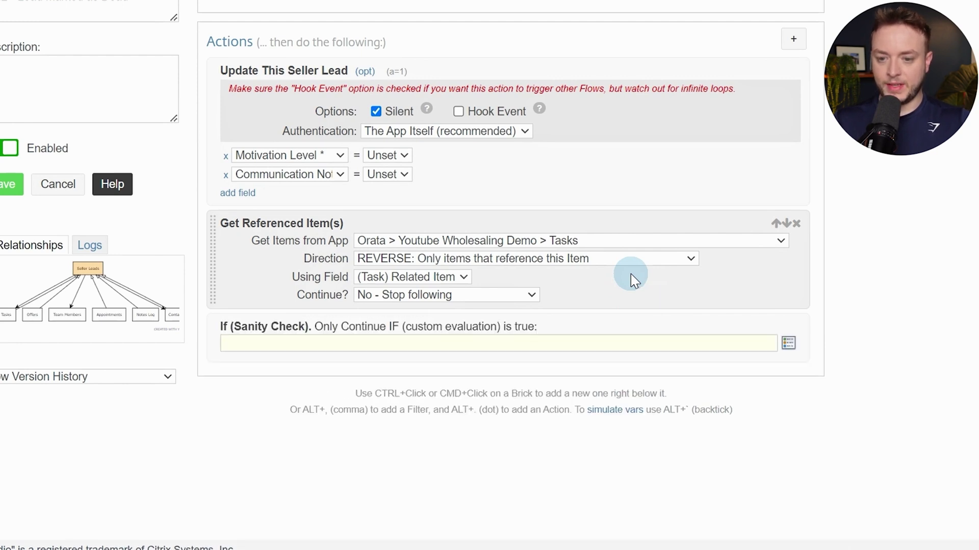
key(alt+t)
text(stga)
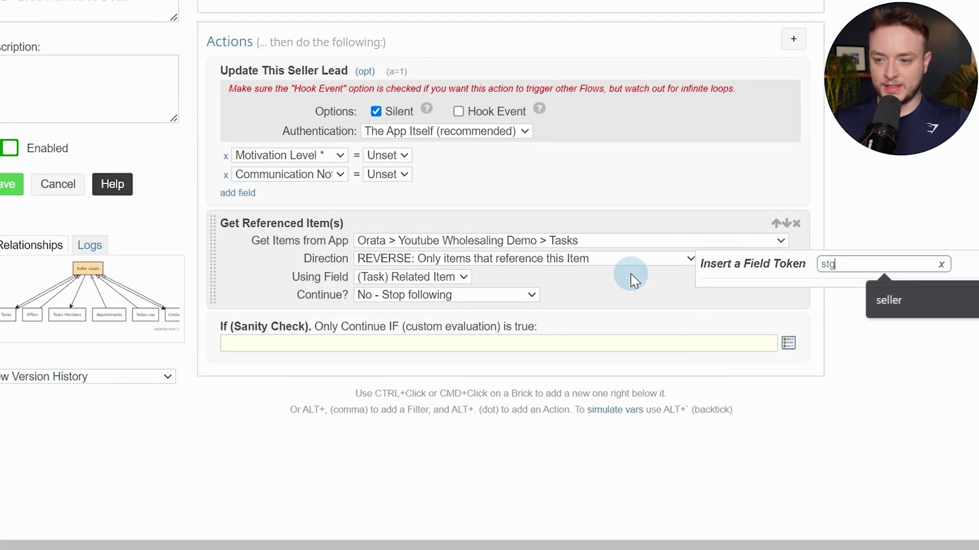
key(BackSpace)
key(BackSpace)
key(BackSpace)
key(BackSpace)
text(stat)
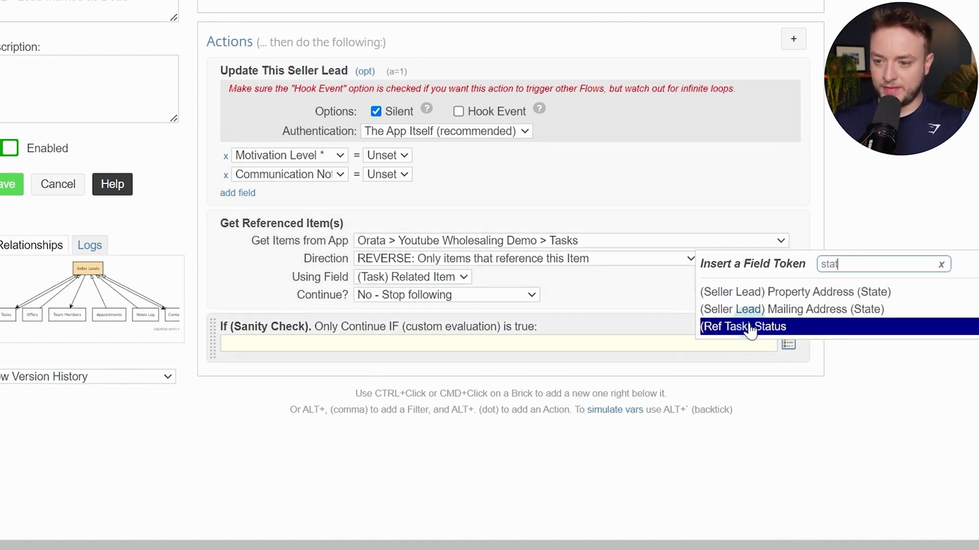
click(751, 328)
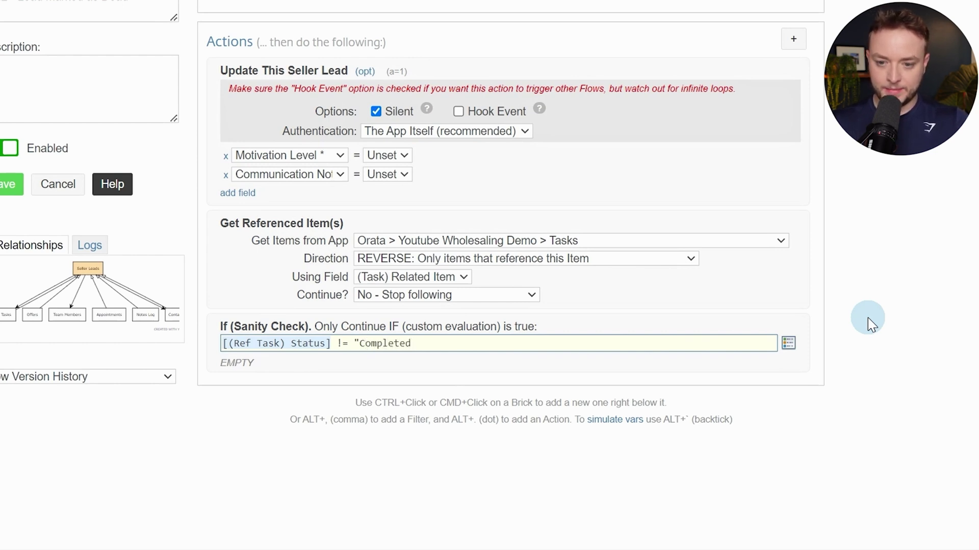
text(!= "Complete")
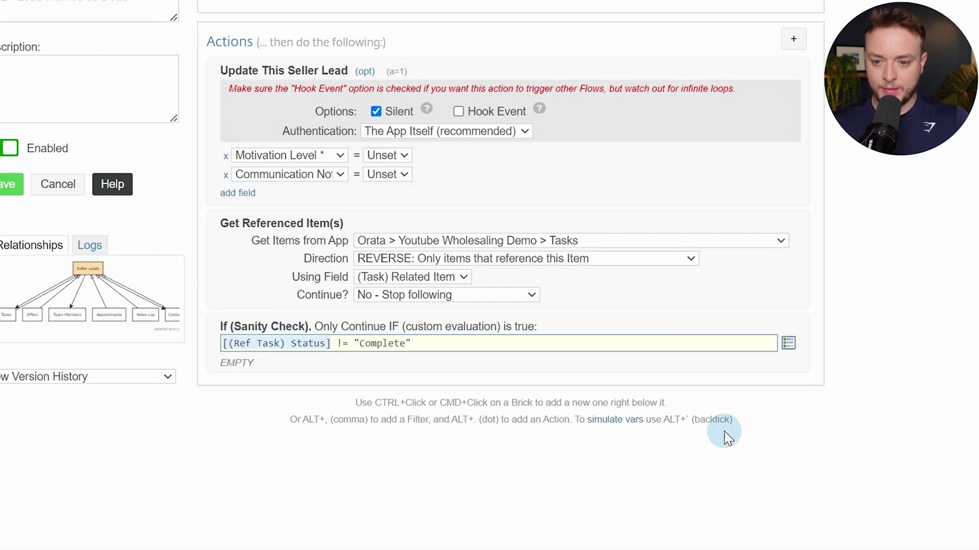
double_click(382, 344)
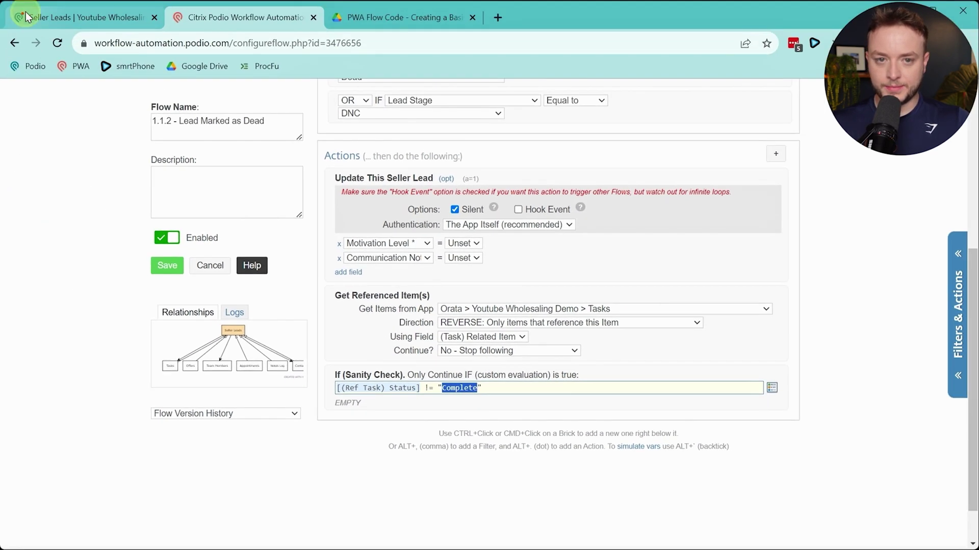
click(27, 16)
click(107, 155)
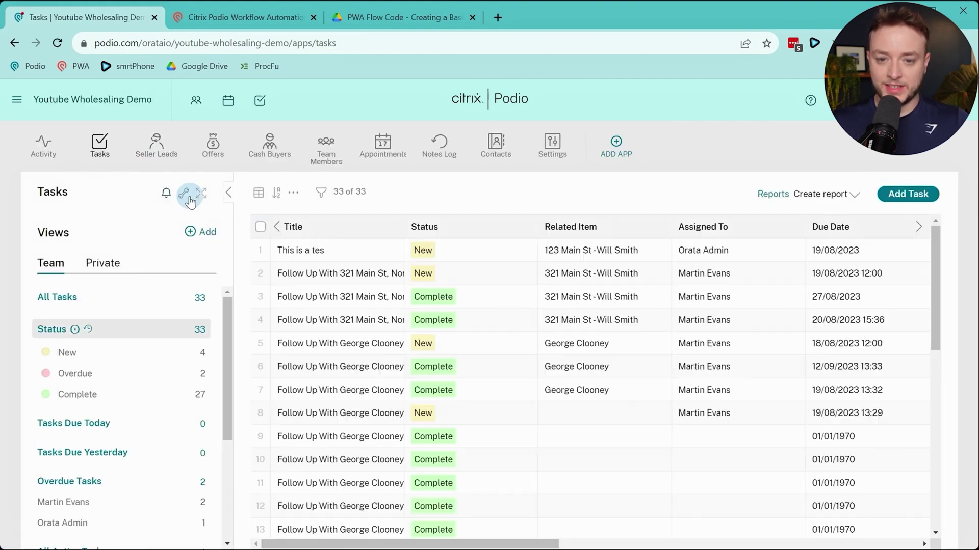
click(184, 193)
click(209, 241)
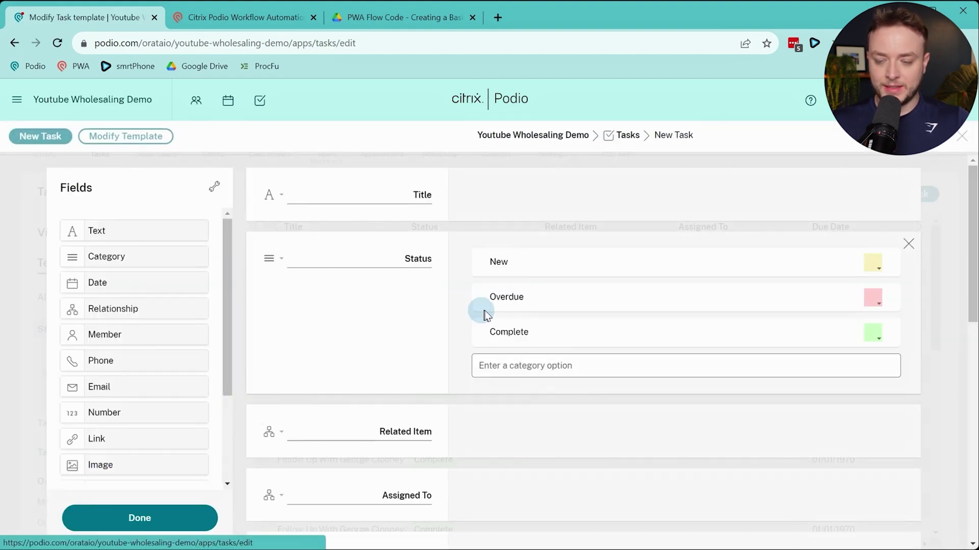
double_click(502, 332)
key(ctrl+c)
click(241, 15)
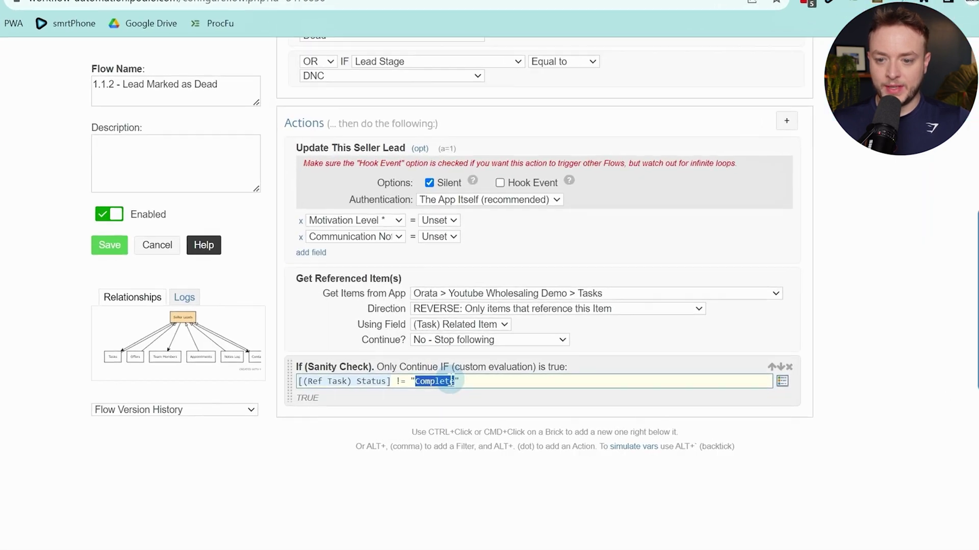
Add a For Each loop over (Ref) Task (Item) above the sanity check
key(ctrl+v)
drag(289, 371, 405, 370)
click(439, 376)
ctrl+click(469, 368)
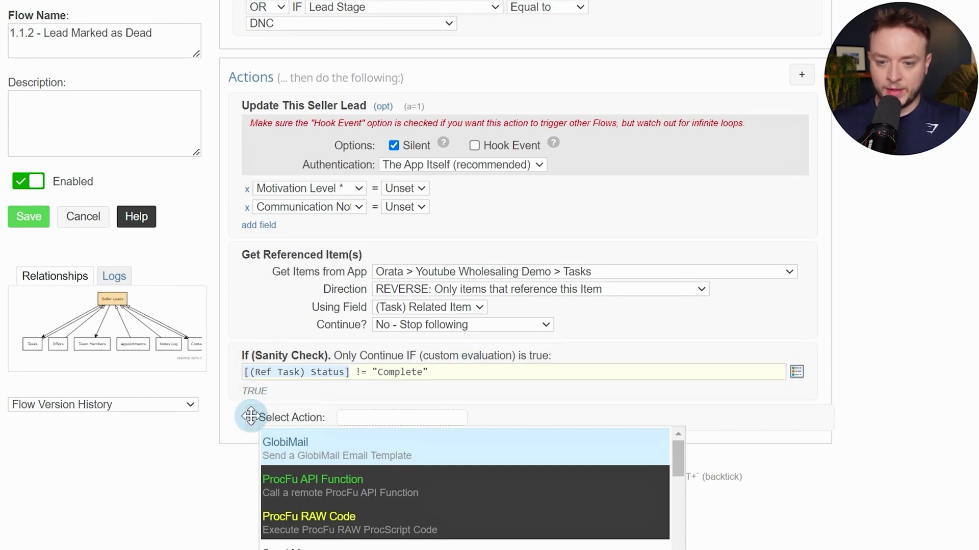
drag(251, 417, 252, 356)
click(345, 357)
text(for e)
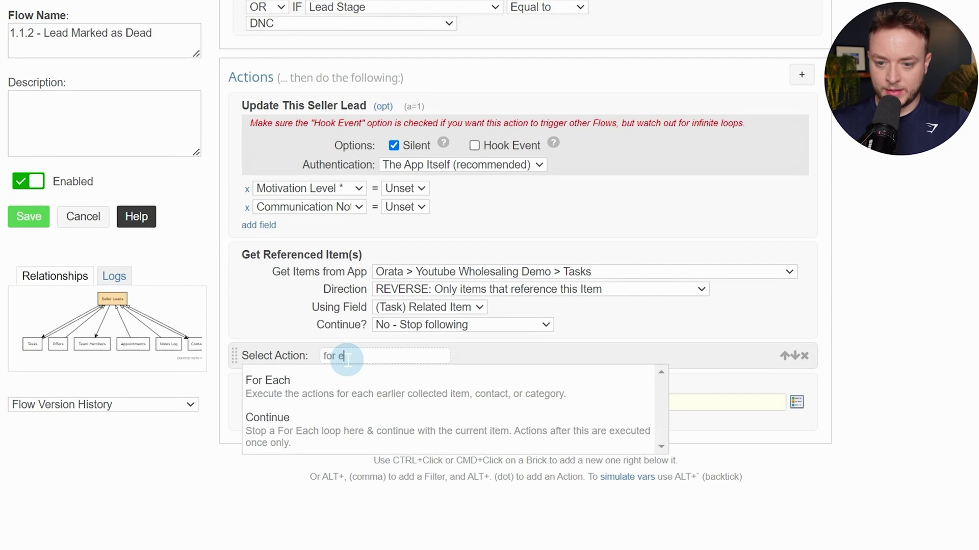
key(Return)
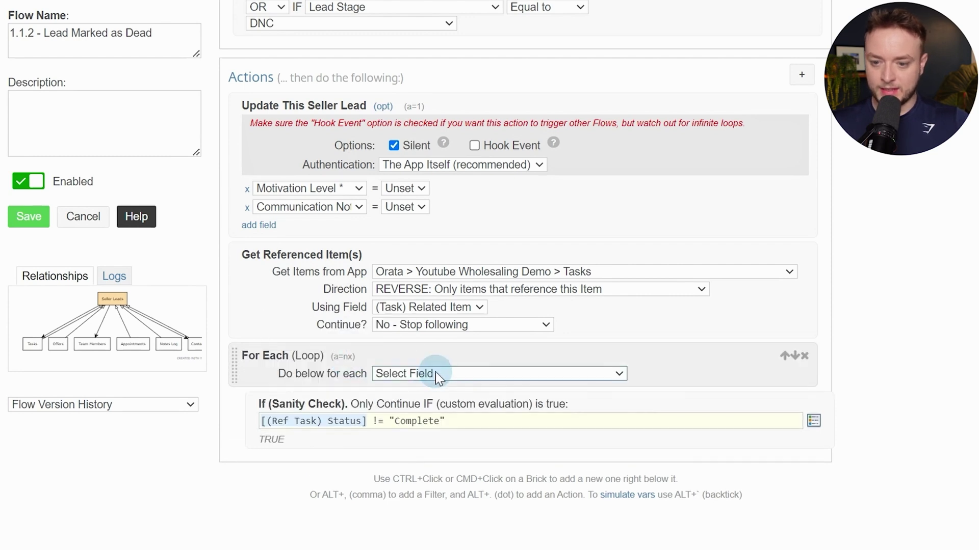
click(435, 374)
click(458, 547)
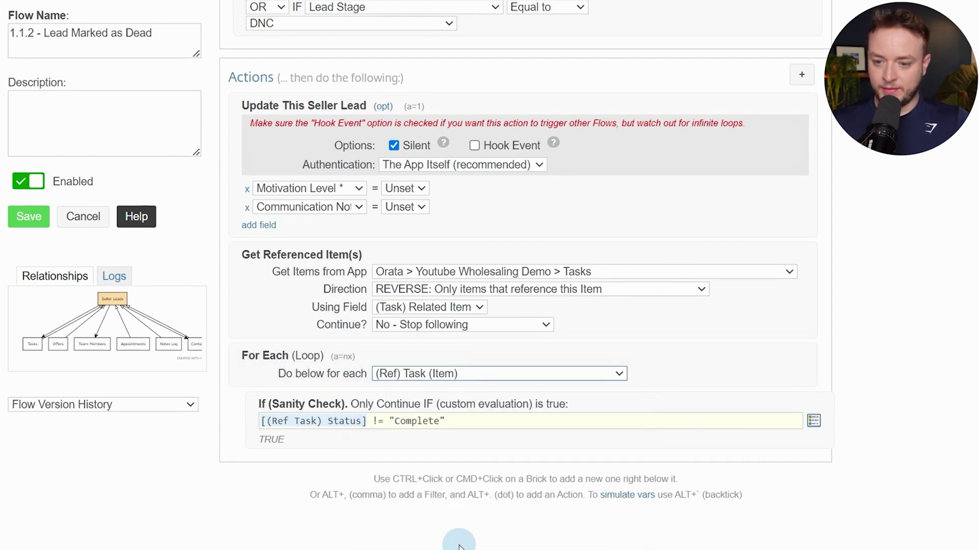
drag(300, 421, 516, 423)
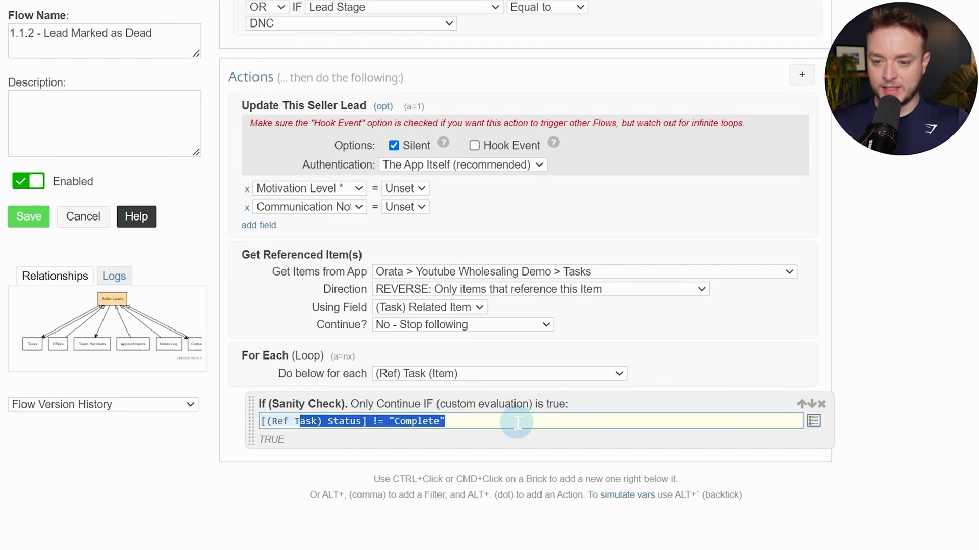
click(518, 422)
Inside the loop, silently update collected Ref (Task) from Tasks items with Status Complete
ctrl+click(523, 438)
text(upda)
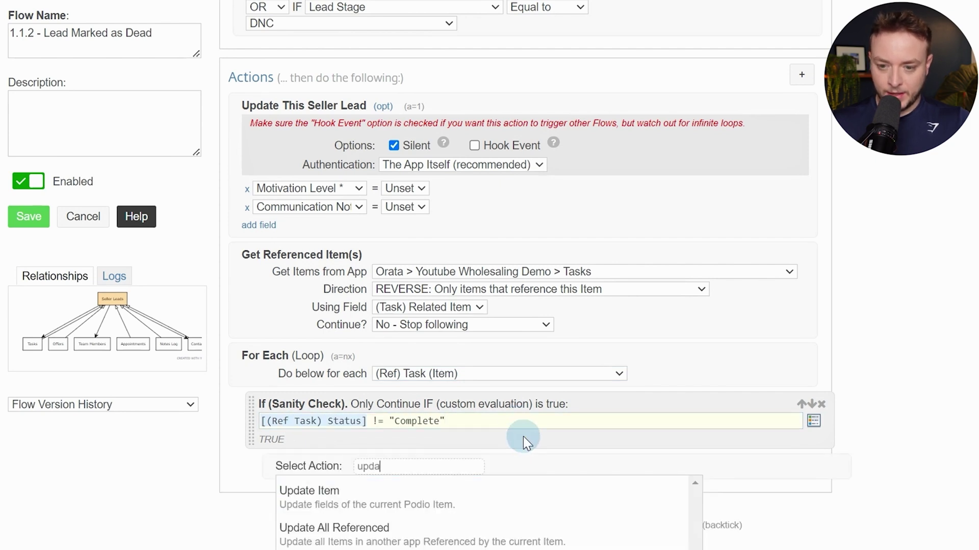
key(Down)
key(Down)
key(Down)
key(Return)
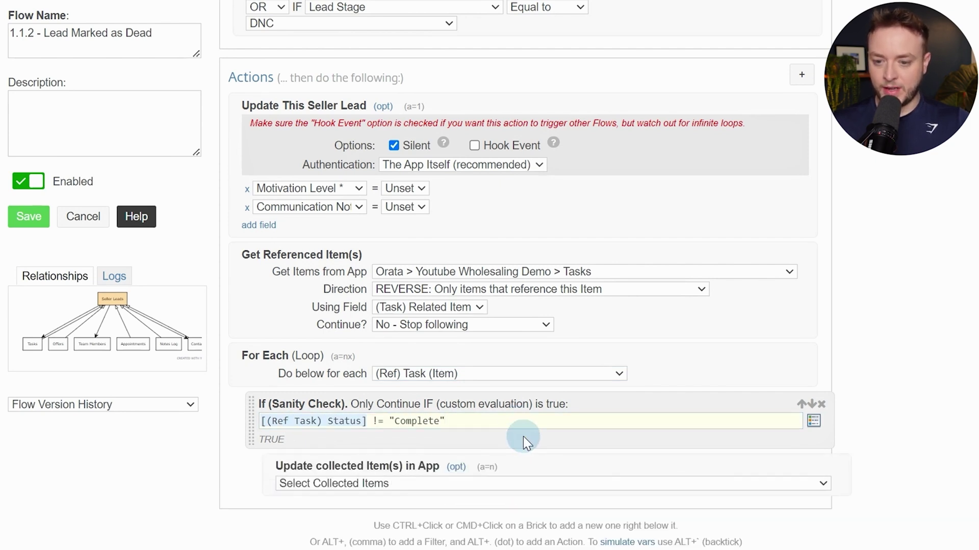
scroll(514, 367, down, 3)
click(506, 326)
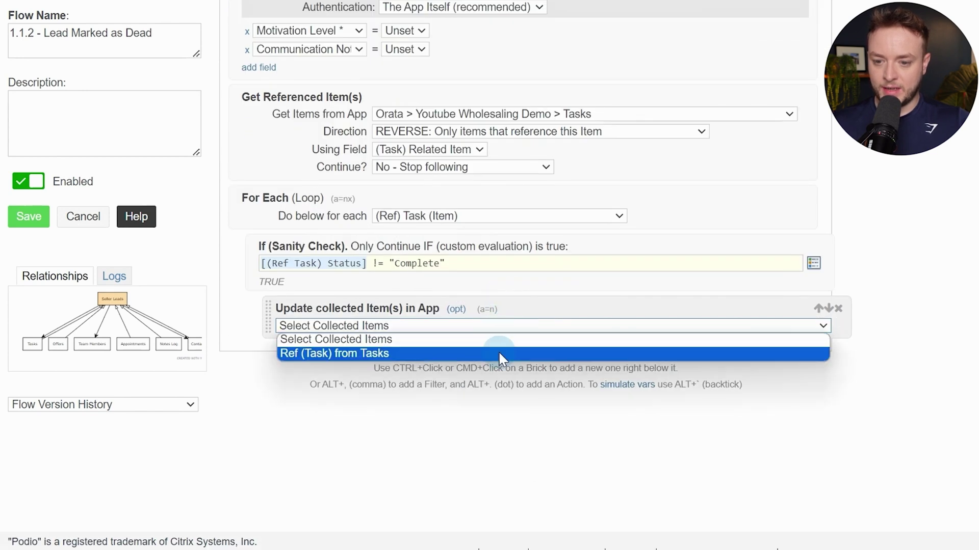
click(497, 350)
click(427, 364)
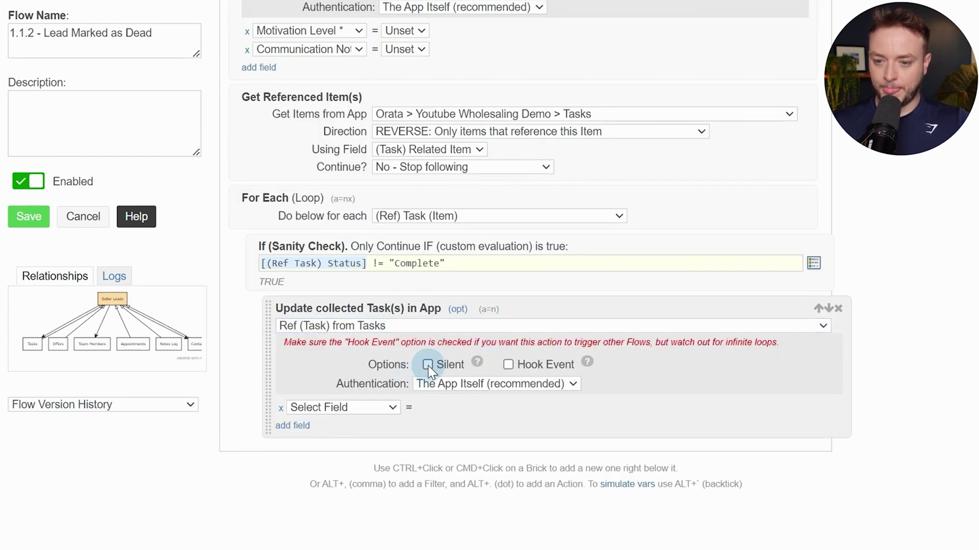
click(372, 406)
click(366, 449)
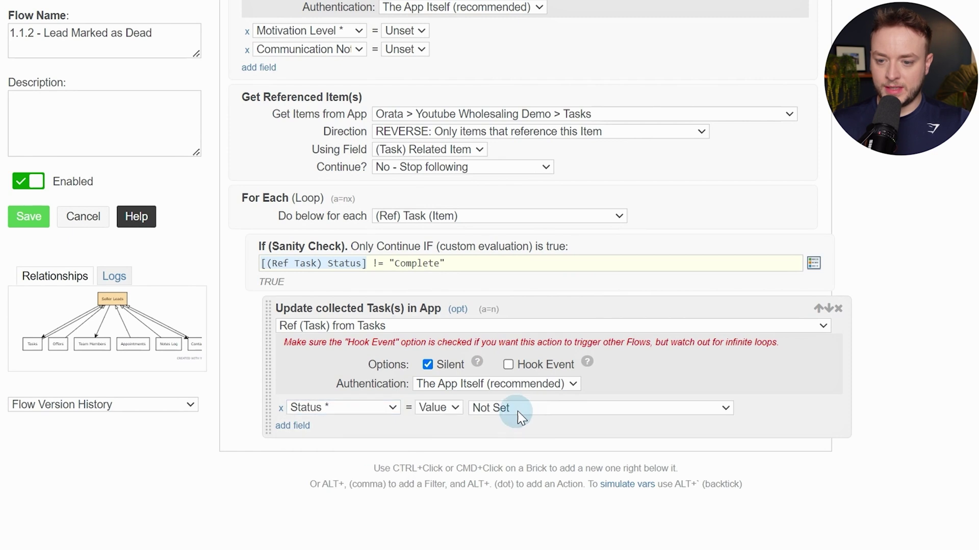
click(515, 408)
click(515, 456)
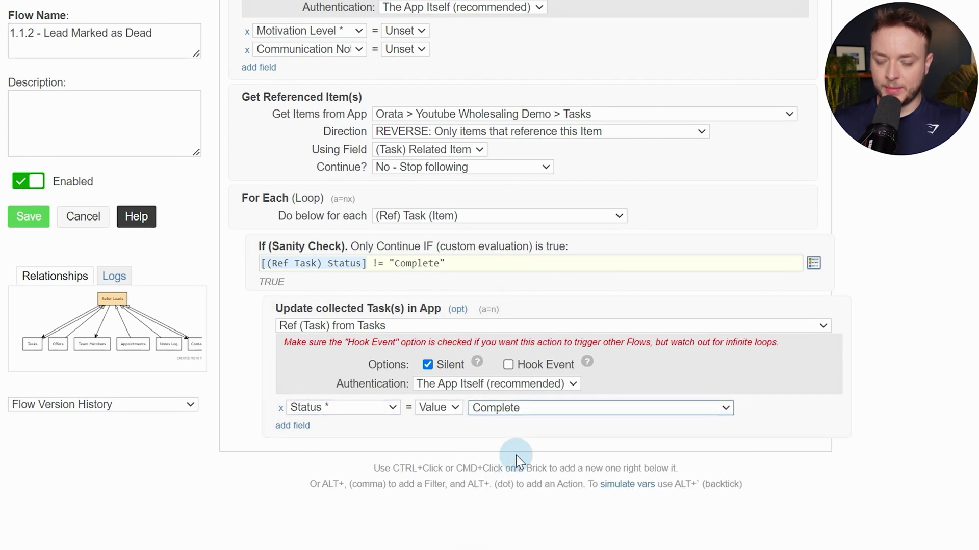
ctrl+click(779, 391)
Silently comment '**Auto Completed due to lead being marked as Dead**' on Ref (Task) from Tasks items
text(comm)
key(Down)
key(Down)
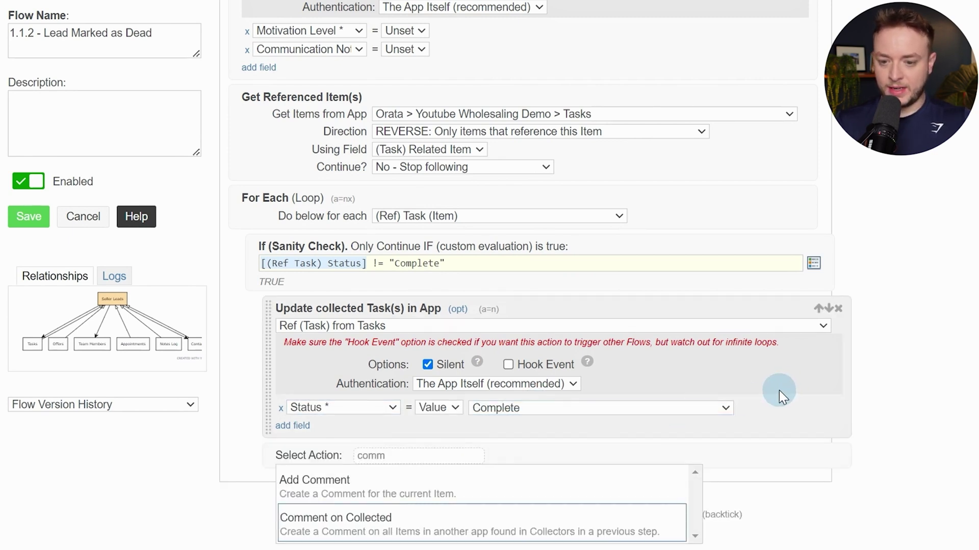
key(Return)
scroll(779, 390, down, 3)
click(512, 303)
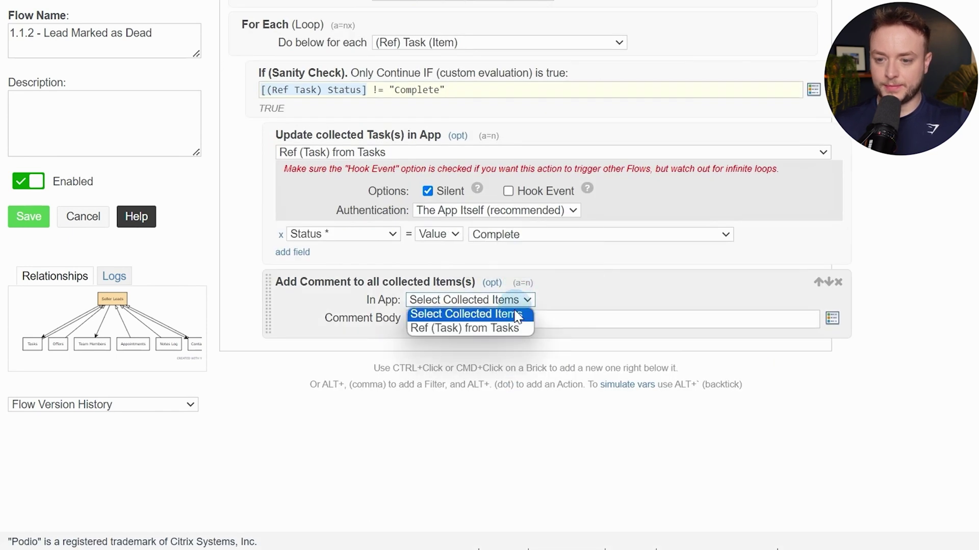
click(503, 326)
click(577, 321)
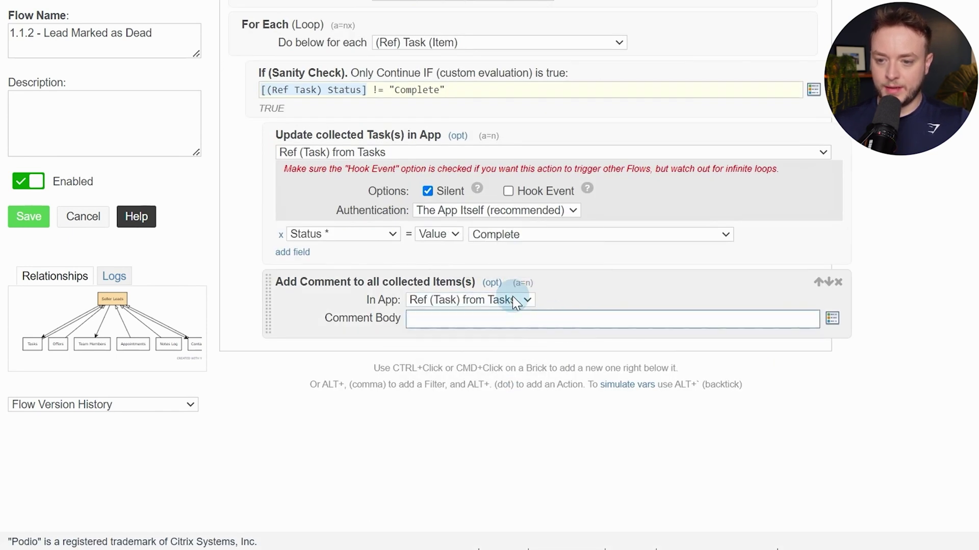
click(492, 283)
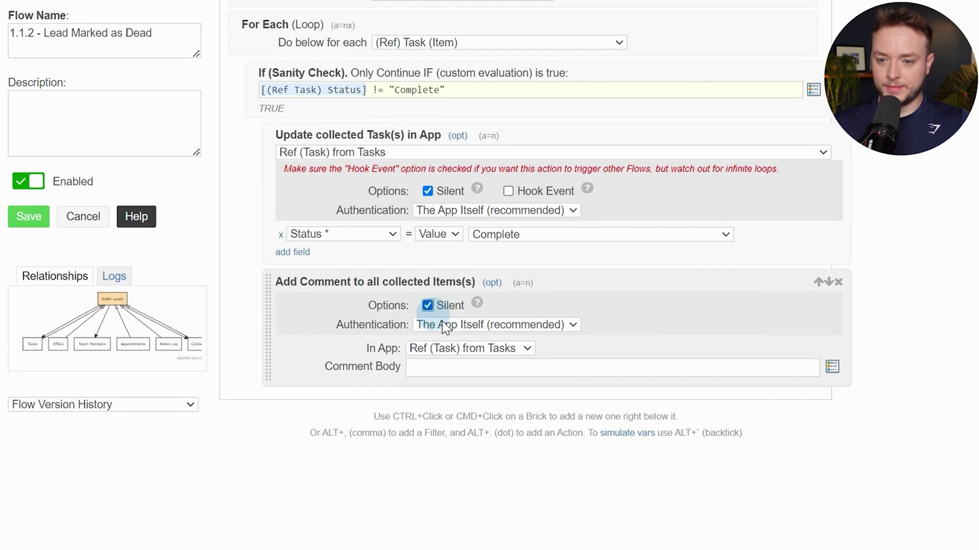
click(497, 368)
text(**)
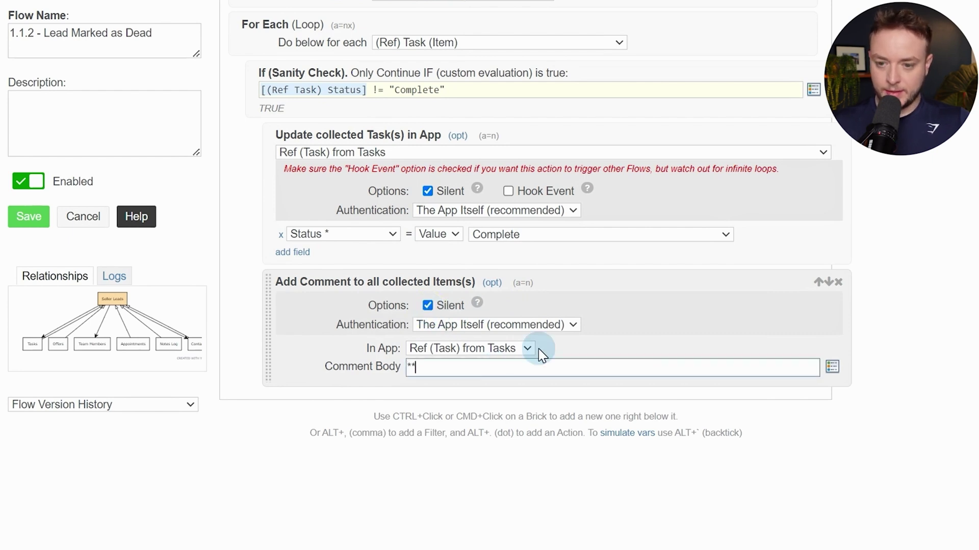
text(Auto Com)
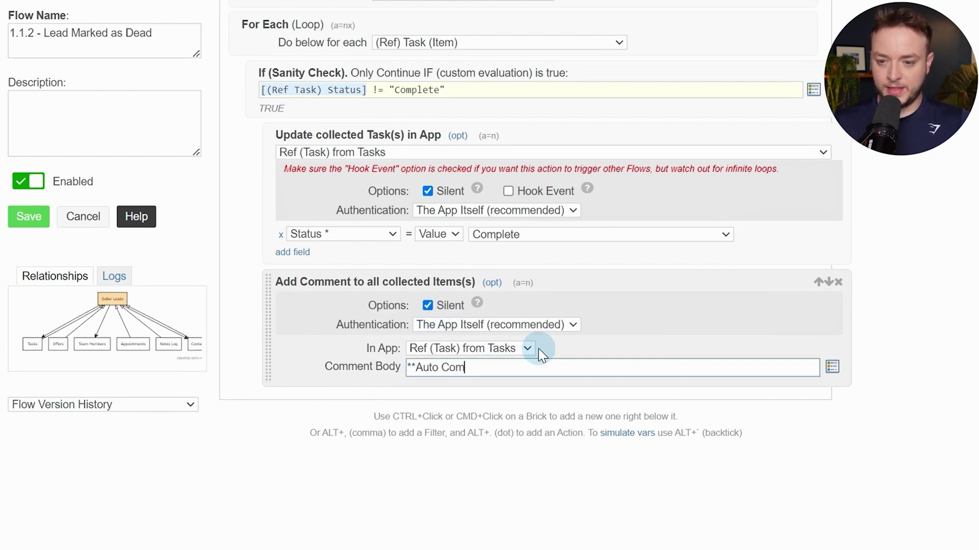
text(pleted due to )
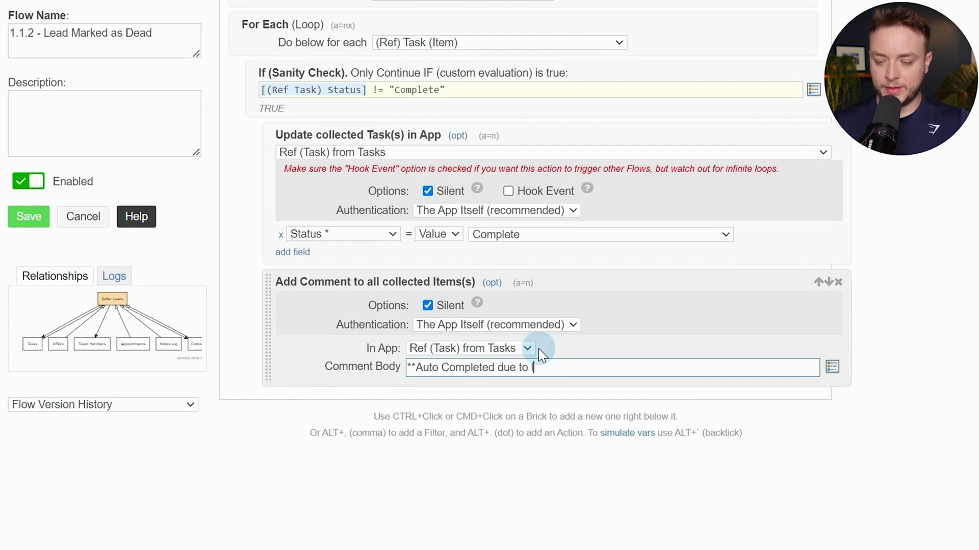
text(lead bne)
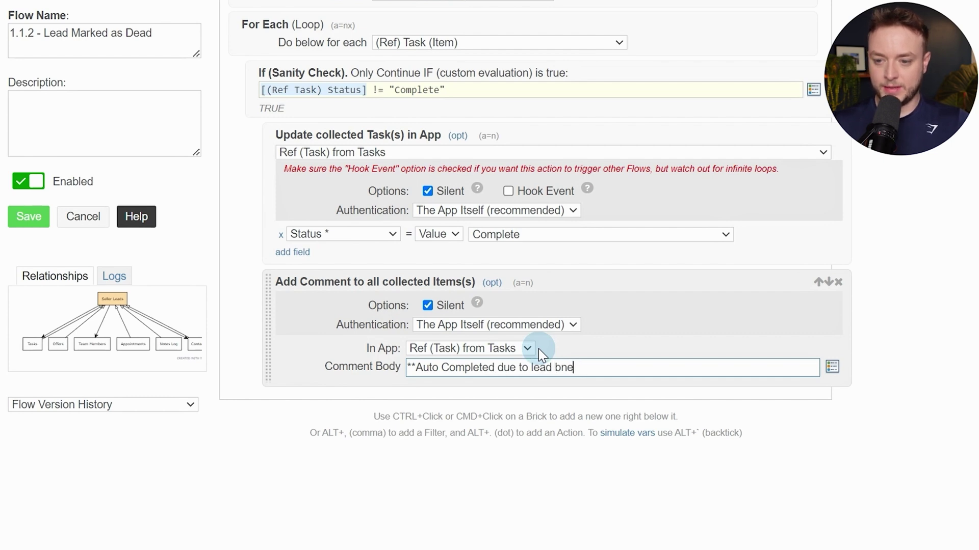
key(BackSpace)
key(BackSpace)
text(eing marked as )
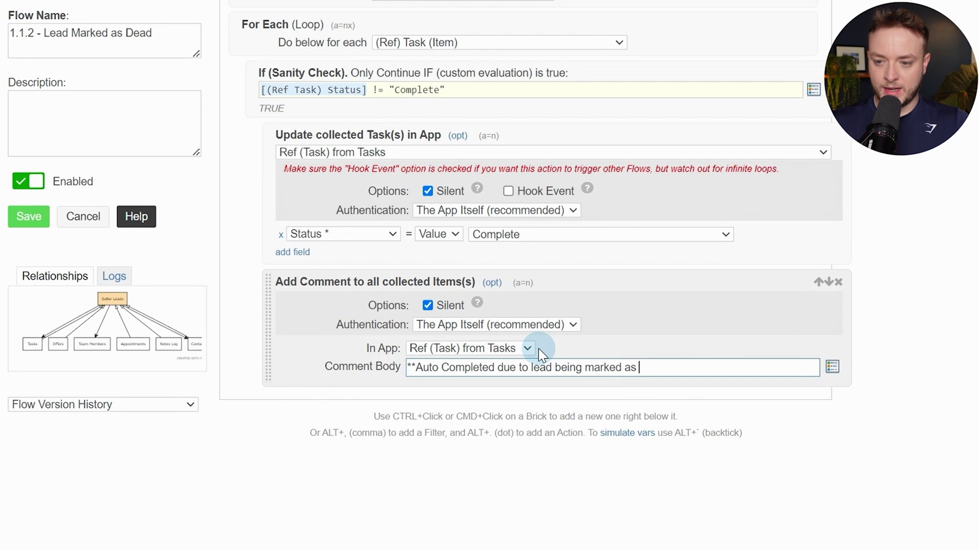
text(Dead)
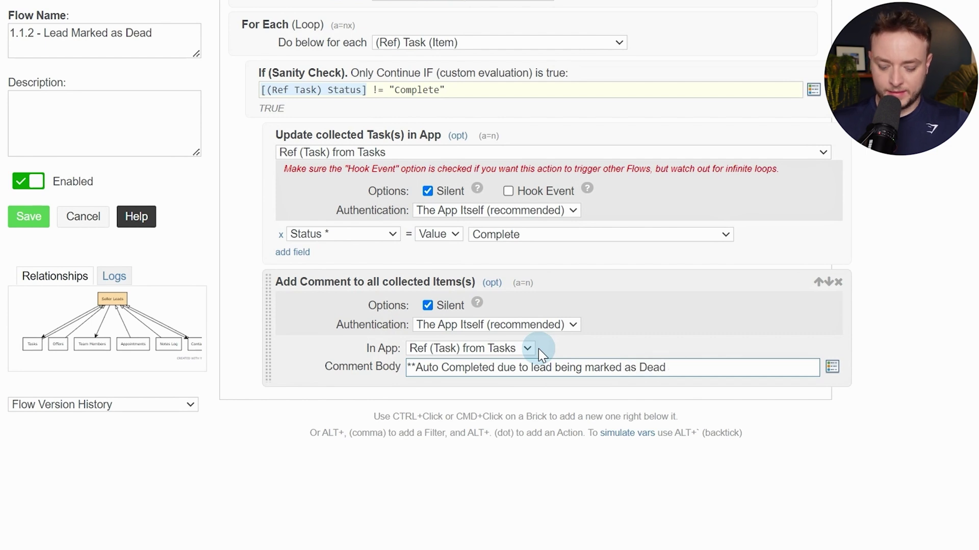
text(**)
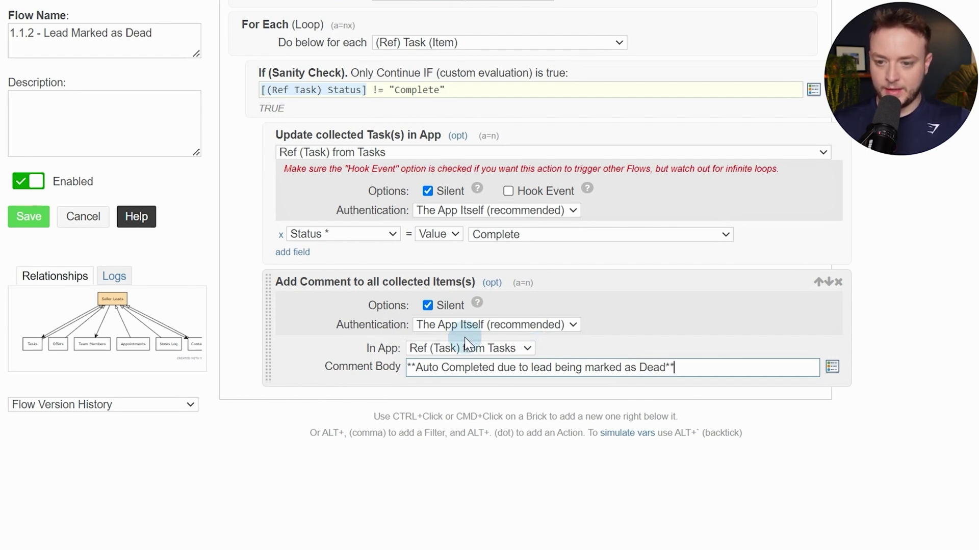
Add End If, Continue and Get Referenced Item(s) steps after the comment
ctrl+click(317, 332)
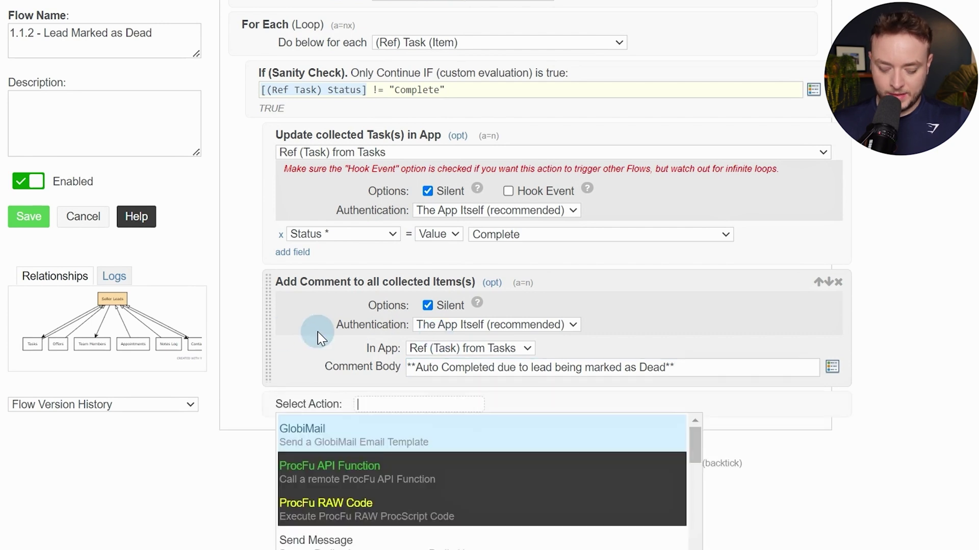
text(end if)
key(Return)
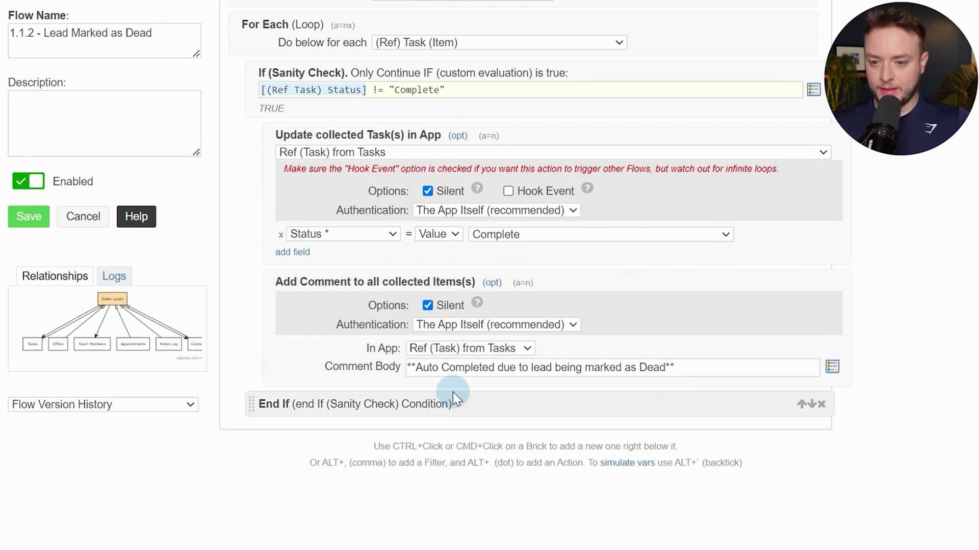
ctrl+click(463, 404)
text(contin)
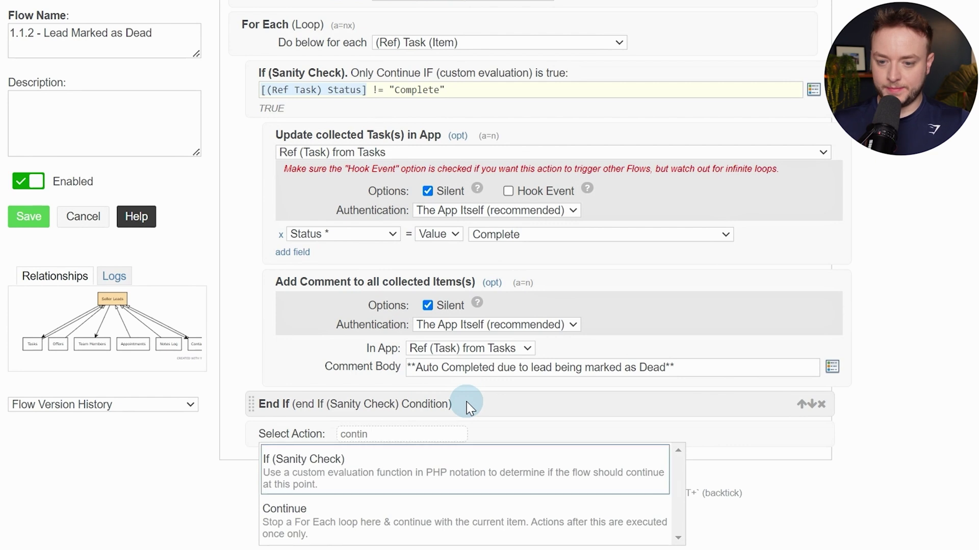
key(Return)
ctrl+click(525, 433)
text(get re)
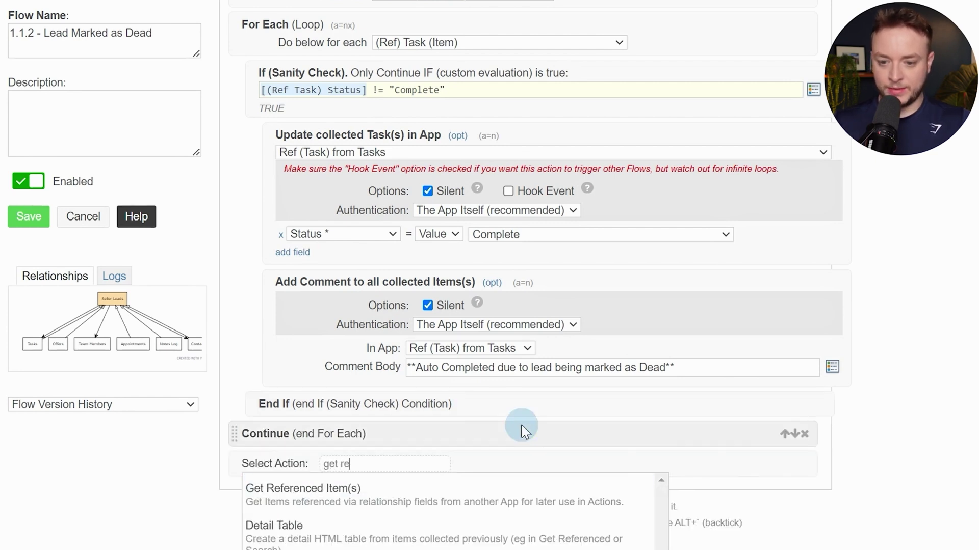
key(Return)
Fetch Offers items referencing this lead through the (Offer) Related Lead field
scroll(522, 428, down, 3)
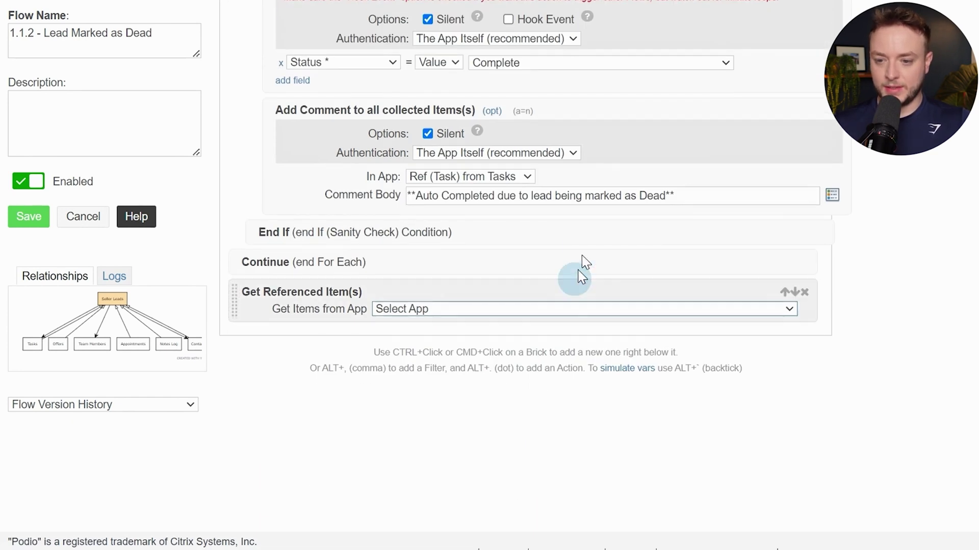
click(601, 311)
click(597, 352)
click(416, 326)
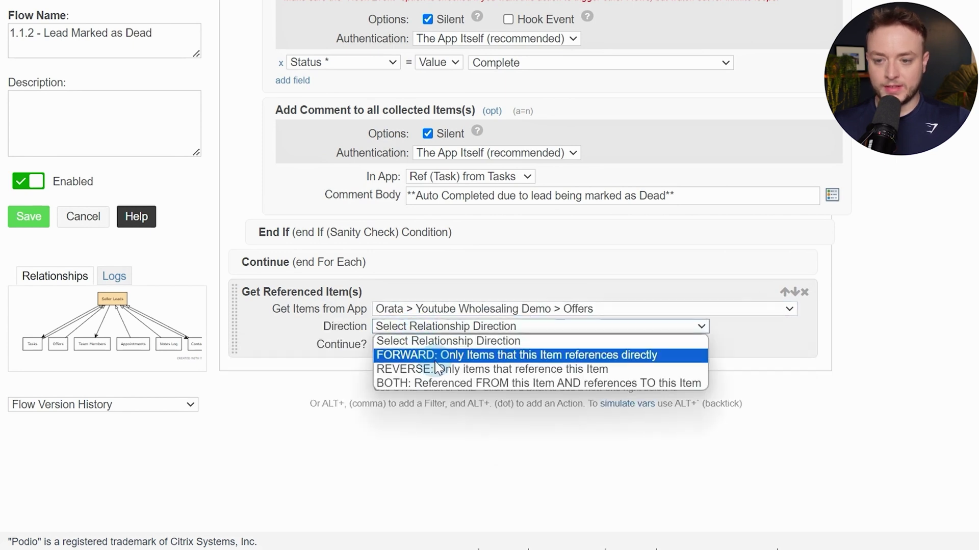
click(440, 368)
click(437, 344)
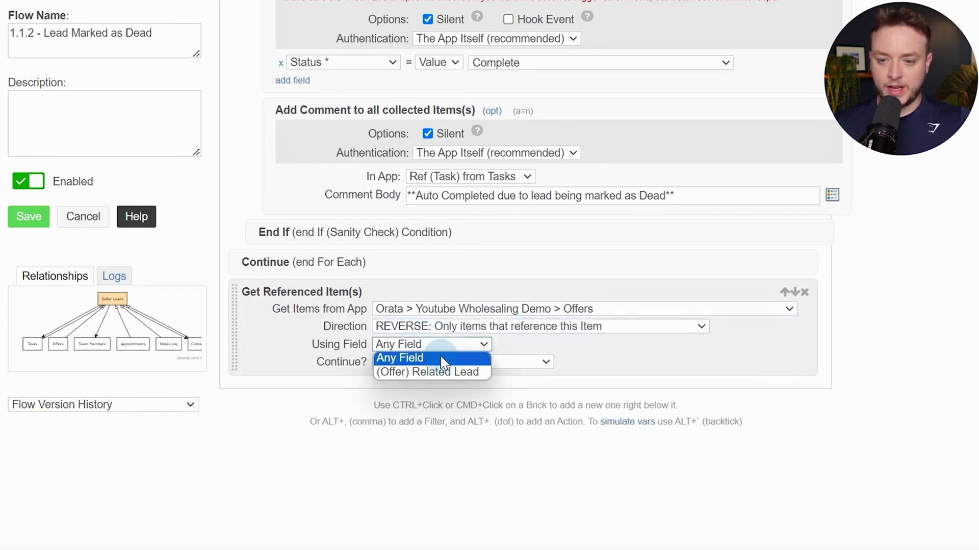
click(442, 371)
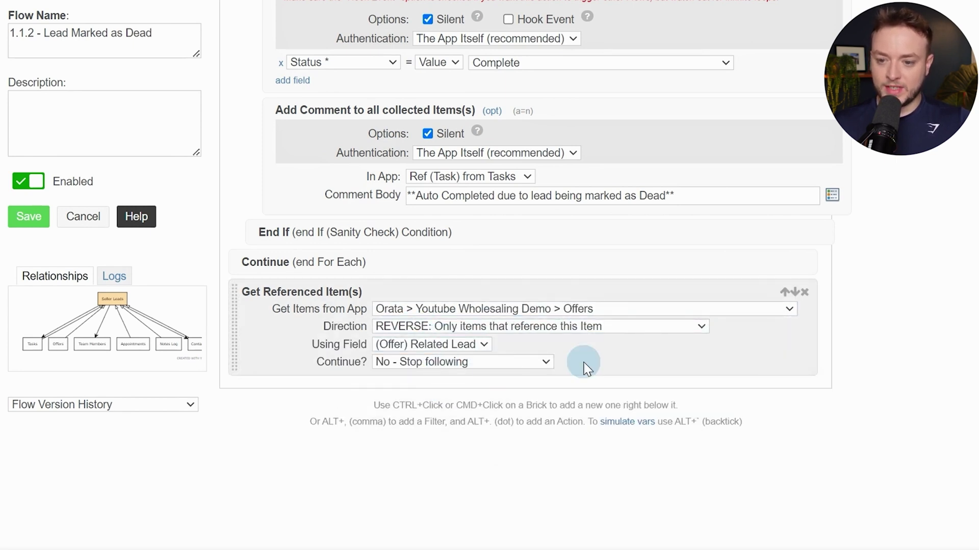
Add an Update collected Item(s) step for Ref (Offer) from Offers
ctrl+click(658, 361)
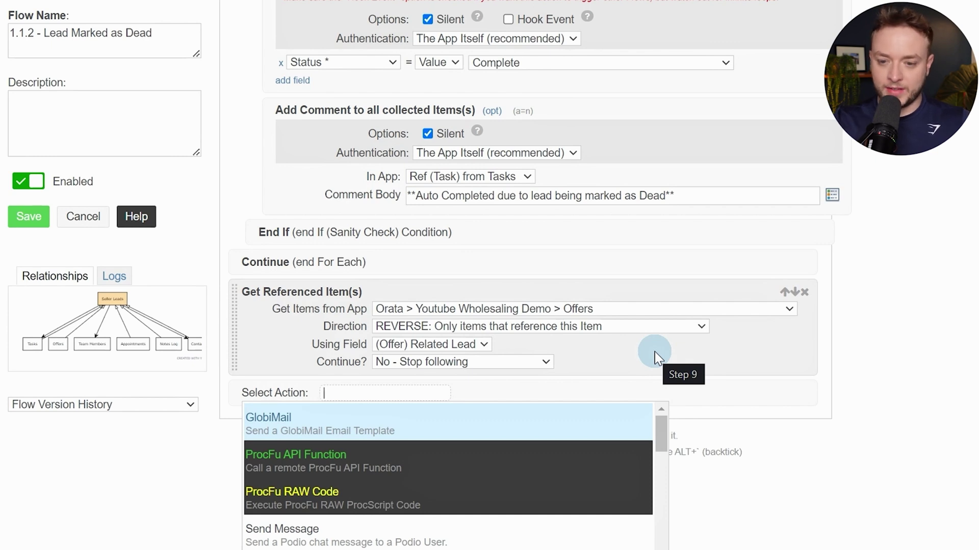
text(up)
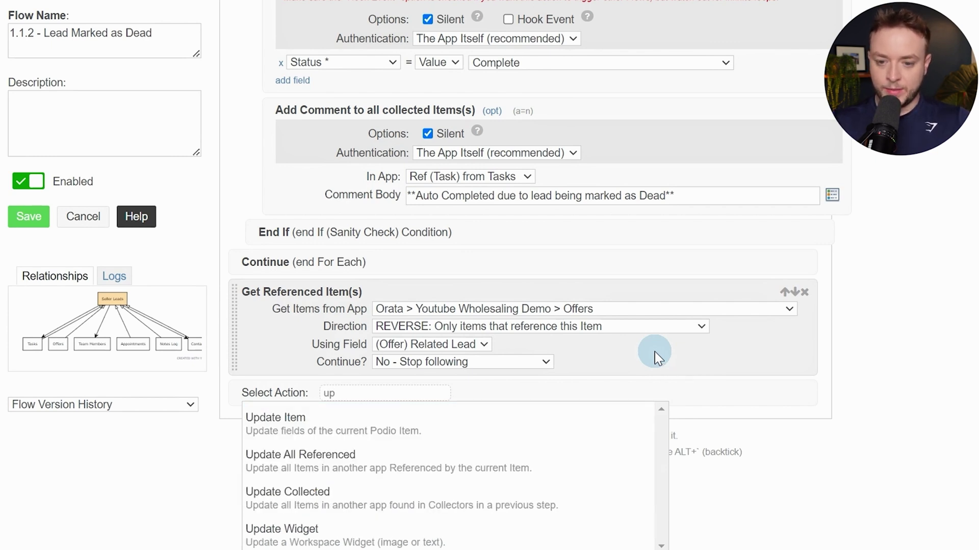
key(Down)
key(Down)
key(Down)
key(Return)
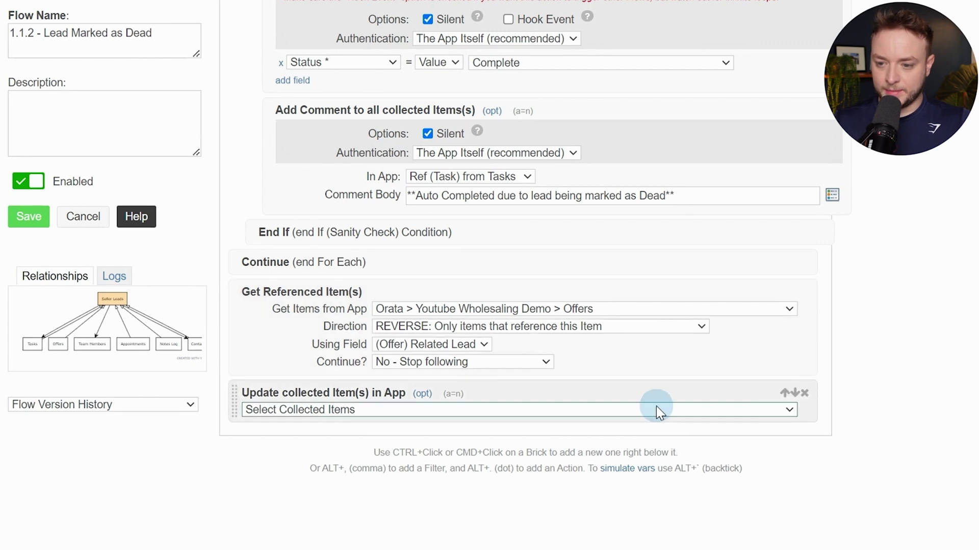
click(654, 409)
click(283, 452)
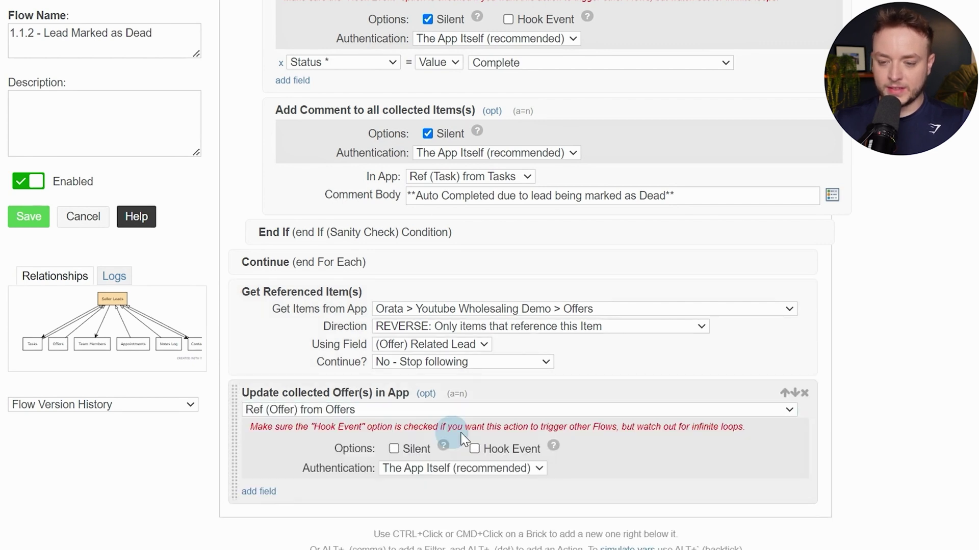
Set the offers' Status to Offer Rejected - Dead and return to the flow list
scroll(454, 433, down, 2)
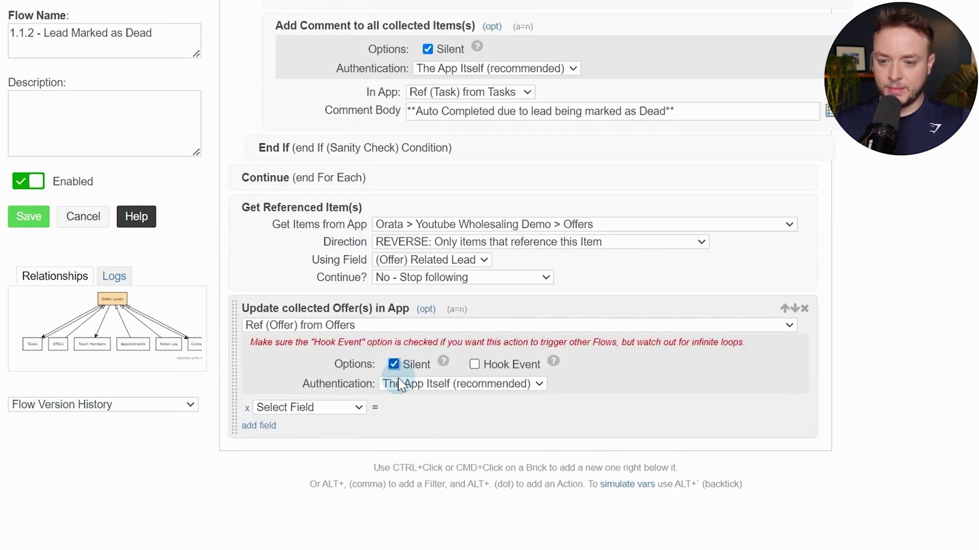
click(339, 408)
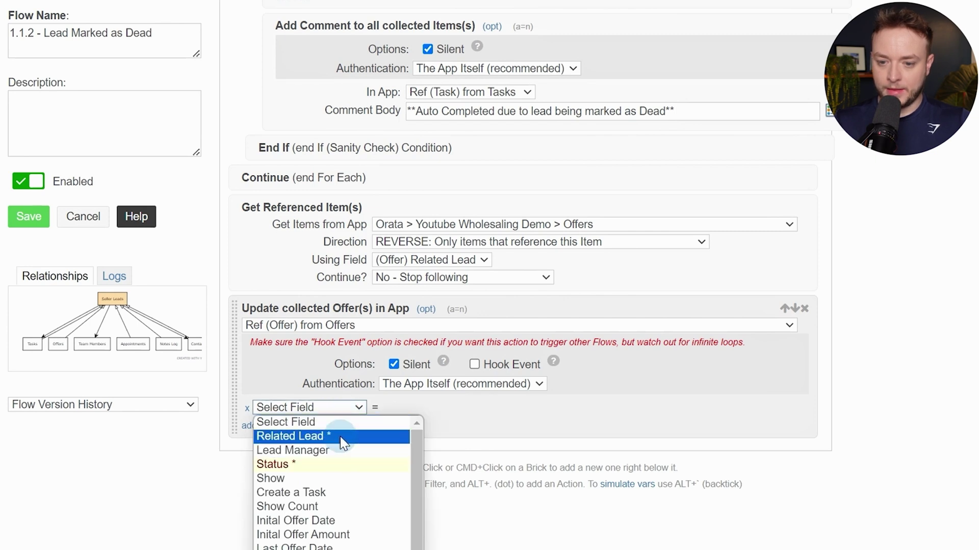
scroll(341, 439, down, 1)
scroll(342, 443, up, 1)
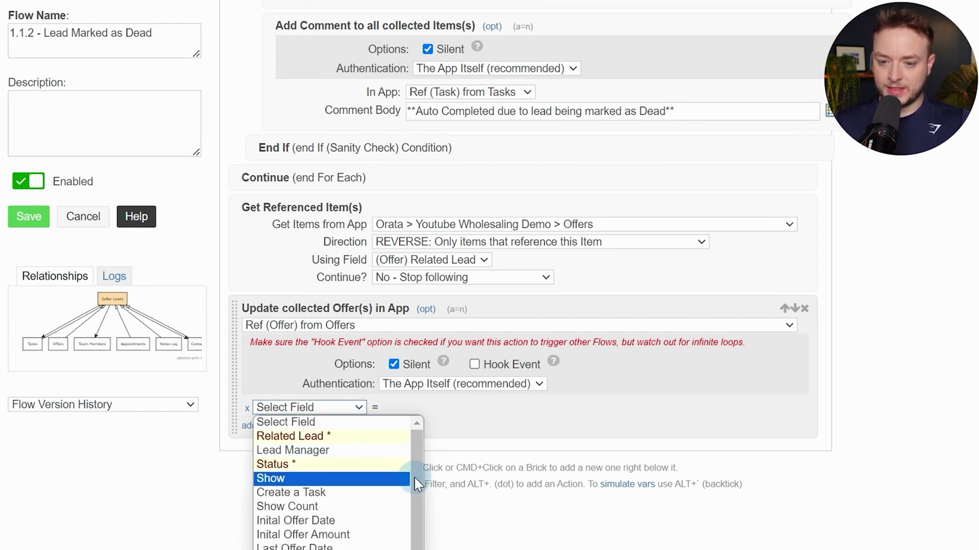
click(351, 464)
click(459, 408)
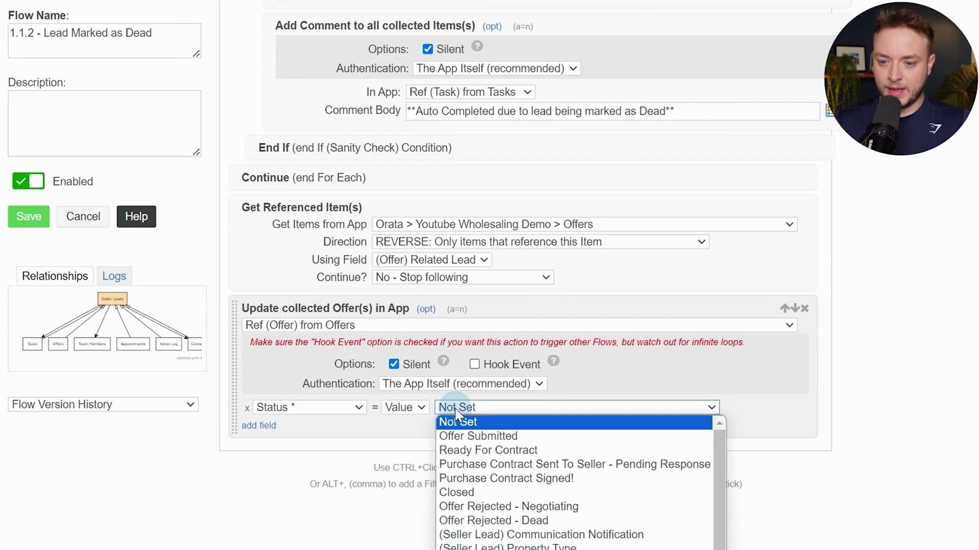
scroll(619, 364, down, 1)
scroll(587, 306, down, 3)
click(587, 323)
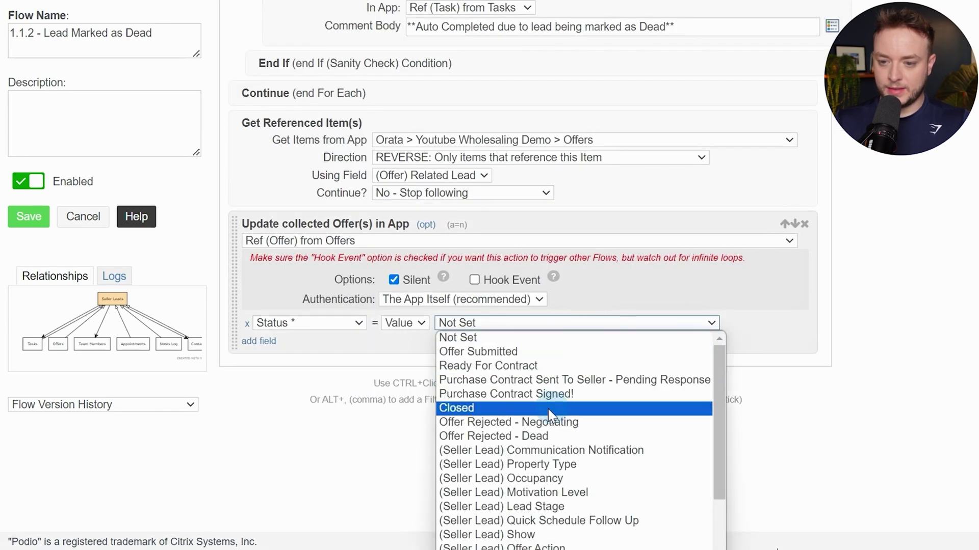
click(553, 436)
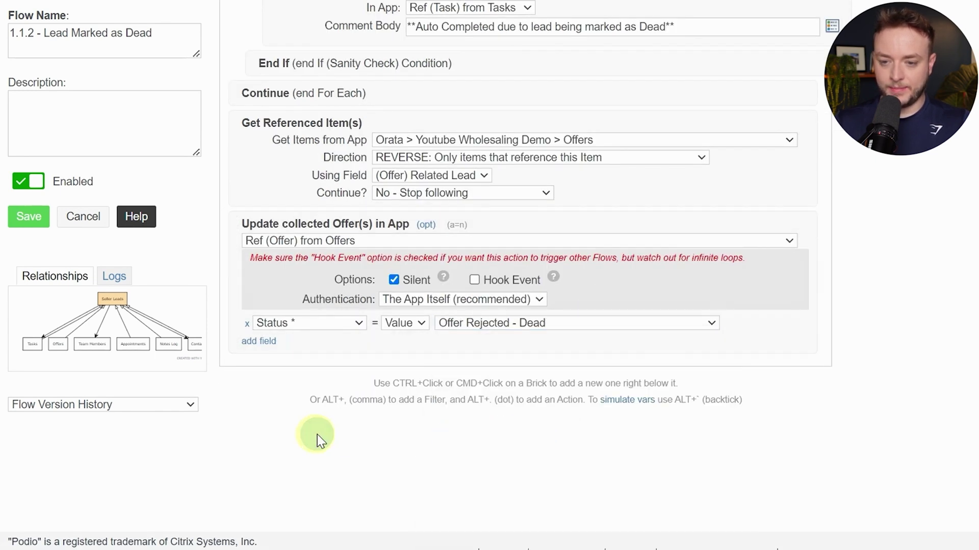
scroll(463, 317, up, 15)
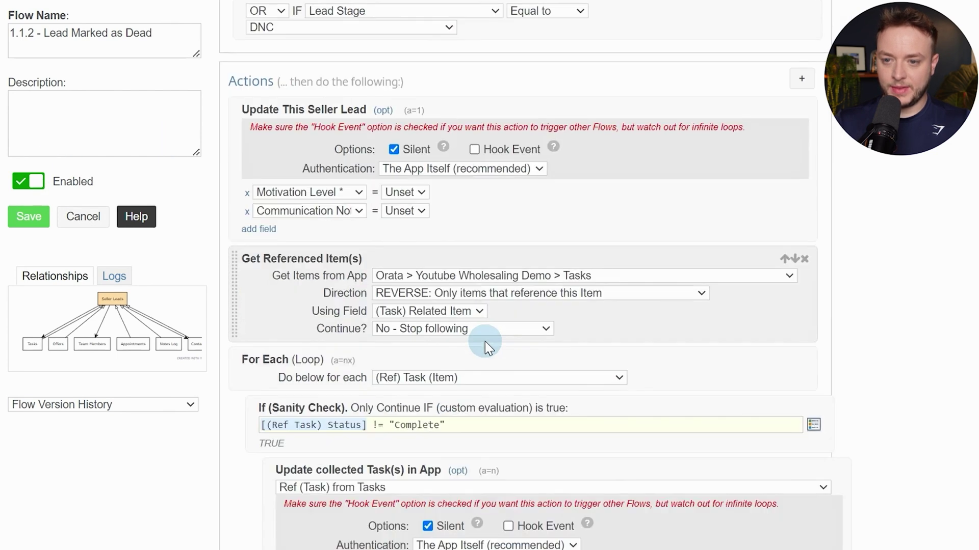
scroll(485, 342, down, 5)
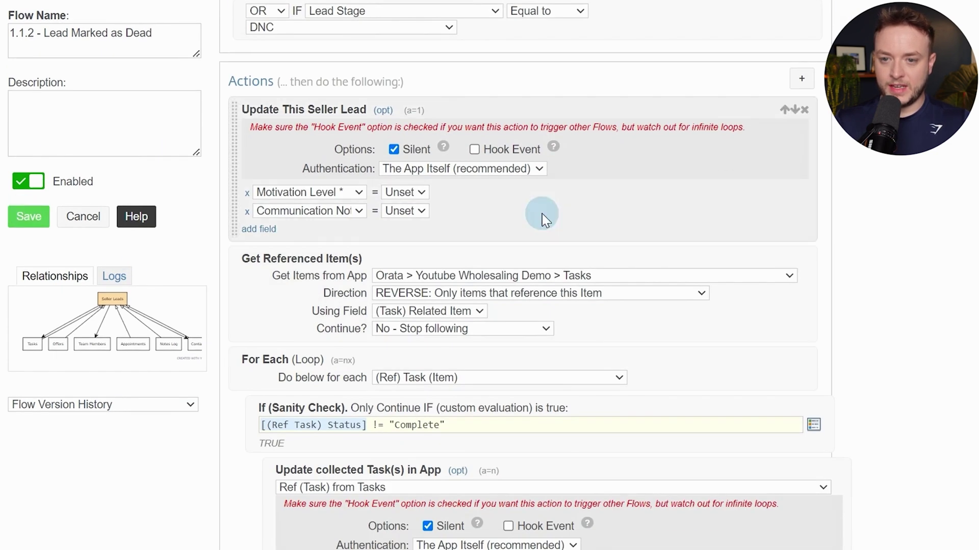
key(alt+Left)
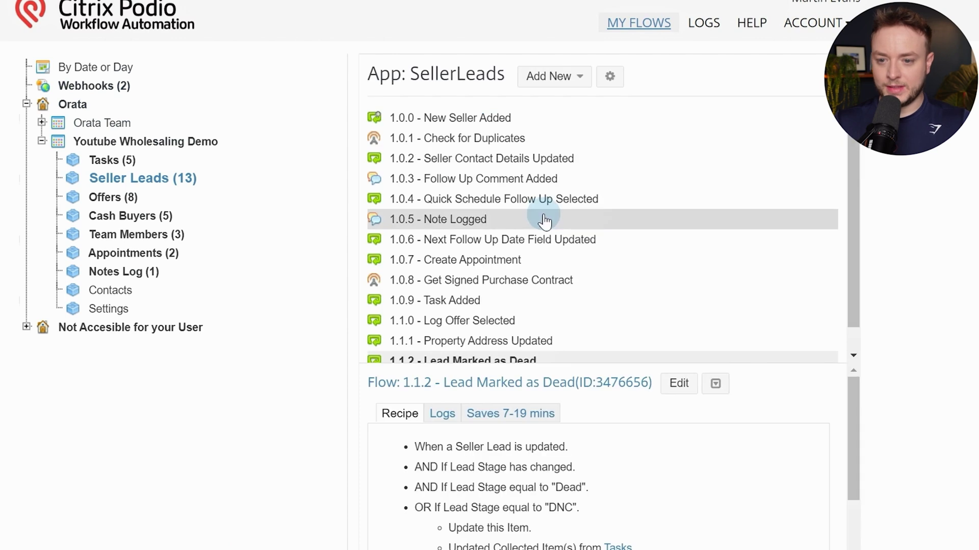
Copy flow 1.1.2 - Lead Marked as Dead into the Seller Leads app
scroll(544, 219, down, 1)
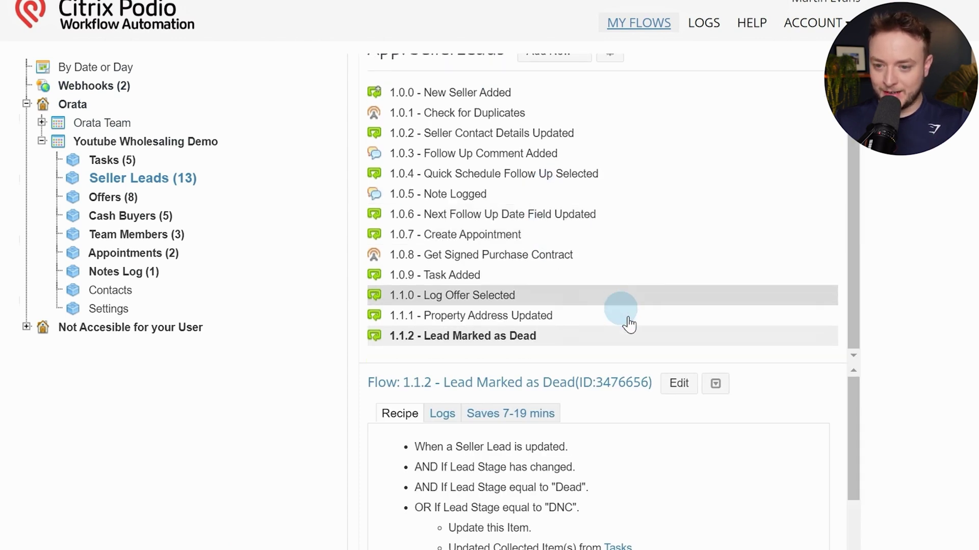
click(714, 386)
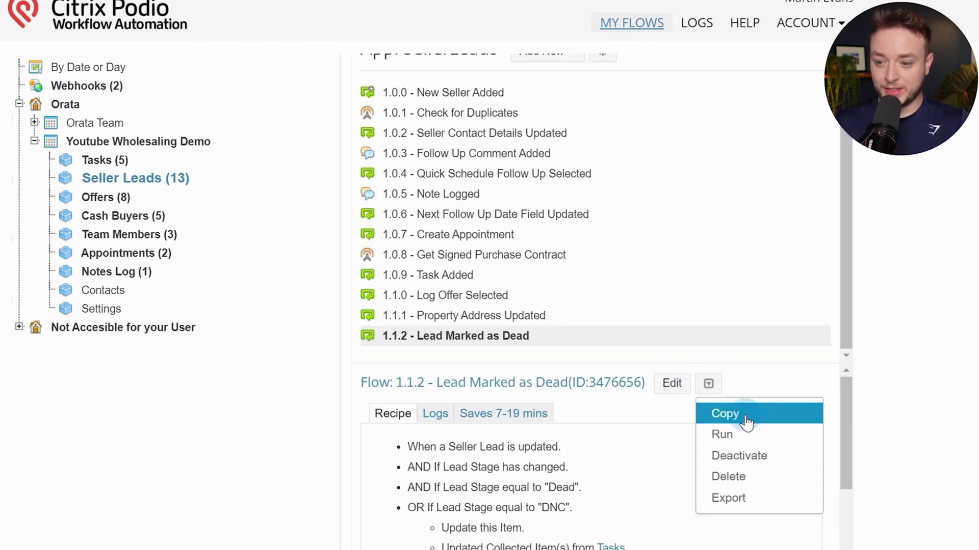
click(742, 415)
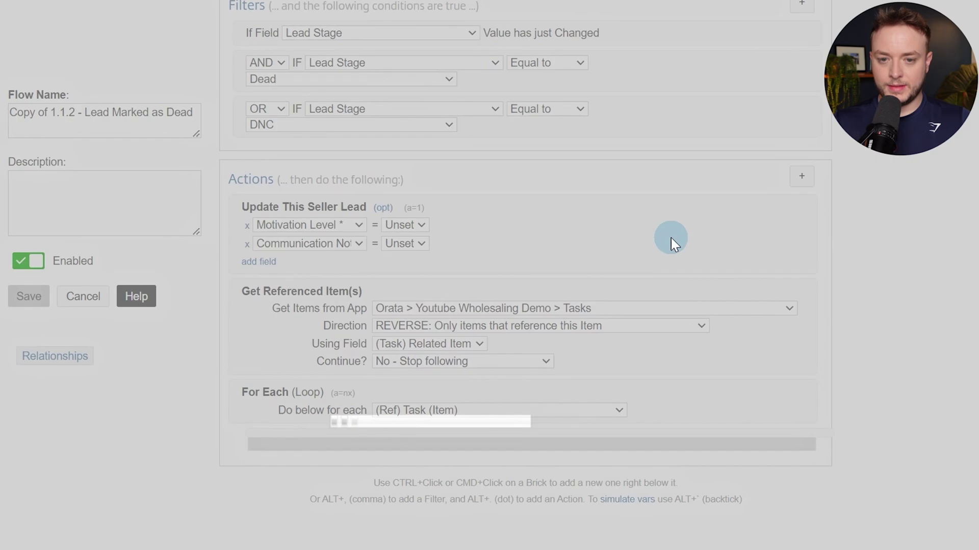
scroll(671, 238, down, 5)
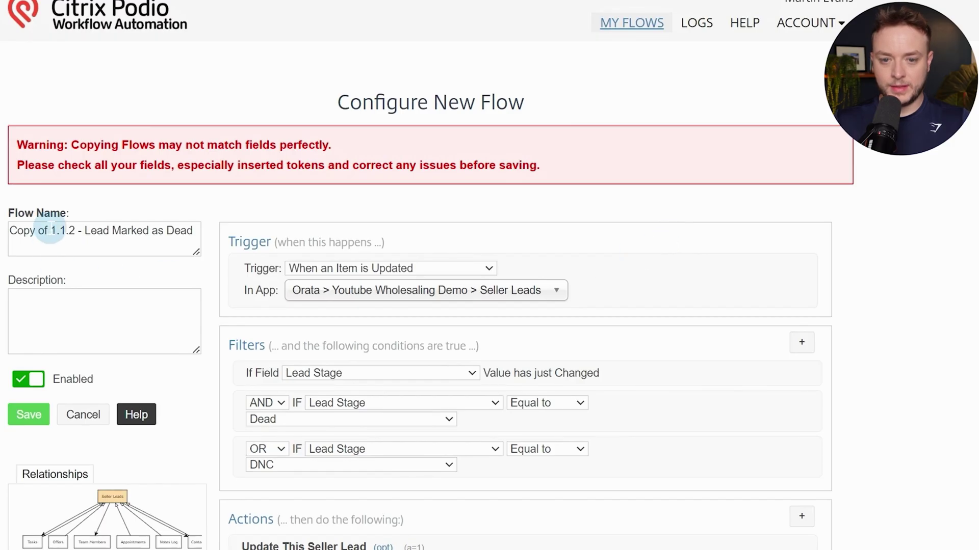
Rename the copied flow to '1.1.3 - Lead Marked as Closed'
drag(50, 232, 9, 232)
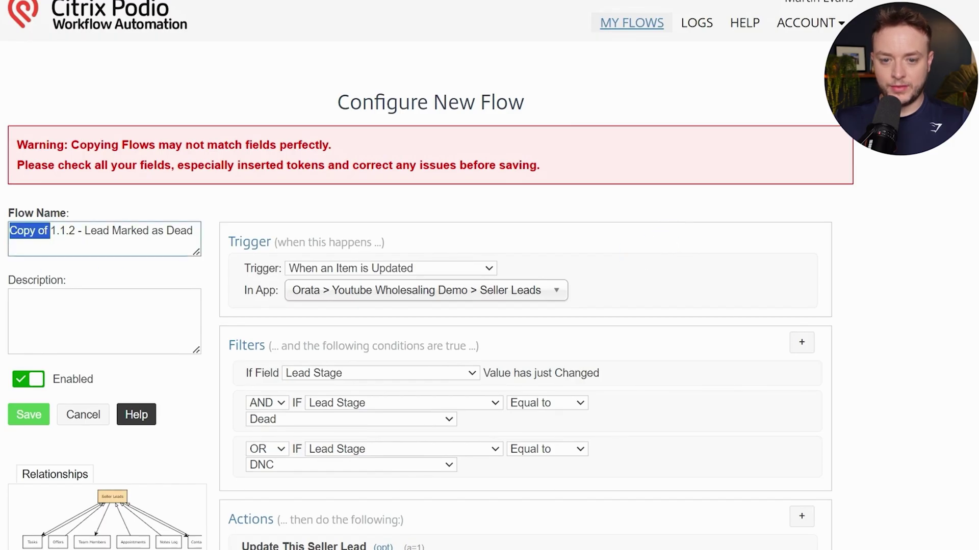
key(BackSpace)
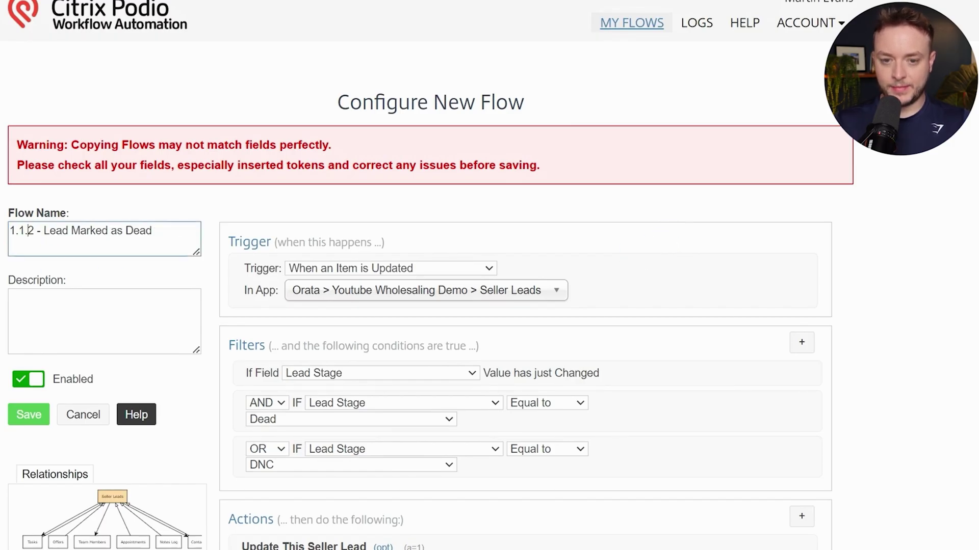
key(BackSpace)
text(3)
click(52, 232)
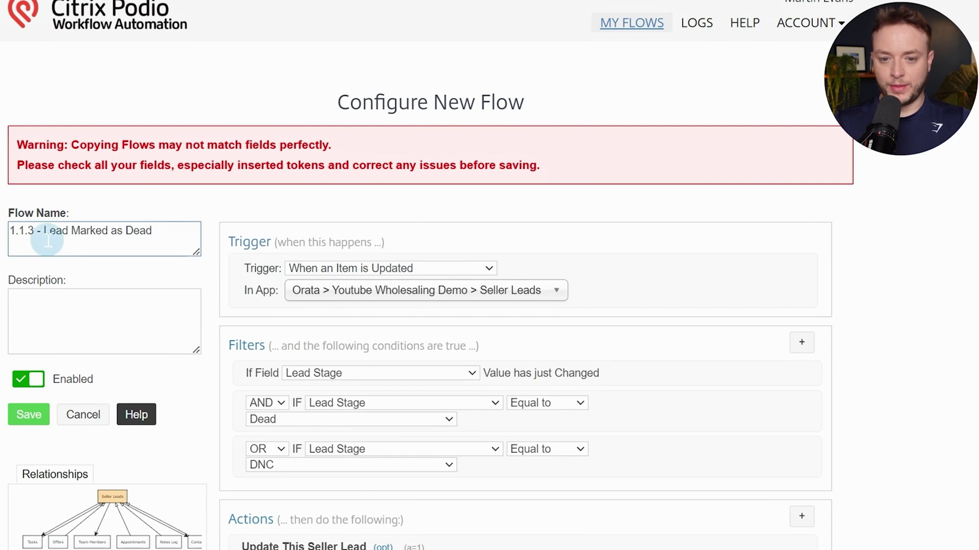
drag(53, 232, 135, 224)
click(160, 232)
key(BackSpace)
key(BackSpace)
key(BackSpace)
key(BackSpace)
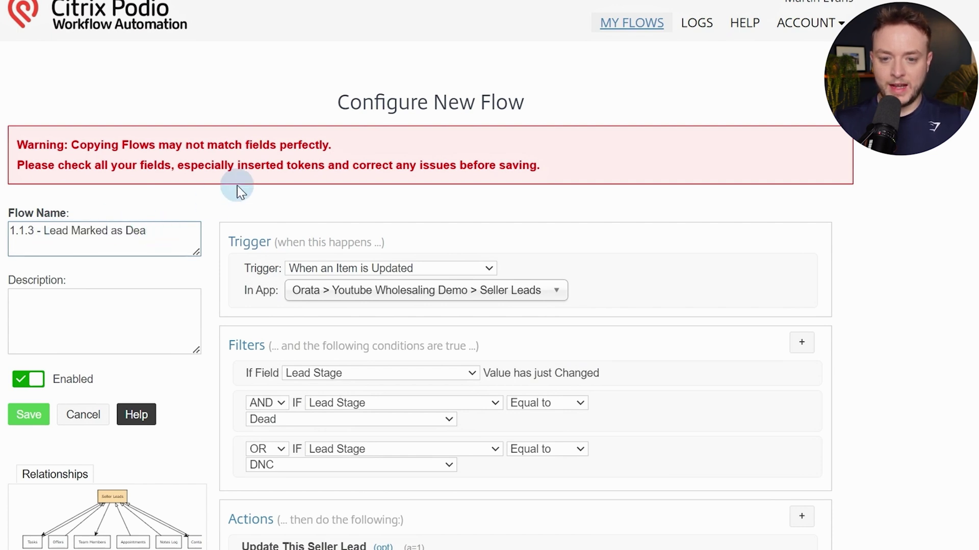
text(Closed)
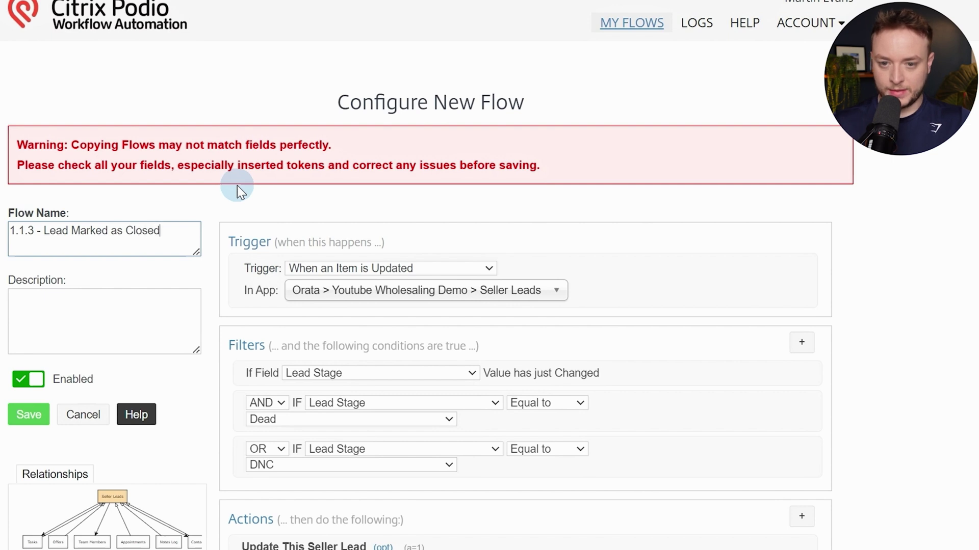
Filter on Lead Stage Closed, drop the OR DNC filter and the Motivation Level update
scroll(237, 186, down, 5)
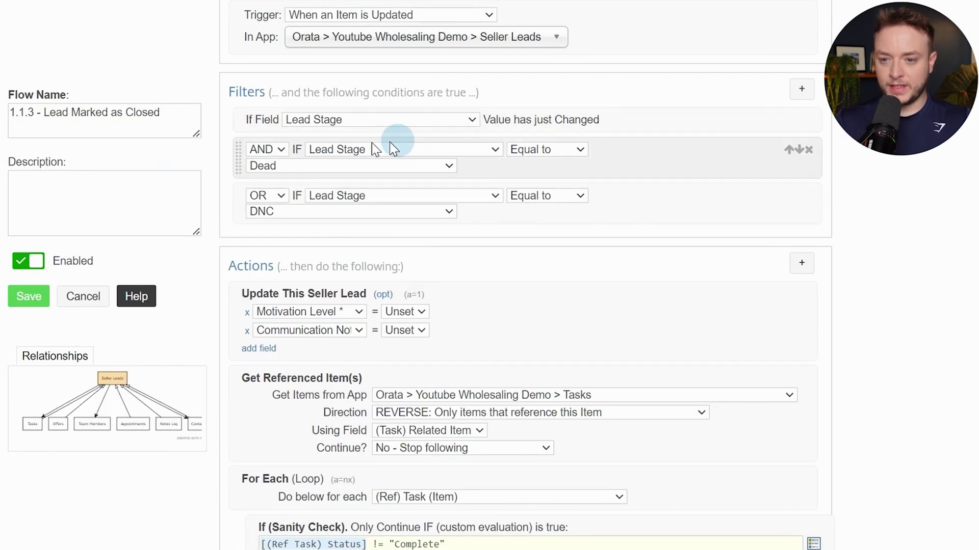
click(345, 164)
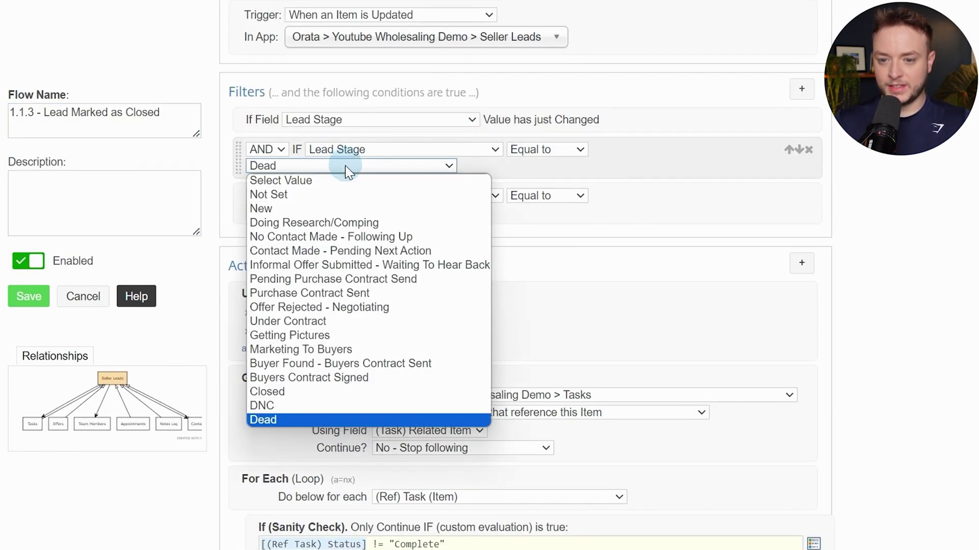
click(286, 391)
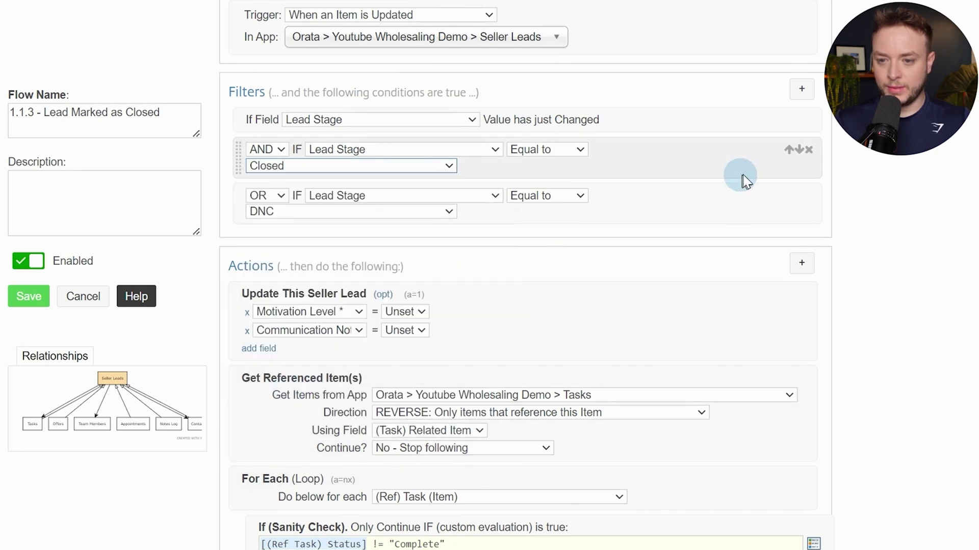
click(808, 195)
scroll(331, 158, down, 3)
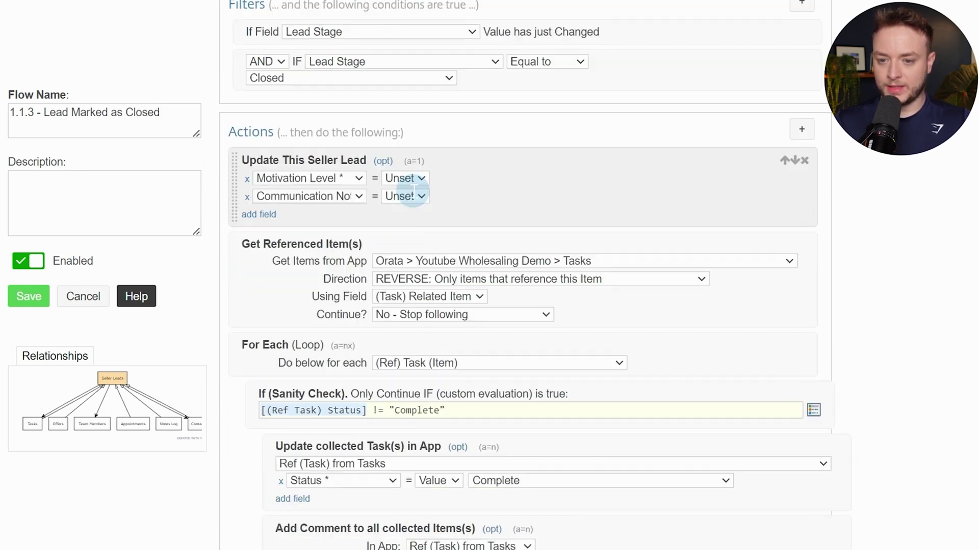
scroll(448, 161, up, 2)
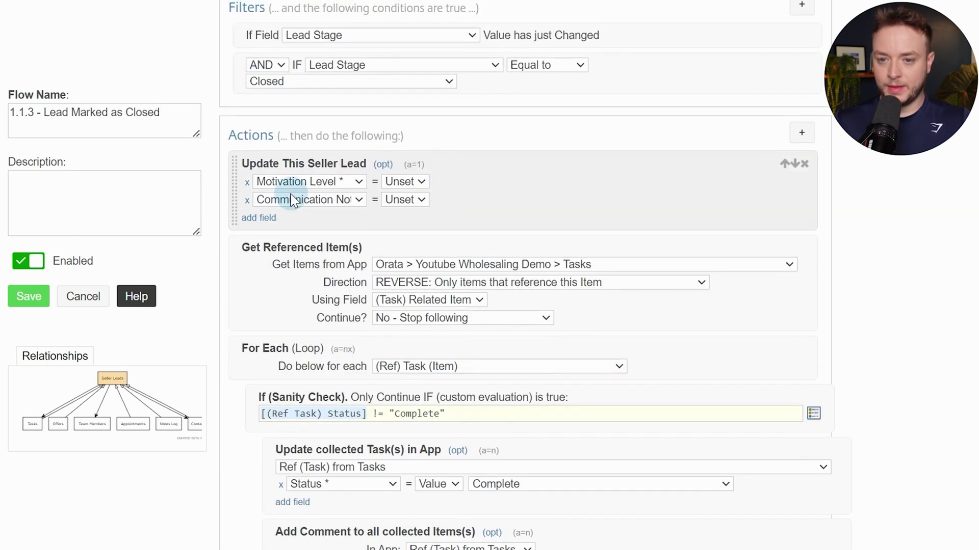
click(247, 182)
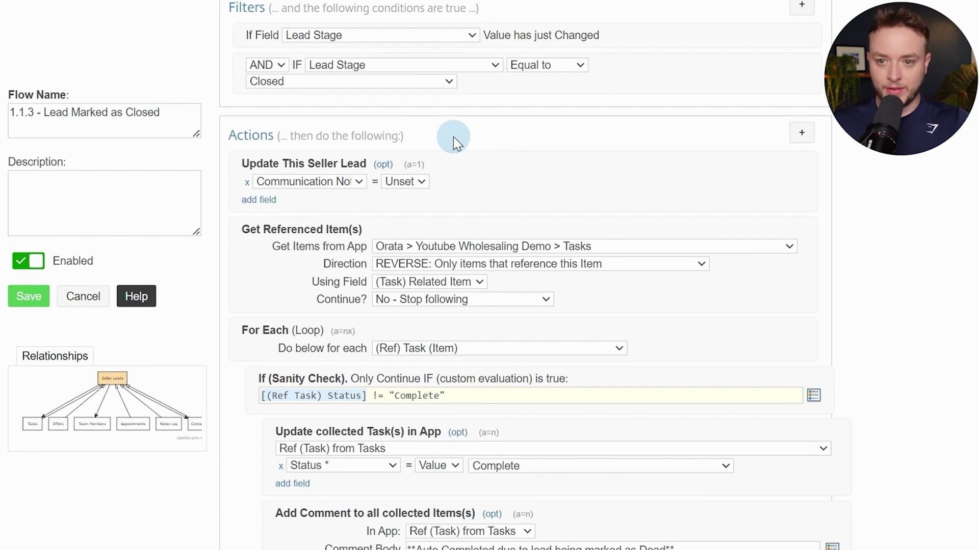
Change 'Dead' to 'Closed' in the task comment body
scroll(586, 102, down, 3)
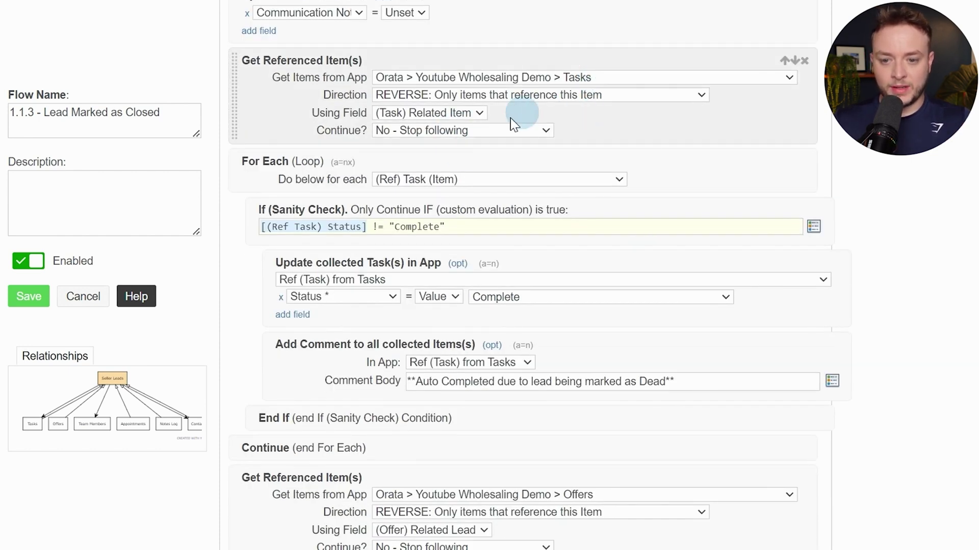
scroll(561, 204, down, 2)
double_click(653, 296)
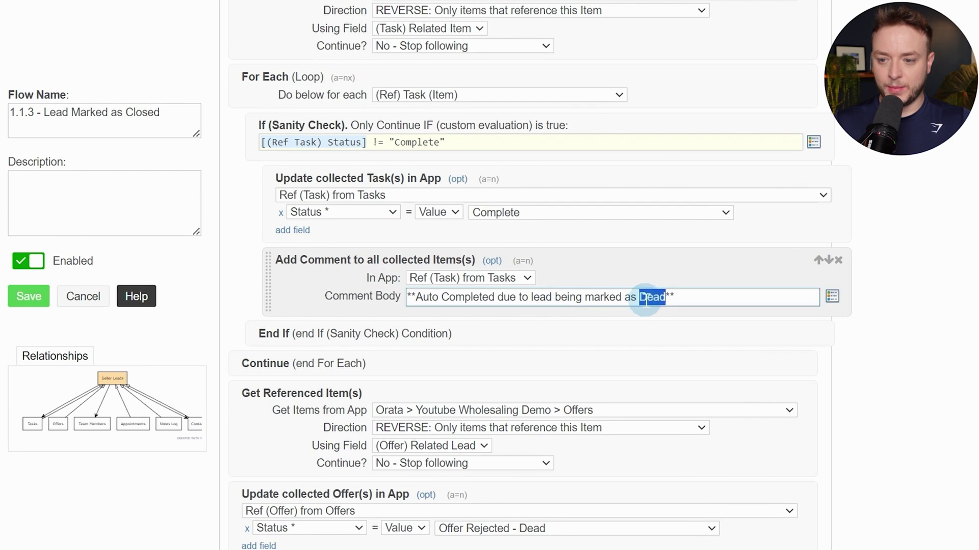
text(Clos)
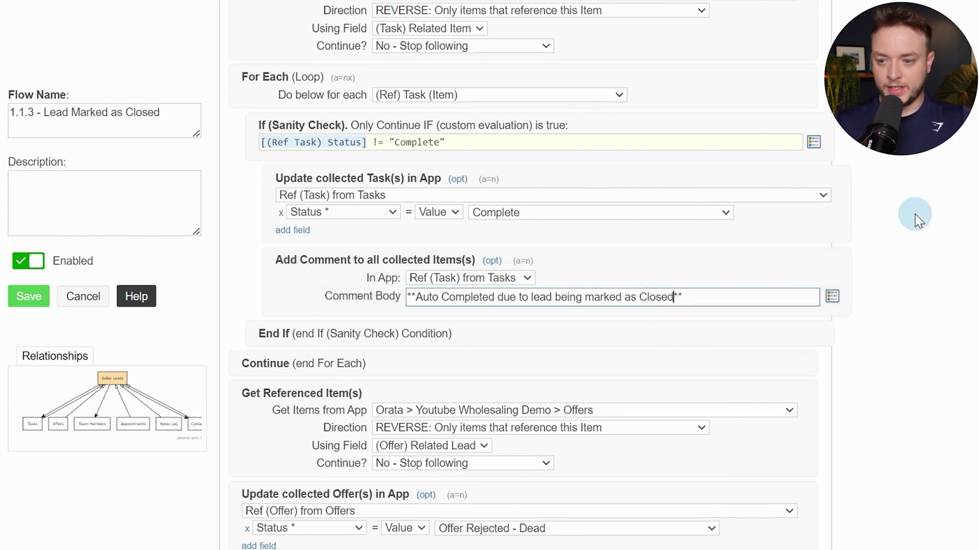
click(896, 267)
Set the offers' Status to Closed and save flow 1.1.3
scroll(891, 274, down, 4)
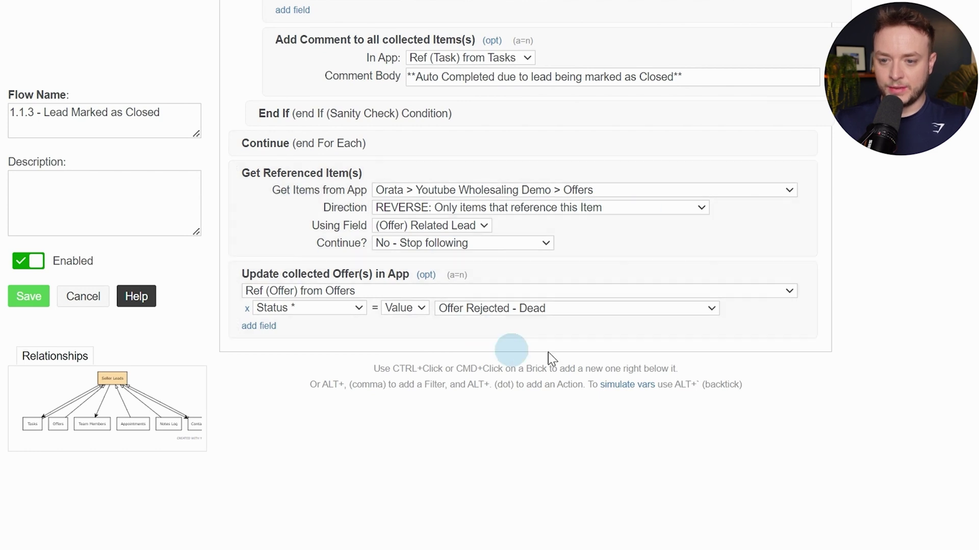
click(511, 308)
scroll(530, 286, down, 1)
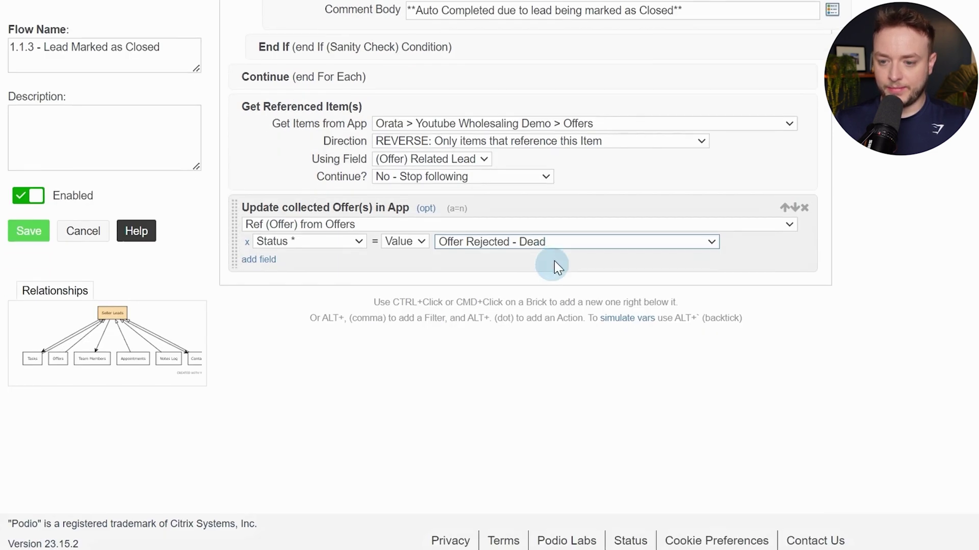
click(544, 242)
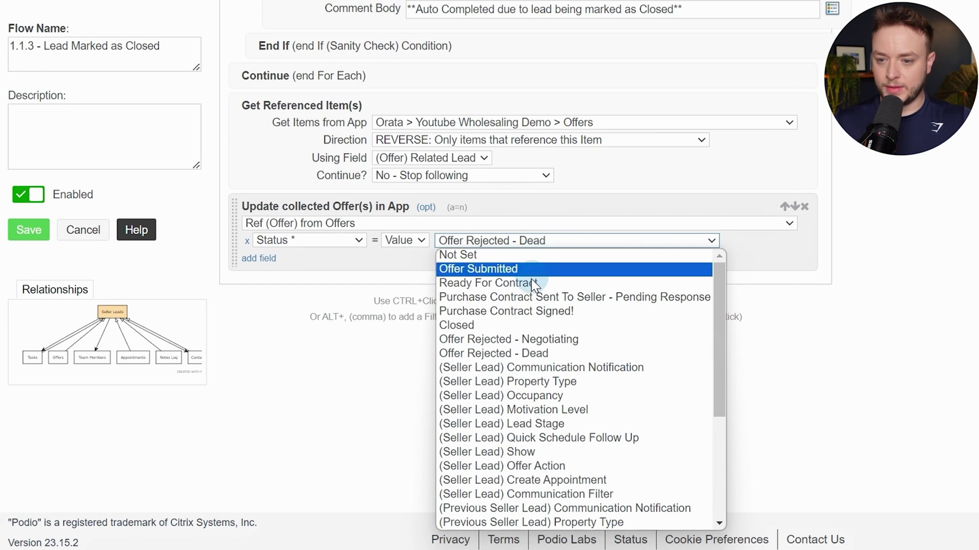
click(482, 325)
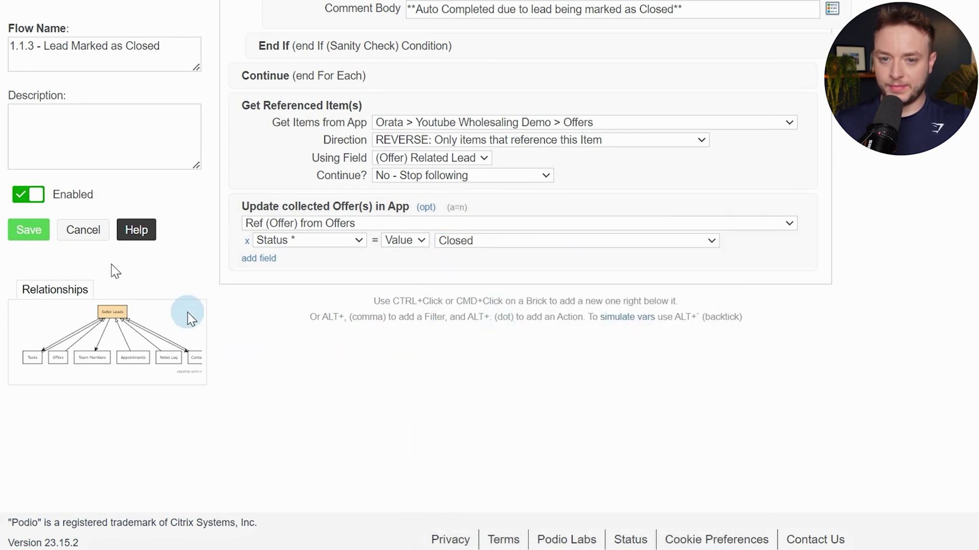
click(28, 230)
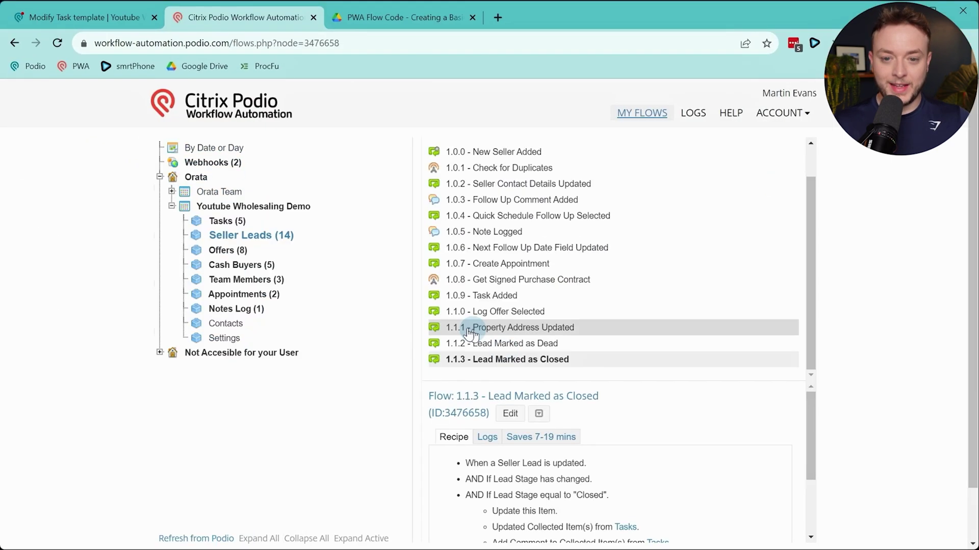
Go from the Podio Tasks page to the Seller Leads app in Youtube Wholesaling Demo
click(76, 16)
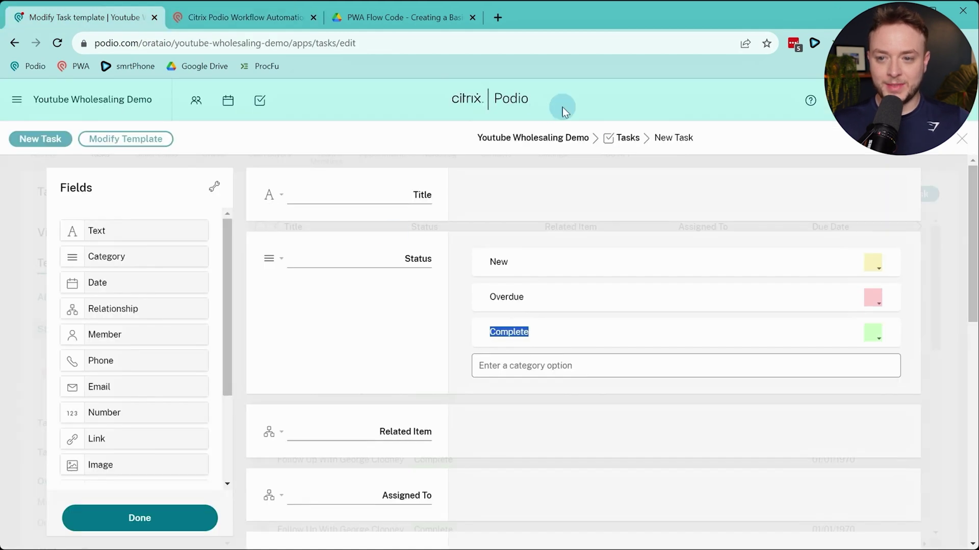
click(626, 136)
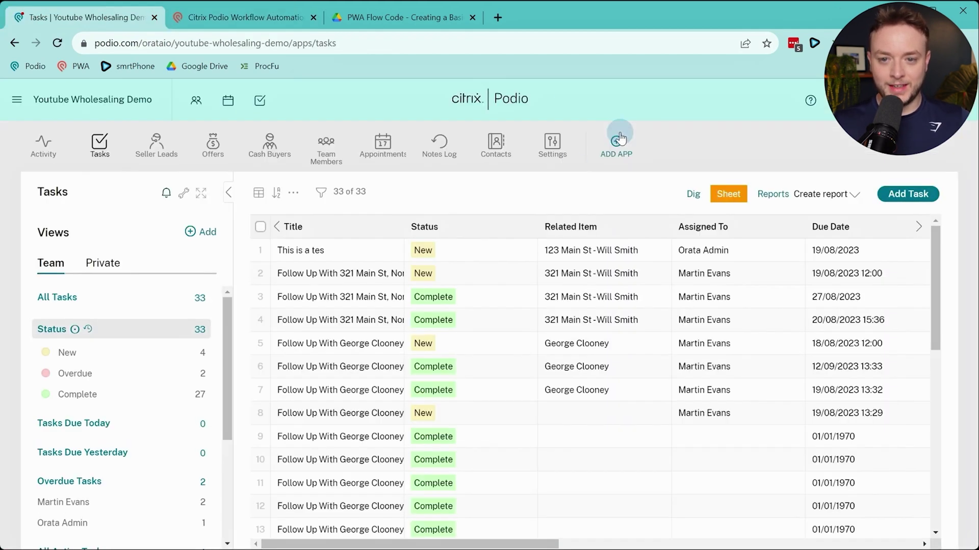
click(158, 153)
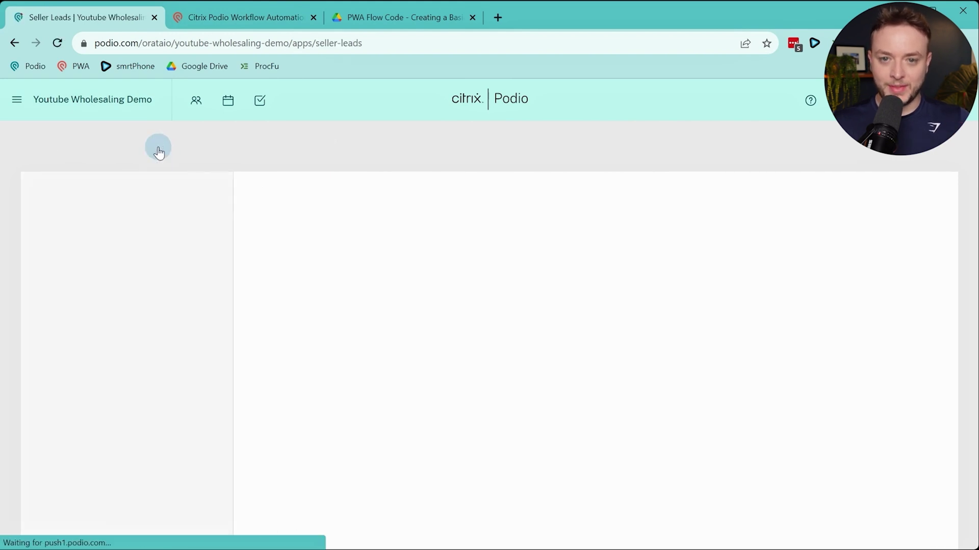